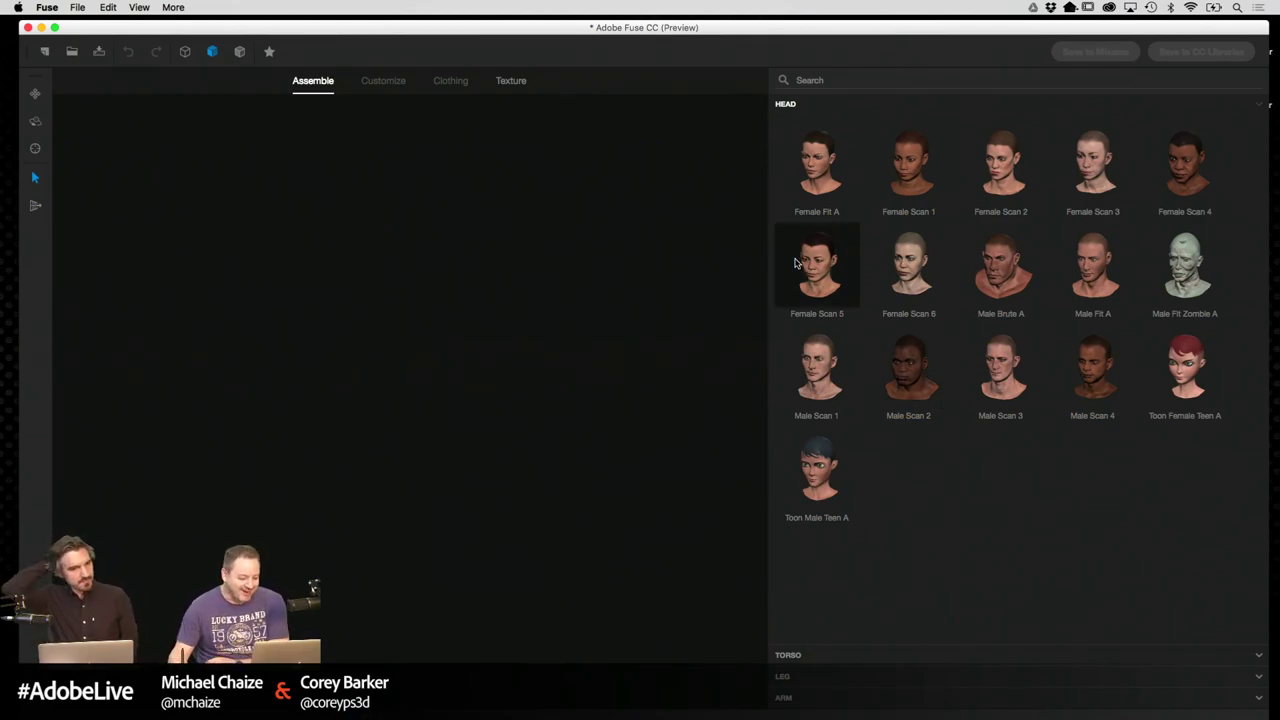
Build the body from the Female Fit A head, torso, legs and arms
drag(858, 27, 855, 29)
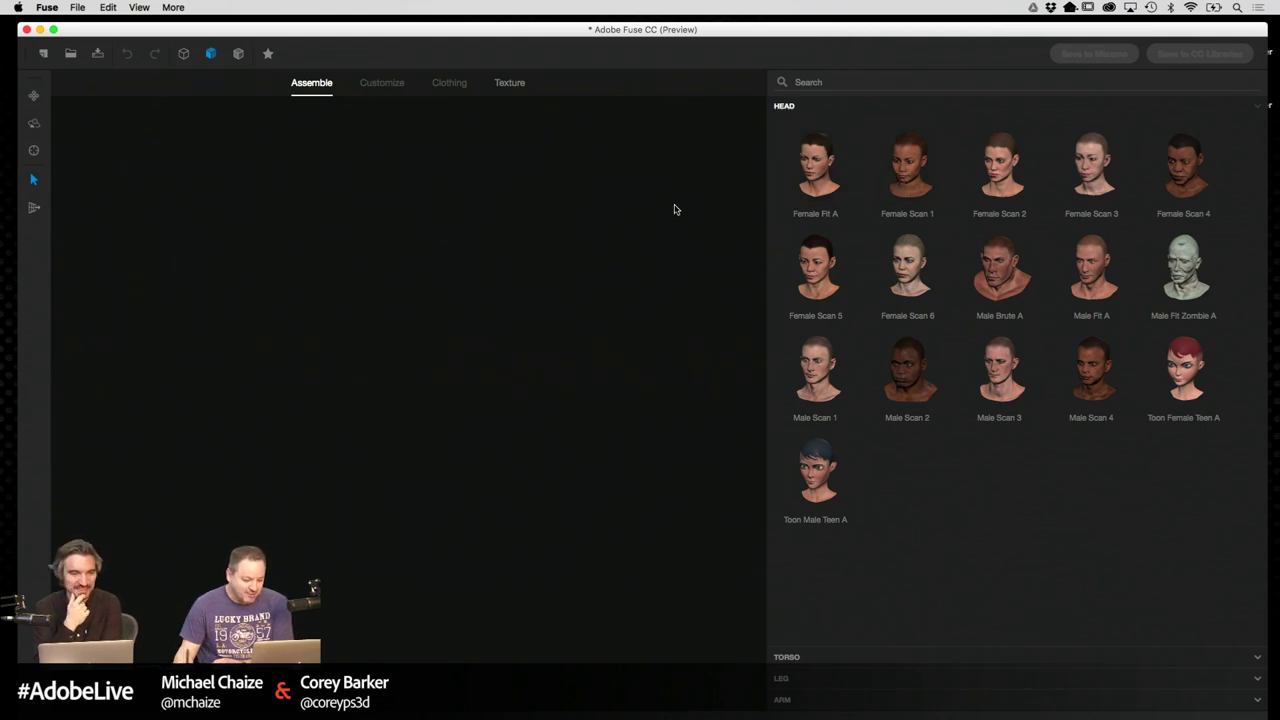
drag(750, 34, 749, 31)
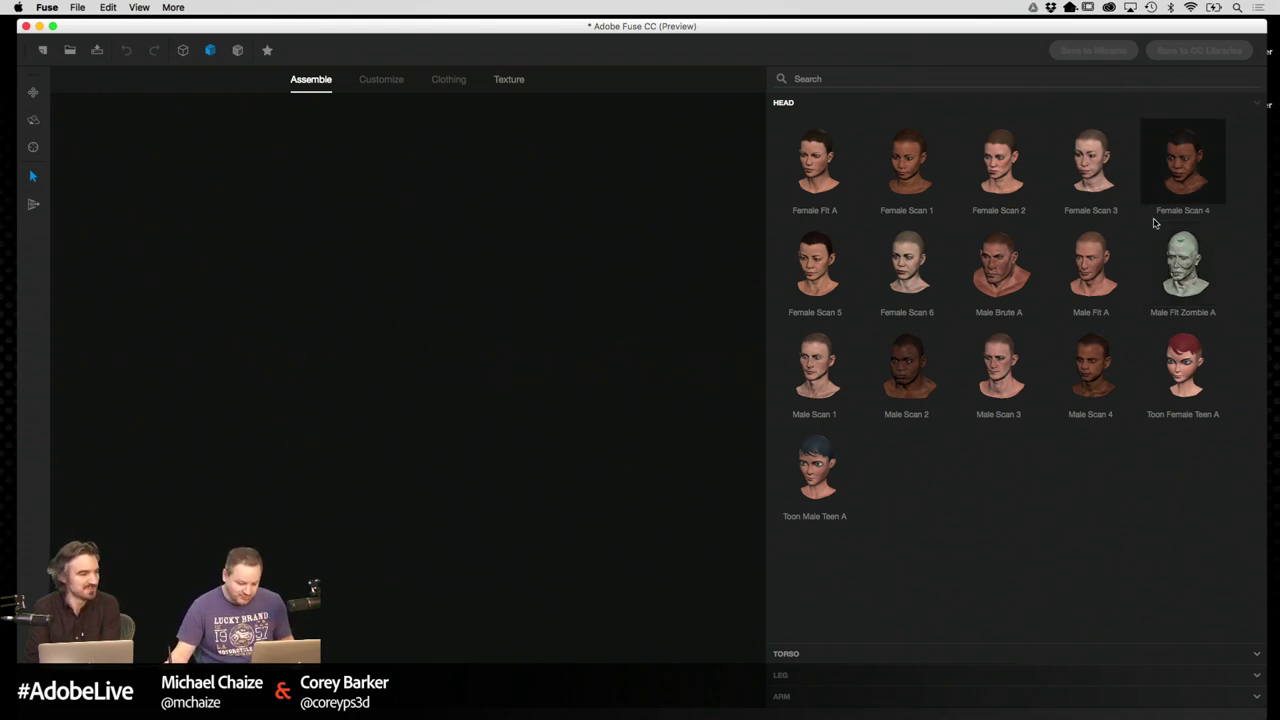
click(846, 191)
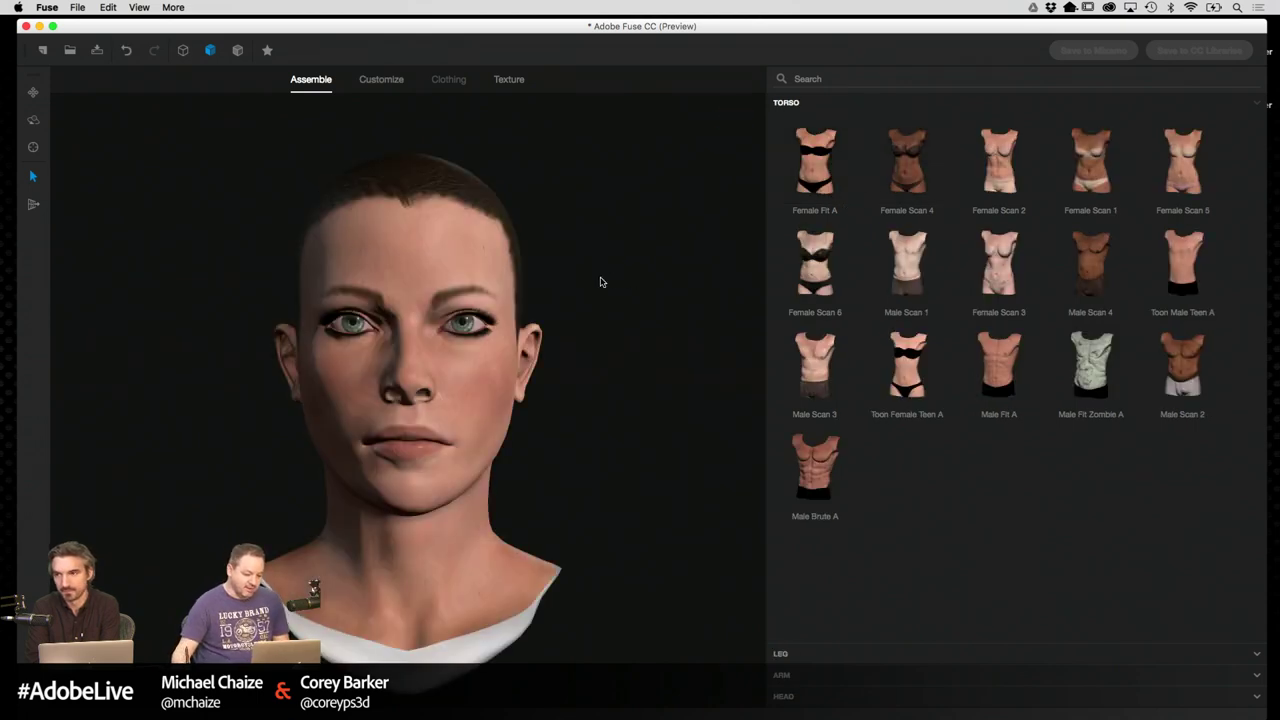
mouse_move(600, 282)
mouse_down()
mouse_move(723, 294)
mouse_move(594, 343)
mouse_move(218, 315)
mouse_move(874, 266)
mouse_move(488, 283)
mouse_move(586, 271)
mouse_move(577, 277)
mouse_move(585, 262)
mouse_up()
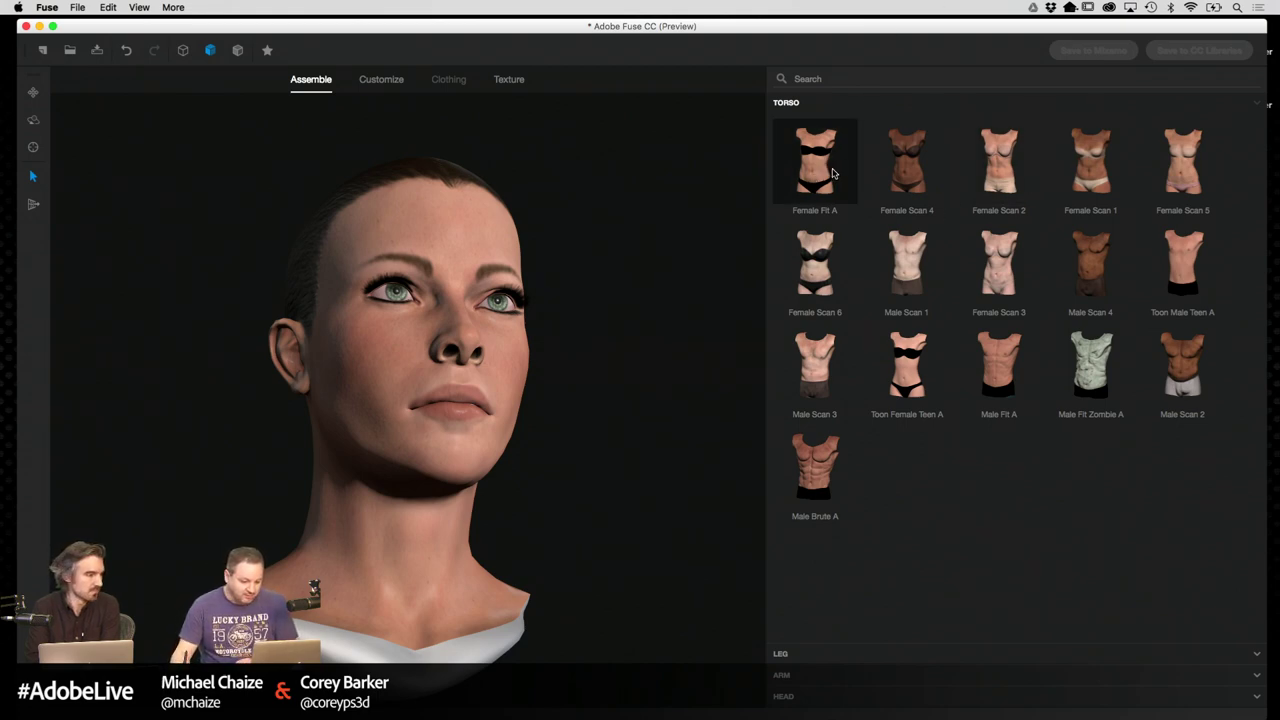
click(835, 179)
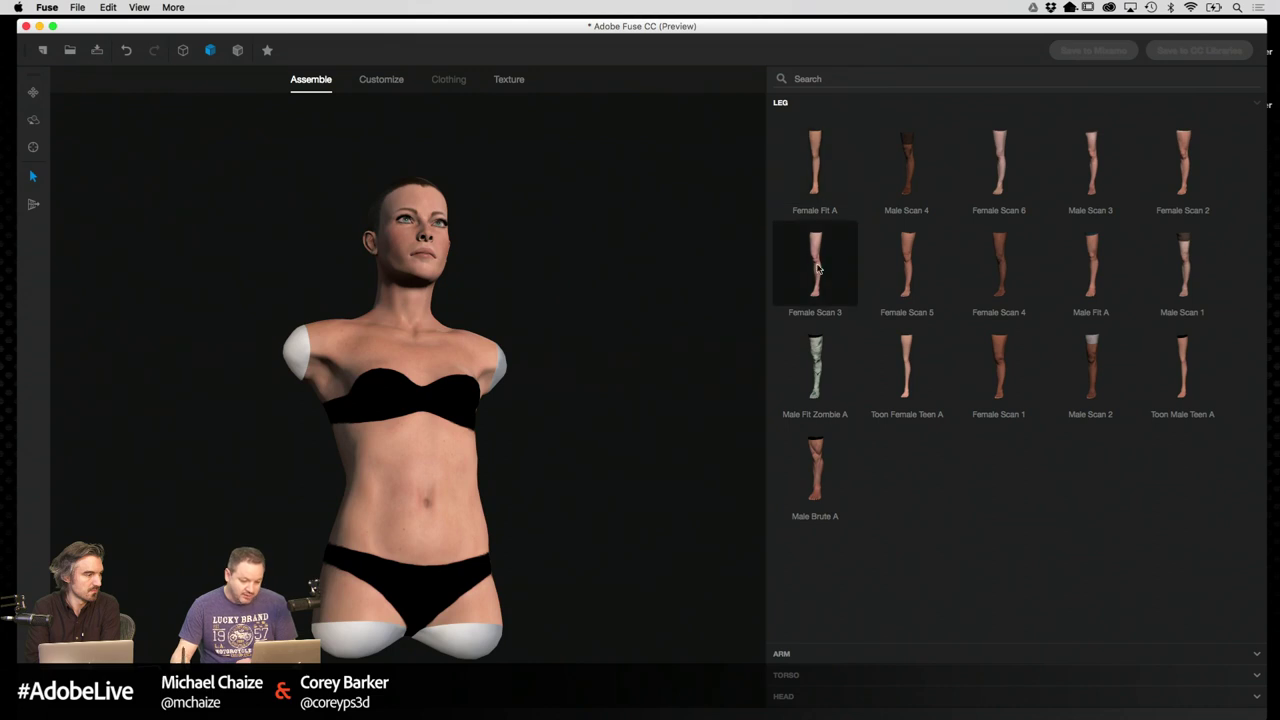
click(833, 184)
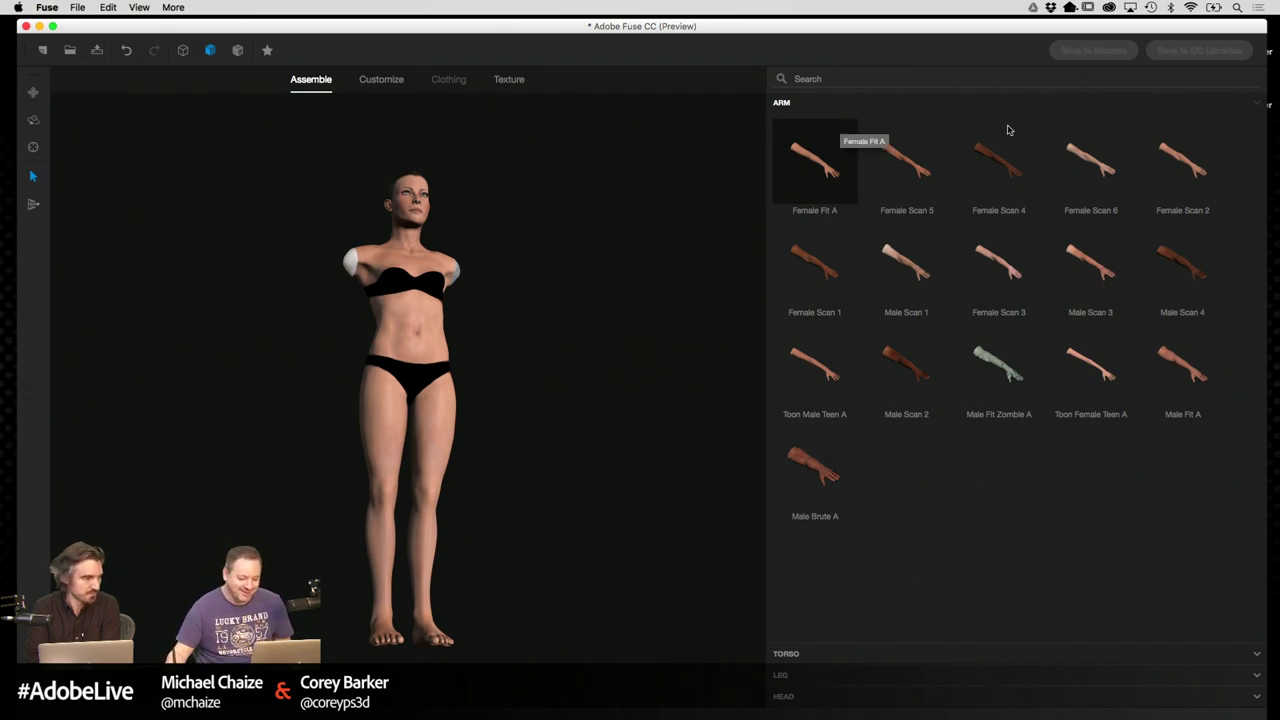
click(846, 172)
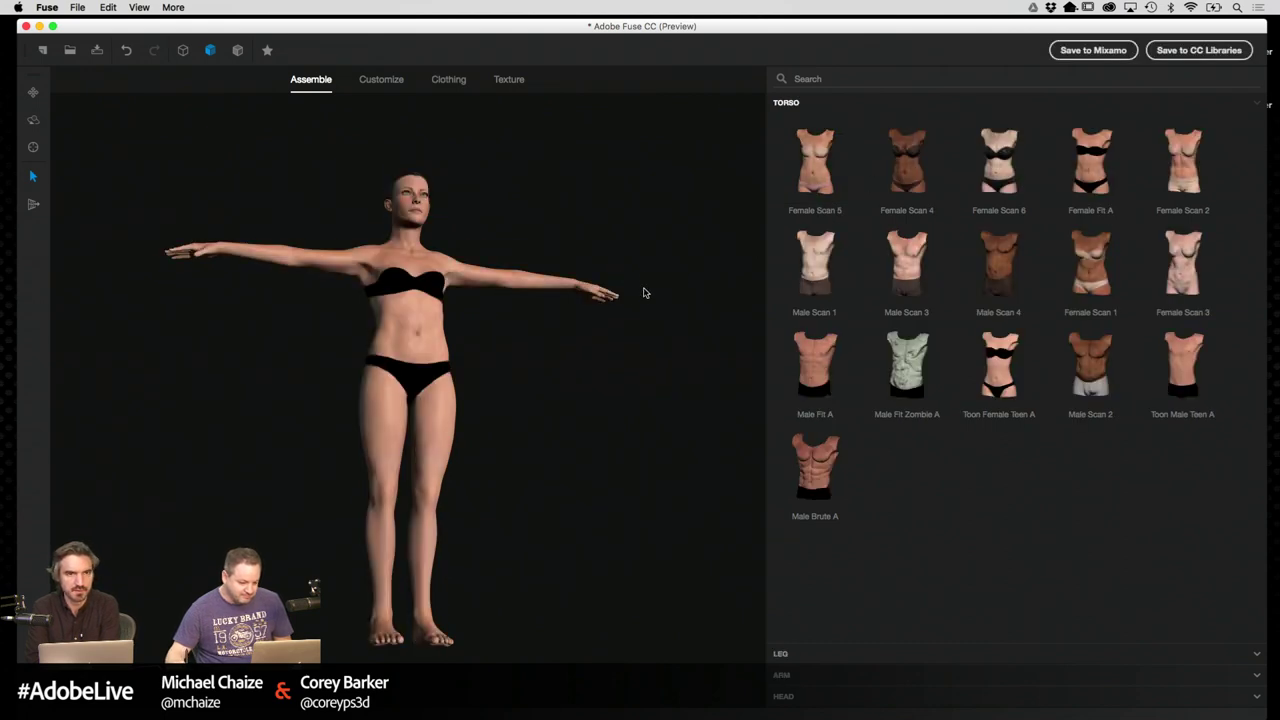
Orbit the bare female body to a side view and back, then show the Clothing tops grid
drag(643, 289, 718, 233)
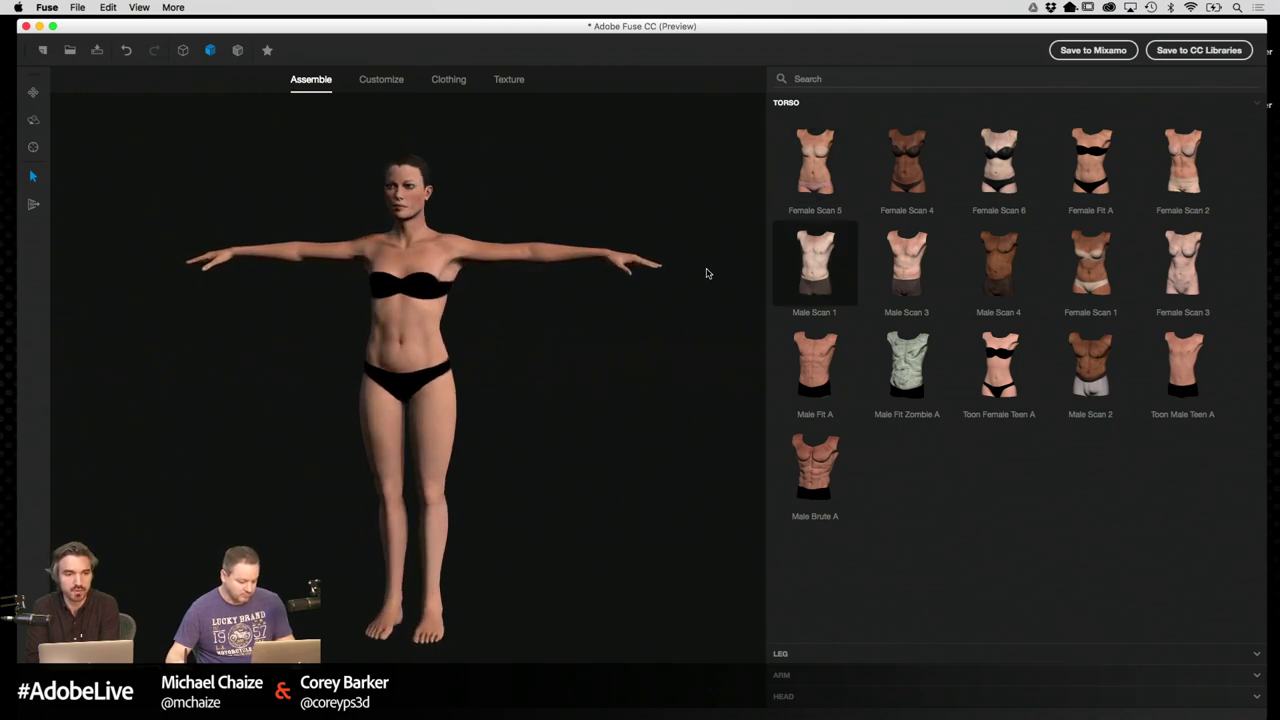
drag(614, 354, 686, 326)
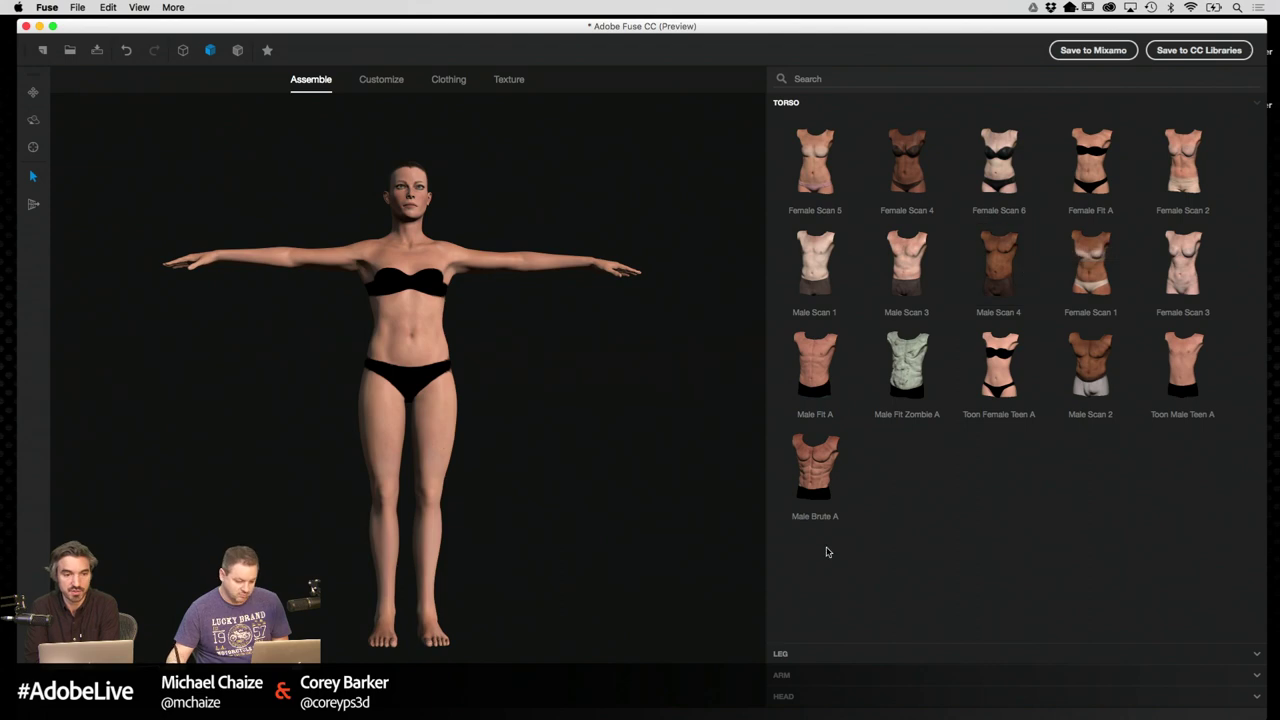
click(445, 80)
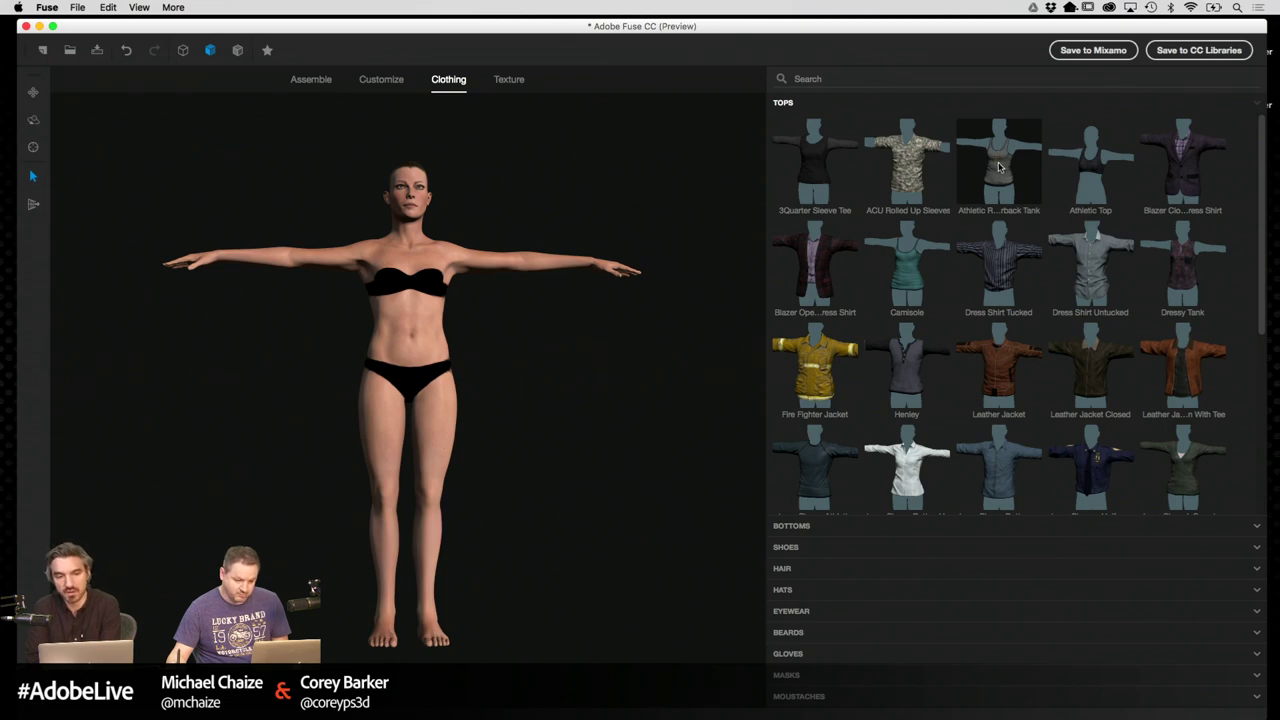
Dress the figure in the grey Athletic Racerback Tank and reveal the Bottoms list
click(997, 170)
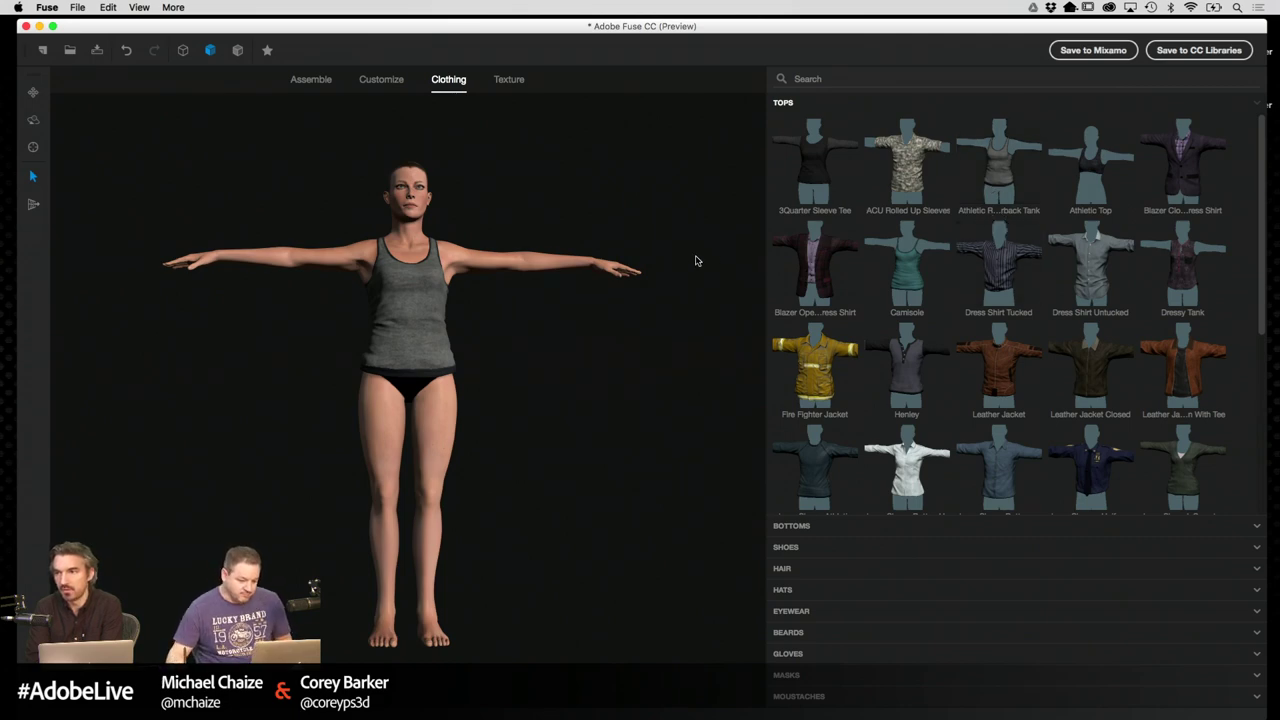
drag(658, 344, 430, 155)
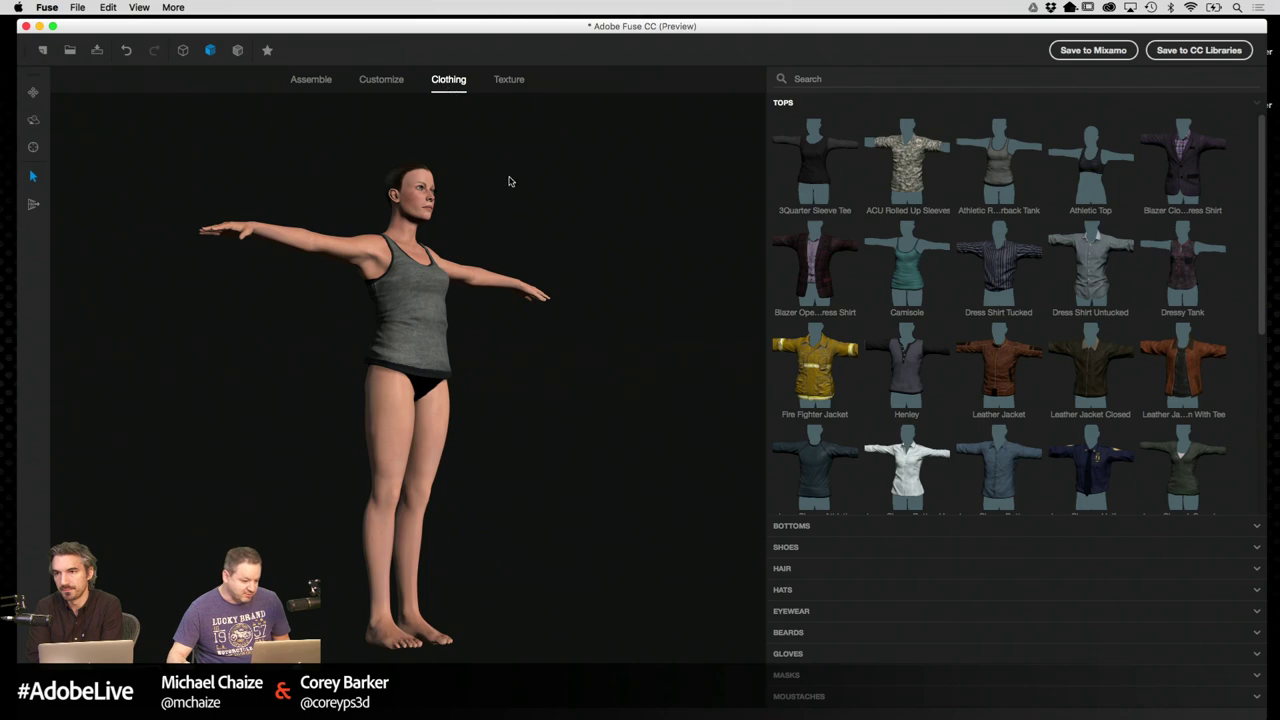
drag(508, 181, 334, 209)
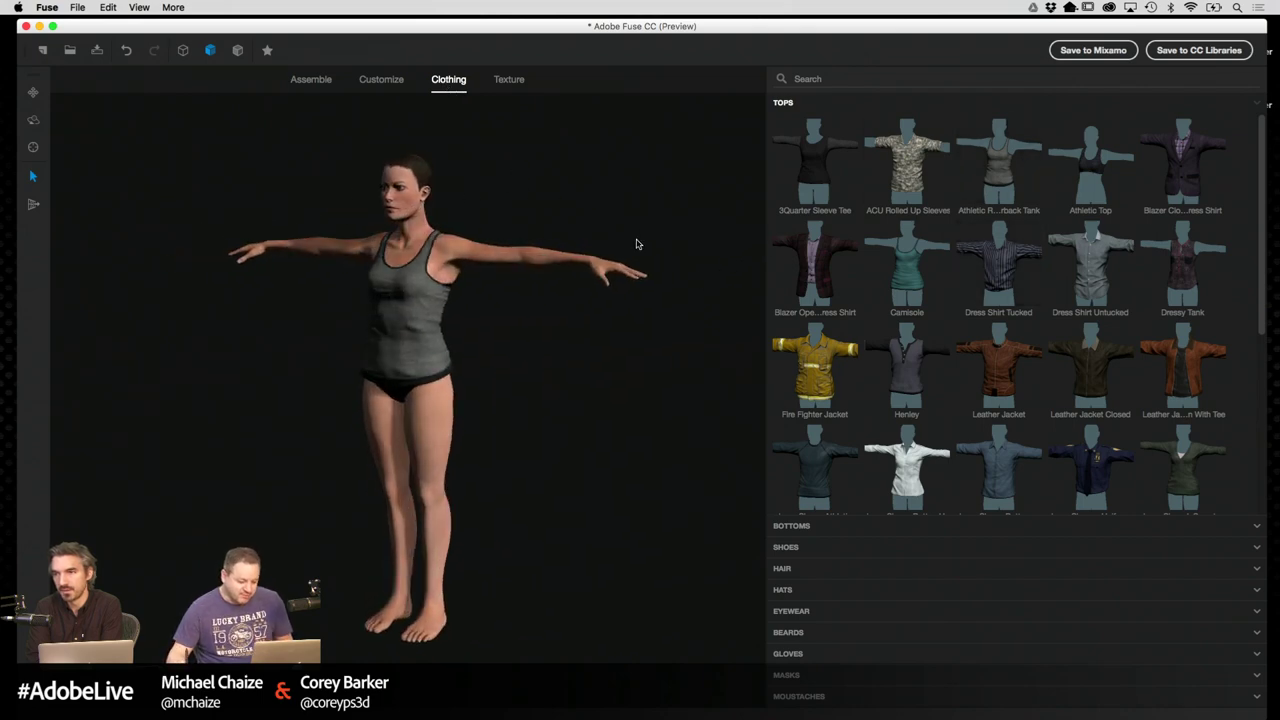
drag(636, 244, 697, 217)
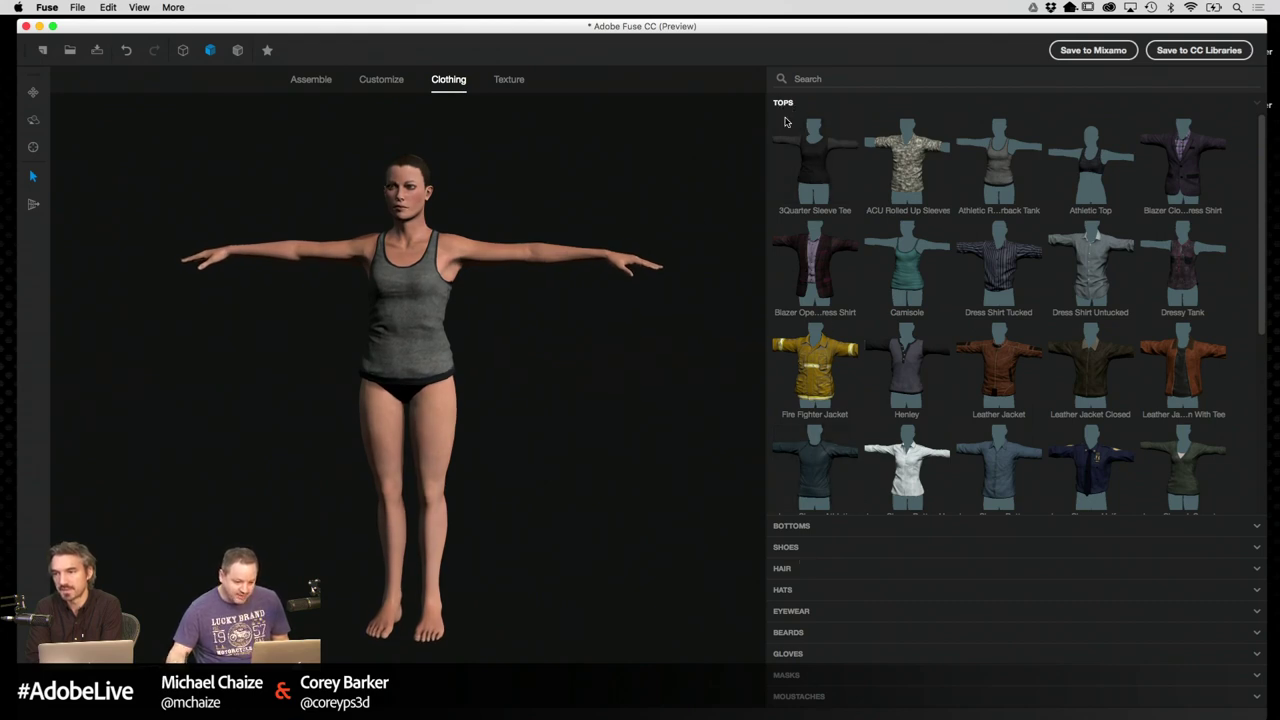
click(792, 526)
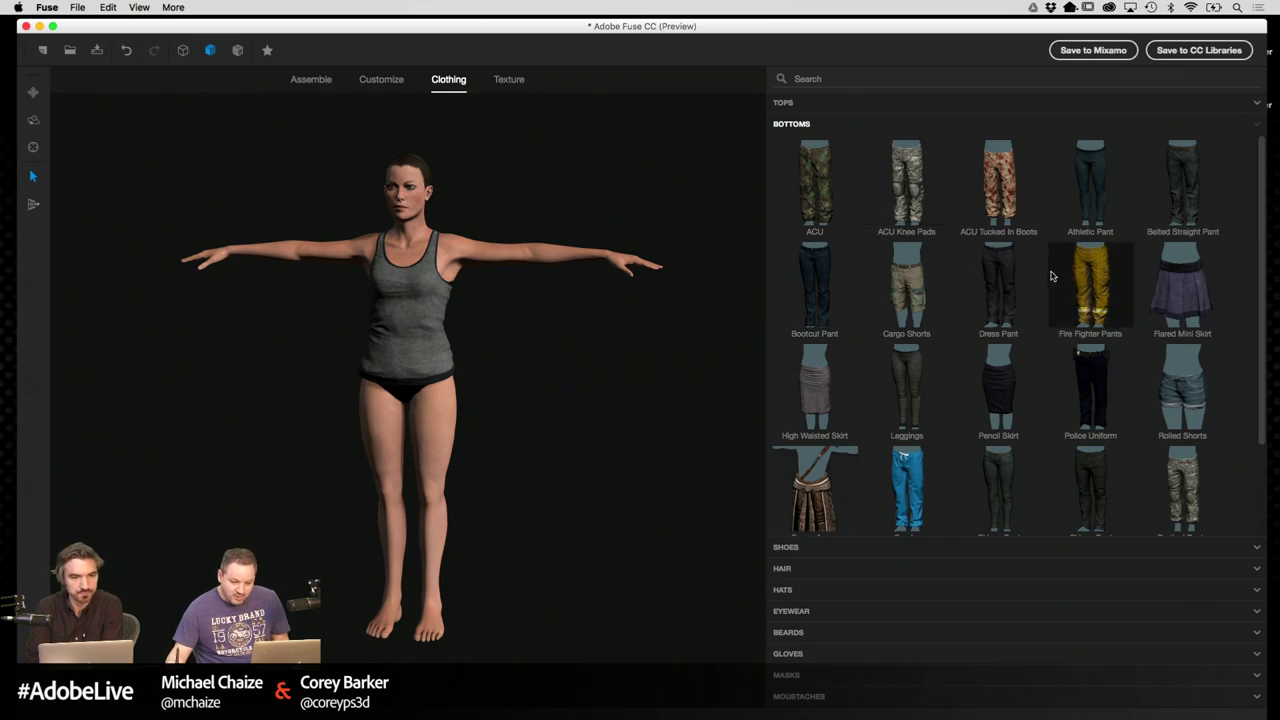
Put the dark Athletic Pant trousers on the figure
click(1104, 187)
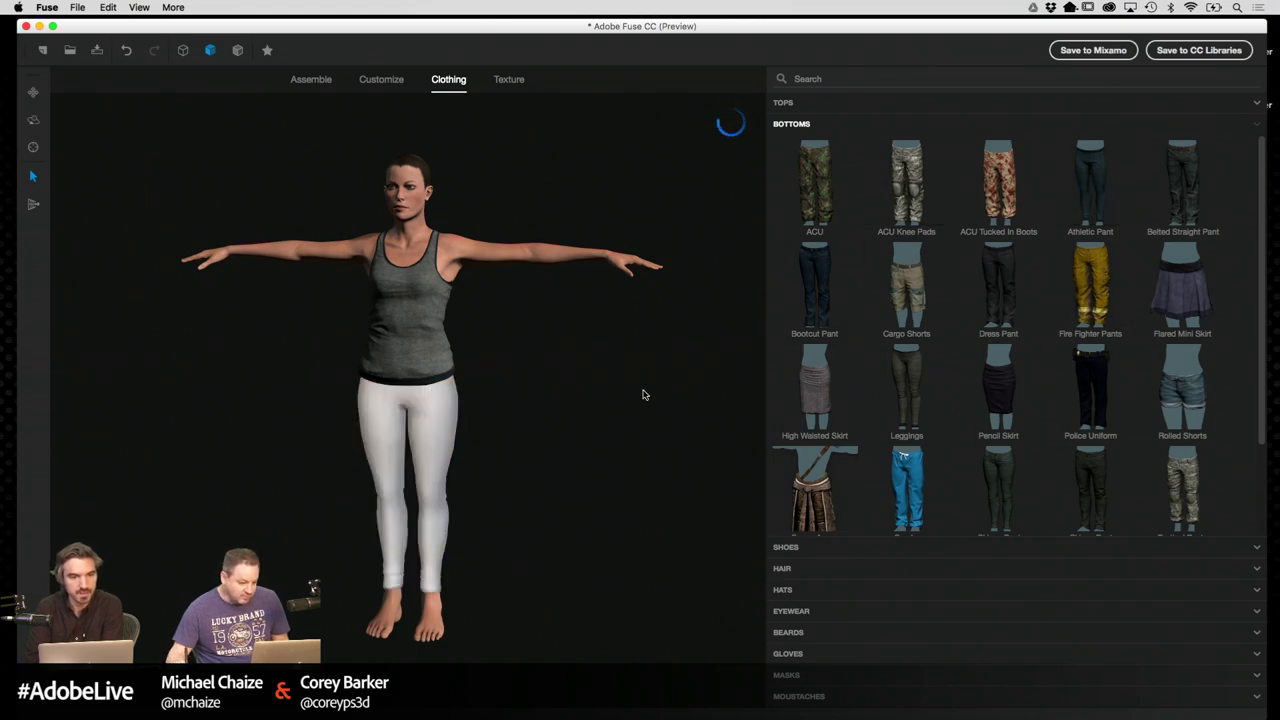
drag(721, 351, 552, 286)
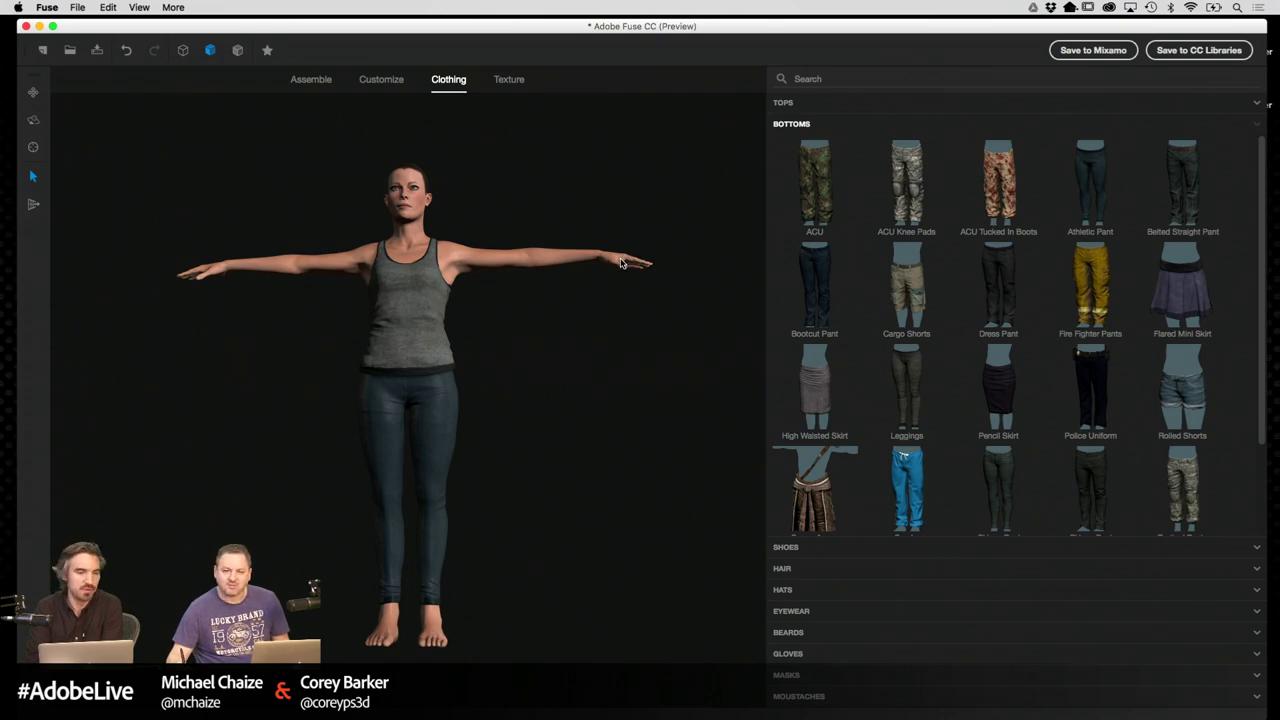
drag(579, 346, 604, 265)
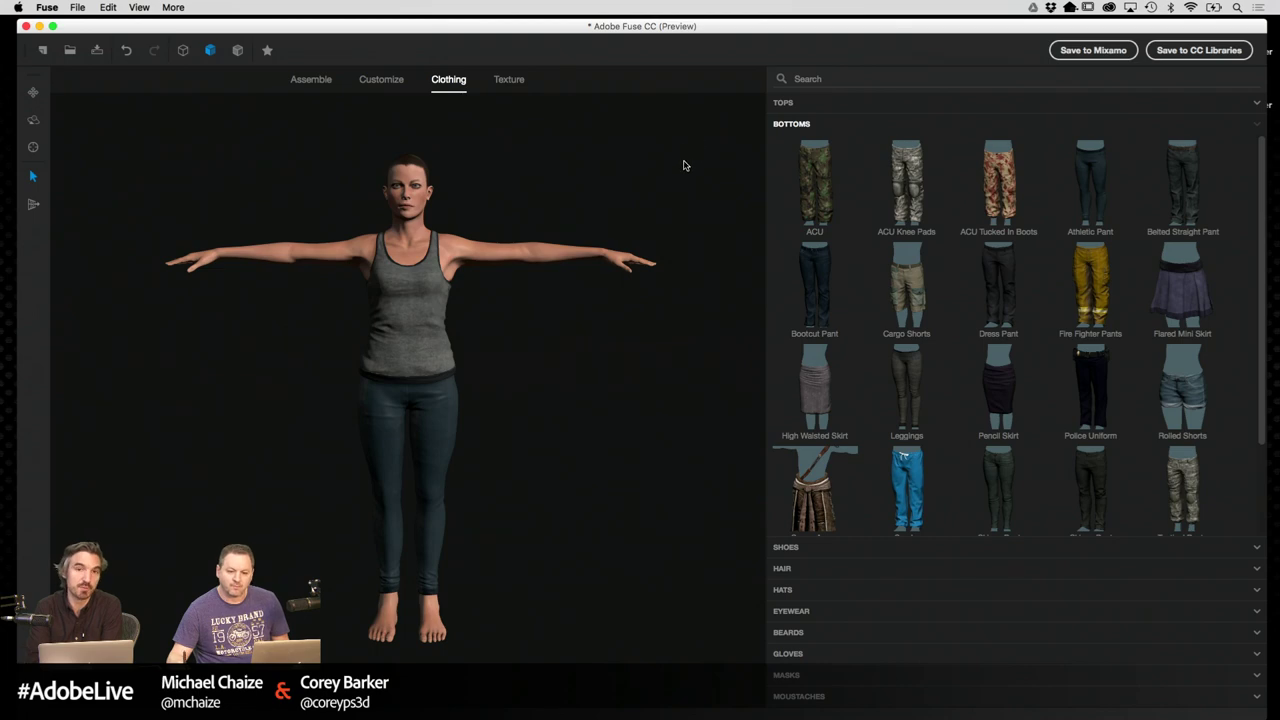
drag(588, 341, 543, 326)
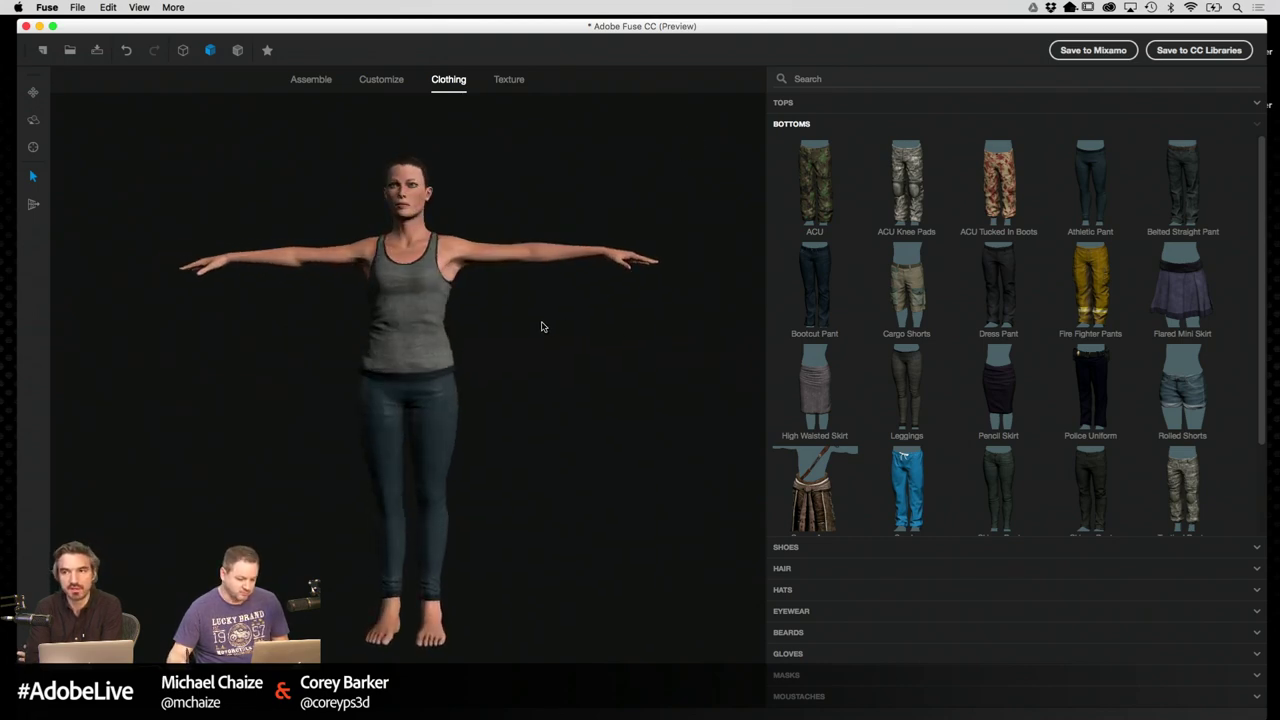
Try Boots 1, settle on brown Boots 2, and reveal the Hair styles
click(784, 548)
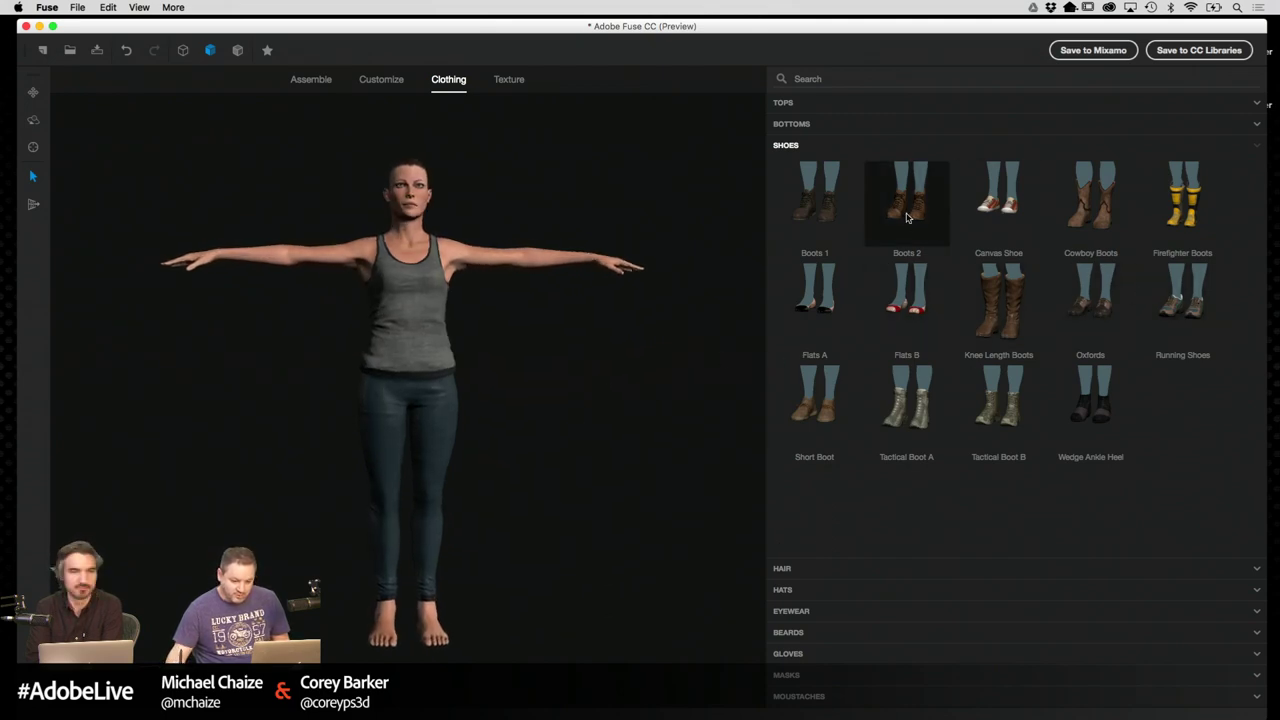
click(836, 214)
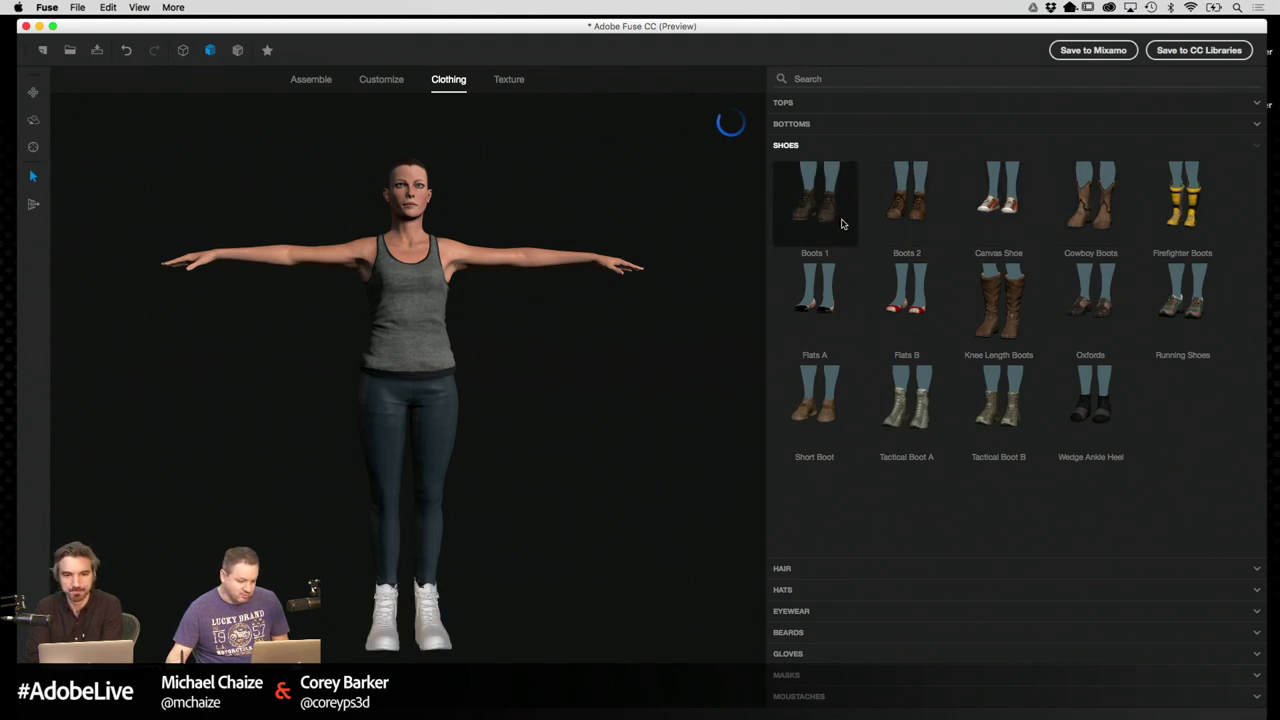
drag(758, 430, 618, 434)
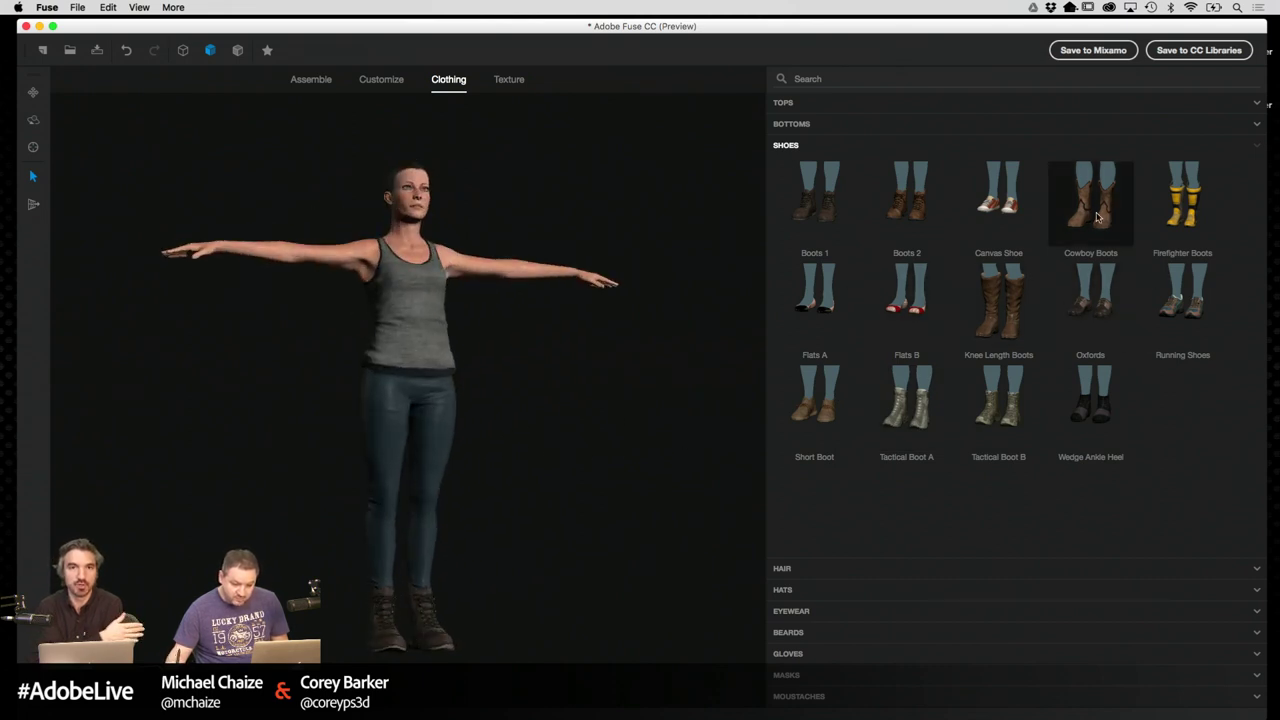
click(921, 210)
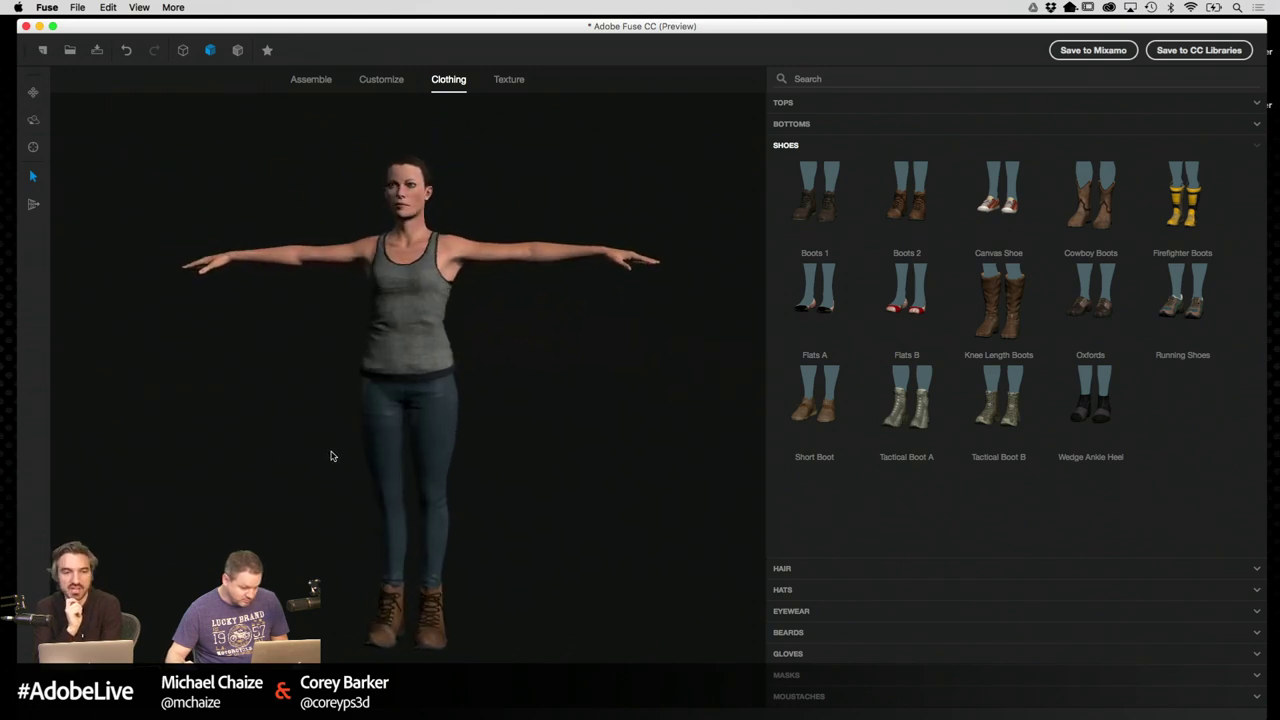
click(784, 568)
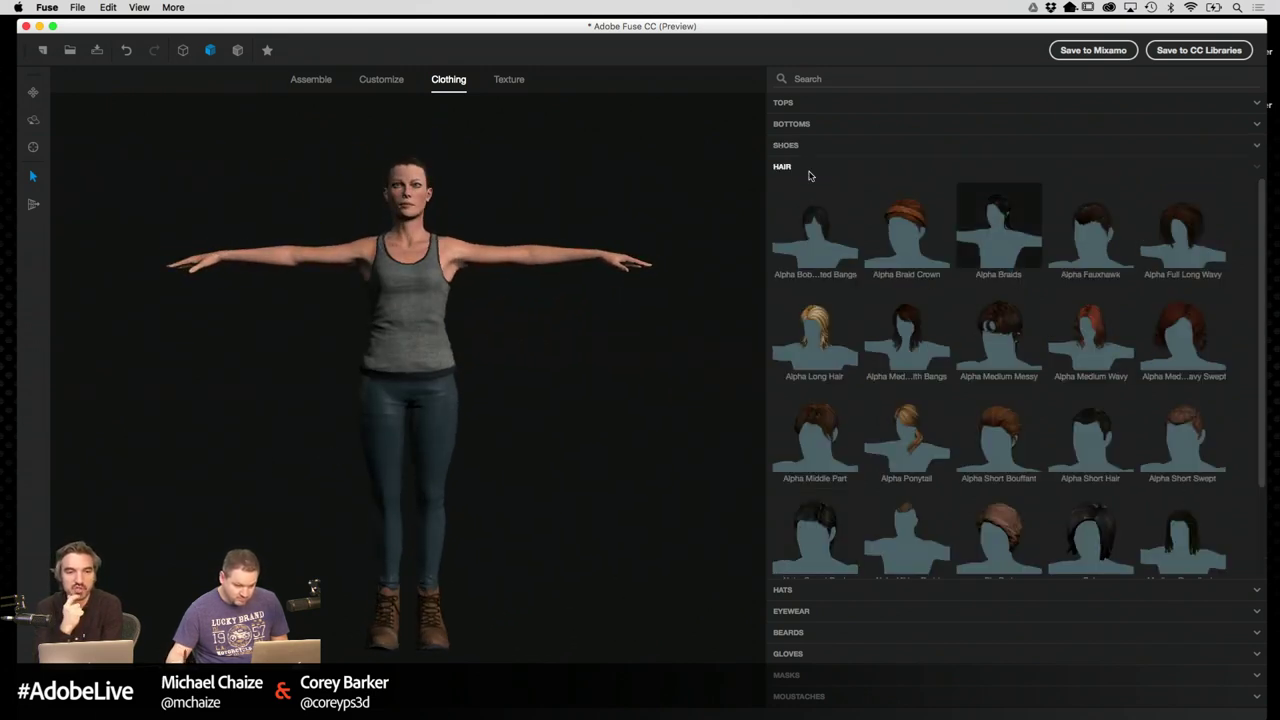
Apply the blonde Alpha Long Hair style and check it from the back and sides
drag(1258, 211, 1236, 300)
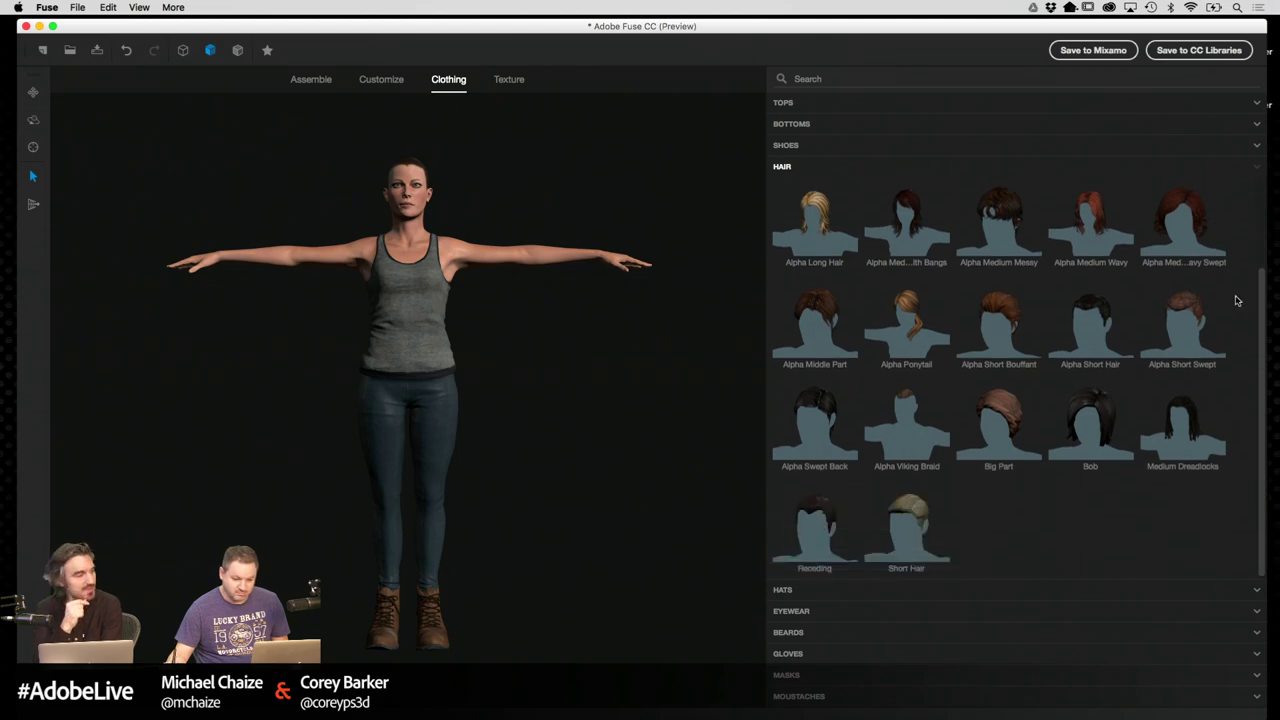
scroll(1221, 300, up, 3)
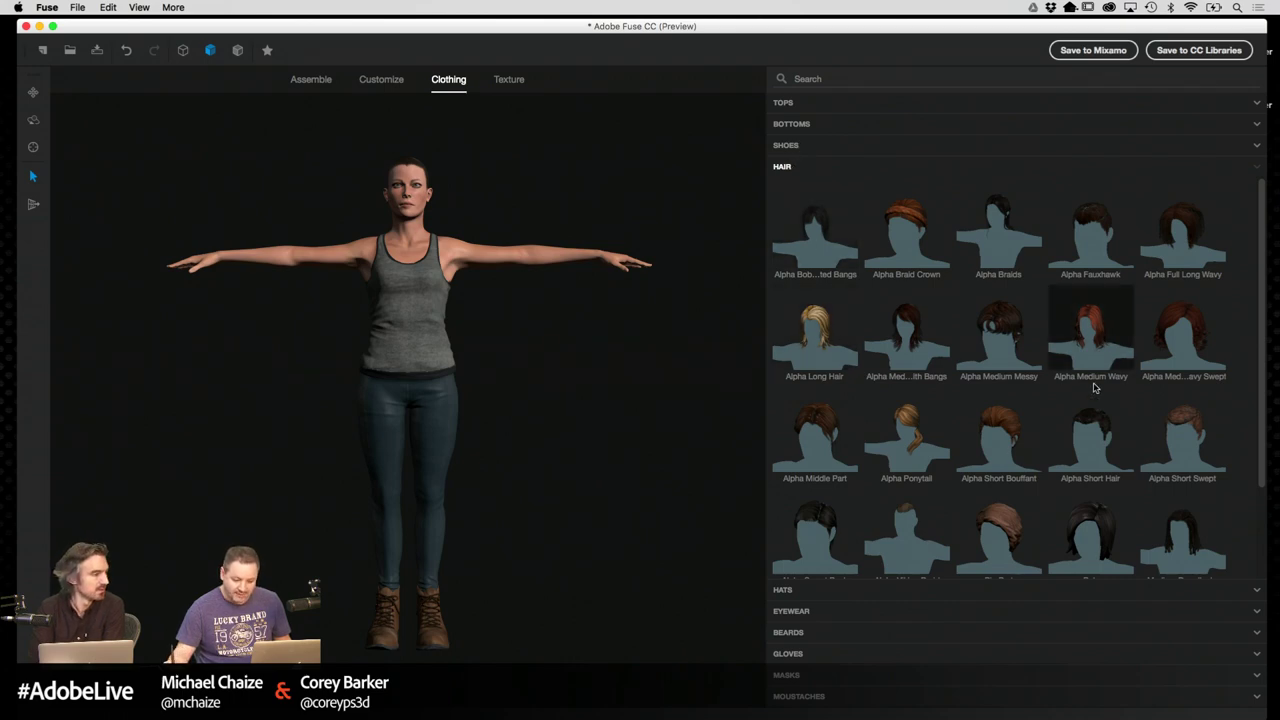
scroll(1160, 365, down, 2)
scroll(1220, 340, up, 2)
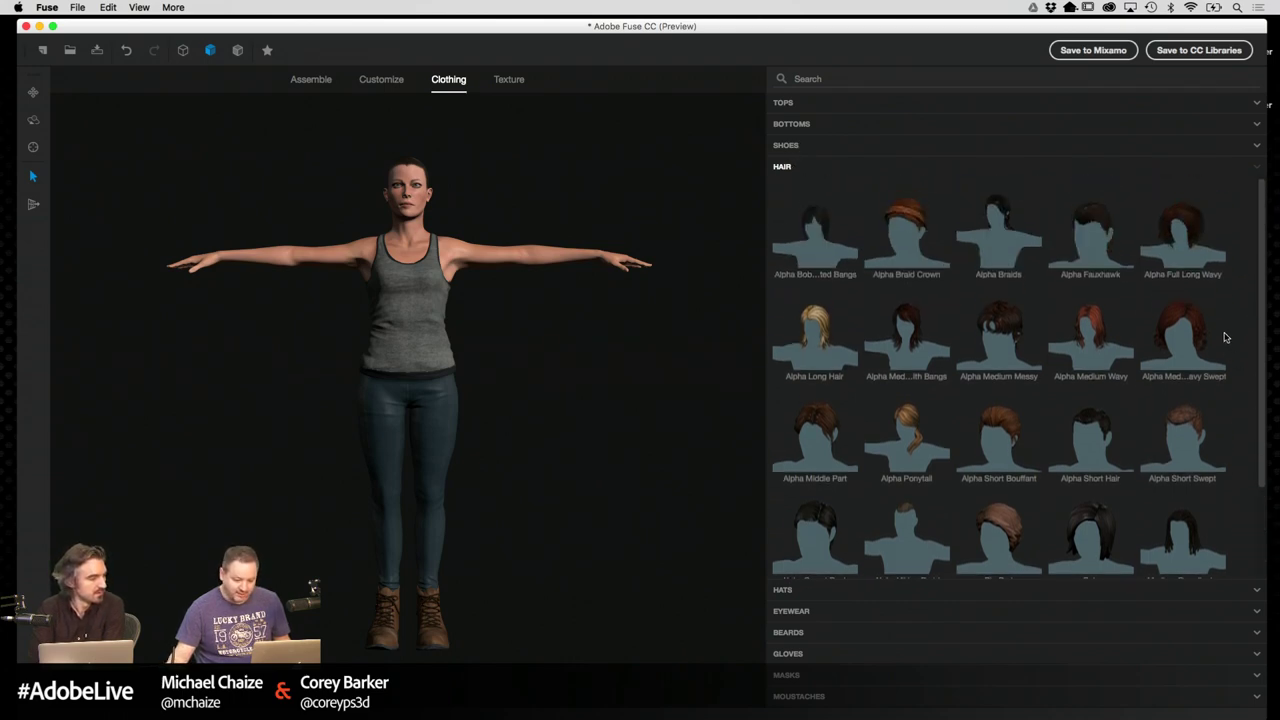
click(843, 332)
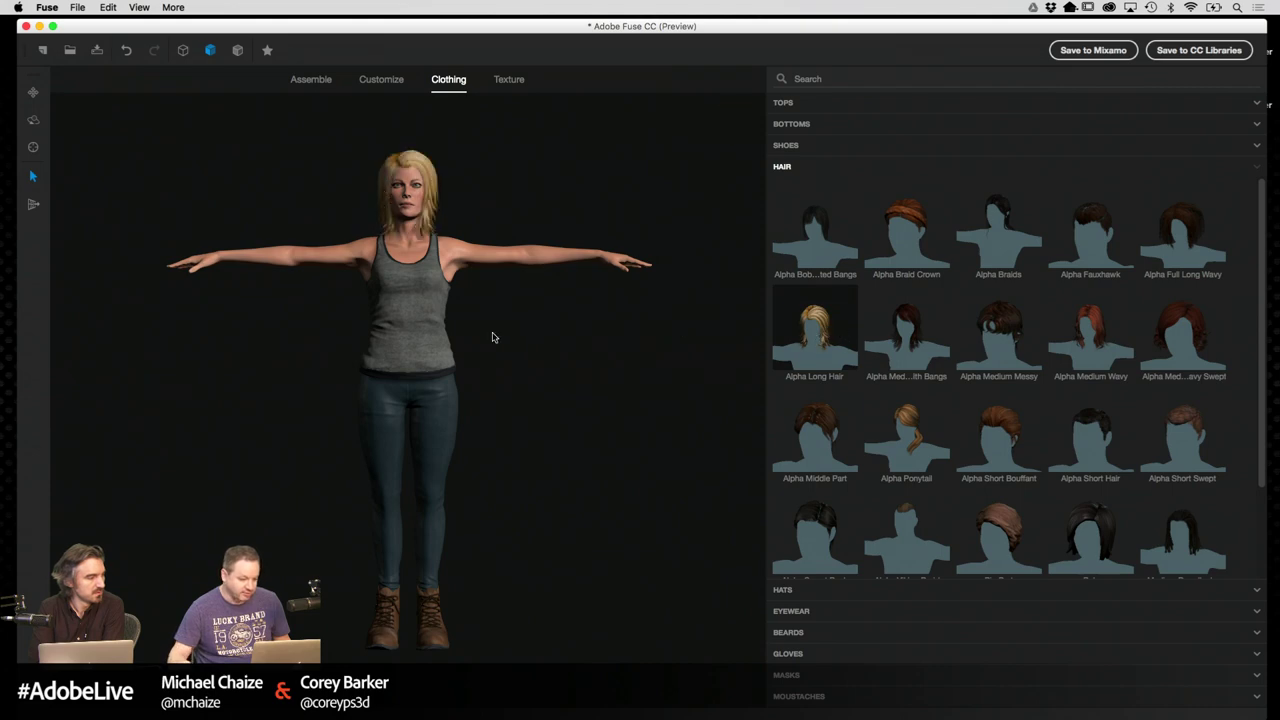
drag(520, 354, 442, 331)
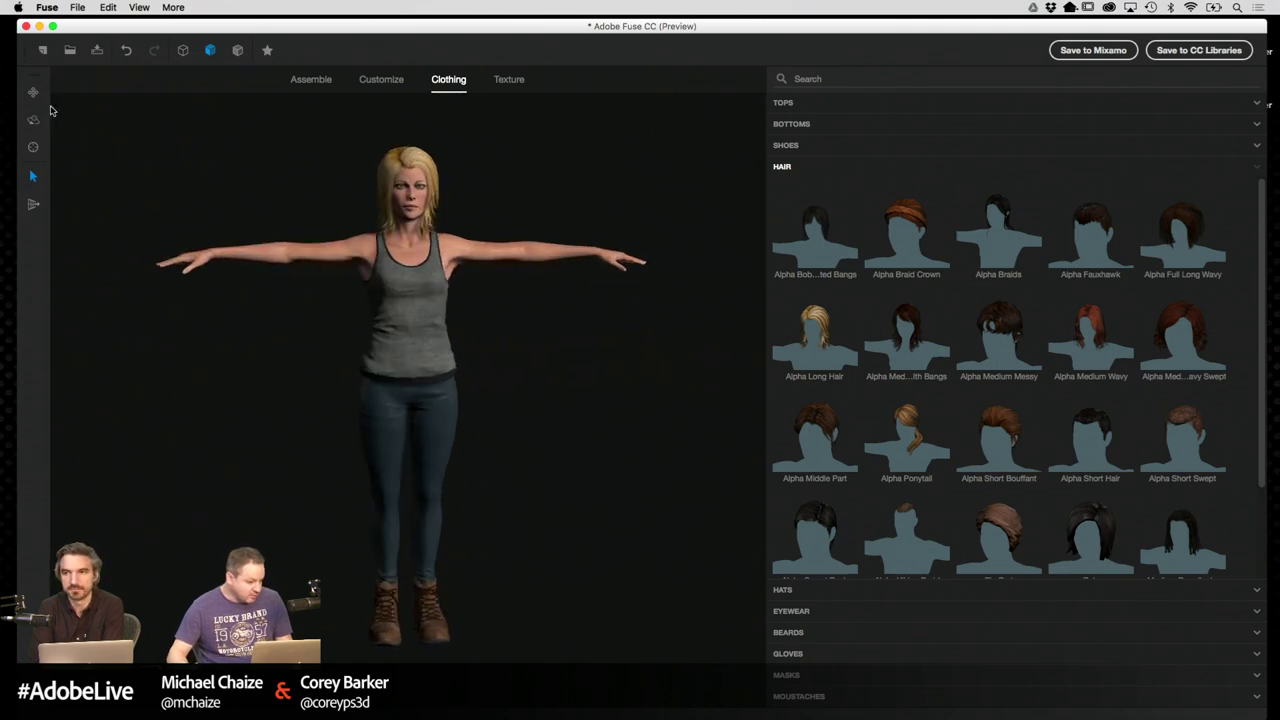
drag(407, 183, 814, 163)
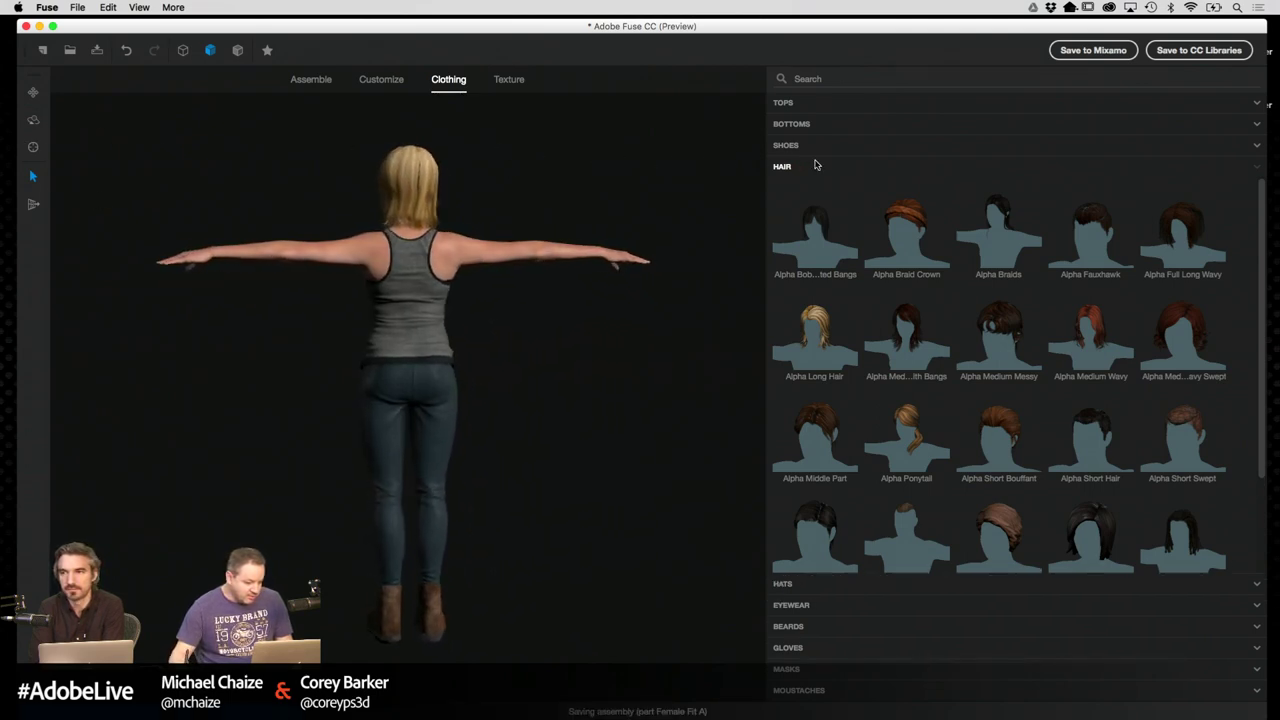
drag(586, 300, 514, 151)
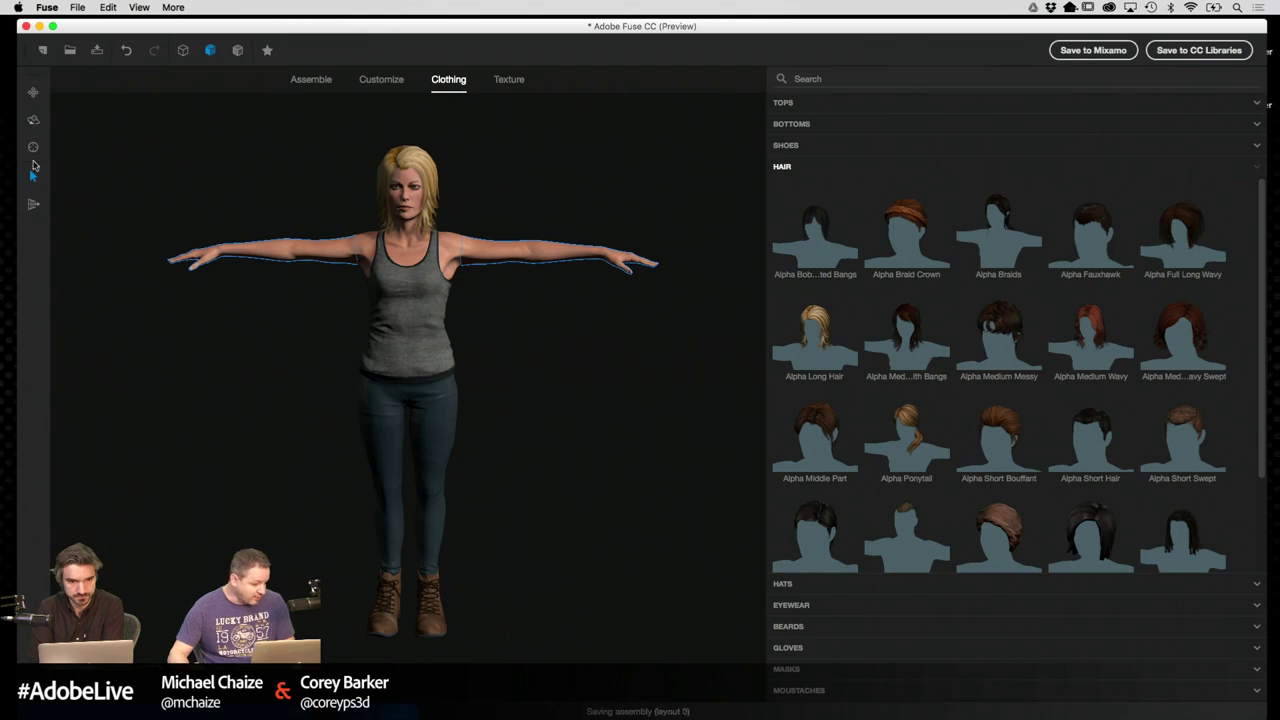
Try the Geo tool, then pan and enlarge the character to centre her in view
click(33, 203)
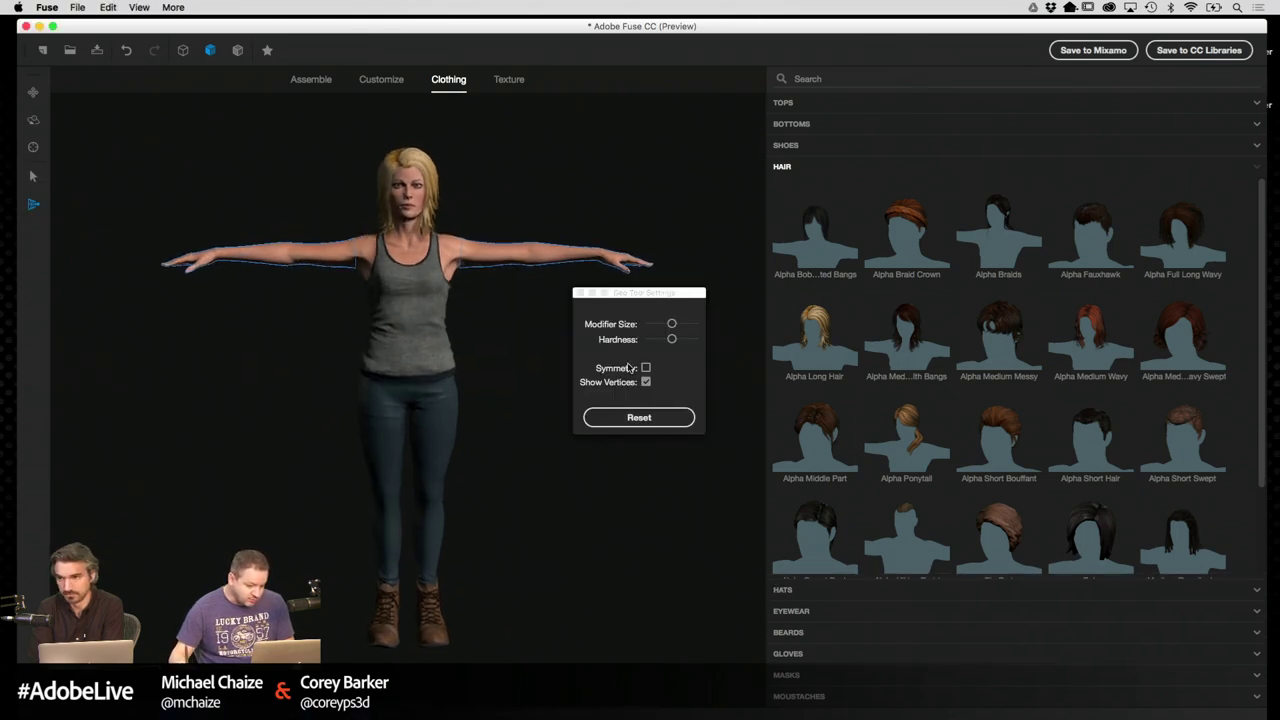
click(577, 293)
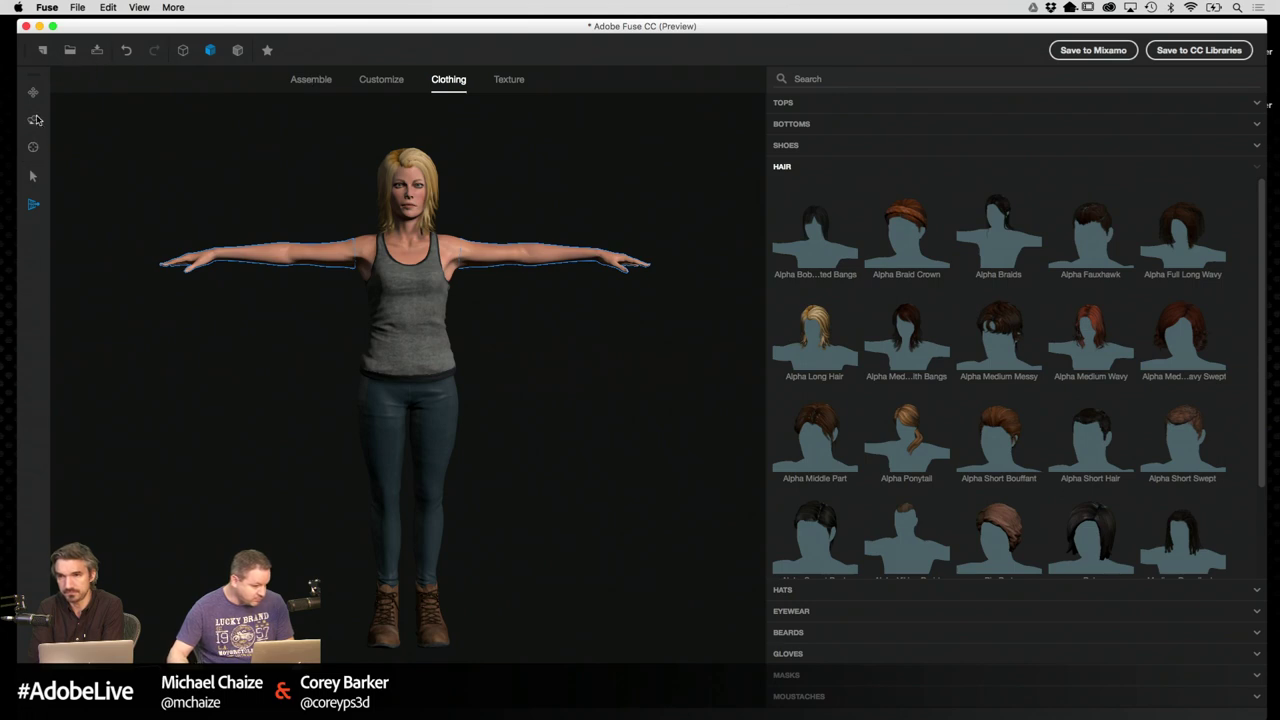
click(33, 176)
click(33, 91)
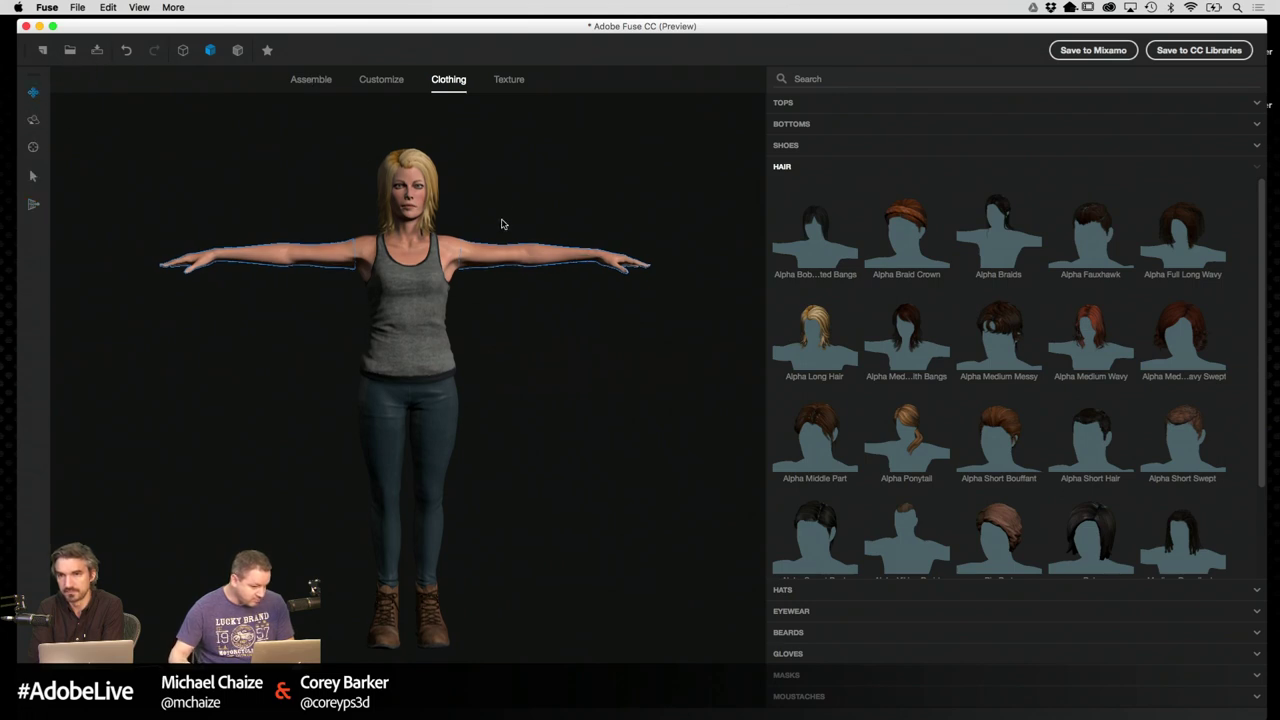
drag(500, 223, 587, 288)
drag(599, 417, 720, 240)
drag(420, 160, 145, 175)
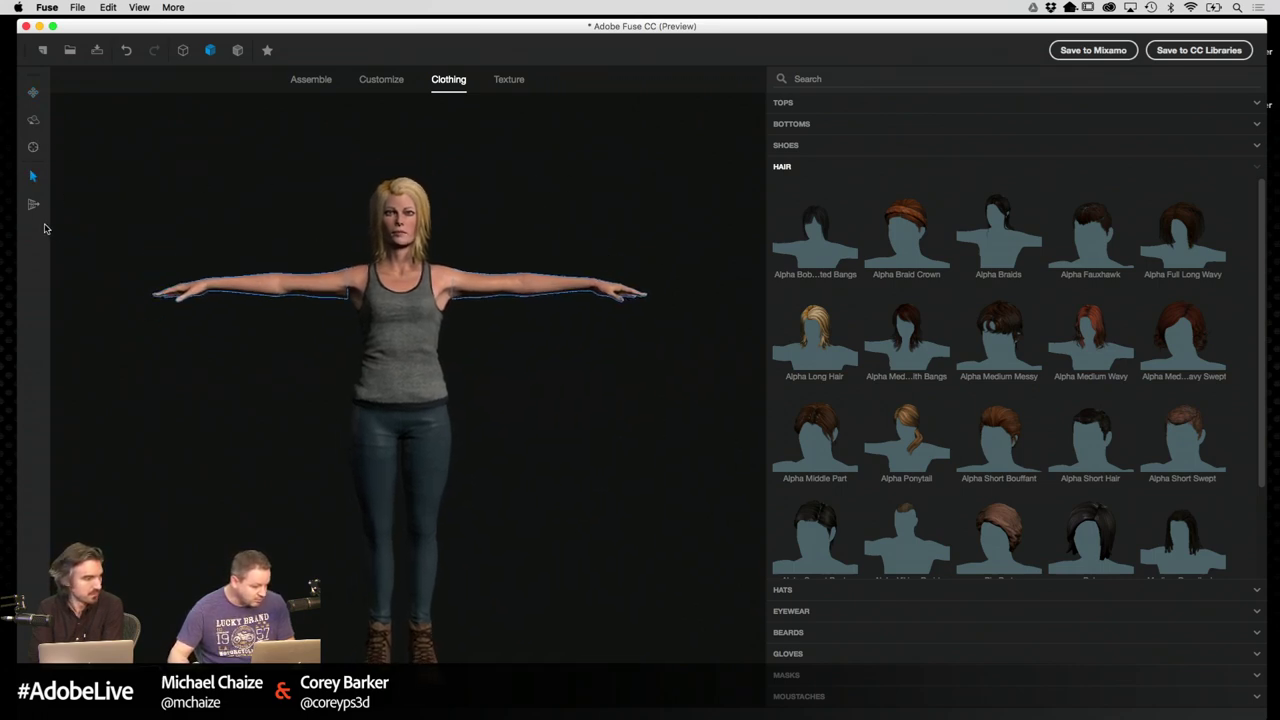
Undo the stray face and body distortions with Cmd+Z twice
click(33, 204)
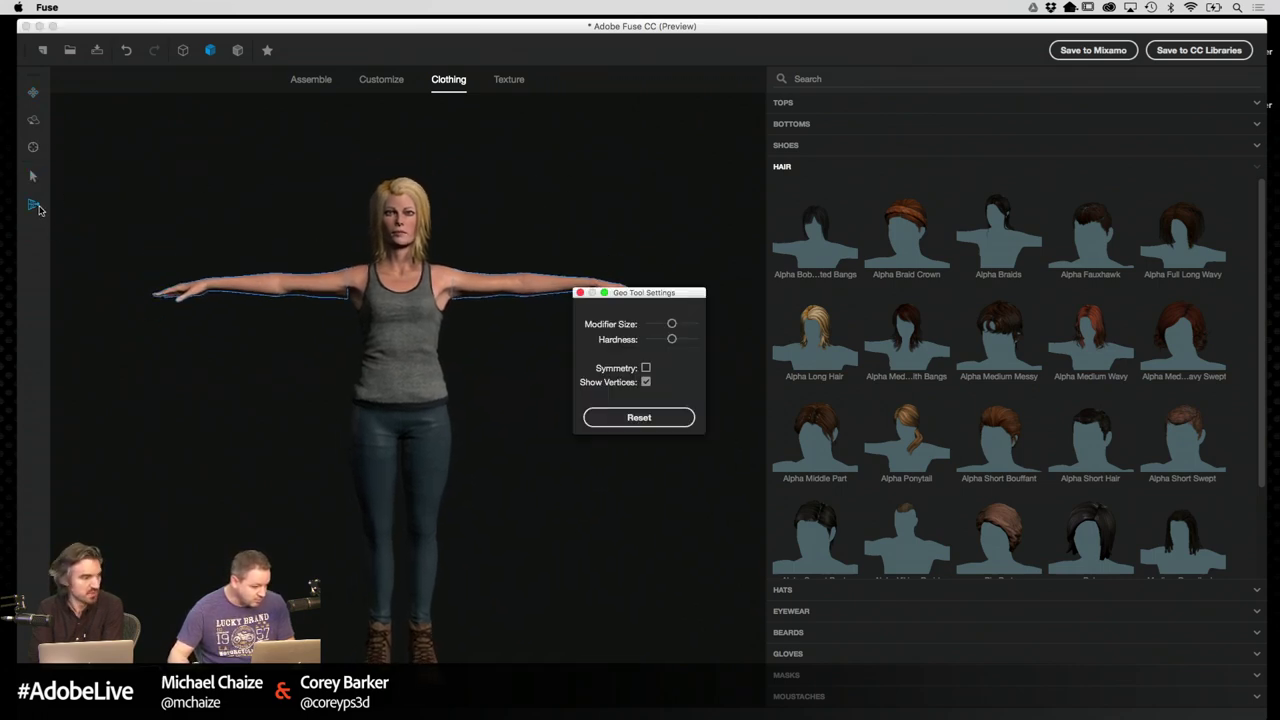
click(579, 292)
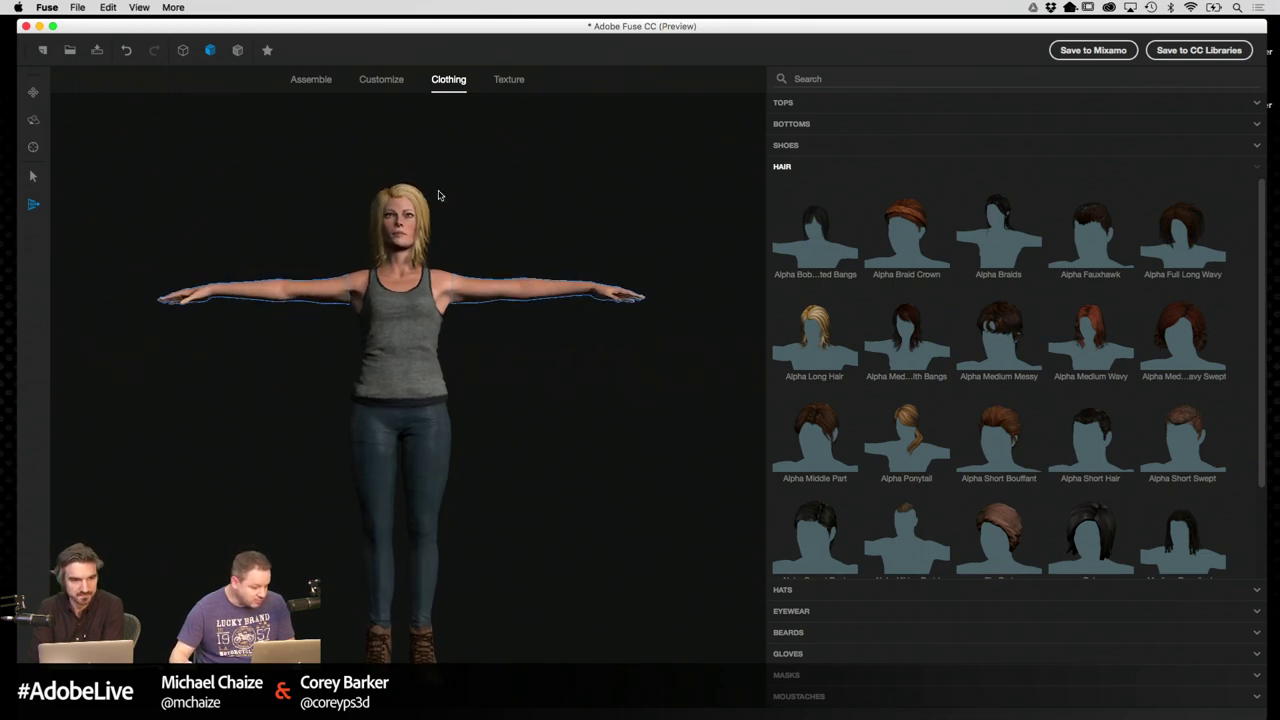
key(super+z)
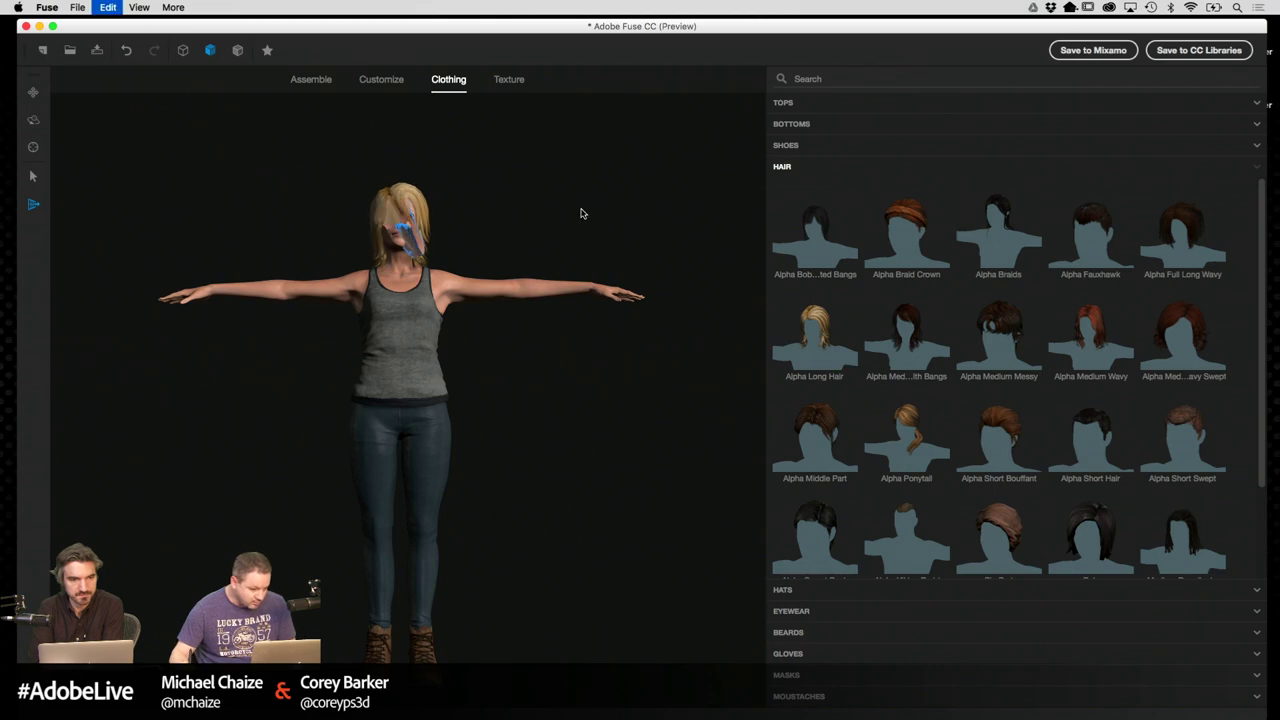
key(super+z)
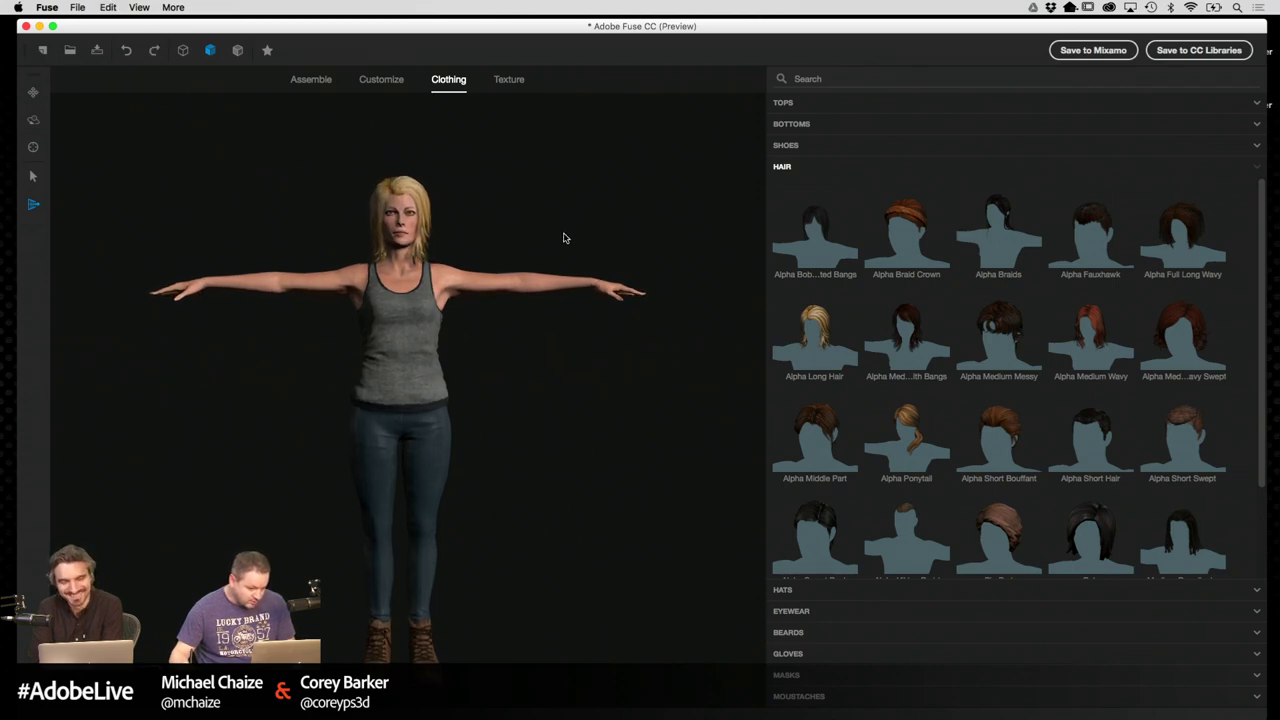
click(510, 80)
Raise the Arms Bicep Small/Big slider to 52 in Customize
click(311, 79)
click(383, 80)
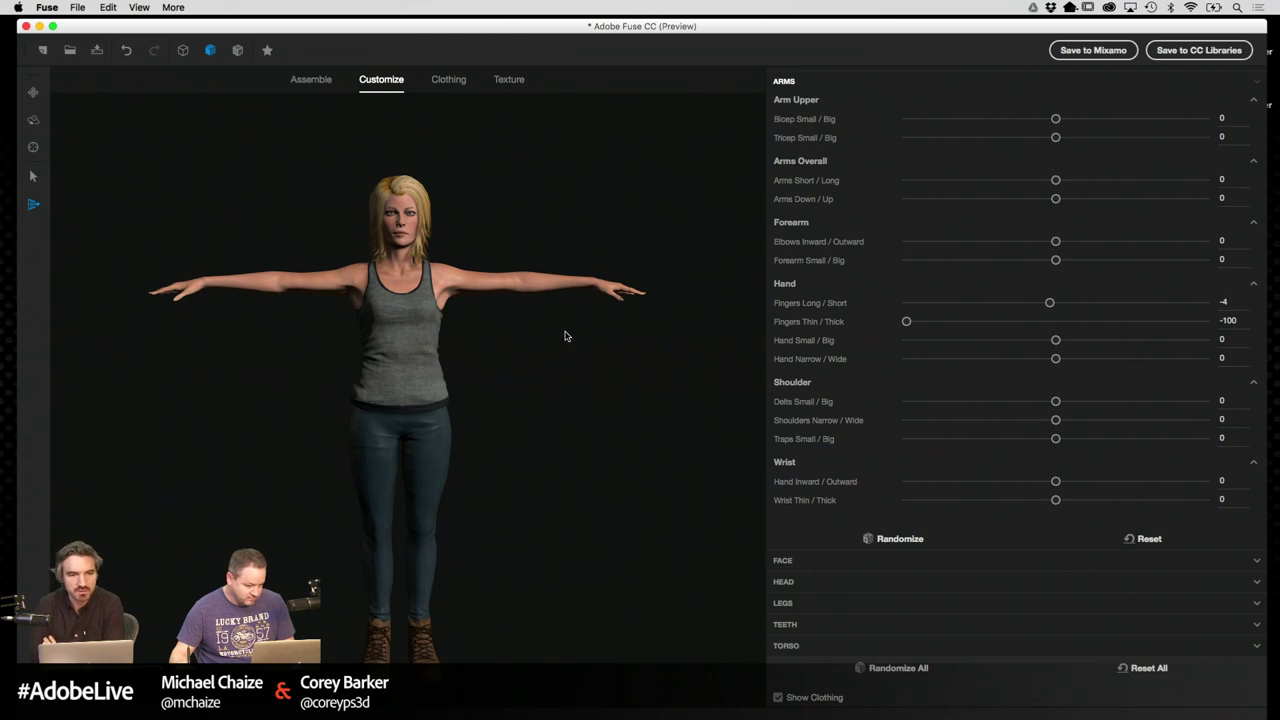
drag(565, 336, 659, 292)
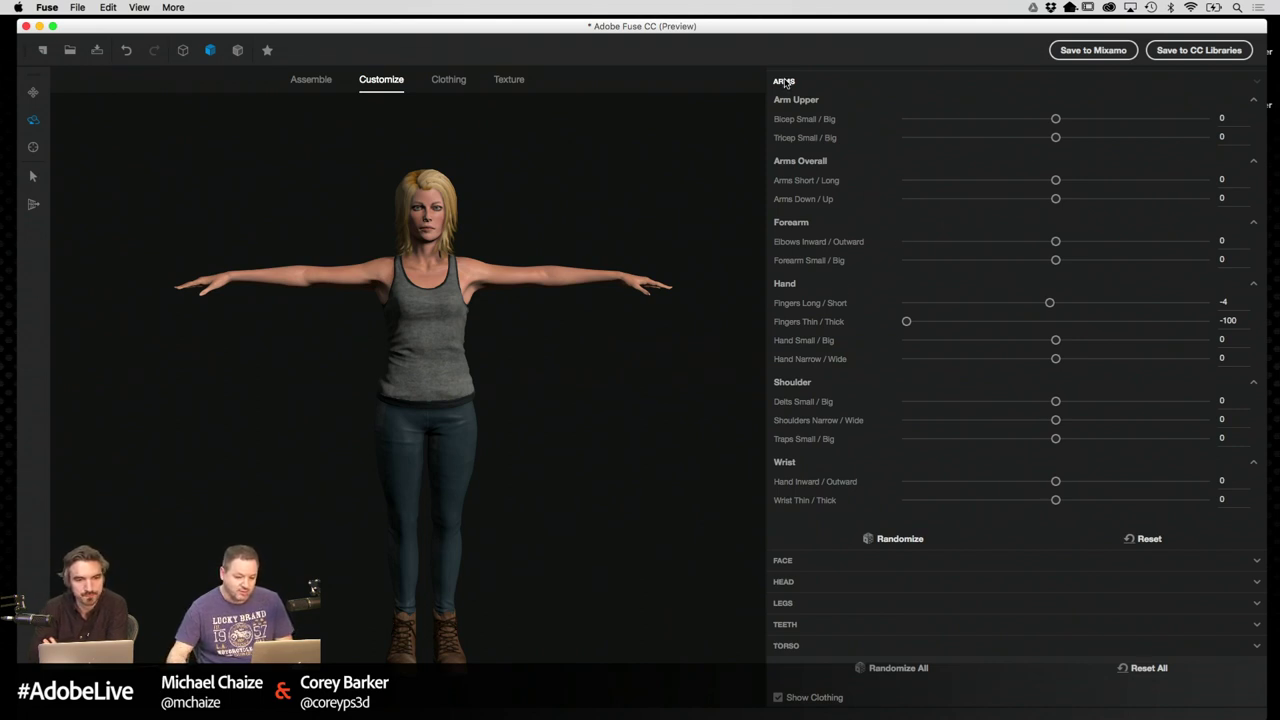
drag(1056, 121, 1133, 121)
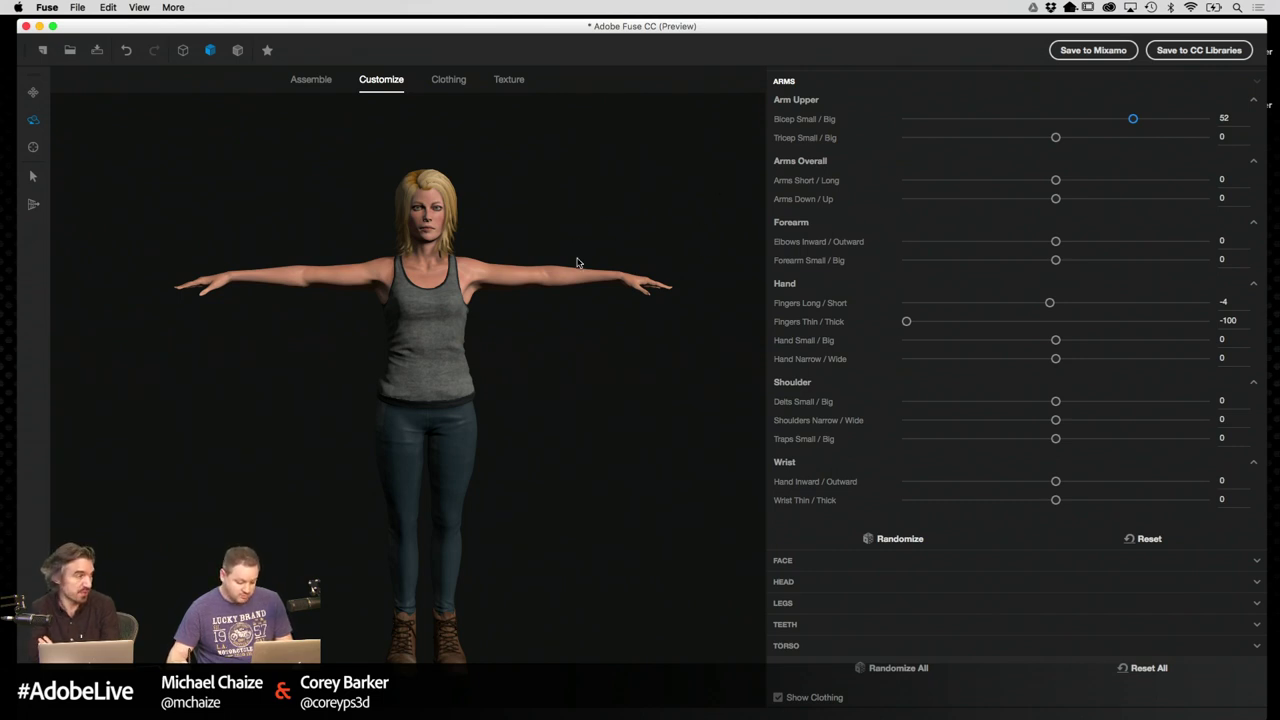
Zoom and orbit onto the character's head, then expand the Face expression section
scroll(590, 331, up, 5)
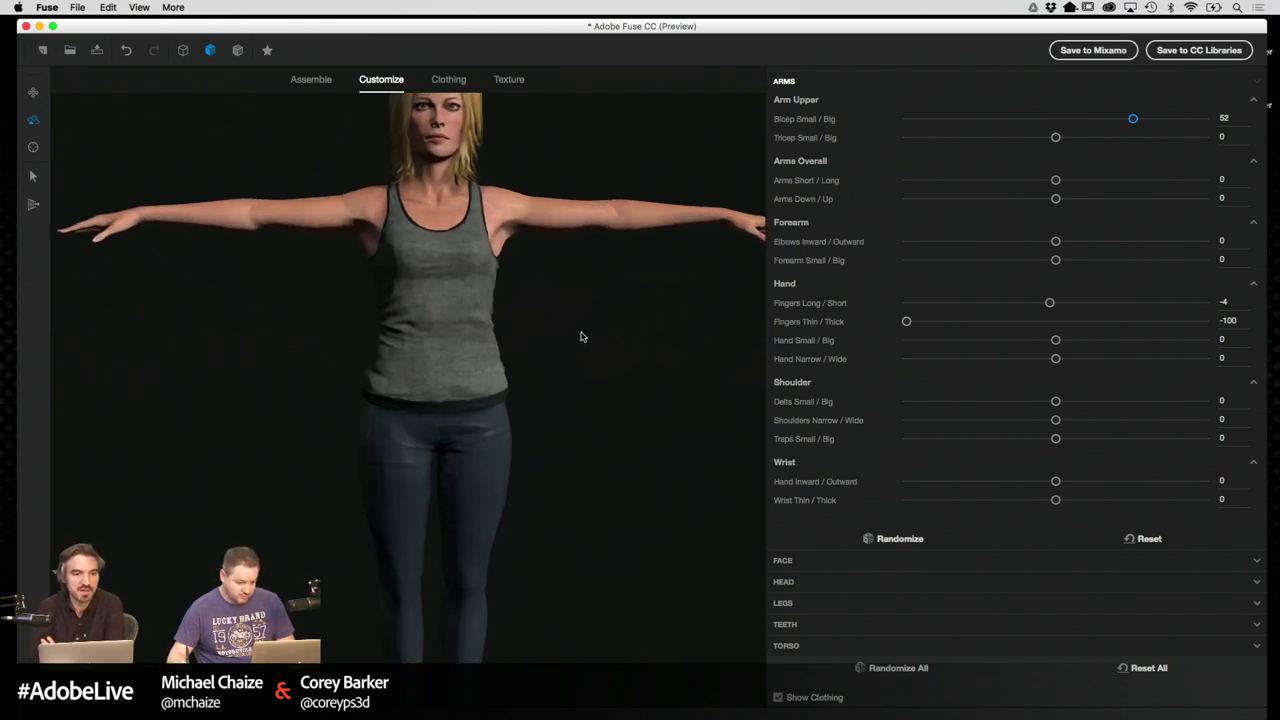
drag(637, 273, 594, 506)
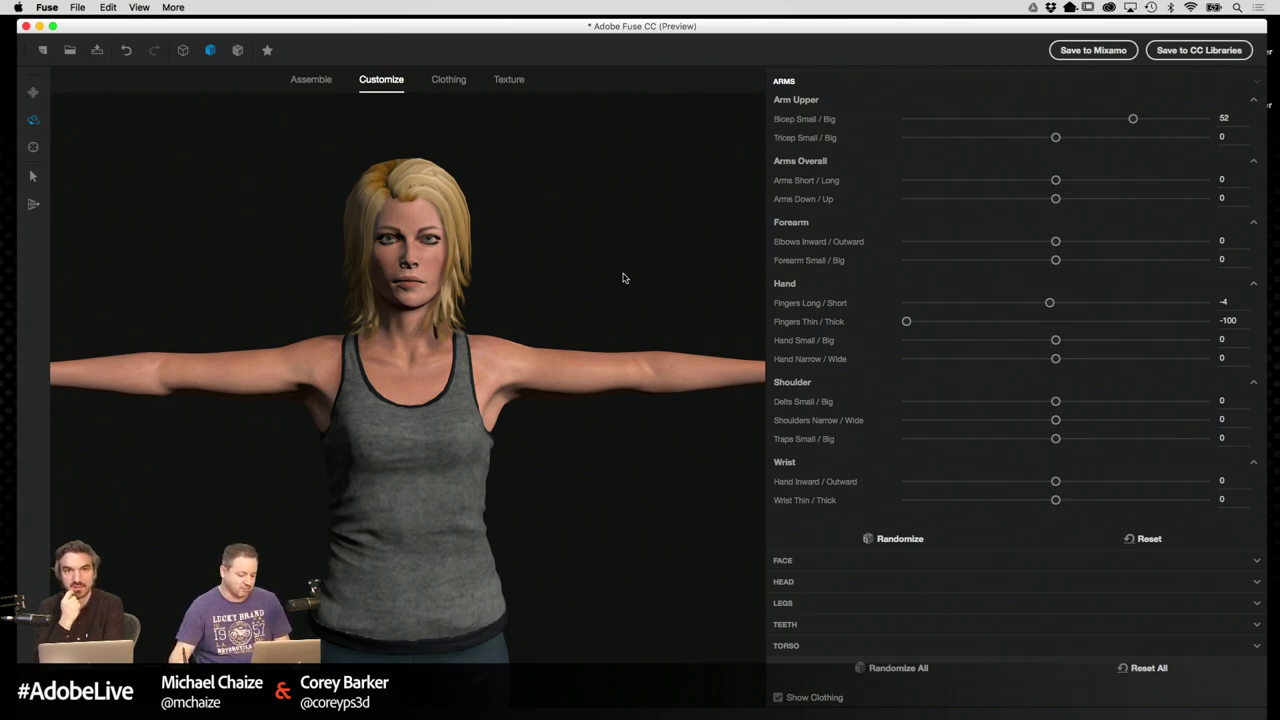
drag(586, 286, 516, 285)
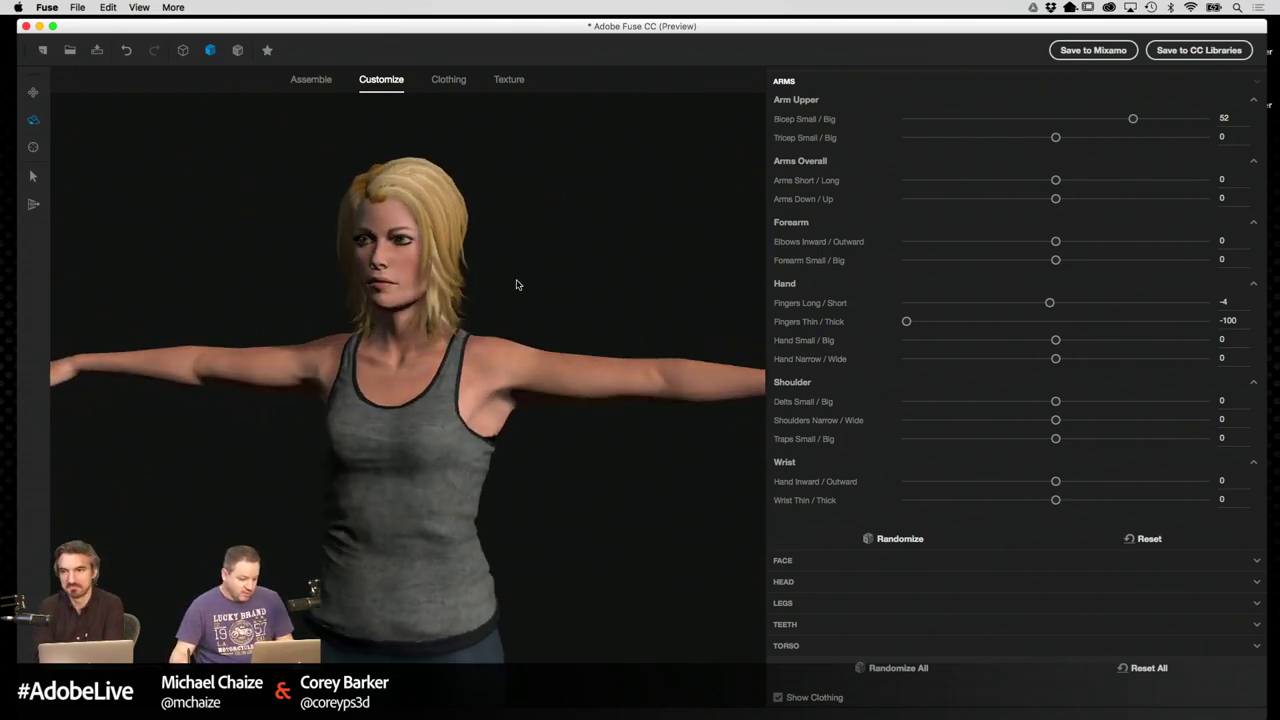
scroll(548, 325, up, 3)
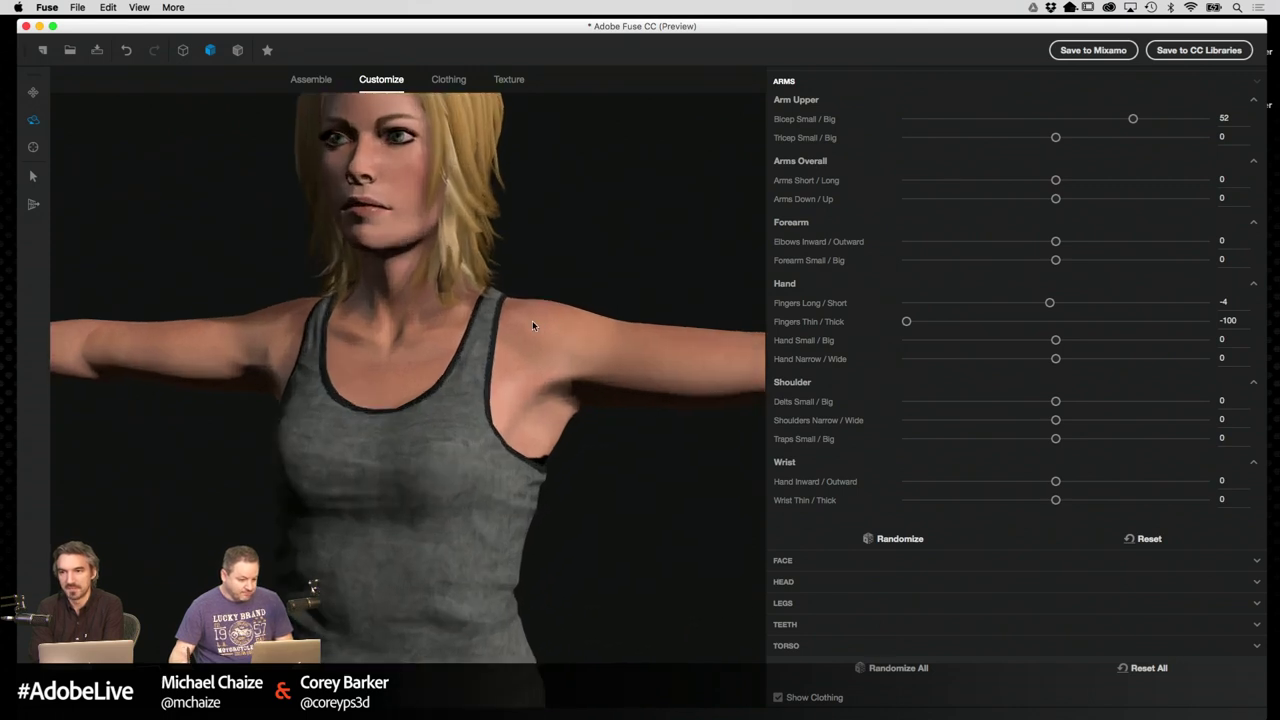
drag(595, 229, 654, 292)
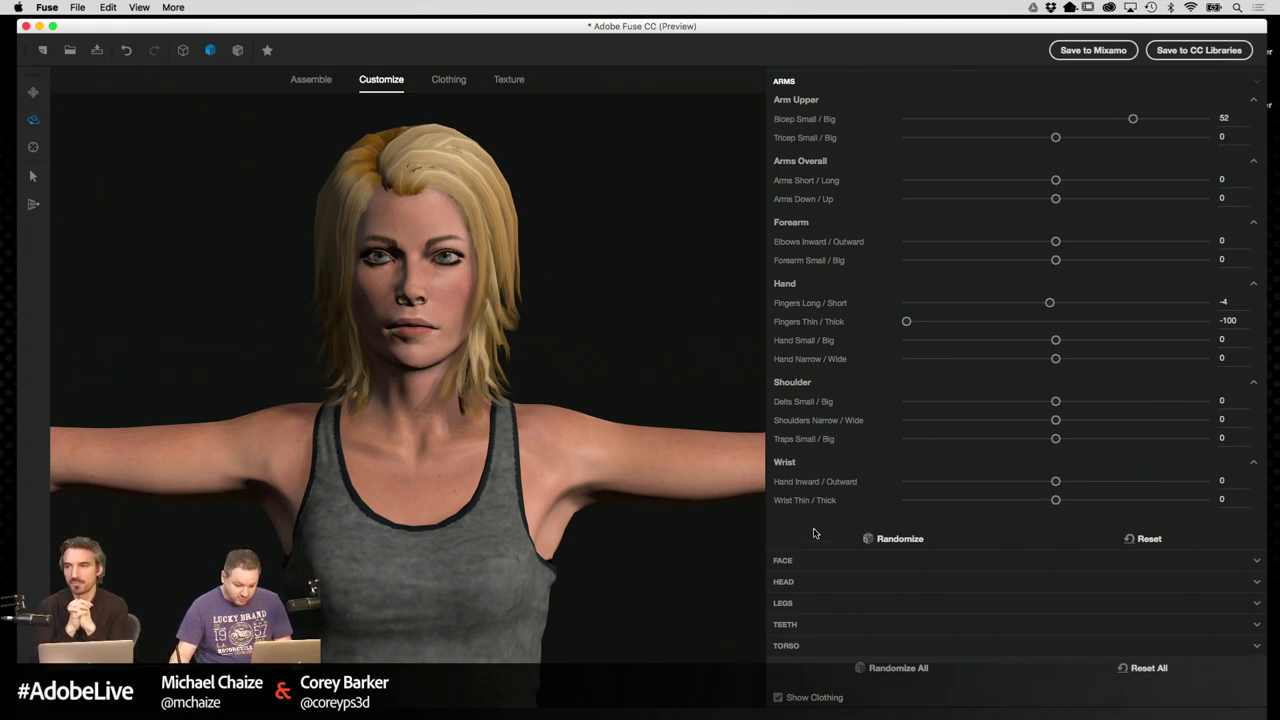
click(784, 562)
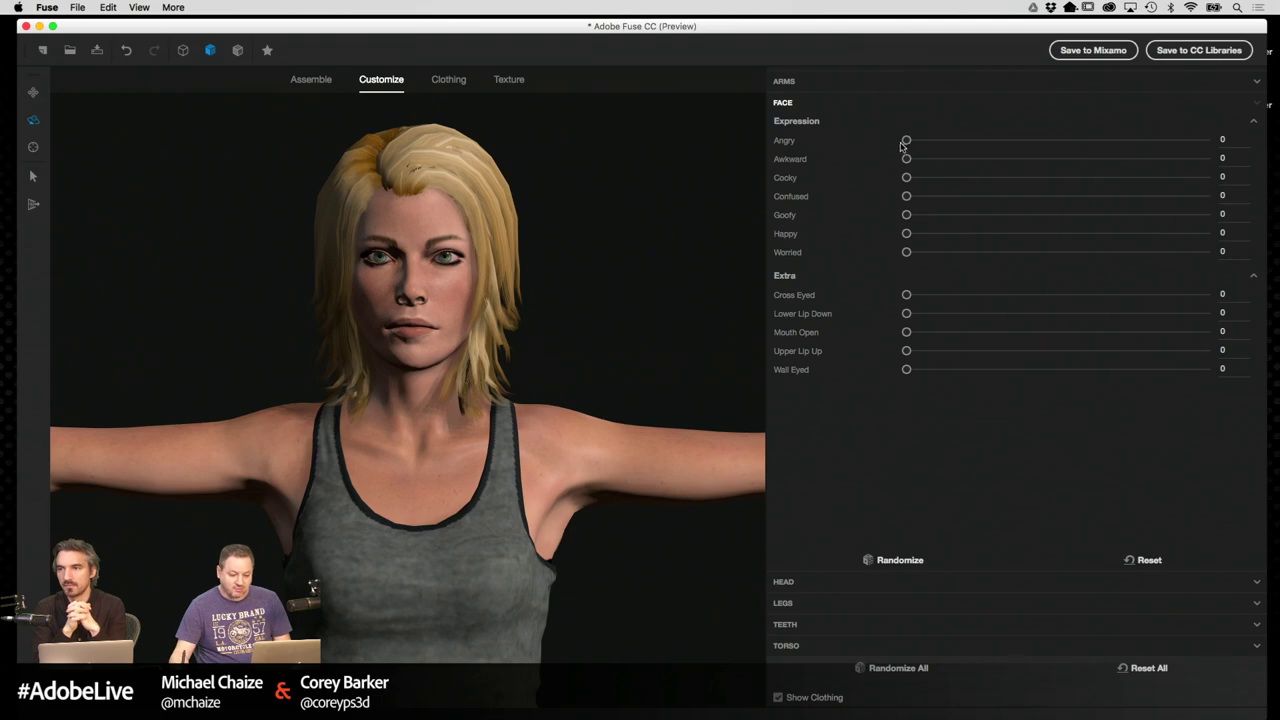
Try the Angry and Cocky expression sliders, leaving the expression neutral
drag(906, 141, 907, 143)
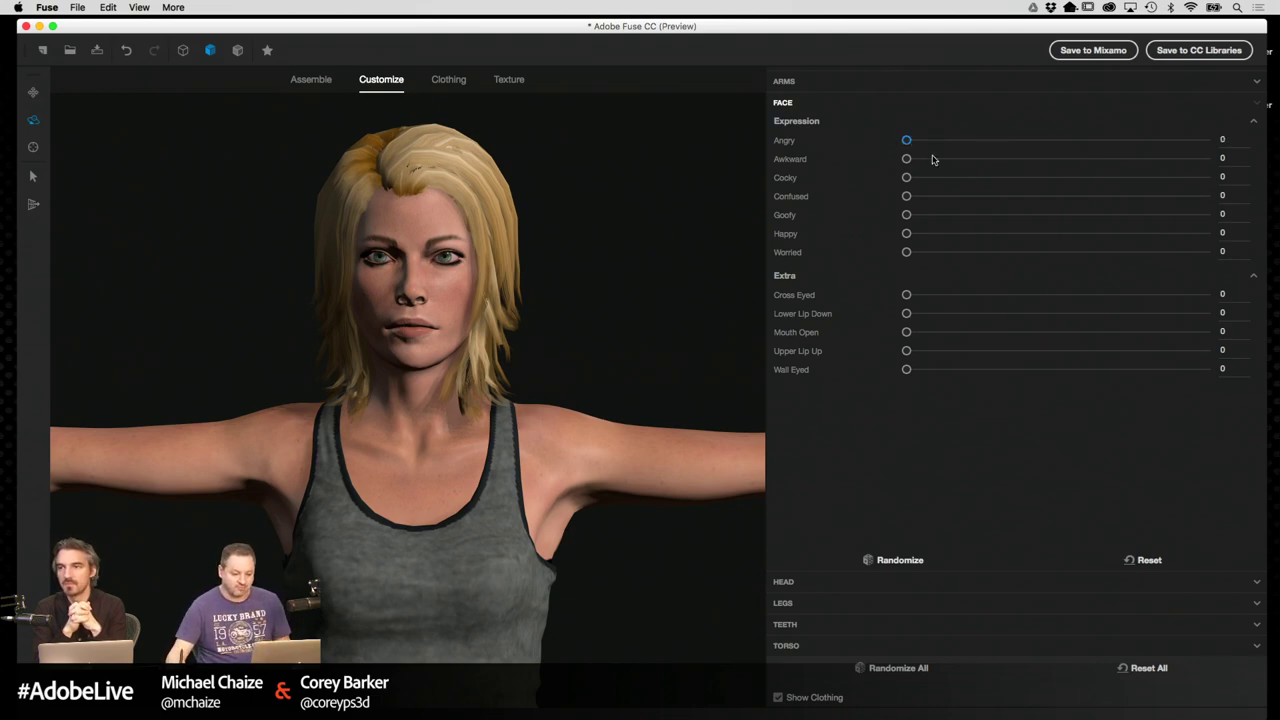
drag(907, 142, 830, 135)
drag(906, 178, 883, 137)
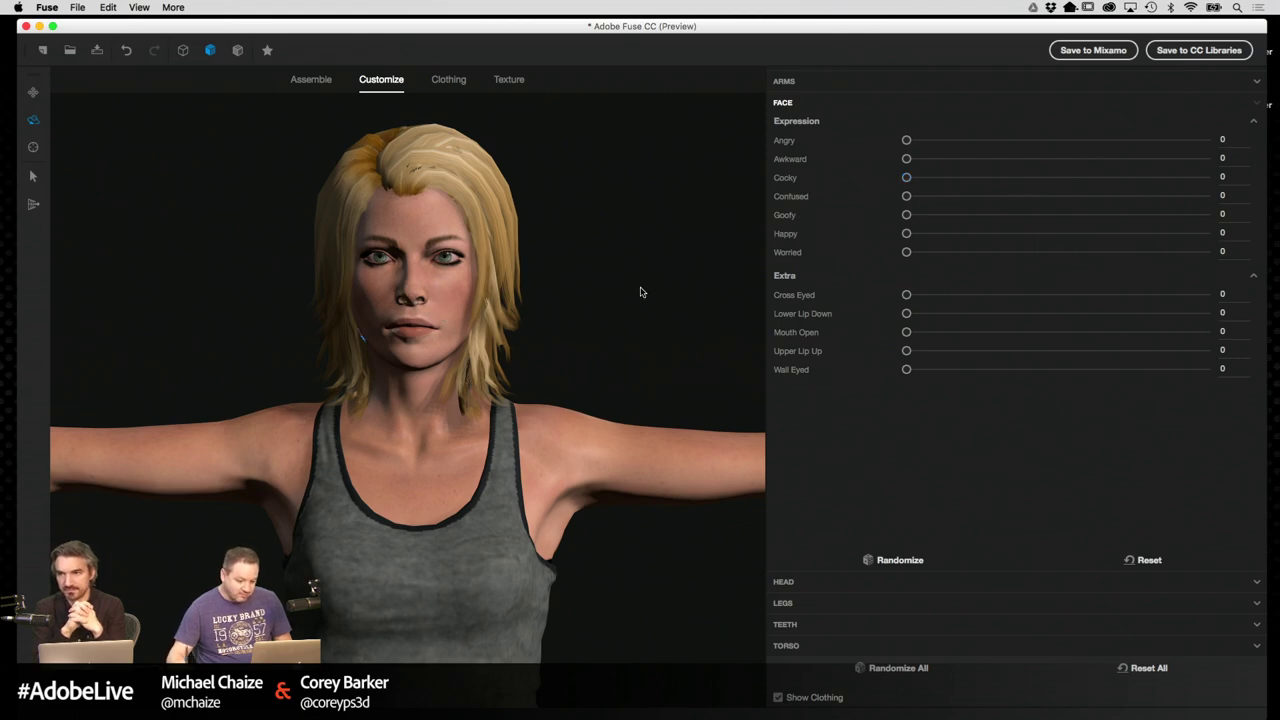
Browse the Head, Teeth and Legs sliders, then set Mouth Open to 8
click(780, 582)
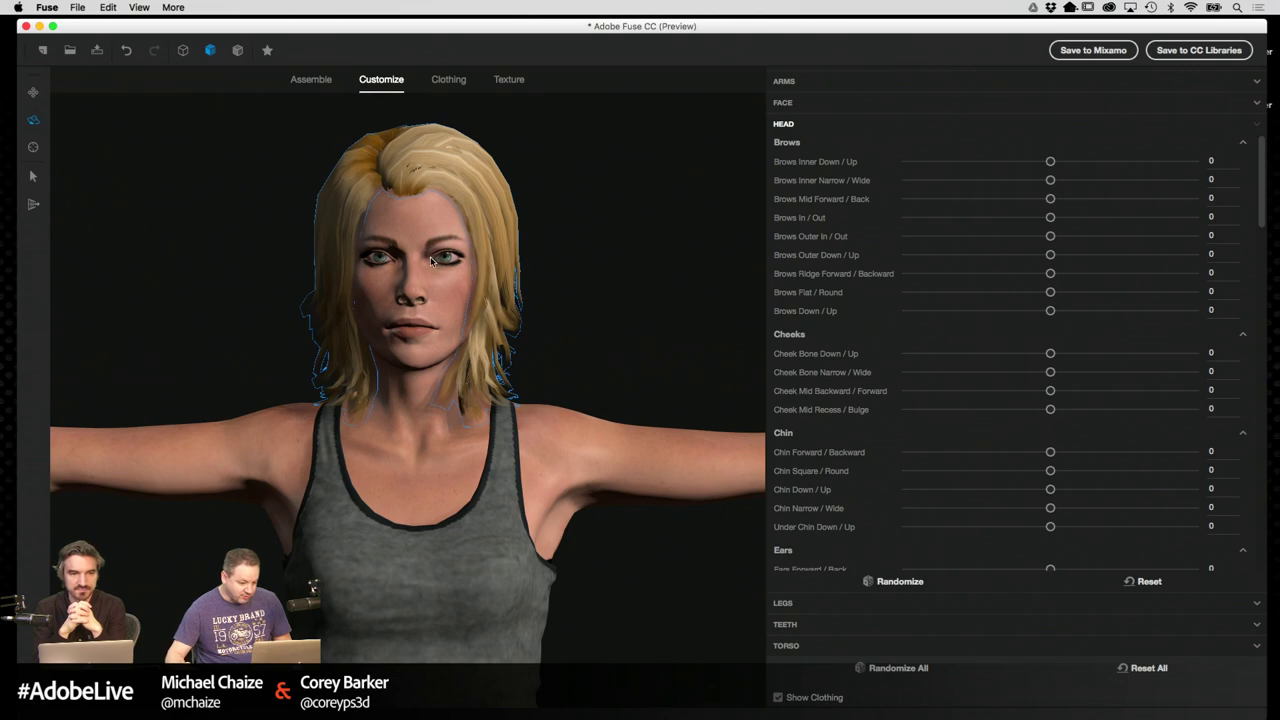
click(786, 624)
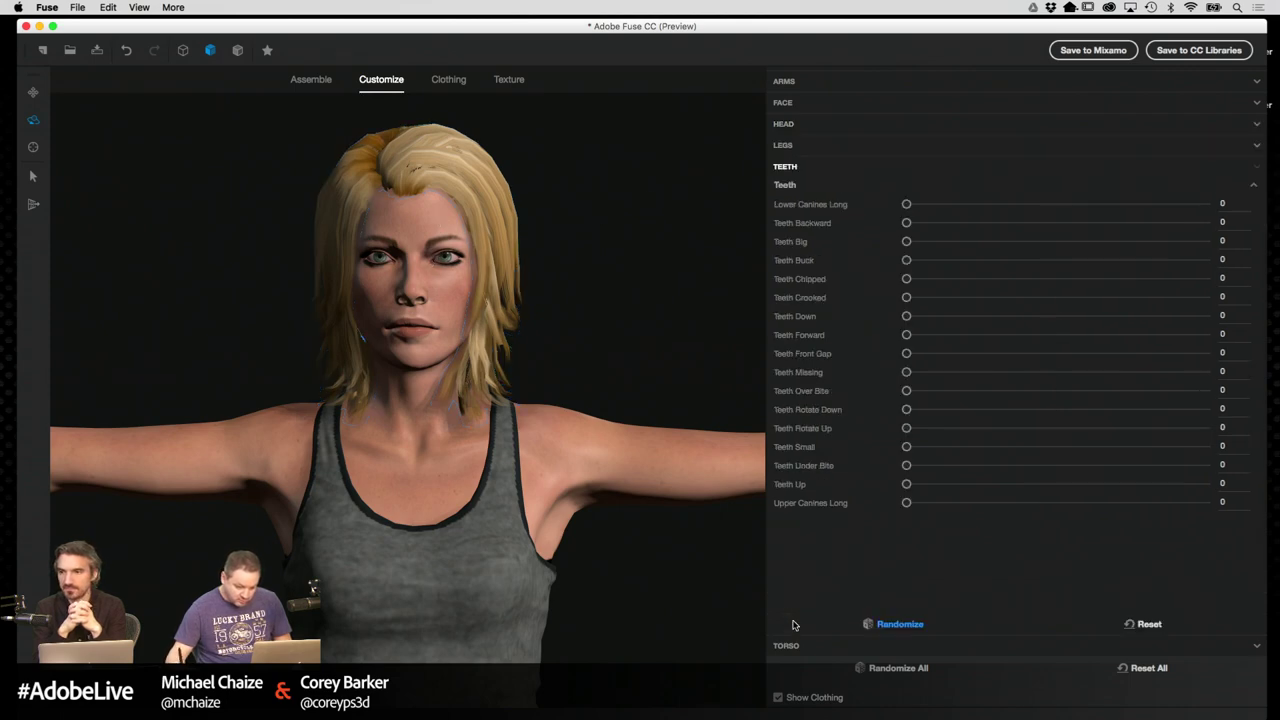
click(785, 146)
click(784, 125)
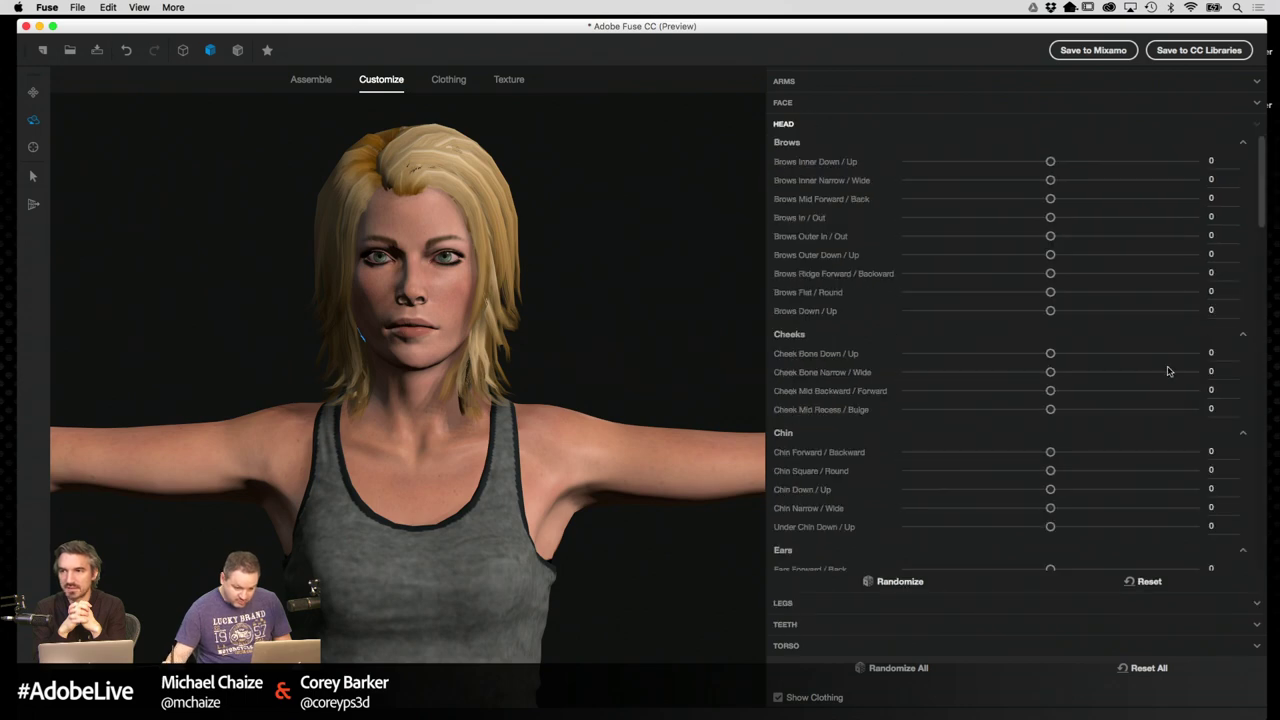
drag(1262, 215, 1235, 310)
scroll(1232, 316, down, 5)
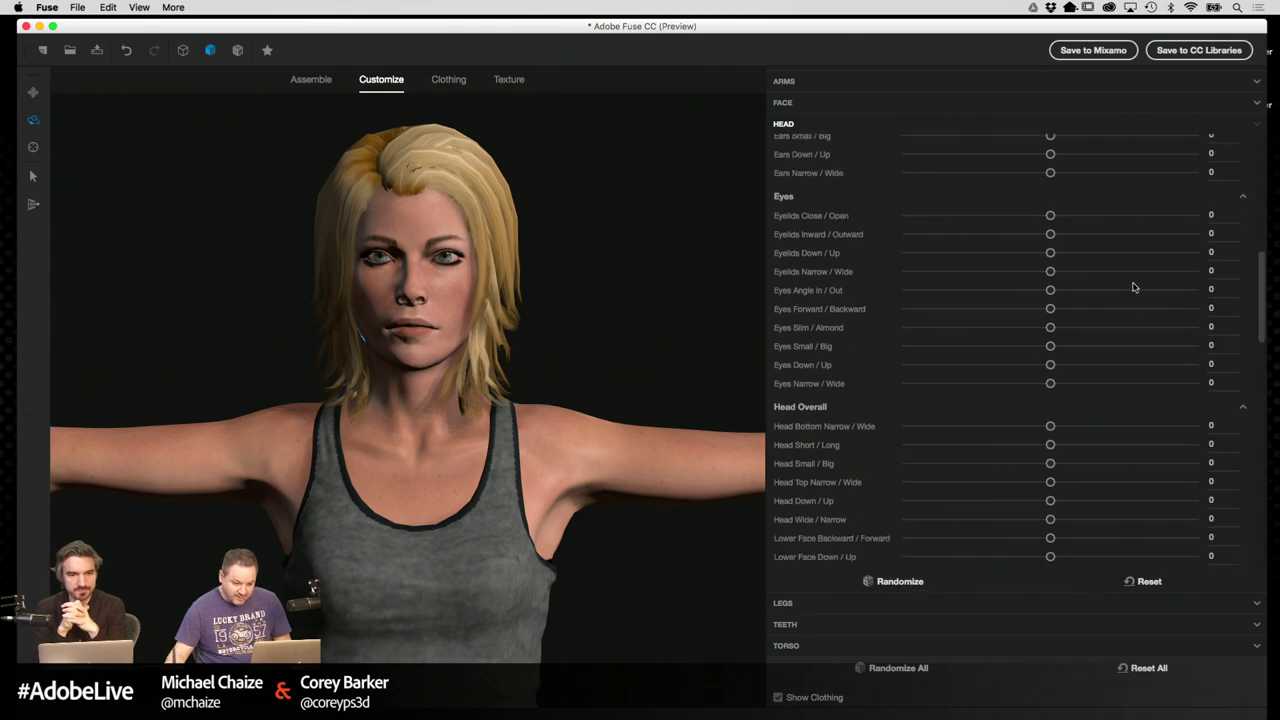
drag(1267, 329, 1157, 114)
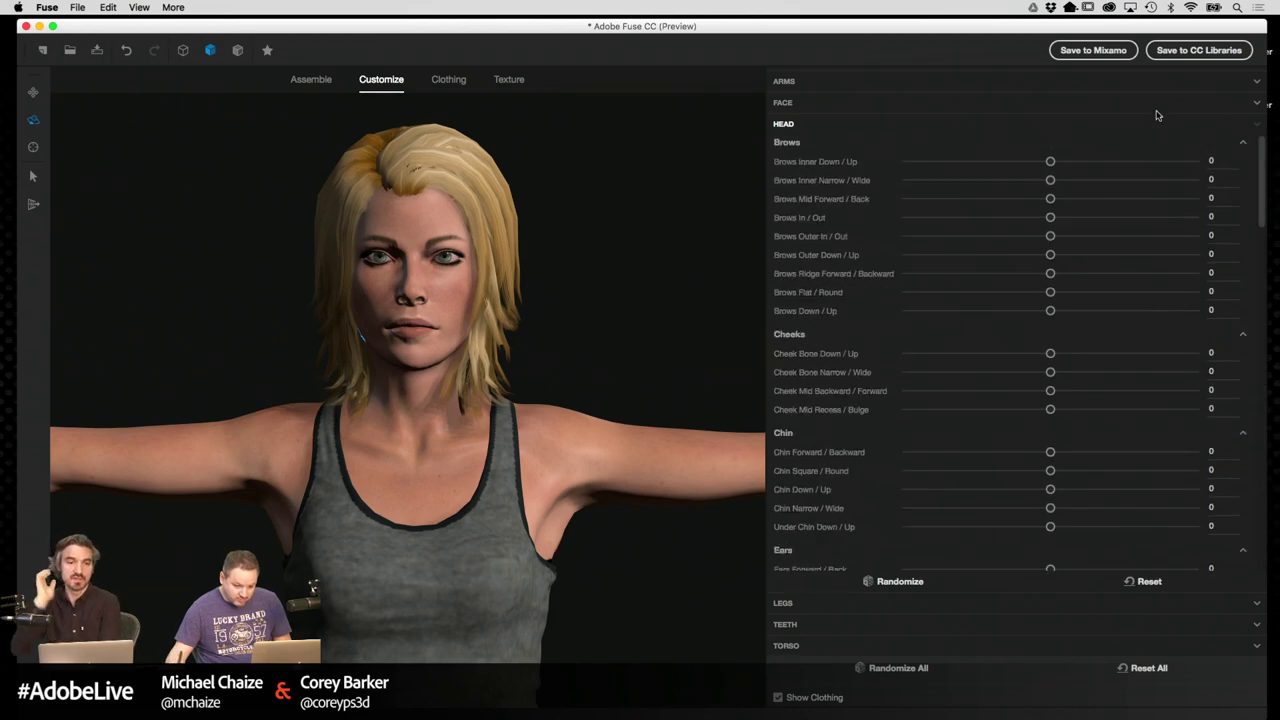
click(786, 110)
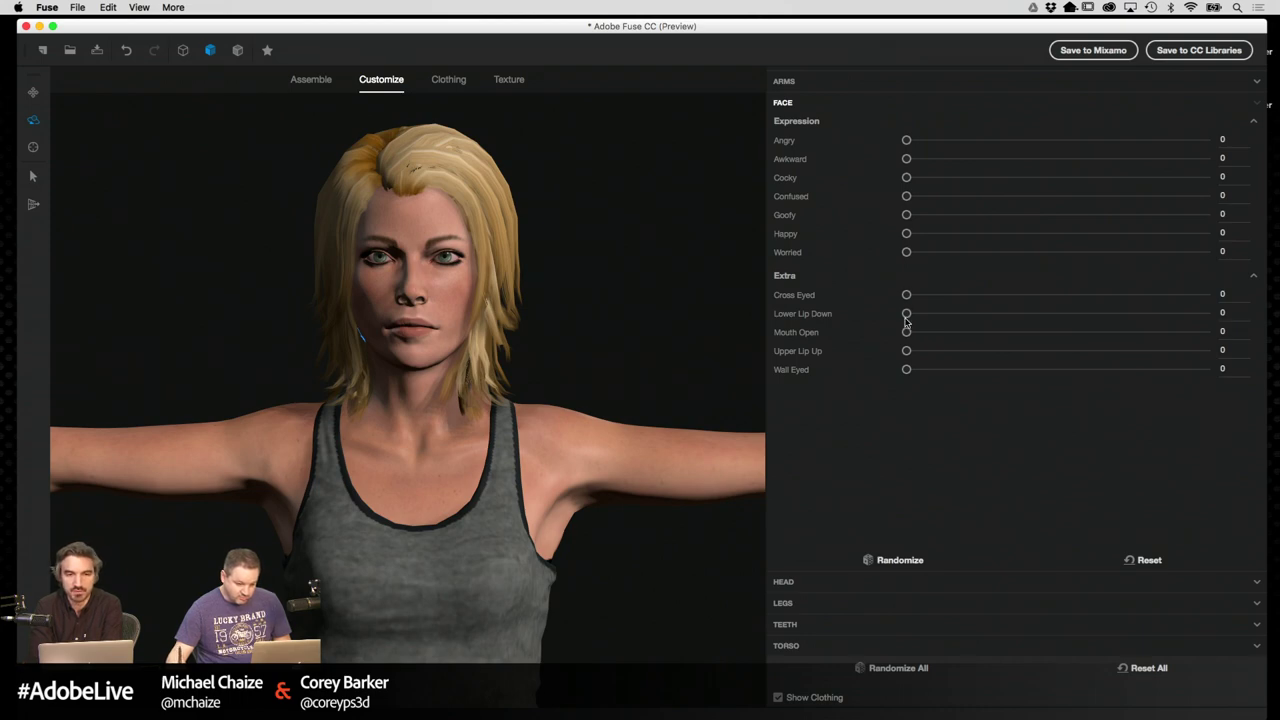
drag(906, 333, 931, 344)
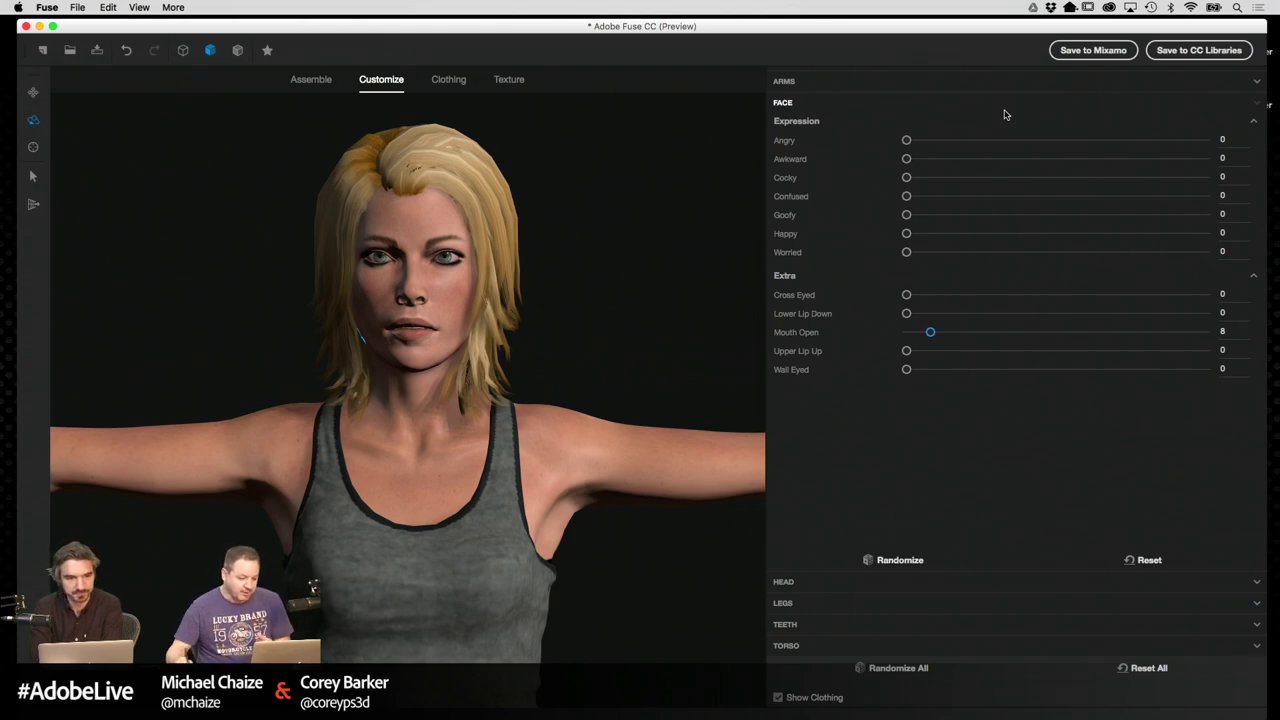
Open the mouth wide, lower Mouth Open to 3, and browse the Head, Teeth and Legs sliders
drag(928, 338, 1074, 332)
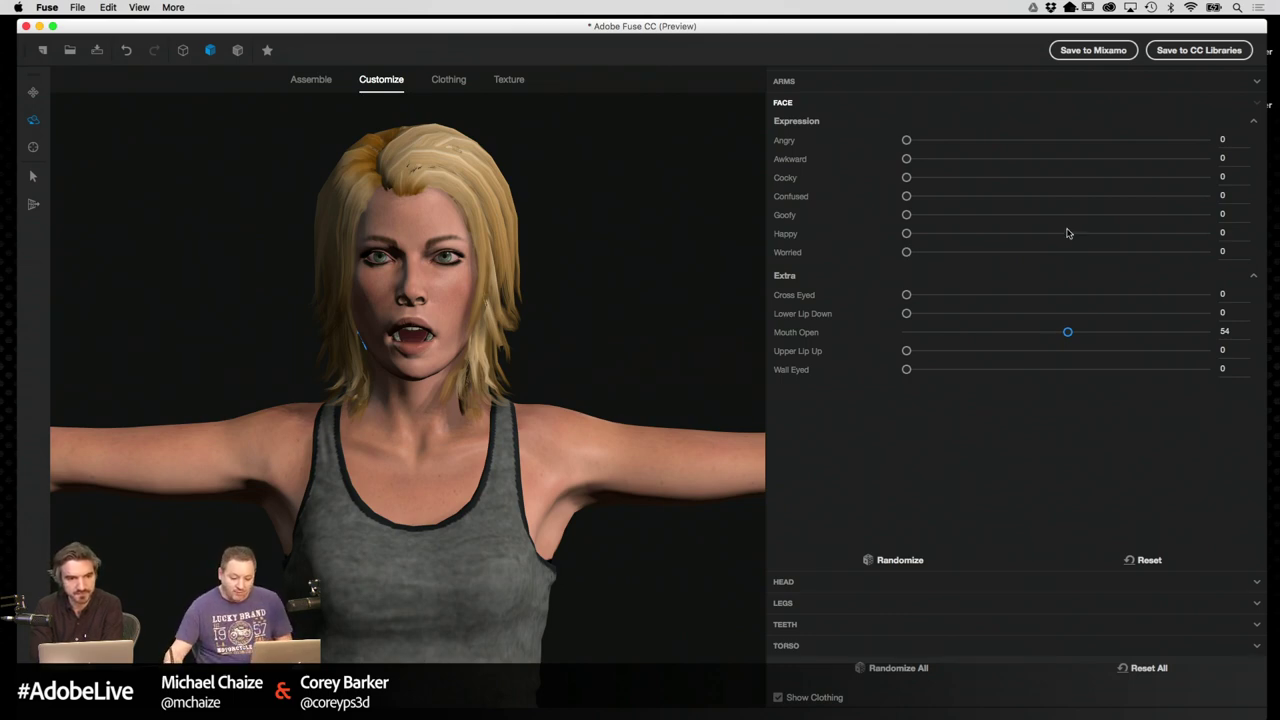
drag(1066, 331, 914, 333)
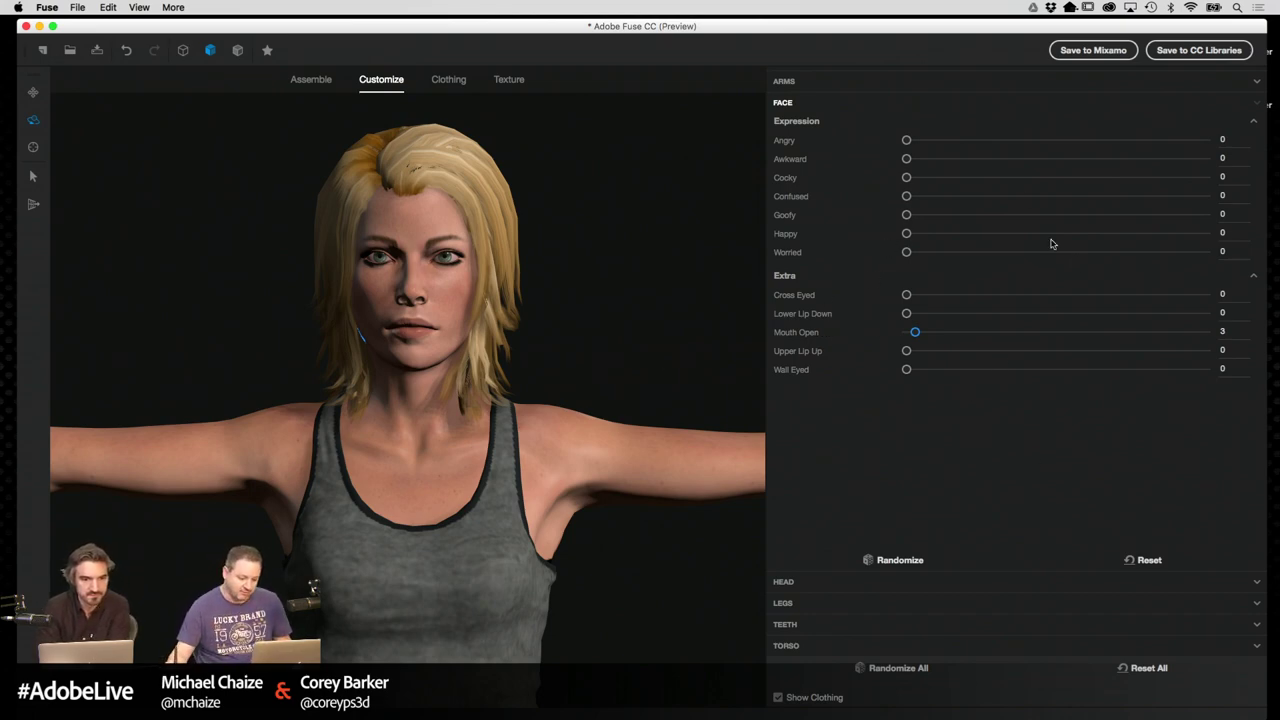
click(797, 584)
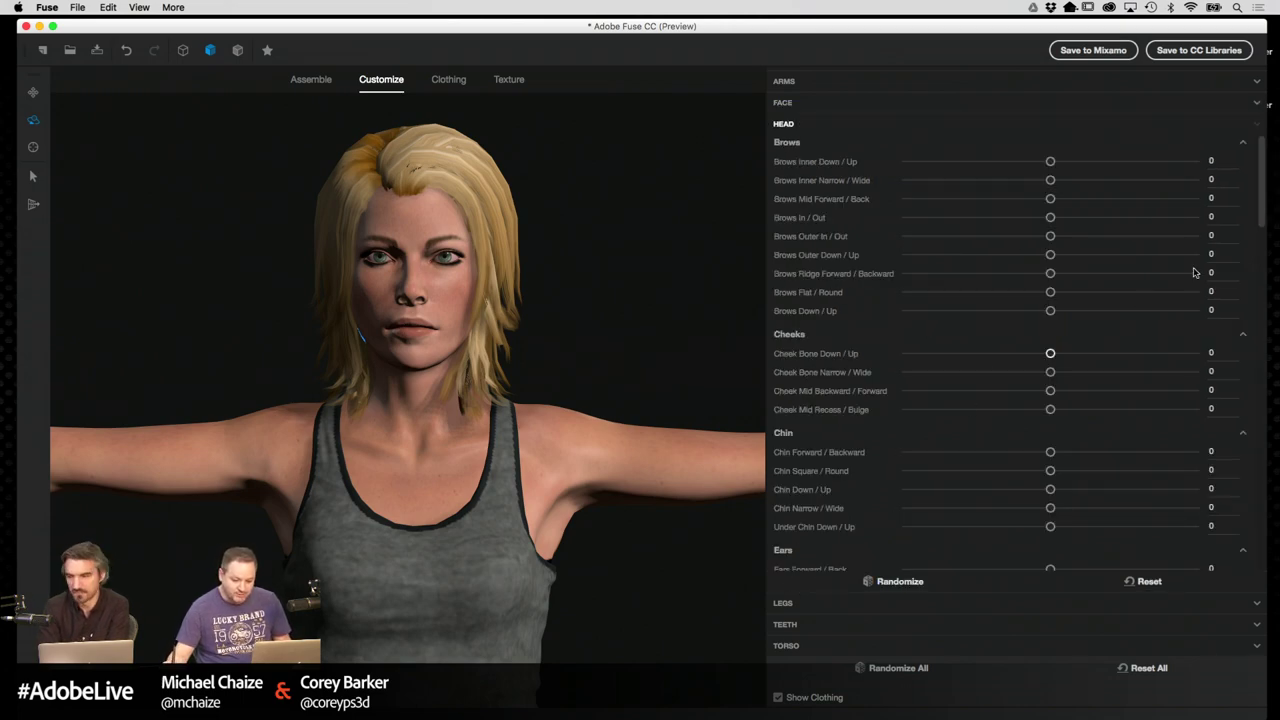
drag(1260, 225, 1222, 513)
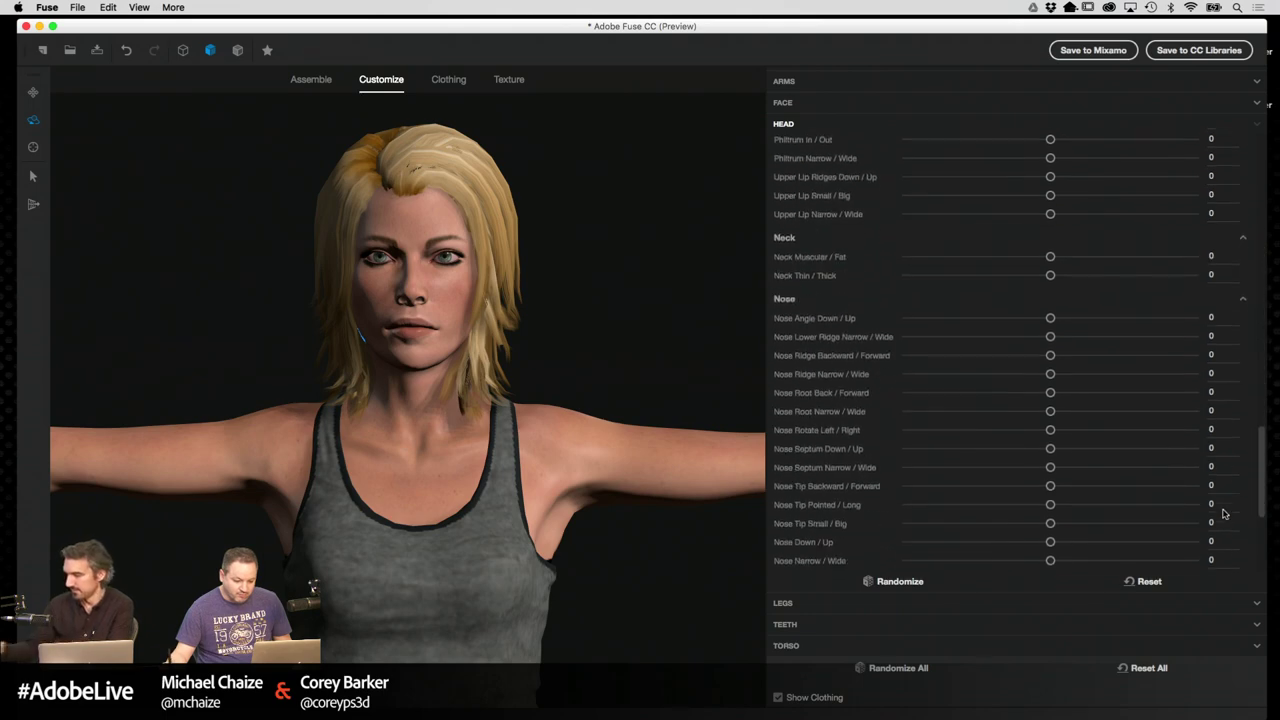
scroll(1222, 513, down, 5)
click(795, 625)
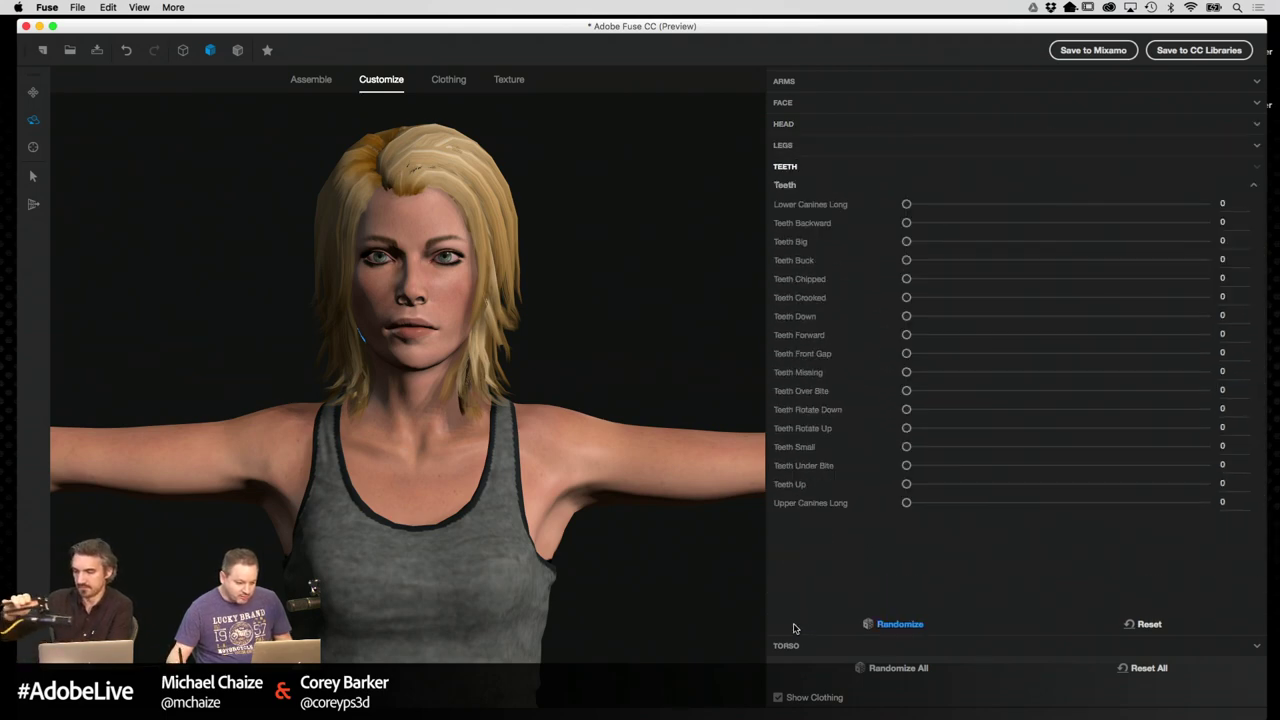
click(786, 145)
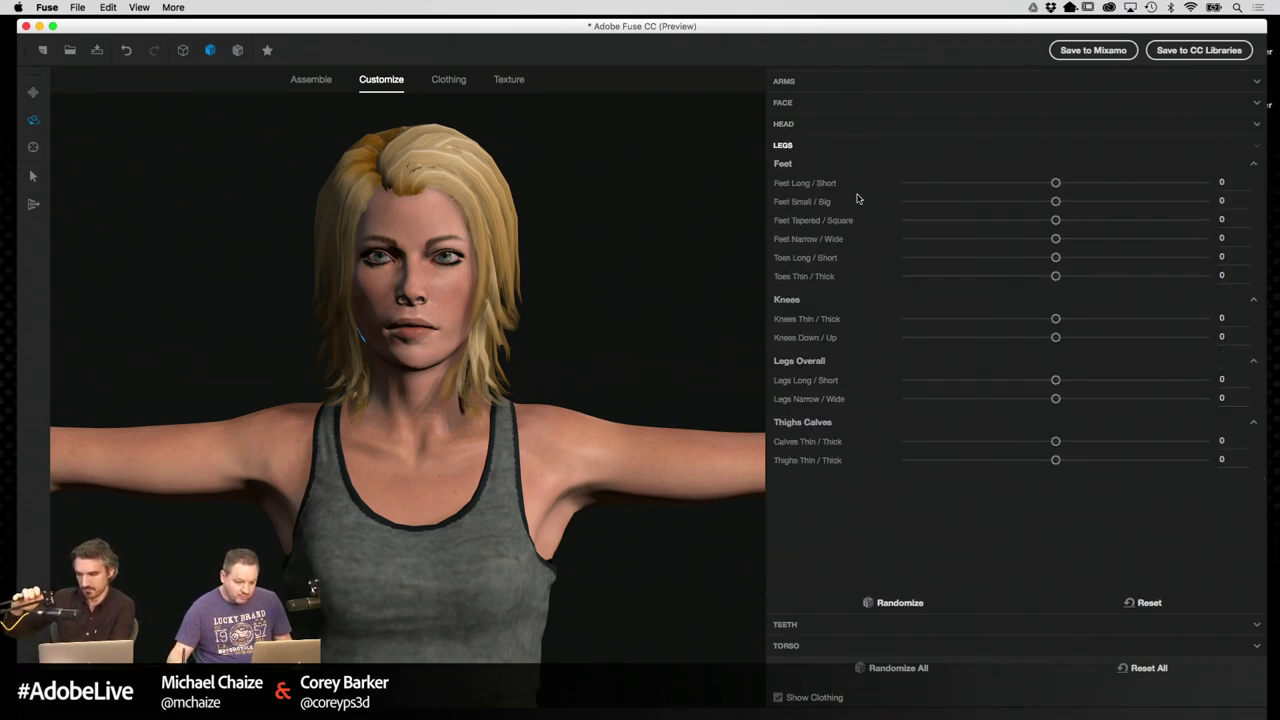
click(785, 126)
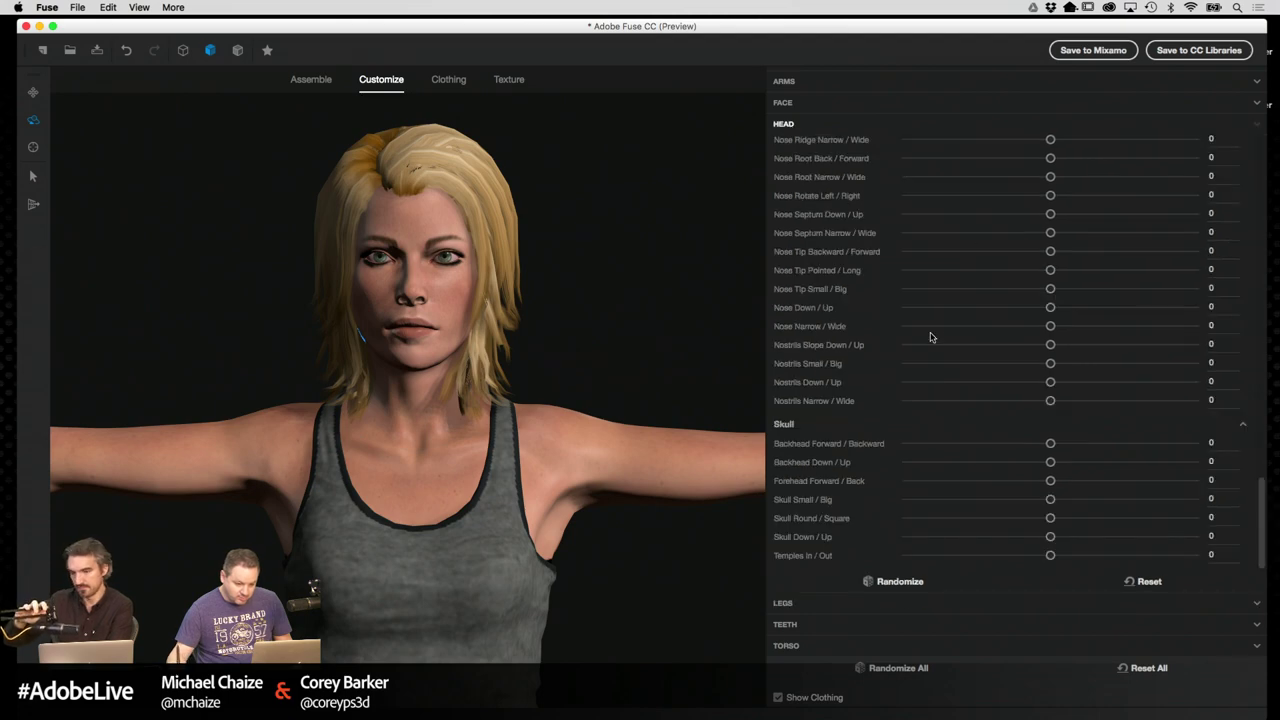
Test Cross Eyed and Upper Lip Up, ending with Wall Eyed at 7, and view her profile
click(786, 104)
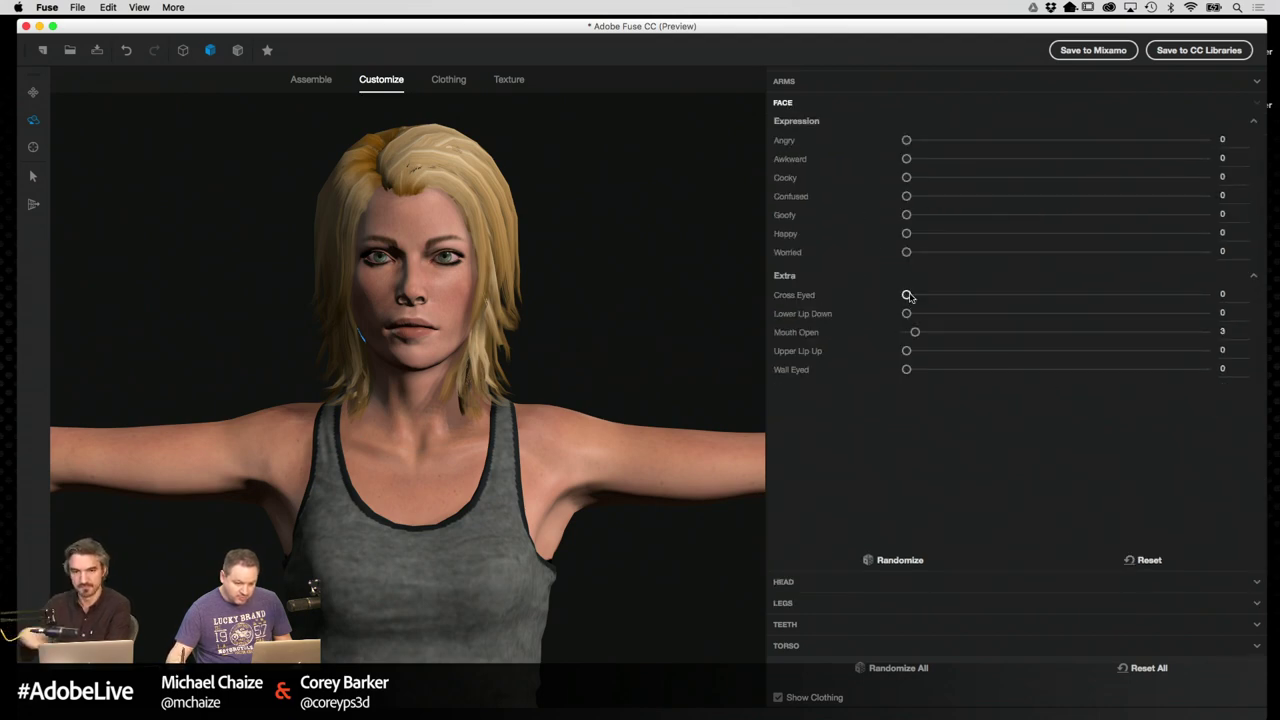
drag(943, 296, 837, 320)
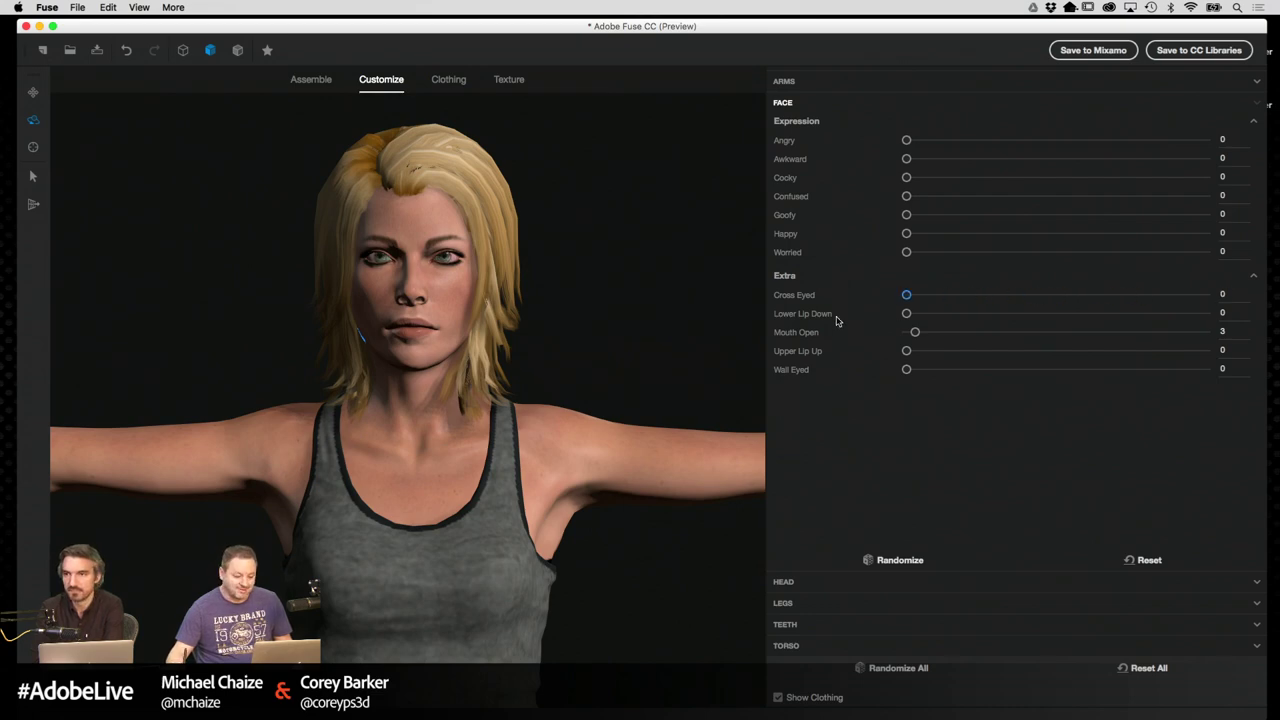
drag(906, 350, 932, 372)
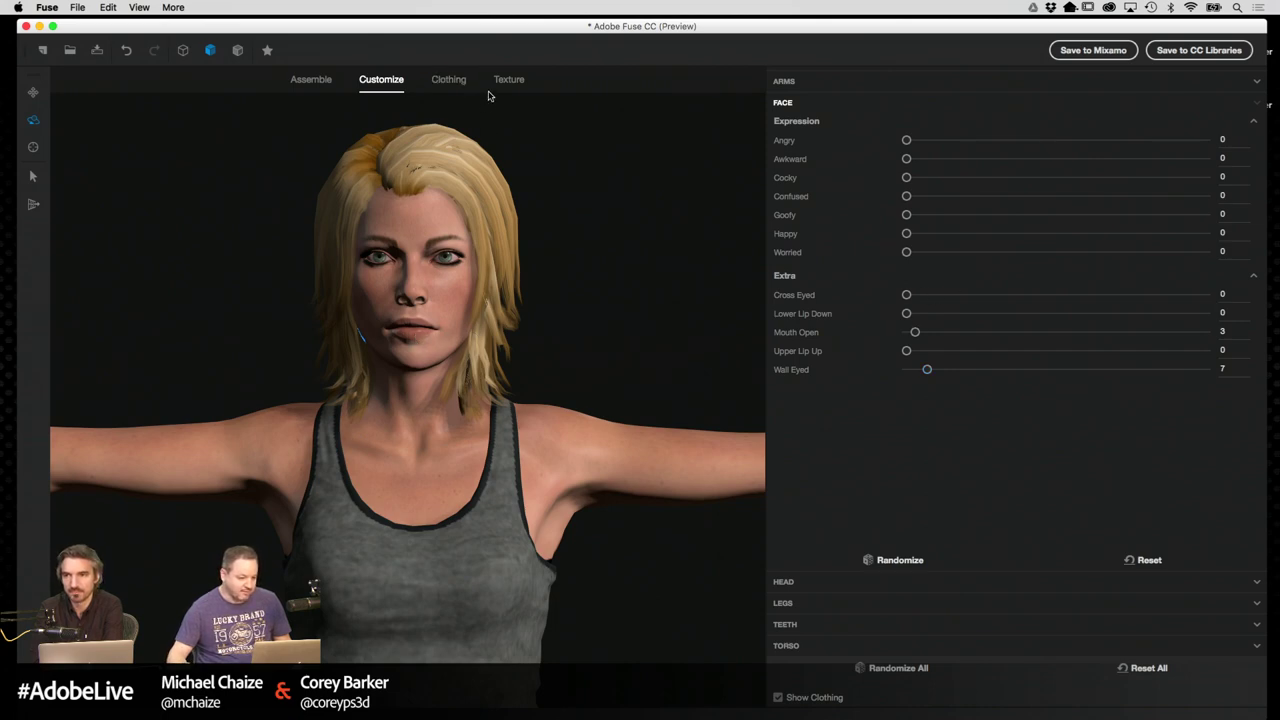
drag(683, 206, 874, 194)
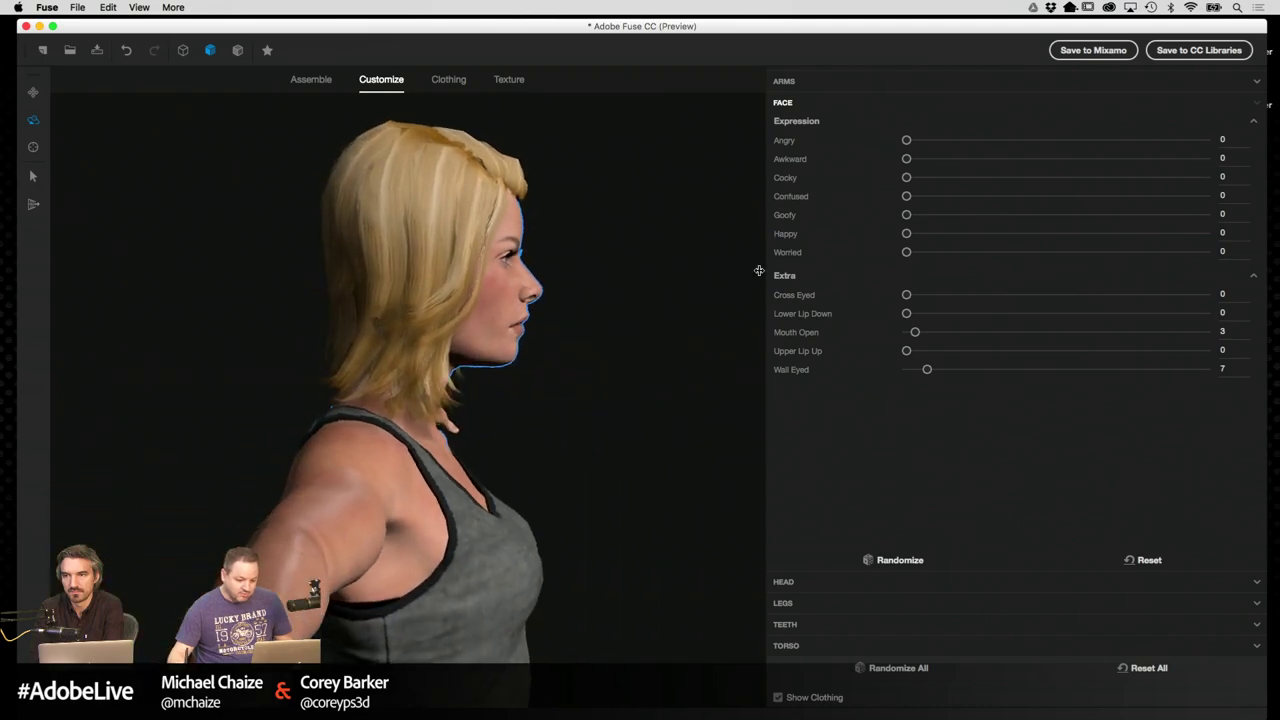
Set nose Lower Ridge to 35, Root to -12, Septum to 27 and Tip Forward to 10
click(785, 582)
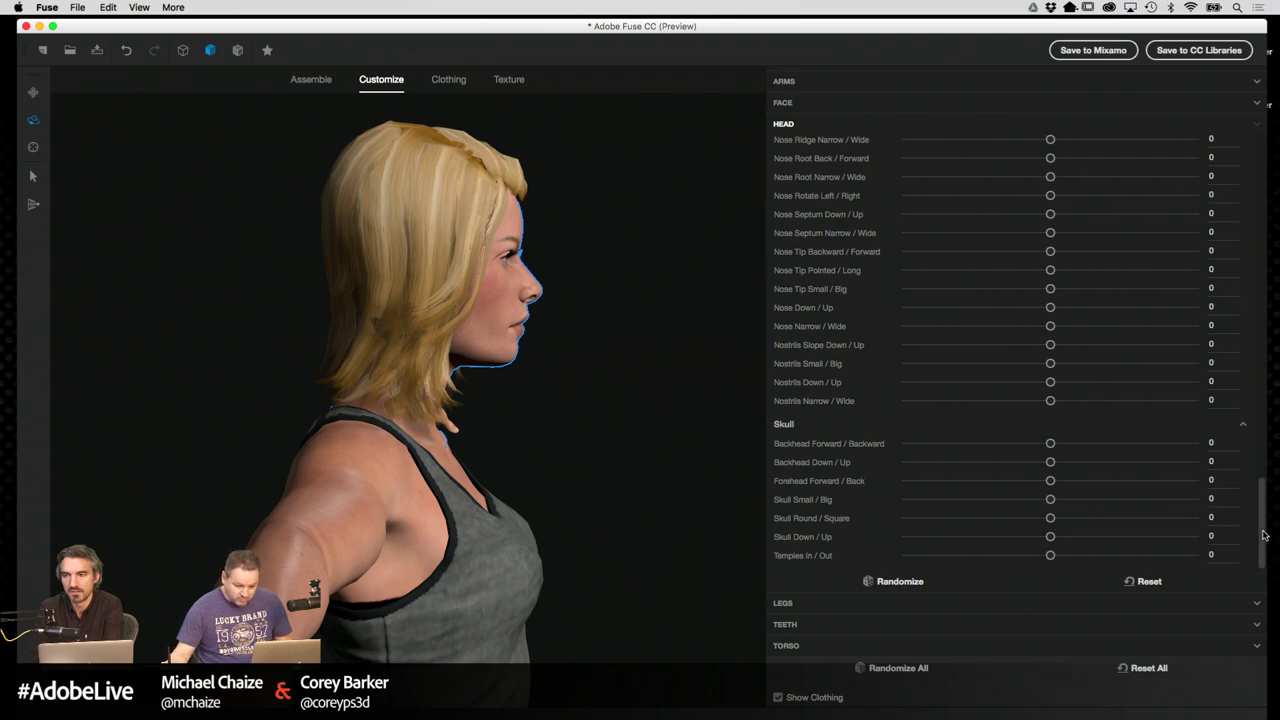
drag(1263, 535, 1249, 425)
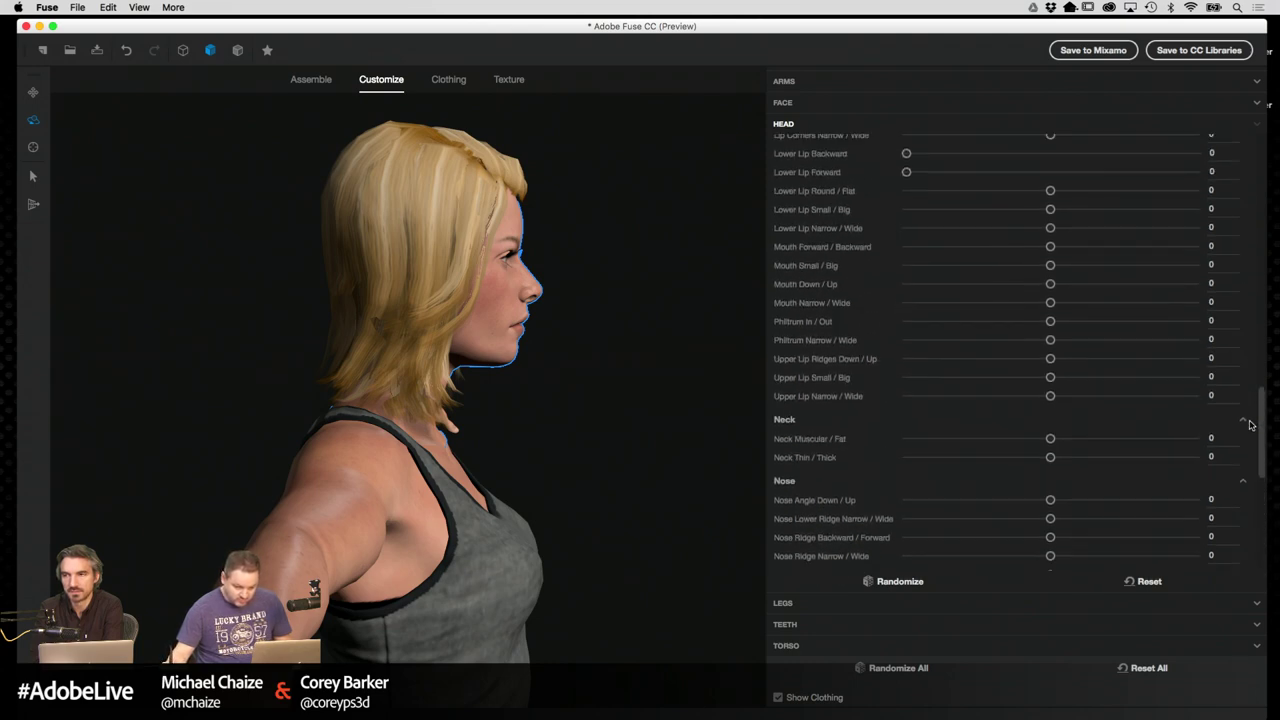
scroll(1060, 360, down, 5)
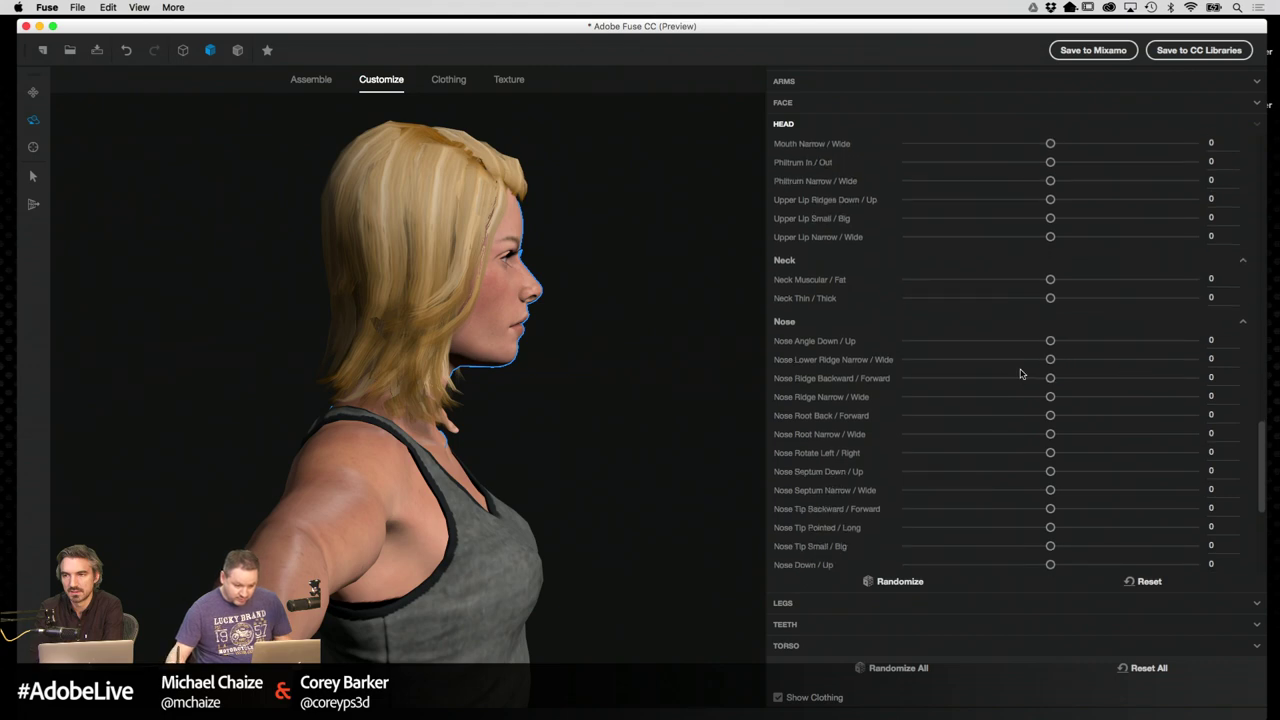
drag(1050, 359, 1101, 360)
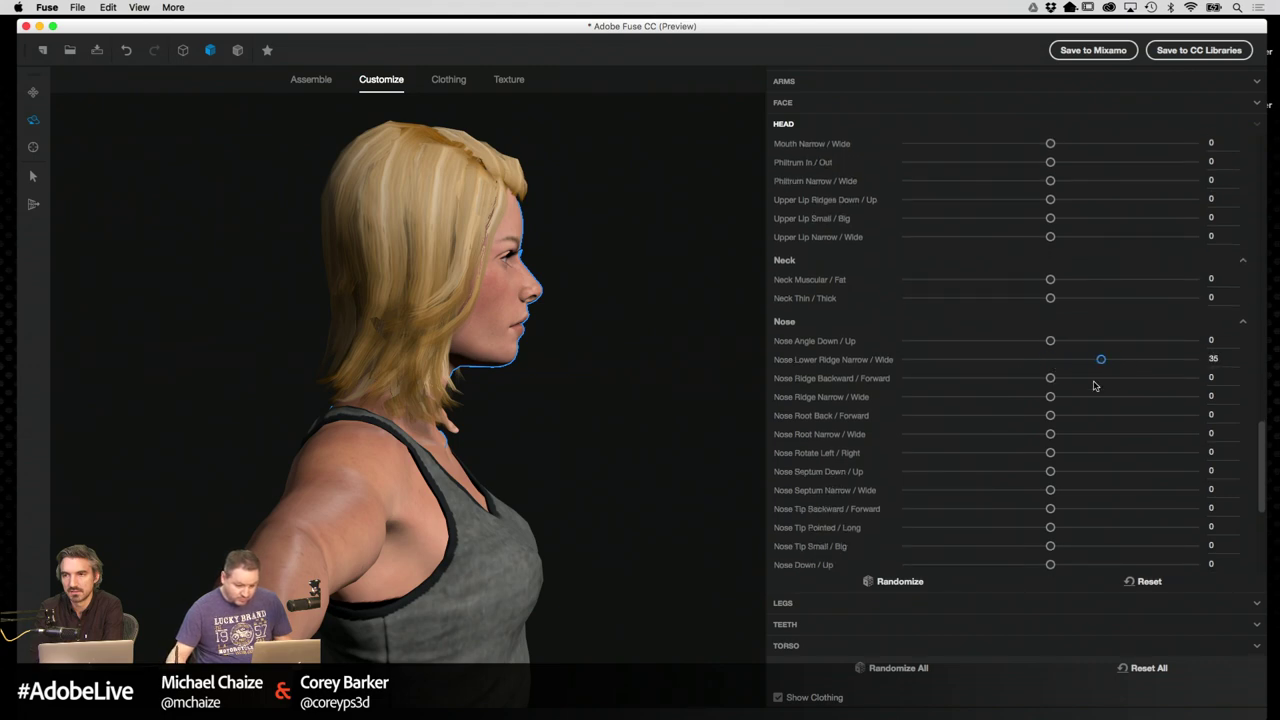
mouse_move(1050, 436)
mouse_down()
mouse_move(1134, 435)
mouse_move(1033, 436)
mouse_up()
mouse_move(1050, 490)
mouse_down()
mouse_move(1118, 492)
mouse_move(1089, 490)
mouse_move(1095, 510)
mouse_move(1214, 512)
mouse_move(1050, 509)
mouse_move(1100, 509)
mouse_move(1065, 509)
mouse_up()
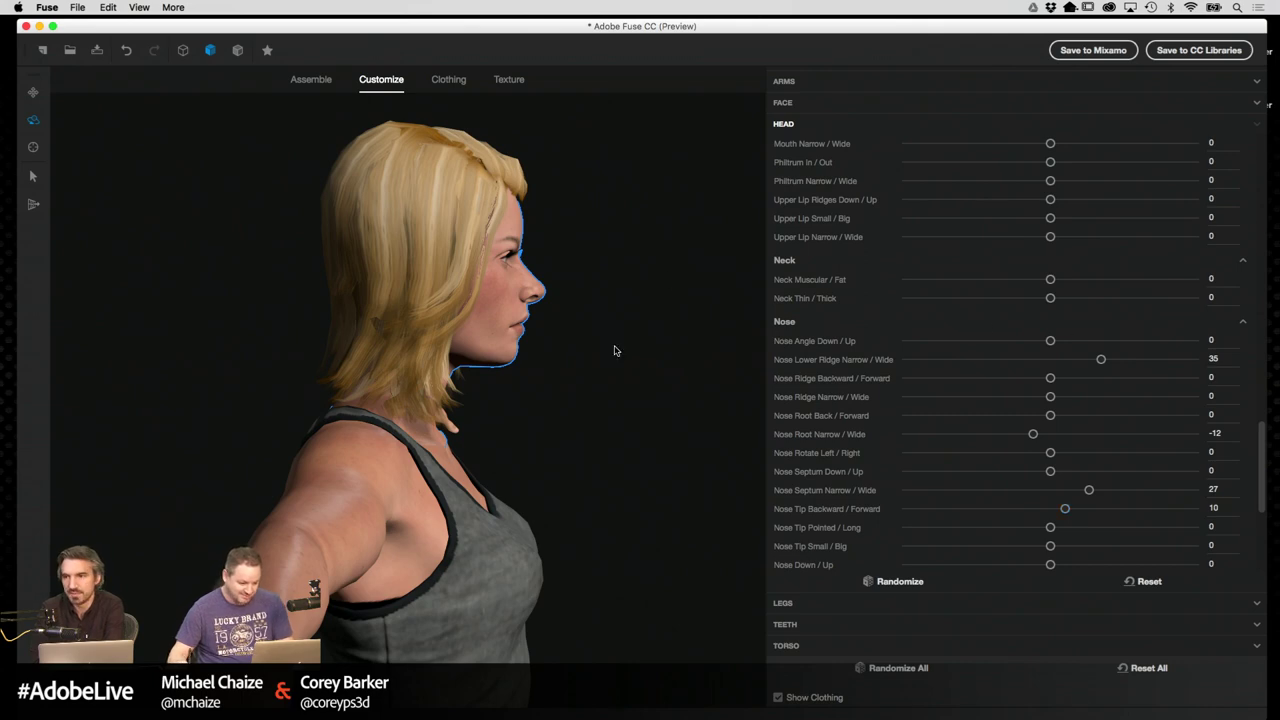
drag(601, 305, 407, 307)
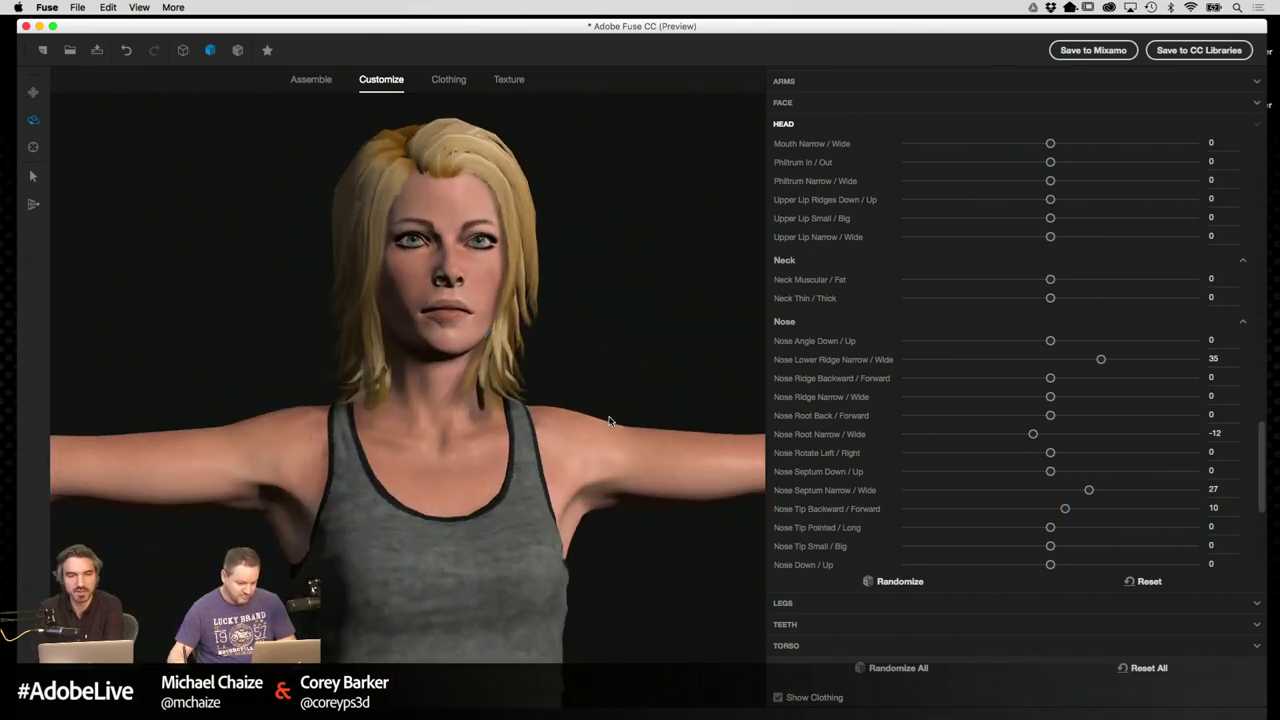
scroll(608, 420, down, 5)
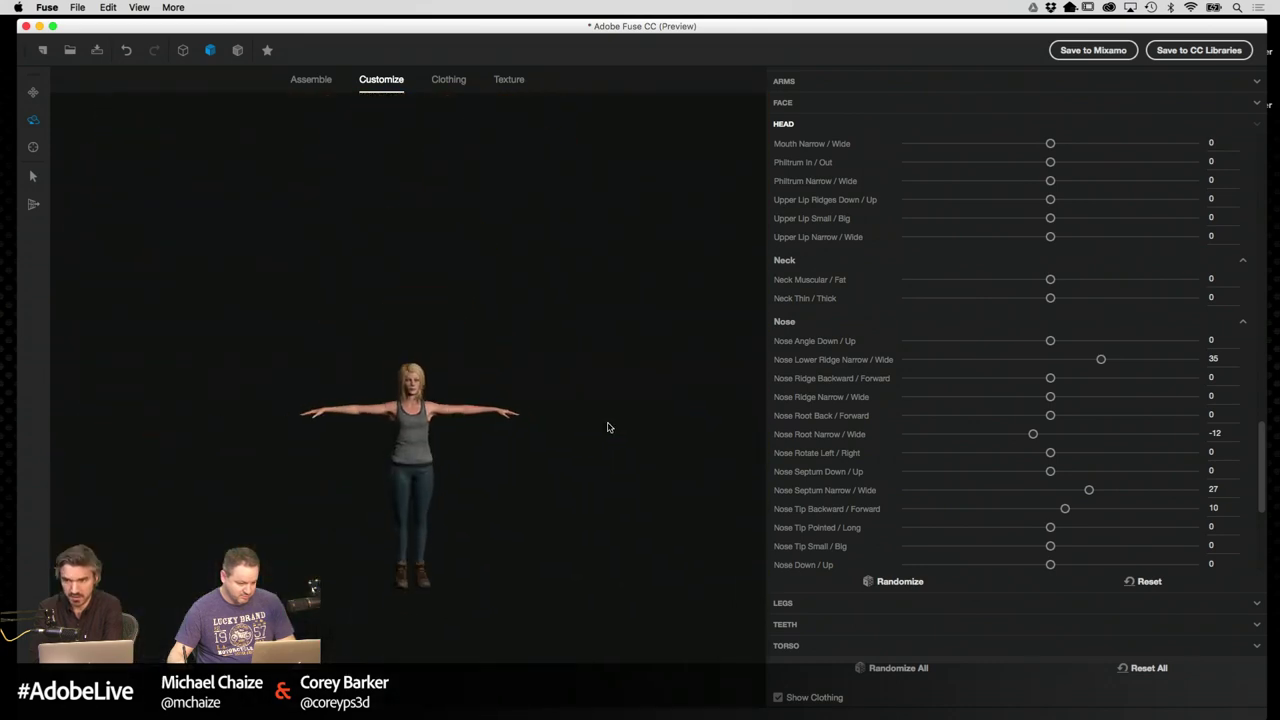
scroll(606, 427, up, 3)
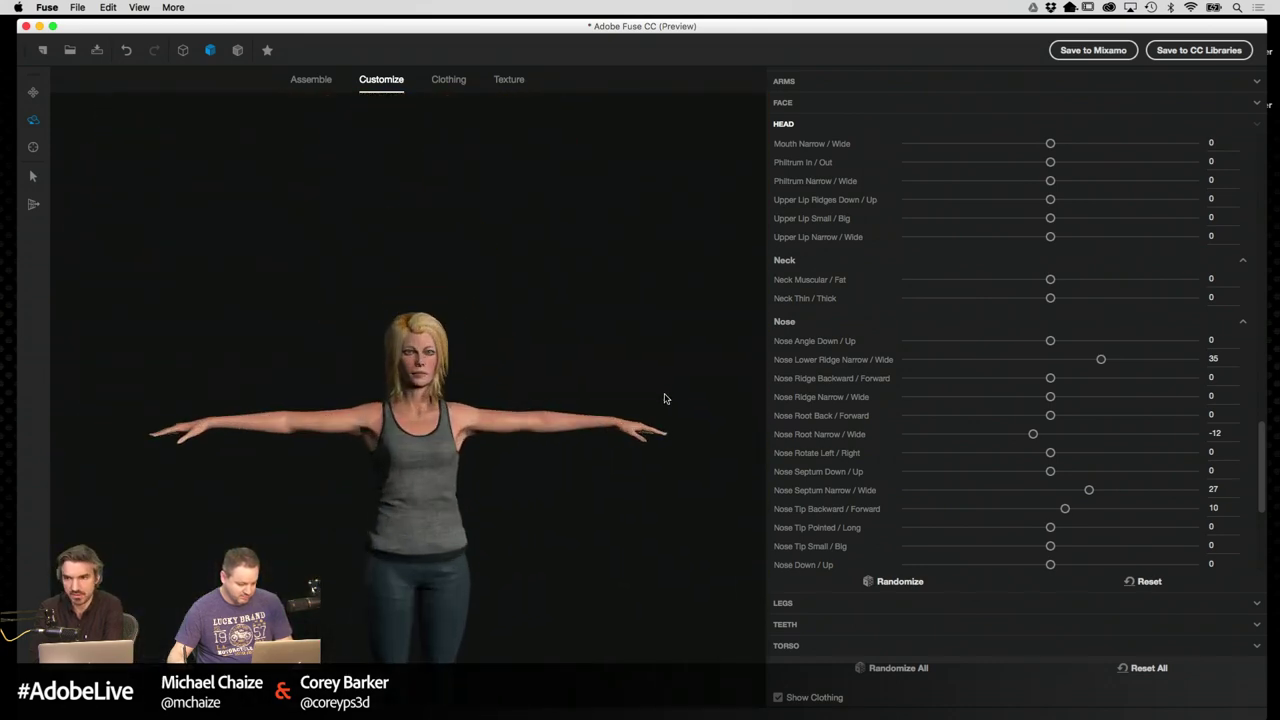
drag(664, 398, 729, 206)
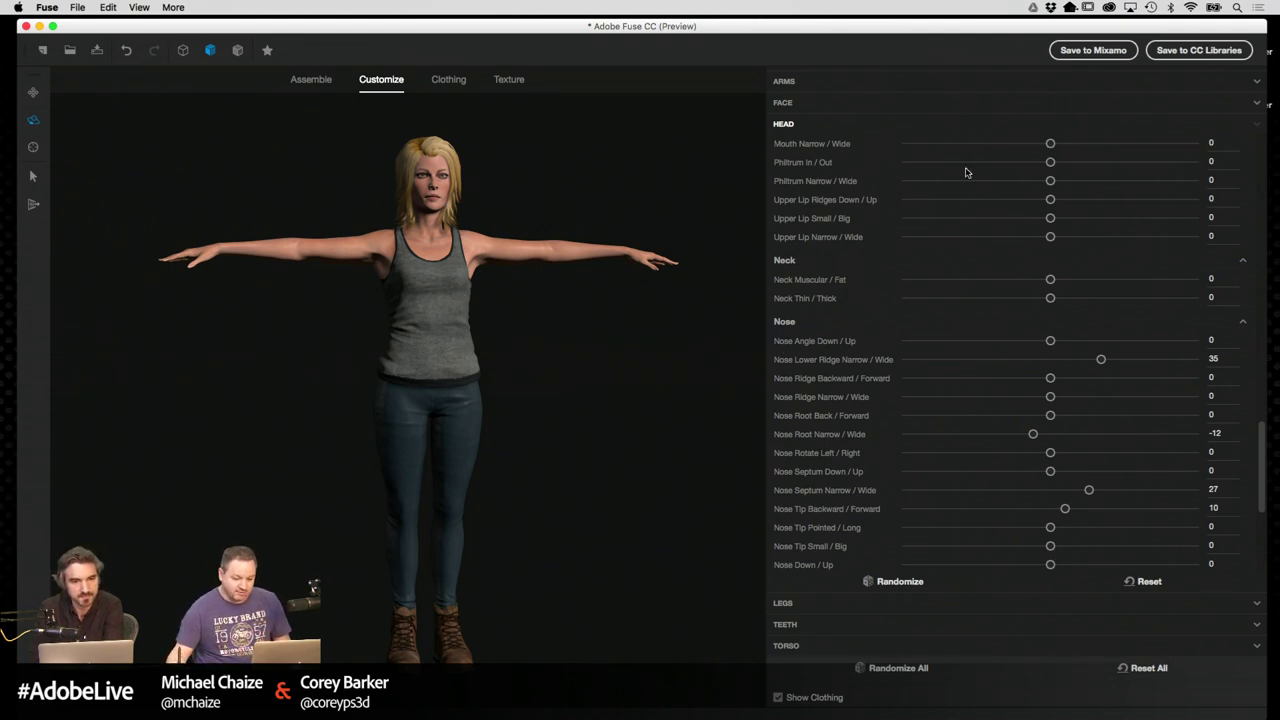
Name the character 'FUSE GIRL', upload it to the Fuse Models CC library, and close the confirmation
click(1200, 52)
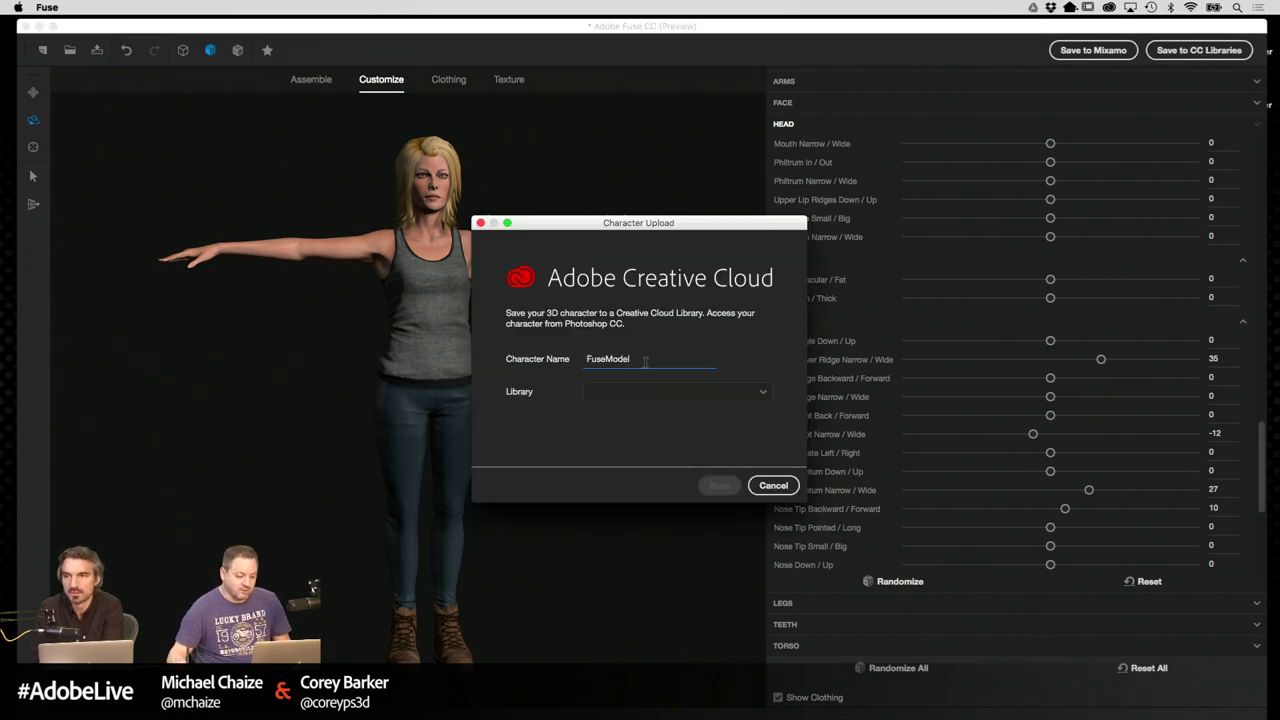
drag(645, 362, 542, 362)
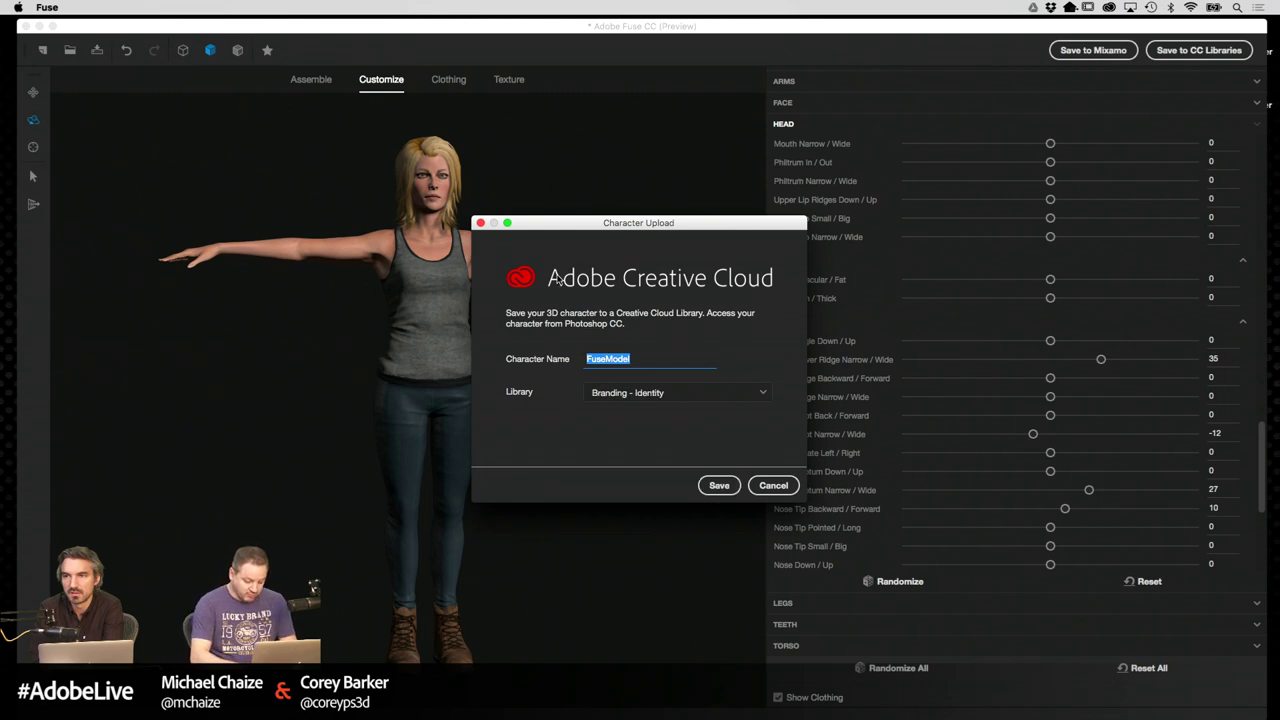
text(AD)
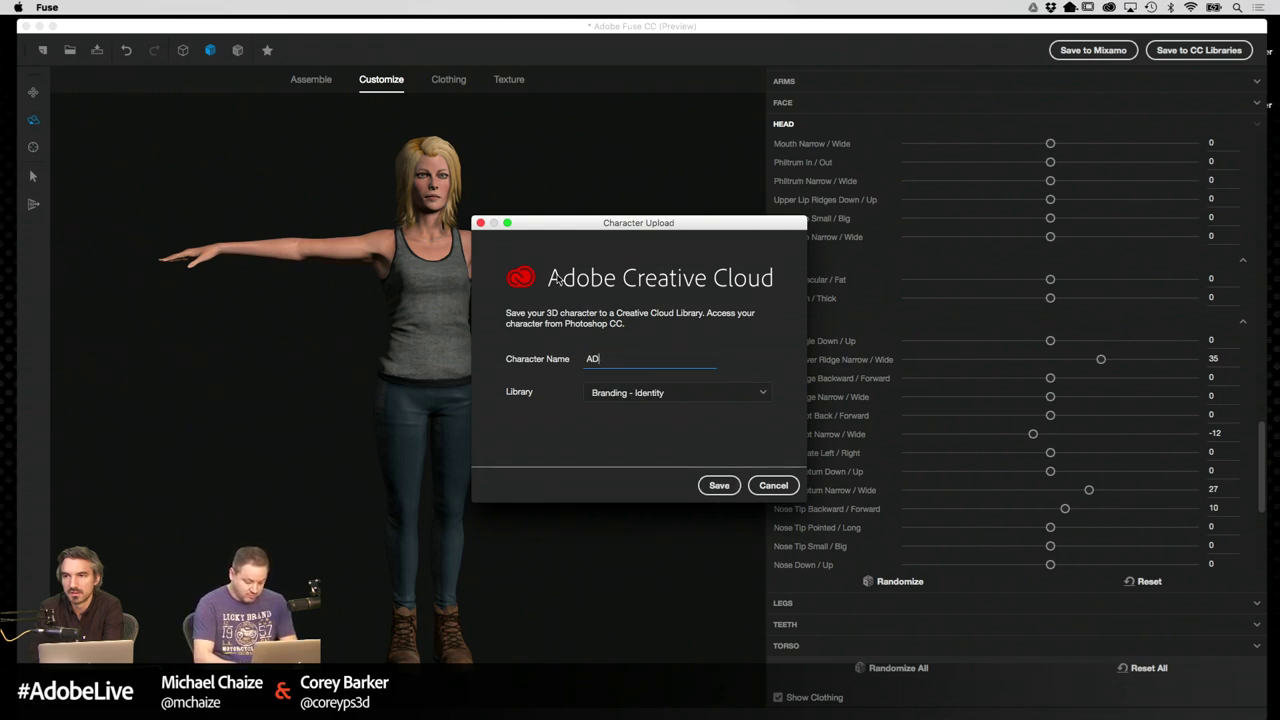
text(OFUSE GIRL)
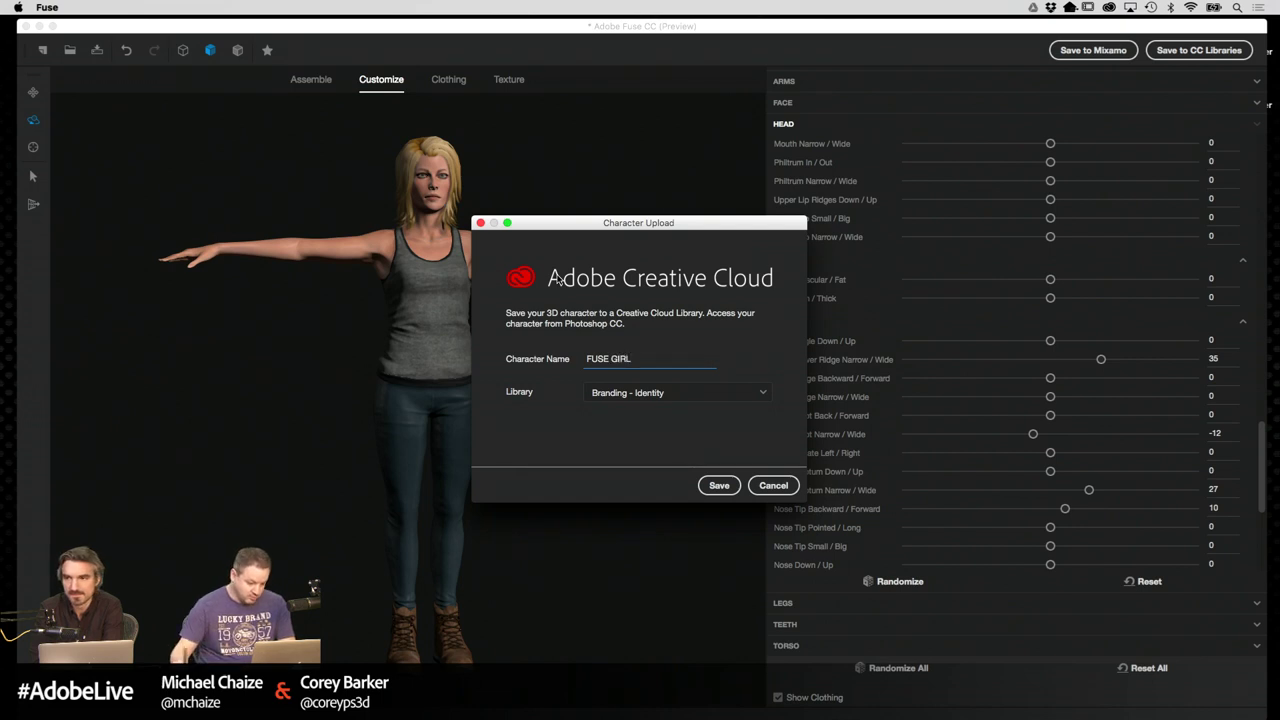
click(706, 394)
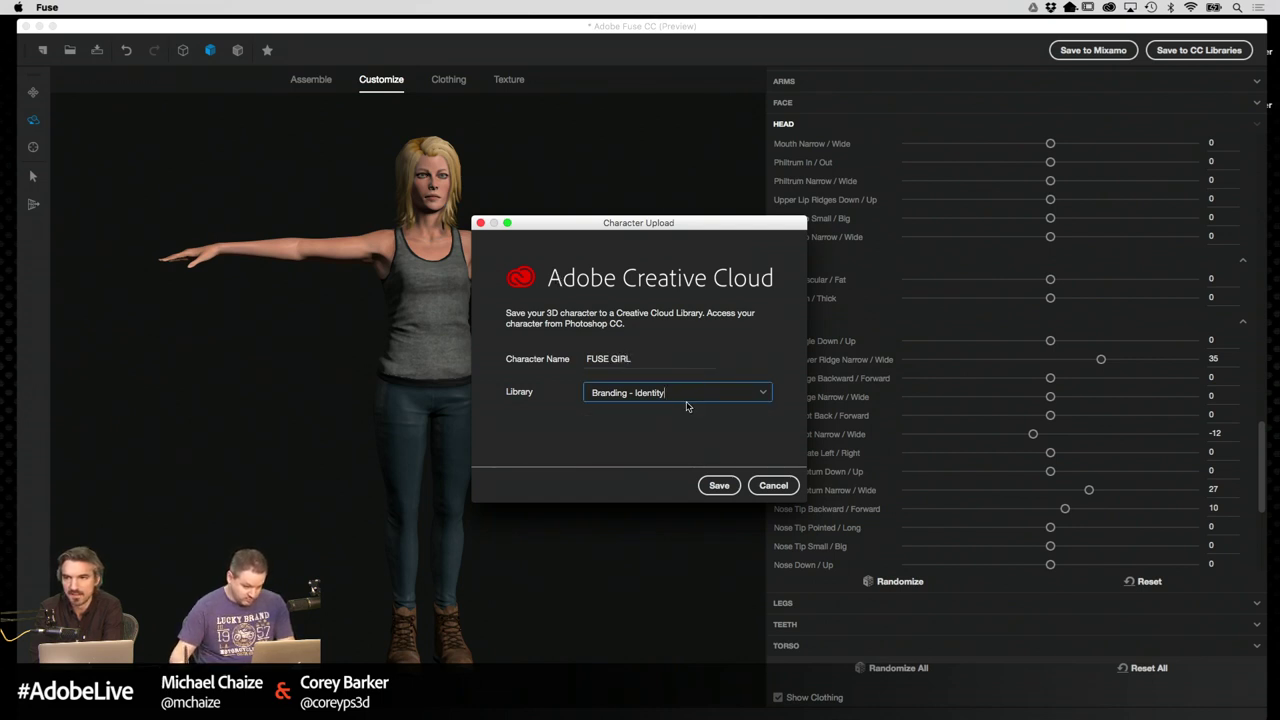
click(763, 393)
click(706, 331)
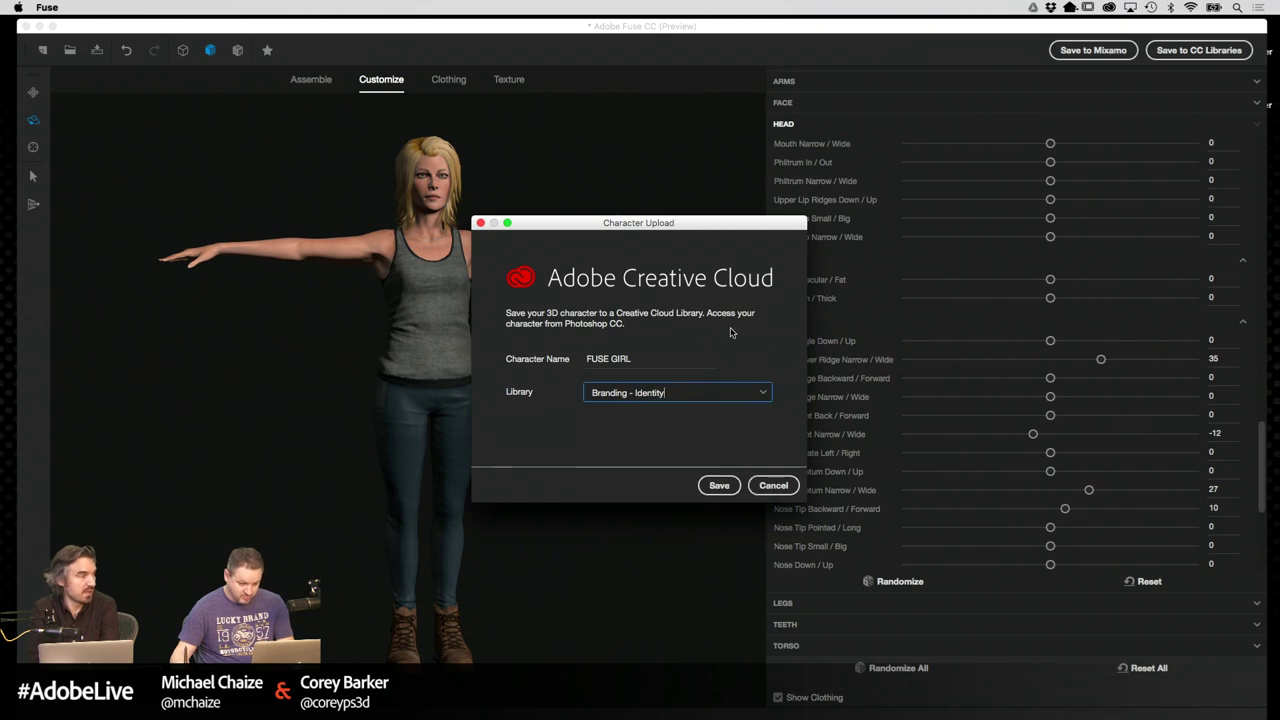
click(764, 394)
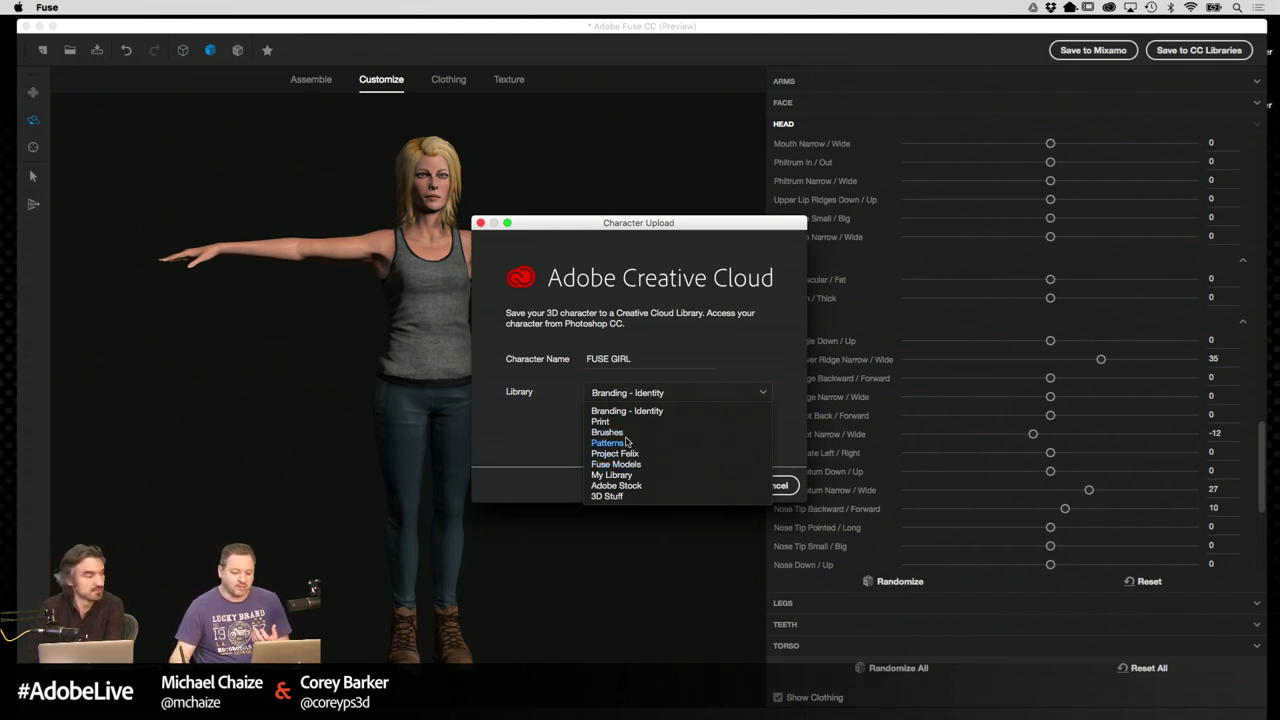
click(628, 466)
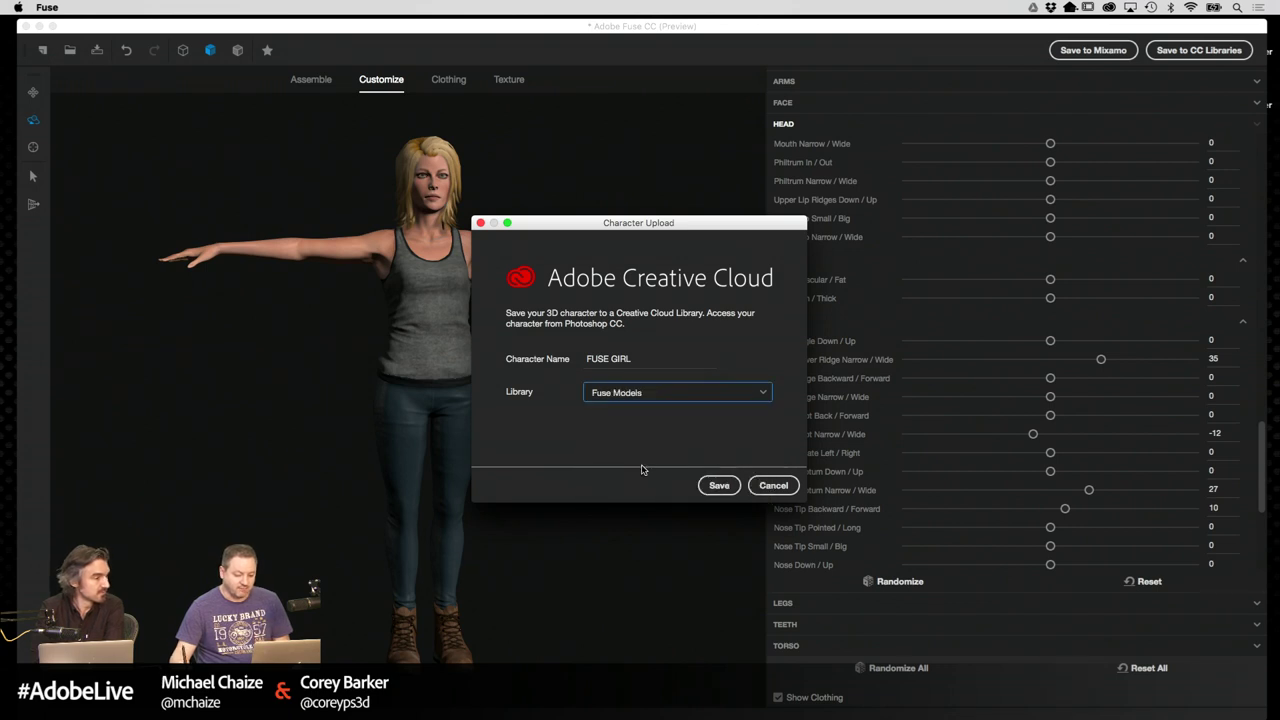
click(722, 486)
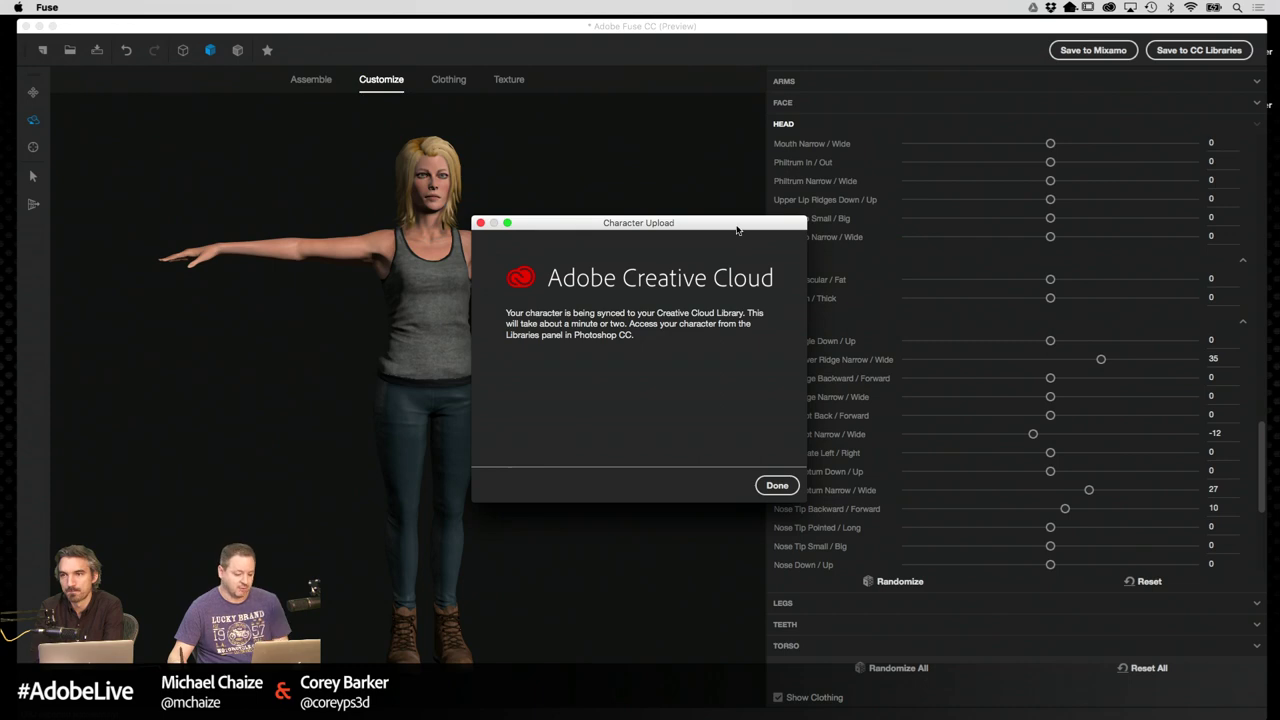
click(776, 485)
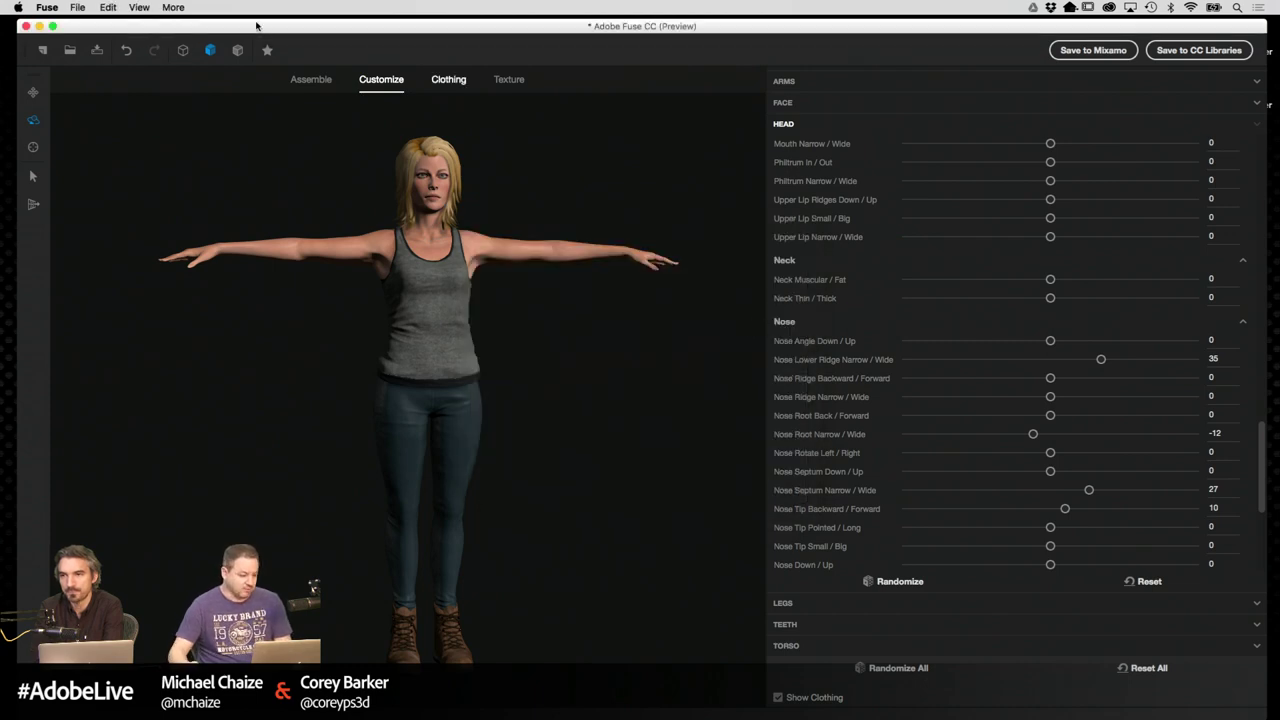
Close Fuse and open Photoshop's Libraries panel, moving and widening it beside the canvas
click(26, 27)
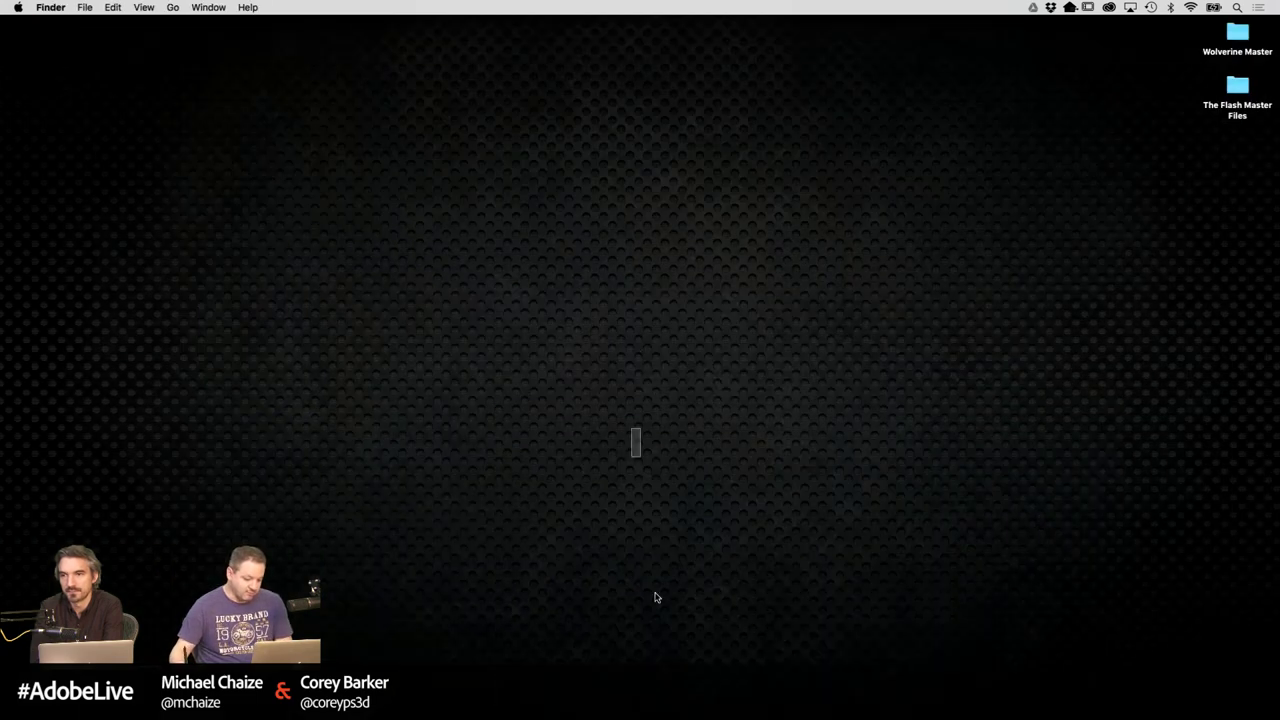
click(382, 700)
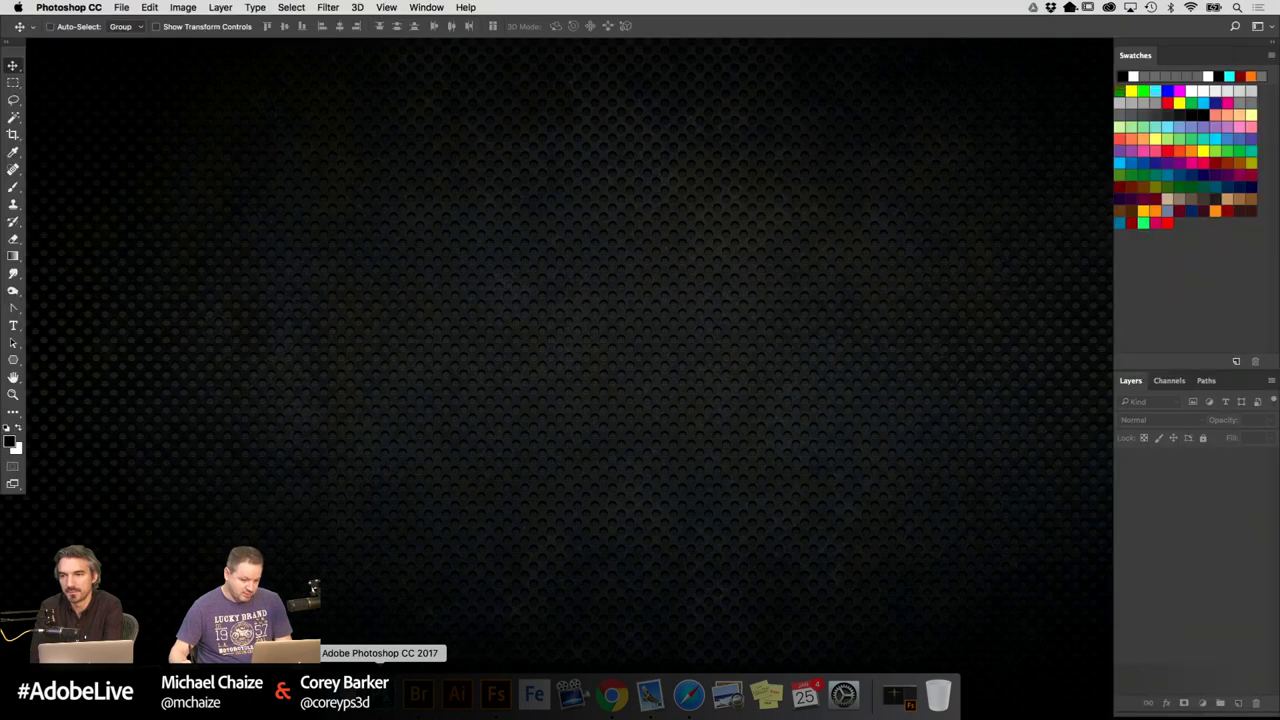
click(437, 7)
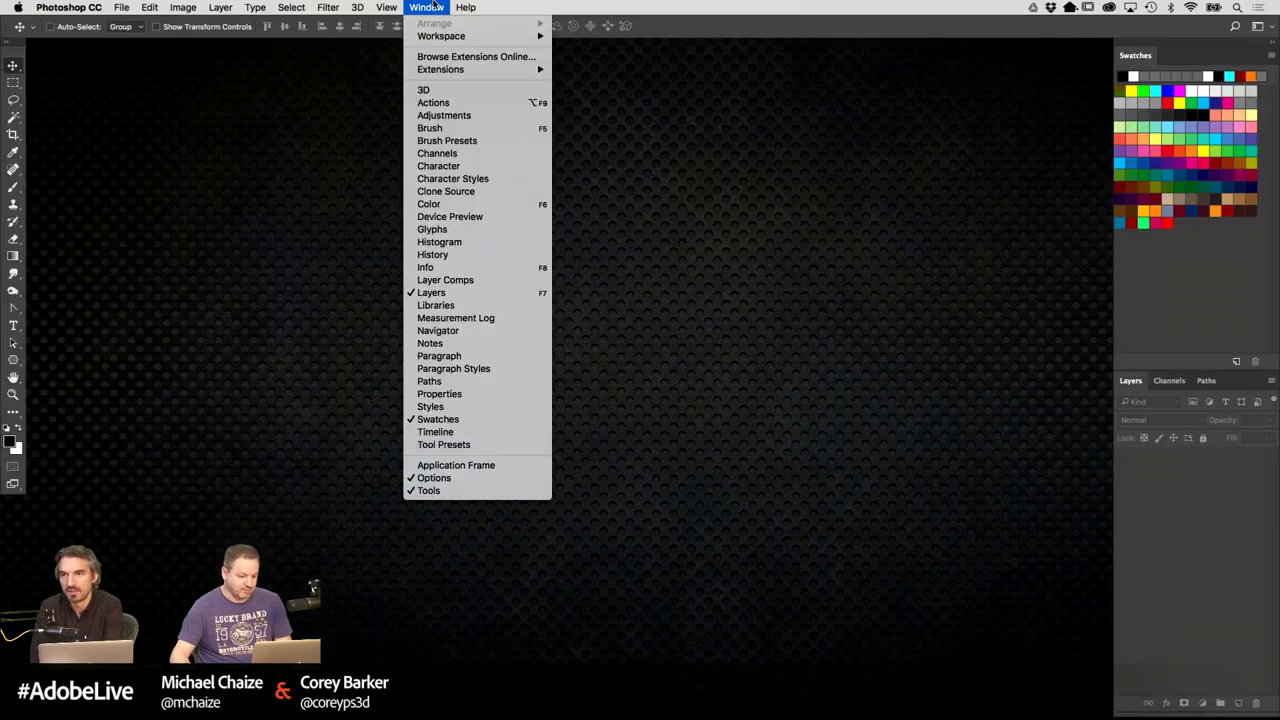
click(450, 305)
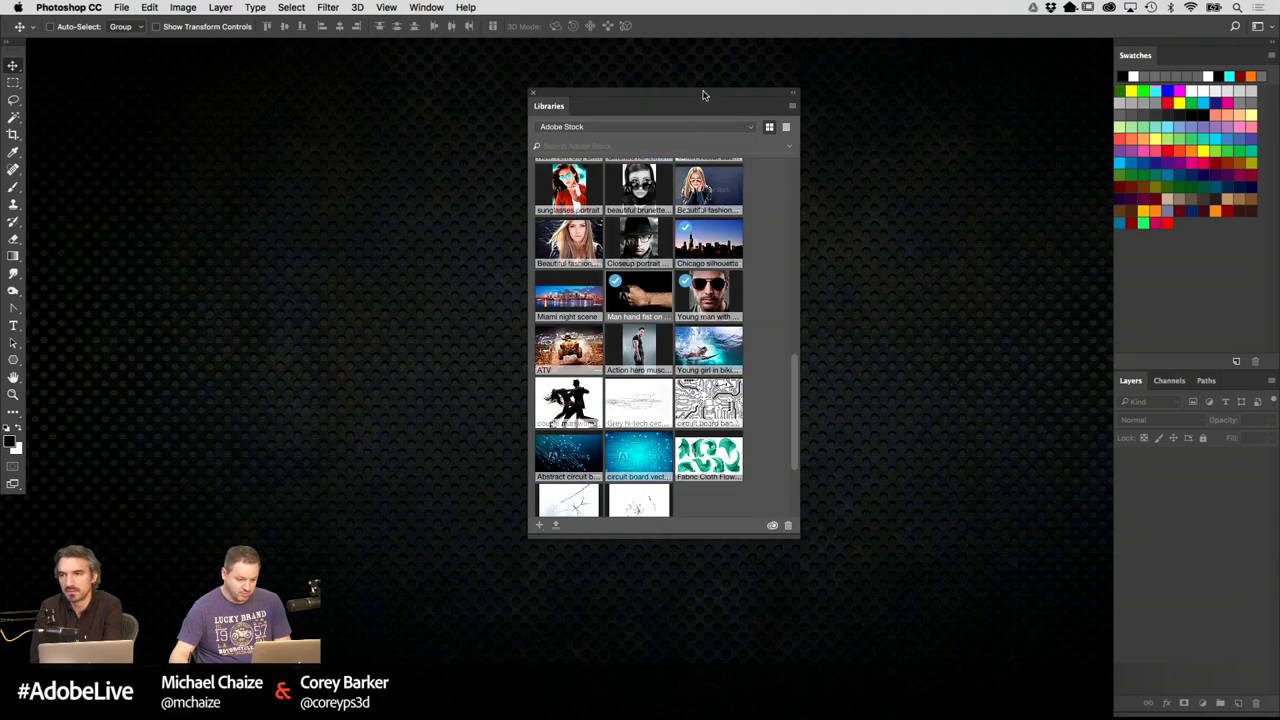
drag(703, 95, 924, 85)
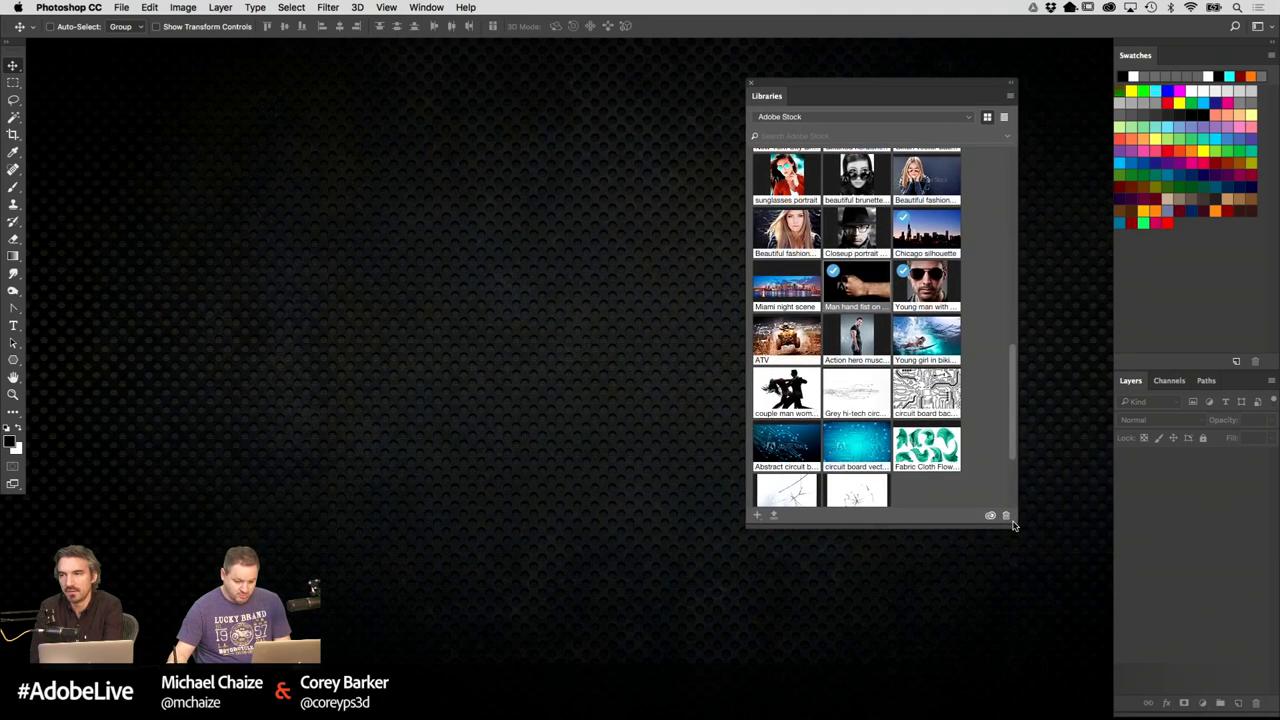
drag(1013, 525, 1015, 527)
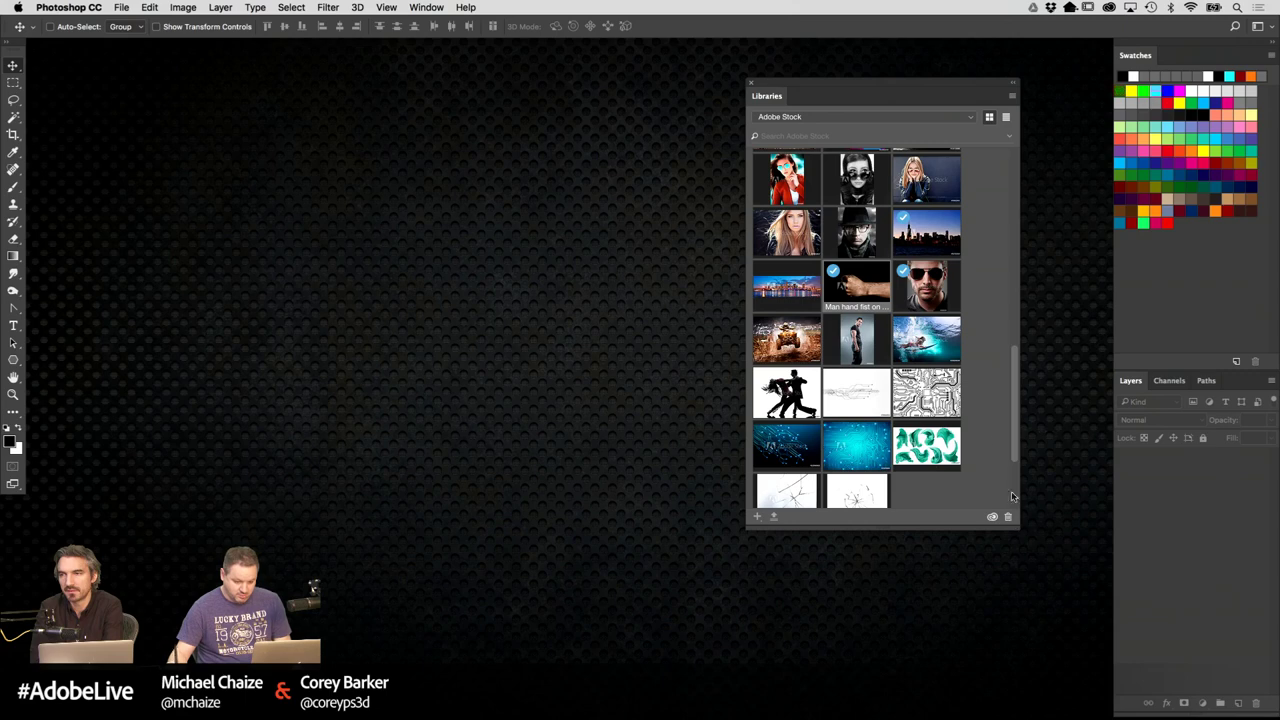
Switch to the Fuse Models library, enlarge the view, and expand its Models thumbnails
click(810, 119)
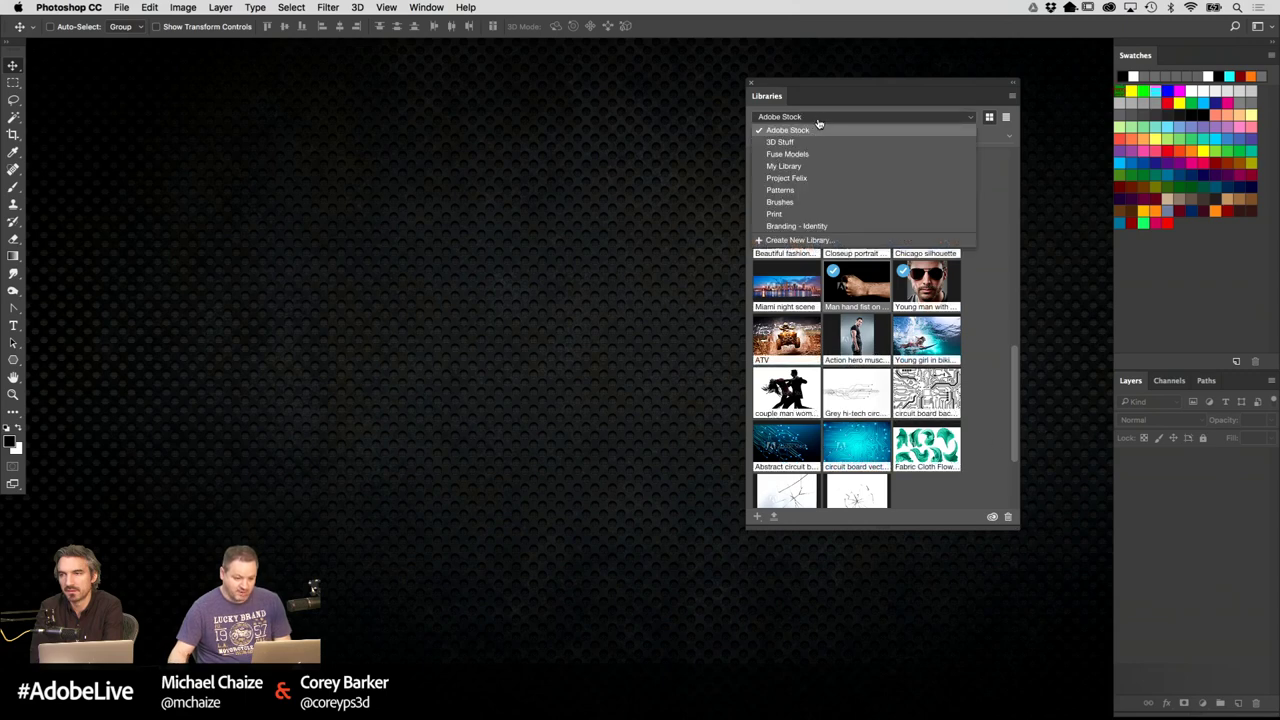
click(799, 155)
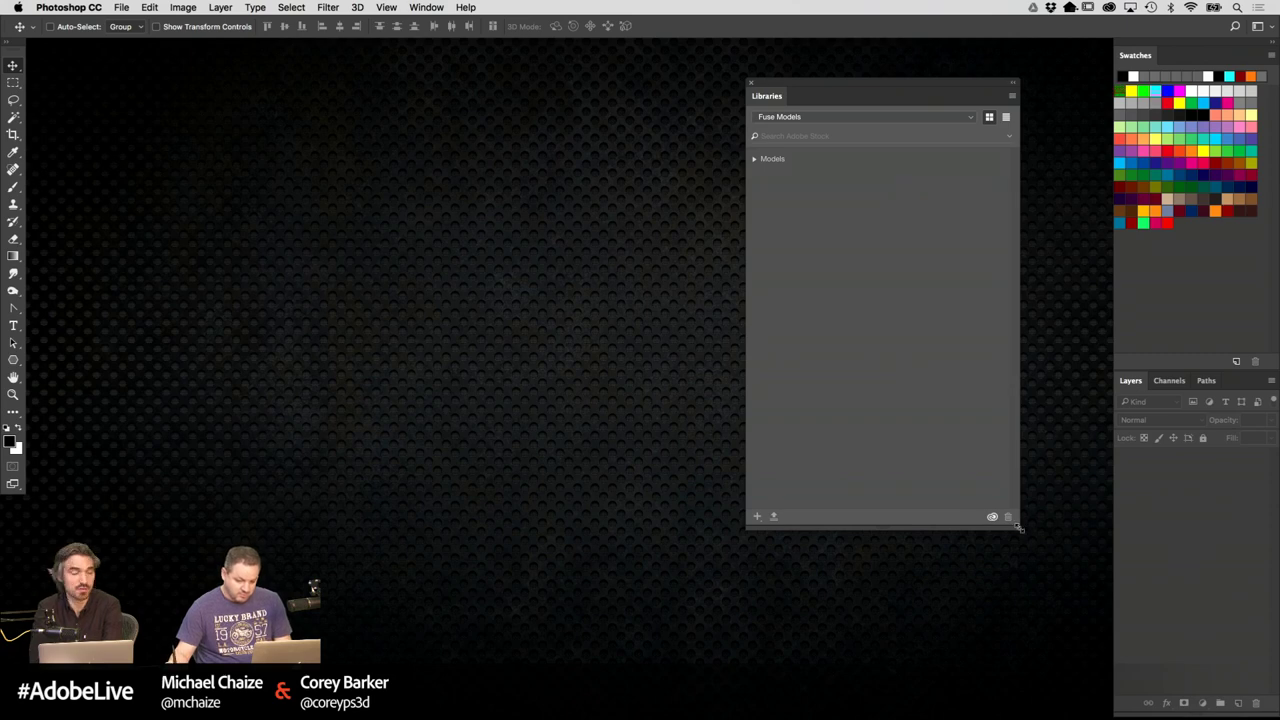
drag(1013, 524, 1037, 608)
drag(966, 97, 1006, 80)
click(780, 154)
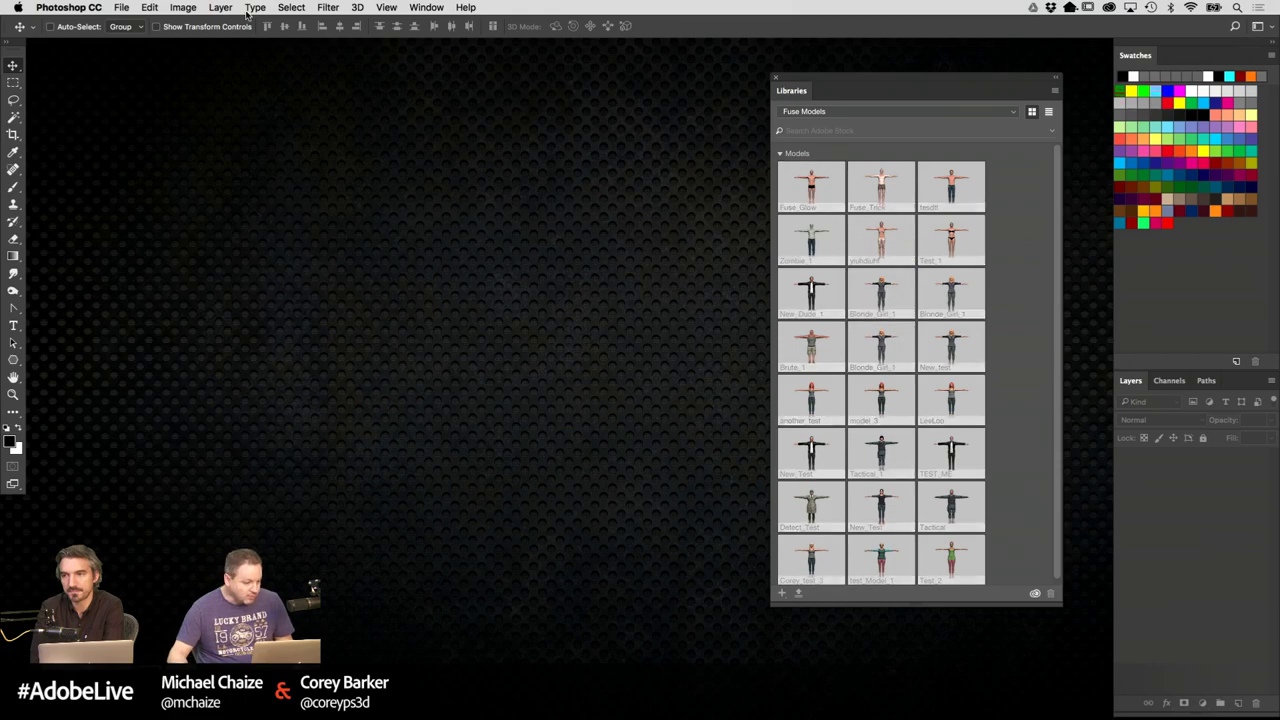
Create a new document 2000 px wide and zoom it out to 50%
click(121, 7)
click(140, 26)
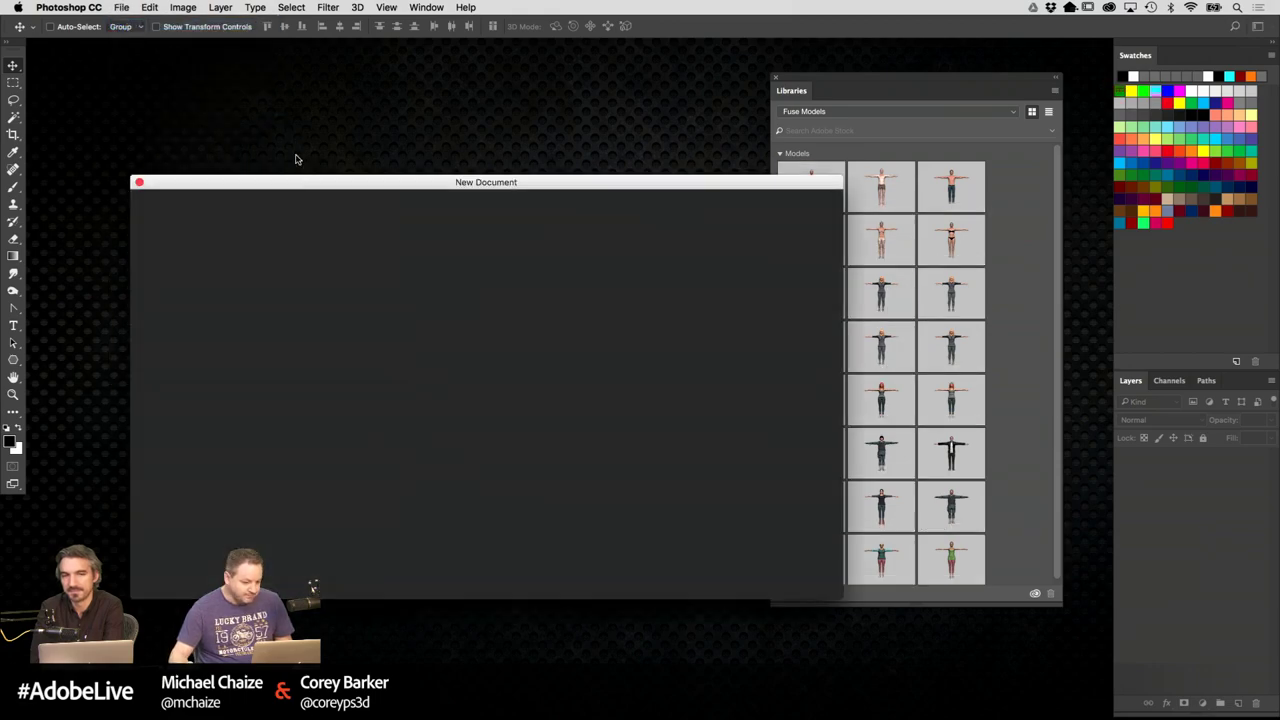
double_click(668, 300)
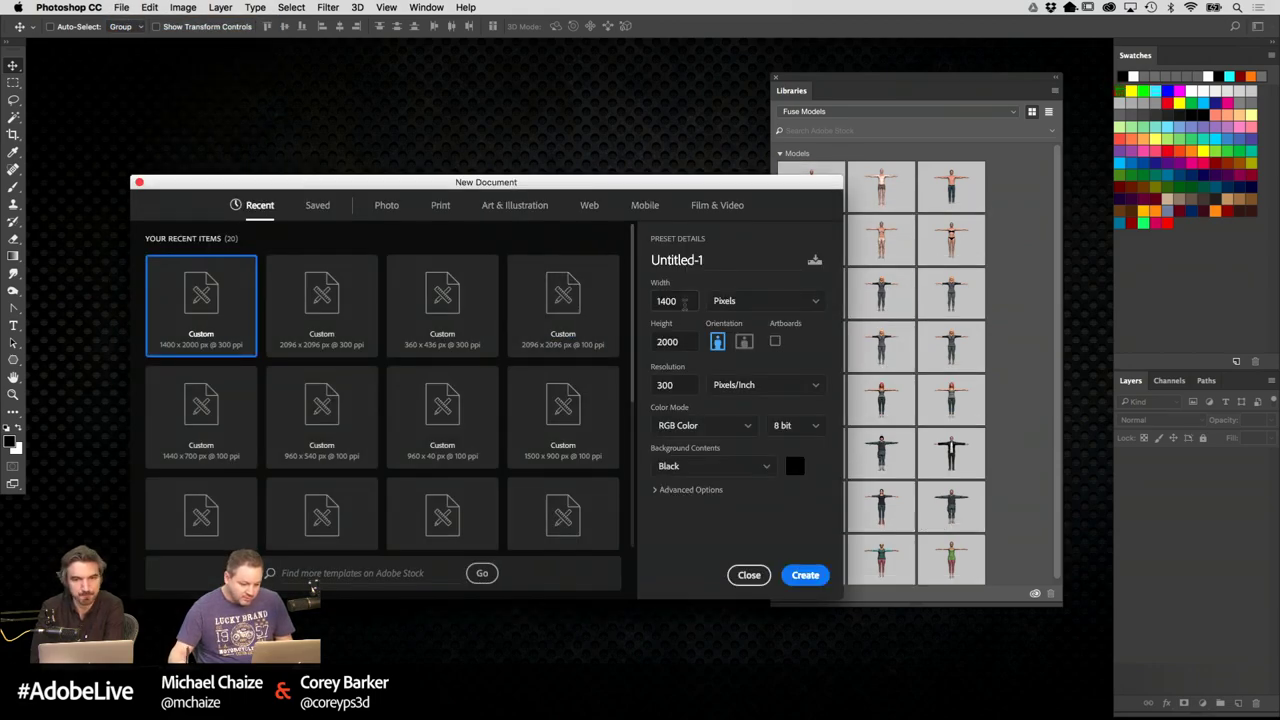
text(200)
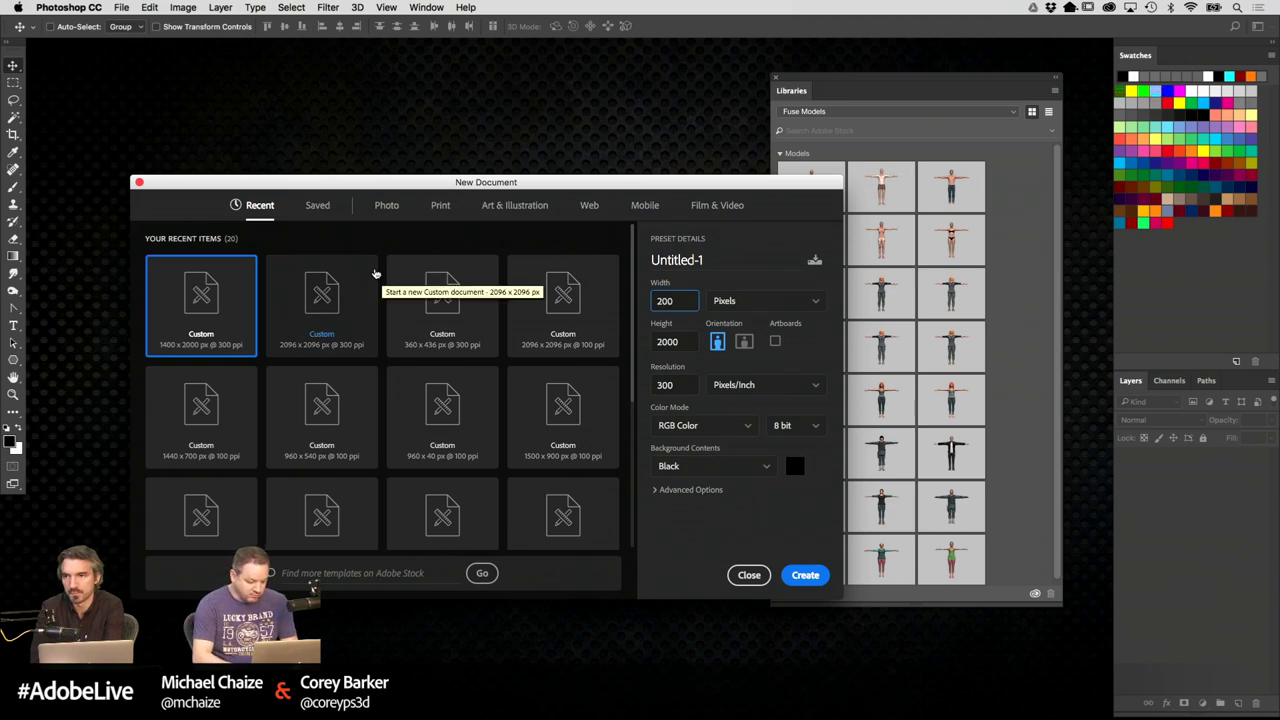
text(0)
key(Tab)
text(1)
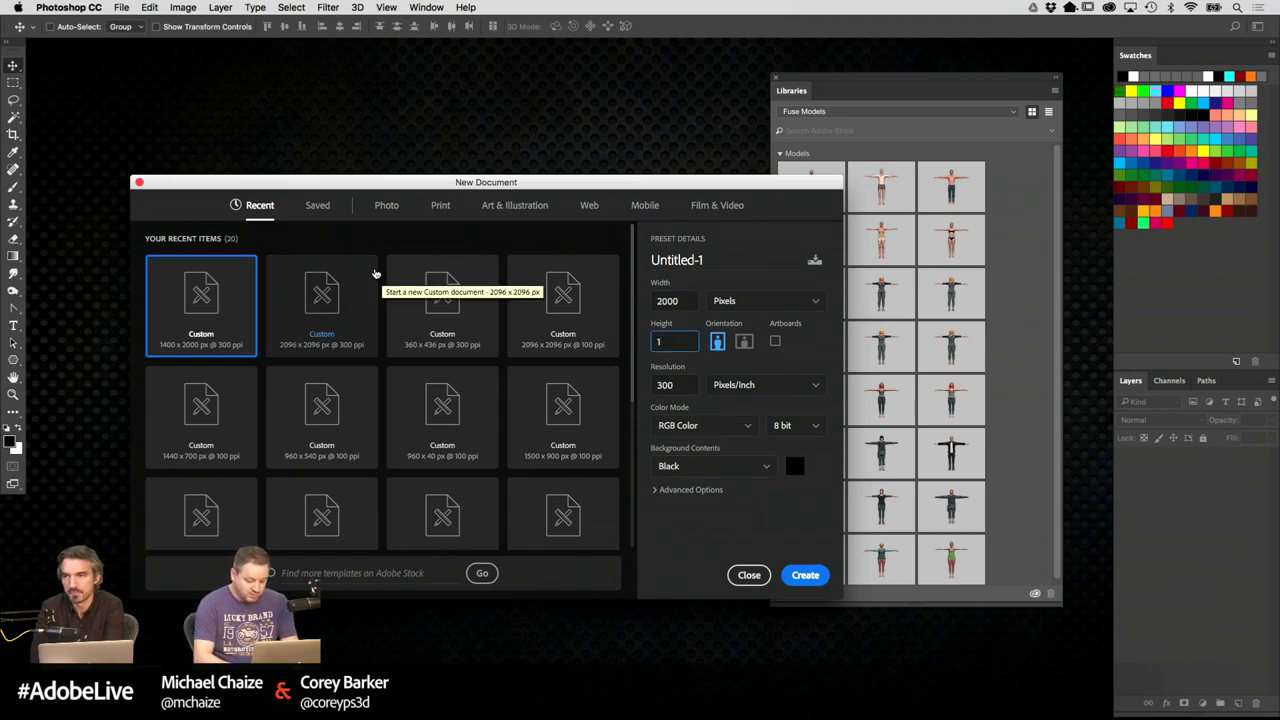
key(Return)
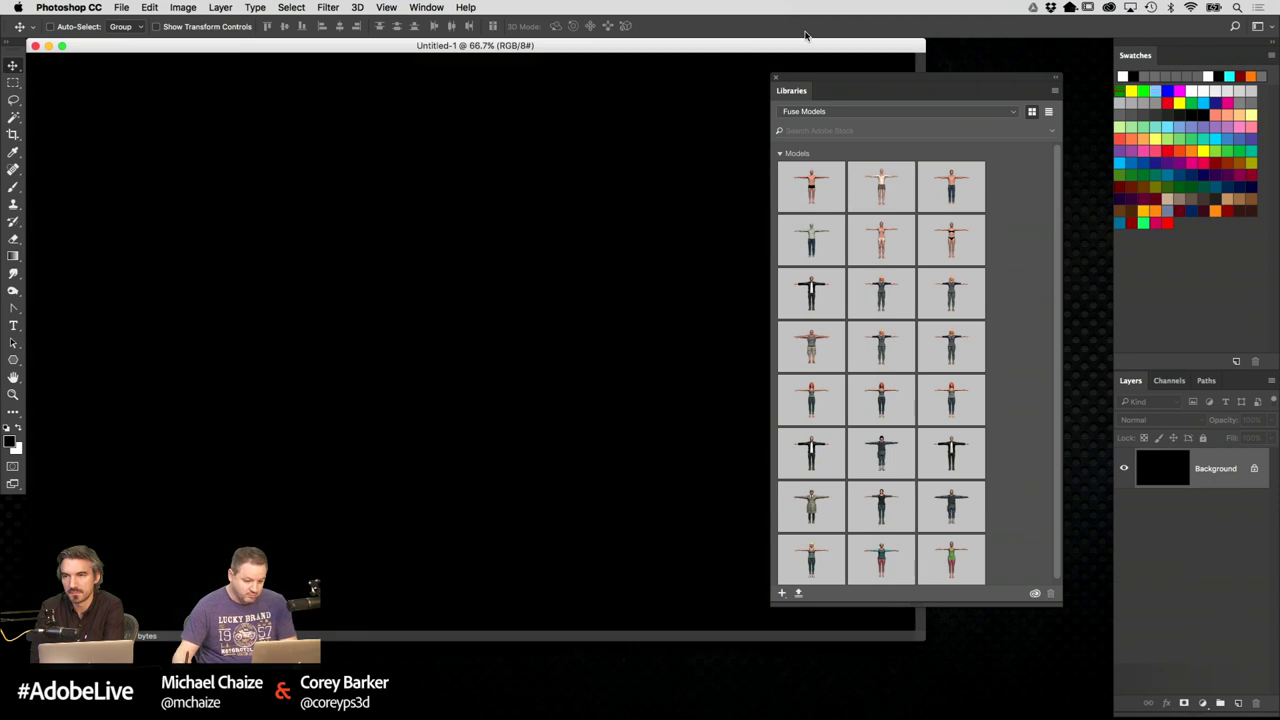
key(super+minus)
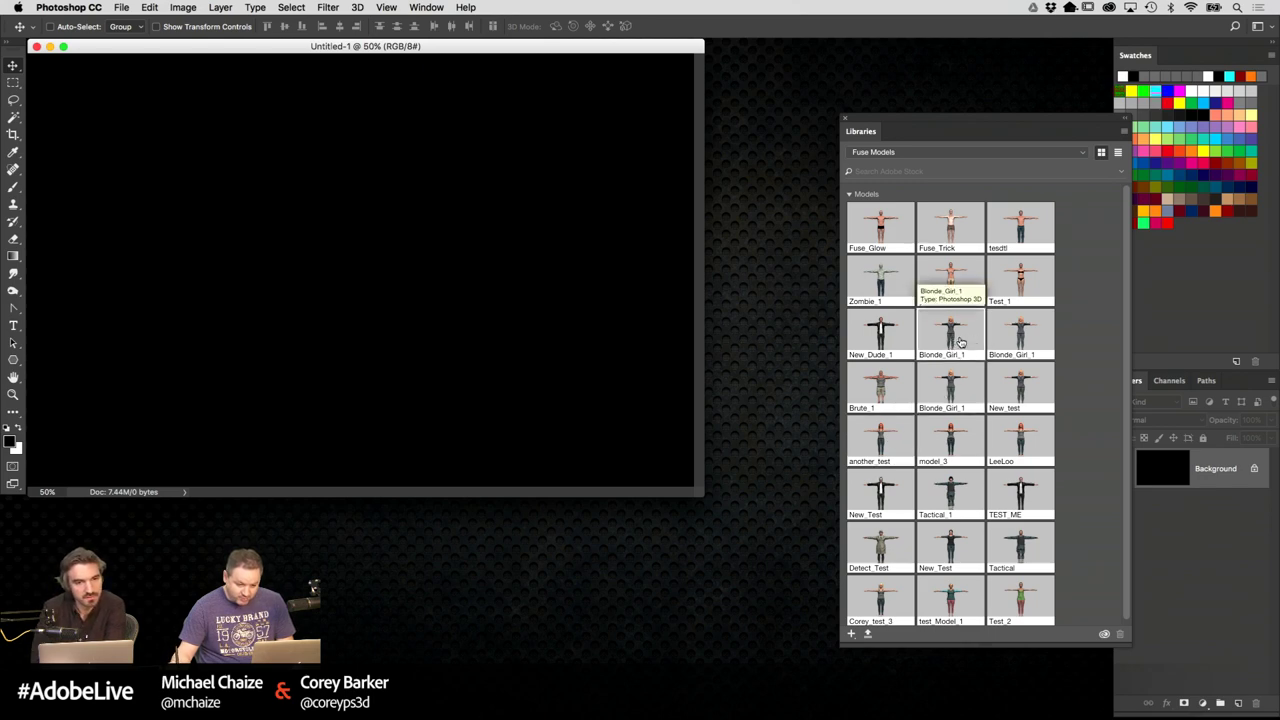
Drag the Blonde_Girl_1 model from the library onto the canvas as a 3D layer
drag(960, 343, 494, 291)
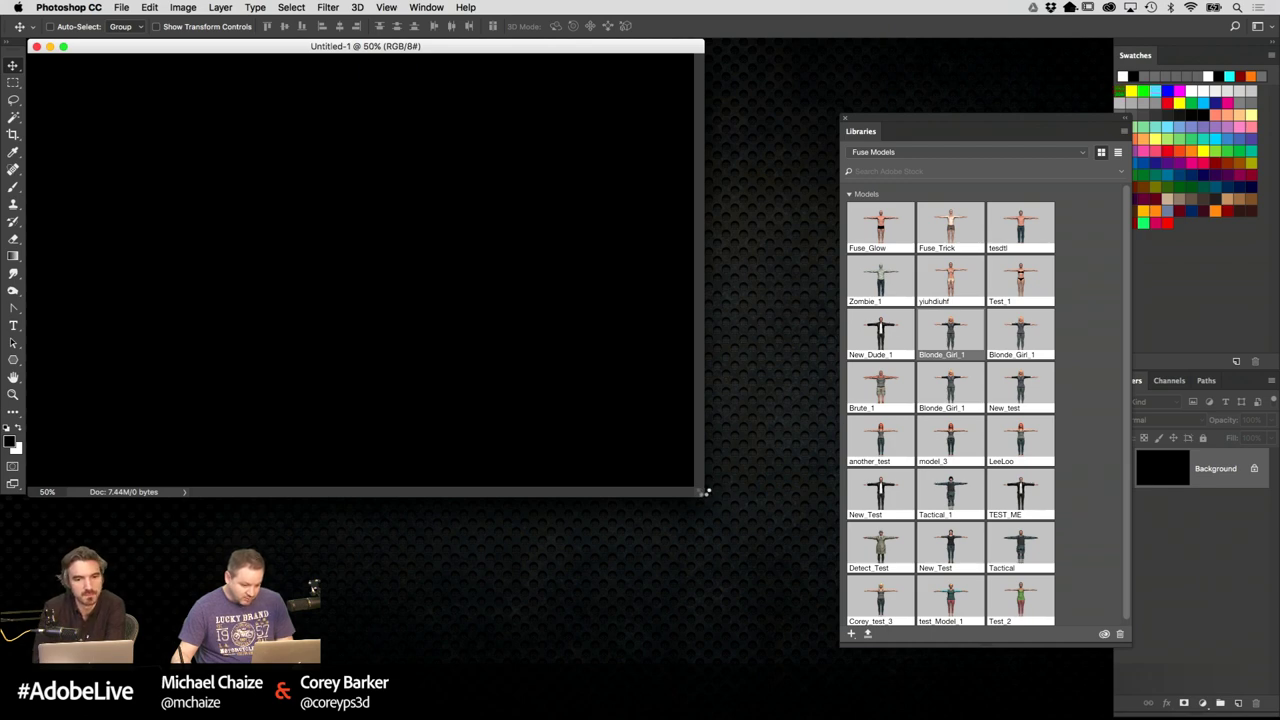
drag(894, 120, 751, 126)
scroll(1195, 570, down, 5)
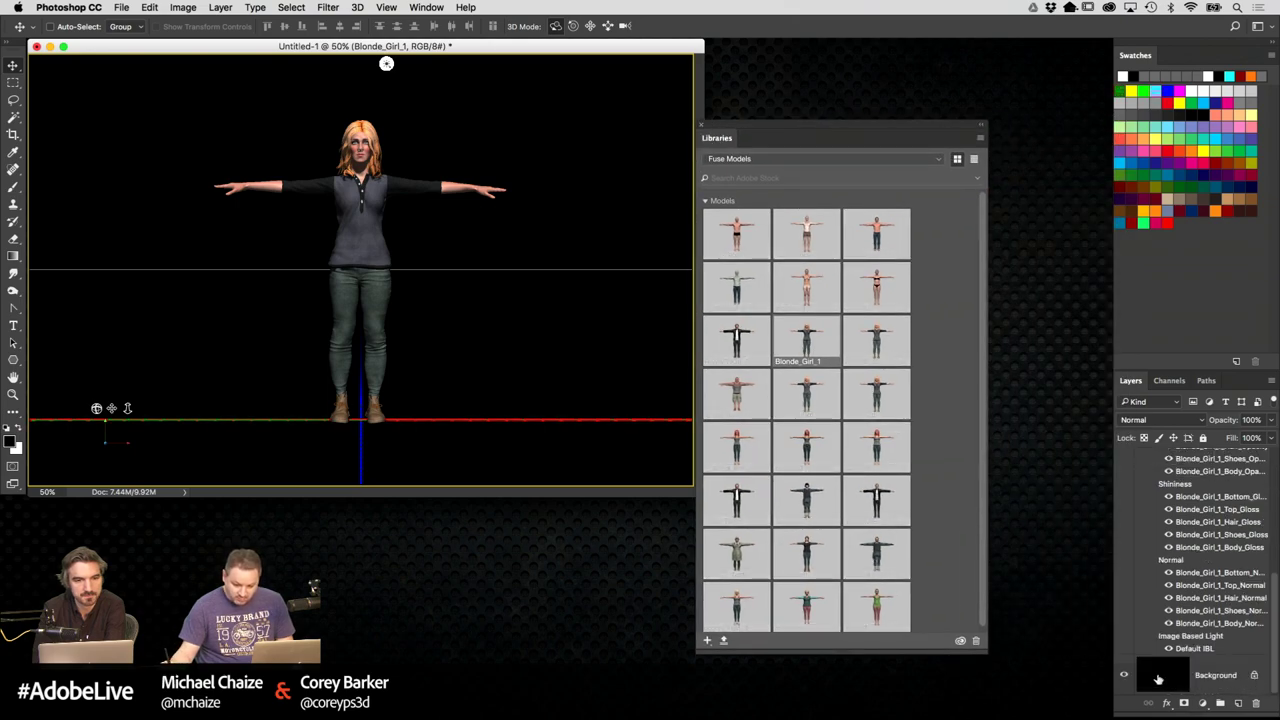
Hide the Background layer, tidy the windows, collapse the textures, and close the library
click(1125, 675)
drag(698, 47, 812, 128)
drag(655, 124, 678, 114)
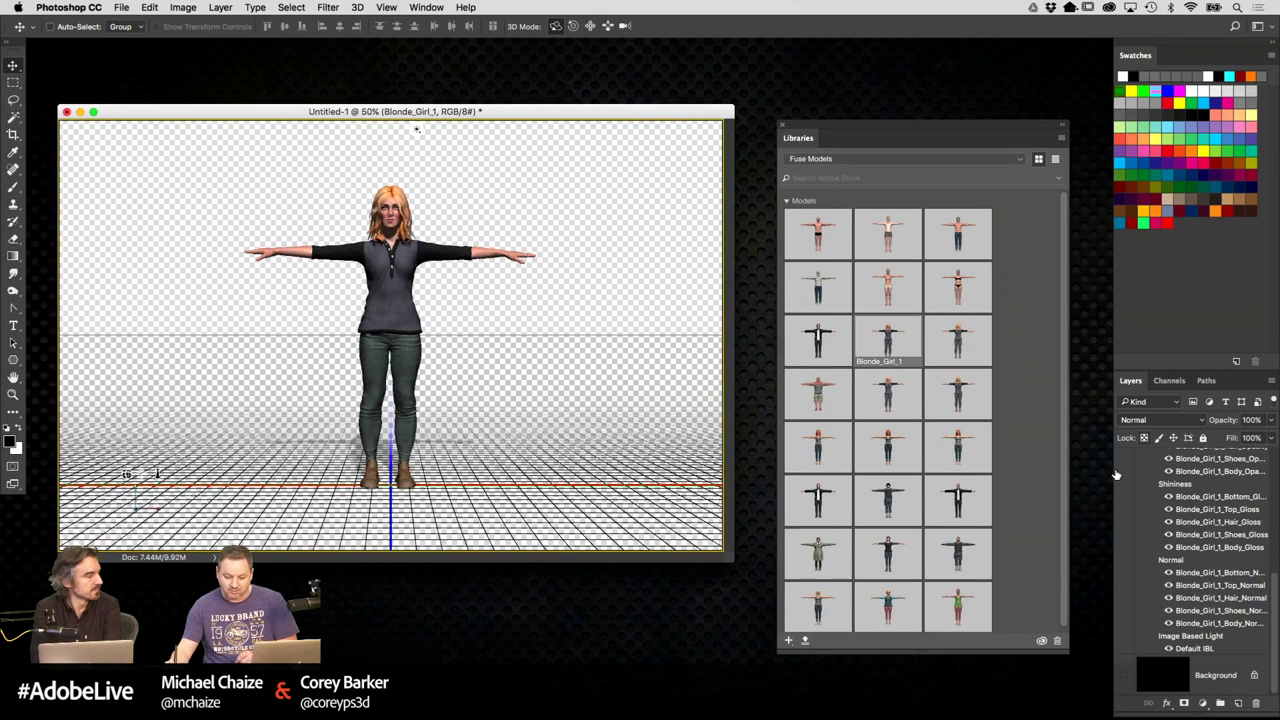
drag(1277, 585, 1274, 428)
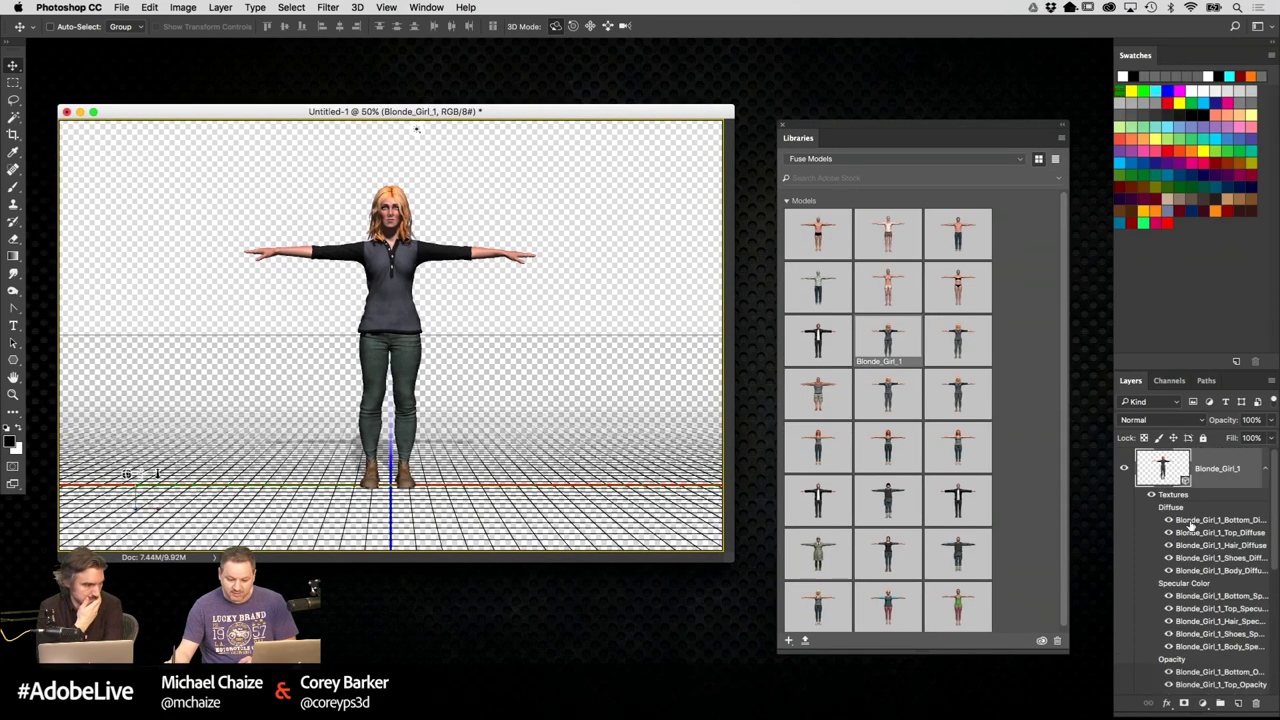
click(1264, 470)
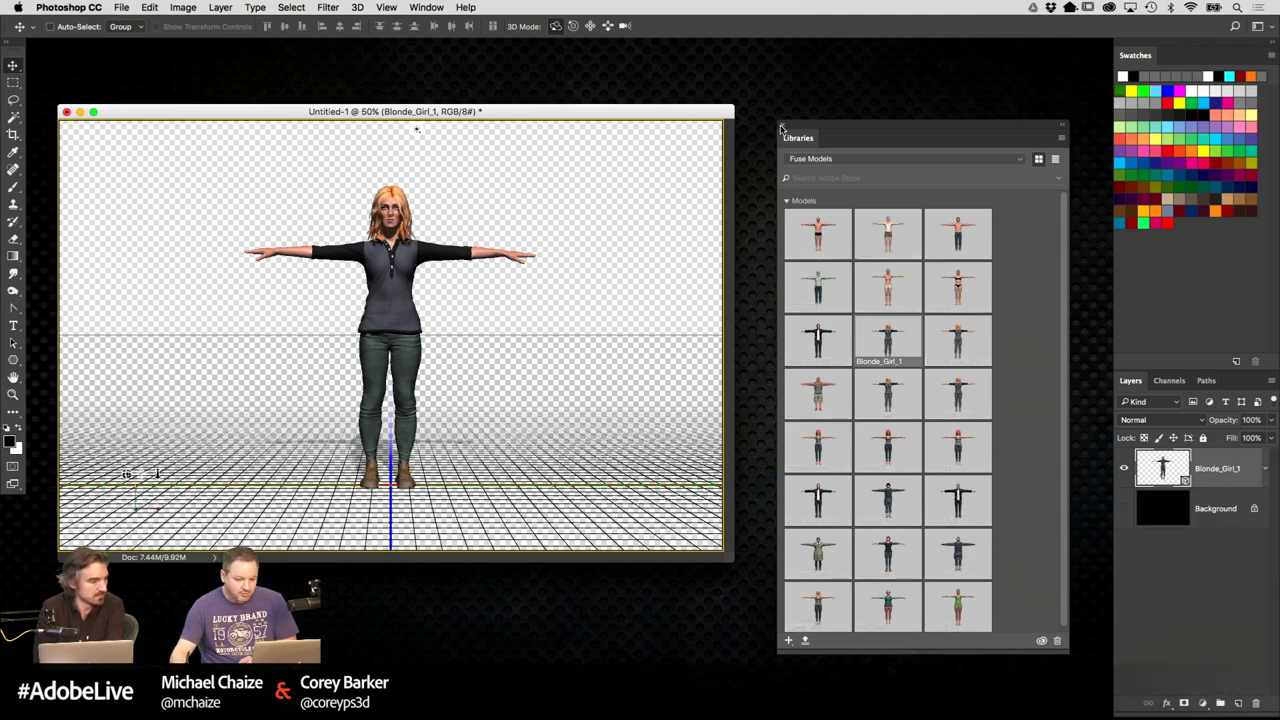
click(781, 128)
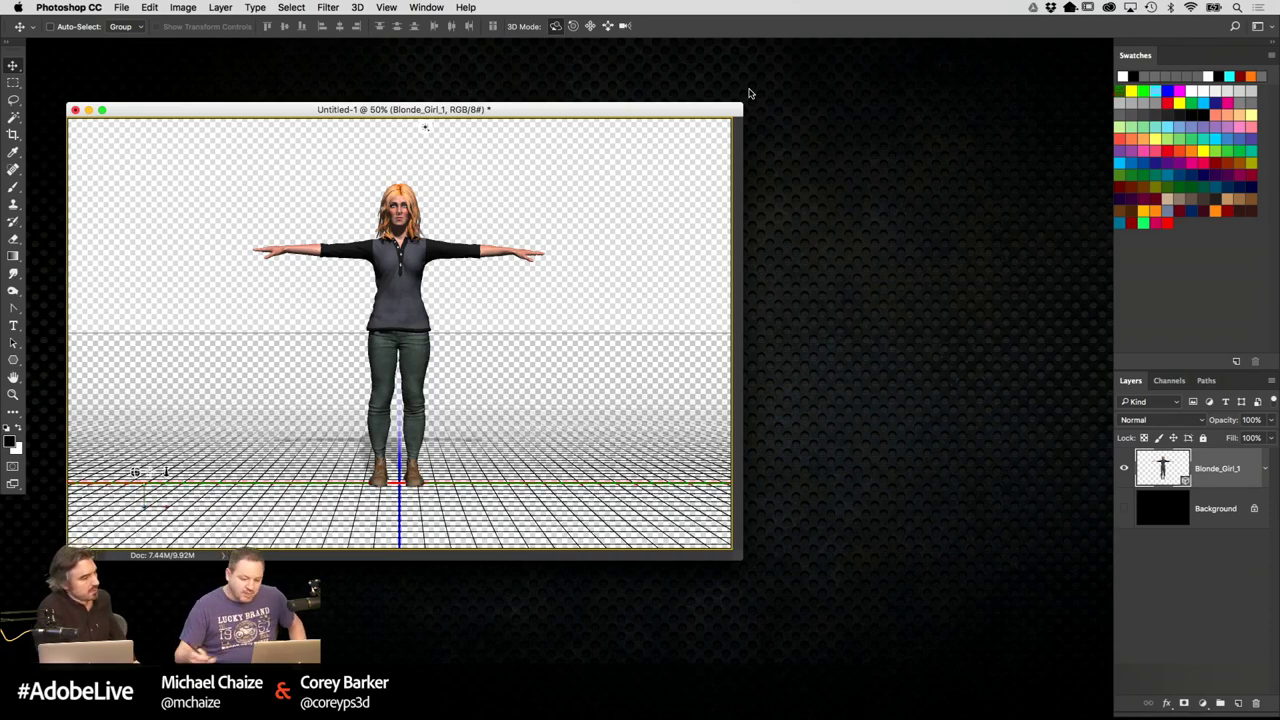
Open the 3D and Properties panels from the Window menu
drag(694, 110, 704, 104)
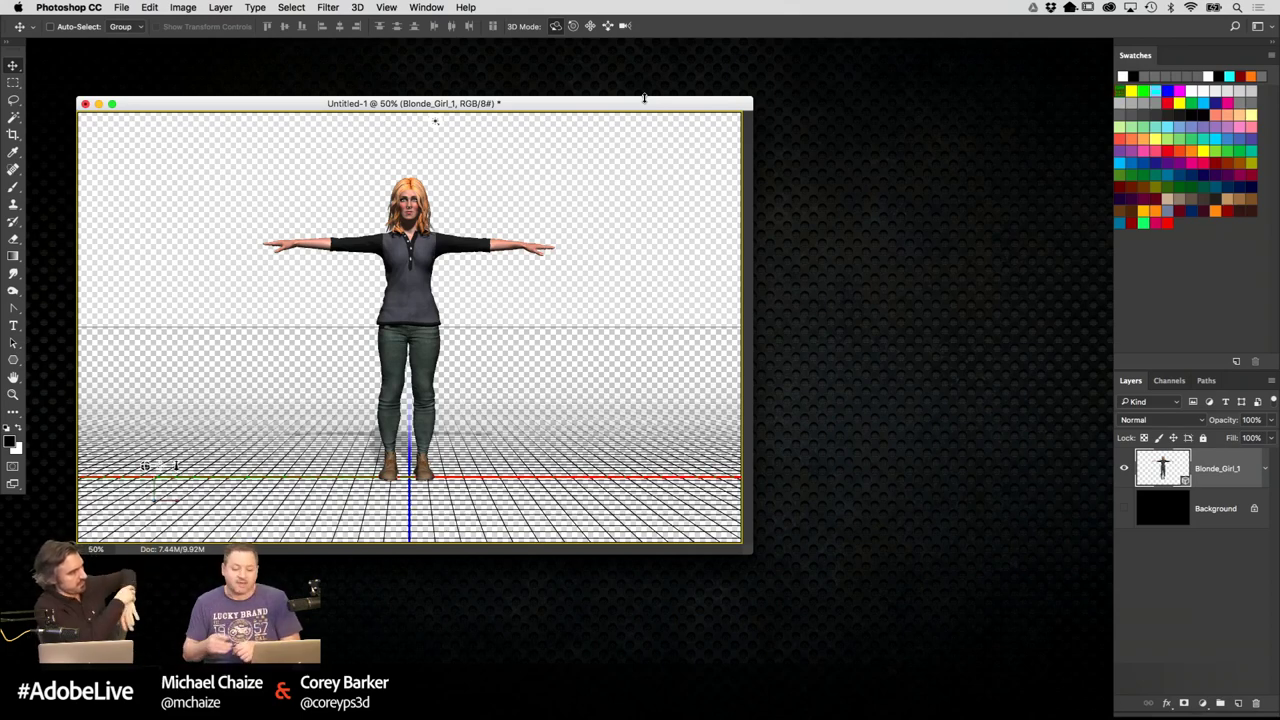
click(425, 7)
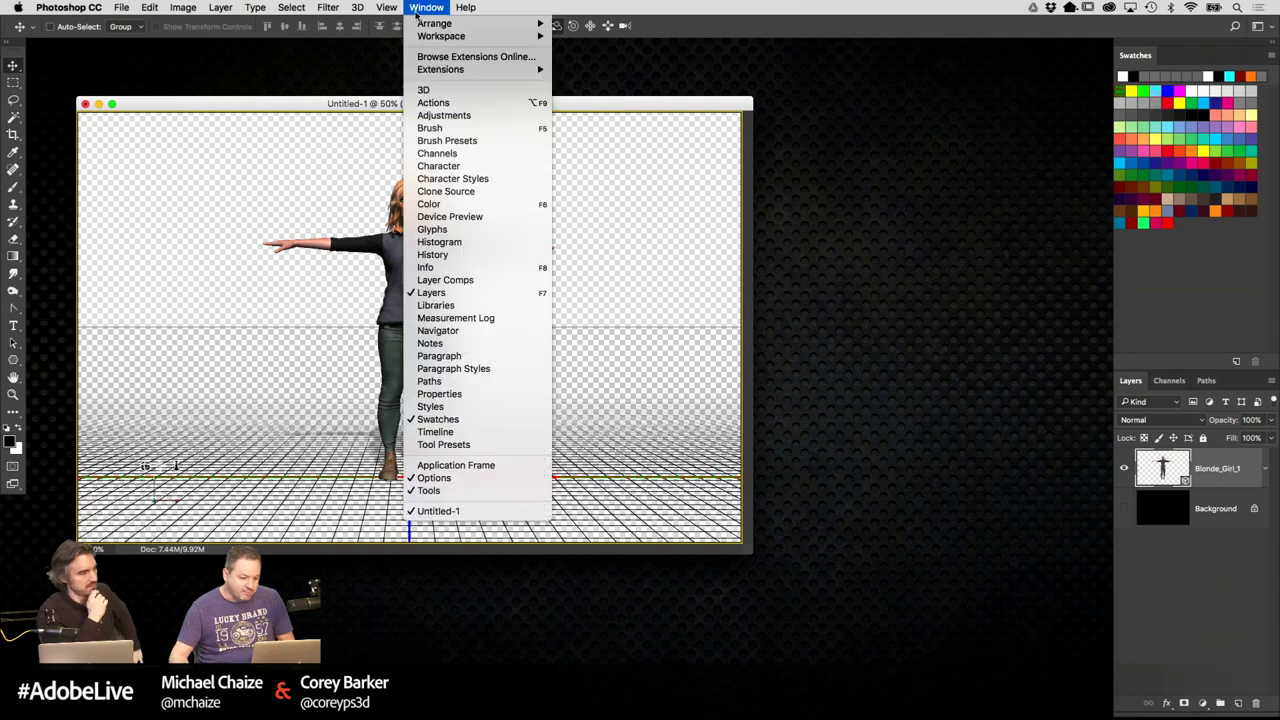
click(446, 95)
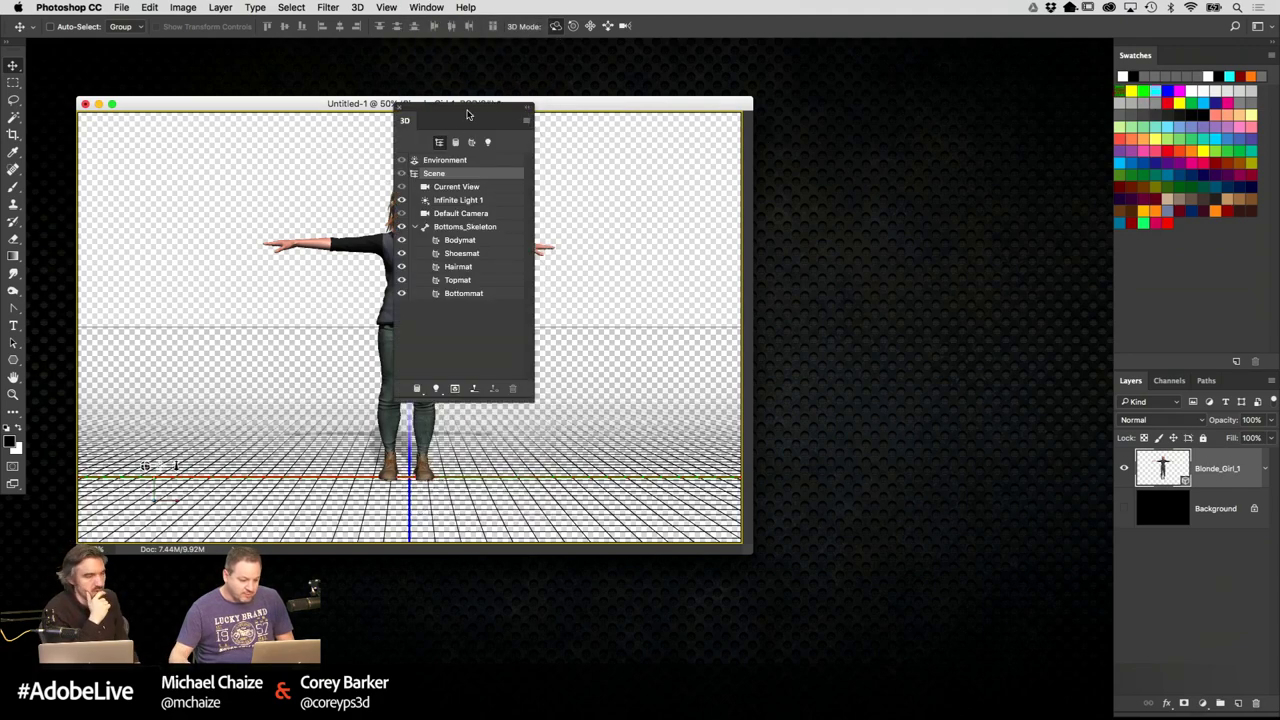
click(421, 8)
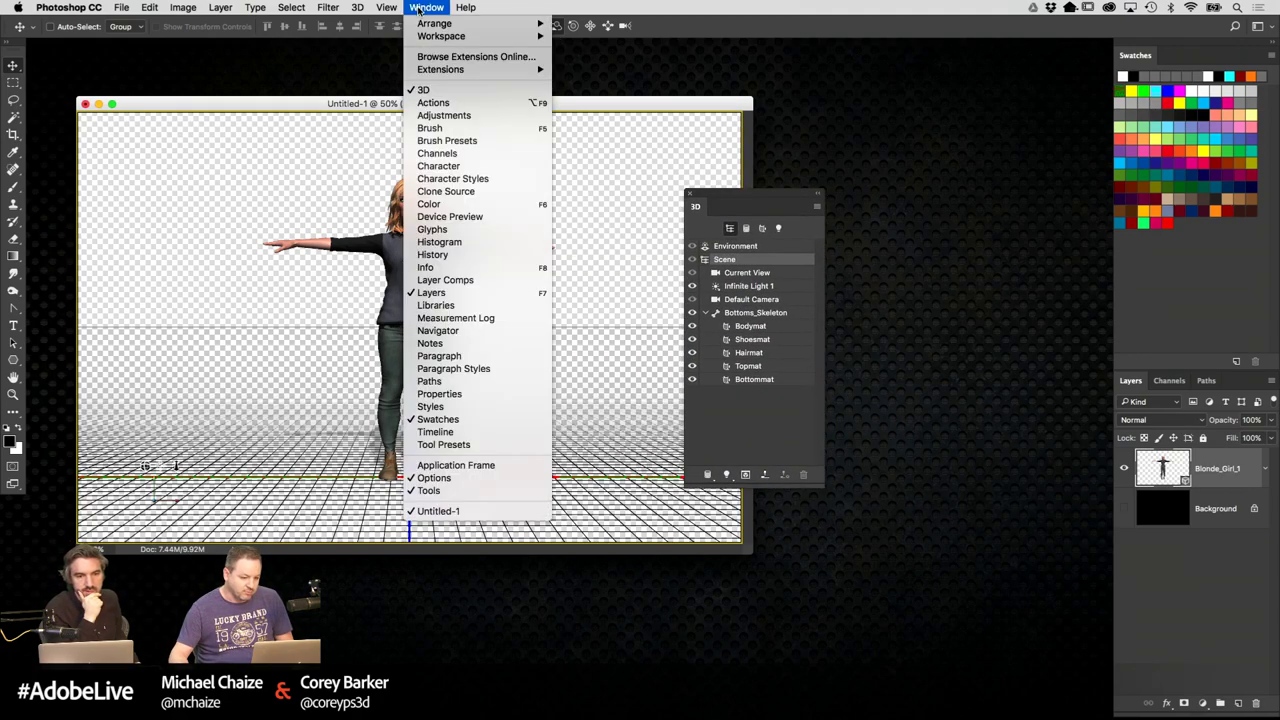
click(439, 394)
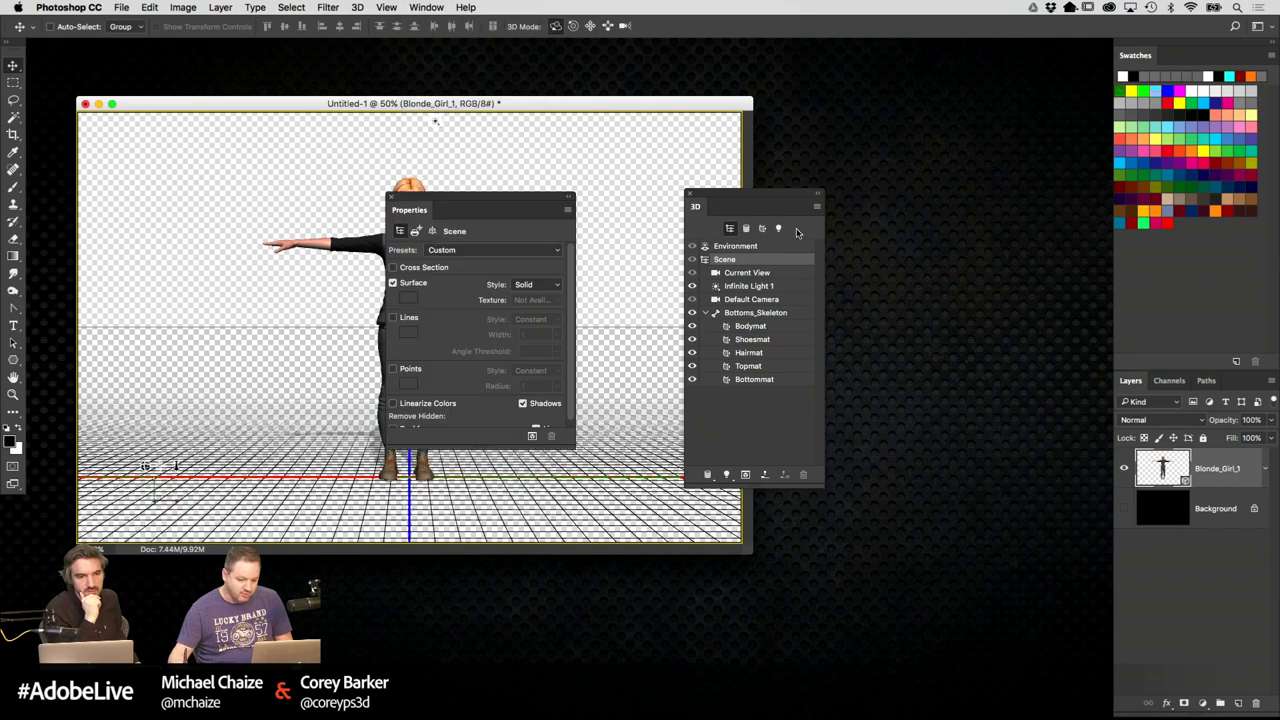
Arrange the two panels side by side and select Bottoms_Skeleton to list its body poses
drag(535, 207, 1022, 209)
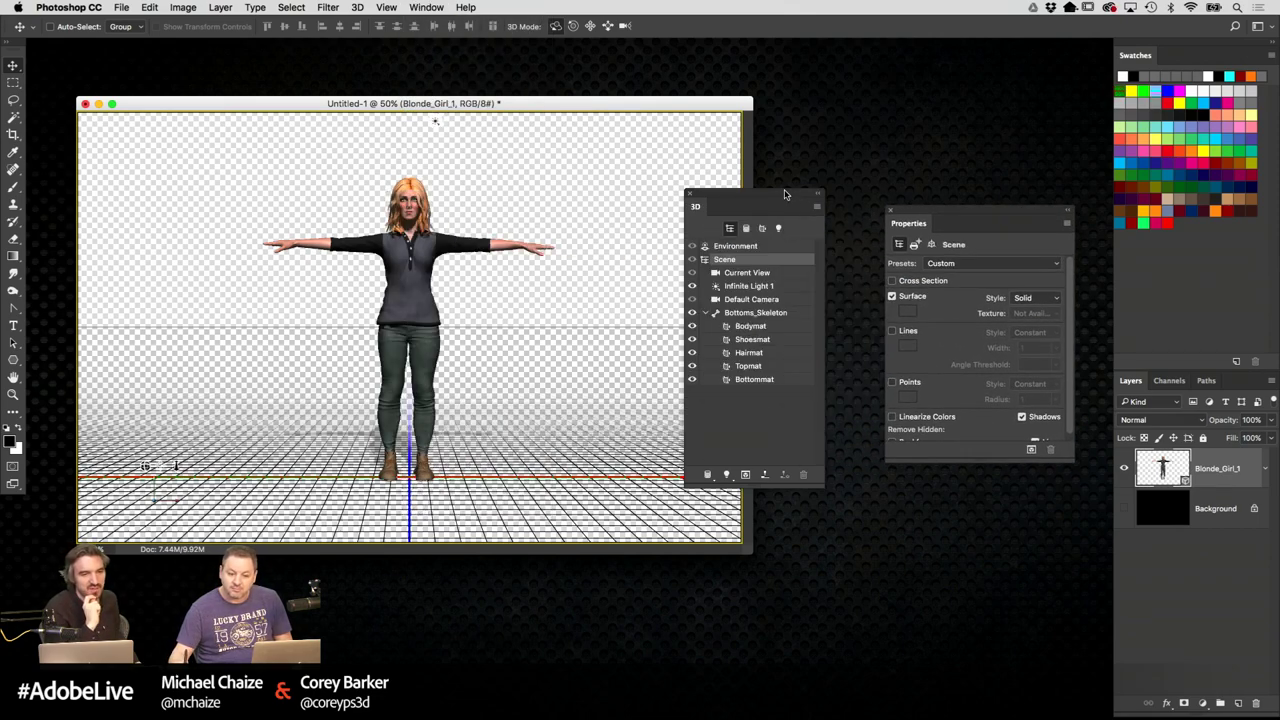
drag(790, 193, 754, 195)
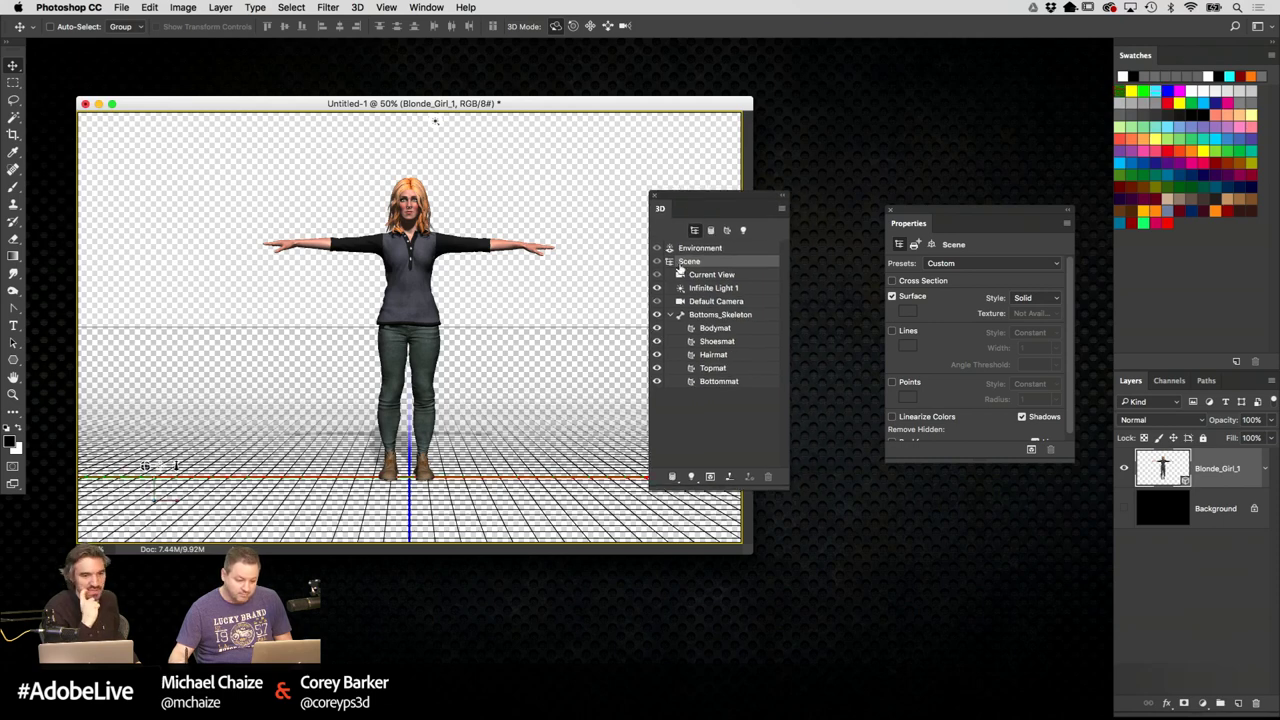
drag(786, 484, 822, 478)
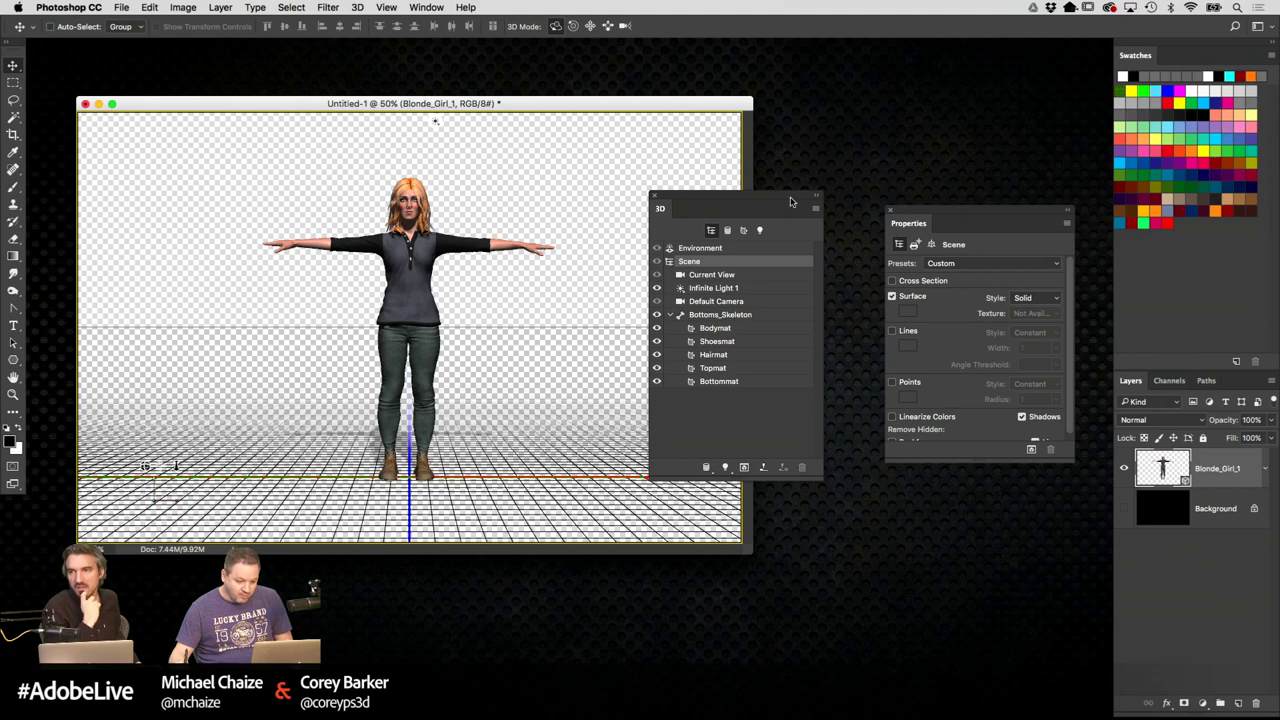
drag(774, 200, 773, 204)
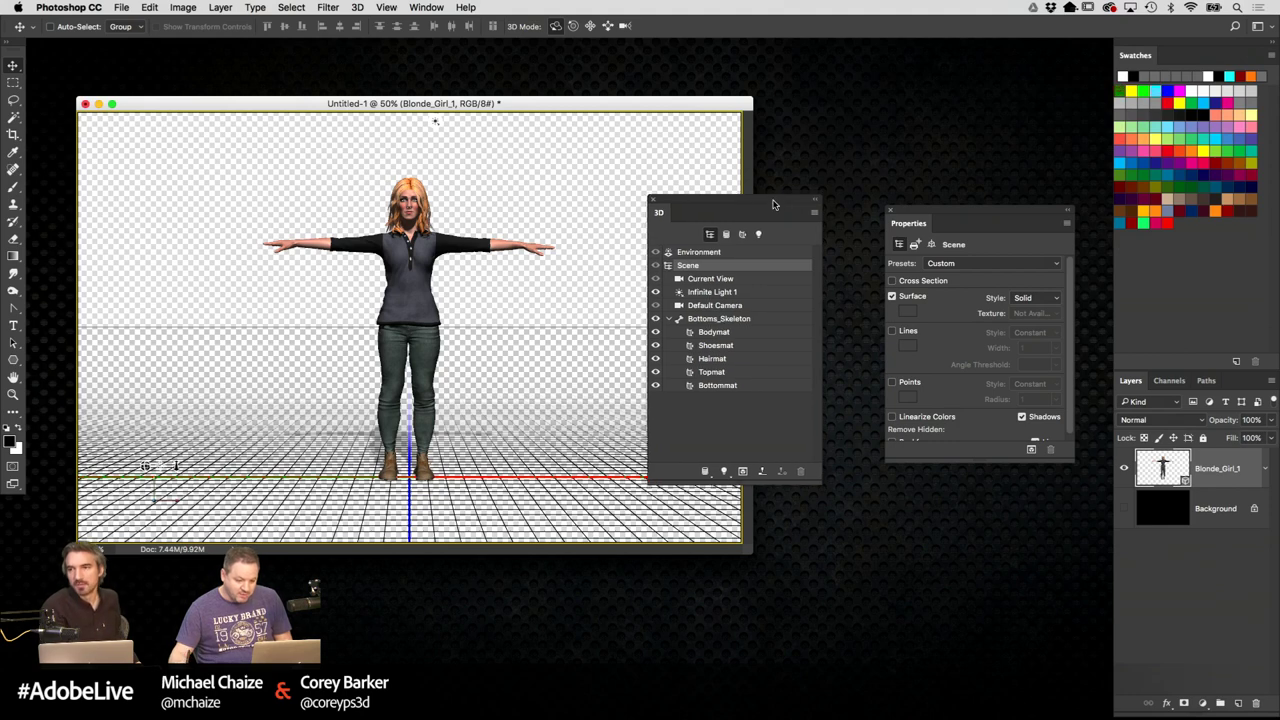
click(747, 320)
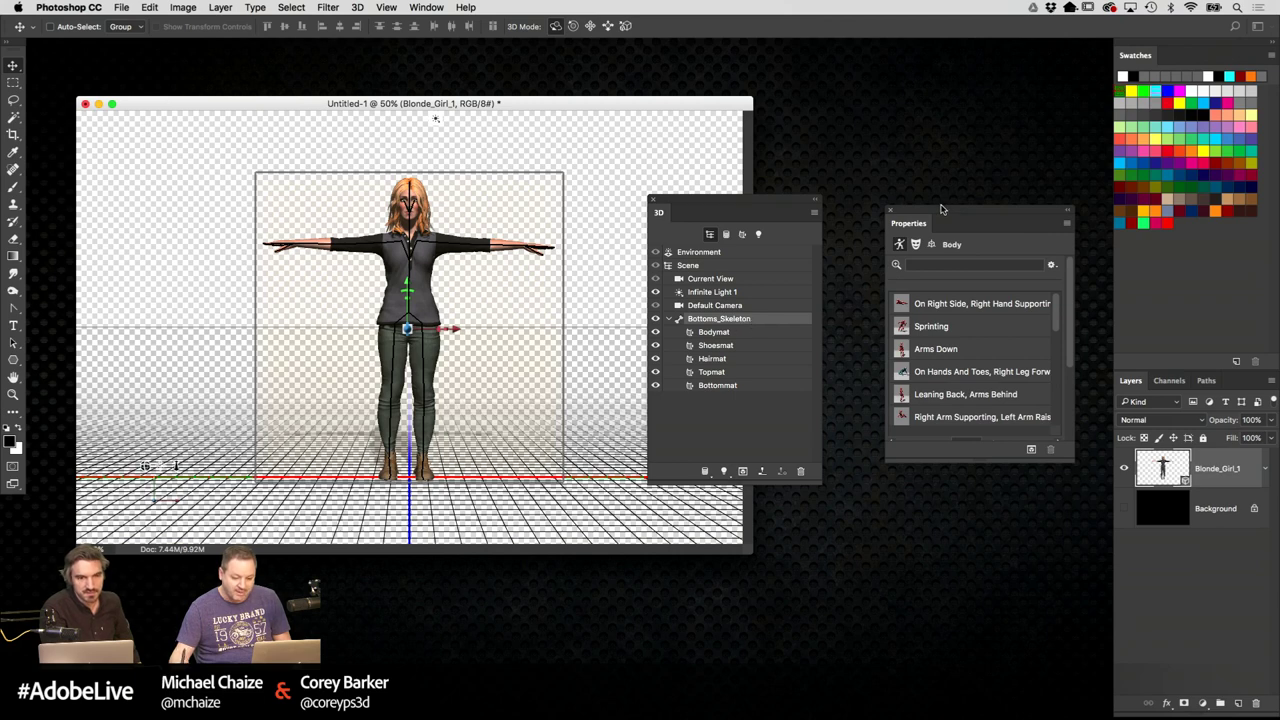
Enlarge the pose list and display the body poses as a four-column thumbnail grid
drag(941, 209, 879, 117)
drag(1004, 358, 1070, 507)
drag(740, 198, 723, 196)
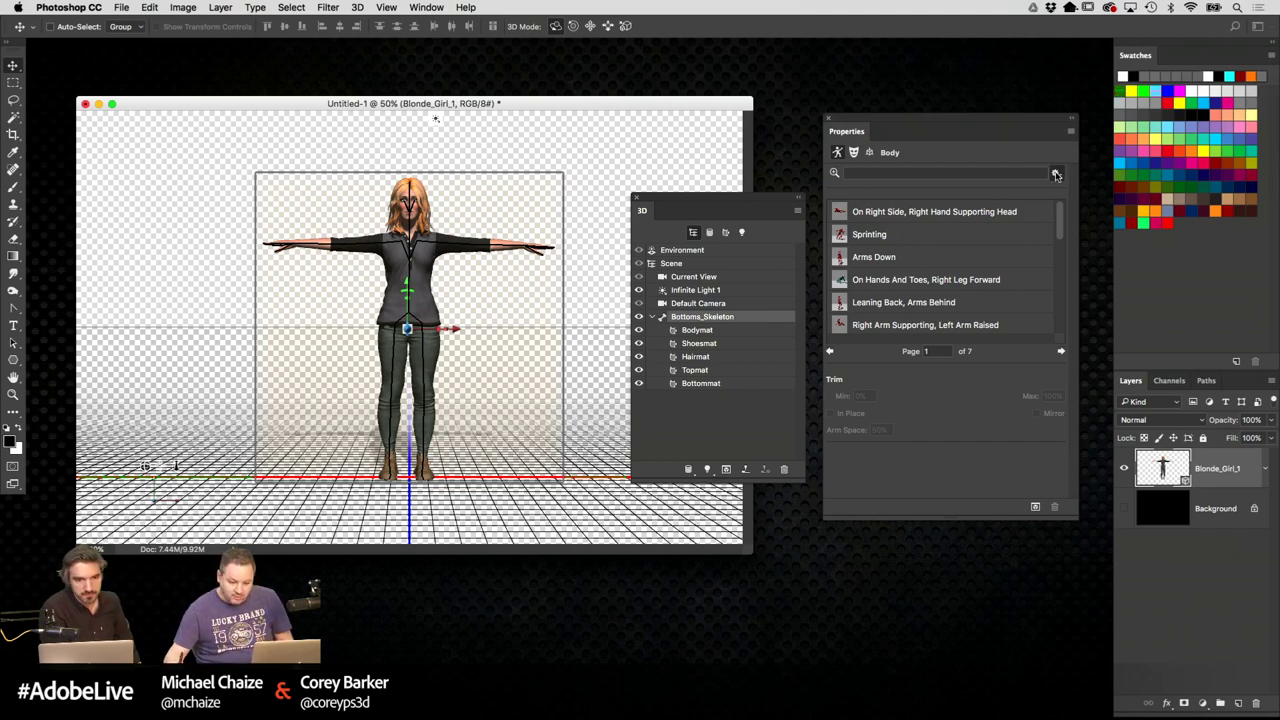
click(1056, 175)
click(1071, 132)
click(1071, 132)
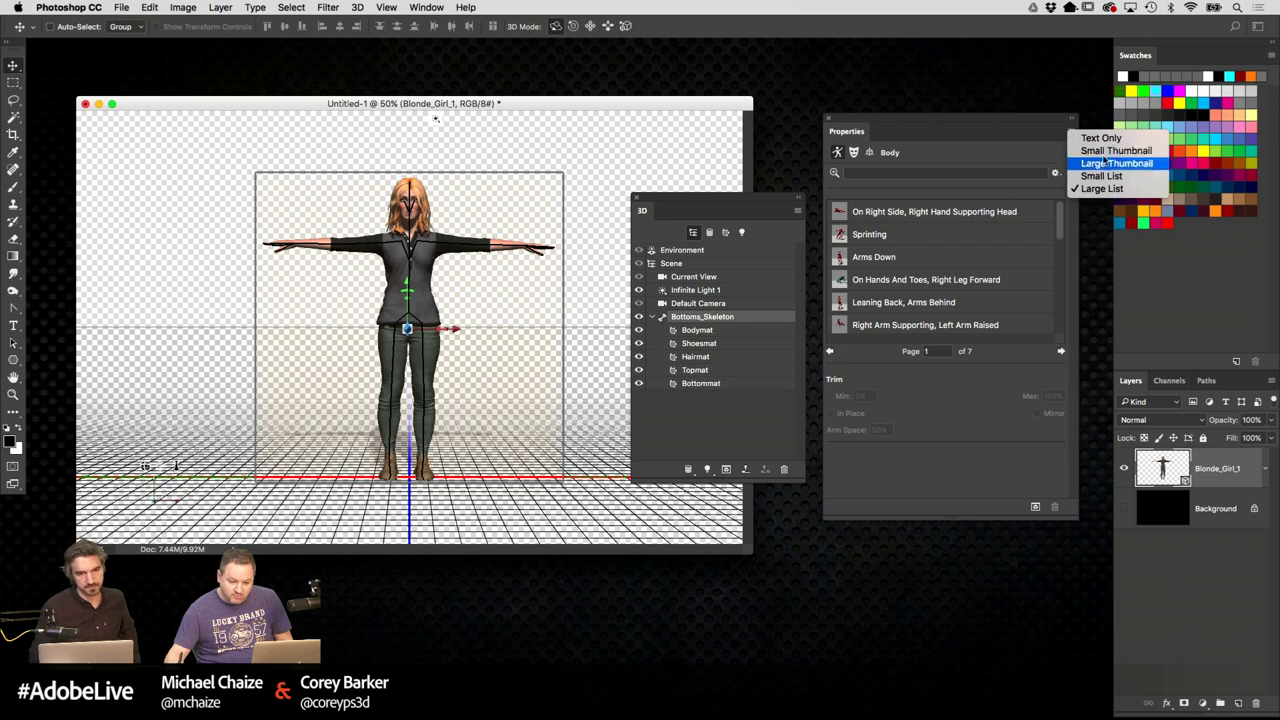
click(1104, 151)
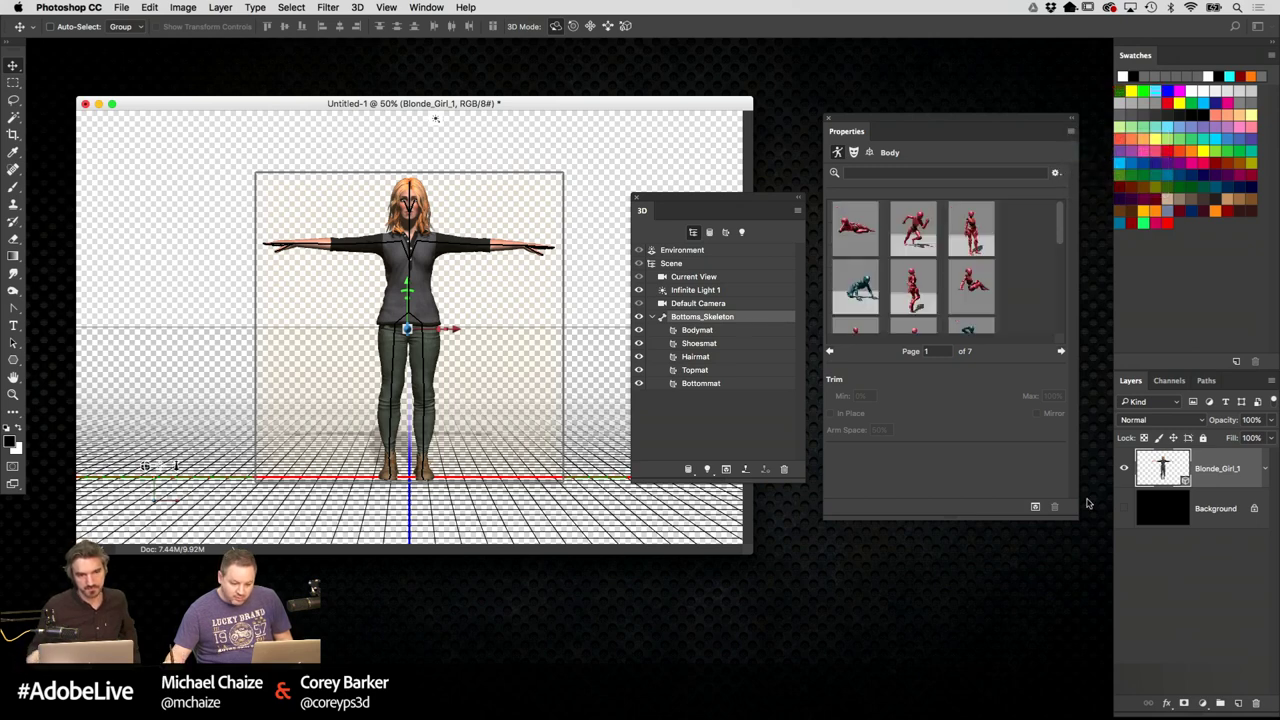
drag(1078, 518, 1122, 594)
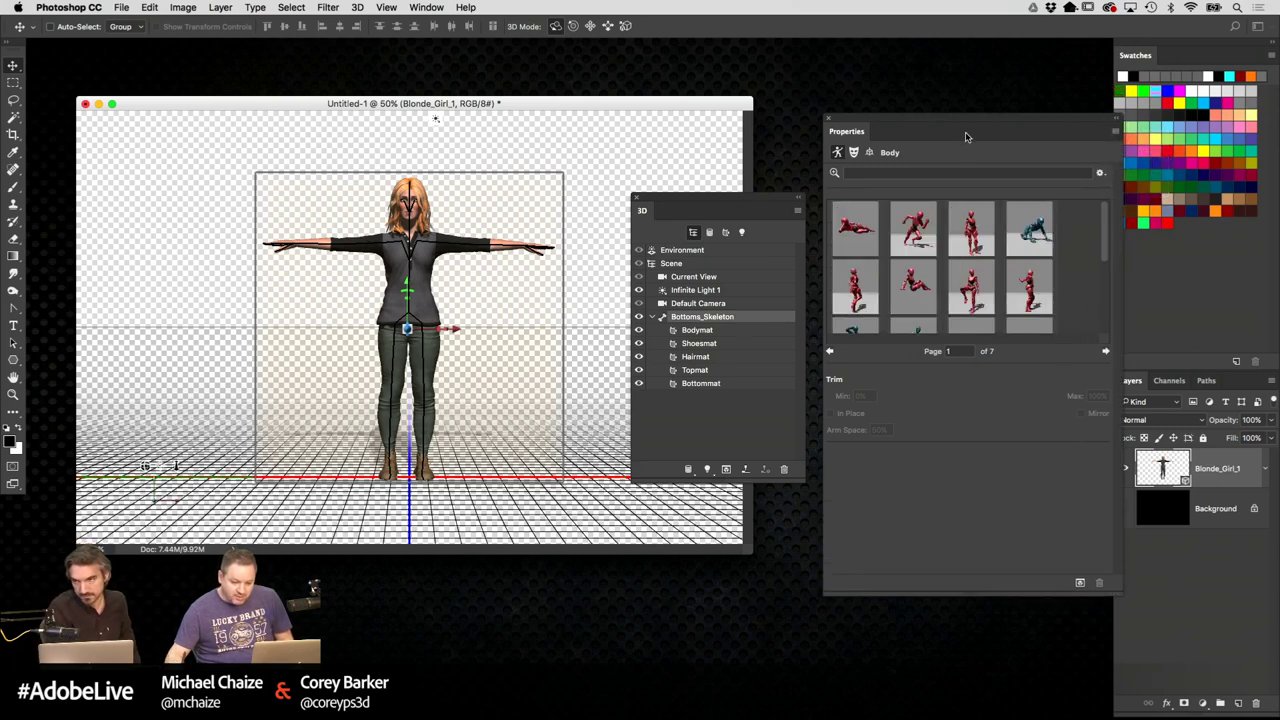
Change the pose filter to include animations, then check the Face tab and return to Body
click(1100, 173)
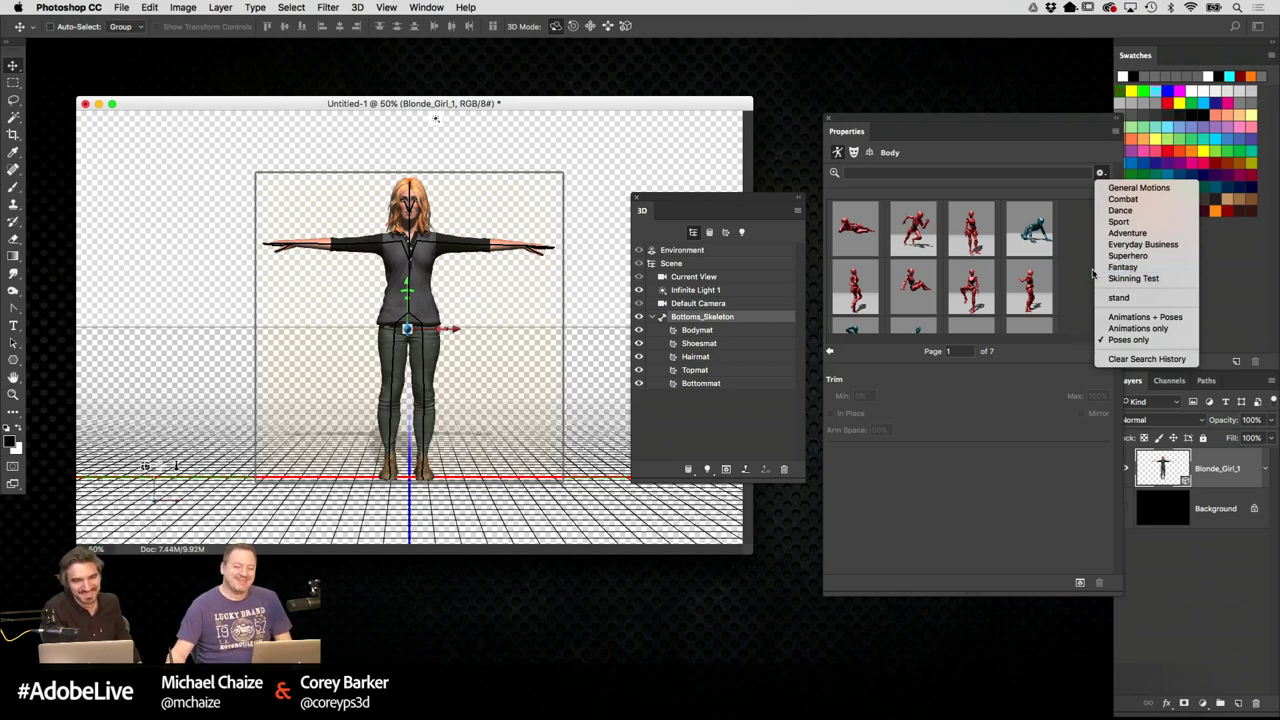
click(1145, 317)
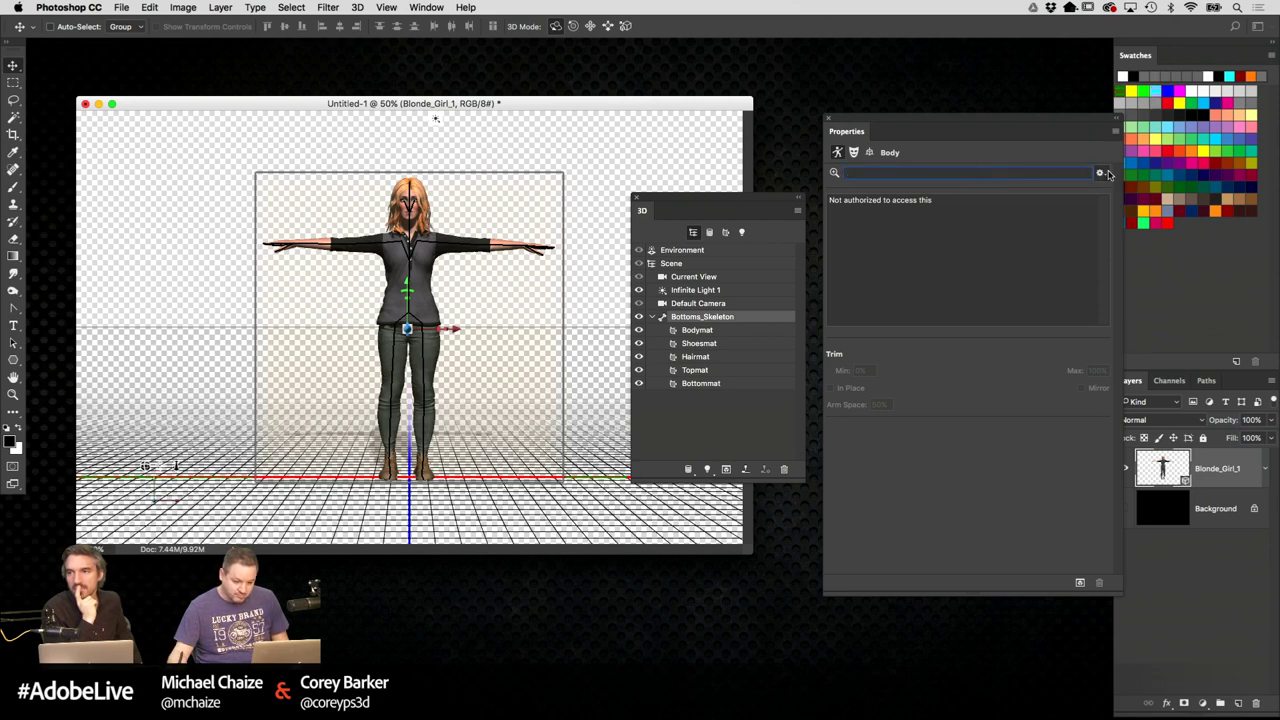
click(853, 152)
click(838, 152)
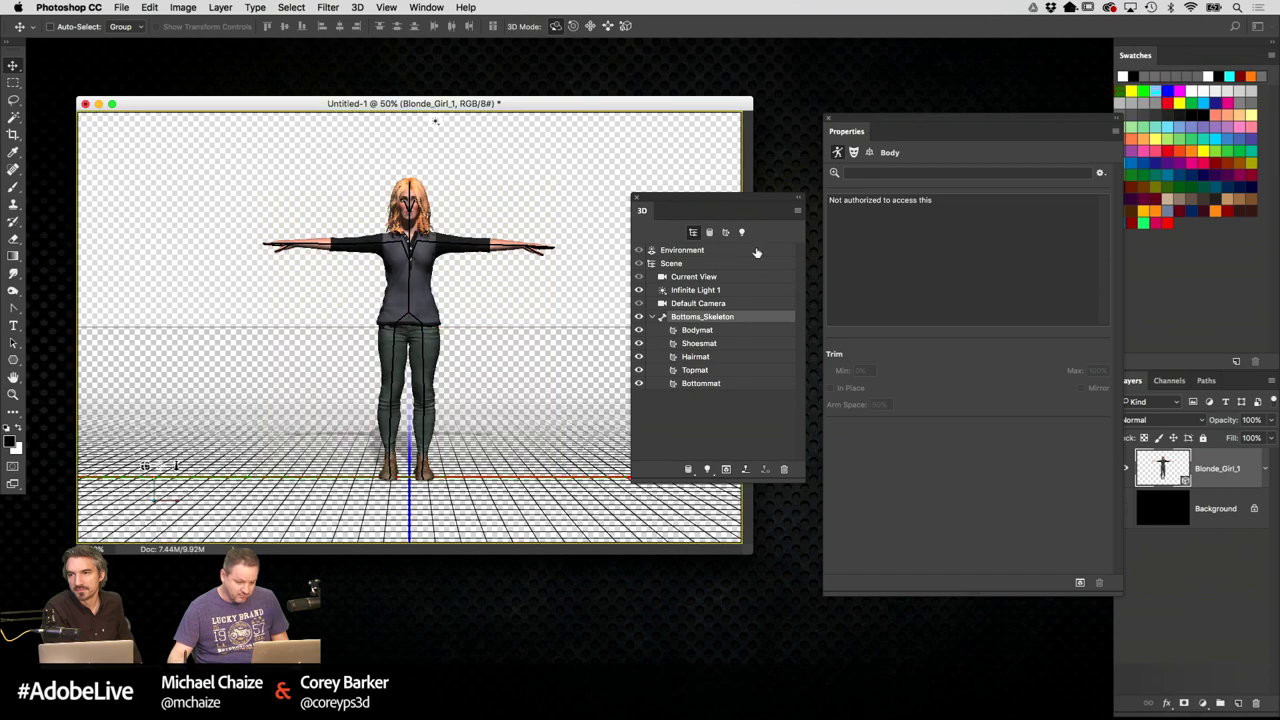
Select the skeleton and apply the Modeling preset in its Face settings
click(724, 318)
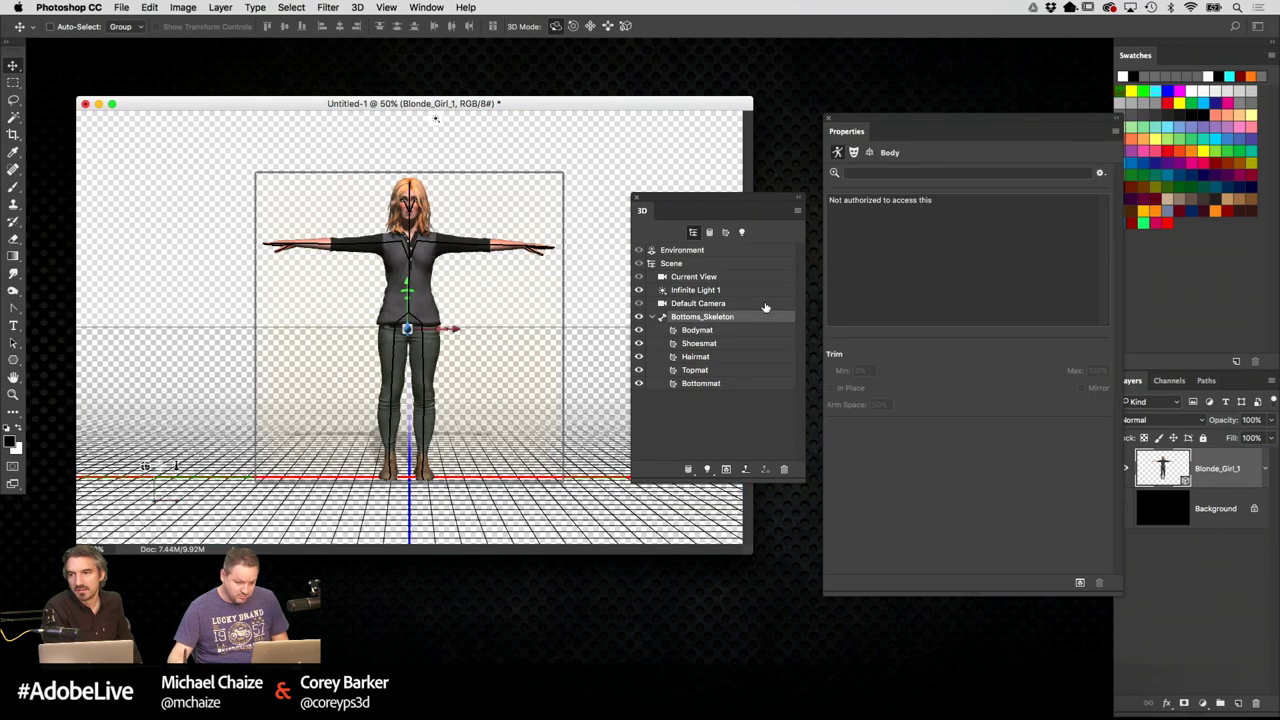
click(853, 152)
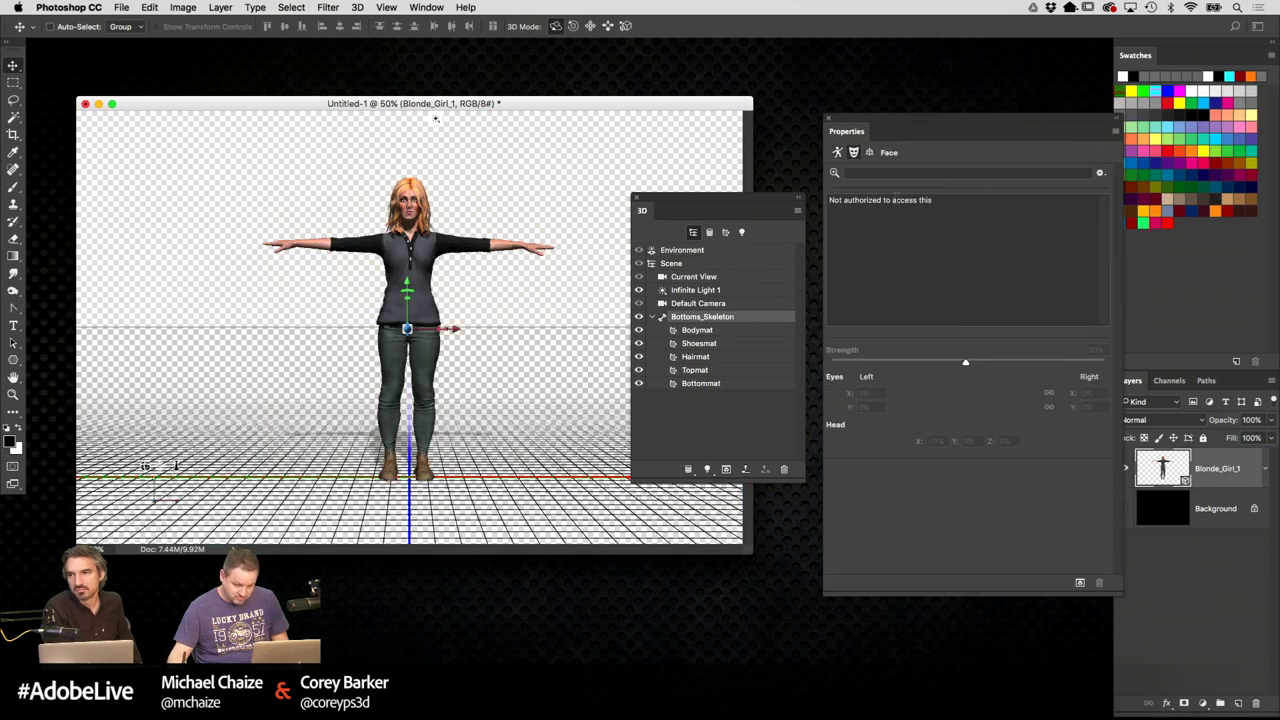
click(1100, 173)
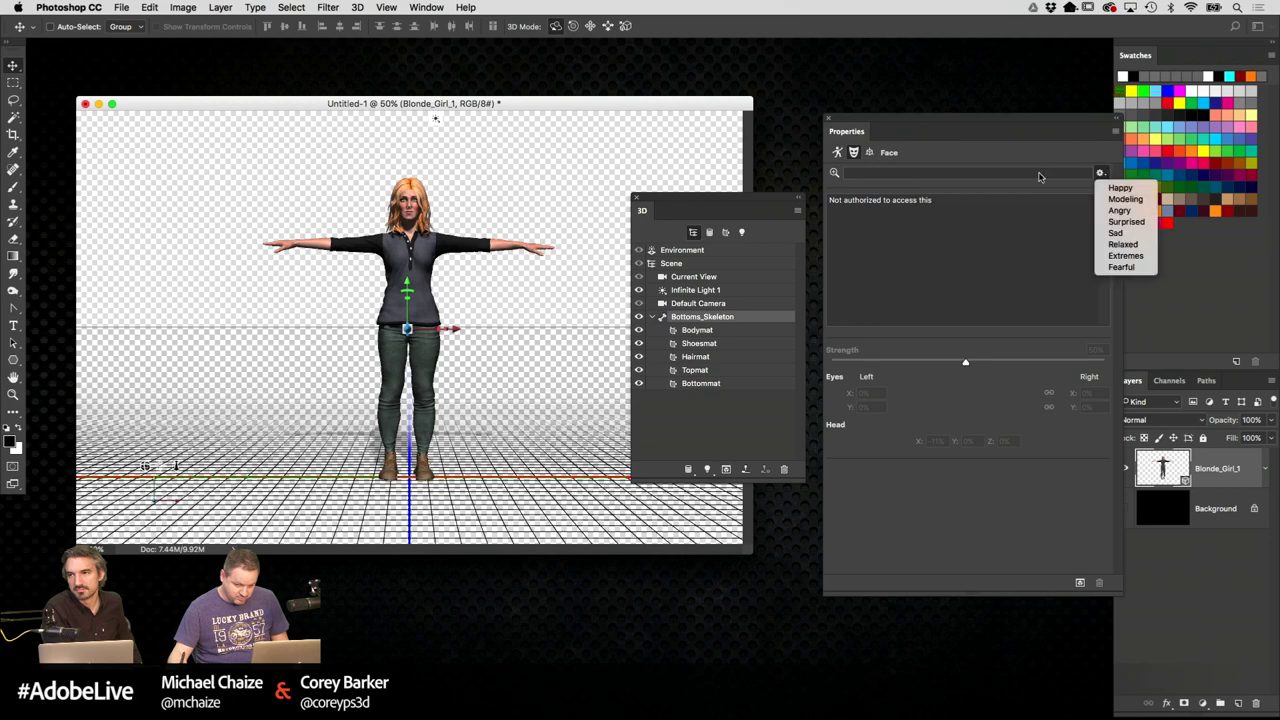
click(1124, 199)
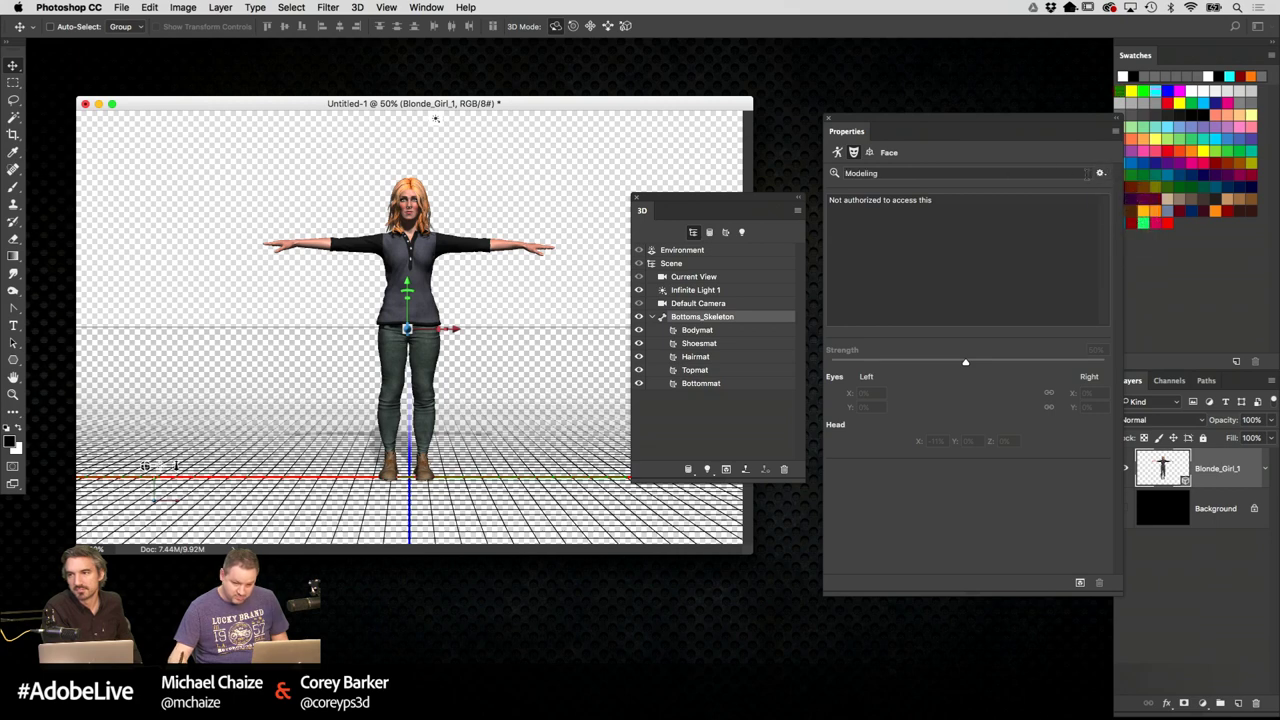
click(1101, 175)
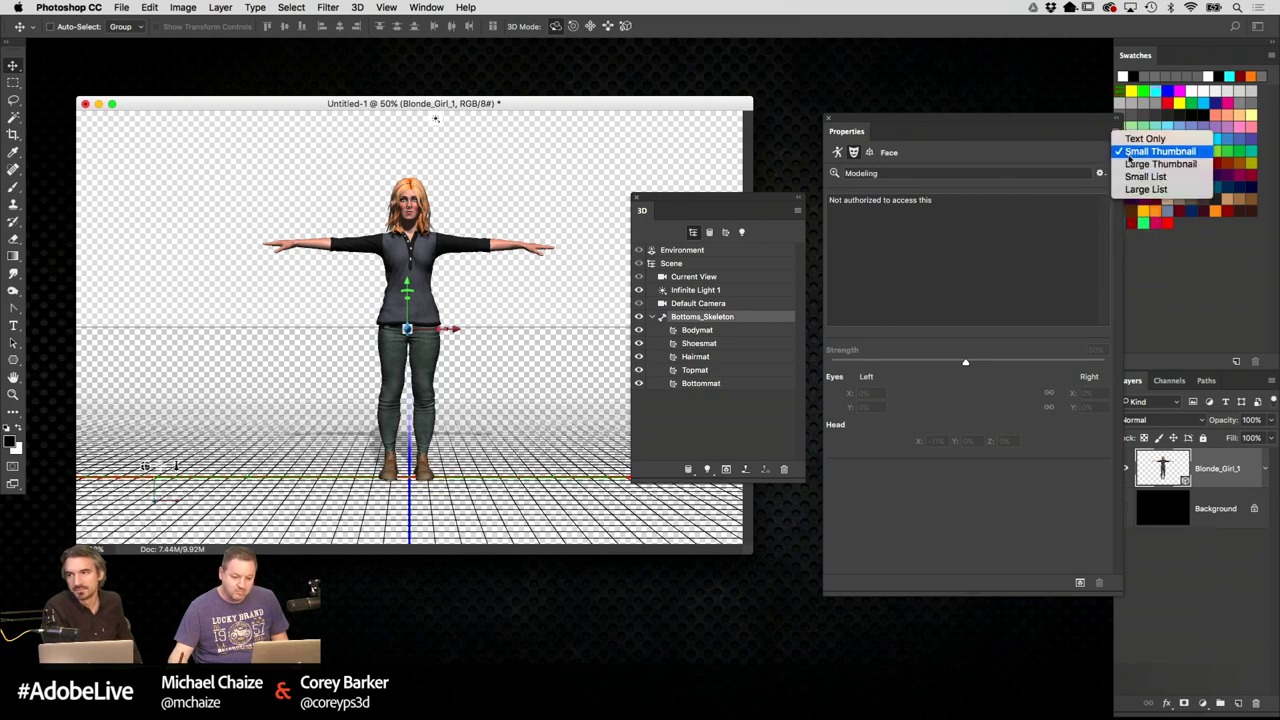
click(1028, 148)
Nudge the Properties panel left and reopen the Fuse Models Libraries panel
drag(884, 121, 868, 121)
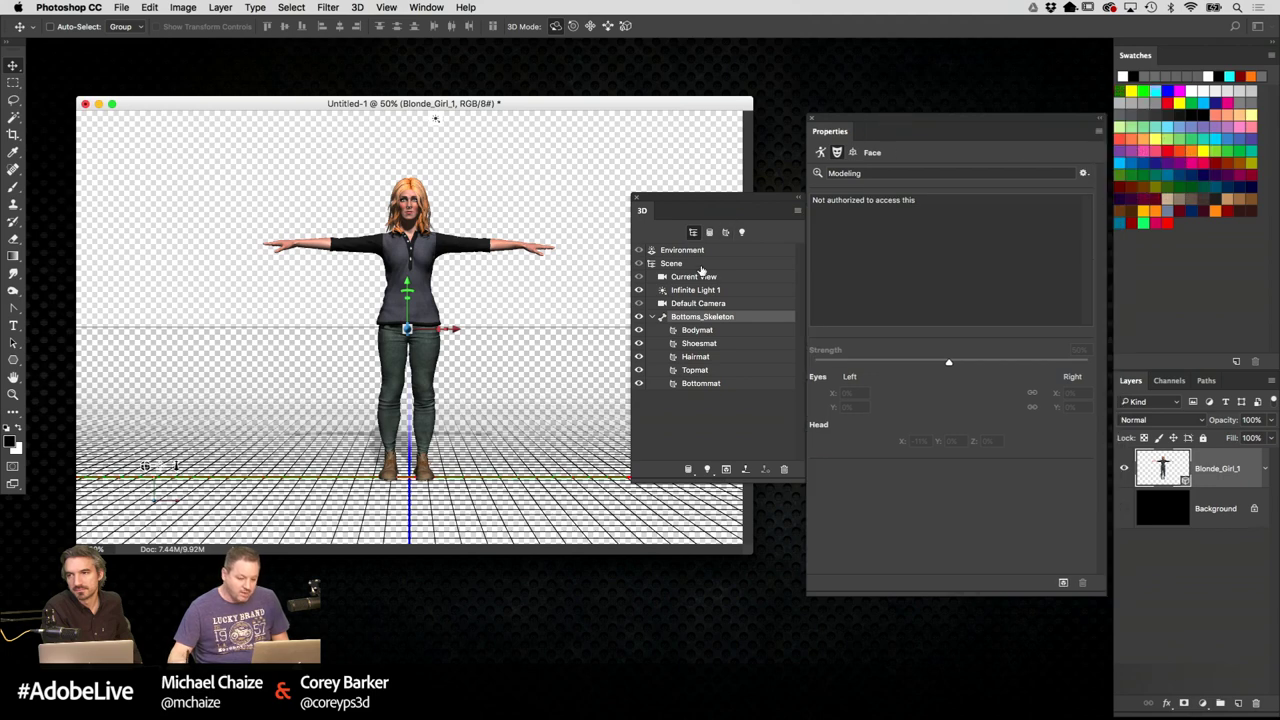
click(426, 7)
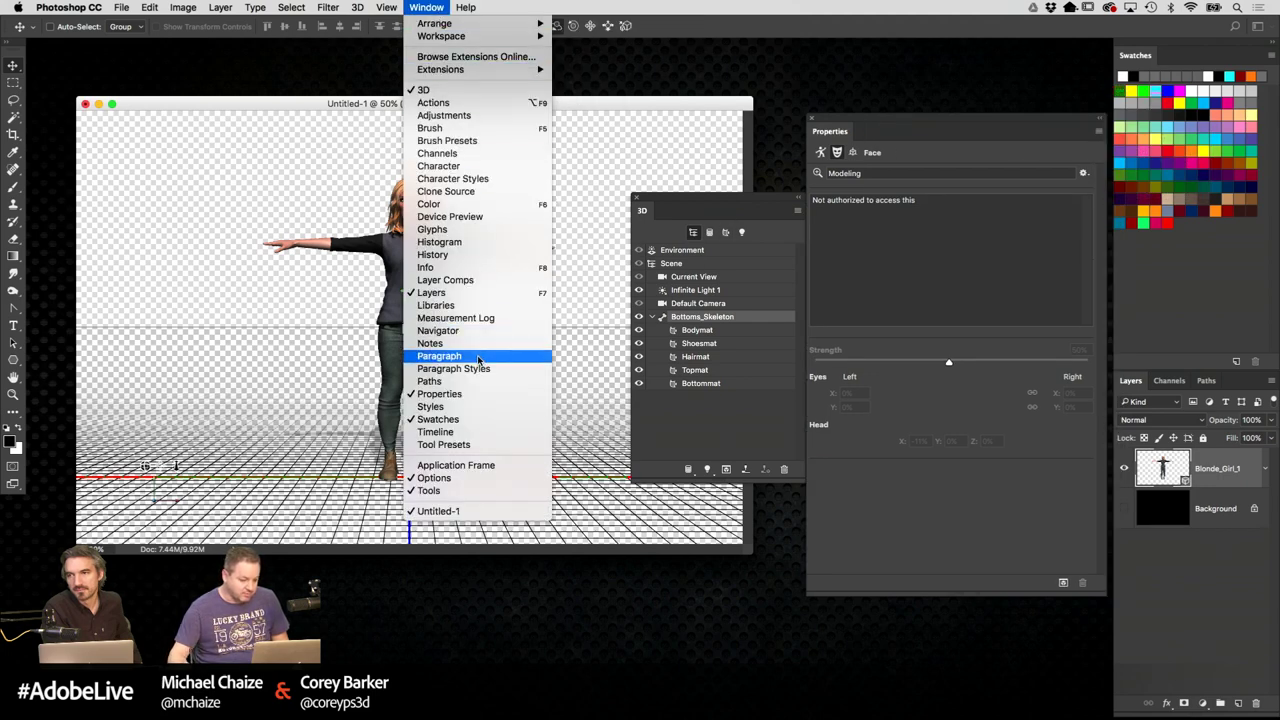
click(440, 316)
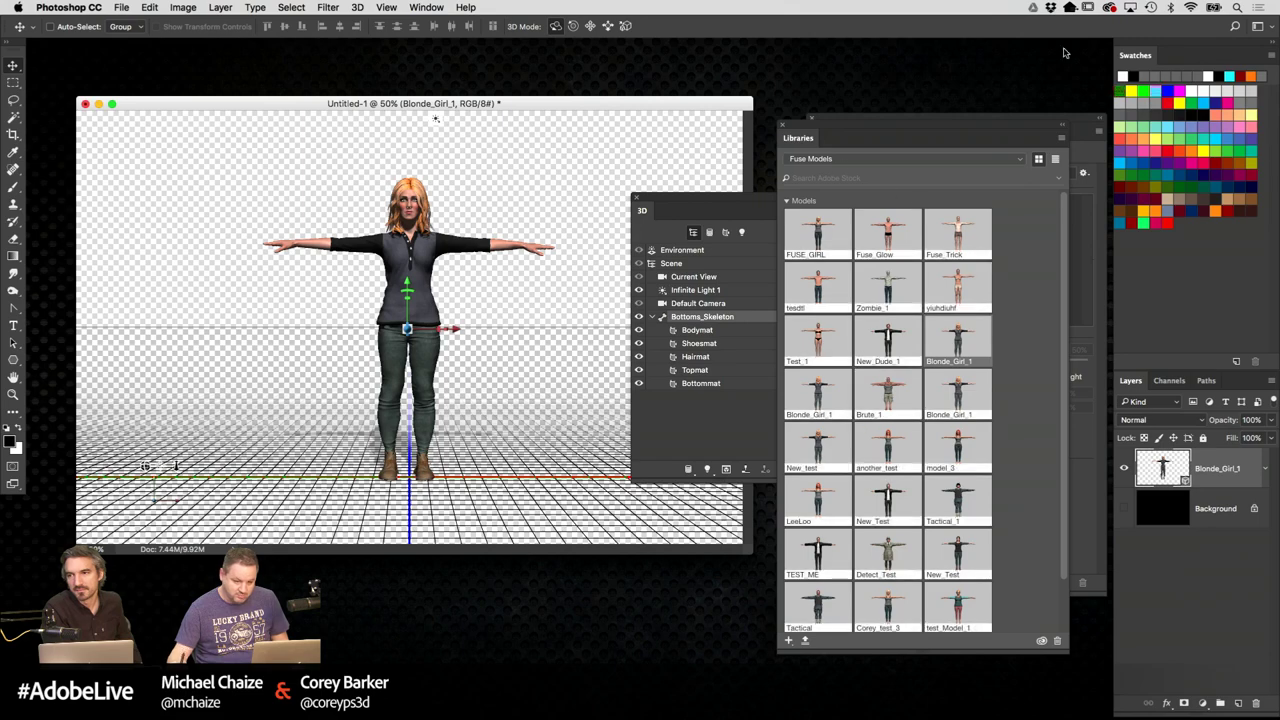
click(1109, 7)
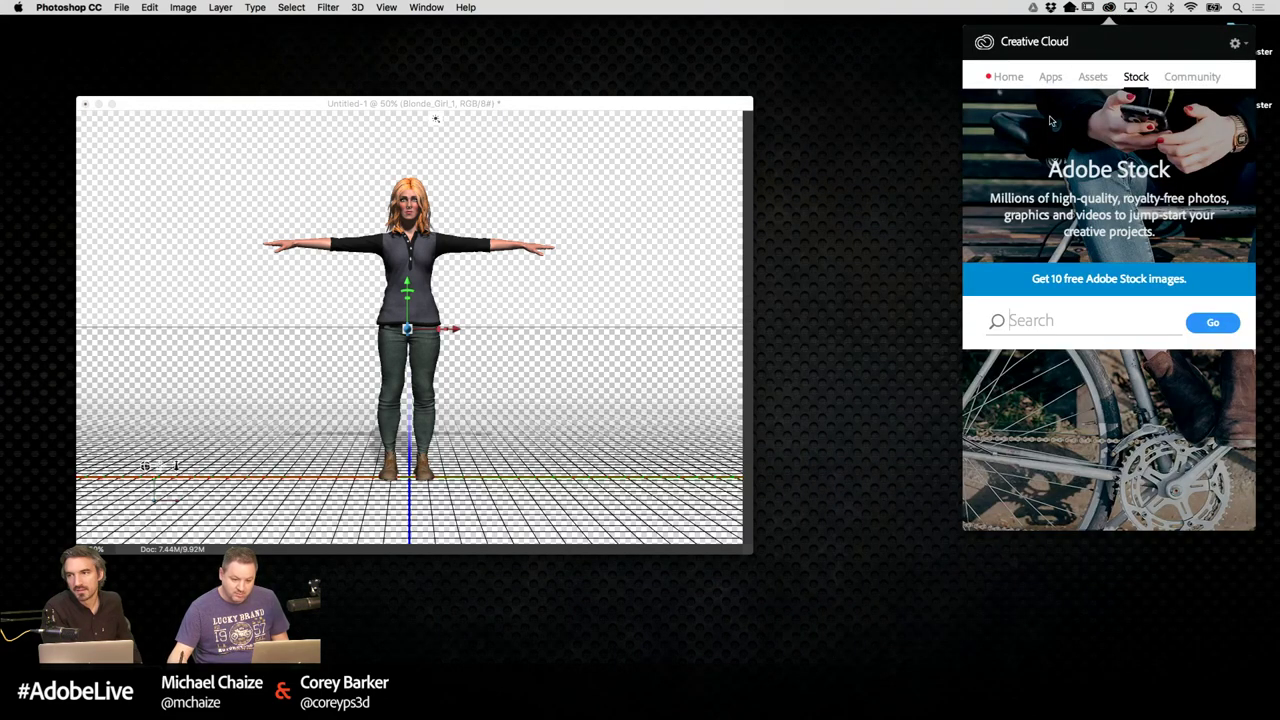
click(1008, 76)
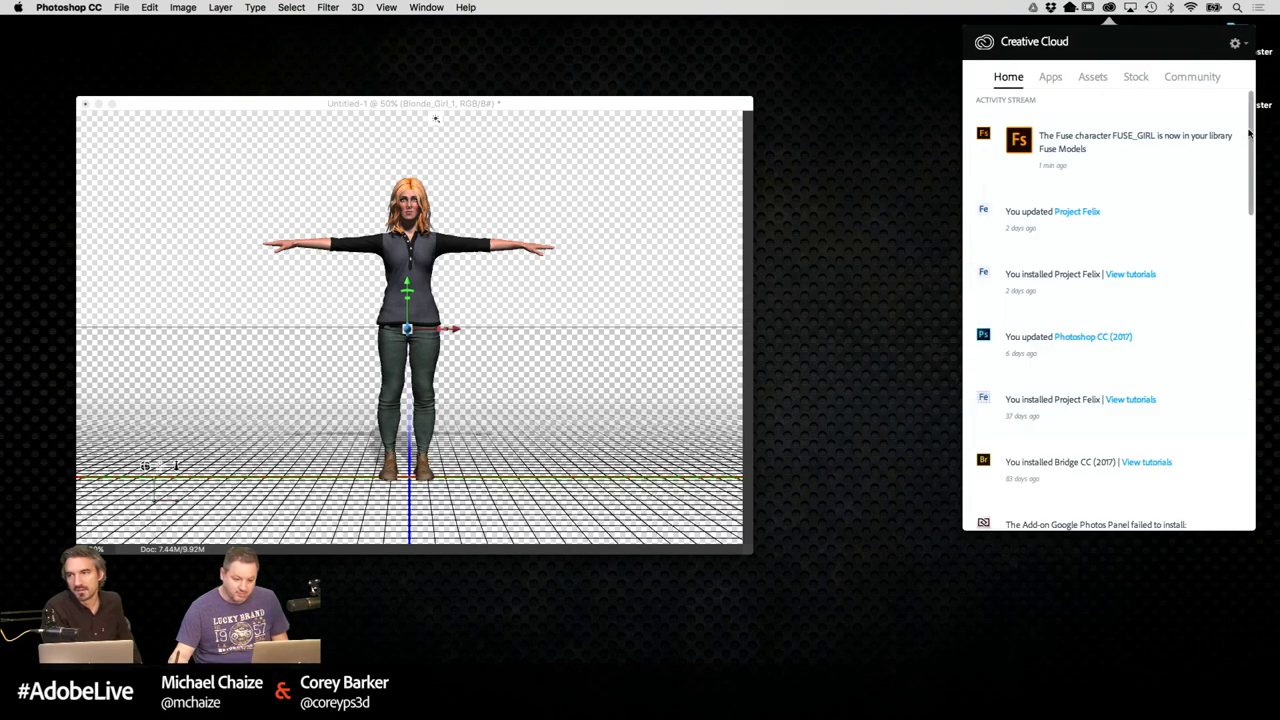
scroll(1195, 124, down, 3)
scroll(1185, 122, up, 3)
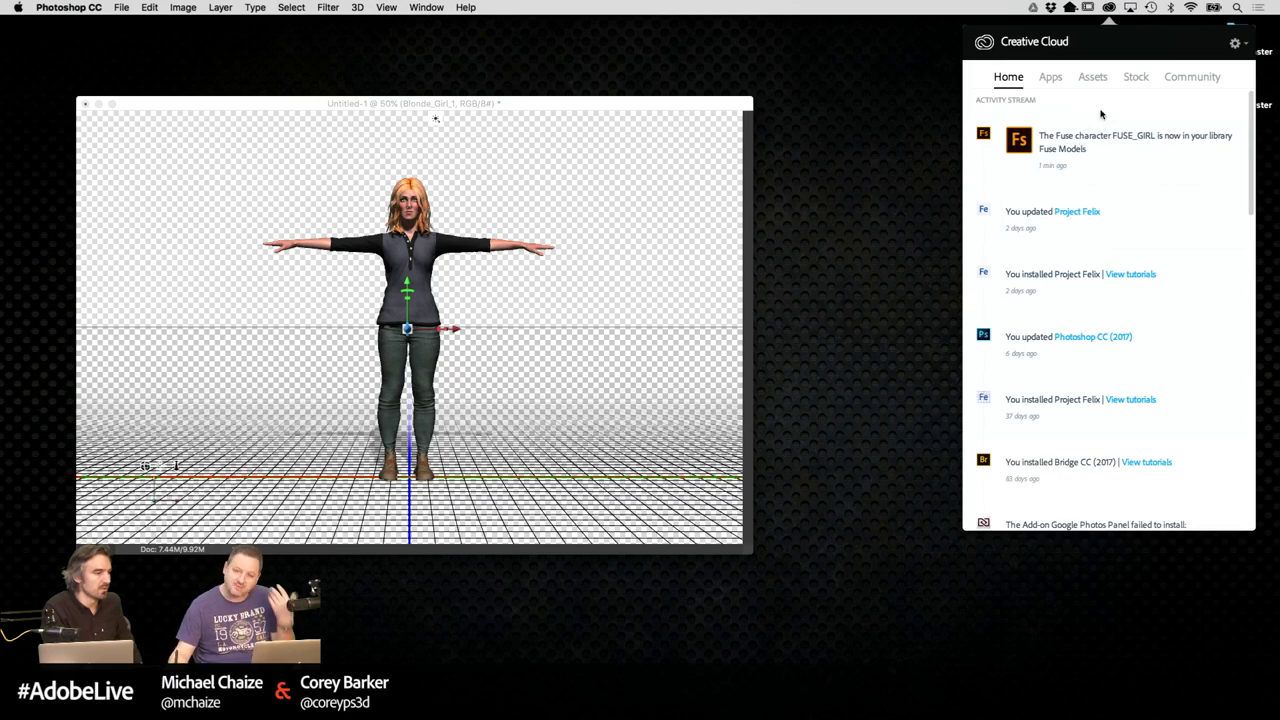
click(736, 155)
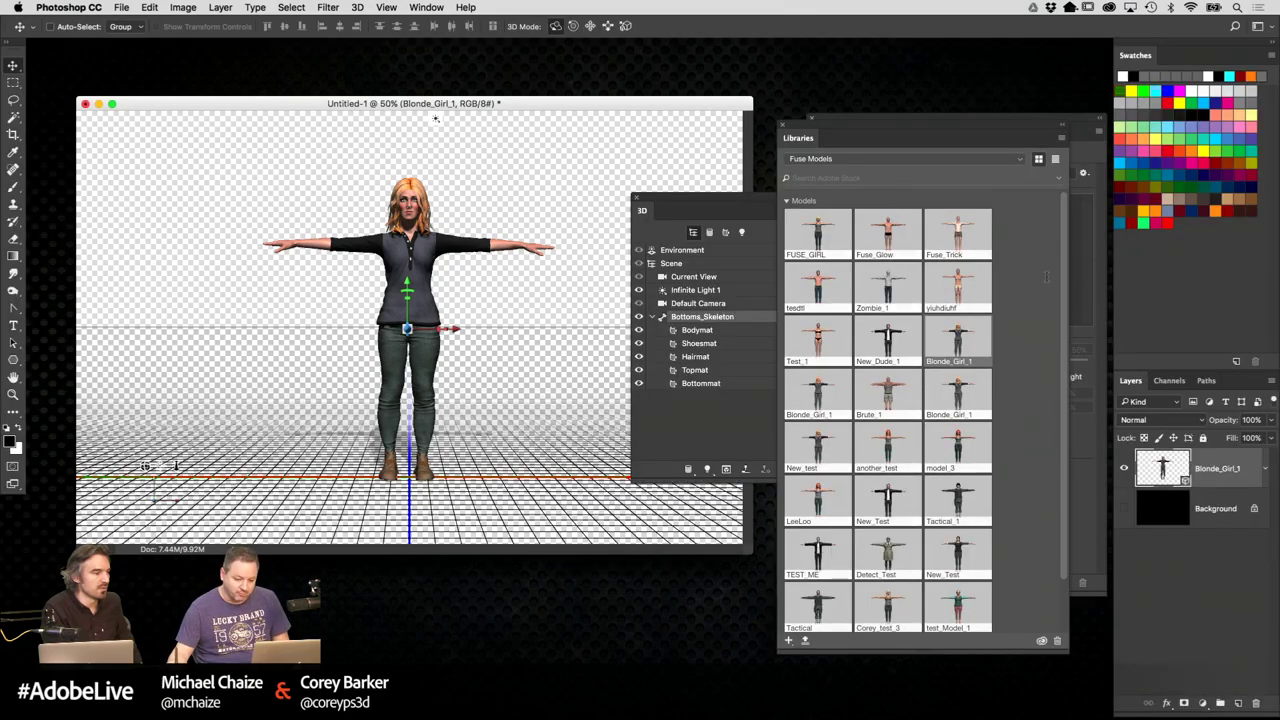
Delete the Blonde_Girl_1 layer, check FUSE_GIRL's Tops_Skeleton Face and Body tabs, and quit Photoshop
key(Delete)
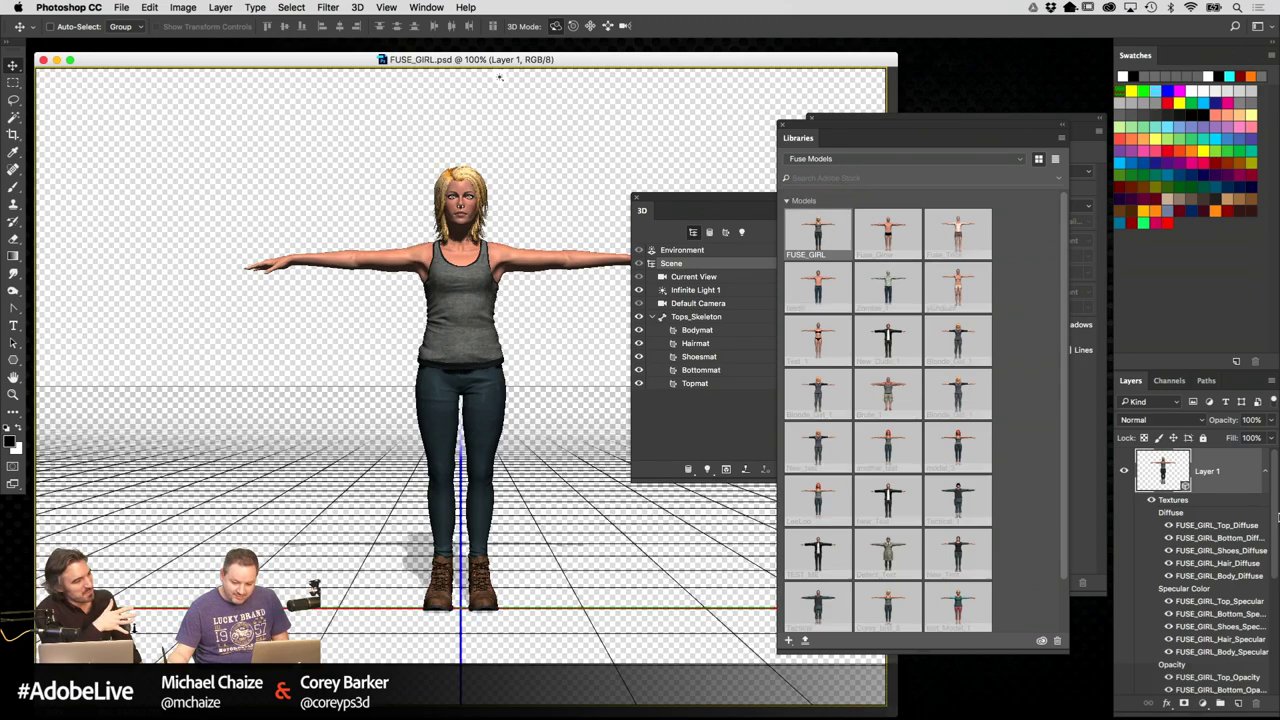
click(1265, 470)
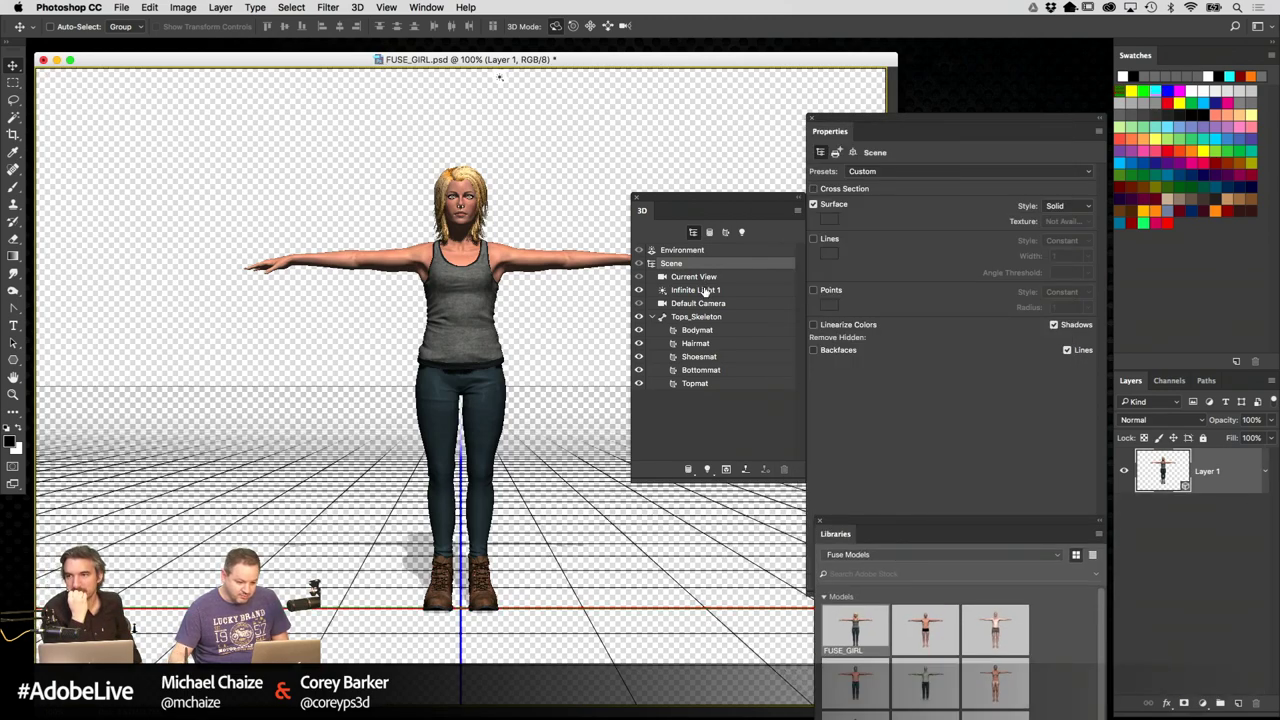
click(712, 318)
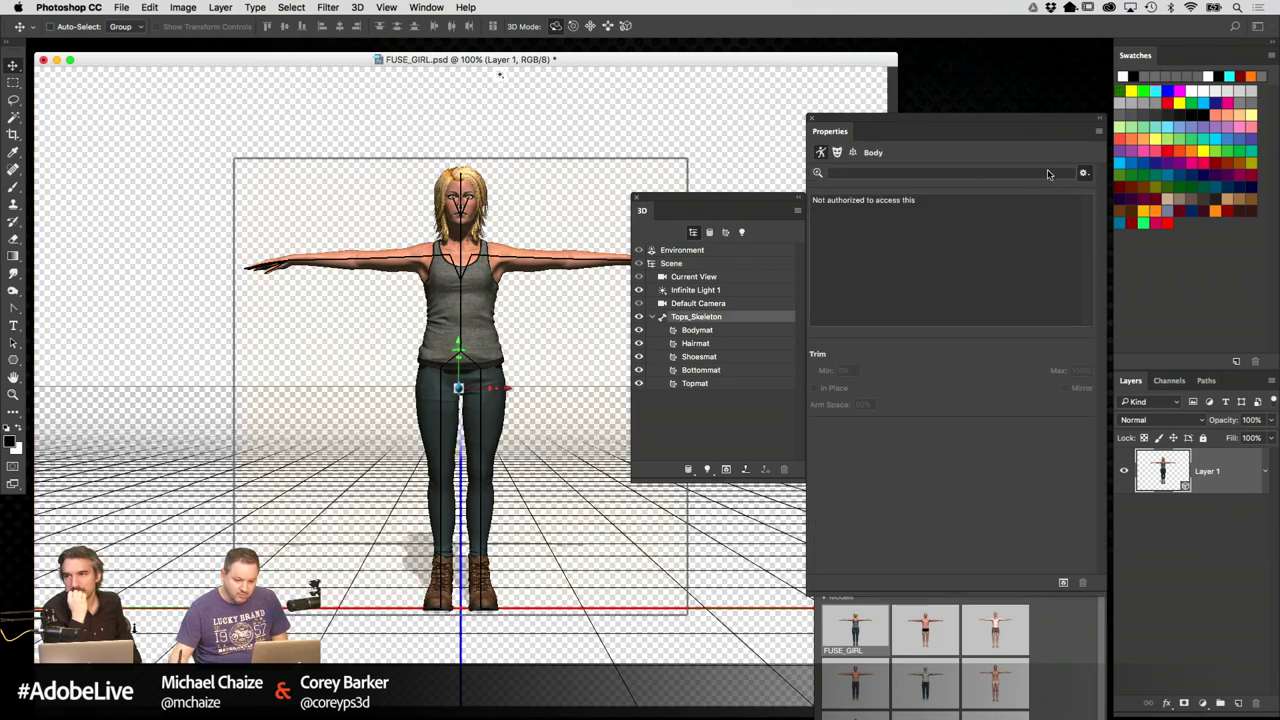
click(837, 153)
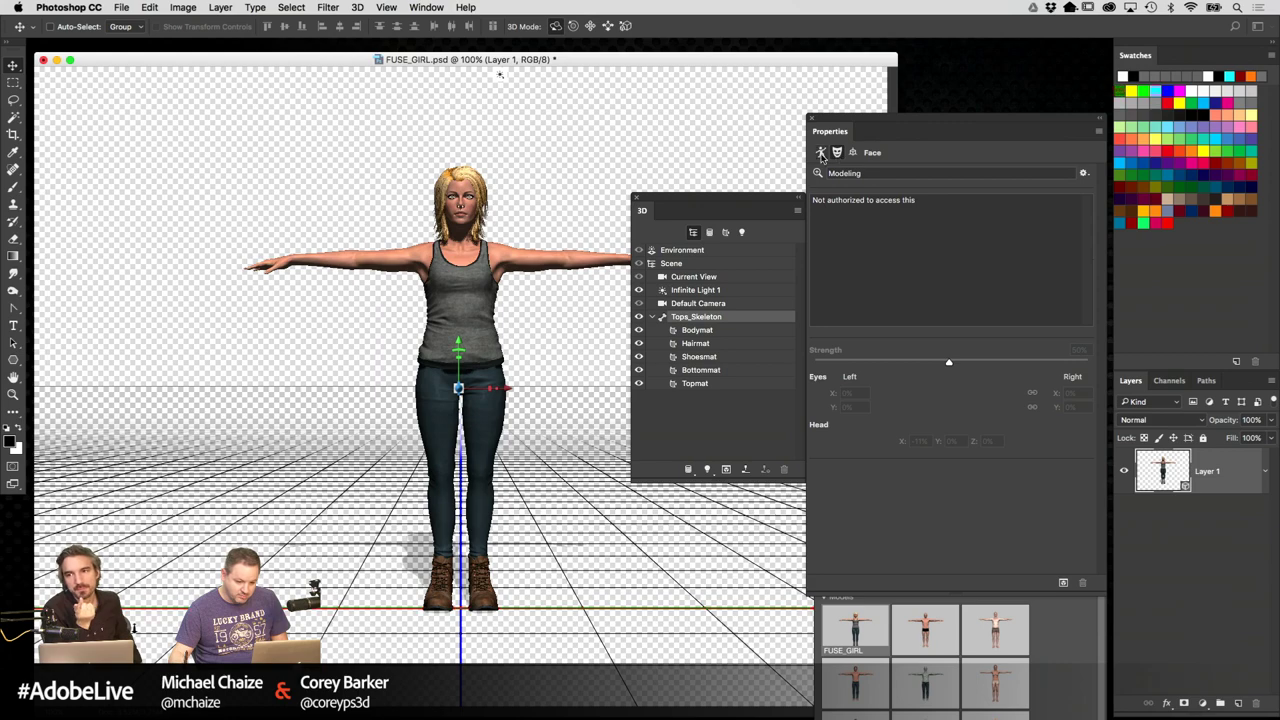
click(821, 153)
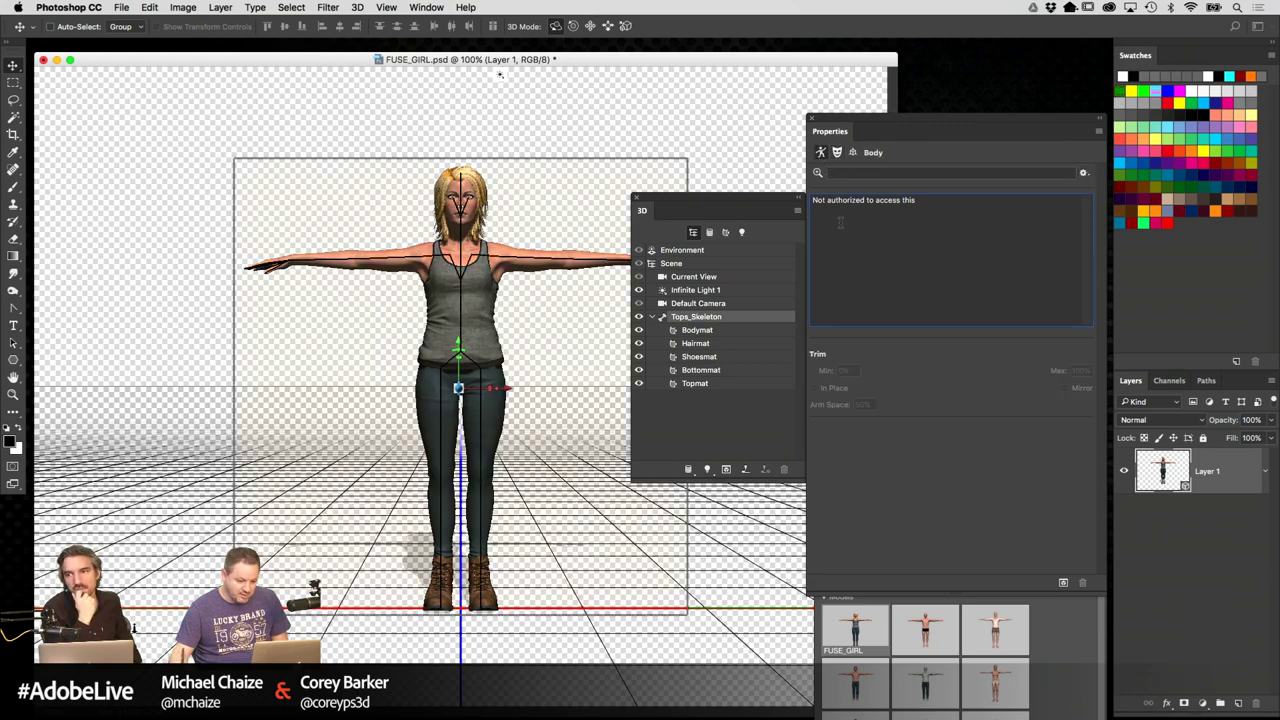
key(super+q)
Discard changes to FUSE_GIRL.psd and Untitled-1, then relaunch Photoshop CC 2017 from the Dock
click(612, 249)
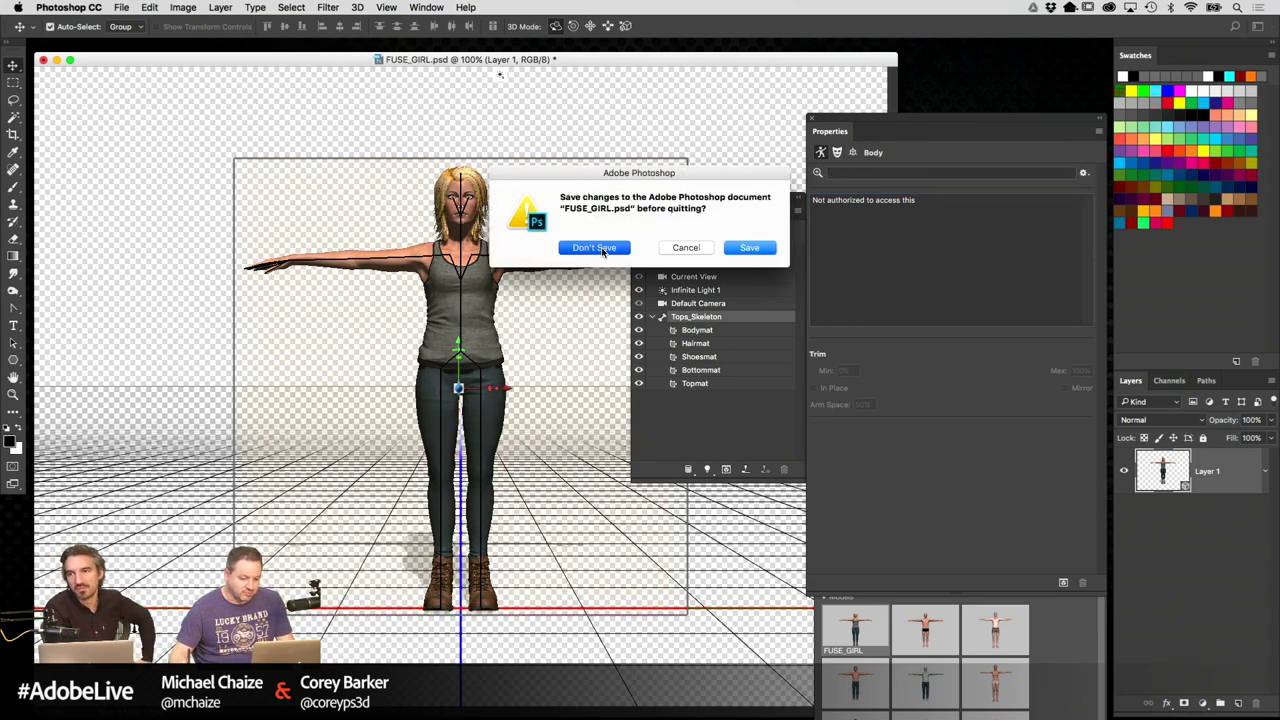
click(617, 250)
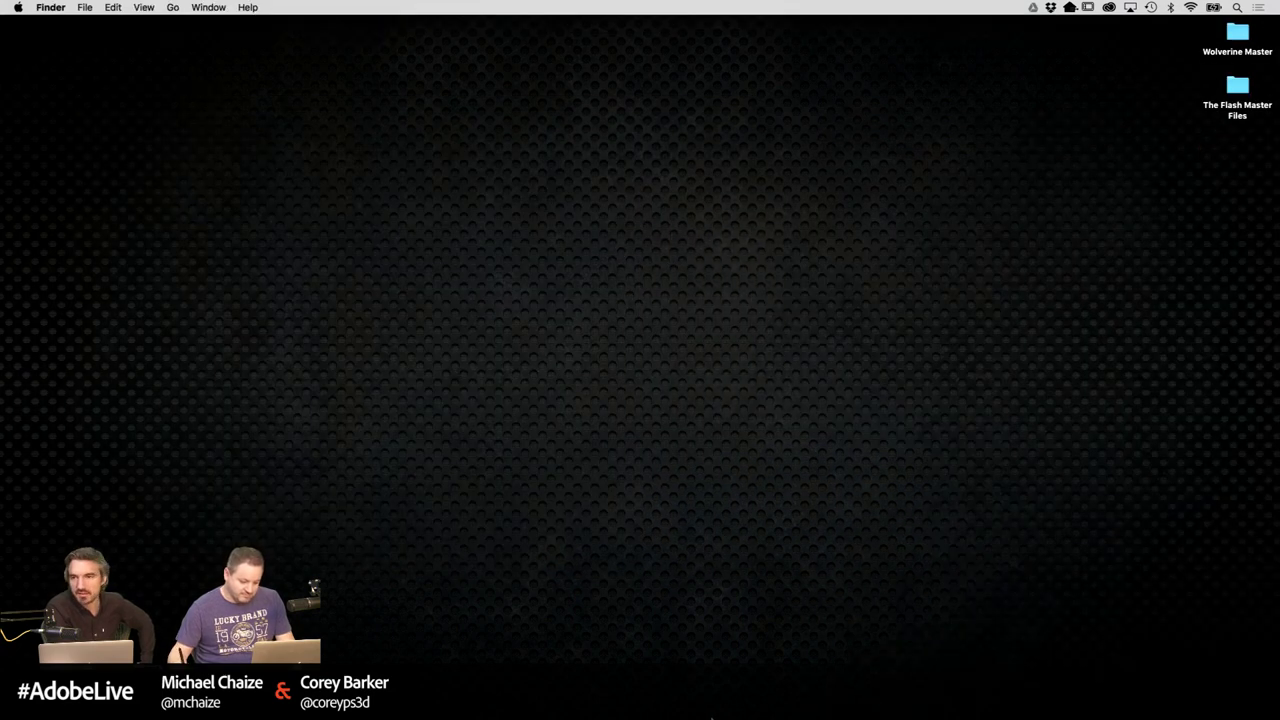
mouse_move(572, 700)
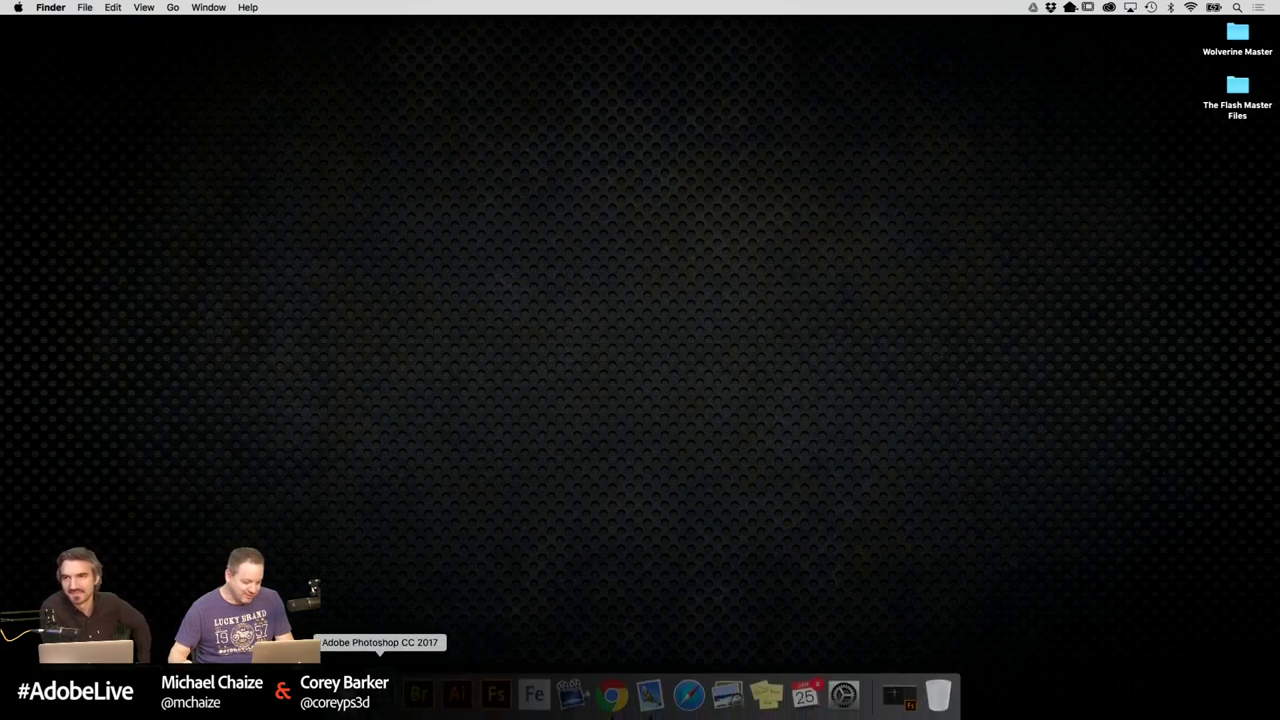
click(380, 694)
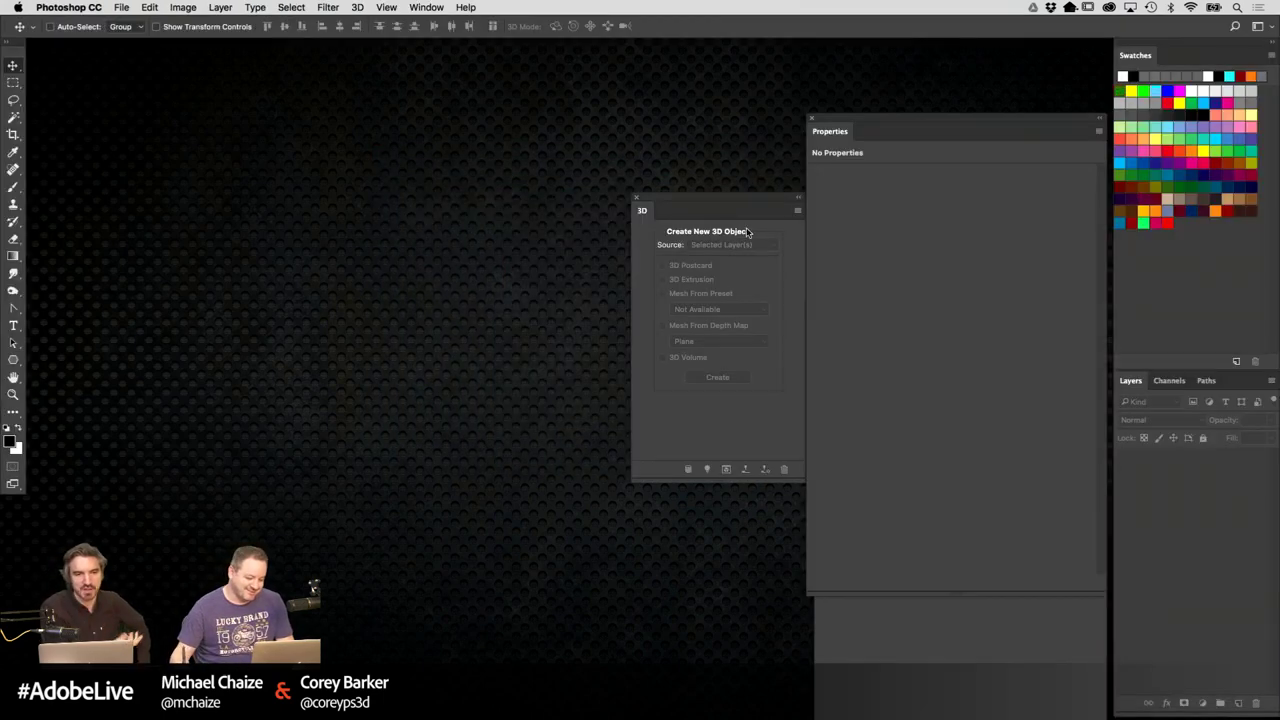
Reset the Desk Space 2017 workspace
click(426, 7)
mouse_move(441, 36)
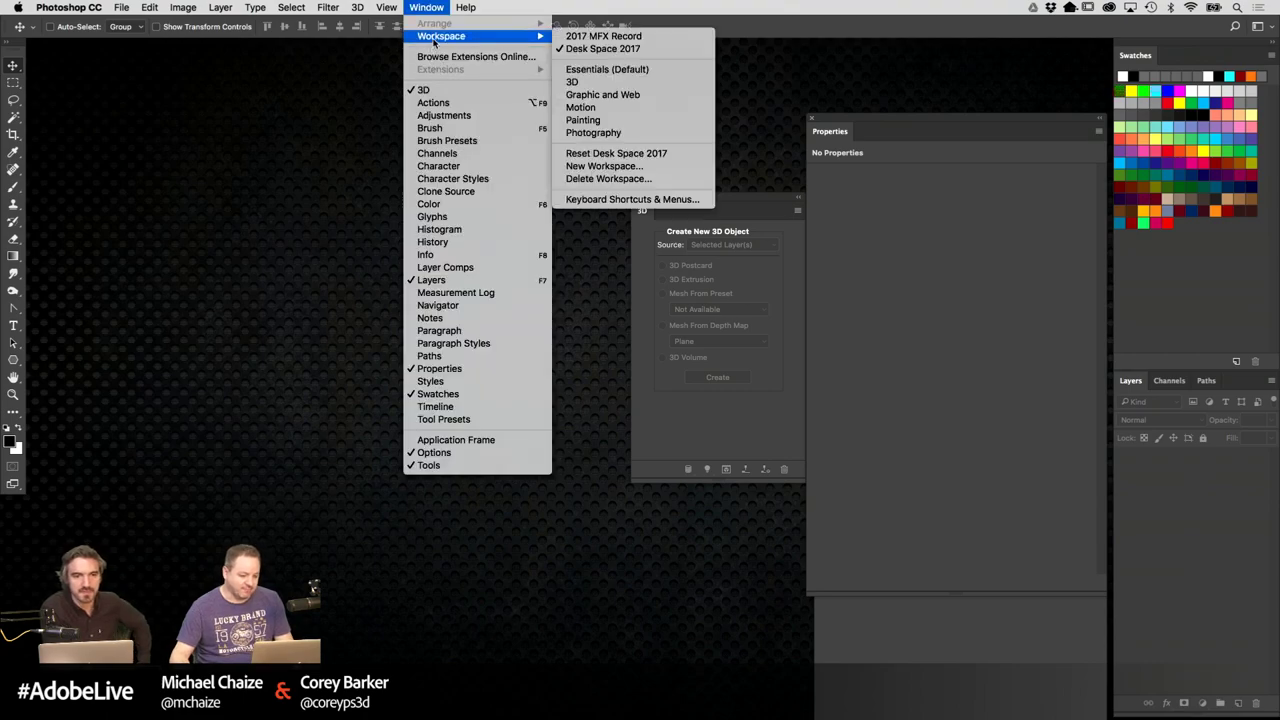
click(657, 154)
Create a new black 1500 × 1500 px document and reposition its window
click(121, 7)
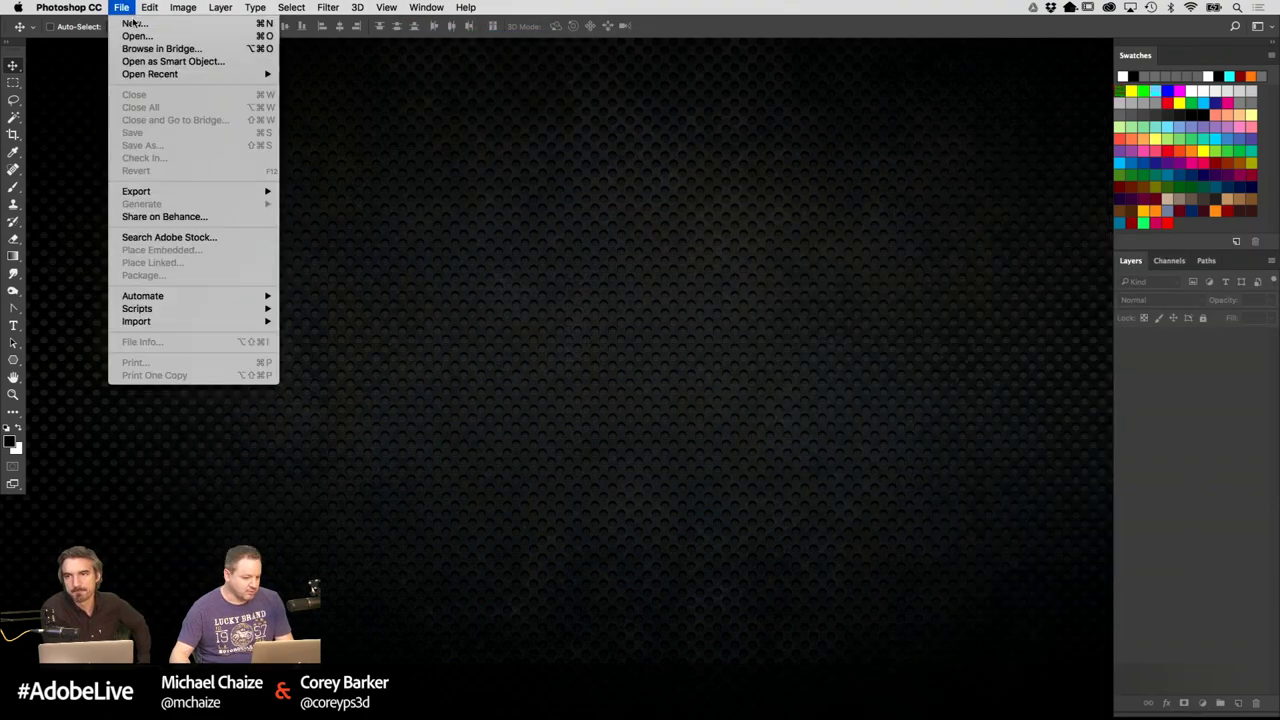
click(125, 17)
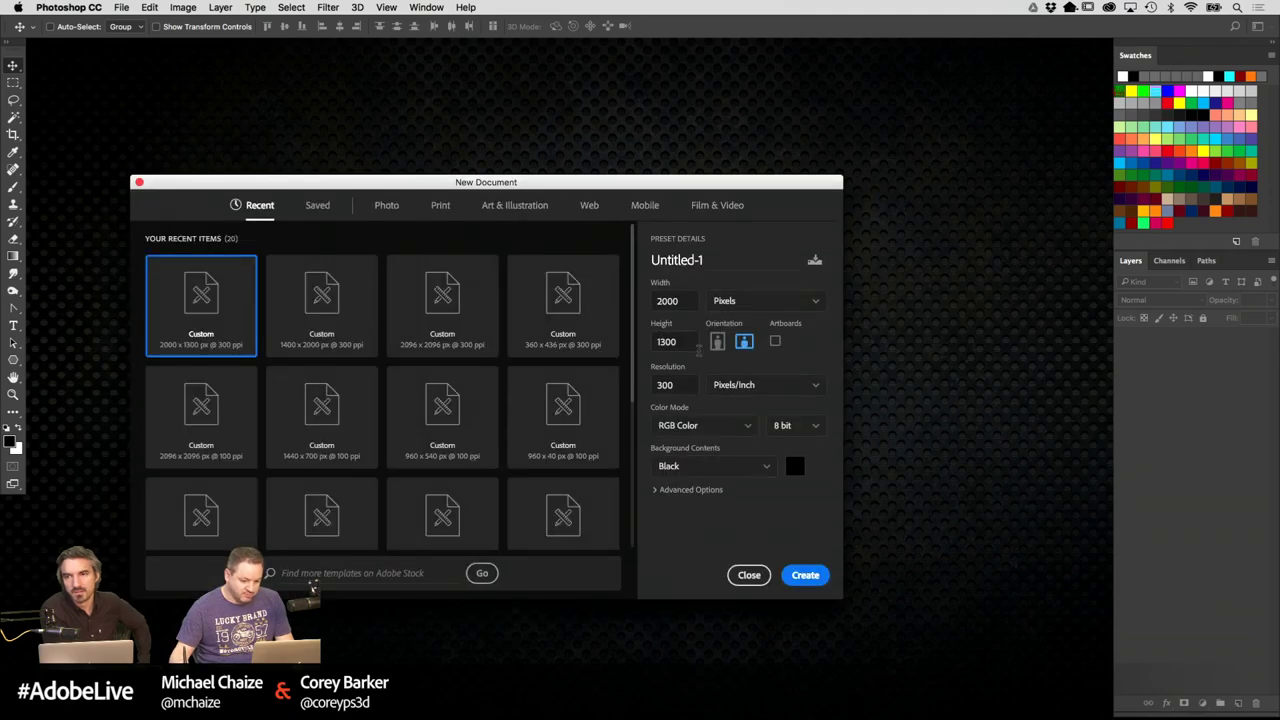
click(806, 576)
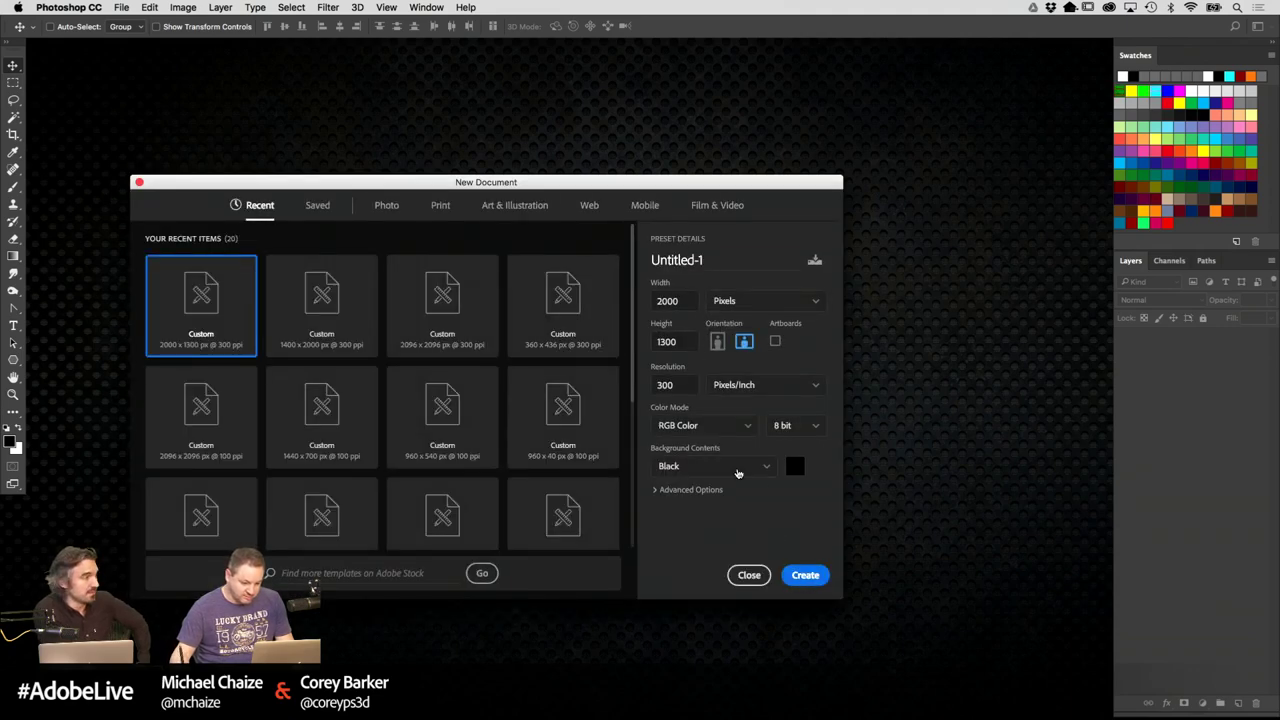
click(684, 300)
text(15)
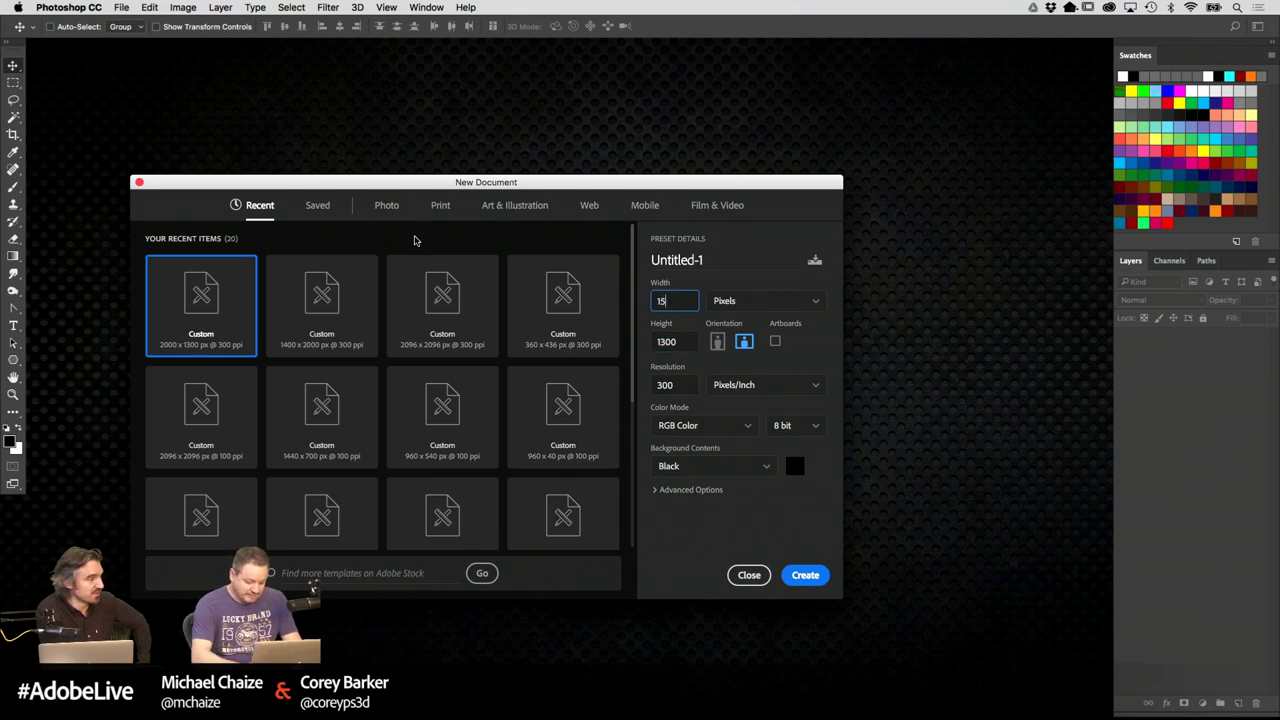
key(Tab)
text(15)
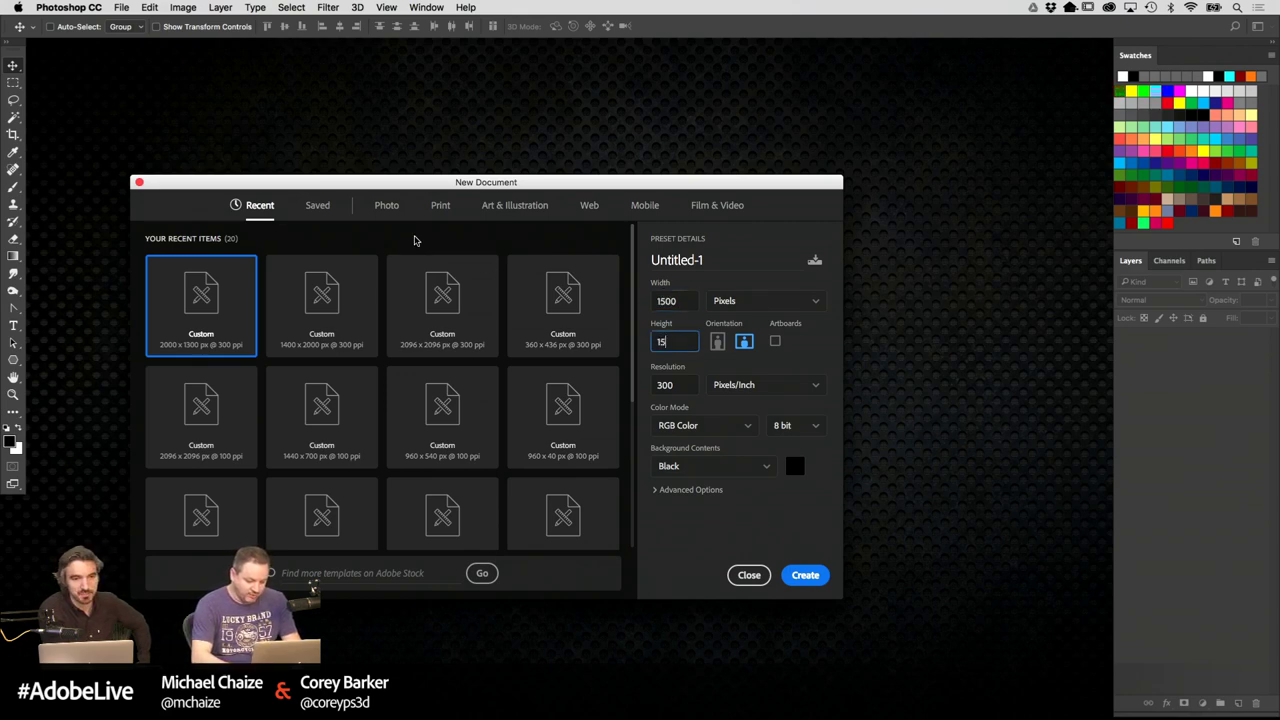
key(Return)
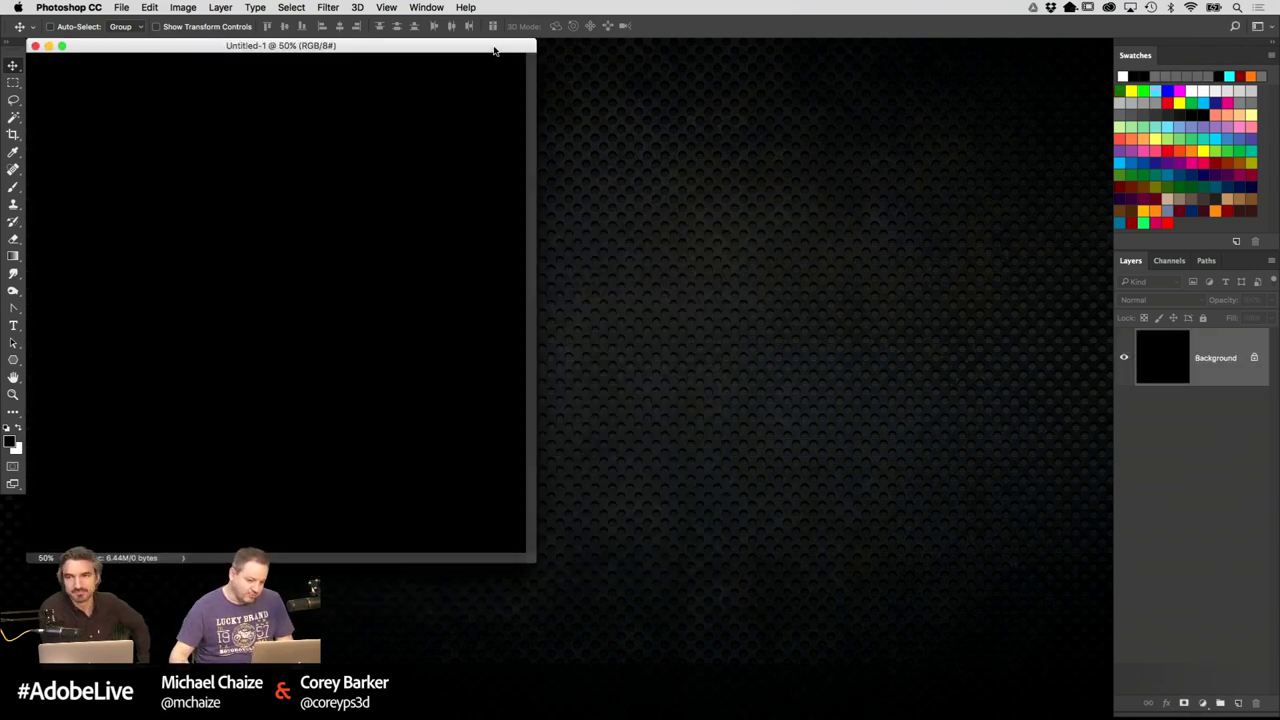
drag(493, 50, 651, 95)
Show the 3D panel and move it out to the right
click(426, 7)
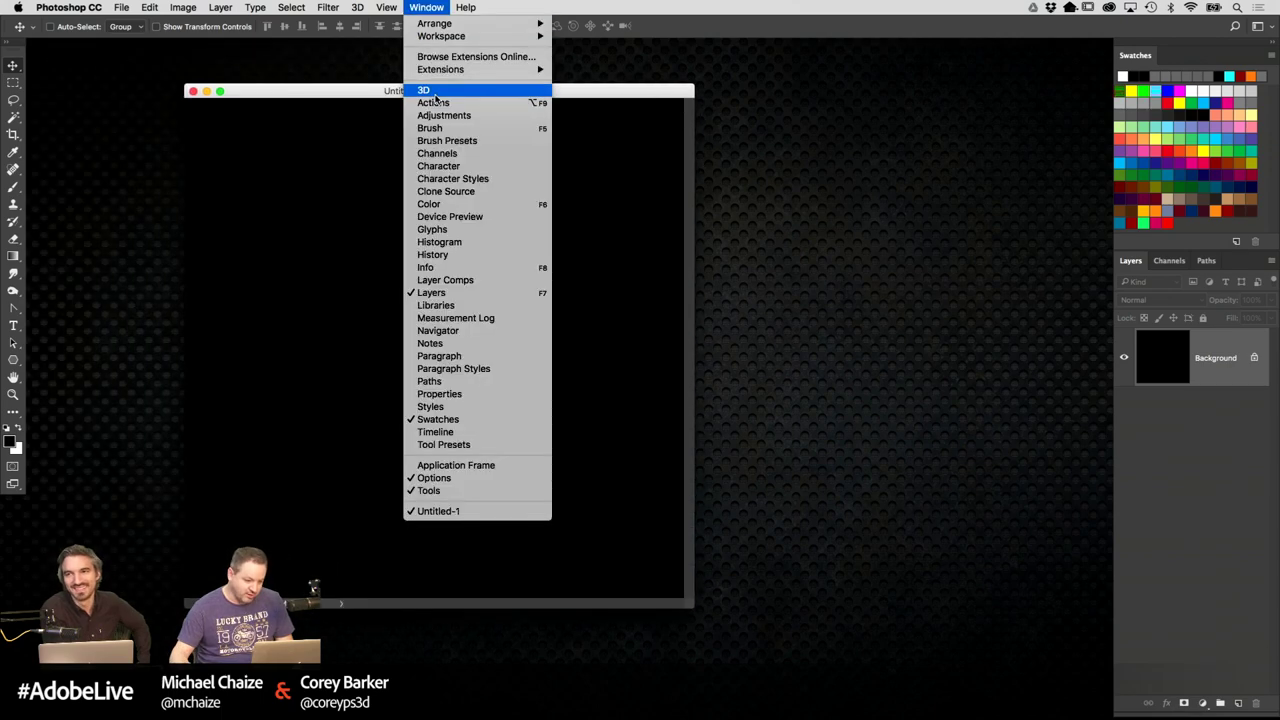
click(440, 90)
drag(439, 112, 892, 171)
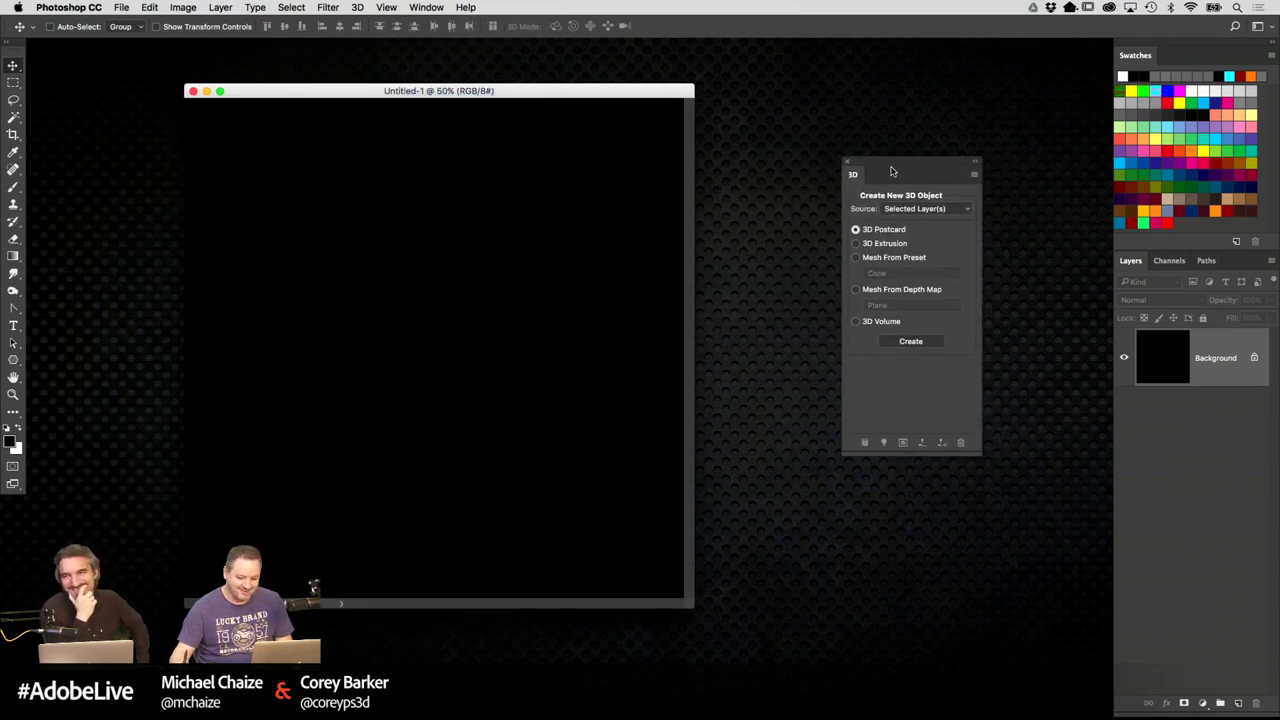
drag(622, 91, 525, 68)
Open the Libraries beside the canvas and place the FUSE_GIRL model as a 3D layer
click(426, 7)
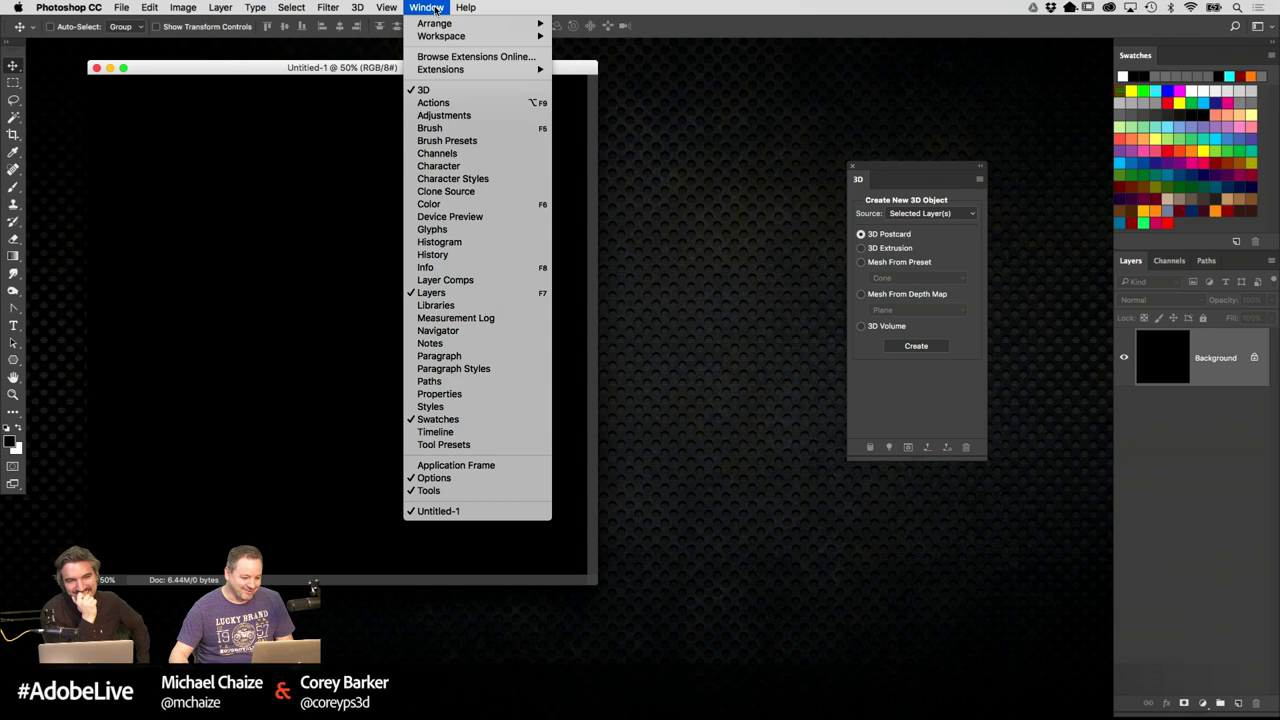
click(450, 305)
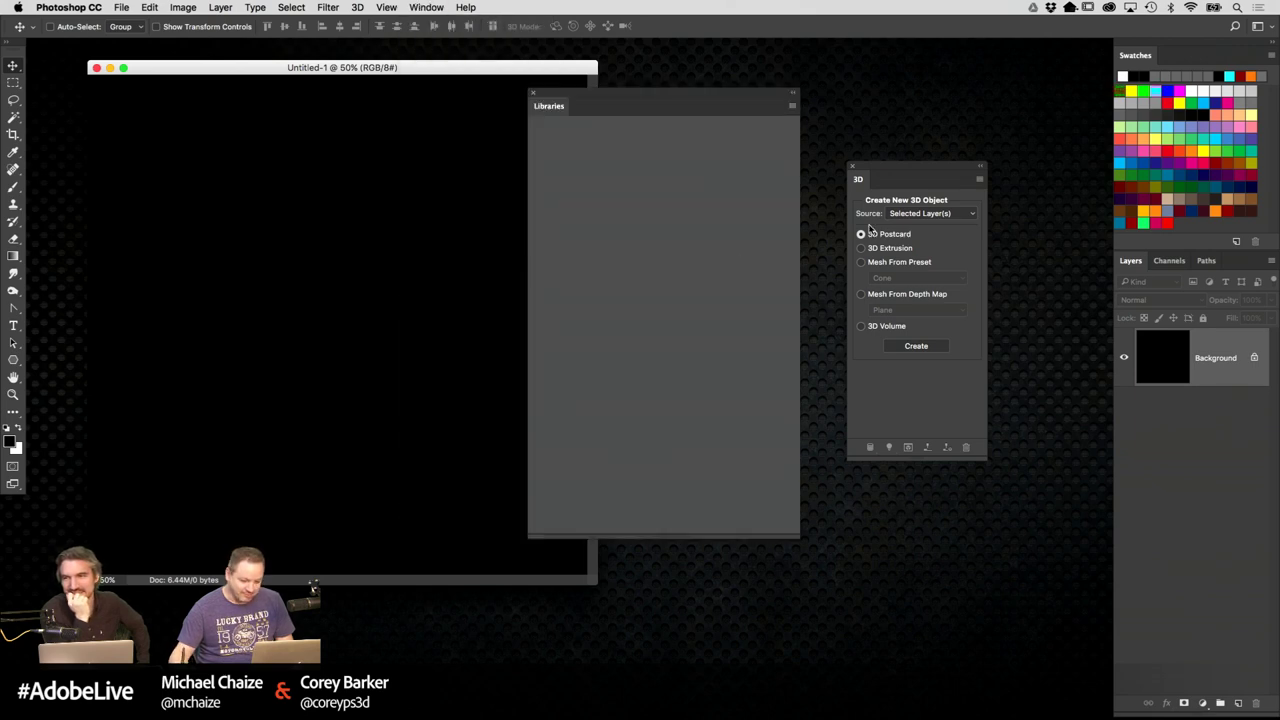
drag(882, 172, 1041, 160)
drag(743, 97, 877, 120)
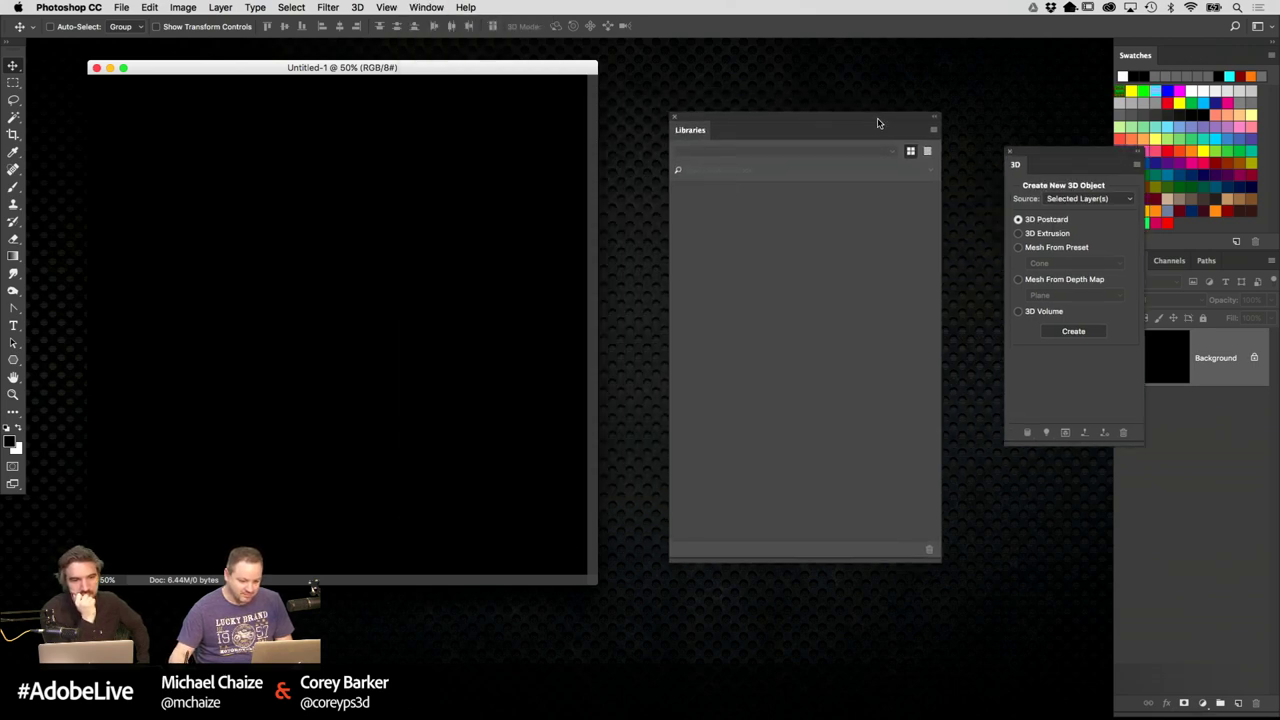
click(716, 226)
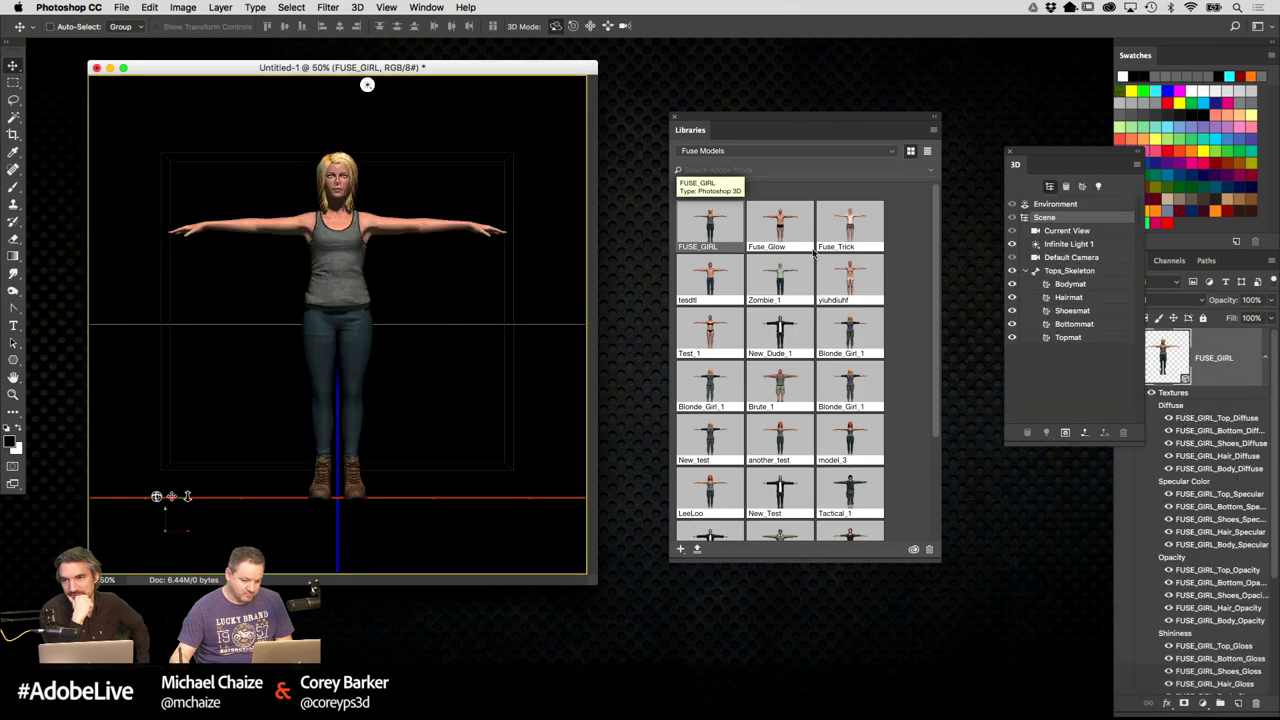
Open Properties for Tops_Skeleton and show its body animations as small thumbnails
drag(1015, 164, 598, 188)
click(427, 7)
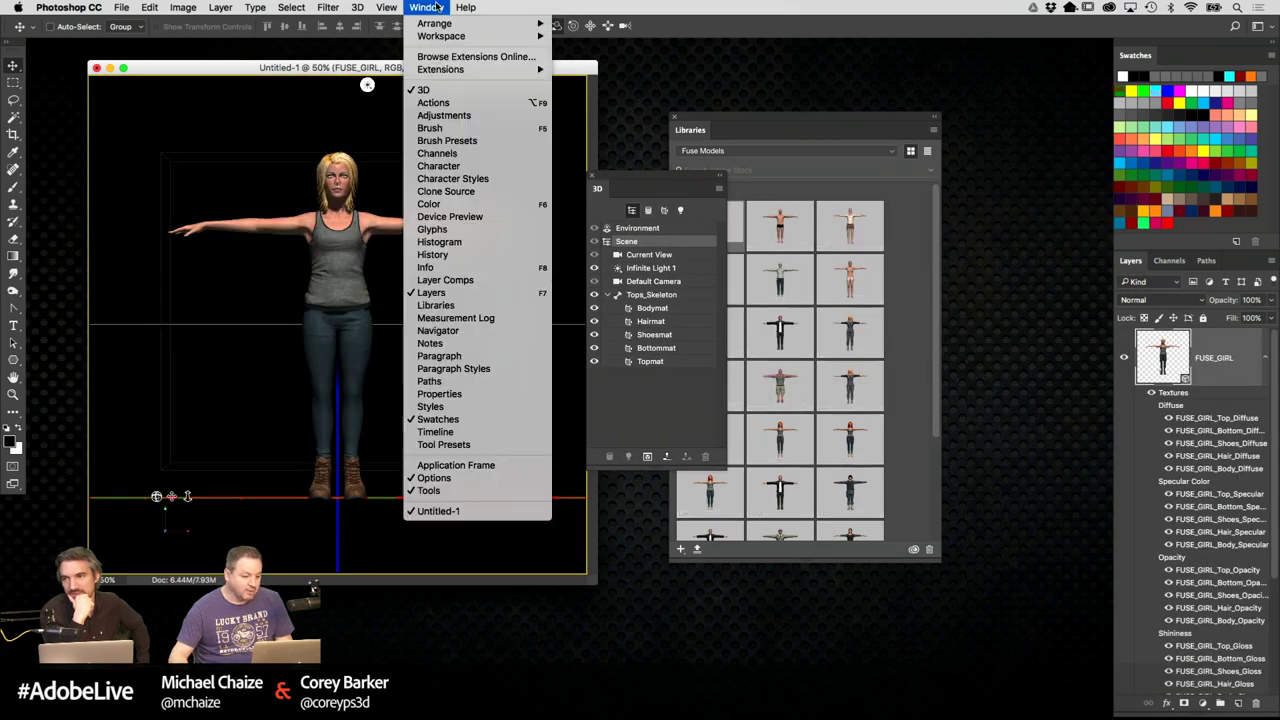
click(508, 392)
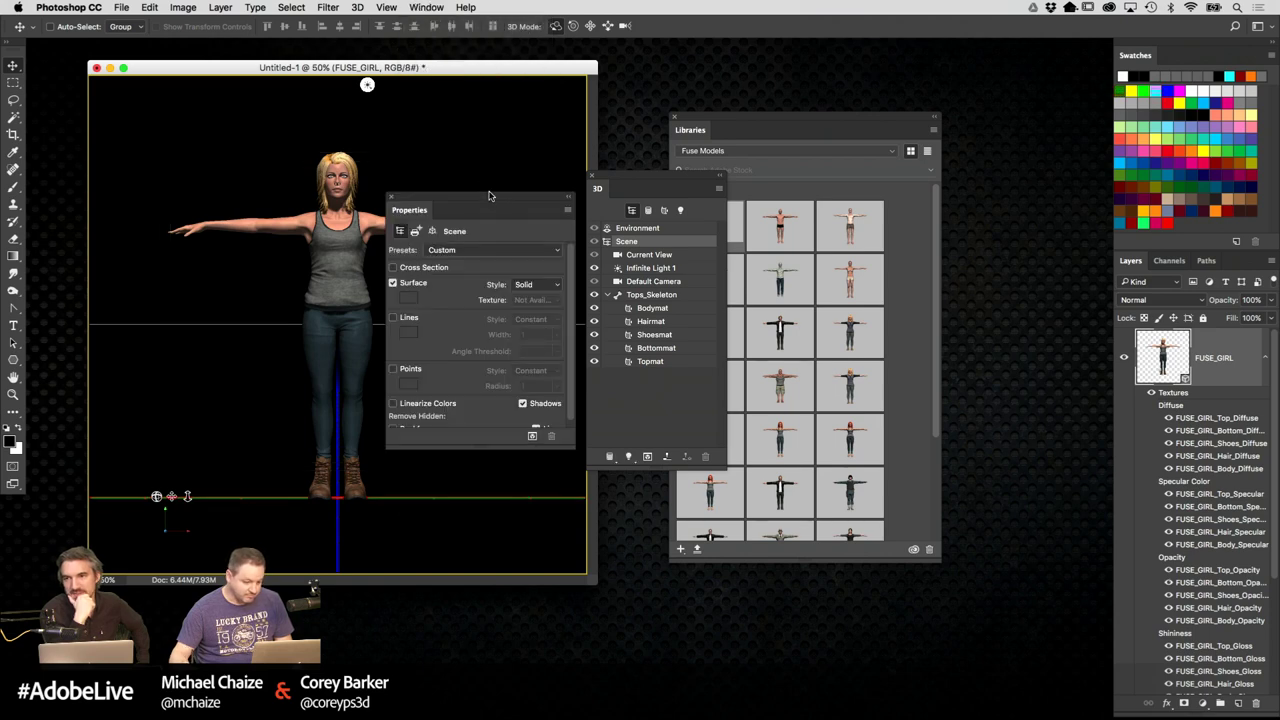
drag(494, 198, 1032, 228)
click(655, 294)
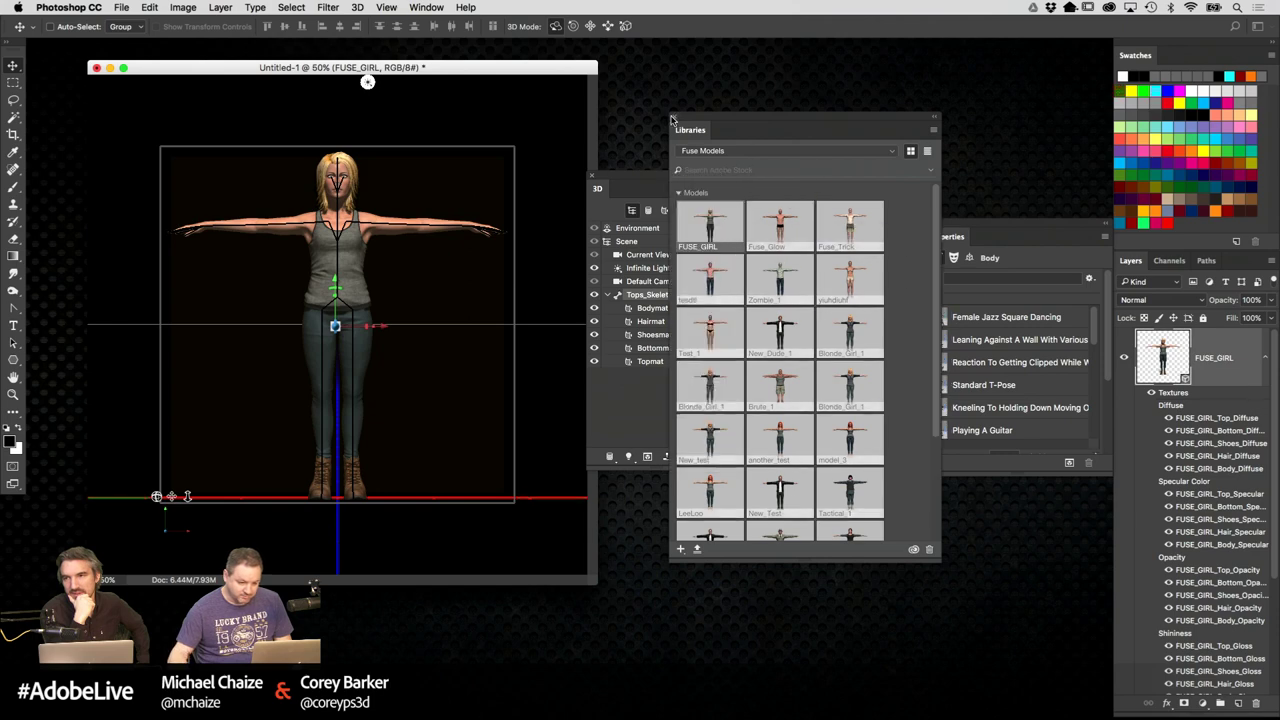
drag(1003, 227, 865, 142)
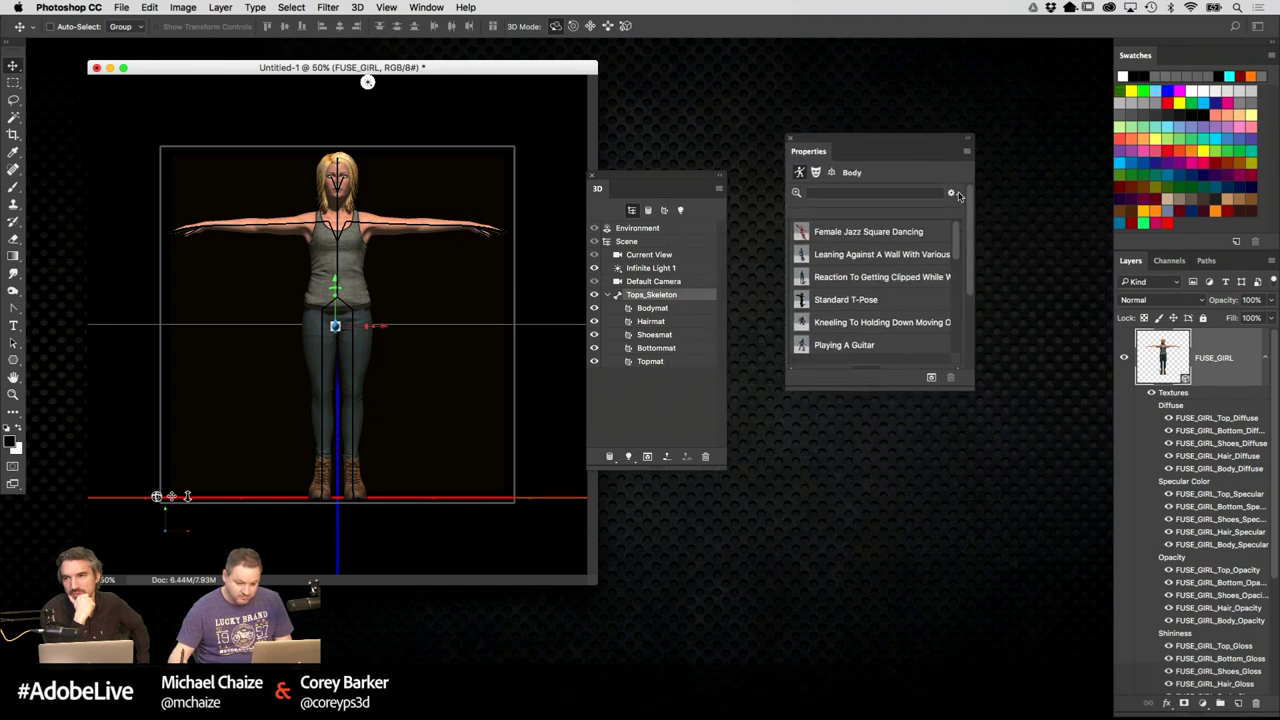
click(952, 191)
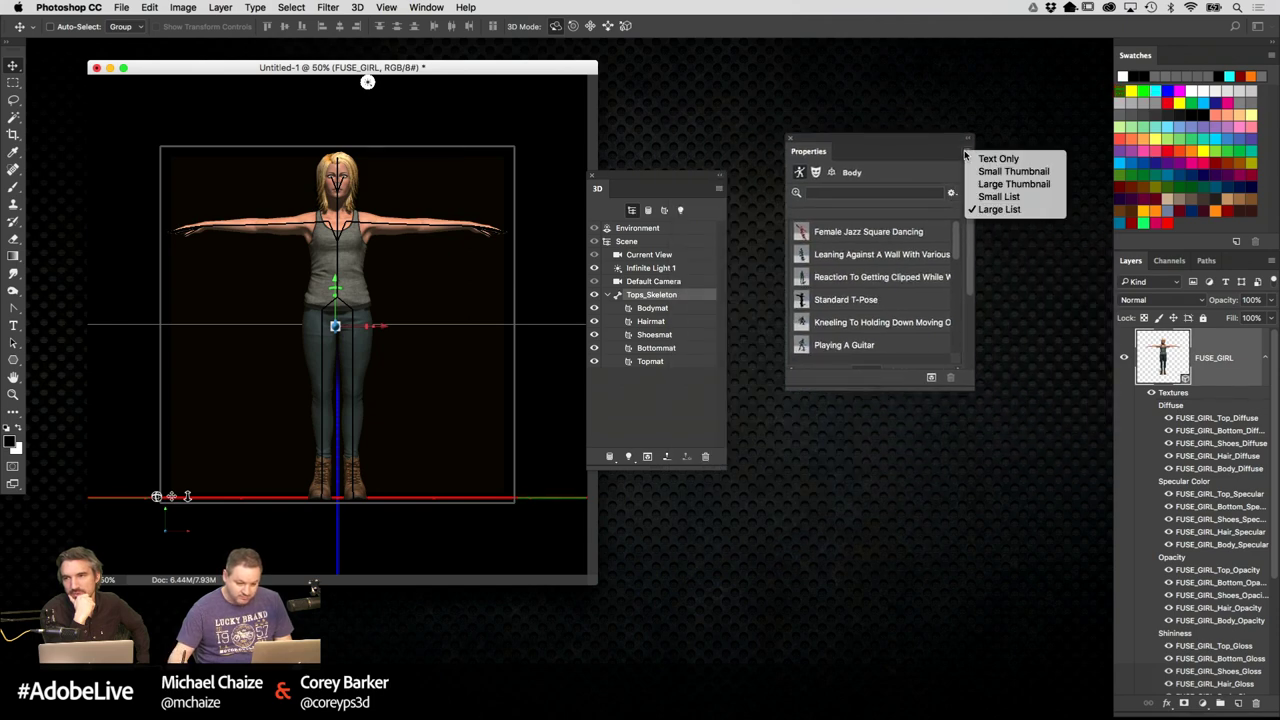
click(1012, 171)
Enlarge the animation grid and filter the poses to Combat motions
drag(910, 160, 826, 130)
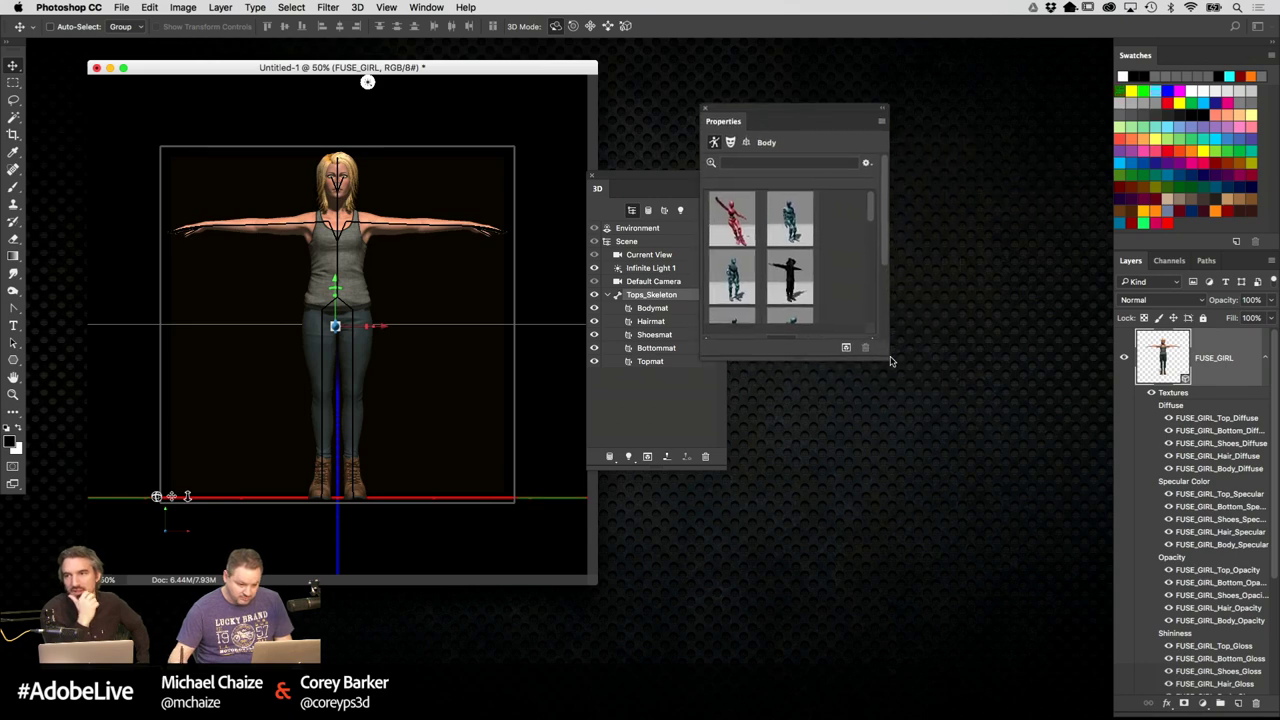
drag(914, 377, 1080, 524)
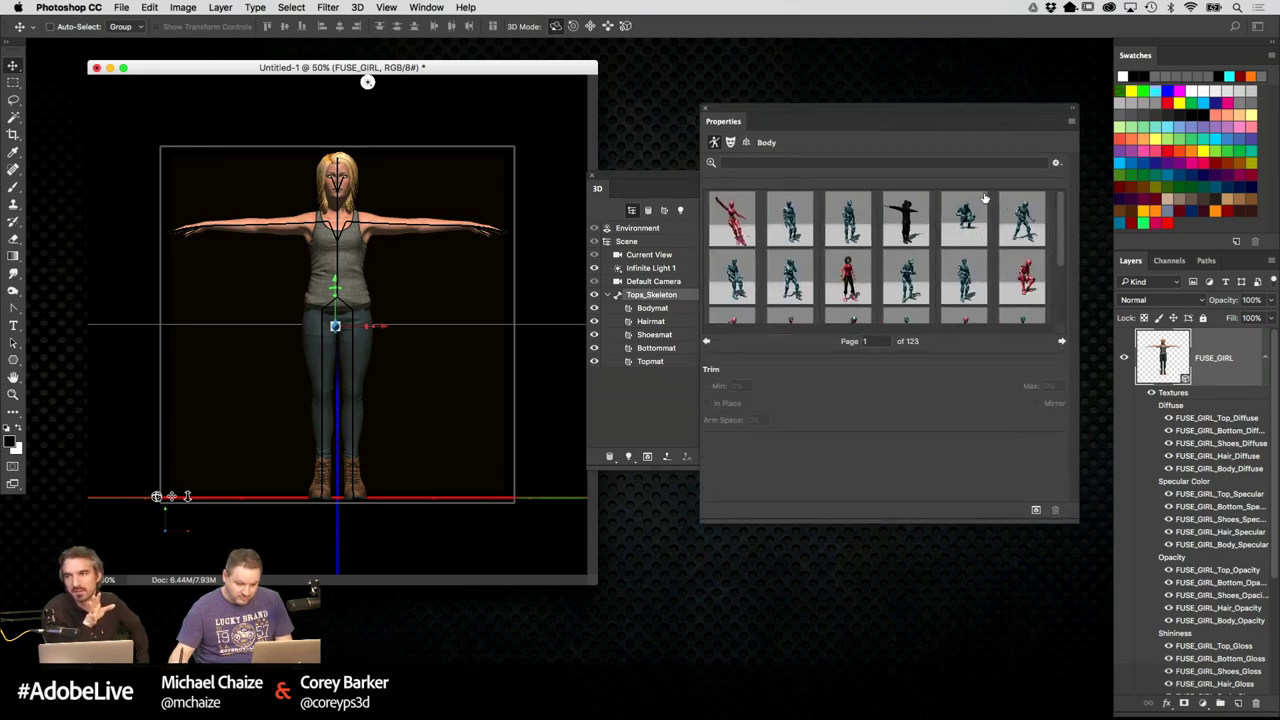
scroll(1061, 232, down, 3)
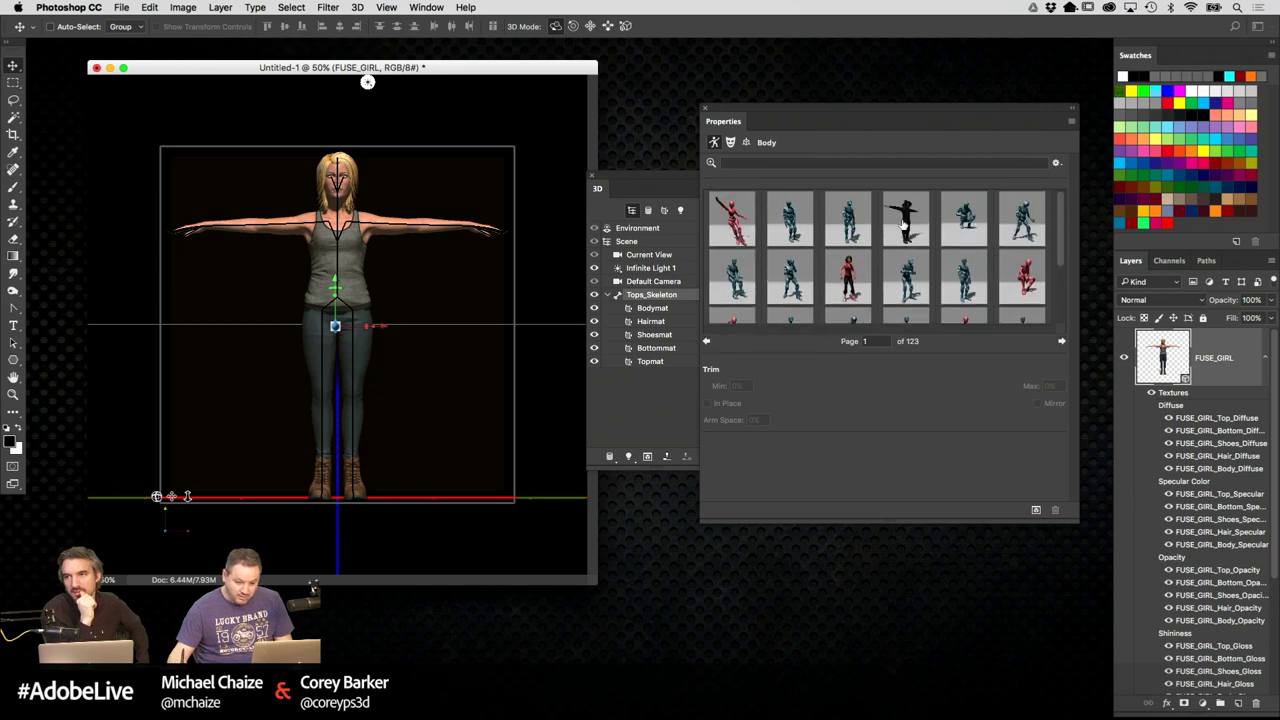
click(1056, 162)
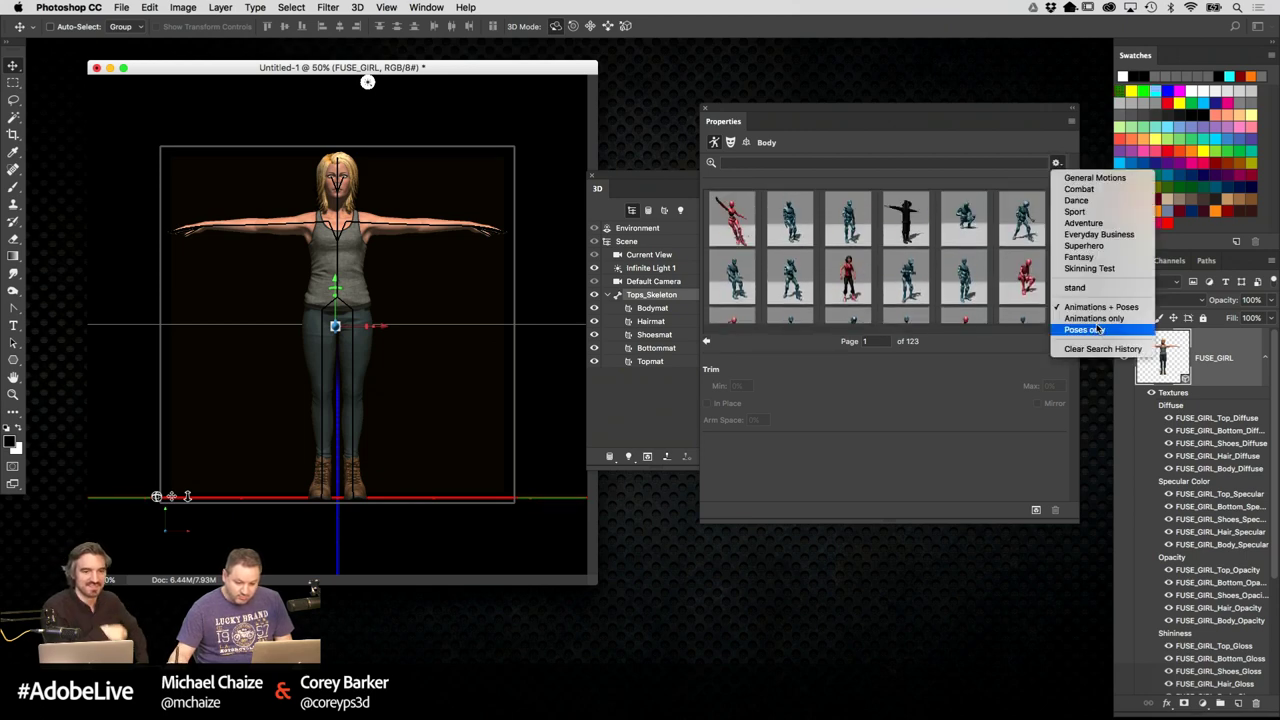
click(1056, 162)
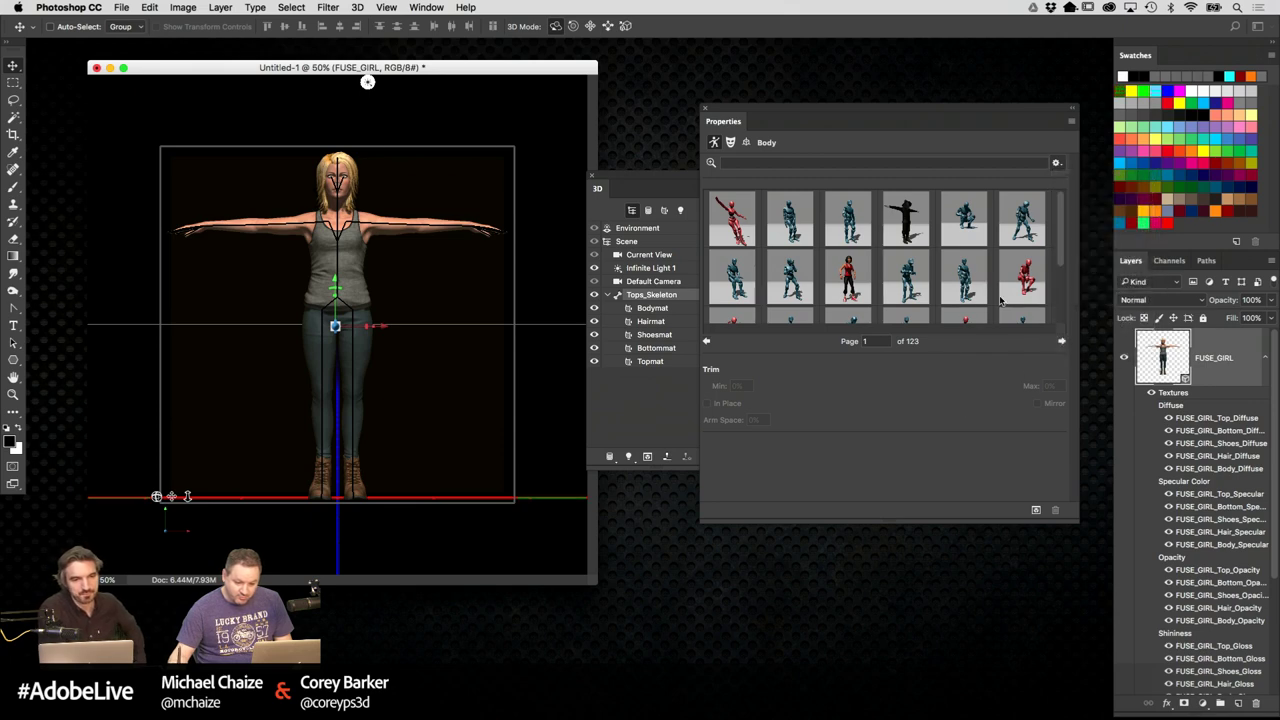
click(1056, 162)
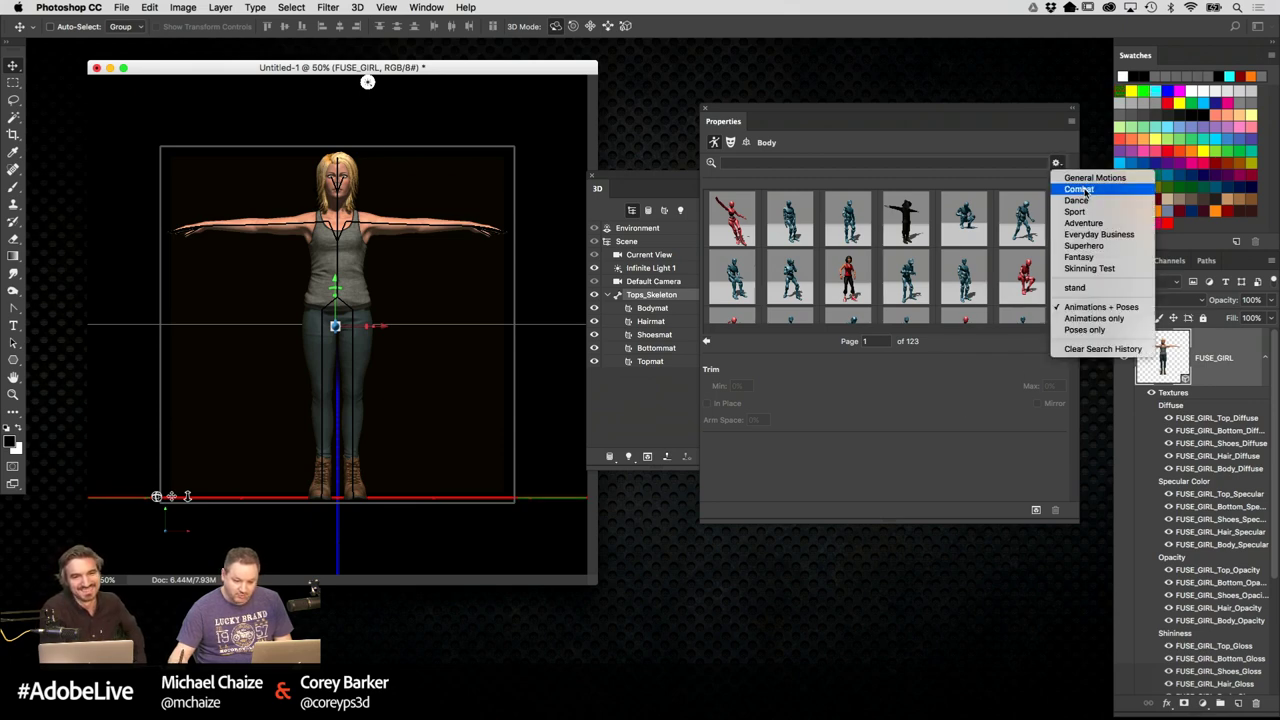
click(1079, 189)
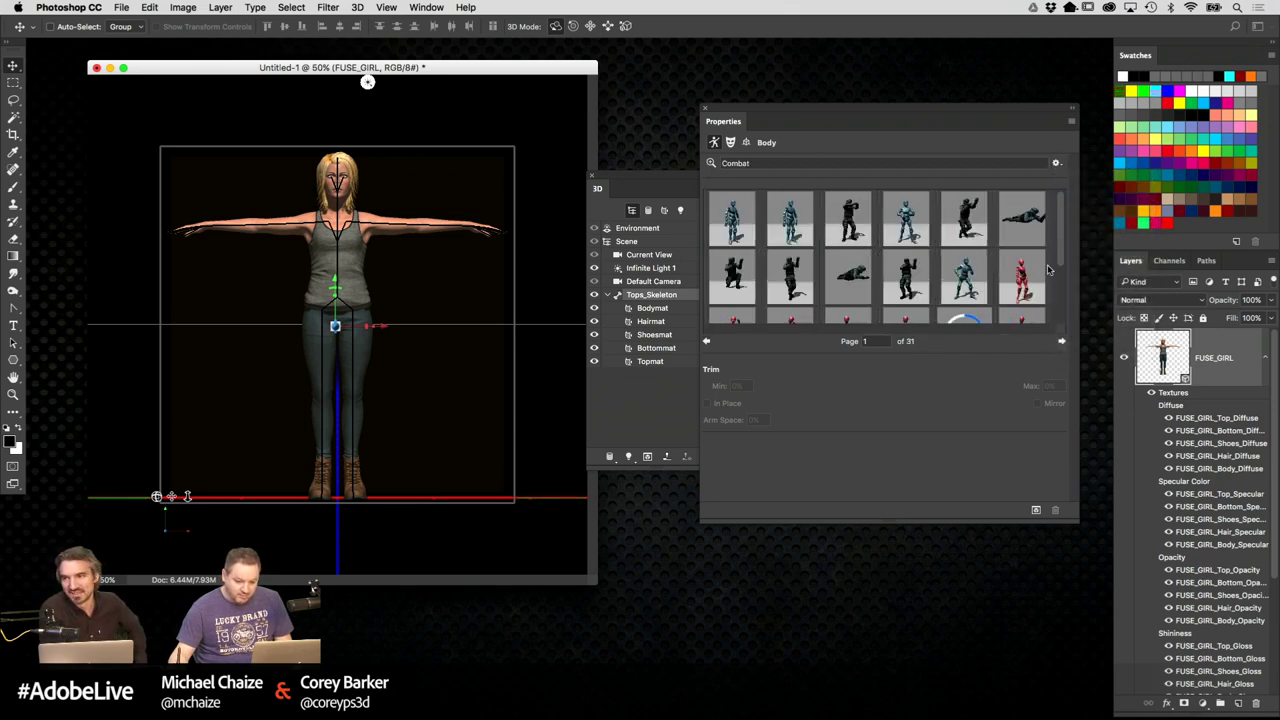
drag(1064, 237, 906, 230)
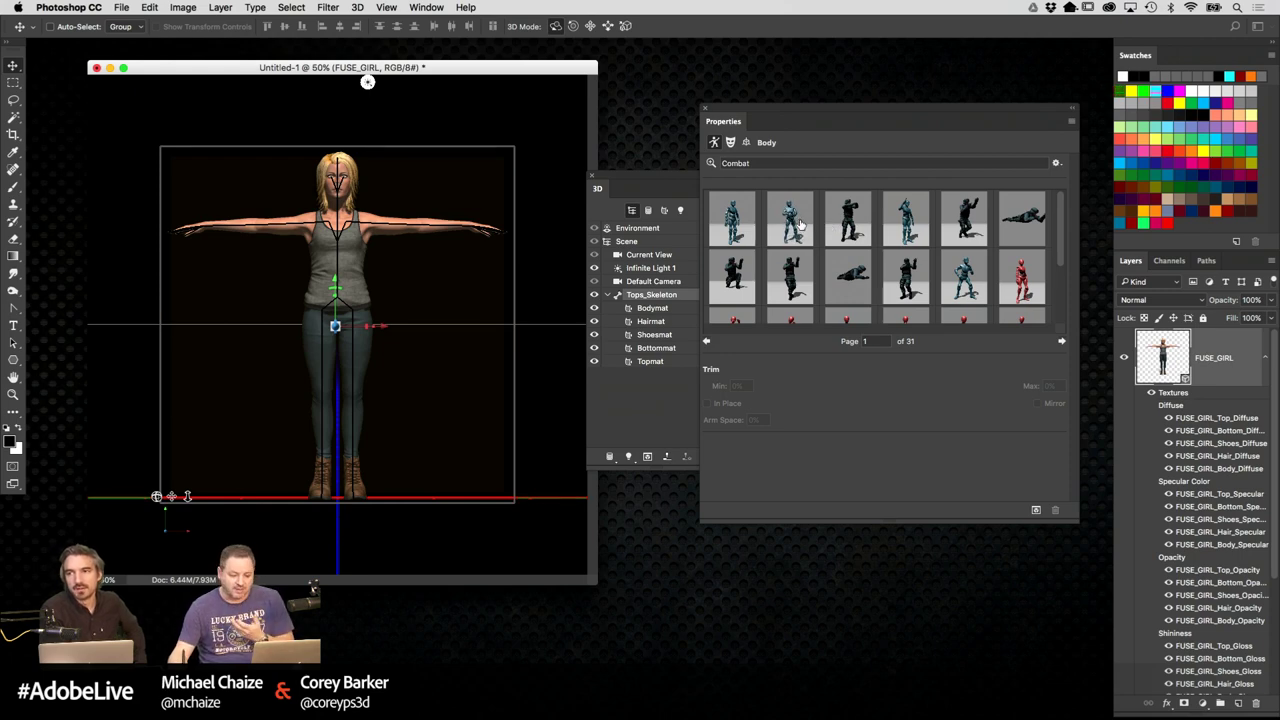
scroll(1060, 243, down, 3)
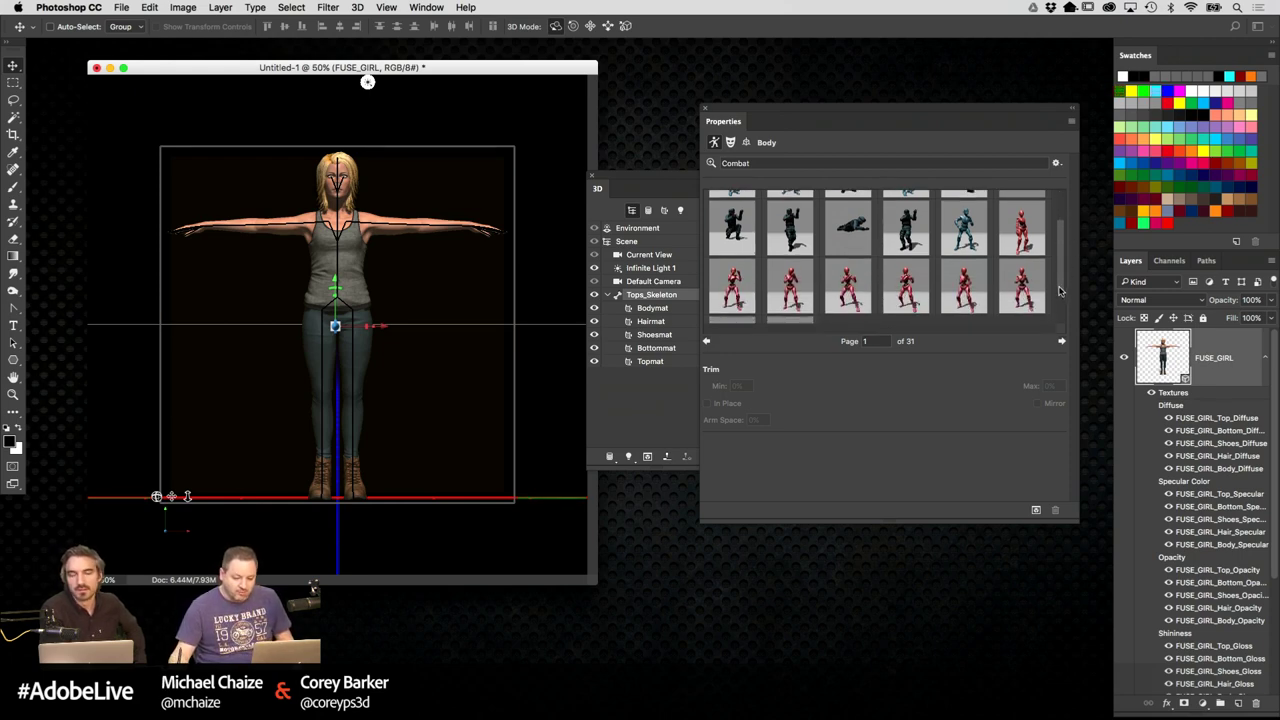
scroll(1058, 220, up, 3)
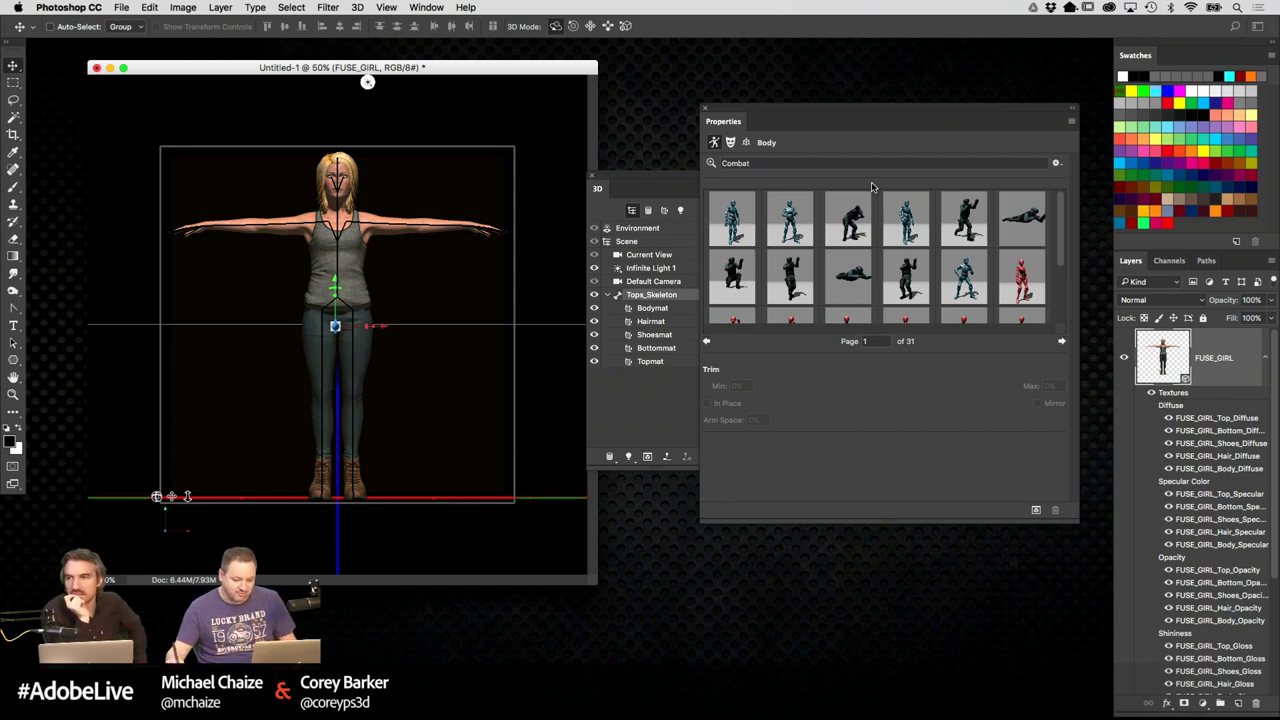
Apply a Combat animation to FUSE_GIRL and collapse her textures list
click(963, 275)
drag(800, 110, 926, 140)
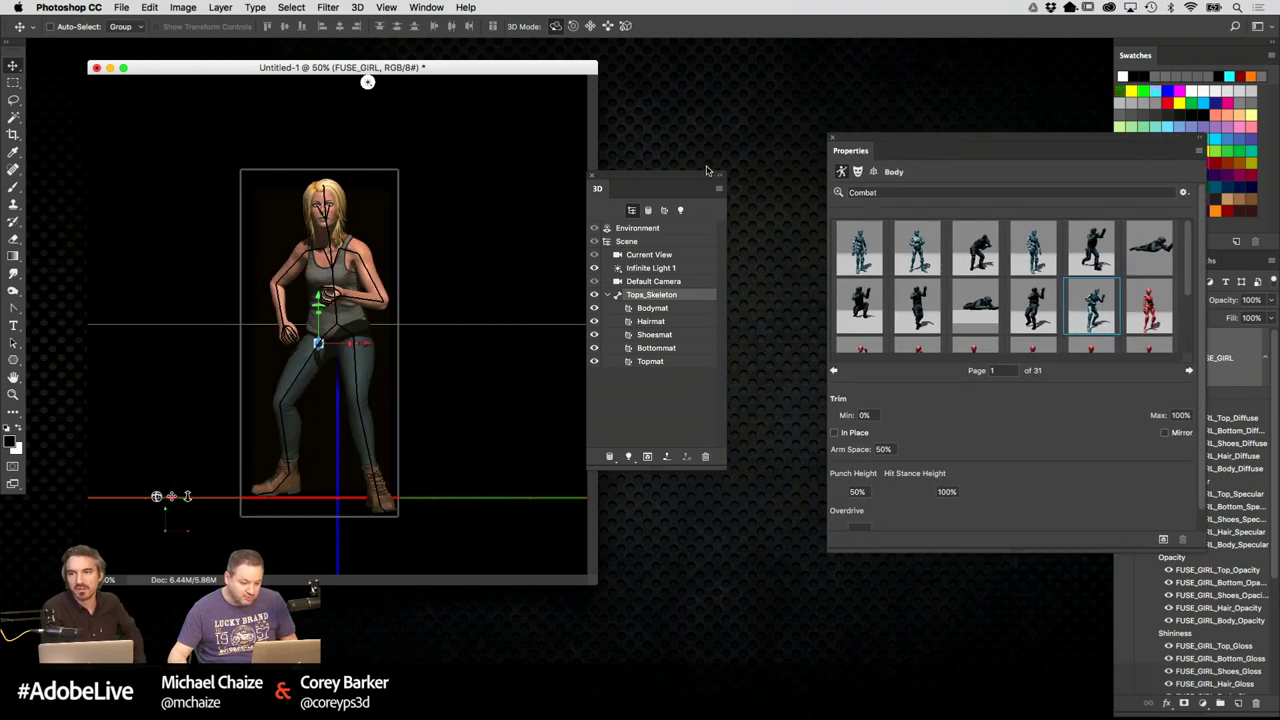
drag(707, 171, 806, 136)
drag(1124, 158, 984, 173)
drag(1273, 377, 1273, 622)
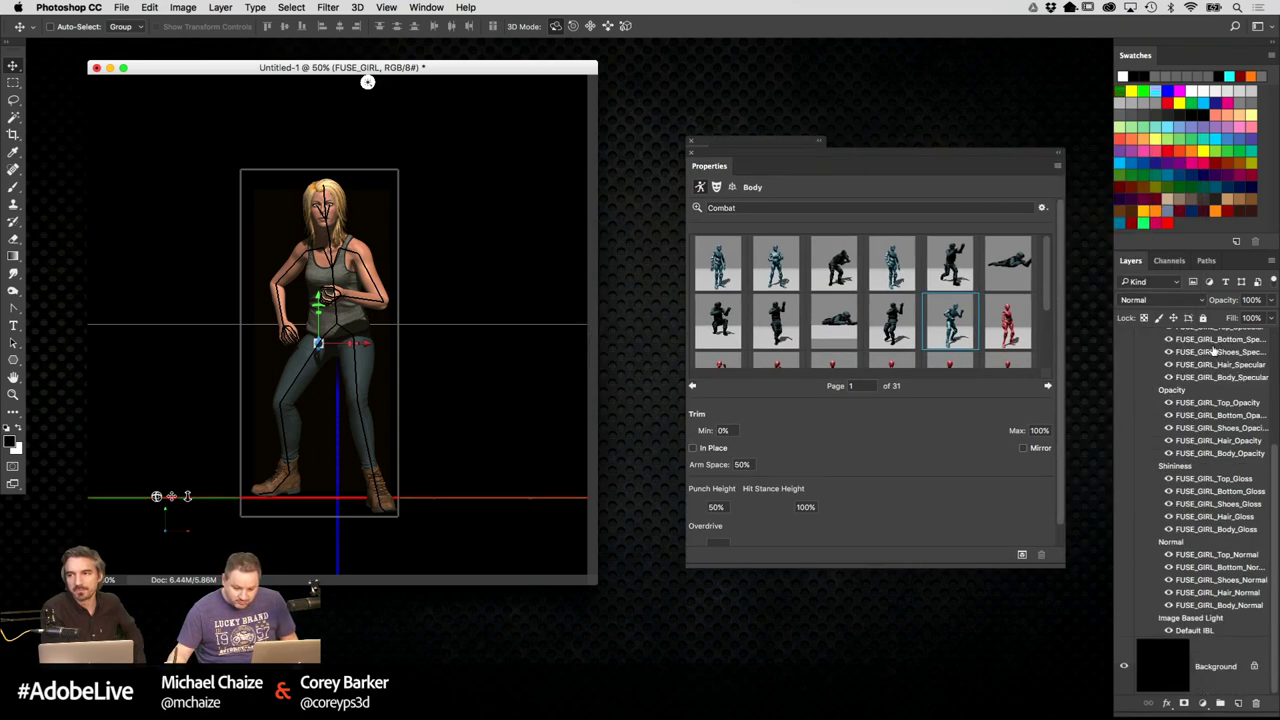
drag(1276, 472, 1262, 330)
click(1265, 357)
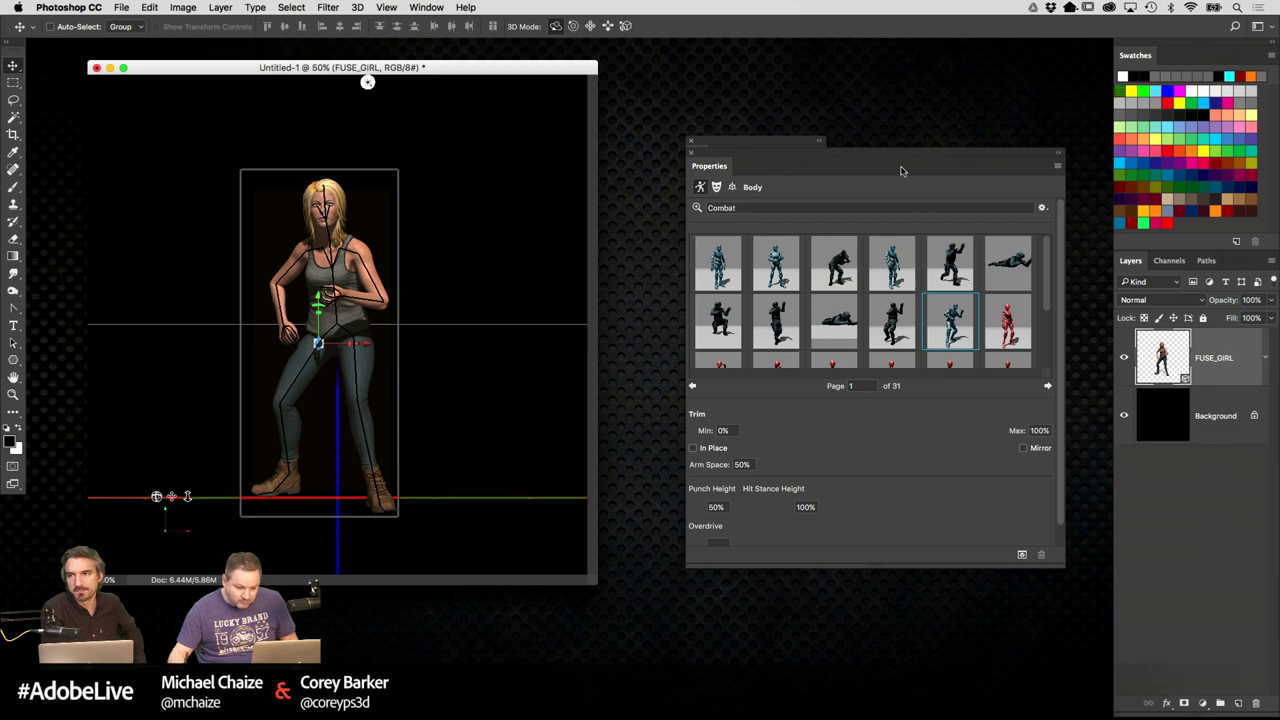
drag(857, 156, 952, 174)
Float the Timeline panel below the canvas and play the animation
click(426, 7)
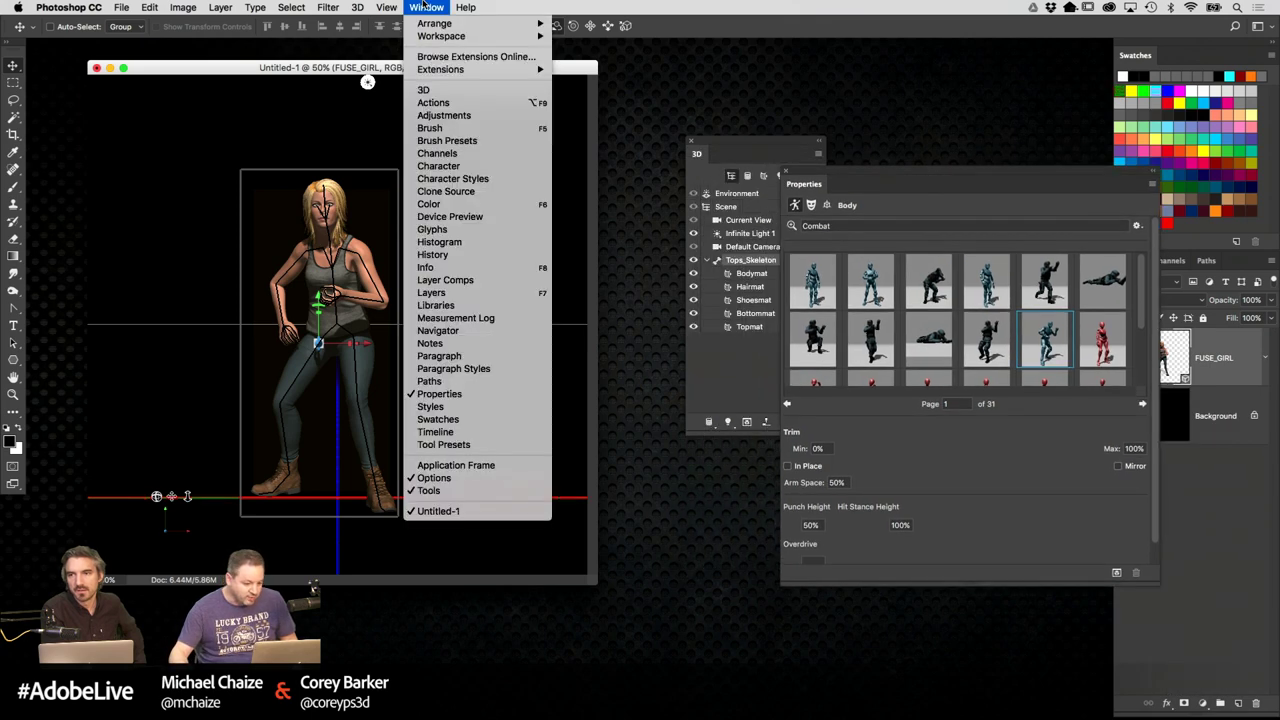
click(437, 431)
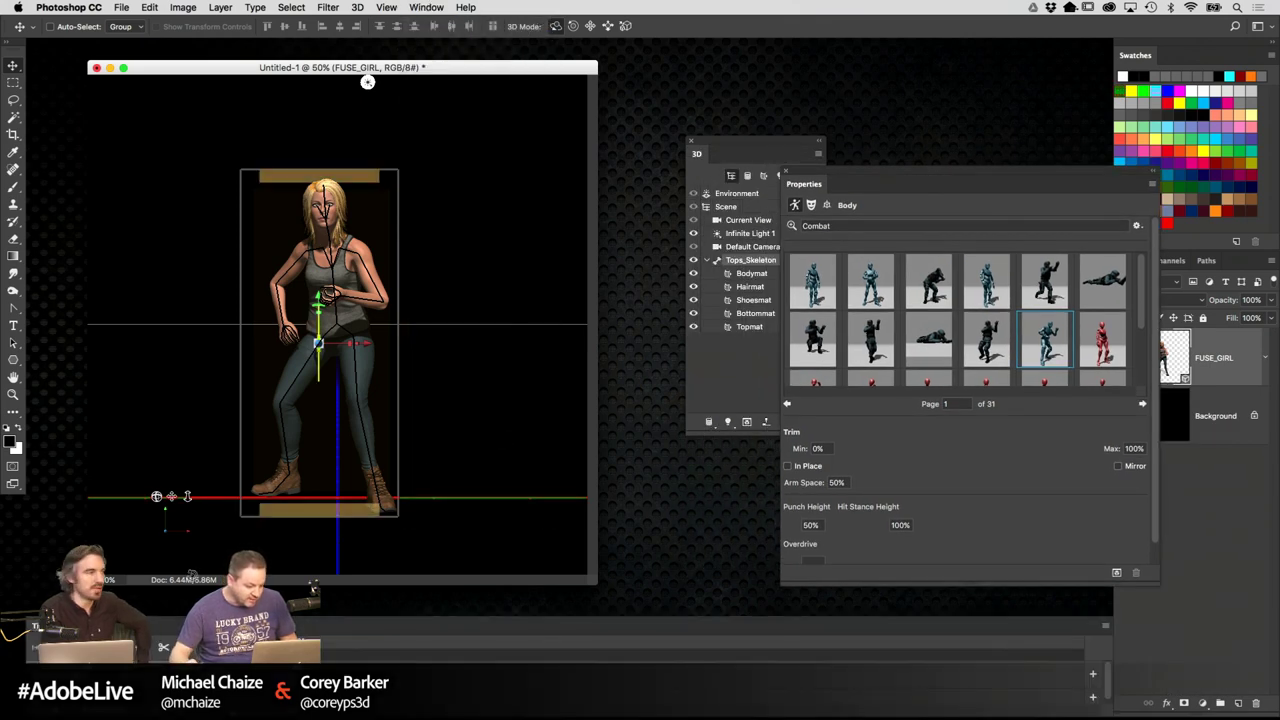
drag(524, 638, 524, 540)
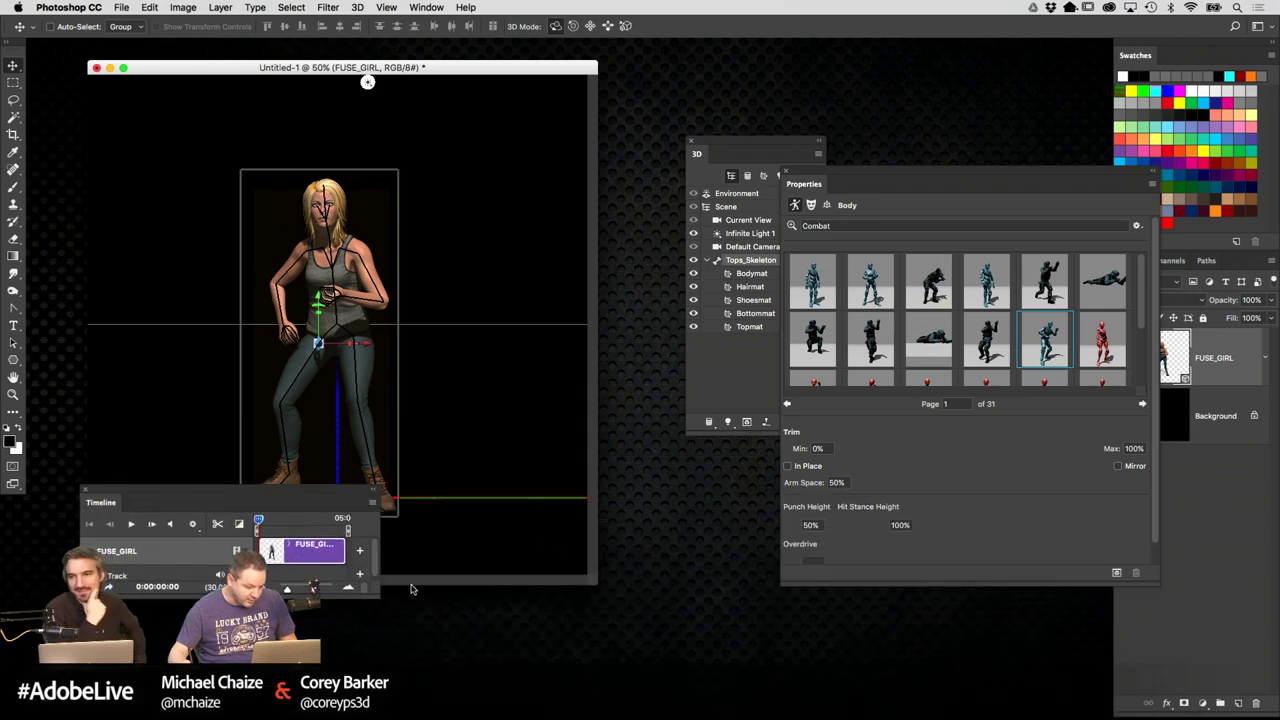
drag(378, 589, 855, 690)
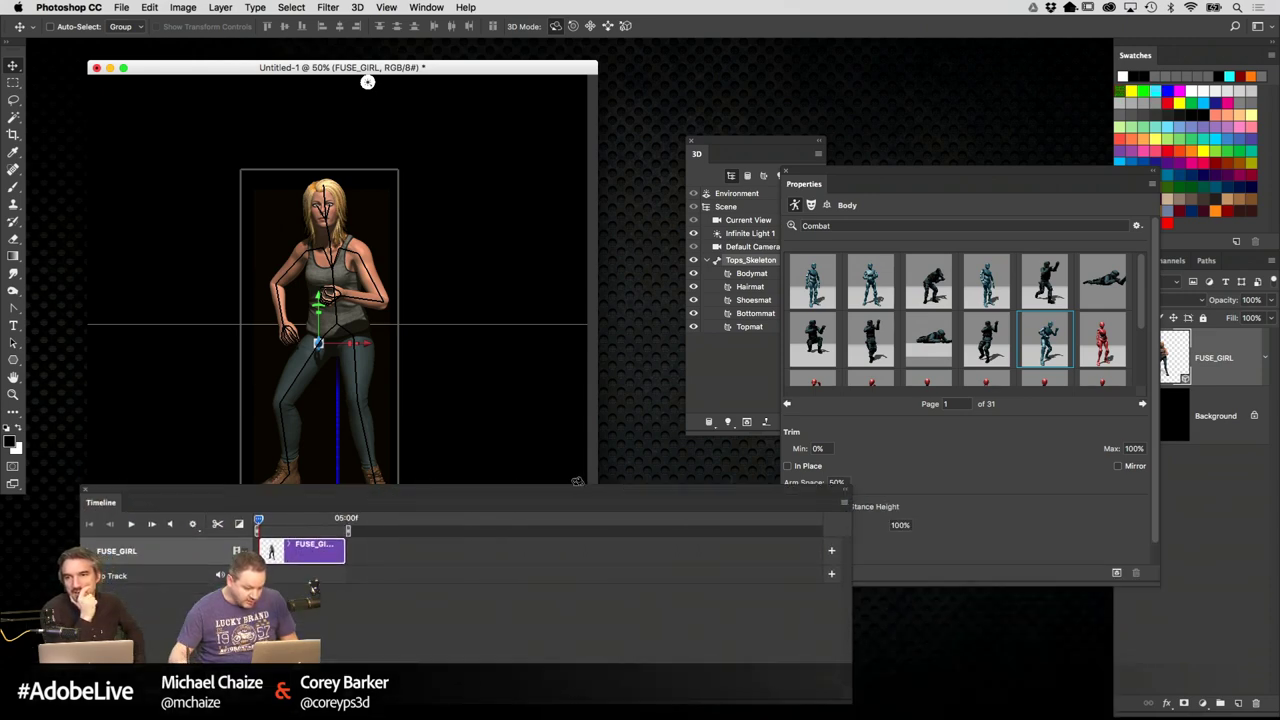
drag(665, 520, 863, 570)
key(space)
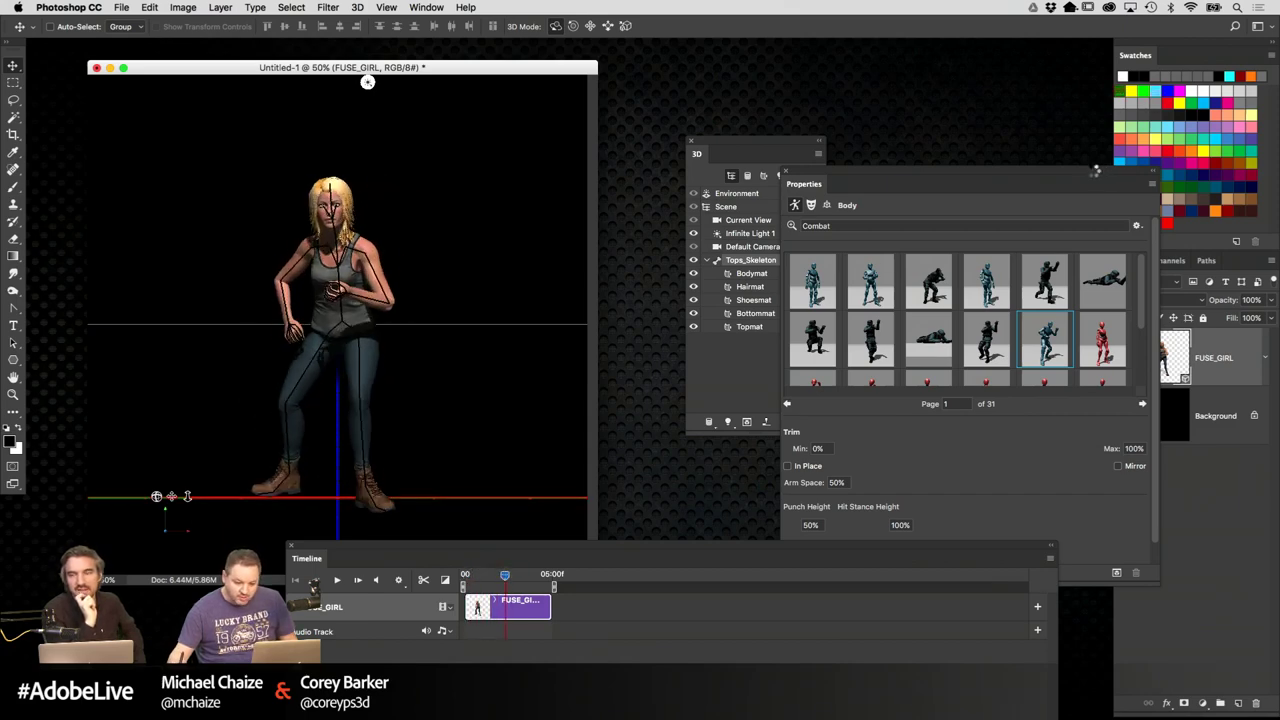
Hide the black Background layer and scrub through the boxing motion
drag(1095, 172, 986, 142)
click(1124, 415)
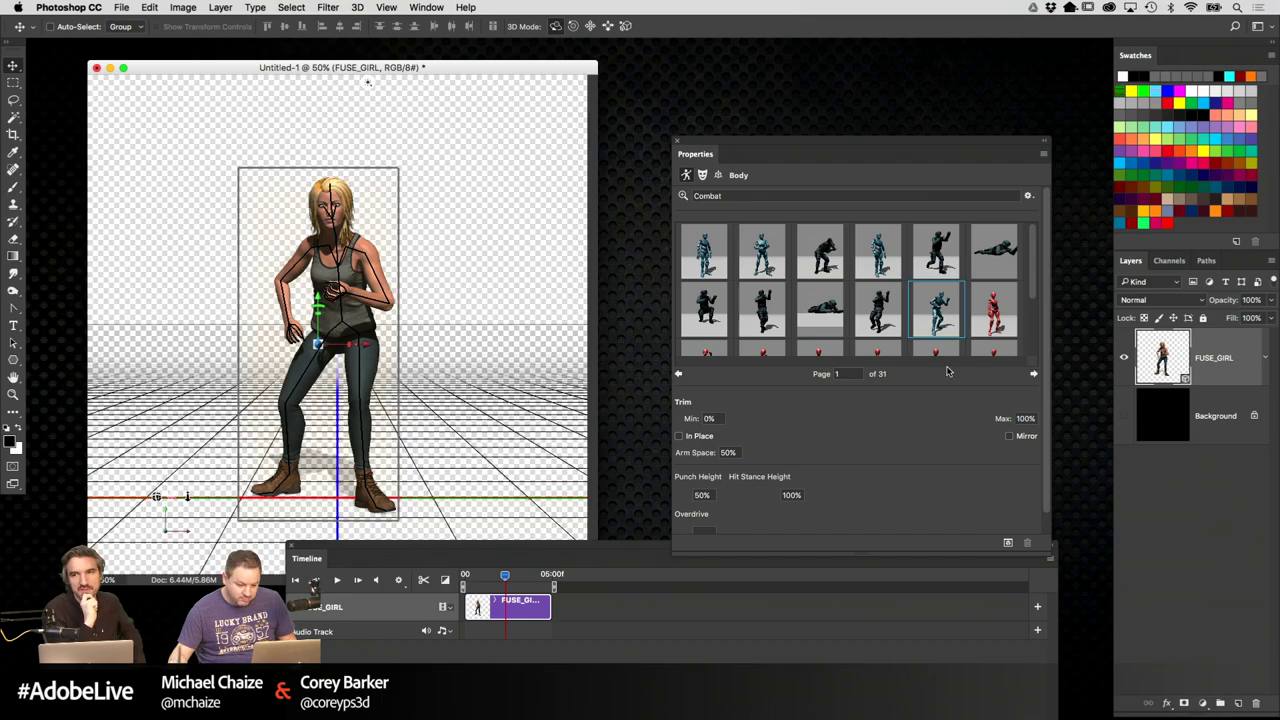
drag(505, 575, 477, 575)
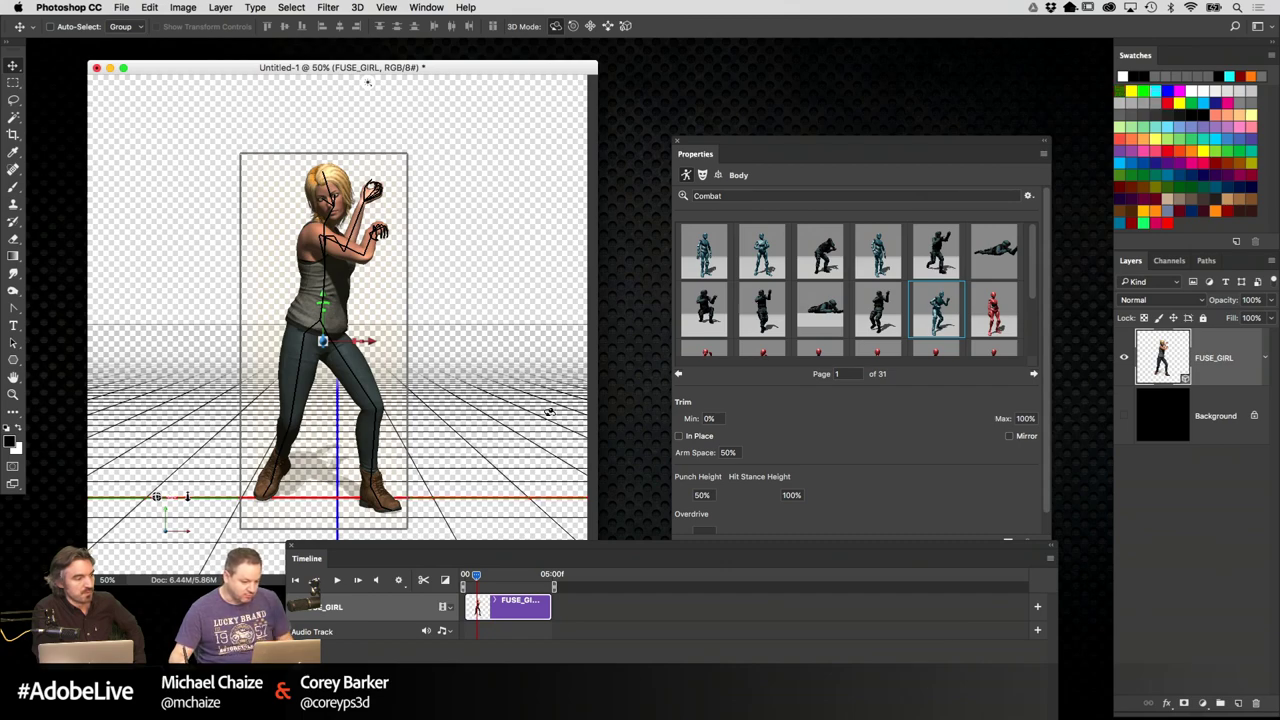
drag(478, 578, 496, 577)
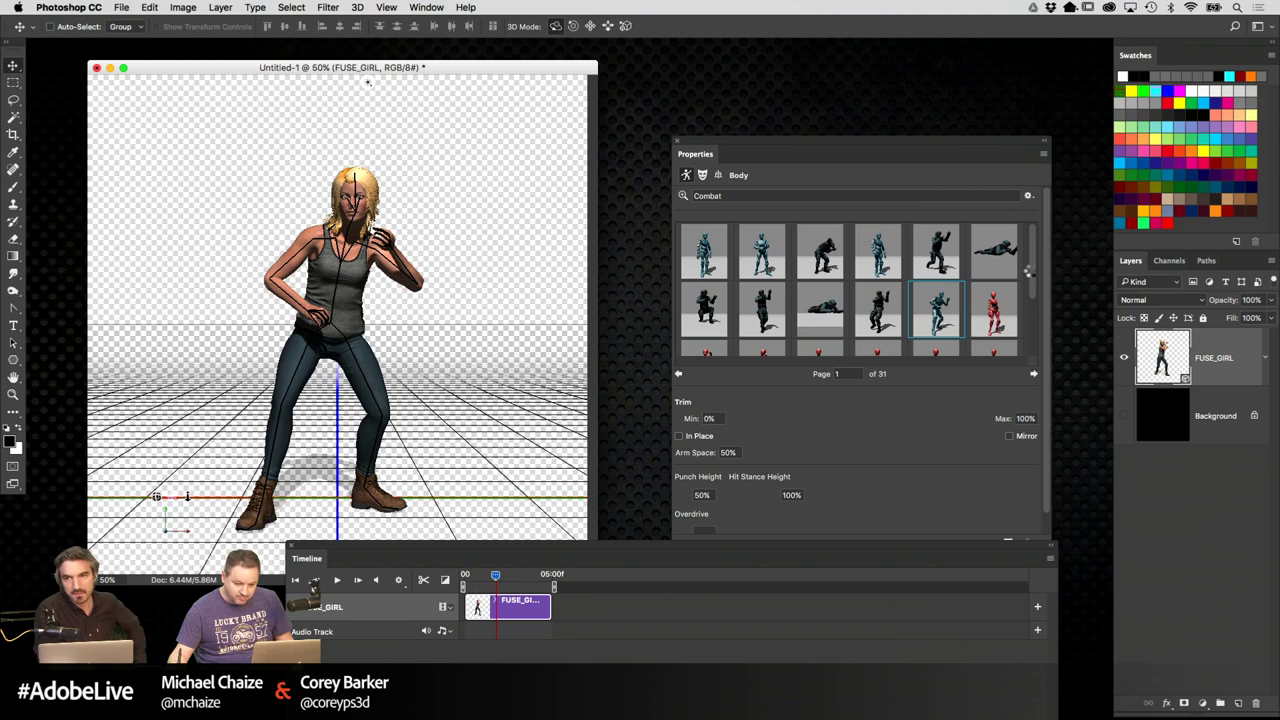
Filter the animation gallery to Sport motions and scroll through them
drag(1027, 272, 1022, 349)
click(1028, 195)
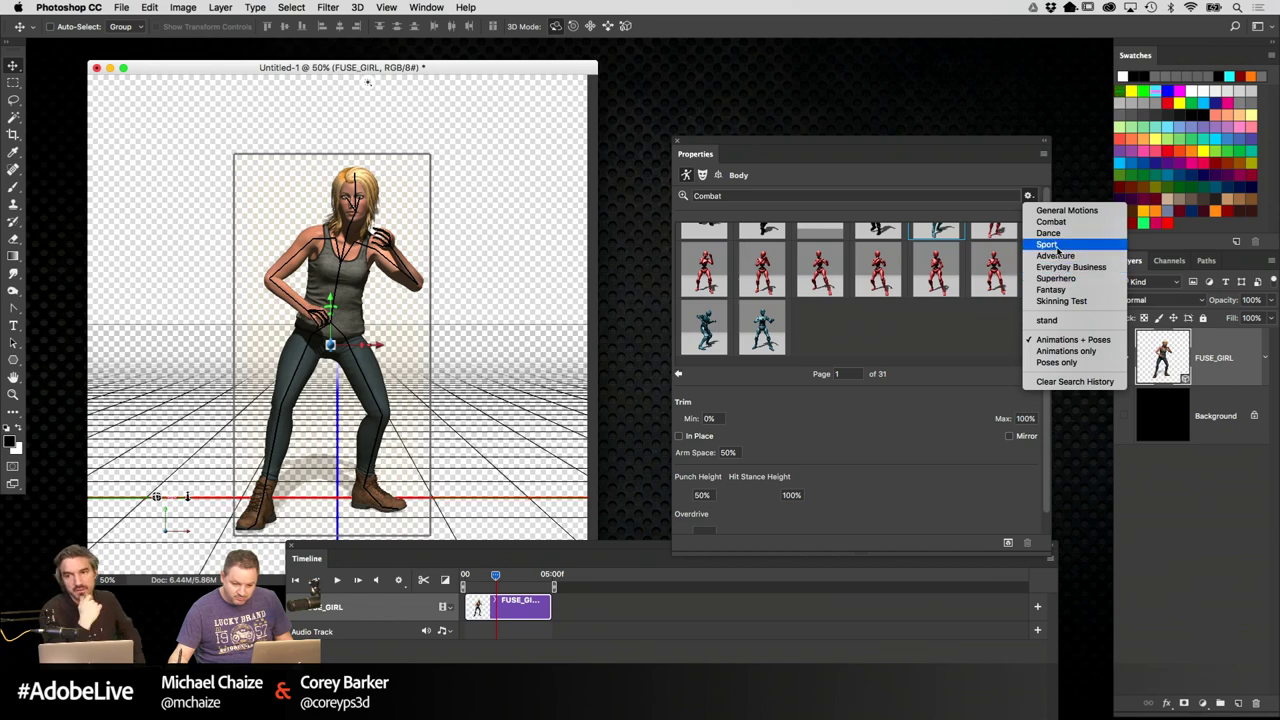
click(1047, 245)
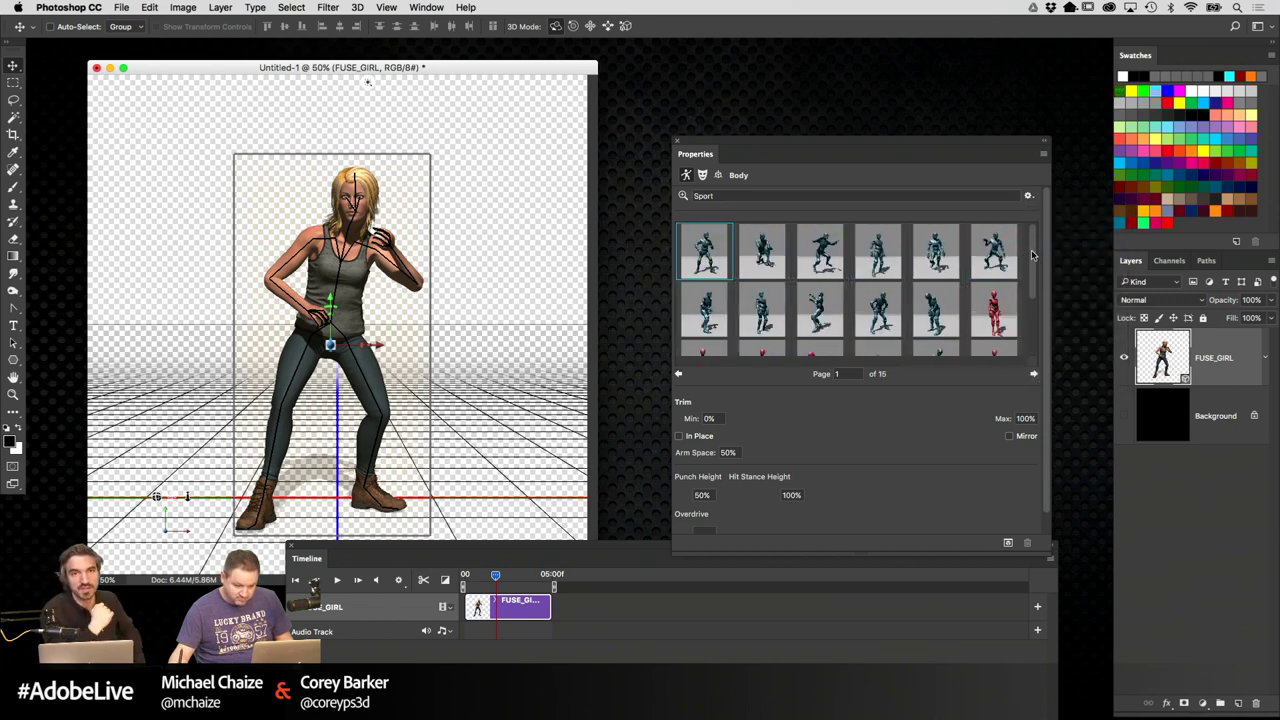
drag(1035, 263, 1035, 293)
scroll(1035, 293, down, 1)
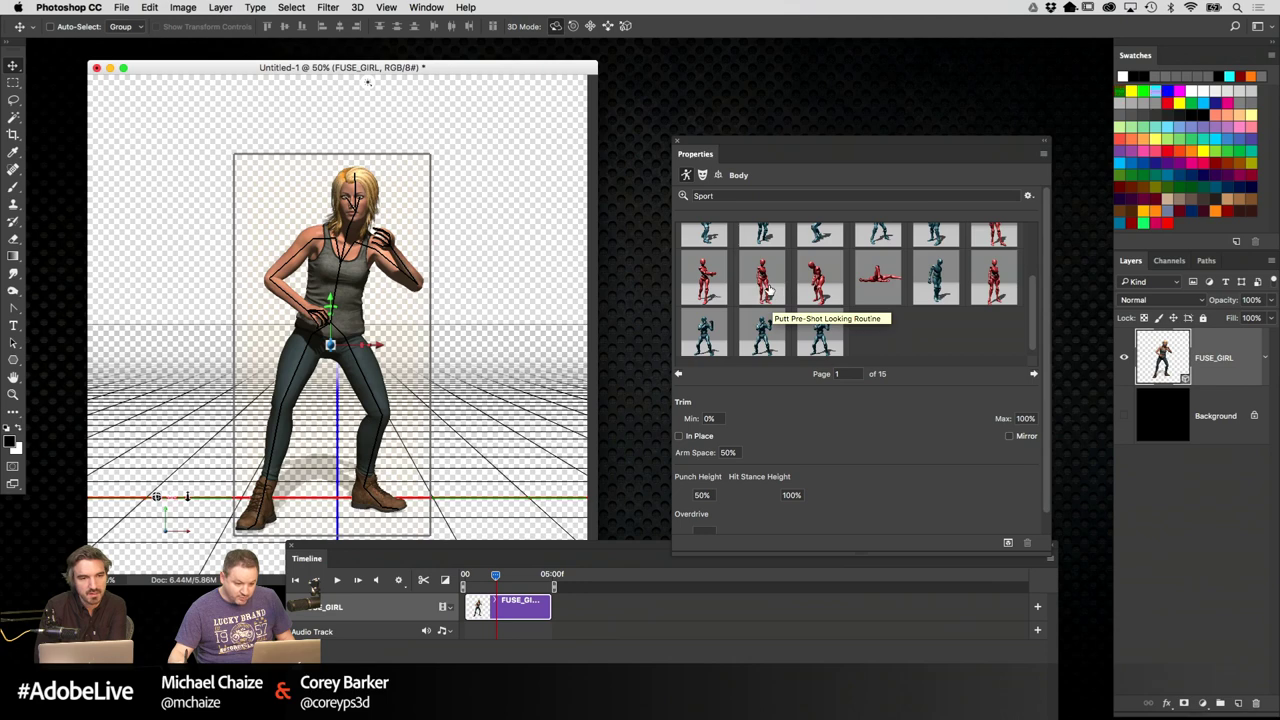
Switch the pose category to Combat, then to Dance
click(1032, 201)
click(1060, 222)
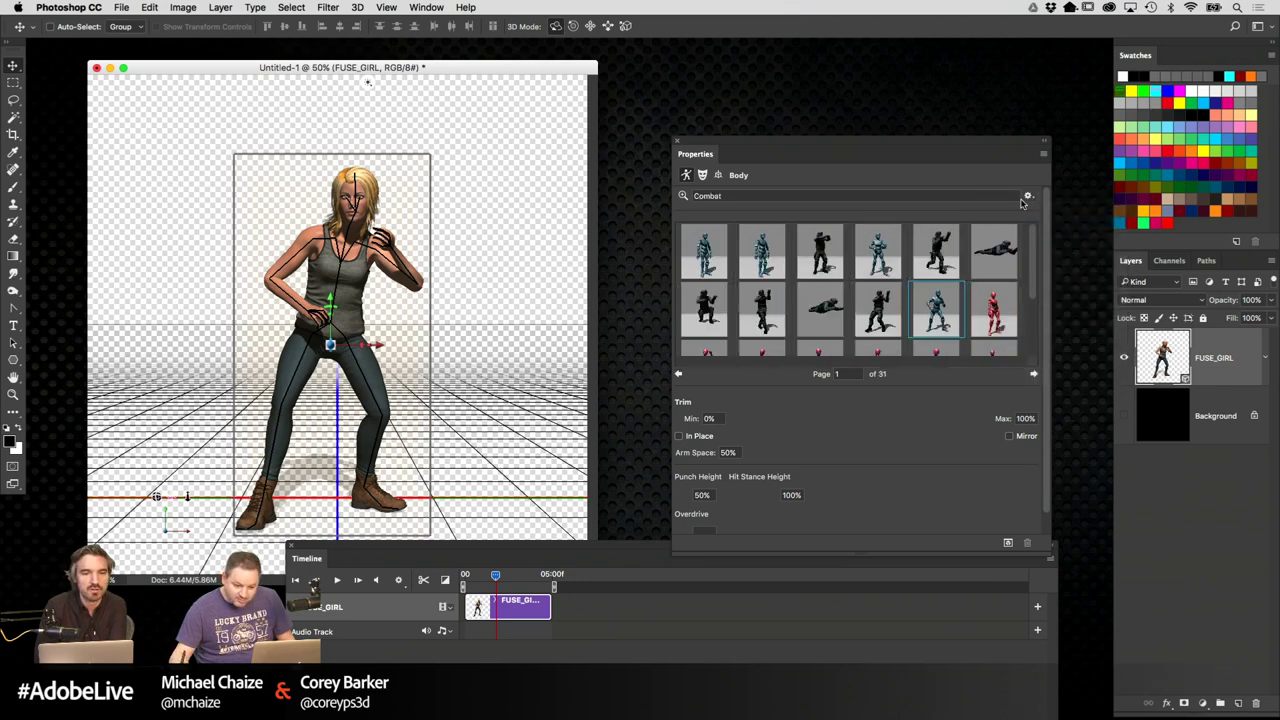
click(1026, 199)
click(1068, 228)
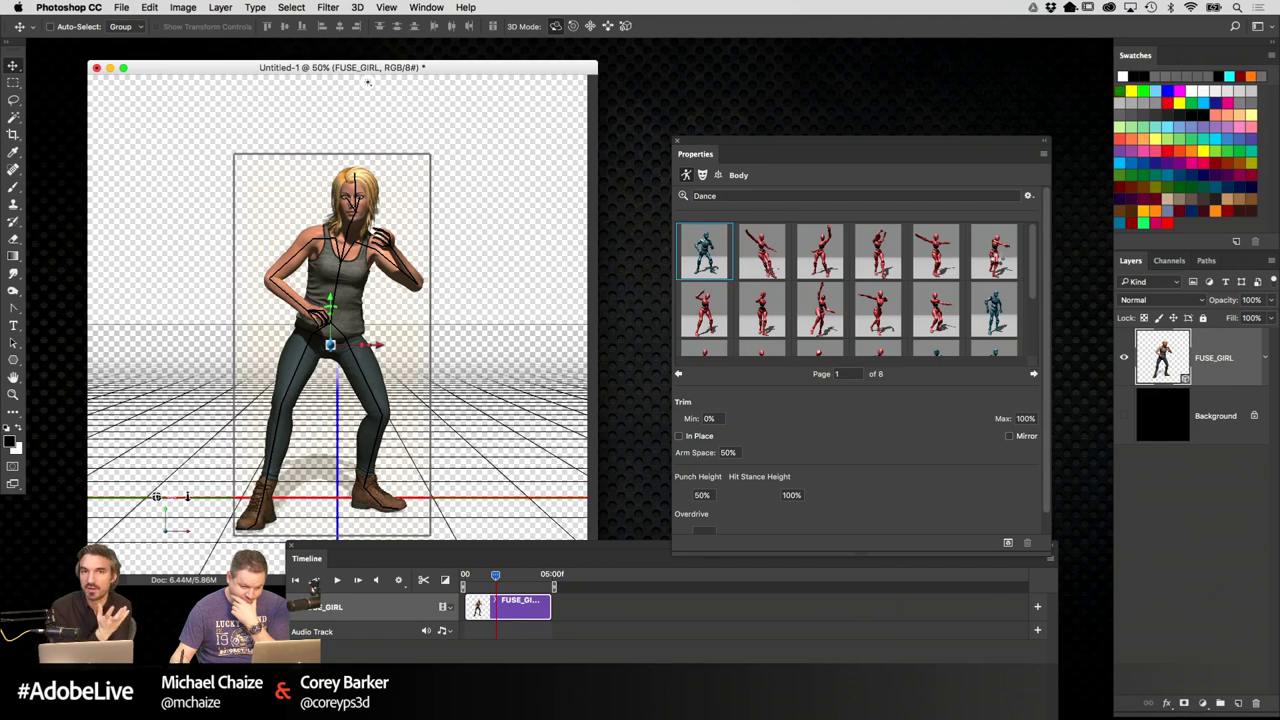
Apply the top-right Dance pose and scrub the timeline to preview it
click(995, 250)
click(476, 575)
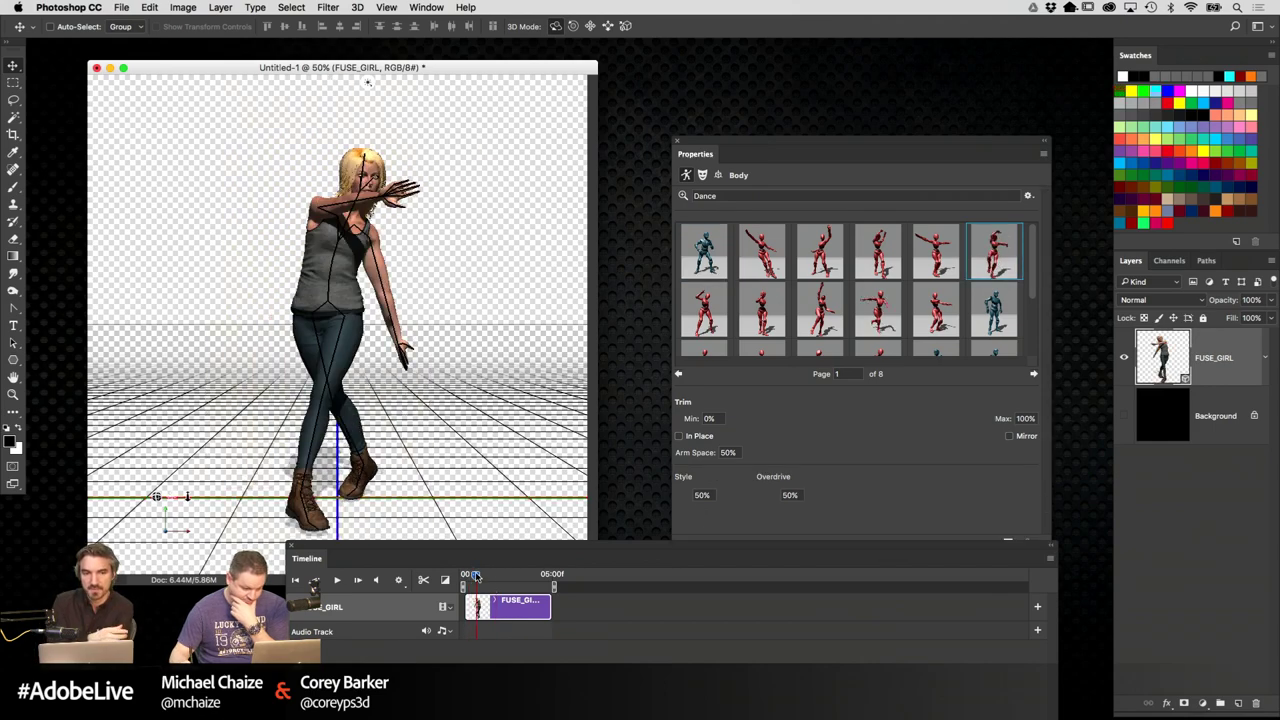
mouse_move(476, 575)
mouse_down()
mouse_move(520, 577)
mouse_move(460, 582)
mouse_move(512, 580)
mouse_move(486, 578)
mouse_up()
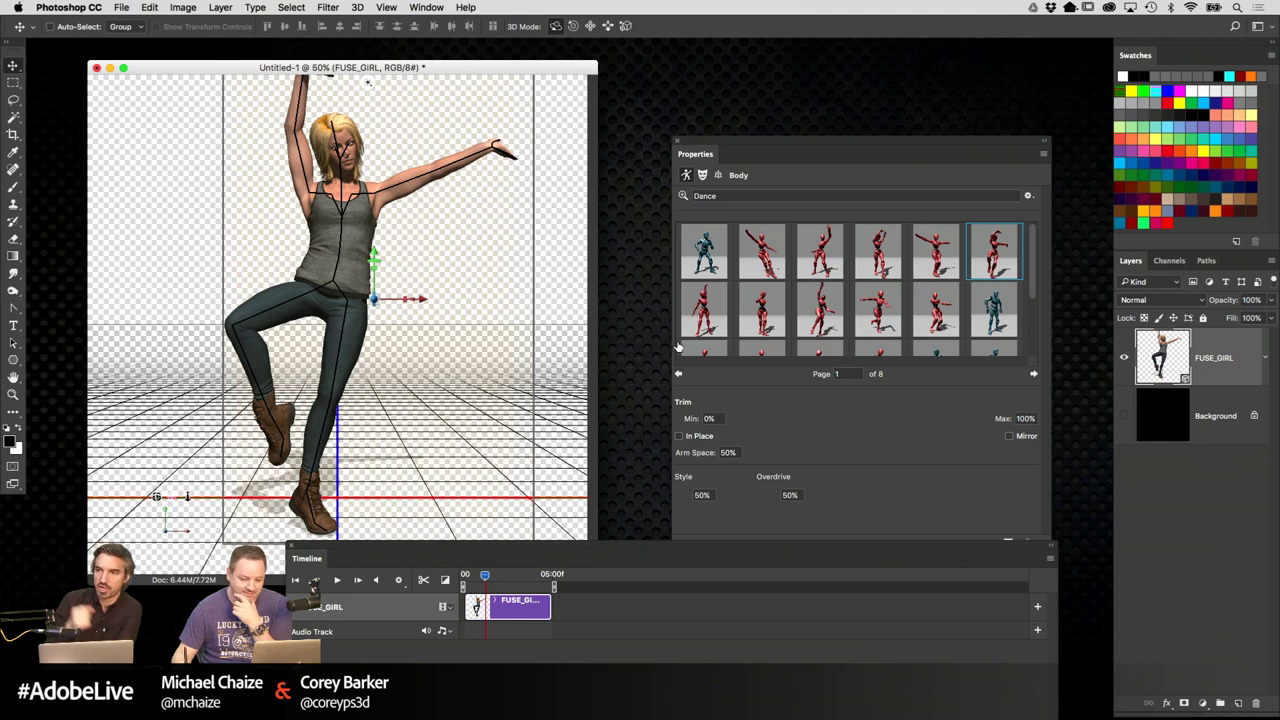
Show poses only, clear the Dance search, and filter the library to standing poses
click(1031, 198)
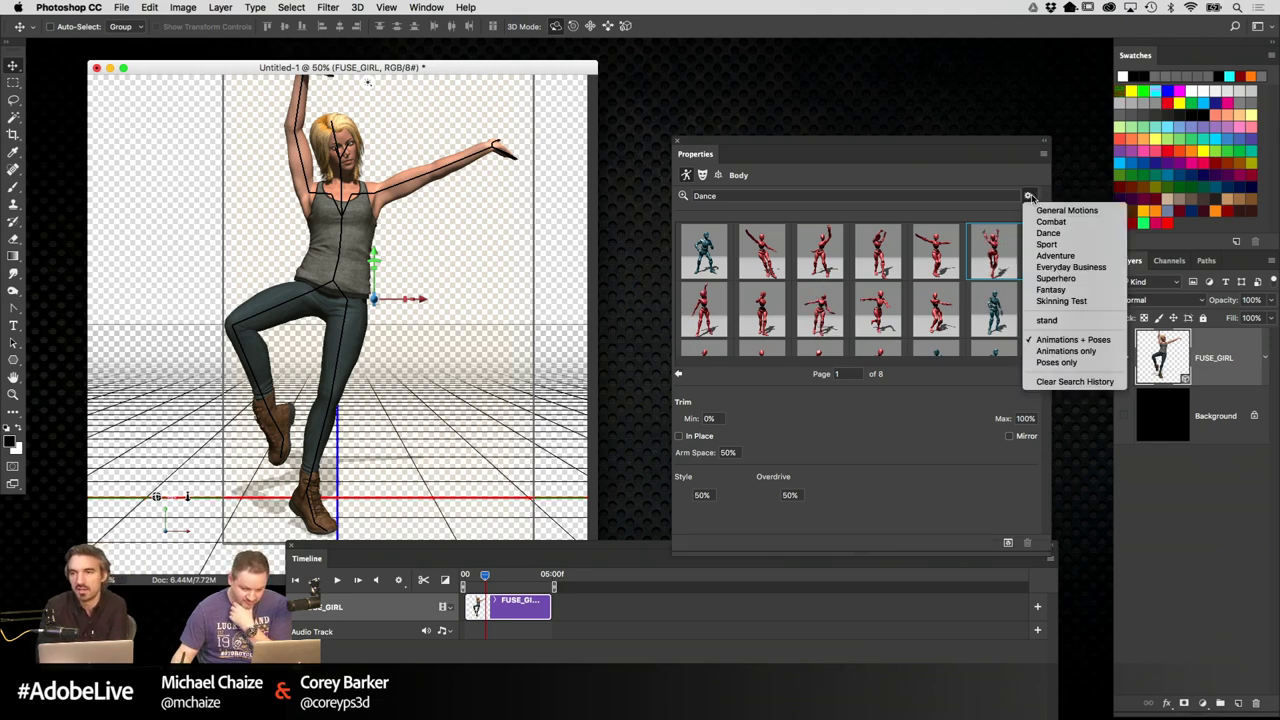
click(1077, 367)
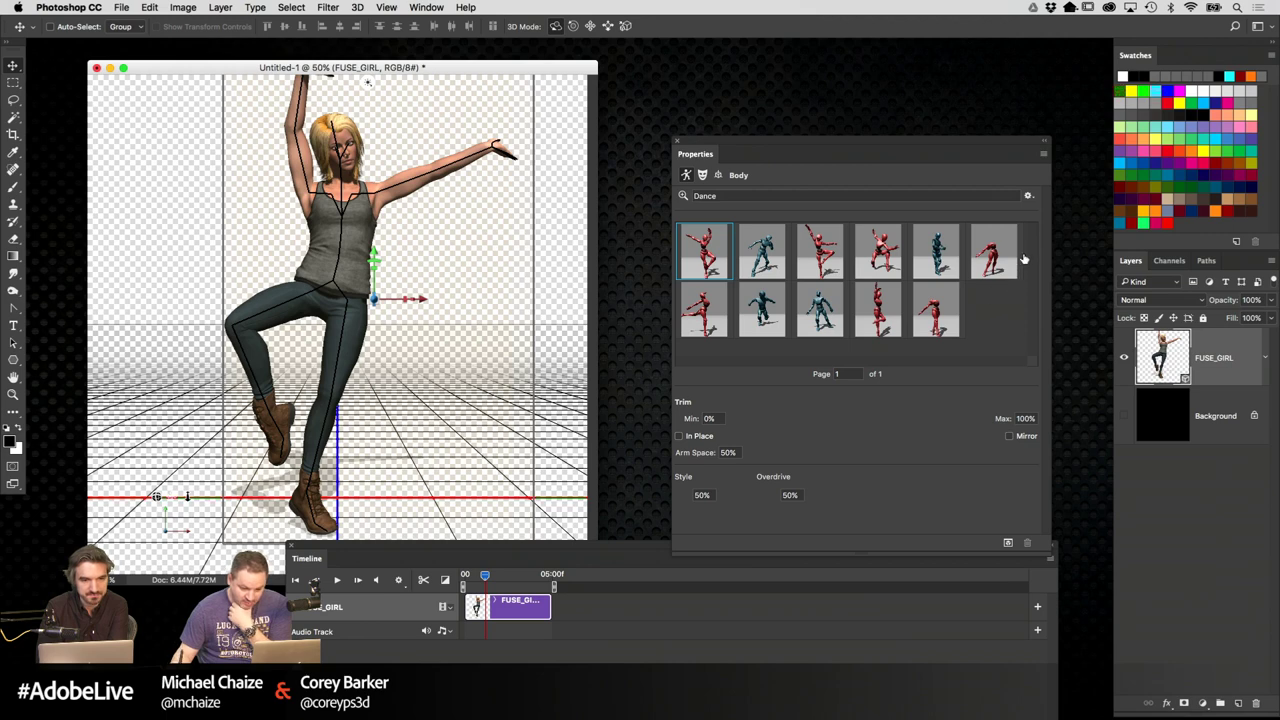
click(1030, 197)
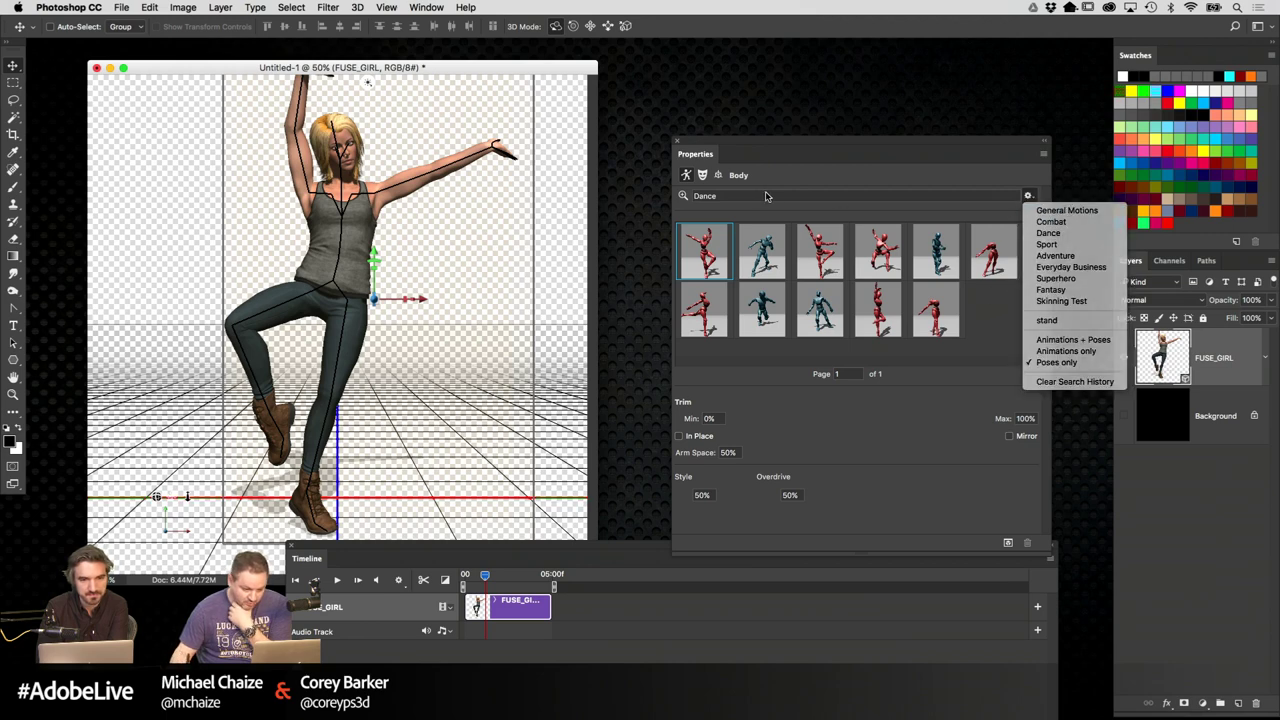
click(724, 198)
key(super+a)
key(BackSpace)
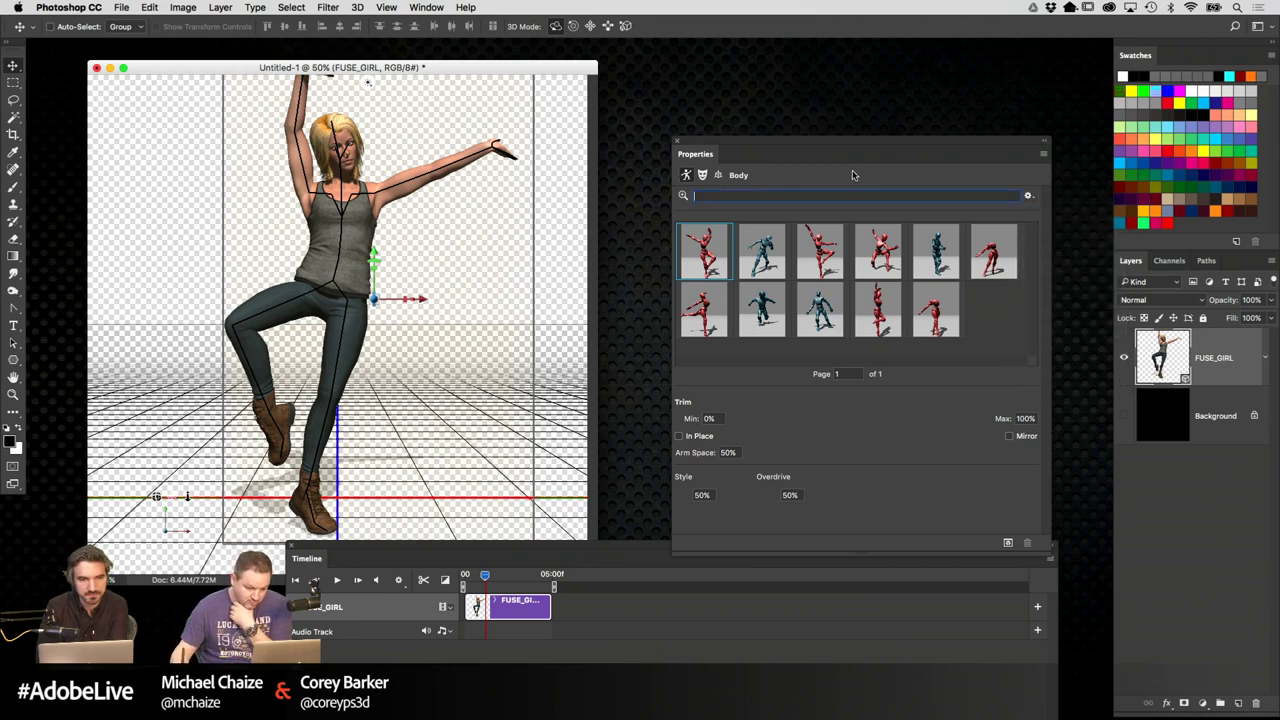
click(1028, 196)
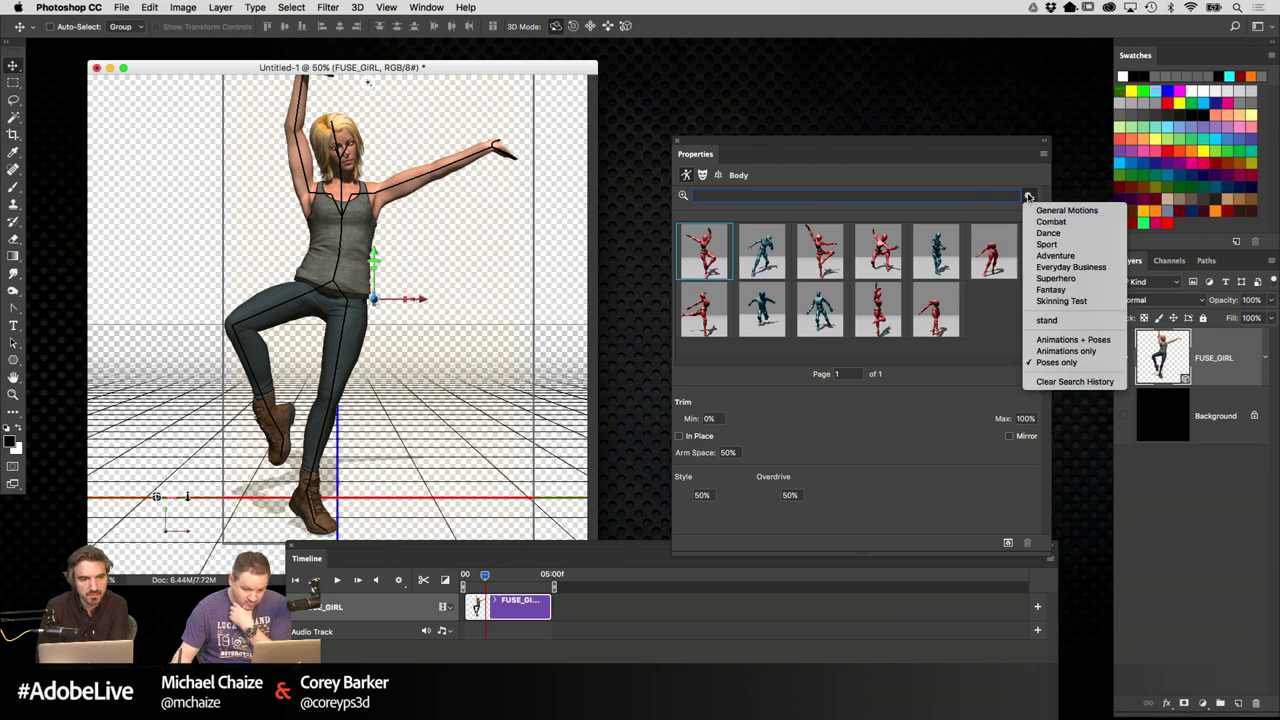
click(1046, 320)
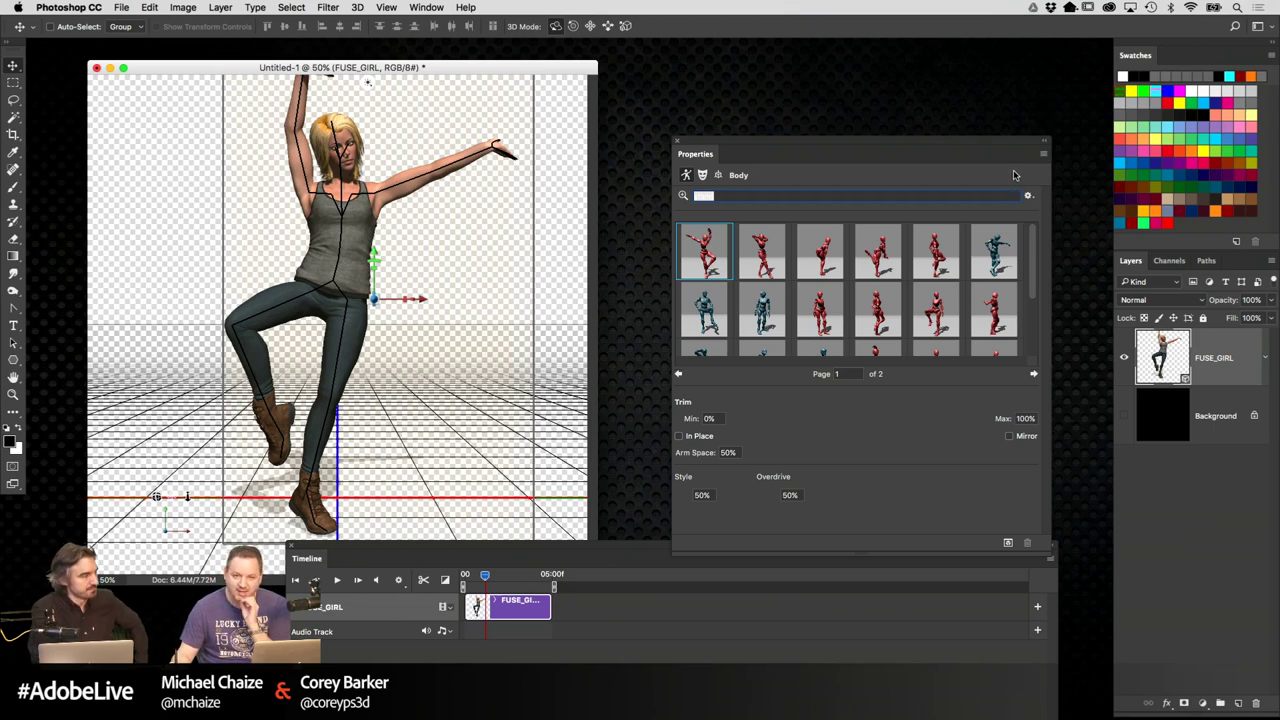
Float the layers list and select the Bodymat material in the 3D scene
click(1265, 357)
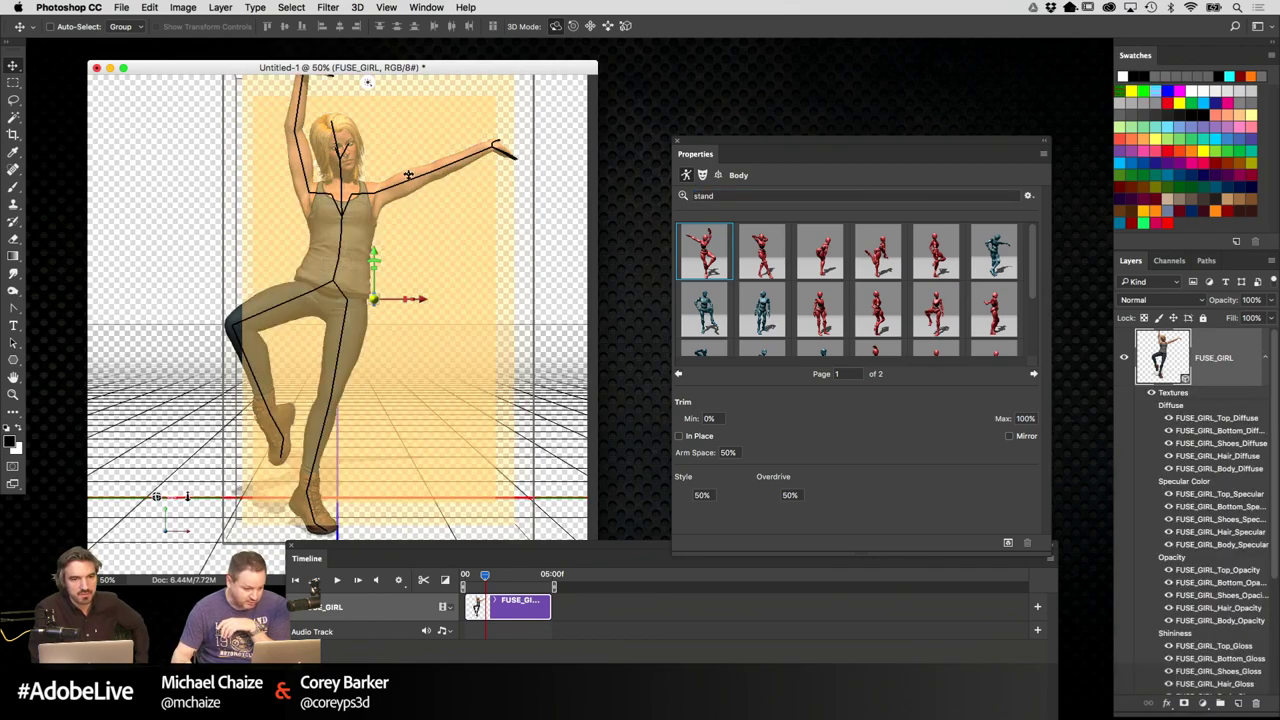
drag(1130, 261, 743, 150)
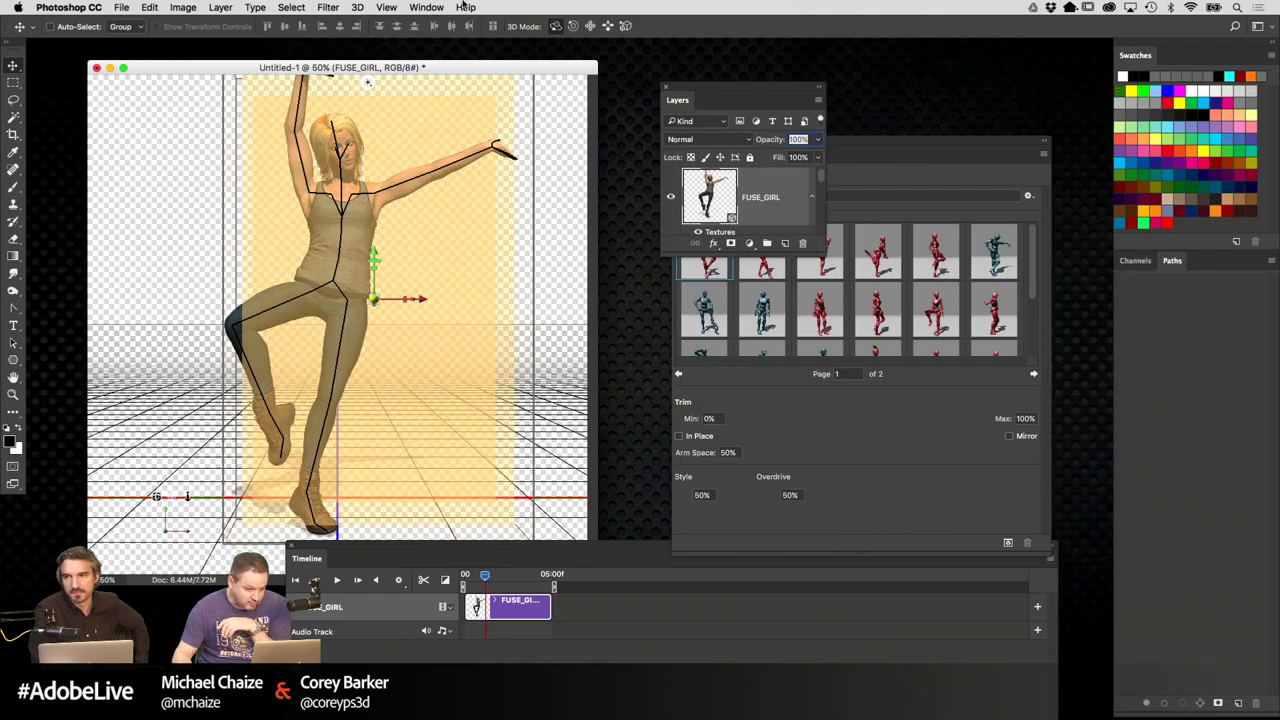
click(850, 148)
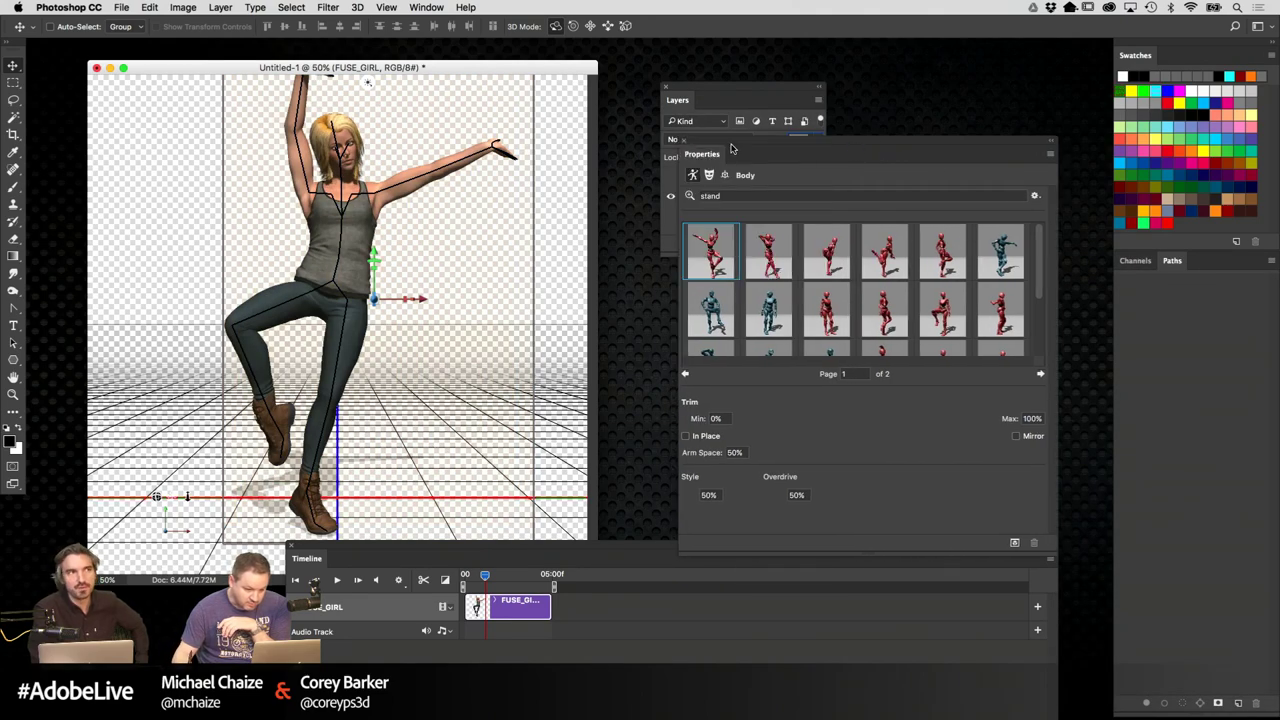
drag(731, 148, 894, 145)
click(778, 260)
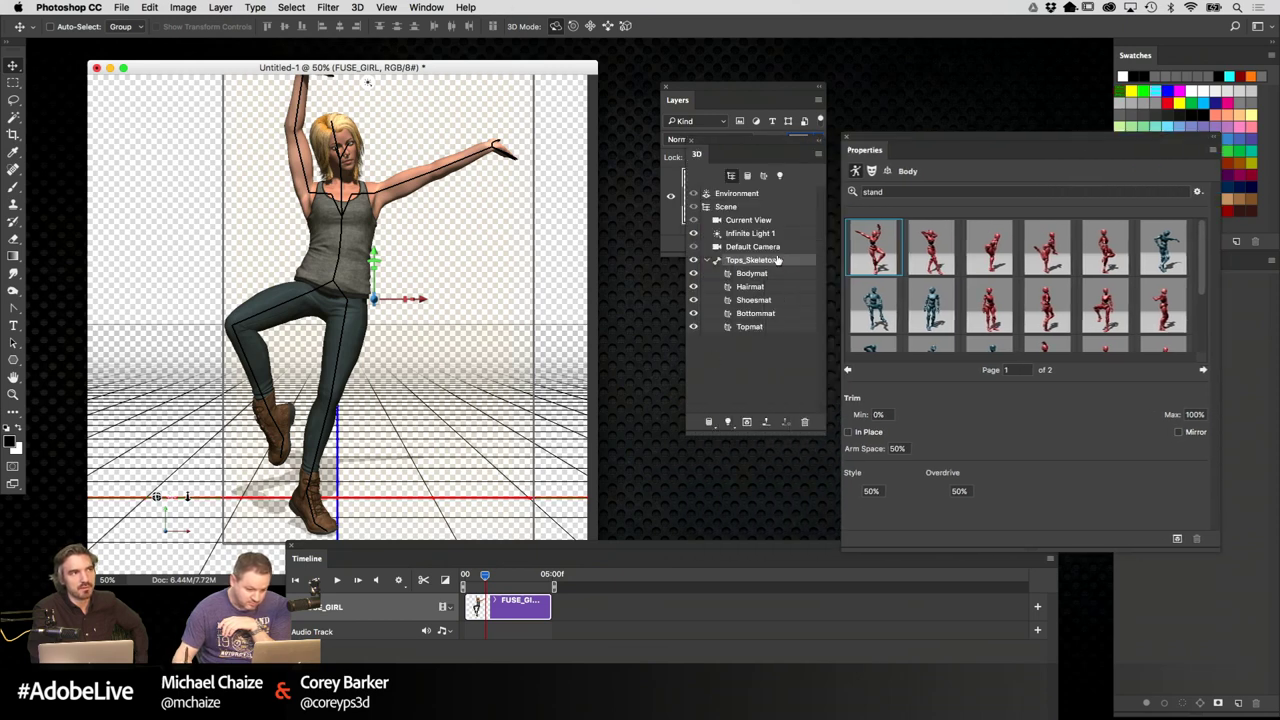
click(765, 275)
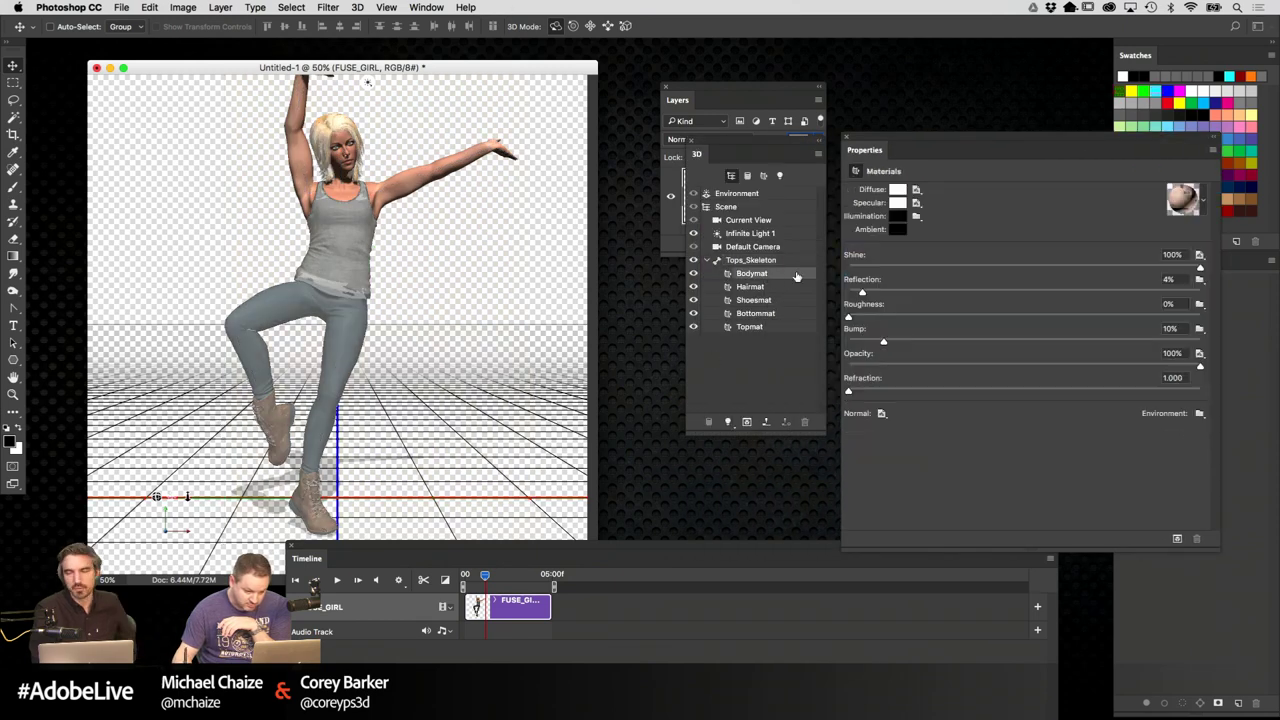
Briefly open the Bodymat Diffuse texture, close it, and rearrange the panels
drag(760, 149, 693, 181)
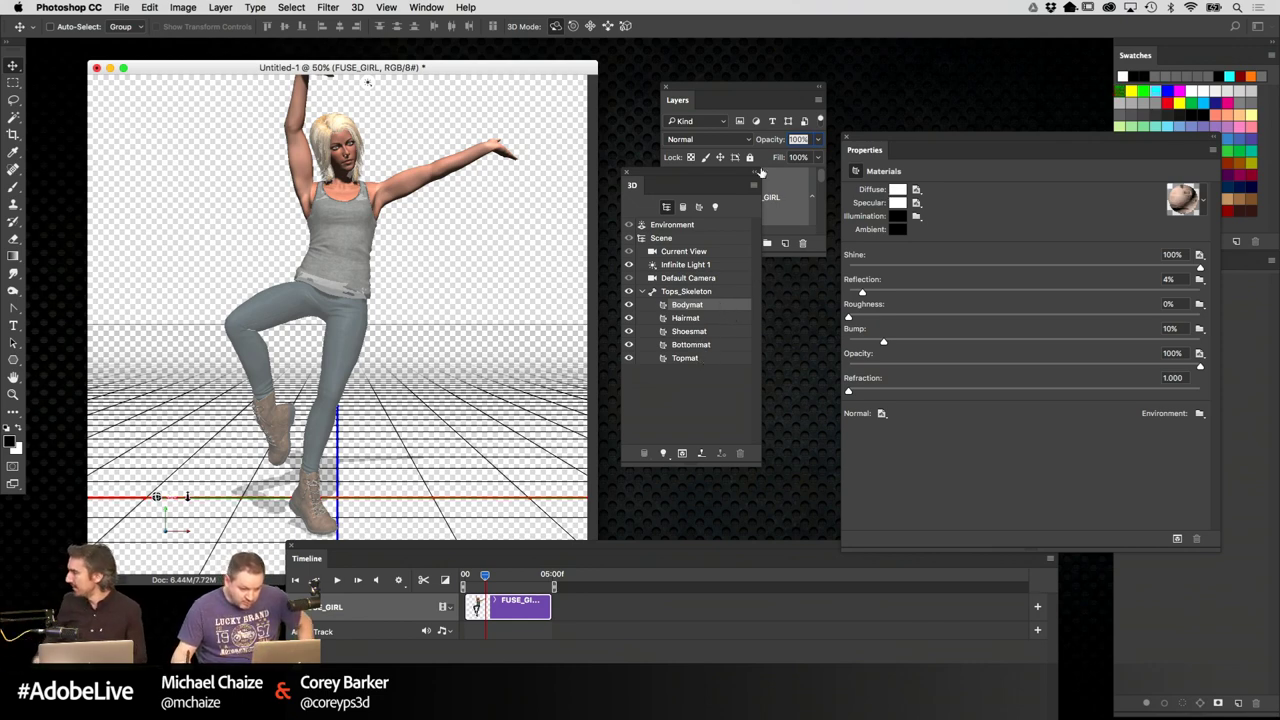
drag(730, 177, 742, 182)
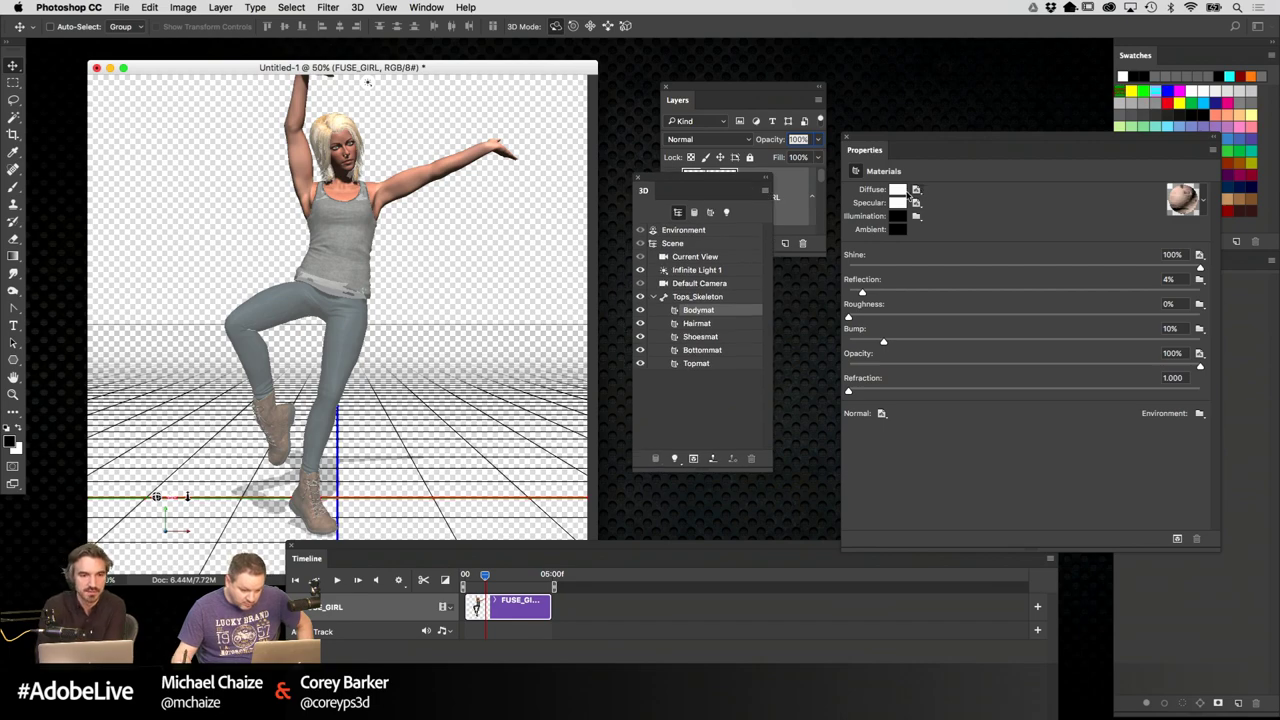
click(917, 190)
click(932, 199)
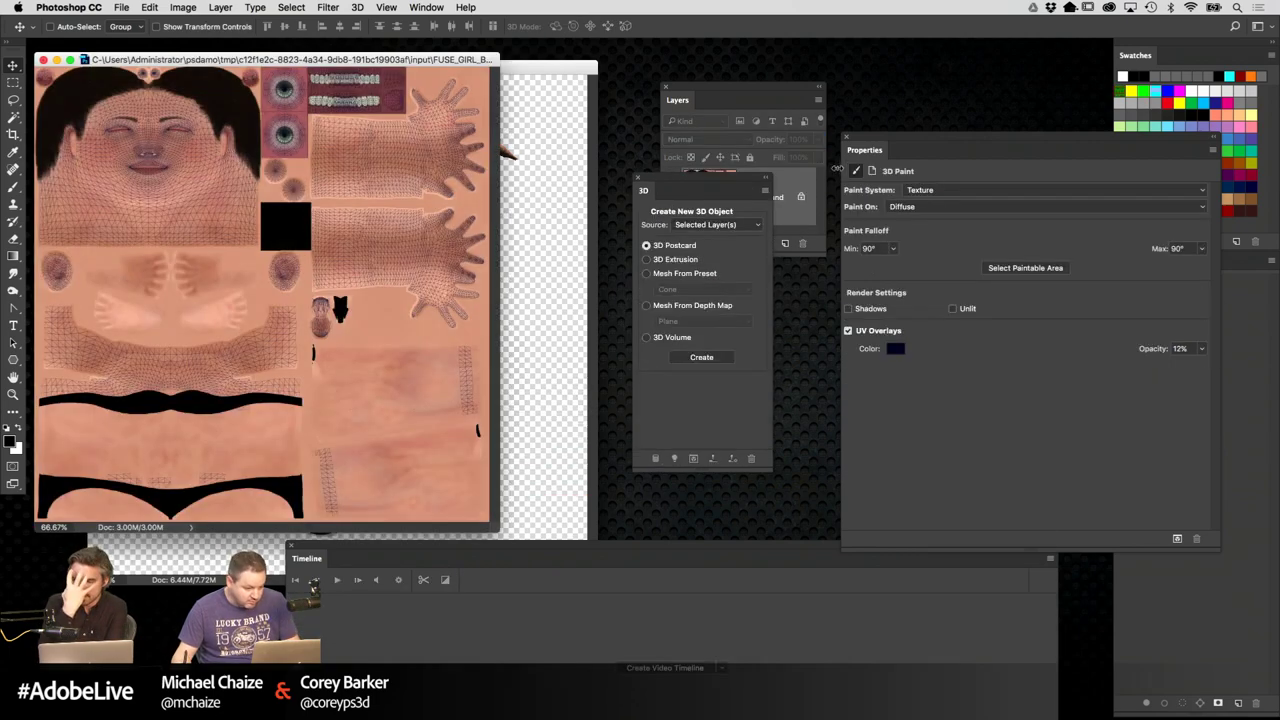
key(super+w)
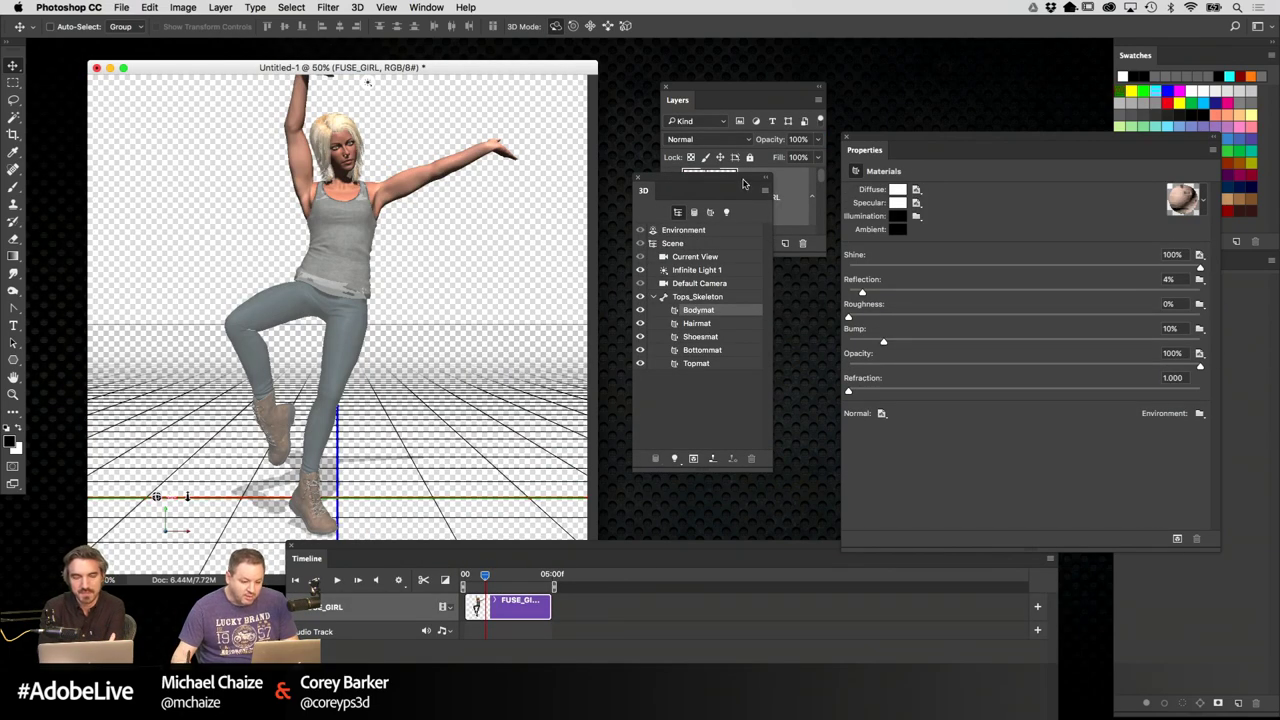
drag(746, 183, 721, 195)
drag(787, 92, 760, 584)
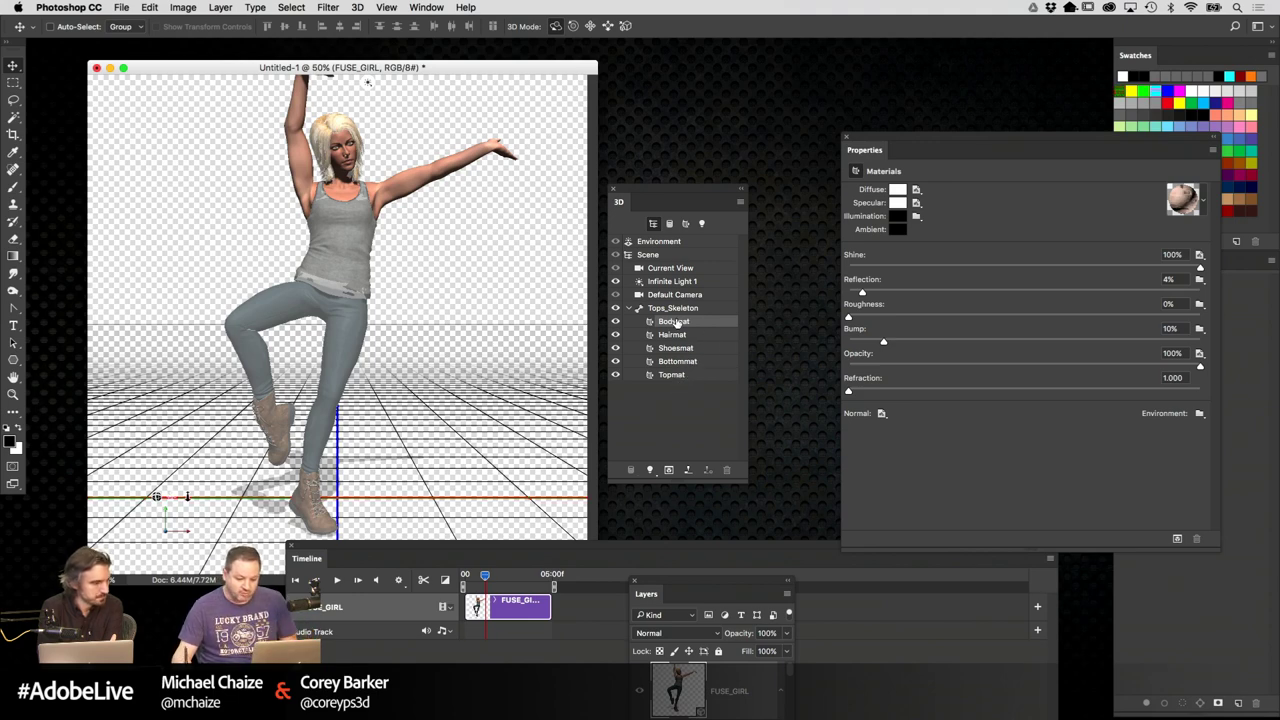
click(916, 189)
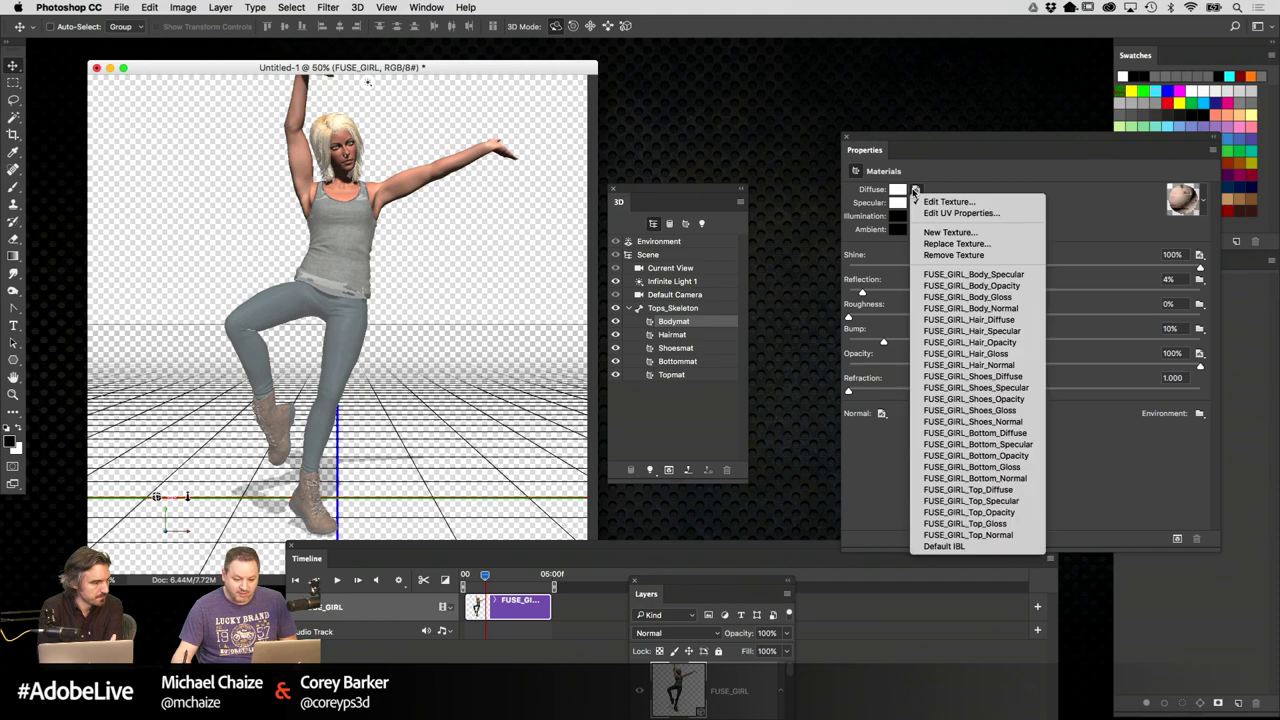
click(966, 203)
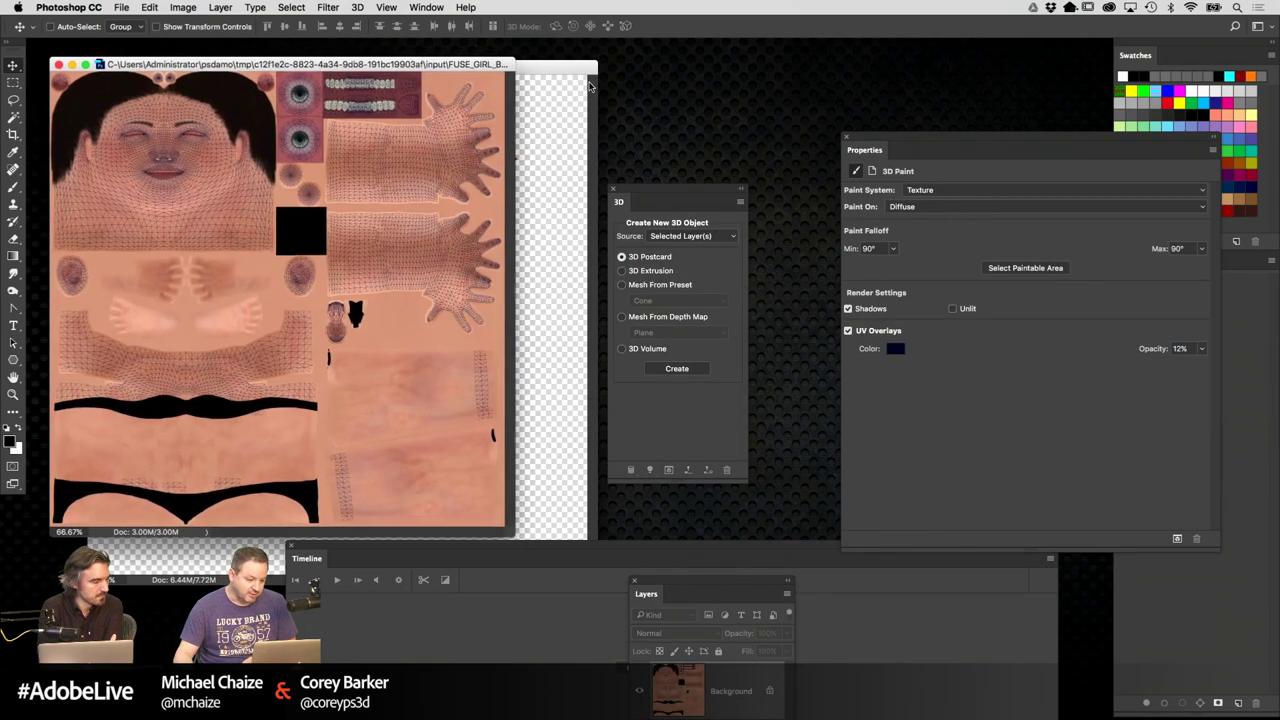
drag(684, 190, 828, 217)
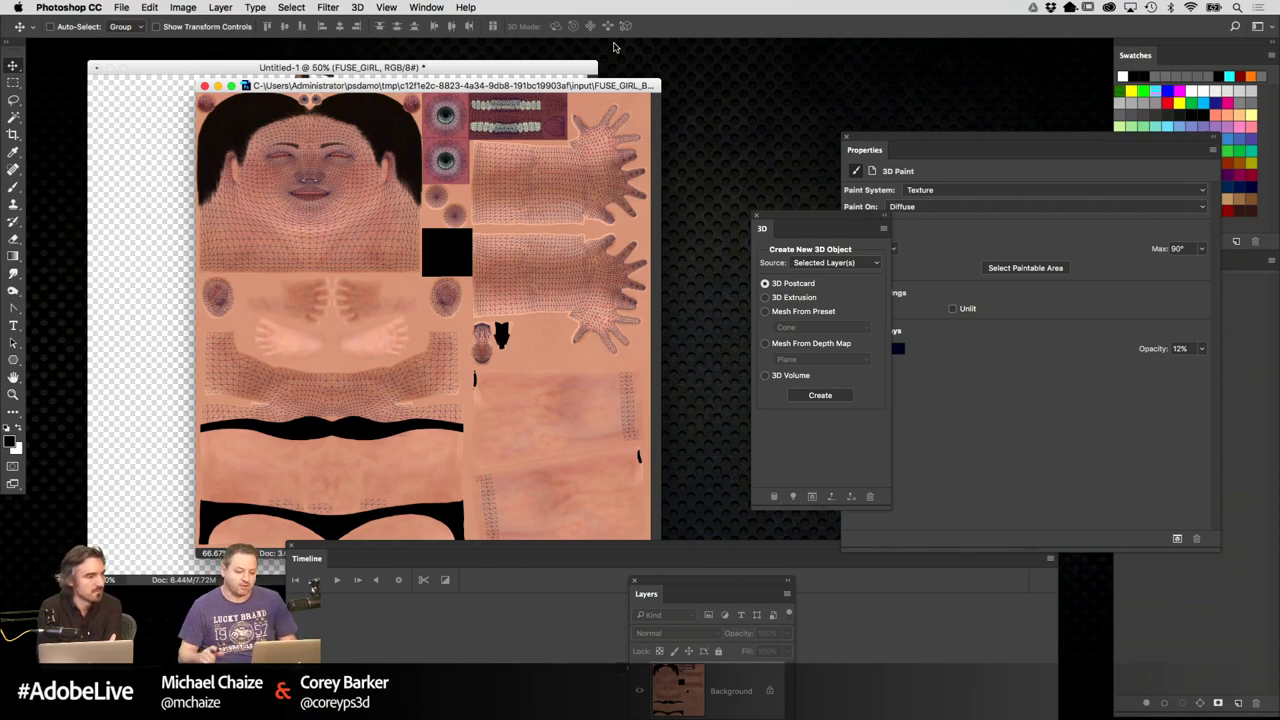
key(super+1)
scroll(480, 240, up, 3)
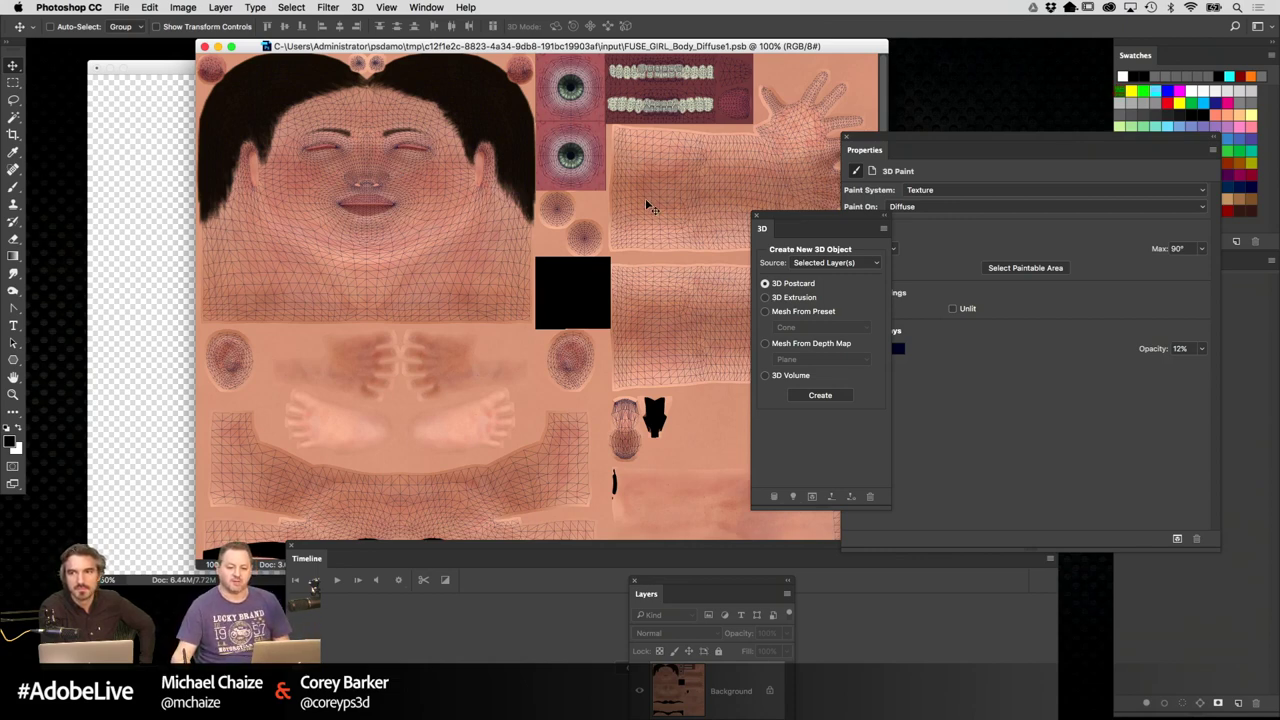
key(super+w)
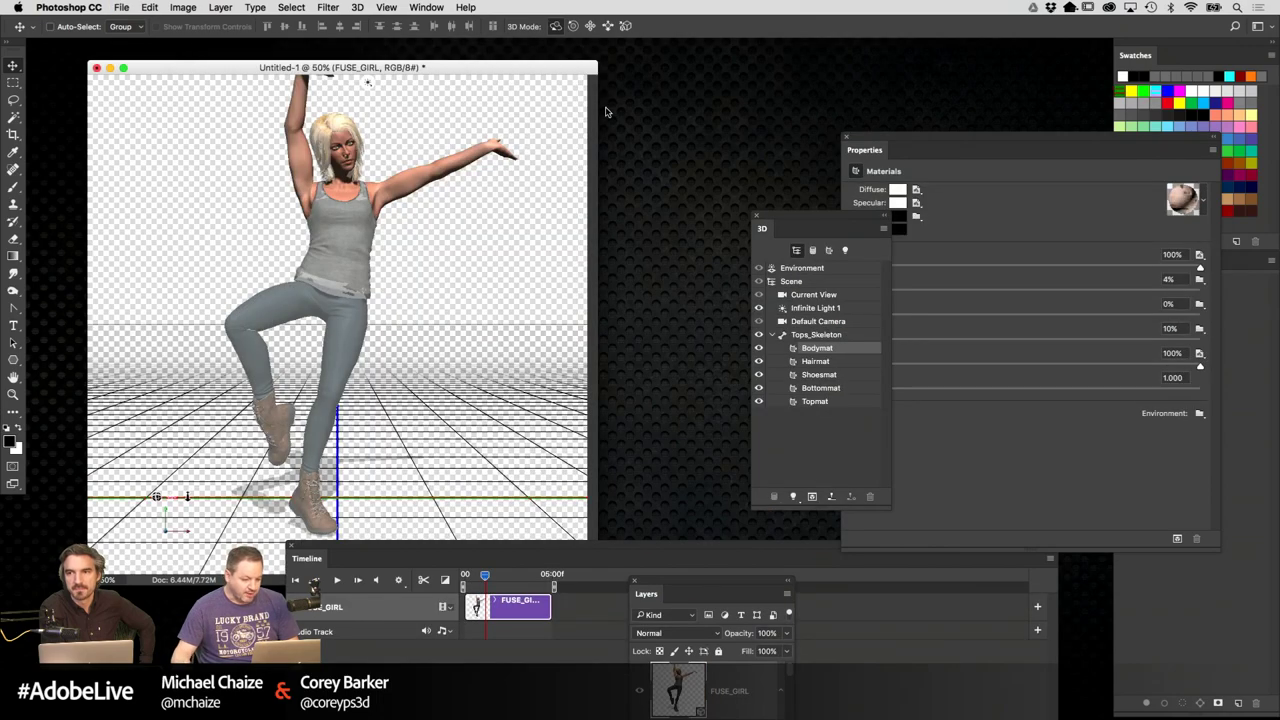
Rearrange the panels, then apply a different standing pose from Tops_Skeleton
drag(834, 226, 647, 222)
drag(894, 141, 972, 594)
click(426, 7)
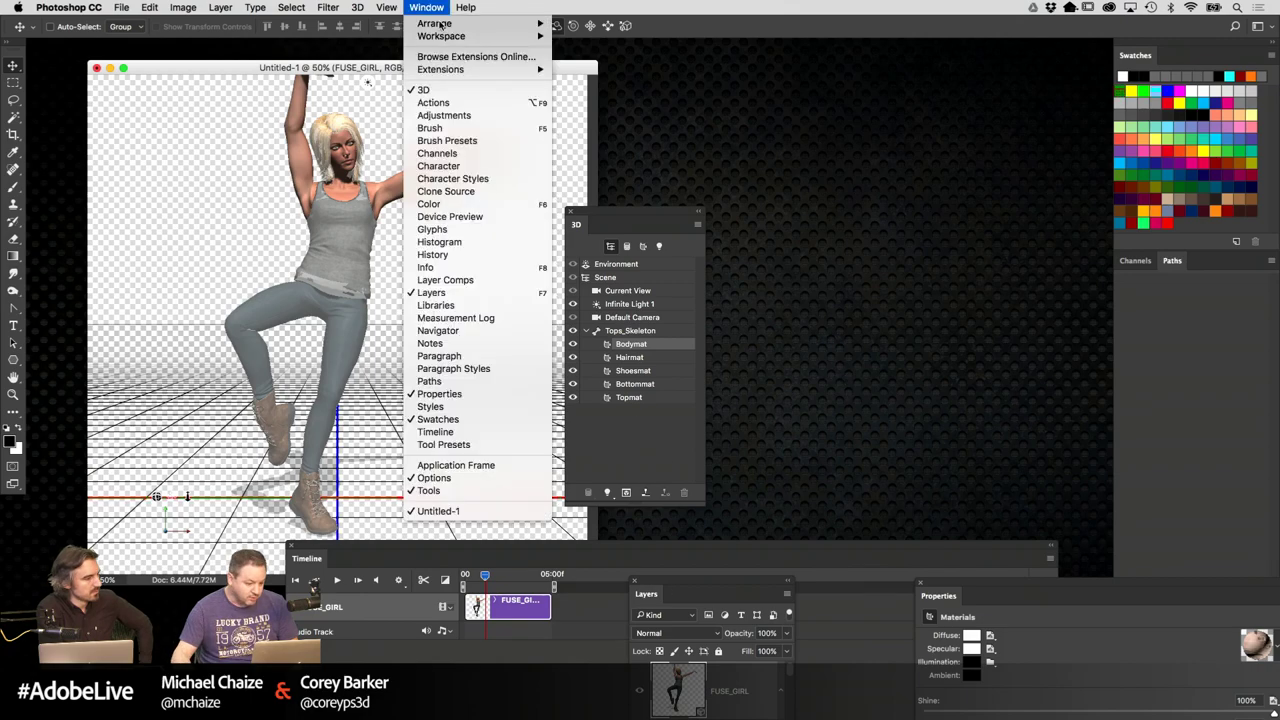
click(897, 554)
drag(897, 554, 700, 640)
drag(1006, 583, 806, 85)
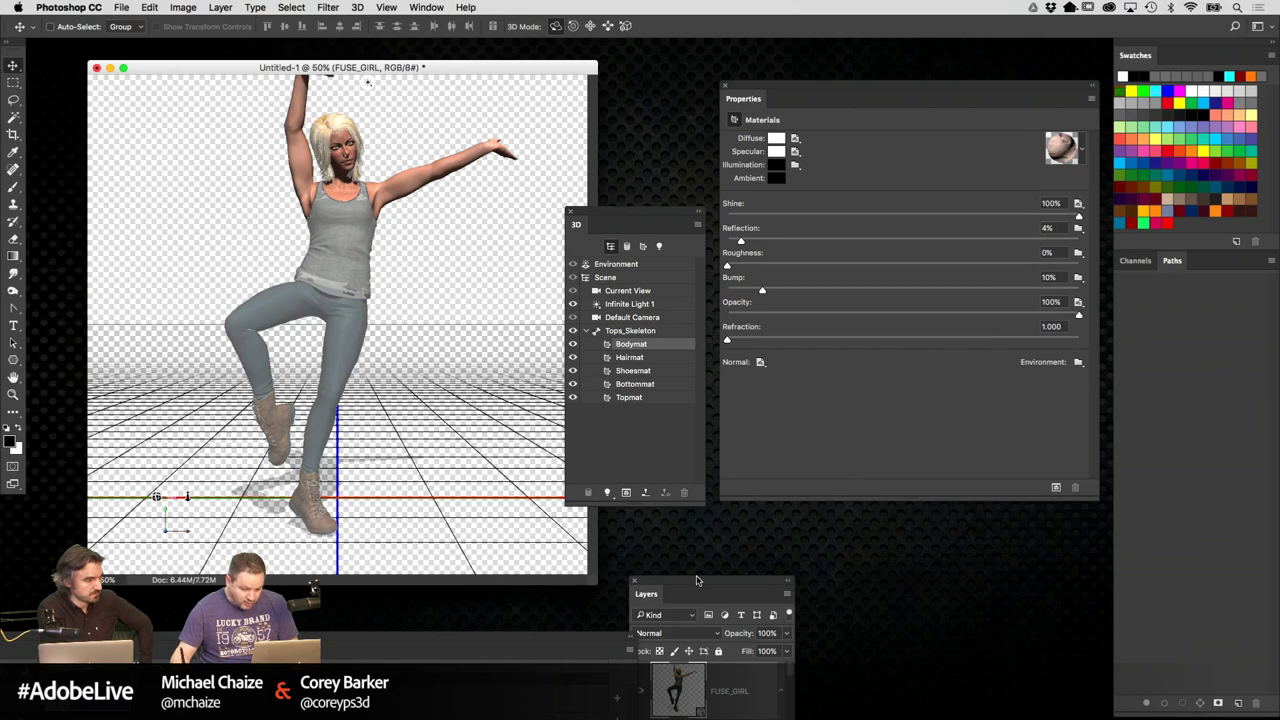
drag(697, 580, 690, 400)
click(660, 330)
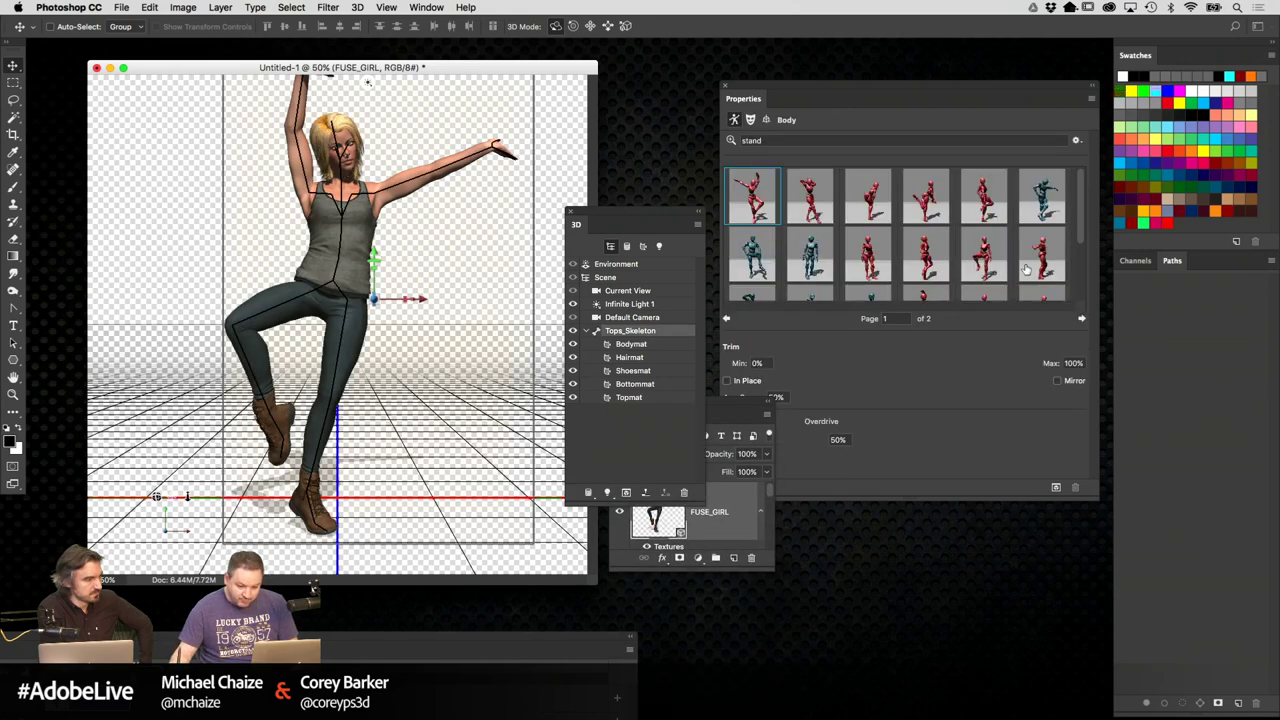
click(995, 203)
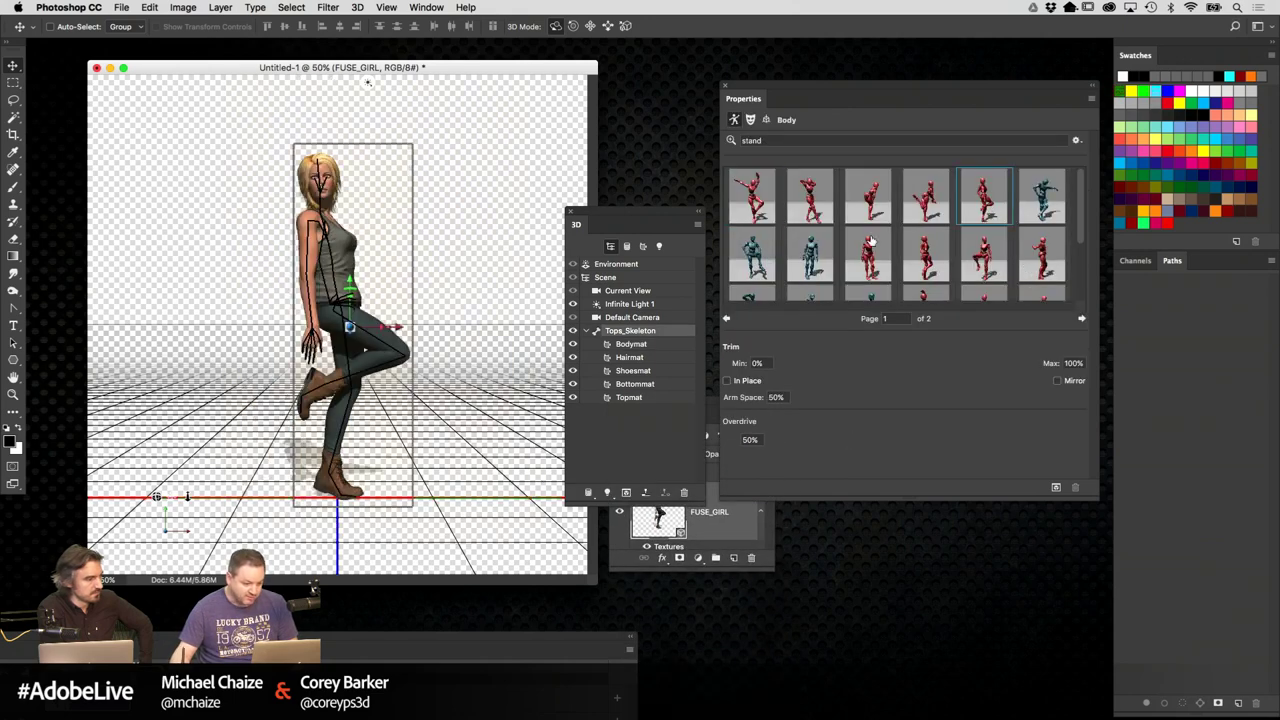
Select Current View, orbit the camera, and cycle the views back to the front
drag(811, 94, 1030, 183)
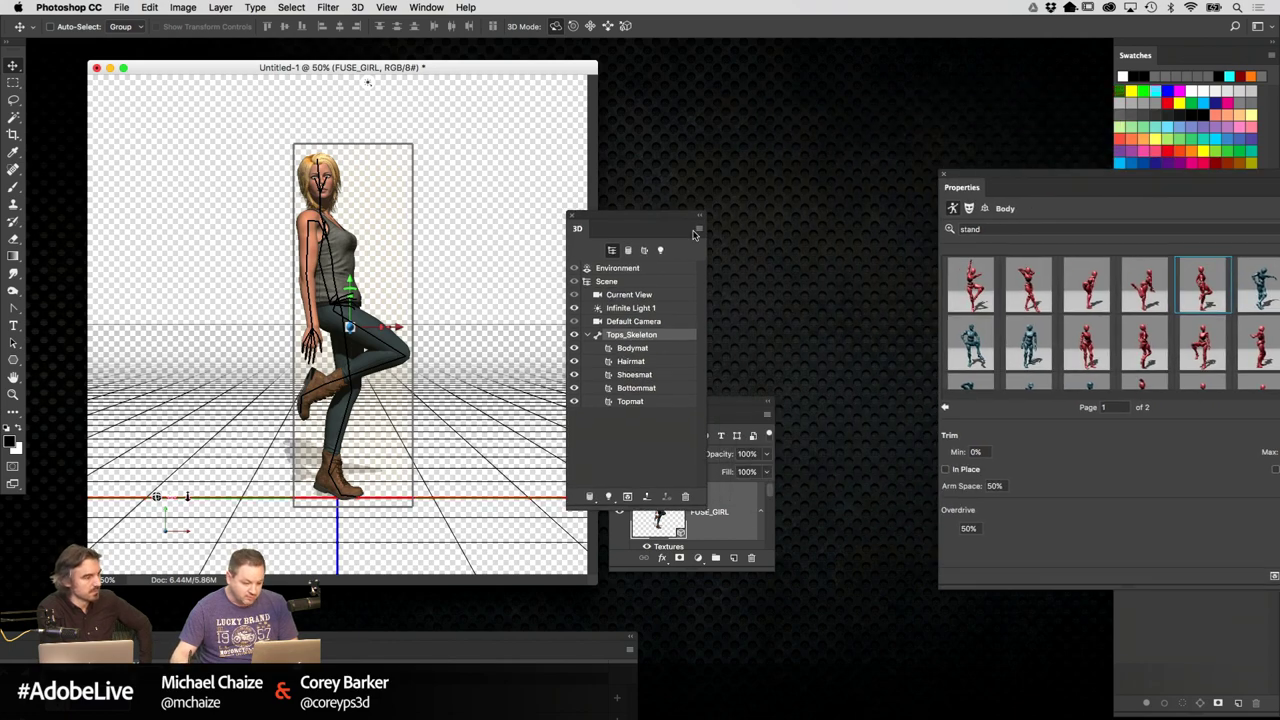
drag(696, 233, 913, 279)
click(836, 344)
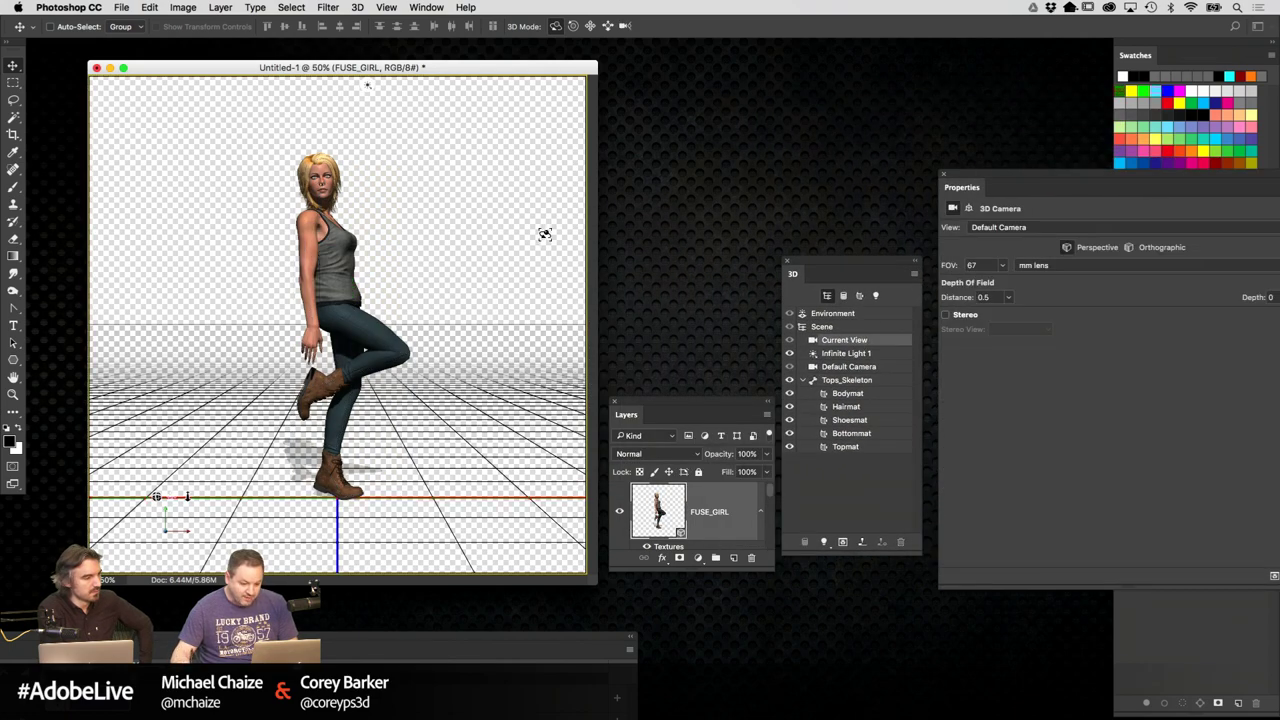
drag(497, 249, 97, 149)
key(super+alt+z)
key(super+alt+z)
key(super+alt+z)
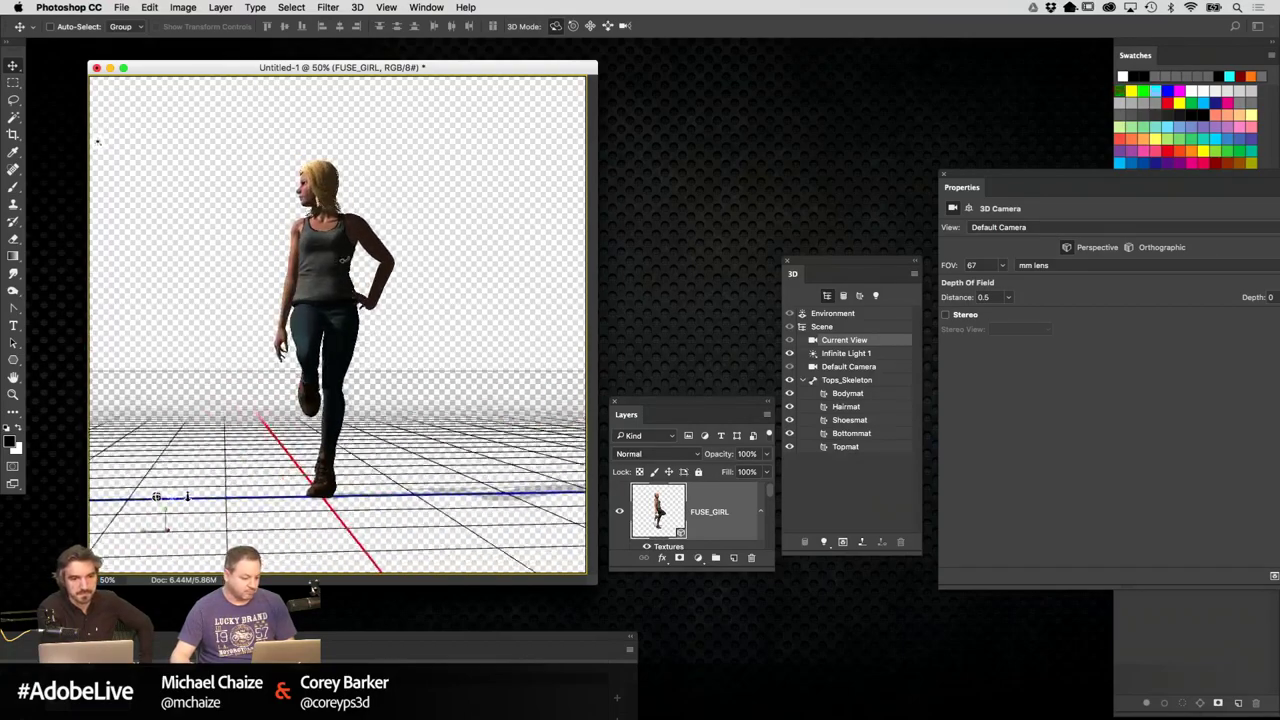
key(super+alt+z)
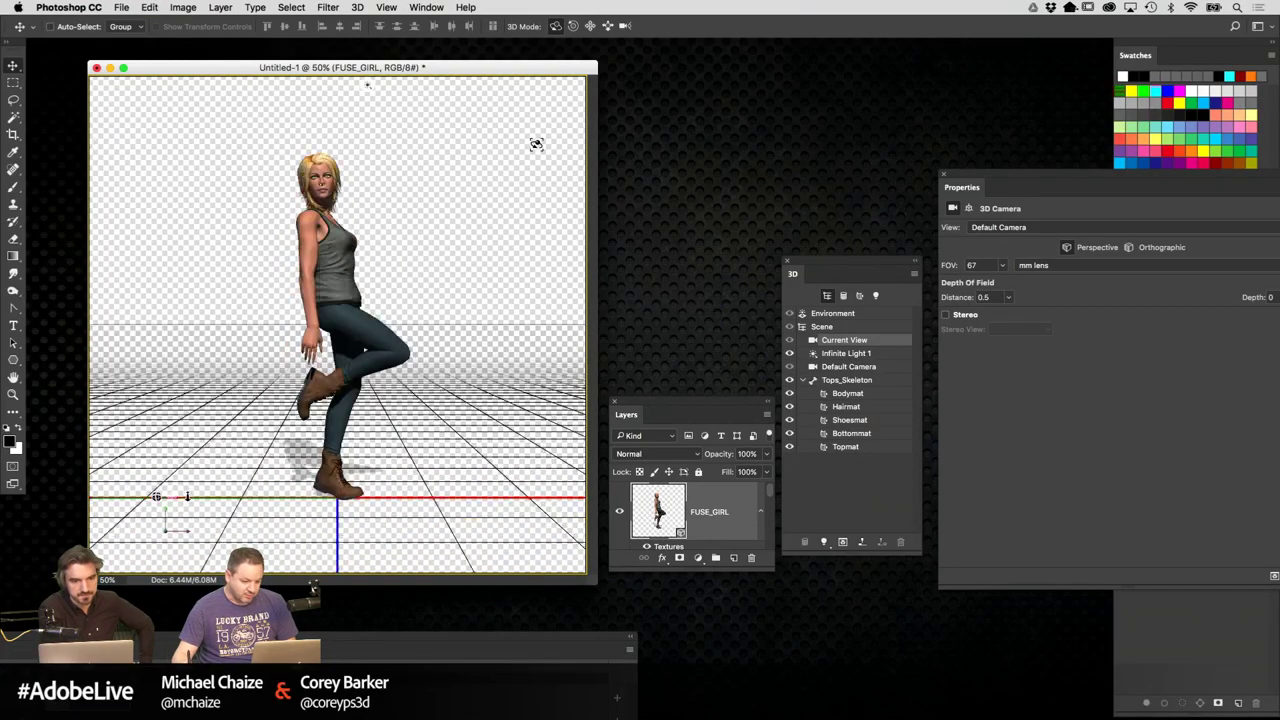
drag(495, 68, 573, 75)
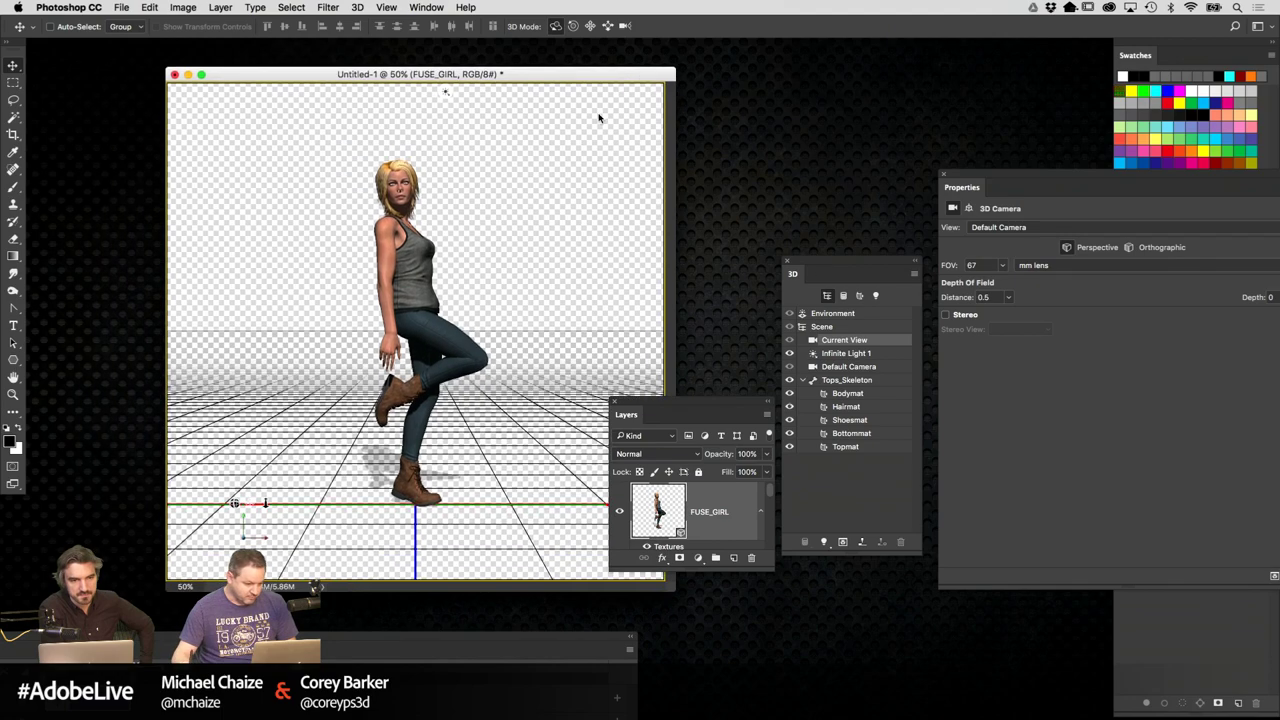
click(121, 7)
Create a new 1500 × 800 px document, Untitled-2
click(130, 23)
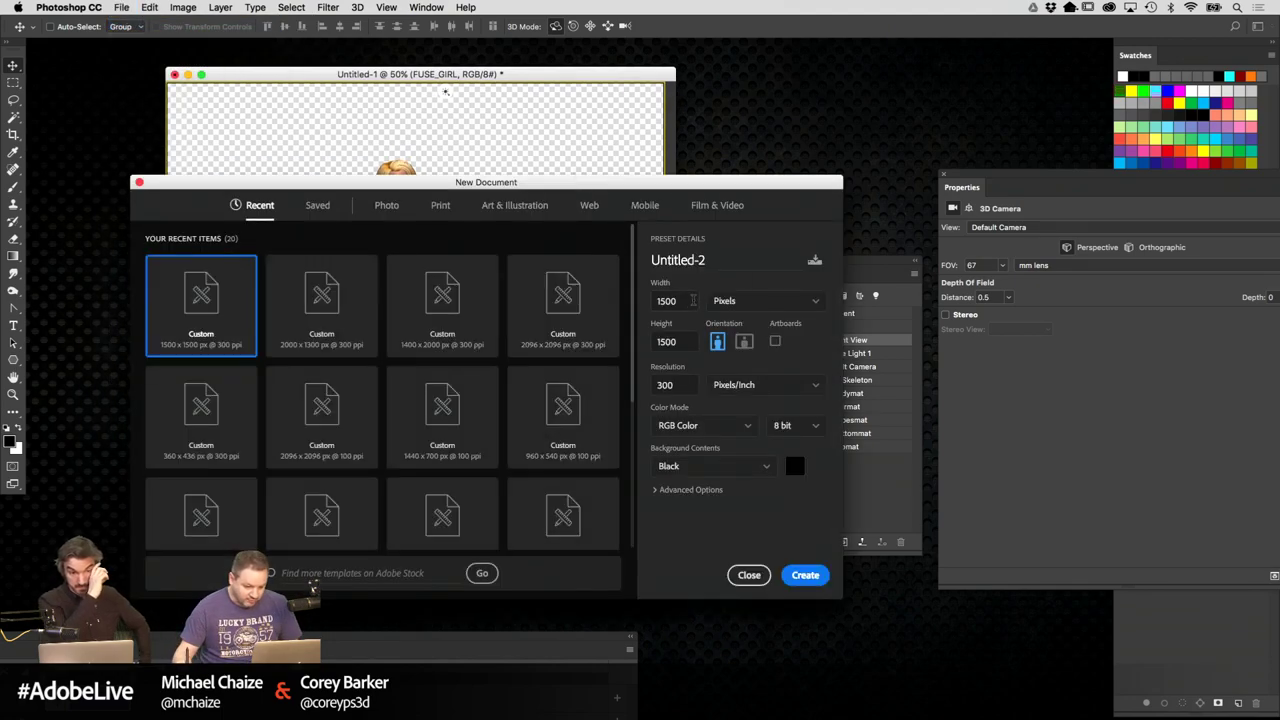
double_click(692, 300)
text(2)
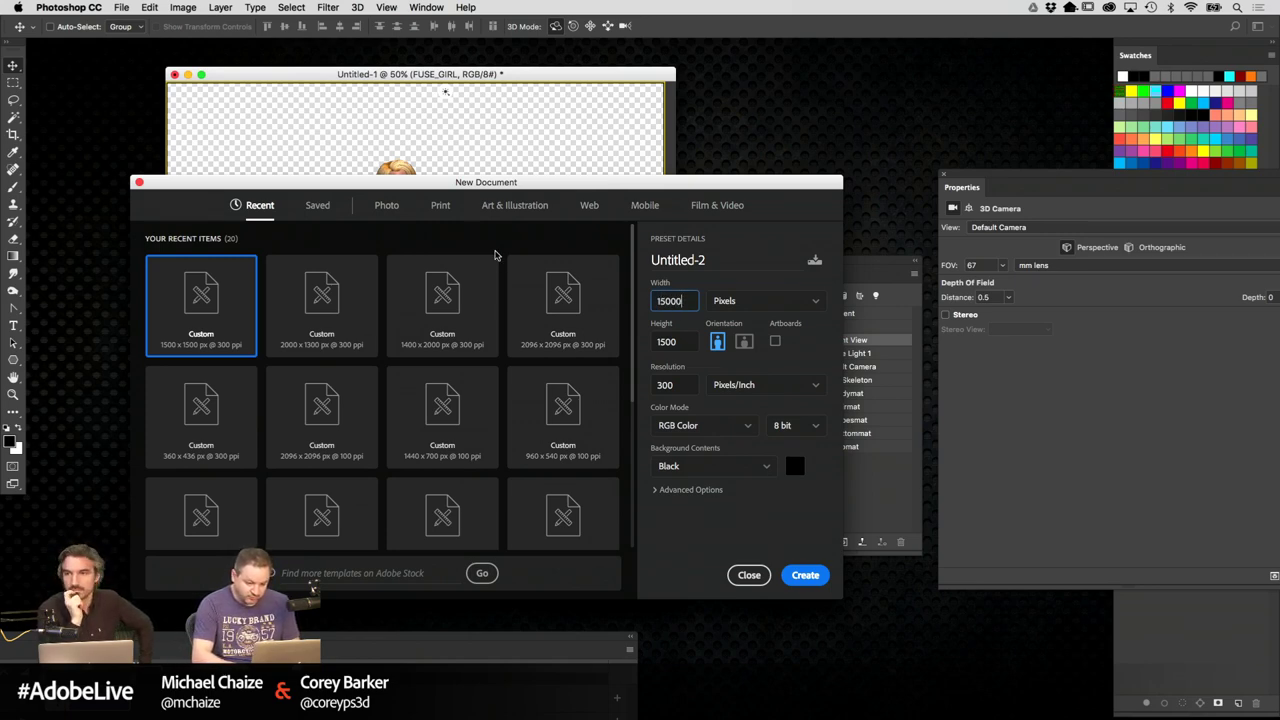
key(BackSpace)
key(Tab)
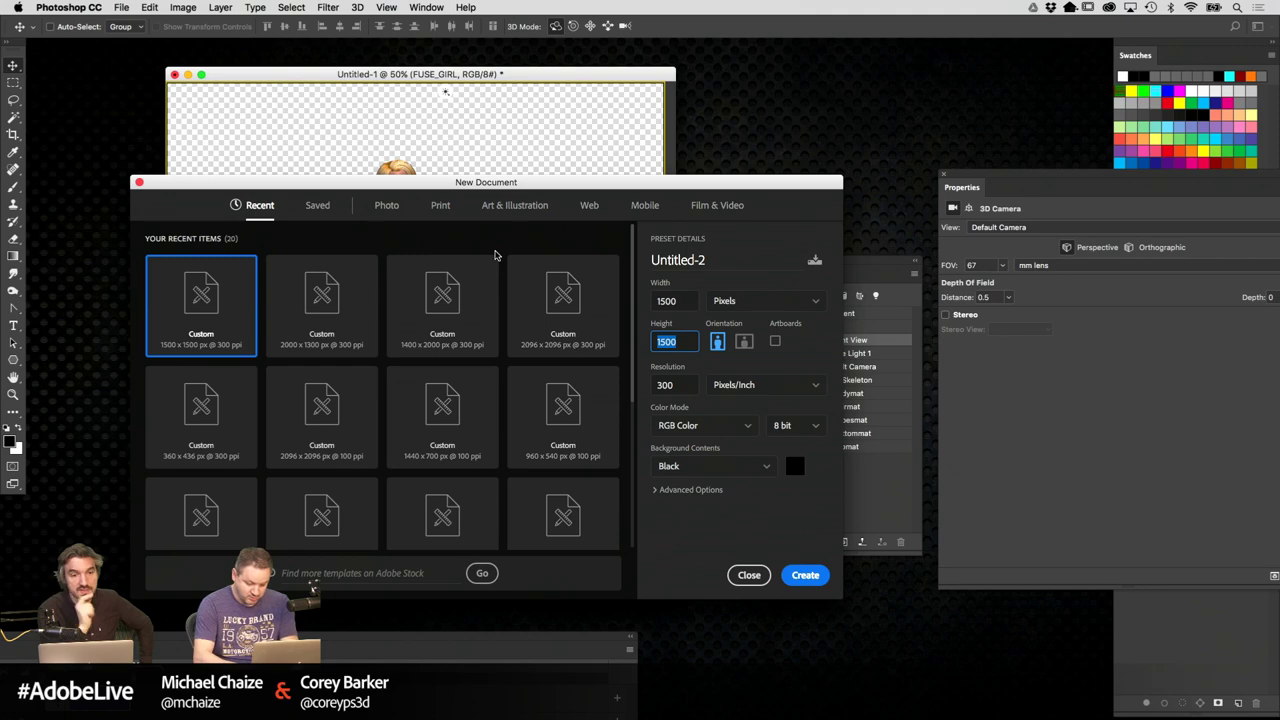
text(800)
key(Return)
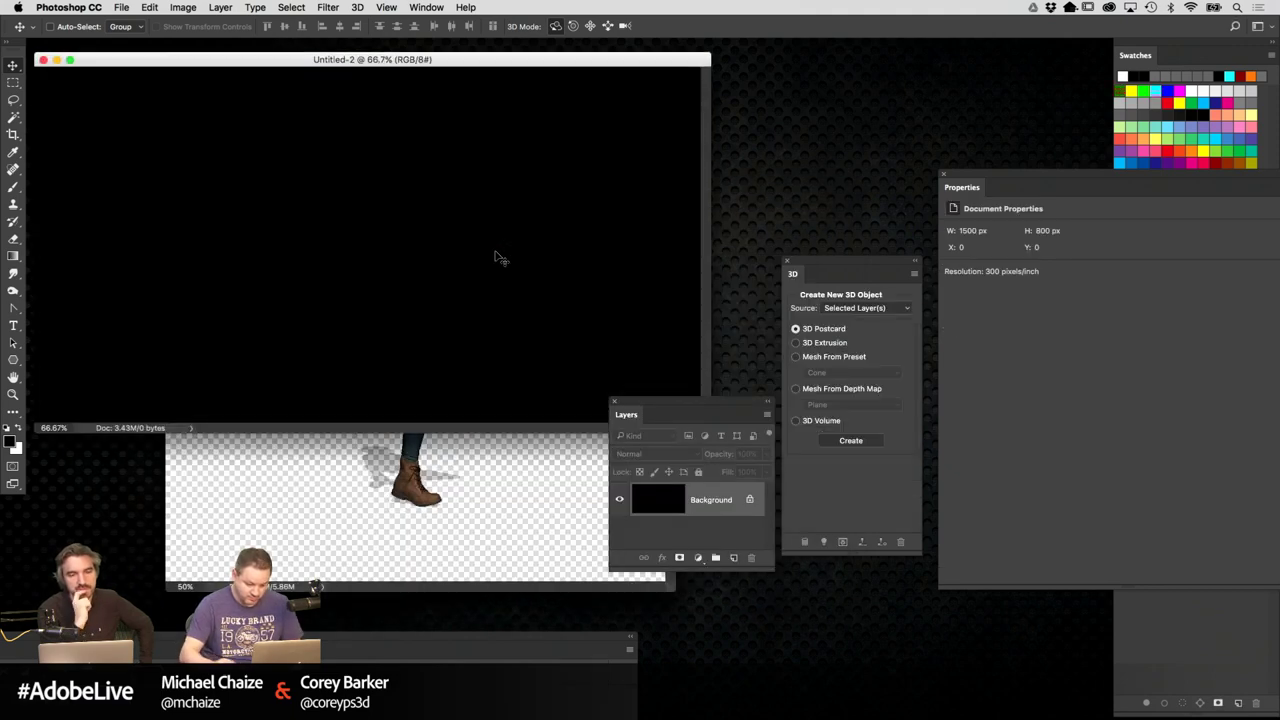
Copy the FUSE_GIRL 3D layer into Untitled-2
click(482, 467)
drag(533, 66, 783, 128)
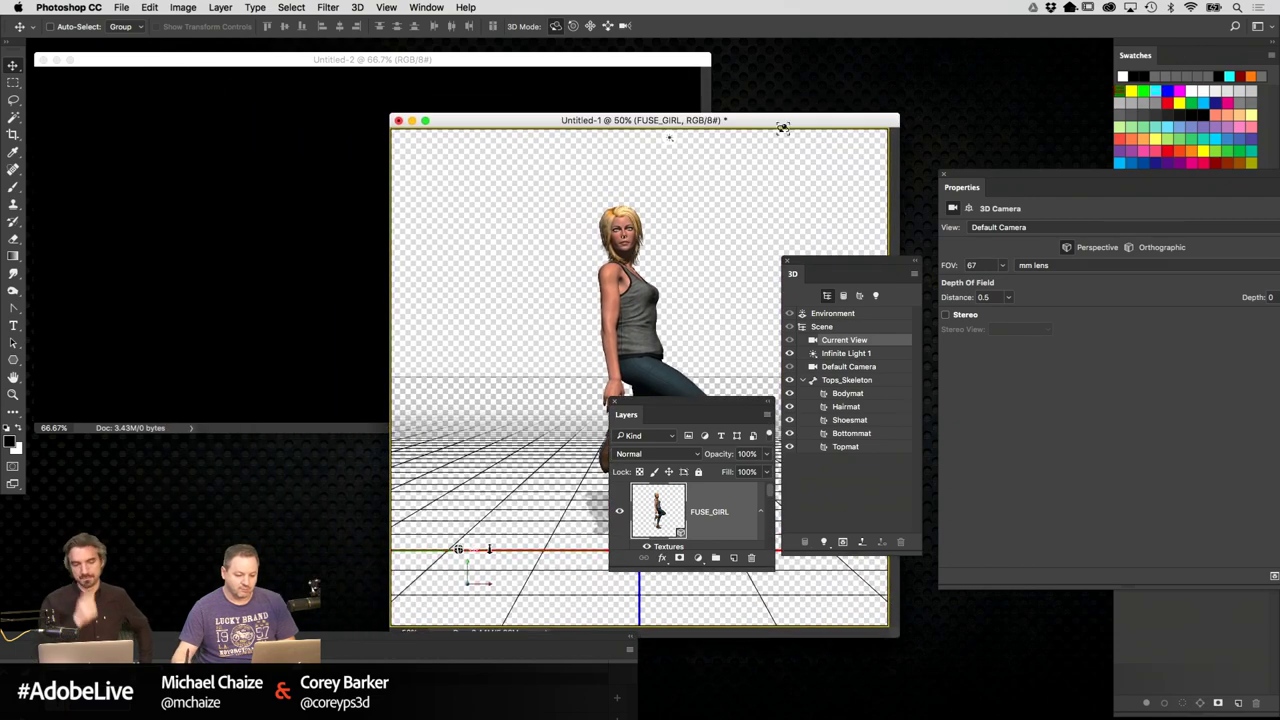
drag(974, 179, 1170, 210)
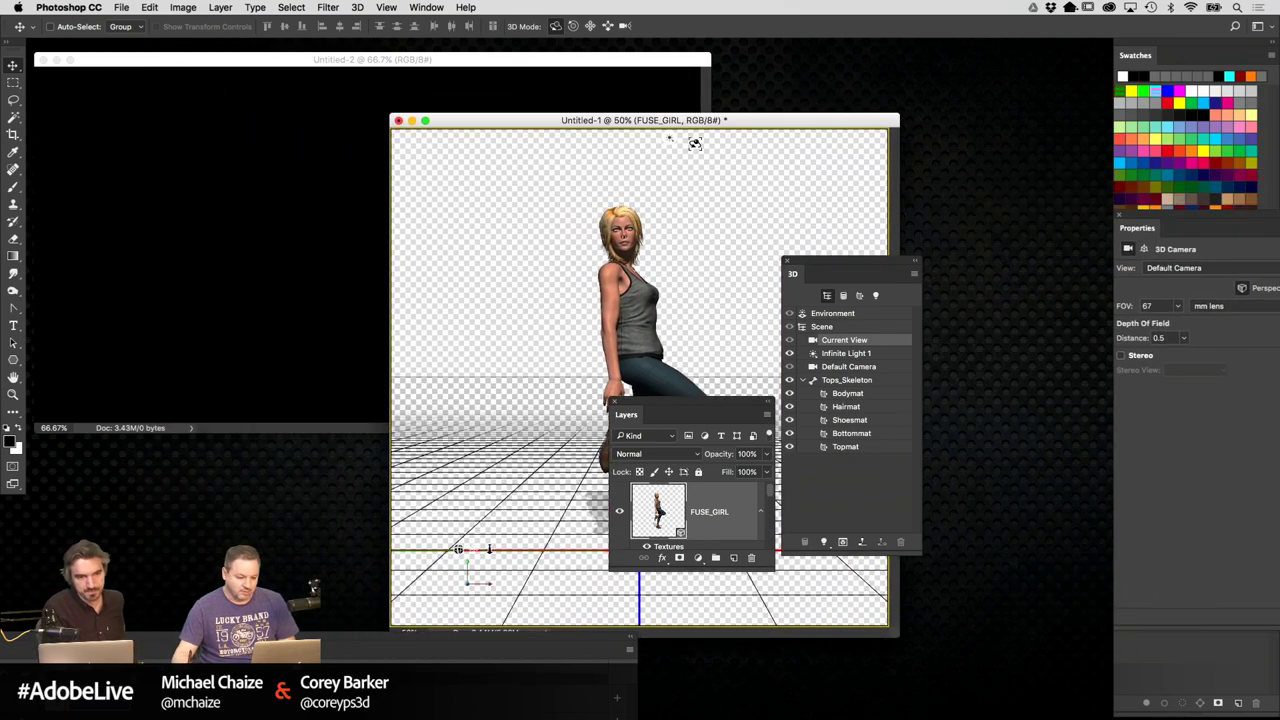
drag(684, 120, 957, 100)
drag(668, 518, 292, 272)
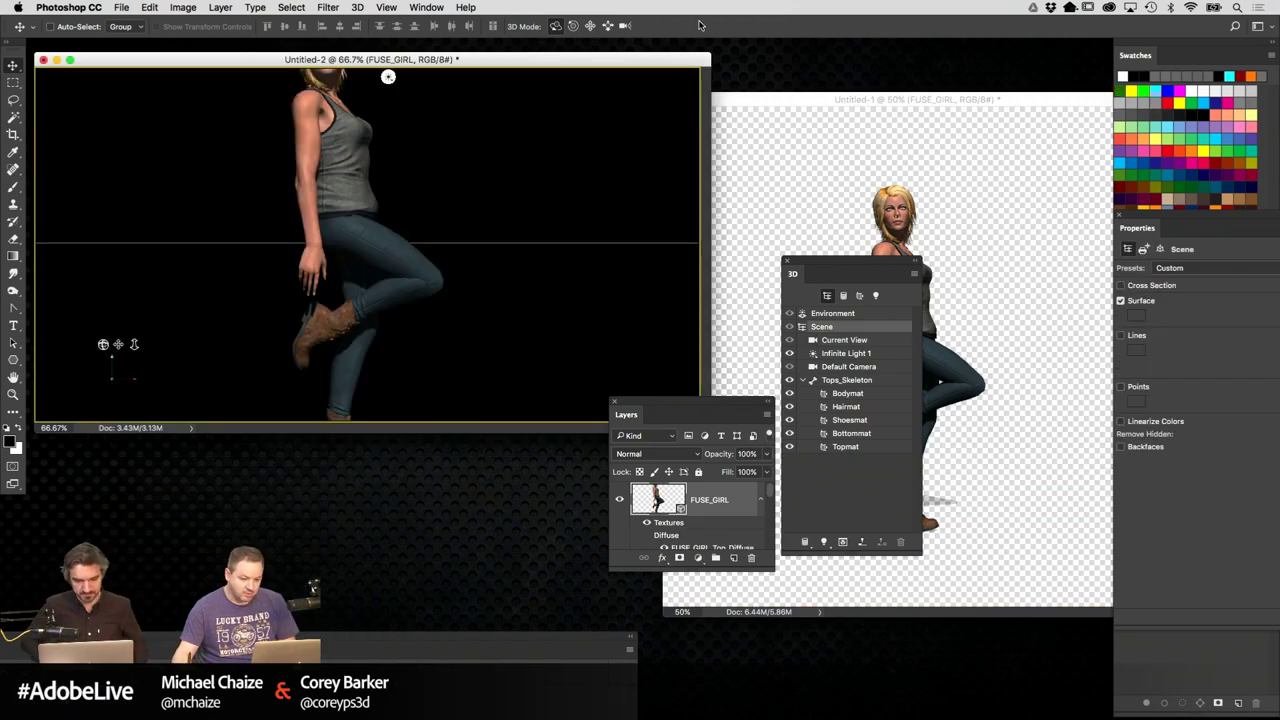
Orbit Current View to frame the whole figure and hide the black Background layer
click(864, 340)
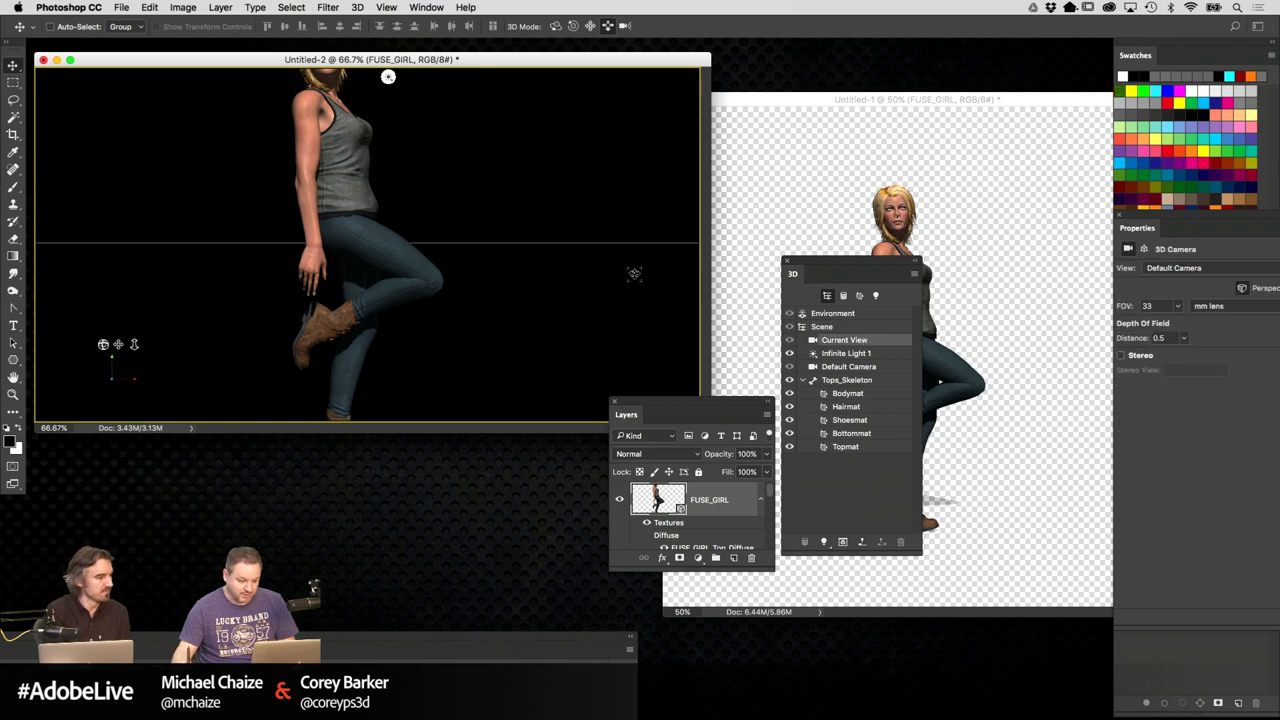
drag(634, 273, 583, 134)
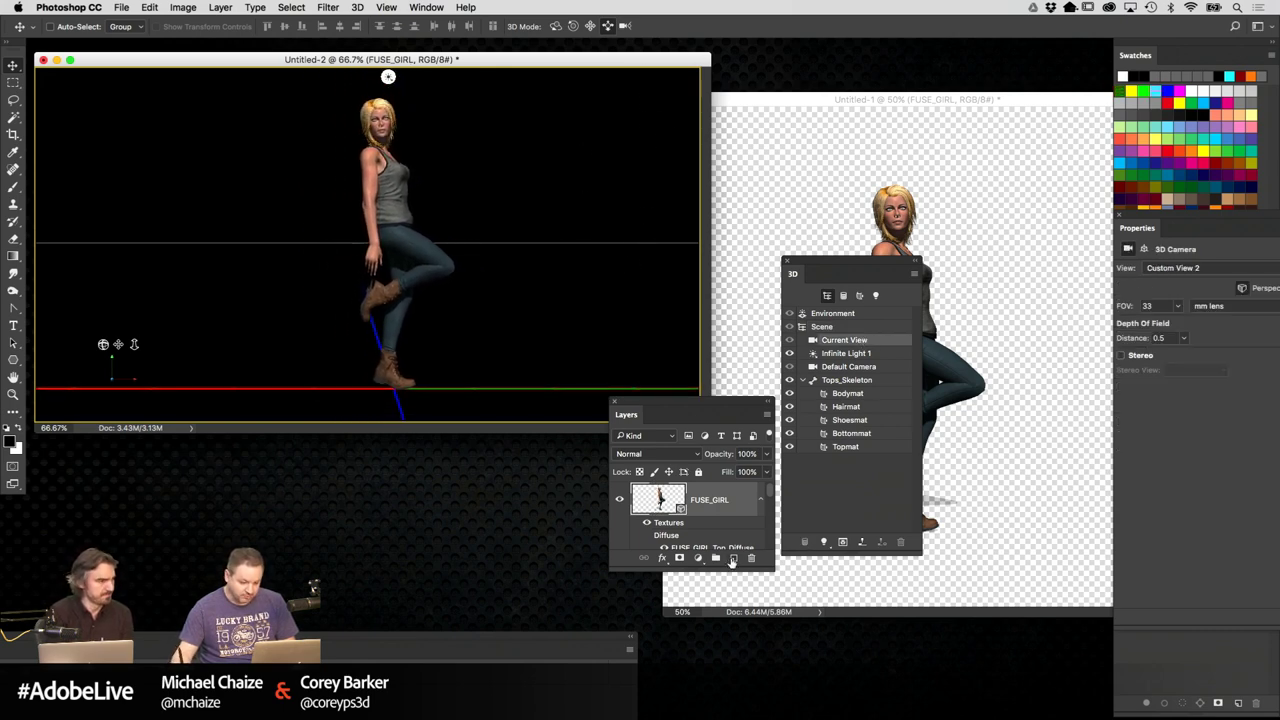
drag(772, 568, 872, 661)
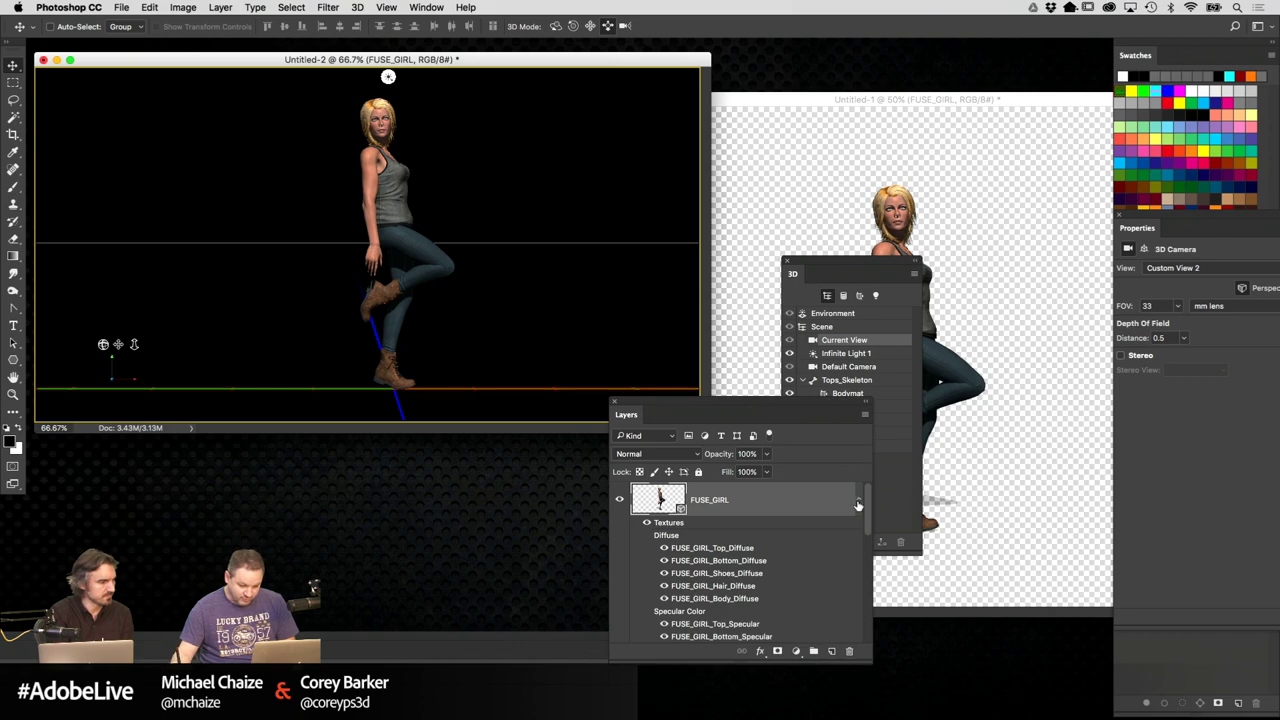
click(857, 502)
click(619, 534)
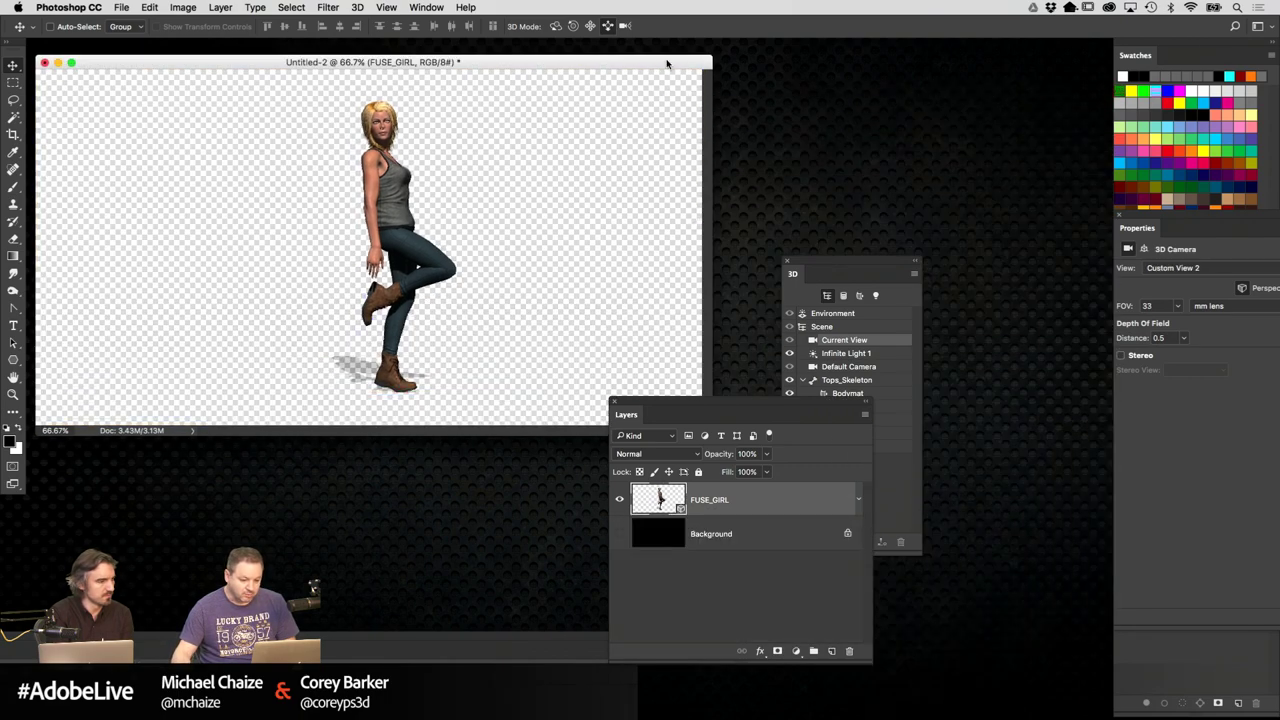
drag(667, 63, 719, 76)
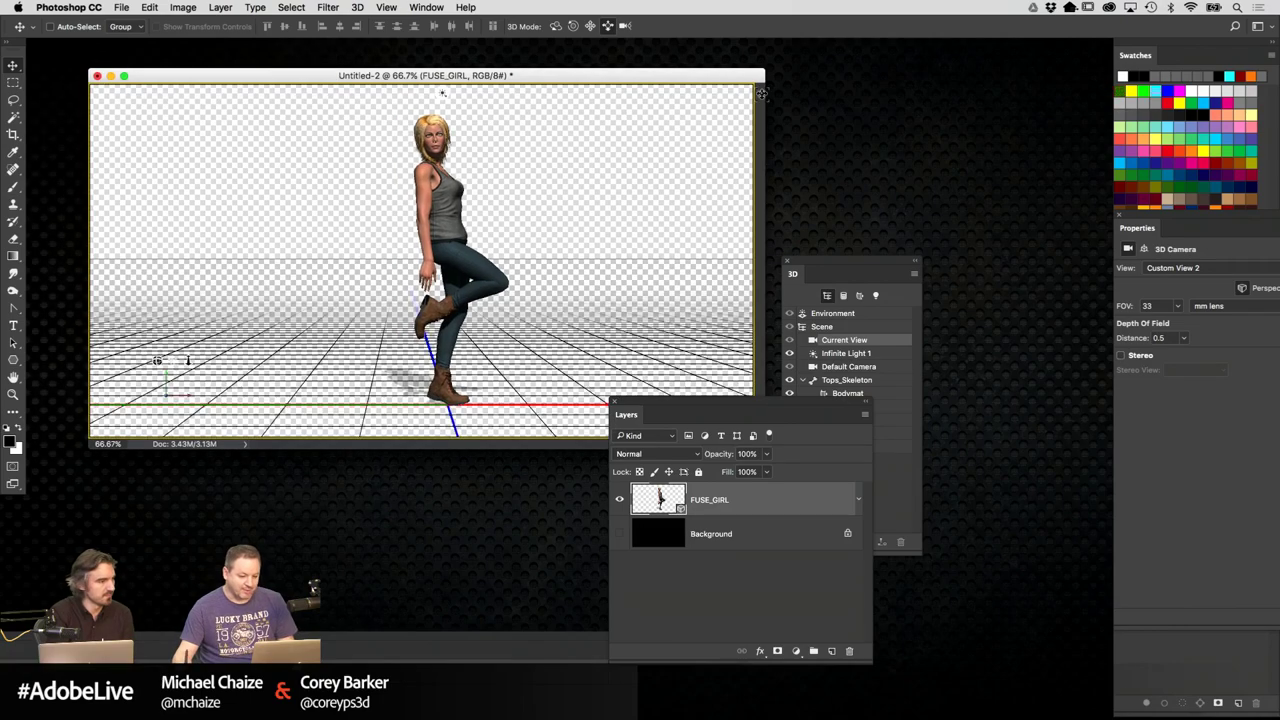
click(840, 115)
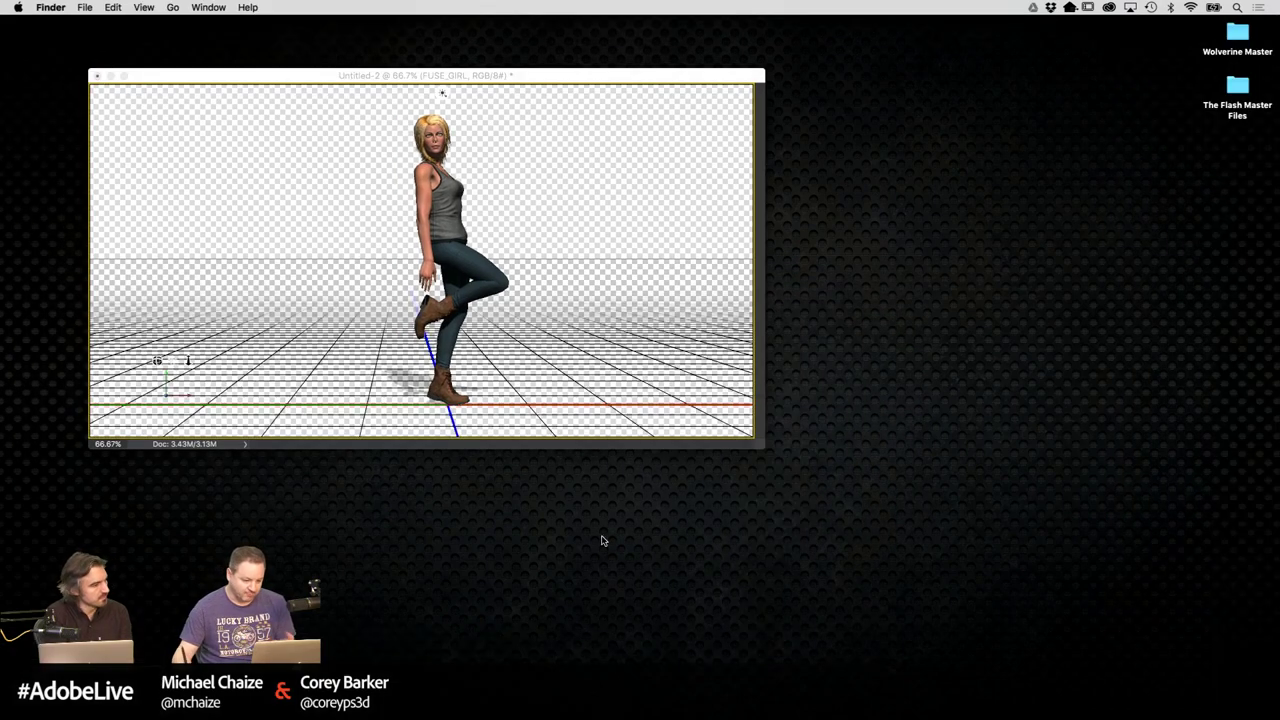
Launch Bridge, browse to Dollar Photo Club > PhotoArt Textures, and open gravy train.jpg
mouse_move(553, 695)
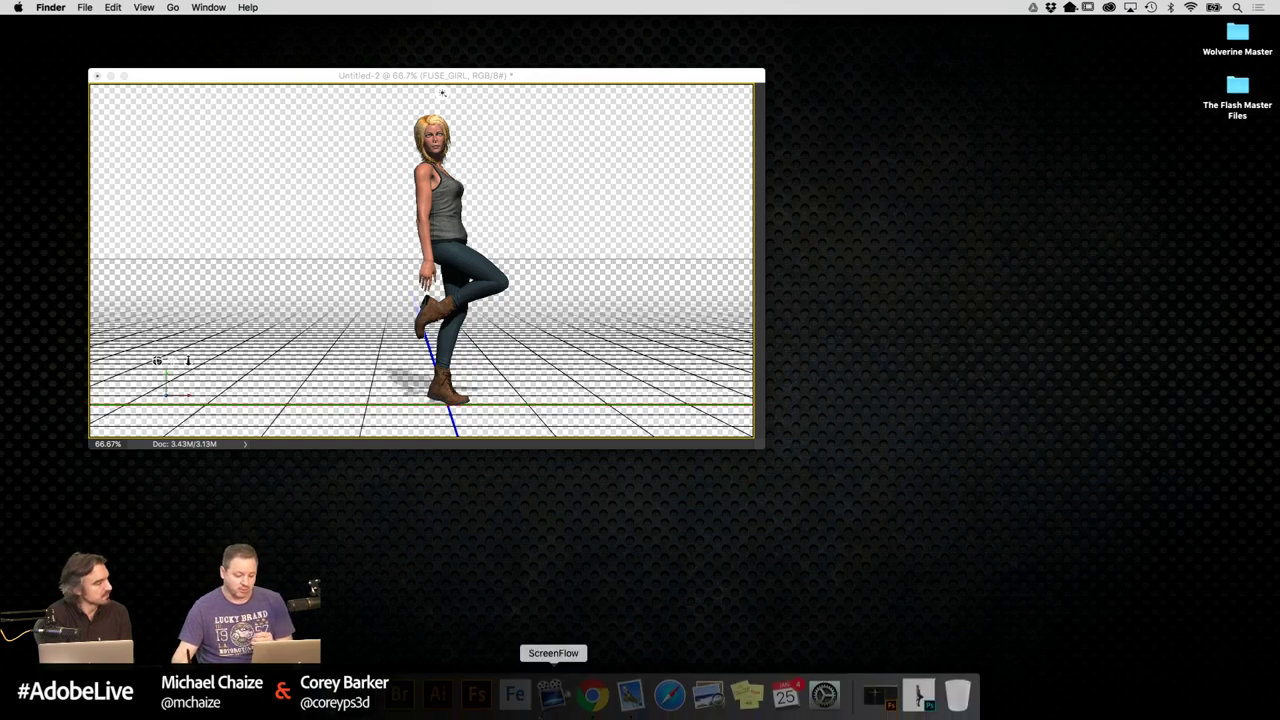
click(400, 700)
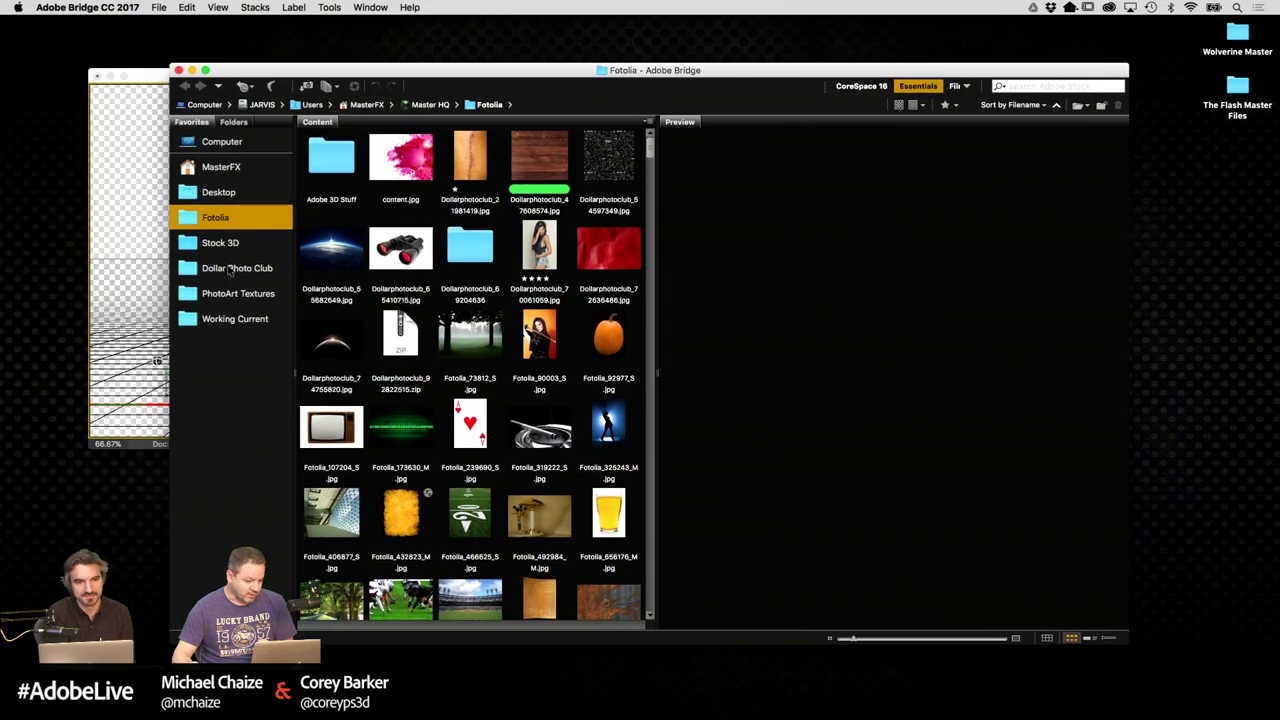
click(237, 270)
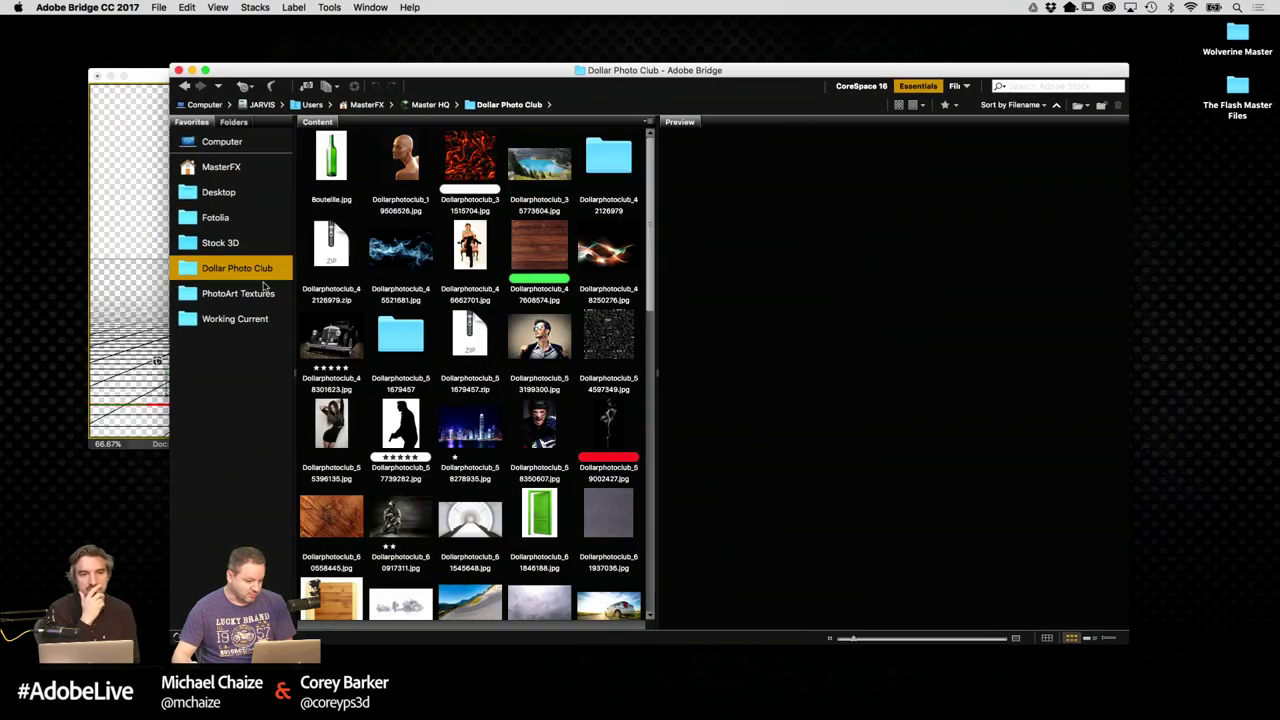
click(242, 298)
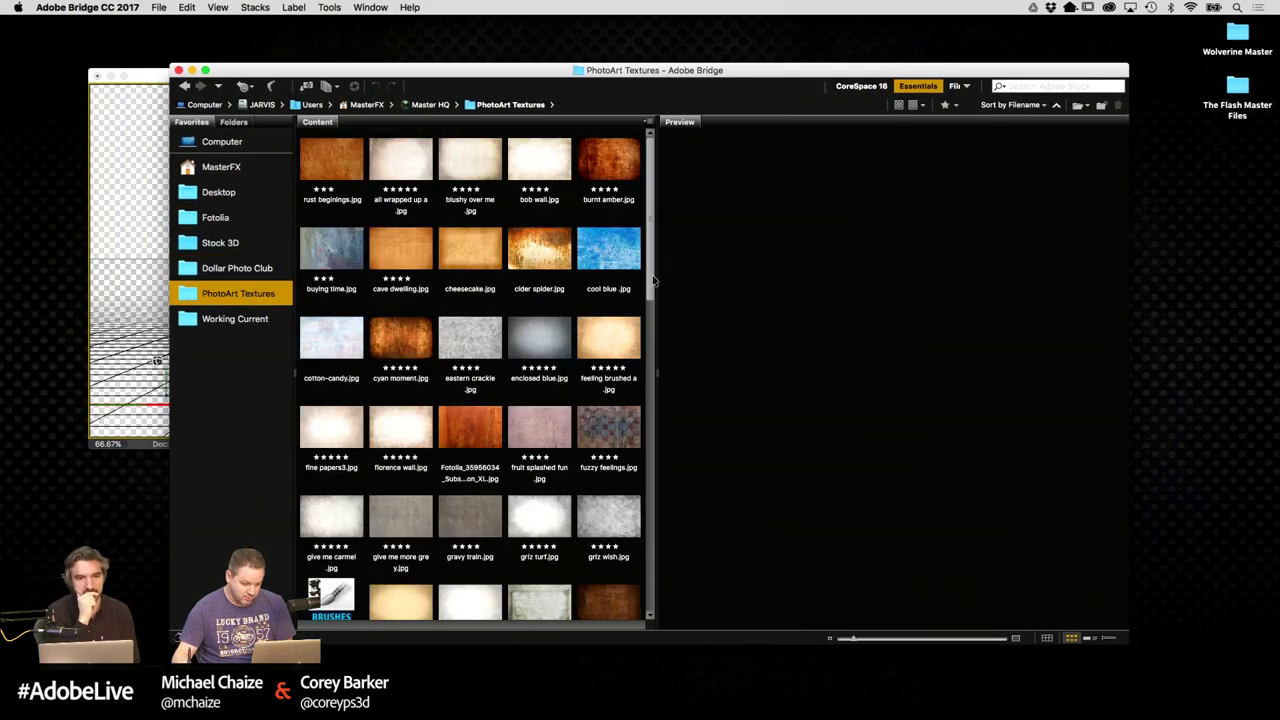
scroll(600, 300, down, 5)
click(487, 318)
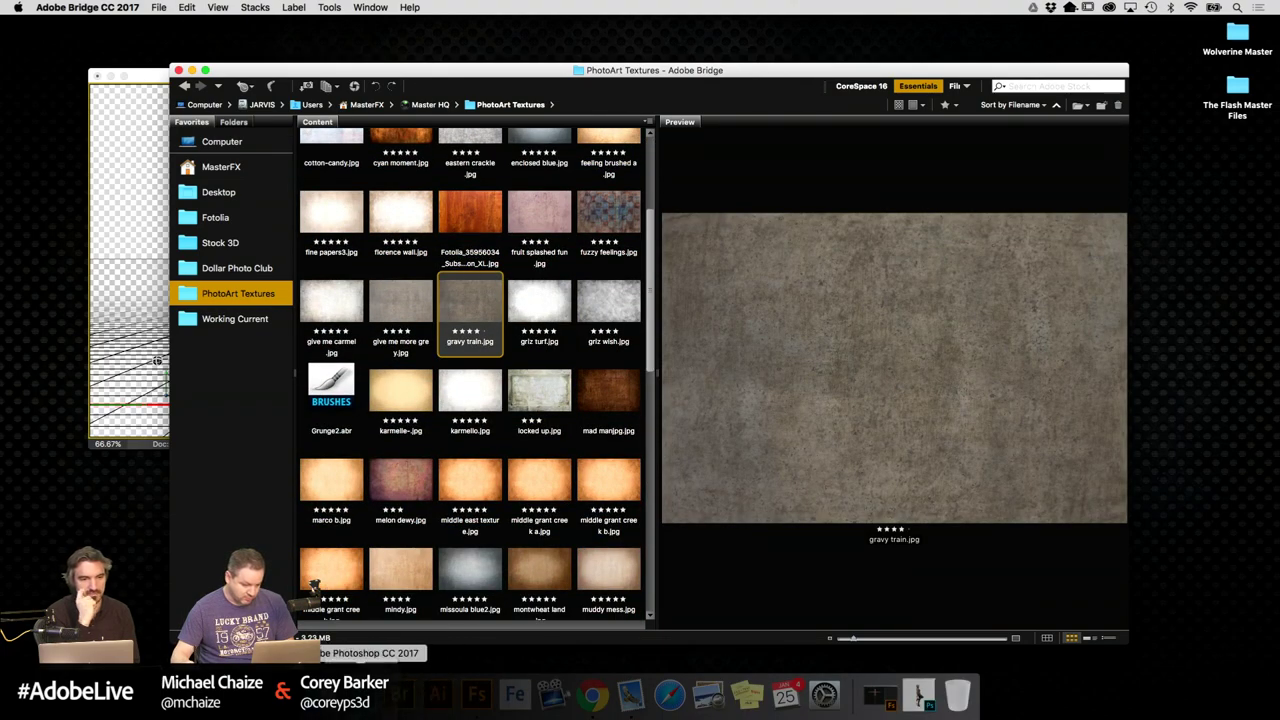
click(372, 700)
click(253, 106)
Open the texture and place its window beside the character document
key(super+o)
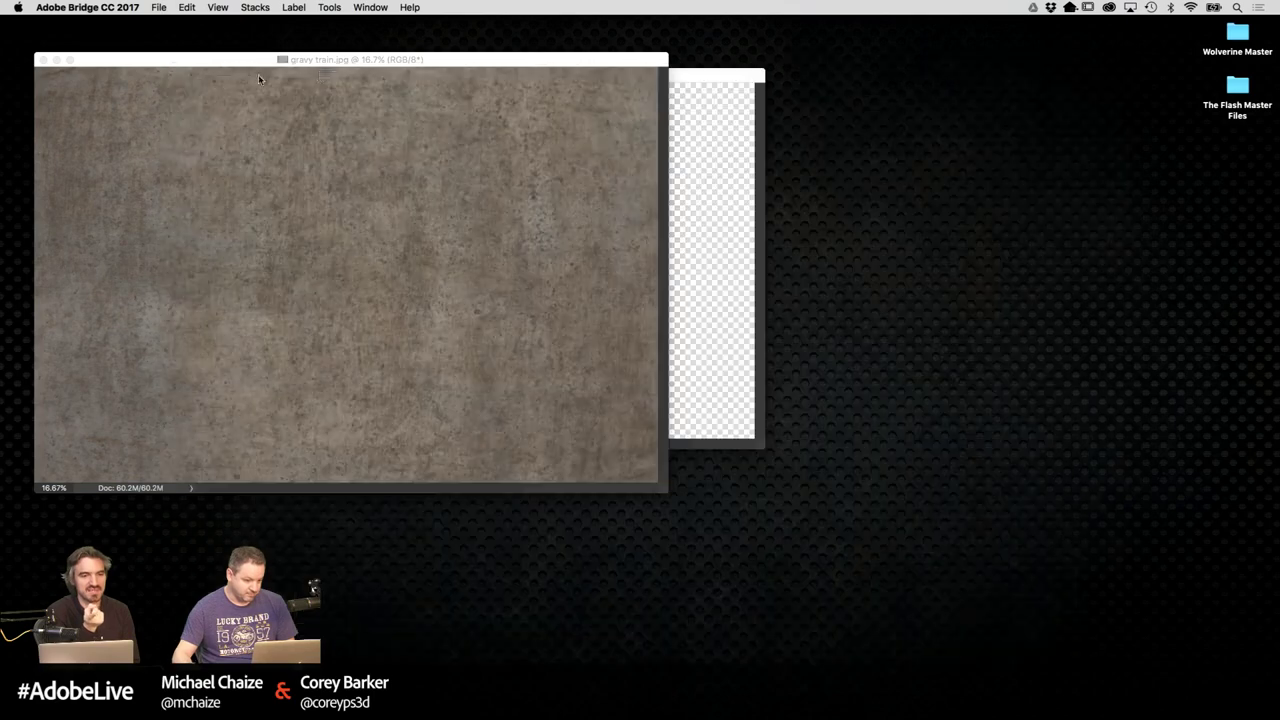
drag(255, 63, 571, 191)
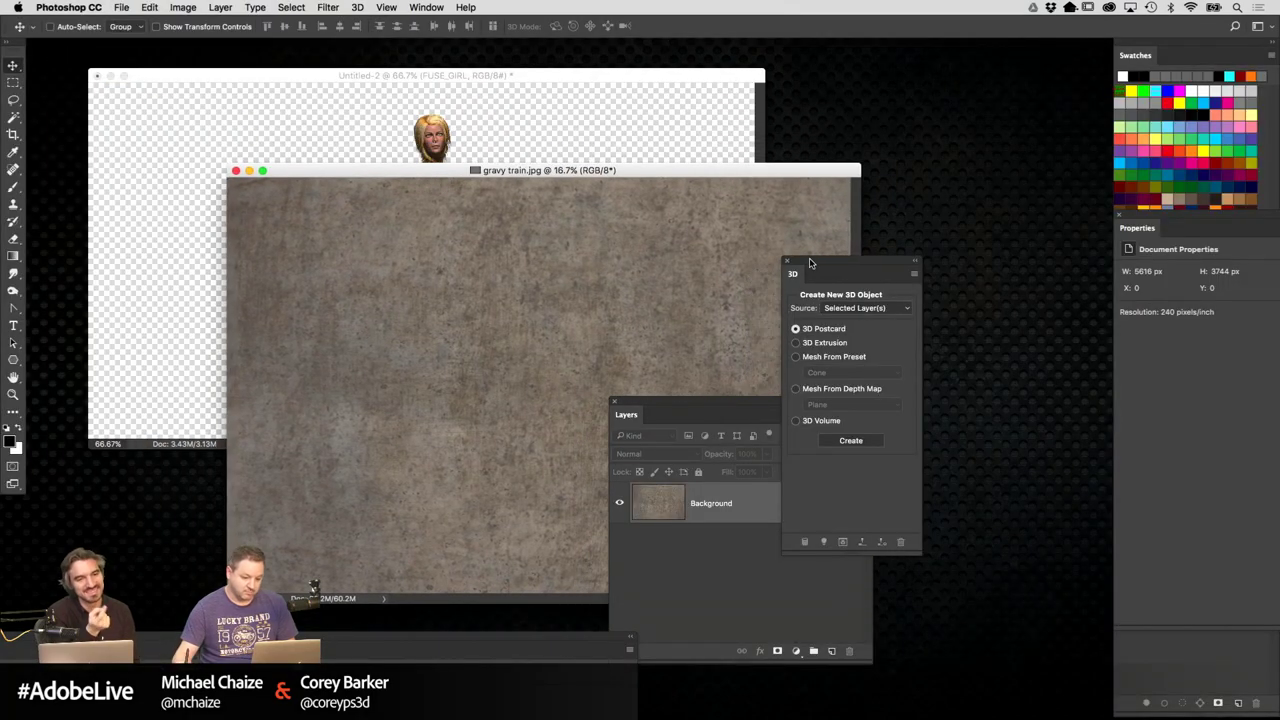
drag(786, 401, 962, 530)
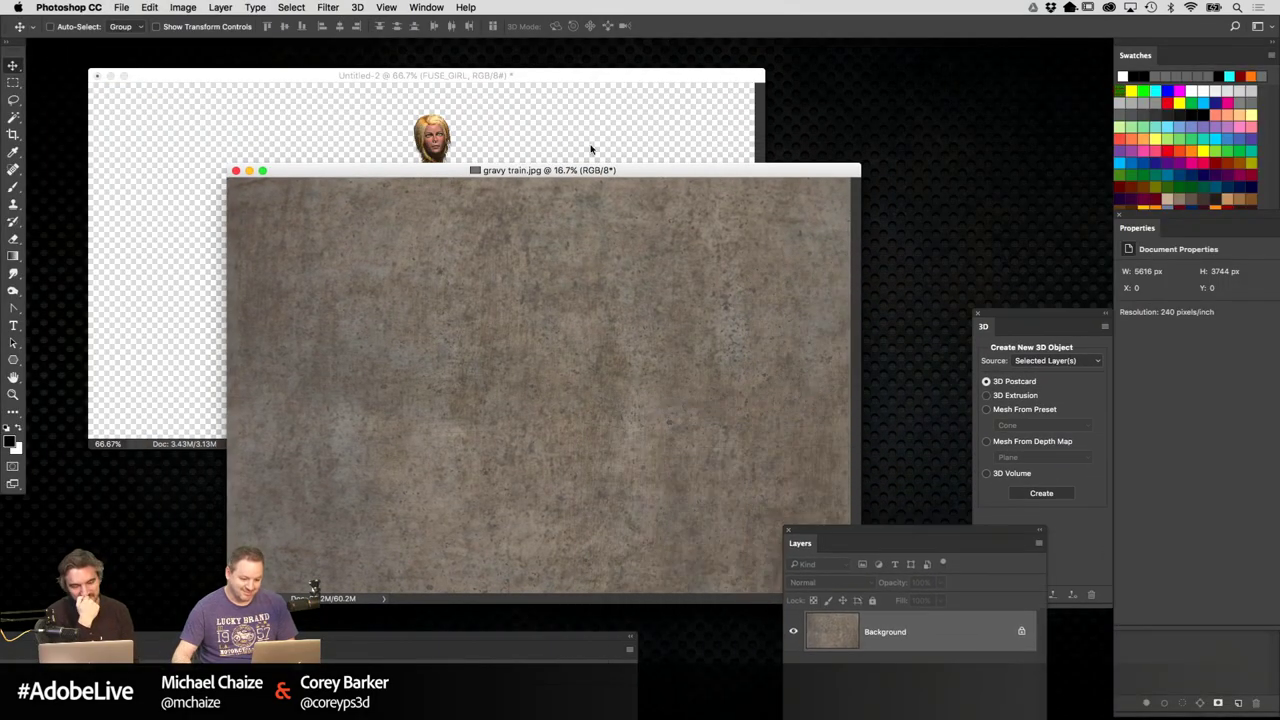
Resize gravy train.jpg to 1500 × 1000 px and zoom in on it
click(250, 8)
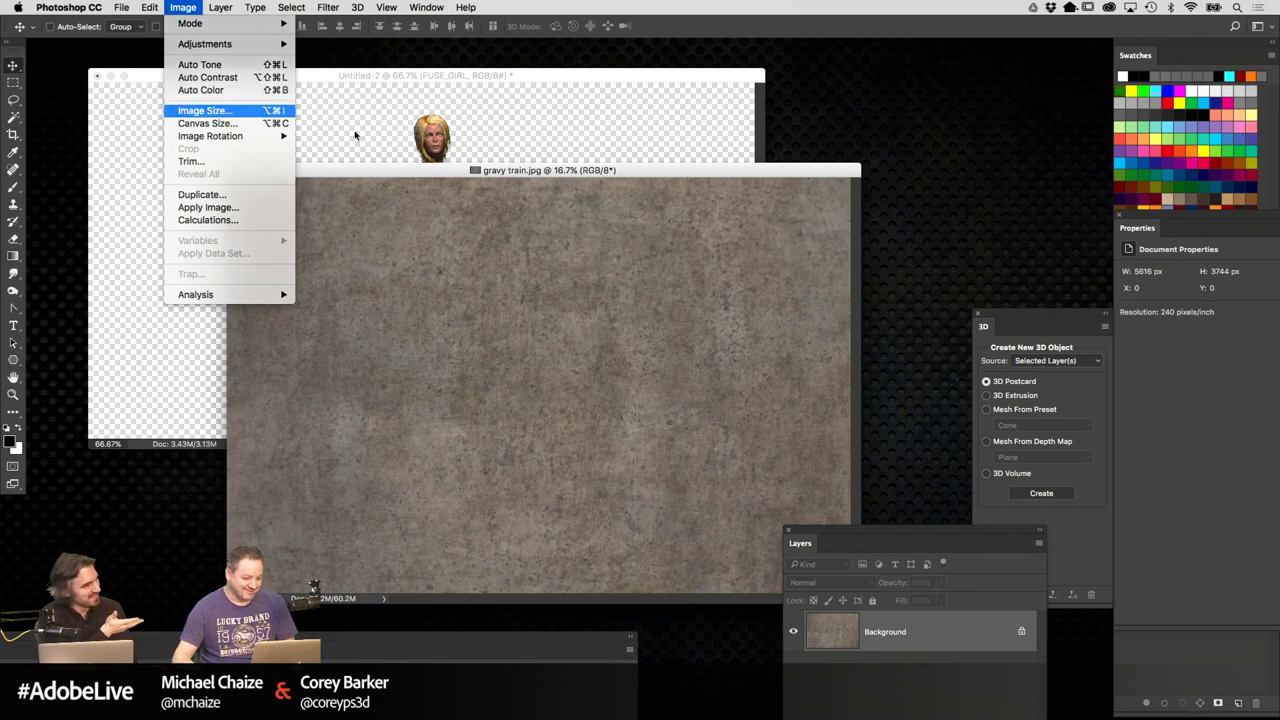
click(209, 111)
text(500)
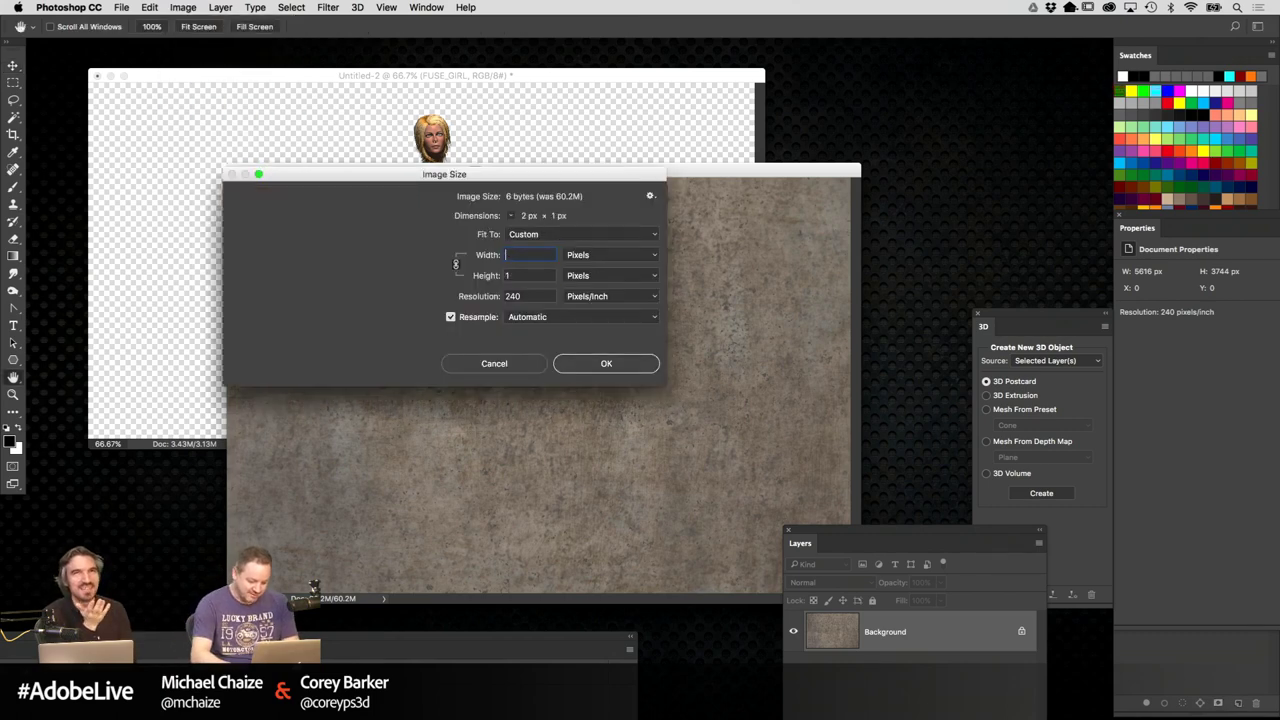
key(BackSpace)
key(BackSpace)
key(BackSpace)
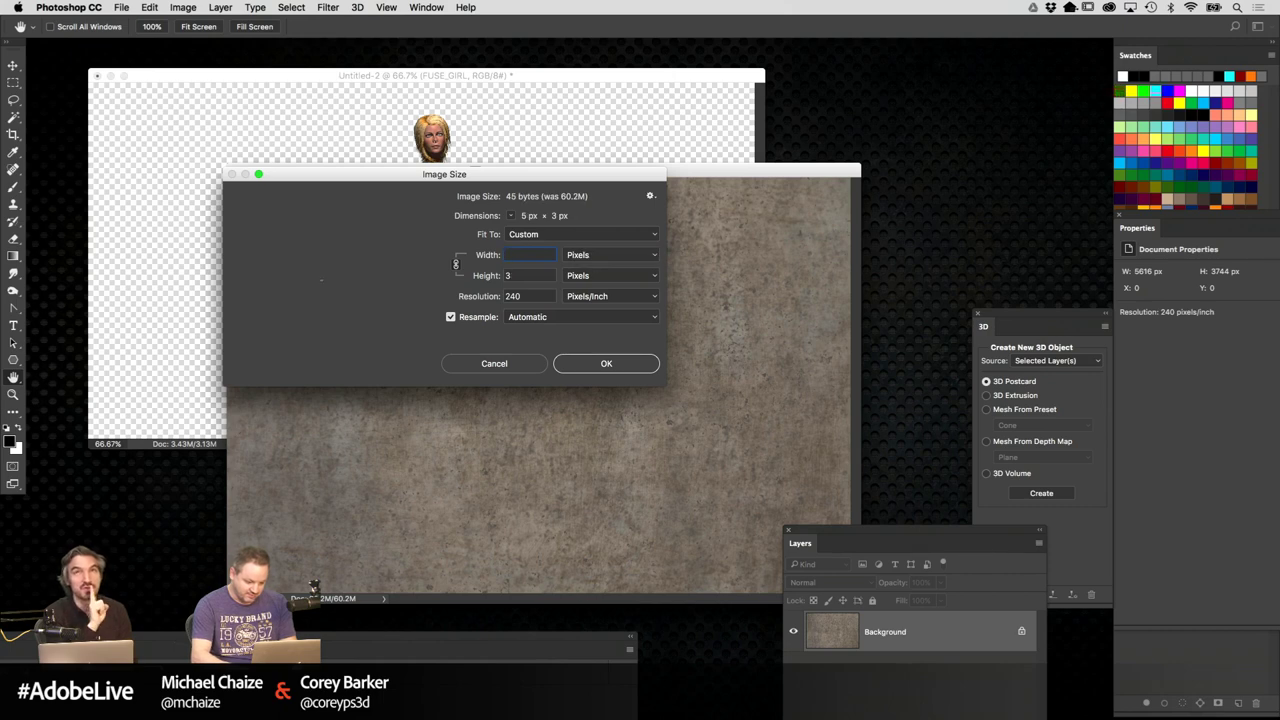
text(1000)
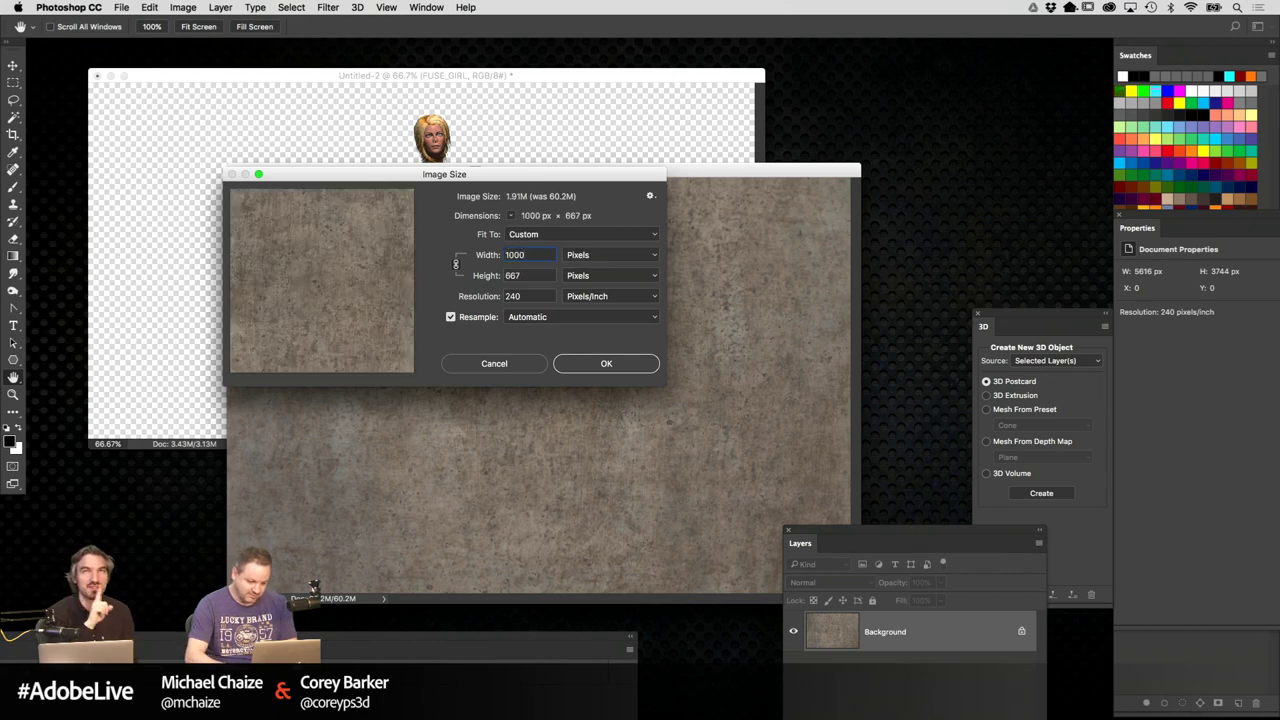
key(BackSpace)
key(BackSpace)
key(BackSpace)
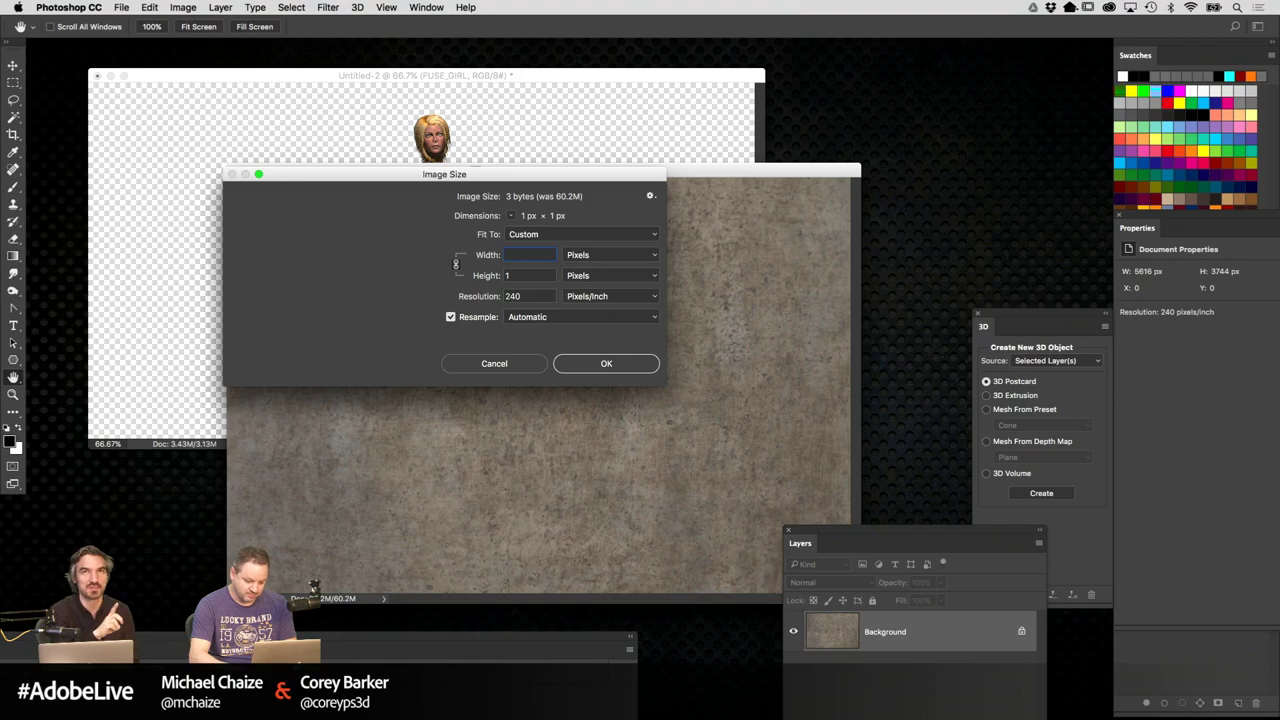
text(500)
key(Return)
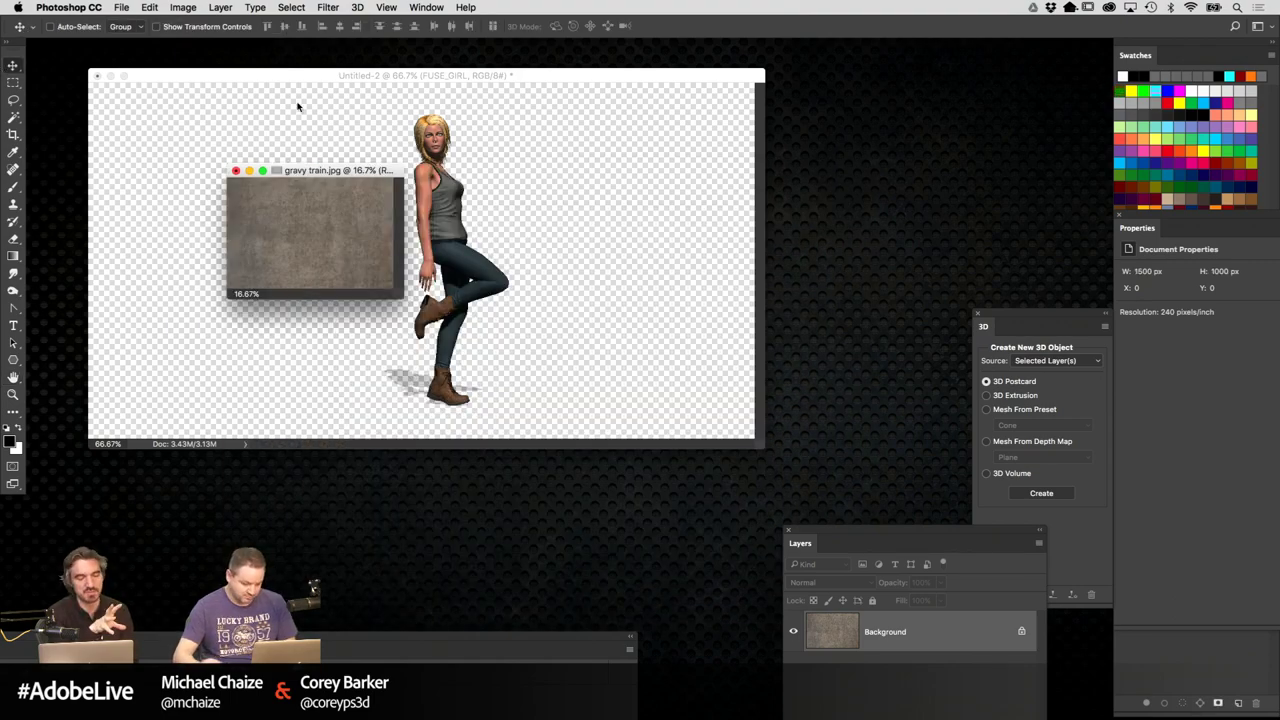
key(super+equal)
key(super+equal)
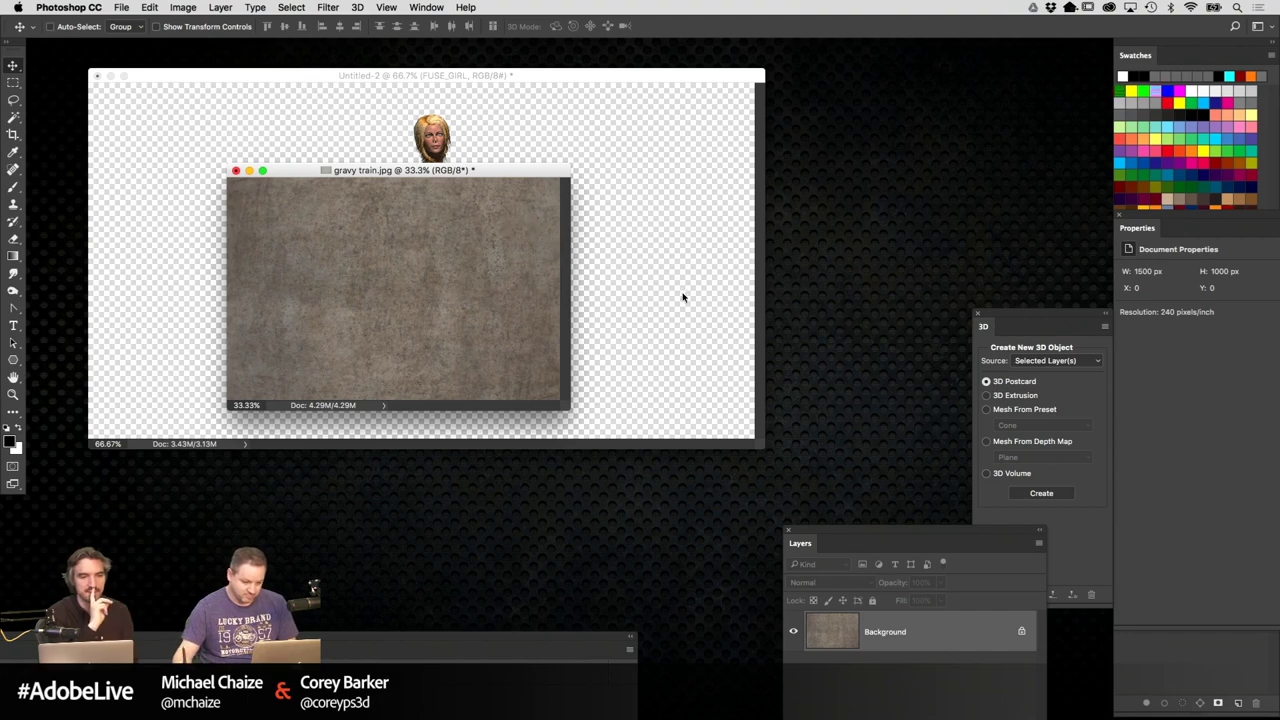
Paste the concrete texture into Untitled-2 and scale it to cover the canvas
click(712, 305)
key(super+v)
key(super+t)
key(super+minus)
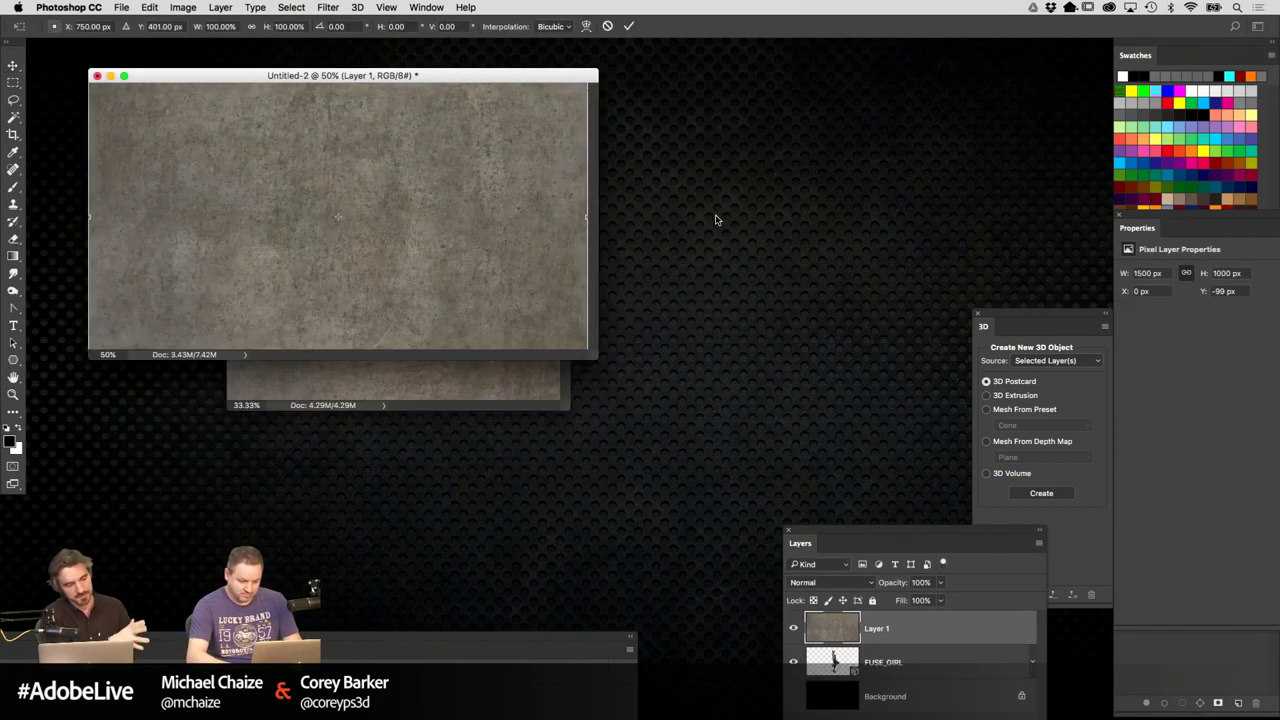
key(super+0)
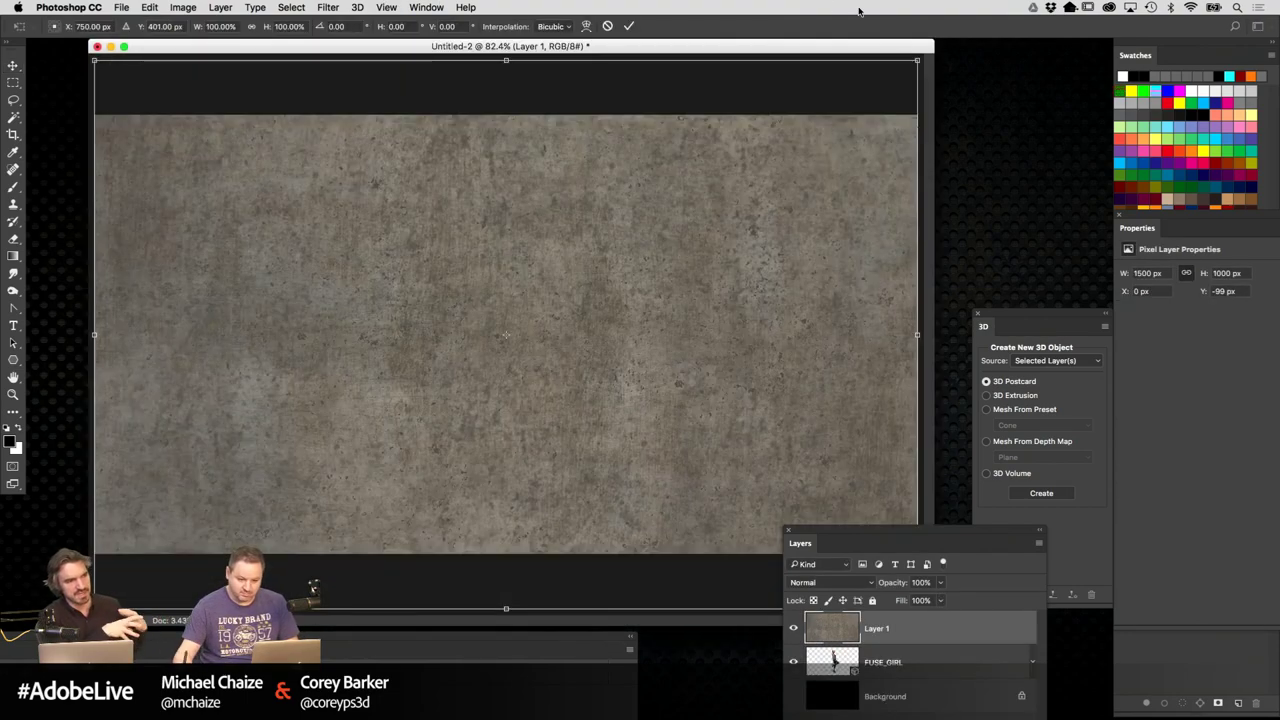
key(Return)
key(super+minus)
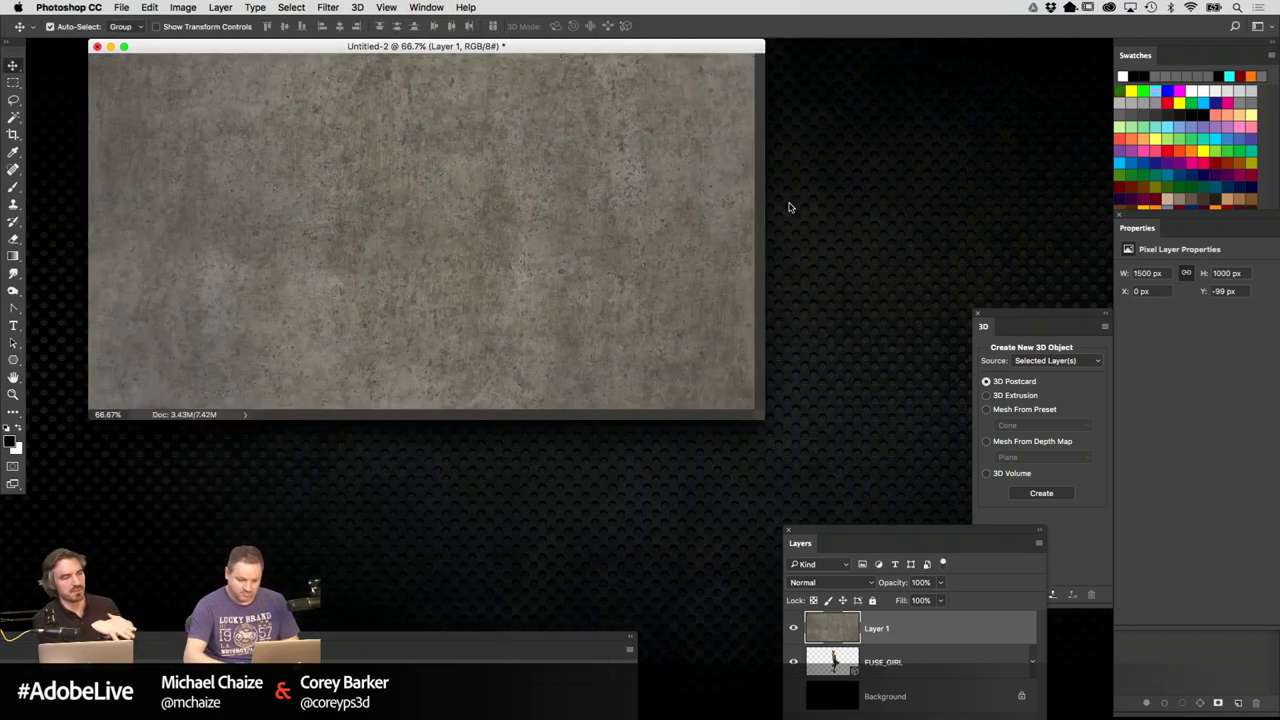
drag(757, 415, 823, 188)
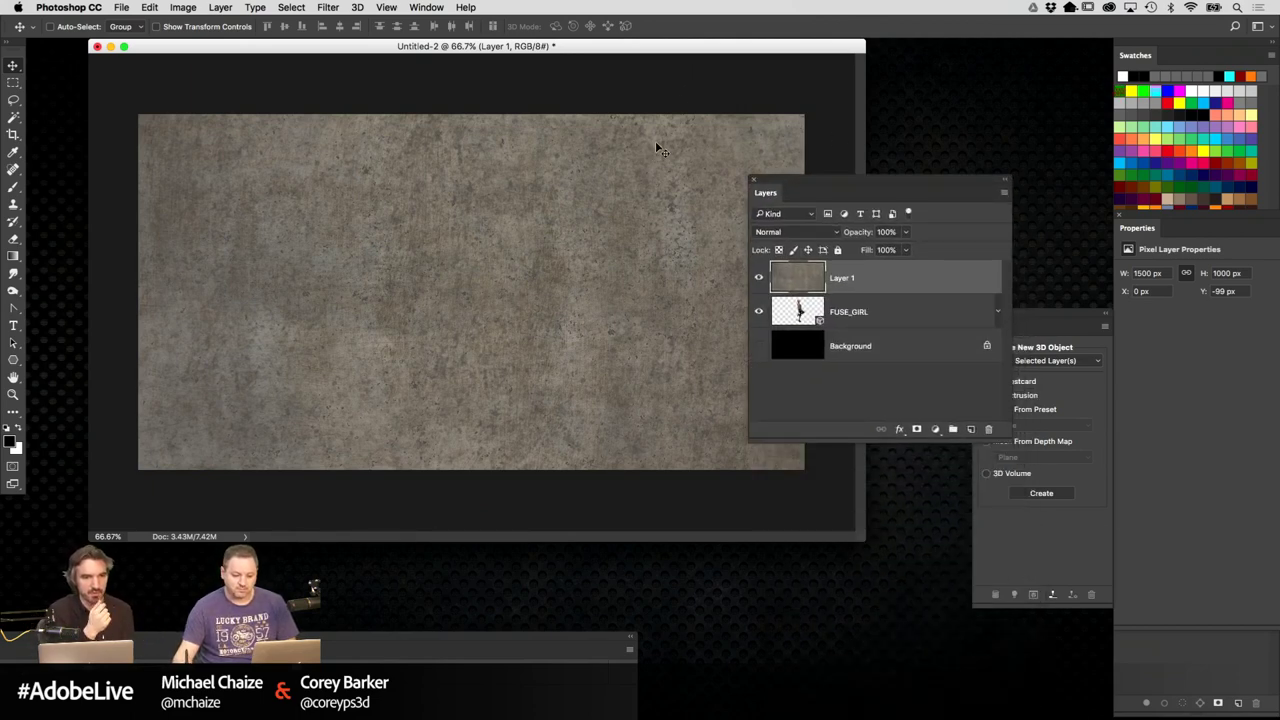
Save the document under the new name FUSE.psd
click(121, 7)
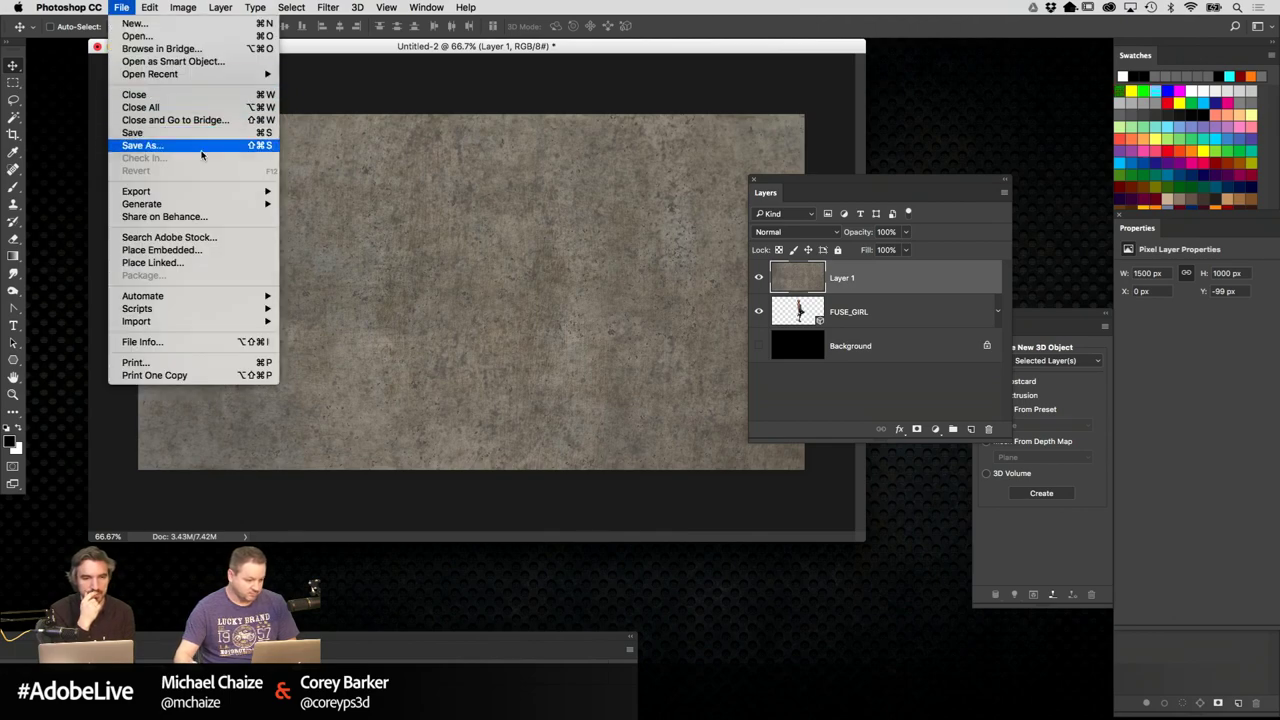
click(190, 149)
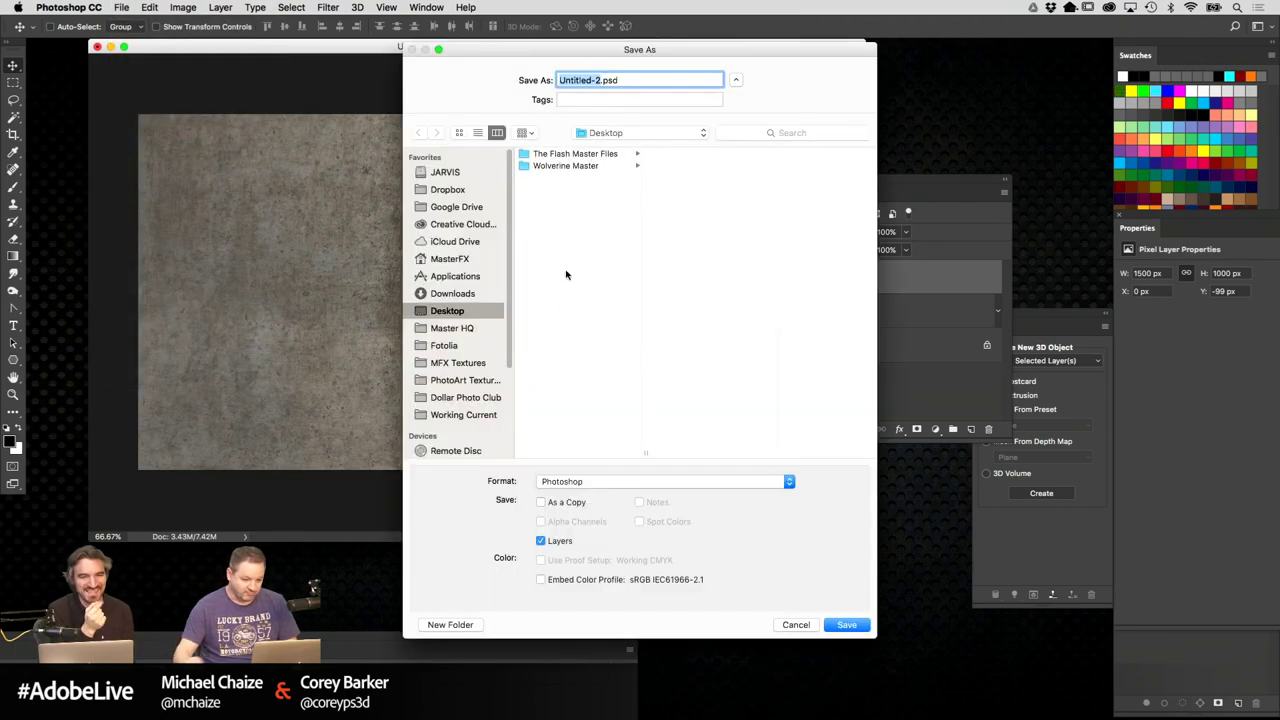
text(FUSE)
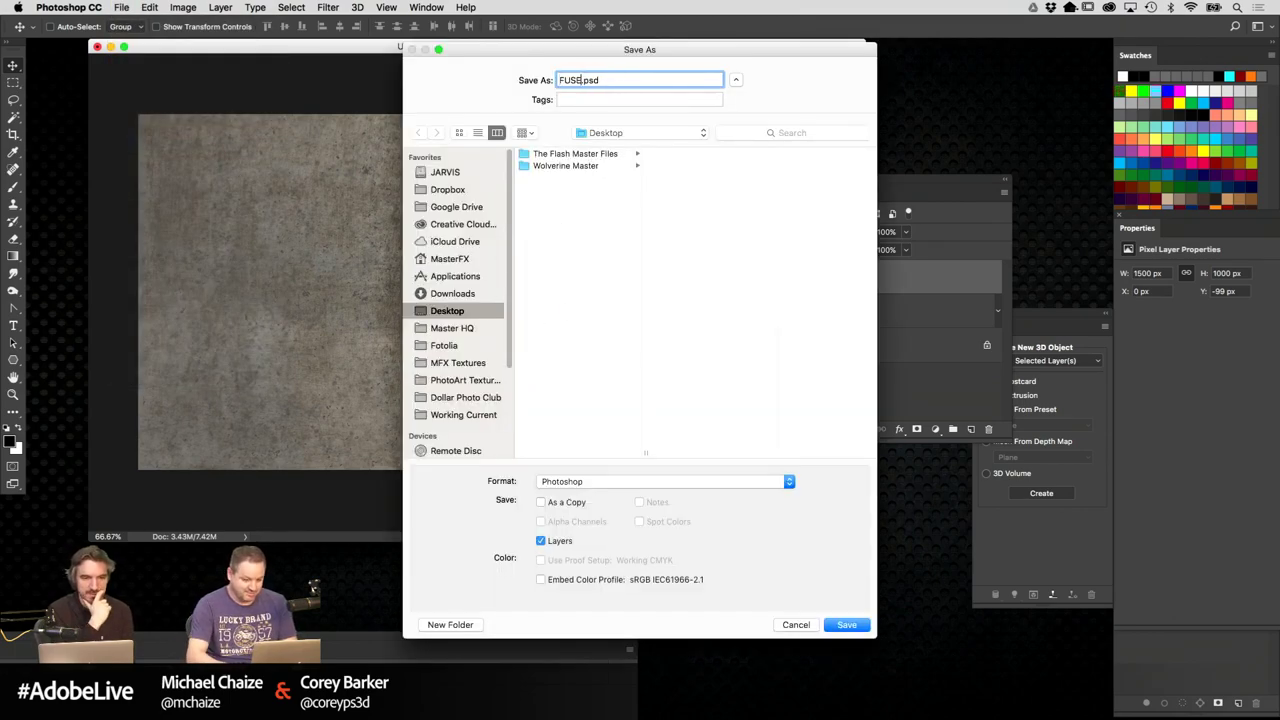
key(Return)
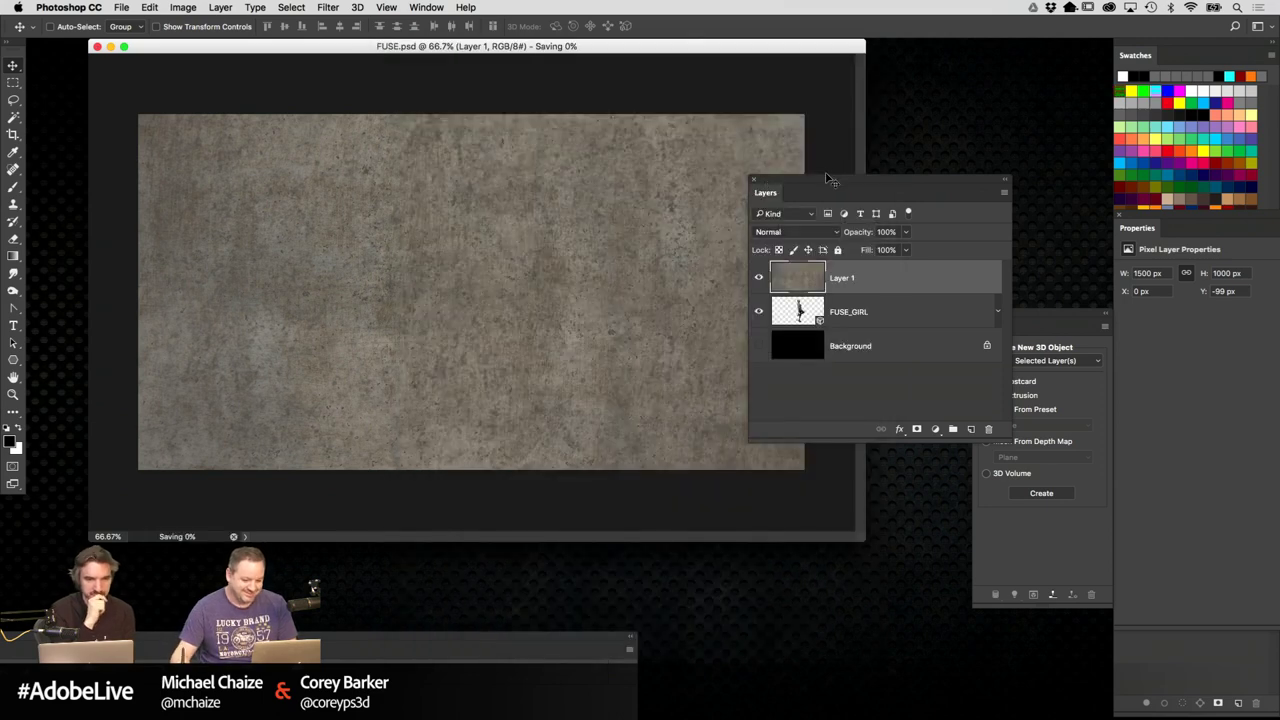
Reposition and enlarge the Layers panel and place the 3D panel beside it next to the canvas
drag(830, 180, 876, 183)
drag(1048, 439, 1042, 484)
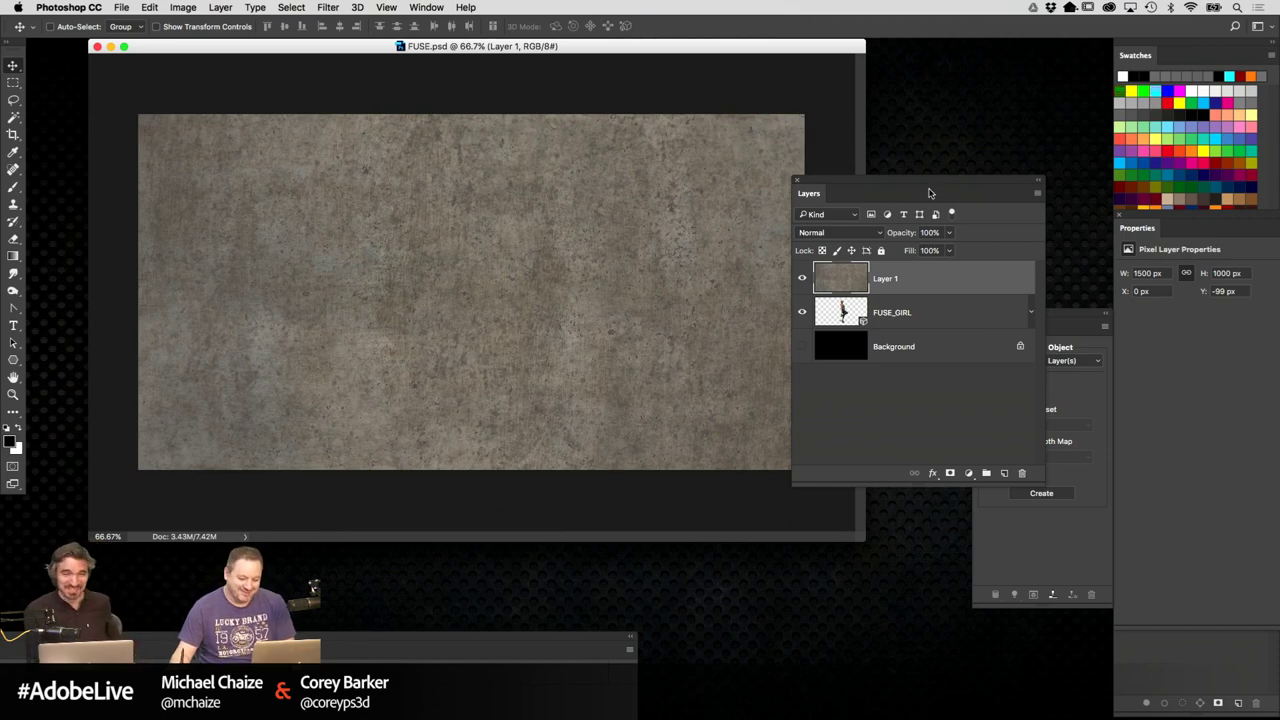
drag(929, 193, 877, 220)
drag(1030, 318, 975, 345)
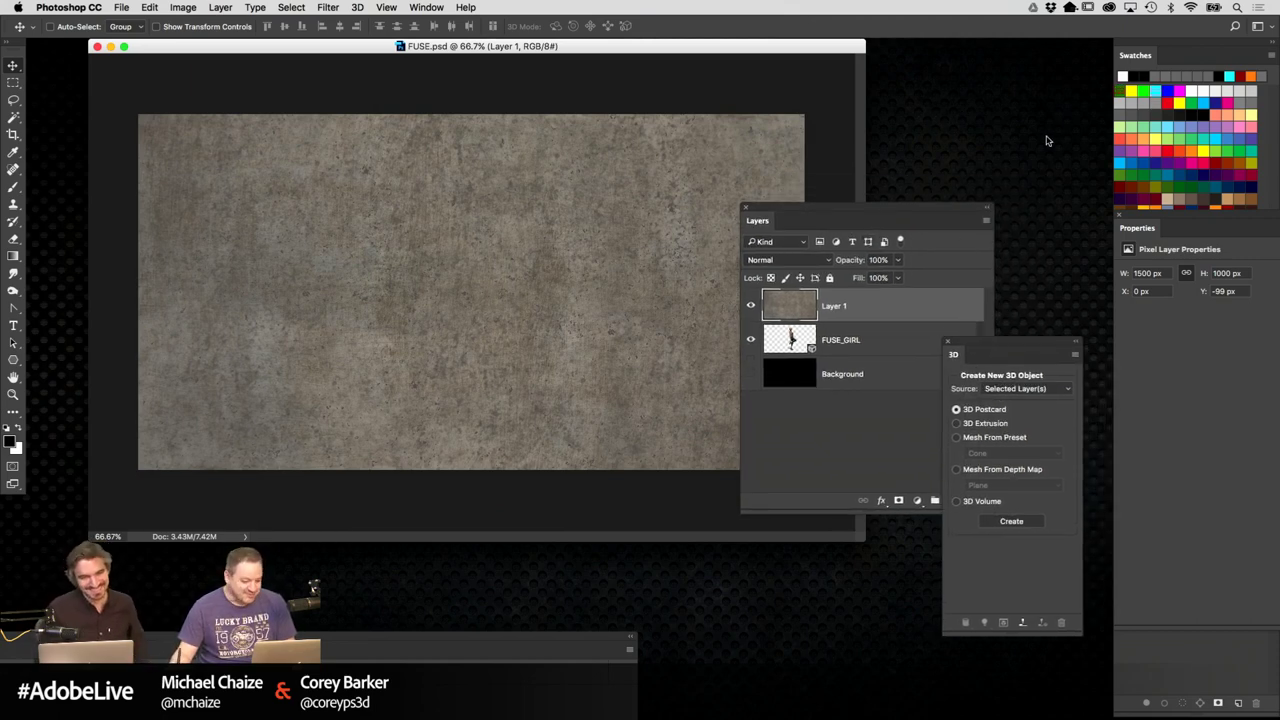
drag(951, 211, 933, 268)
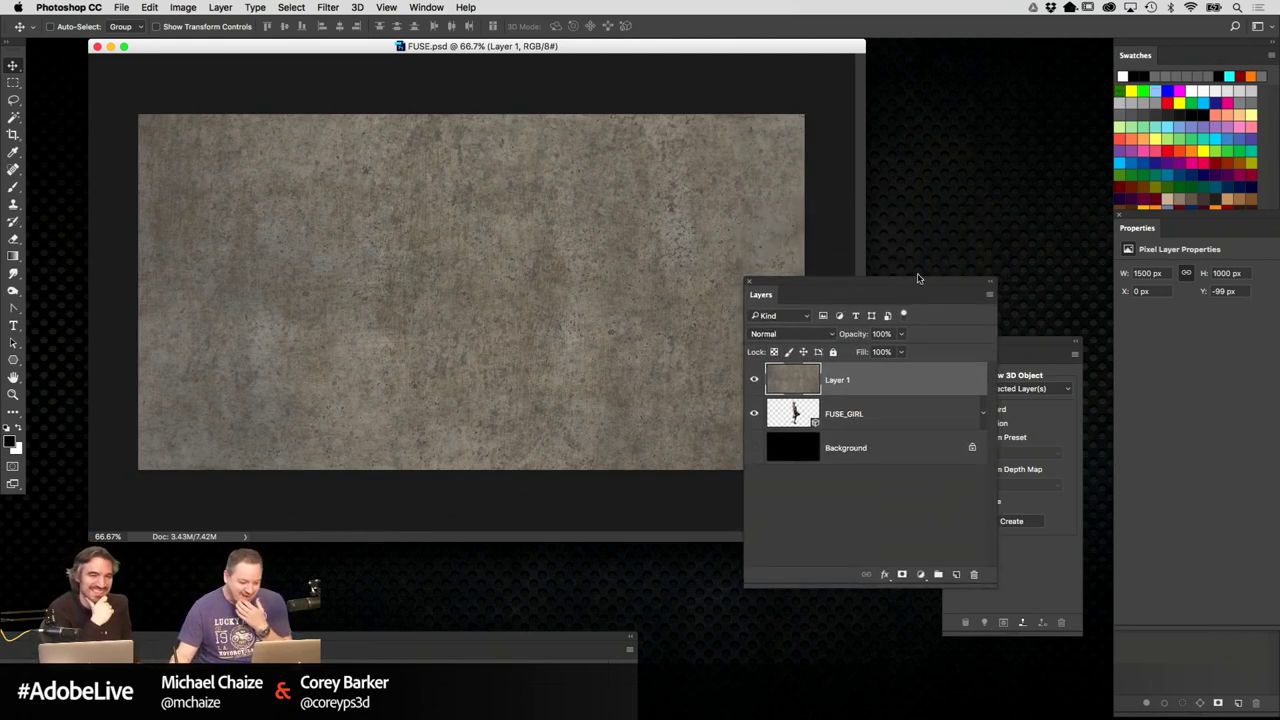
drag(908, 284, 864, 300)
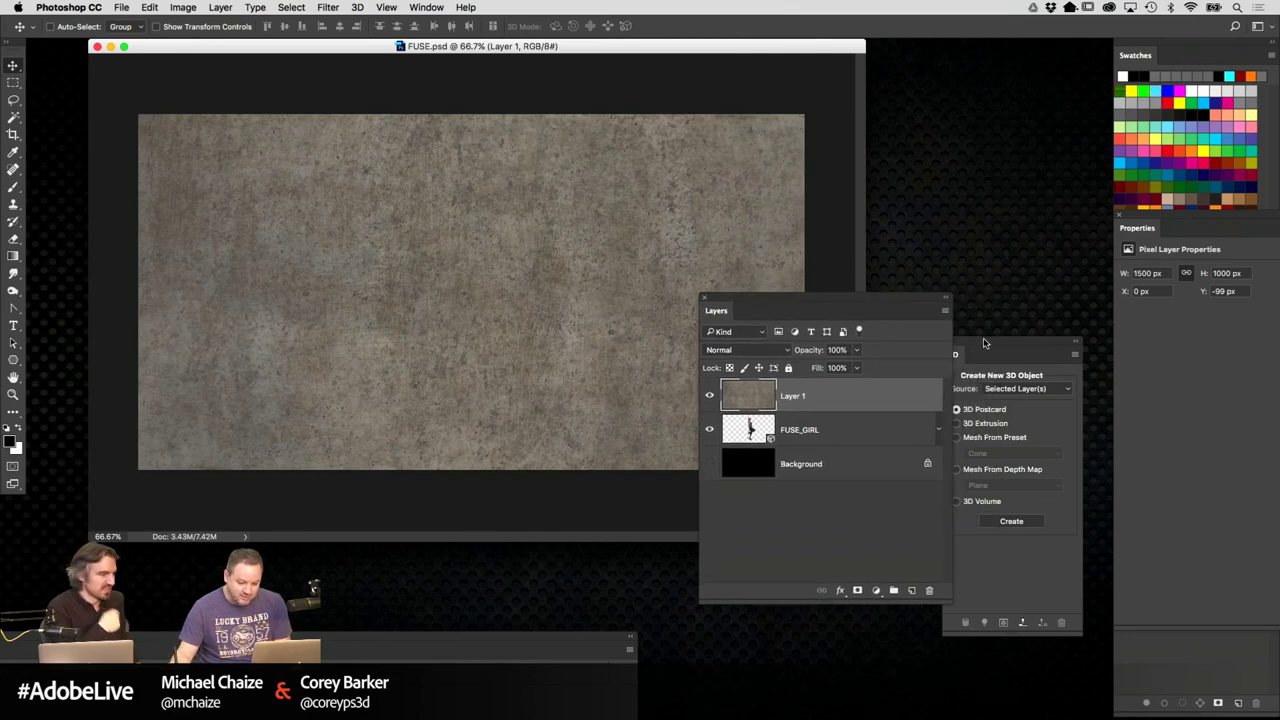
drag(986, 344, 1026, 350)
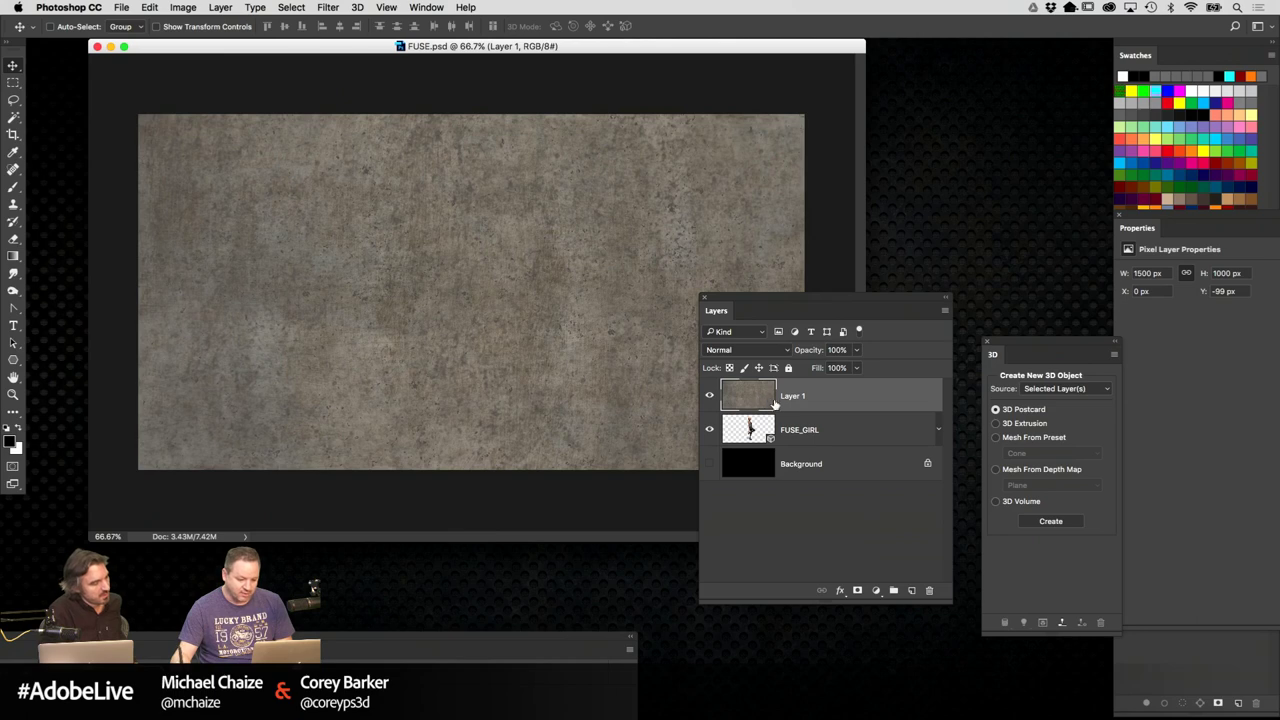
drag(825, 299, 799, 312)
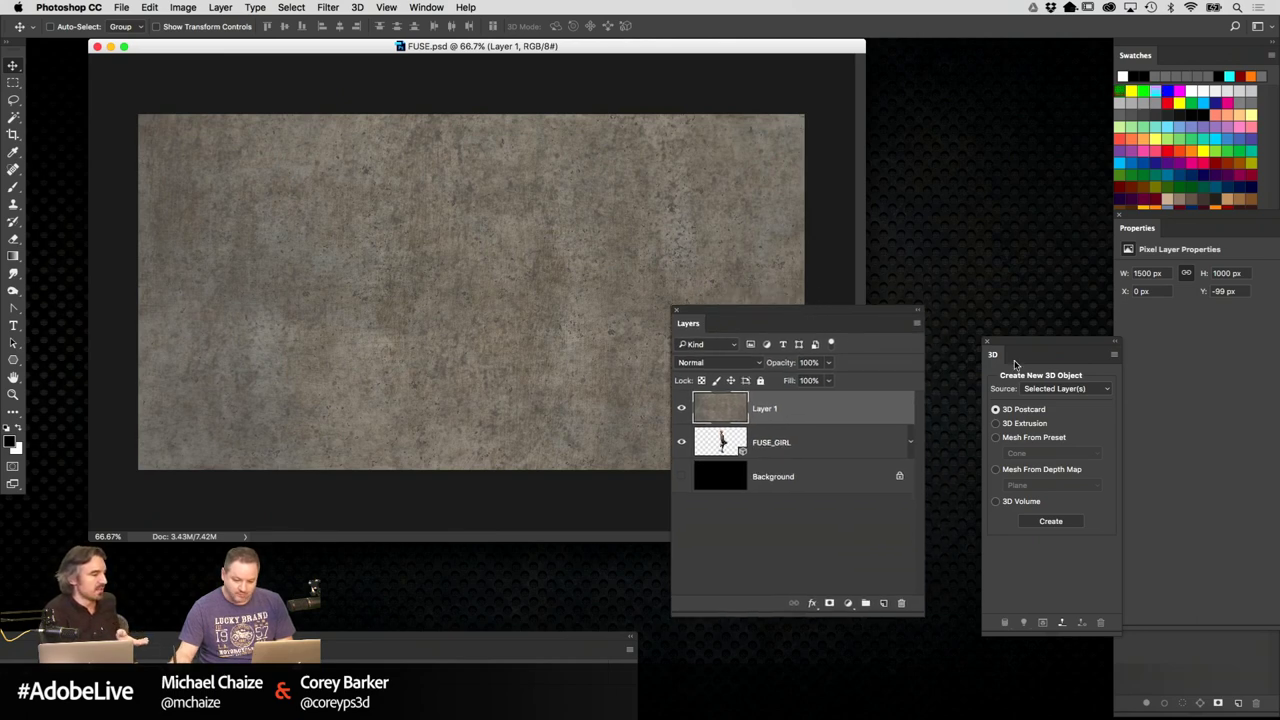
drag(1012, 341, 989, 341)
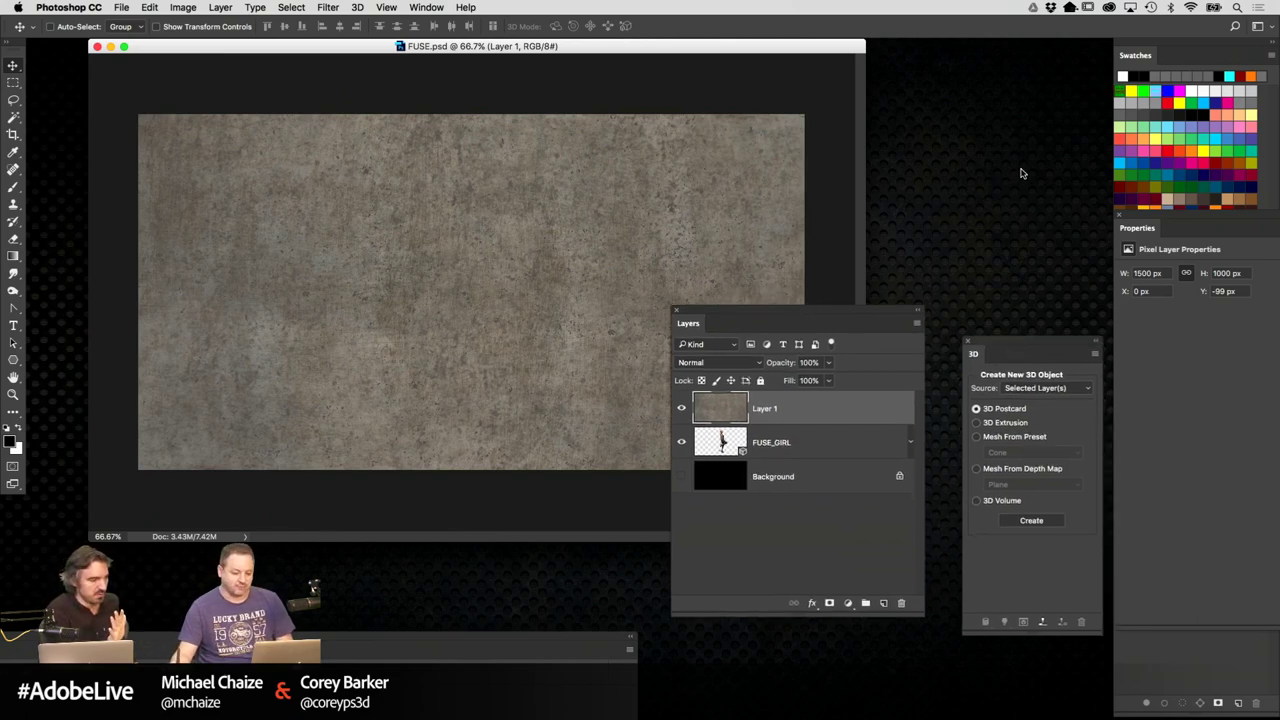
Convert the concrete texture layer into a 3D Postcard via New Mesh from Layer
drag(356, 46, 312, 52)
click(358, 8)
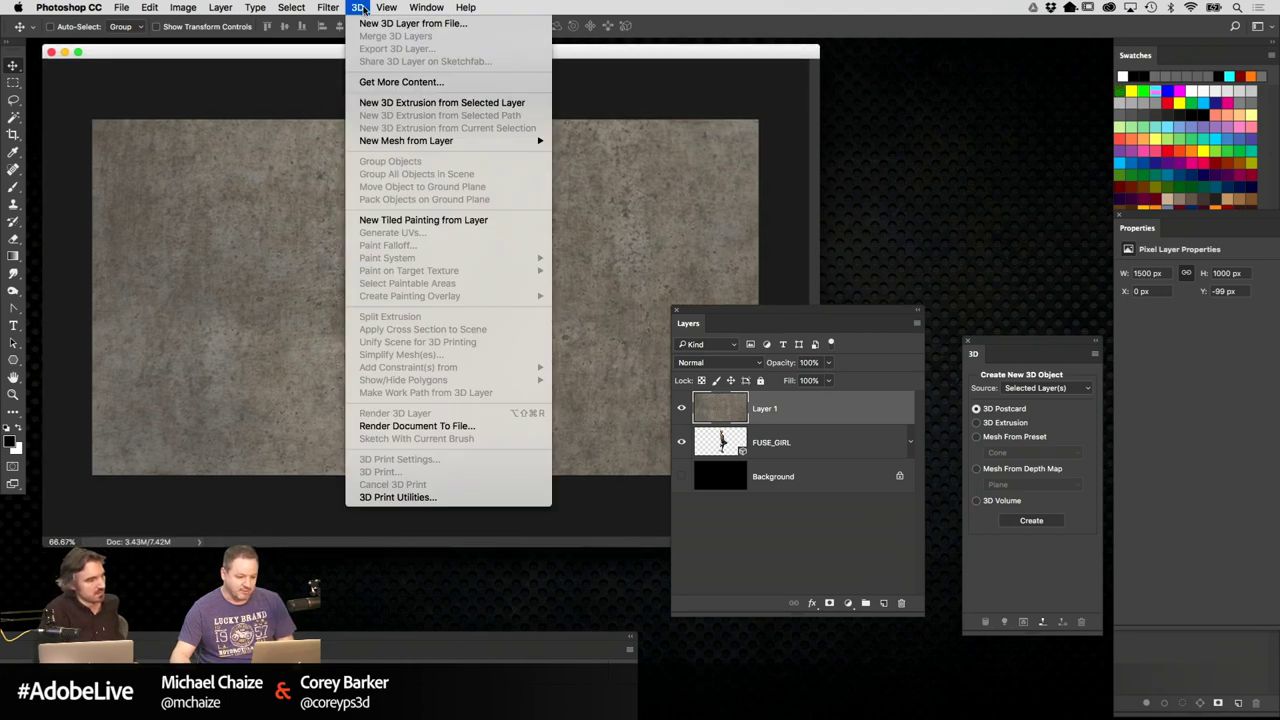
mouse_move(404, 146)
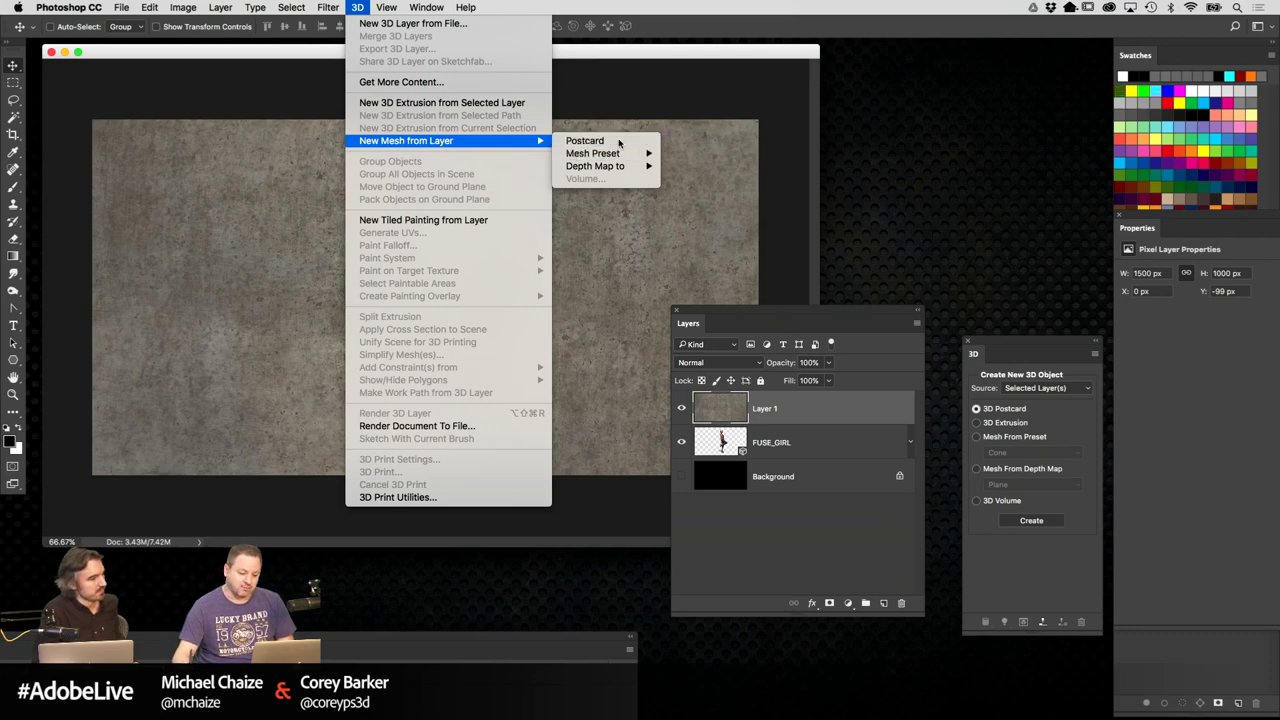
click(588, 141)
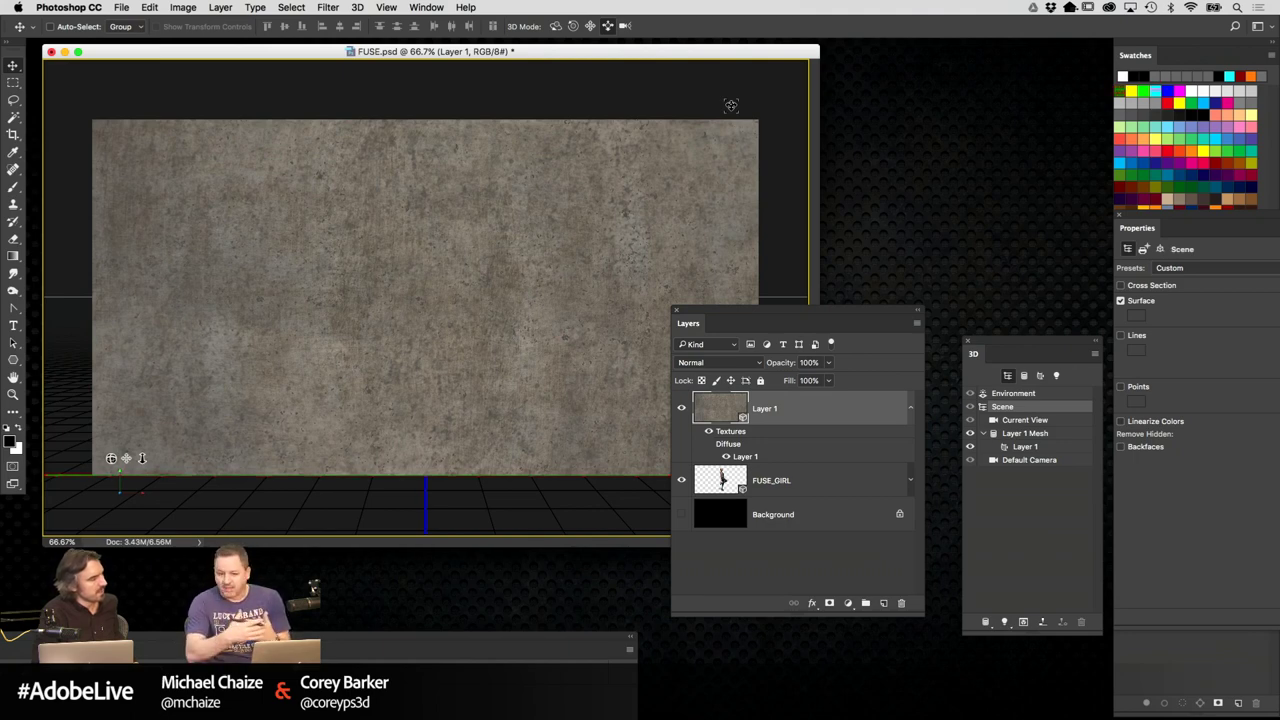
Select Layer 1 Mesh in the 3D panel and move the Layers and 3D panels up
click(1030, 433)
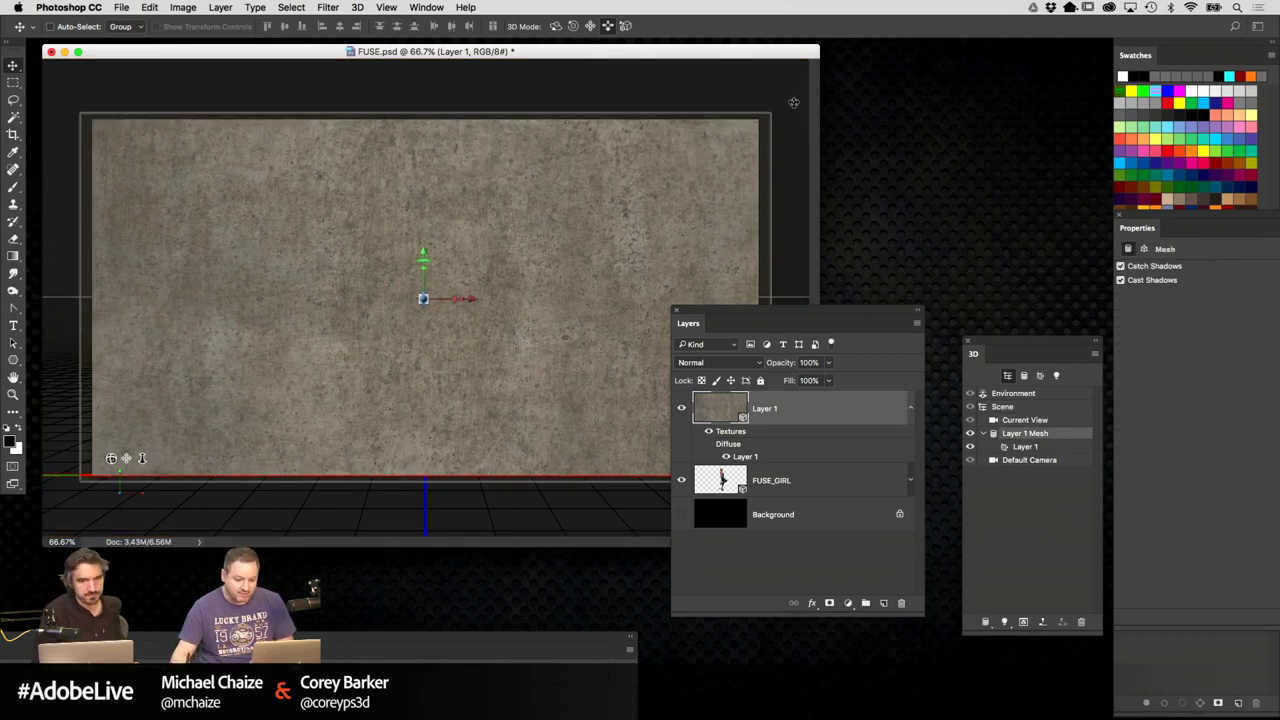
drag(691, 91, 700, 250)
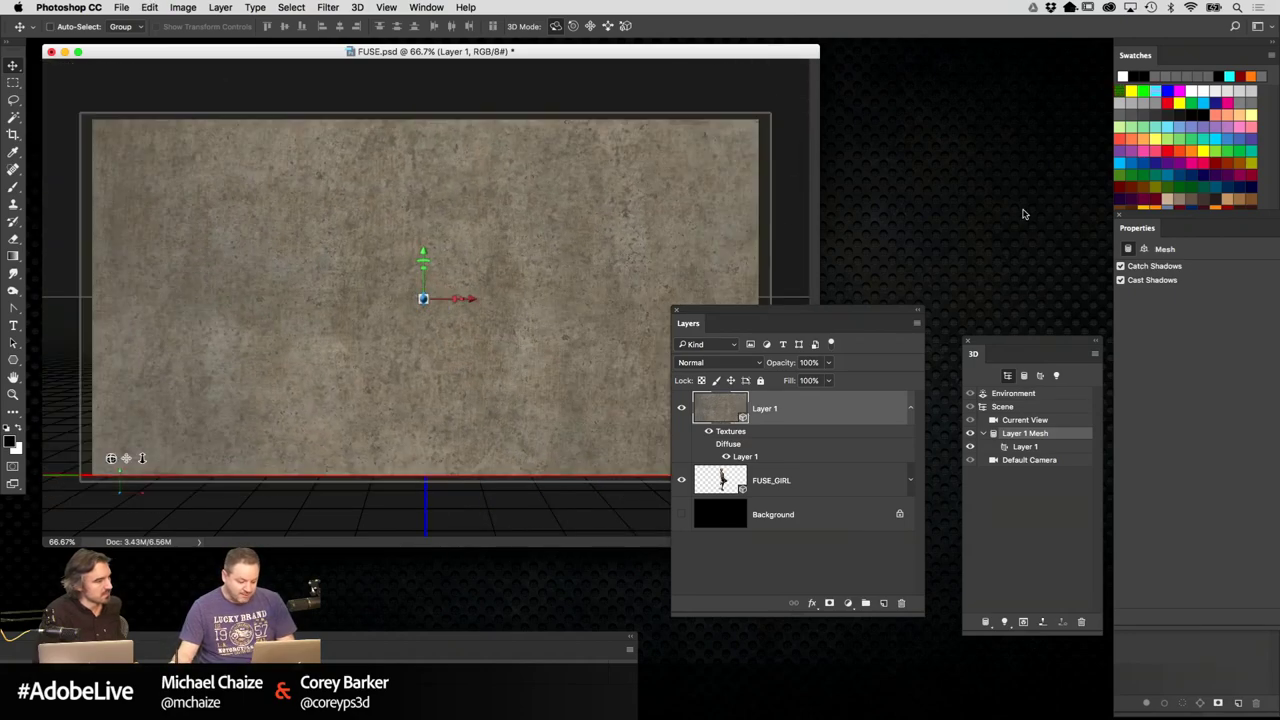
mouse_move(872, 312)
mouse_down()
mouse_move(878, 281)
mouse_move(874, 292)
mouse_up()
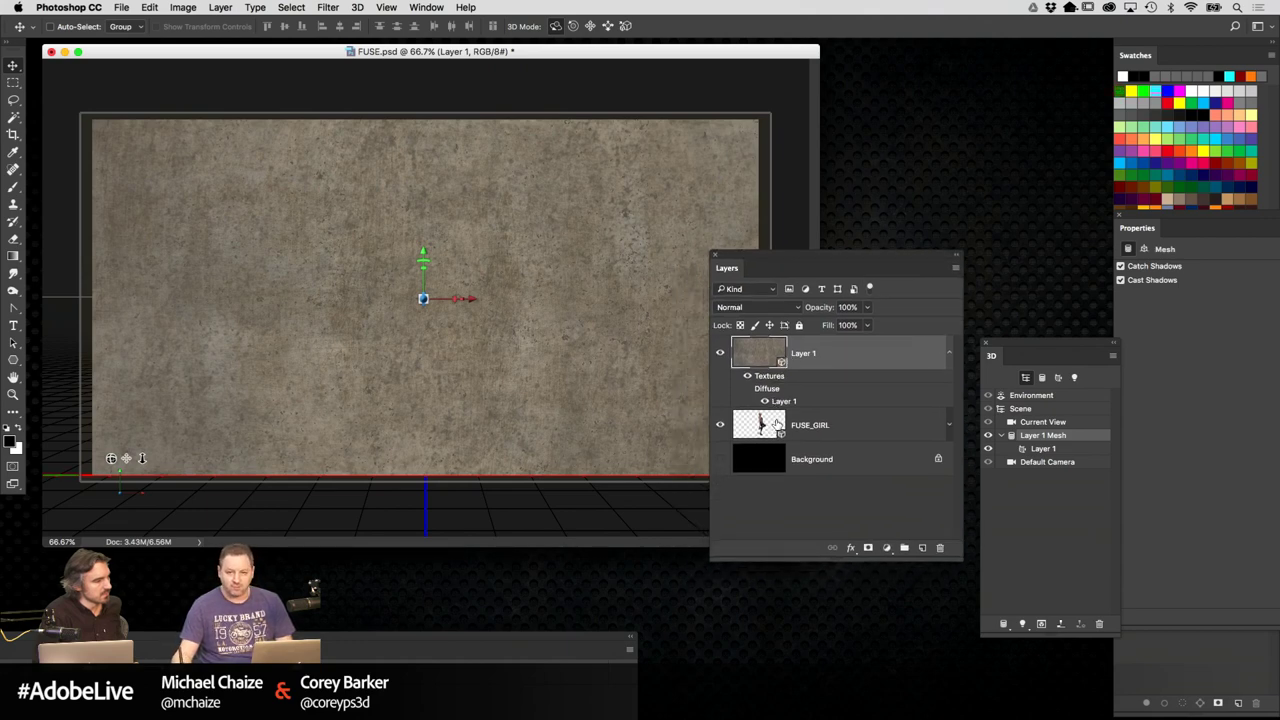
drag(846, 268, 835, 226)
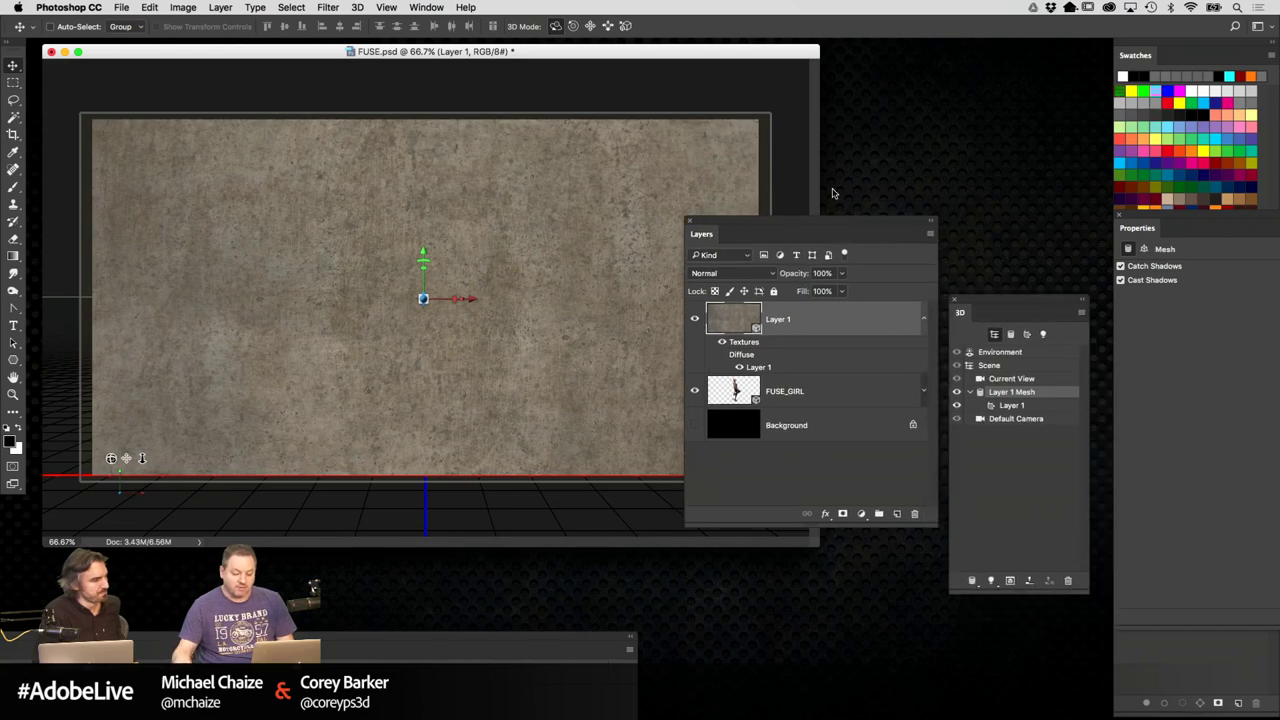
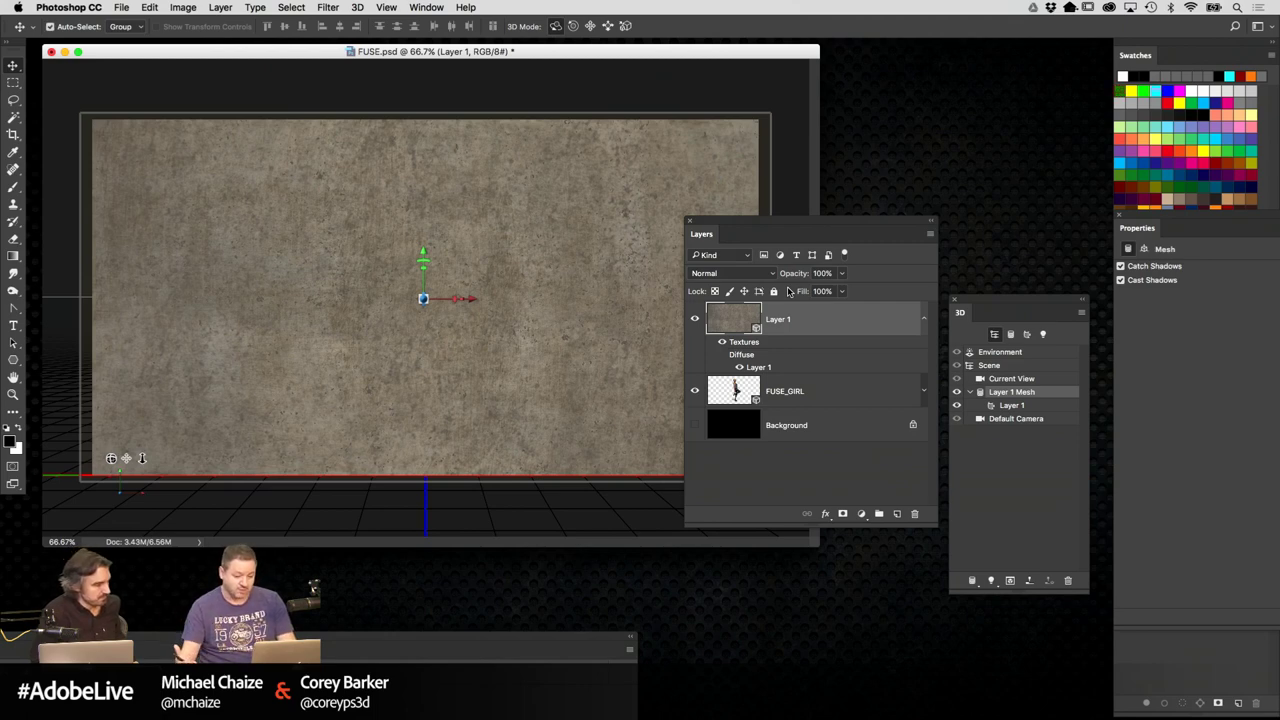
Merge Layer 1 down into FUSE_GIRL and scale the wall mesh up to cover the girl
key(super+j)
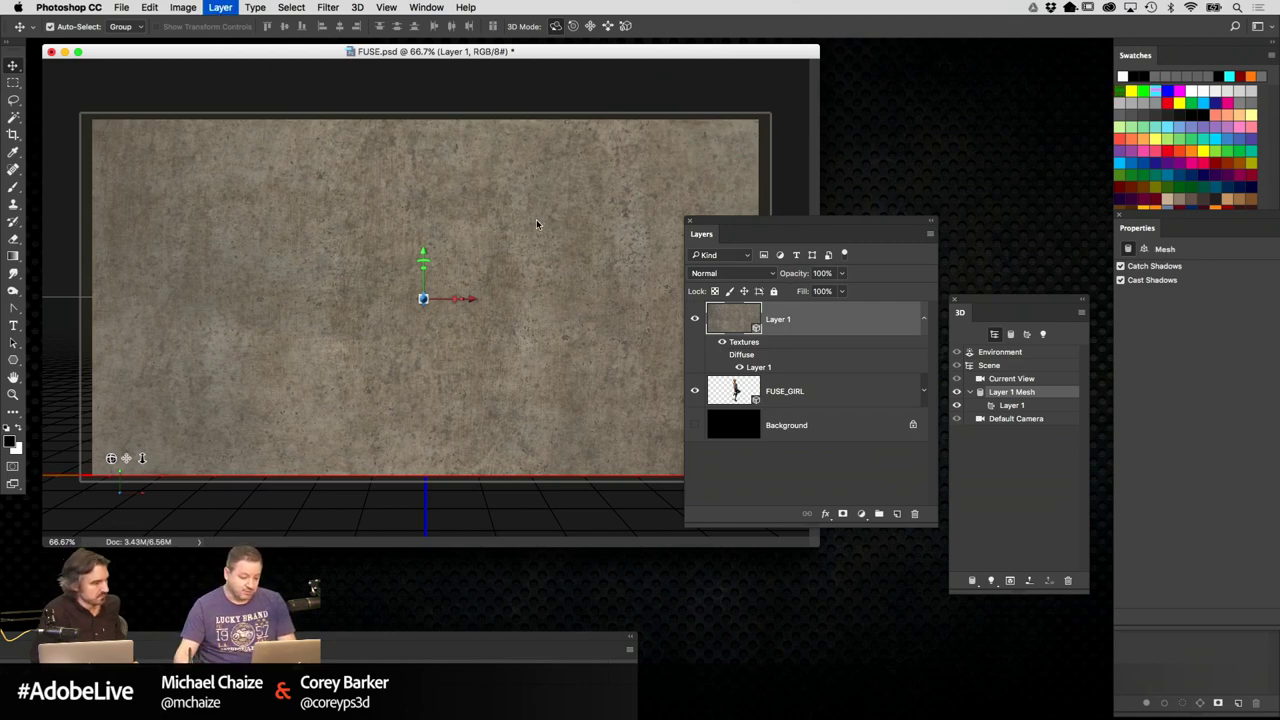
key(super+e)
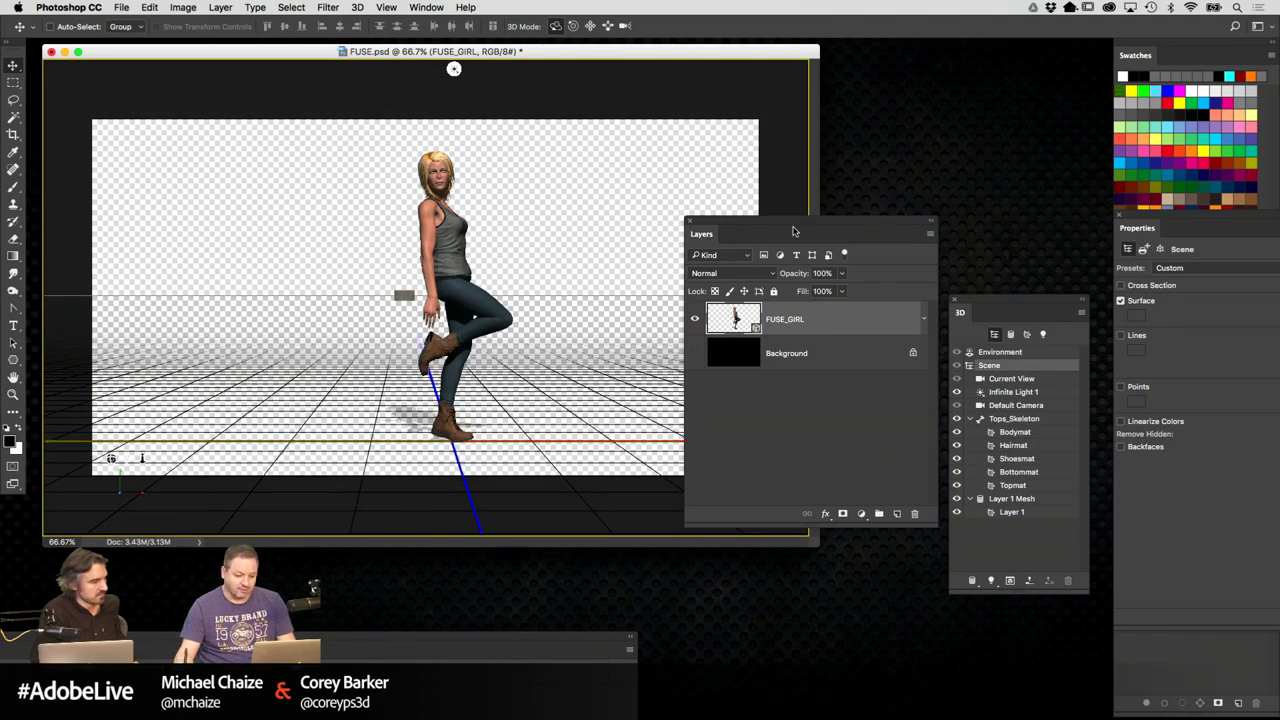
drag(796, 230, 863, 222)
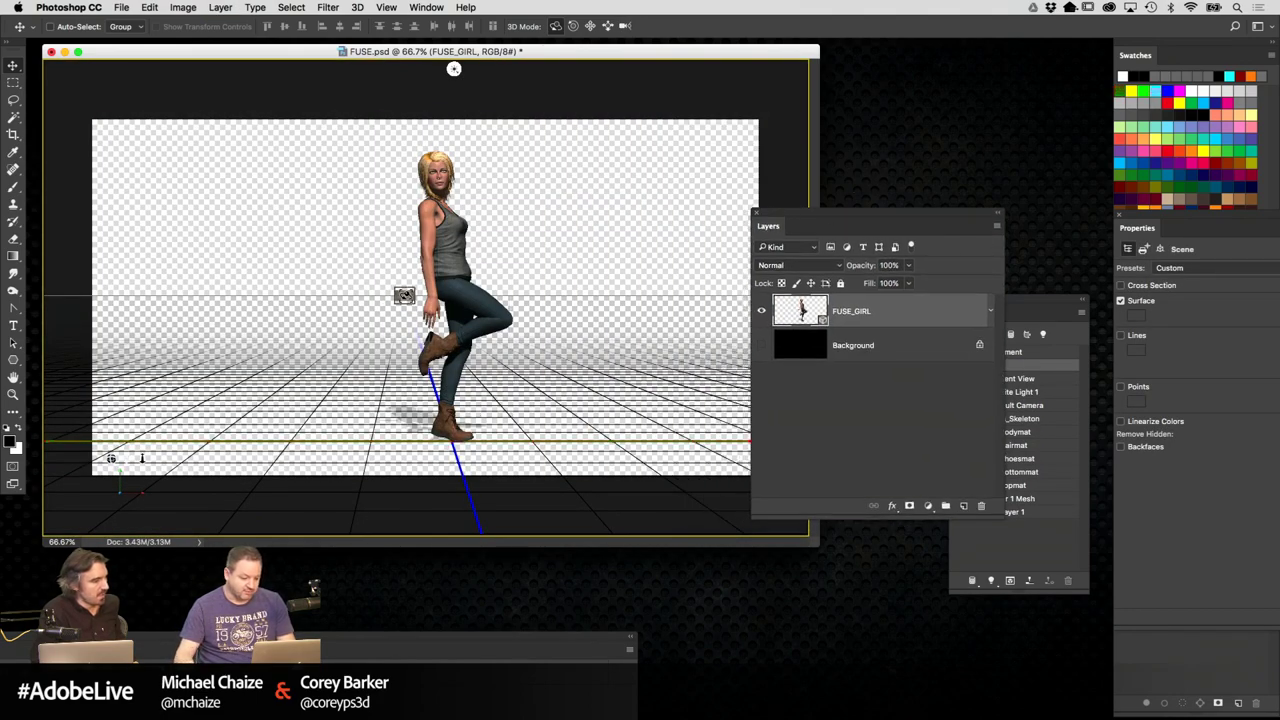
click(403, 295)
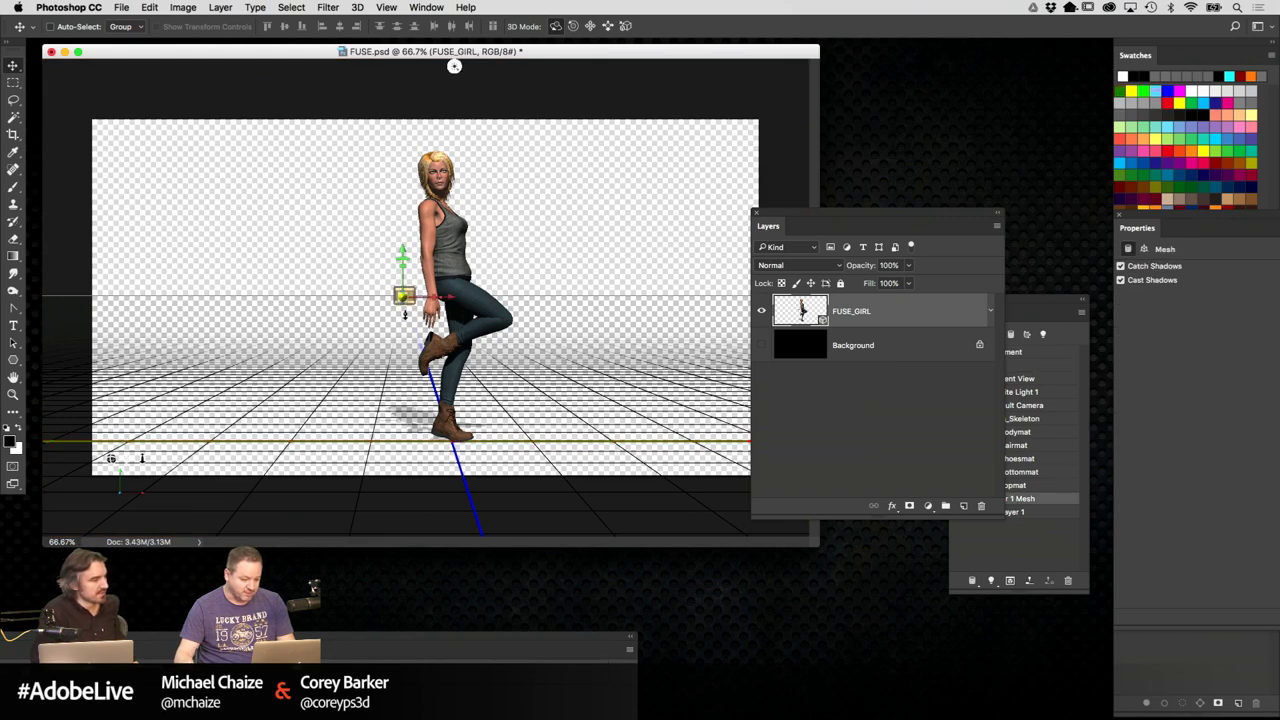
drag(403, 296, 712, 133)
drag(857, 215, 769, 232)
Orbit to a side view and slide the wall mesh in behind the girl
click(1011, 378)
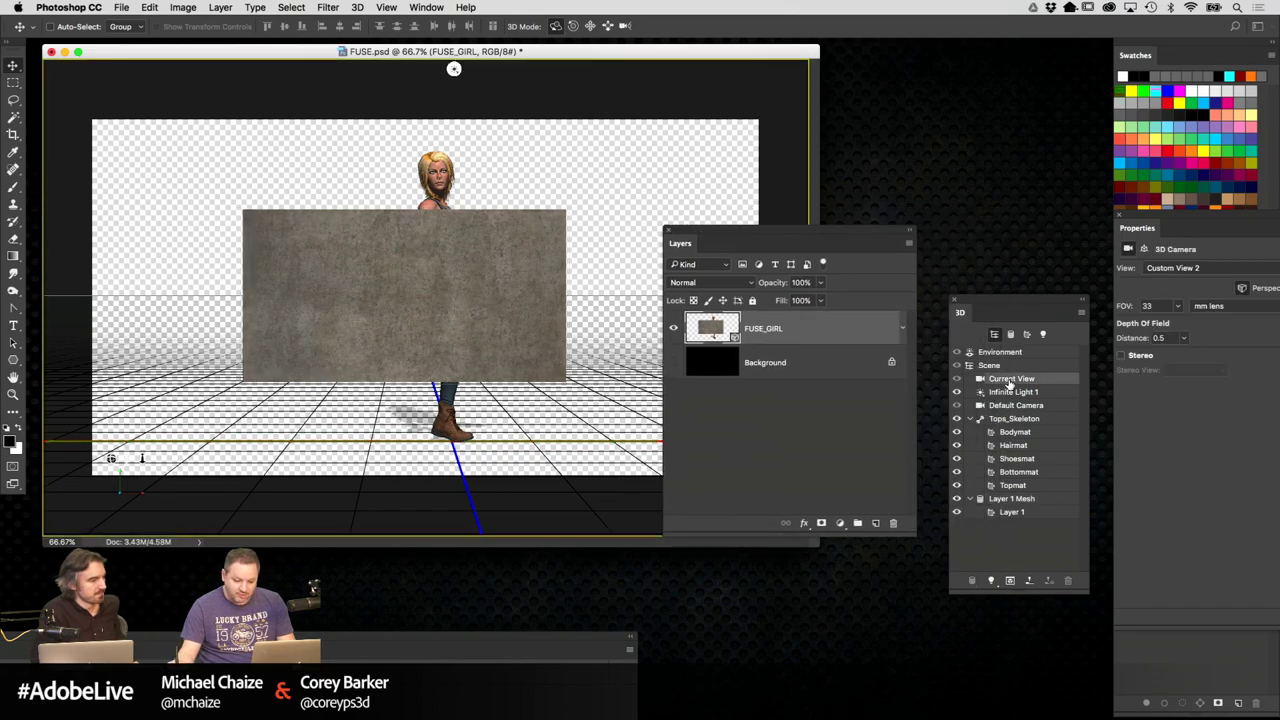
drag(625, 174, 187, 362)
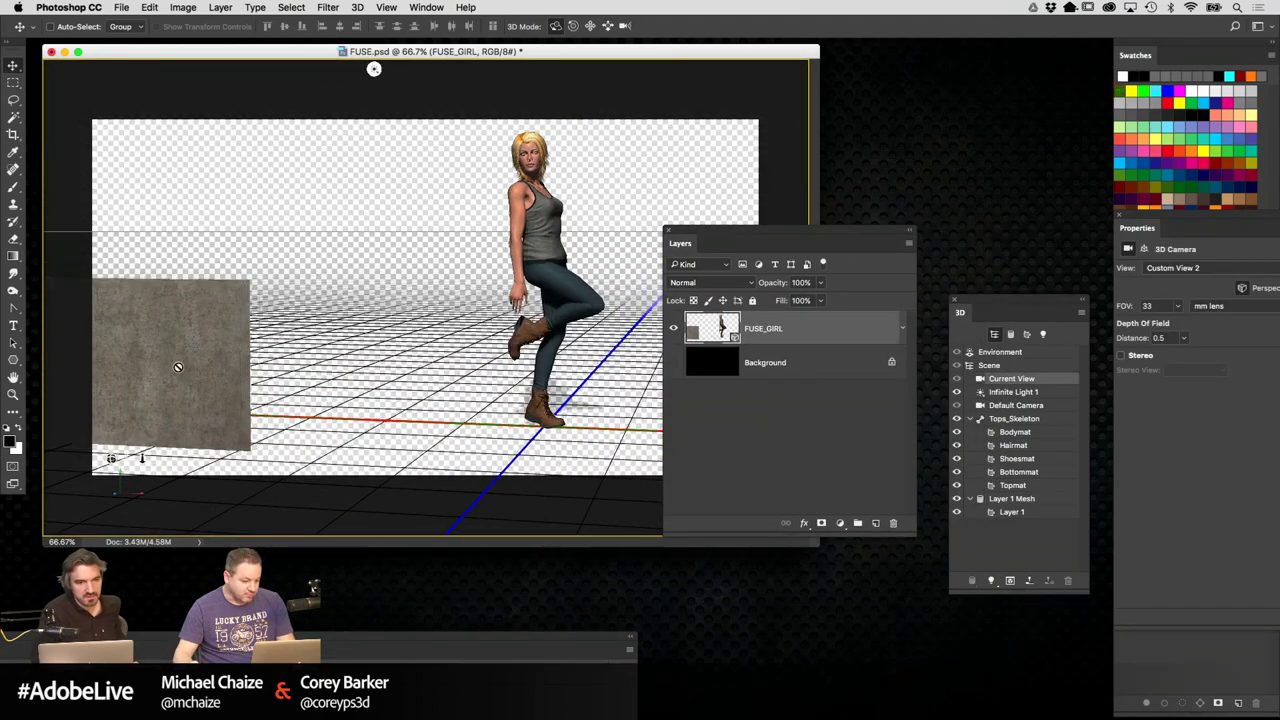
click(187, 360)
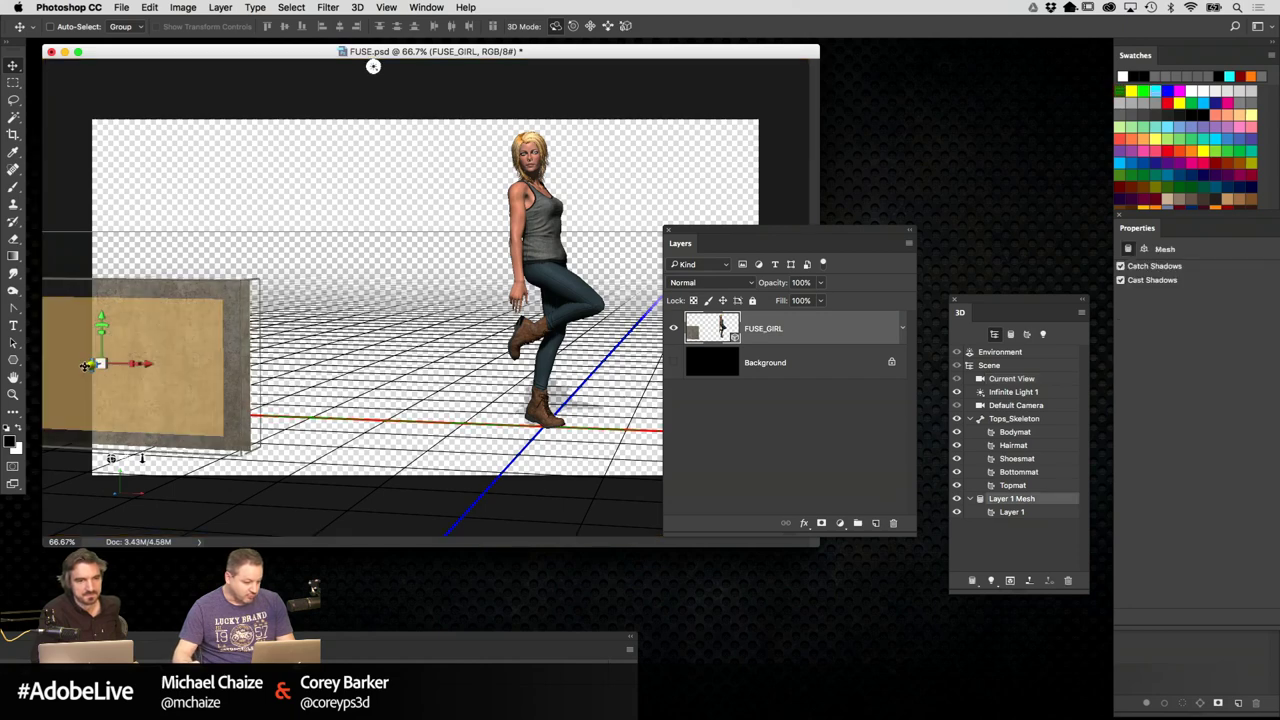
drag(90, 364, 774, 89)
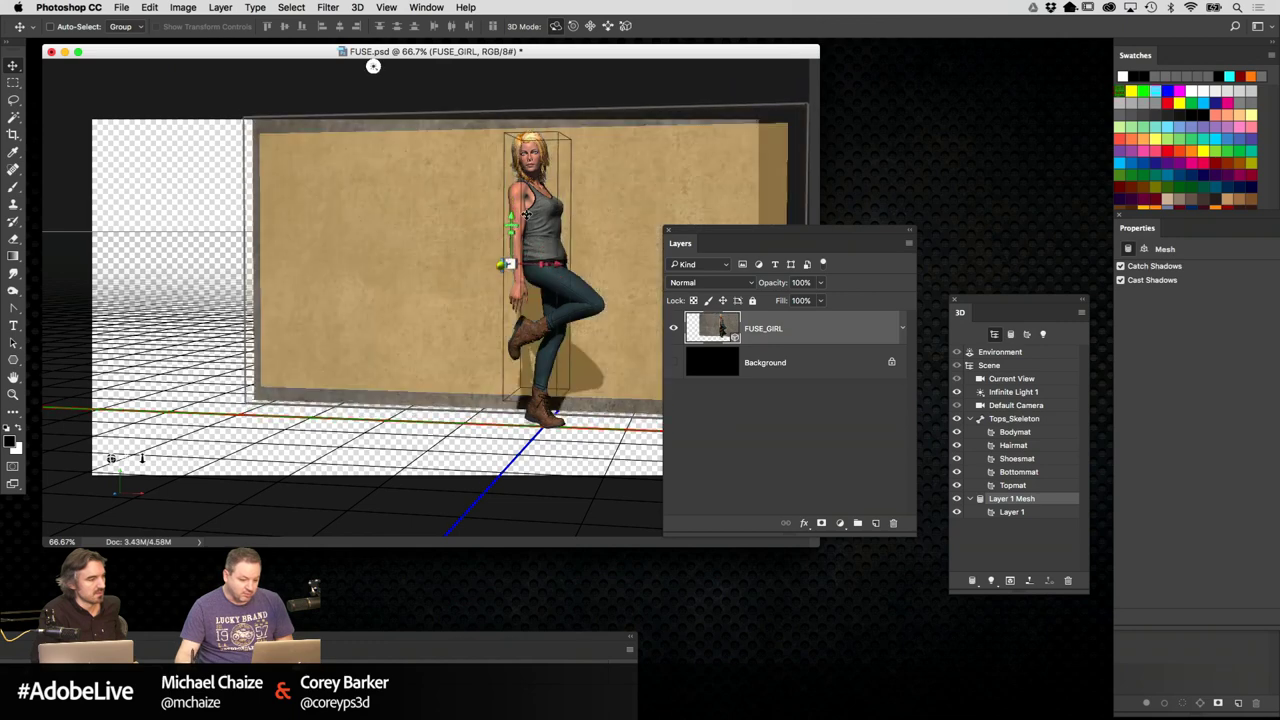
drag(753, 234, 670, 402)
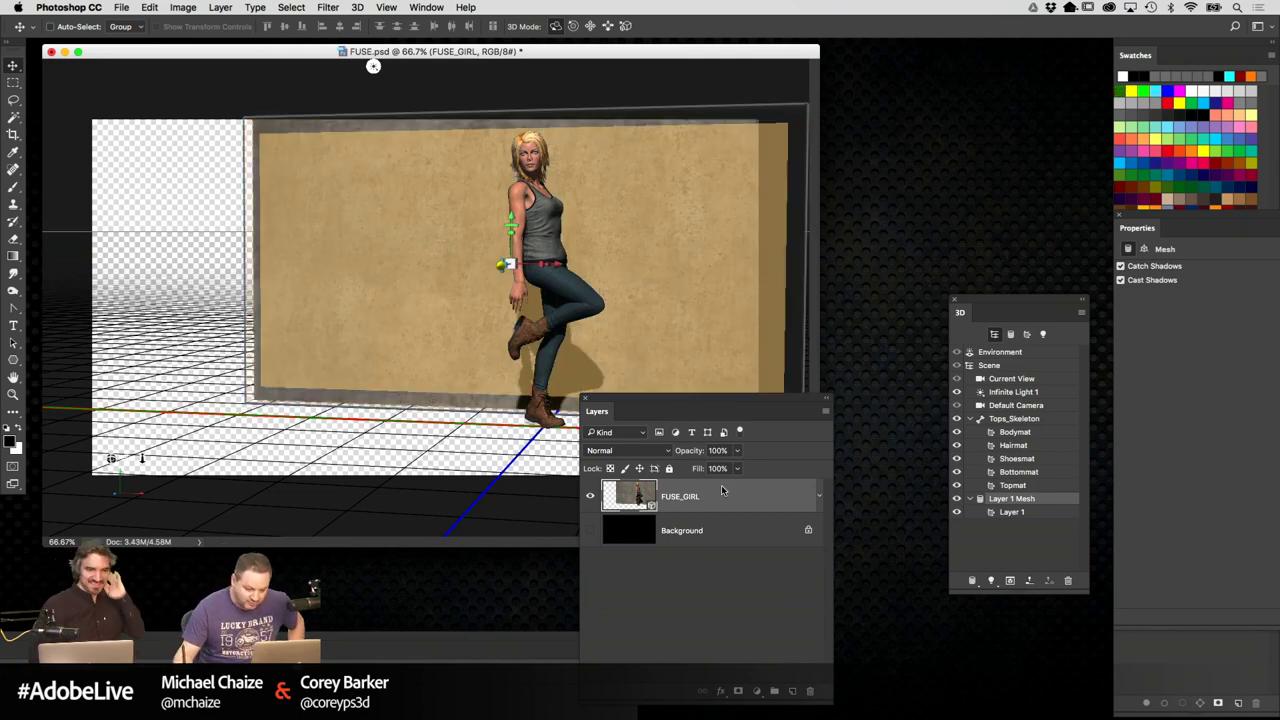
click(1020, 404)
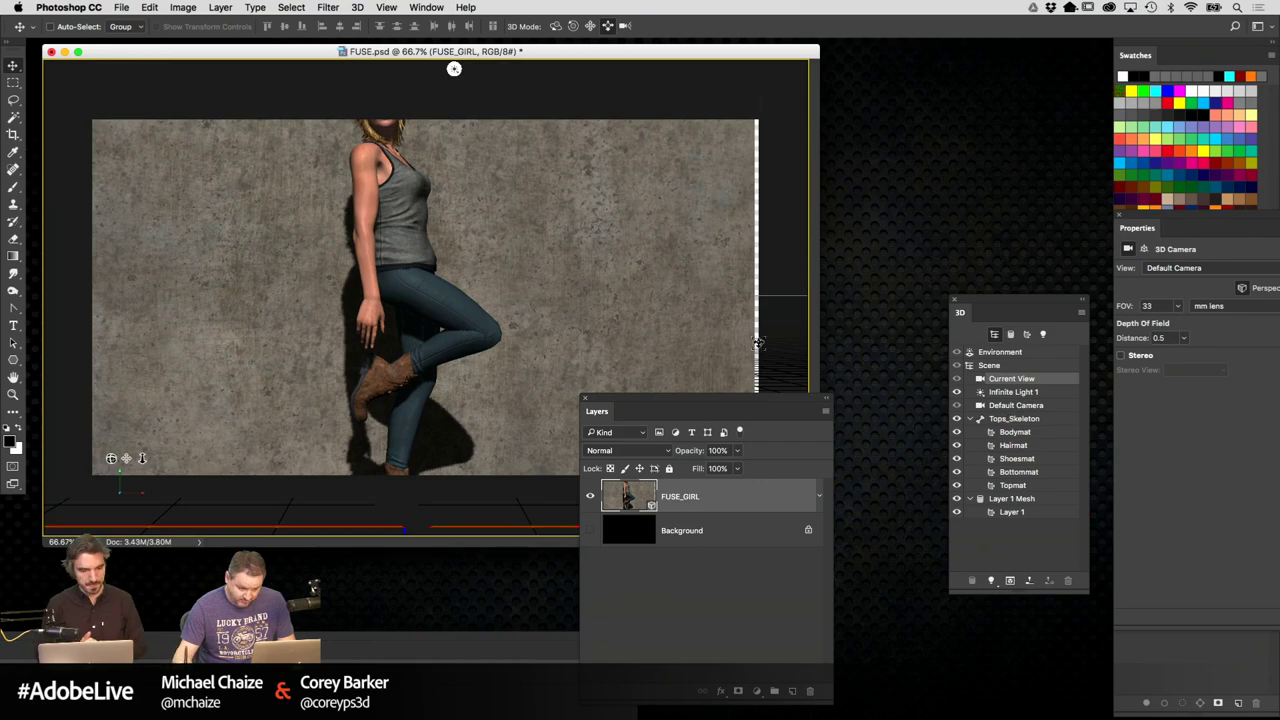
Pull the camera back, then center the wall mesh and move it to the ground plane
drag(768, 346, 662, 131)
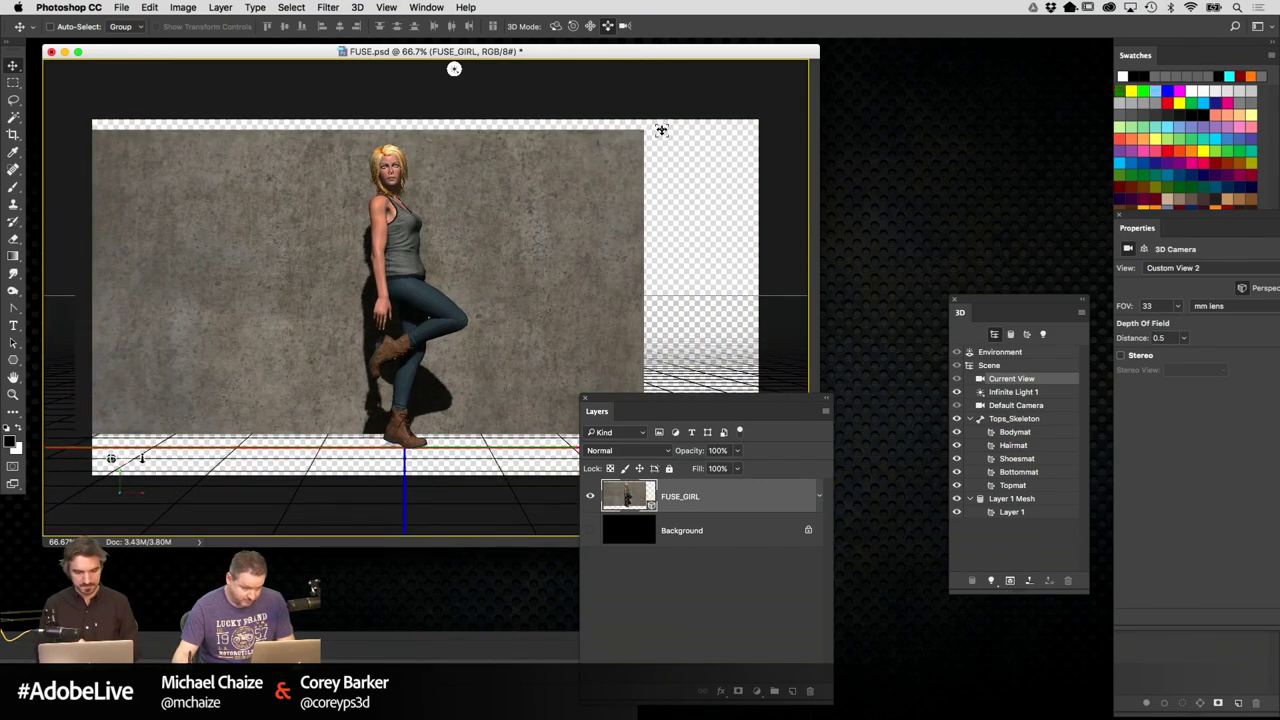
click(1002, 498)
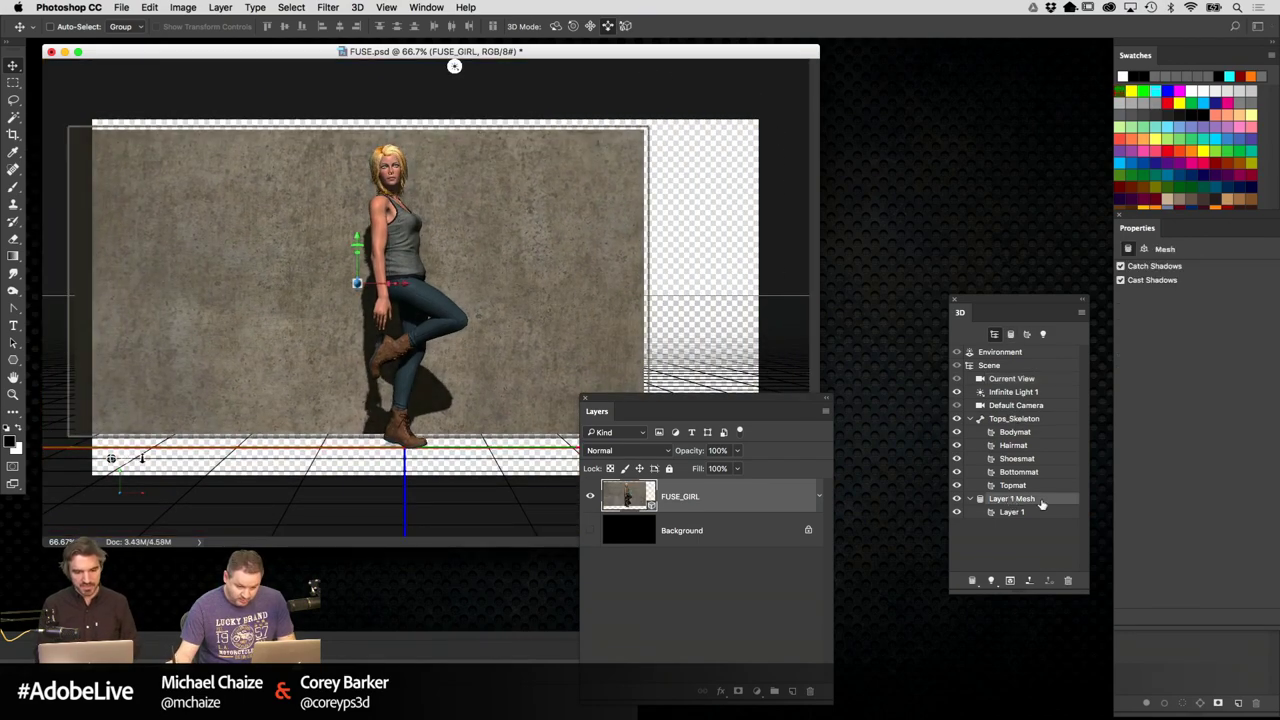
click(1081, 312)
click(1107, 330)
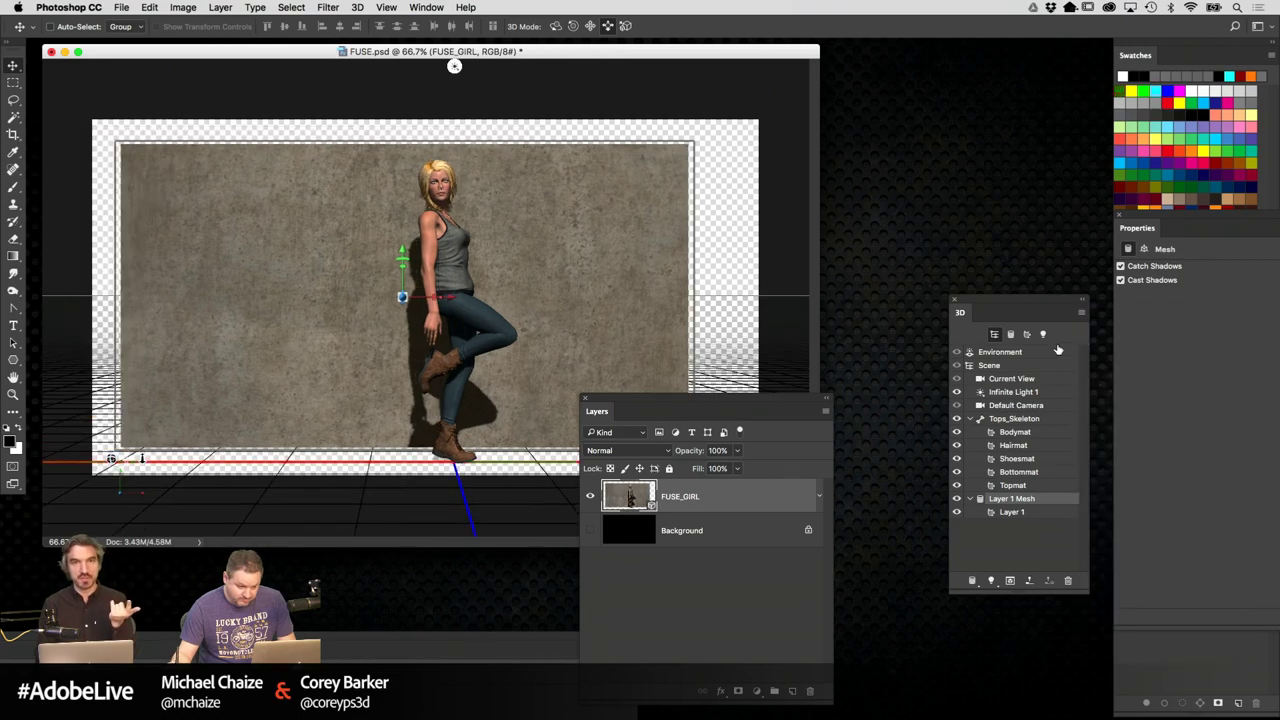
click(1081, 312)
click(1112, 318)
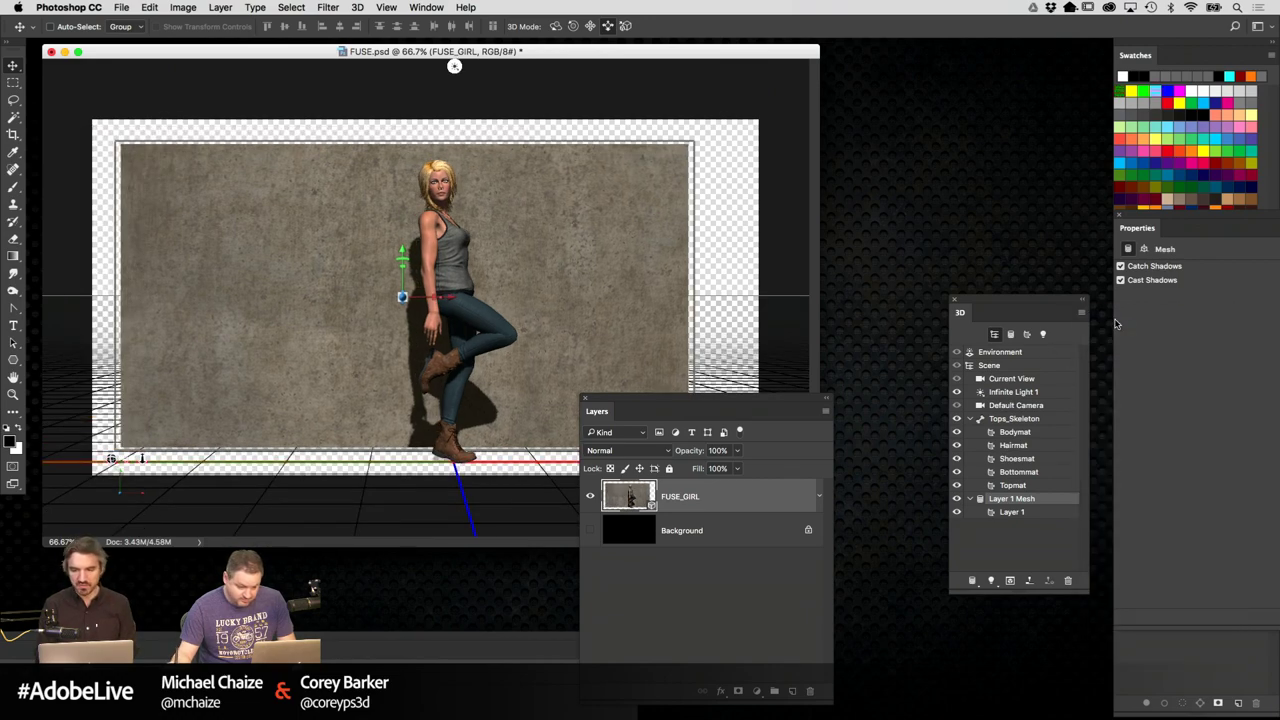
Slide the camera forward so the wall and girl fill the canvas
drag(718, 402, 838, 460)
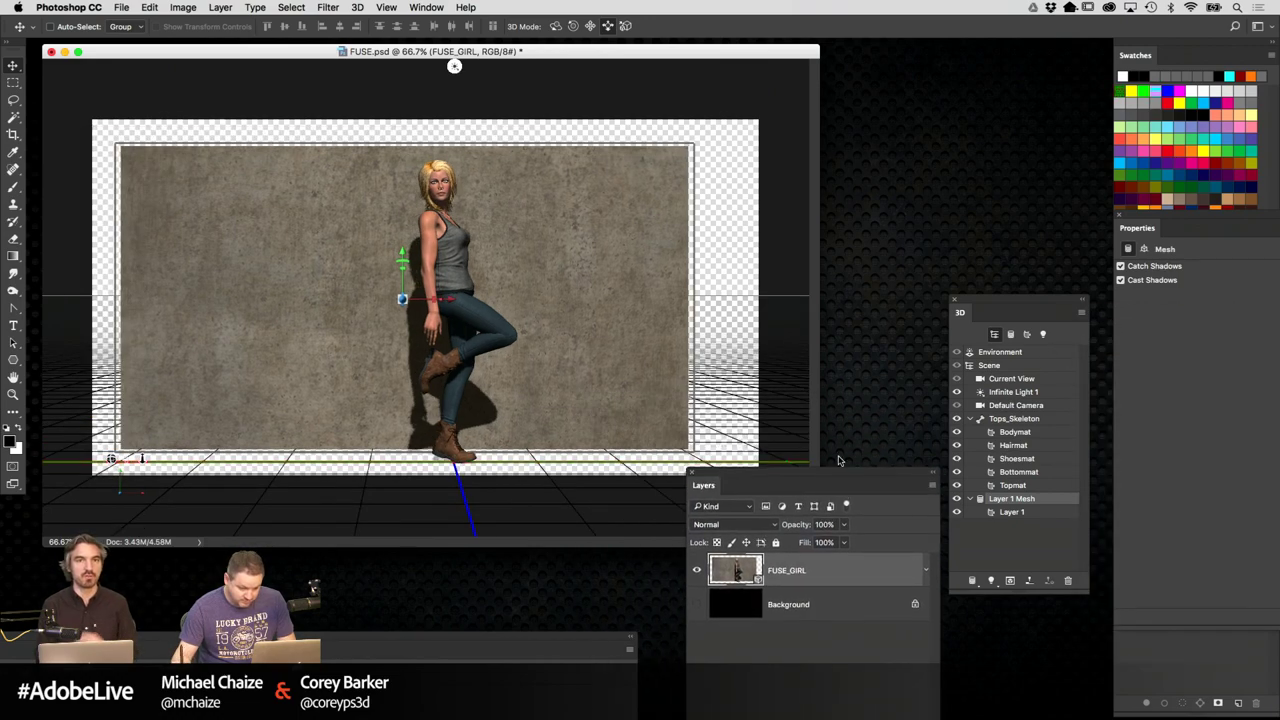
click(624, 26)
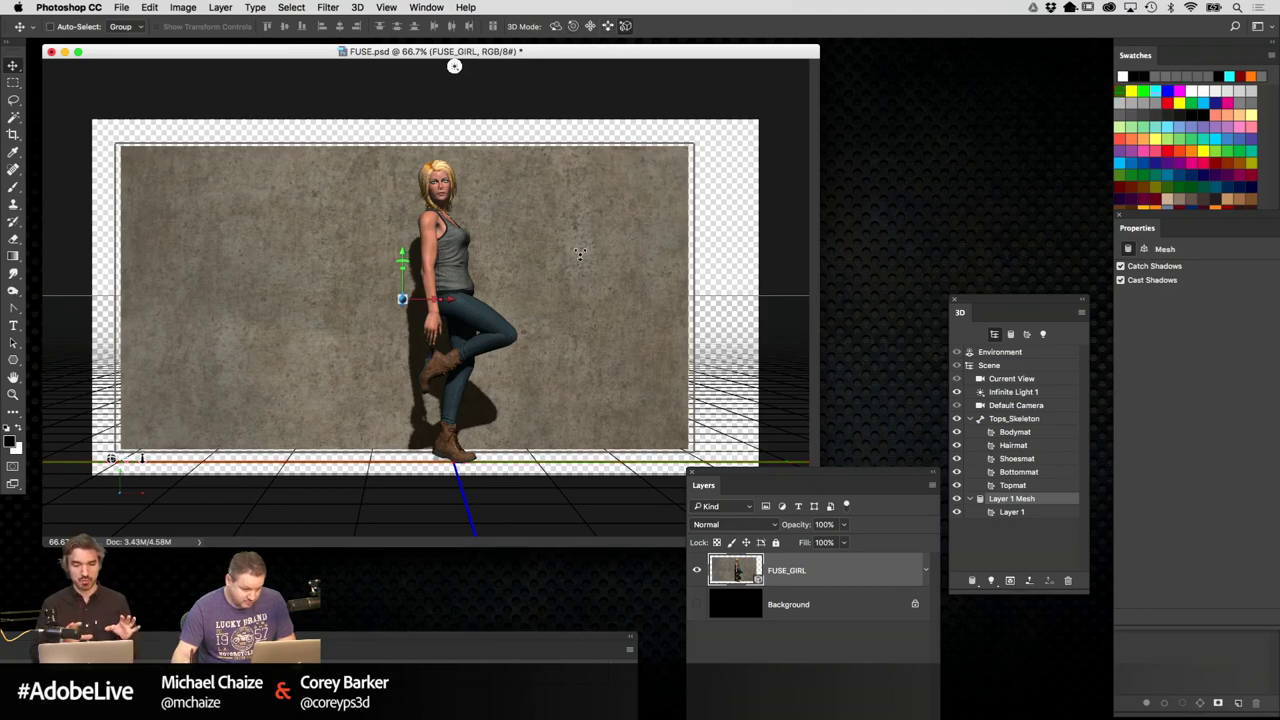
drag(581, 254, 709, 142)
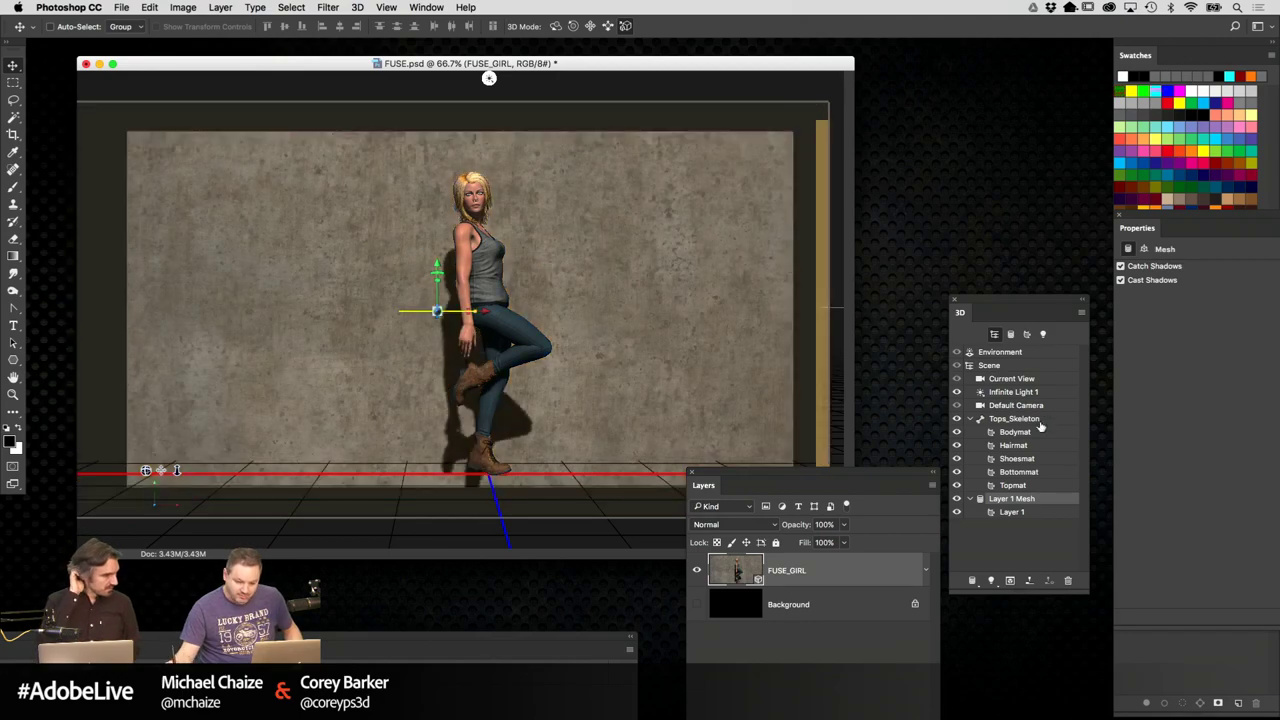
Drop the wall onto the ground plane using Move Object to Ground Plane
click(1081, 313)
click(1095, 320)
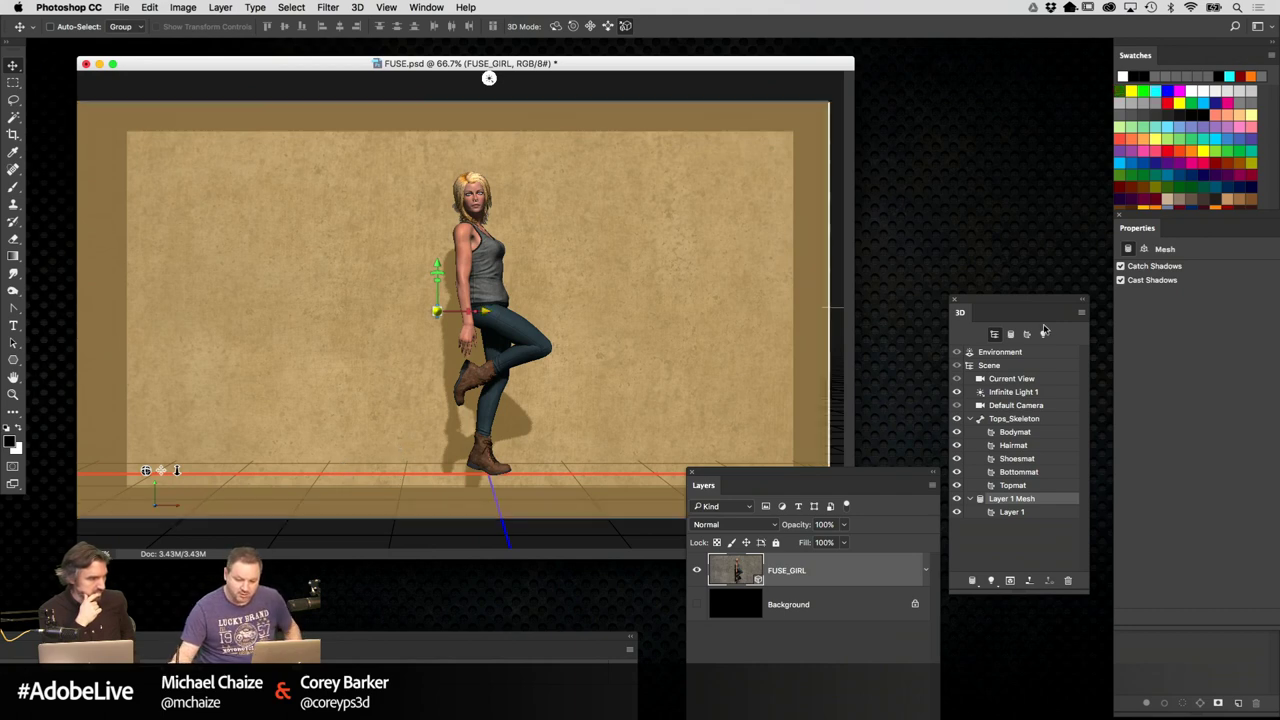
click(1082, 313)
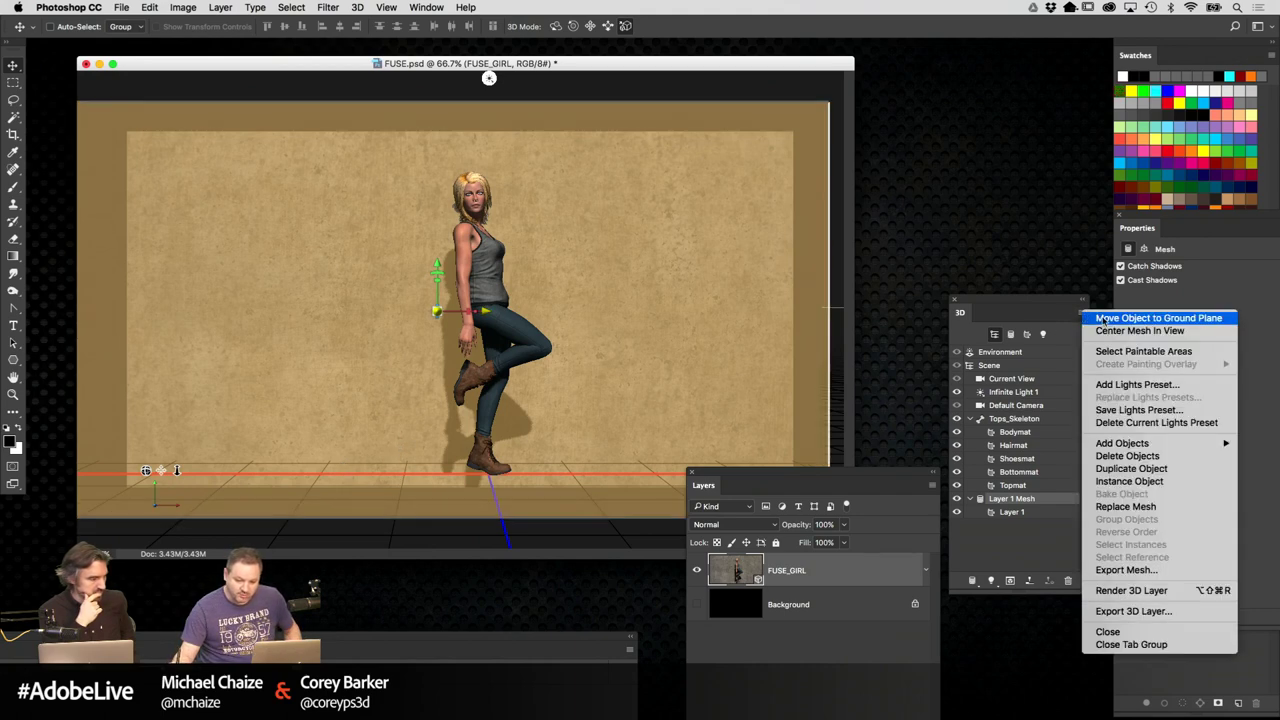
click(1166, 319)
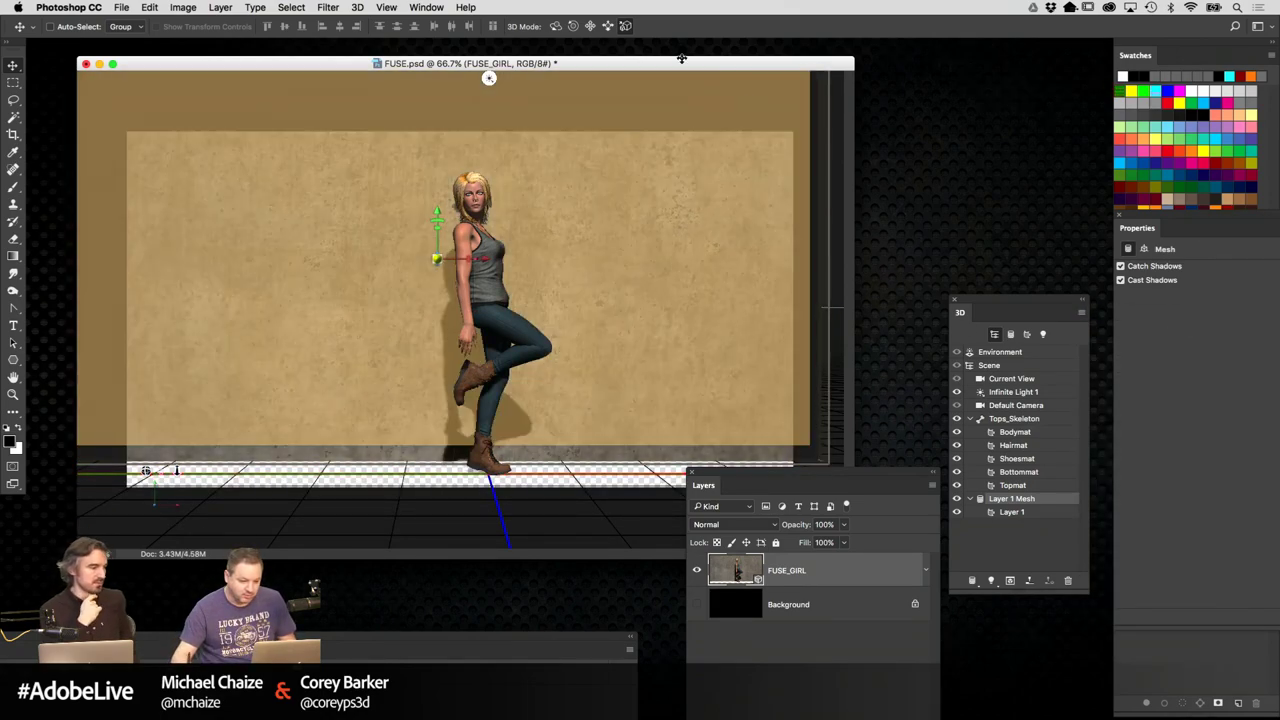
Bring the current view closer to the girl and show Tops_Skeleton's body presets
click(1024, 379)
scroll(817, 145, down, 2)
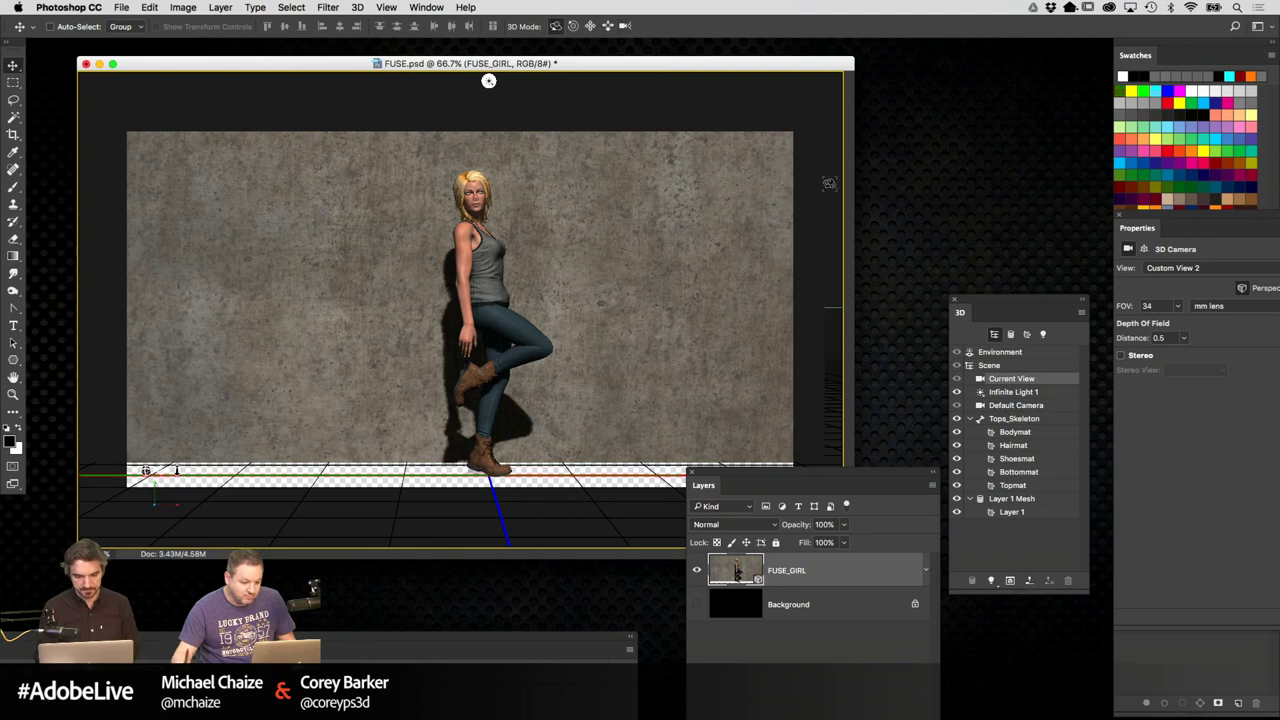
drag(818, 190, 812, 186)
click(607, 26)
drag(764, 115, 790, 165)
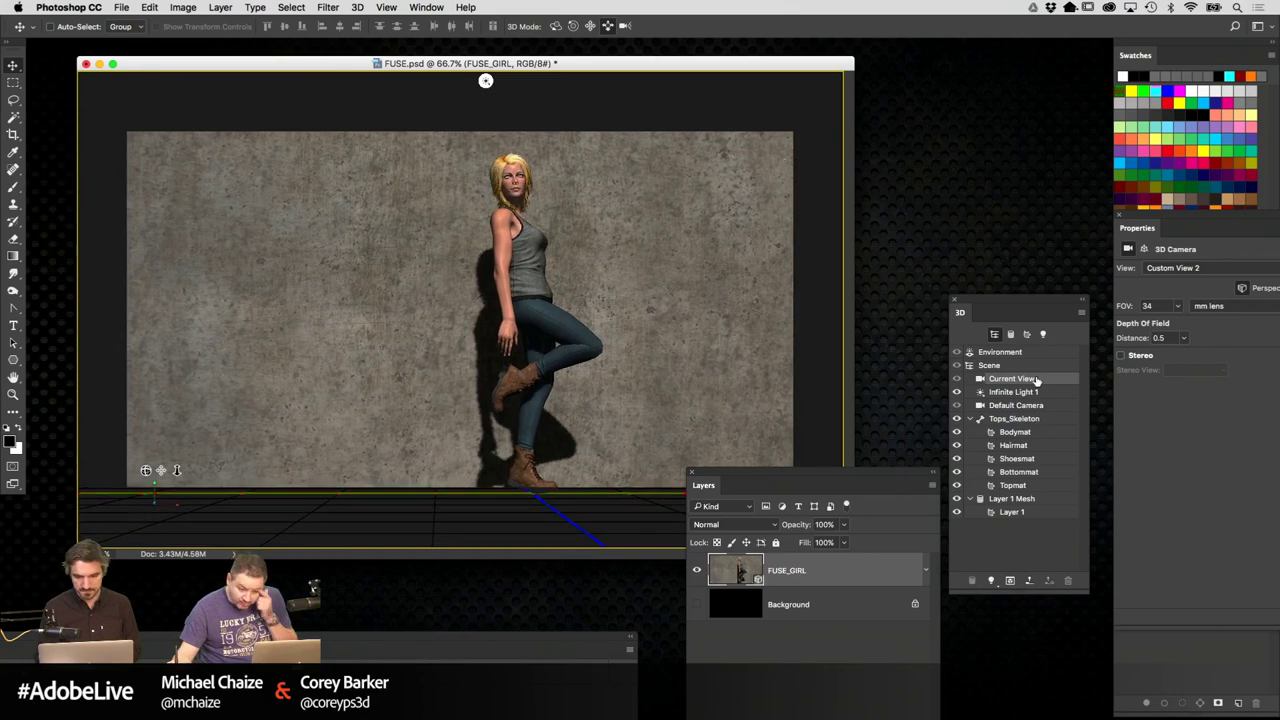
click(1030, 419)
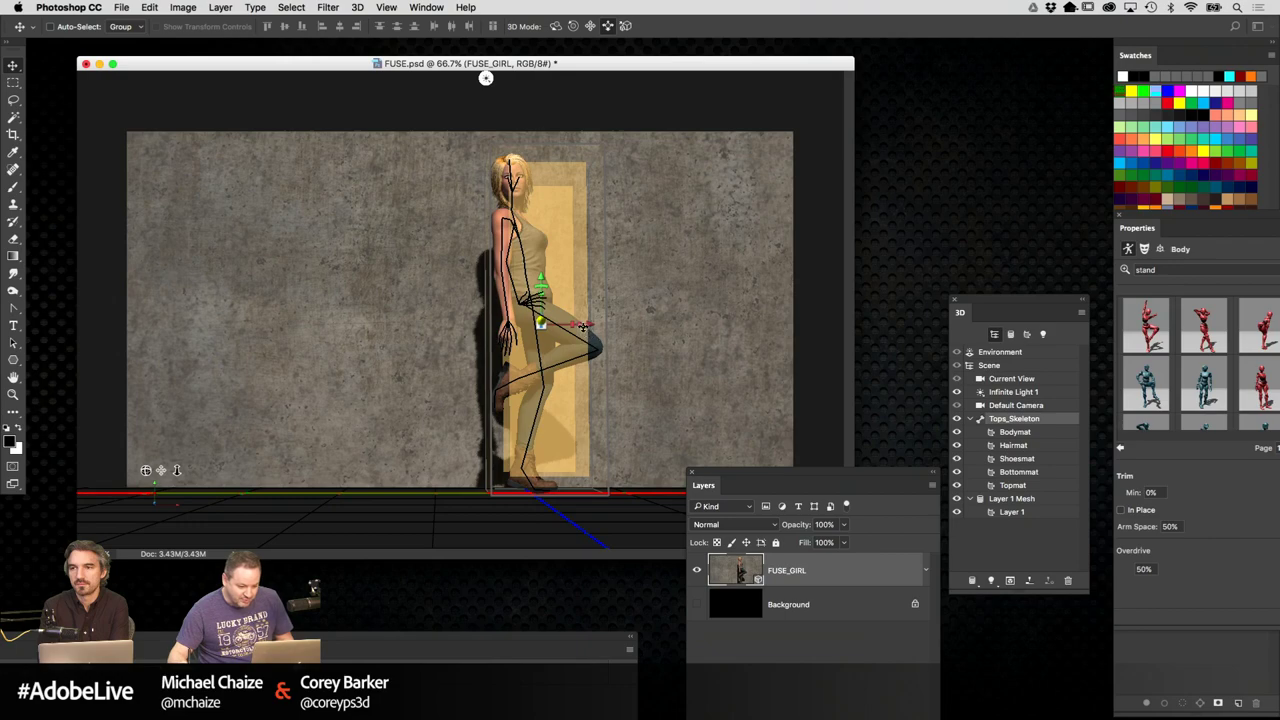
Rotate the girl's skeleton at the hip so her body faces the viewer
click(583, 327)
click(586, 332)
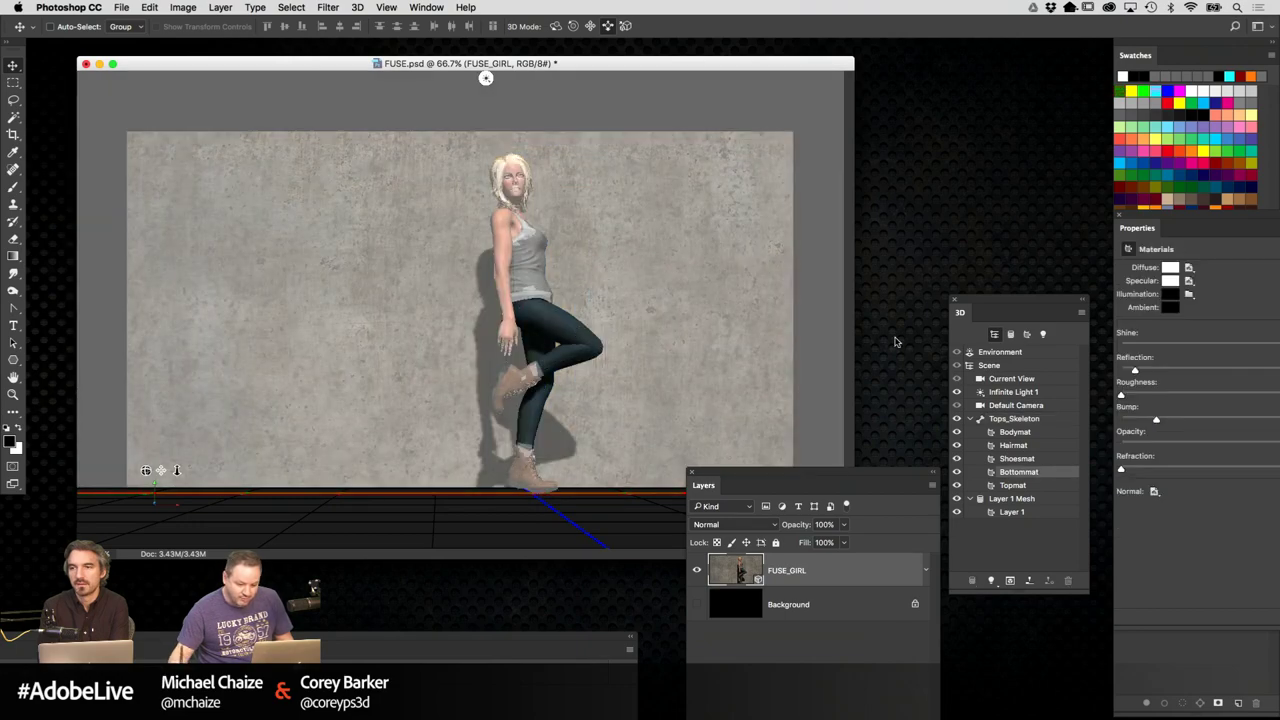
click(1030, 418)
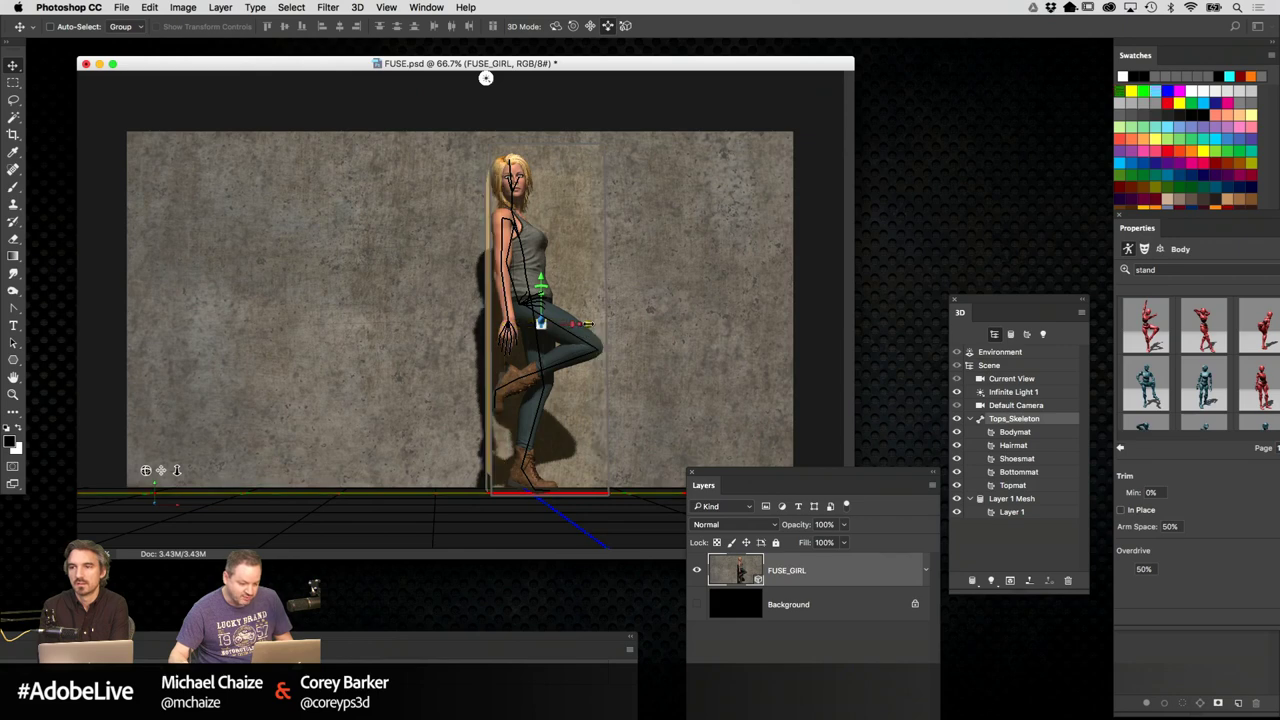
drag(586, 334, 880, 182)
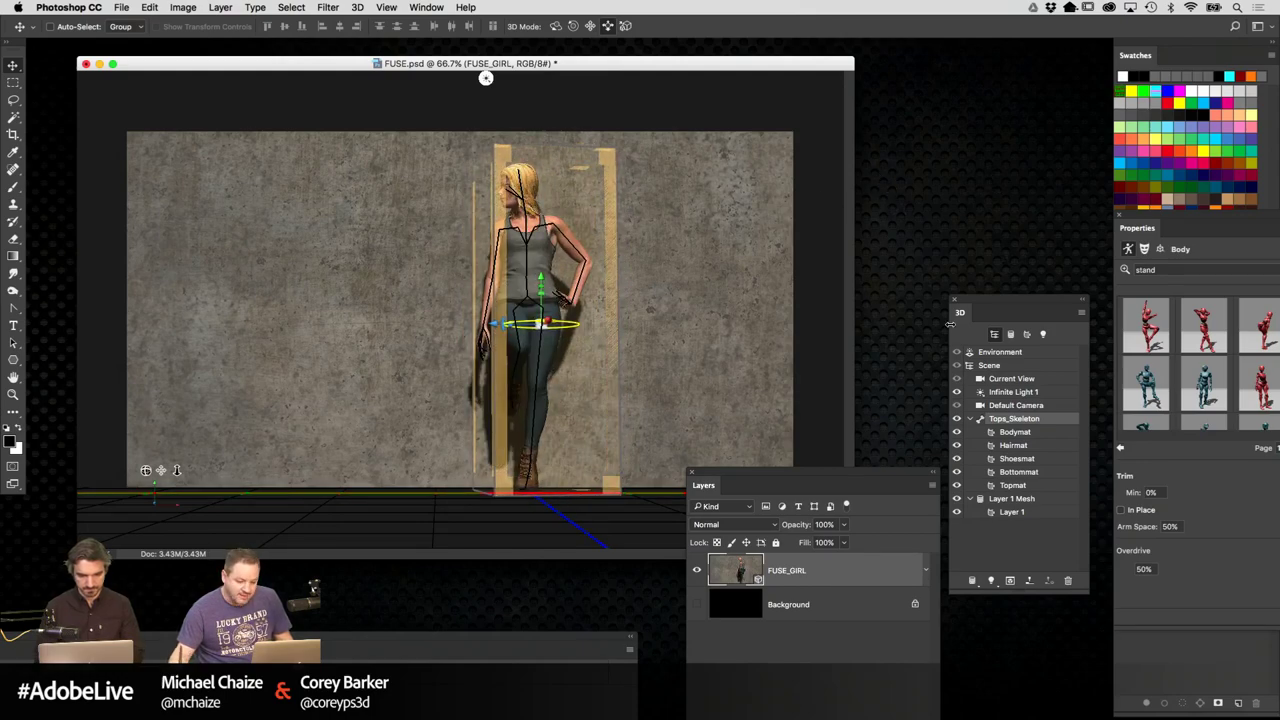
click(1012, 378)
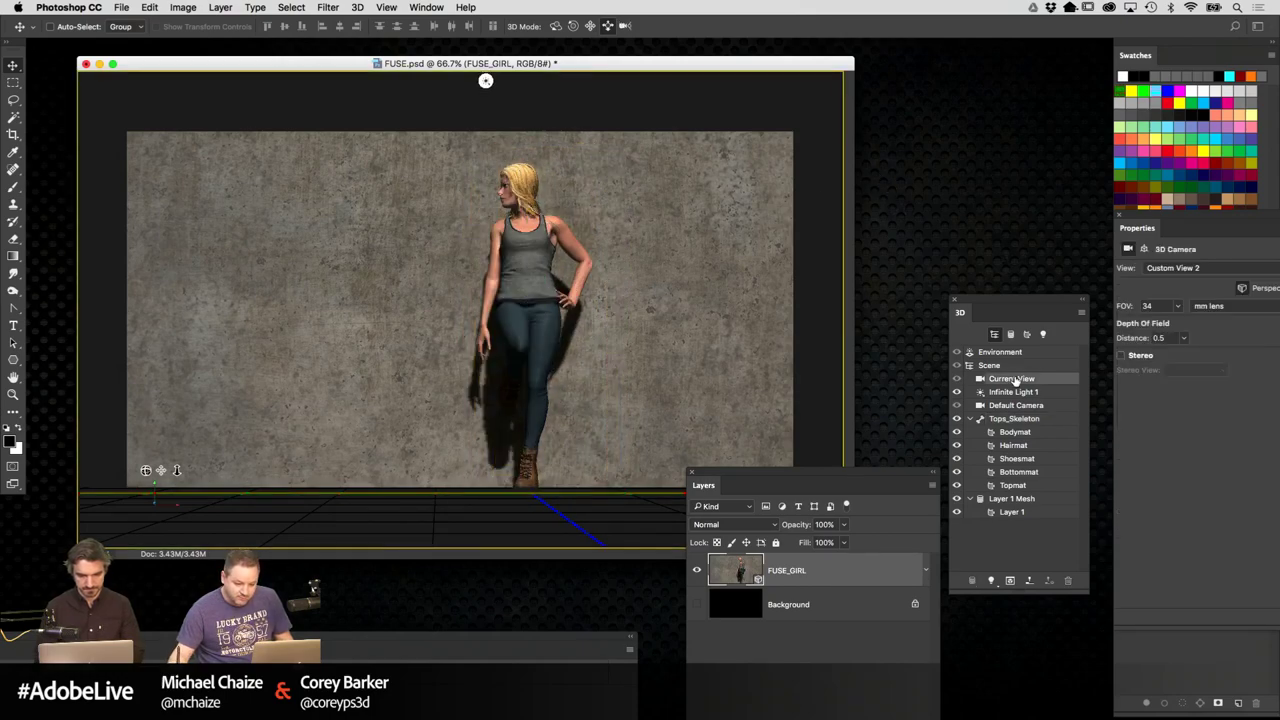
Orbit to a side view and slide the wall mesh closer to the girl
click(556, 26)
drag(526, 130, 350, 145)
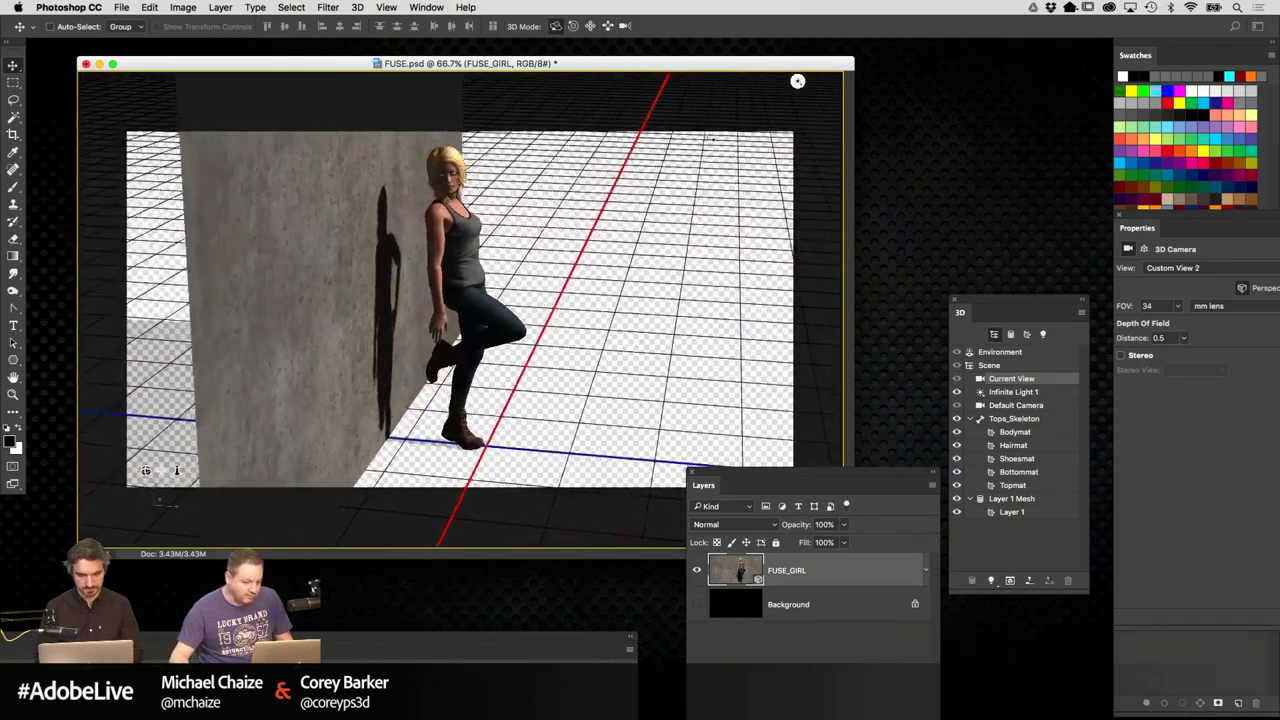
drag(712, 139, 700, 165)
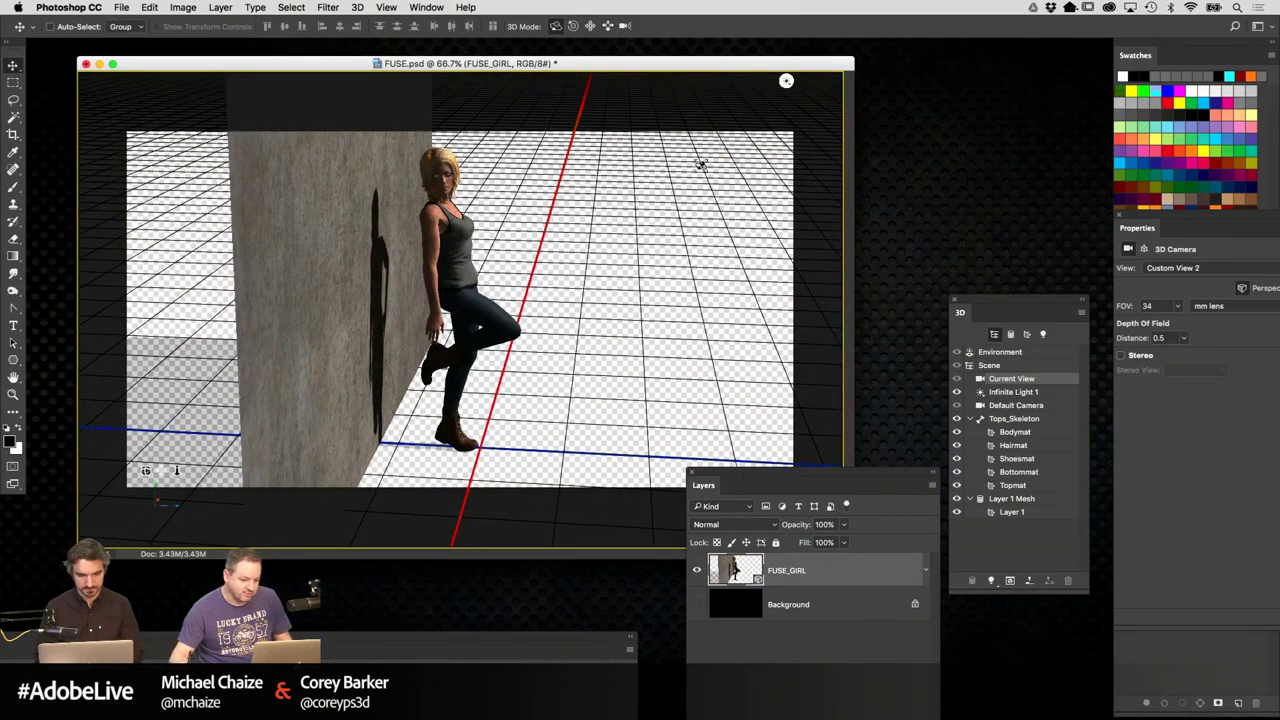
click(351, 270)
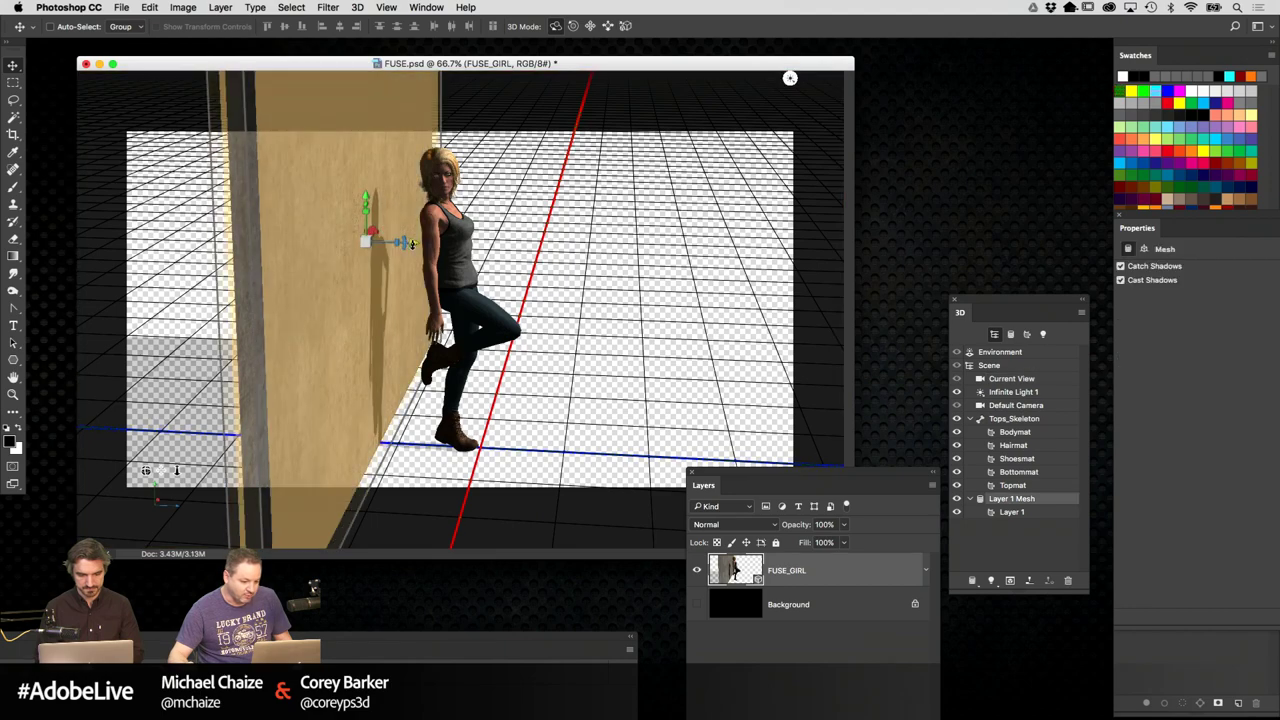
drag(351, 270, 394, 270)
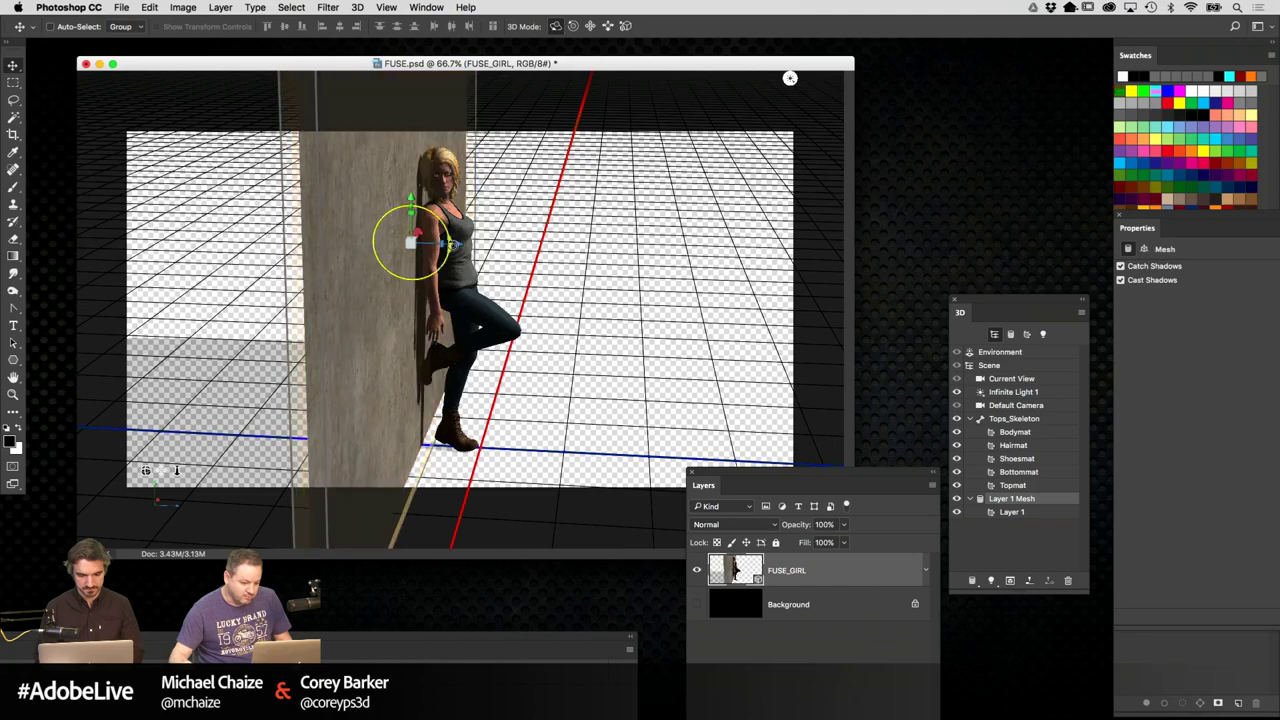
click(1012, 406)
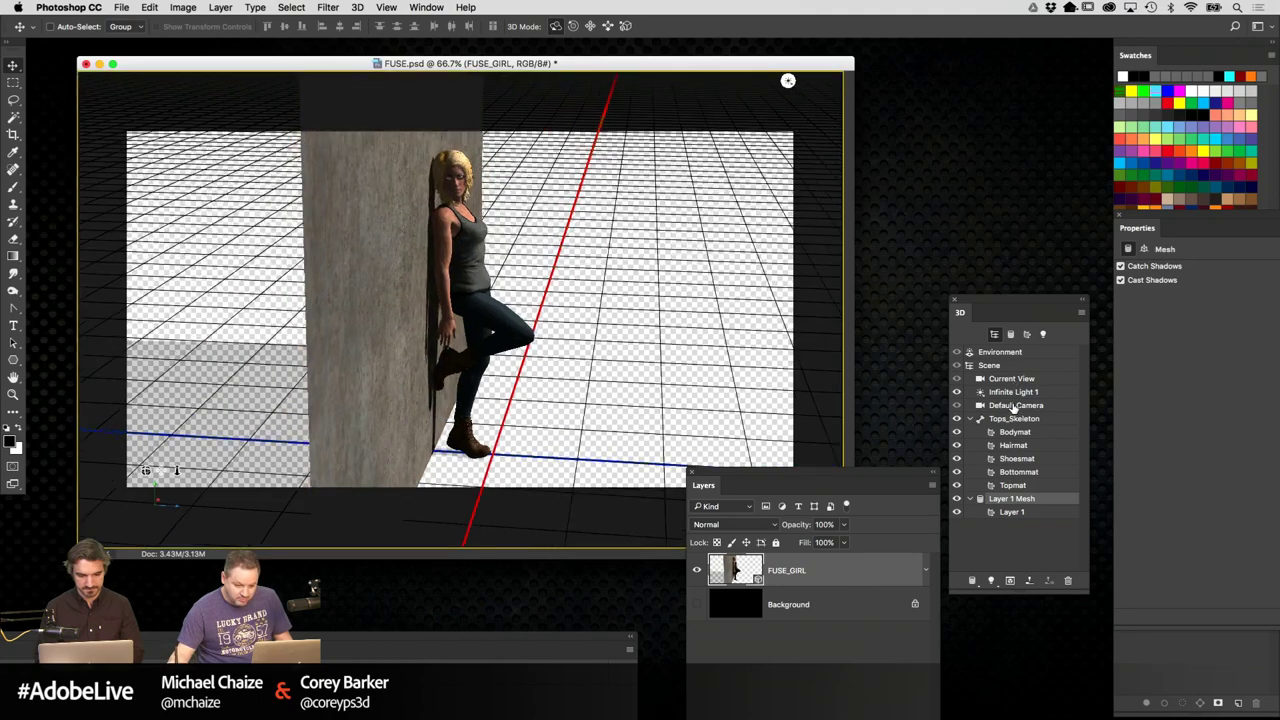
Slide and pan the default camera to frame the whole figure (Custom View 2)
click(608, 27)
drag(816, 320, 824, 160)
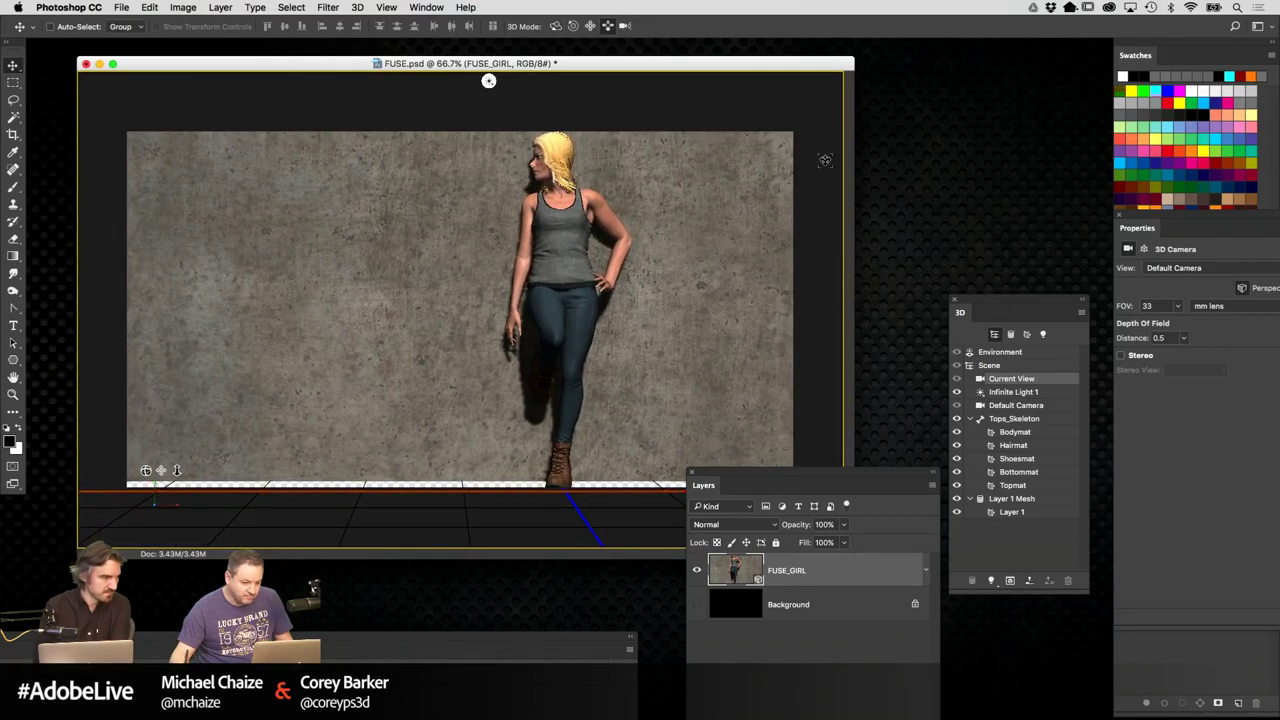
click(590, 26)
drag(648, 96, 670, 104)
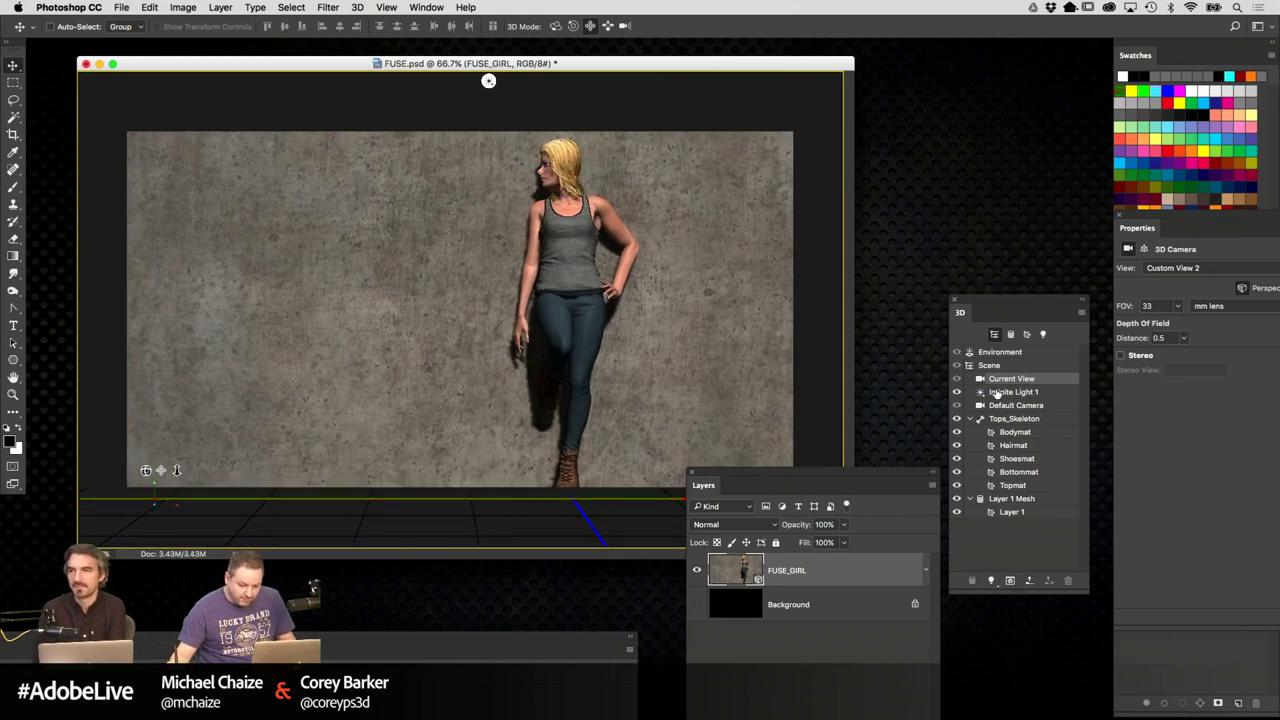
Rotate Tops_Skeleton slightly so the character faces left
drag(840, 475, 701, 290)
click(1015, 420)
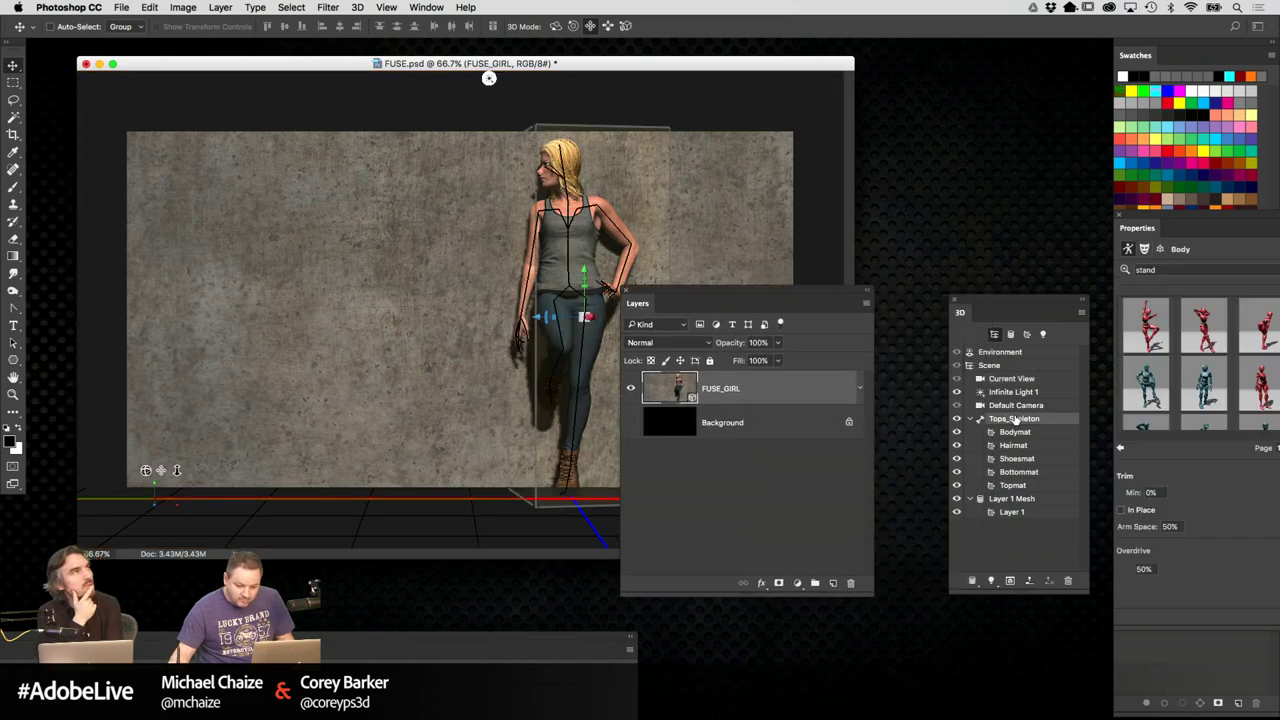
drag(1015, 298, 763, 284)
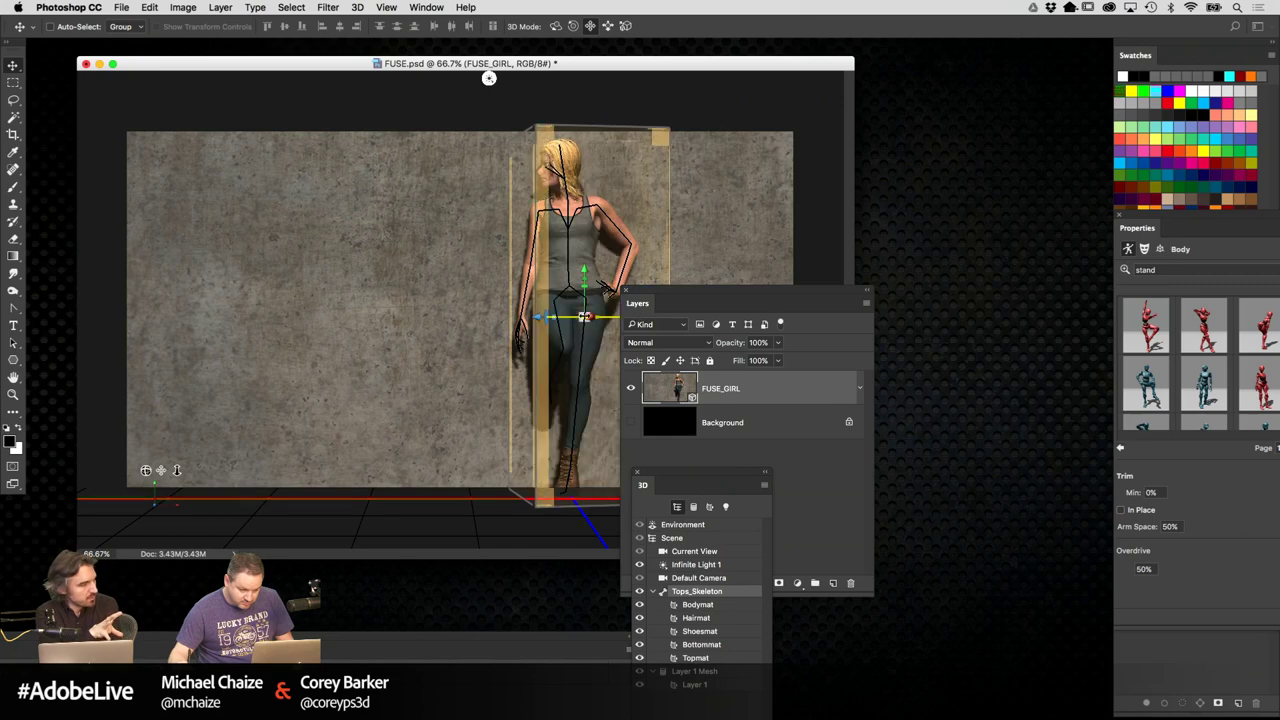
drag(555, 335, 970, 310)
click(695, 302)
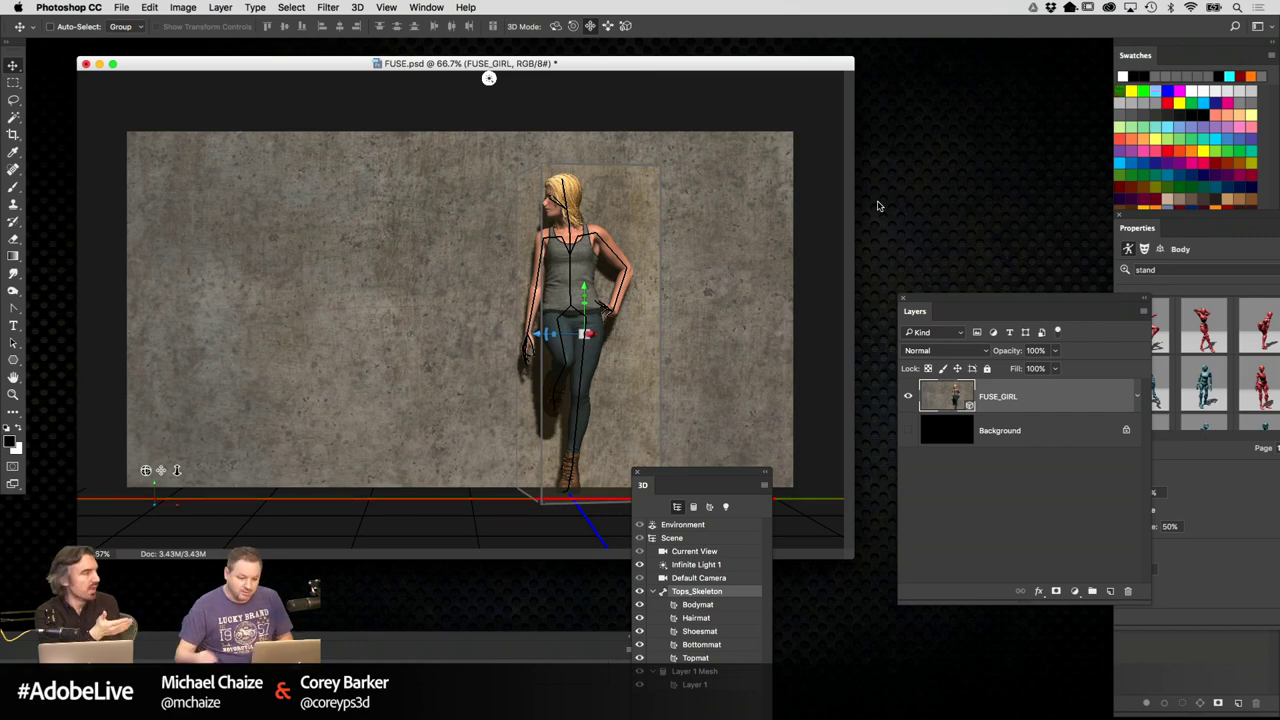
Fine-tune the current view's orbit around the character
click(700, 552)
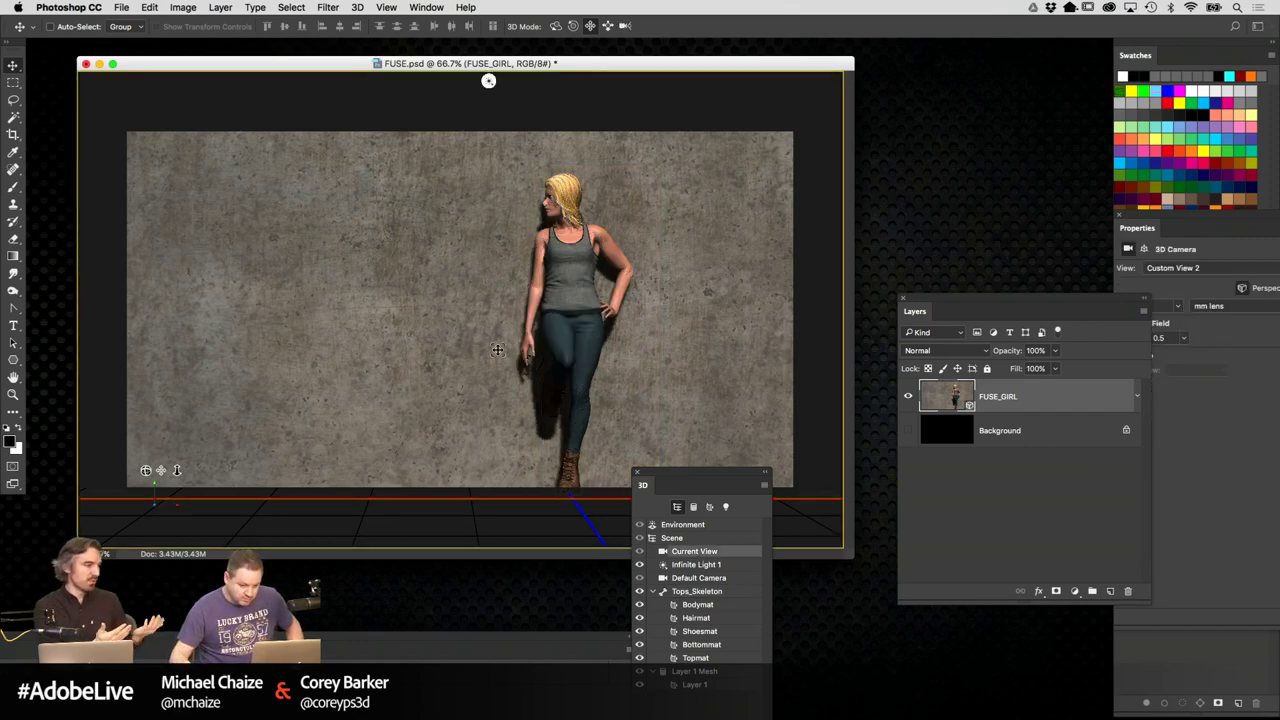
mouse_move(518, 119)
mouse_down()
mouse_move(760, 120)
mouse_move(514, 117)
mouse_up()
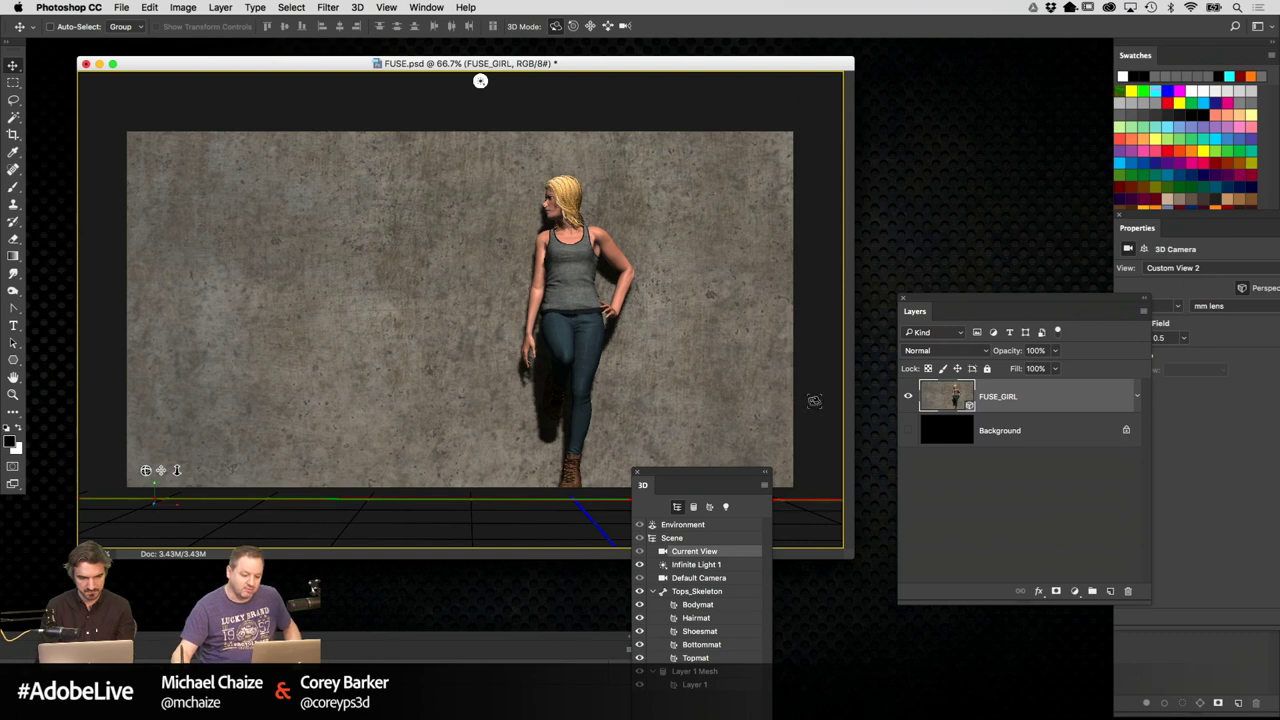
drag(738, 476, 762, 491)
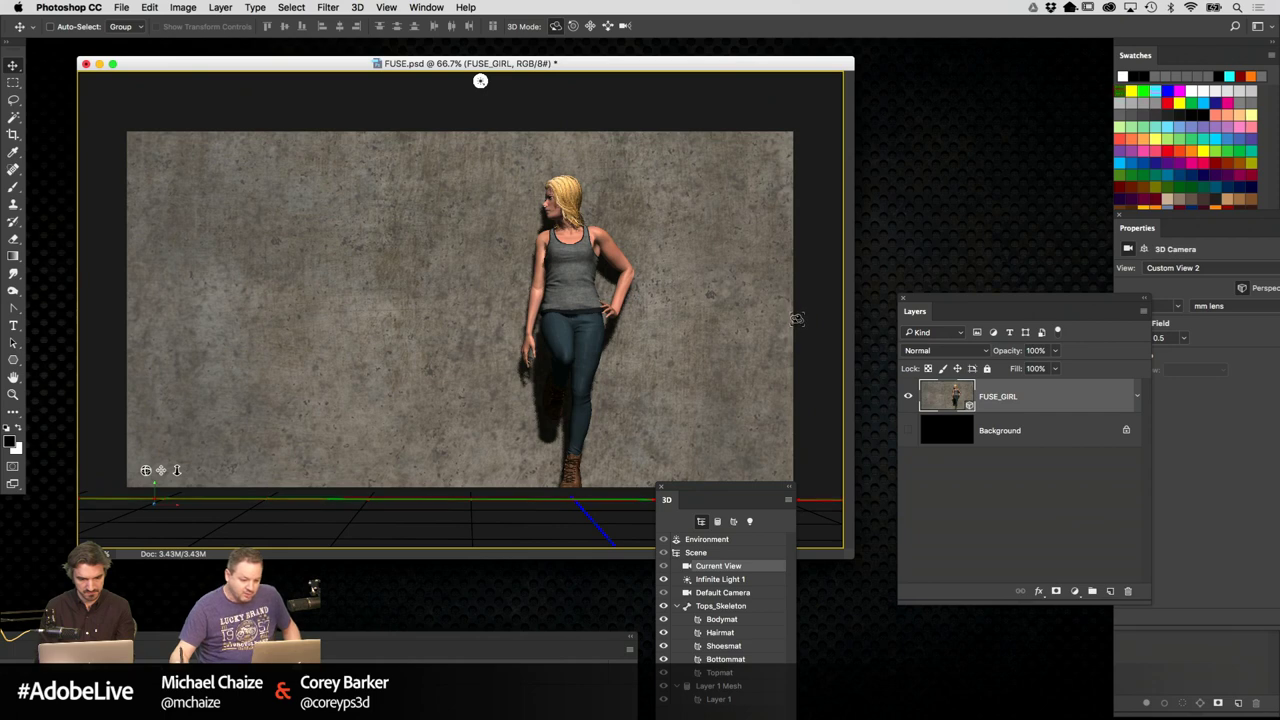
drag(968, 301, 867, 449)
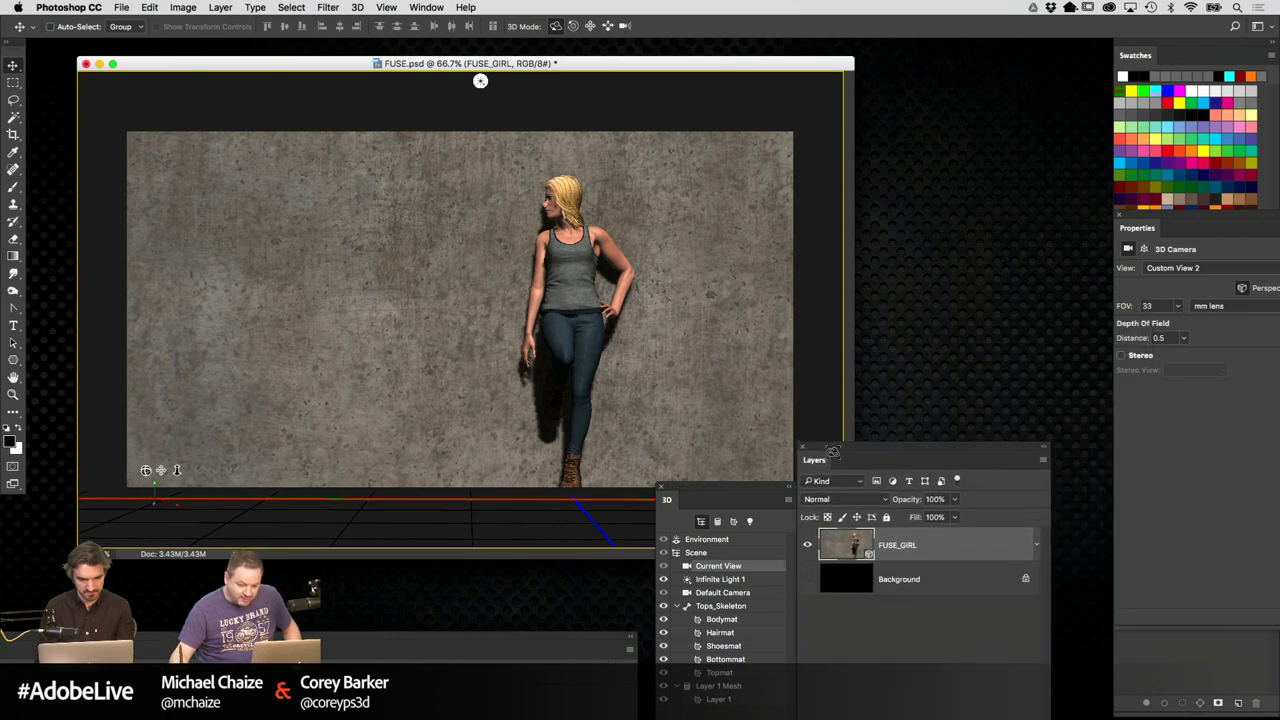
Float an enlarged Properties panel for the skeleton and switch it to Face presets
click(728, 606)
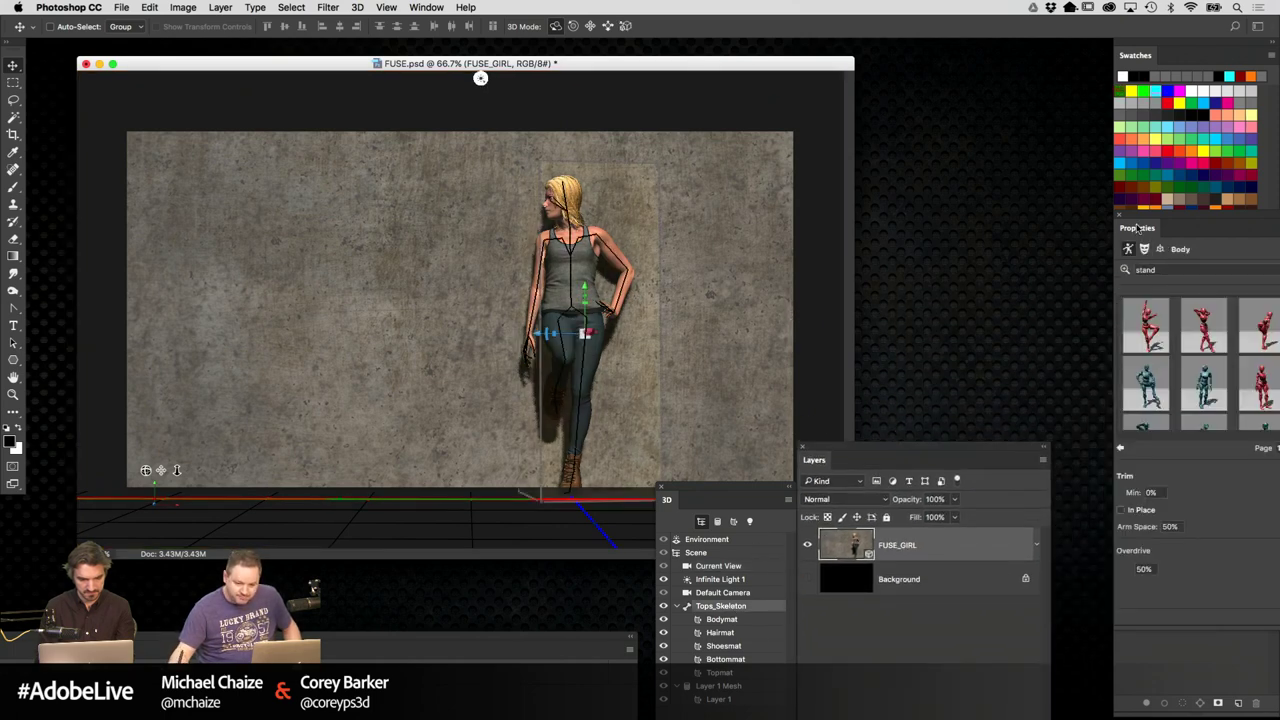
drag(1137, 229, 807, 157)
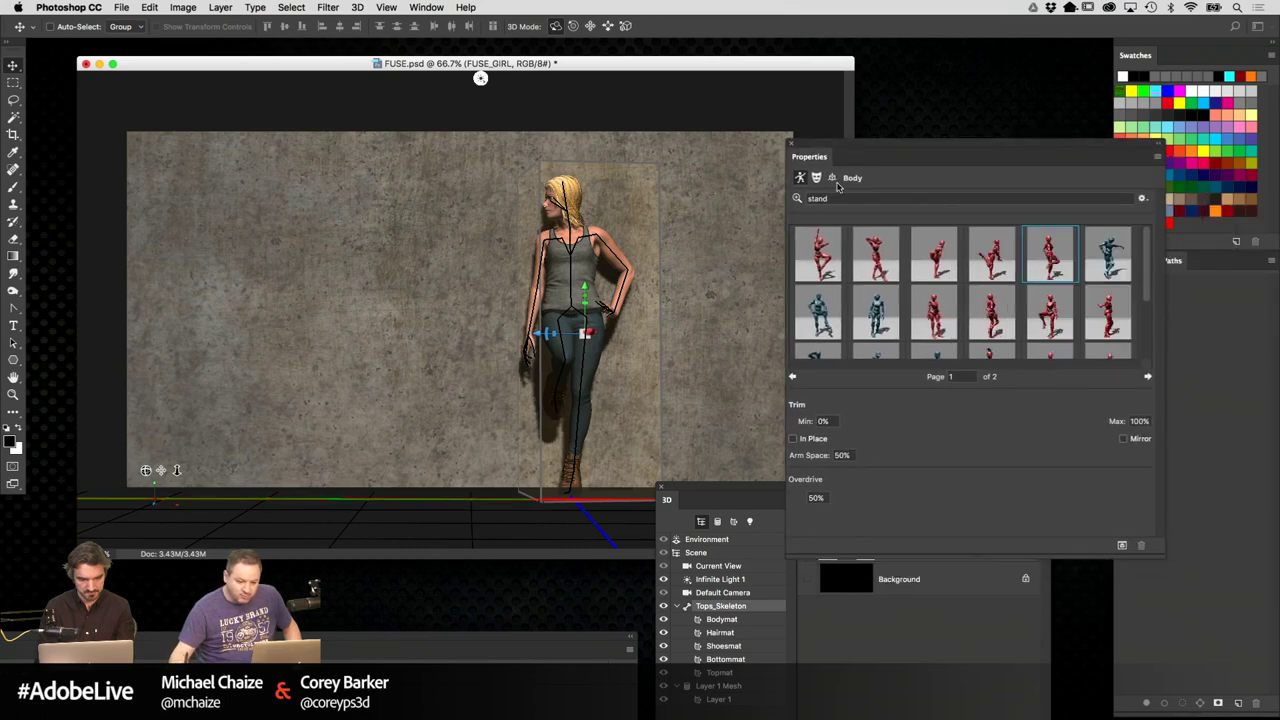
drag(922, 150, 899, 150)
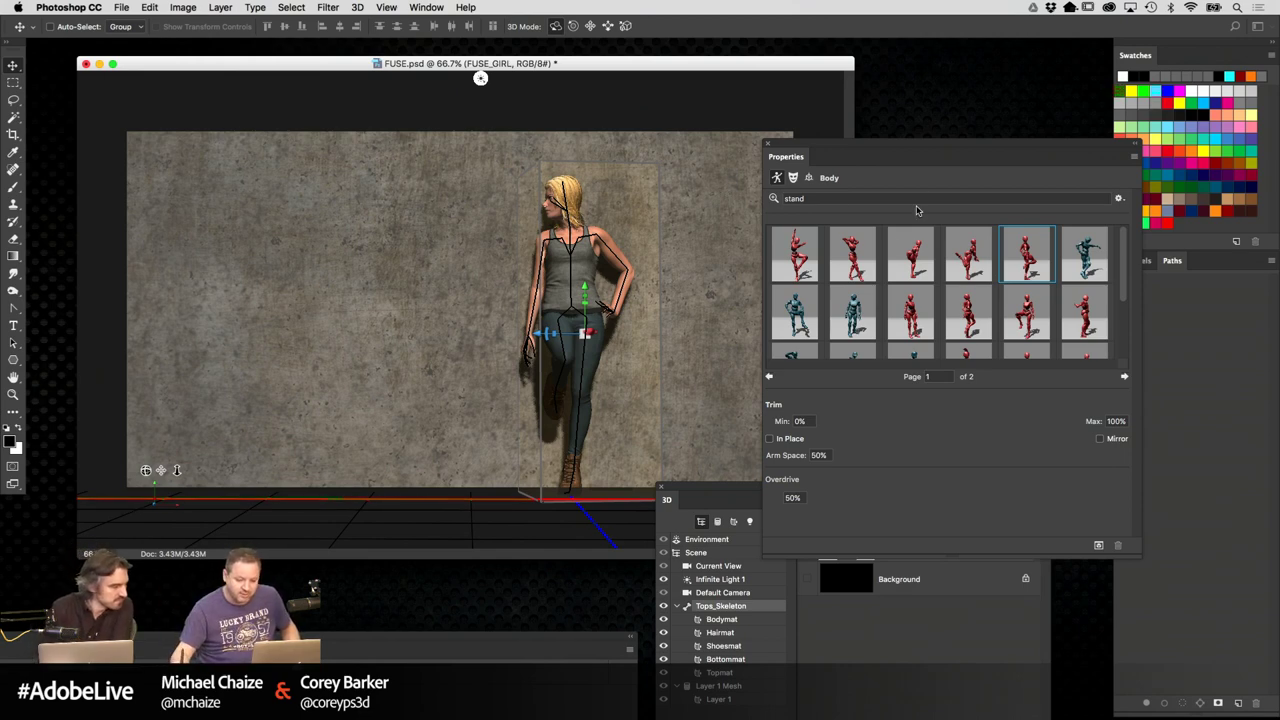
click(793, 178)
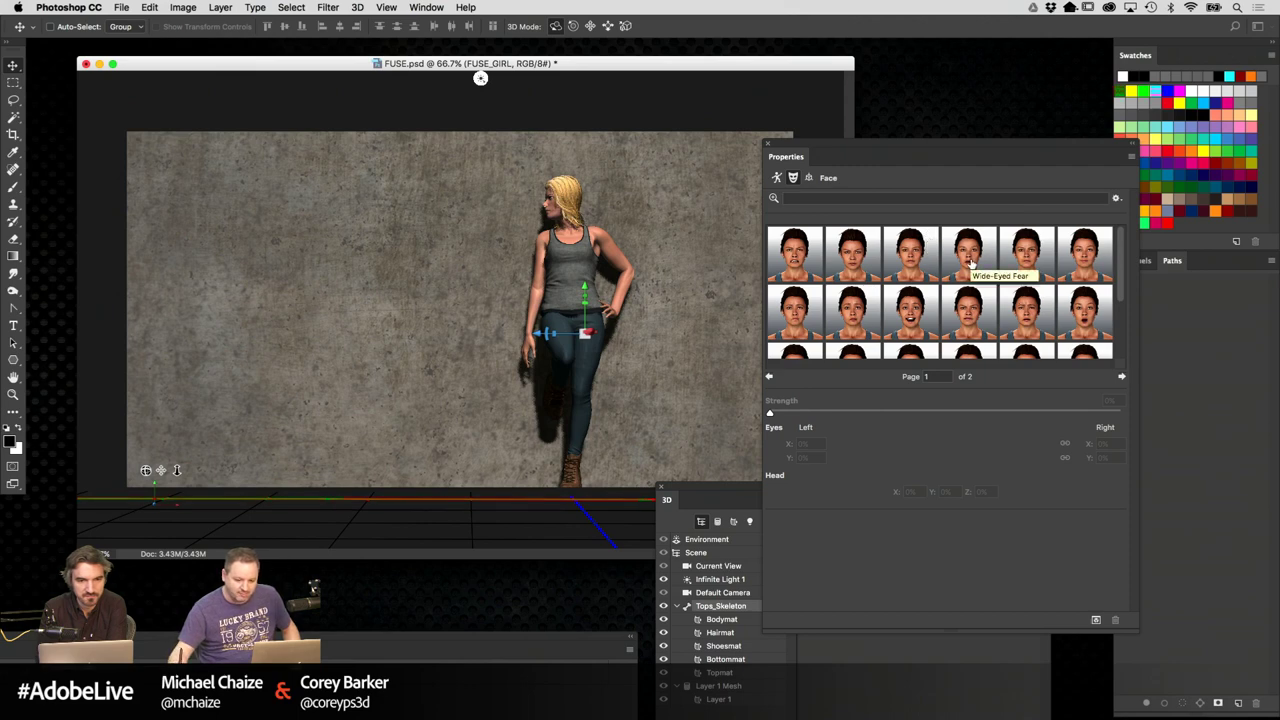
Apply the Intense Stare expression and turn the head to X 51%, Y -31%
click(918, 266)
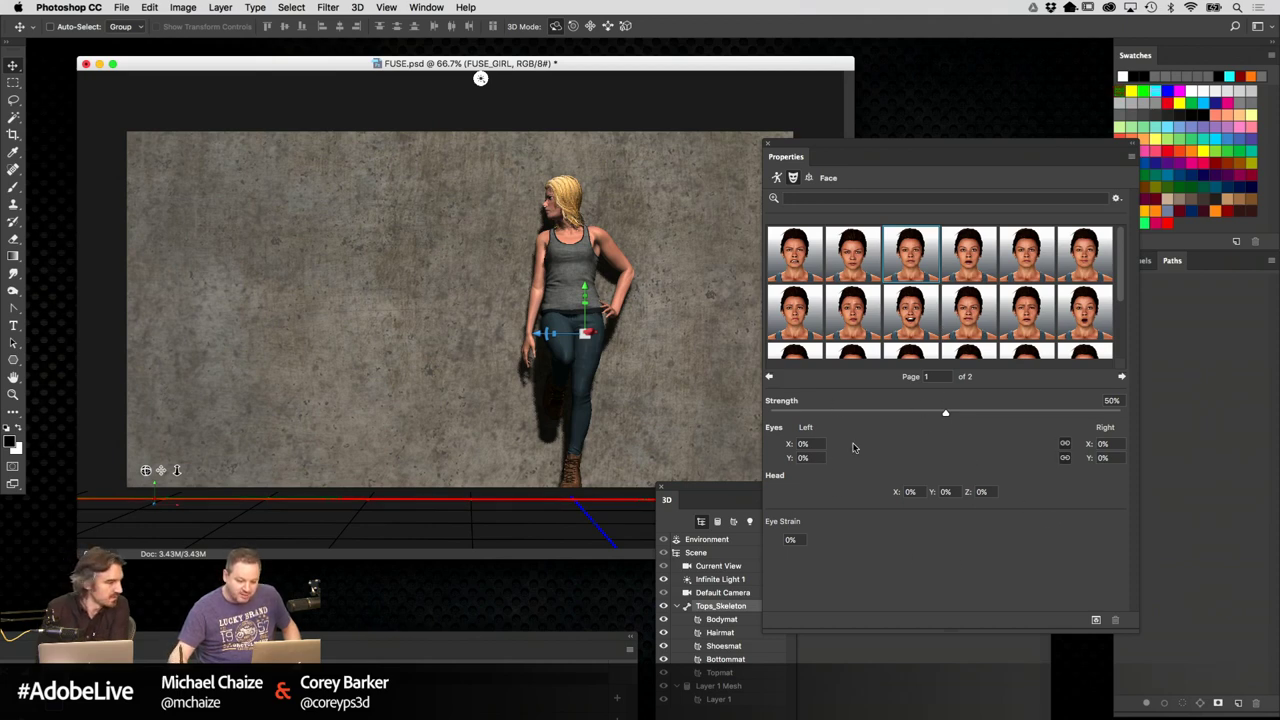
mouse_move(899, 494)
mouse_down()
mouse_move(952, 492)
mouse_move(912, 502)
mouse_up()
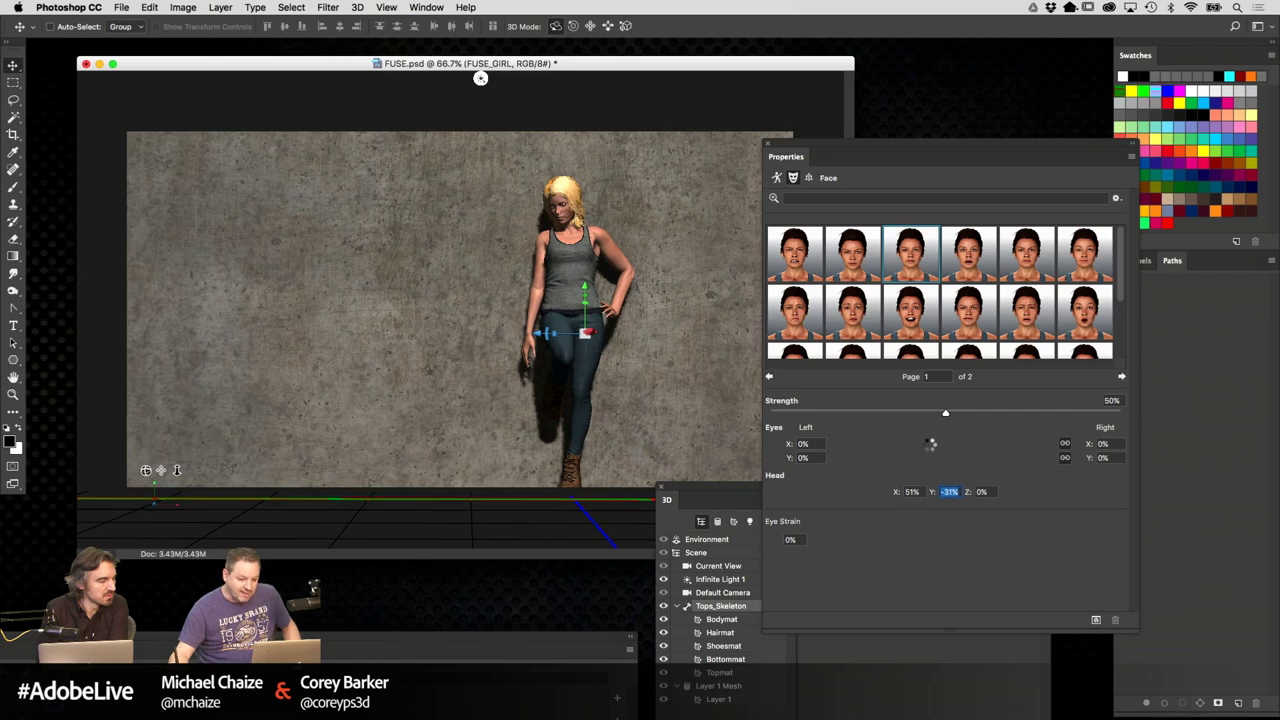
click(1055, 259)
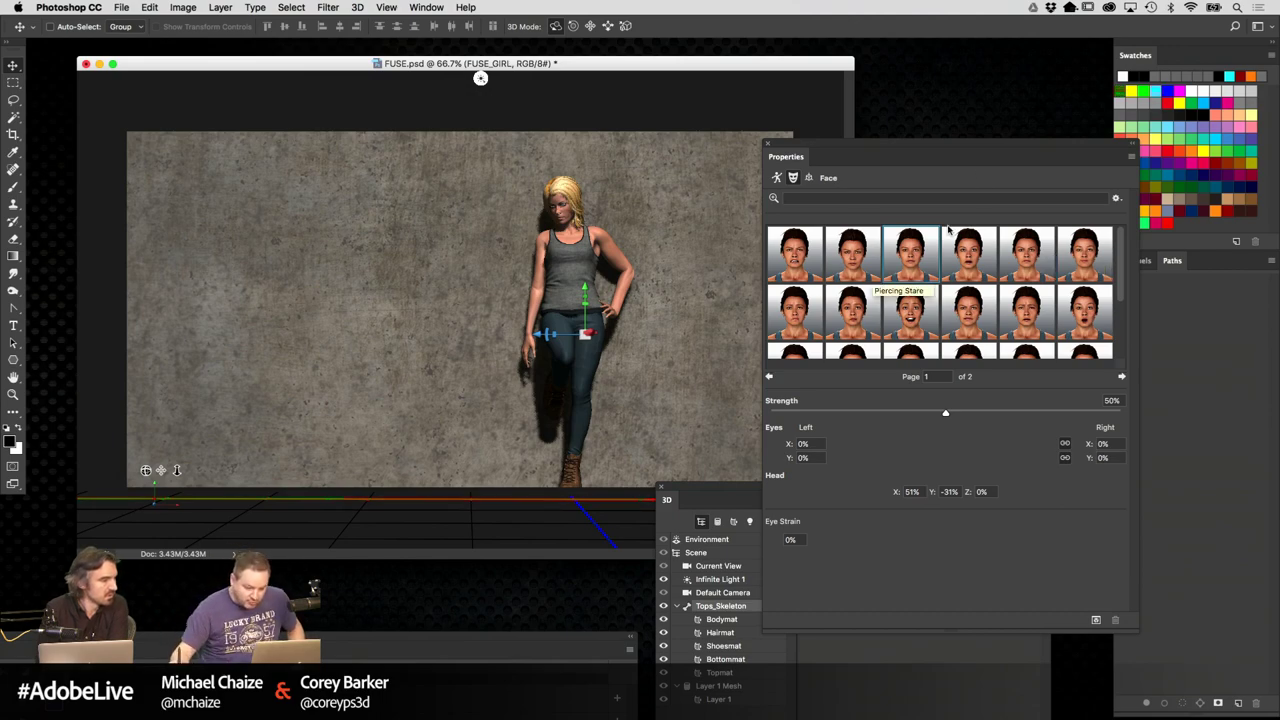
Zoom to 100%, resize the document window, and dolly the camera closer
key(super+1)
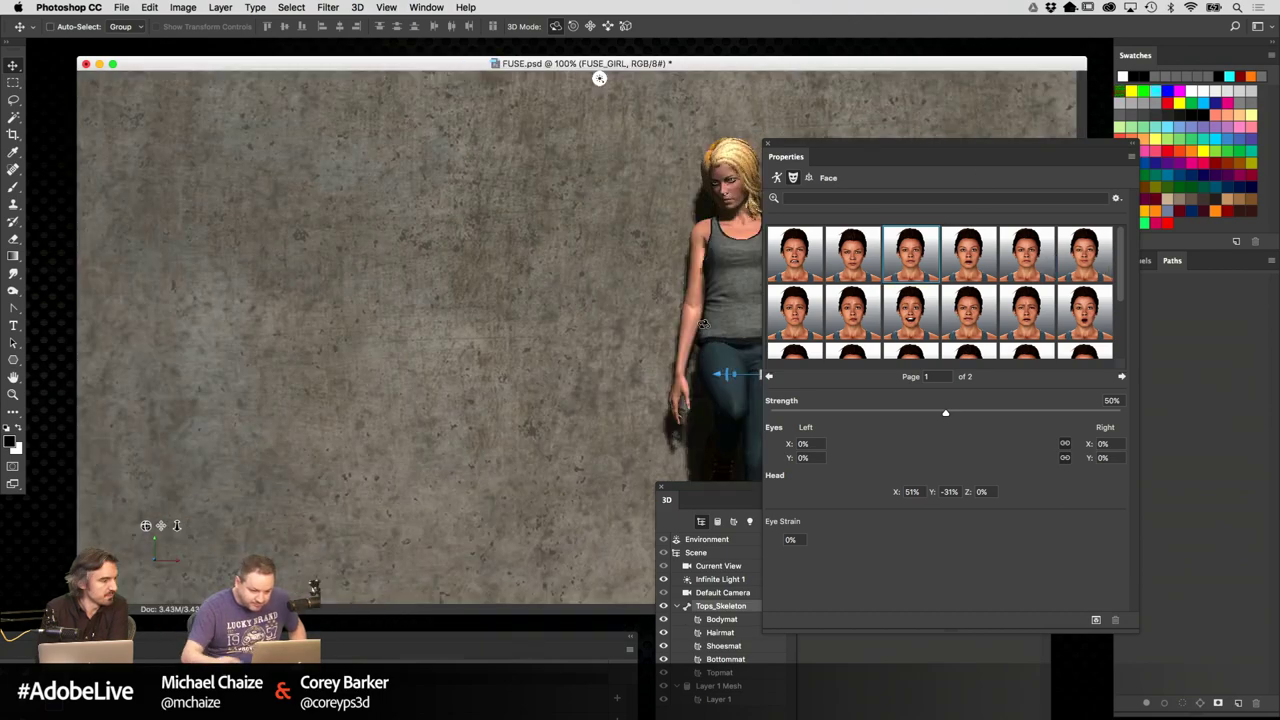
click(808, 44)
click(806, 73)
double_click(806, 73)
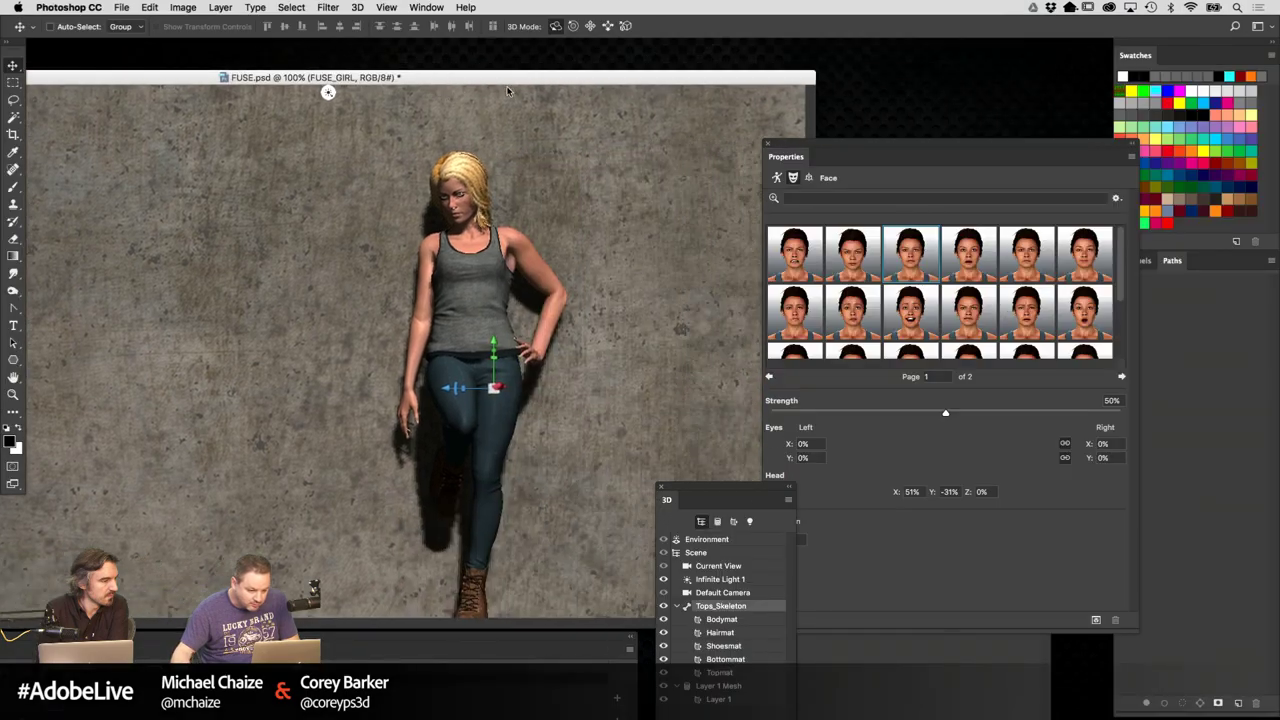
click(731, 567)
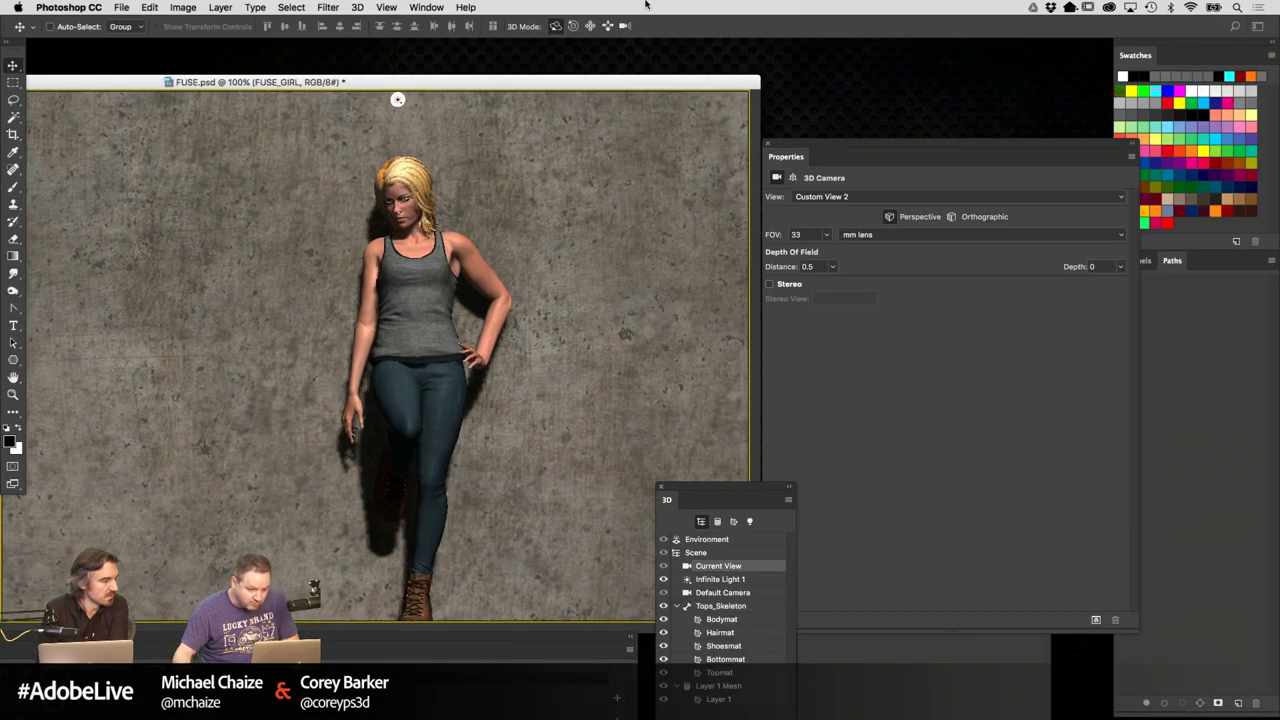
drag(584, 241, 602, 336)
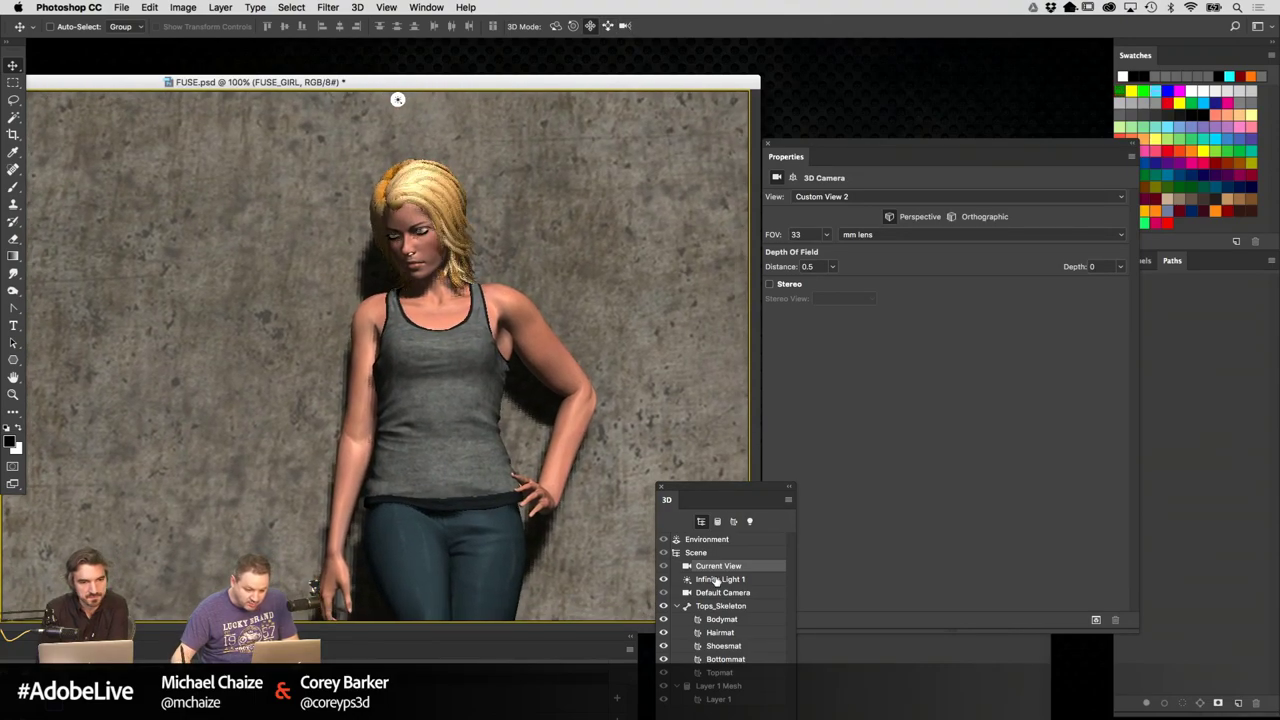
Reselect the character's skeleton and return to its face expression settings
click(720, 607)
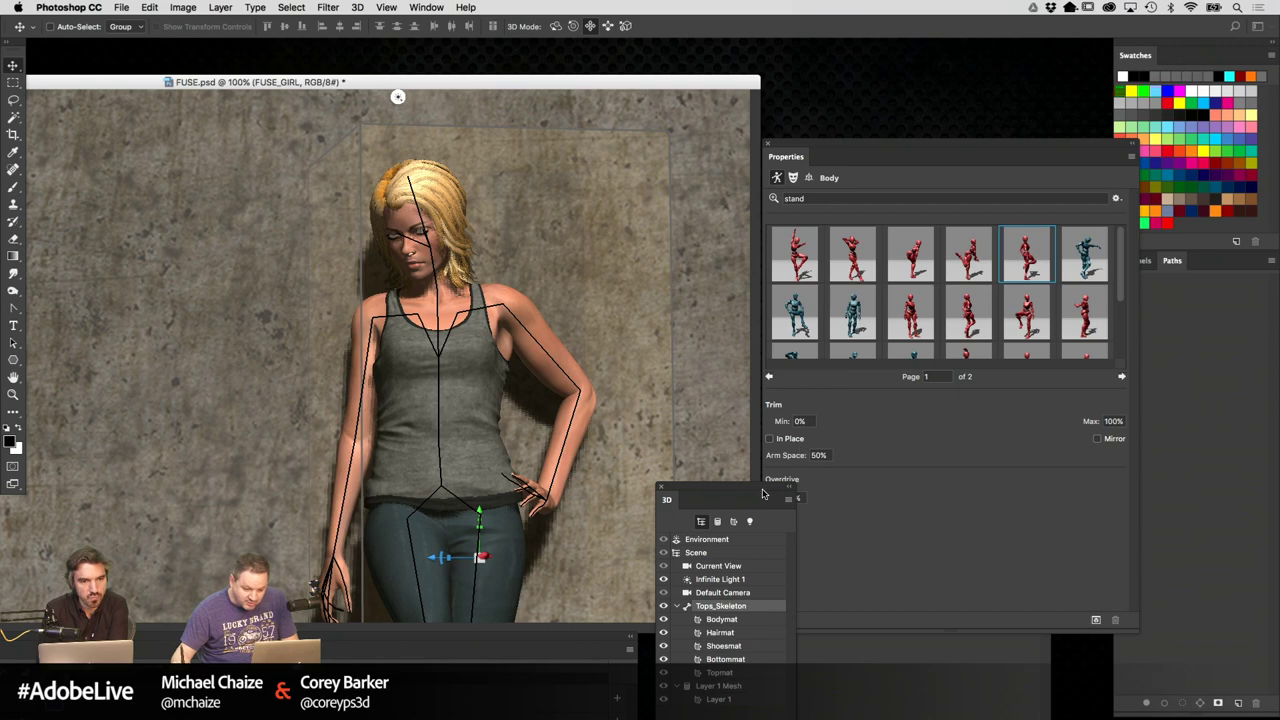
drag(762, 493, 700, 523)
click(793, 177)
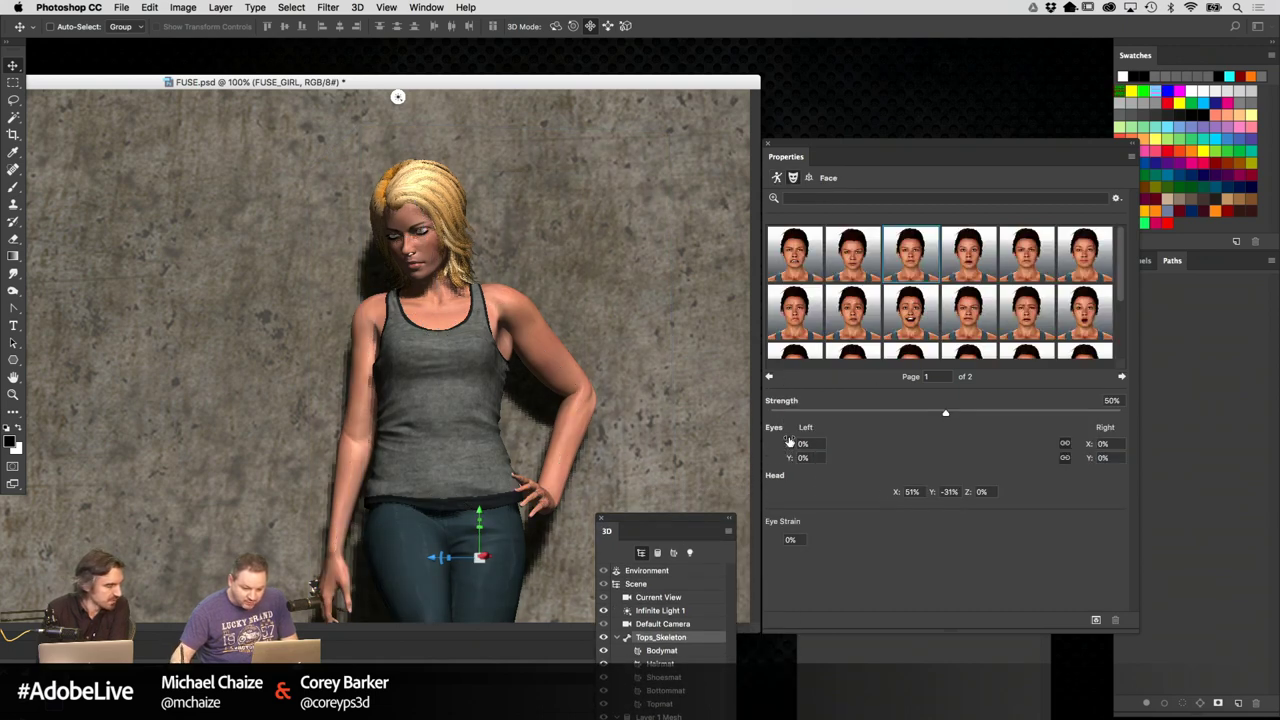
Set the linked Eyes X value to -14% for both eyes
mouse_move(790, 447)
mouse_down()
mouse_move(817, 448)
mouse_move(795, 462)
mouse_move(806, 460)
mouse_up()
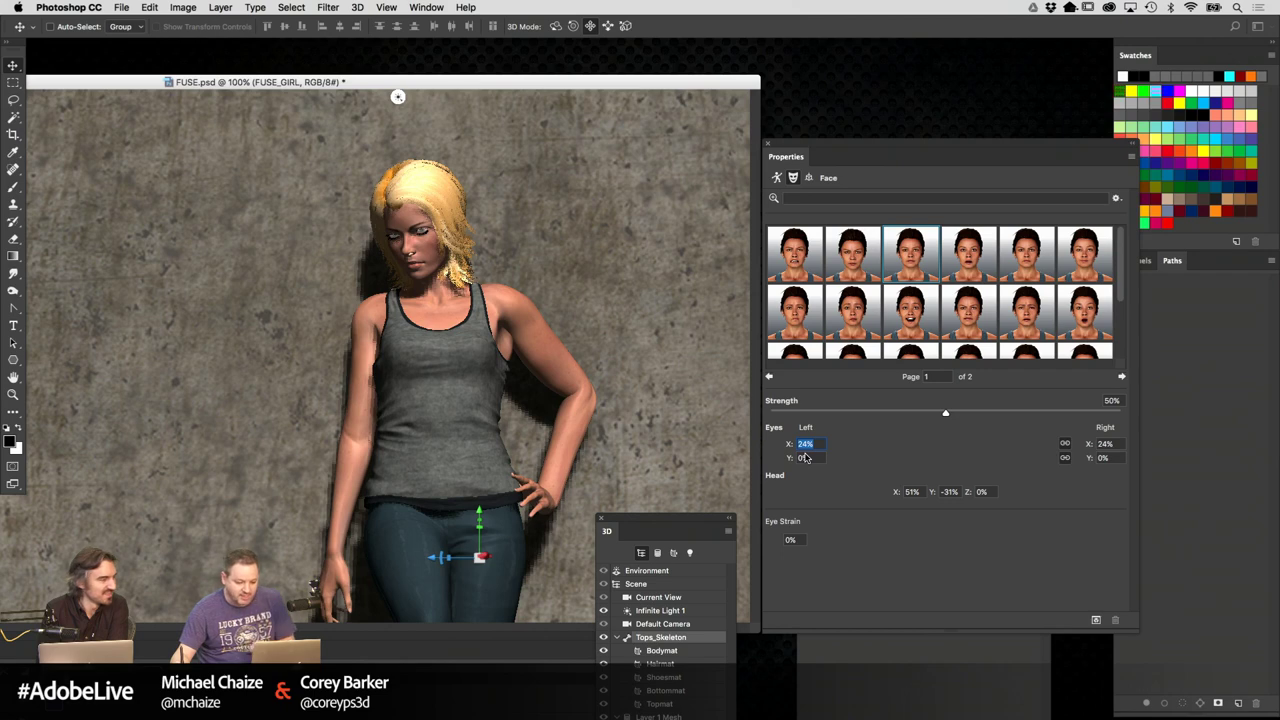
key(Up)
key(Up)
key(Up)
key(Up)
key(Up)
text(-10)
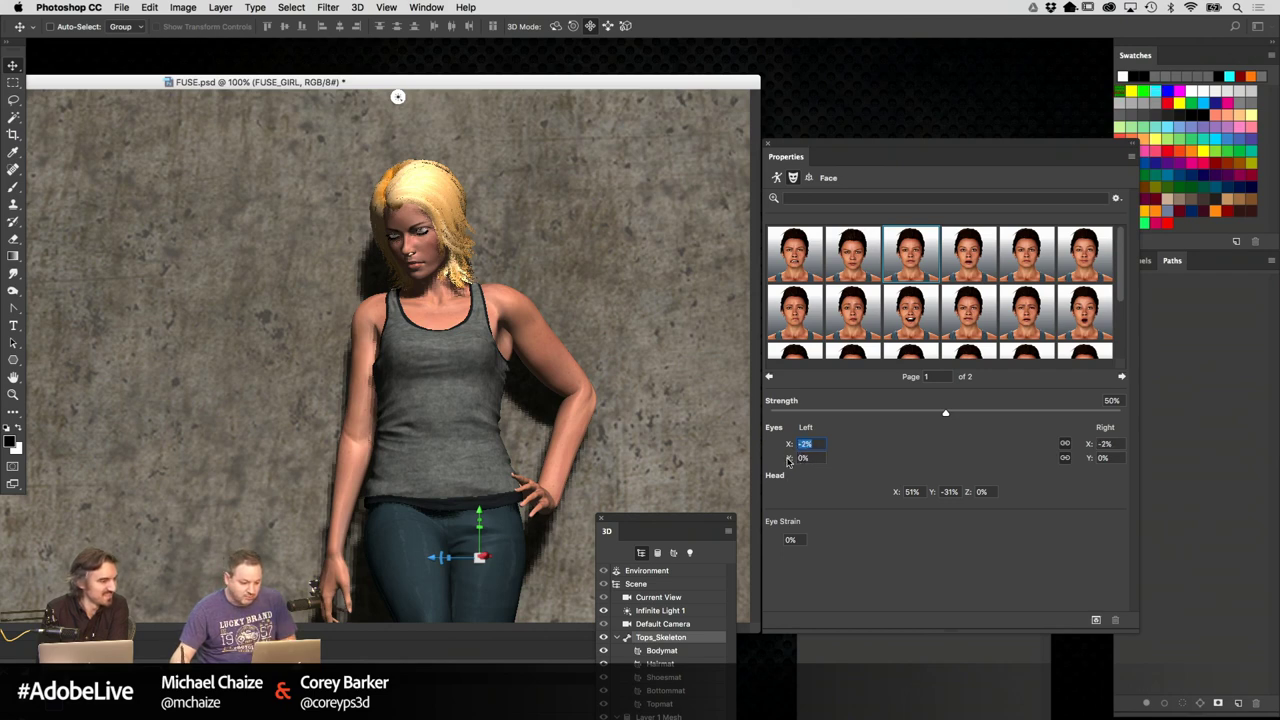
key(Return)
key(Down)
key(Down)
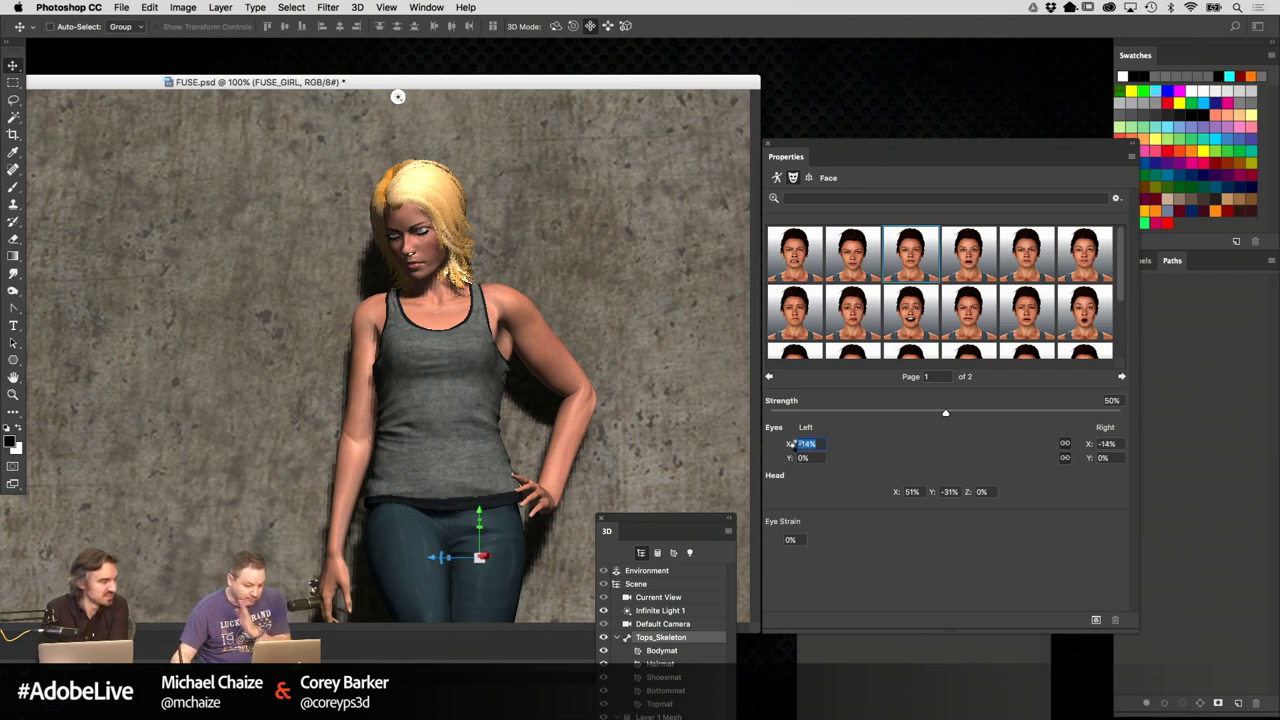
click(861, 474)
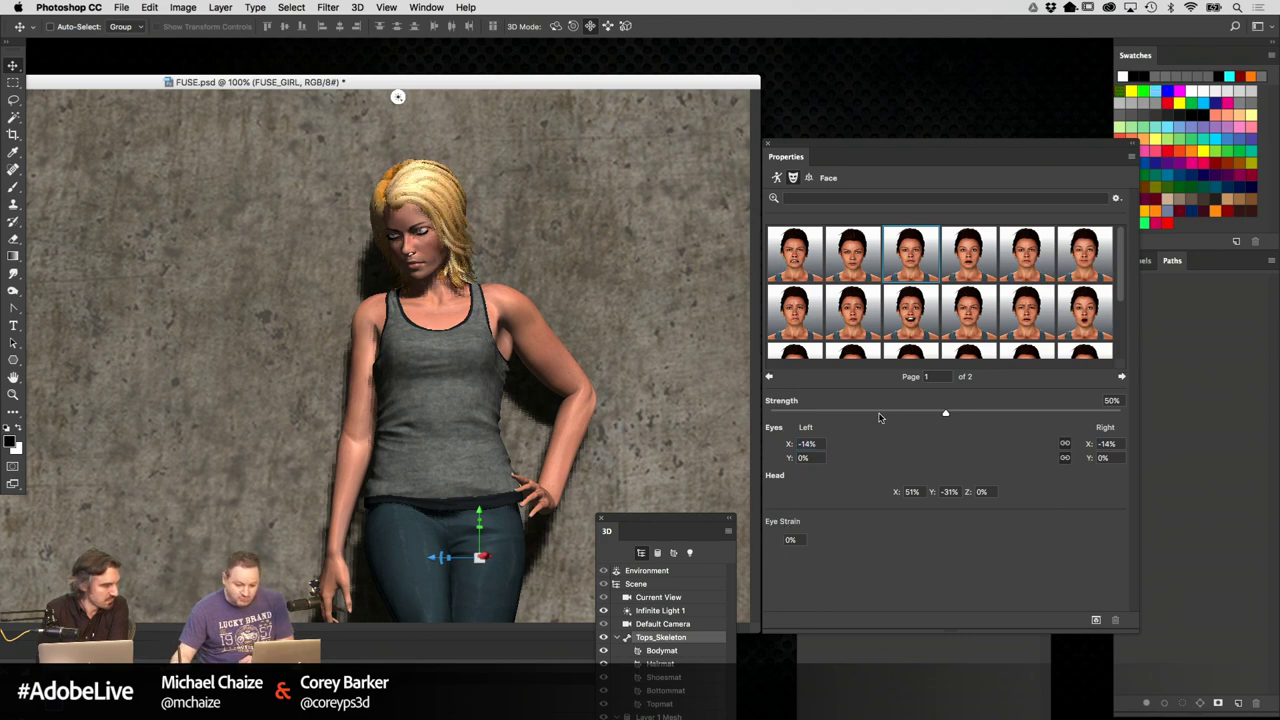
Raise the expression Strength to 51% and zoom the document out to 50%
click(941, 415)
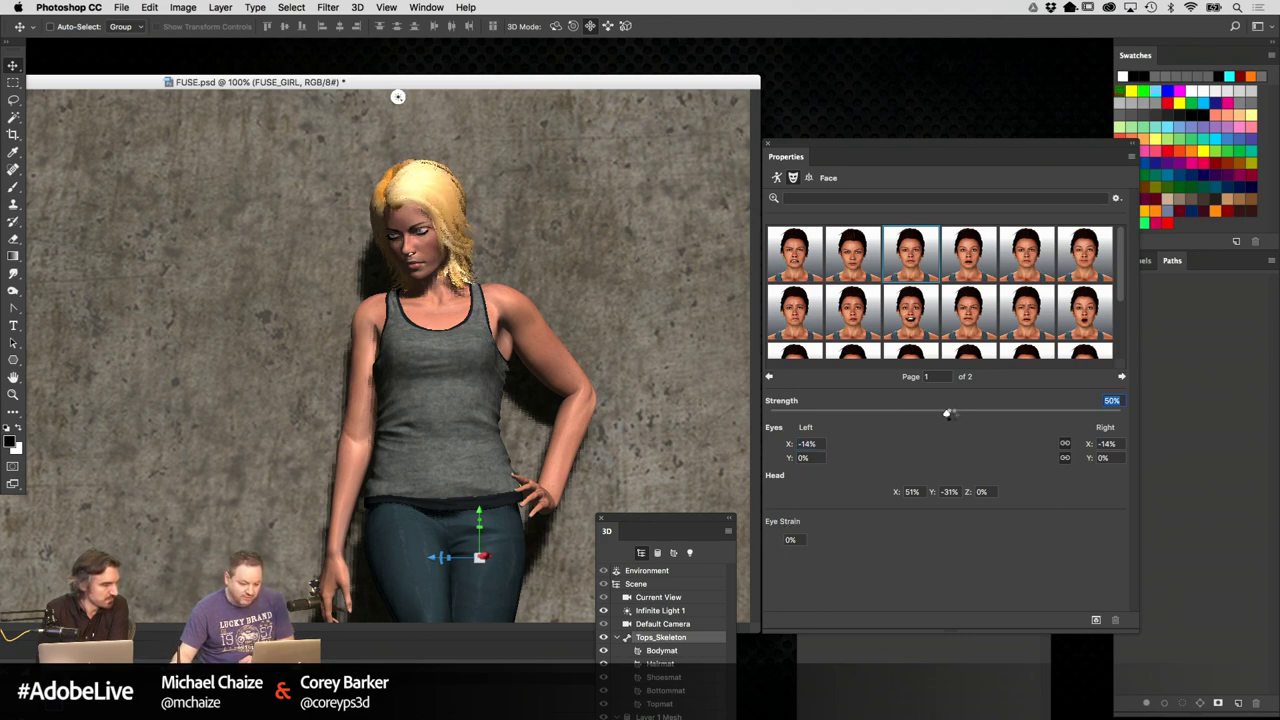
drag(952, 418, 956, 417)
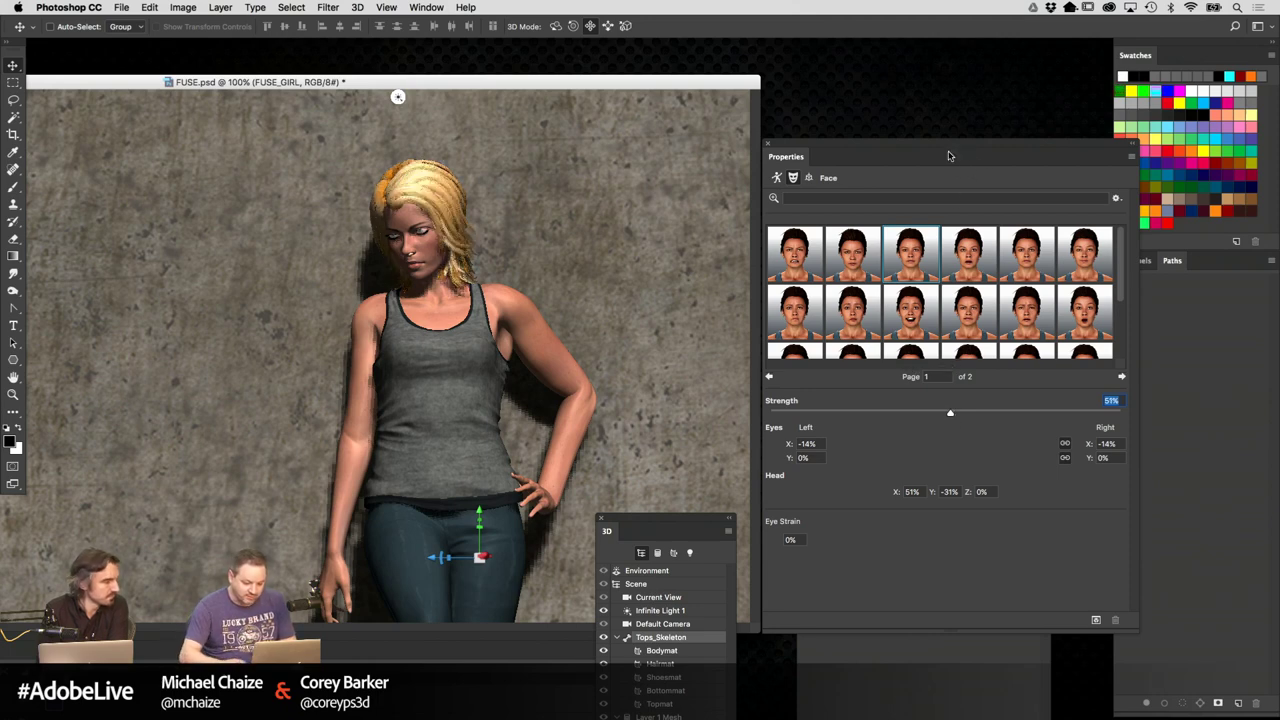
key(super+minus)
key(super+minus)
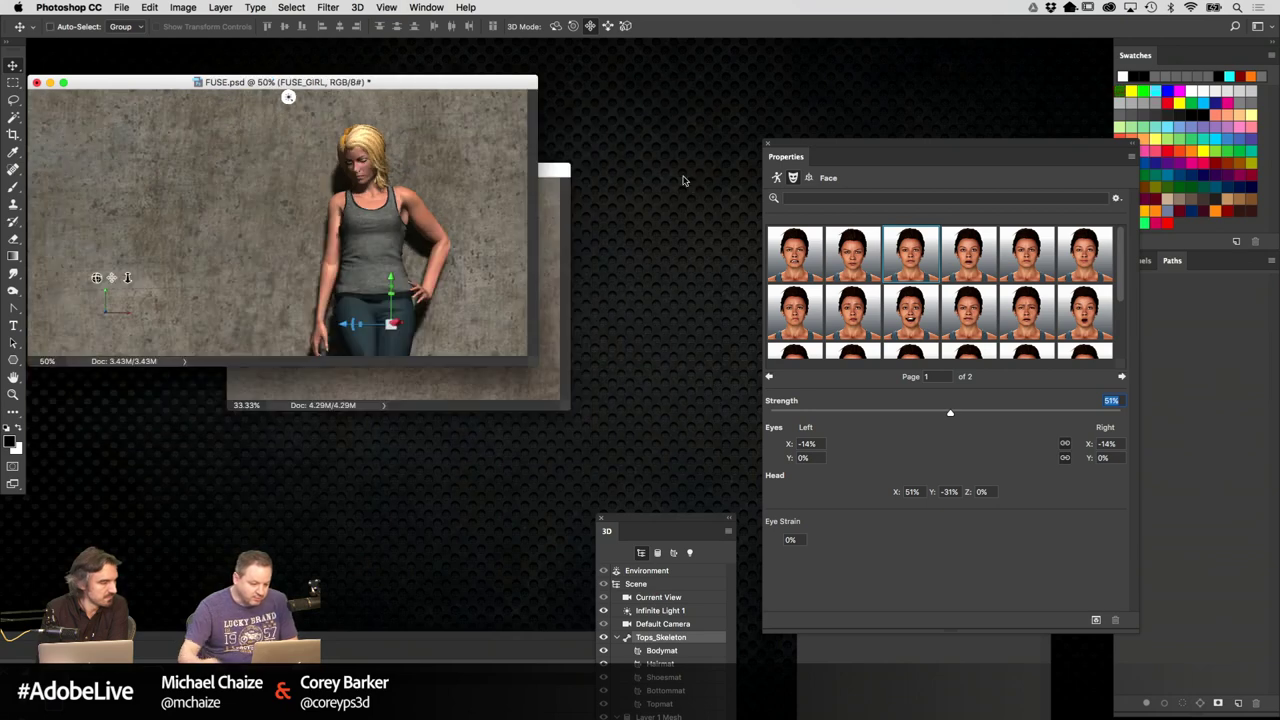
Pull the Custom View 2 camera back to frame the whole figure
click(664, 599)
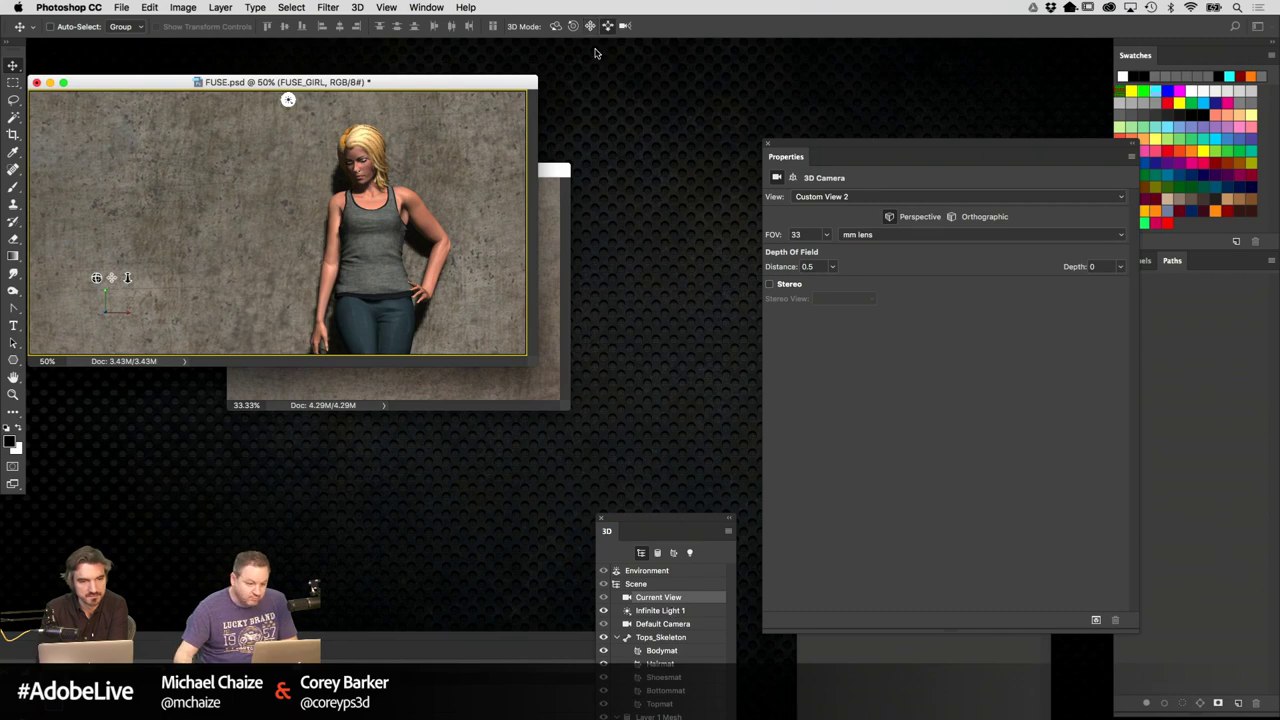
drag(508, 200, 510, 102)
drag(462, 203, 464, 165)
Shift panels and resize the document window, ending at 66.7% zoom with the full layers list visible
key(super+plus)
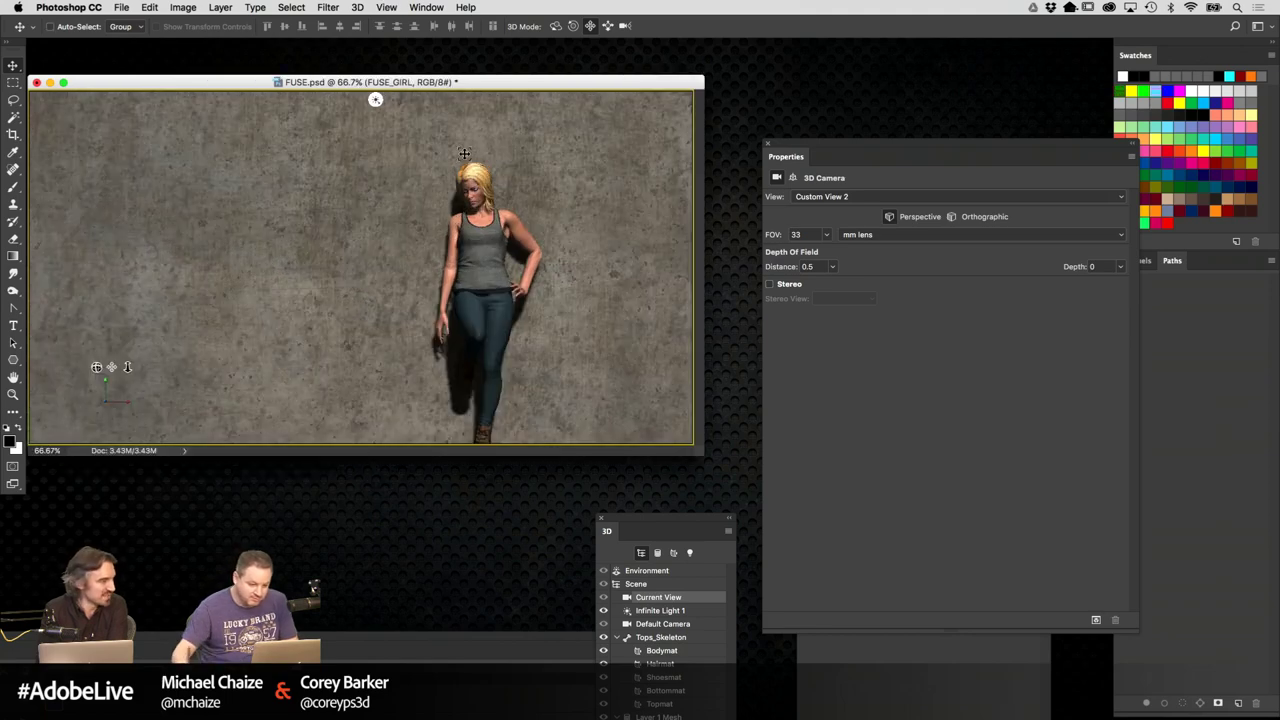
drag(857, 157, 961, 288)
drag(700, 518, 696, 598)
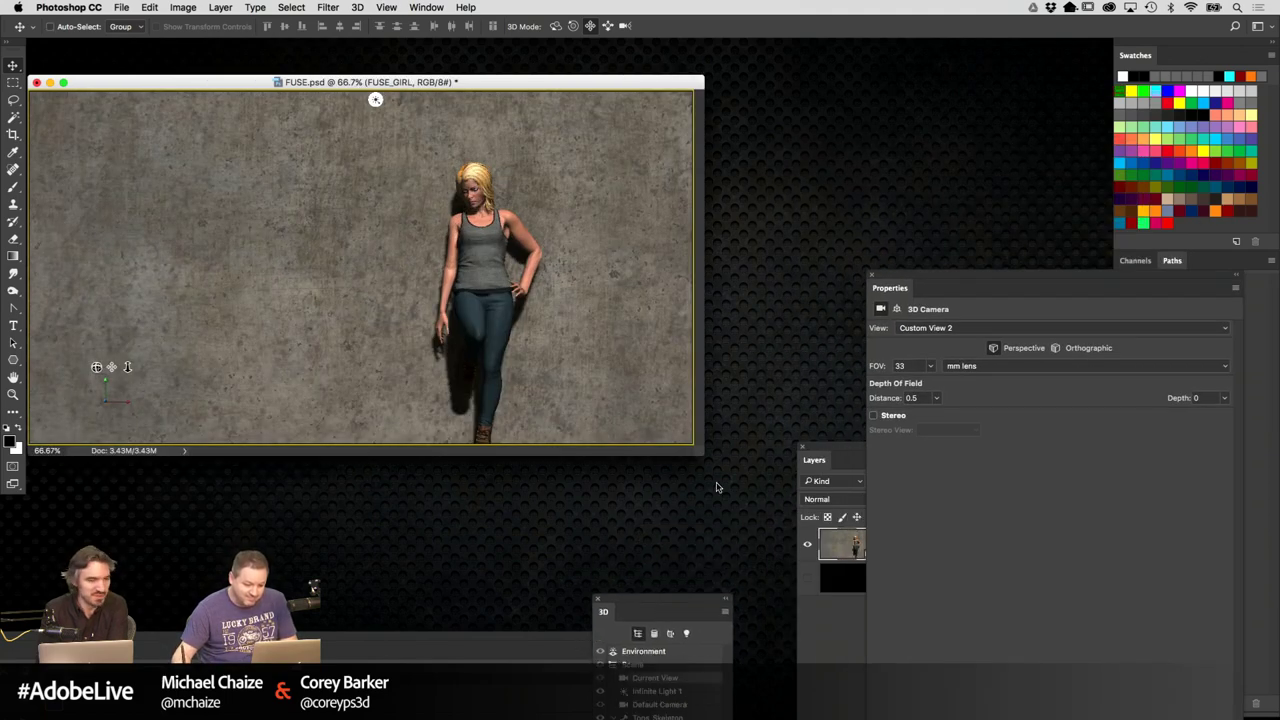
drag(703, 453, 768, 537)
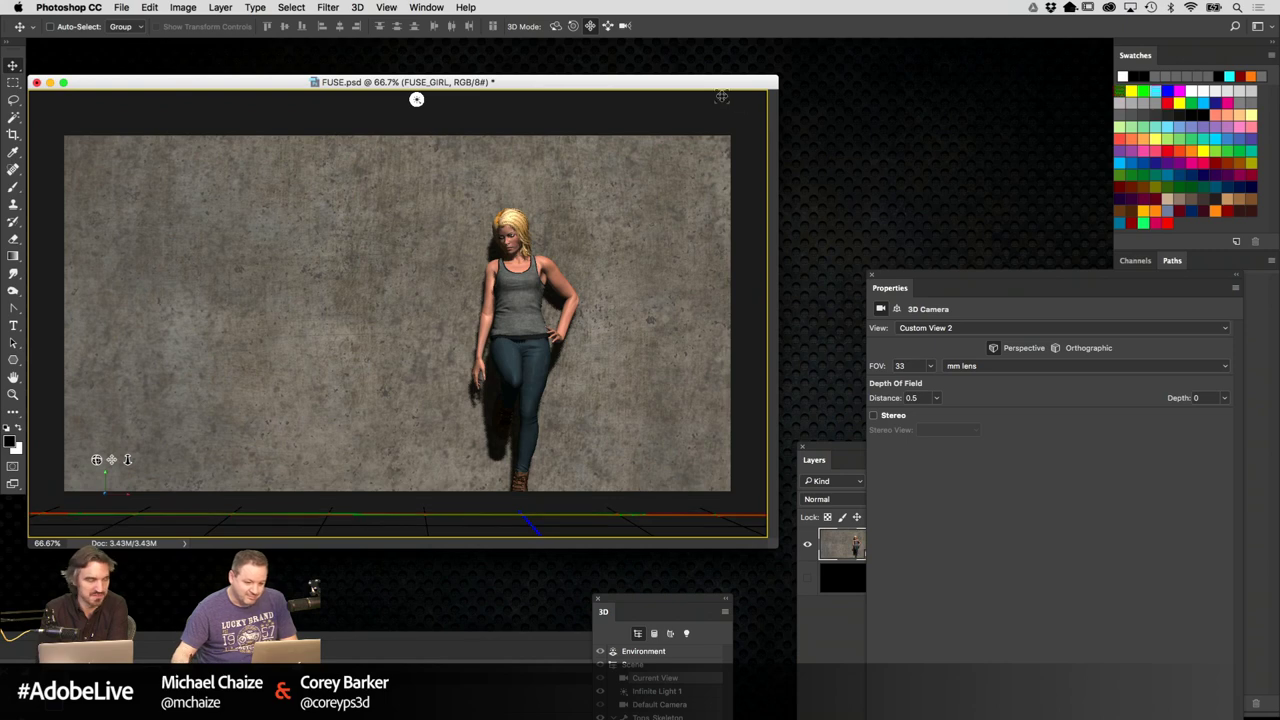
drag(716, 84, 745, 75)
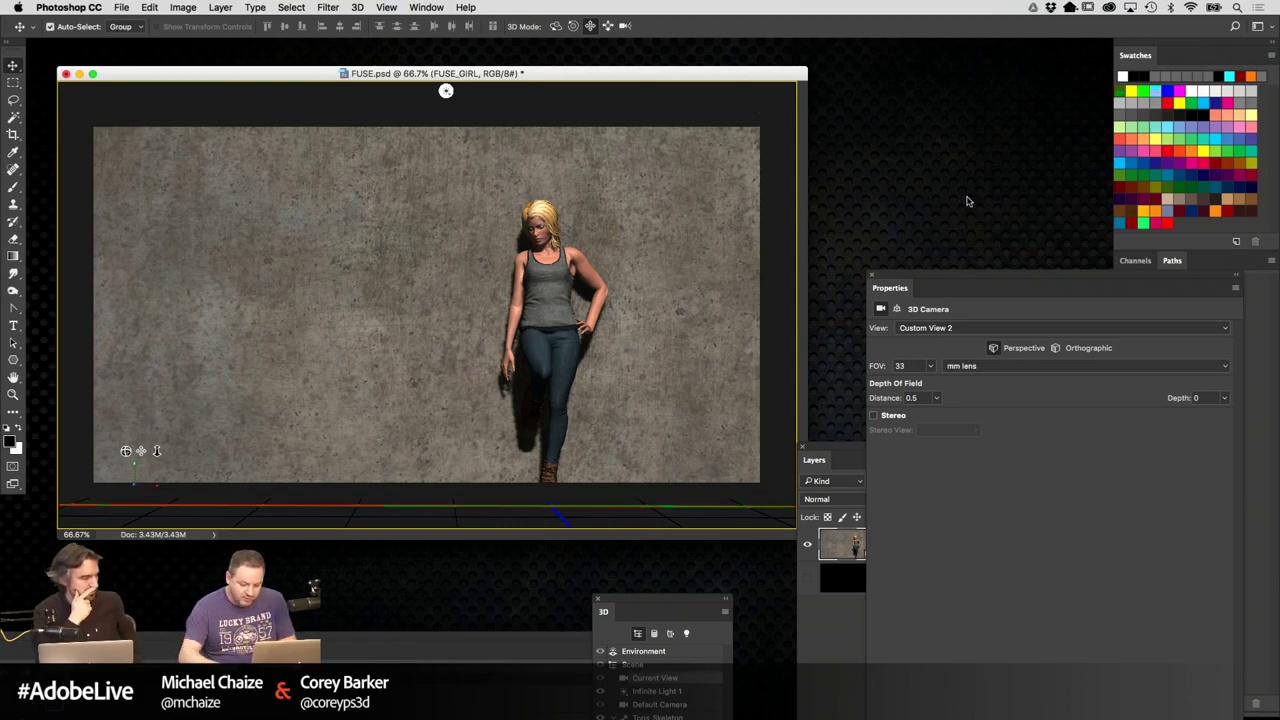
key(super+1)
drag(949, 275, 1065, 271)
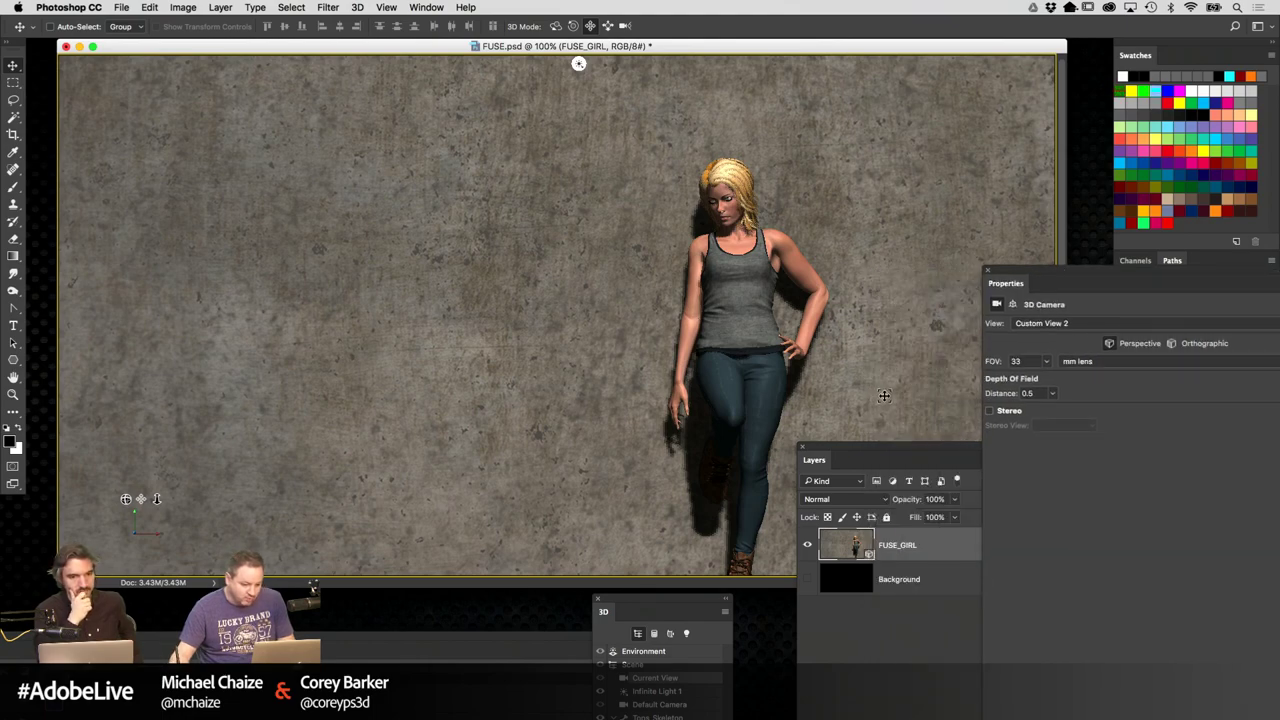
key(super+minus)
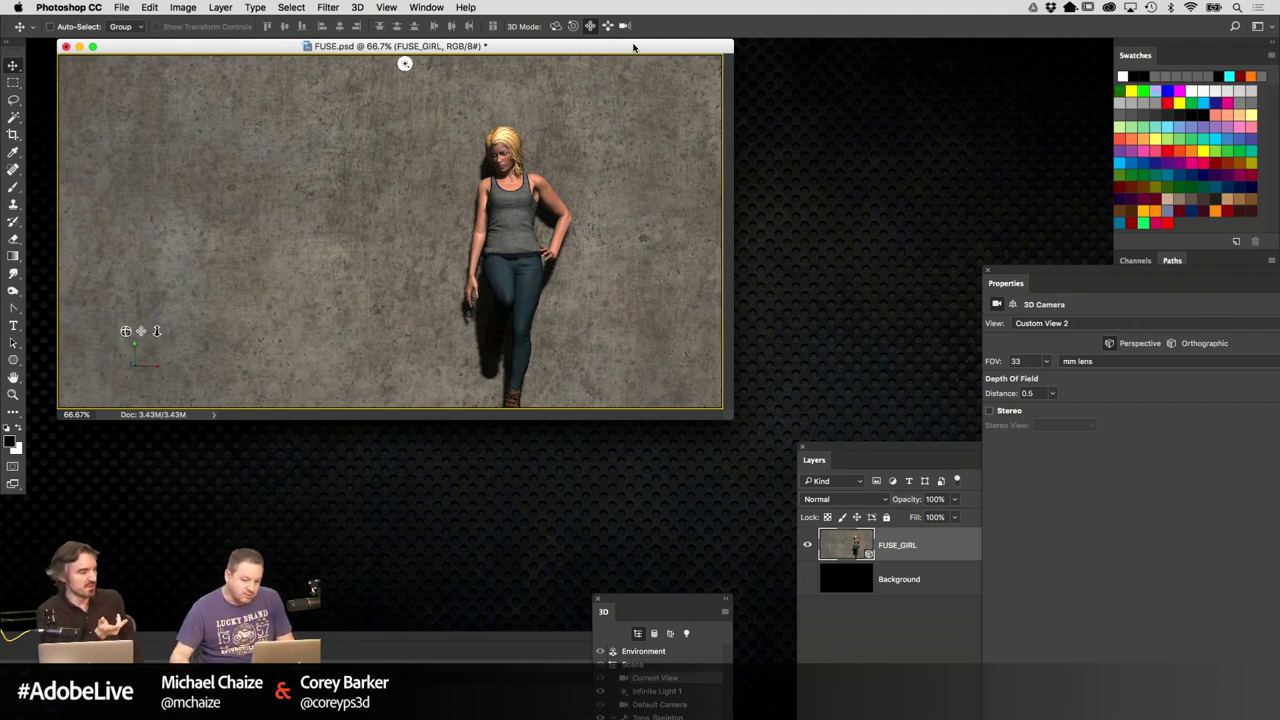
drag(635, 47, 669, 71)
Expand the Timeline panel along the bottom, opening and closing the File menu without choosing
click(510, 630)
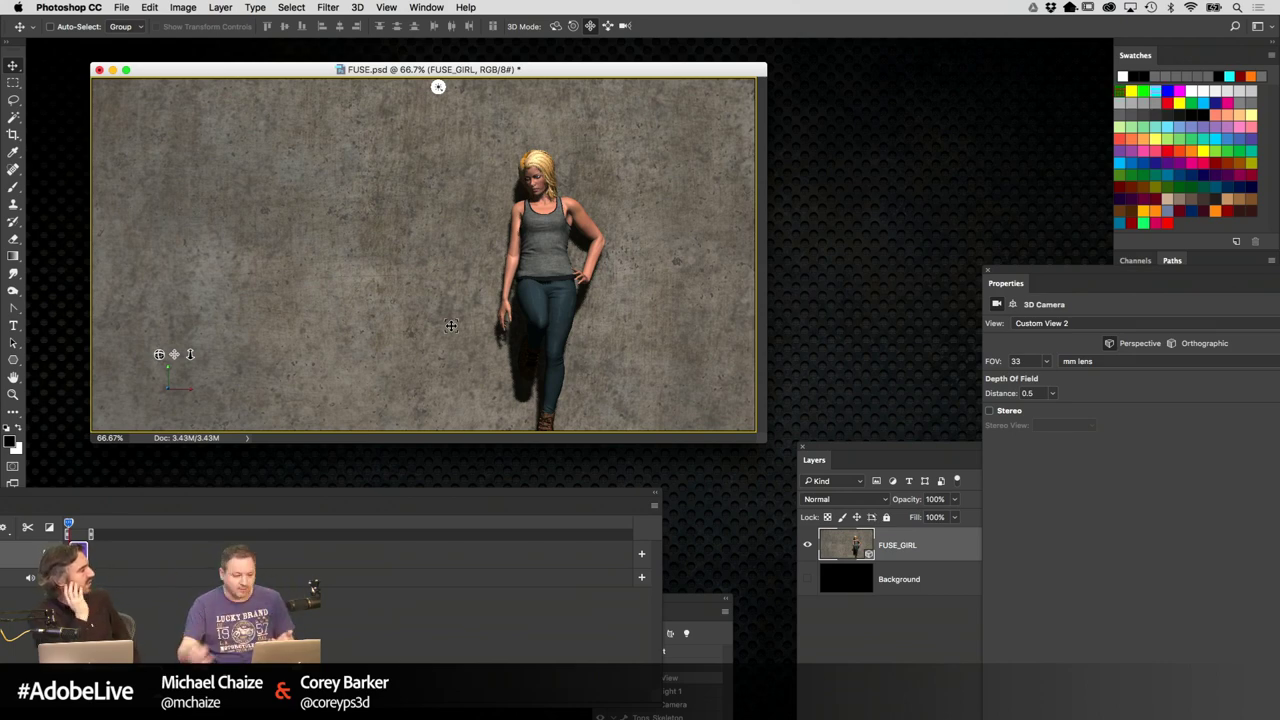
click(121, 8)
click(558, 158)
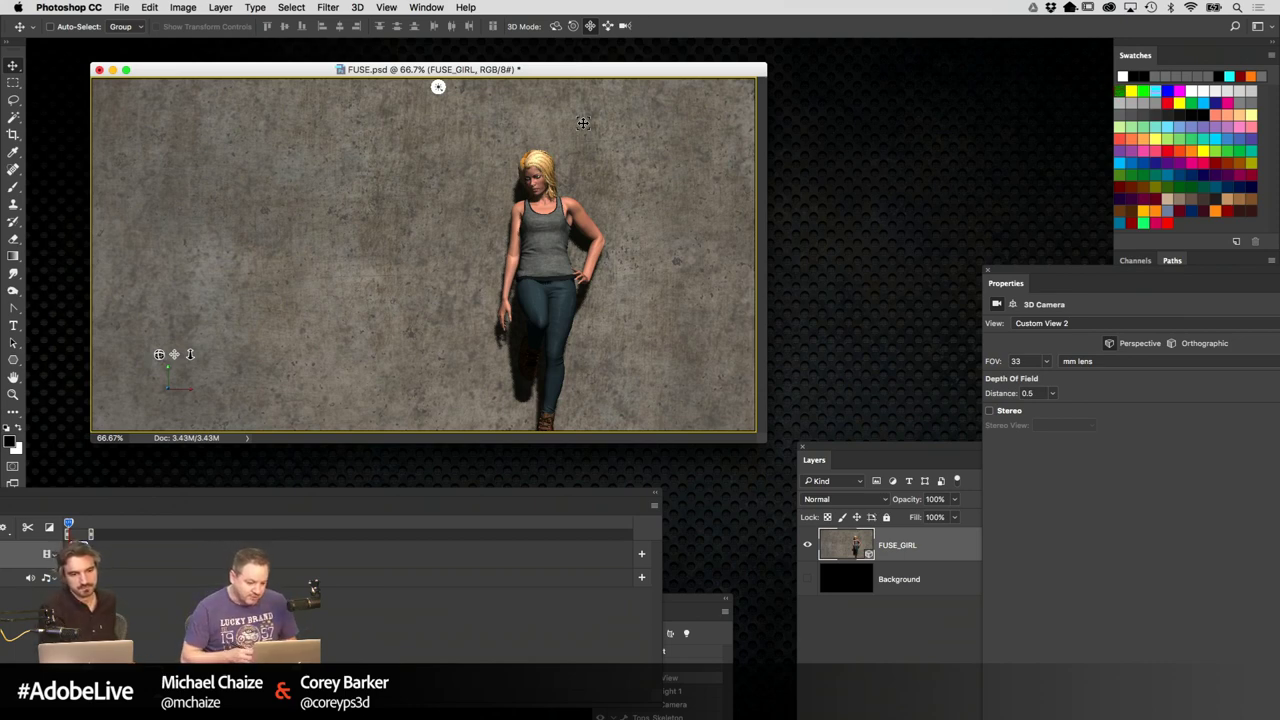
Expand the timeline controls and move the camera properties and layers list aside
click(546, 500)
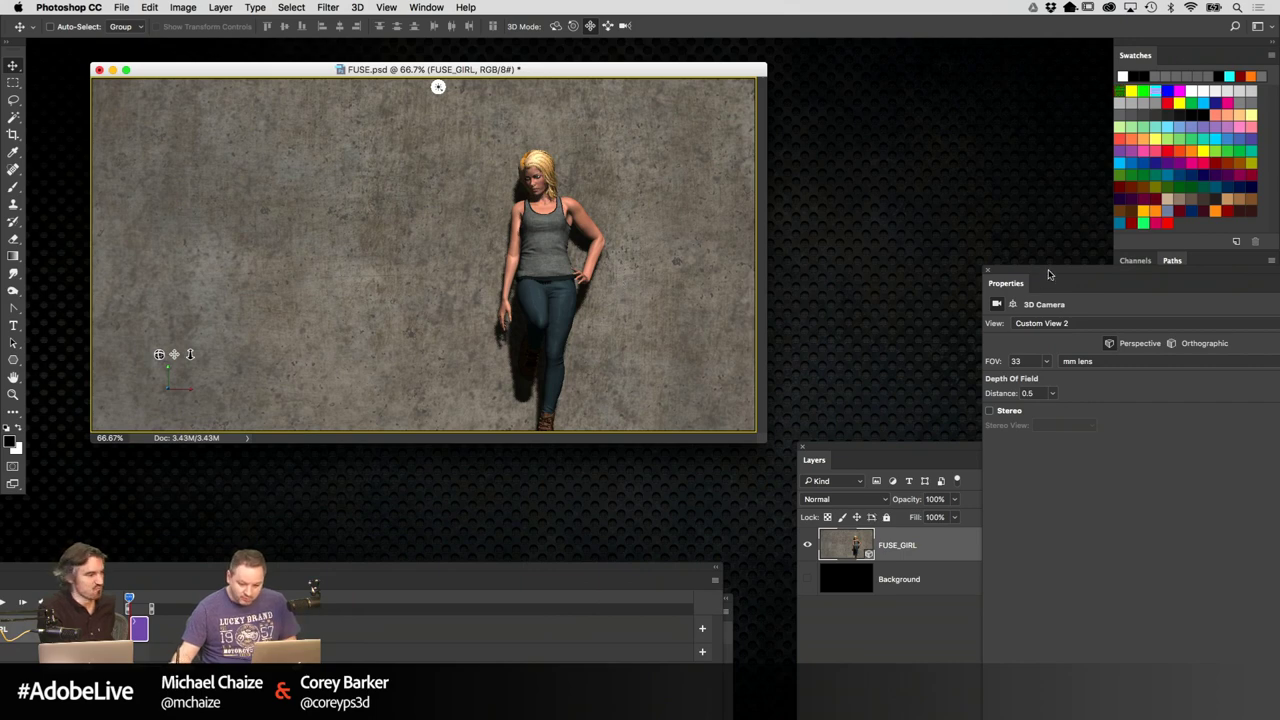
drag(1050, 276, 1028, 291)
drag(927, 453, 864, 565)
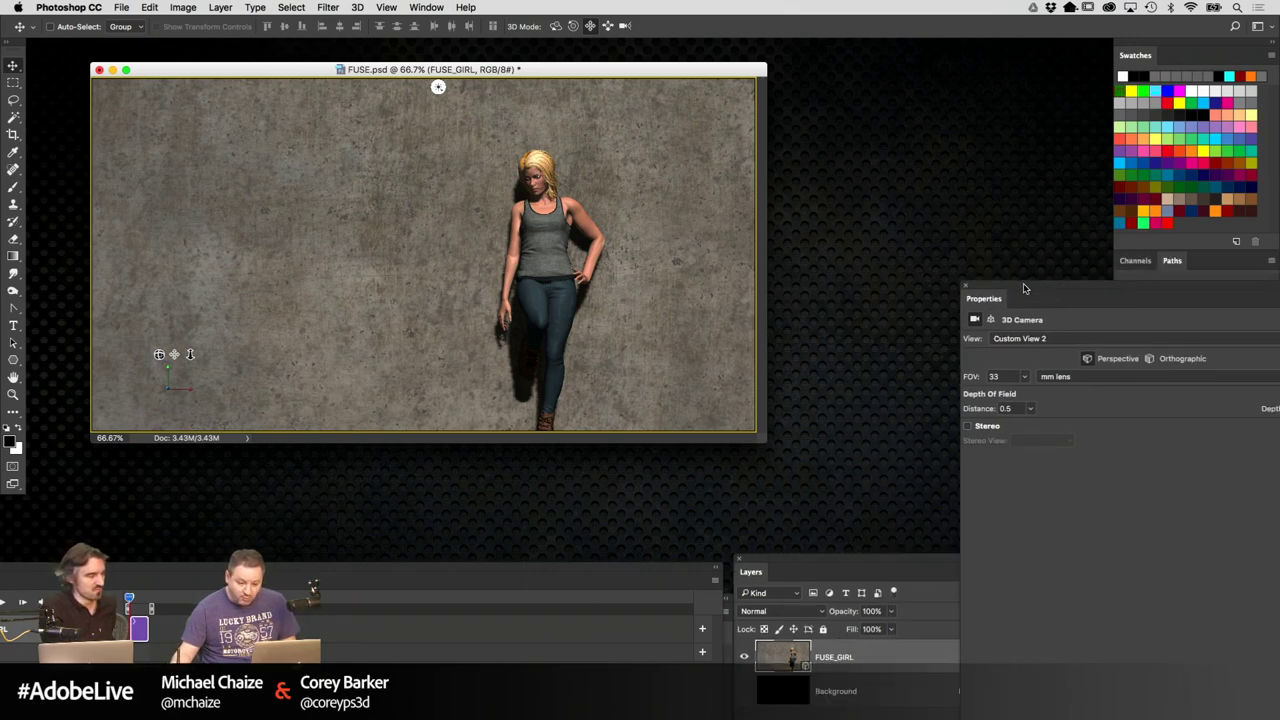
Show the 3D panel via Window > 3D and dock it with camera properties beside the canvas
click(466, 7)
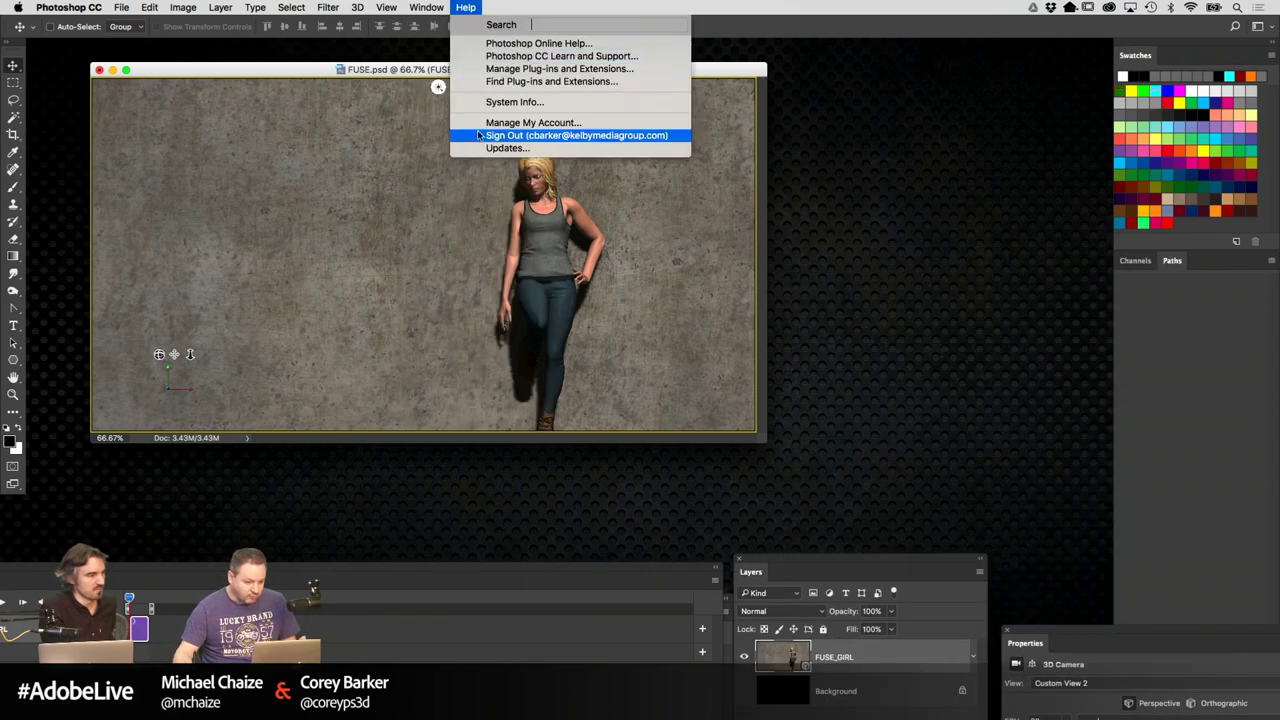
click(452, 90)
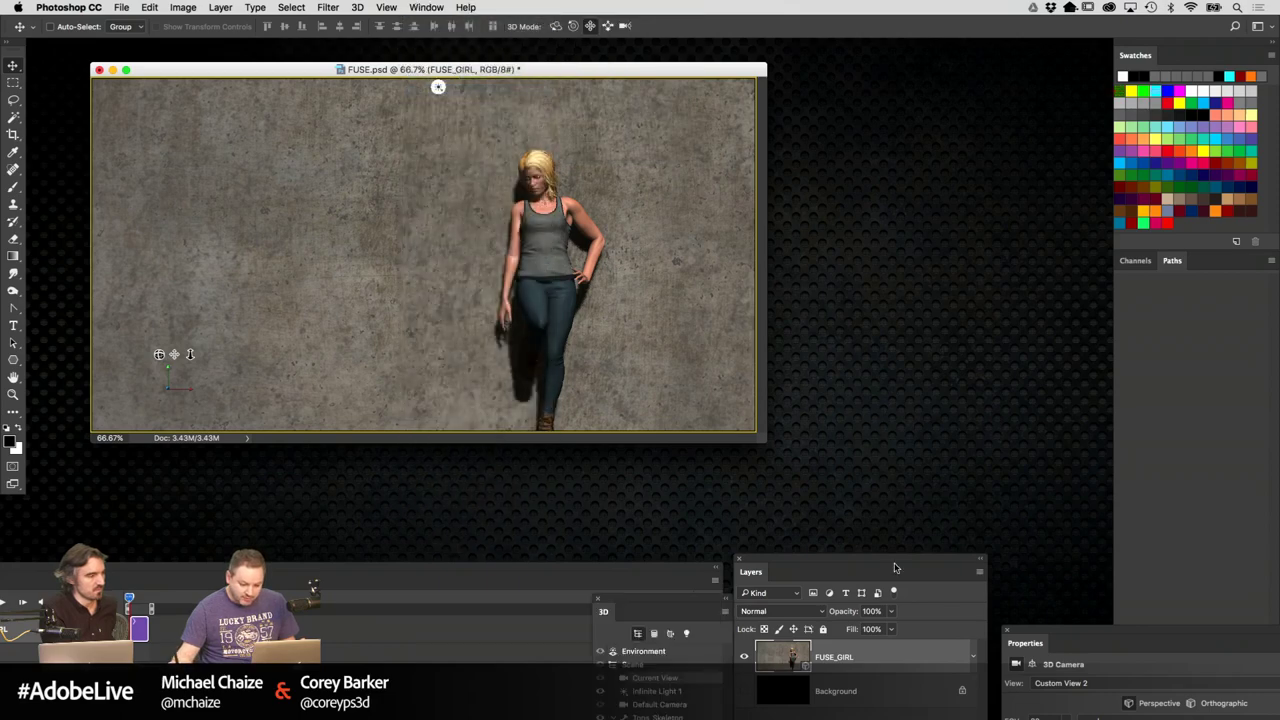
drag(653, 603, 752, 190)
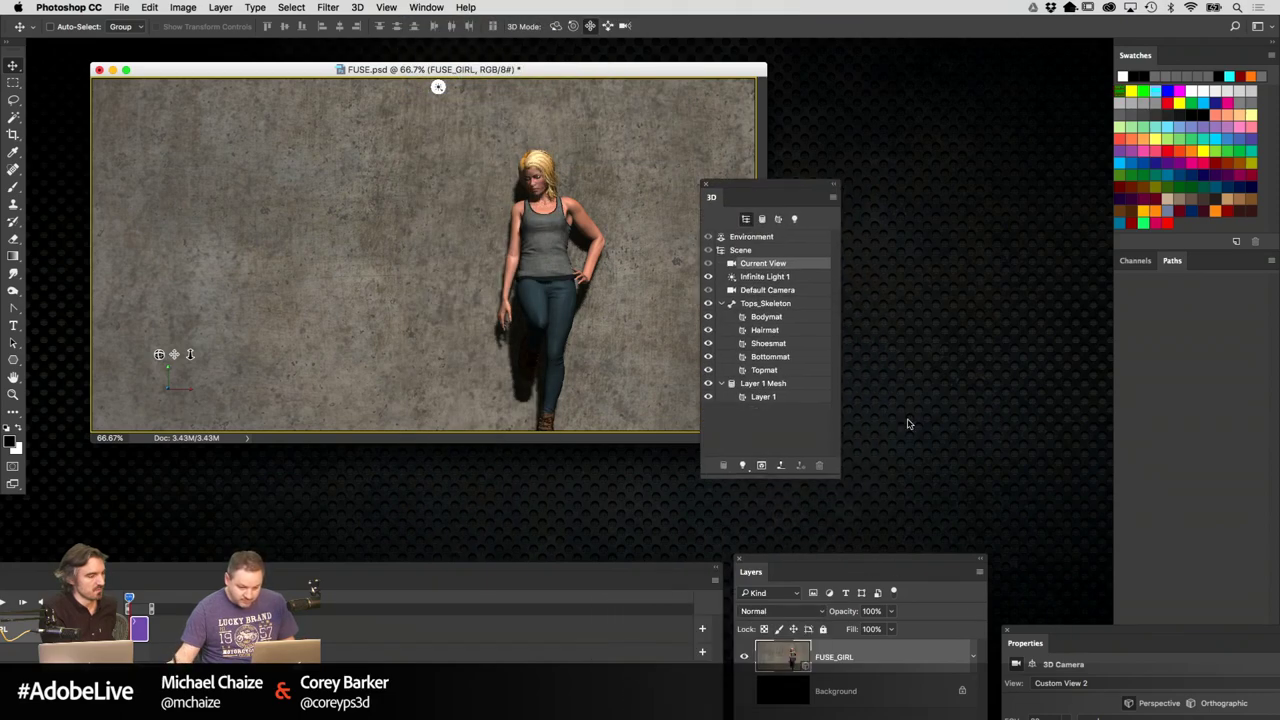
drag(1025, 643, 882, 205)
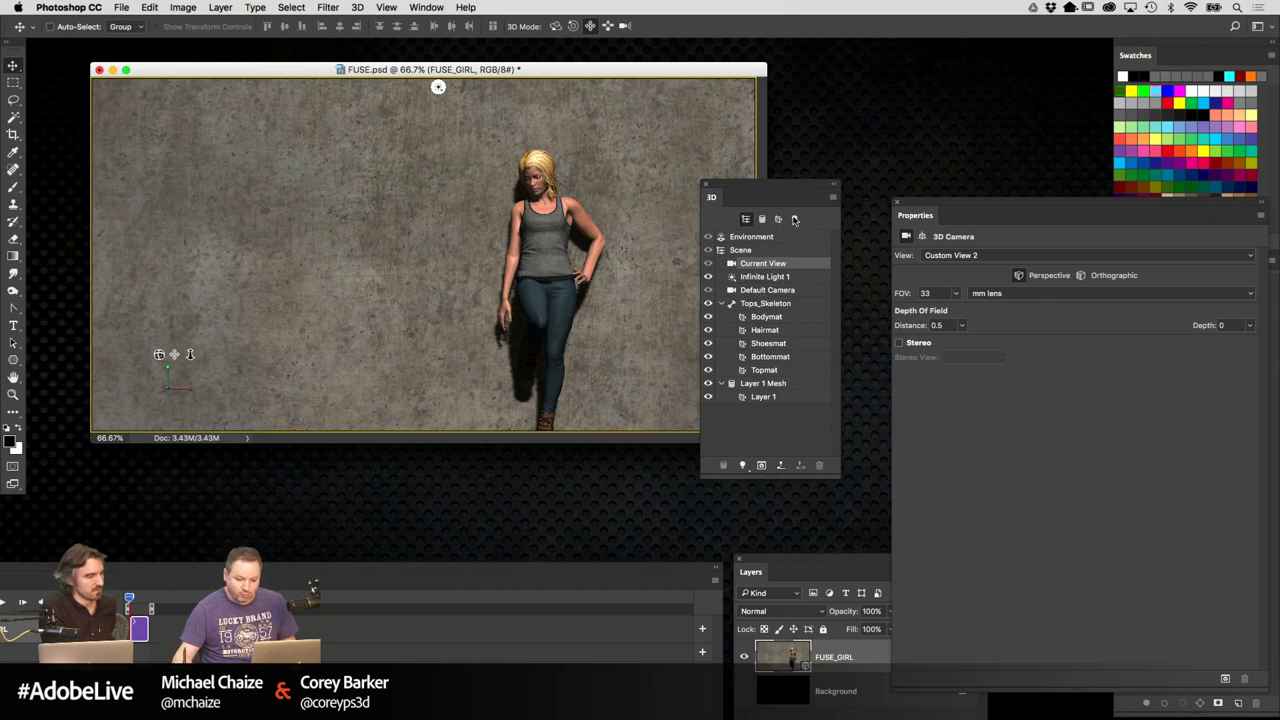
Filter the 3D panel to lights only and arrange the light properties beside the canvas
click(796, 219)
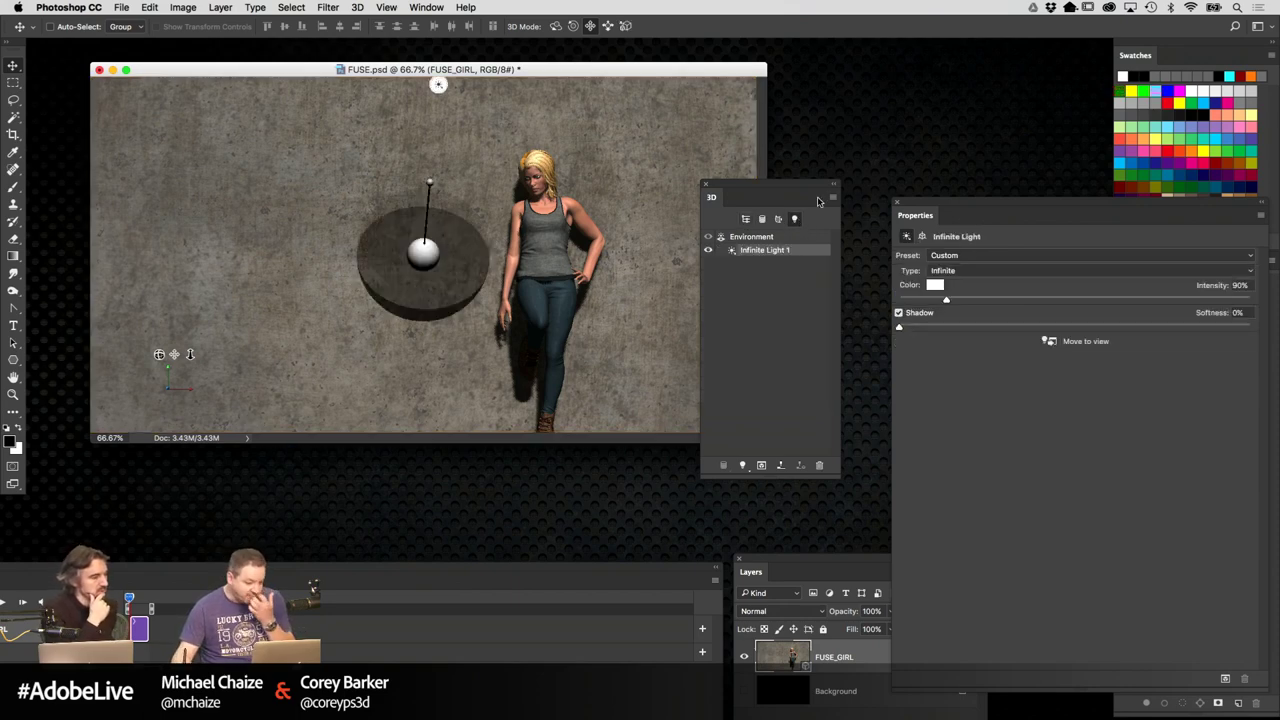
drag(812, 188, 823, 240)
drag(940, 204, 873, 121)
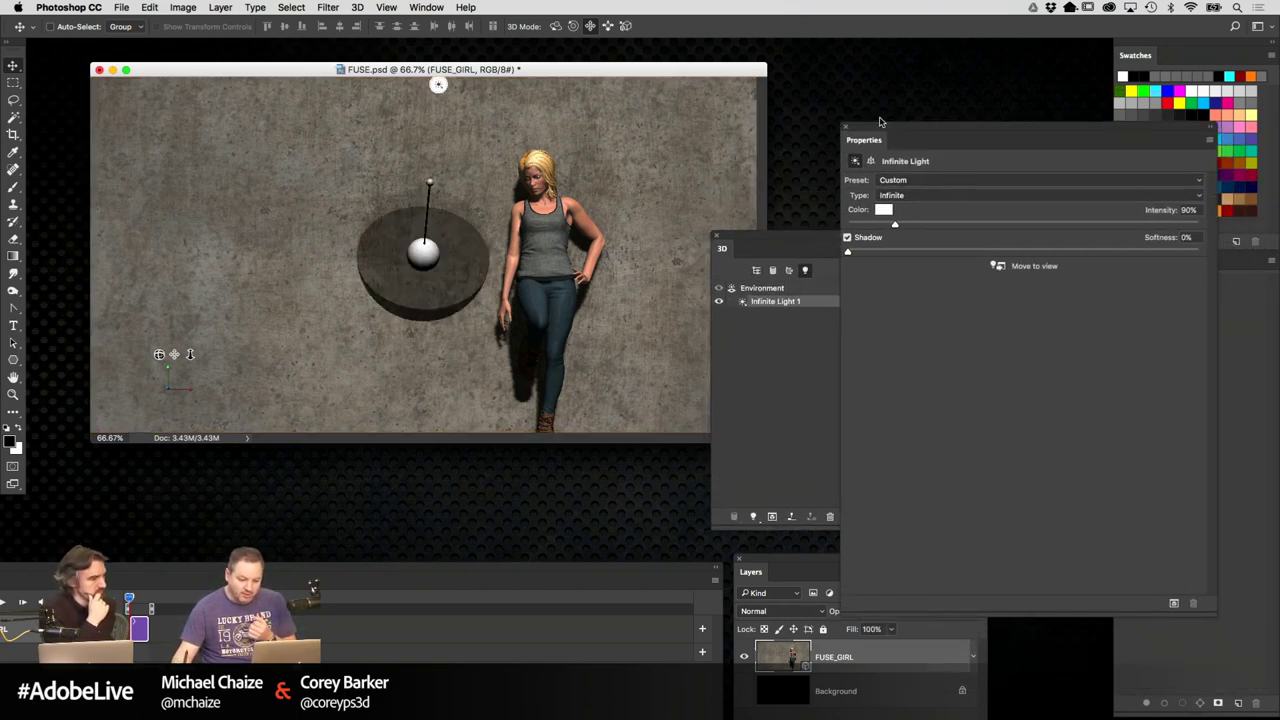
drag(1268, 612, 1100, 432)
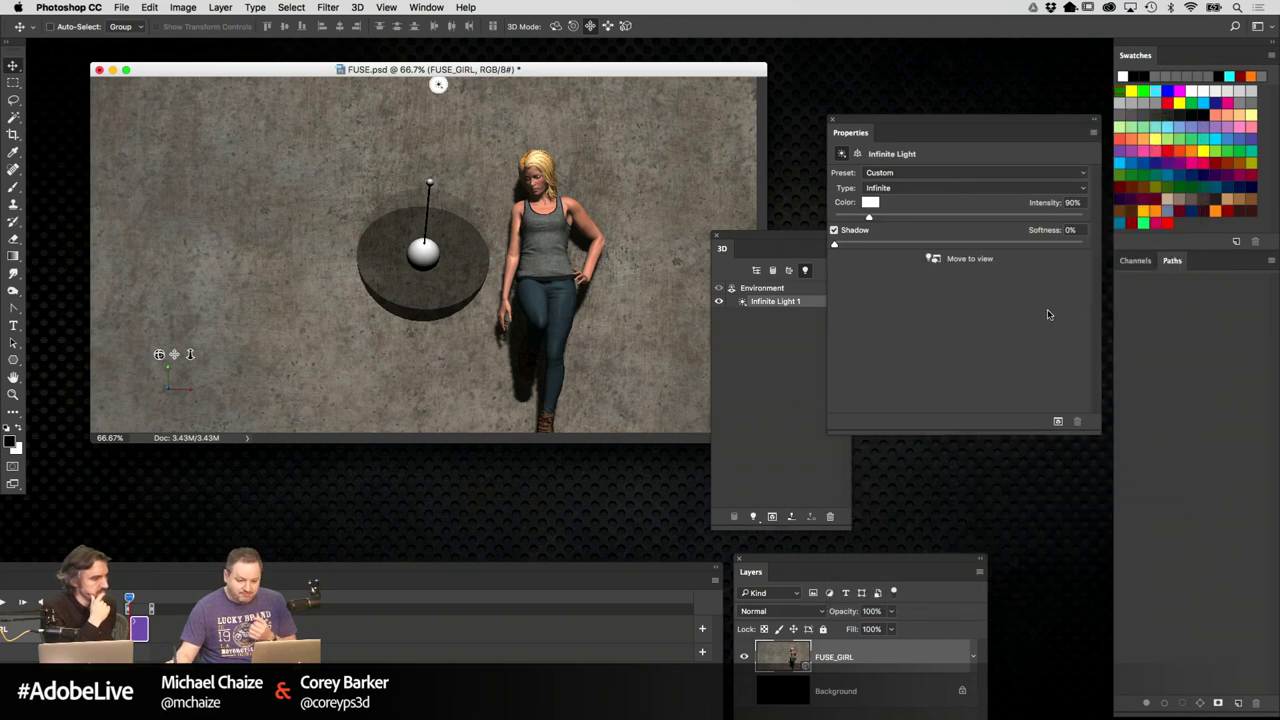
drag(929, 121, 1033, 189)
Open the Environment's Default IBL texture as a document, then return to Infinite Light 1
click(779, 289)
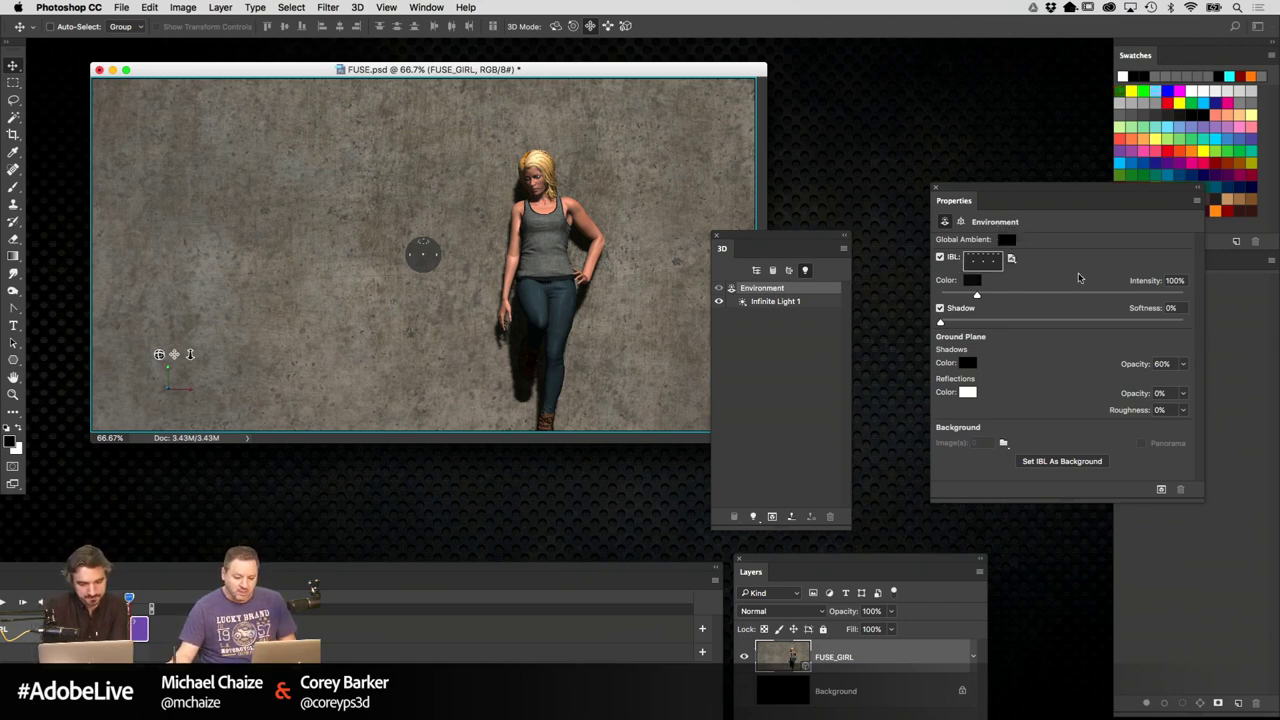
click(1011, 258)
click(1030, 266)
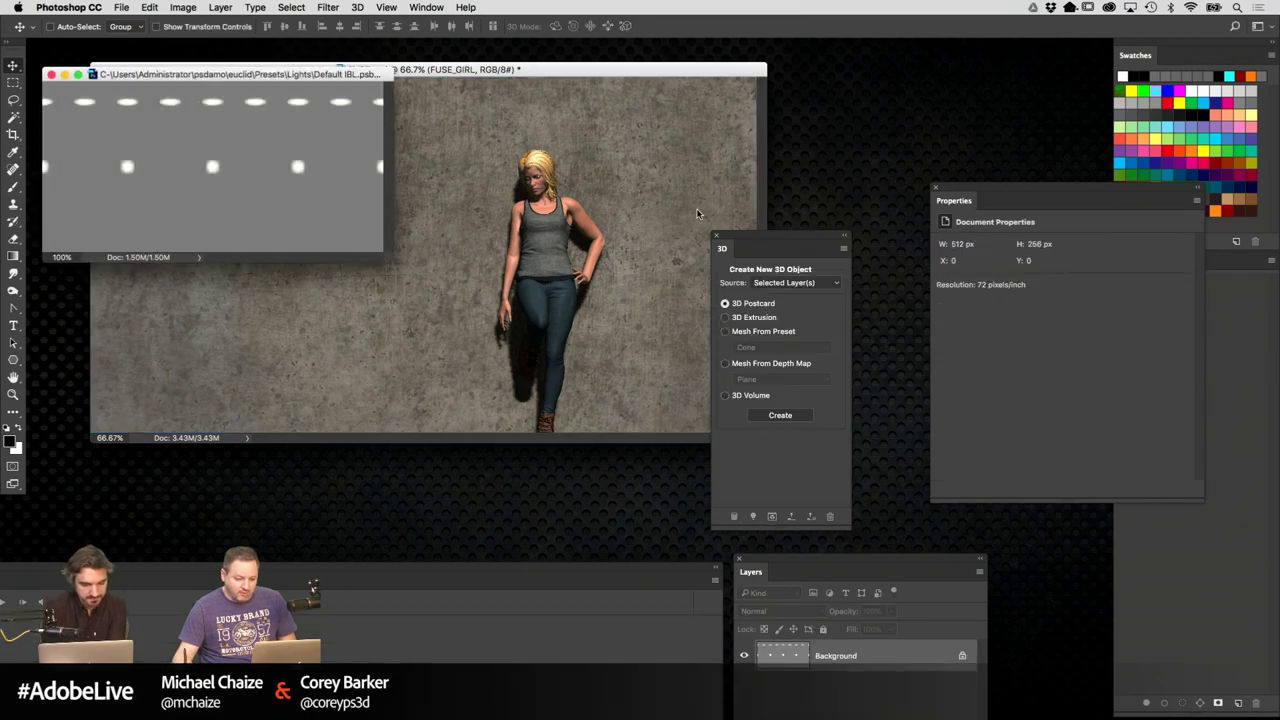
drag(334, 76, 435, 139)
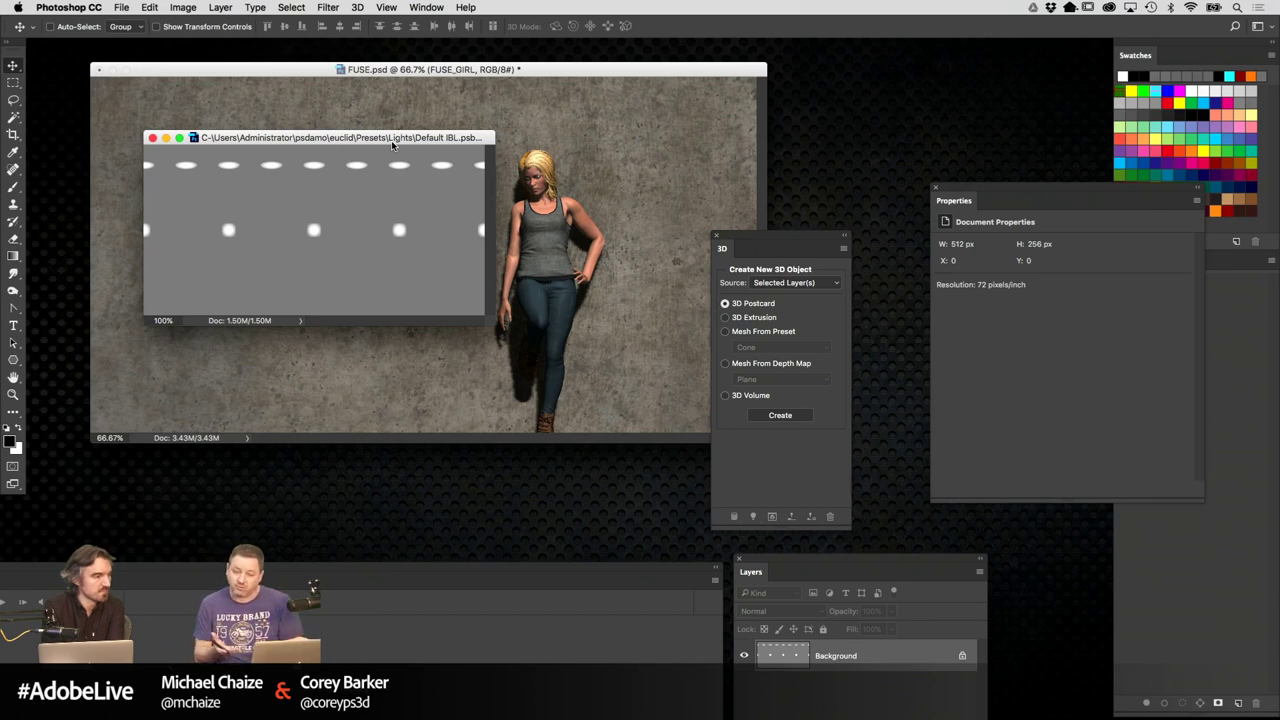
key(super)
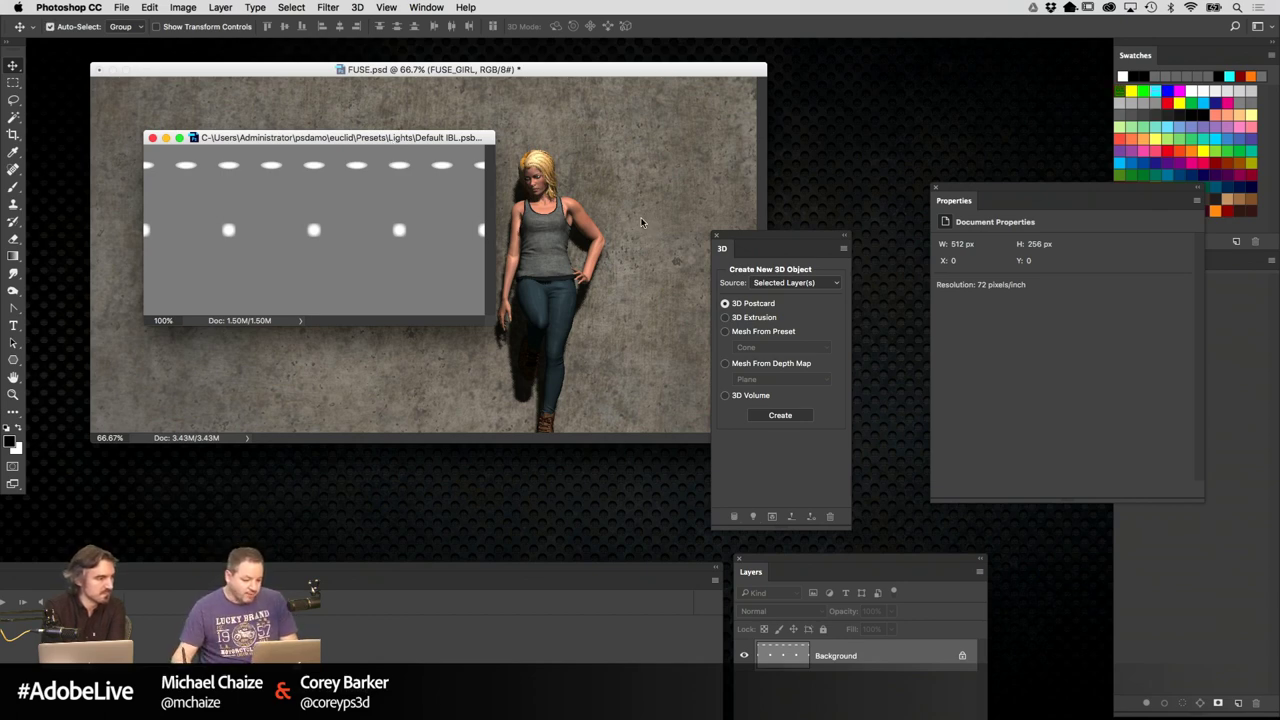
click(642, 203)
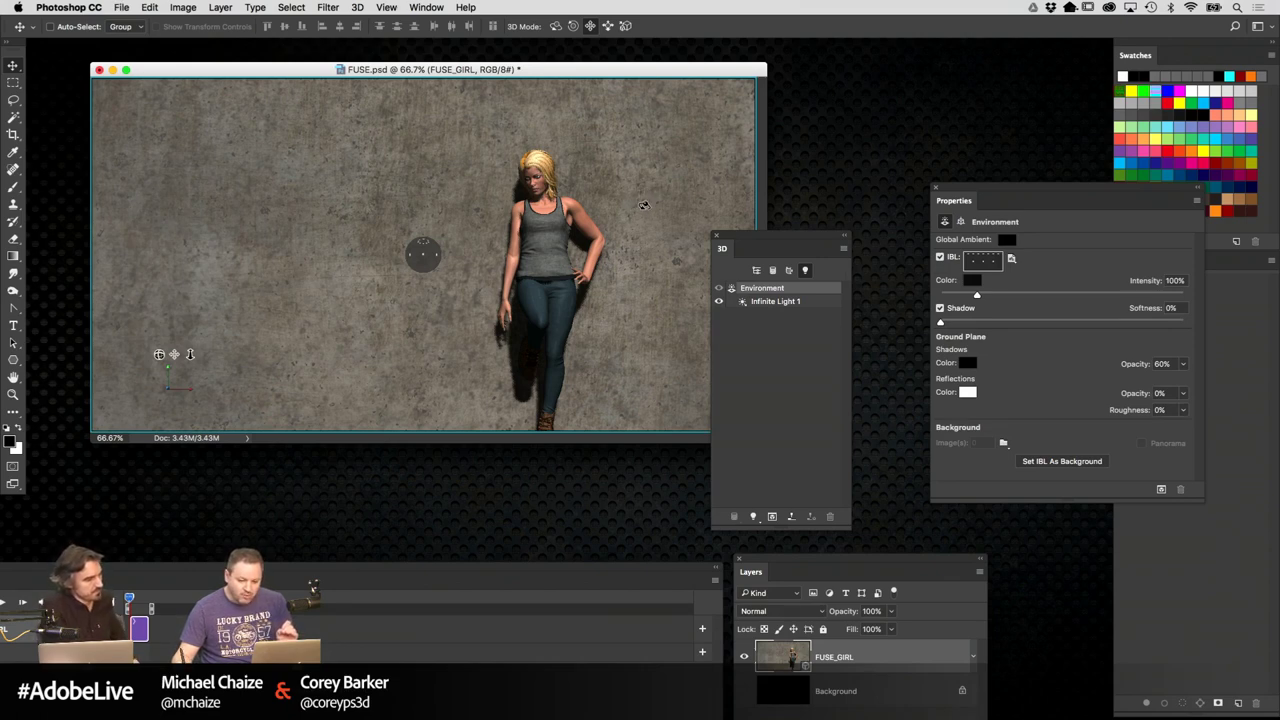
click(787, 303)
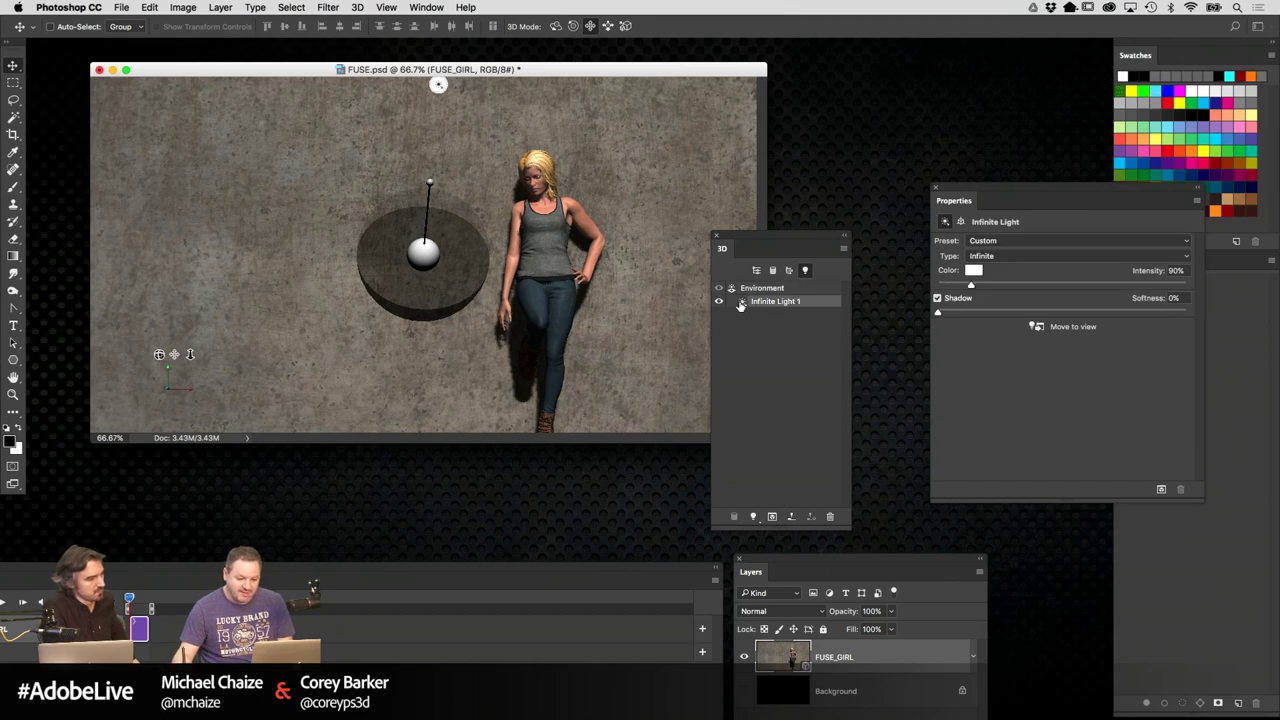
Rotate Infinite Light 1 toward the viewer until her hard shadow falls on the left wall
drag(794, 240, 829, 237)
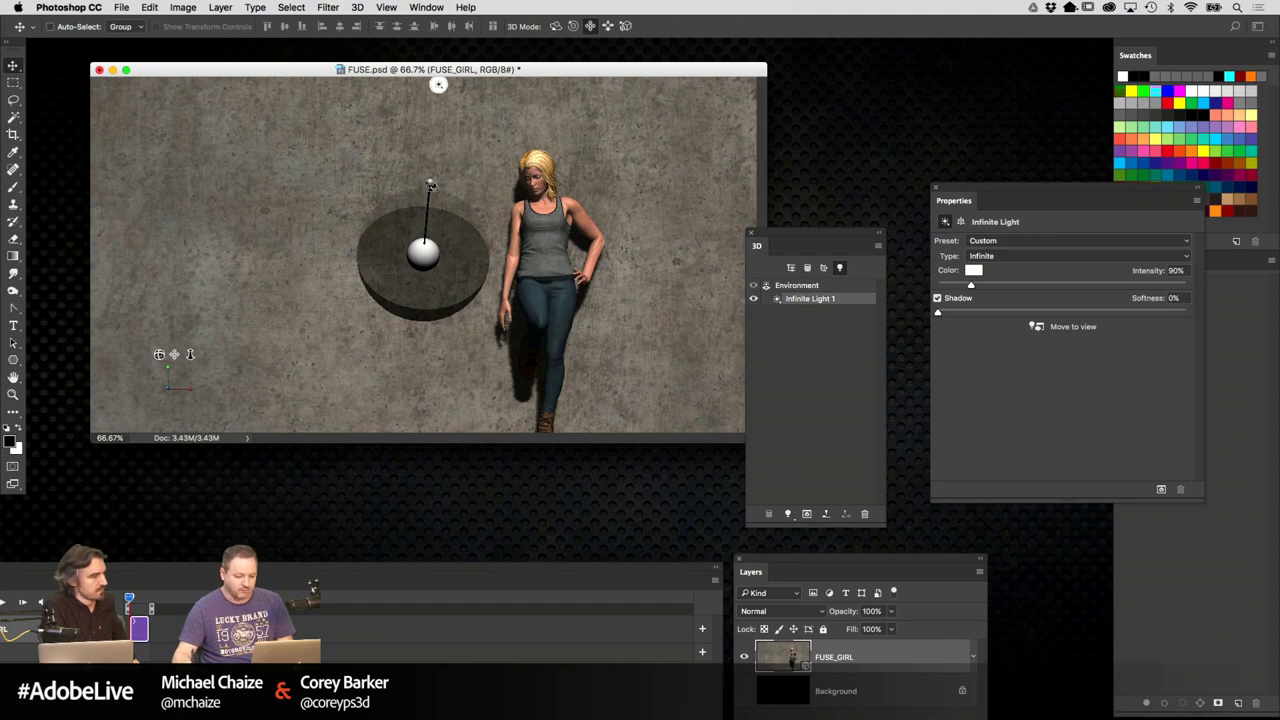
drag(429, 183, 355, 154)
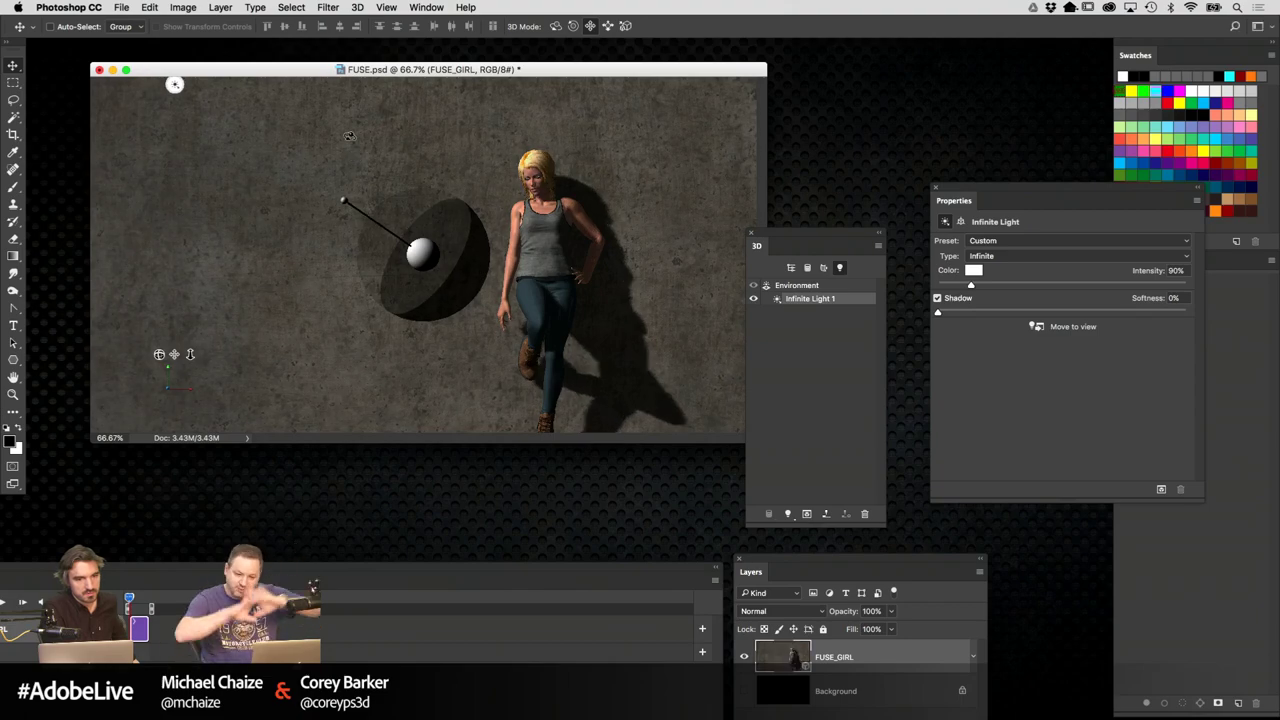
drag(349, 136, 488, 170)
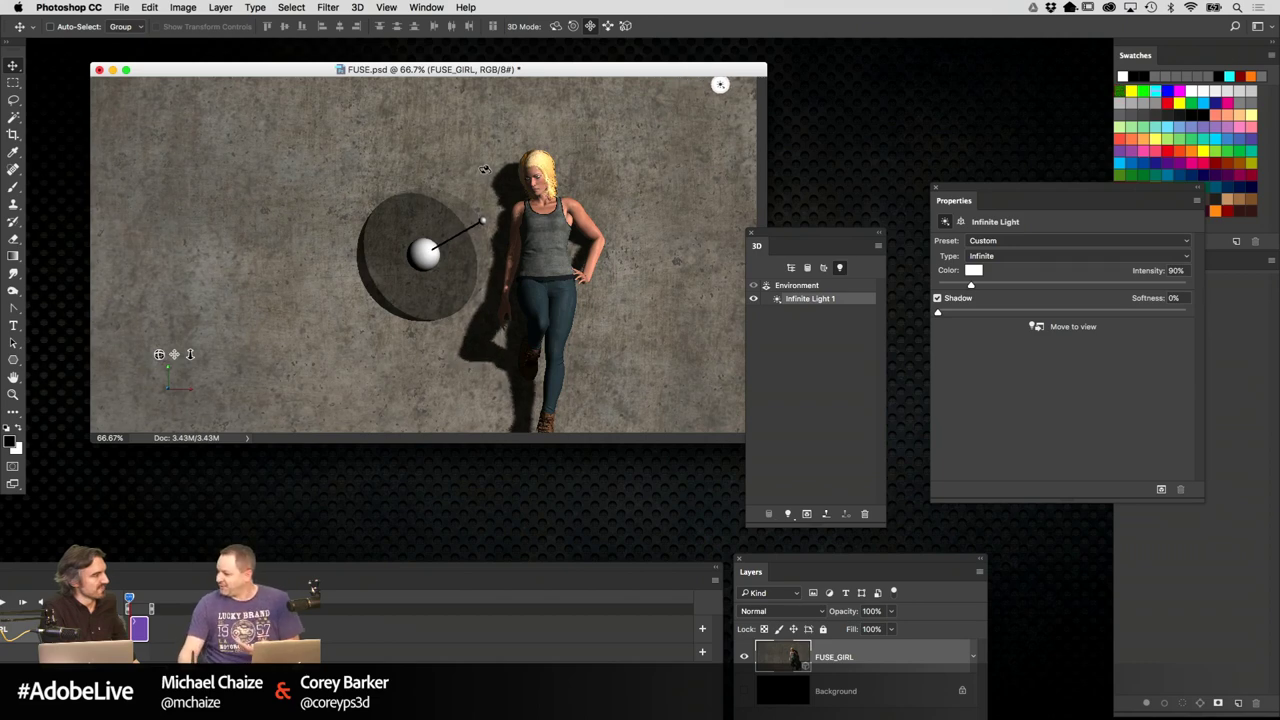
drag(485, 163, 507, 130)
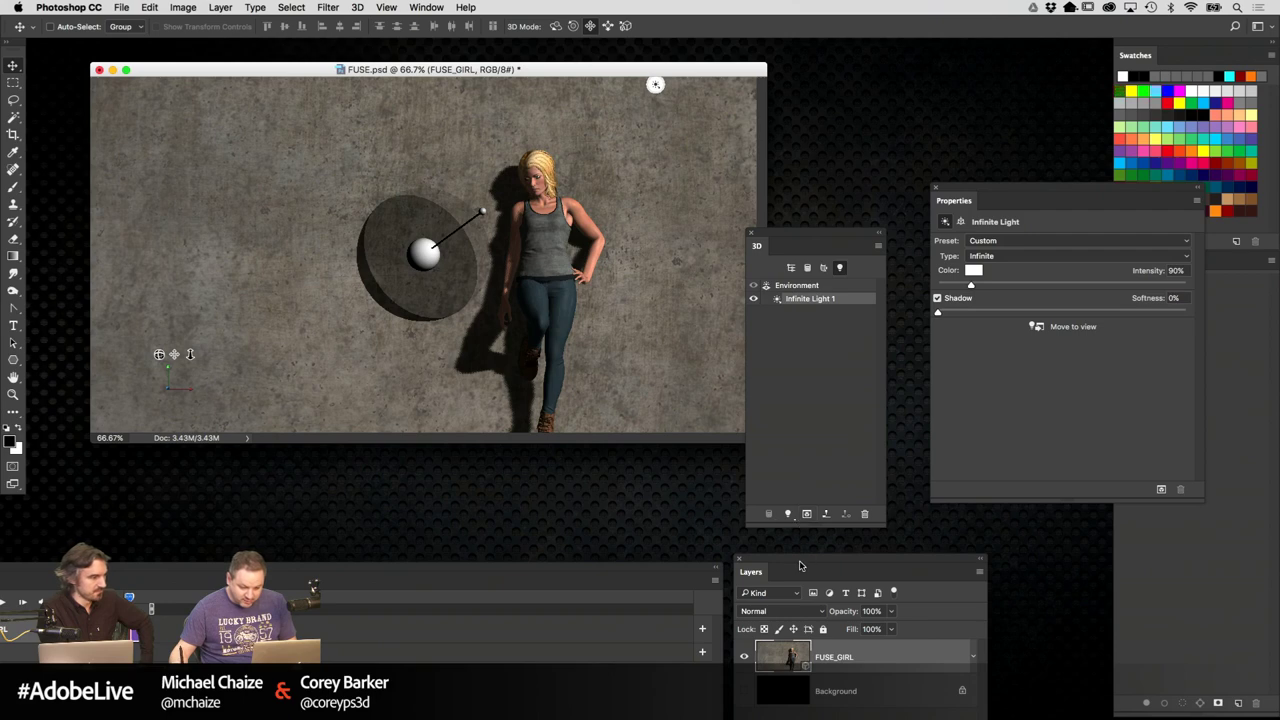
Add an empty Layer 1 above FUSE_GIRL and rearrange the panels and document window
drag(787, 563, 958, 165)
click(938, 429)
drag(820, 249, 862, 520)
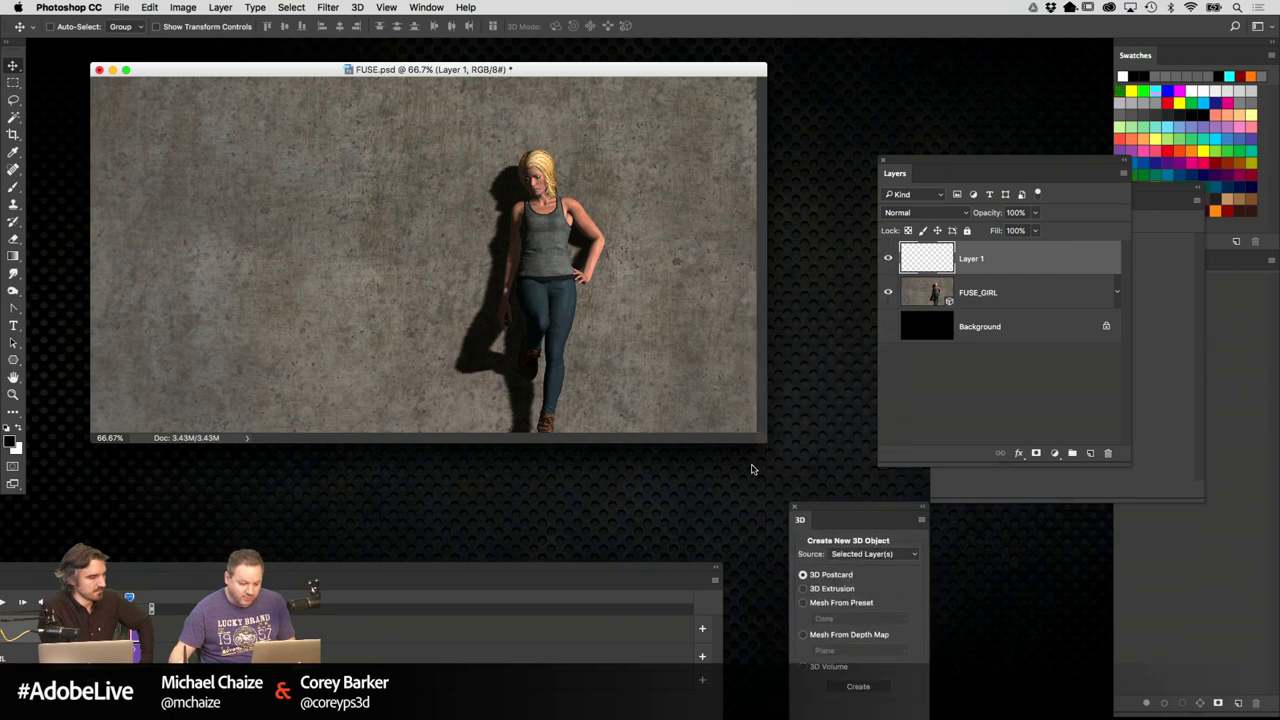
drag(765, 442, 838, 534)
Marquee a narrow strip down the left edge and fill it with black
drag(13, 82, 70, 80)
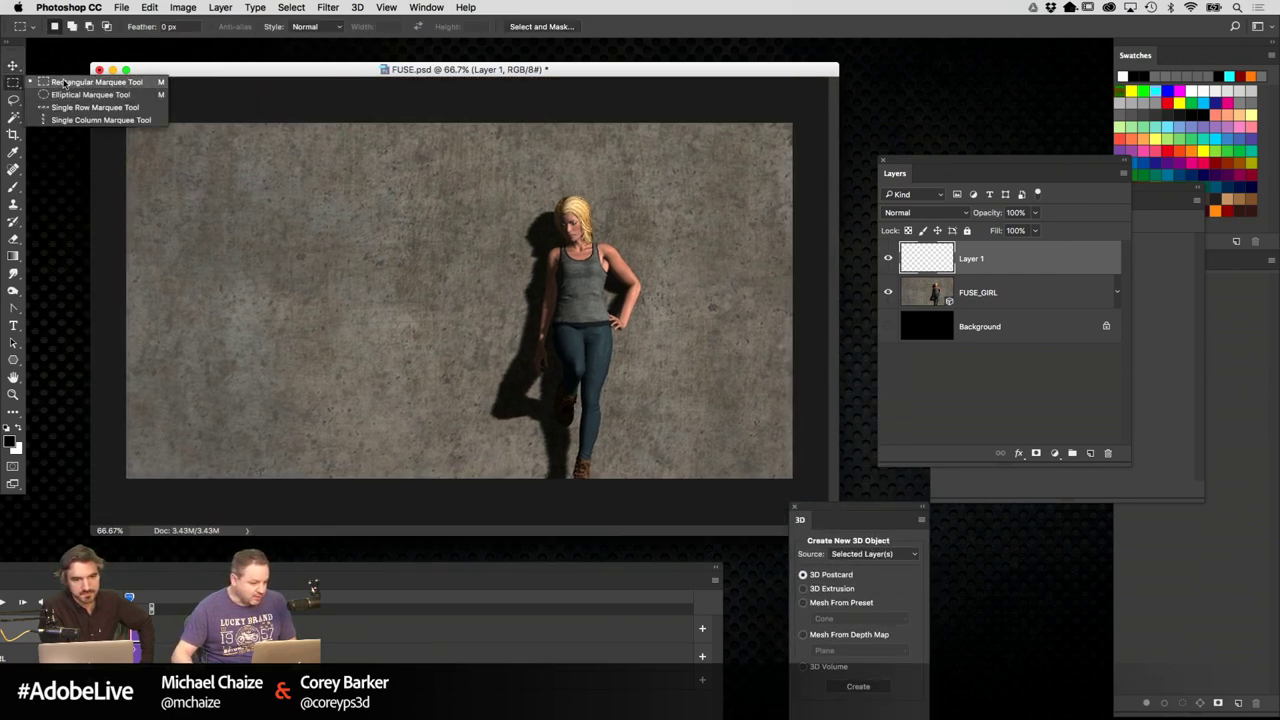
click(70, 80)
drag(125, 112, 153, 580)
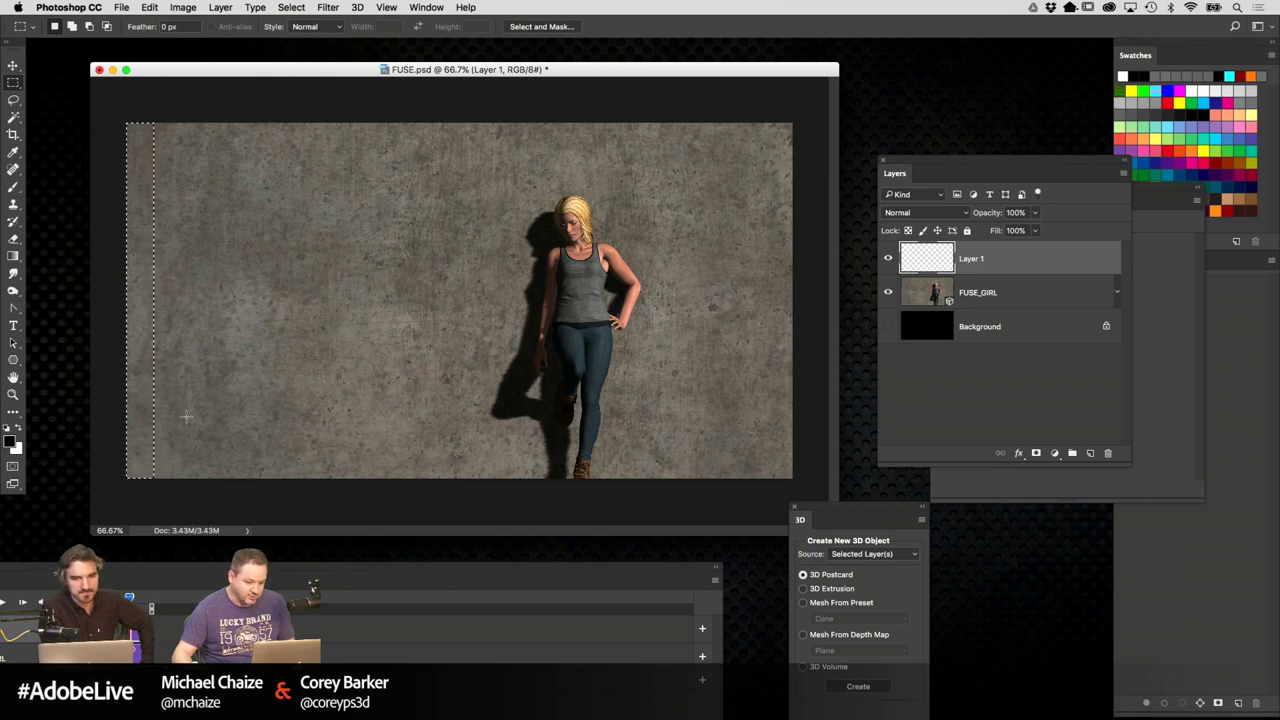
key(shift+F5)
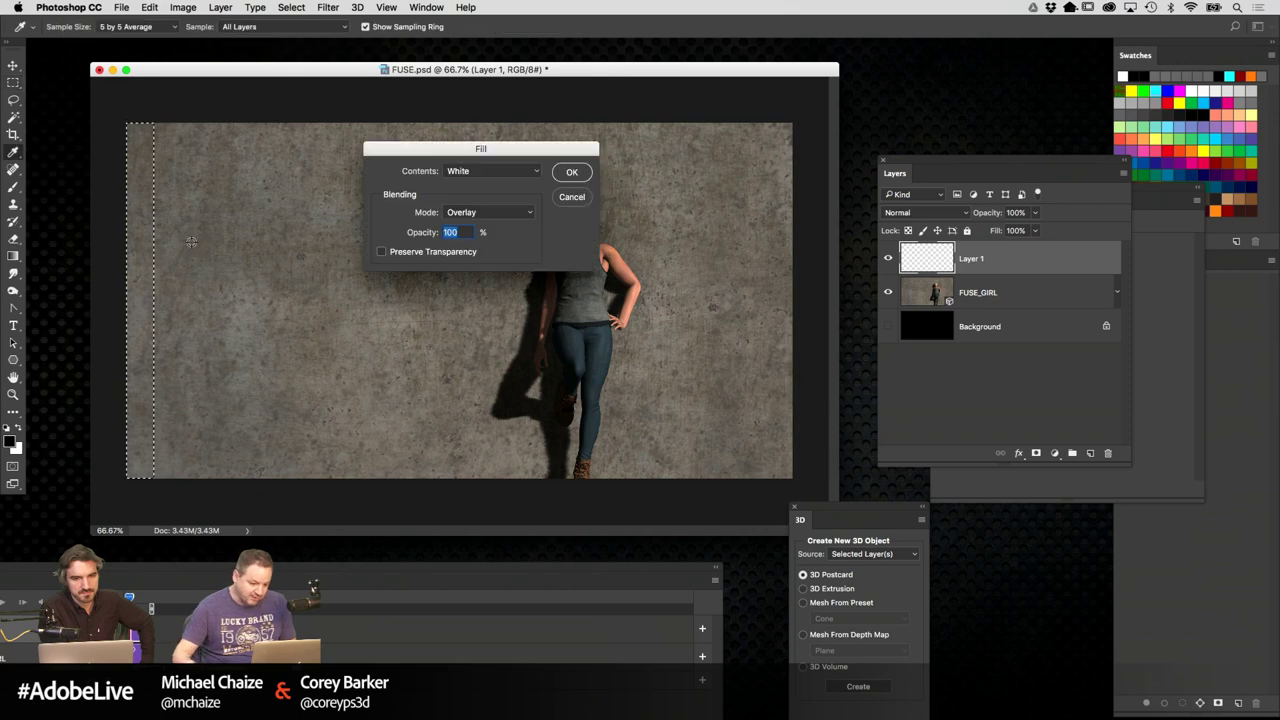
key(Return)
key(alt+BackSpace)
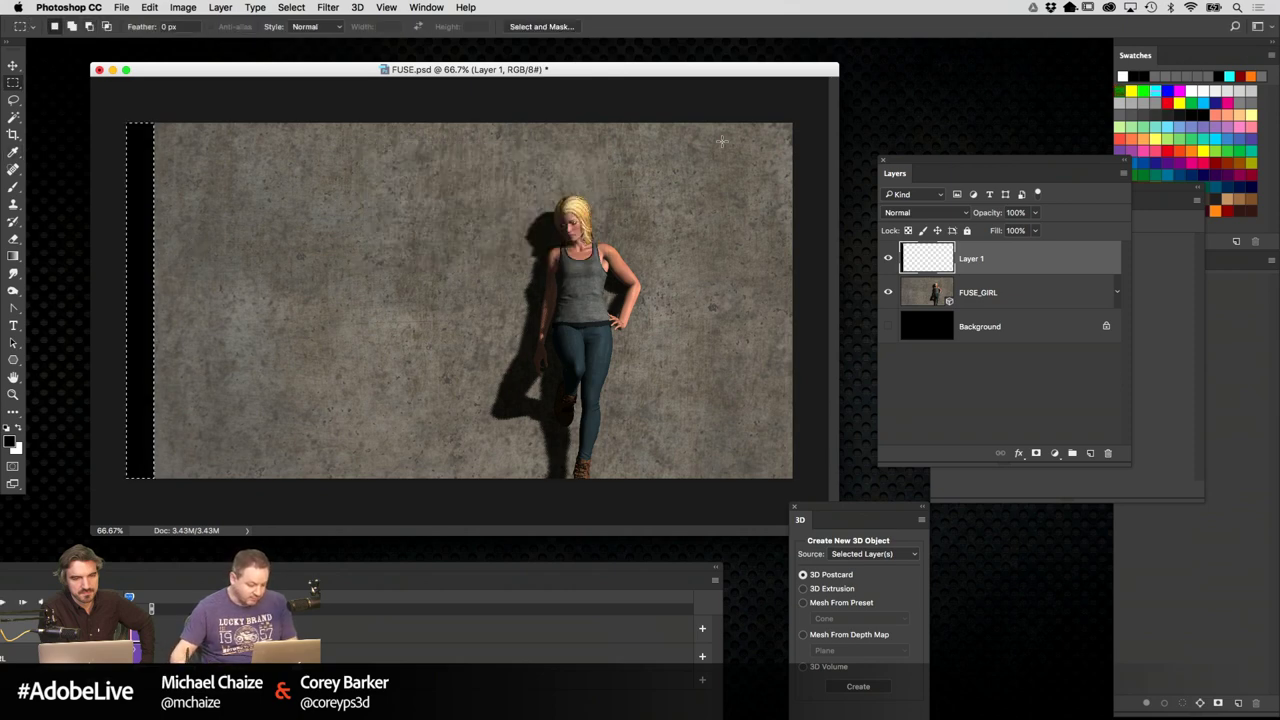
key(ctrl+d)
key(ctrl+shift+d)
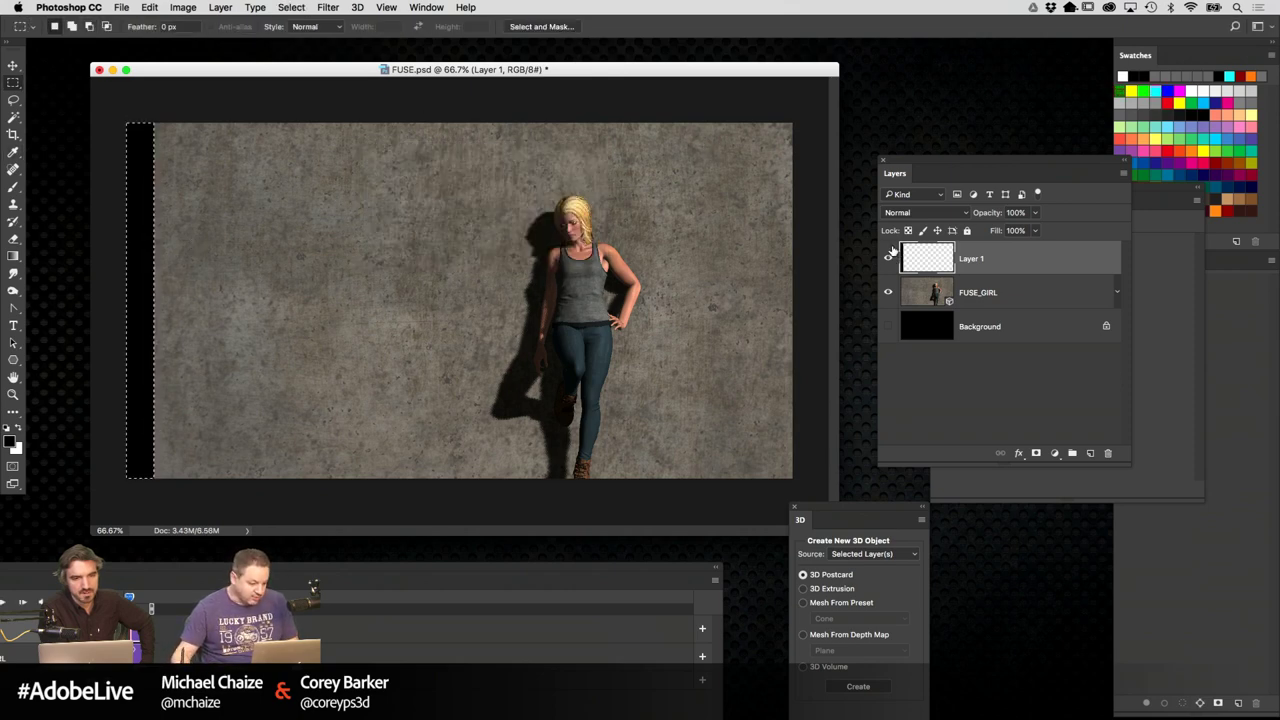
Narrow the black strip slightly with Free Transform and commit
key(ctrl+t)
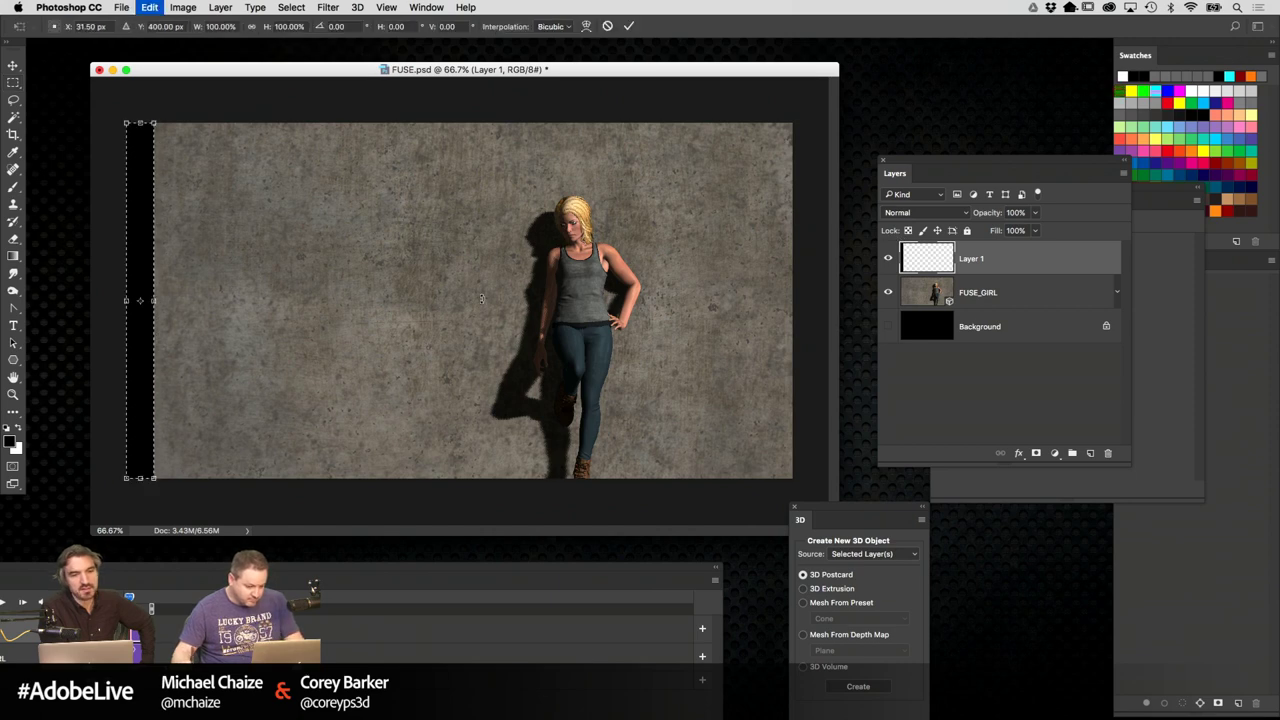
drag(153, 301, 150, 301)
key(Return)
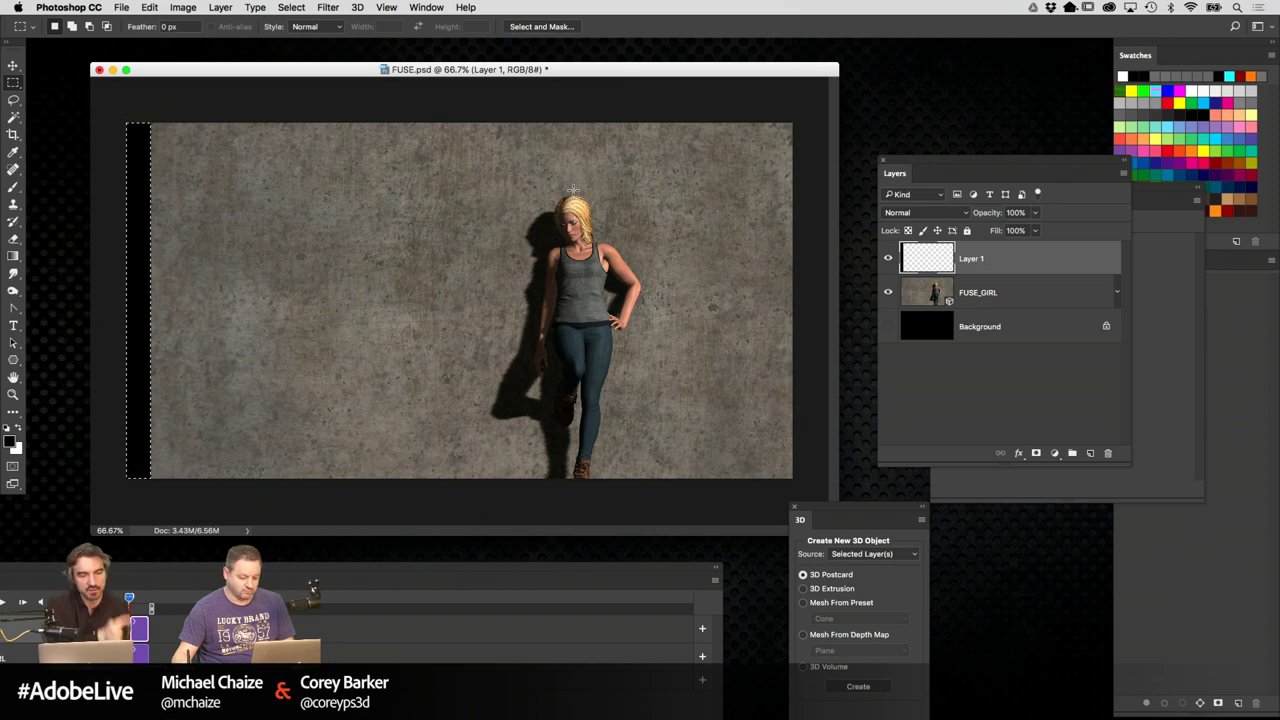
Save FUSE.psd, then start a Free Transform on the selected black left-edge strip
key(super+s)
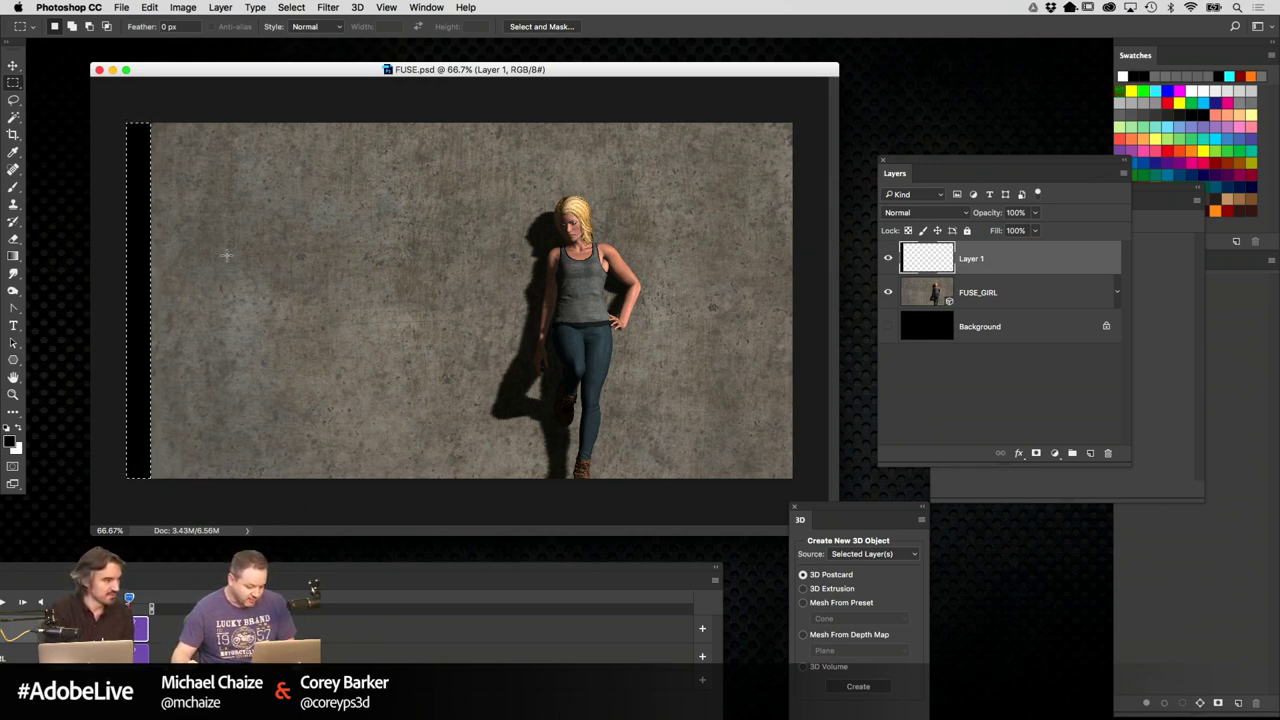
key(alt)
key(super+t)
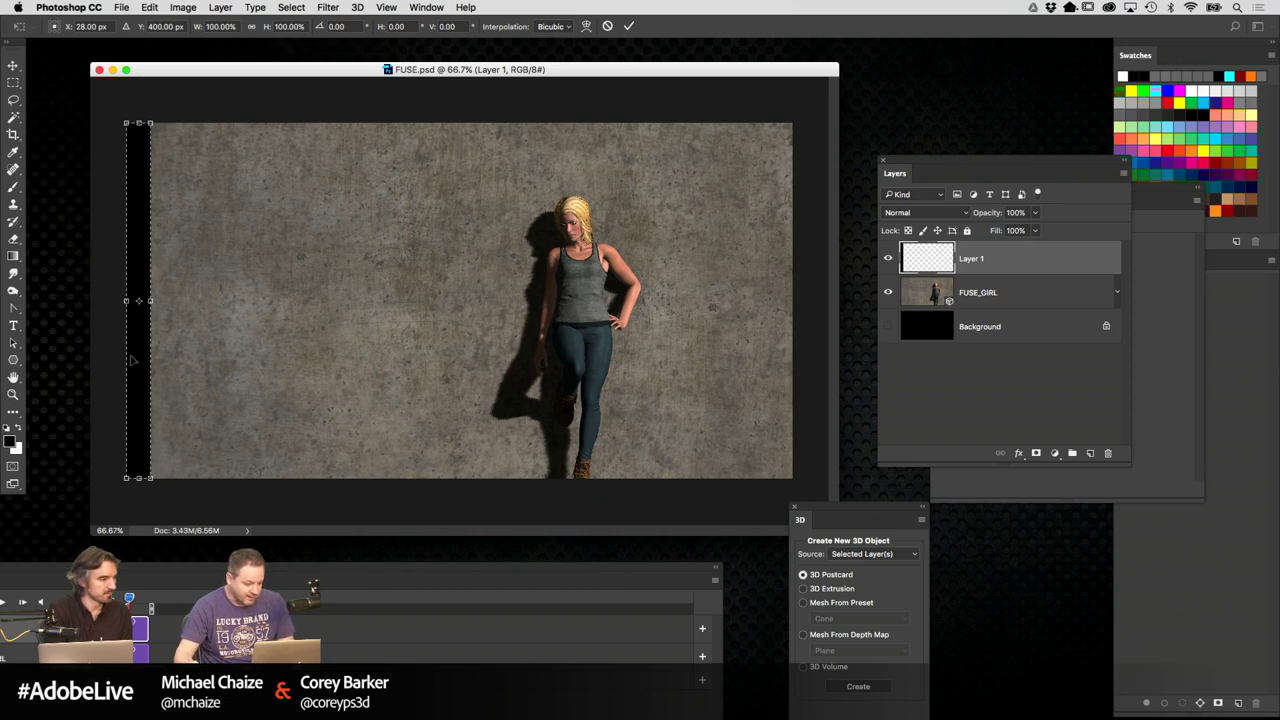
Option-drag a strip copy rightward, step-and-repeat it to the right edge, and deselect
drag(133, 361, 184, 368)
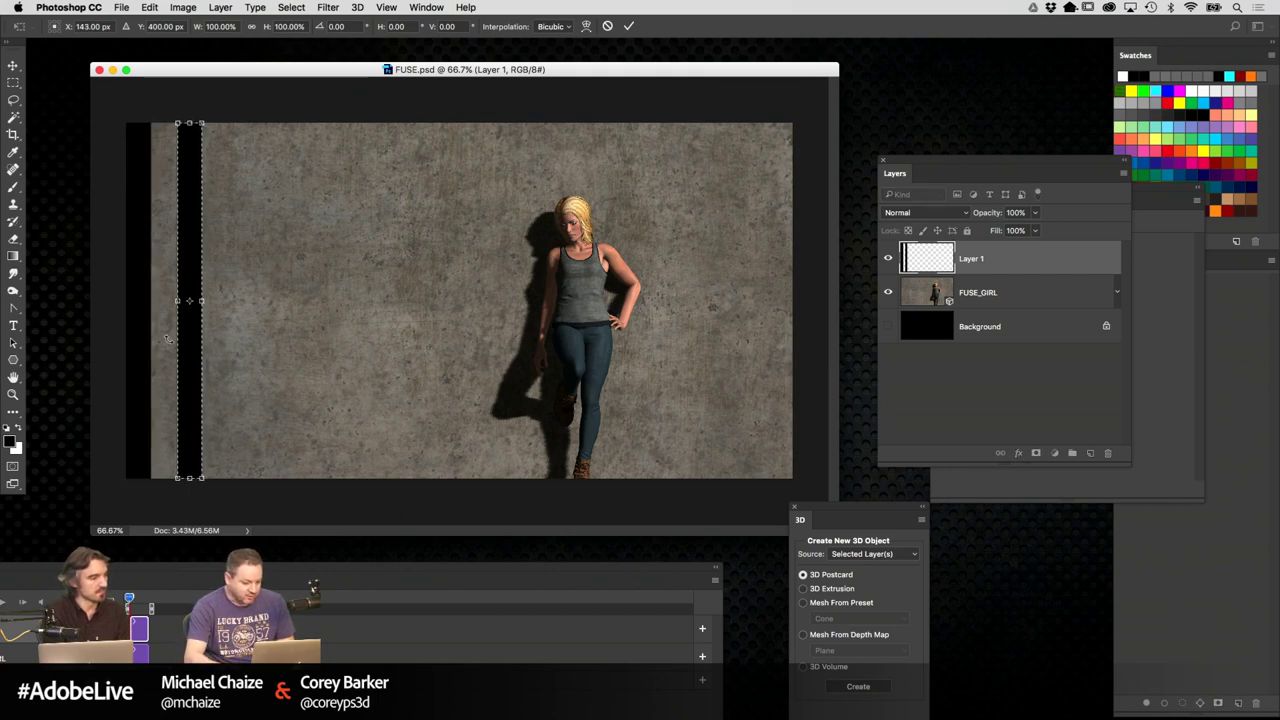
key(Return)
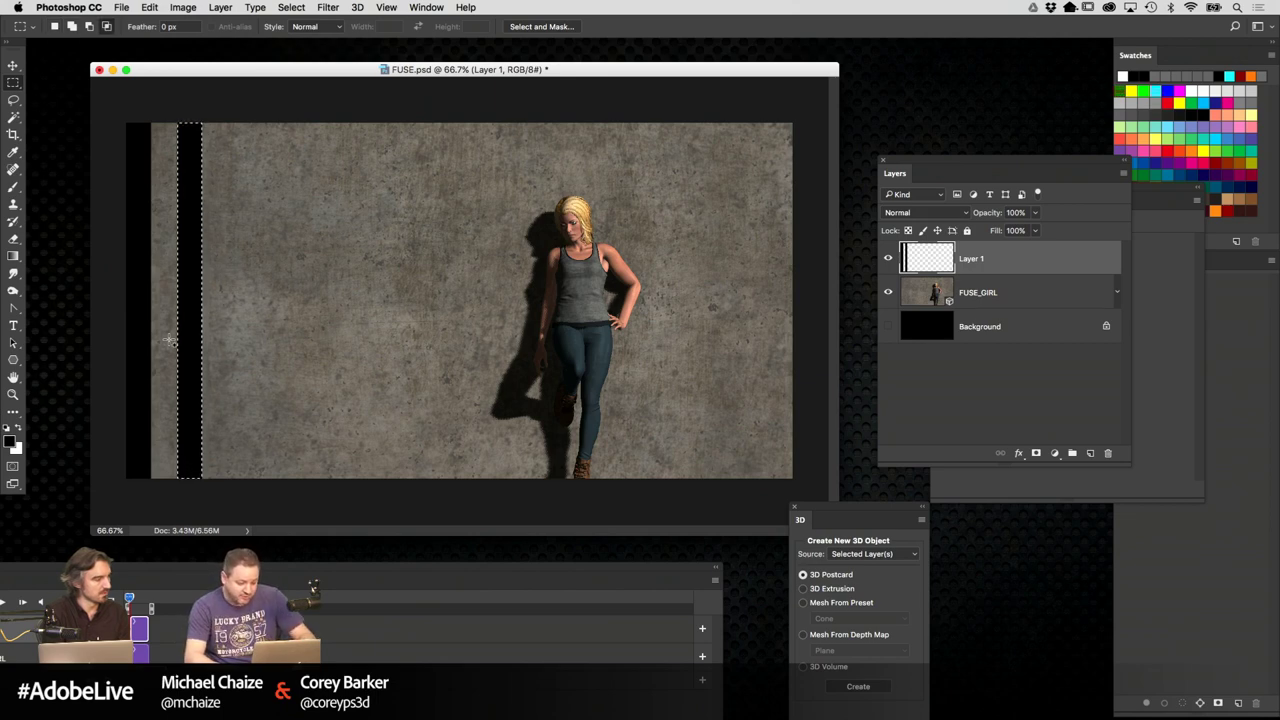
key(super+alt+shift+t)
key(super+alt+shift+t)
key(super+alt+shift+t)
key(super+alt+shift+t)
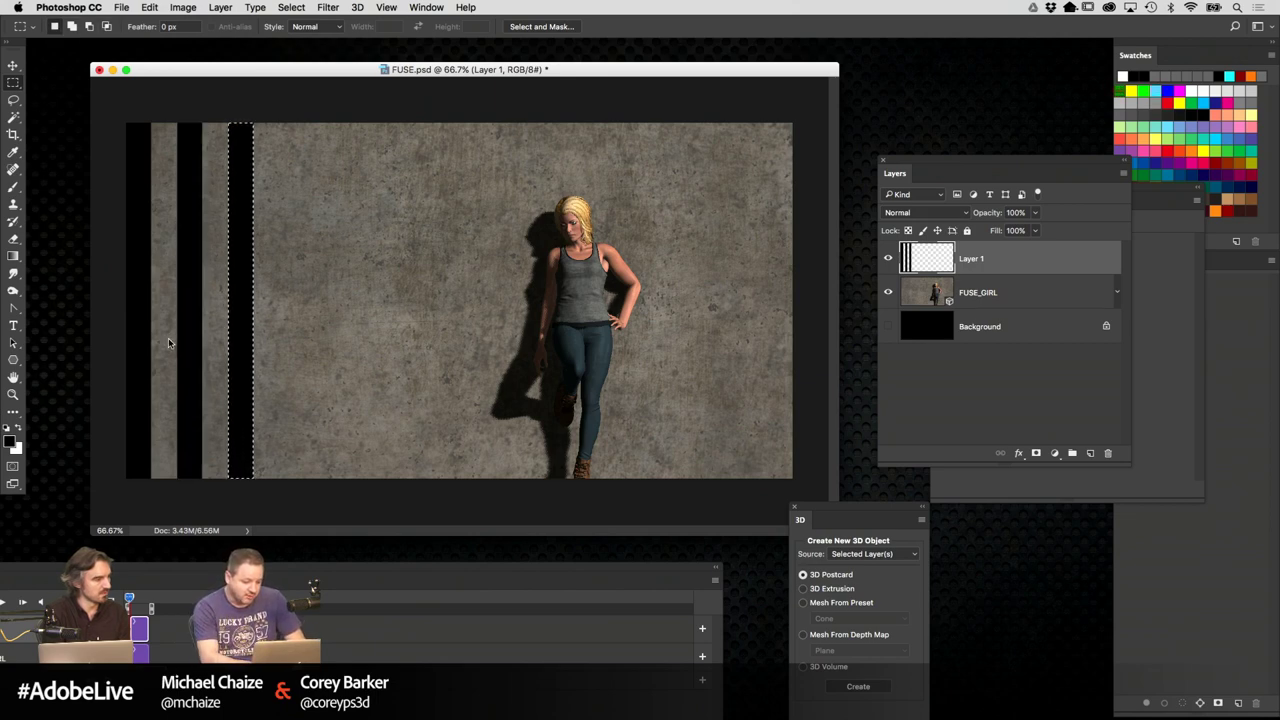
key(super+alt+shift+t)
key(super+alt+shift+t)
key(super+alt+shift+t)
key(super+alt+shift+t)
key(super+alt+shift+t)
key(super+alt+shift+t)
key(super+alt+shift+t)
key(super+alt+shift+t)
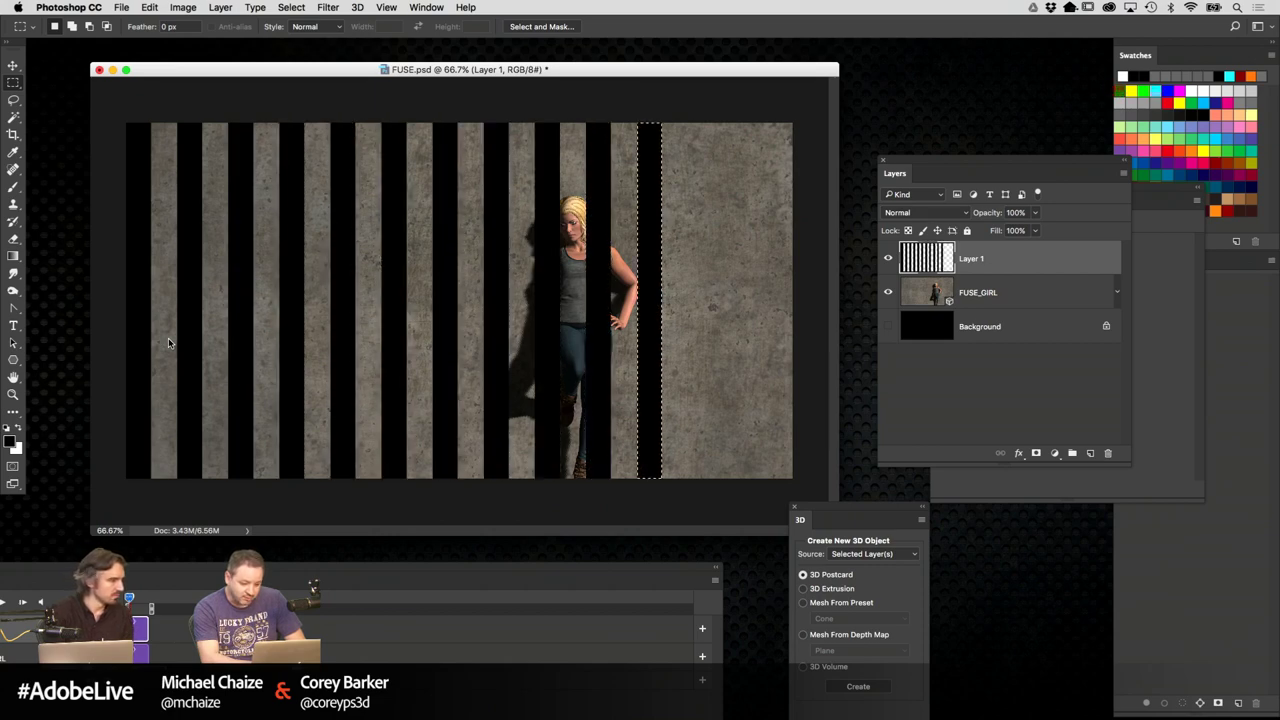
key(super+d)
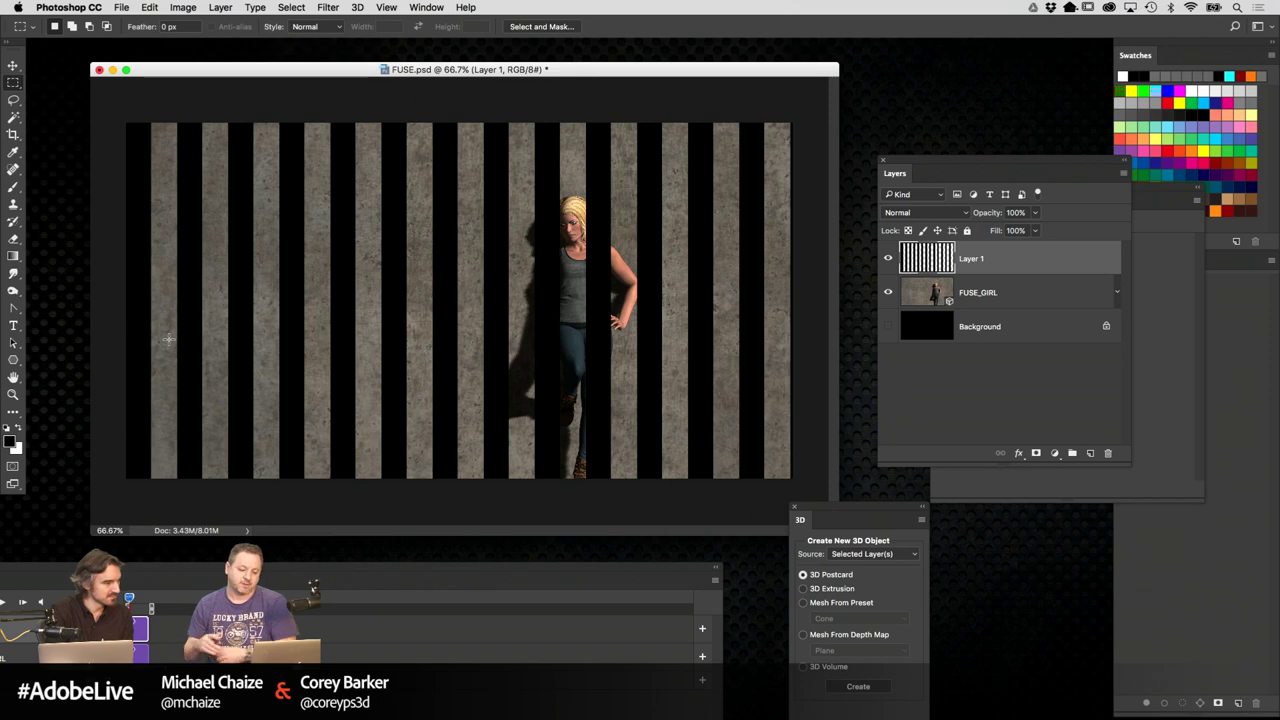
Convert the stripes layer into a 3D postcard with 3D > New Mesh from Layer
click(358, 8)
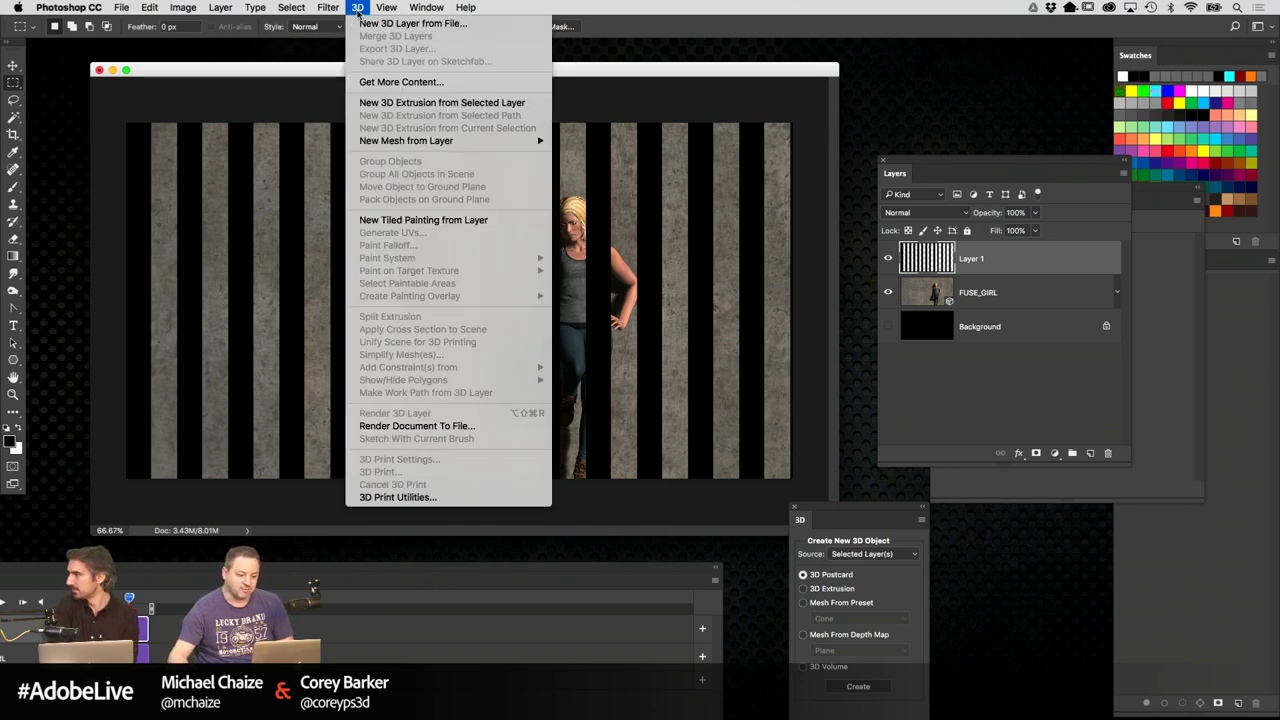
mouse_move(420, 146)
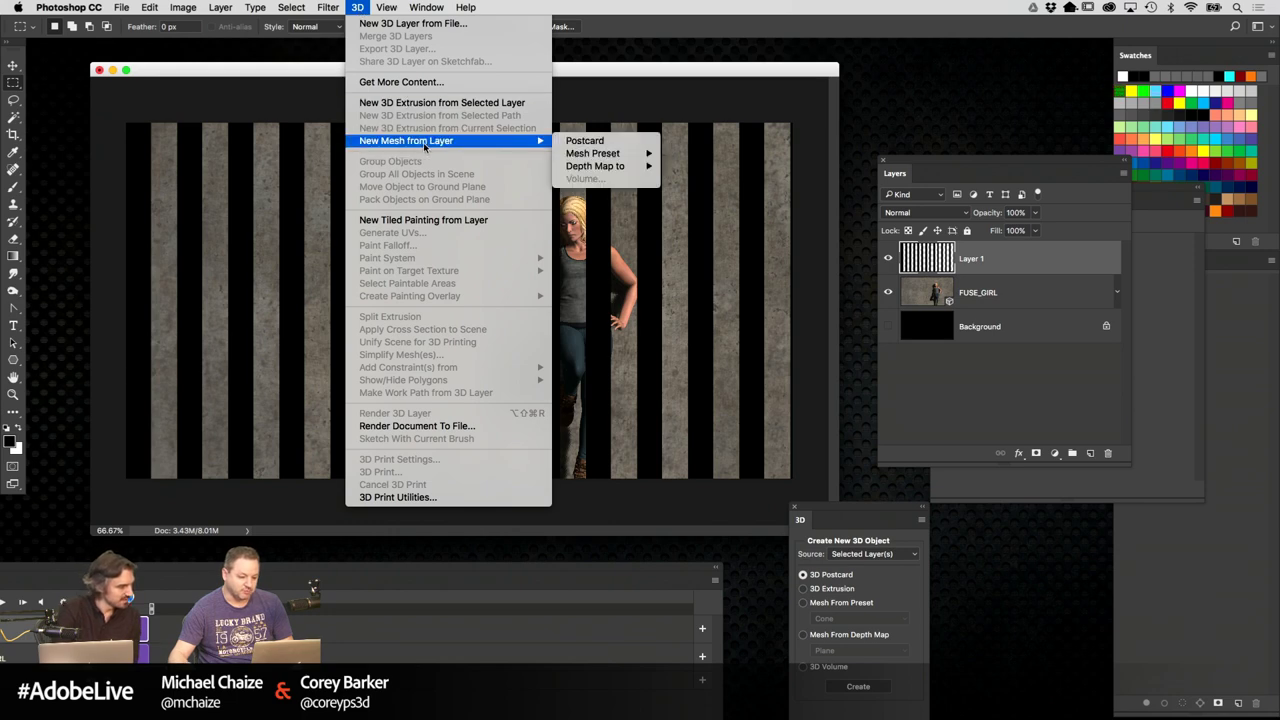
click(584, 141)
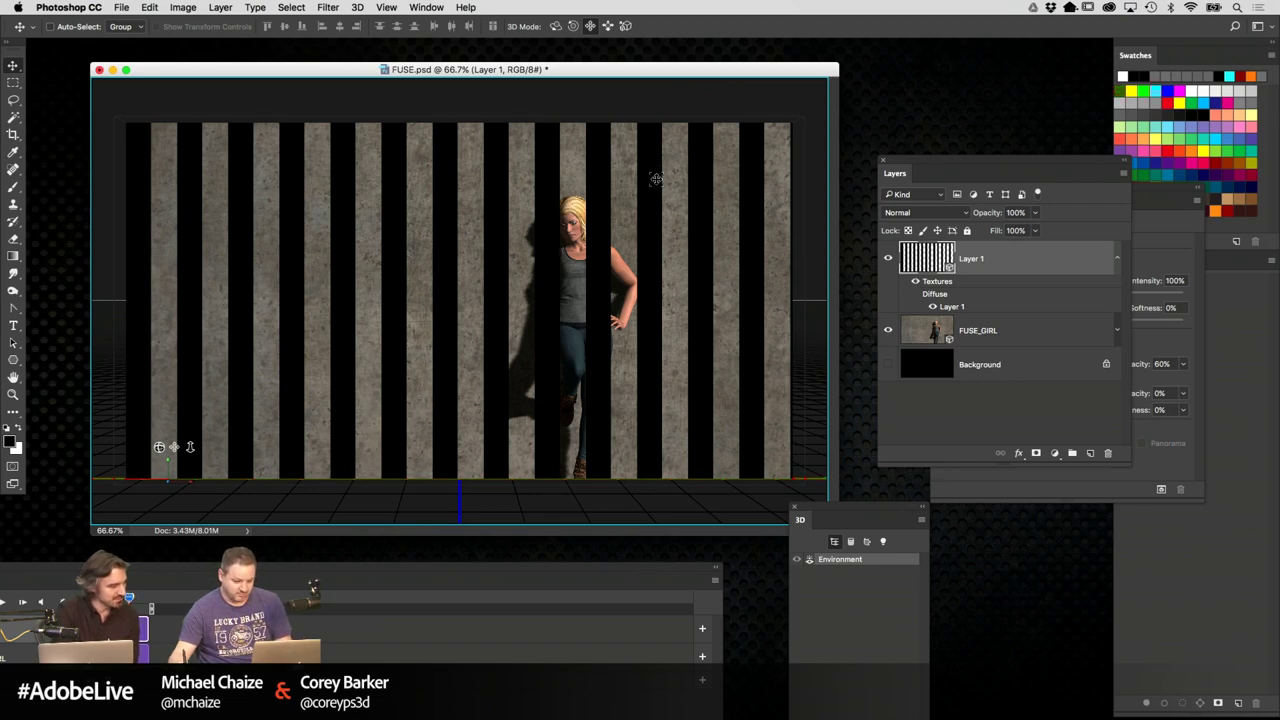
Undo back to the empty Layer 1 and pick the Rectangular Marquee tool
key(ctrl+z)
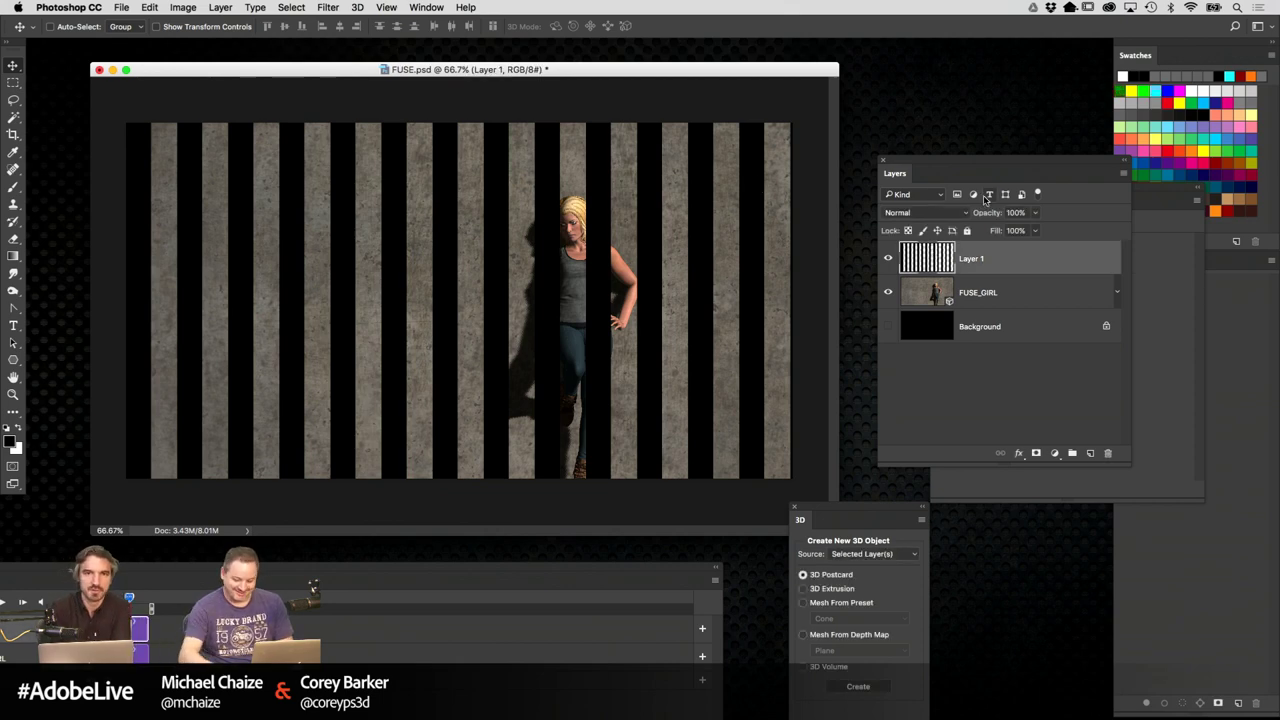
key(ctrl+alt+z)
key(ctrl+alt+z)
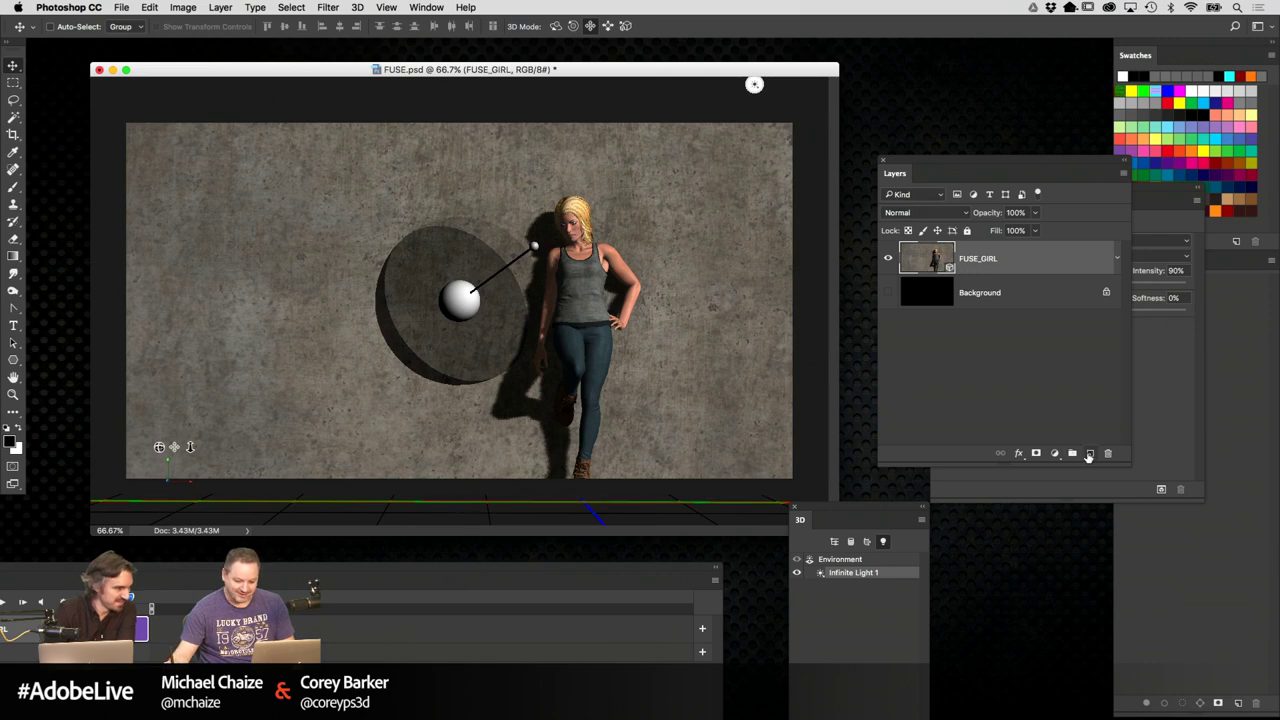
key(ctrl+alt+z)
click(13, 84)
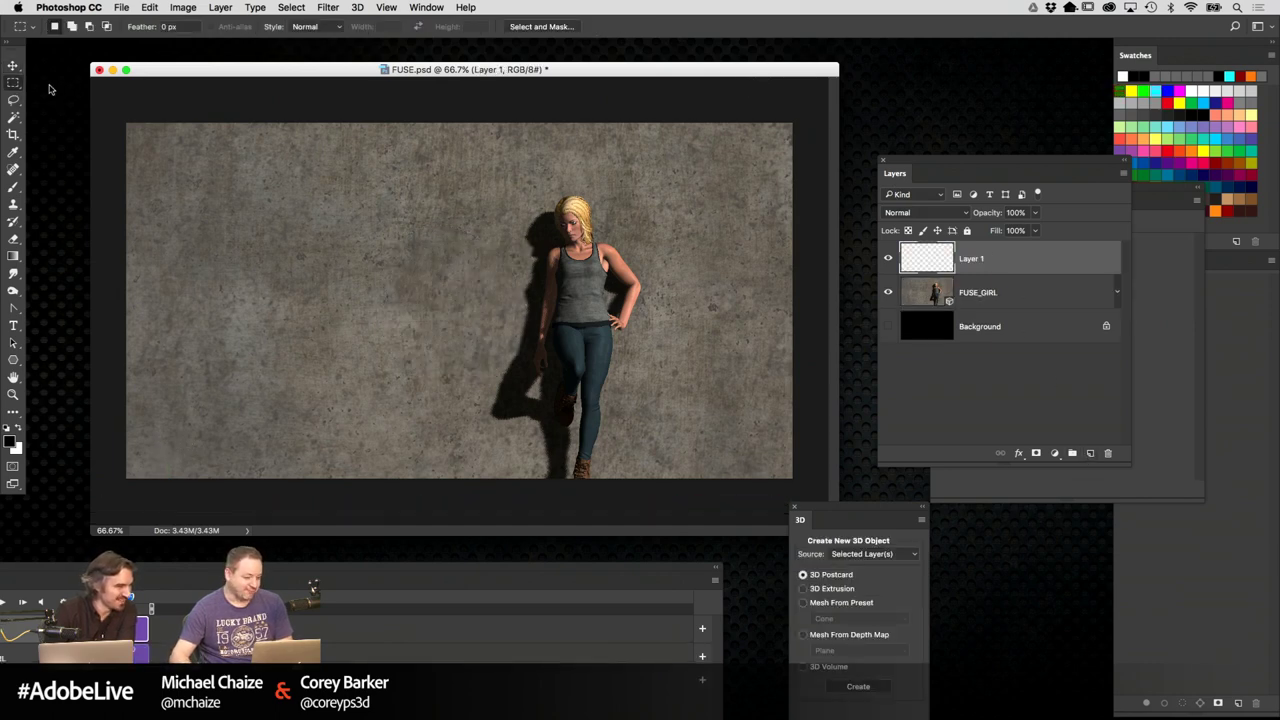
Marquee a thin strip along the left edge and fill it black
right_click(13, 84)
click(166, 83)
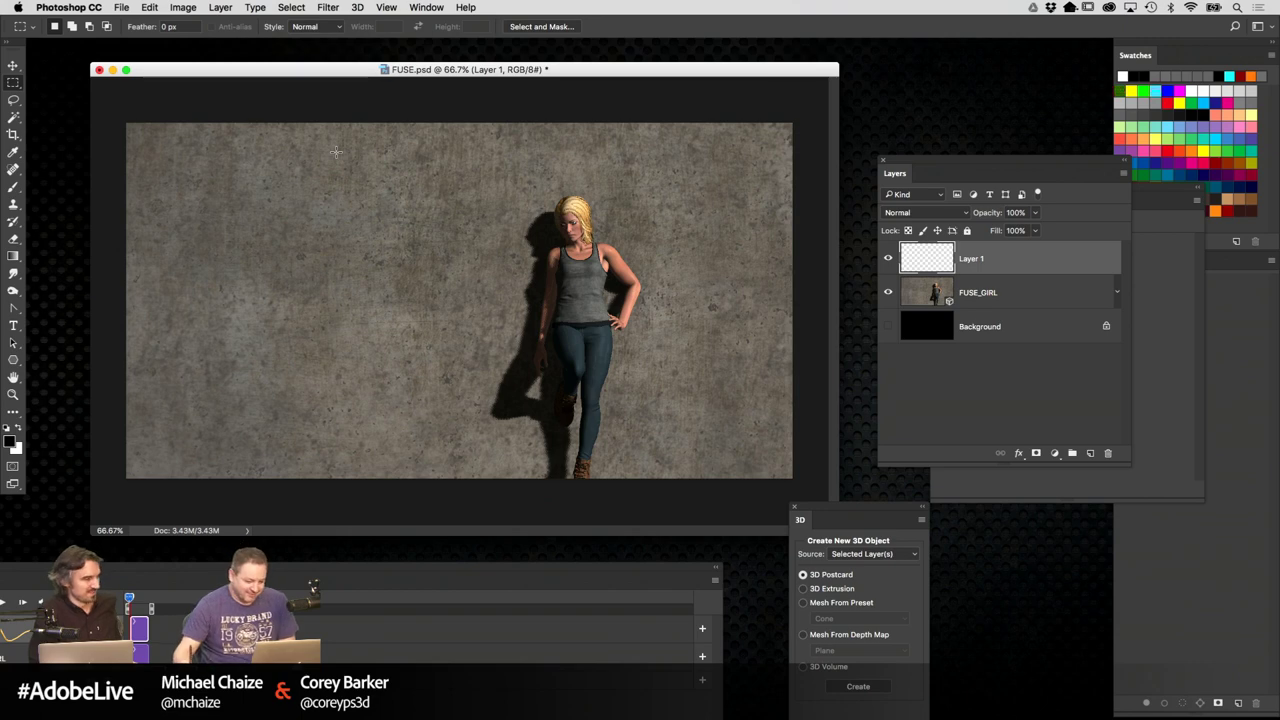
drag(119, 117, 157, 497)
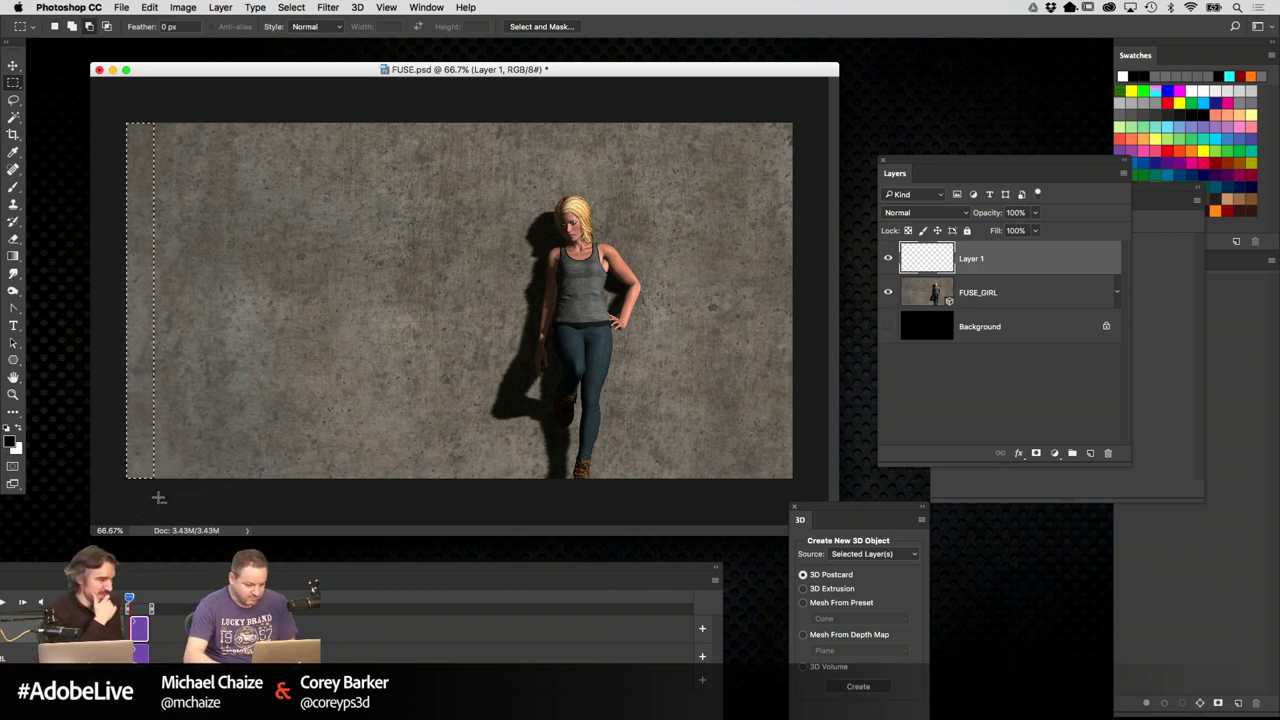
key(alt+BackSpace)
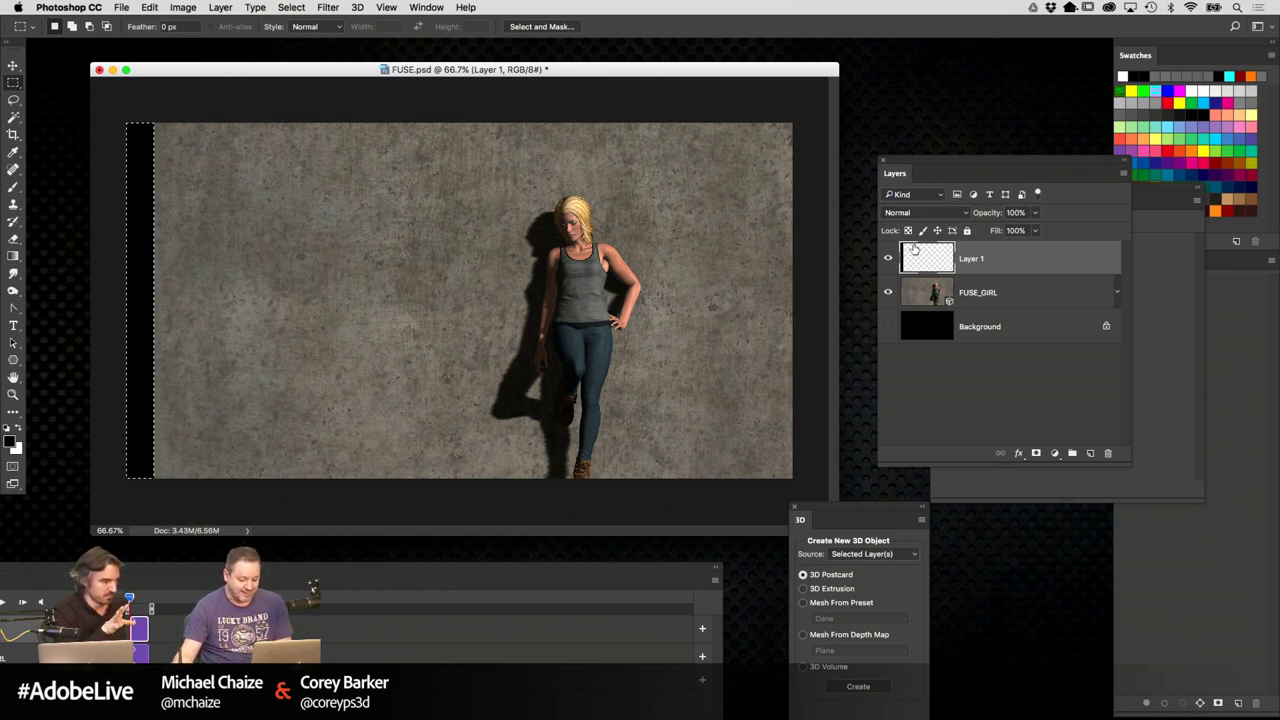
Transform-copy the strip slightly right, step-and-repeat it across the image, and deselect
key(ctrl+t)
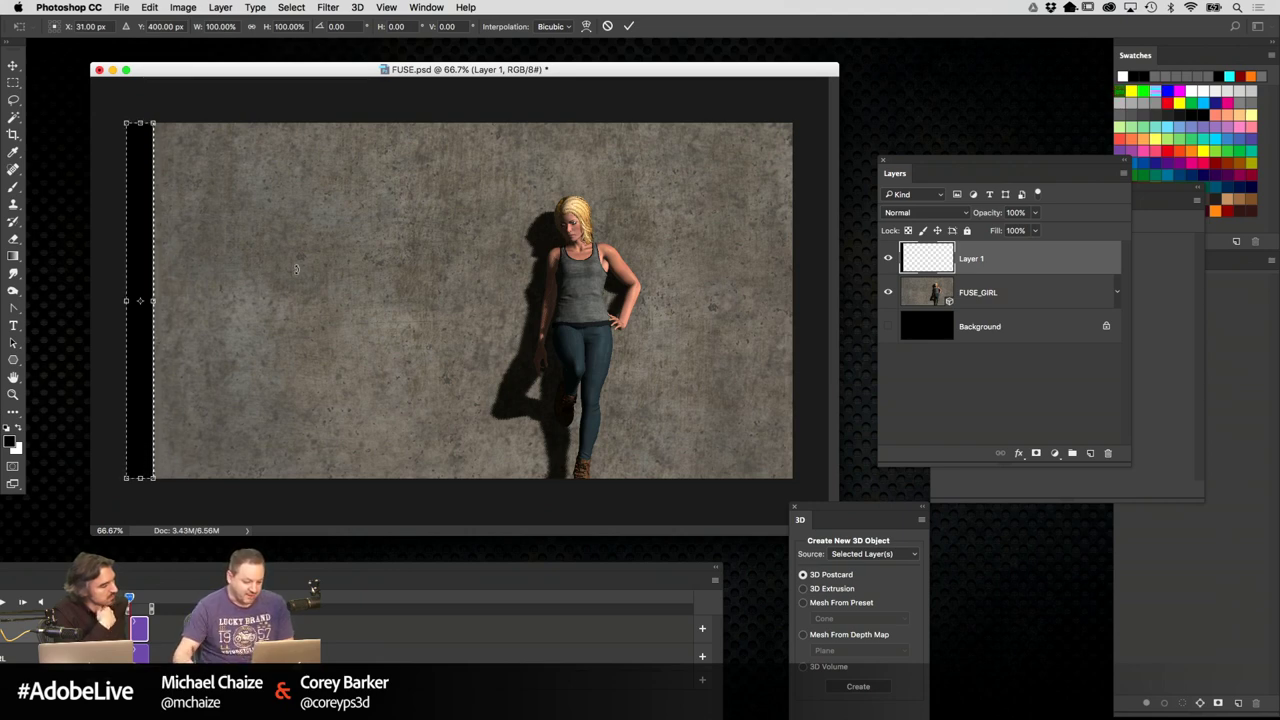
drag(150, 372, 202, 382)
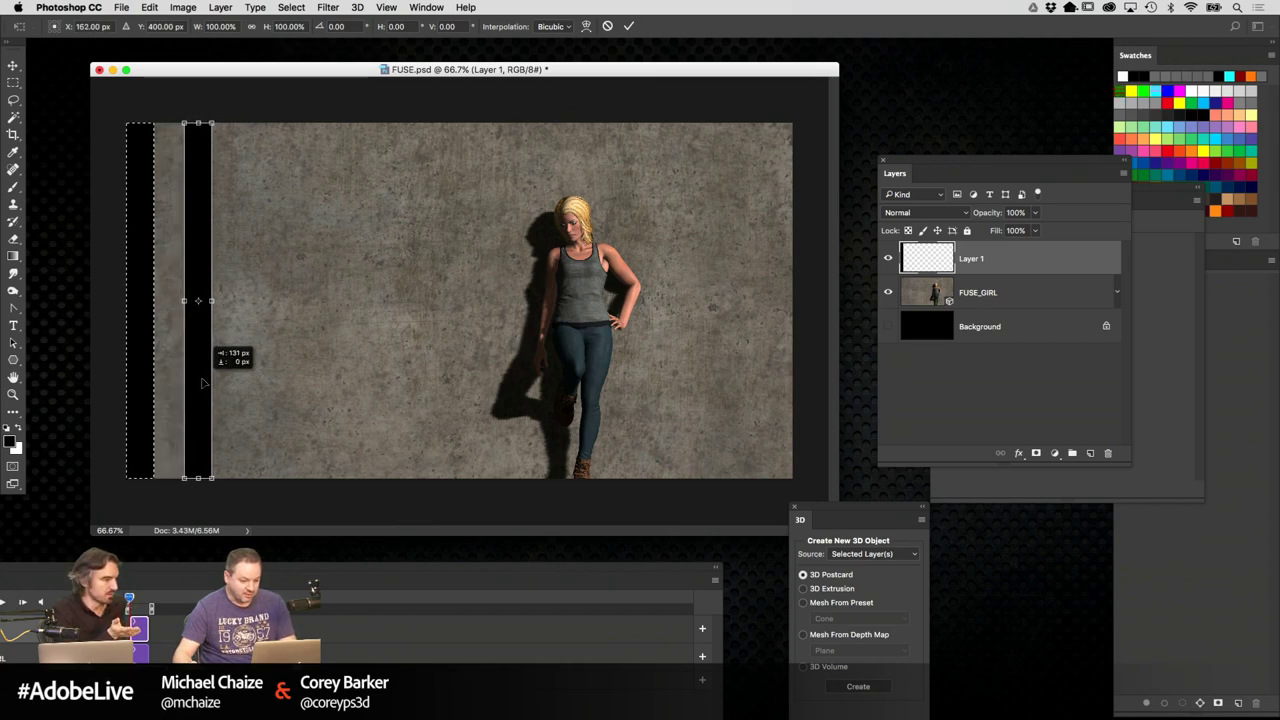
drag(202, 382, 200, 381)
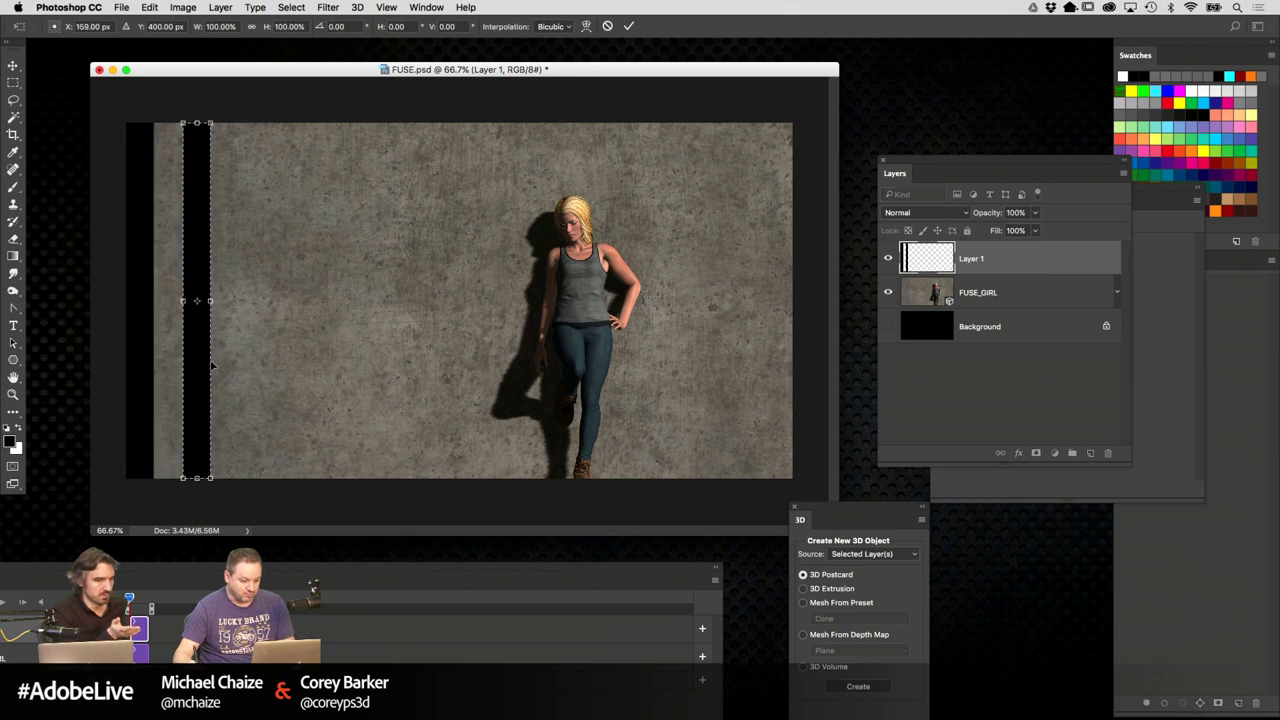
key(Return)
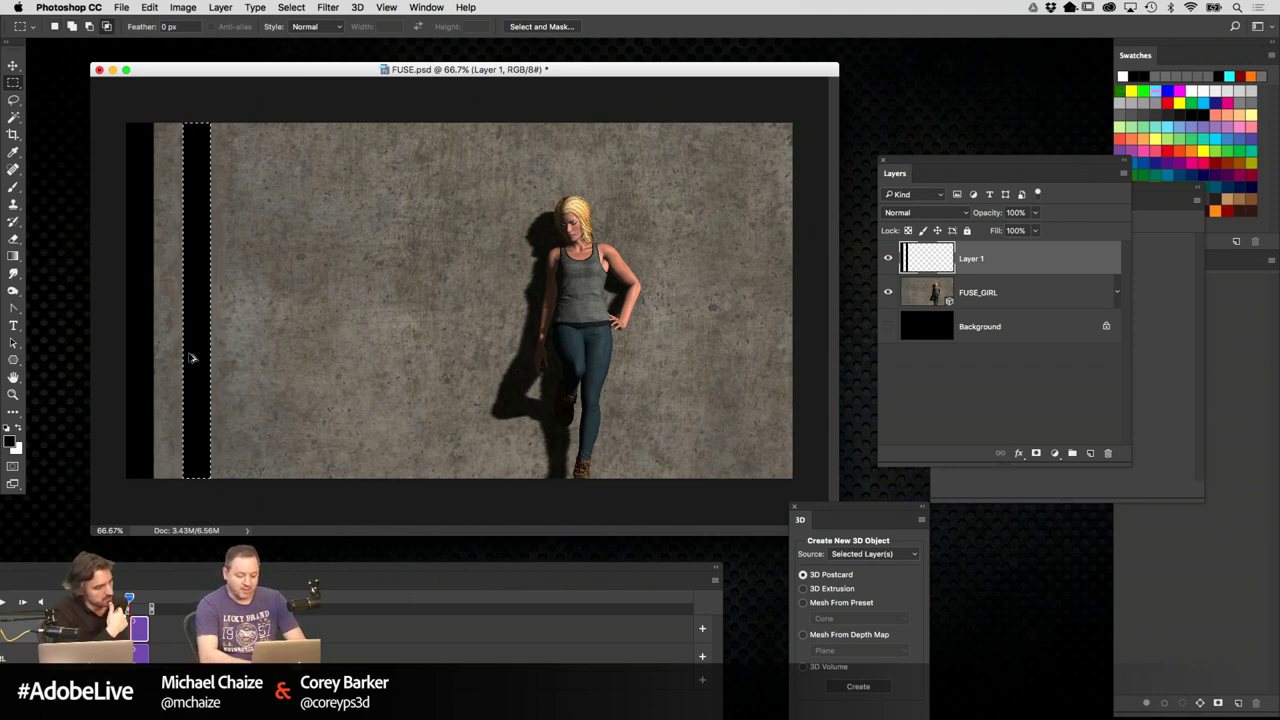
key(super+alt+shift+t)
key(super+alt+shift+t)
key(super+alt+shift+t)
key(super+alt+shift+t)
key(super+alt+shift+t)
key(super+alt+shift+t)
key(super+alt+shift+t)
key(super+alt+shift+t)
key(super+alt+shift+t)
key(super+alt+shift+t)
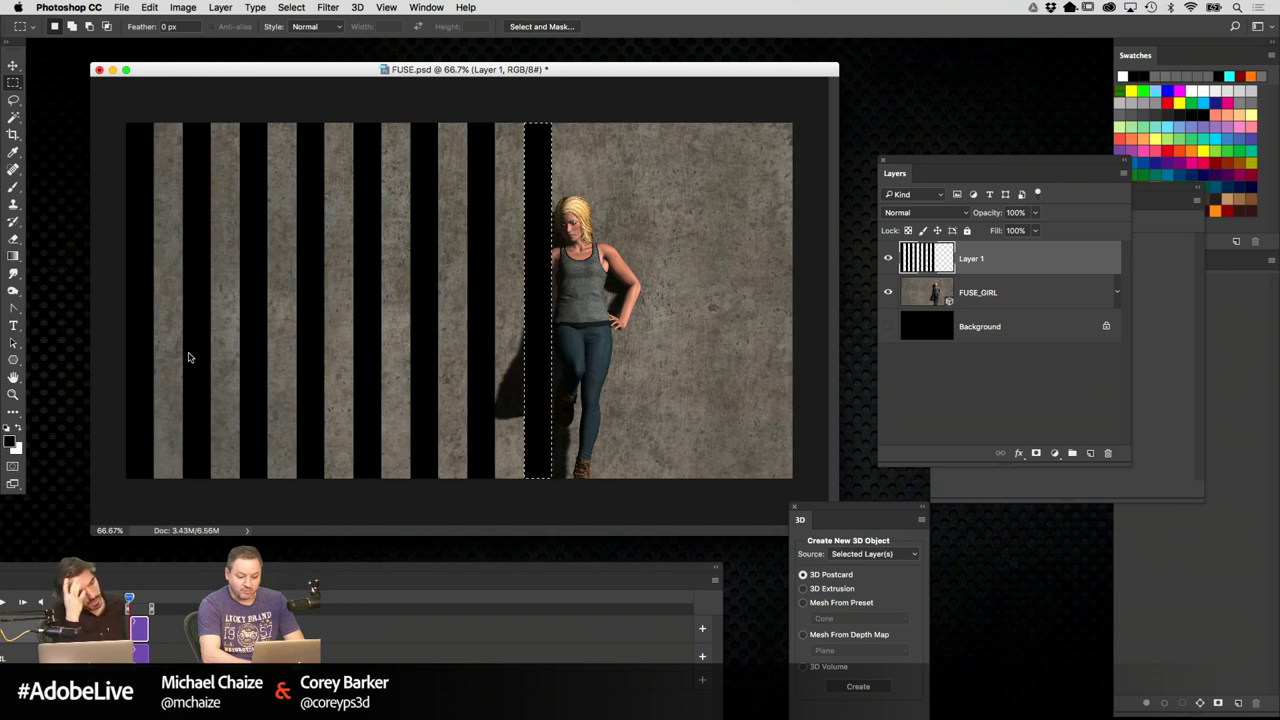
key(super+d)
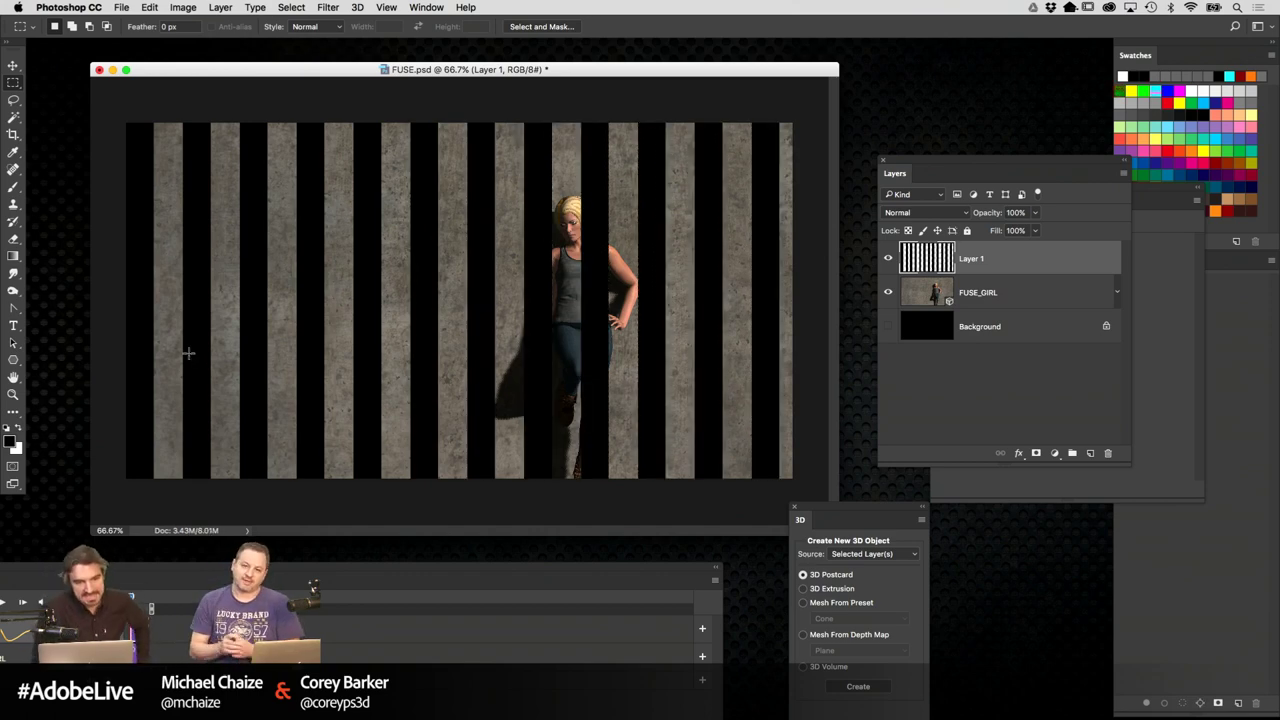
Convert the stripes layer into a 3D postcard and merge it into the FUSE_GIRL 3D layer
click(357, 7)
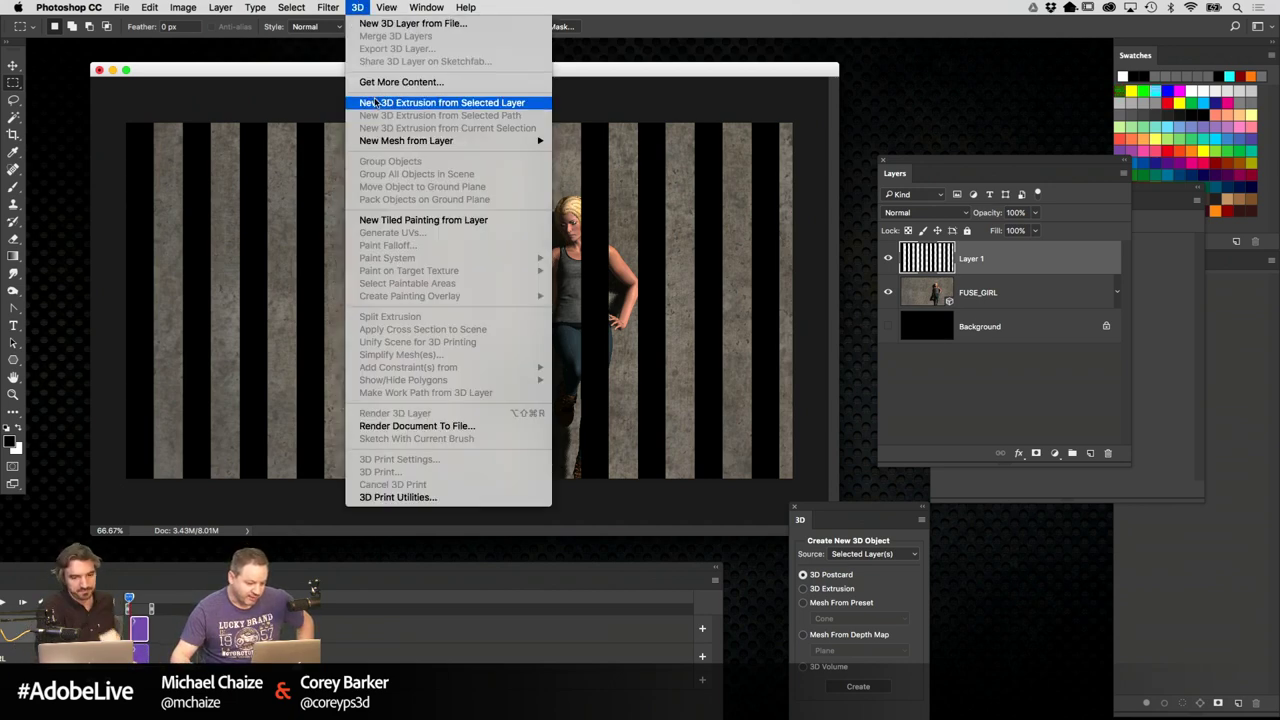
mouse_move(406, 140)
click(588, 141)
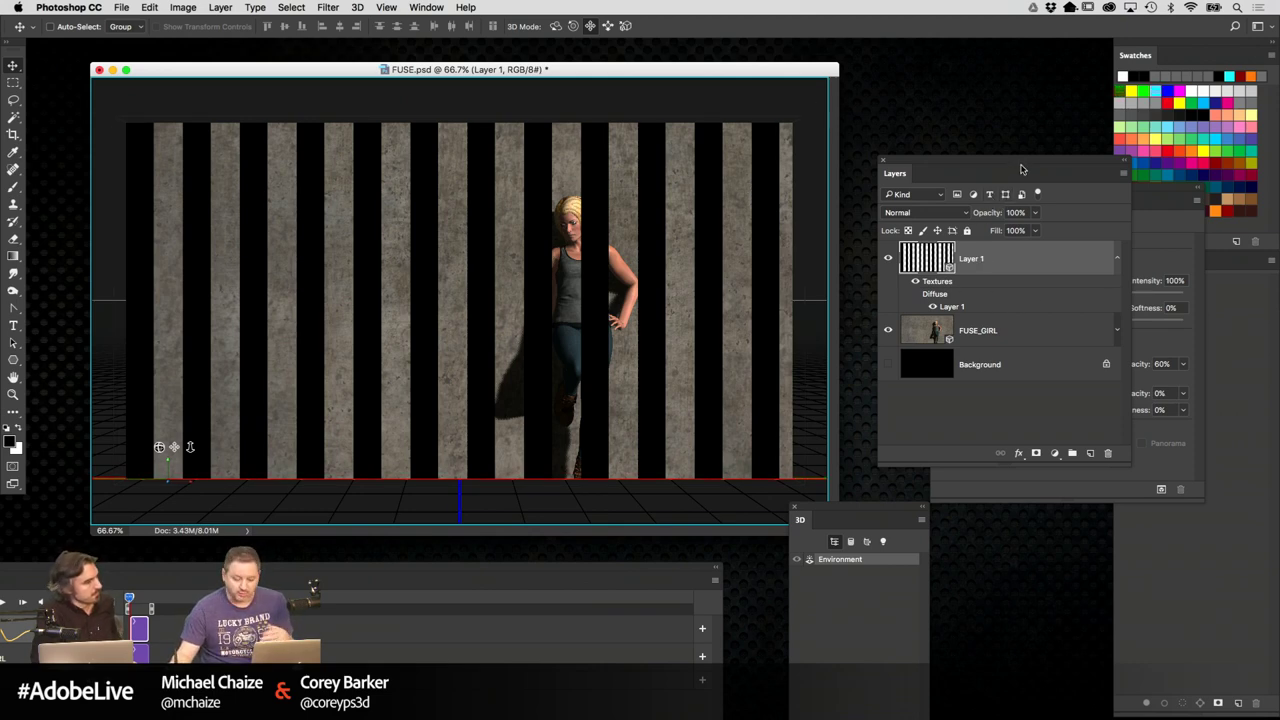
key(super+j)
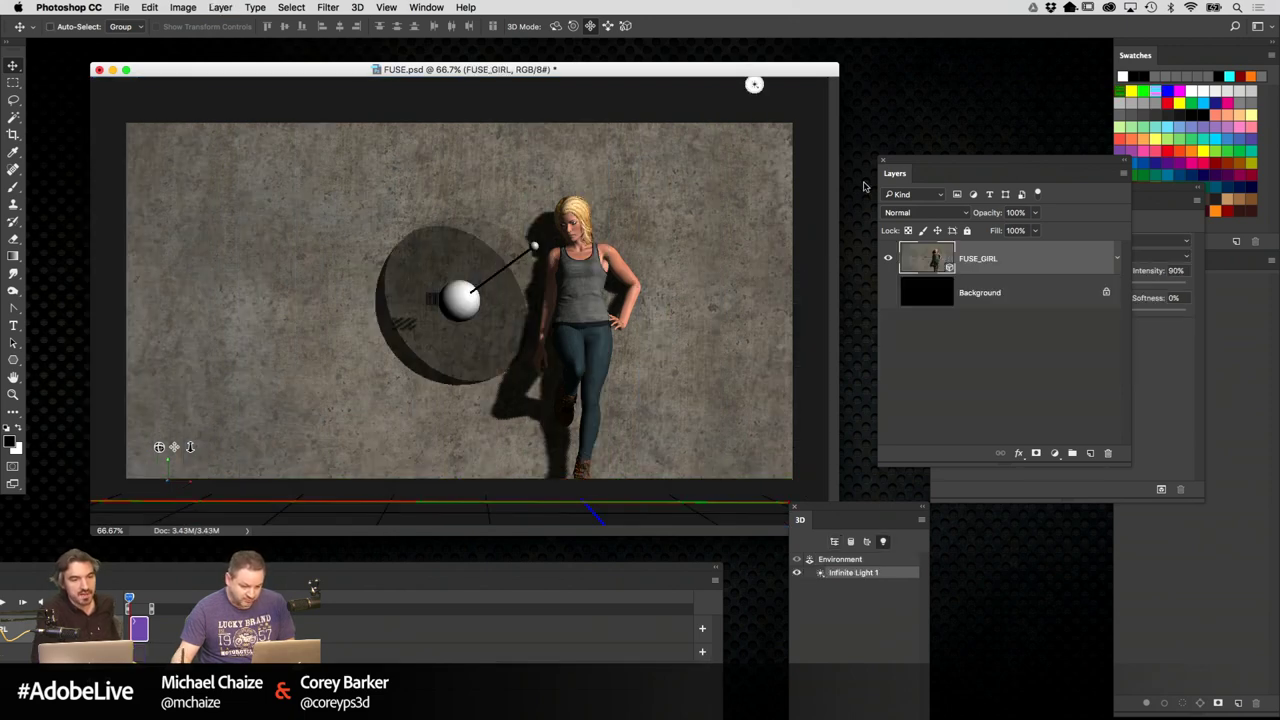
Select Layer 1 Mesh_0 and scale it up until its black bars span the whole canvas
click(848, 571)
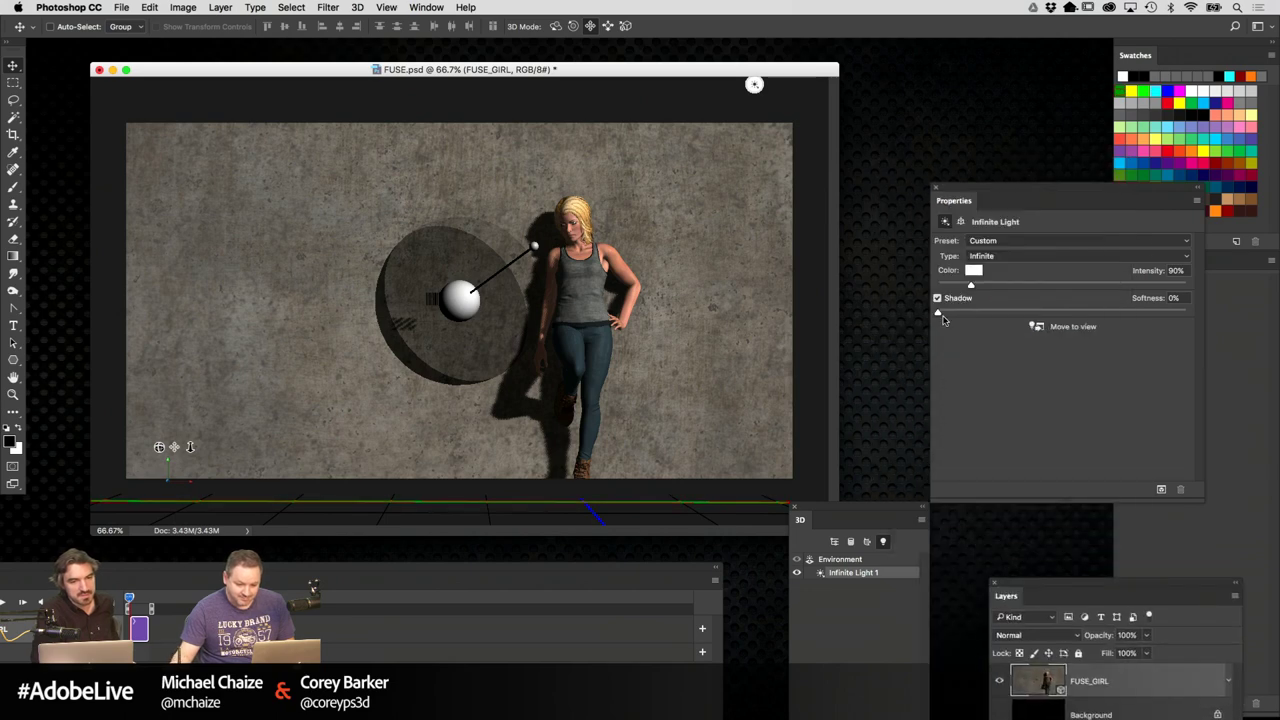
drag(845, 503, 698, 238)
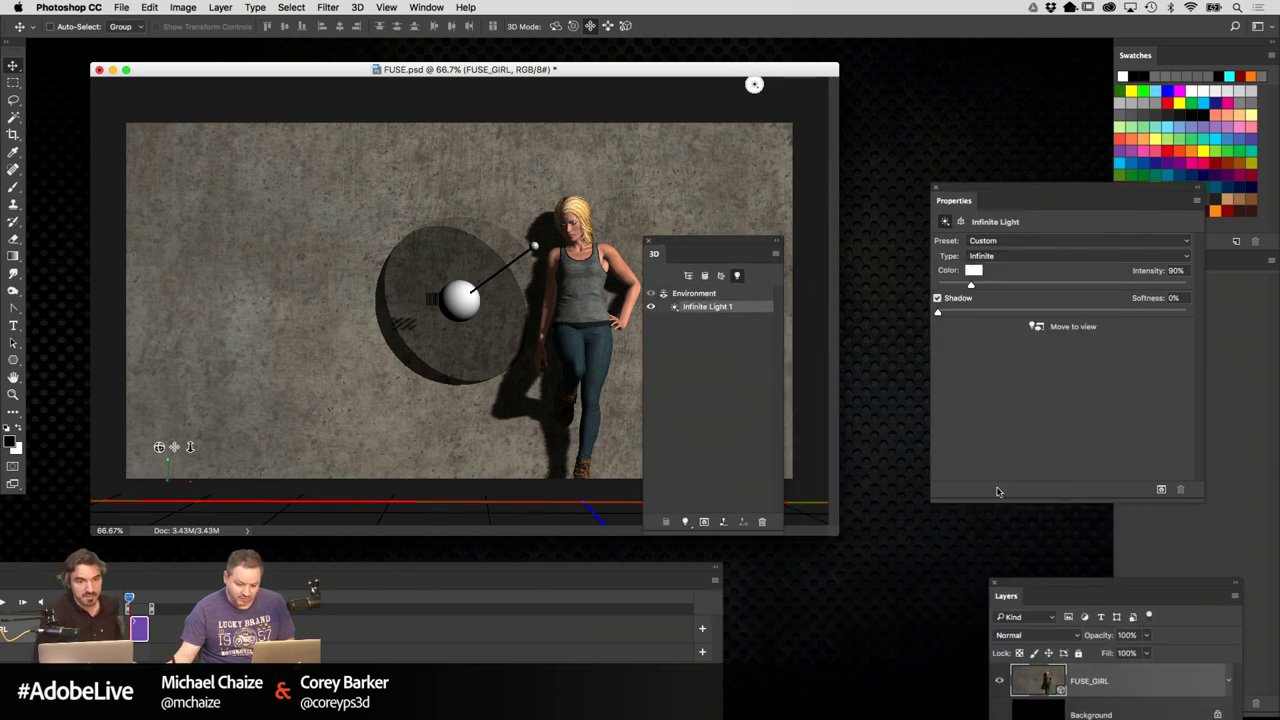
click(689, 276)
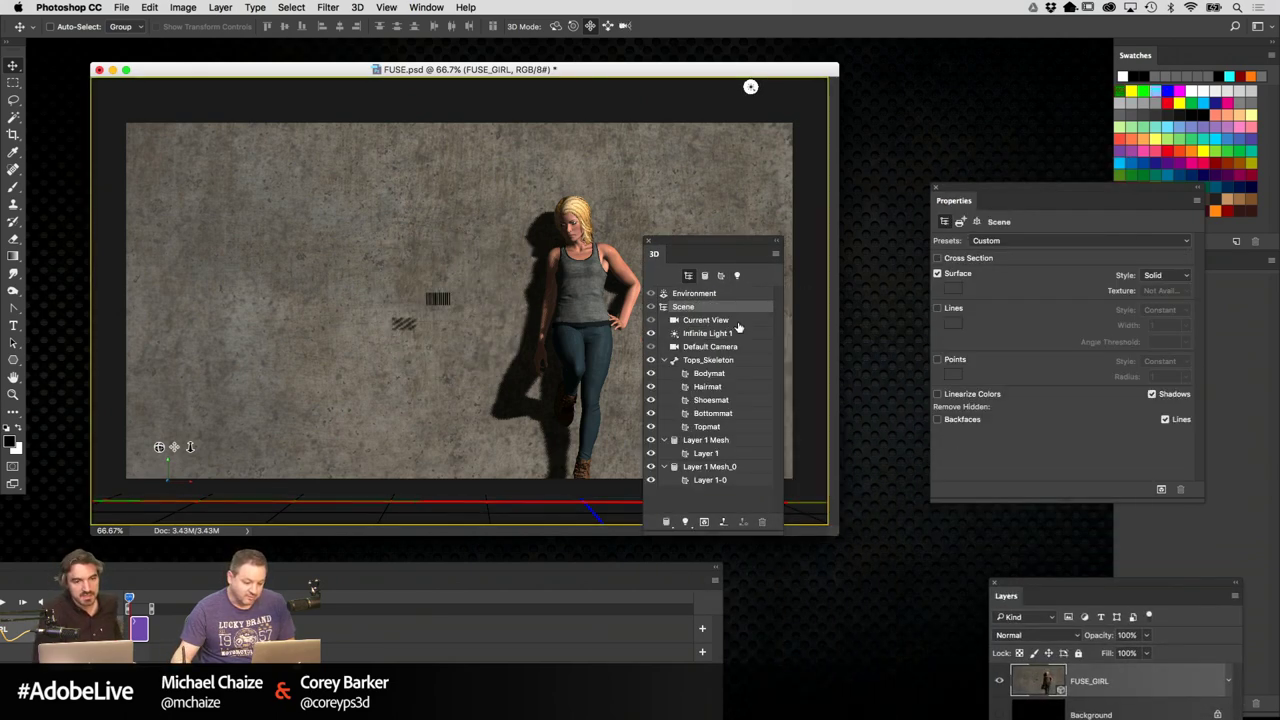
click(718, 467)
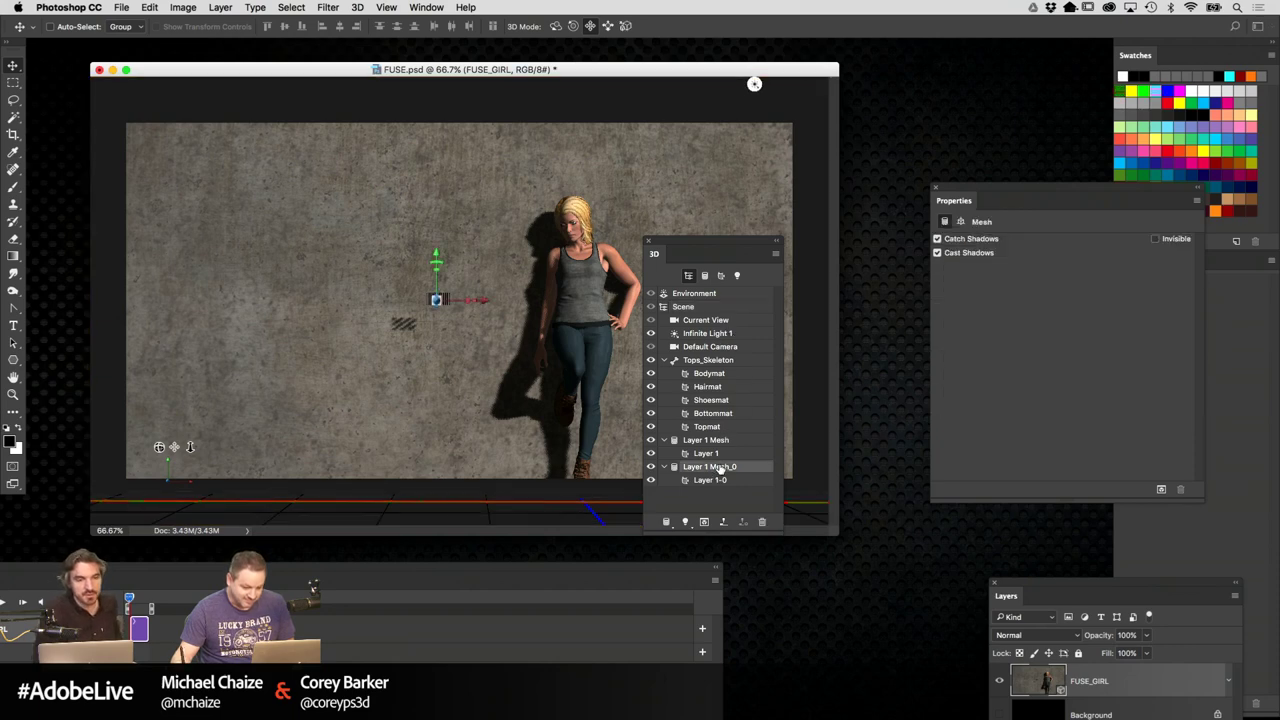
drag(689, 244, 869, 227)
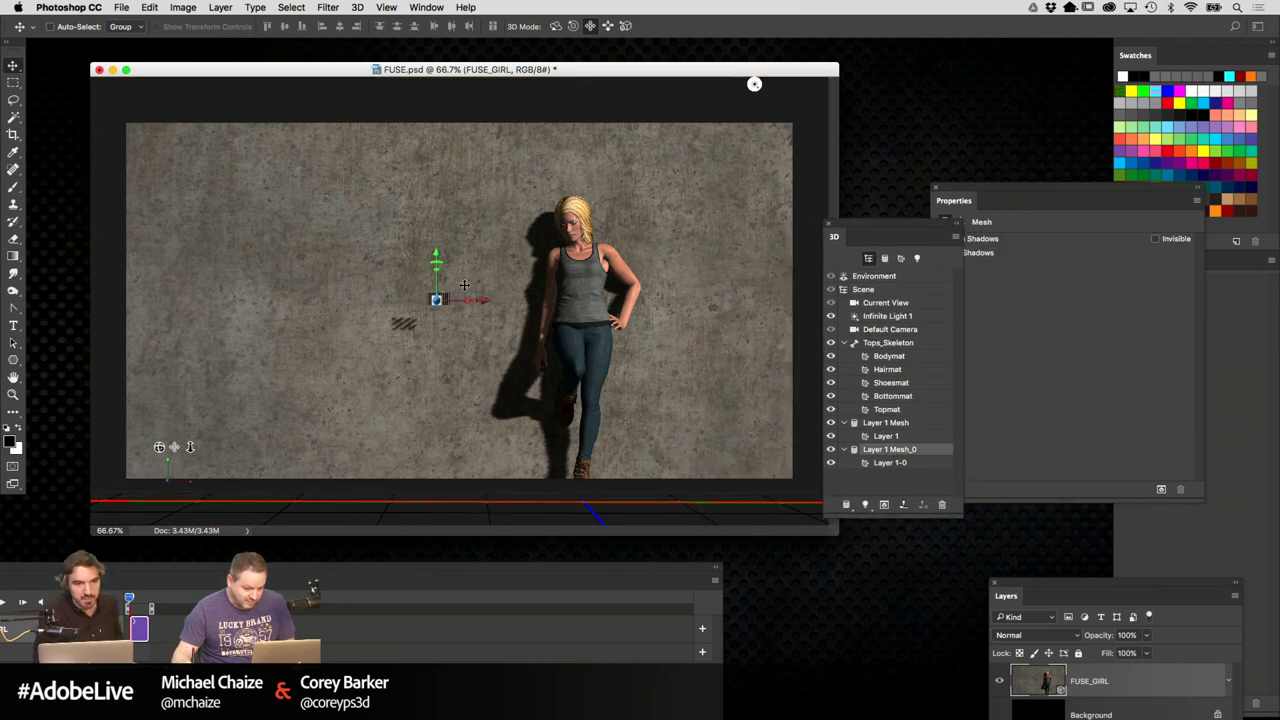
drag(437, 299, 438, 500)
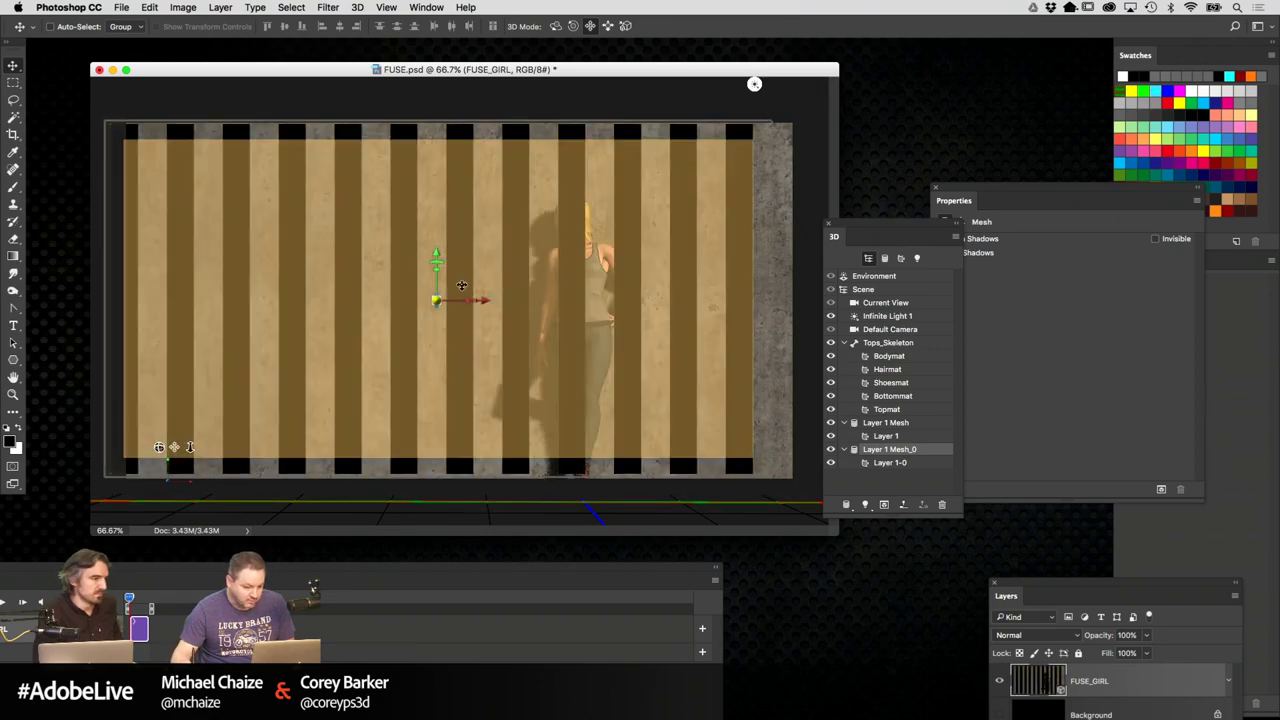
drag(443, 297, 446, 318)
click(877, 303)
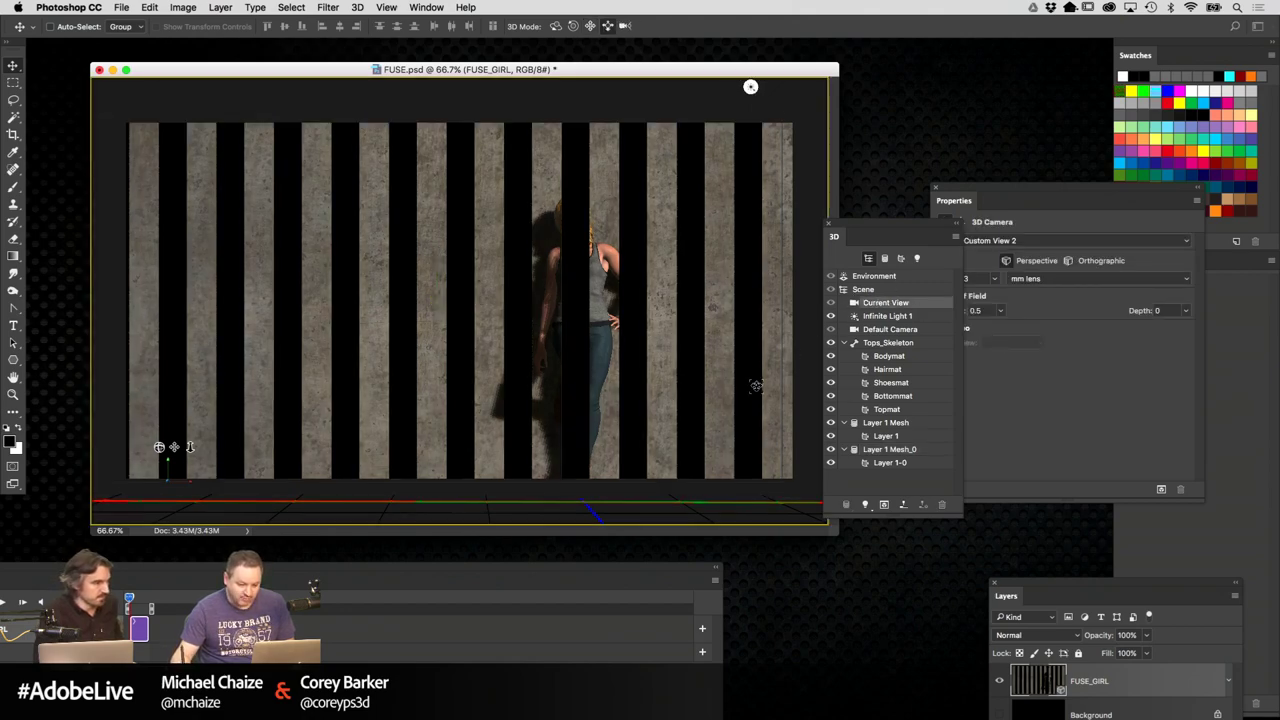
Zoom out and orbit the camera to see the whole scene
scroll(756, 385, down, 6)
scroll(760, 330, down, 2)
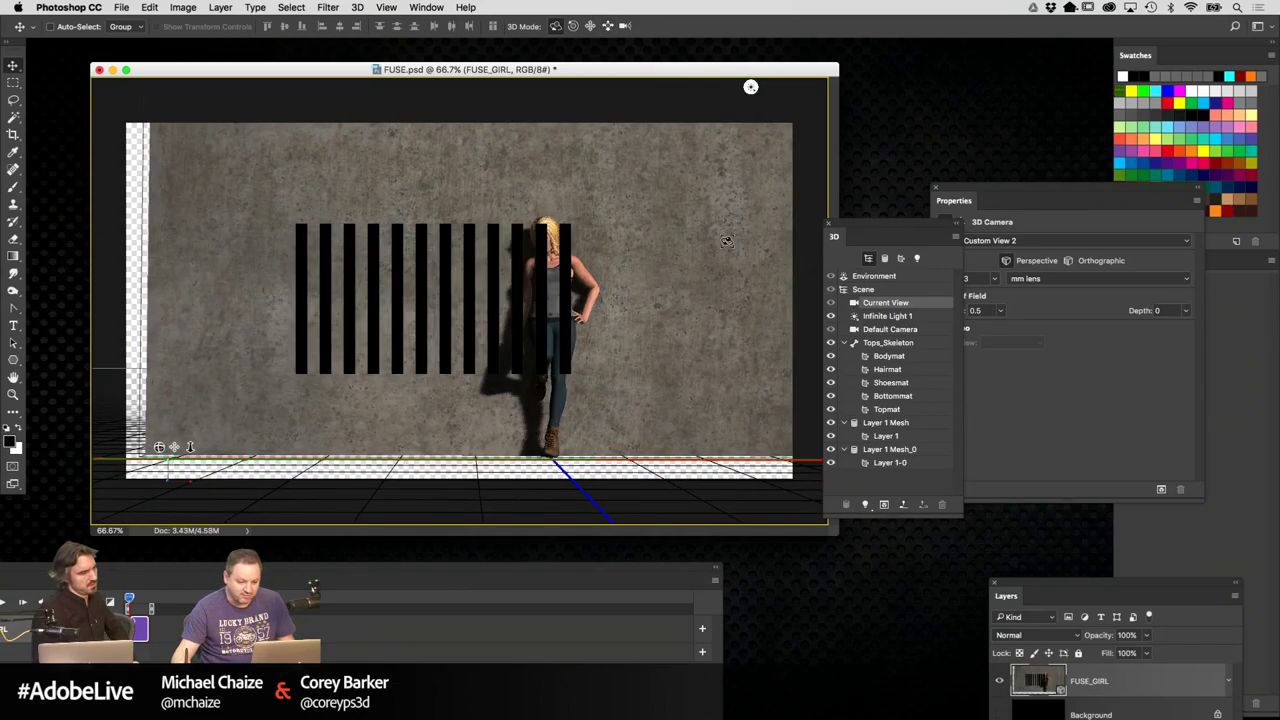
drag(716, 190, 695, 253)
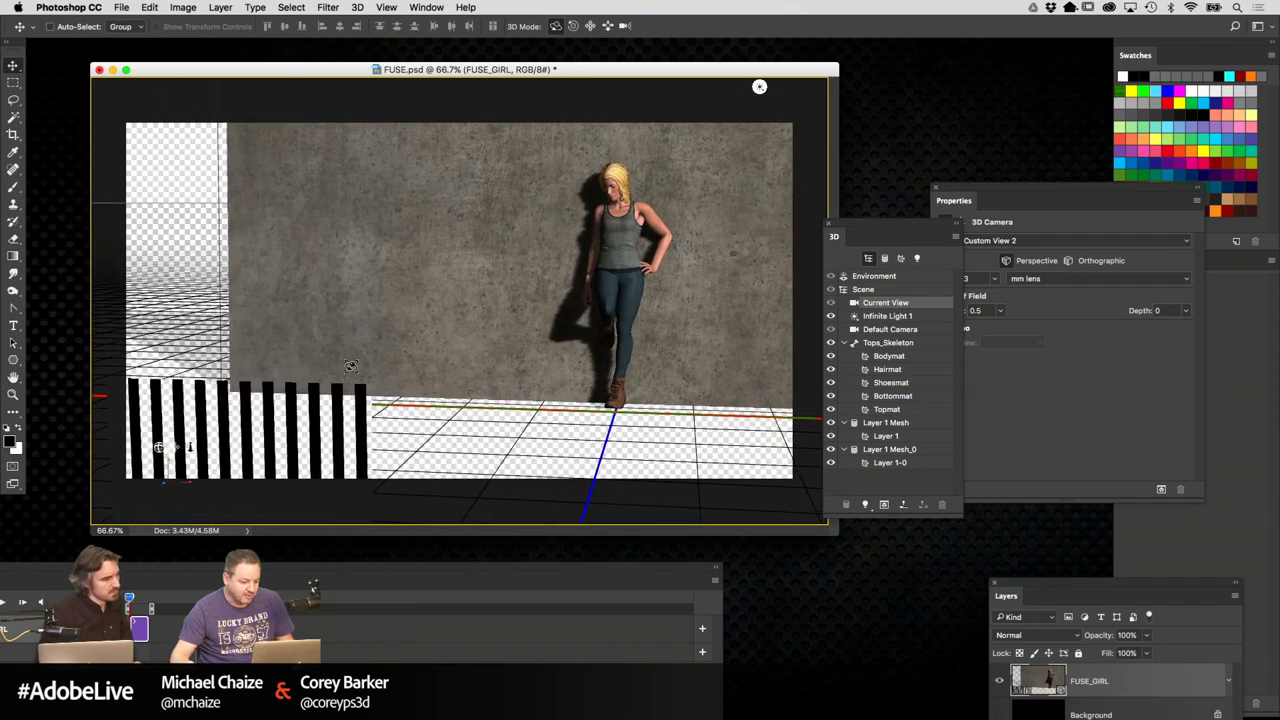
Move, rotate and enlarge the blinds mesh onto the wall so its stripe shadows slant
click(315, 405)
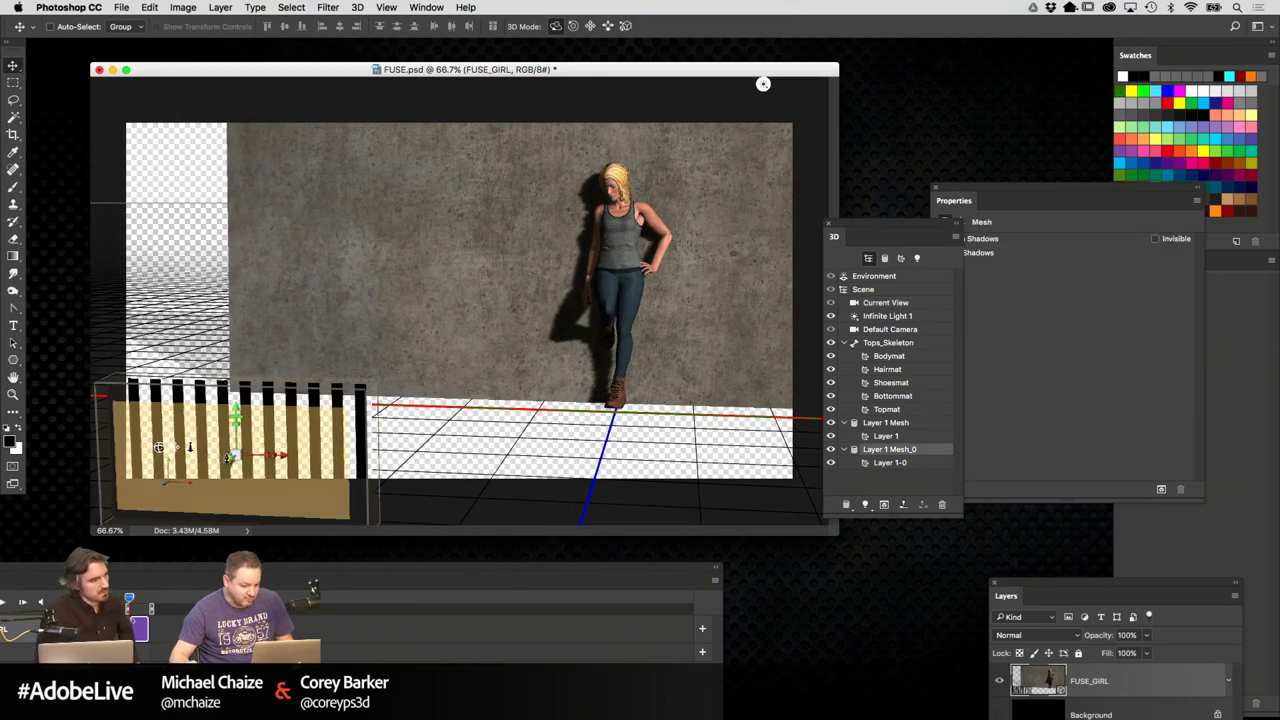
drag(229, 457, 592, 212)
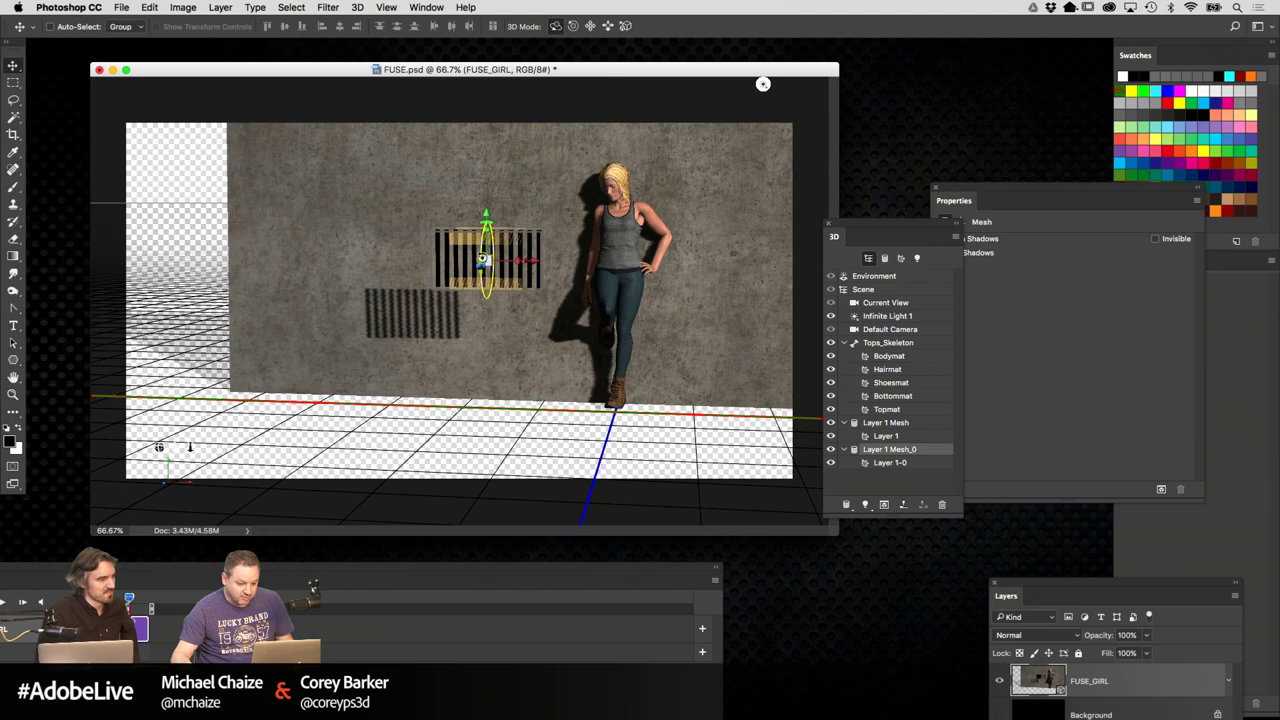
drag(485, 260, 541, 82)
drag(488, 261, 500, 238)
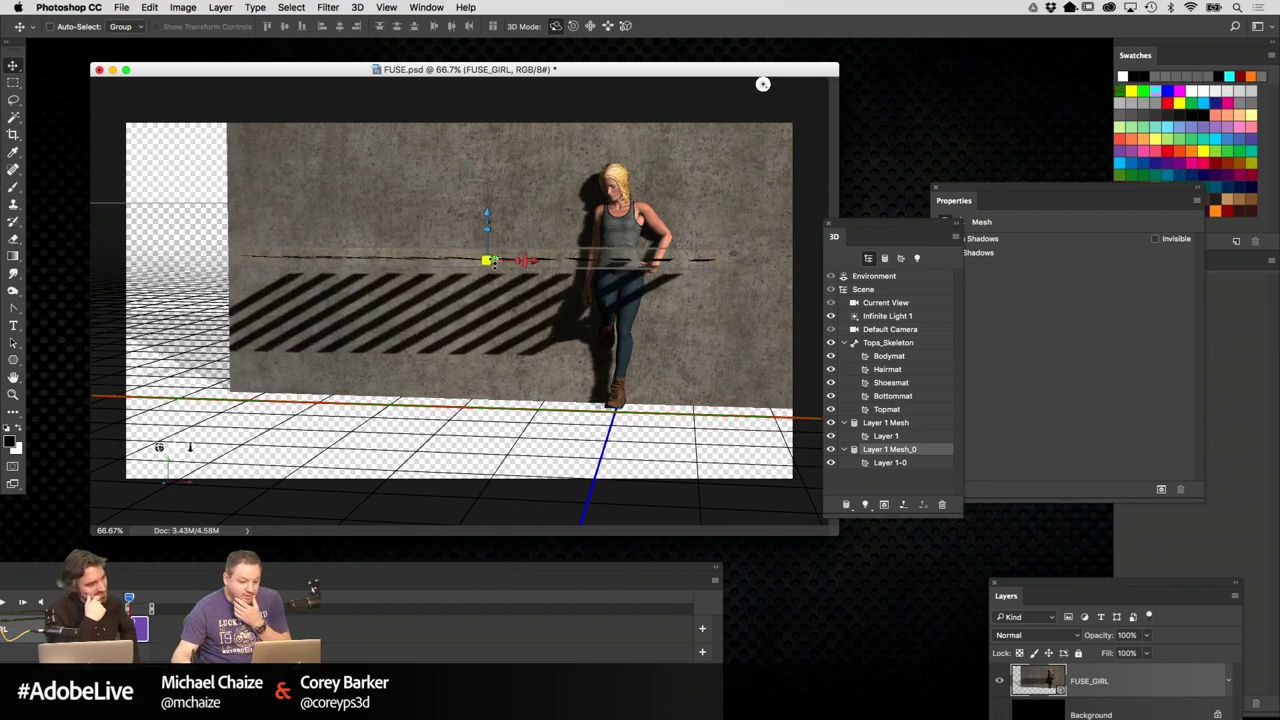
Return to Default Camera, slide the view so the figure shifts right, and raise the blinds mesh
click(893, 328)
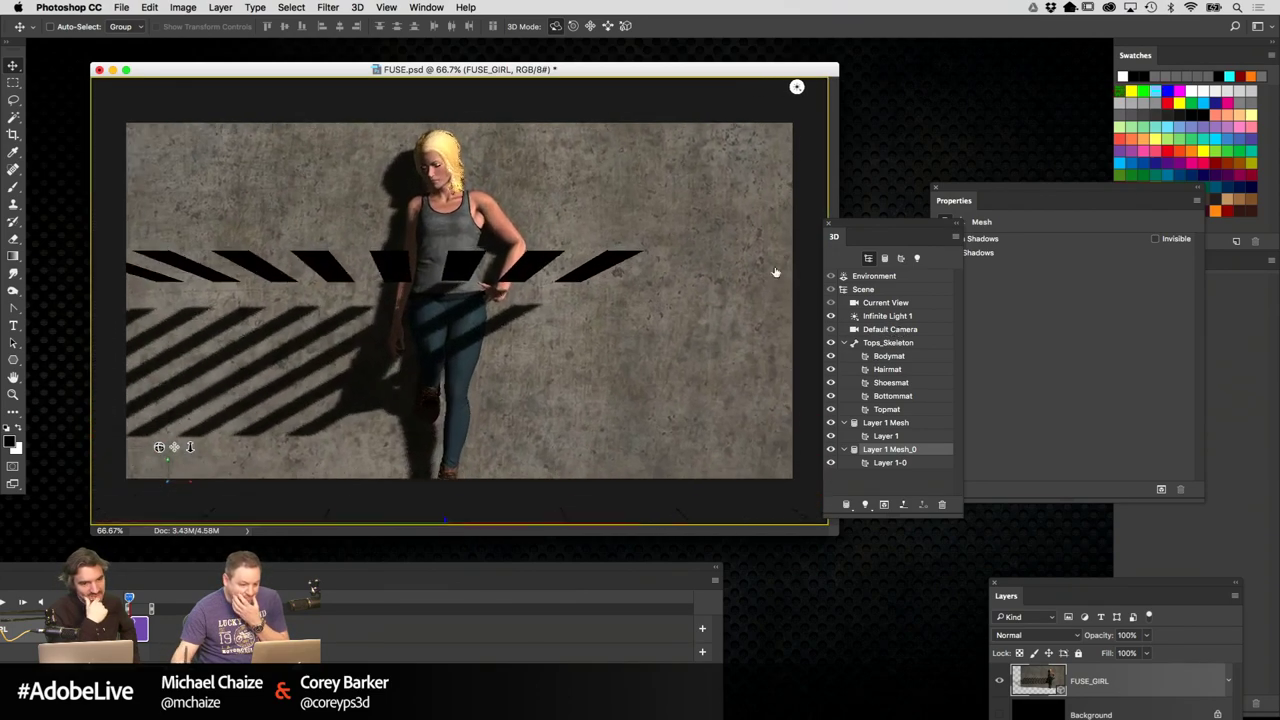
click(606, 28)
drag(695, 305, 800, 218)
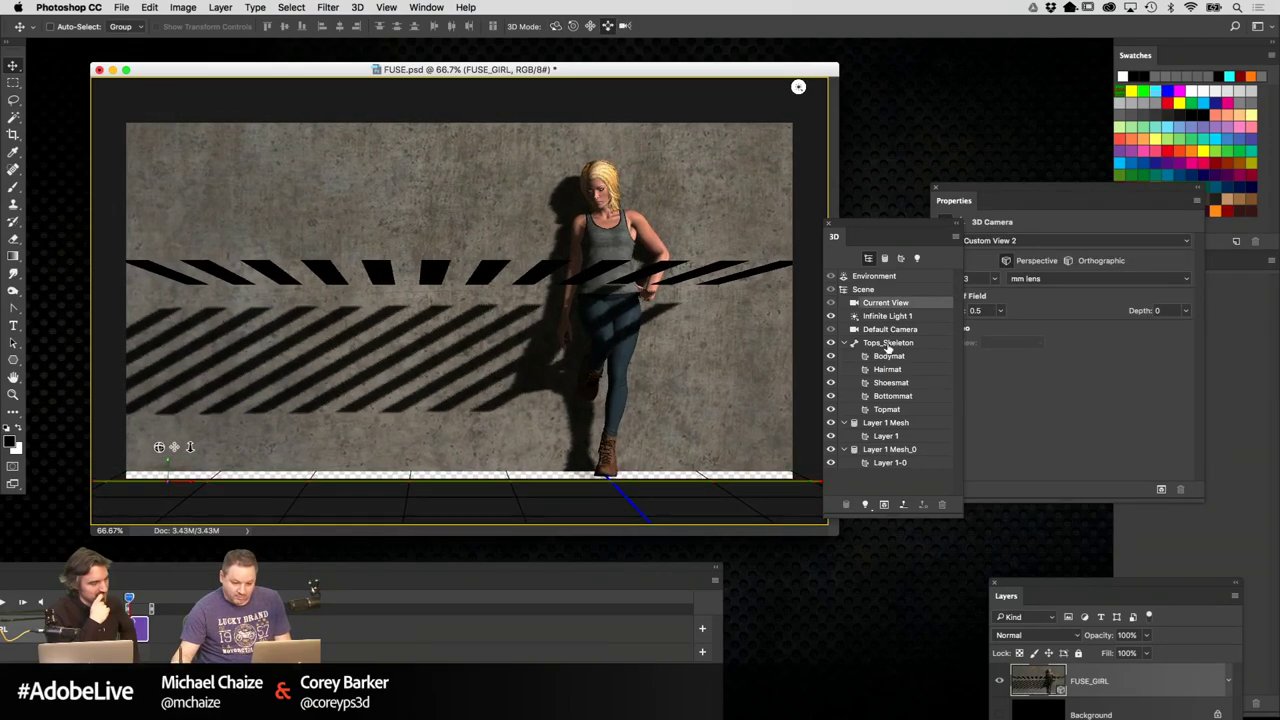
click(884, 449)
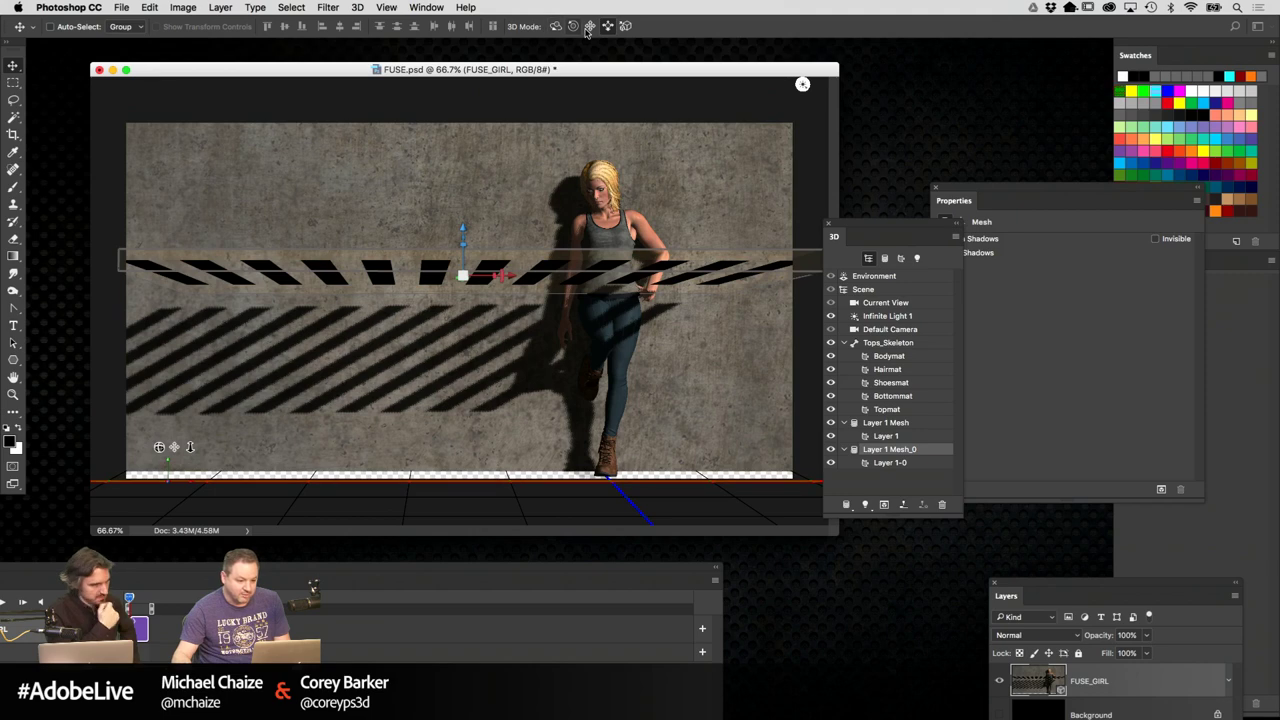
drag(525, 182, 510, 222)
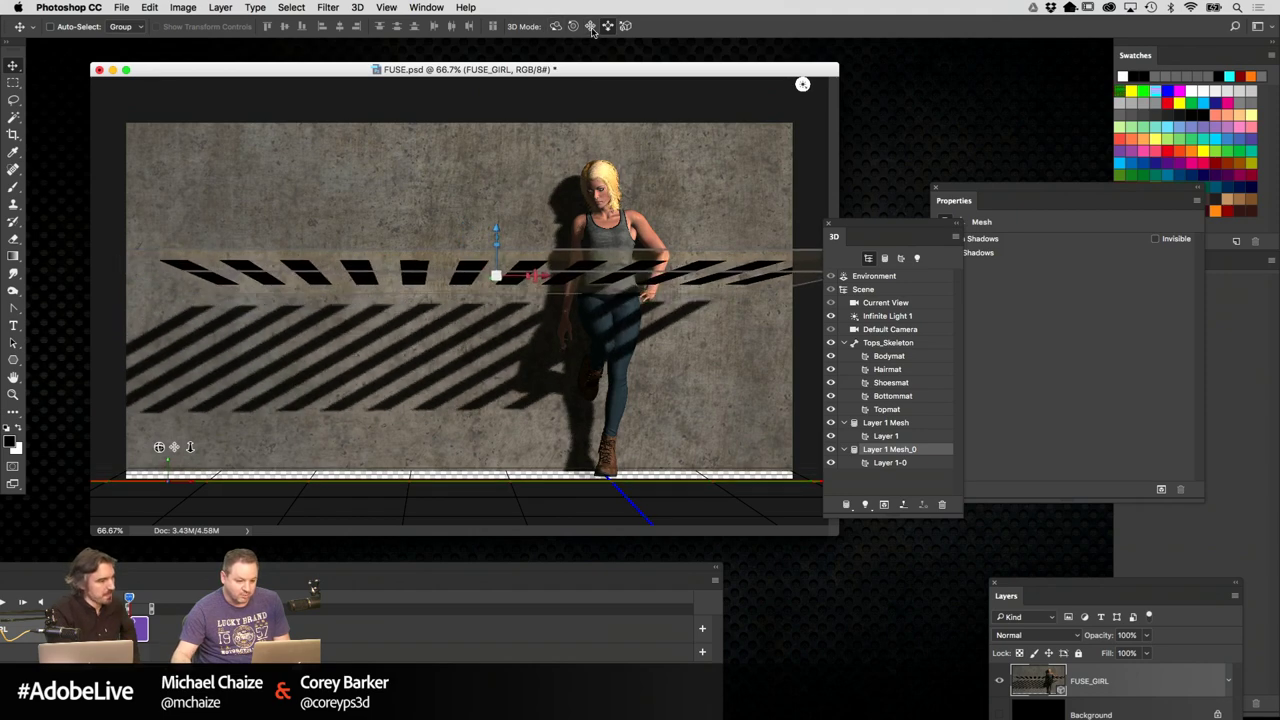
drag(591, 24, 617, 64)
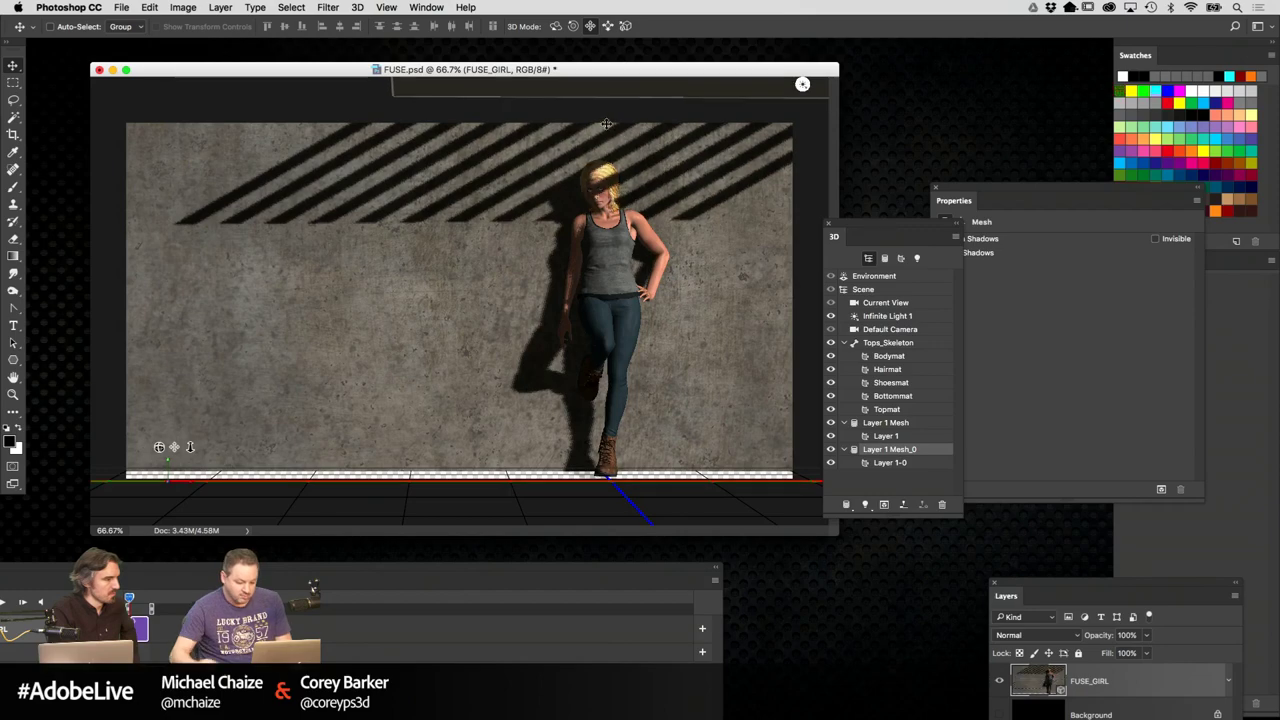
Zoom out and rotate the blinds upright, edge-on past the wall's right edge
key(super+minus)
drag(598, 354, 1010, 632)
drag(857, 224, 1067, 404)
drag(769, 178, 730, 214)
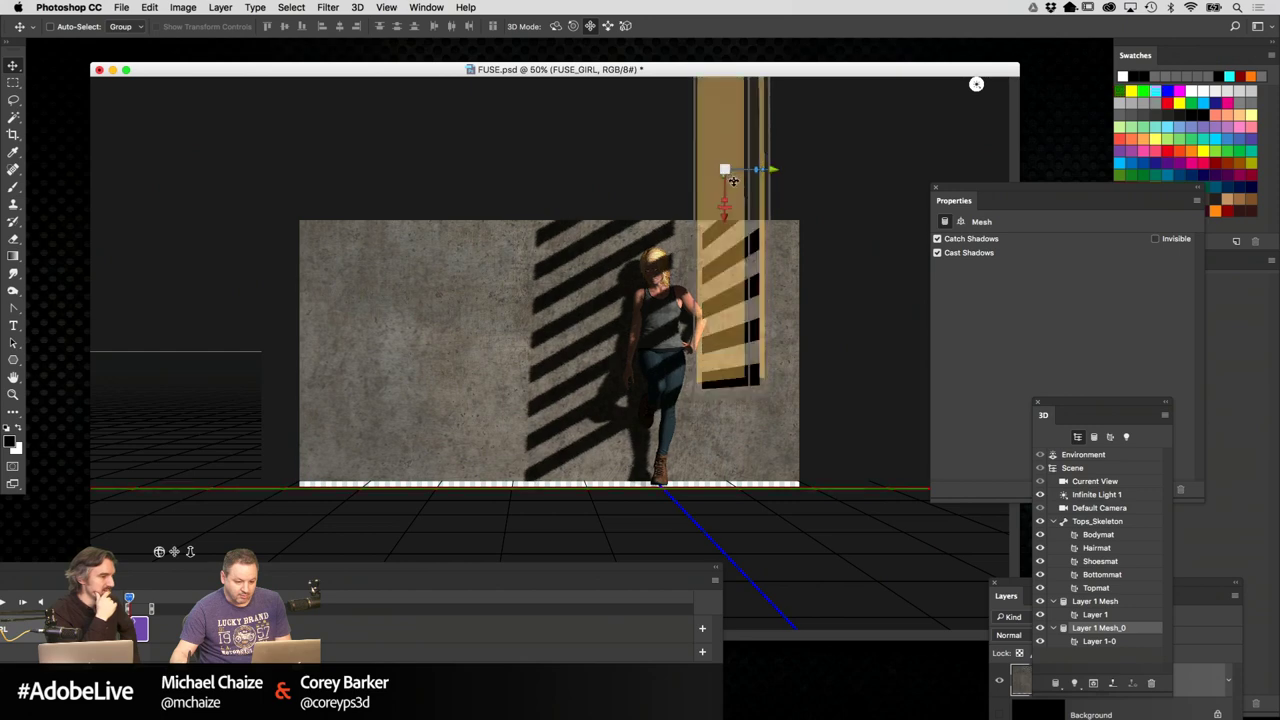
drag(772, 170, 884, 176)
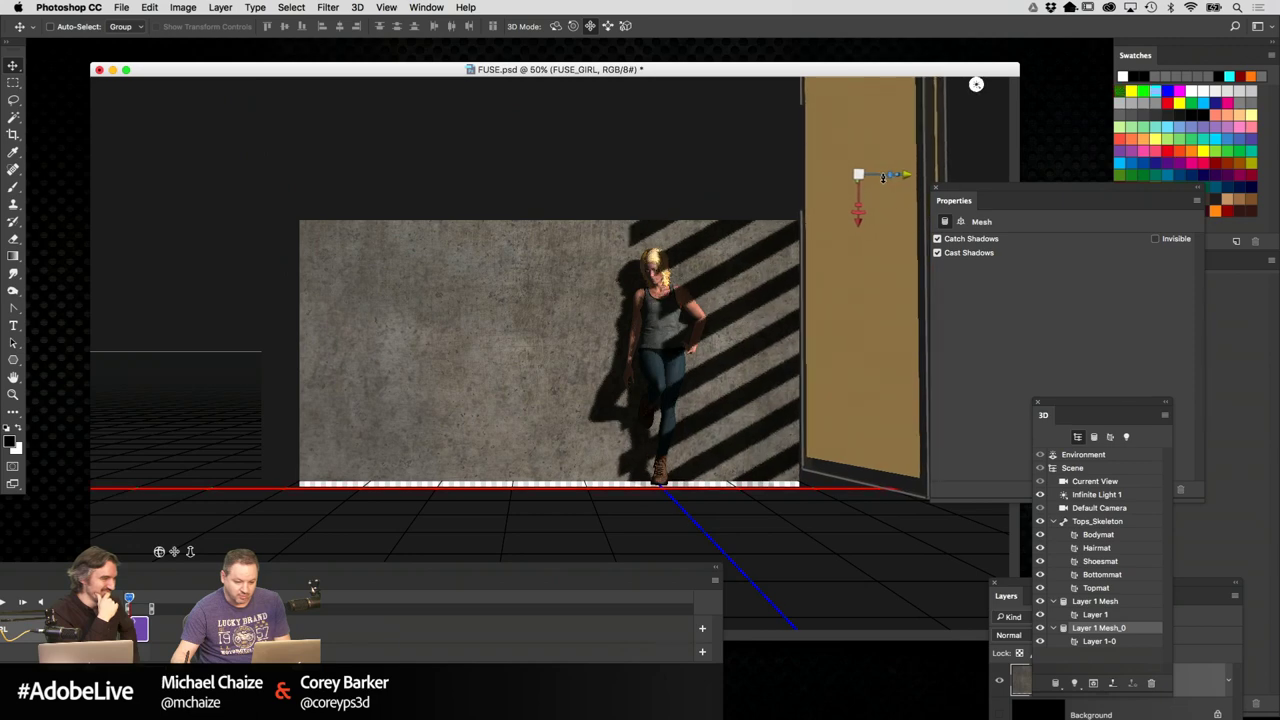
key(super+minus)
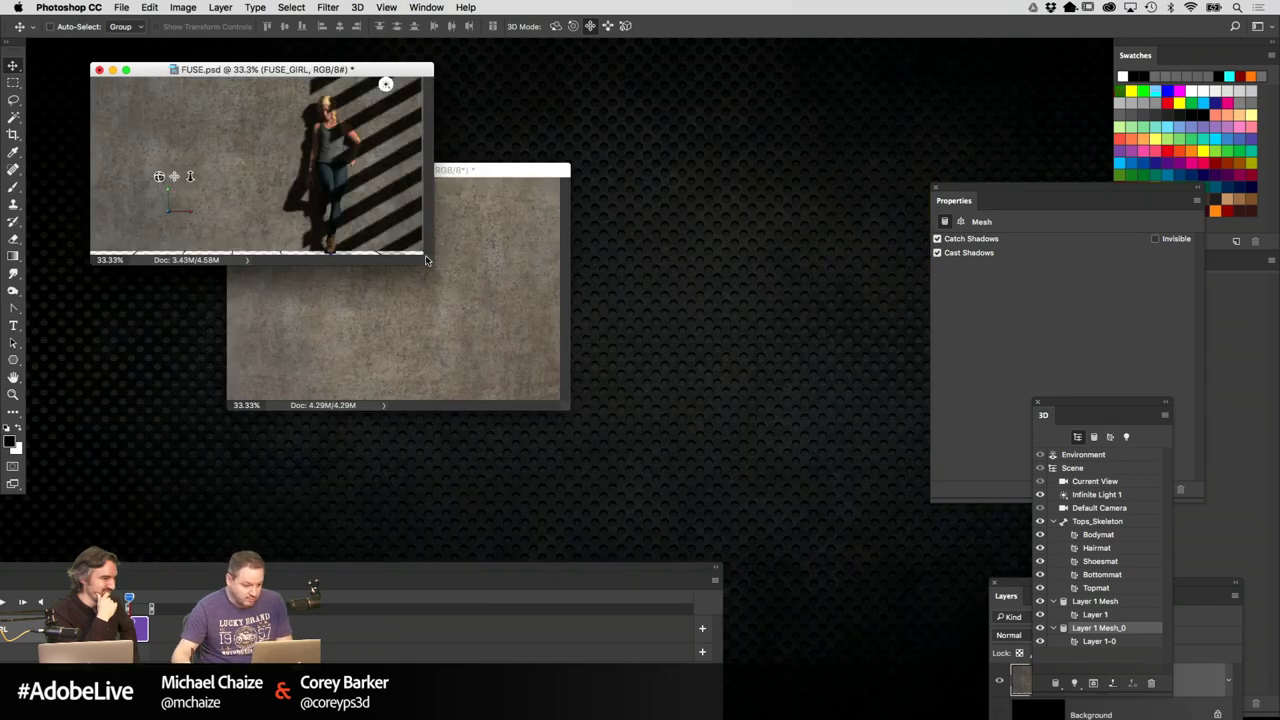
drag(423, 263, 757, 429)
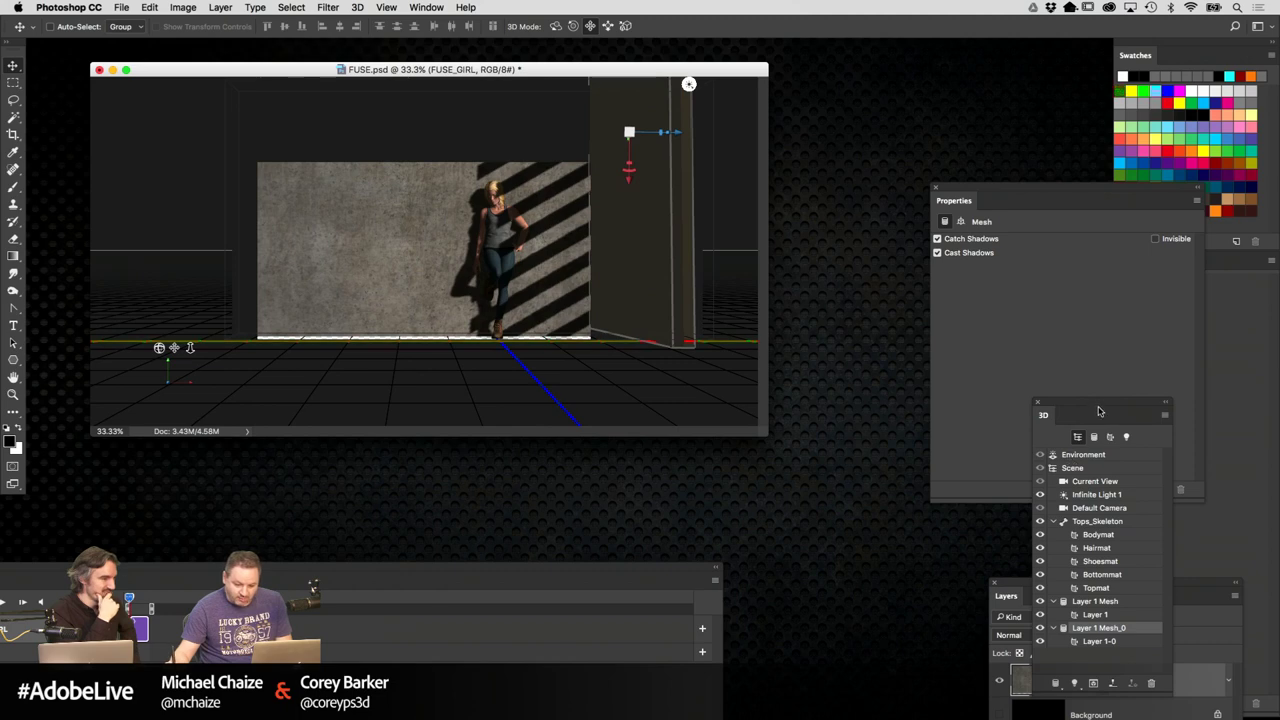
drag(1082, 397, 763, 359)
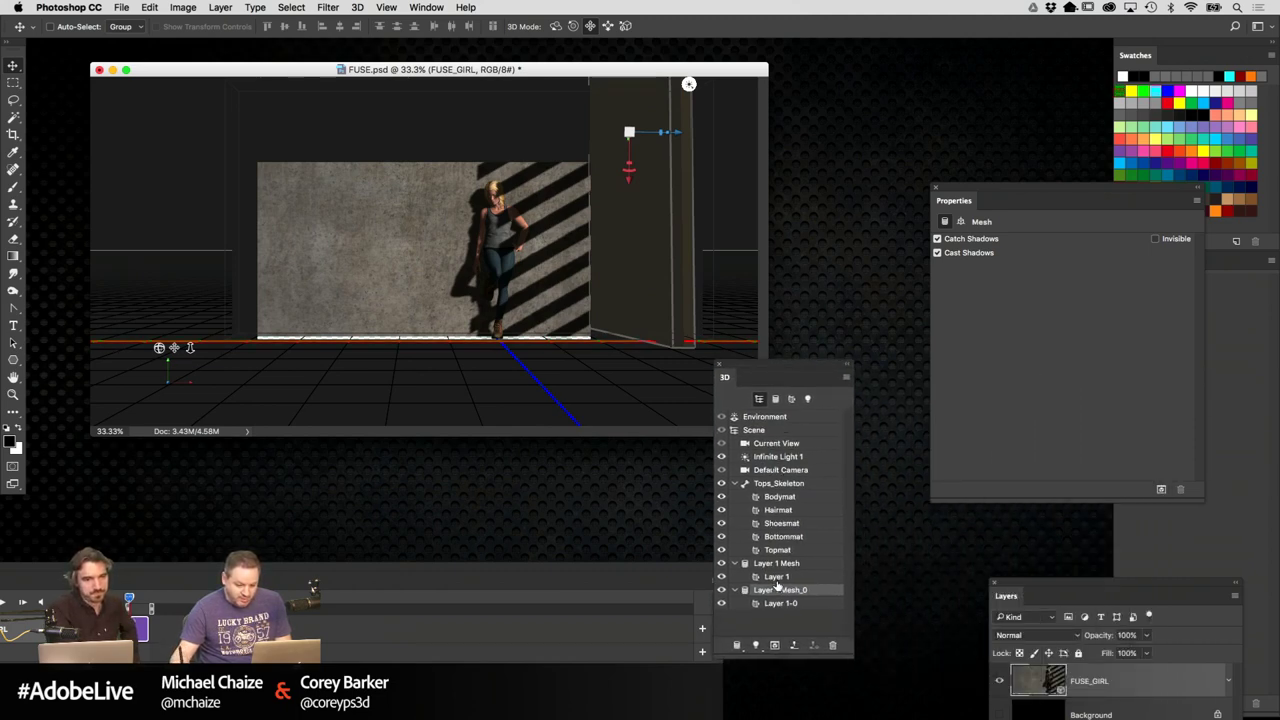
Change Infinite Light 1's type to Point
click(808, 399)
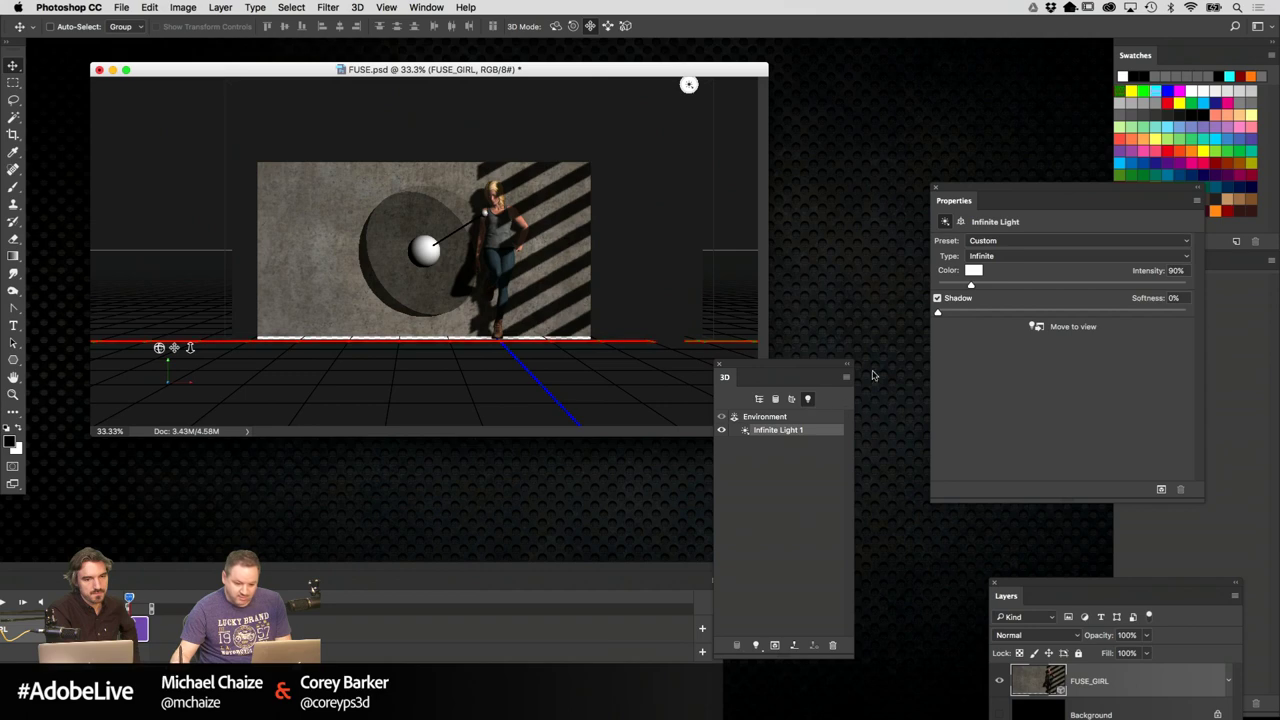
click(1003, 256)
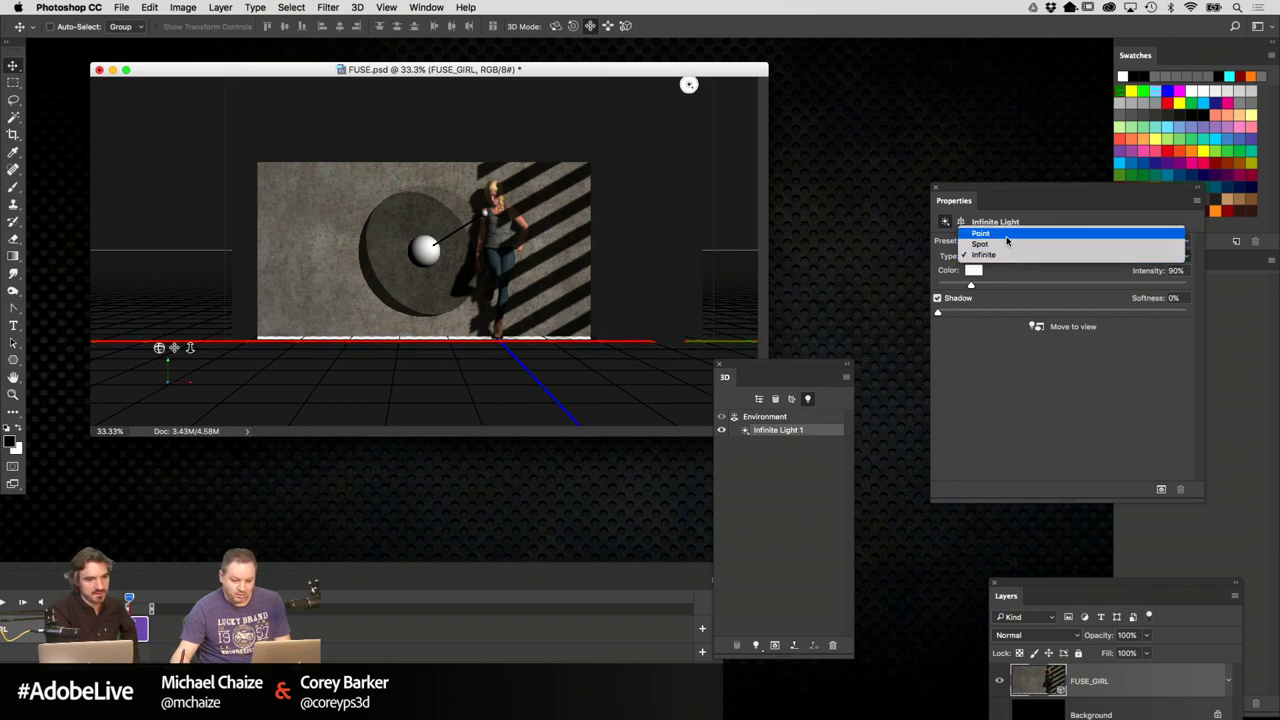
click(1007, 237)
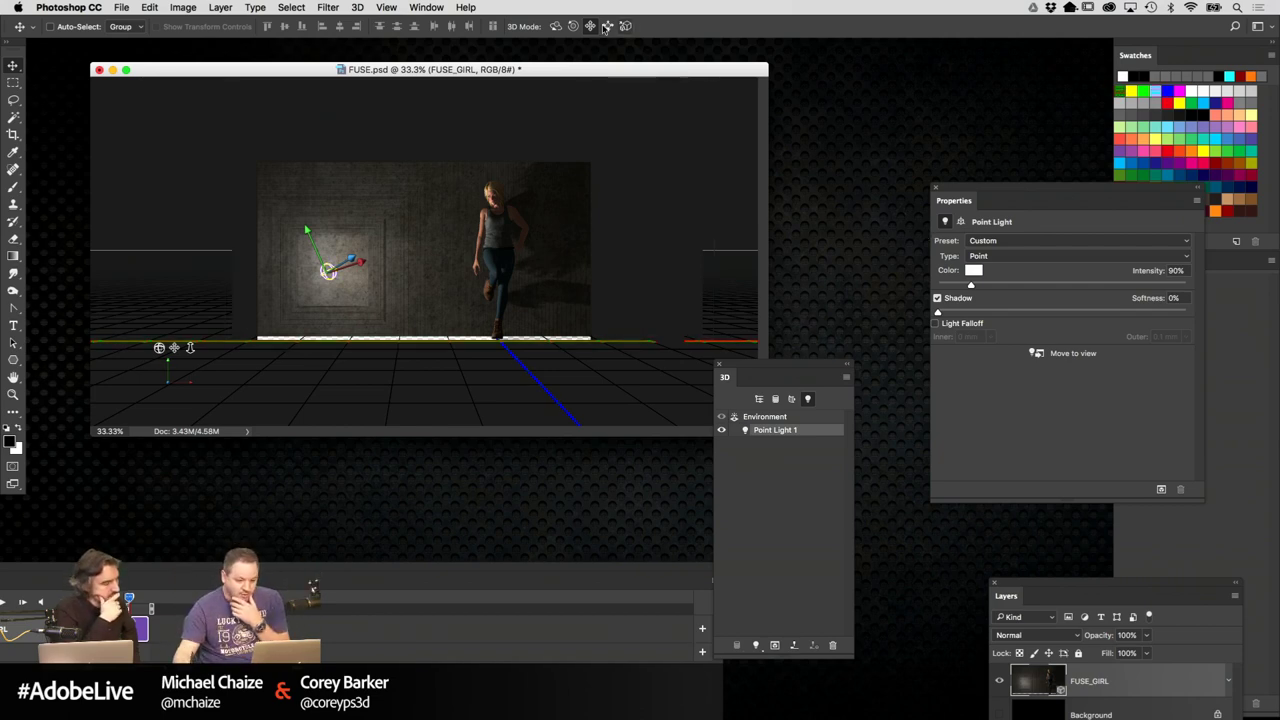
Zoom back in and shift the current camera view slightly
key(super+plus)
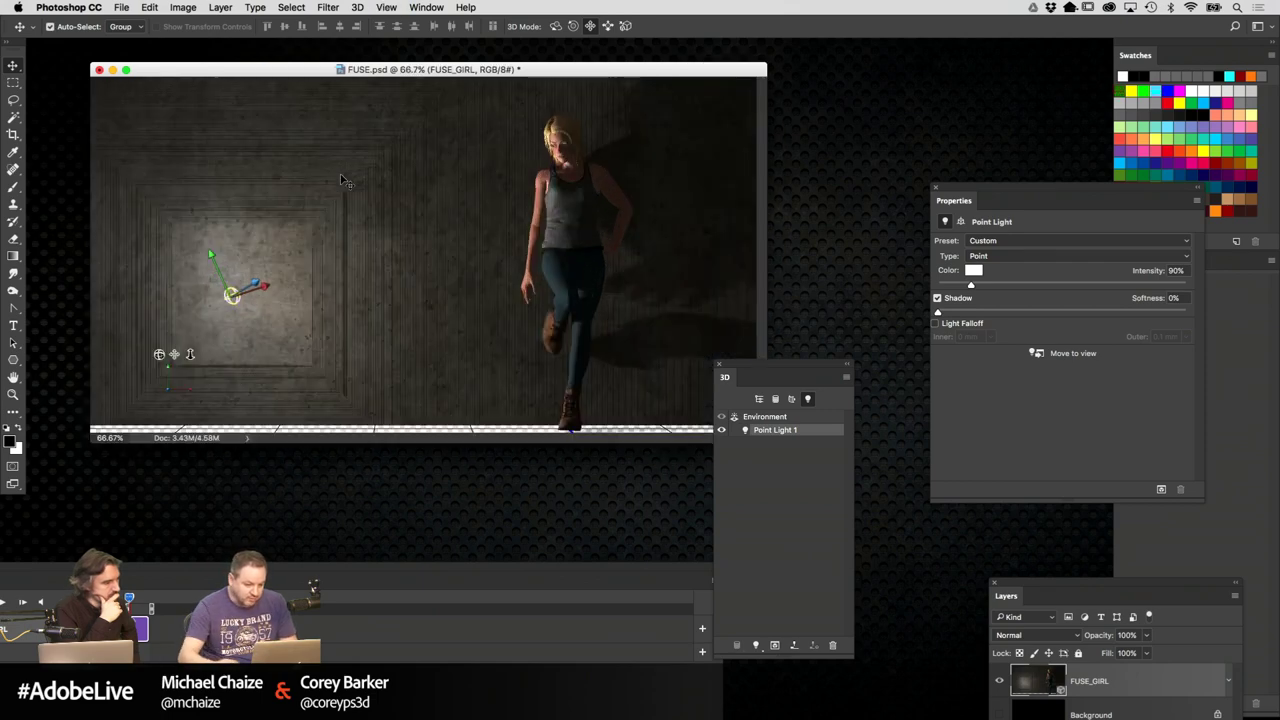
drag(791, 372, 853, 549)
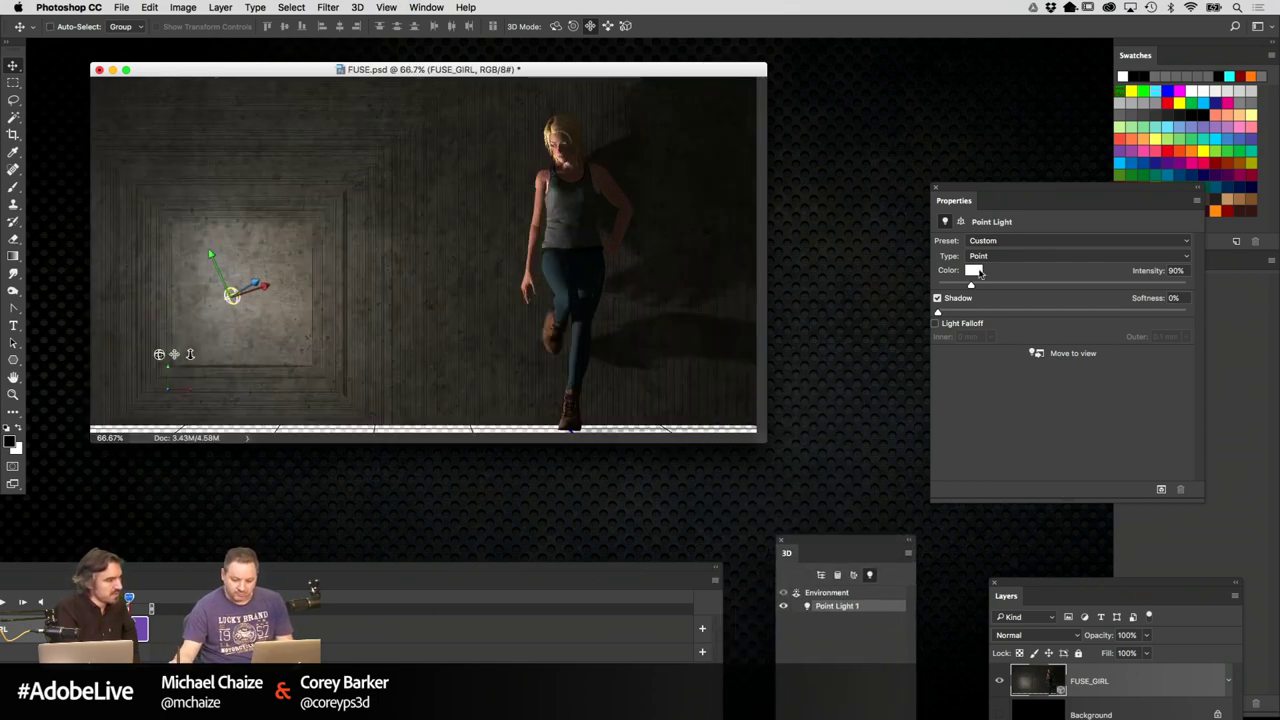
click(821, 576)
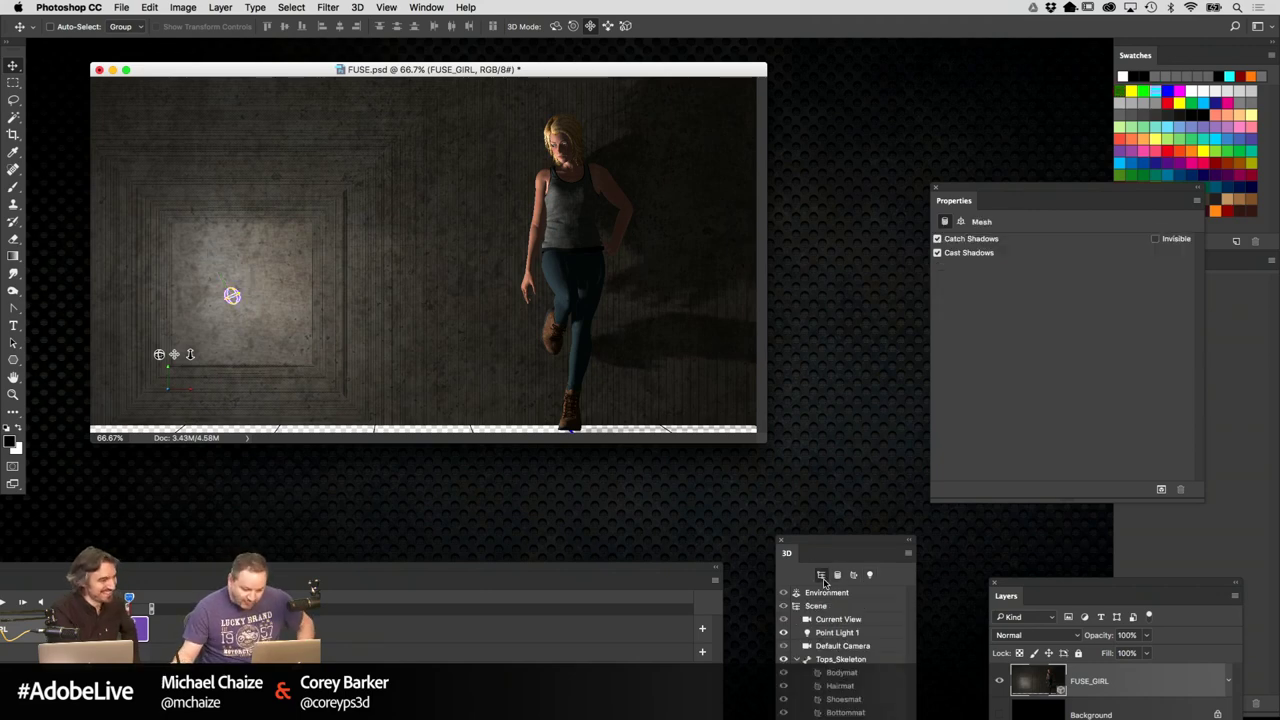
click(840, 621)
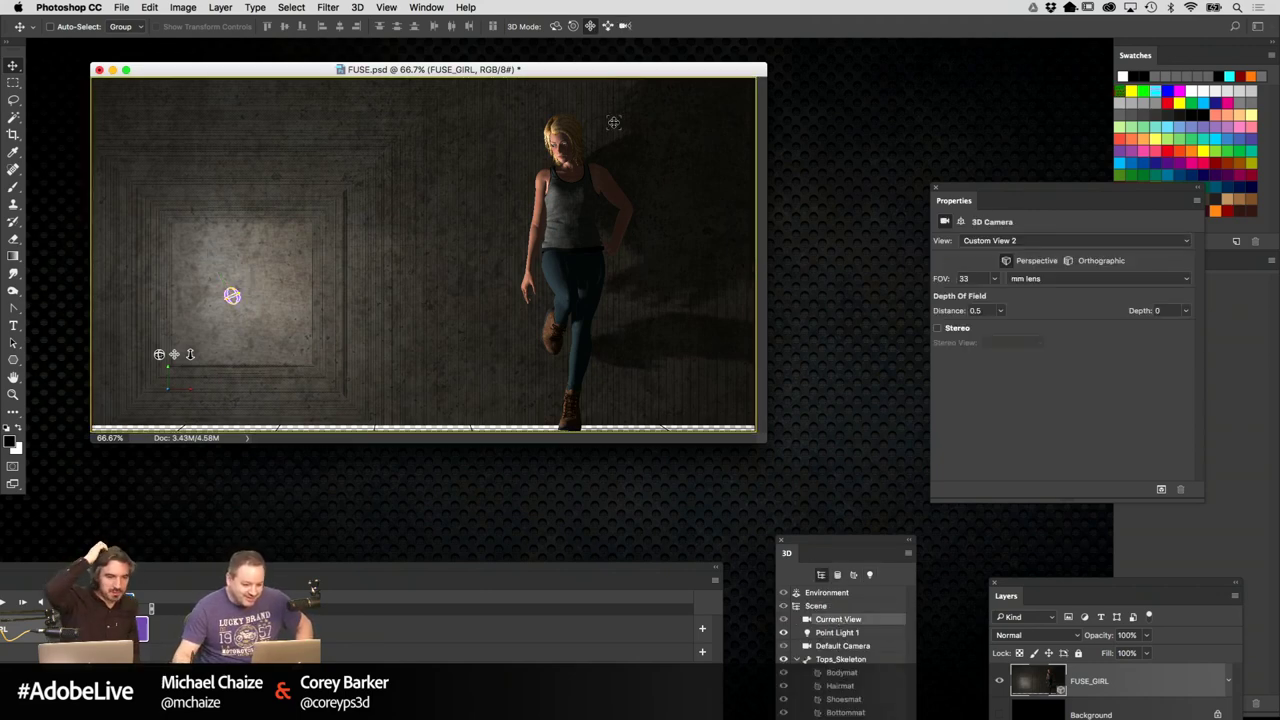
drag(622, 144, 620, 112)
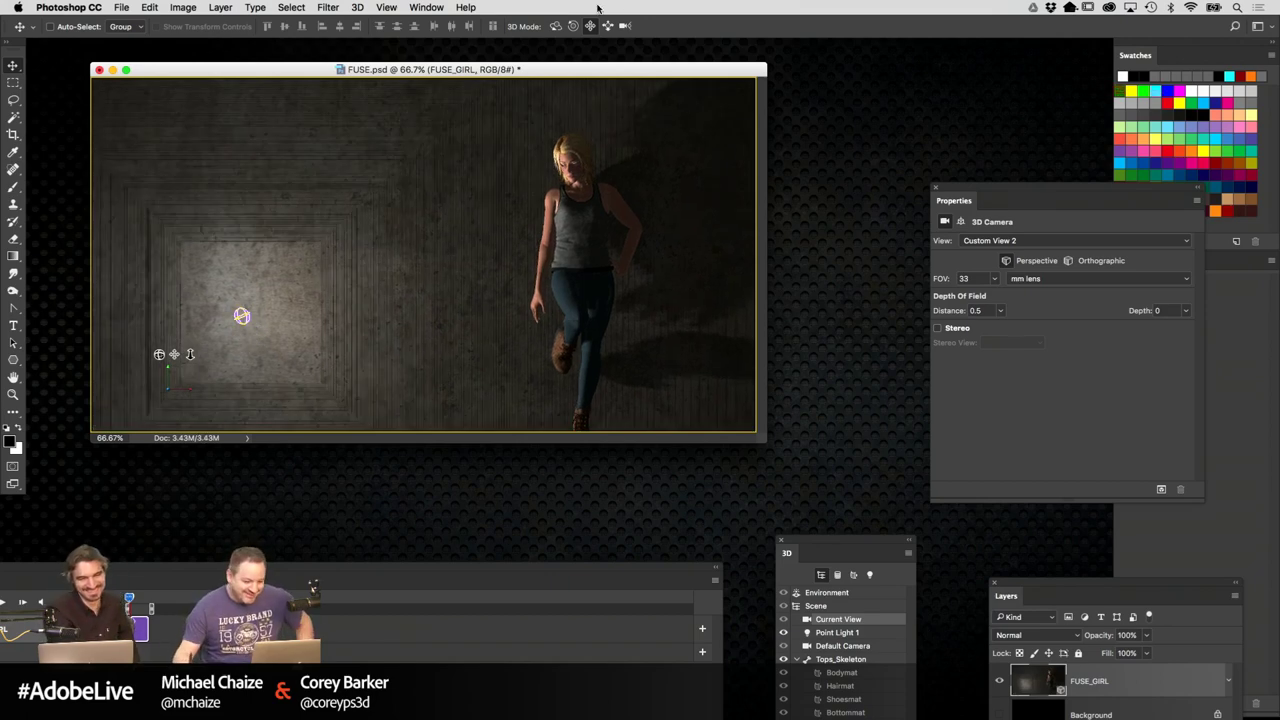
Move Point Light 1 up and to the right so diagonal blind shadows cross wall and figure
click(869, 574)
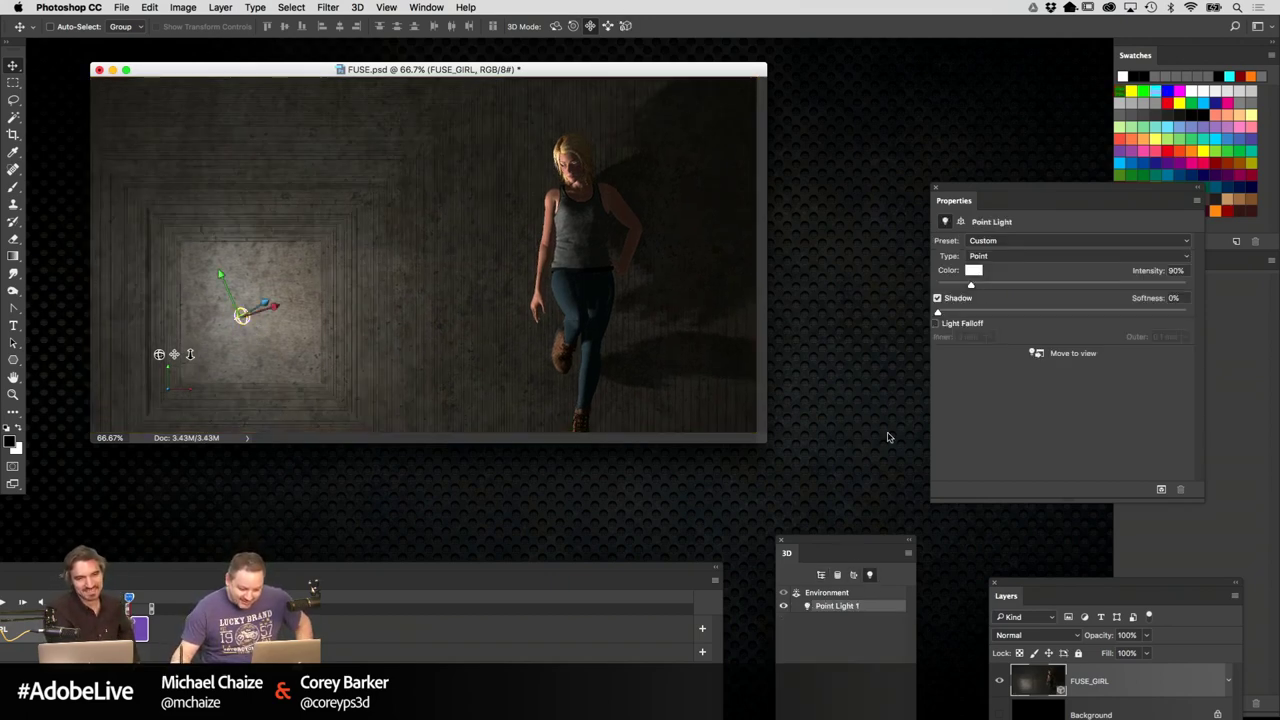
drag(256, 347, 688, 240)
click(608, 26)
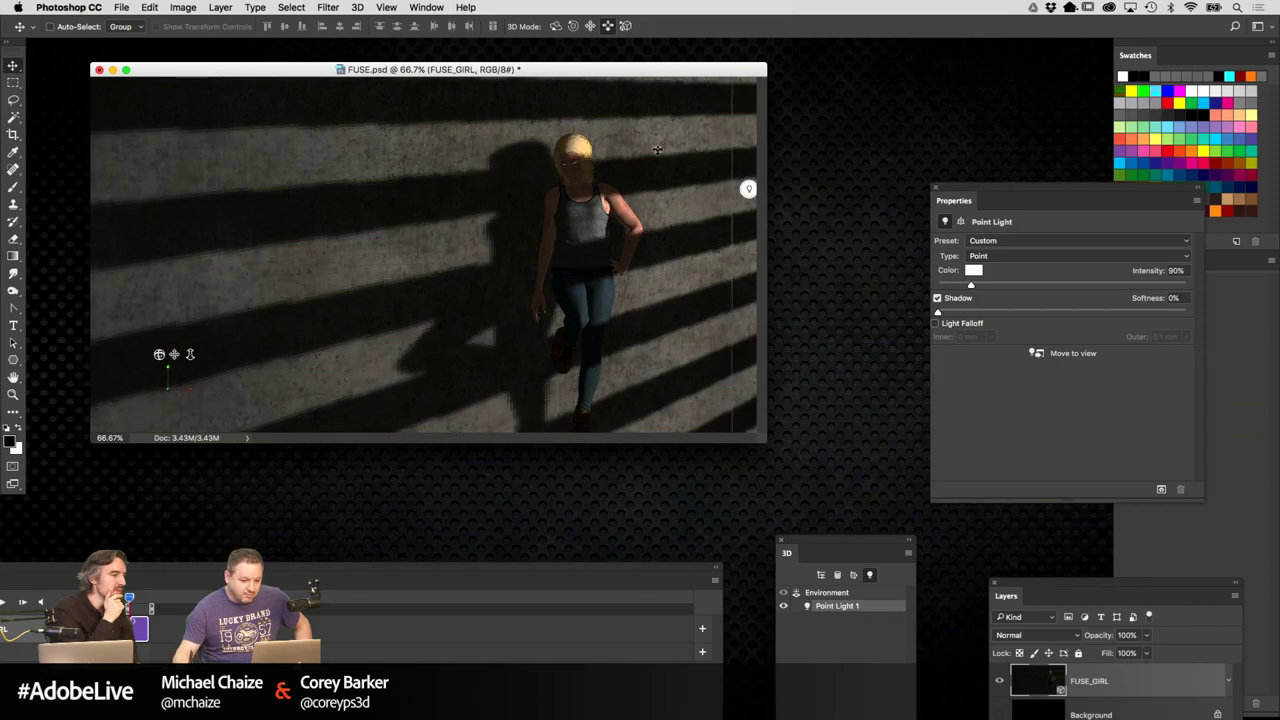
drag(591, 234, 620, 112)
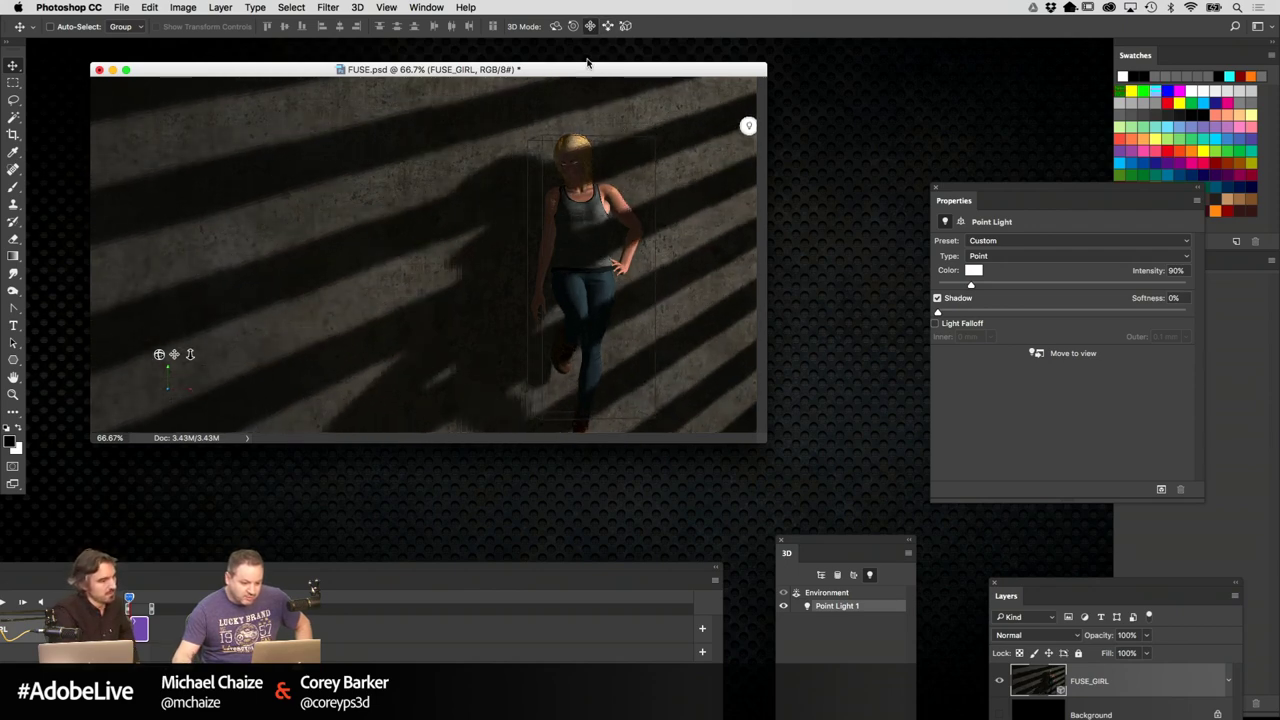
drag(601, 162, 609, 144)
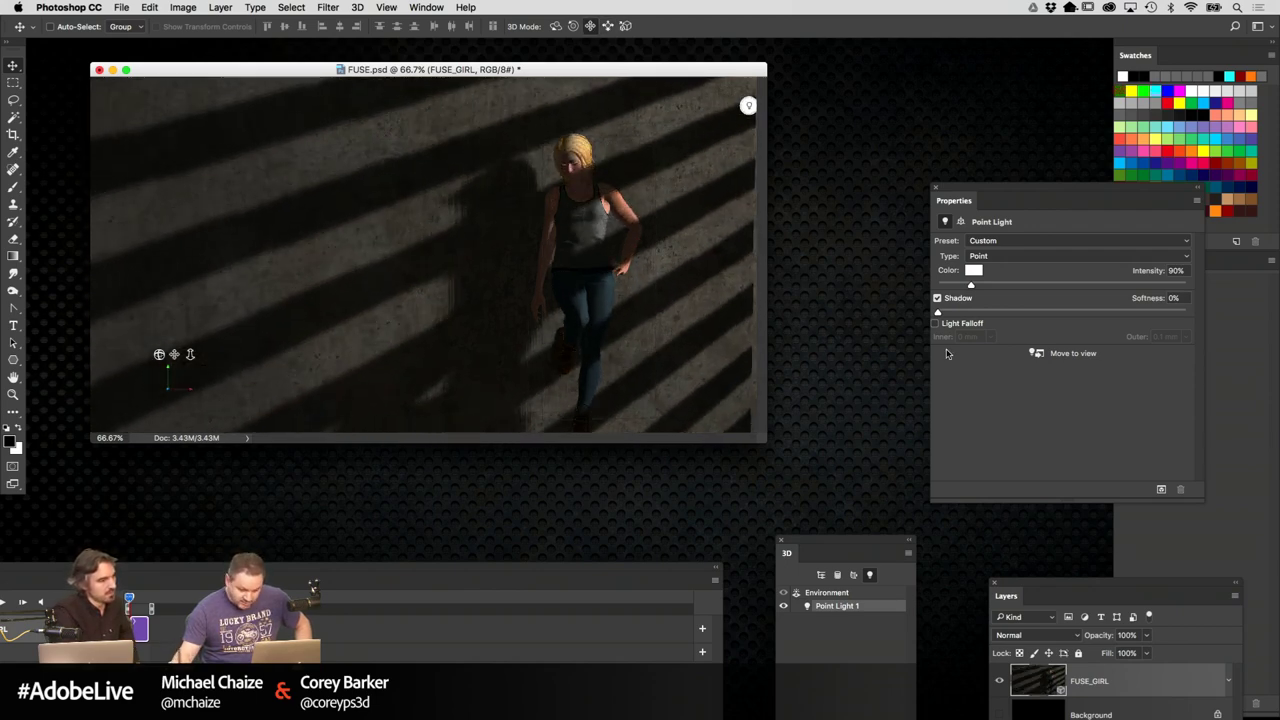
drag(837, 557, 840, 275)
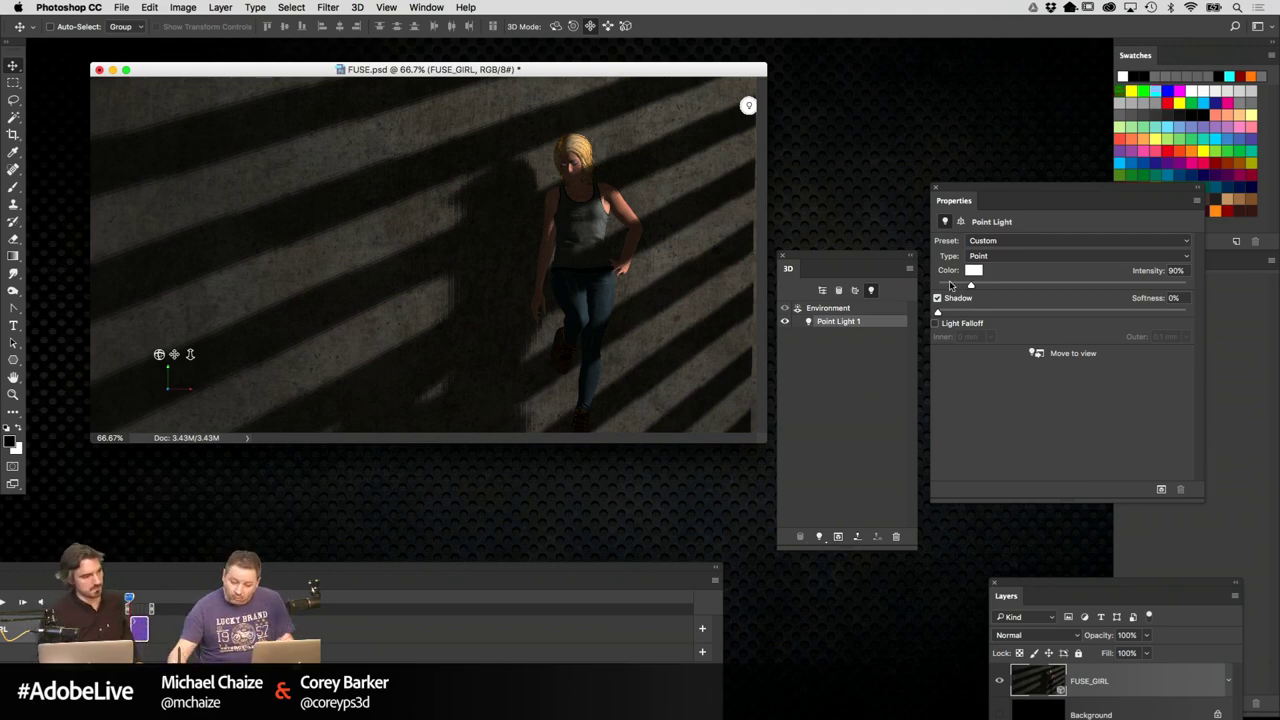
Set the Layer 1-0 diffuse texture's U/X scale to 38.4% and U/X tile to 2.6
click(822, 290)
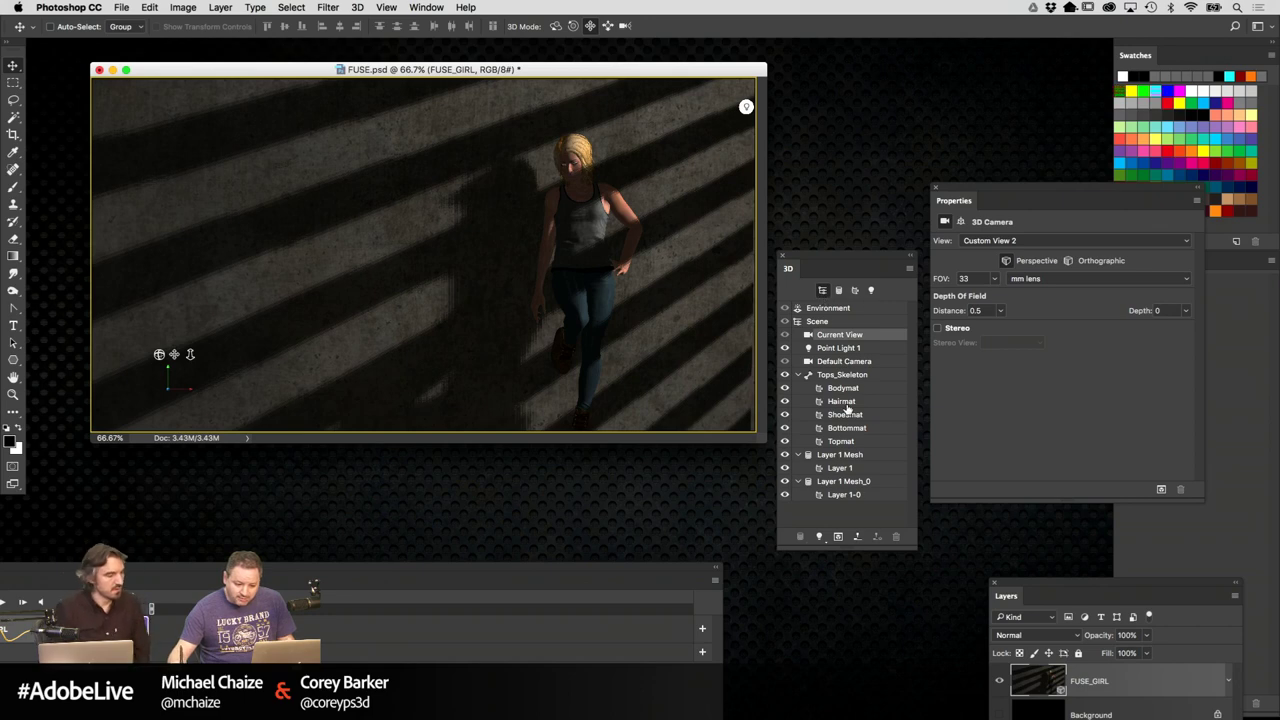
drag(847, 262, 793, 211)
click(795, 442)
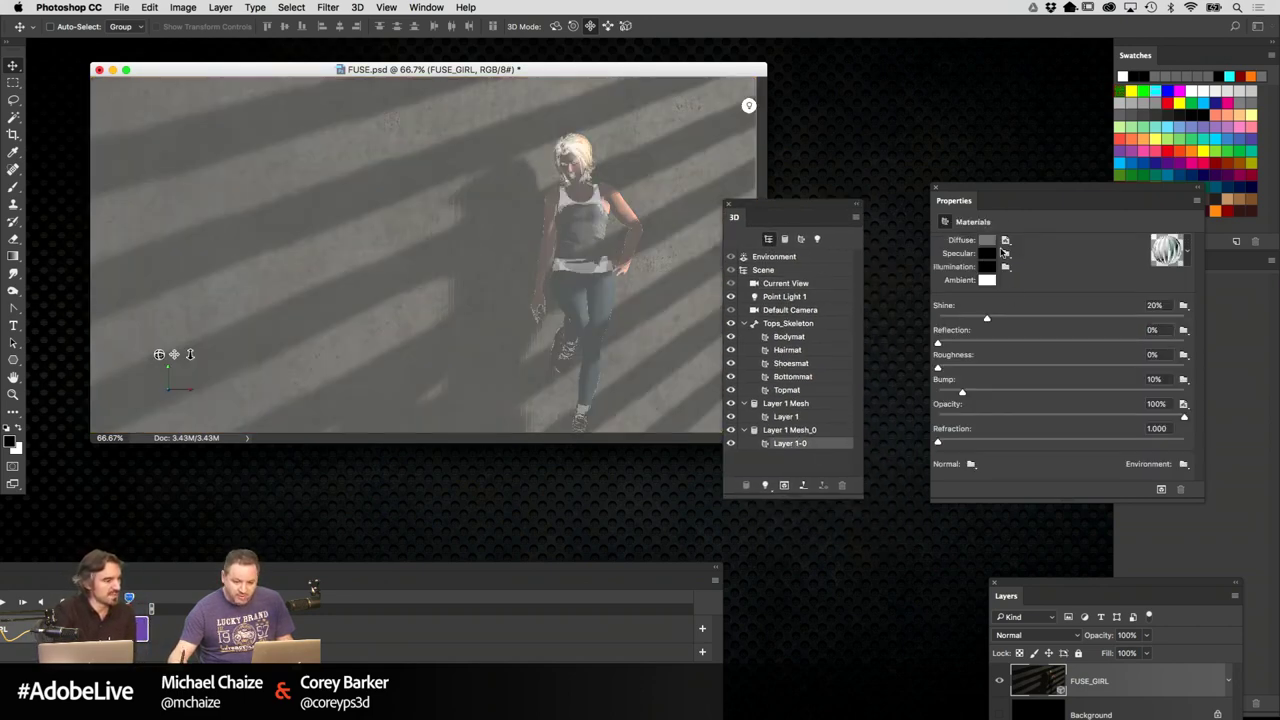
click(1006, 242)
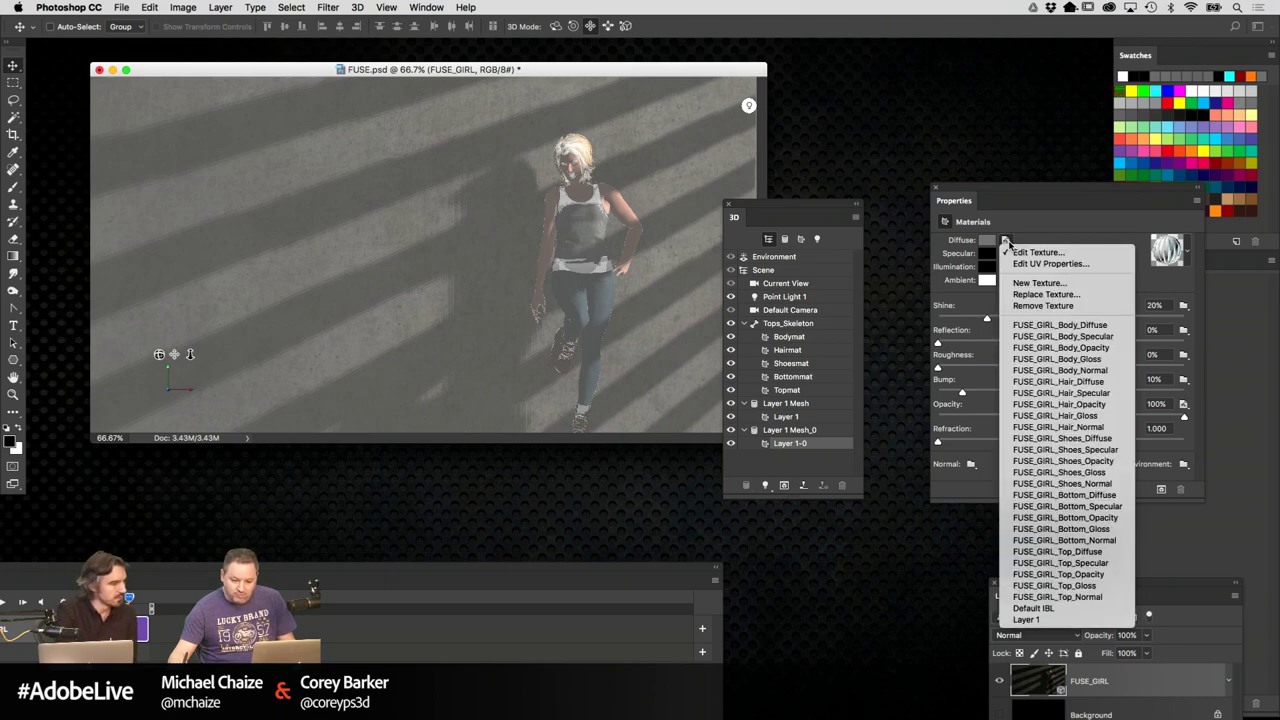
click(1101, 264)
drag(761, 189, 1060, 193)
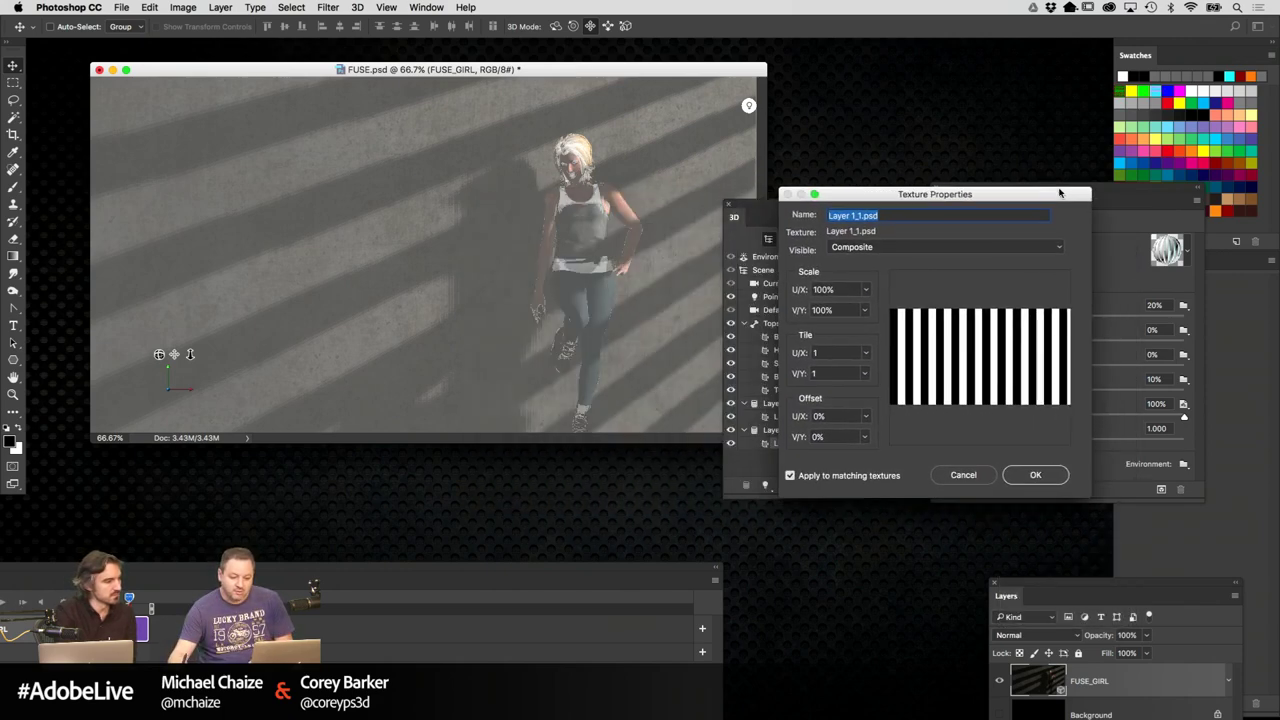
drag(797, 290, 395, 280)
drag(852, 194, 922, 201)
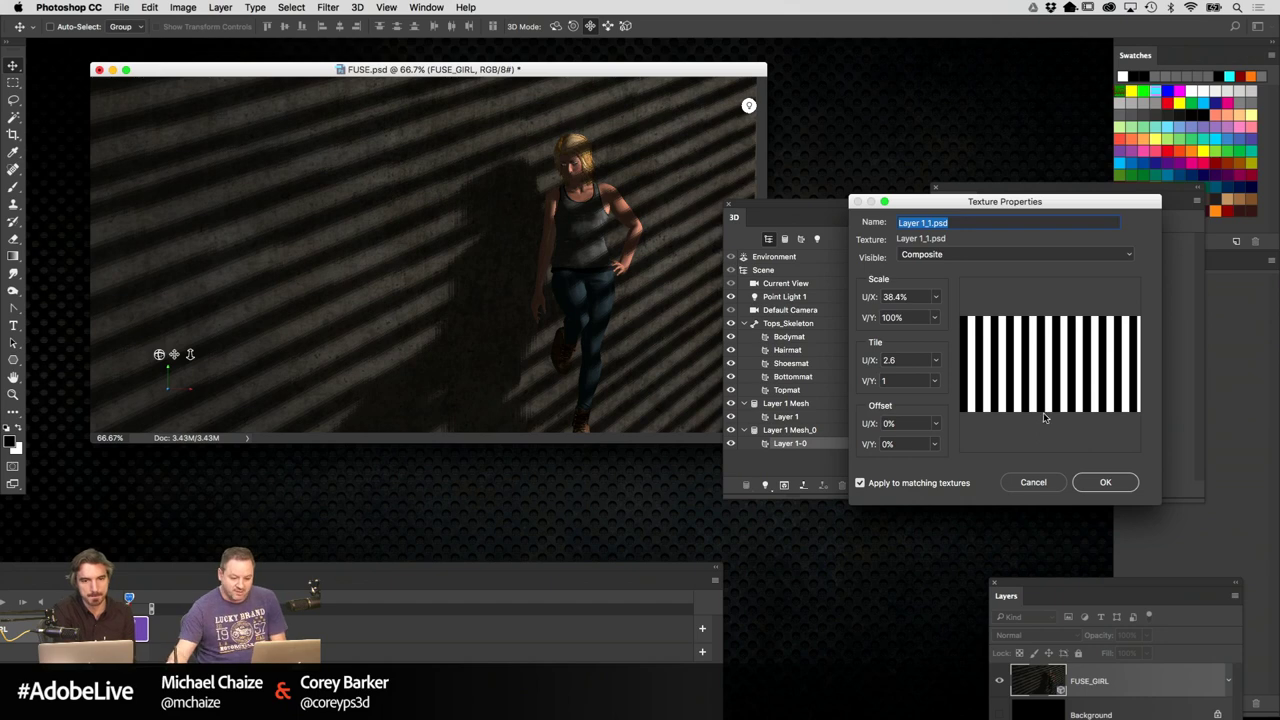
click(1105, 482)
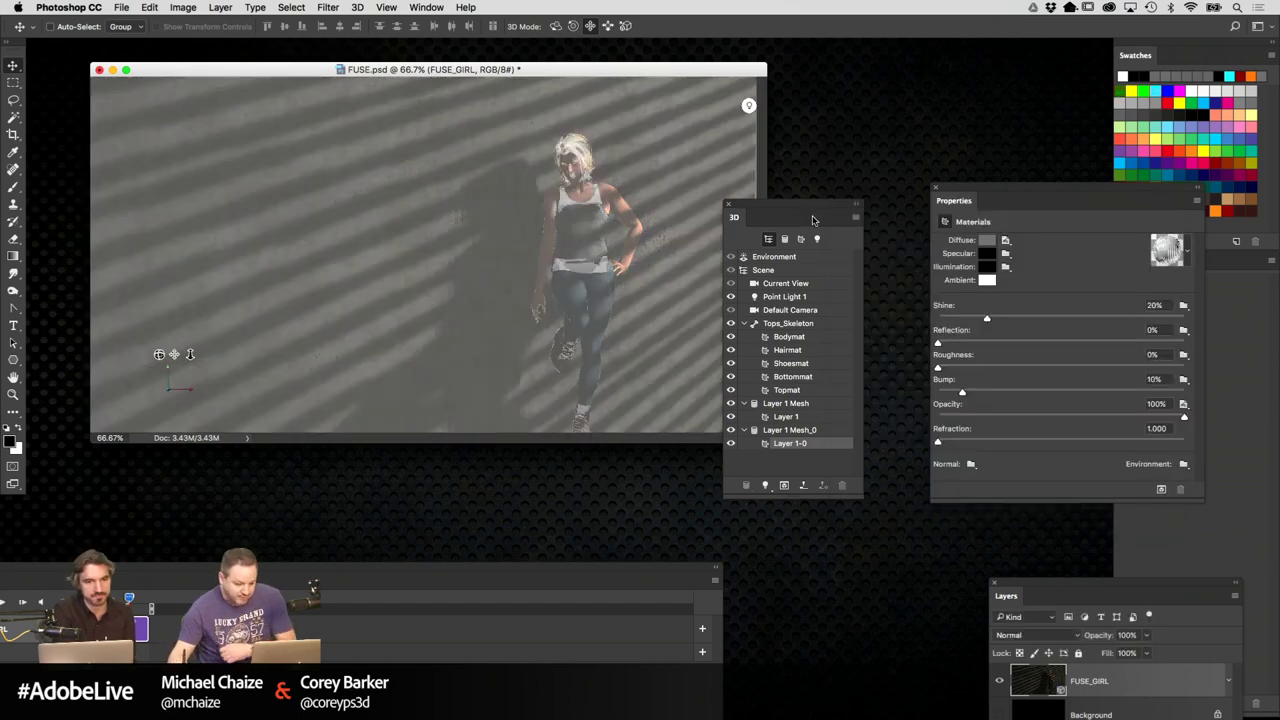
drag(812, 220, 911, 344)
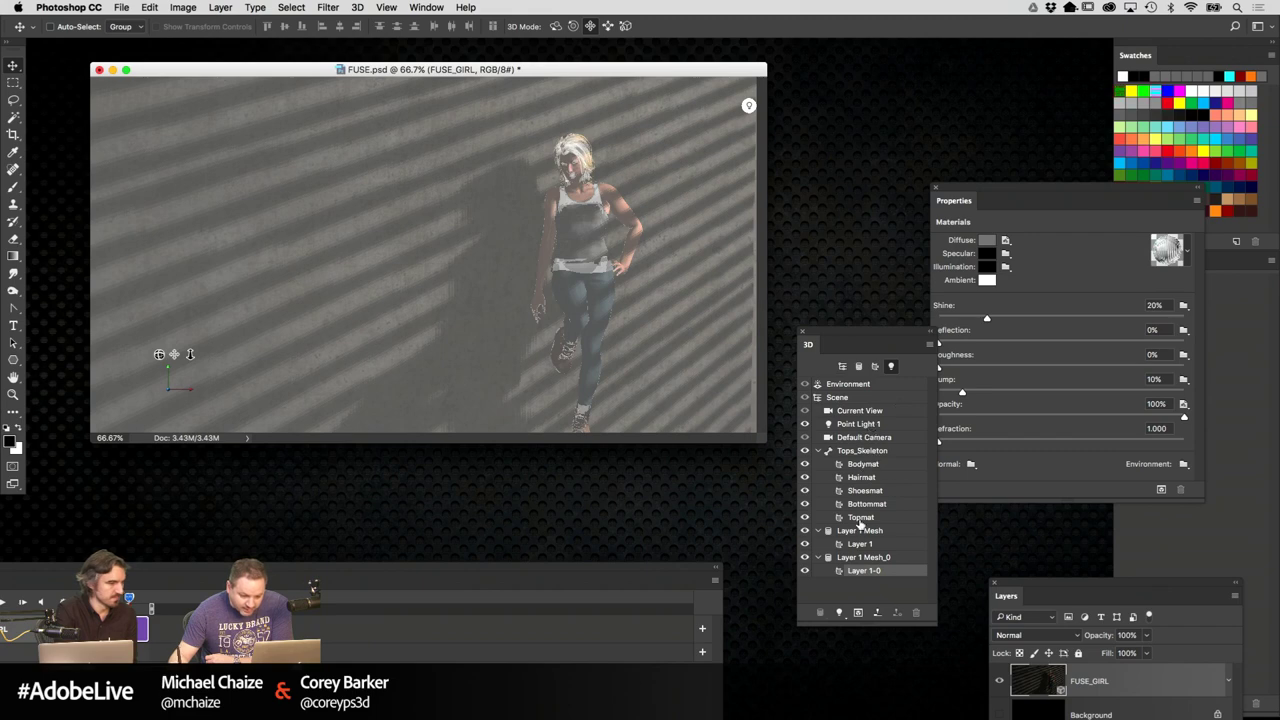
Set Point Light 1's intensity to 125%
click(891, 366)
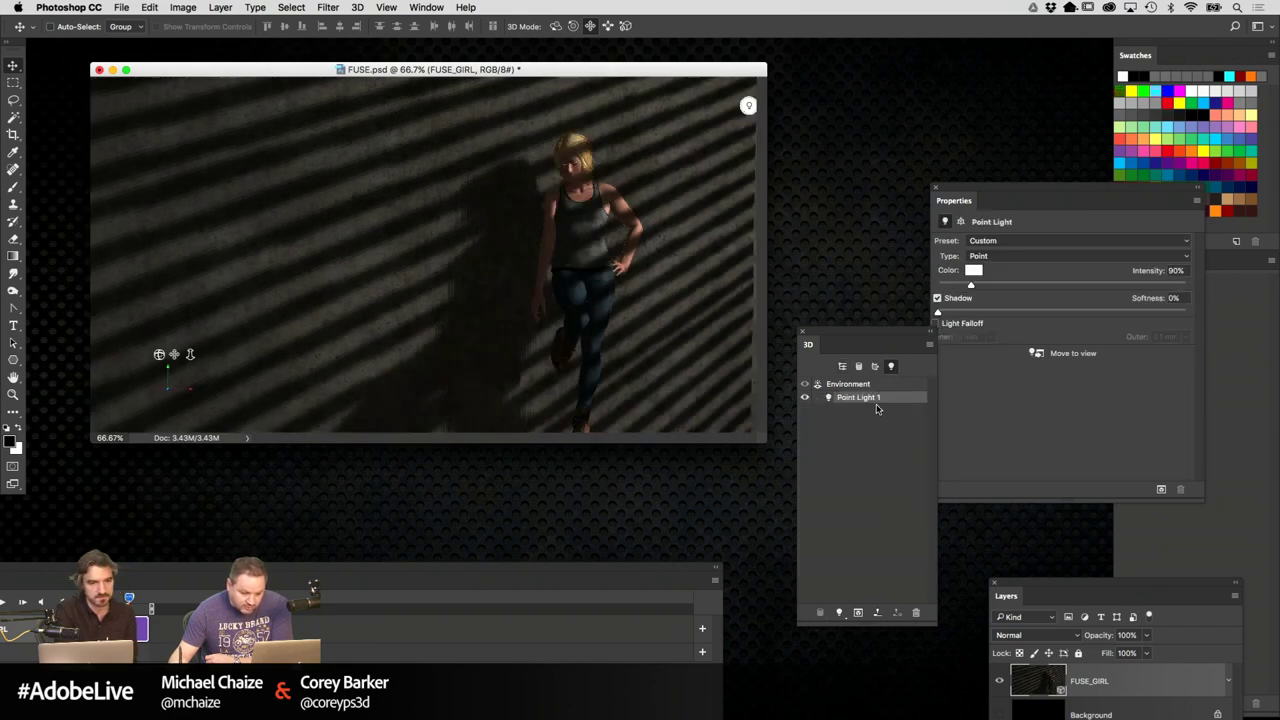
click(1140, 272)
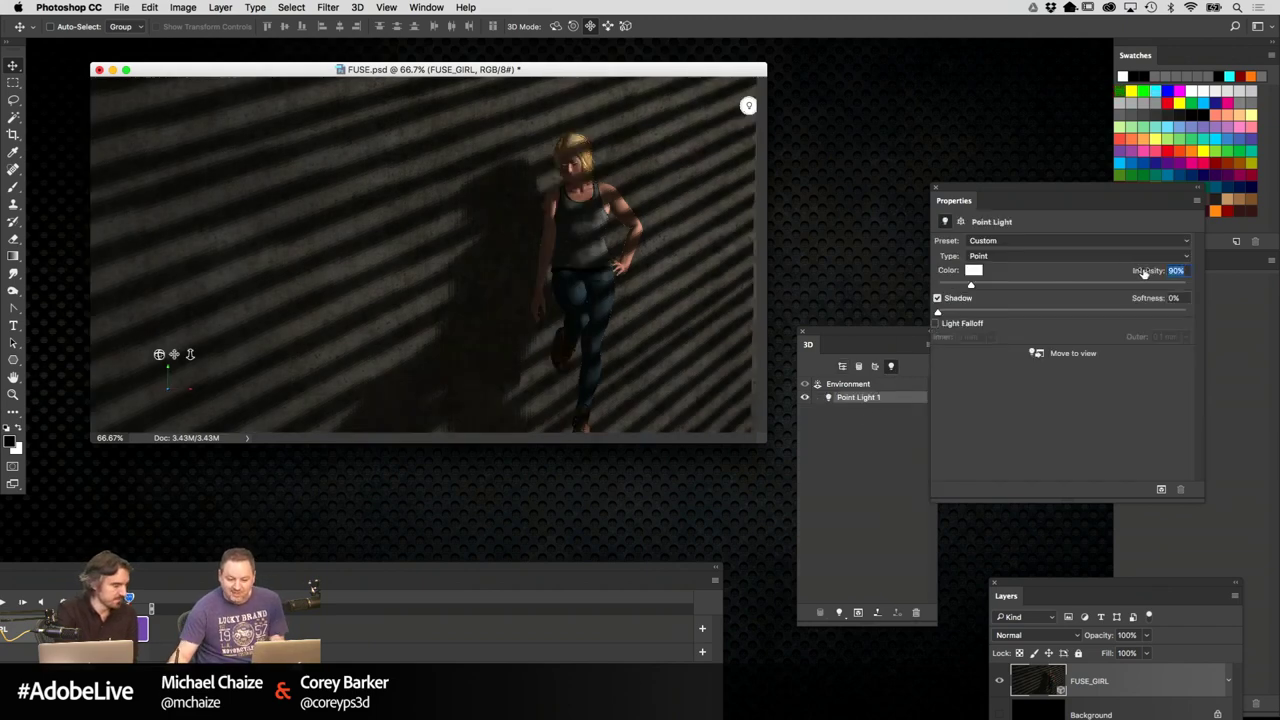
text(125)
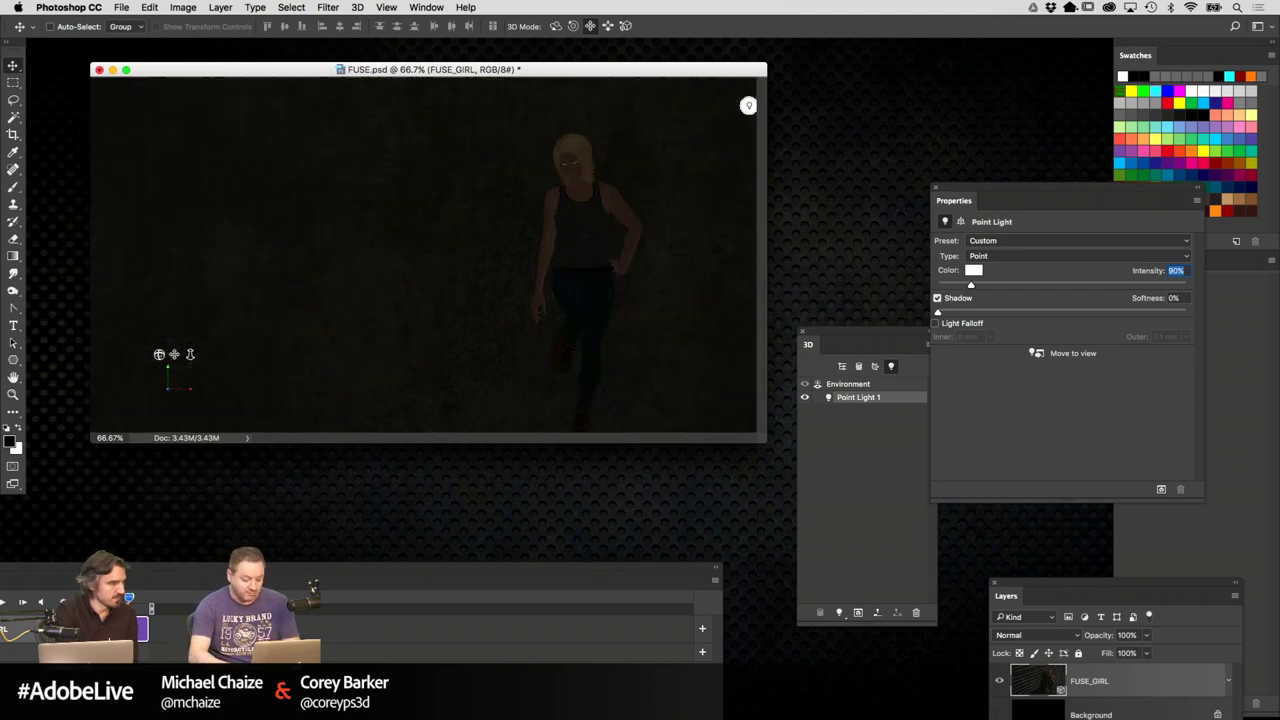
key(Return)
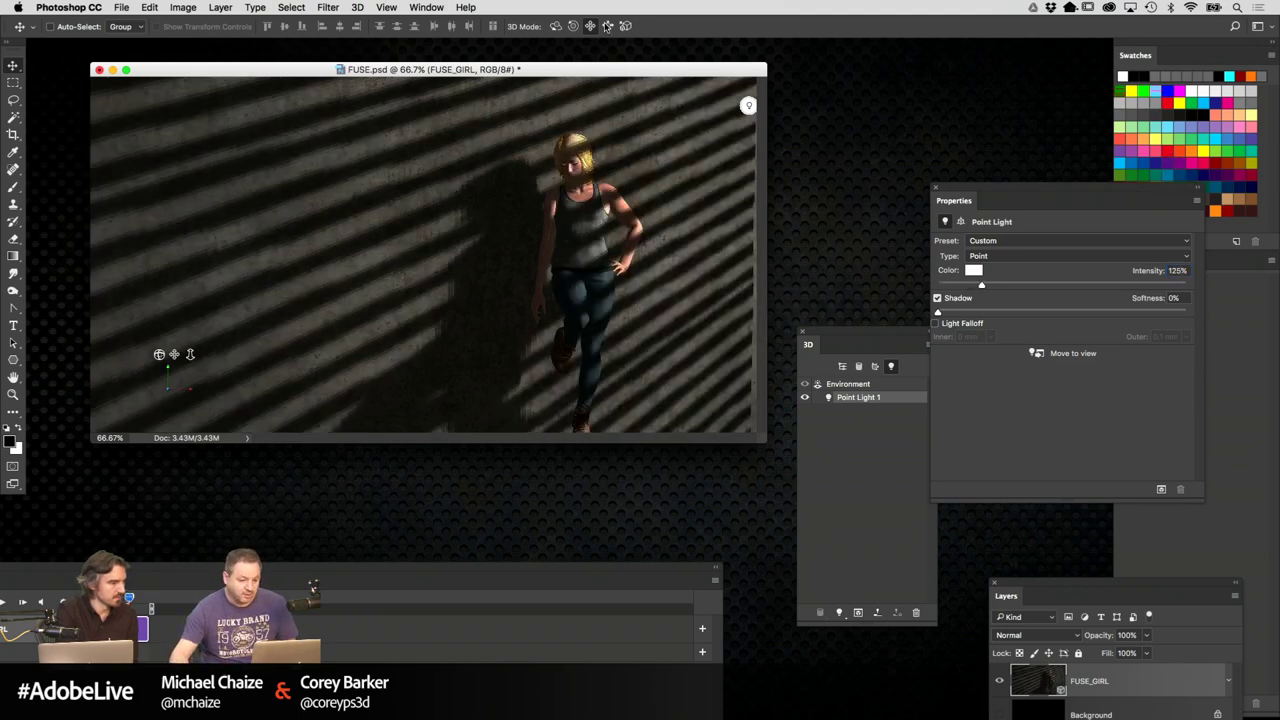
Move the point light lower to reshape the stripe shadows, viewing at 100%
click(607, 26)
drag(668, 176, 666, 182)
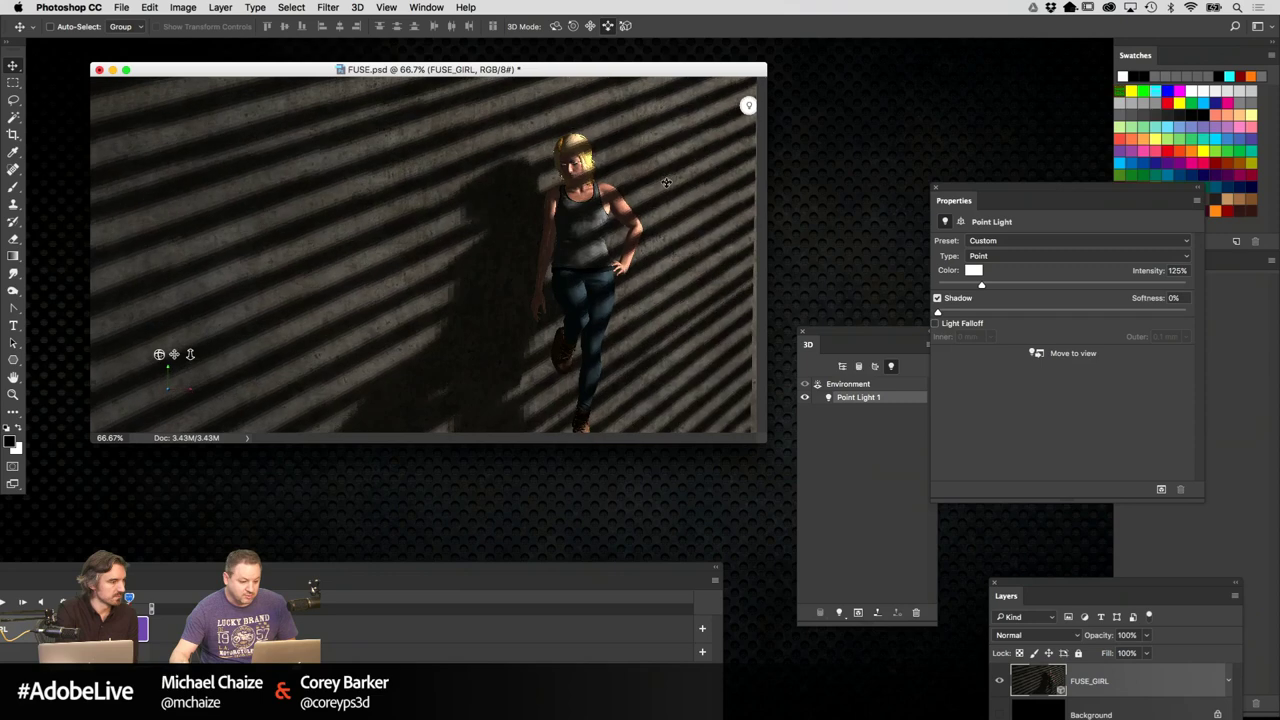
key(super+1)
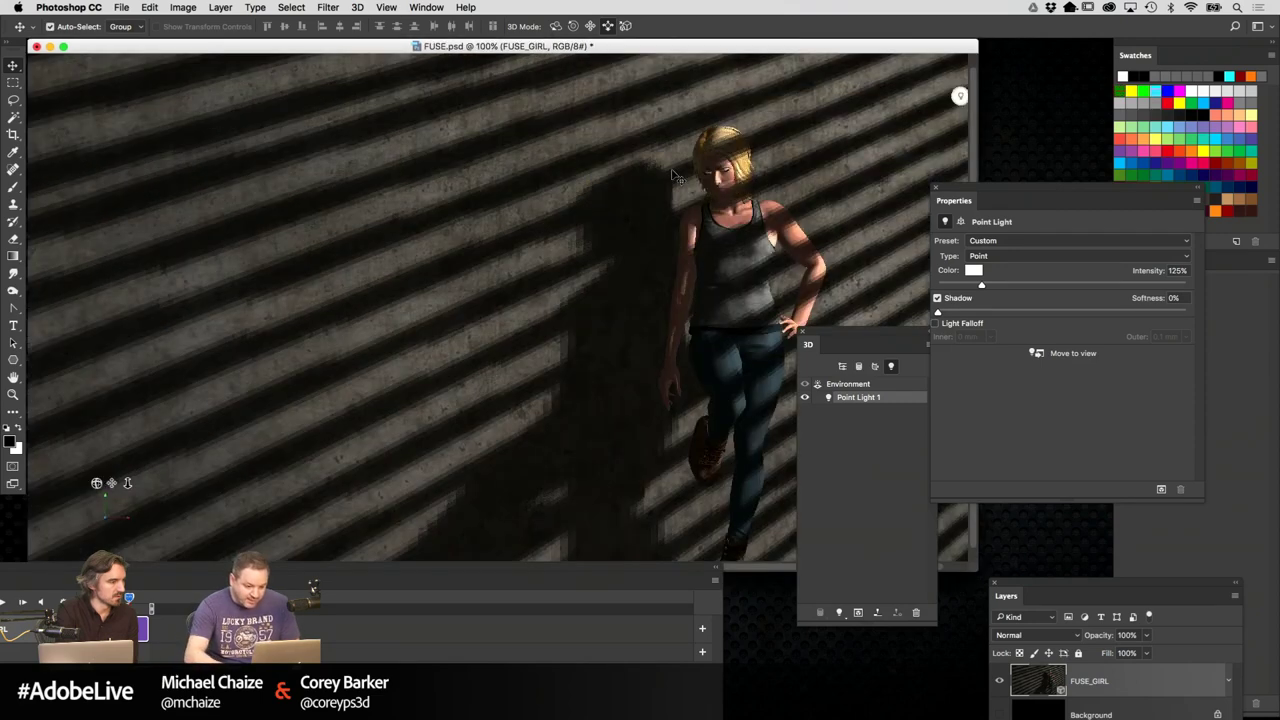
drag(1018, 187, 1107, 246)
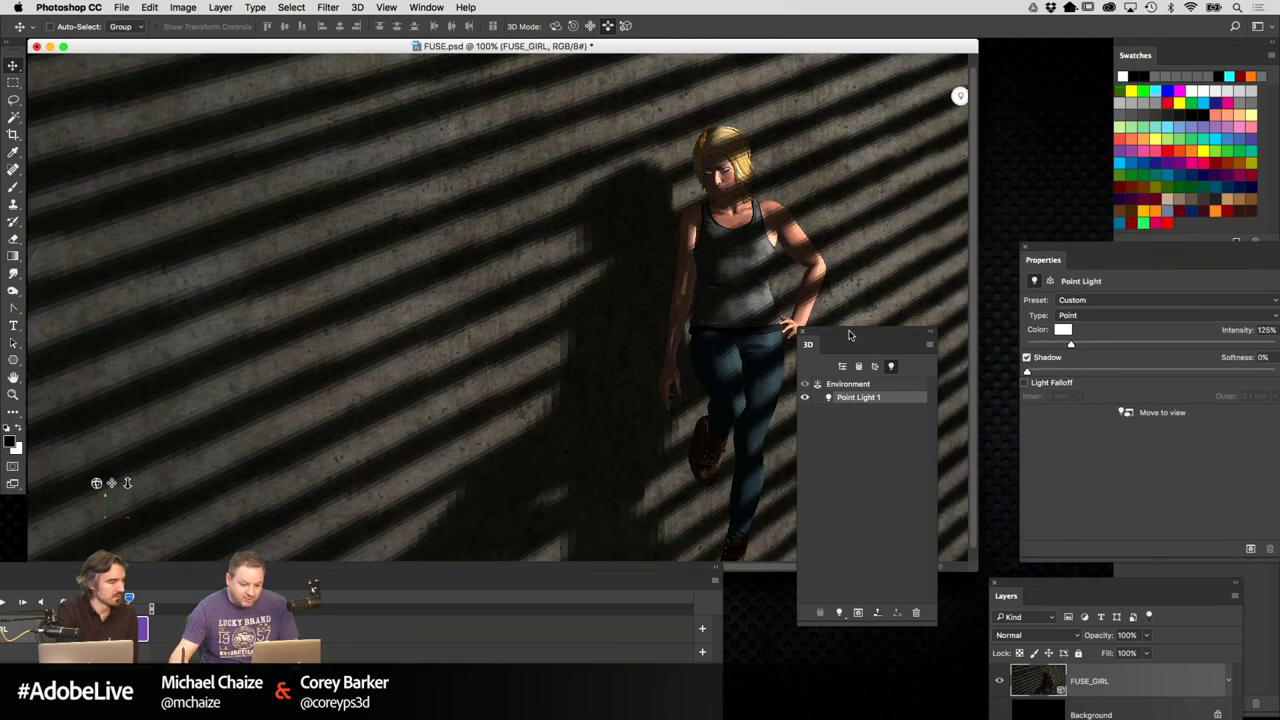
drag(853, 337, 866, 563)
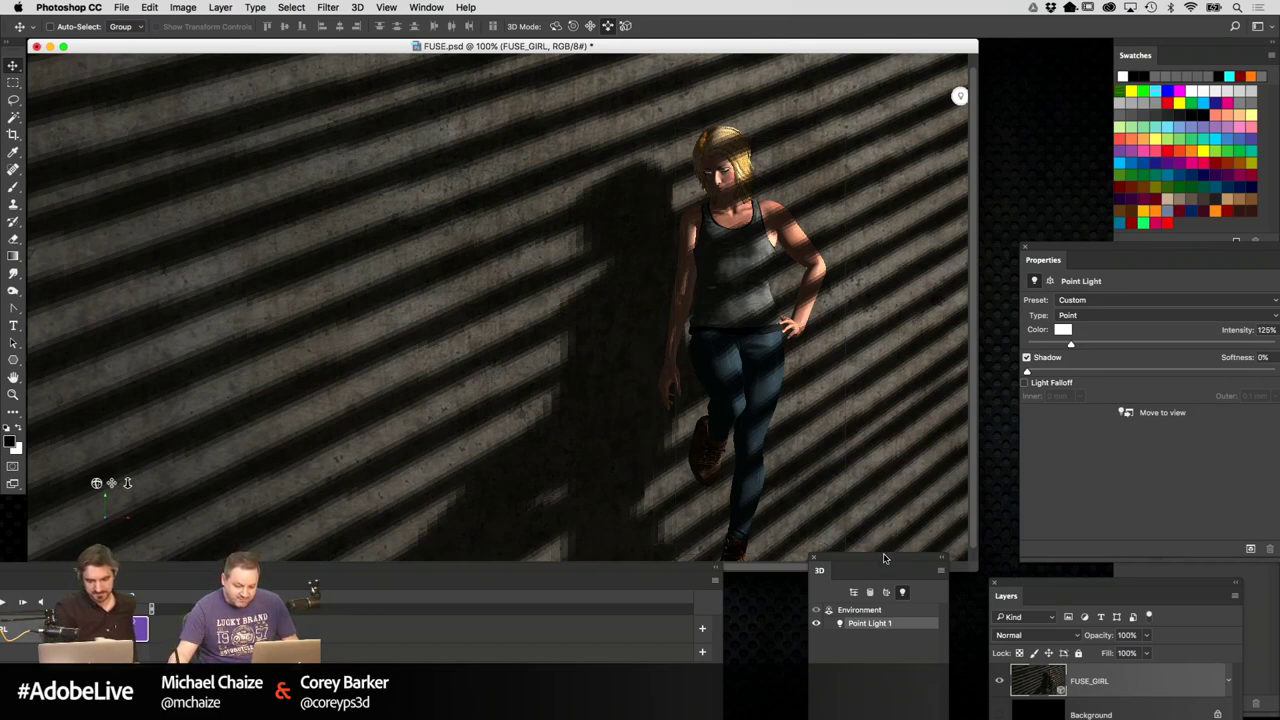
drag(884, 561, 737, 229)
drag(1065, 584, 915, 223)
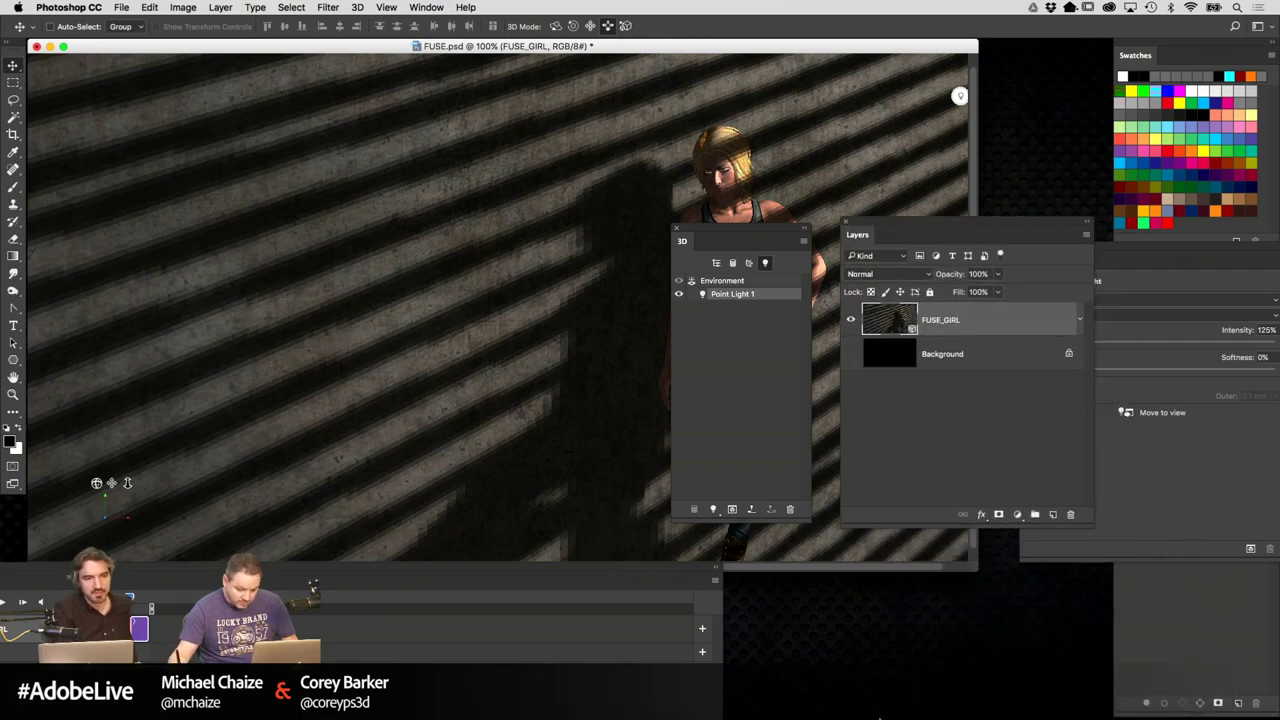
drag(175, 58, 310, 103)
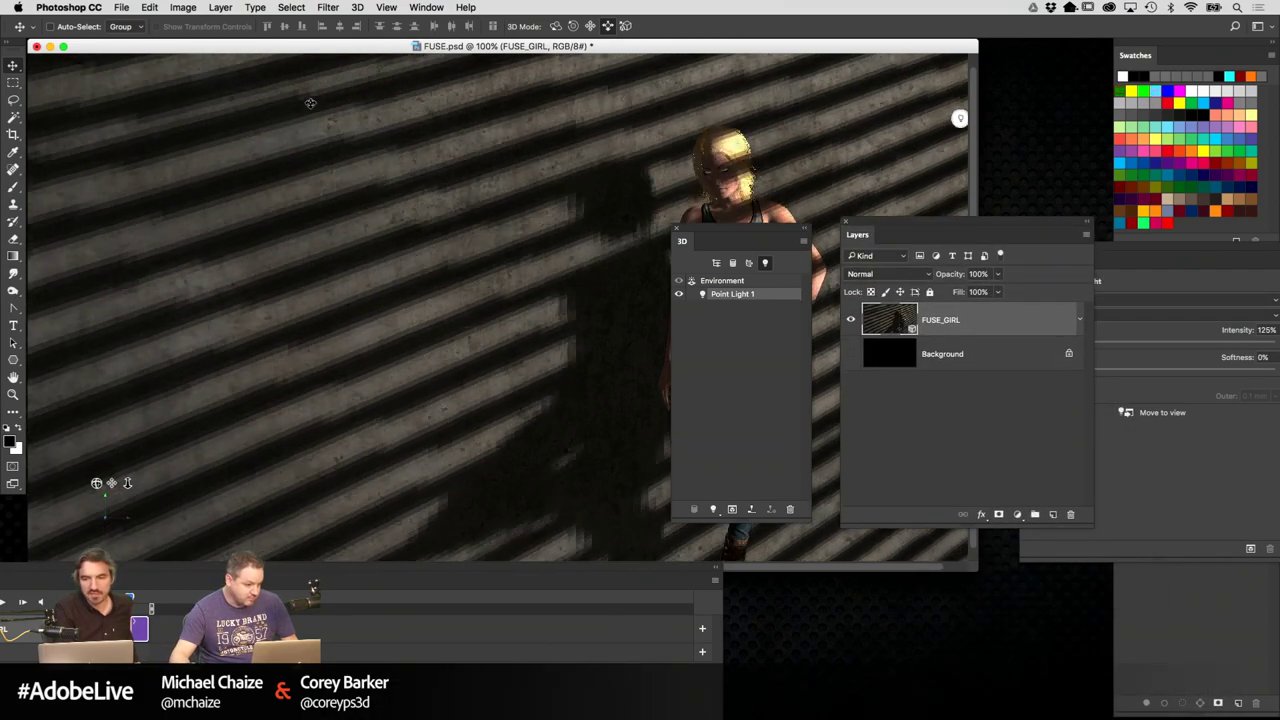
Open the recent gravy train.jpg texture and check its image size without changes
click(121, 7)
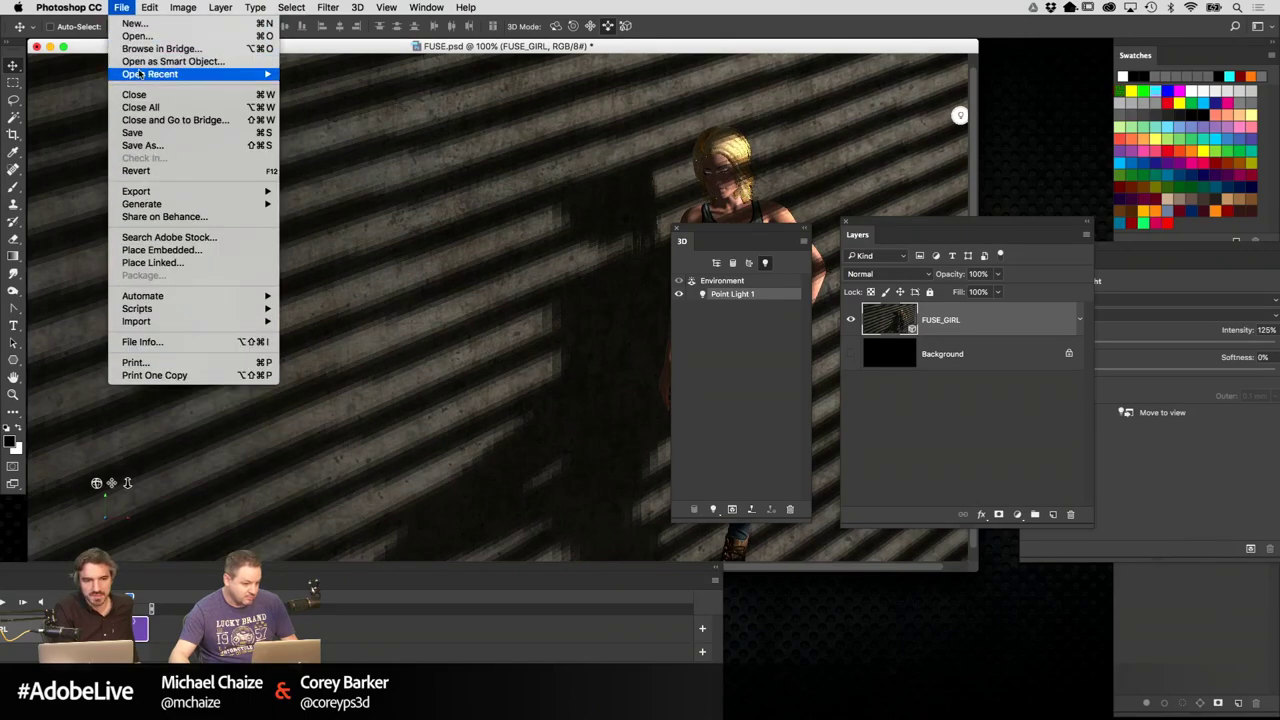
mouse_move(140, 74)
click(330, 88)
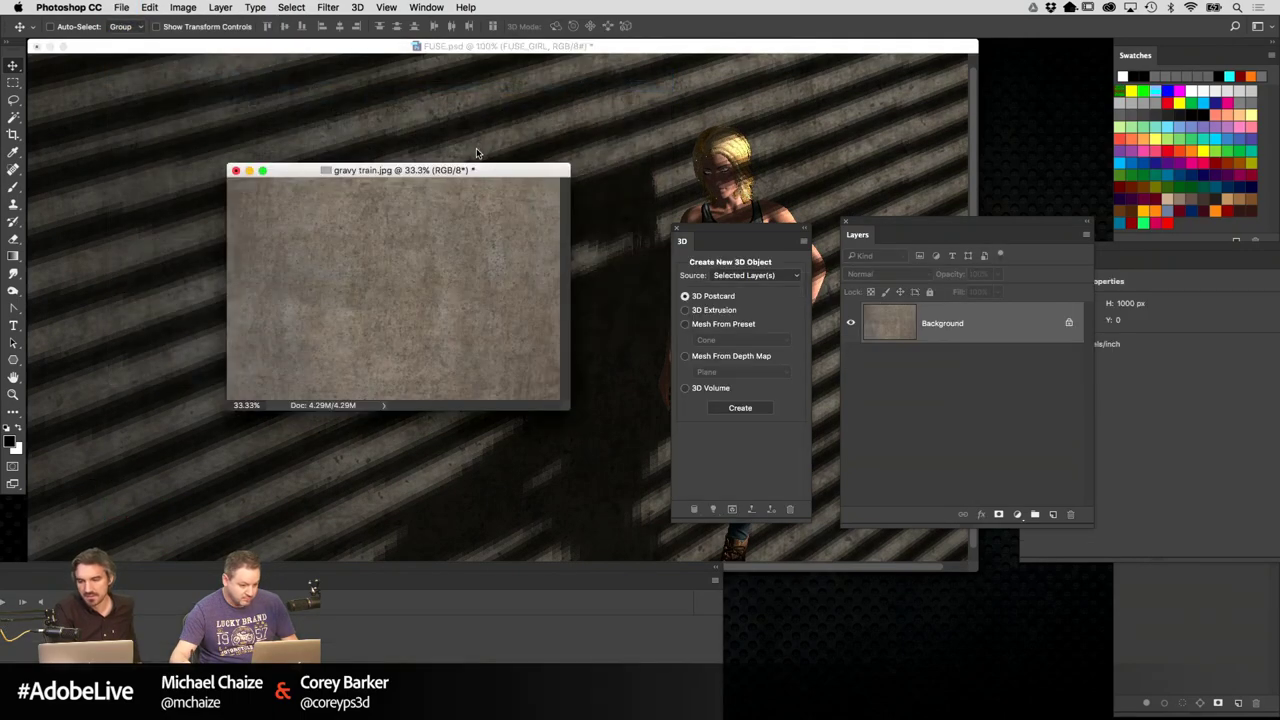
click(183, 7)
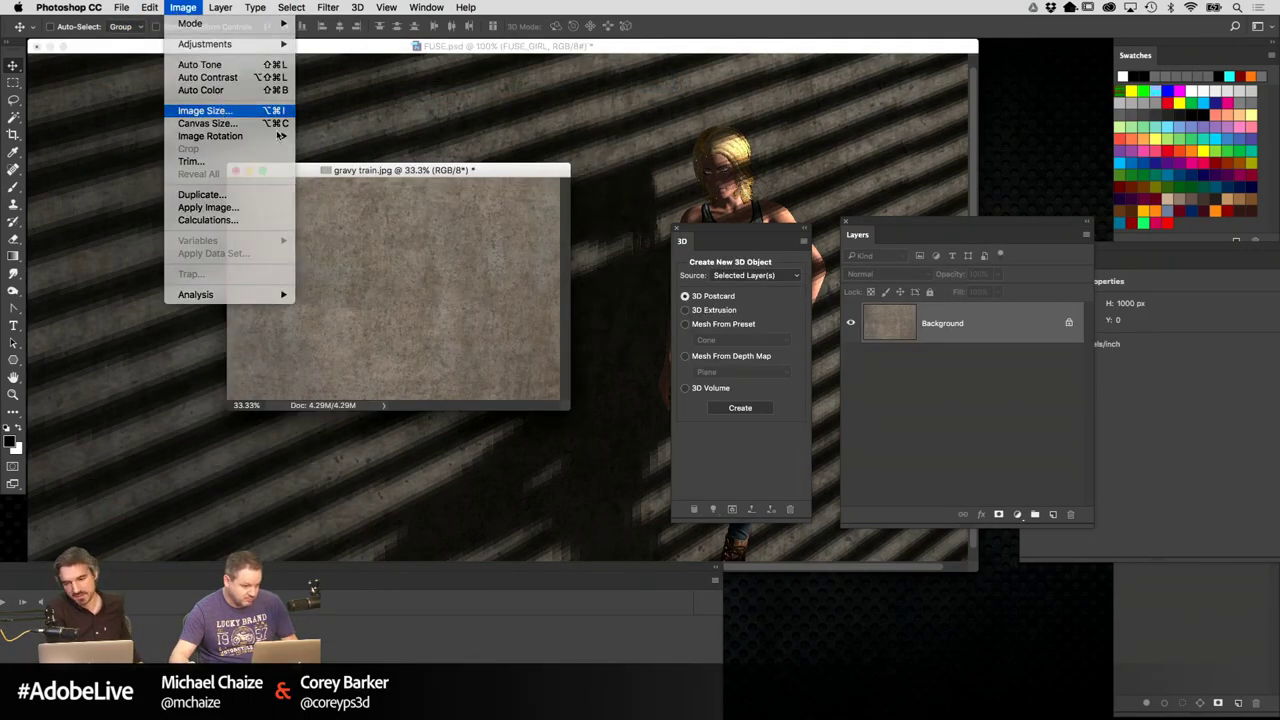
click(215, 114)
click(513, 362)
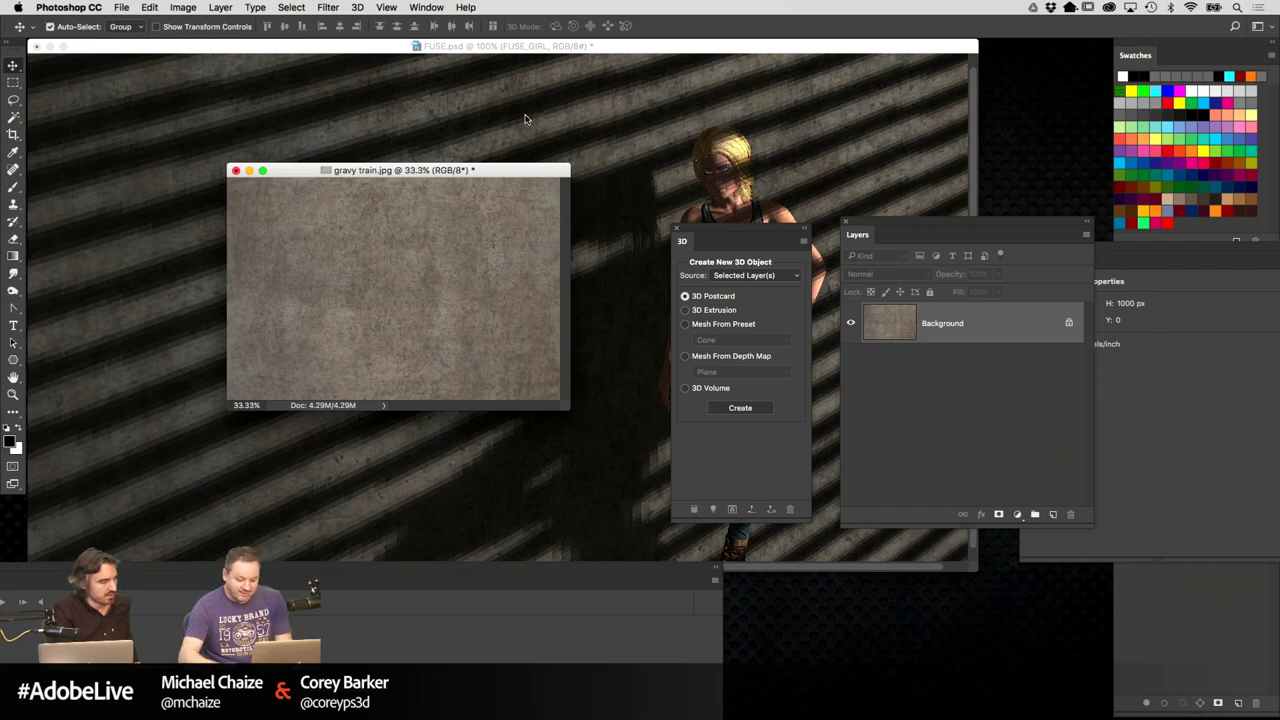
Copy the entire concrete texture, then close gravy train.jpg
key(super+equal)
drag(606, 174, 532, 130)
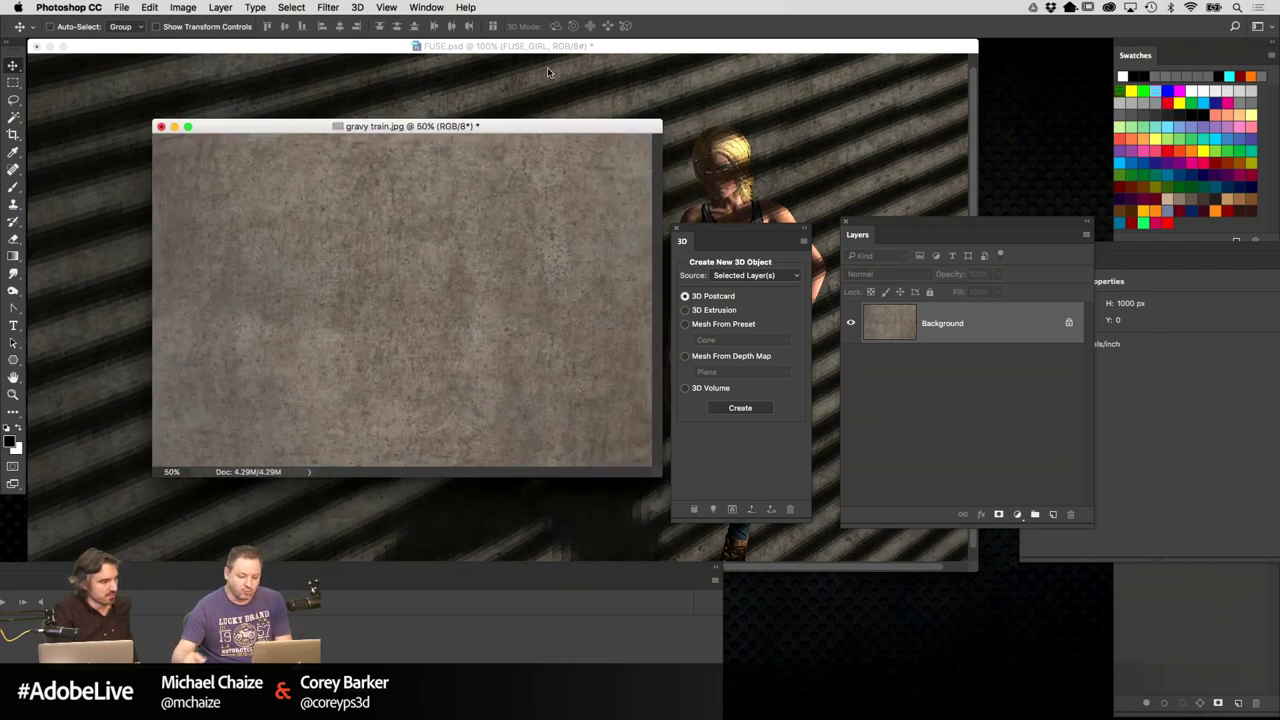
key(super+a)
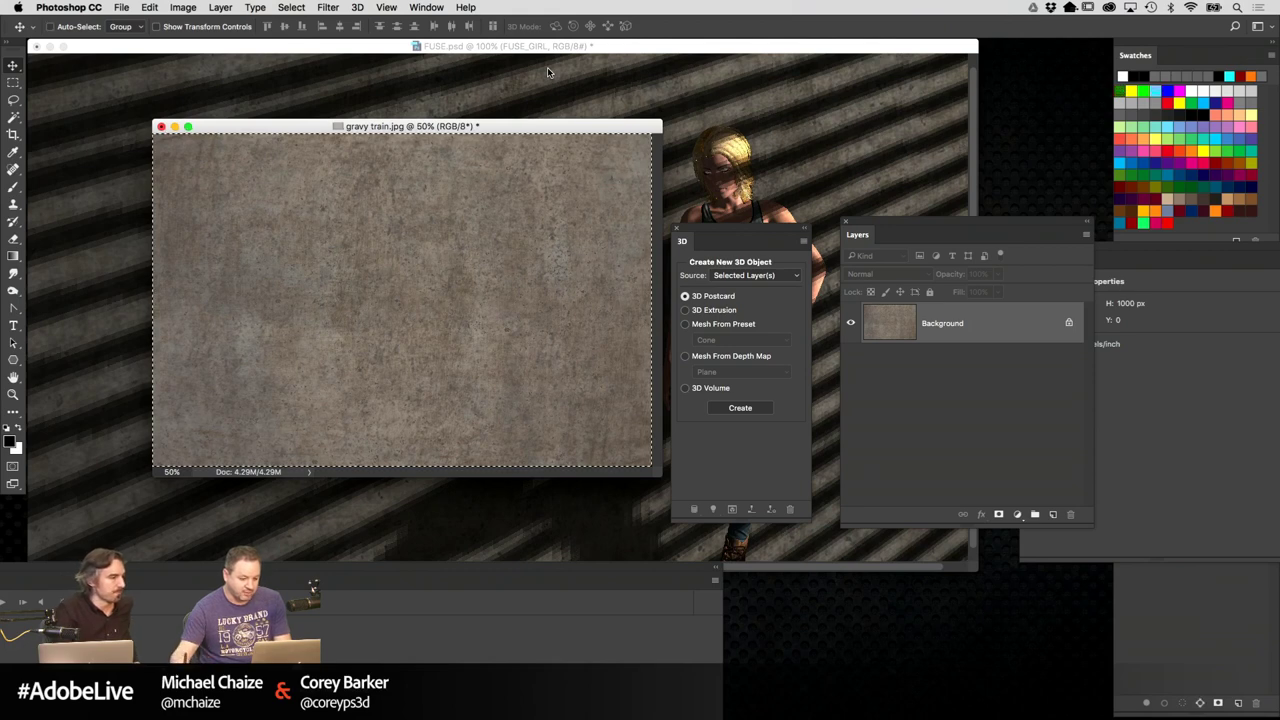
key(super+c)
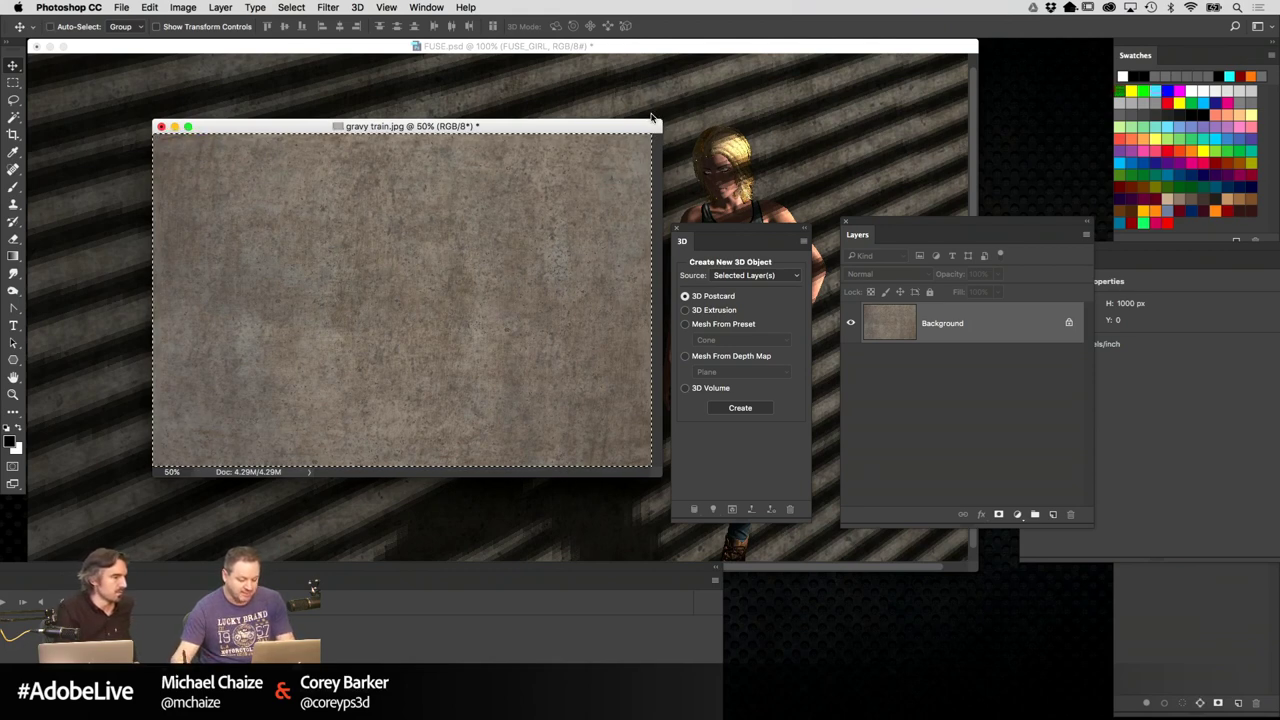
click(174, 126)
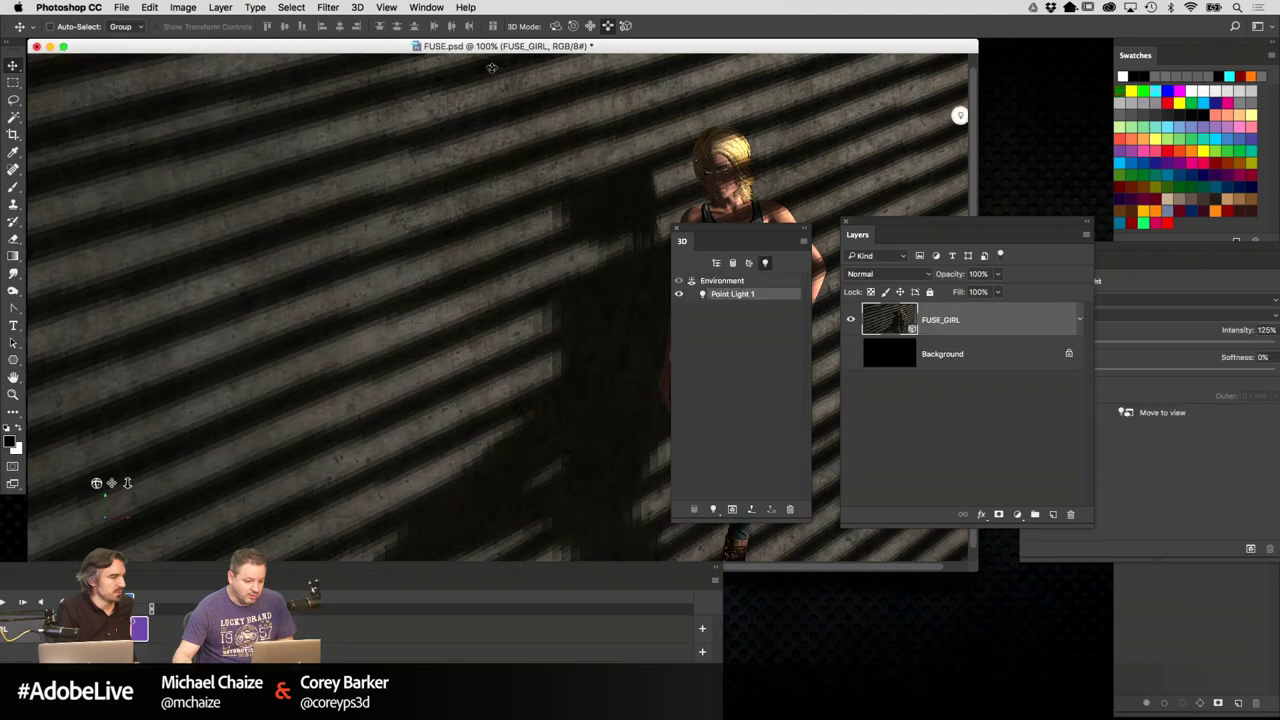
Select Environment lighting and create a new black image-based light texture
click(733, 282)
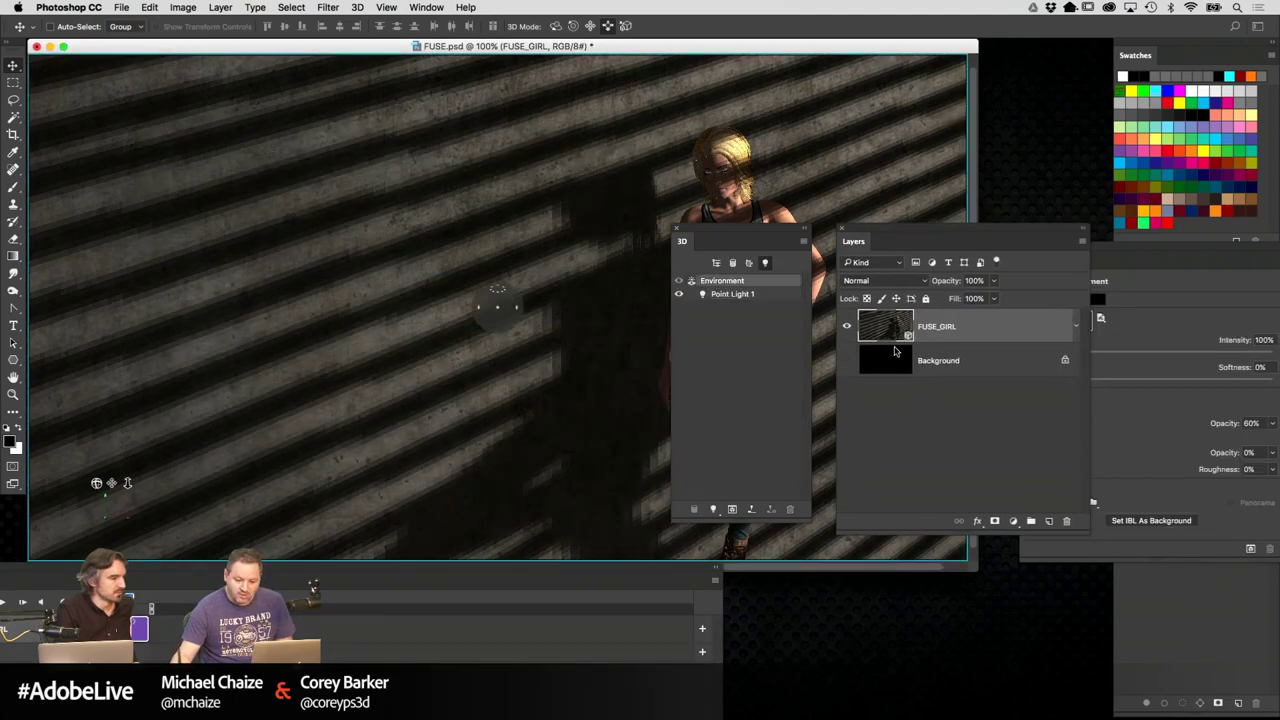
drag(981, 226, 882, 424)
drag(1086, 253, 932, 185)
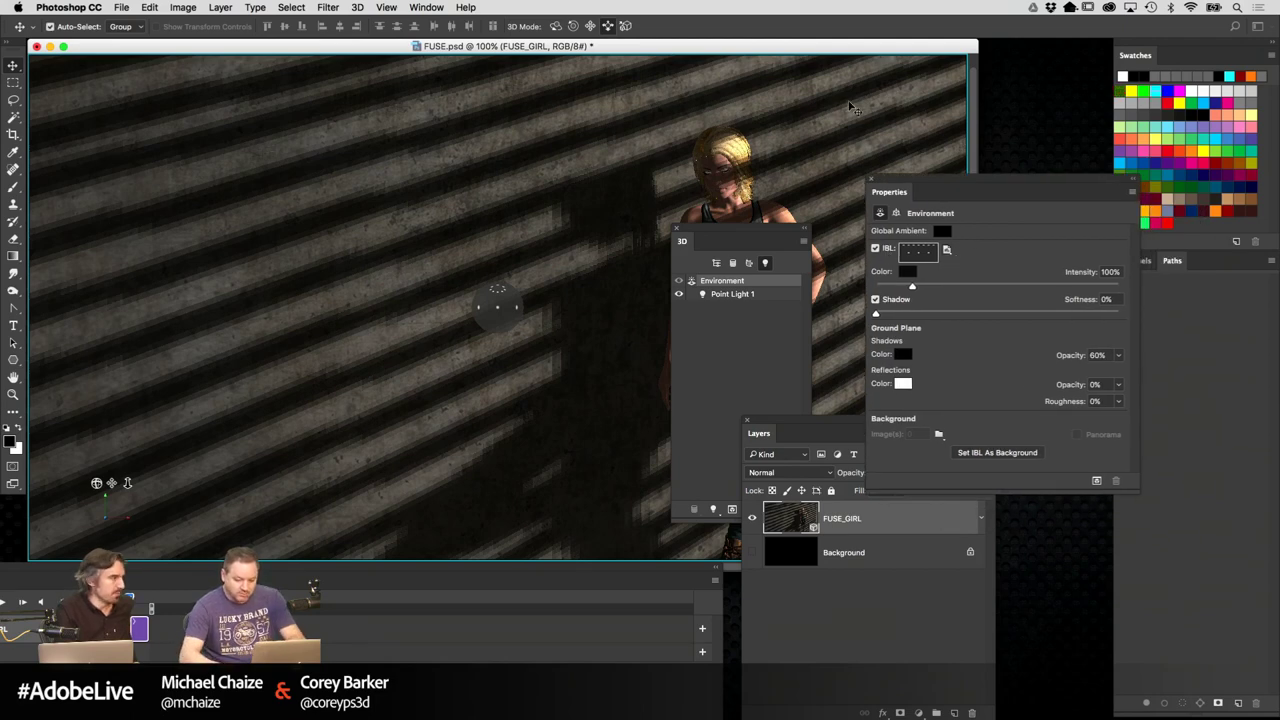
key(super+n)
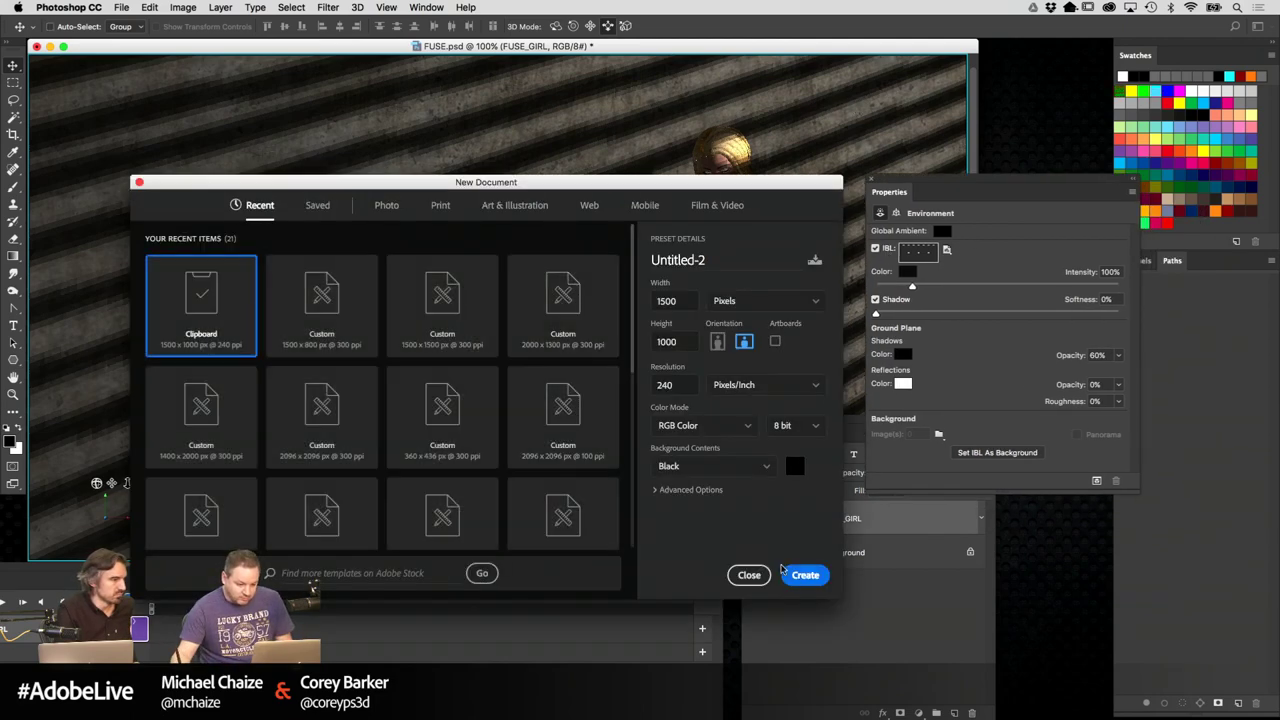
click(763, 577)
click(947, 250)
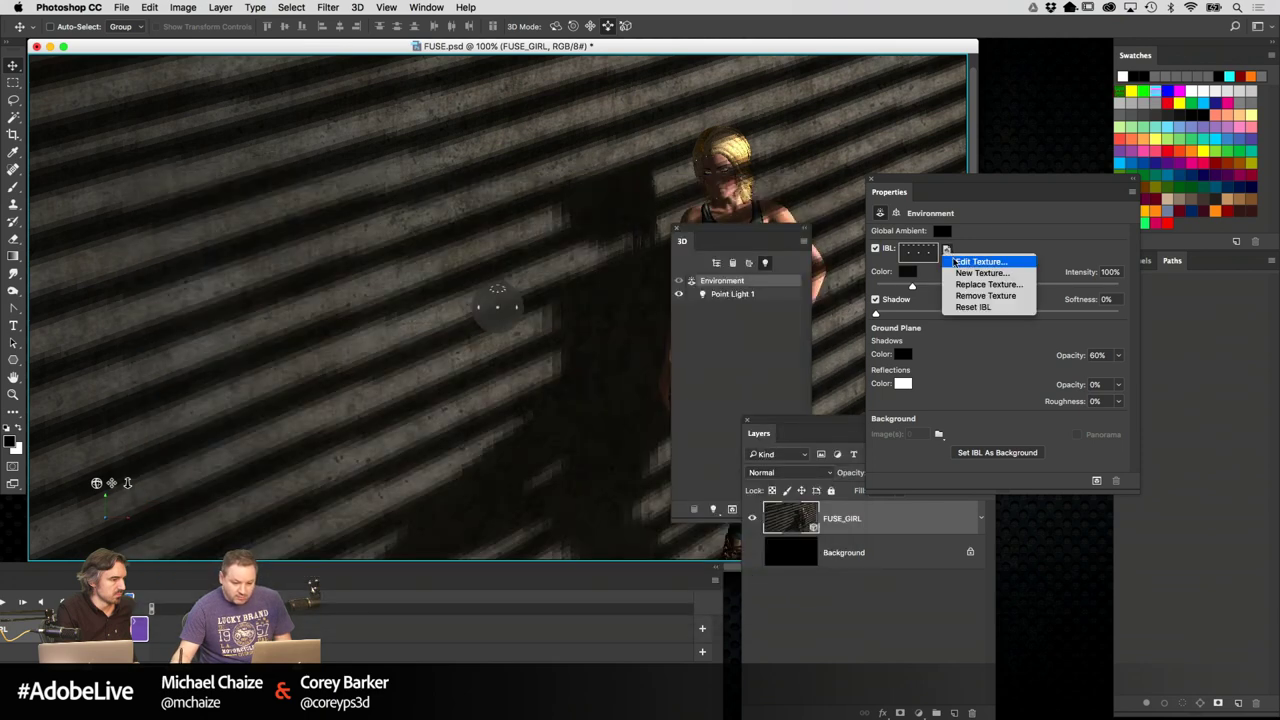
click(982, 273)
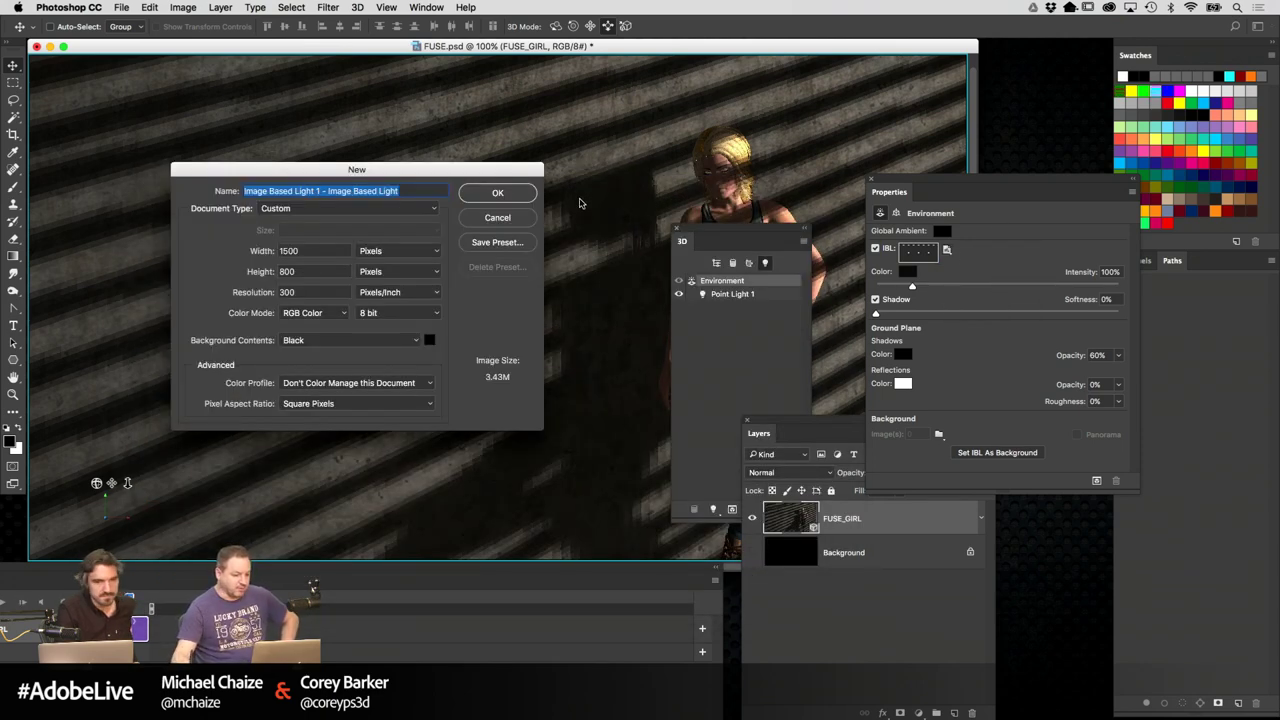
click(520, 197)
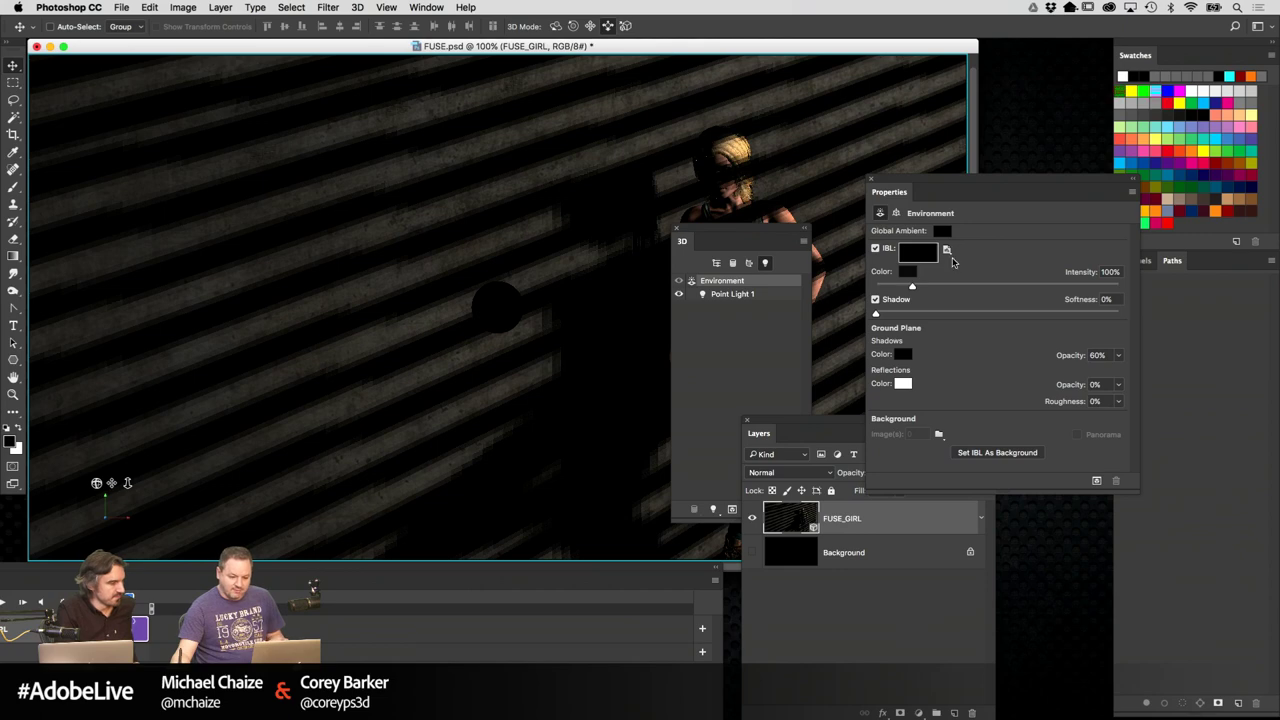
Paste the concrete texture into the IBL image at 75% opacity, then return to FUSE.psd
click(947, 250)
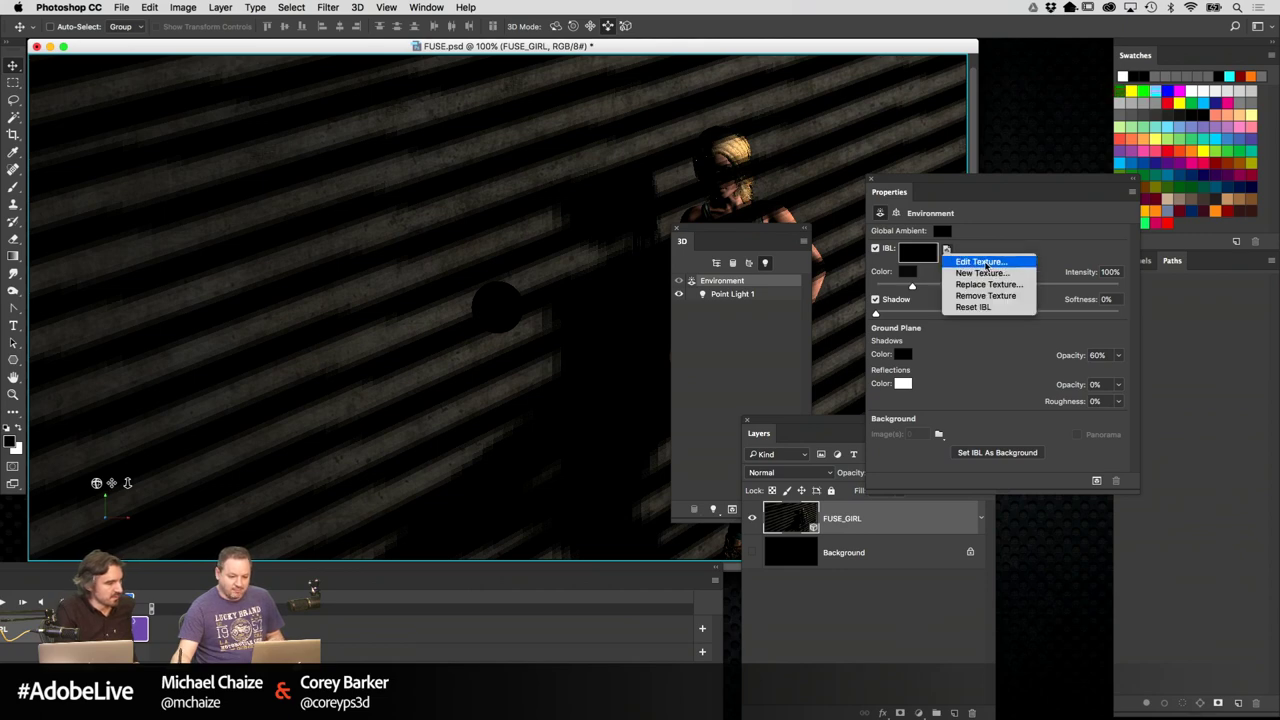
click(982, 262)
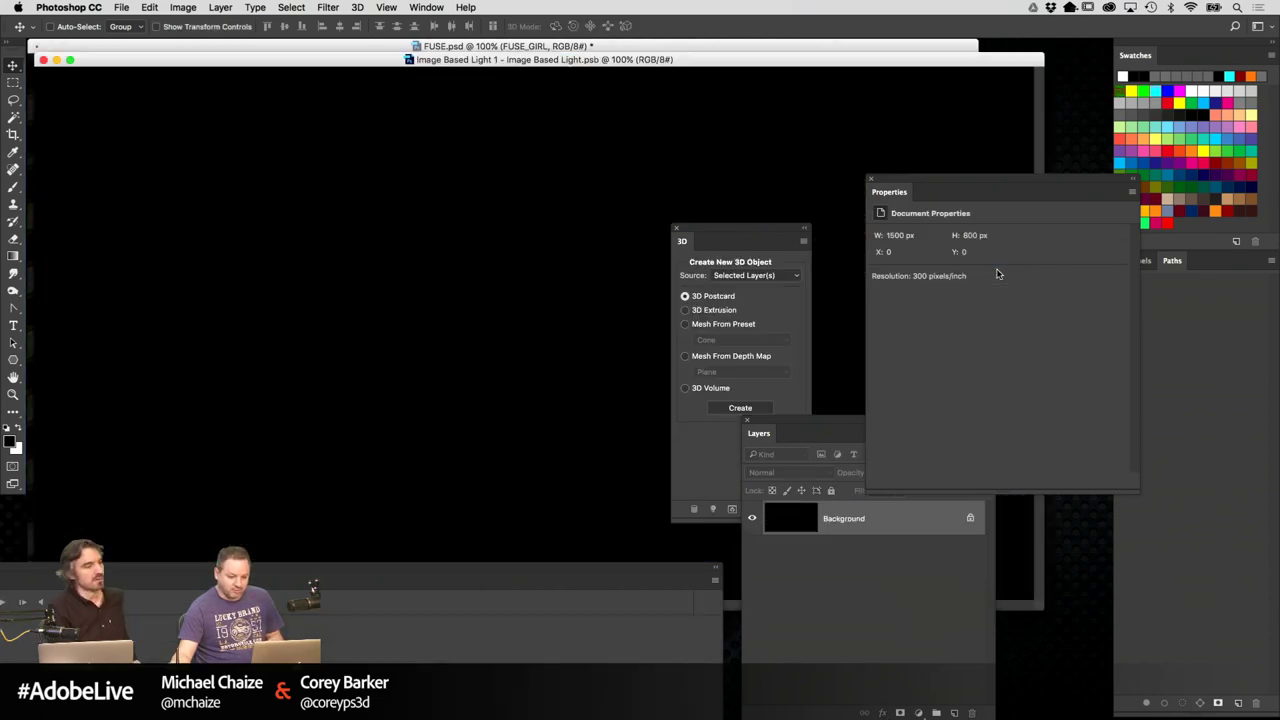
key(ctrl+v)
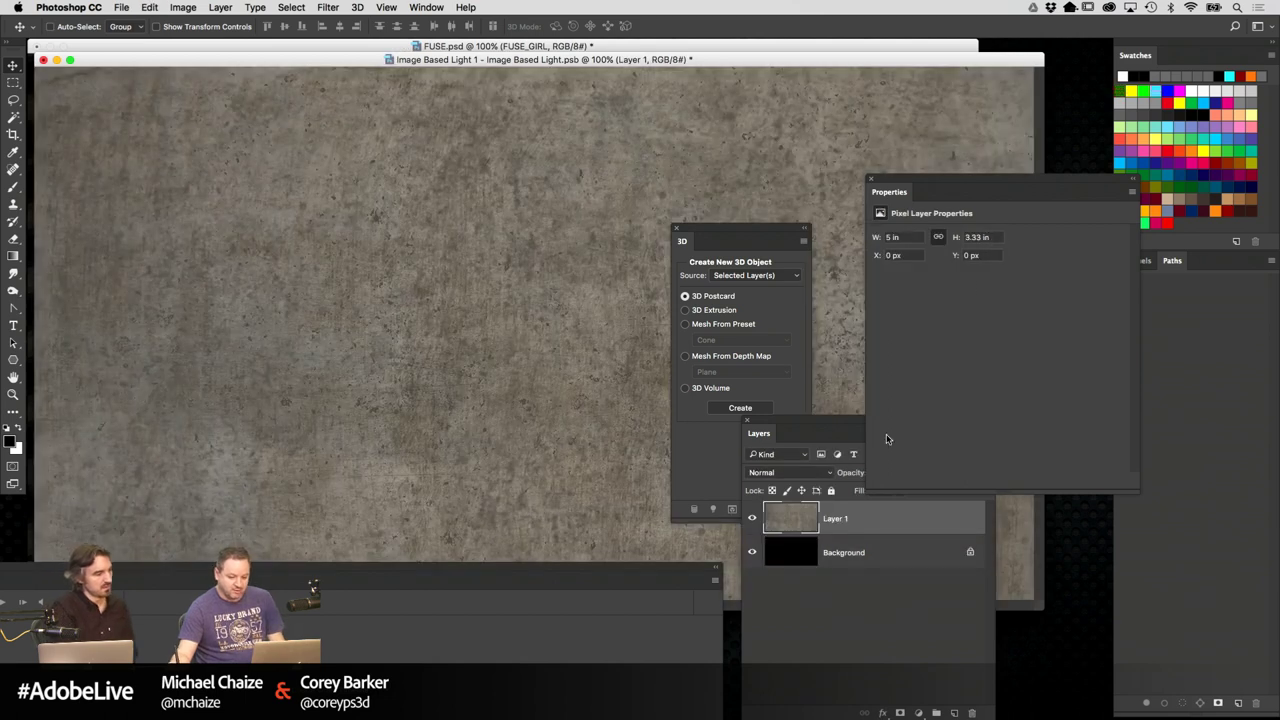
drag(833, 424, 898, 234)
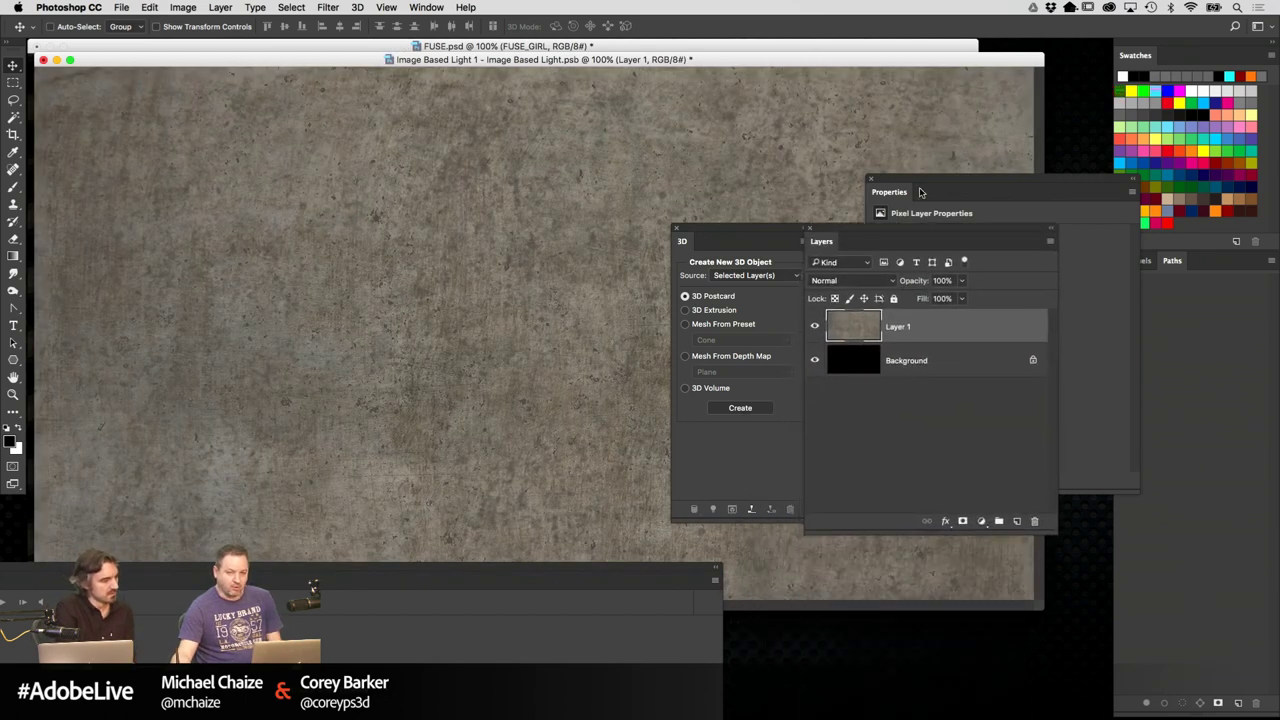
key(5)
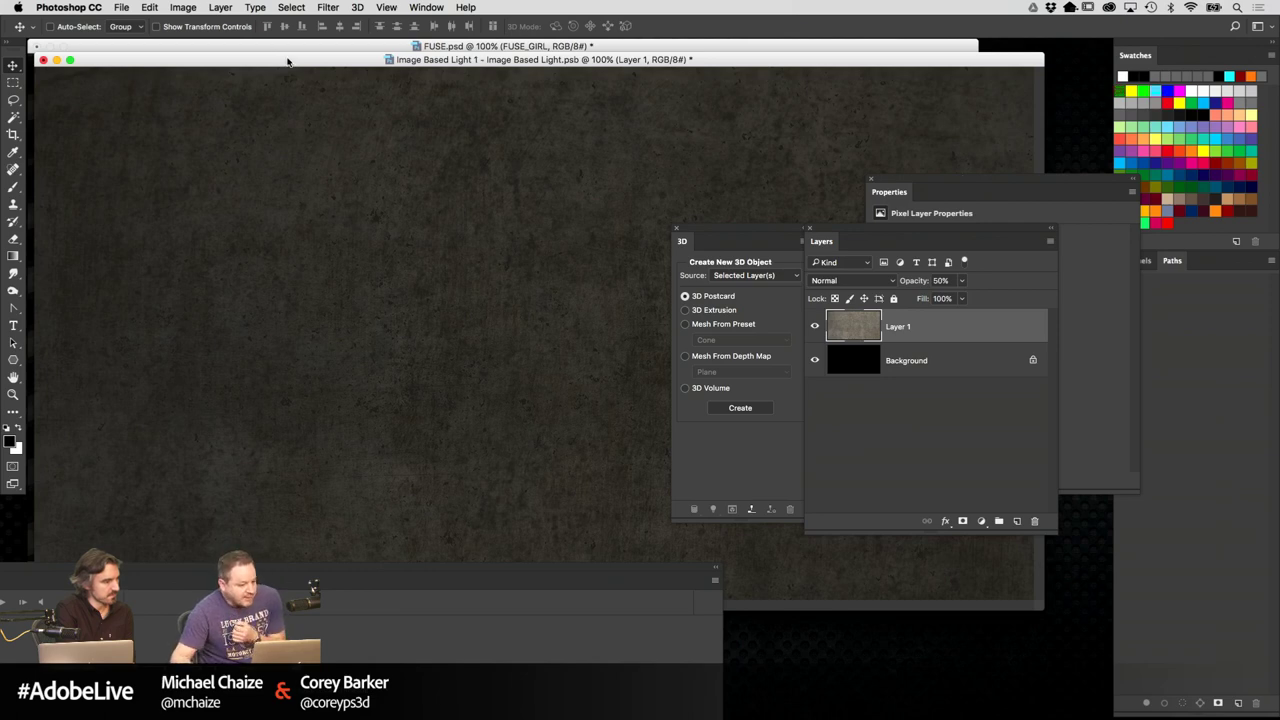
drag(287, 61, 397, 181)
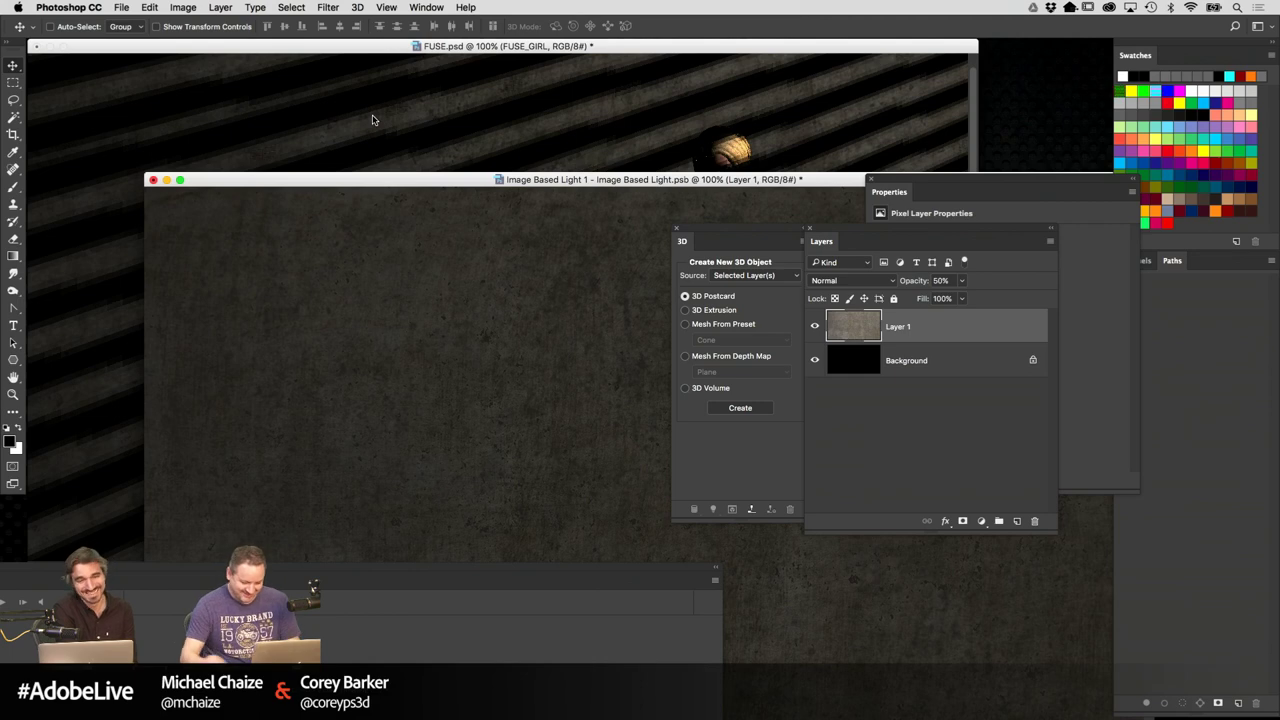
key(7)
key(5)
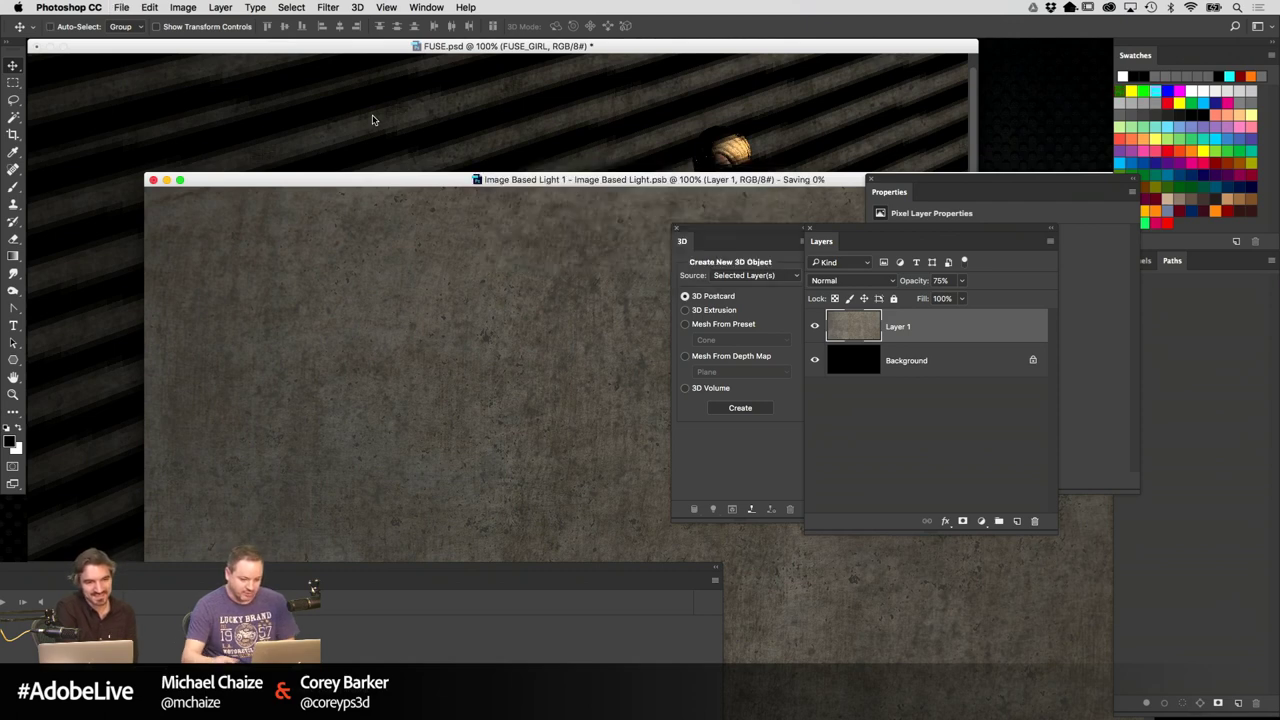
click(372, 120)
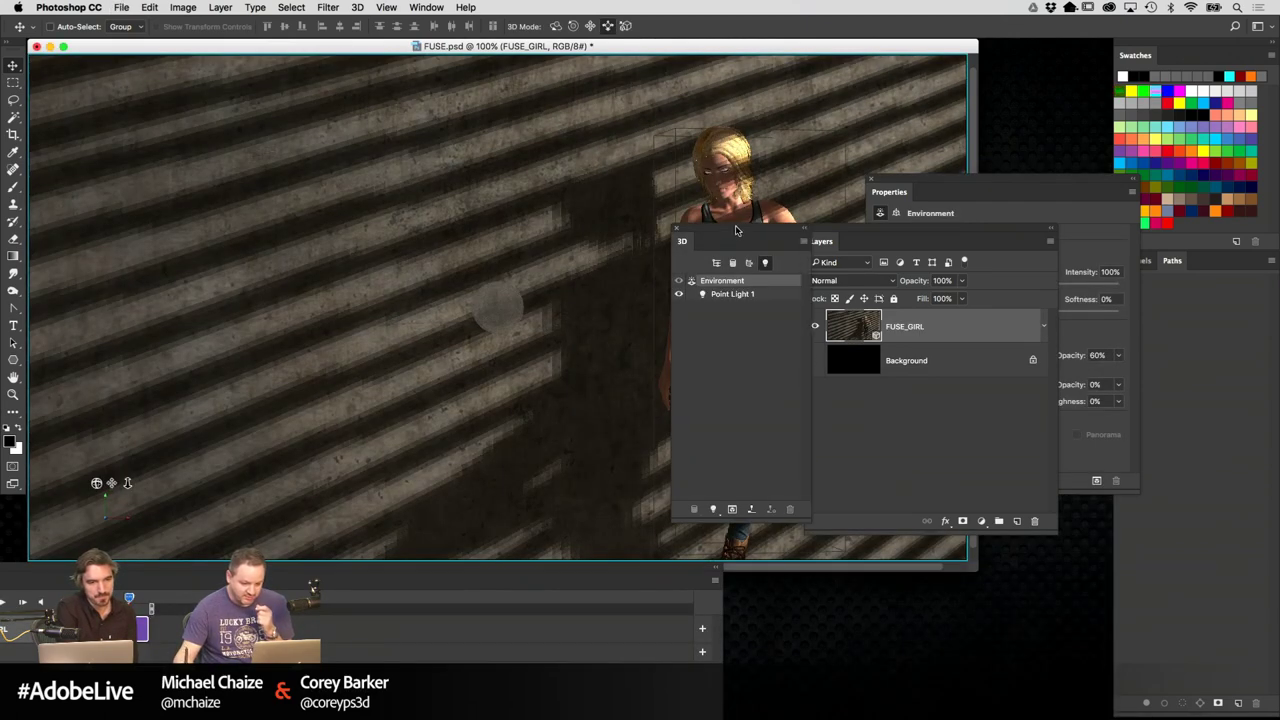
drag(736, 236, 1044, 391)
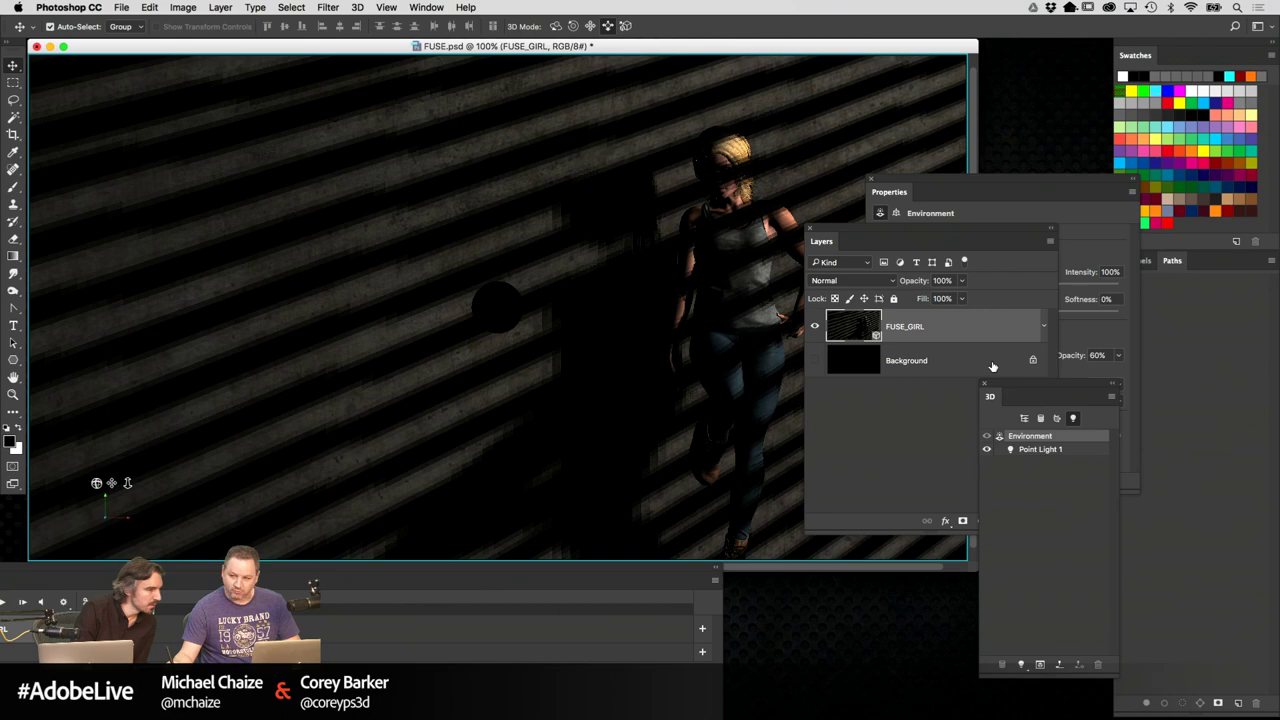
key(super+z)
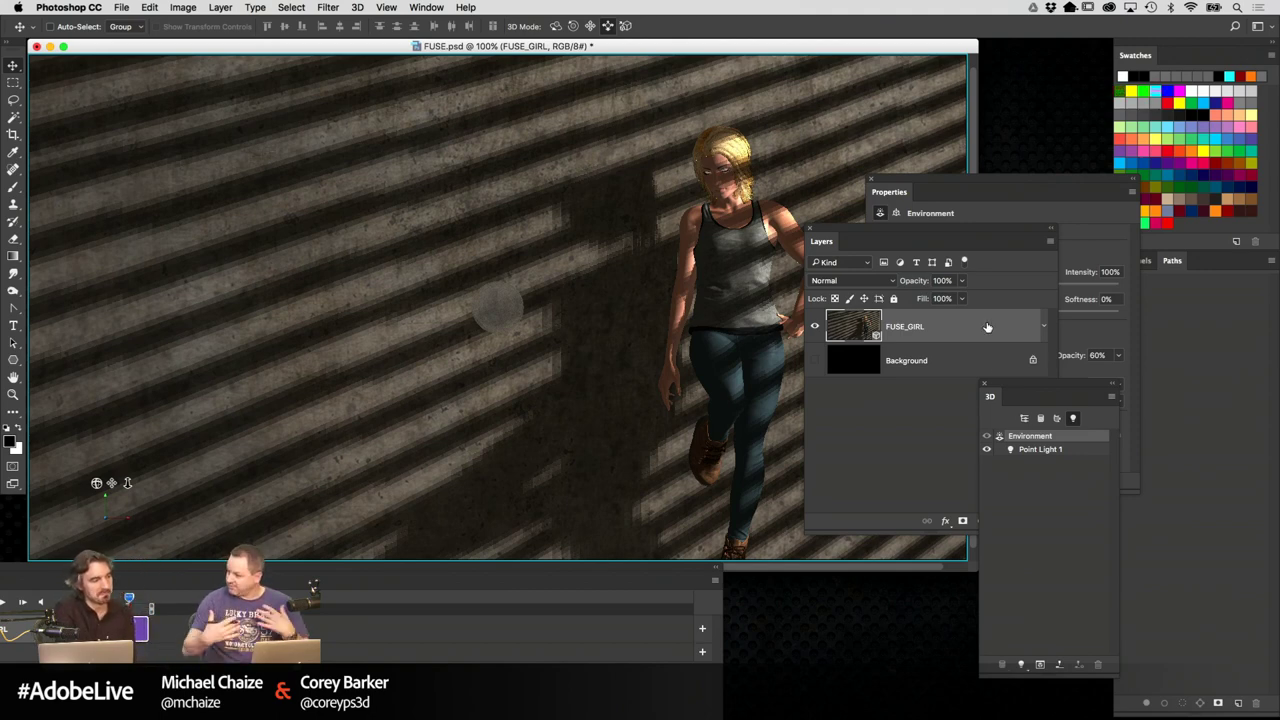
key(super+minus)
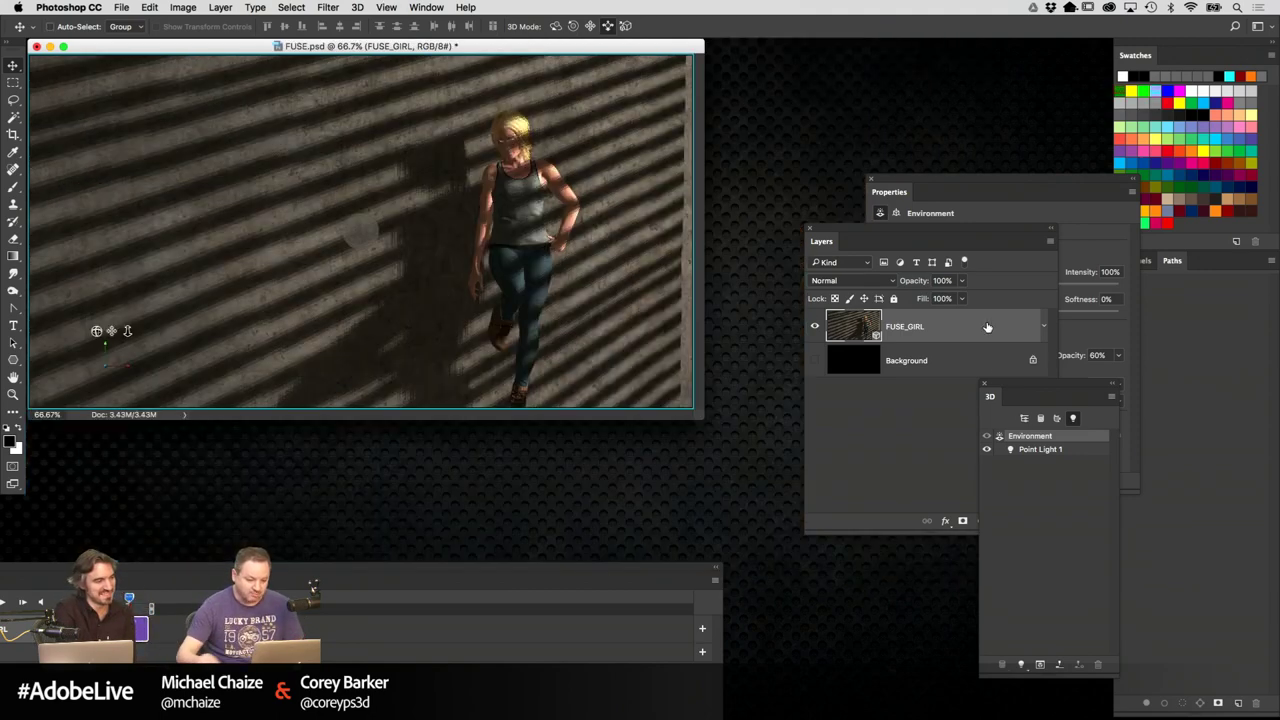
drag(858, 240, 838, 422)
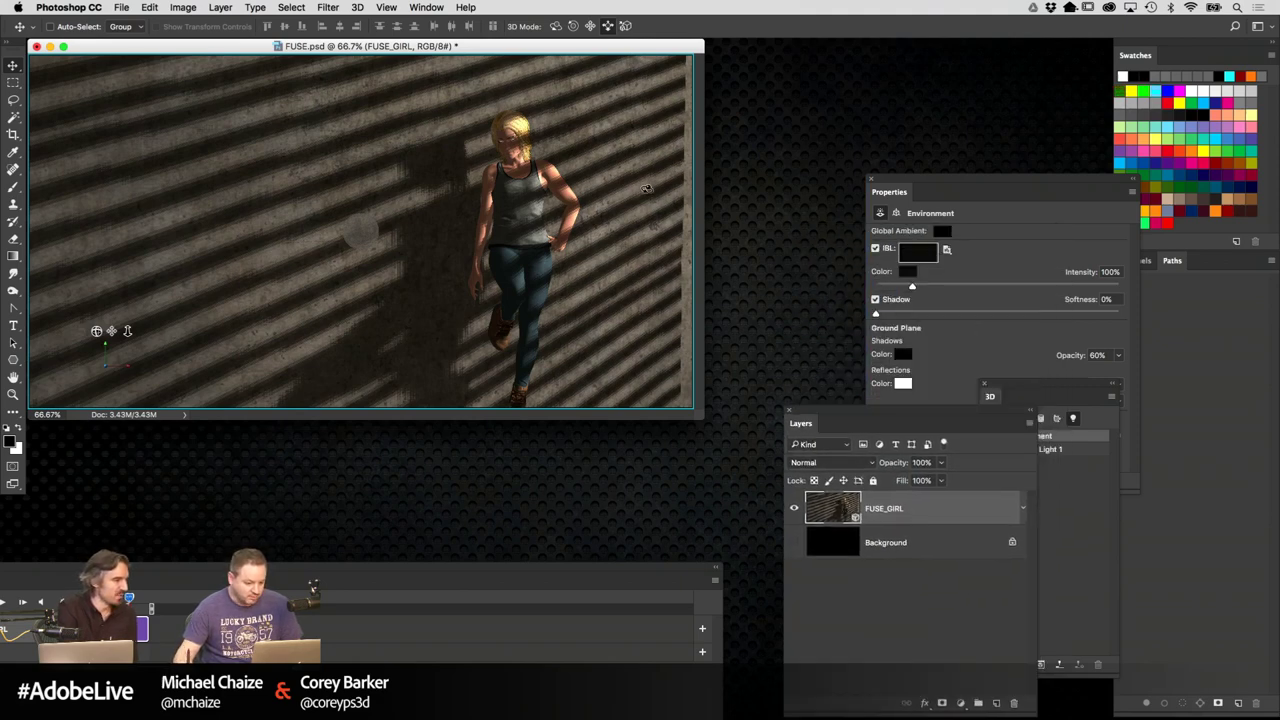
key(super+plus)
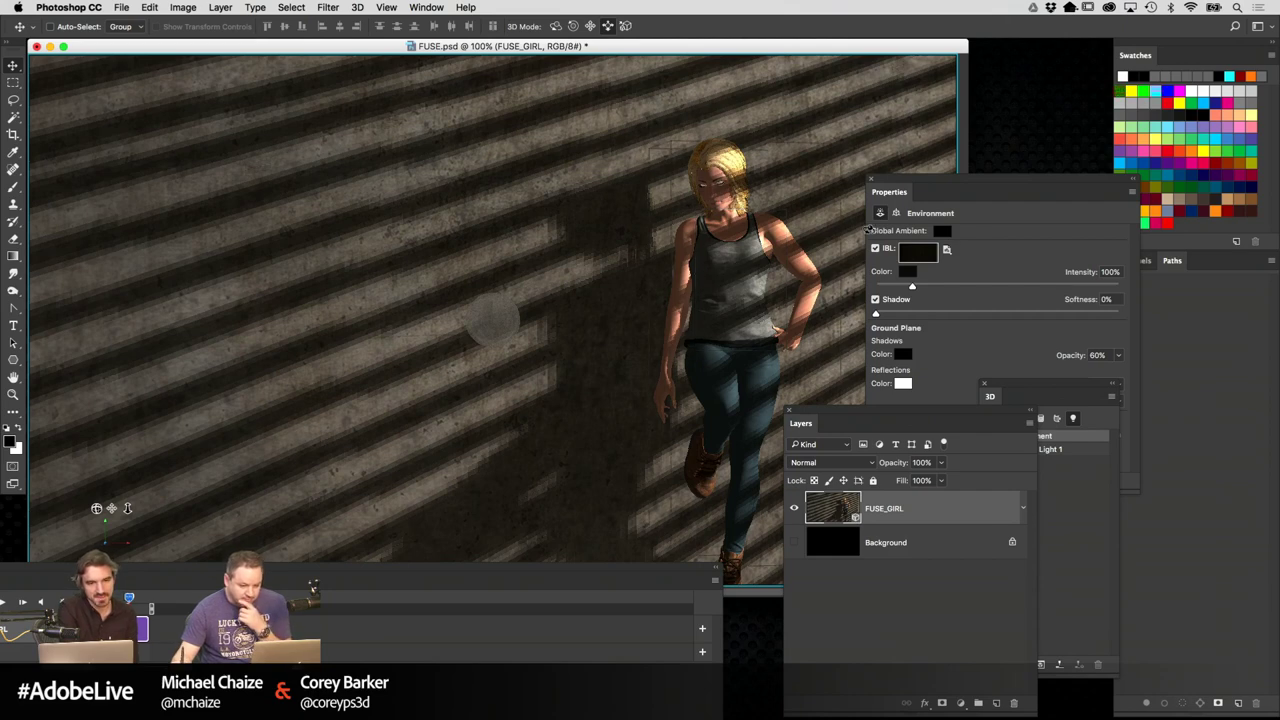
click(940, 208)
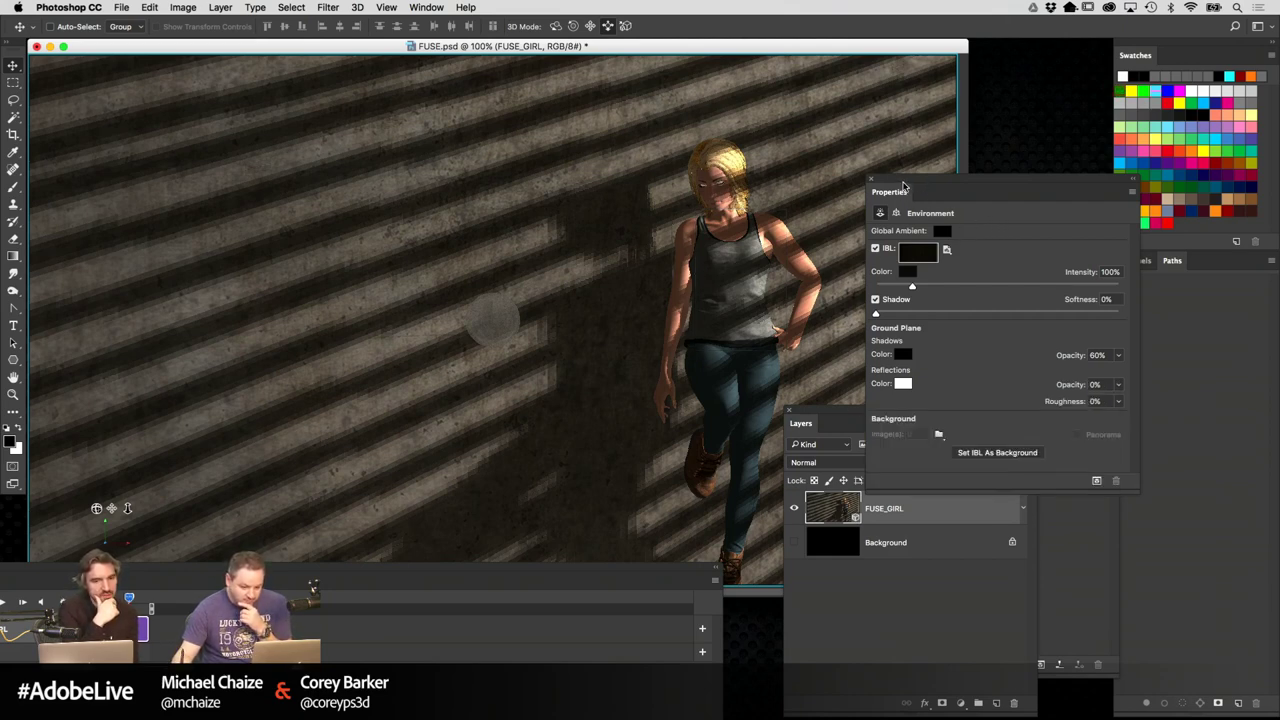
key(super+minus)
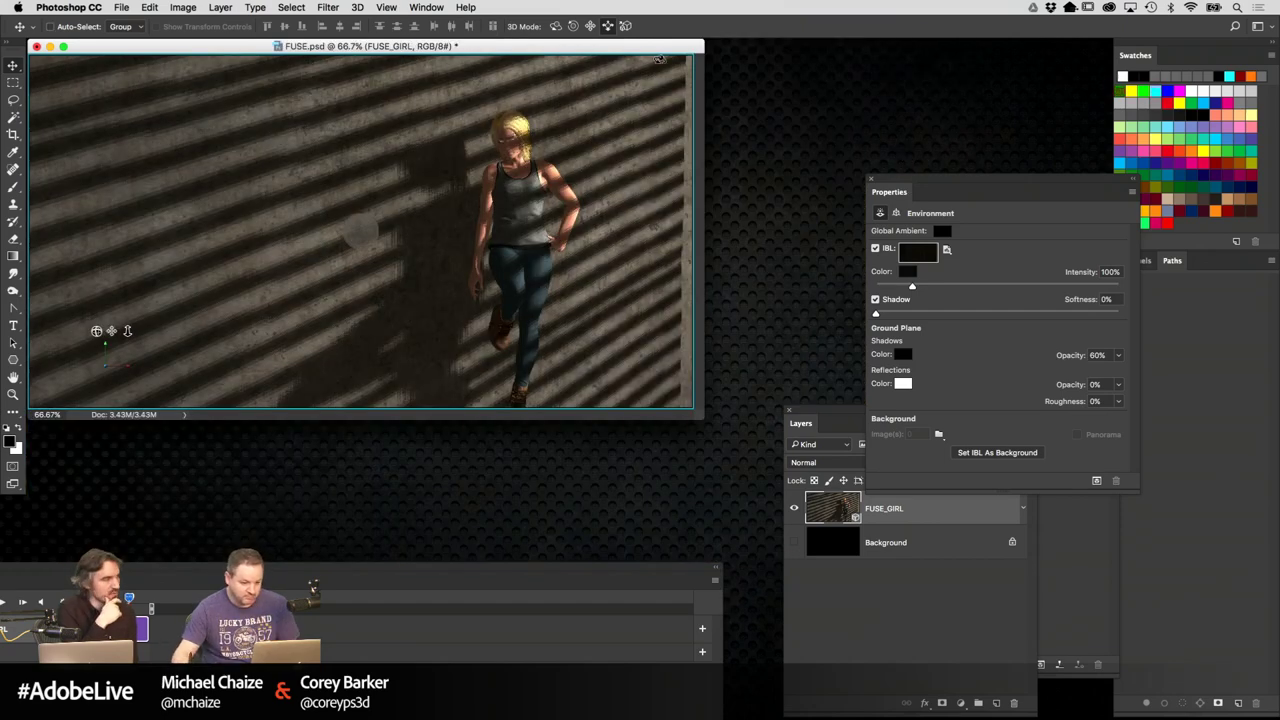
drag(600, 46, 674, 89)
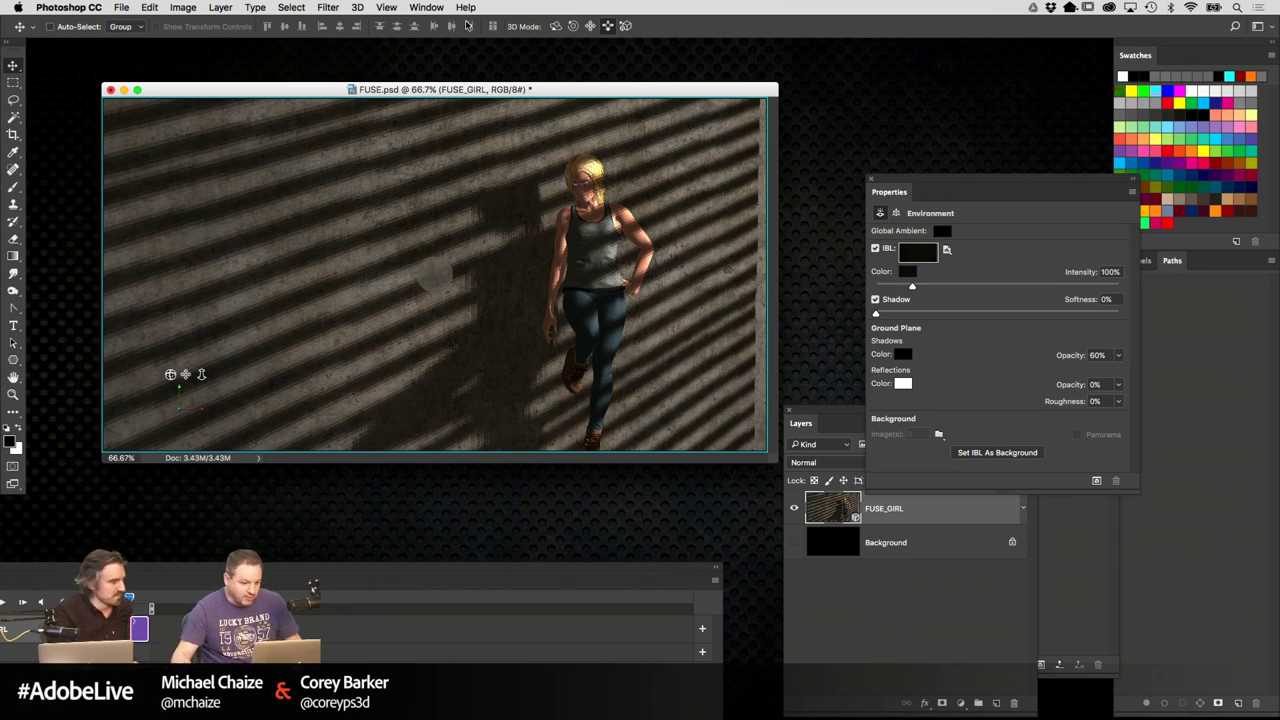
Select Point Light 1 and drag it so the blind shadows fall differently
drag(924, 182, 834, 582)
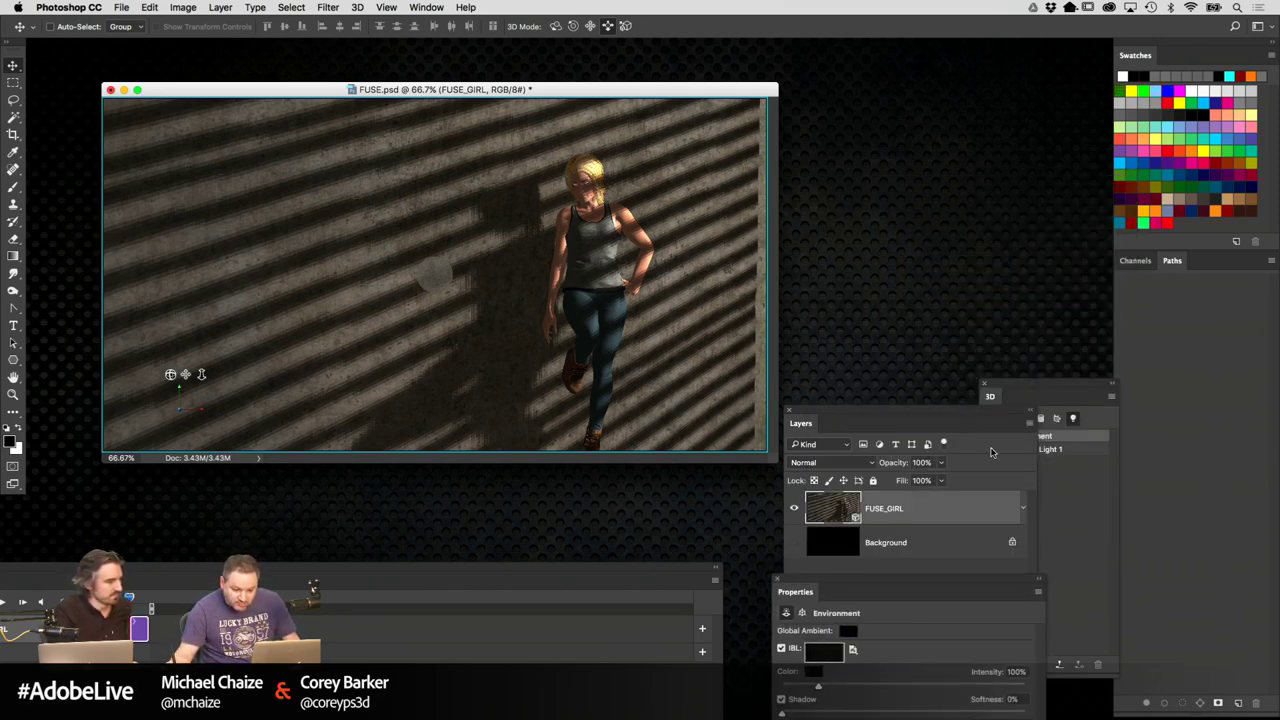
drag(957, 404, 883, 492)
click(1024, 417)
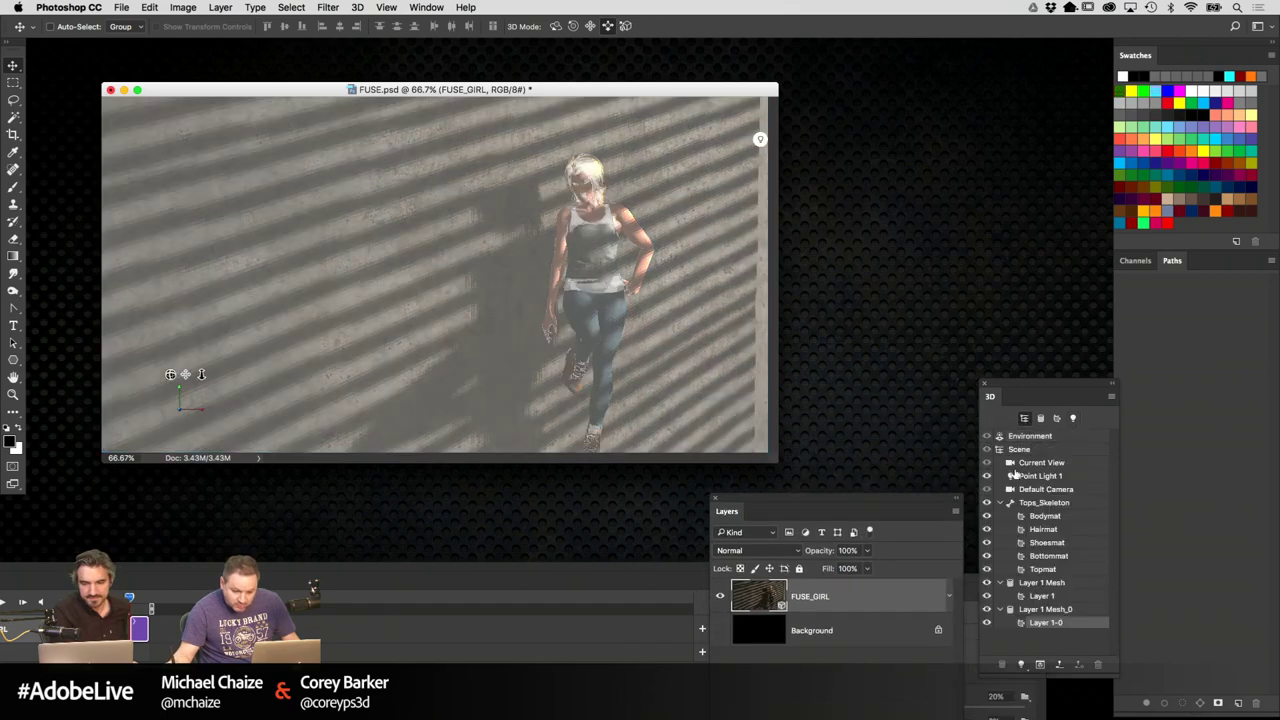
click(1052, 612)
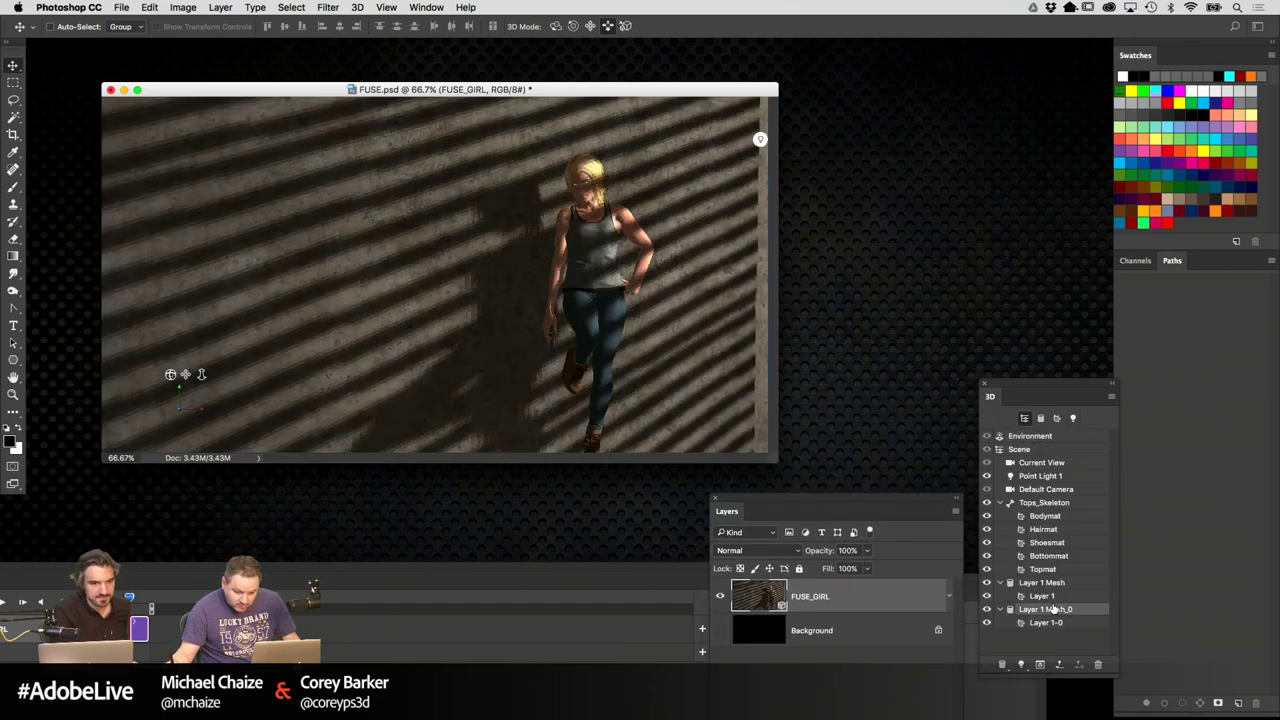
click(1073, 418)
click(1048, 450)
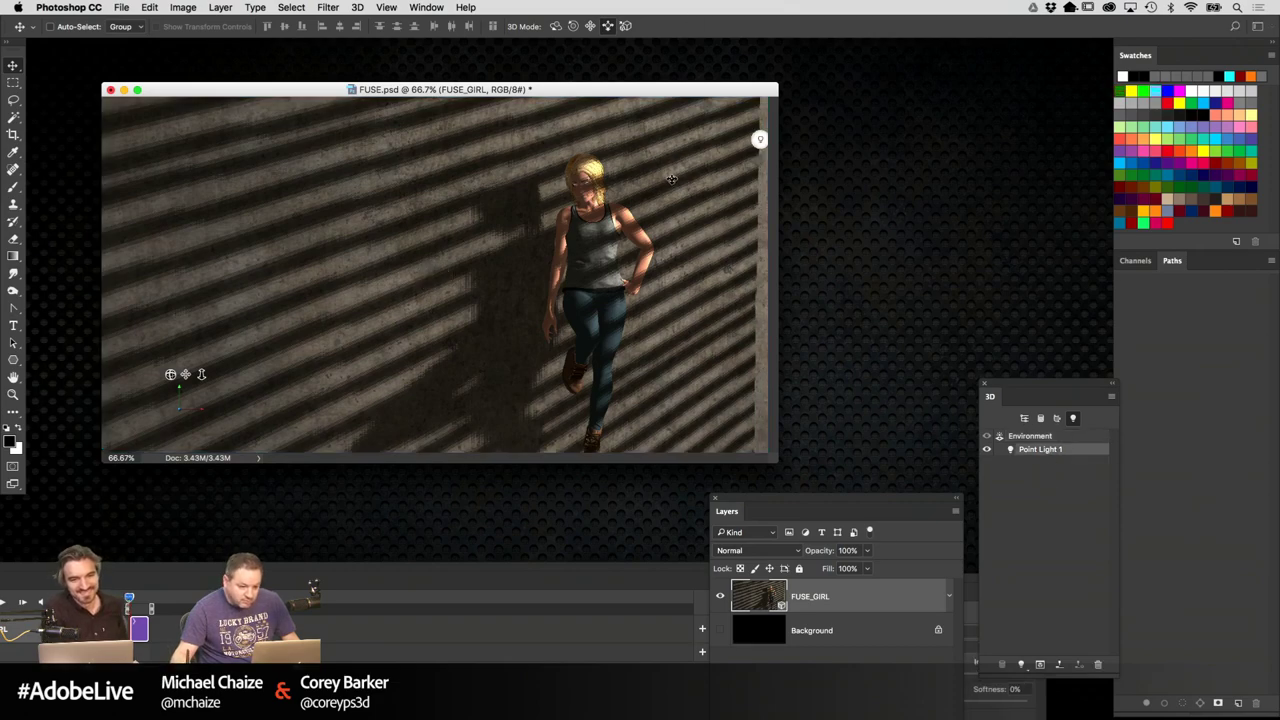
drag(681, 255, 696, 216)
drag(697, 283, 522, 220)
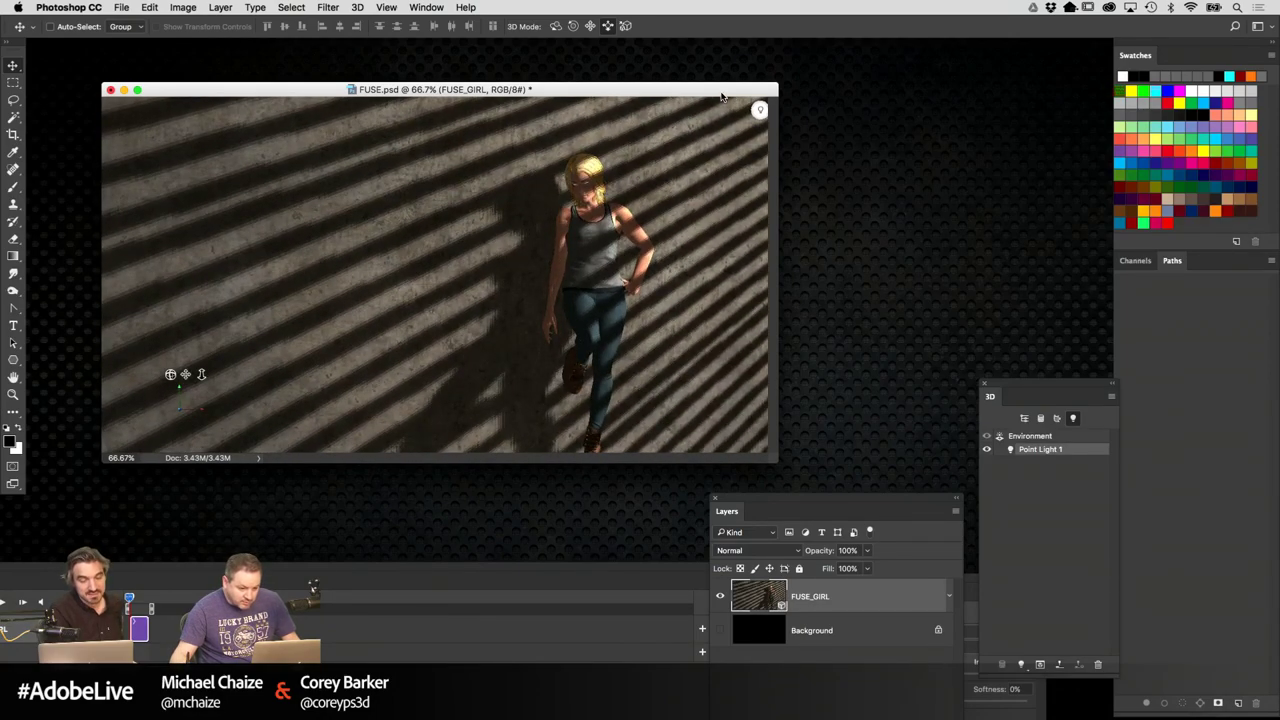
Select the Layer 1-0 material and bring its Materials settings up over the canvas
drag(725, 92, 730, 93)
drag(836, 487, 850, 464)
key(super+1)
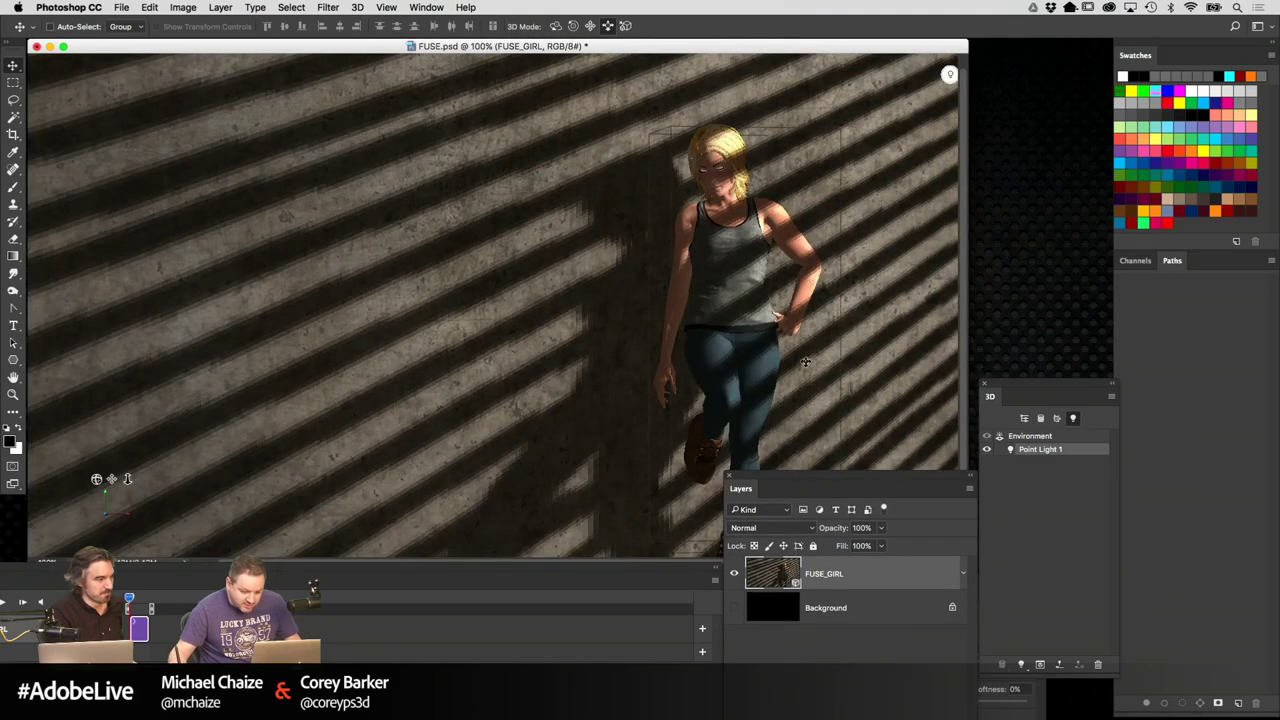
drag(1028, 396, 976, 355)
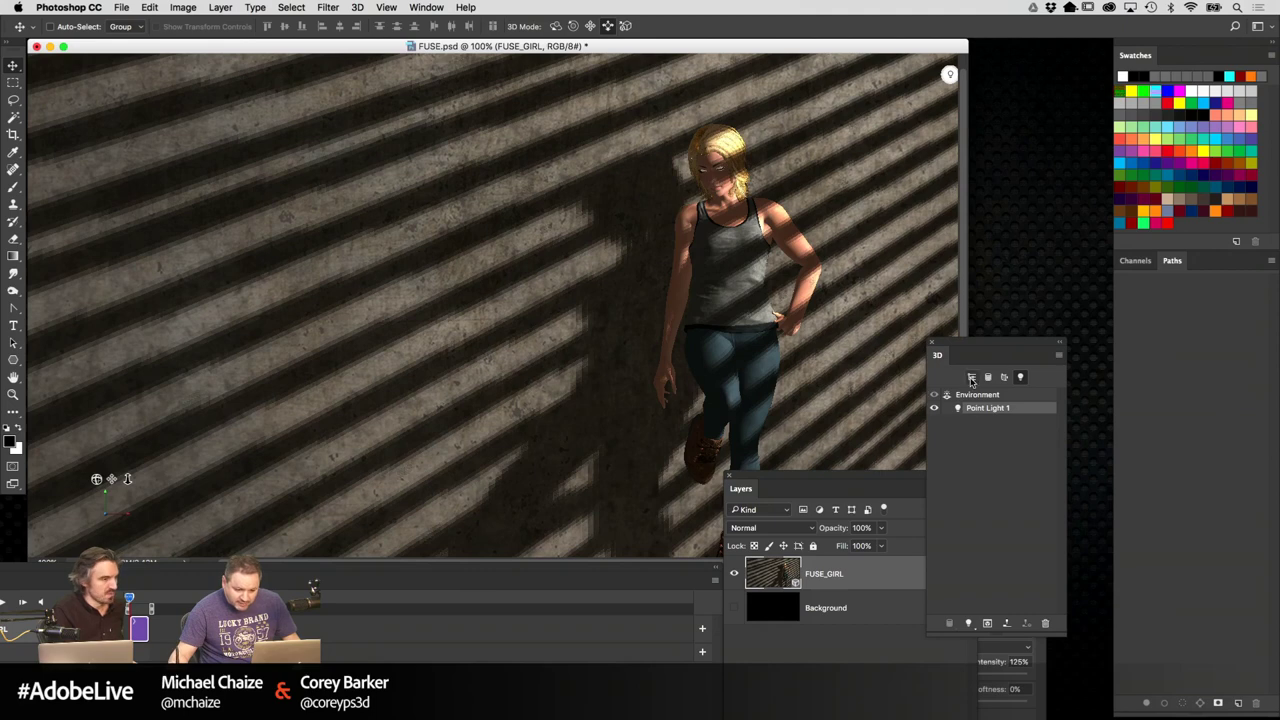
click(971, 377)
click(994, 580)
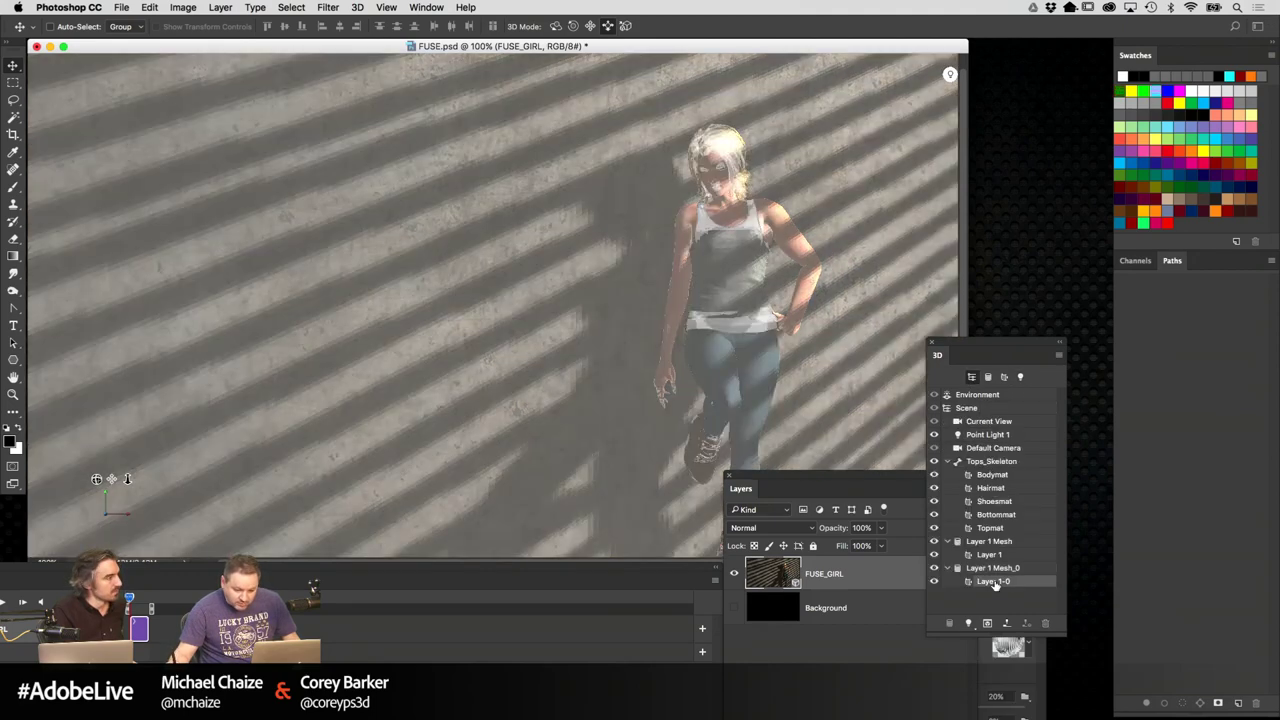
click(897, 482)
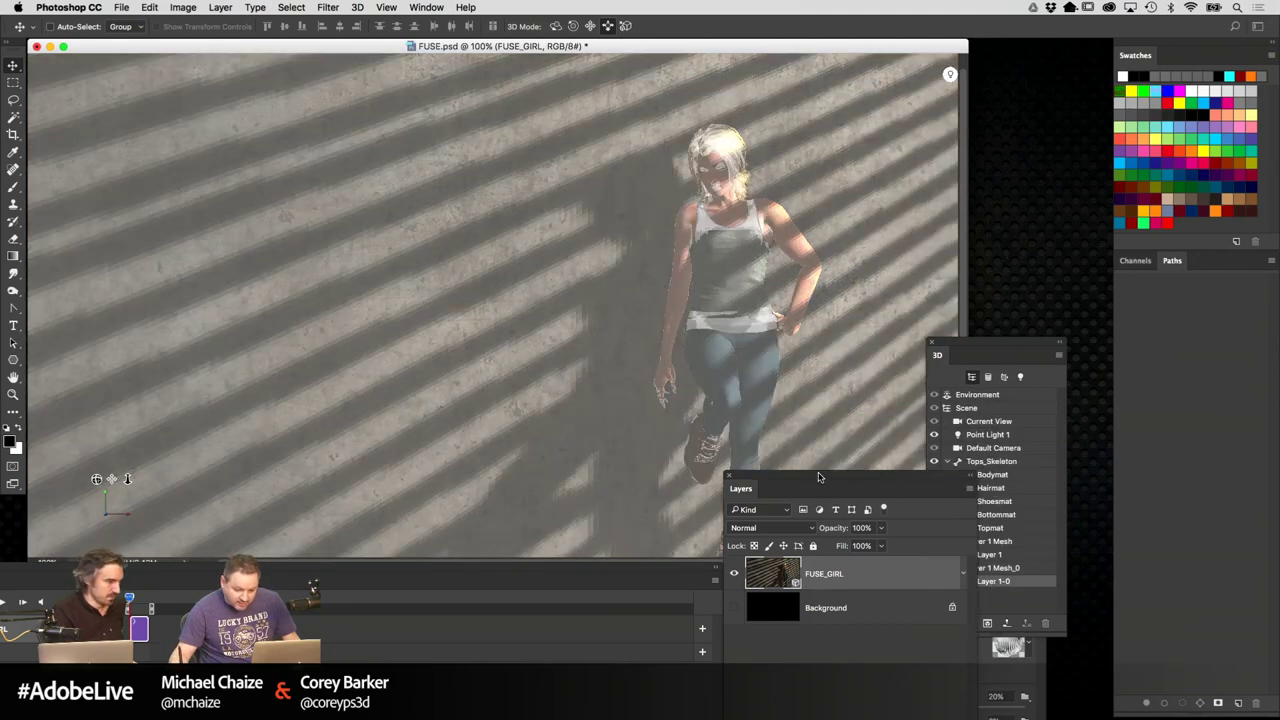
drag(818, 477, 528, 519)
drag(800, 586, 795, 276)
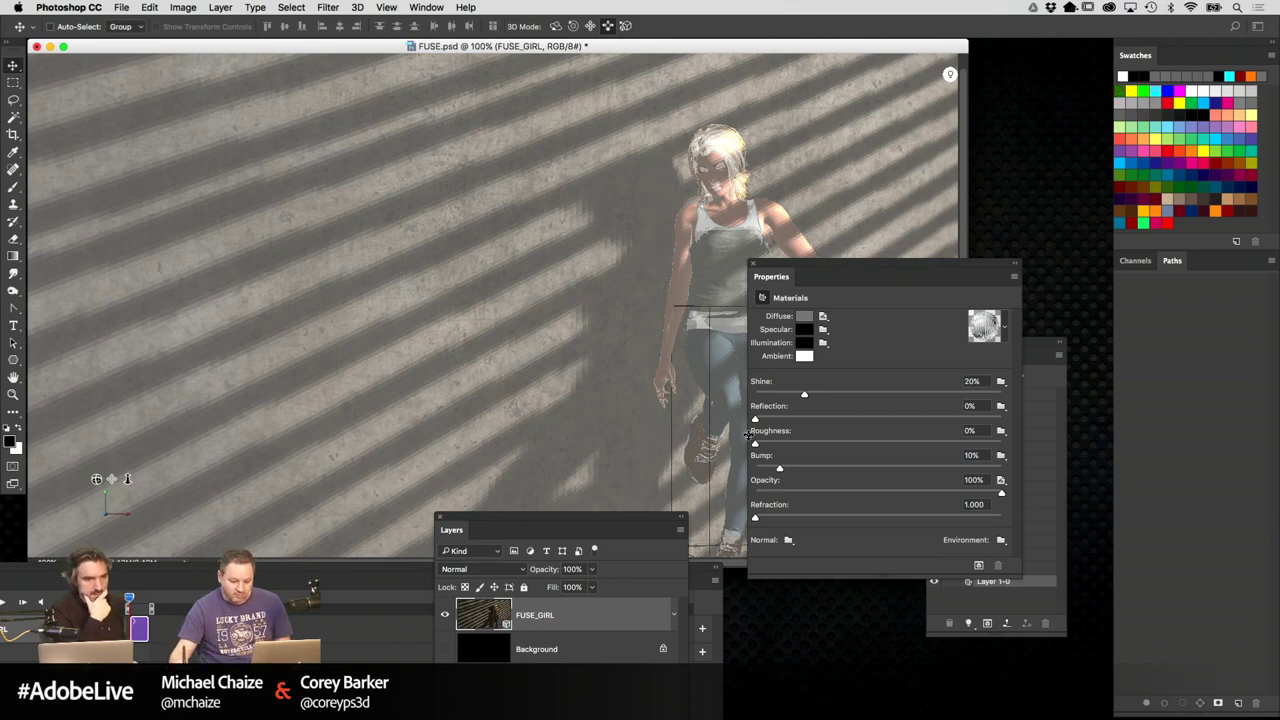
Assign Layer 1_1 as the wall material's bump texture
drag(801, 267, 822, 268)
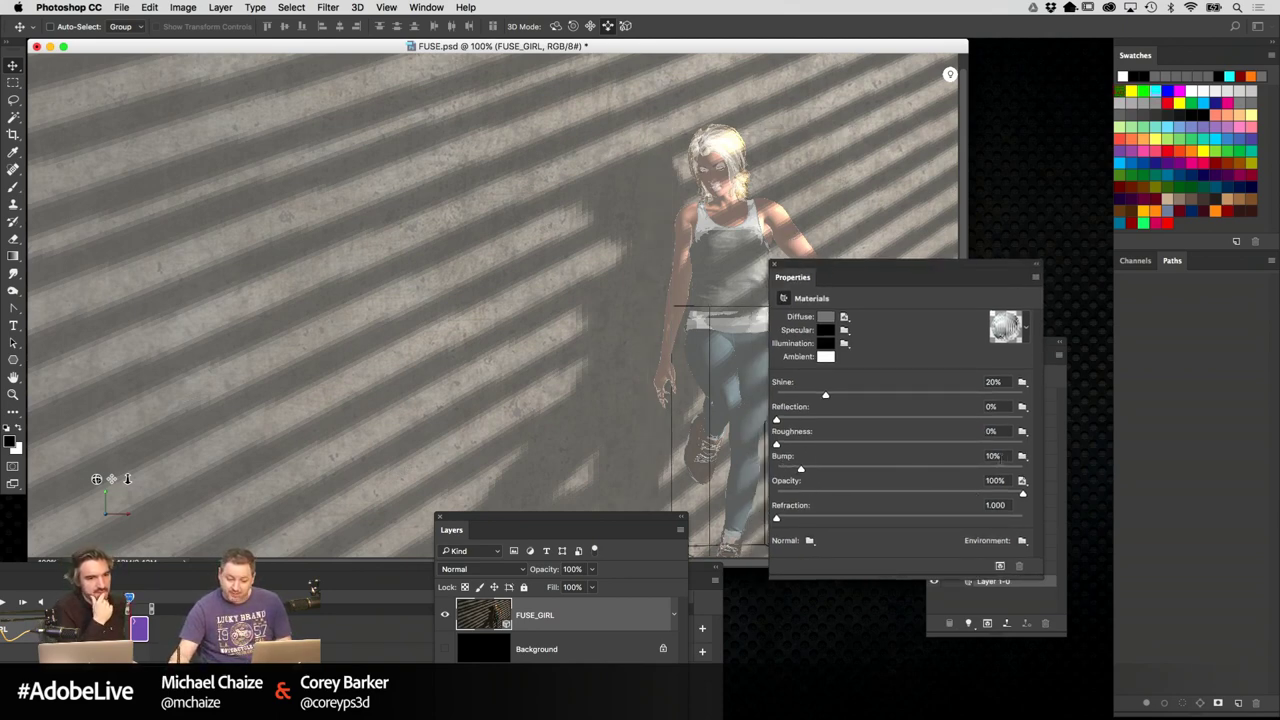
click(1021, 456)
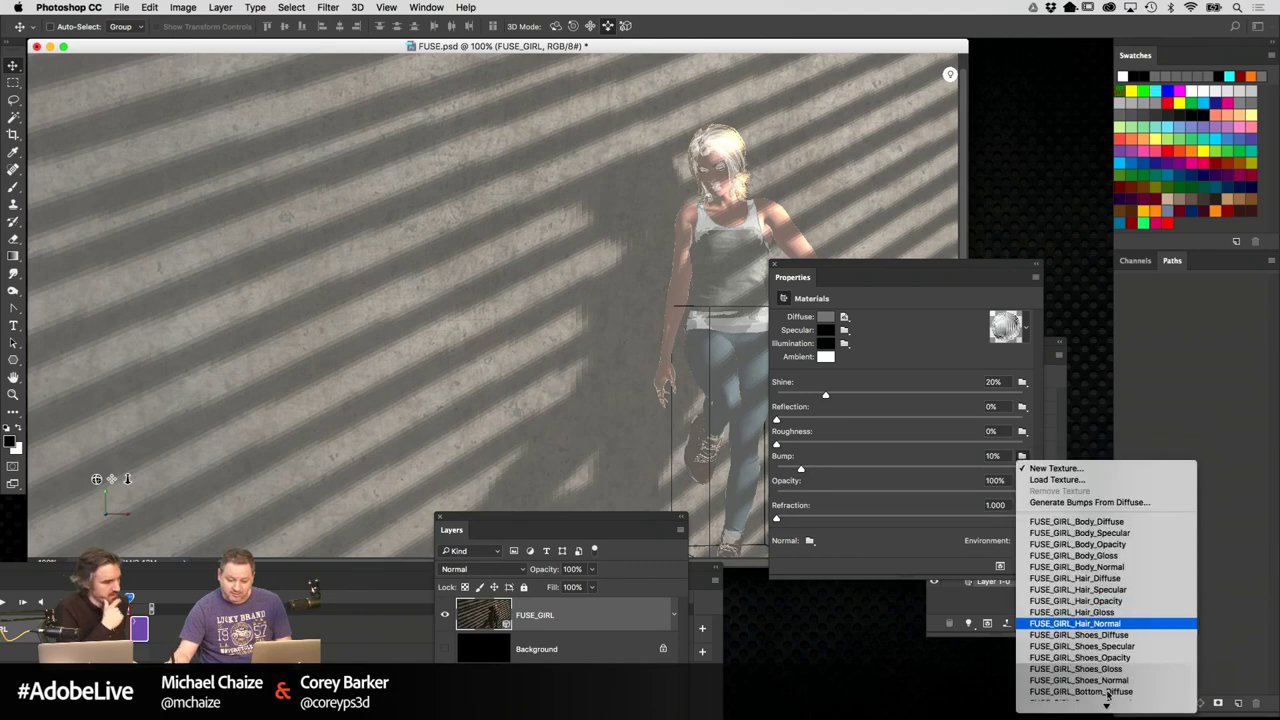
mouse_move(1106, 703)
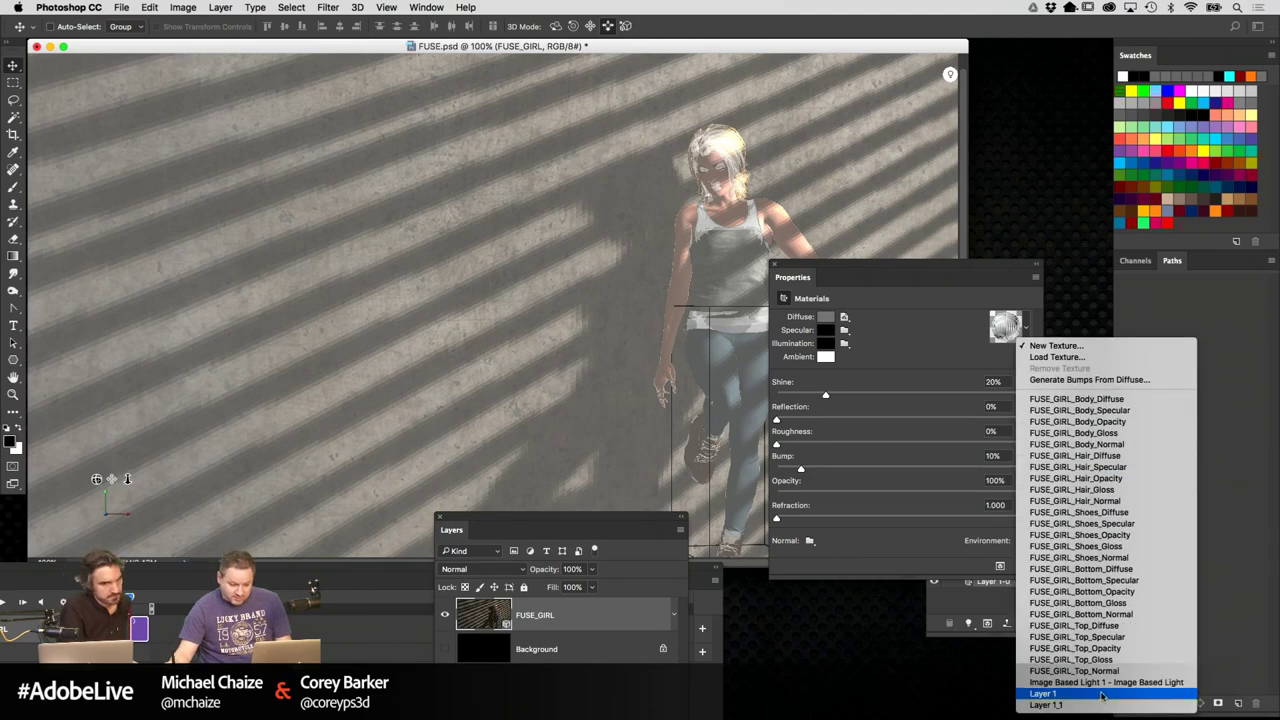
click(1104, 694)
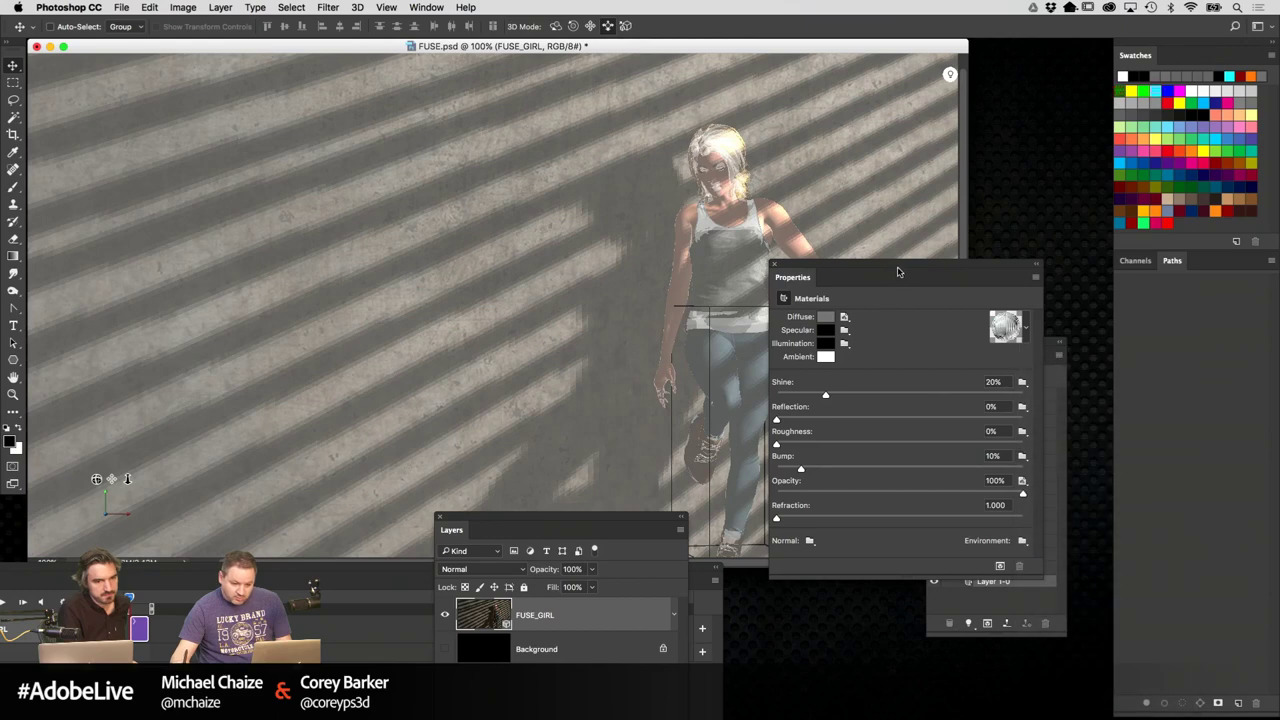
drag(805, 282, 628, 320)
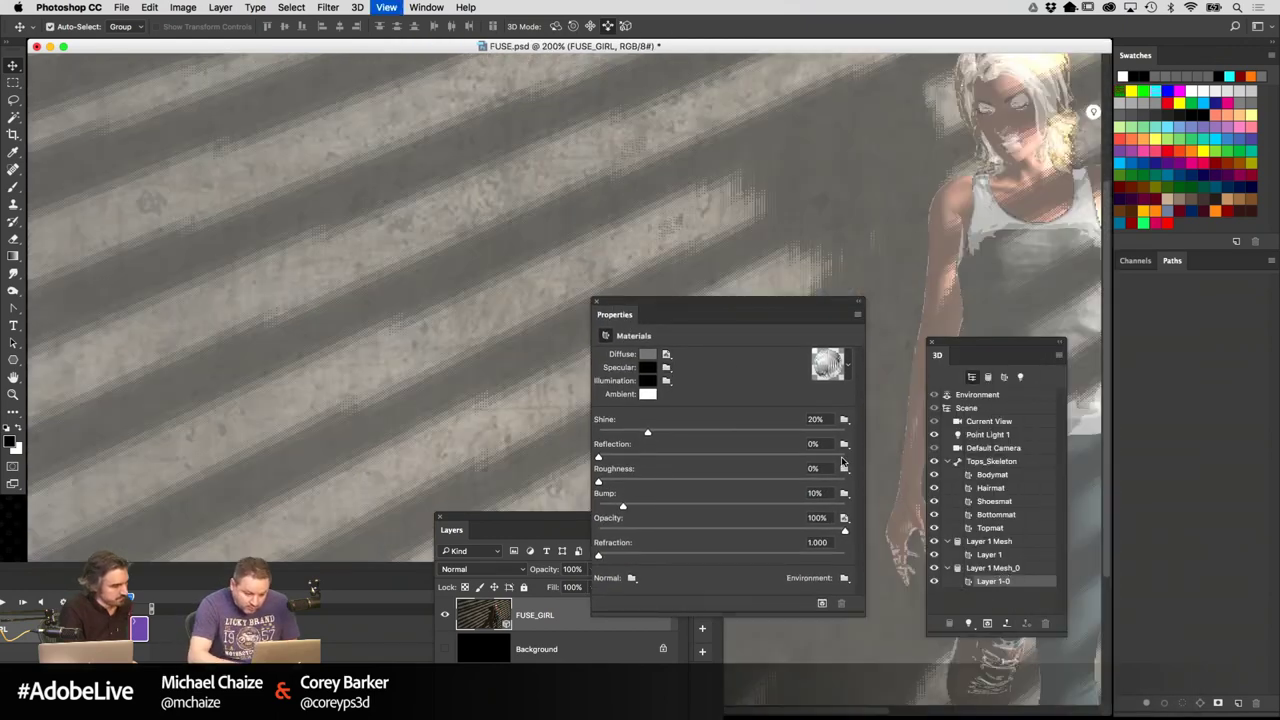
key(super+equal)
click(844, 493)
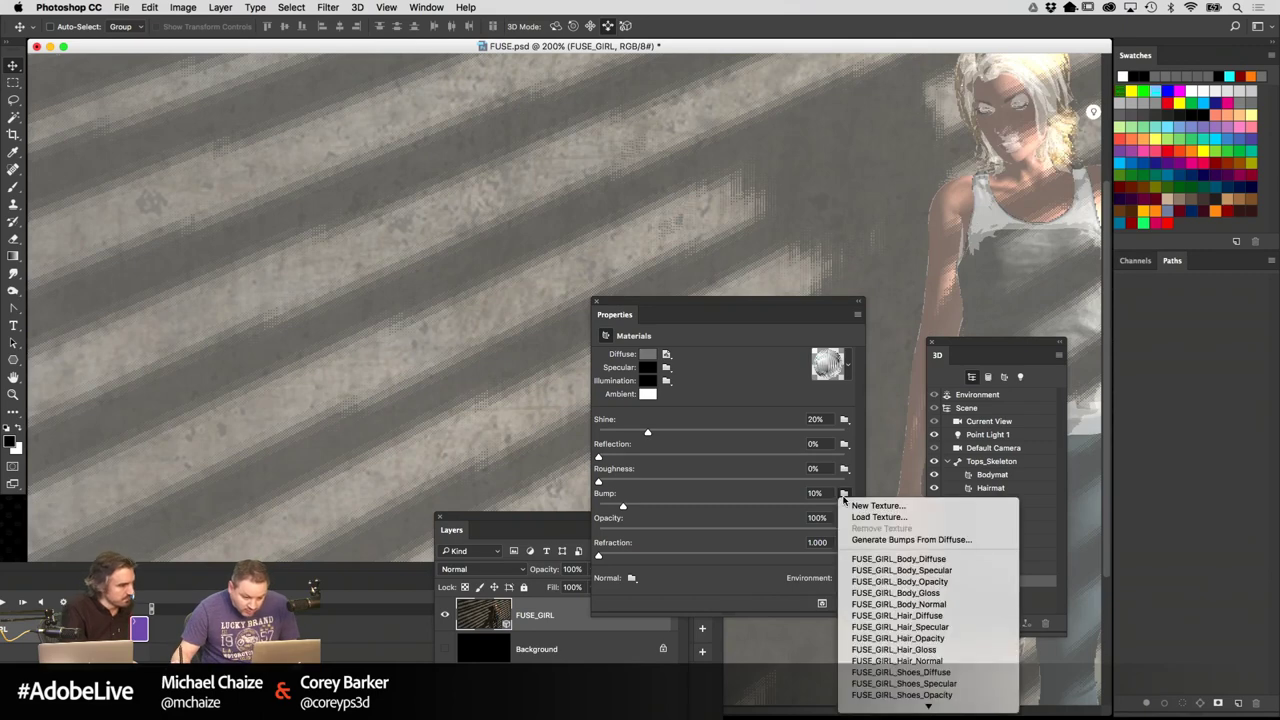
mouse_move(945, 714)
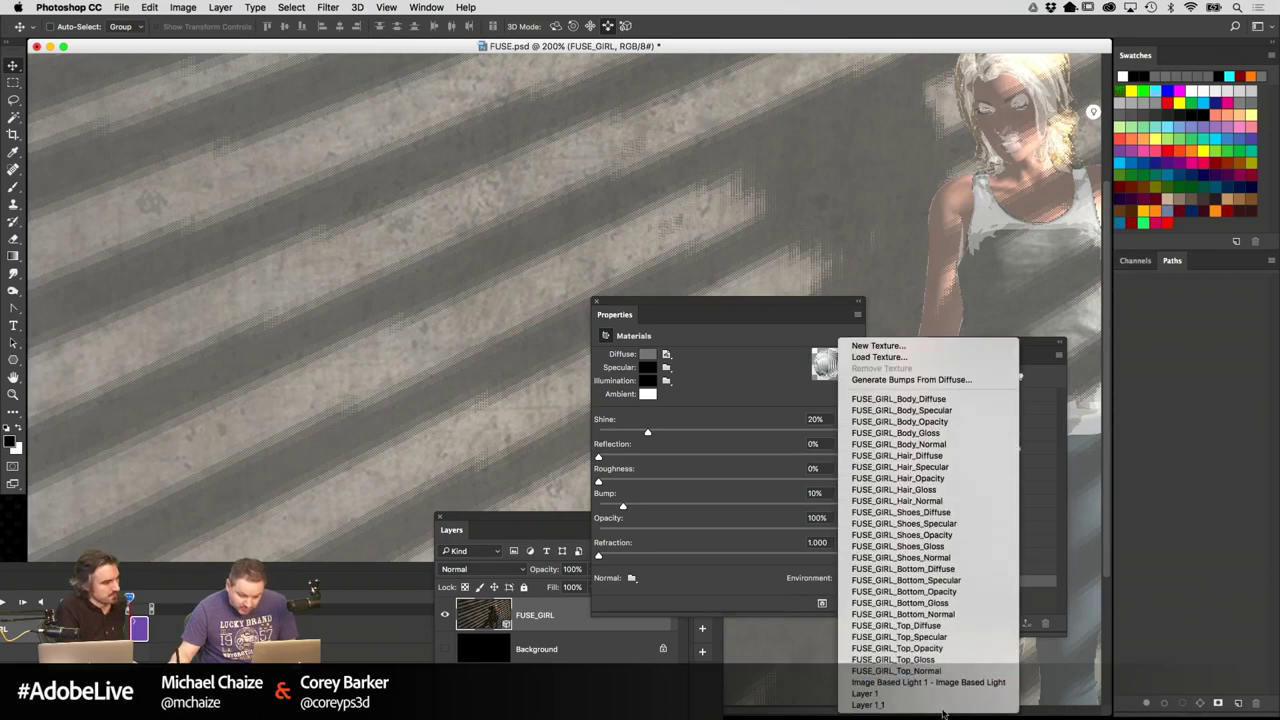
click(937, 706)
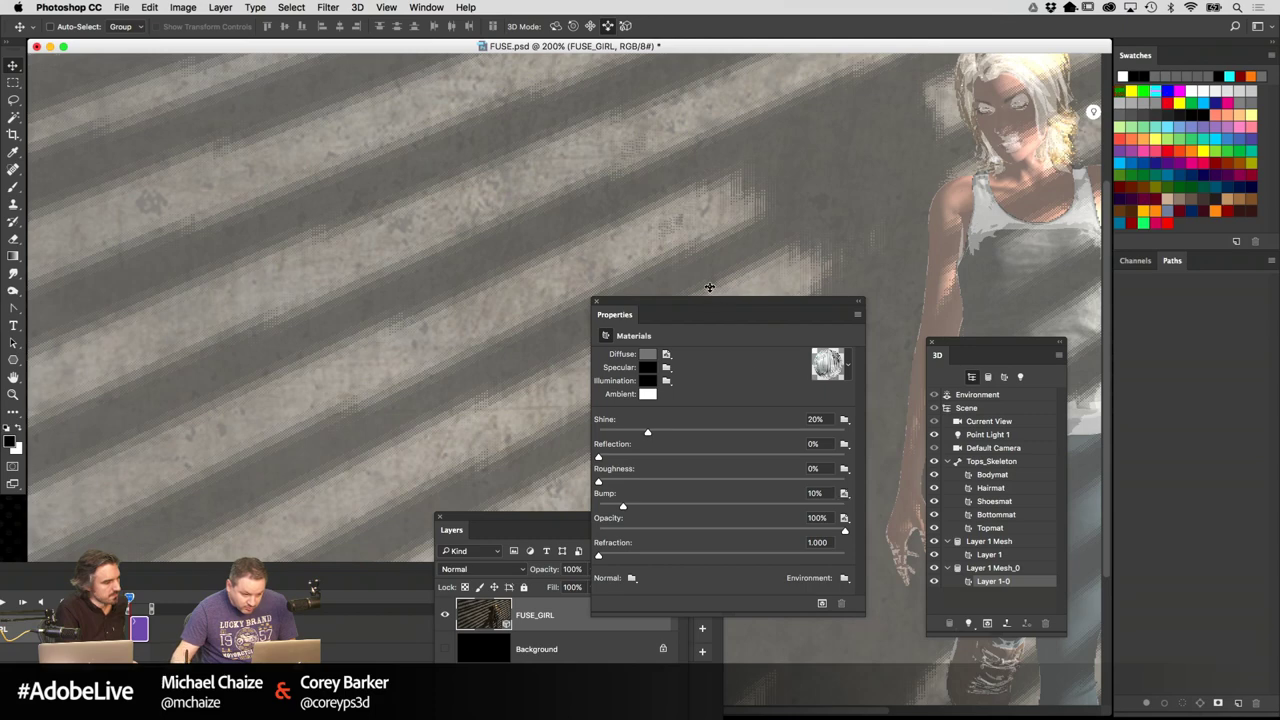
Assign a texture to the opacity map and move the material settings aside
click(845, 519)
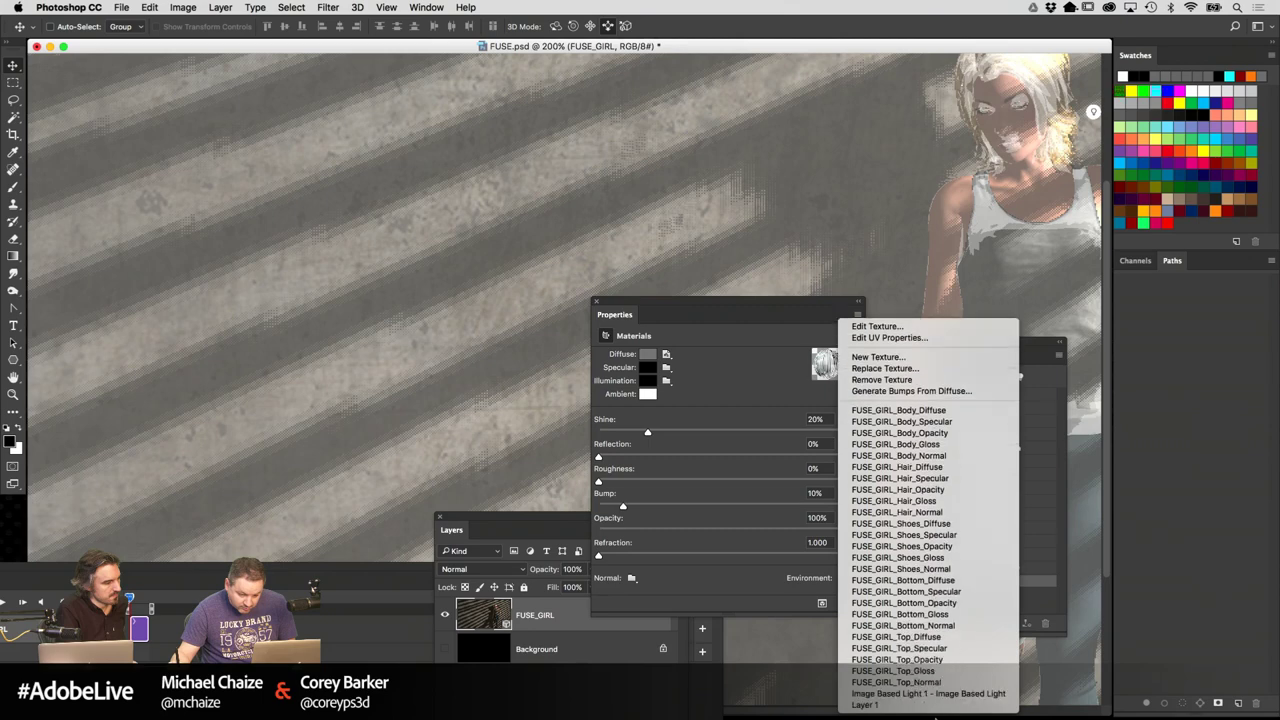
click(938, 695)
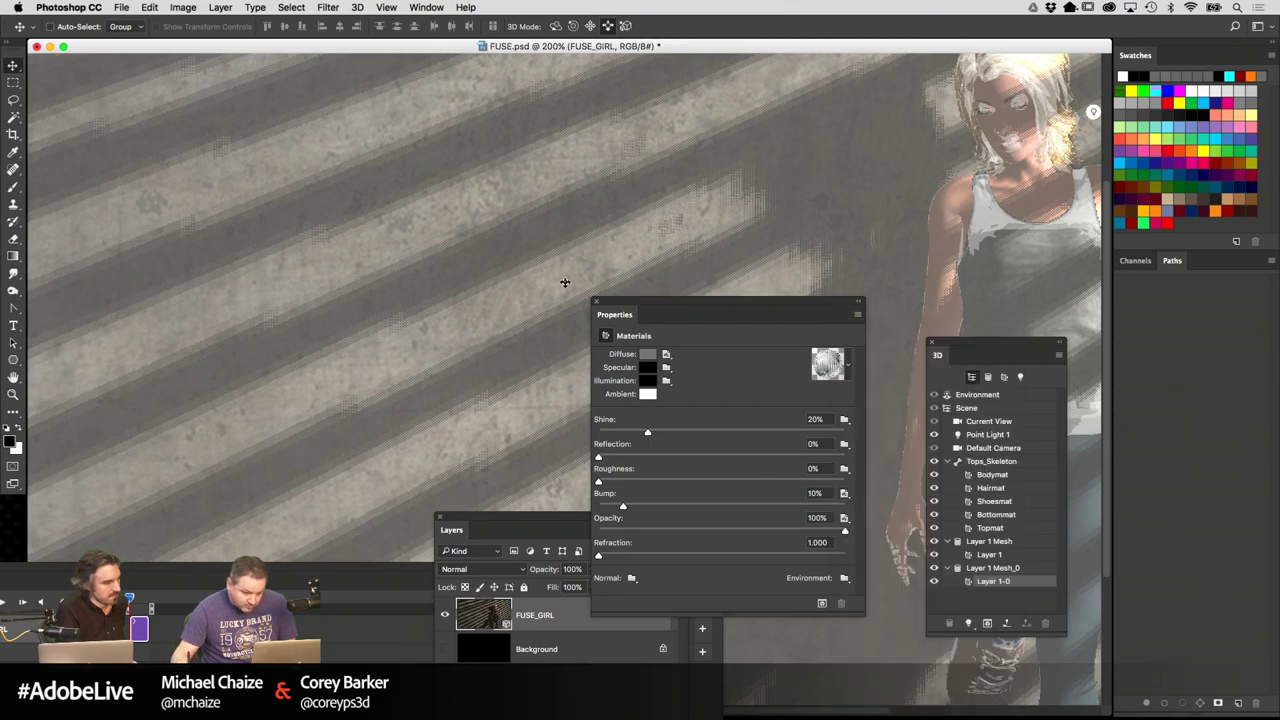
key(super+minus)
key(super+minus)
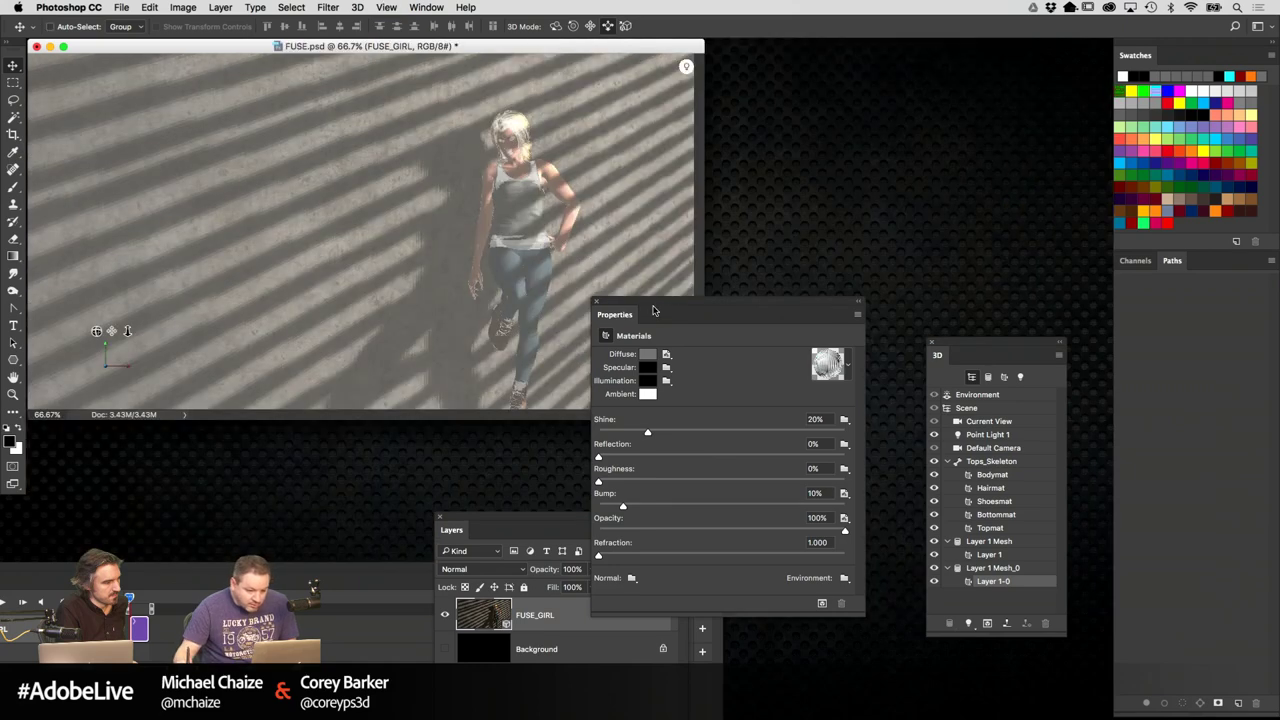
drag(700, 314, 830, 423)
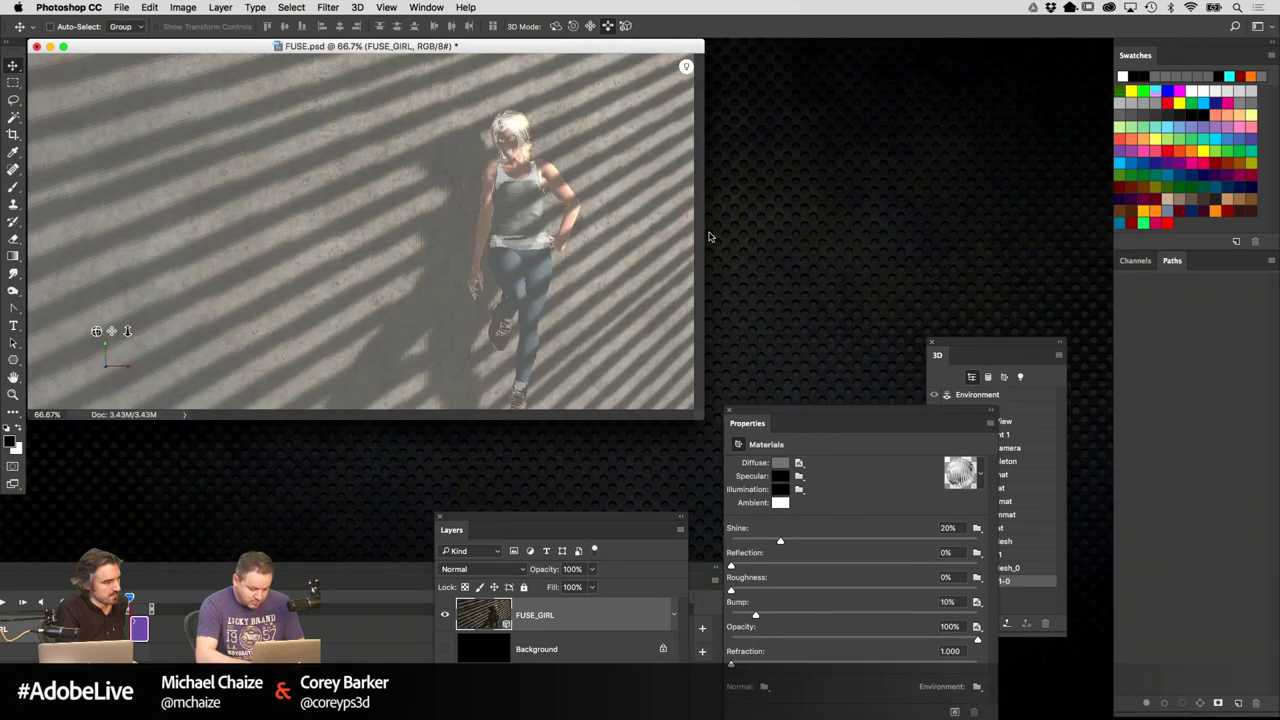
Run a test render, cancel it, and show Point Light 1's settings via the Lights filter
key(super+alt+shift+r)
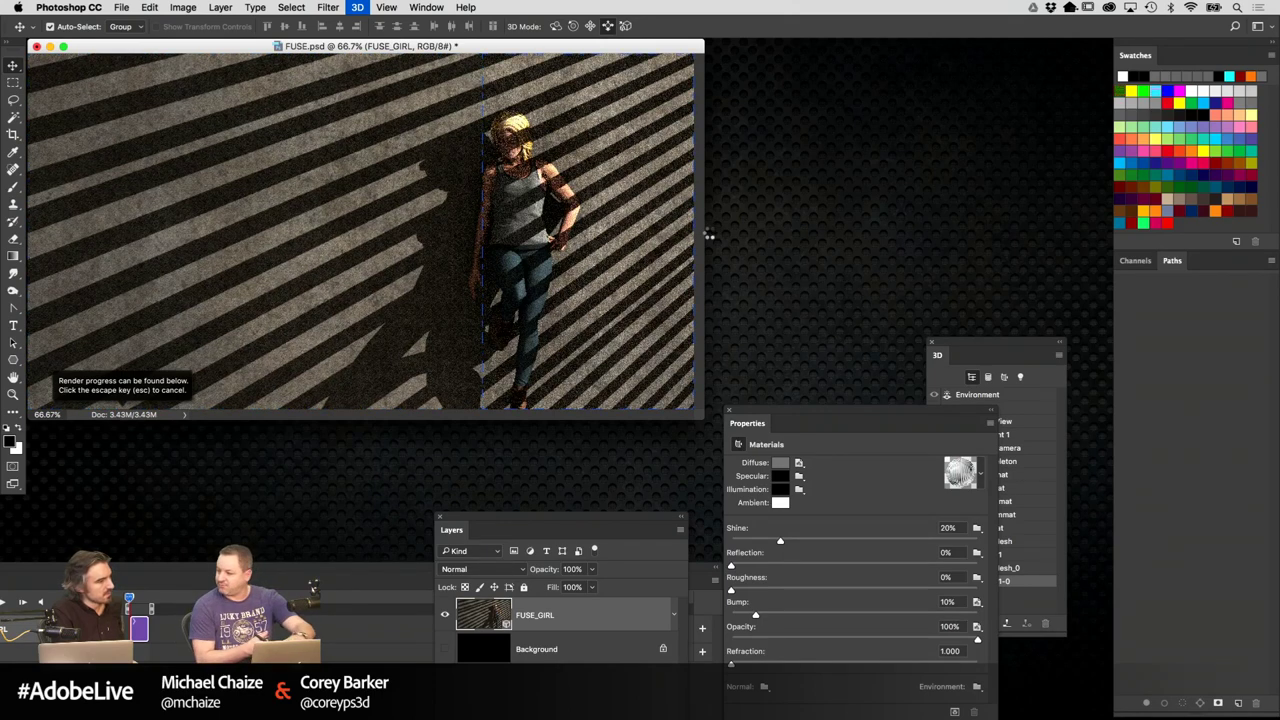
key(Escape)
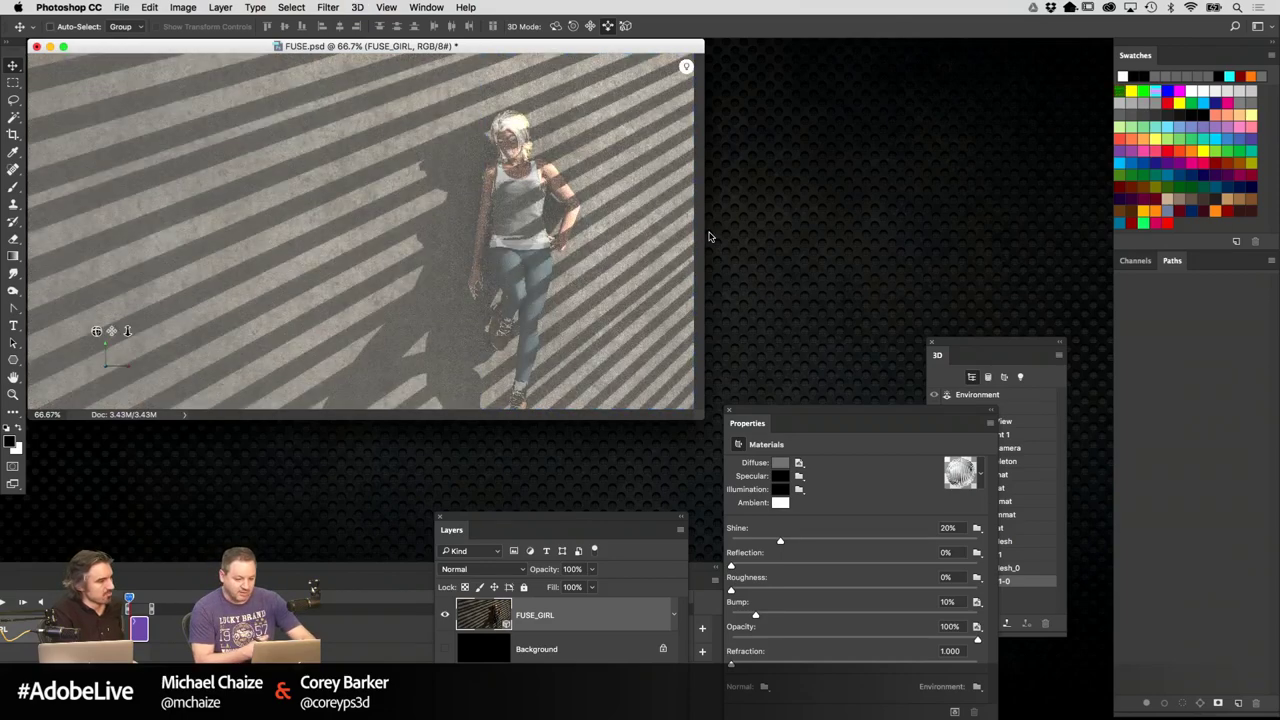
drag(840, 411, 738, 407)
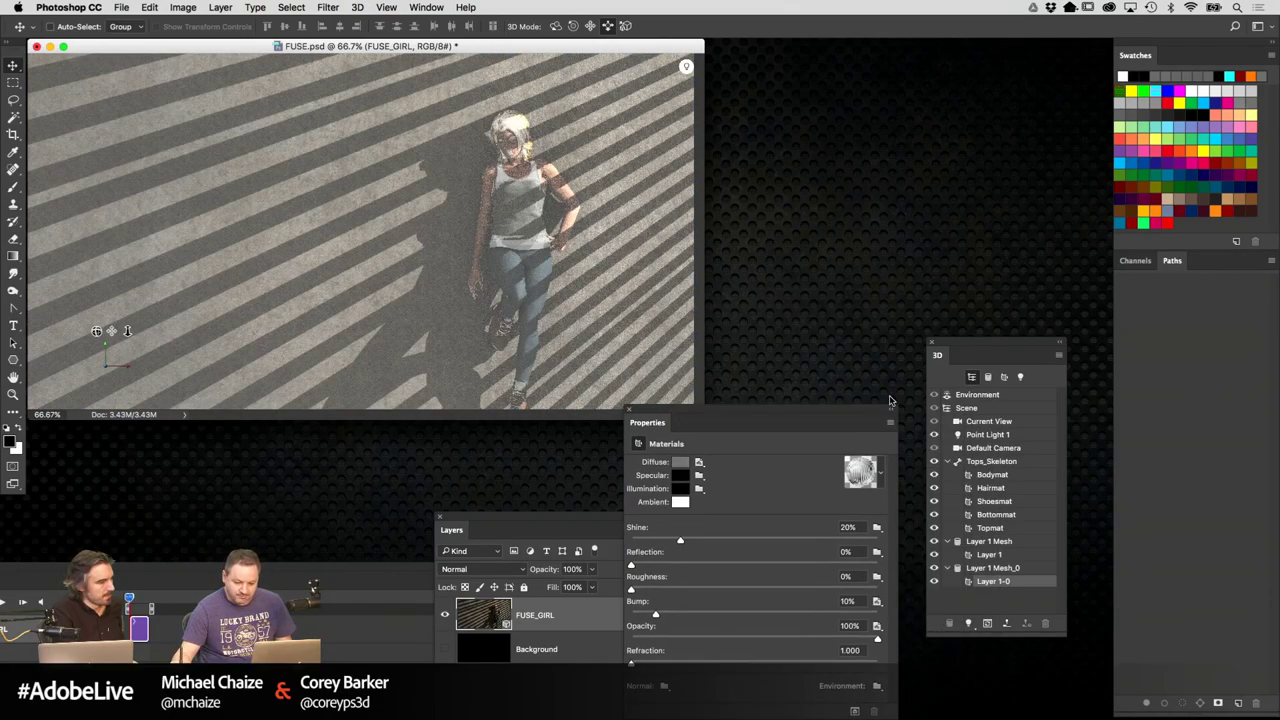
click(1019, 377)
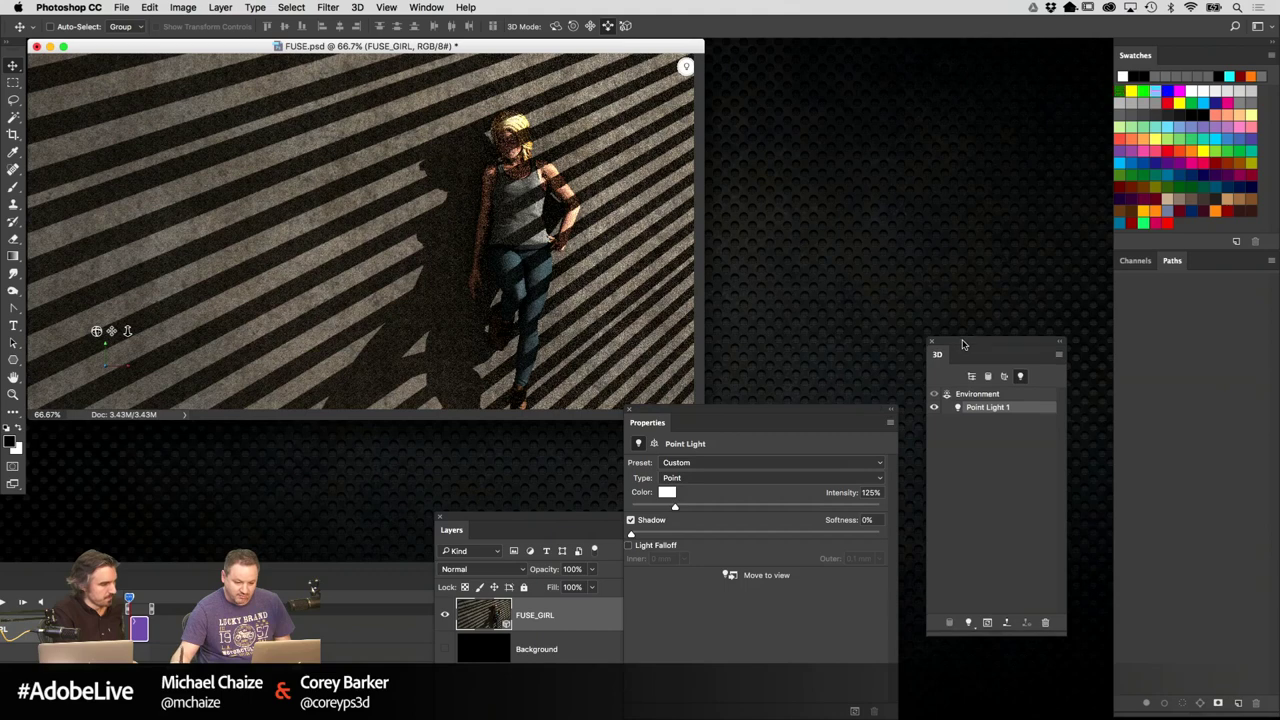
Tint Point Light 1 a near-white green at about +0.06 stops intensity
drag(962, 346, 782, 151)
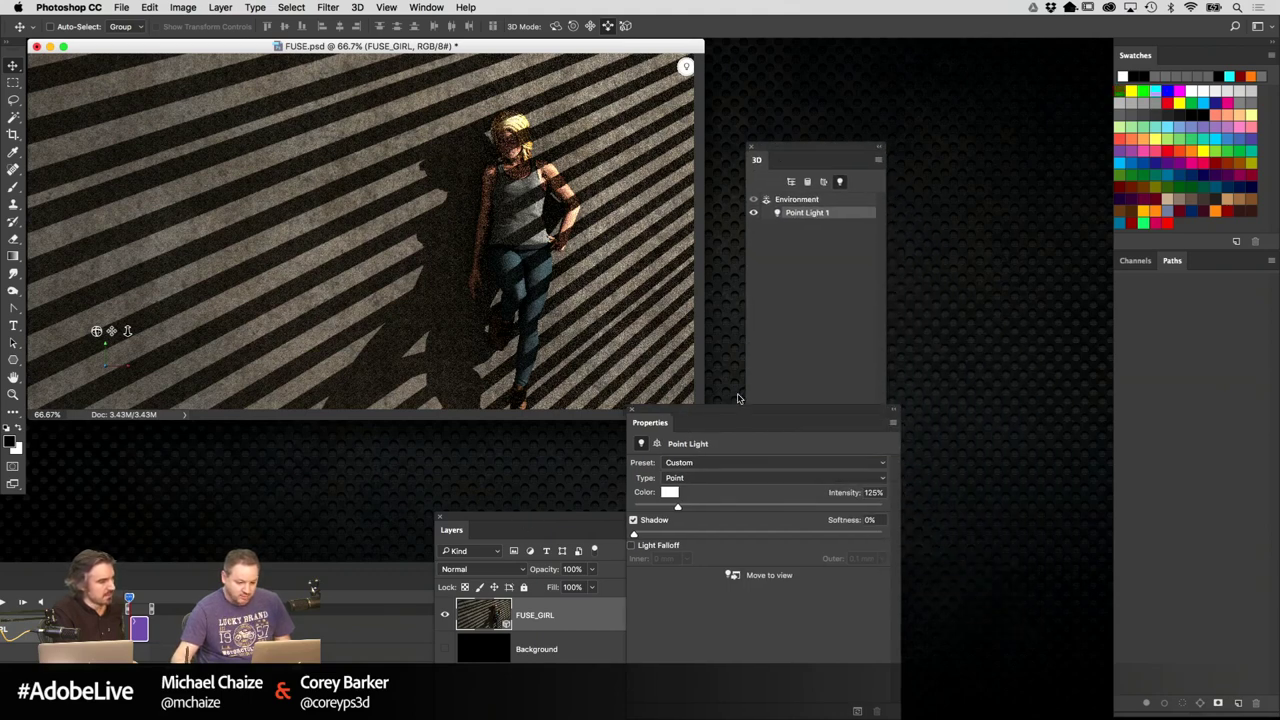
drag(684, 428, 990, 196)
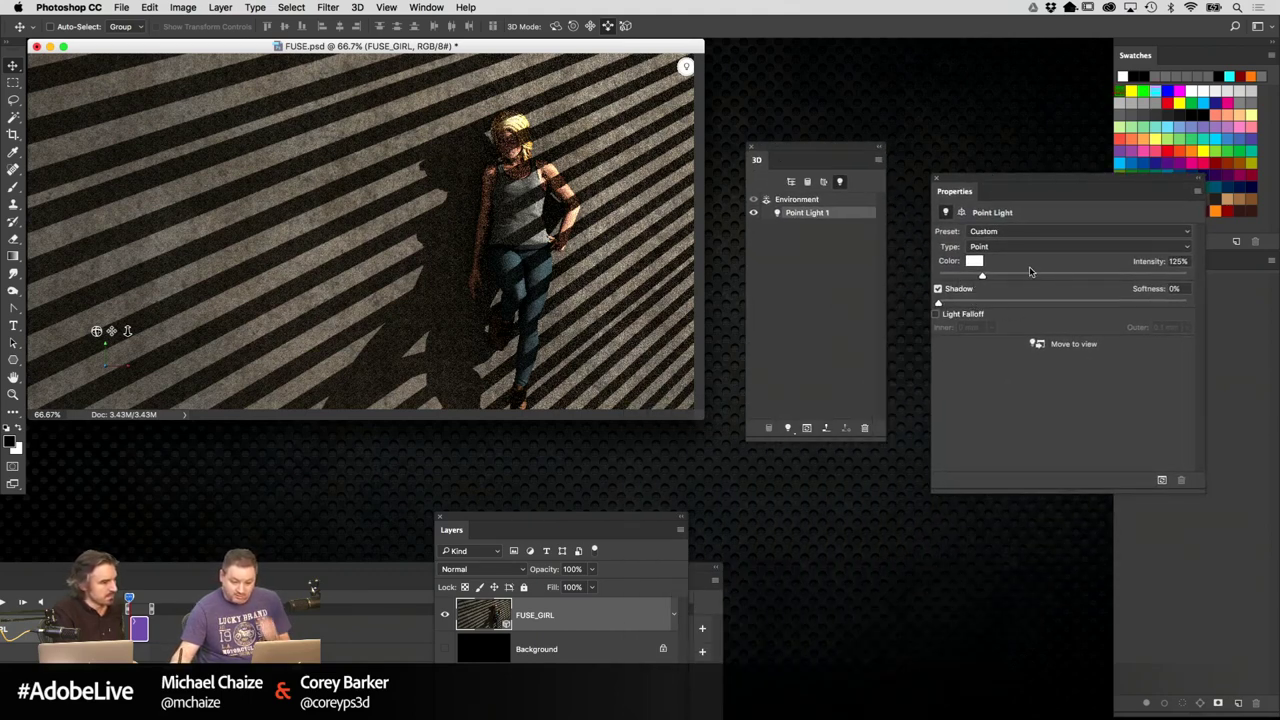
click(977, 265)
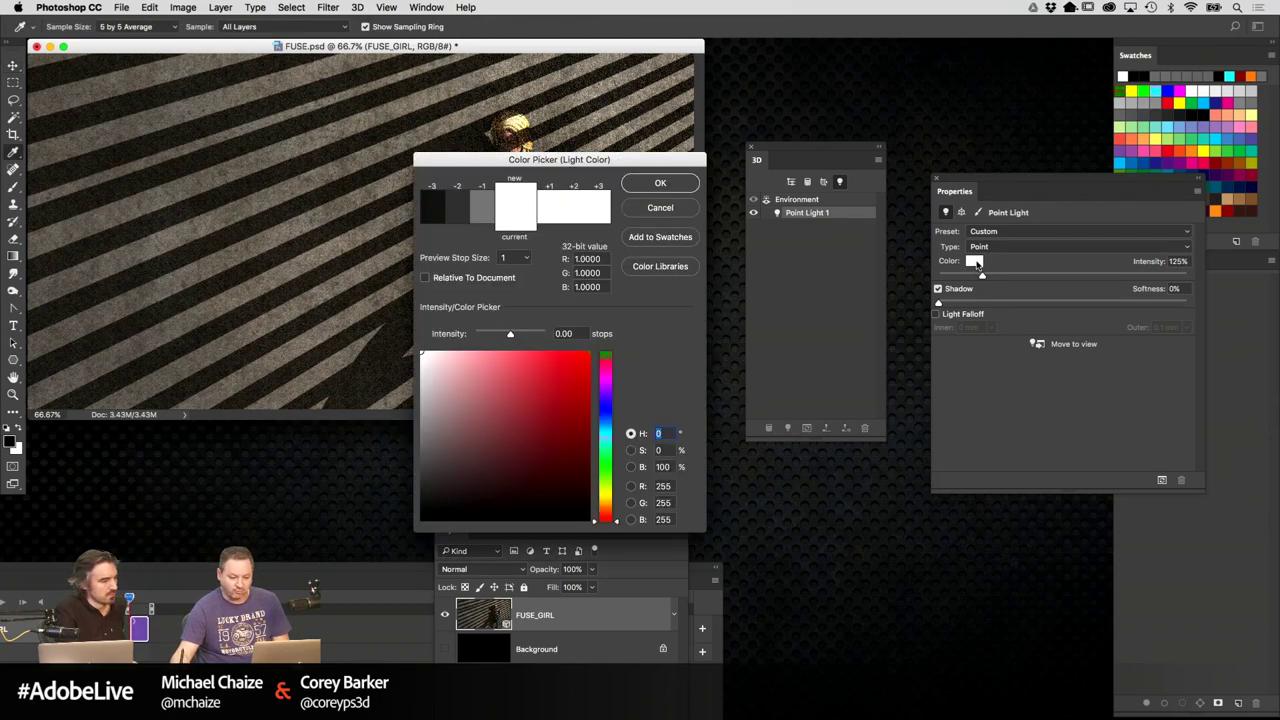
click(580, 354)
drag(644, 167, 907, 260)
drag(846, 463, 848, 442)
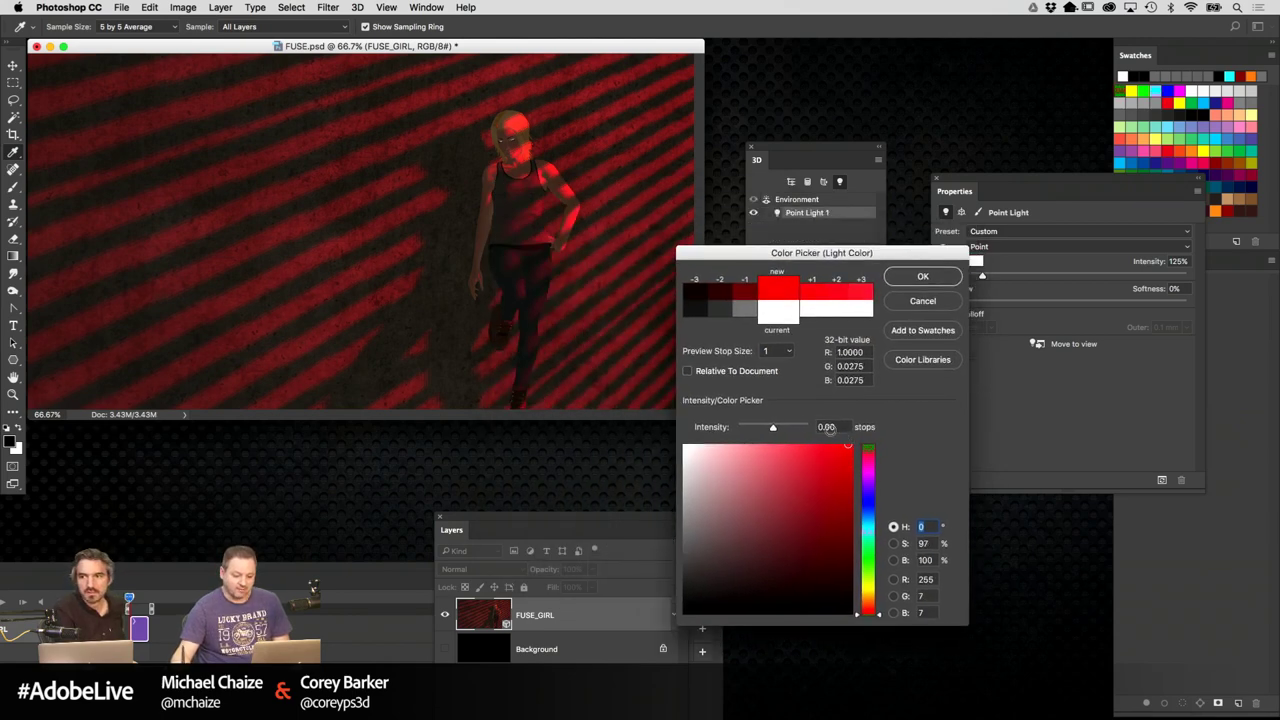
drag(773, 428, 777, 428)
drag(866, 556, 866, 557)
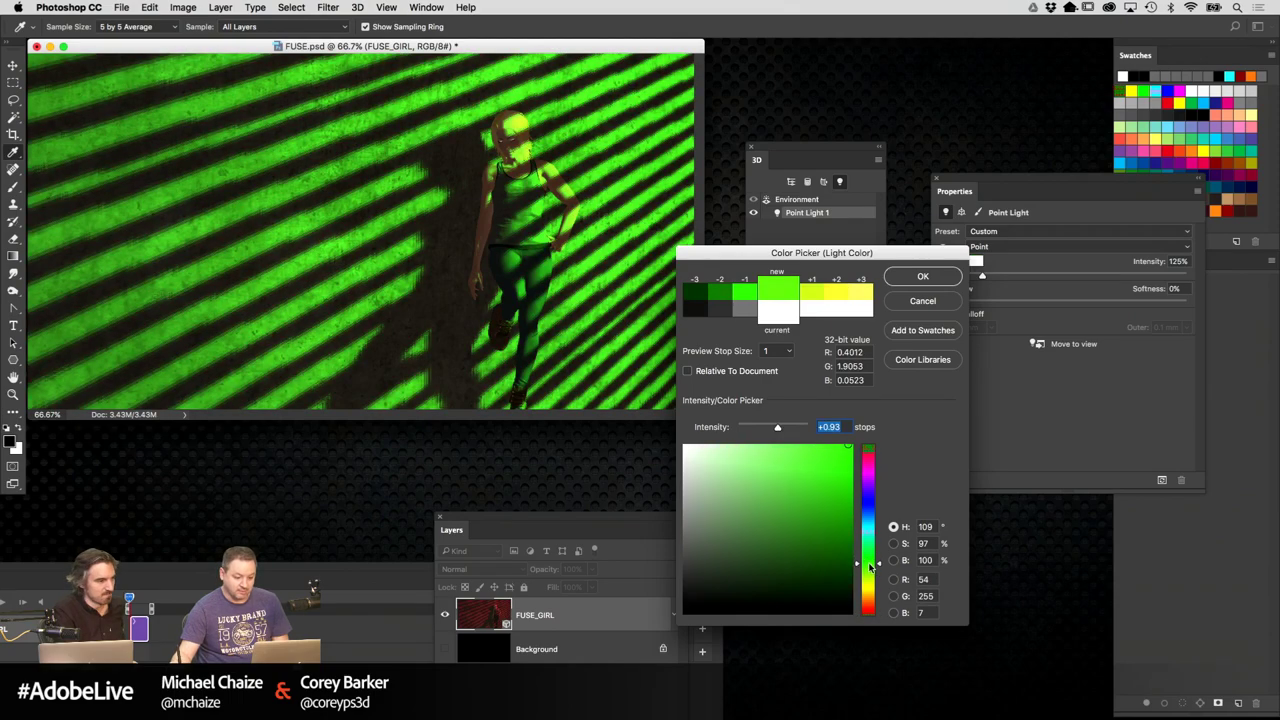
drag(780, 430, 698, 446)
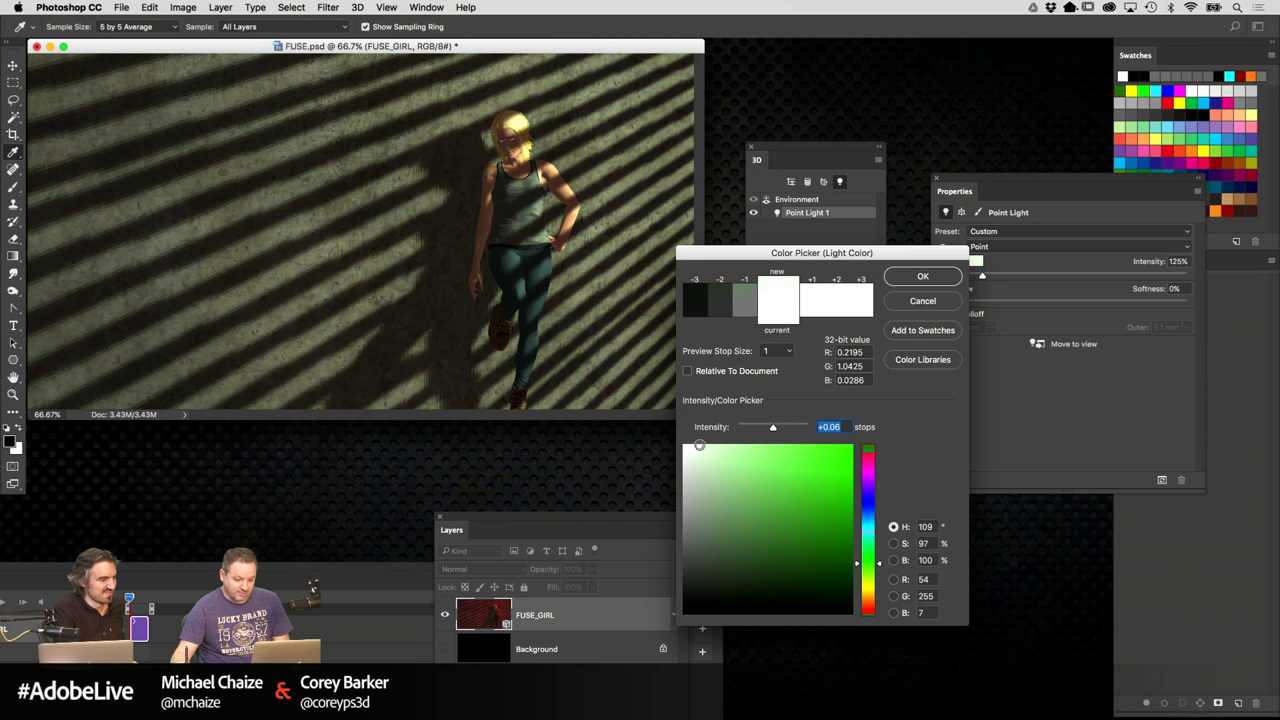
click(920, 277)
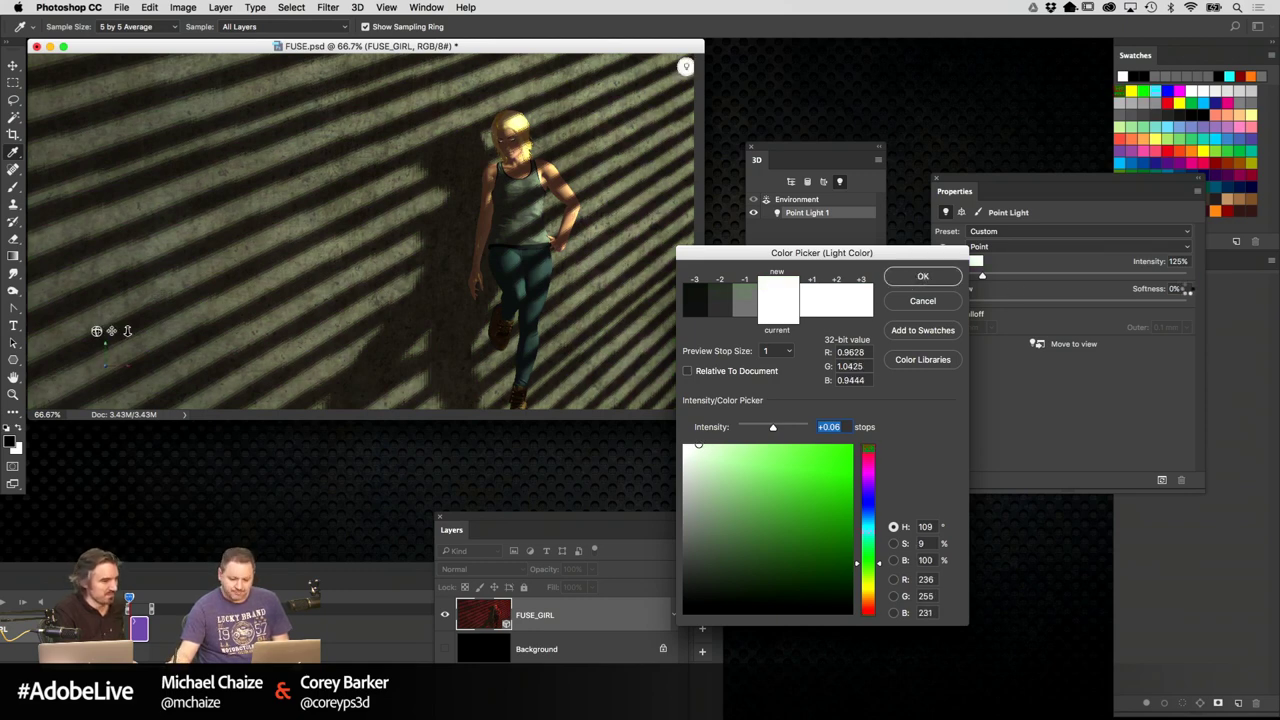
key(Return)
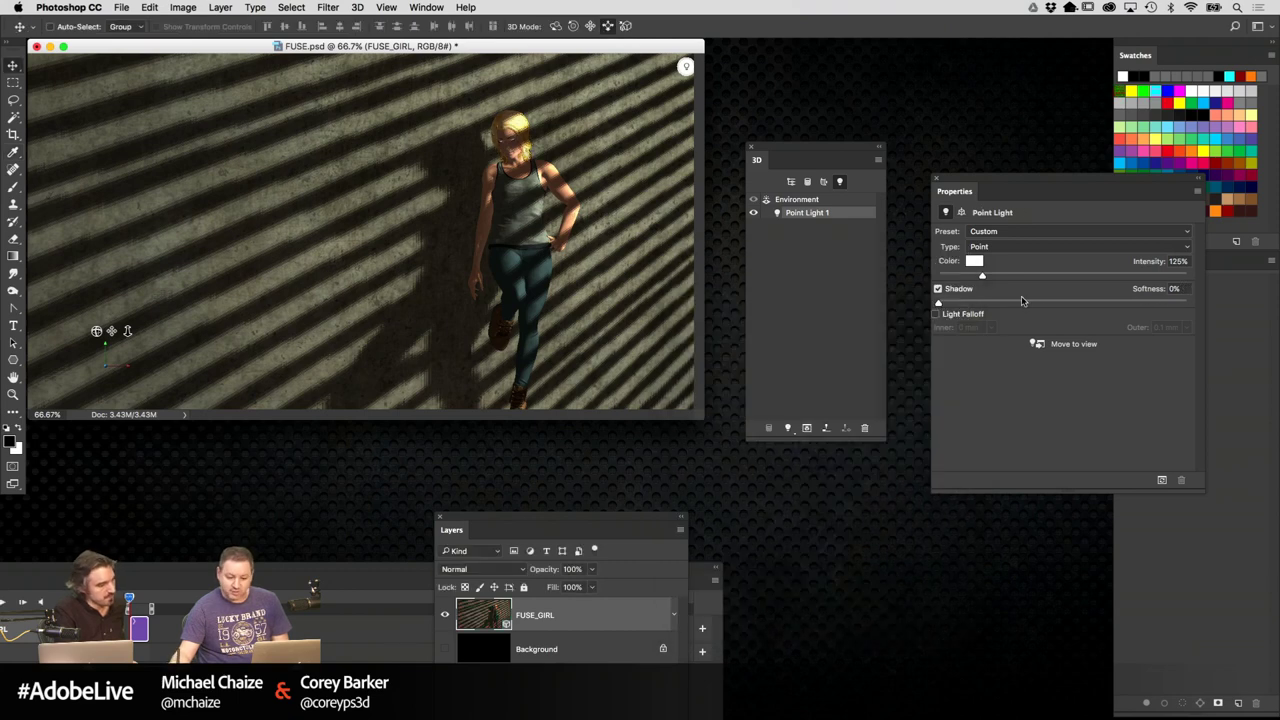
Try 25% shadow softness with a render, then settle on 10% and render again
click(1175, 288)
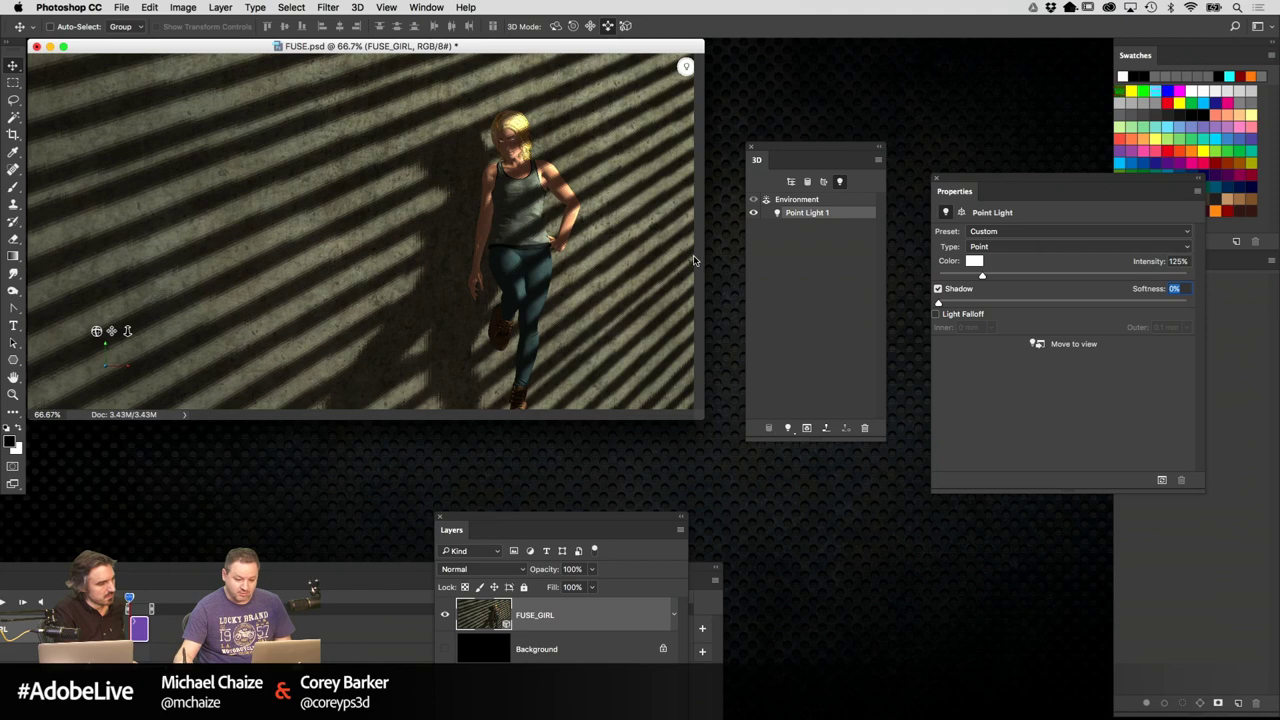
text(25)
key(Return)
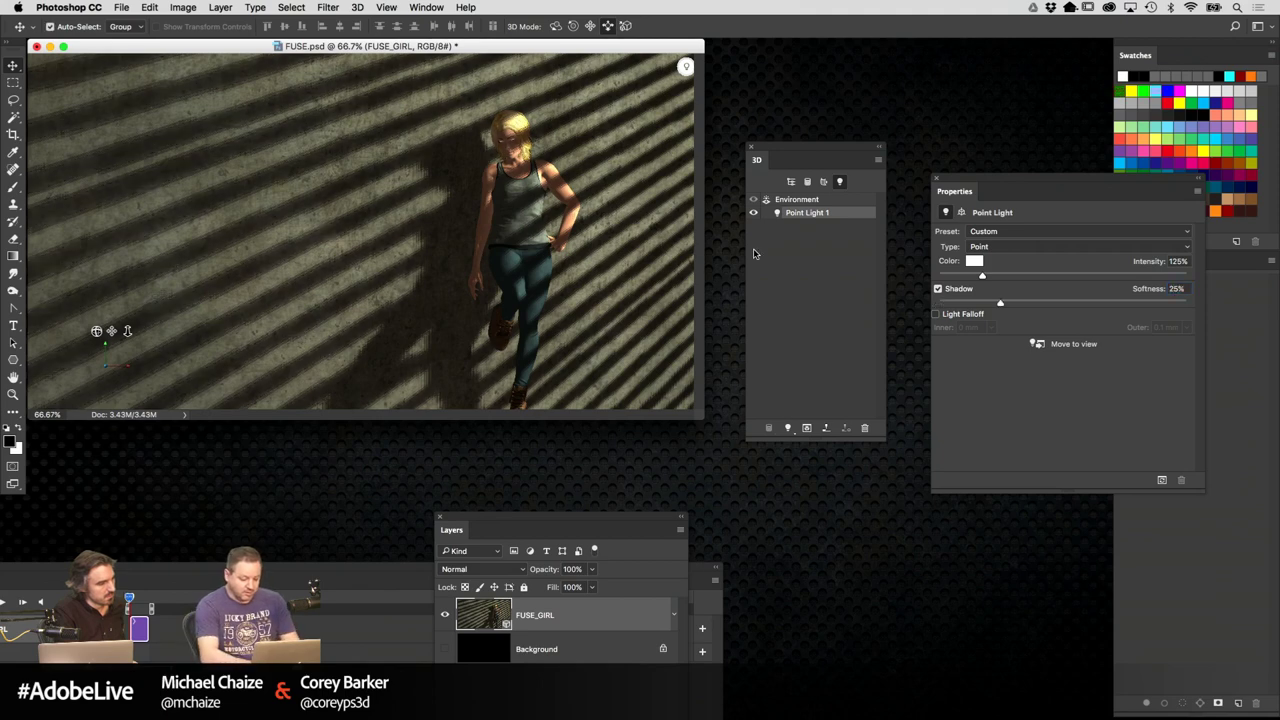
key(super+alt+shift+r)
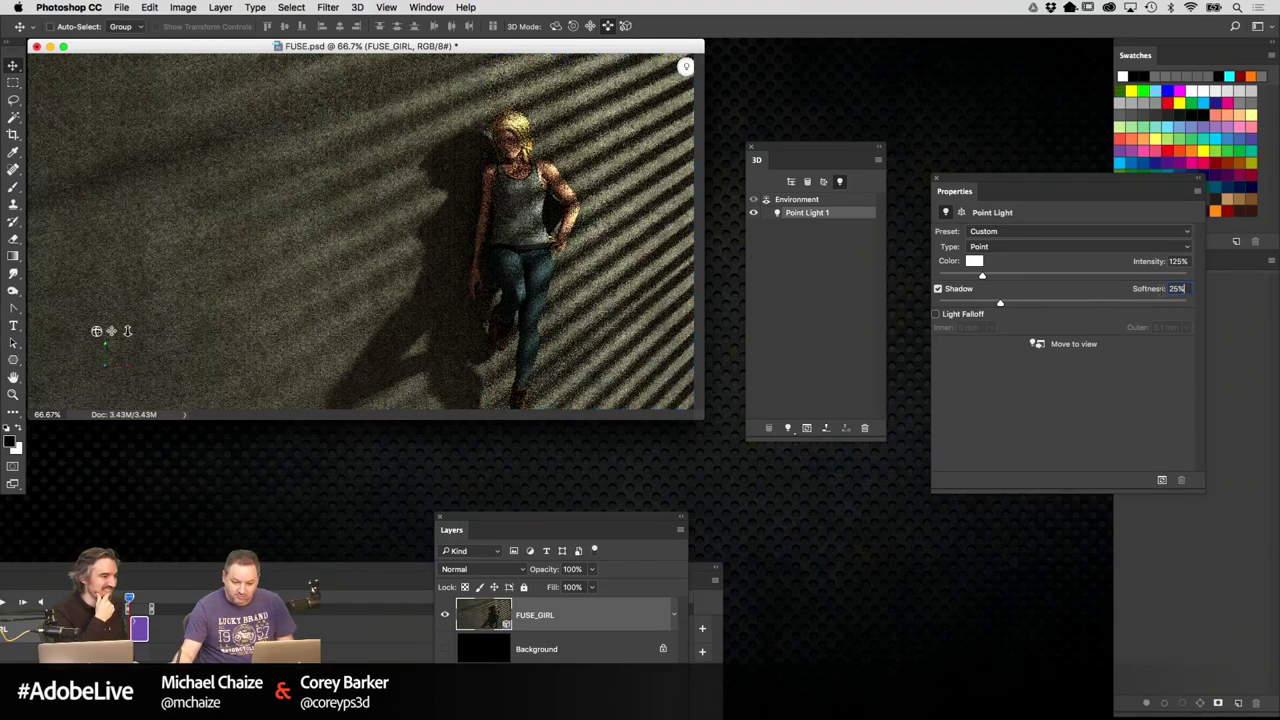
text(10)
key(Return)
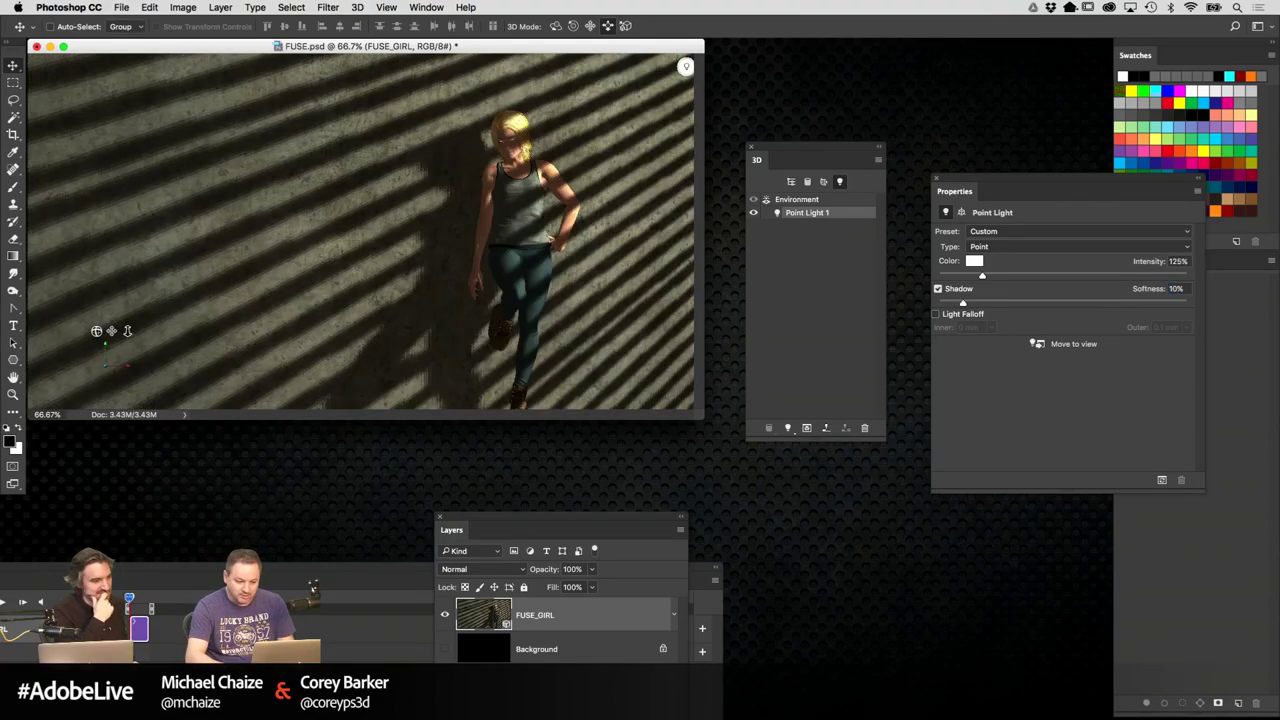
key(alt+shift+super+r)
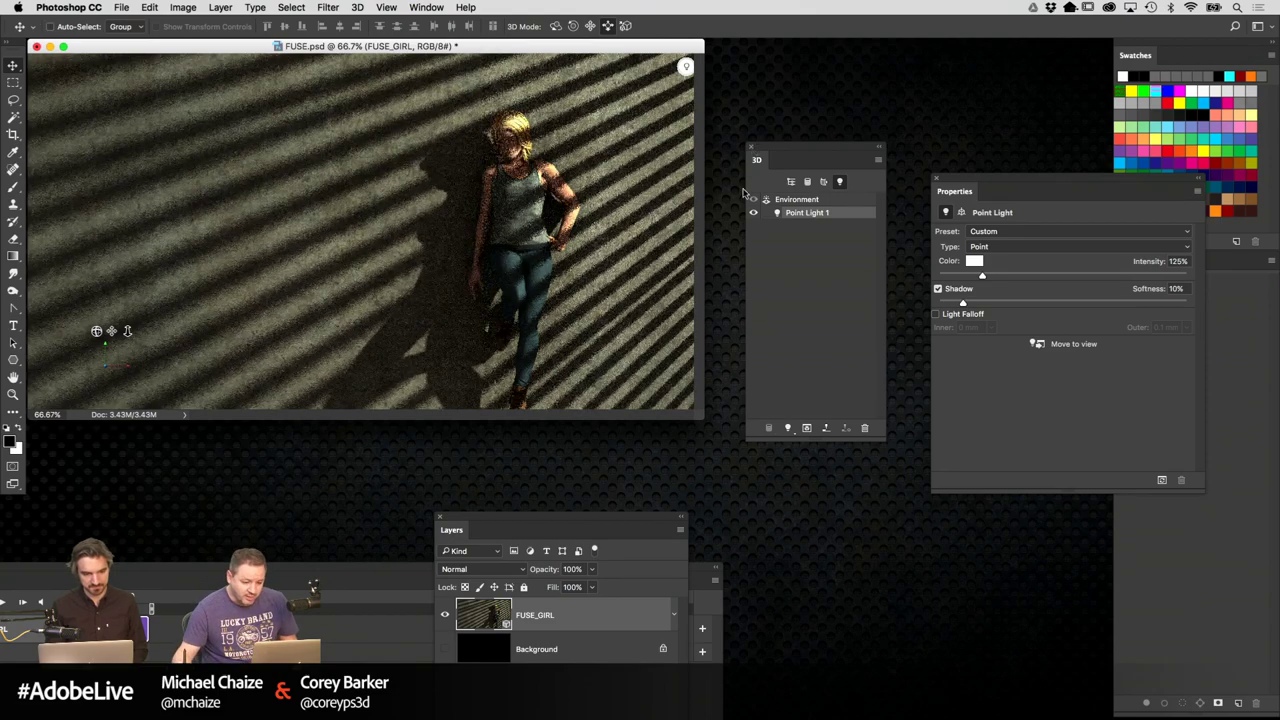
Select the Layer 1 wall material and open its diffuse texture for editing
click(791, 181)
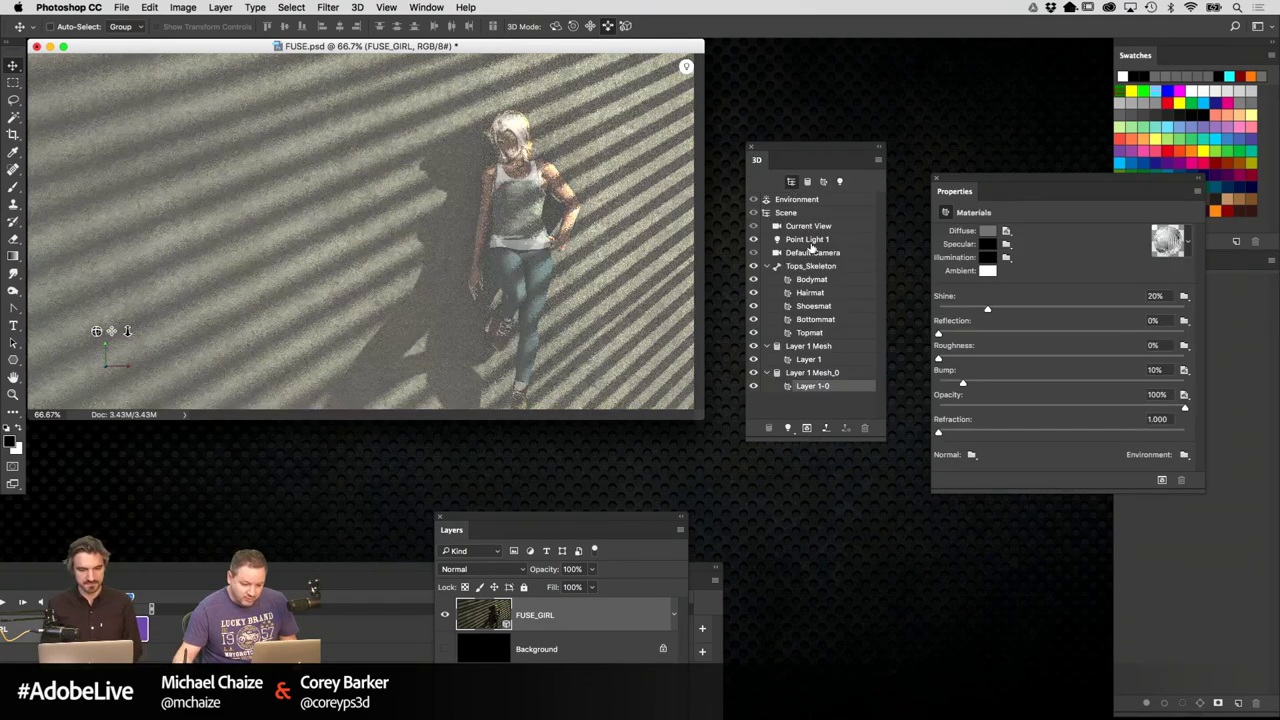
click(622, 326)
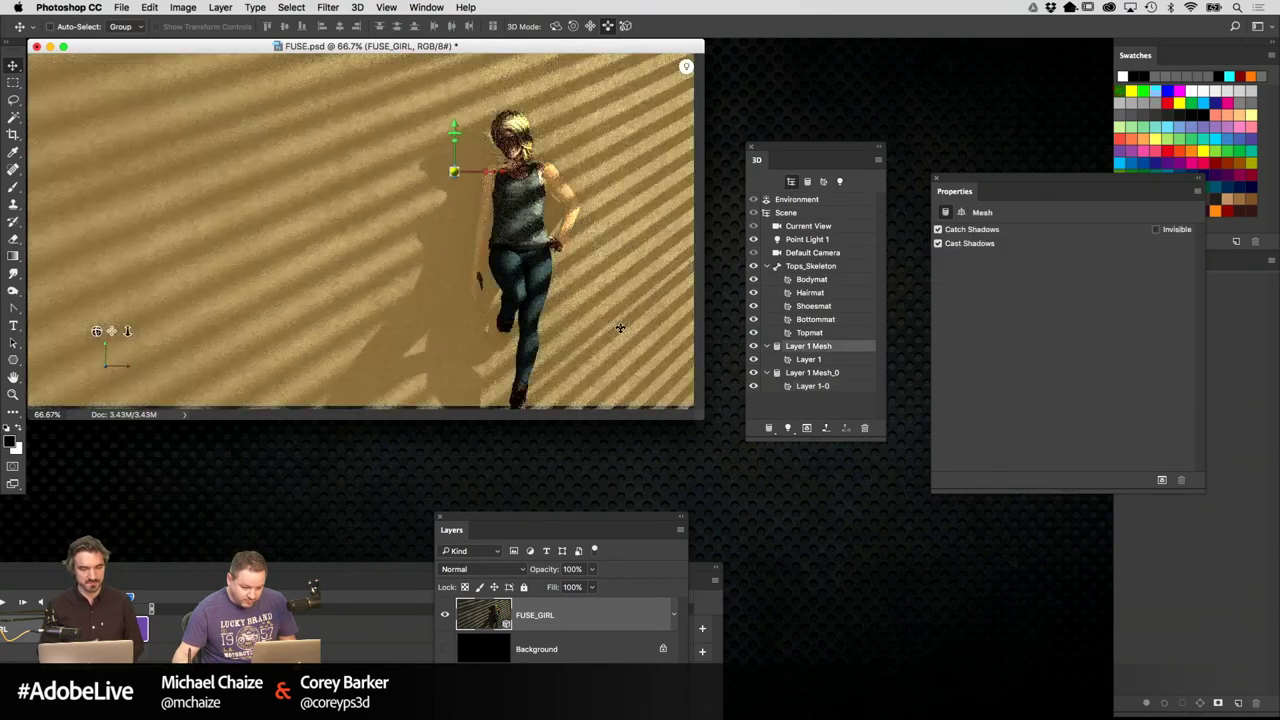
click(836, 360)
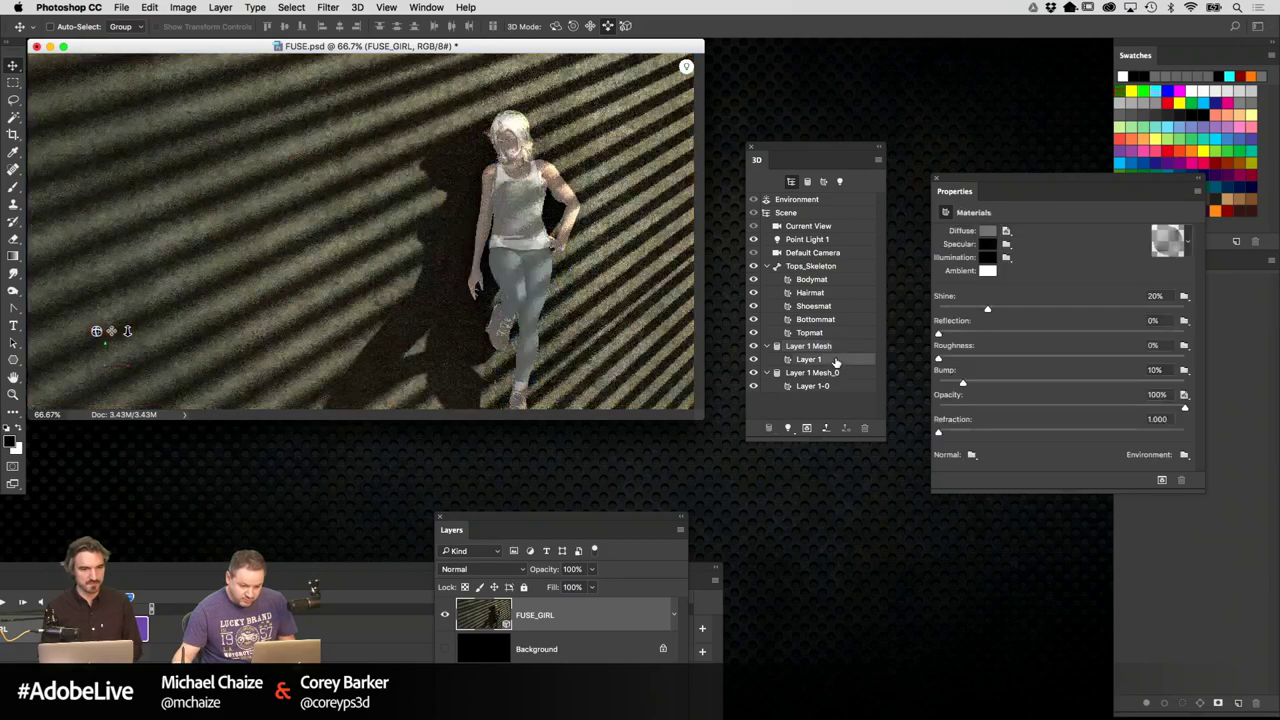
click(1006, 231)
click(1037, 246)
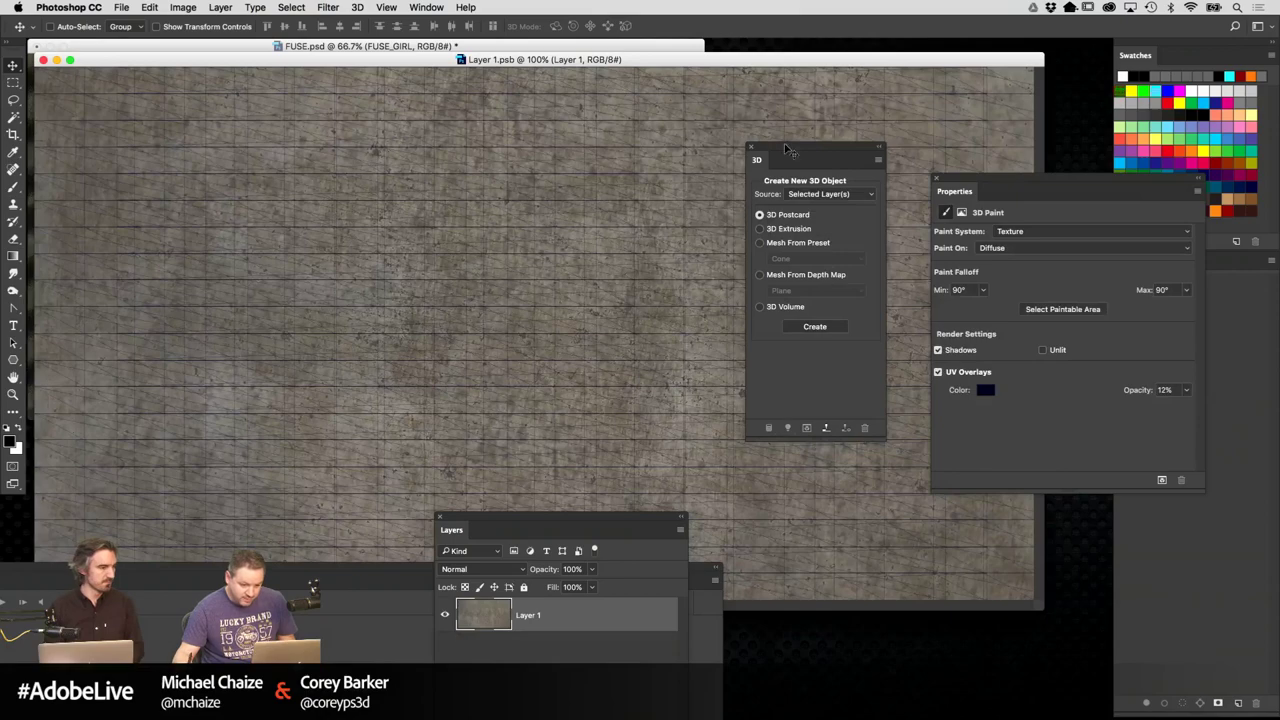
Clear the layers list off the canvas and switch to Adobe Bridge
drag(662, 519, 639, 598)
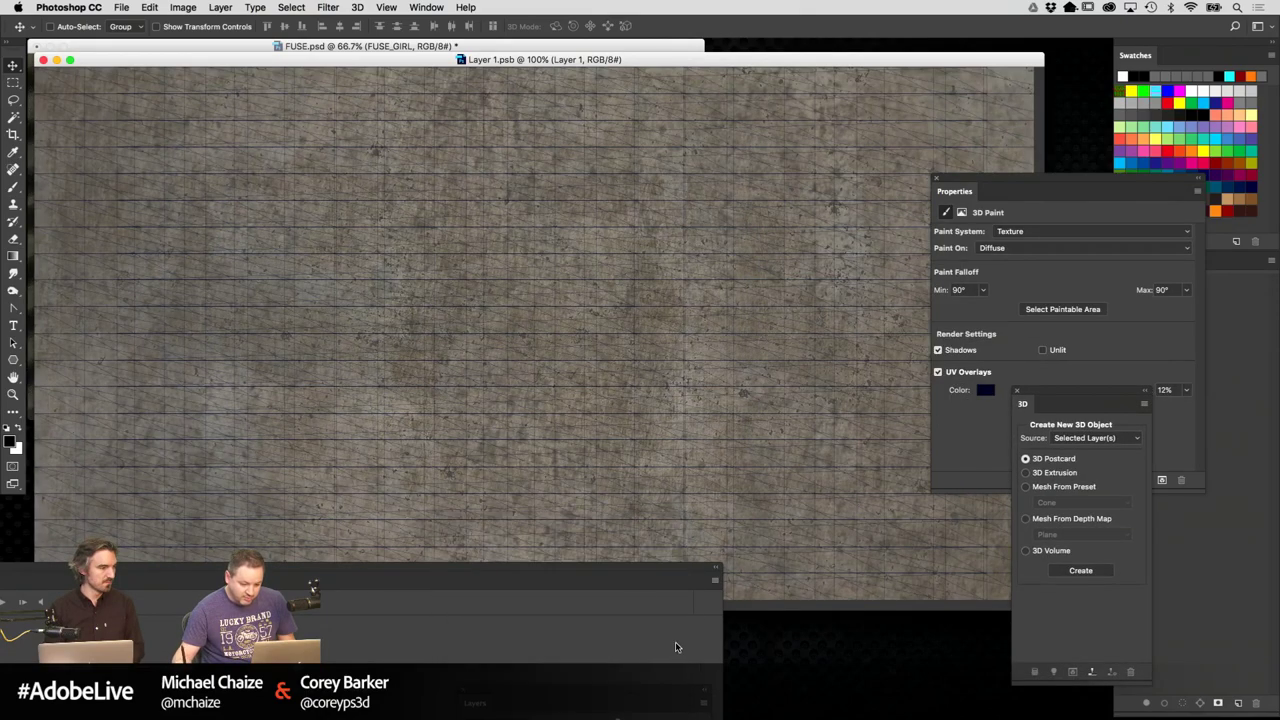
click(149, 7)
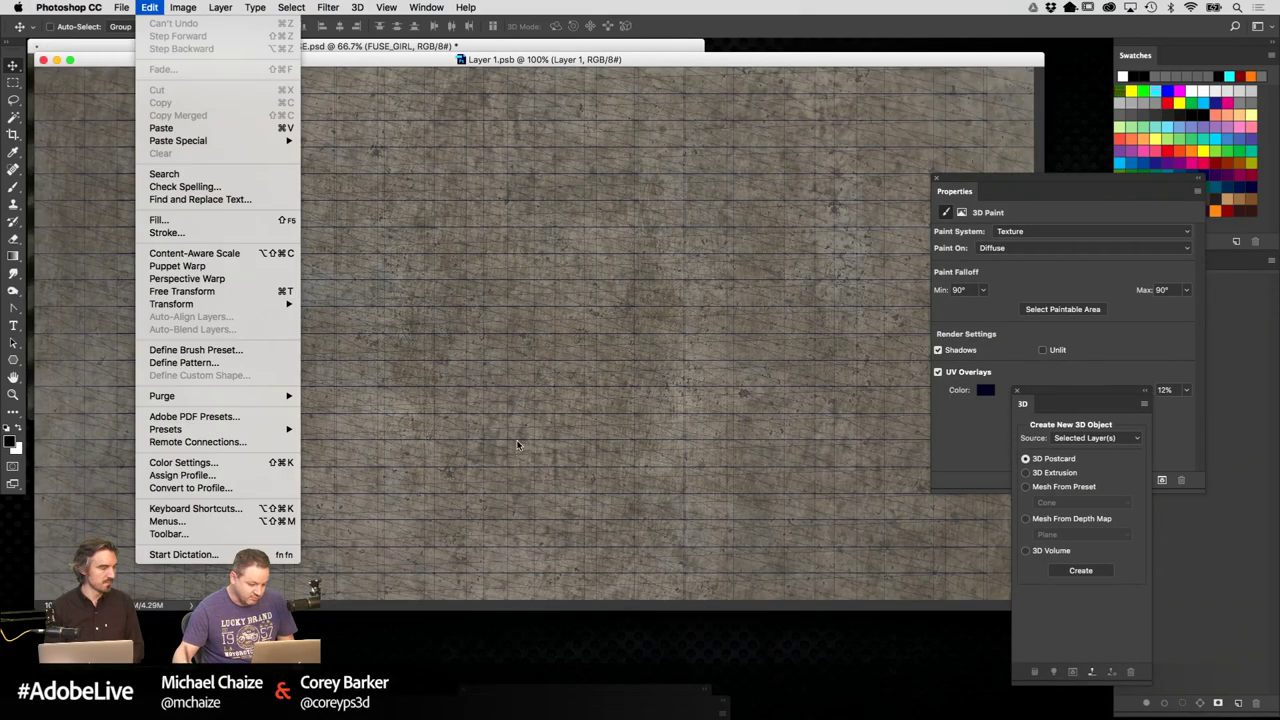
click(569, 551)
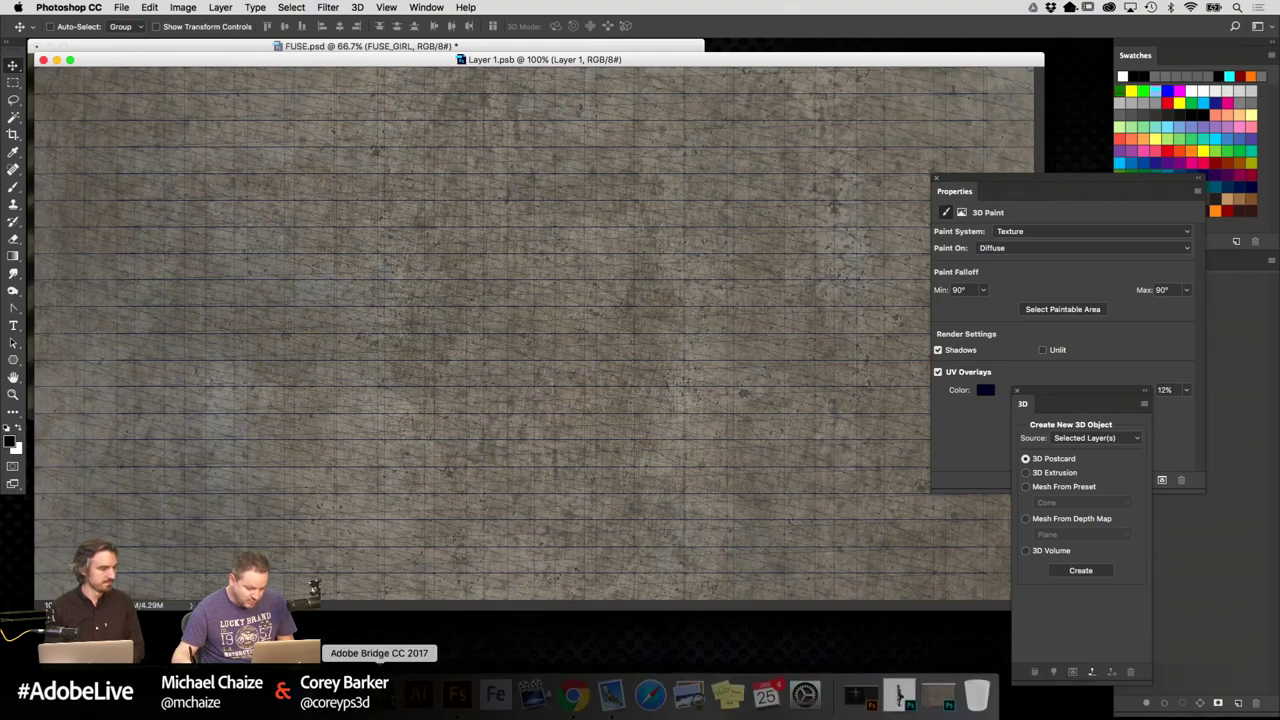
Preview PhotoArt textures in Bridge and open fruit splashed fun.jpg in Photoshop
click(383, 703)
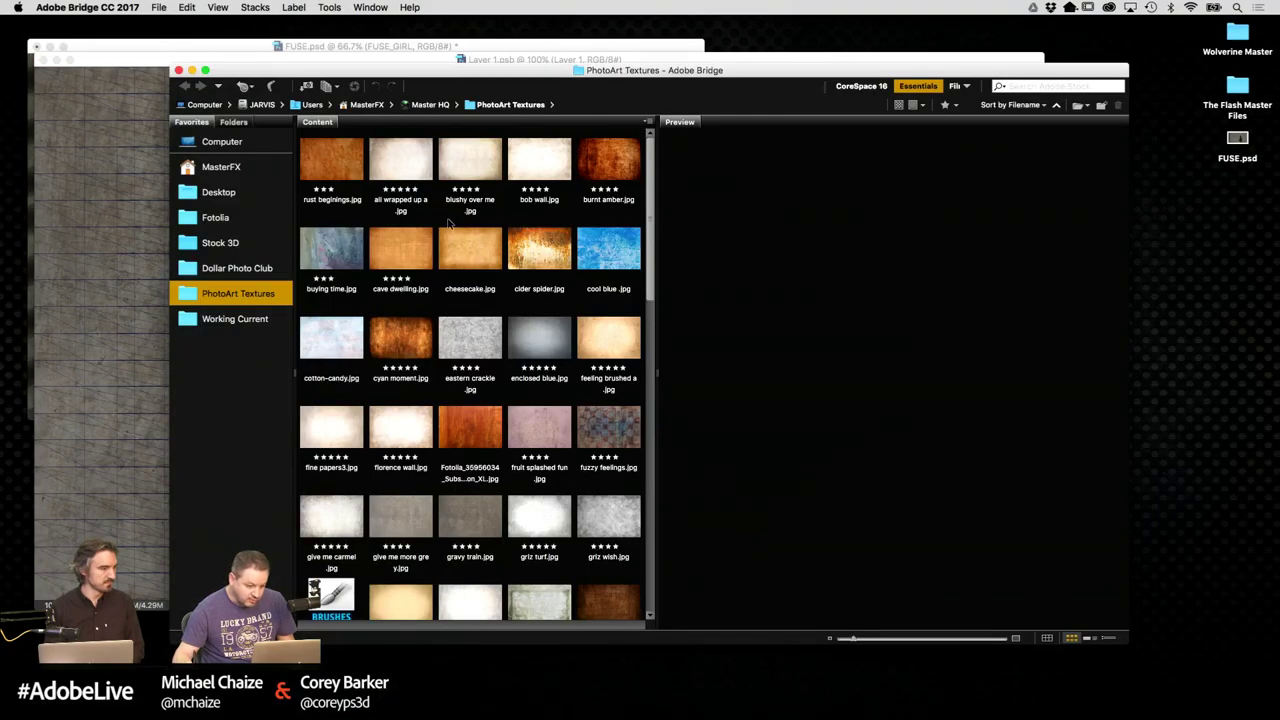
click(399, 160)
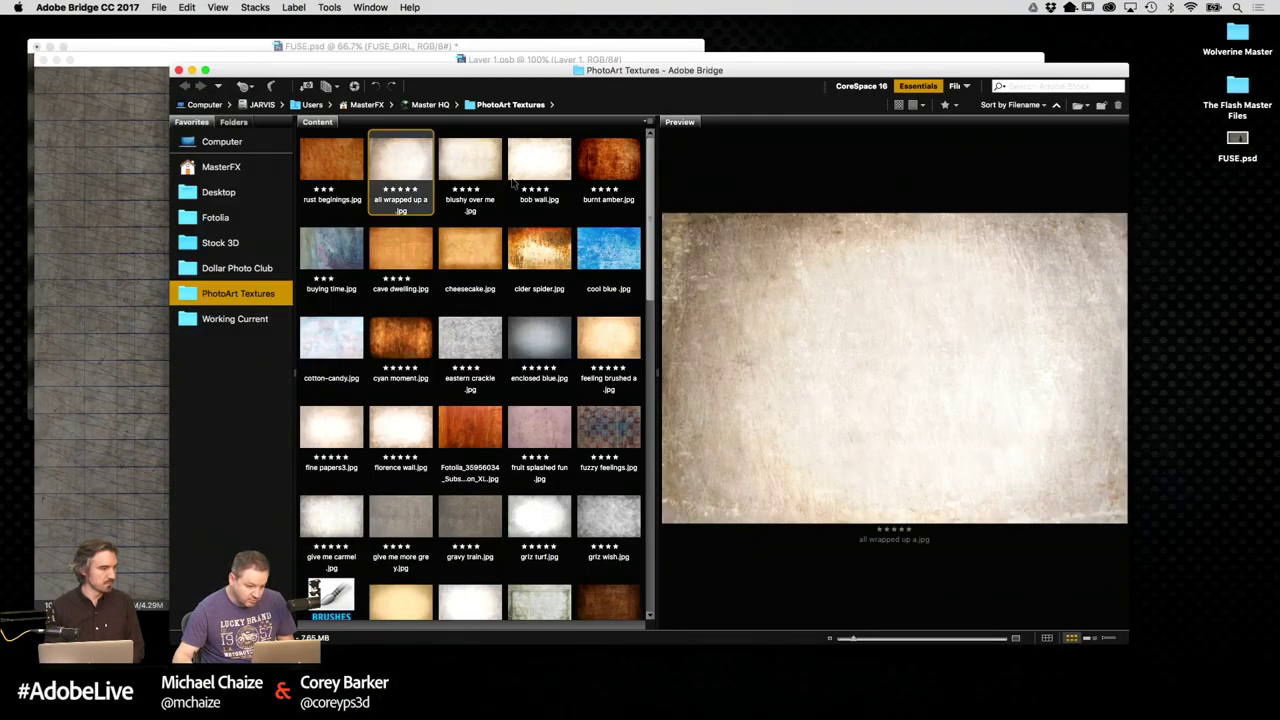
click(538, 432)
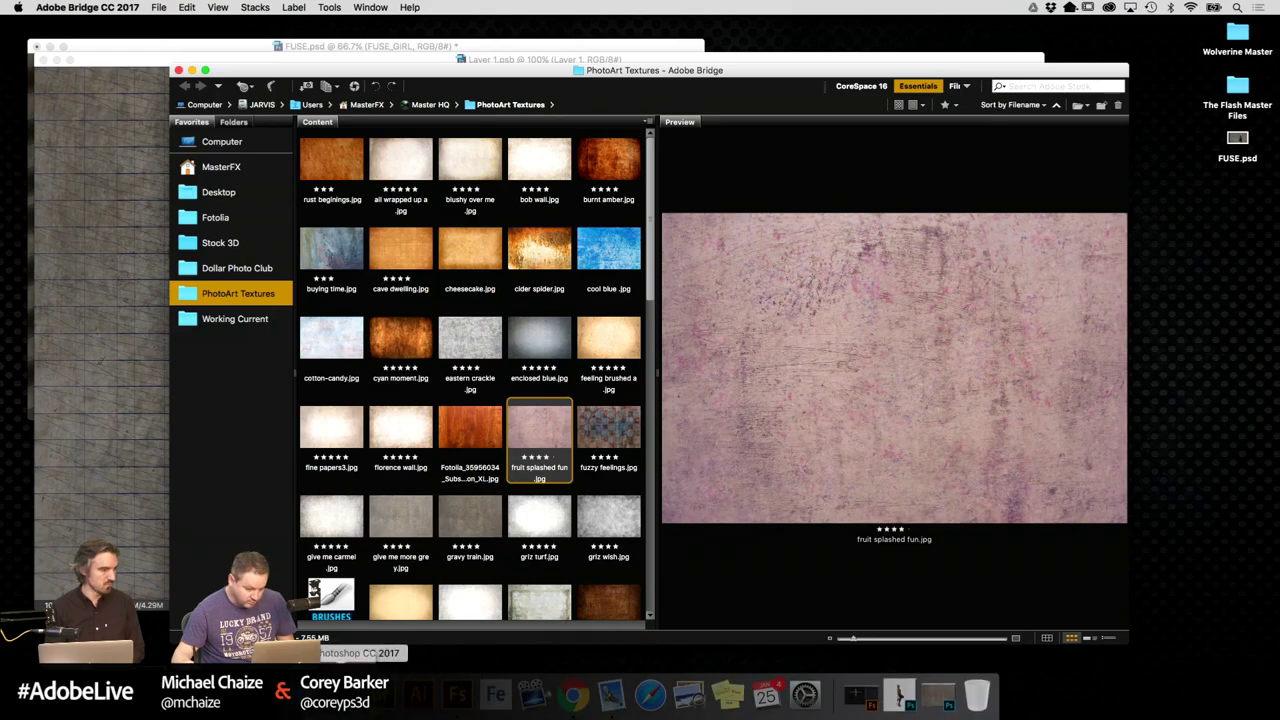
click(358, 695)
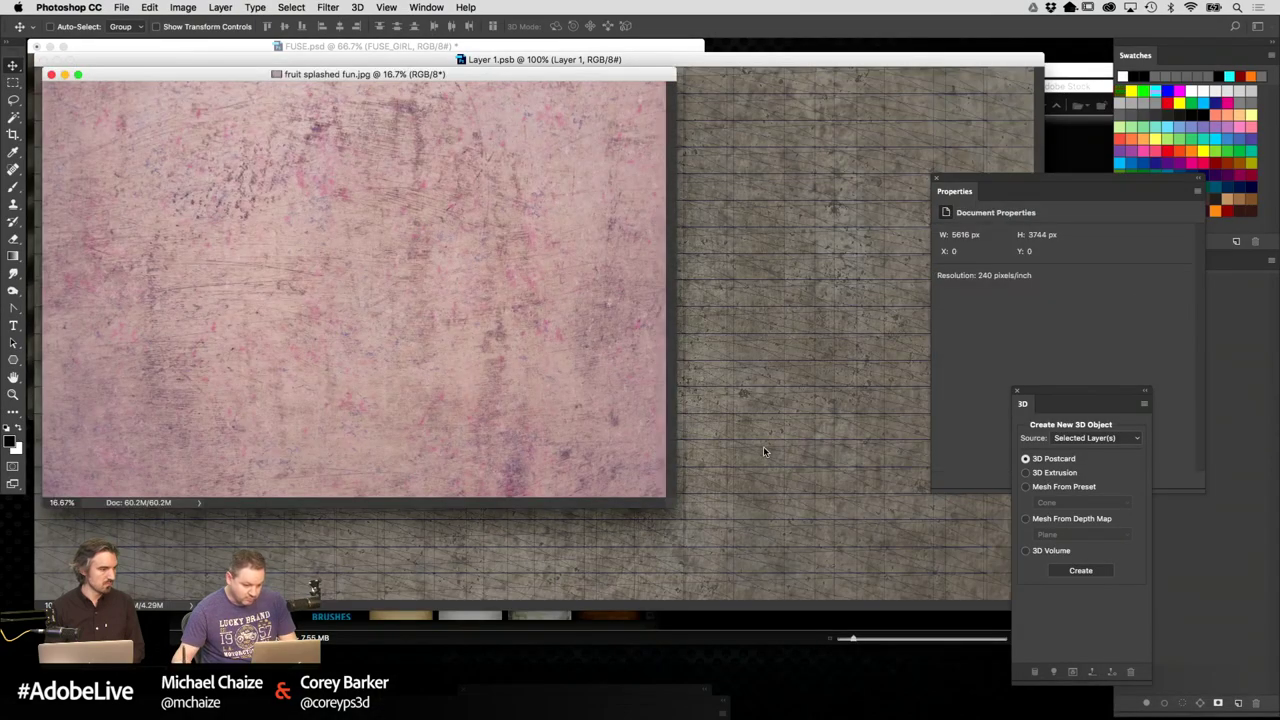
Paste the fruit texture into Layer 1.psb and scale it down to 27.56%
click(763, 451)
key(super+v)
key(super+t)
key(super+0)
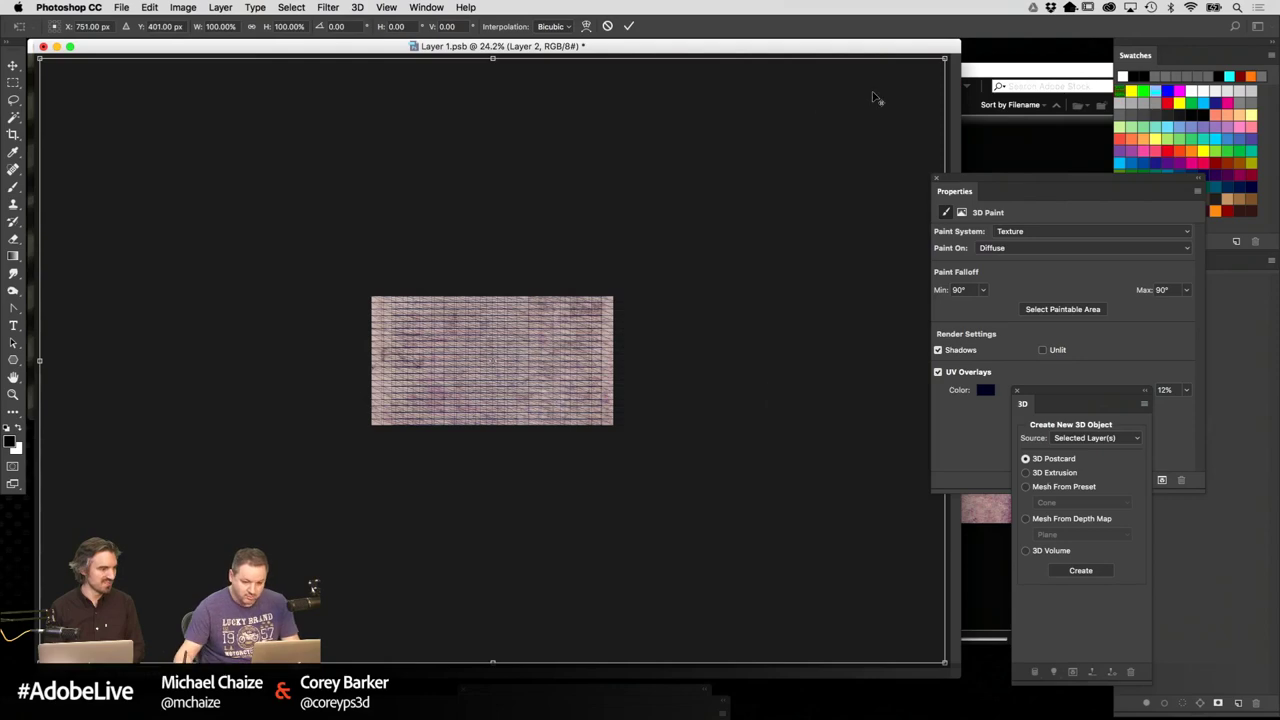
drag(944, 58, 590, 196)
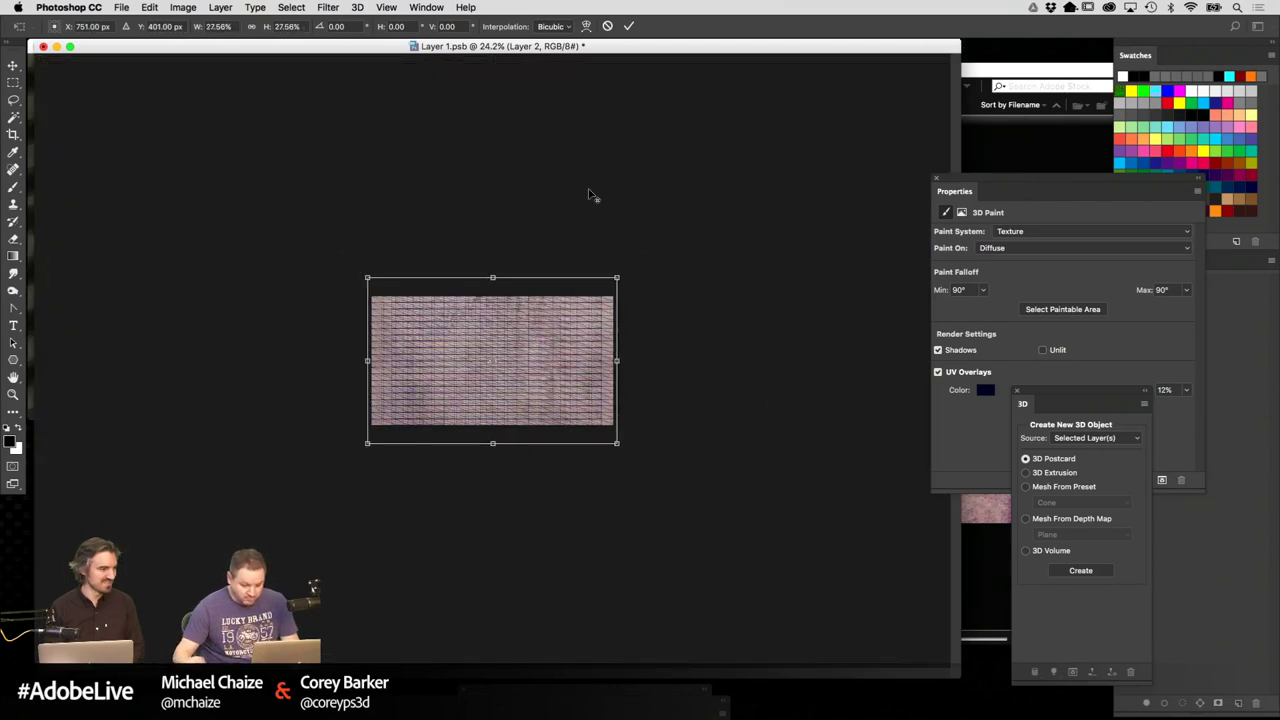
key(Return)
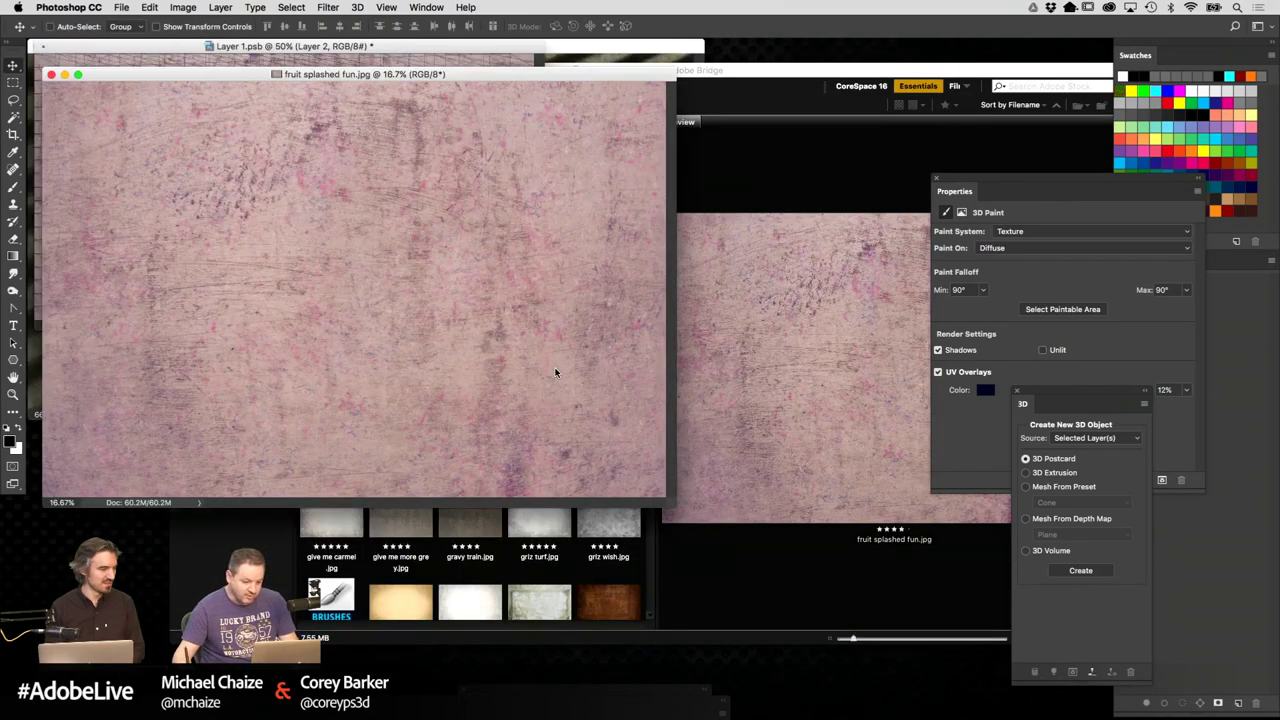
Close fruit splashed fun.jpg, save and close Layer 1.psb, then test-render and cancel
click(52, 75)
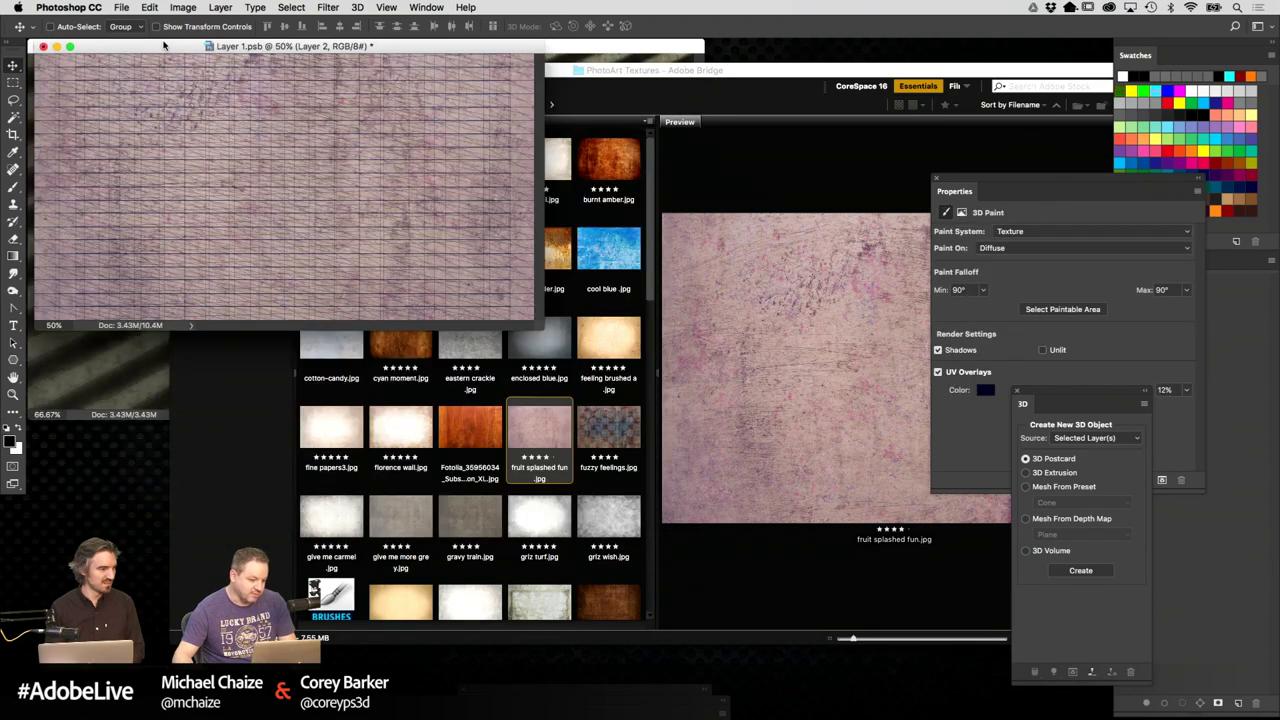
click(200, 72)
click(192, 71)
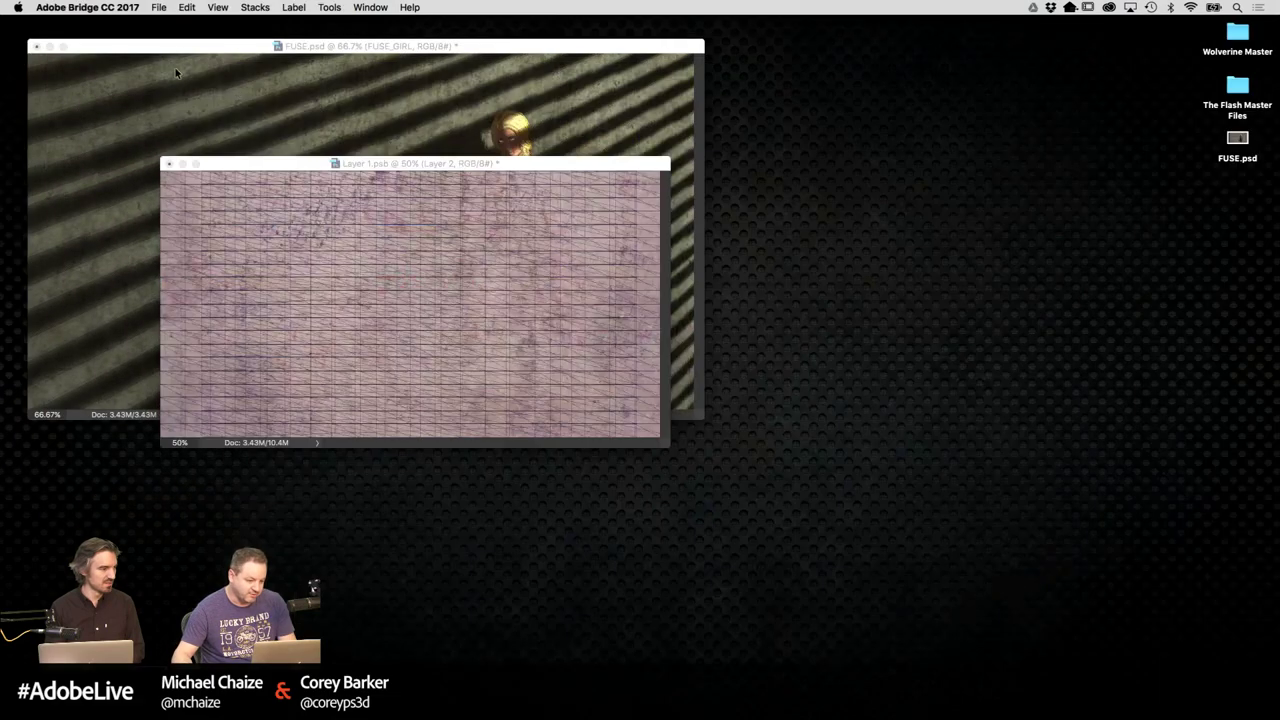
key(super+plus)
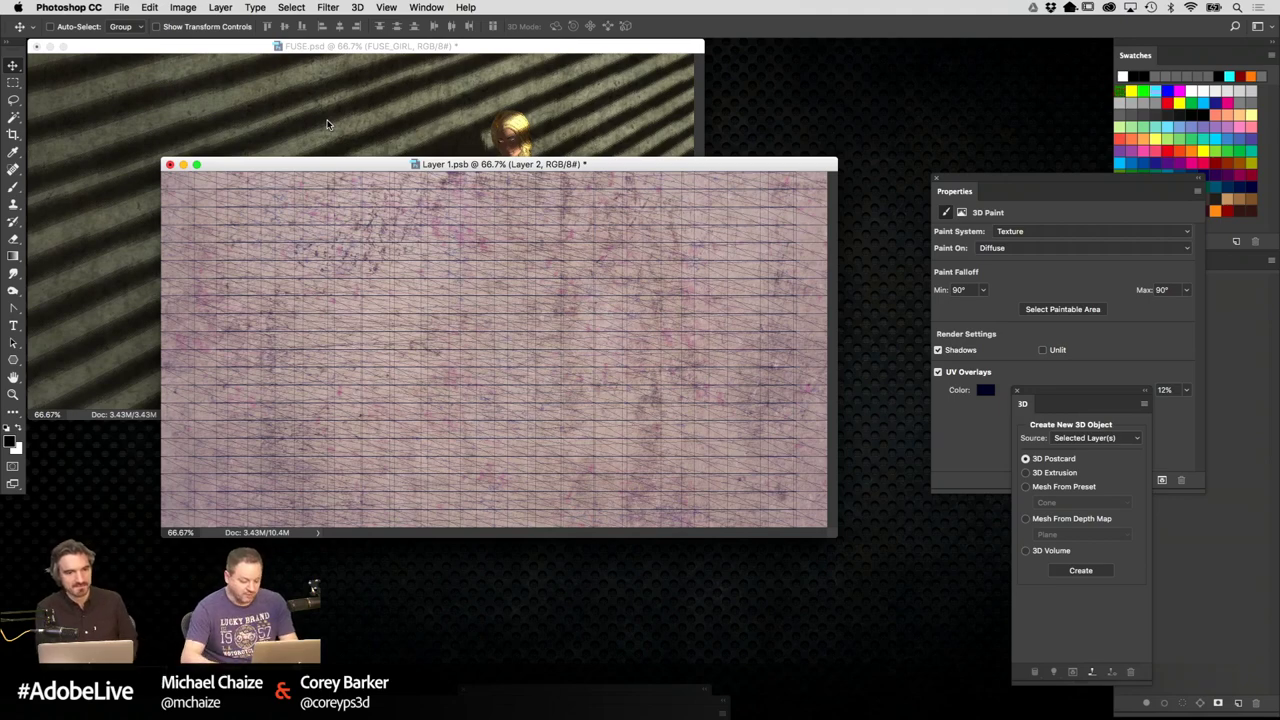
key(super+w)
key(Return)
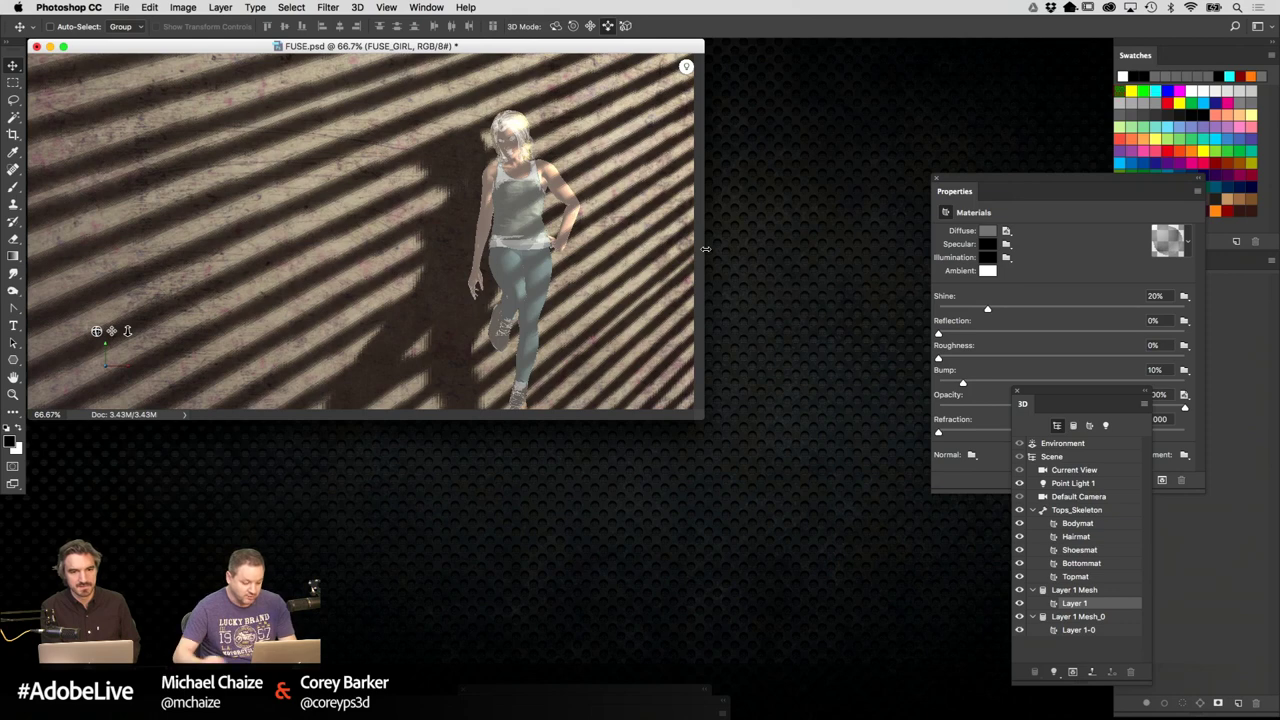
key(alt+shift+super+r)
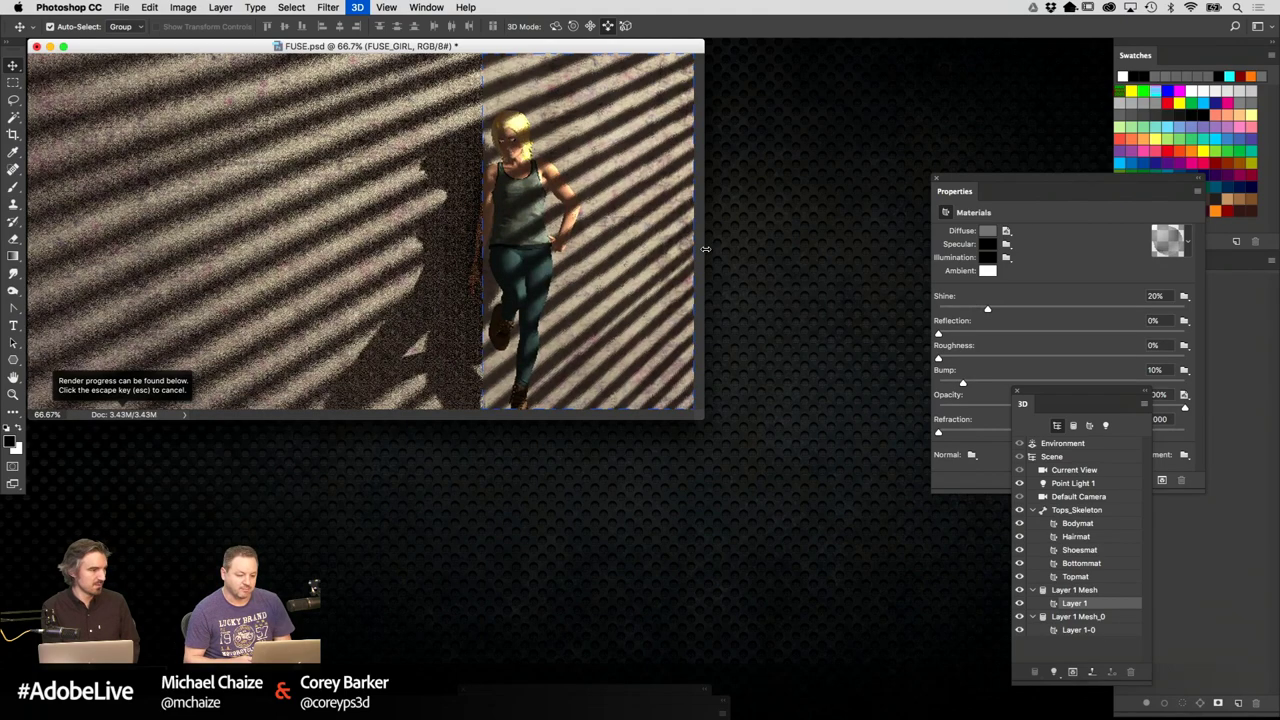
key(Escape)
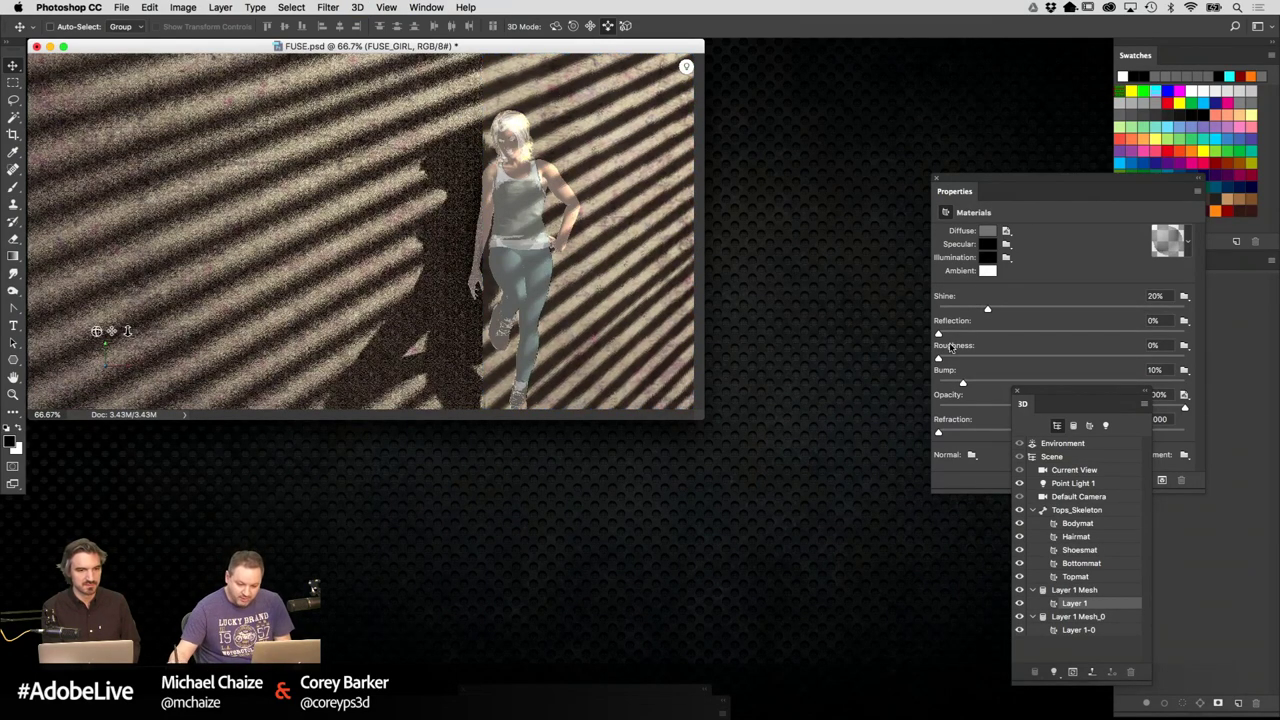
Select Current View and orbit and pan the camera toward the figure and side wall
click(1086, 471)
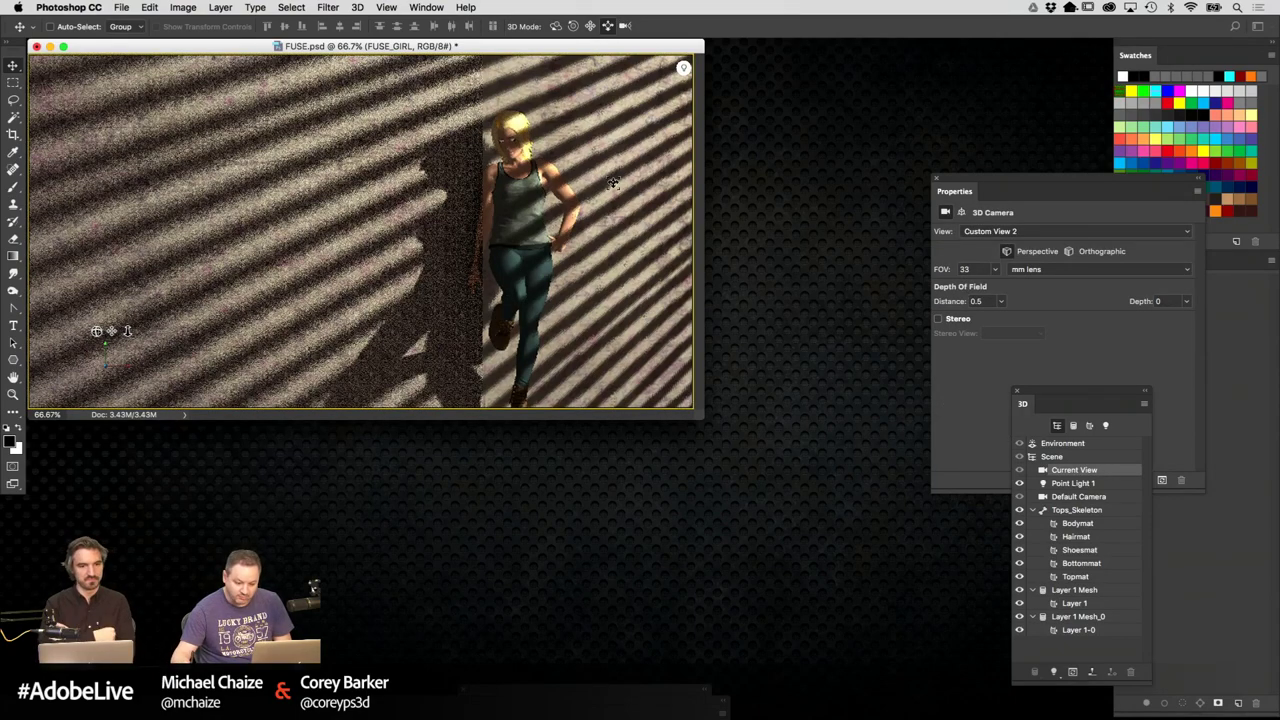
mouse_move(621, 229)
mouse_down()
mouse_move(585, 240)
mouse_move(610, 225)
mouse_up()
click(556, 26)
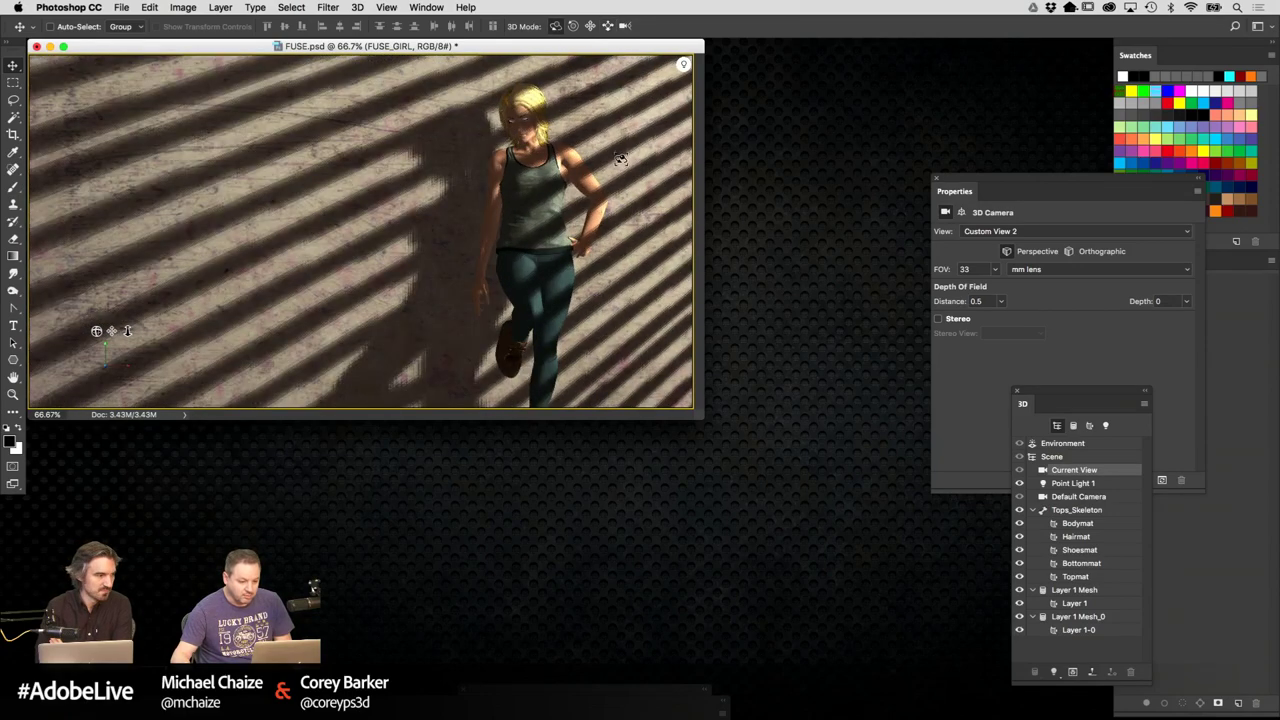
drag(620, 158, 734, 149)
click(590, 26)
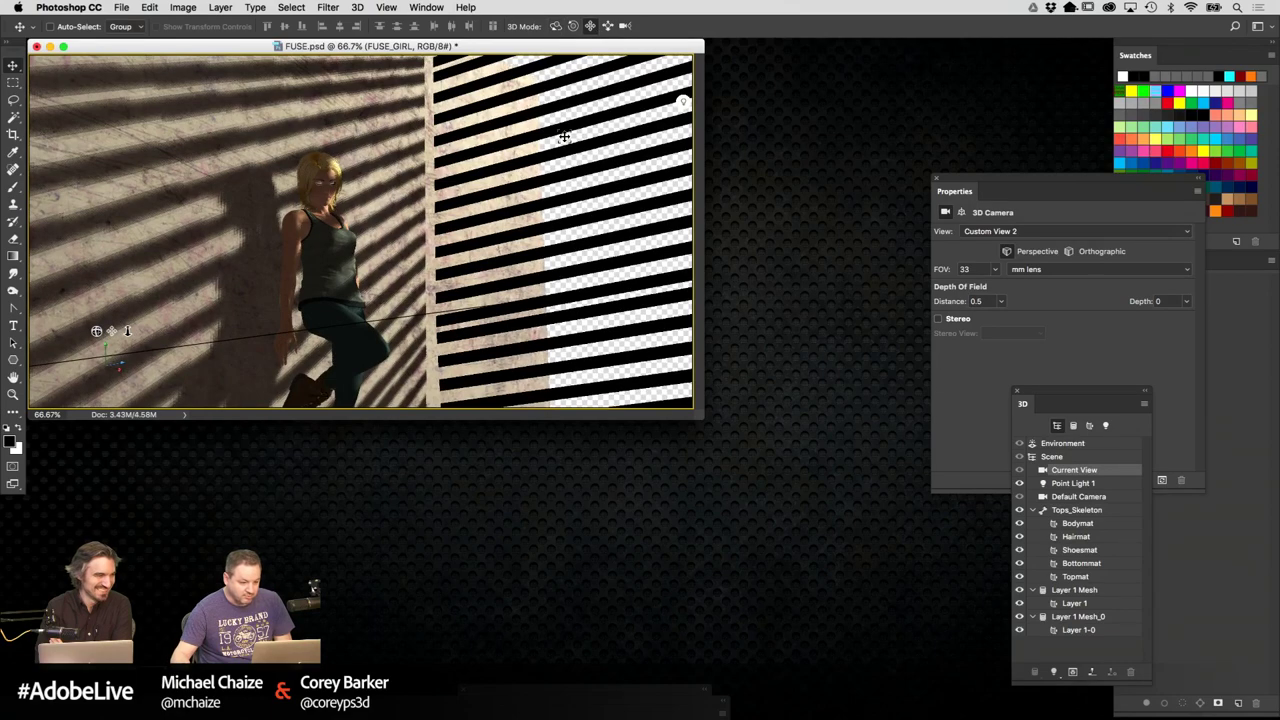
drag(565, 136, 690, 160)
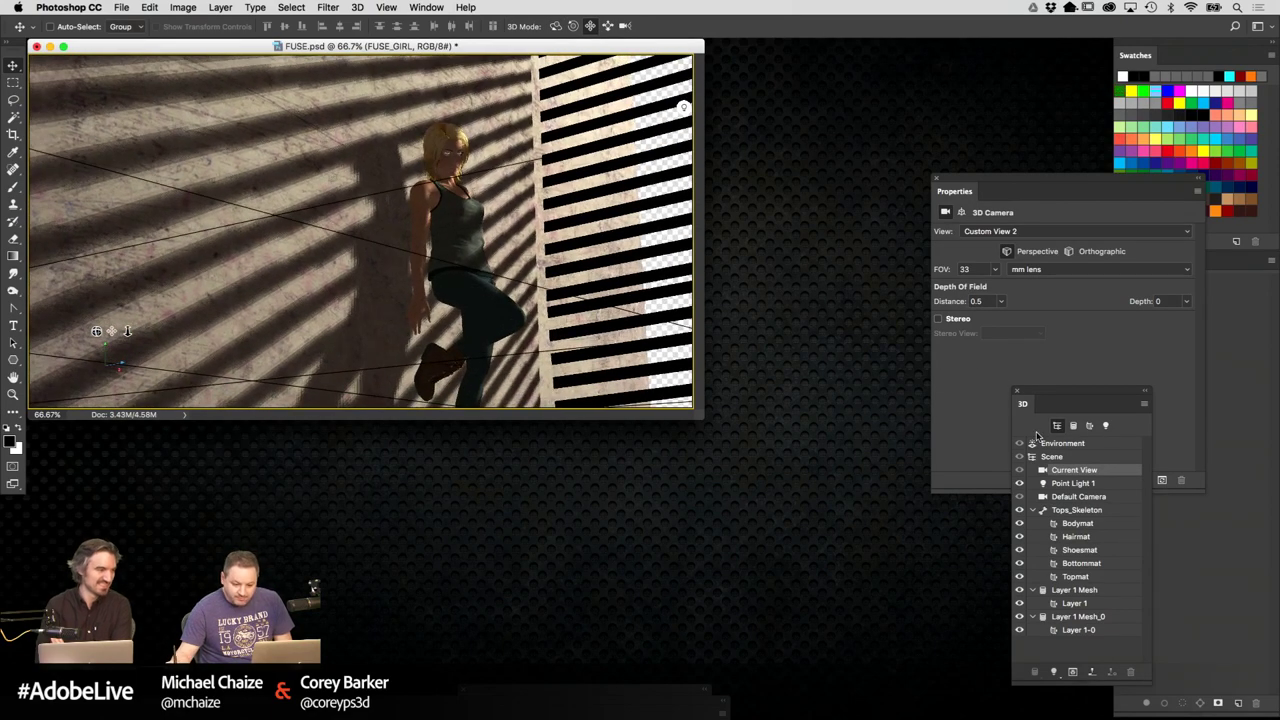
drag(1056, 398, 769, 330)
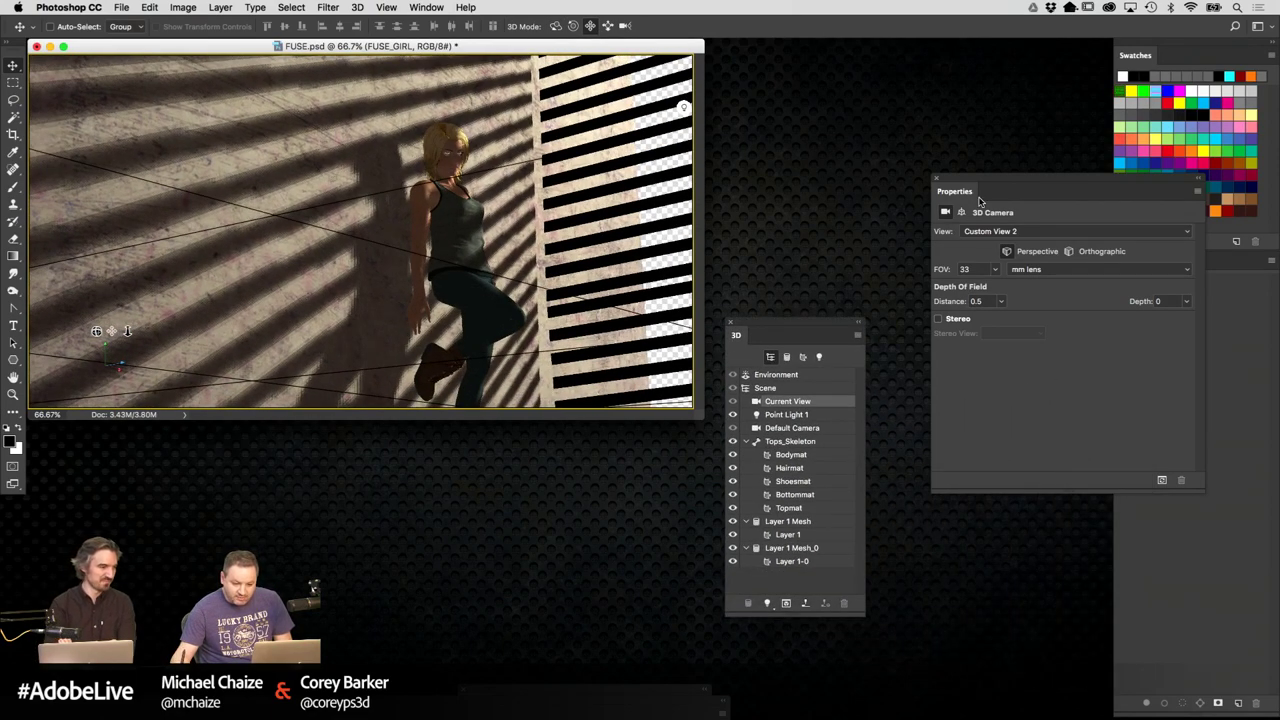
drag(980, 200, 977, 225)
Set the camera FOV to 14, then dolly closer and tilt for a low-angle framing
click(929, 297)
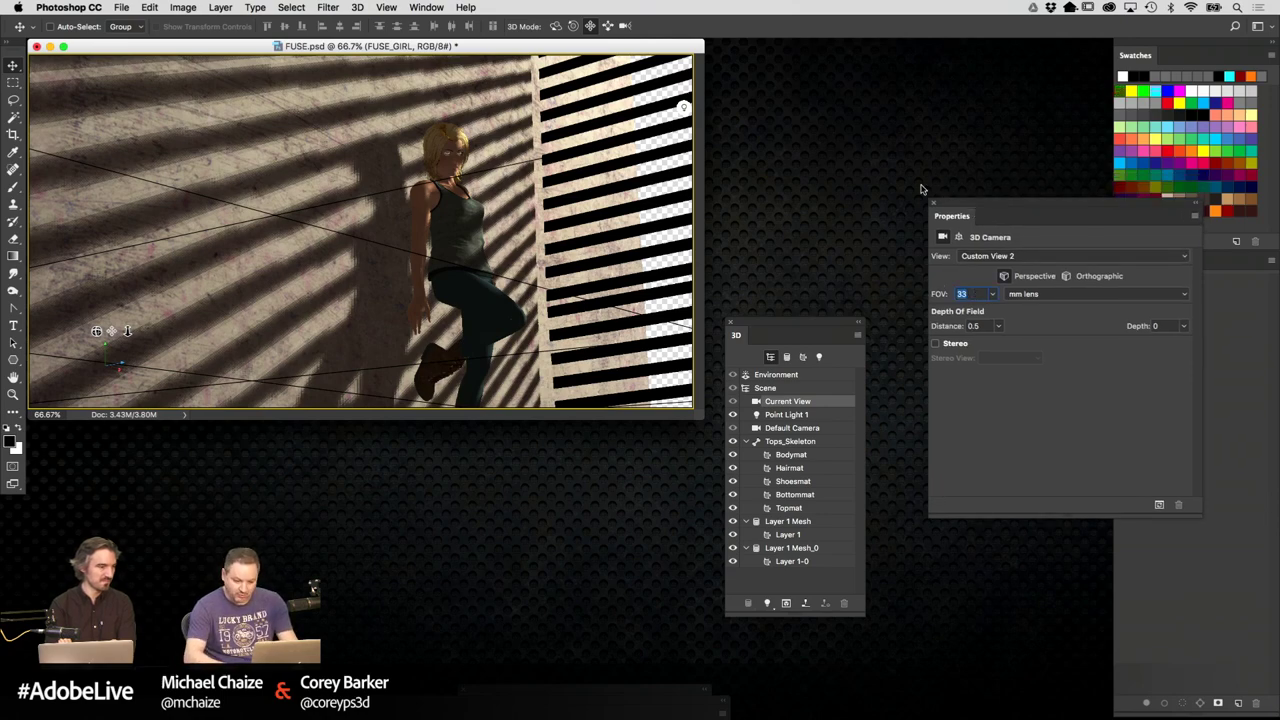
text(14)
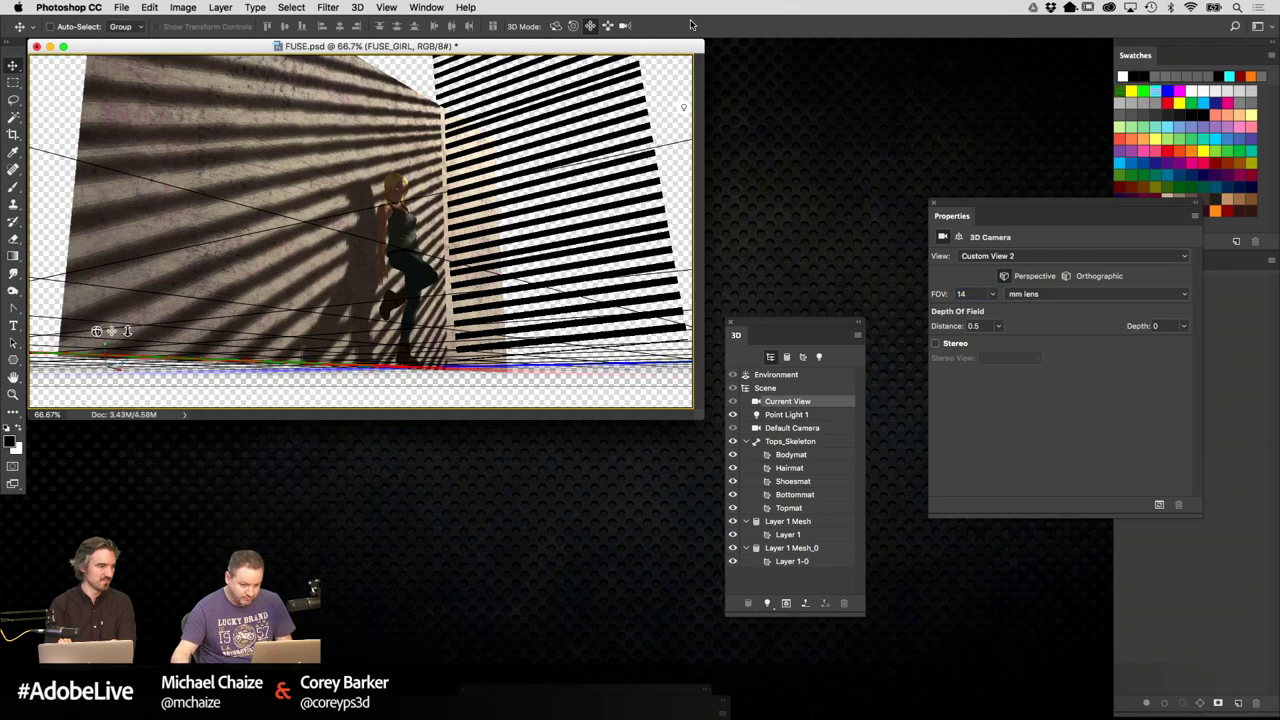
drag(578, 168, 578, 306)
drag(555, 27, 600, 32)
drag(600, 110, 627, 120)
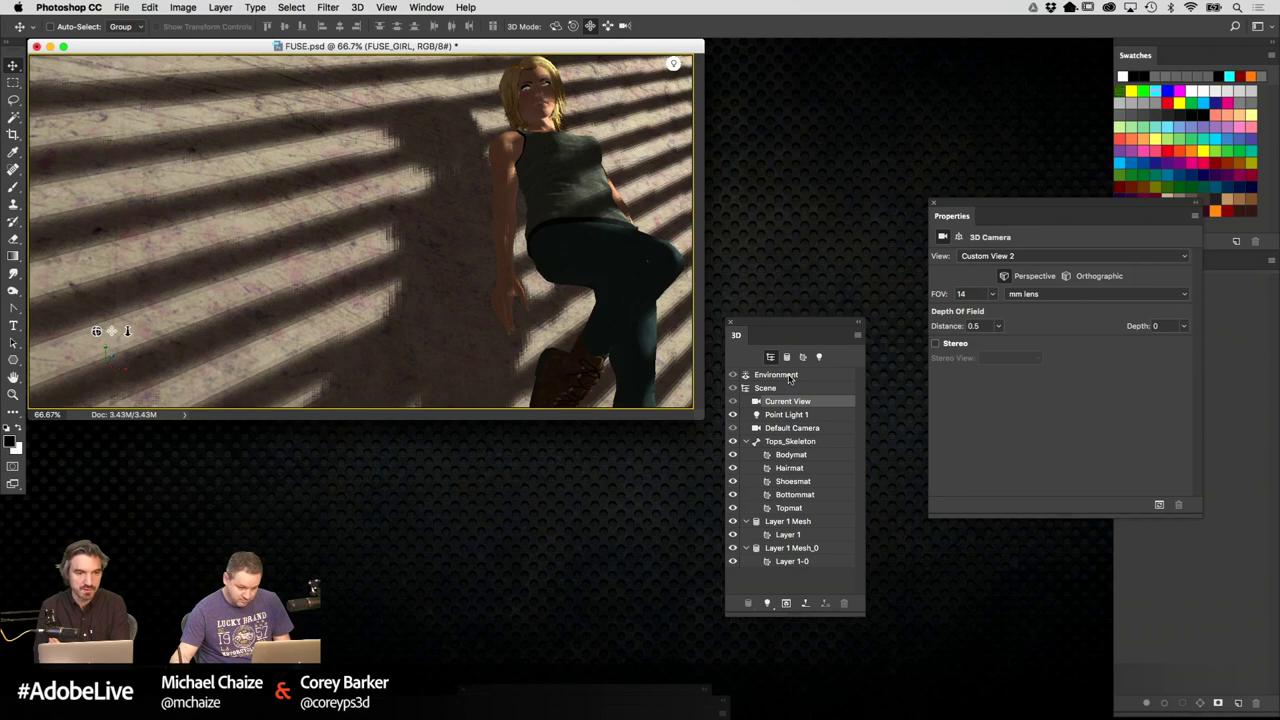
Review Layer 1 Mesh_0's shadow and coordinate settings, then select Tops_Skeleton for body presets
click(795, 549)
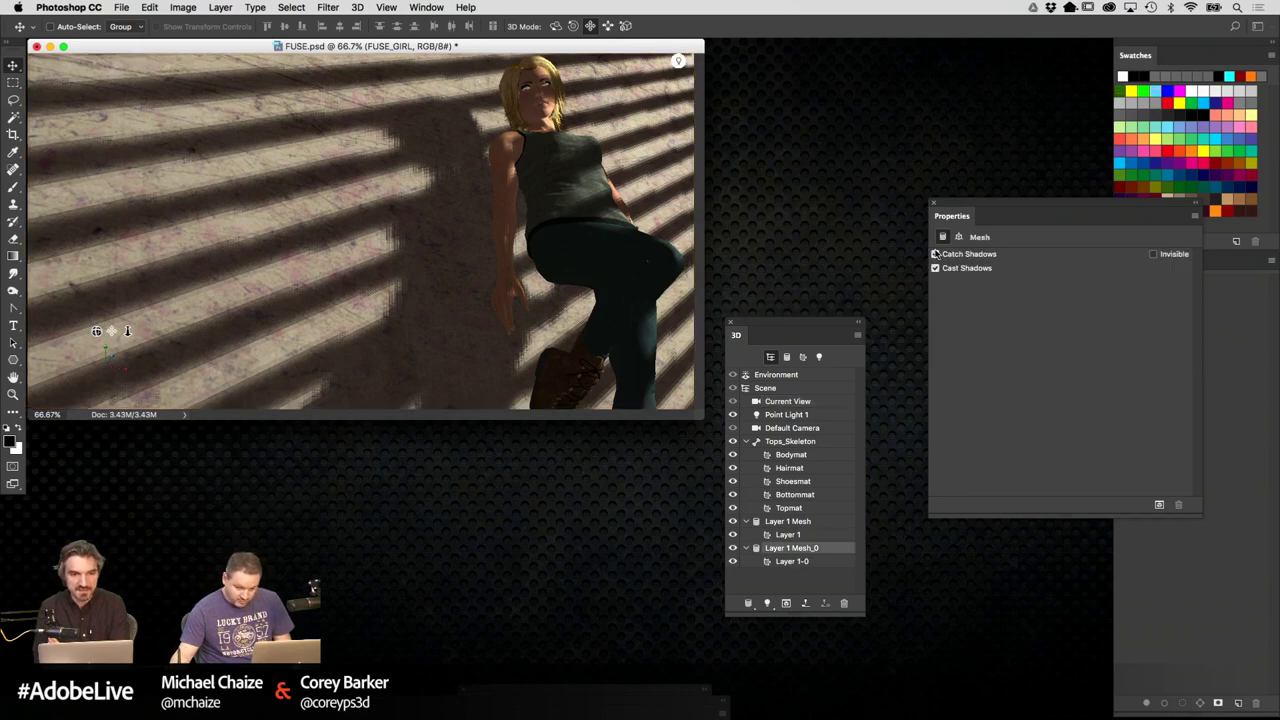
drag(978, 205, 948, 206)
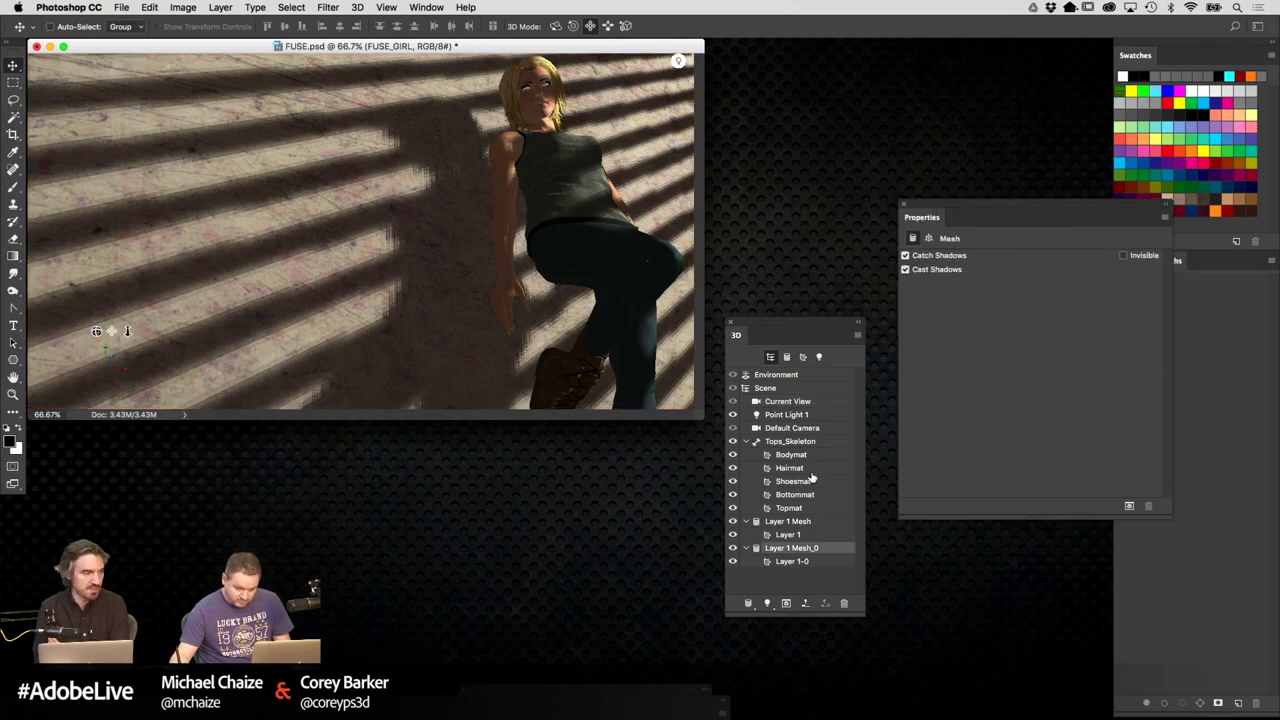
click(803, 561)
click(808, 548)
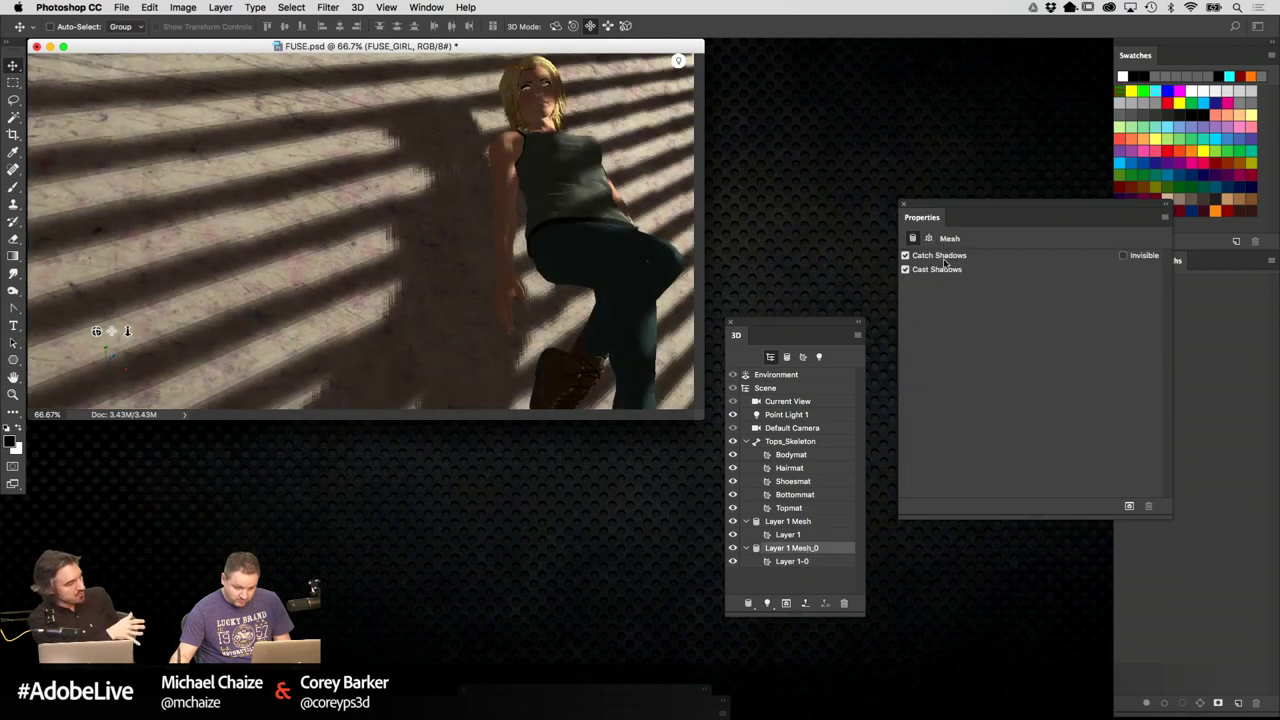
click(929, 239)
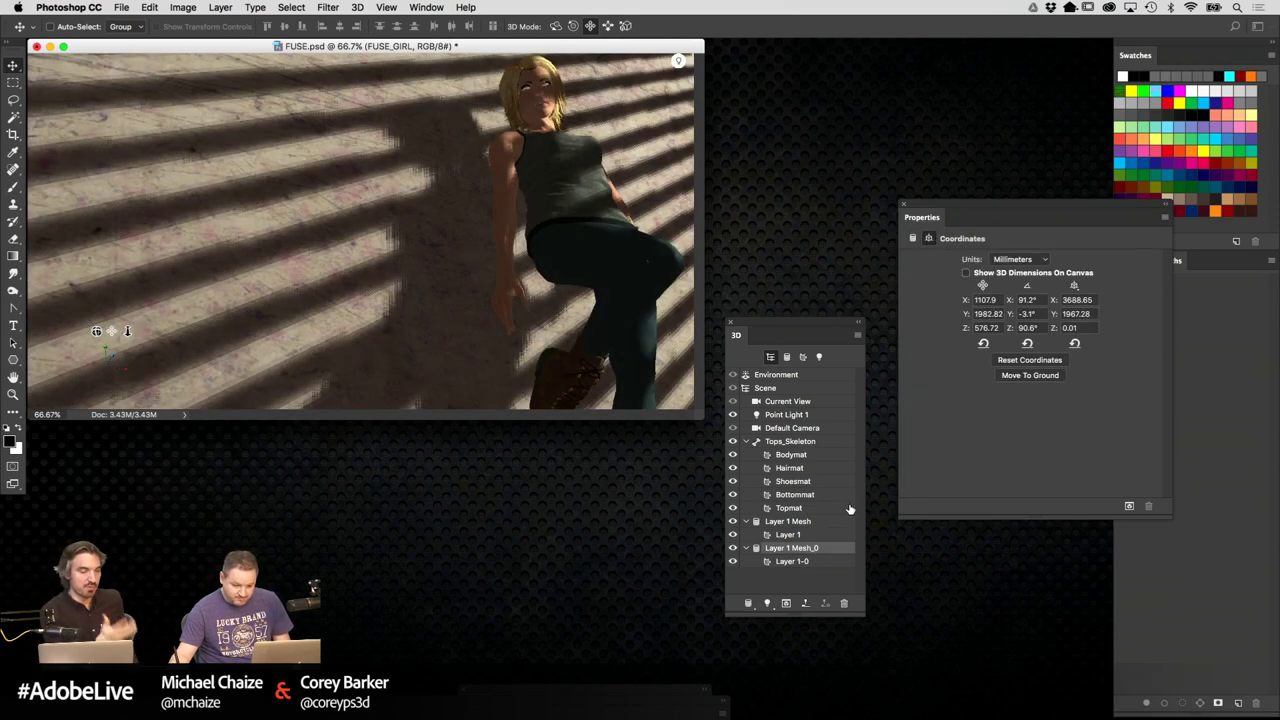
click(913, 239)
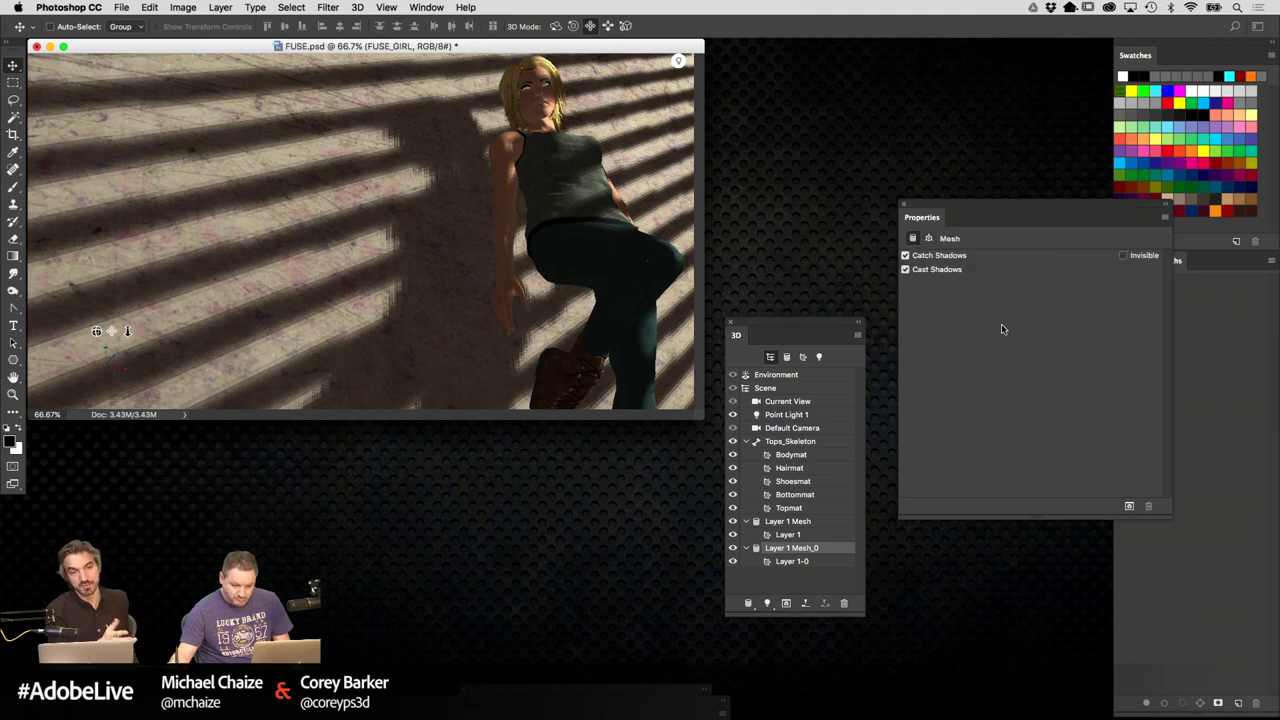
click(812, 442)
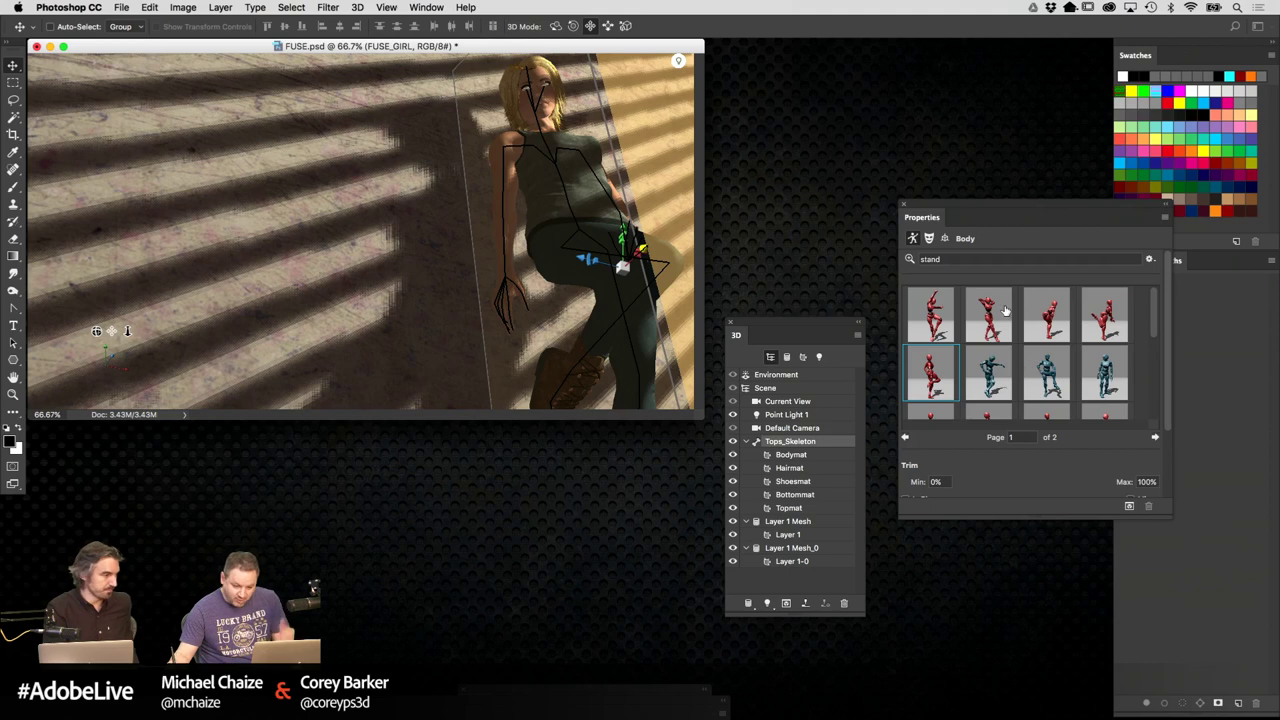
In the Face tab set Head X to 56% and Head Y to -54%, then render
click(928, 238)
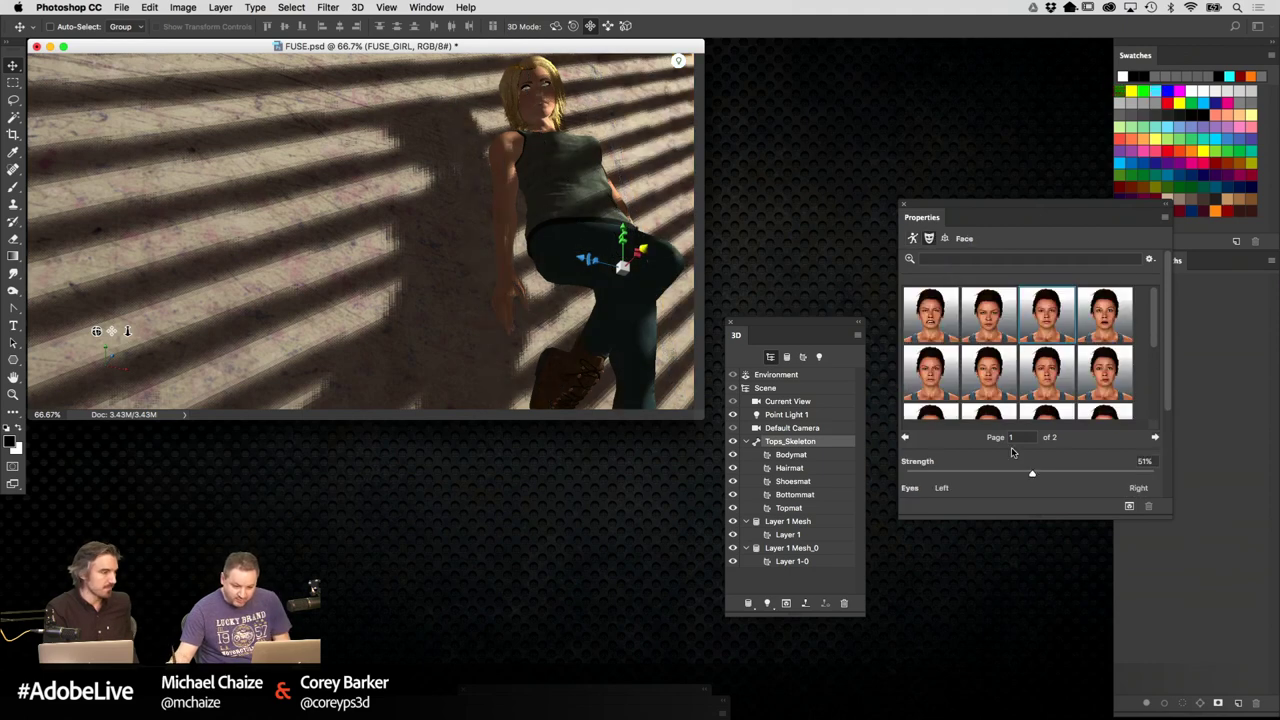
drag(1165, 508, 1188, 632)
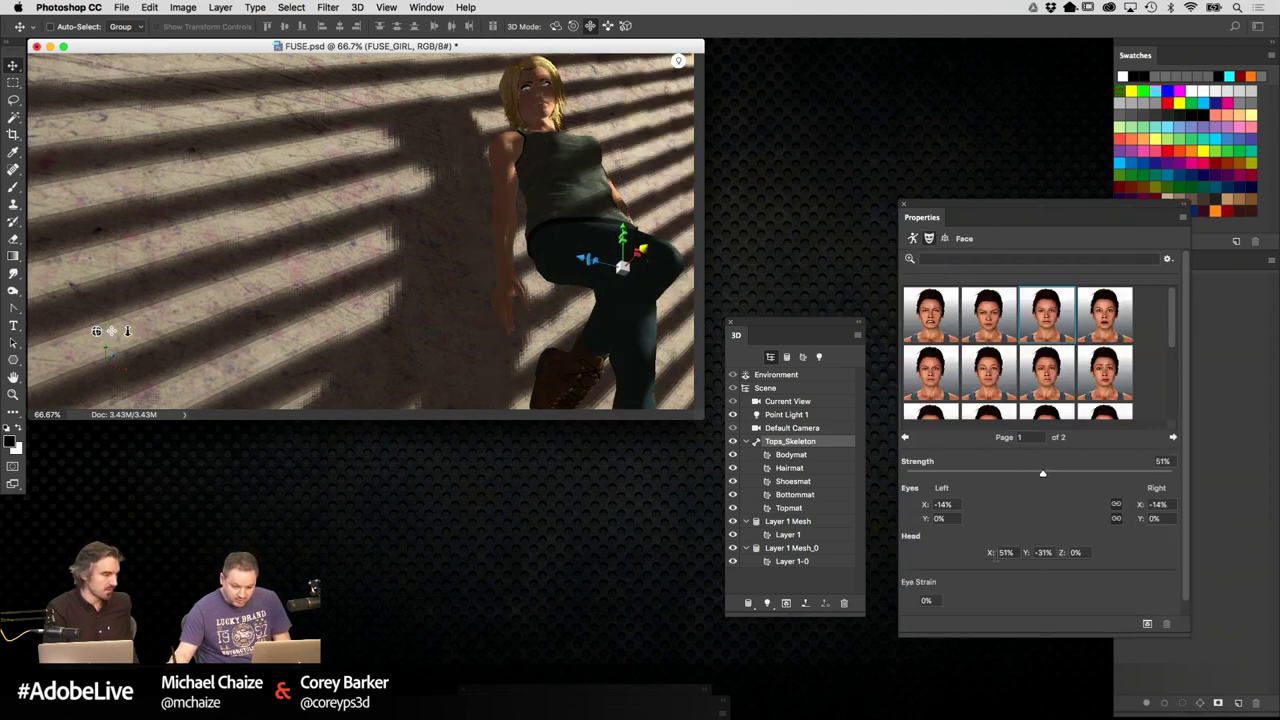
drag(990, 558, 1019, 556)
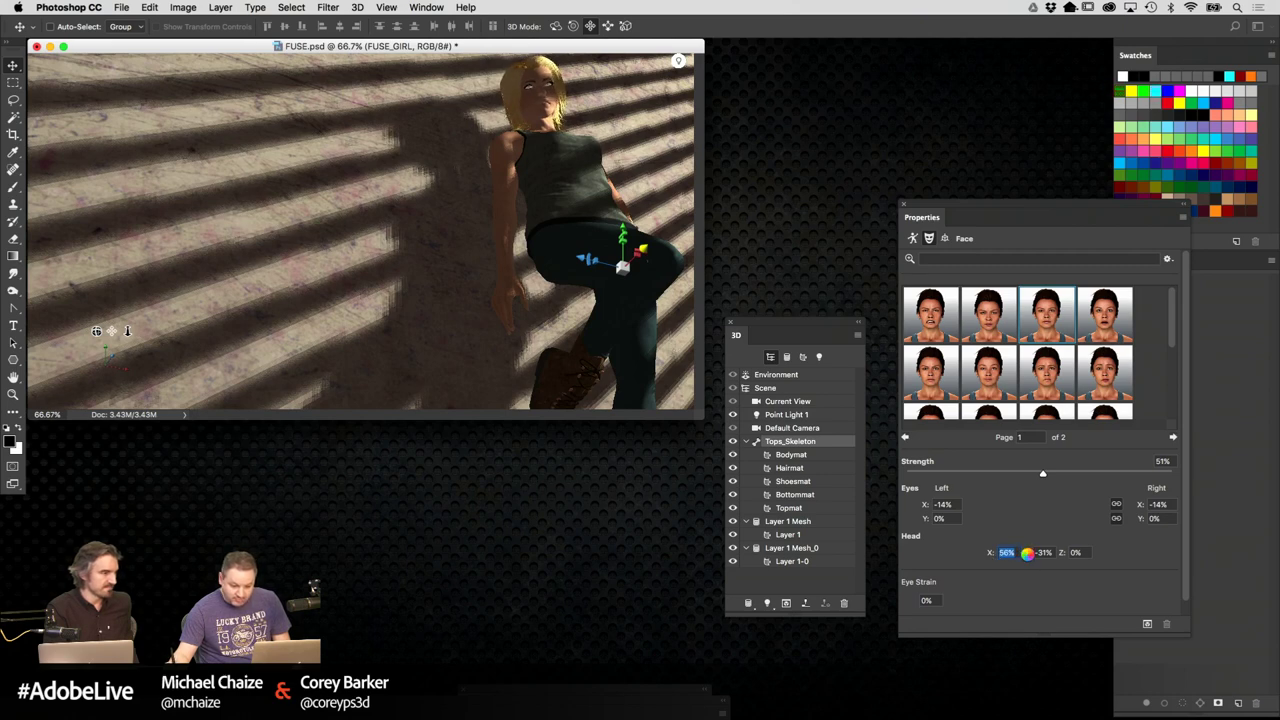
click(1028, 555)
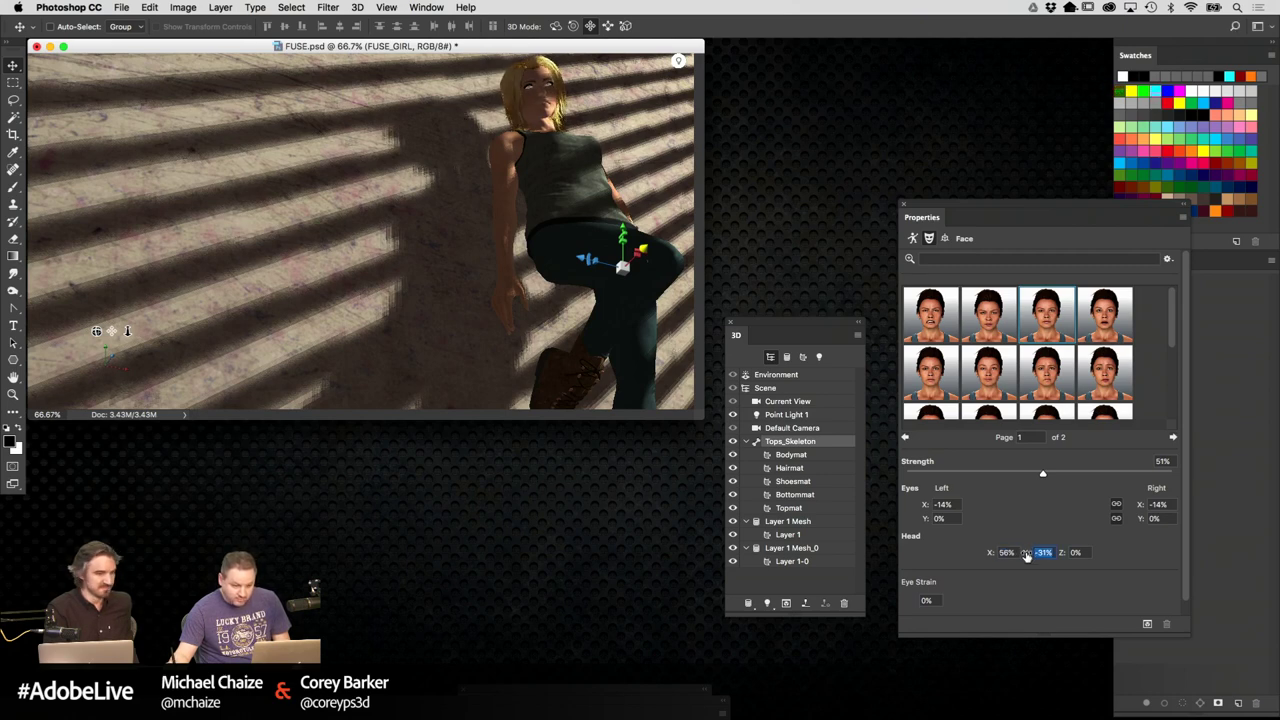
drag(1020, 557, 1014, 554)
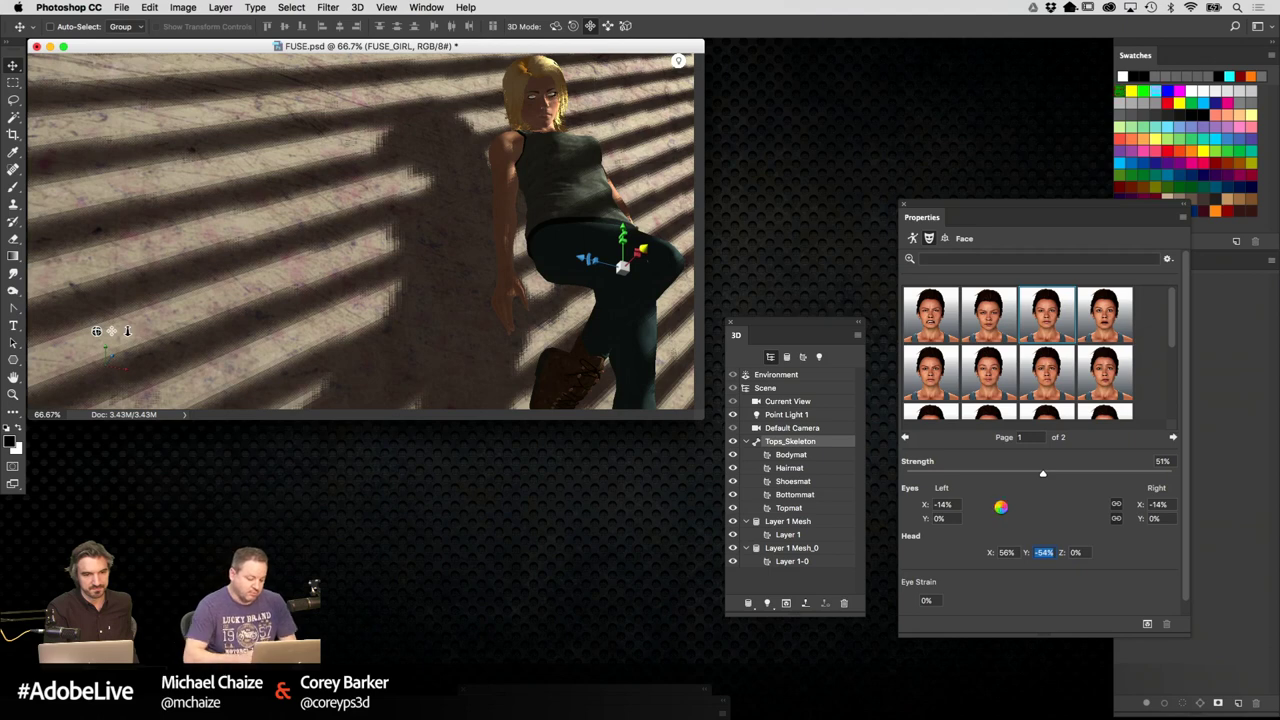
key(alt+shift+super+r)
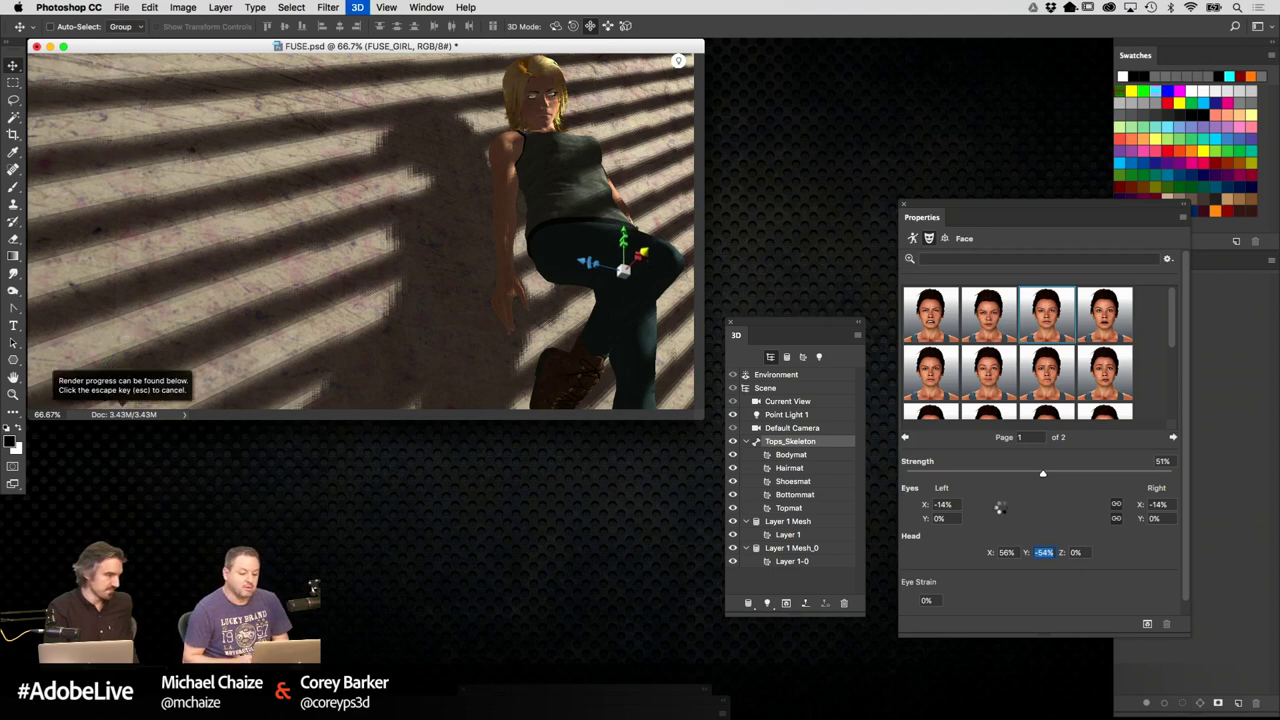
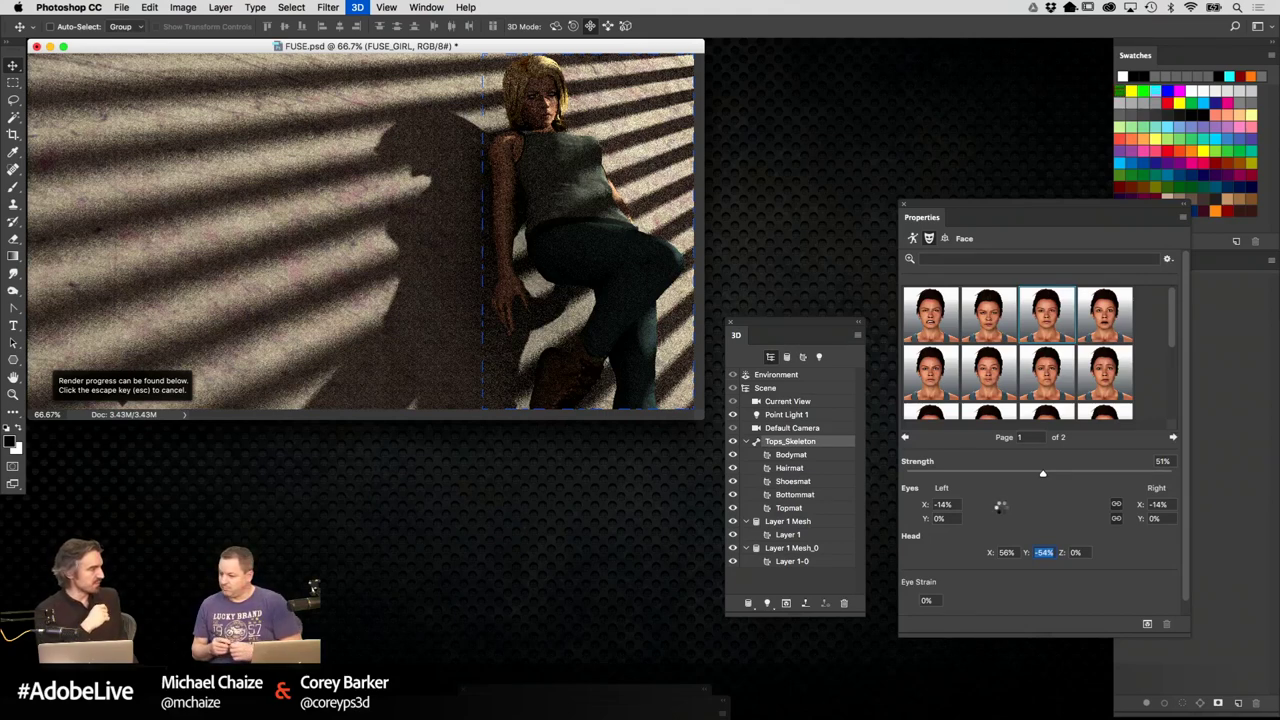
Cancel the running 3D render of the FUSE_GIRL scene
key(Escape)
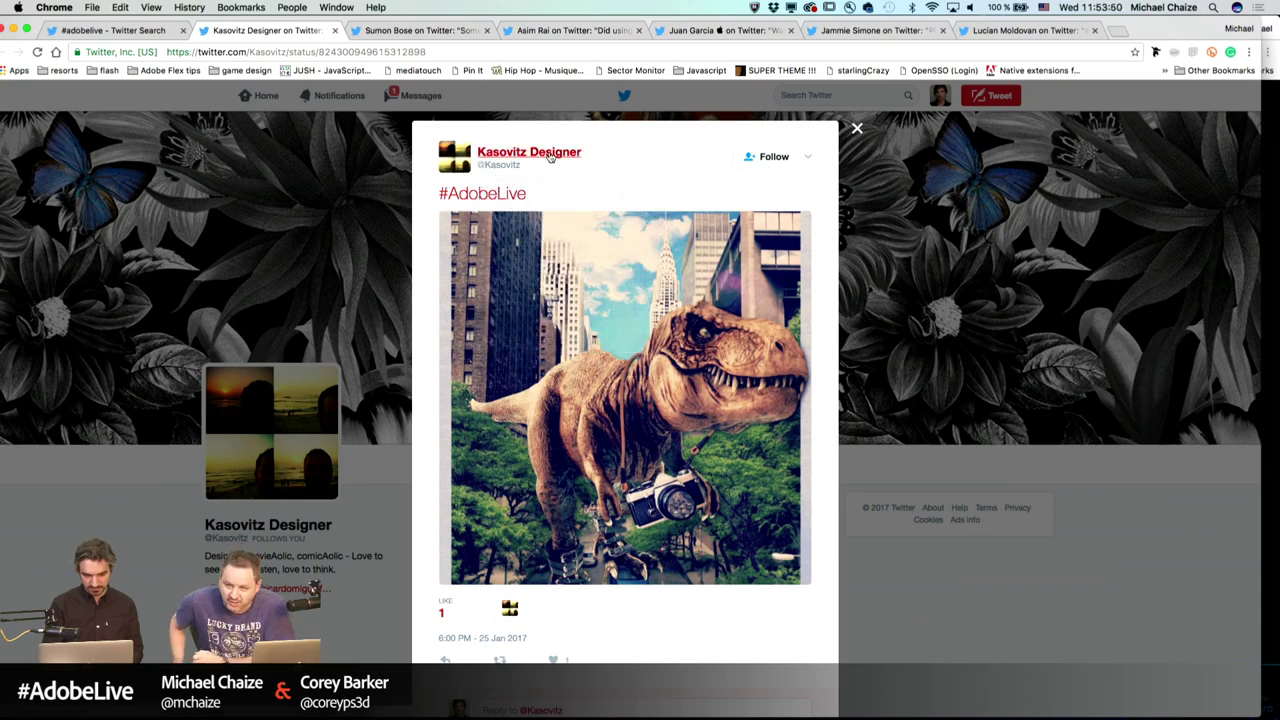
Read through the T-rex #AdobeLive tweet, then switch to the Tower Bridge wave tweet
mouse_move(549, 157)
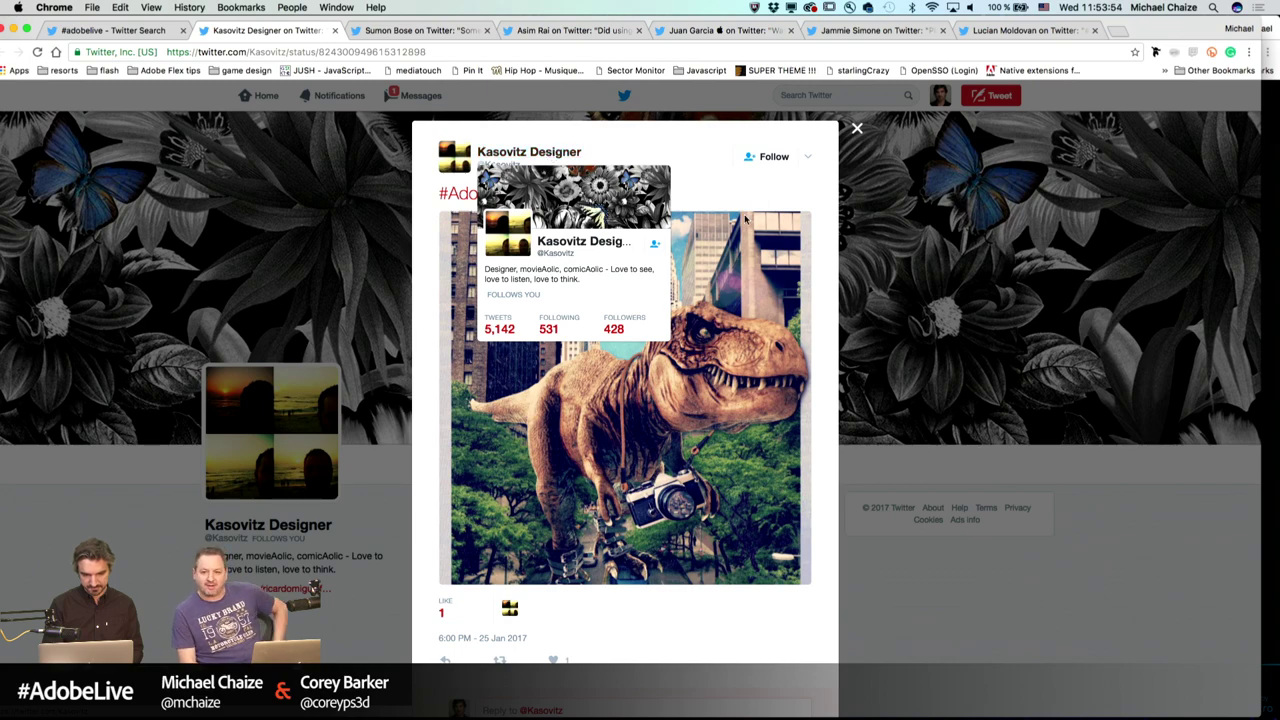
scroll(738, 525, down, 1)
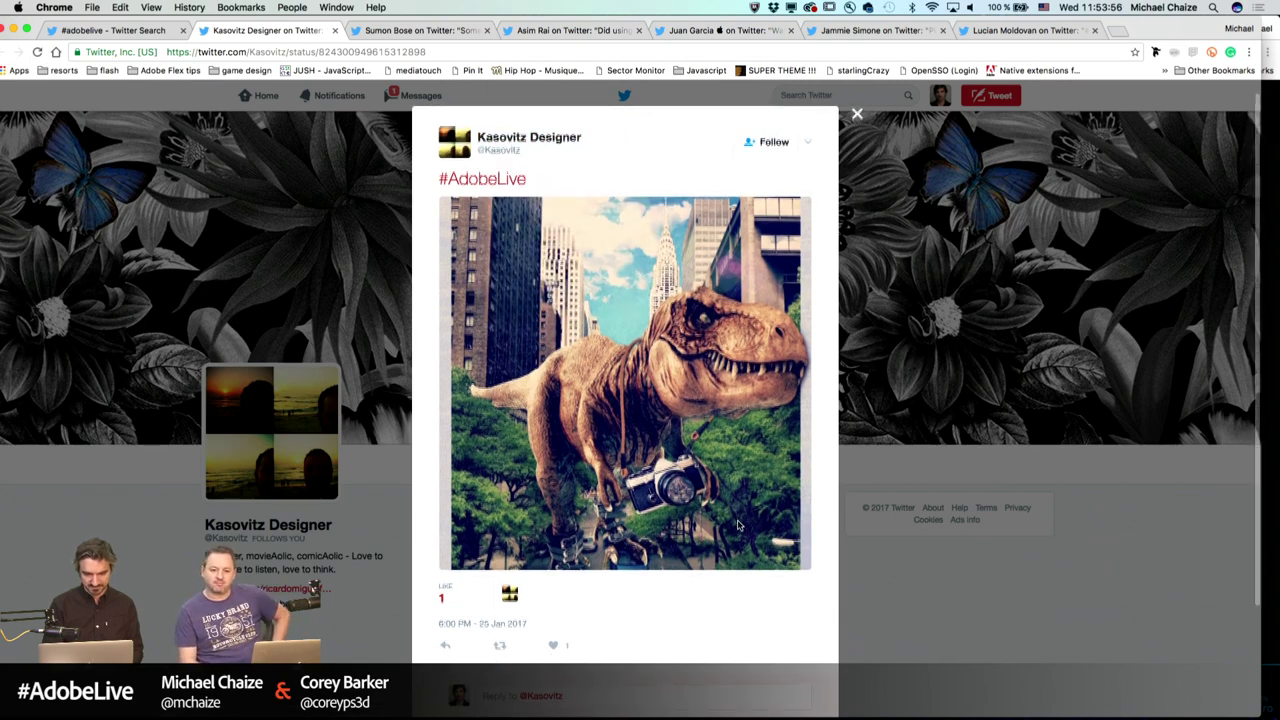
scroll(738, 525, down, 2)
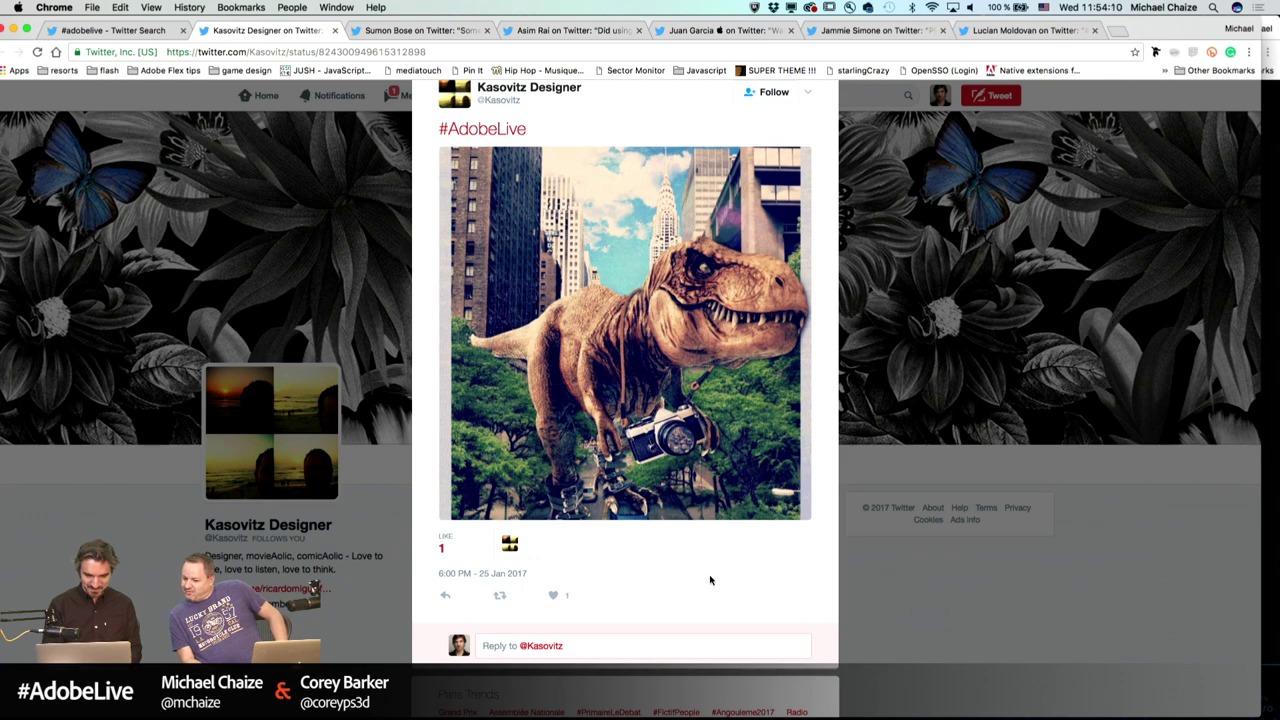
scroll(710, 580, up, 2)
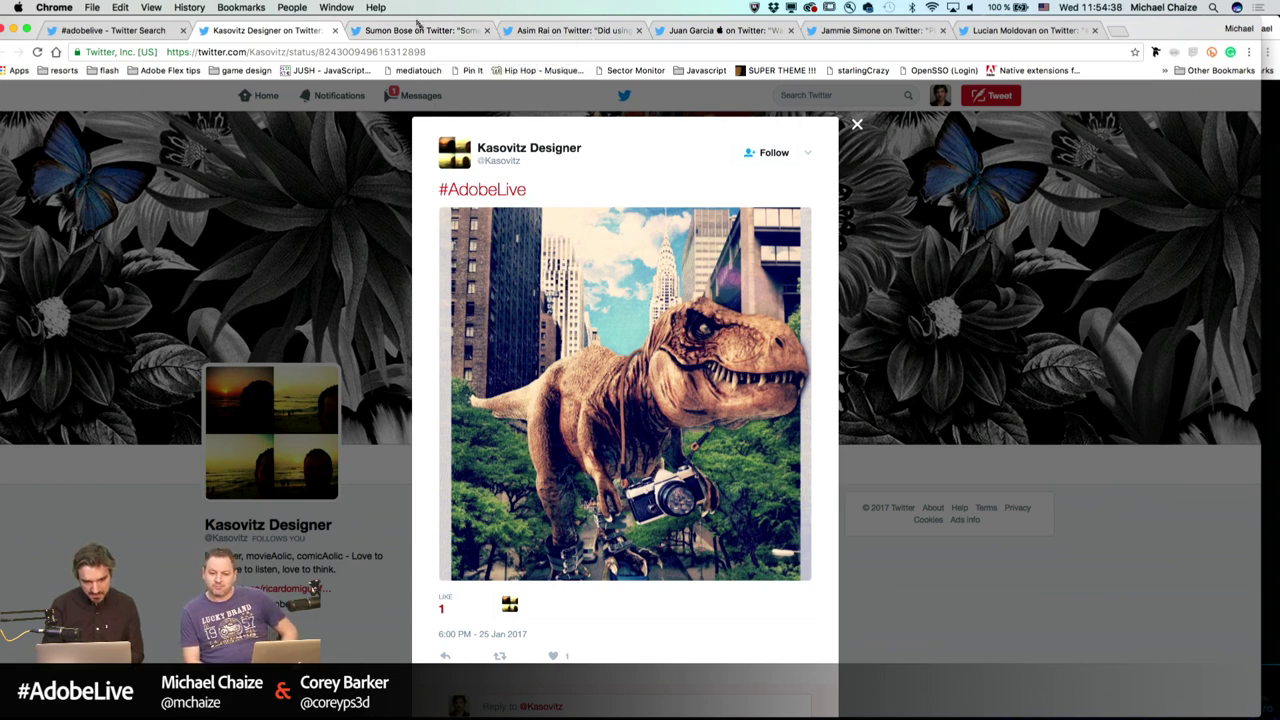
click(430, 33)
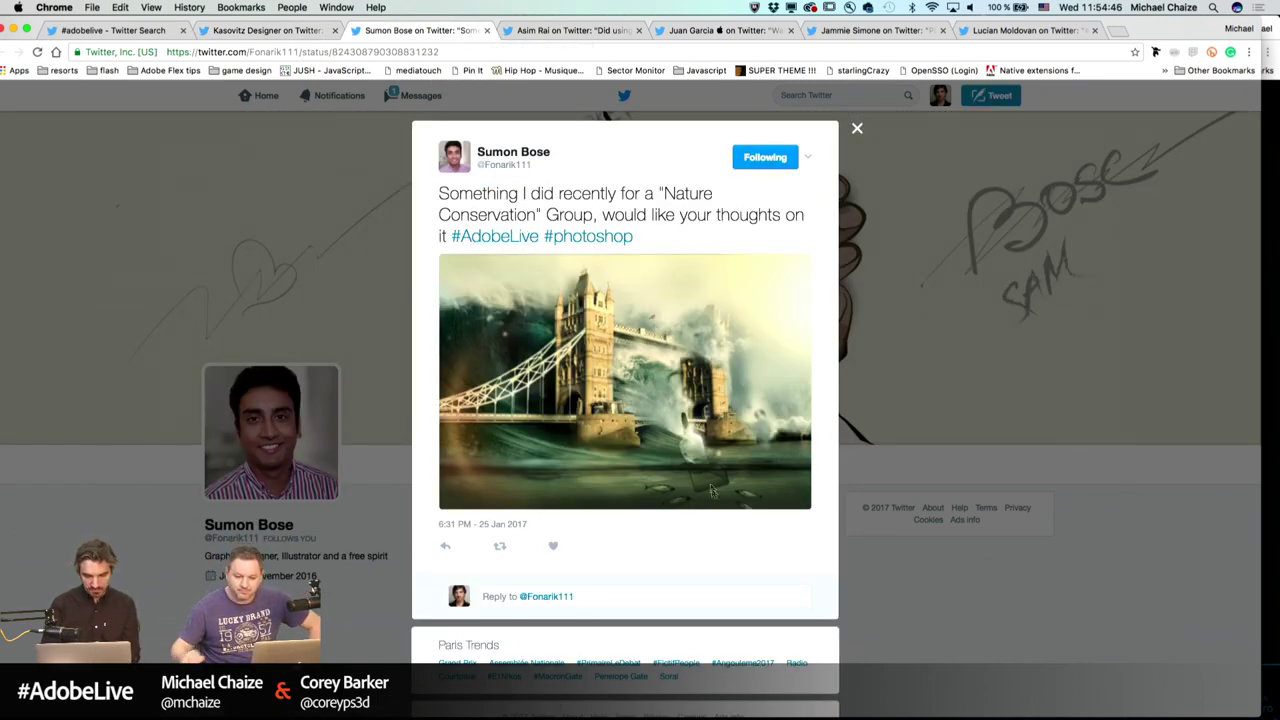
Enlarge the Tower Bridge wave image, then switch to the Photoshop Mix underwater walker tweet
click(677, 402)
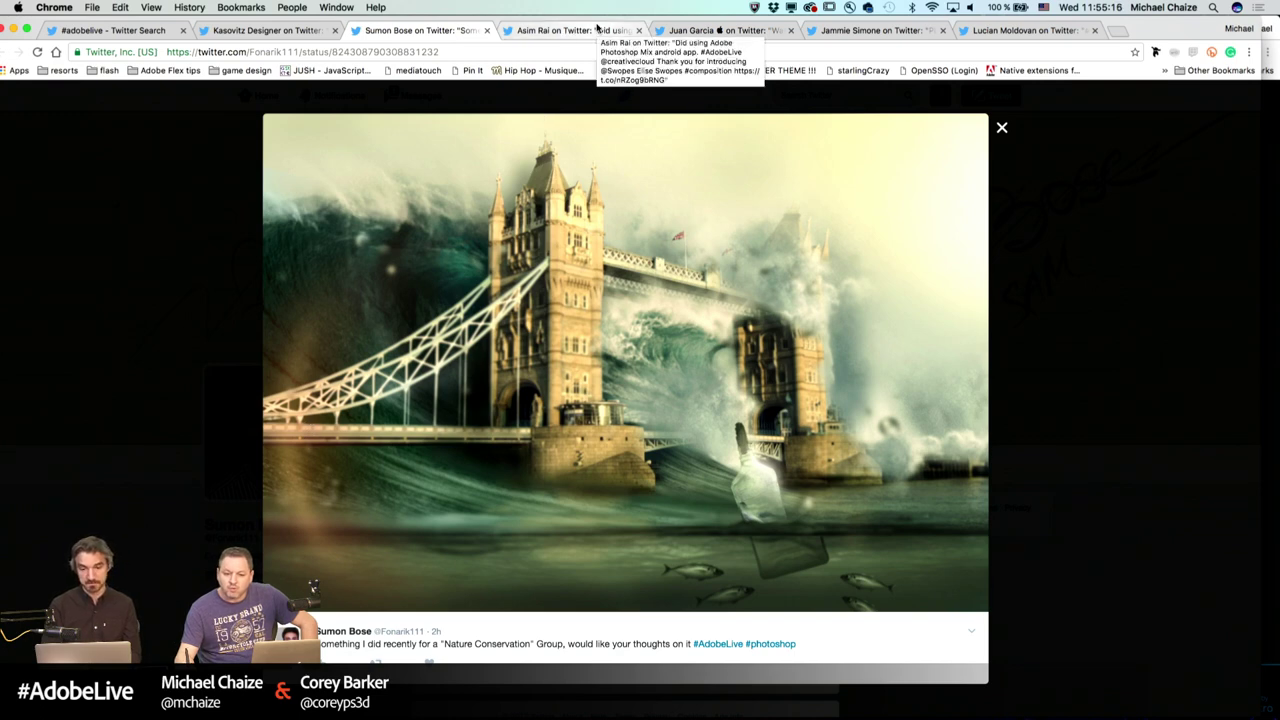
click(597, 28)
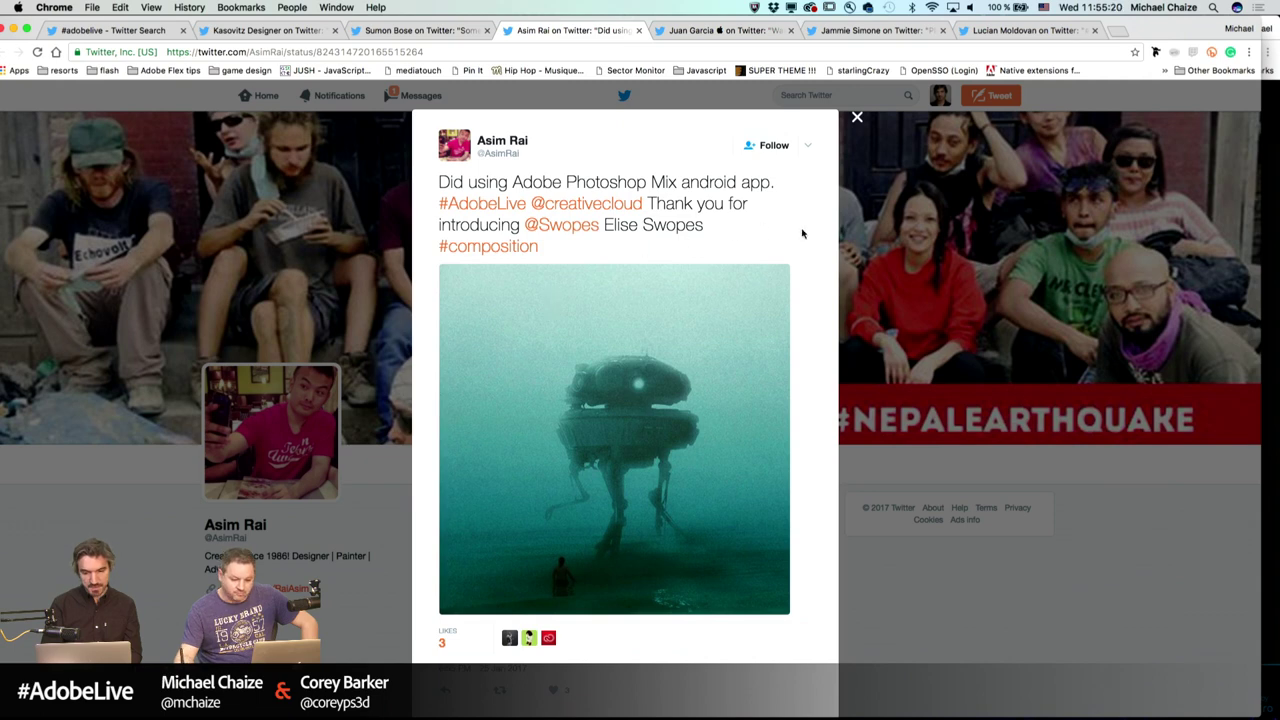
View the underwater walker image full size, close it, and switch to the surfer tweet
click(627, 457)
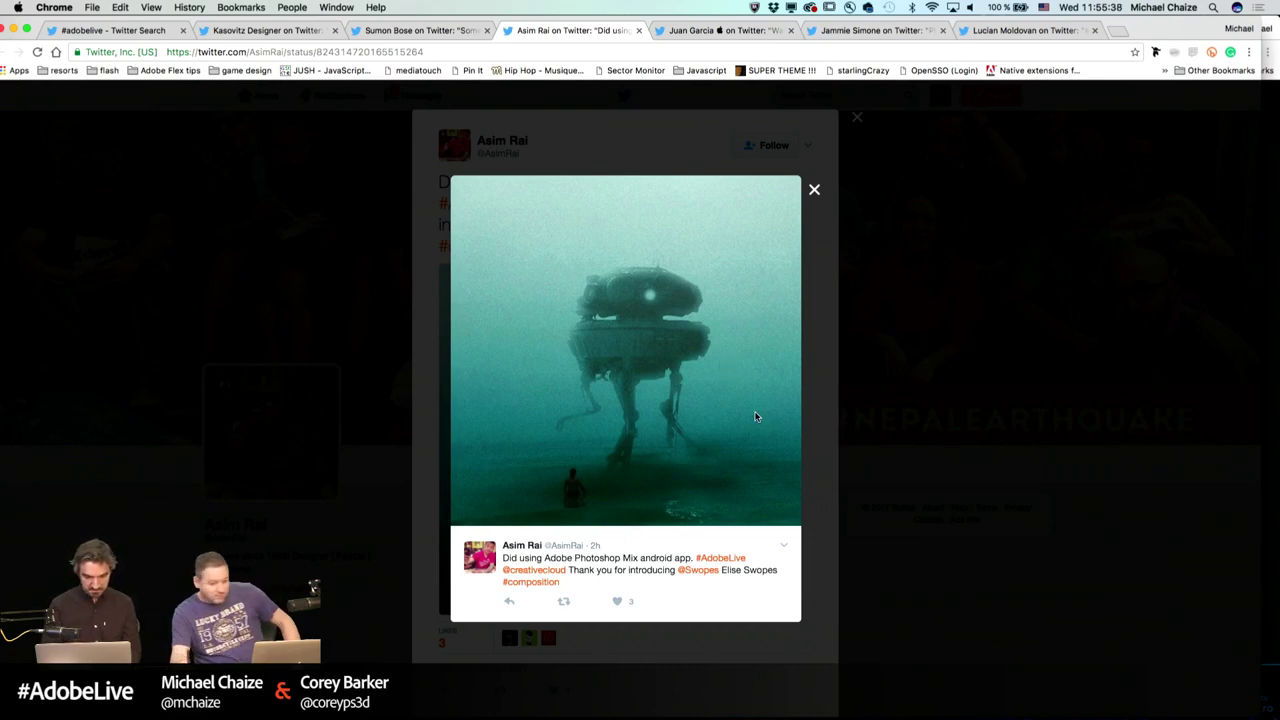
click(814, 191)
click(722, 32)
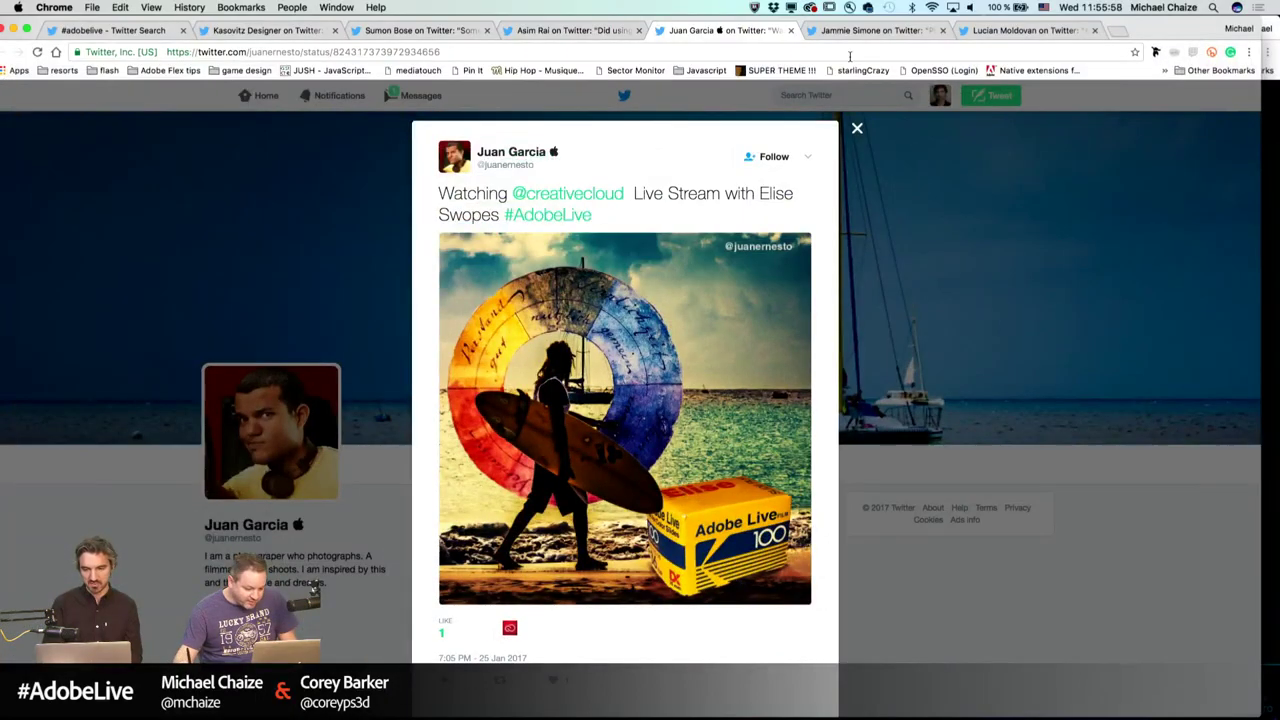
Browse the four light-sculpture photos, then enlarge the smoke-cloud #AdobeLive photo
click(876, 31)
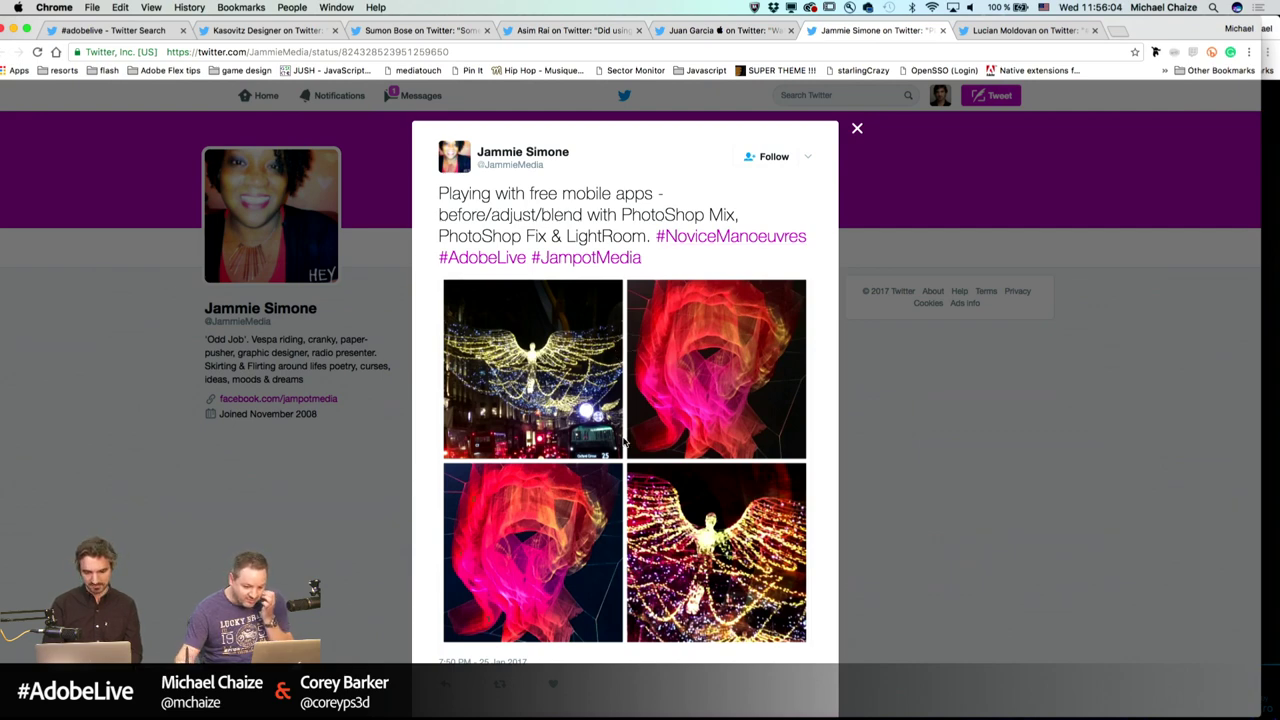
scroll(624, 440, down, 2)
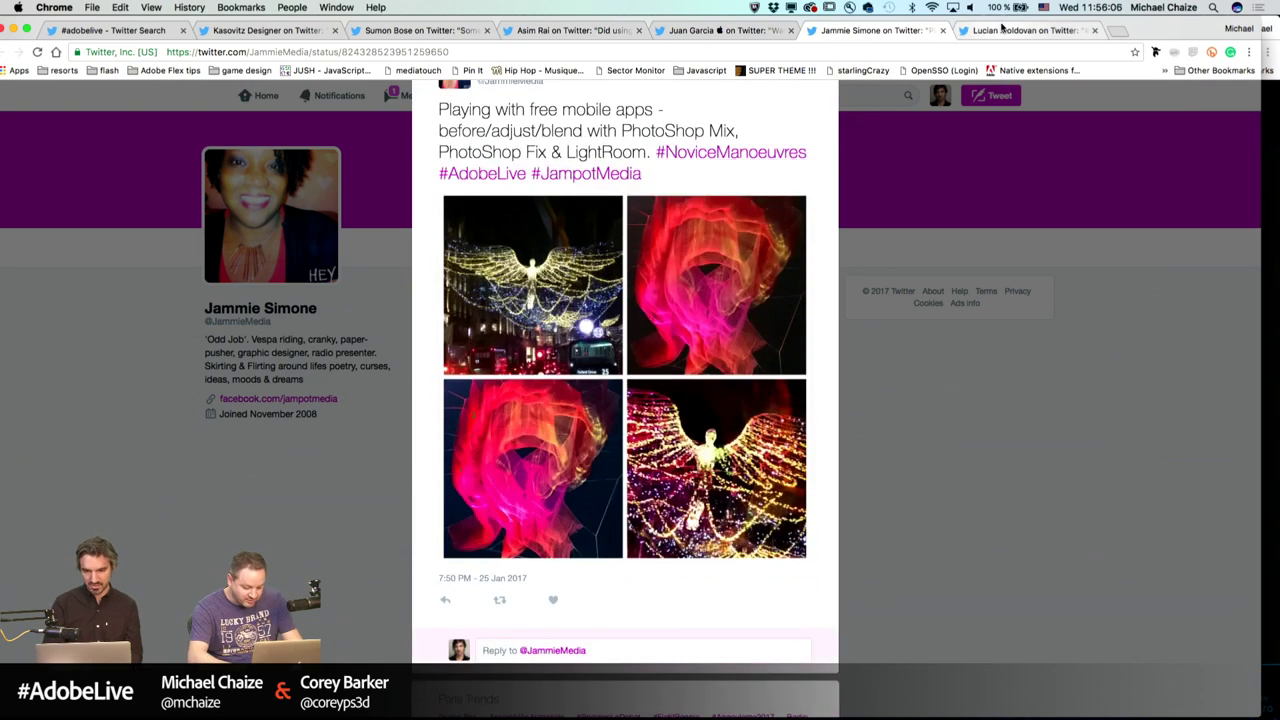
click(728, 363)
click(882, 128)
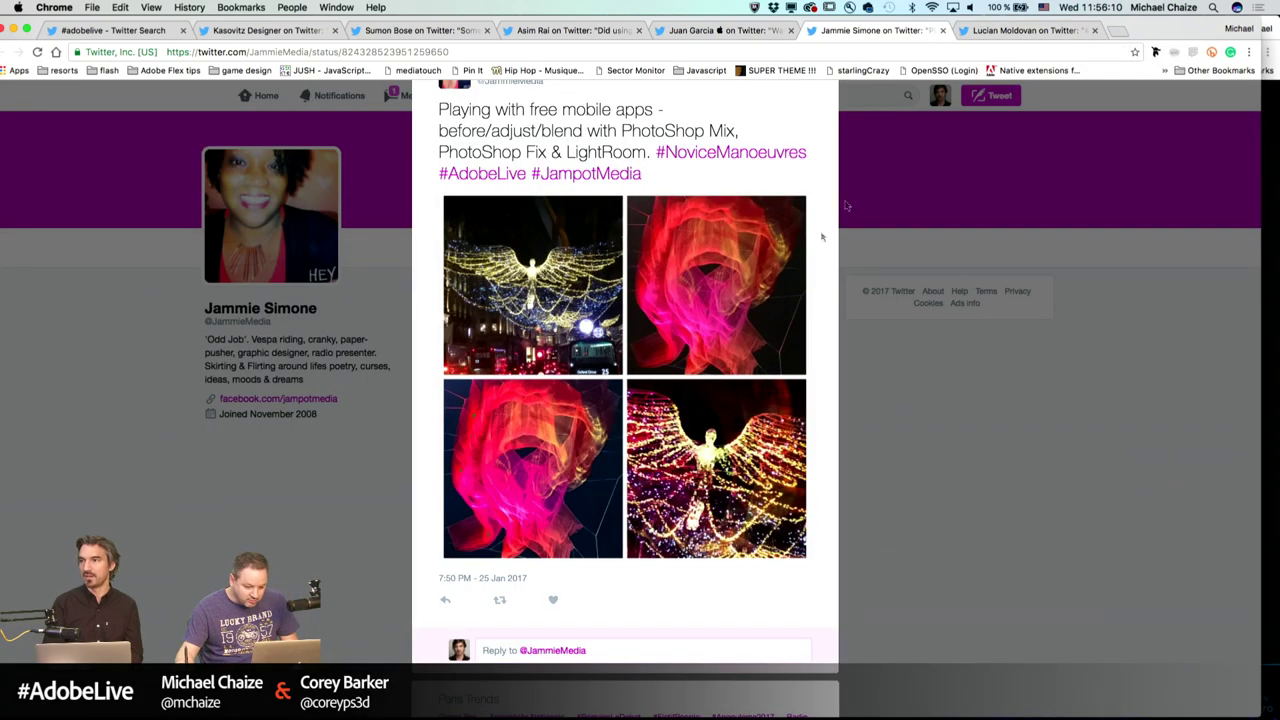
scroll(655, 455, up, 2)
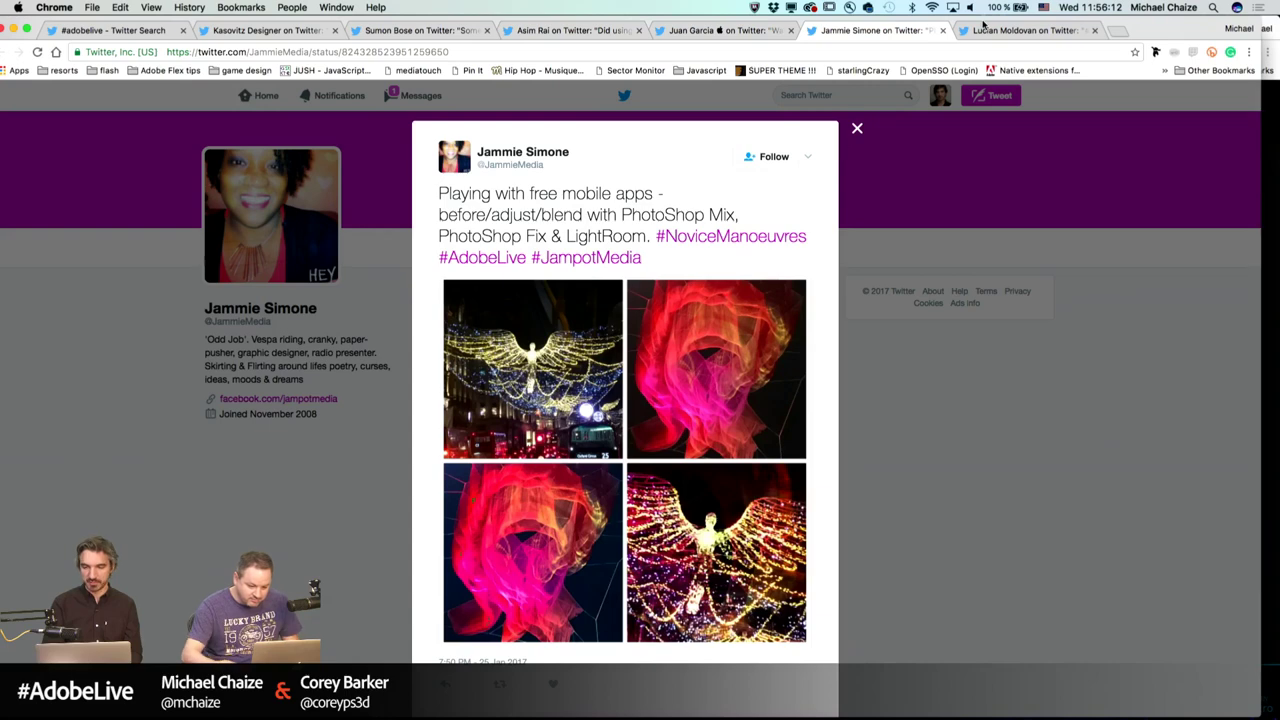
click(1031, 32)
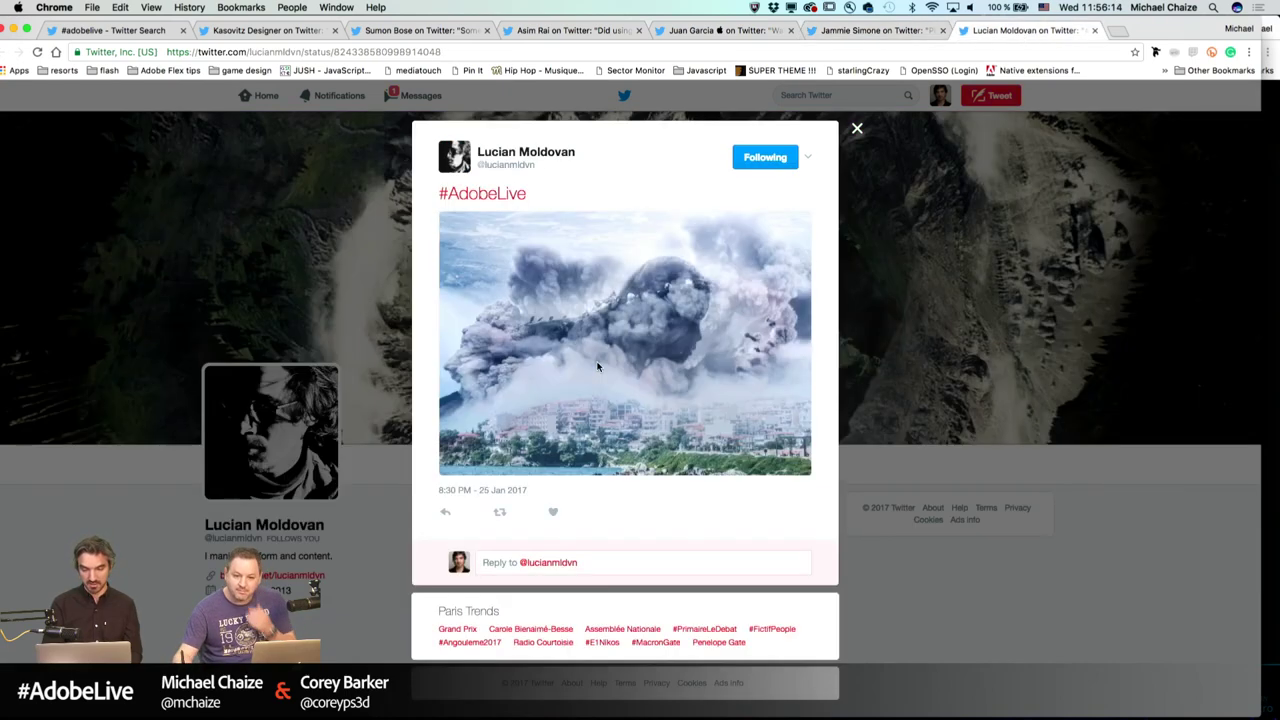
click(655, 331)
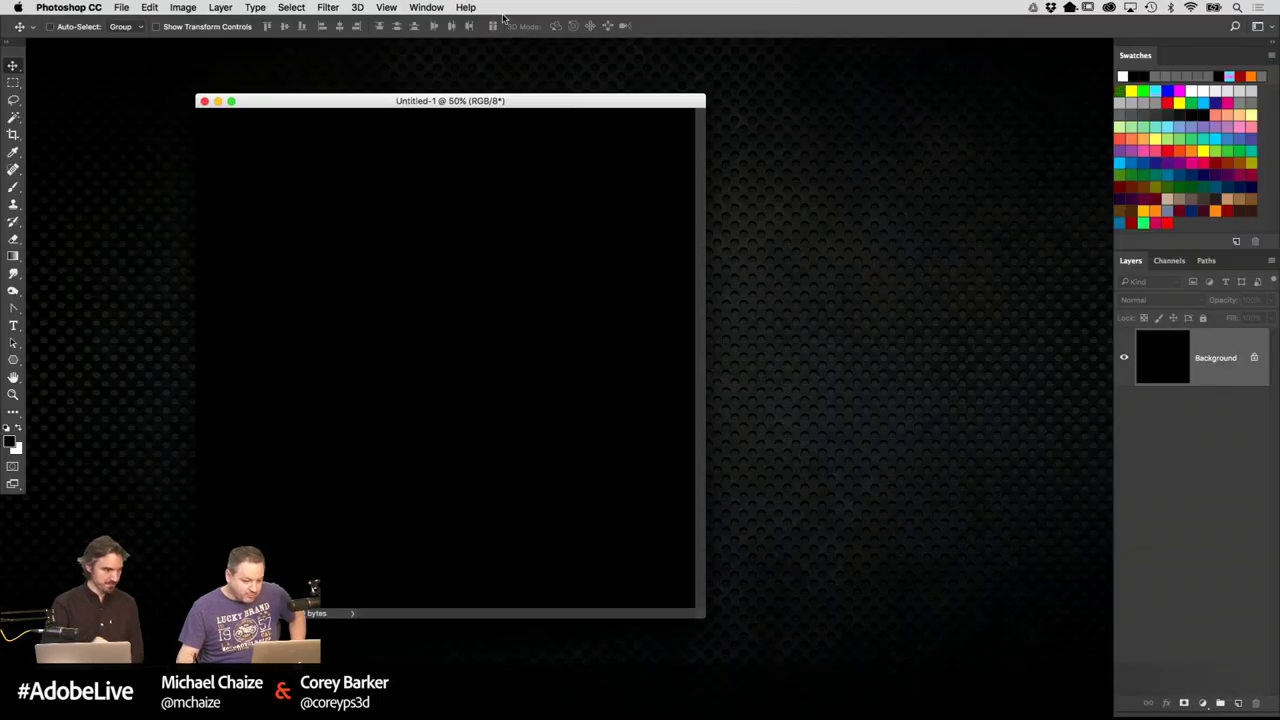
Show the 3D panel and move it aside
click(426, 7)
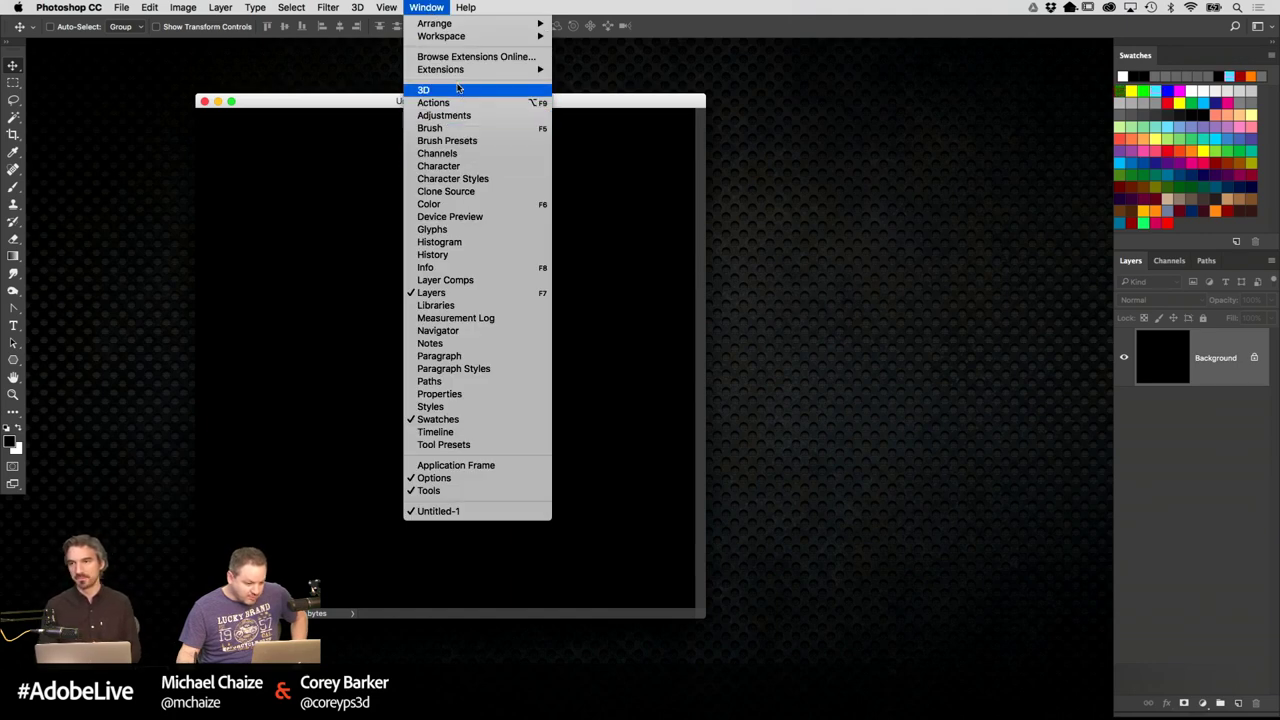
click(457, 90)
drag(451, 113, 849, 163)
Show the Libraries panel beside the document and open Fuse_Glow from Fuse Models
click(426, 7)
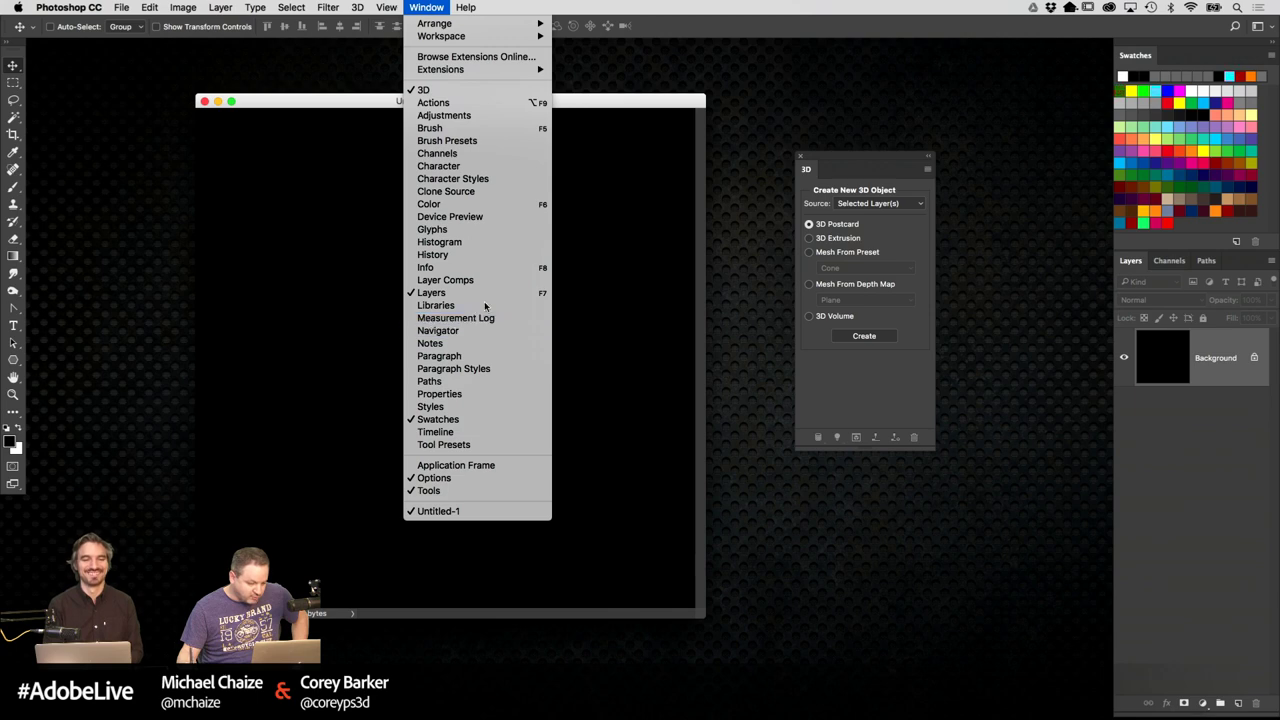
click(470, 305)
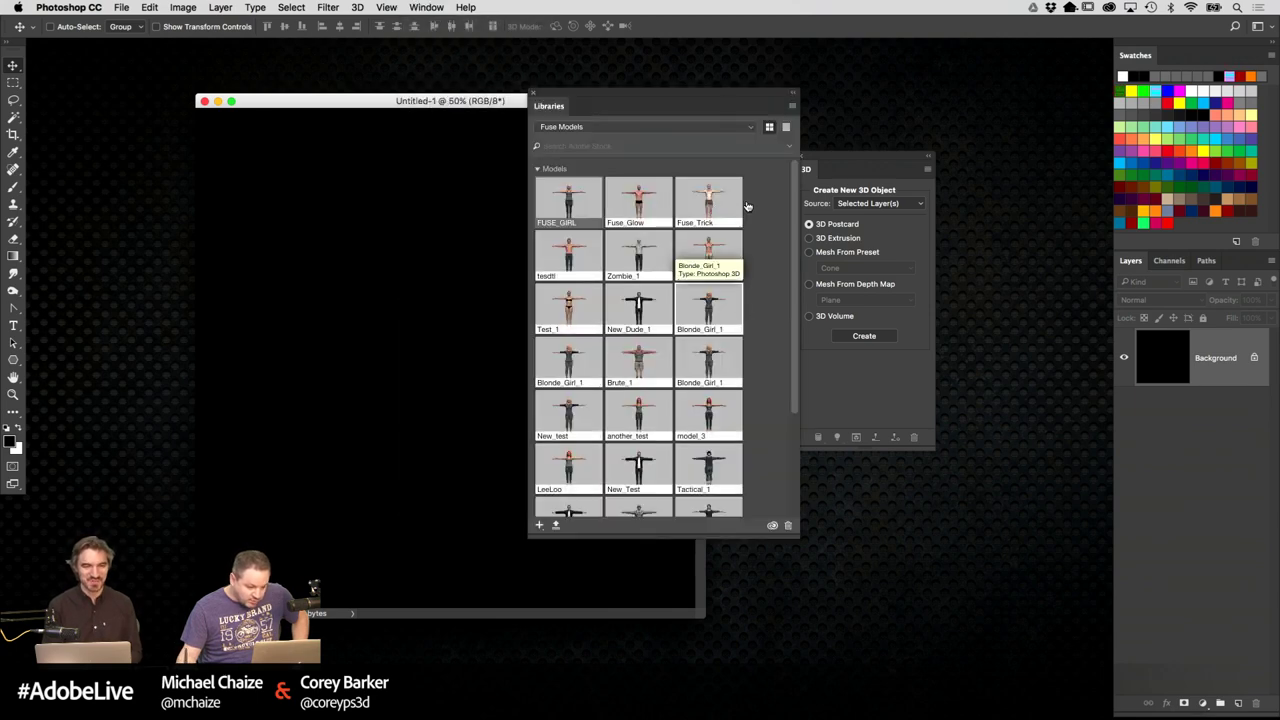
drag(829, 151, 954, 147)
drag(743, 91, 903, 114)
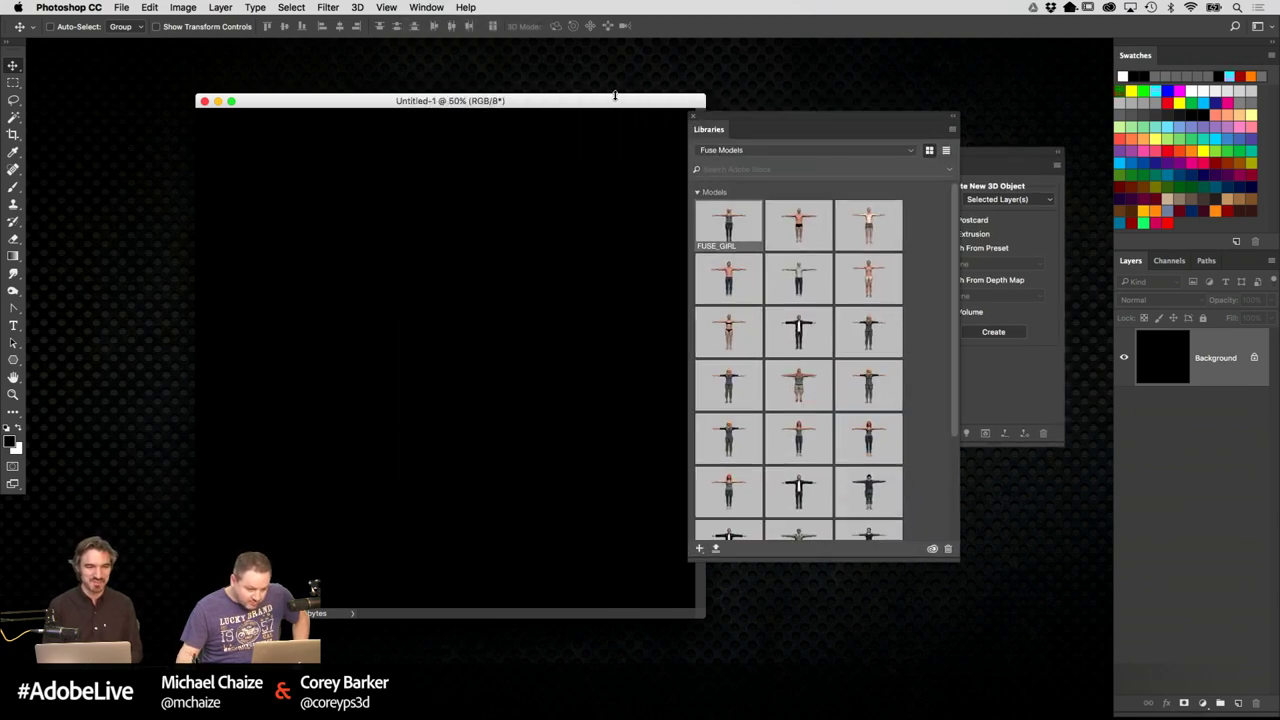
drag(614, 96, 548, 97)
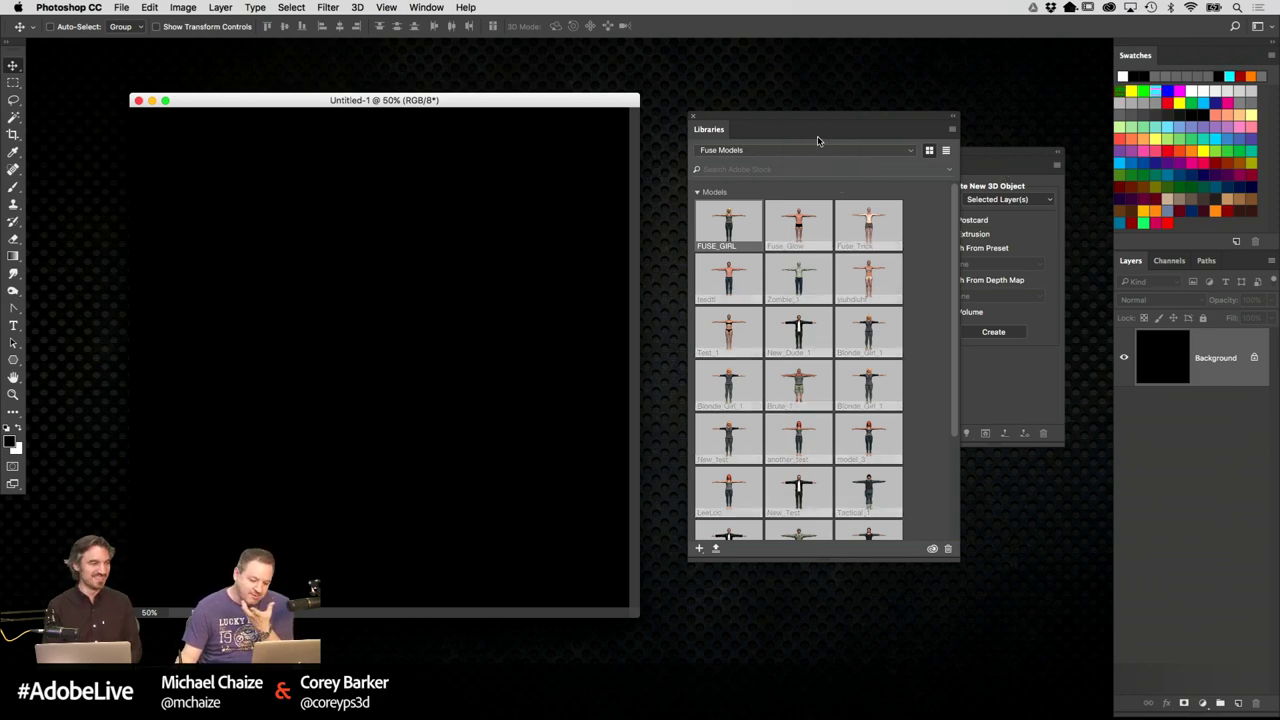
drag(950, 150, 1008, 160)
drag(904, 115, 876, 118)
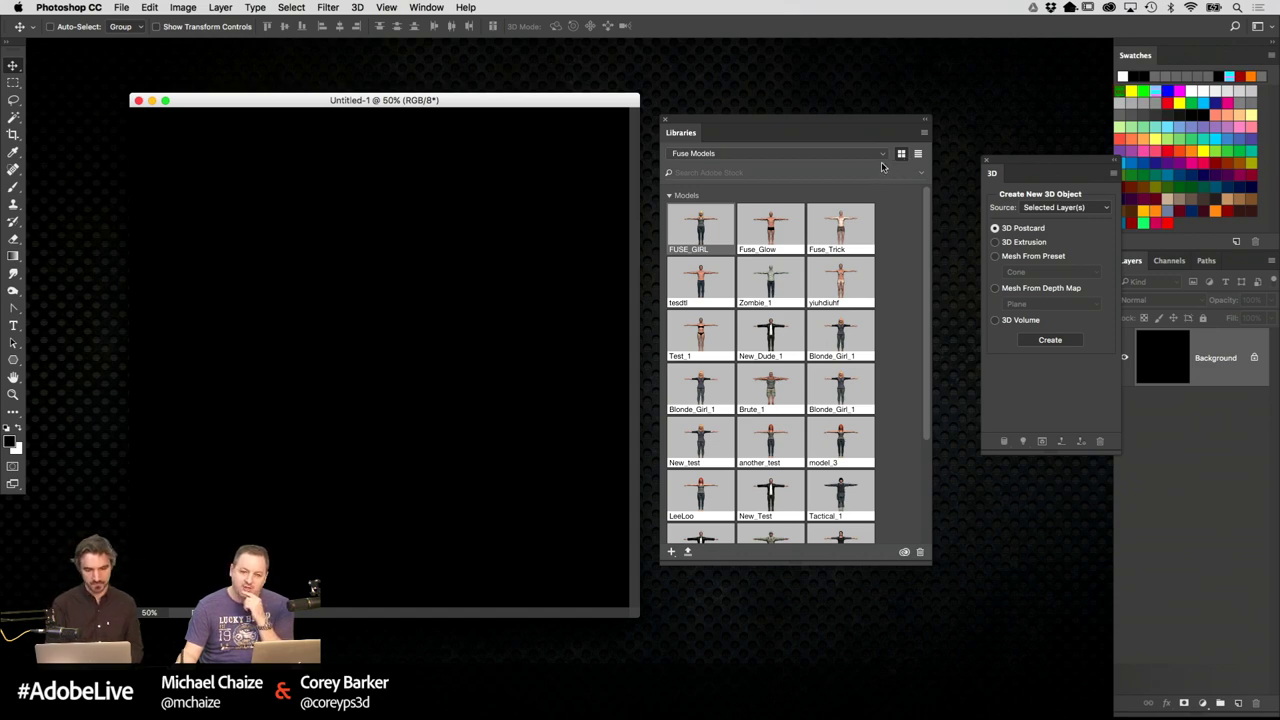
click(770, 230)
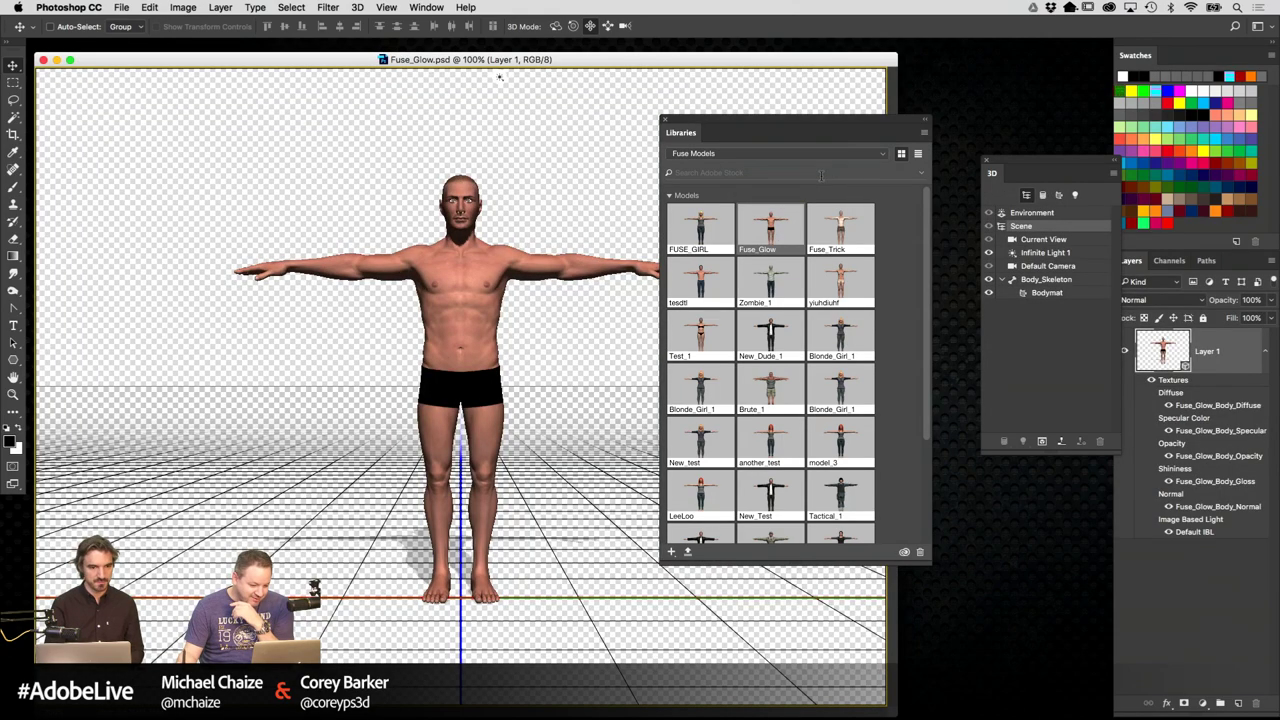
Add a new layer filled with black behind the Fuse_Glow figure
drag(757, 116, 895, 158)
drag(778, 60, 744, 58)
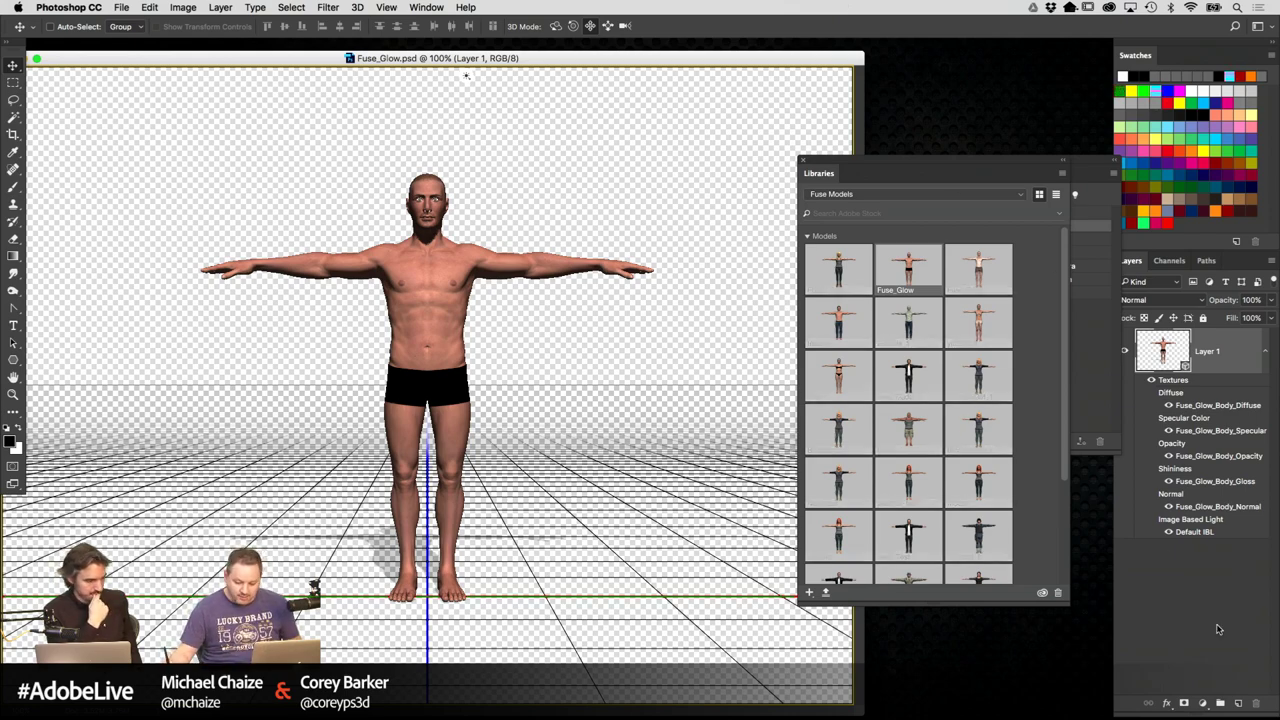
click(1239, 703)
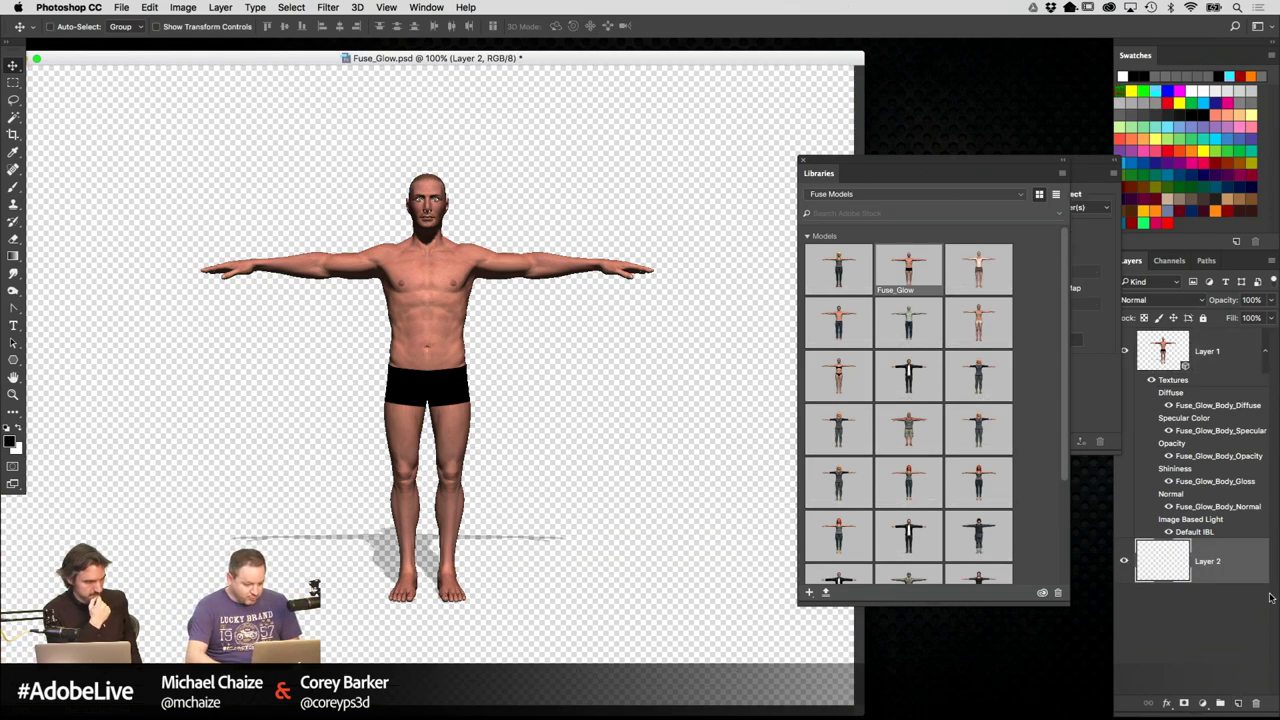
key(alt+BackSpace)
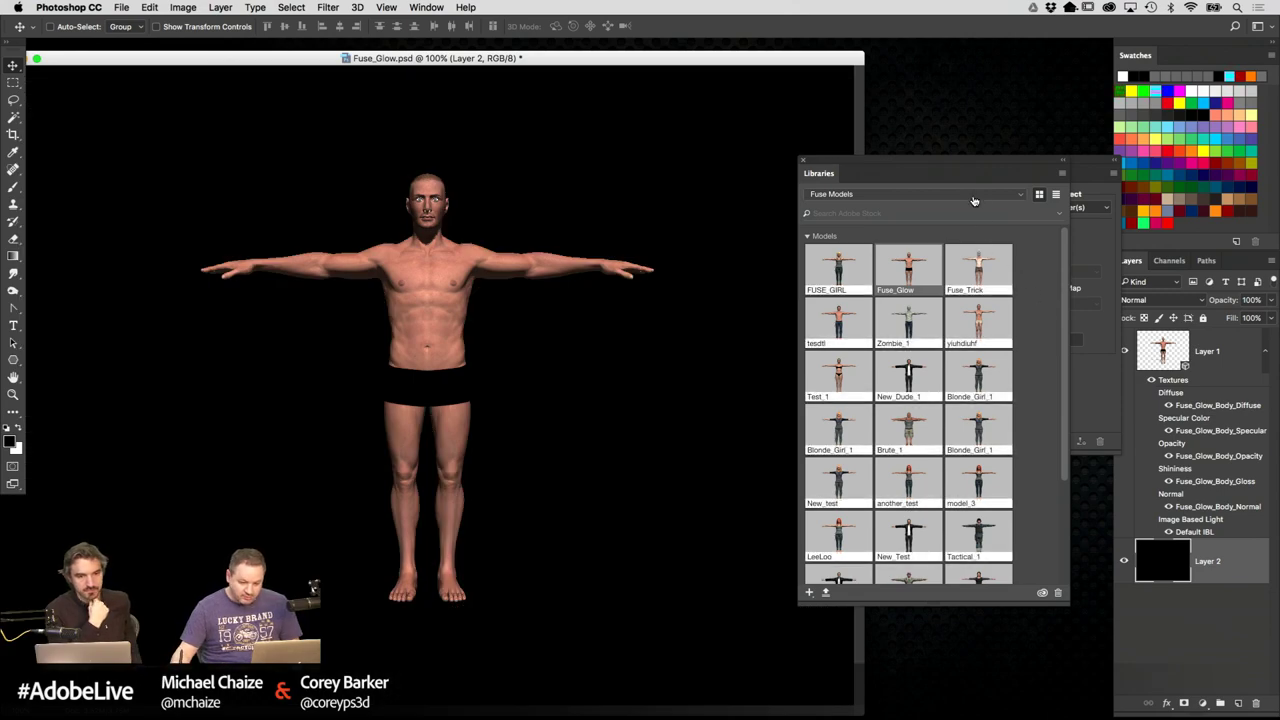
Place the 3D Properties beside the 3D panel, close Fuse Models, and select Bodymat
drag(900, 172, 633, 315)
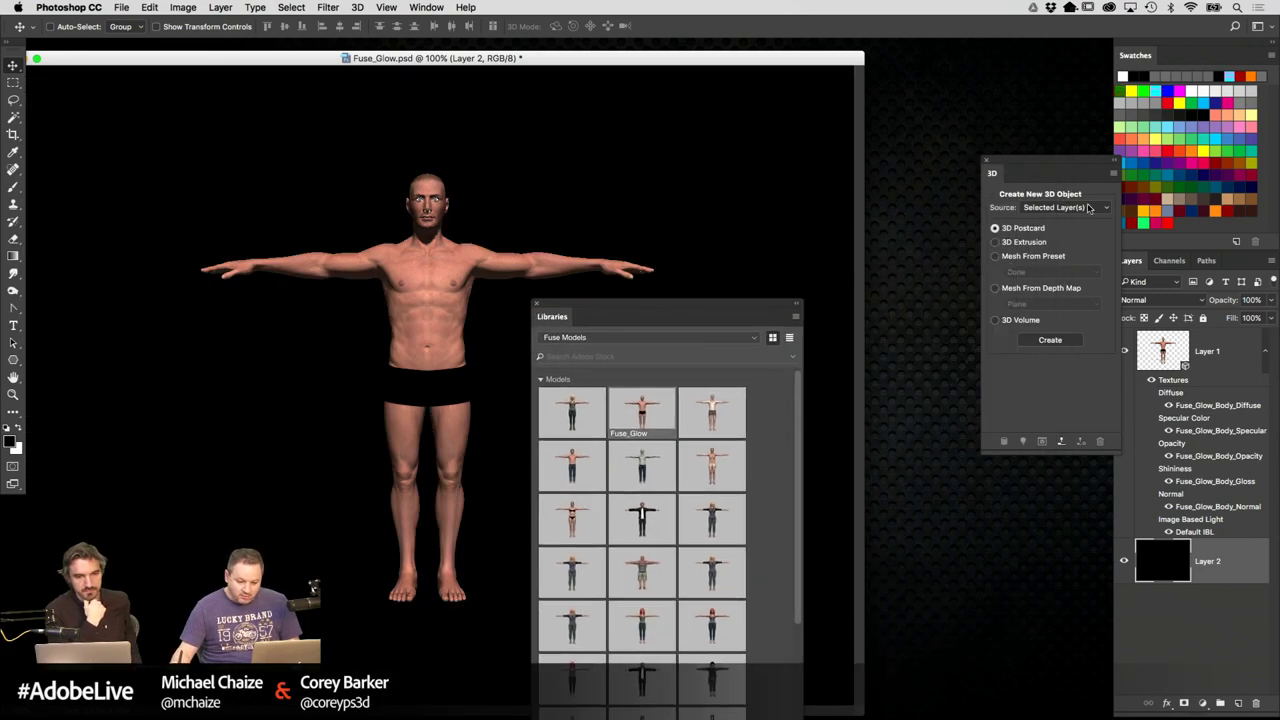
drag(1060, 165, 726, 140)
click(1170, 350)
click(426, 7)
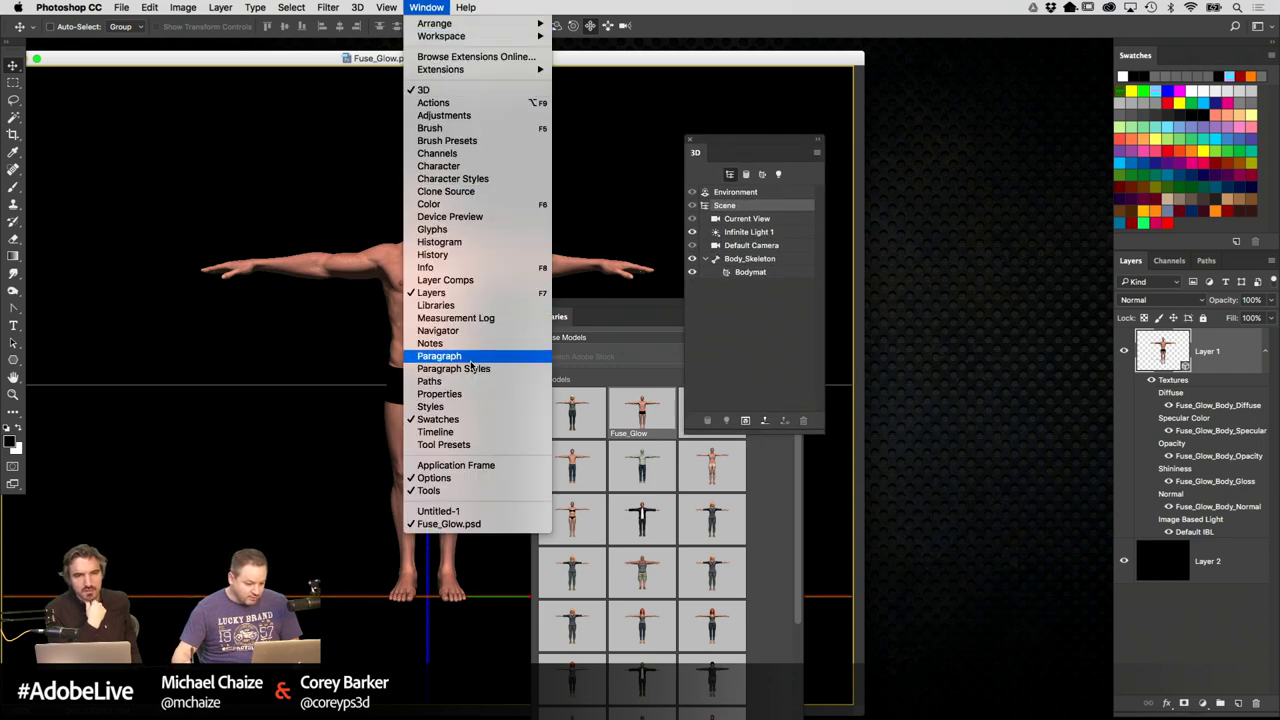
click(469, 399)
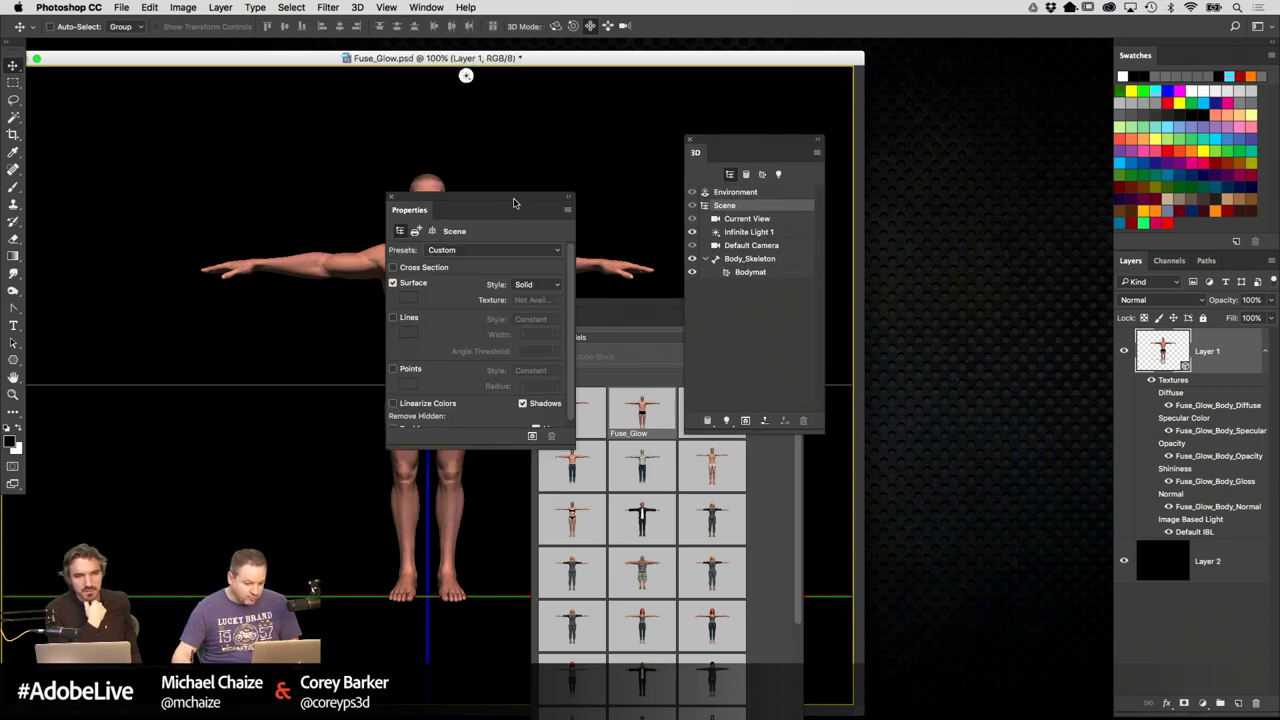
drag(514, 200, 768, 200)
drag(970, 183, 968, 167)
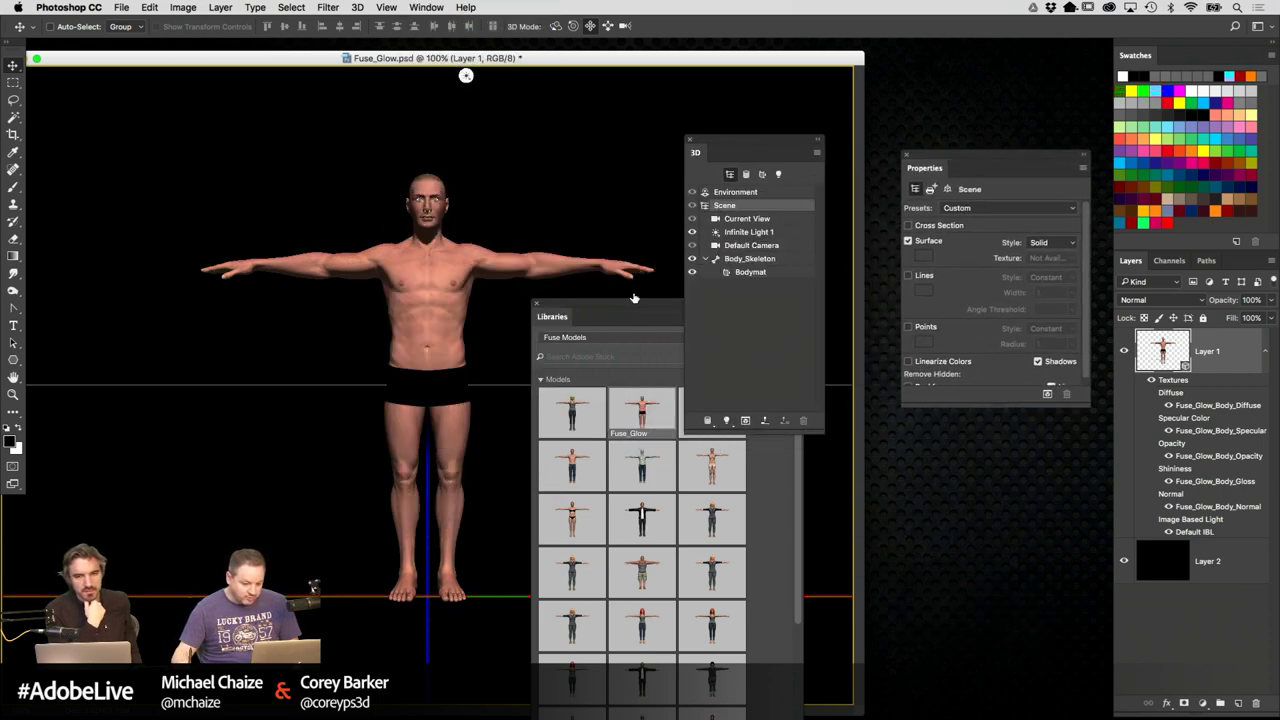
click(535, 303)
click(750, 272)
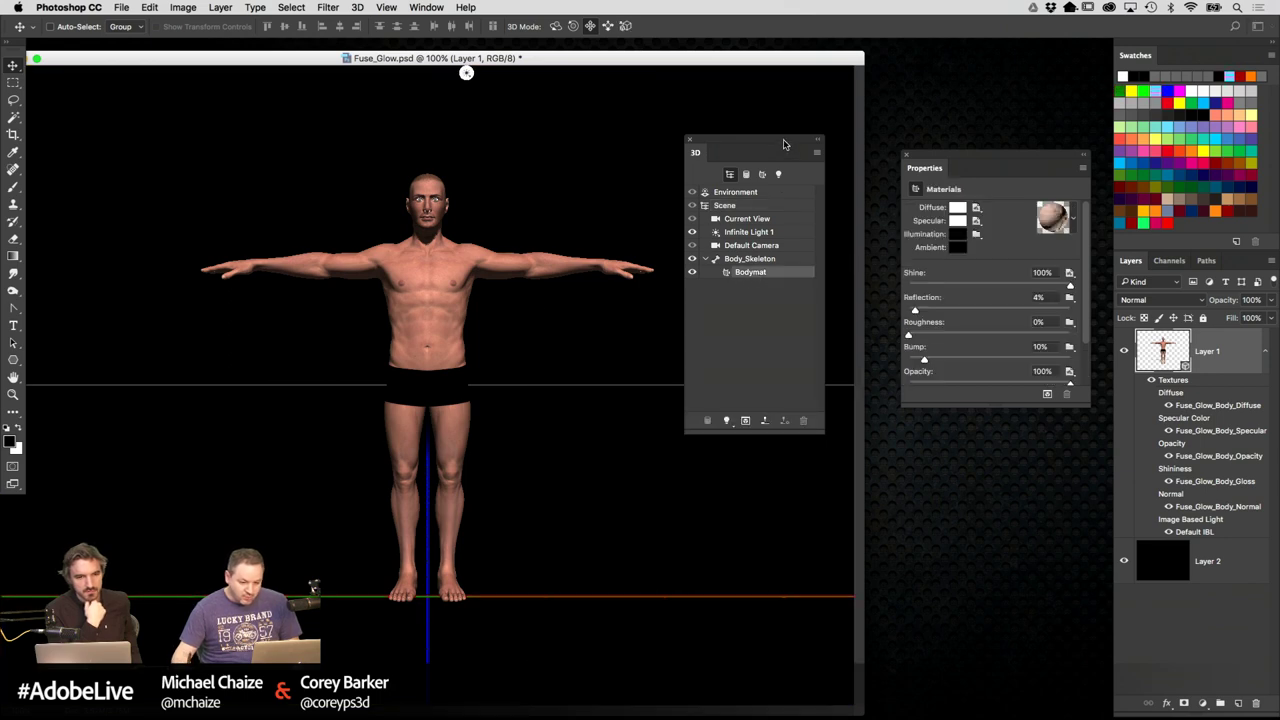
Move the Properties panel up-left and enlarge it to reveal Refraction, Normal and Environment
drag(785, 145, 785, 142)
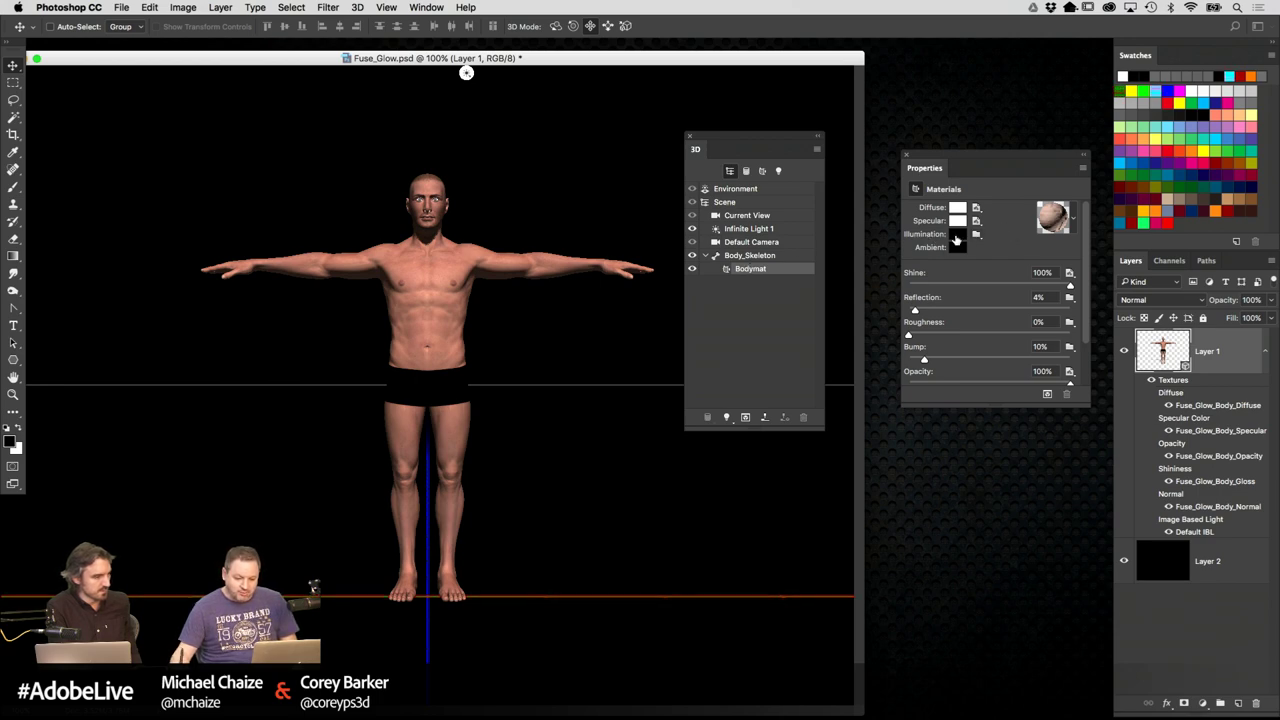
drag(991, 164, 956, 144)
drag(1045, 378, 1060, 432)
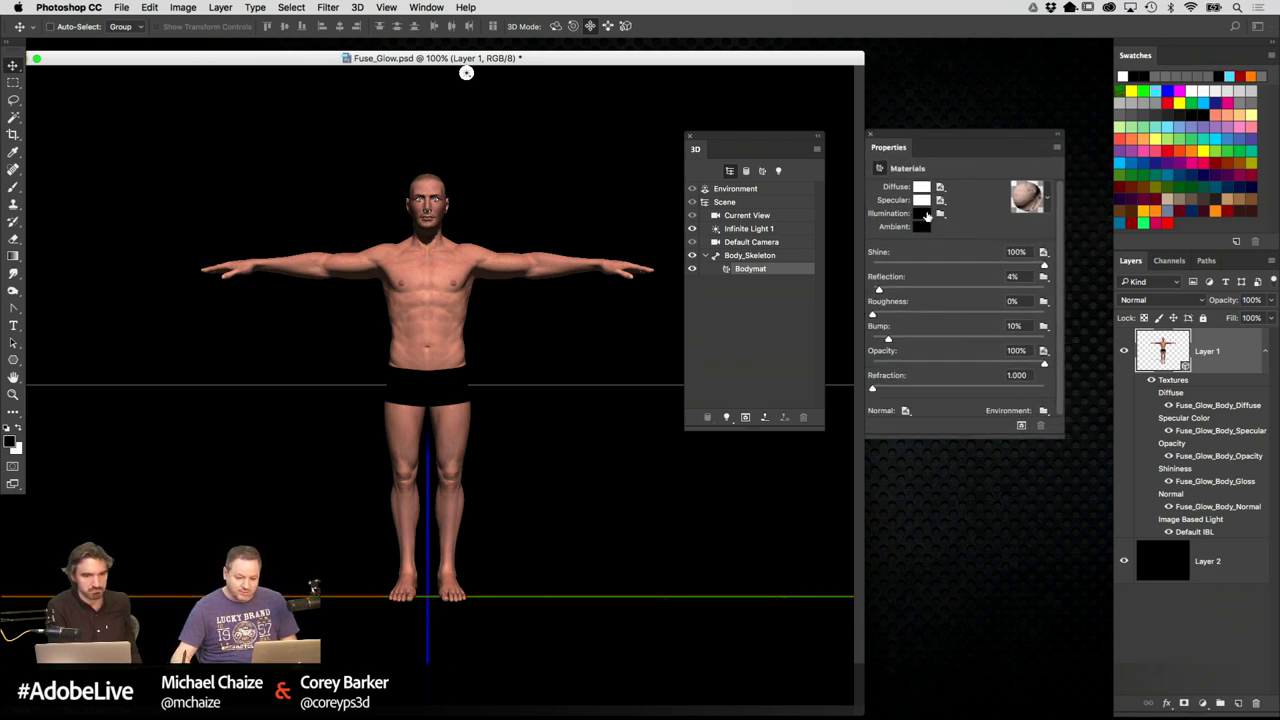
Open Bodymat's Diffuse texture, select all of it, and close it
click(940, 188)
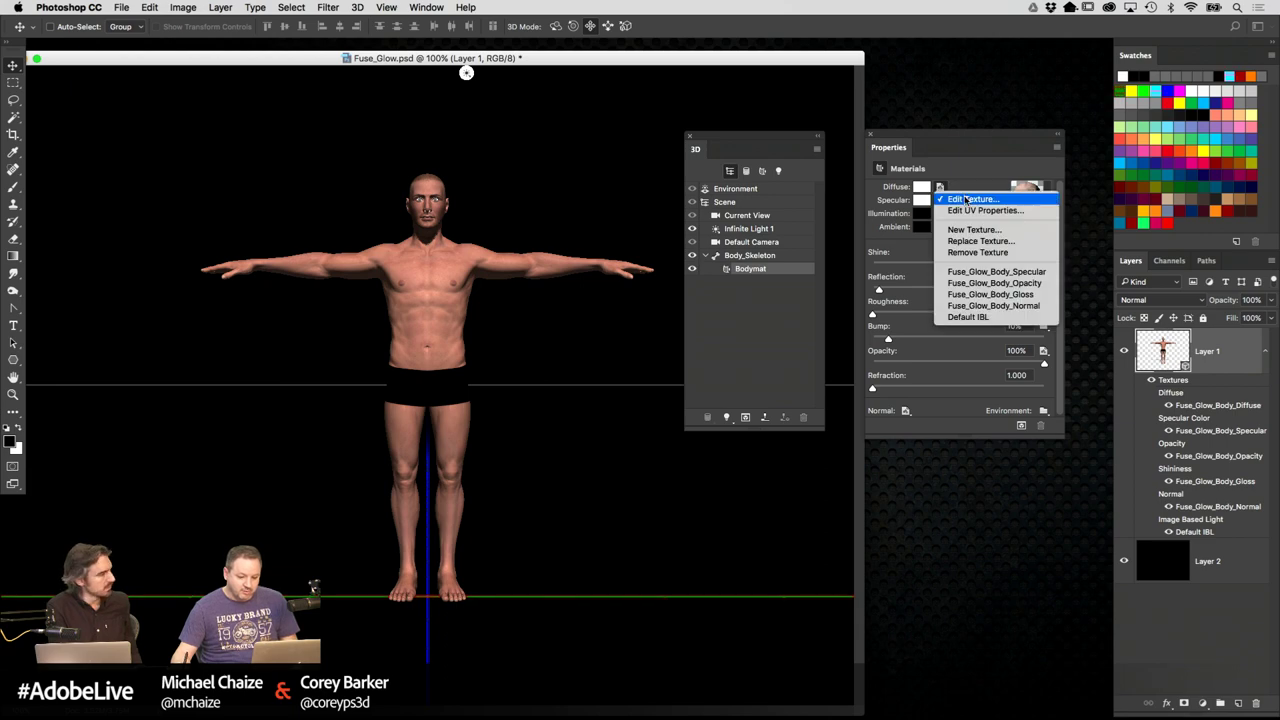
click(1000, 200)
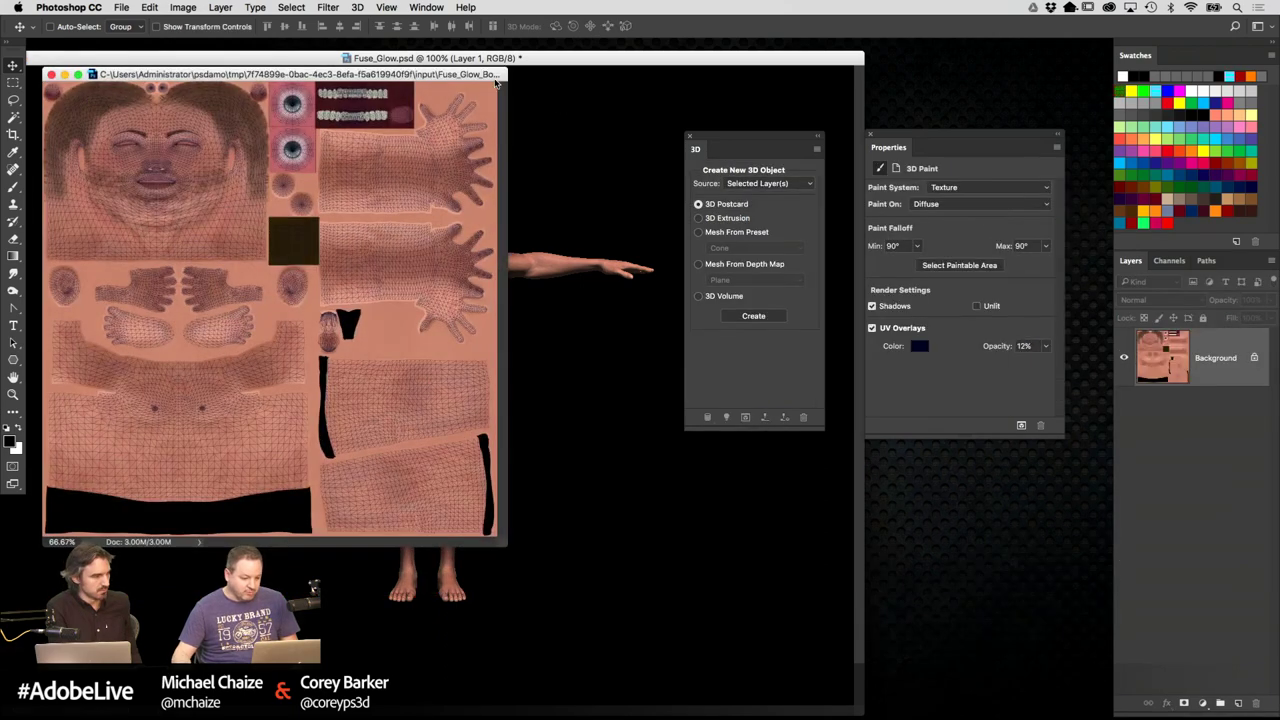
drag(497, 80, 767, 140)
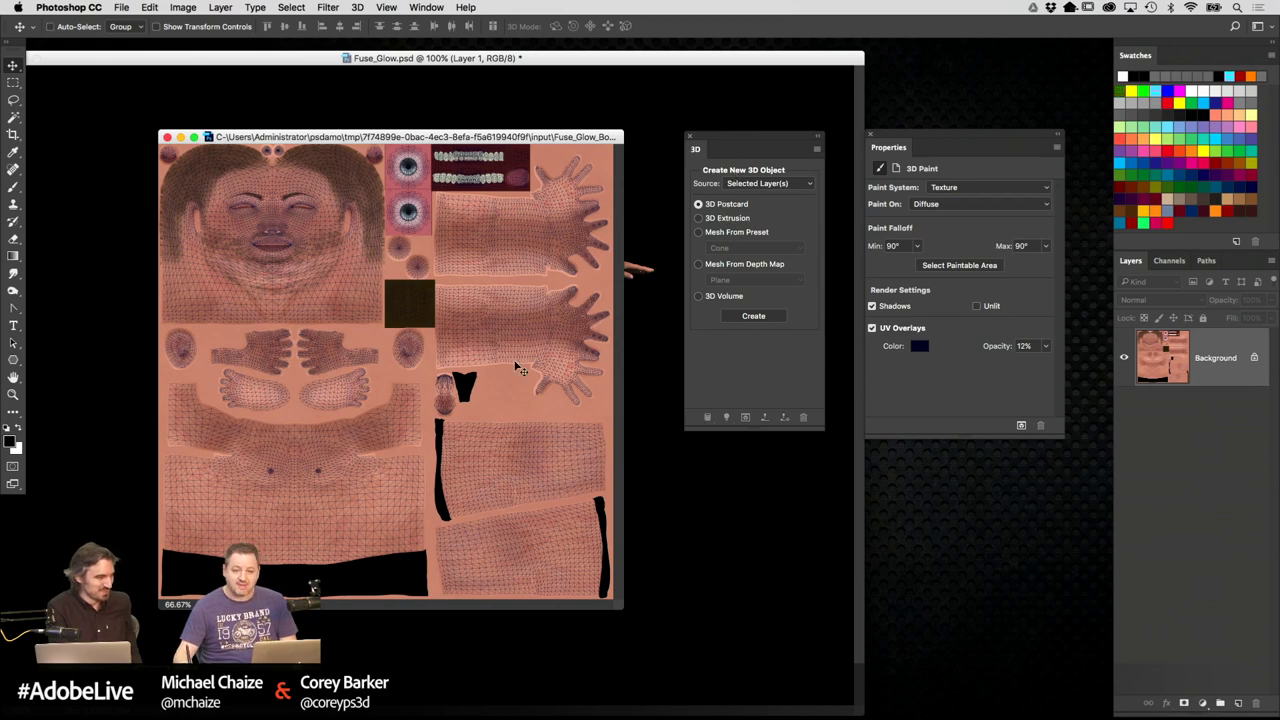
key(super+a)
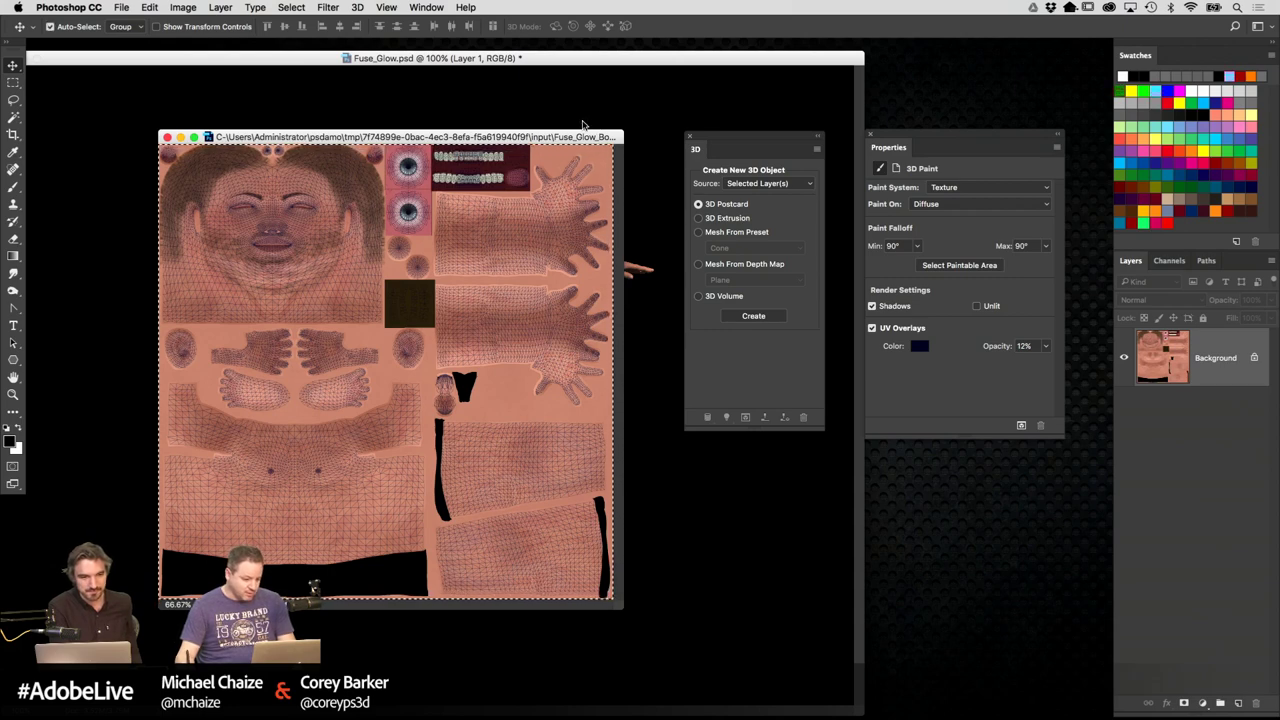
key(super+w)
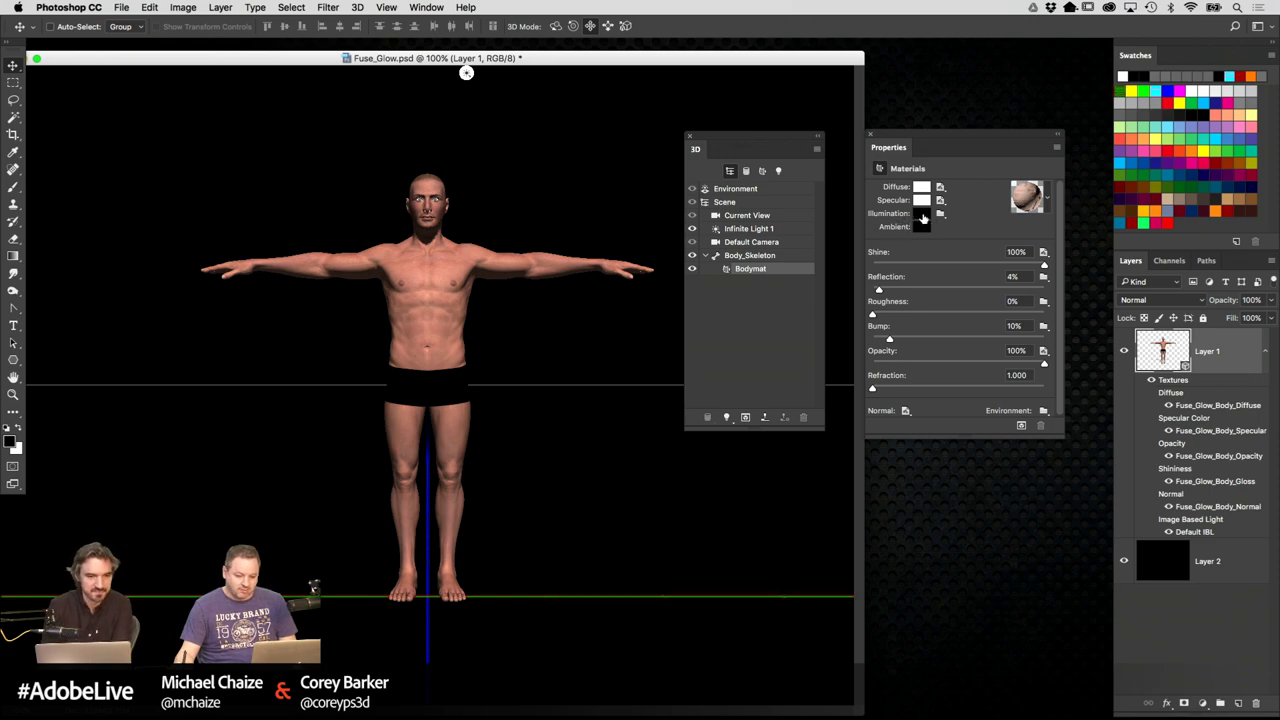
Set Bodymat's Illumination colour to pure green (RGB 12/255/0)
click(923, 217)
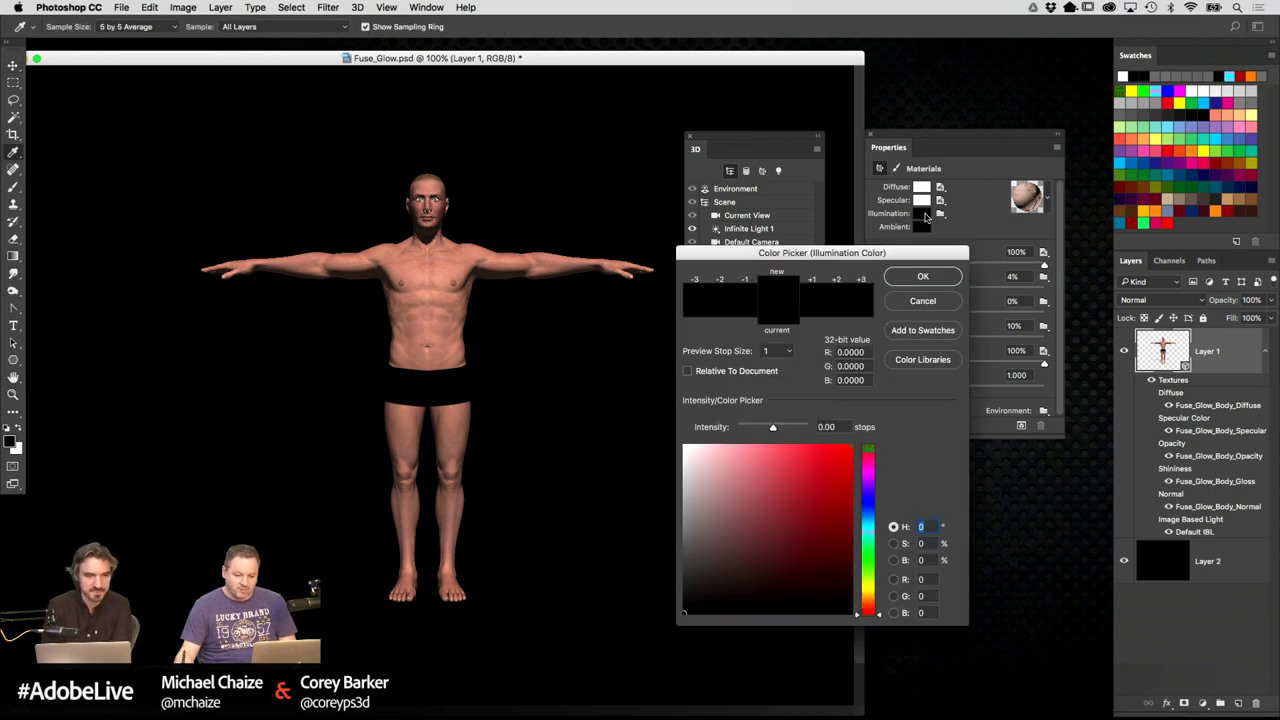
click(868, 562)
drag(839, 474, 855, 444)
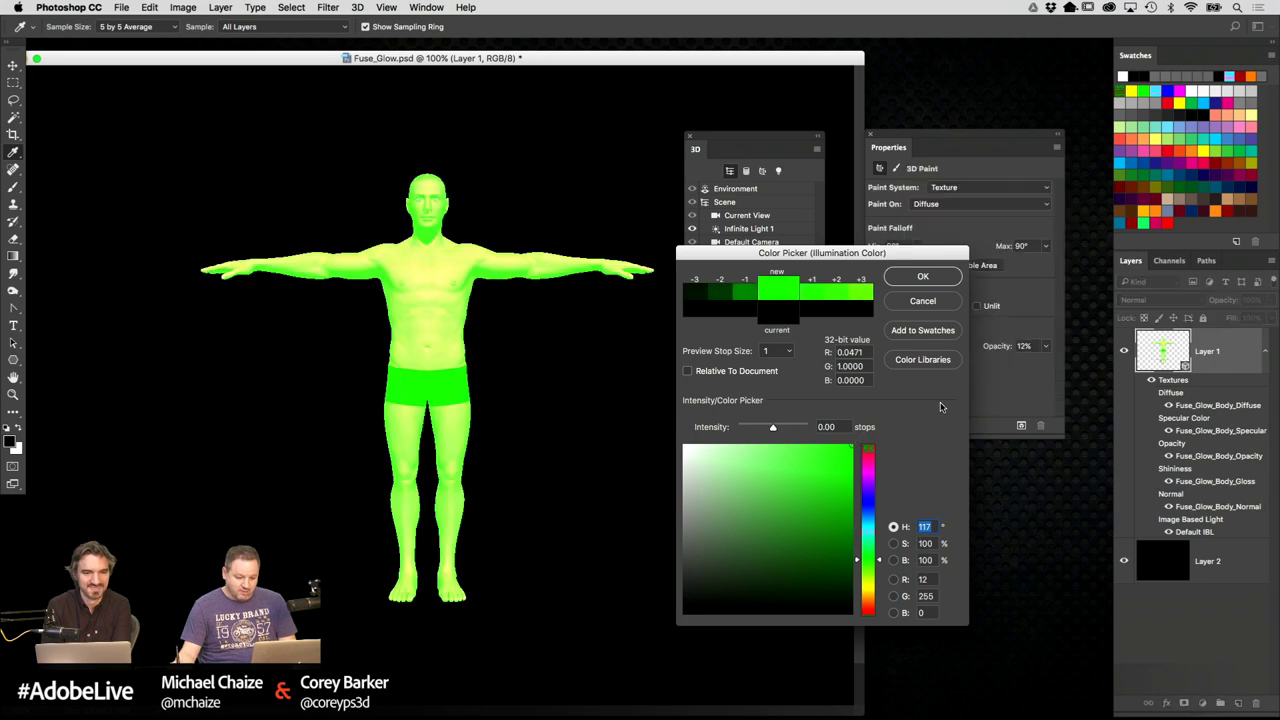
click(923, 277)
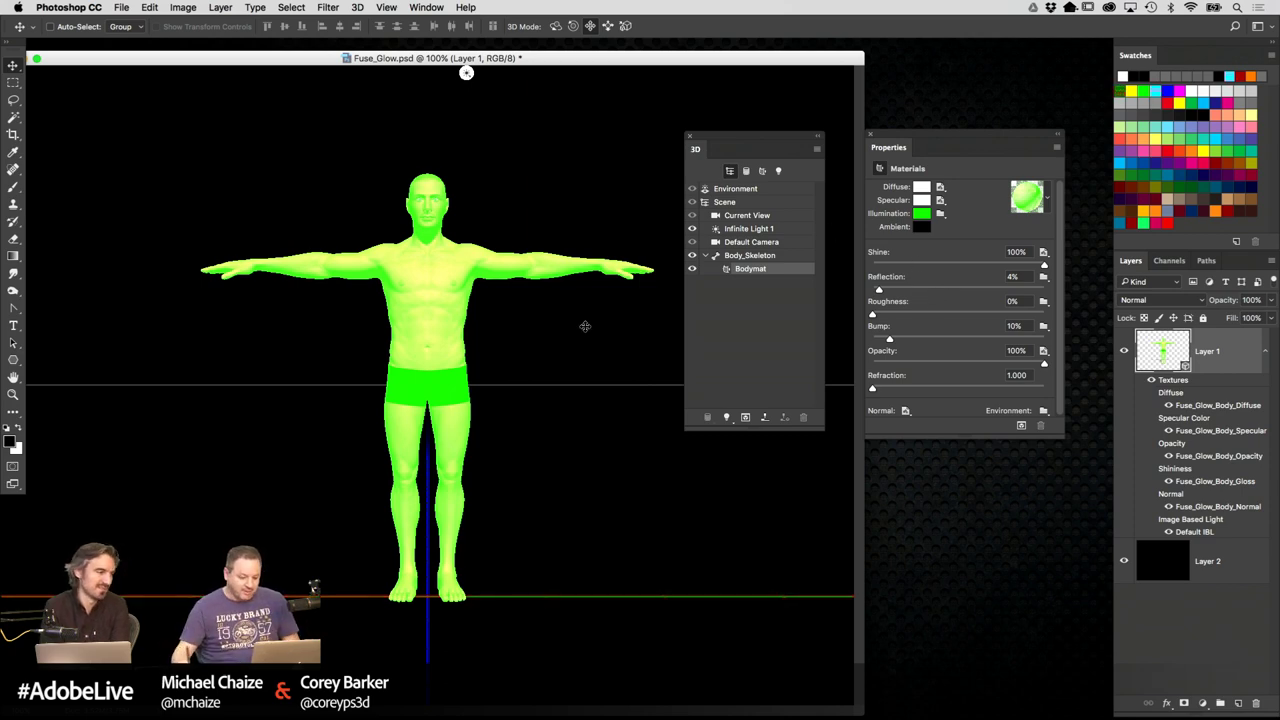
Open the Diffuse texture and close it without saving changes
click(940, 187)
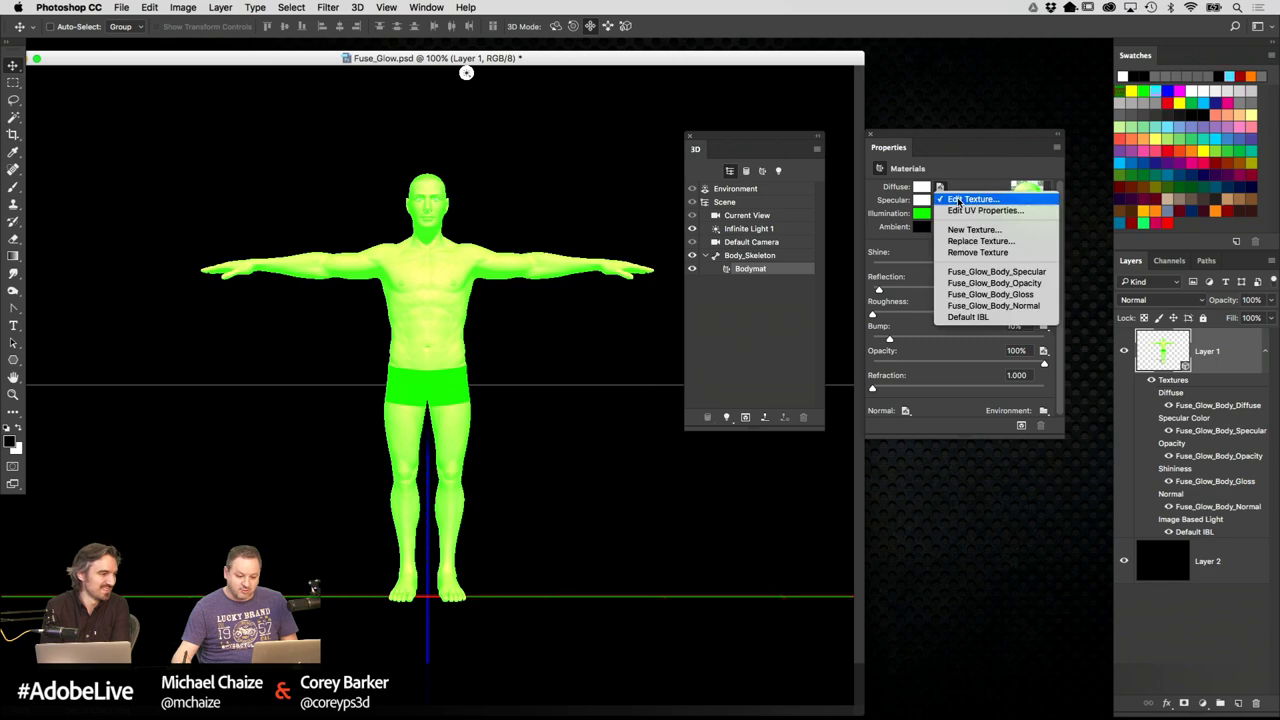
click(1020, 194)
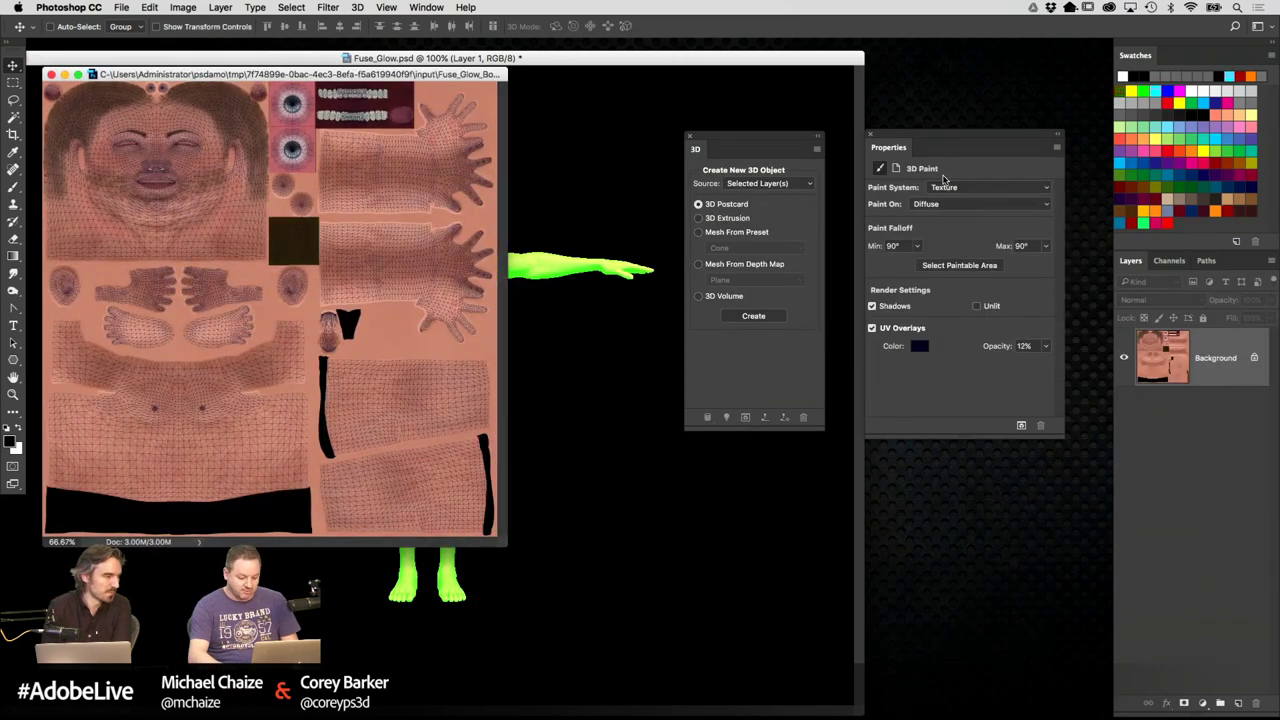
key(super+w)
click(763, 248)
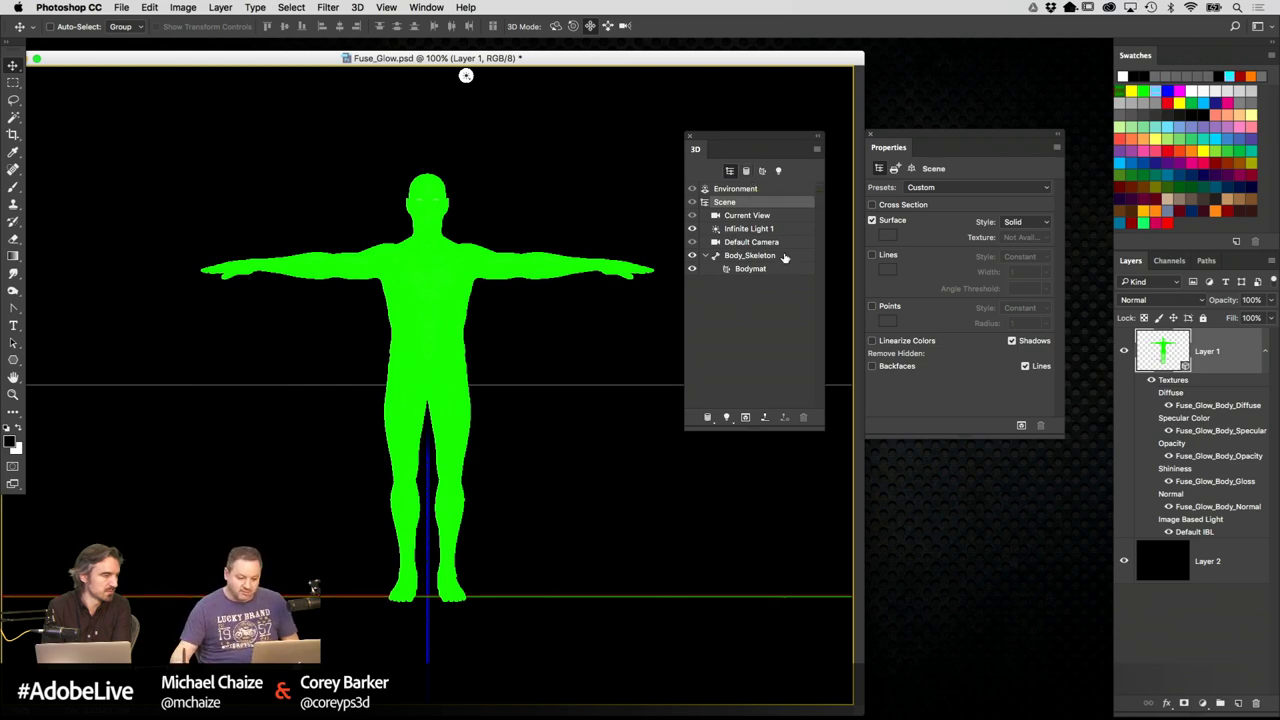
Create a test Bodymat opacity texture, paste into it, and close it unsaved
click(787, 269)
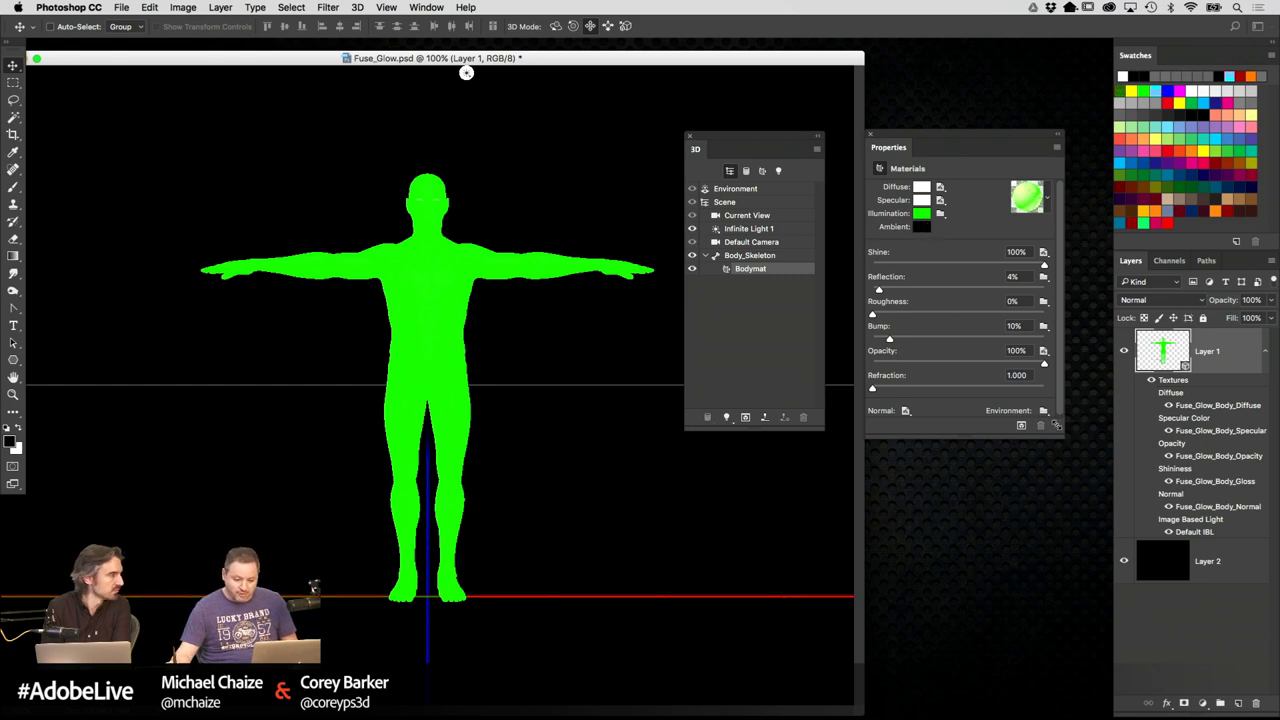
drag(1057, 425, 1078, 475)
click(1063, 351)
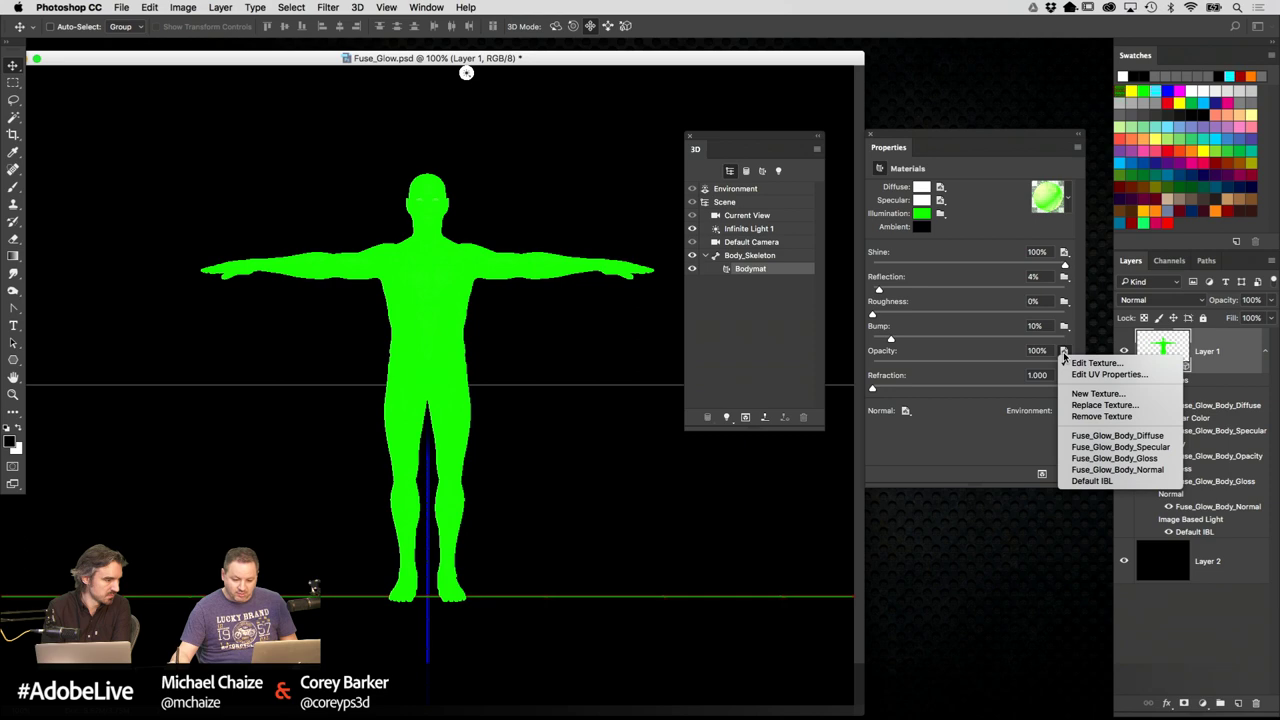
click(1097, 393)
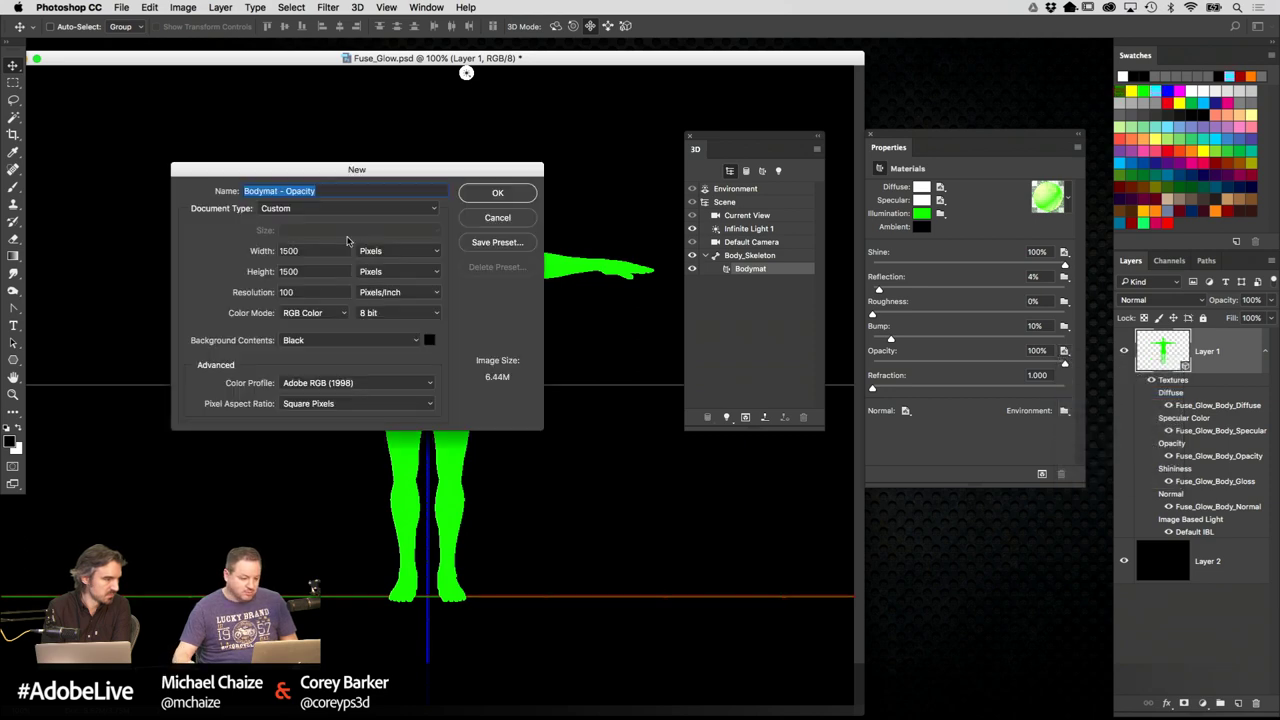
click(497, 193)
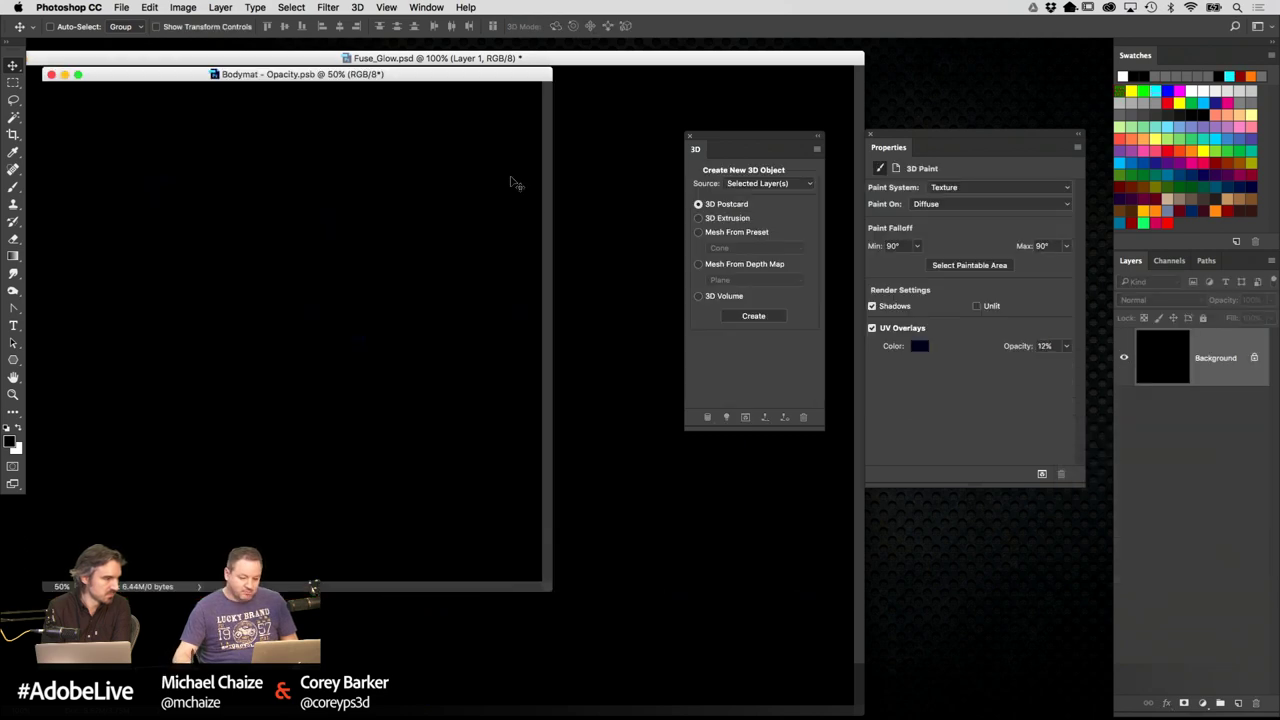
key(super+v)
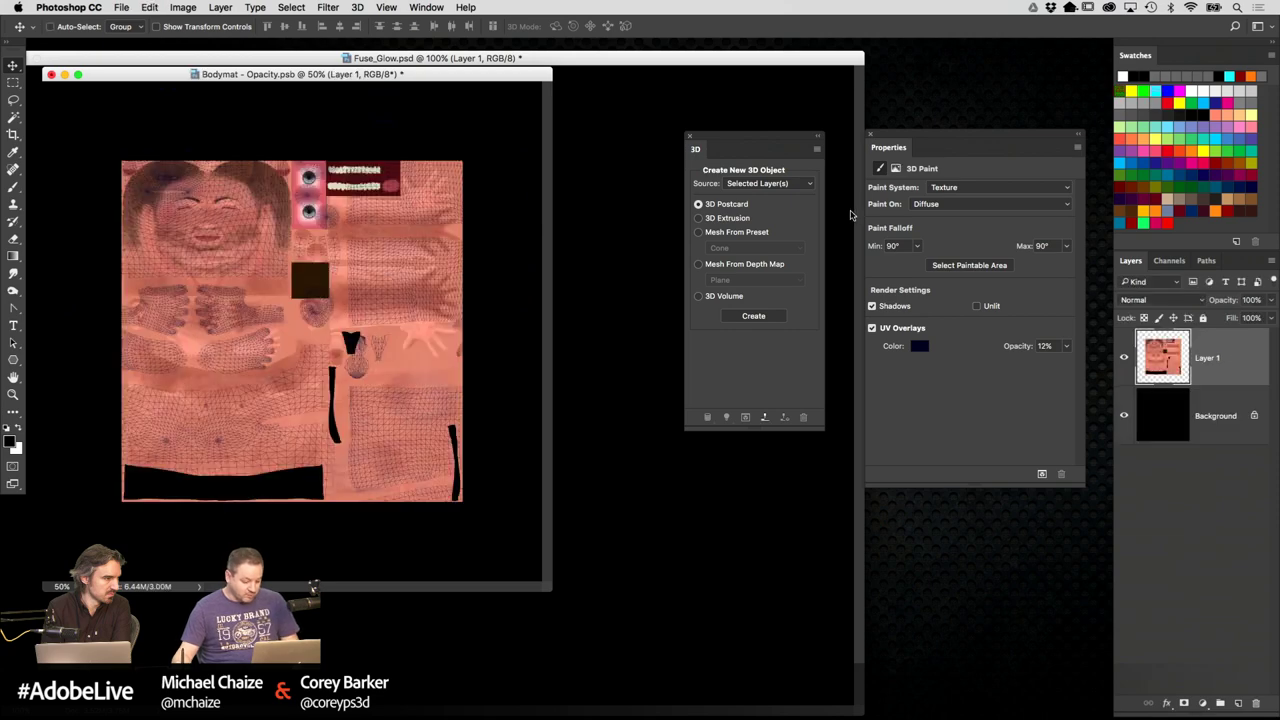
key(super+w)
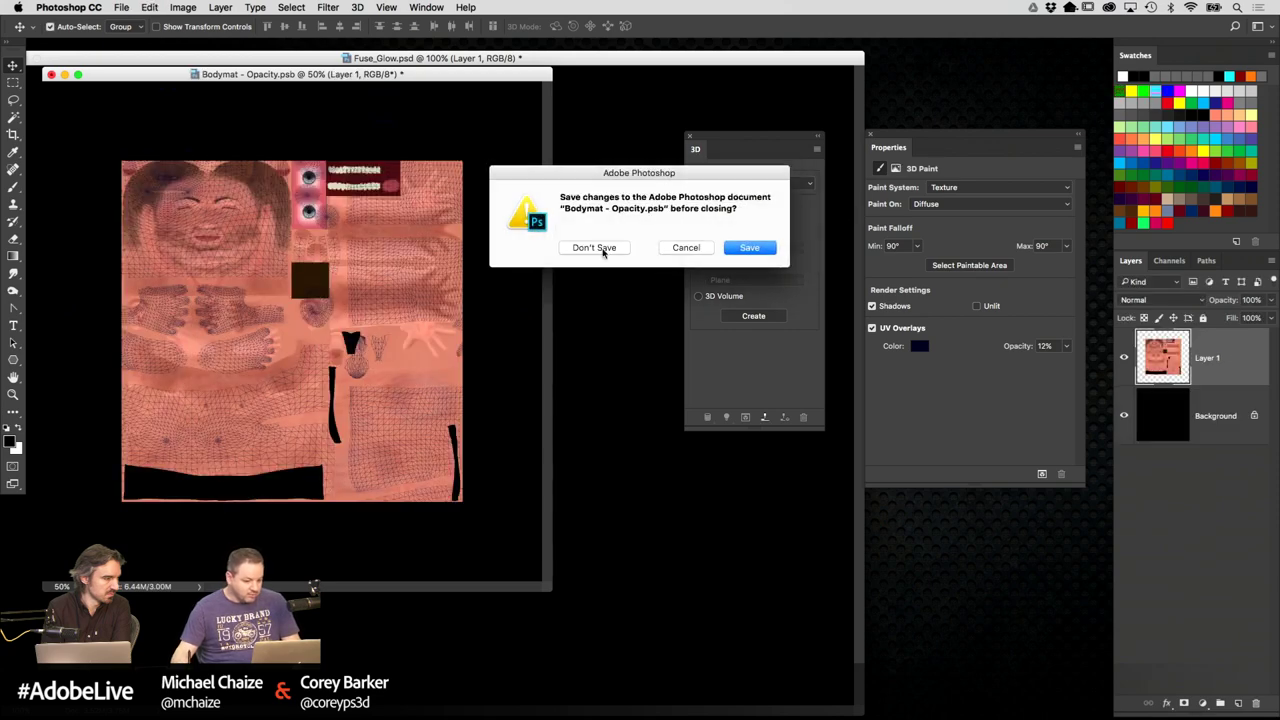
click(596, 248)
Create a blank Untitled document and close it again
key(super+n)
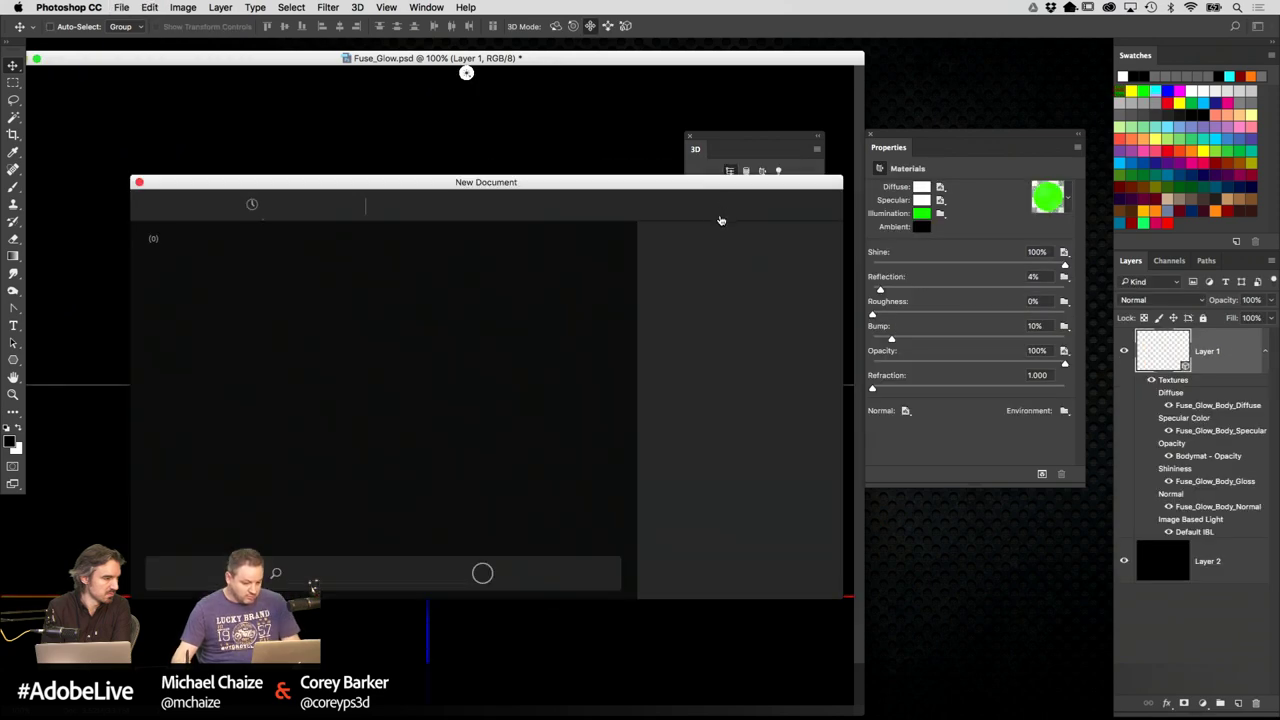
click(790, 578)
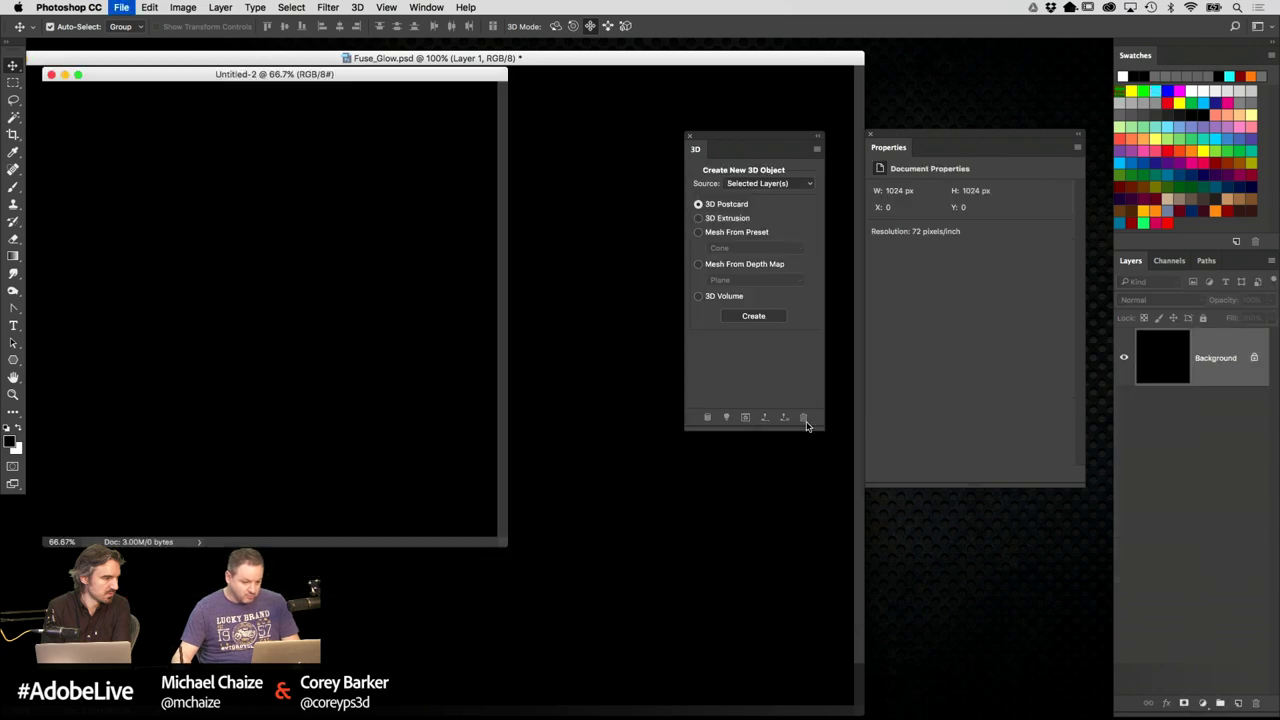
key(super+w)
Create the black Bodymat - Opacity 1 opacity texture and bring it forward
click(1064, 351)
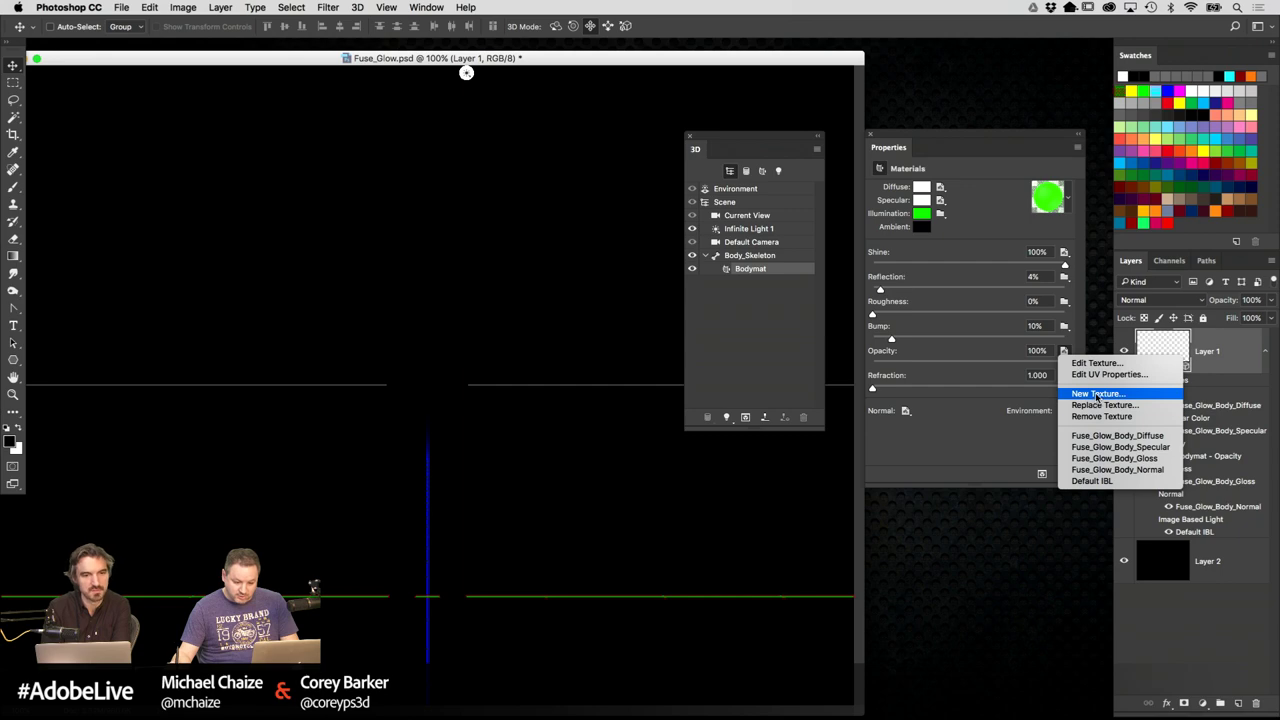
click(1096, 394)
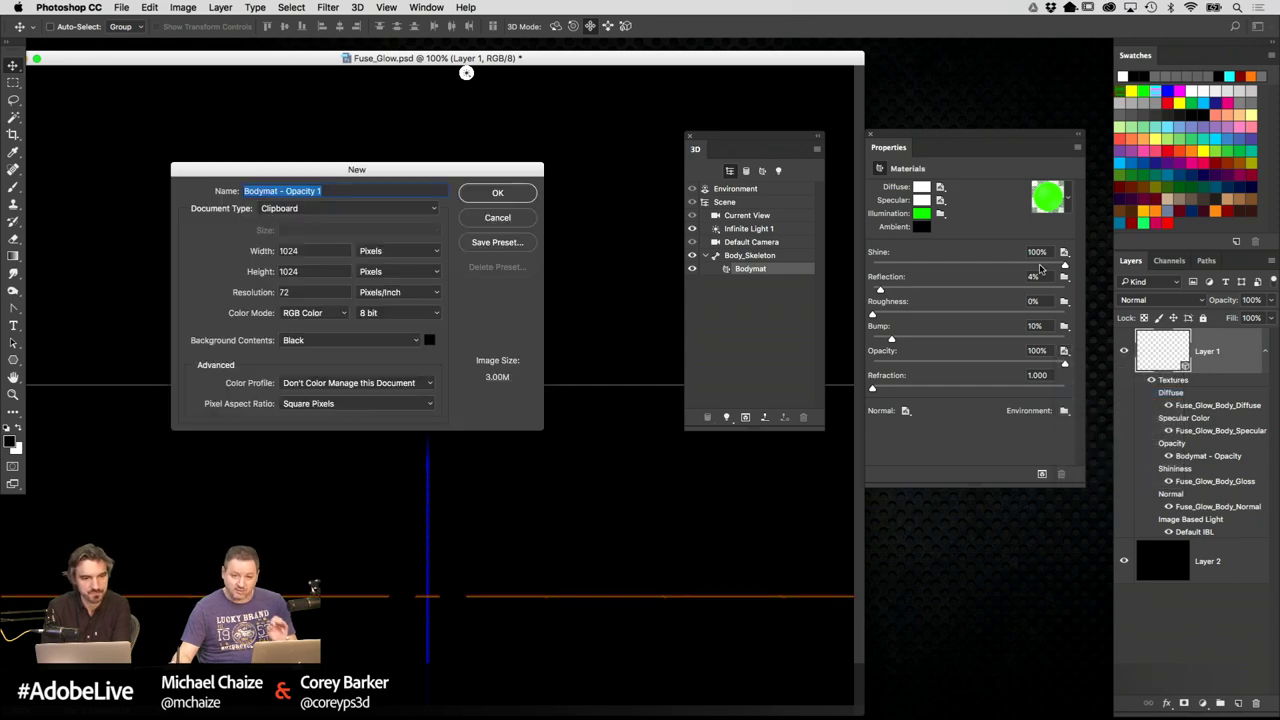
click(497, 193)
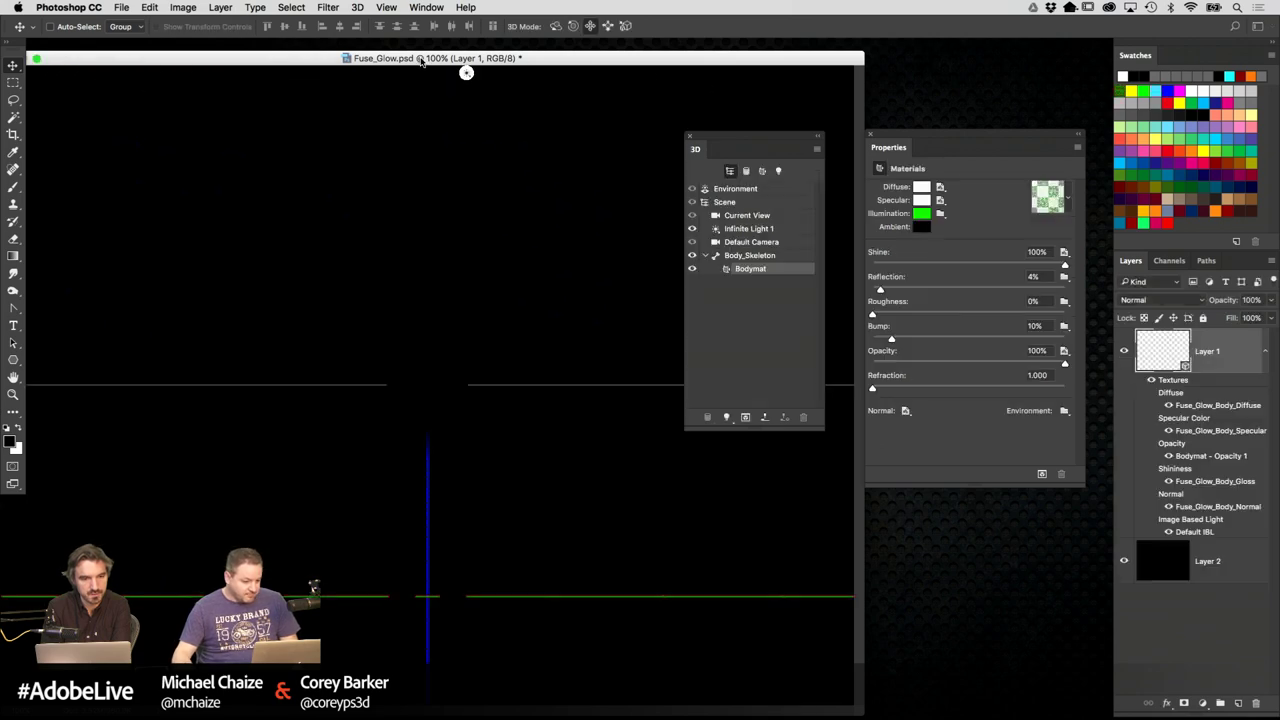
drag(520, 61, 810, 157)
click(476, 142)
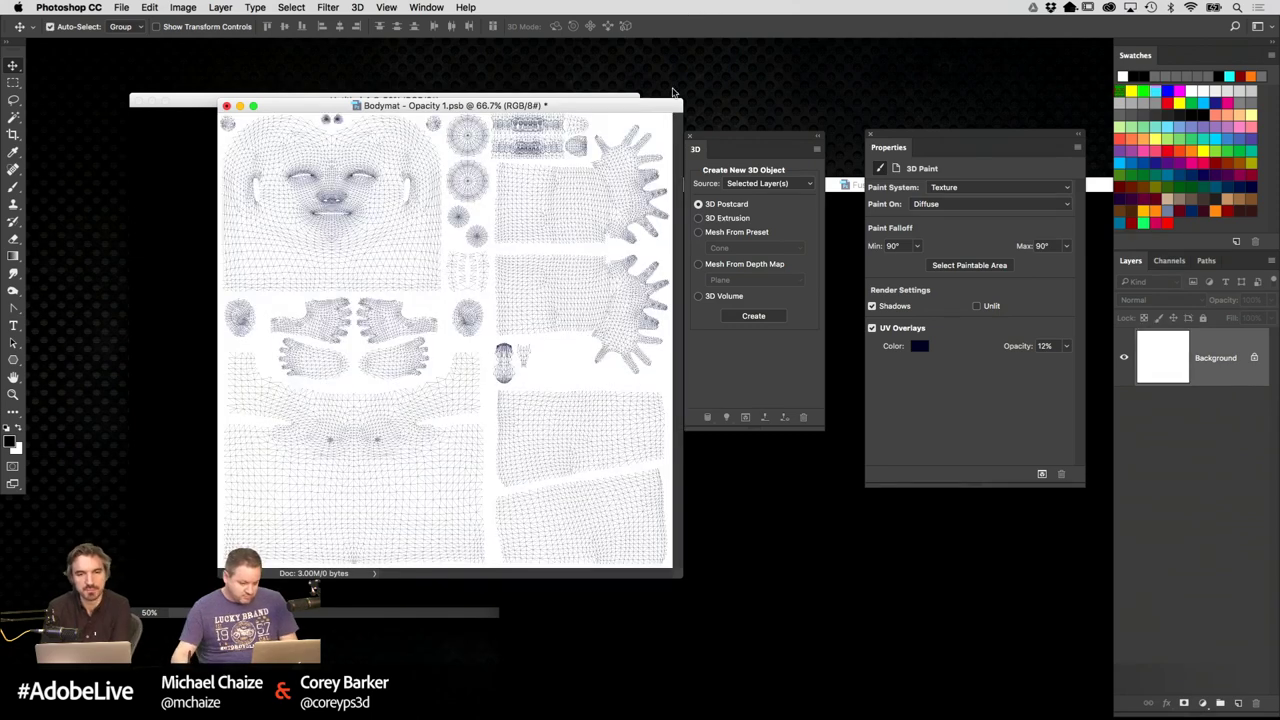
Save the Bodymat opacity texture and move the 3D scene list and Fuse_Glow window aside
key(super+s)
click(205, 96)
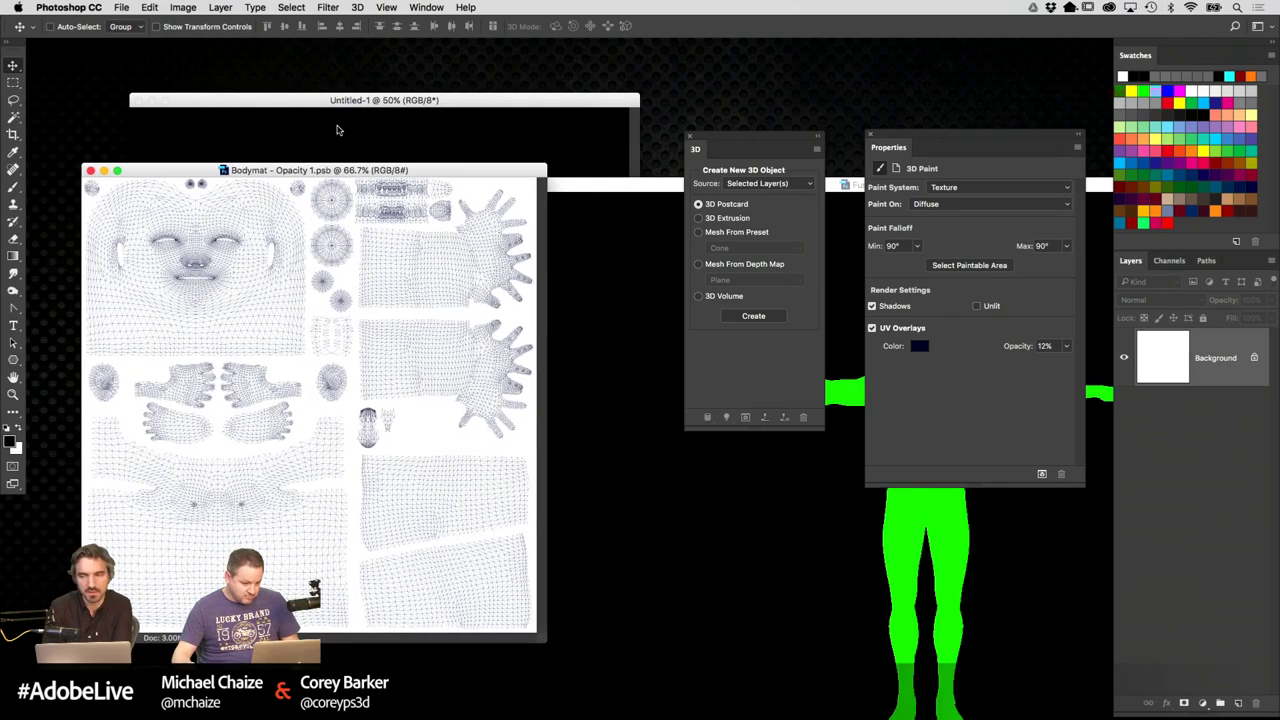
drag(685, 136, 1012, 262)
drag(797, 184, 630, 83)
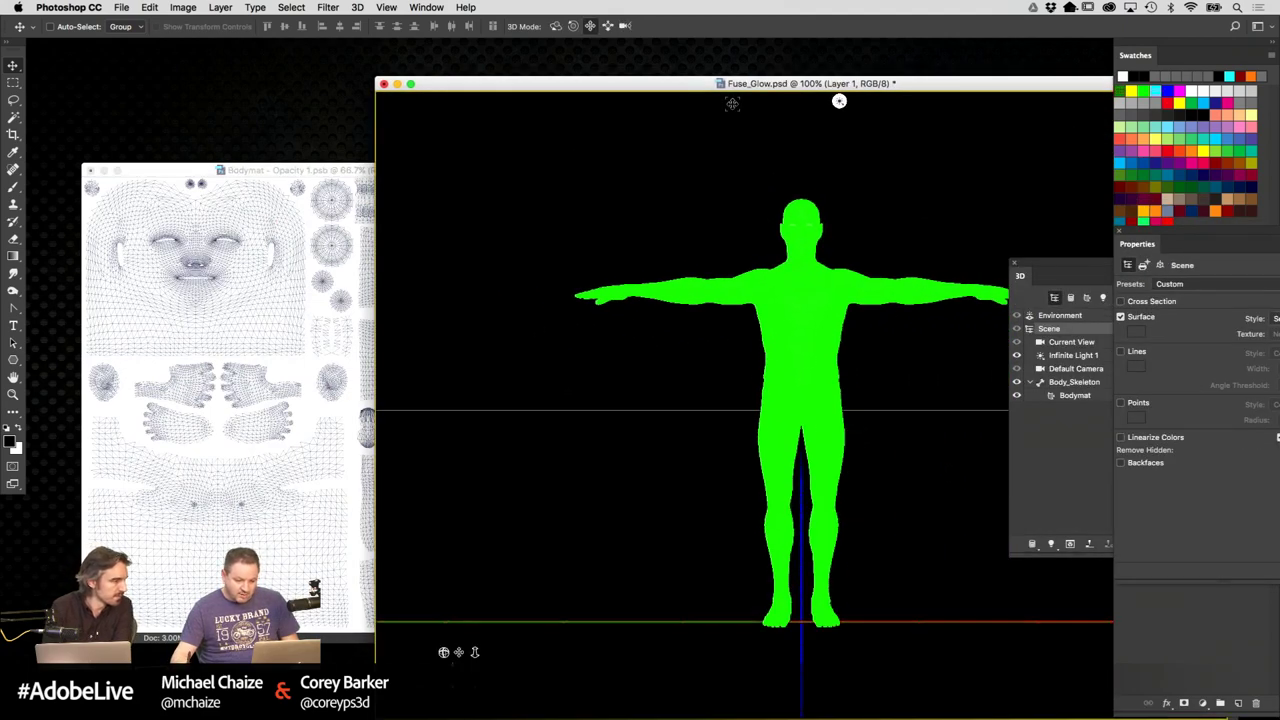
Reposition the Bodymat window and open Fotolia_48696132_Subscription_XL.jpg from the desktop
click(259, 184)
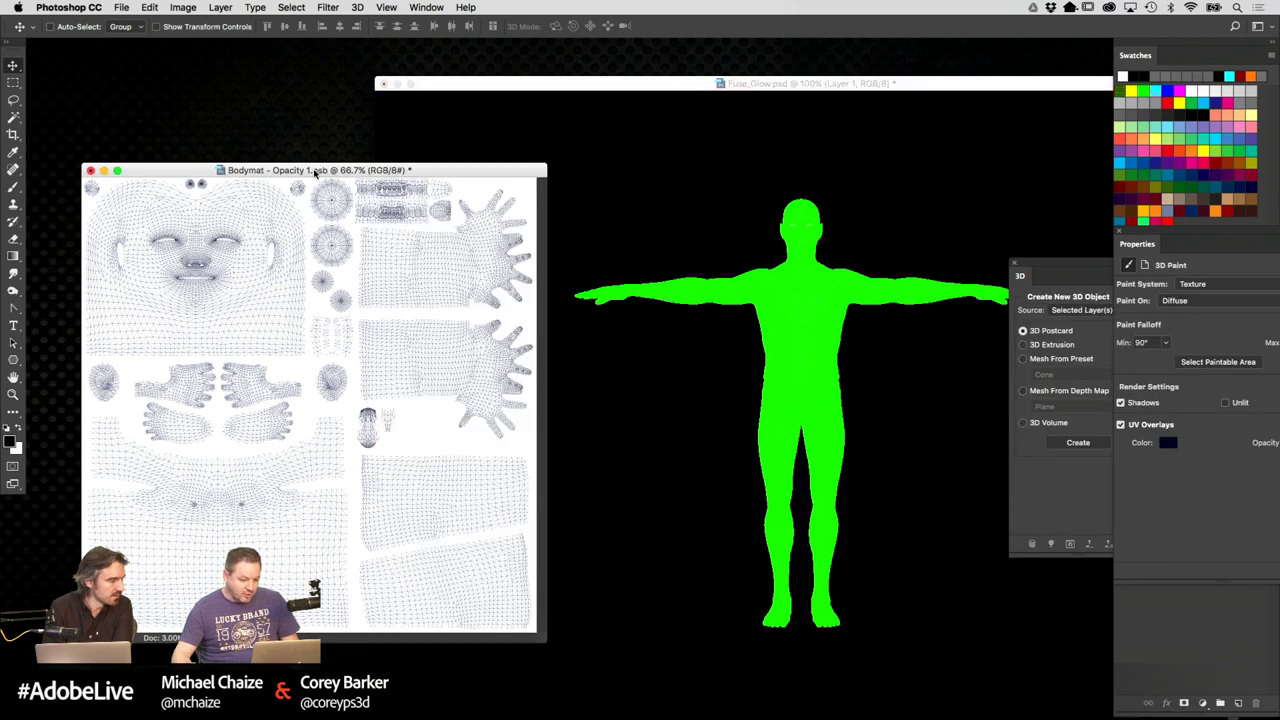
drag(316, 171, 297, 128)
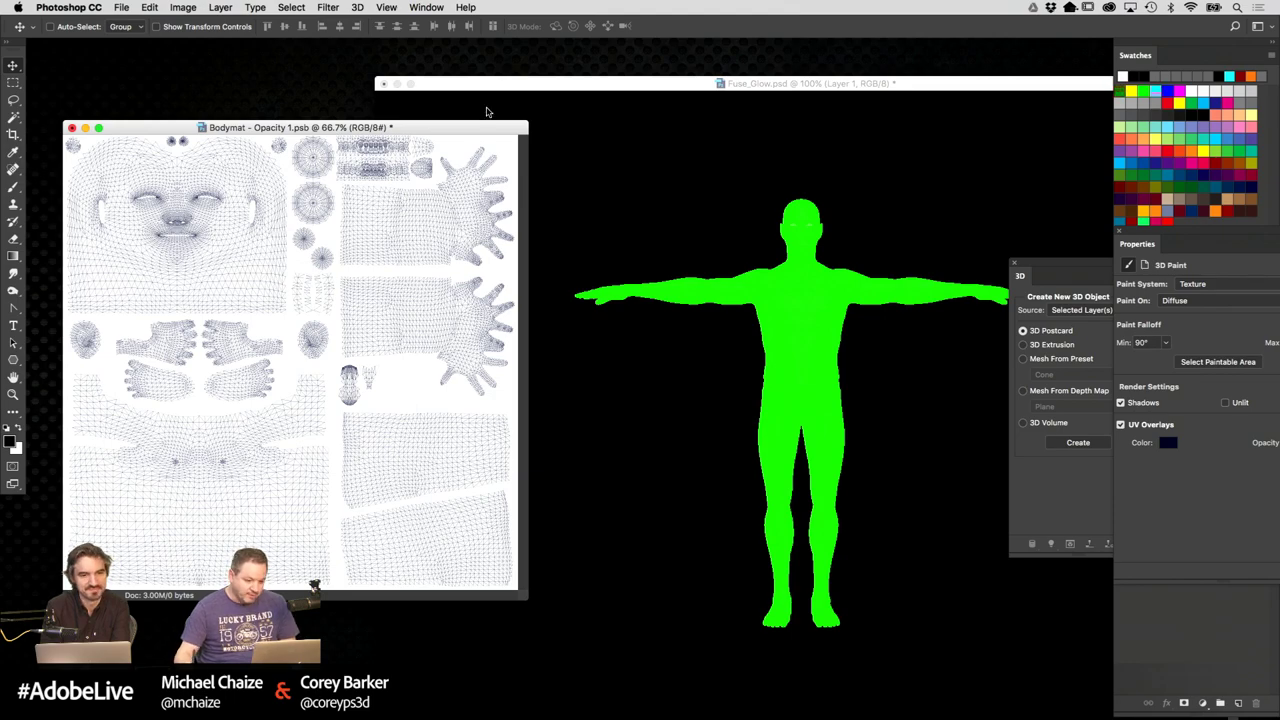
click(688, 64)
drag(1248, 252, 425, 697)
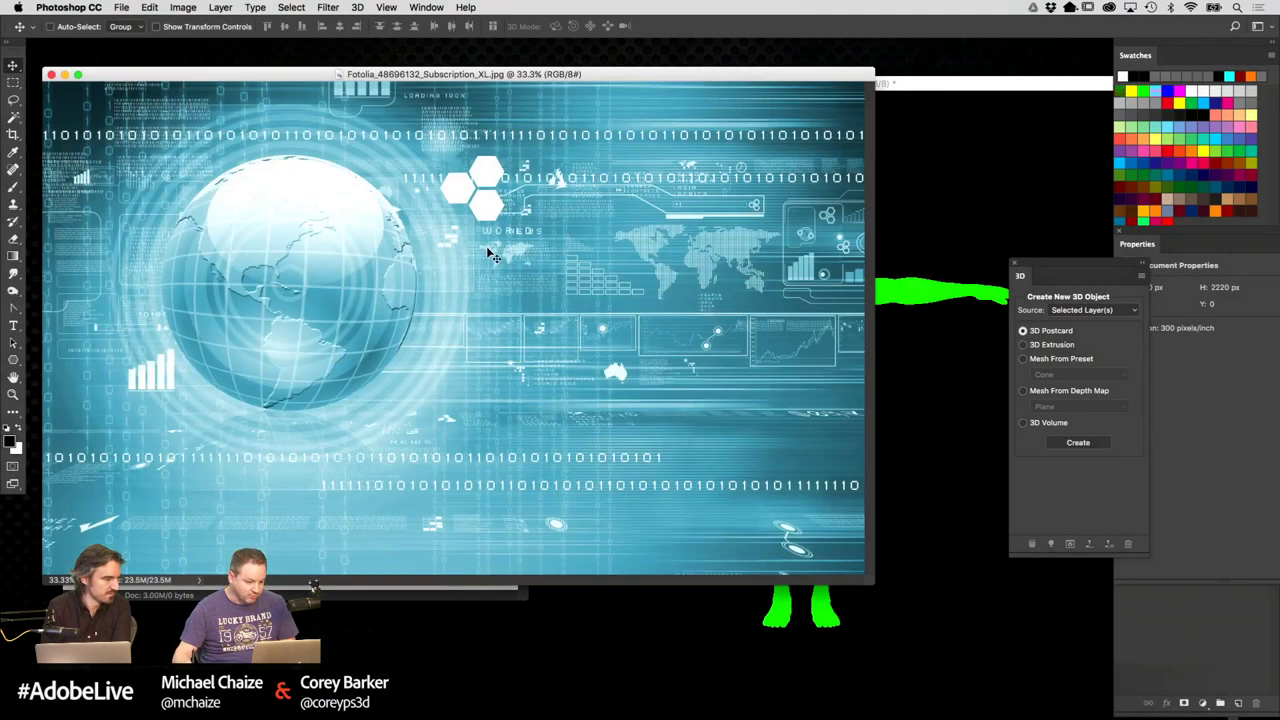
Desaturate the Fotolia image and apply Levels 149 / 1.00 / 226 for stark black and white
drag(570, 76, 604, 88)
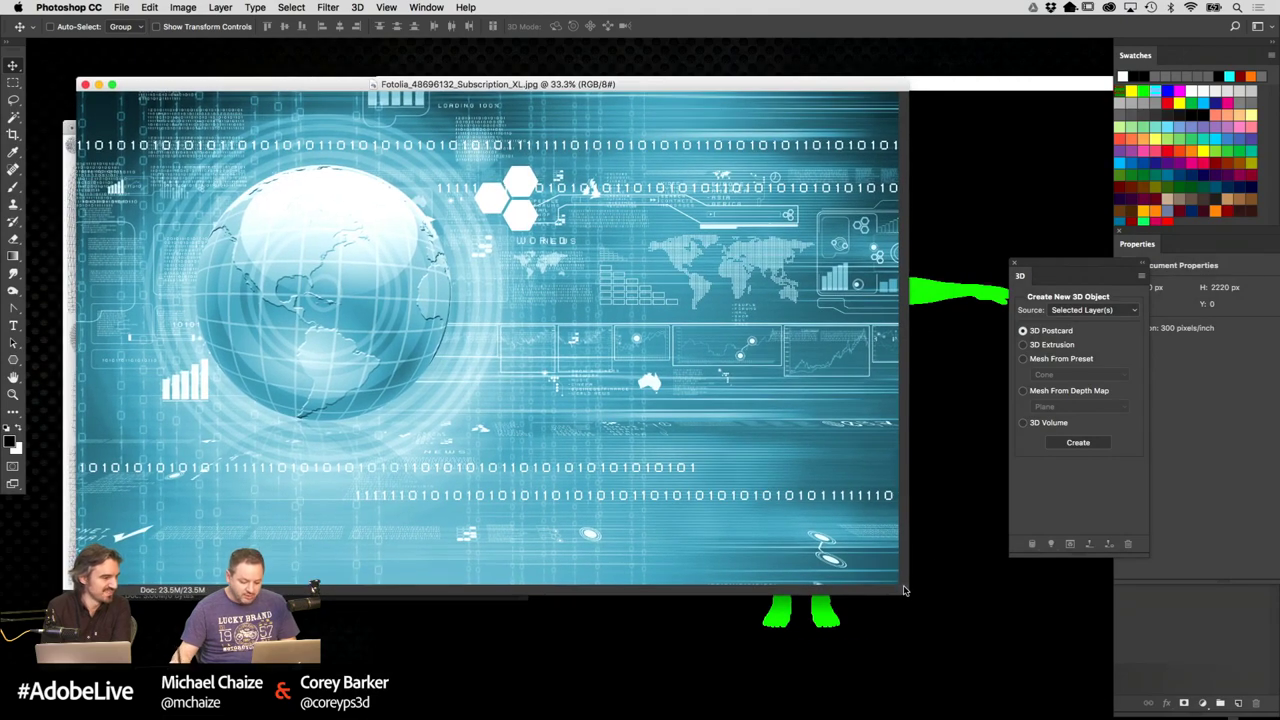
key(super+shift+u)
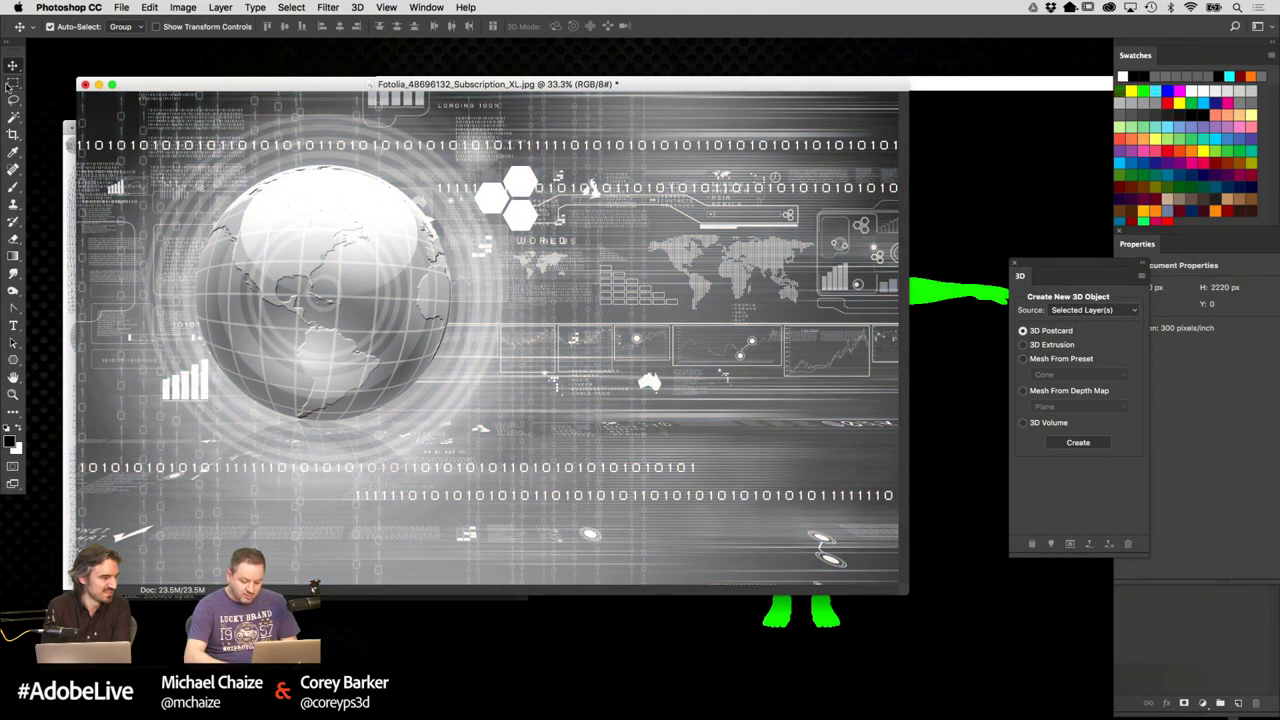
key(super+l)
drag(765, 203, 402, 234)
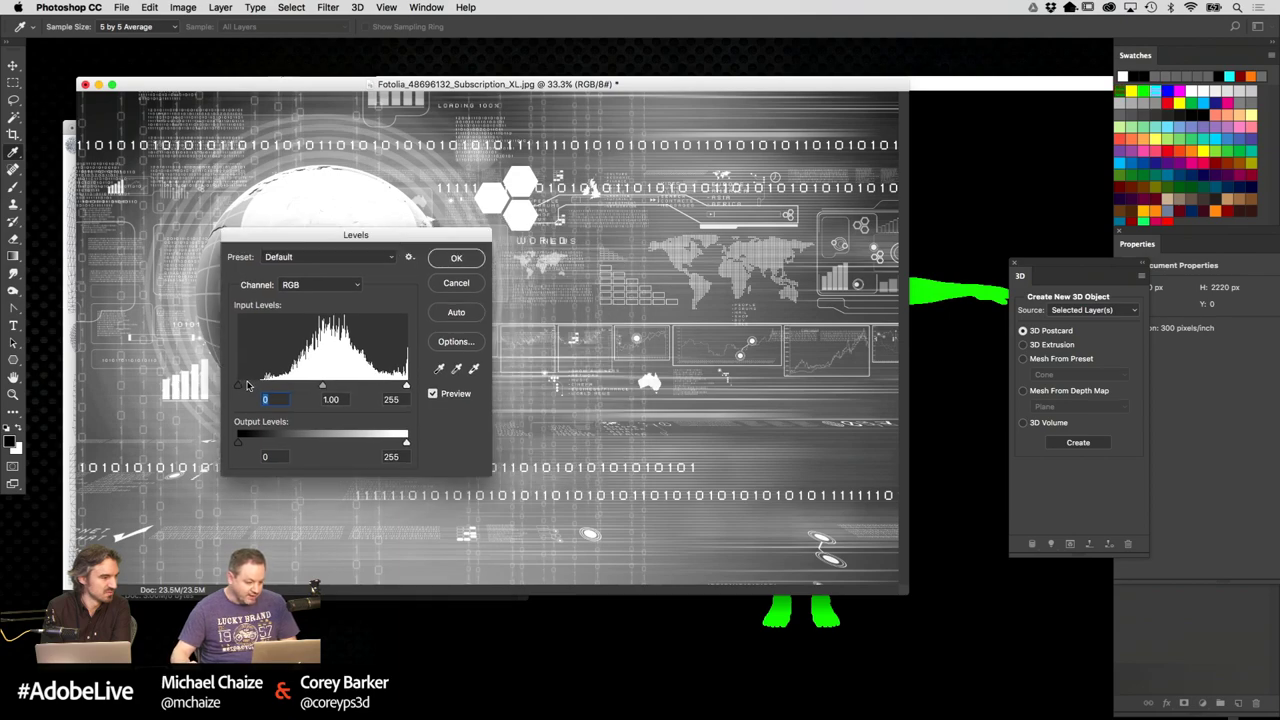
drag(247, 384, 388, 390)
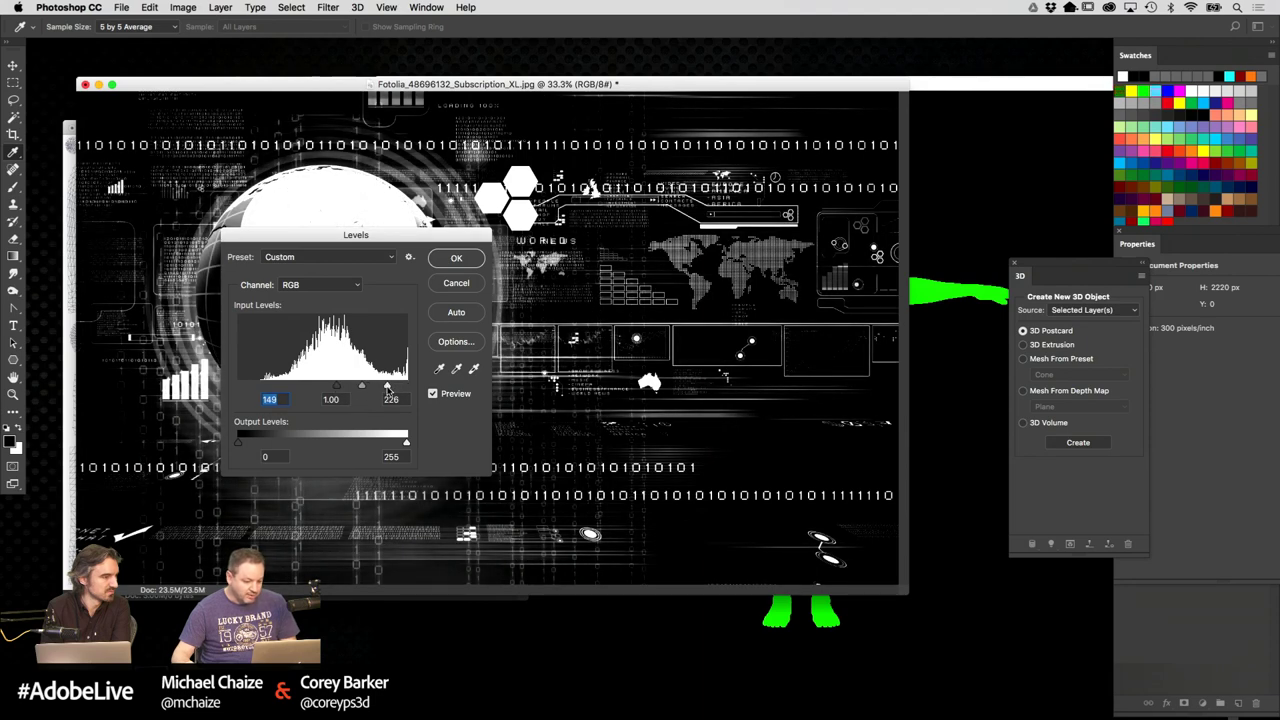
click(389, 389)
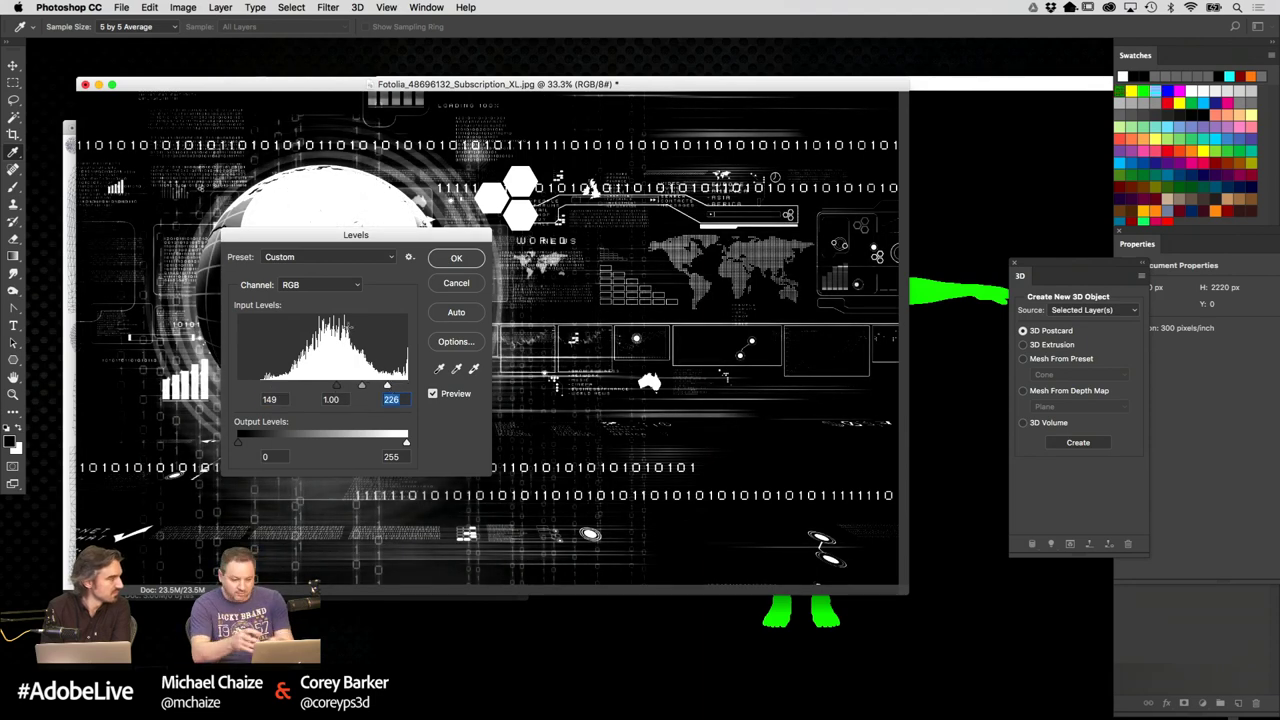
click(455, 257)
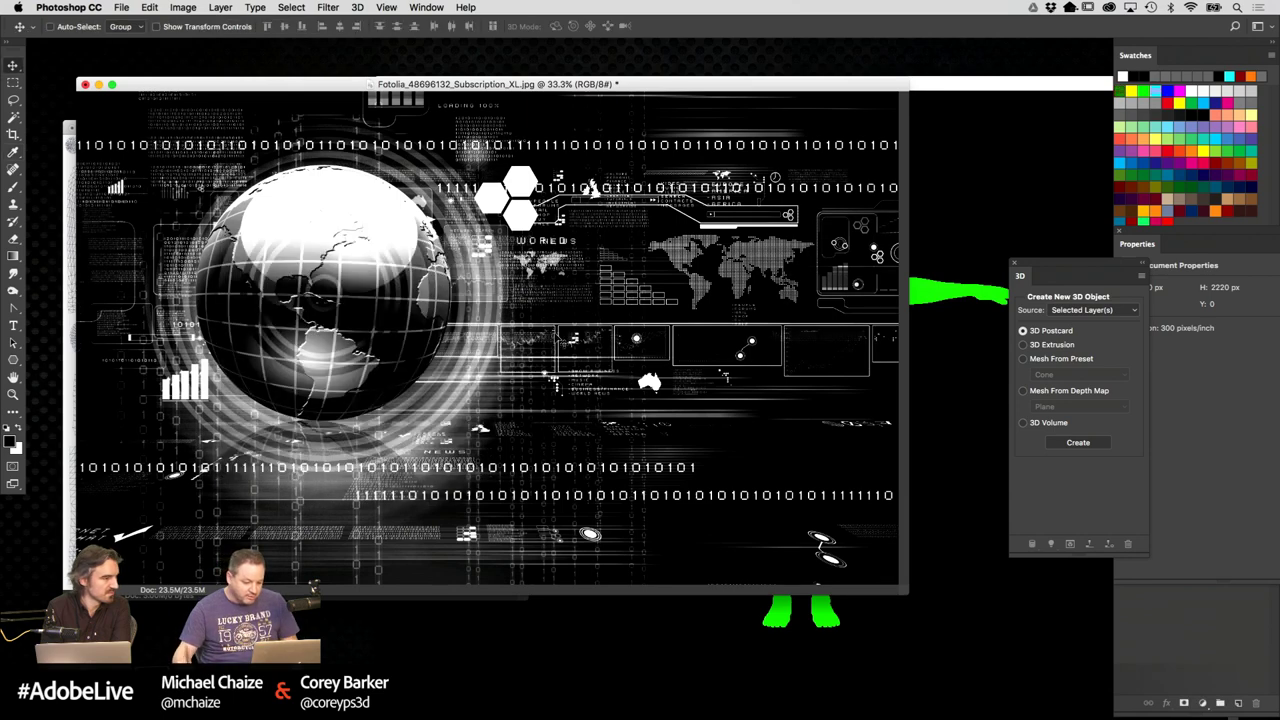
Select and copy the right-hand portion of the black-and-white globe image
drag(906, 593, 934, 623)
key(m)
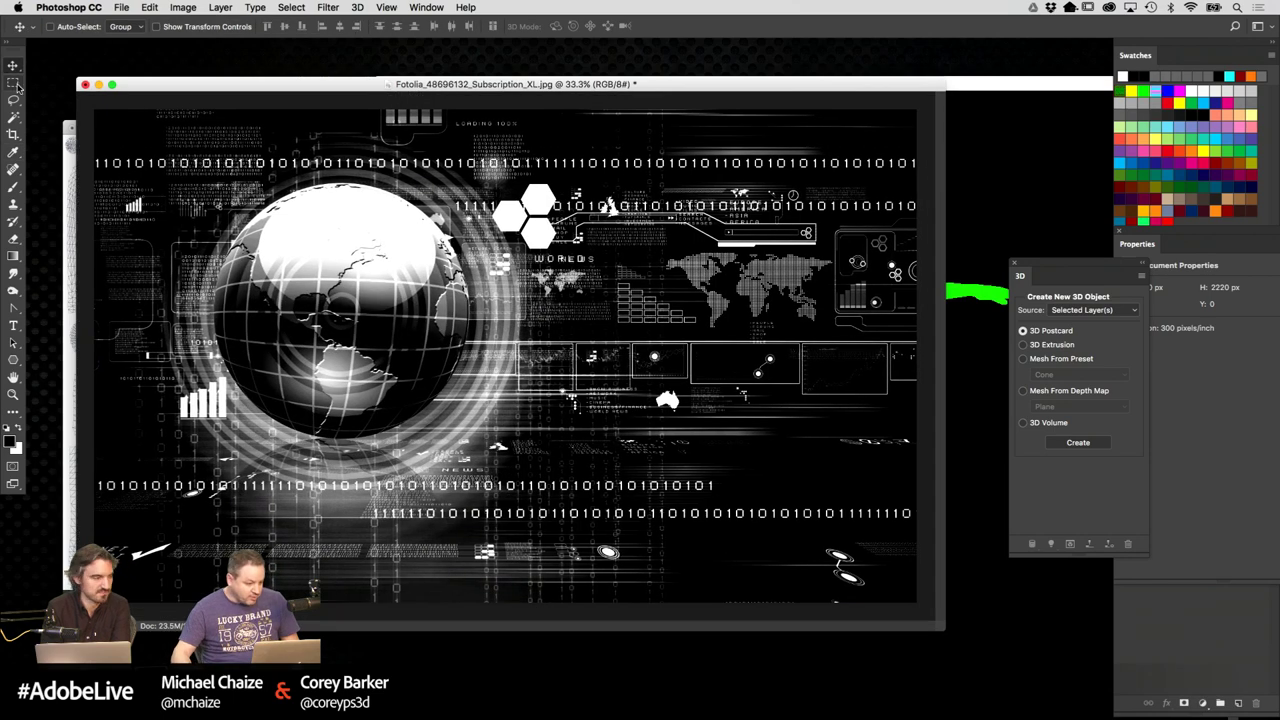
drag(920, 110, 473, 648)
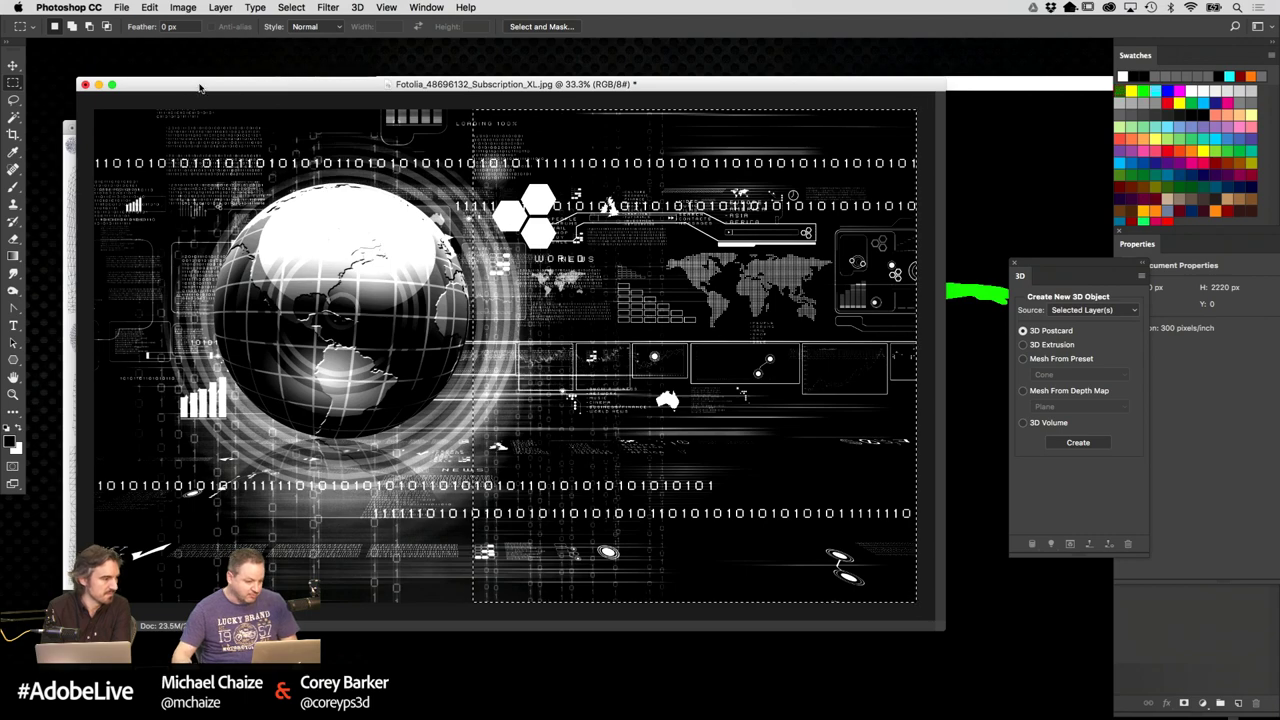
key(super+m)
click(13, 65)
Paste the tech pattern into the Bodymat texture and scale it to about 51.76%
click(329, 249)
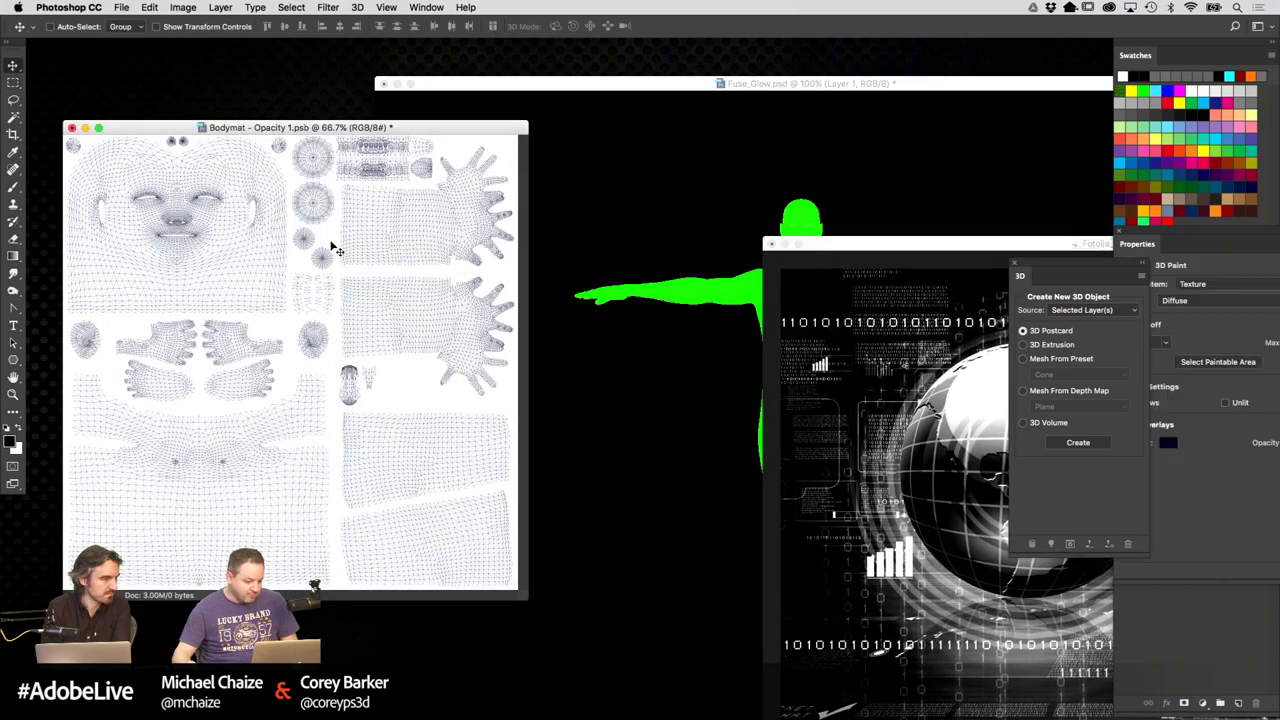
key(super+v)
key(super+t)
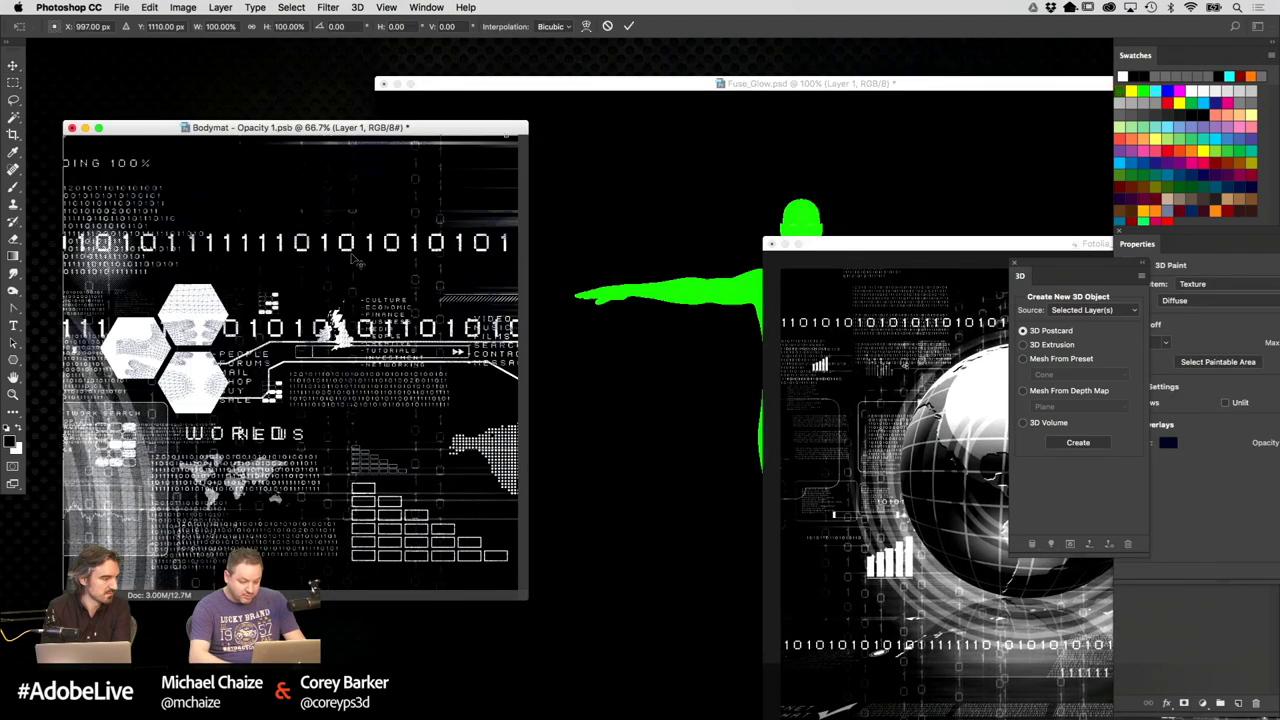
key(super+0)
drag(624, 699, 444, 497)
drag(407, 444, 405, 433)
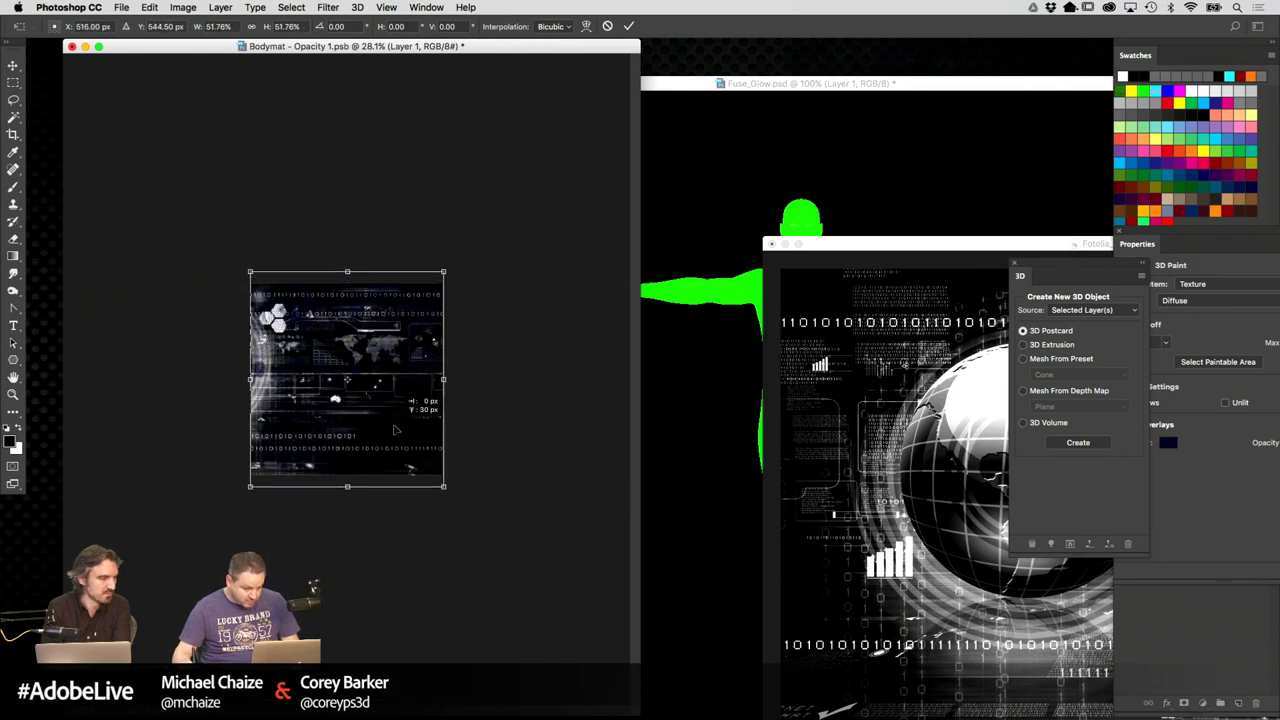
key(Return)
key(super+equal)
key(super+equal)
key(super+equal)
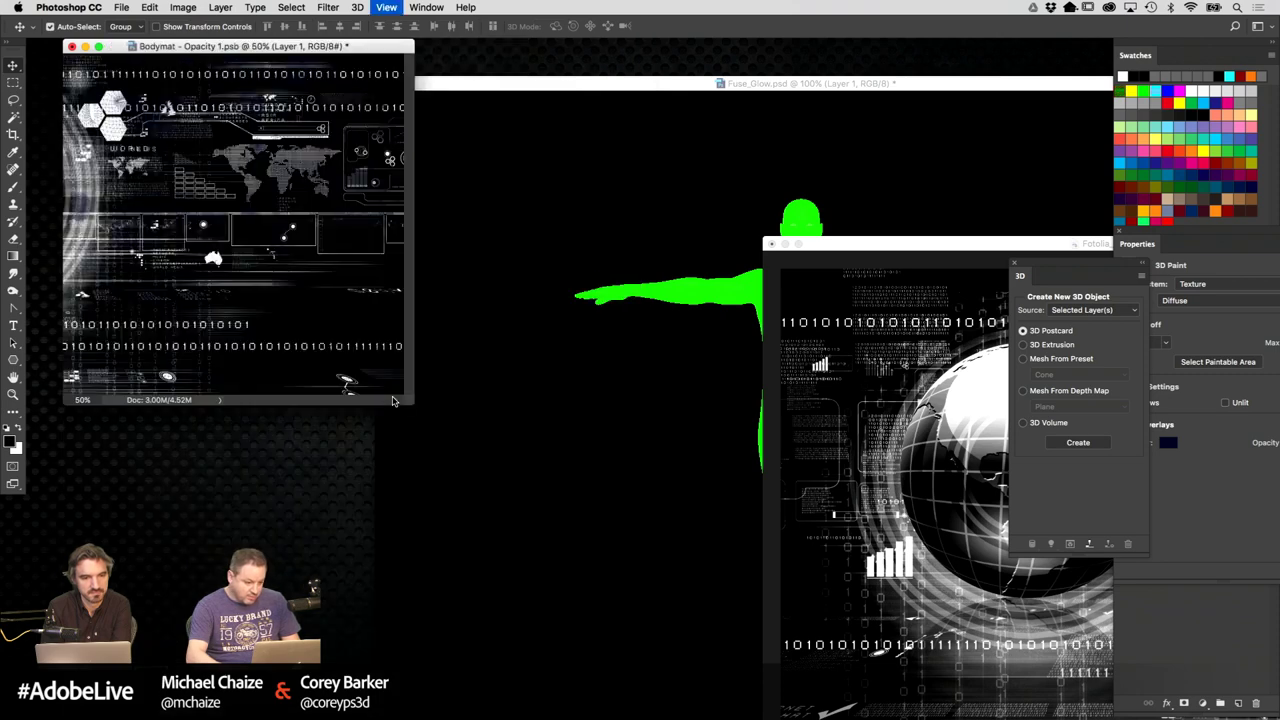
Close the Fotolia image, then save and close the Bodymat texture
click(771, 243)
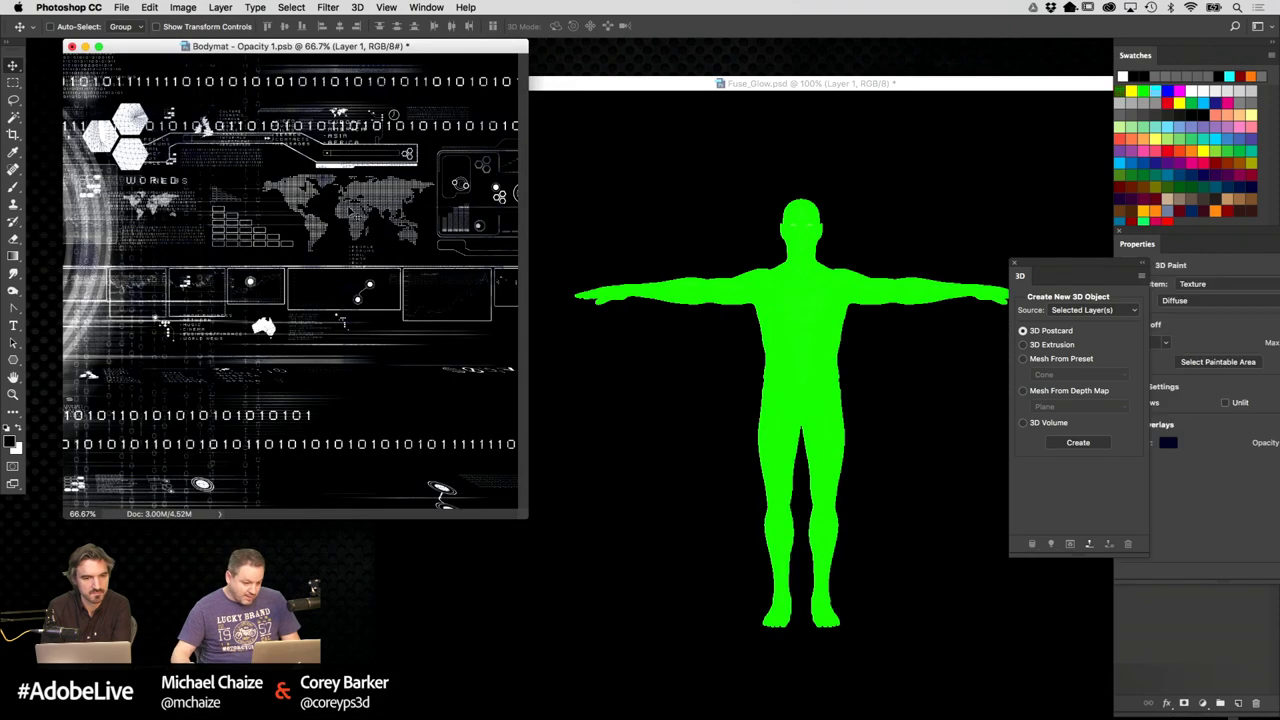
key(super+s)
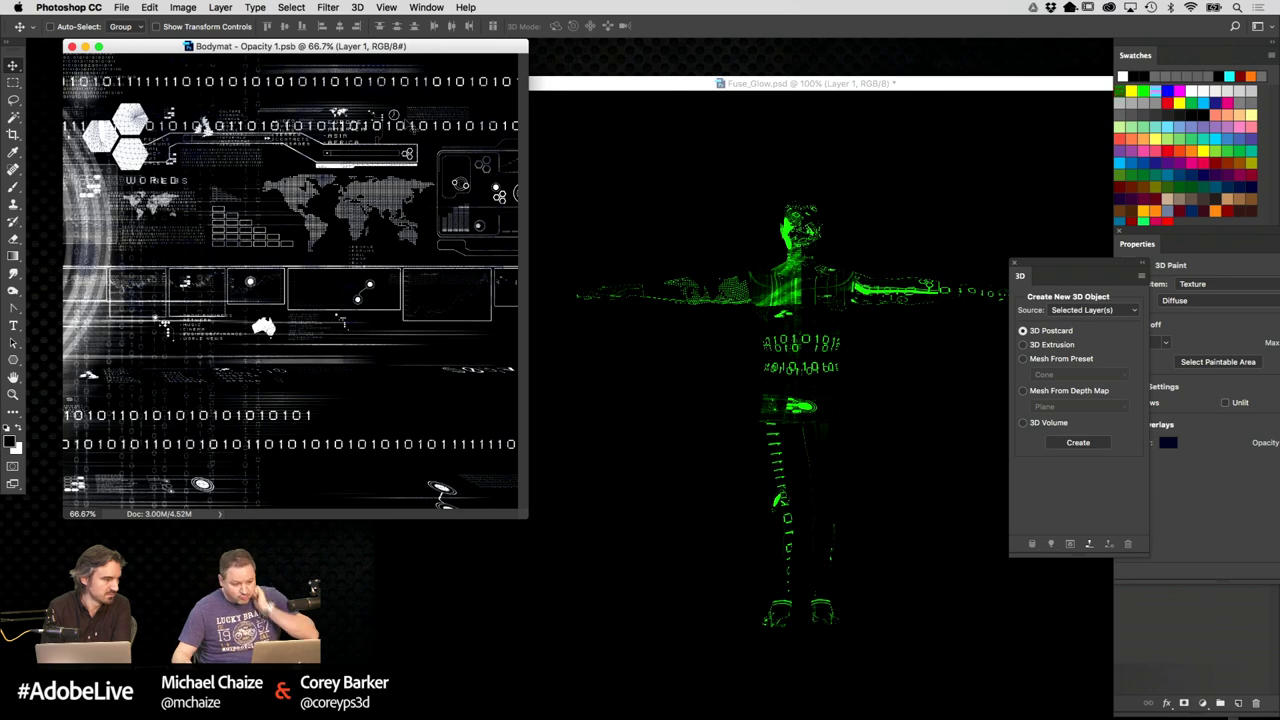
key(super+w)
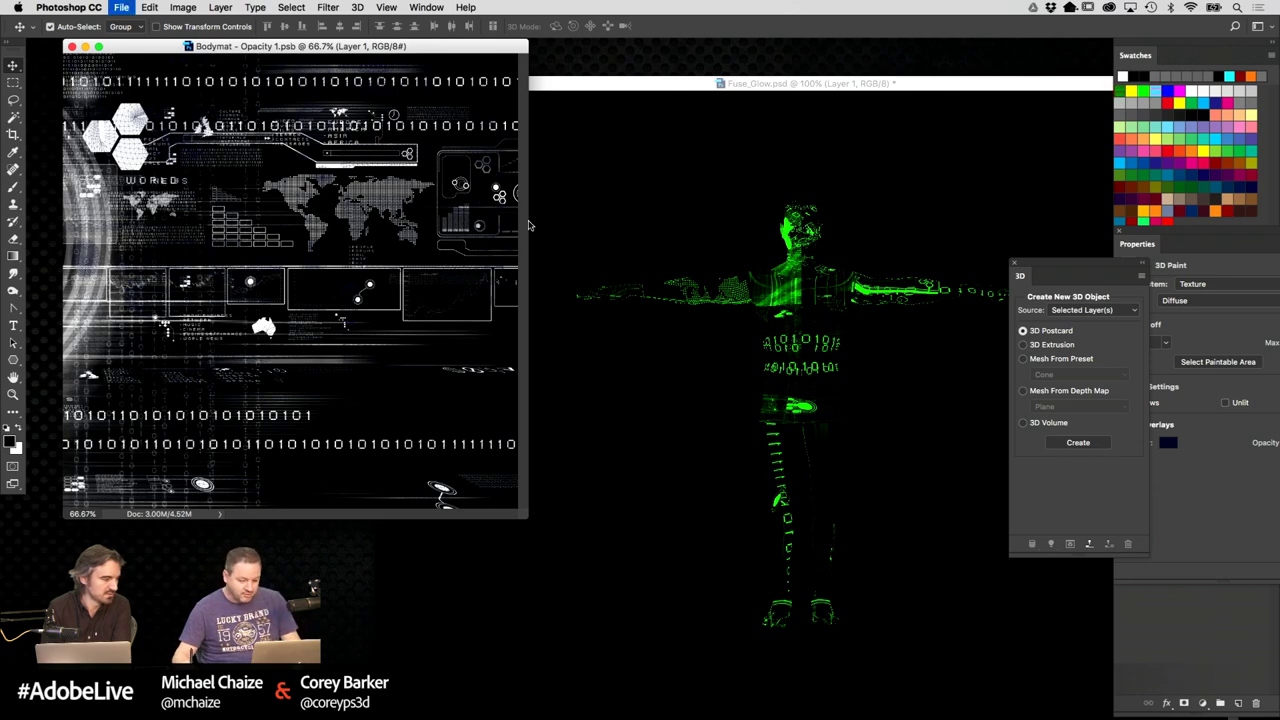
drag(677, 88, 478, 82)
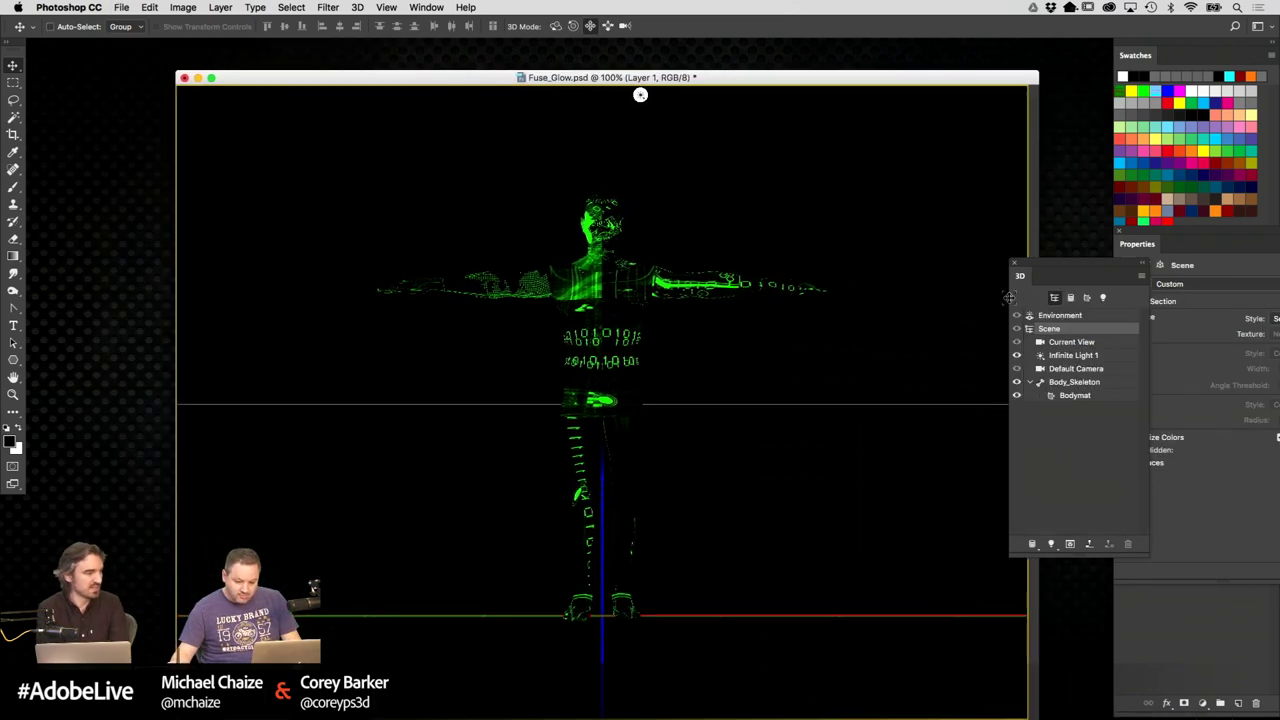
Orbit the view to an angle, select Body_Skeleton and apply the first standing preset
click(808, 237)
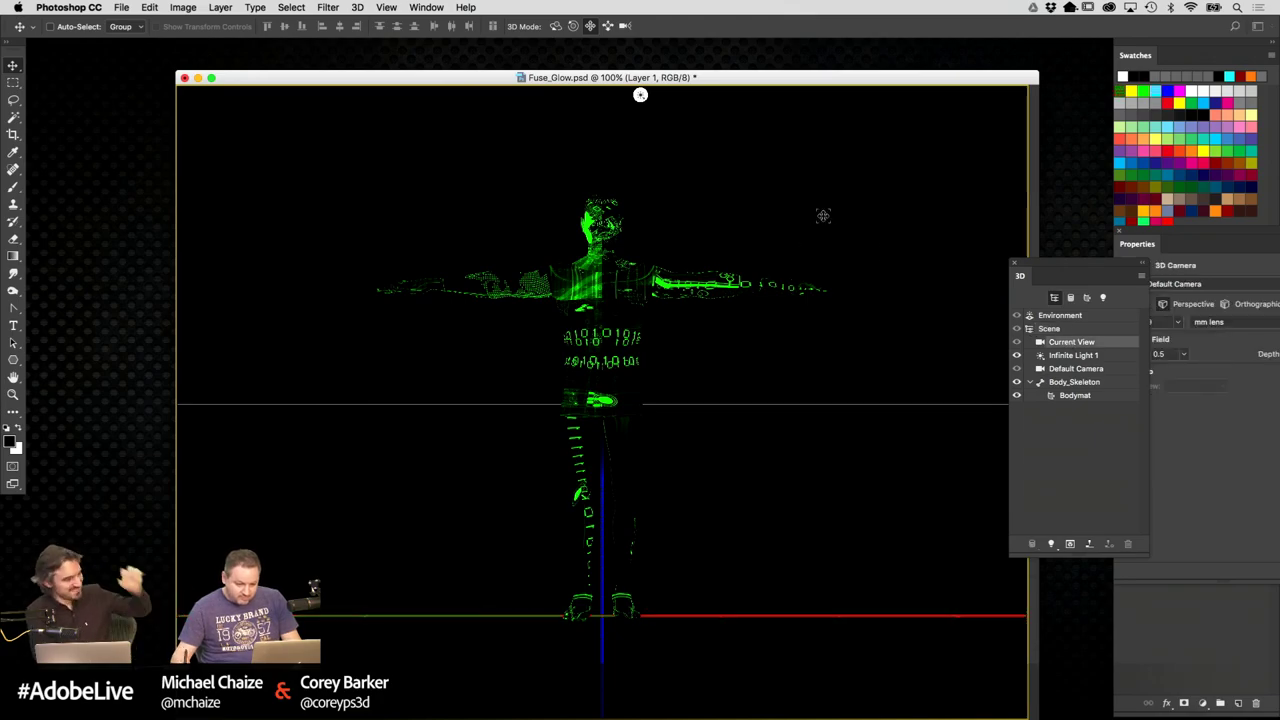
click(558, 28)
drag(757, 171, 350, 235)
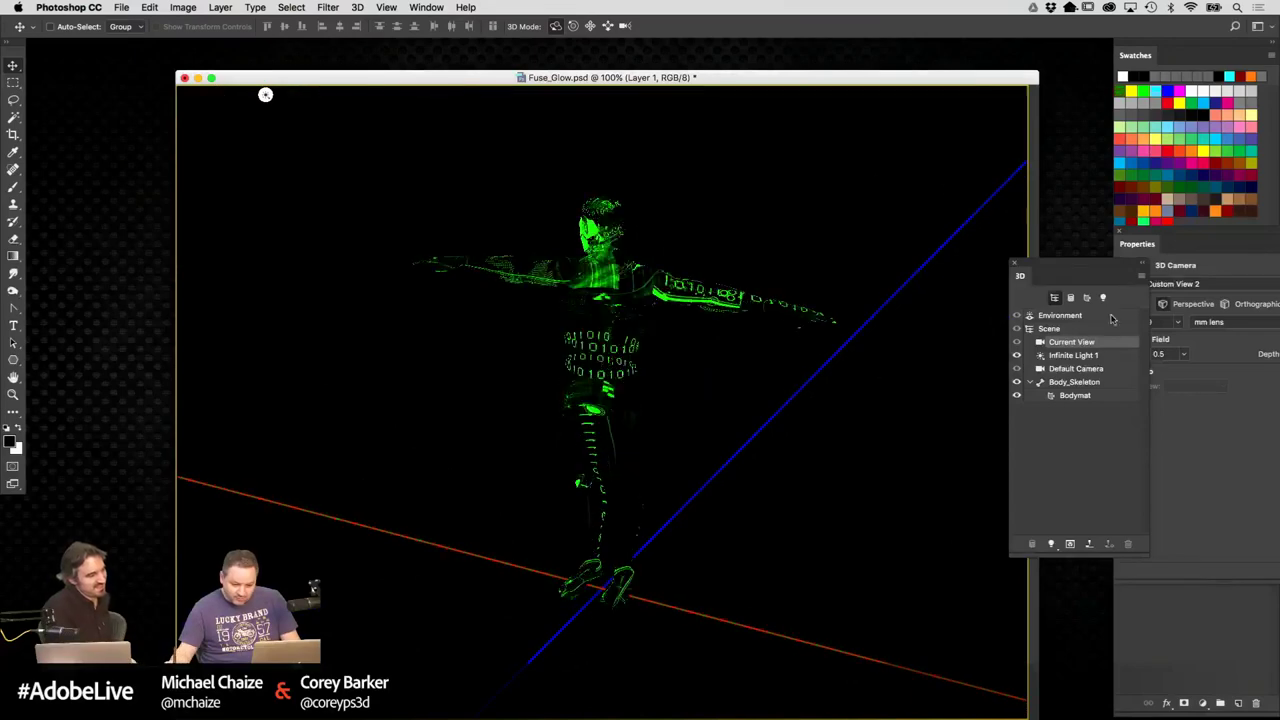
click(1076, 382)
drag(1082, 270, 932, 282)
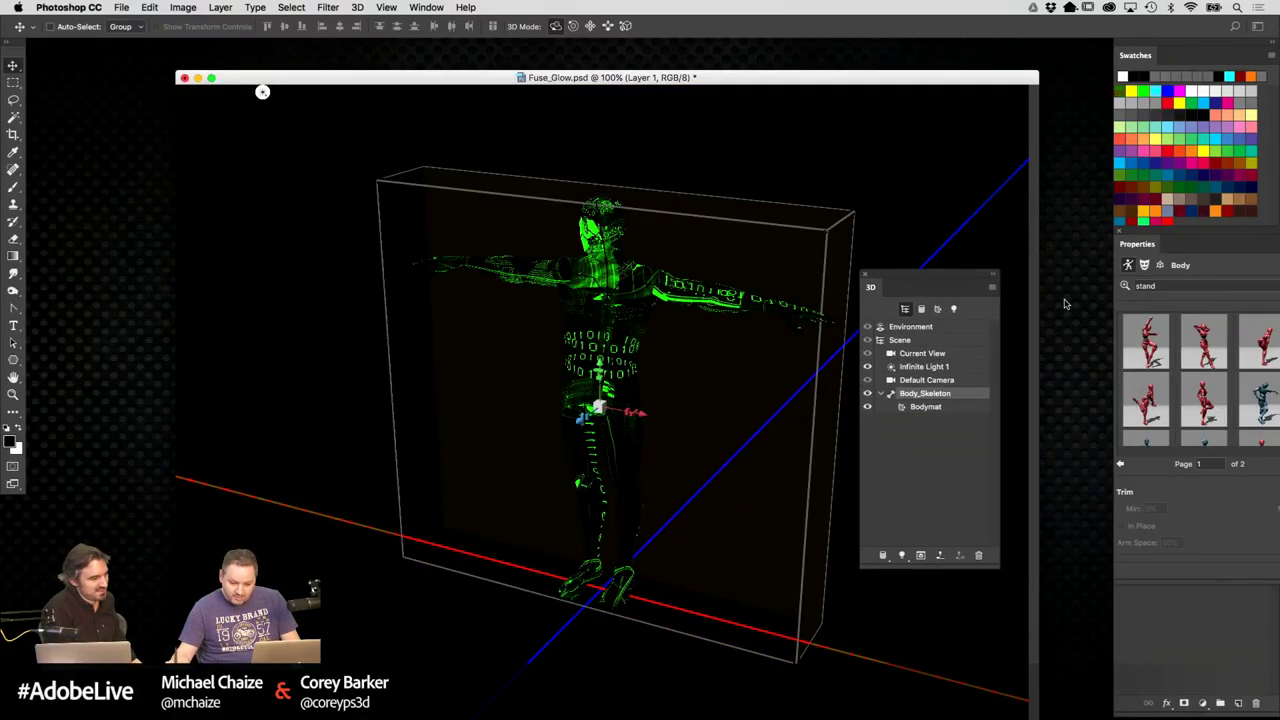
click(1131, 345)
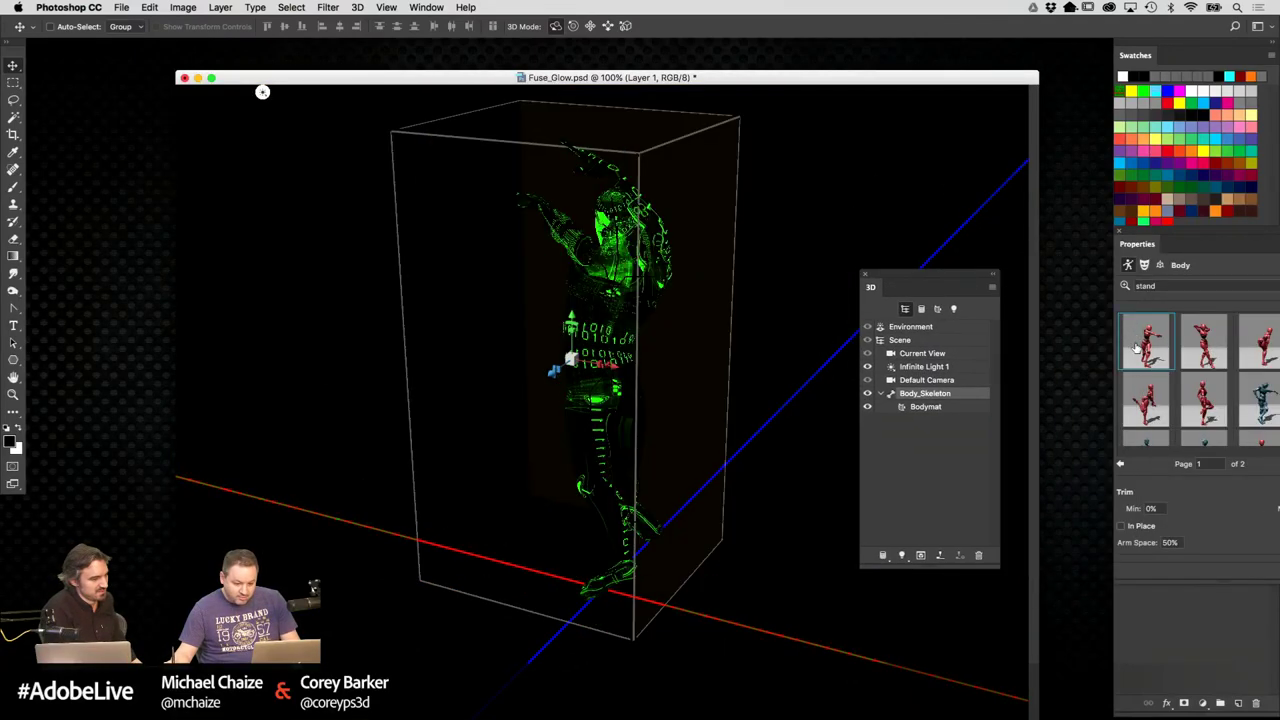
Show the animation Timeline and zoom the document out to 66.7%
click(426, 7)
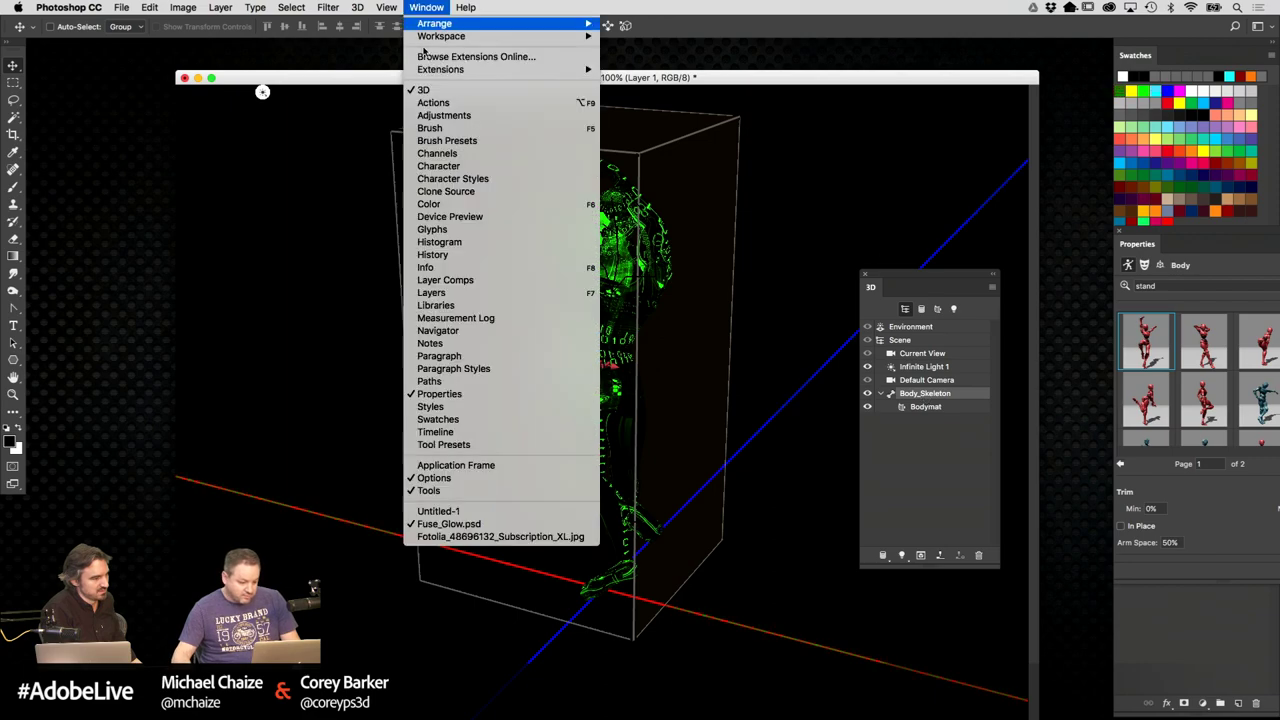
click(508, 437)
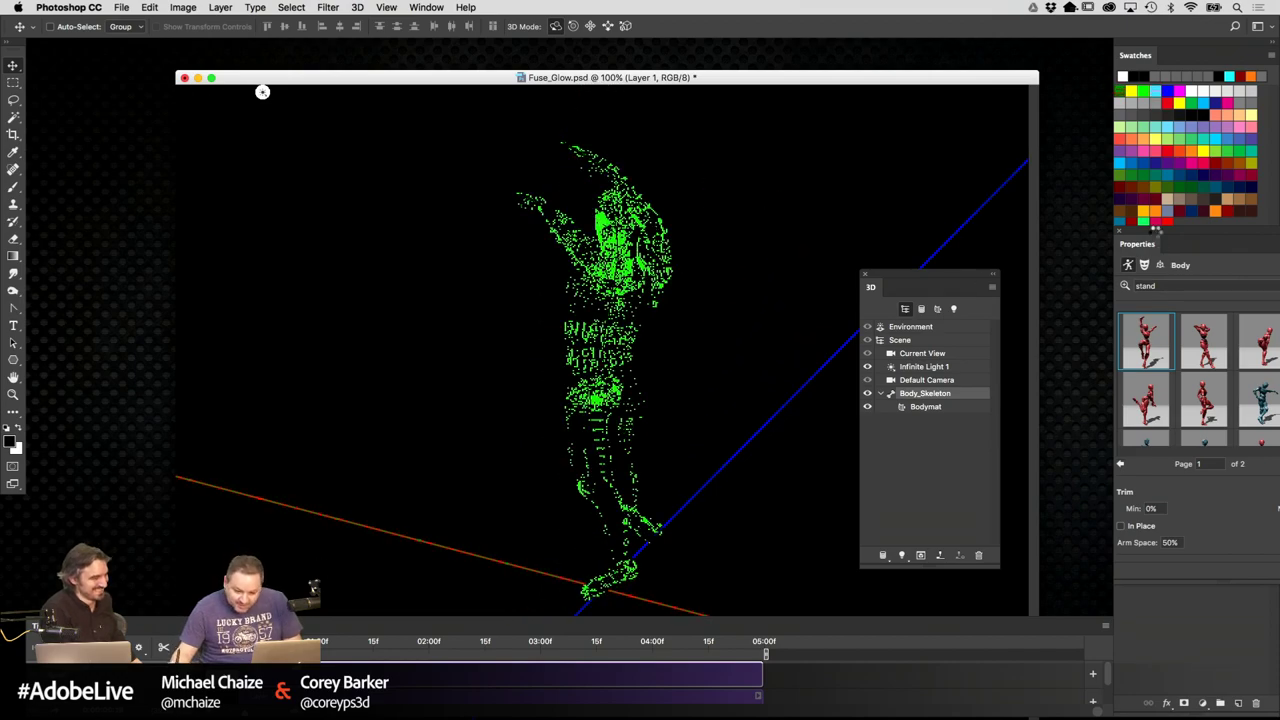
key(super+minus)
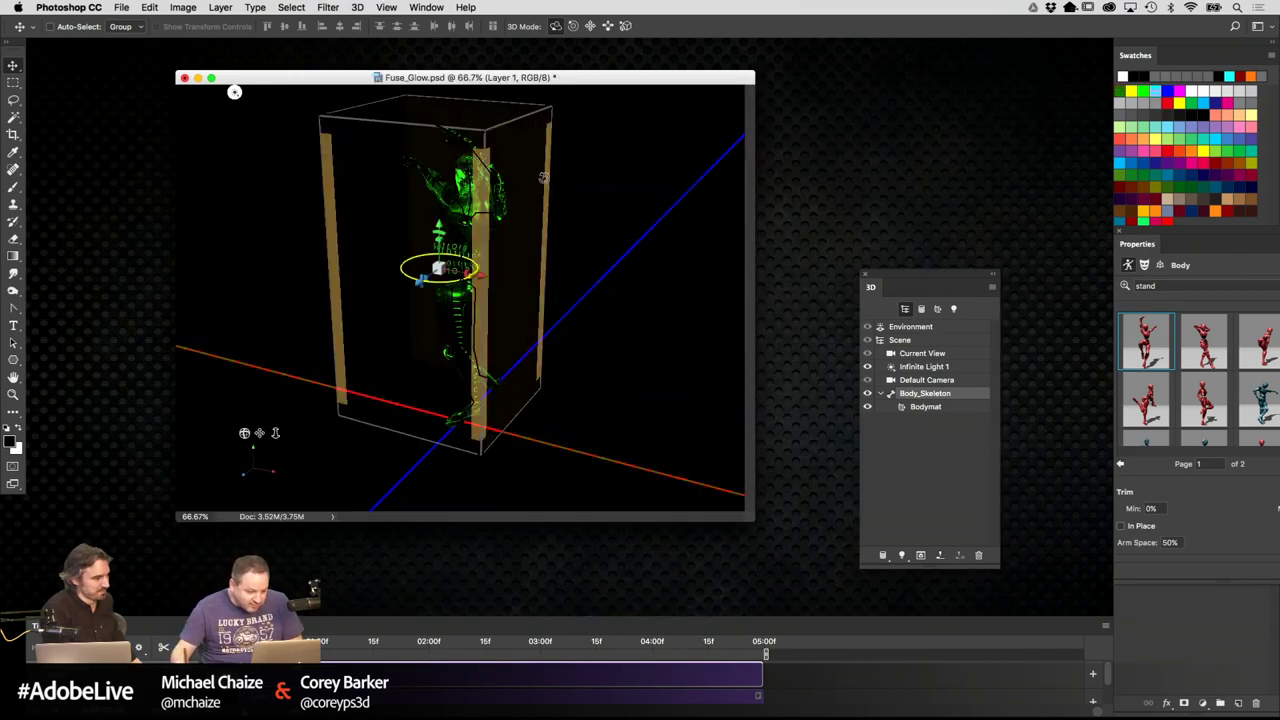
Search the animation presets for CRAWL and apply the second crawl pose
drag(1140, 243, 796, 134)
click(820, 176)
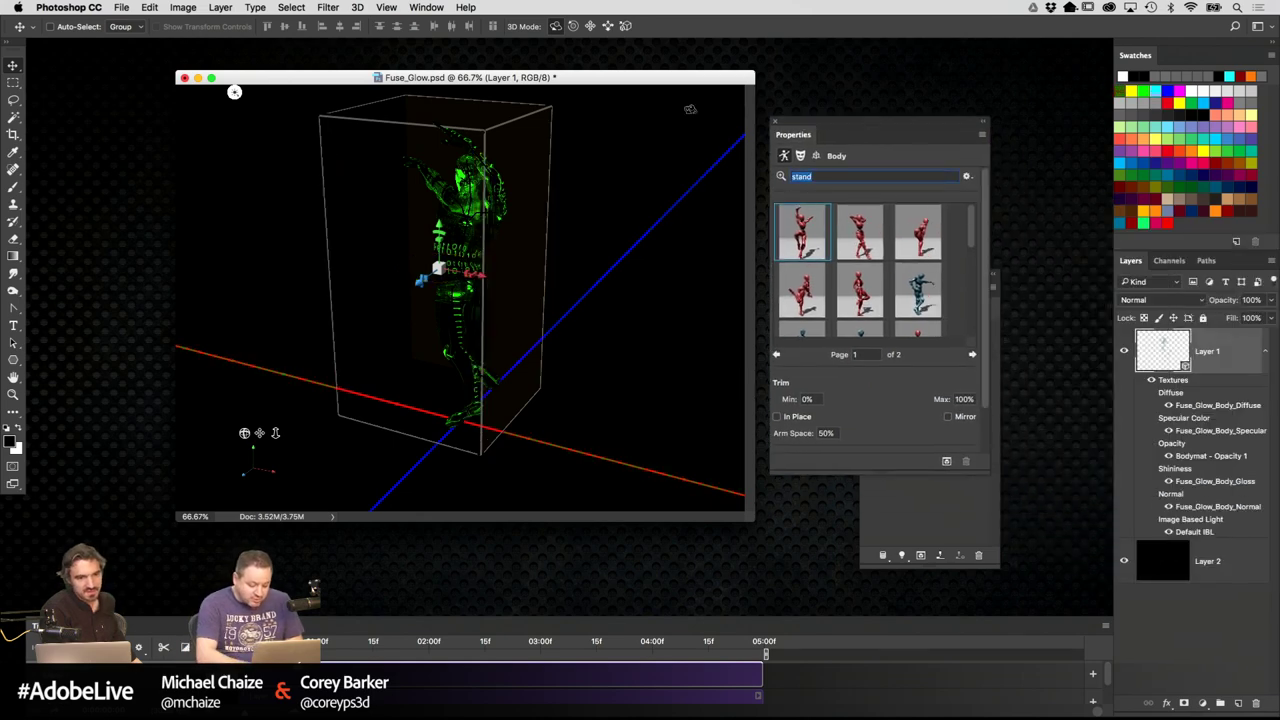
text(CRAW)
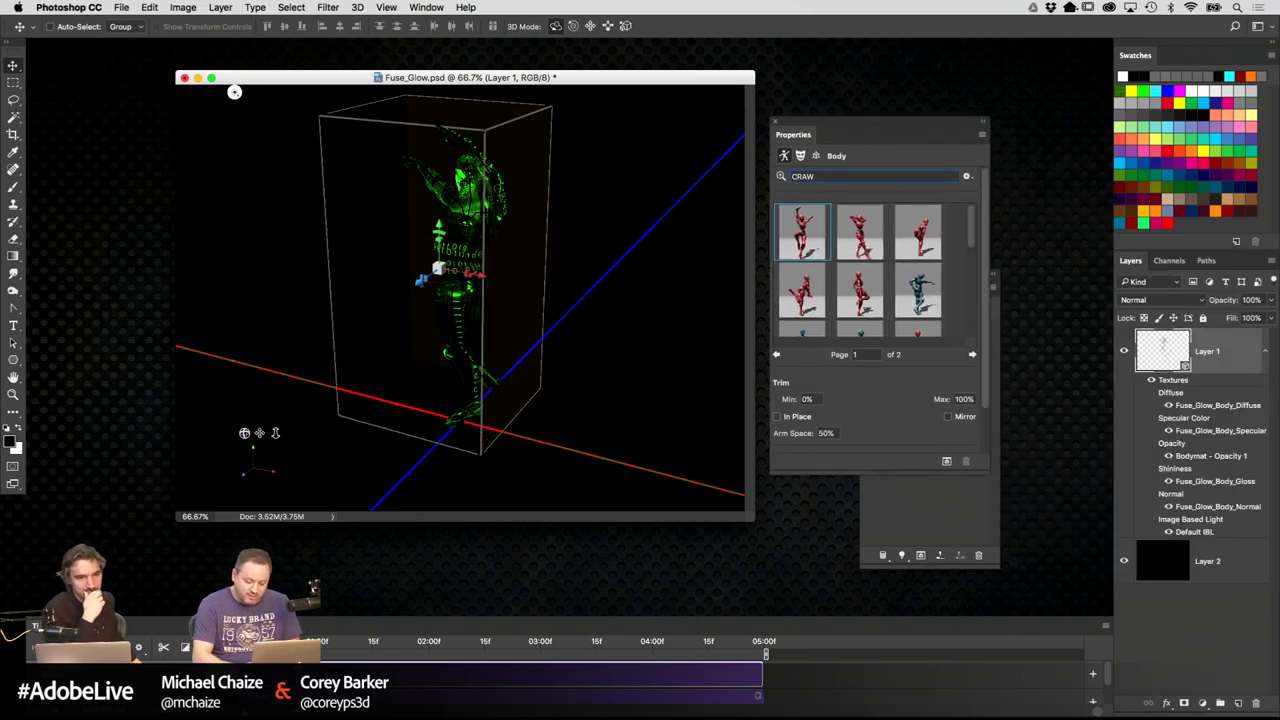
text(L)
key(Return)
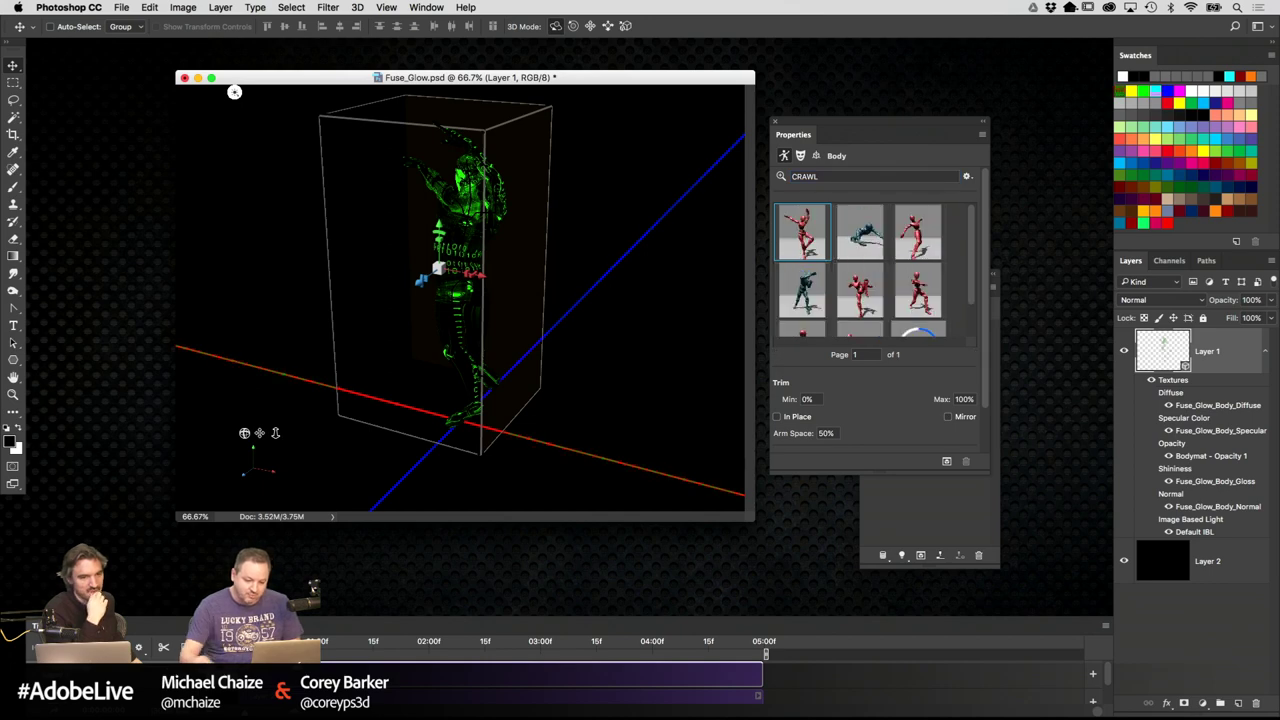
click(864, 240)
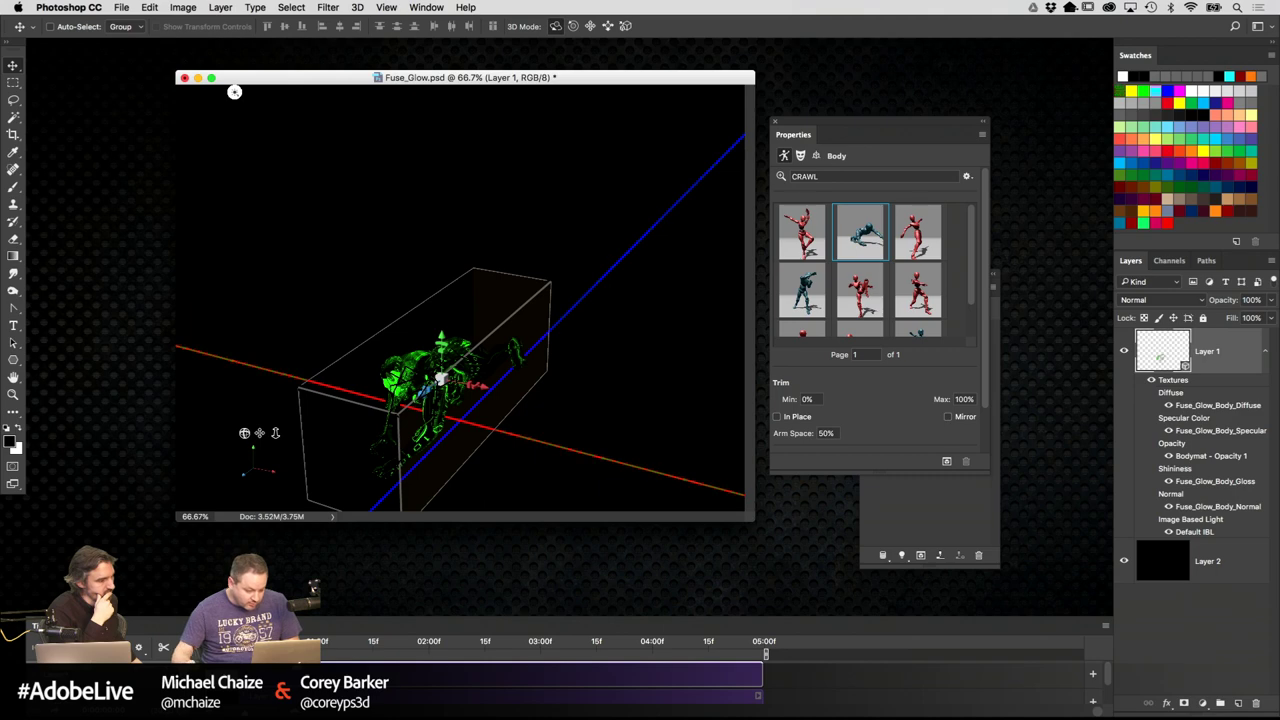
Set the Current View camera back to the Default Camera
click(234, 91)
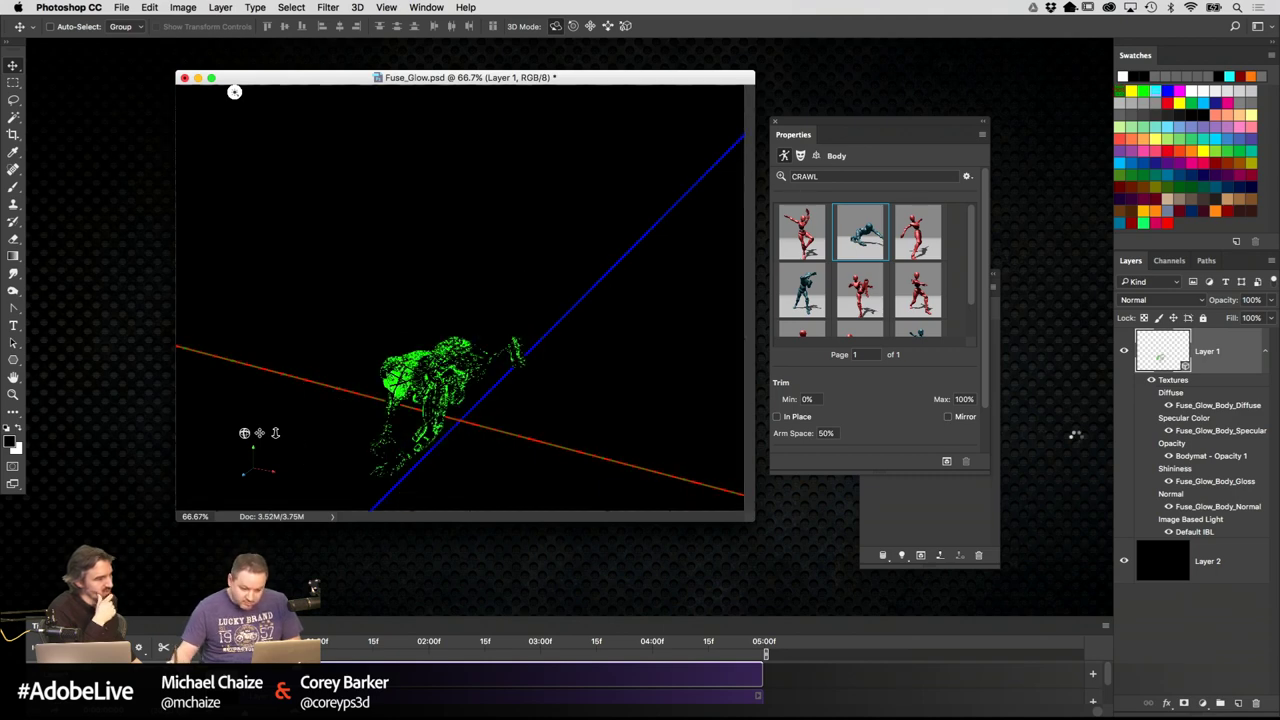
drag(958, 123, 815, 193)
click(925, 345)
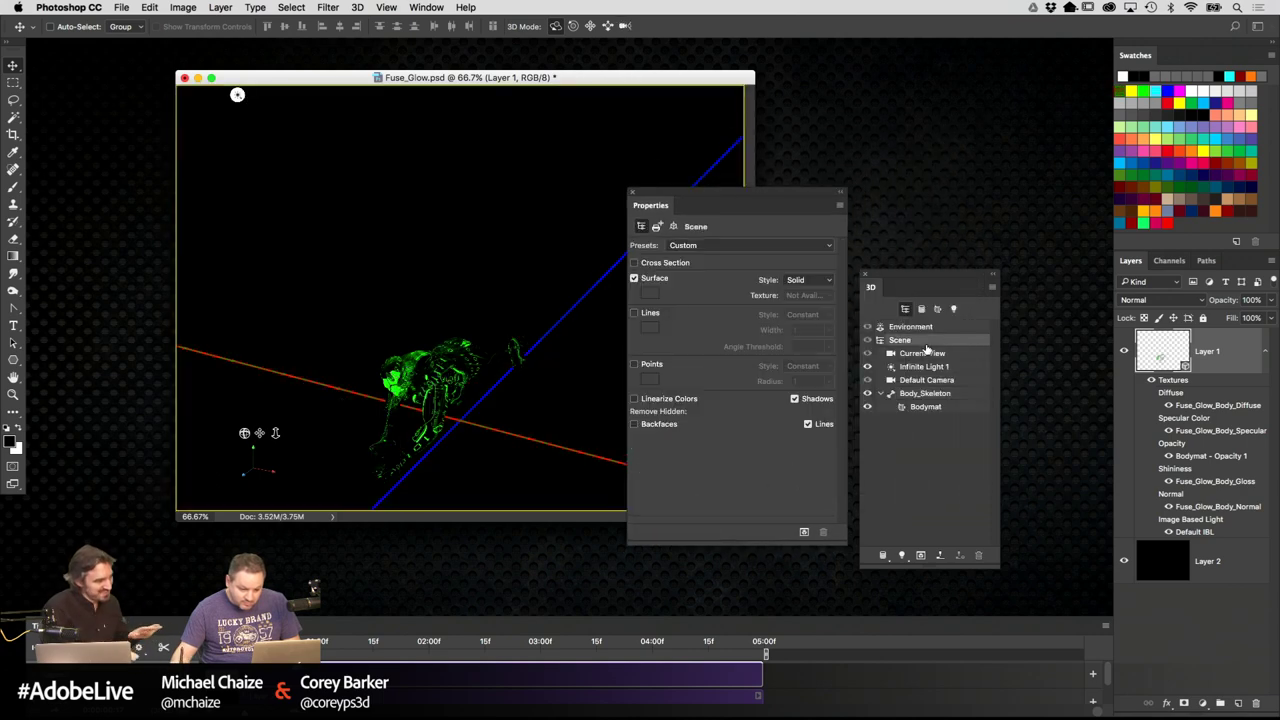
click(932, 355)
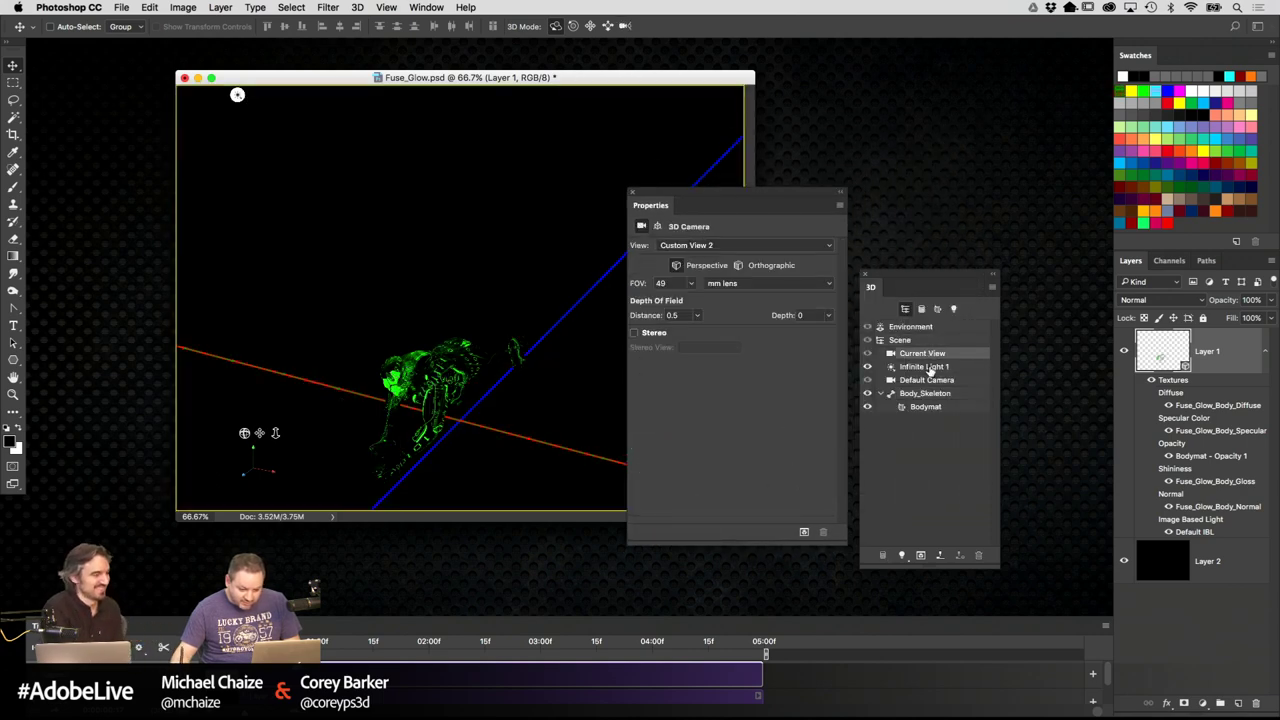
click(926, 380)
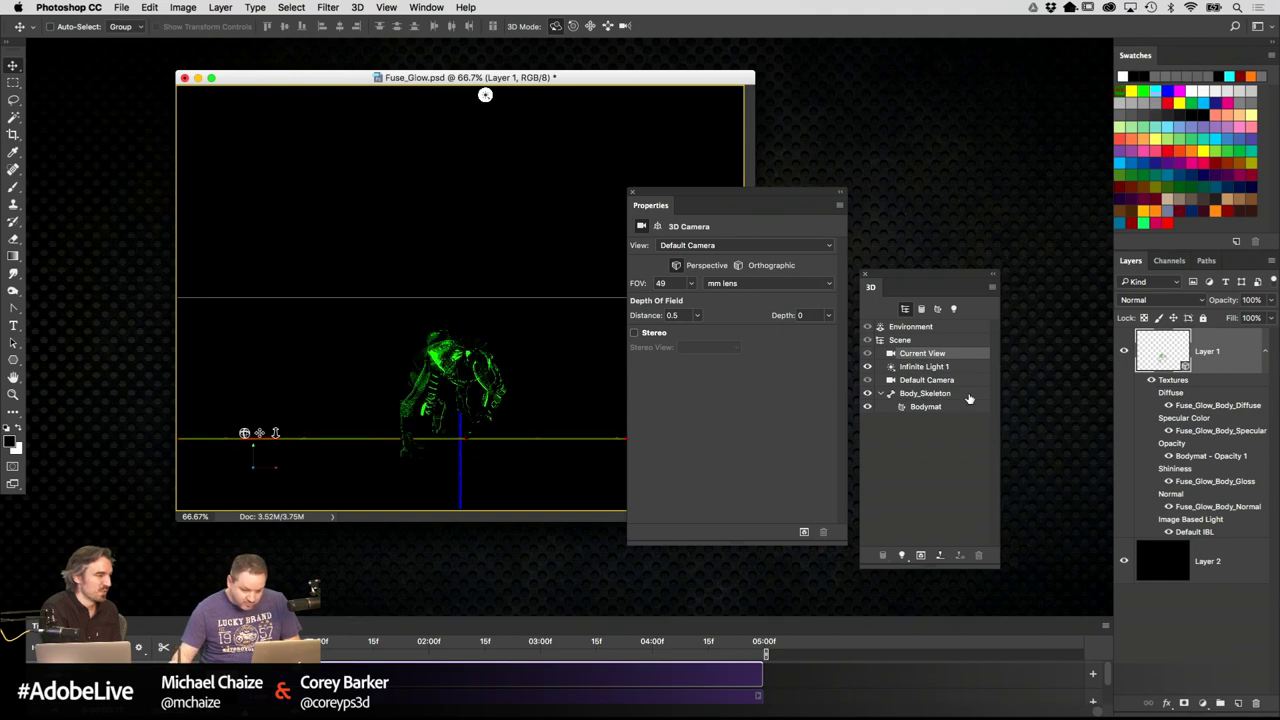
Reselect the 3D figure on Layer 1, then orbit and pan the camera to a new angle
click(1157, 548)
click(1162, 351)
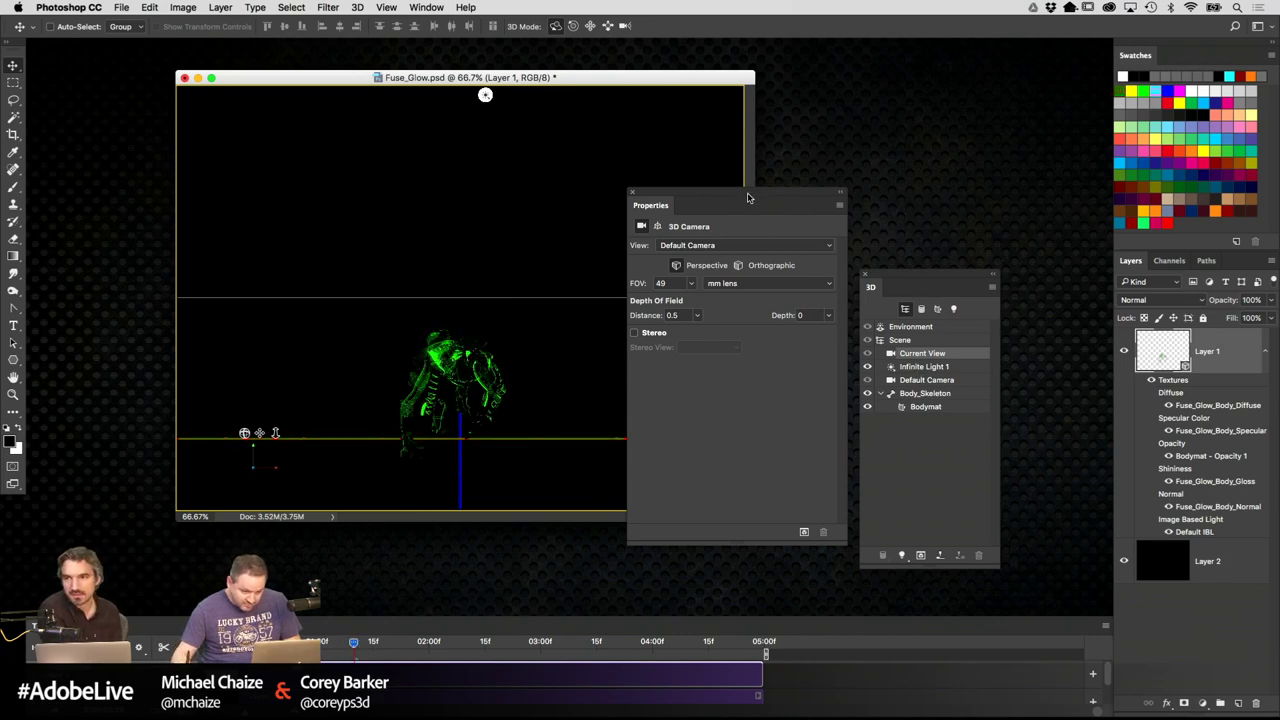
drag(749, 196, 1076, 477)
drag(632, 280, 500, 254)
click(590, 26)
drag(603, 217, 719, 156)
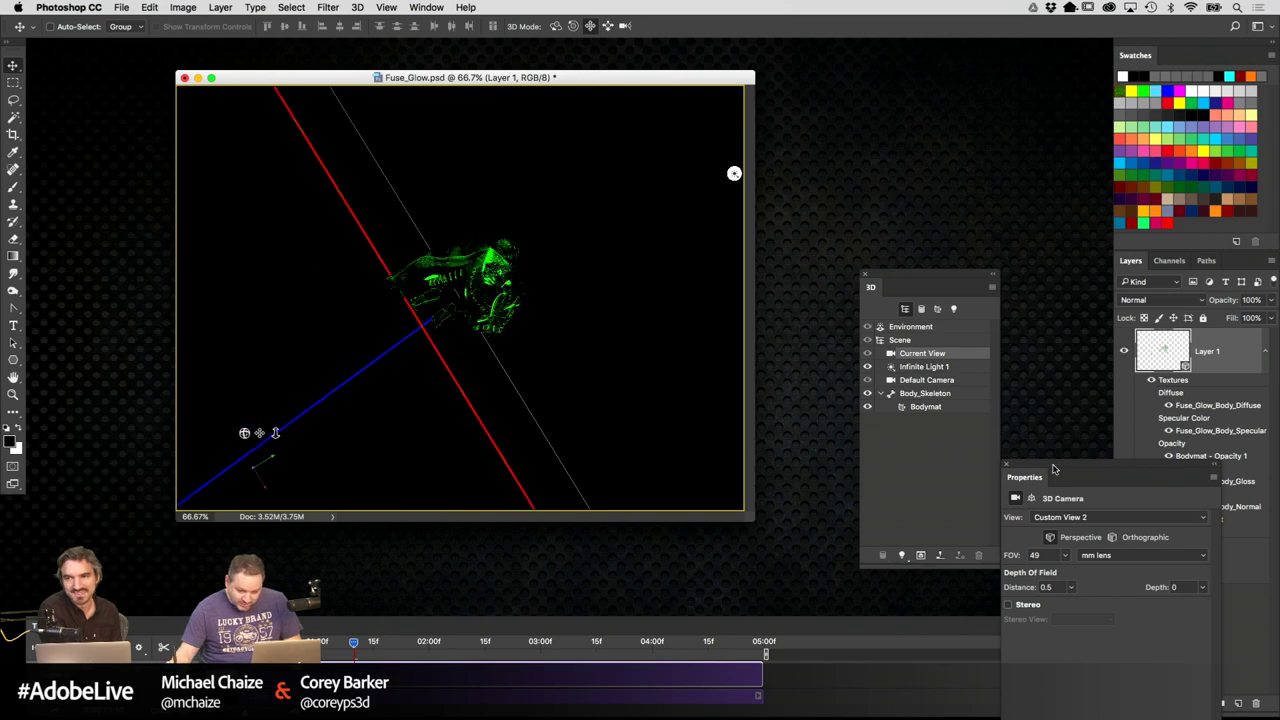
Orbit the camera to a steeper side angle of the crawling figure
click(922, 328)
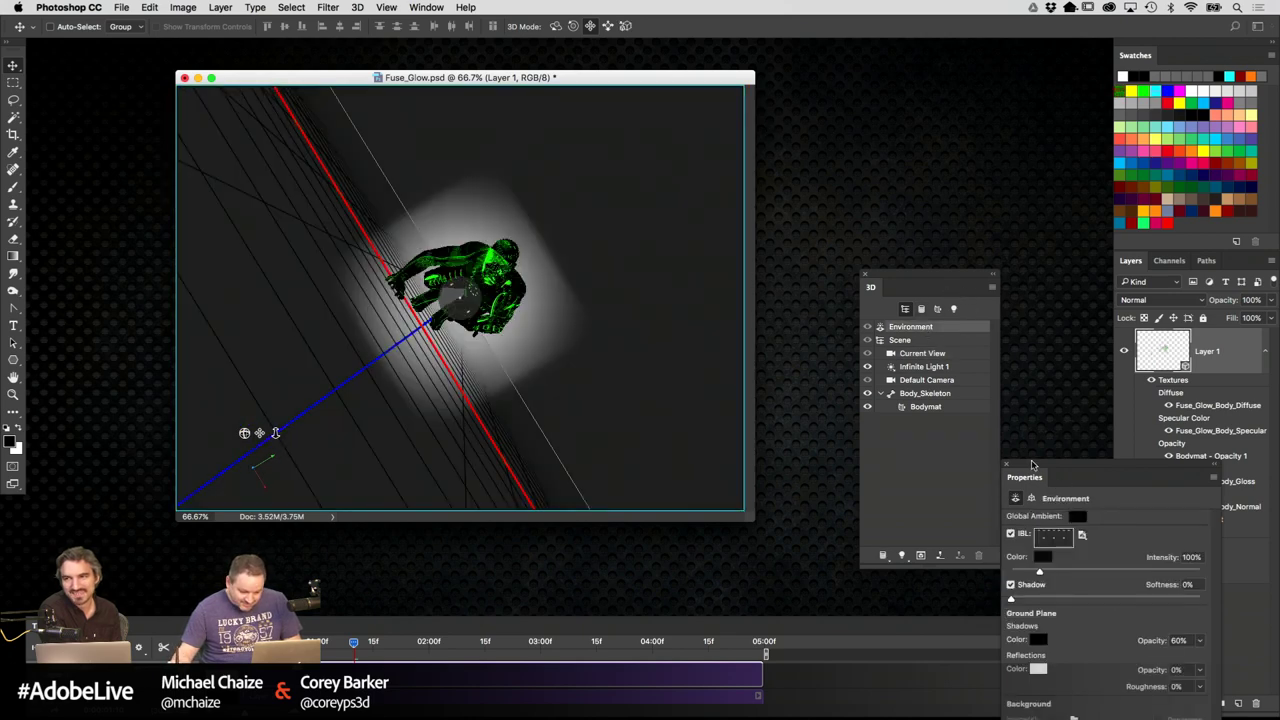
drag(1033, 464, 961, 233)
click(776, 336)
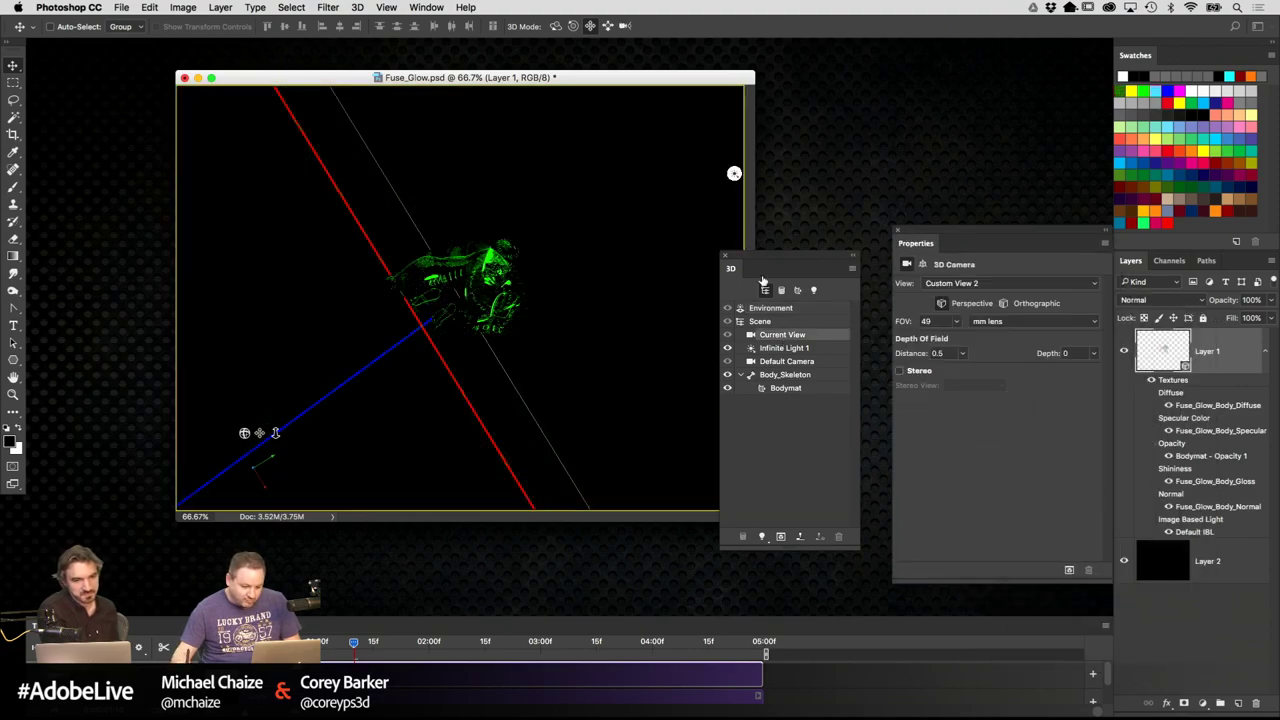
click(556, 26)
drag(584, 214, 492, 226)
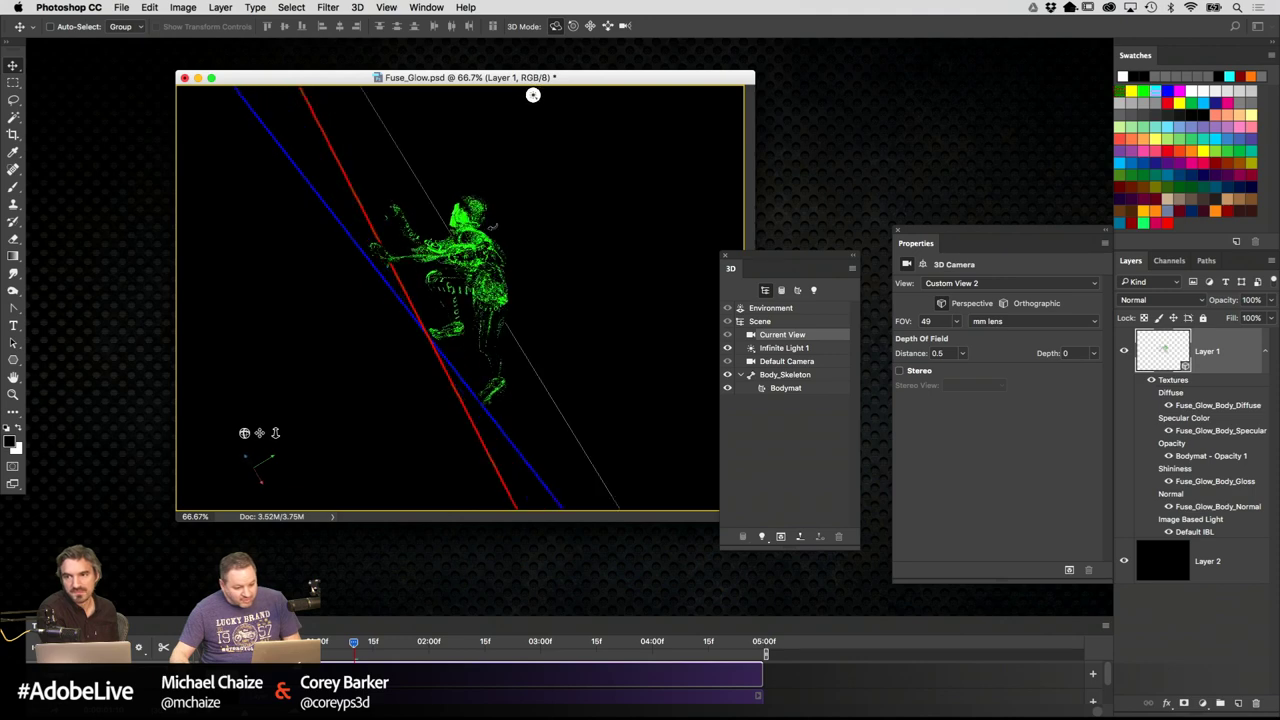
Set ground reflections opacity to 52%, view at 100%, and start a full 3D render
click(795, 310)
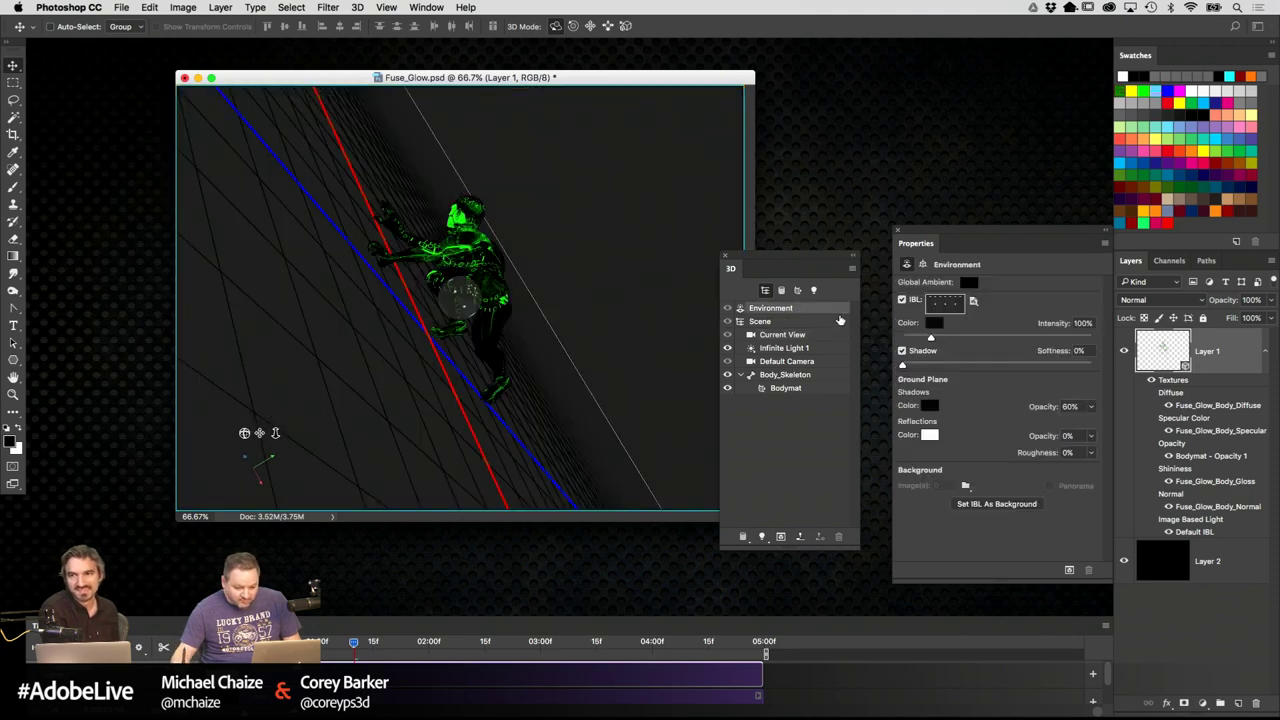
drag(1044, 442, 1060, 436)
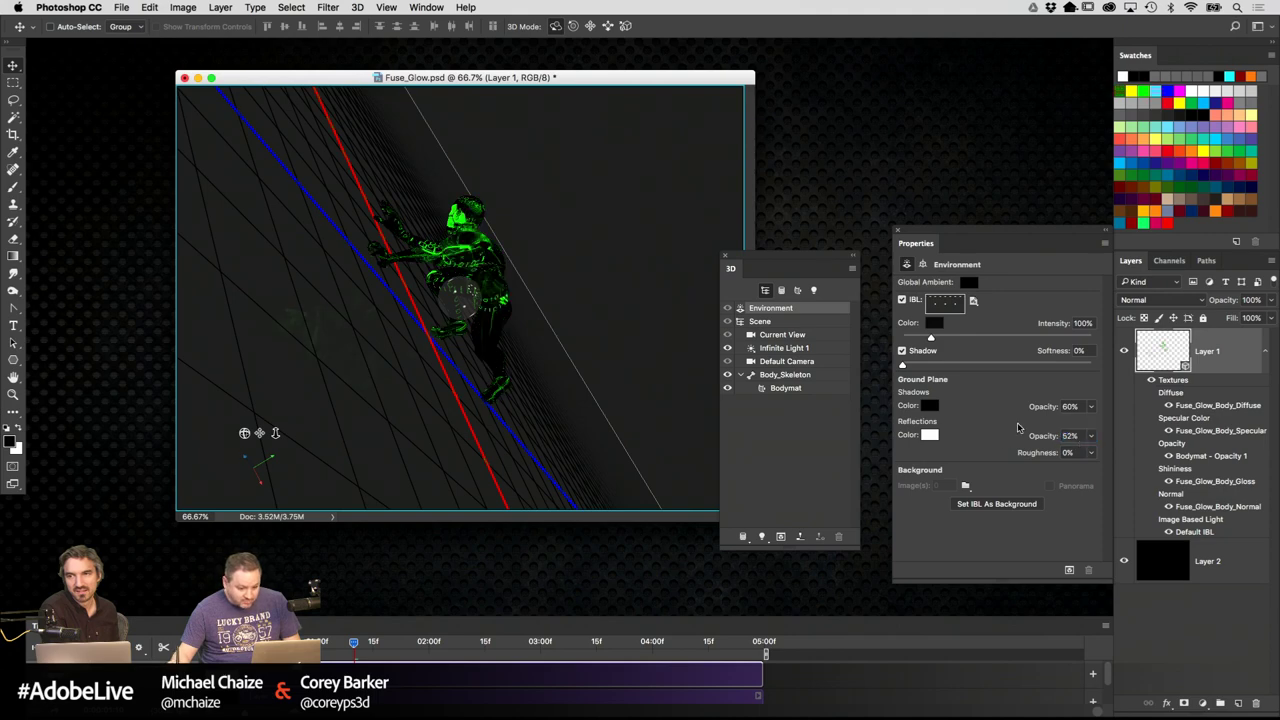
click(552, 234)
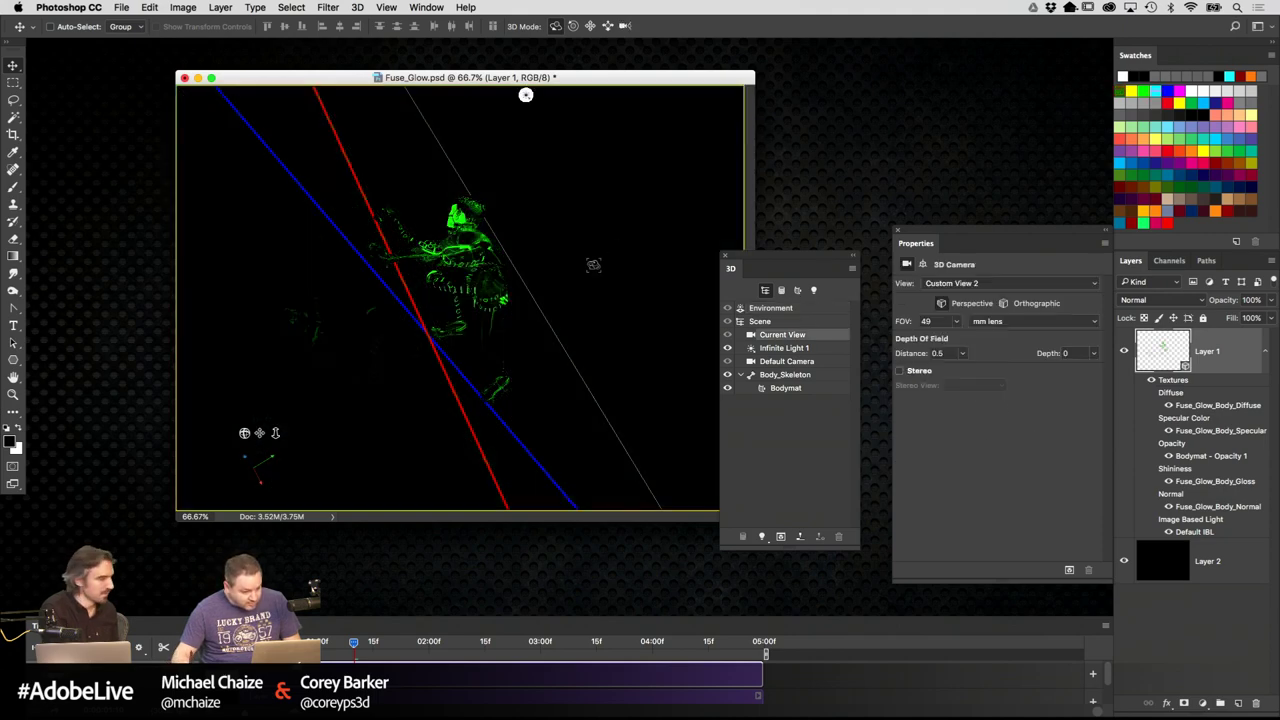
click(801, 309)
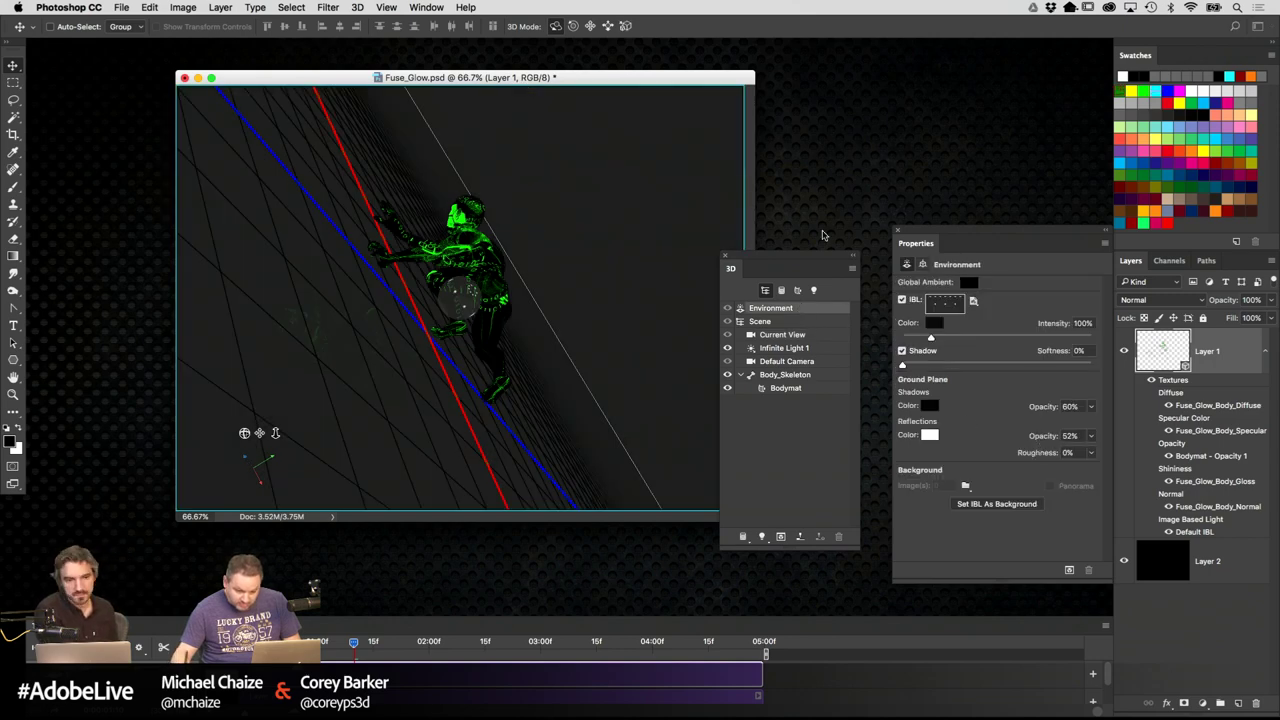
click(526, 95)
key(super+plus)
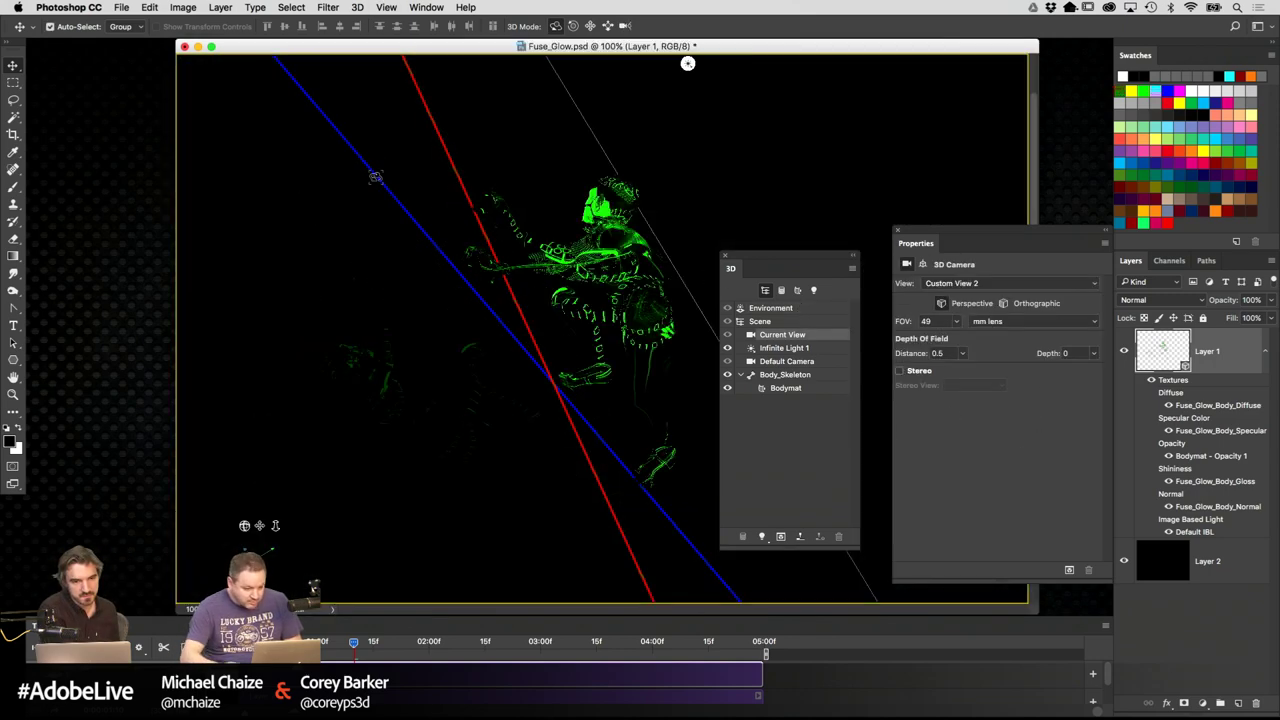
key(super+alt+shift+r)
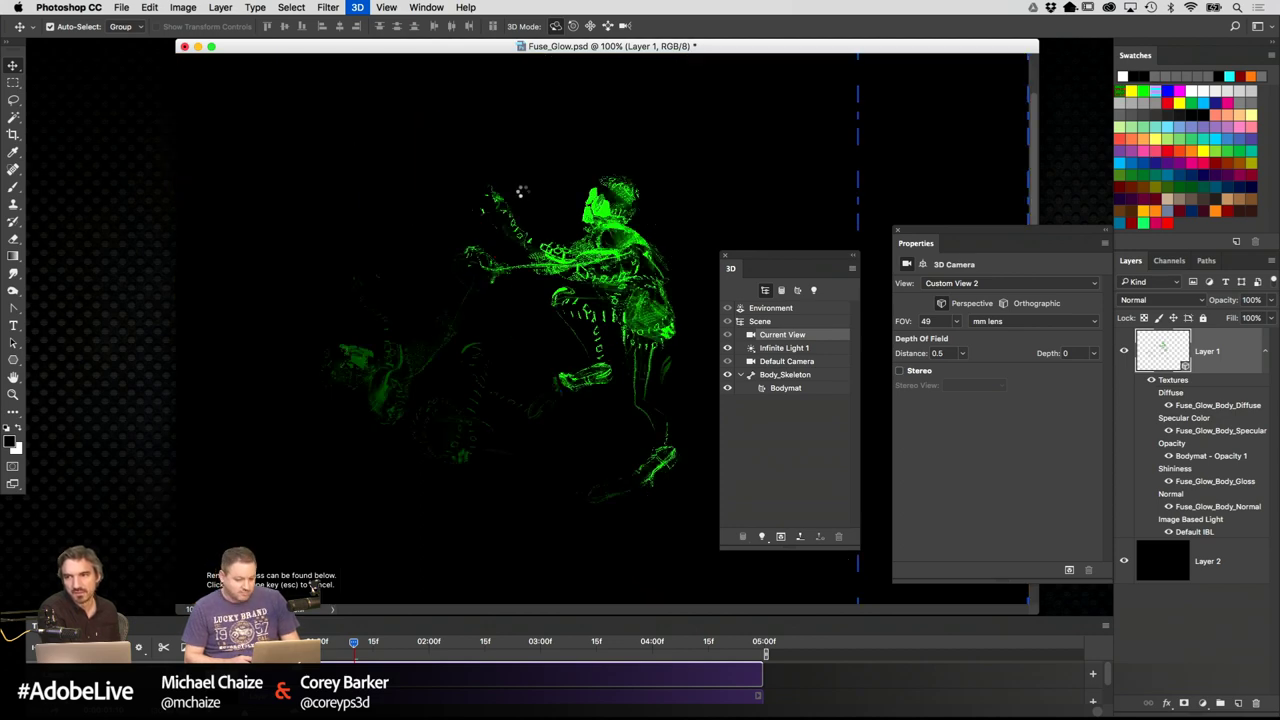
Stop the render and raise the ground reflections opacity to 97%
key(Escape)
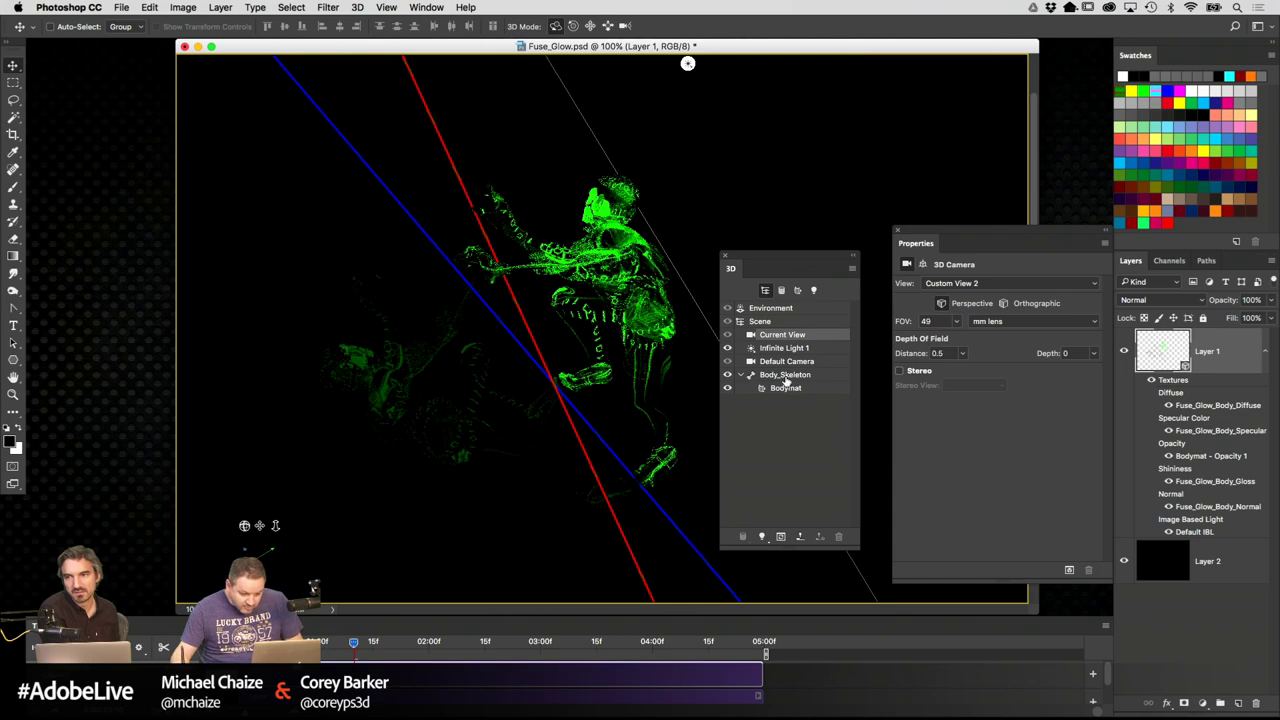
click(792, 311)
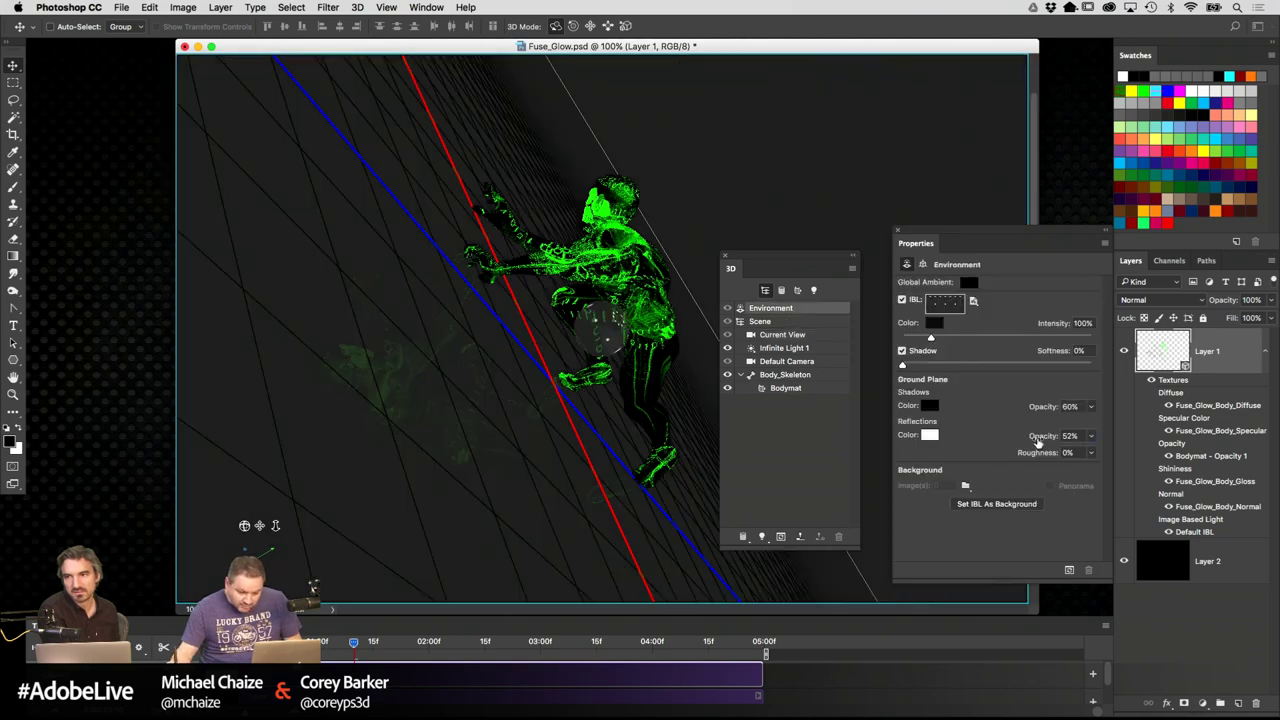
drag(1040, 443, 1114, 445)
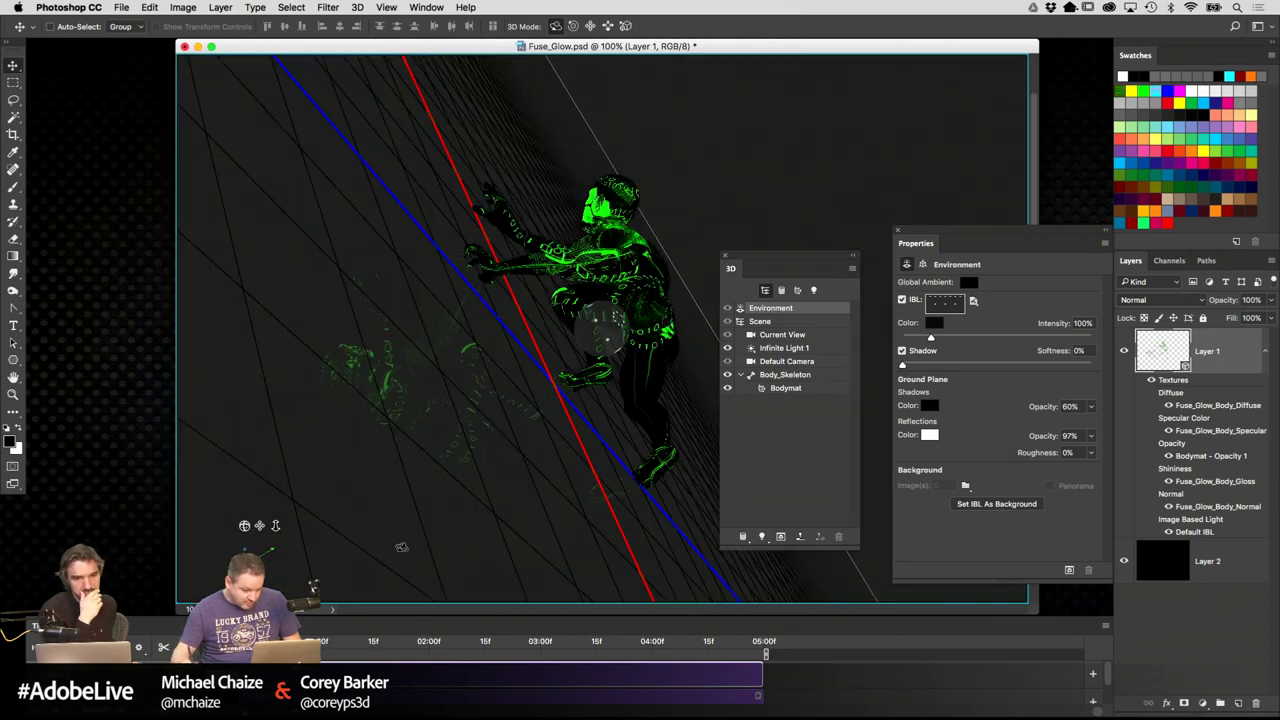
Reselect the 3D figure on Layer 1 and render the 3D scene again
click(1190, 566)
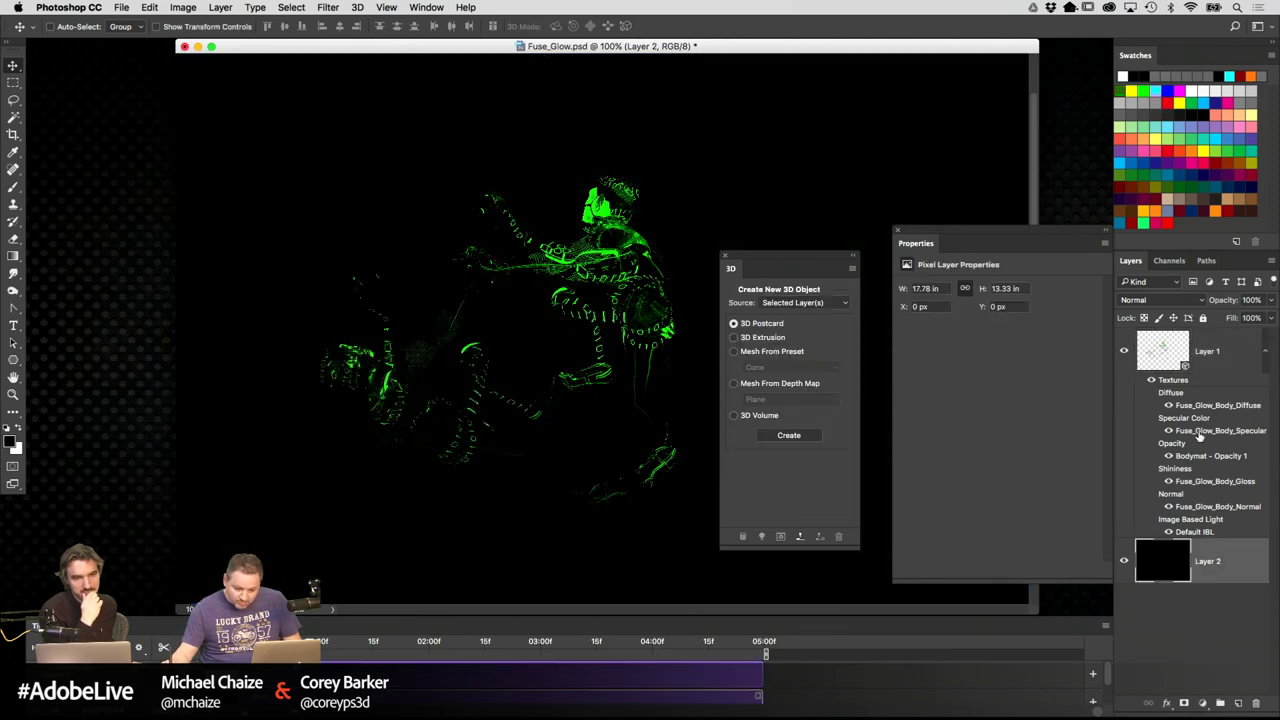
click(1181, 367)
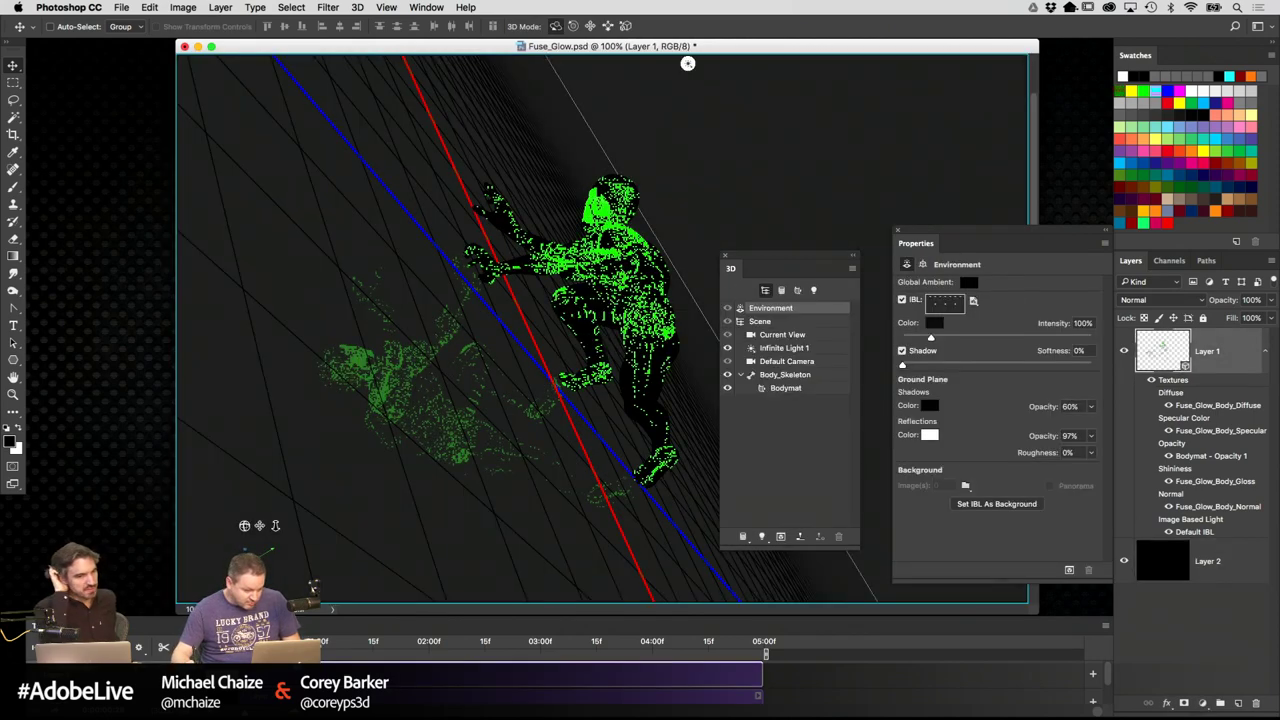
key(alt+shift+super+r)
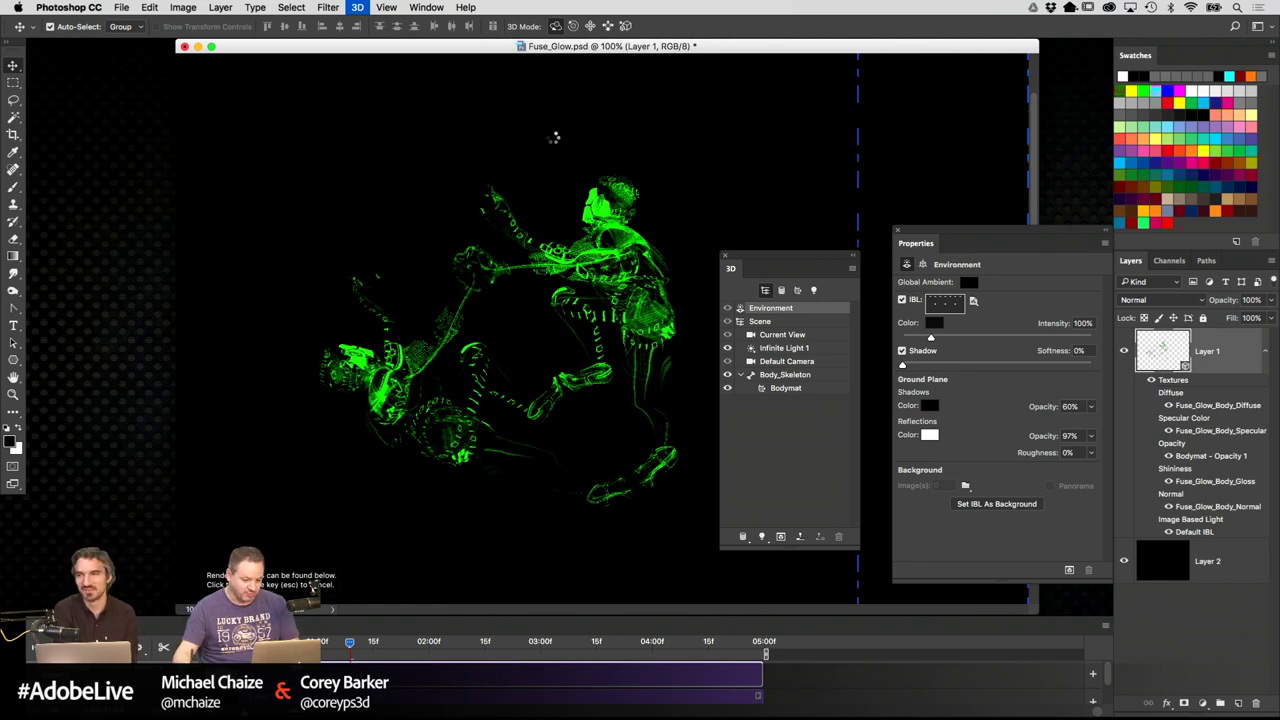
drag(552, 136, 530, 159)
Close Fuse_Glow.psd without saving and hide Photoshop
key(super+w)
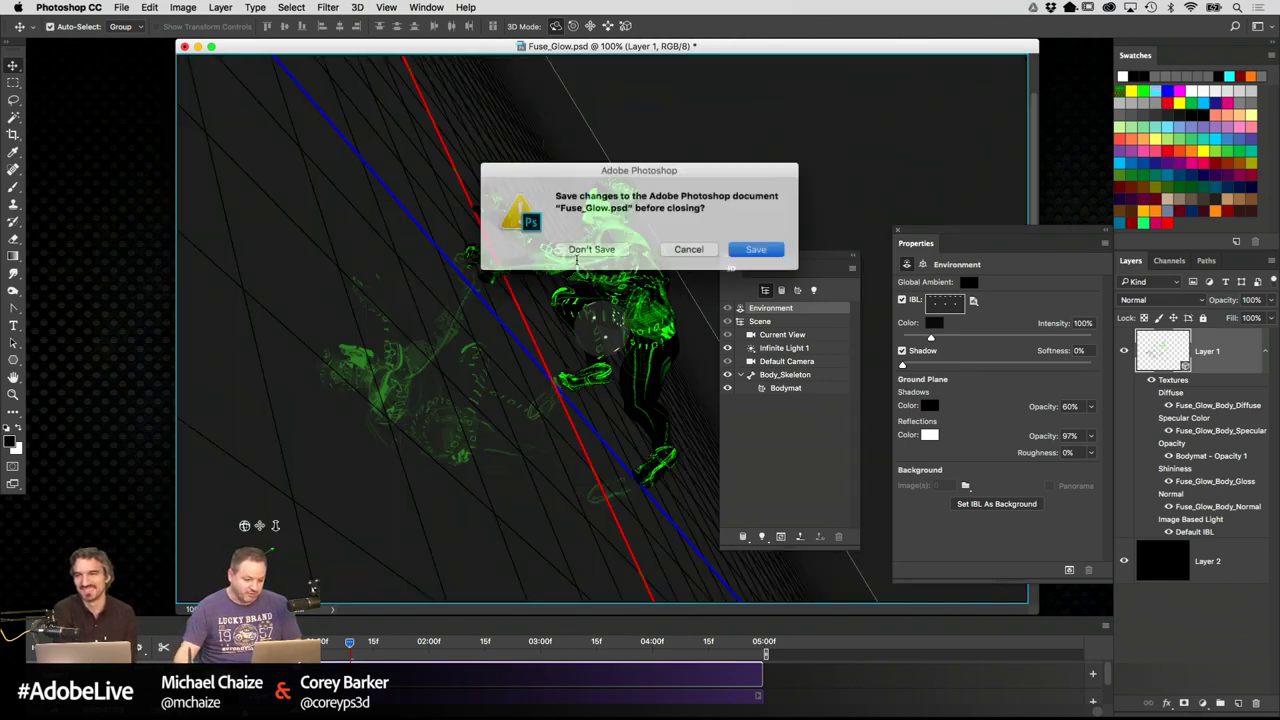
click(588, 250)
key(super+h)
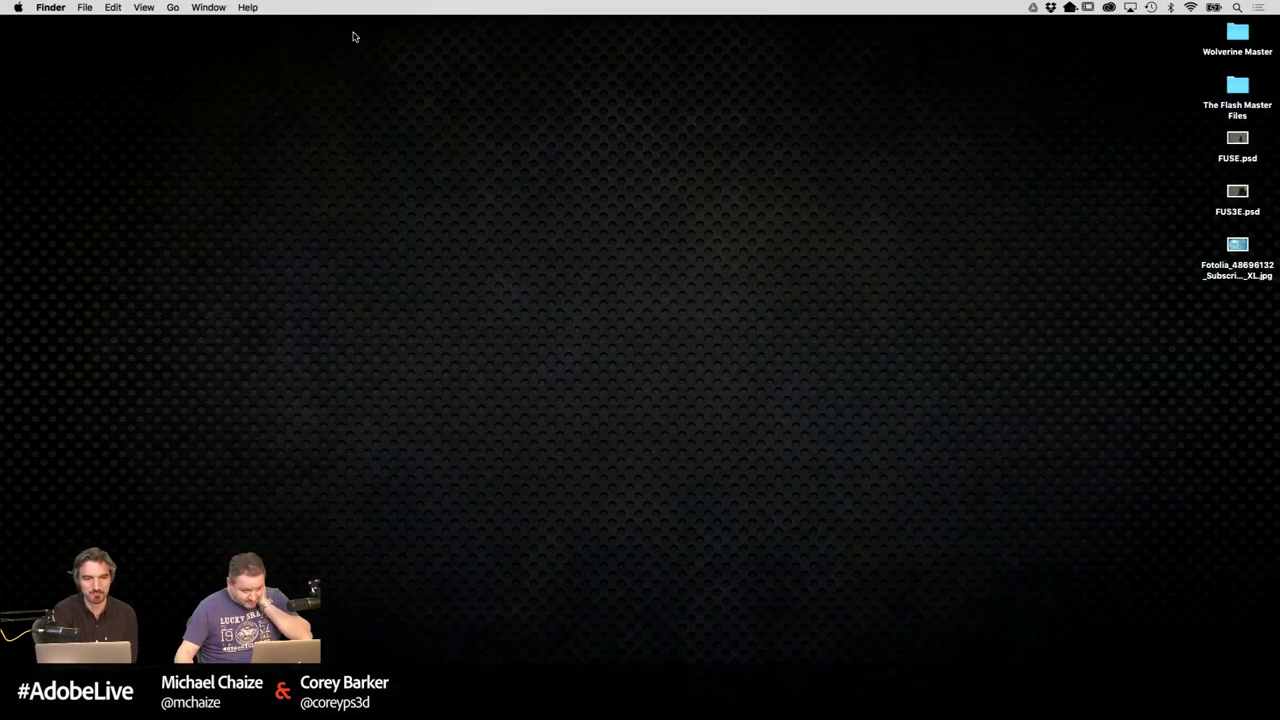
Restore the minimized documents, including the 3700x2220 image, and close them without saving
click(374, 692)
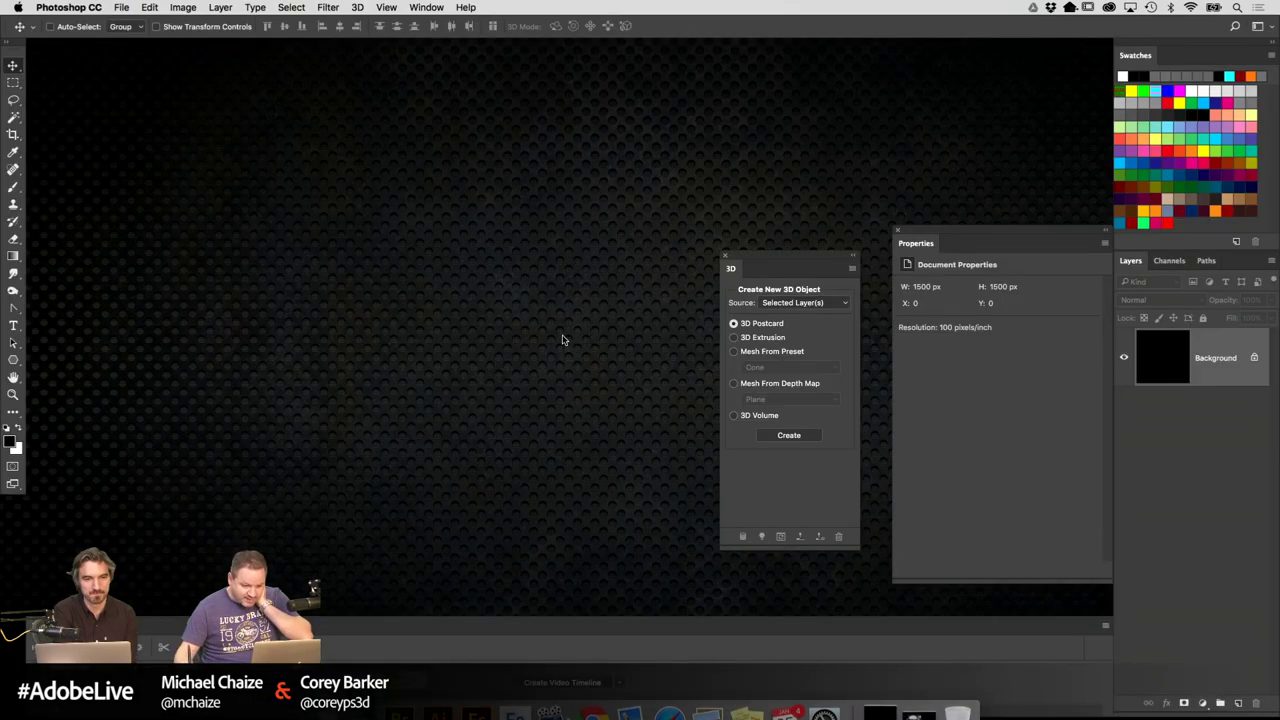
click(920, 702)
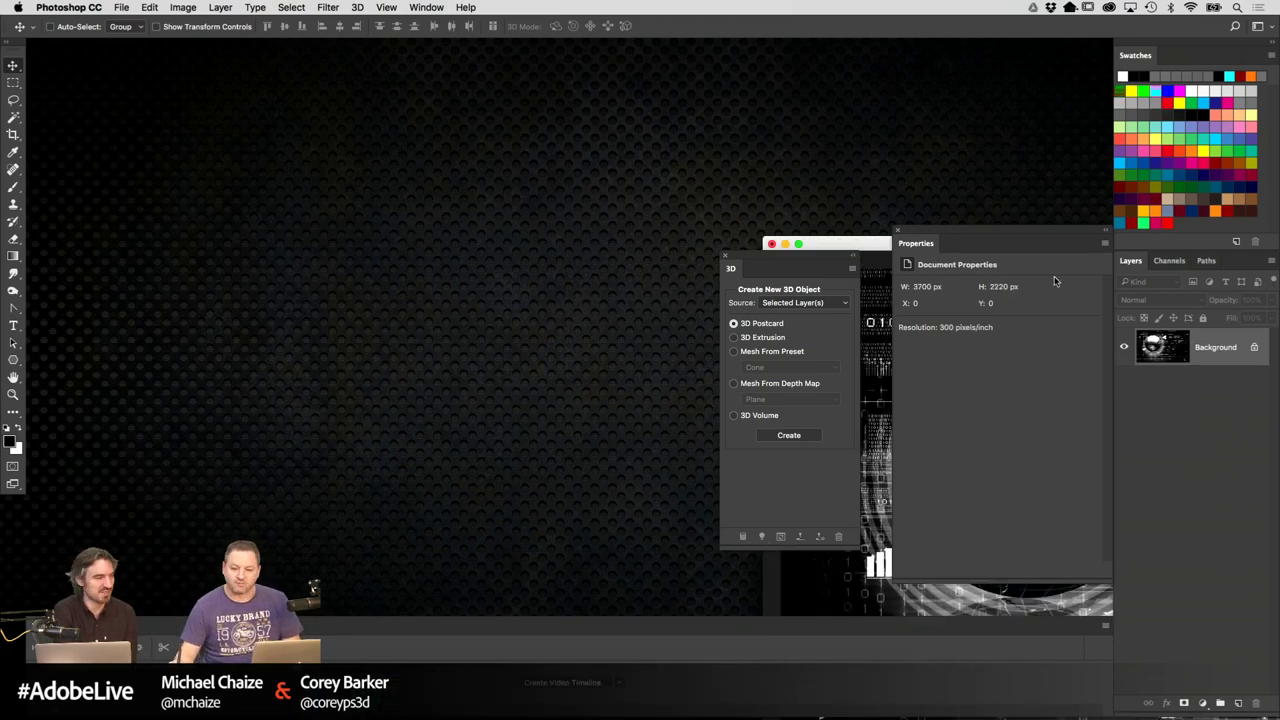
click(777, 247)
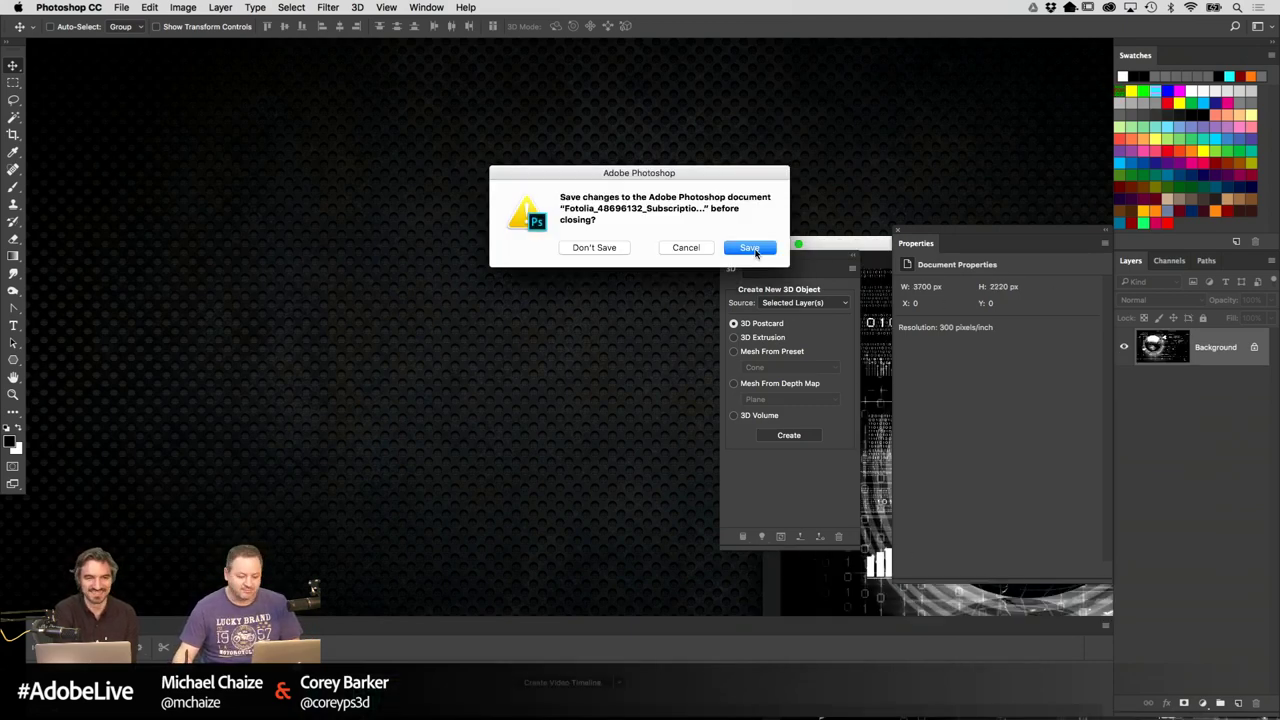
click(595, 250)
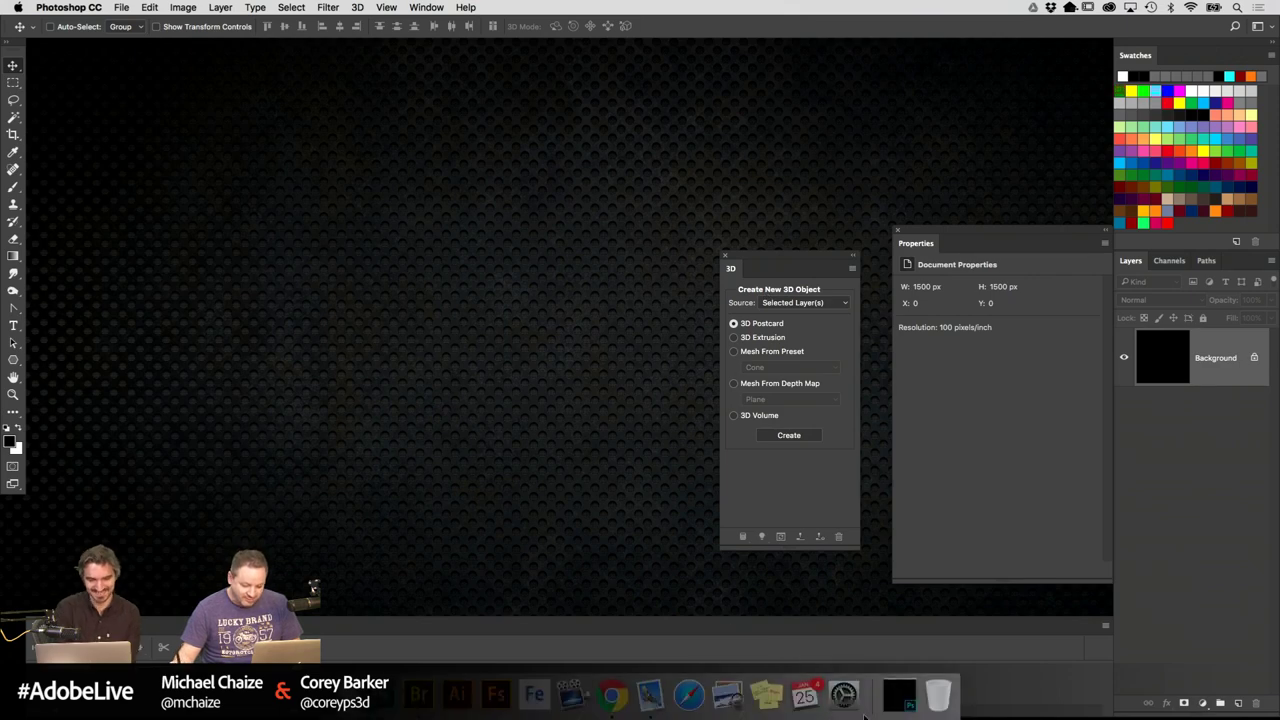
click(893, 698)
key(super+w)
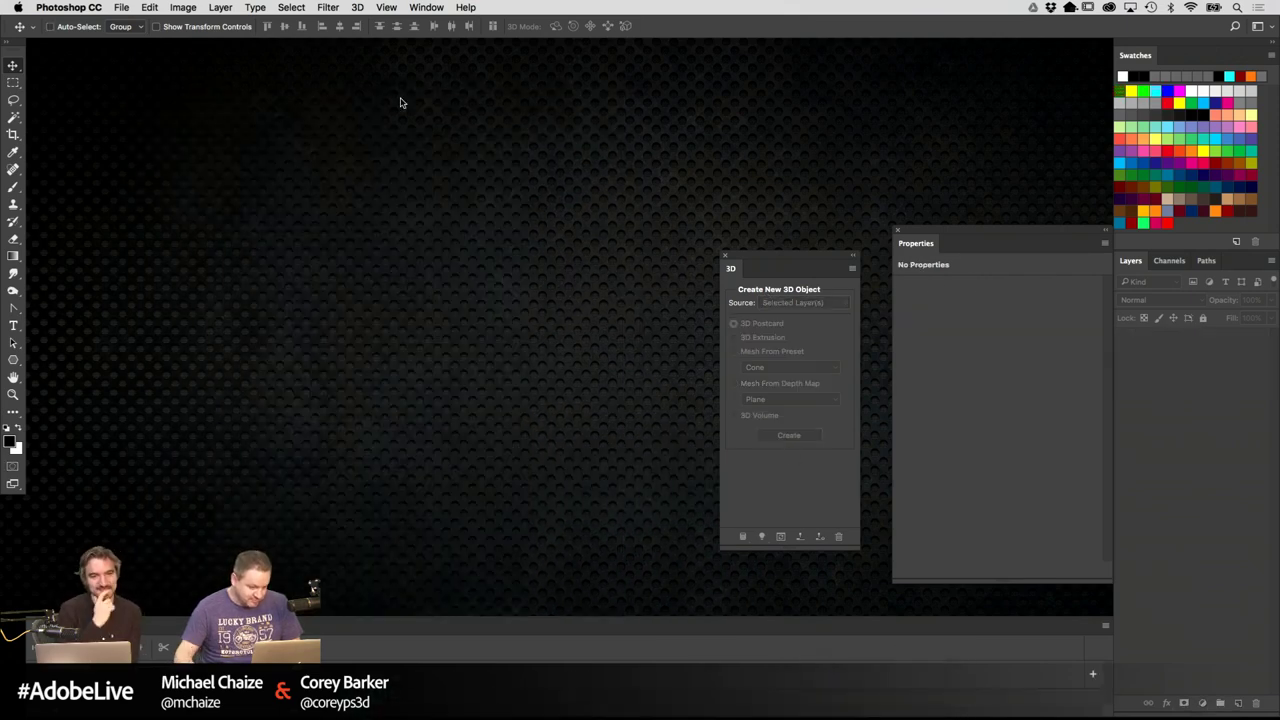
Reset the workspace to Desk Space 2017 and hide Photoshop to the desktop
click(386, 7)
mouse_move(426, 7)
mouse_move(458, 38)
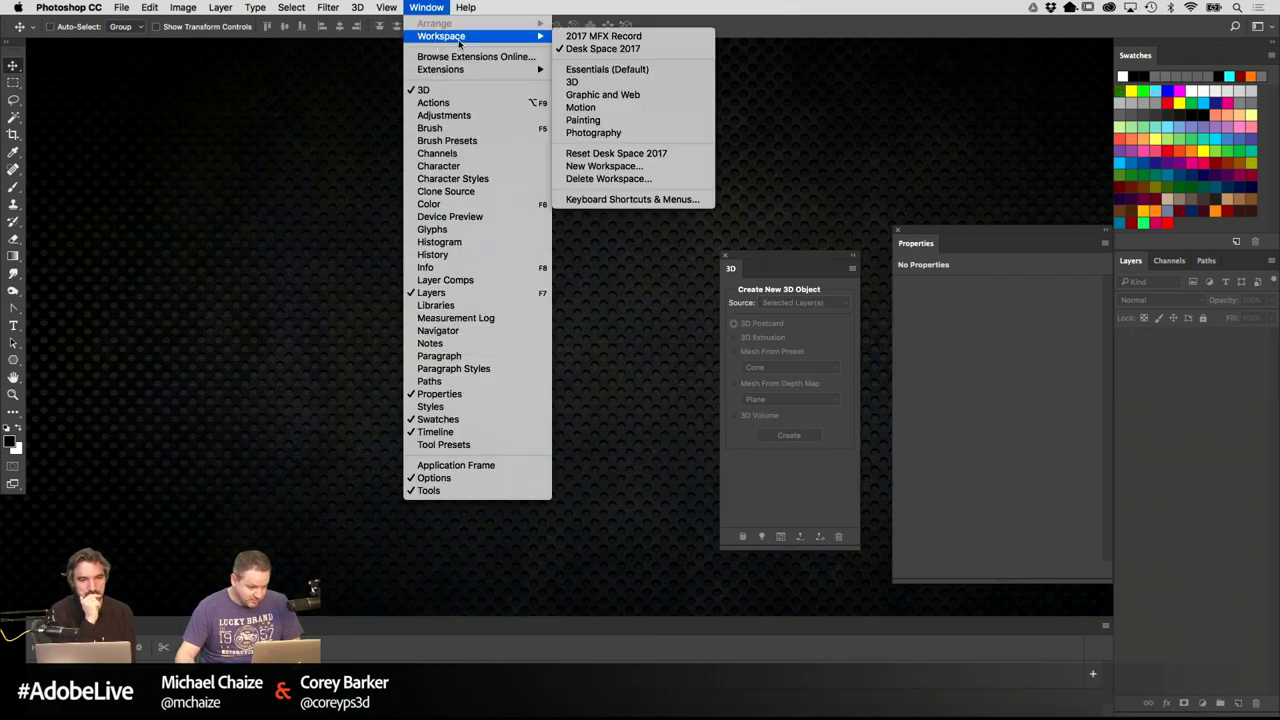
click(640, 153)
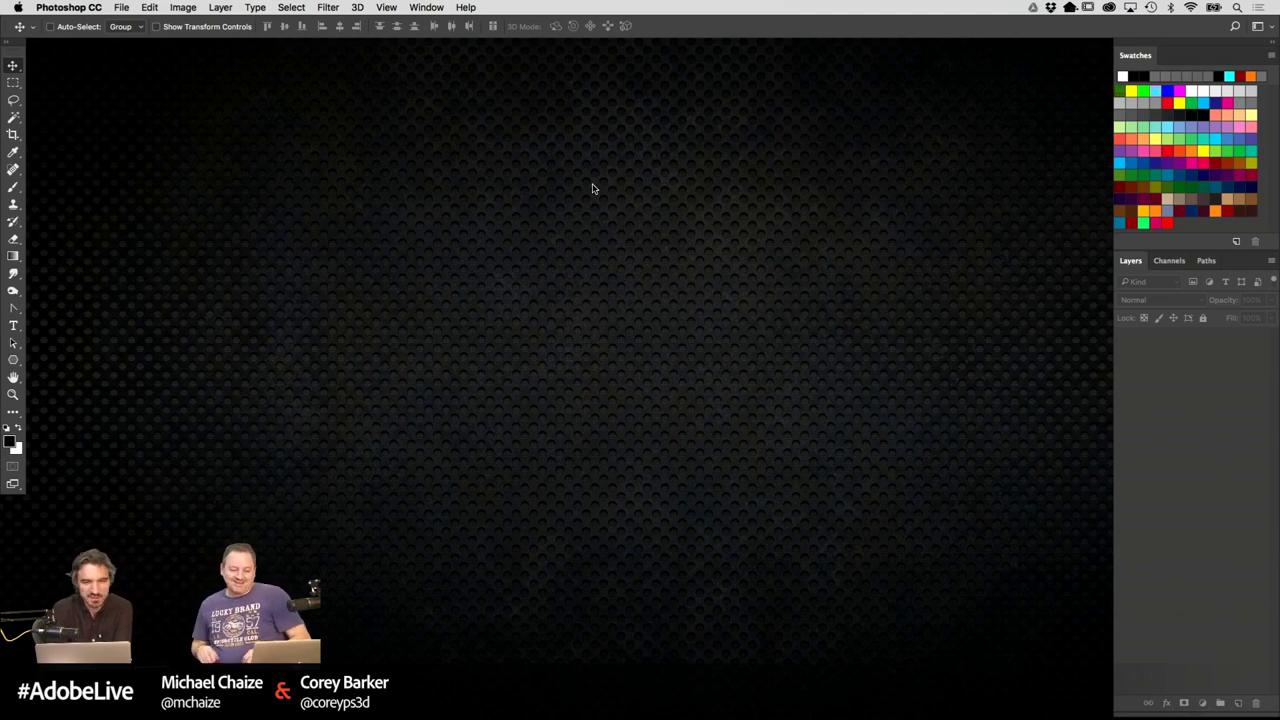
key(super+h)
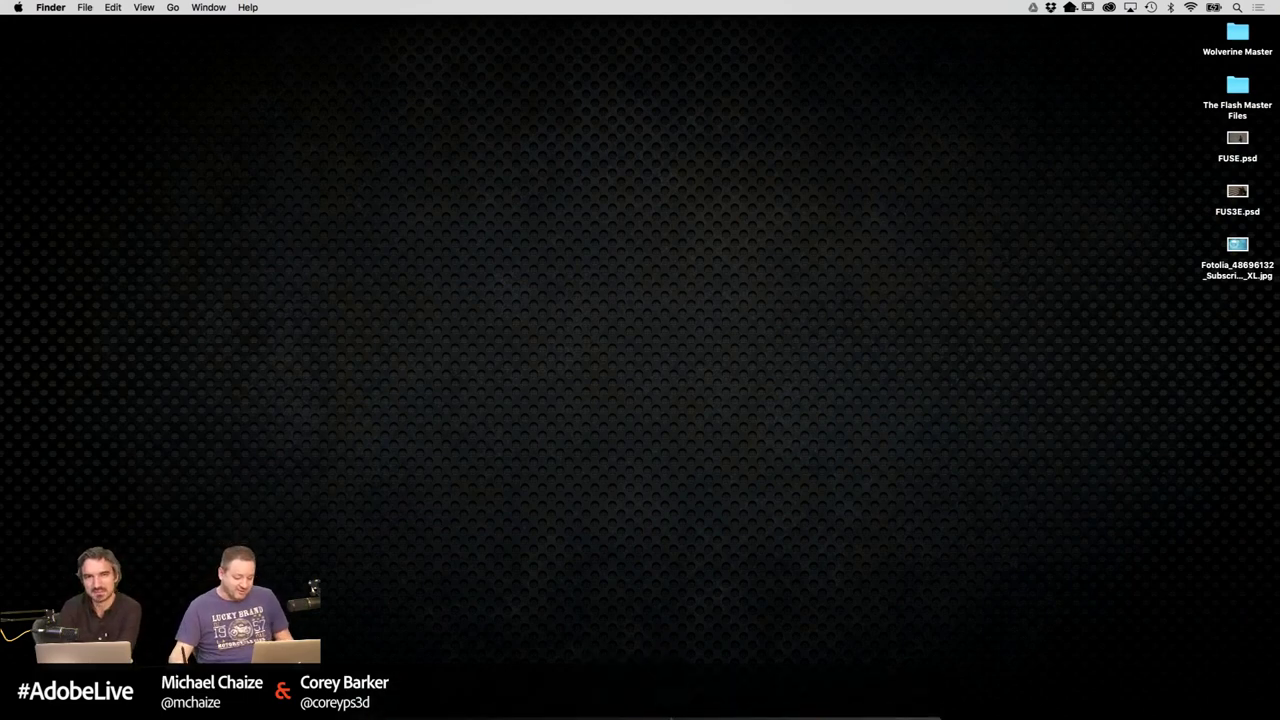
In a new, enlarged Chrome window, go to PixelSquid from the Creative Assets bookmarks and open All Objects
click(634, 705)
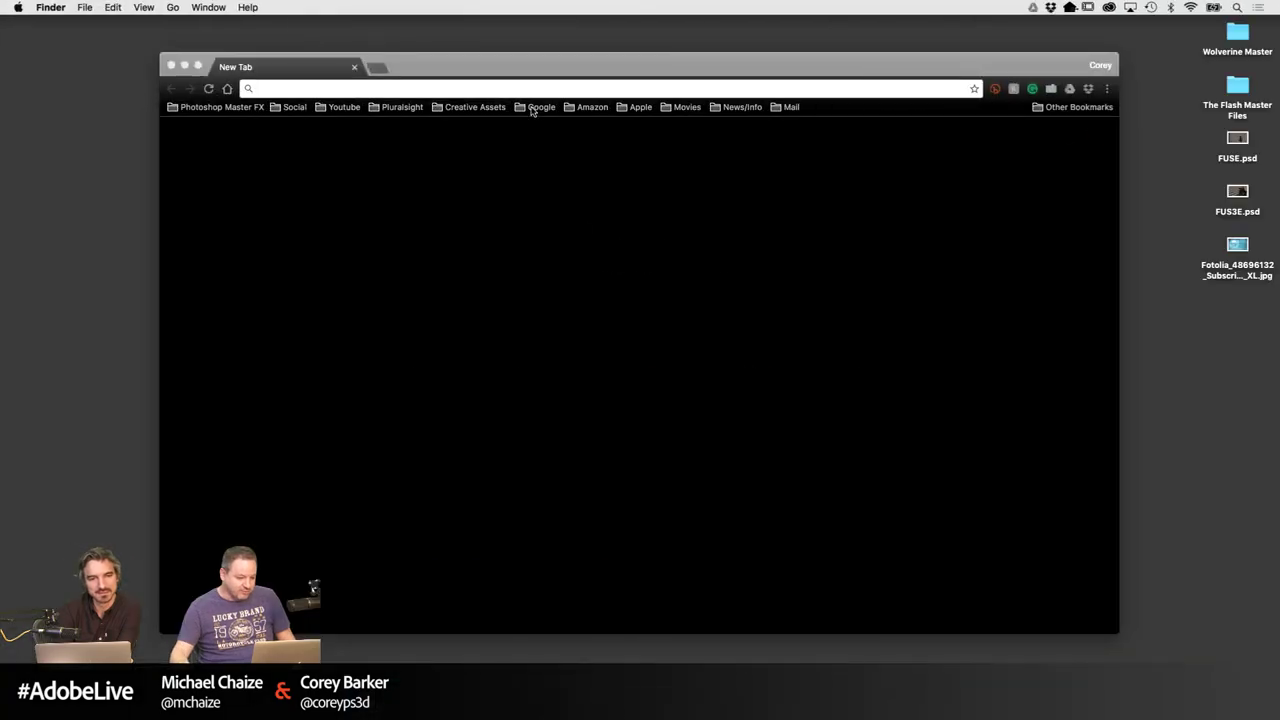
click(484, 108)
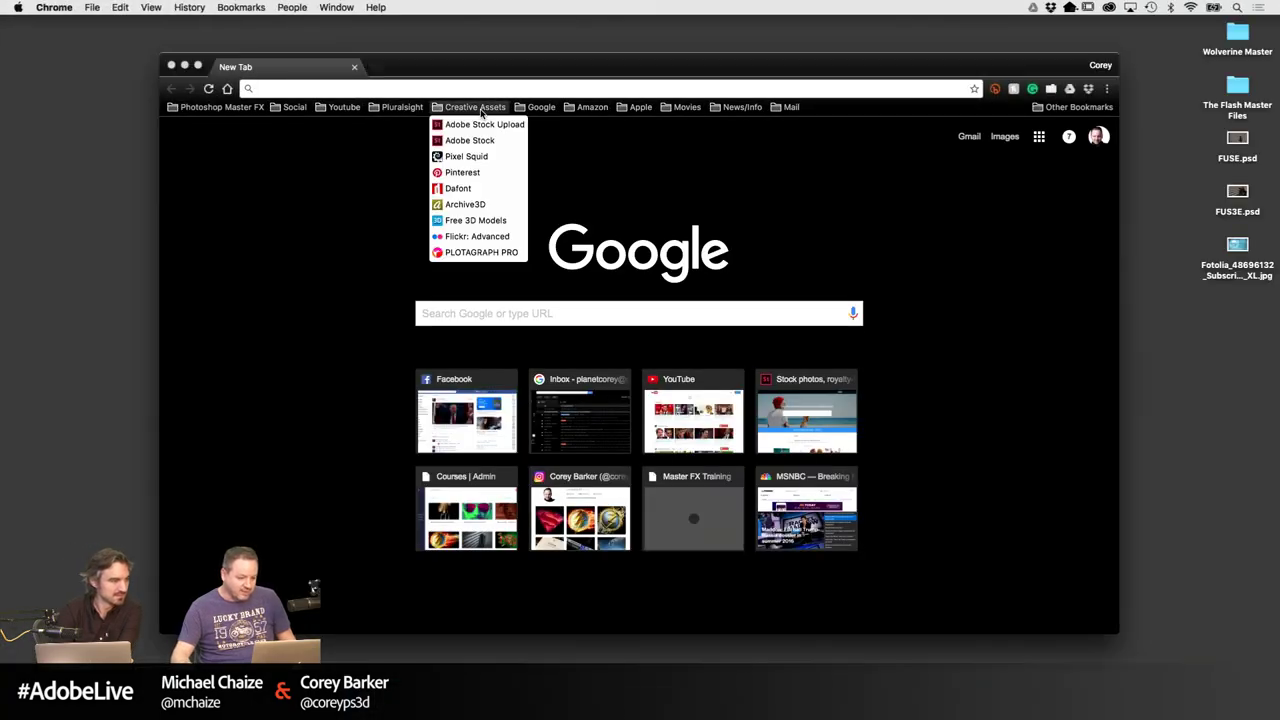
click(486, 157)
drag(553, 66, 486, 34)
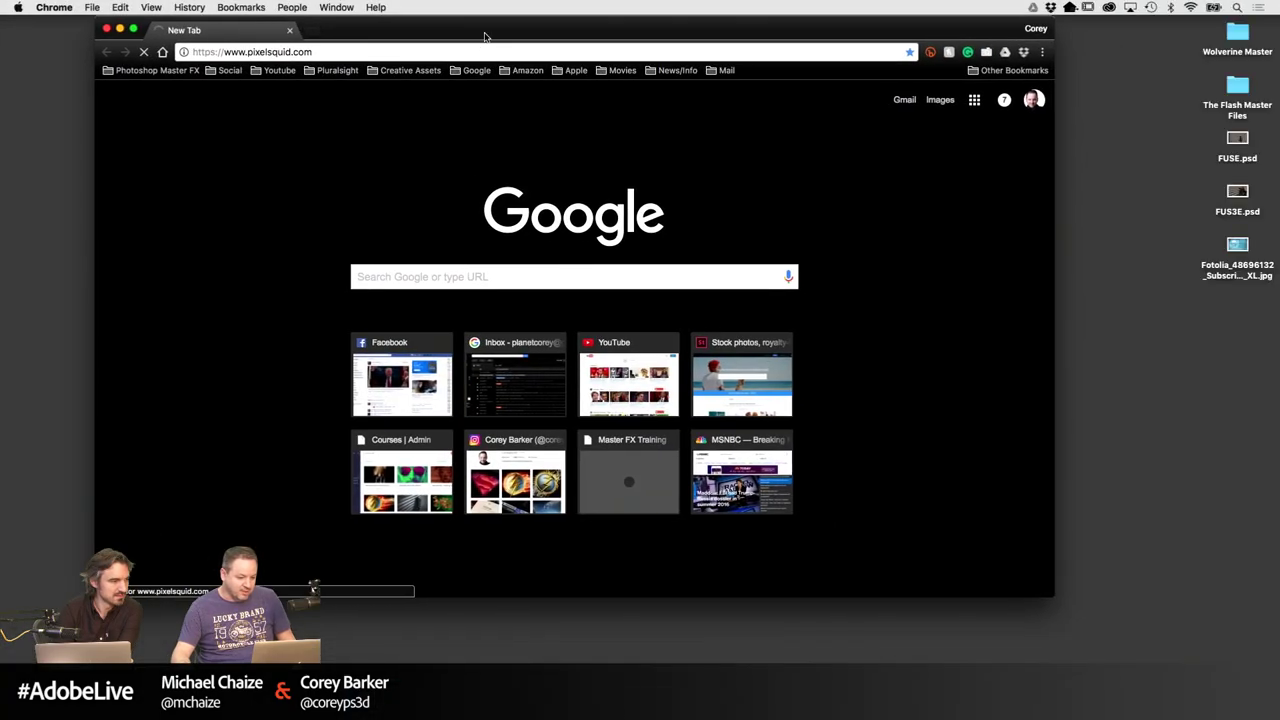
drag(1050, 598, 1235, 706)
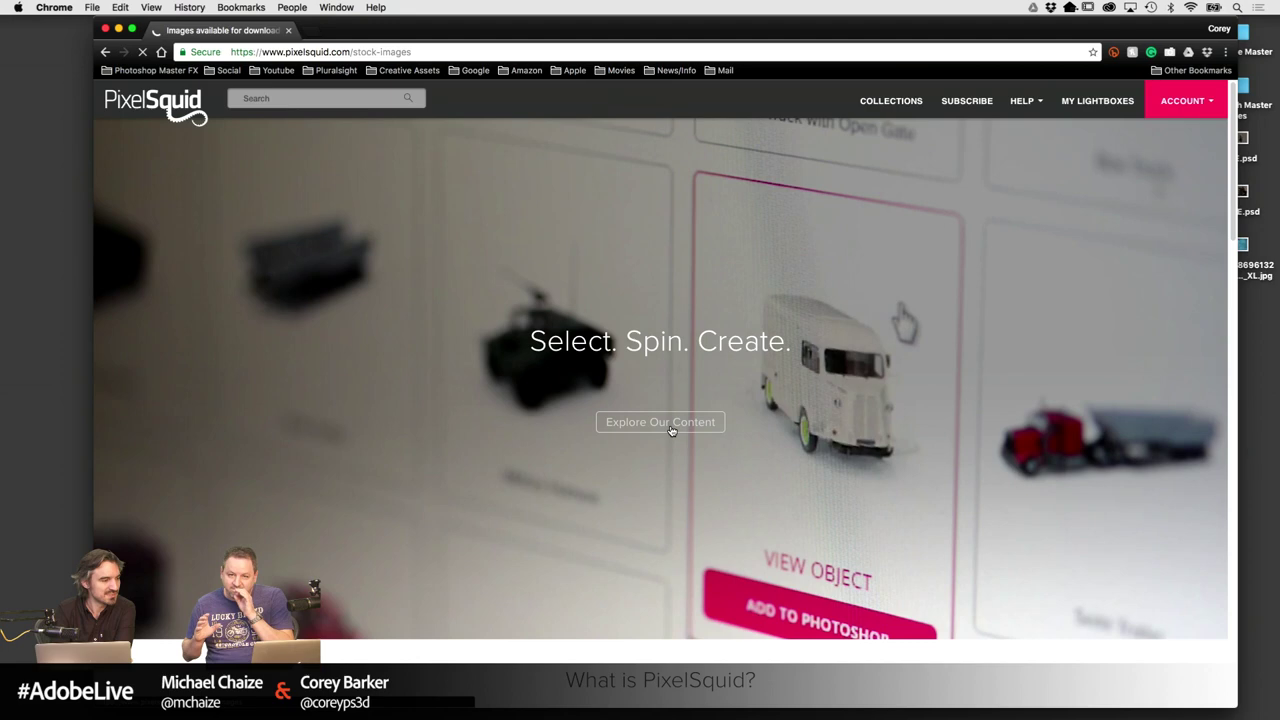
click(672, 430)
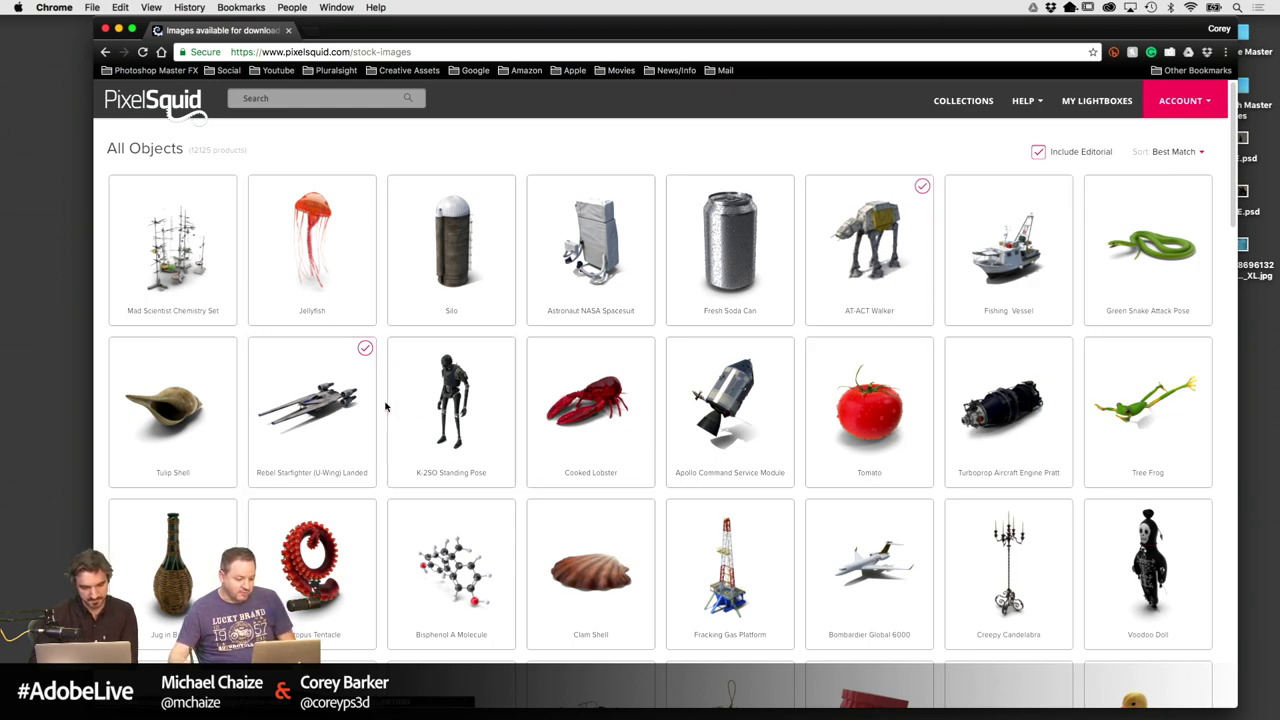
Browse Finder's Working Current folder into 1_MFX Projects and 2_MFX Super Tuts
mouse_move(488, 406)
key(F11)
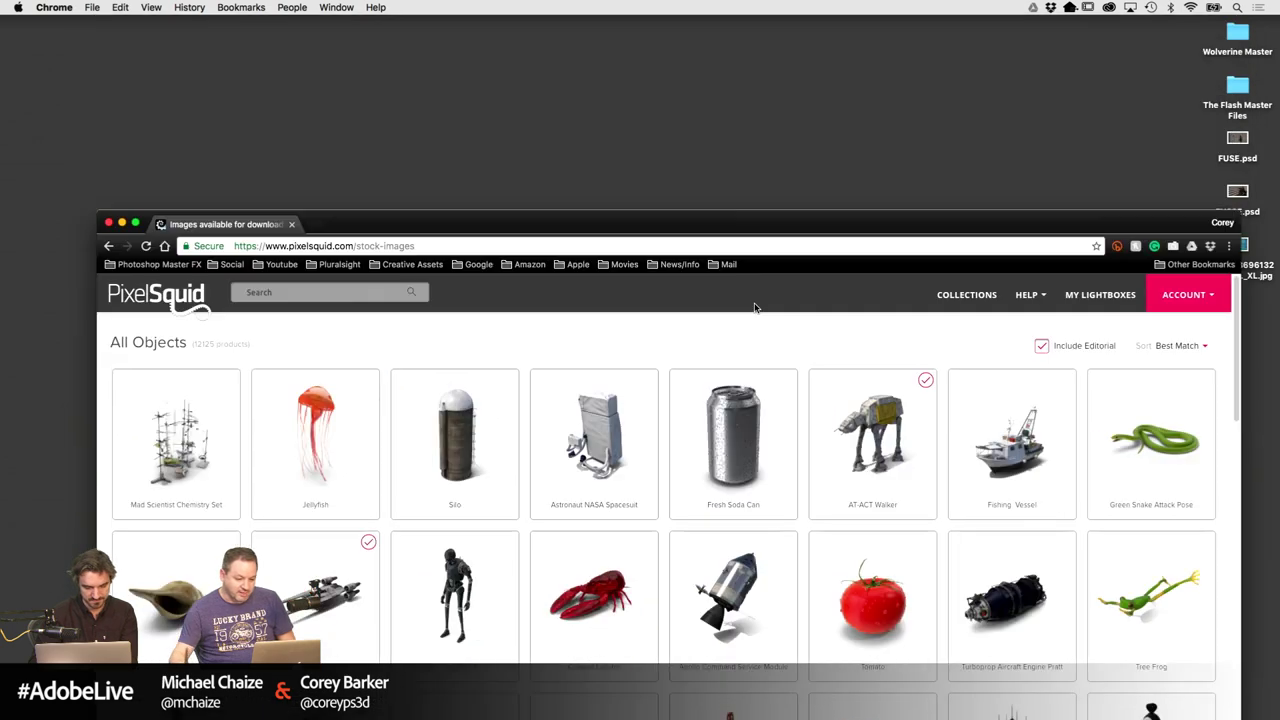
drag(730, 192, 826, 256)
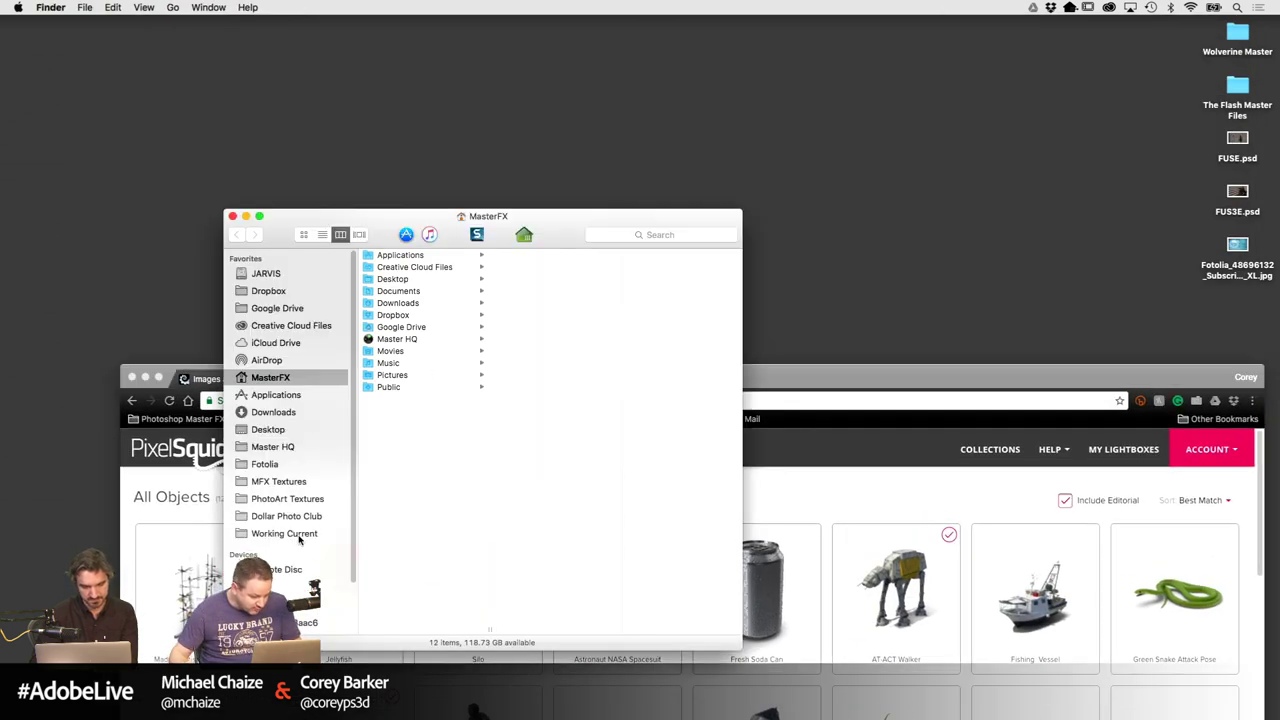
click(284, 533)
click(450, 257)
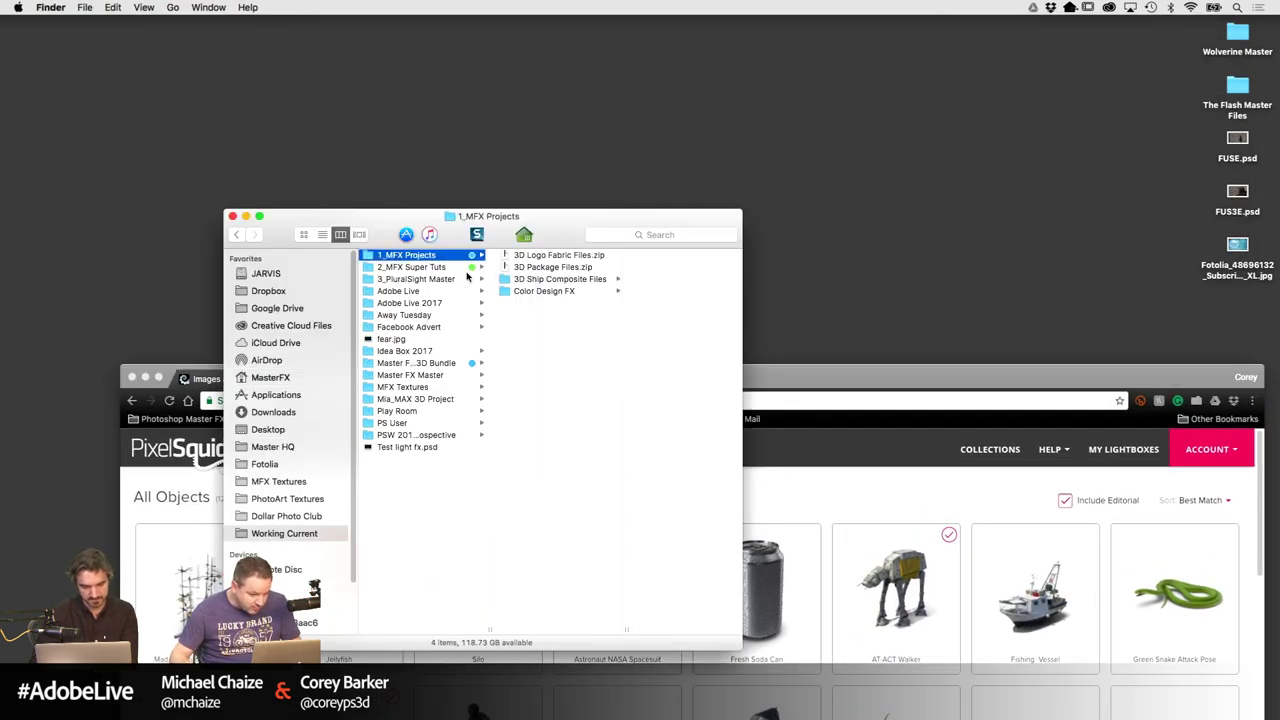
shift+click(459, 265)
click(443, 280)
click(446, 268)
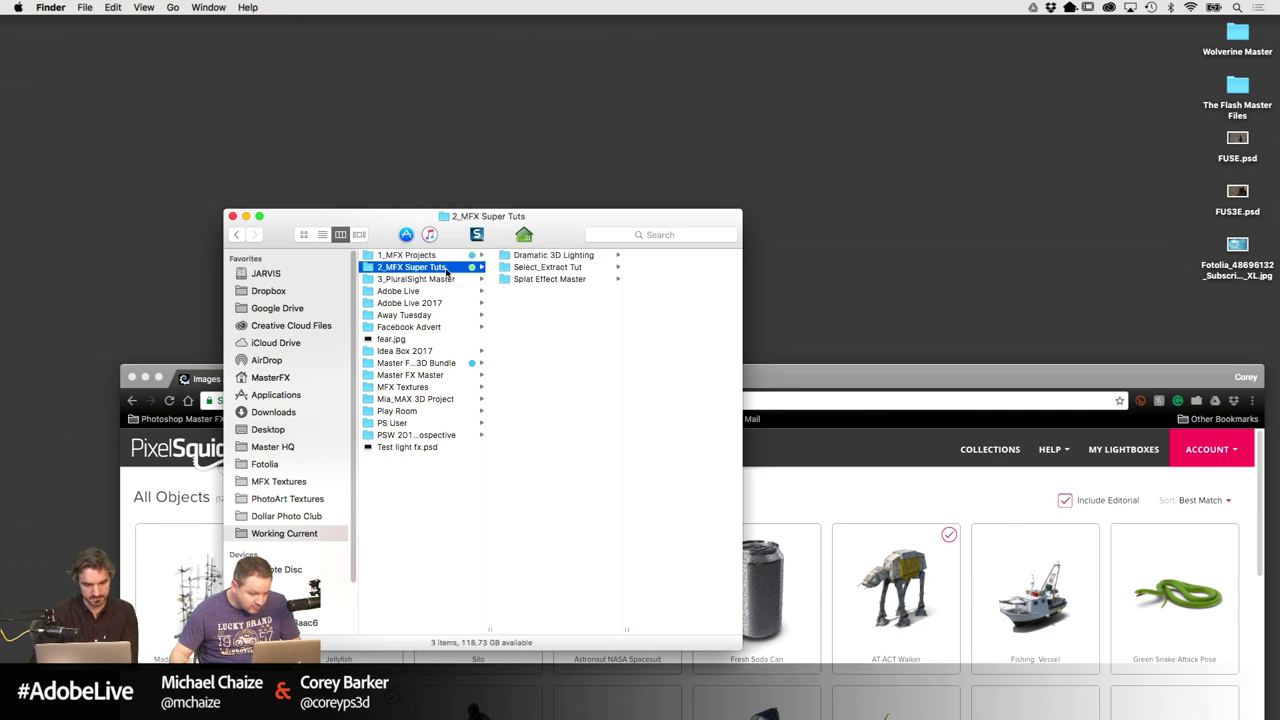
Search this Mac for files matching 'STAR WAR'
click(650, 234)
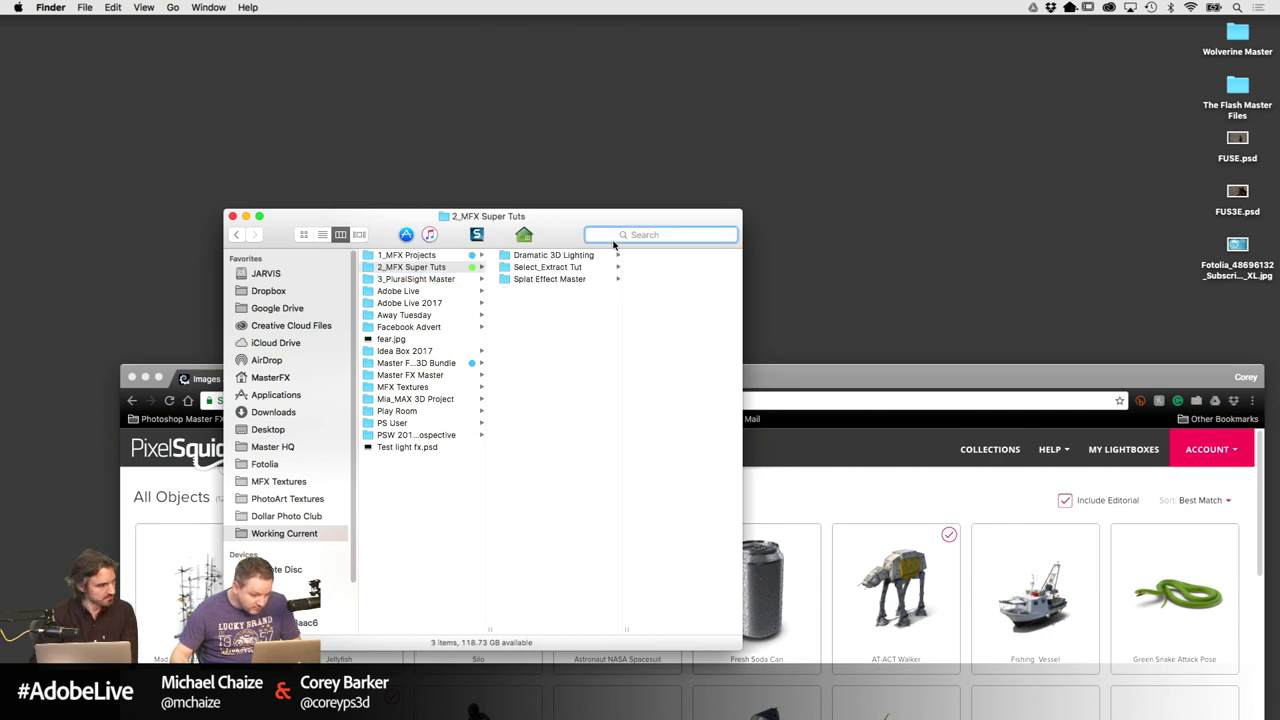
text(STAR WAR)
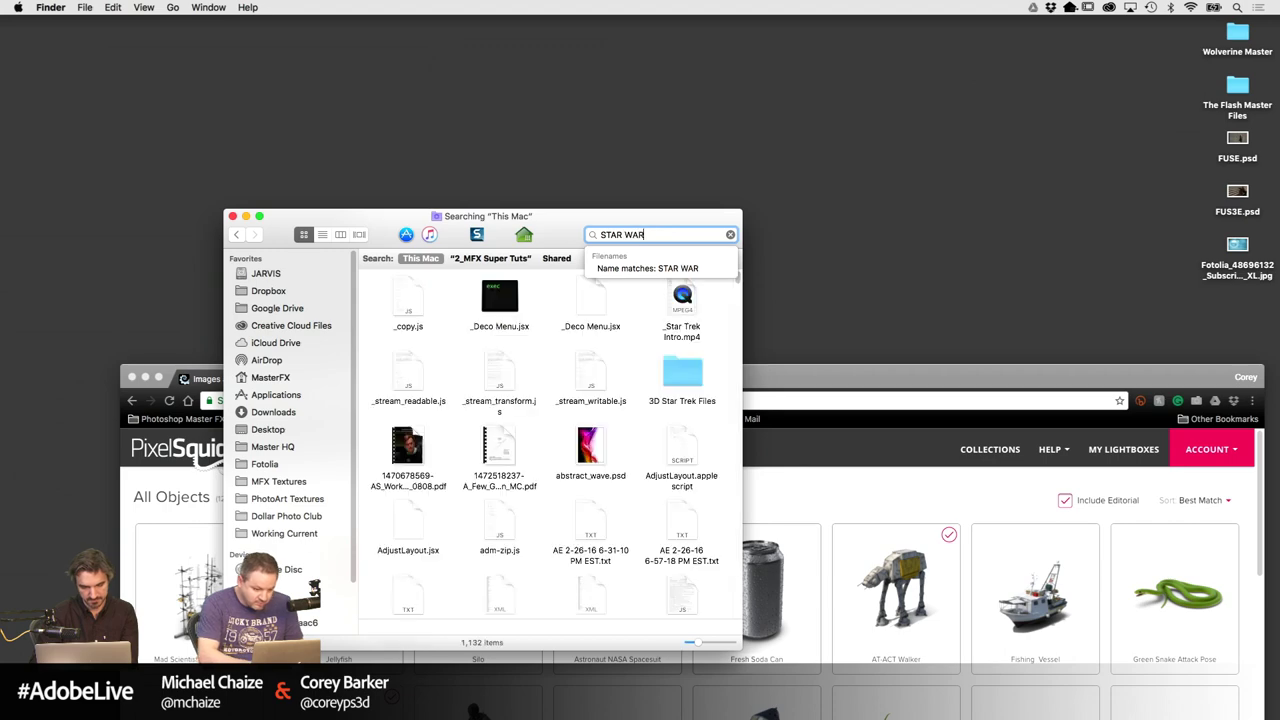
scroll(740, 313, down, 5)
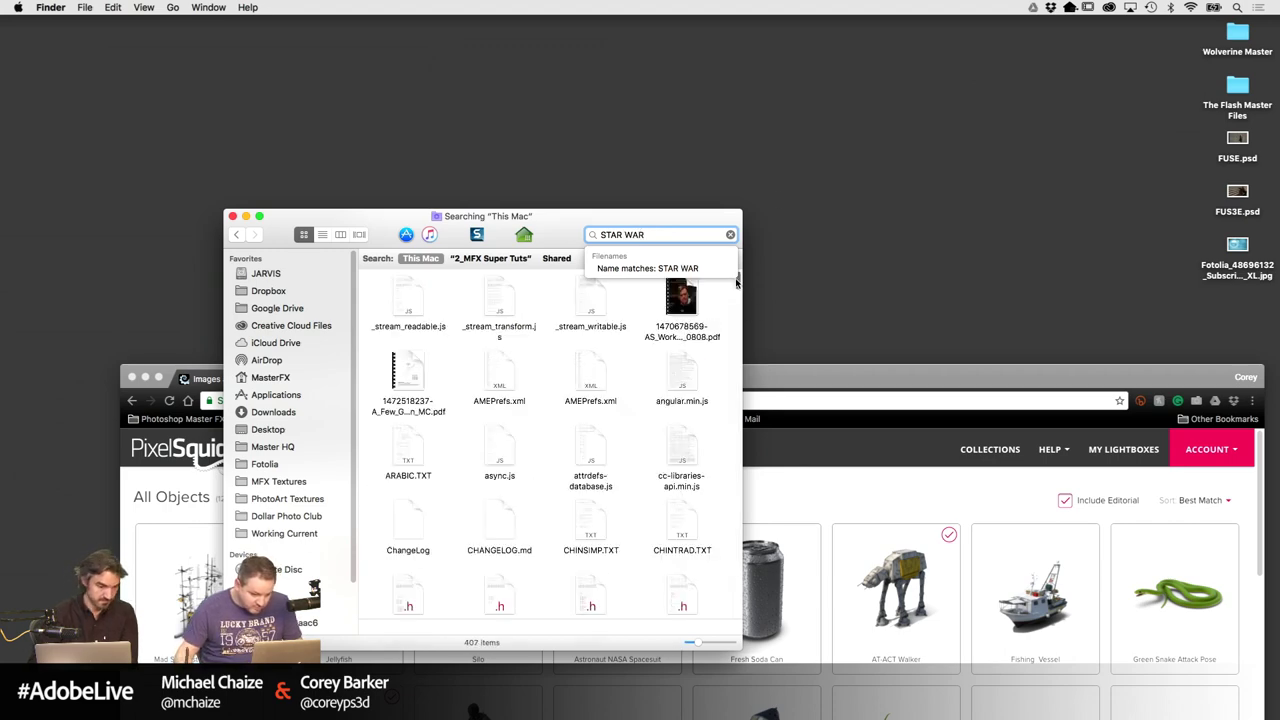
drag(738, 313, 737, 272)
Close the Finder window, enlarge Chrome and scroll through the PixelSquid All Objects catalogue
key(super+w)
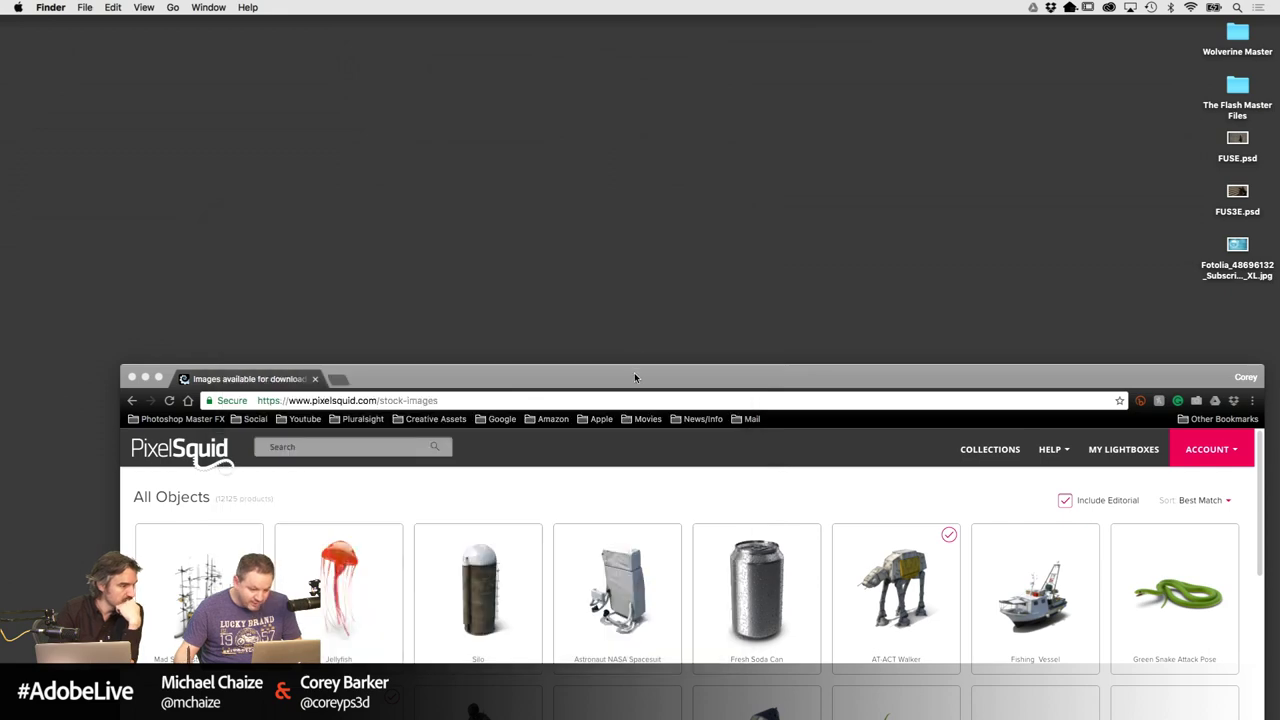
double_click(634, 372)
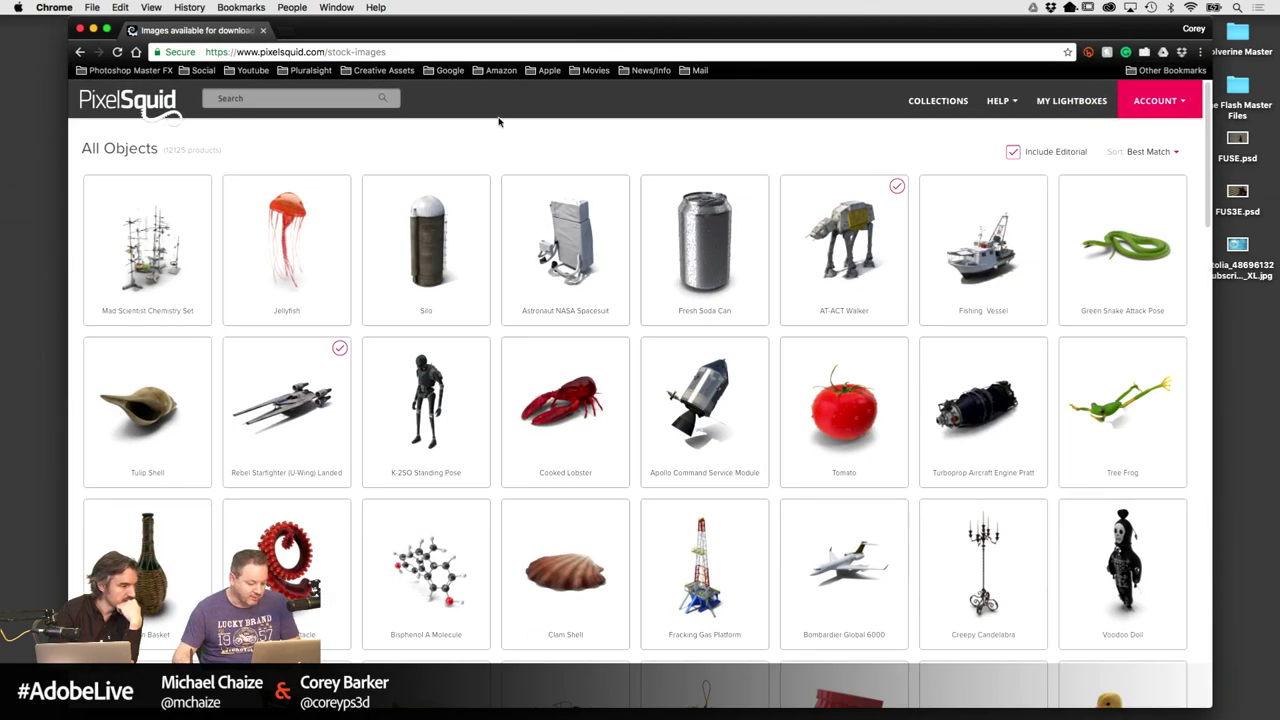
drag(1206, 200, 1060, 614)
scroll(1037, 640, down, 2)
scroll(1100, 400, up, 20)
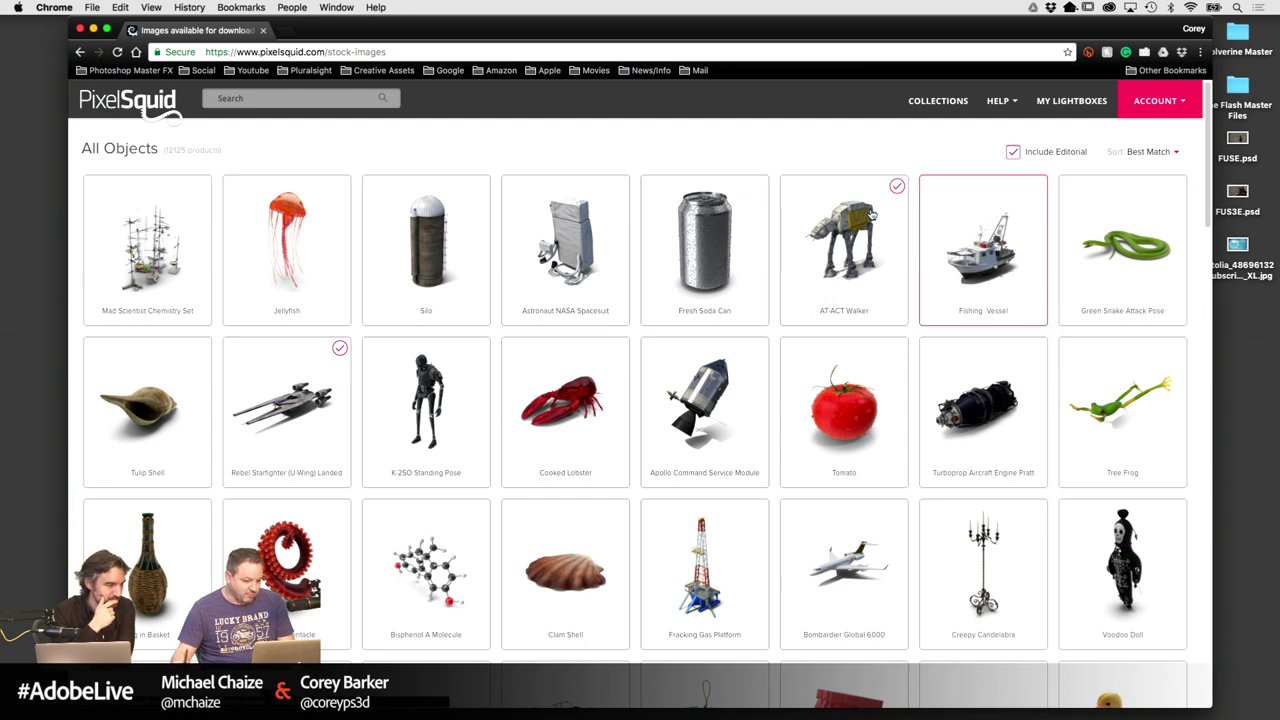
Hide Chrome so the desktop with FUSE.psd and FUS3E.psd shows
drag(480, 30, 500, 40)
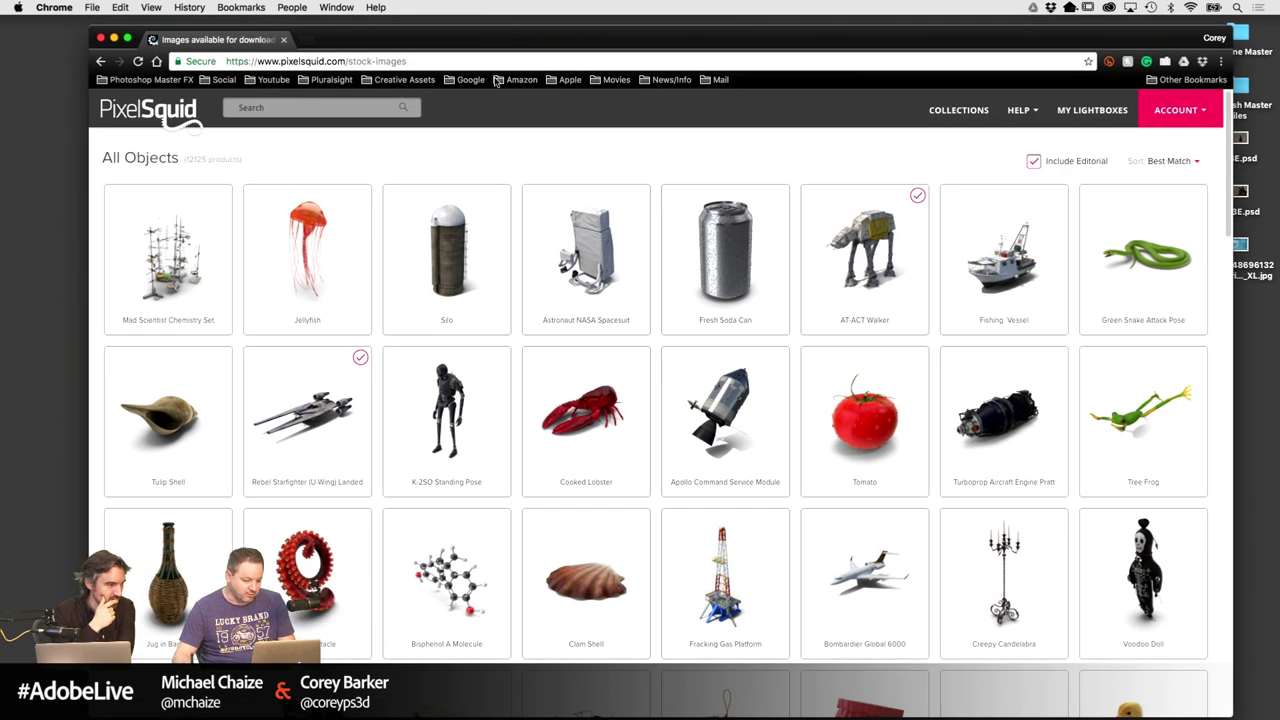
key(super+h)
mouse_move(591, 692)
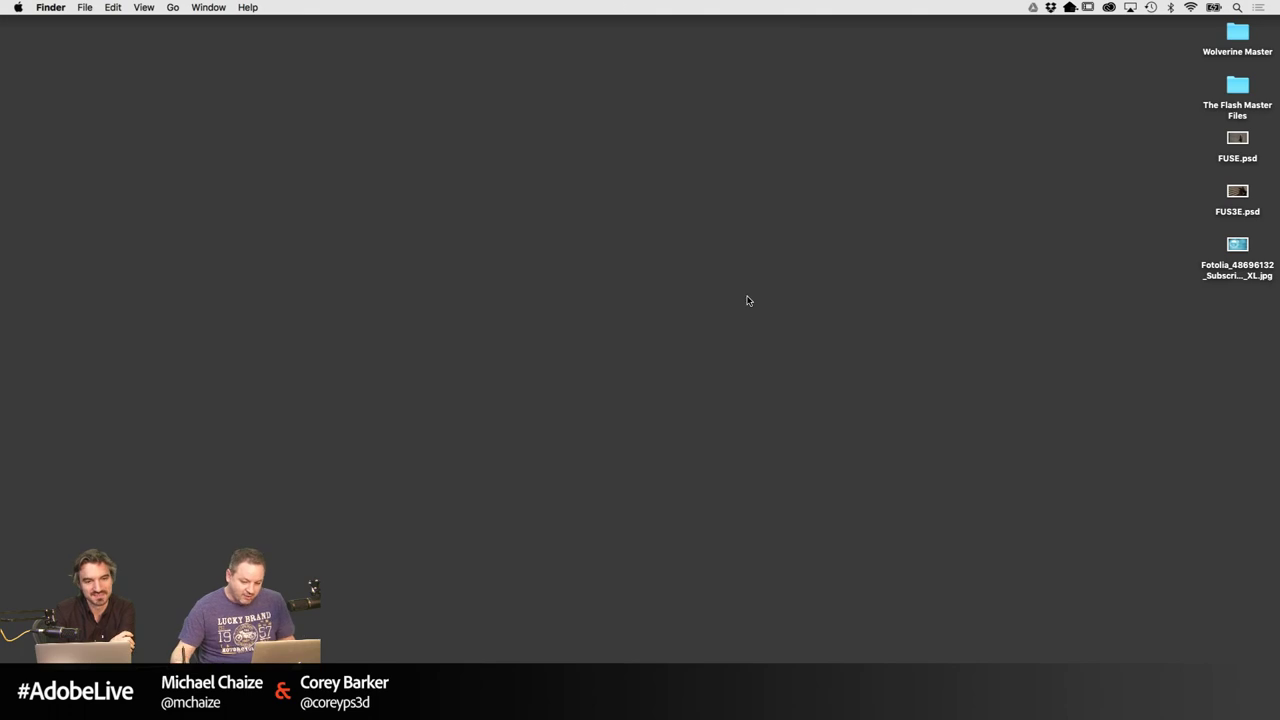
Switch to Photoshop and open the Libraries panel from the Window menu
mouse_move(708, 695)
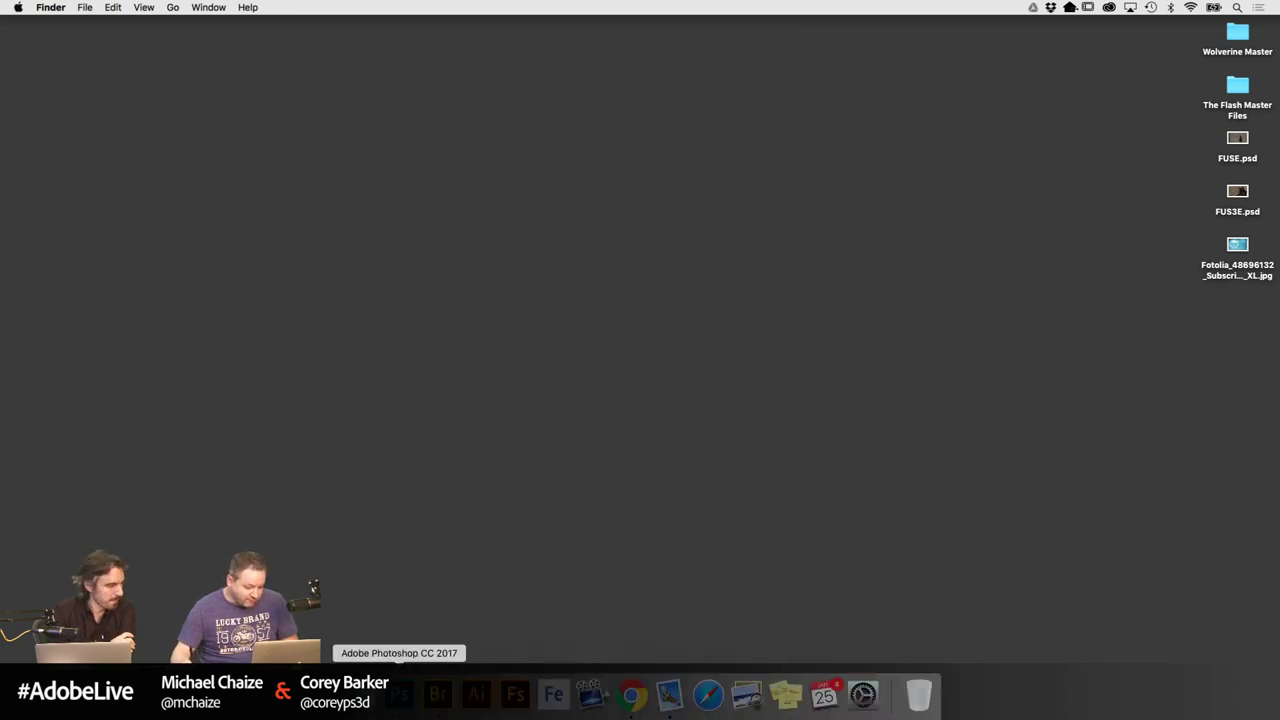
click(400, 692)
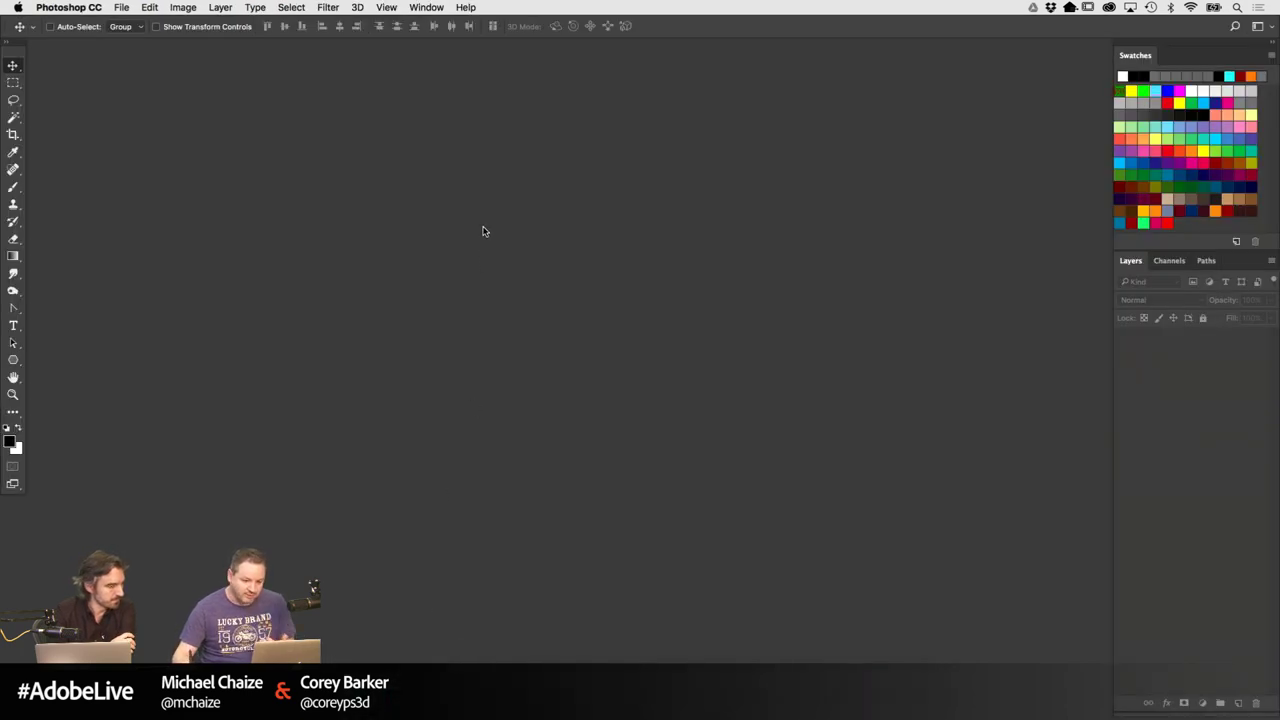
click(128, 7)
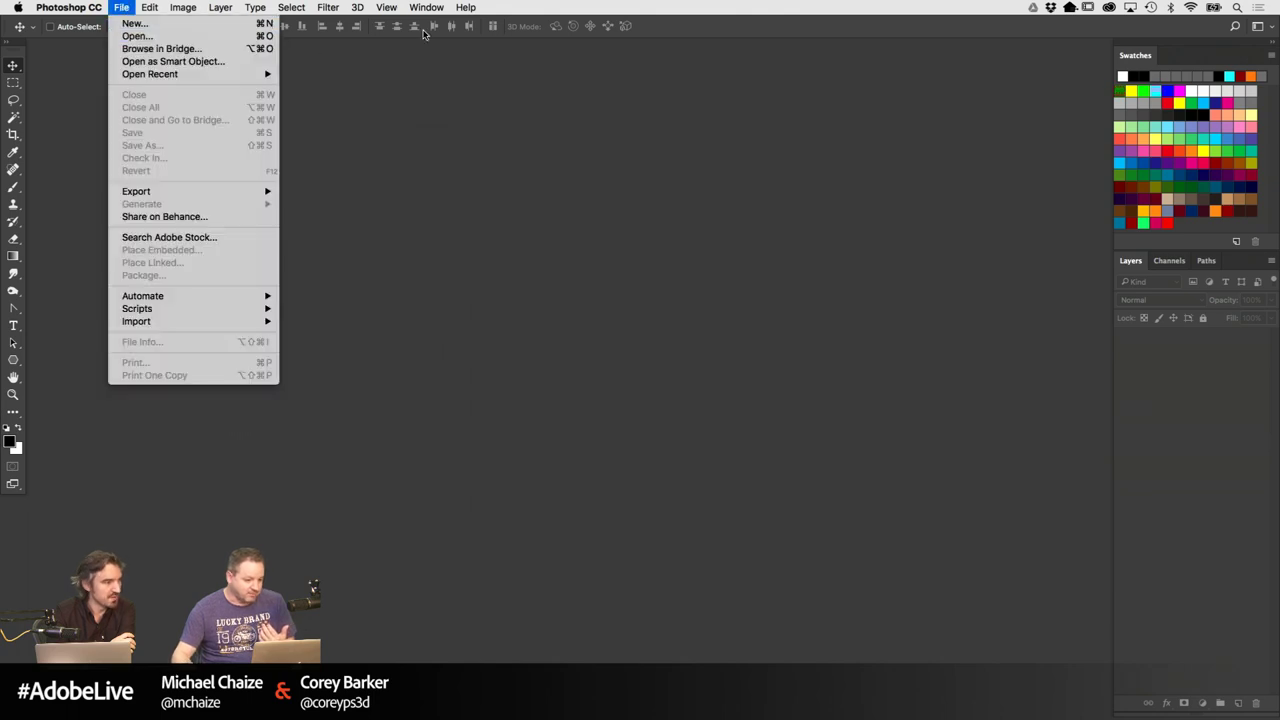
mouse_move(420, 10)
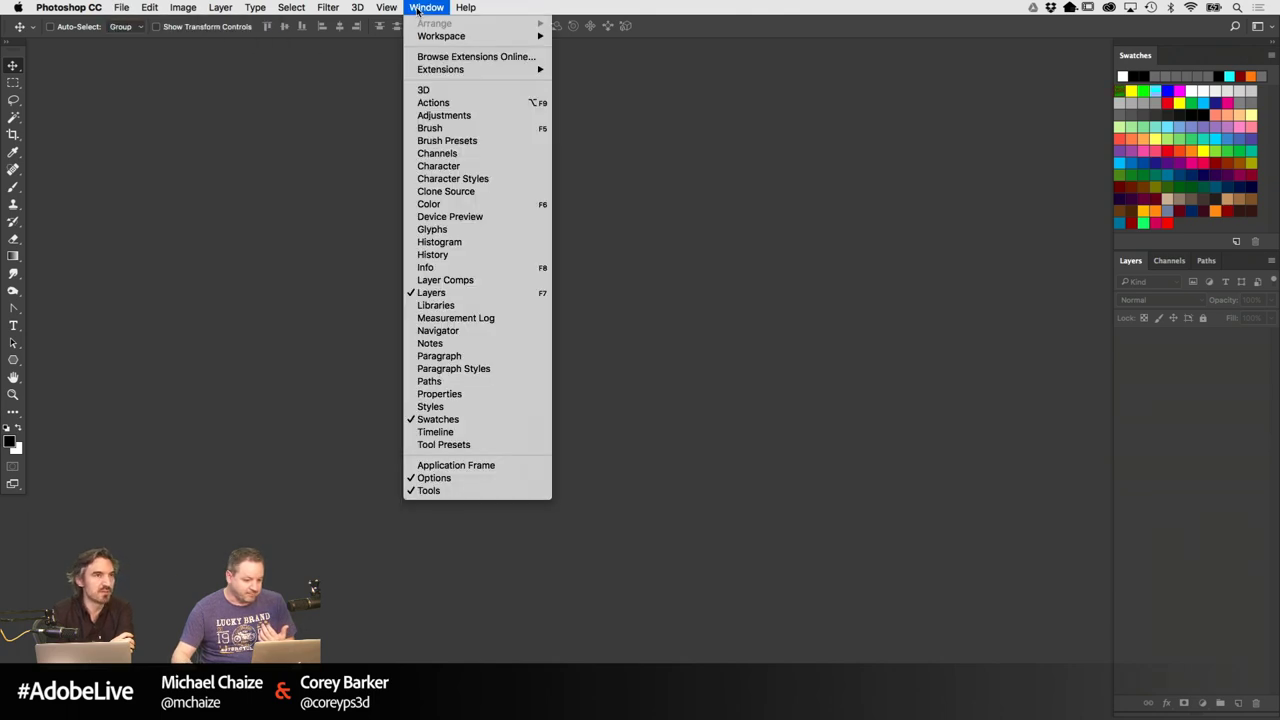
click(462, 305)
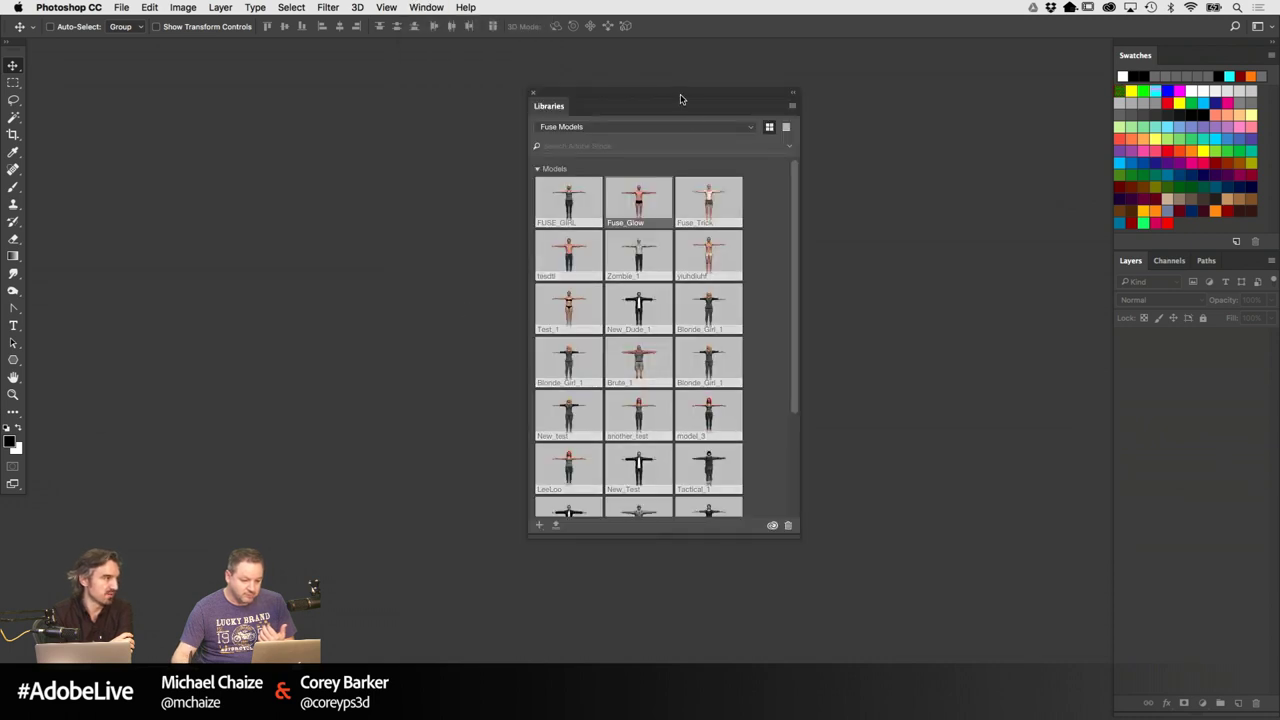
drag(680, 100, 749, 88)
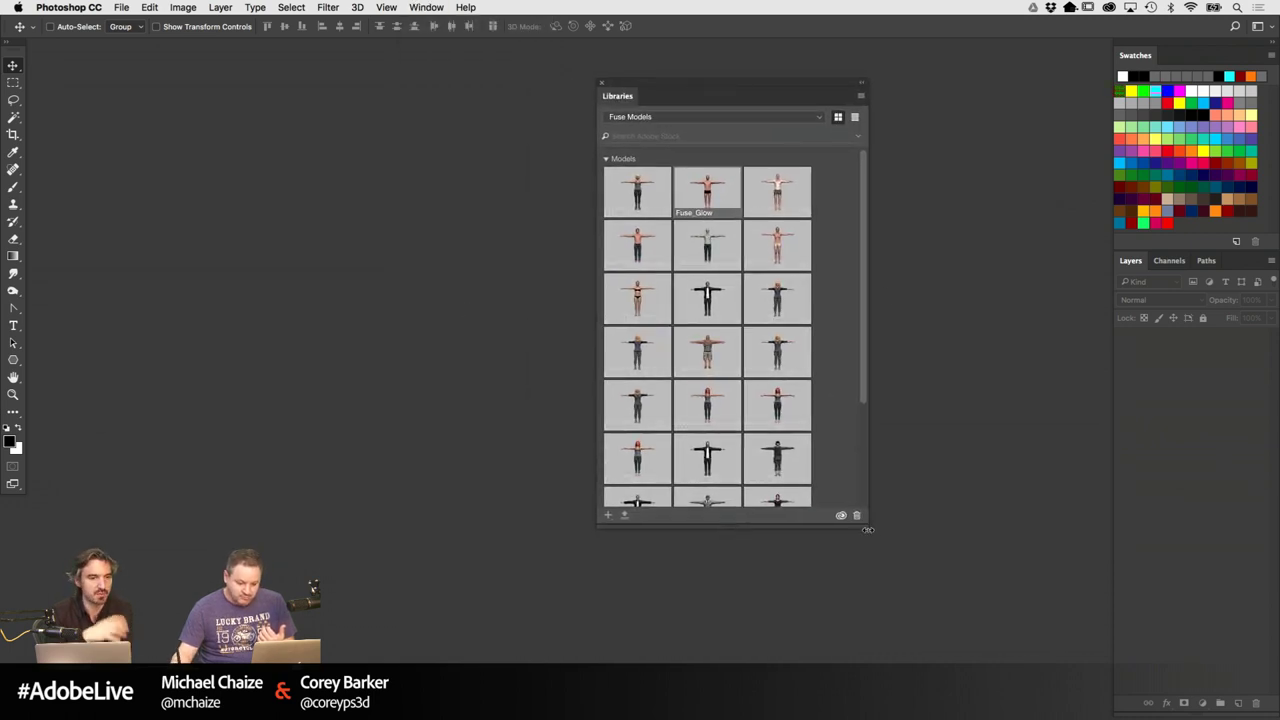
drag(868, 531, 863, 521)
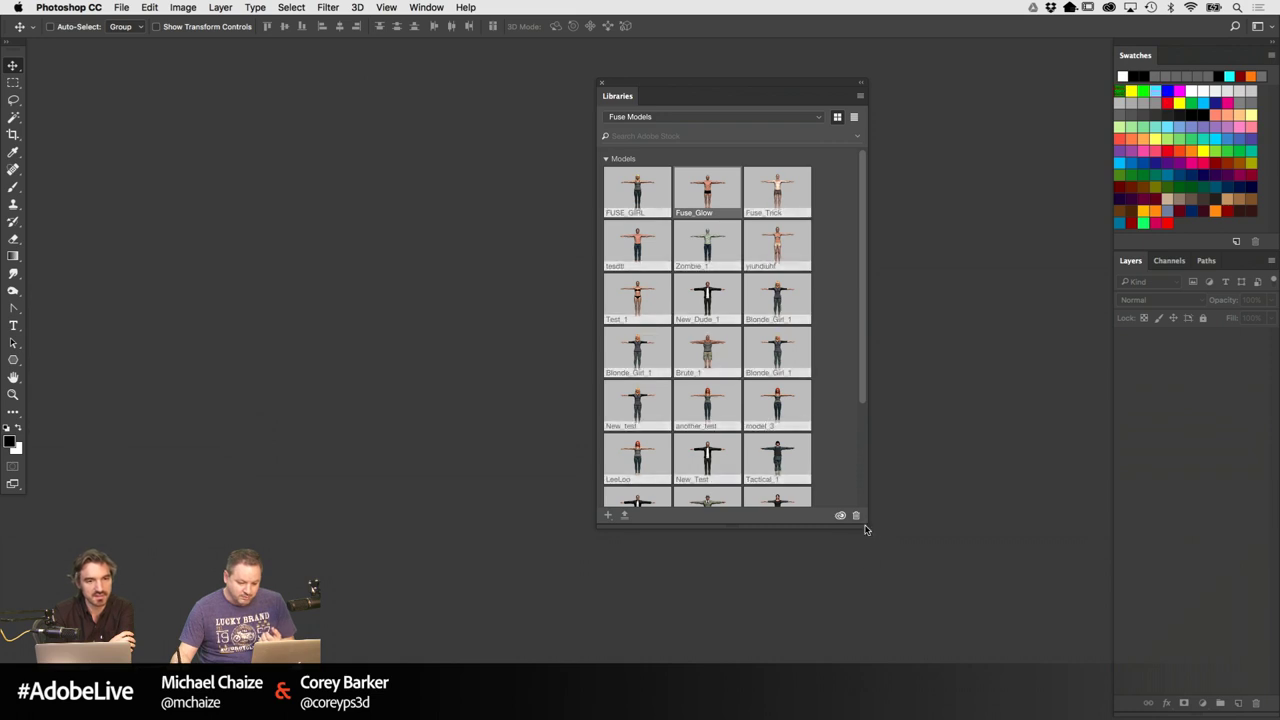
Switch the library to Adobe Stock and open the Man hand fist on dark background image
click(670, 118)
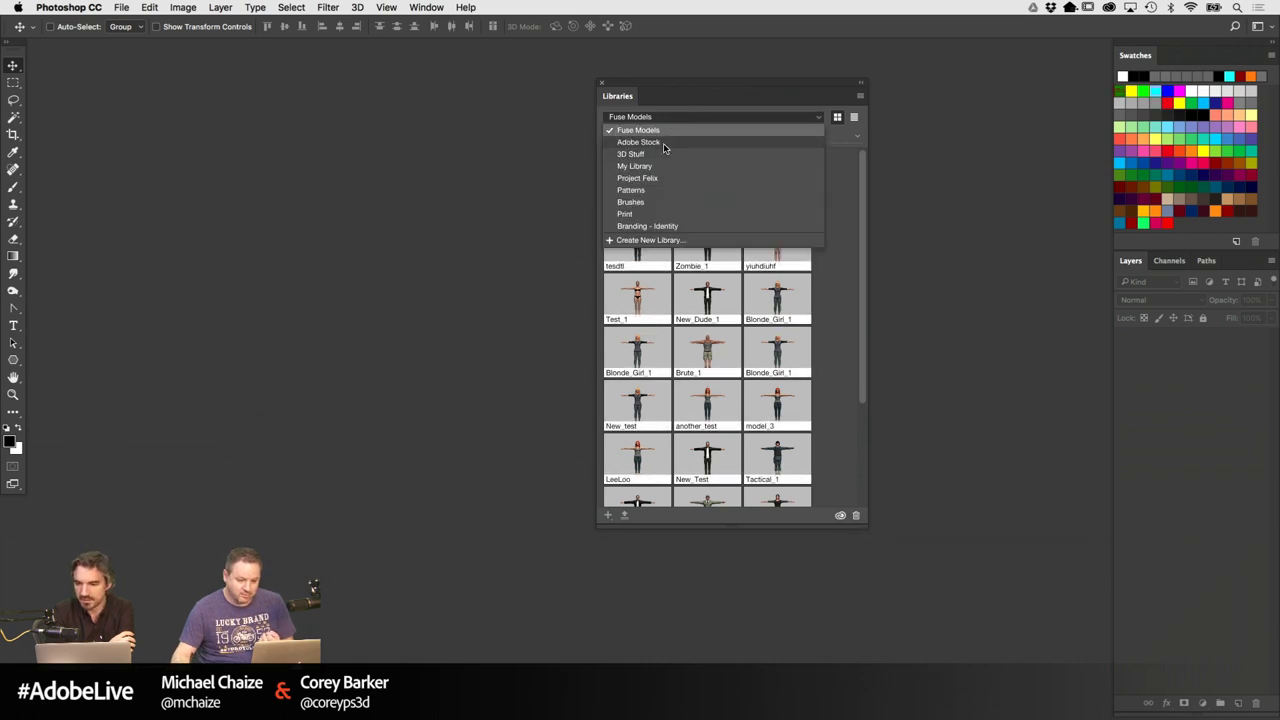
click(666, 145)
drag(711, 91, 801, 73)
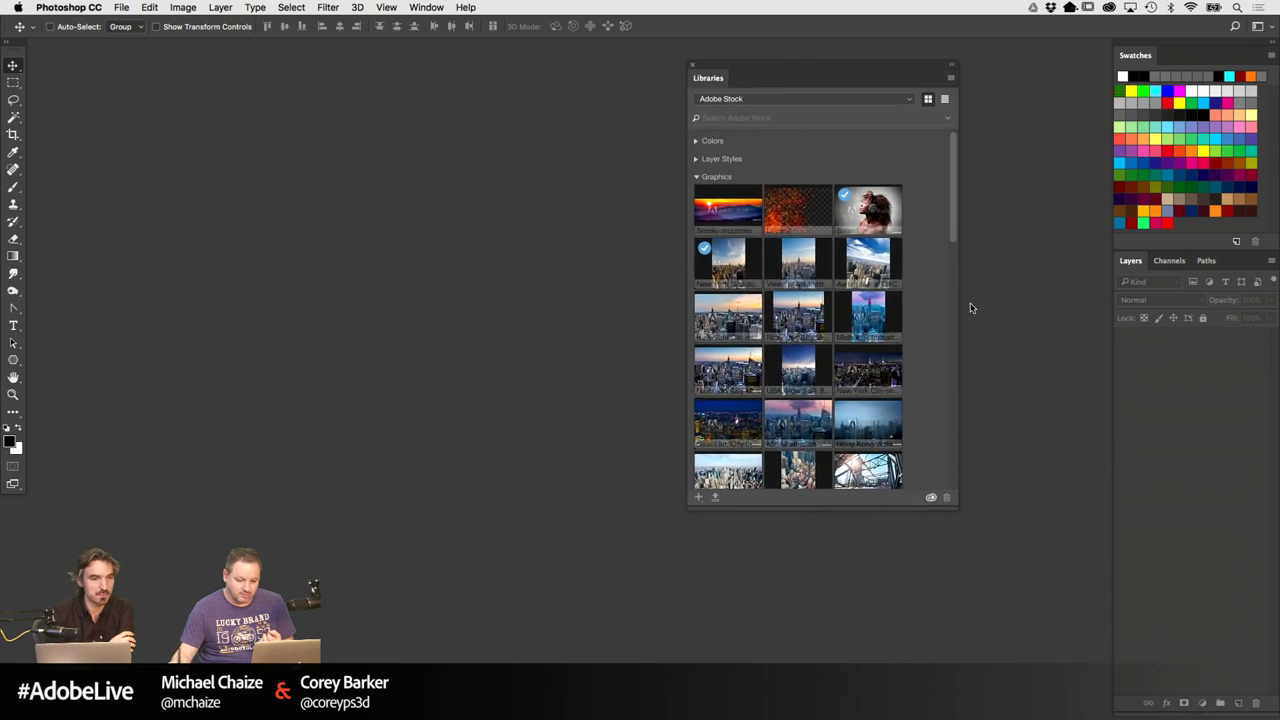
drag(952, 505, 944, 615)
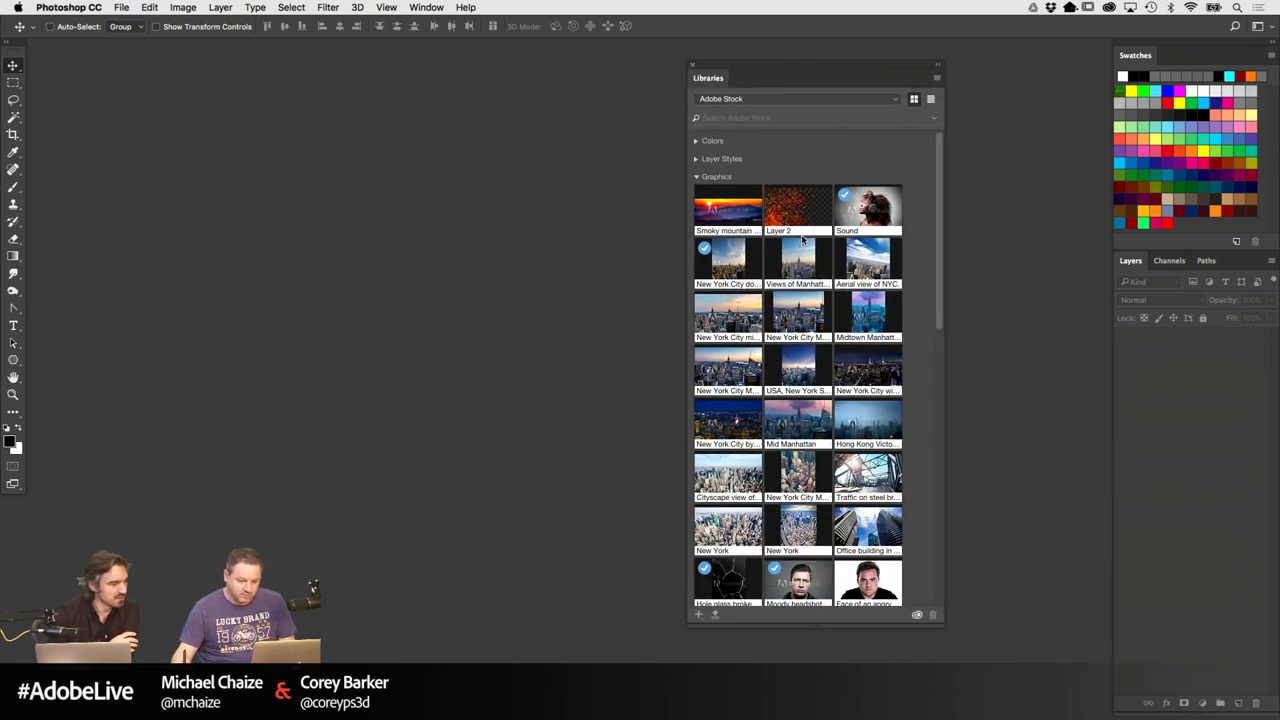
drag(940, 300, 914, 488)
double_click(811, 397)
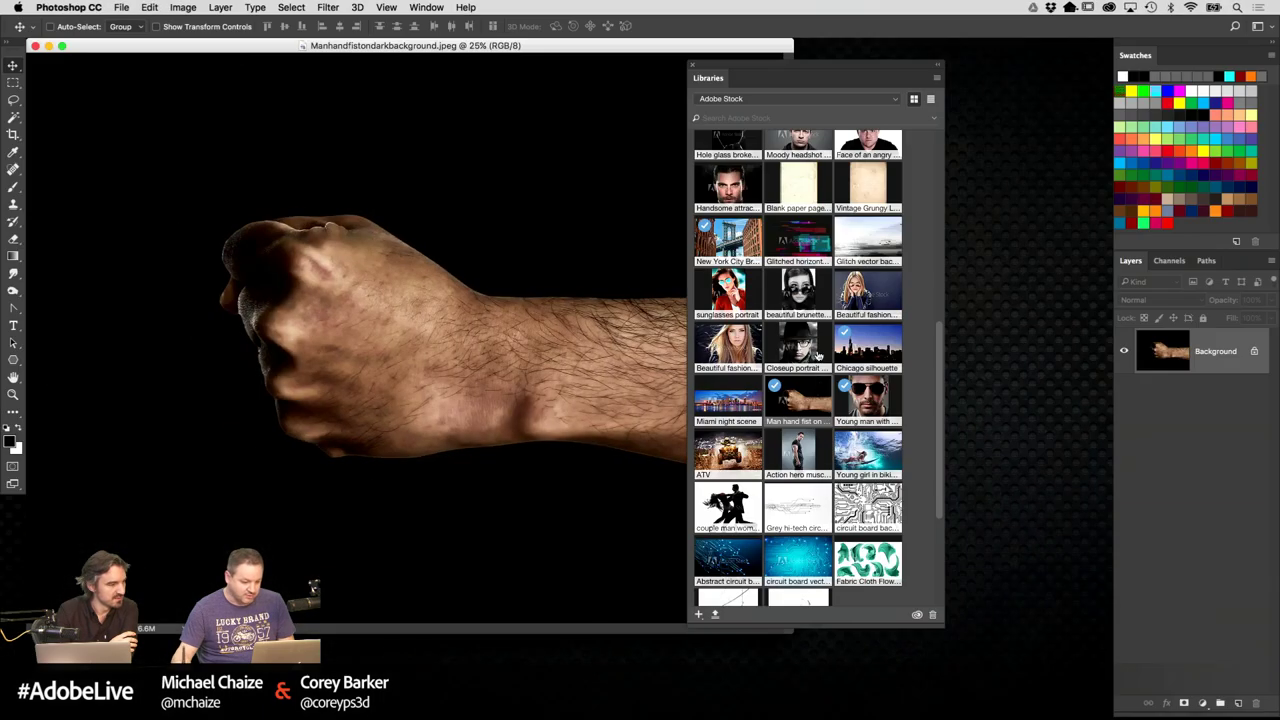
drag(885, 131, 1071, 202)
drag(646, 42, 717, 75)
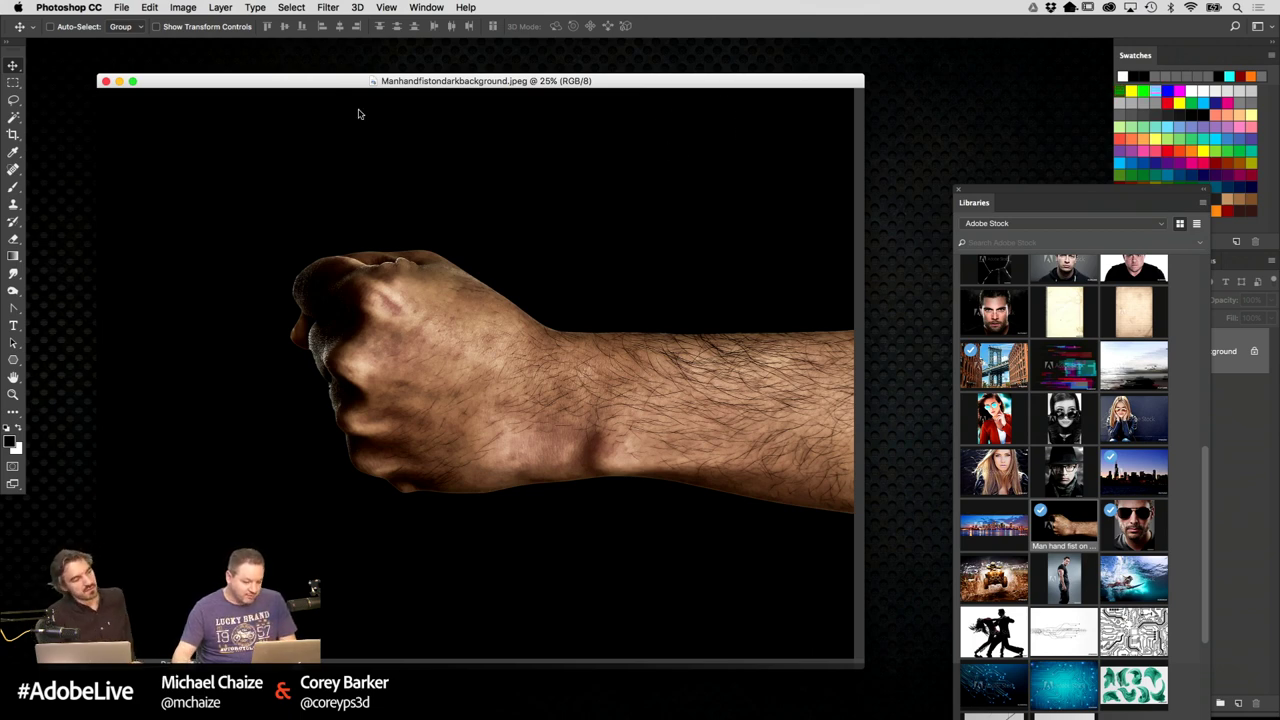
drag(329, 75, 324, 83)
Start a new document, cancel it, and move the fist photo's window aside
click(121, 7)
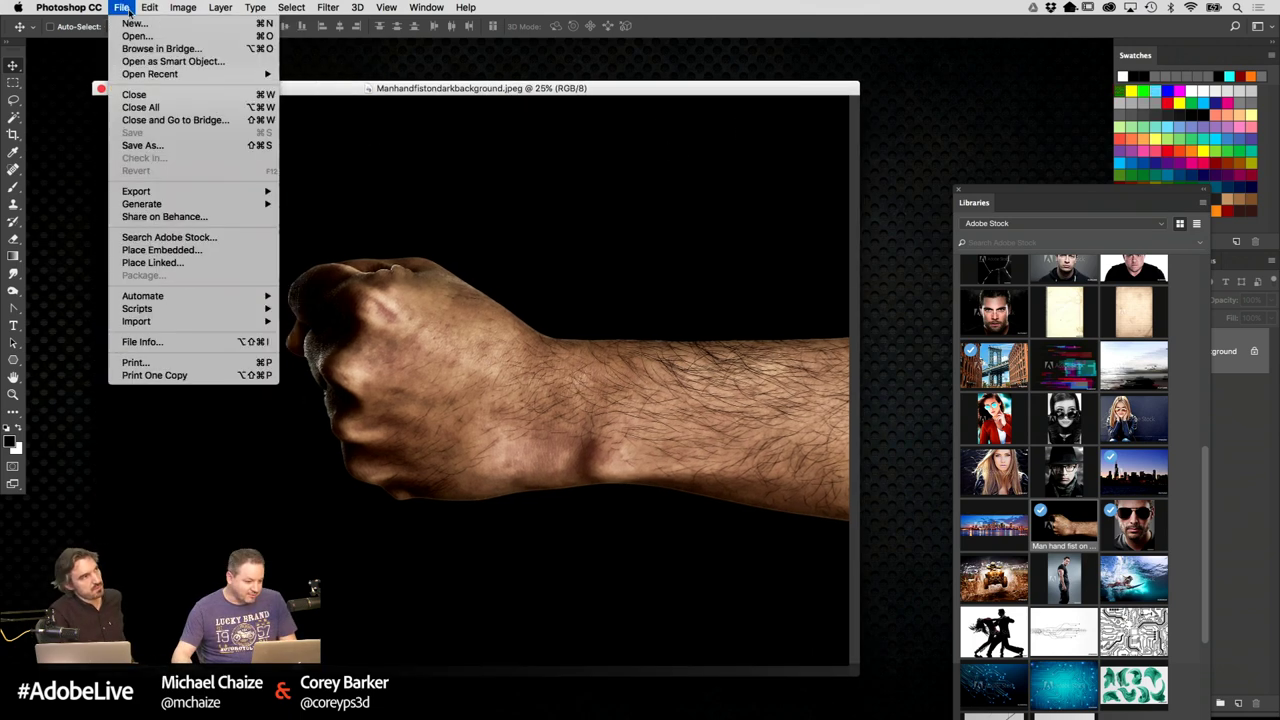
click(350, 100)
key(super+n)
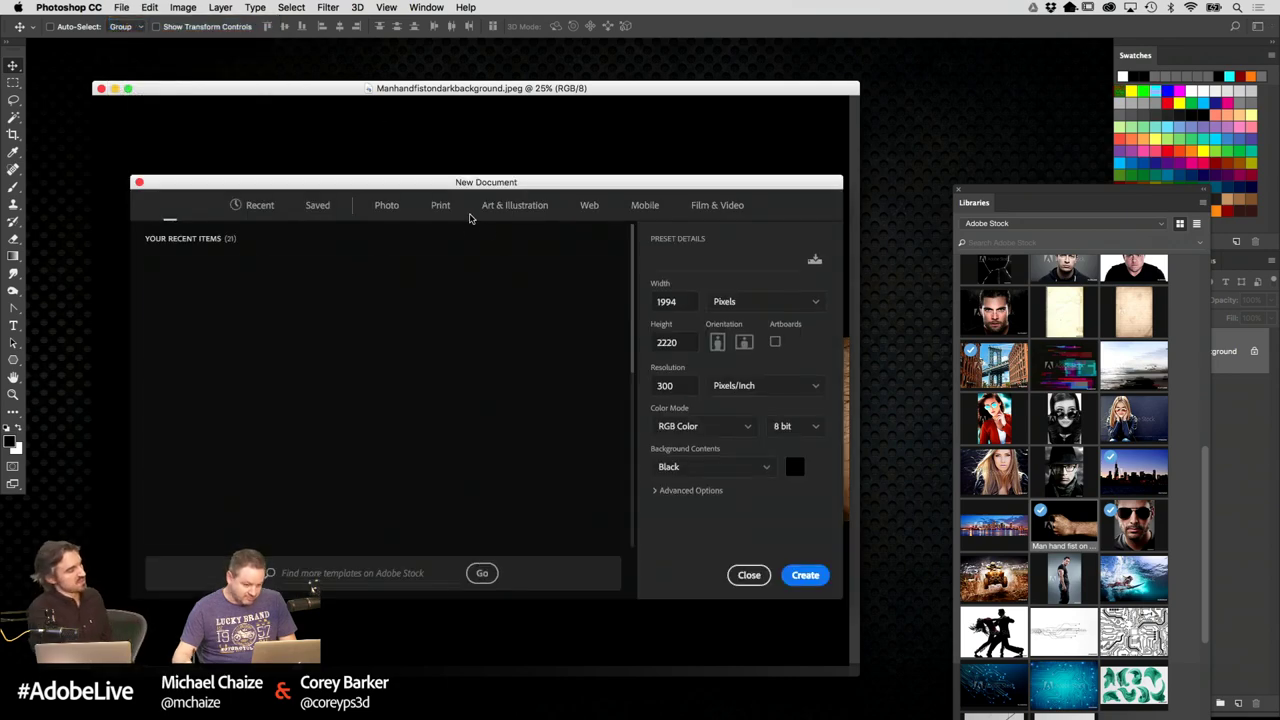
click(748, 575)
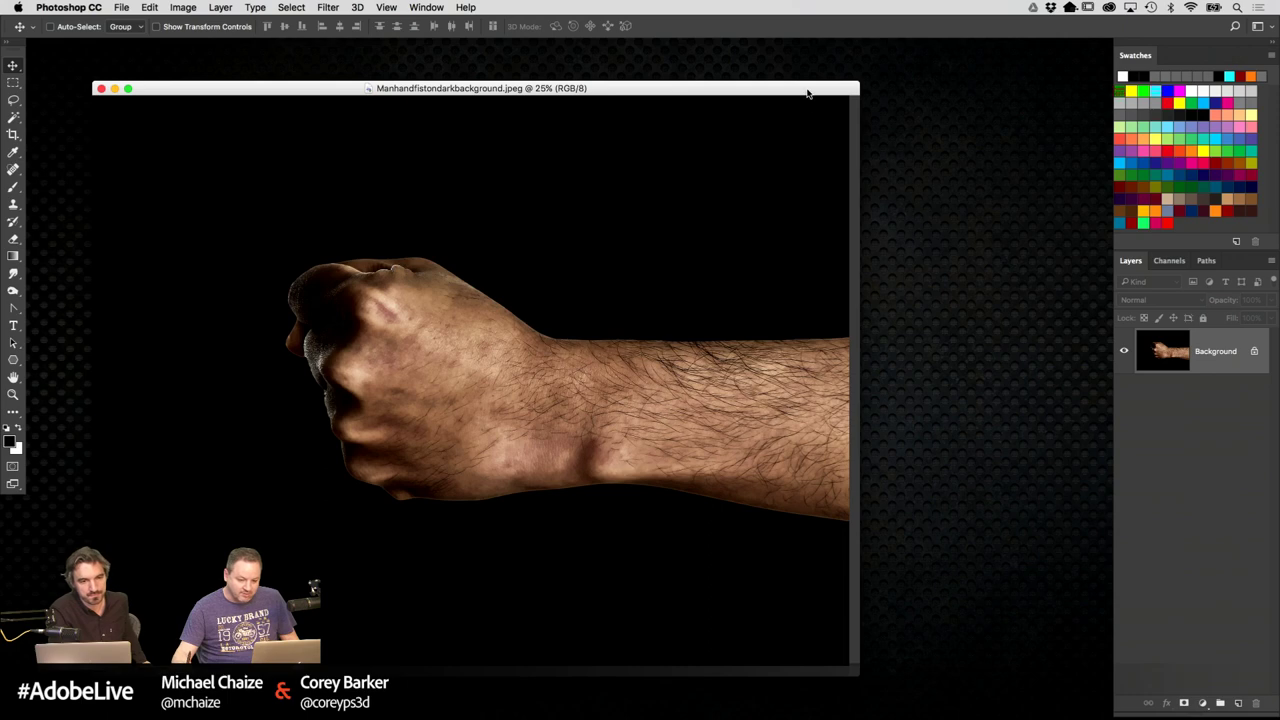
drag(813, 93, 989, 100)
Create a new 1400 × 2000 px document with a black background
click(182, 7)
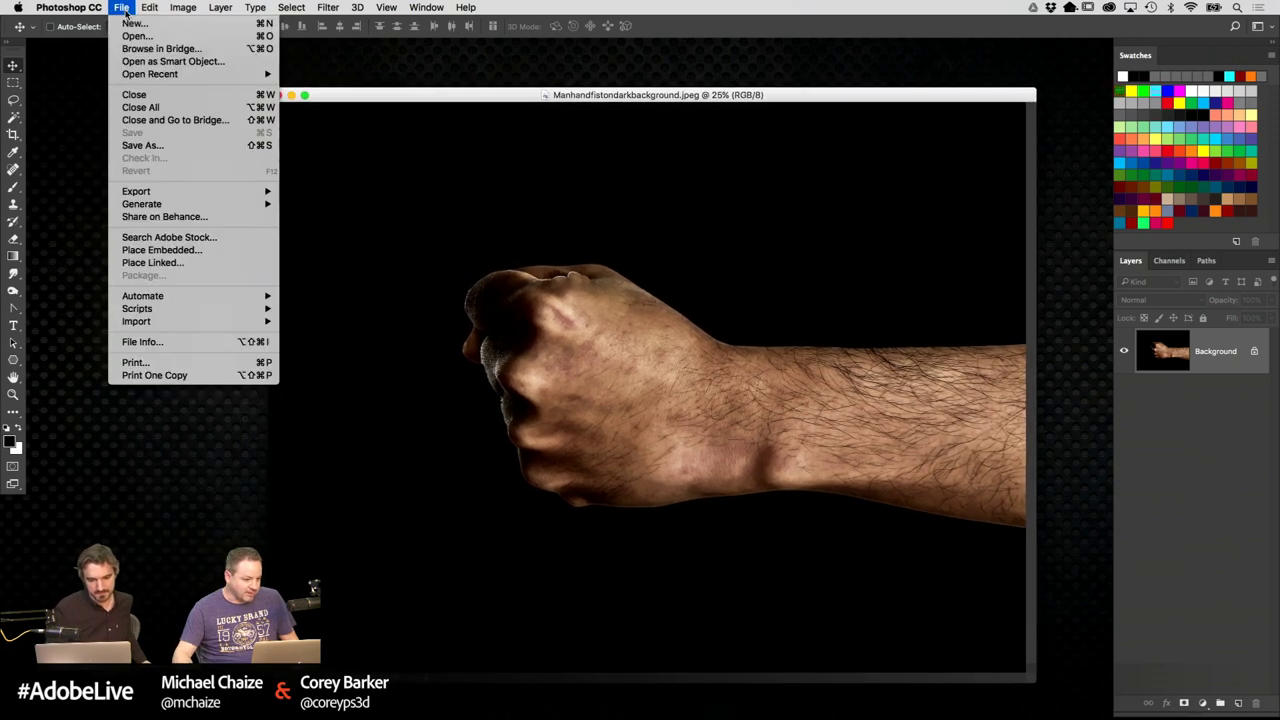
click(134, 23)
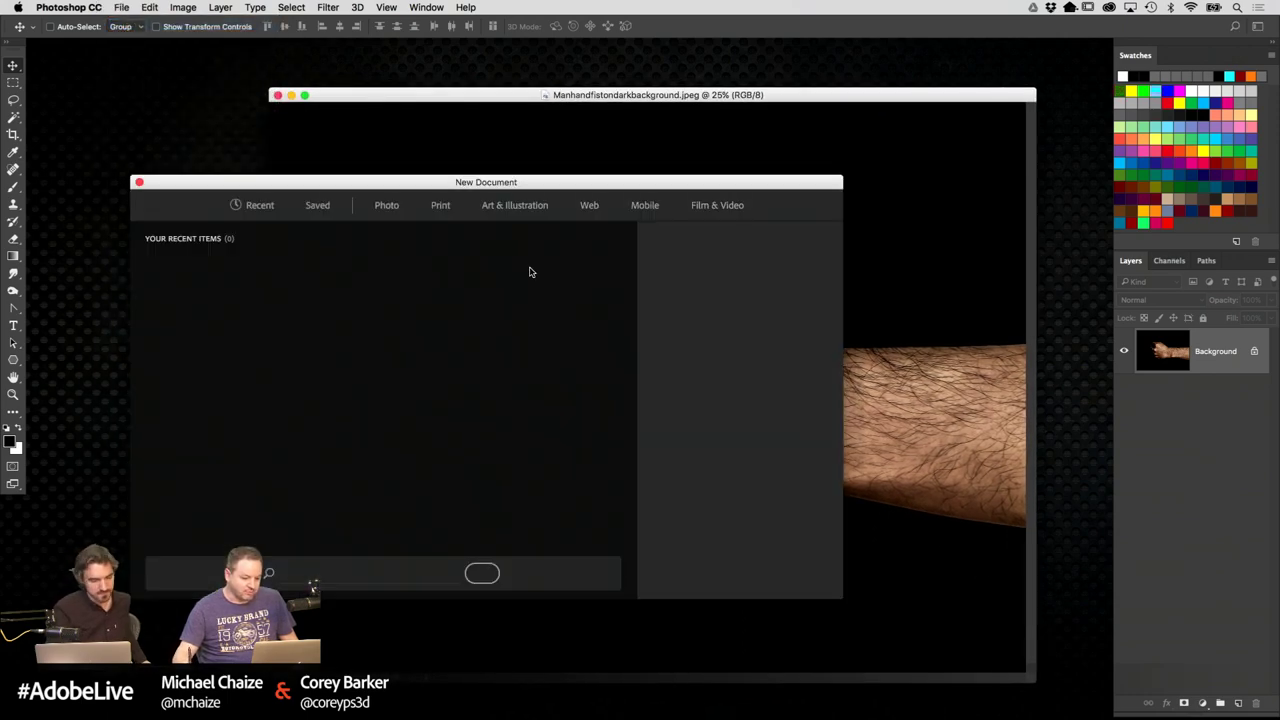
double_click(676, 300)
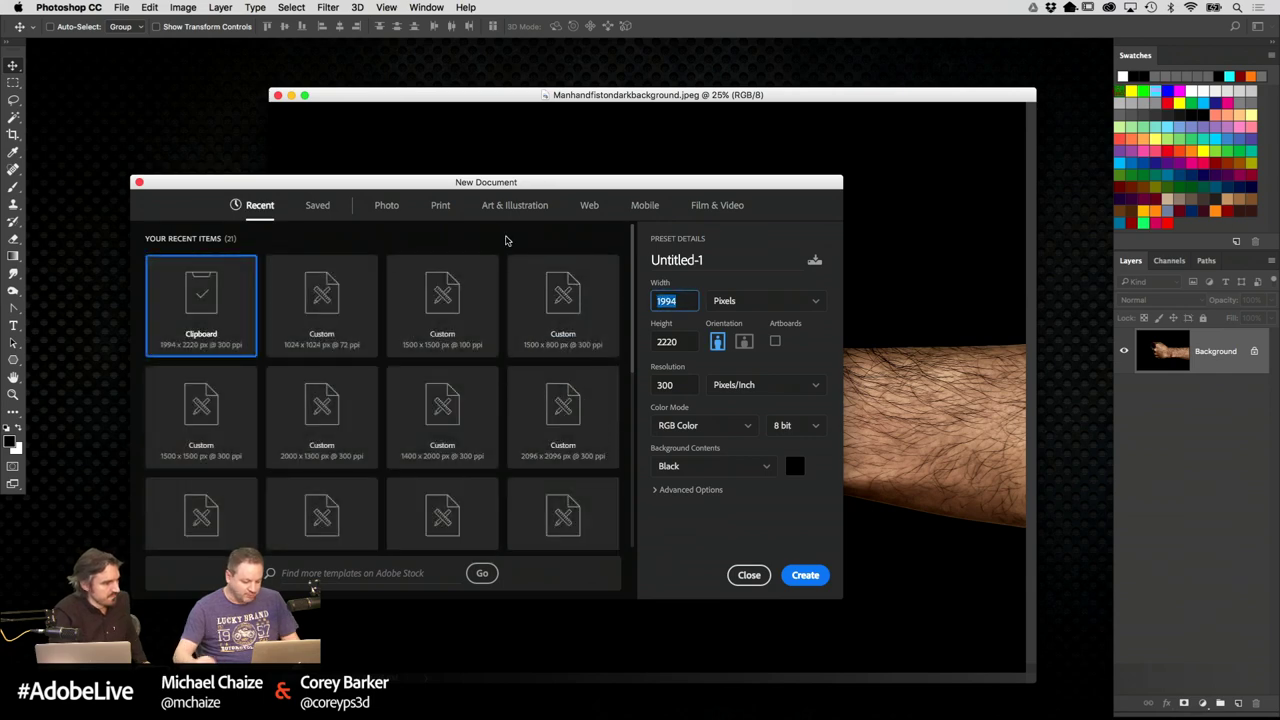
text(1400)
key(Tab)
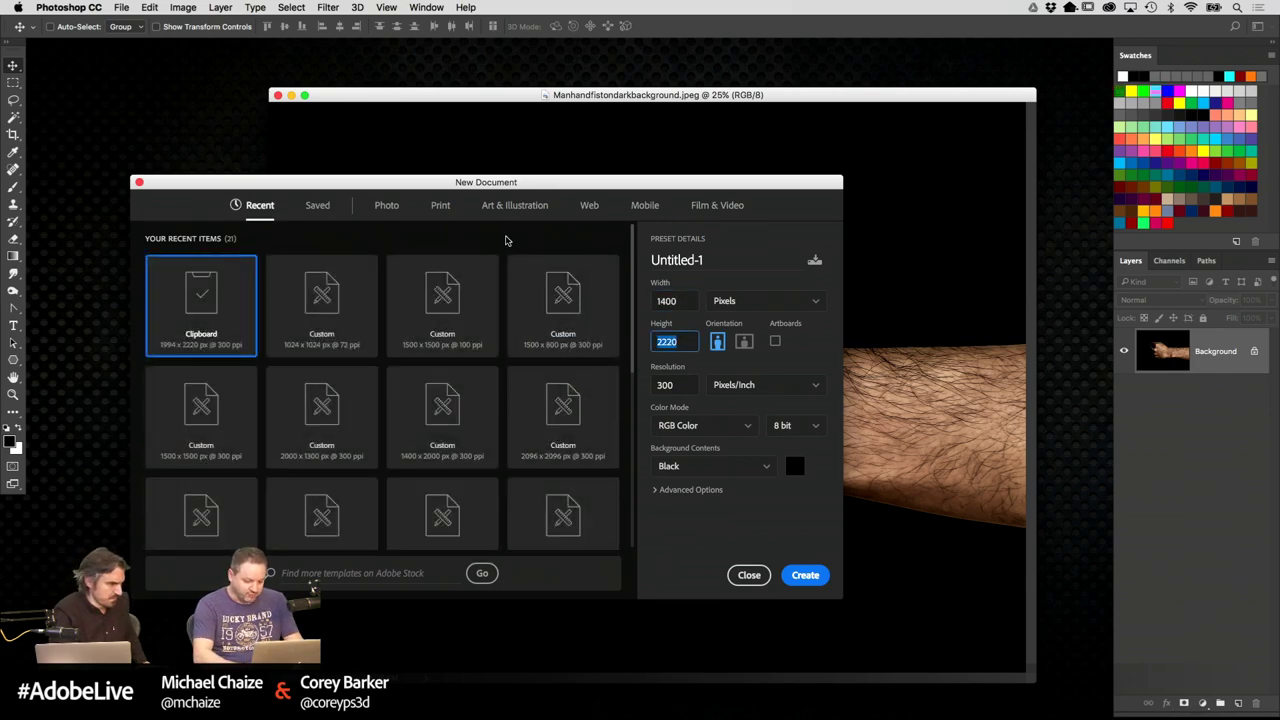
text(2000)
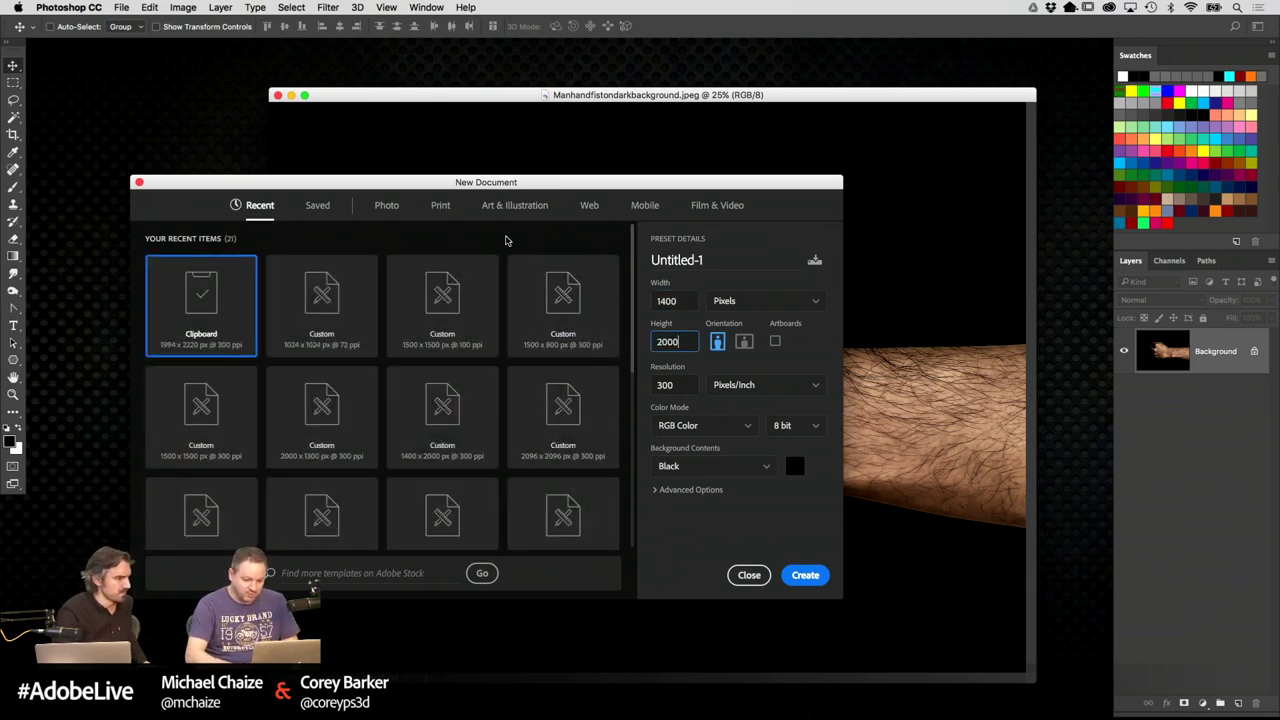
key(Return)
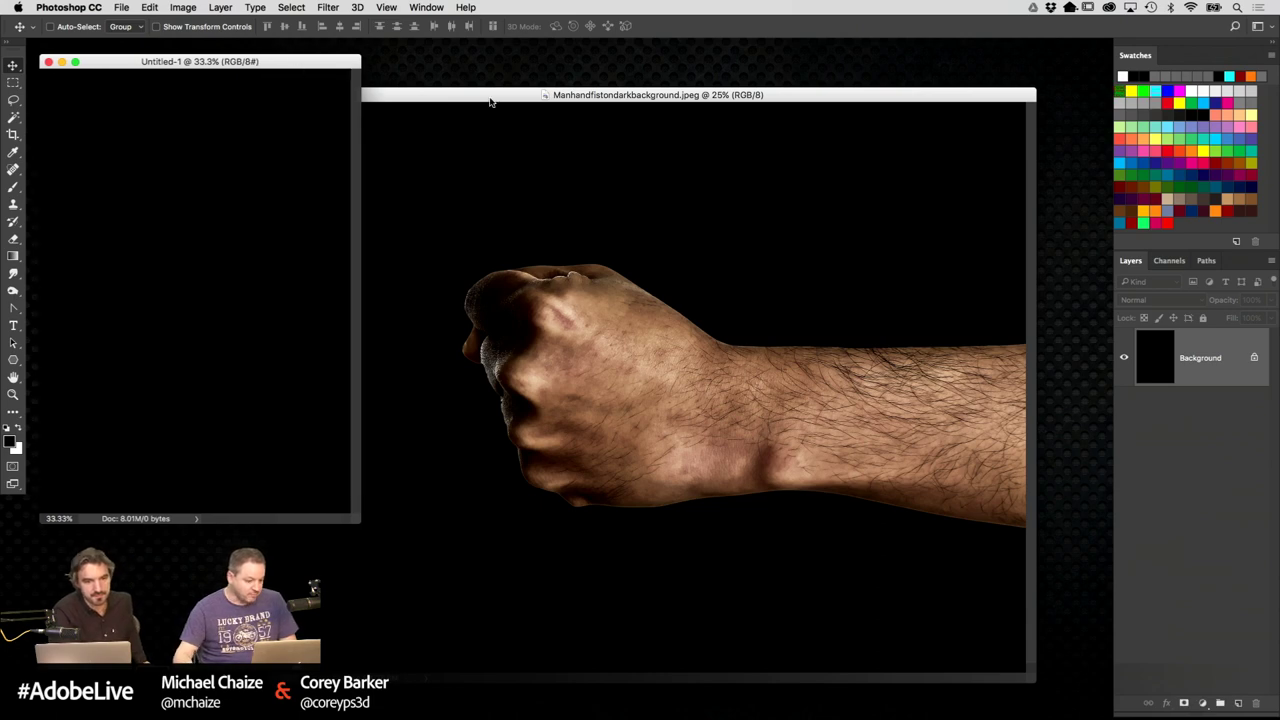
Rotate the fist photo 90° counter-clockwise
drag(491, 100, 508, 102)
click(255, 7)
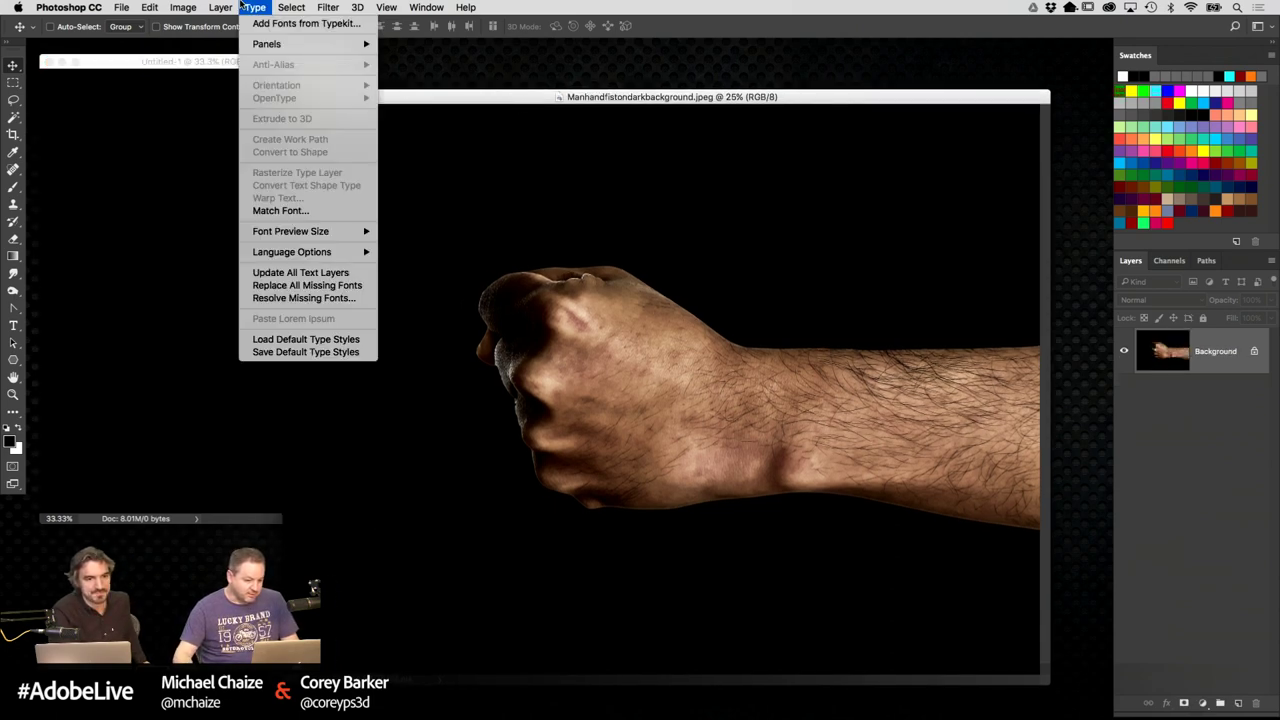
mouse_move(230, 136)
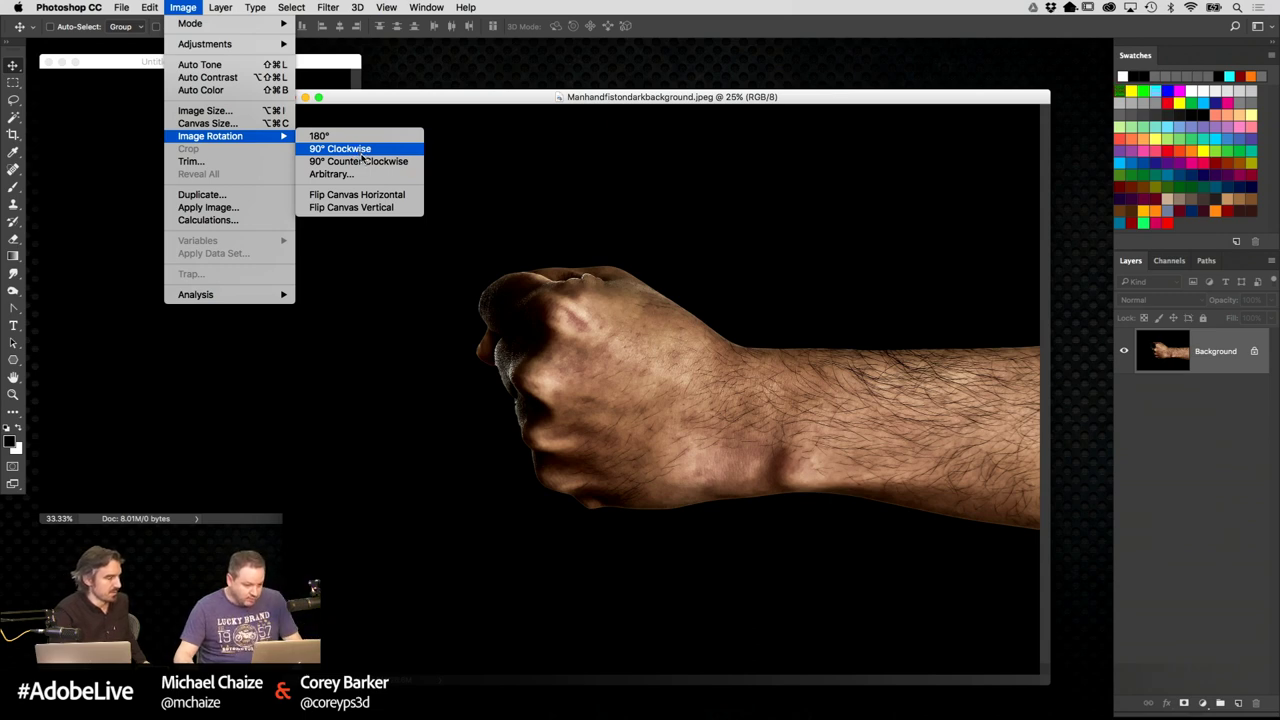
click(365, 162)
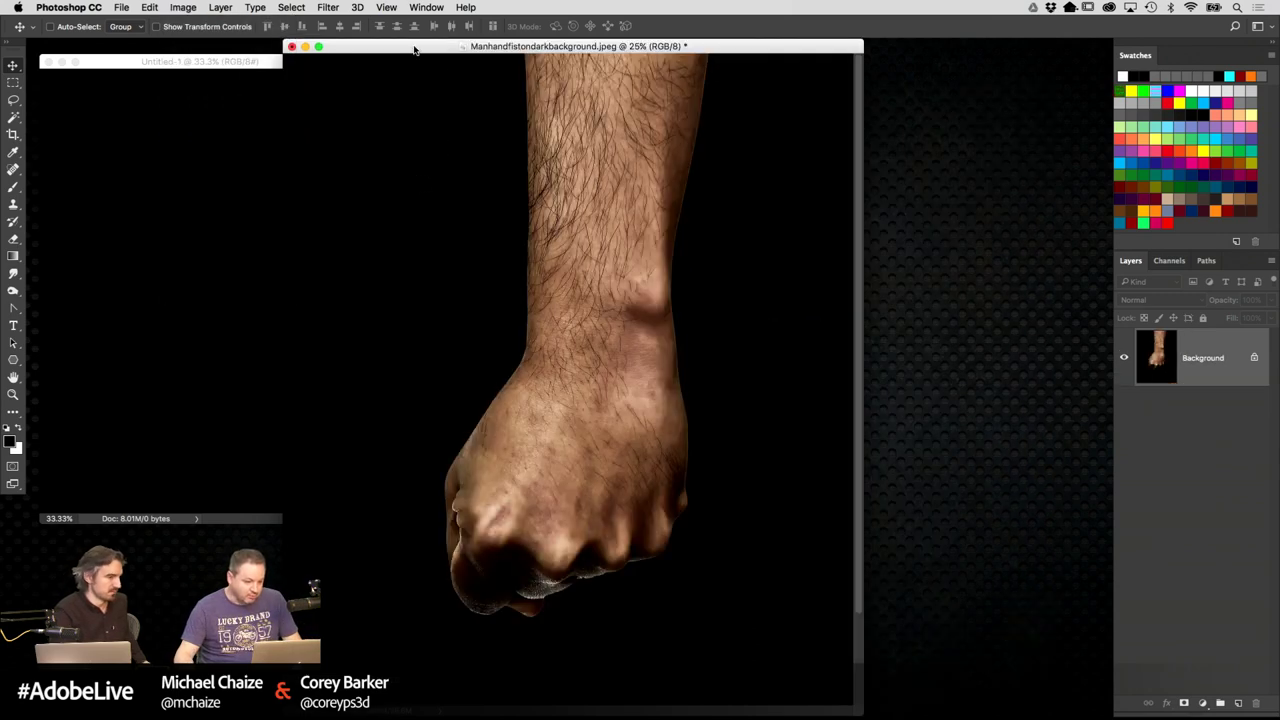
Drag the fist photo into Untitled-1 as Layer 1 and minimize the original
drag(414, 49, 646, 92)
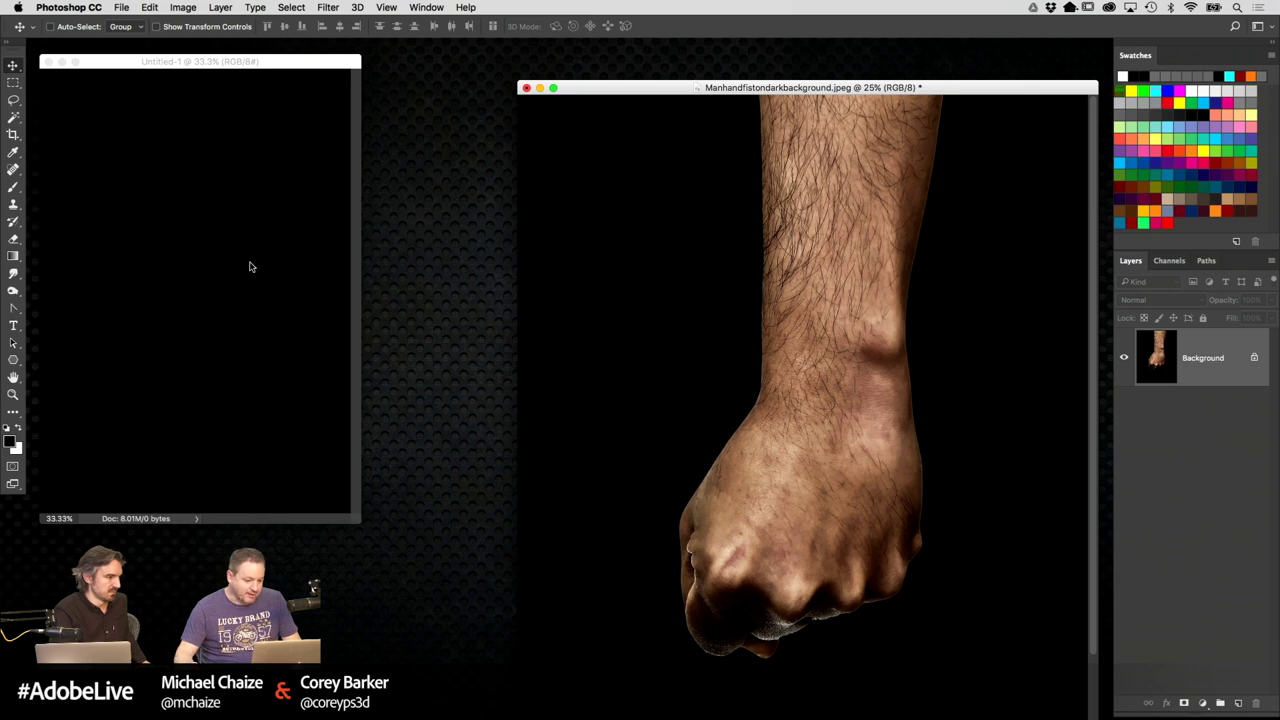
click(250, 266)
key(super+v)
drag(360, 521, 757, 630)
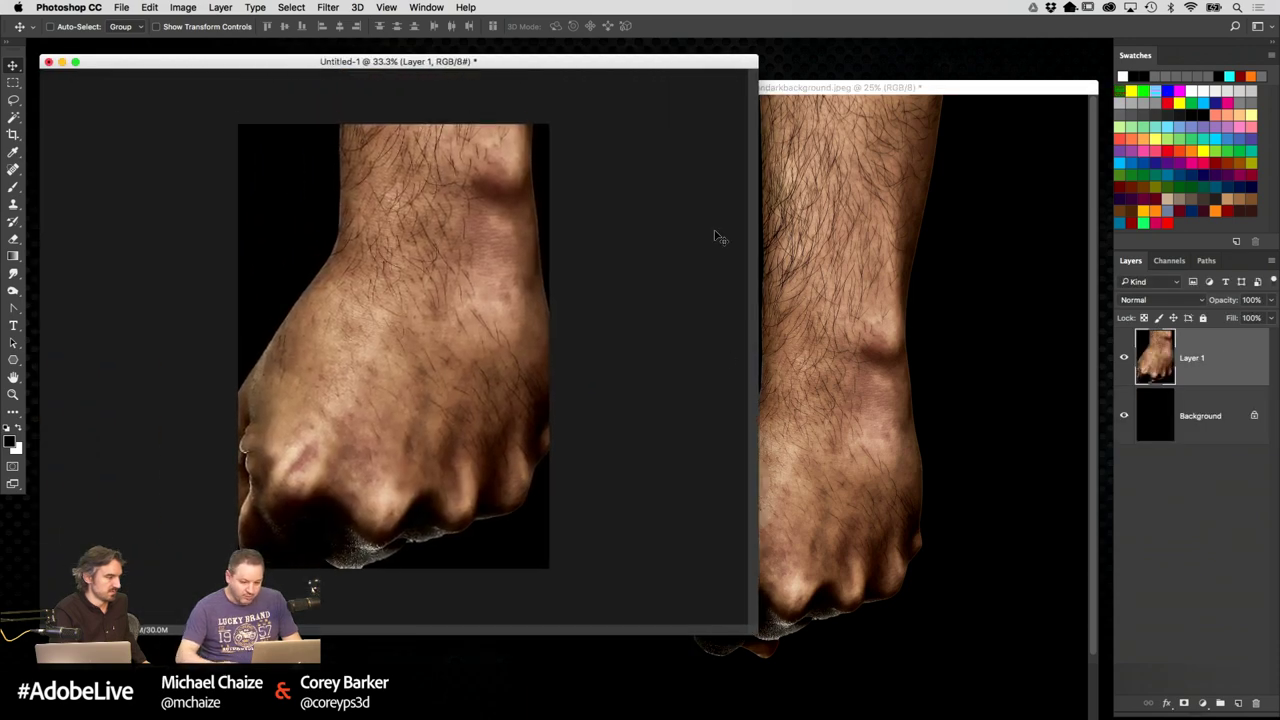
click(934, 238)
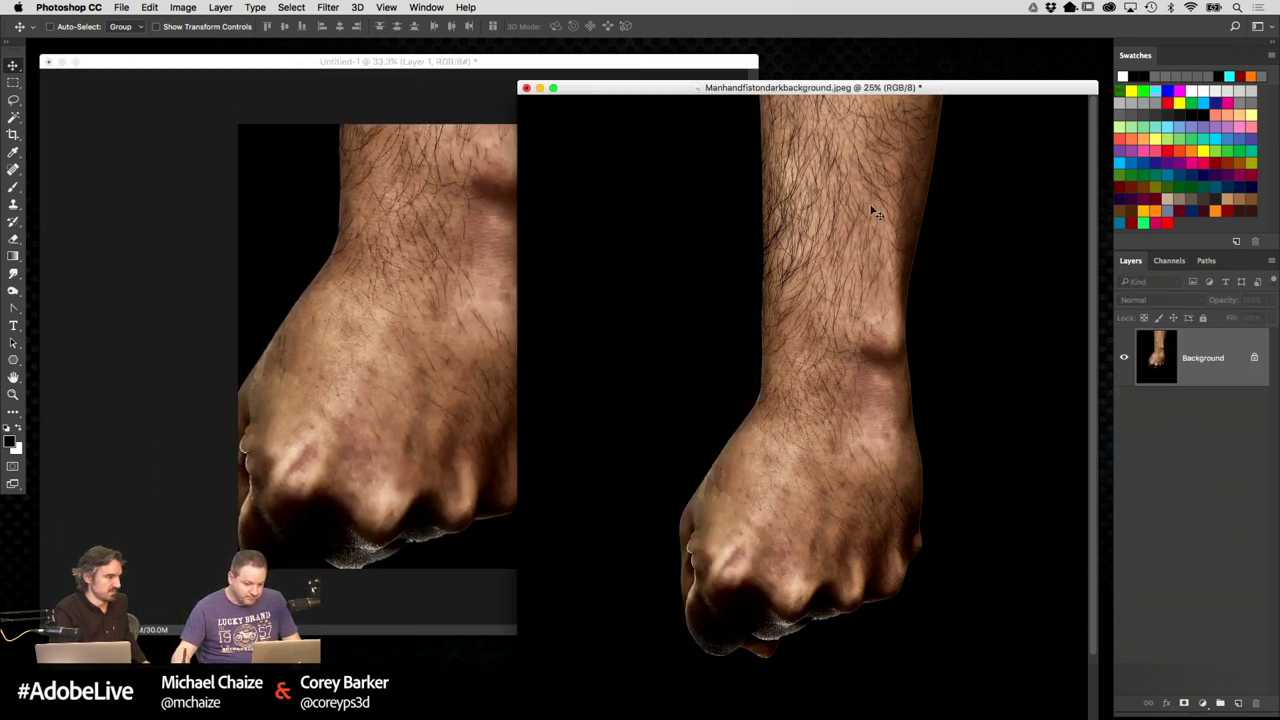
click(539, 88)
drag(578, 62, 618, 70)
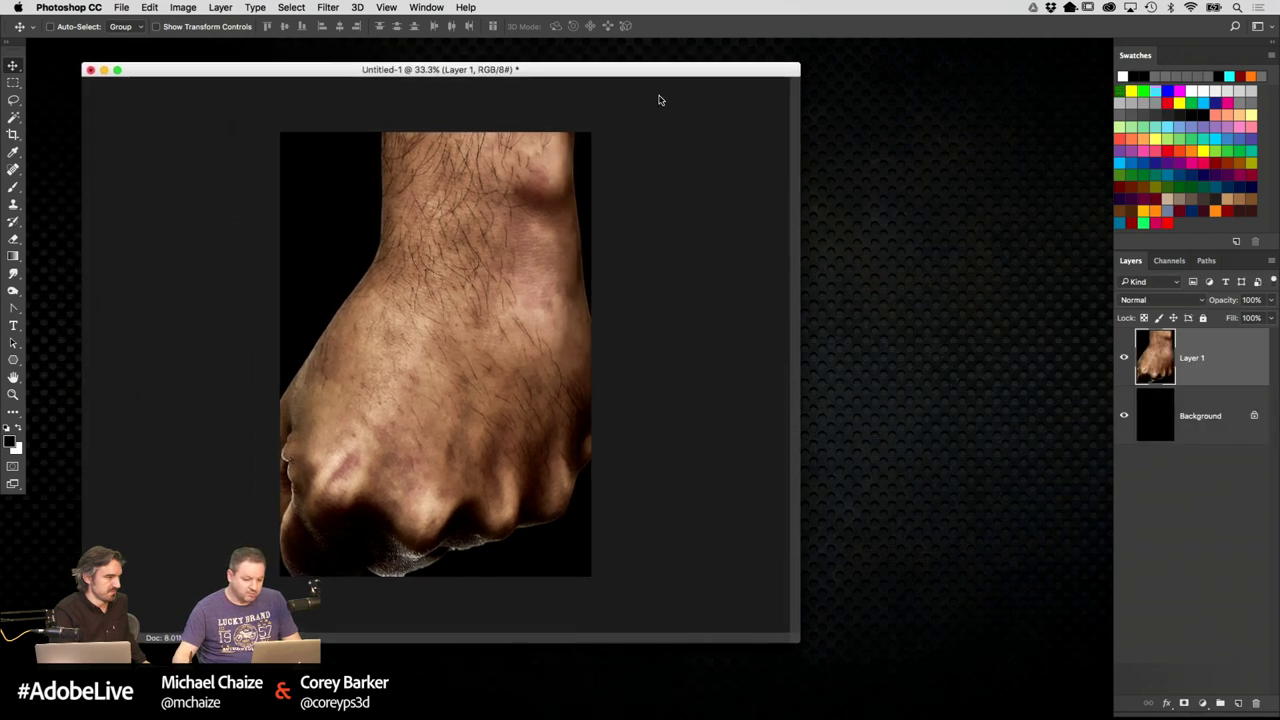
Change the Mac desktop background to a solid medium grey
right_click(858, 212)
click(928, 263)
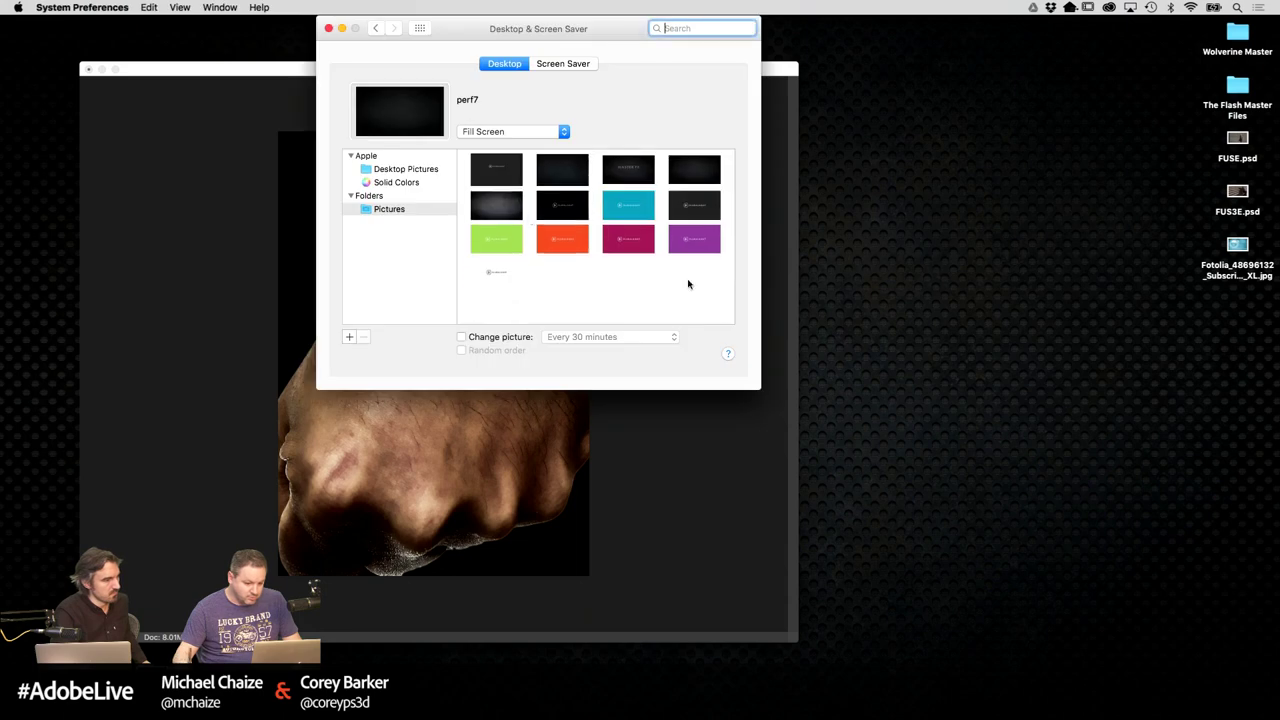
click(421, 182)
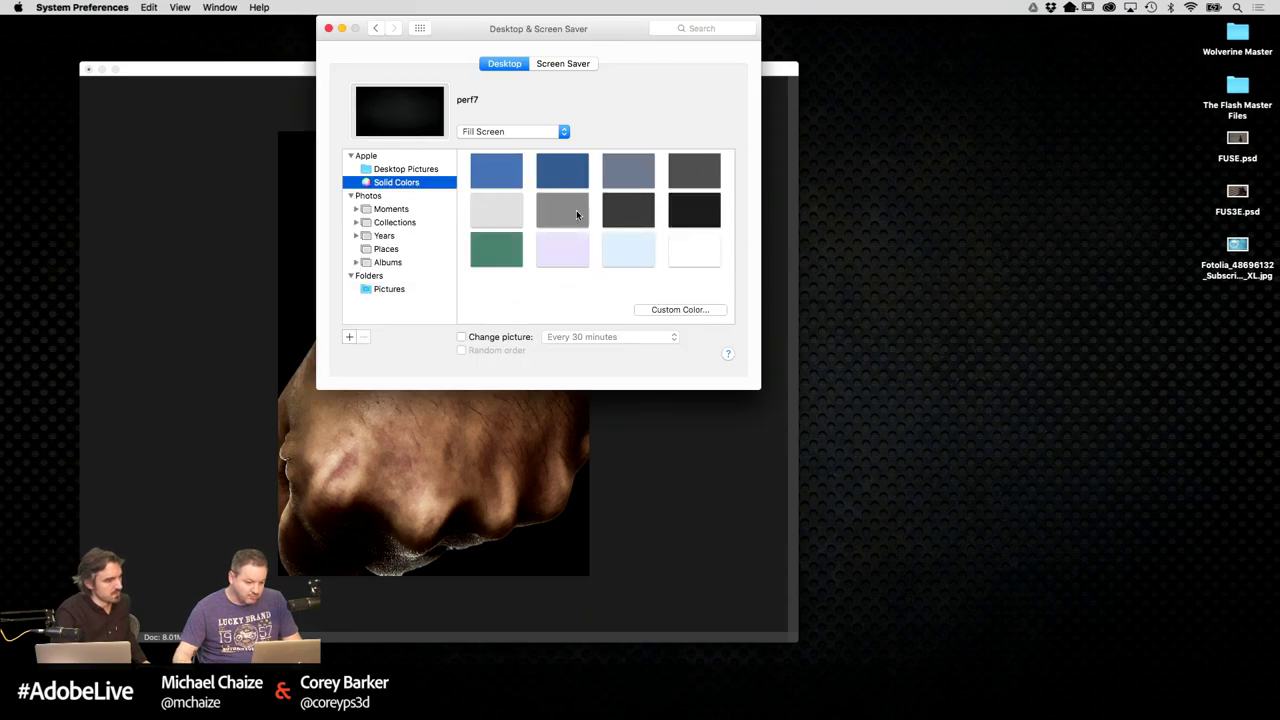
click(576, 209)
click(329, 29)
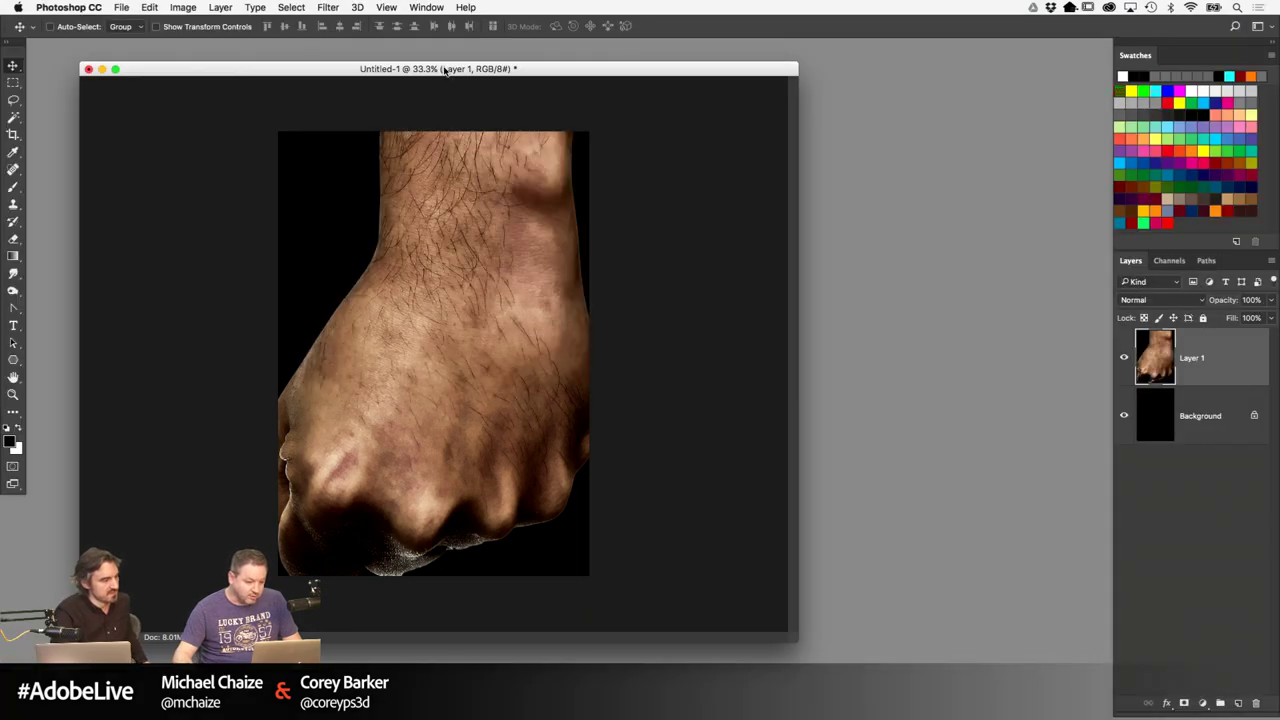
Free-transform the fist layer down to about 45% and move it to the canvas top
key(super+minus)
key(super+plus)
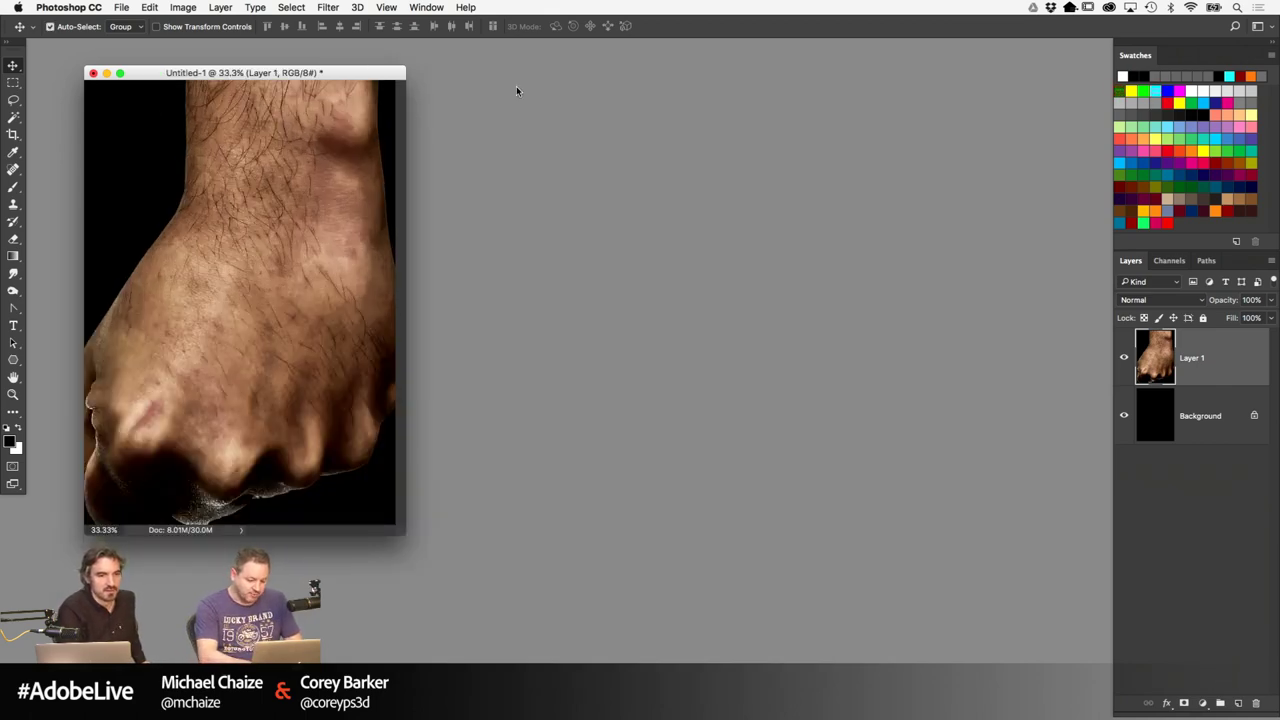
key(super+t)
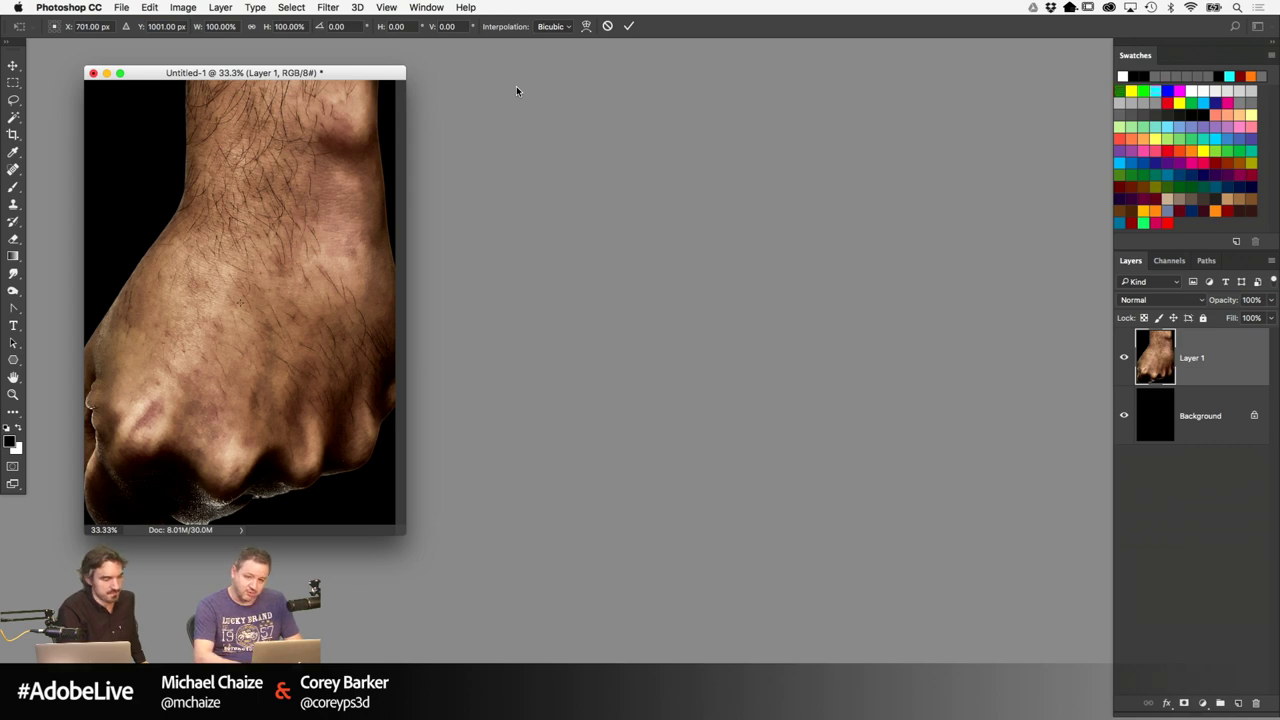
key(super+t)
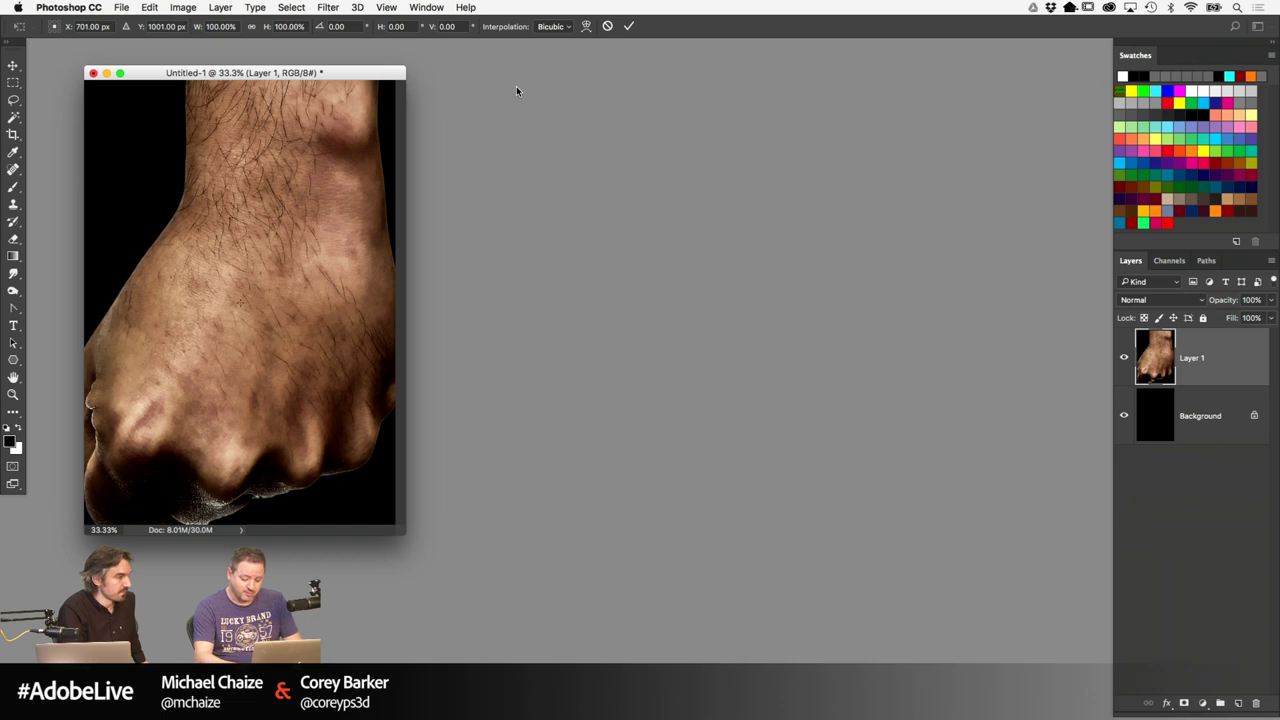
key(super+0)
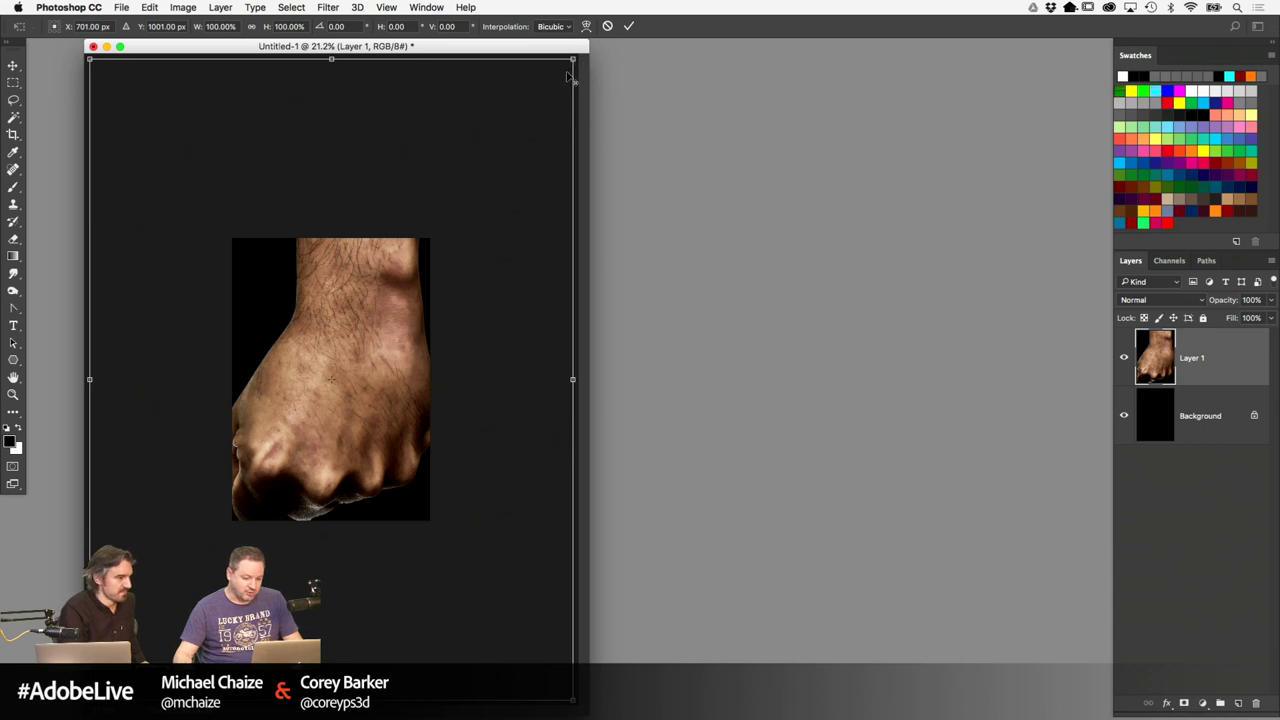
drag(580, 62, 421, 194)
drag(372, 331, 349, 207)
key(ctrl+r)
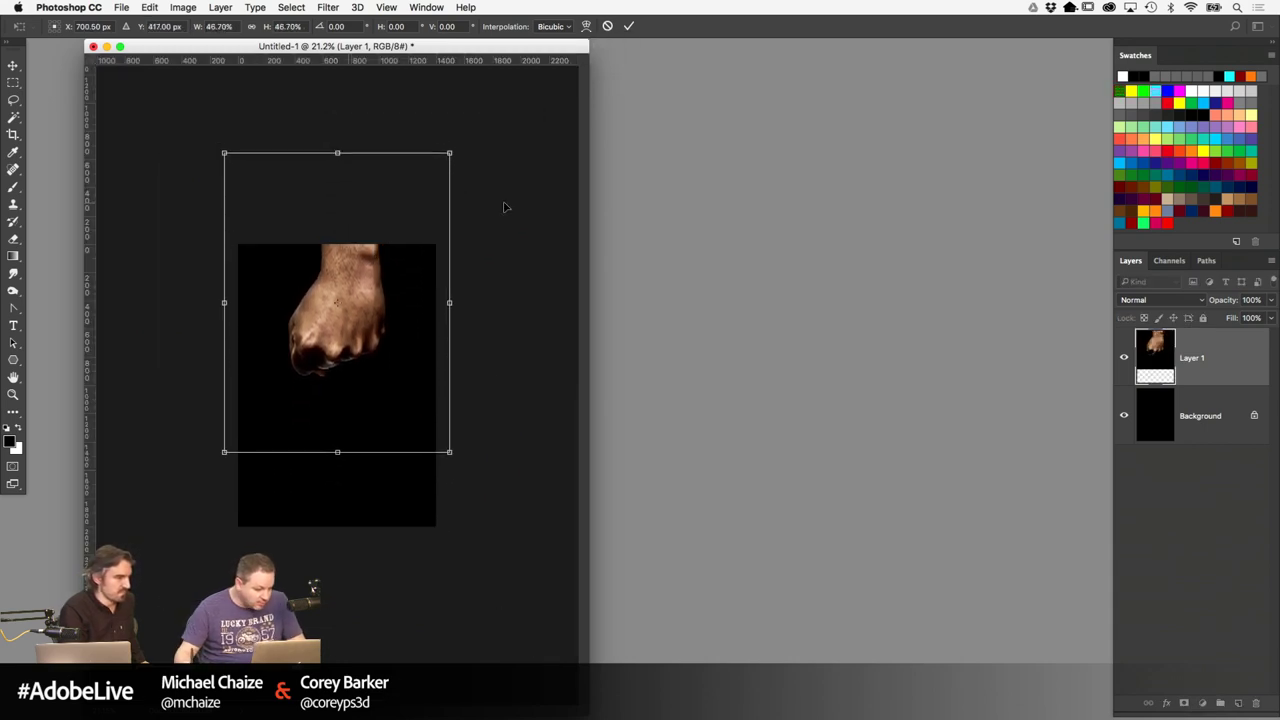
drag(225, 450, 234, 434)
key(Return)
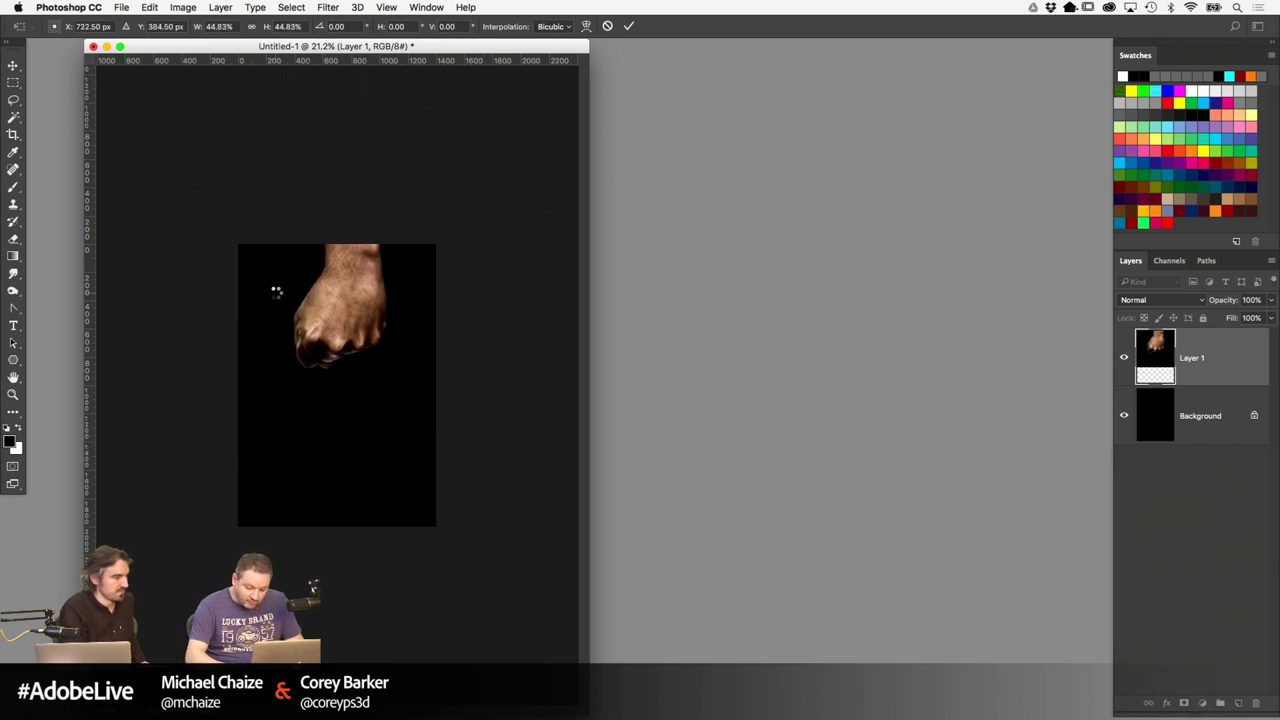
Hide the rulers and return the view to 33.3%
key(super+plus)
key(super+plus)
key(super+plus)
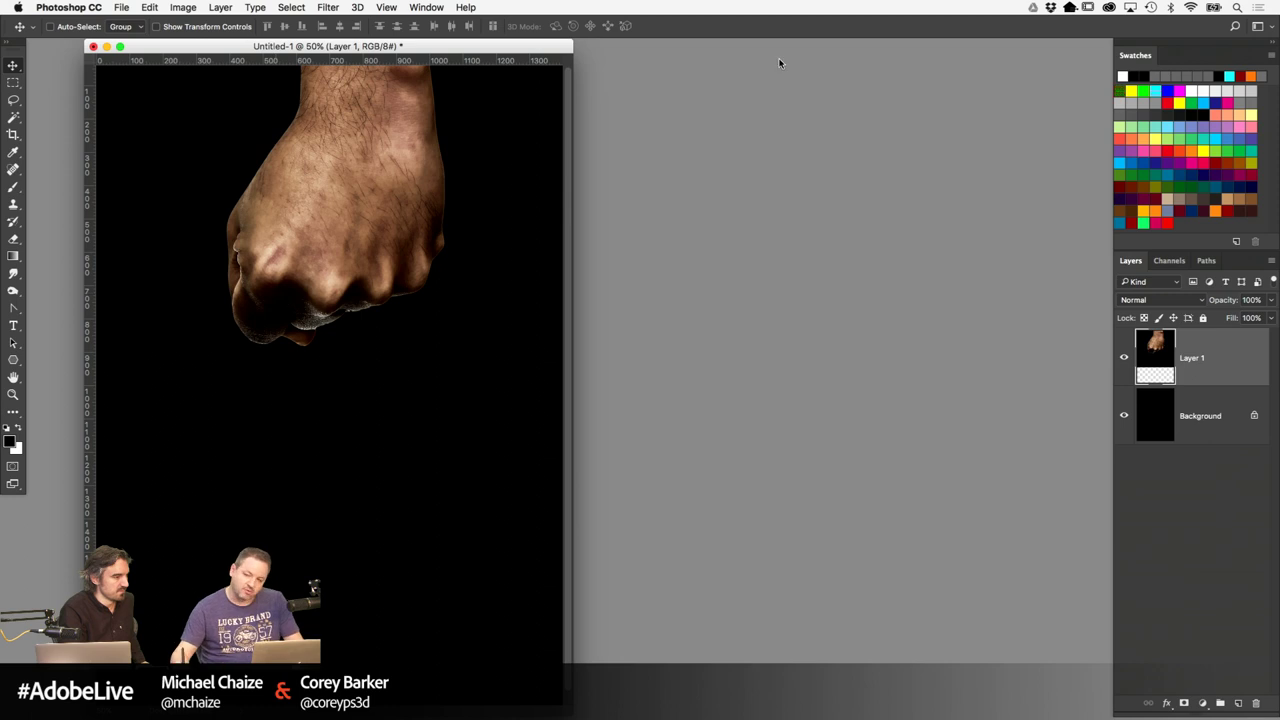
key(super+r)
drag(499, 48, 498, 49)
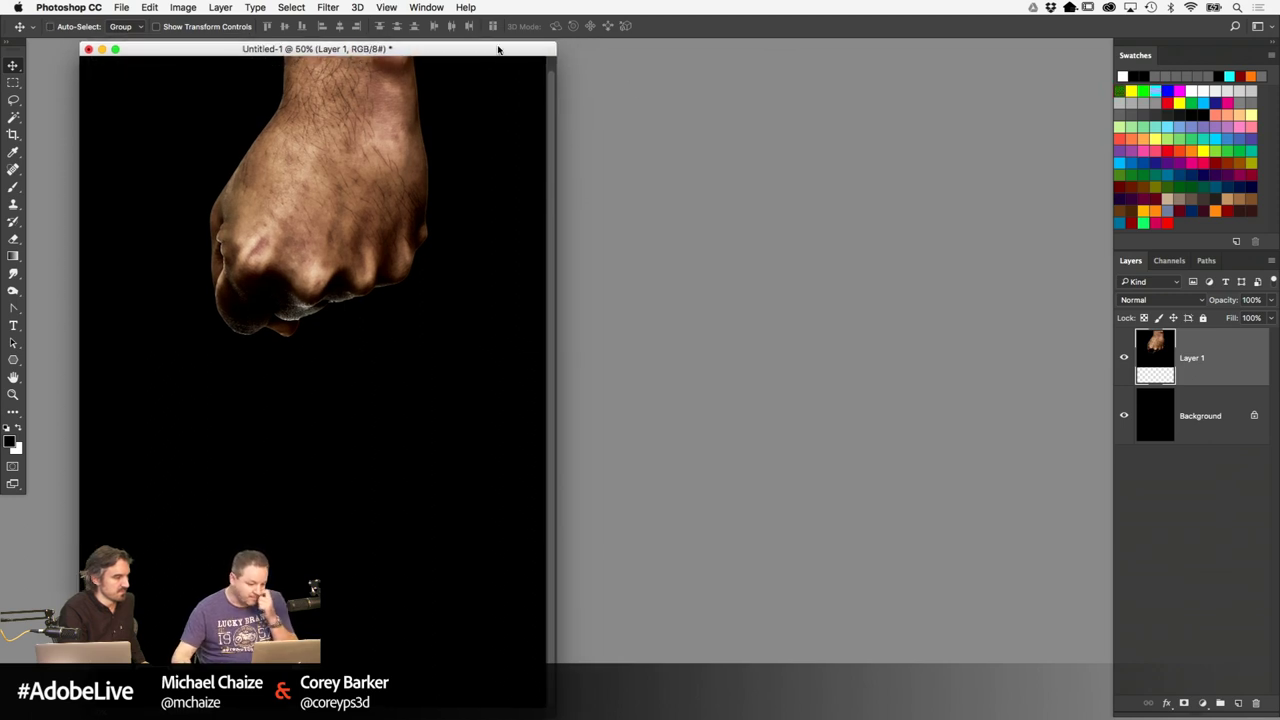
key(super+minus)
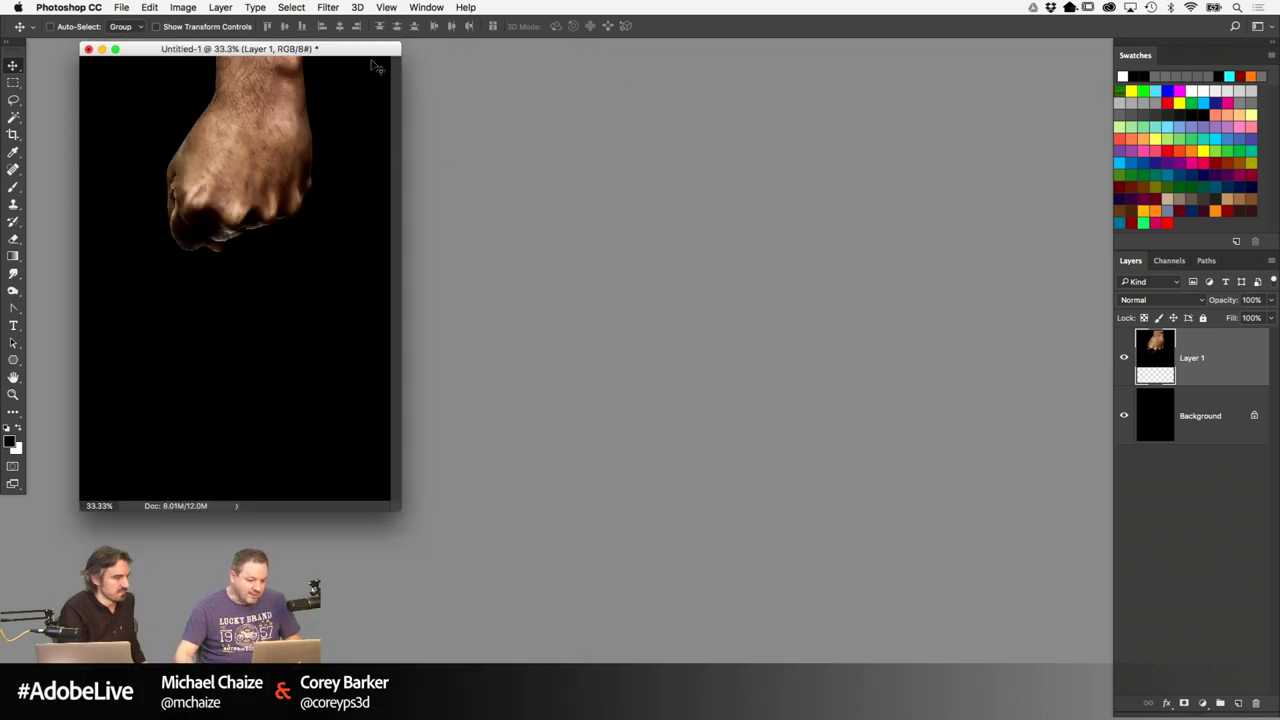
Open the PixelSquid panel from Window > Extensions
drag(378, 50, 384, 84)
click(424, 7)
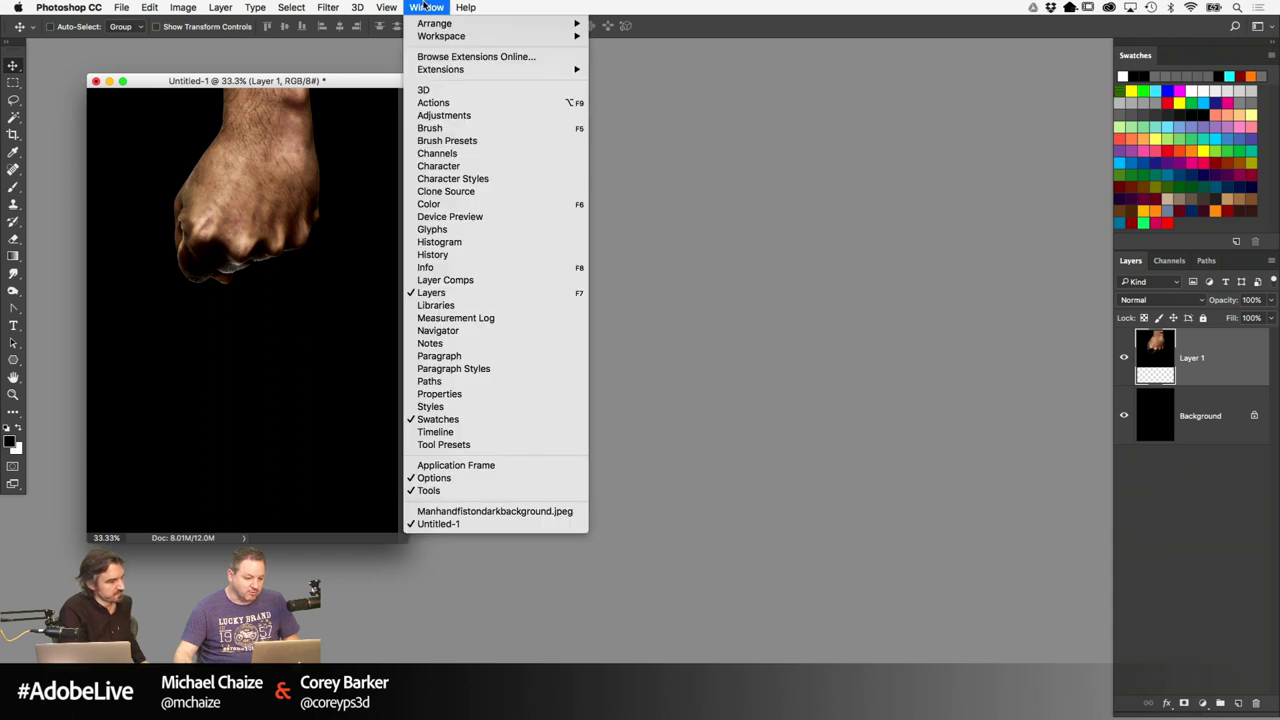
mouse_move(451, 25)
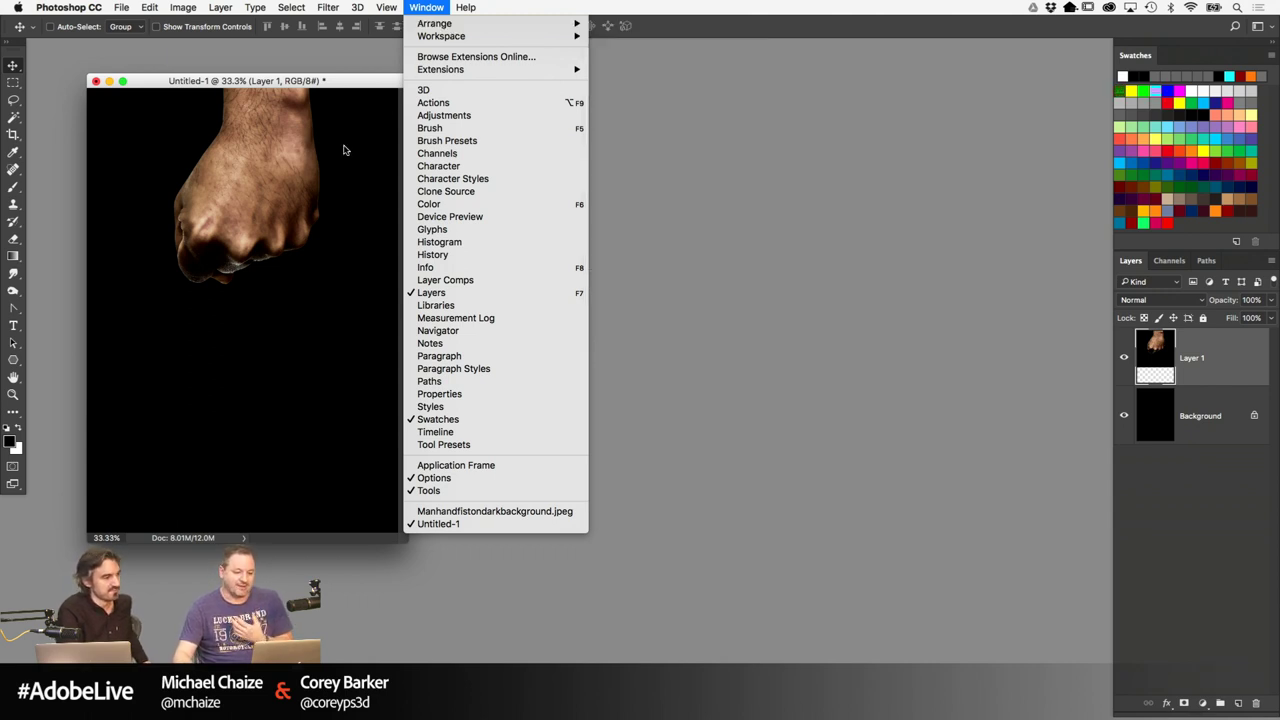
click(380, 120)
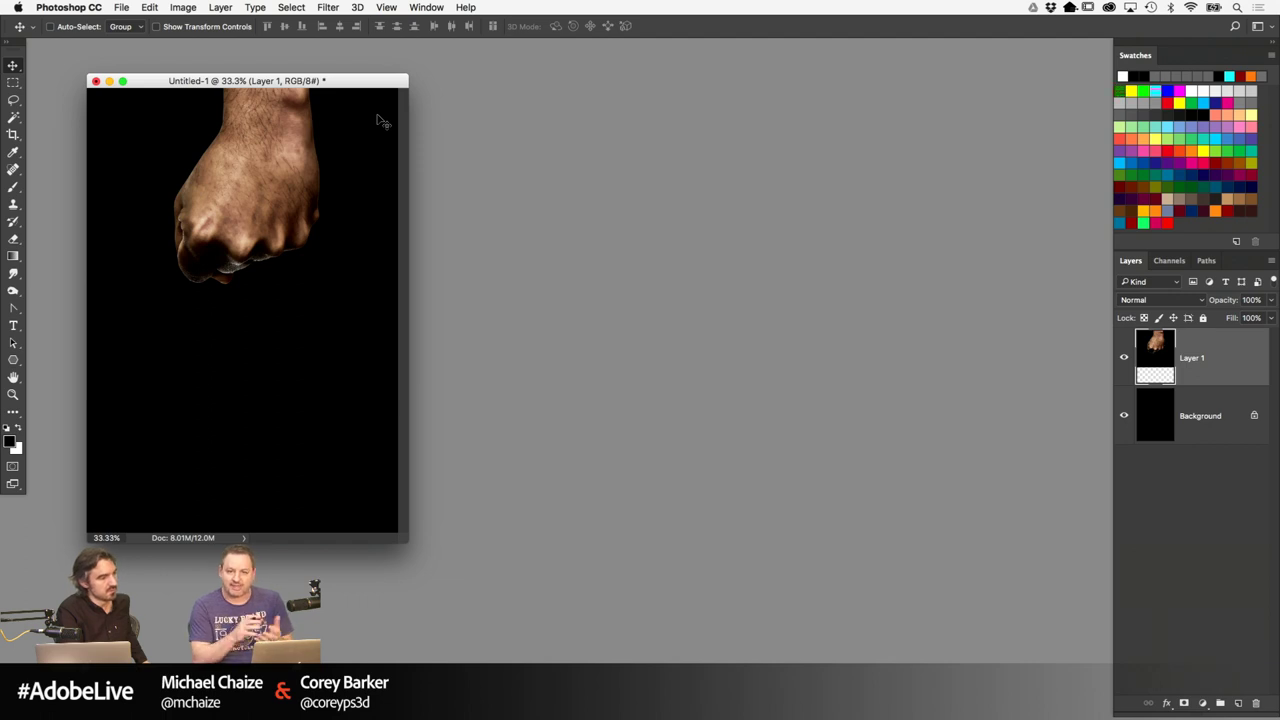
click(424, 7)
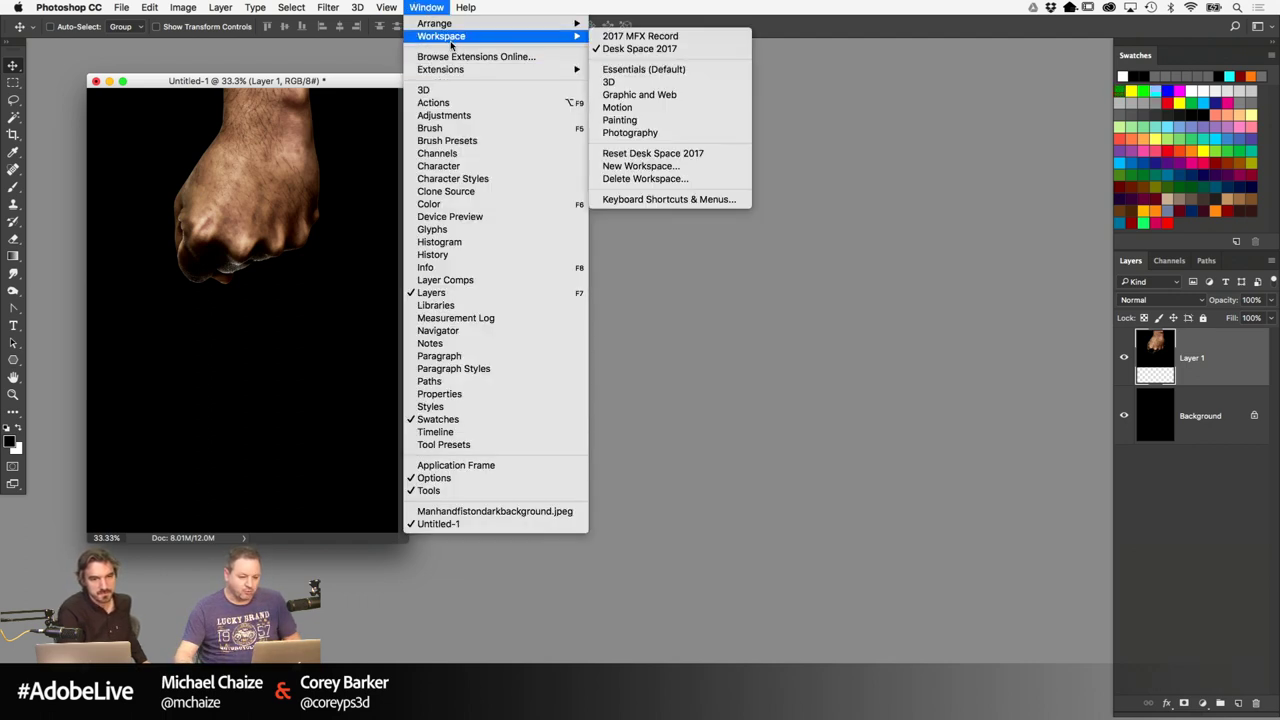
mouse_move(445, 69)
click(620, 81)
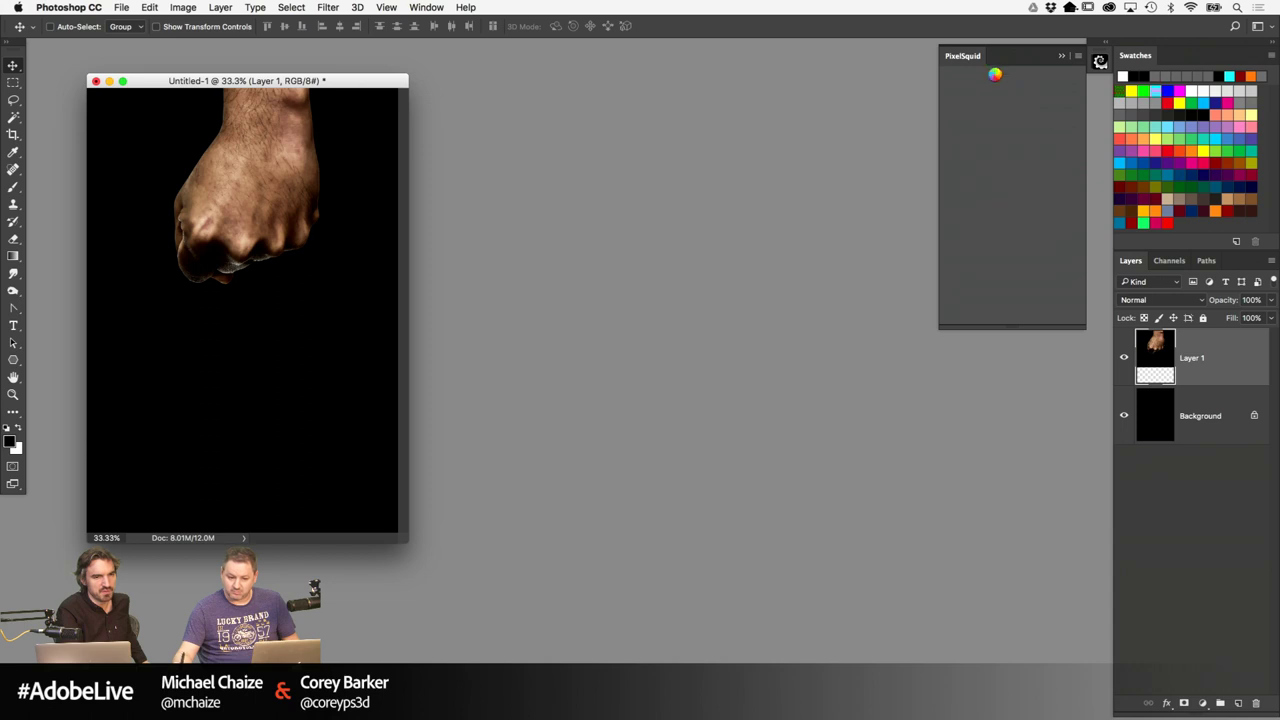
Move the PixelSquid panel to the middle and enlarge it so thumbnails grow
drag(975, 62, 725, 82)
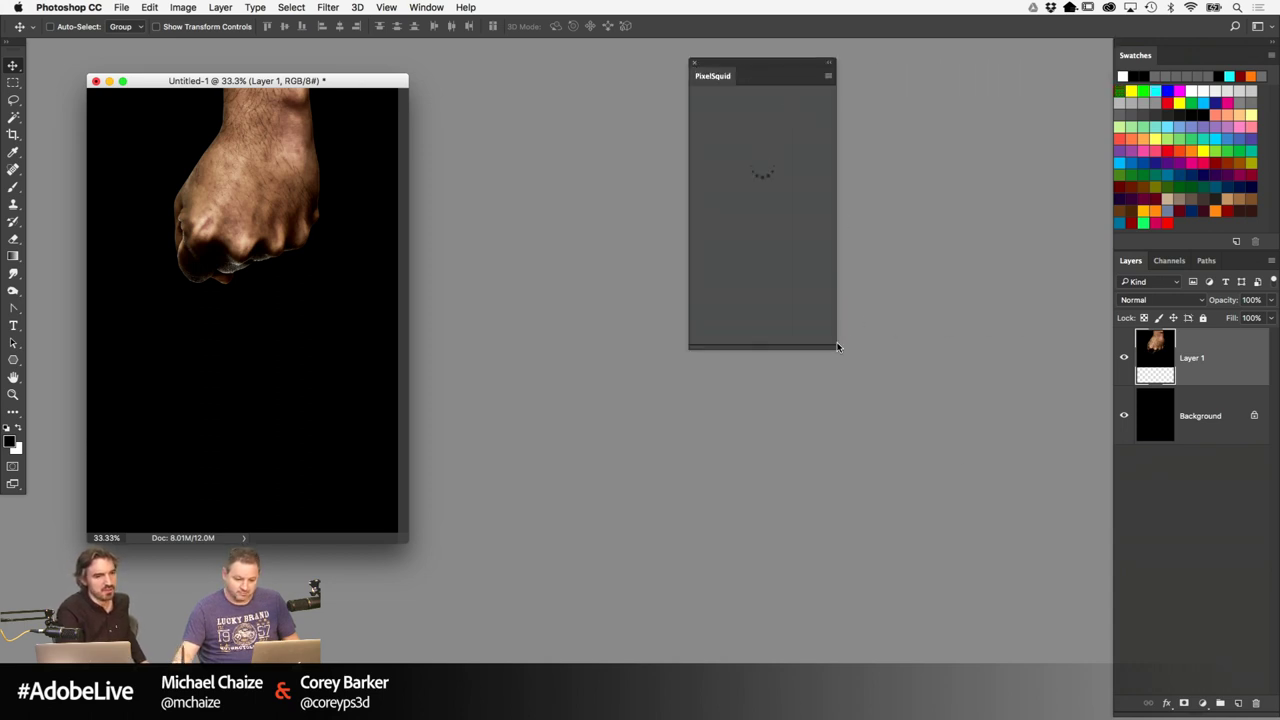
drag(829, 347, 998, 512)
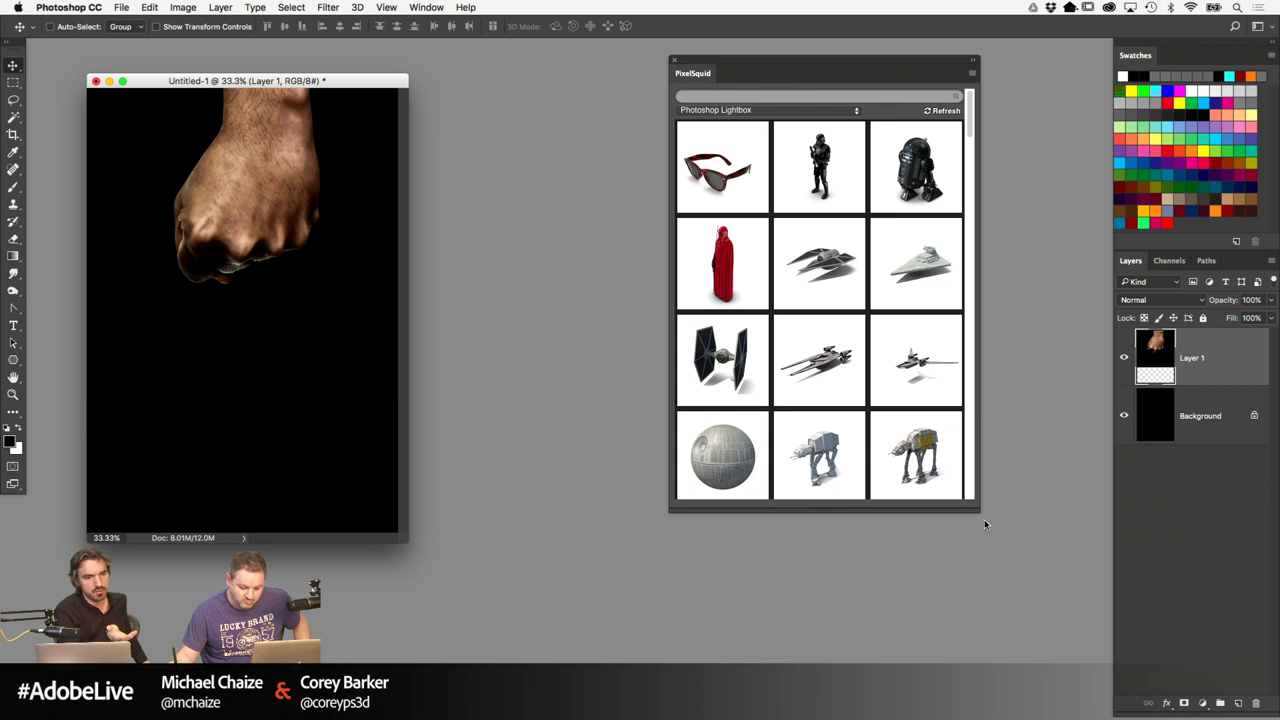
drag(978, 511, 1020, 612)
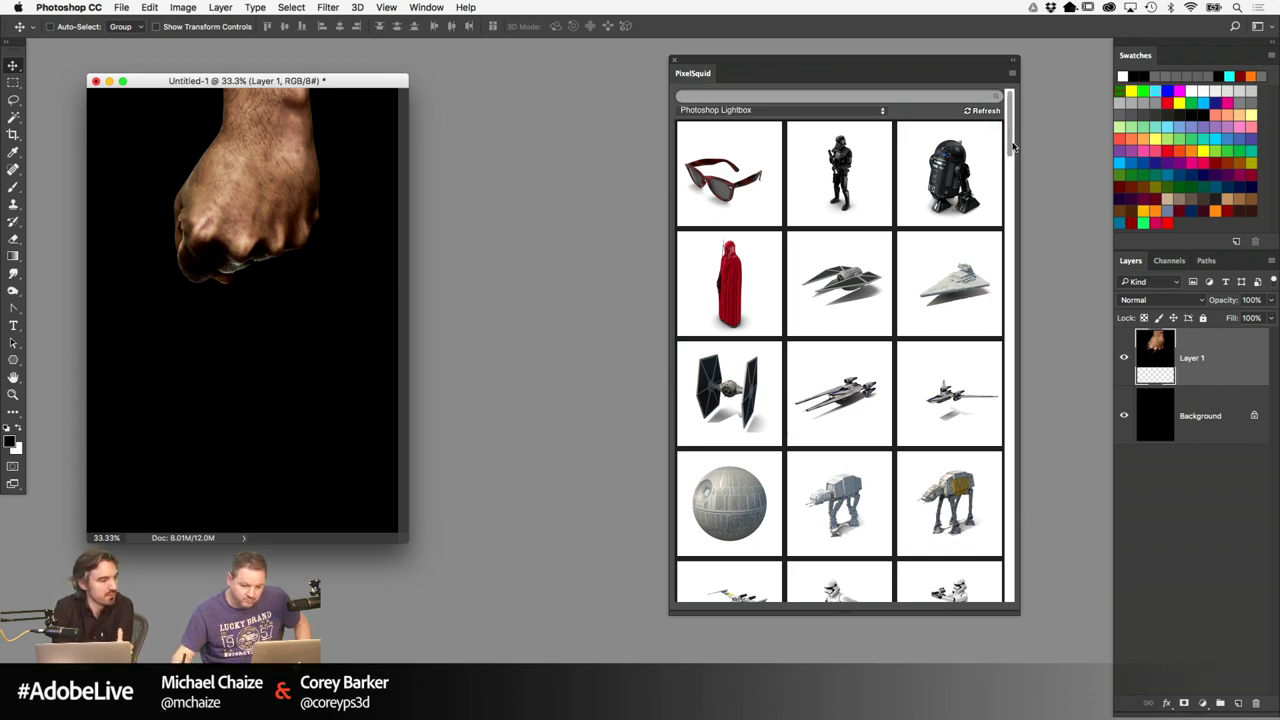
Scroll the Lightbox grid and add the Wolverine Claws model
scroll(1010, 150, down, 2)
drag(1010, 150, 1012, 165)
scroll(808, 318, down, 7)
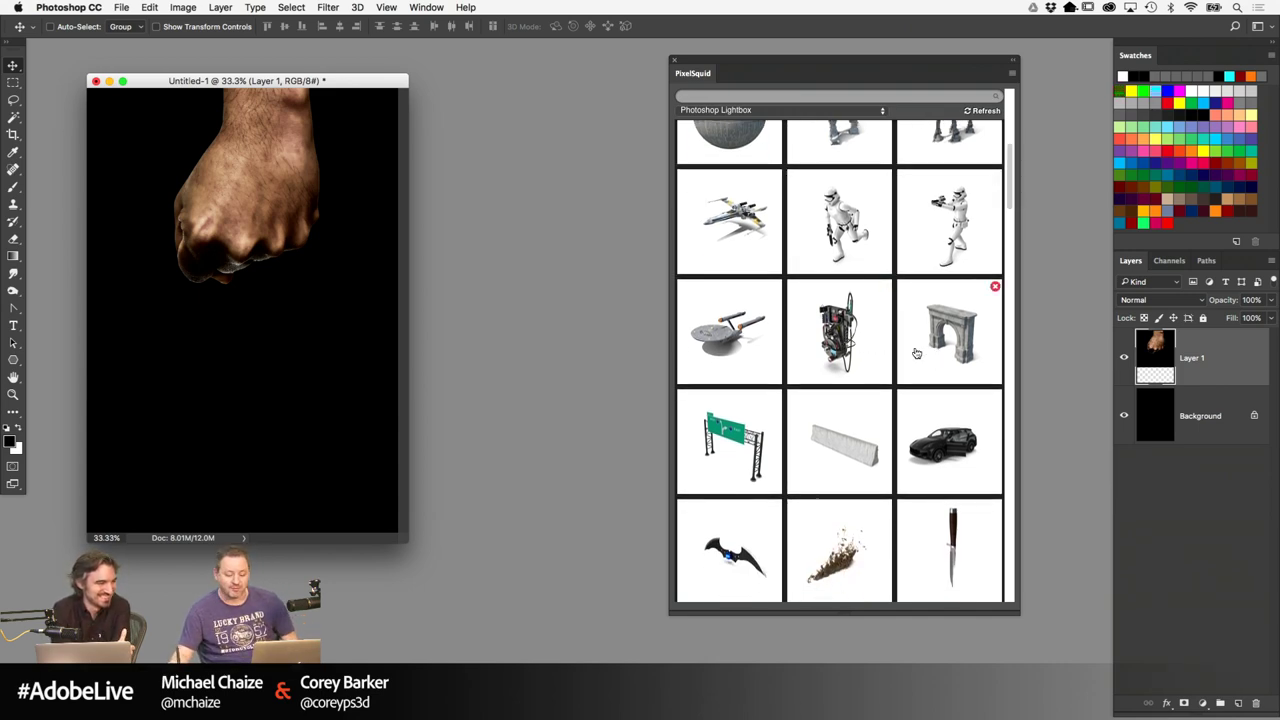
scroll(1013, 238, down, 5)
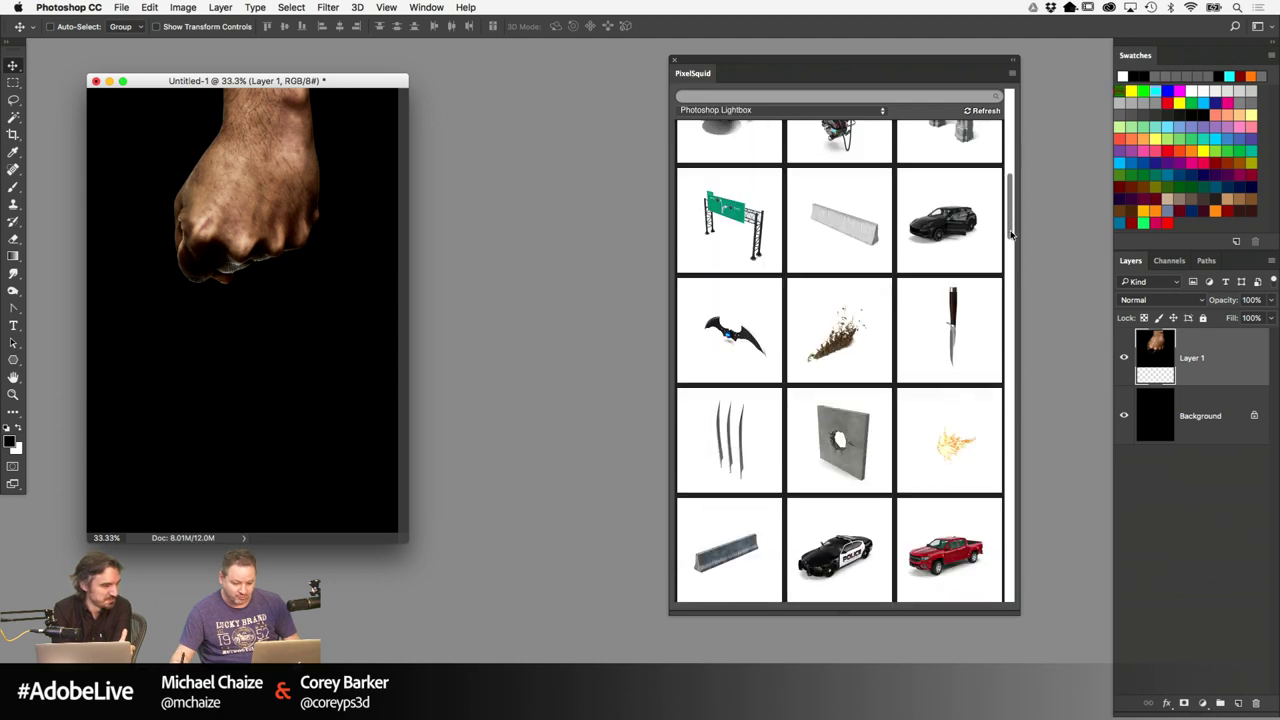
click(733, 414)
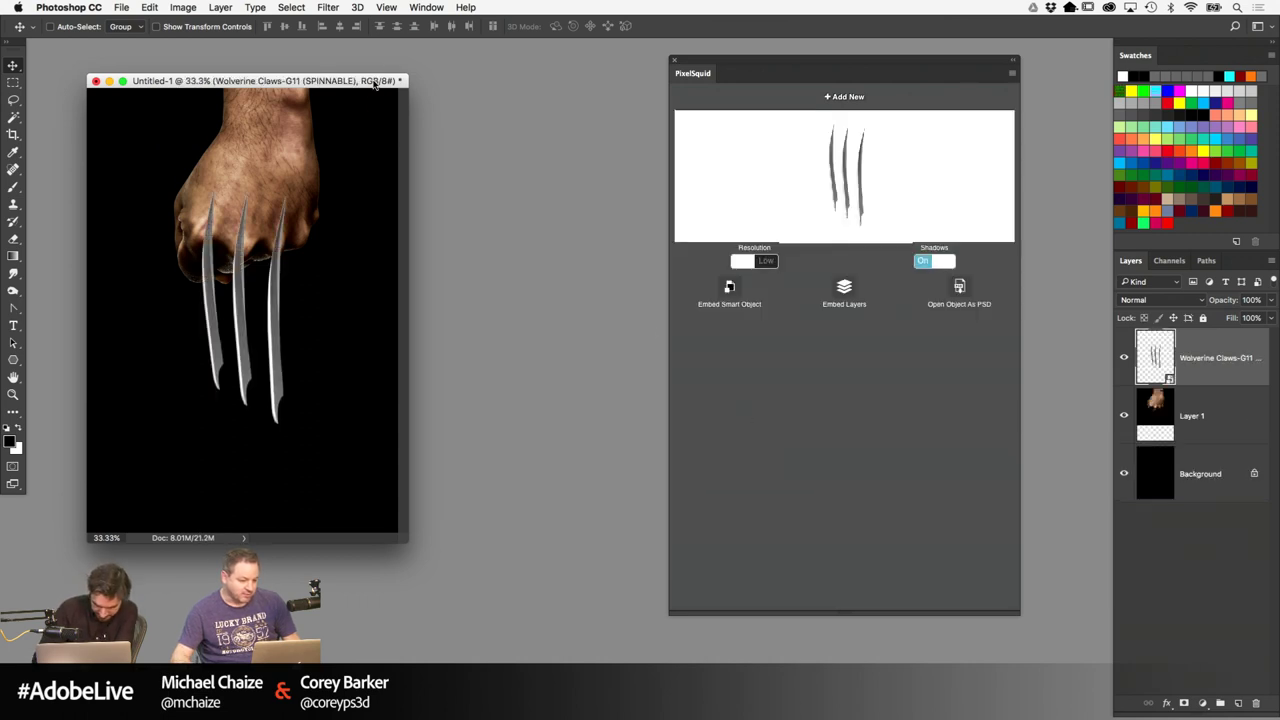
Zoom in and spin the claws to PixelSquid's J08 view with three vertical blades
drag(376, 80, 509, 88)
key(super+equal)
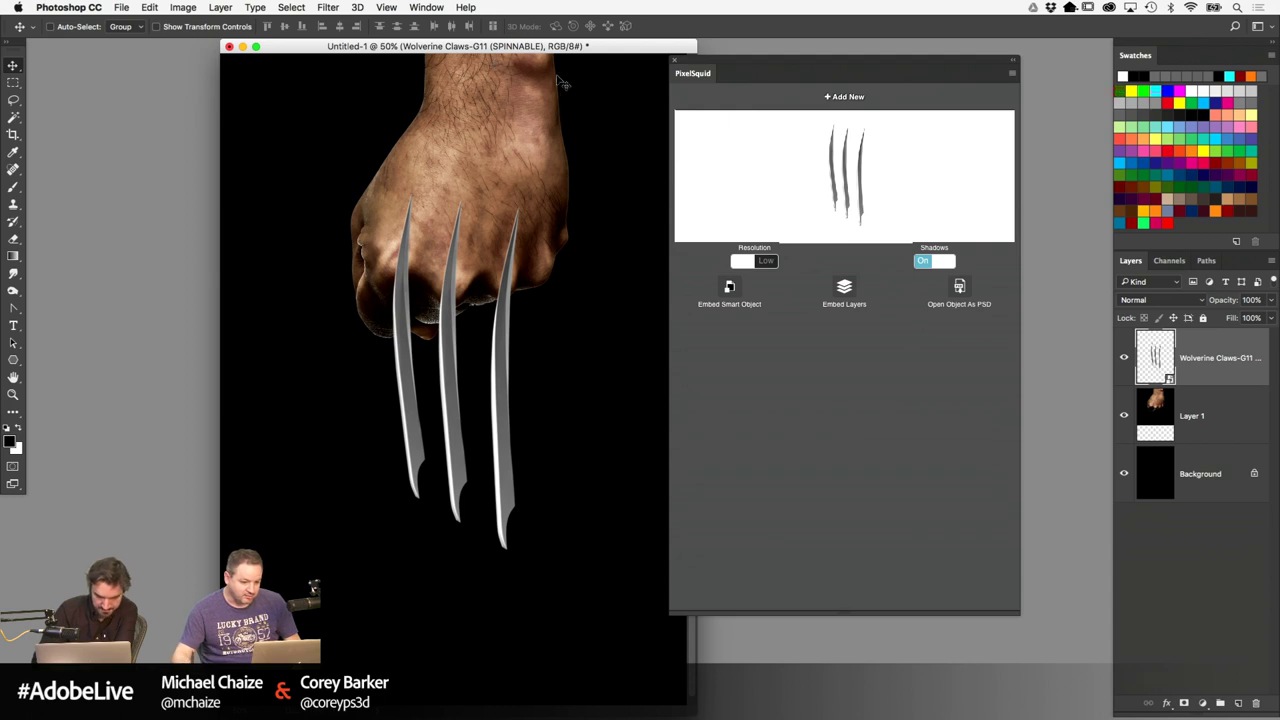
drag(552, 50, 419, 57)
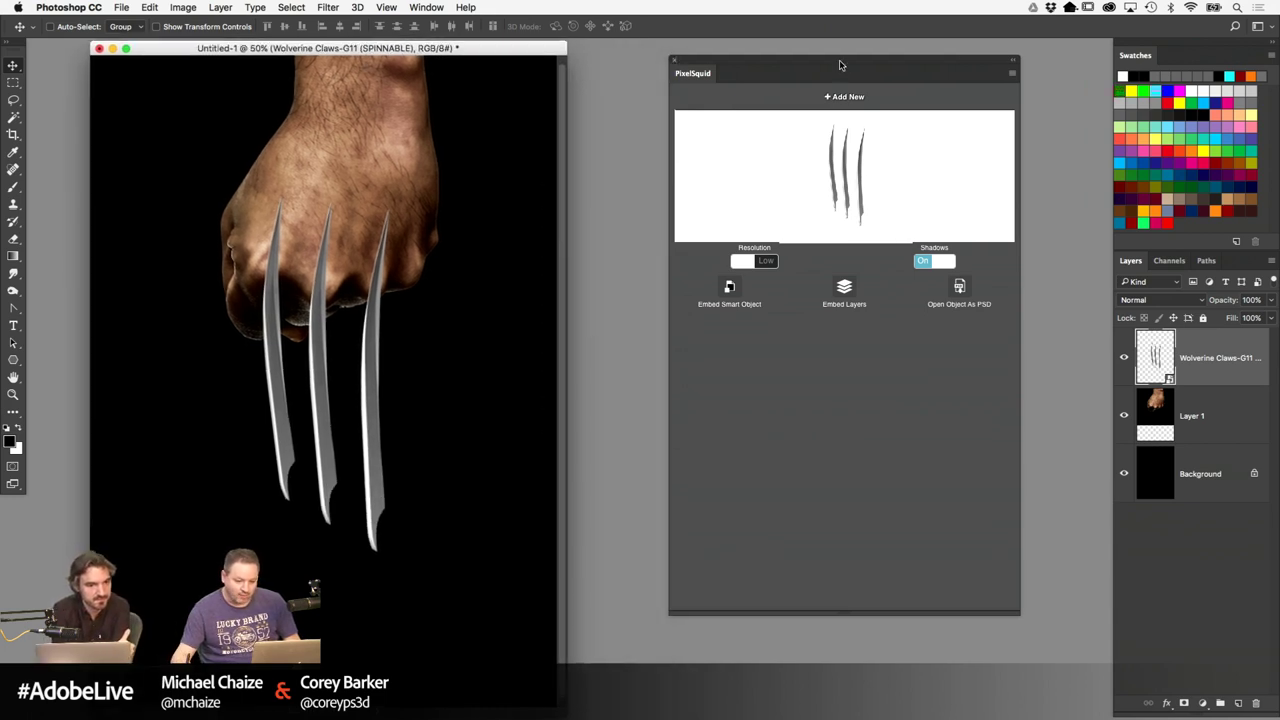
drag(838, 65, 830, 76)
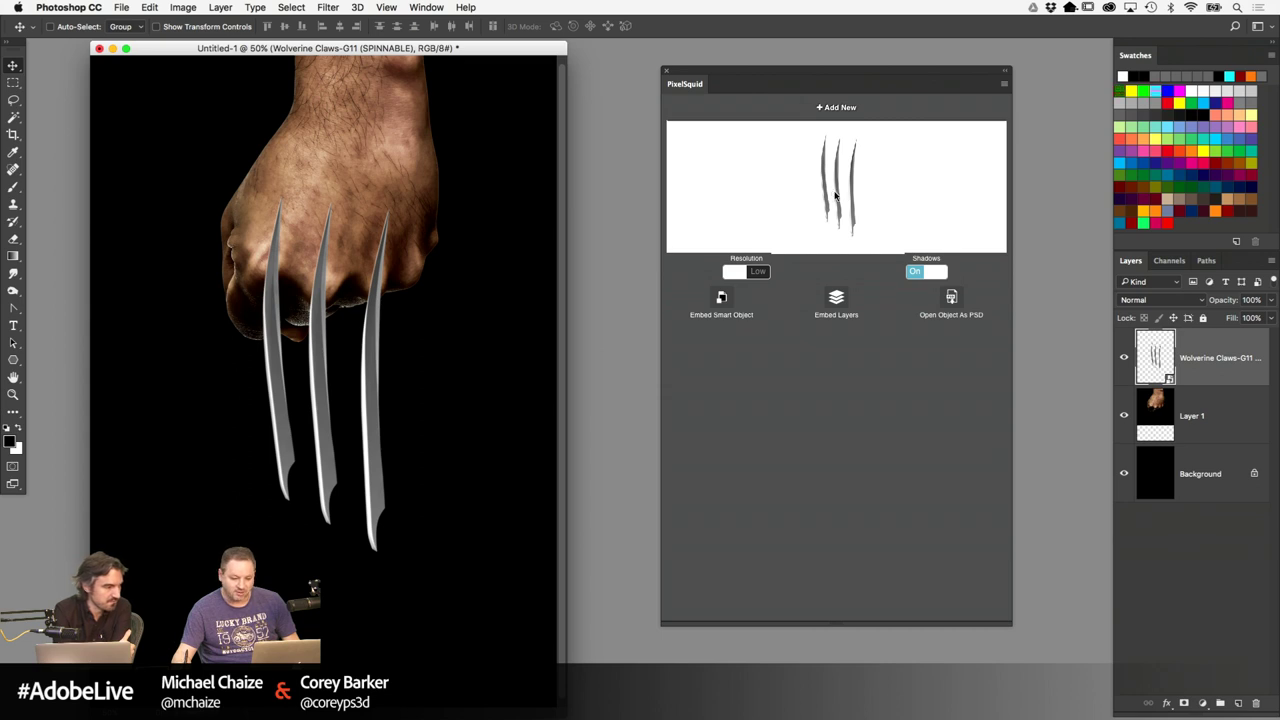
mouse_move(835, 195)
mouse_down()
mouse_move(870, 198)
mouse_move(857, 197)
mouse_up()
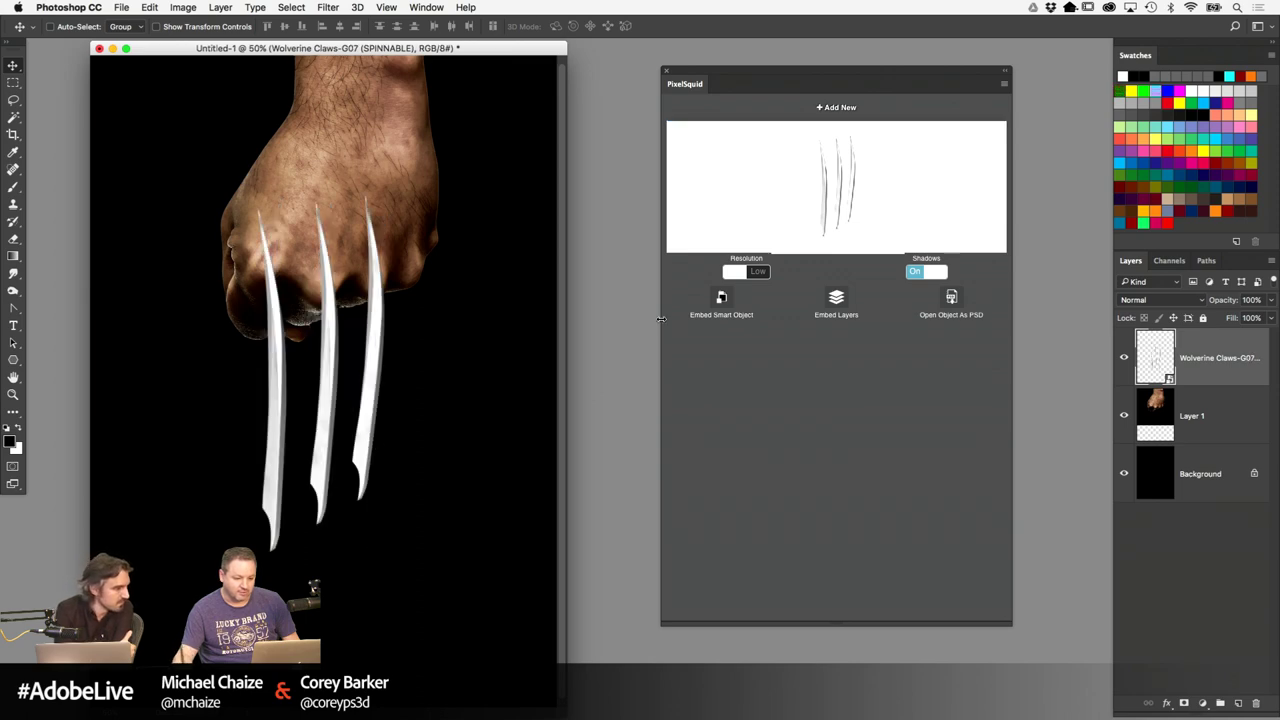
drag(830, 200, 869, 113)
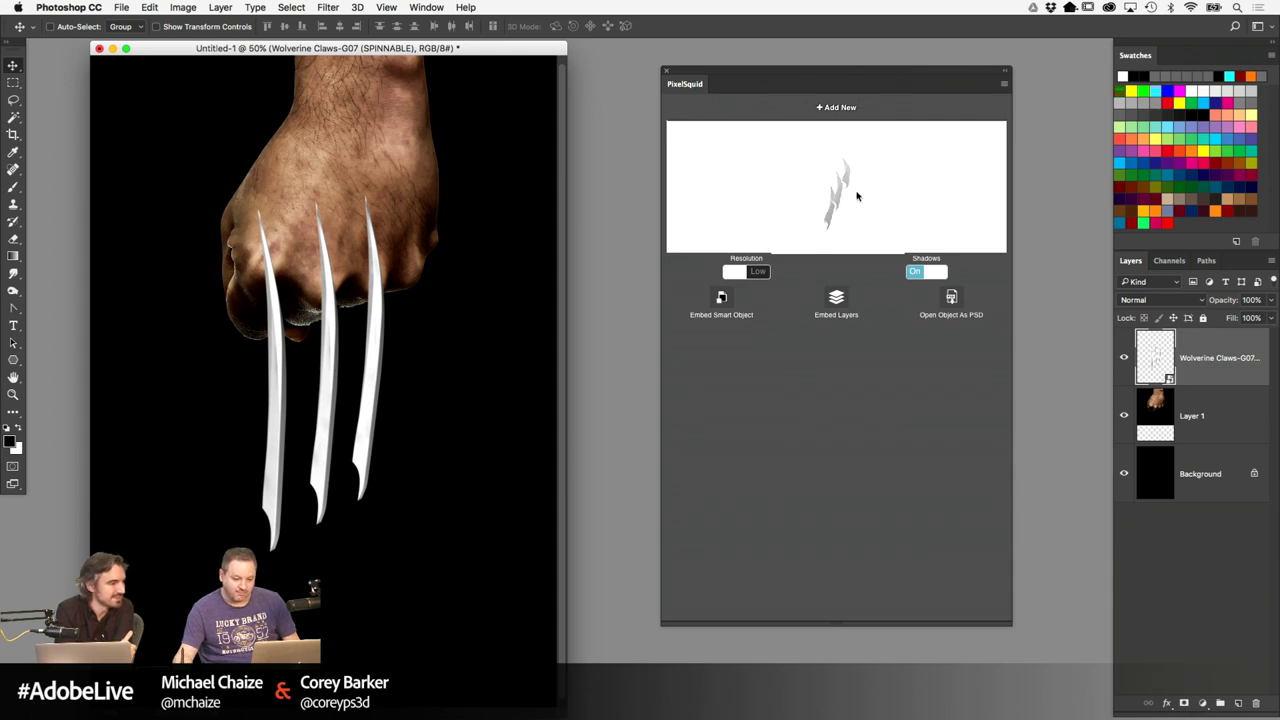
drag(850, 187, 838, 188)
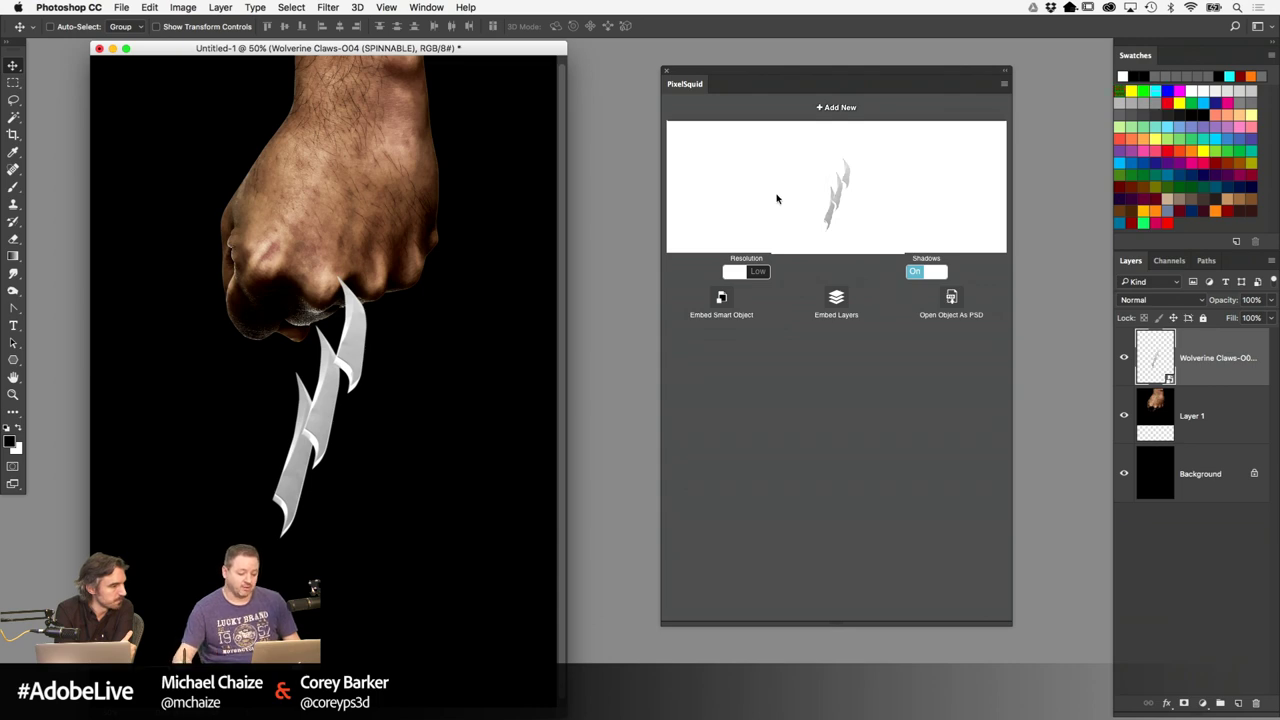
drag(776, 198, 808, 238)
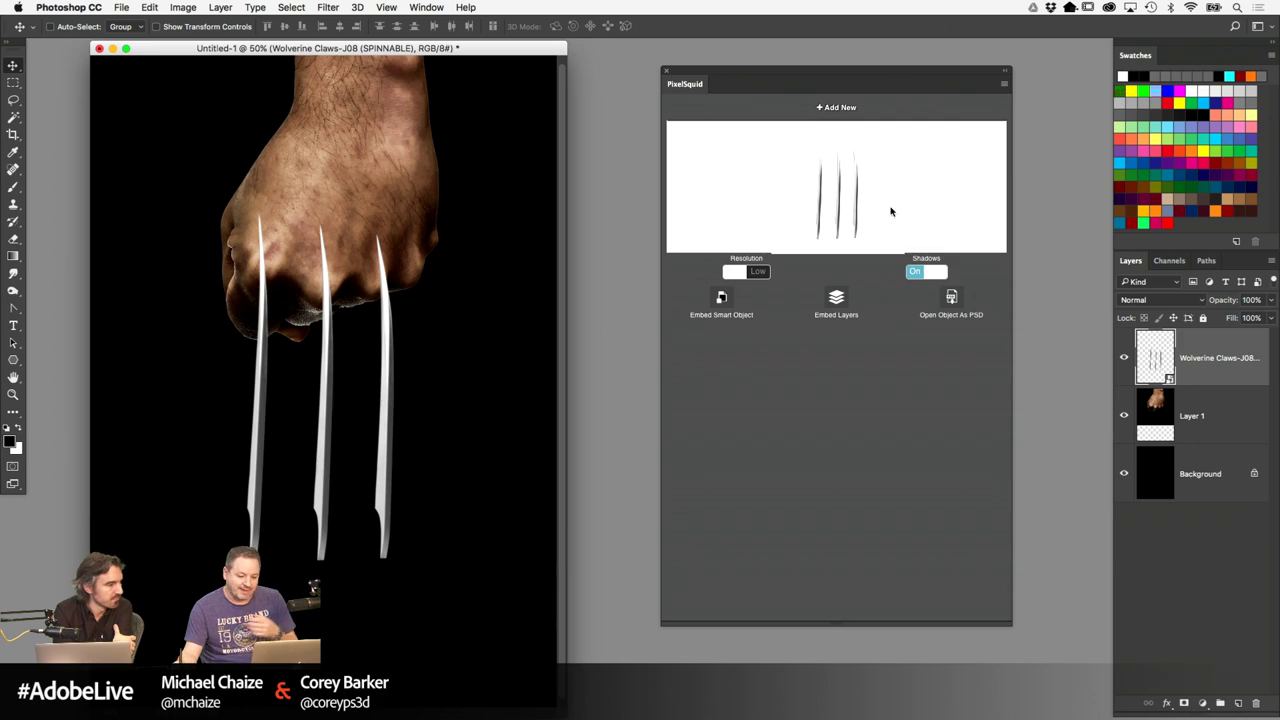
key(super+t)
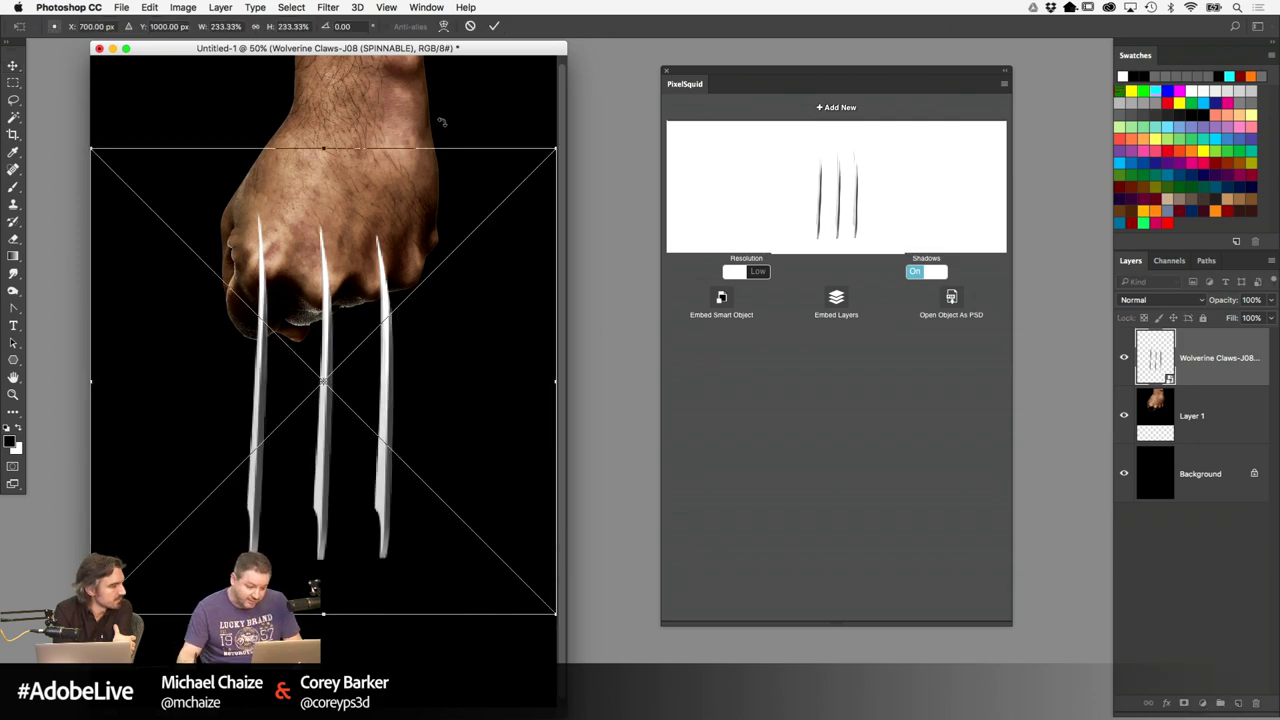
Rotate the claws on the canvas and respin them to the J10 view, blades from the knuckles
drag(442, 122, 262, 498)
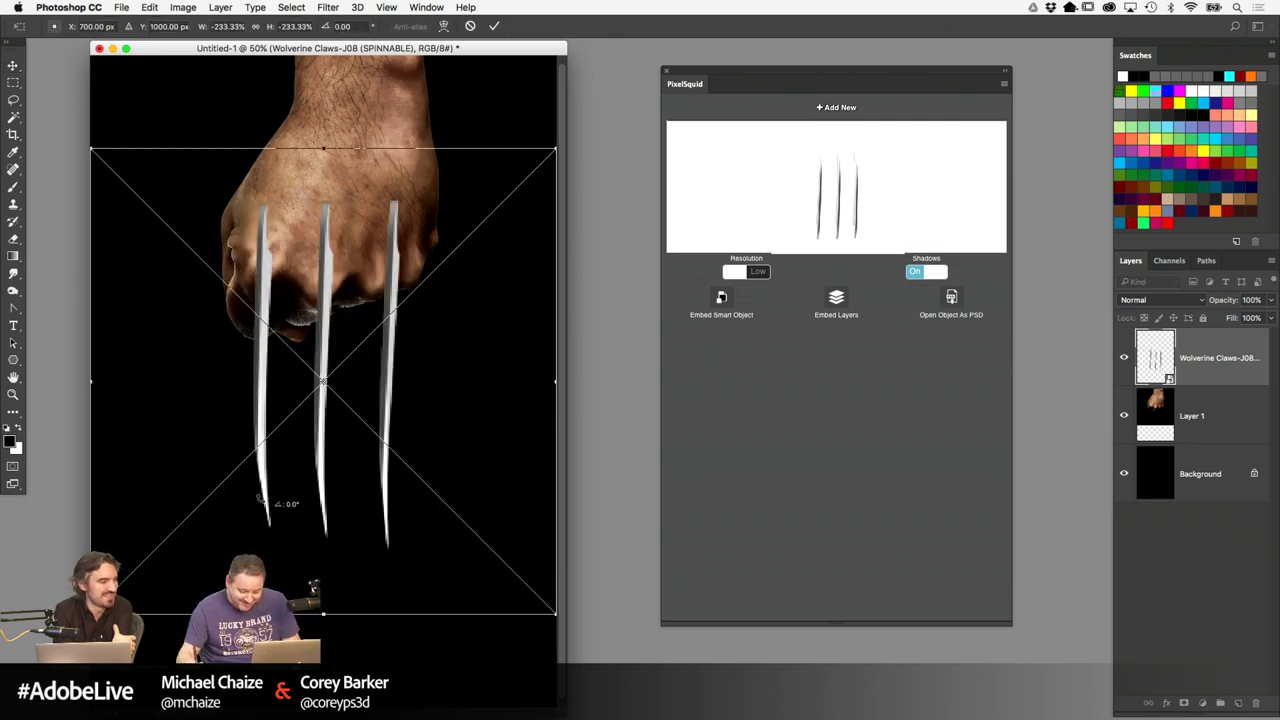
key(Return)
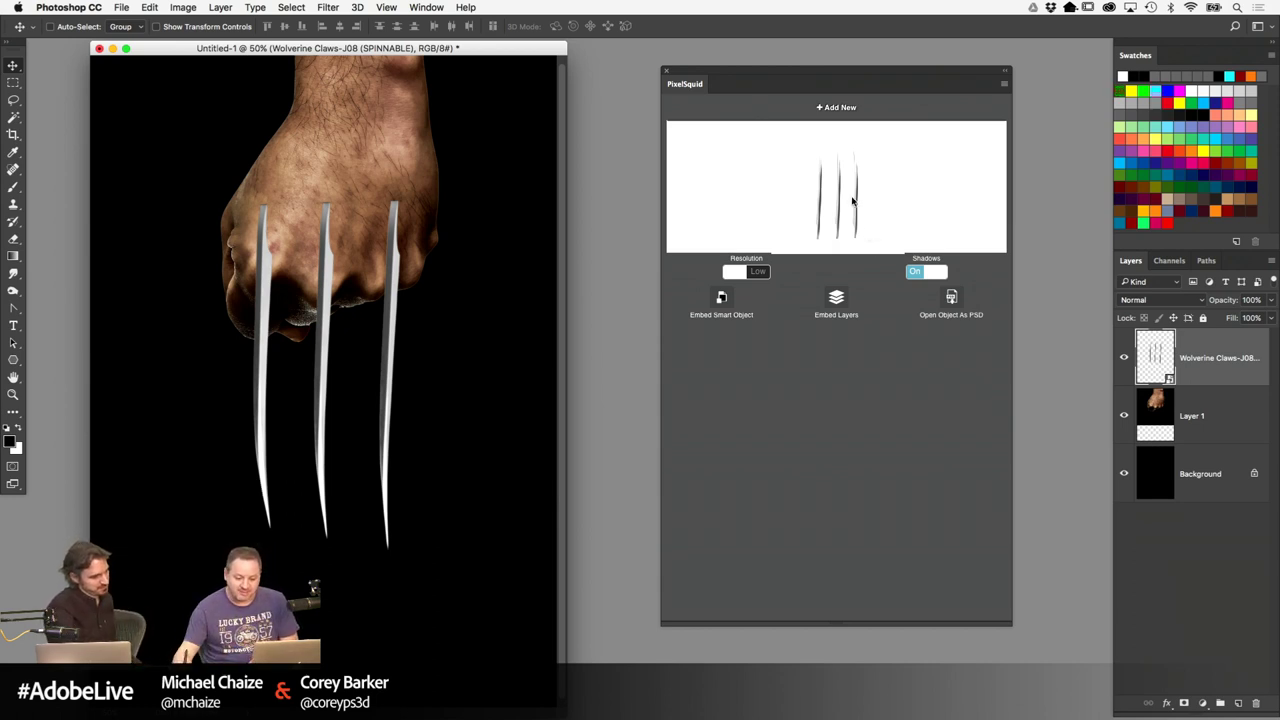
drag(845, 207, 819, 204)
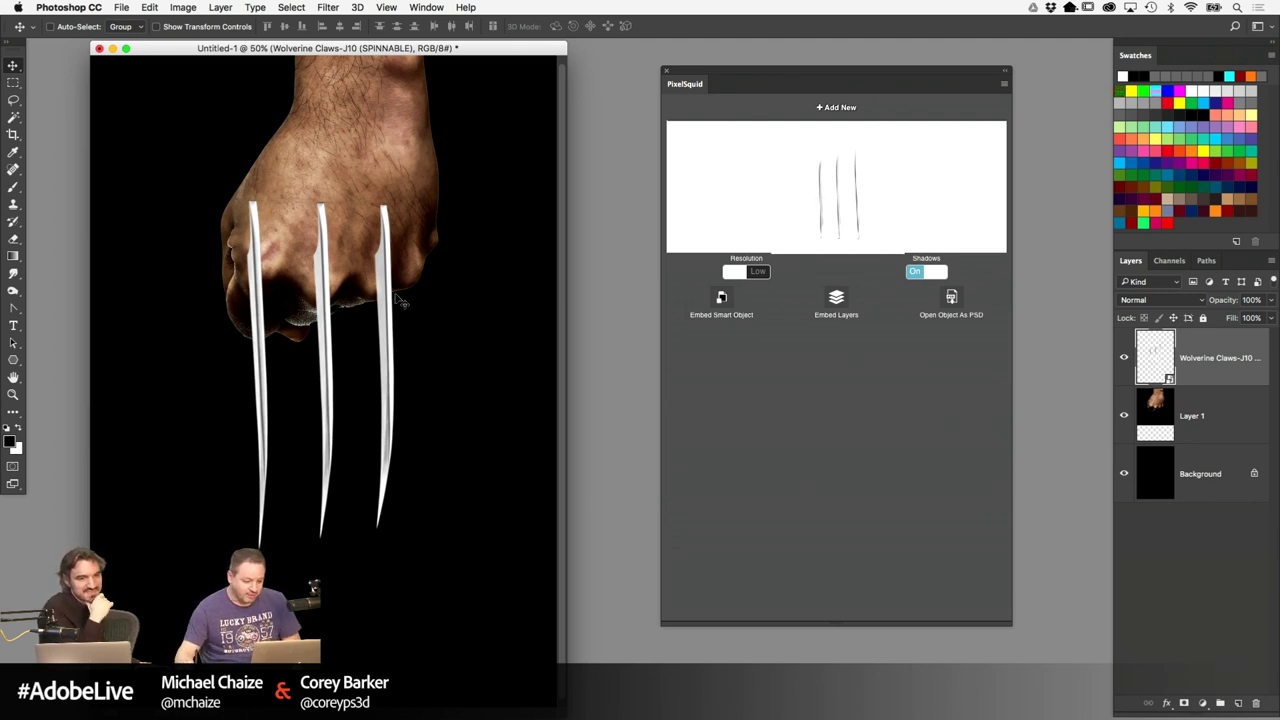
key(super+equal)
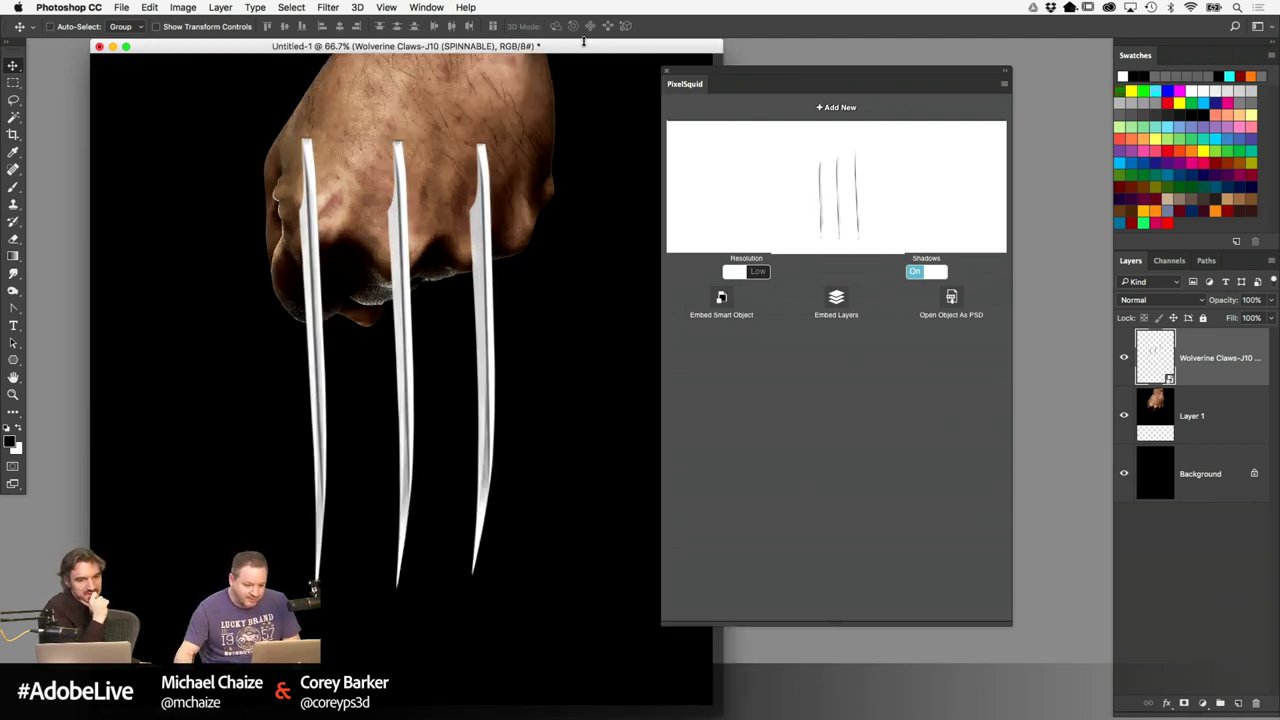
Move the claws down, then nudge them up toward the knuckles
drag(584, 44, 556, 48)
drag(400, 280, 424, 337)
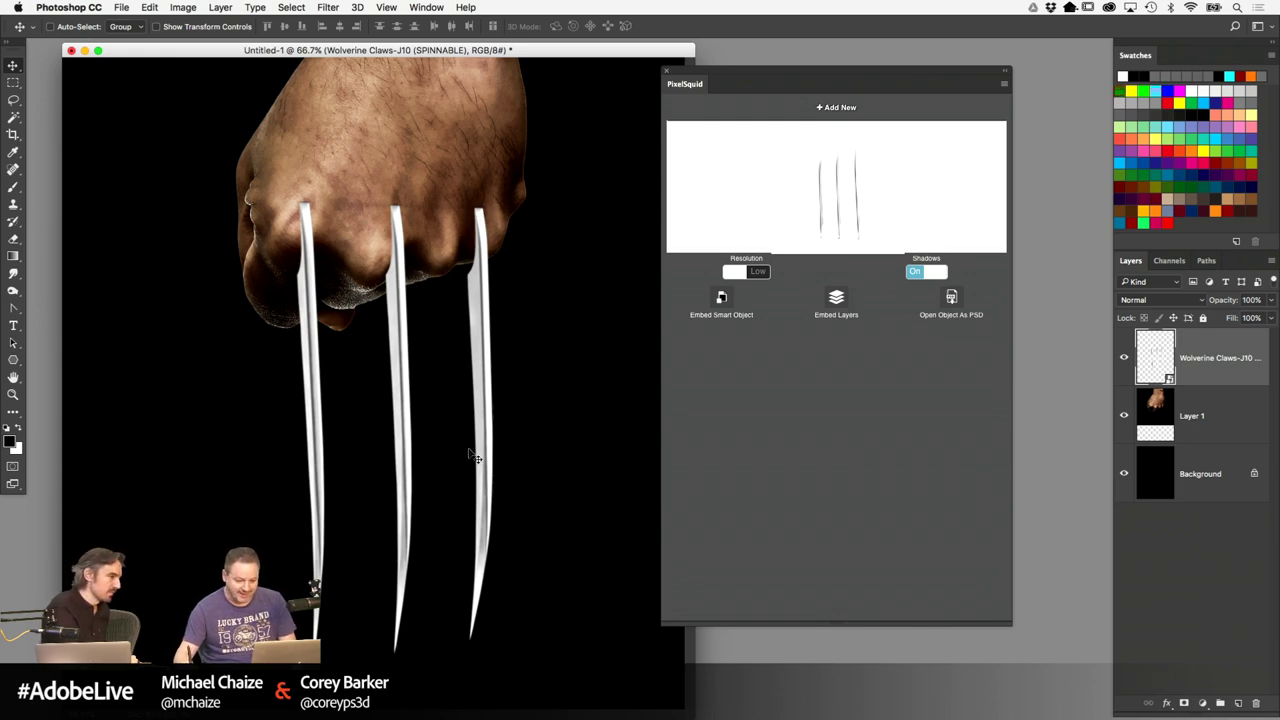
drag(491, 347, 490, 322)
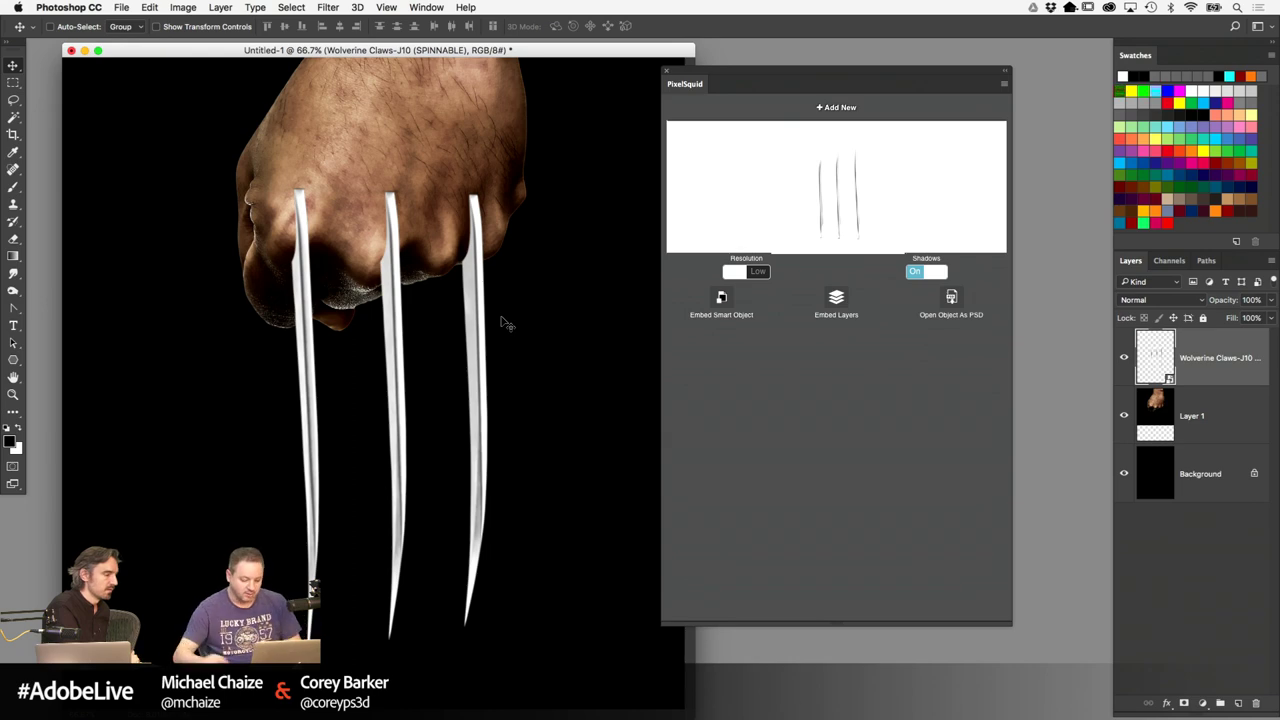
key(super+minus)
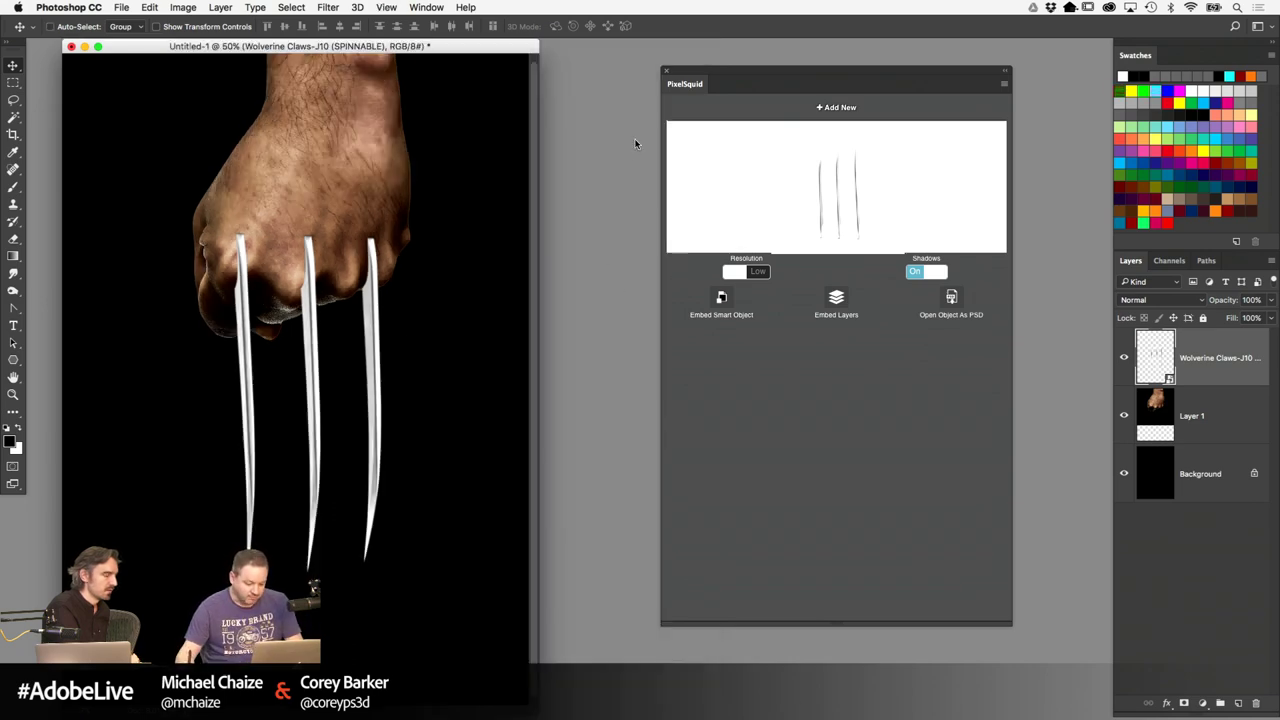
Scale the claws larger and position them just under the knuckles
key(super+t)
drag(78, 648, 12, 716)
drag(227, 493, 264, 477)
key(Return)
key(super+equal)
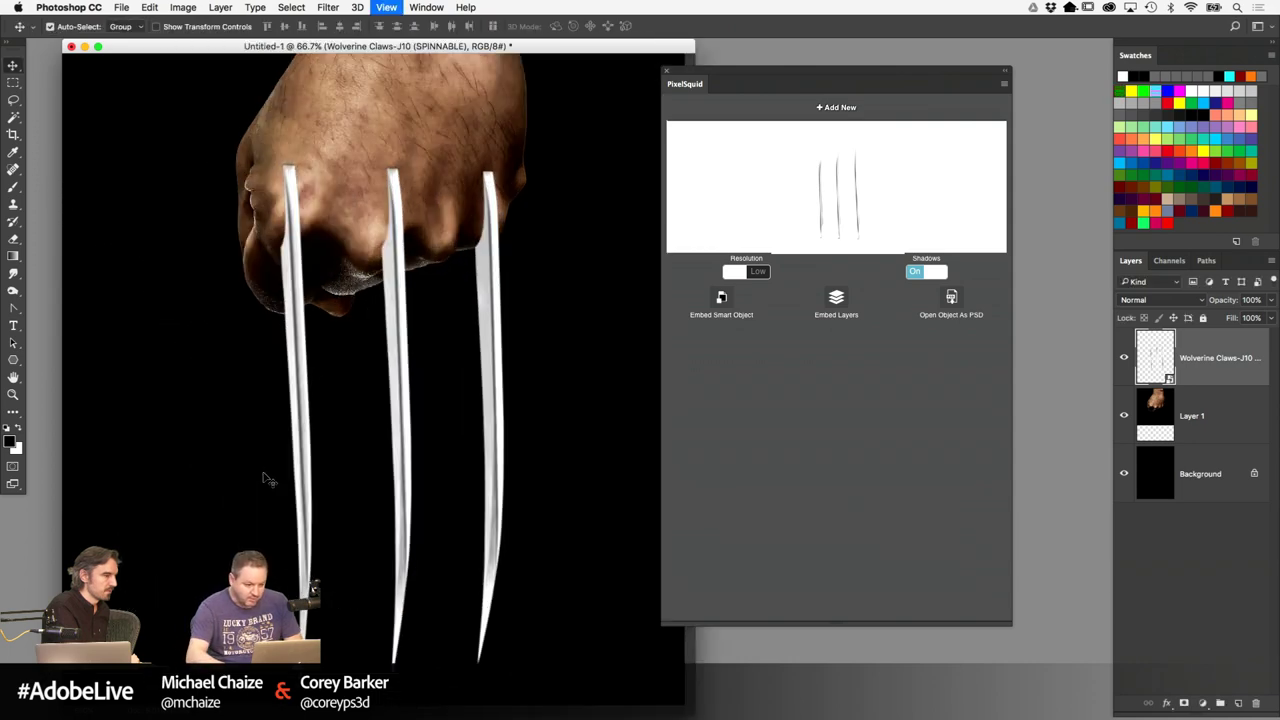
Fine-tune the claws' spin back to straight vertical blades and inspect the knuckles at 100%
drag(522, 298, 528, 301)
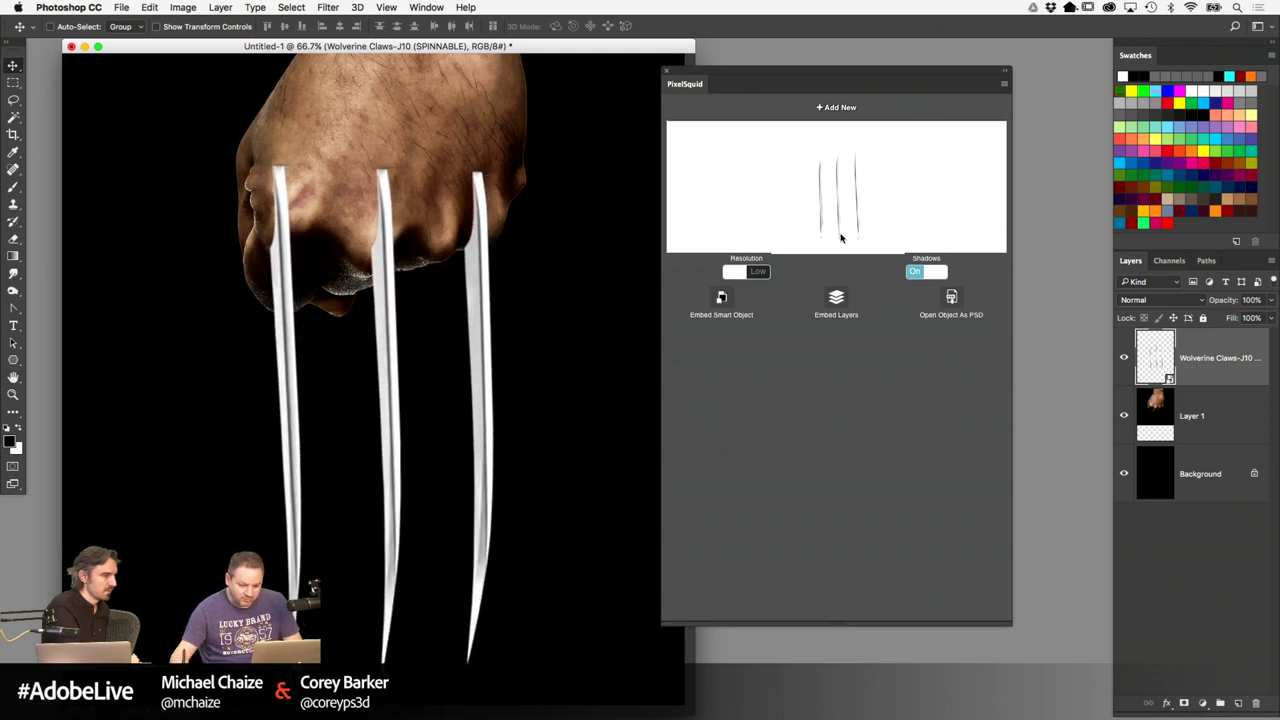
drag(845, 218, 840, 218)
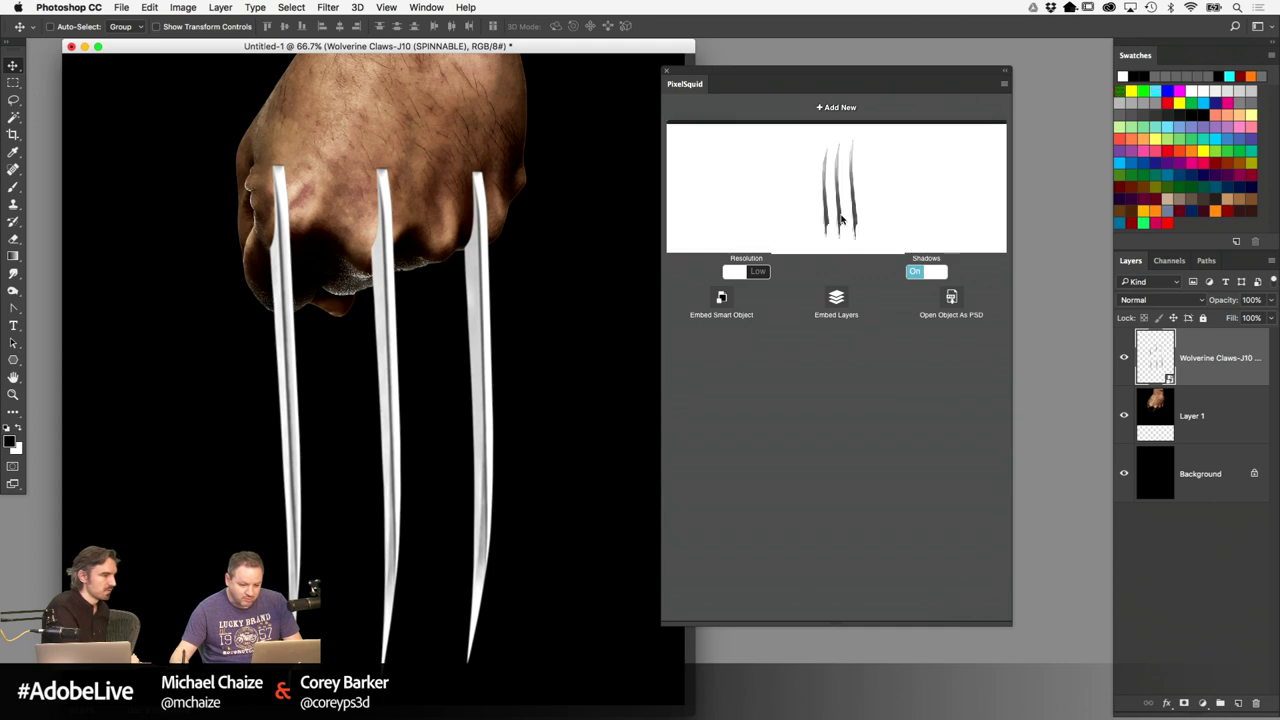
drag(851, 222, 855, 222)
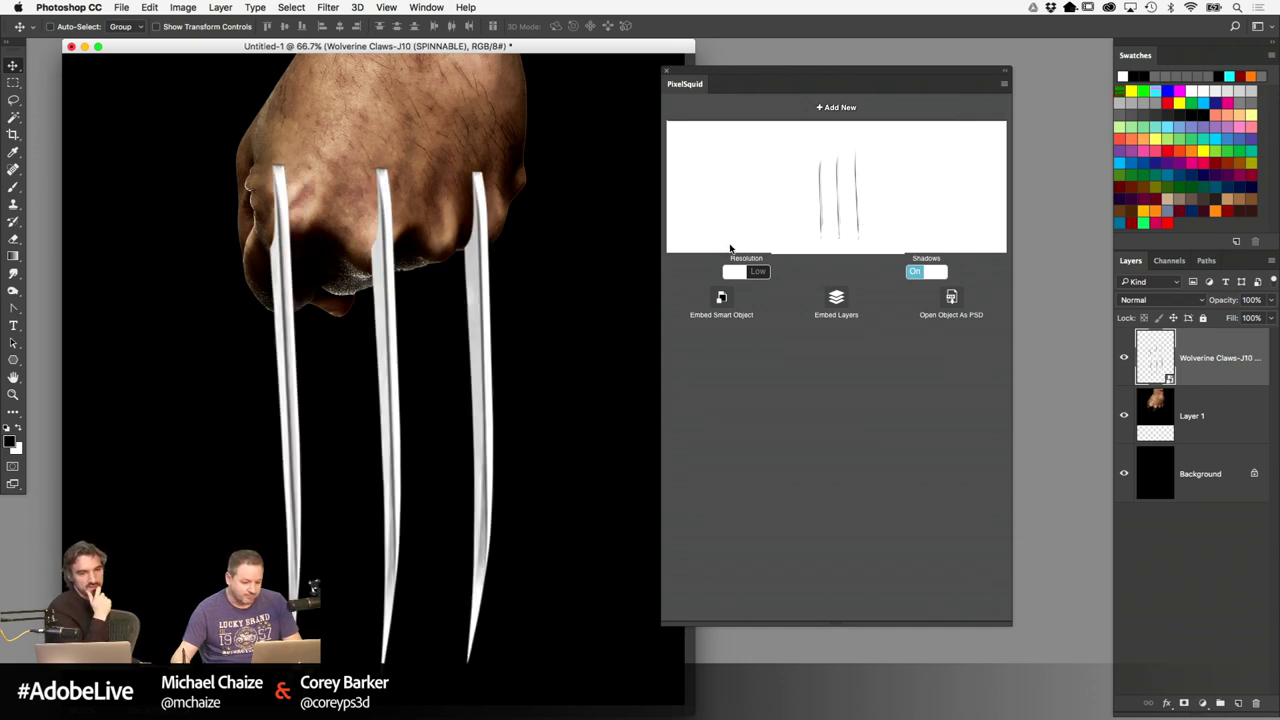
key(super+minus)
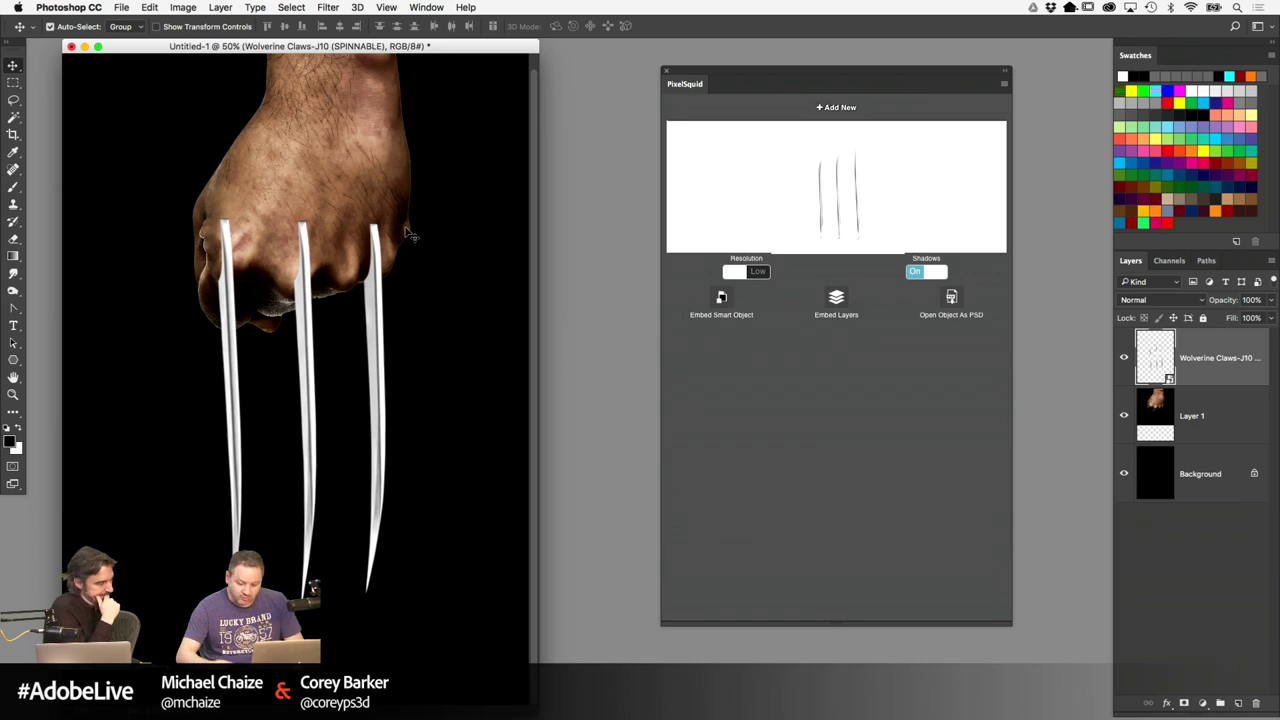
key(super+plus)
drag(872, 77, 906, 78)
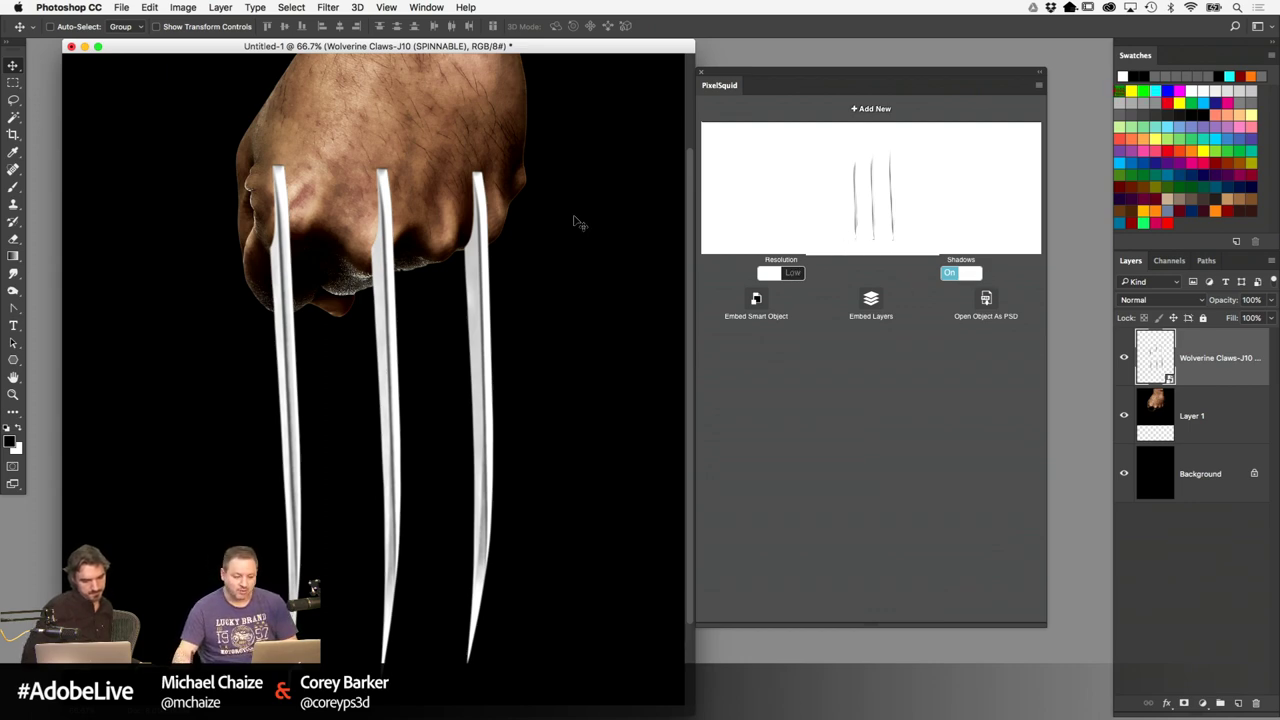
key(super+plus)
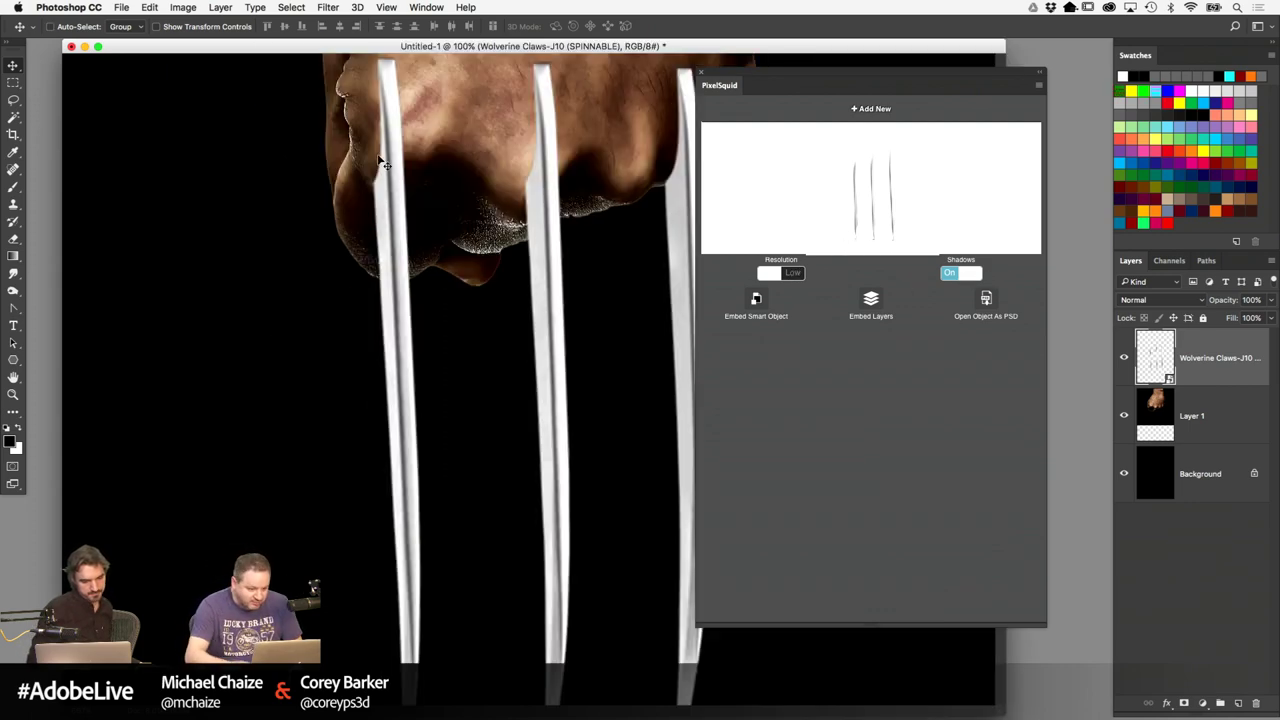
scroll(535, 204, up, 5)
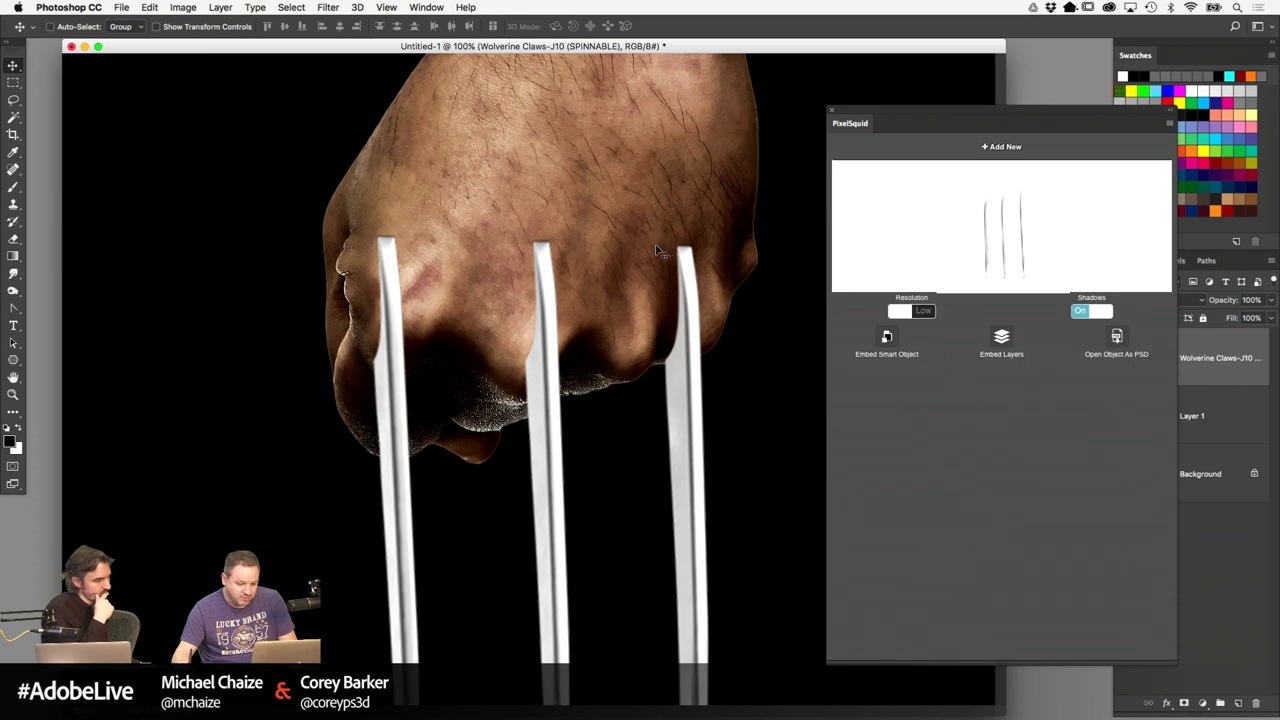
Set the PixelSquid claws to Shadows Off and High resolution, then zoom out on the portrait
click(1103, 315)
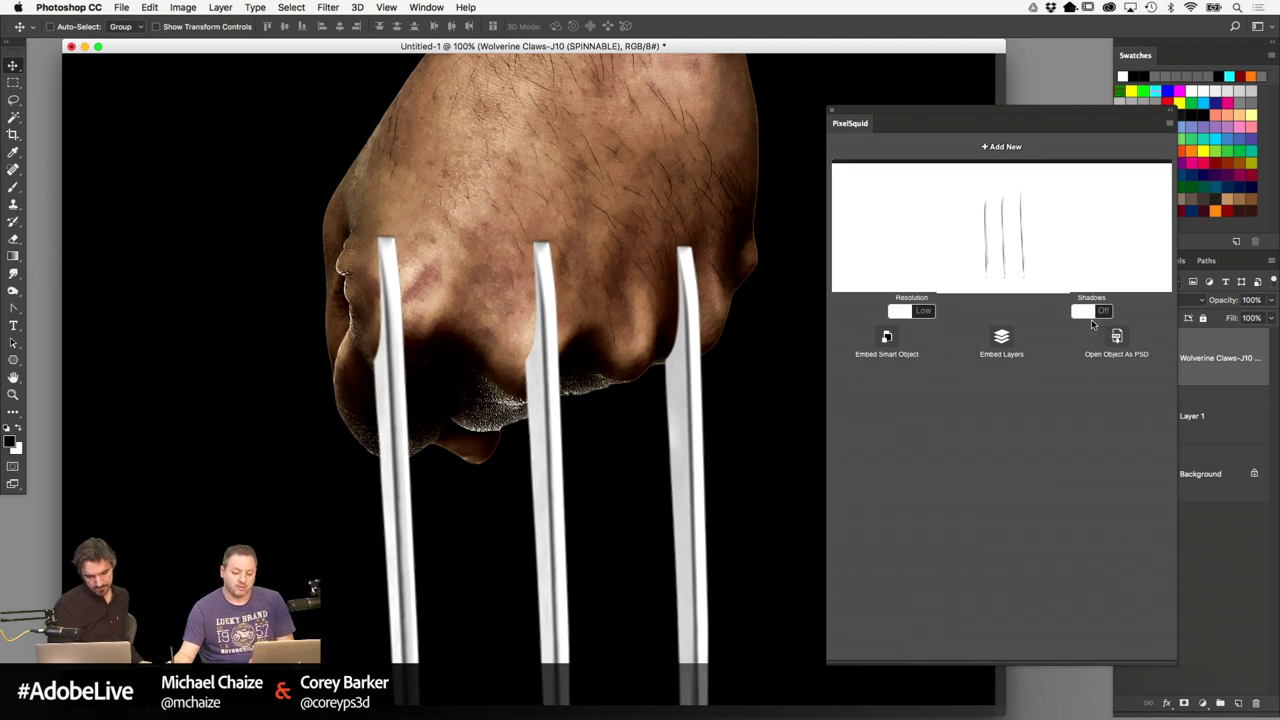
click(926, 315)
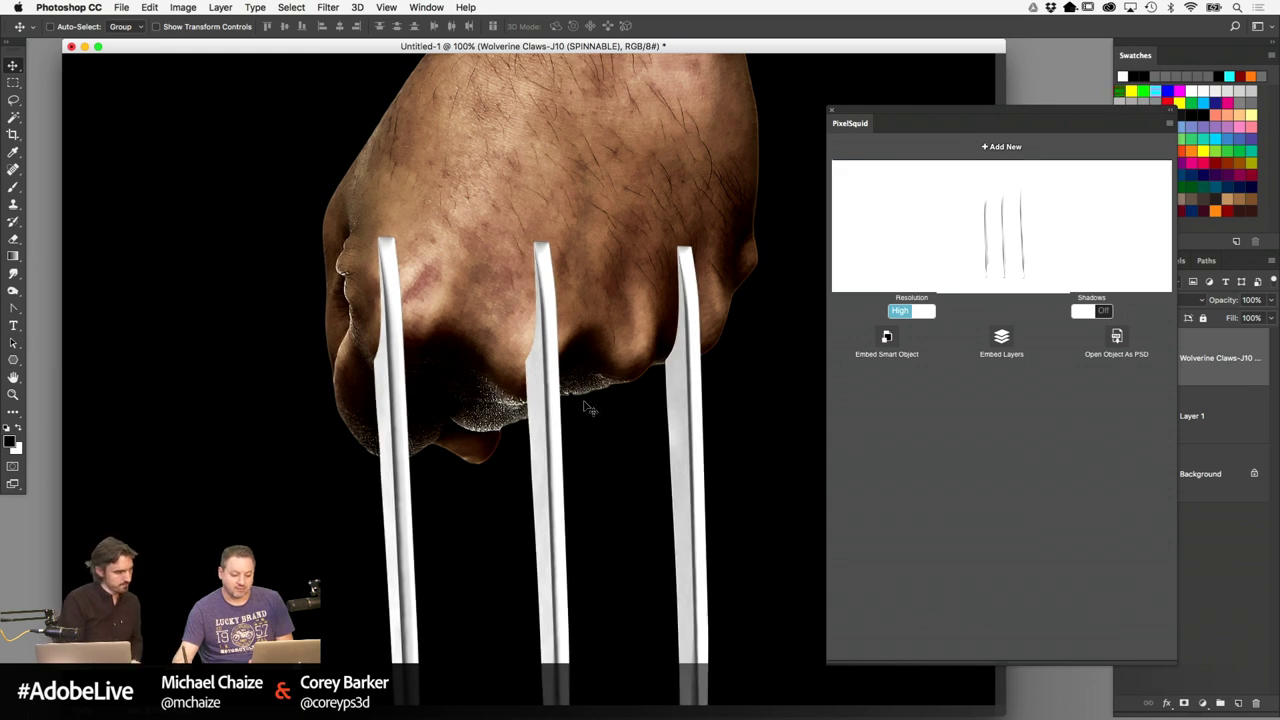
key(super+minus)
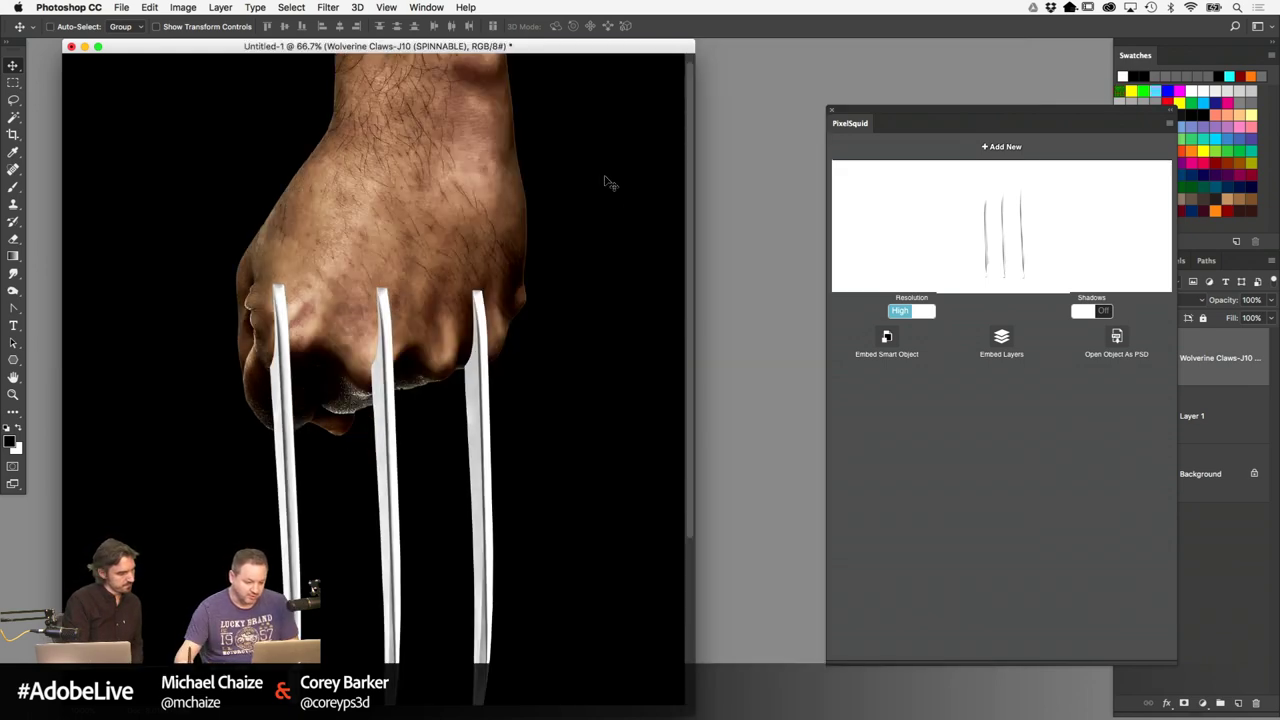
key(super+minus)
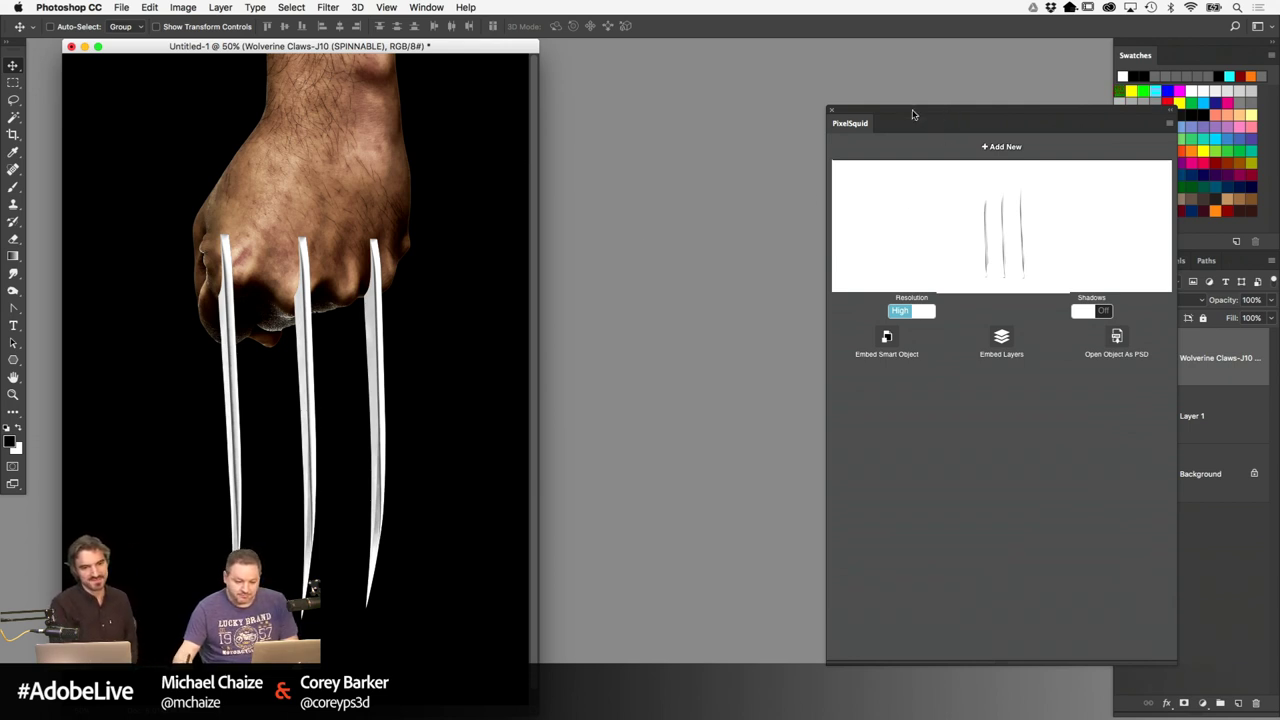
Float the Layers panel beside the canvas and enlarge it to show all layers
drag(912, 115, 684, 99)
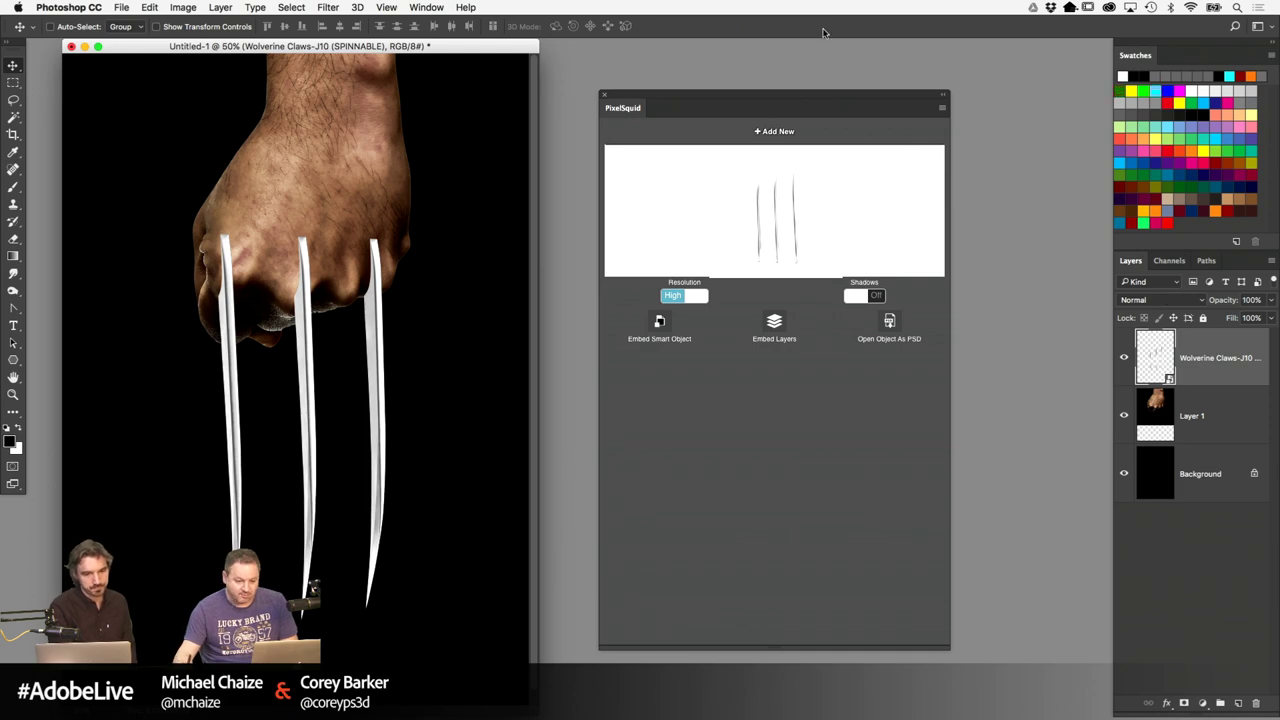
drag(1130, 260, 834, 188)
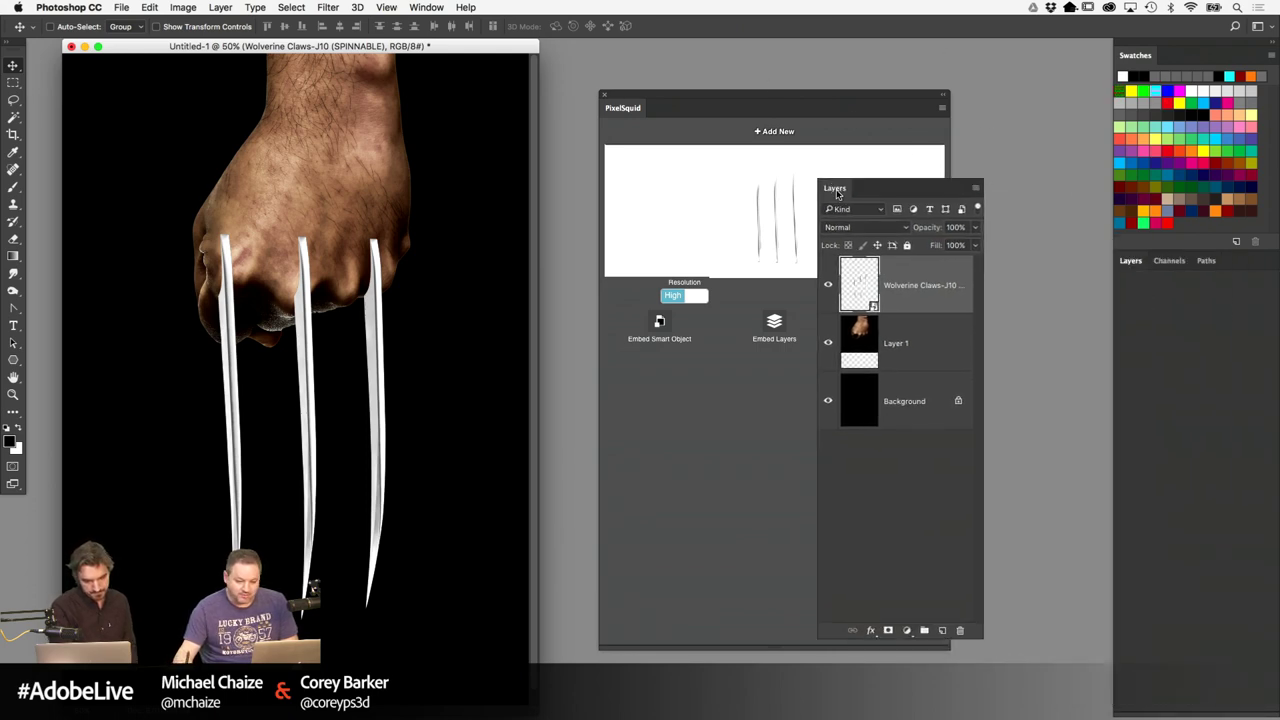
drag(973, 336, 1032, 556)
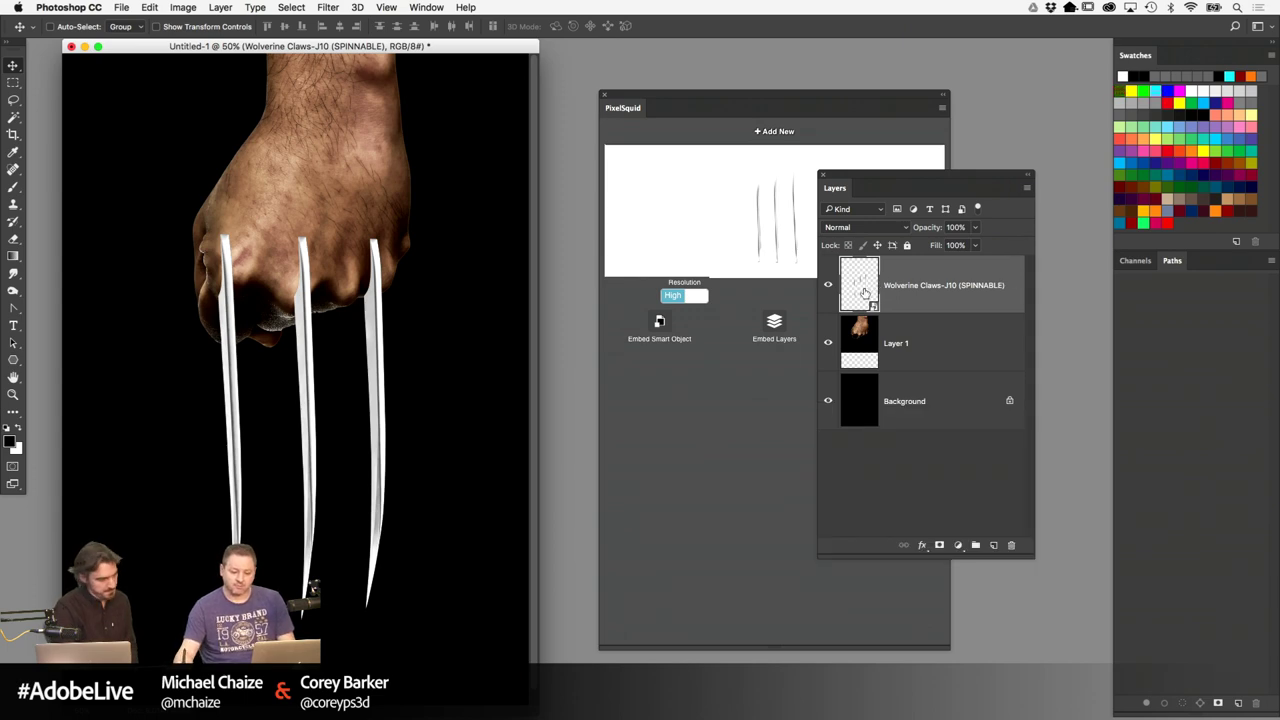
Open and close the claws smart object's contents, then bring up the claws layer options
double_click(866, 290)
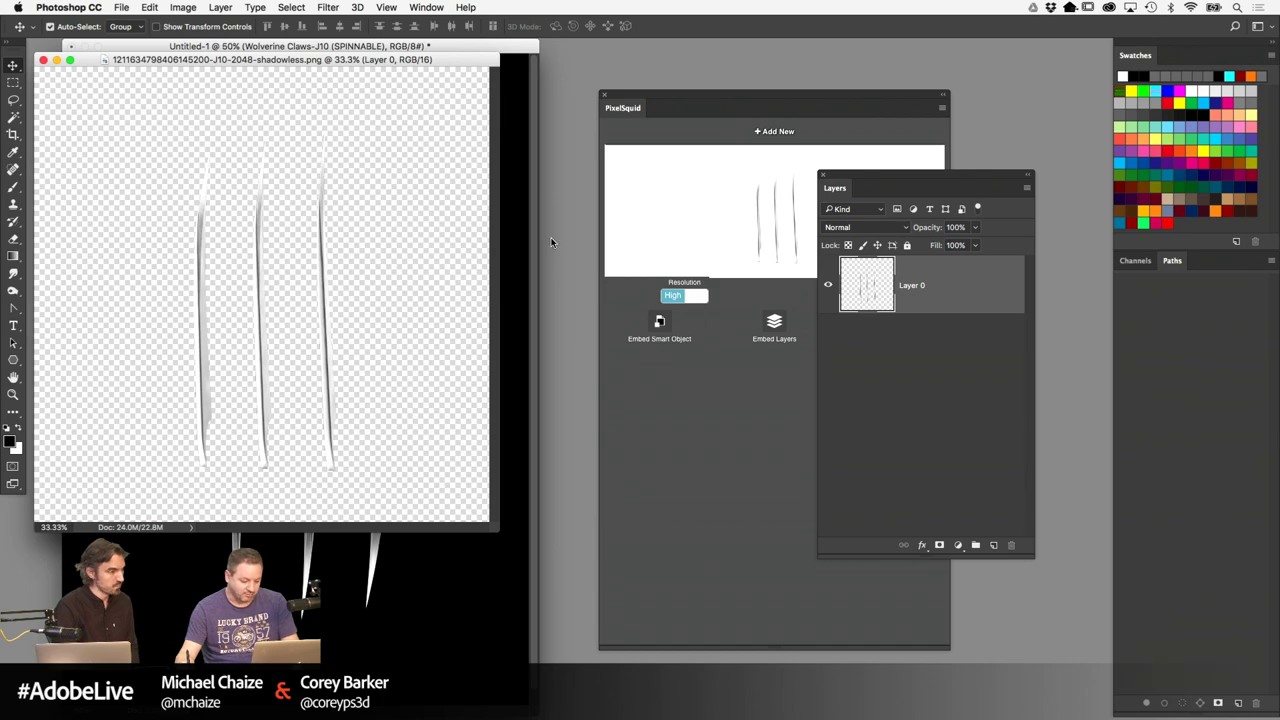
key(super+w)
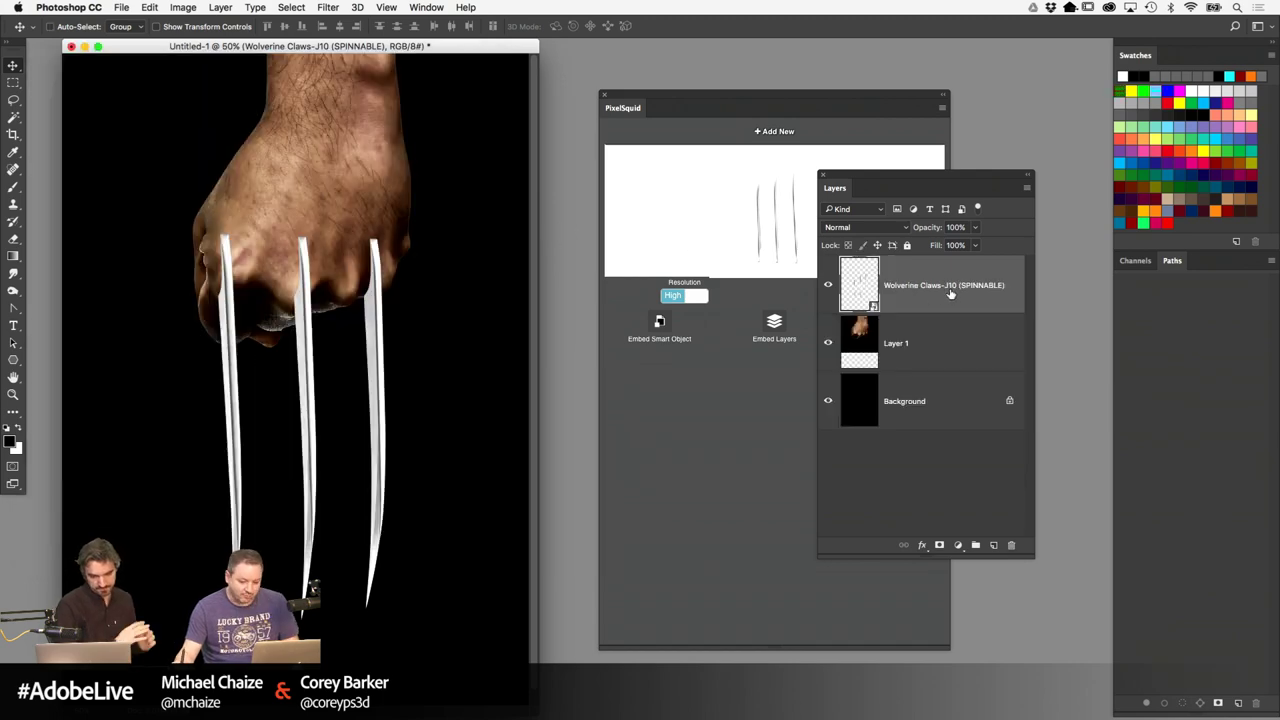
right_click(950, 290)
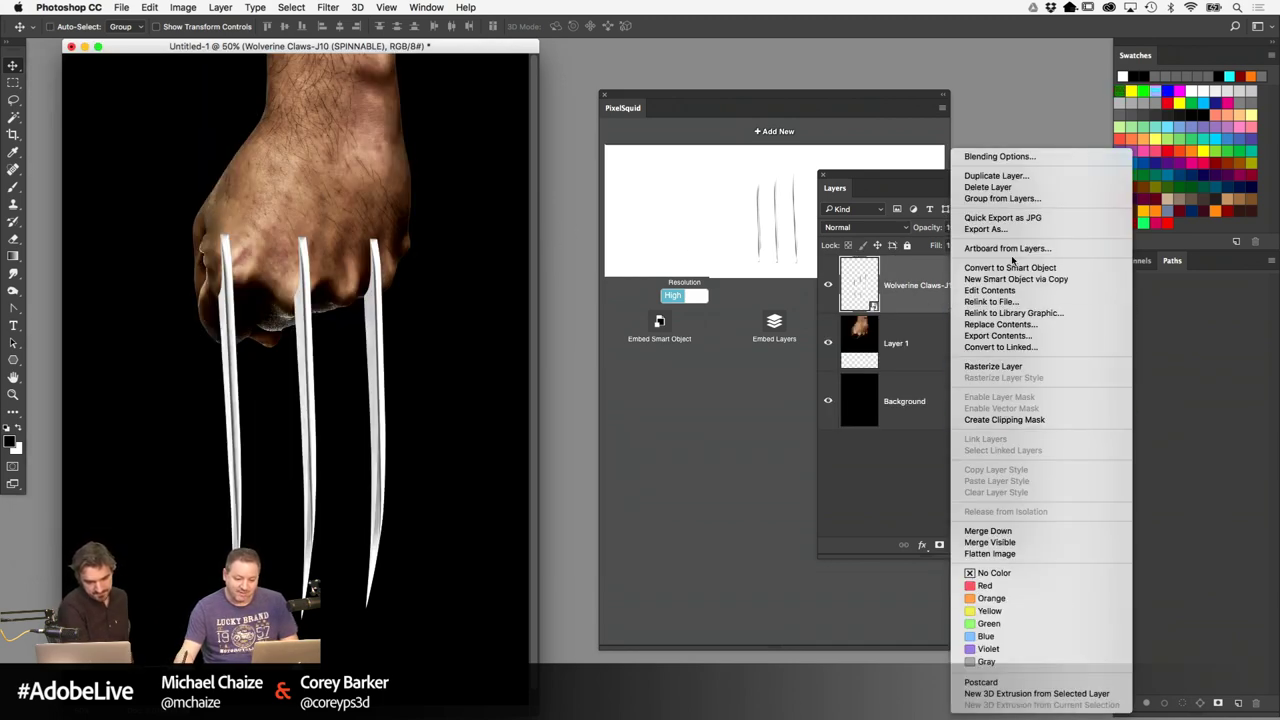
Dismiss the claws layer options, close the PixelSquid panel and zoom in on the fist
click(1014, 366)
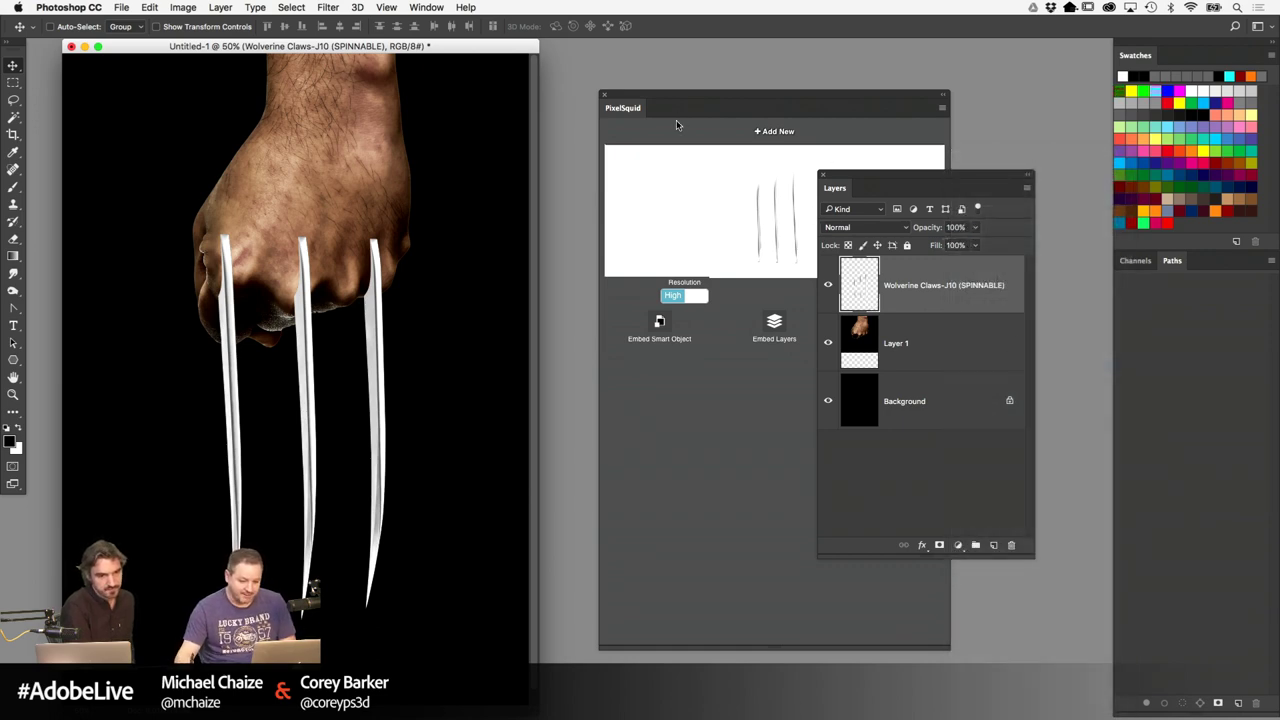
click(603, 95)
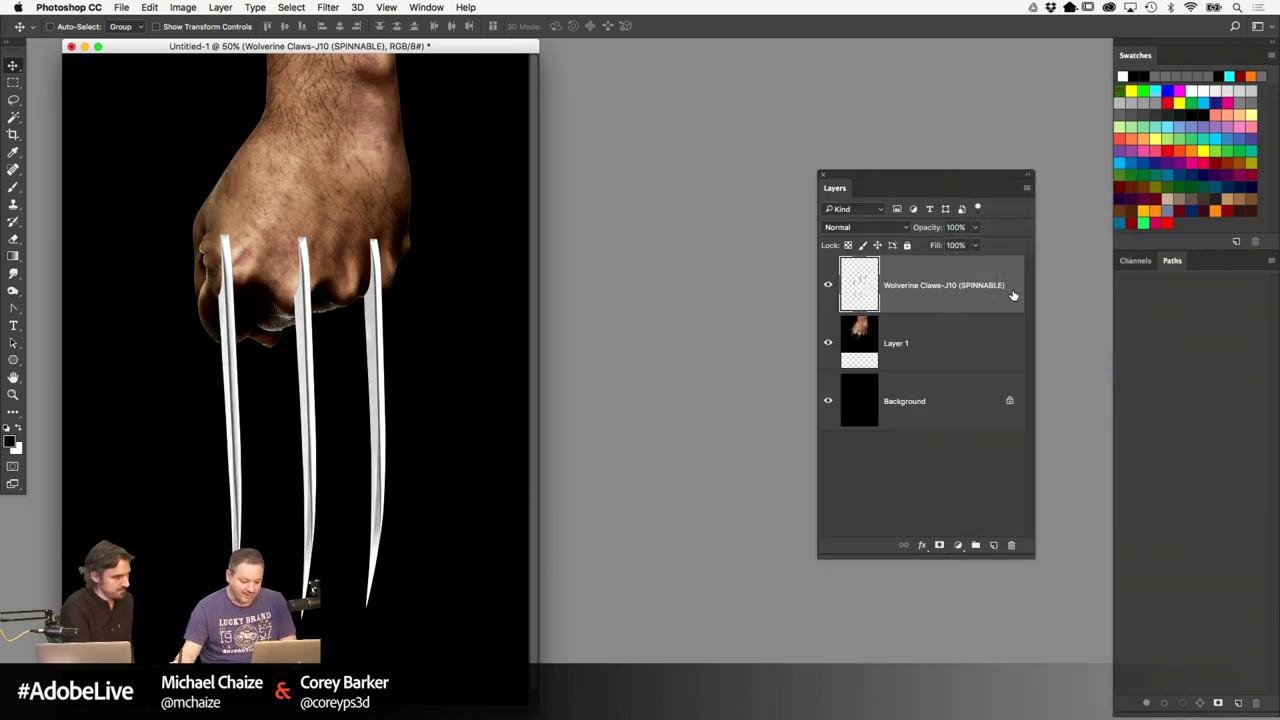
key(super+equal)
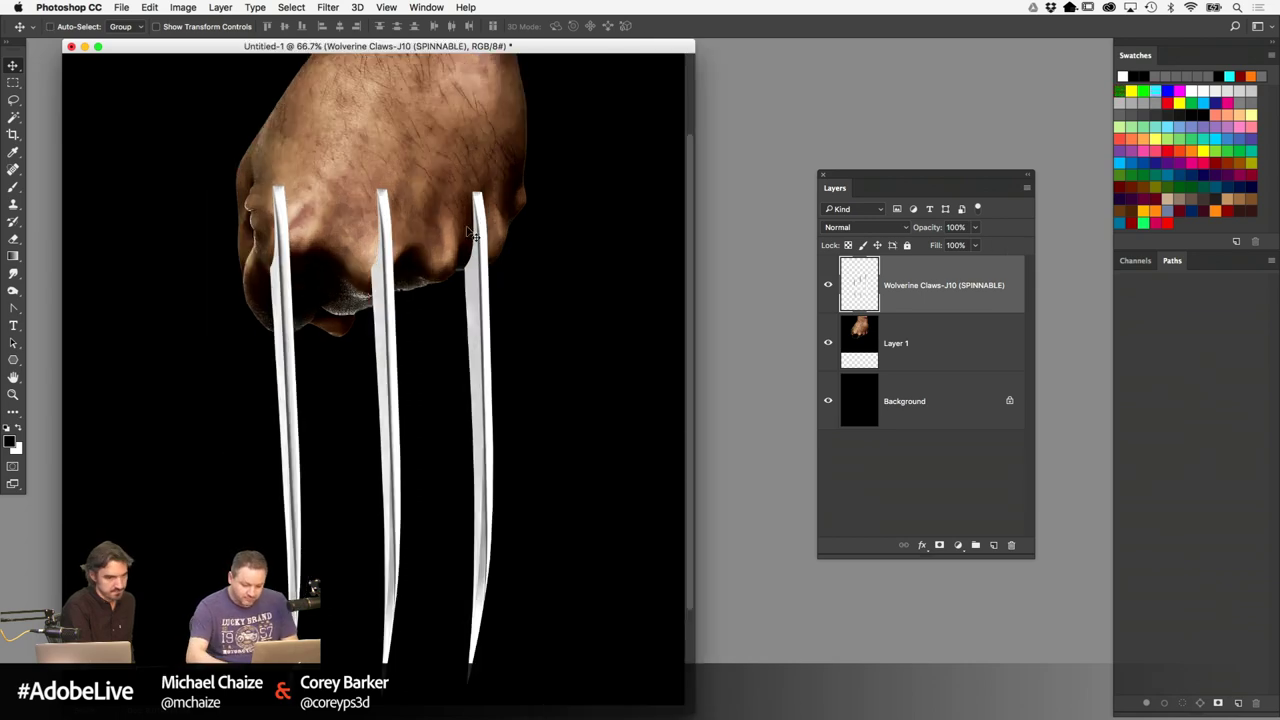
Darken the claws with Levels: black input 100, midtone 0.47
key(super+l)
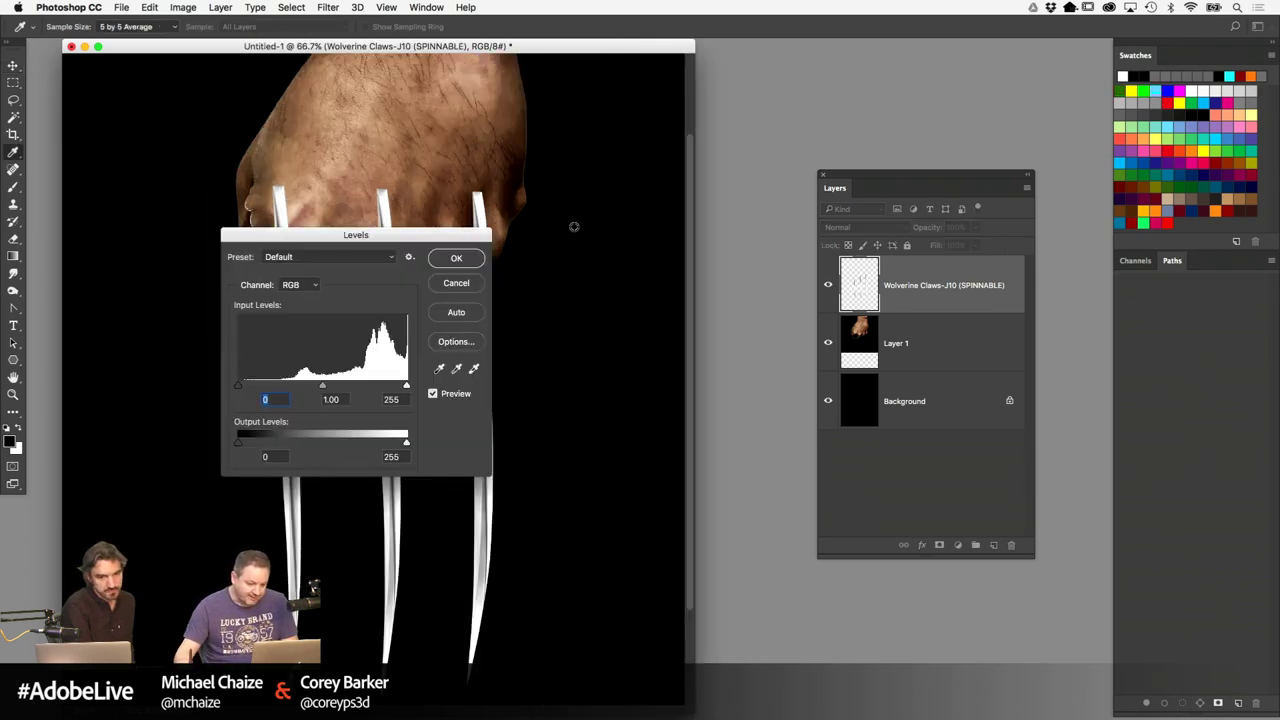
drag(465, 232, 784, 228)
text(36)
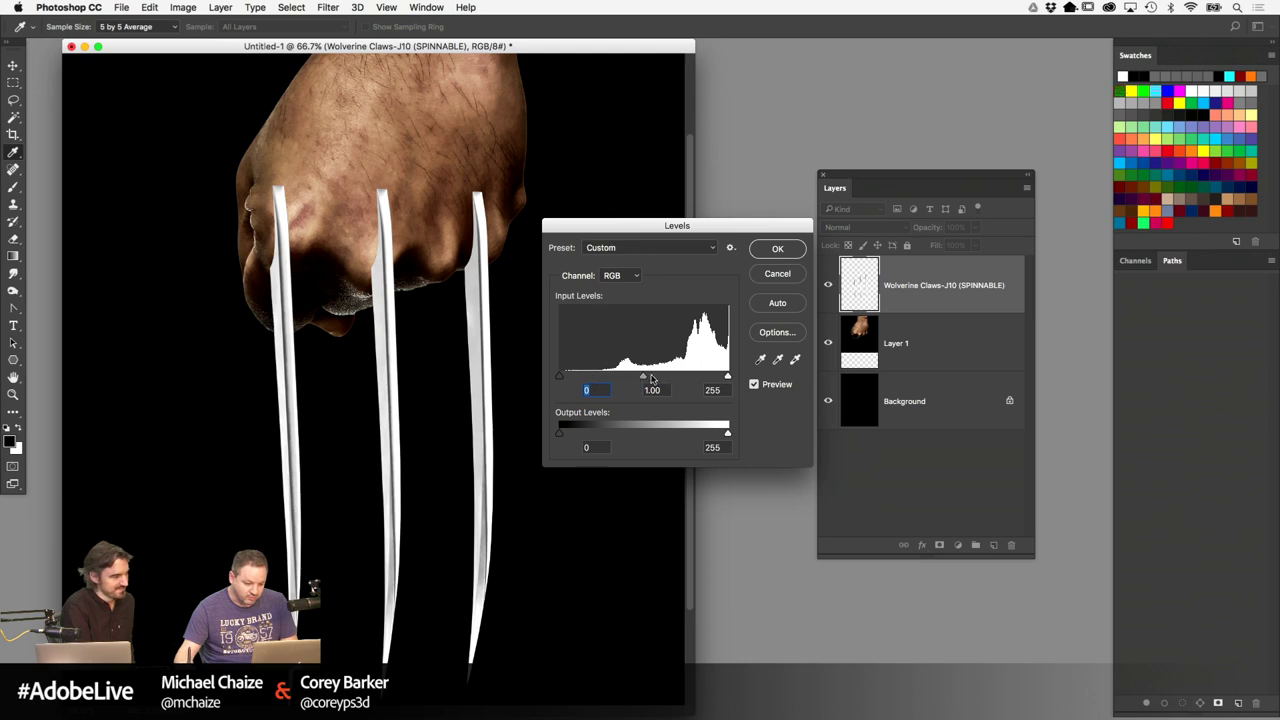
key(Tab)
key(Down)
key(Down)
key(Down)
key(Down)
key(Down)
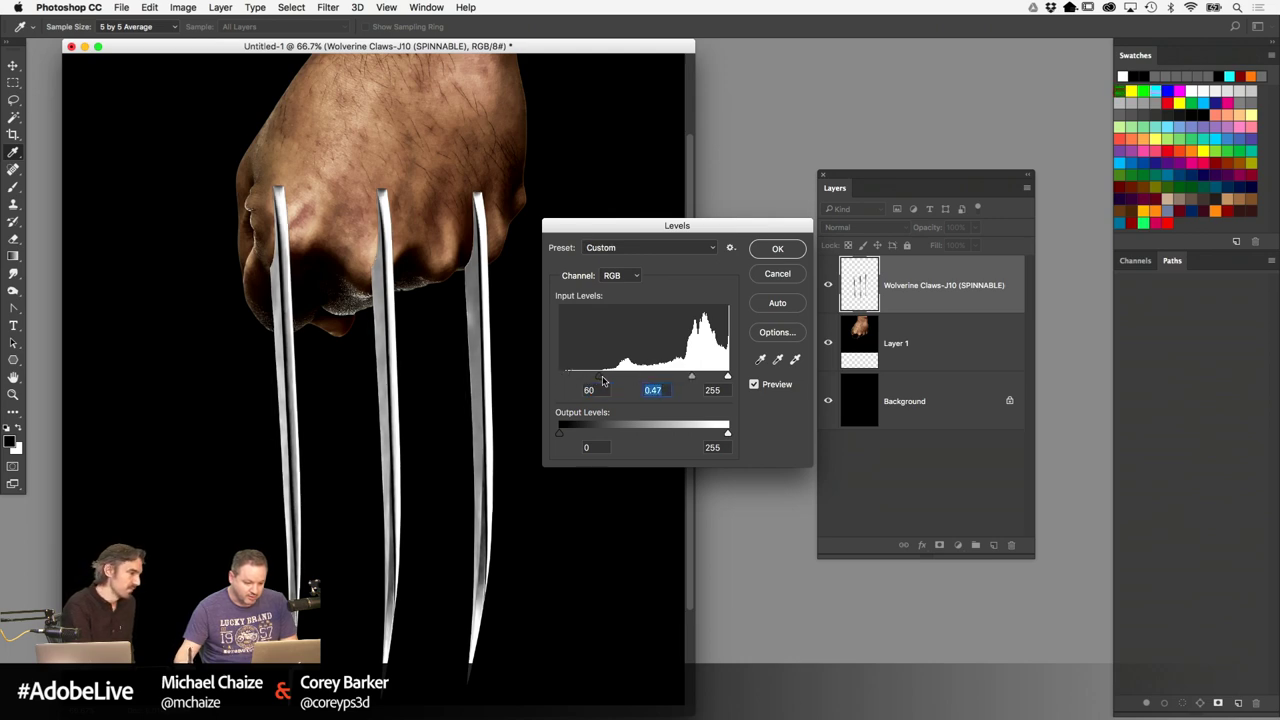
key(shift+Tab)
text(100)
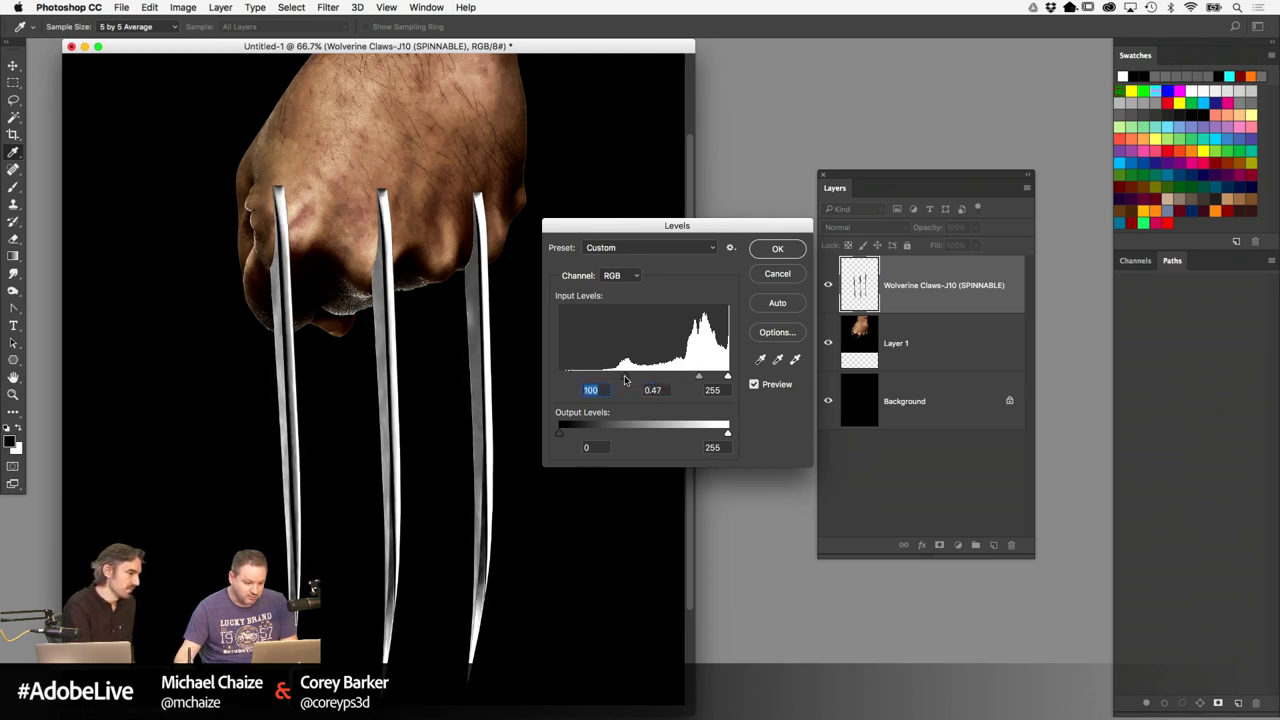
click(774, 253)
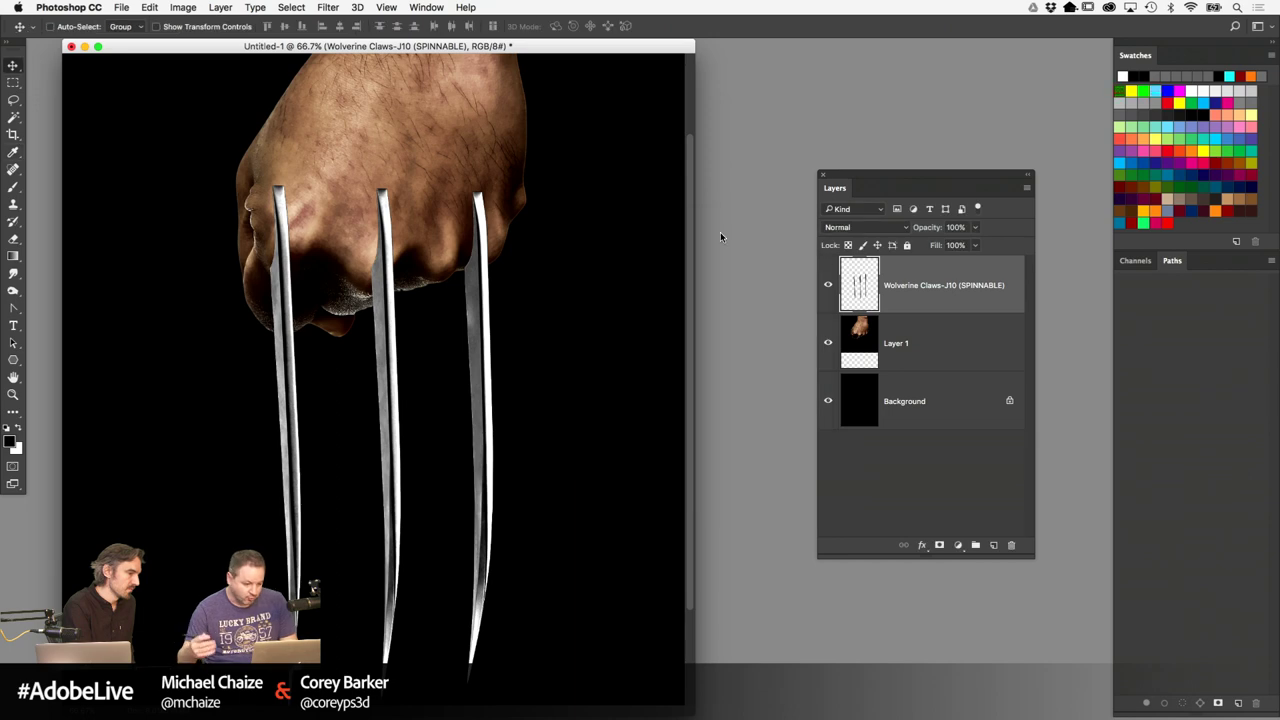
key(super+minus)
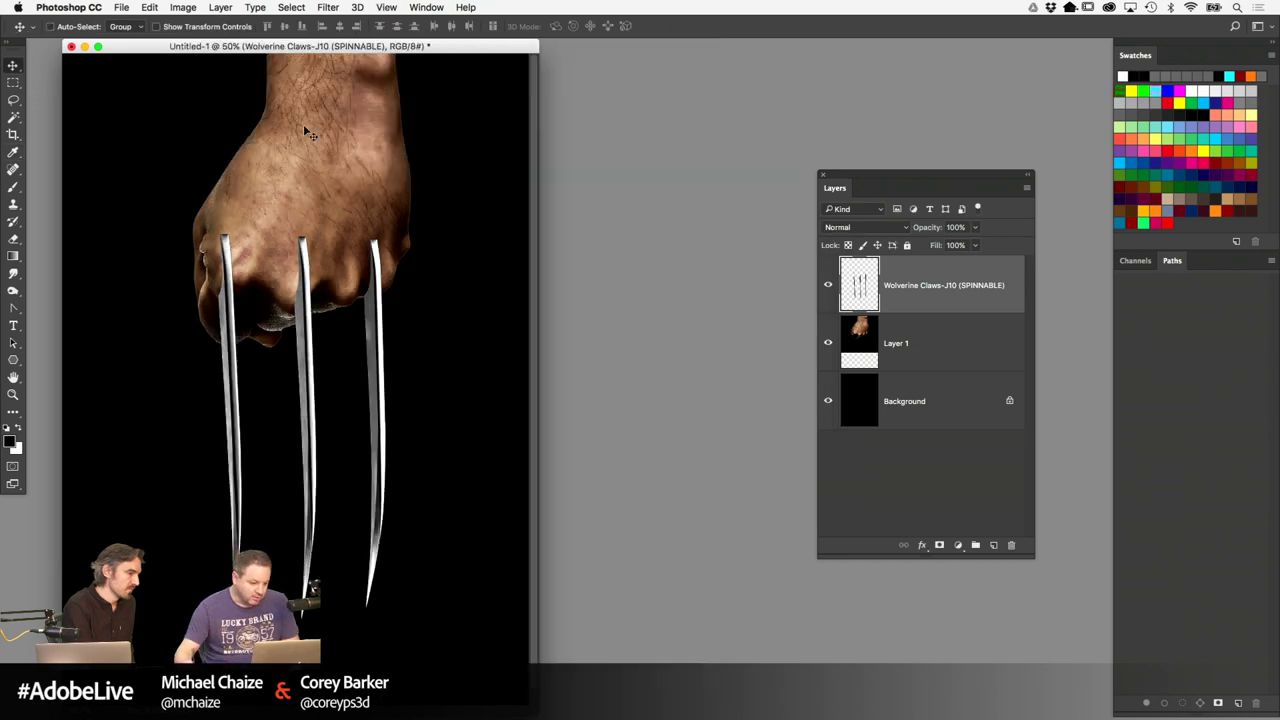
Lasso the middle claw and move it about 27 px to the right
click(12, 102)
mouse_move(229, 217)
mouse_down()
mouse_move(189, 293)
mouse_move(186, 544)
mouse_up()
mouse_move(345, 200)
mouse_down()
mouse_move(264, 302)
mouse_move(274, 582)
mouse_move(334, 579)
mouse_move(344, 195)
mouse_up()
key(super+plus)
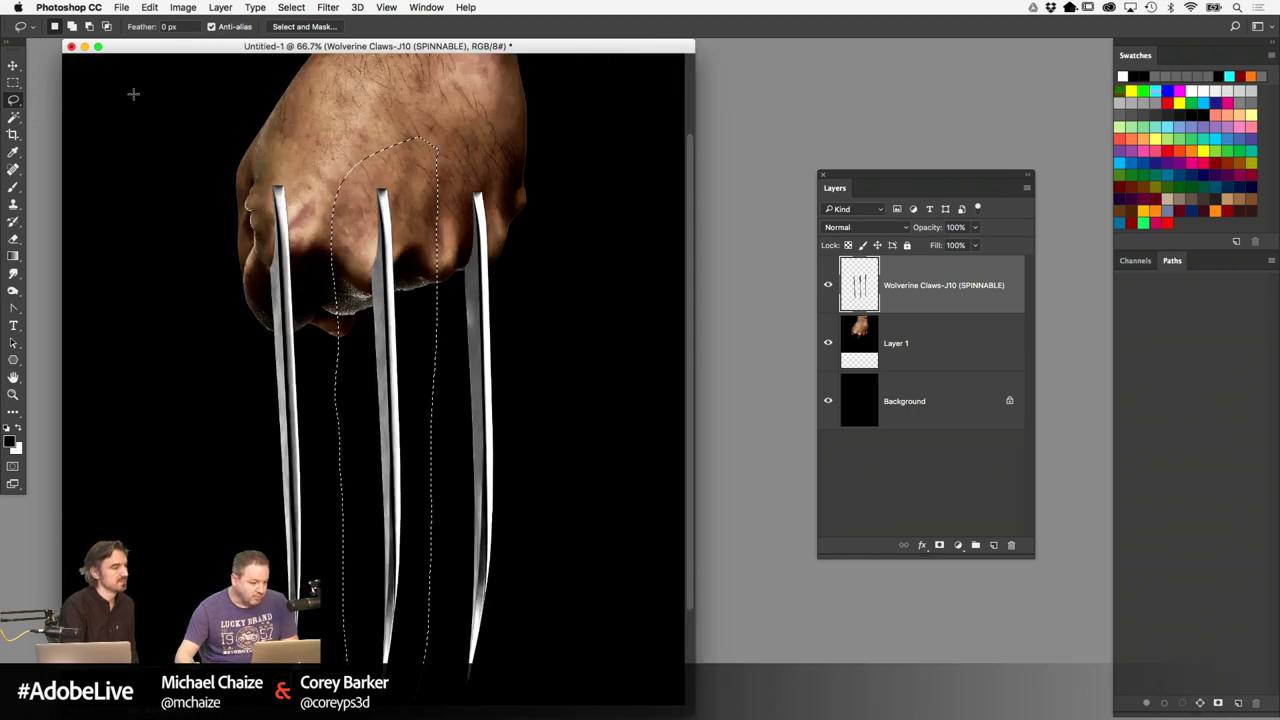
key(v)
drag(401, 357, 438, 364)
Transform the middle claw back to near vertical, commit it, and deselect
key(super+t)
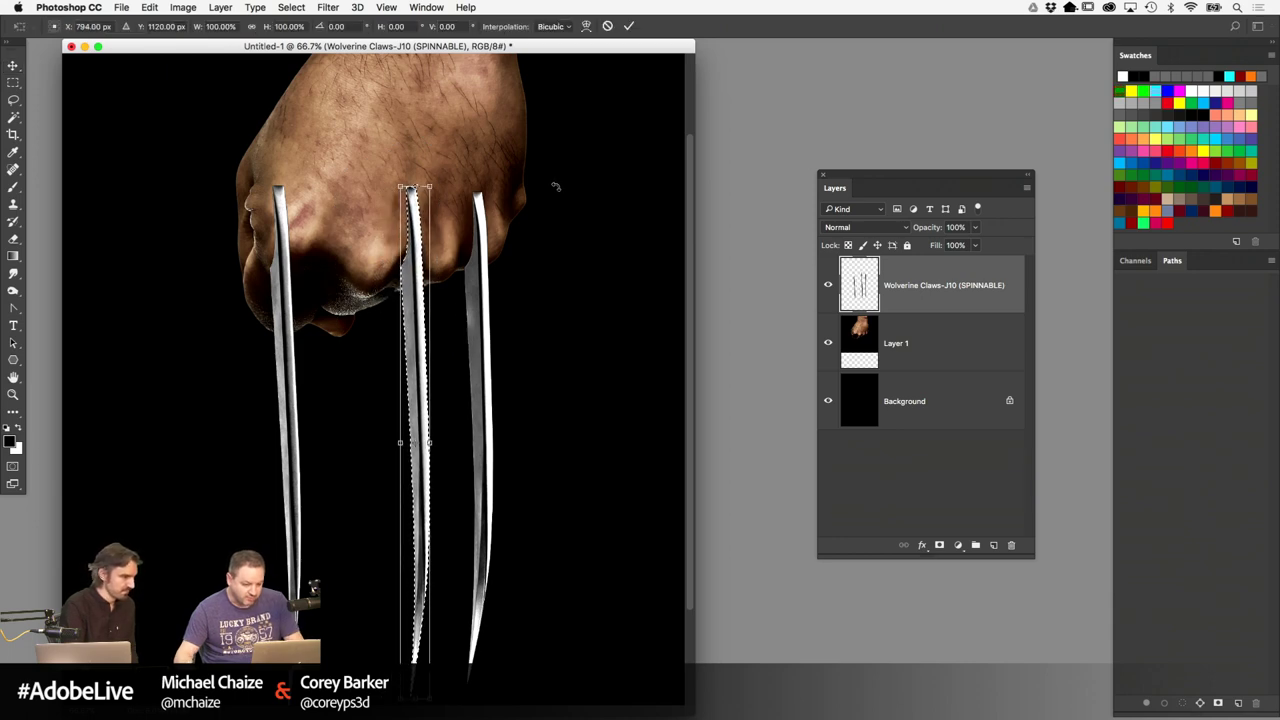
drag(555, 186, 571, 191)
key(super+minus)
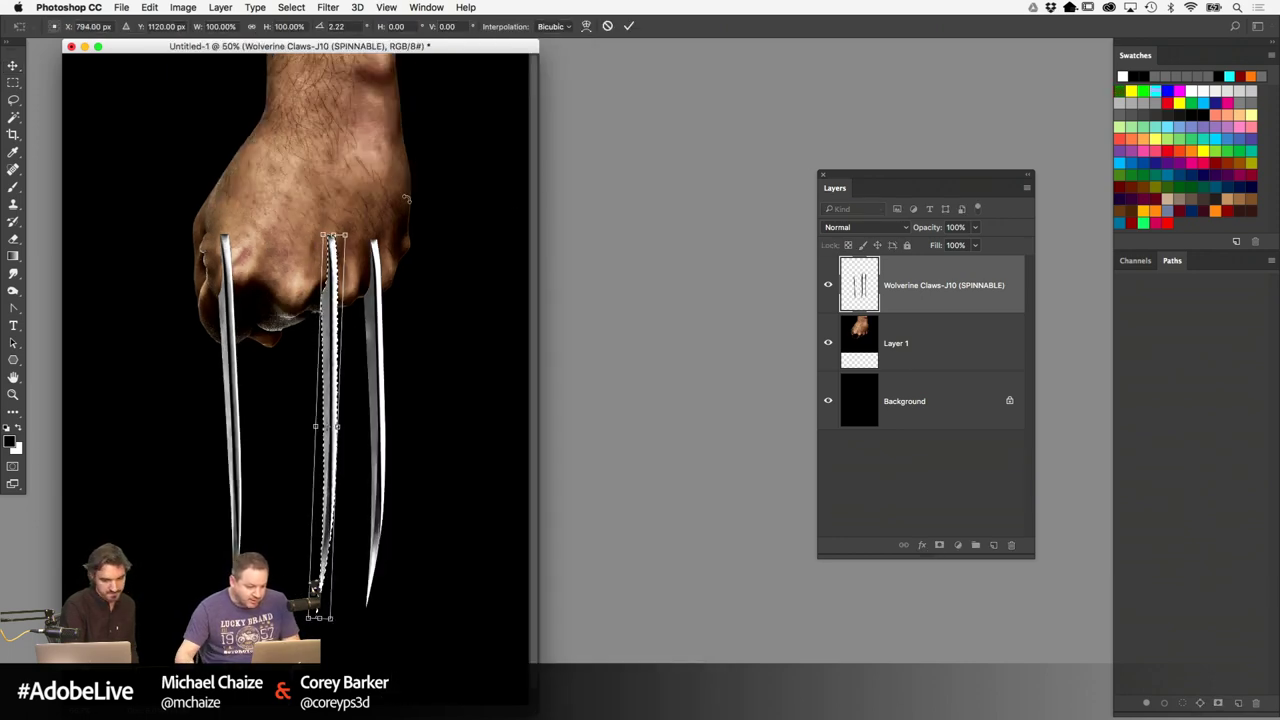
drag(406, 199, 395, 175)
key(Return)
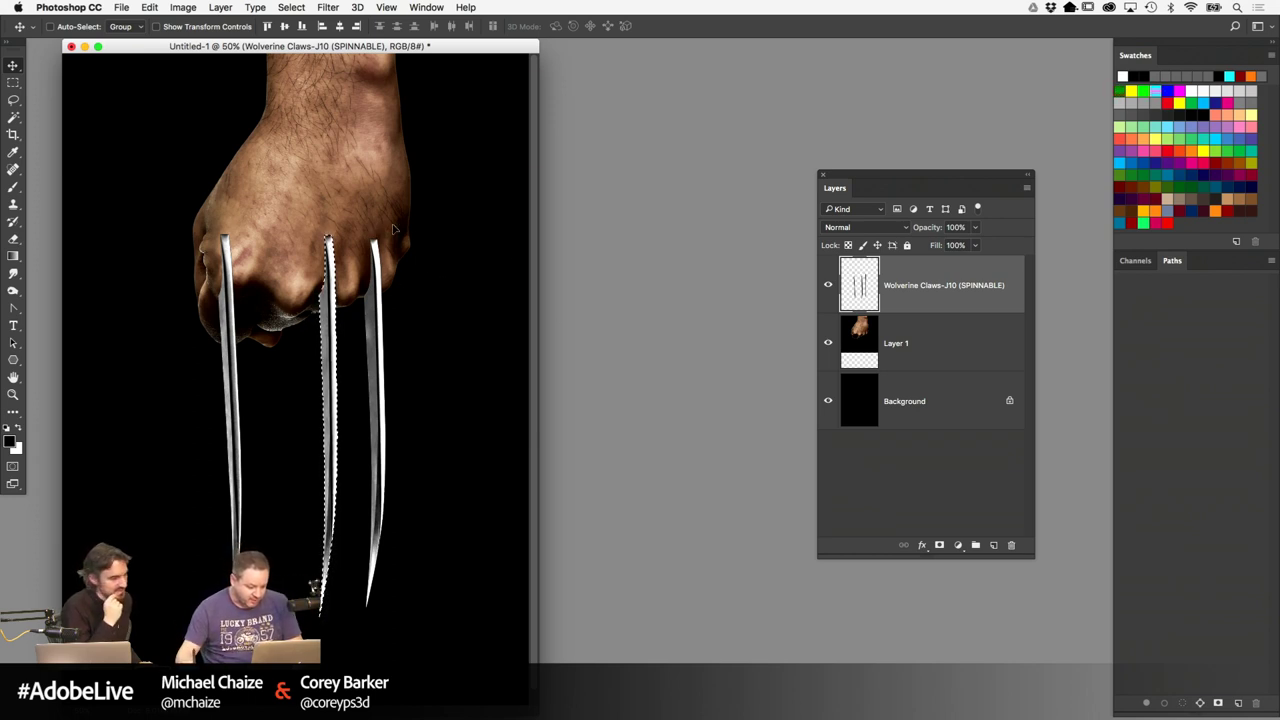
key(super+d)
Lasso the left claw, move it 60 px right, tilt it about 10°, and deselect
click(13, 100)
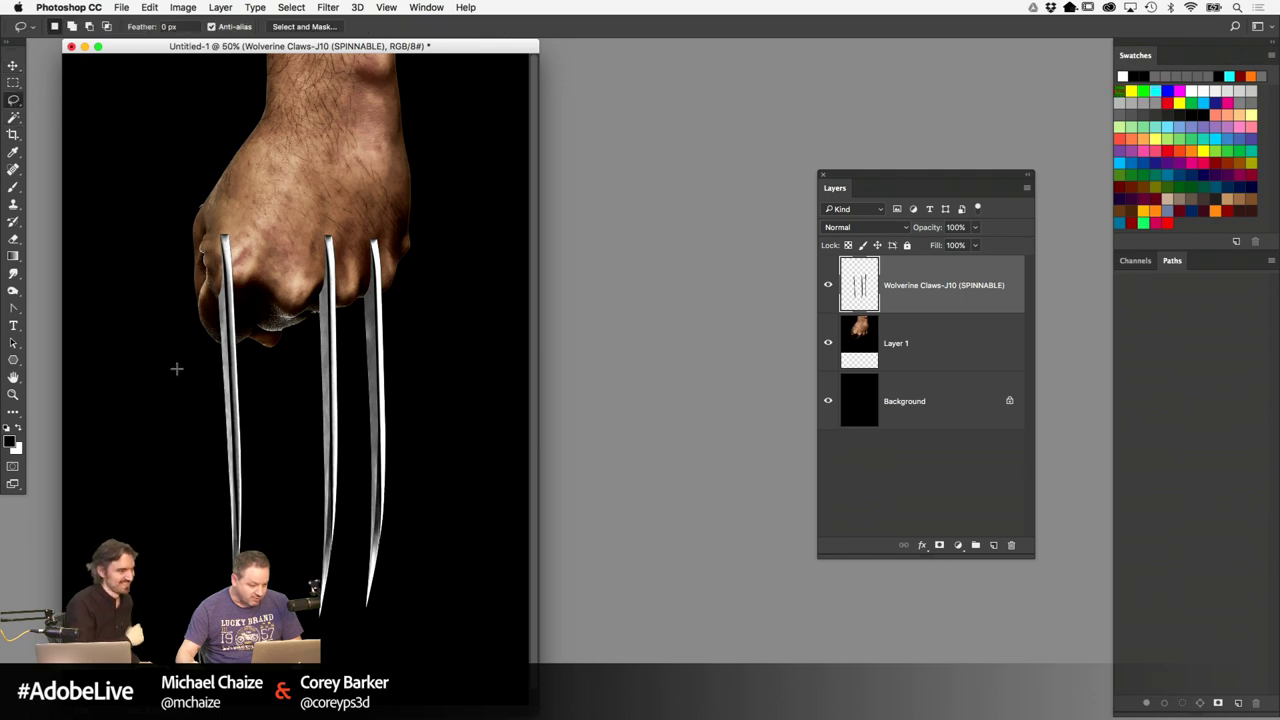
drag(198, 210, 186, 541)
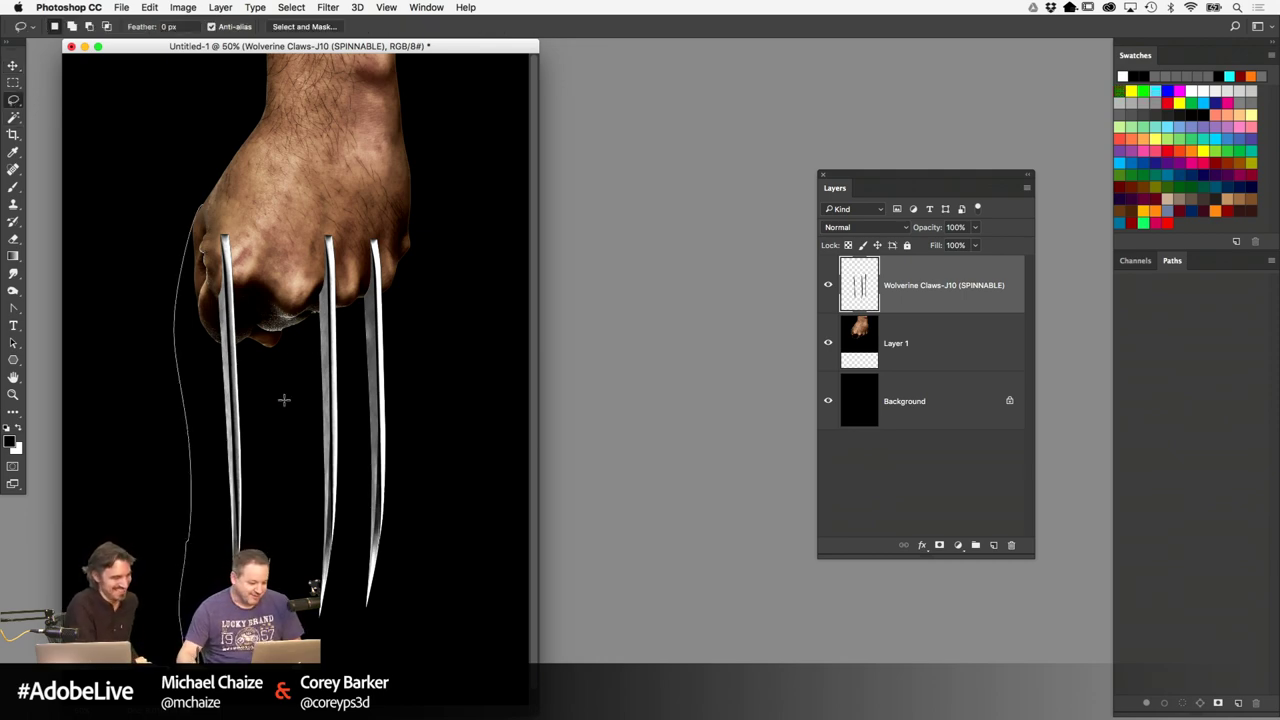
mouse_move(284, 400)
mouse_down()
mouse_move(265, 290)
mouse_move(235, 225)
mouse_up()
key(v)
drag(230, 298, 250, 298)
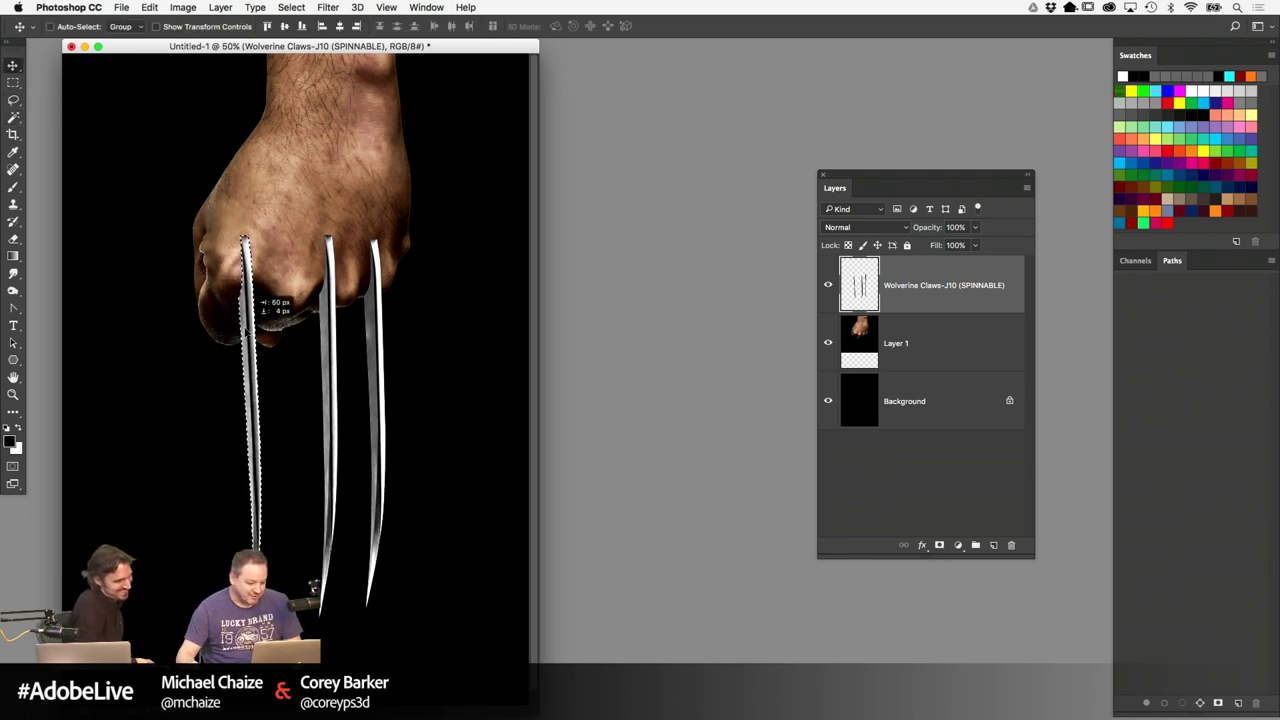
key(super+t)
drag(386, 152, 392, 183)
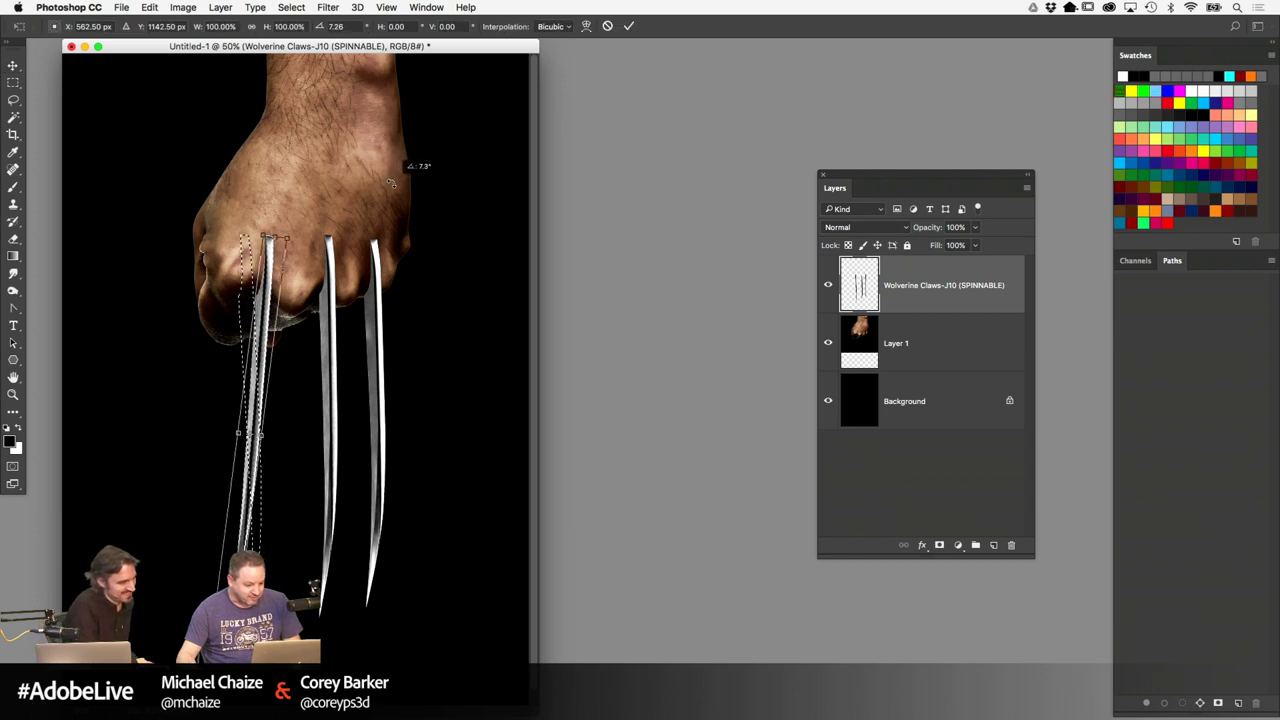
drag(162, 490, 155, 483)
key(shift+Left)
key(shift+Left)
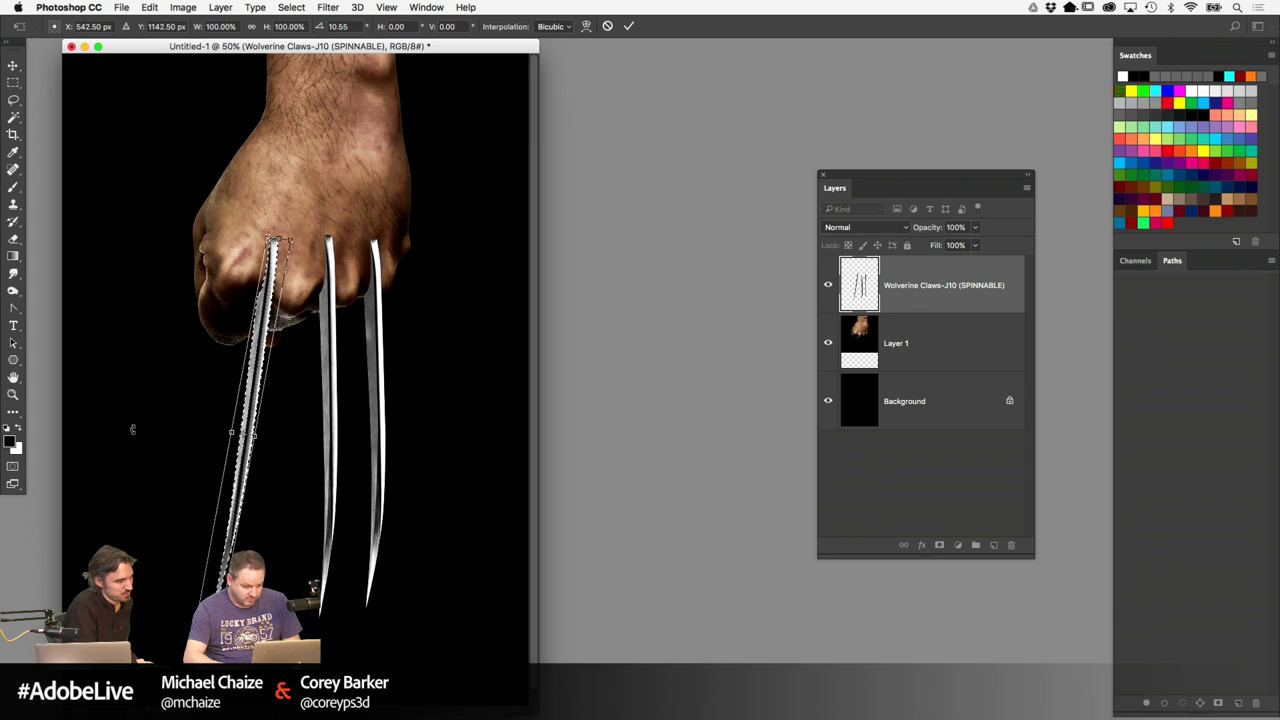
key(Return)
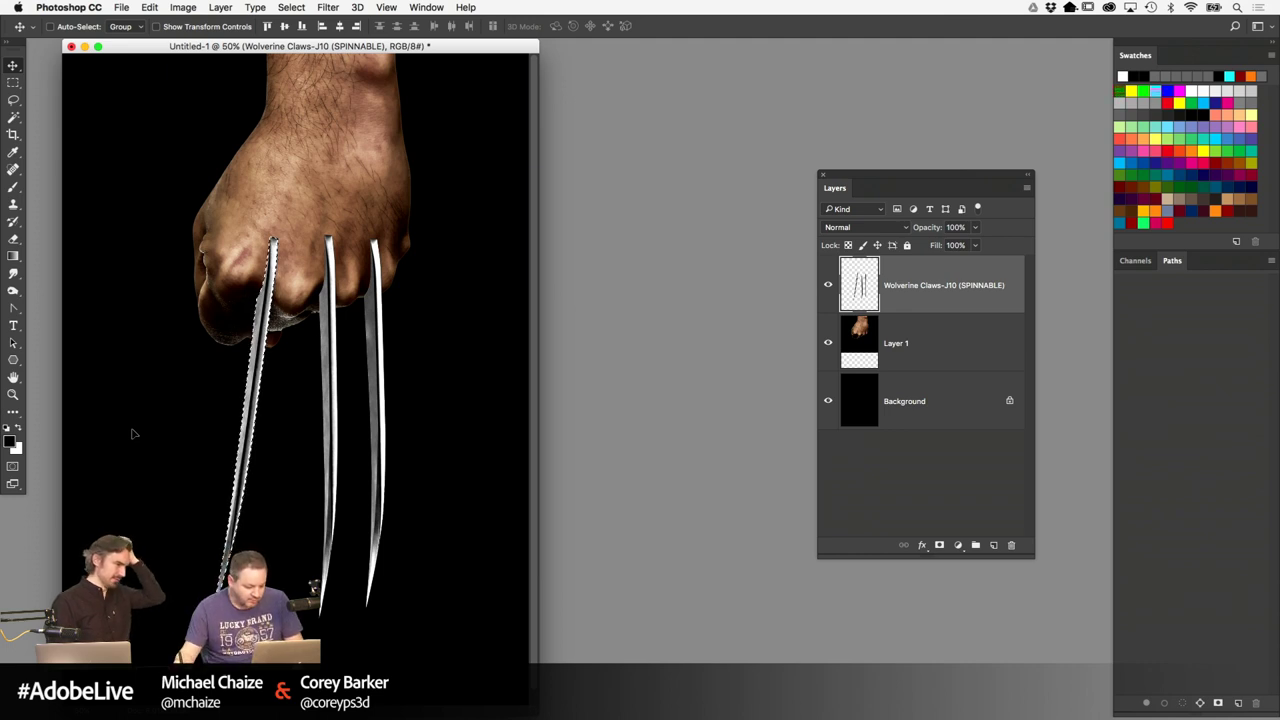
key(ctrl+d)
Rotate the middle claw about 1.5 degrees and clear the selection
click(12, 100)
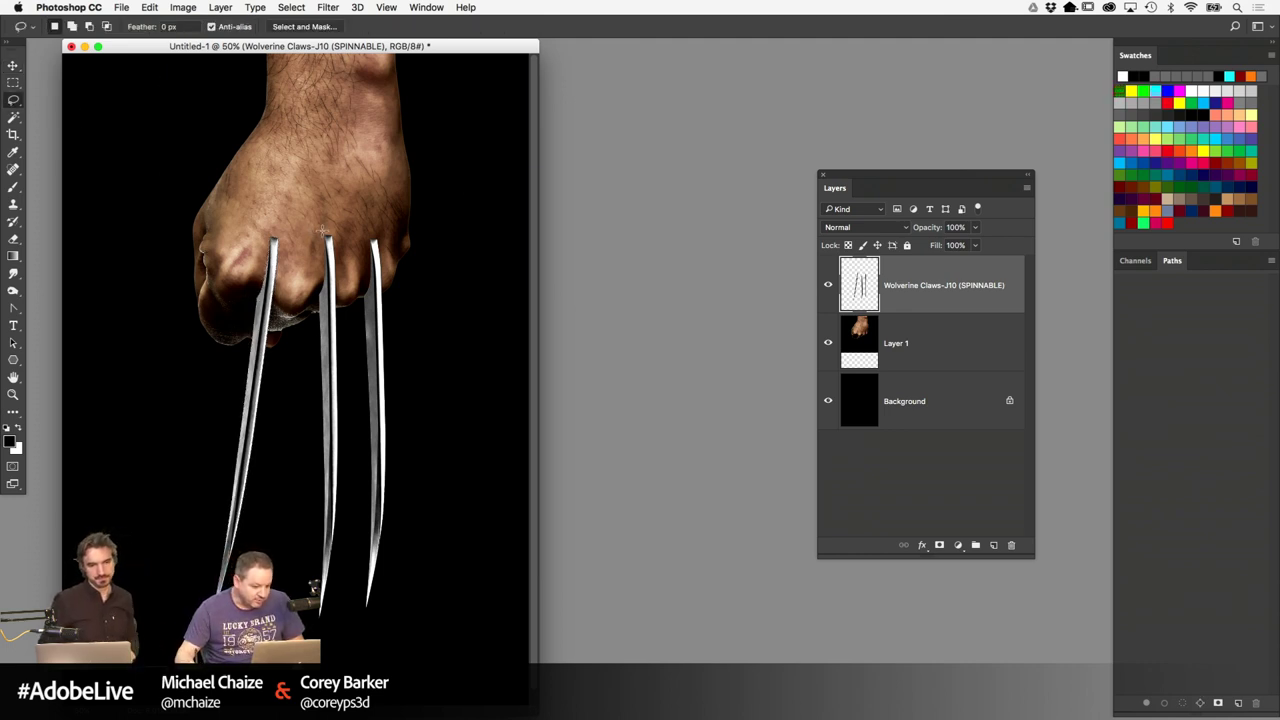
mouse_move(342, 623)
mouse_down()
mouse_move(365, 526)
mouse_move(345, 228)
mouse_up()
click(10, 65)
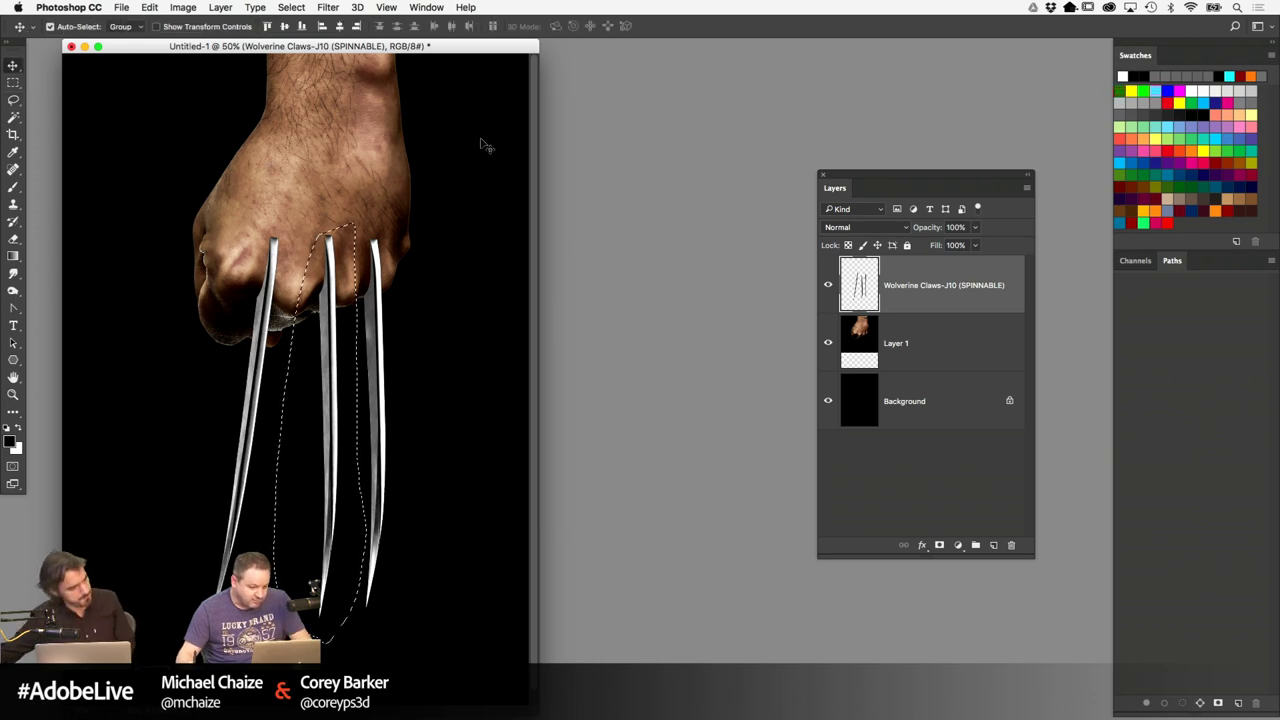
key(ctrl+t)
drag(384, 143, 390, 117)
key(Return)
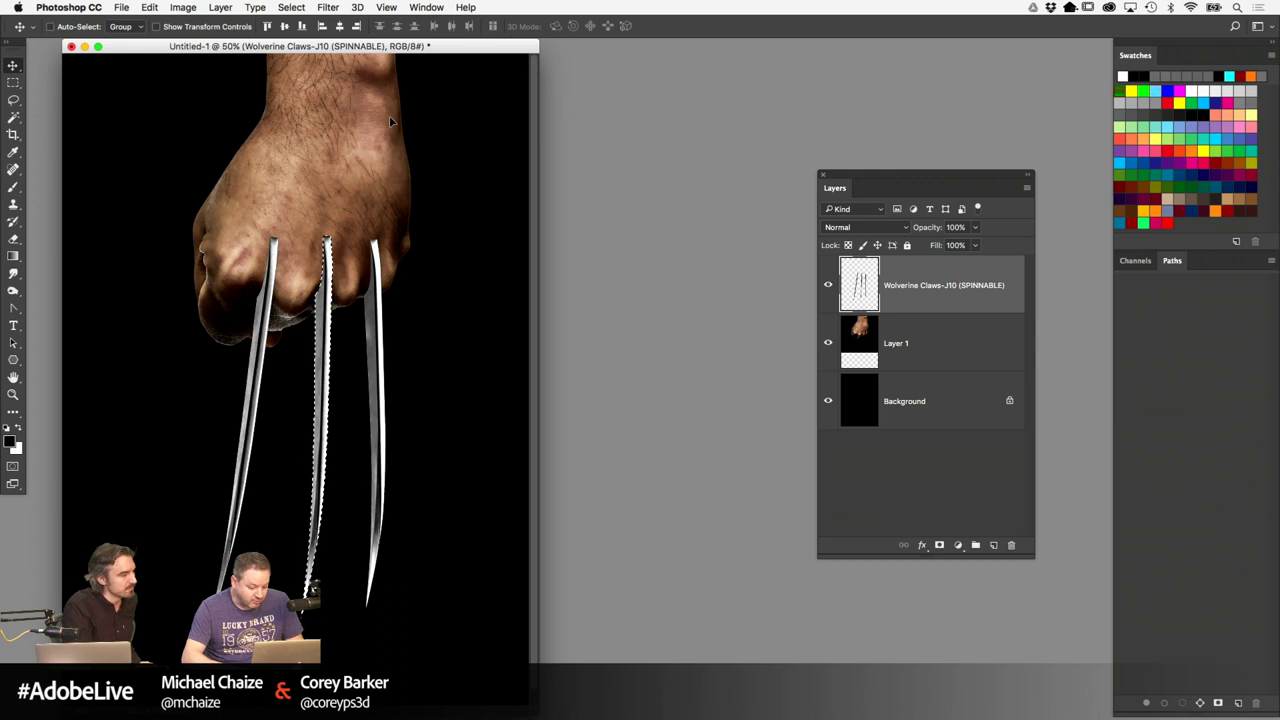
key(ctrl+d)
Zoom in to 100% and pan to inspect the claws, then return to 50%
key(super+plus)
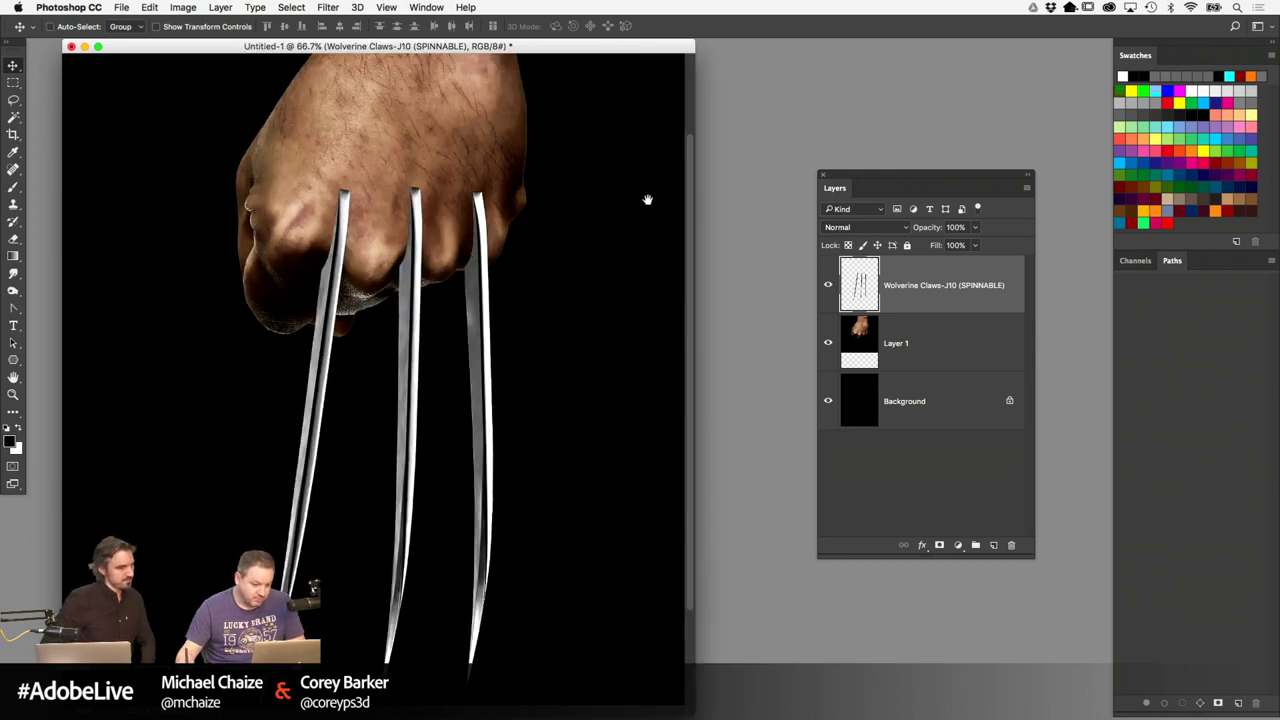
drag(518, 258, 512, 212)
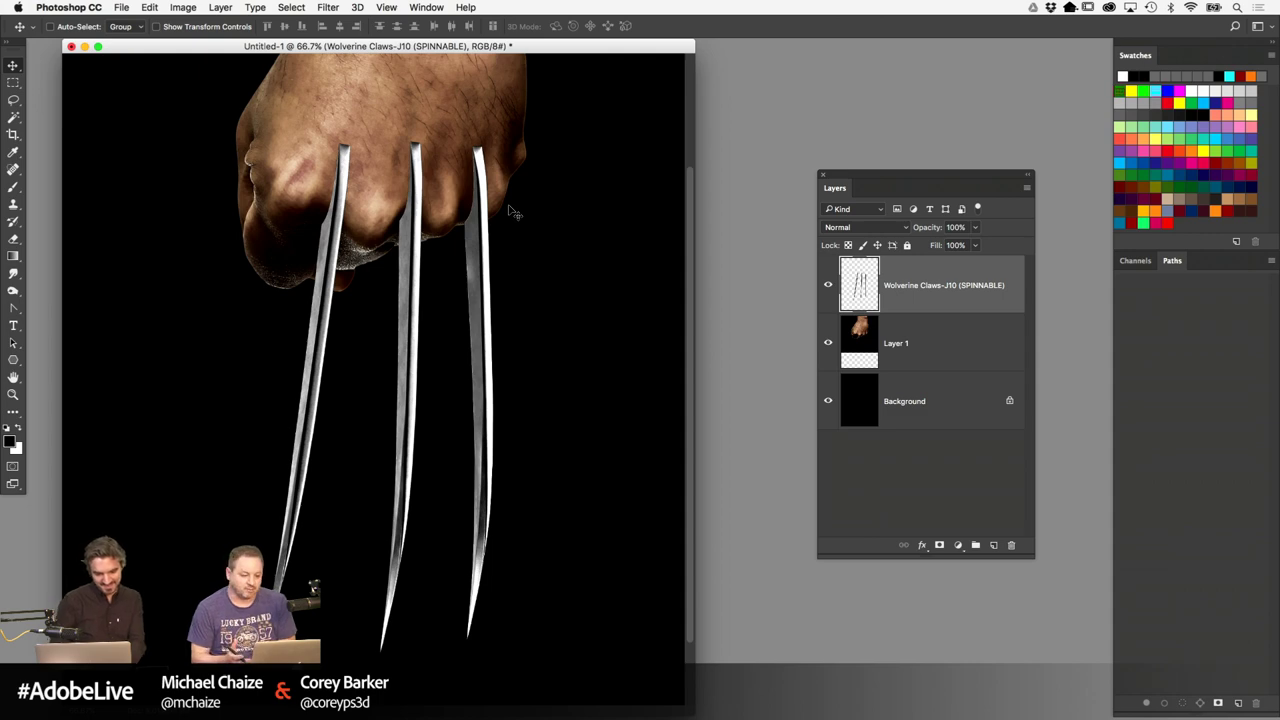
key(super+plus)
scroll(514, 206, up, 3)
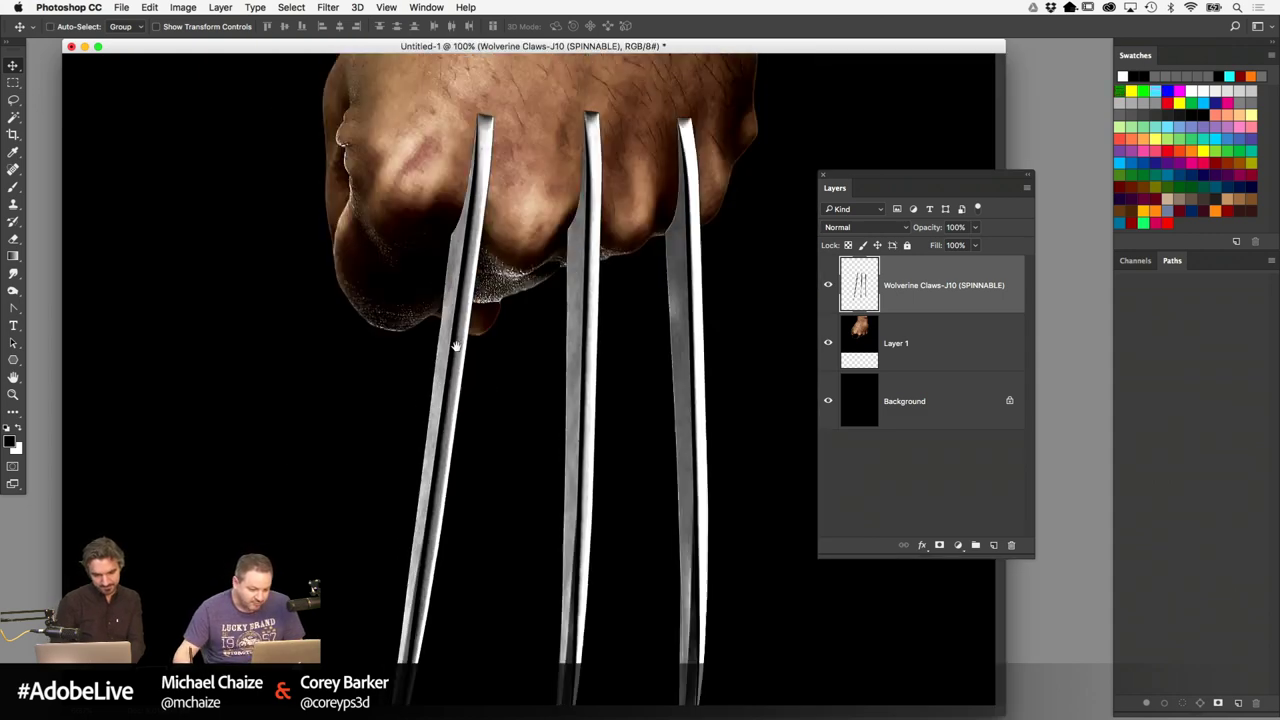
double_click(578, 46)
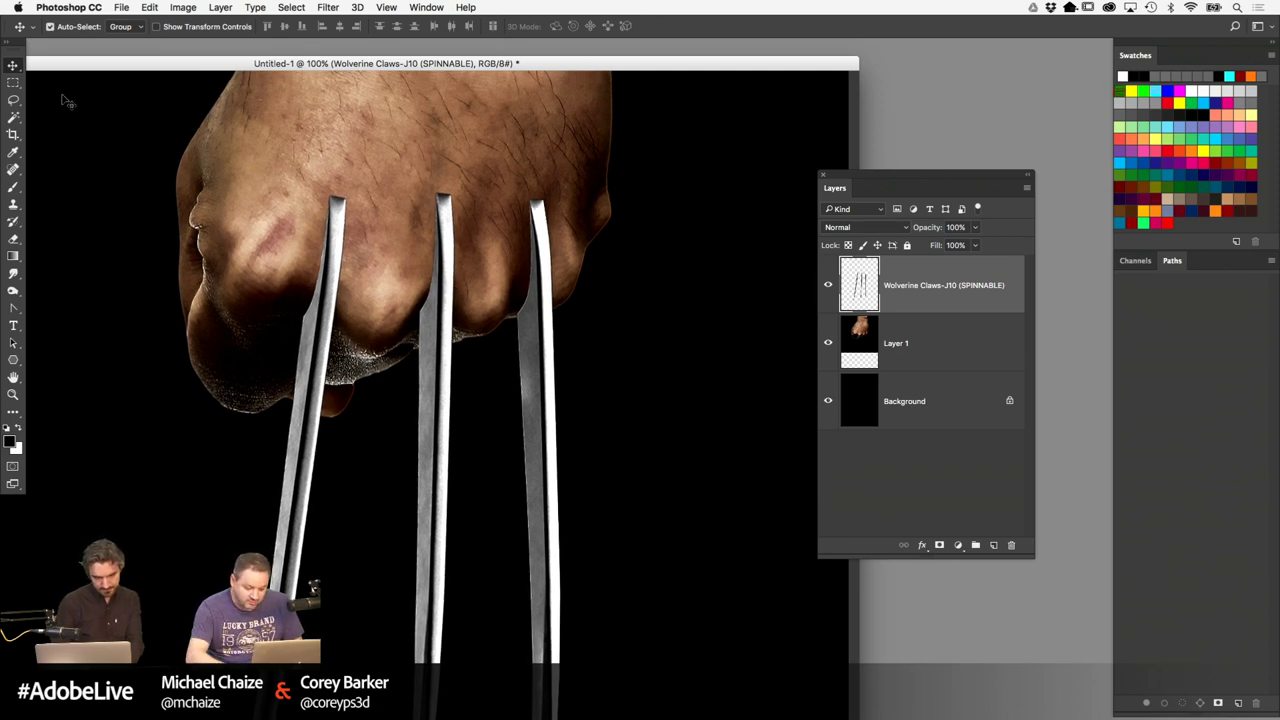
key(super+minus)
Lasso the right claw, clear the selection, and zoom to 100% on the claws
click(13, 99)
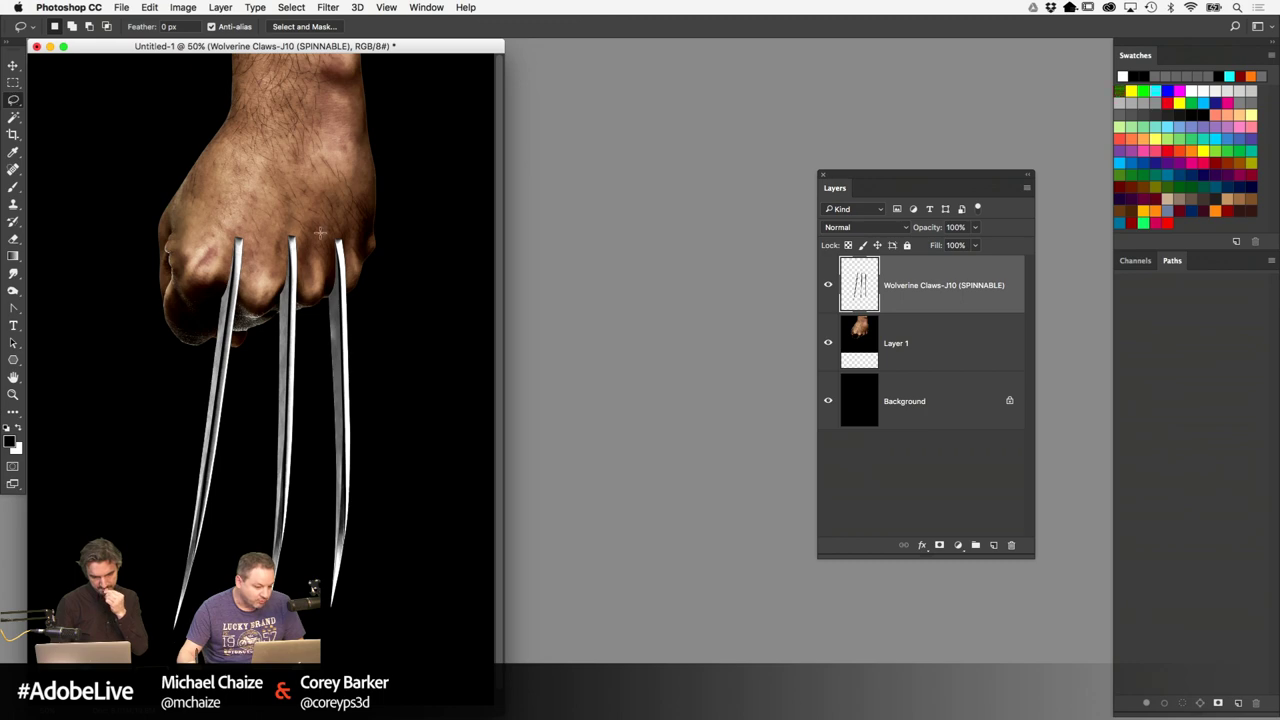
mouse_move(318, 236)
mouse_down()
mouse_move(304, 512)
mouse_move(360, 213)
mouse_move(318, 236)
mouse_up()
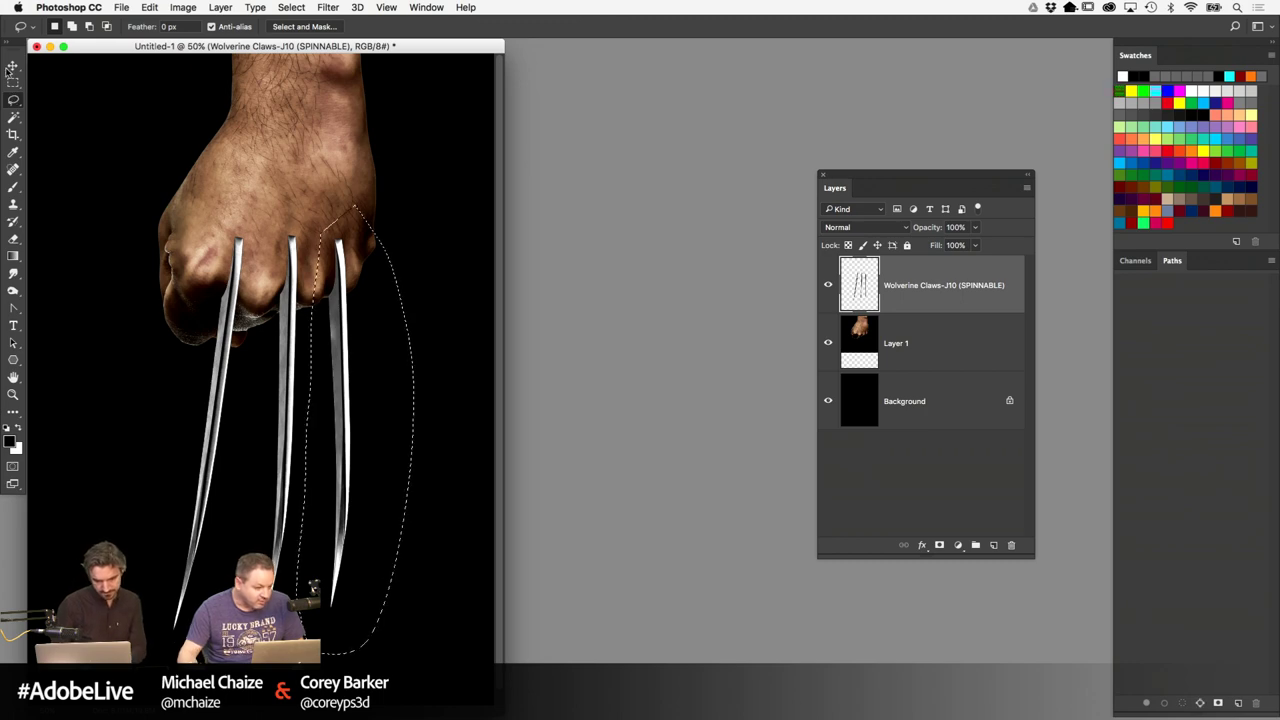
click(13, 66)
key(super+d)
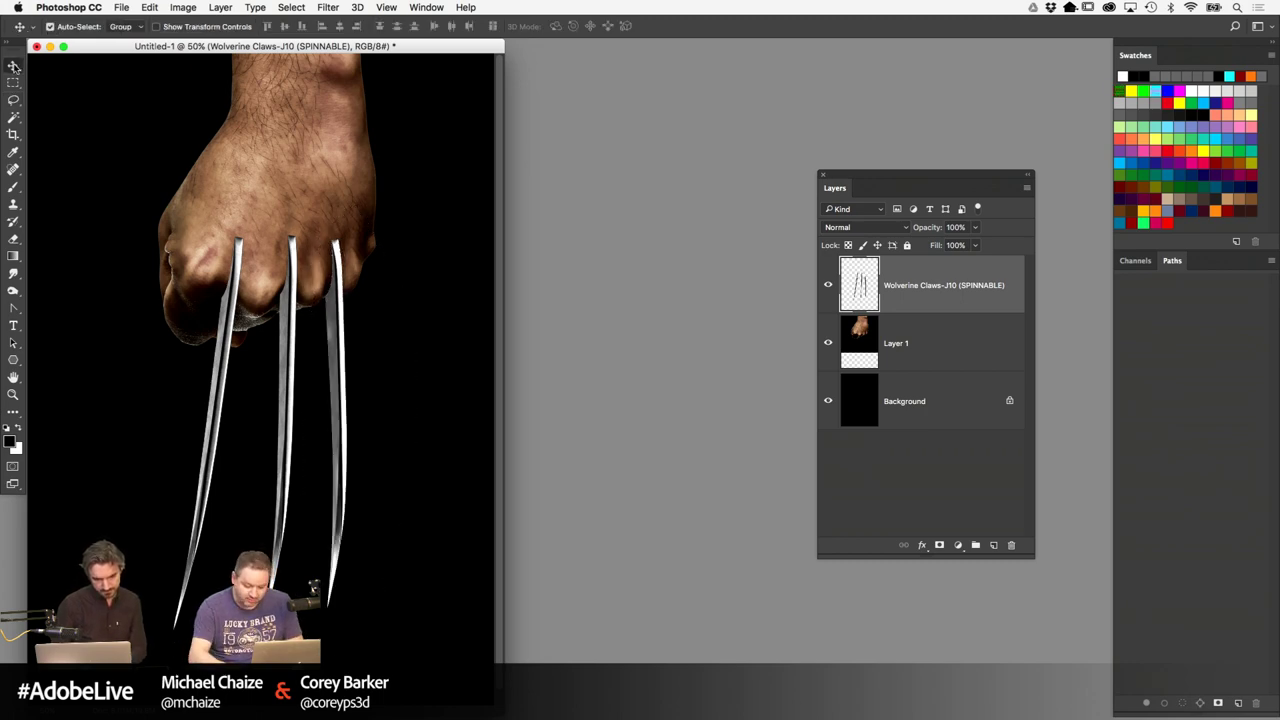
key(super+plus)
scroll(601, 267, up, 5)
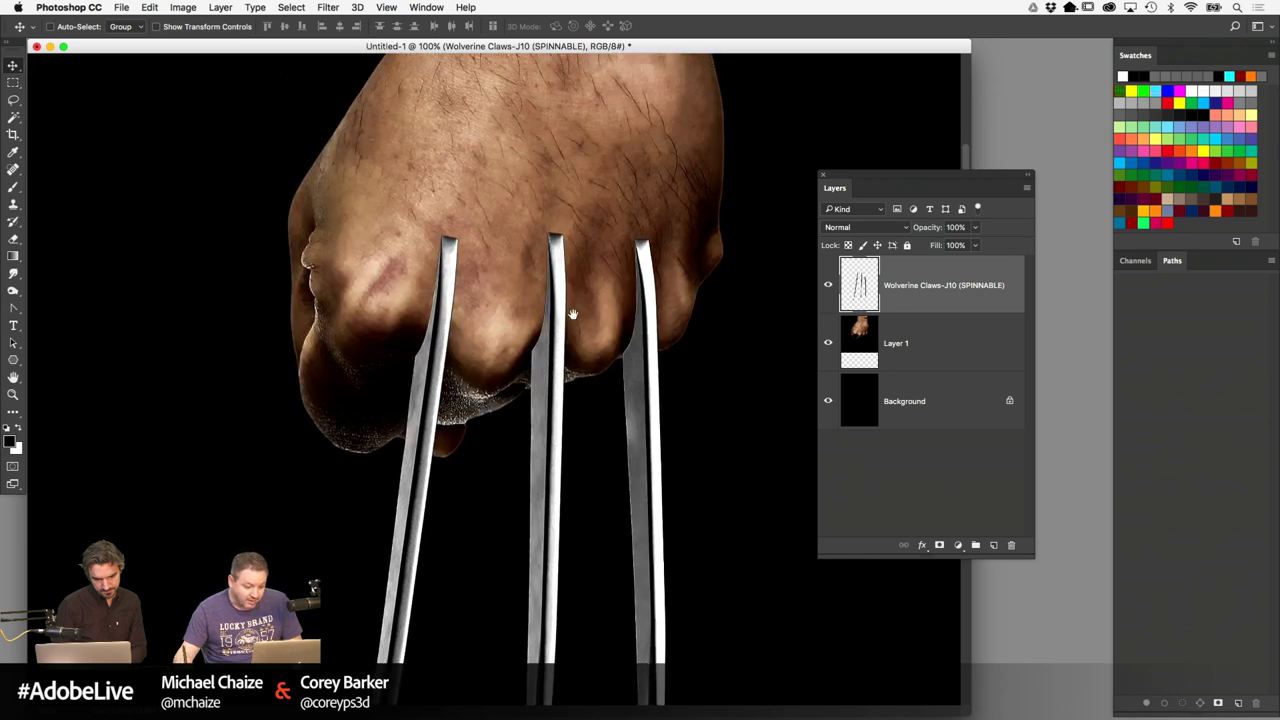
drag(677, 46, 597, 52)
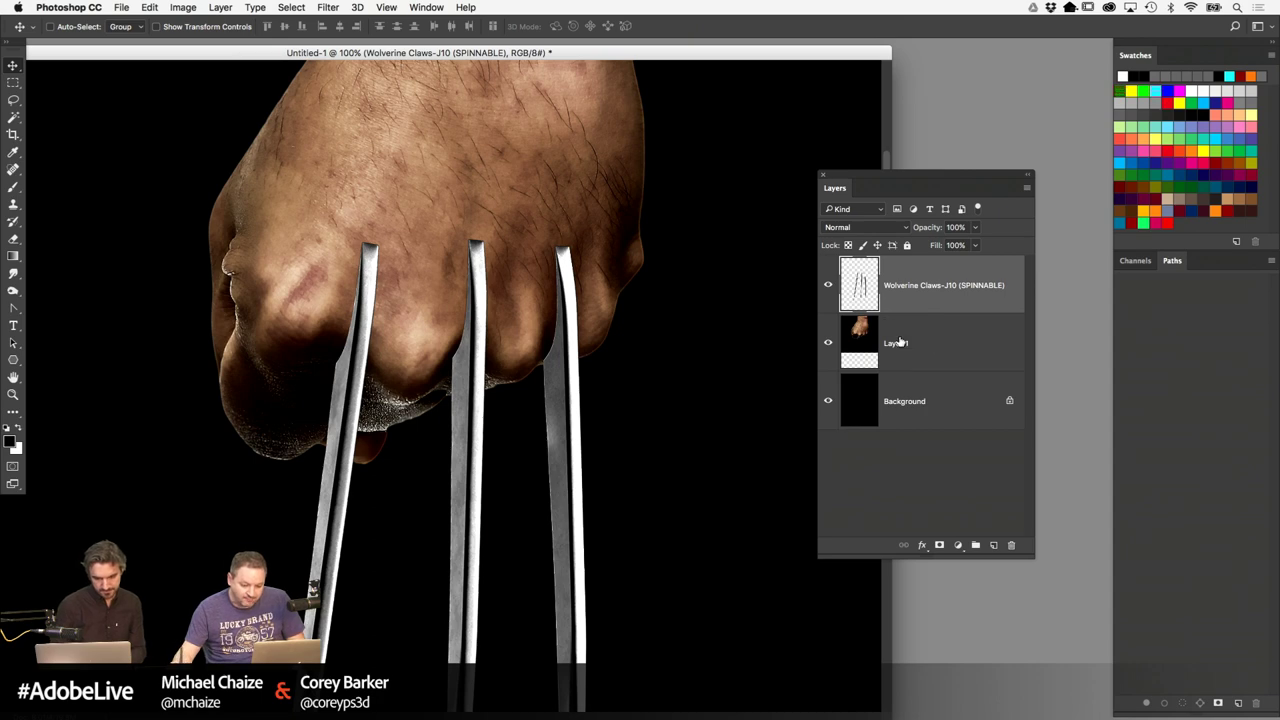
Add a layer mask to the claws layer and set up a soft round 70 px black brush
click(939, 545)
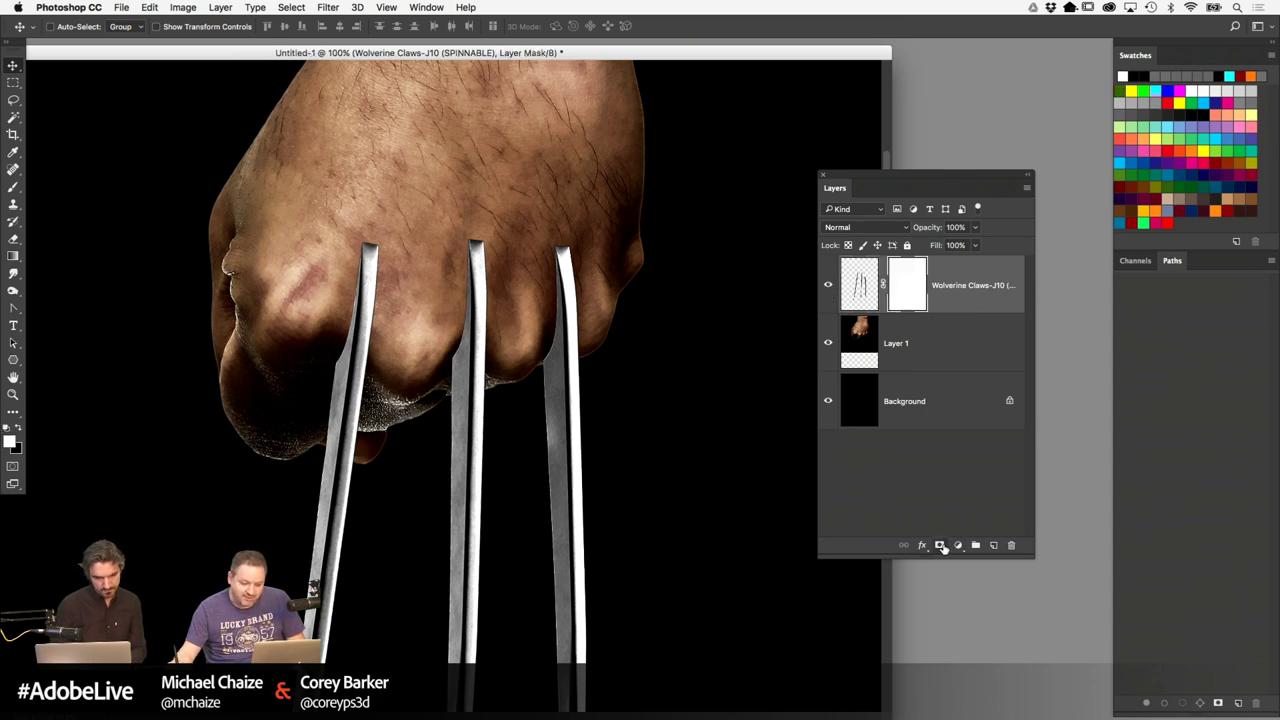
click(12, 188)
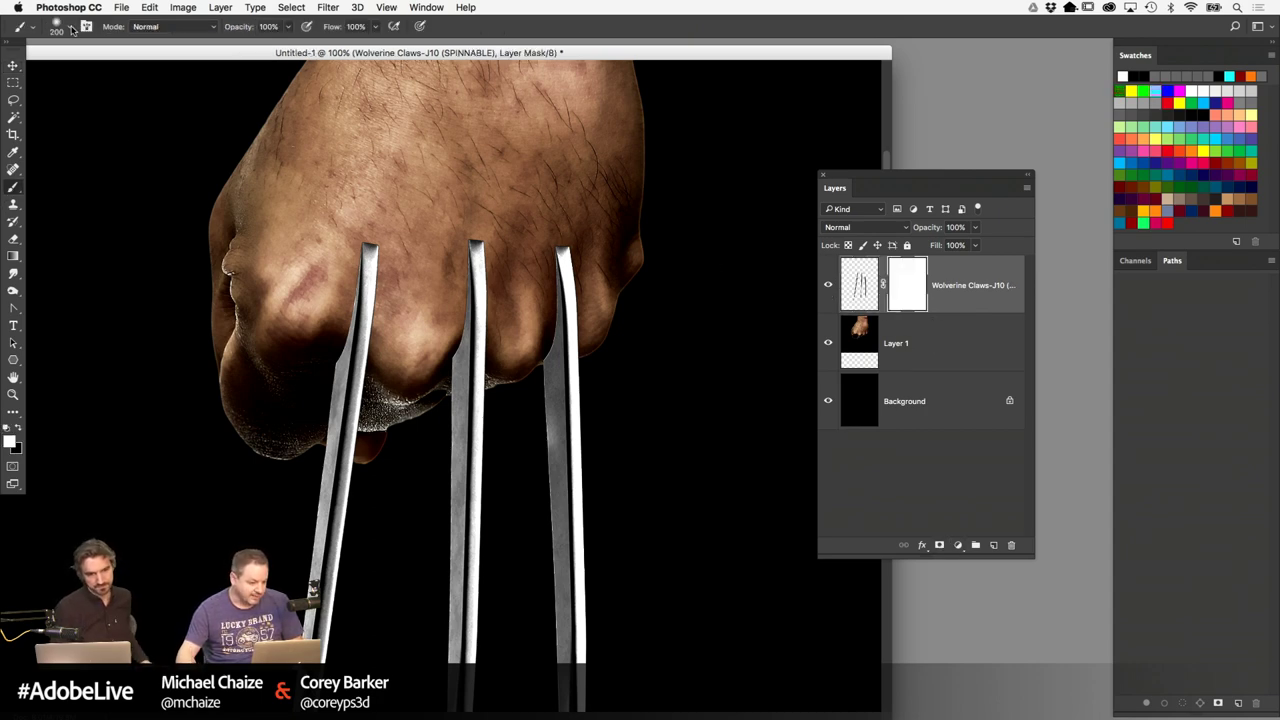
click(70, 27)
click(39, 166)
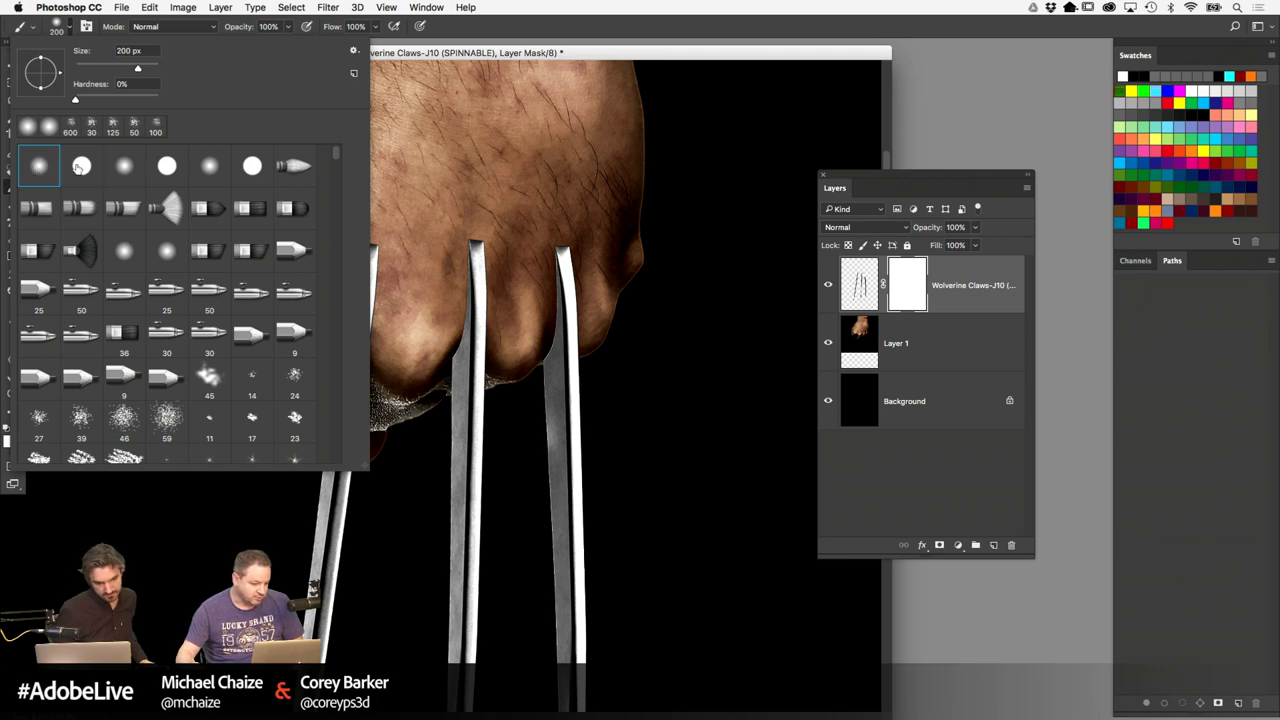
click(560, 150)
key(bracketleft)
key(bracketleft)
key(bracketleft)
key(bracketleft)
key(bracketleft)
key(bracketleft)
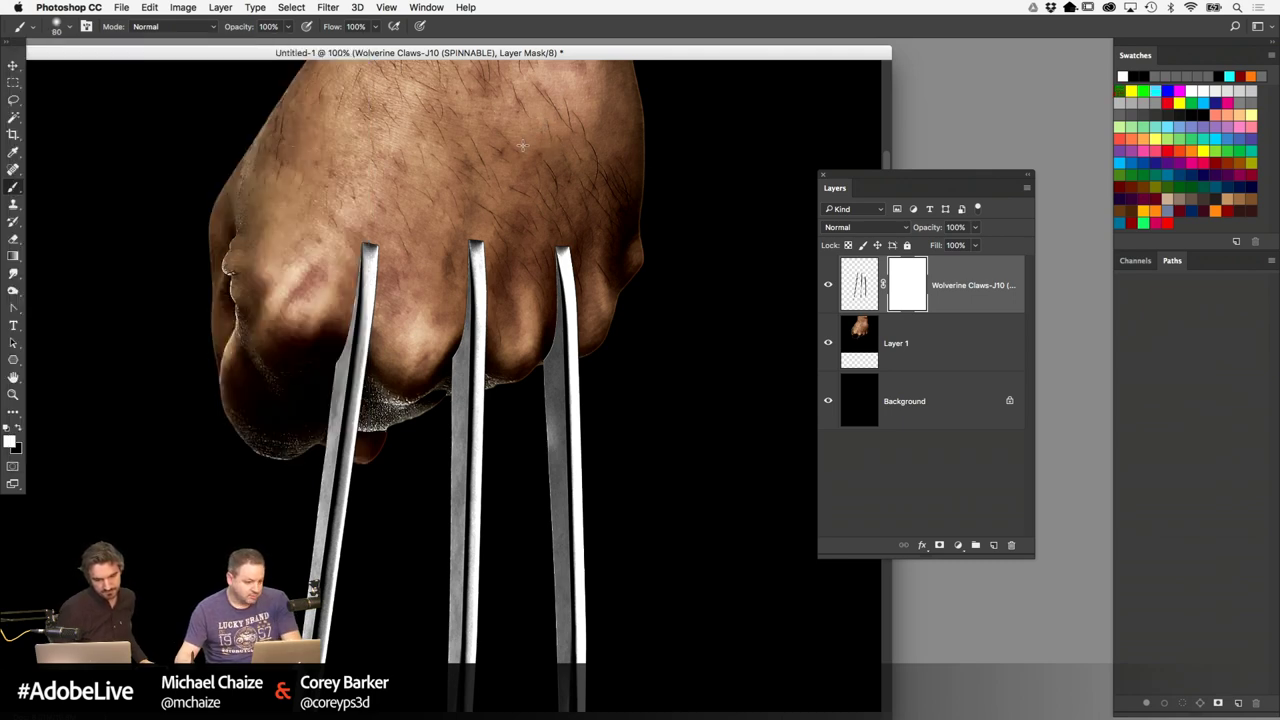
key(bracketright)
key(bracketright)
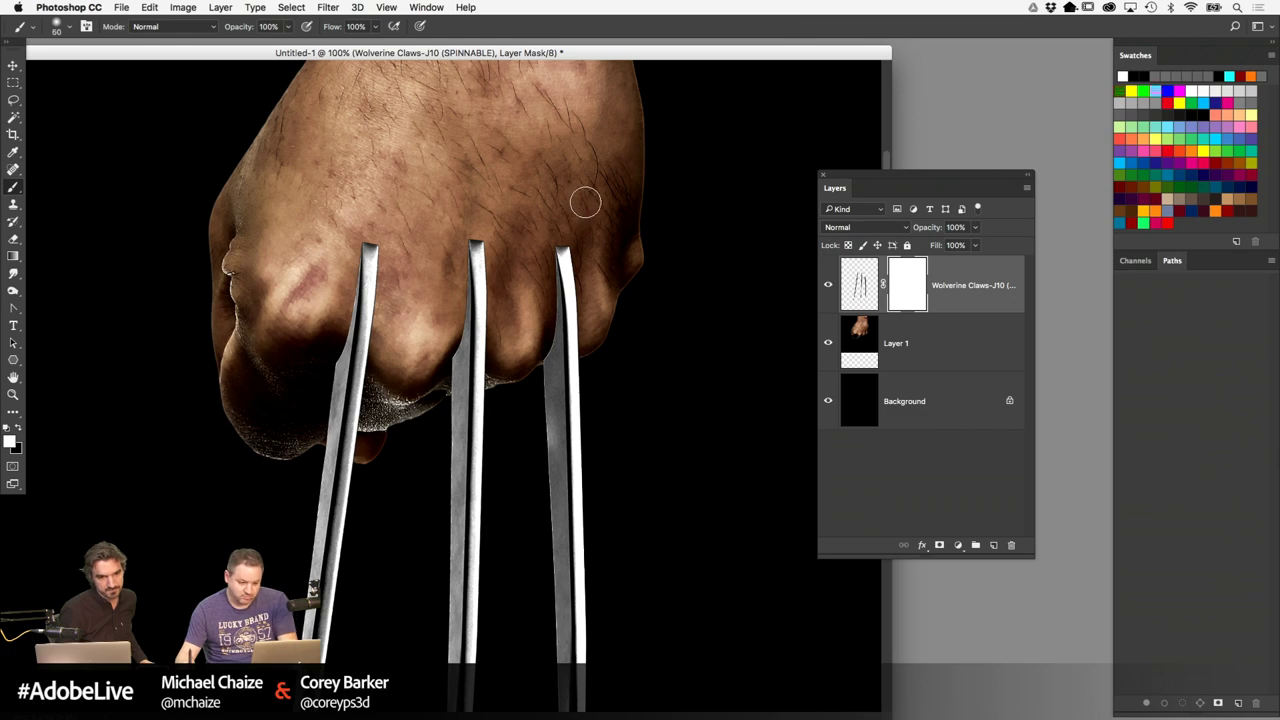
key(x)
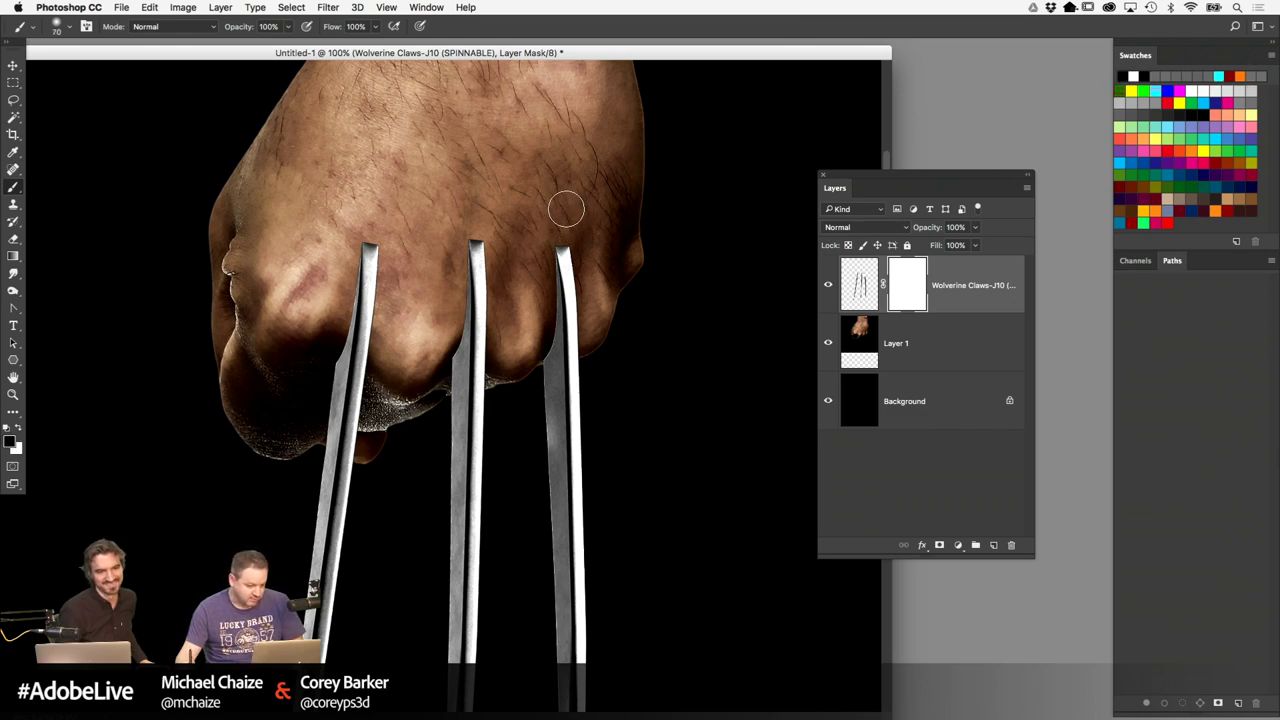
Paint out the tops of the right, middle and left claws, then fit the whole image
mouse_move(543, 243)
mouse_down()
mouse_move(563, 243)
mouse_move(528, 357)
mouse_move(543, 306)
mouse_move(587, 285)
mouse_move(600, 286)
mouse_move(590, 310)
mouse_move(604, 310)
mouse_move(603, 331)
mouse_move(596, 296)
mouse_up()
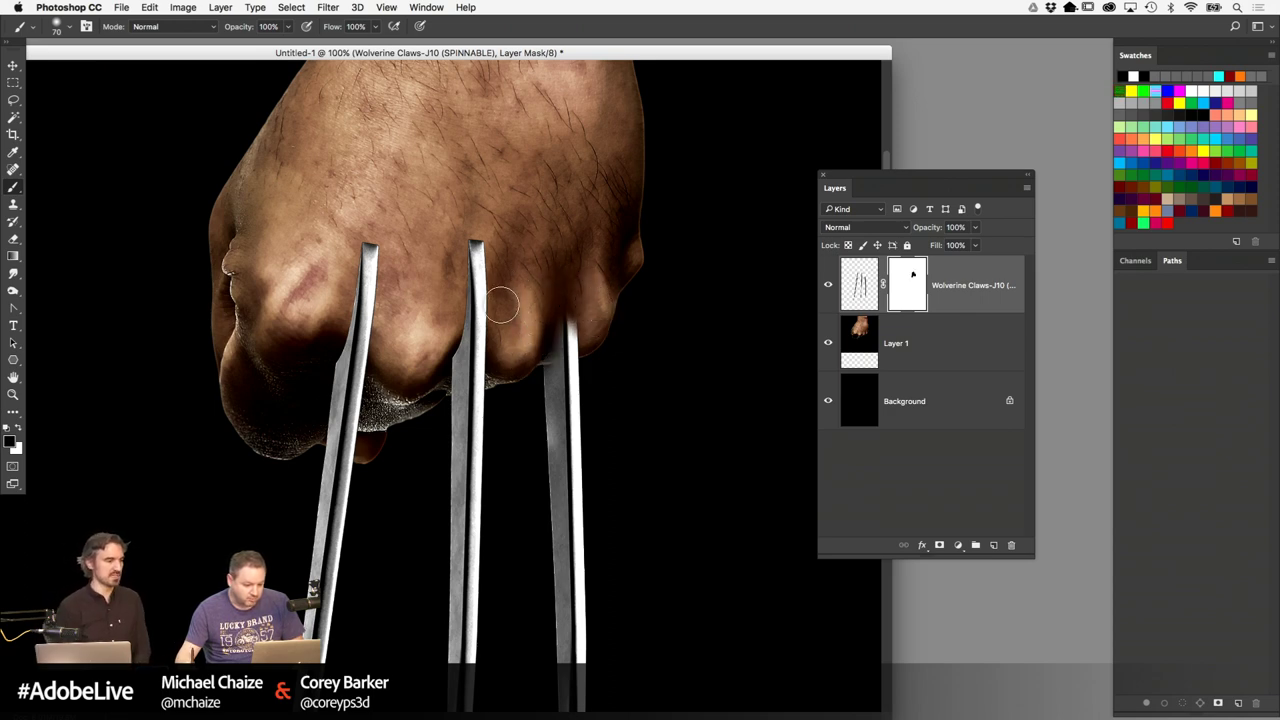
mouse_move(469, 313)
mouse_down()
mouse_move(501, 331)
mouse_move(482, 313)
mouse_move(475, 240)
mouse_move(440, 313)
mouse_up()
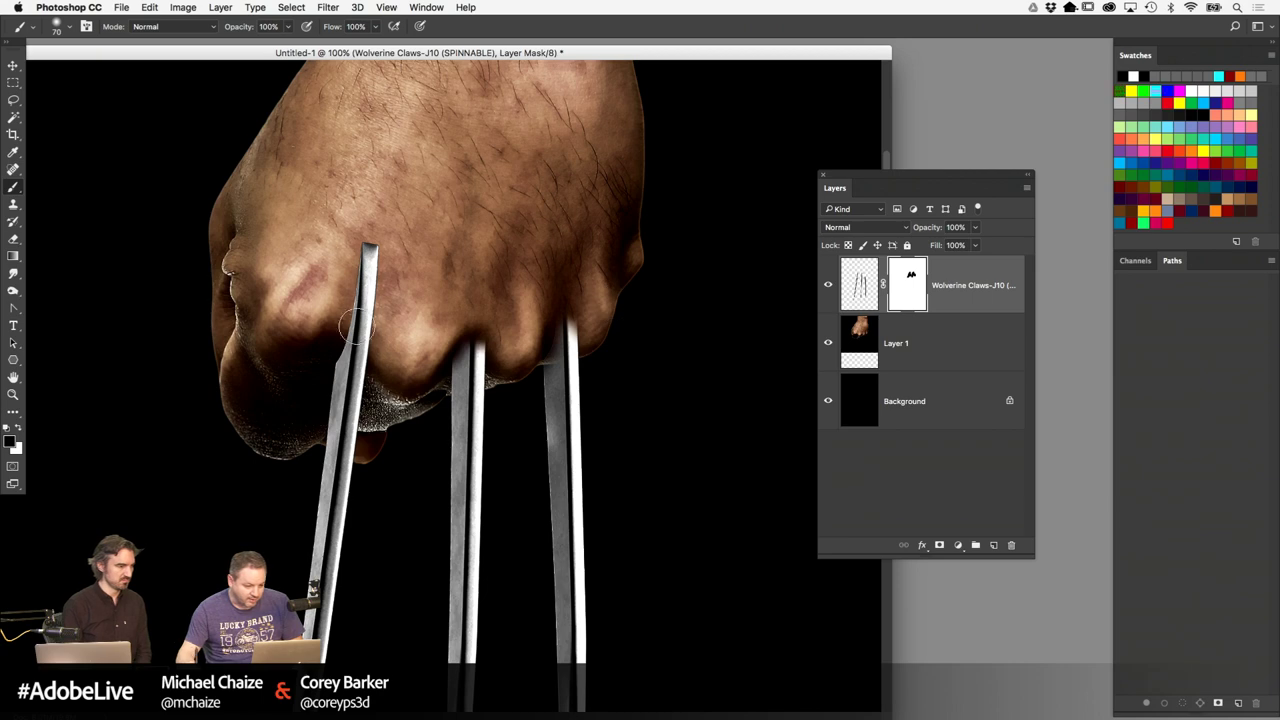
mouse_move(357, 327)
mouse_down()
mouse_move(369, 318)
mouse_move(360, 345)
mouse_move(368, 250)
mouse_move(350, 262)
mouse_up()
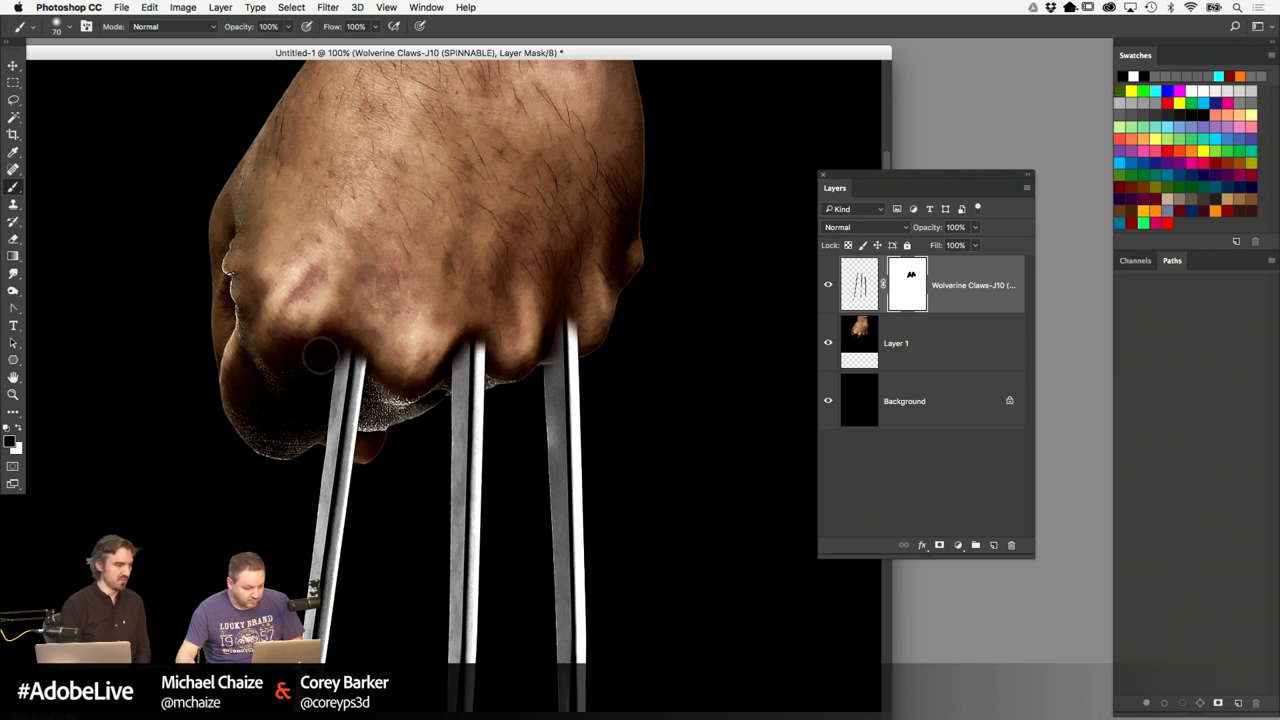
key(super+minus)
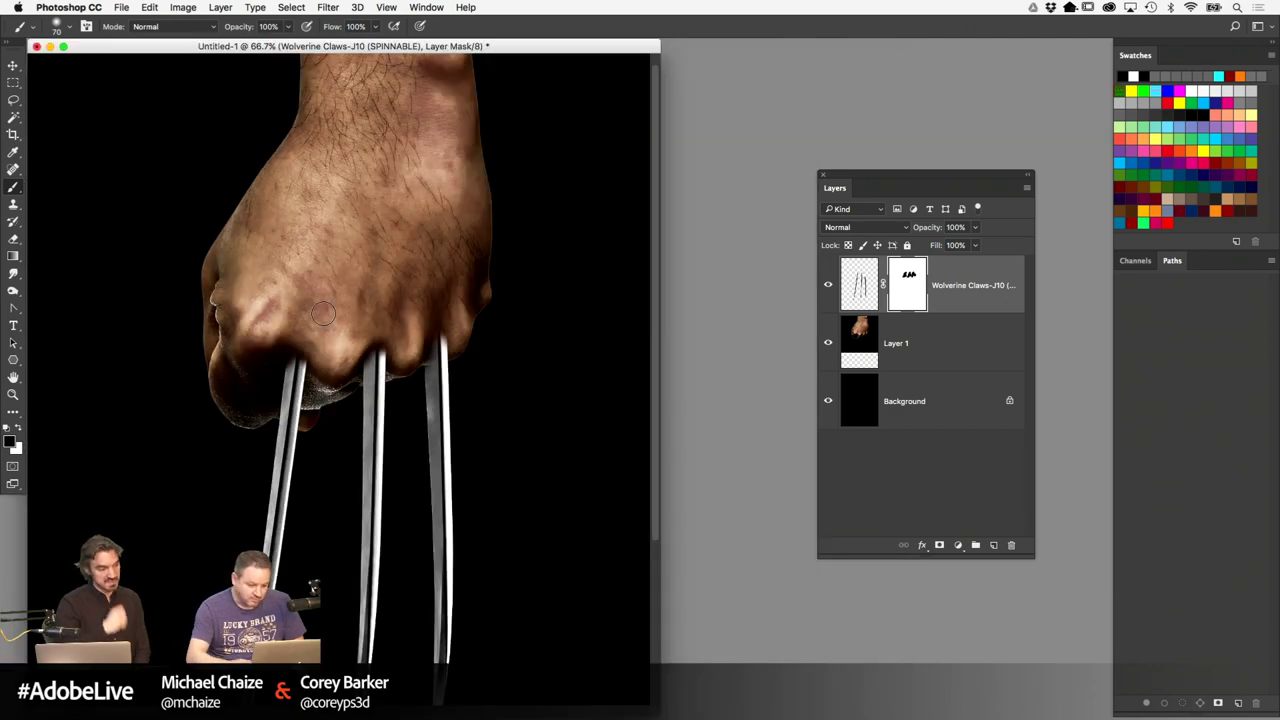
key(super+0)
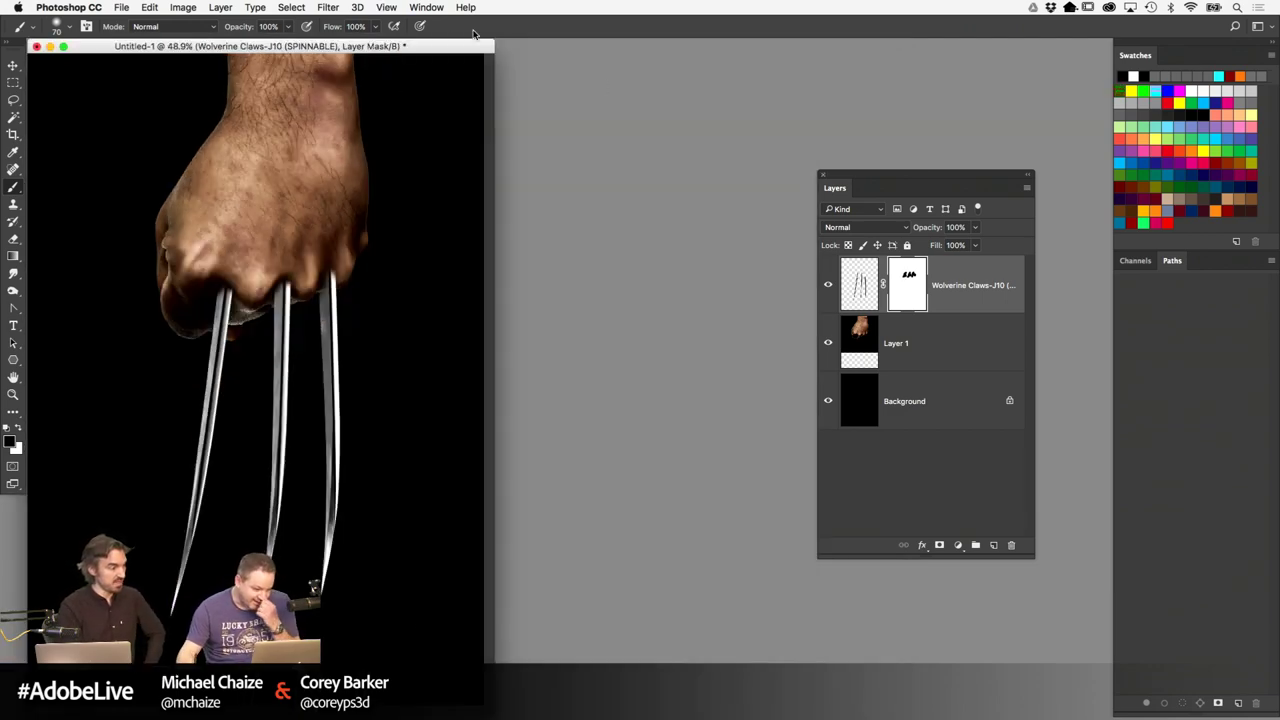
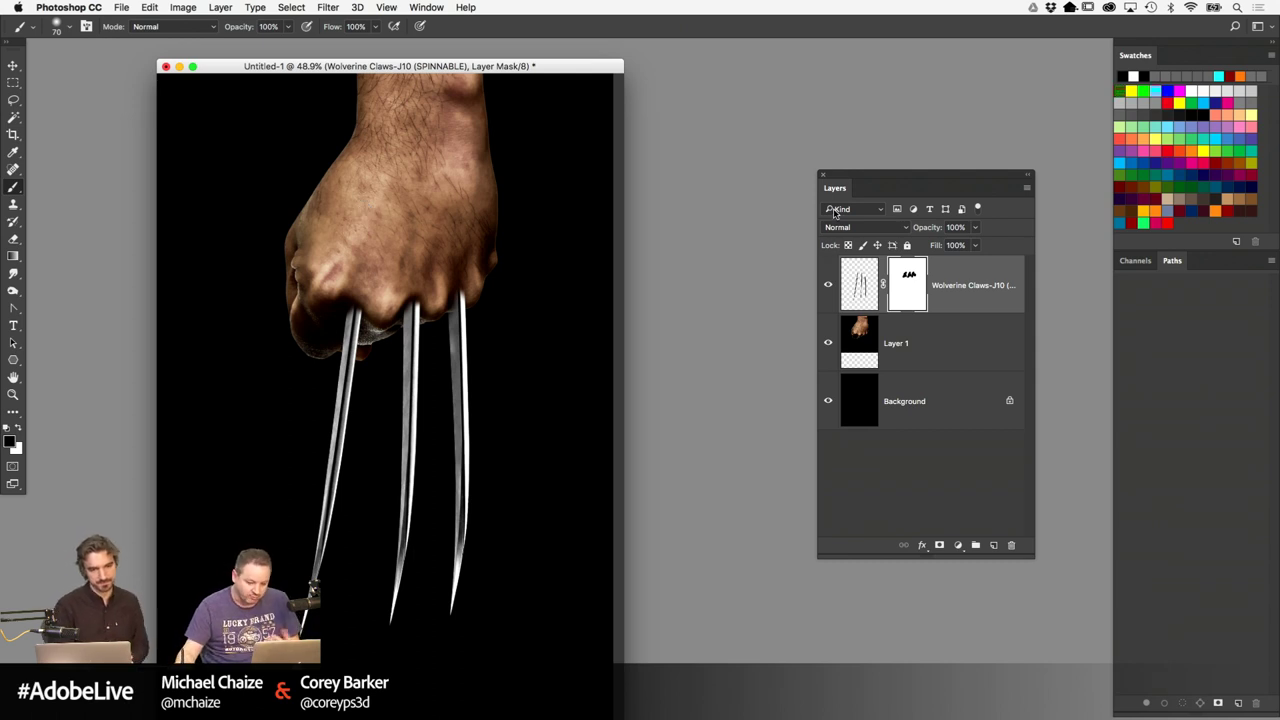
Zoom in on the fist and duplicate Layer 1
key(super+equal)
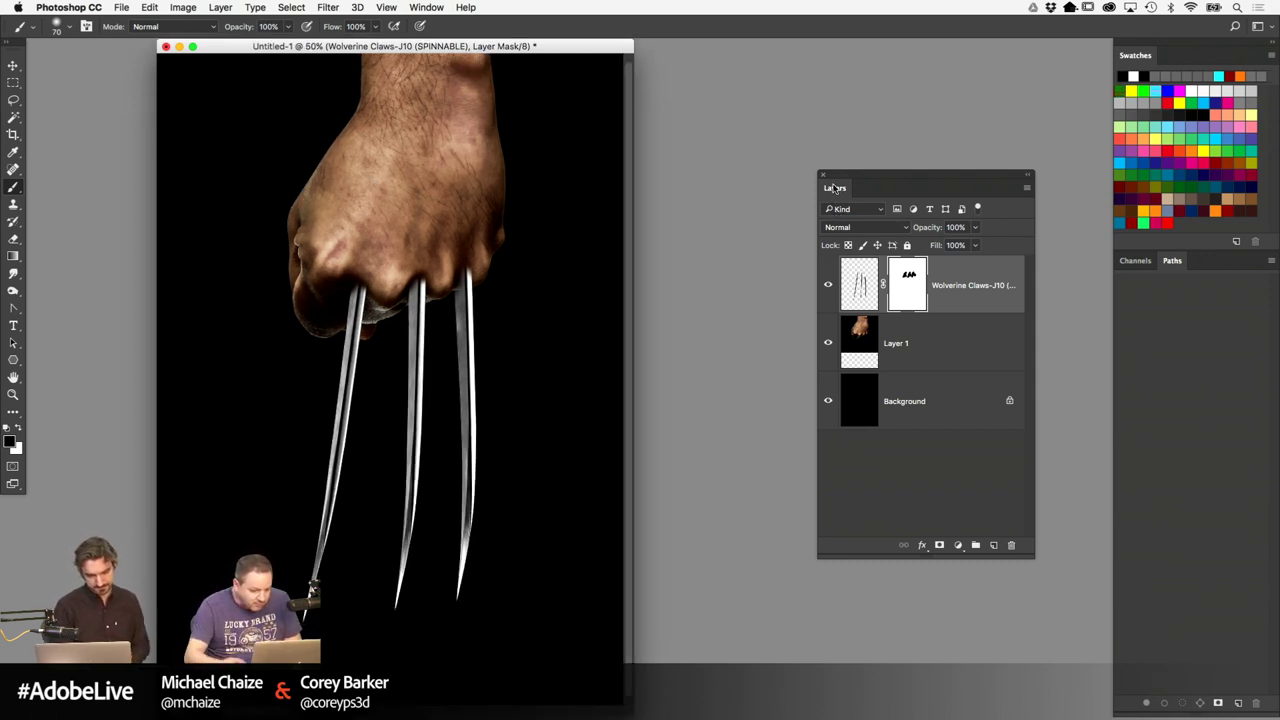
key(super+equal)
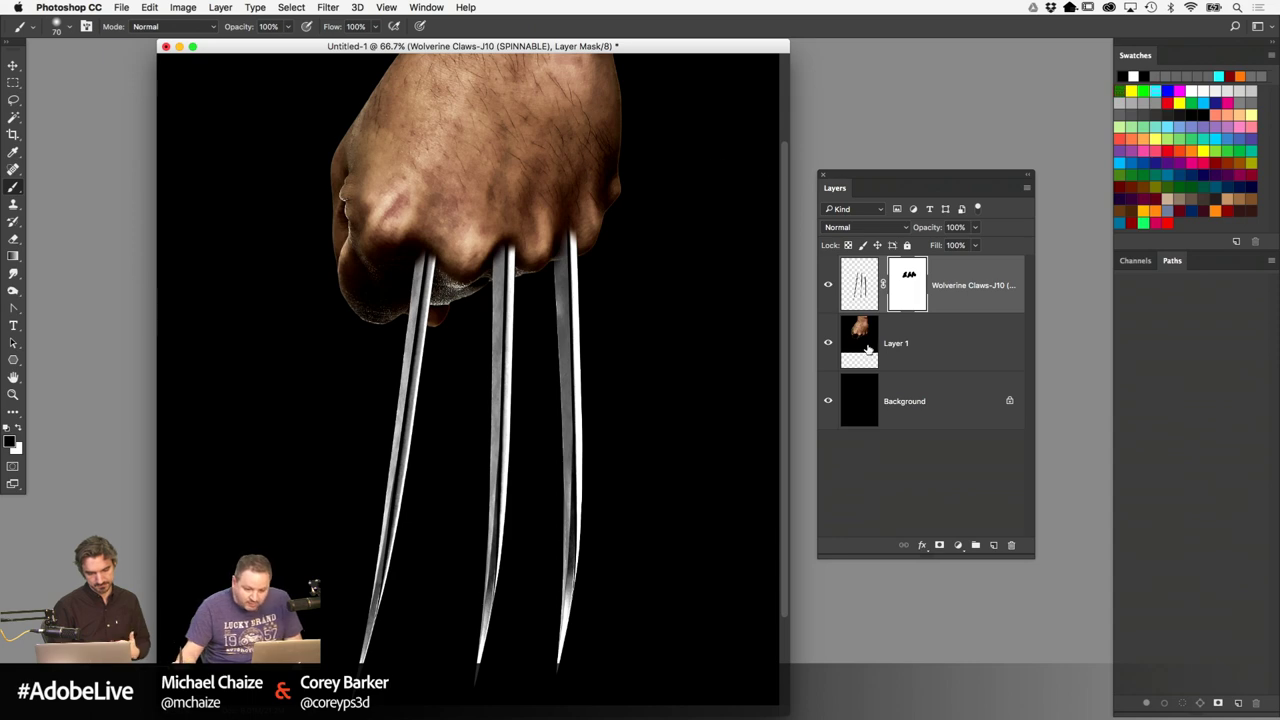
click(866, 346)
drag(902, 180, 931, 166)
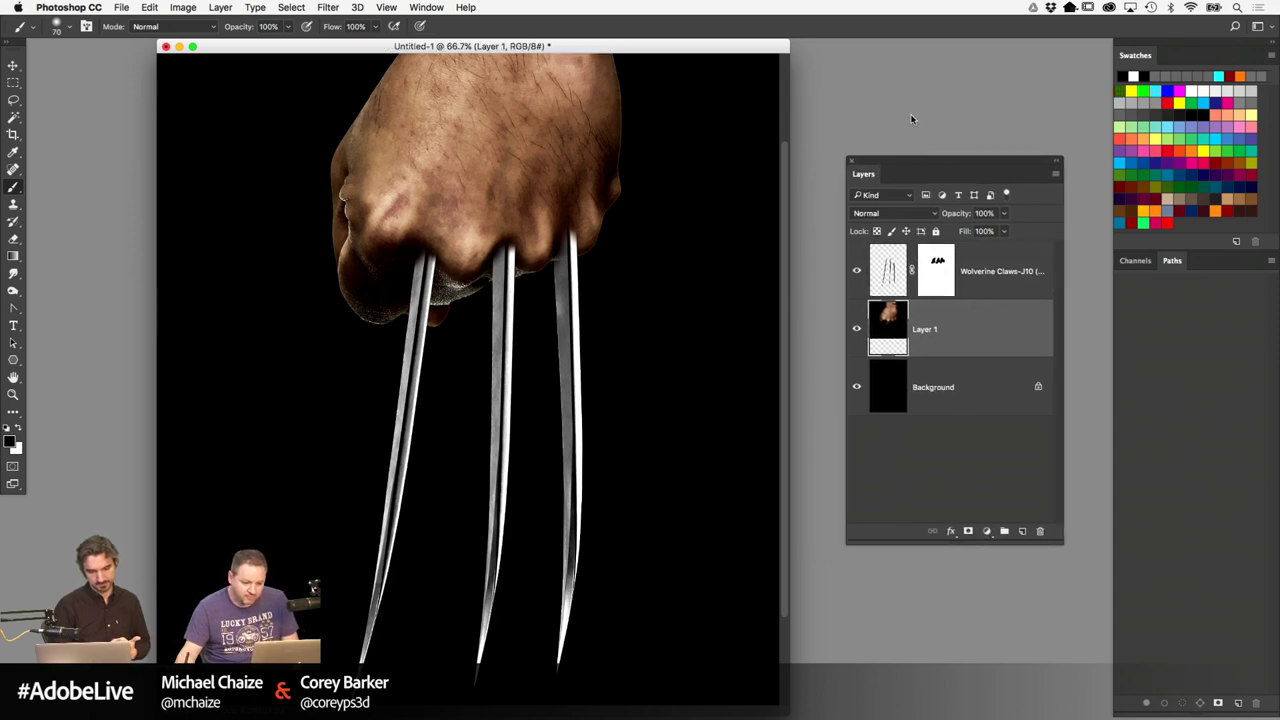
drag(785, 274, 789, 133)
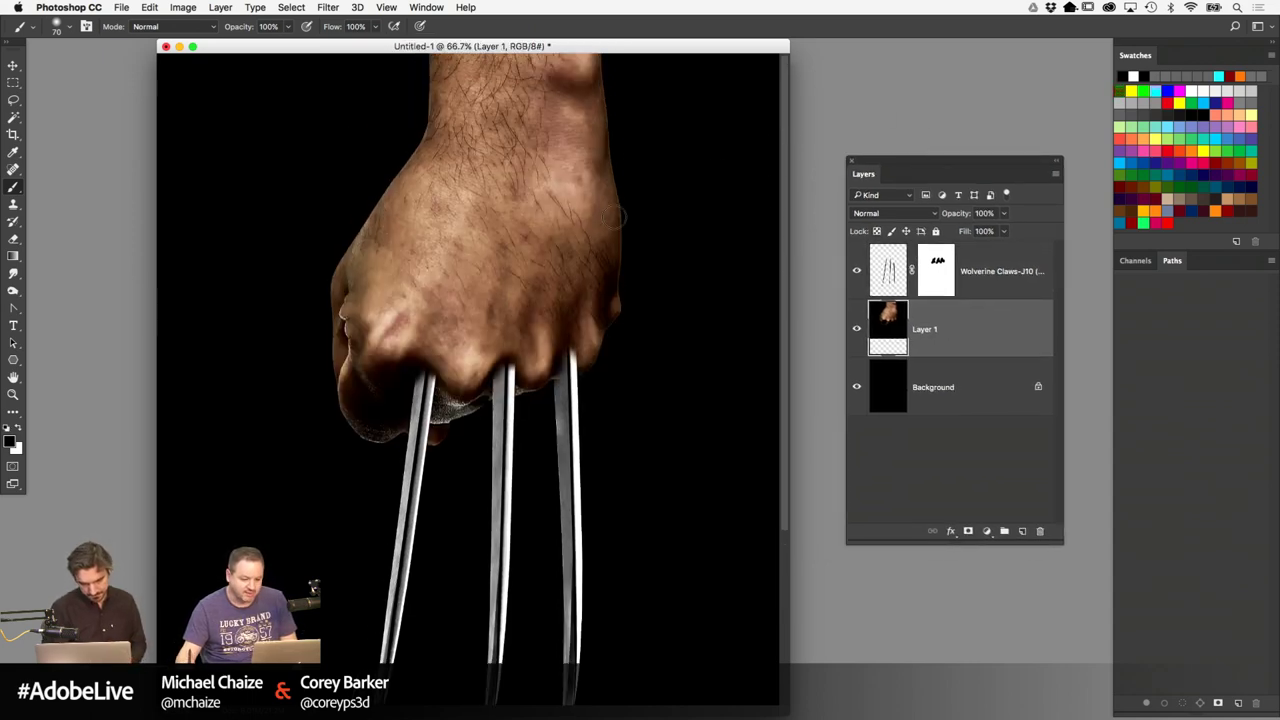
drag(957, 325, 1033, 535)
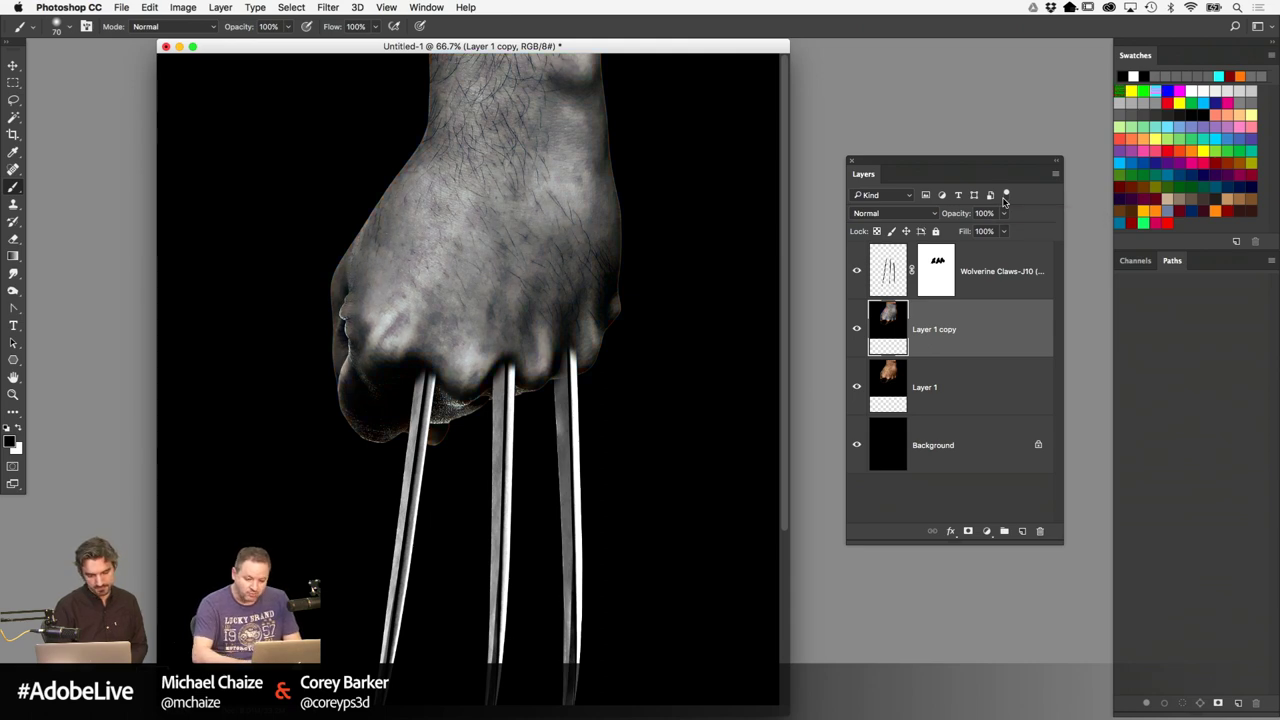
Set the Layer 1 copy to Hard Light at 75% opacity and toggle it to compare
click(890, 215)
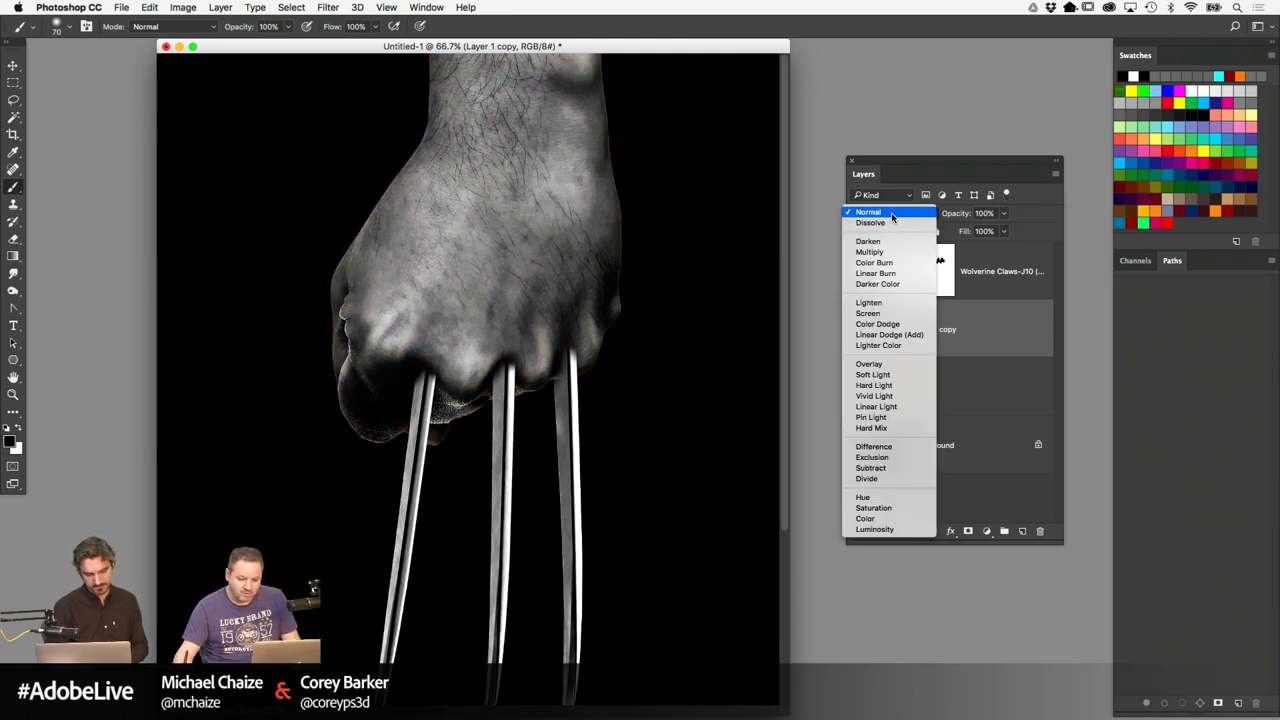
click(887, 387)
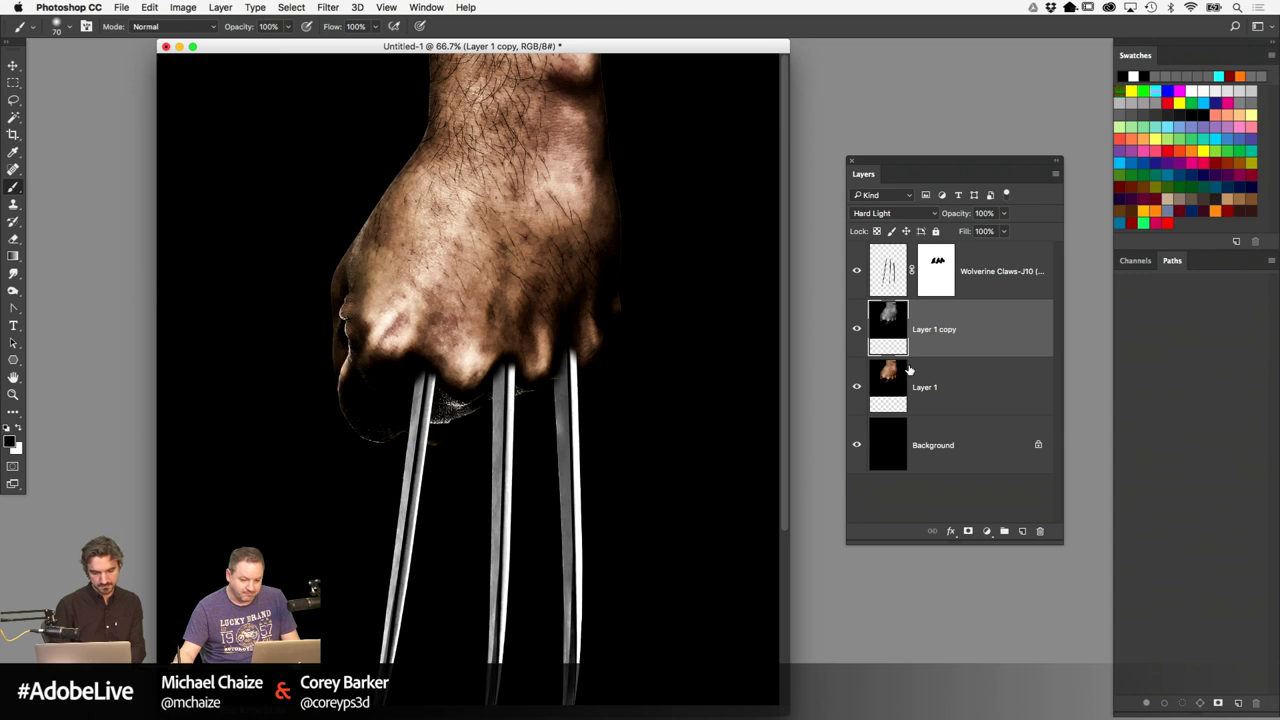
key(Tab)
text(75)
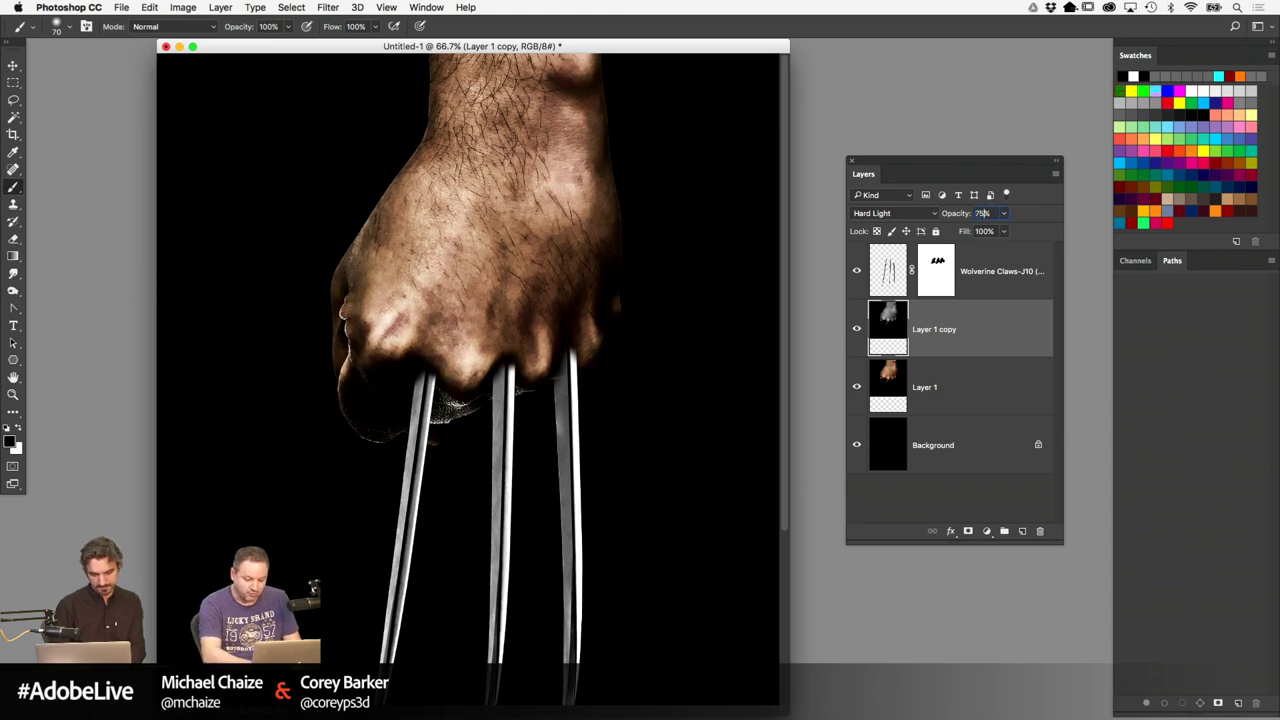
click(856, 330)
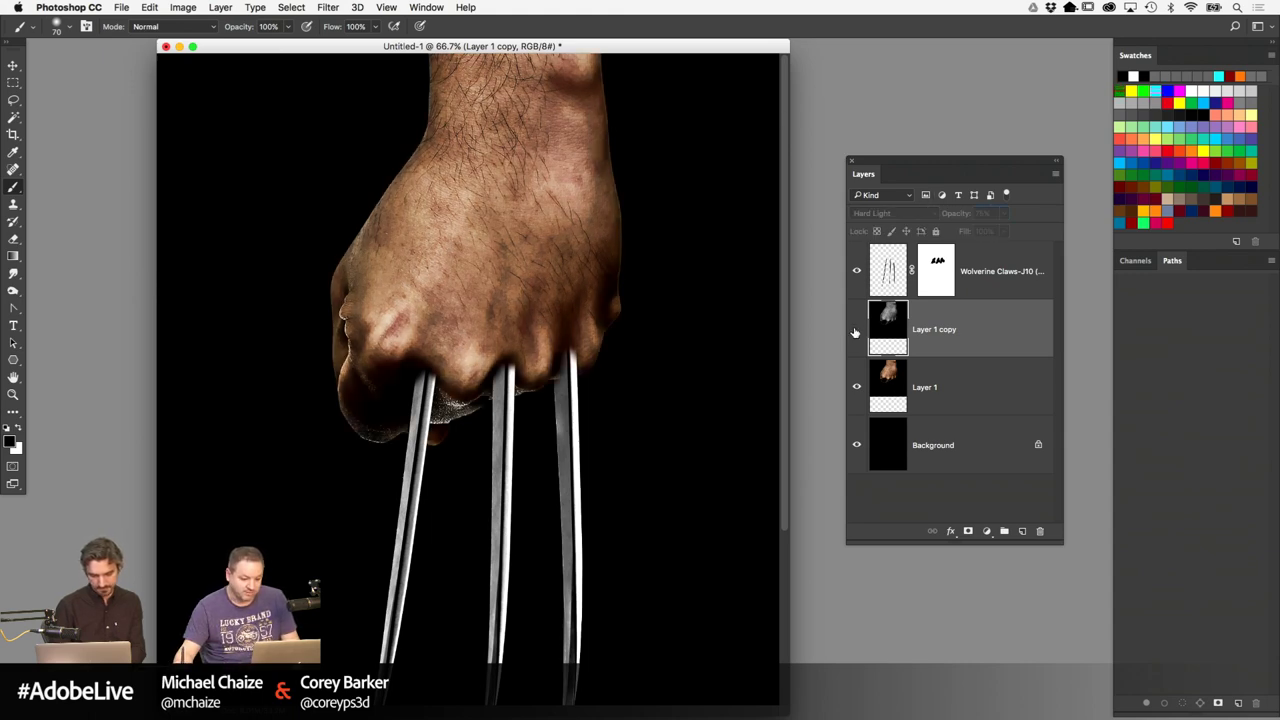
click(856, 330)
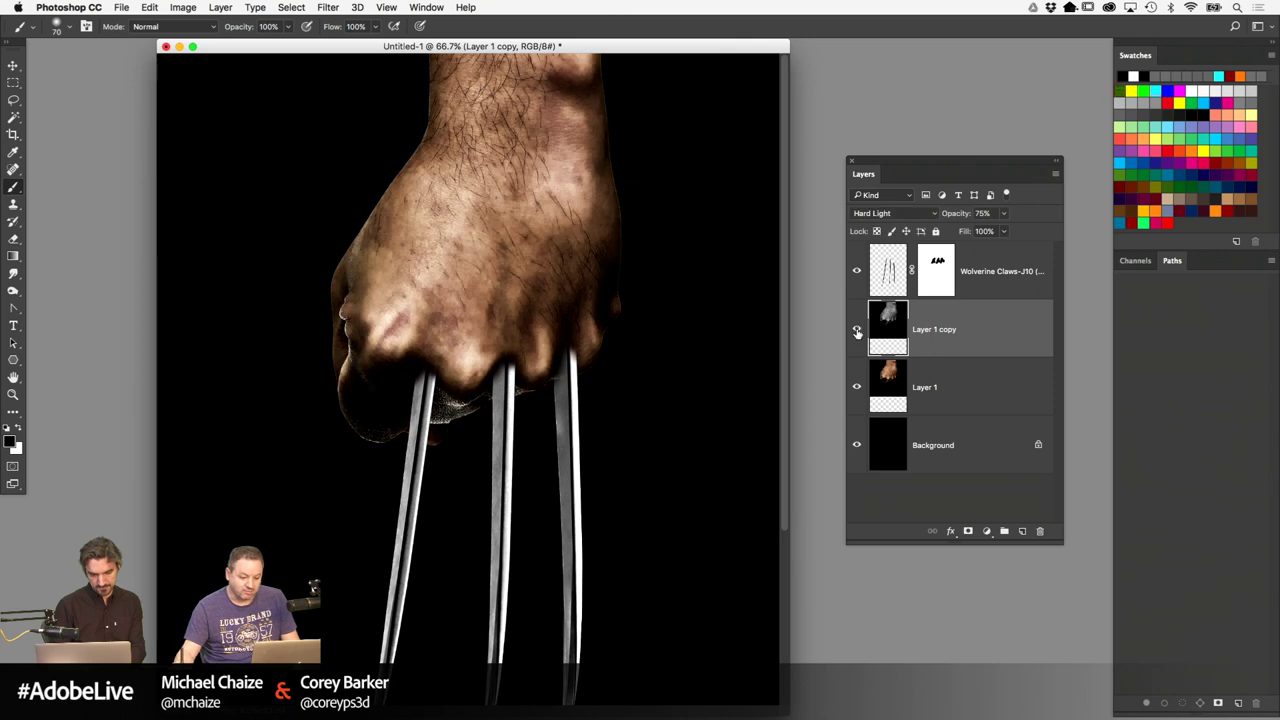
click(855, 333)
click(855, 333)
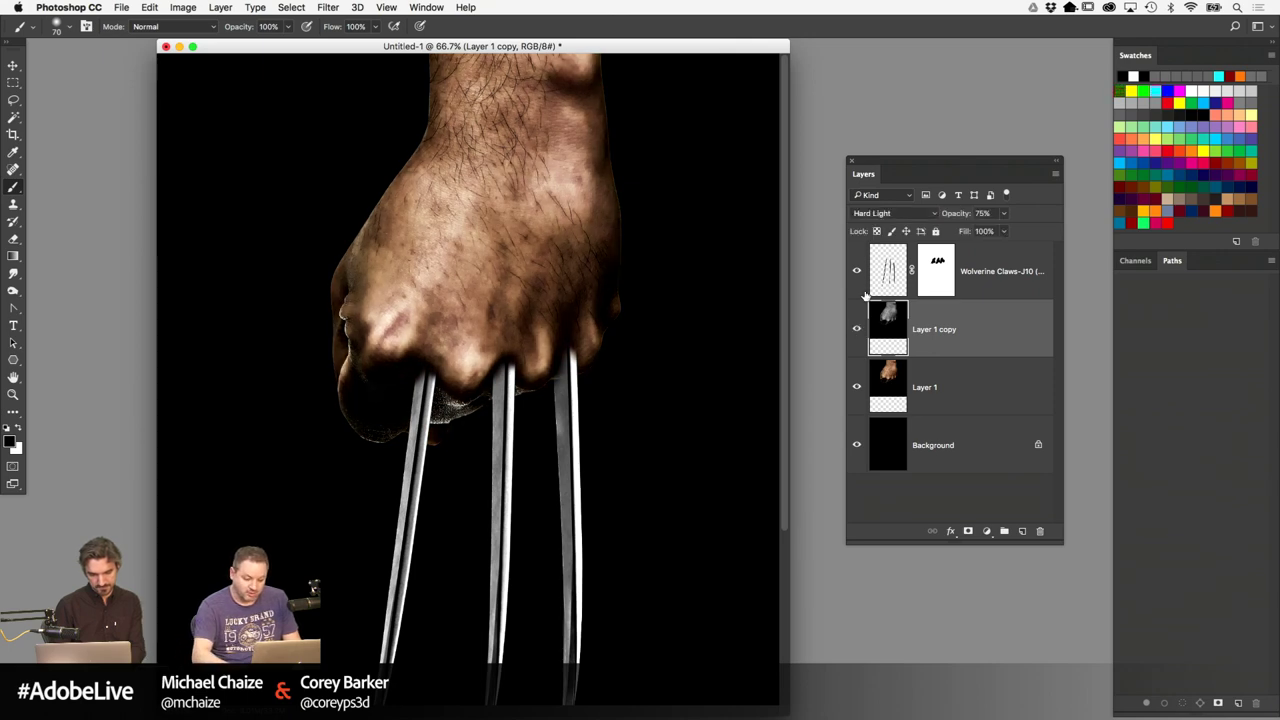
Duplicate the Wolverine Claws layer
key(super+minus)
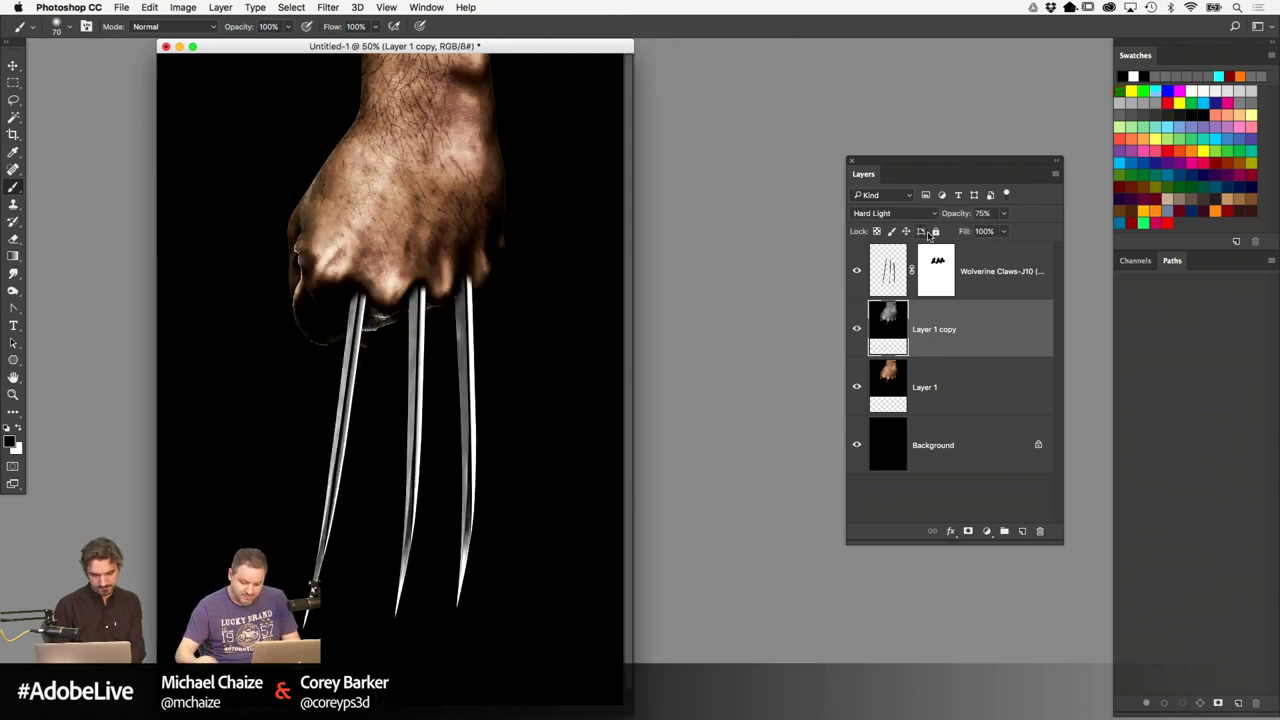
key(super+plus)
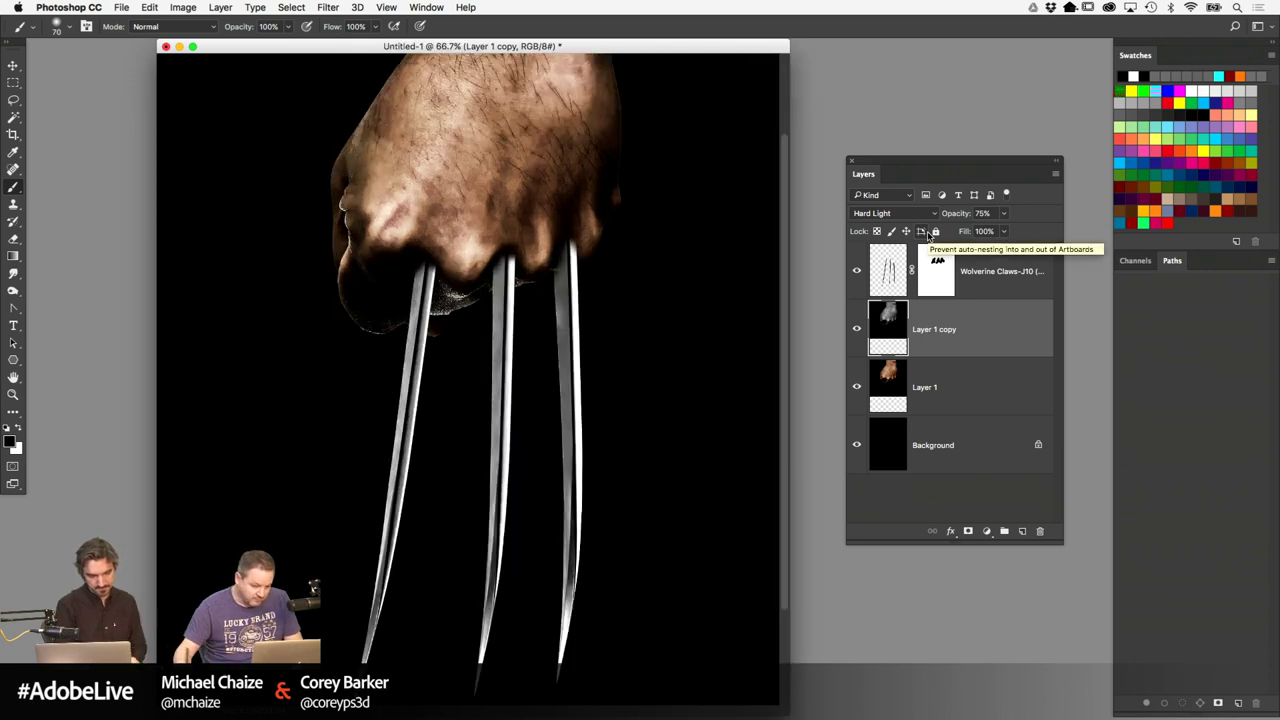
drag(906, 161, 892, 141)
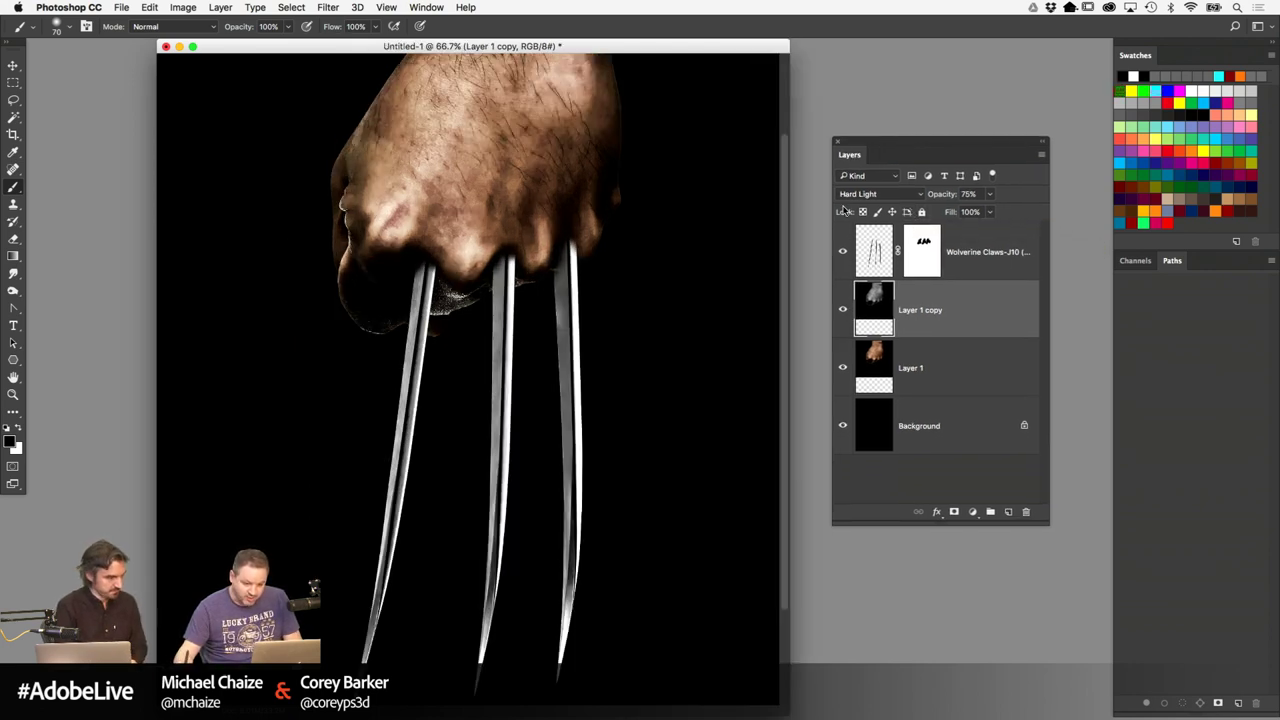
drag(882, 250, 1009, 510)
Set the claws copy to Multiply at 50% opacity and toggle the top claws layer to compare
click(899, 197)
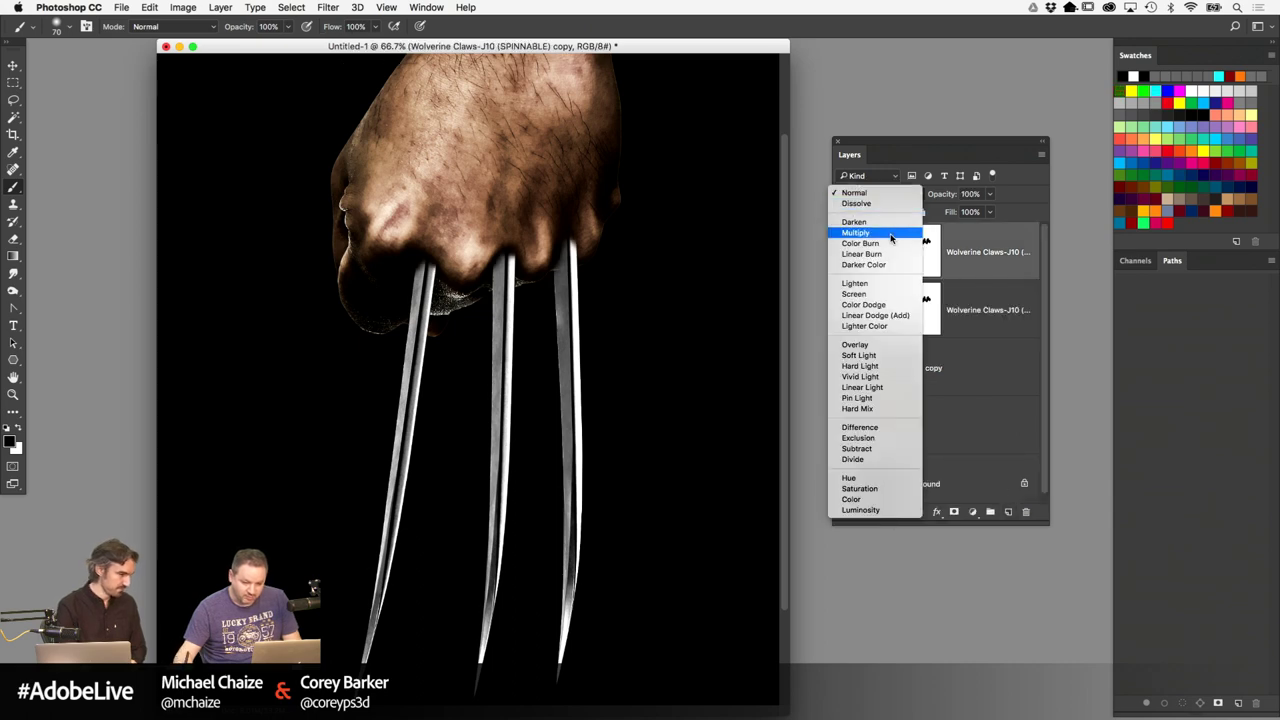
click(903, 239)
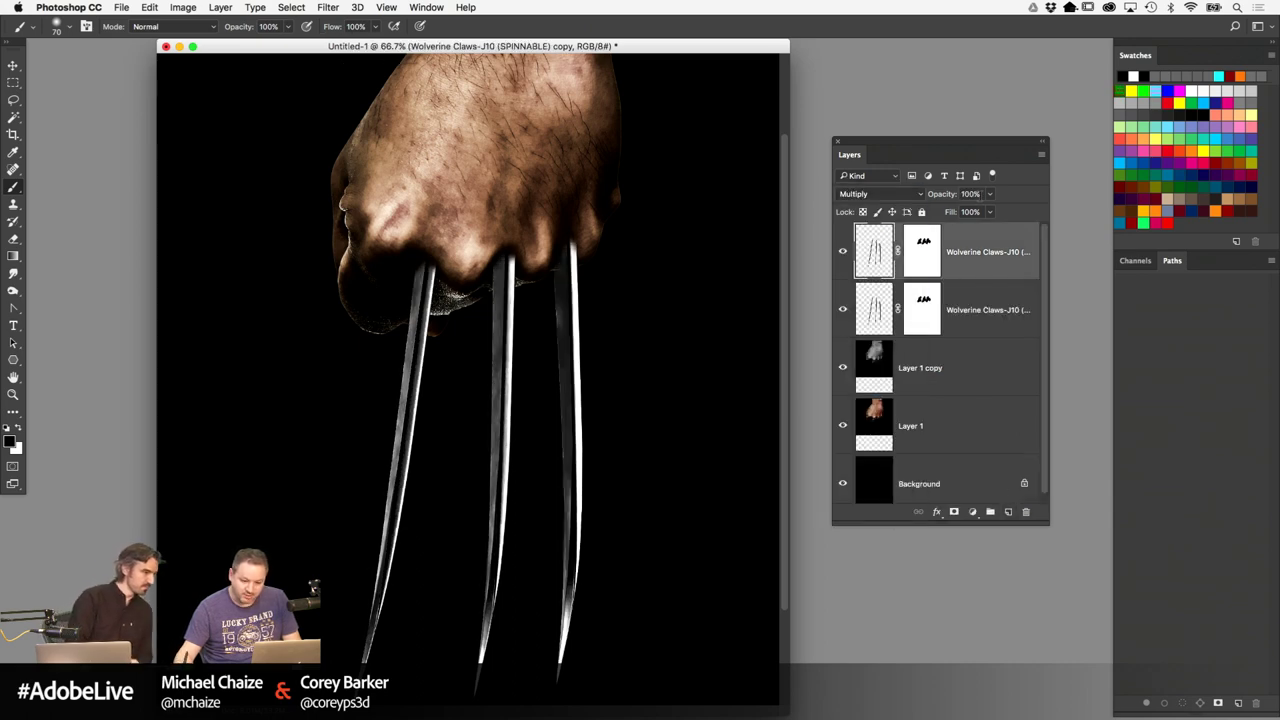
click(970, 194)
text(50)
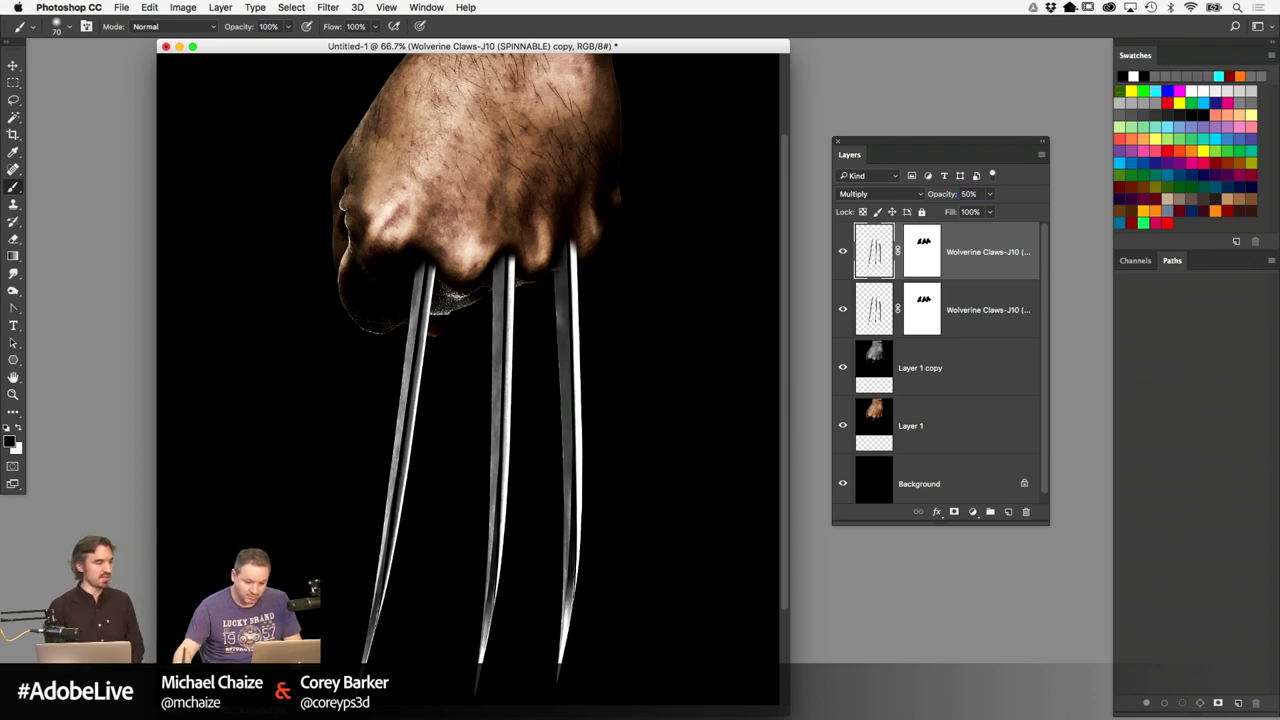
click(843, 254)
click(843, 254)
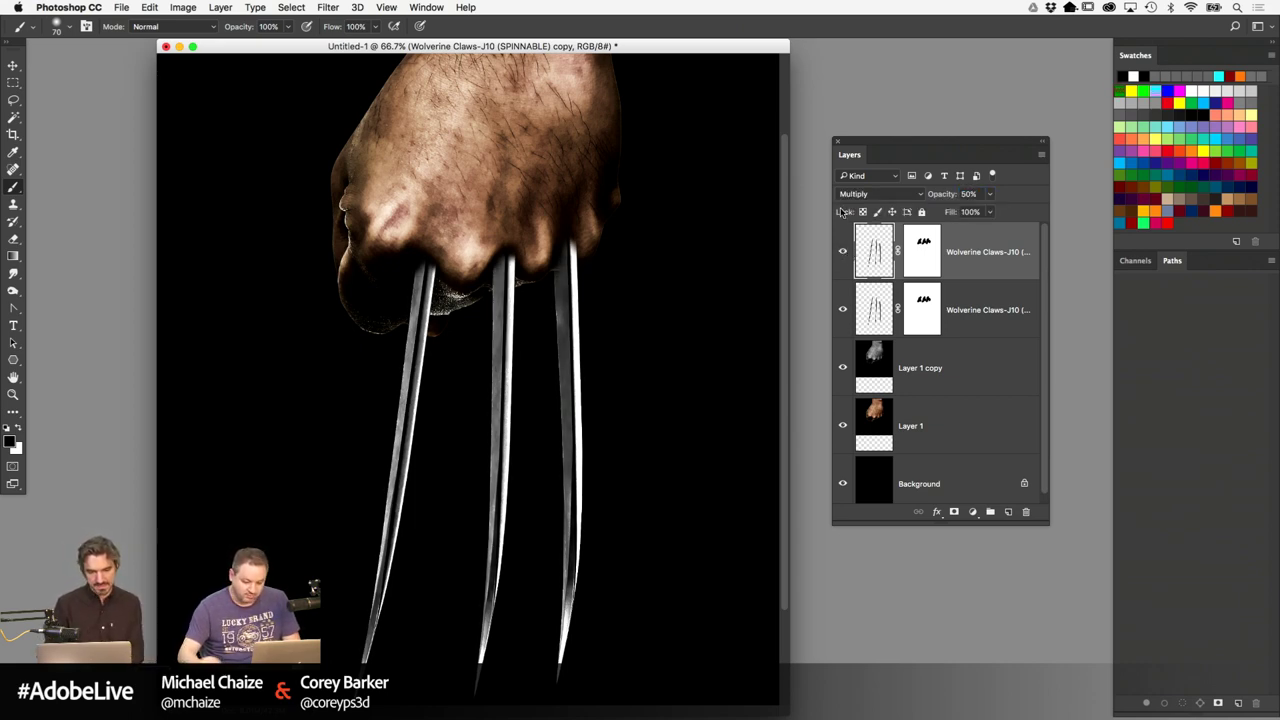
Zoom the fist to 100% and shift the document window left
key(super+minus)
key(super+plus)
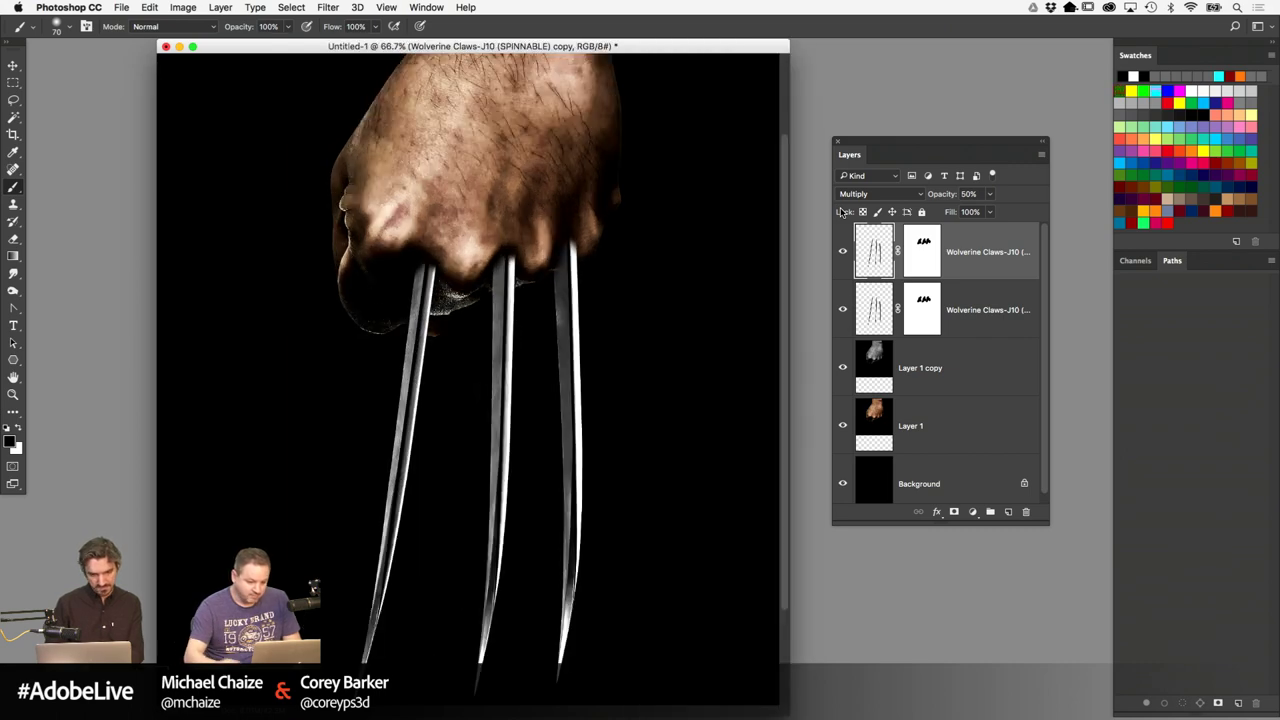
scroll(709, 274, up, 3)
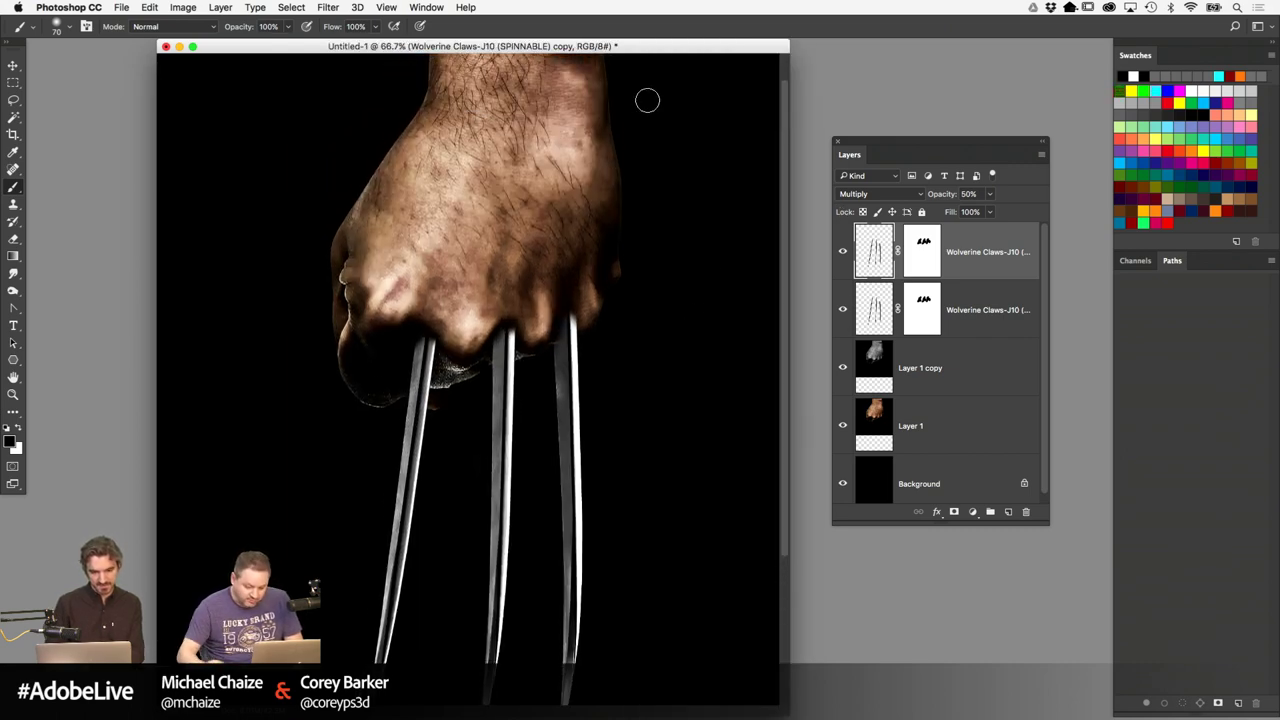
key(super+plus)
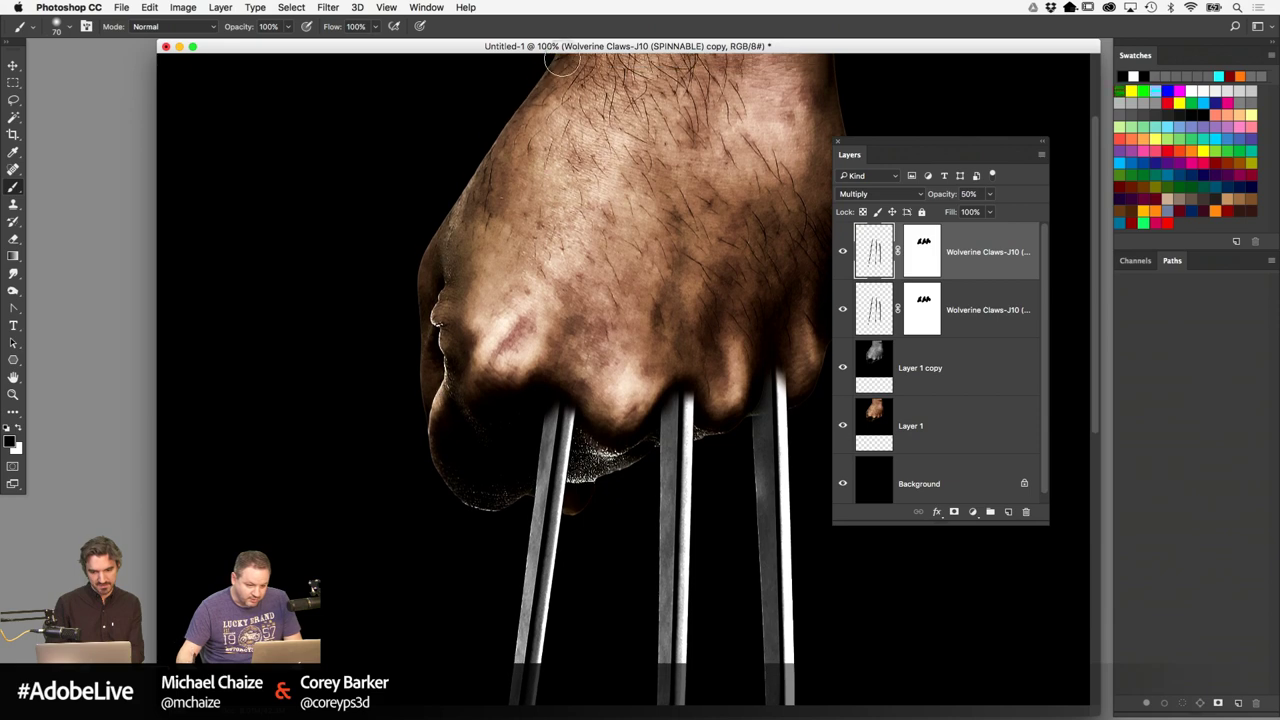
drag(600, 46, 382, 46)
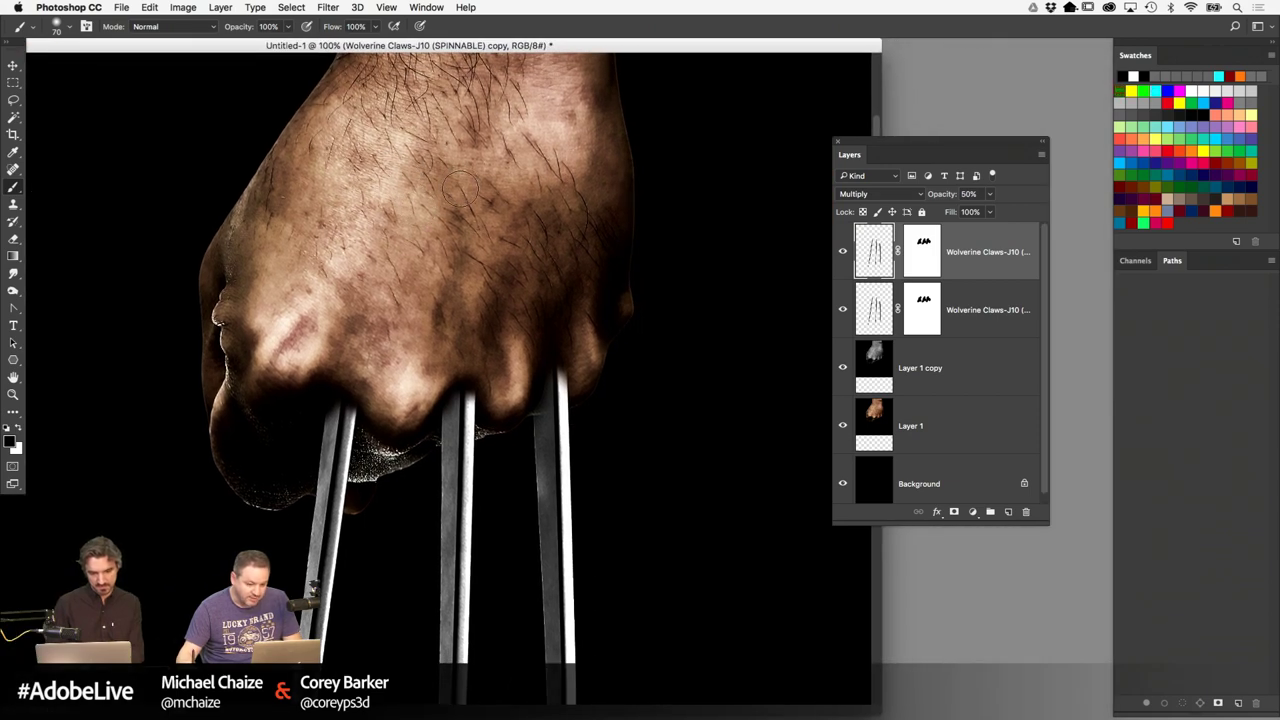
Add a new layer and apply a Bevel & Emboss preset from the Styles panel
click(1008, 511)
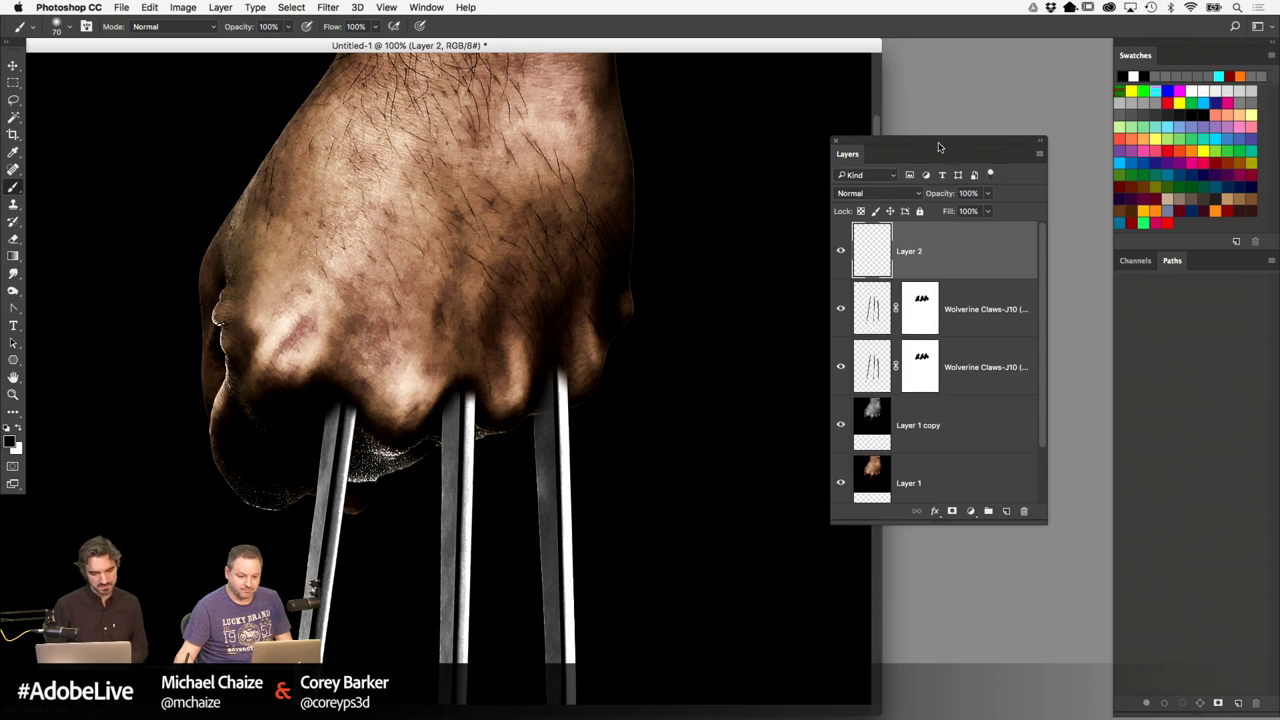
drag(943, 143, 900, 156)
click(432, 7)
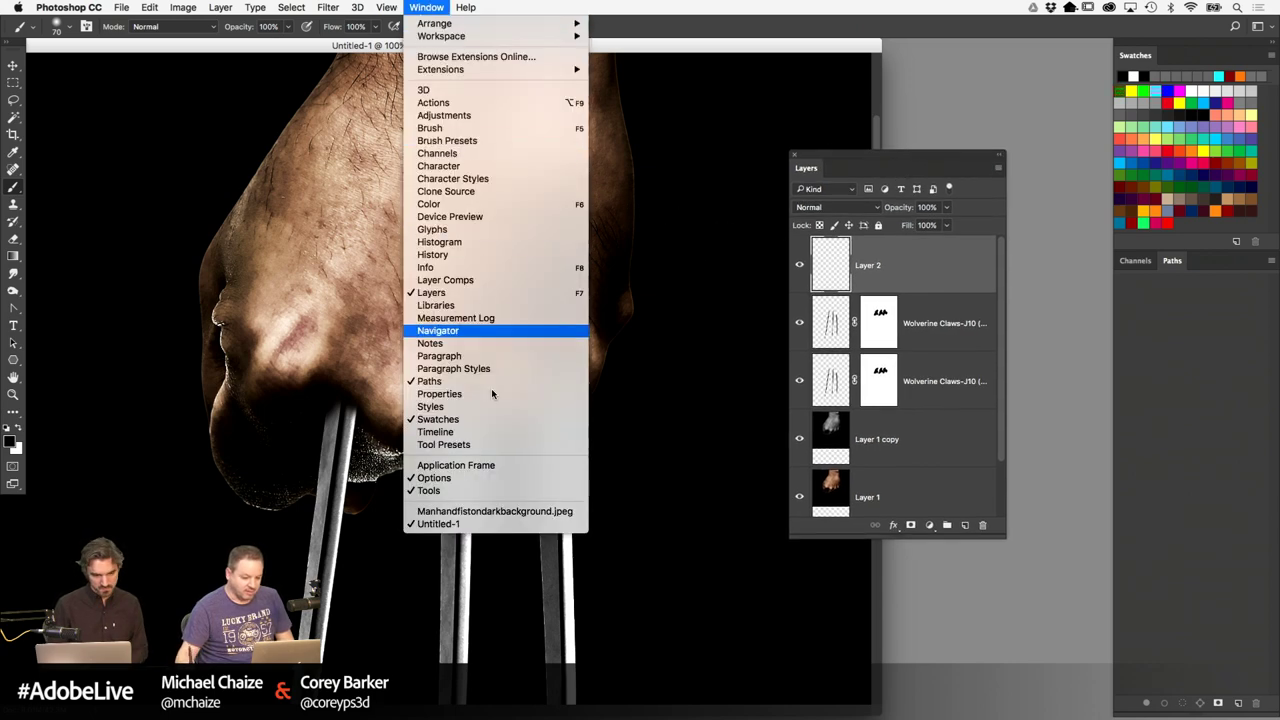
click(440, 406)
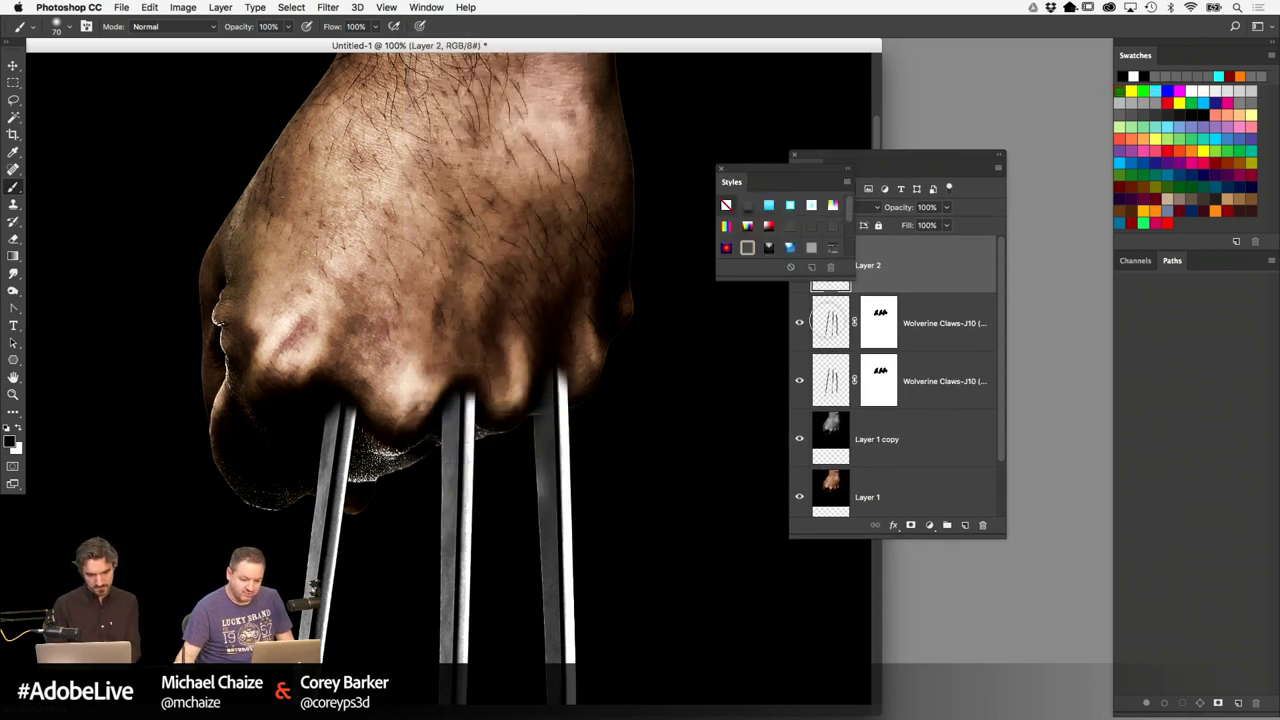
drag(785, 173, 665, 161)
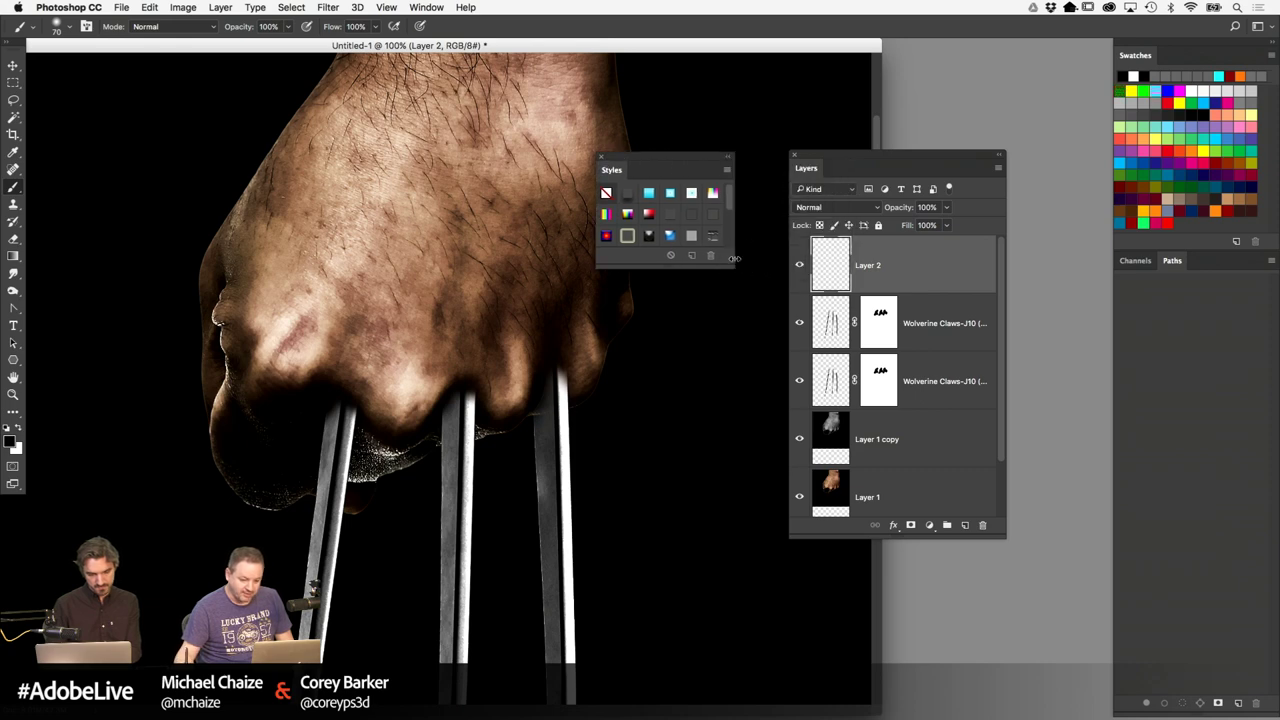
drag(736, 269, 745, 421)
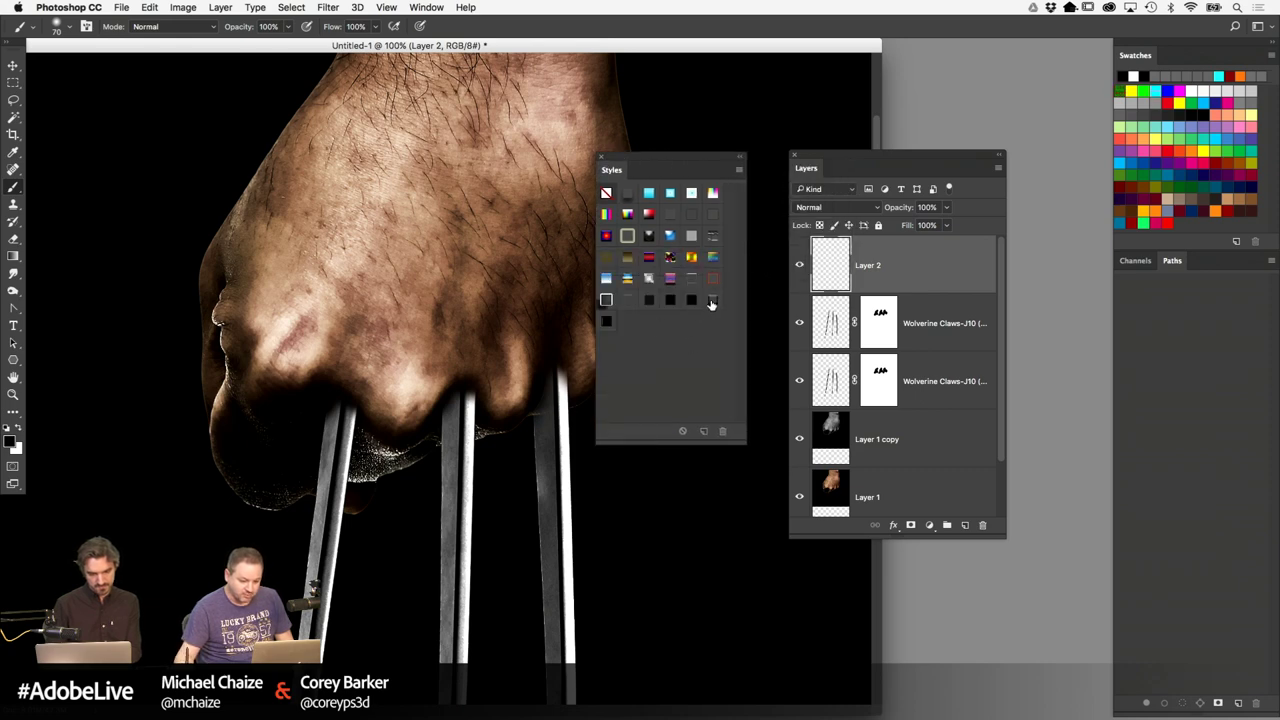
click(712, 299)
Paint a first brush stroke down the fist on Layer 2
drag(722, 160, 634, 215)
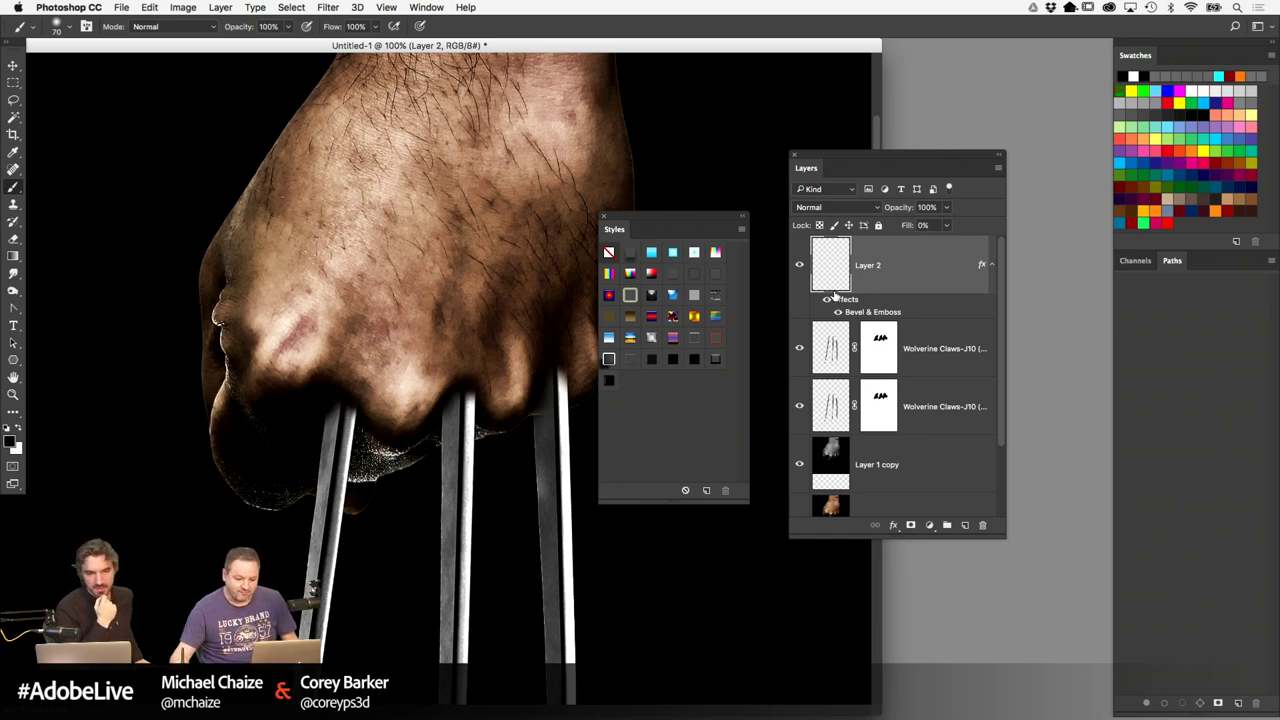
drag(724, 228, 747, 290)
drag(874, 166, 922, 163)
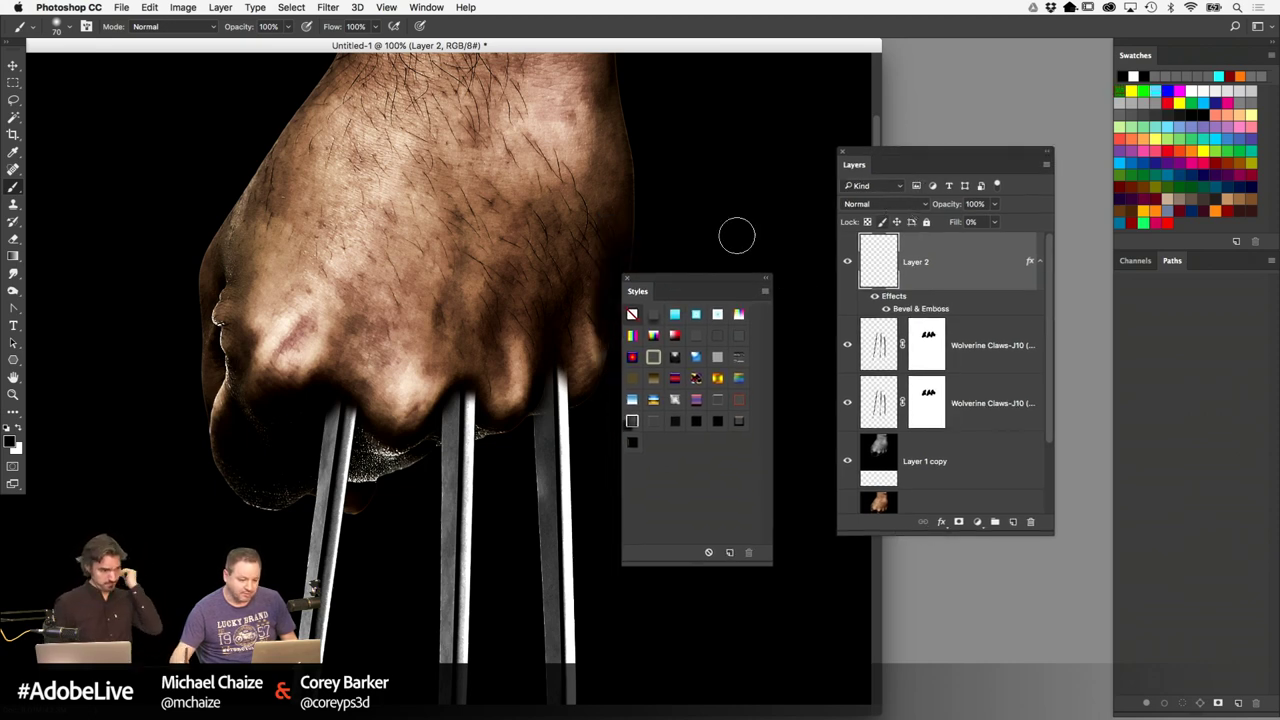
drag(357, 147, 288, 360)
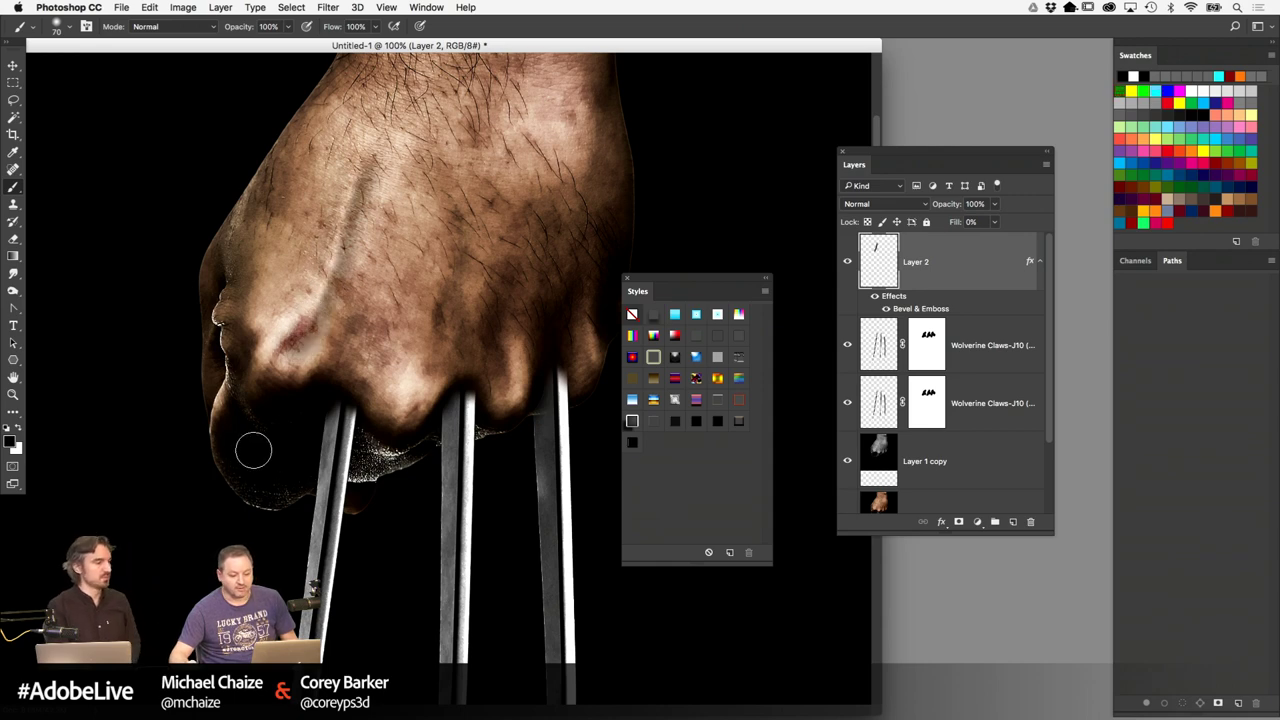
Undo the stroke and review Layer 2's Bevel & Emboss, keeping the beige #d0beac highlight
key(super+z)
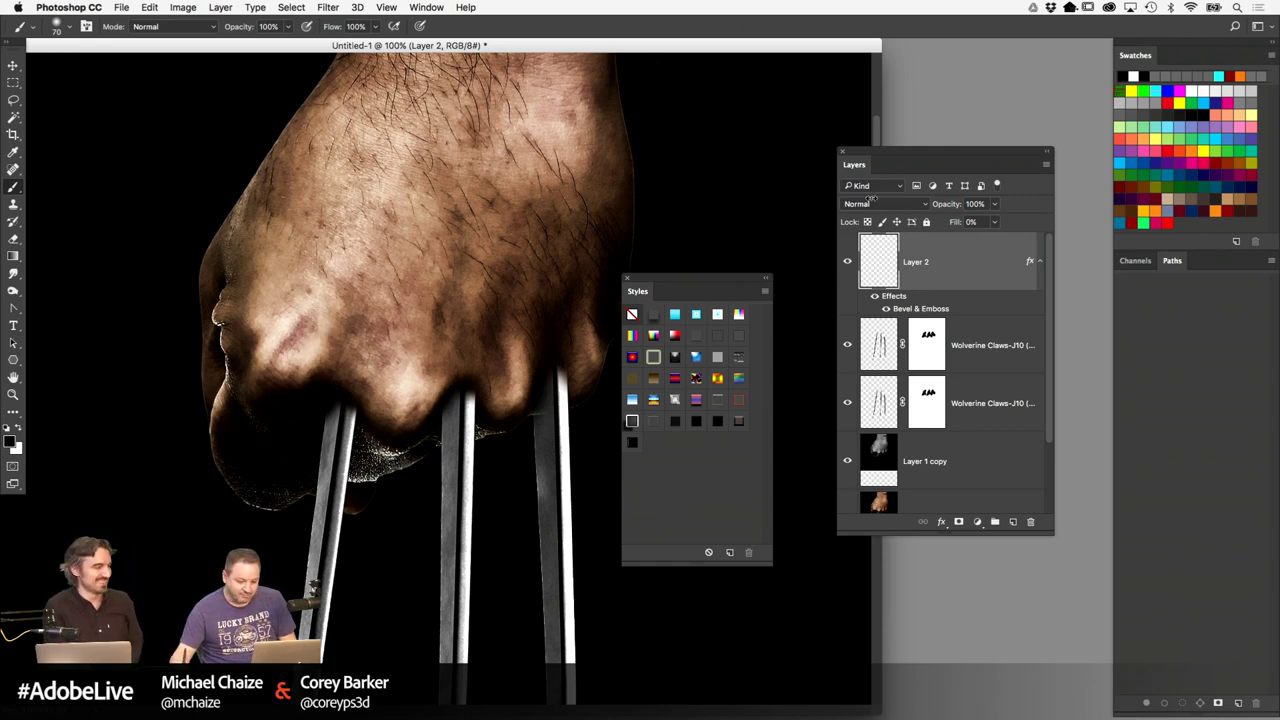
double_click(1029, 259)
click(450, 231)
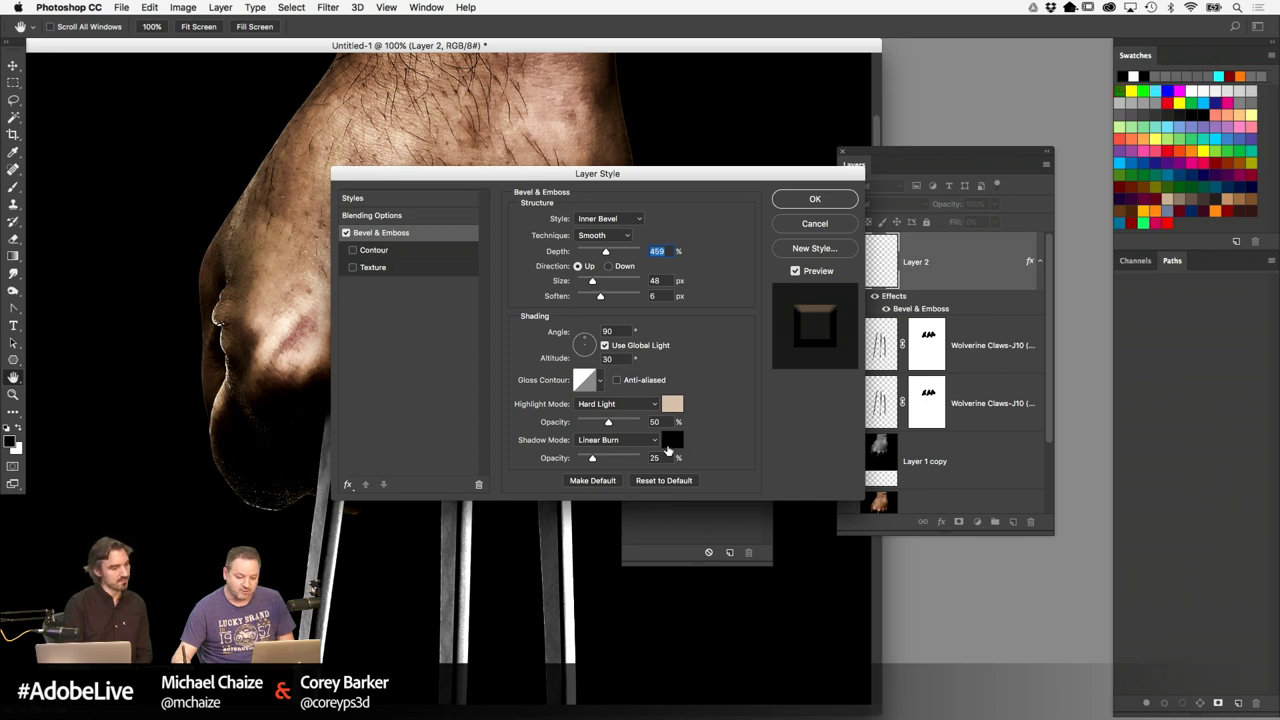
drag(556, 179, 529, 386)
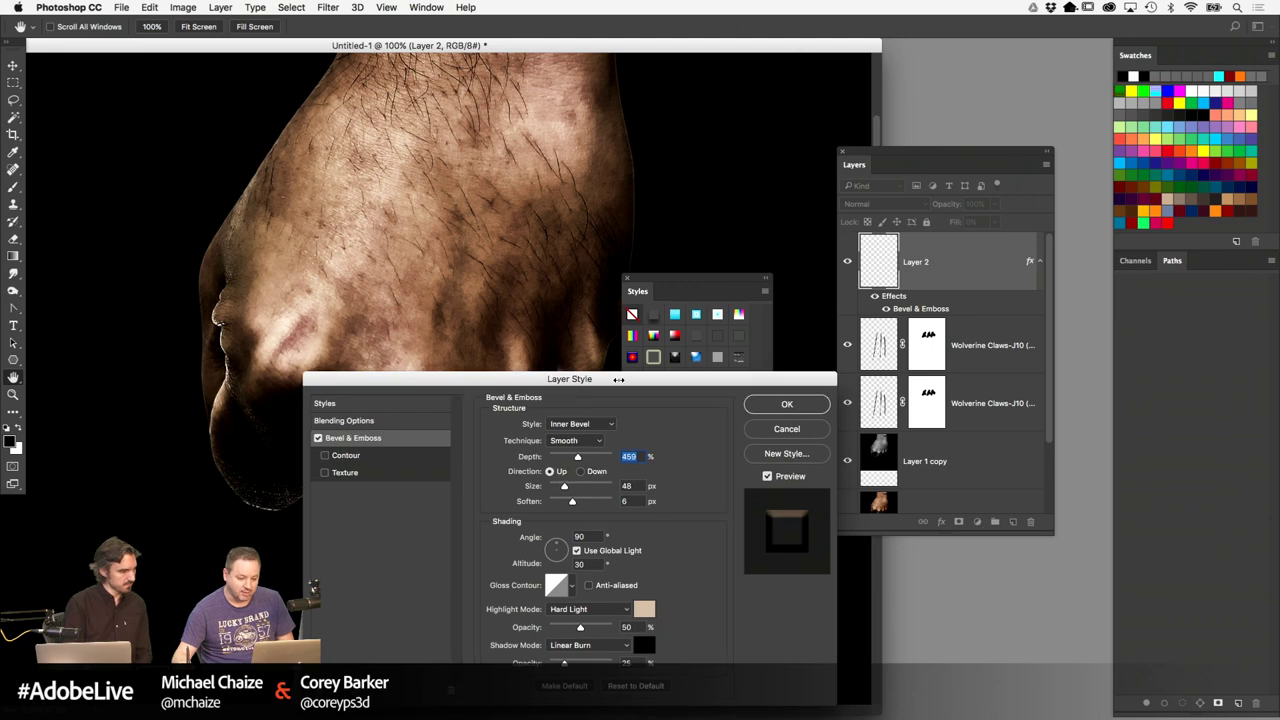
drag(611, 383, 632, 278)
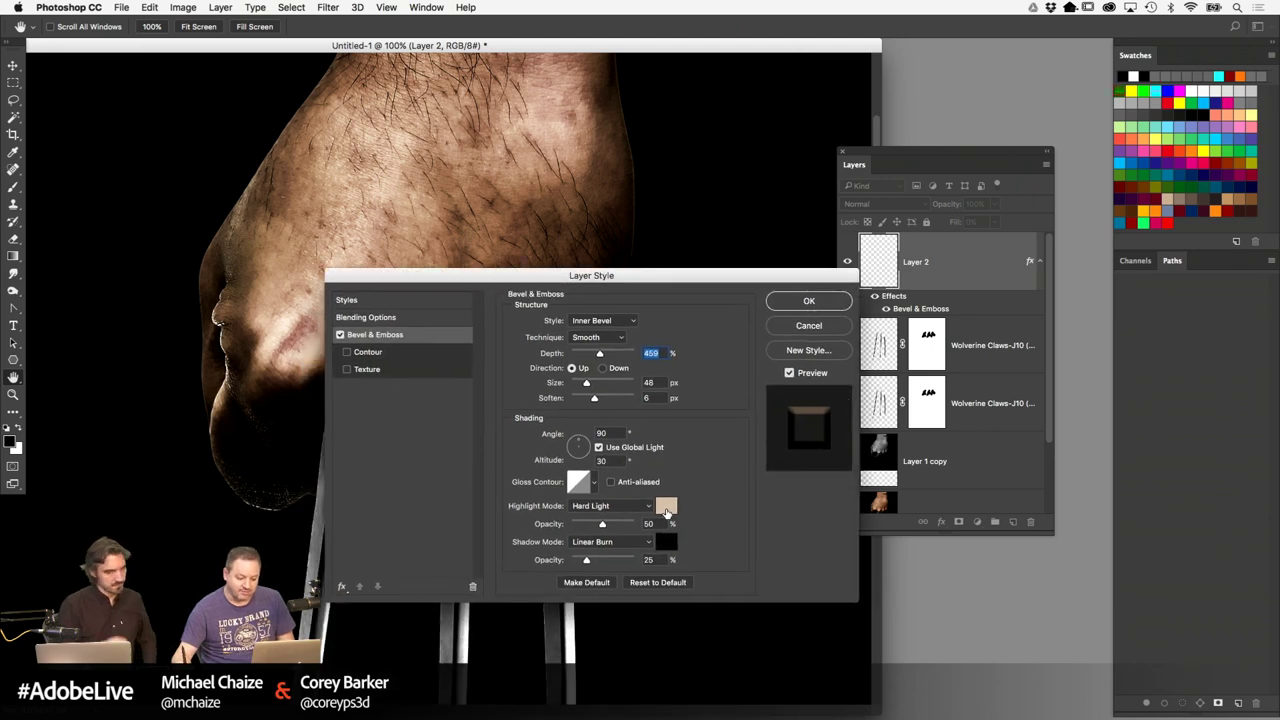
click(666, 510)
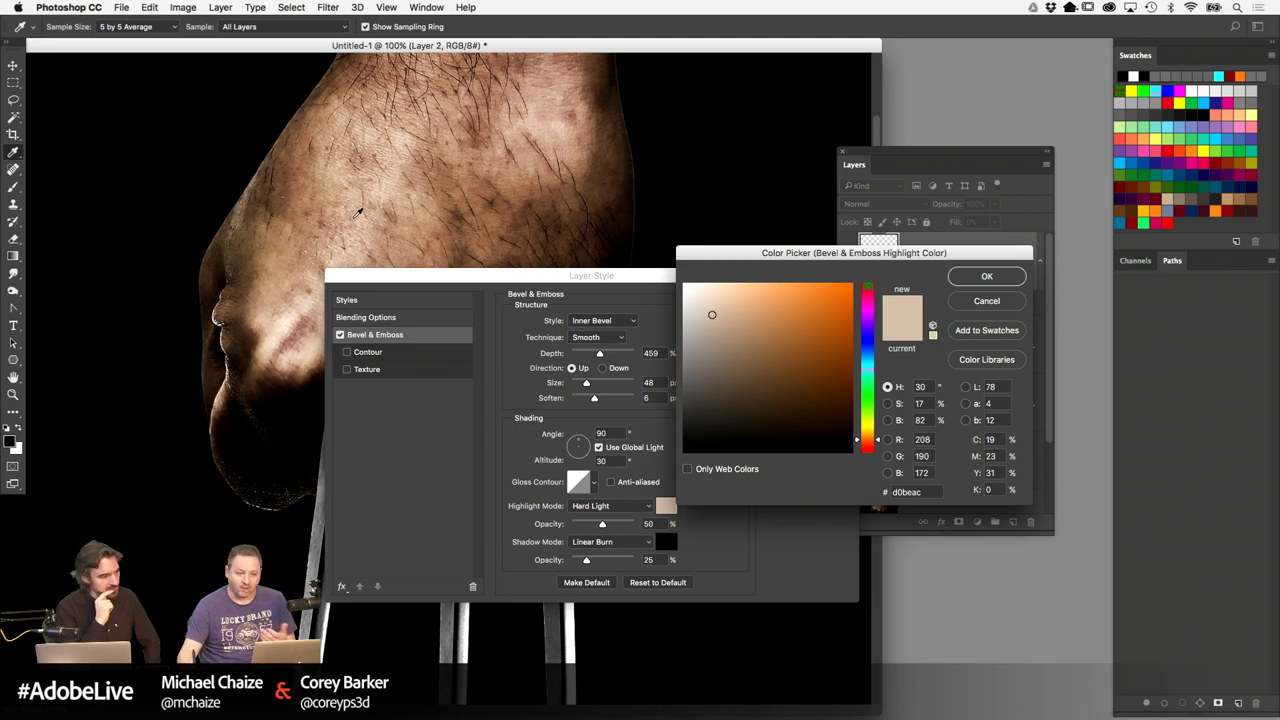
click(987, 277)
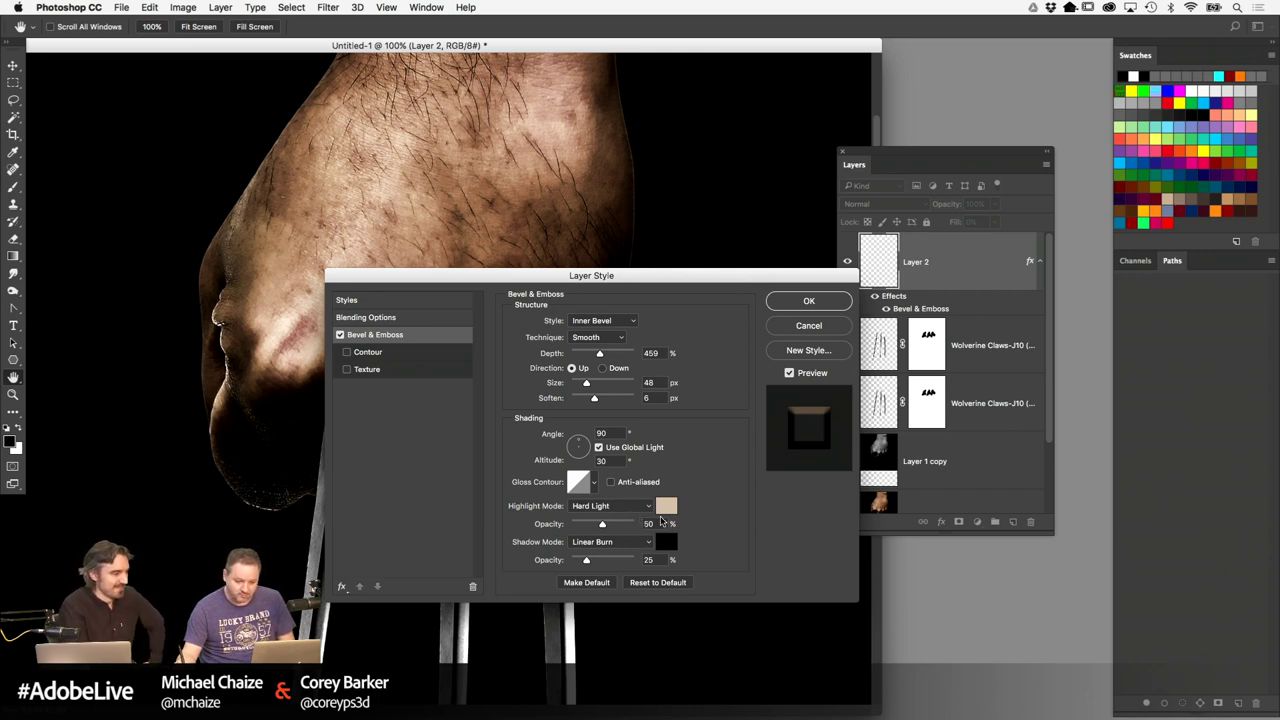
click(808, 302)
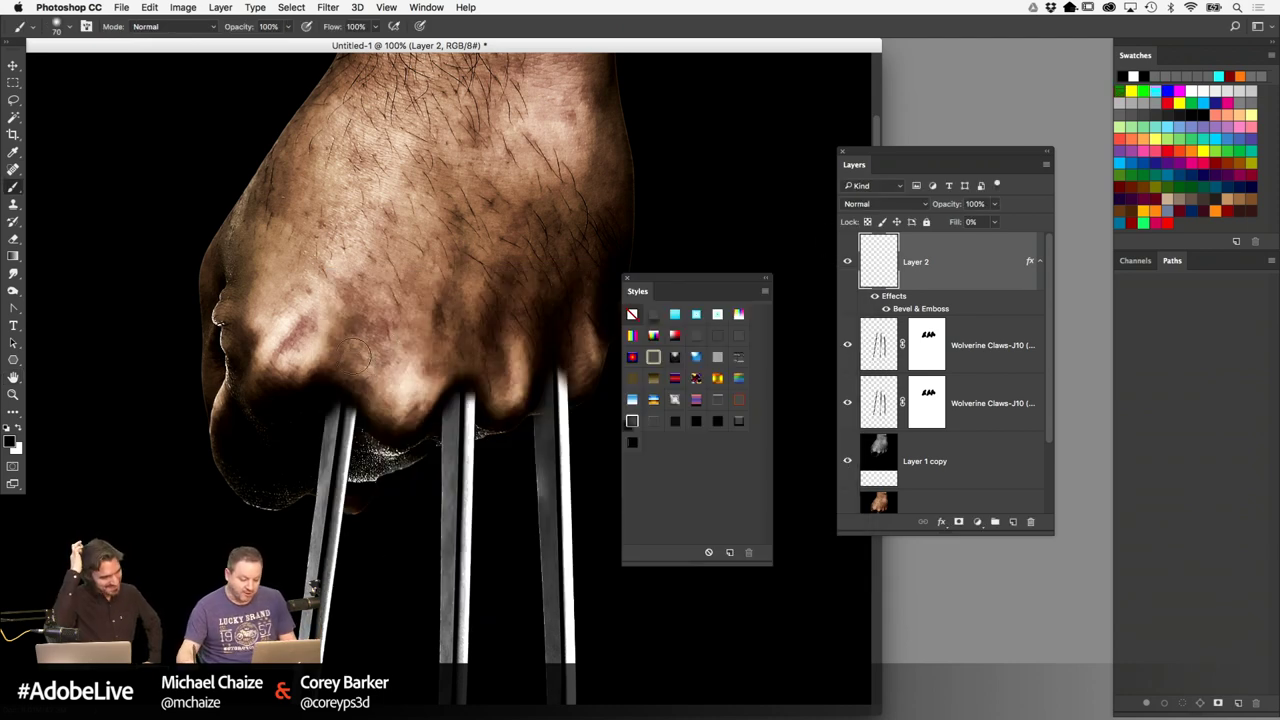
Shrink the brush to 60 px, paint a trial vein up the hand, then undo it
drag(355, 400, 367, 474)
key(bracketleft)
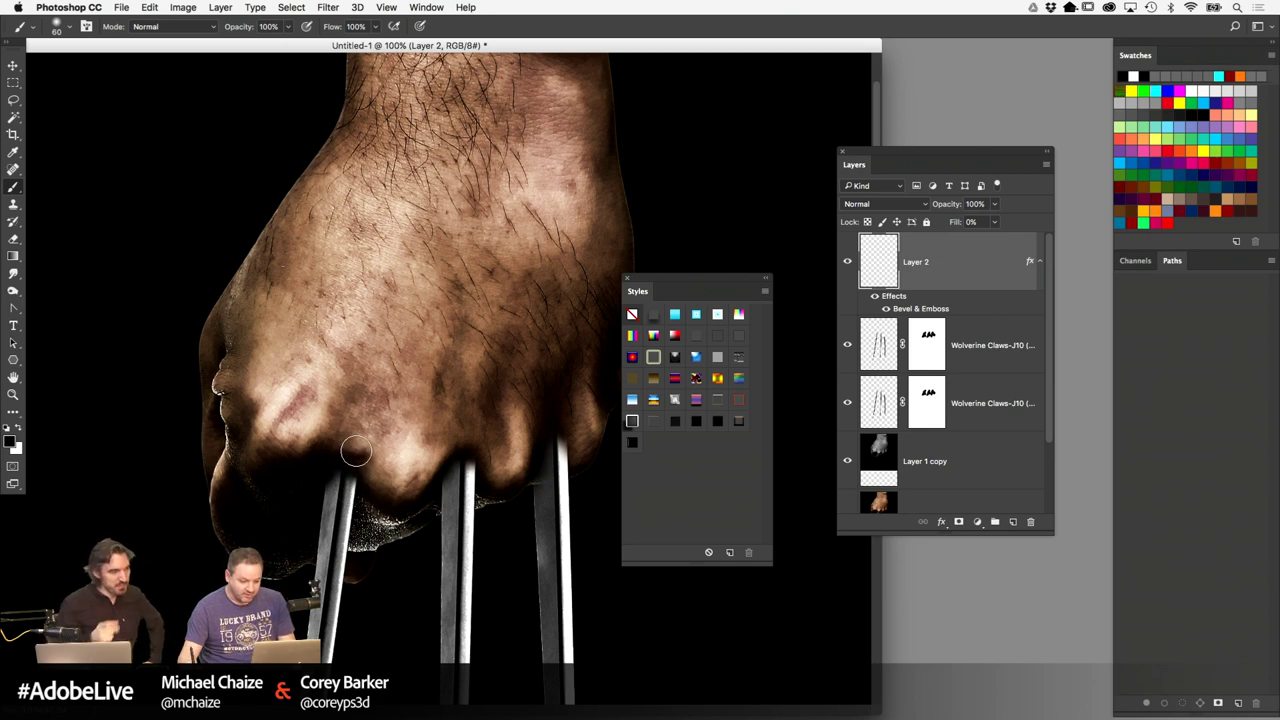
mouse_move(357, 455)
mouse_down()
mouse_move(396, 192)
mouse_move(420, 130)
mouse_up()
key(super+z)
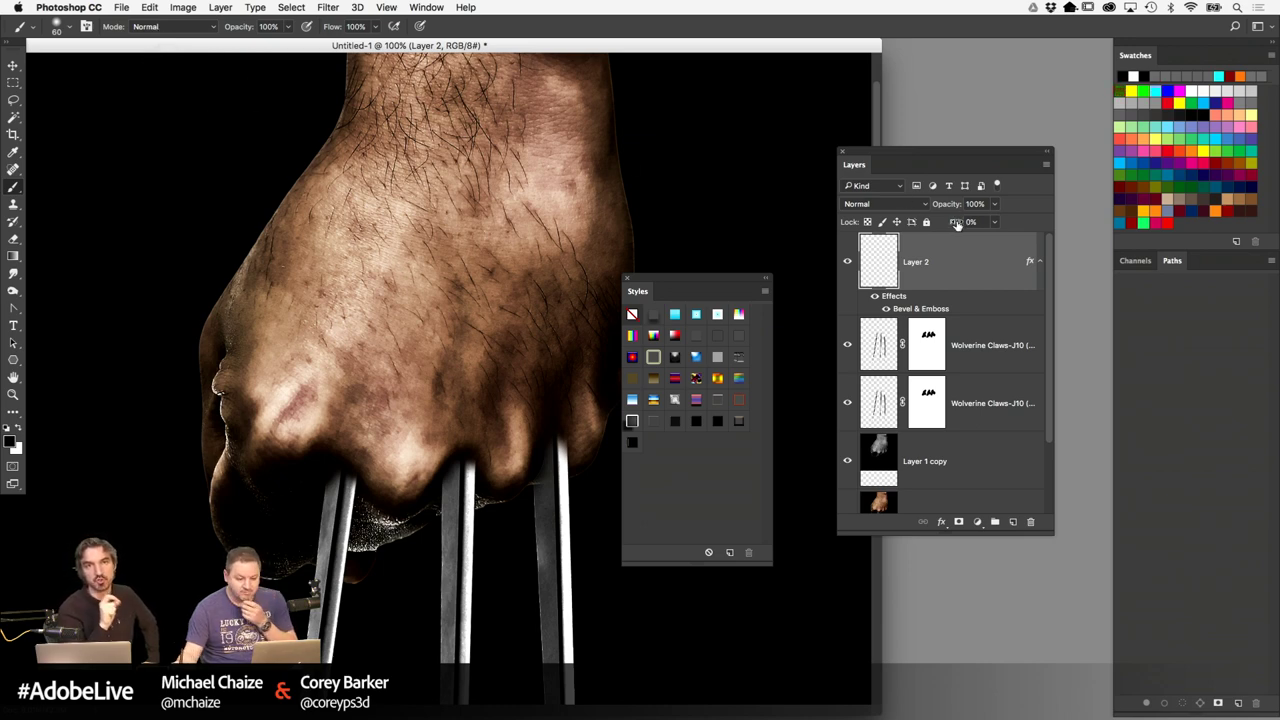
Raise Layer 2's fill to 100% and test dark vein strokes on the fist
drag(957, 222, 1104, 245)
mouse_move(410, 388)
mouse_down()
mouse_move(409, 318)
mouse_move(414, 250)
mouse_up()
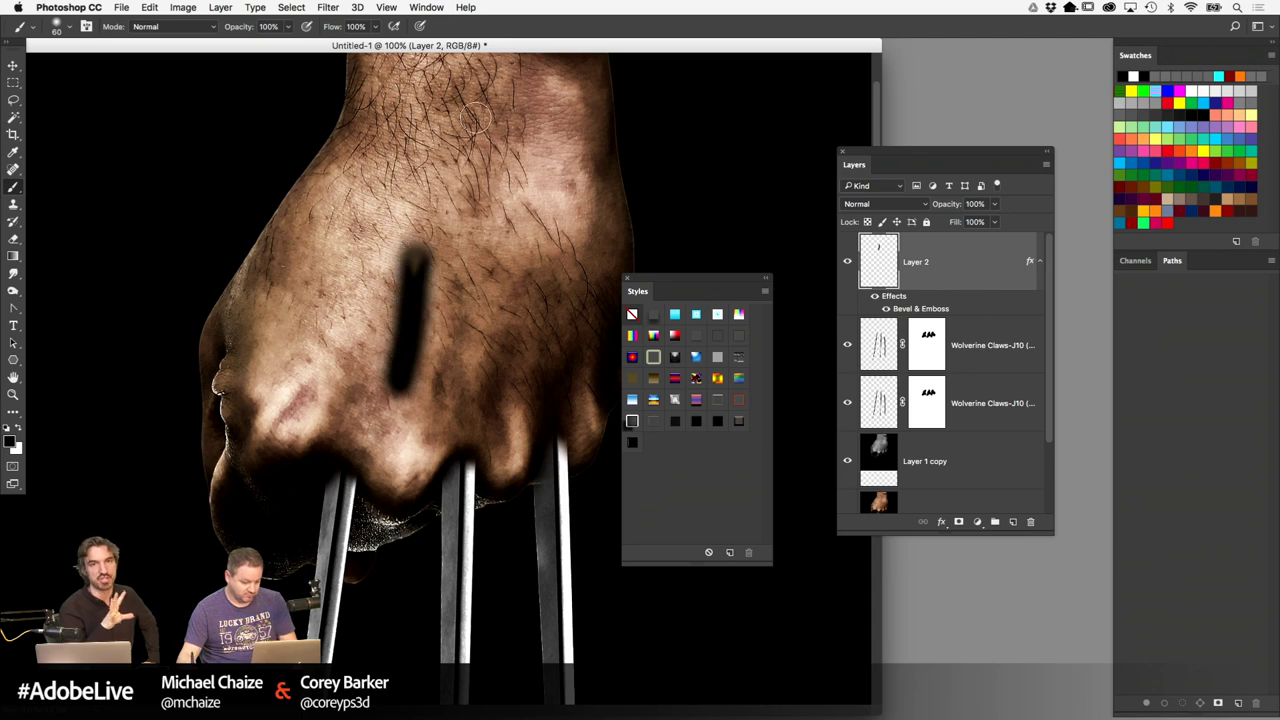
key(super+z)
drag(293, 382, 340, 264)
key(super+z)
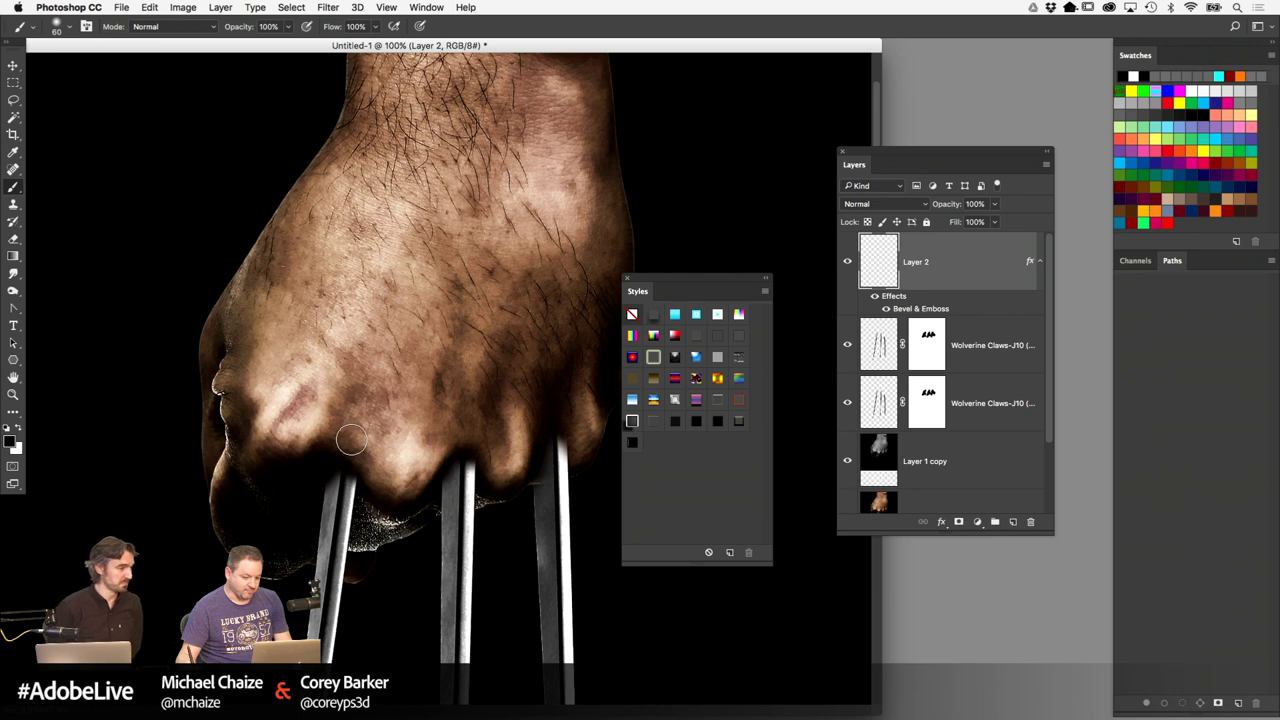
mouse_move(463, 237)
mouse_down()
mouse_move(431, 267)
mouse_move(420, 358)
mouse_up()
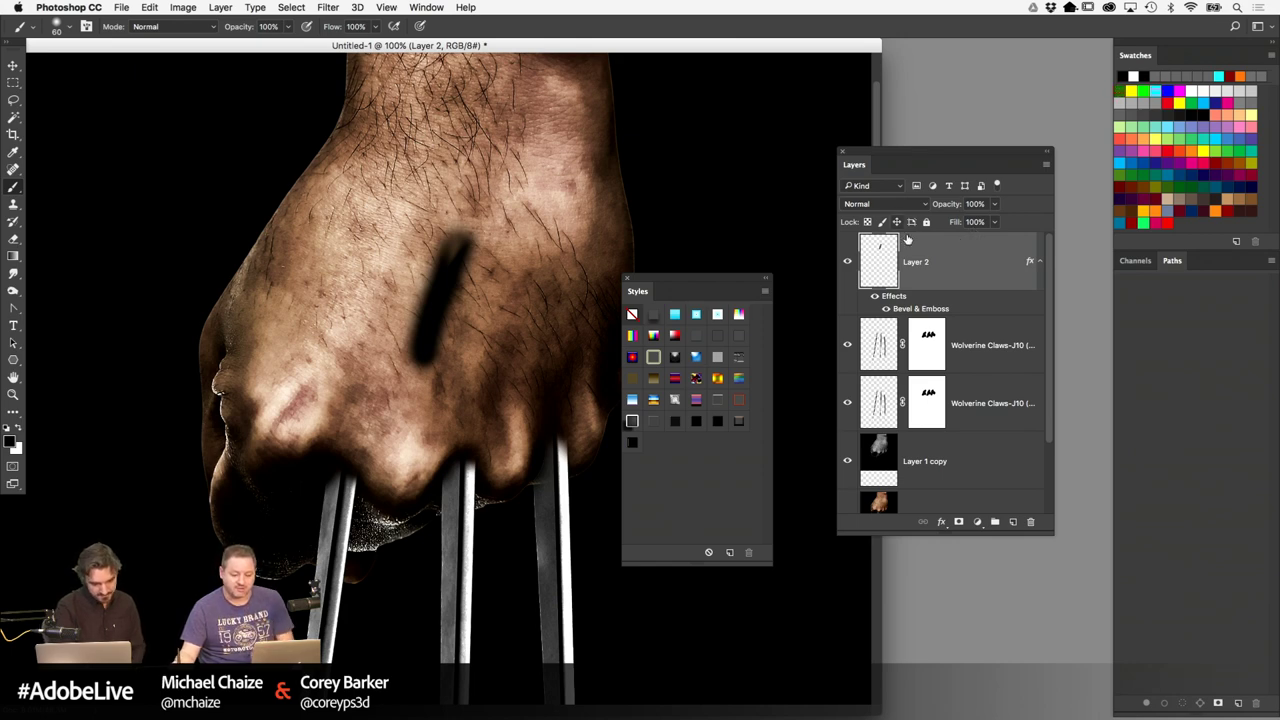
Lower Layer 2's fill to 4%, clear it, and paint three faint veins up the fist
drag(955, 222, 774, 237)
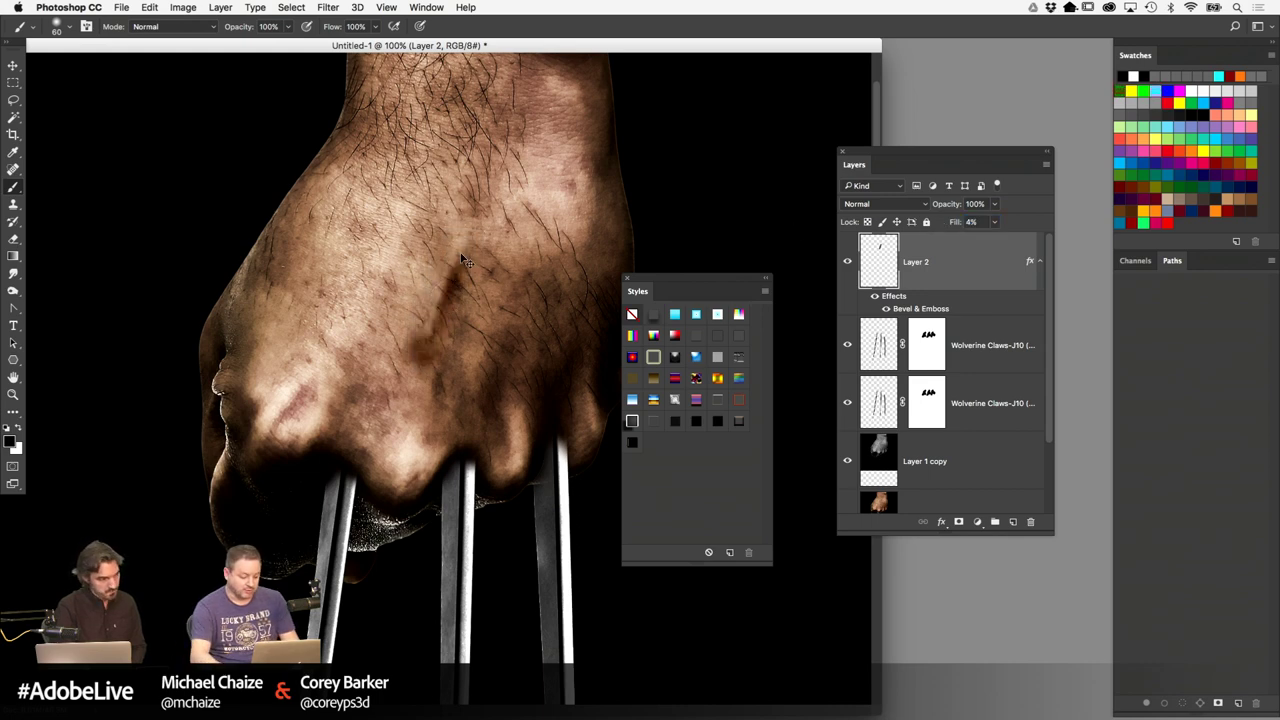
key(super+a)
key(BackSpace)
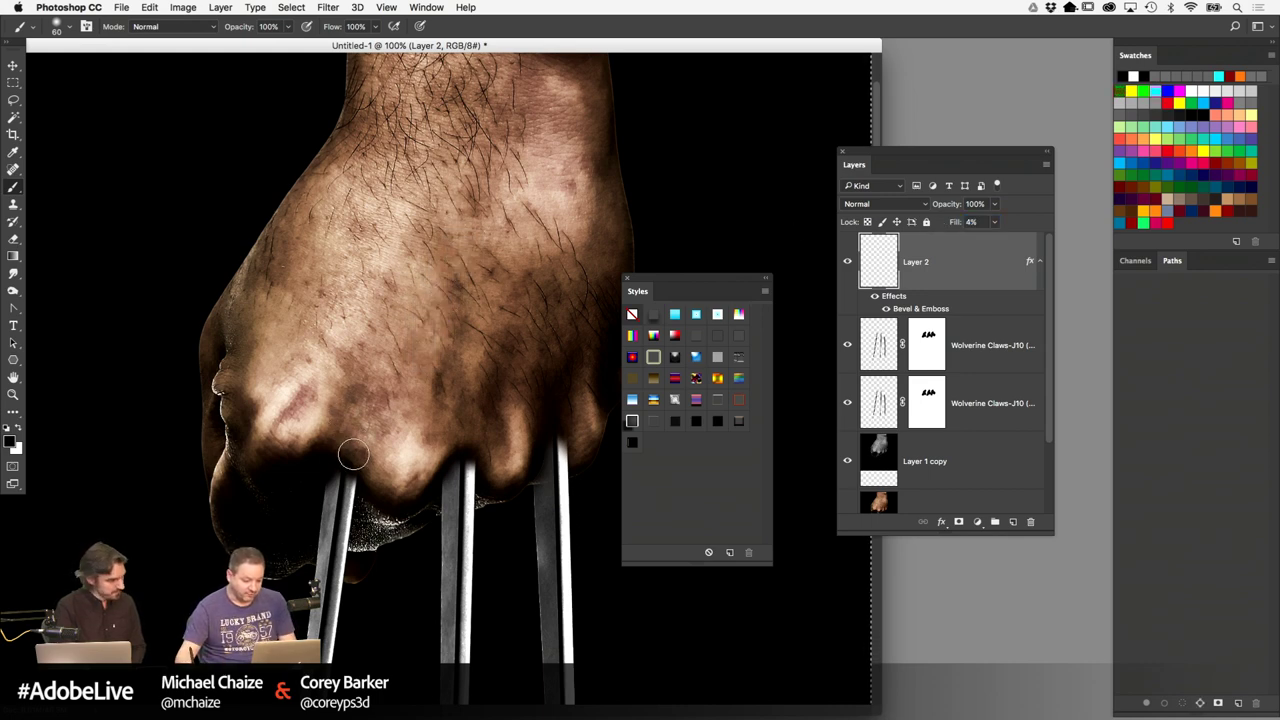
drag(377, 294, 397, 140)
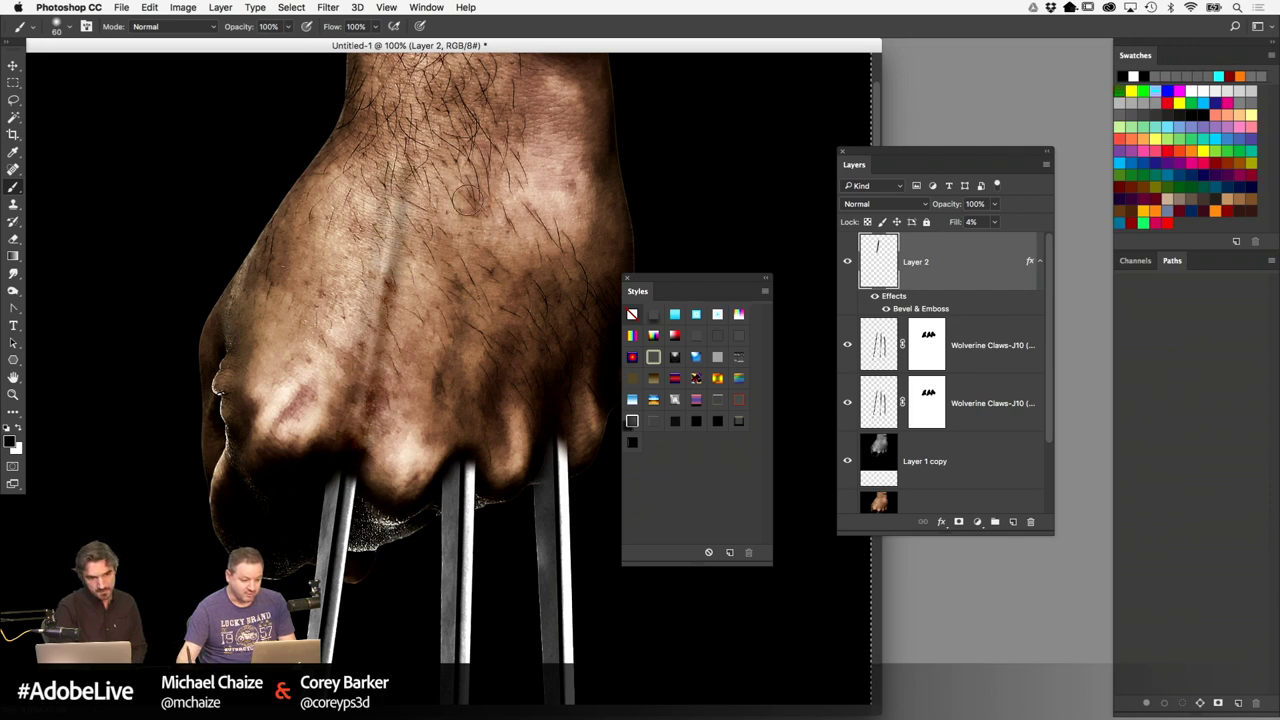
drag(473, 401, 474, 145)
drag(712, 297, 838, 397)
Deselect the canvas and zoom out to view the whole hand
drag(570, 440, 545, 165)
key(super+minus)
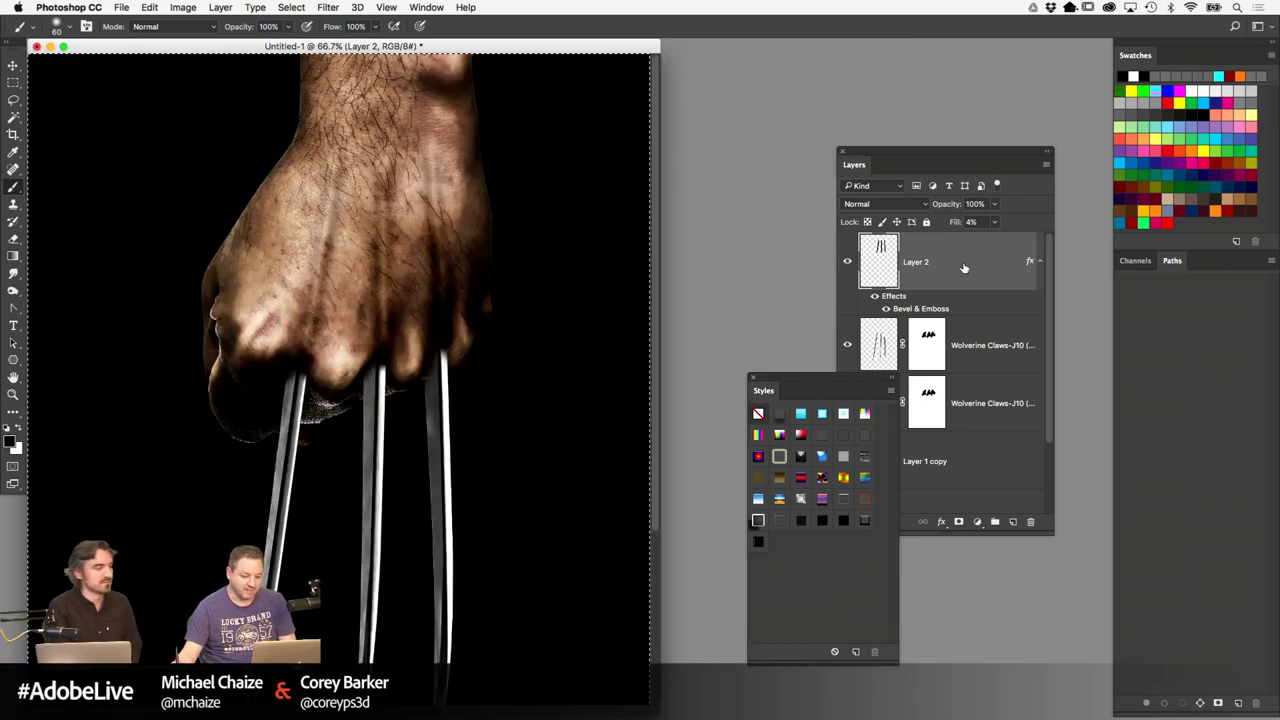
key(super+d)
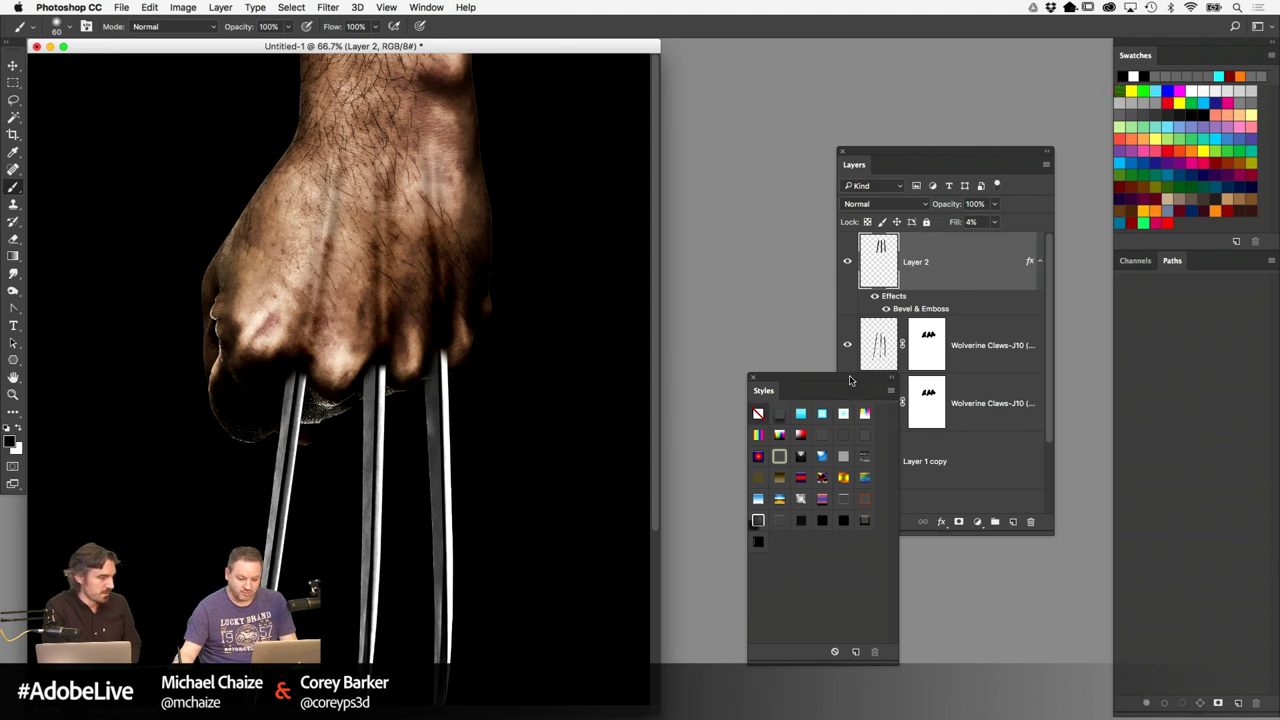
drag(853, 380, 813, 415)
Add a layer mask to Layer 2 and draw a gradient fading the veins' tops
click(959, 521)
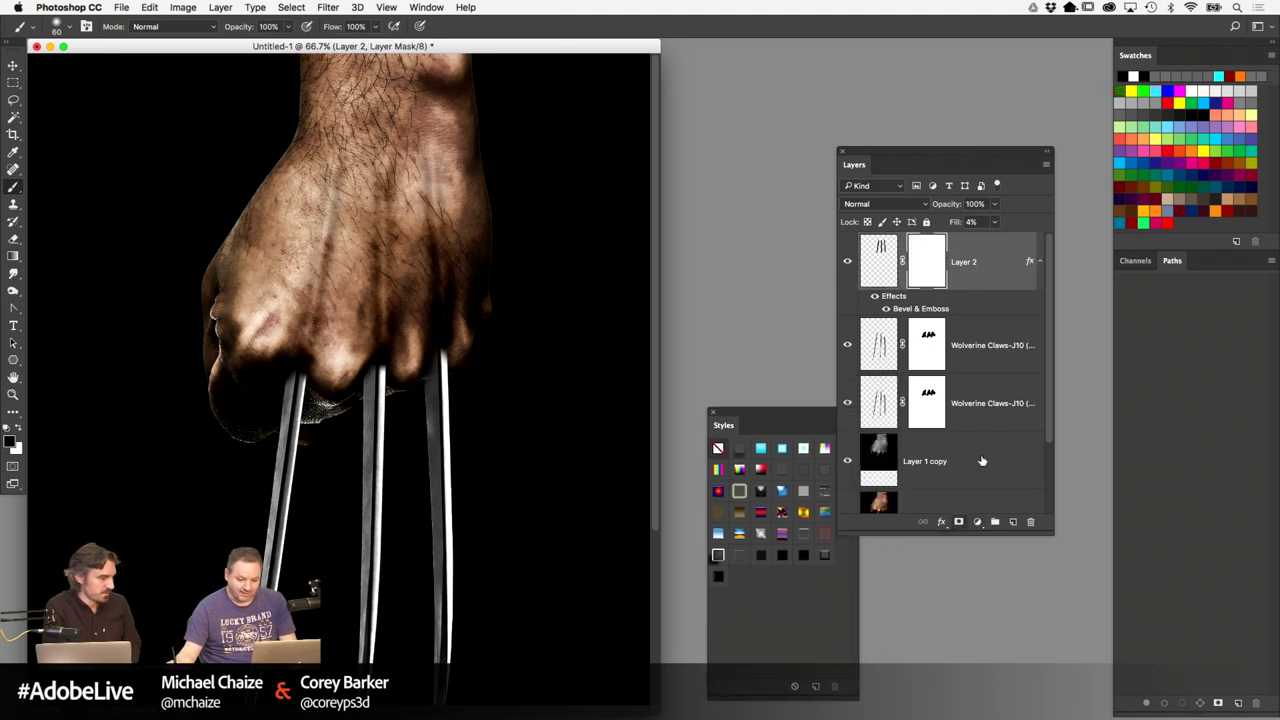
click(13, 256)
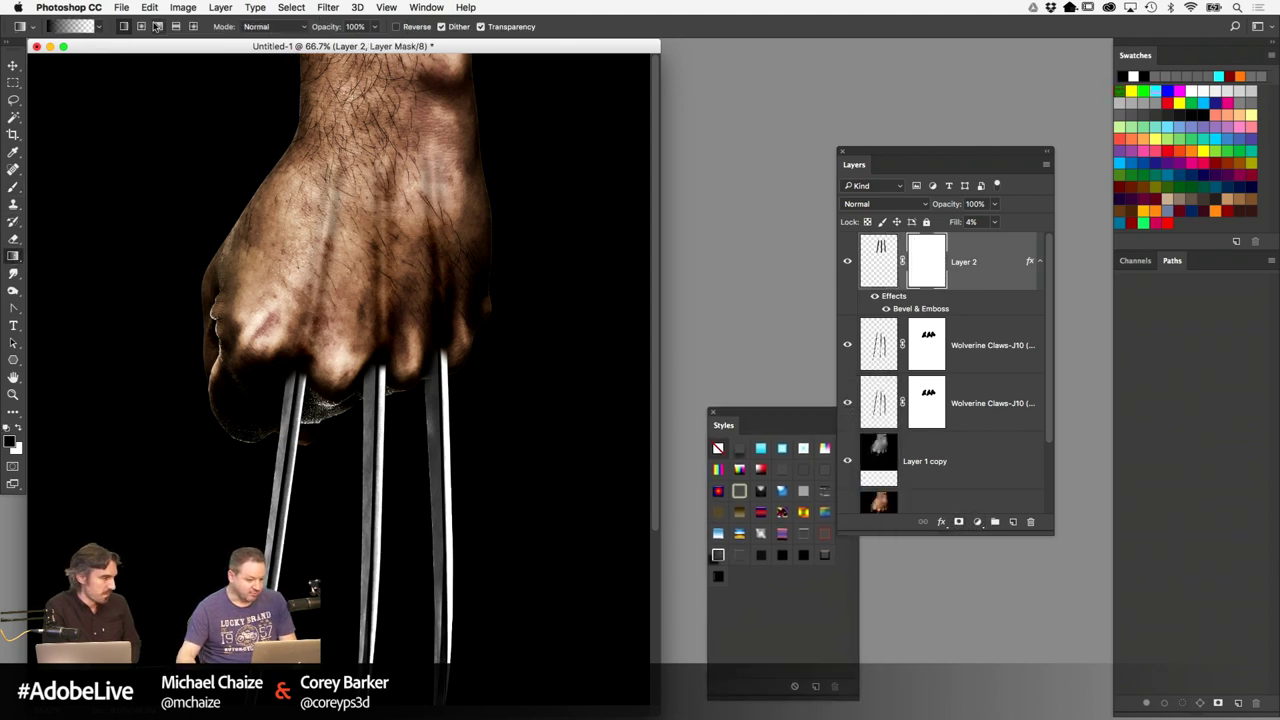
drag(383, 182, 383, 320)
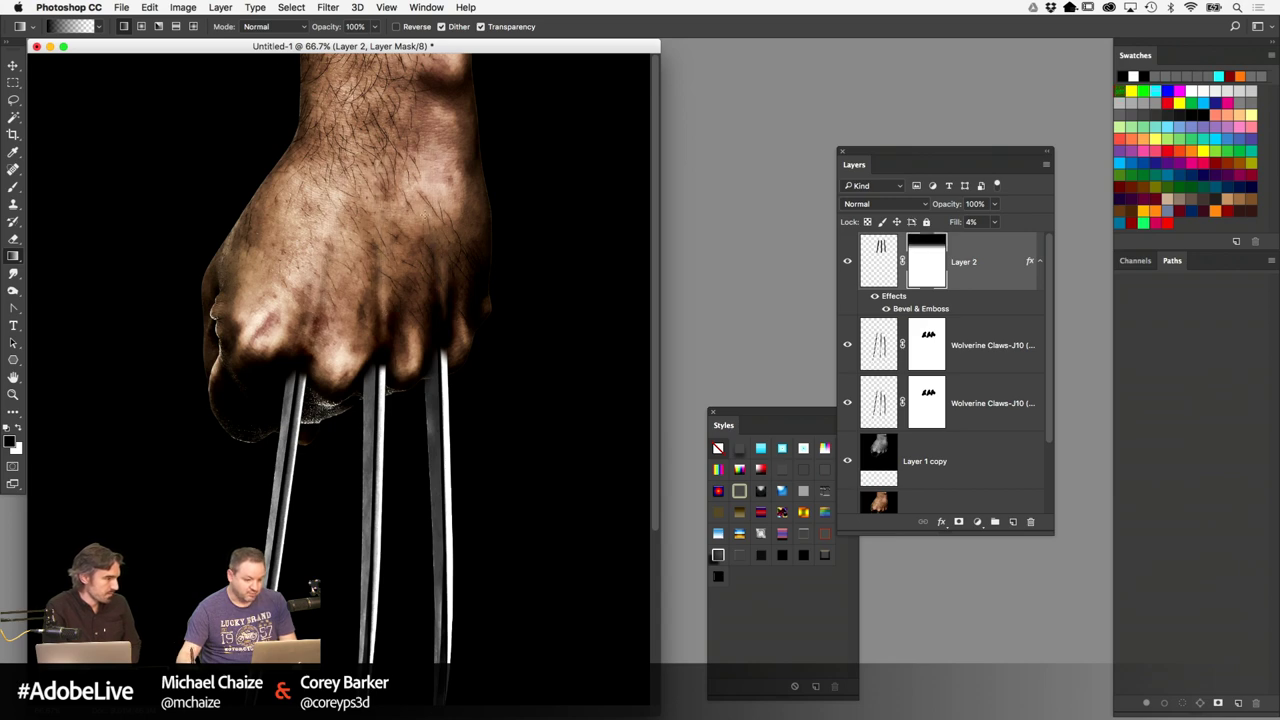
key(ctrl+z)
drag(381, 140, 375, 265)
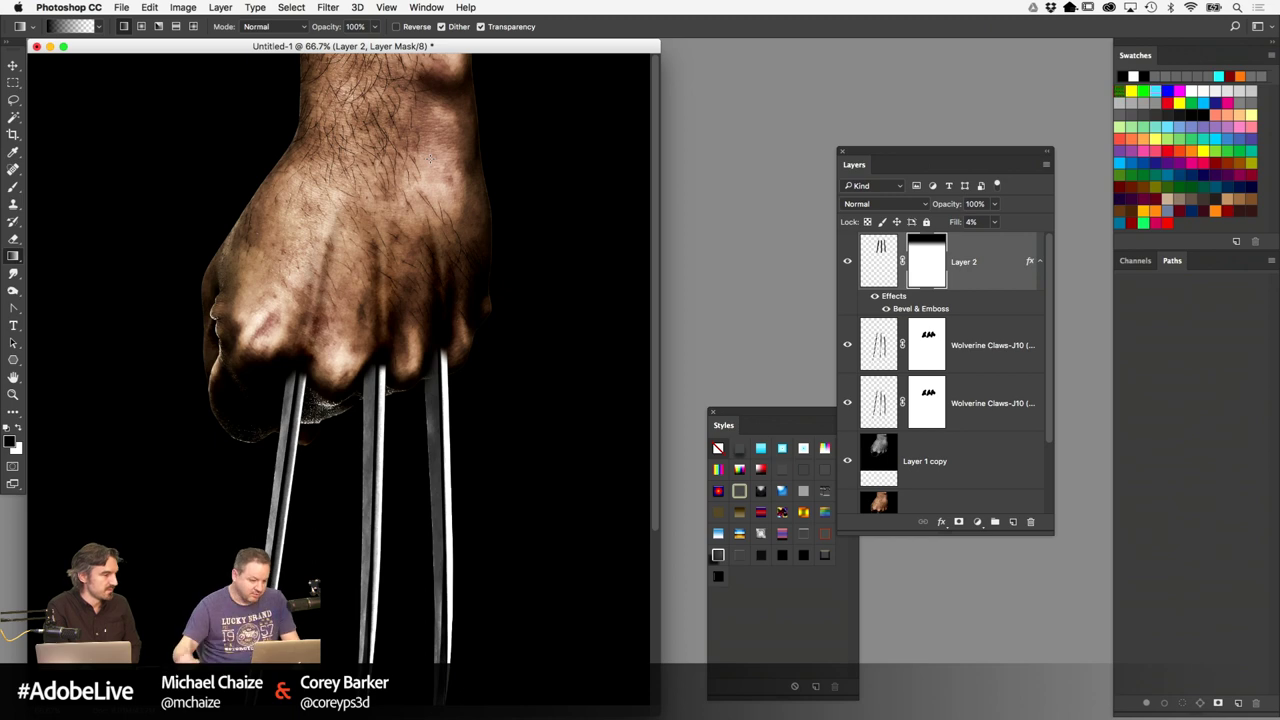
Lower Layer 2's Bevel & Emboss depth to 334%
double_click(1027, 262)
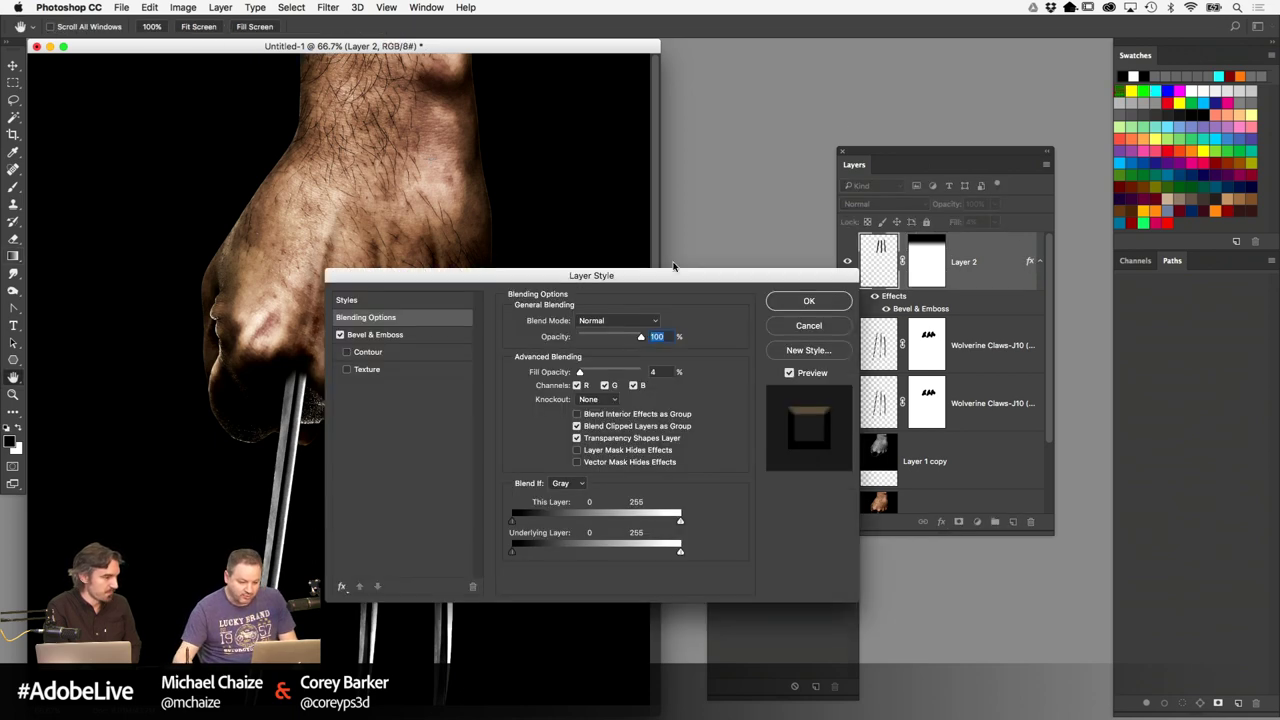
drag(674, 267, 1025, 154)
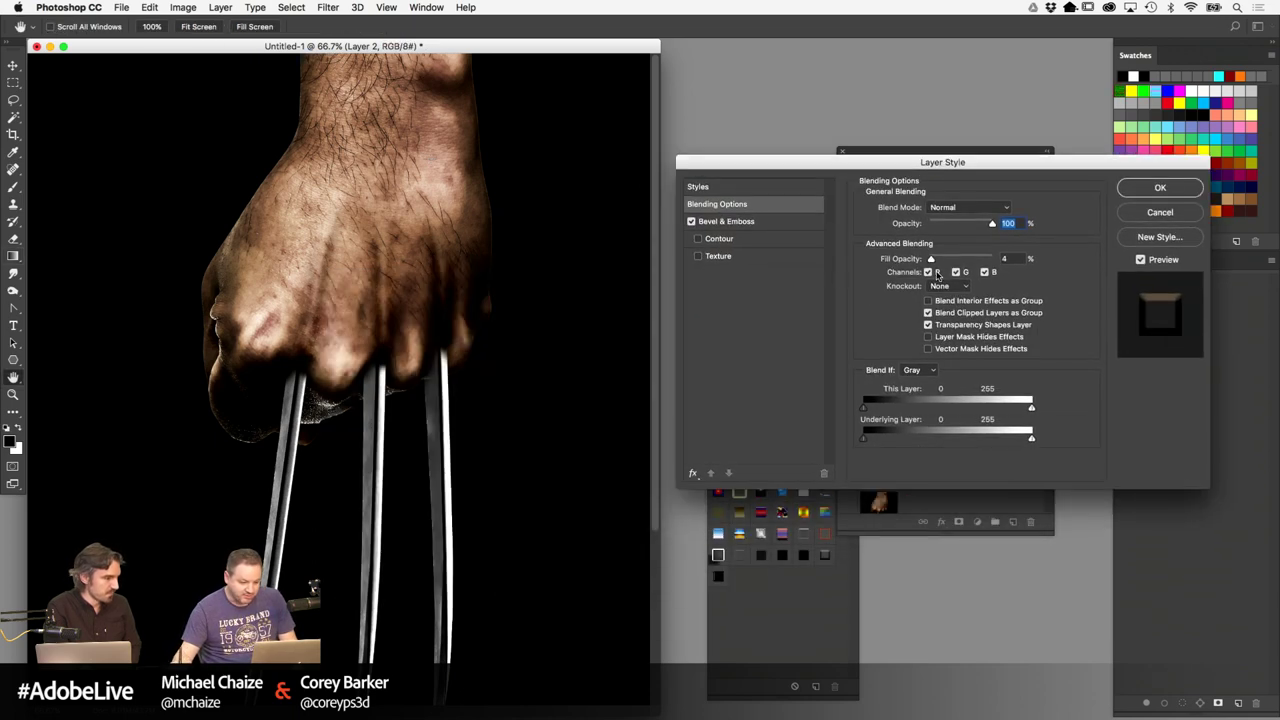
click(738, 222)
mouse_move(938, 243)
mouse_down()
mouse_move(985, 245)
mouse_move(942, 244)
mouse_up()
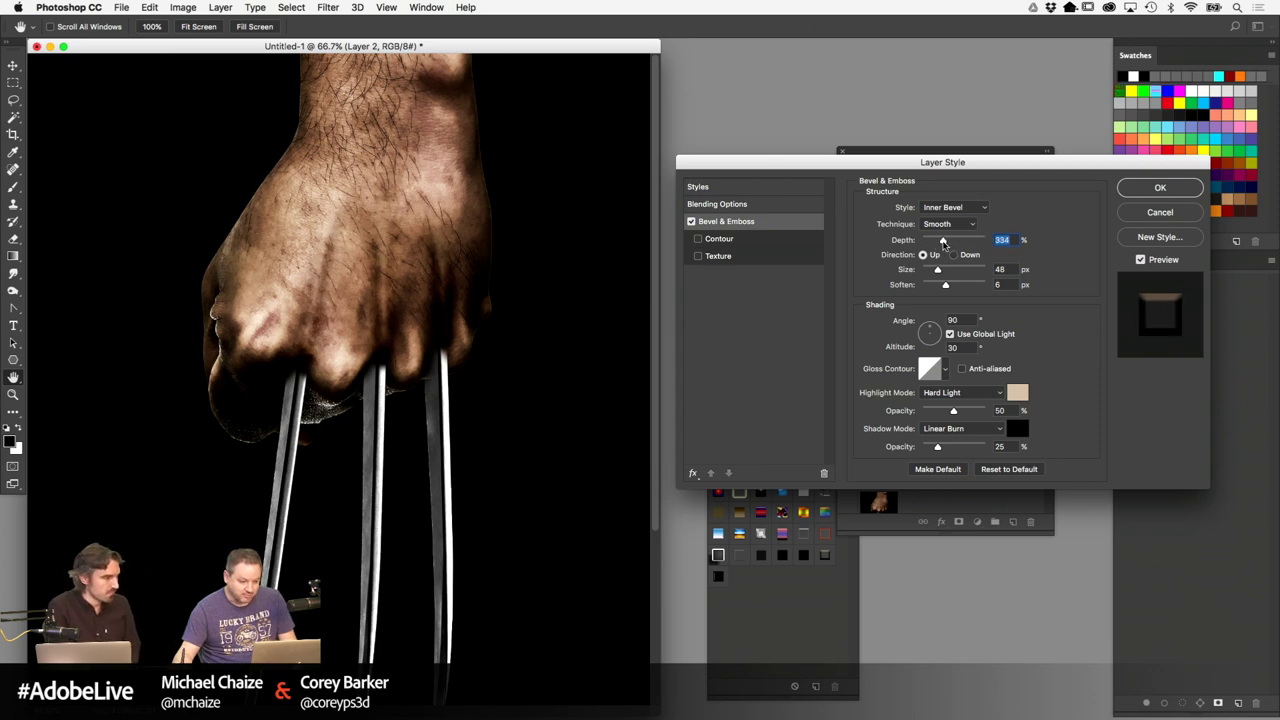
click(1135, 190)
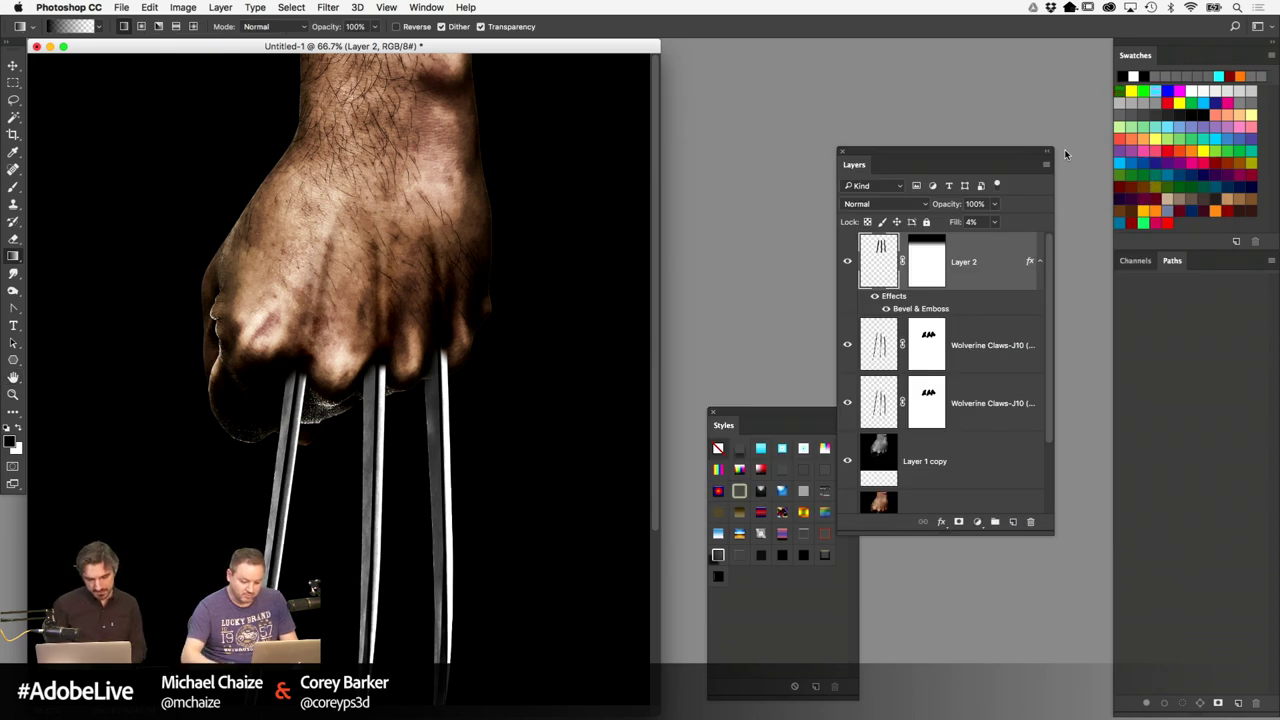
Zoom out to 50% to review the composite, close the styles panel, then zoom back in on the hand
key(super+minus)
key(super+equal)
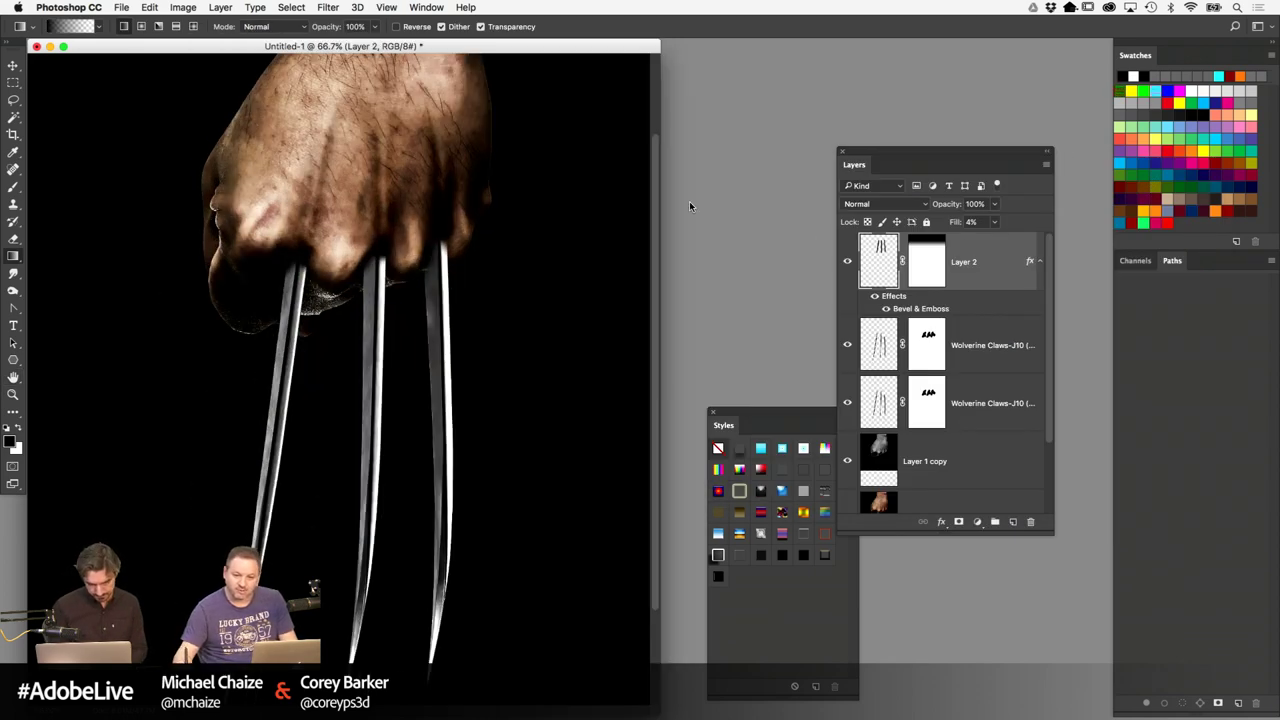
key(super+minus)
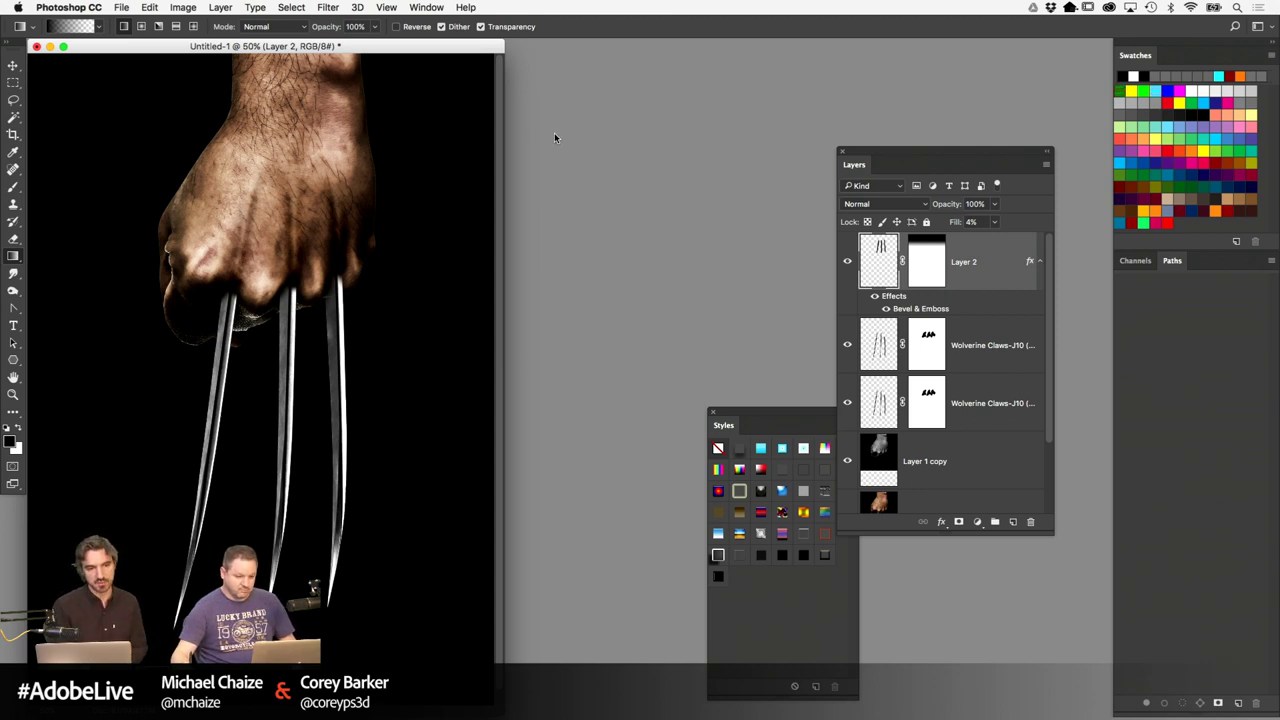
drag(463, 46, 538, 47)
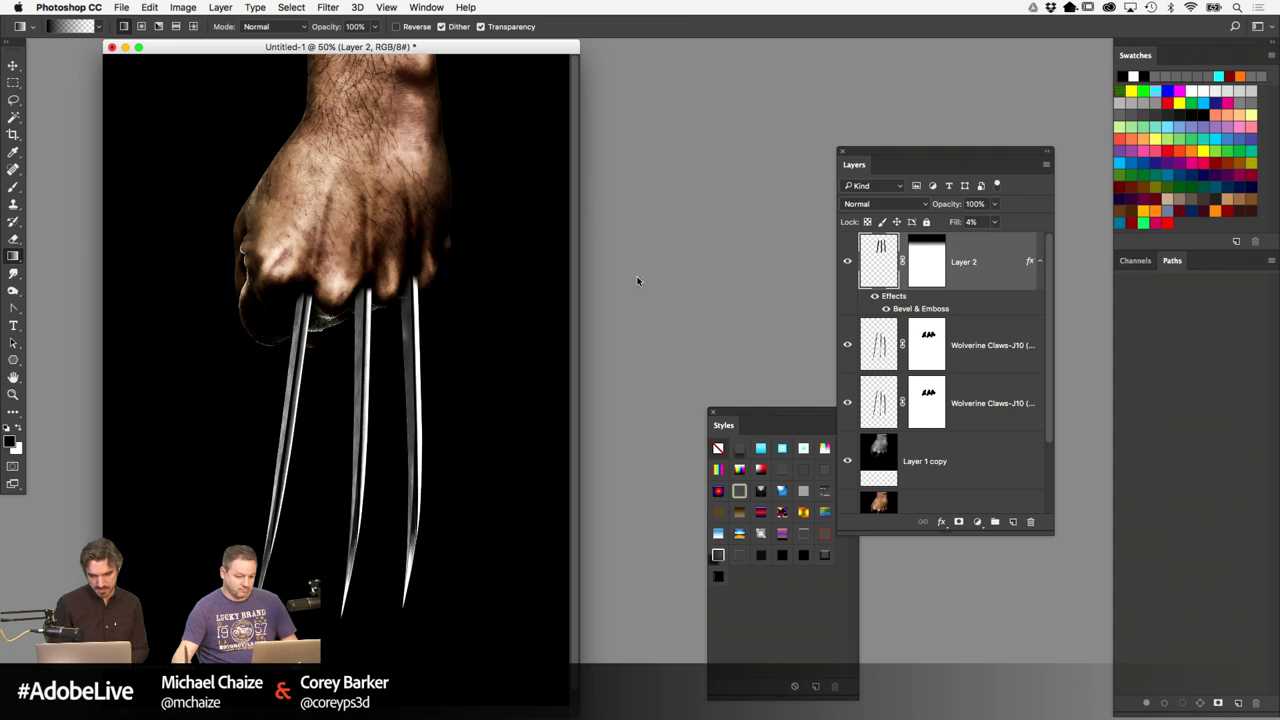
drag(731, 422, 695, 420)
click(677, 412)
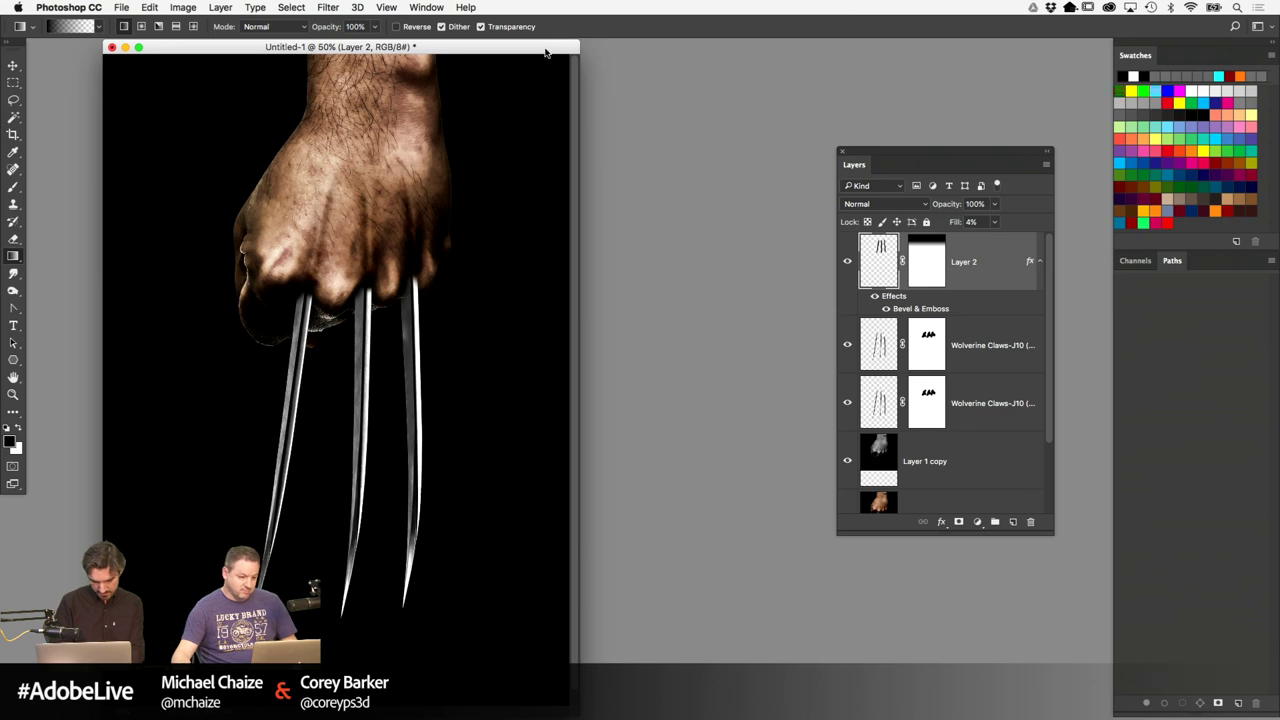
drag(548, 47, 617, 50)
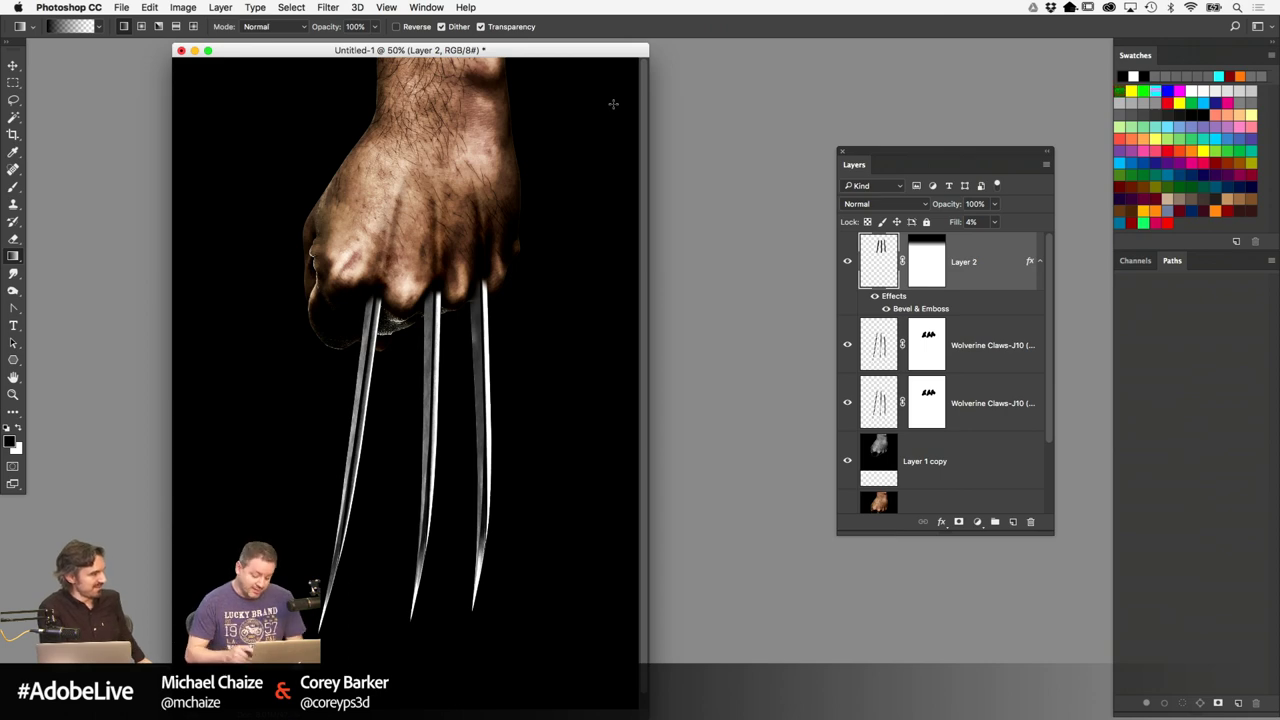
key(super+equal)
drag(614, 108, 437, 443)
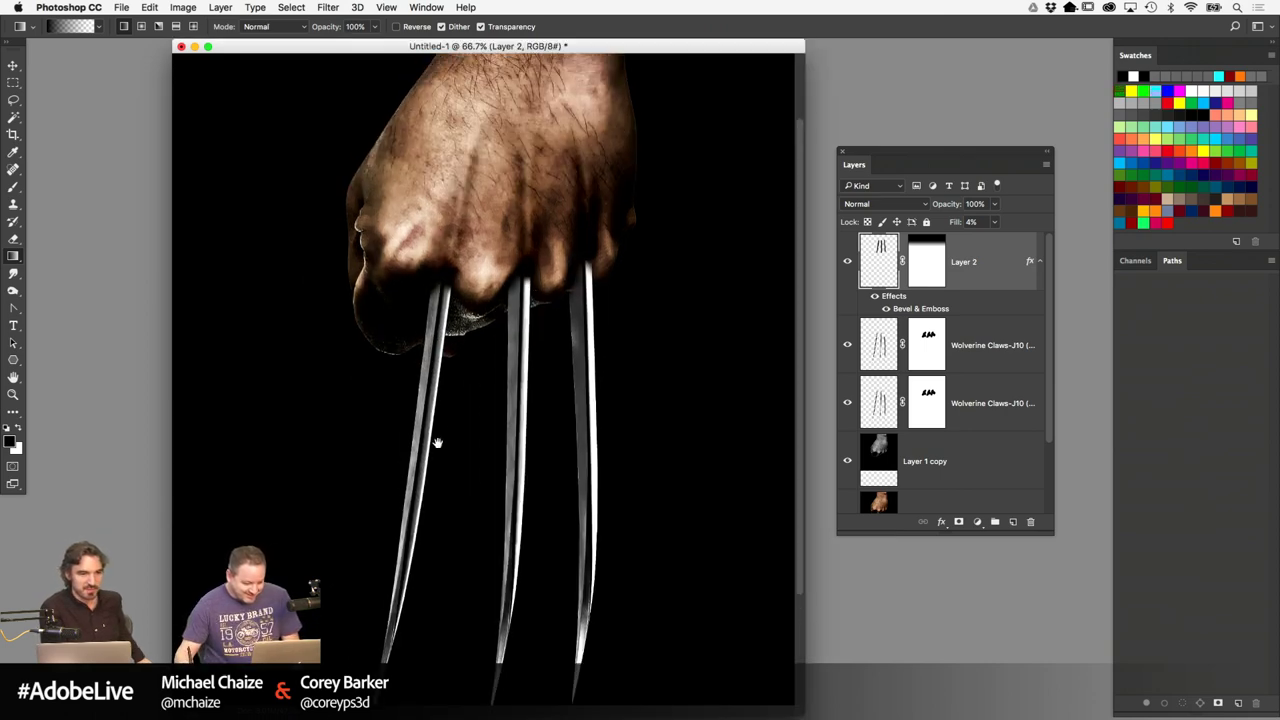
Add Layer 3 and try preset styles, settling on one with bevel, shadows and glows
click(1013, 522)
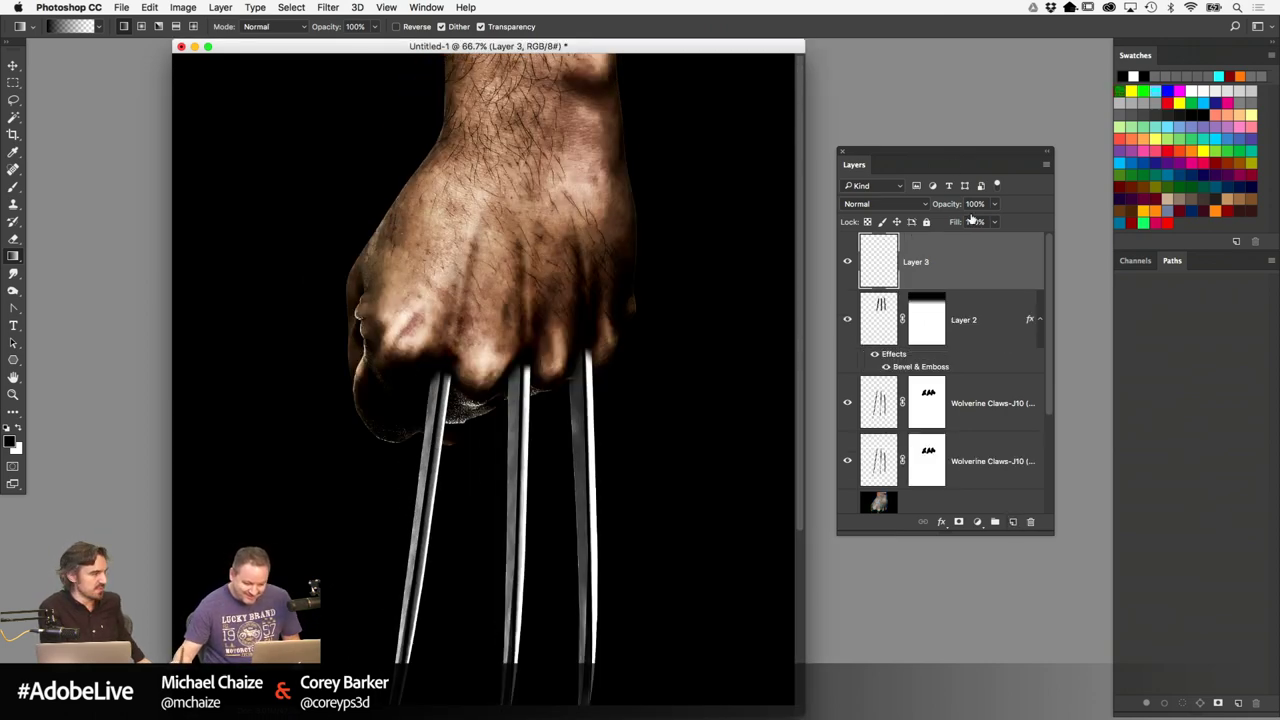
click(426, 7)
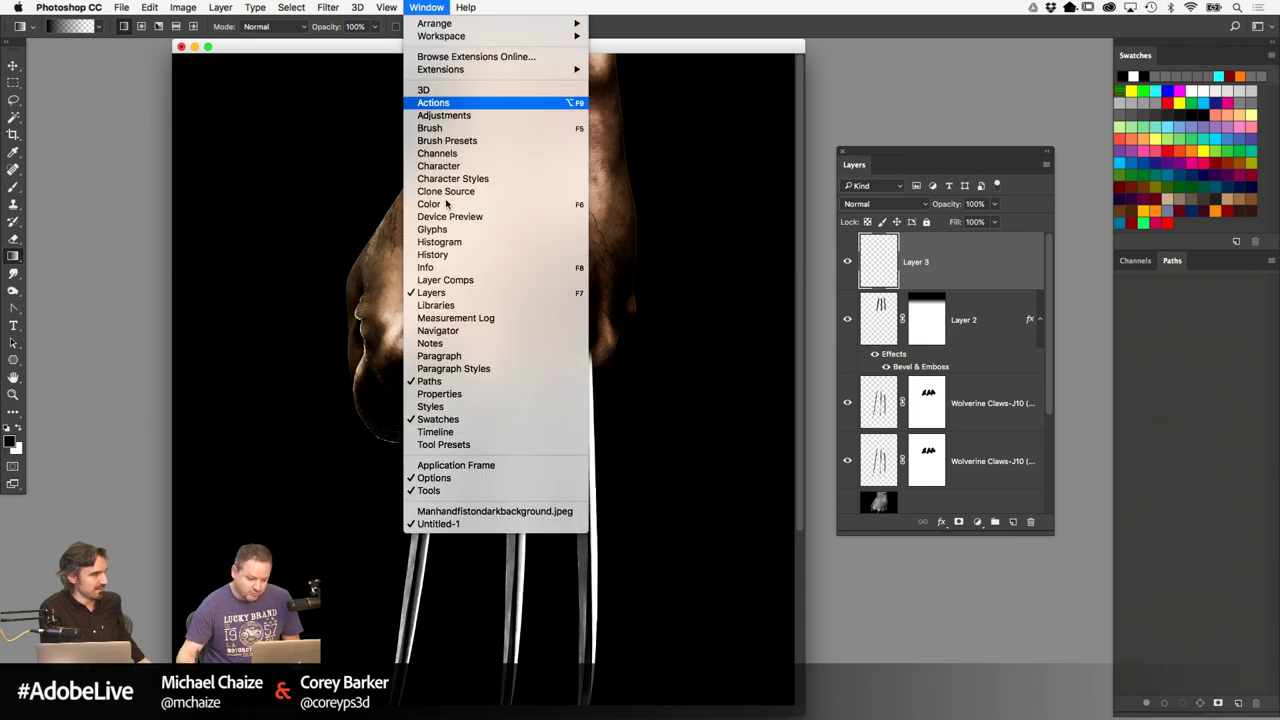
click(492, 405)
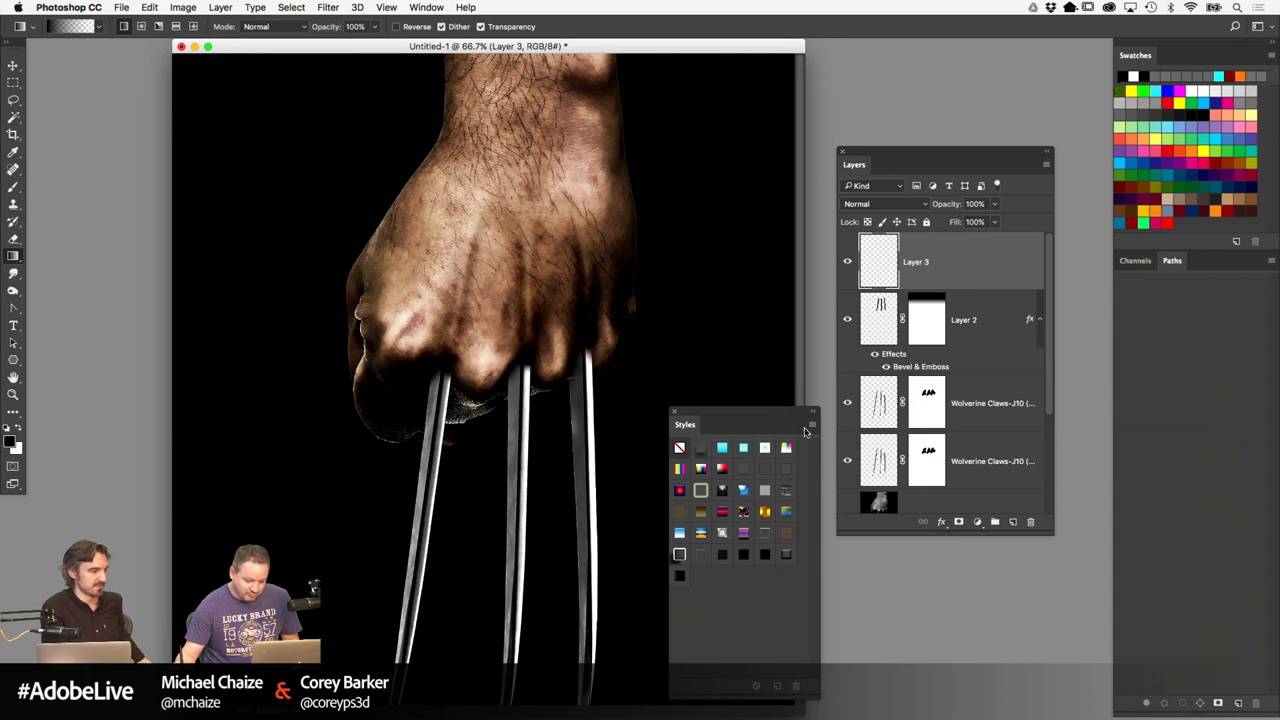
click(681, 578)
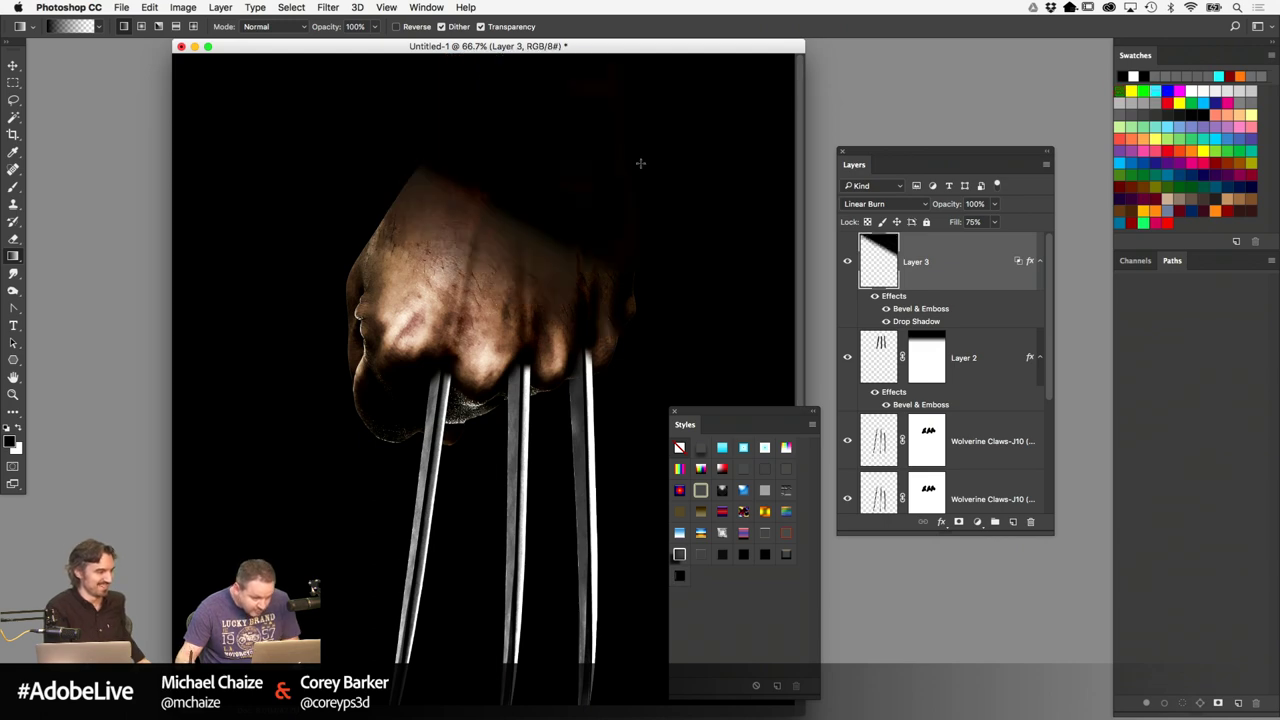
key(ctrl+z)
key(b)
drag(486, 162, 455, 292)
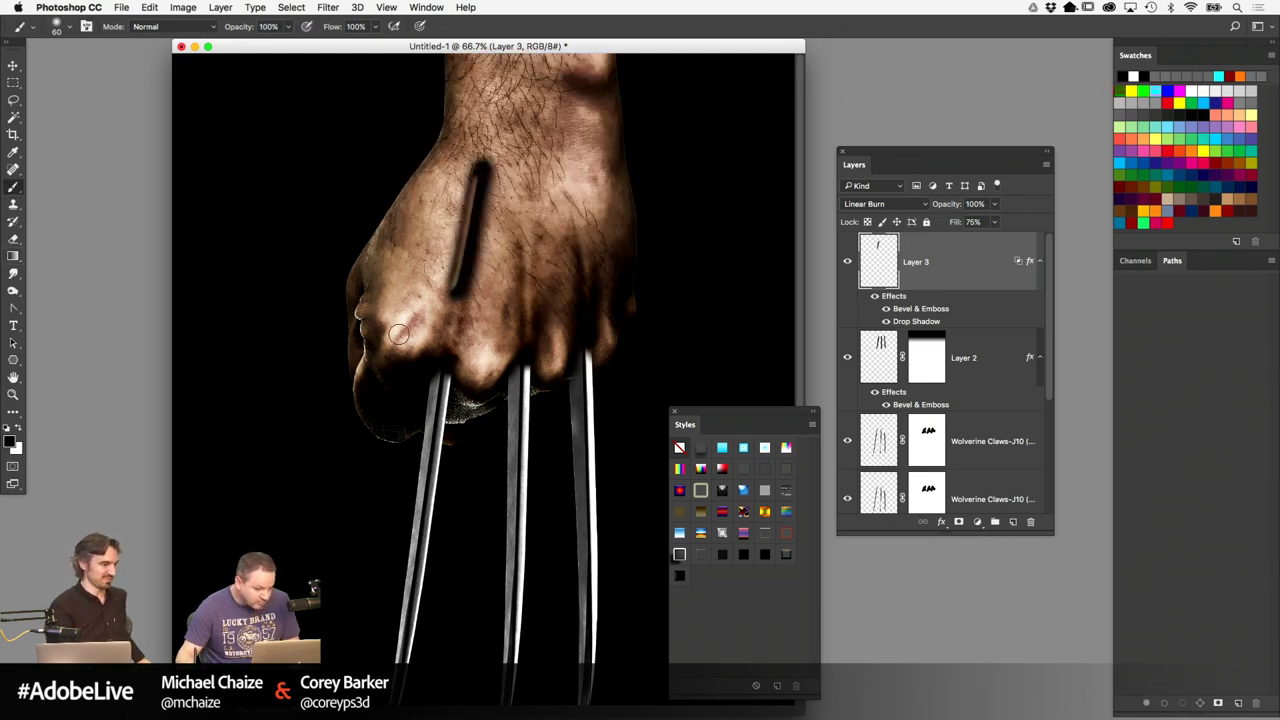
key(ctrl+z)
click(743, 556)
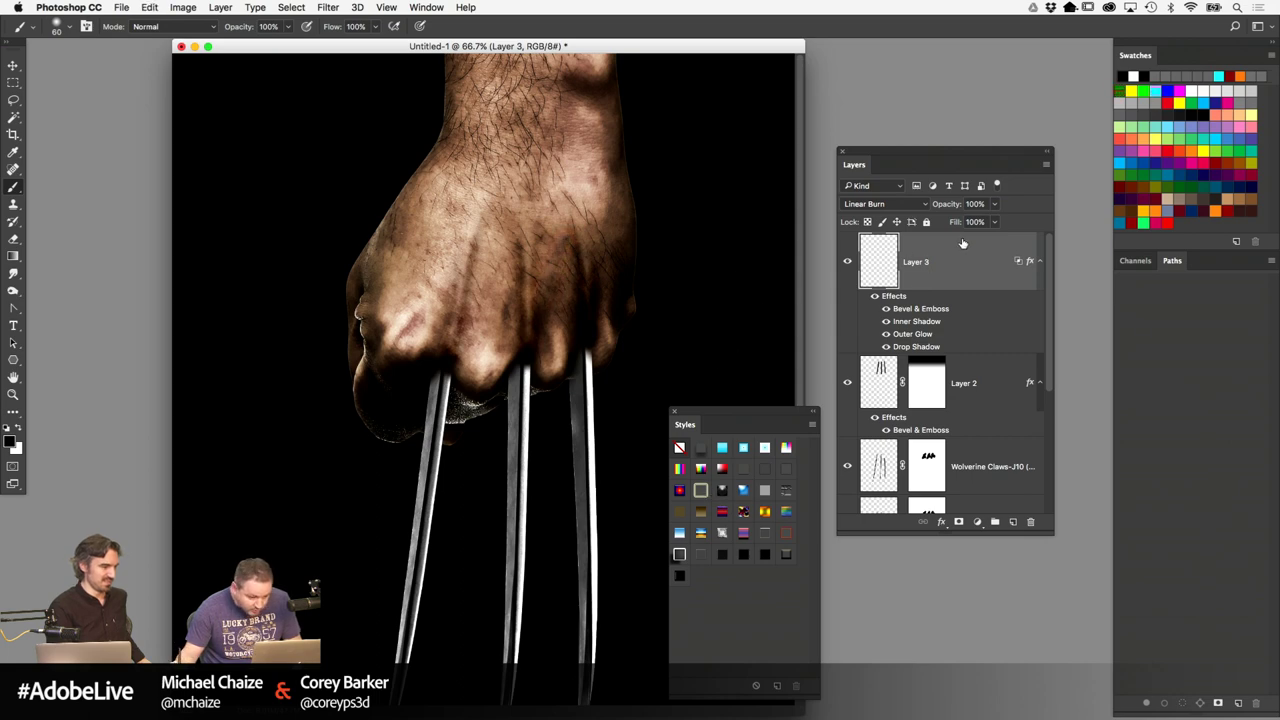
Make the brush smaller, choose dark red as the paint colour, and select the canvas
key(bracketleft)
key(bracketleft)
key(bracketleft)
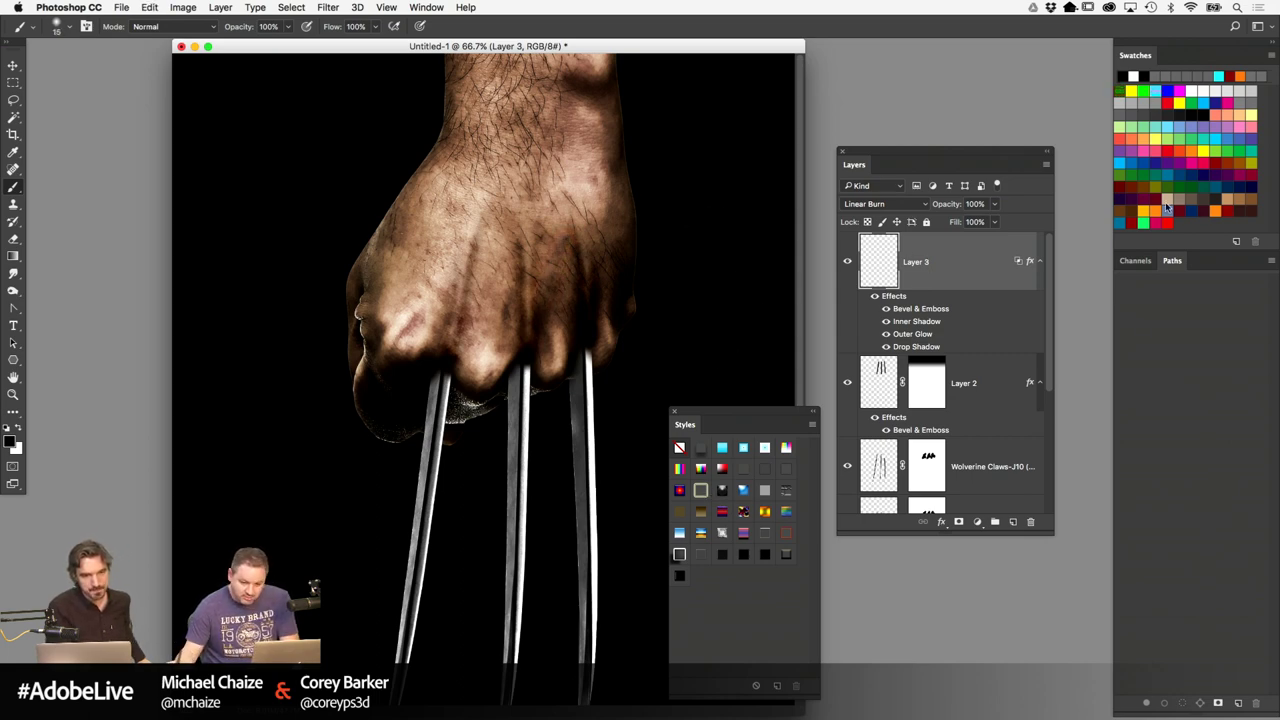
click(1189, 205)
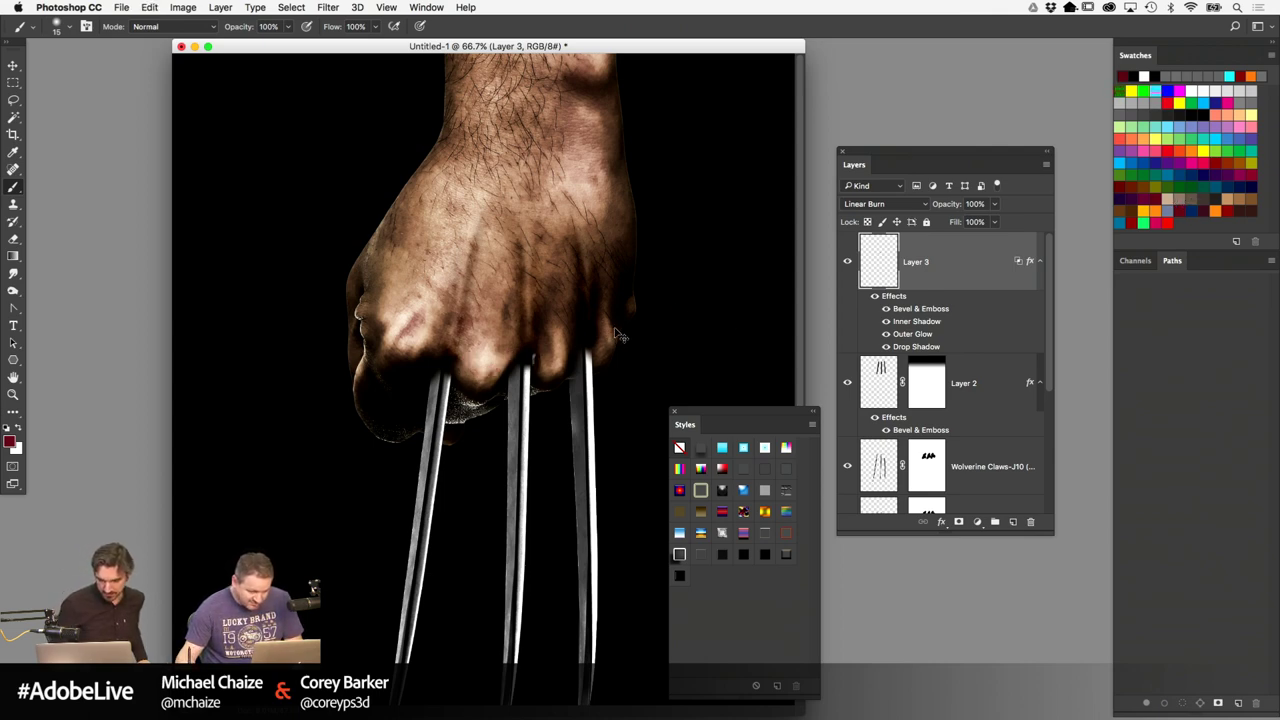
key(super+a)
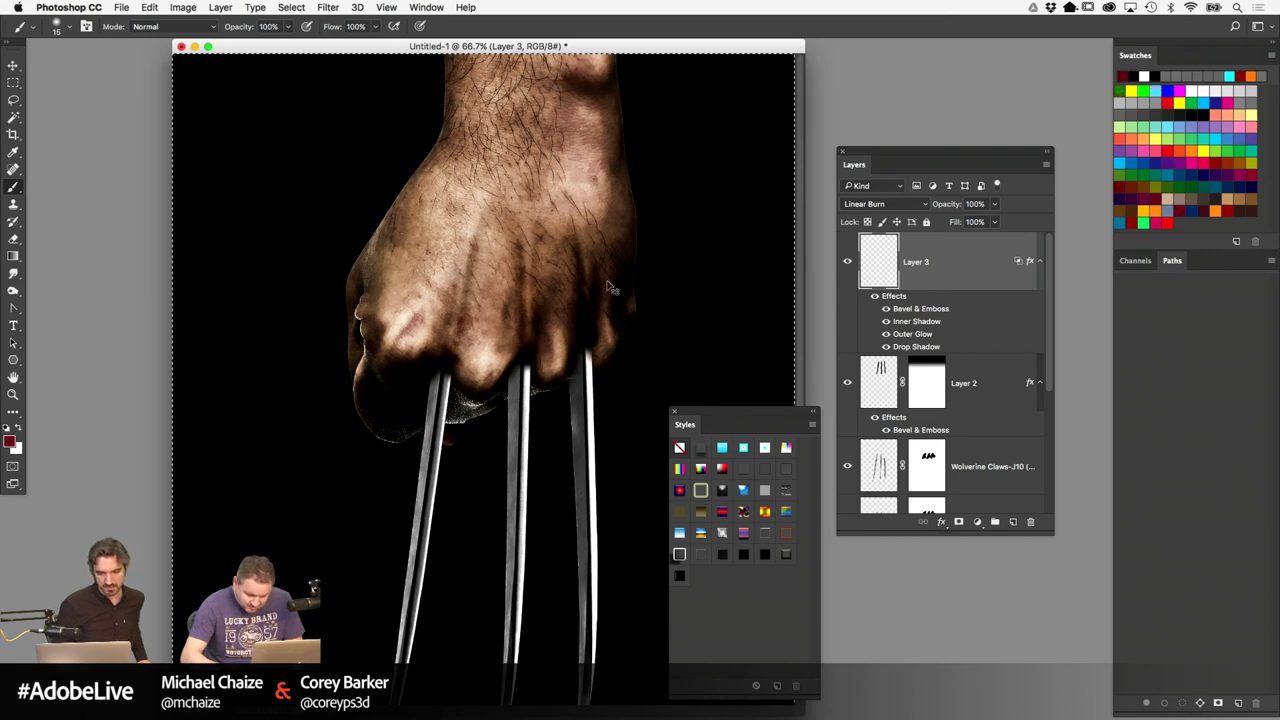
drag(685, 410, 682, 351)
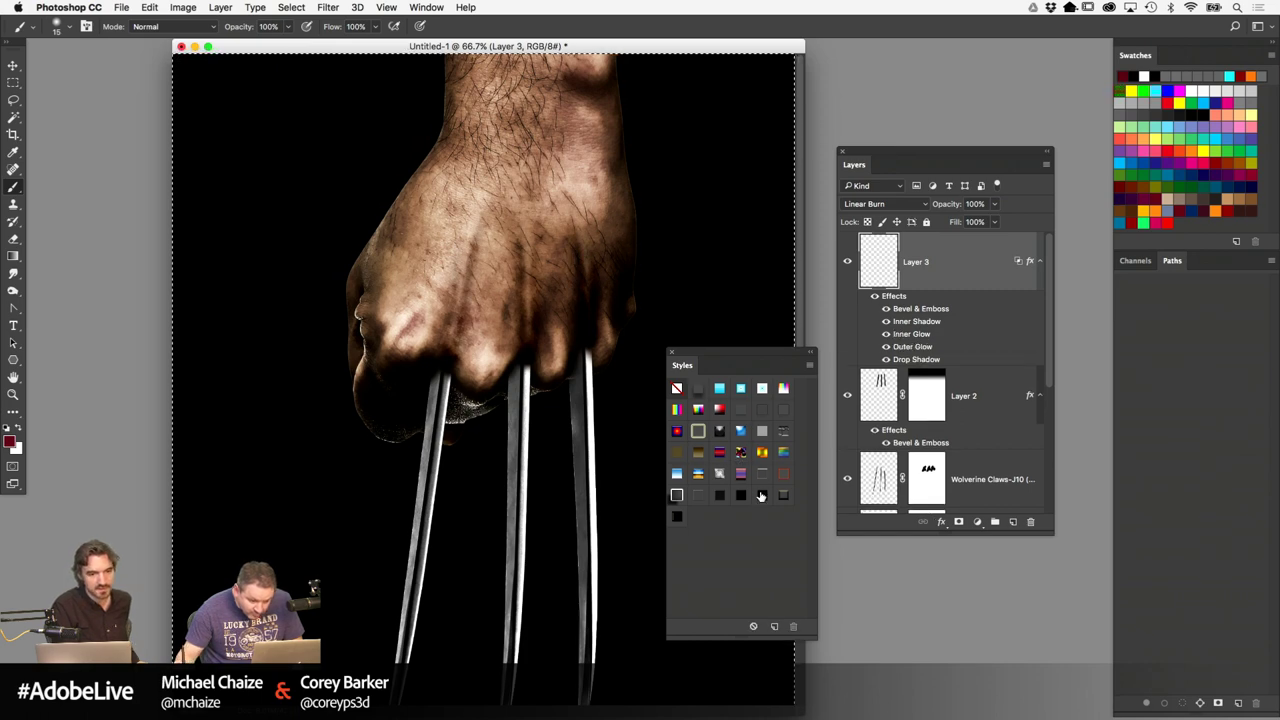
drag(790, 354, 766, 396)
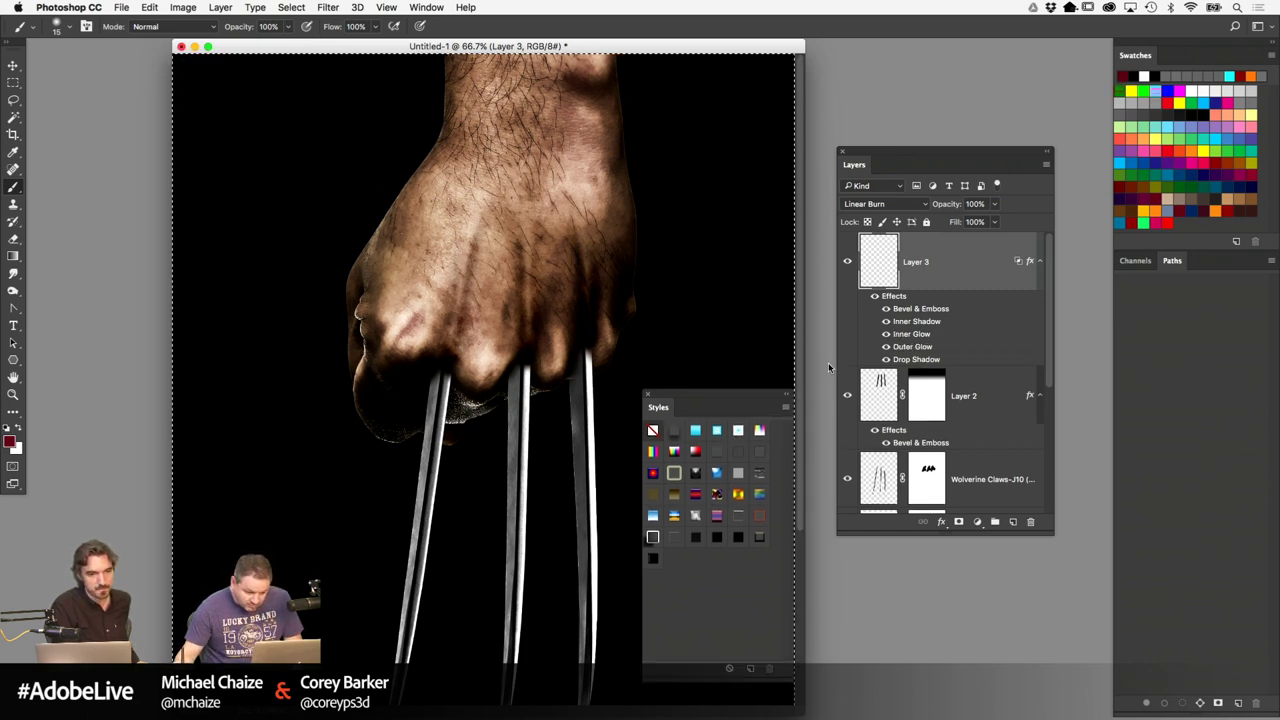
double_click(897, 300)
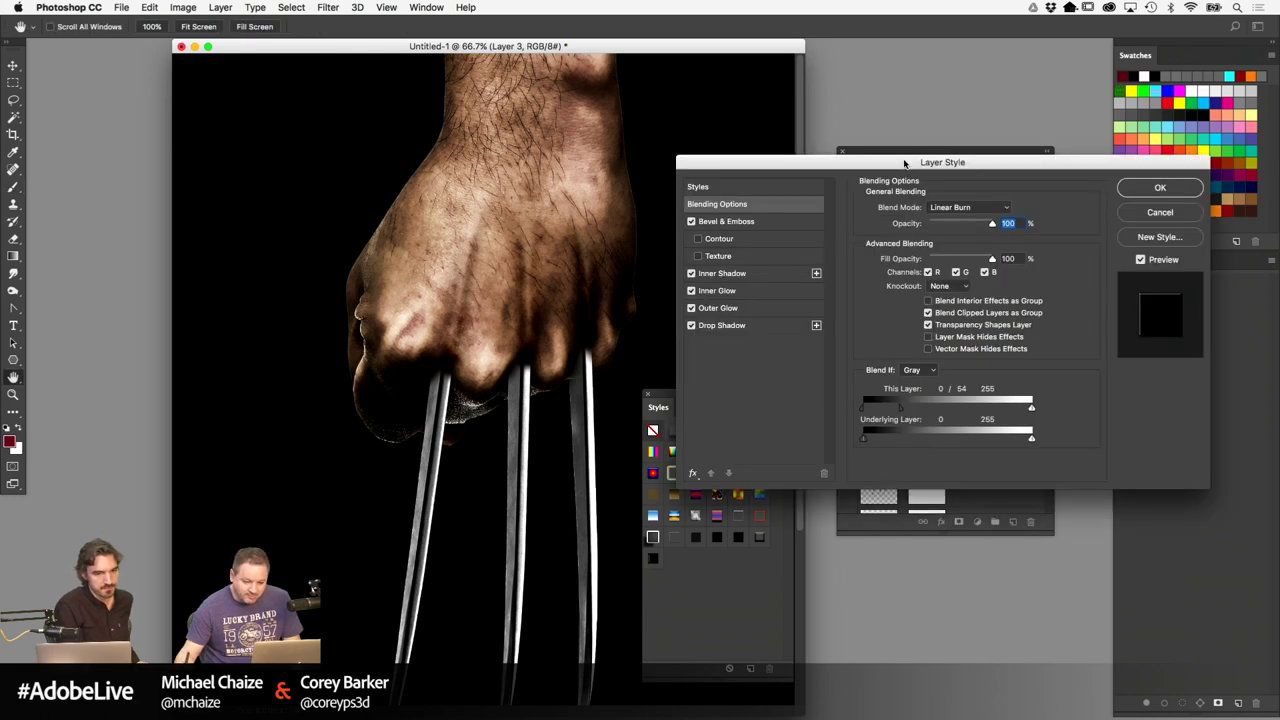
drag(905, 163, 671, 142)
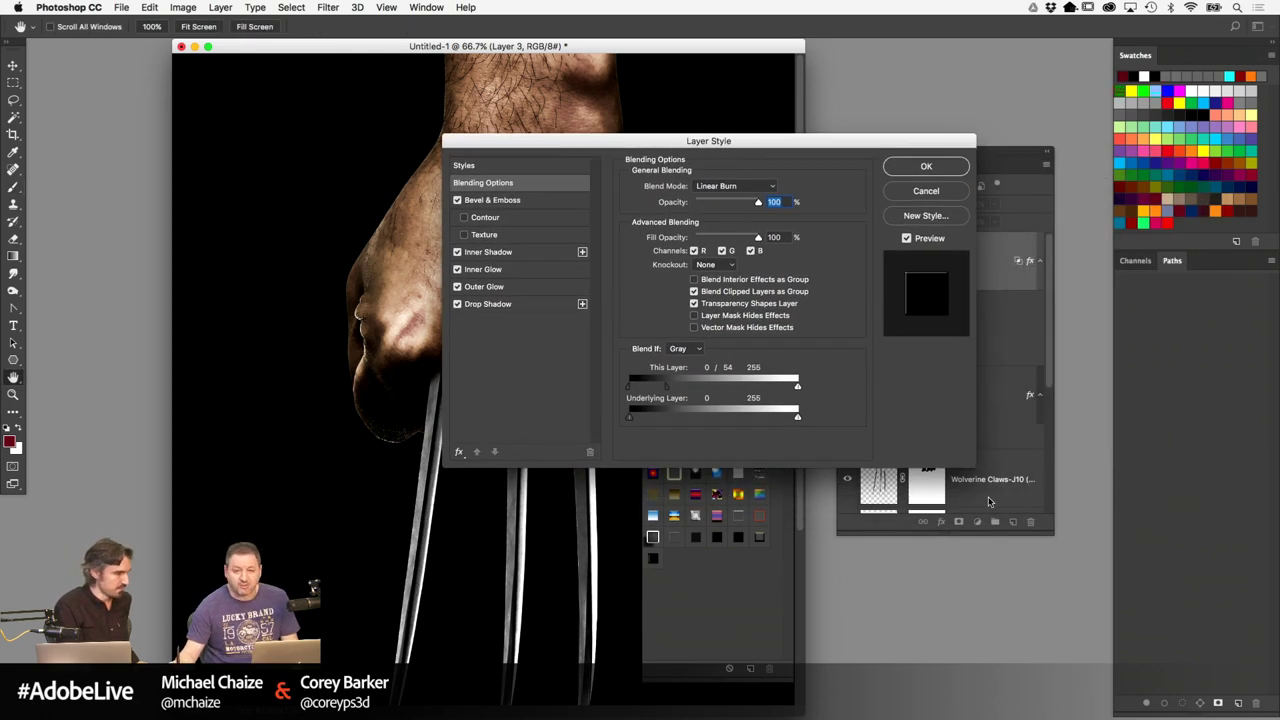
click(543, 201)
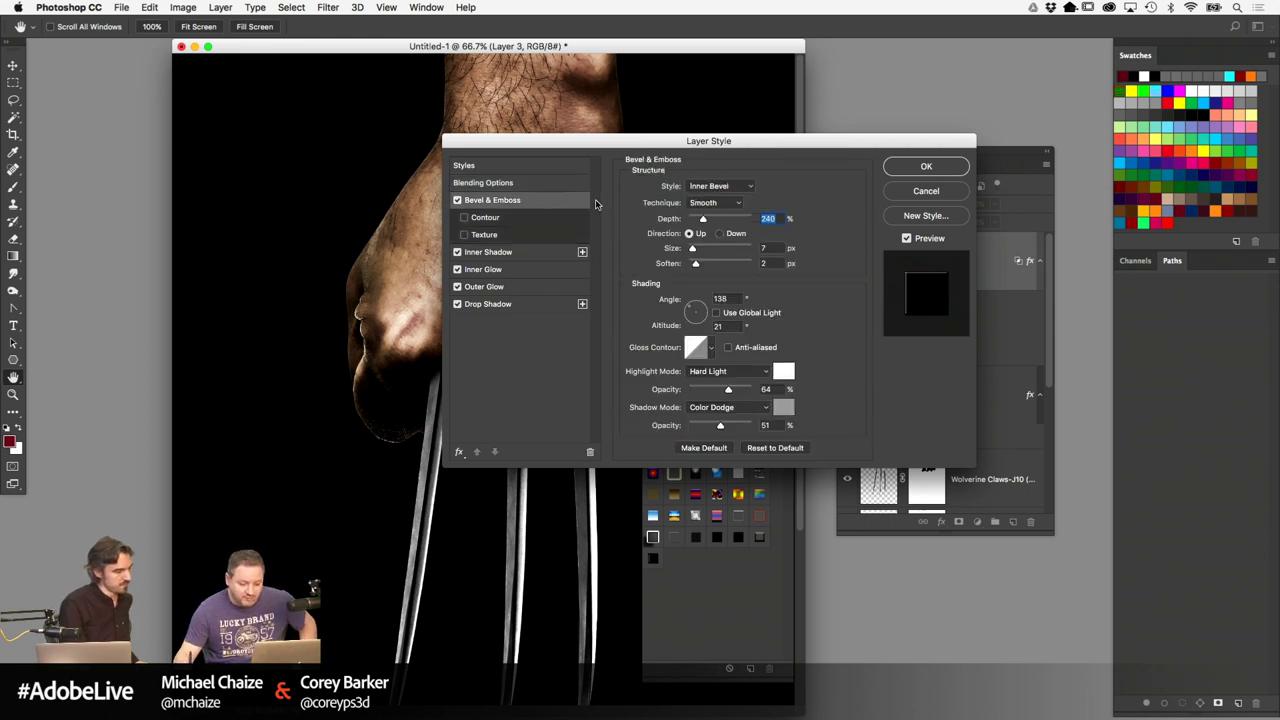
click(505, 253)
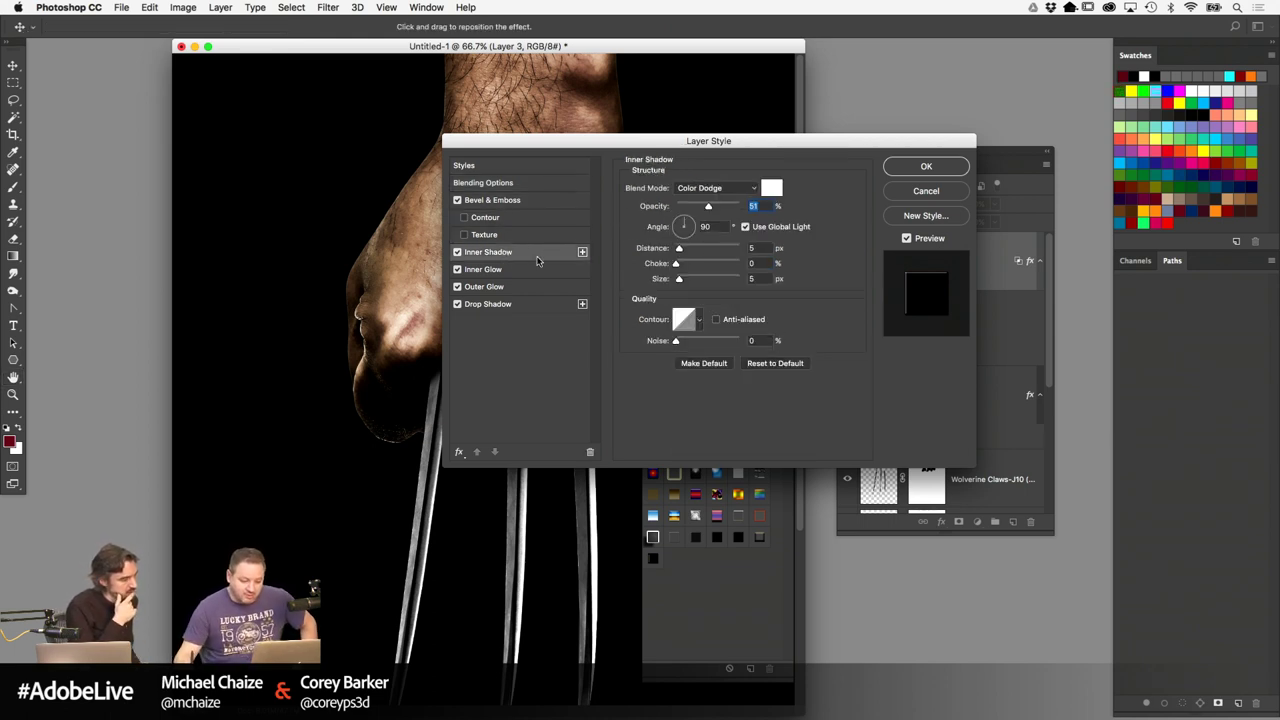
click(509, 271)
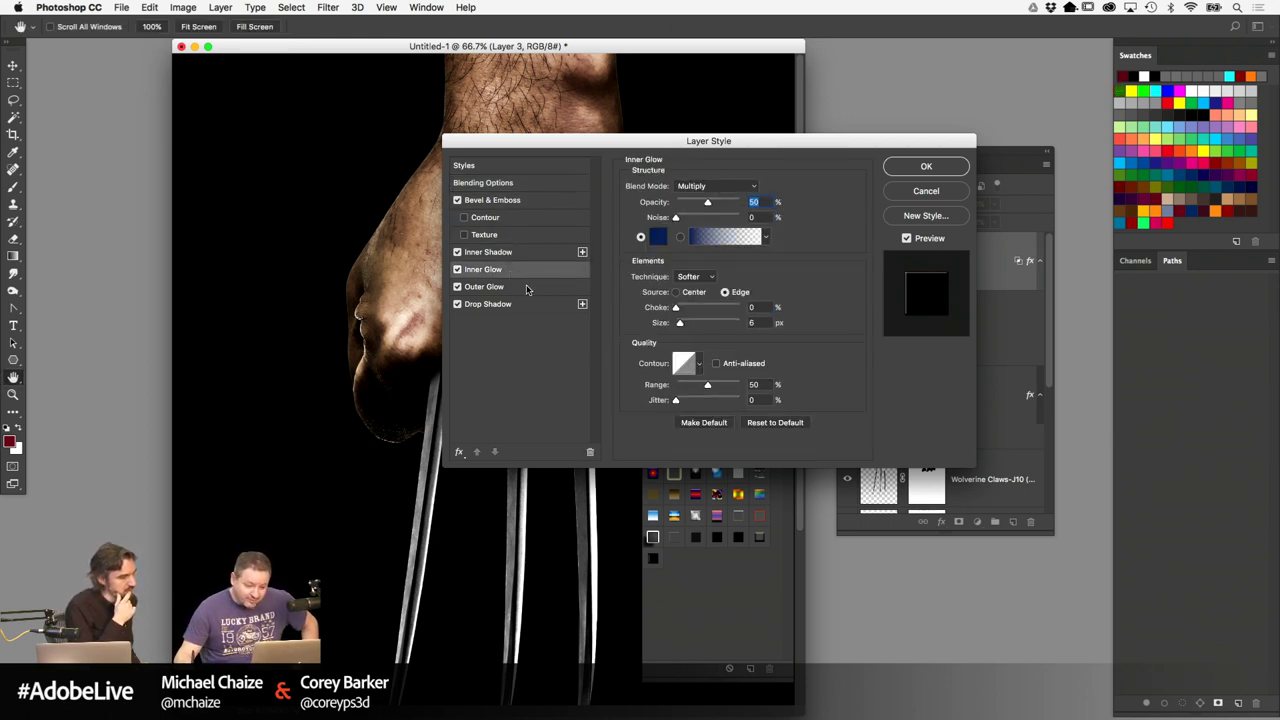
click(529, 288)
click(523, 305)
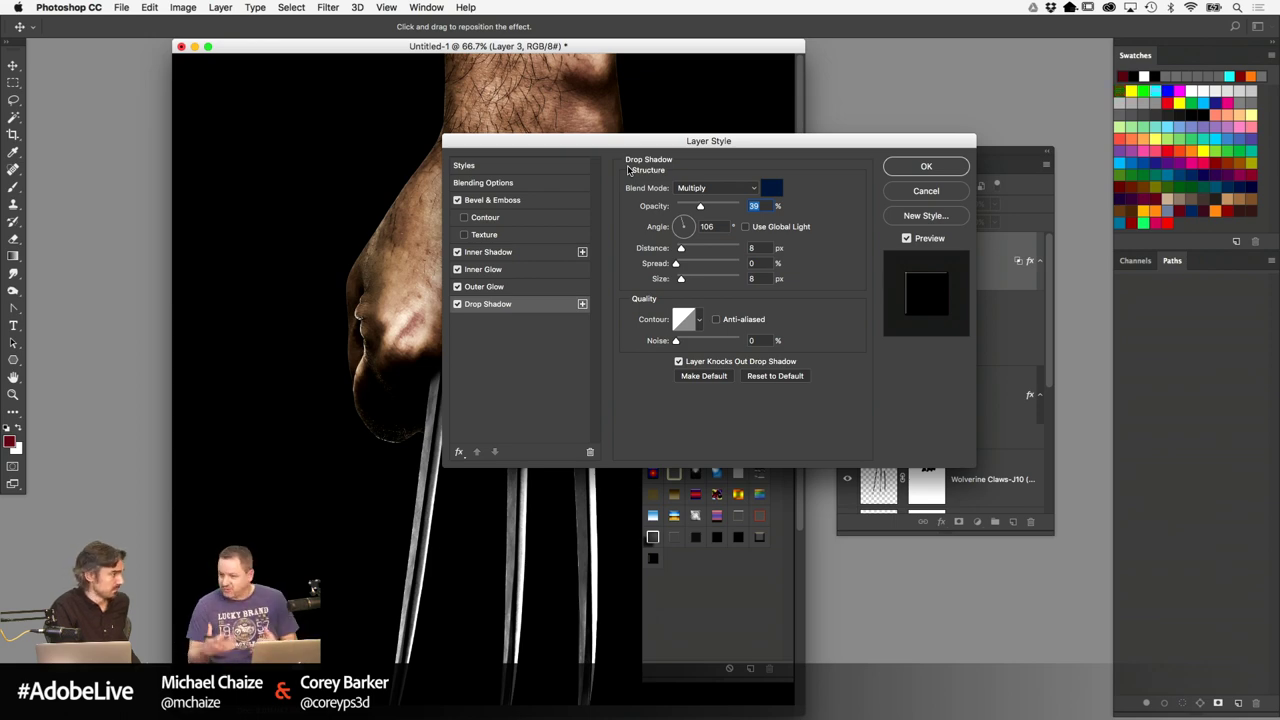
click(926, 167)
key(super+1)
Set up a hard round 25 px brush with Shape Dynamics and pen-pressure size jitter
drag(608, 227, 395, 401)
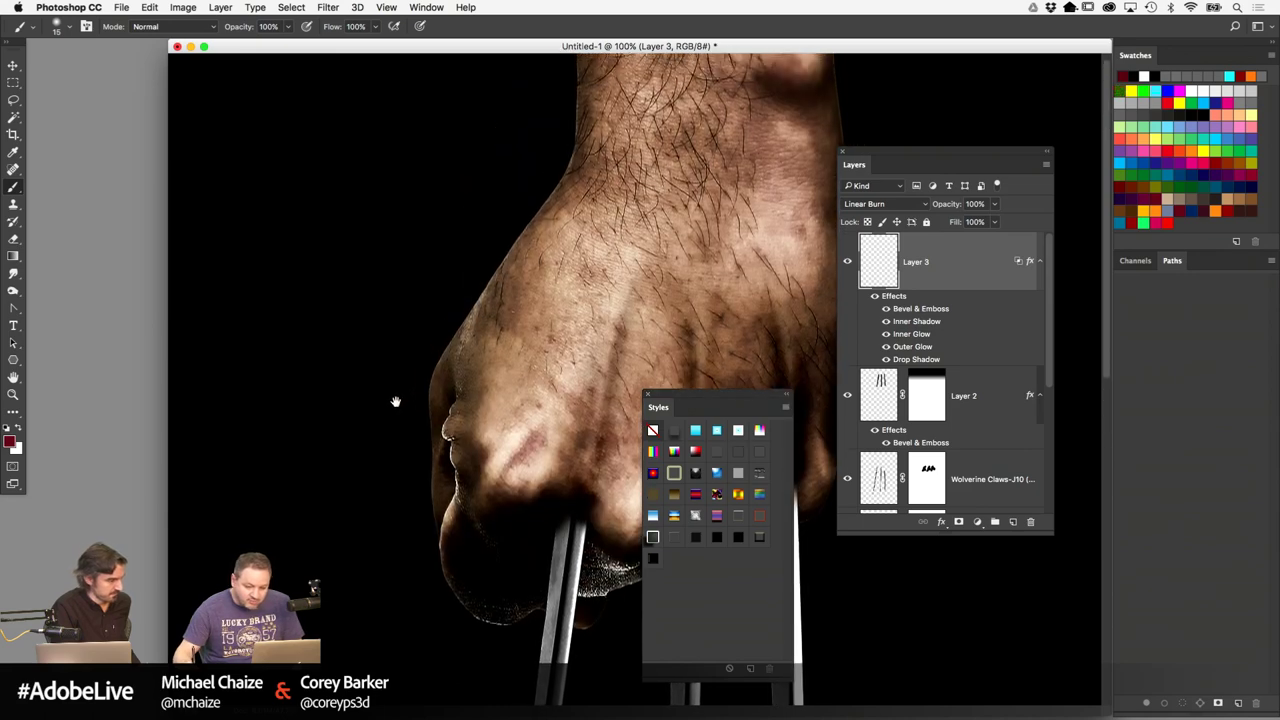
click(70, 27)
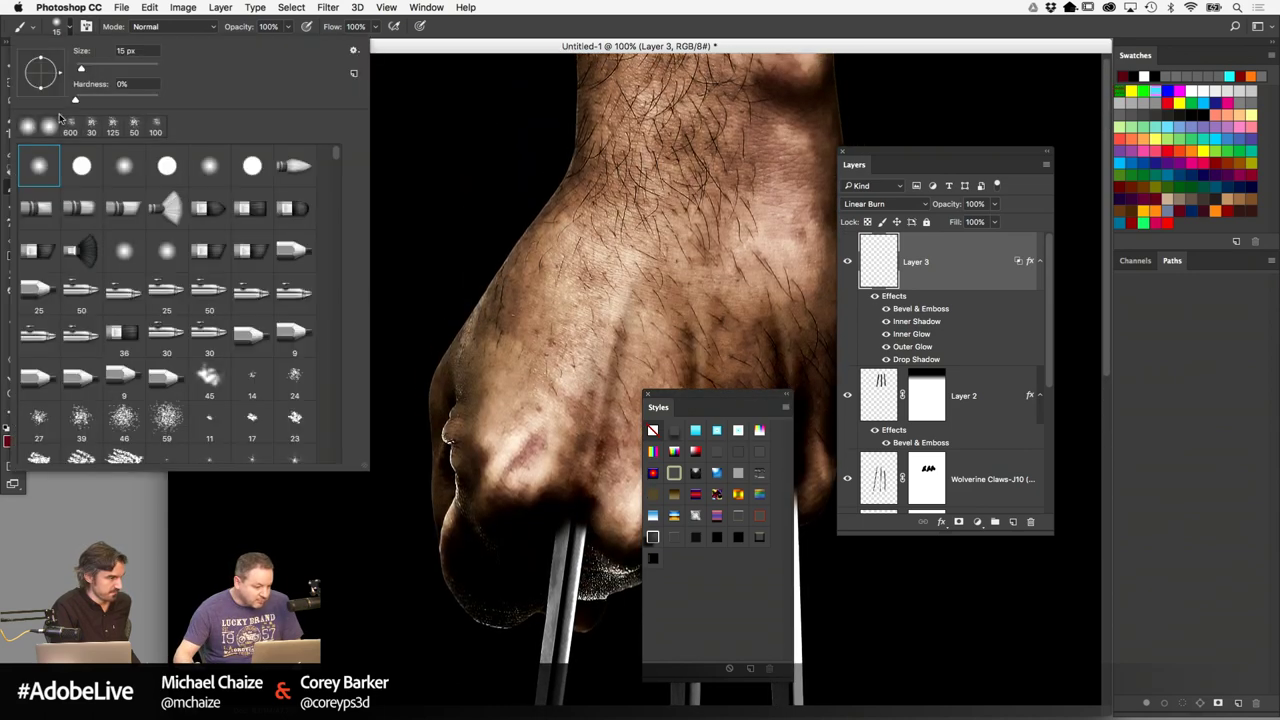
click(81, 165)
click(86, 28)
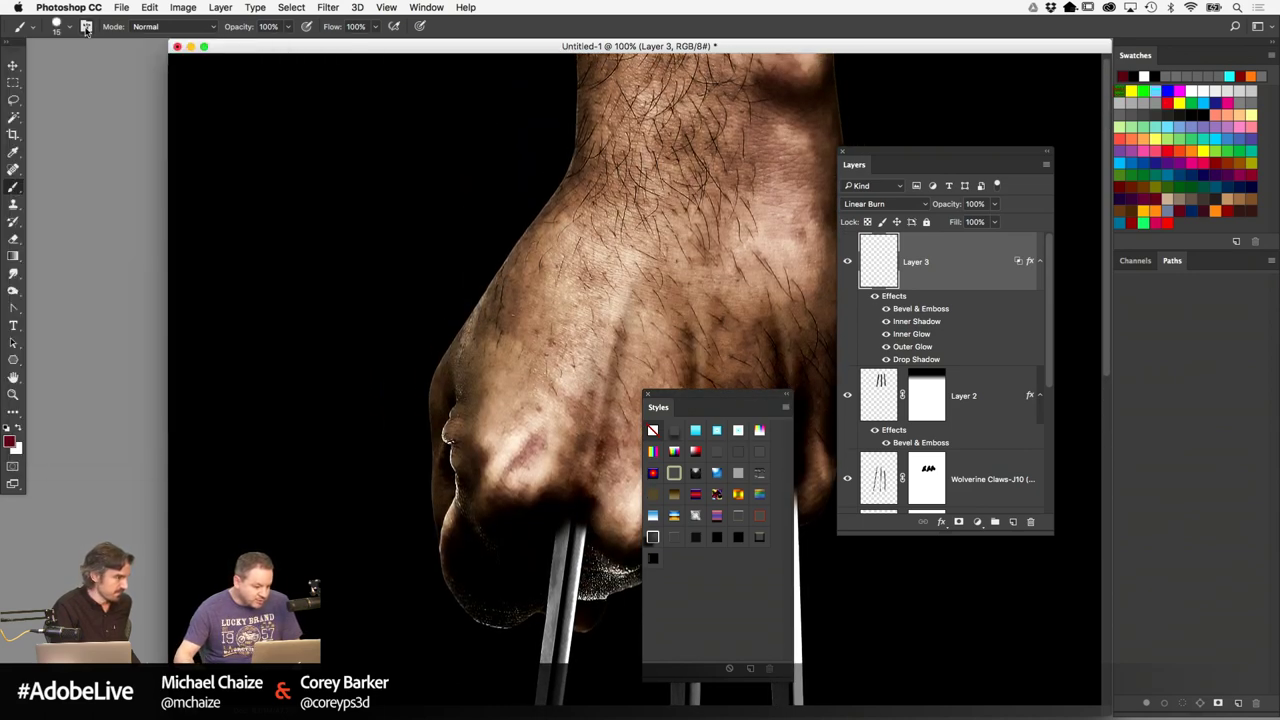
click(86, 27)
click(214, 187)
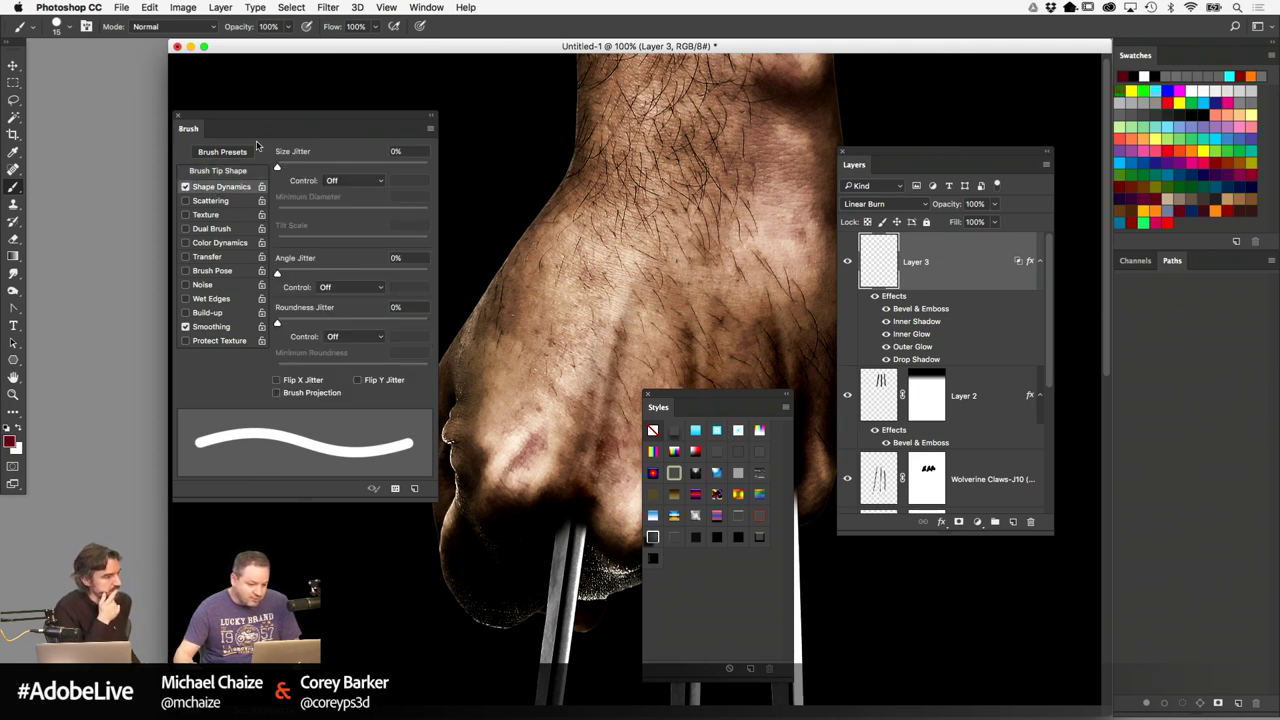
drag(280, 121, 249, 133)
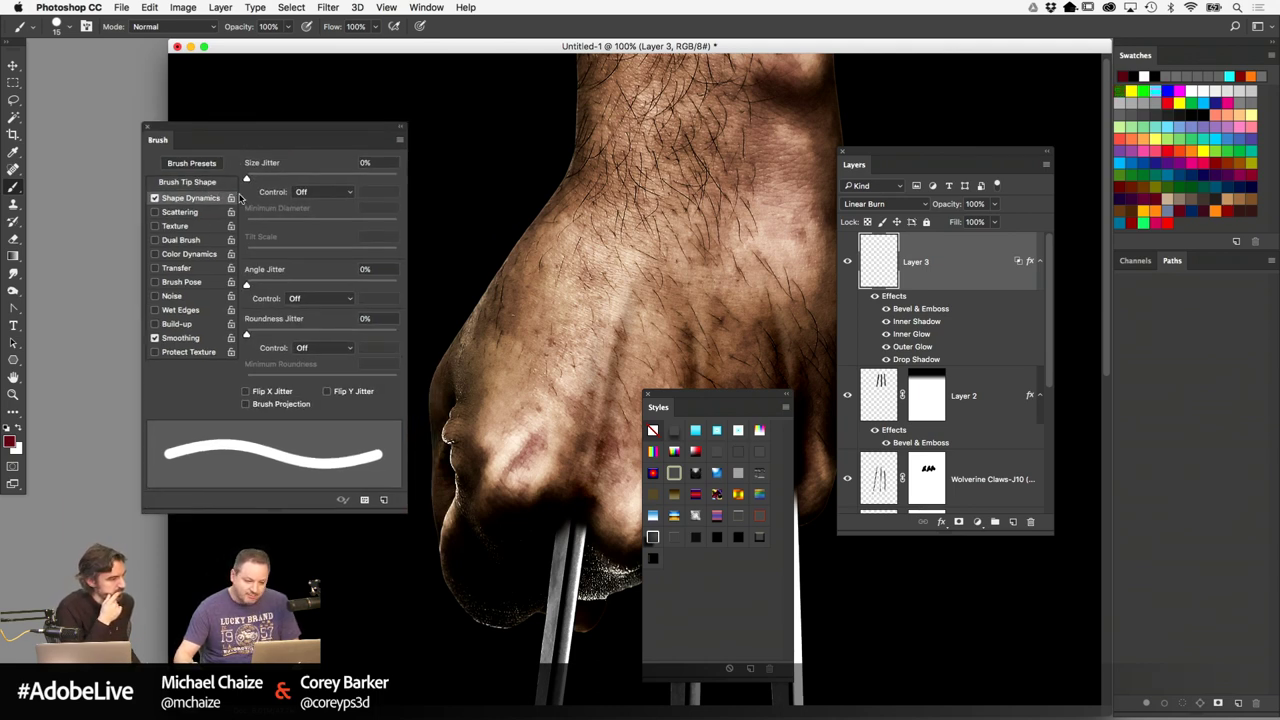
drag(247, 179, 270, 184)
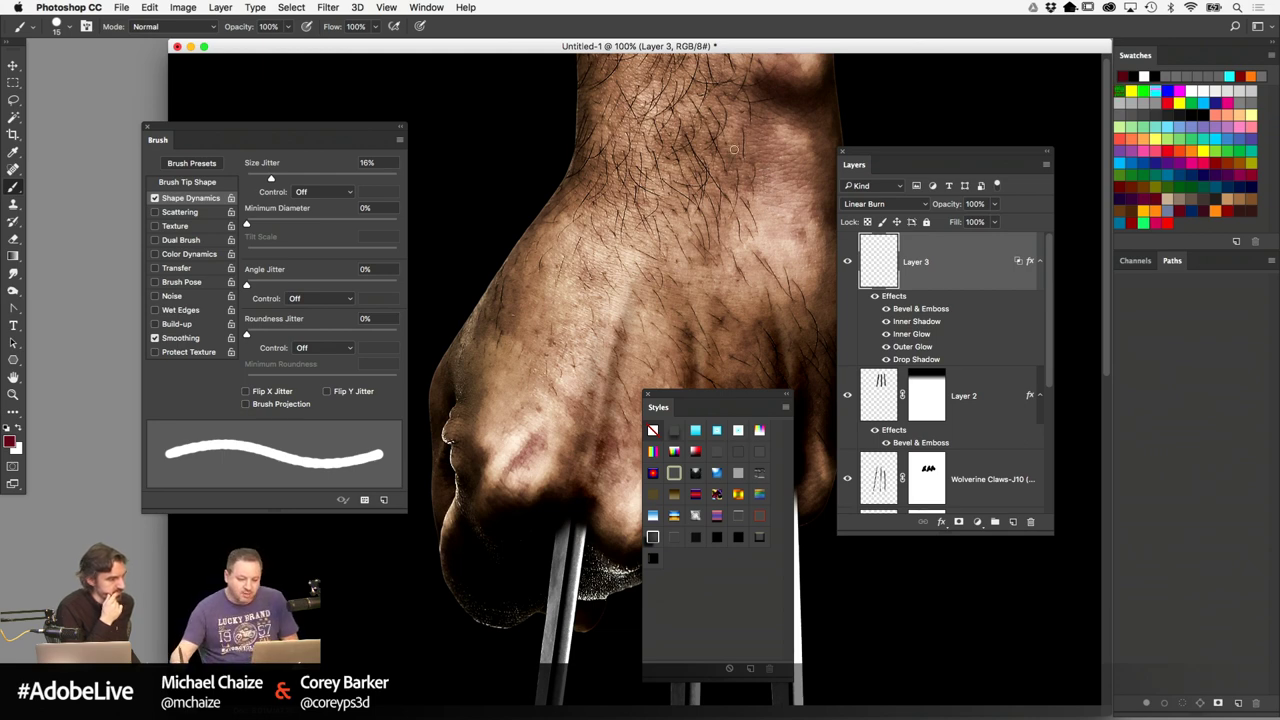
key(bracketright)
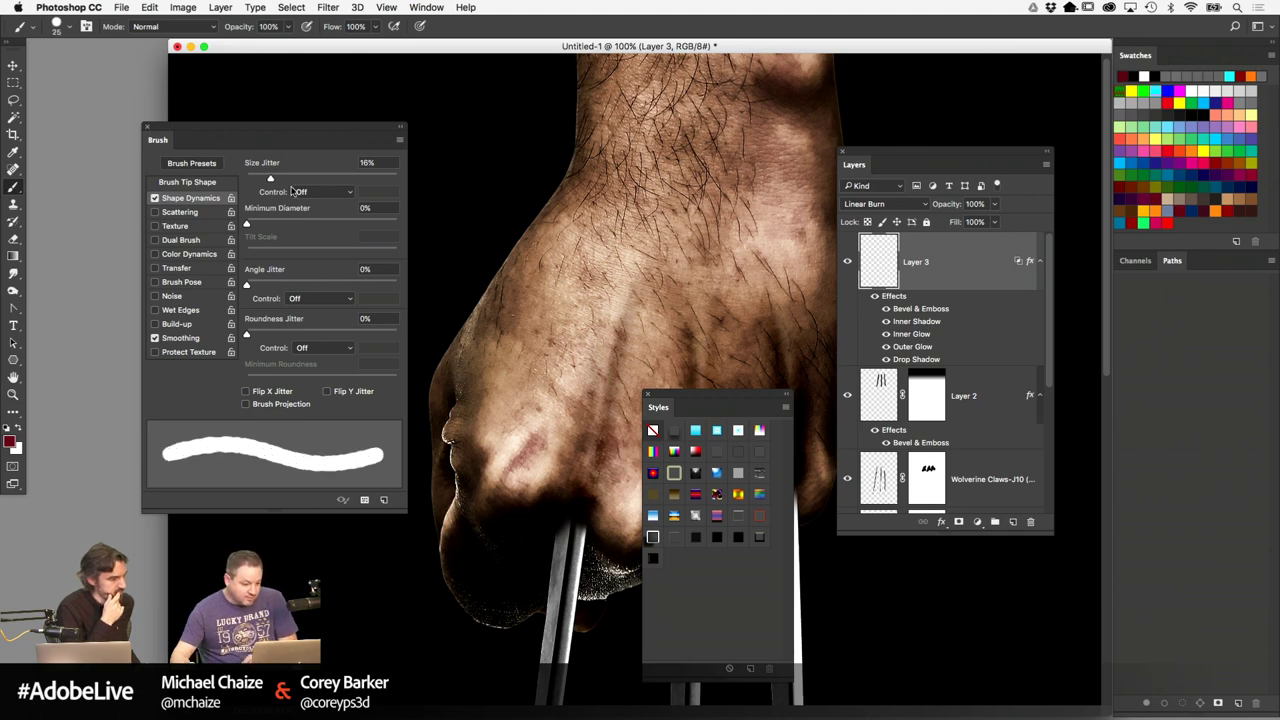
click(322, 193)
click(327, 212)
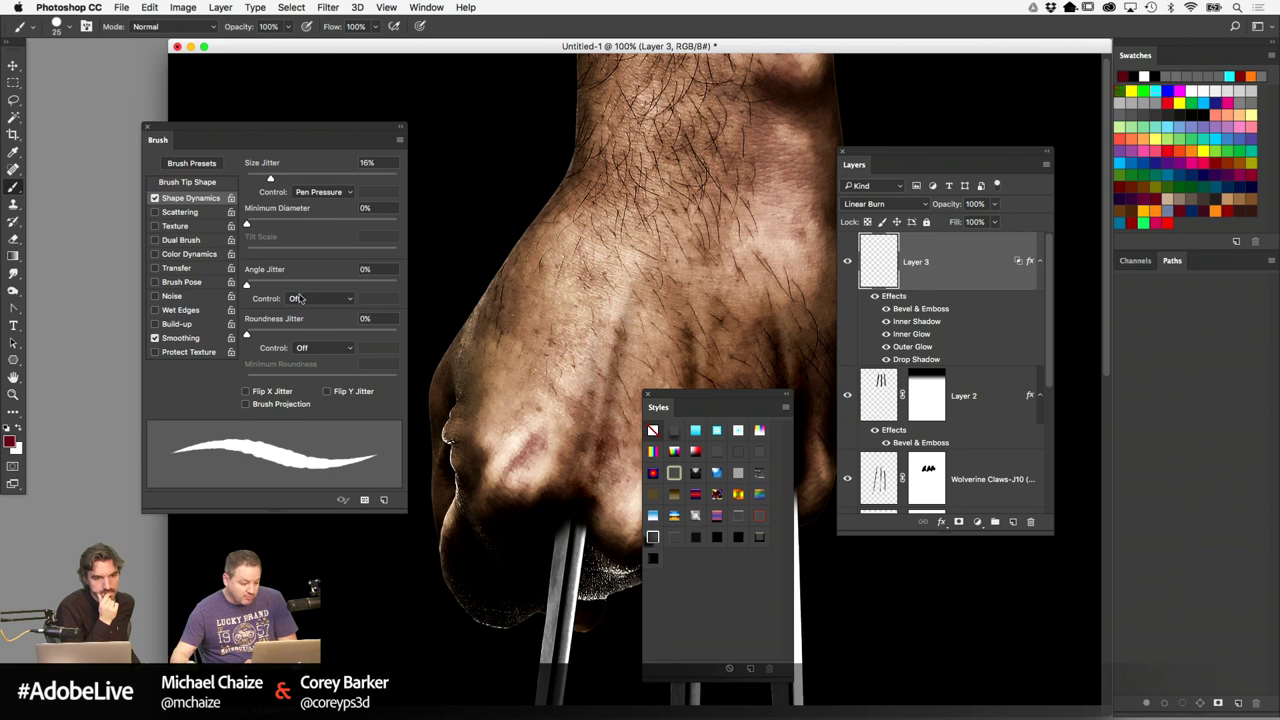
Paint a trial red cut down the hand, undo it, and zoom in on the wrist top
mouse_move(767, 126)
mouse_down()
mouse_move(767, 206)
mouse_move(743, 290)
mouse_move(679, 340)
mouse_move(606, 462)
mouse_up()
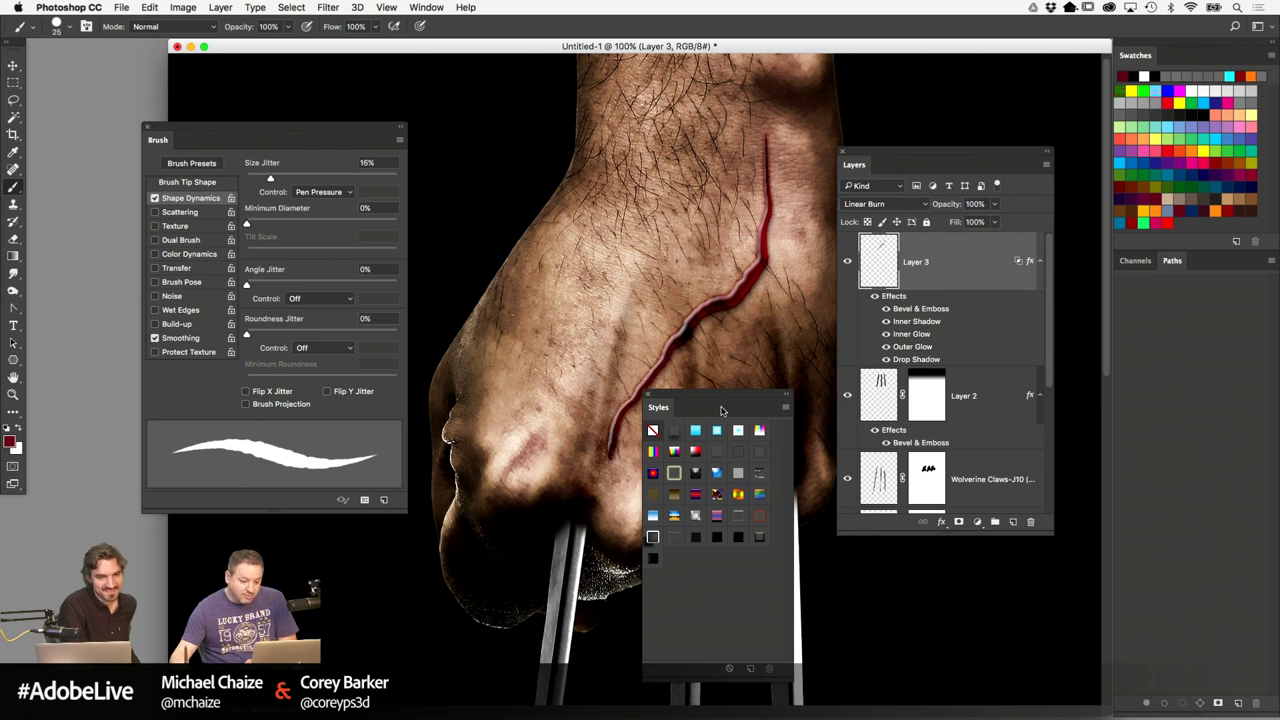
drag(715, 397, 840, 551)
key(super+z)
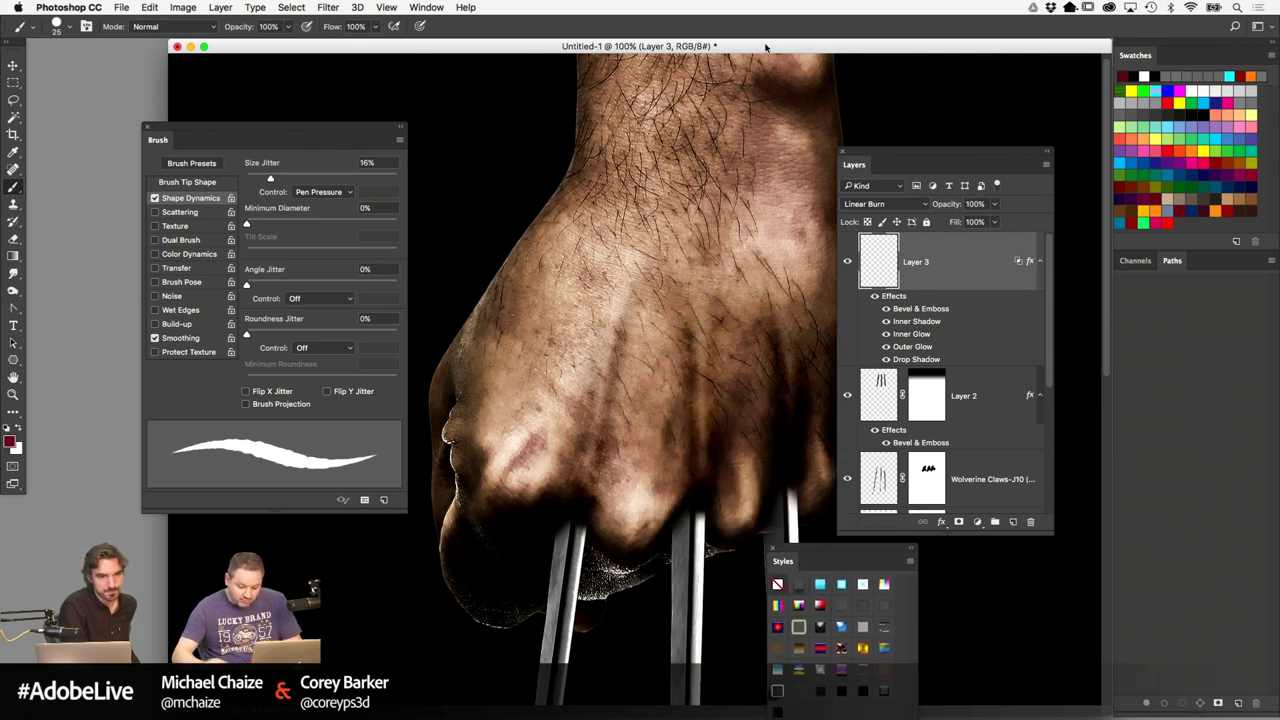
key(super+minus)
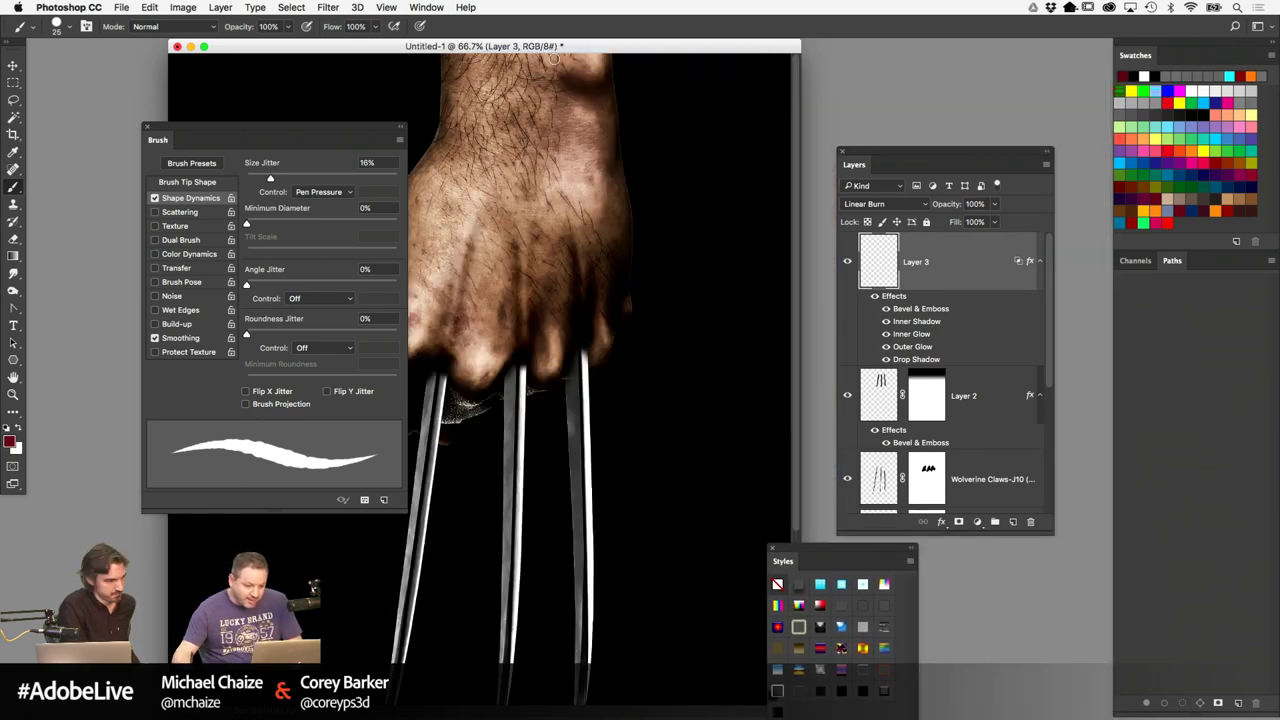
drag(555, 48, 557, 50)
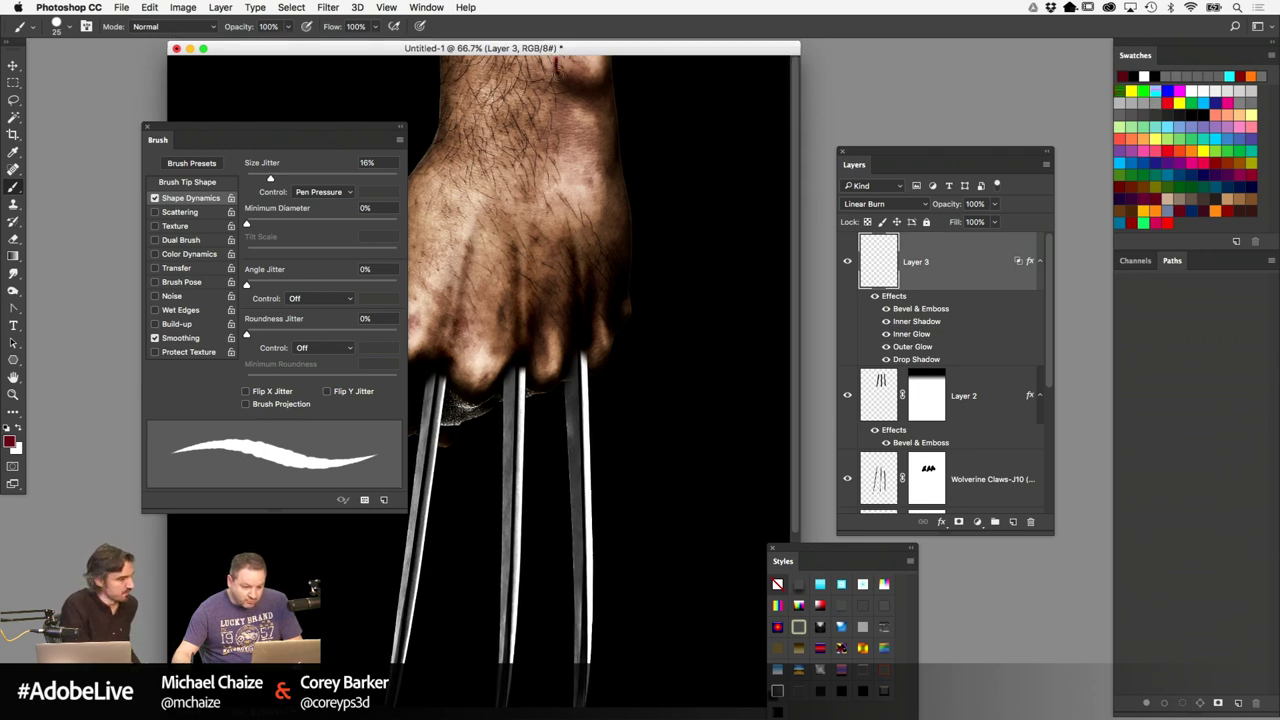
key(super+plus)
key(super+plus)
mouse_move(634, 266)
mouse_down()
mouse_move(620, 465)
mouse_move(627, 416)
mouse_up()
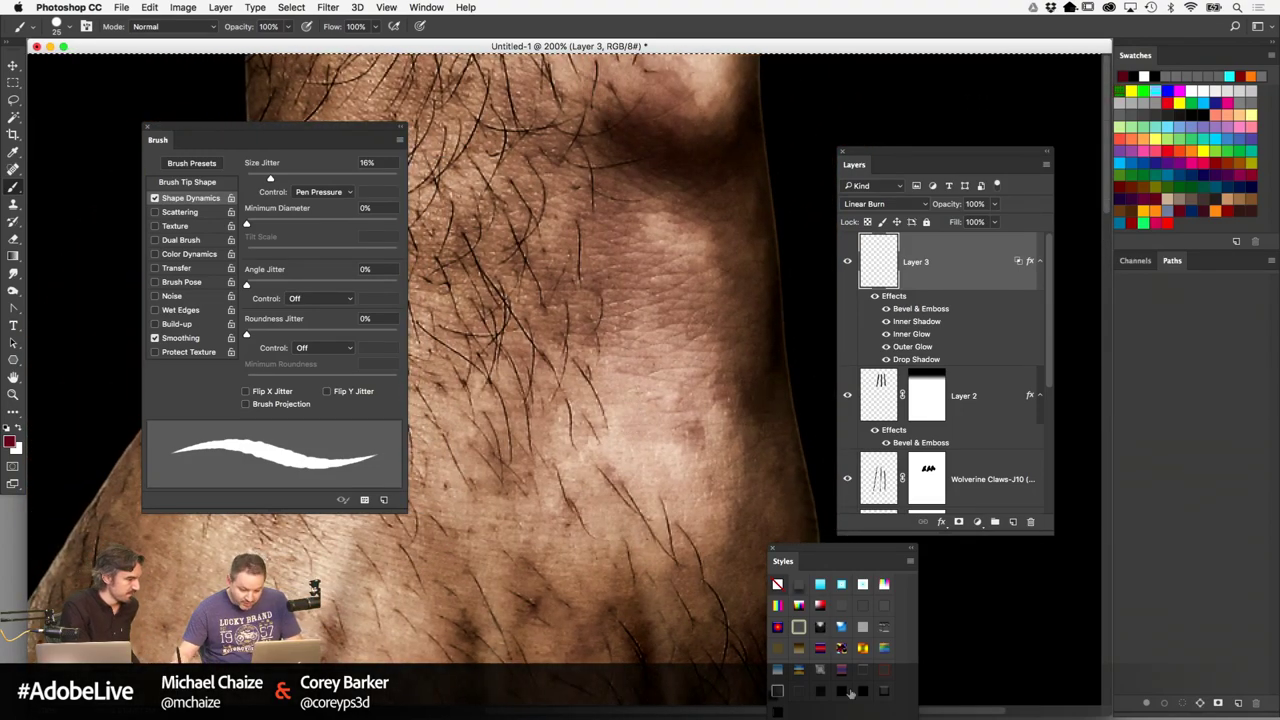
key(super+z)
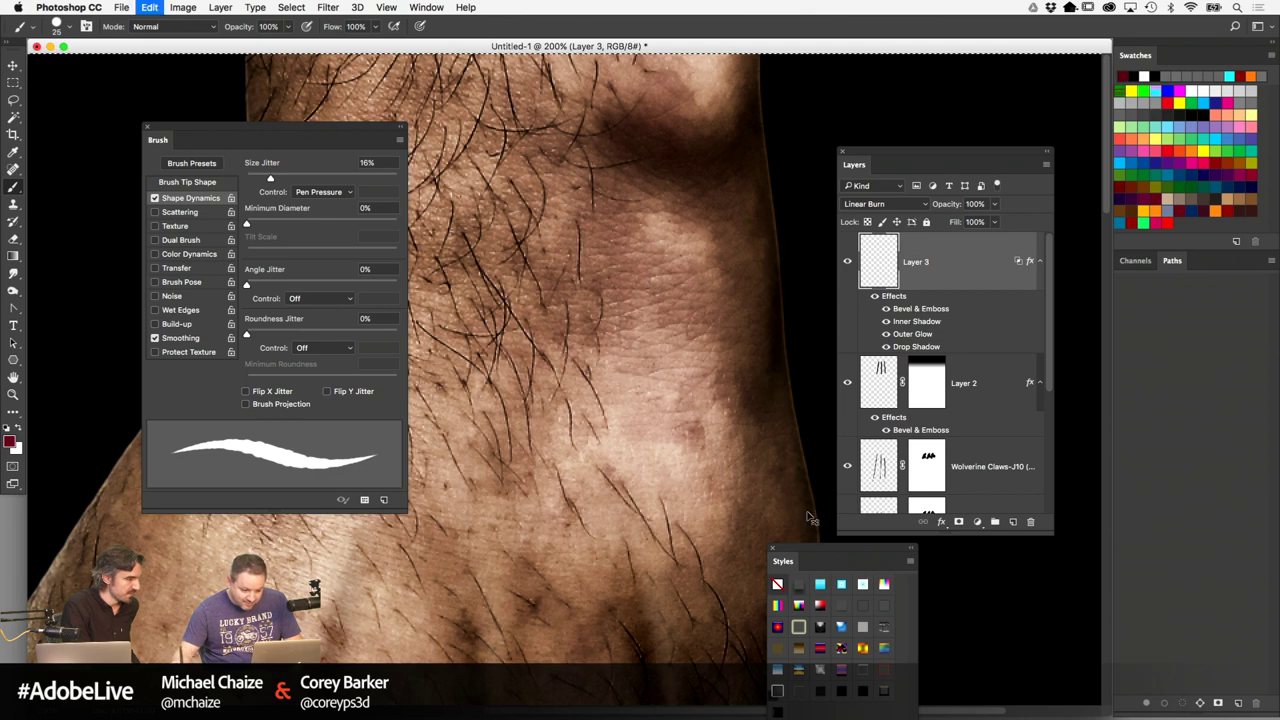
key(super+z)
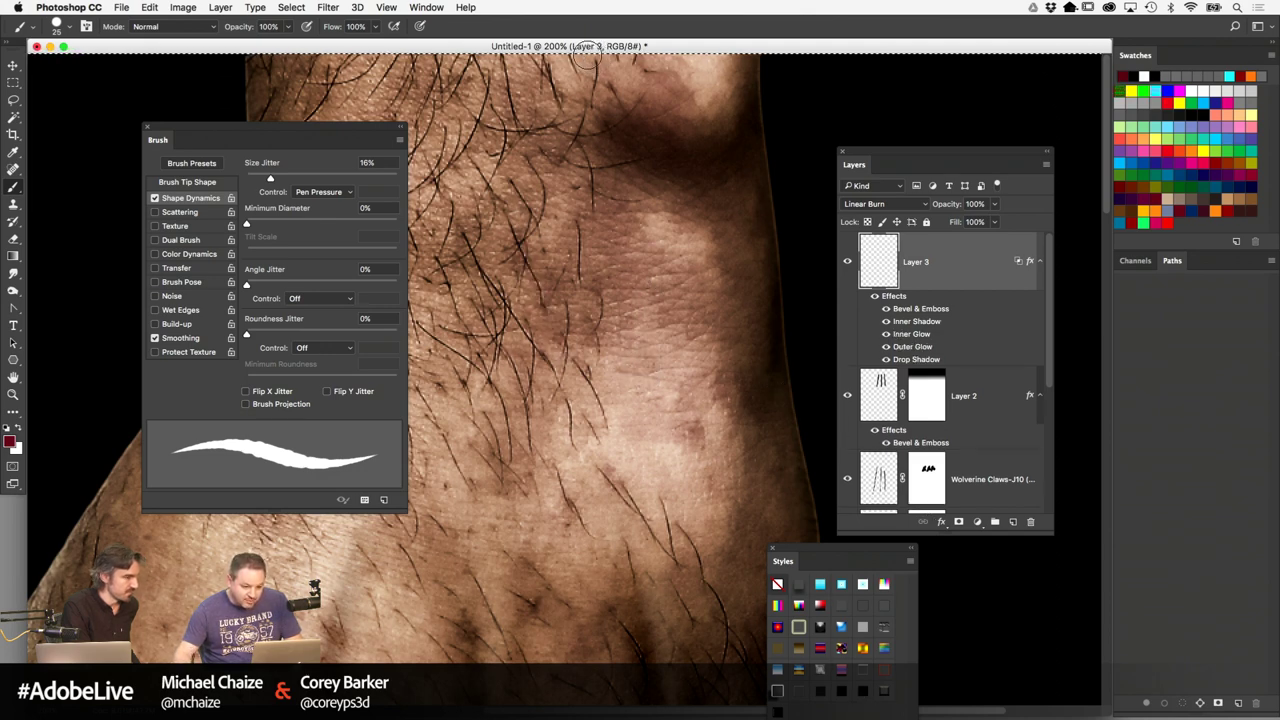
Paint the dark-red scratch from the top of the wrist down toward the knuckles
click(586, 64)
mouse_move(586, 64)
mouse_down()
mouse_move(624, 328)
mouse_move(613, 547)
mouse_move(638, 490)
mouse_move(634, 297)
mouse_move(616, 243)
mouse_up()
drag(586, 186, 634, 450)
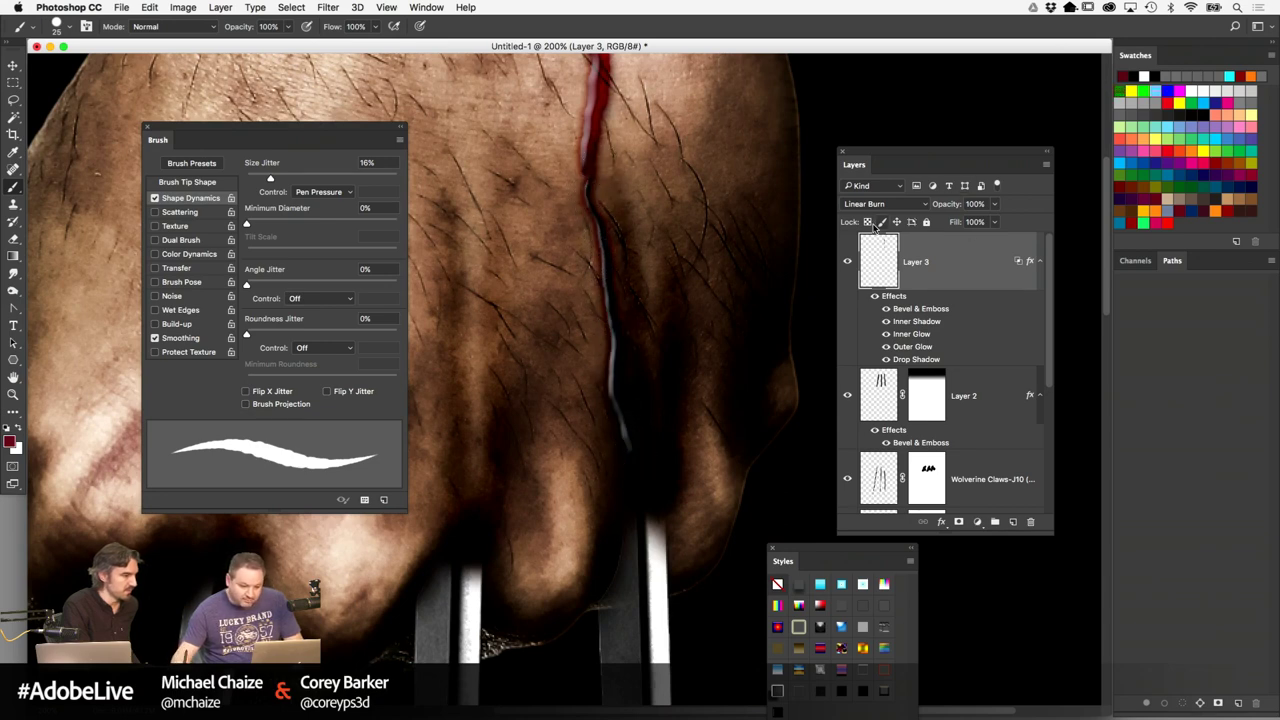
drag(651, 446, 680, 287)
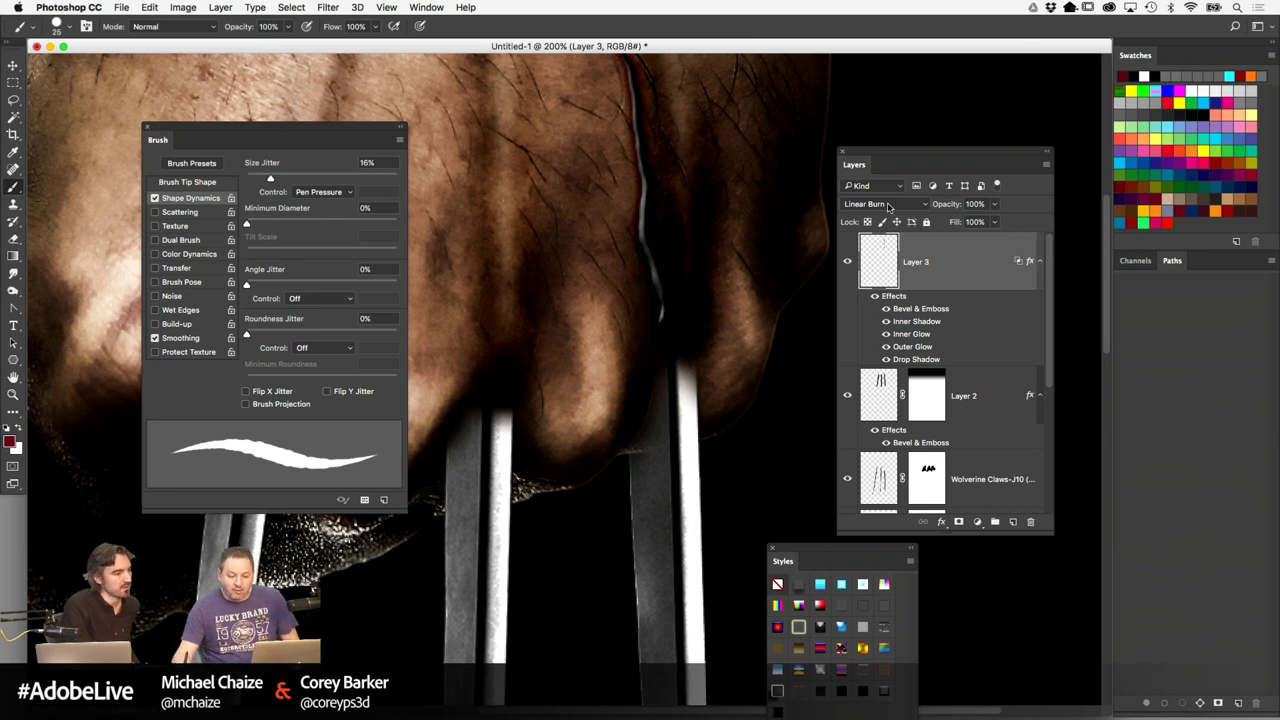
Keep Layer 3's blend mode at Linear Burn and pan to view the scratch and claws
click(888, 205)
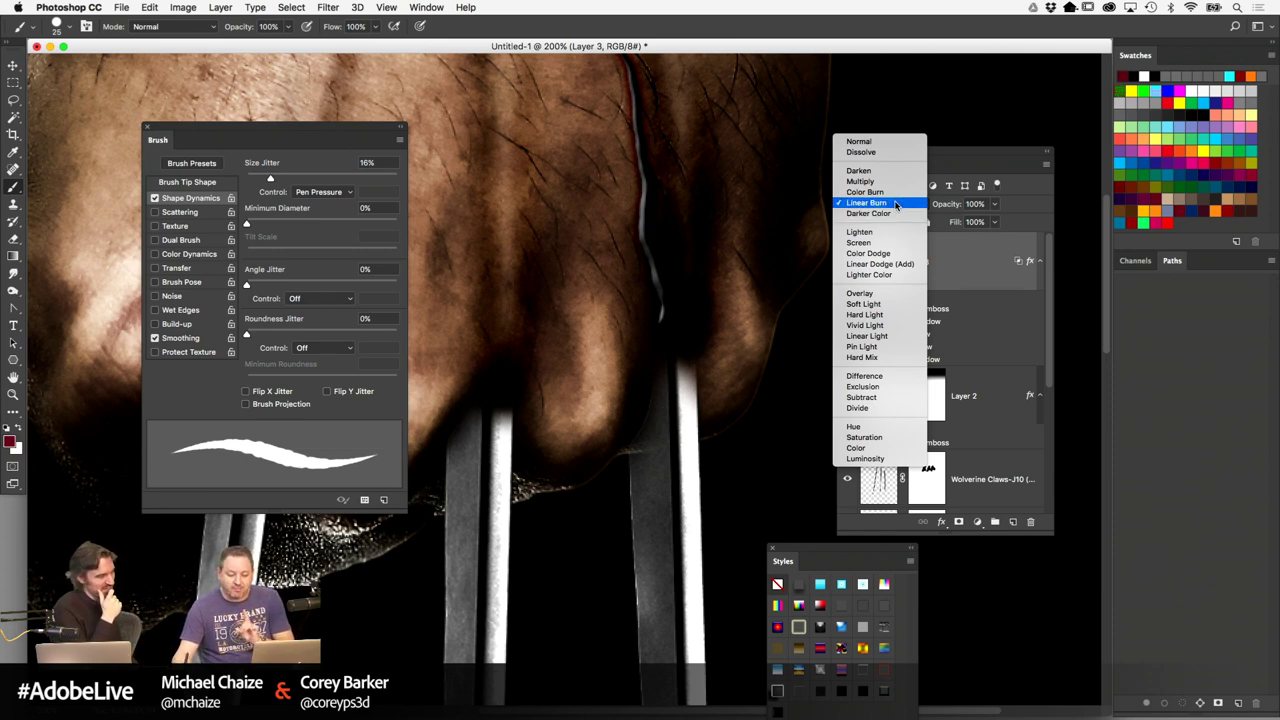
click(897, 204)
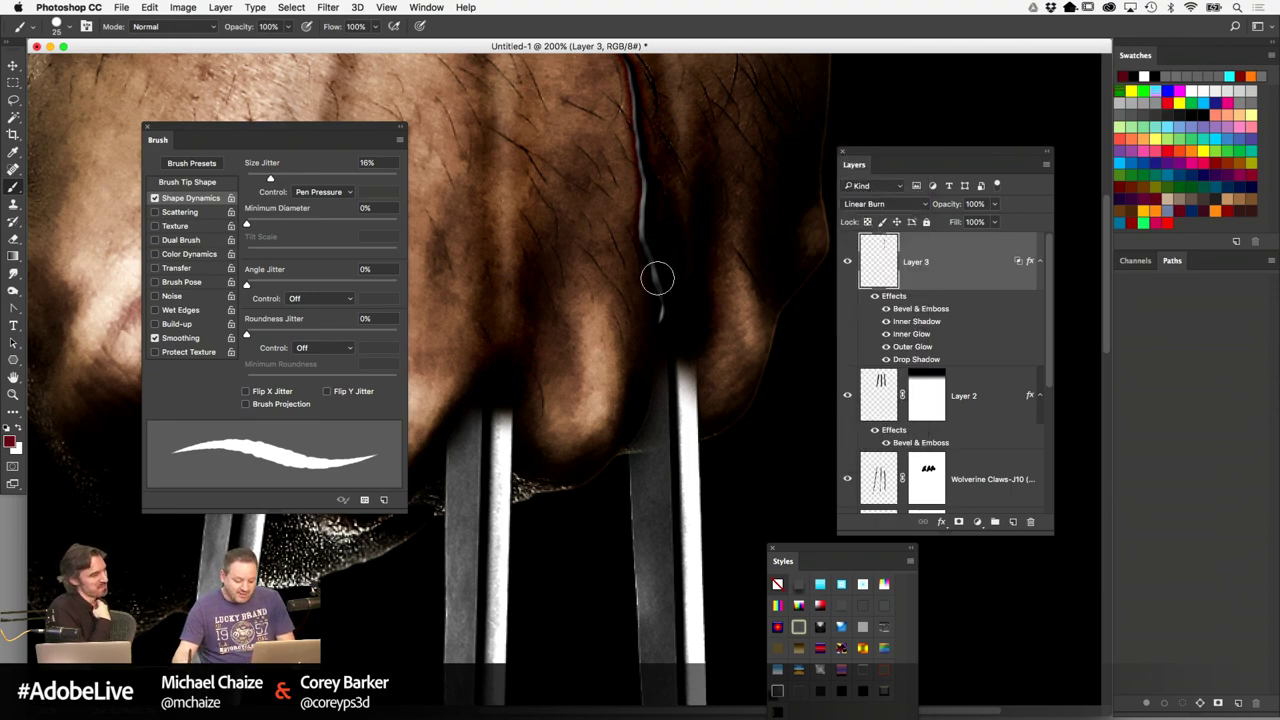
drag(637, 388, 635, 399)
scroll(635, 399, up, 5)
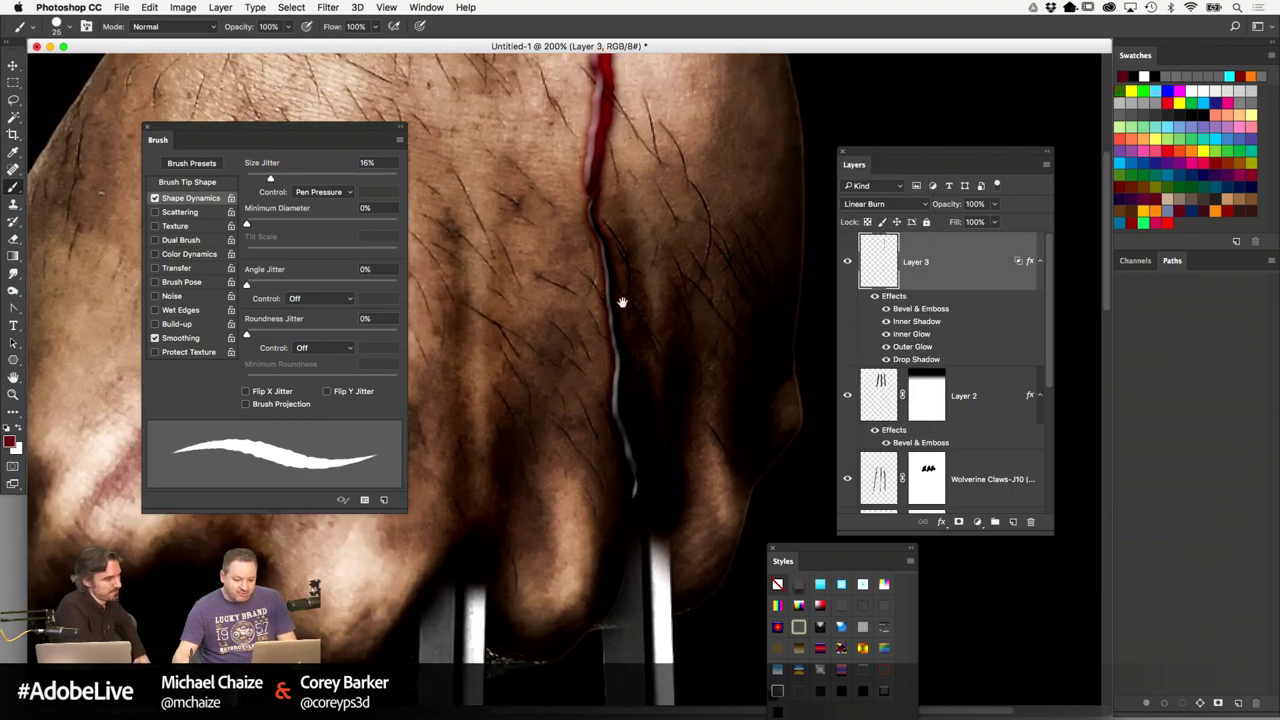
scroll(607, 130, up, 2)
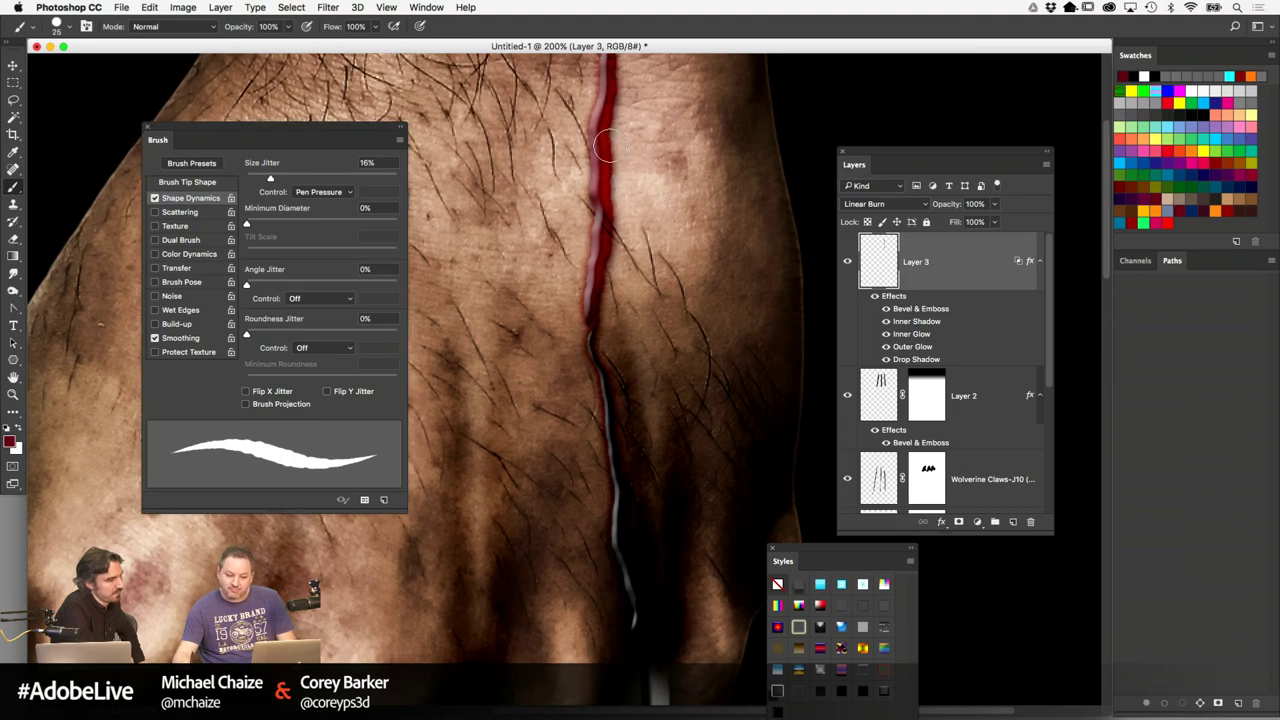
scroll(600, 300, down, 6)
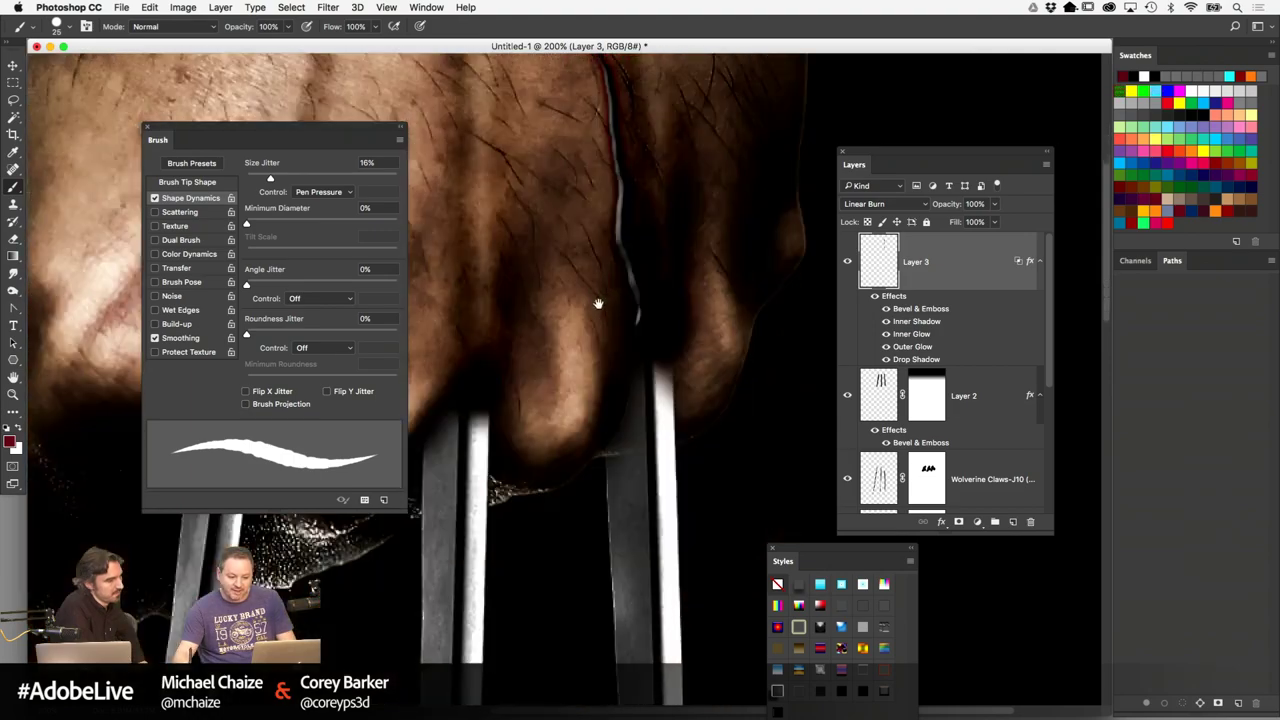
mouse_move(646, 355)
mouse_down()
mouse_move(636, 246)
mouse_move(640, 642)
mouse_up()
Zoom out to 66.7%, move the Brush panel aside, and preview the artwork in Full Screen Mode
key(super+minus)
key(super+minus)
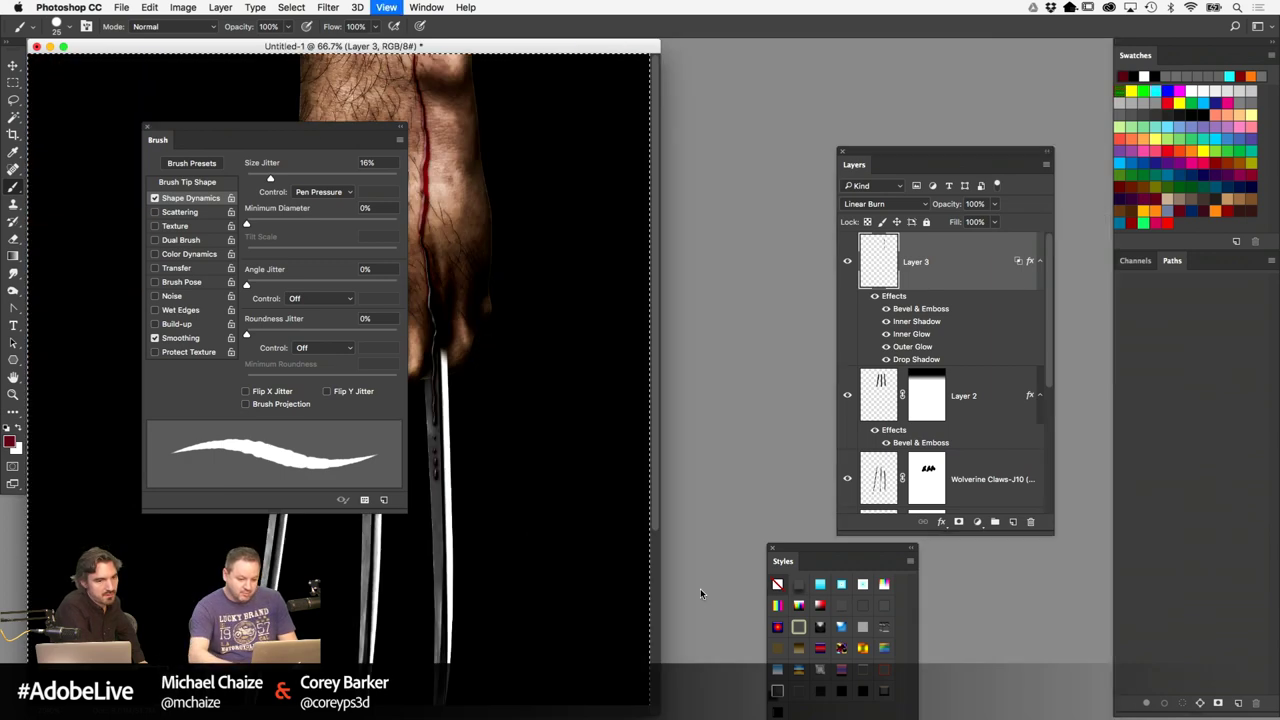
drag(280, 128, 880, 261)
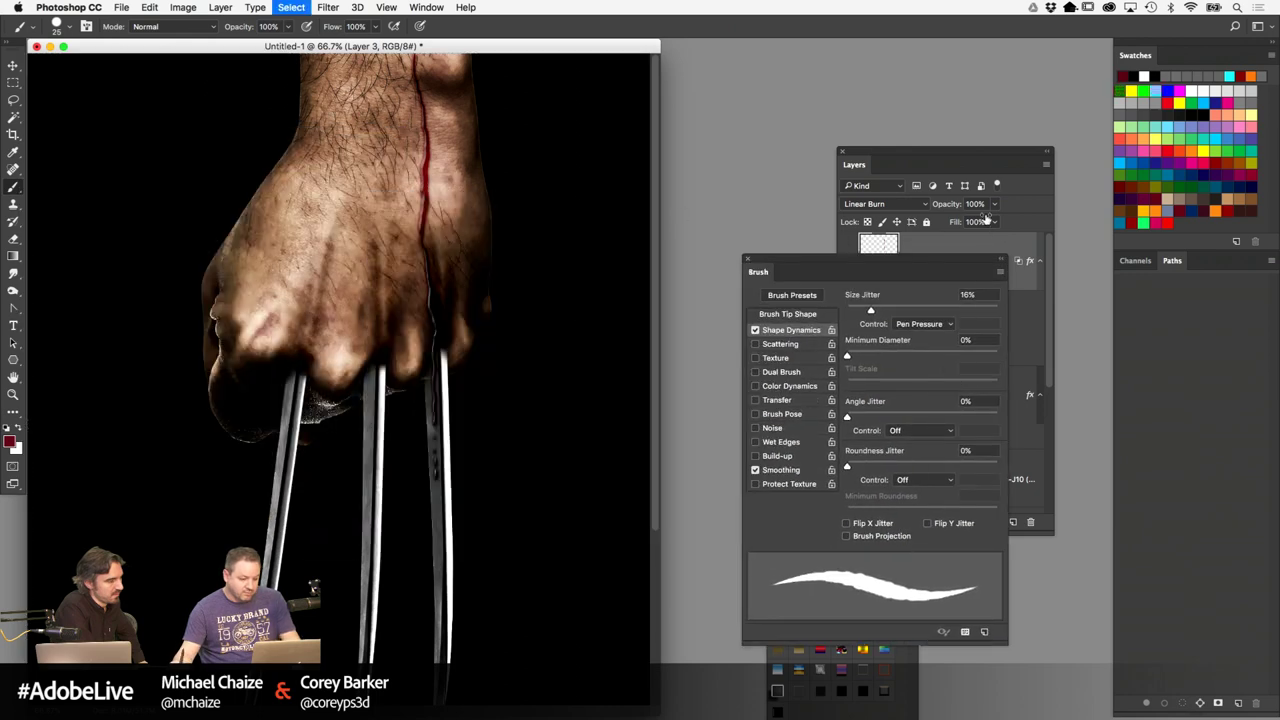
key(f)
key(f)
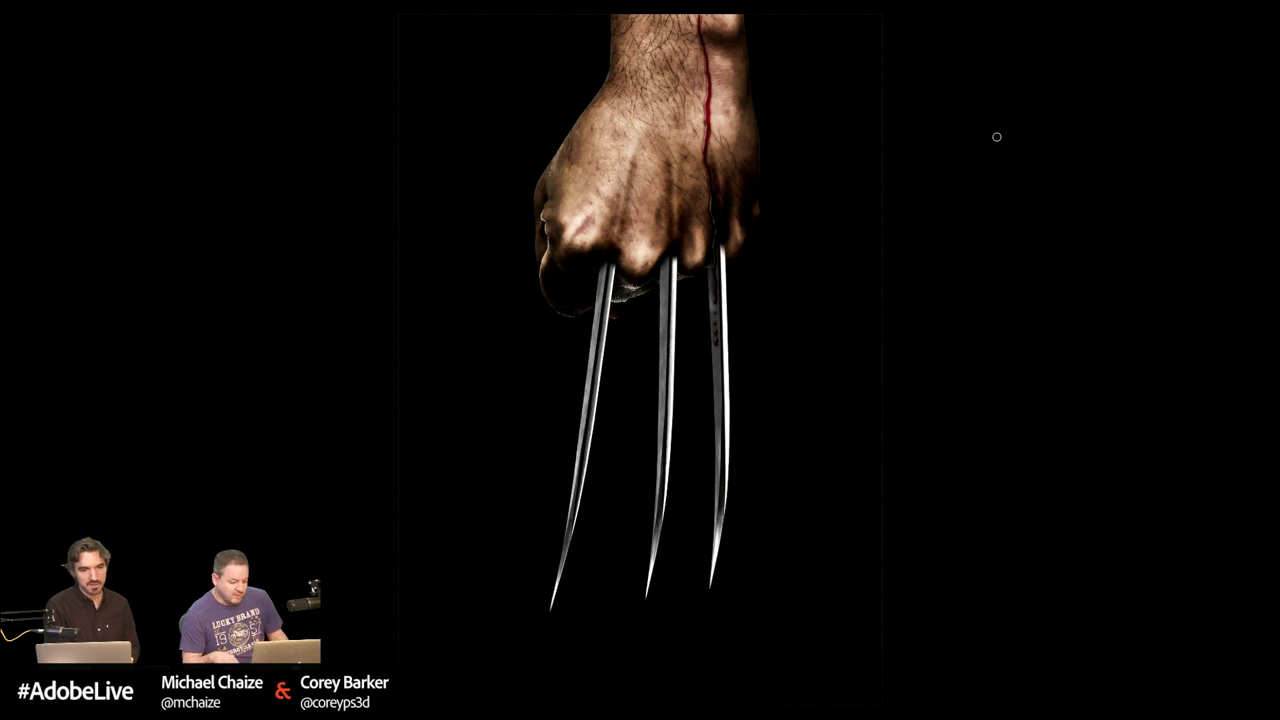
Return to Standard Screen Mode and save the artwork as Untitled-1.psd on the Desktop
key(f)
key(super+w)
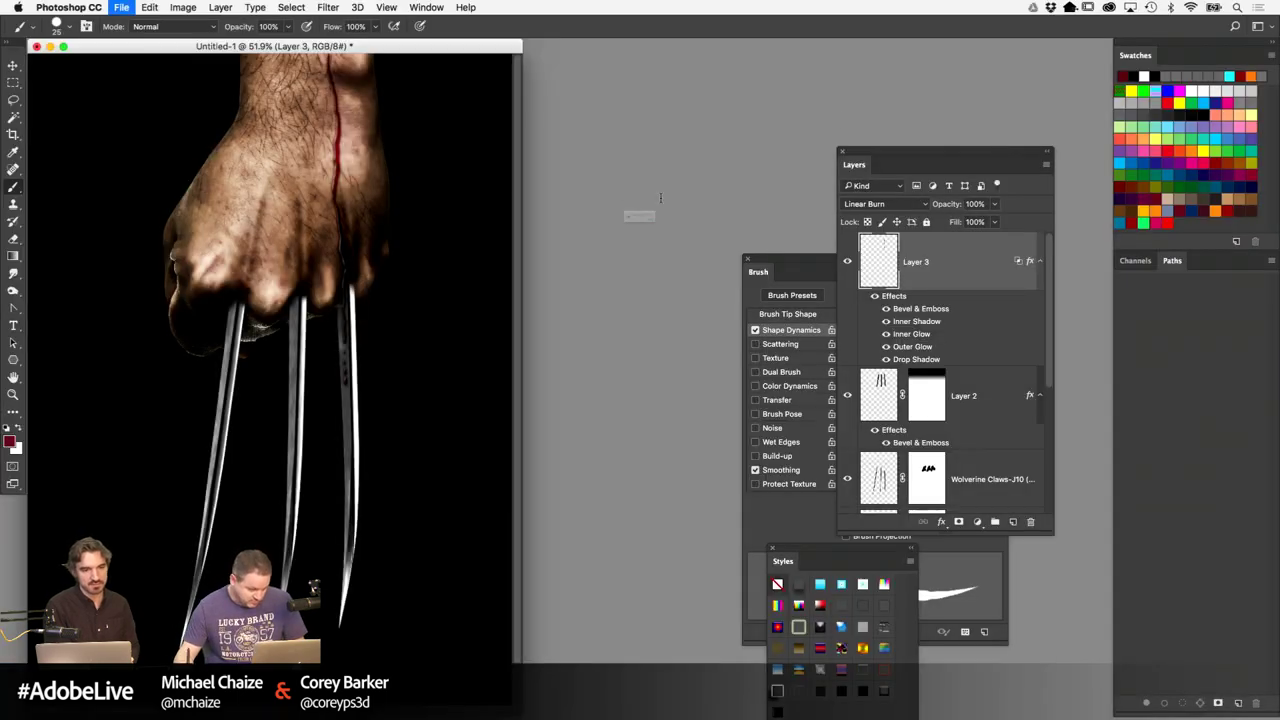
click(686, 249)
click(121, 7)
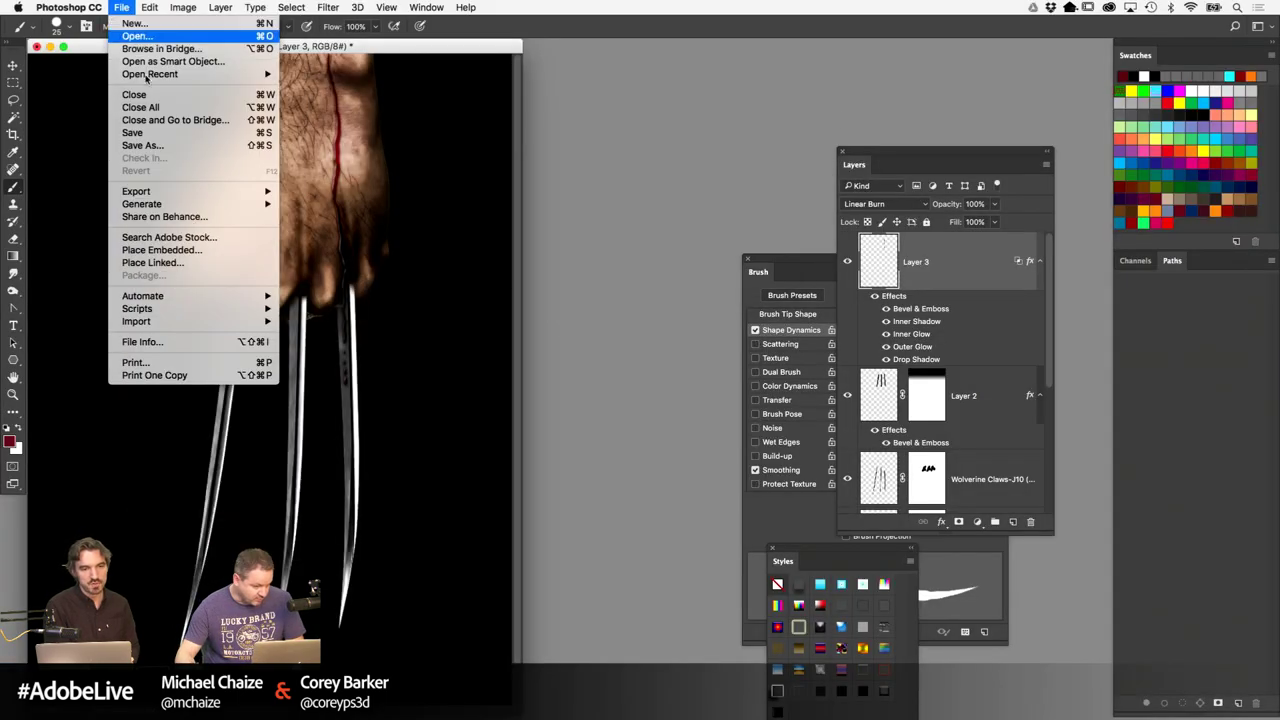
click(125, 148)
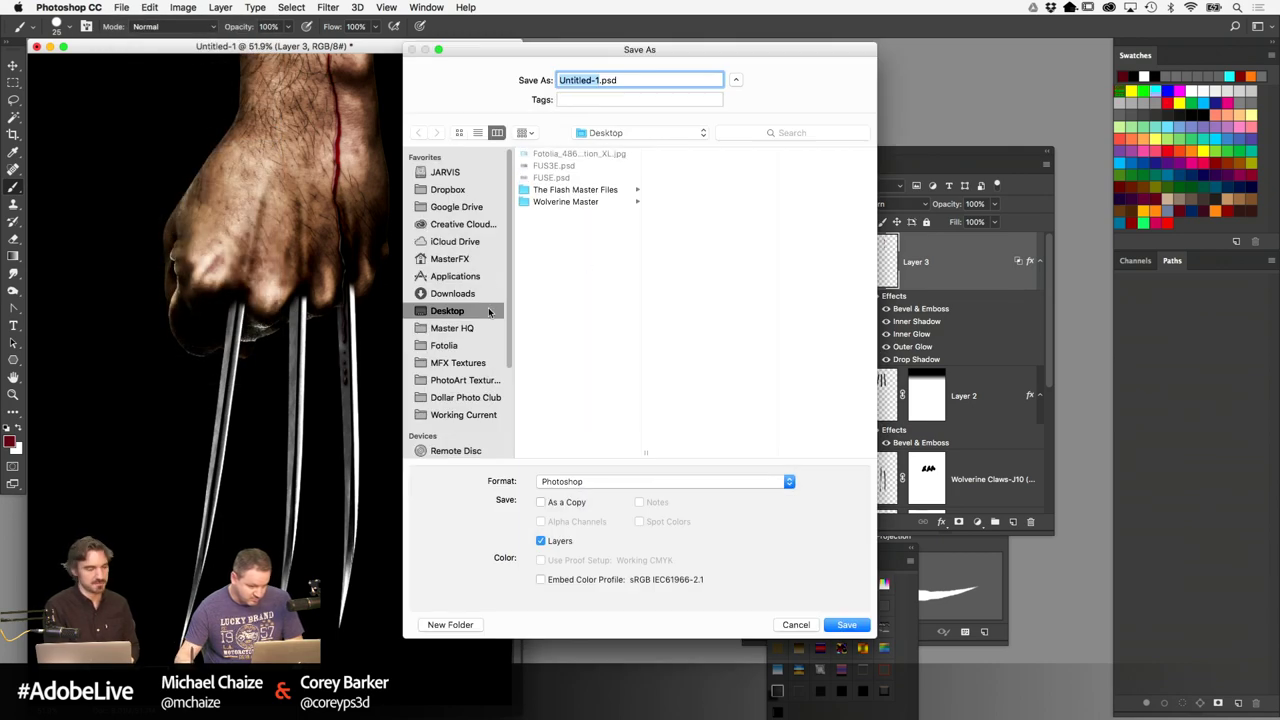
key(Return)
Close the document, hide Photoshop, and select The Flash Master Files folder
key(super+w)
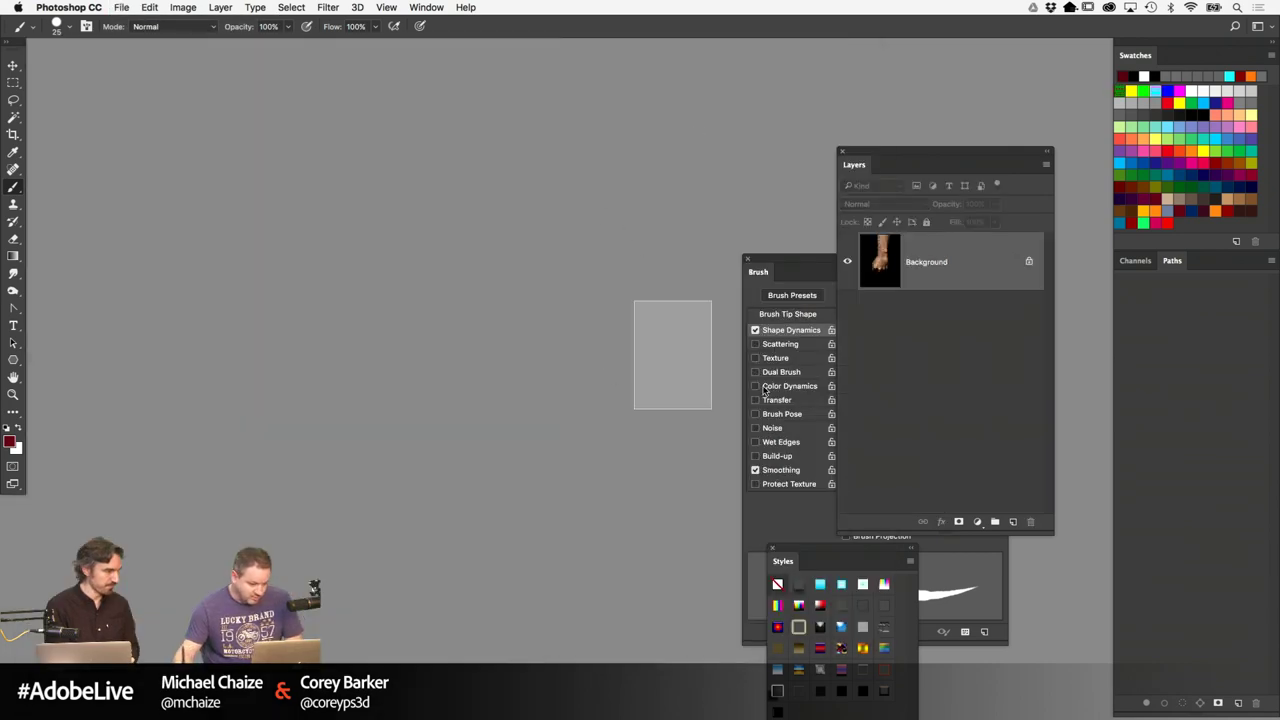
key(super+h)
click(1235, 91)
Open The Flash Master Files folder window, reposition it, and close it again
double_click(1235, 91)
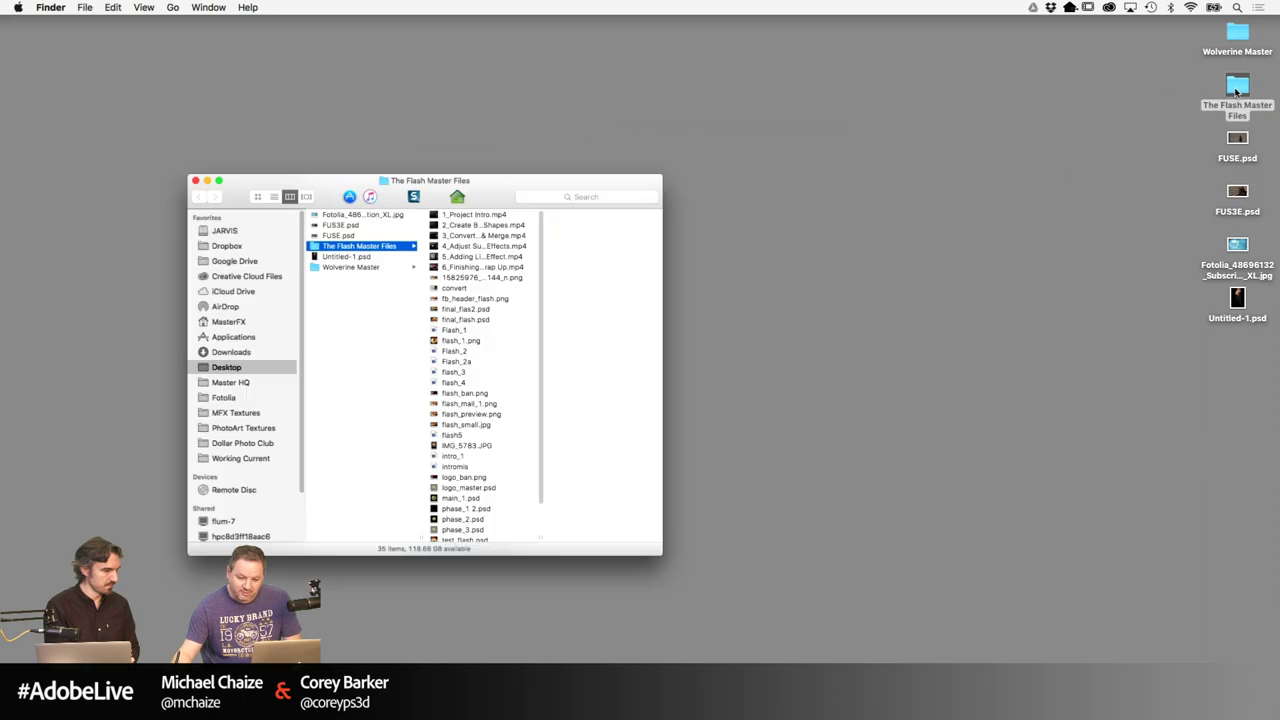
drag(500, 196, 849, 145)
key(super+w)
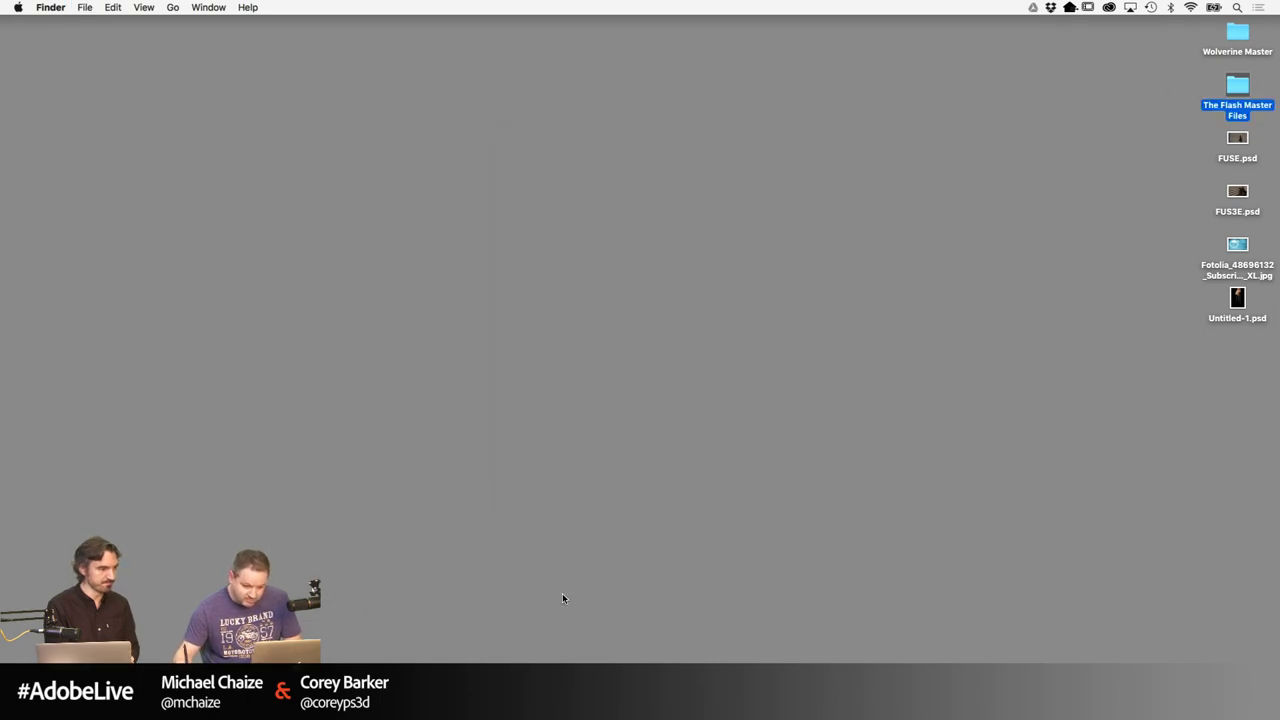
Open start_with_paths.psd from The Flash Project Files folder and zoom it to 50%
double_click(1240, 78)
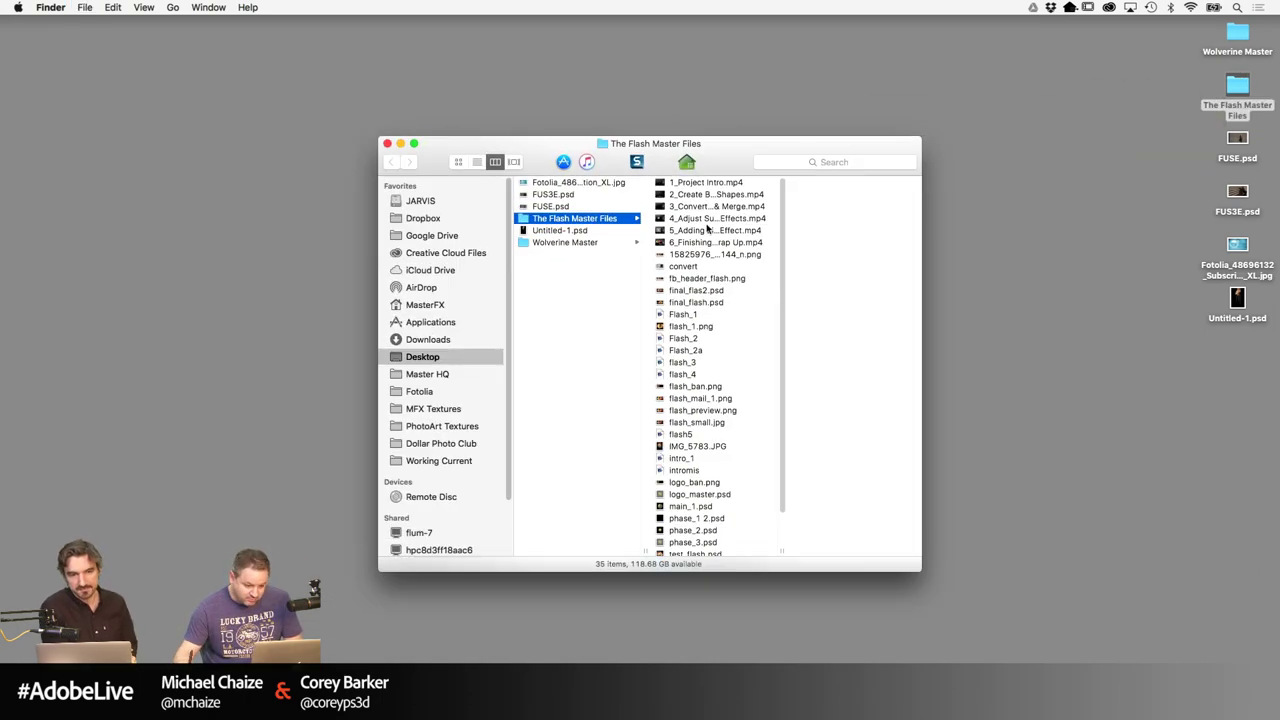
click(586, 242)
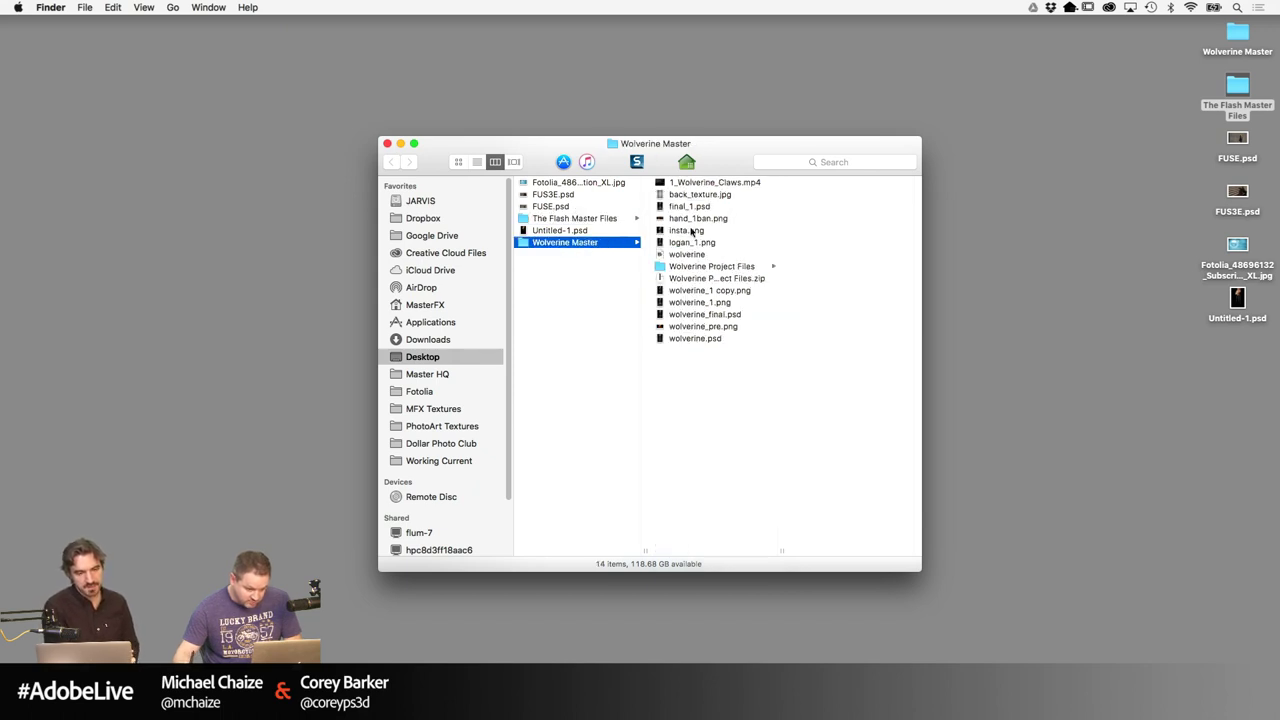
click(627, 219)
scroll(730, 400, down, 2)
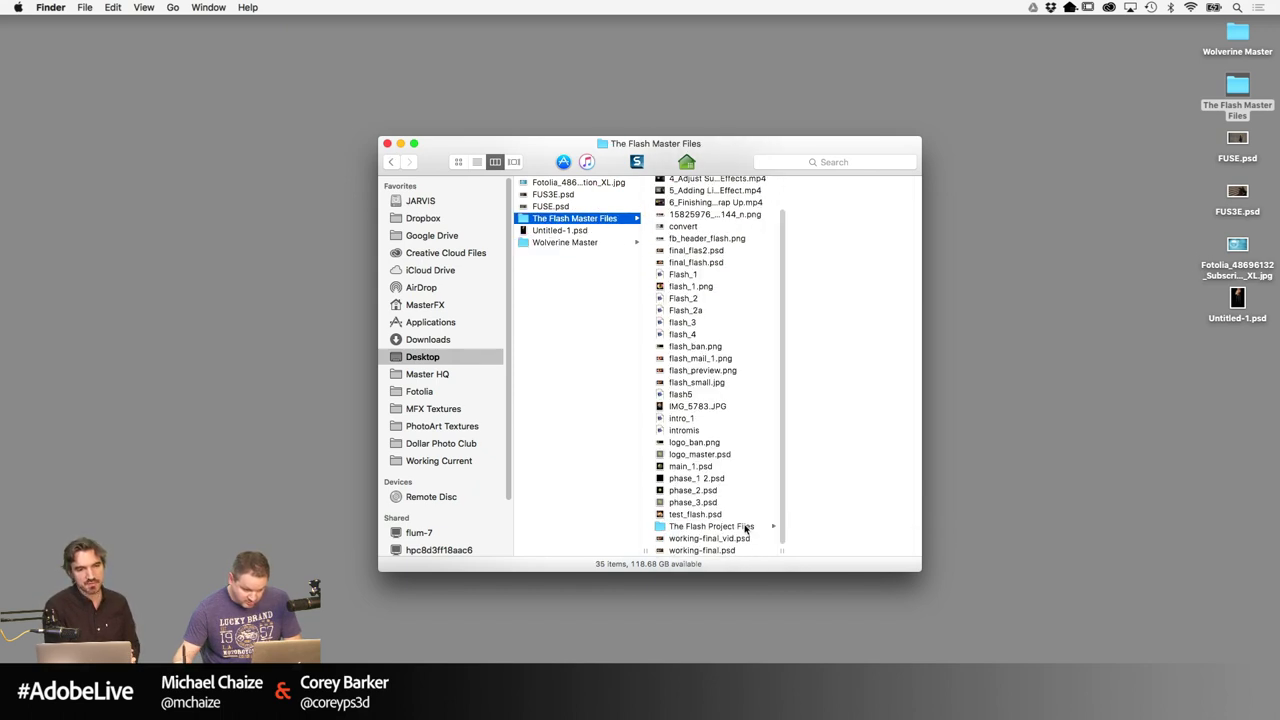
click(745, 527)
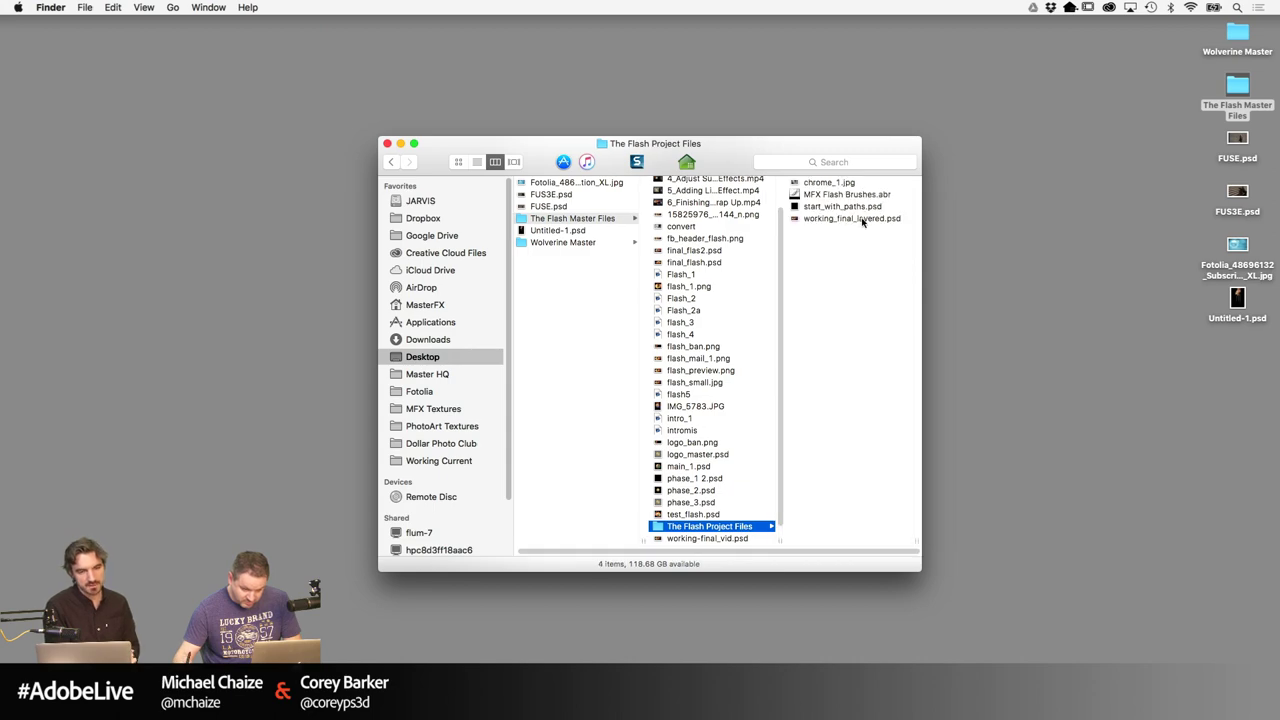
double_click(860, 207)
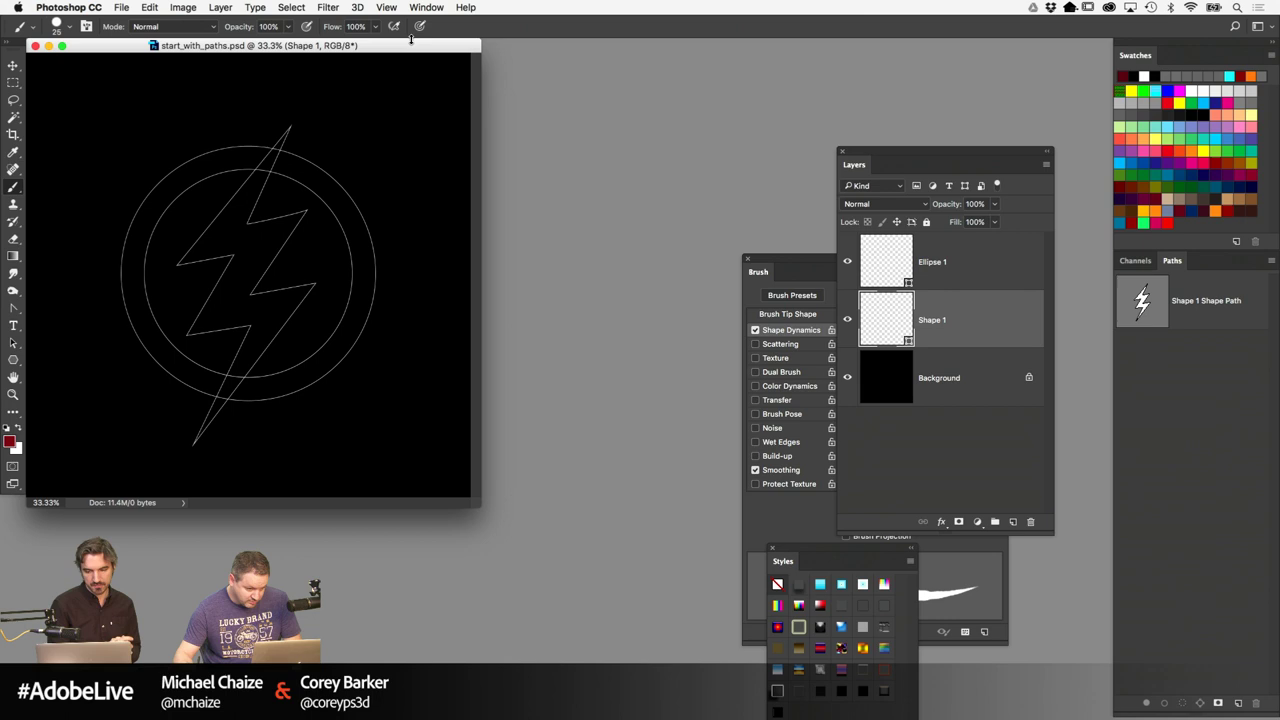
drag(410, 44, 360, 45)
key(super+plus)
In a new Finder window, browse Desktop > The Flash Master Files > The Flash Project Files
click(758, 147)
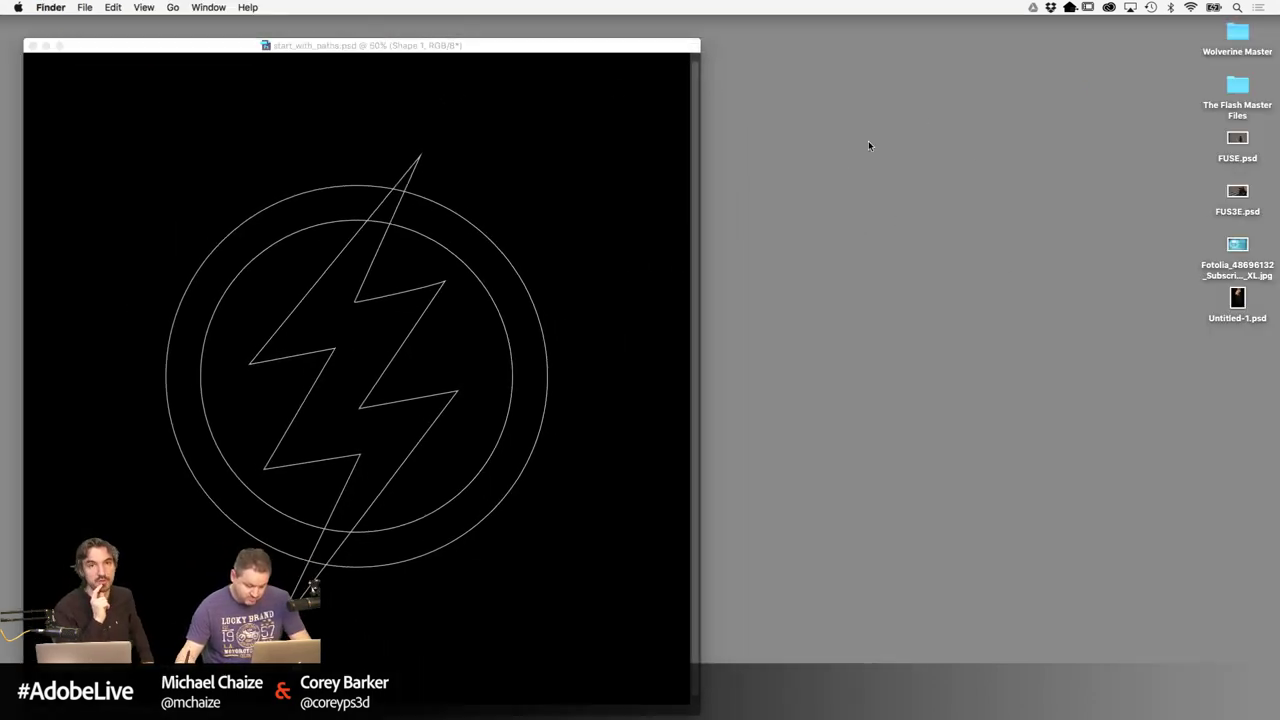
key(super+n)
click(290, 534)
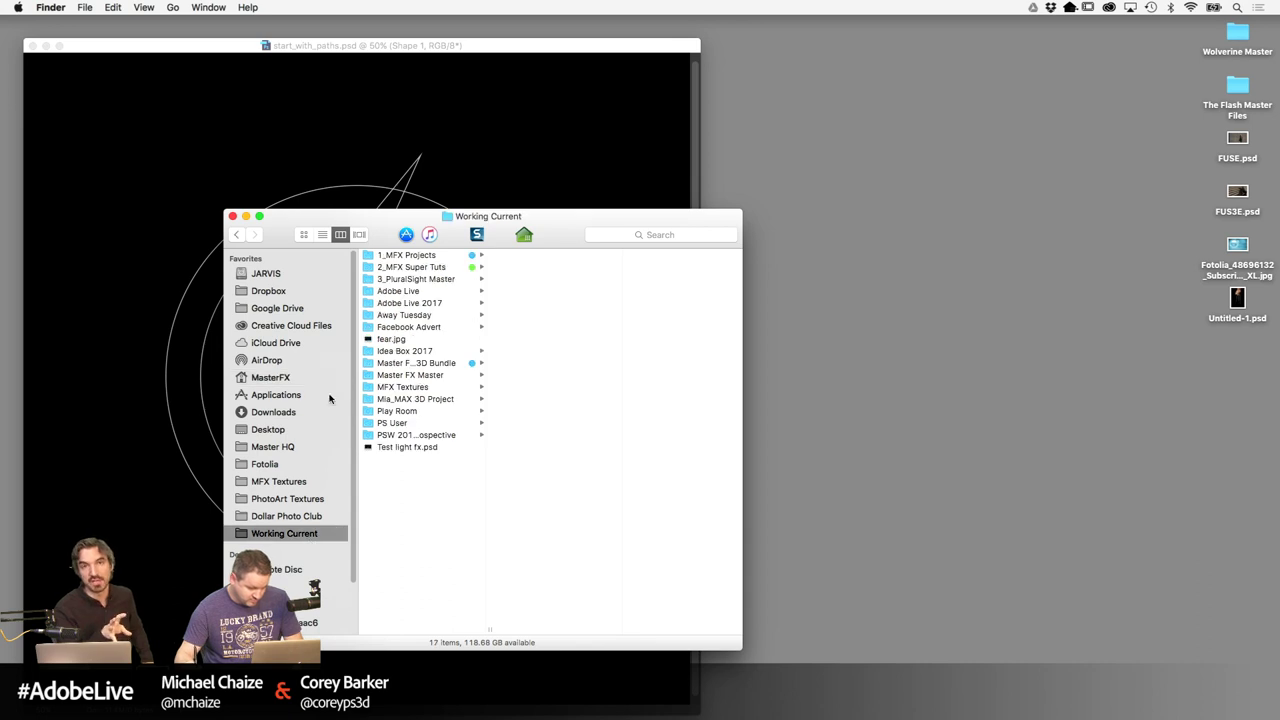
click(287, 428)
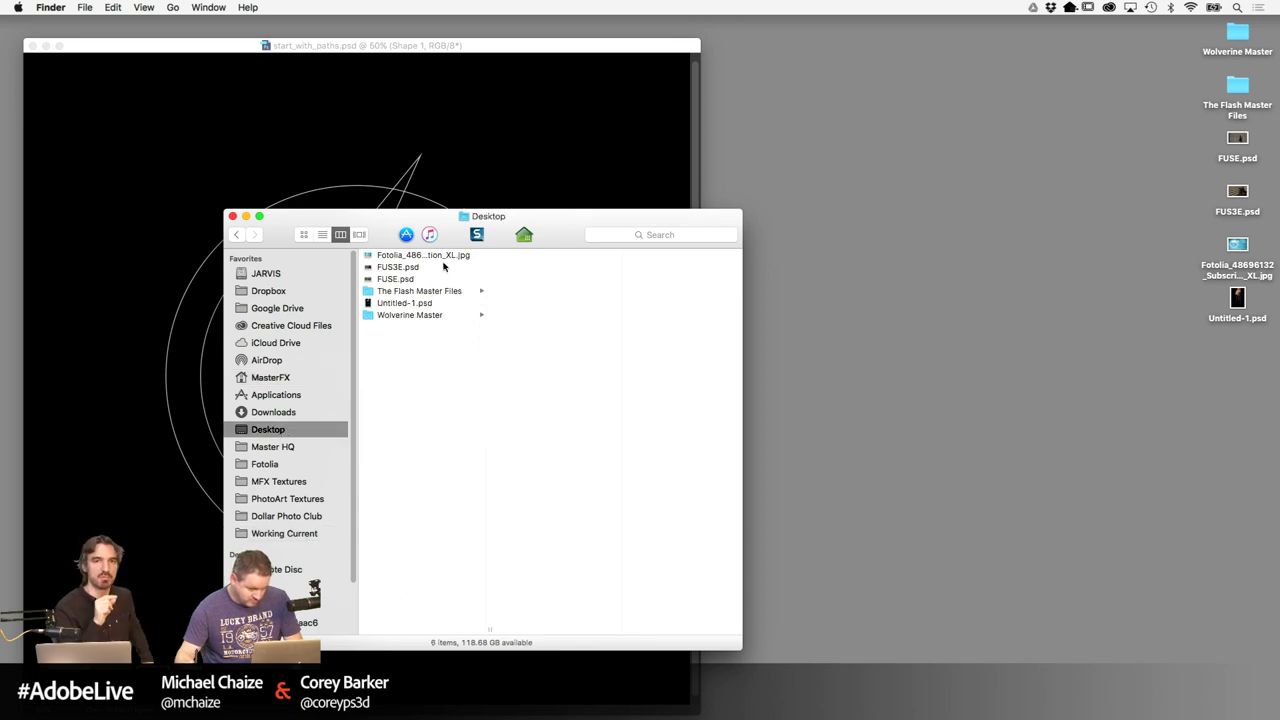
click(445, 291)
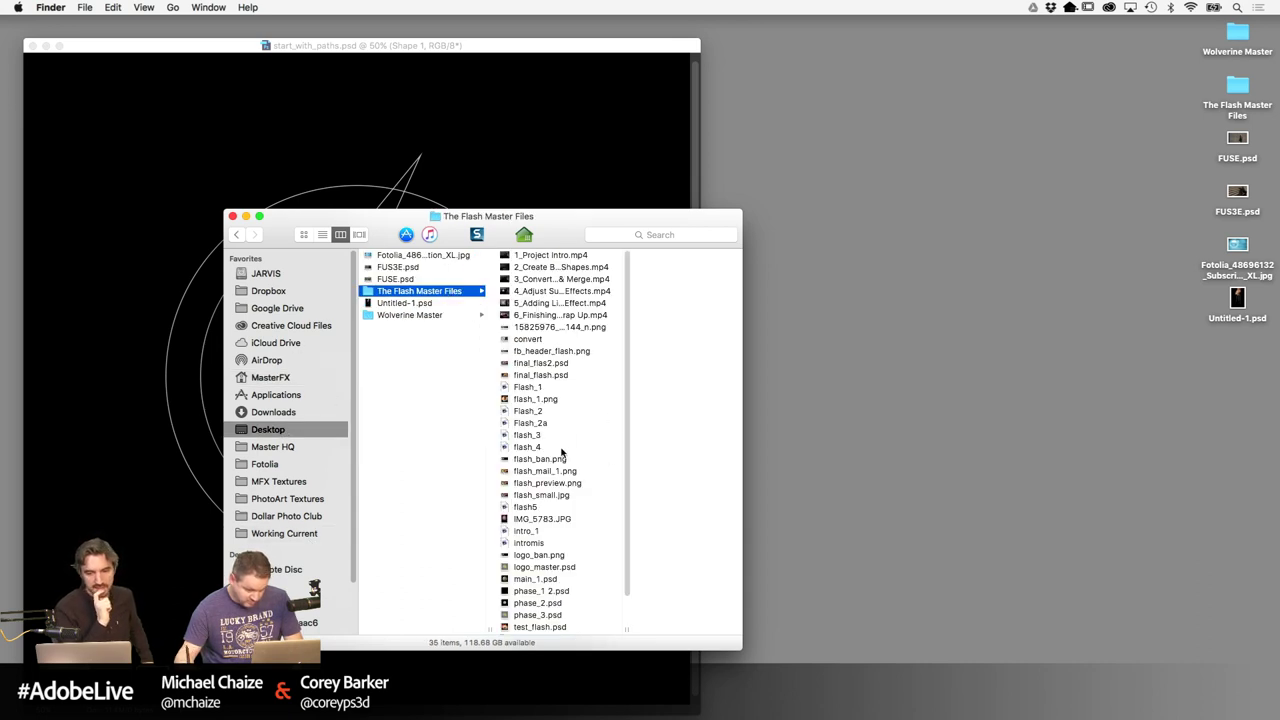
scroll(622, 459, down, 2)
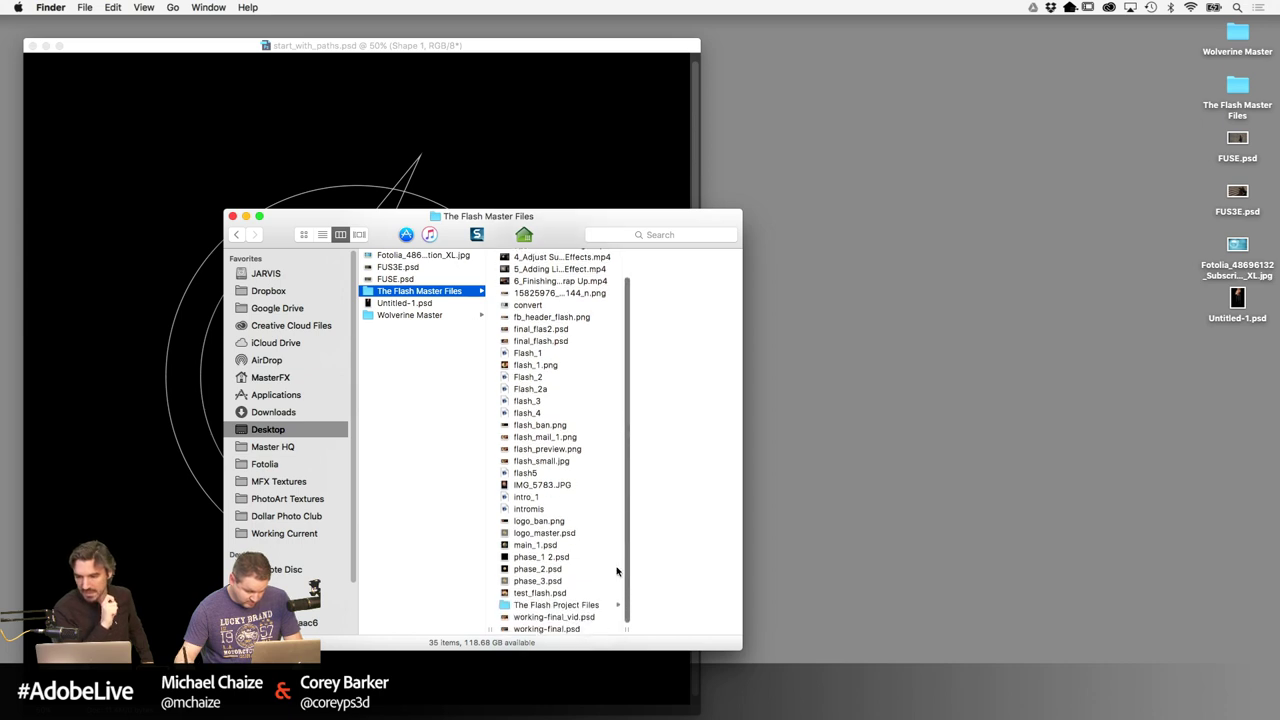
click(565, 610)
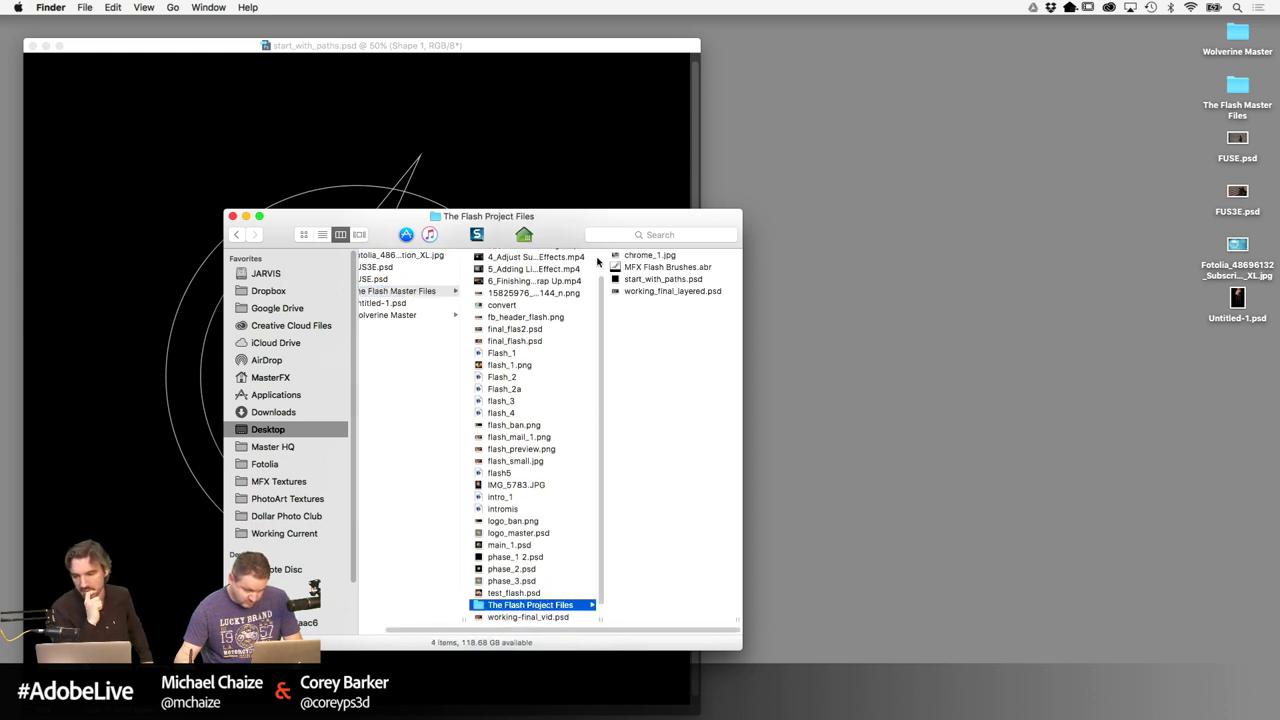
Copy The Flash Project Files folder onto the desktop, close Finder, and return to Photoshop
drag(507, 612, 1155, 530)
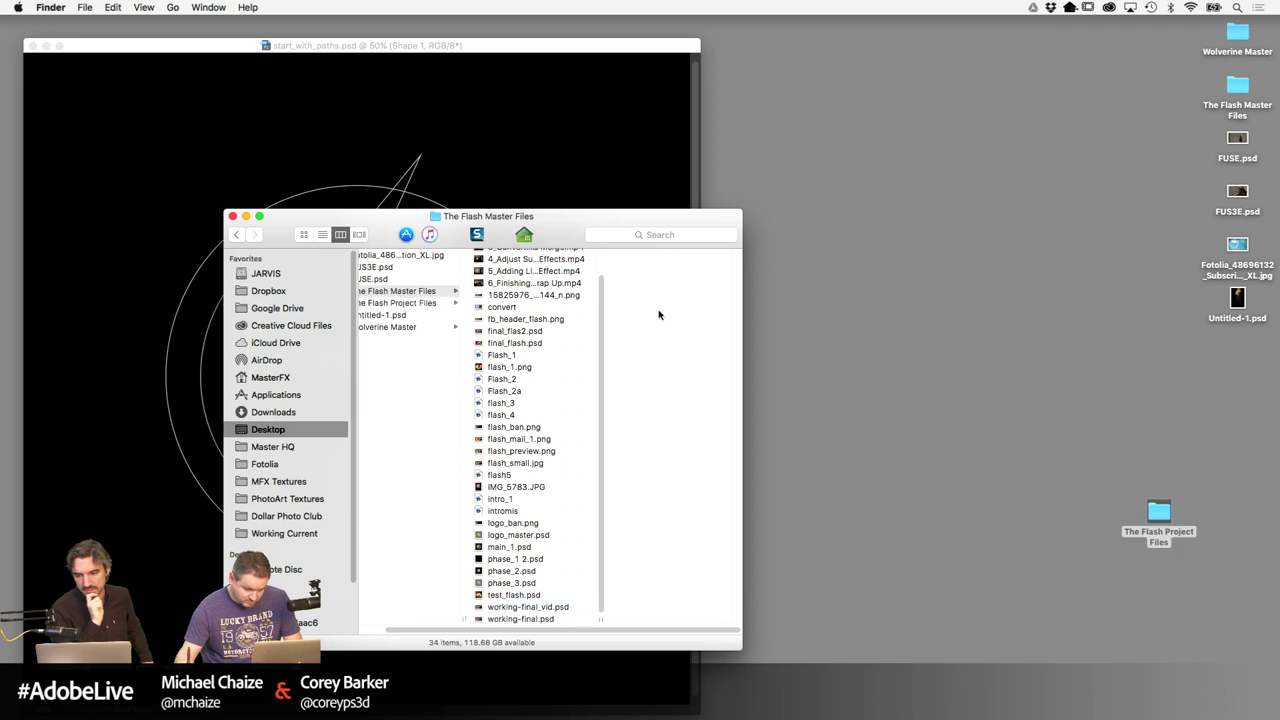
key(super+w)
click(600, 314)
drag(622, 47, 638, 47)
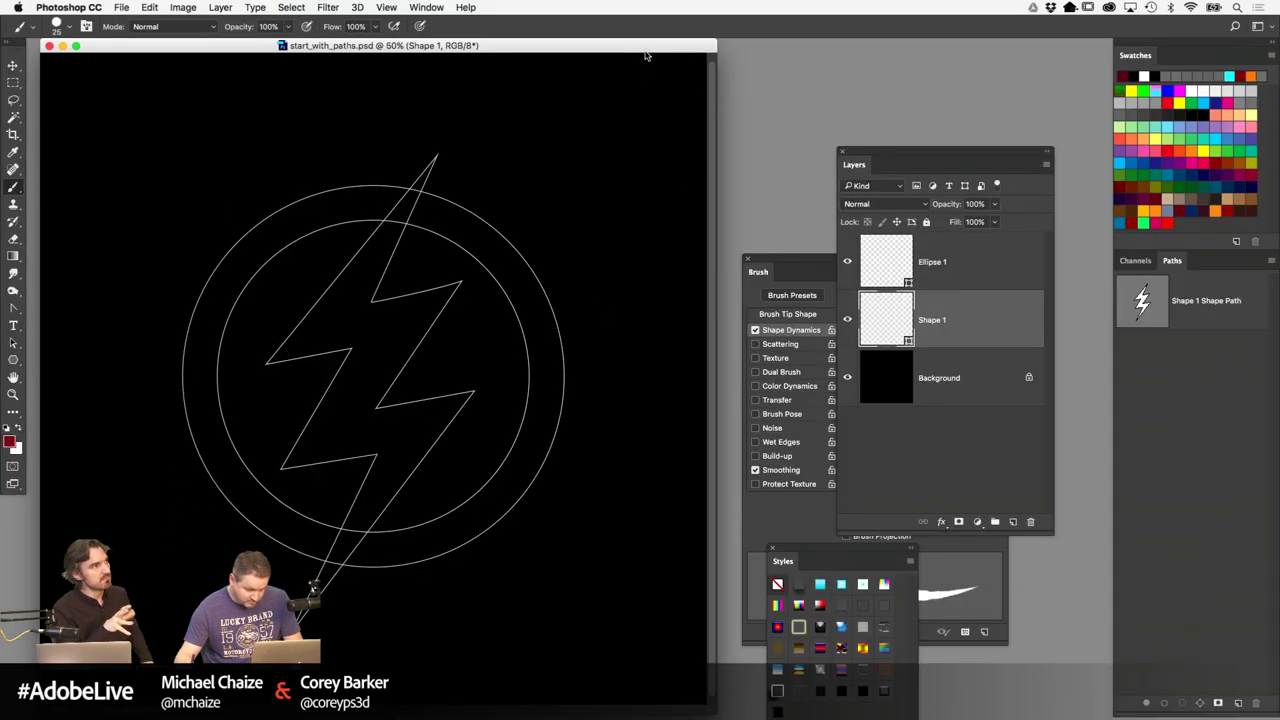
Select Ellipse 1, close the Brush settings panel, and move the Layers panel up and left
click(890, 273)
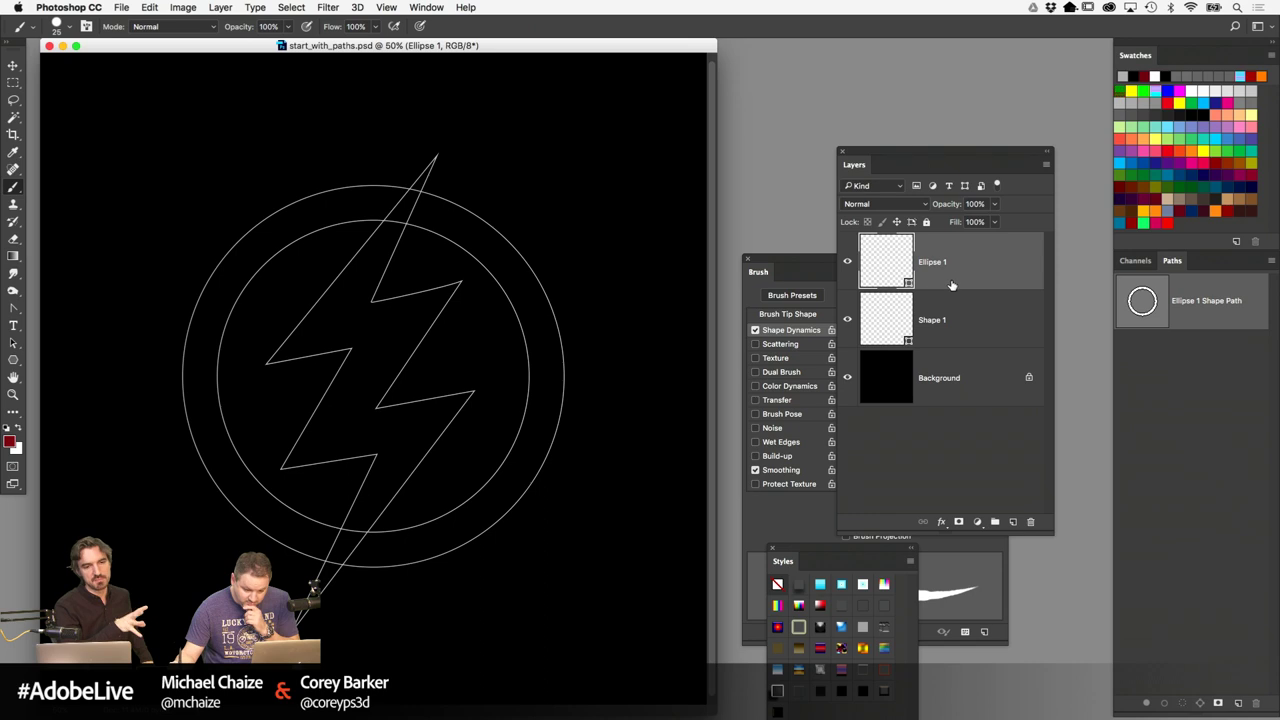
drag(808, 266, 818, 283)
click(819, 280)
mouse_move(892, 160)
mouse_down()
mouse_move(876, 145)
mouse_move(829, 145)
mouse_up()
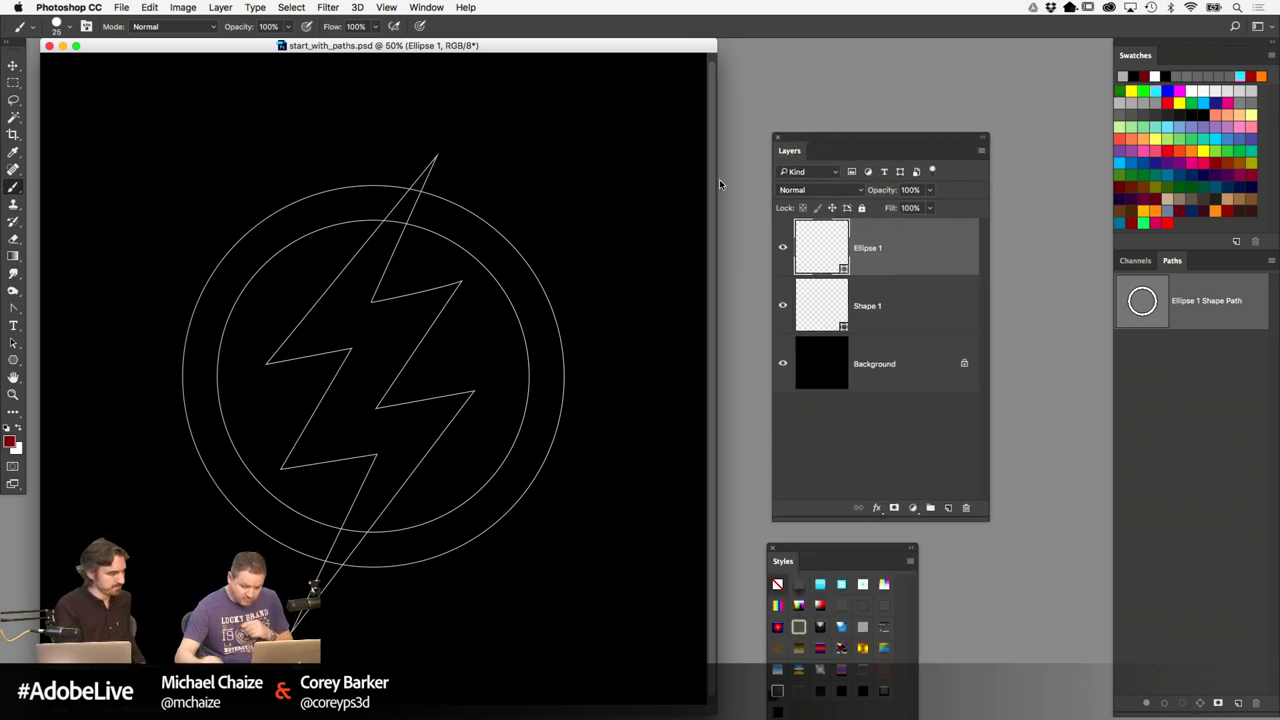
key(super+minus)
key(super+plus)
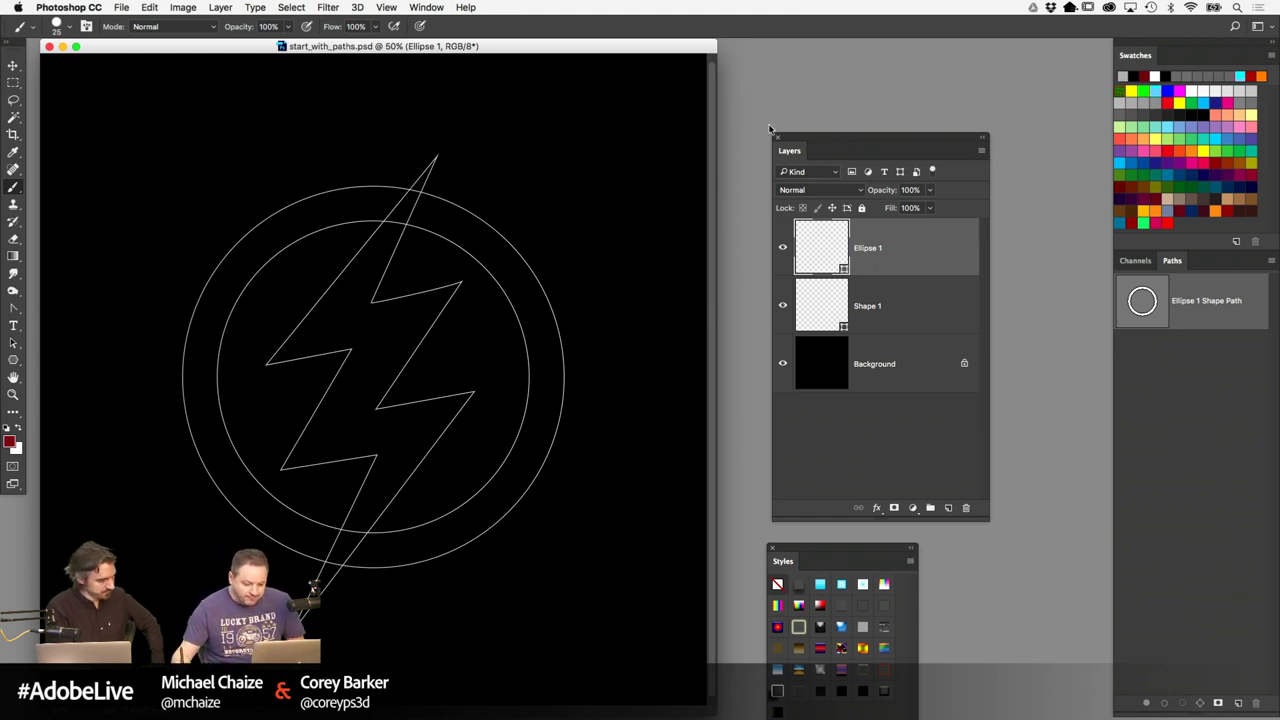
Compare the Ellipse 1 and Shape 1 layers by toggling them, leaving Ellipse 1 hidden
drag(848, 142, 860, 124)
drag(798, 167, 791, 167)
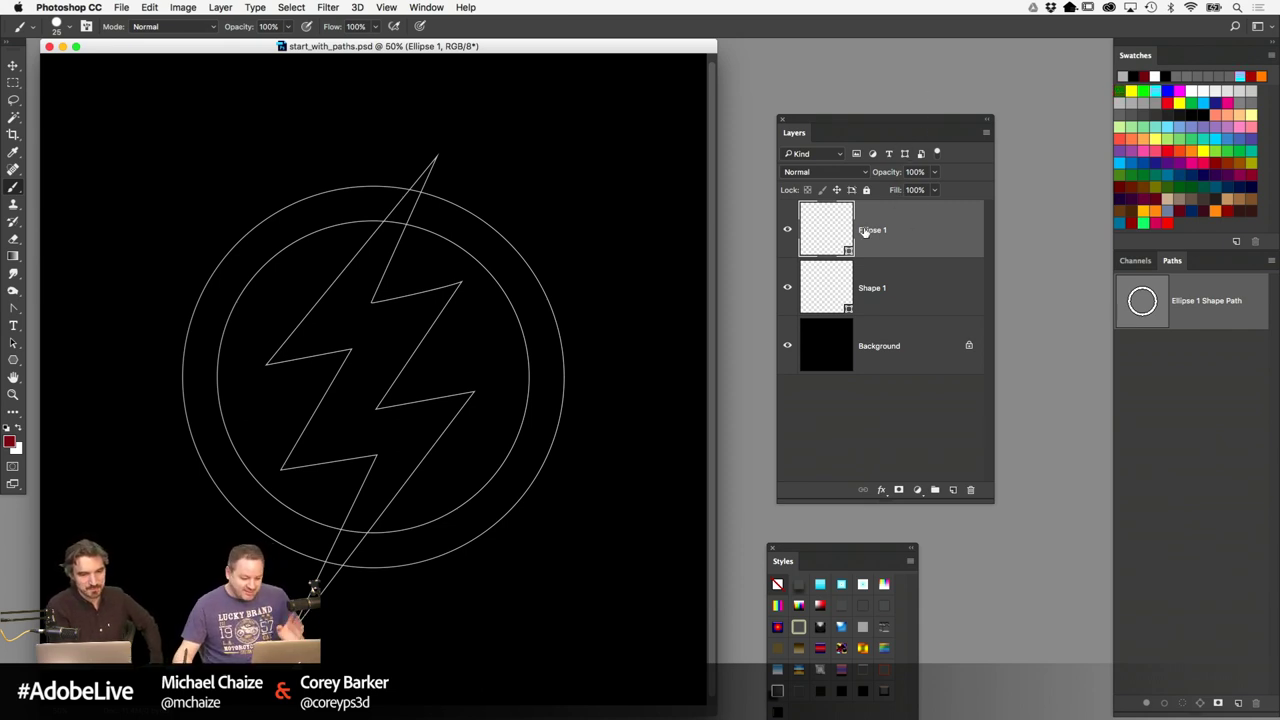
click(790, 233)
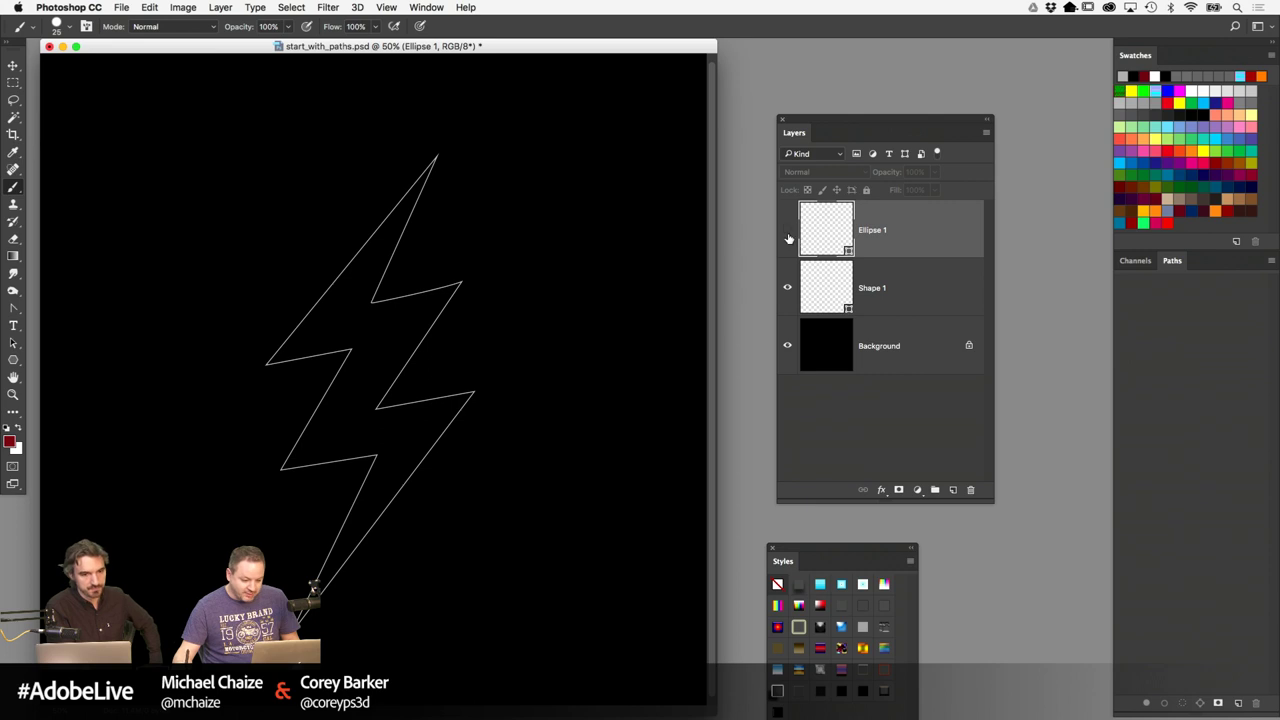
click(788, 234)
click(788, 234)
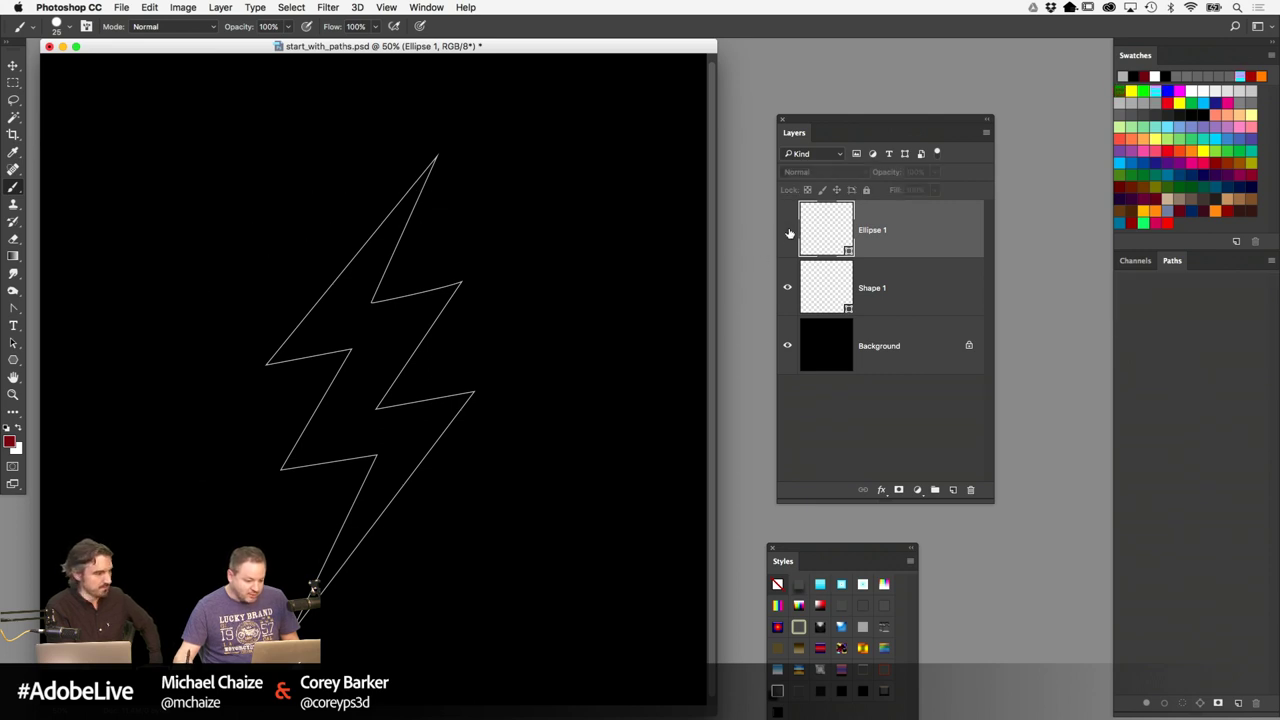
click(788, 234)
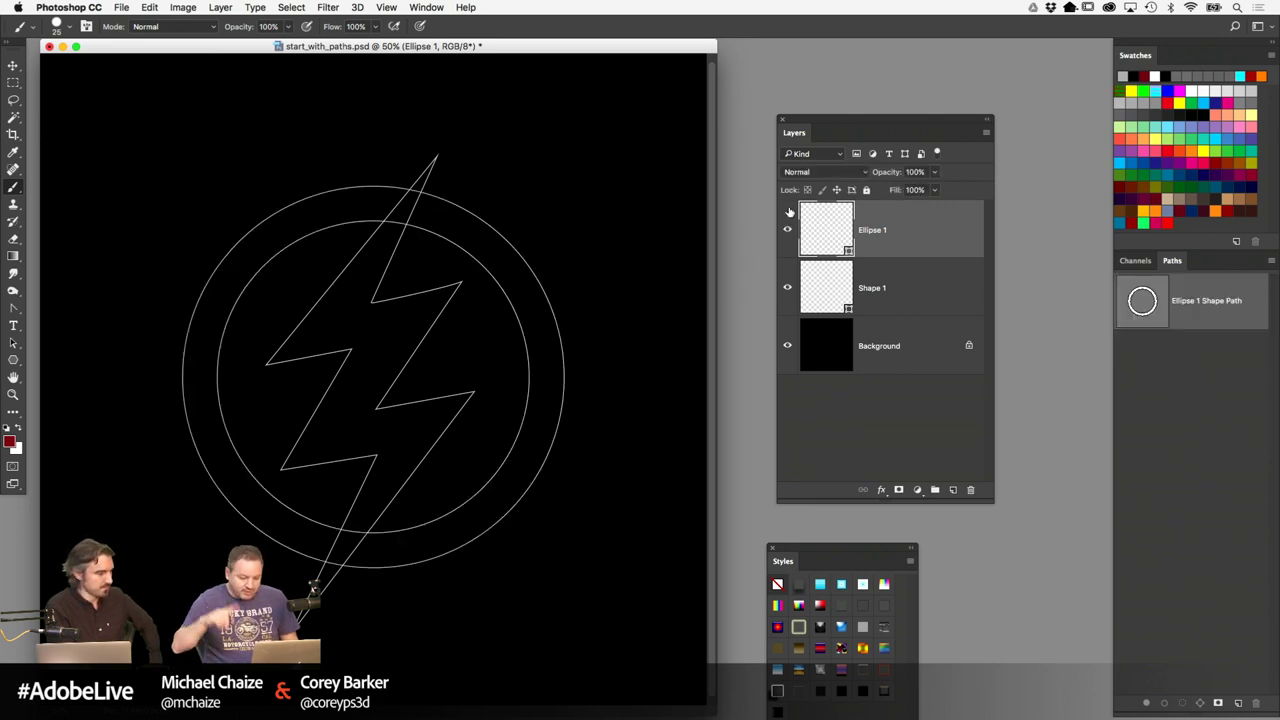
click(787, 288)
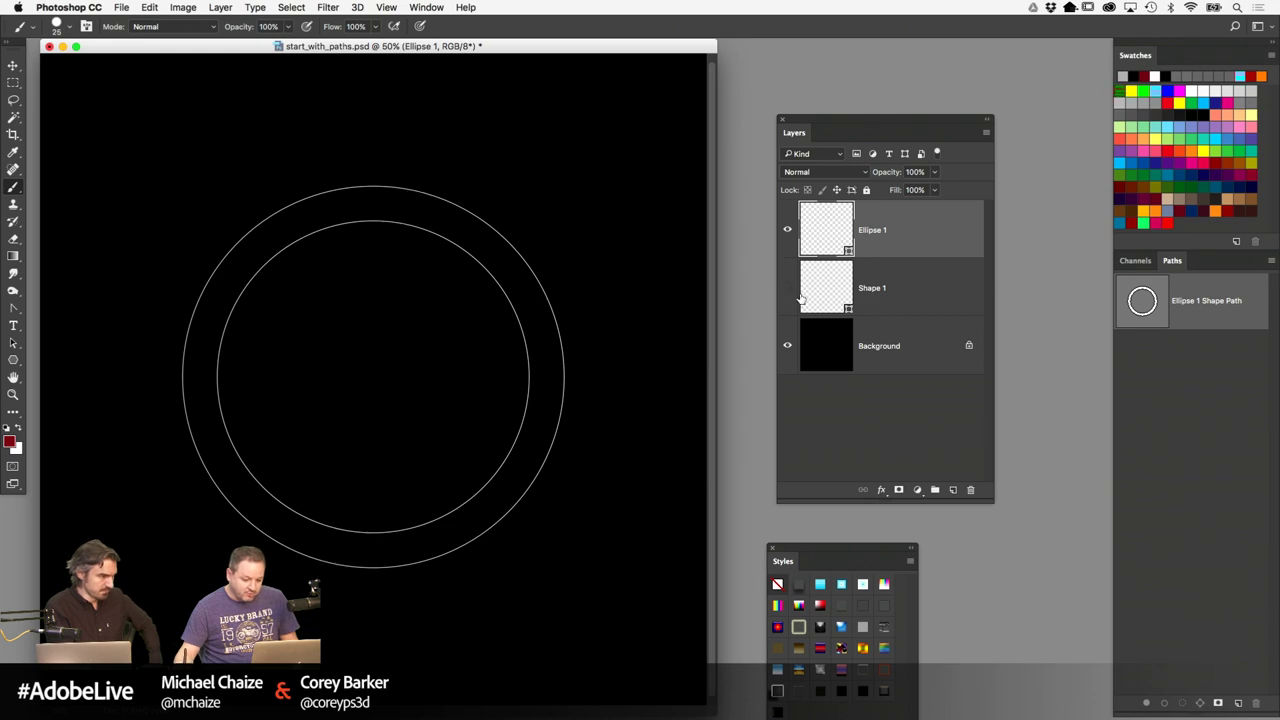
click(787, 289)
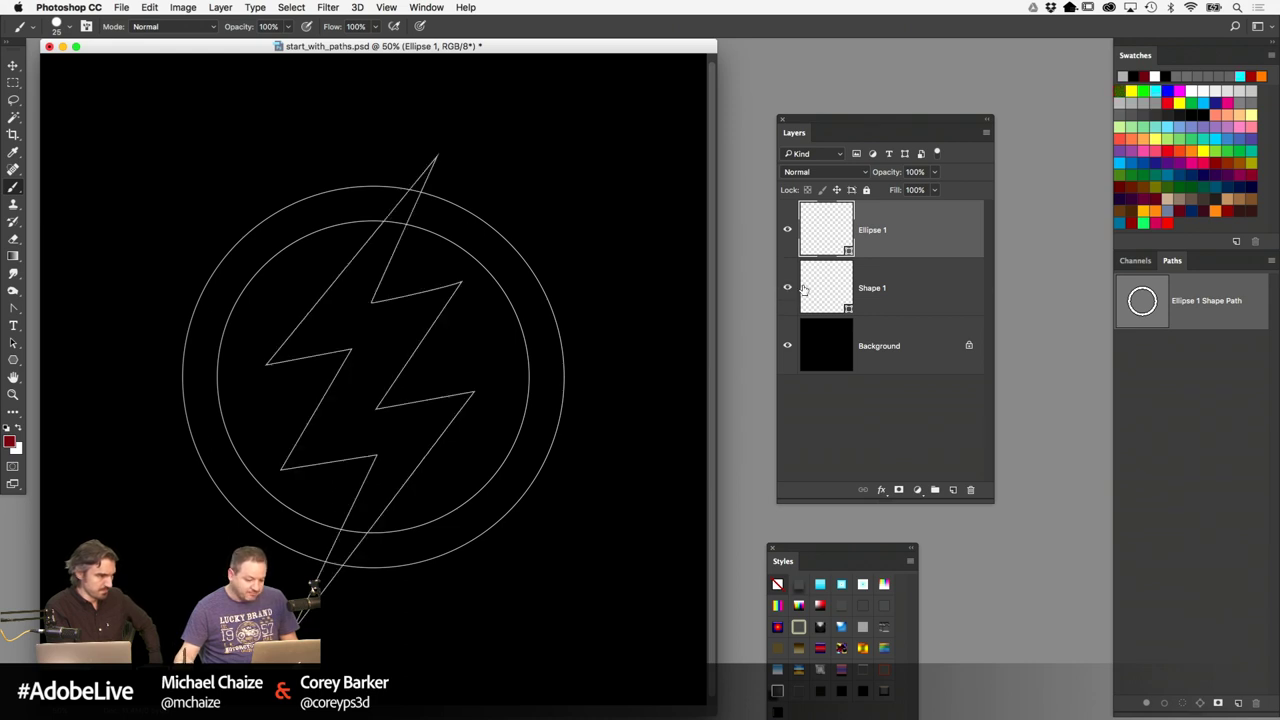
click(787, 233)
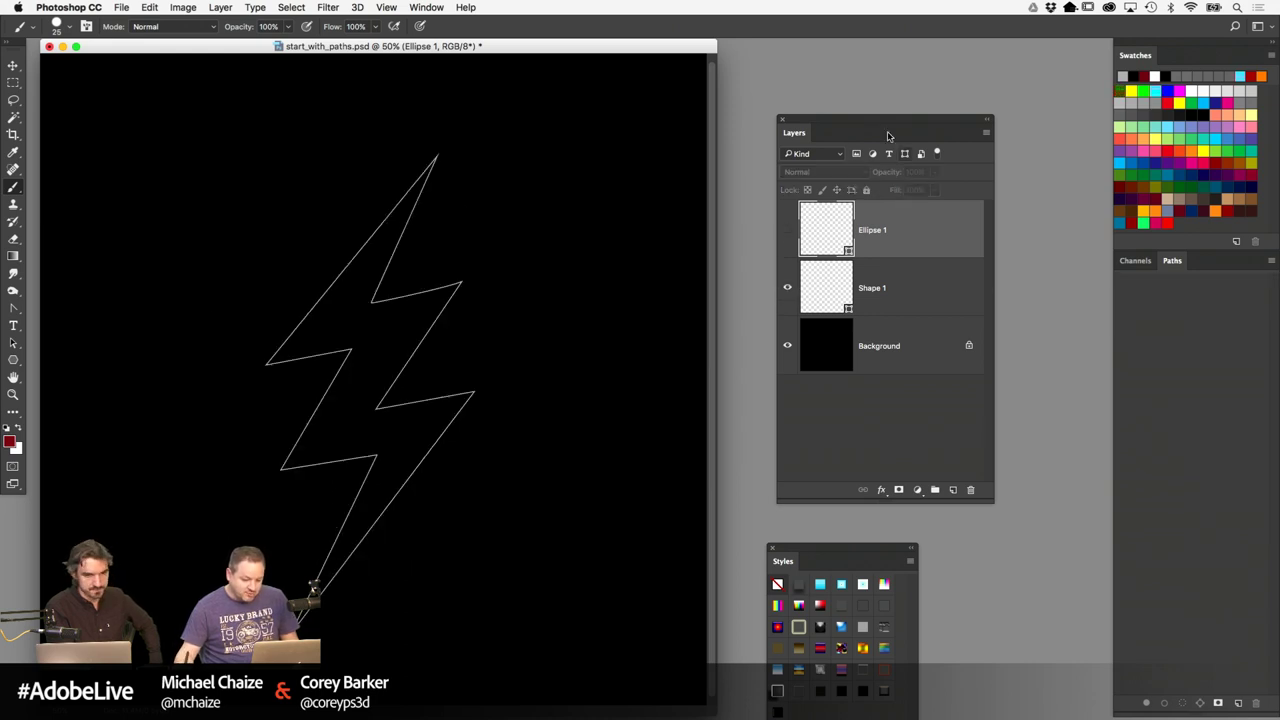
Select Shape 1's bolt path with the Path Selection tool and show its Stroke colour swatches
click(834, 291)
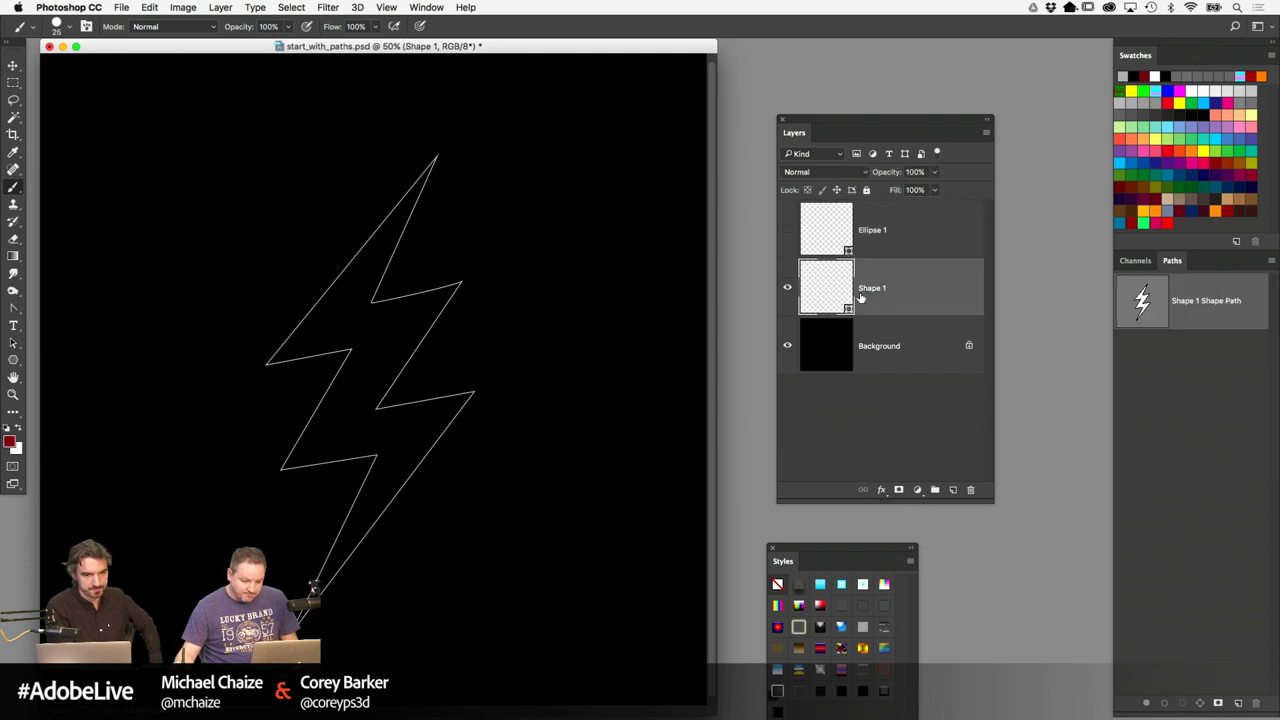
click(13, 342)
click(310, 308)
click(310, 308)
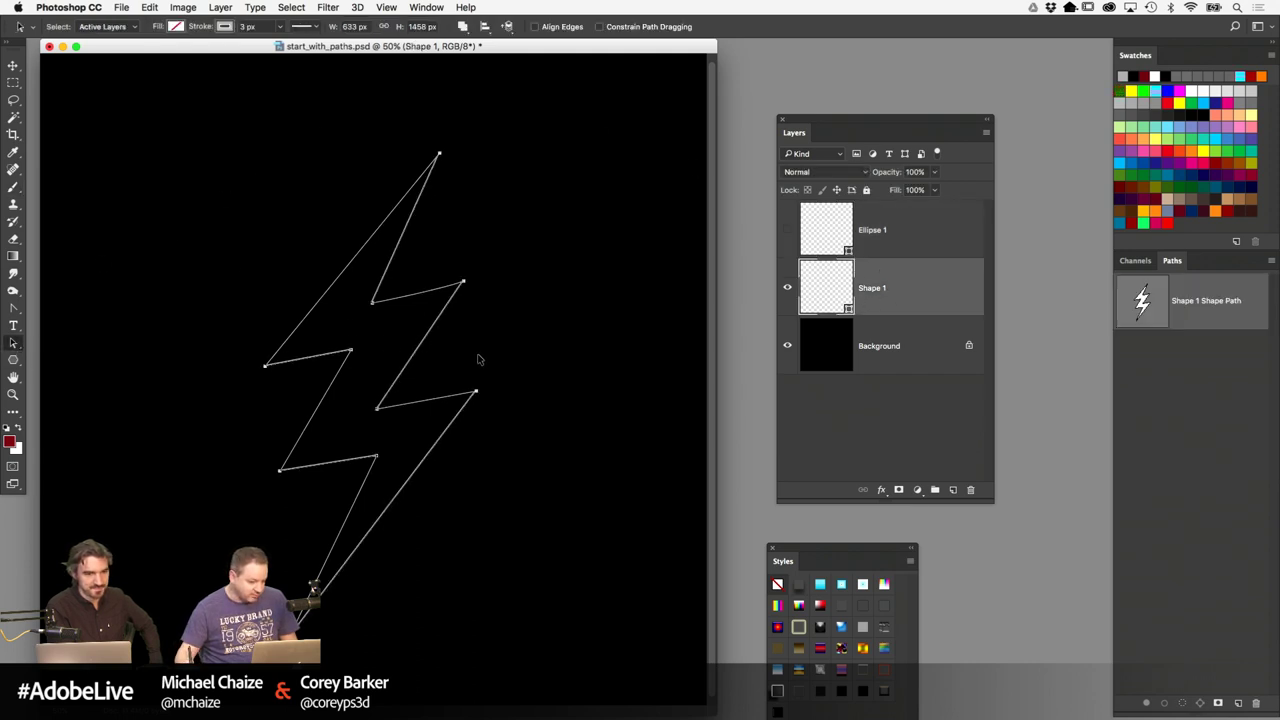
click(225, 27)
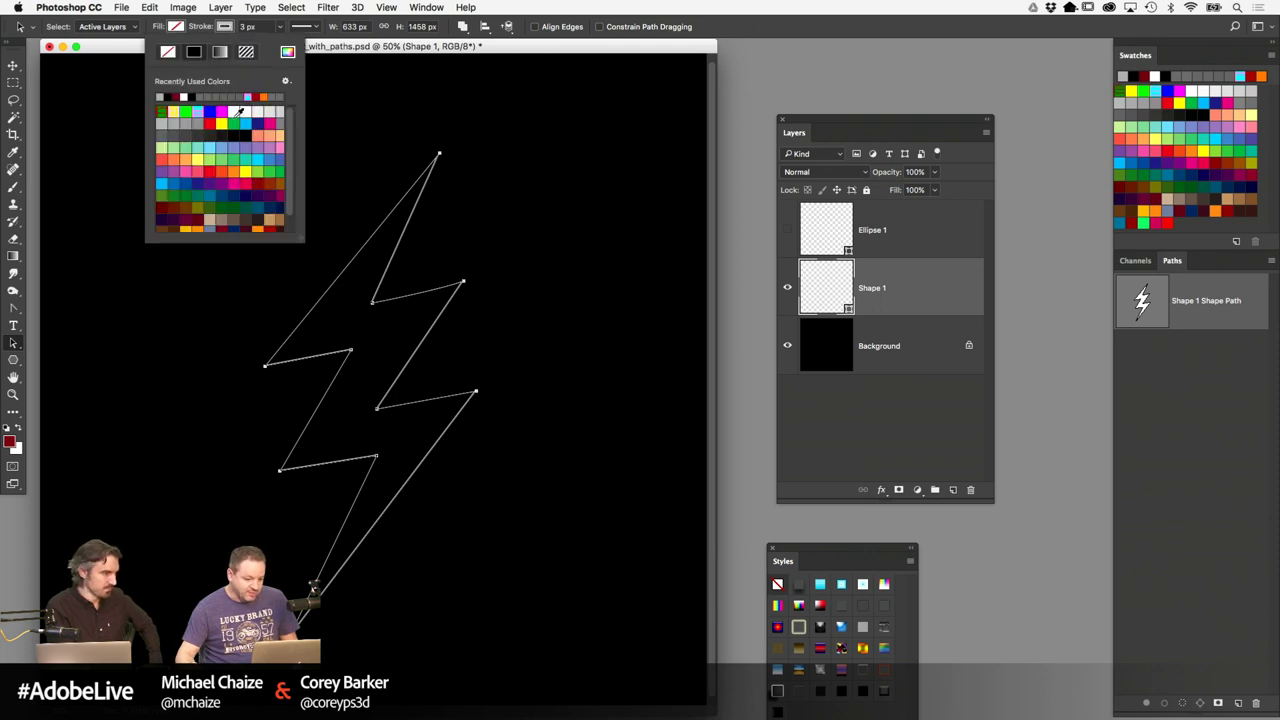
Set the lightning bolt's stroke to No Color
click(167, 52)
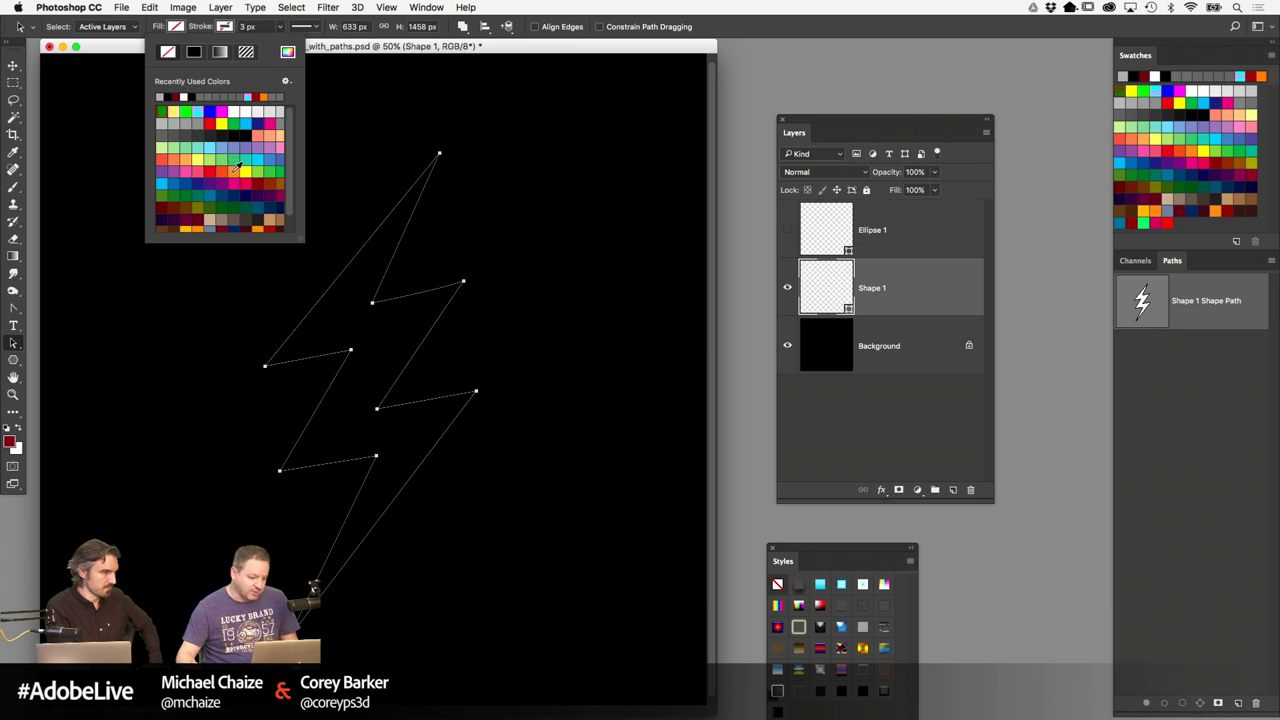
scroll(288, 205, down, 2)
click(204, 213)
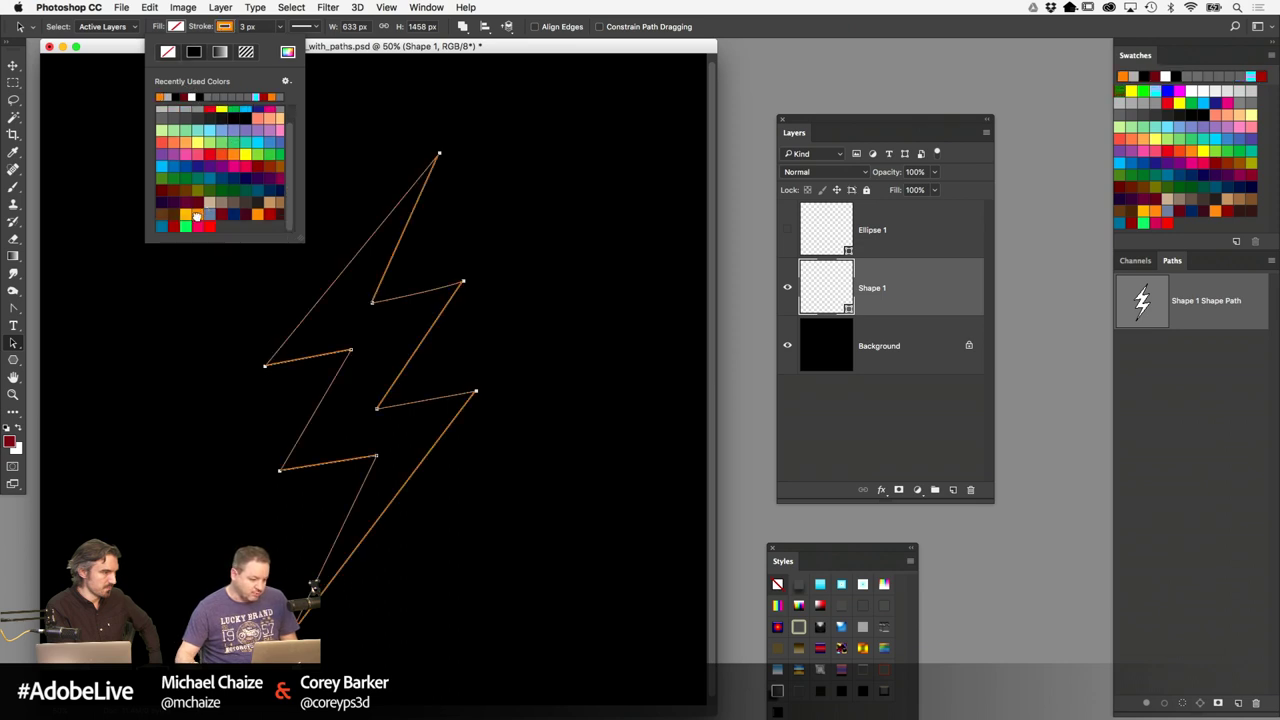
click(222, 28)
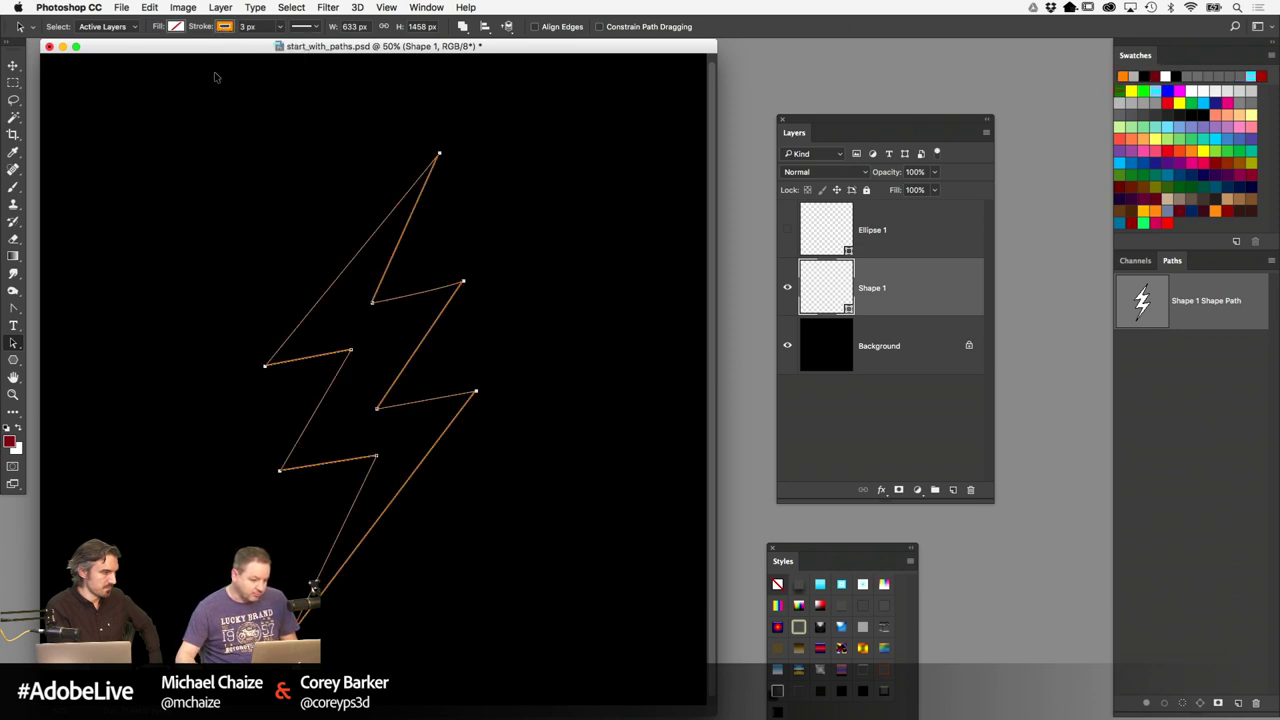
click(222, 28)
click(170, 52)
Fill the lightning bolt with an orange swatch
click(177, 26)
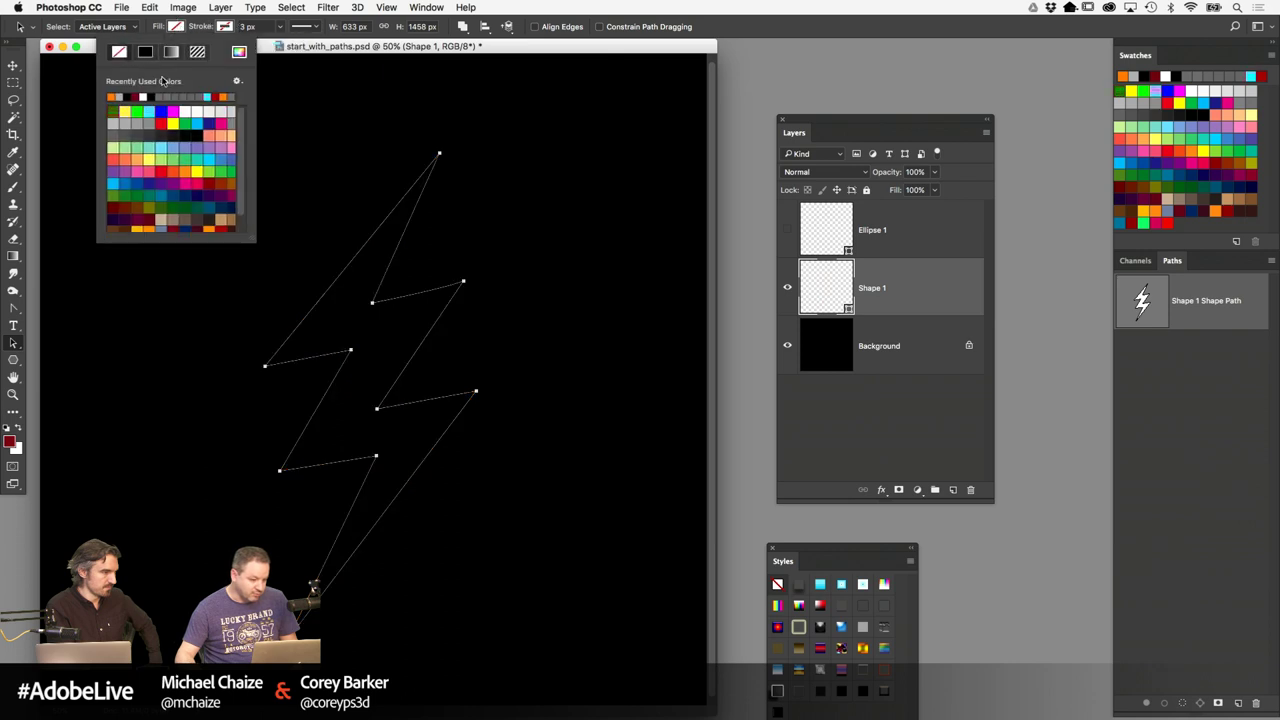
click(113, 97)
click(413, 112)
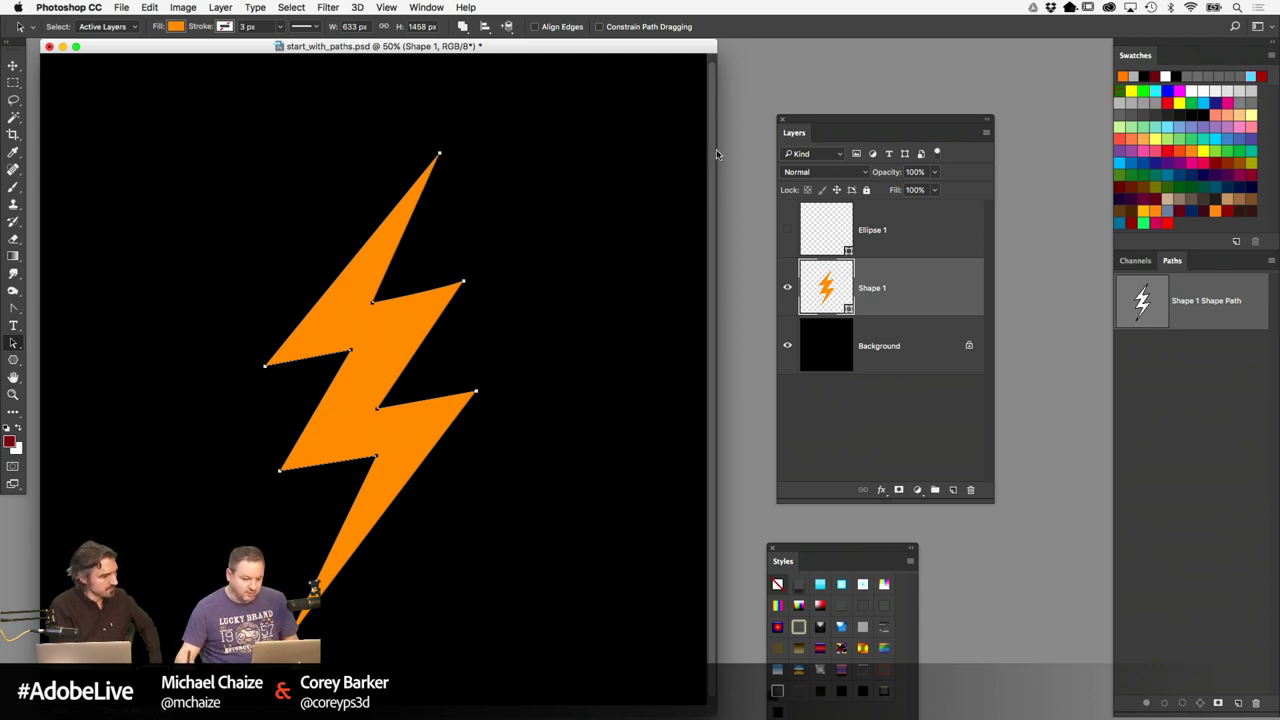
click(358, 8)
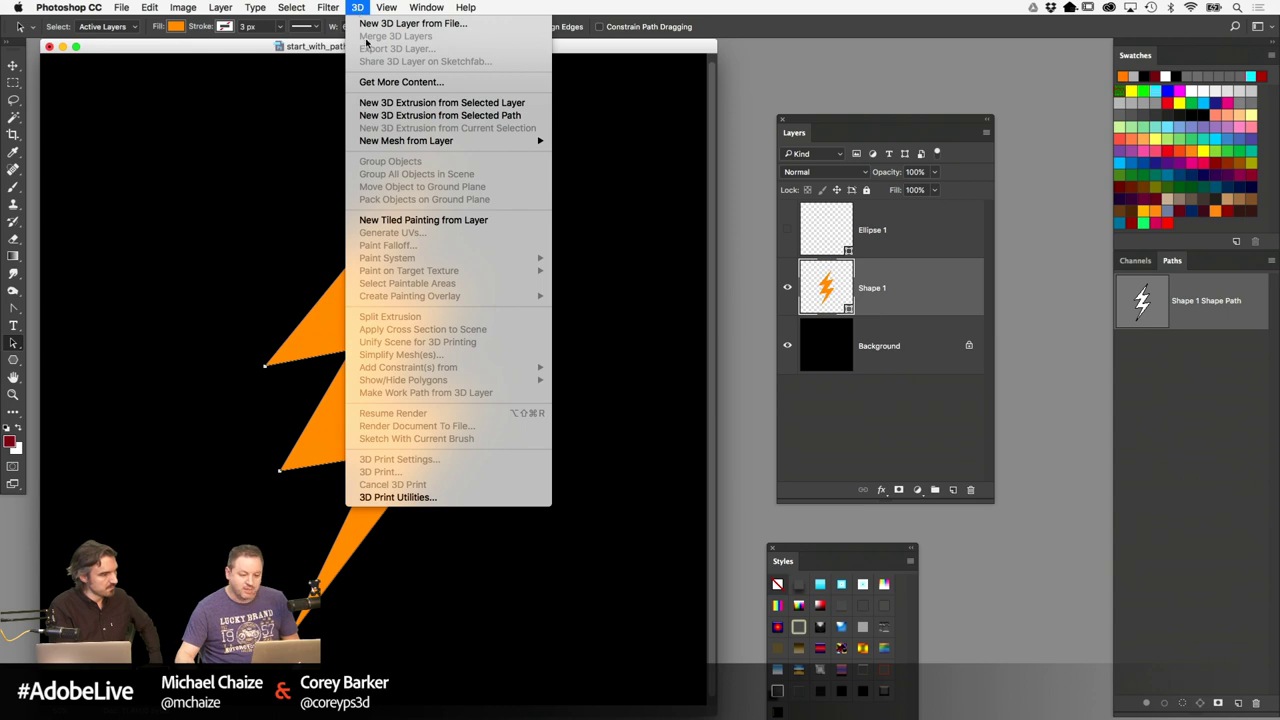
Extrude the bolt with New 3D Extrusion from Selected Path and orbit the view
click(524, 117)
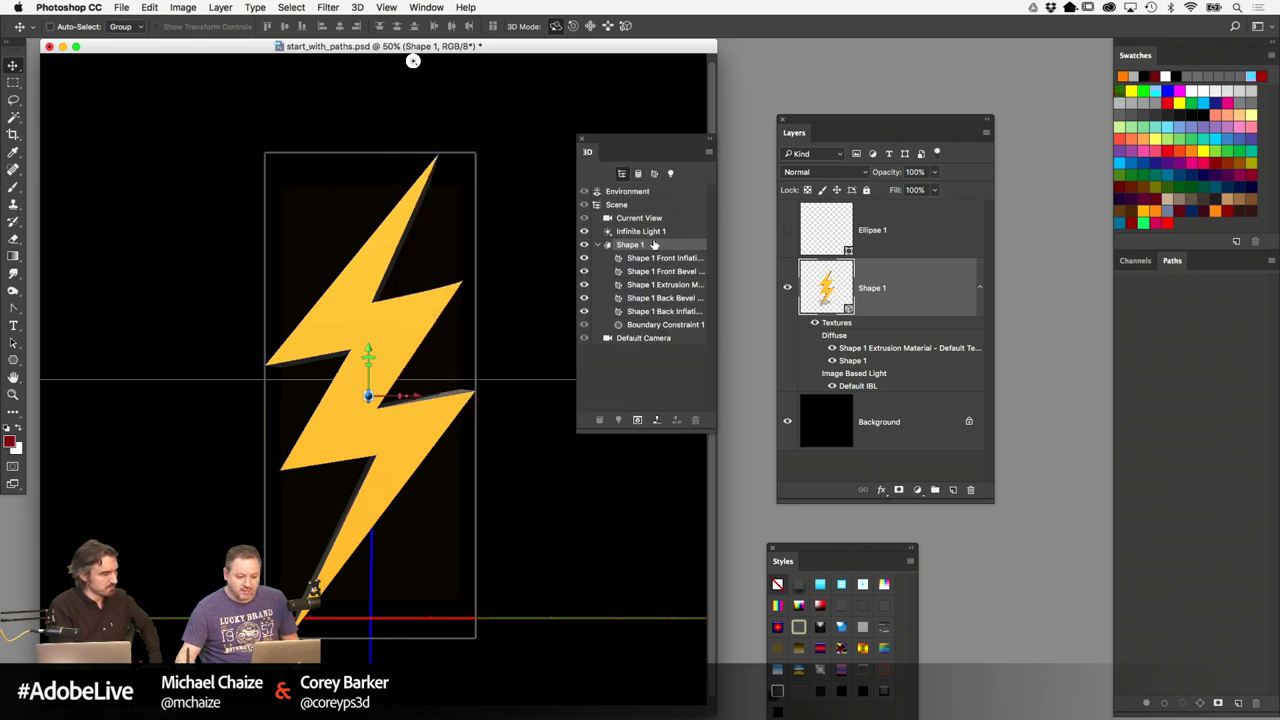
click(640, 218)
drag(543, 222, 610, 120)
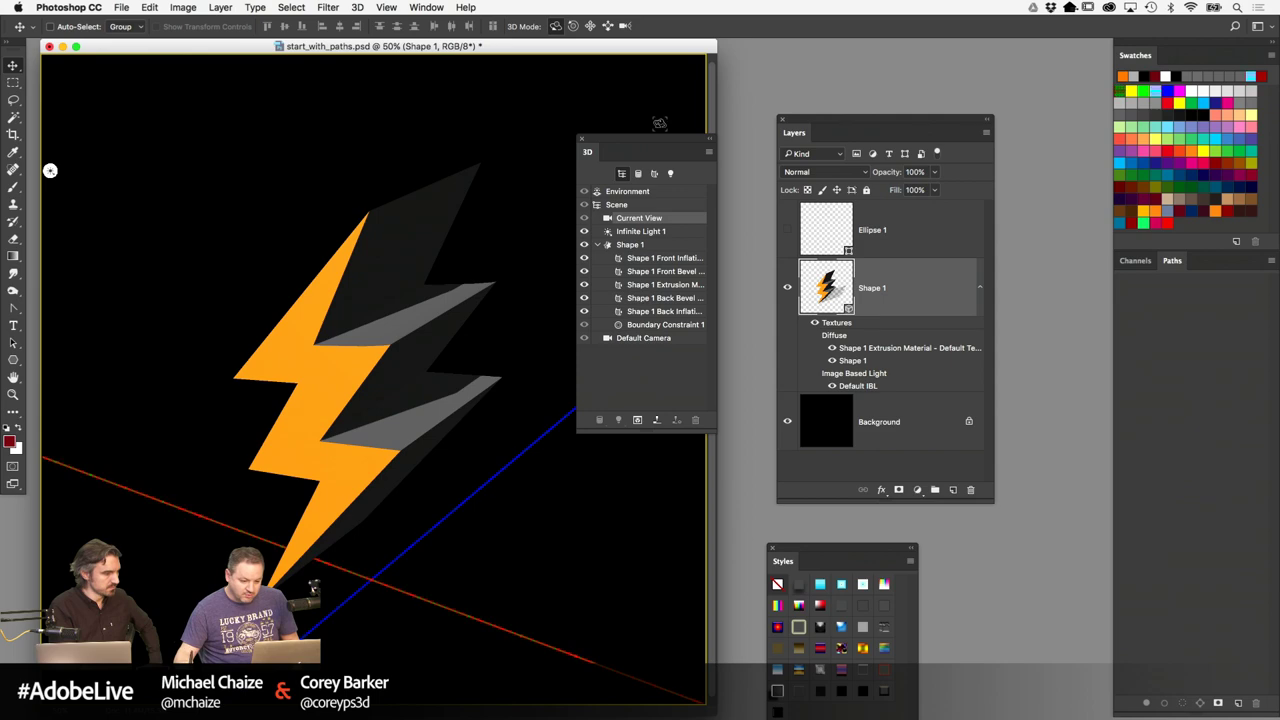
Hide the Background layer, arrange the 3D and Layers panels, and view the bolt from above
click(787, 421)
drag(838, 125, 942, 139)
drag(640, 142, 753, 167)
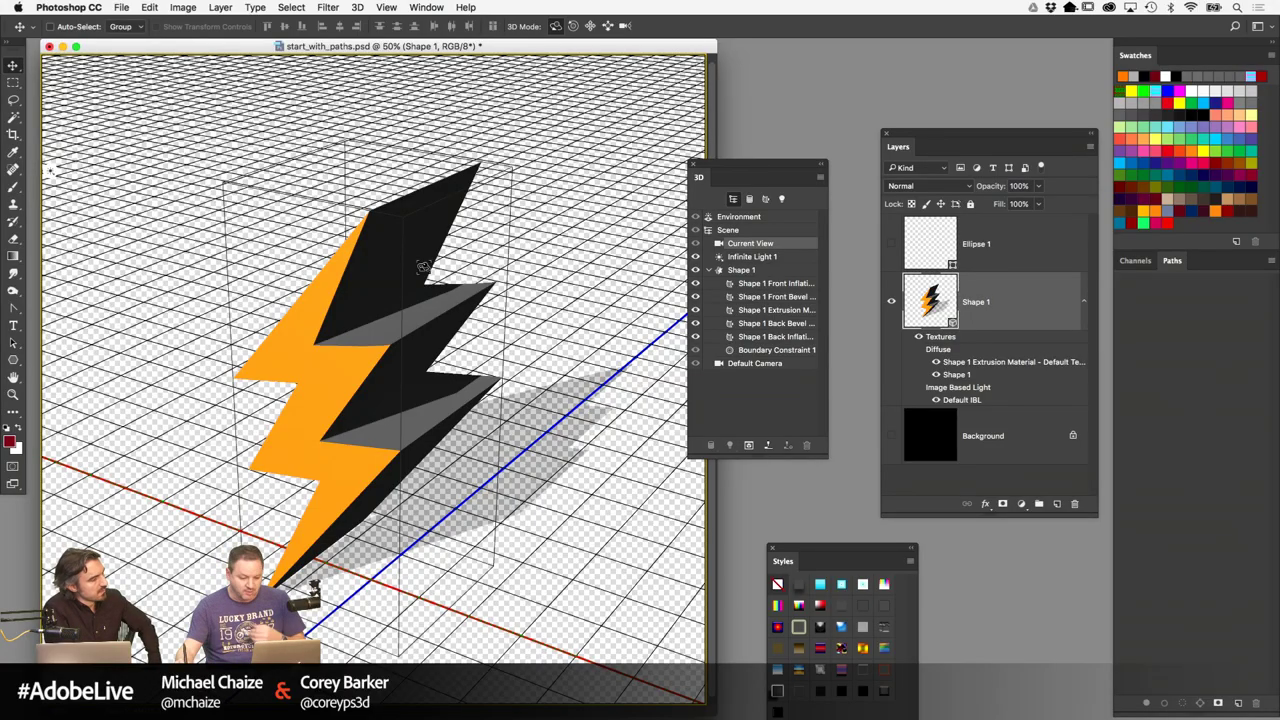
drag(423, 266, 606, 186)
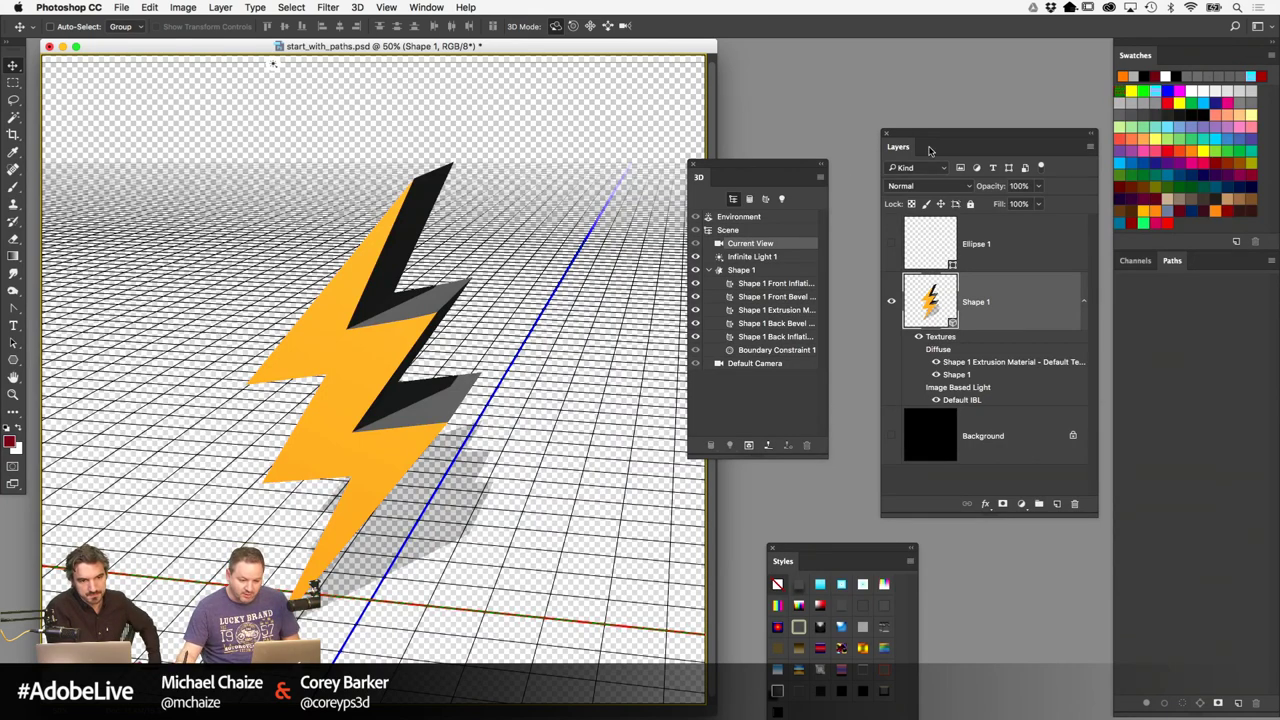
drag(929, 150, 1054, 400)
drag(747, 167, 671, 169)
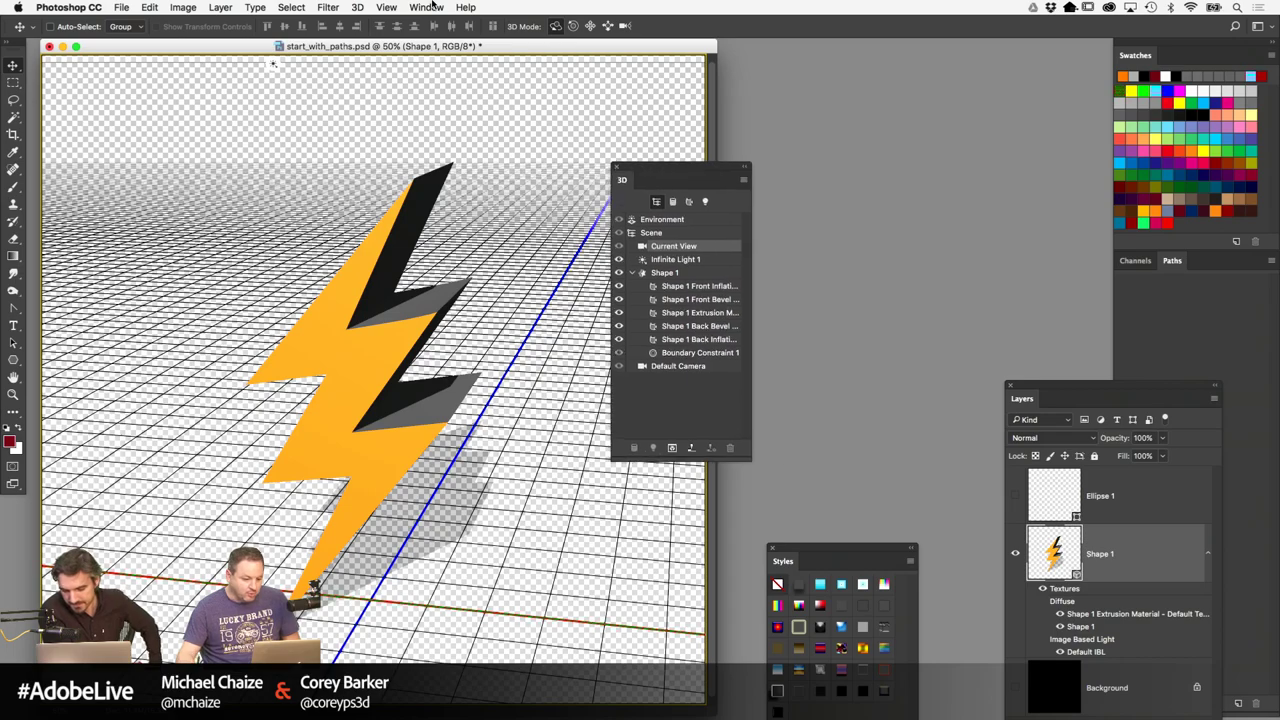
click(426, 7)
click(450, 394)
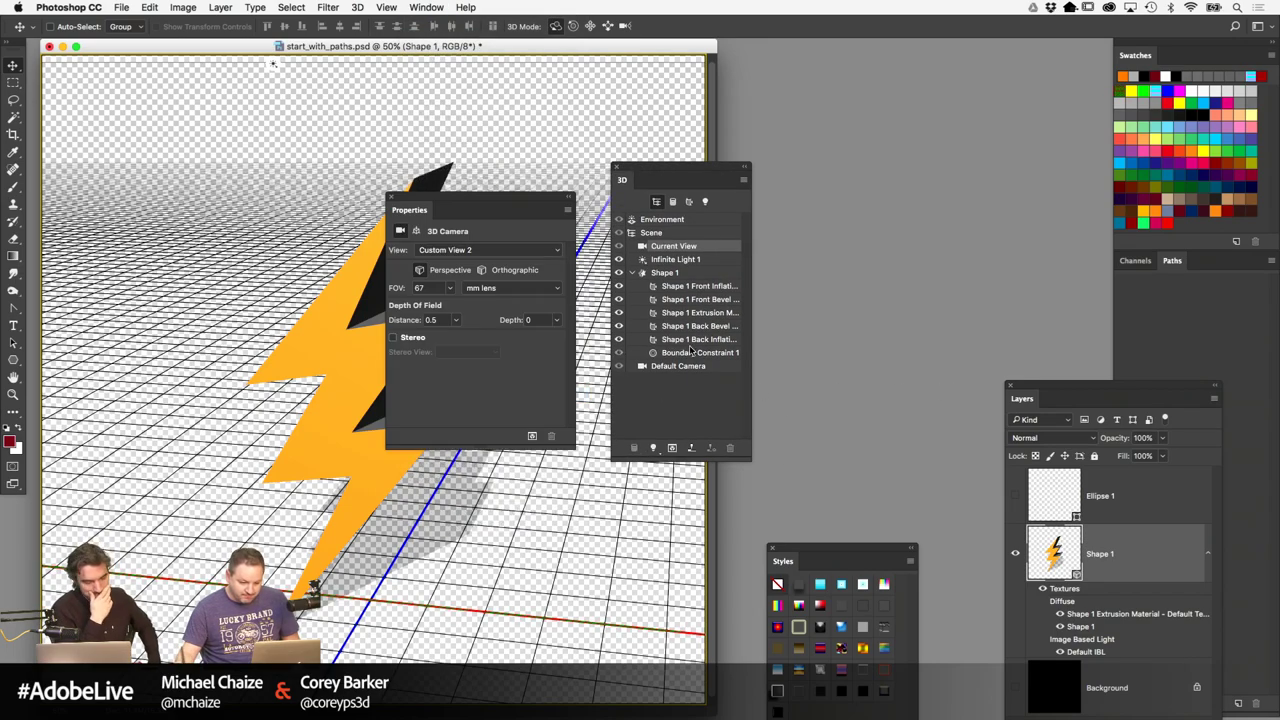
drag(468, 194, 767, 179)
drag(541, 193, 1071, 225)
click(818, 270)
drag(801, 168, 727, 166)
drag(979, 239, 927, 199)
drag(990, 363, 953, 366)
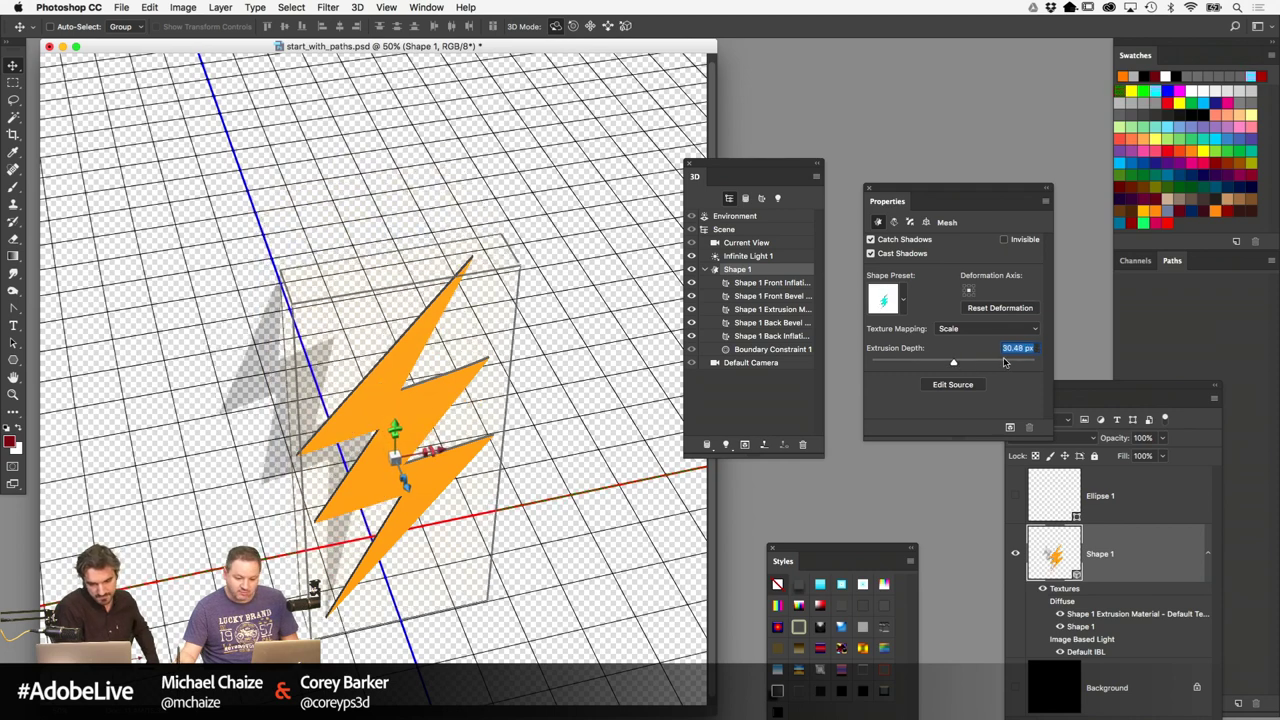
text(10)
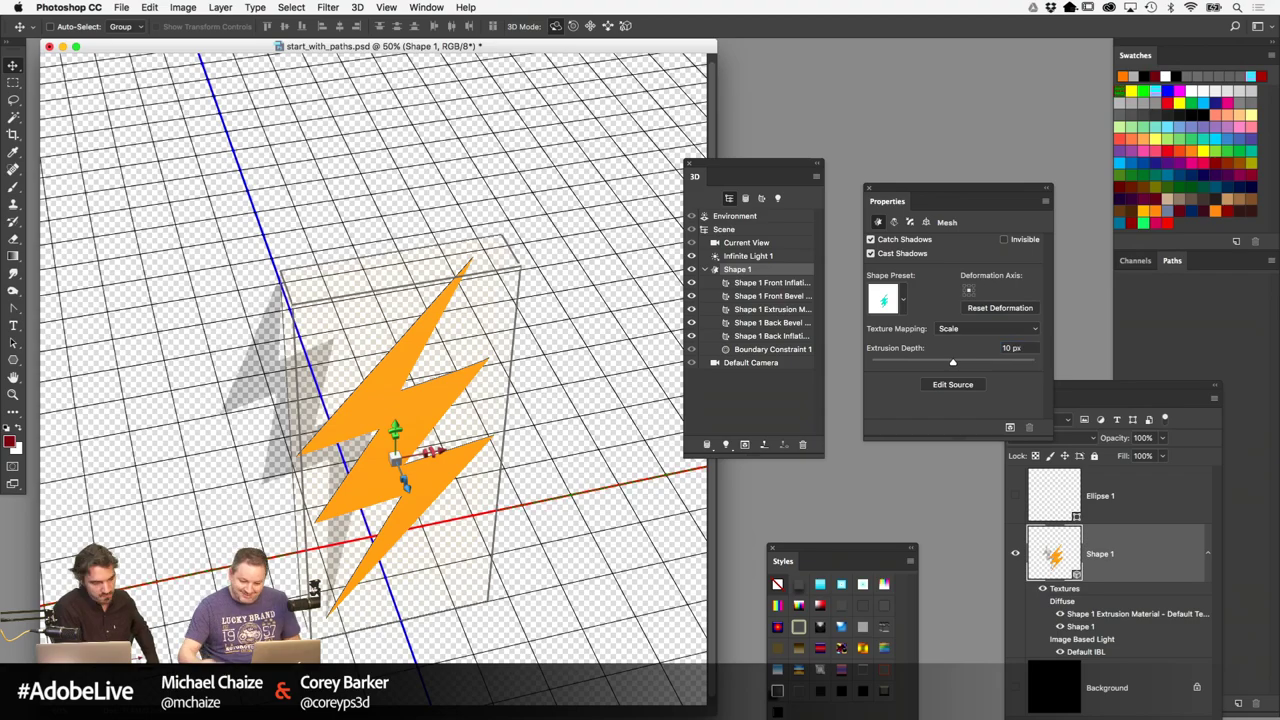
click(768, 363)
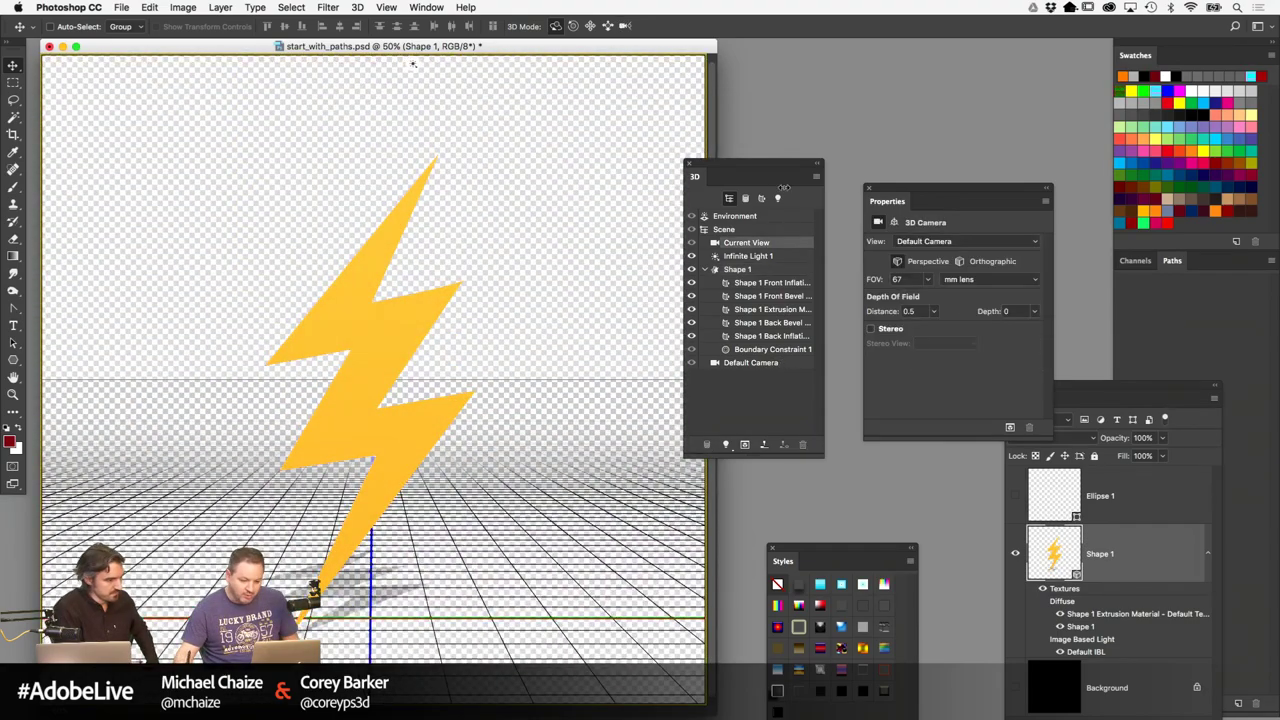
Set the Environment's Ground Plane Shadows Opacity to 0%
click(750, 218)
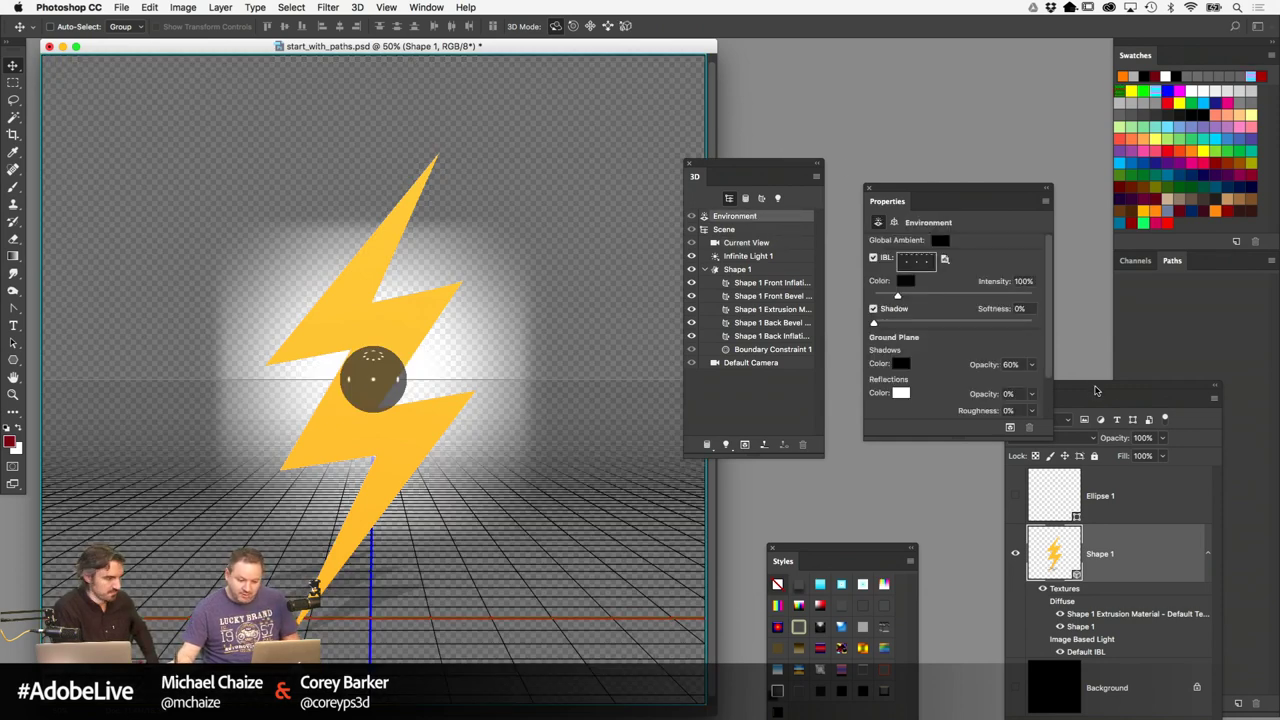
drag(1095, 391, 1080, 493)
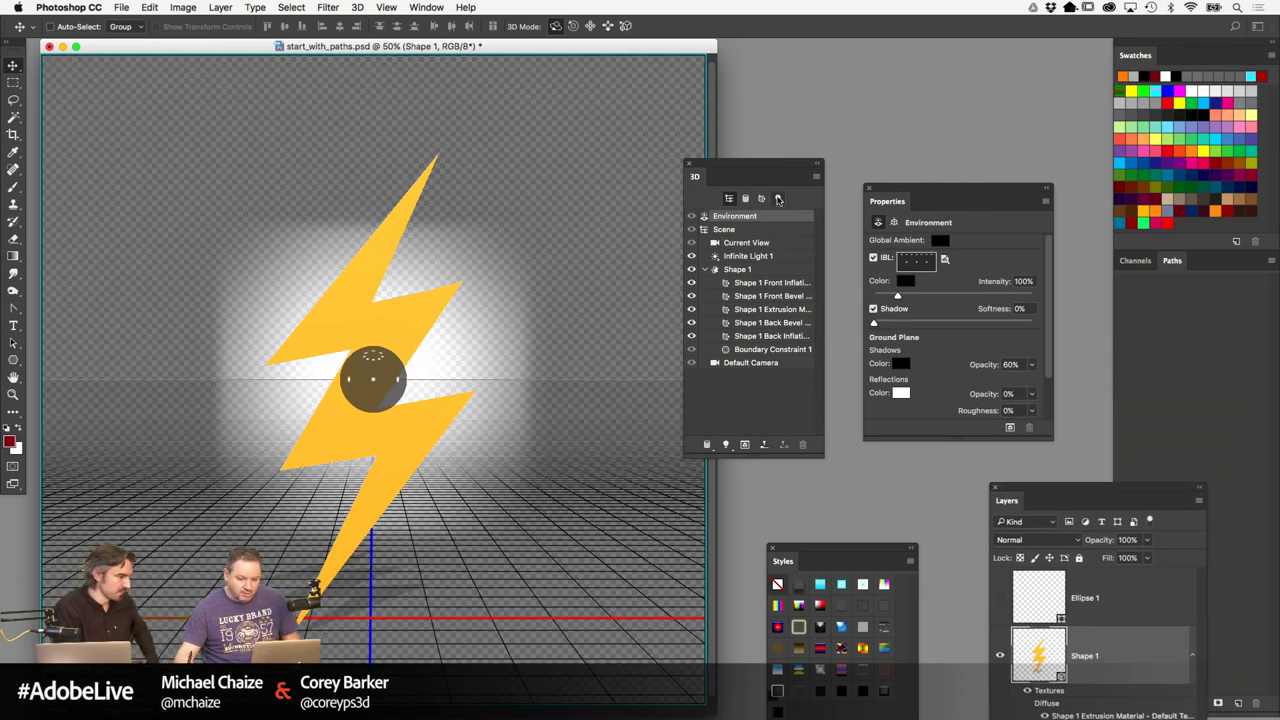
drag(765, 178, 908, 175)
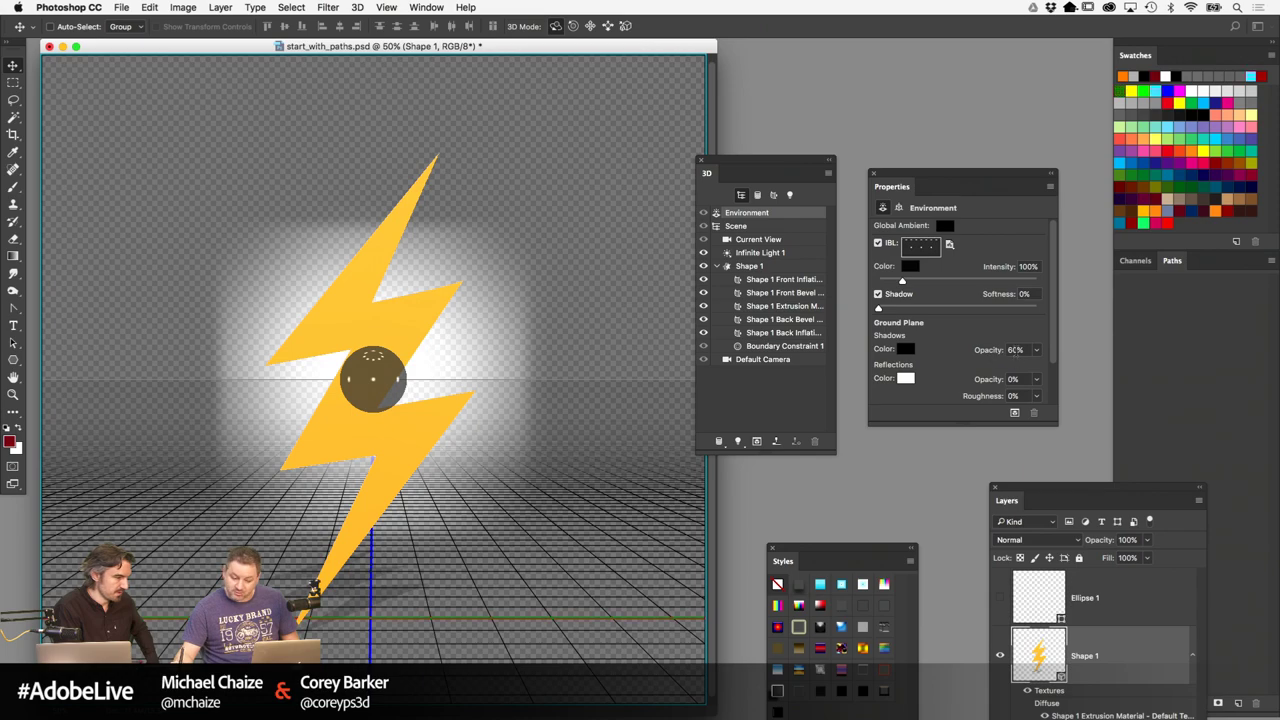
drag(1013, 350, 858, 366)
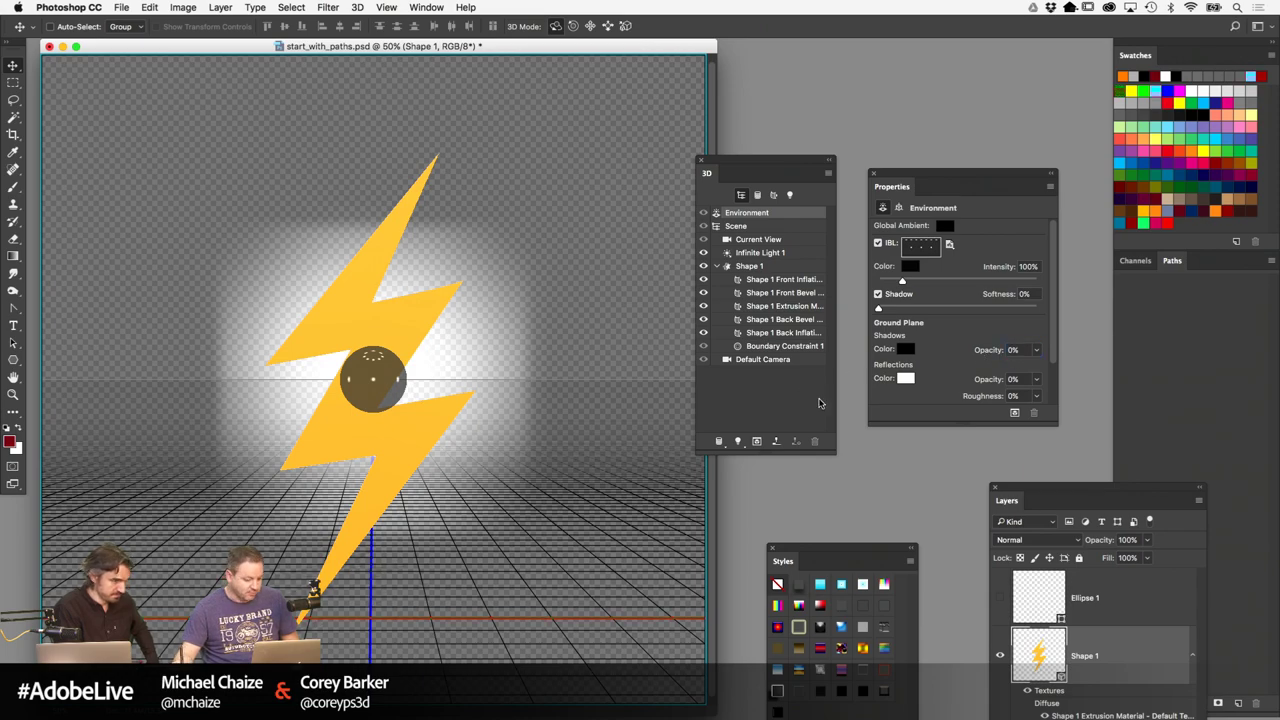
Hide the 3D Ground Plane via View > Show
click(446, 9)
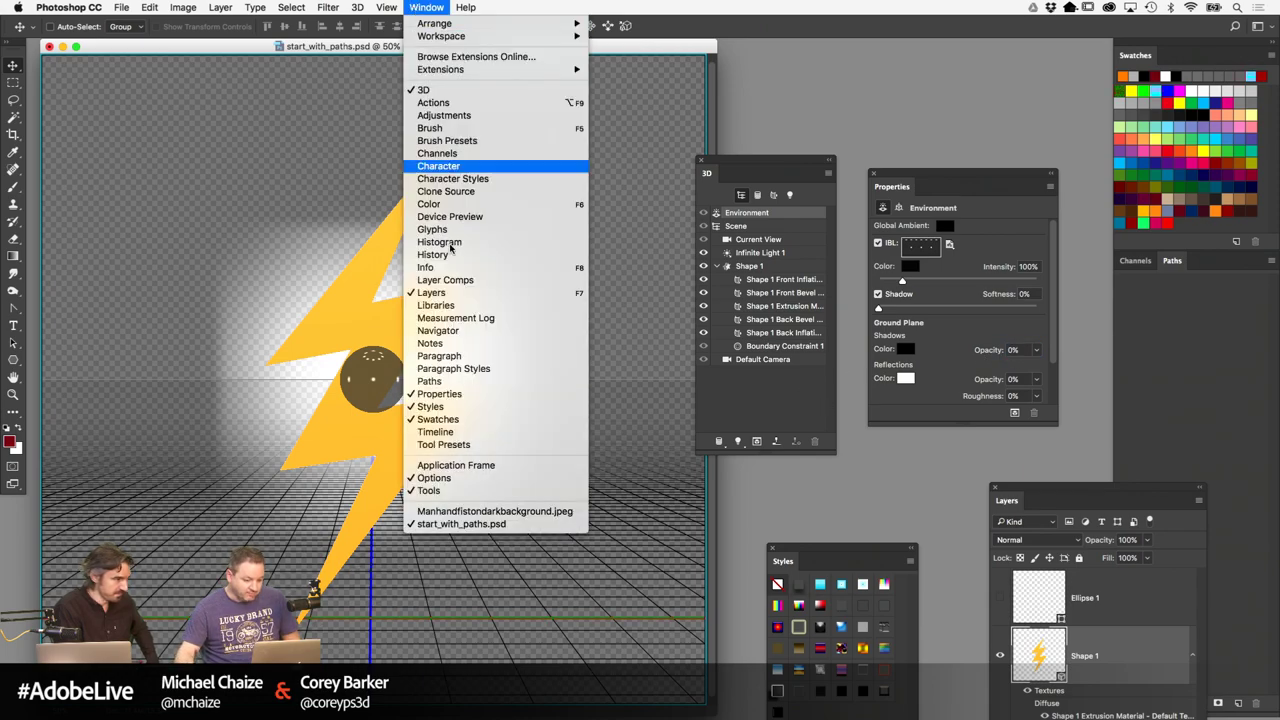
mouse_move(386, 7)
mouse_move(420, 240)
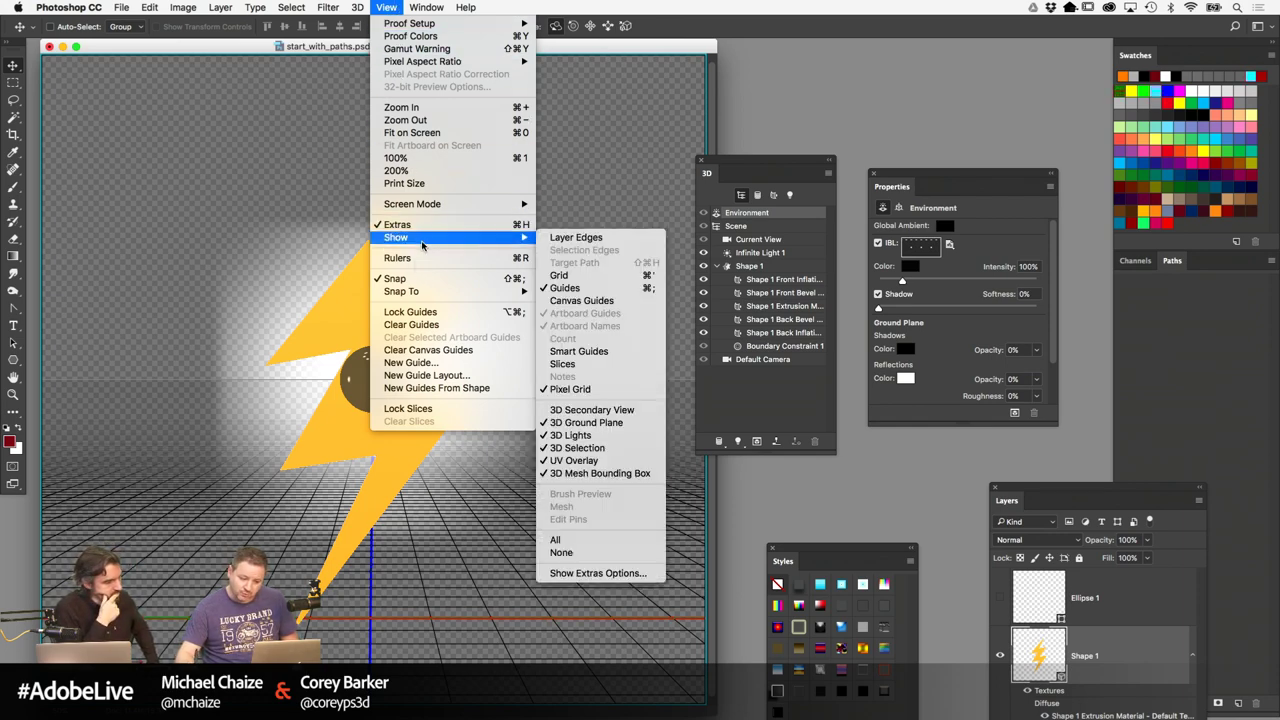
click(582, 423)
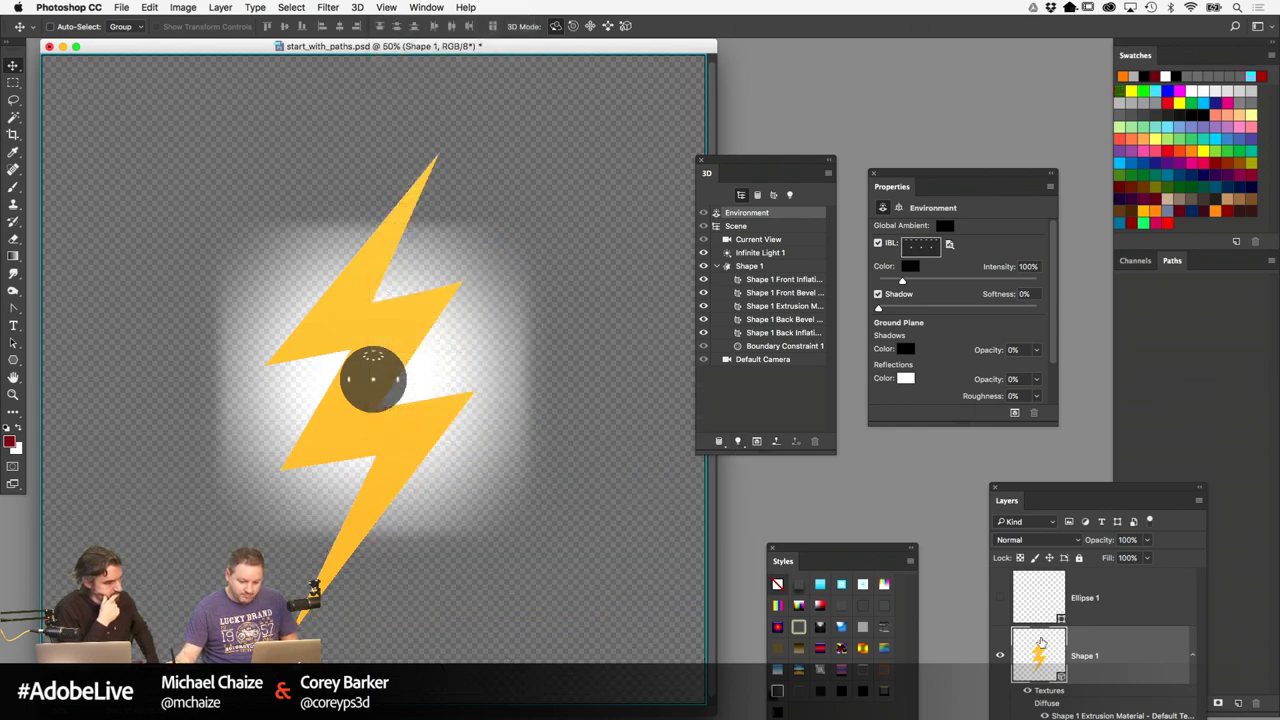
Select the Shape 1 bolt mesh in the 3D panel and arrange the Properties and 3D panels
click(775, 268)
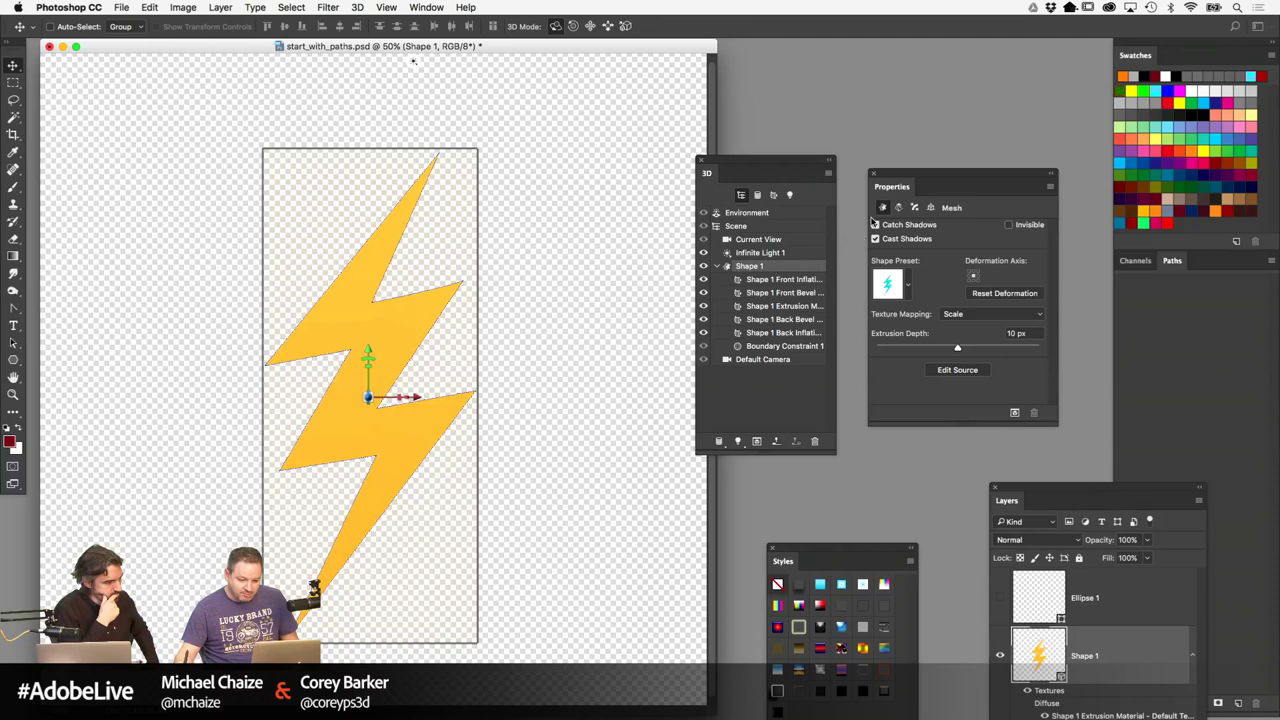
drag(907, 174, 910, 166)
drag(827, 165, 773, 173)
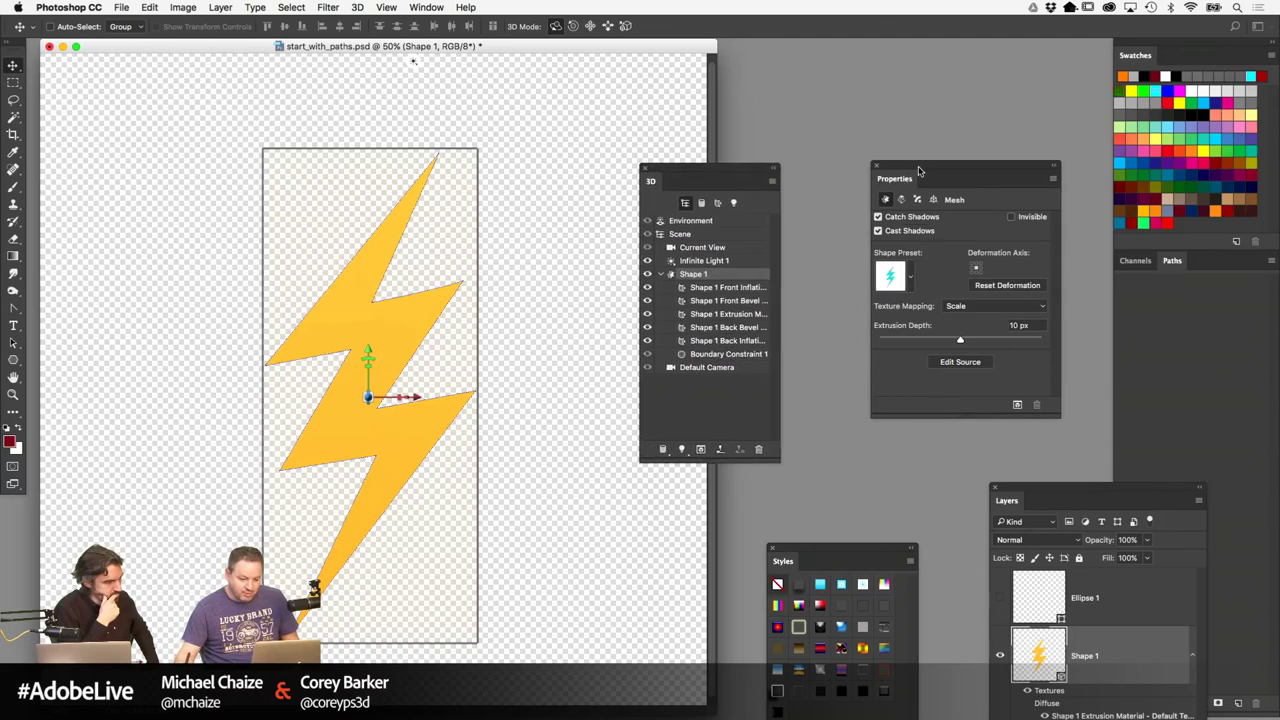
drag(913, 173, 881, 182)
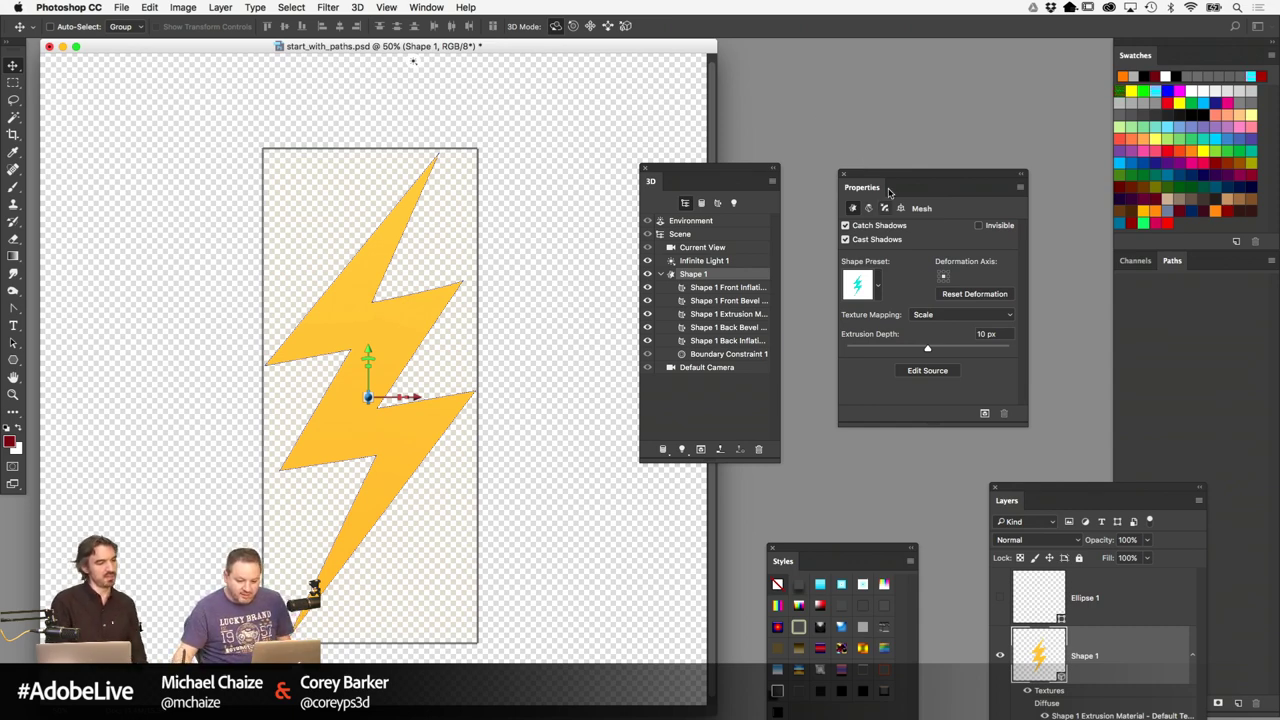
drag(890, 173, 878, 148)
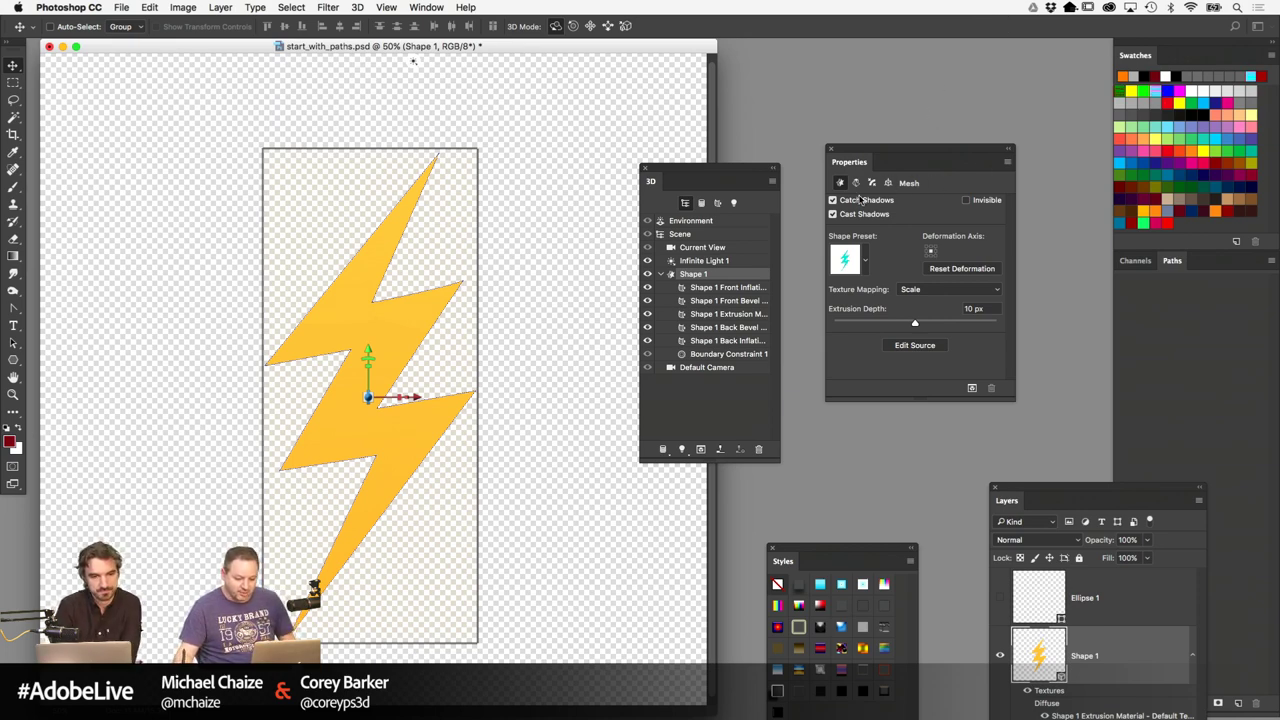
drag(771, 173, 783, 158)
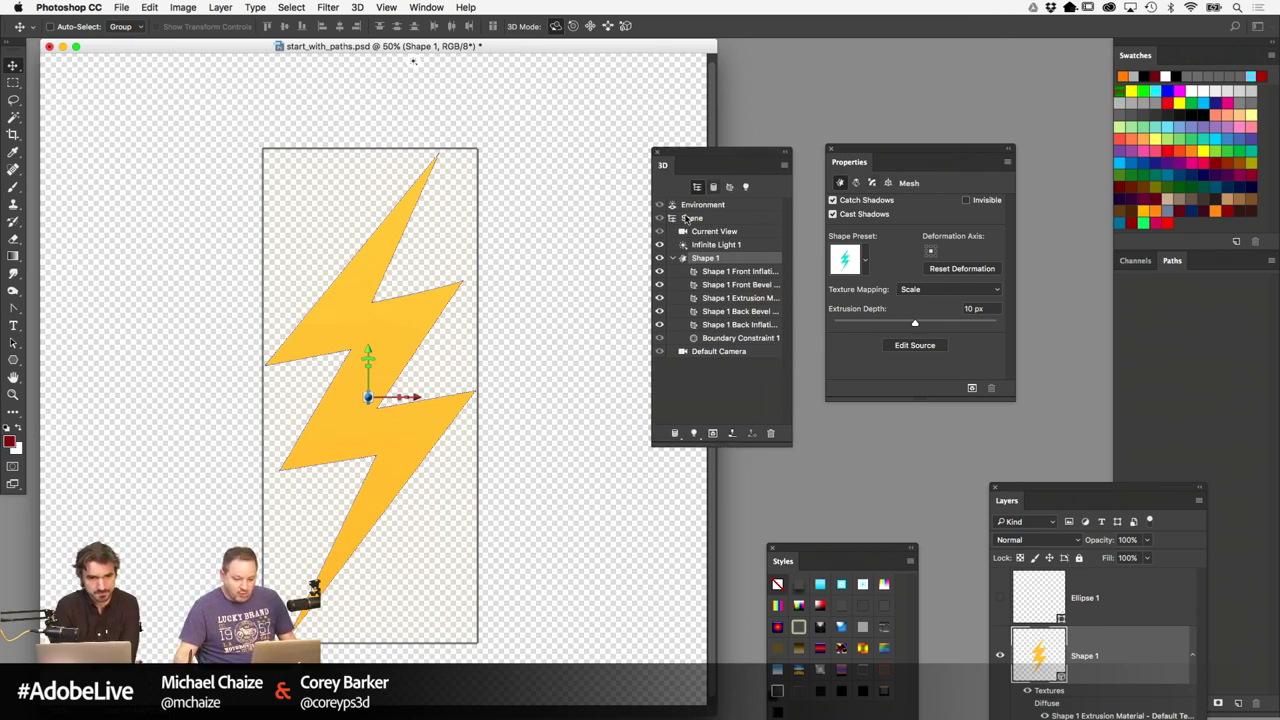
In the Cap settings, set the front Bevel Width to 100%
click(873, 183)
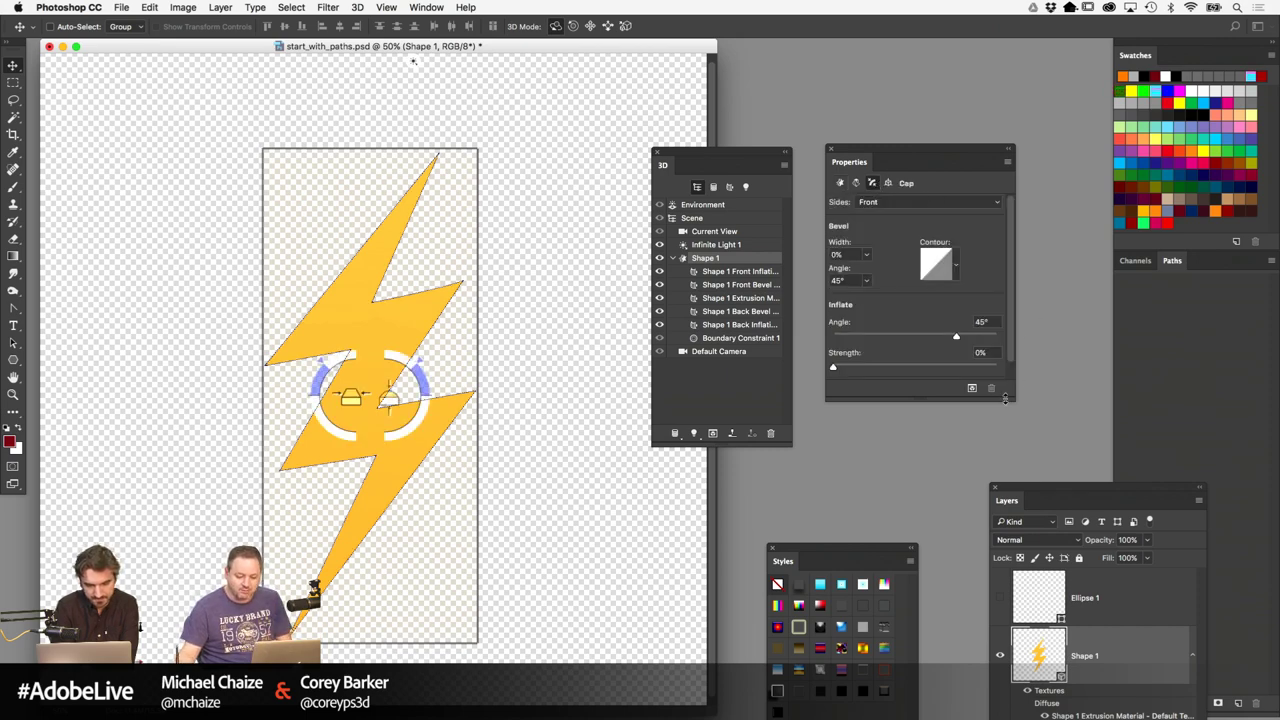
drag(1005, 398, 1021, 489)
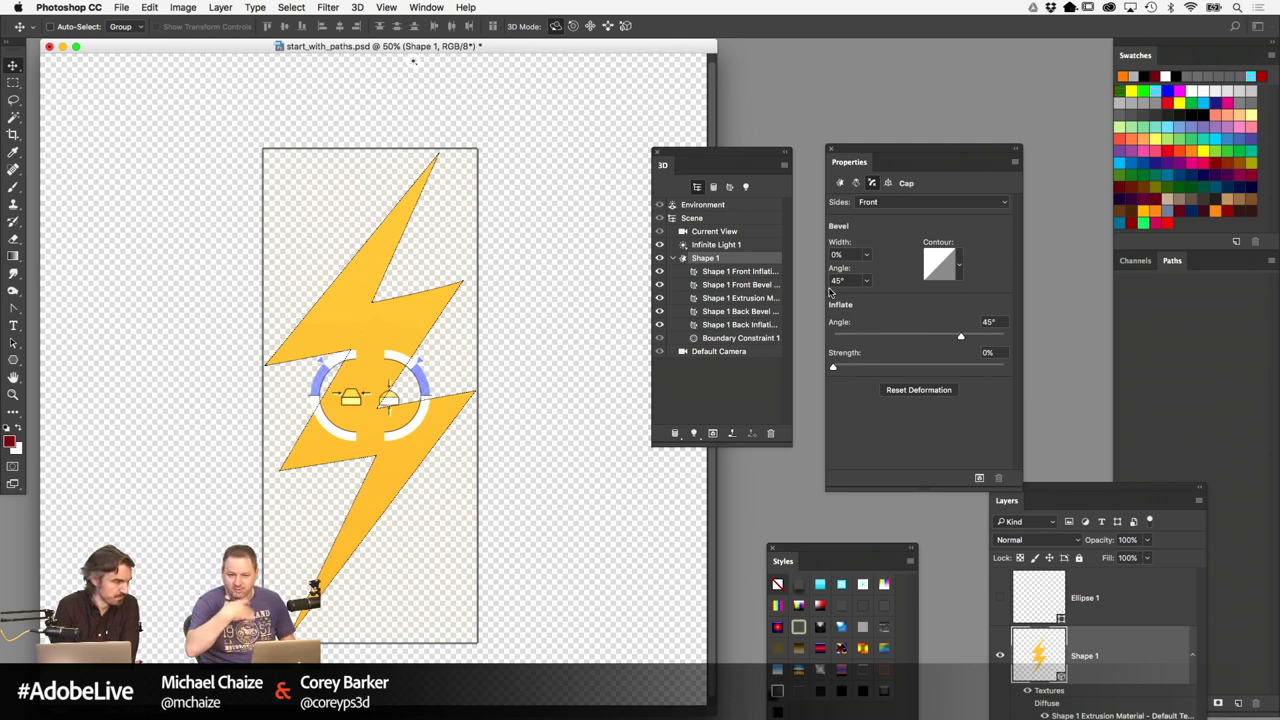
click(867, 255)
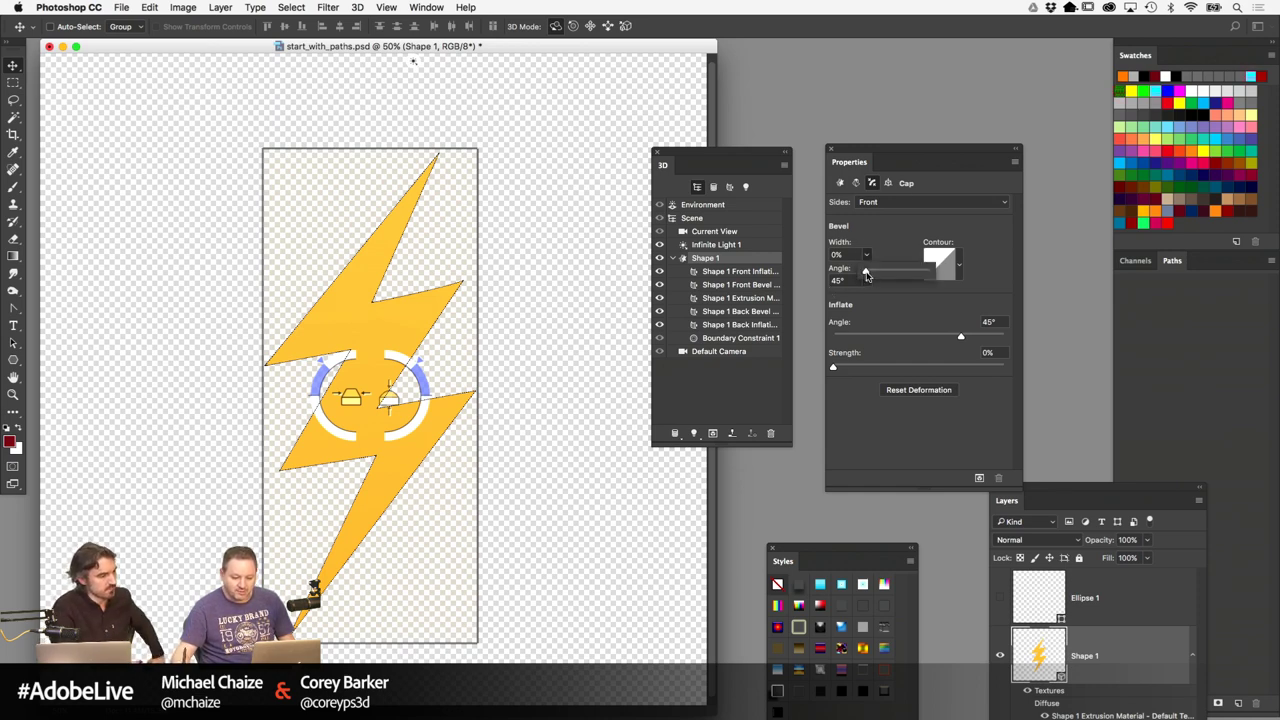
drag(867, 276, 945, 265)
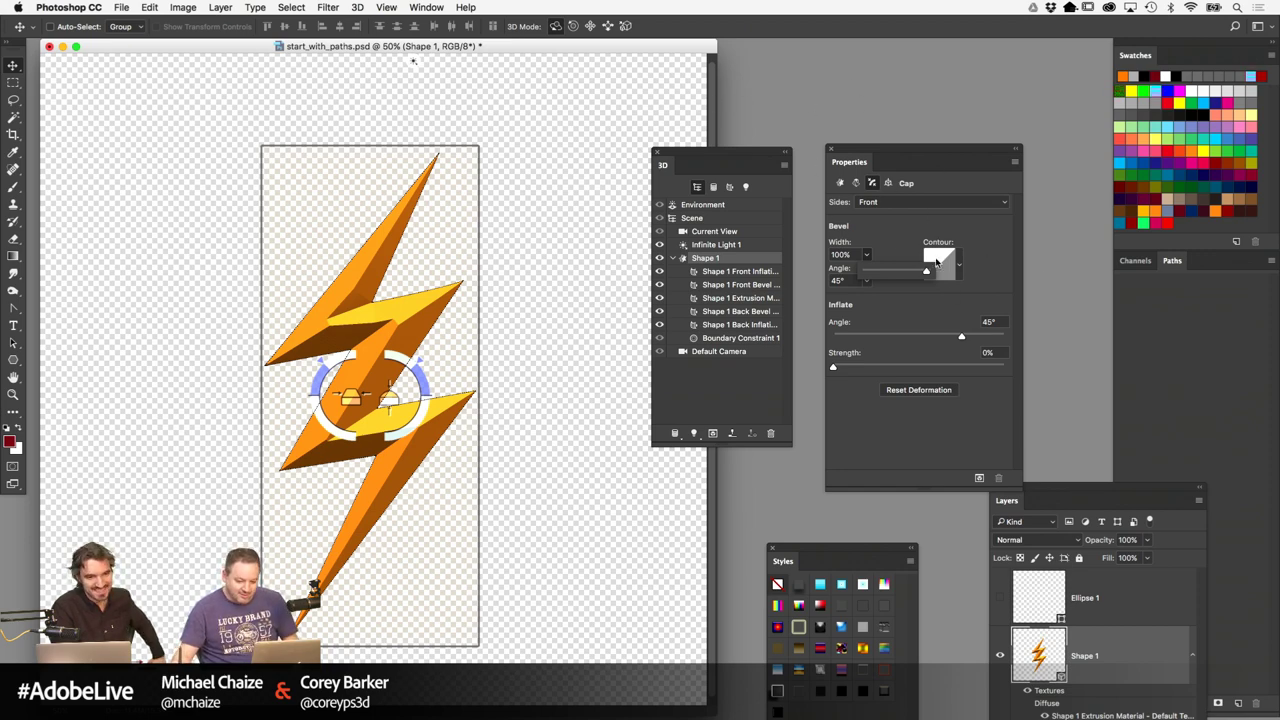
click(920, 161)
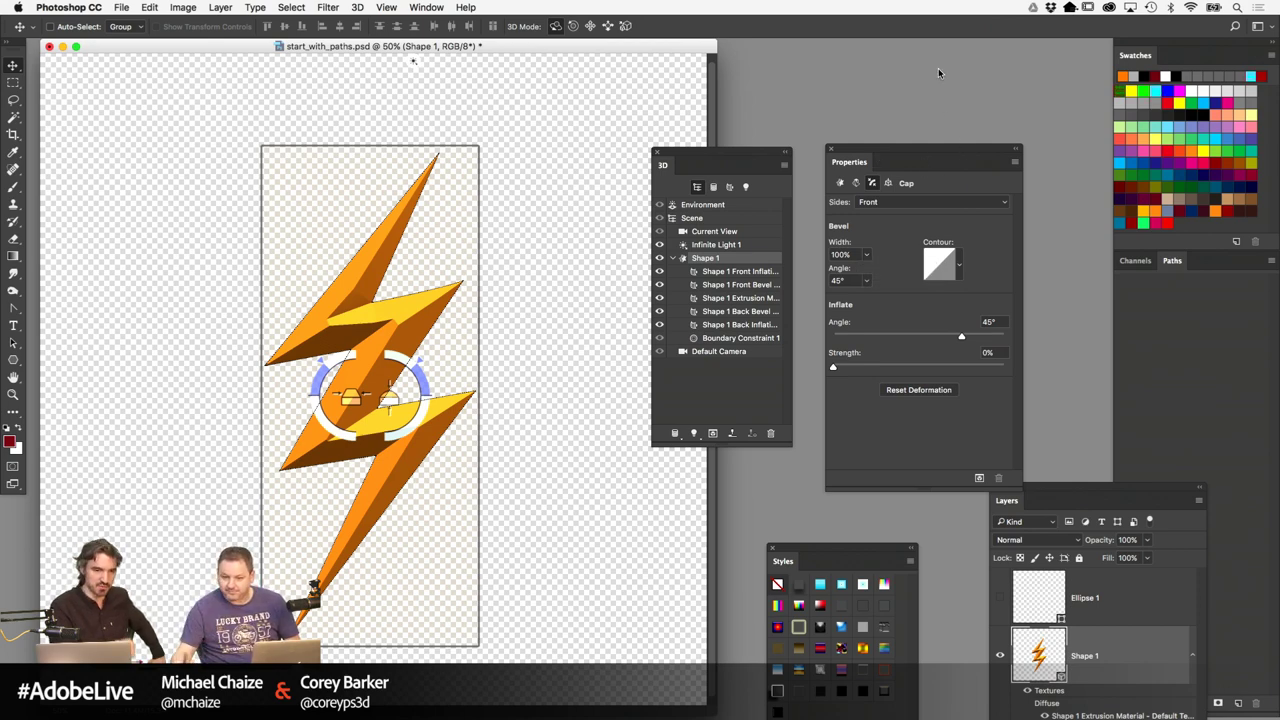
Give the Front Bevel Material 51% shine and 53% reflection
click(752, 273)
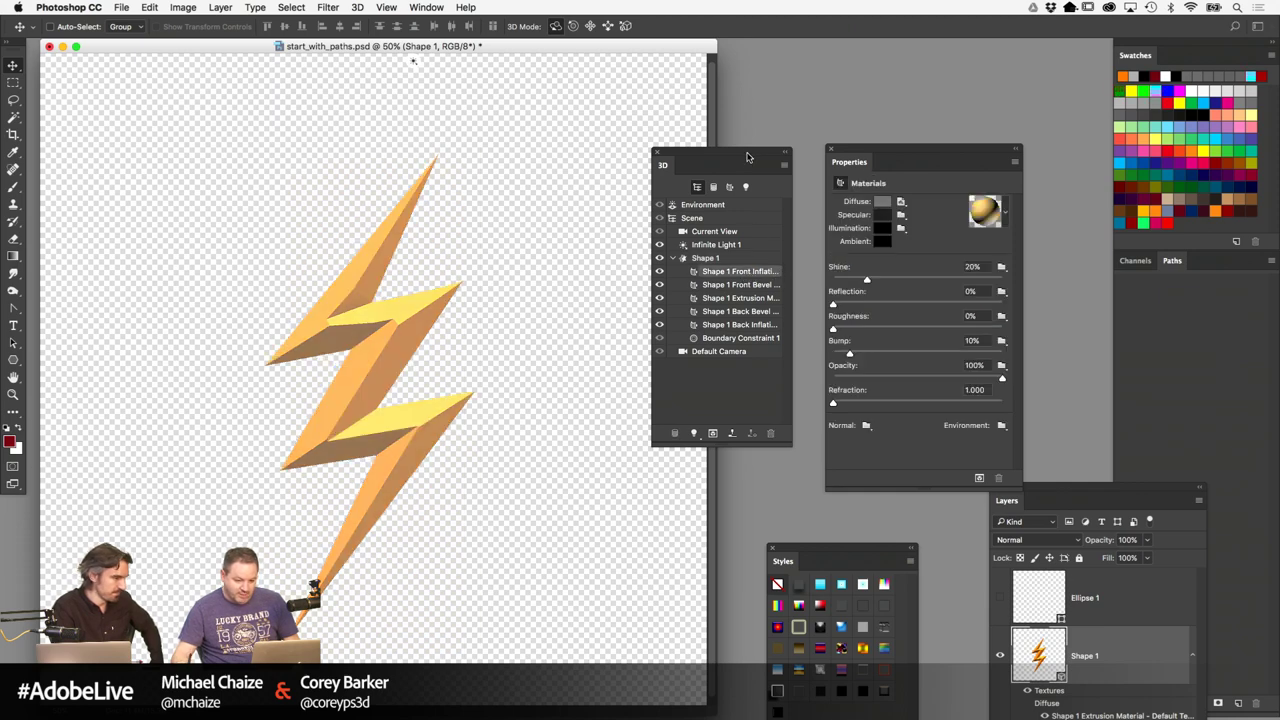
drag(749, 160, 704, 154)
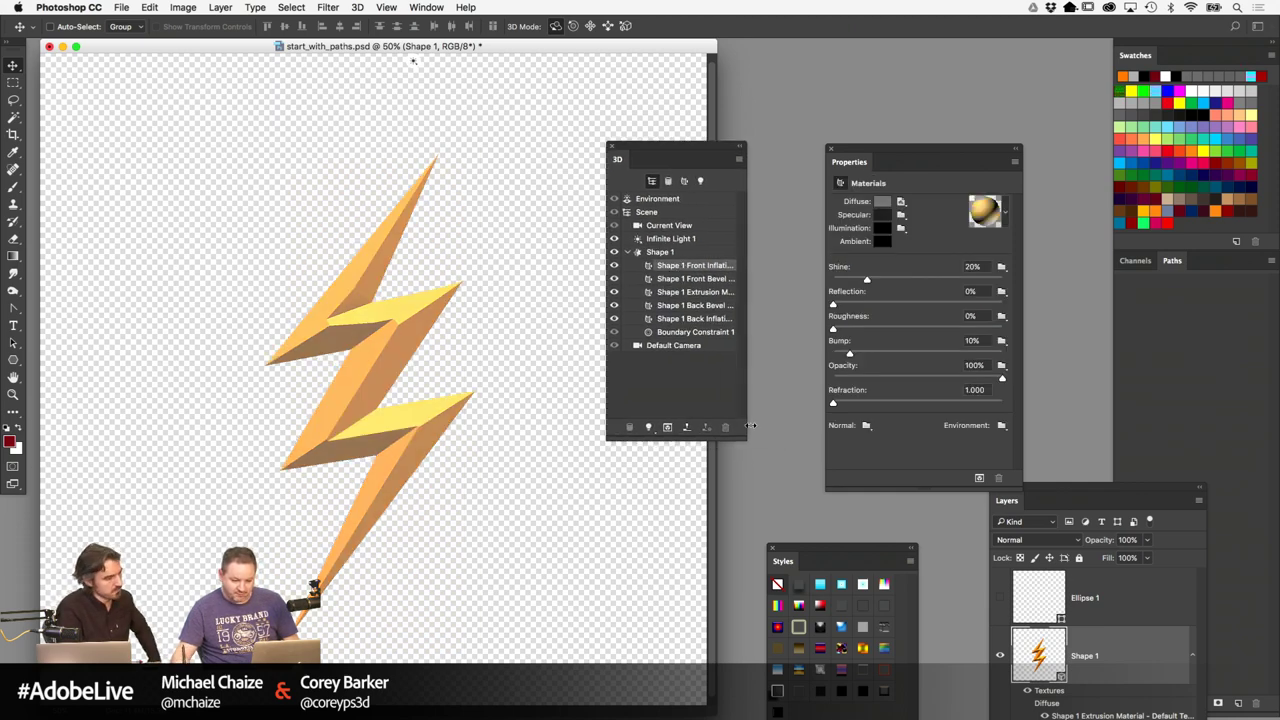
drag(737, 437, 783, 463)
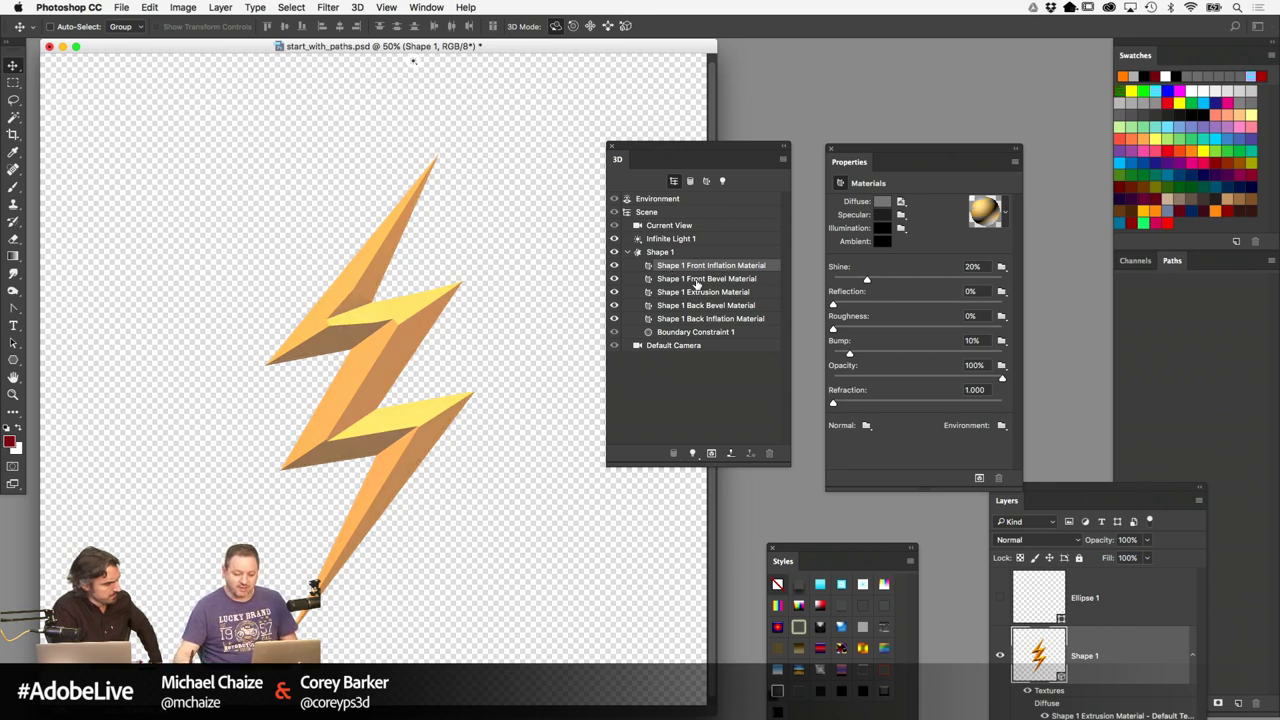
click(712, 282)
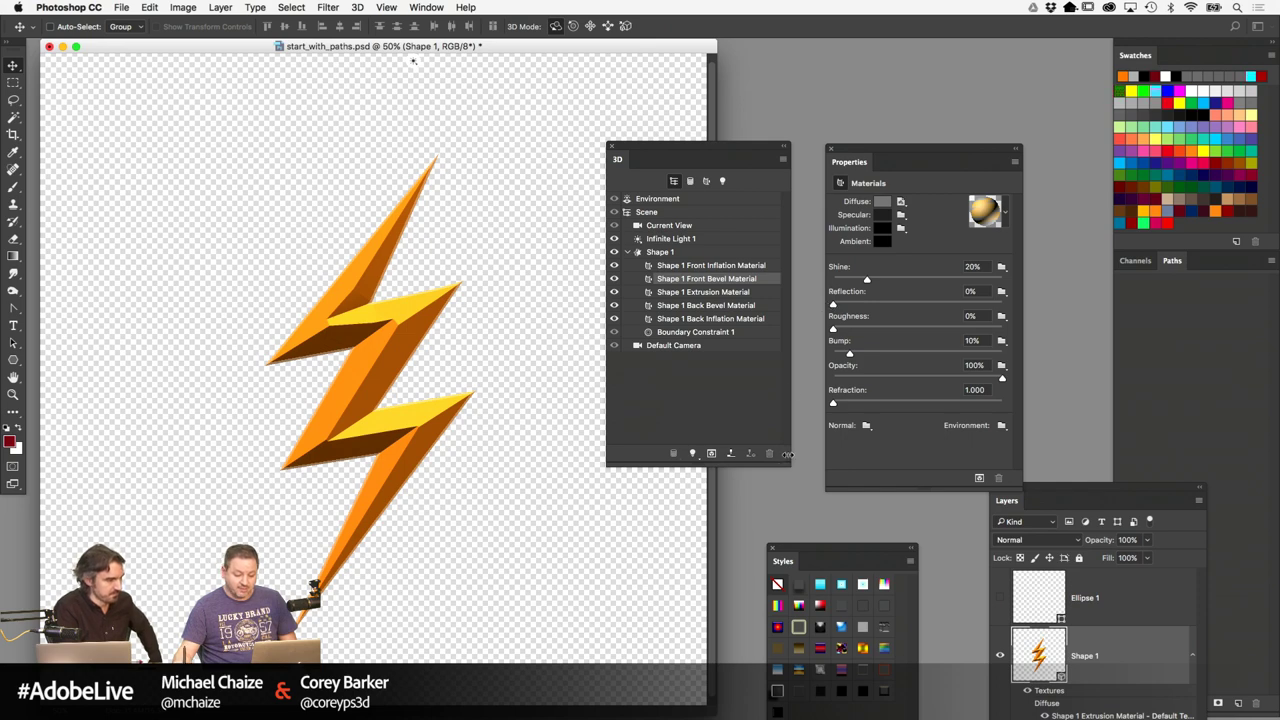
drag(787, 454, 807, 498)
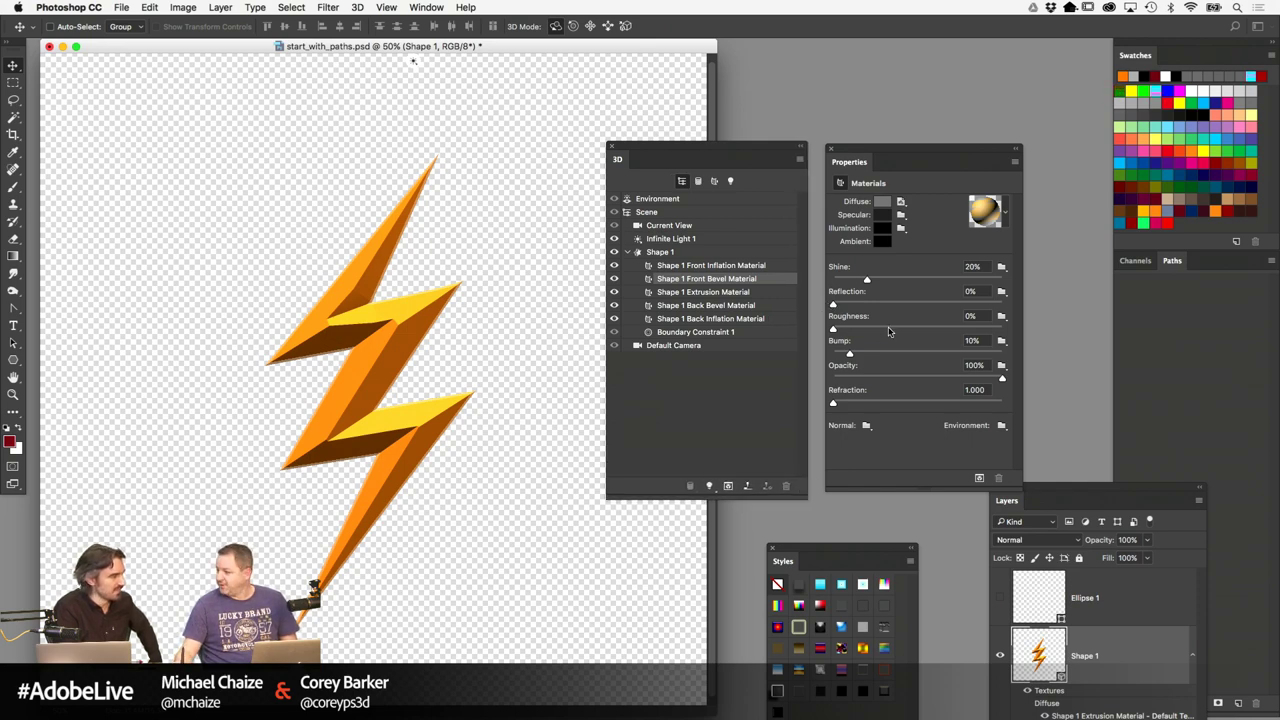
click(749, 266)
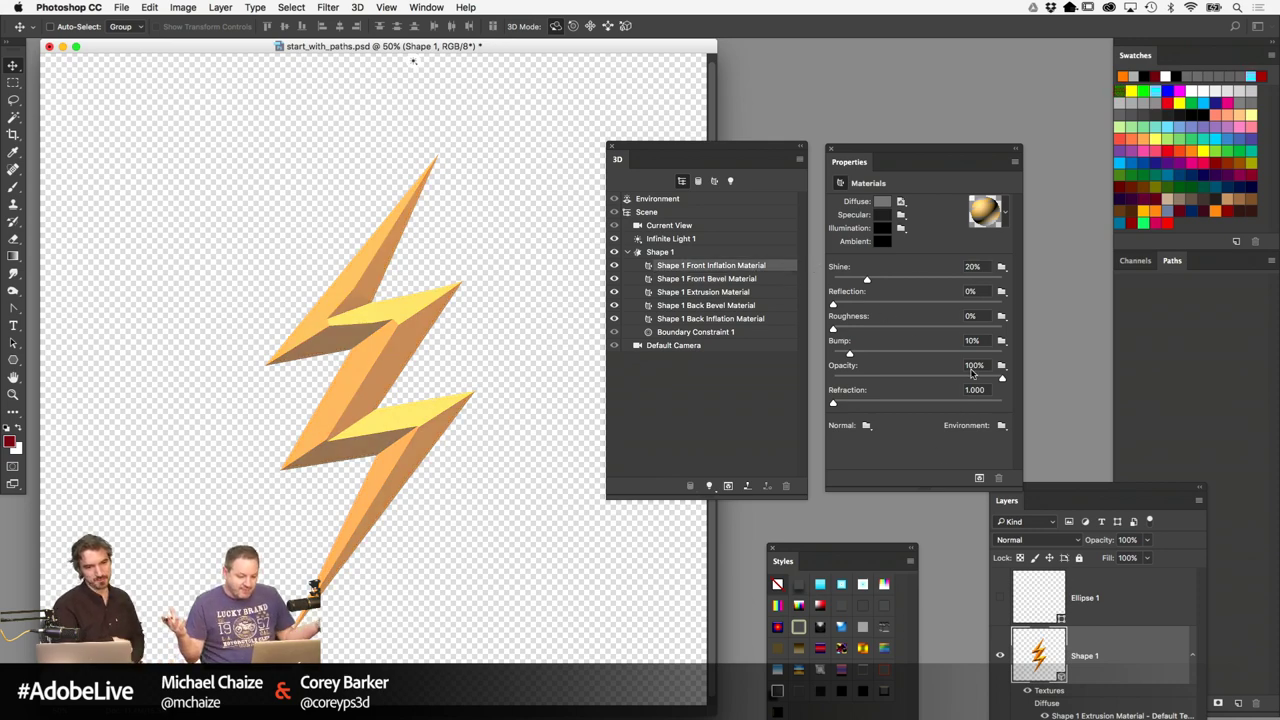
click(779, 280)
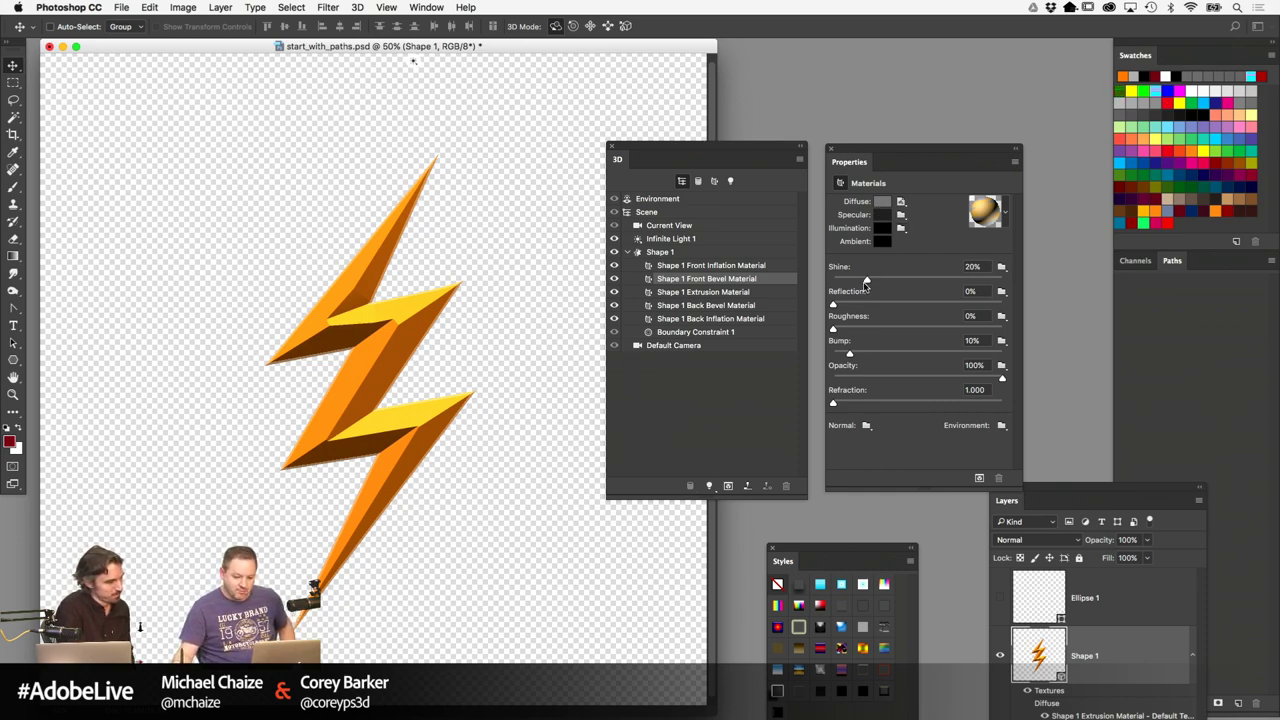
drag(865, 279, 919, 306)
click(864, 304)
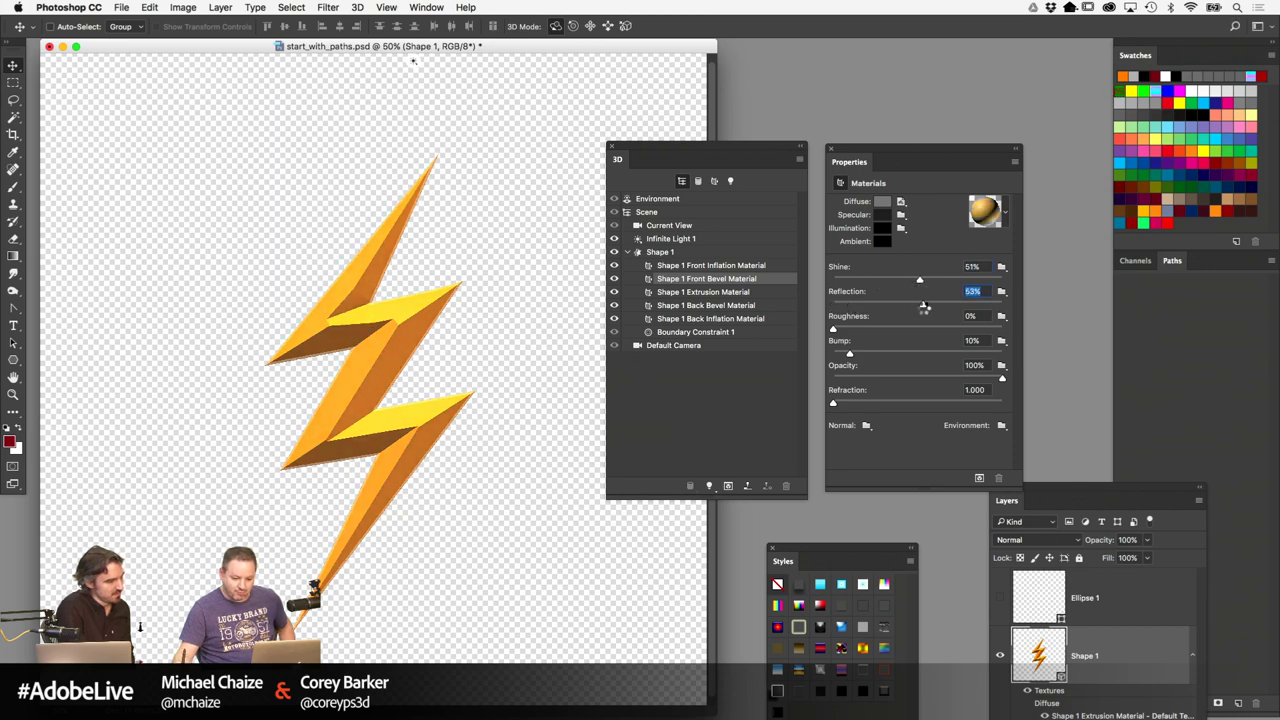
click(919, 281)
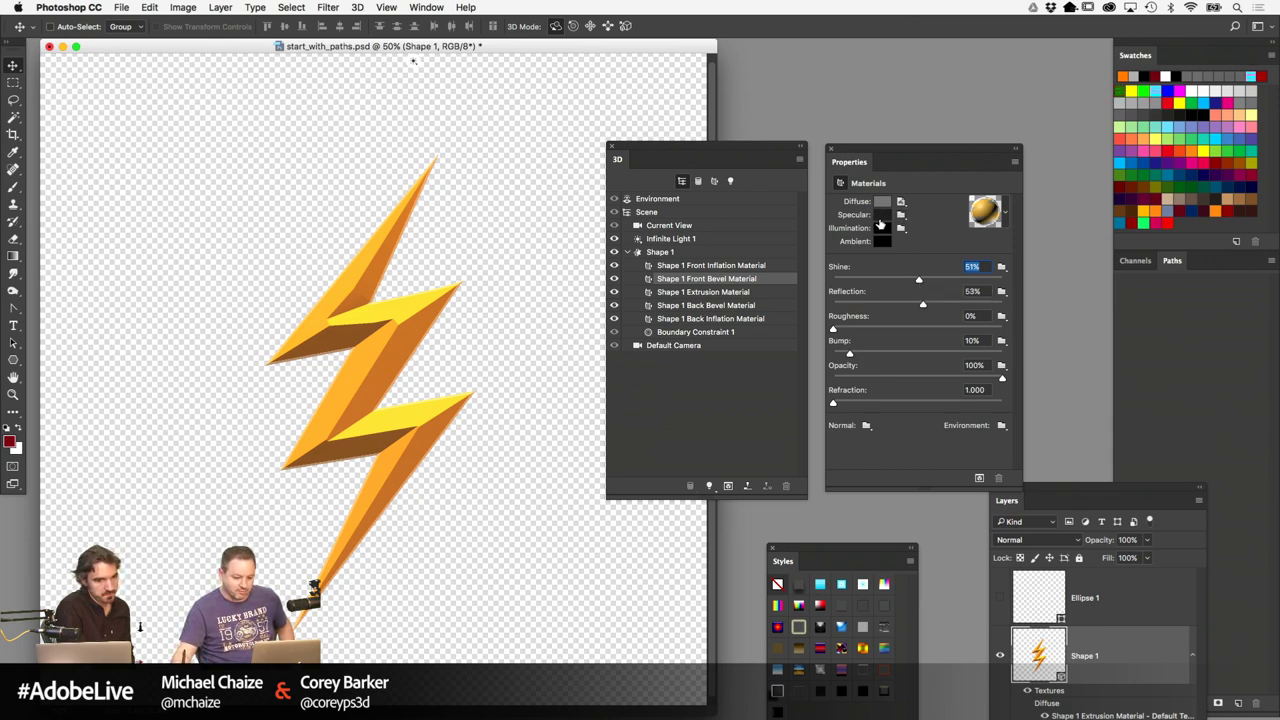
Hide the Shape 1 bolt layer and show the Ellipse 1 and Background layers
click(536, 269)
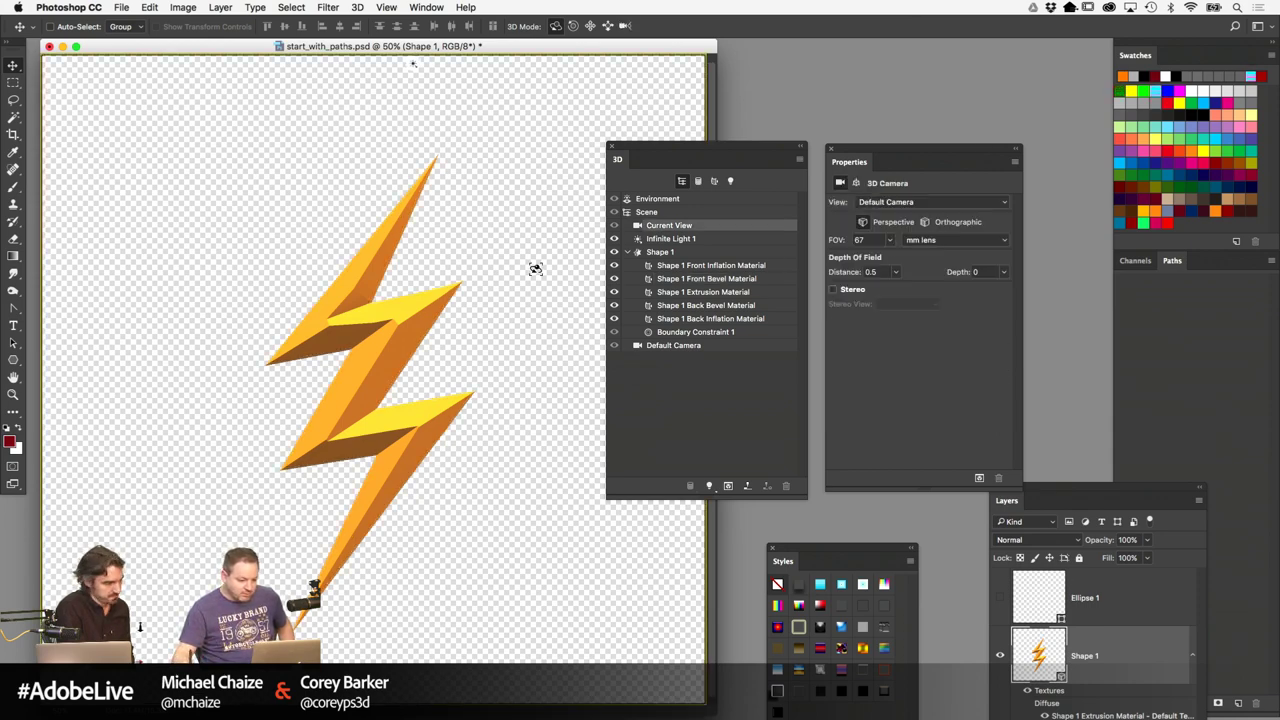
drag(1062, 497, 1002, 138)
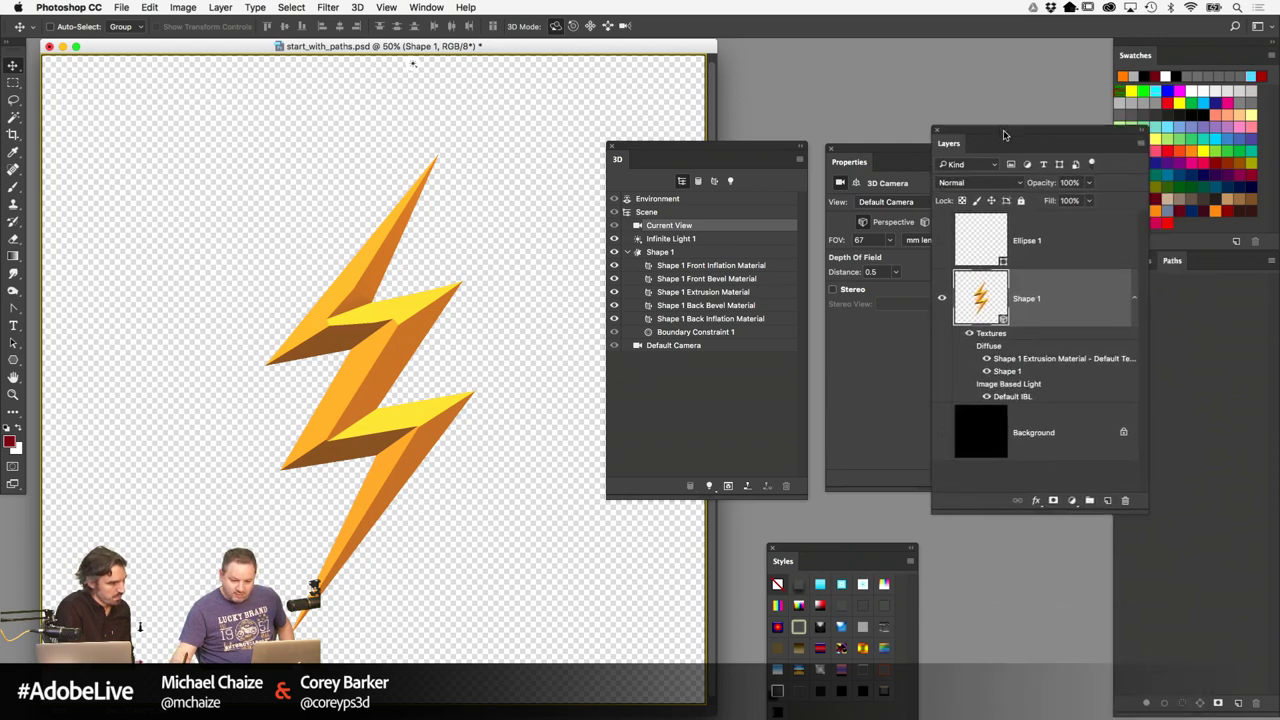
click(938, 299)
click(977, 250)
click(939, 241)
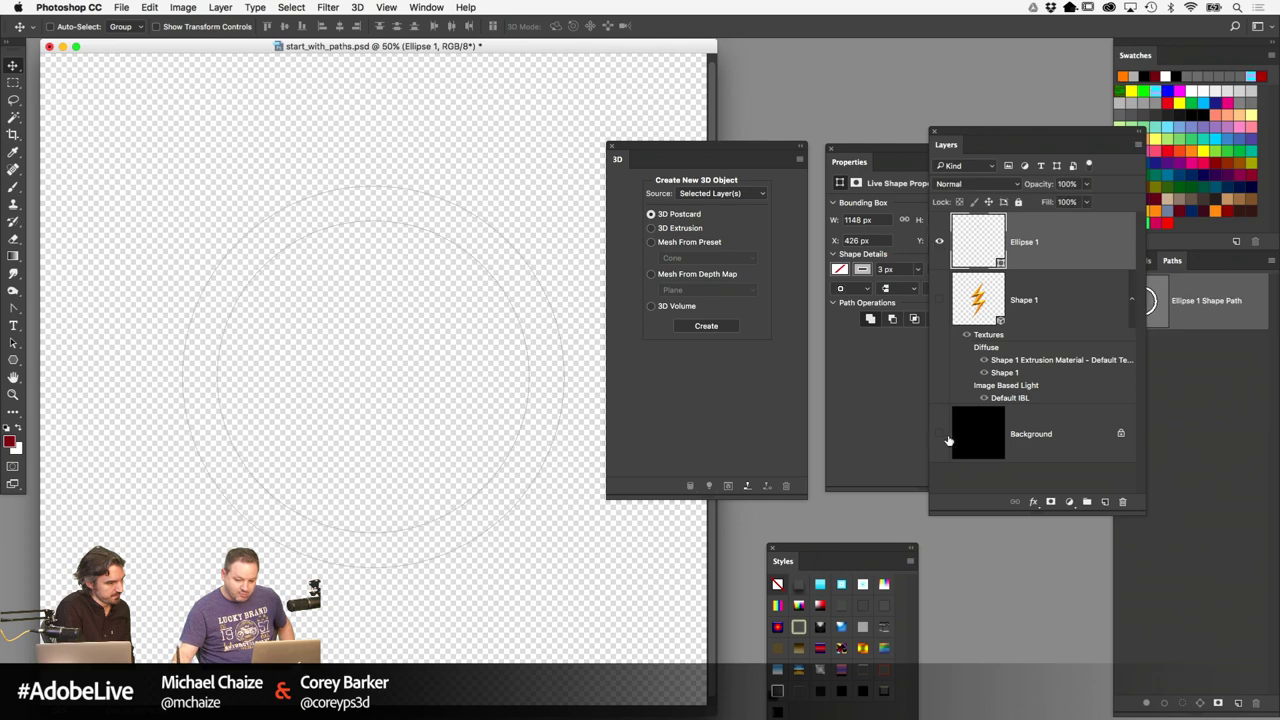
click(939, 434)
click(991, 432)
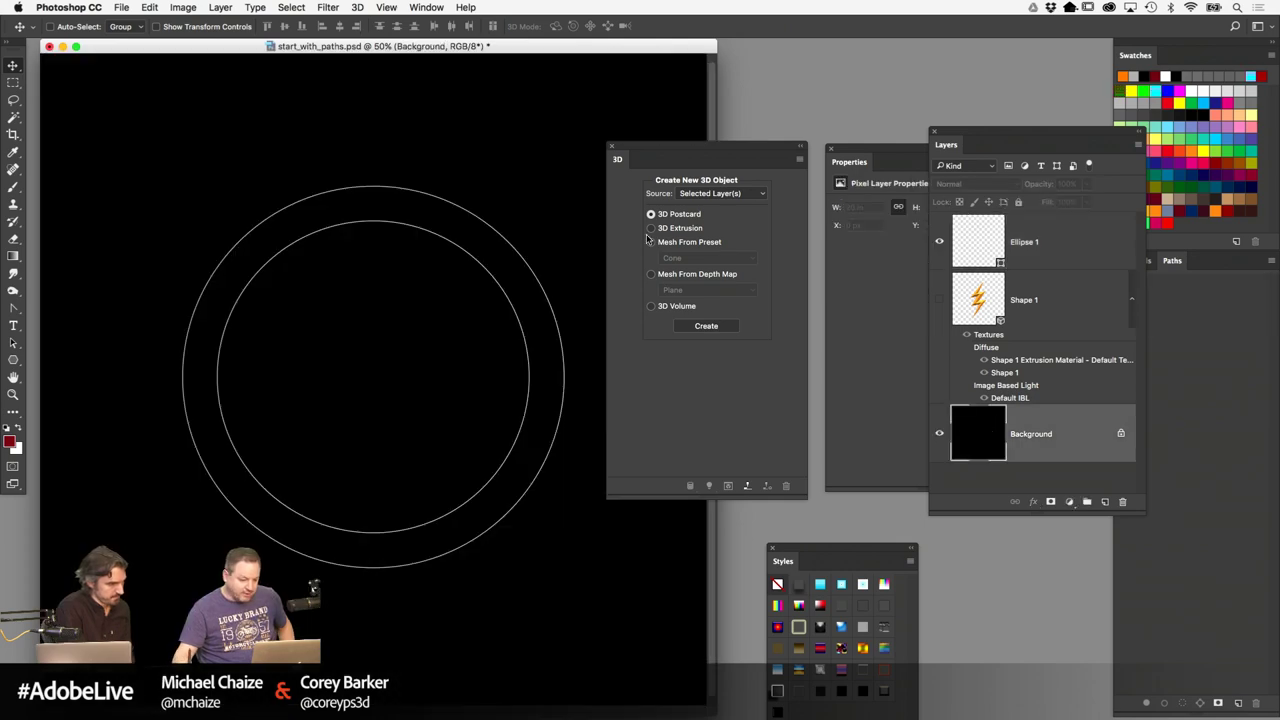
click(13, 343)
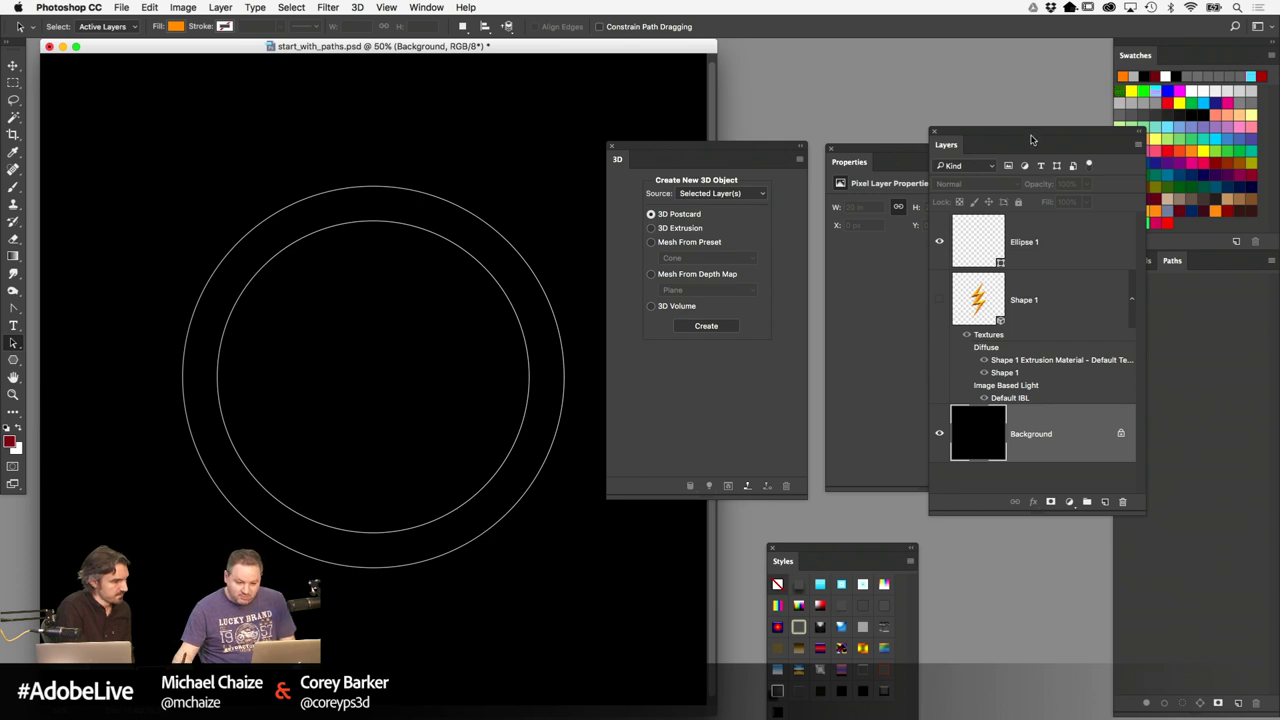
drag(1036, 138, 814, 234)
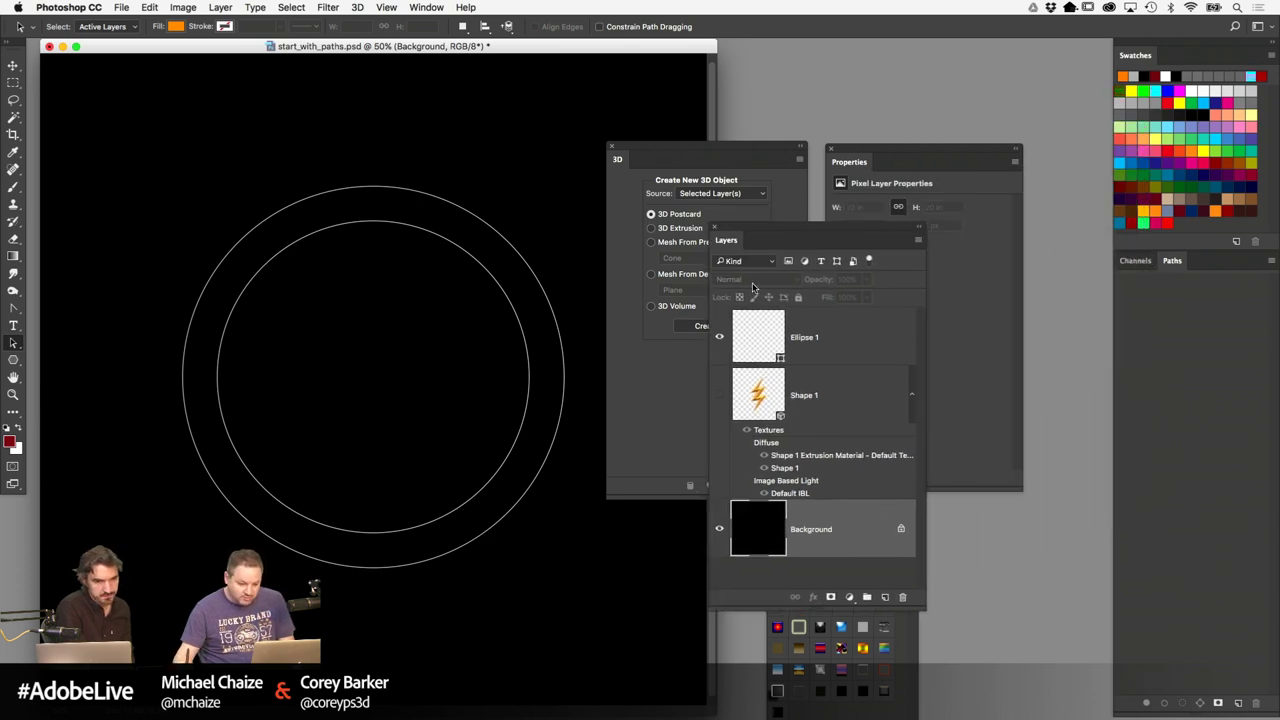
drag(798, 231, 990, 291)
click(513, 353)
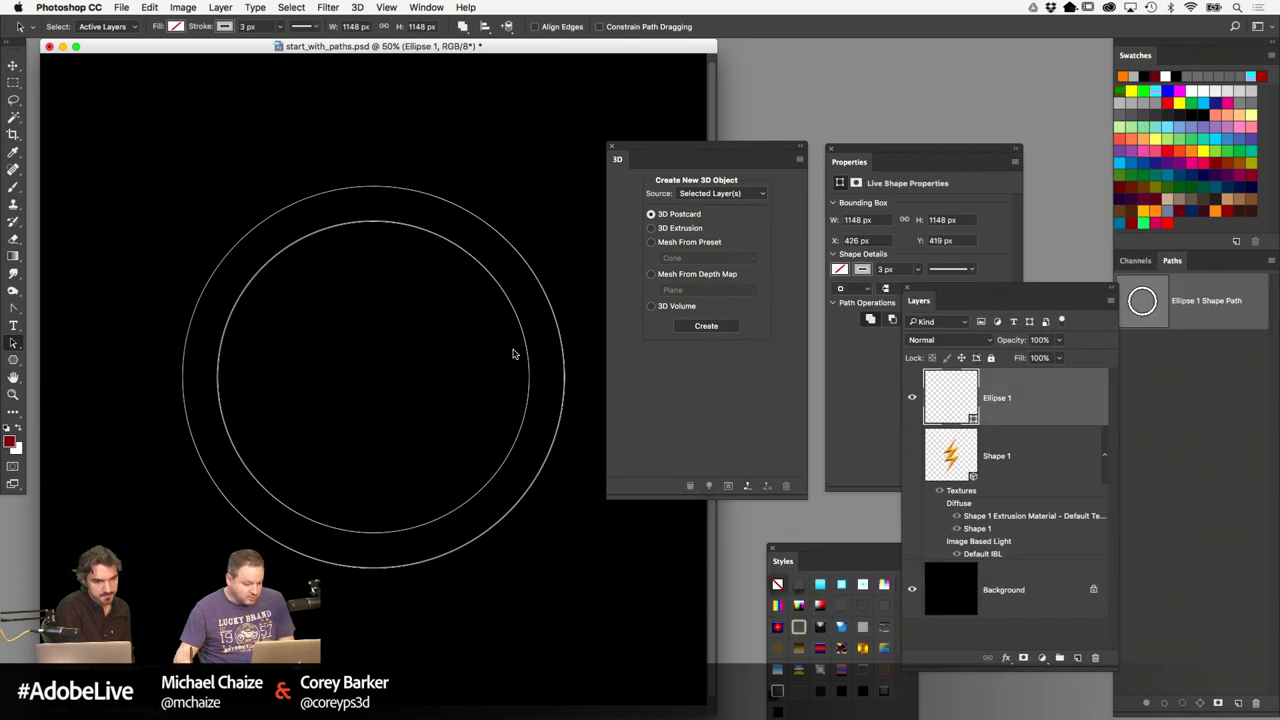
drag(1067, 290, 1007, 276)
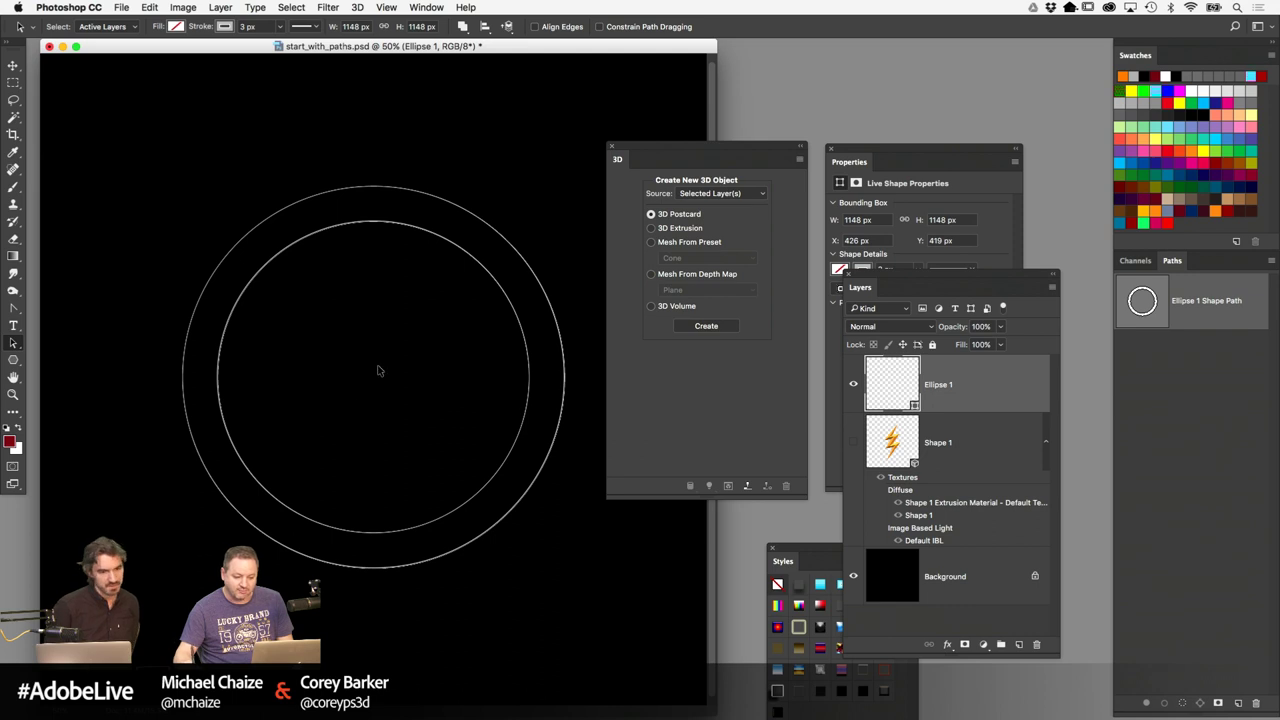
click(473, 263)
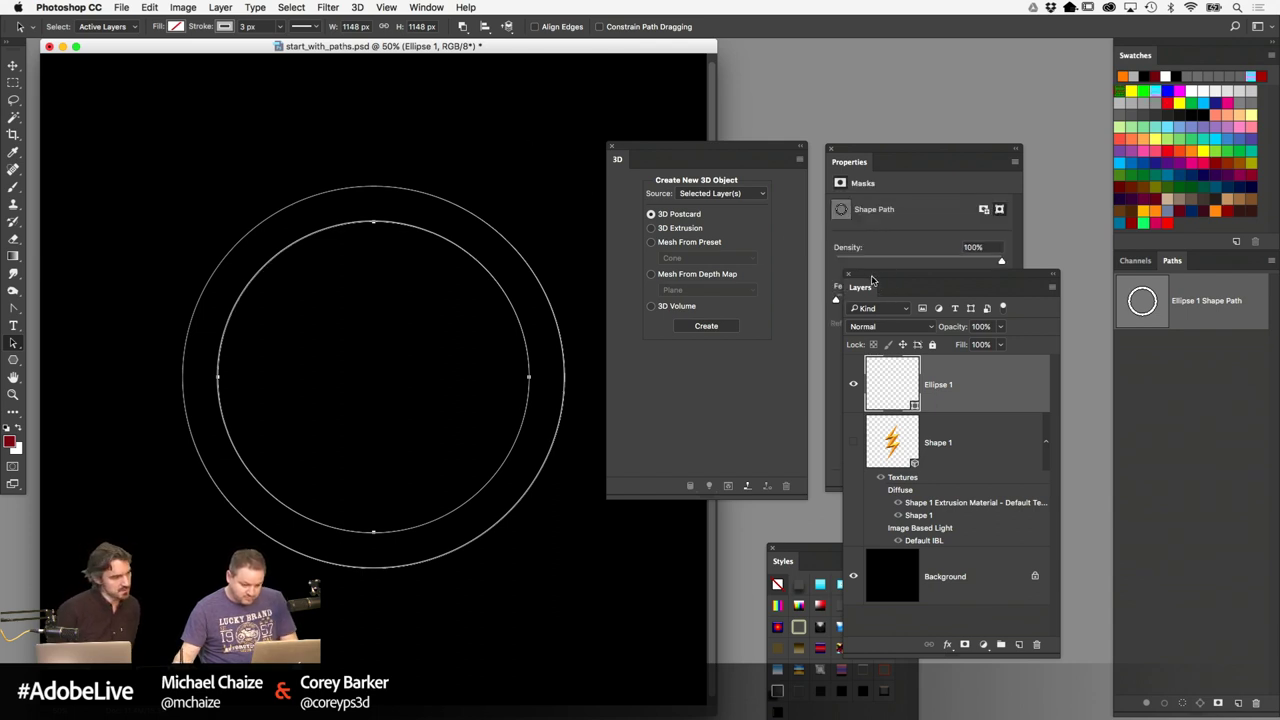
key(ctrl+j)
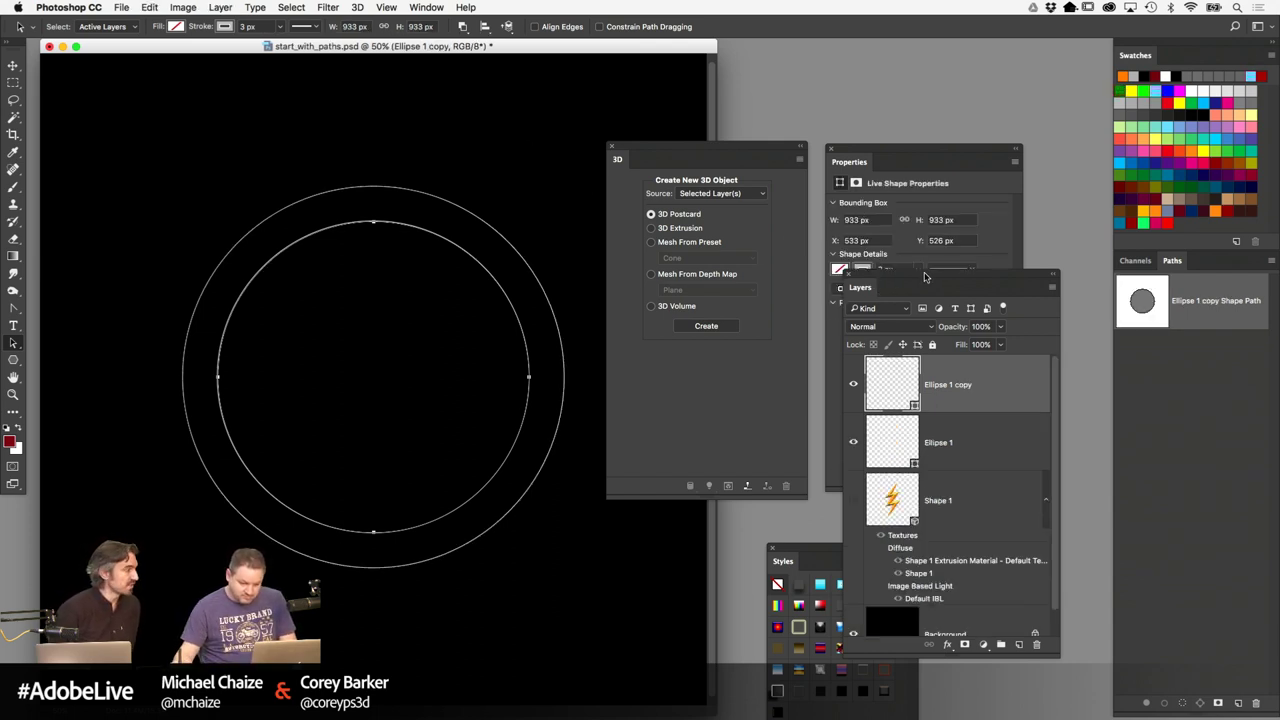
key(ctrl+z)
drag(898, 277, 943, 297)
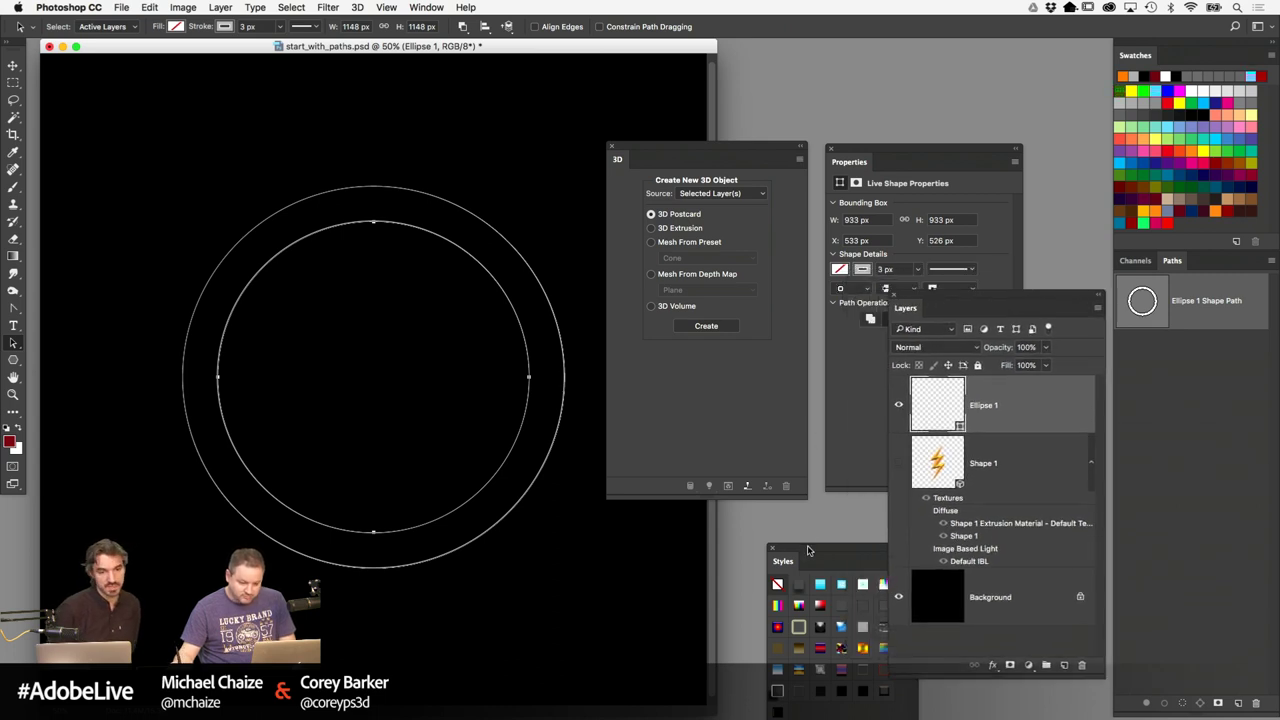
drag(810, 550, 780, 630)
drag(760, 148, 756, 298)
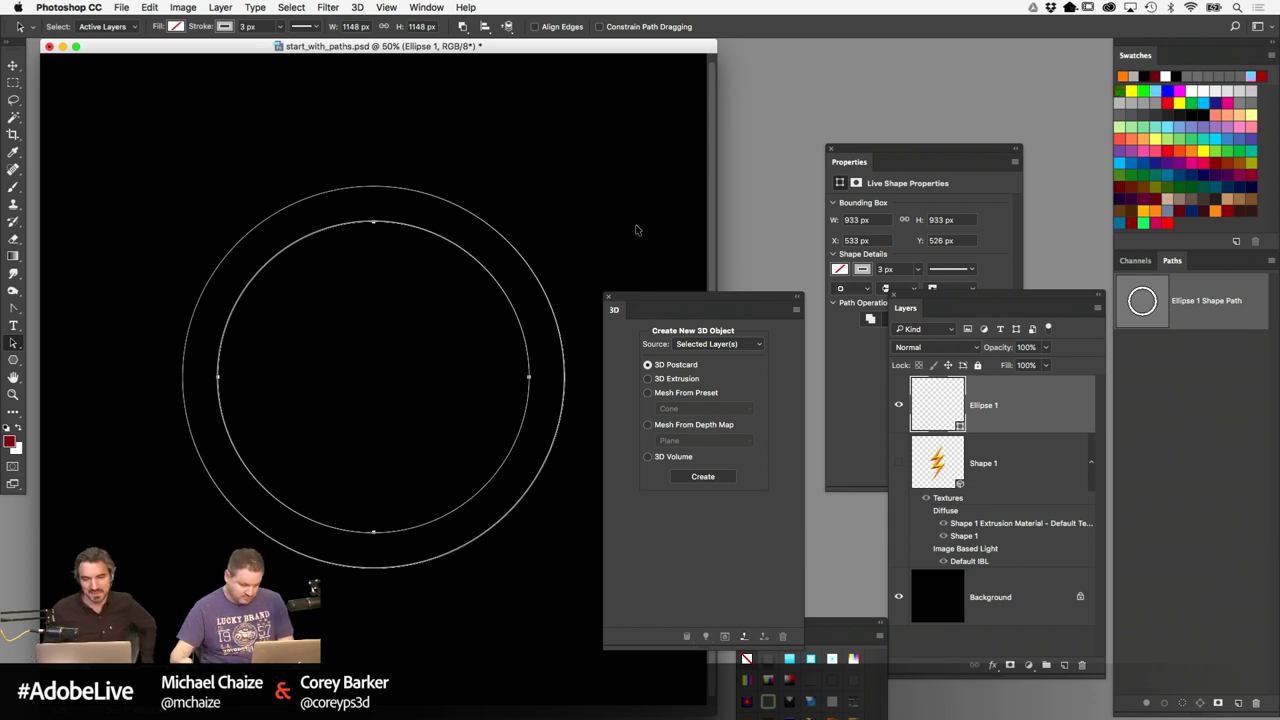
Duplicate Ellipse 1, hide the new Ellipse 1 copy, and reselect the visible original
drag(771, 296, 765, 310)
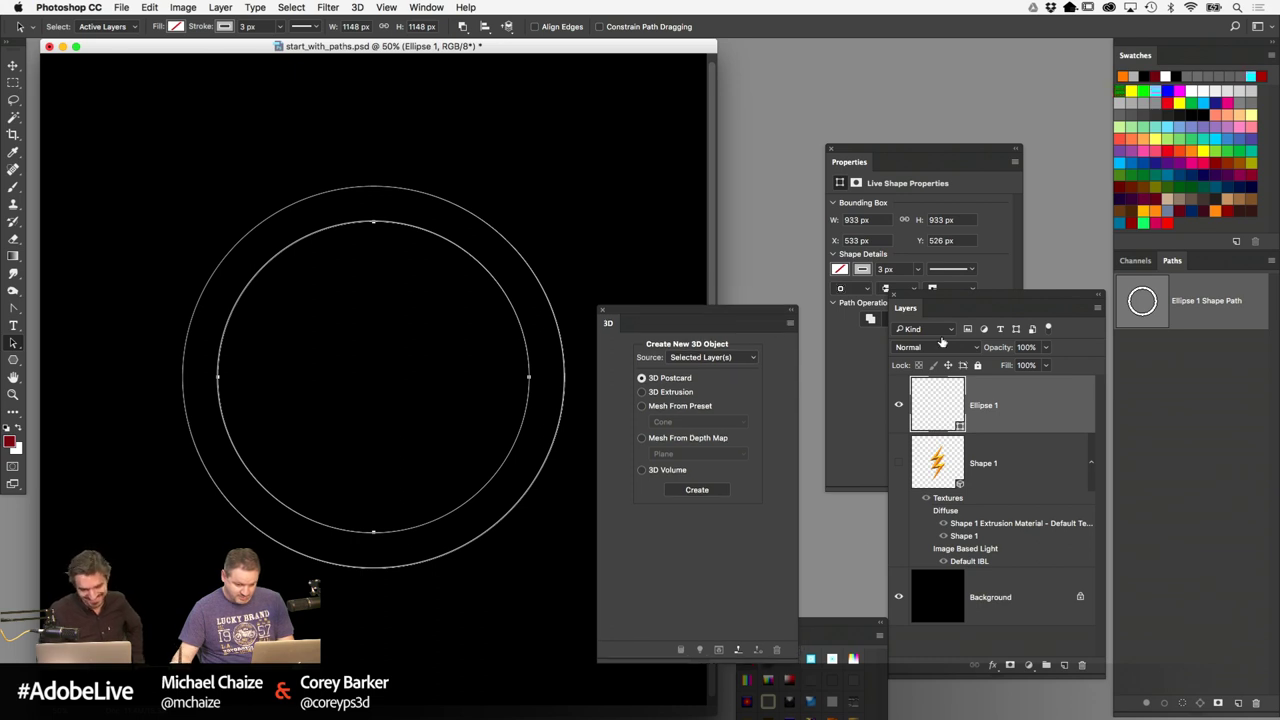
drag(922, 298, 898, 298)
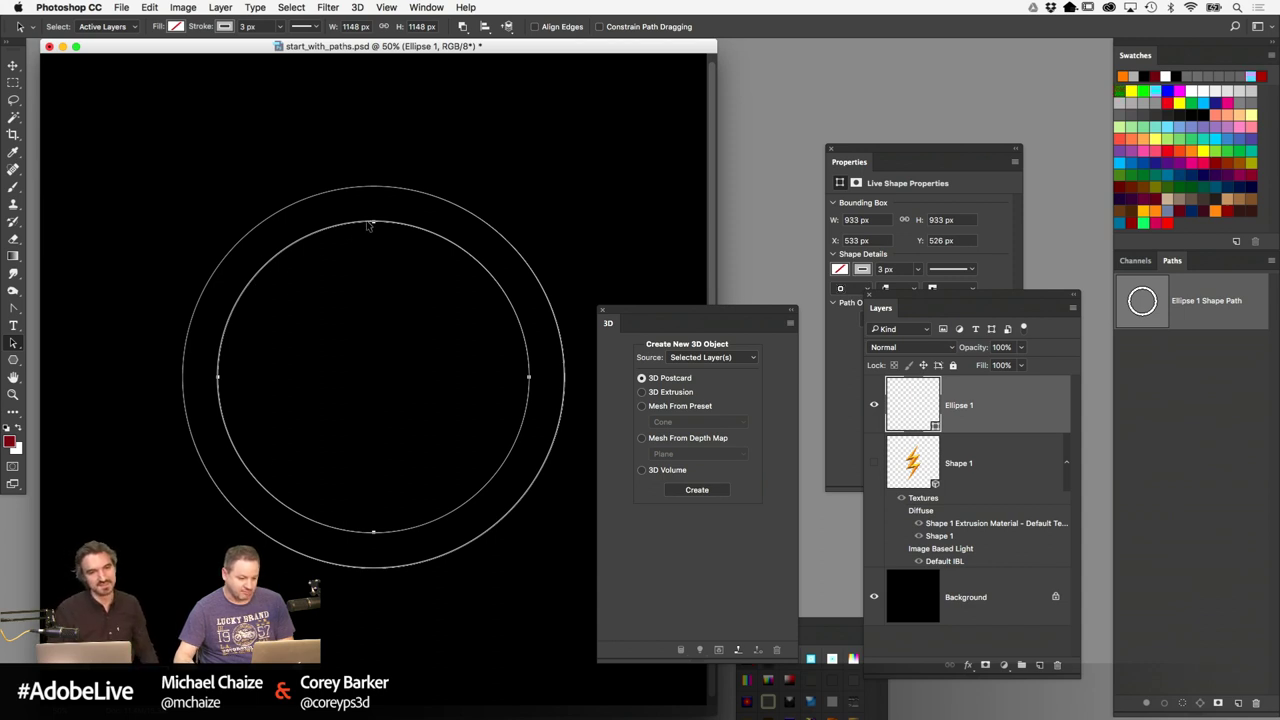
key(super+j)
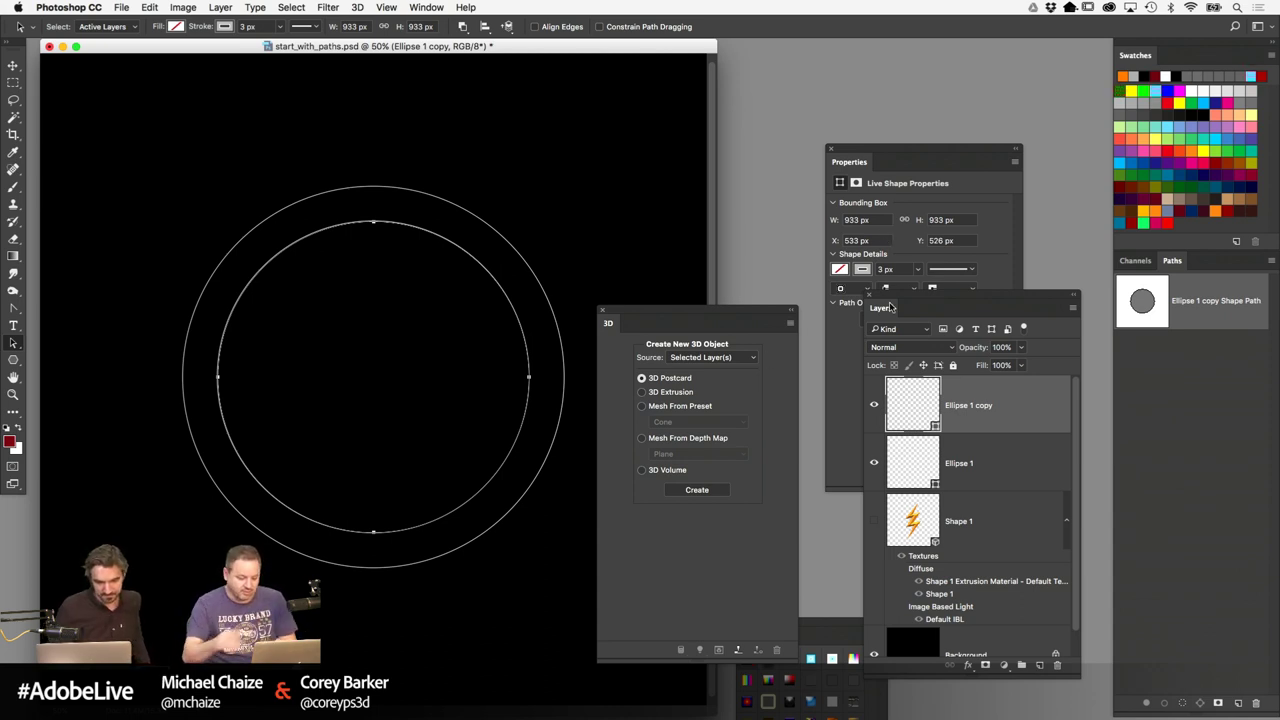
click(874, 405)
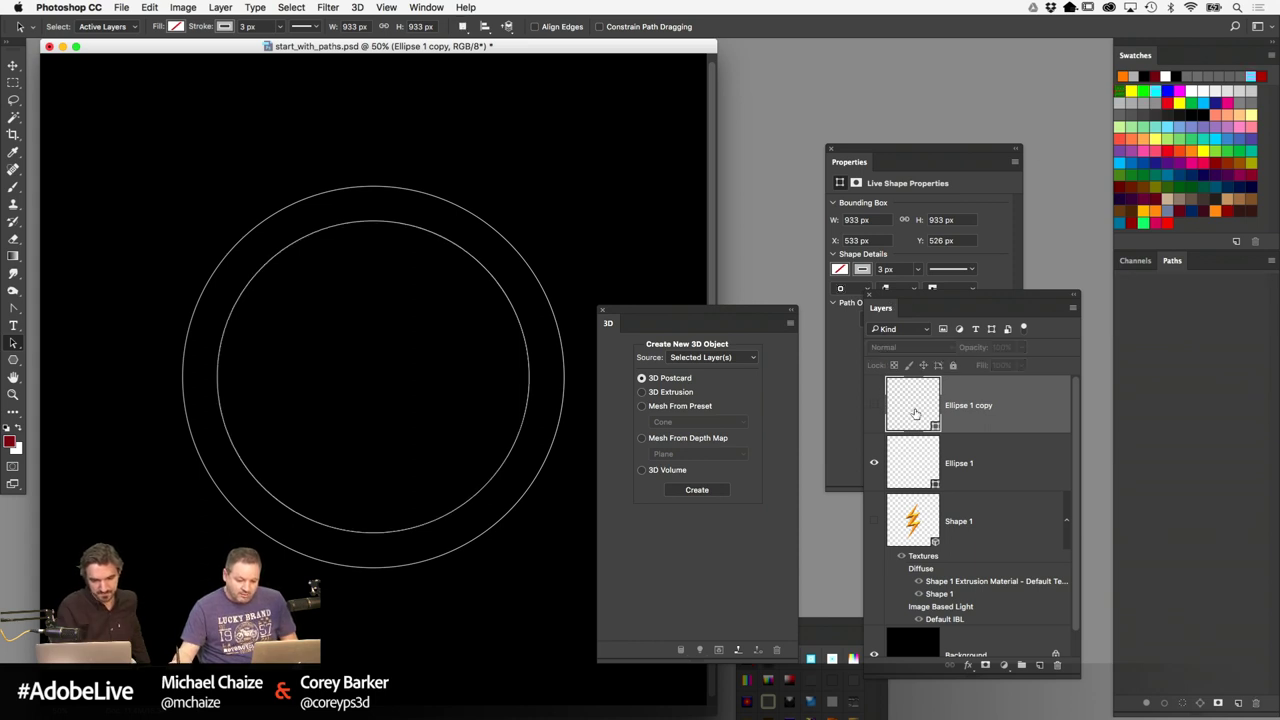
click(914, 466)
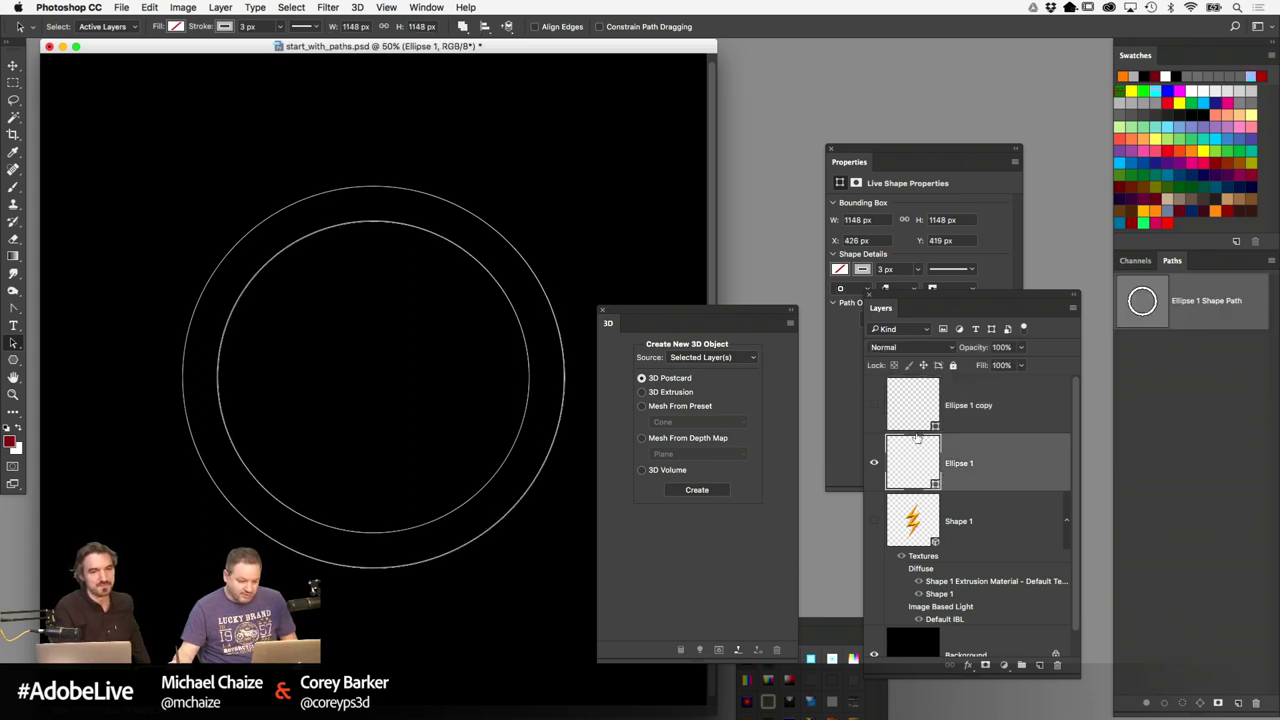
drag(922, 305, 977, 317)
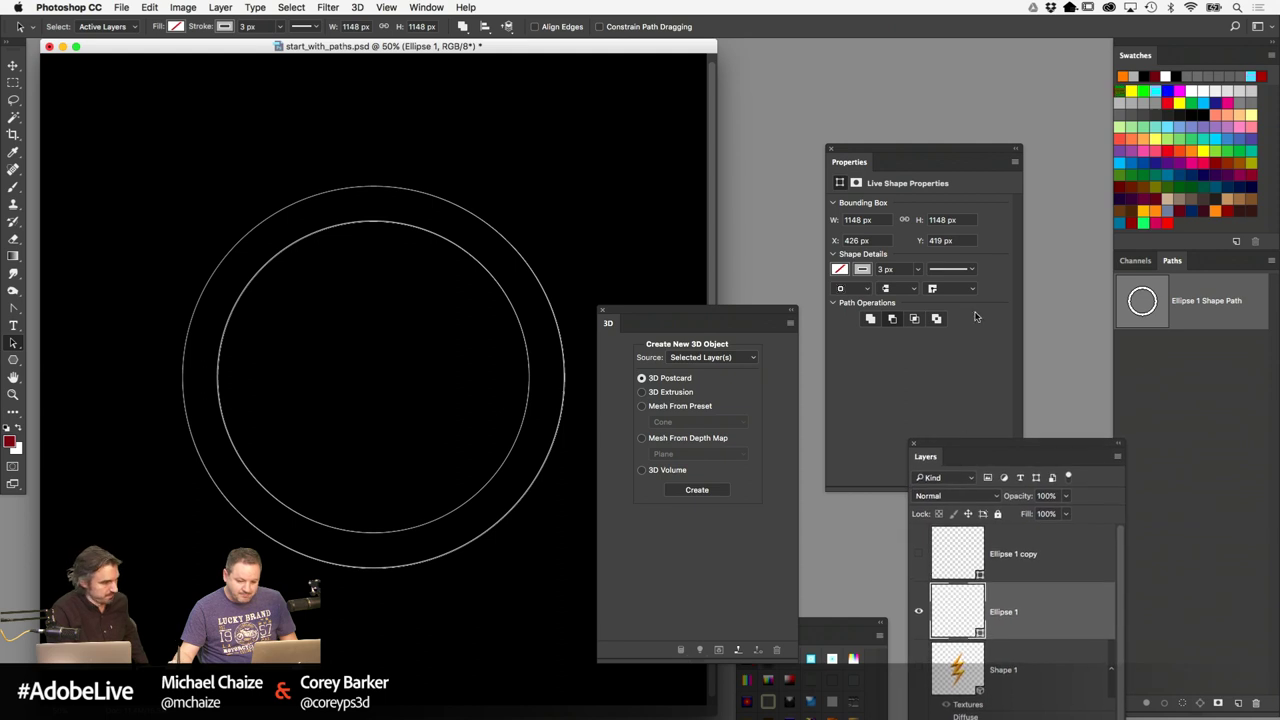
drag(988, 448, 914, 121)
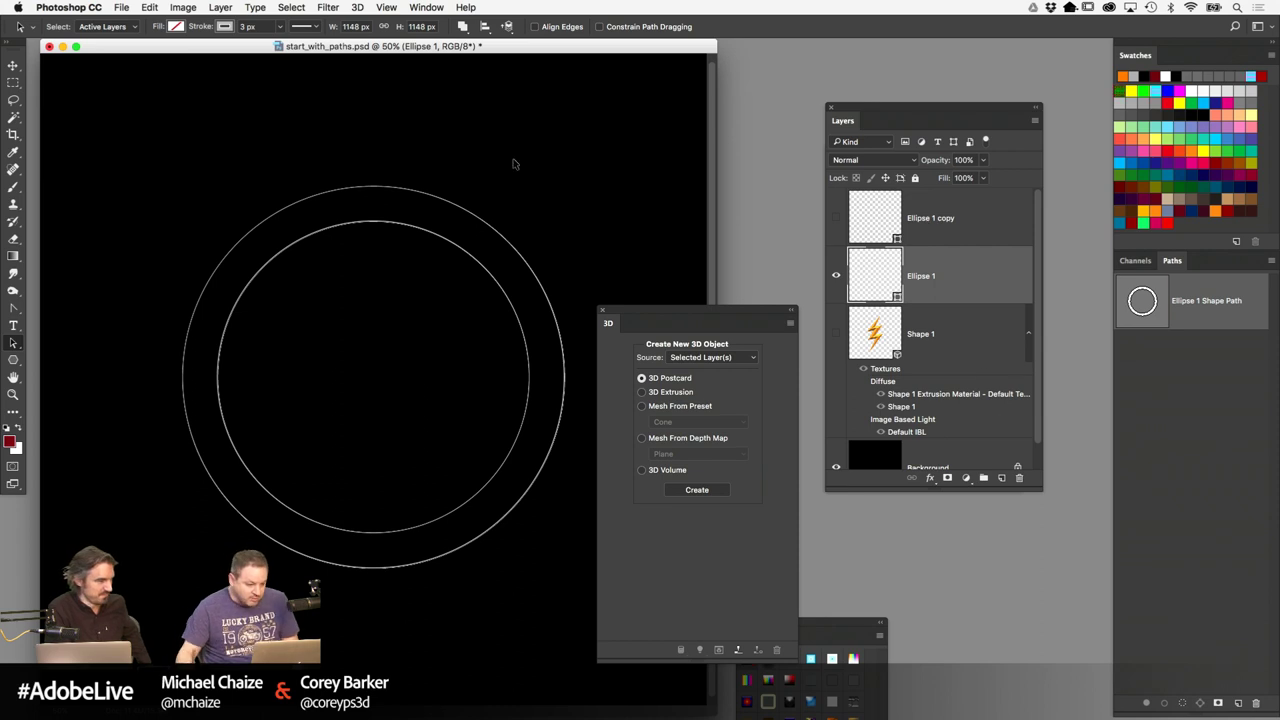
Select both ring circle paths and set the shape's fill to black
drag(216, 189, 340, 300)
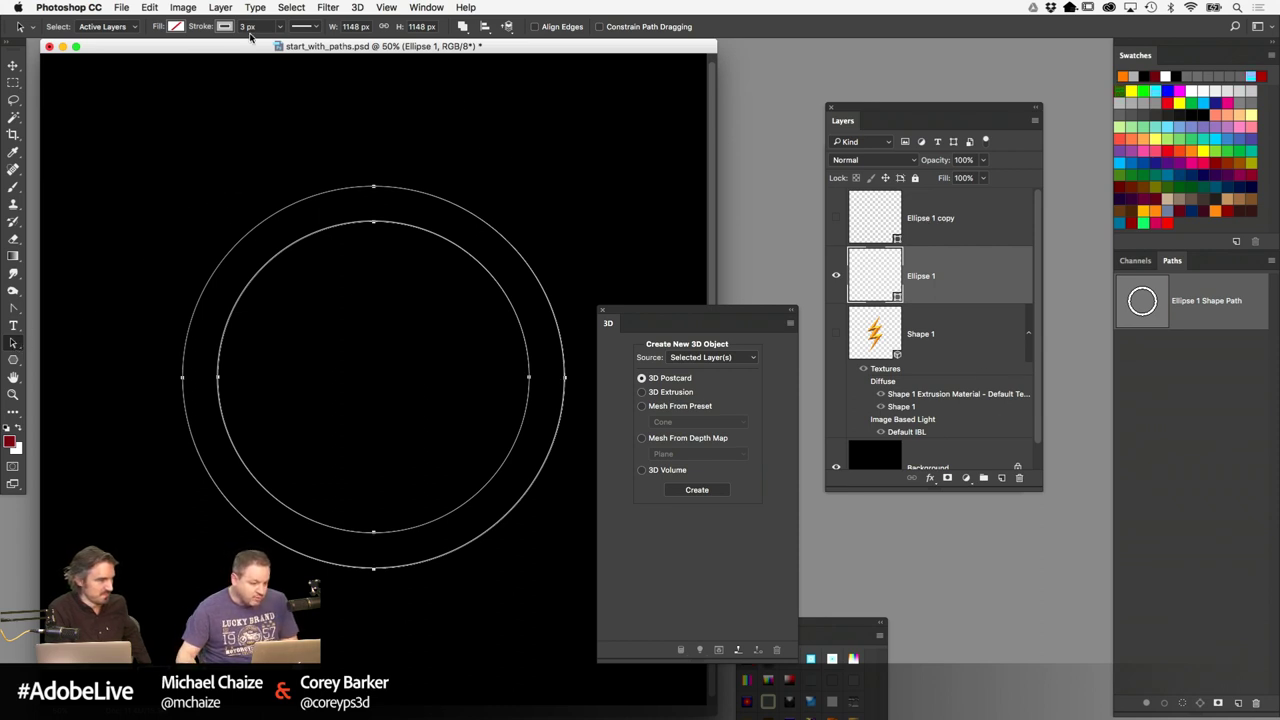
click(226, 27)
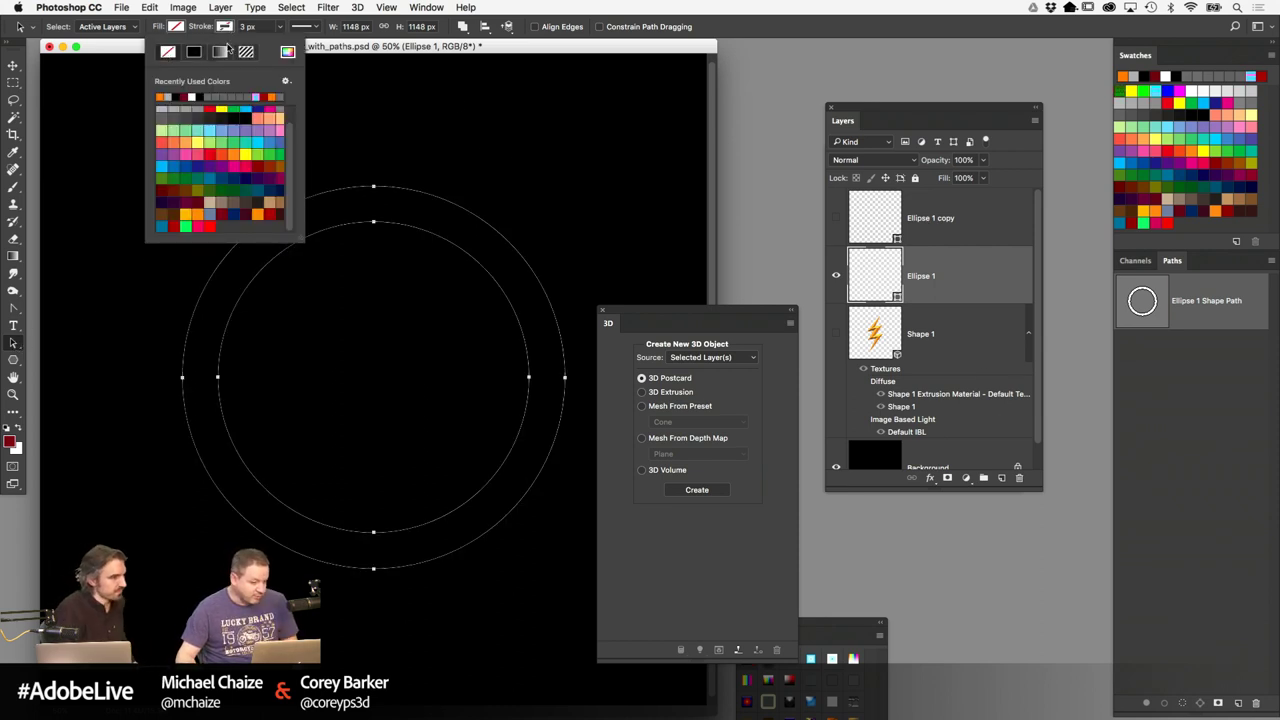
click(177, 27)
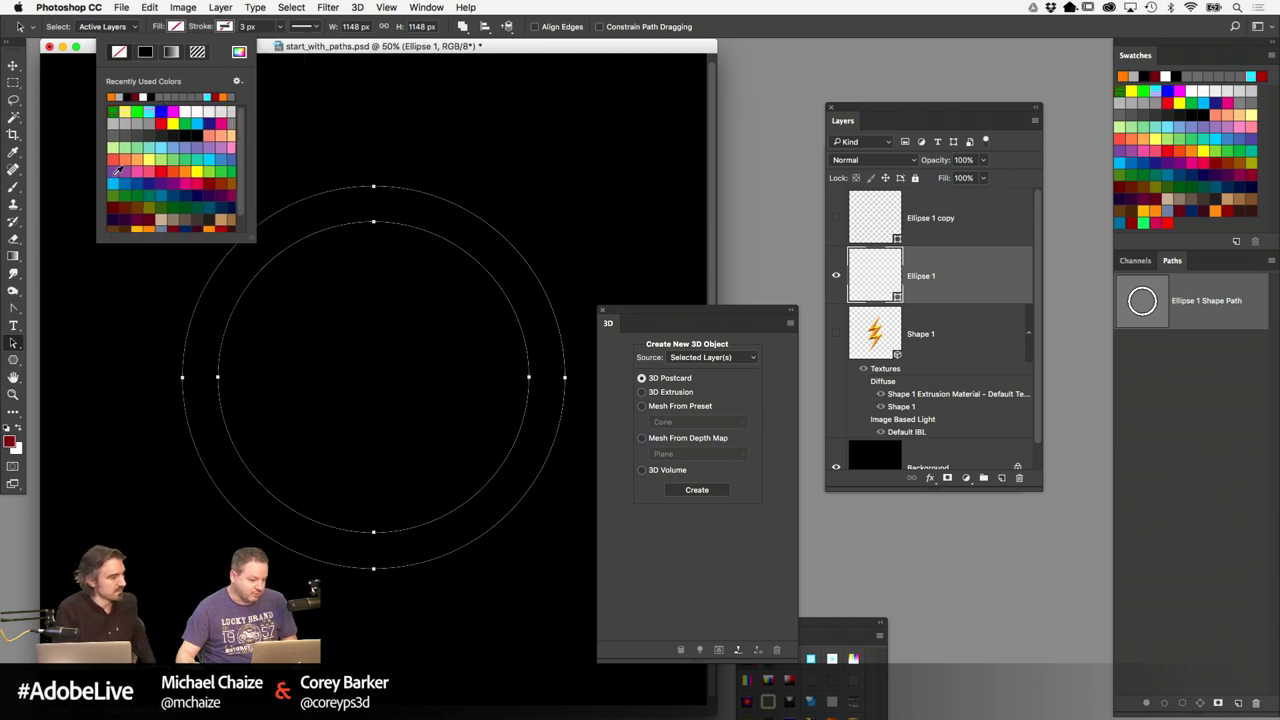
scroll(248, 202, down, 2)
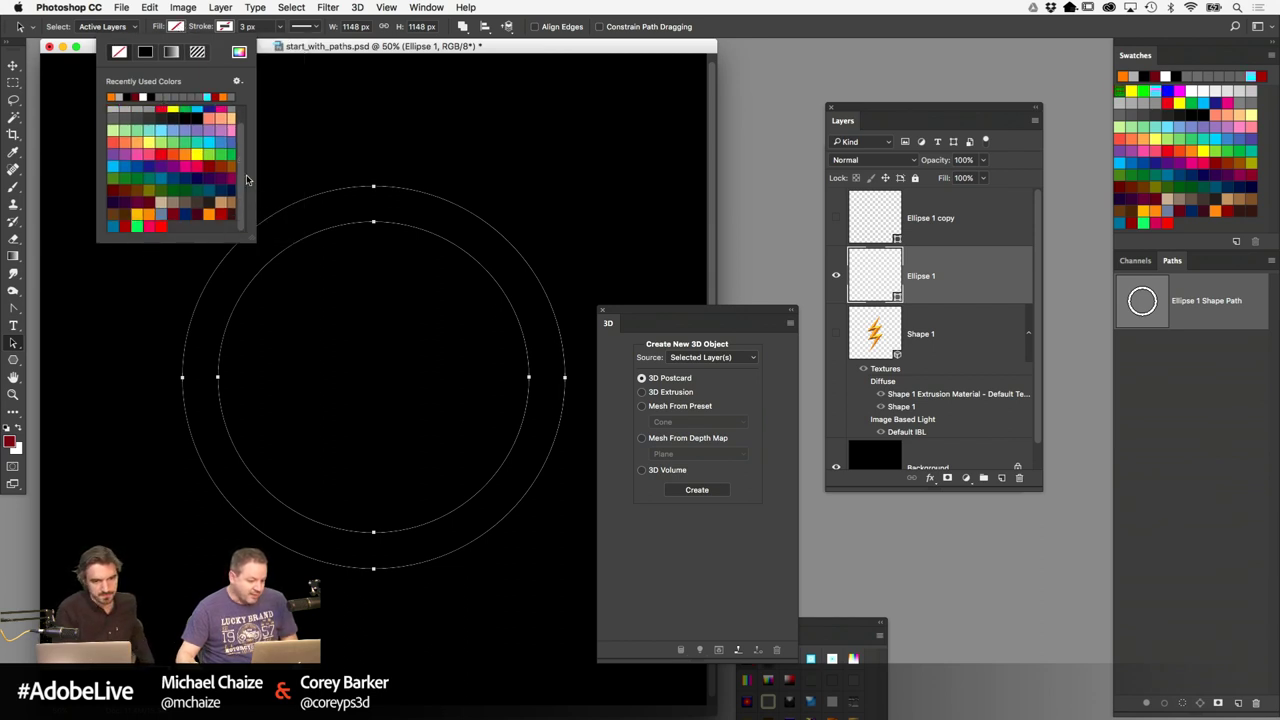
scroll(243, 200, up, 2)
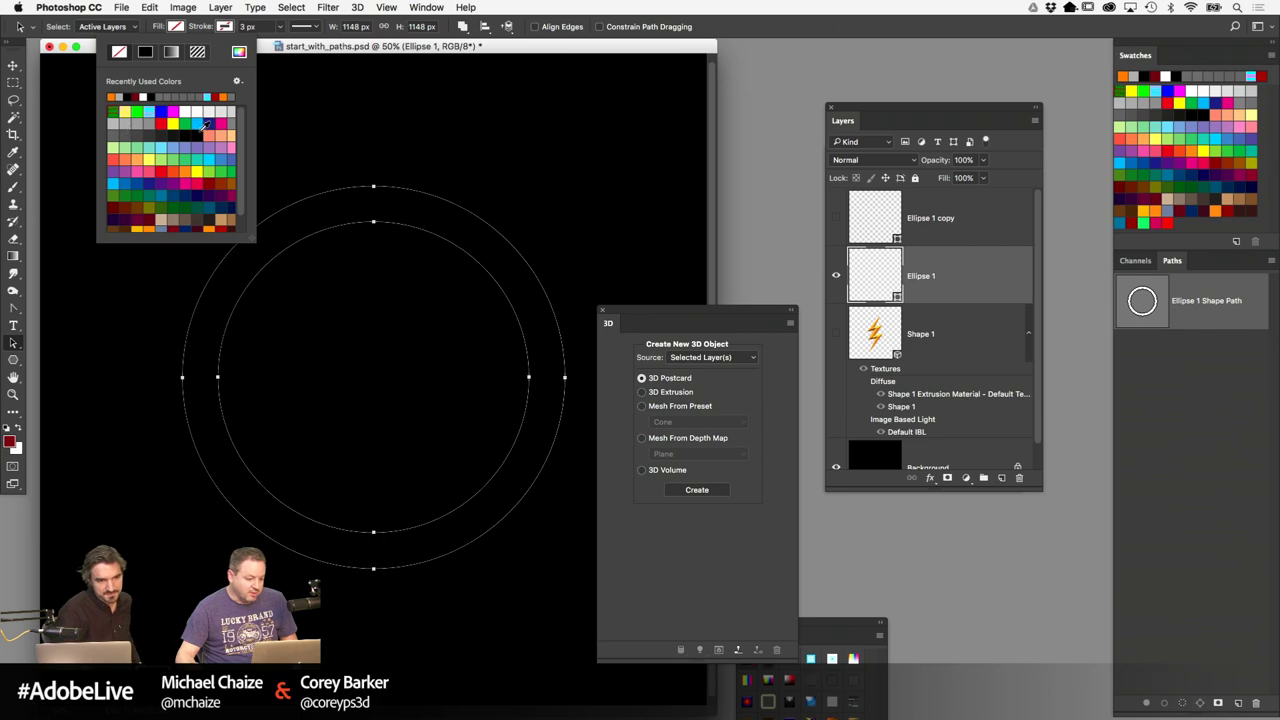
click(198, 133)
click(384, 136)
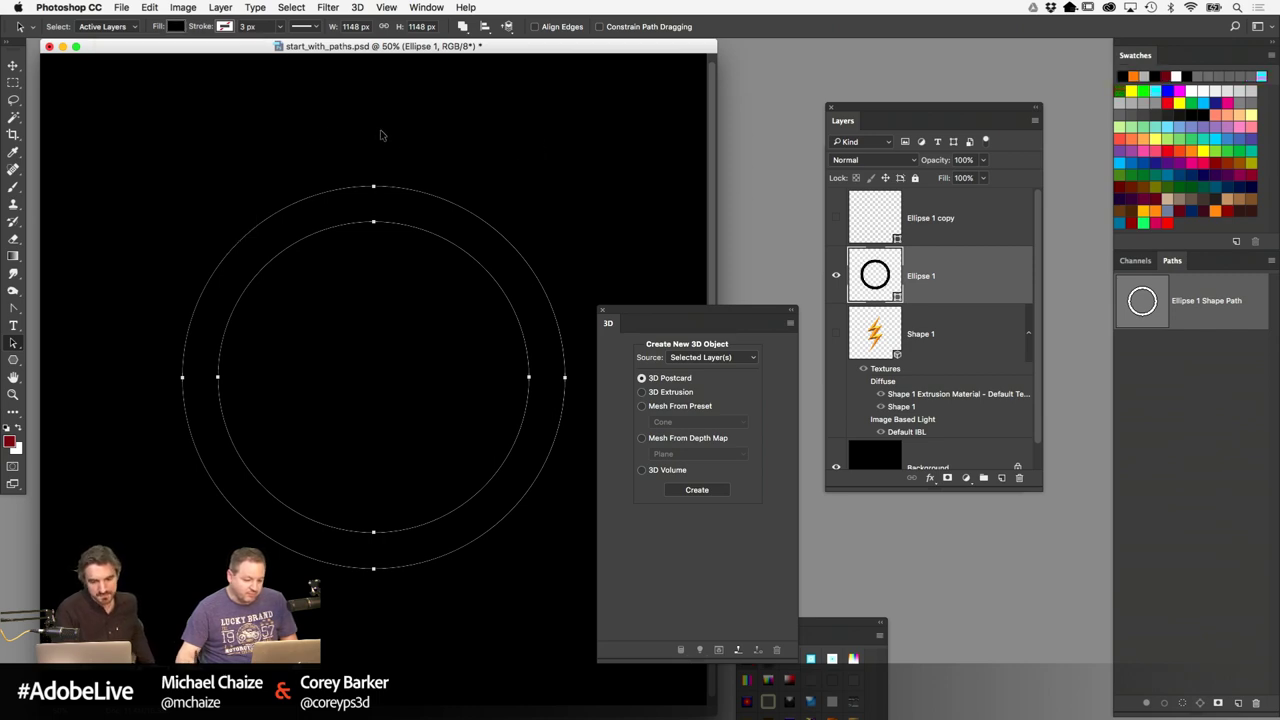
Hide the black Background layer so the ring sits on transparency
drag(710, 318, 713, 527)
click(837, 467)
click(386, 7)
Extrude the black Ellipse 1 ring path into a 3D object and orbit to view it
click(596, 313)
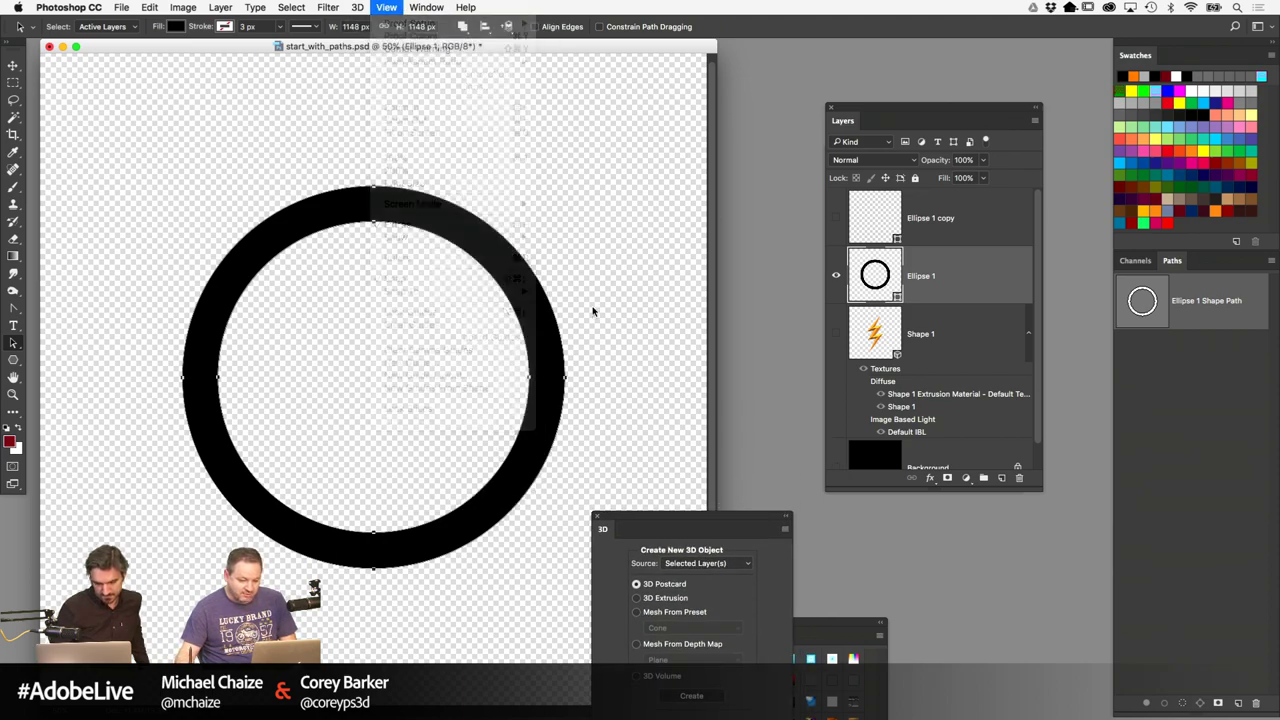
click(358, 7)
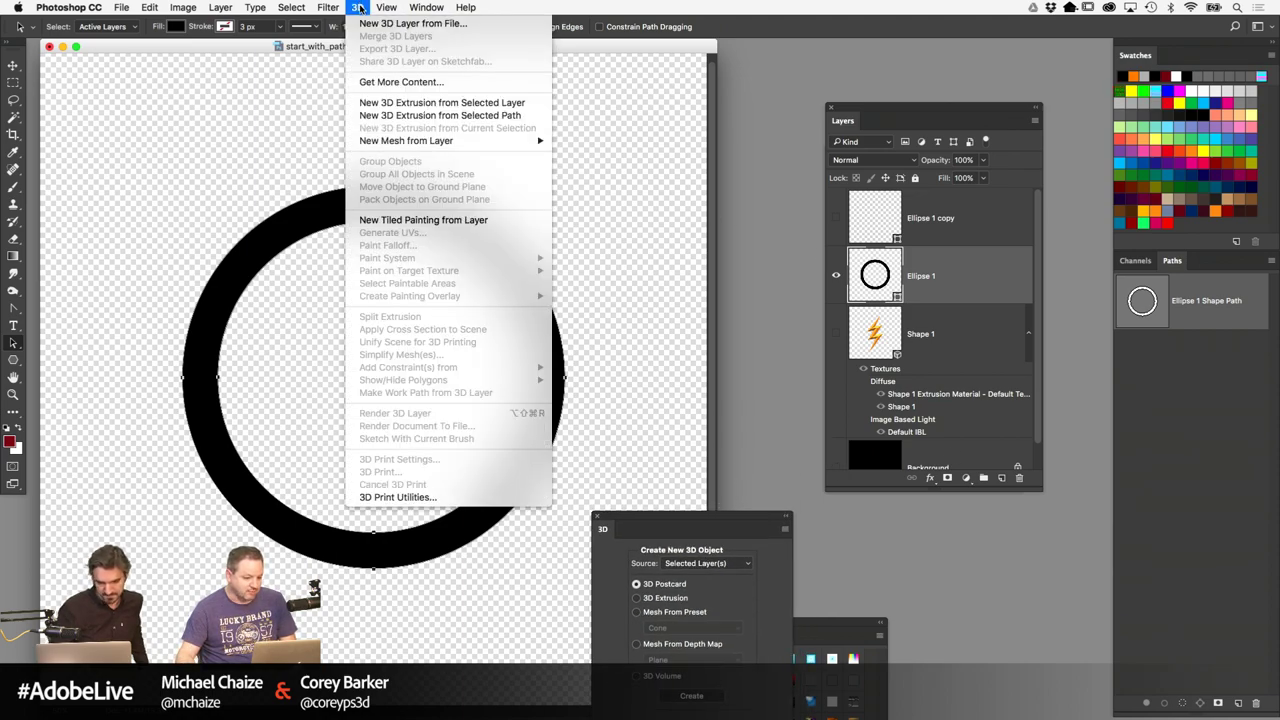
mouse_move(383, 140)
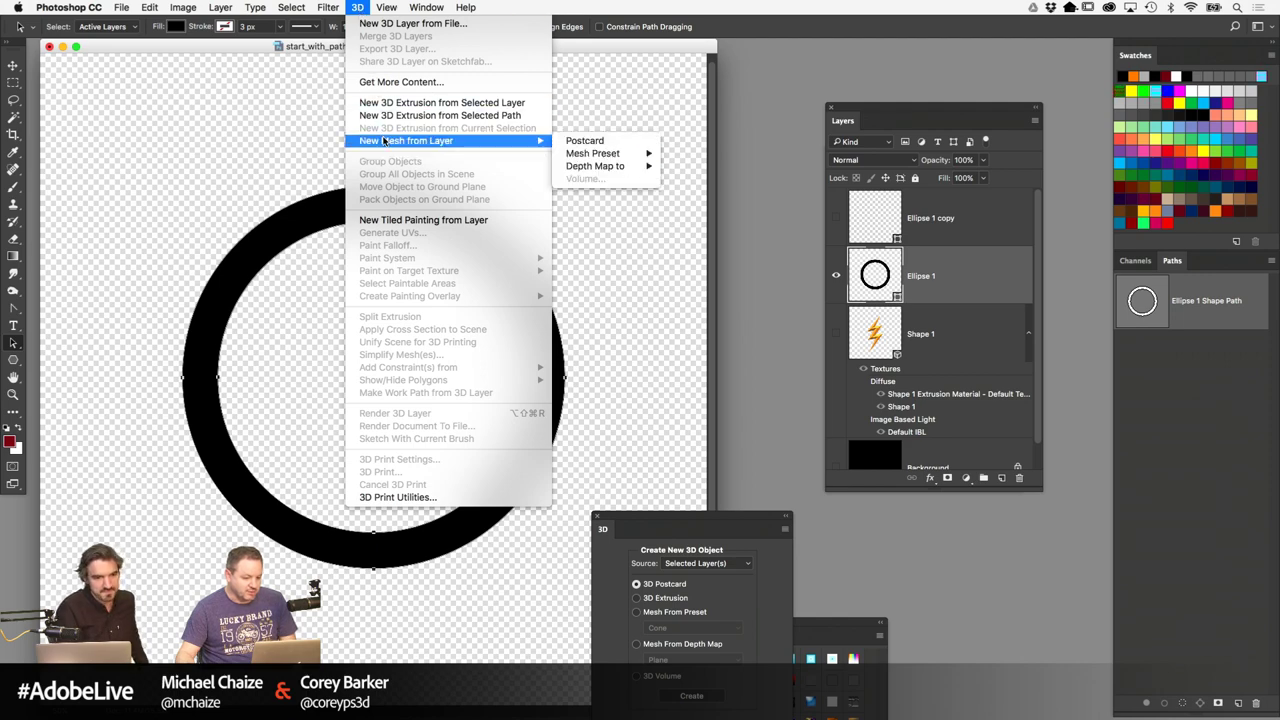
click(520, 116)
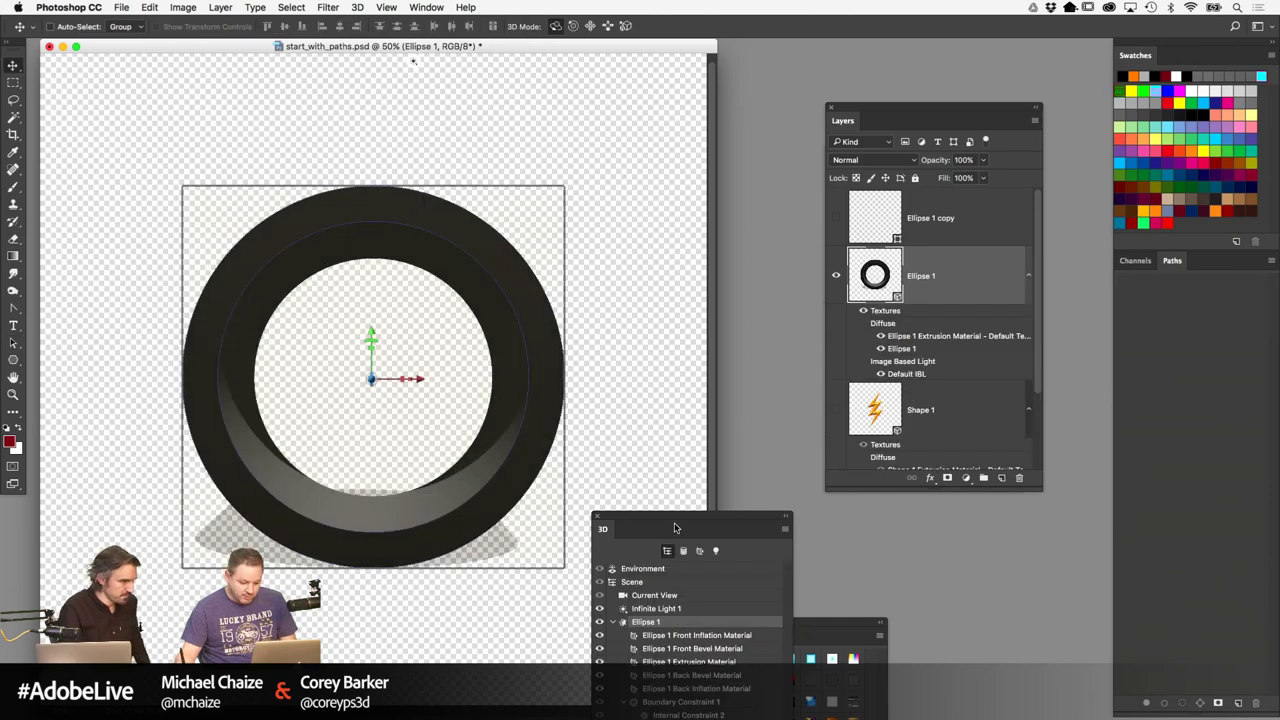
drag(679, 525, 725, 315)
click(712, 385)
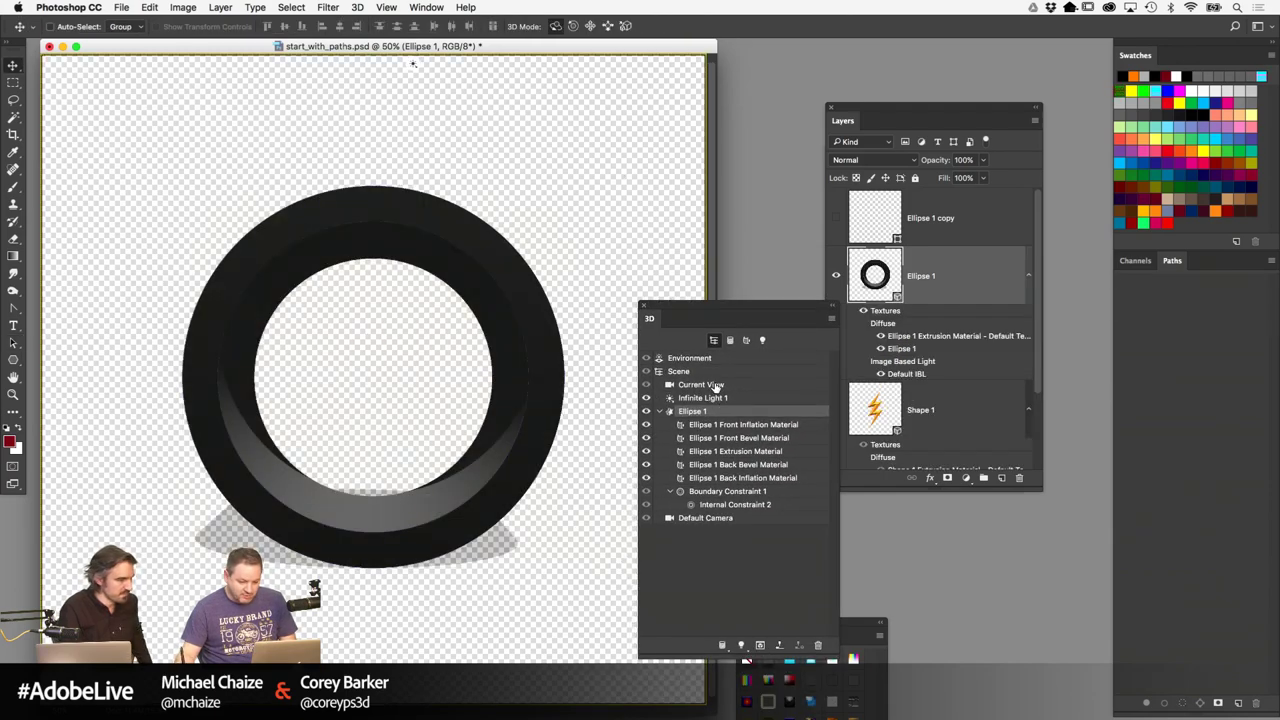
drag(614, 221, 701, 160)
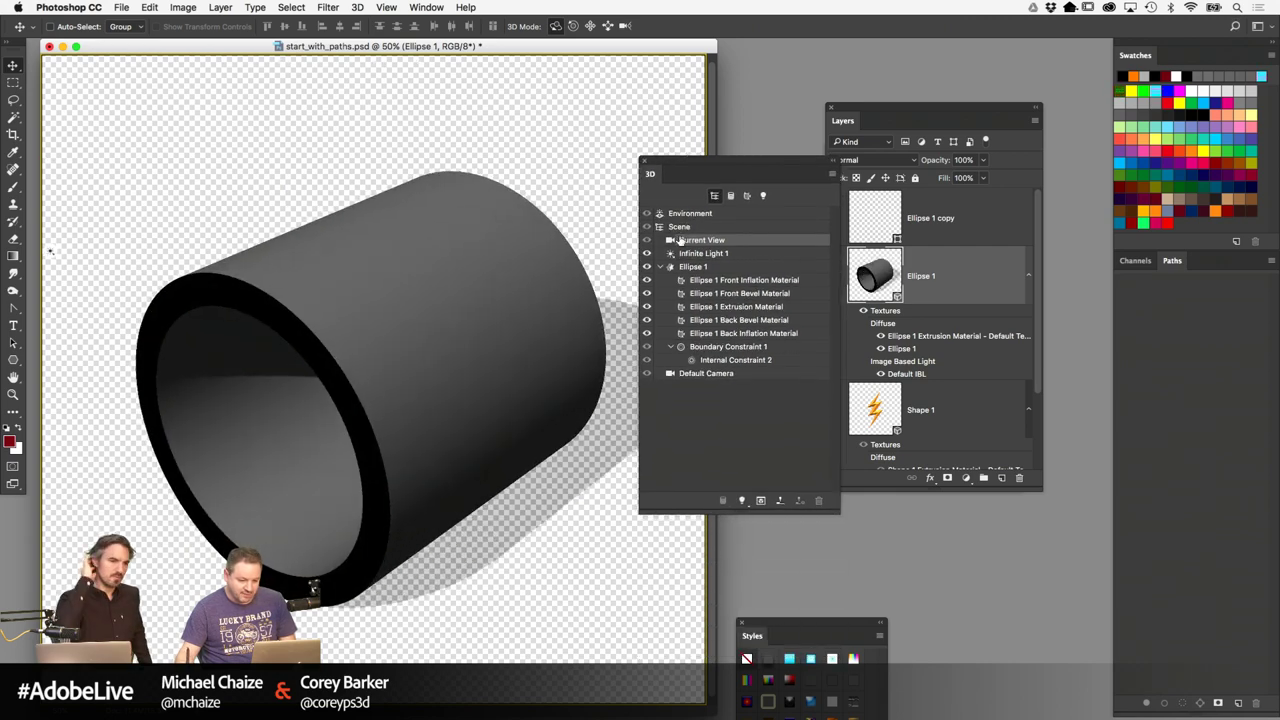
Set the ring mesh's Extrusion Depth to 100 px
click(731, 268)
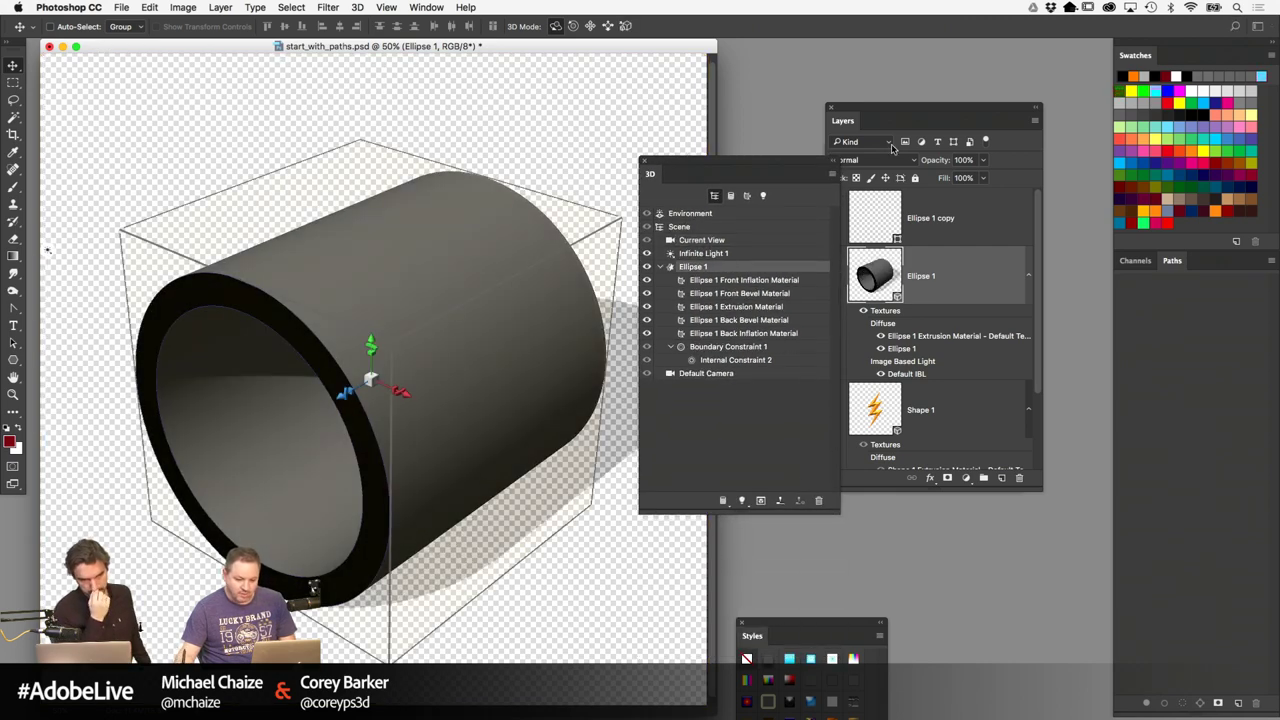
drag(894, 108, 1001, 418)
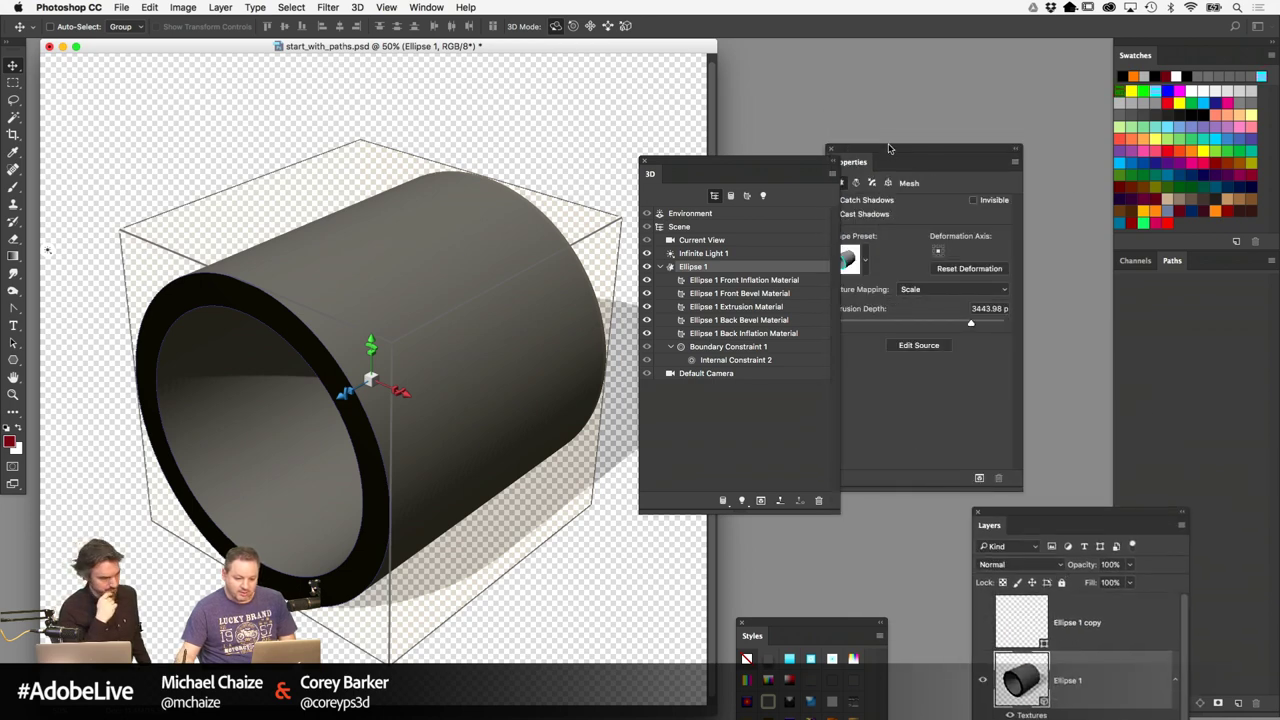
key(super+Tab)
key(super+Tab)
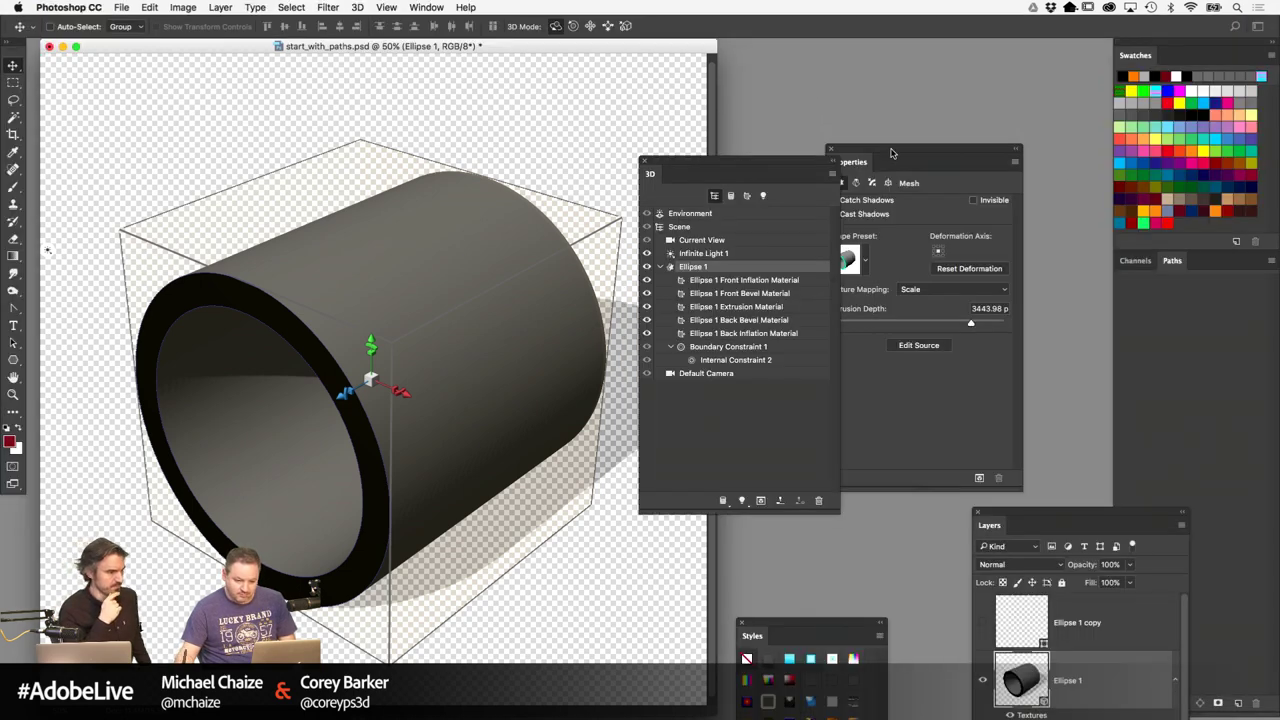
drag(892, 153, 951, 168)
drag(1027, 338, 981, 341)
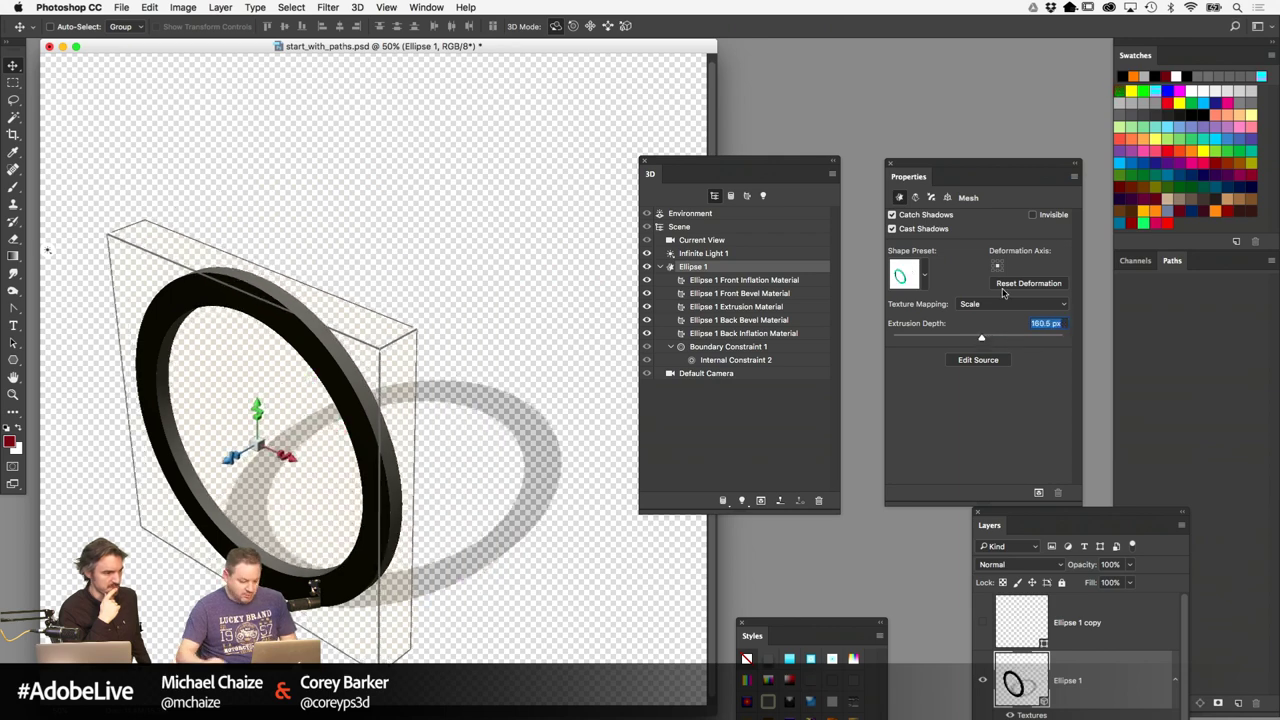
text(100)
key(Return)
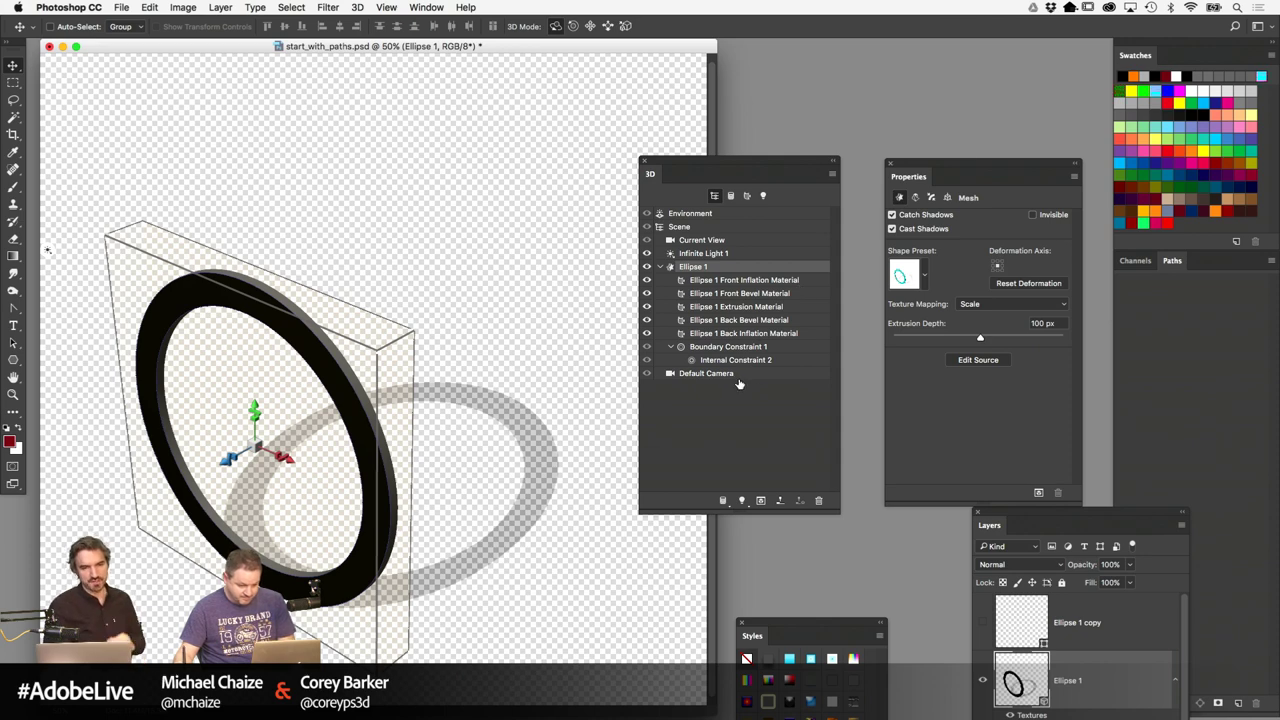
Set the ground plane shadow opacity to 0% and reset to the Default Camera view
click(742, 214)
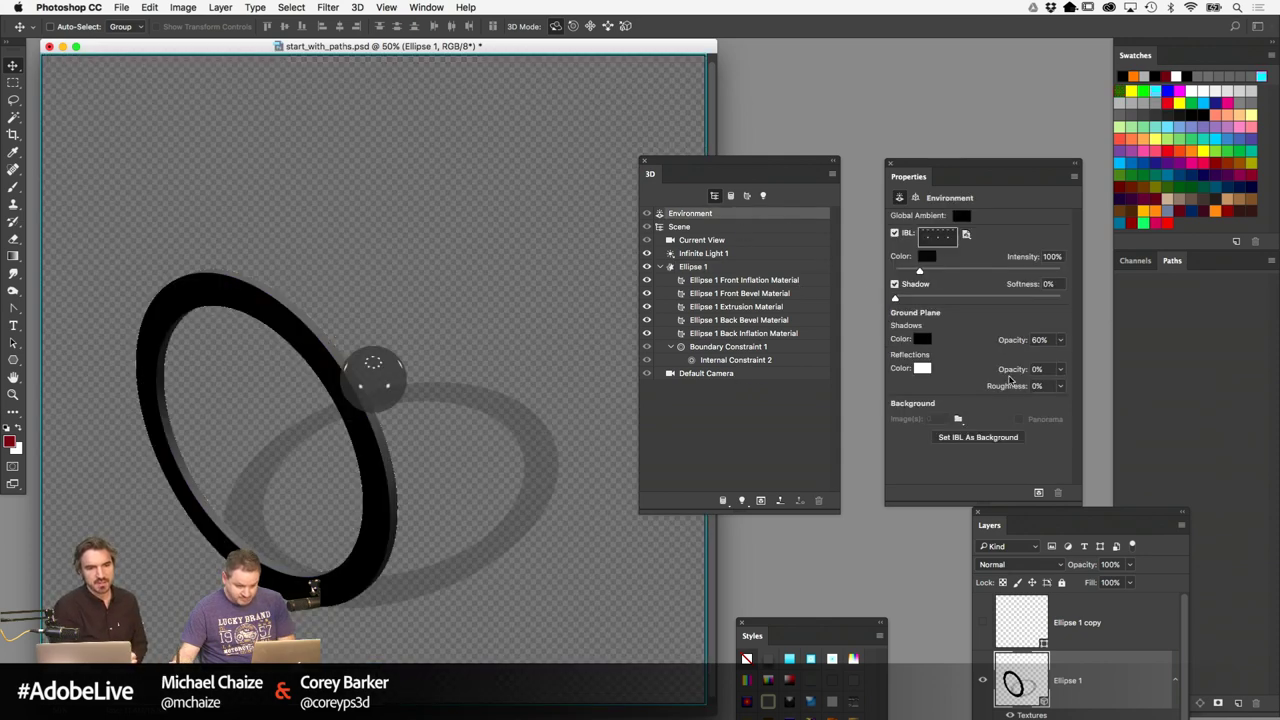
drag(1015, 348, 662, 365)
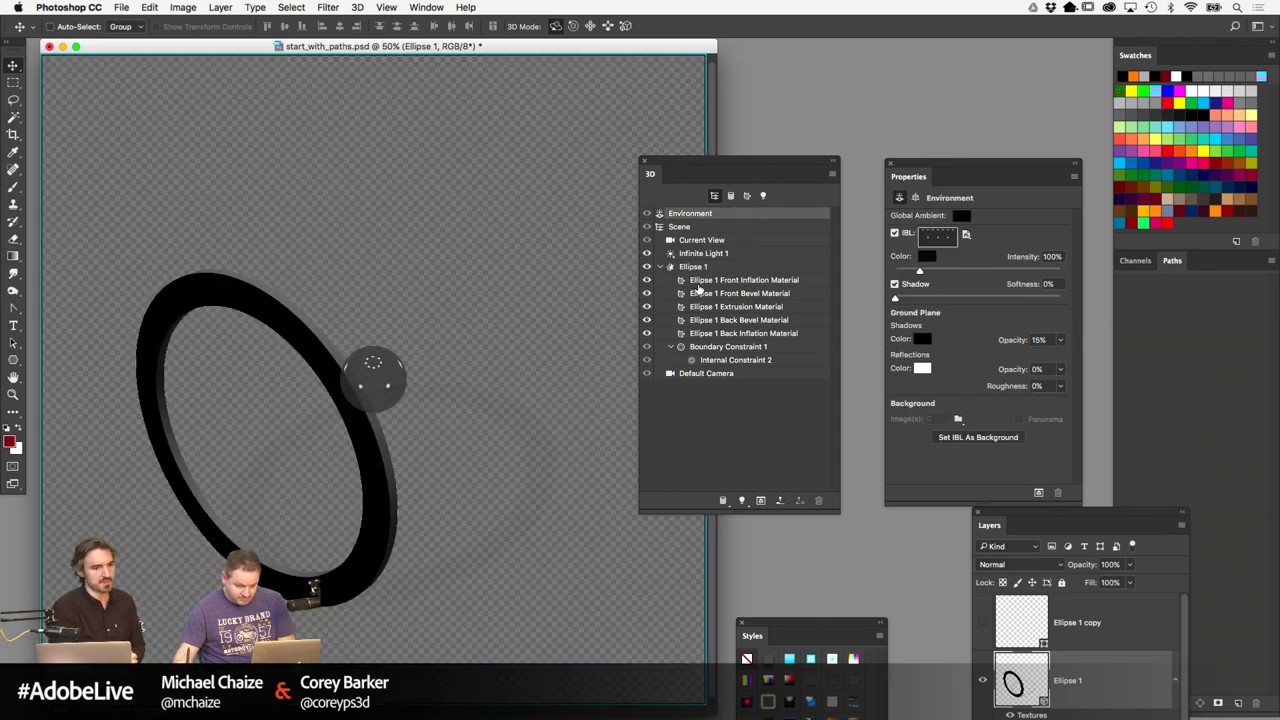
drag(1001, 341, 912, 350)
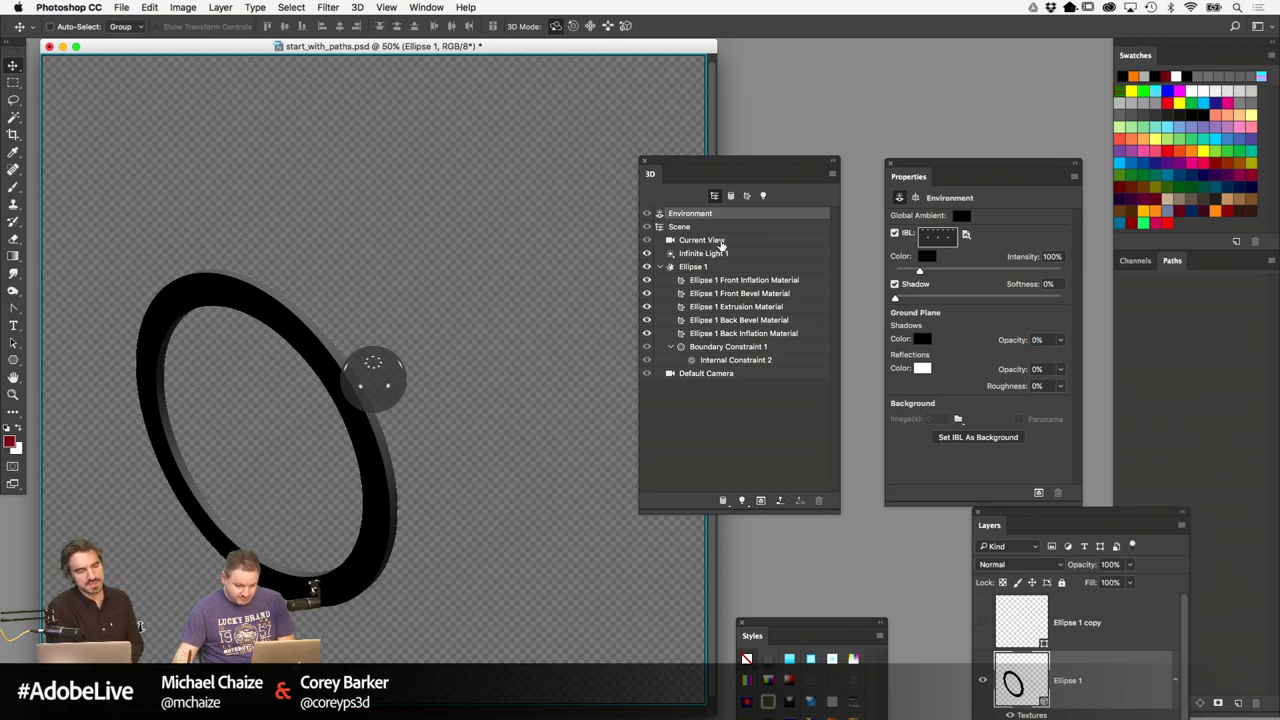
click(716, 373)
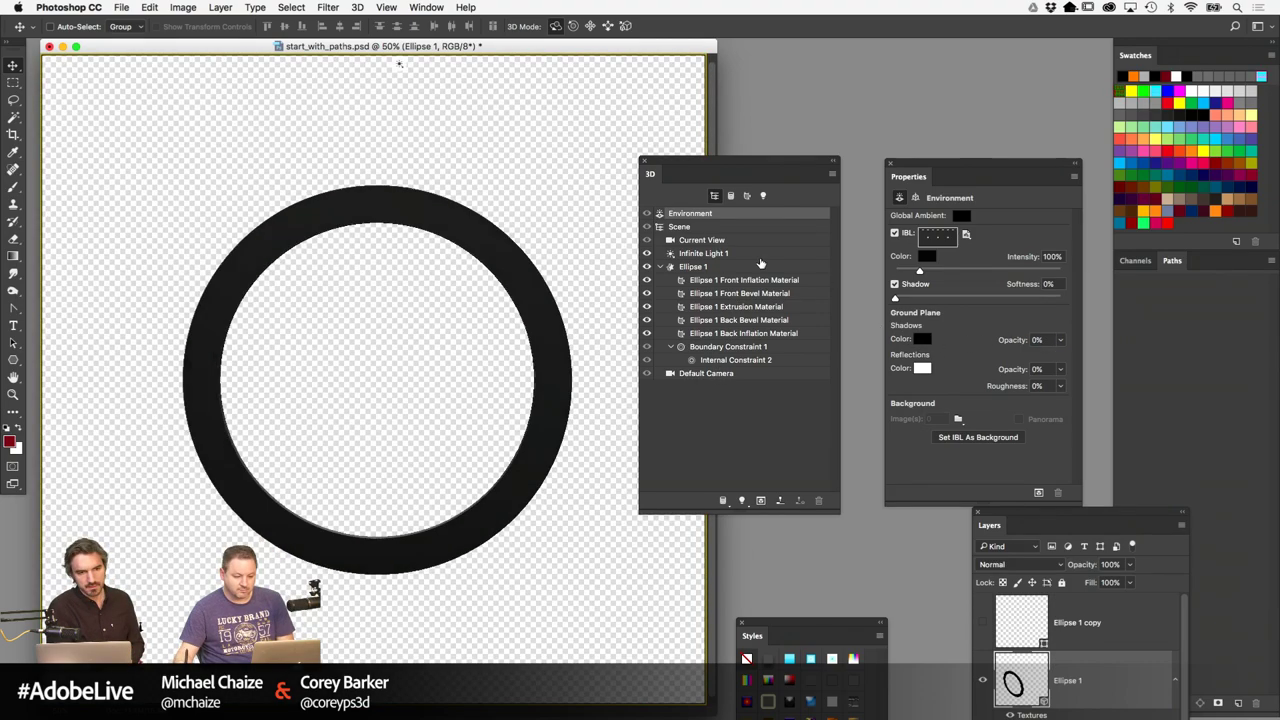
click(752, 267)
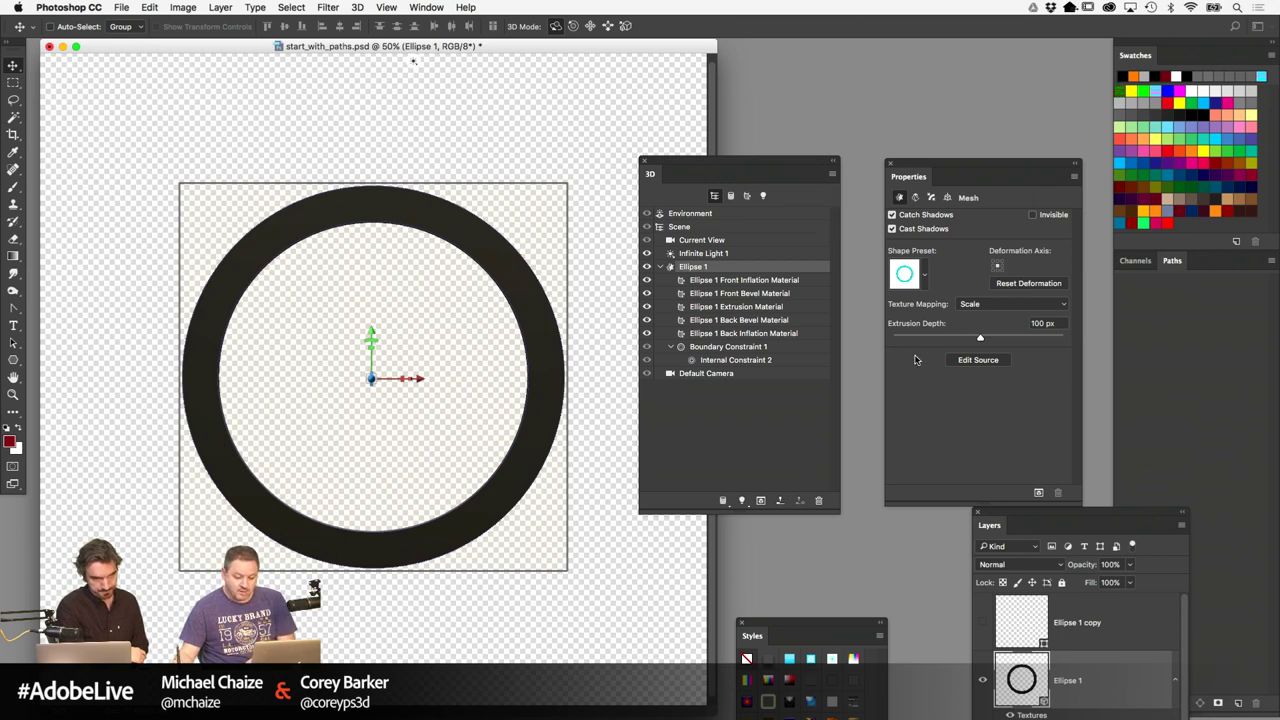
drag(1014, 512, 866, 246)
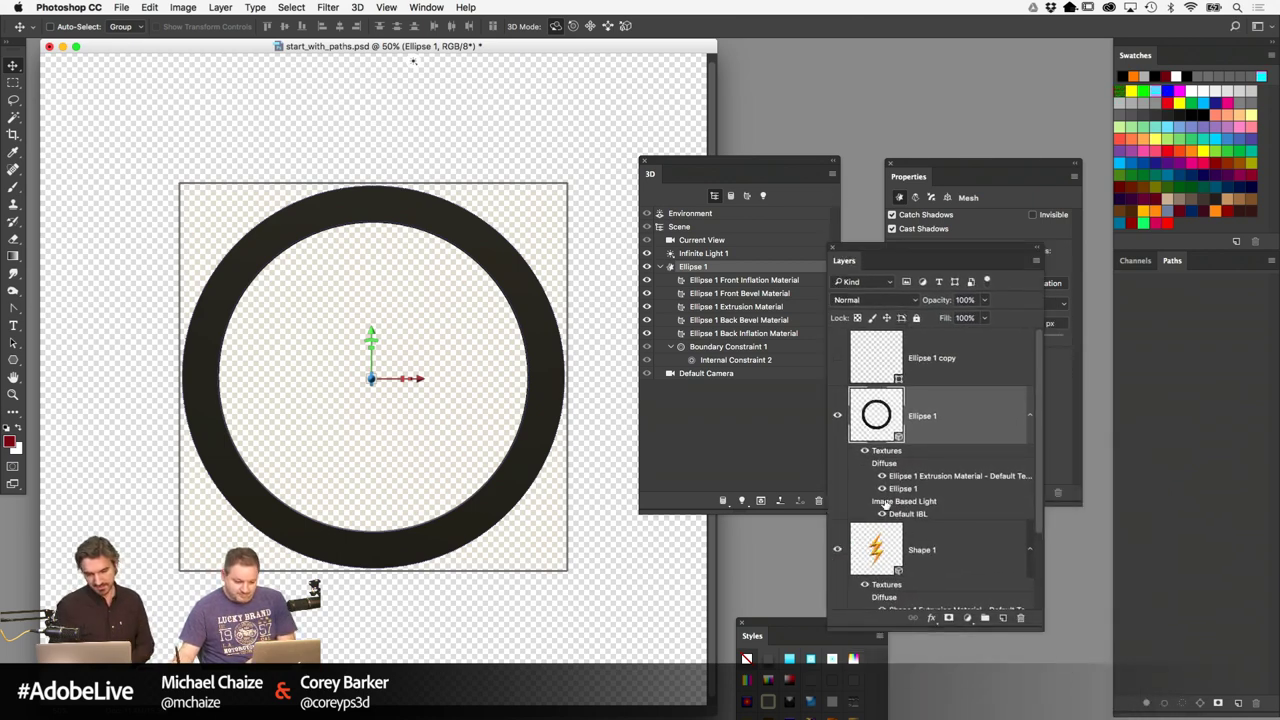
Show the Shape 1 bolt above Ellipse 1, duplicate Ellipse 1, and select the visible copy's circle path
click(838, 550)
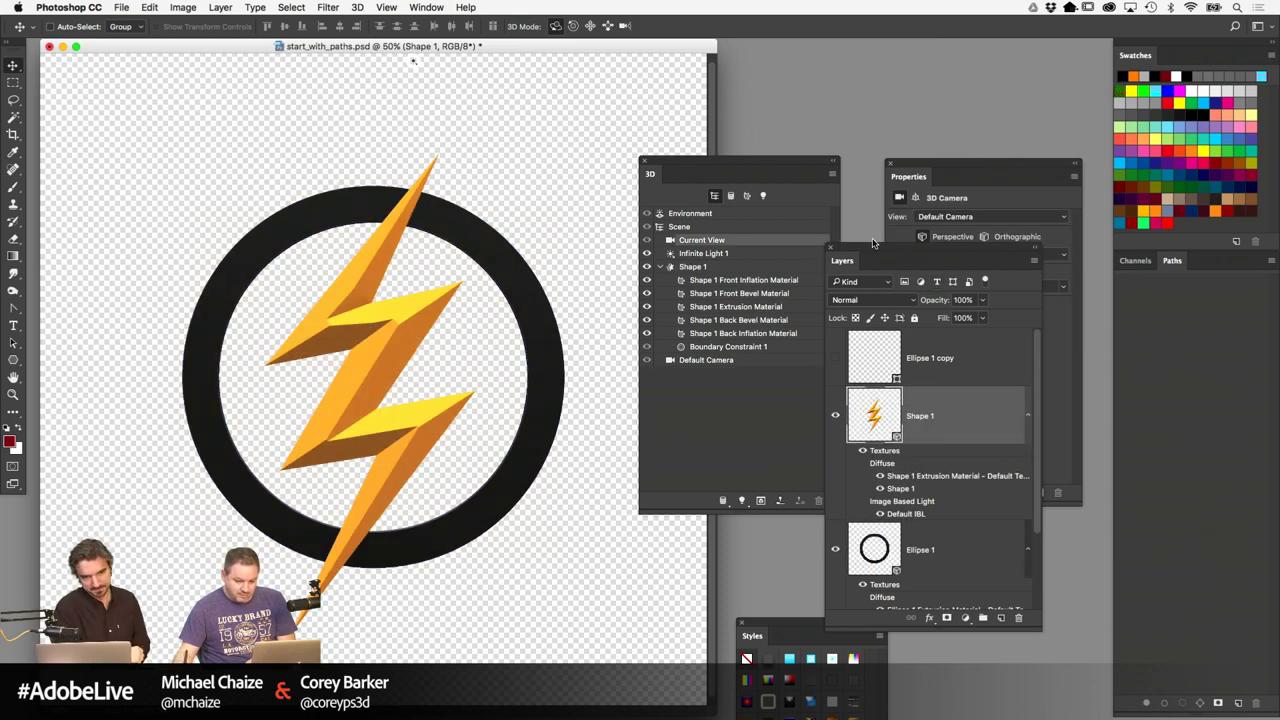
drag(907, 252, 839, 159)
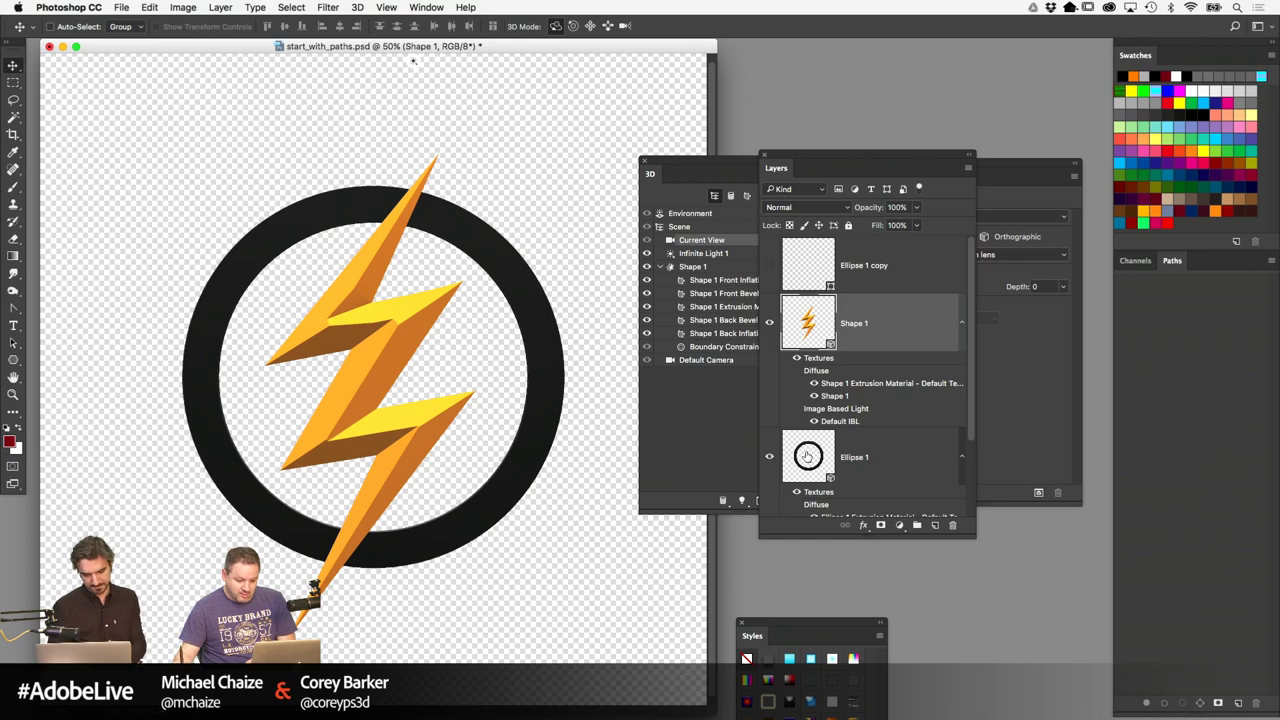
click(831, 462)
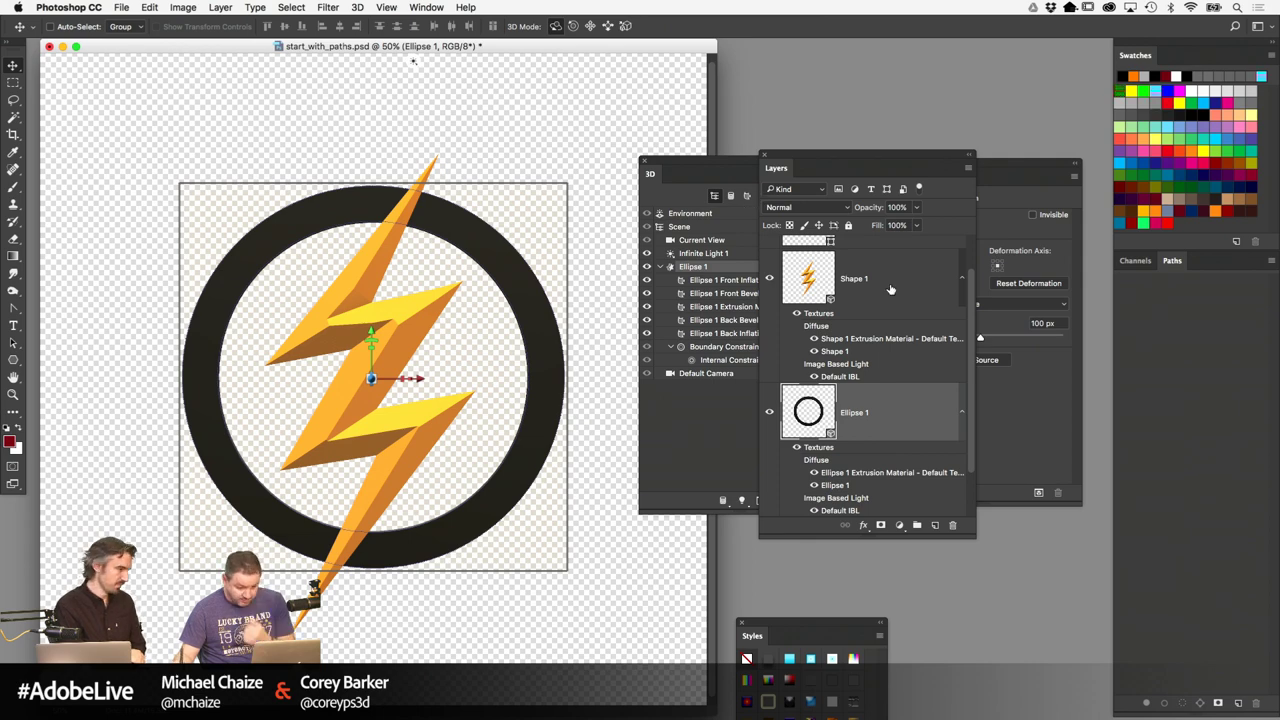
key(super+j)
click(826, 272)
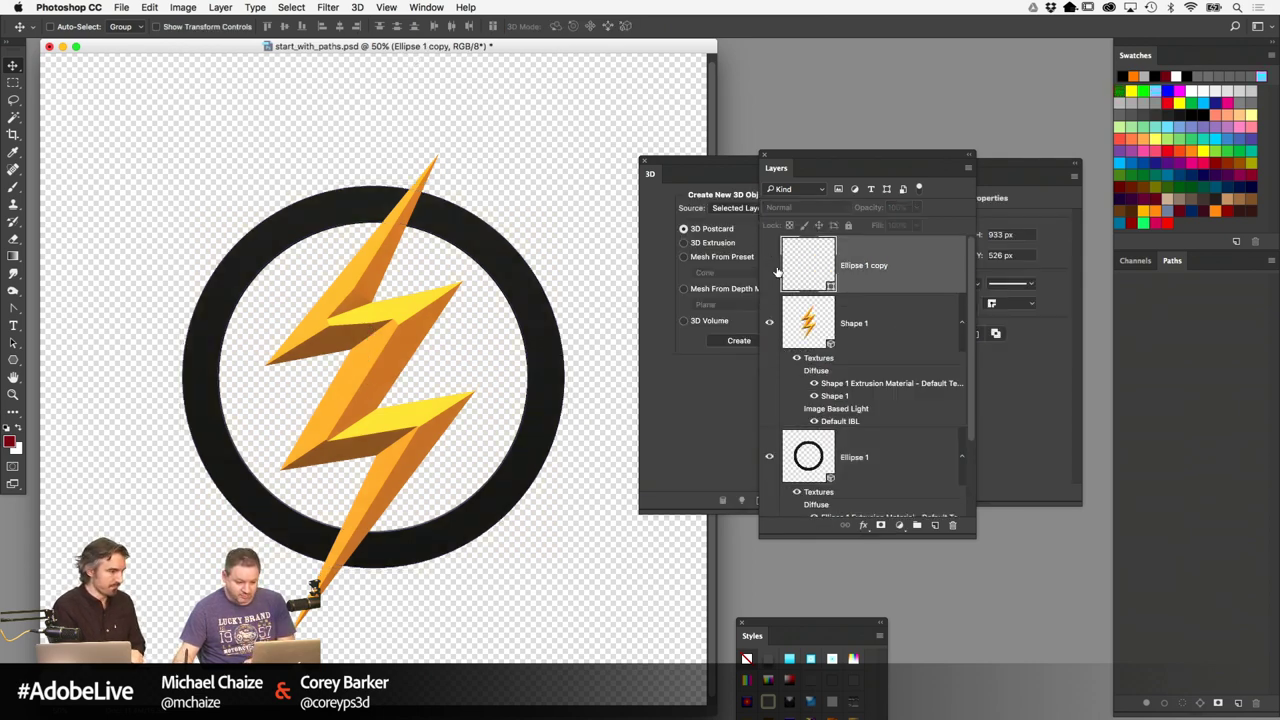
click(769, 265)
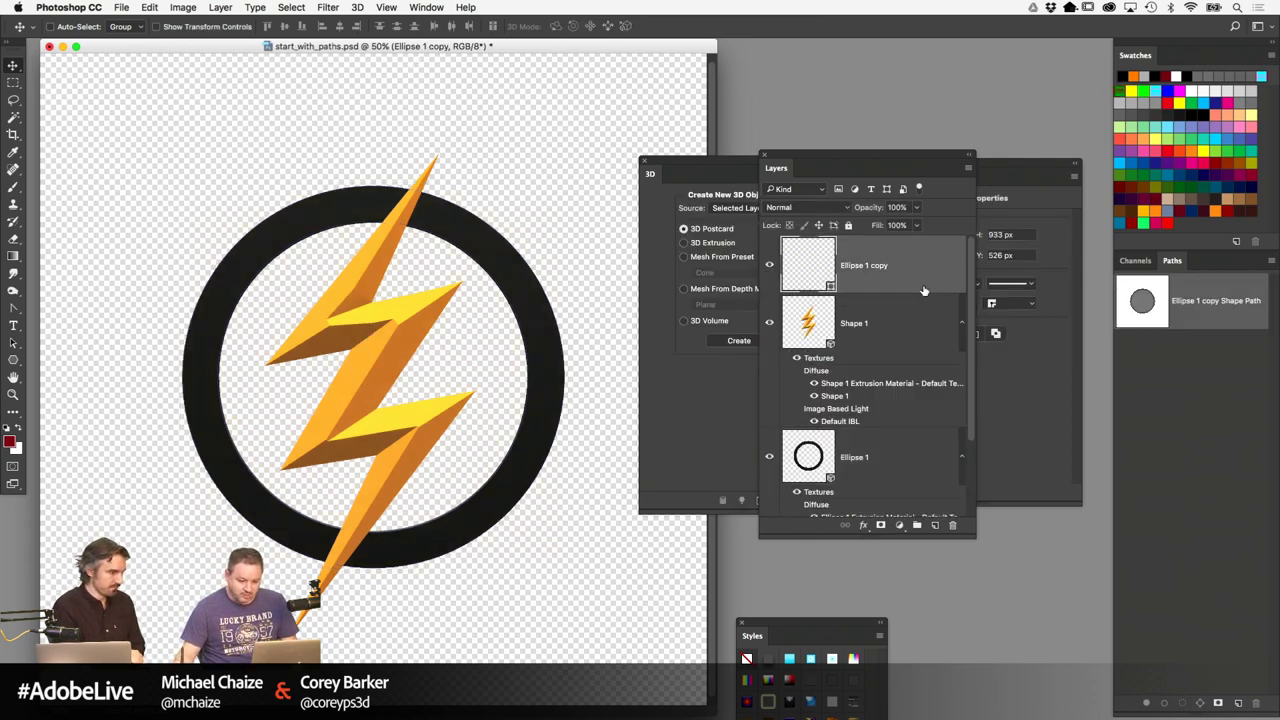
click(13, 343)
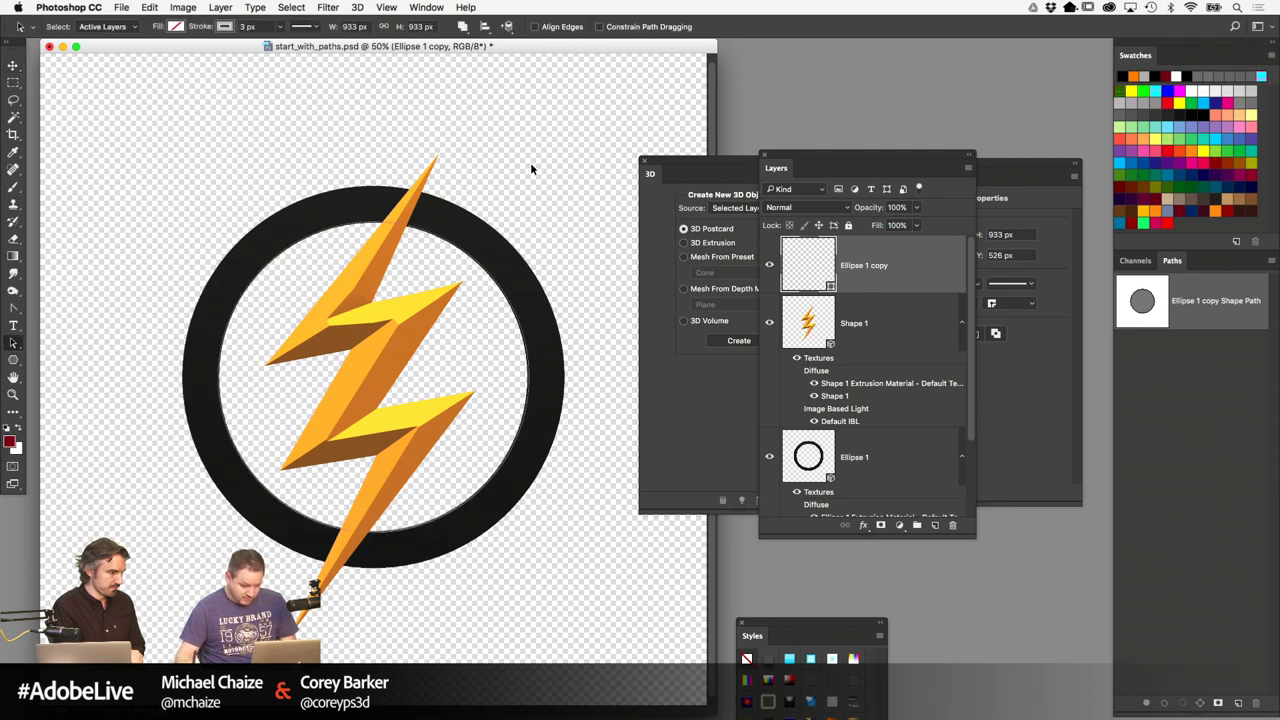
click(441, 298)
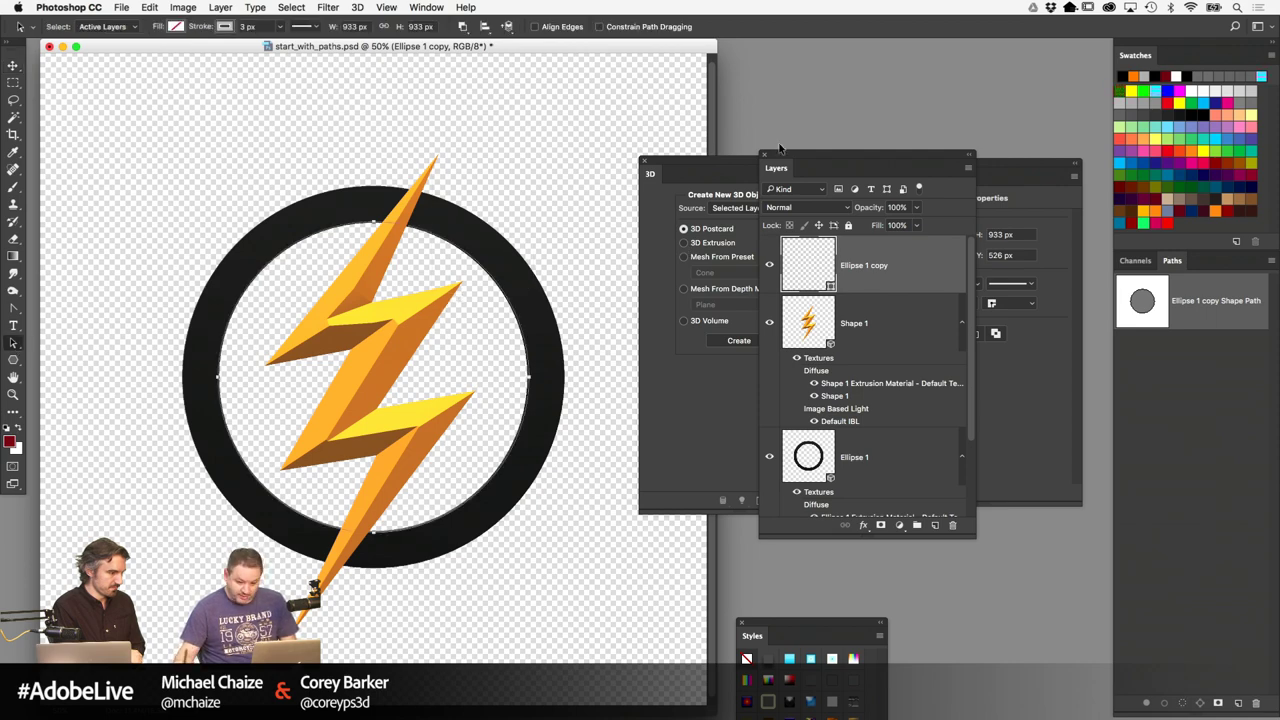
Set the Ellipse 1 copy's path operation to Combine Shapes
click(463, 28)
click(494, 45)
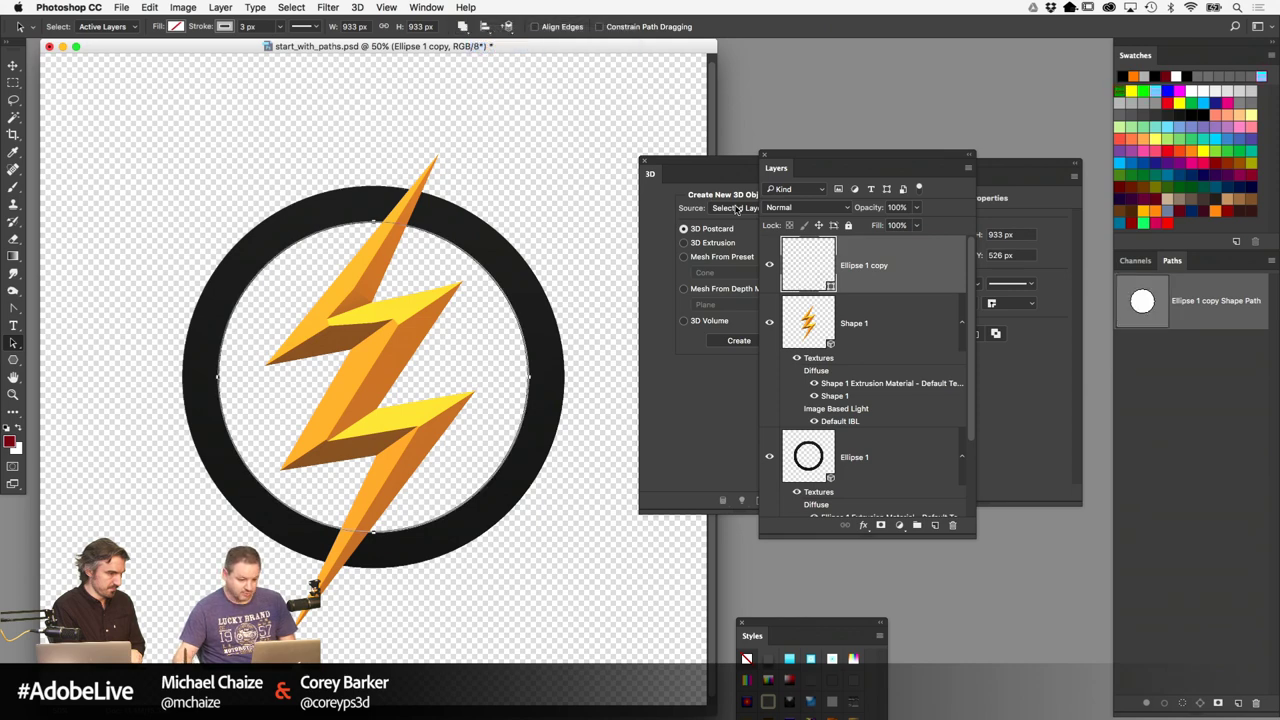
drag(831, 162, 768, 399)
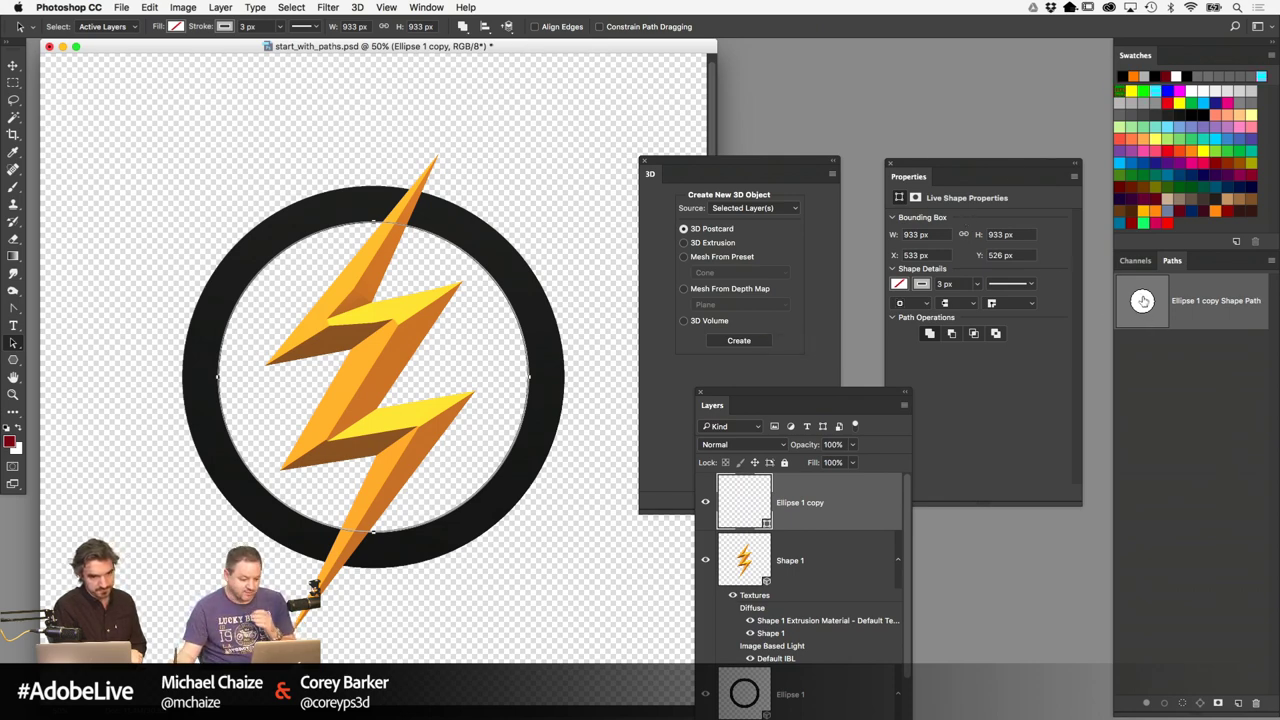
Give the Ellipse 1 copy circle no stroke and a light grey fill
click(222, 27)
click(171, 54)
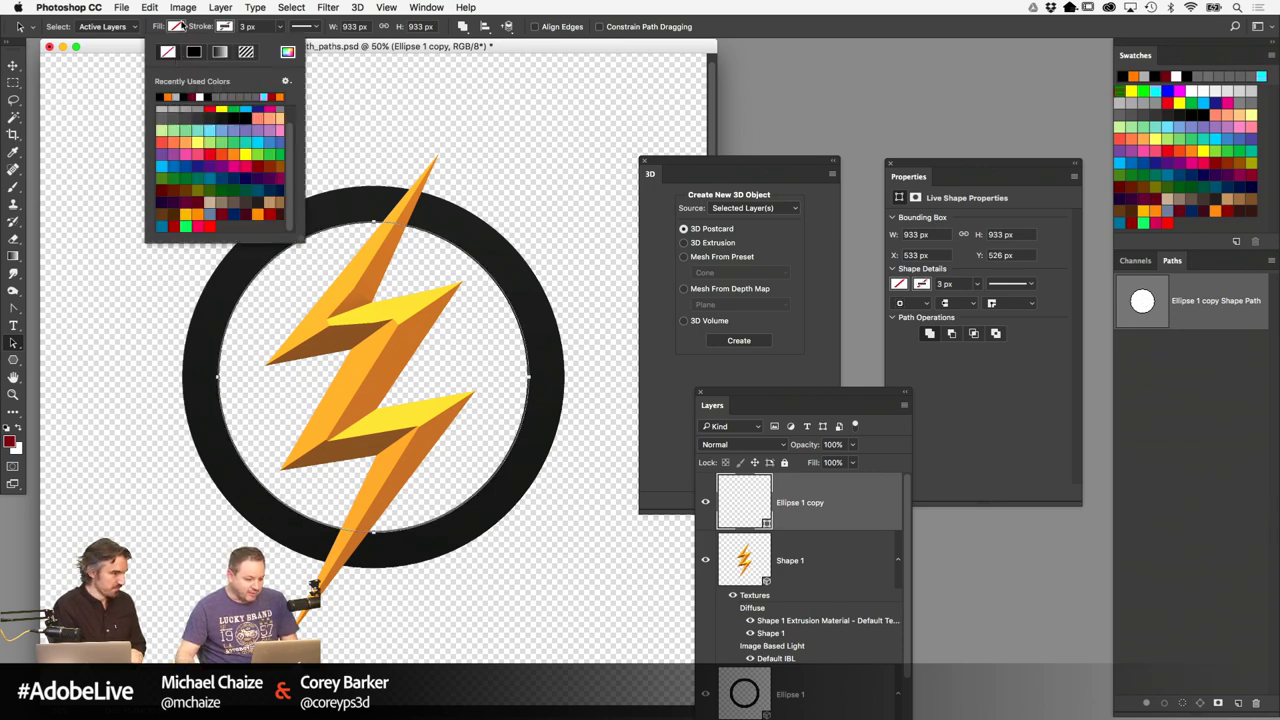
click(178, 27)
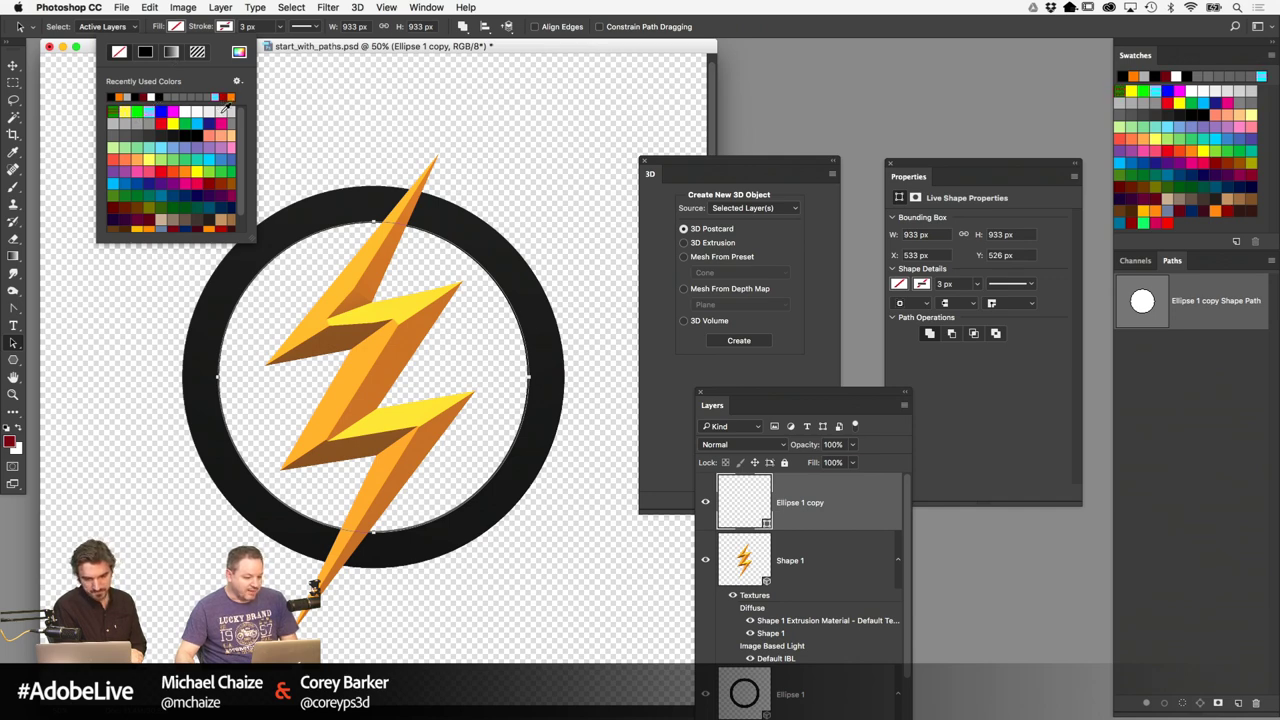
click(225, 105)
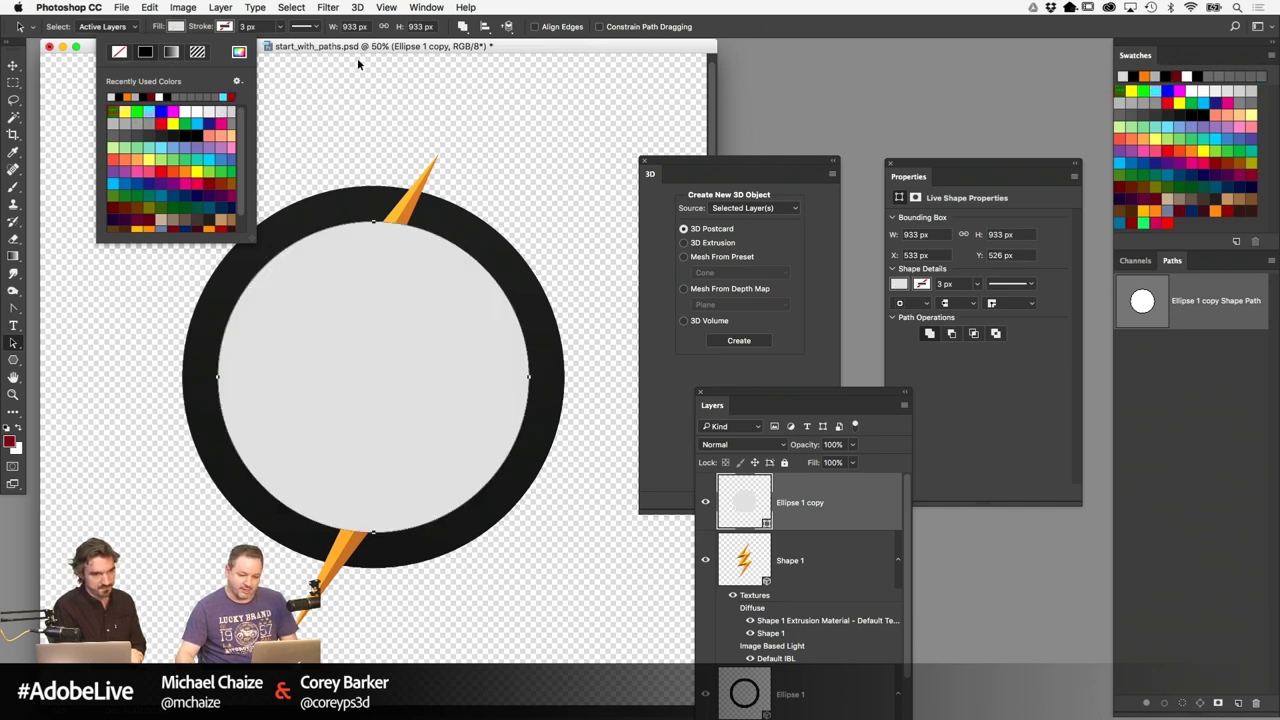
click(305, 50)
key(v)
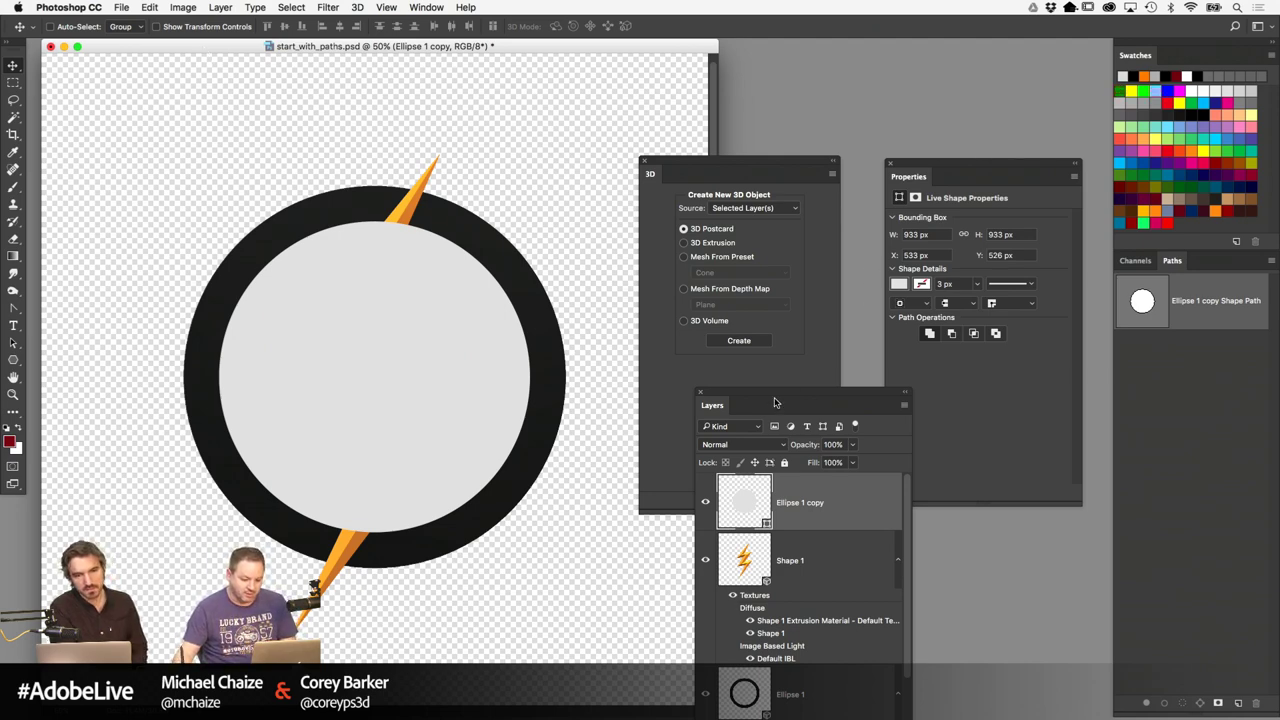
Extrude the grey Ellipse 1 copy circle with New 3D Extrusion from Selected Path
drag(780, 397, 775, 391)
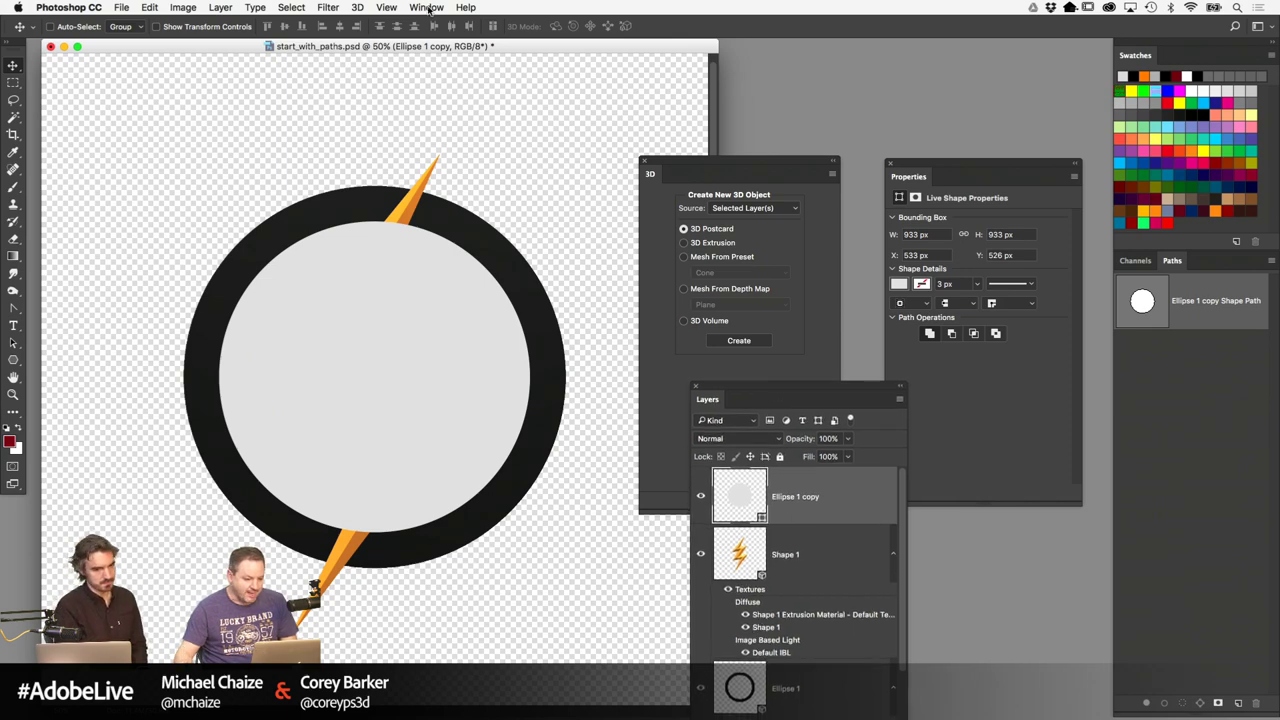
click(357, 7)
click(446, 117)
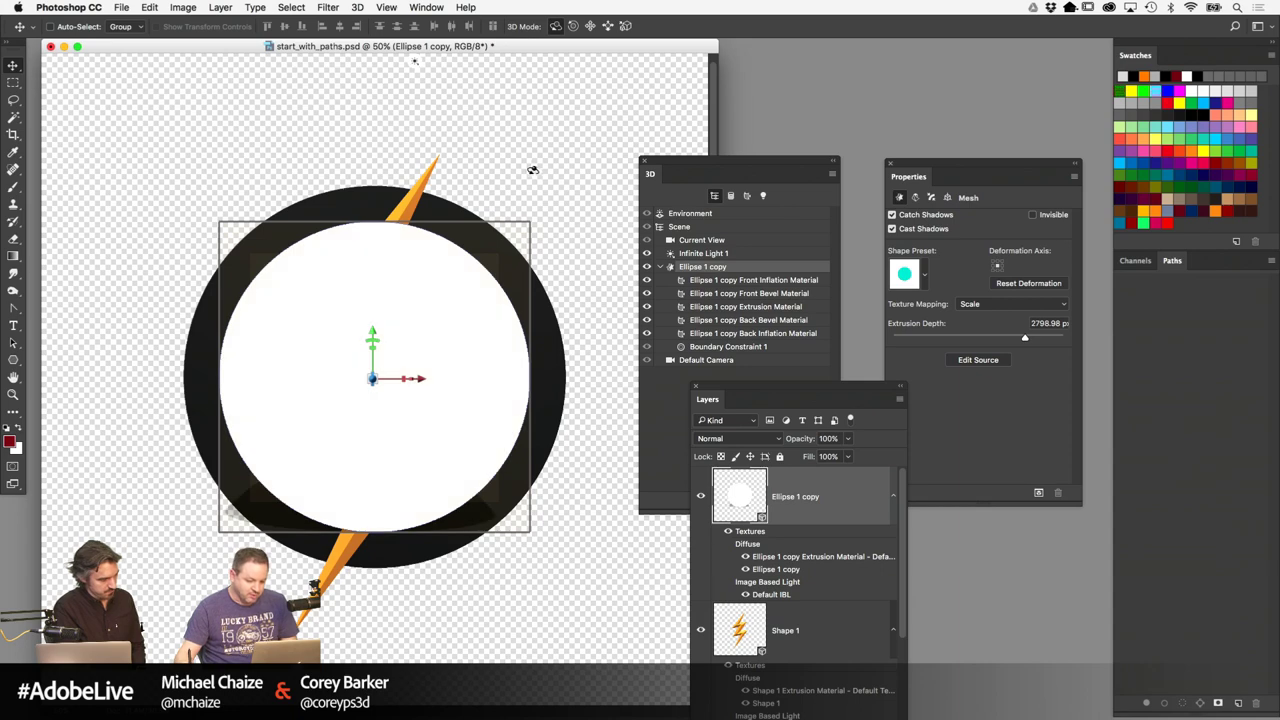
drag(725, 384, 754, 305)
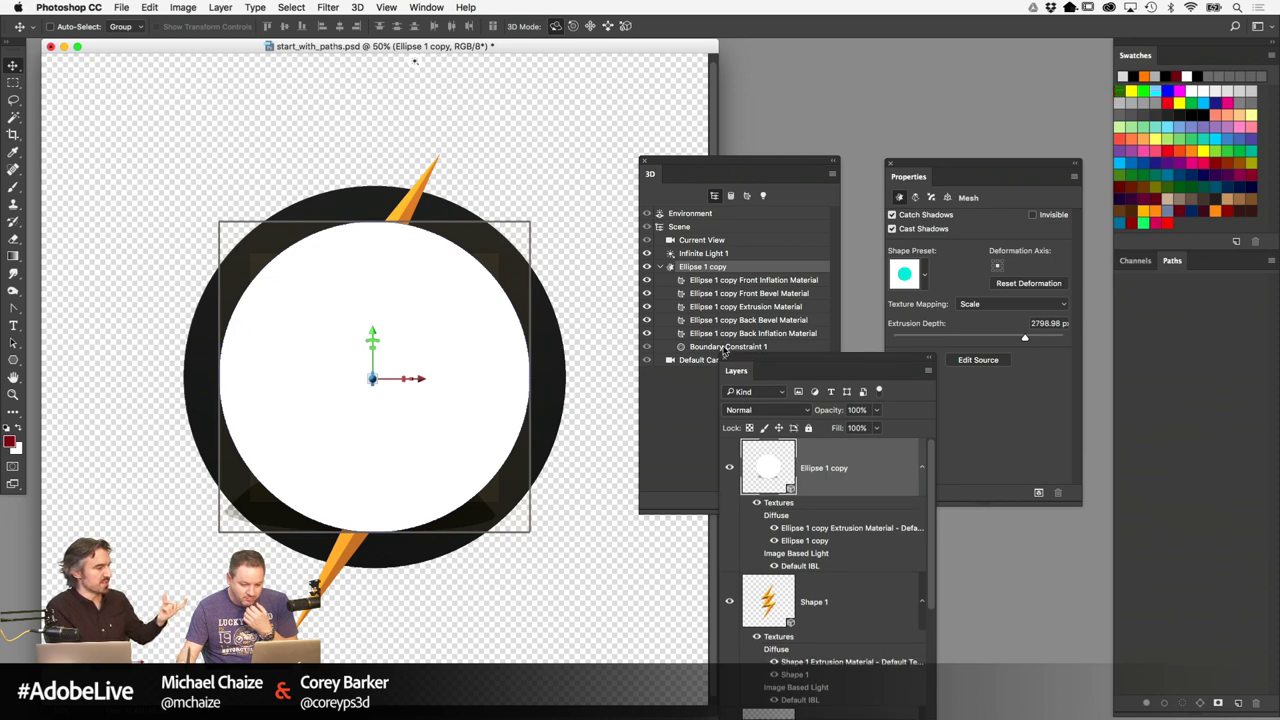
drag(737, 355, 559, 231)
drag(708, 161, 806, 152)
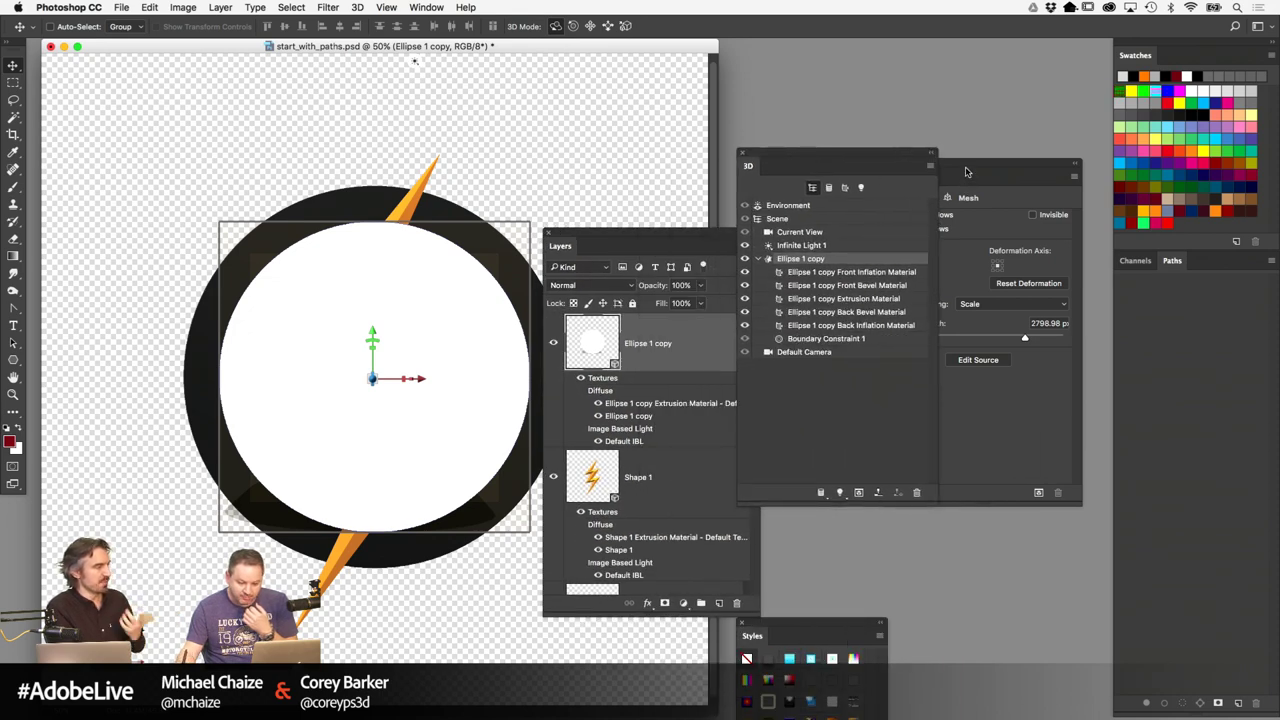
drag(968, 170, 1066, 184)
click(902, 163)
drag(902, 163, 940, 175)
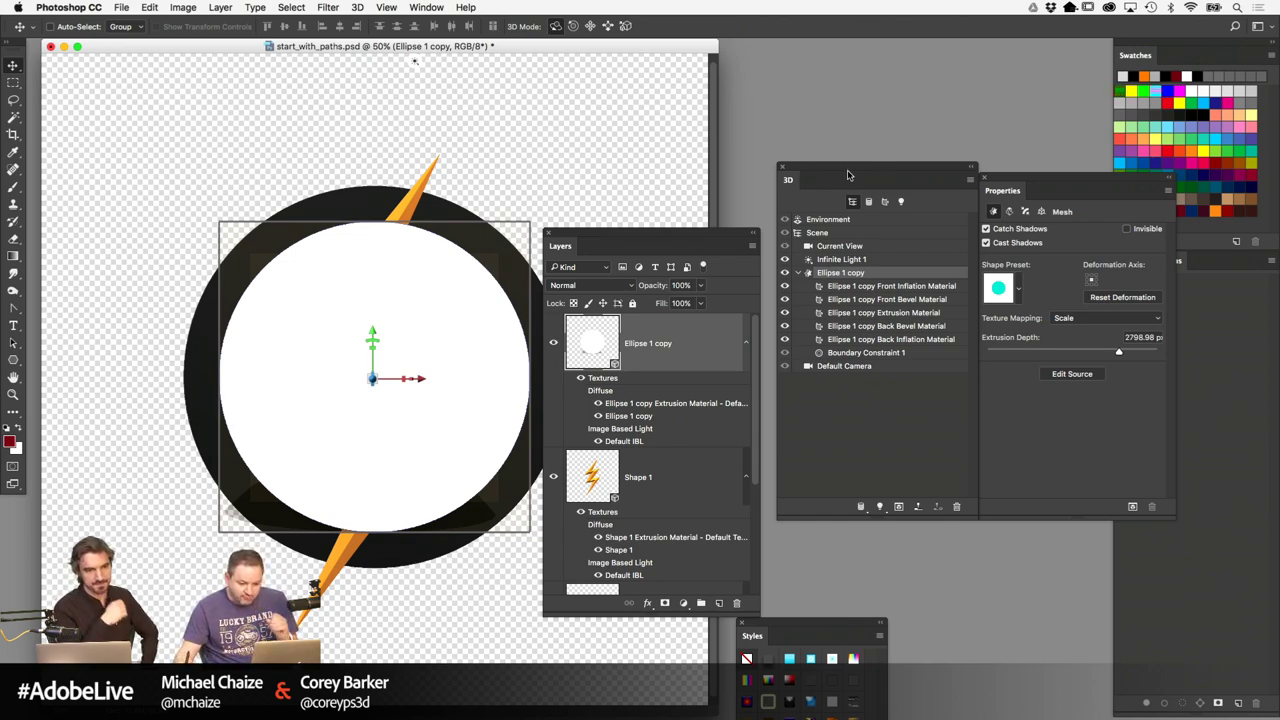
Orbit to inspect the extruded circle and reduce its extrusion to a thin disc
drag(851, 172, 793, 185)
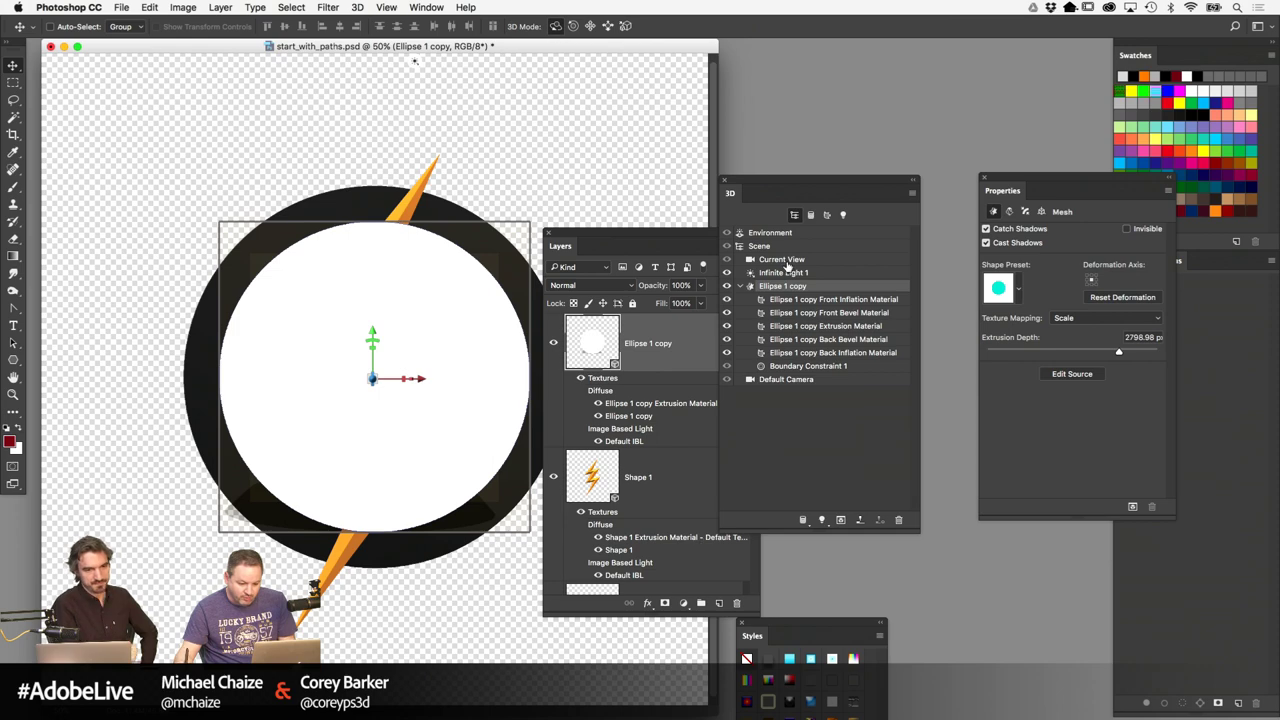
click(784, 262)
drag(600, 162, 545, 196)
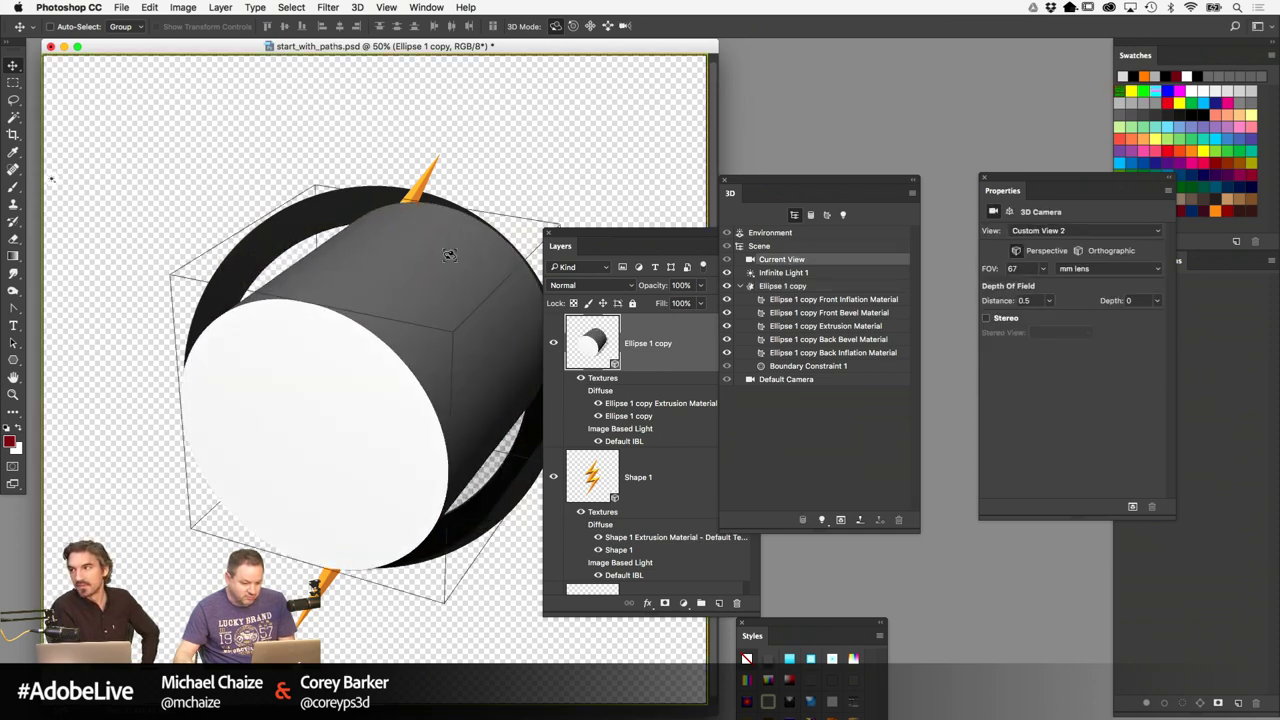
click(782, 286)
drag(1118, 355, 1075, 352)
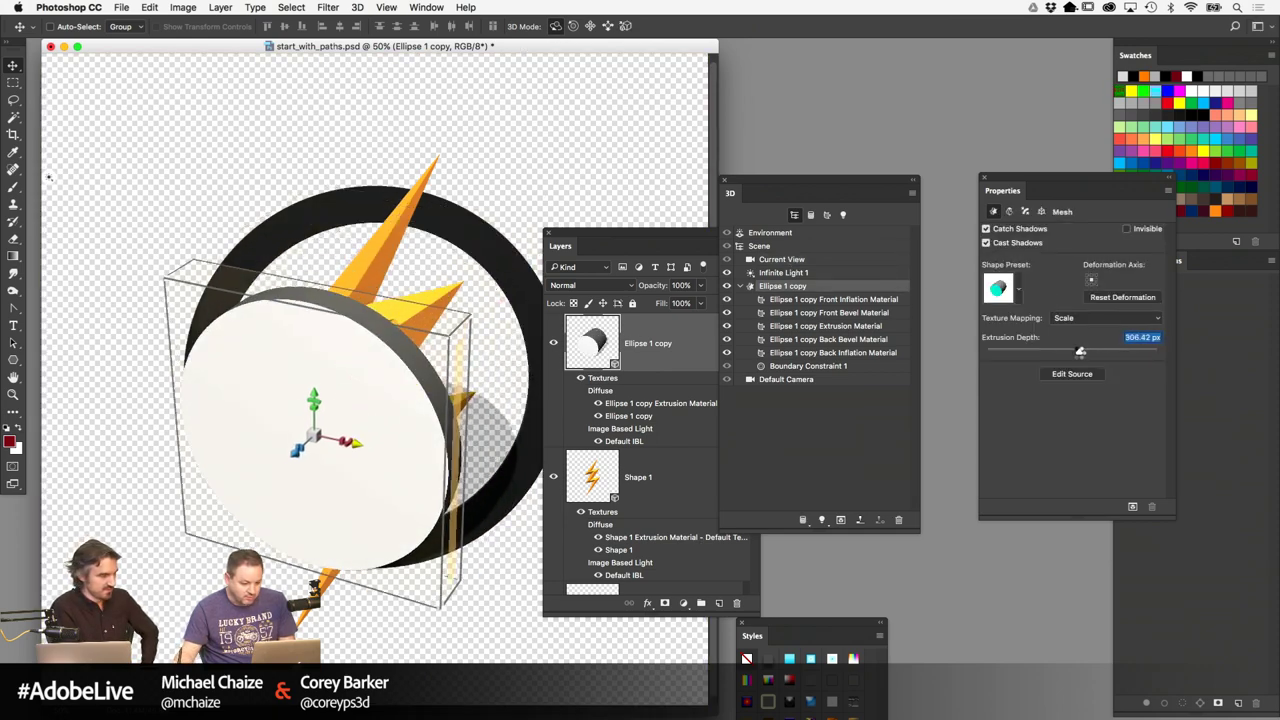
click(820, 385)
Reset to the Default Camera and orbit the scene around the white disc
click(790, 260)
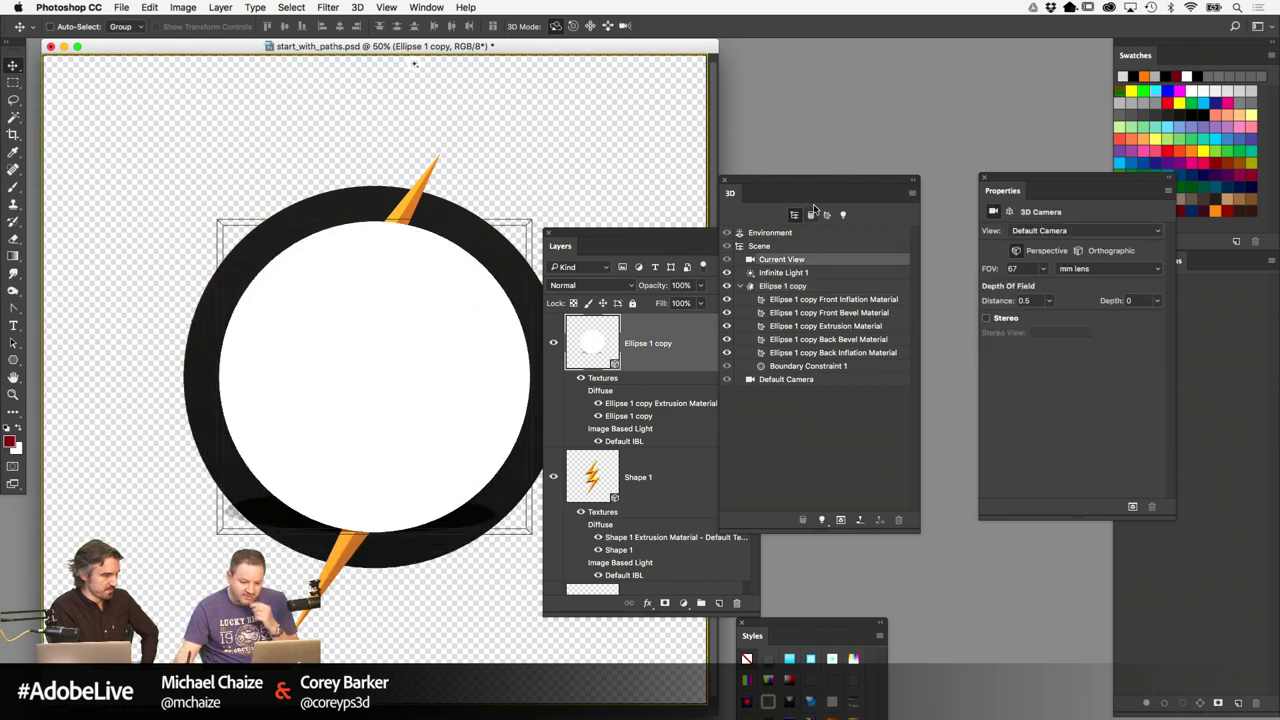
drag(822, 182, 870, 186)
drag(725, 234, 790, 390)
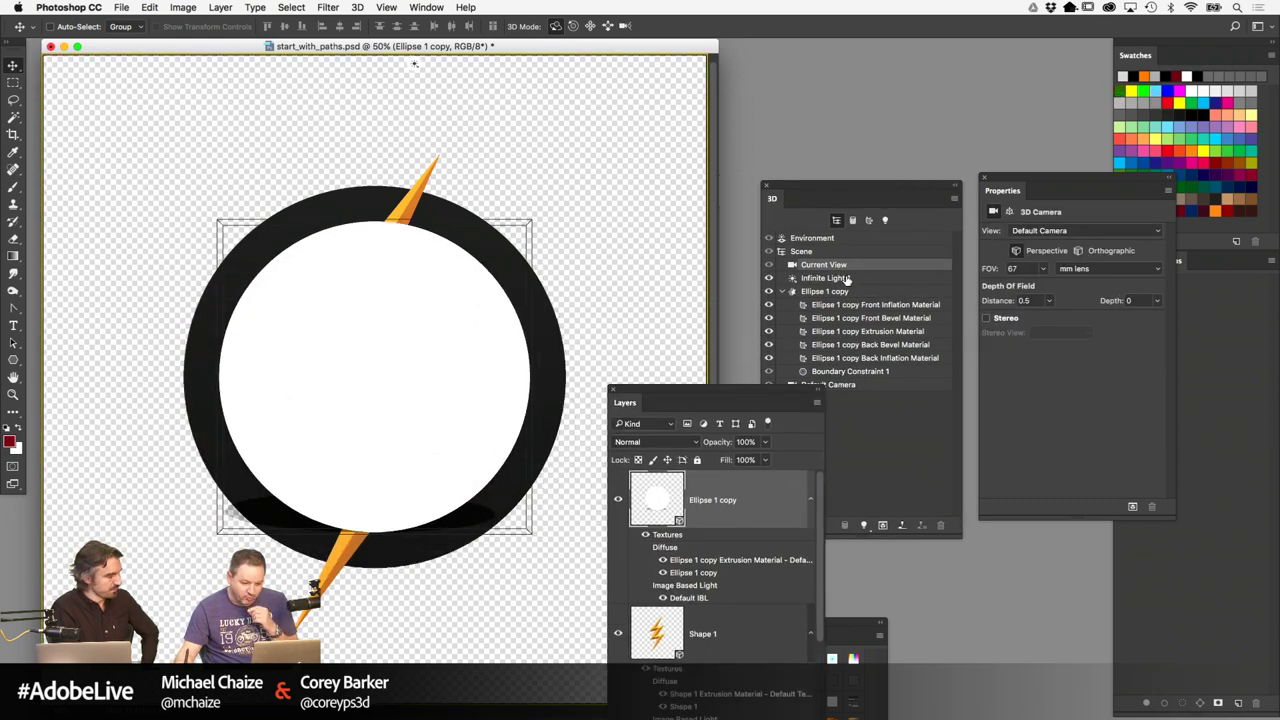
drag(663, 251, 565, 287)
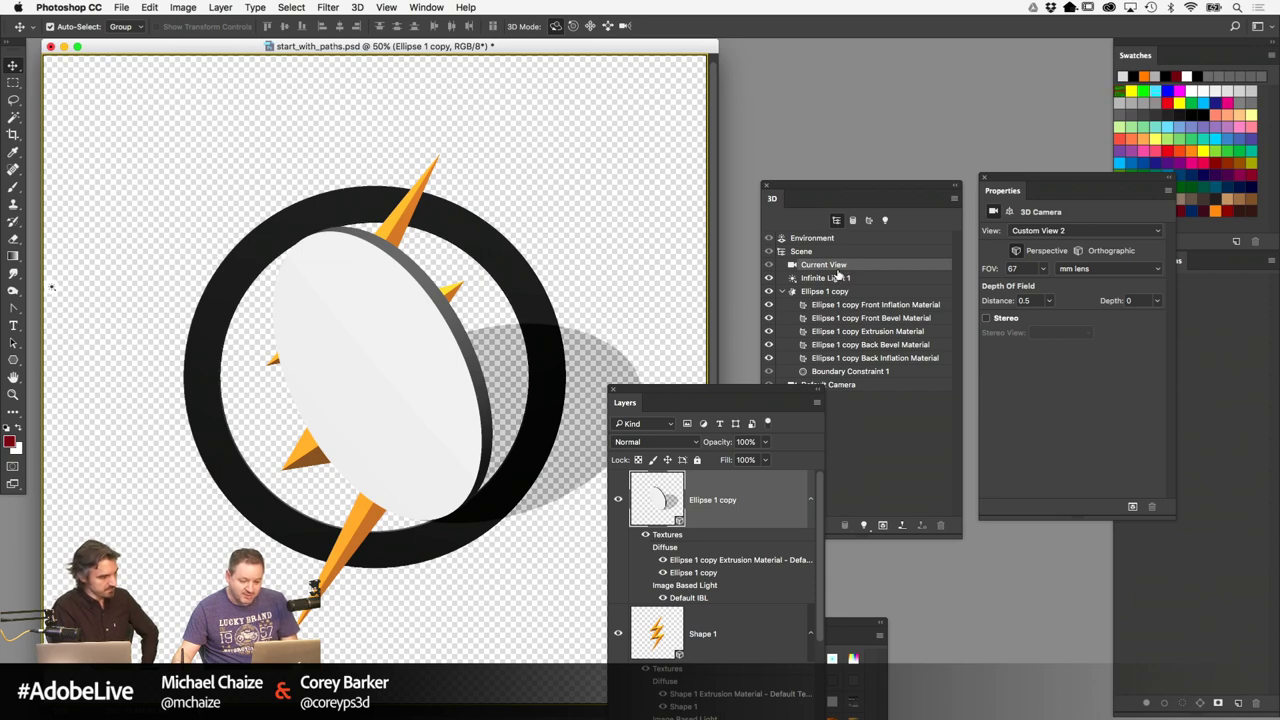
click(852, 385)
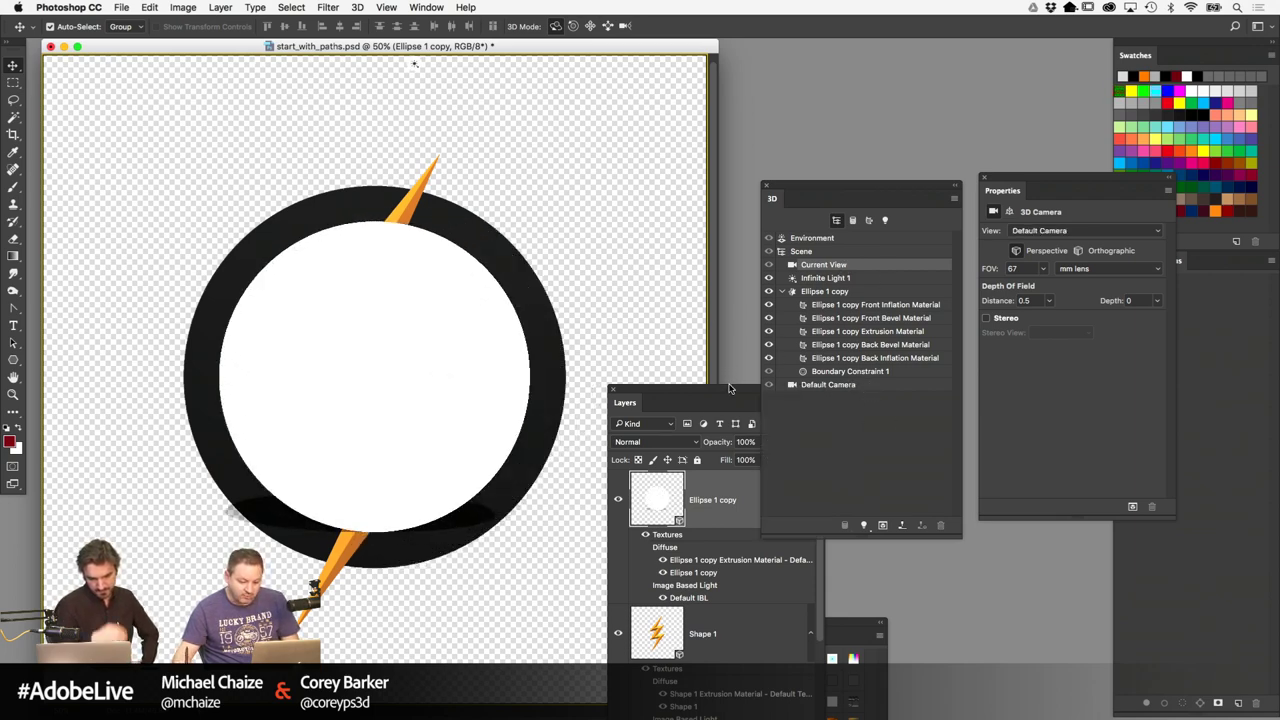
drag(730, 388, 695, 506)
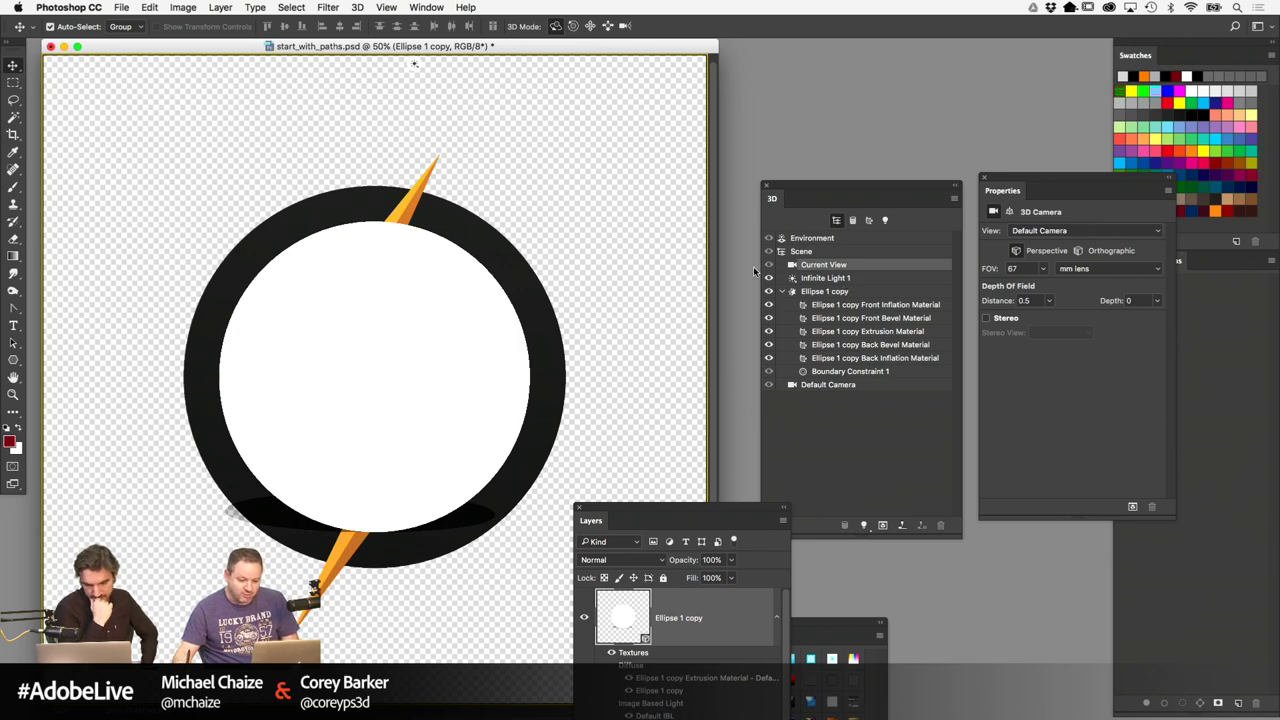
drag(587, 277, 586, 178)
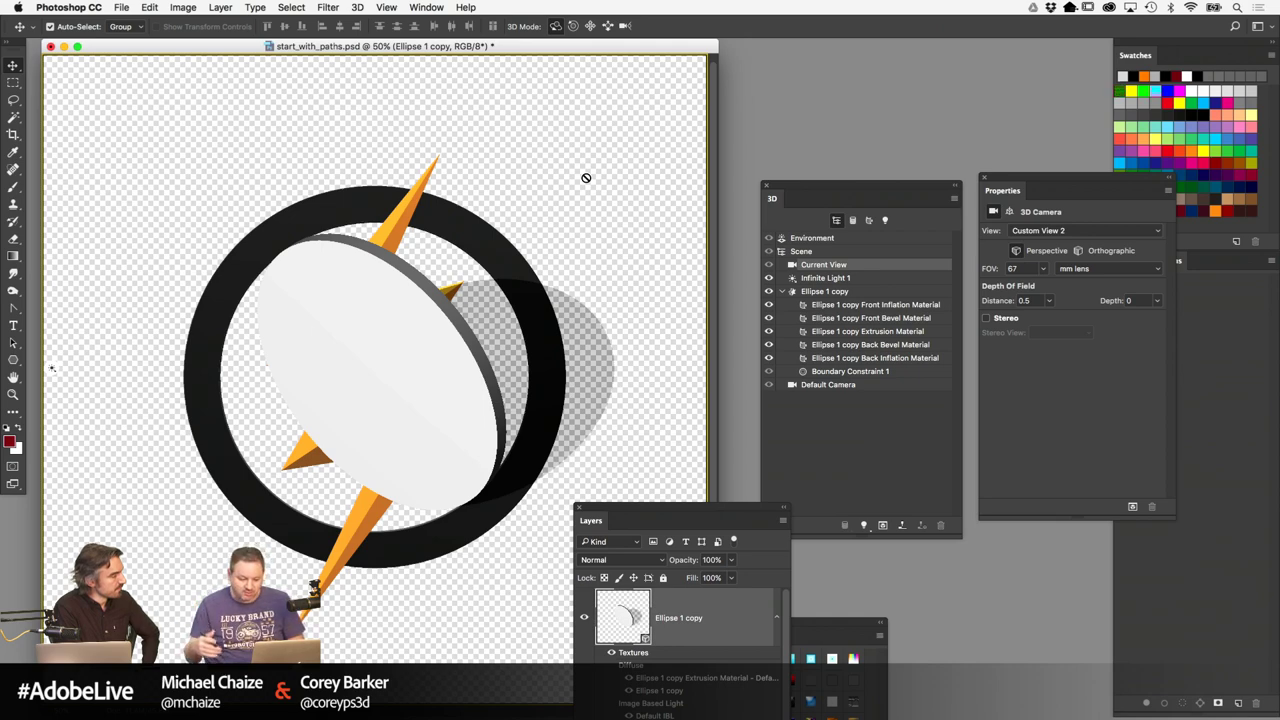
drag(586, 178, 410, 63)
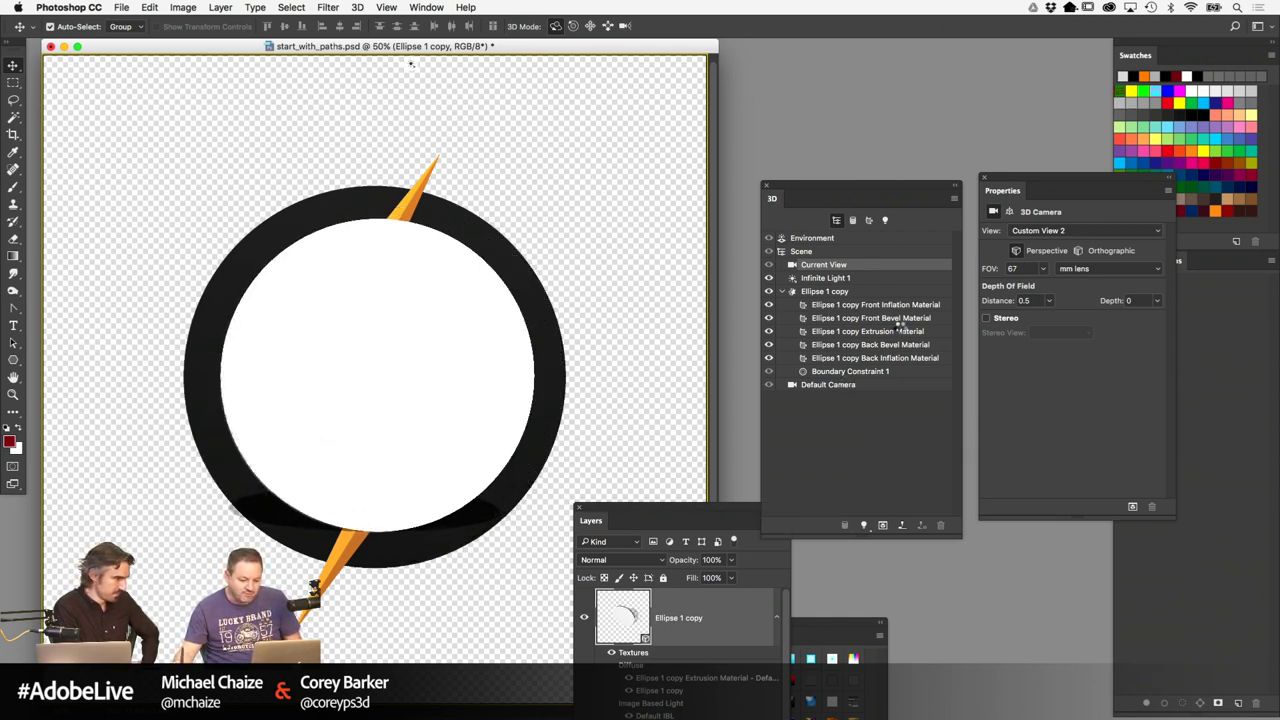
Rotate the white disc mesh edge-on and return to the Default Camera view
click(830, 292)
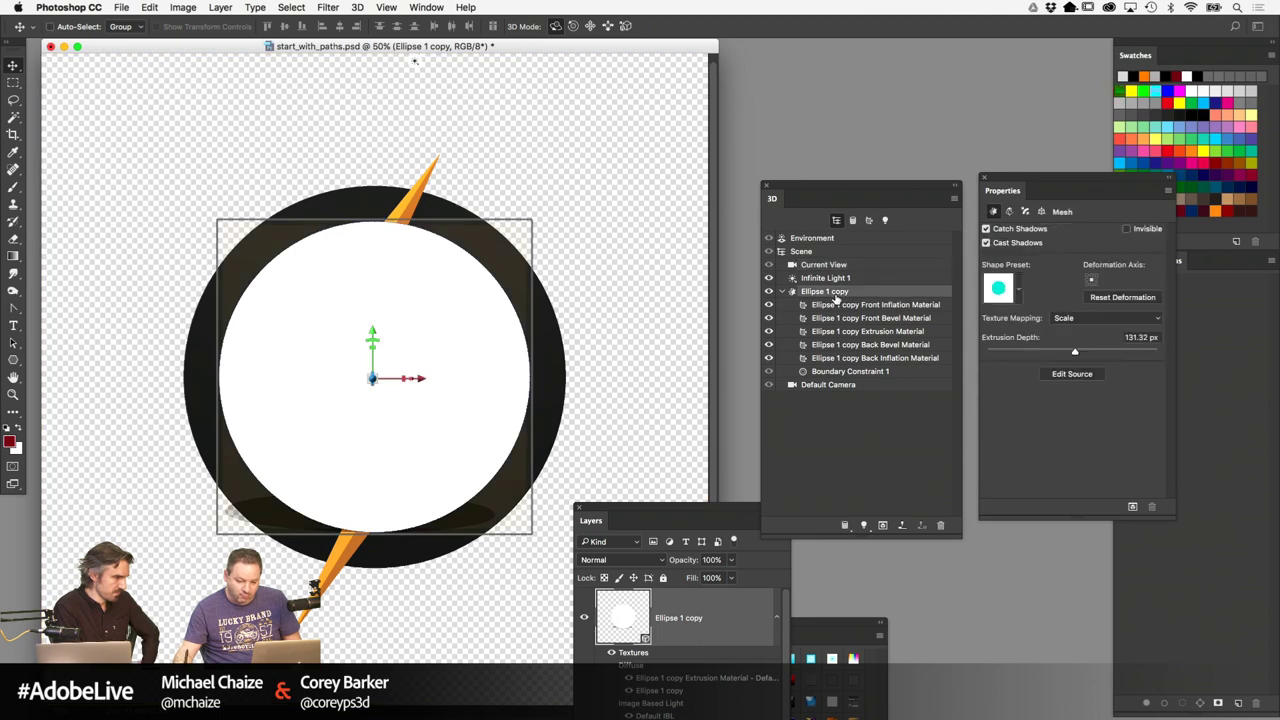
mouse_move(586, 262)
mouse_down()
mouse_move(600, 283)
mouse_move(391, 346)
mouse_move(109, 391)
mouse_move(143, 354)
mouse_move(478, 244)
mouse_move(1039, 262)
mouse_move(445, 345)
mouse_move(444, 252)
mouse_move(862, 253)
mouse_move(631, 304)
mouse_move(674, 240)
mouse_move(702, 307)
mouse_move(629, 320)
mouse_move(616, 300)
mouse_up()
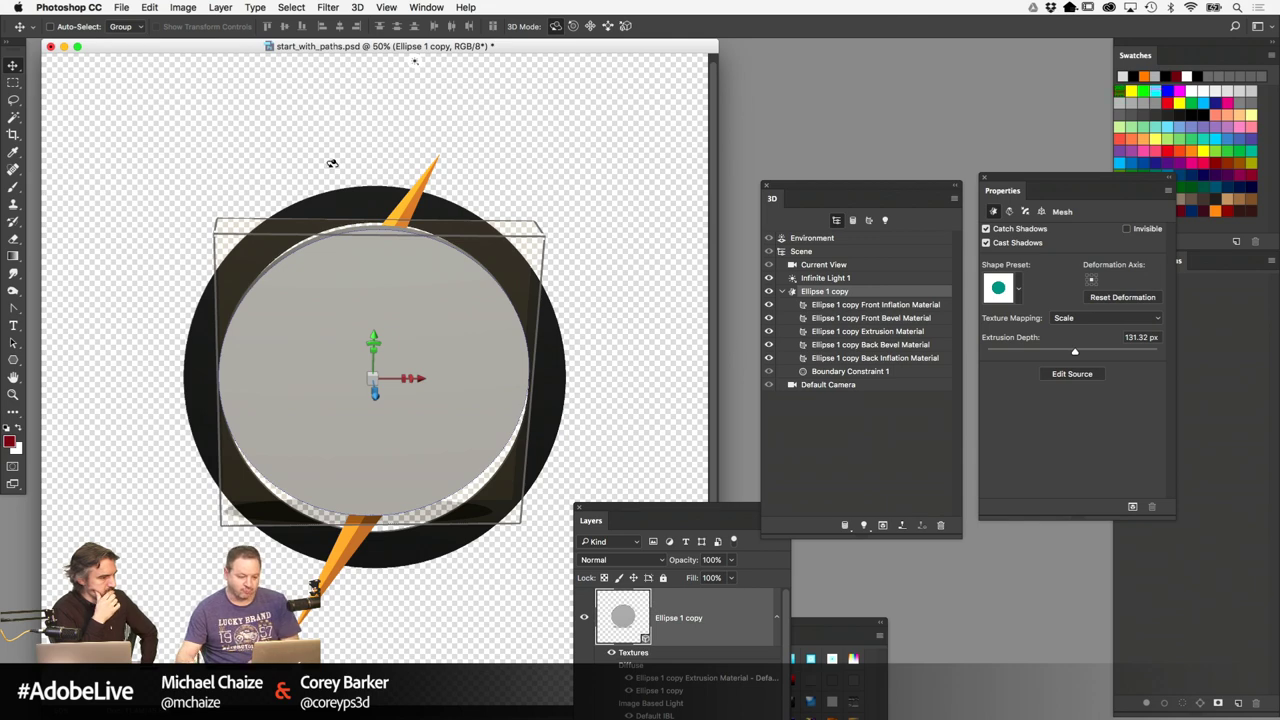
drag(247, 155, 737, 203)
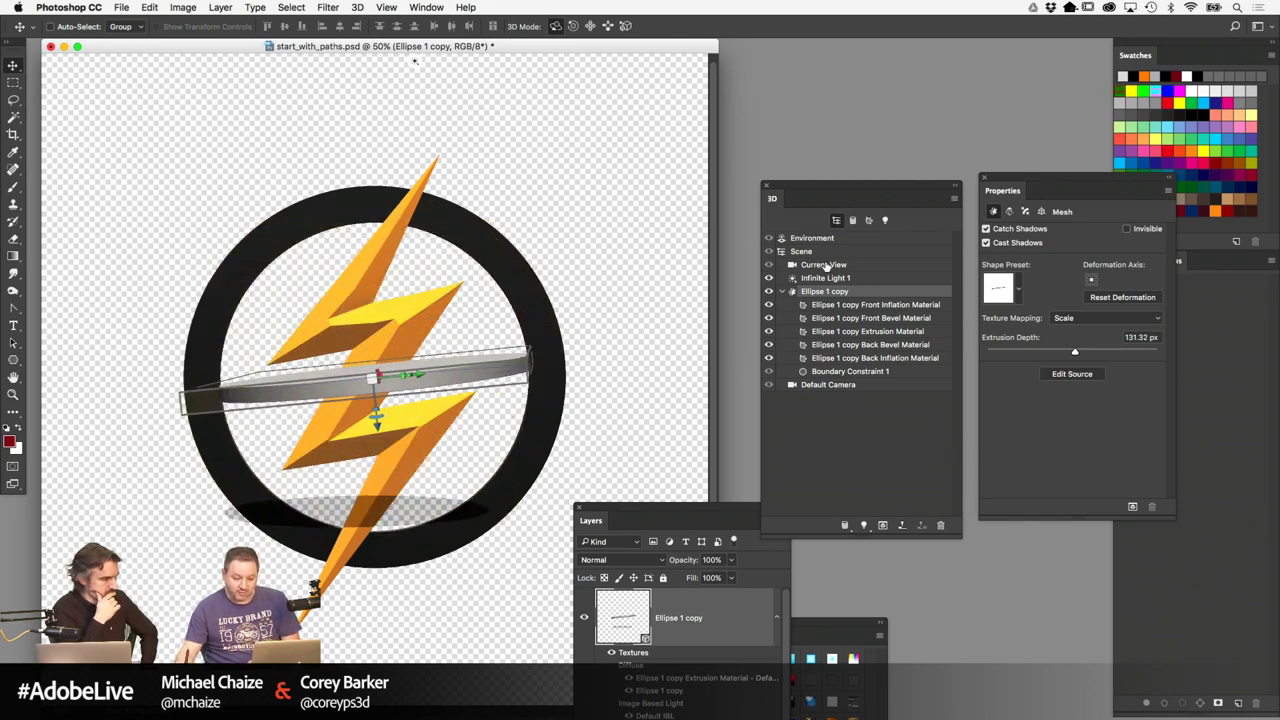
click(824, 264)
drag(612, 246, 560, 300)
click(858, 386)
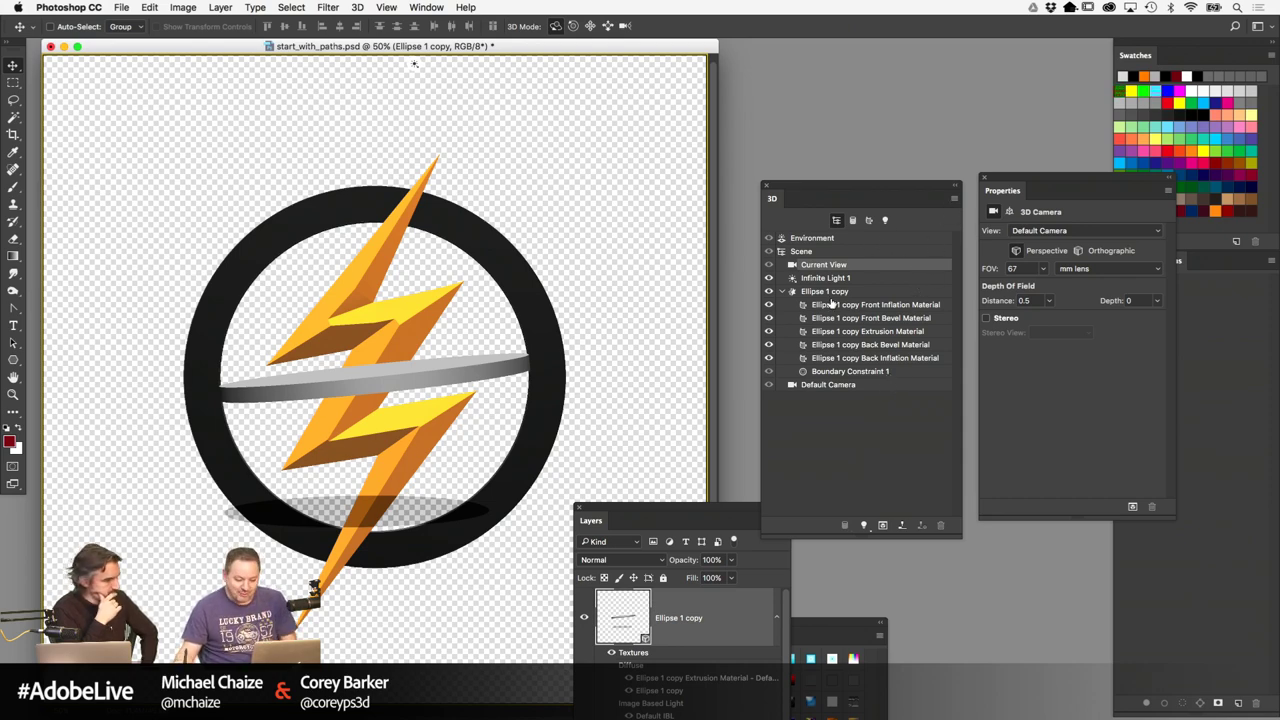
Reselect the disc mesh and show its Coordinates (rotation X −108.7°, Y 81.3°, Z −24.4°)
click(854, 292)
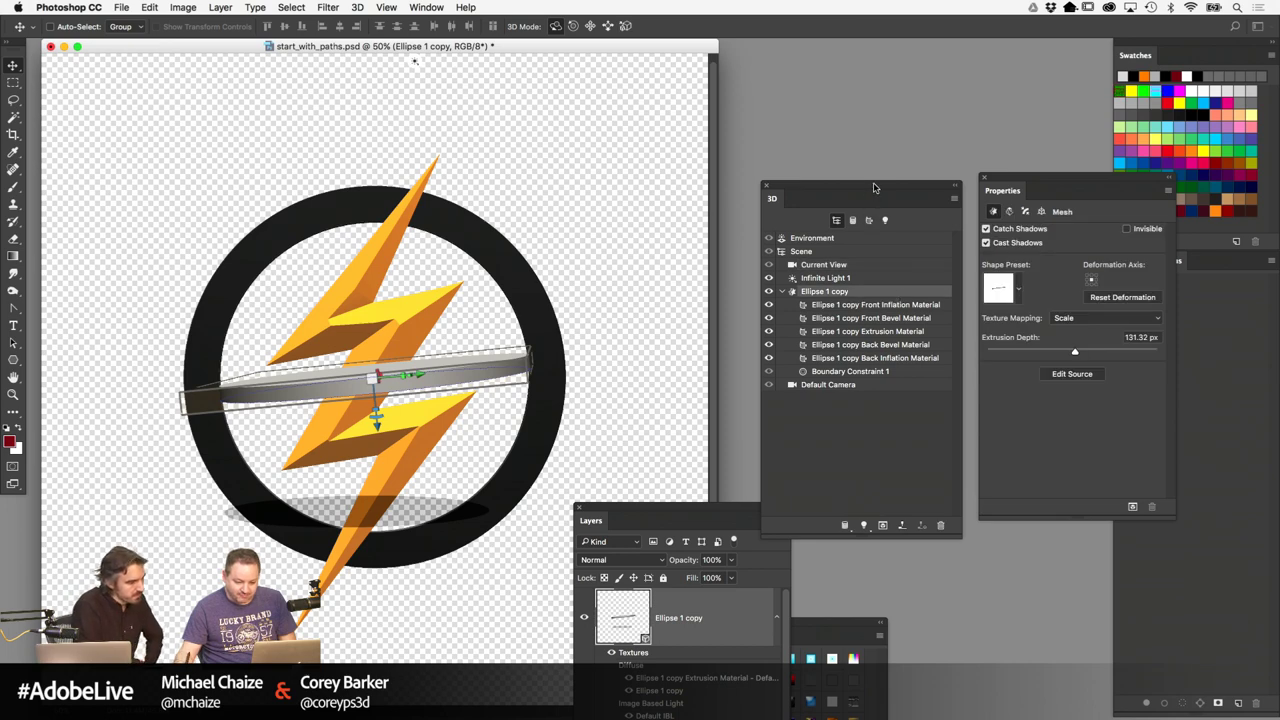
drag(873, 187, 779, 150)
drag(1034, 178, 970, 160)
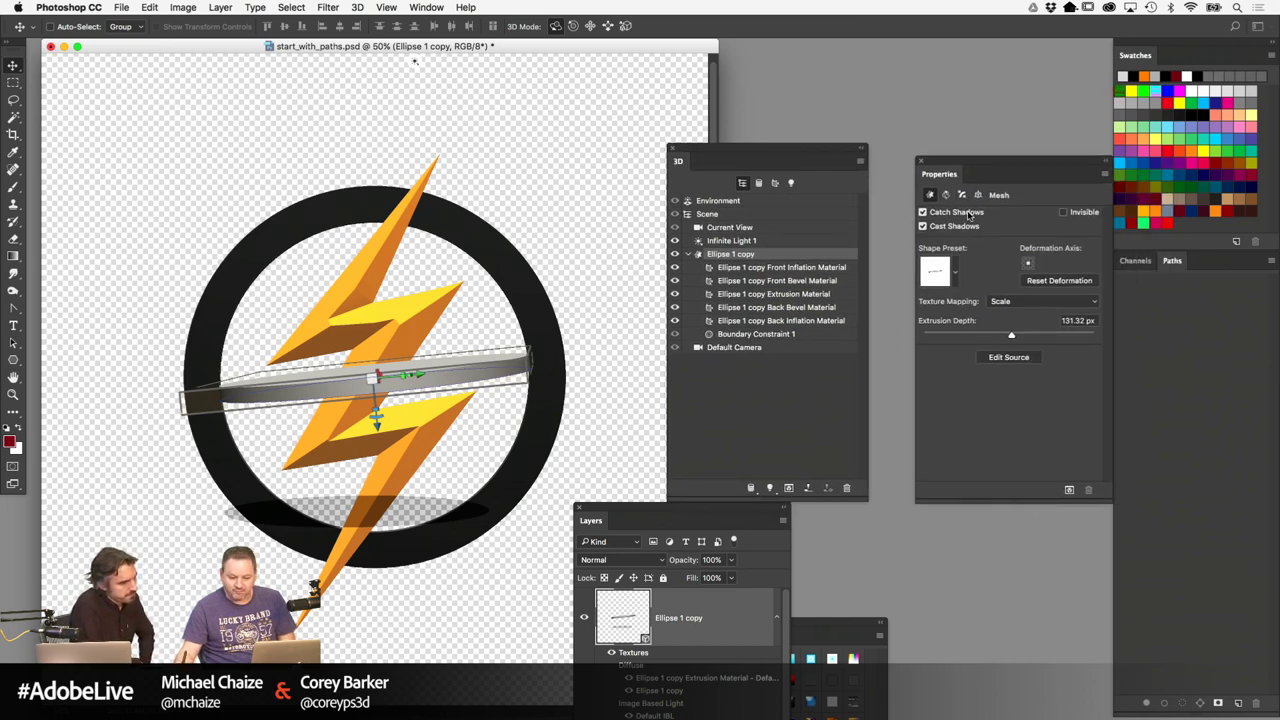
click(978, 195)
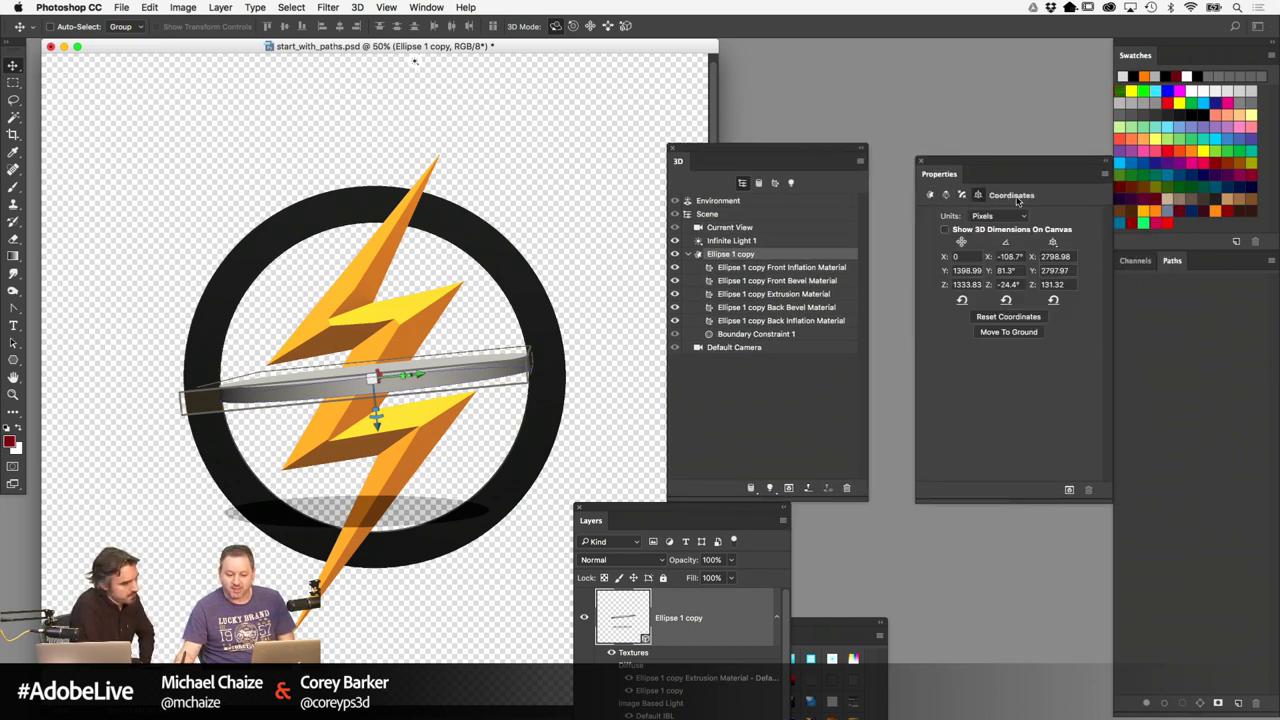
Reset the disc's coordinates to 0° rotation on all axes and move it to the ground plane
click(1017, 318)
click(1030, 333)
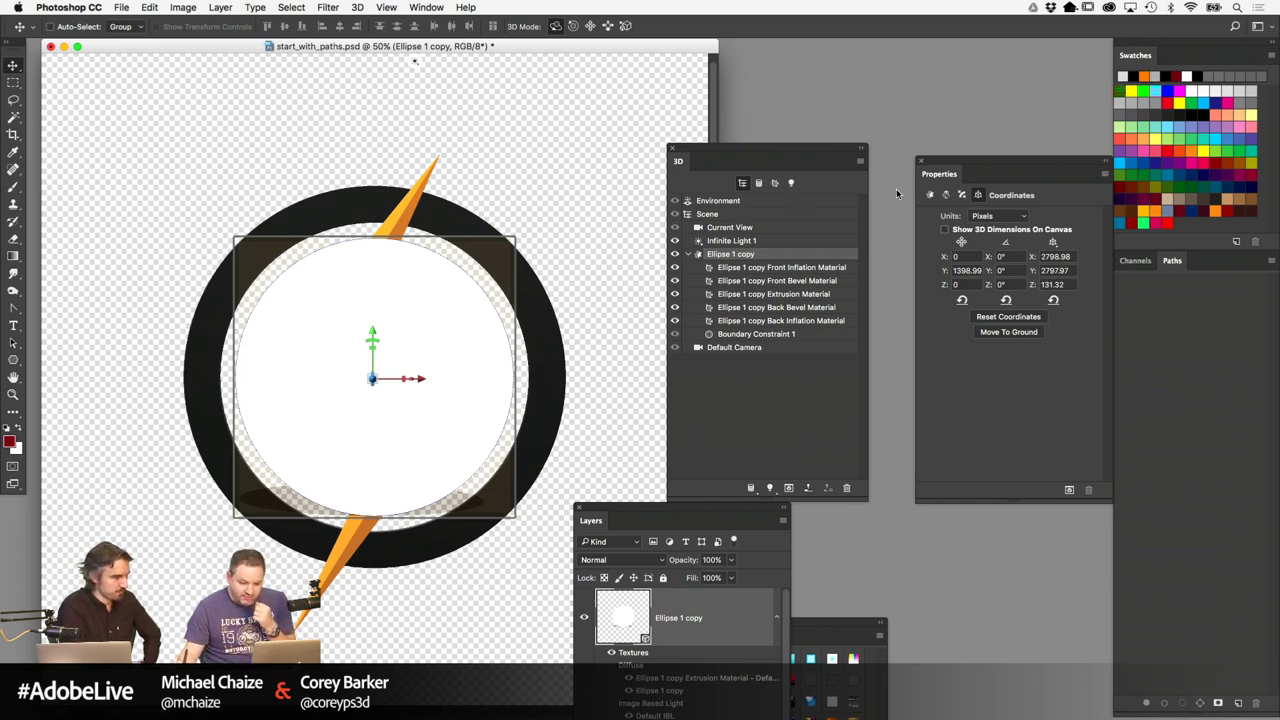
click(962, 195)
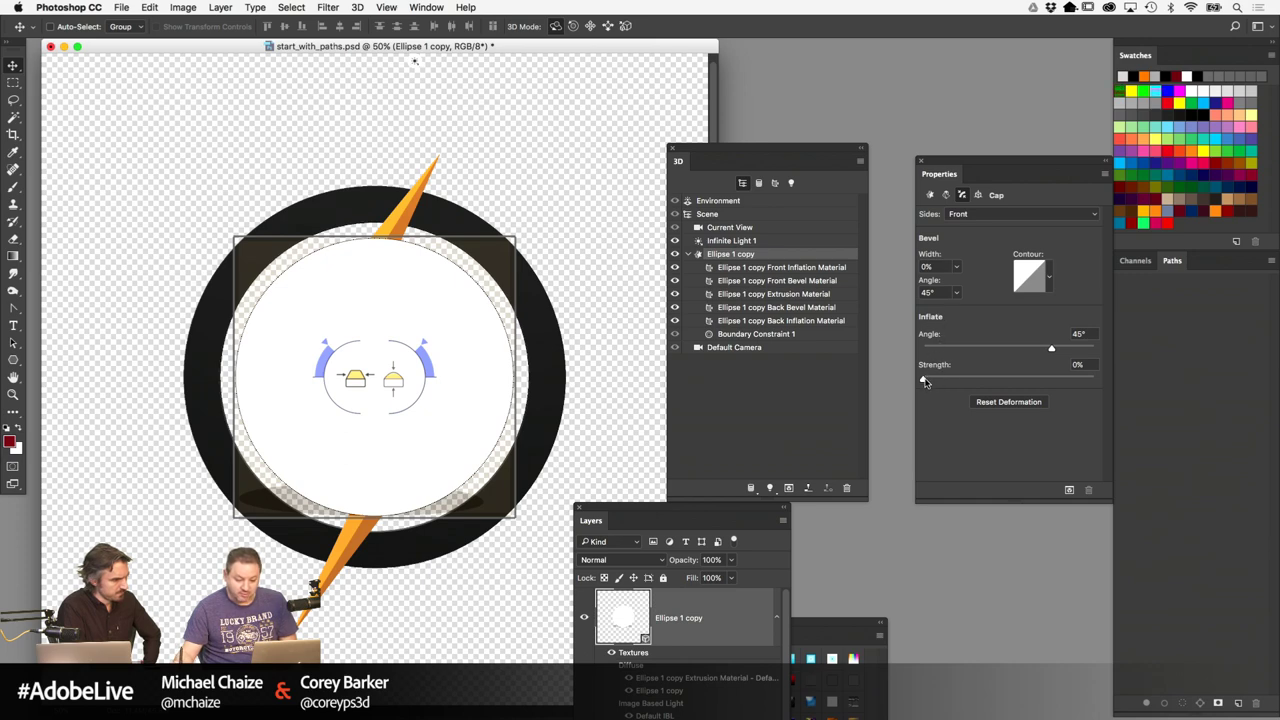
Inflate the disc's front cap to 7% strength, then restore the Default Camera view
drag(924, 382, 936, 381)
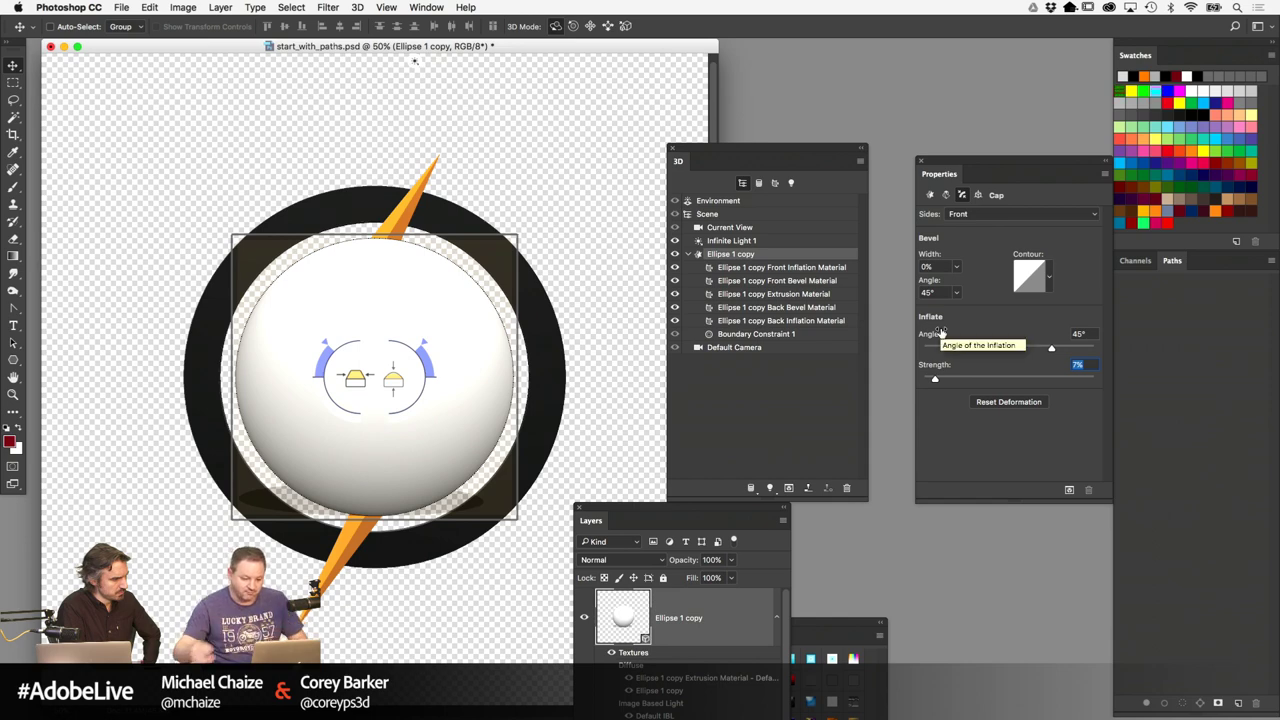
click(735, 228)
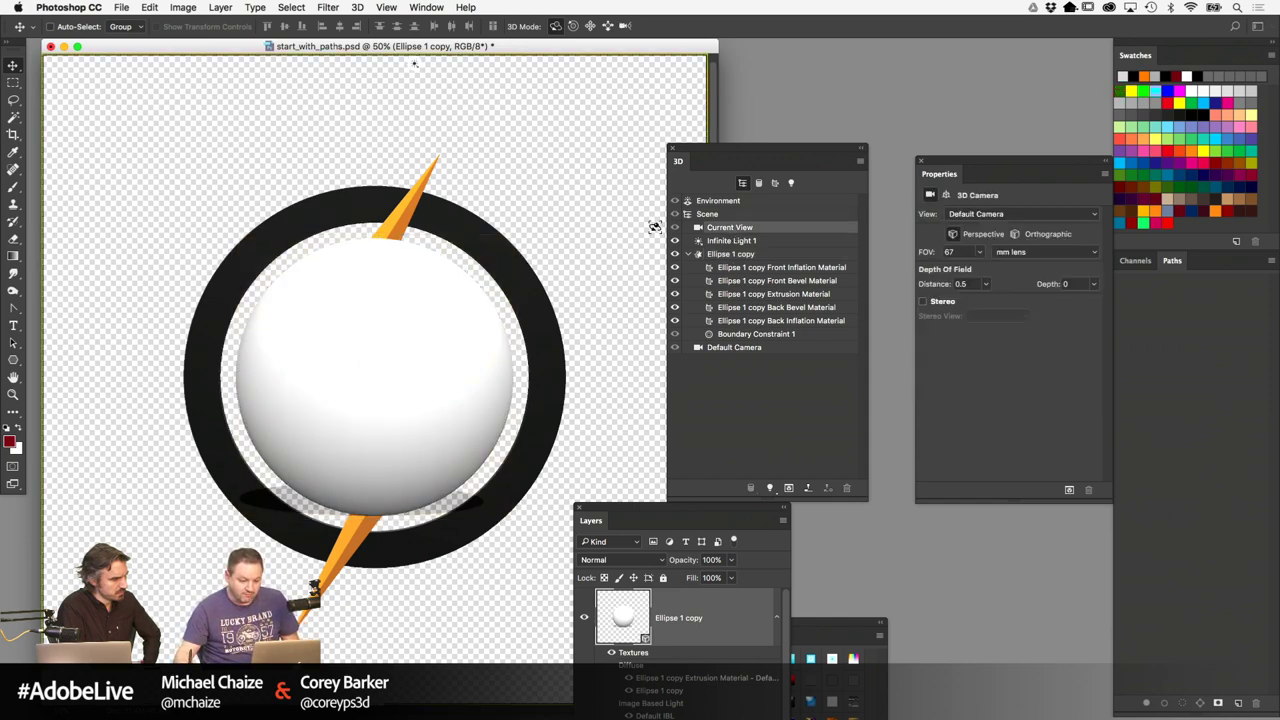
drag(640, 240, 52, 180)
drag(567, 249, 600, 250)
click(768, 255)
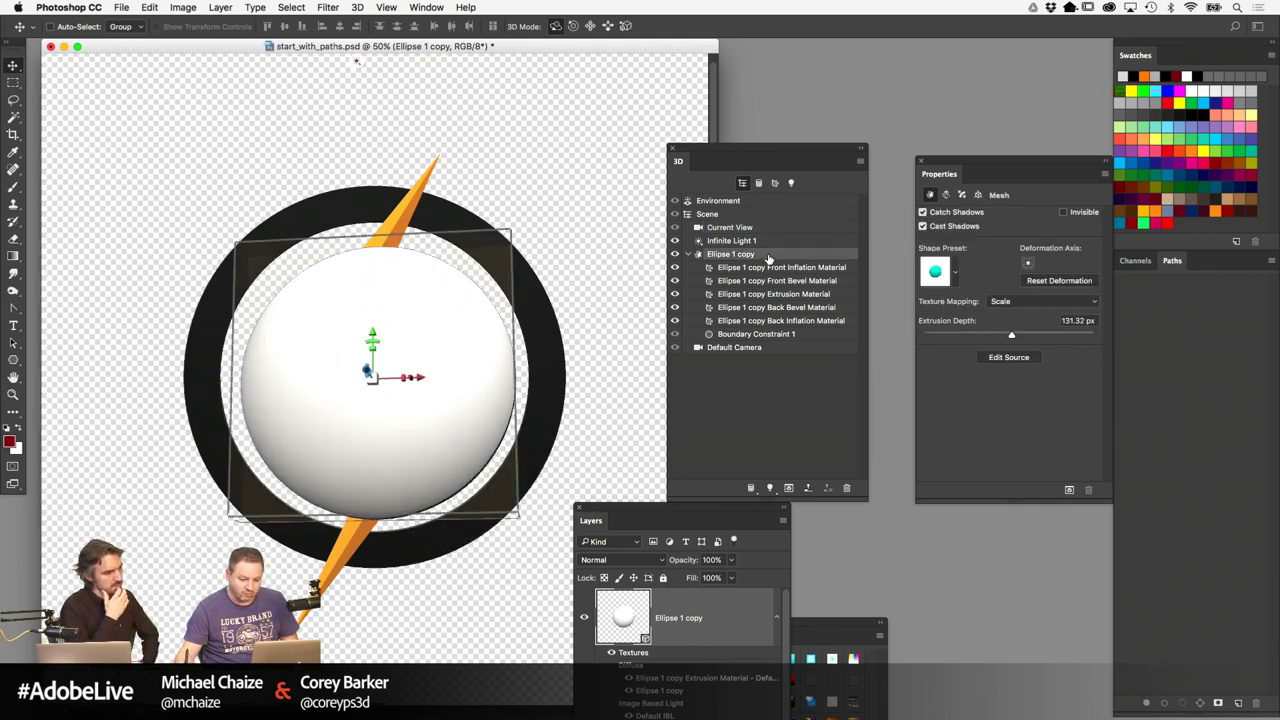
click(767, 350)
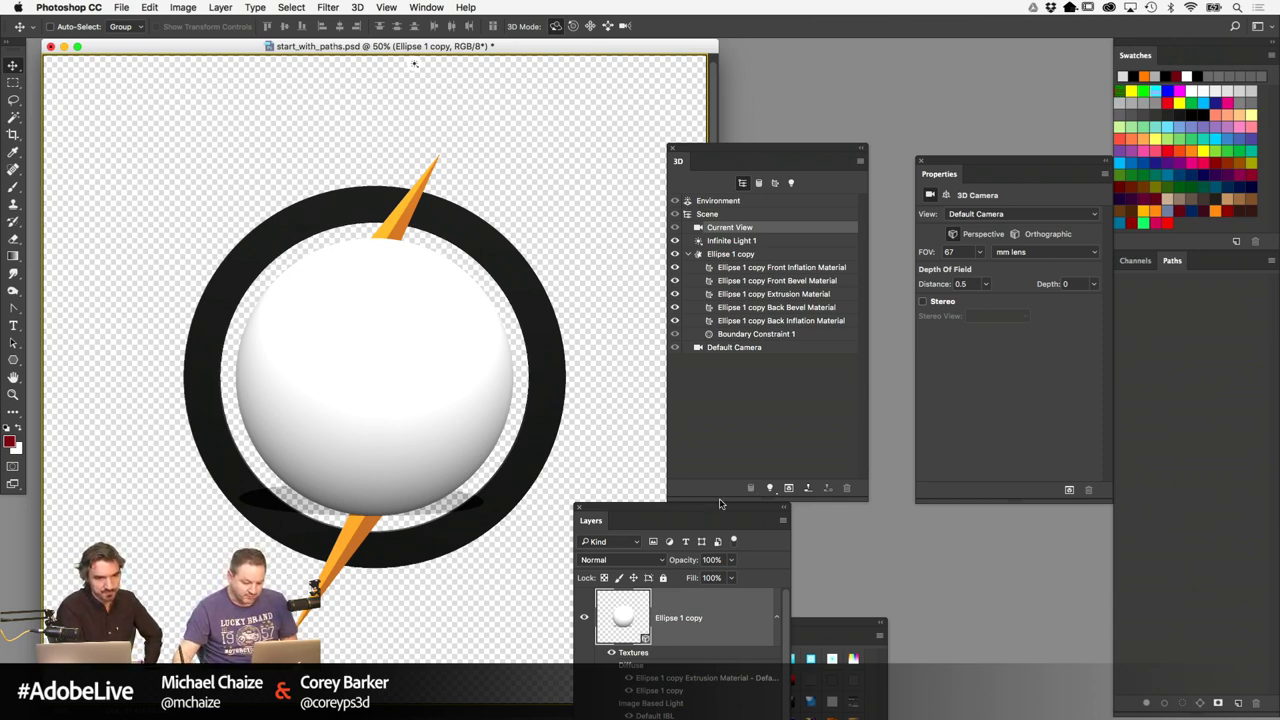
Move the Ellipse 1 copy layer below Shape 1 so the orange bolt sits in front
drag(667, 512, 685, 488)
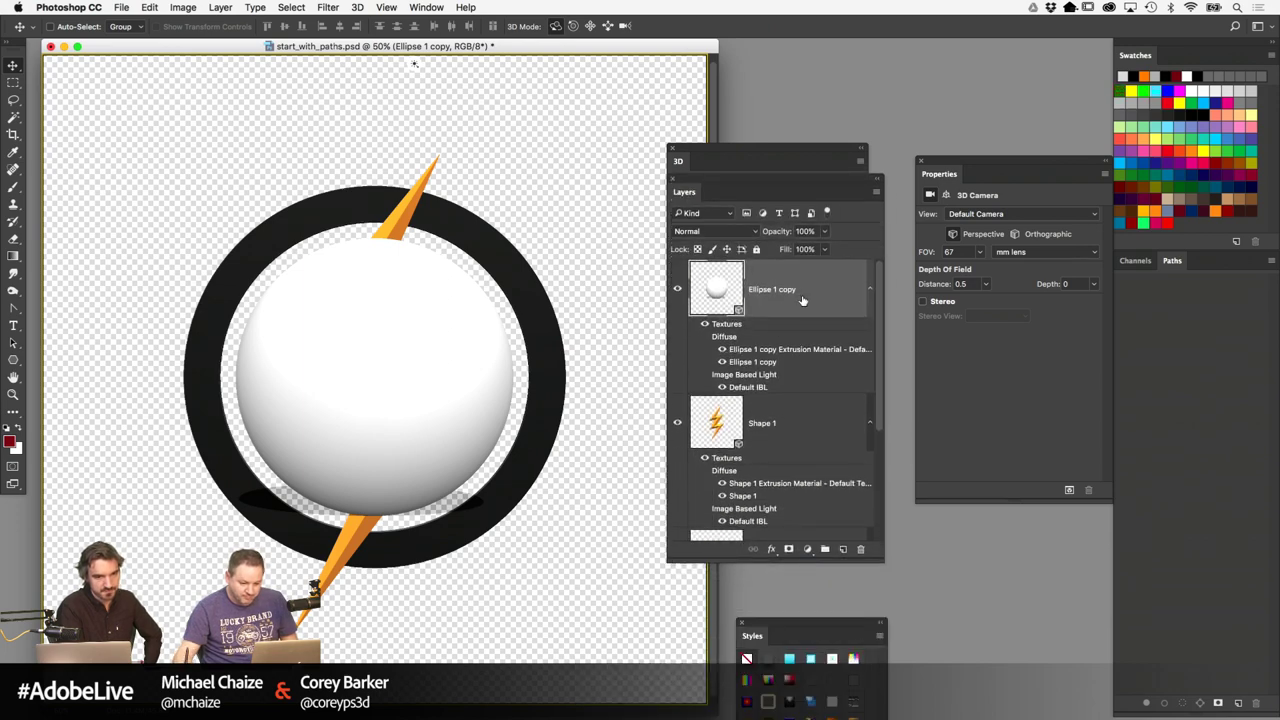
drag(803, 300, 785, 517)
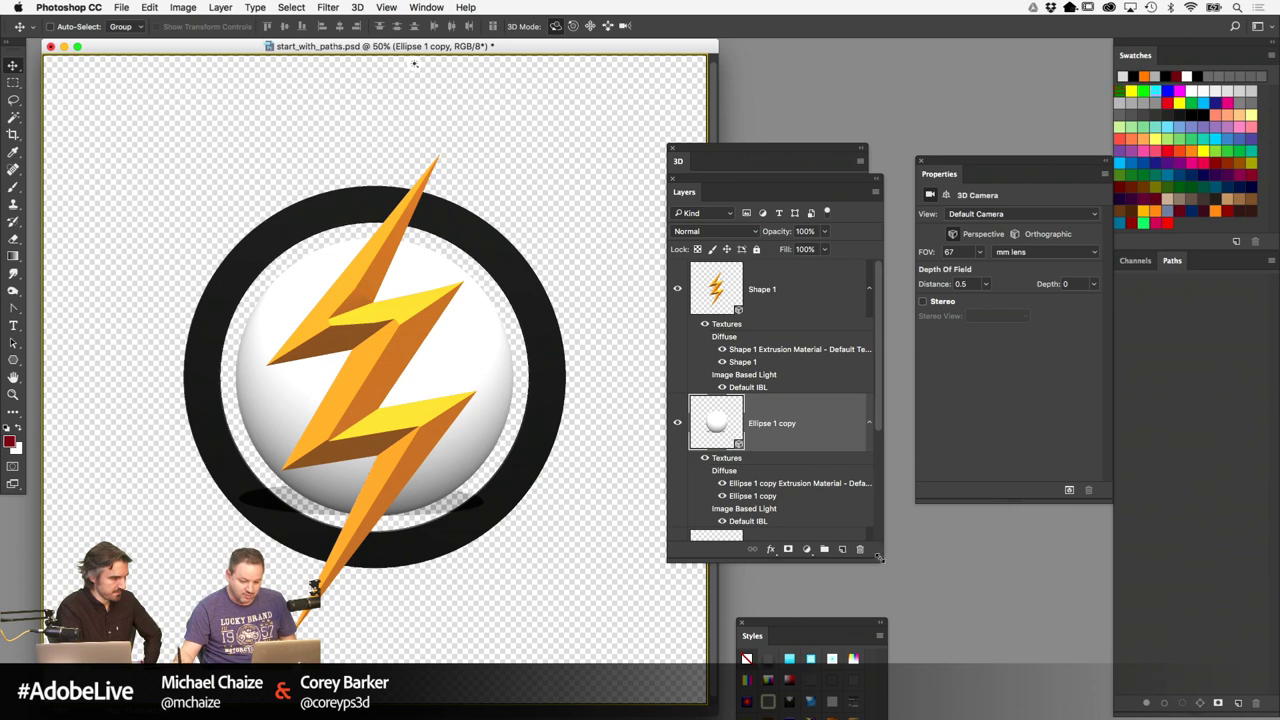
drag(881, 558, 968, 673)
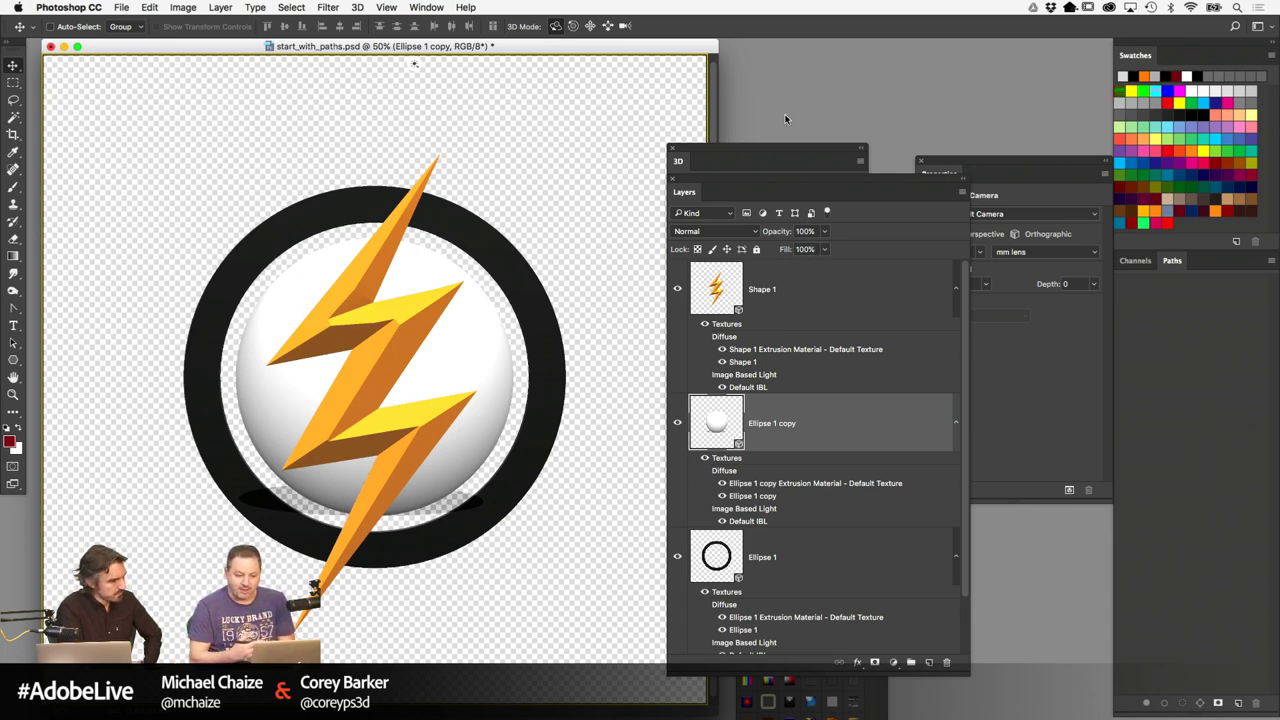
Save the document as start_with_paths.psd in Photoshop format on the Desktop
click(116, 8)
click(142, 145)
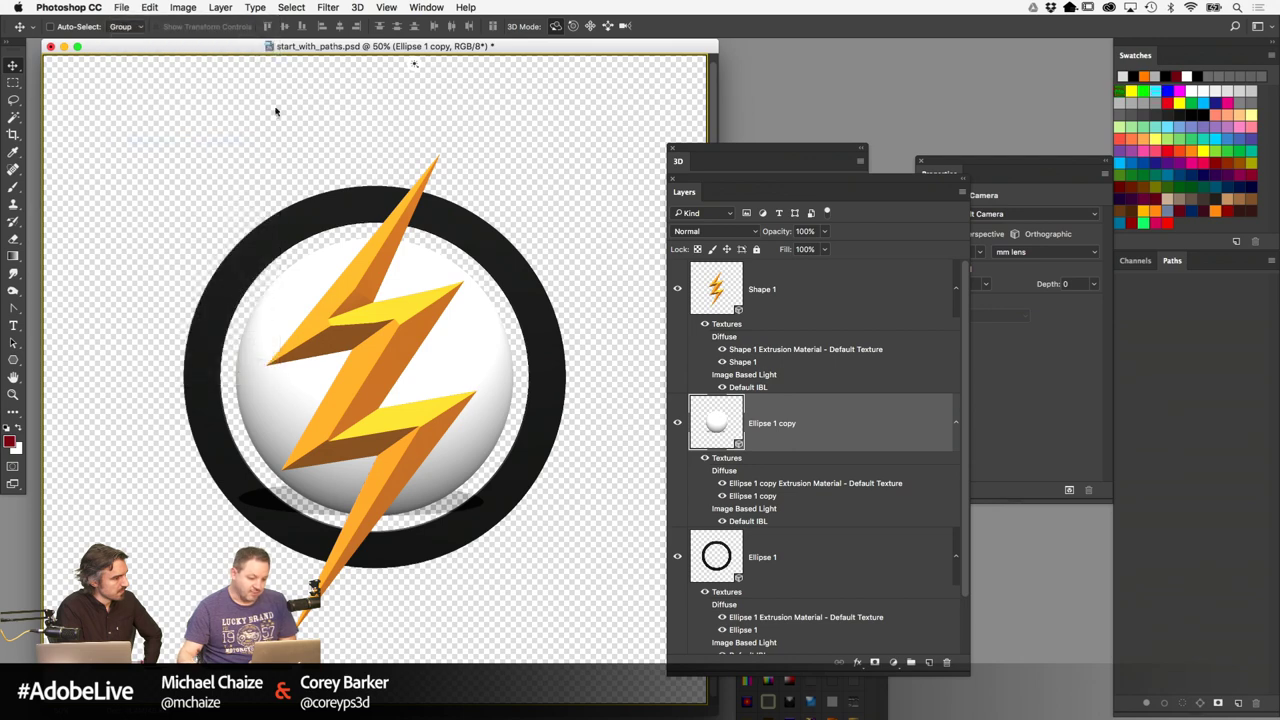
click(462, 328)
click(482, 312)
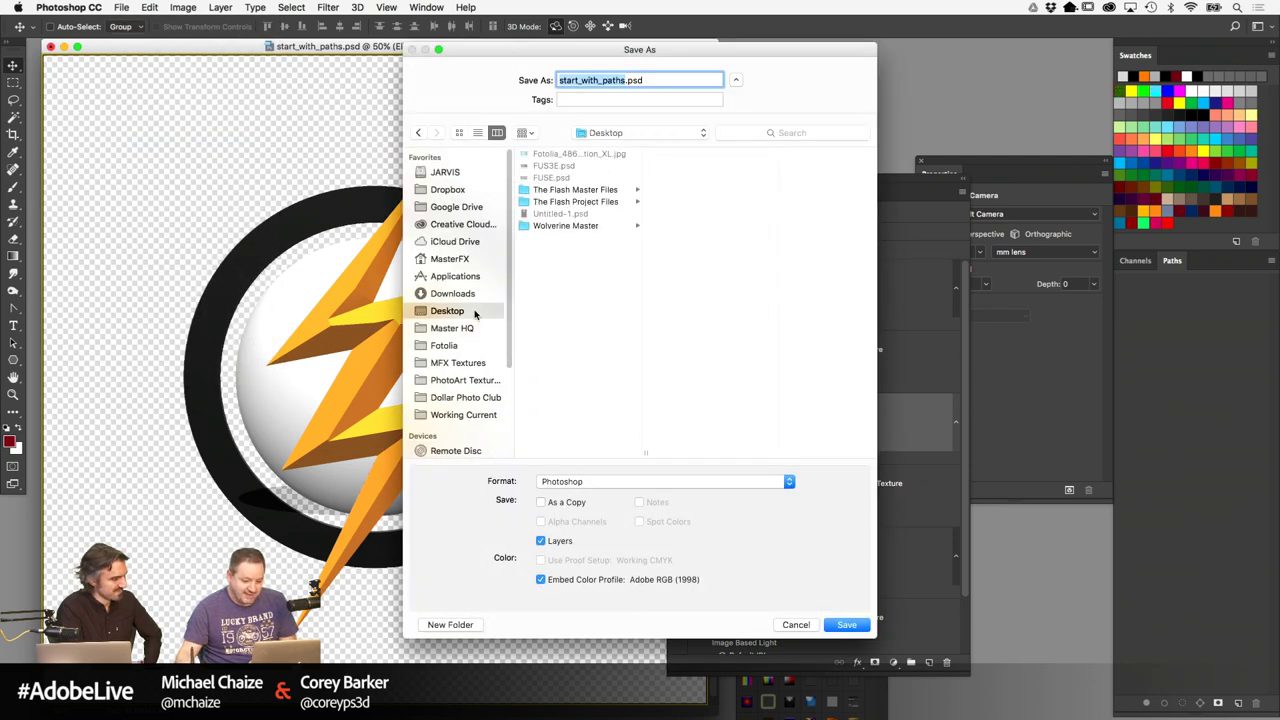
key(Return)
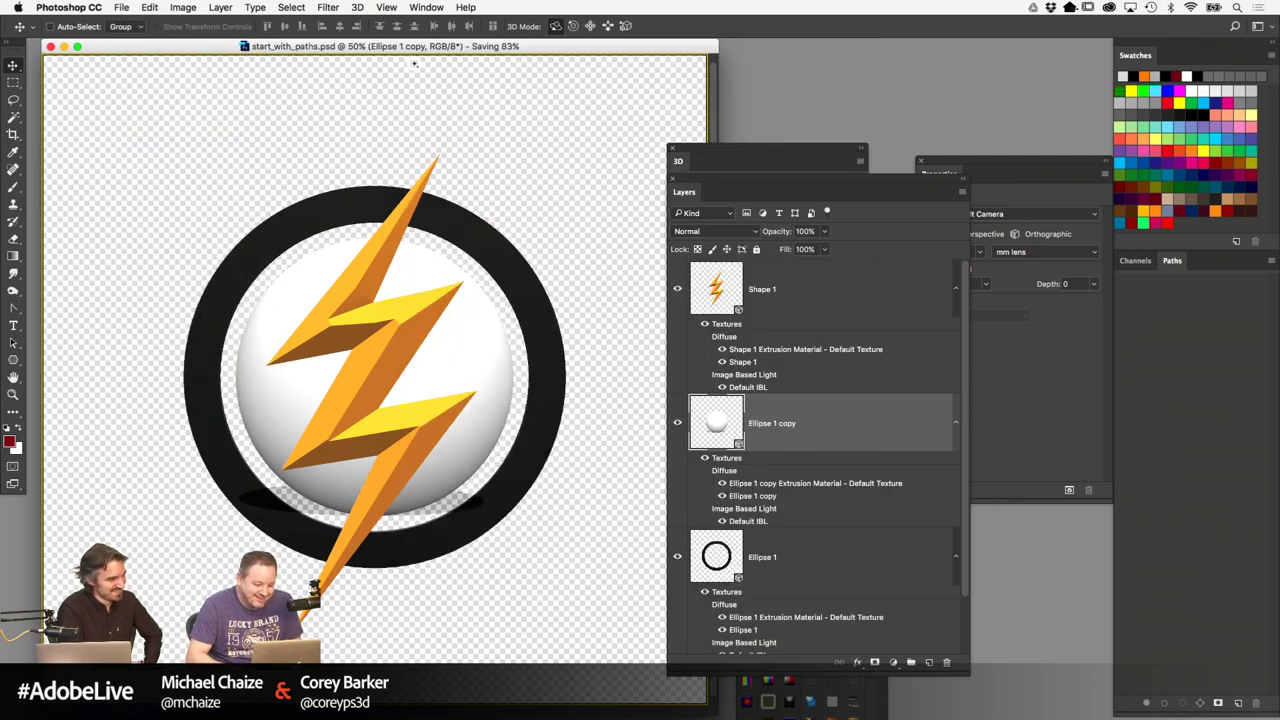
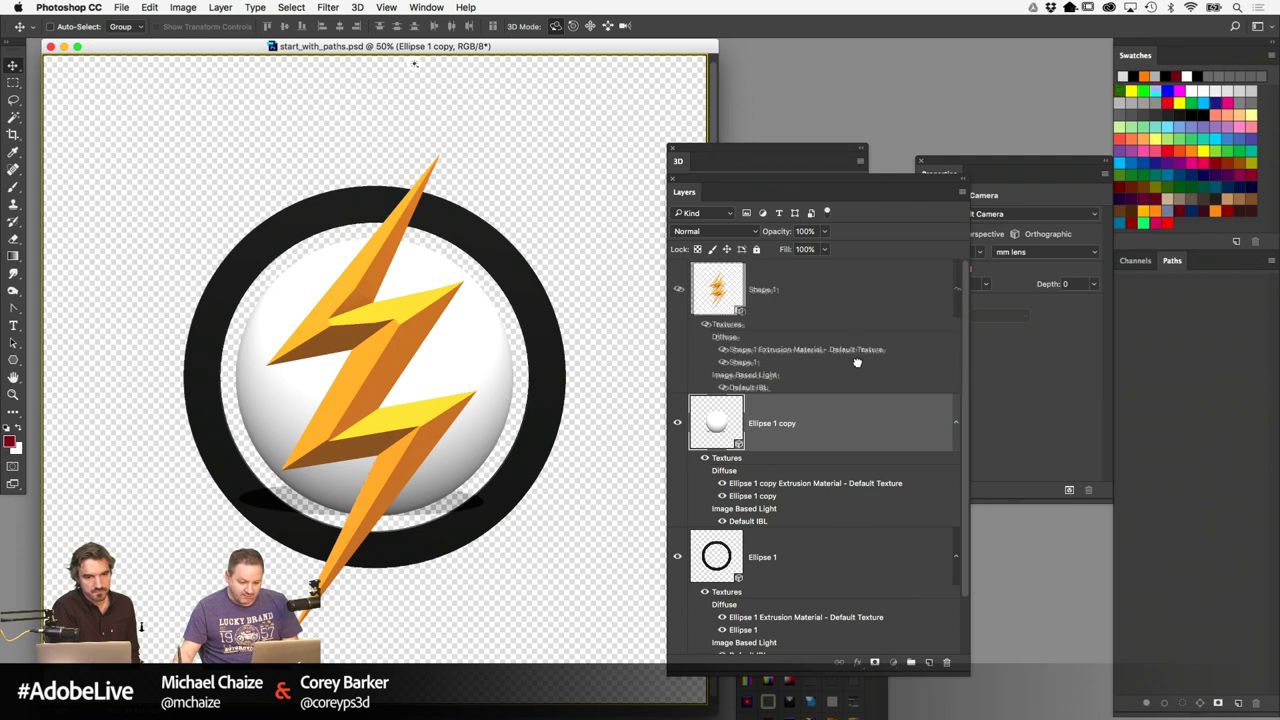
Select the Shape 1, Ellipse 1 copy and Ellipse 1 layers and merge them into one 3D layer
click(829, 288)
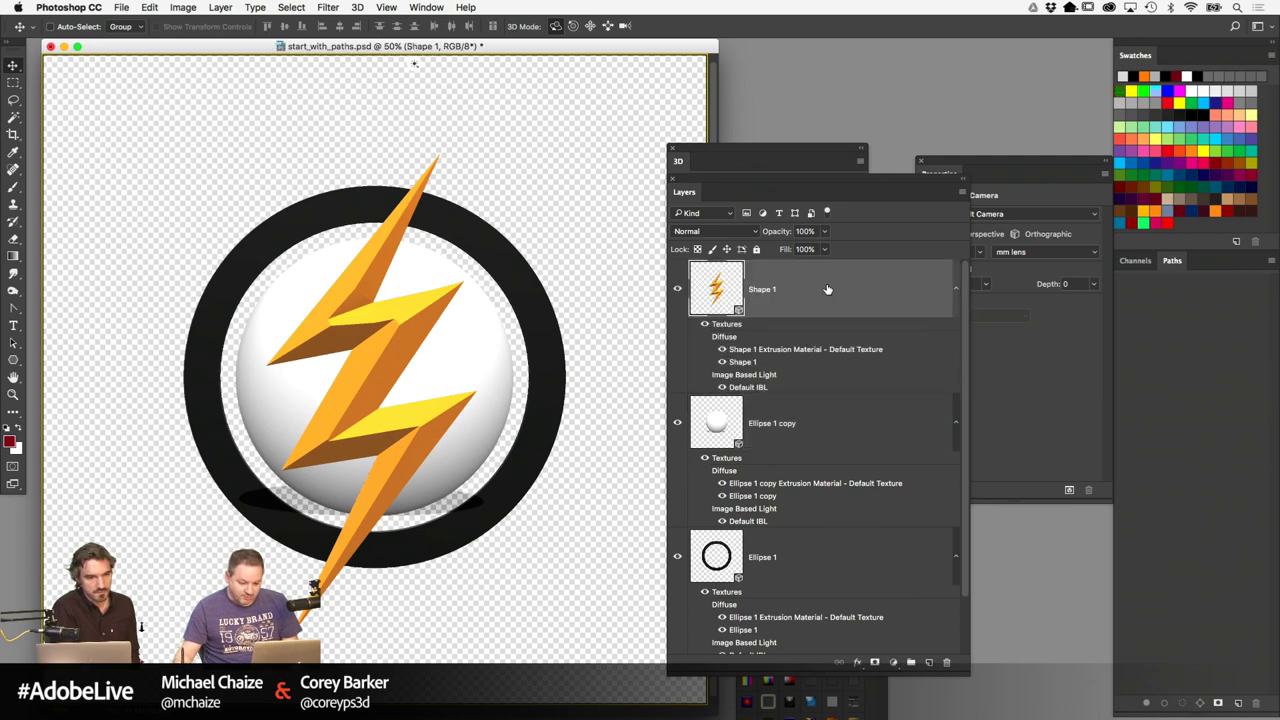
shift+click(851, 560)
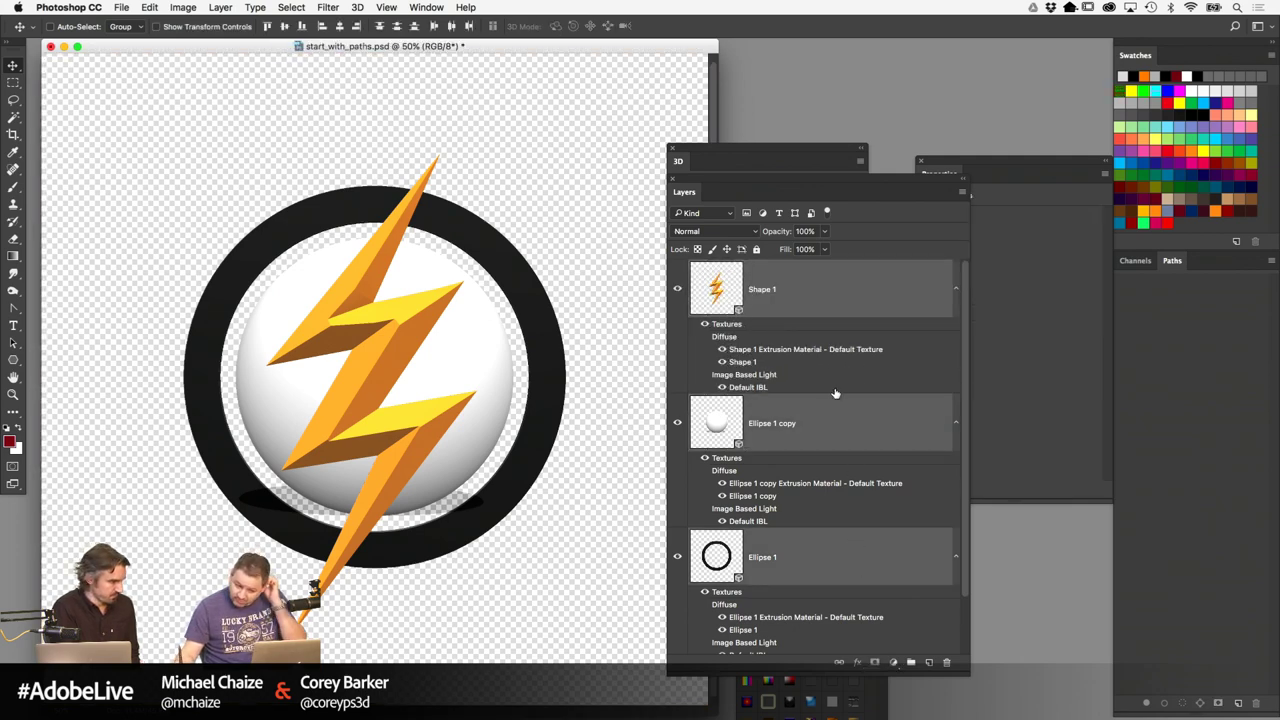
key(super+e)
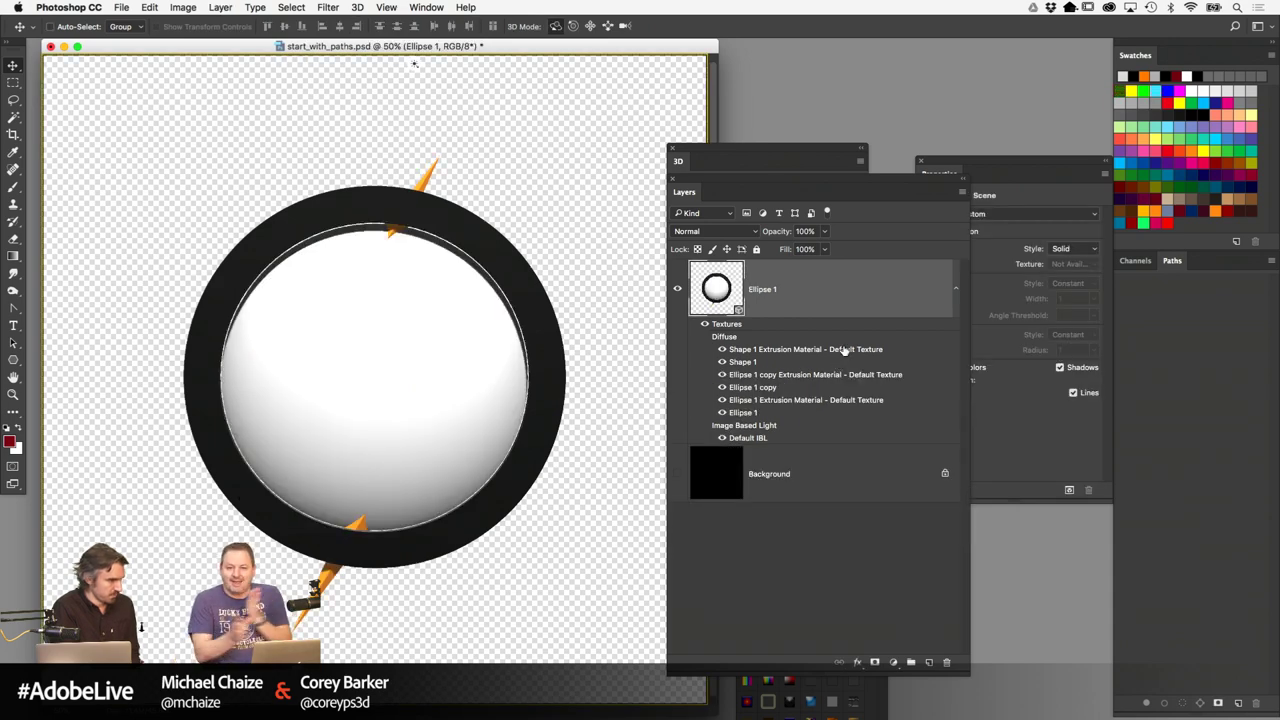
mouse_move(845, 350)
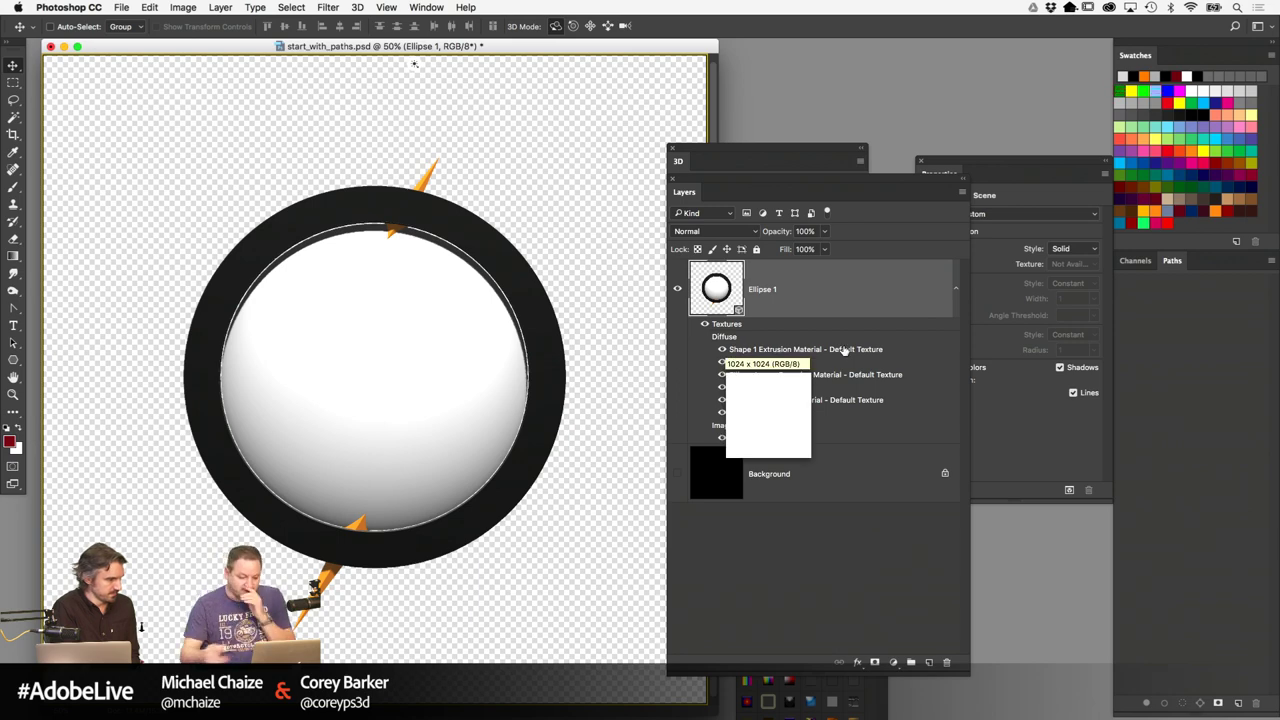
Enlarge the 3D scene list and orbit the current view to an edge-on angle
drag(786, 185, 950, 188)
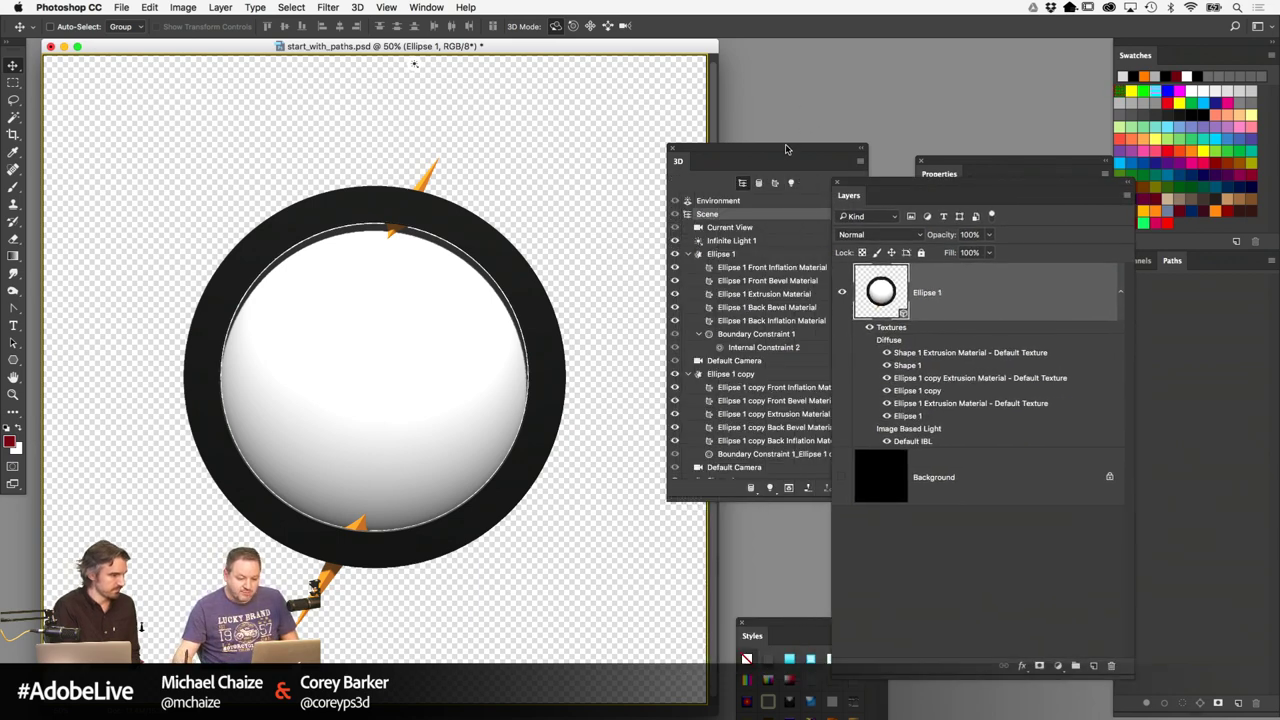
drag(786, 149, 739, 149)
drag(818, 502, 851, 542)
click(685, 224)
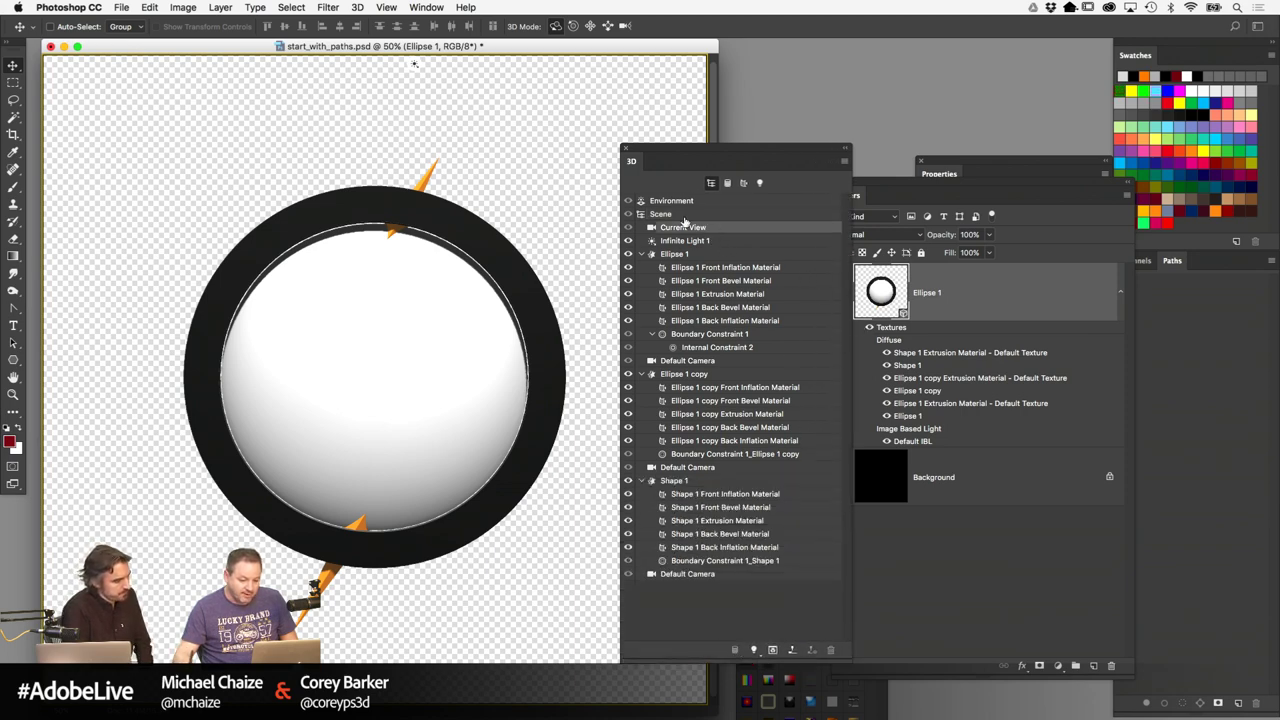
drag(556, 164, 433, 275)
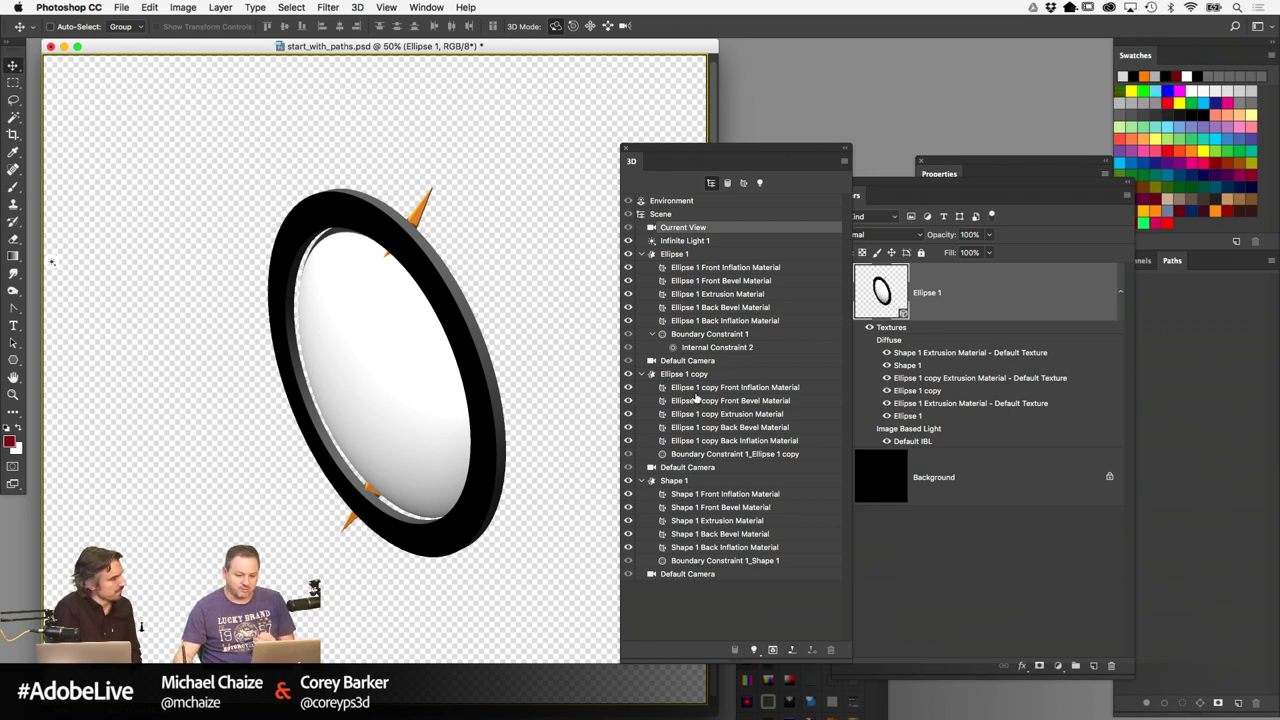
Move the Shape 1 bolt forward along Z in front of the ring, then restore Default Camera
click(702, 485)
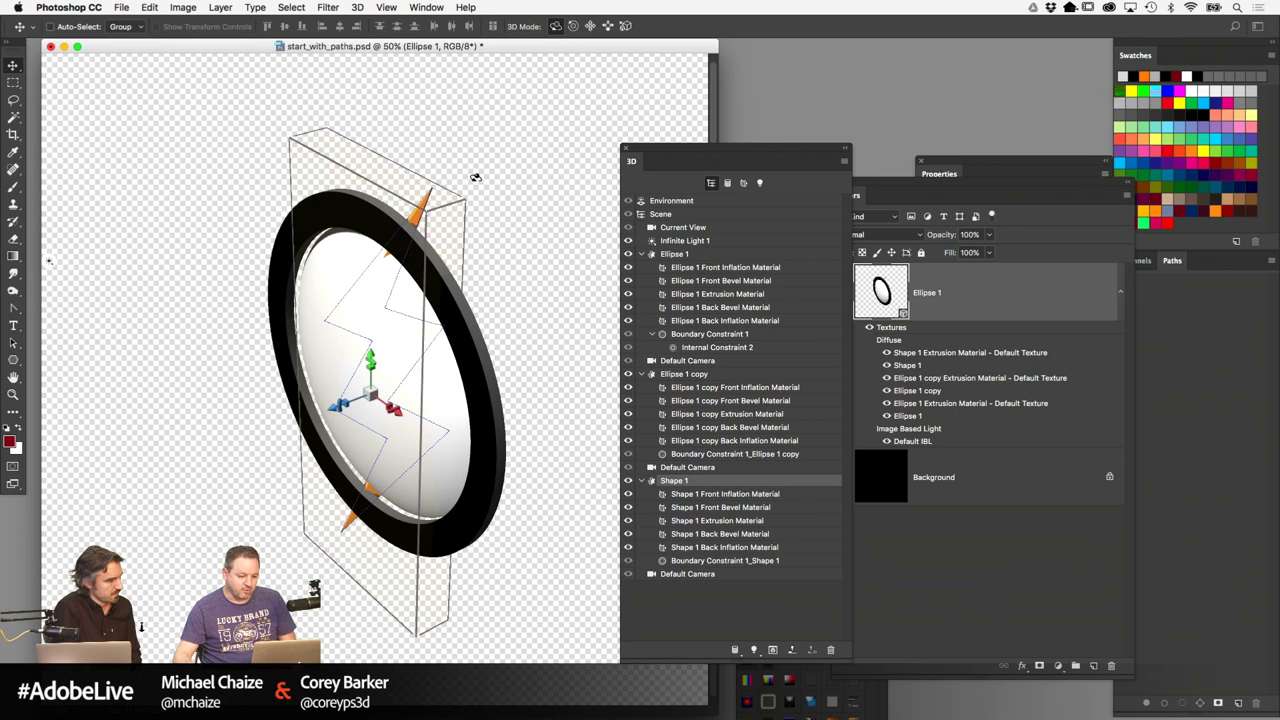
click(523, 173)
click(422, 204)
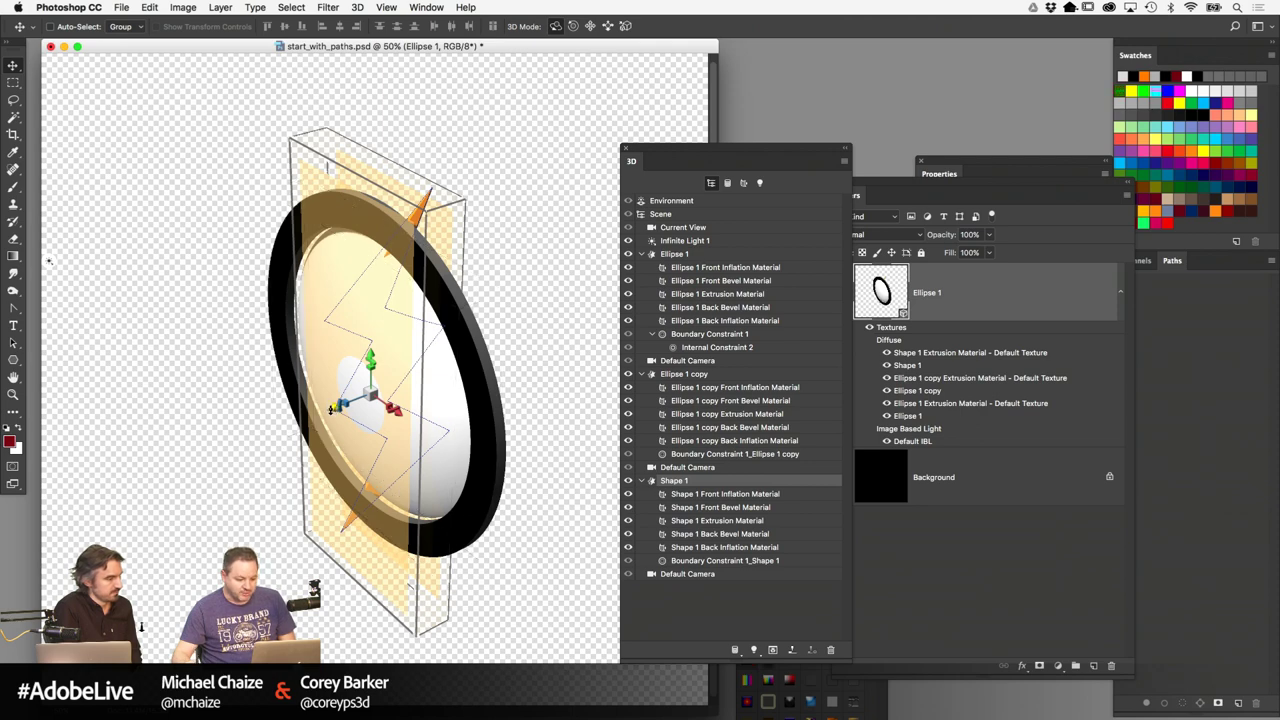
drag(330, 410, 292, 431)
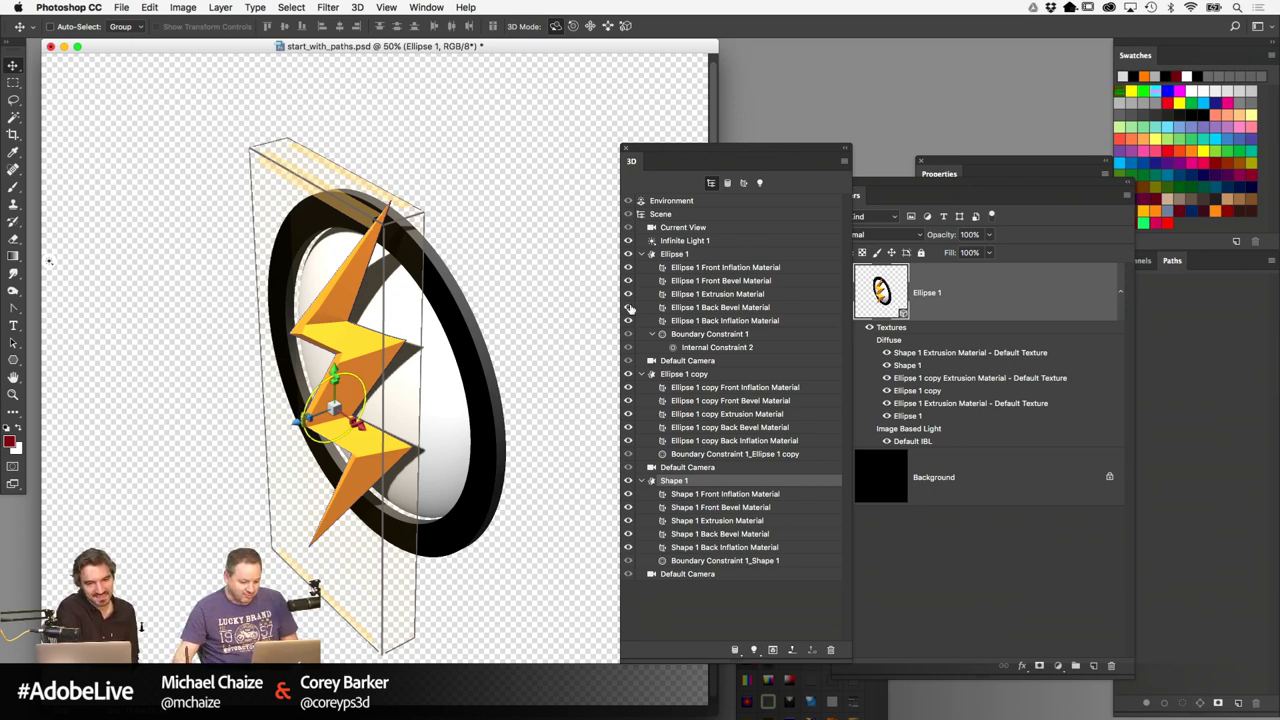
click(714, 574)
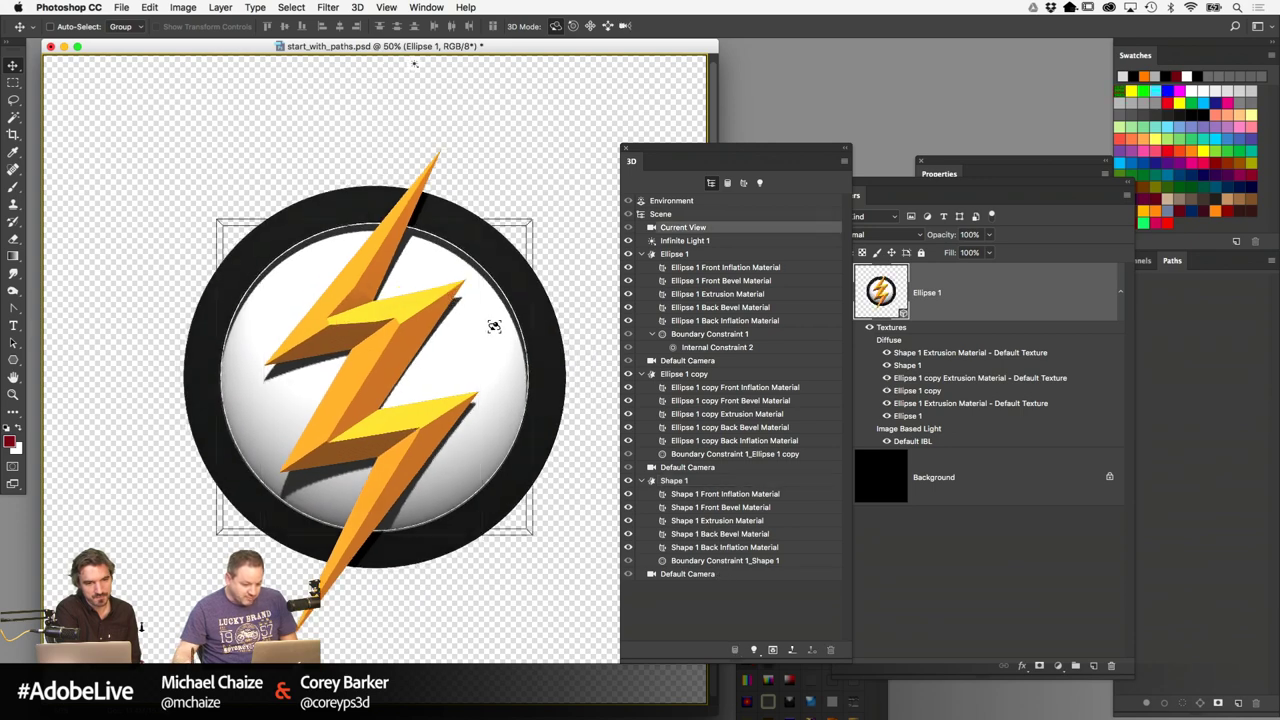
Select the outer ring Ellipse 1 and show its mesh settings (100 px extrusion depth)
click(377, 373)
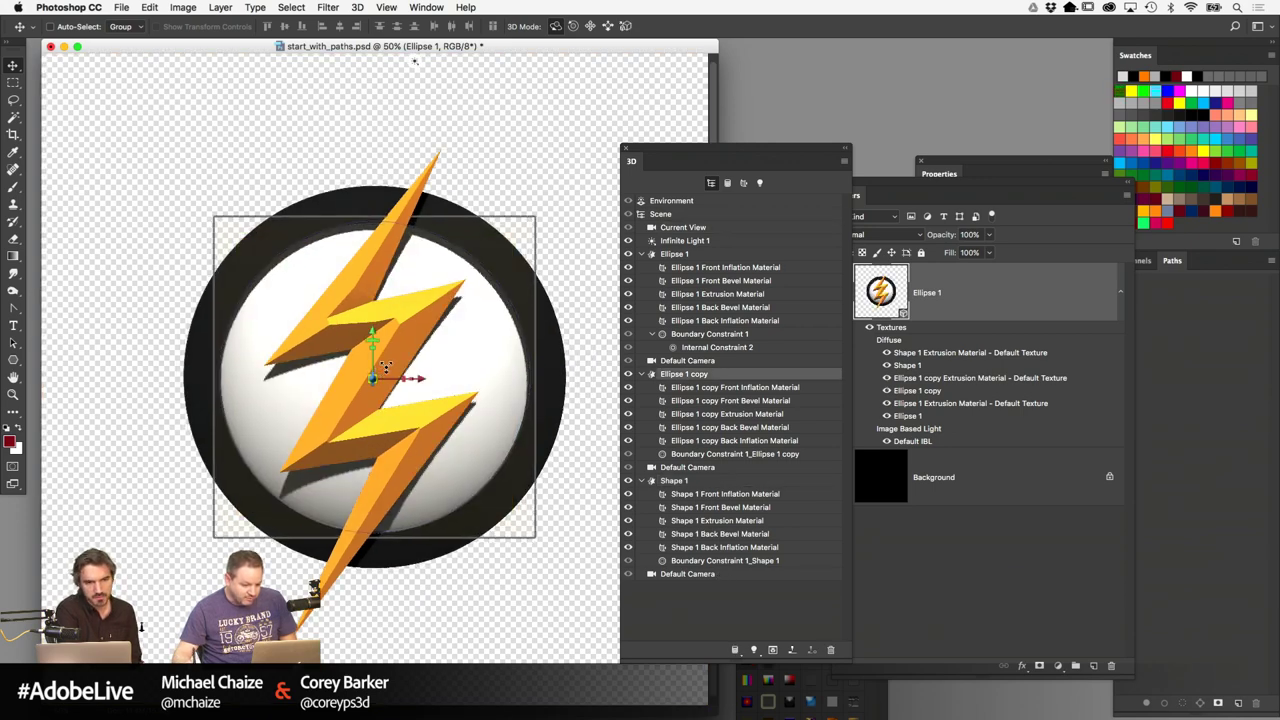
click(524, 171)
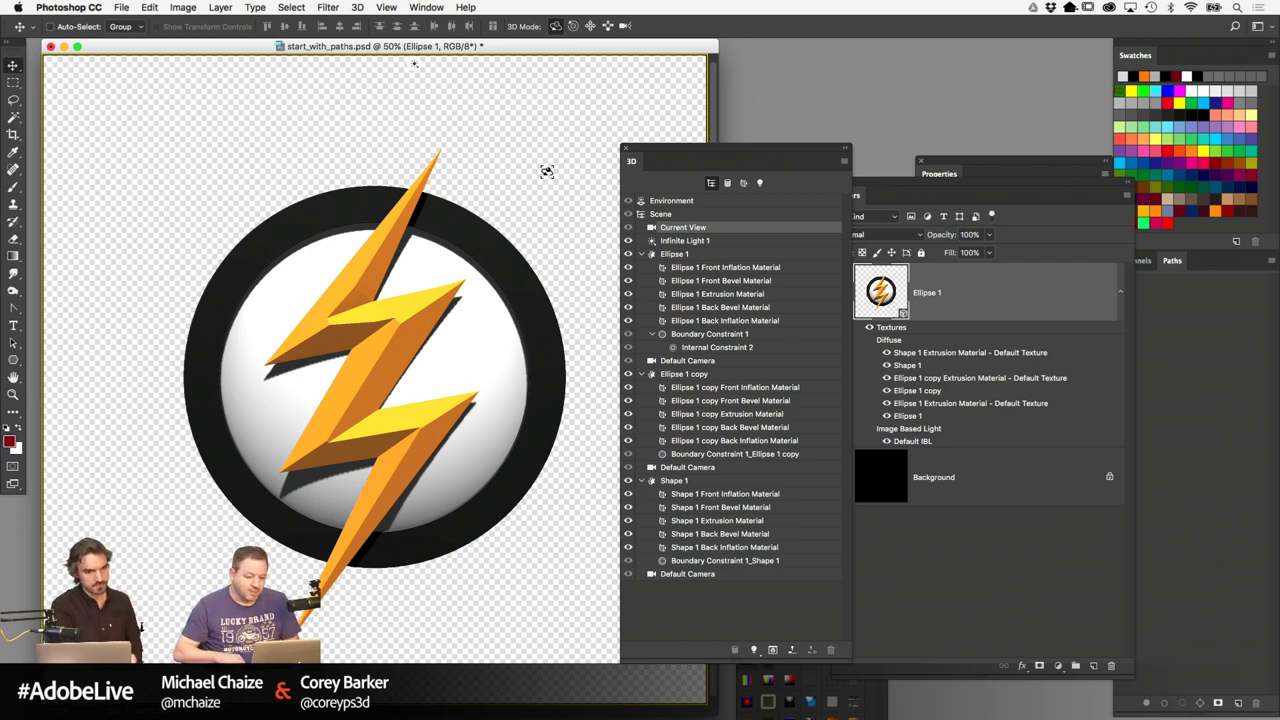
click(516, 289)
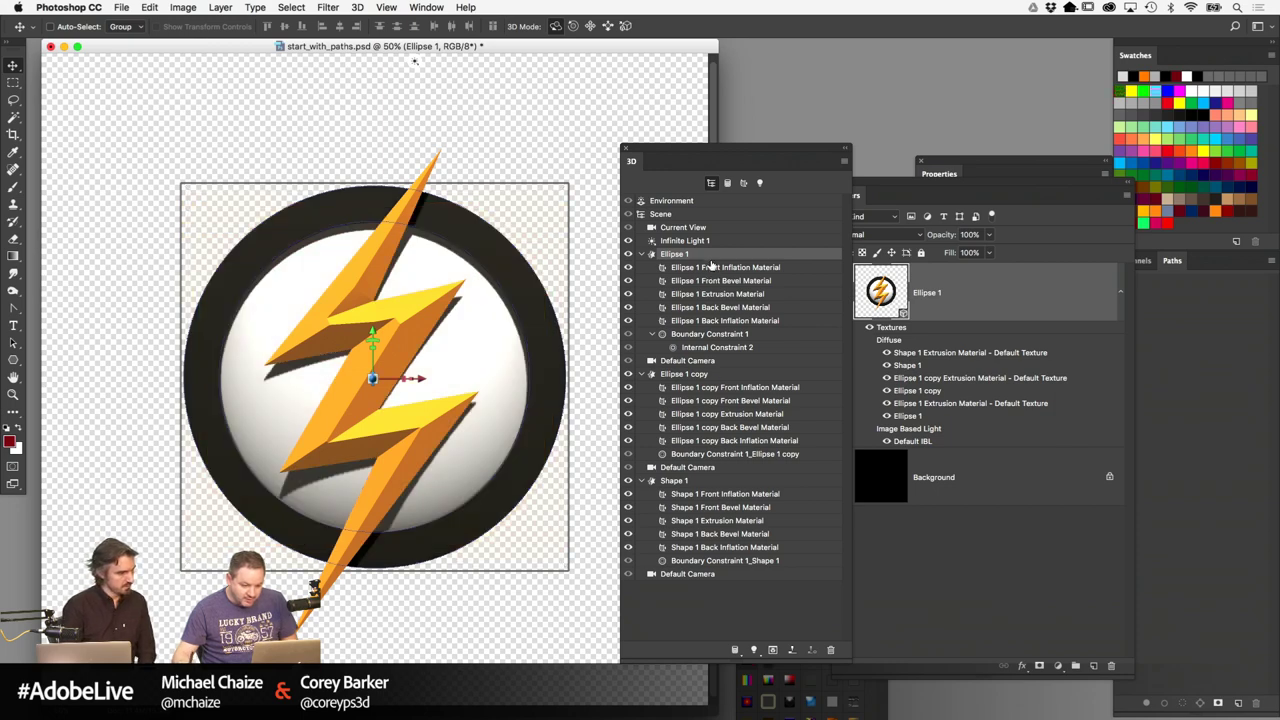
click(939, 173)
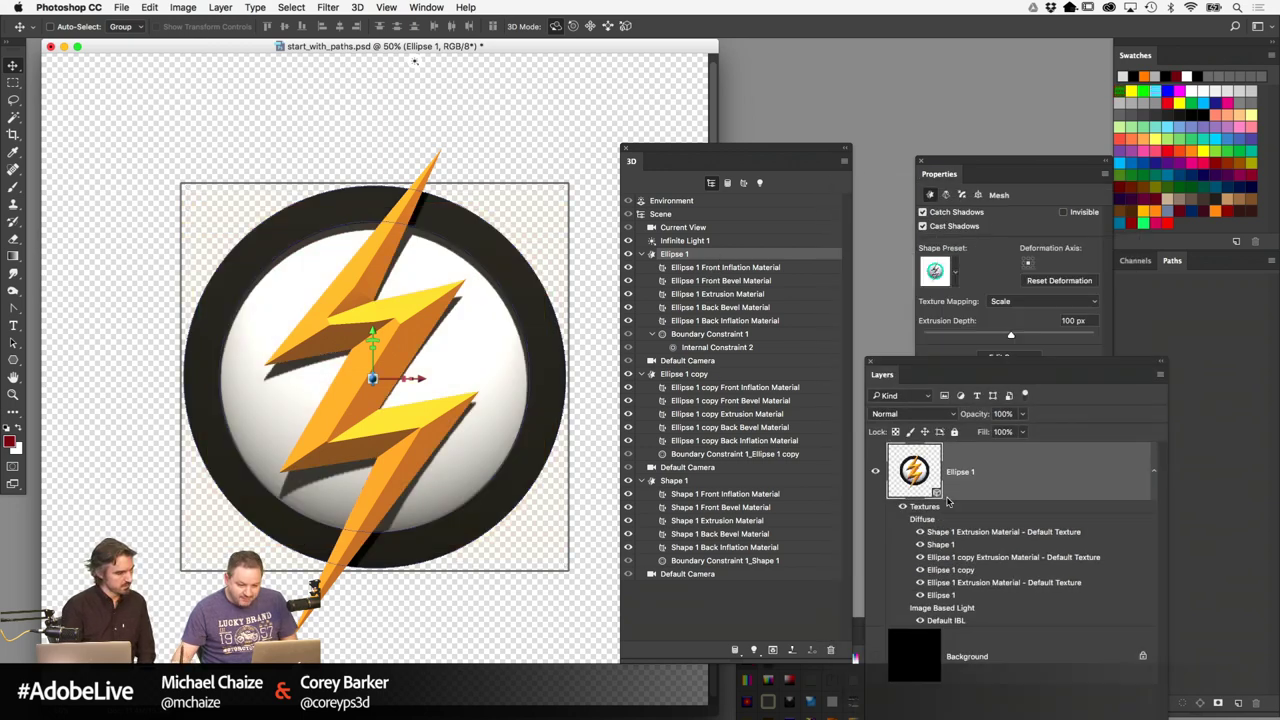
Set the ring's front bevel width to 100% in the Cap settings
click(961, 195)
drag(985, 168, 970, 158)
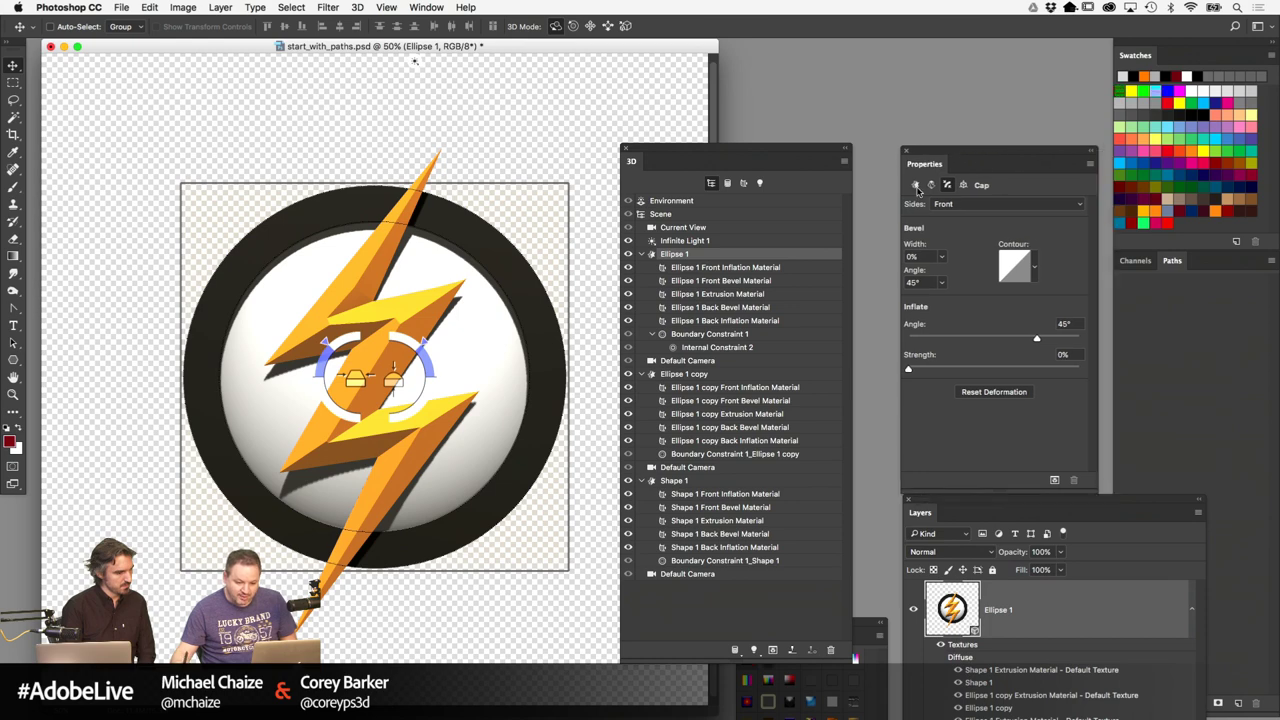
click(941, 256)
drag(937, 273, 945, 273)
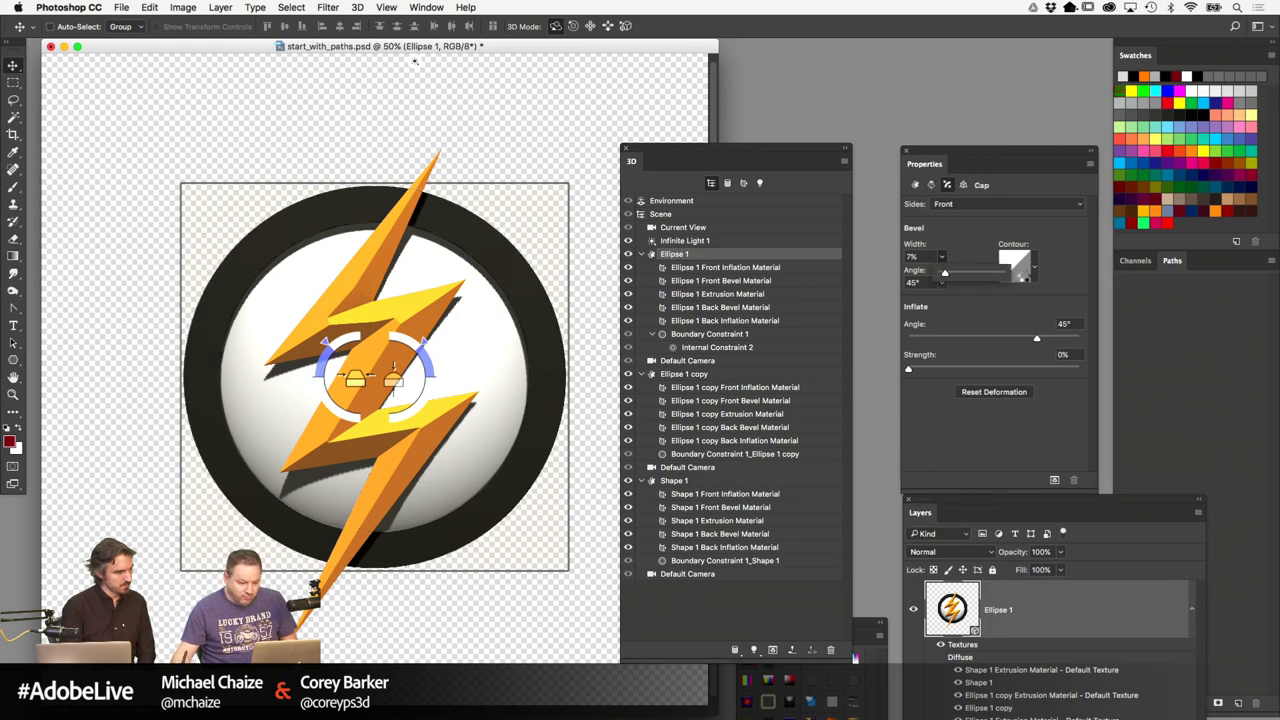
drag(1085, 285, 1040, 283)
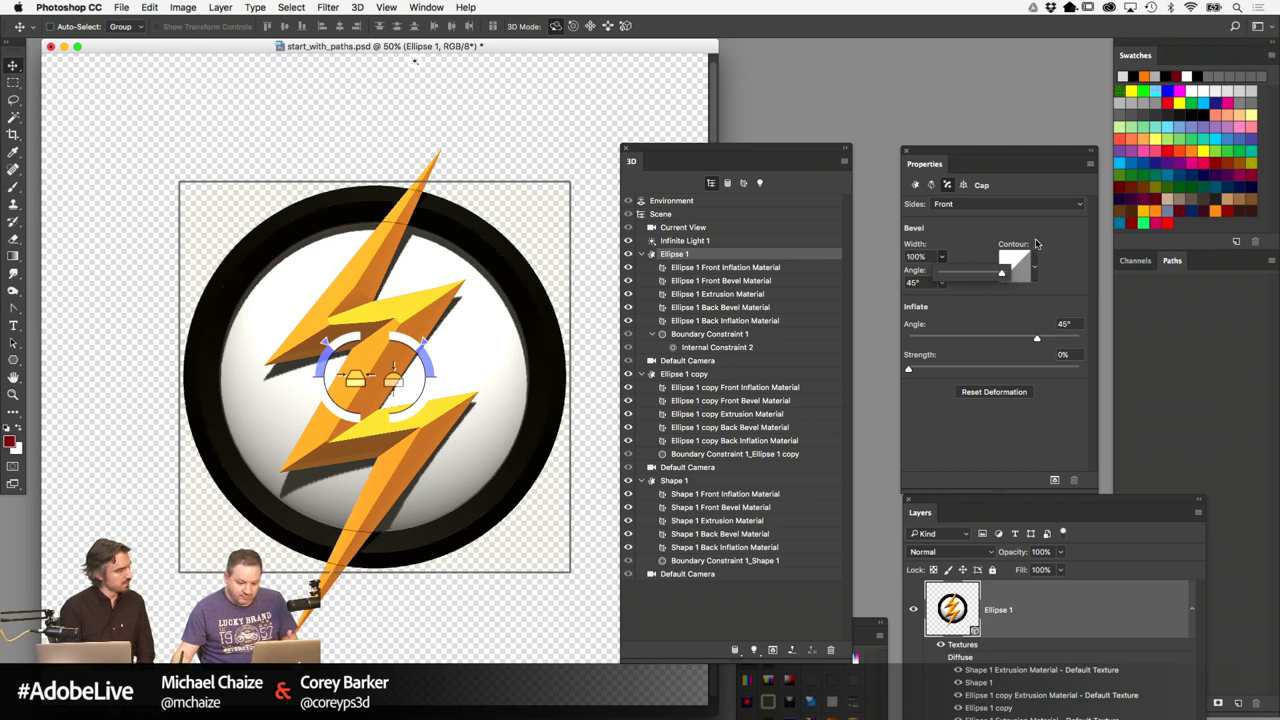
Raise the Ellipse 1 Front Bevel Material's shine and reflection to 85%
click(773, 283)
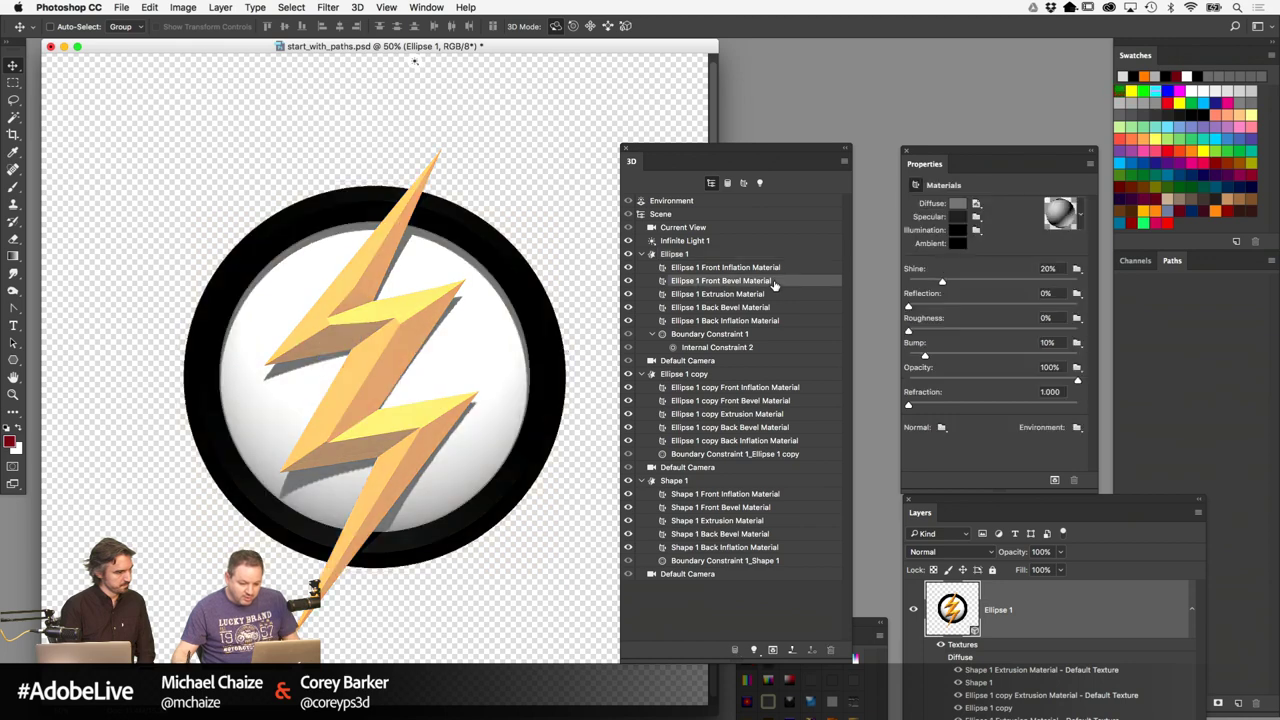
drag(943, 280, 1052, 282)
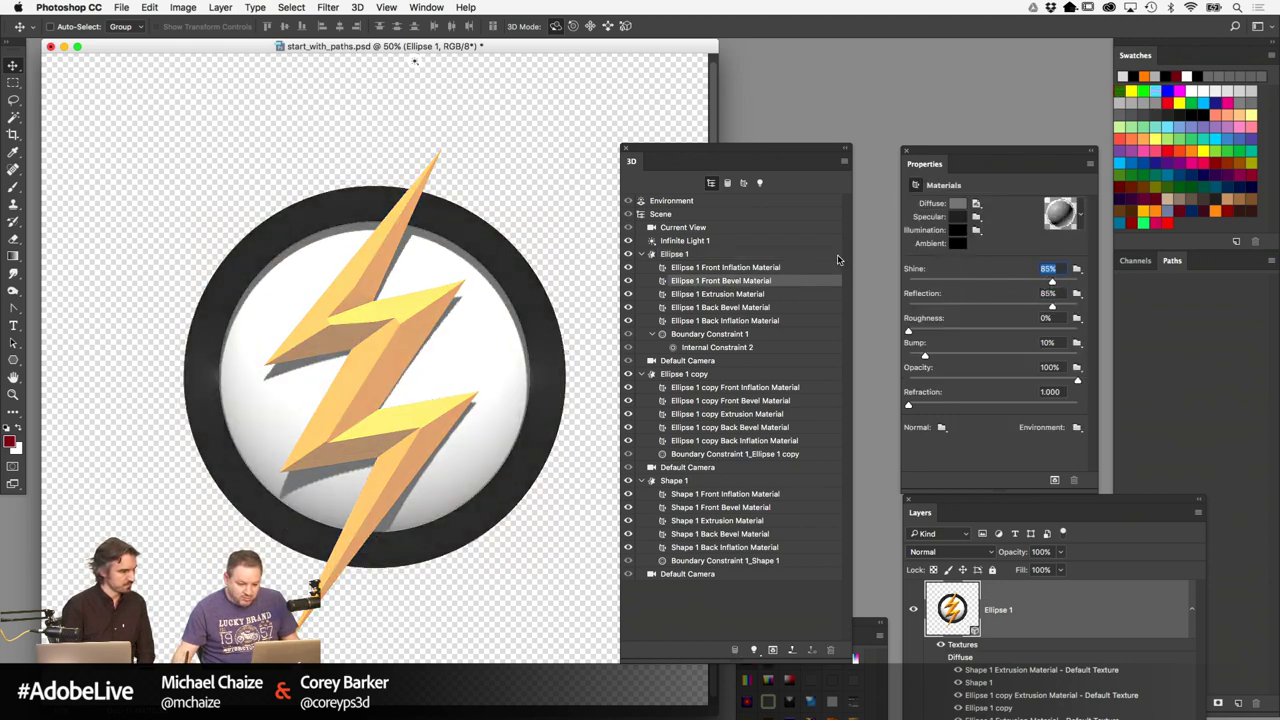
click(707, 203)
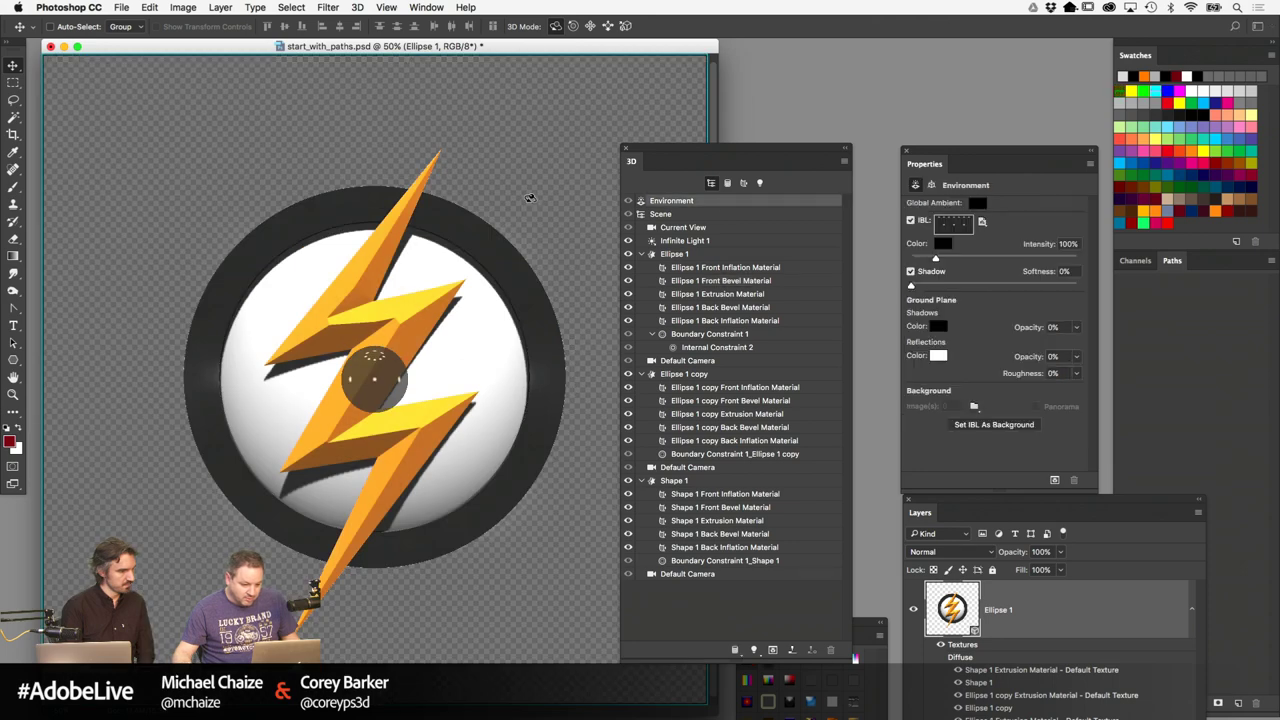
Rotate the environment light so highlights glint on the ring's top-right and left edges
drag(504, 173, 607, 205)
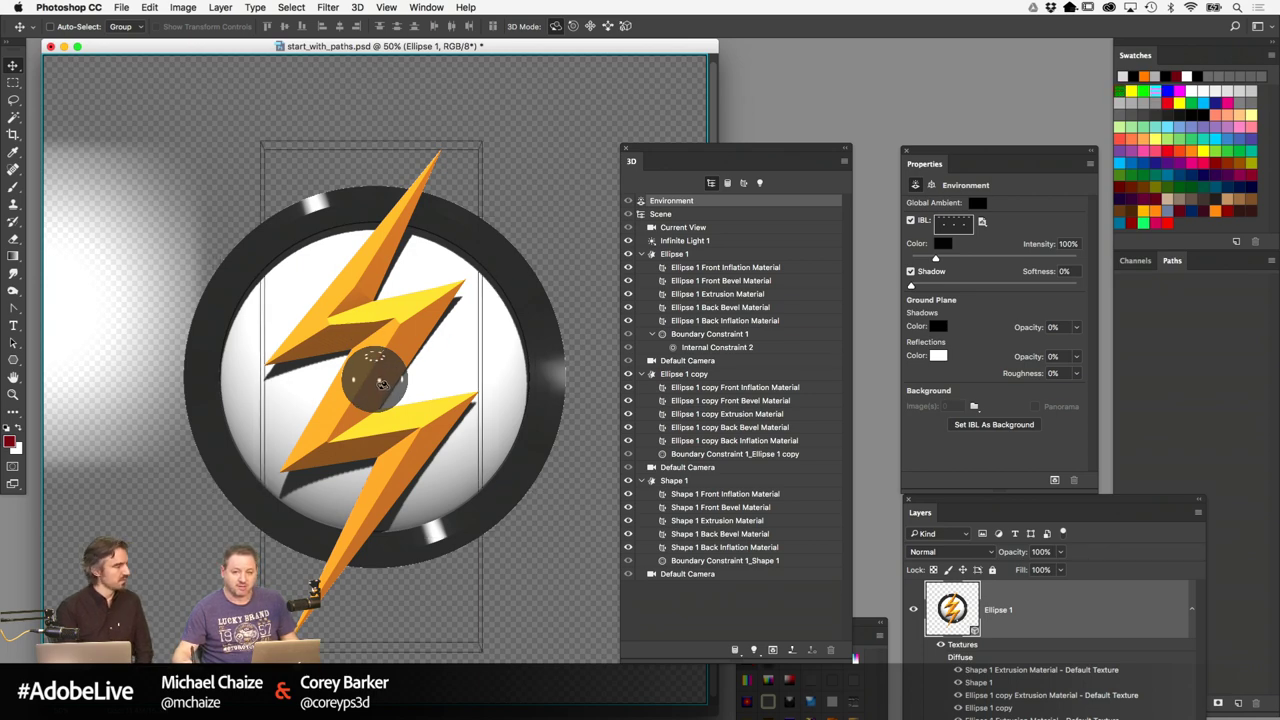
drag(527, 203, 497, 137)
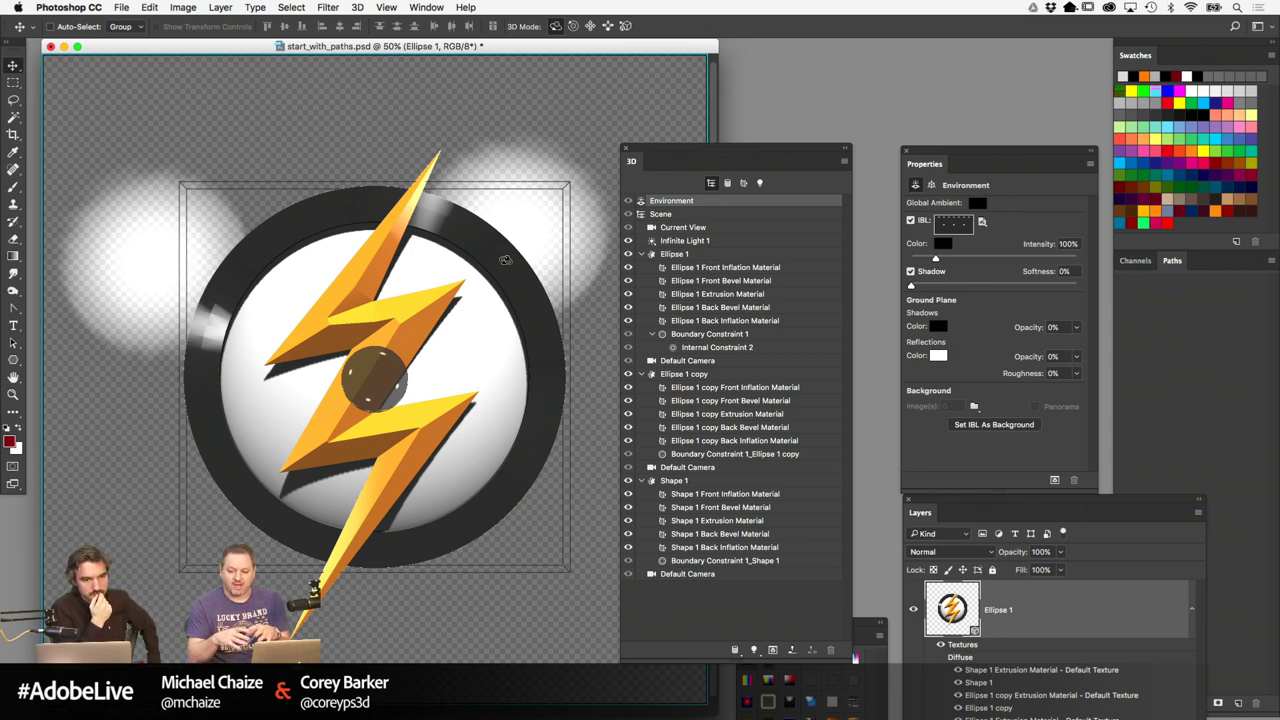
click(743, 284)
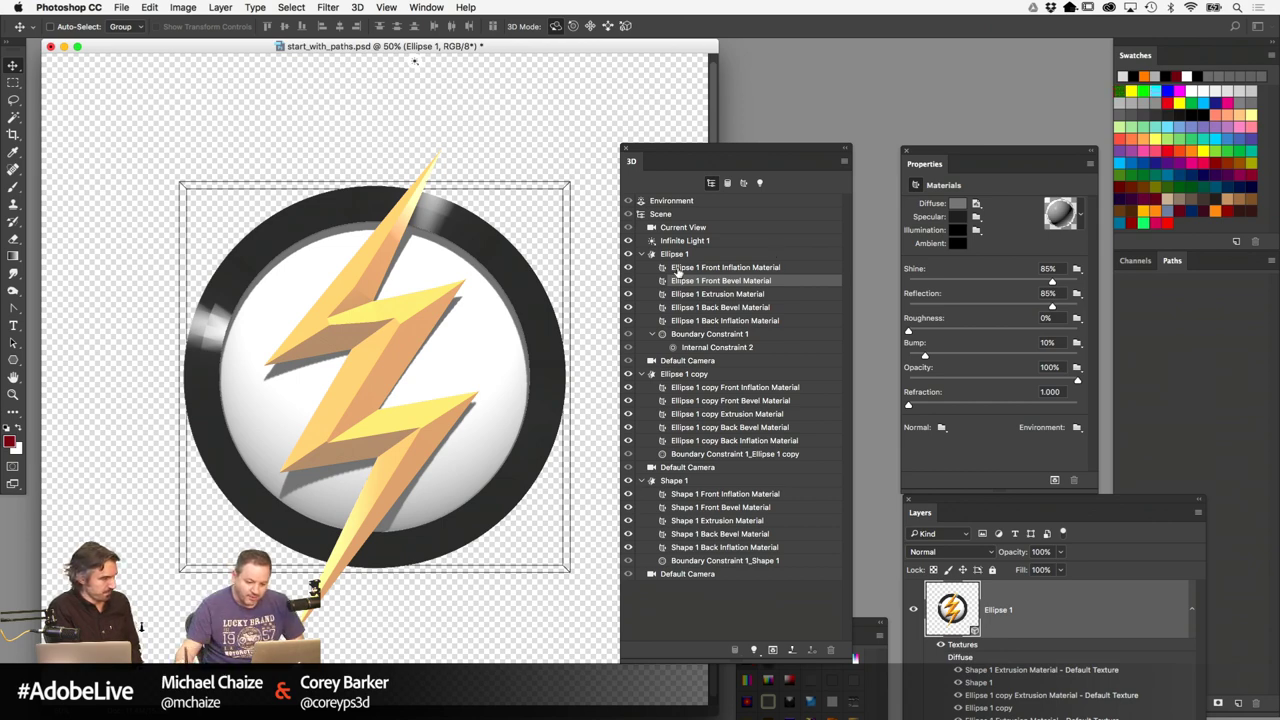
drag(981, 152, 951, 128)
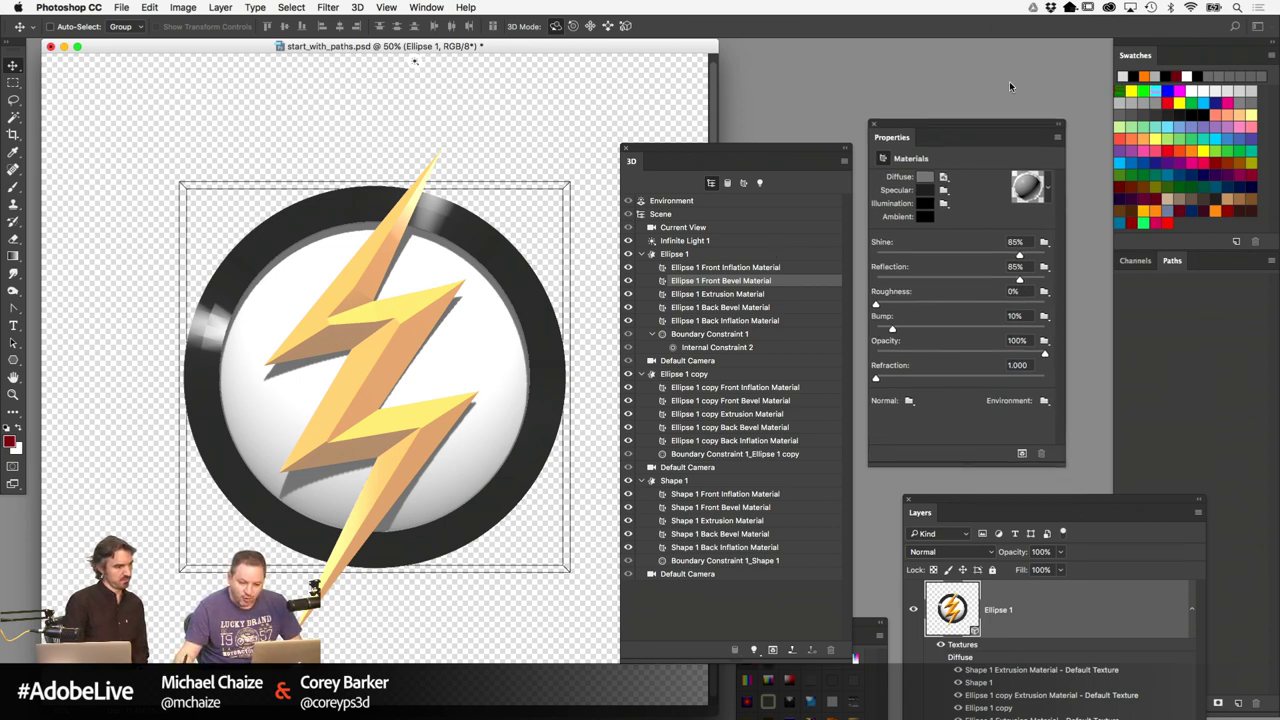
click(1134, 160)
double_click(1160, 508)
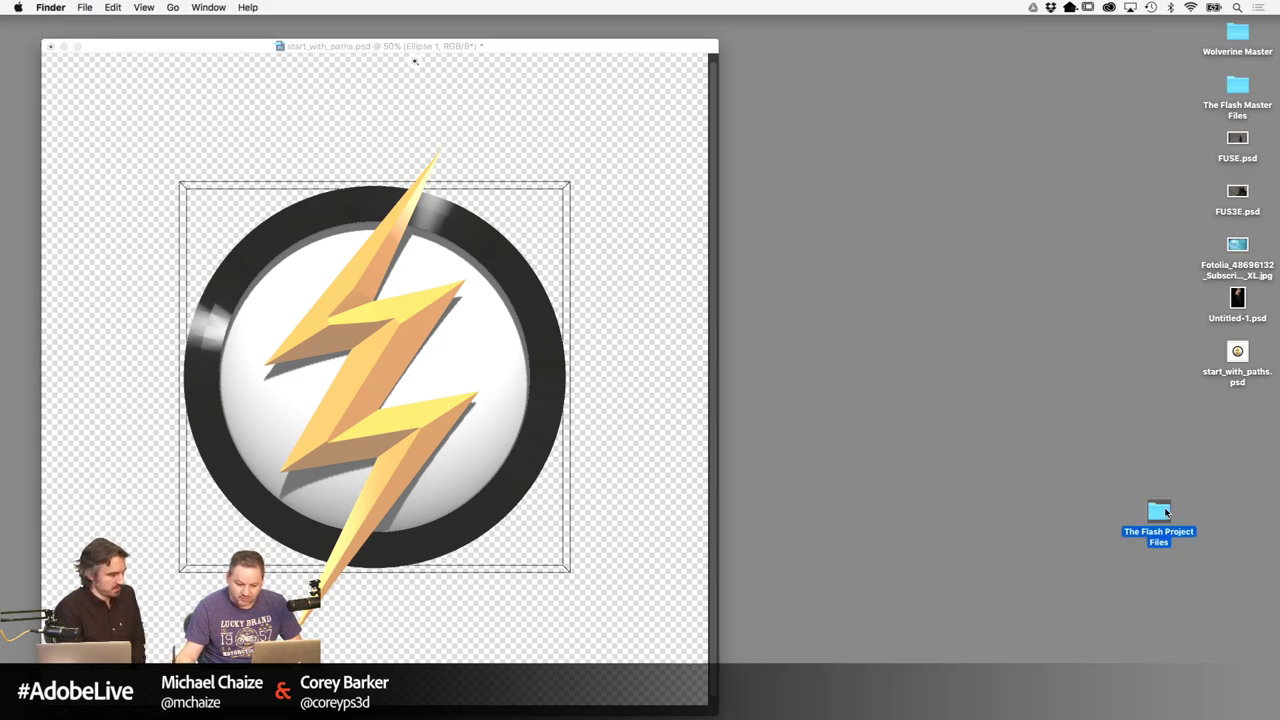
click(732, 167)
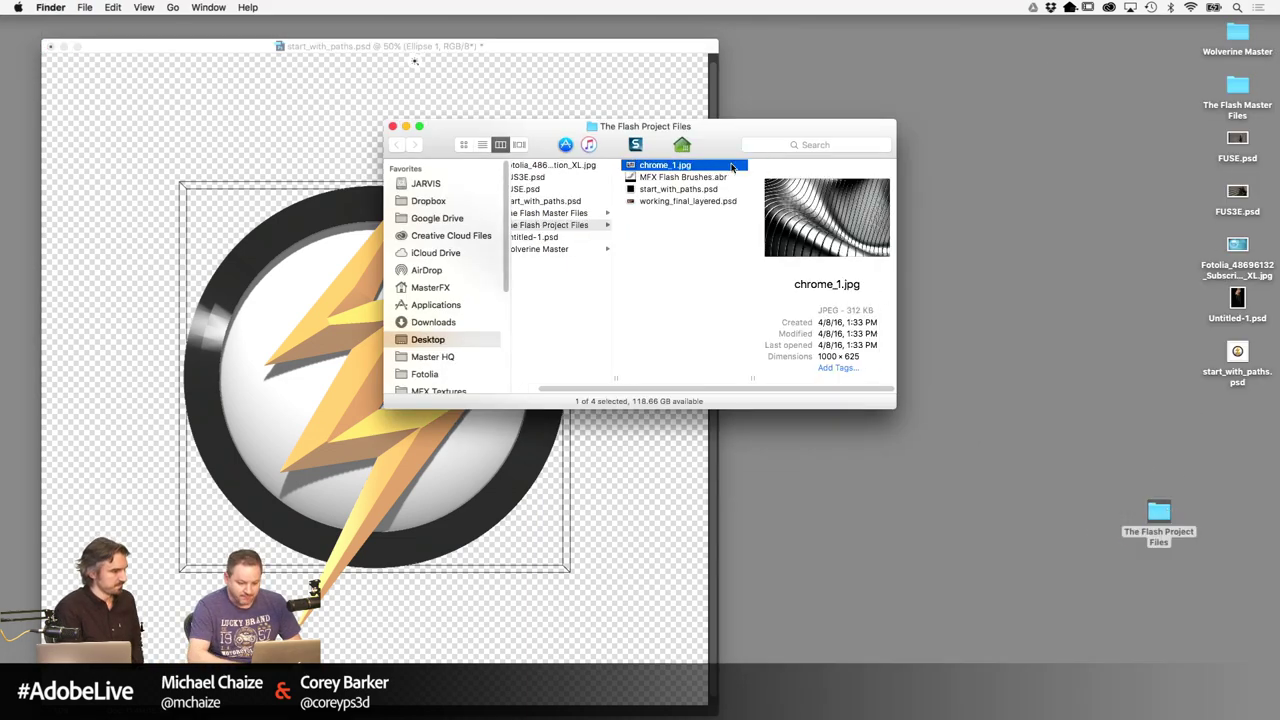
key(space)
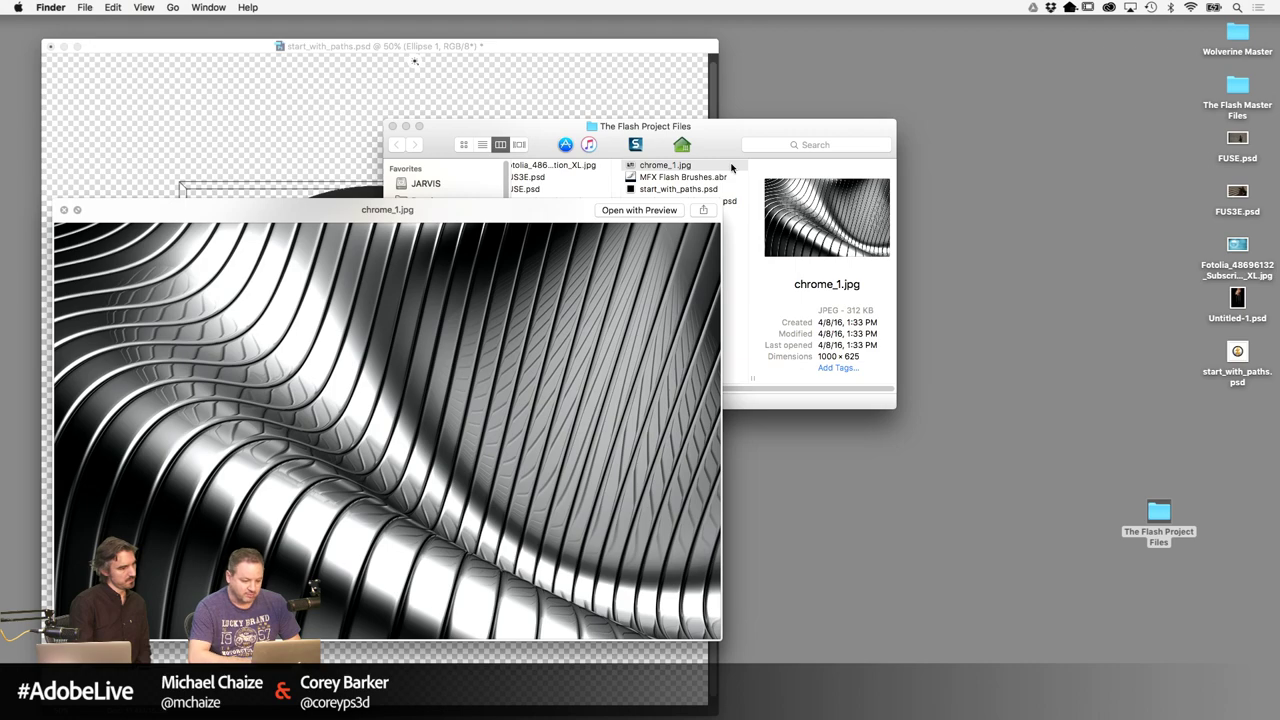
key(space)
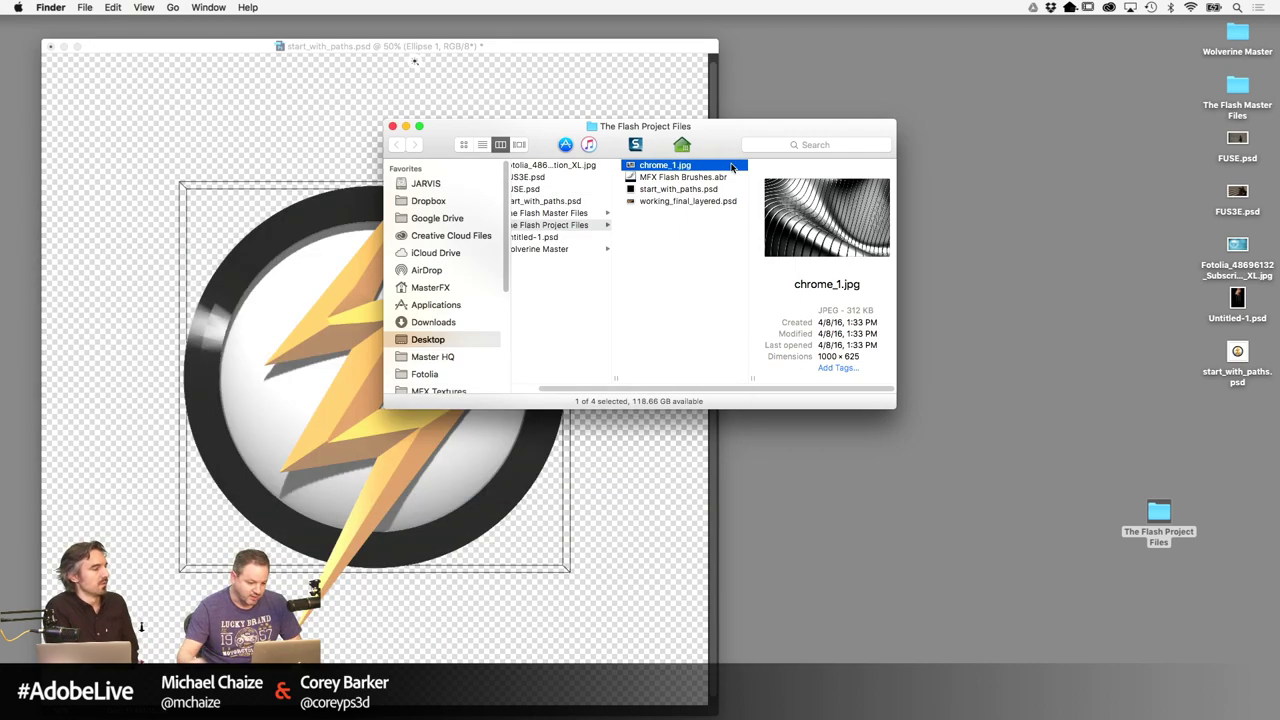
click(392, 126)
click(457, 120)
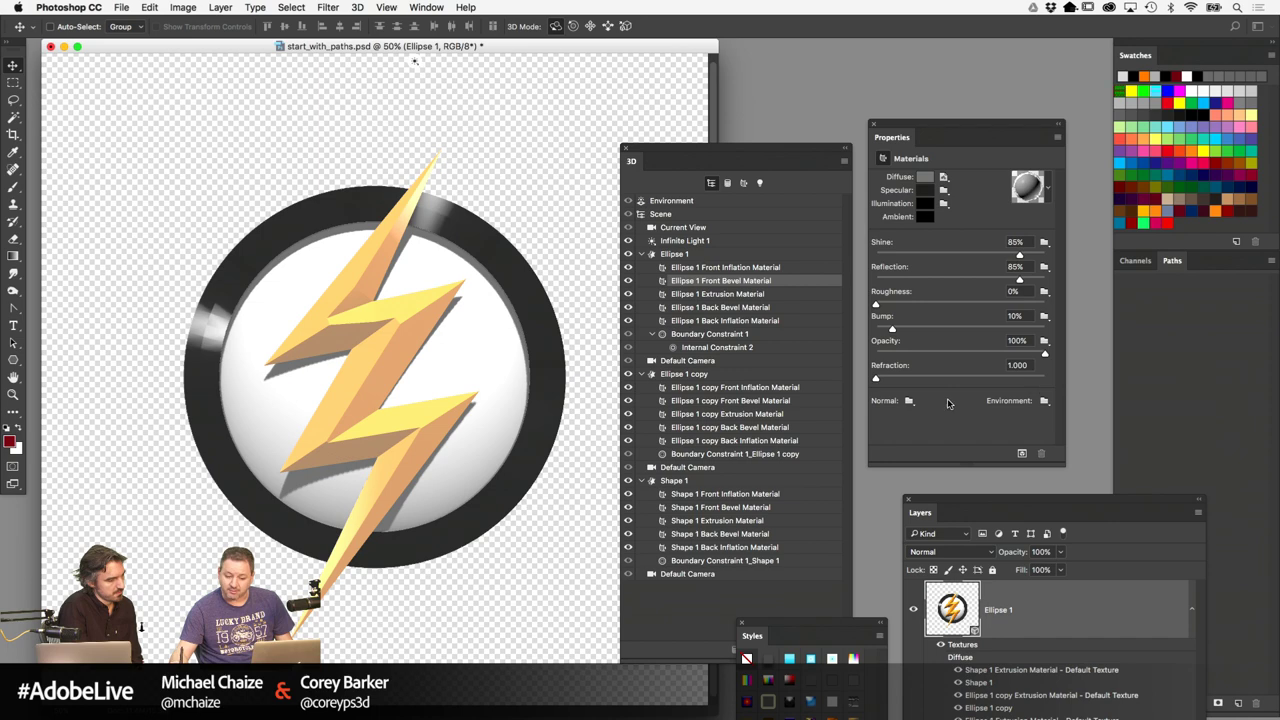
Load The Flash Project Files/chrome_1.jpg as the bevel material's environment texture
click(1045, 401)
click(1065, 424)
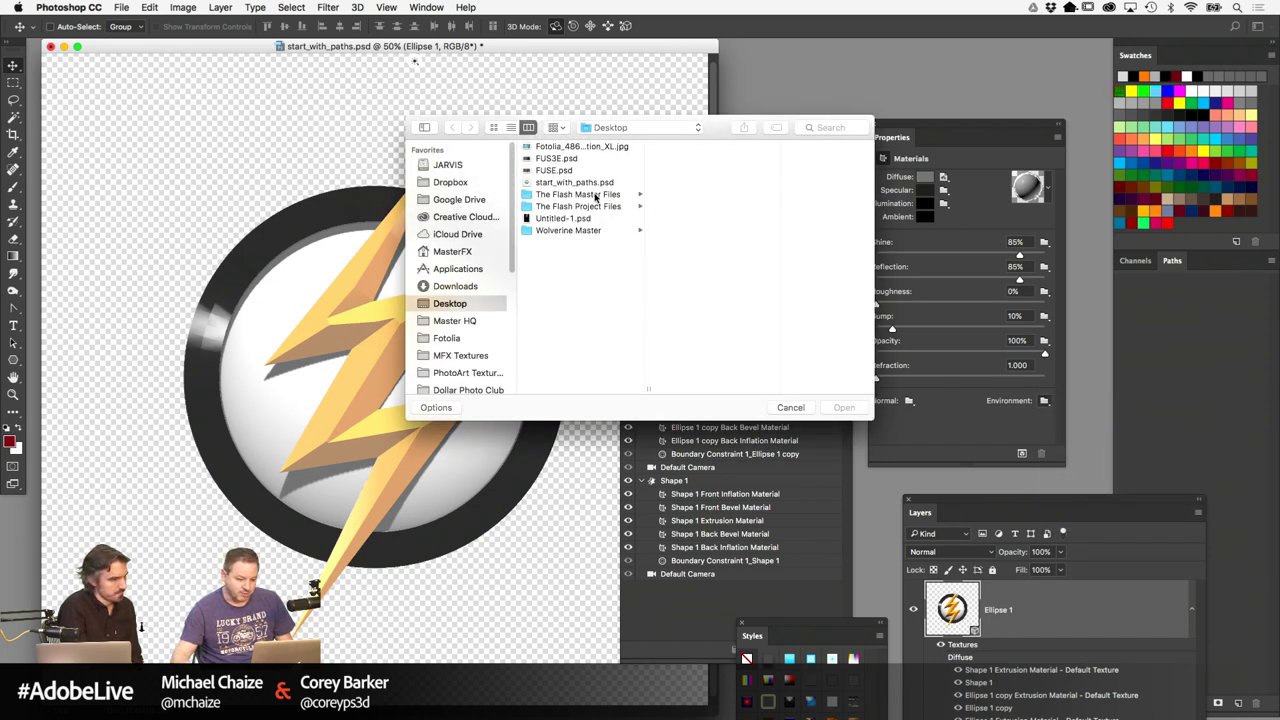
click(590, 195)
click(590, 206)
click(690, 146)
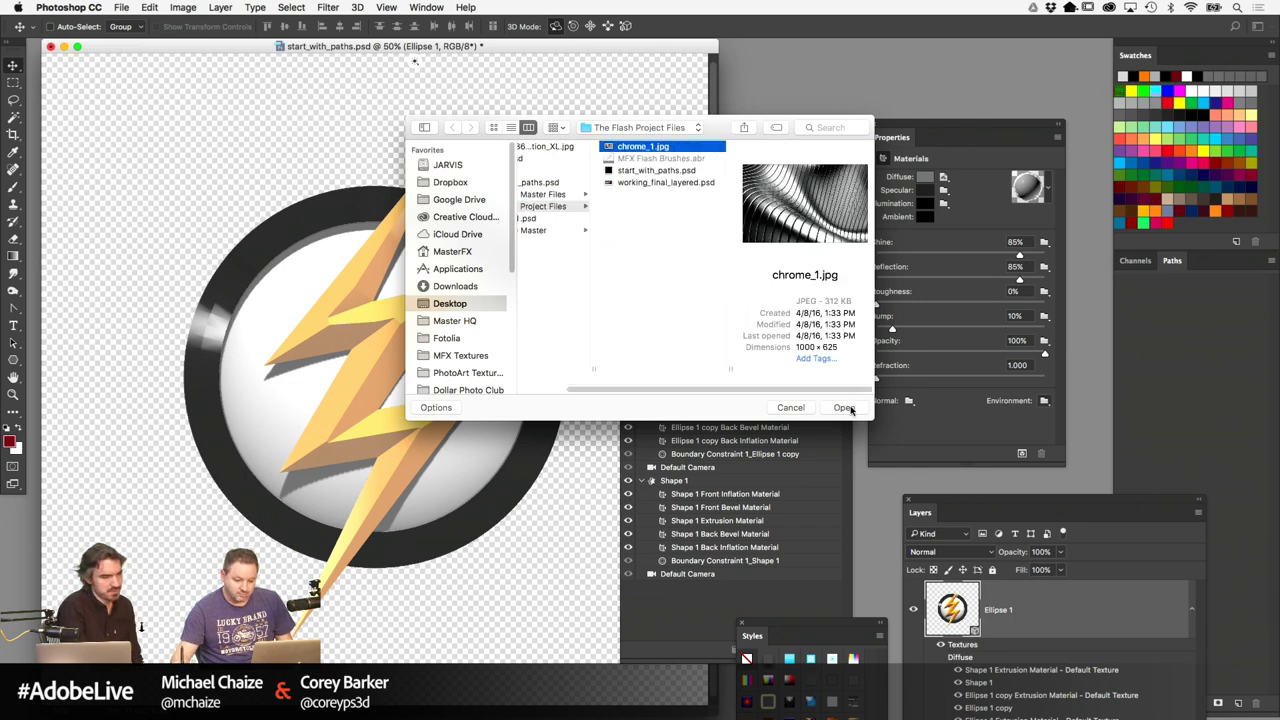
click(846, 408)
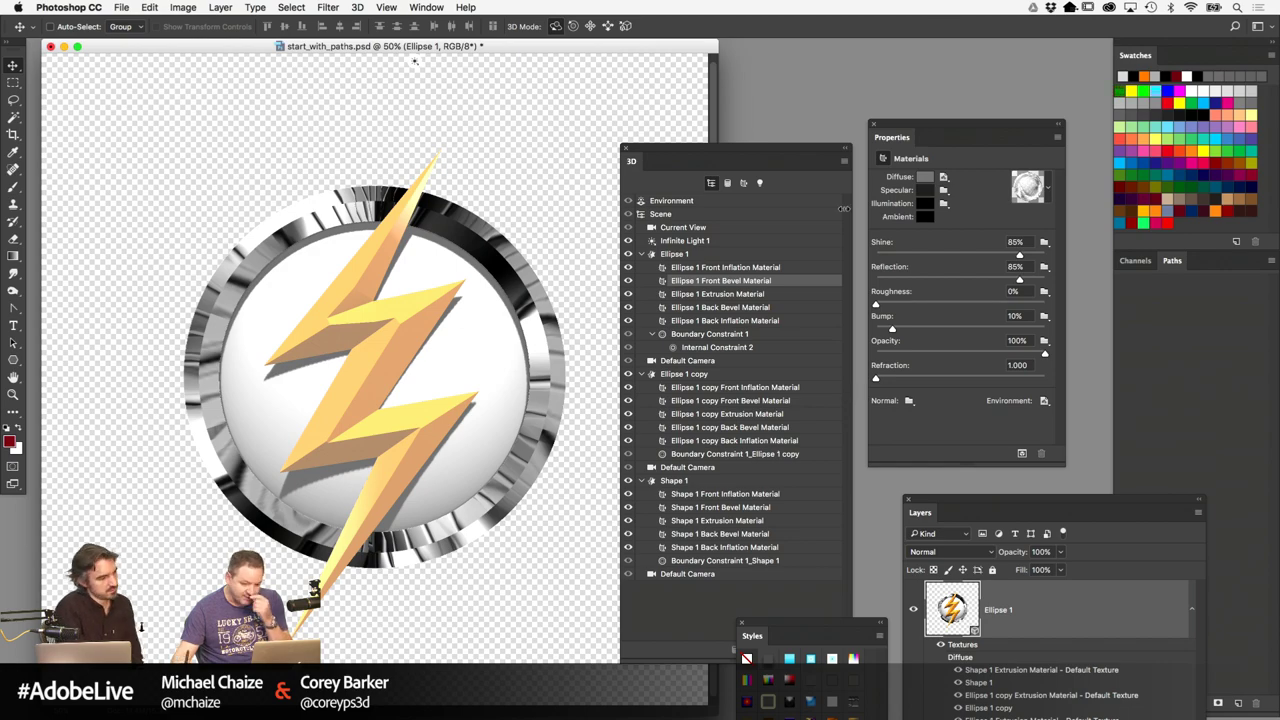
Orbit the emblem to inspect its new chrome reflections
drag(685, 151, 700, 153)
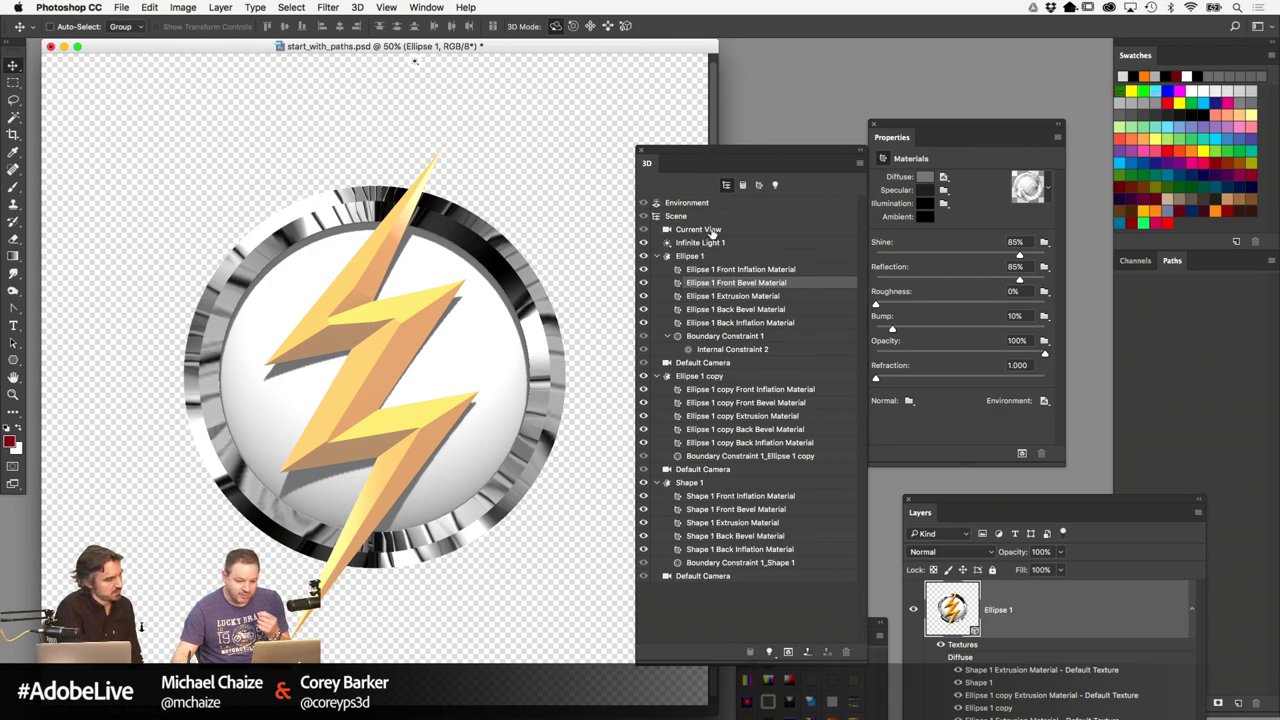
click(712, 231)
drag(561, 64, 537, 202)
drag(407, 64, 341, 64)
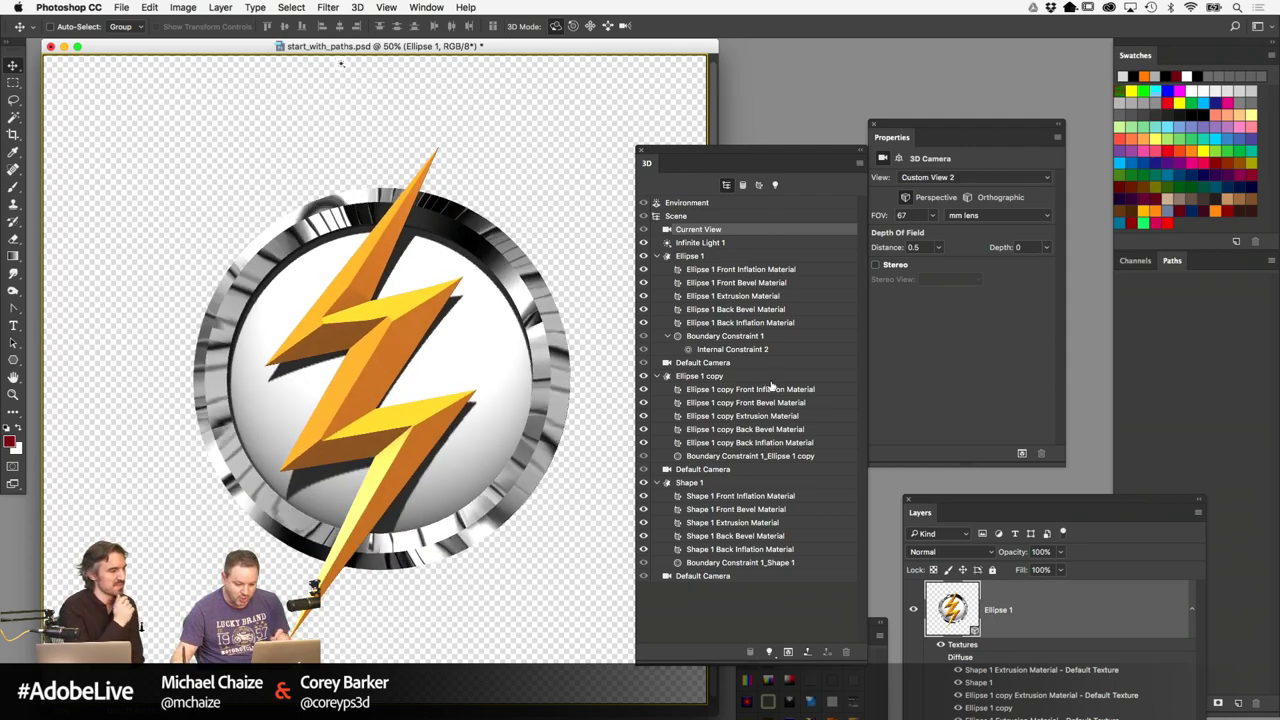
Return to the default view and open the front bevel material's chrome environment texture for editing
click(737, 575)
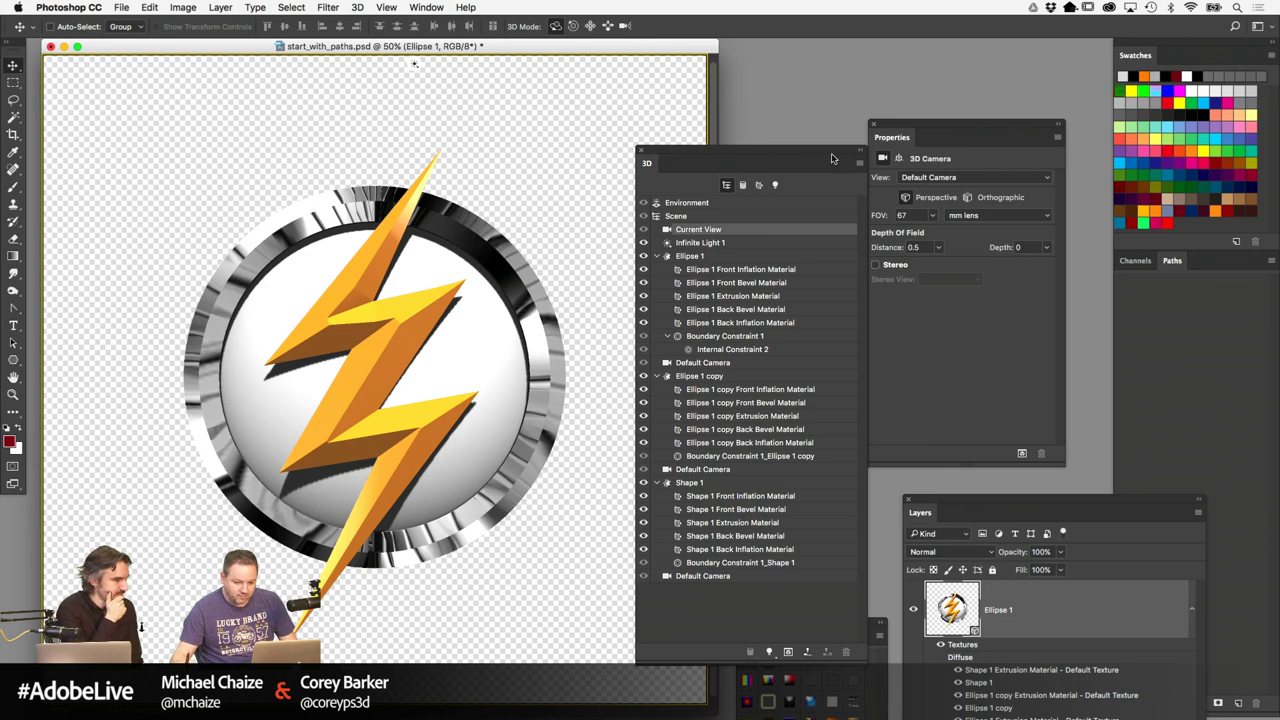
drag(835, 159, 771, 163)
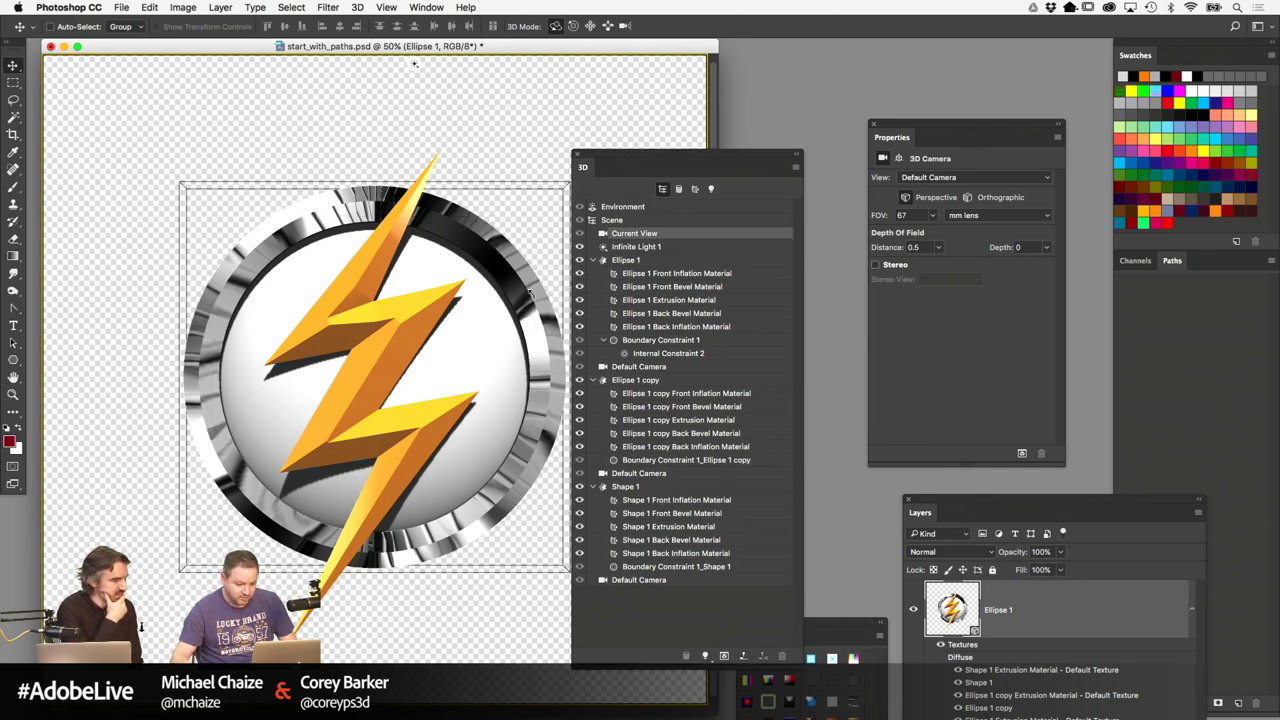
click(702, 264)
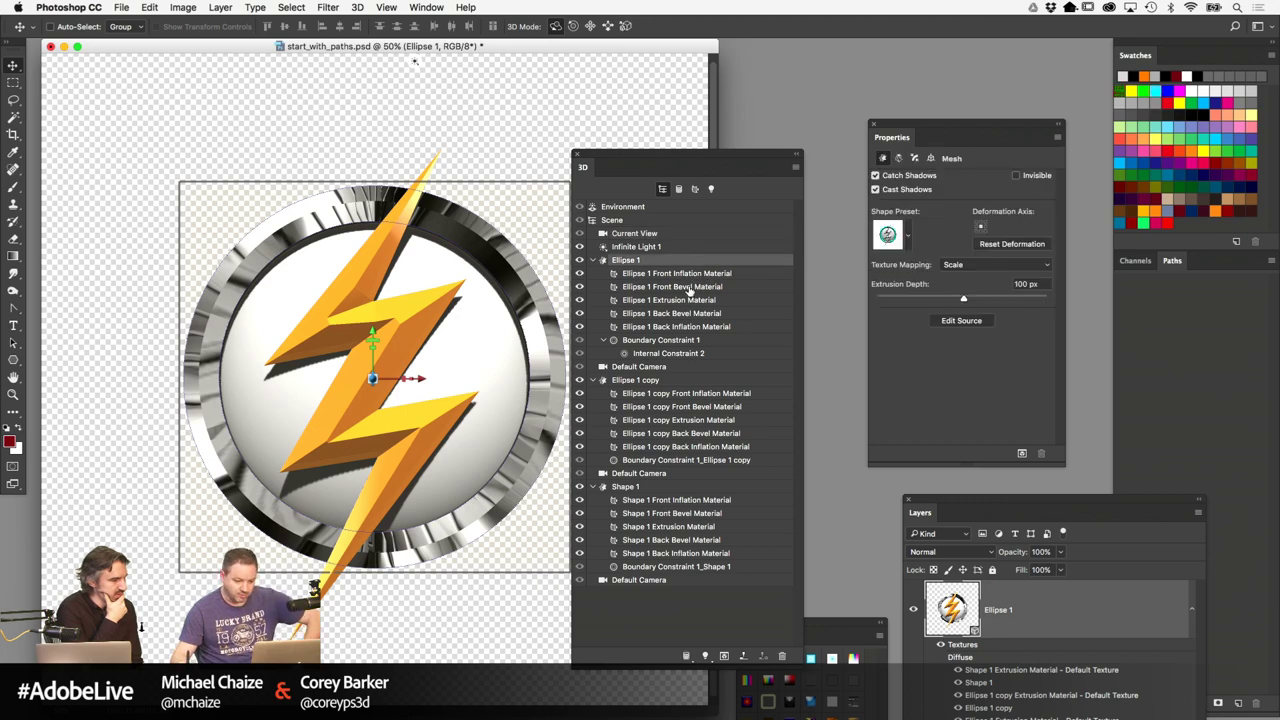
click(693, 288)
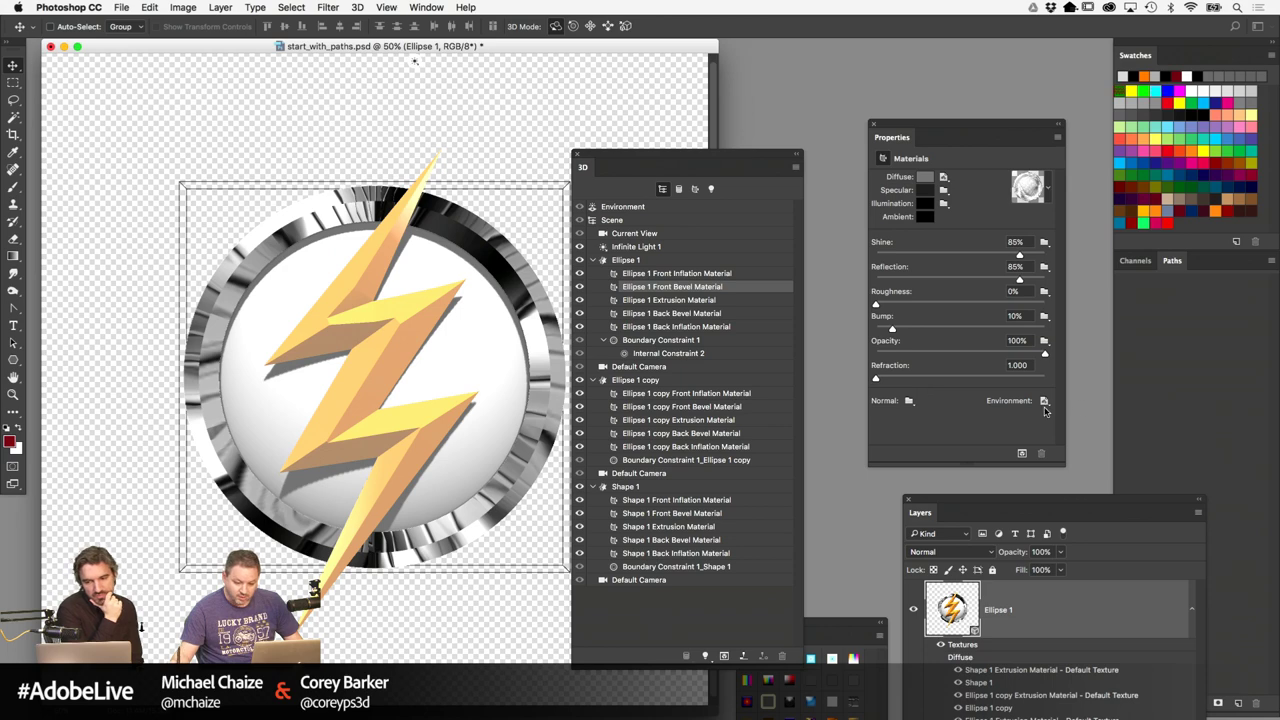
click(1044, 400)
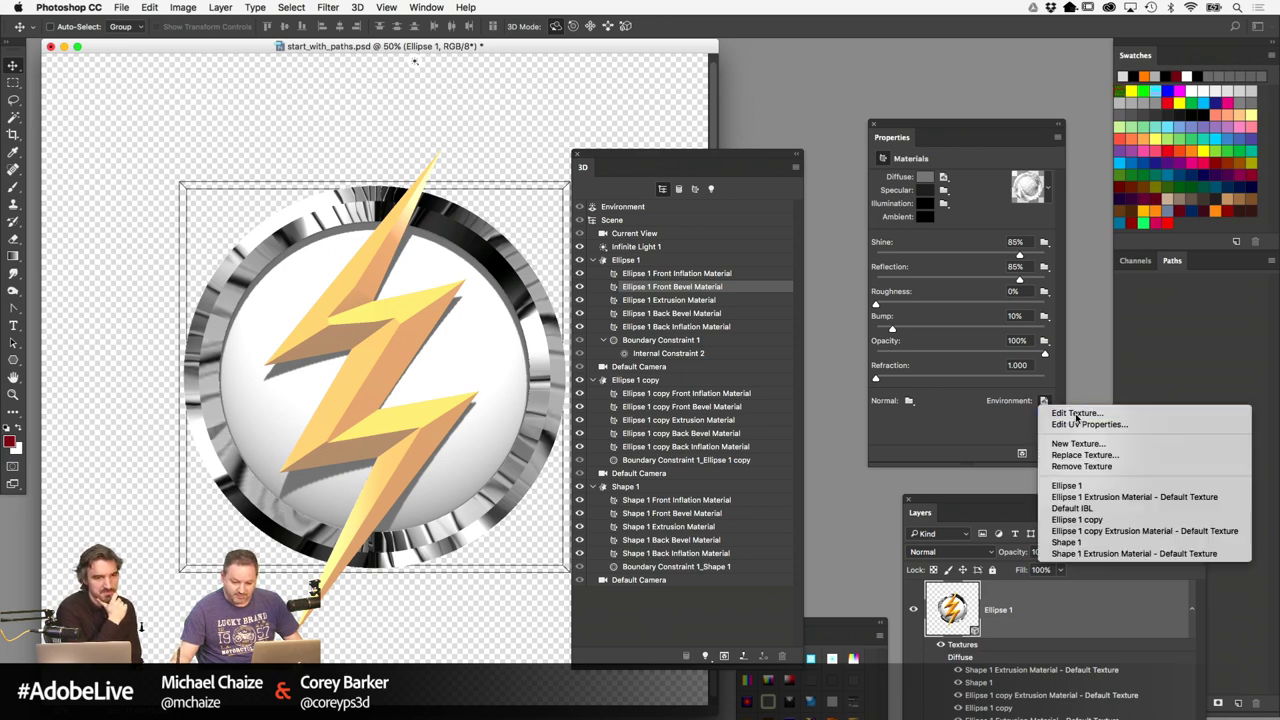
click(1084, 413)
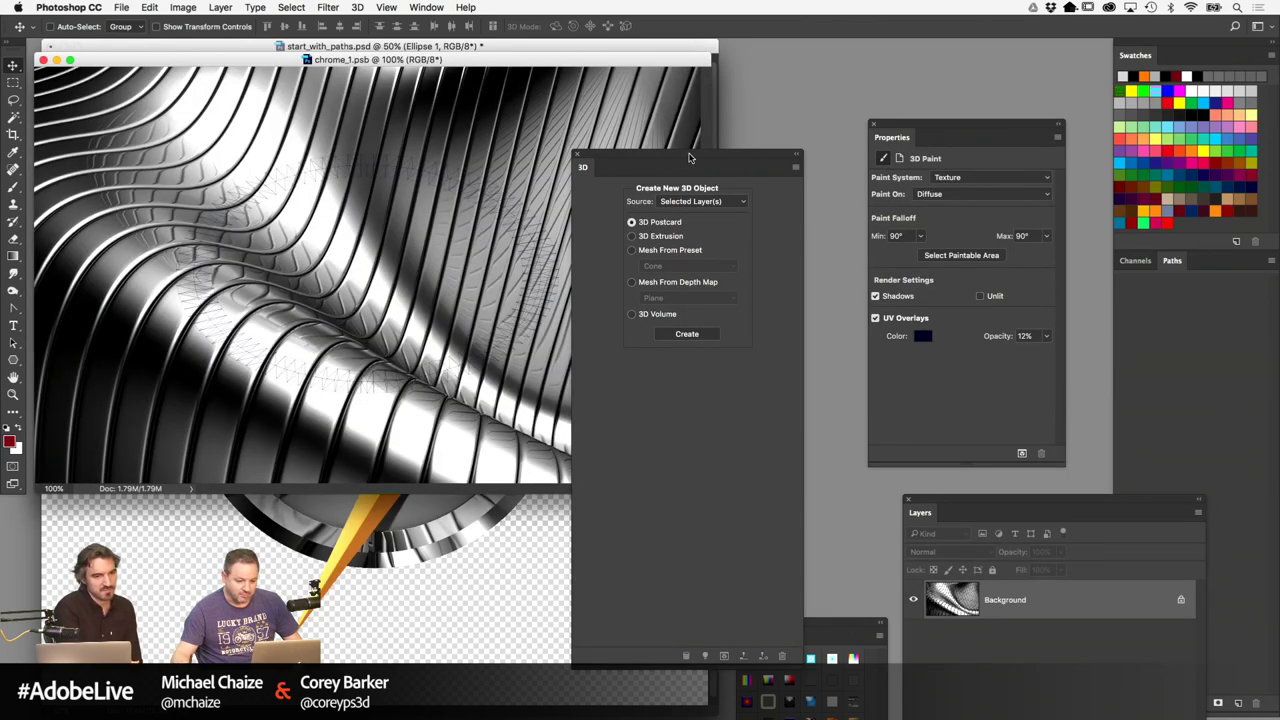
drag(700, 155, 971, 277)
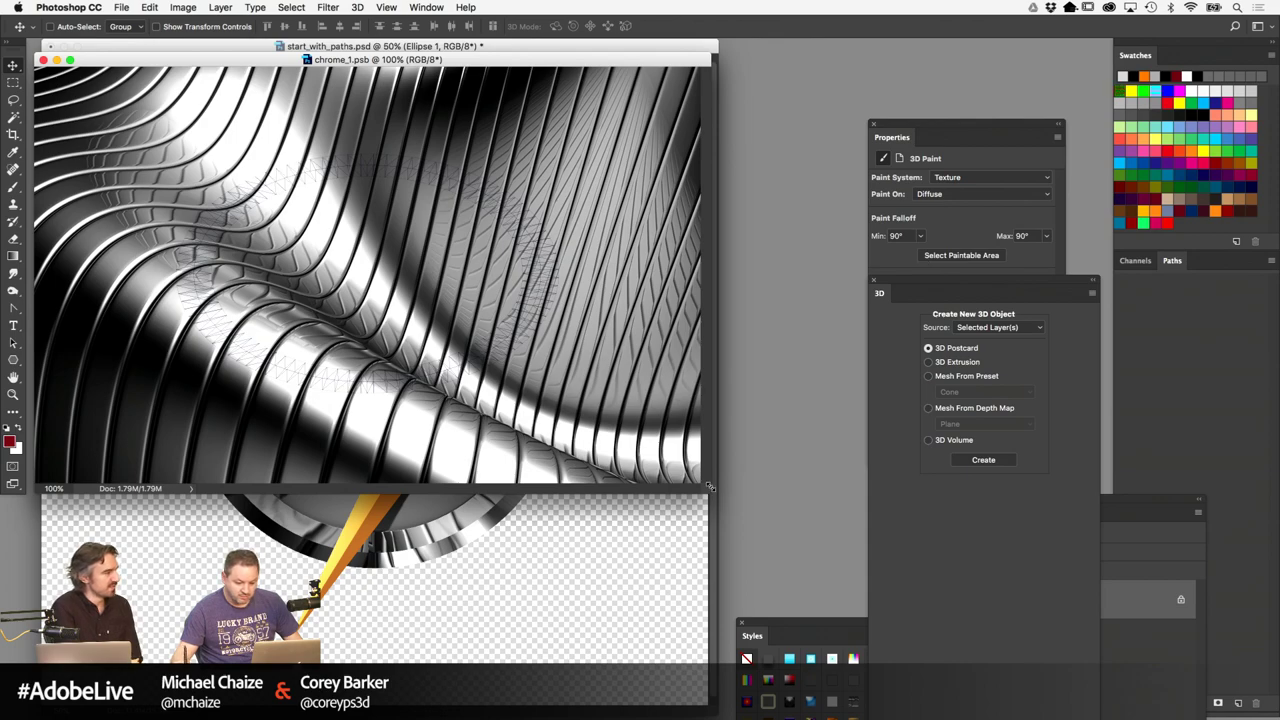
drag(709, 487, 821, 577)
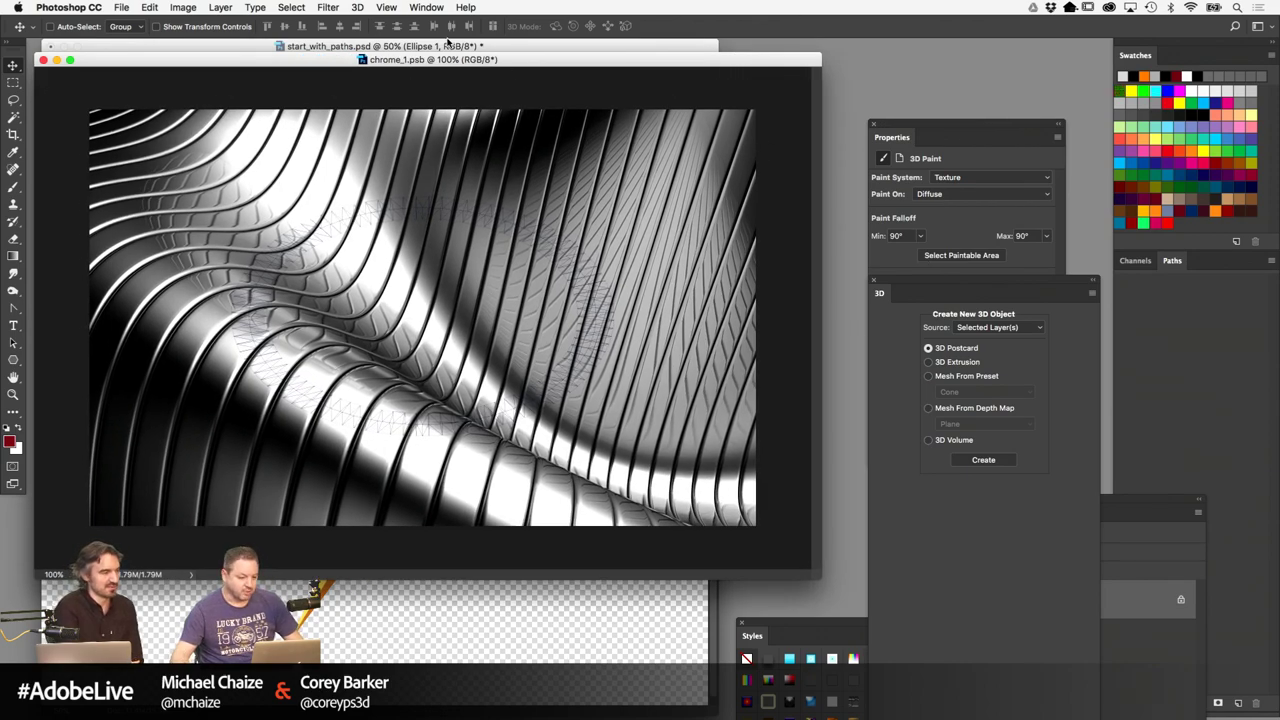
Apply a Motion Blur with 20° angle and 104 pixels distance to chrome_1.psb
click(386, 7)
mouse_move(328, 7)
mouse_move(398, 180)
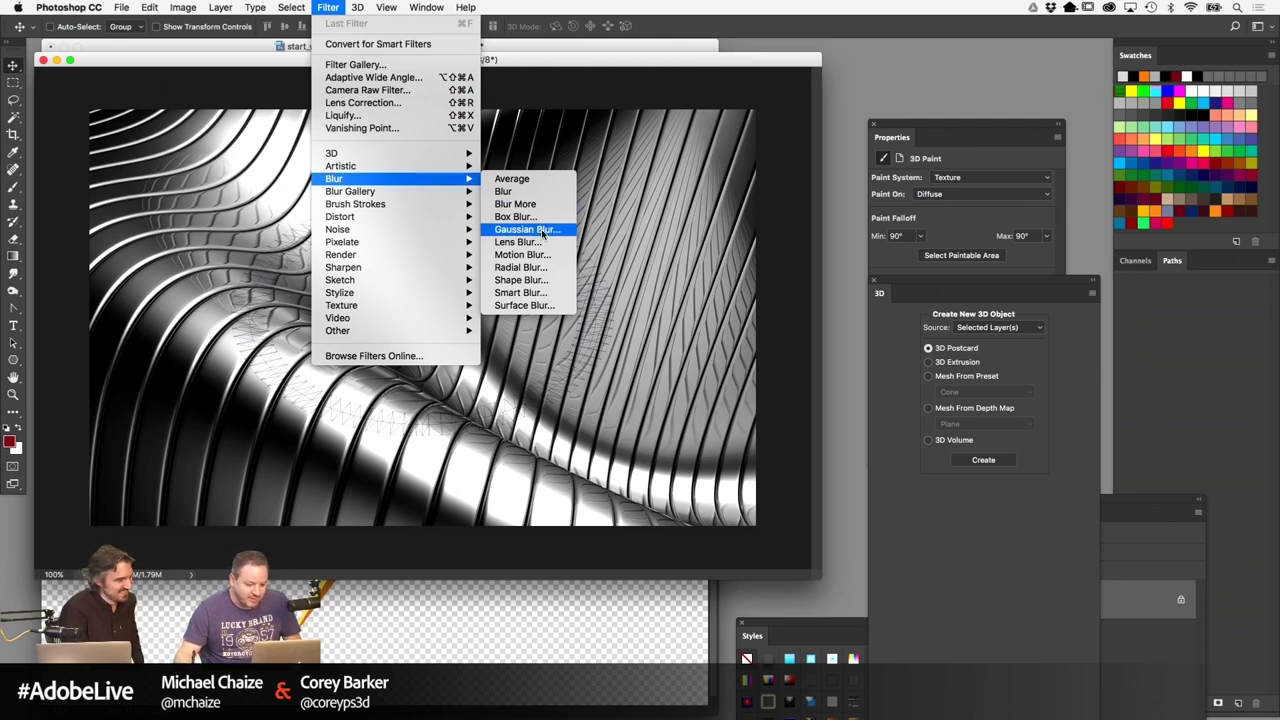
key(Return)
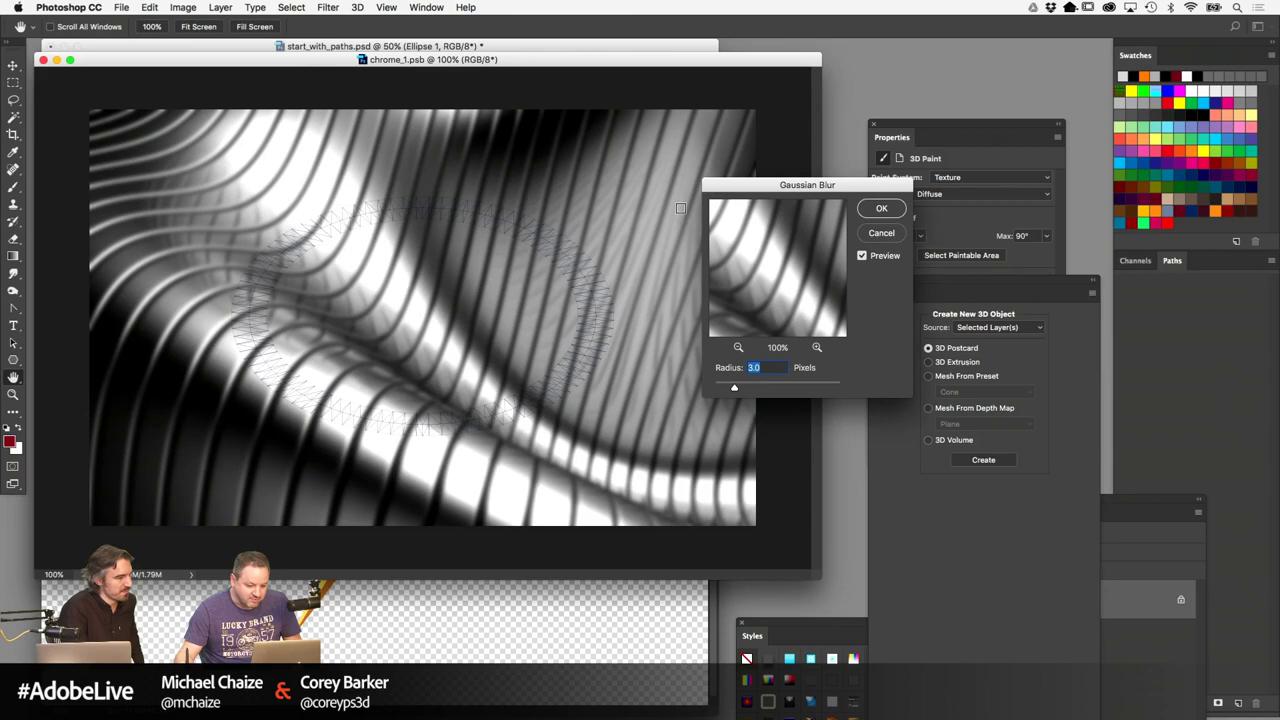
click(881, 233)
click(360, 7)
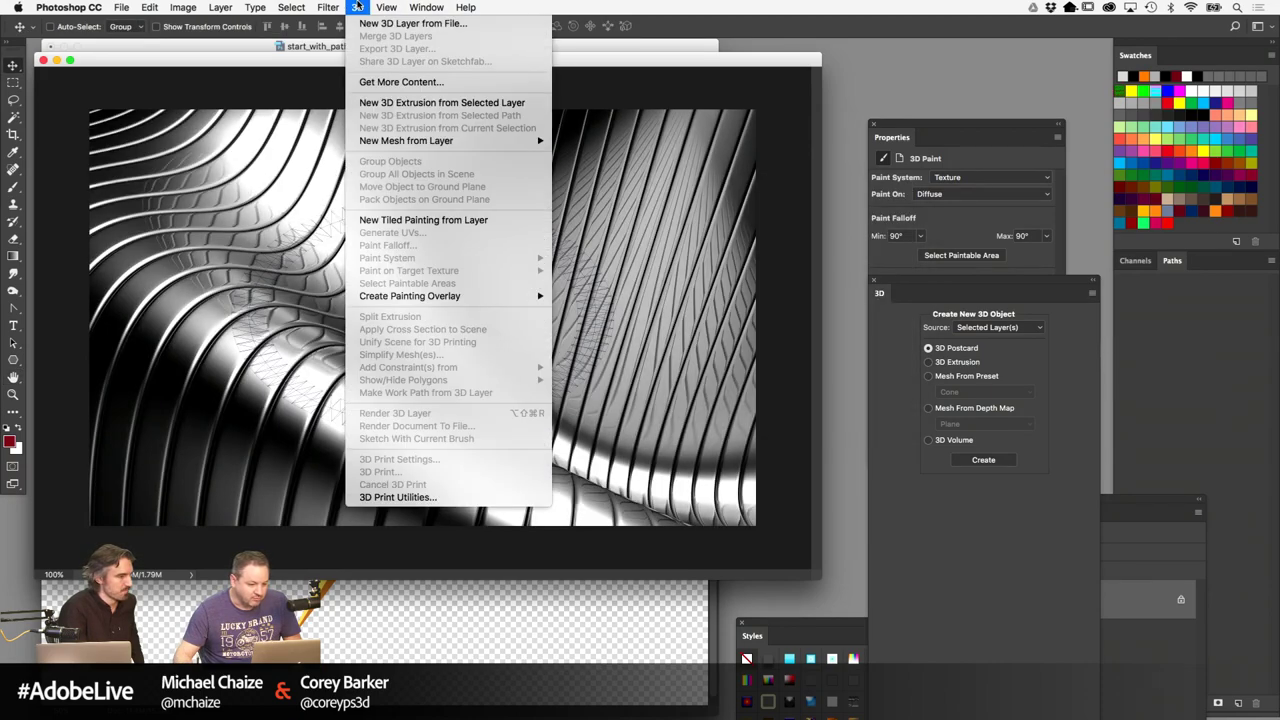
mouse_move(328, 7)
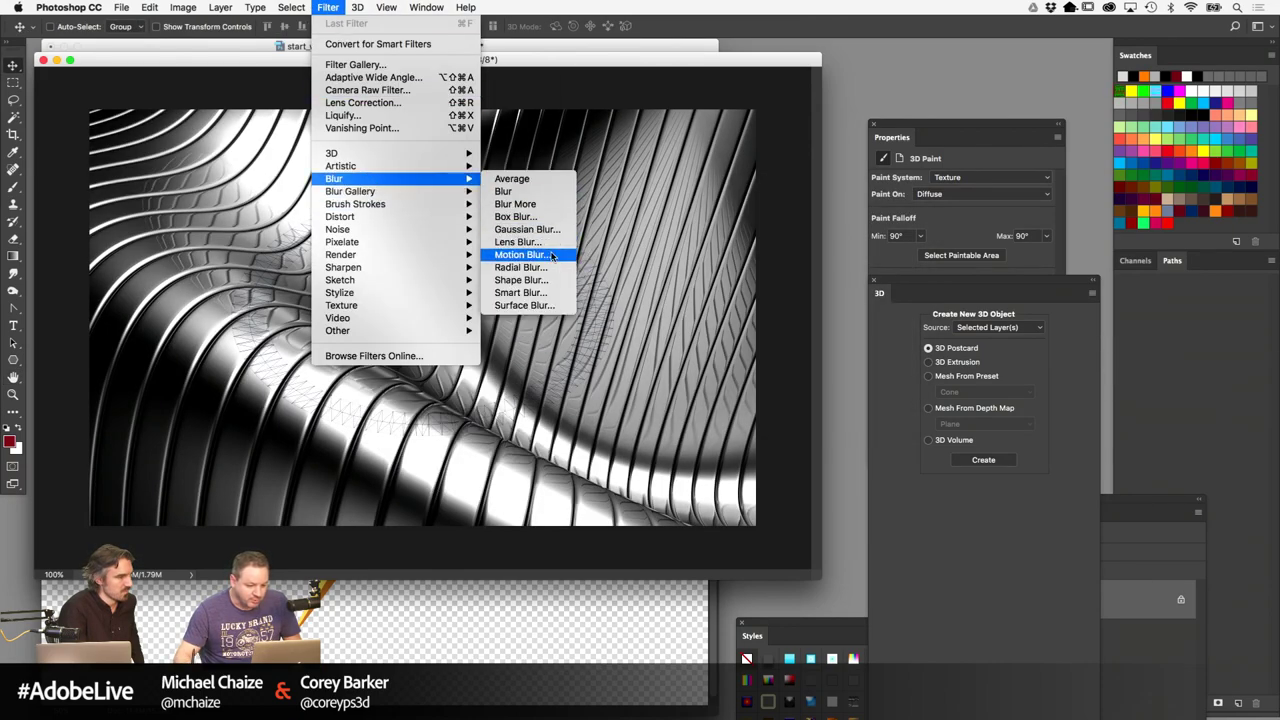
click(546, 258)
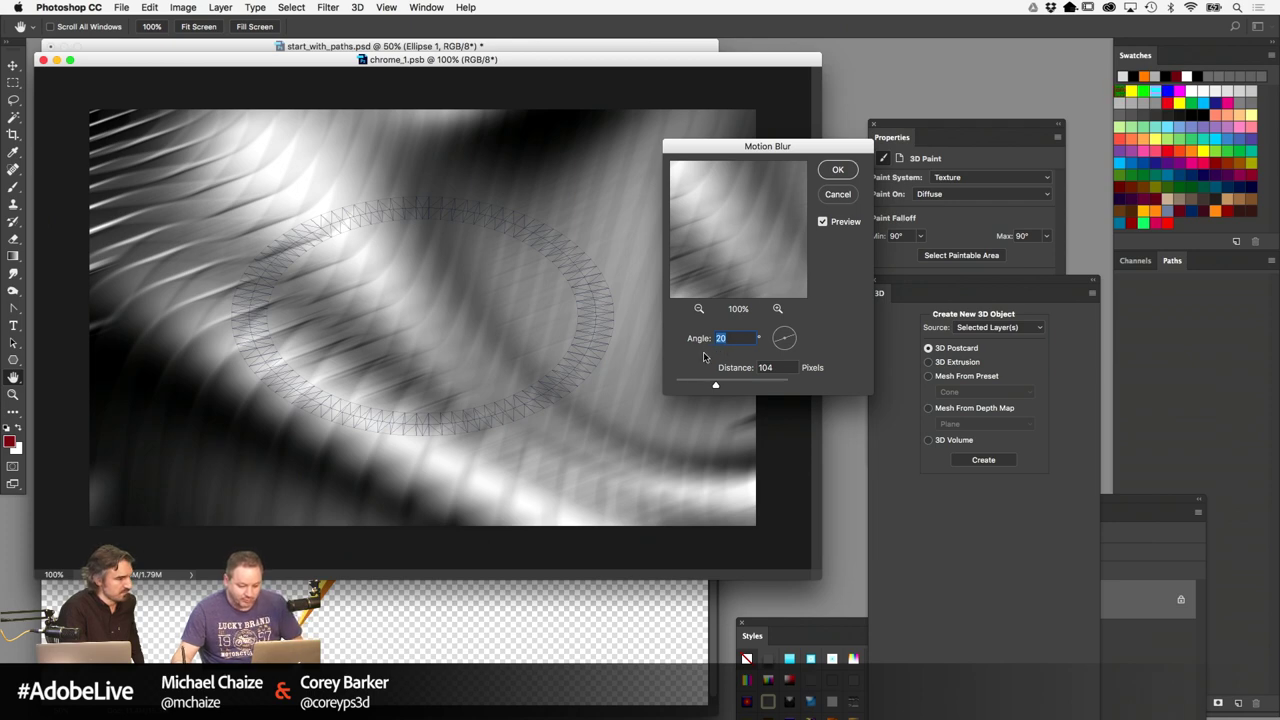
click(837, 170)
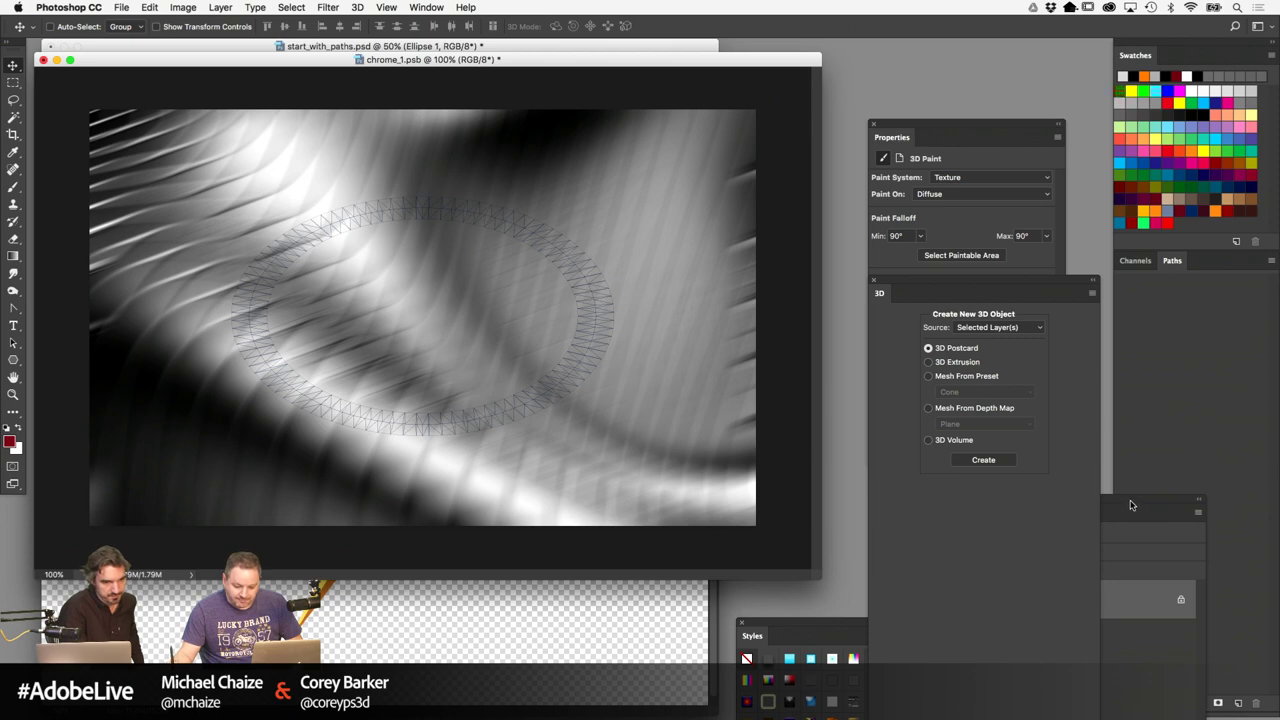
Add a new layer in chrome_1.psb, fill it with orange, and set it to Overlay
drag(1133, 510, 1006, 210)
click(1037, 680)
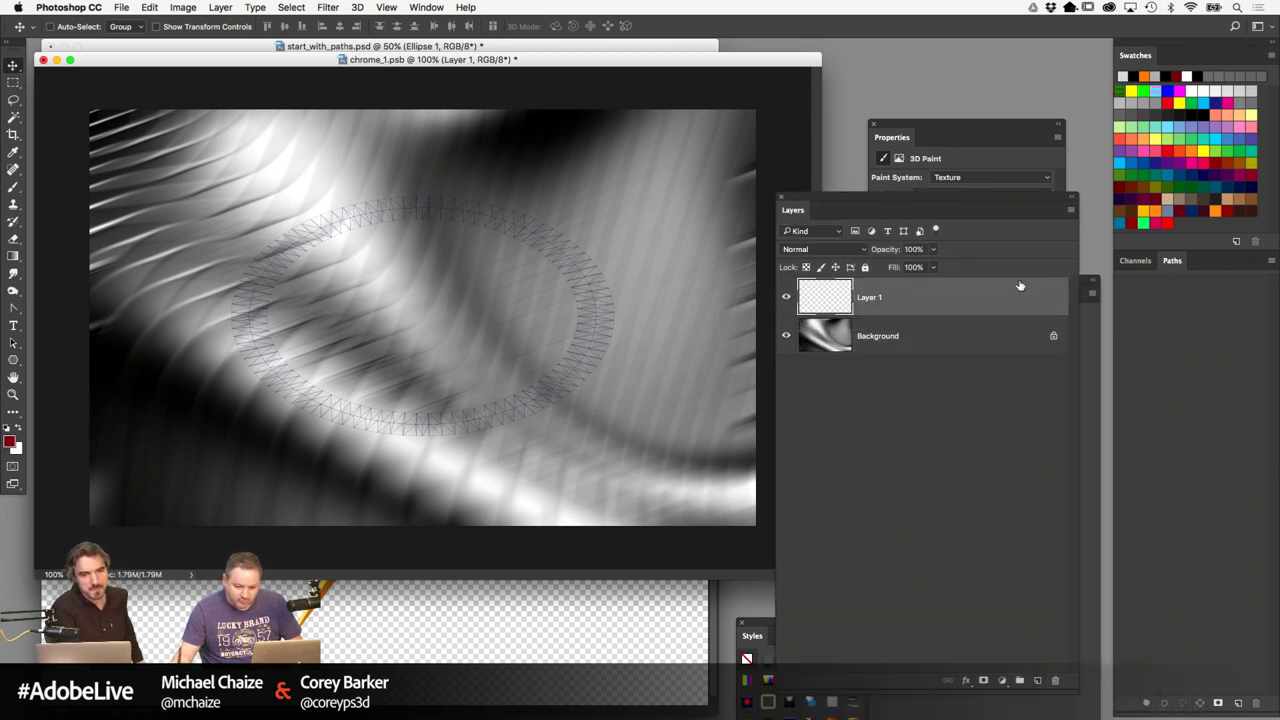
click(1216, 208)
key(alt+BackSpace)
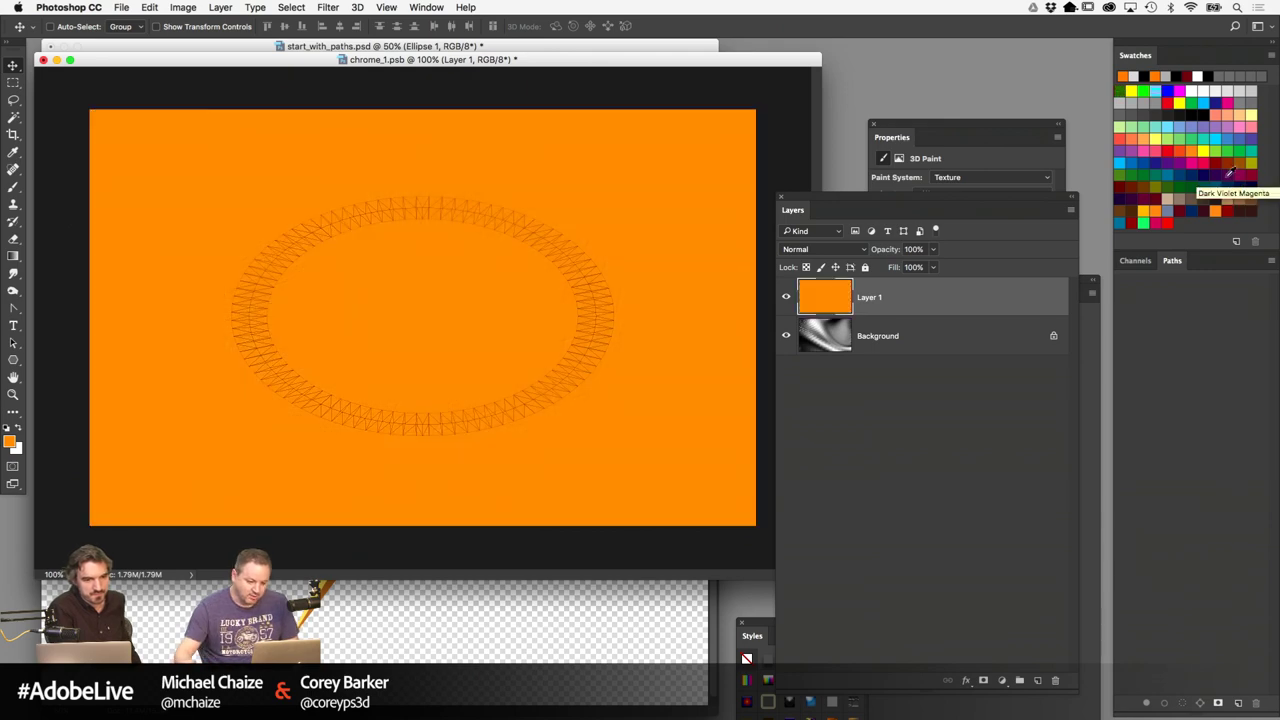
click(825, 258)
click(630, 296)
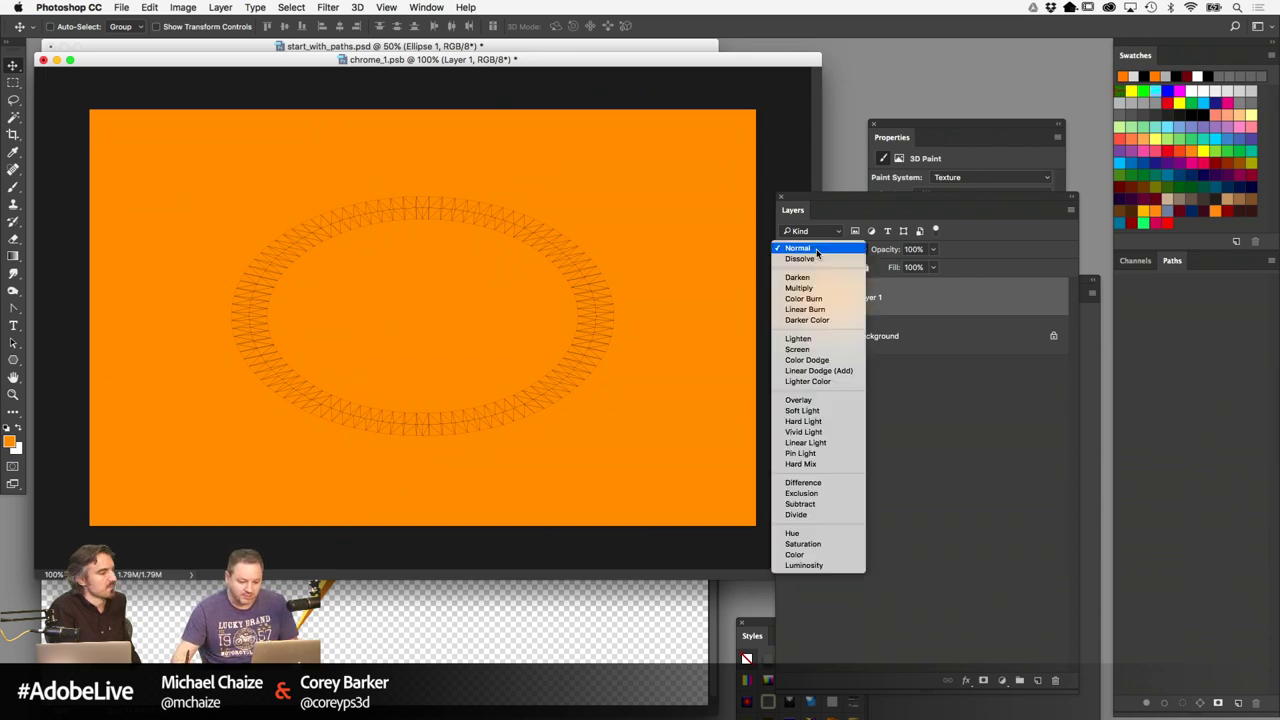
click(820, 249)
click(814, 401)
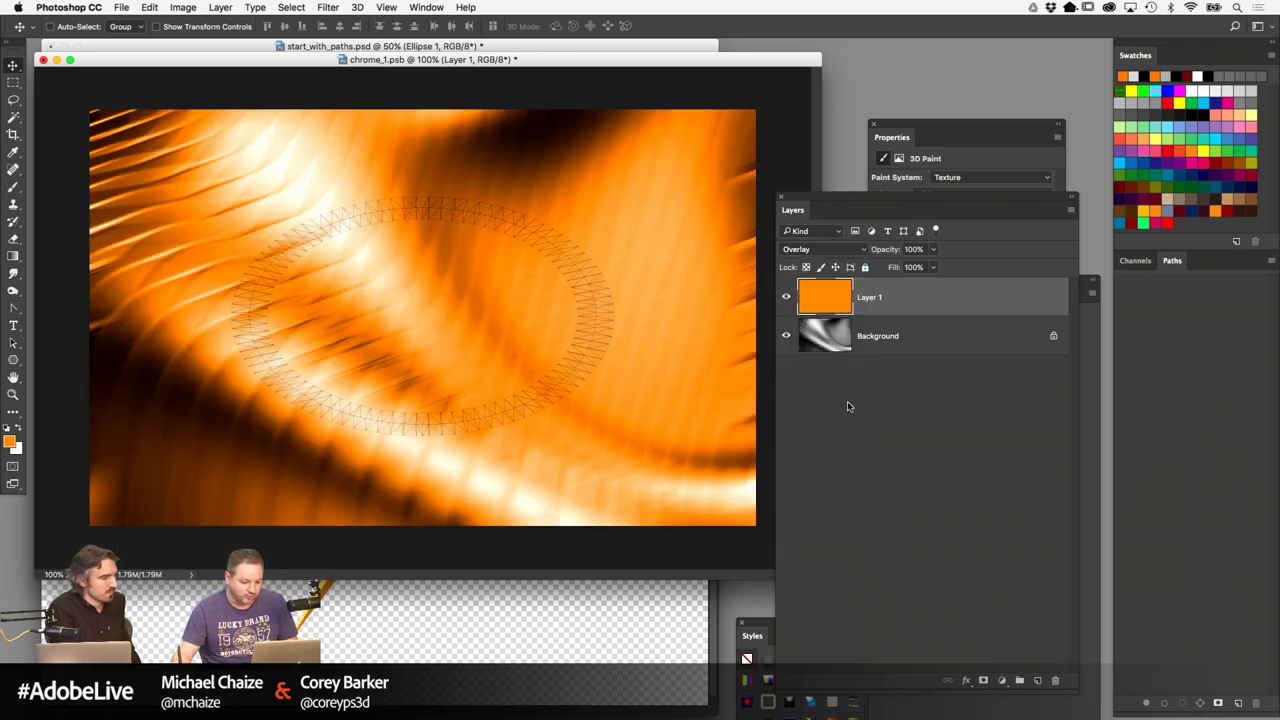
drag(672, 61, 762, 410)
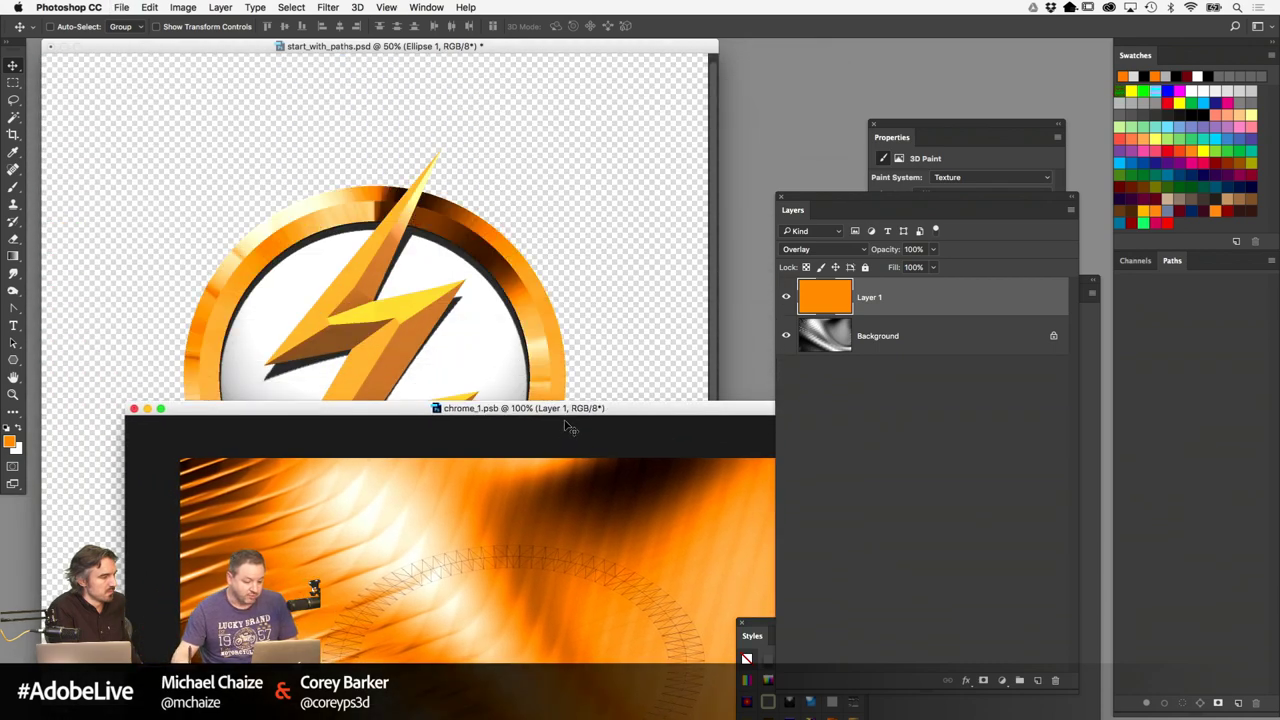
Remove the orange layer and redo the texture's motion blur at 20°, 23 pixels
drag(565, 414, 572, 583)
drag(630, 436, 748, 312)
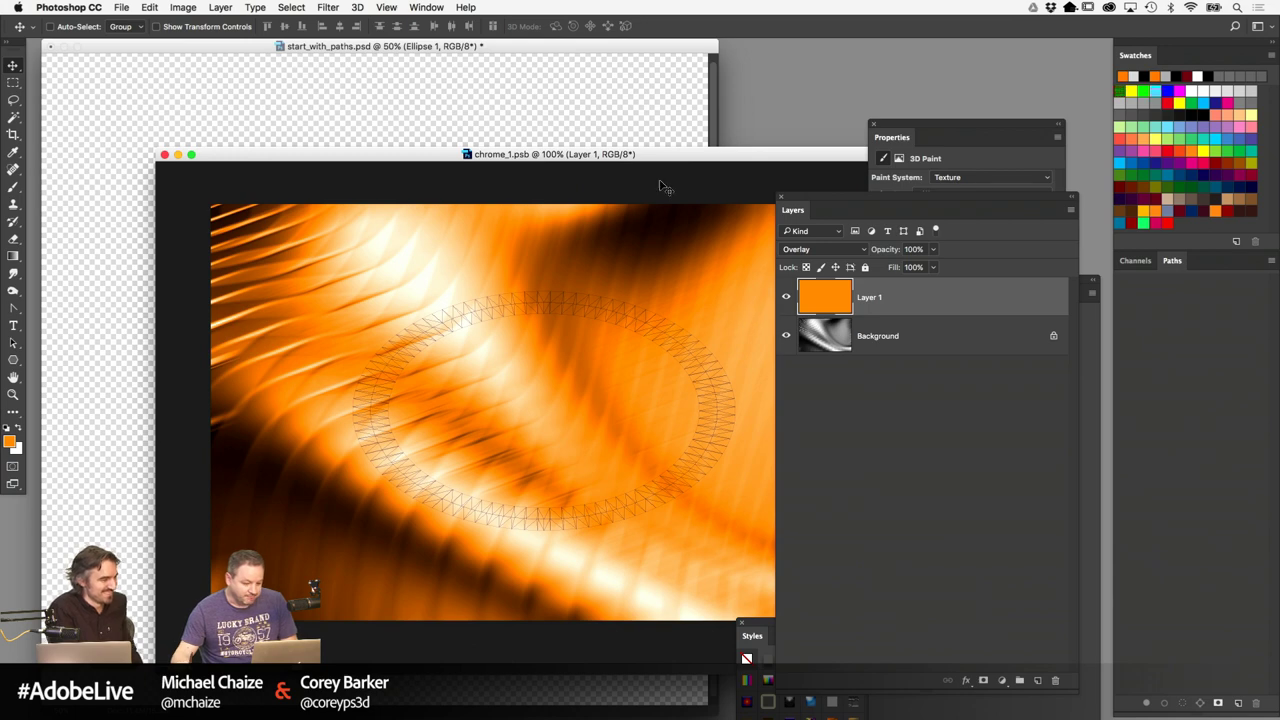
key(alt+shift+n)
key(Delete)
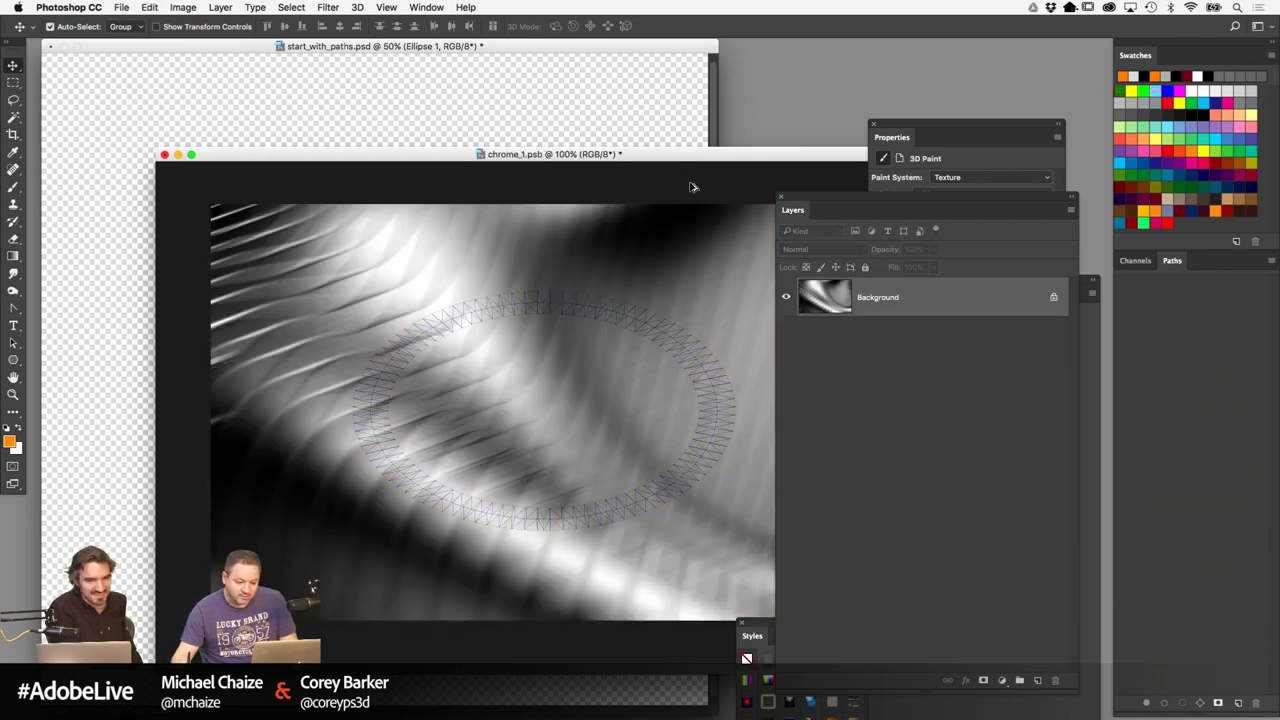
click(386, 7)
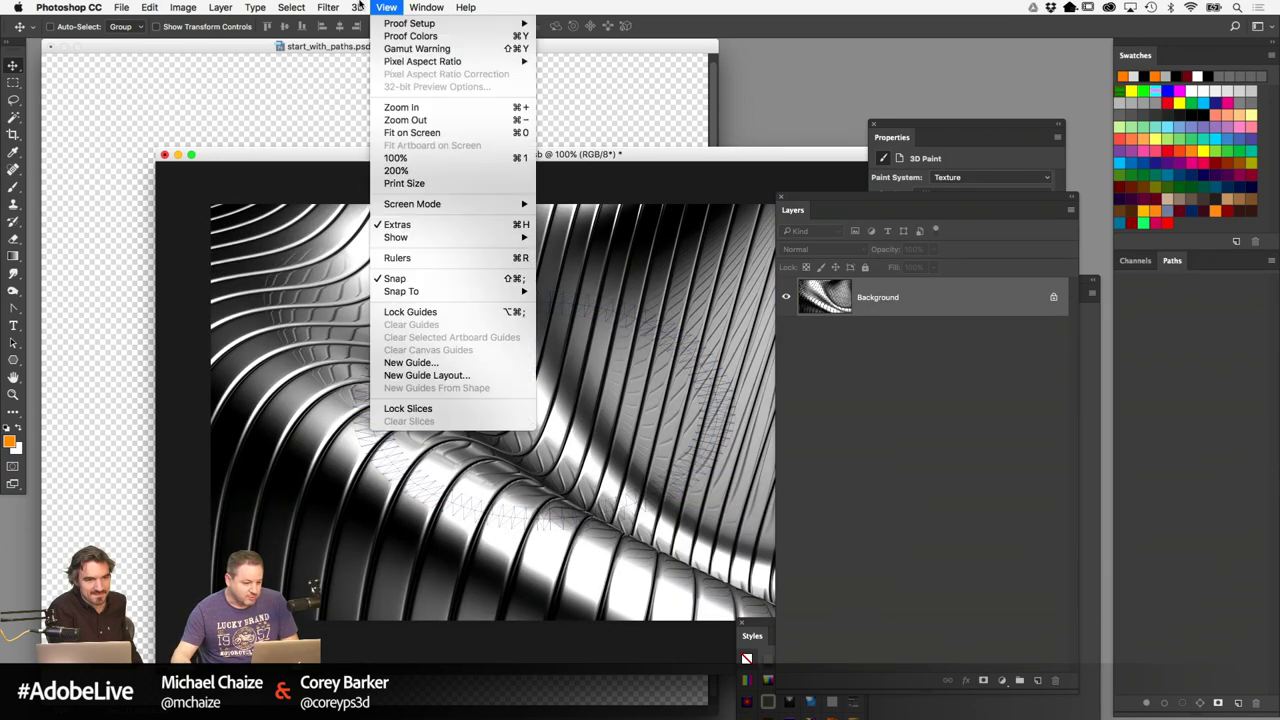
mouse_move(328, 7)
mouse_move(340, 178)
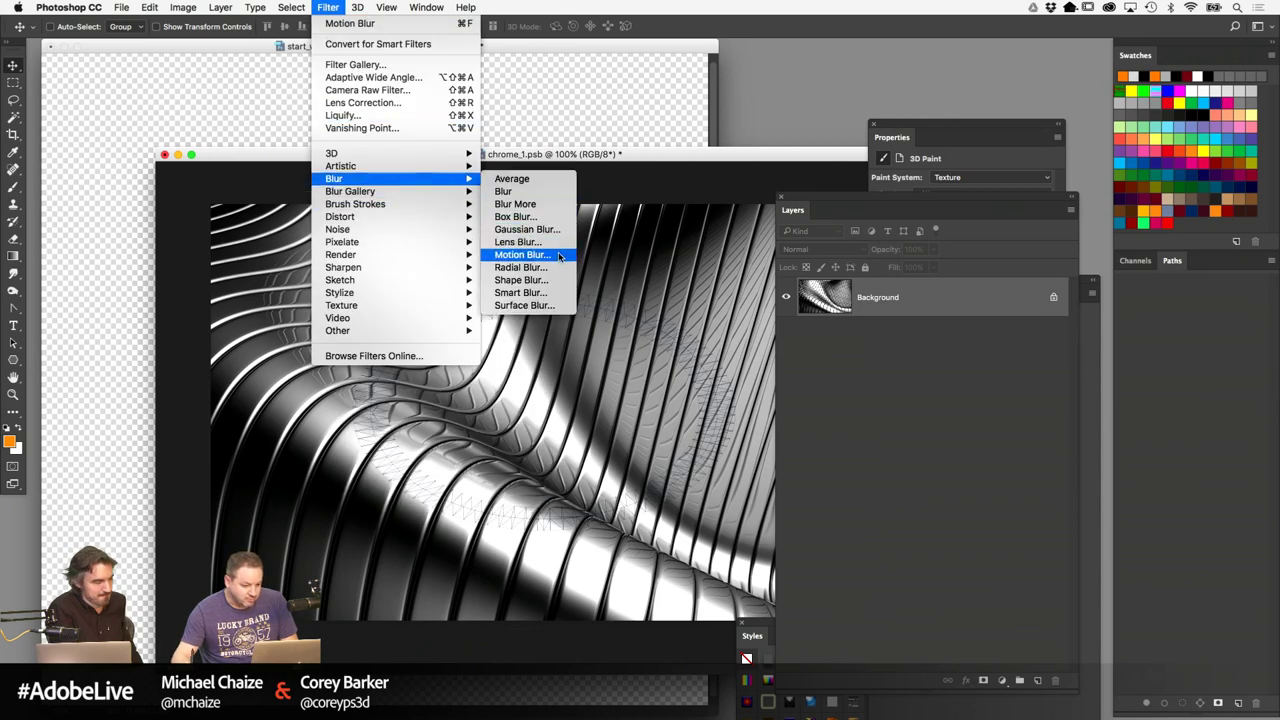
click(558, 256)
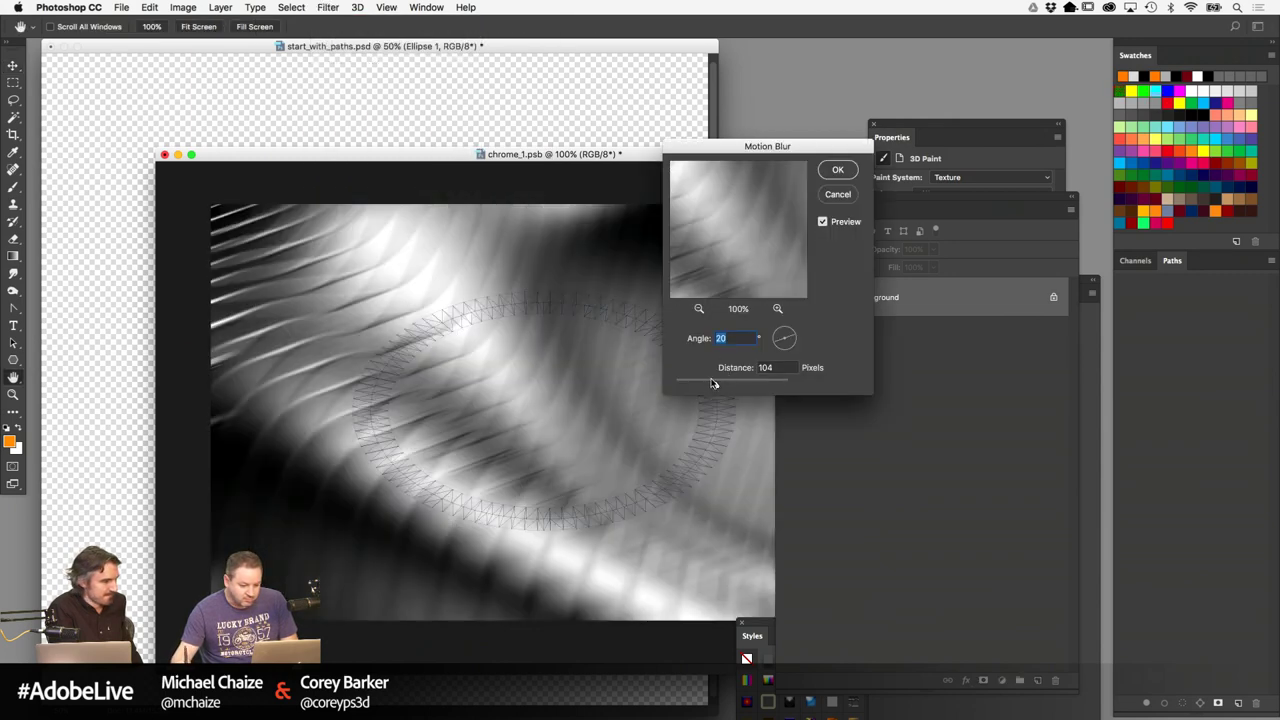
drag(713, 383, 689, 385)
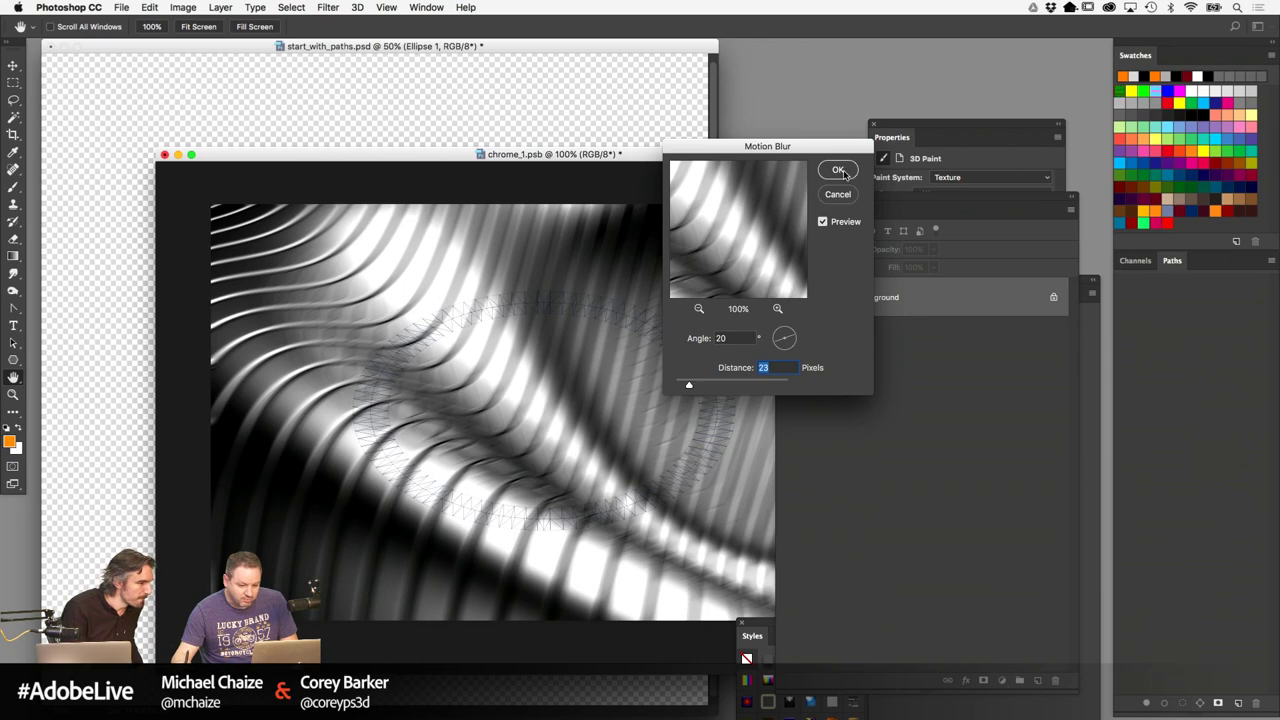
click(838, 170)
Add an orange-filled Overlay layer, then close and save chrome_1.psb
click(1037, 680)
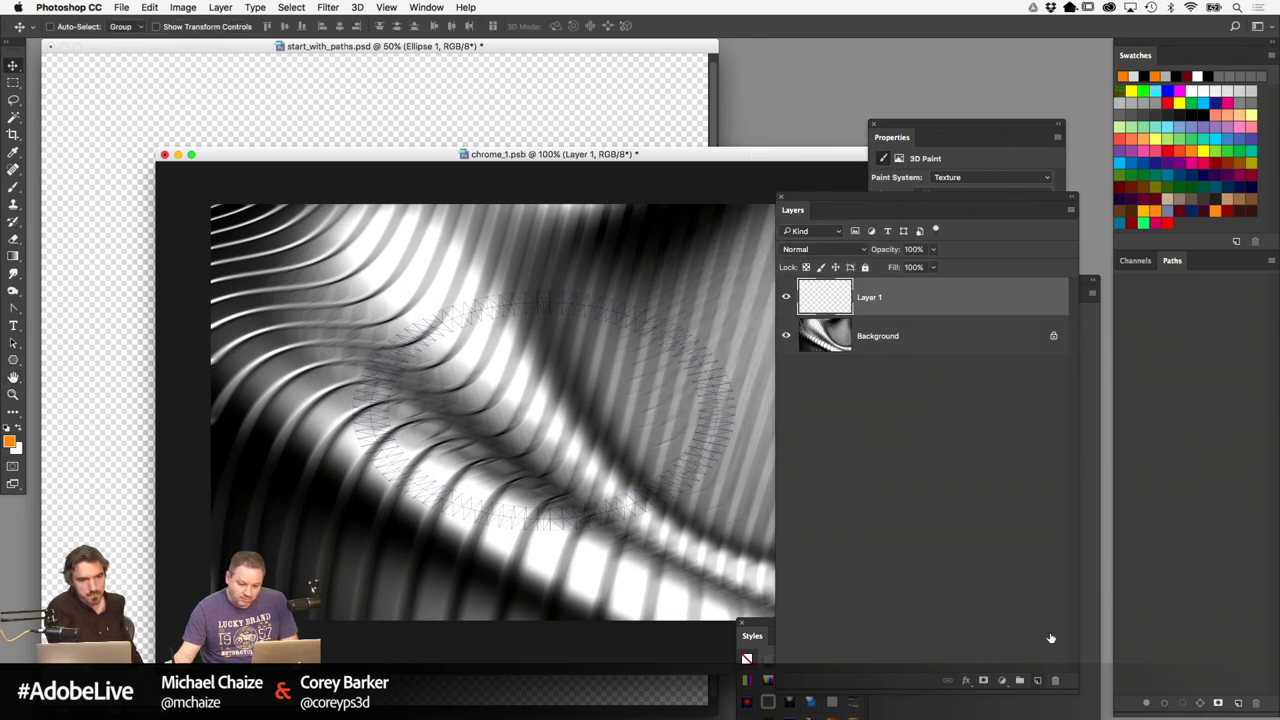
key(alt+BackSpace)
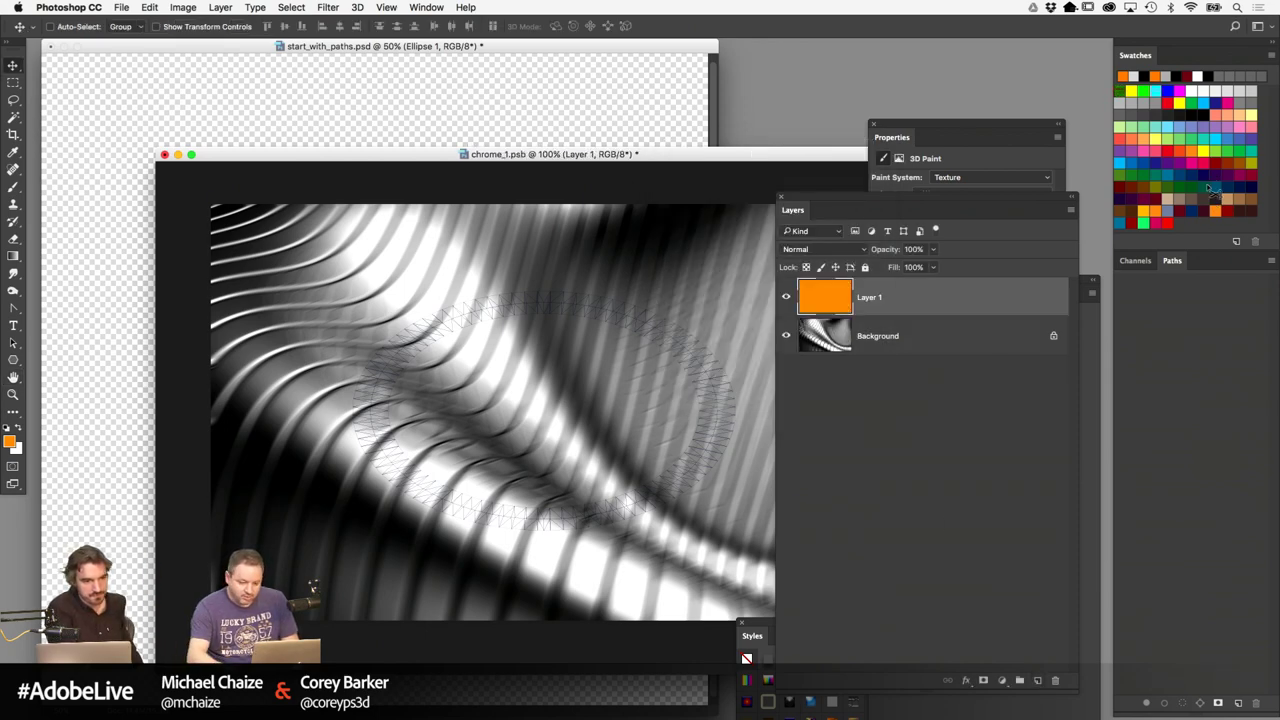
click(850, 249)
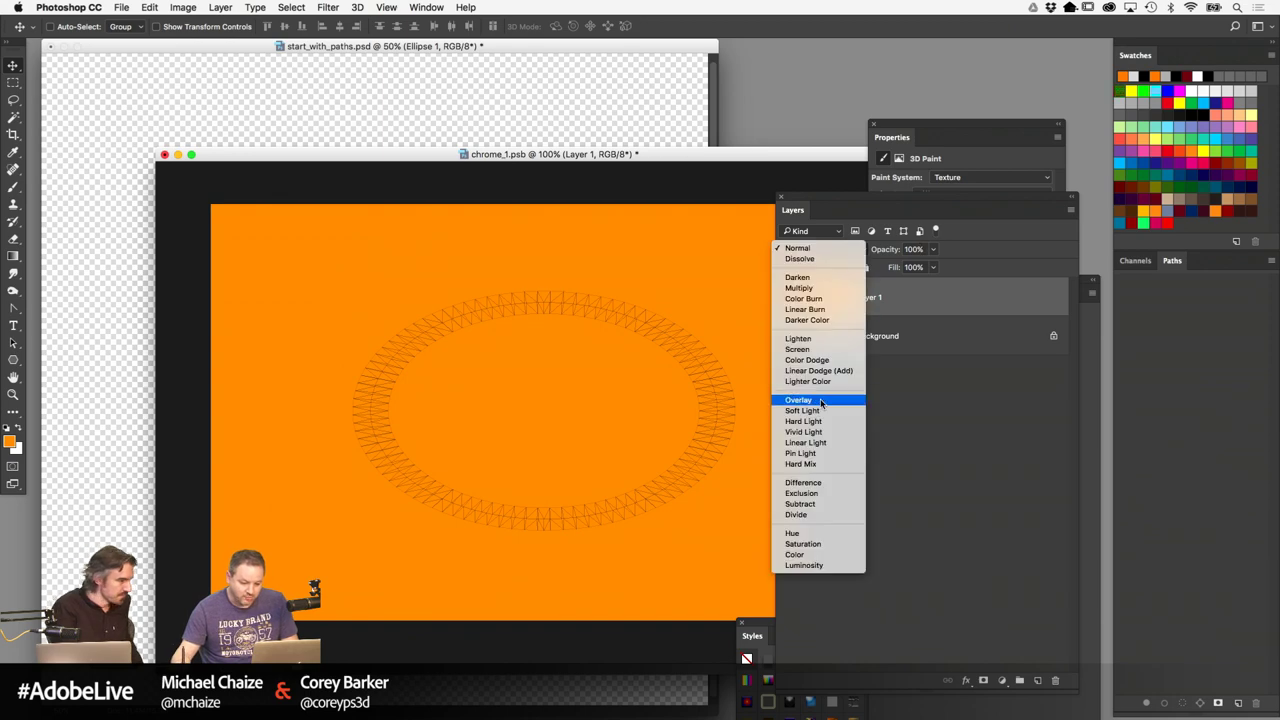
click(824, 401)
key(super+w)
key(Return)
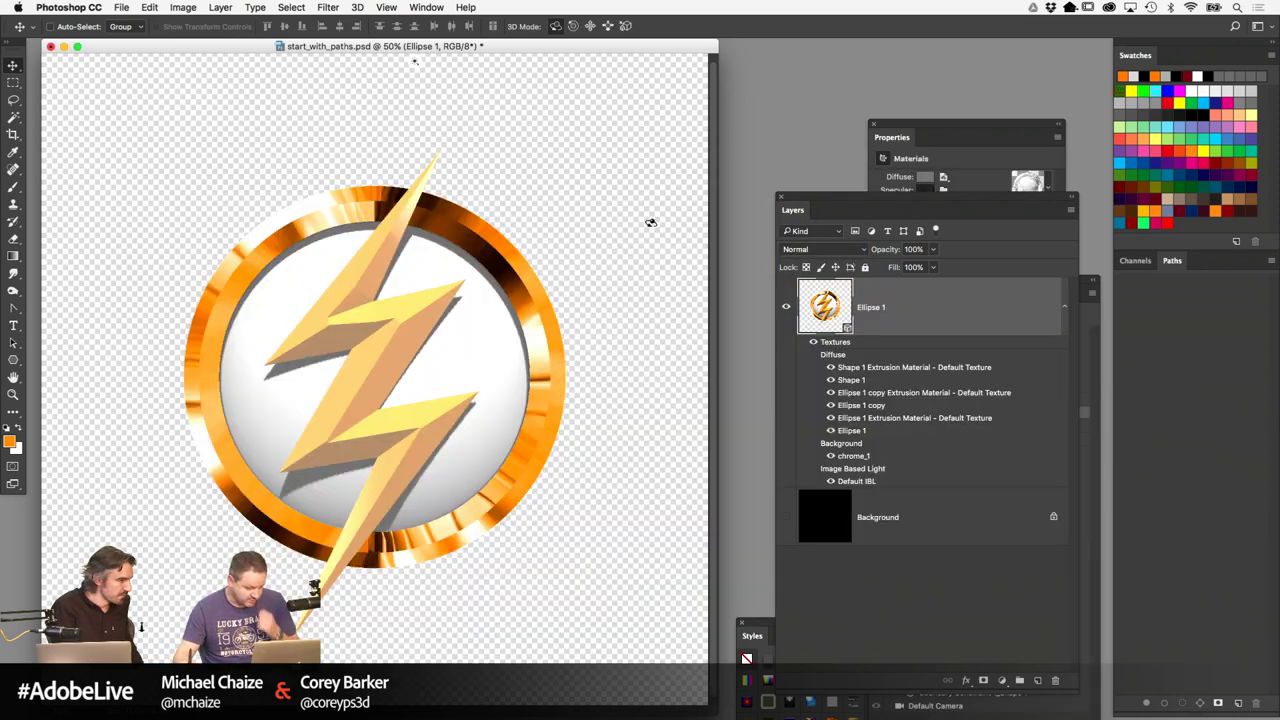
Orbit the emblem edge-on and rotate the mesh, pulling the bolt further in front of the ring
drag(566, 263, 700, 229)
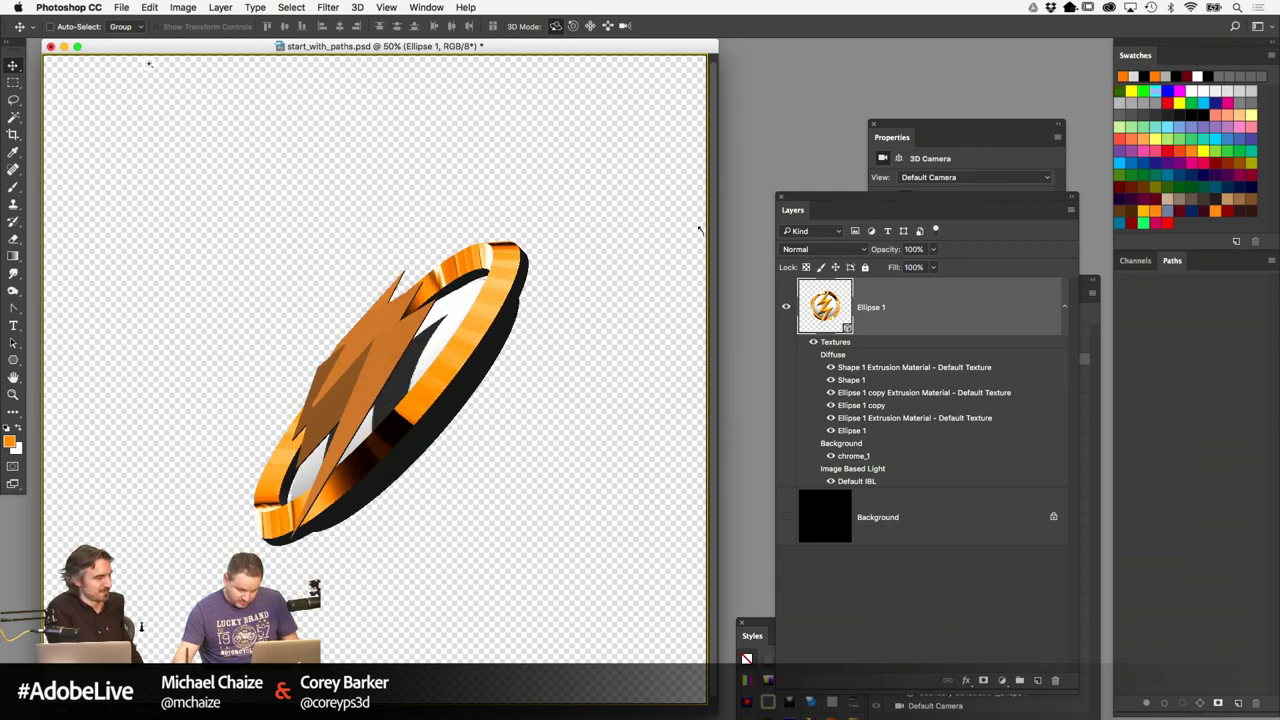
click(546, 269)
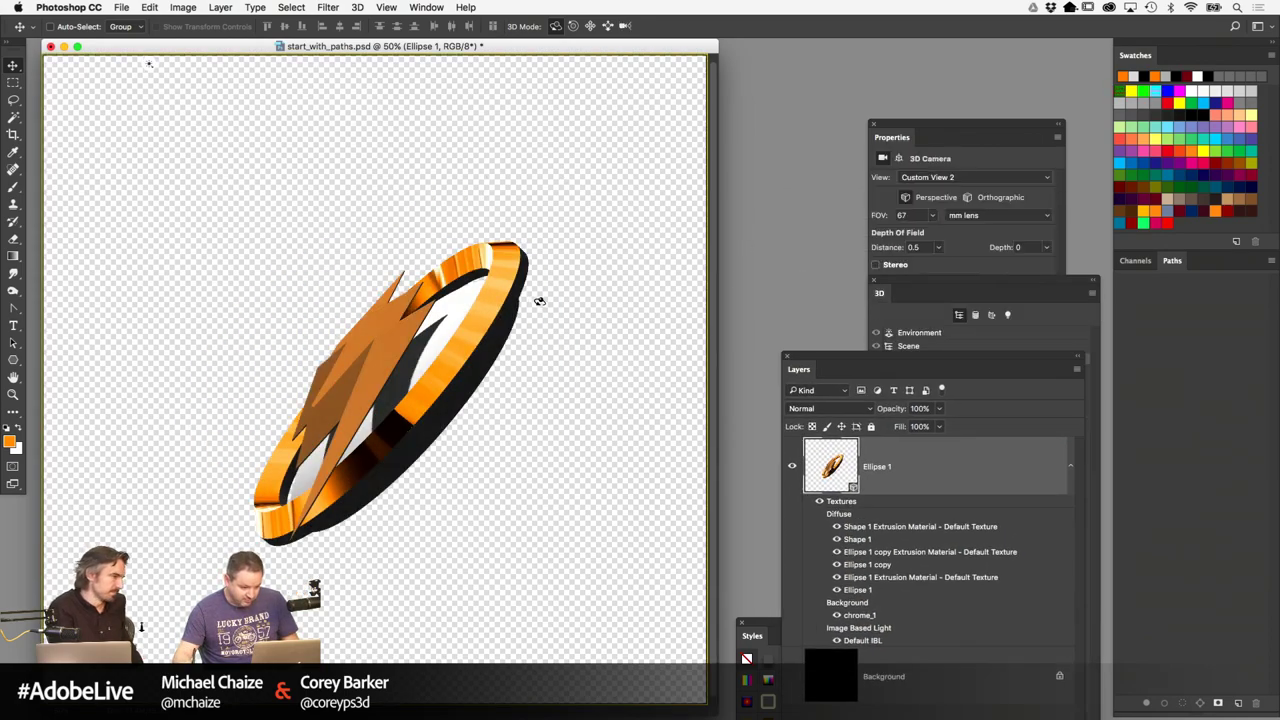
drag(557, 318, 443, 358)
click(348, 365)
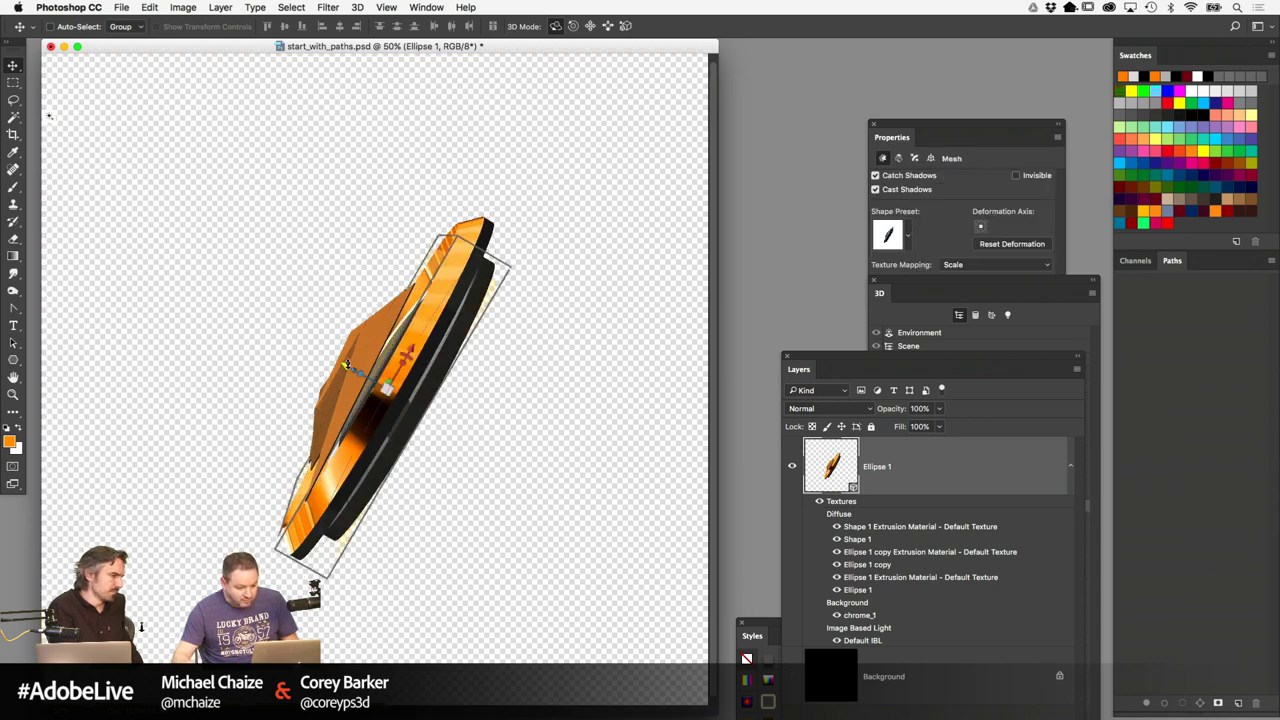
drag(346, 365, 329, 355)
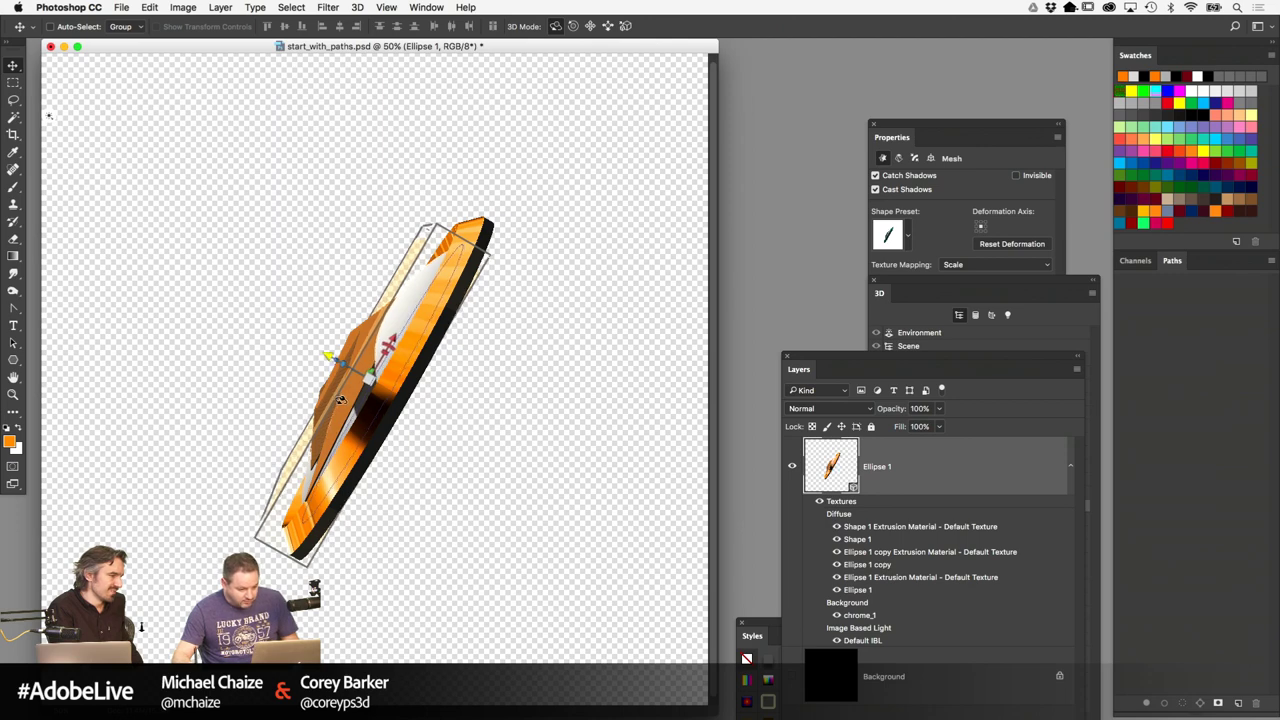
drag(340, 399, 376, 386)
Give the bolt's Shape 1 Front Bevel Material 68% shine and 69% reflection
drag(919, 291, 802, 231)
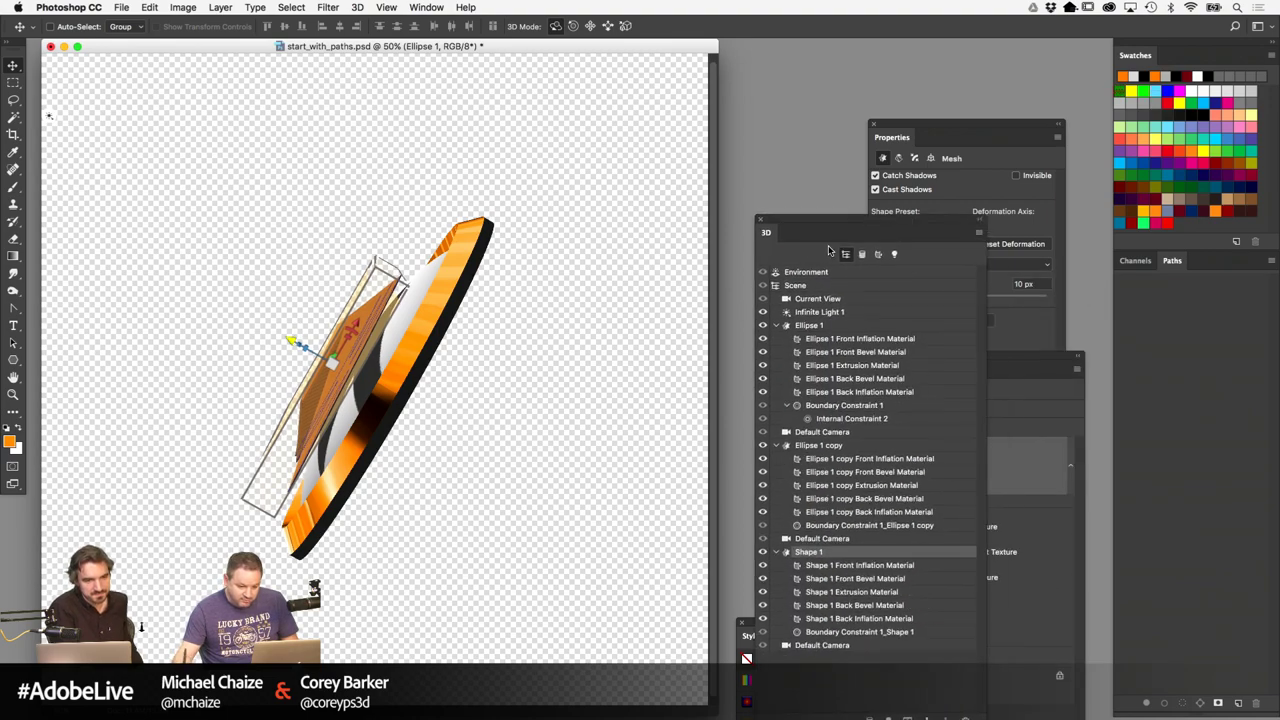
click(864, 647)
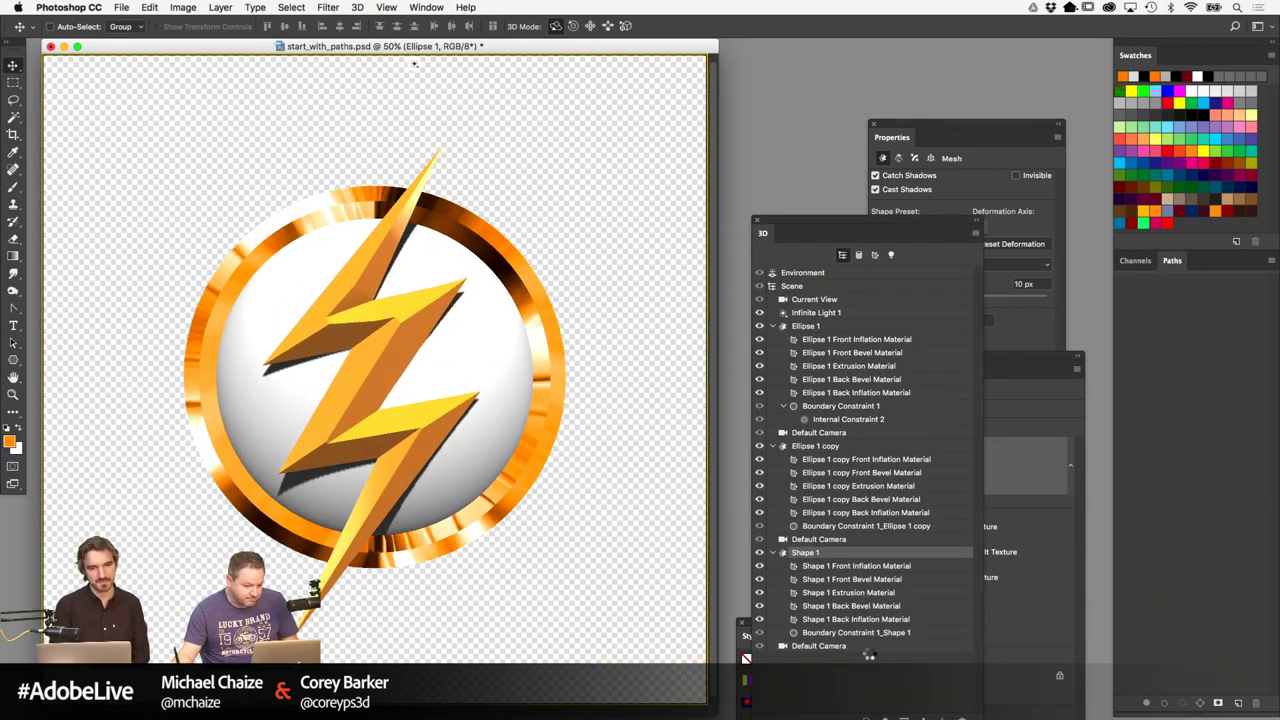
drag(831, 221, 756, 396)
click(424, 343)
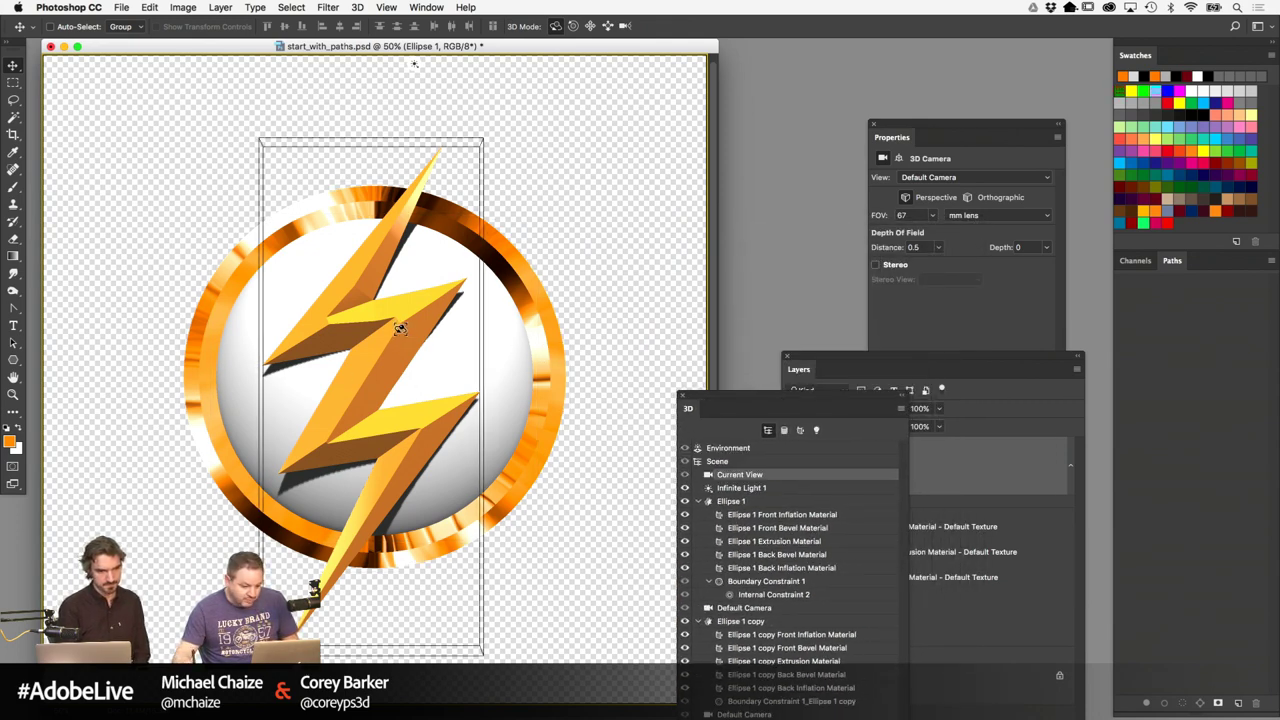
drag(740, 367, 664, 145)
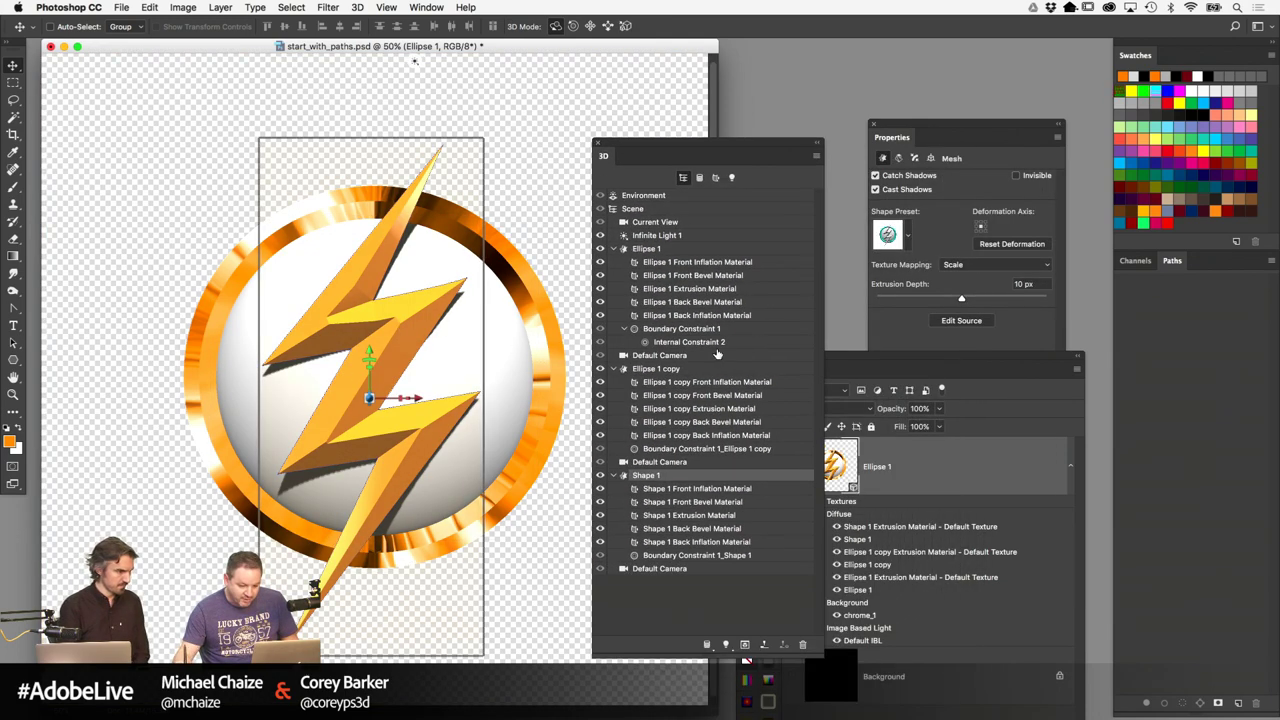
click(704, 489)
click(711, 502)
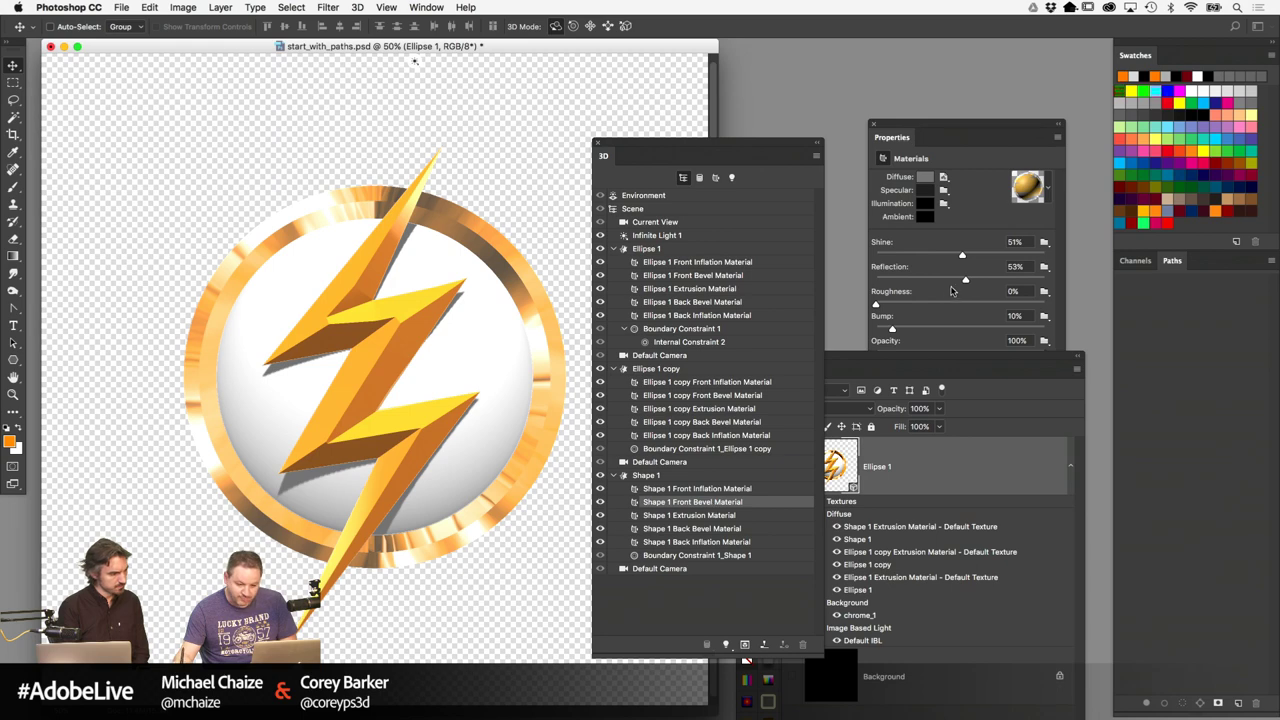
drag(972, 257, 991, 280)
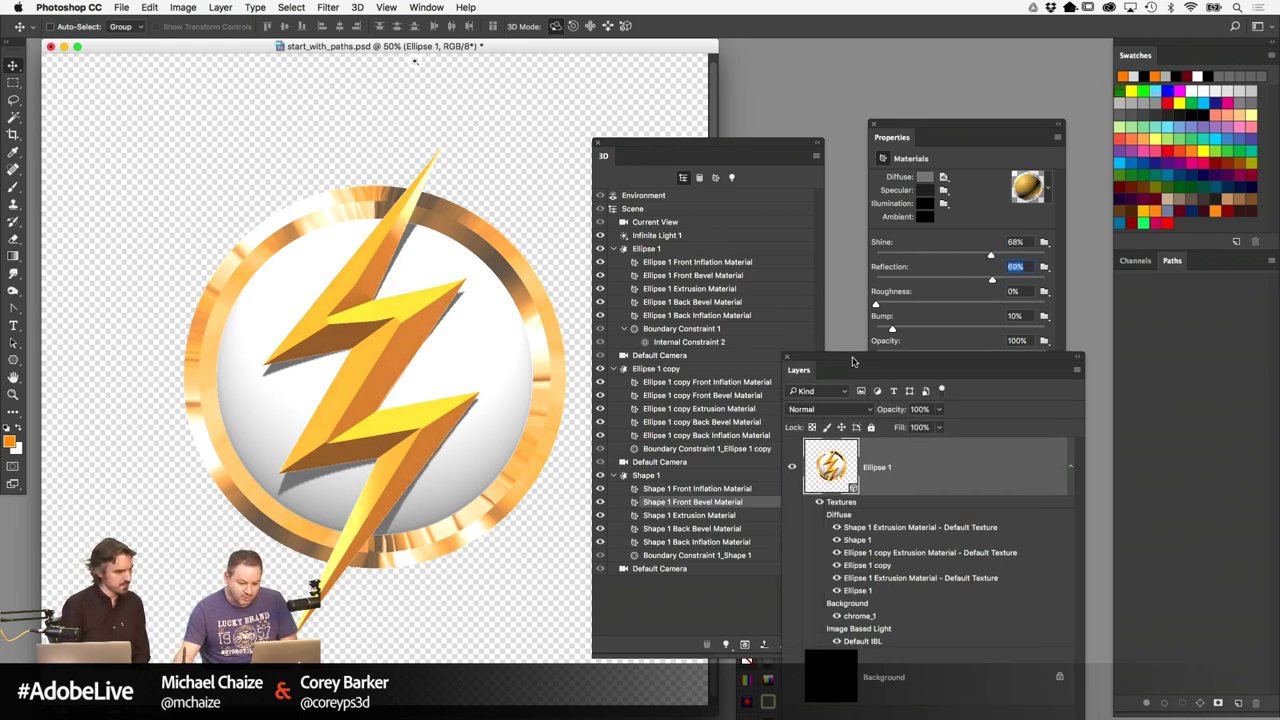
Replace the Environment's image-based light with a new 1000×1000 black texture
click(681, 195)
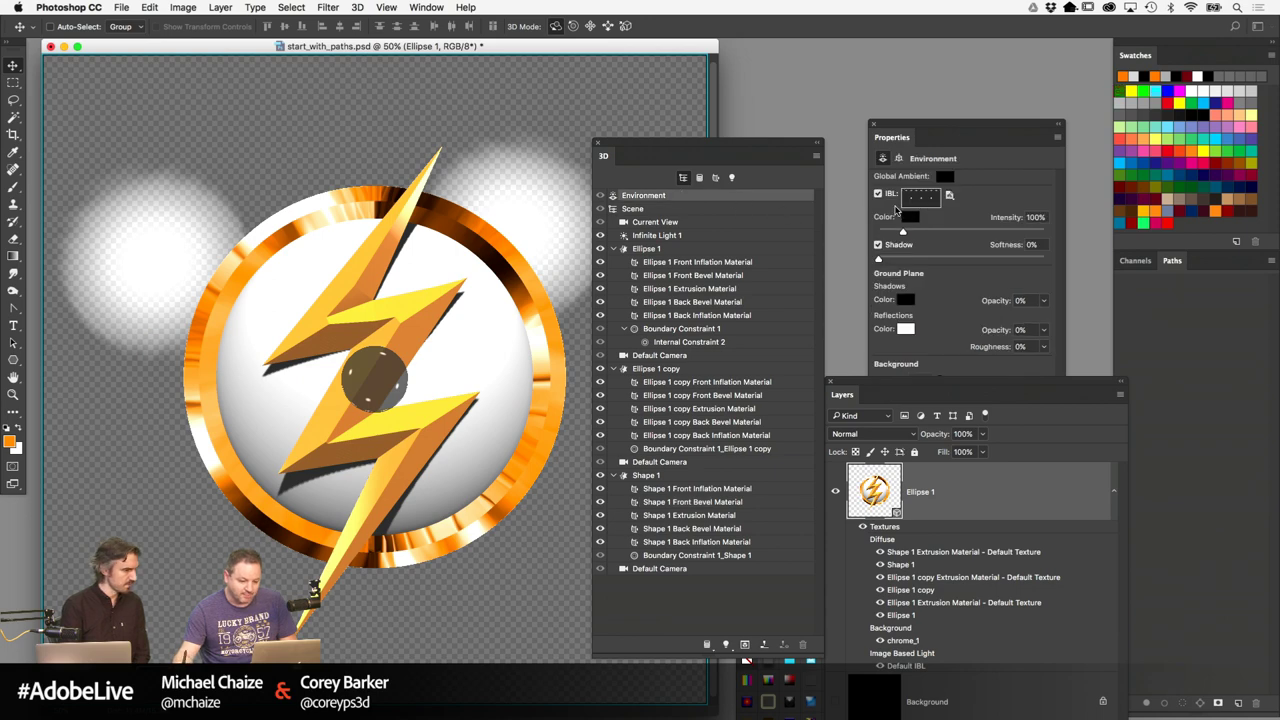
drag(908, 380, 952, 556)
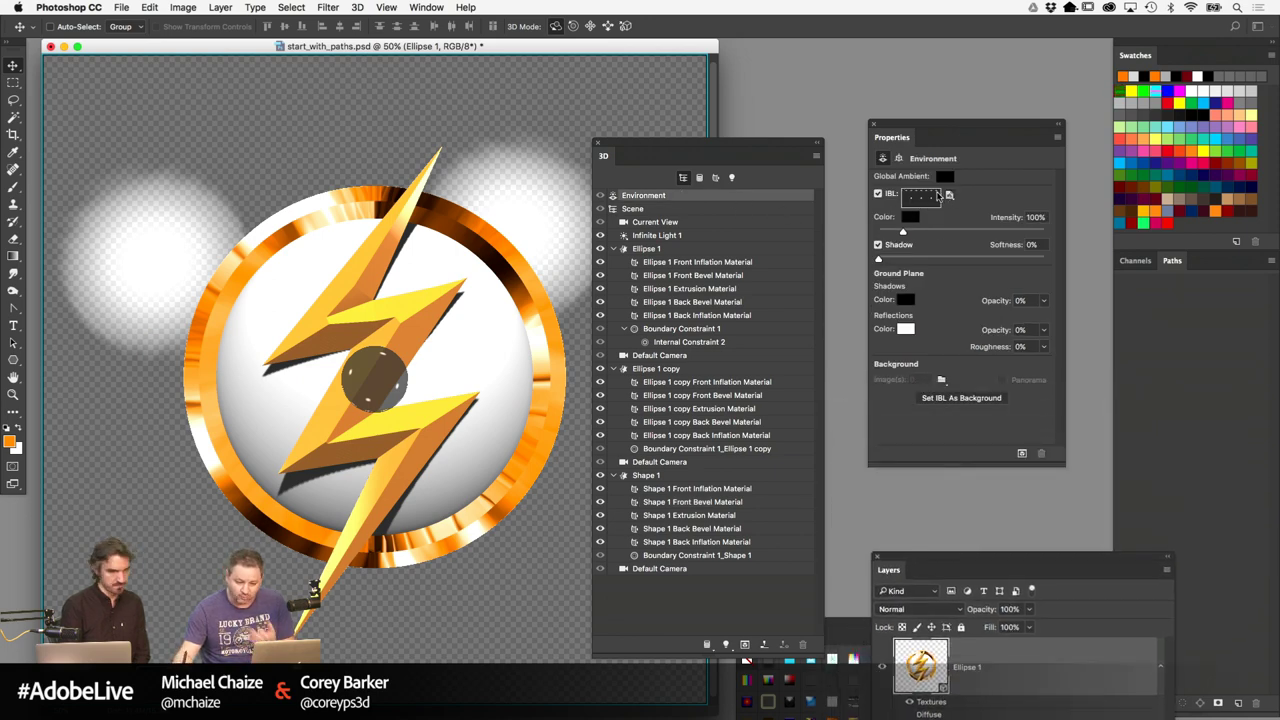
drag(740, 143, 759, 126)
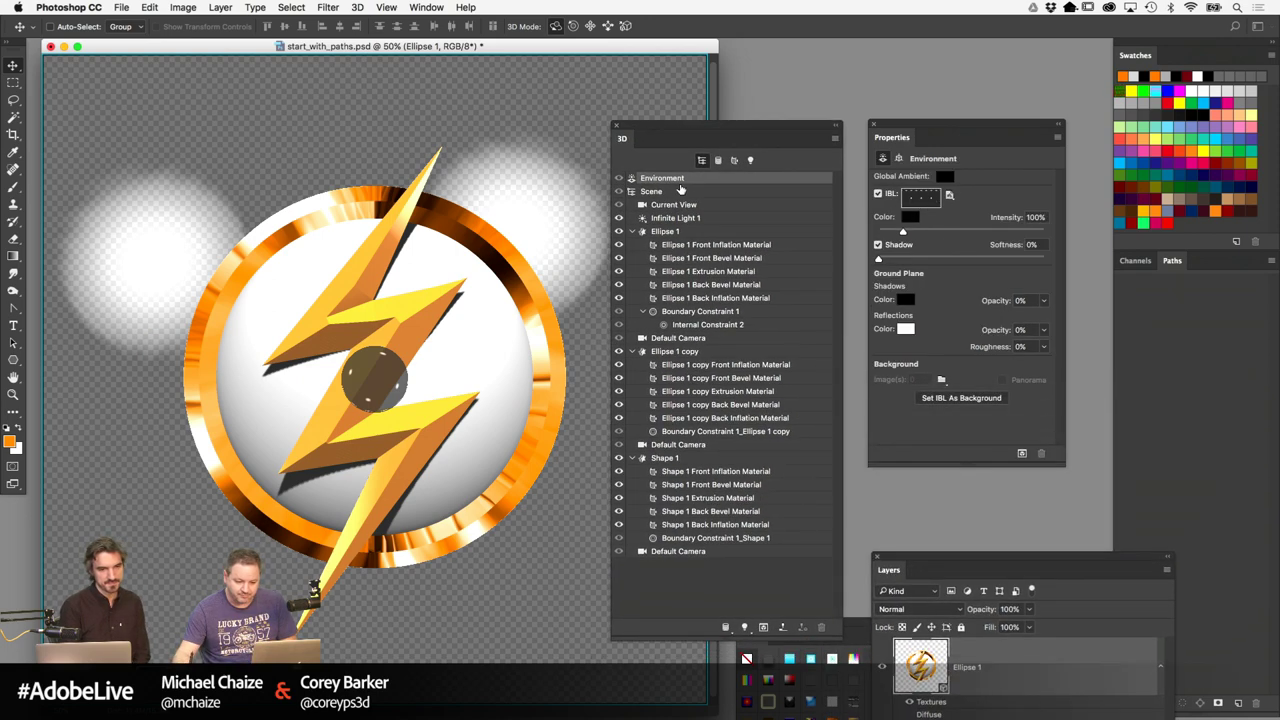
click(950, 195)
click(980, 206)
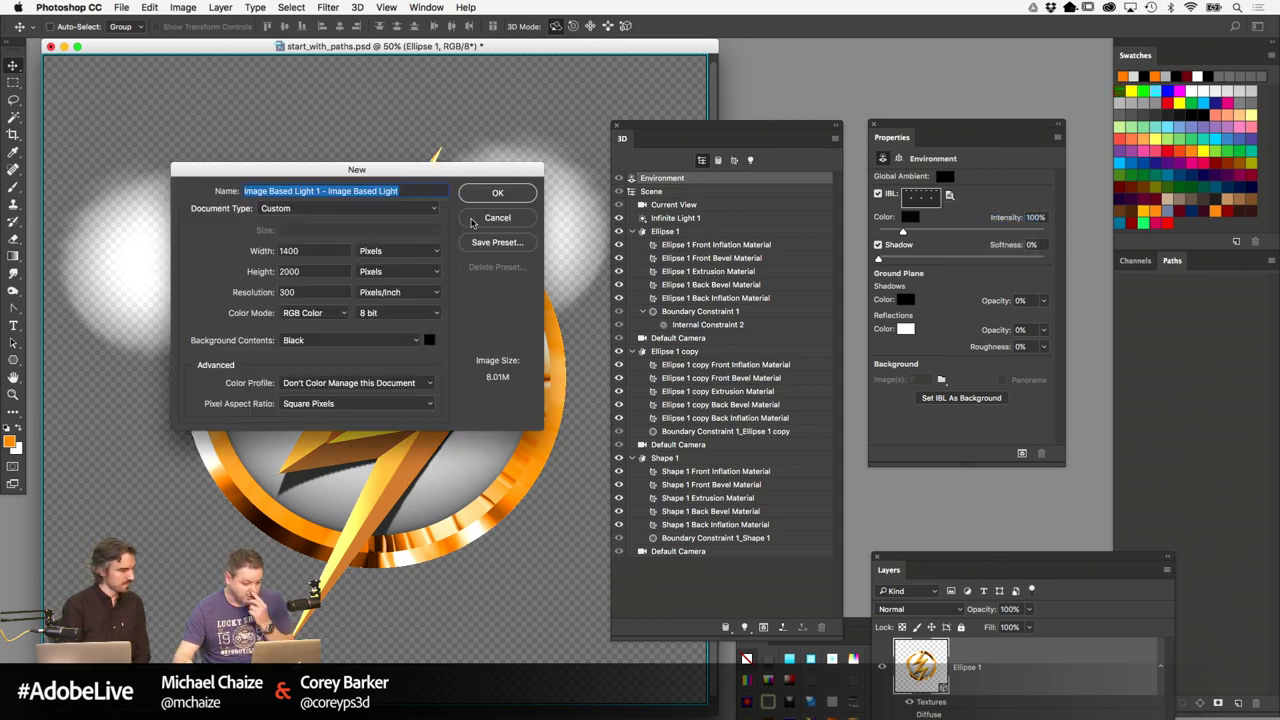
double_click(310, 251)
text(1)
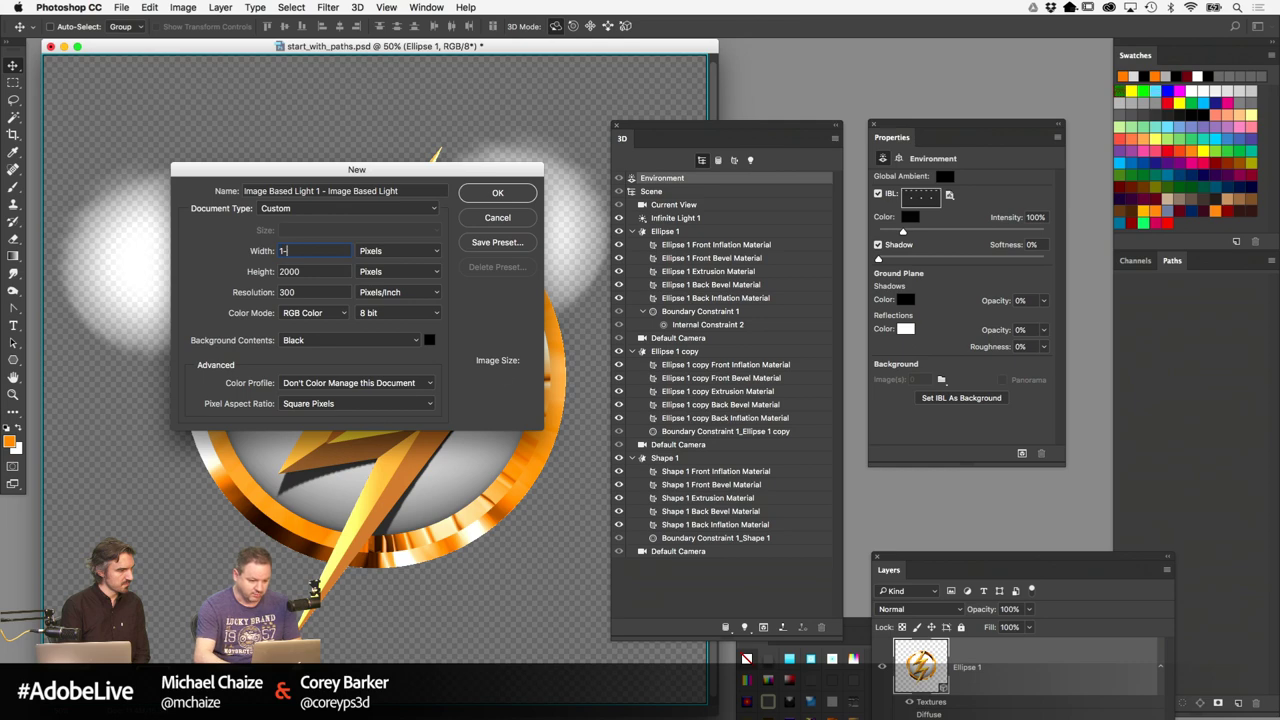
text(000)
key(Tab)
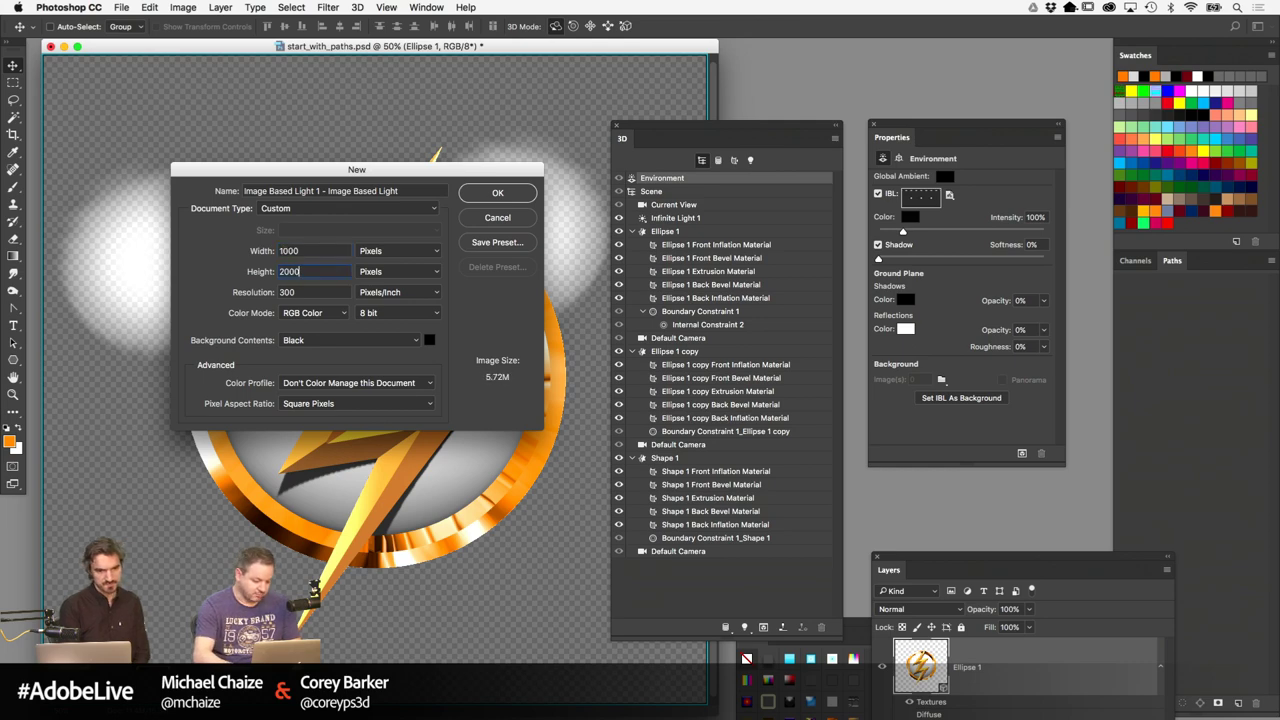
key(BackSpace)
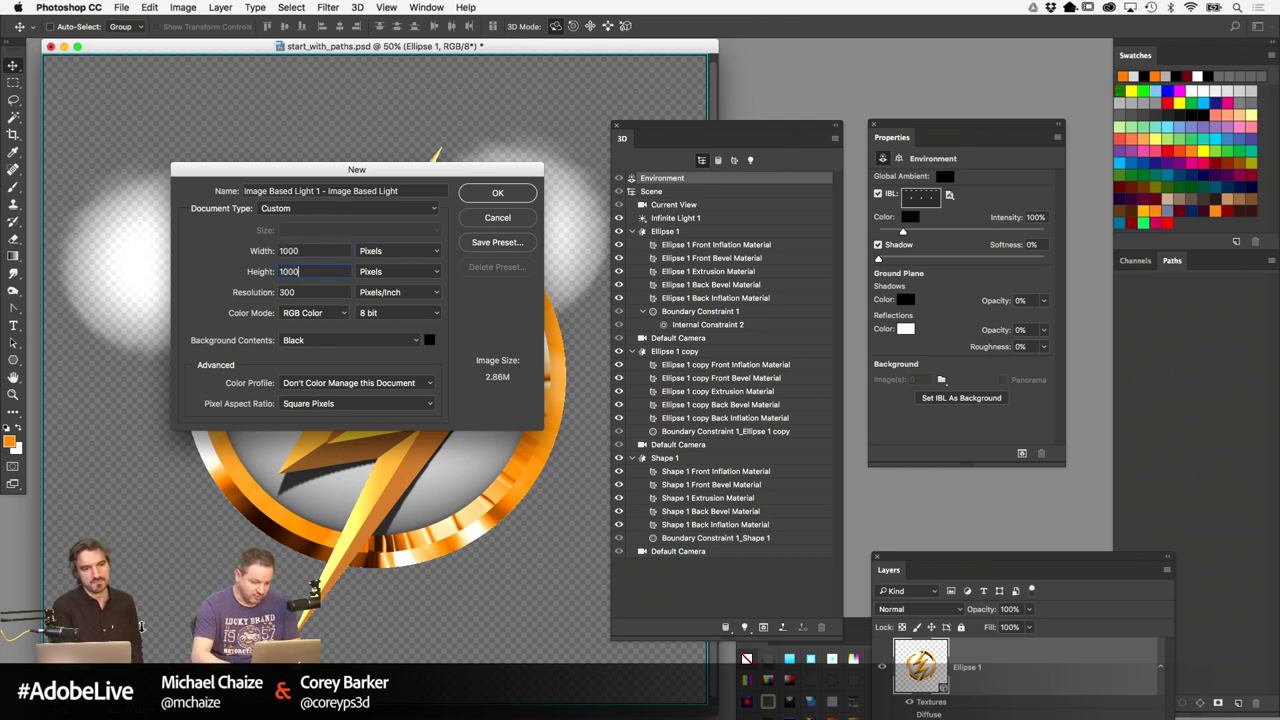
text(1000)
key(Return)
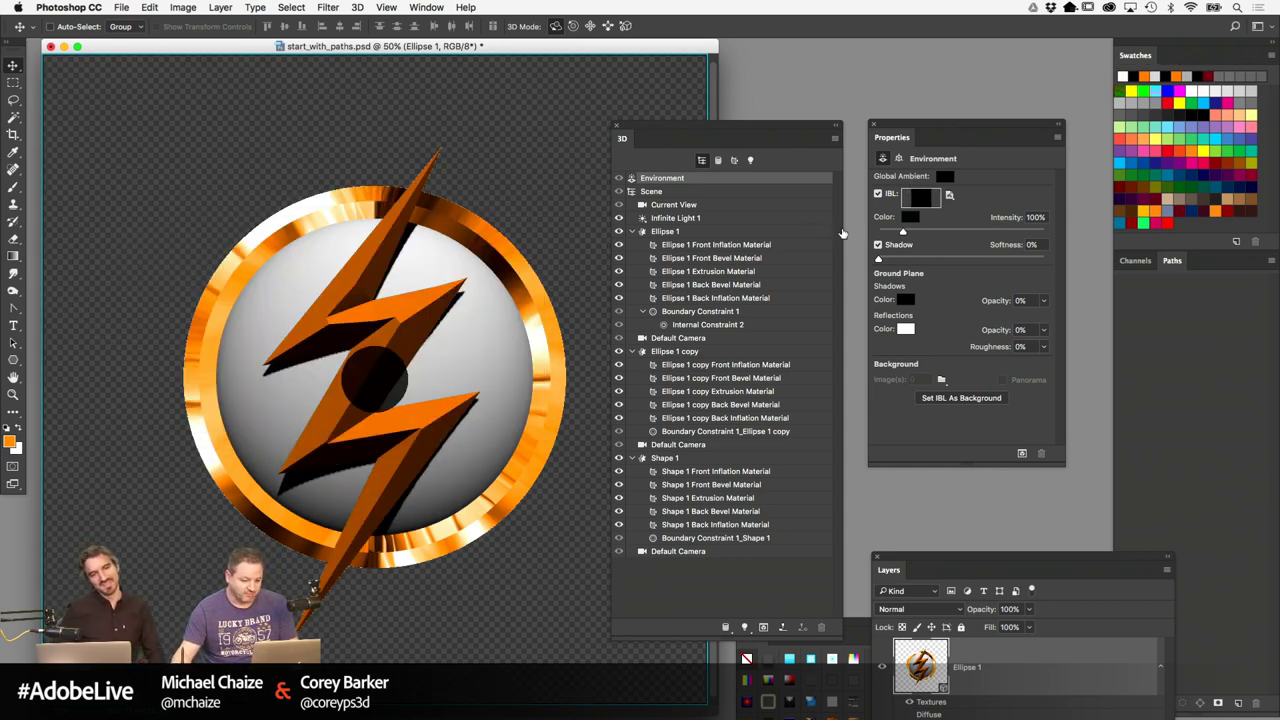
Open the IBL texture as its own document, Image Based Light 1.psb
click(948, 196)
click(979, 210)
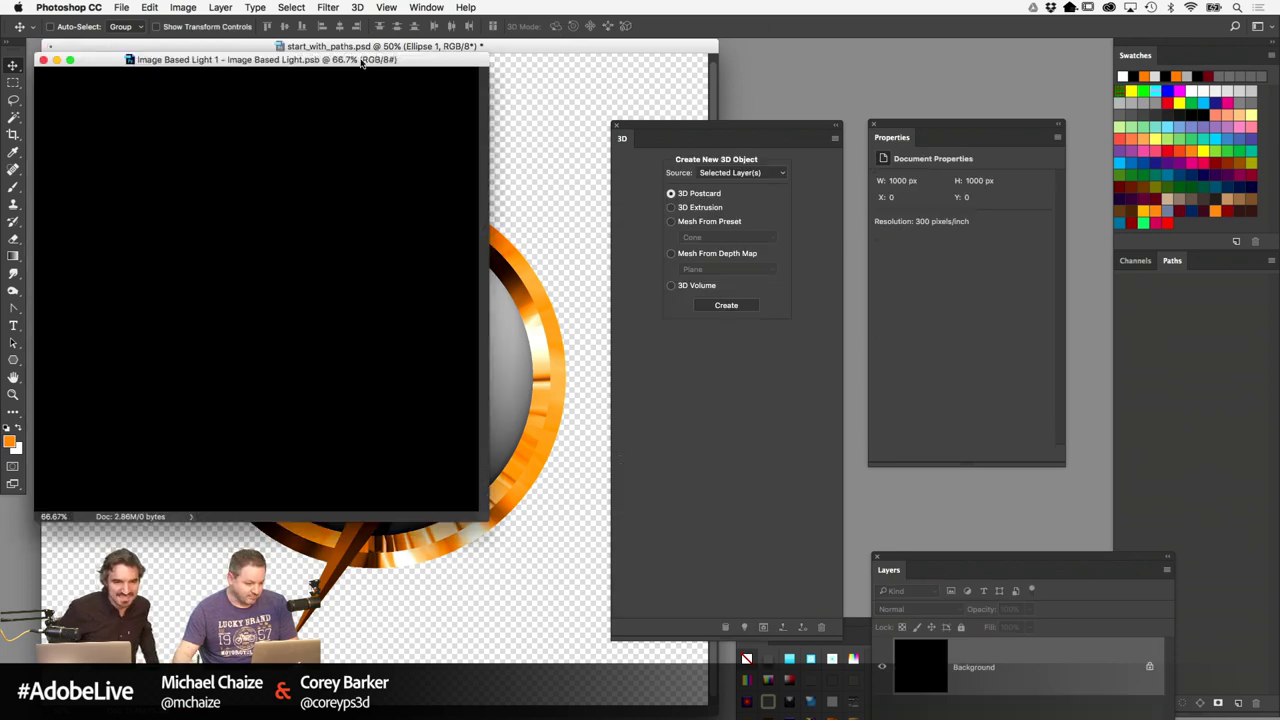
drag(364, 62, 430, 101)
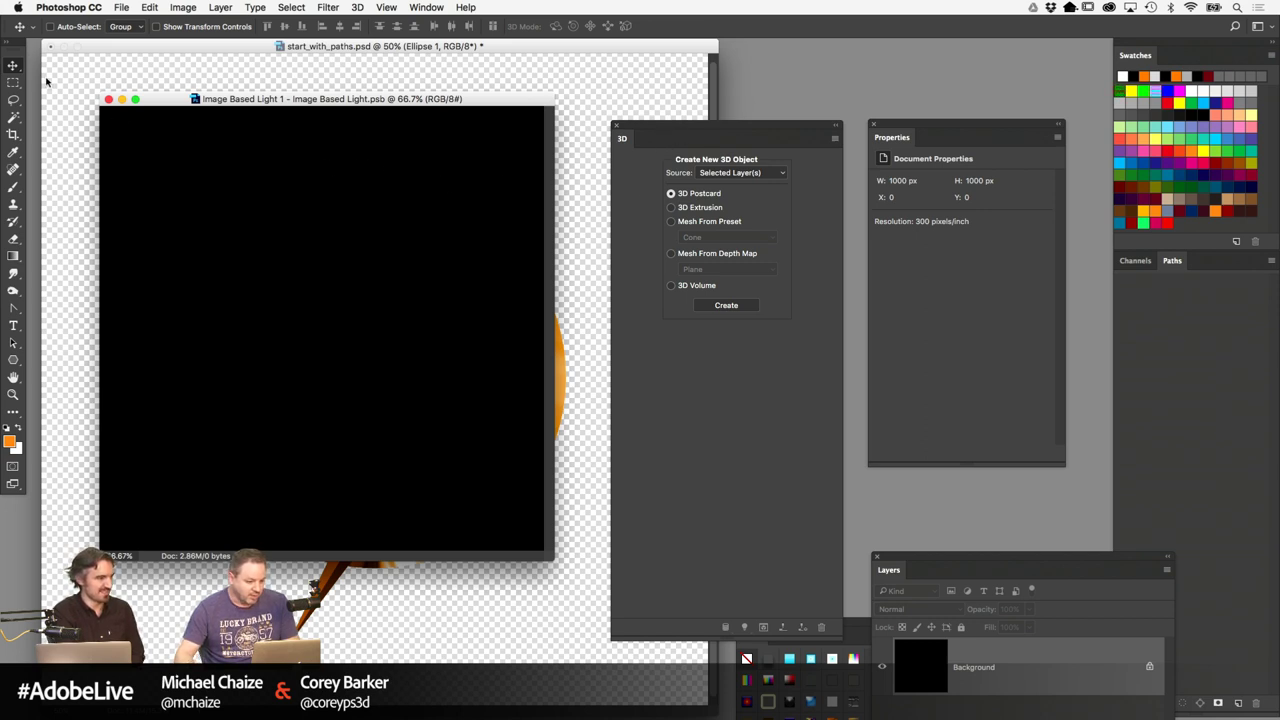
Try a white-to-black gradient inside an elliptical selection, then revert to plain black
click(10, 83)
drag(10, 83, 80, 97)
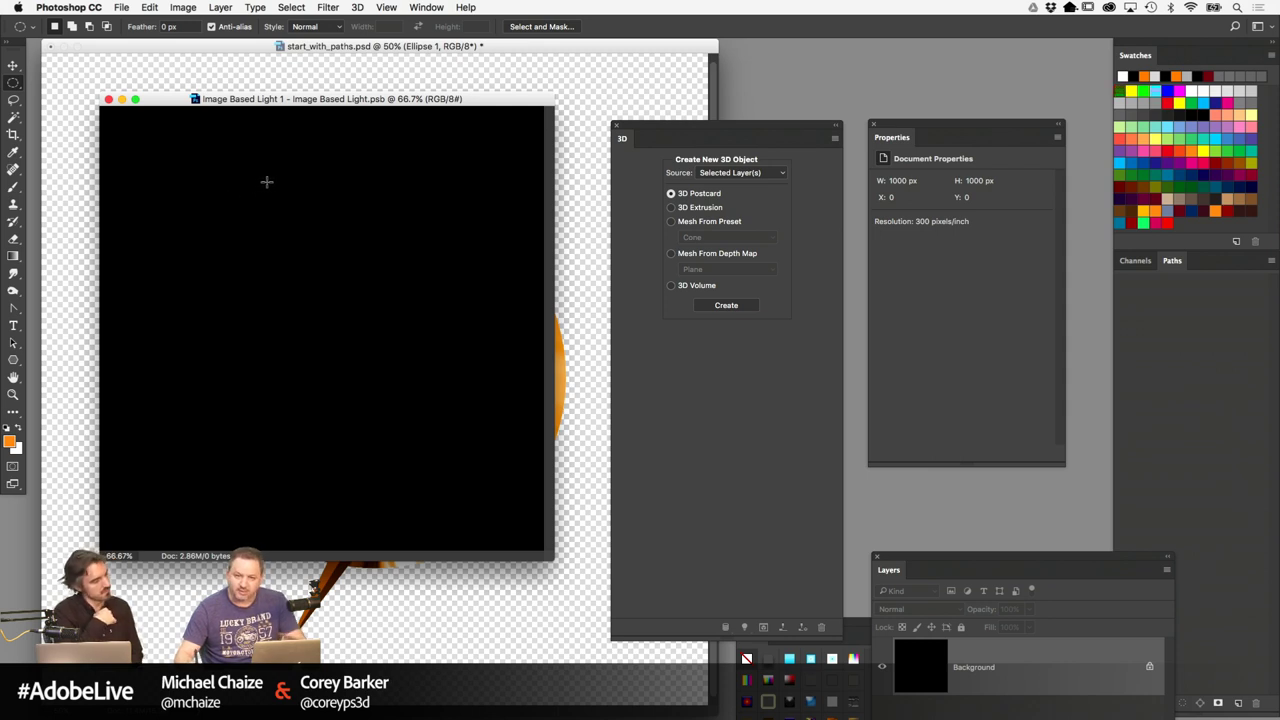
drag(188, 170, 408, 371)
key(x)
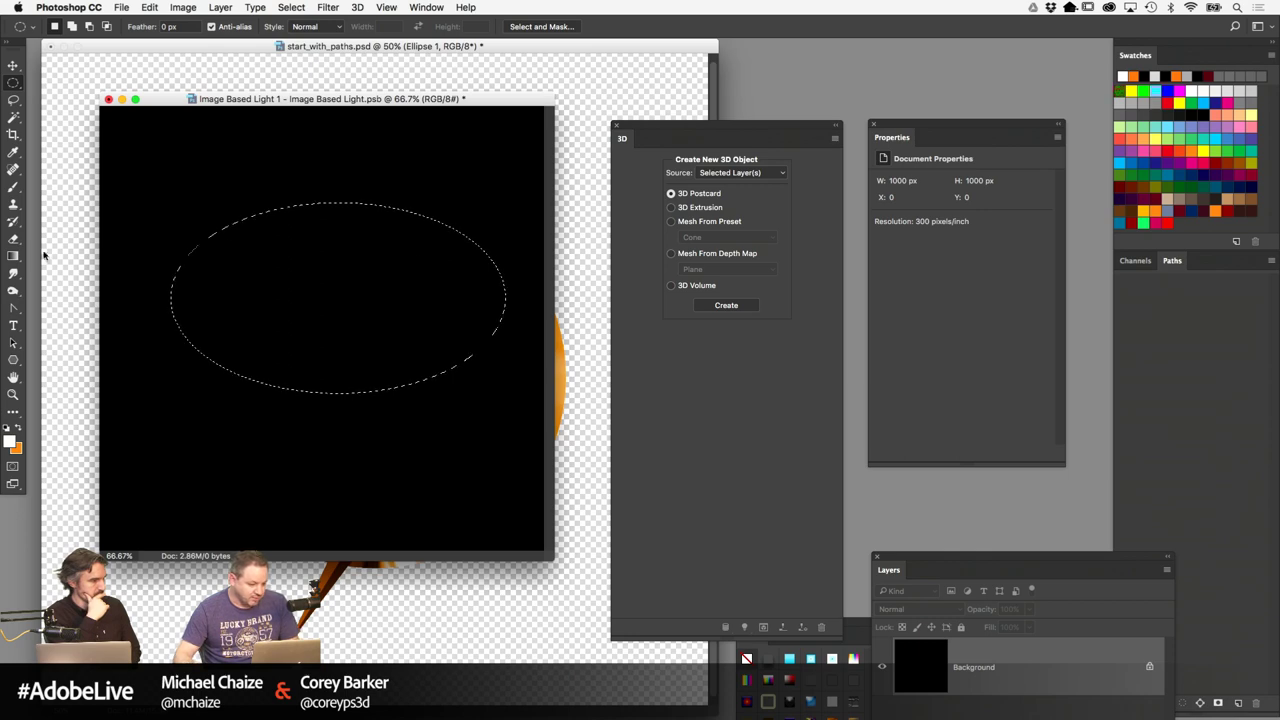
click(13, 255)
drag(130, 138, 398, 362)
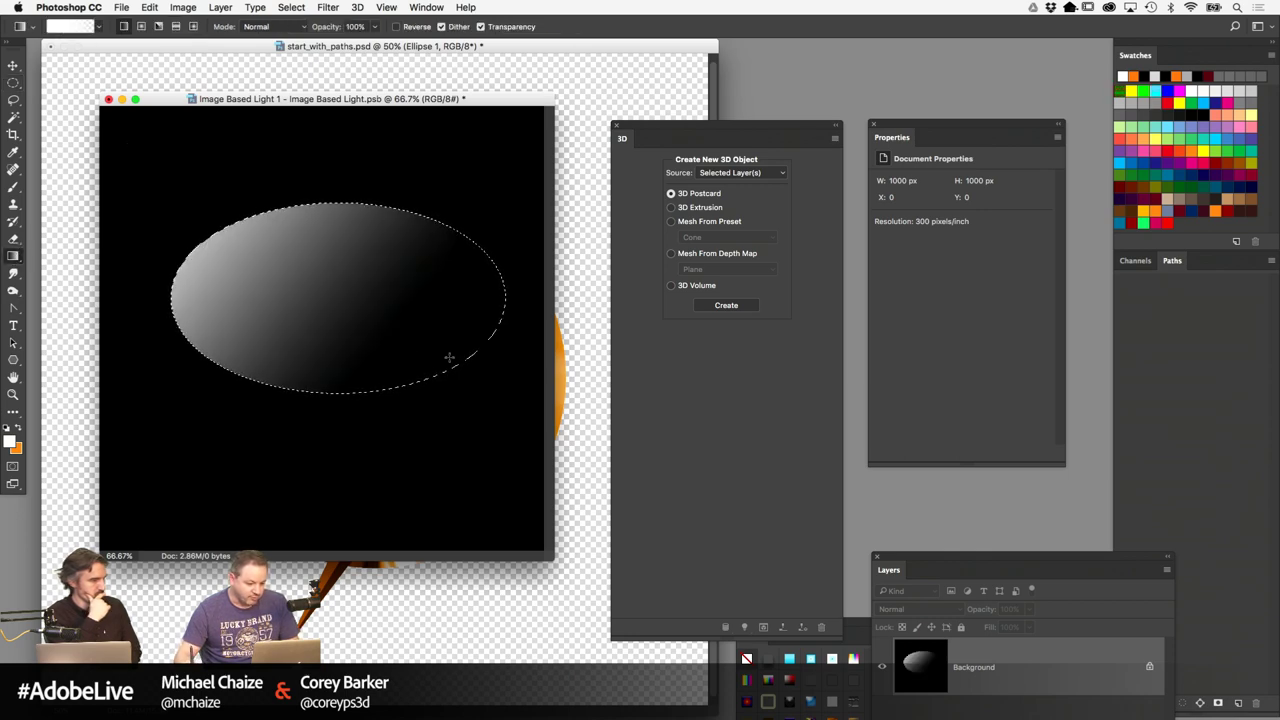
key(super+z)
drag(180, 177, 433, 381)
key(super+d)
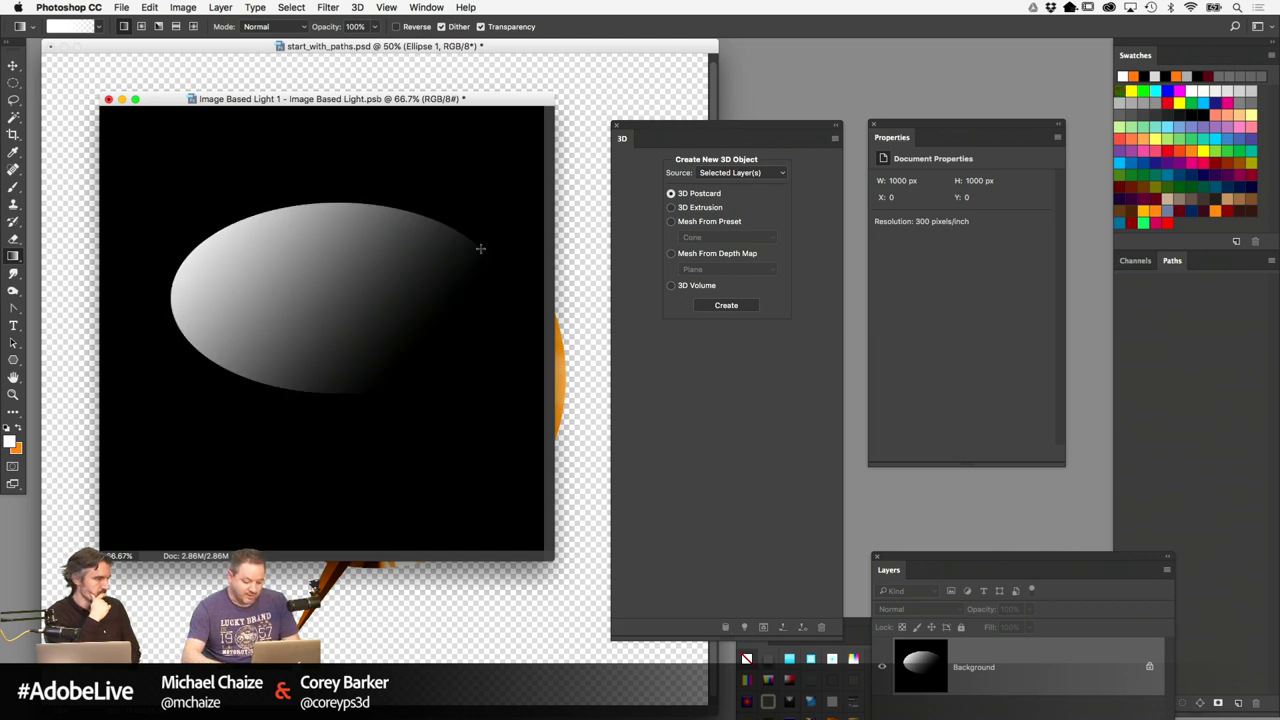
key(alt+super+z)
key(alt+super+z)
key(alt+super+z)
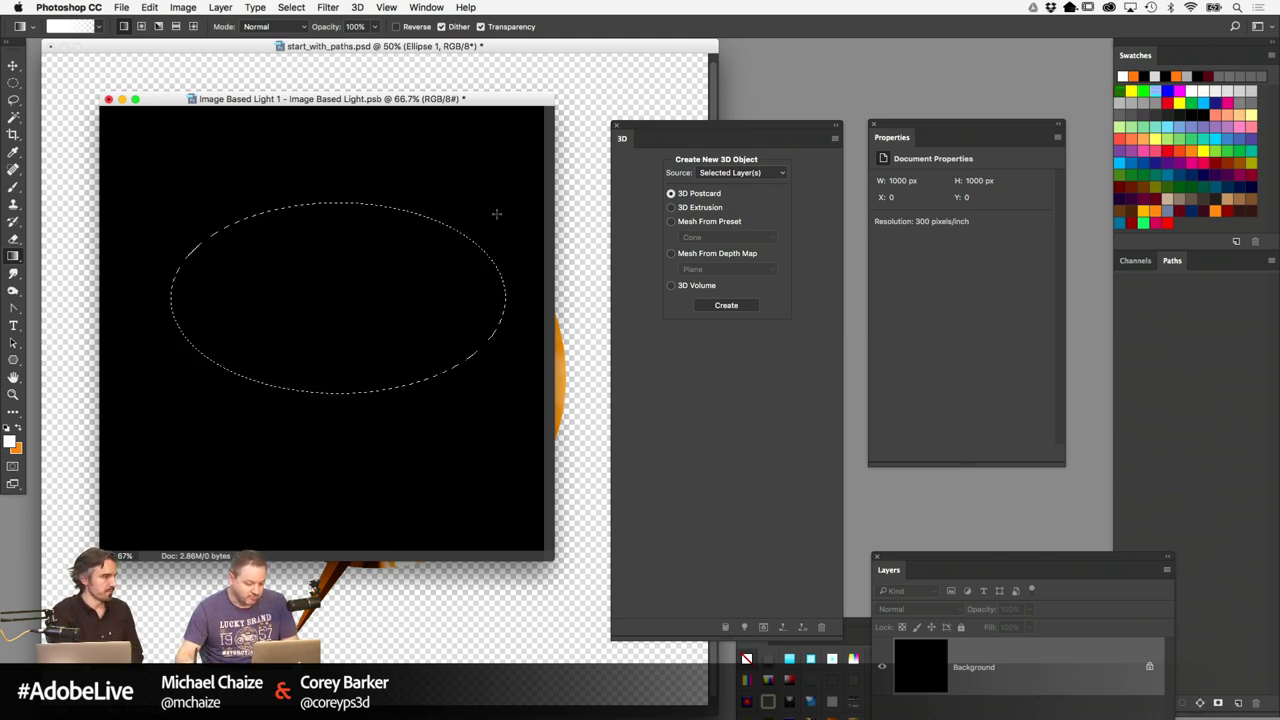
Paint a white radial gradient glow from the top-left corner of the light map
drag(113, 118, 241, 272)
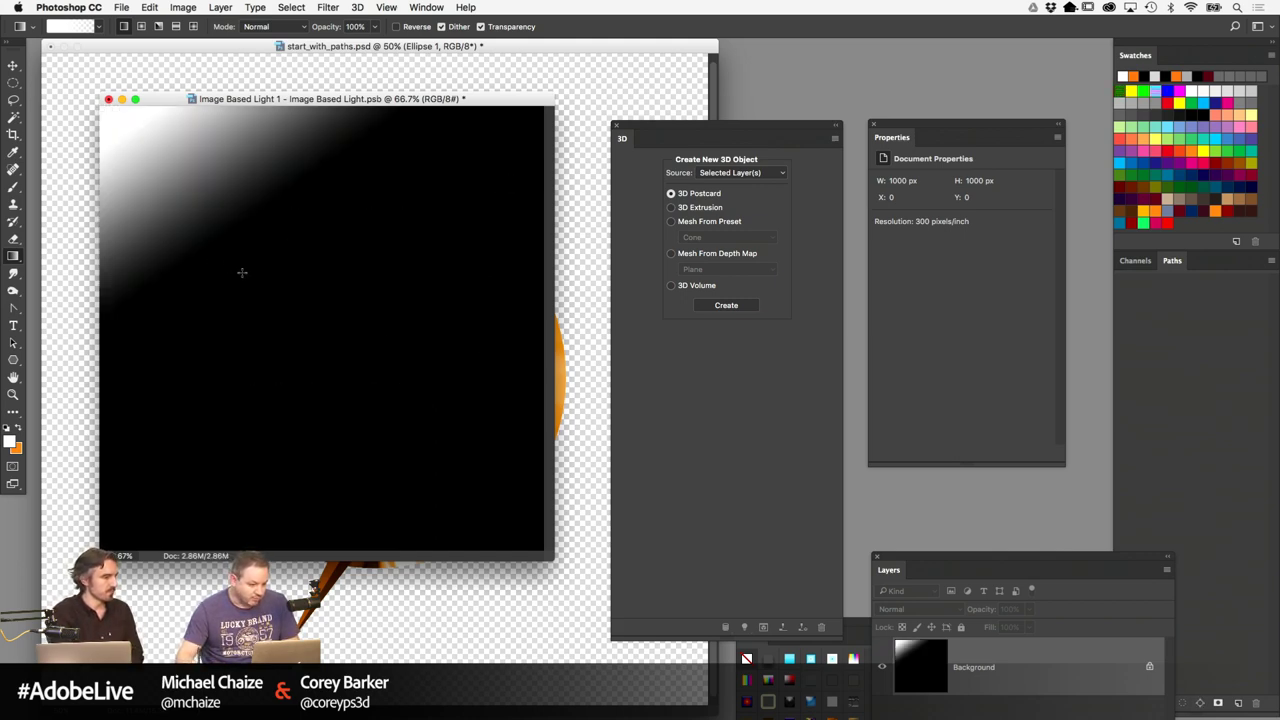
key(super+z)
click(141, 26)
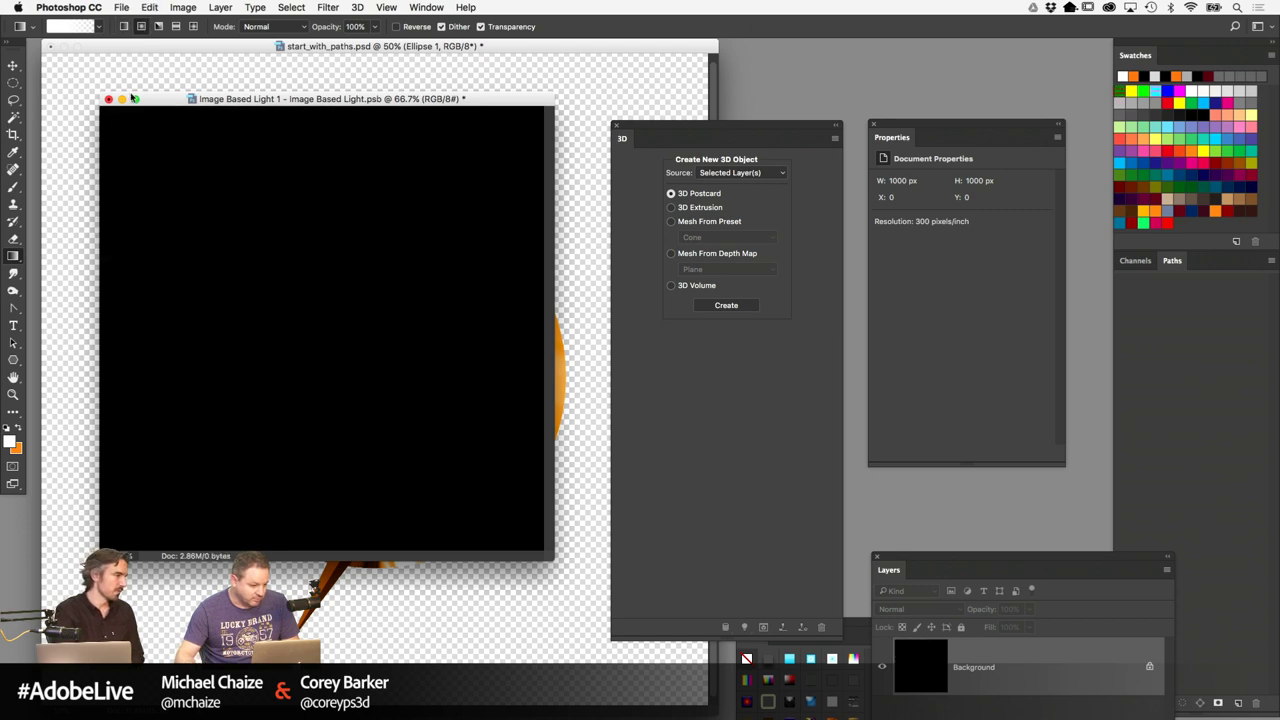
drag(106, 112, 246, 290)
drag(405, 448, 337, 331)
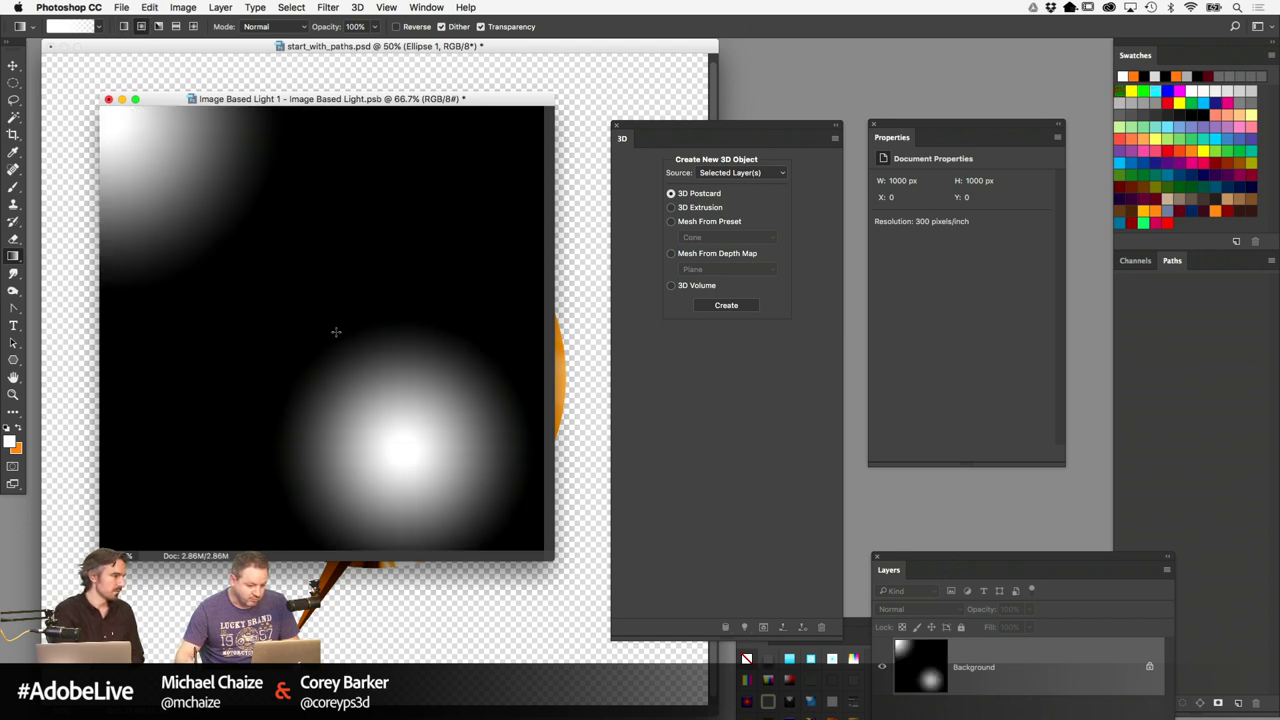
key(super+z)
Add a soft radial glow in the lower middle after adjusting gradient opacity
drag(328, 27, 305, 27)
drag(432, 434, 332, 345)
key(super+z)
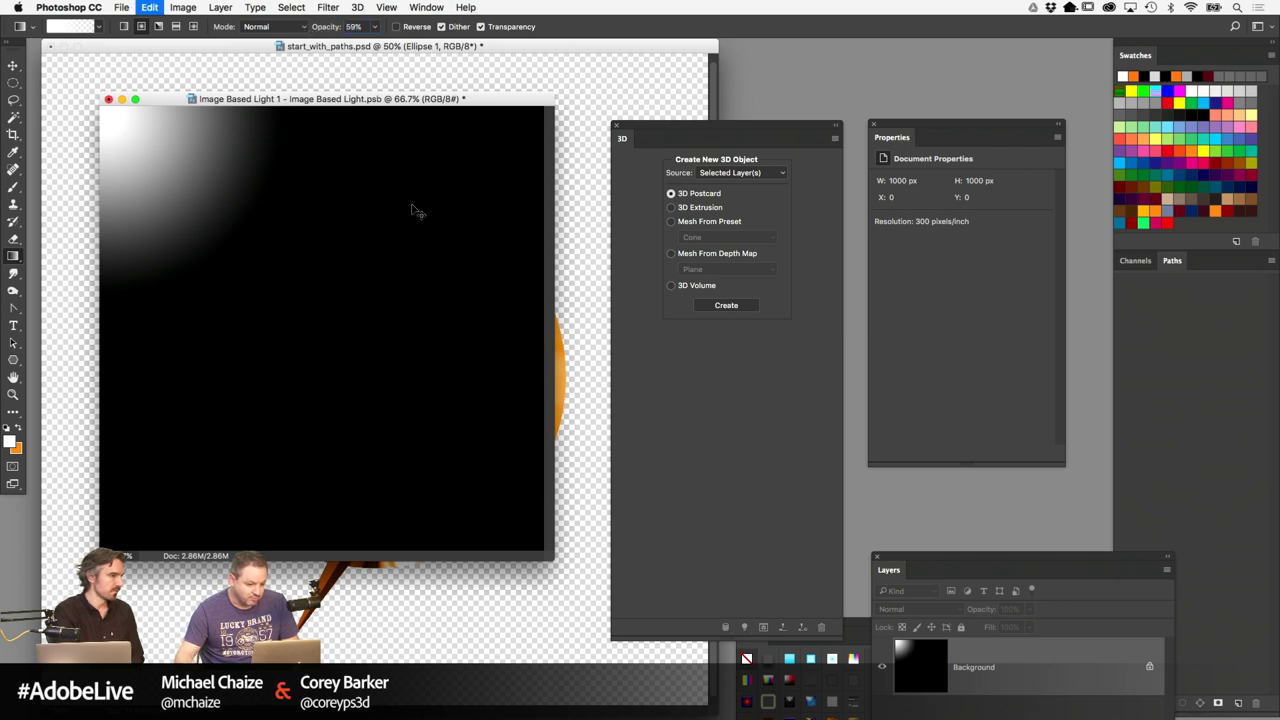
drag(324, 29, 334, 30)
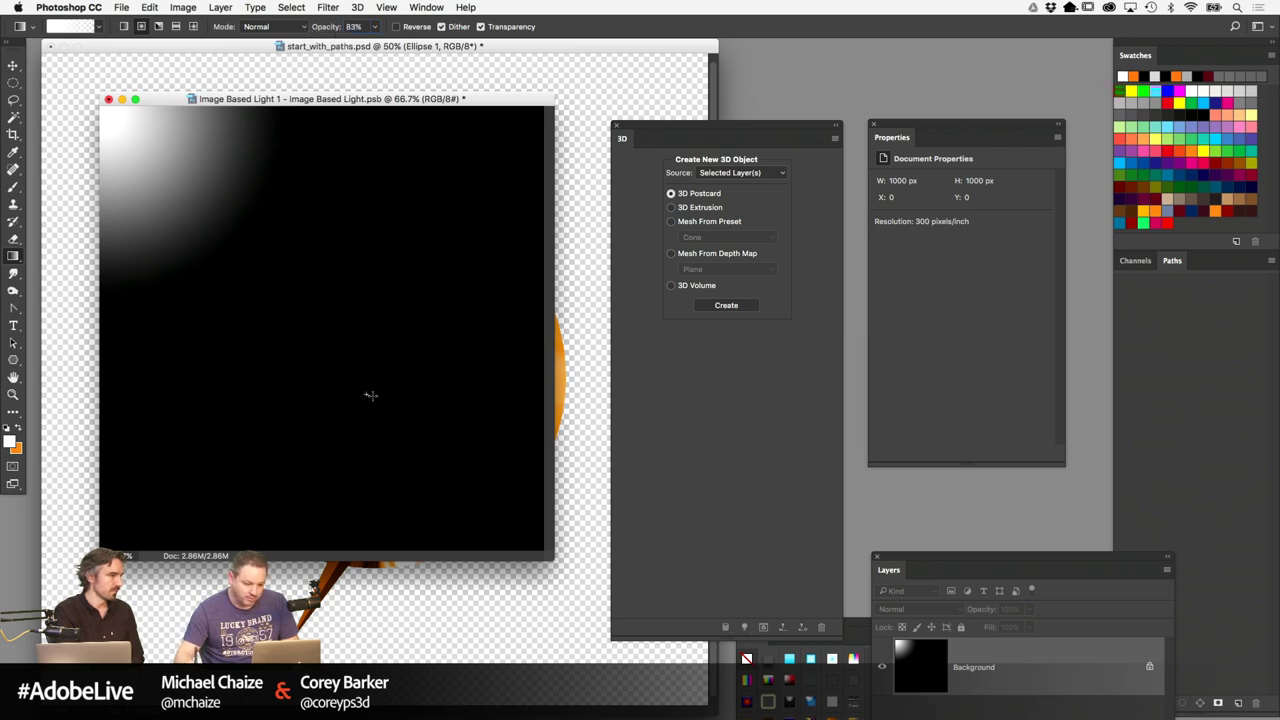
drag(370, 395, 319, 292)
Save and close the light map document
drag(389, 99, 408, 113)
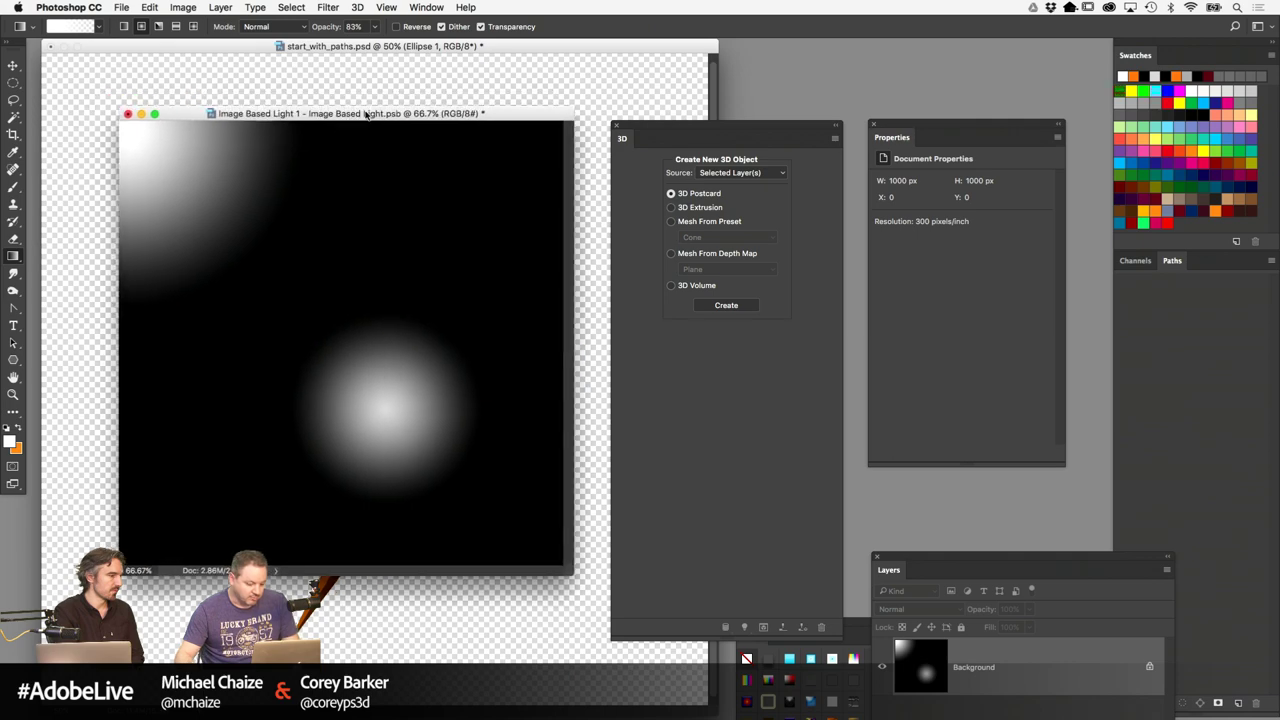
key(super+w)
key(Return)
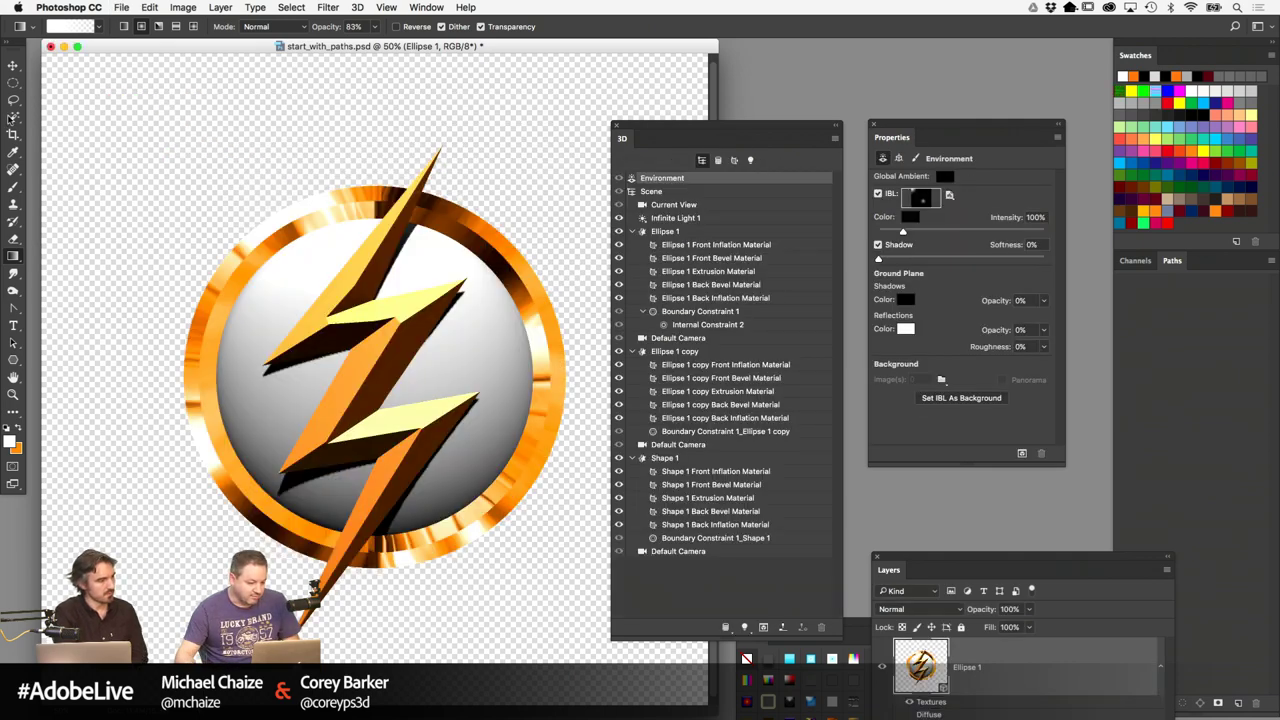
Give the inner disc's Front Bevel Material 54% shine and 57% reflection
click(13, 65)
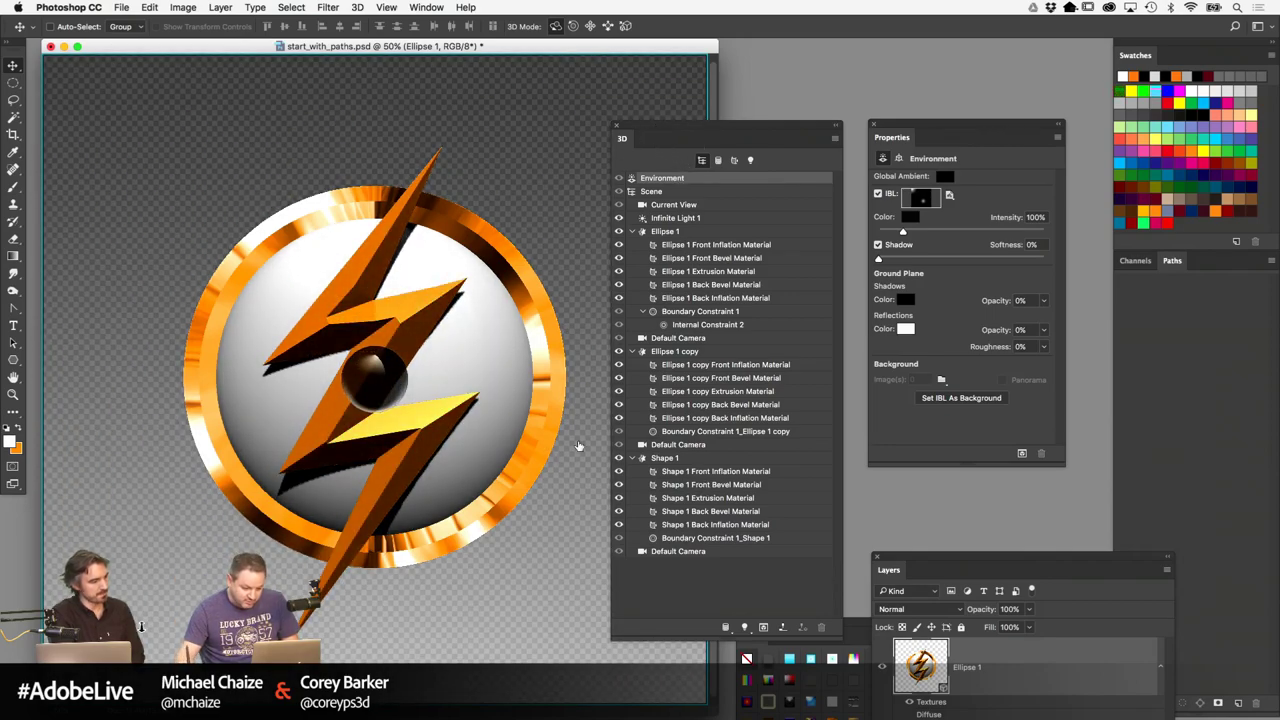
click(500, 406)
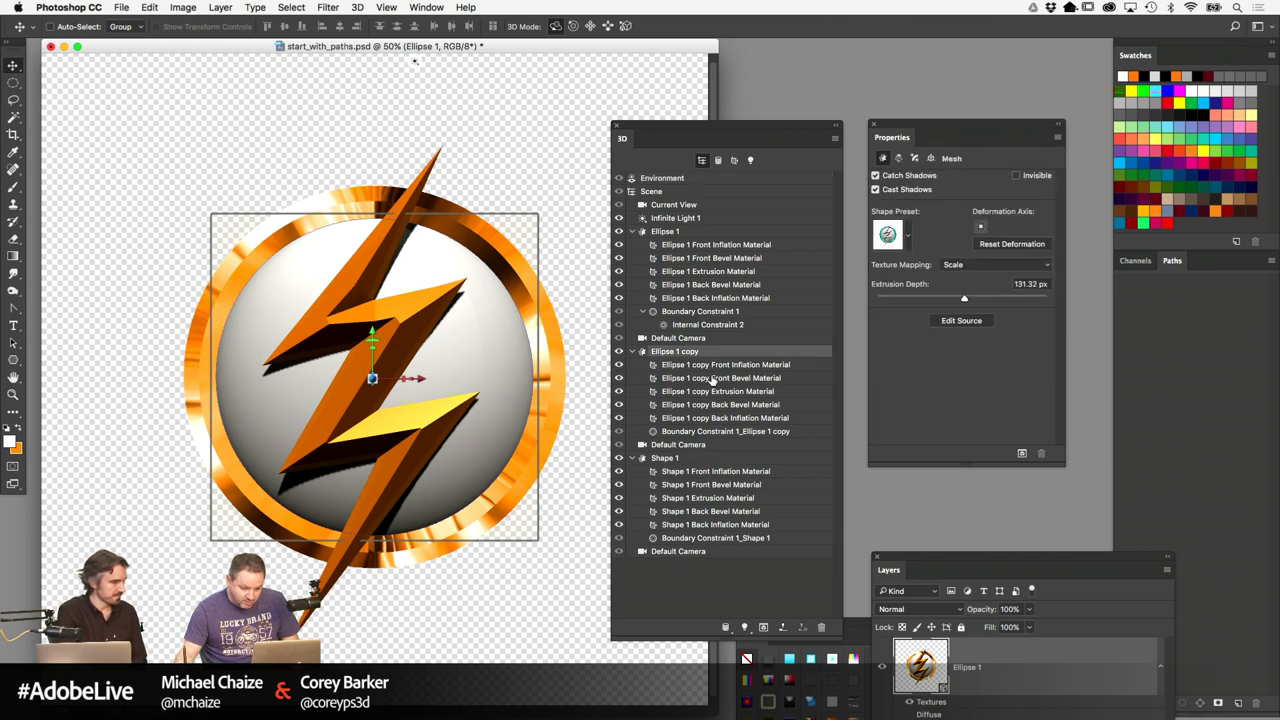
click(724, 380)
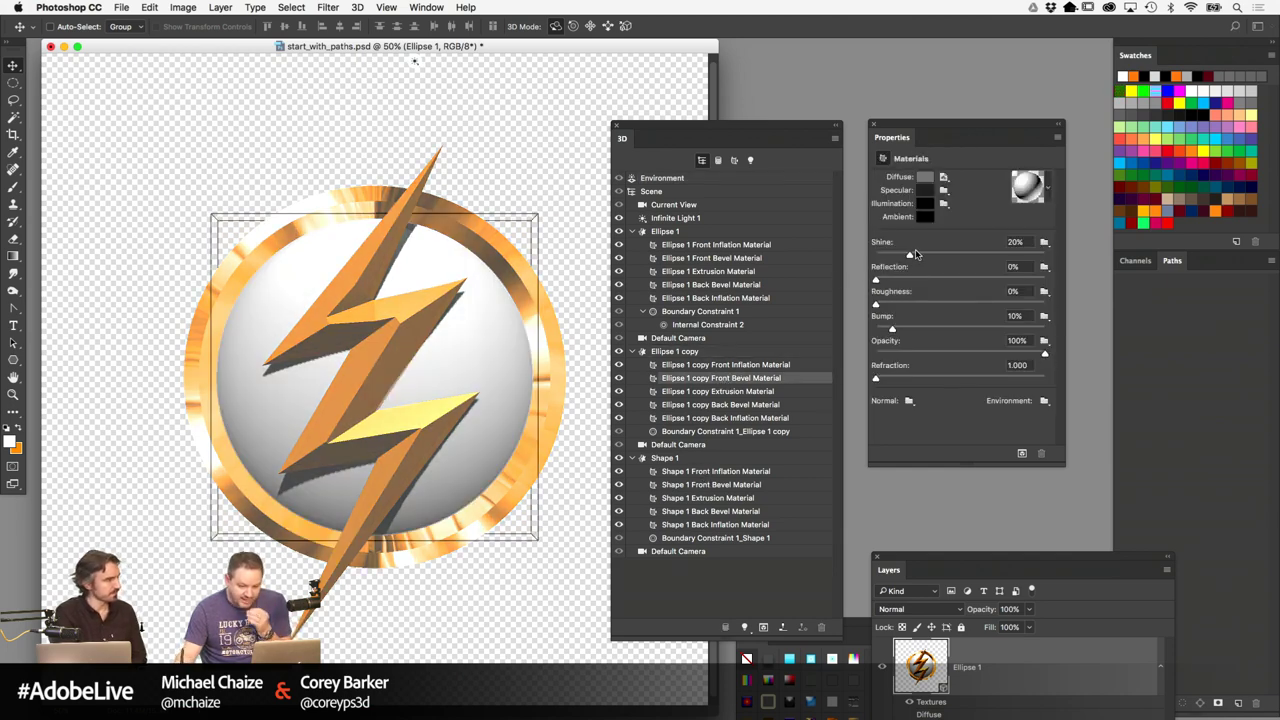
drag(893, 285, 972, 280)
click(951, 257)
Set a lighter grey specular colour, then rotate the environment lighting across the emblem
click(925, 194)
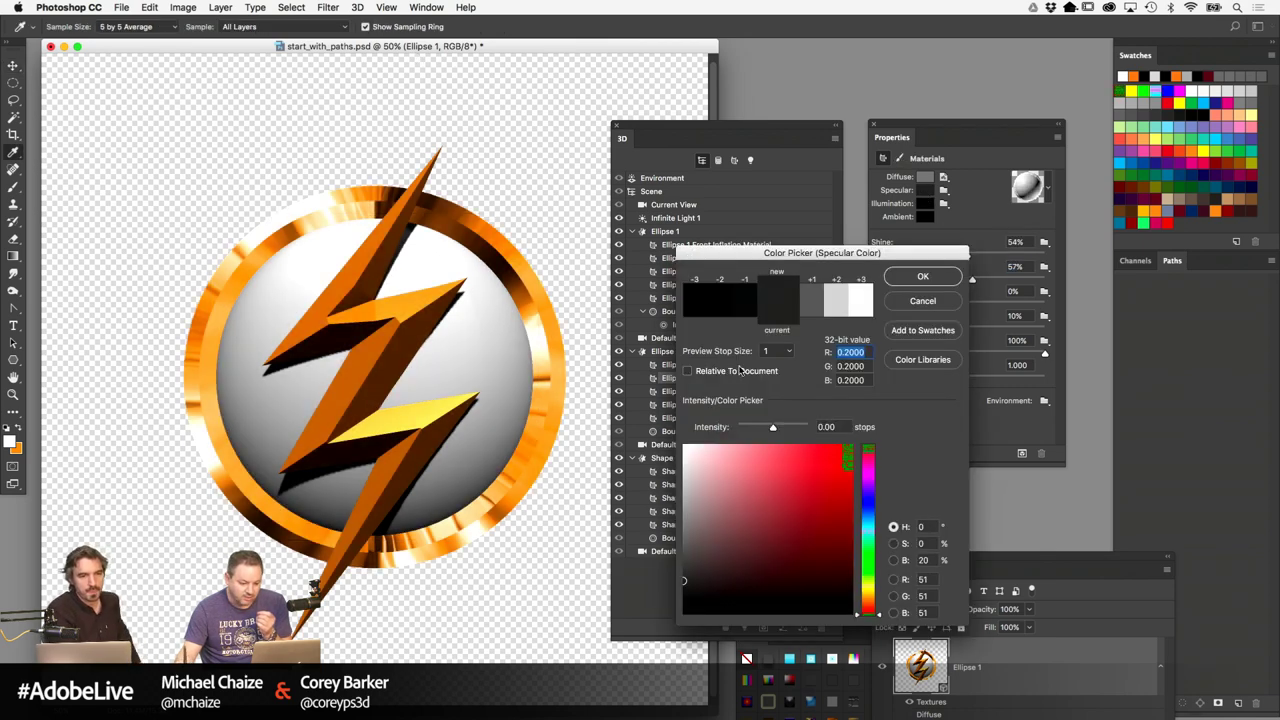
click(686, 528)
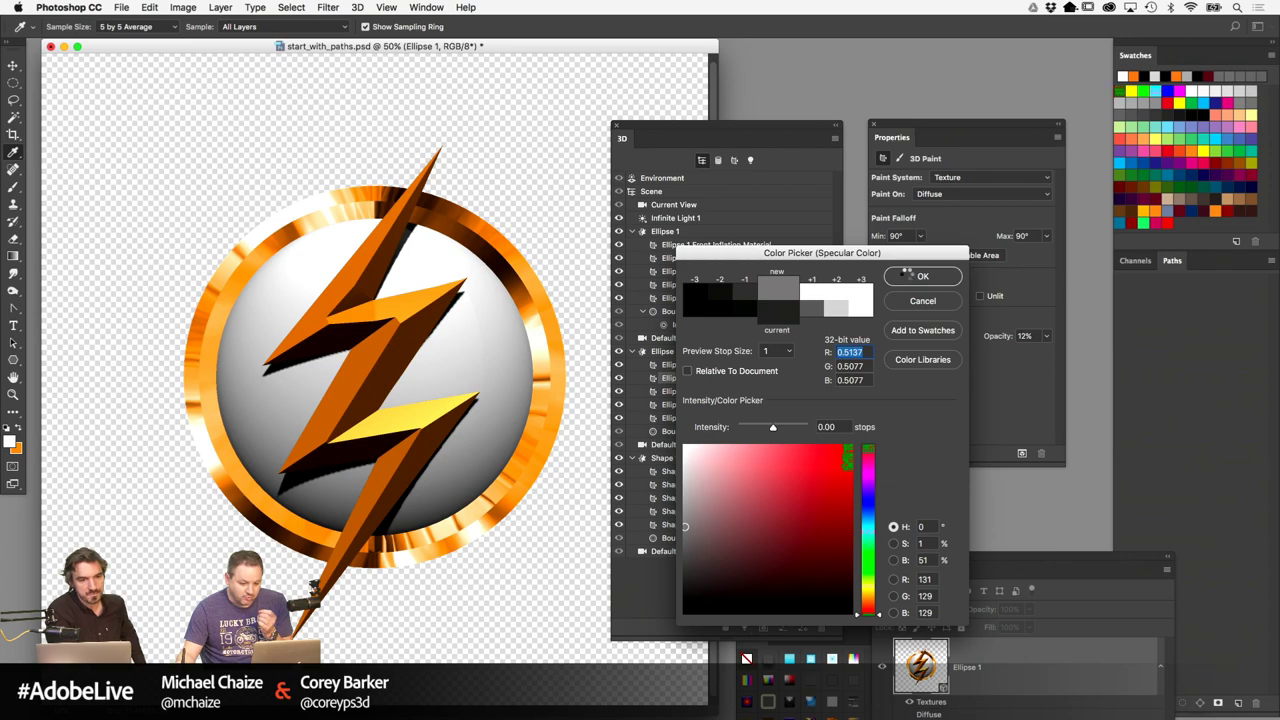
key(Return)
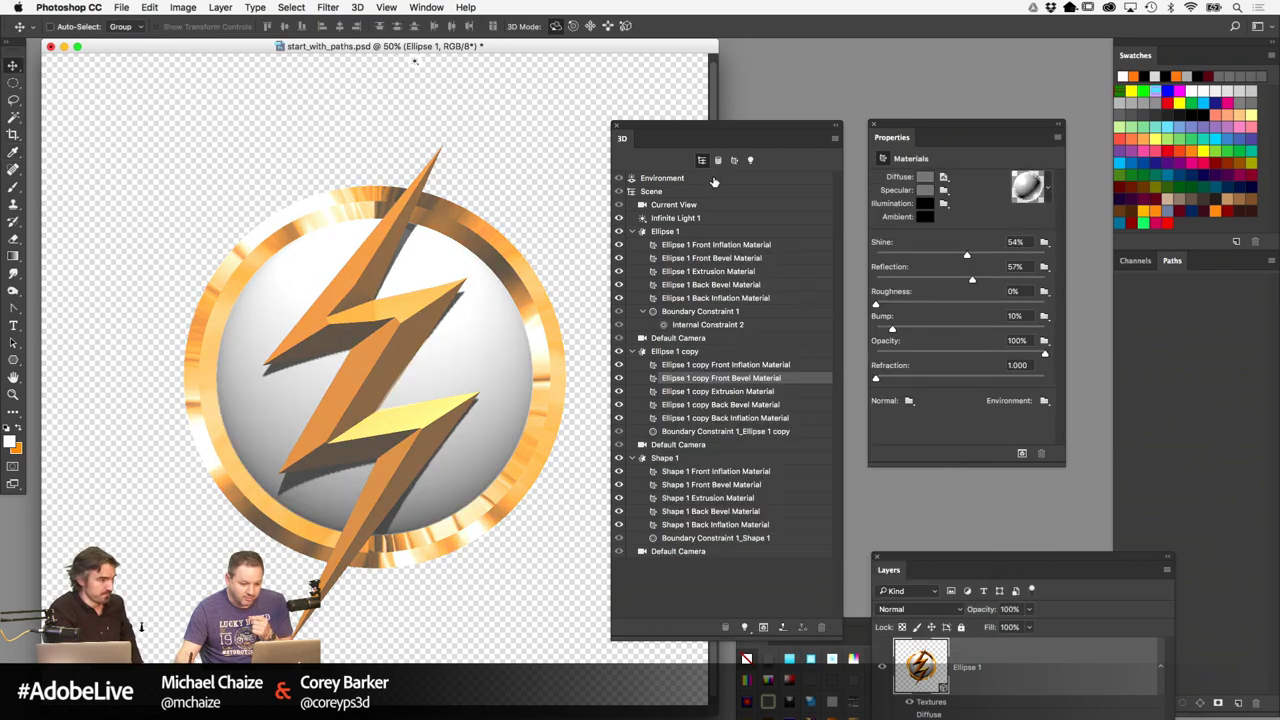
click(716, 178)
drag(510, 191, 471, 163)
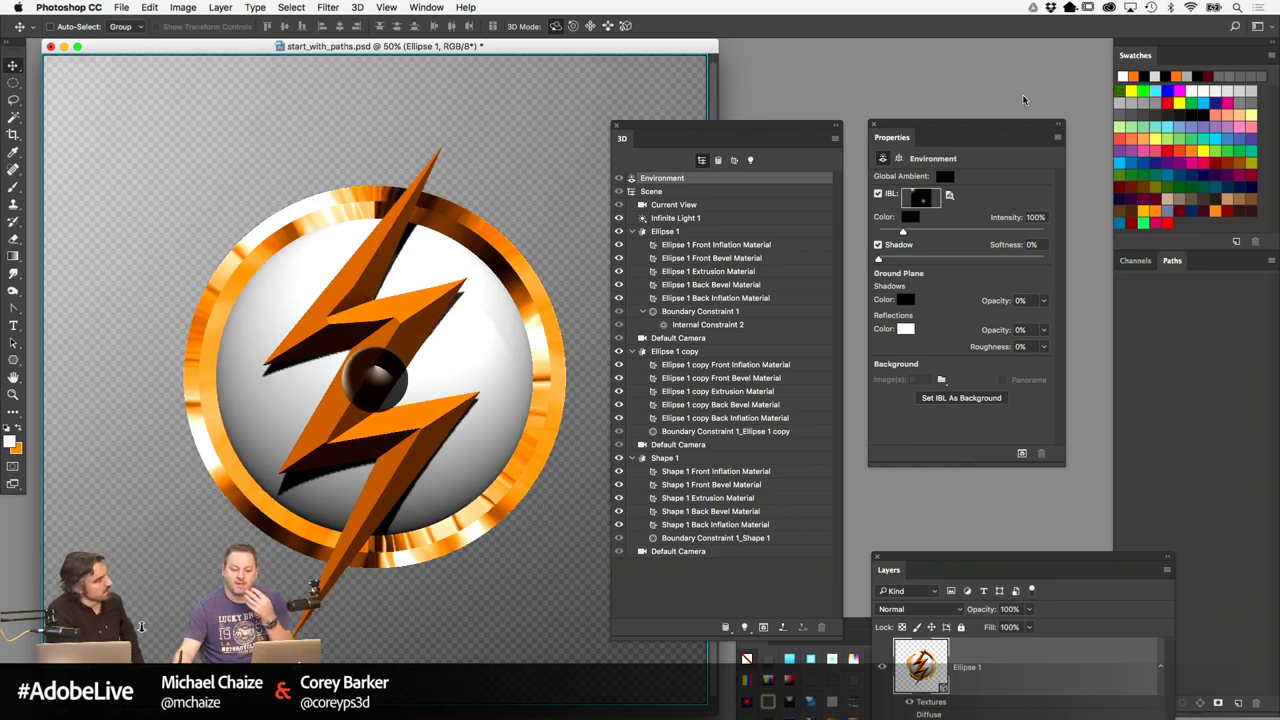
Filter the 3D panel to lights and change the infinite light to a Point light
click(751, 160)
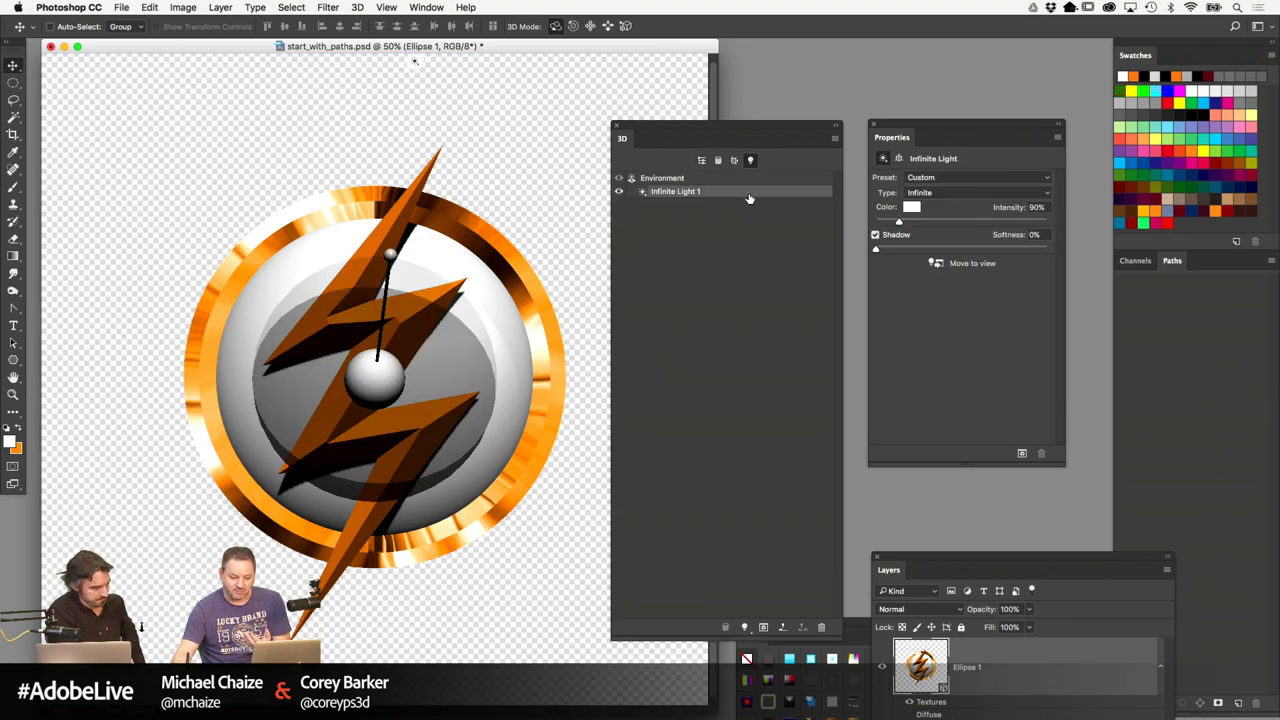
click(950, 194)
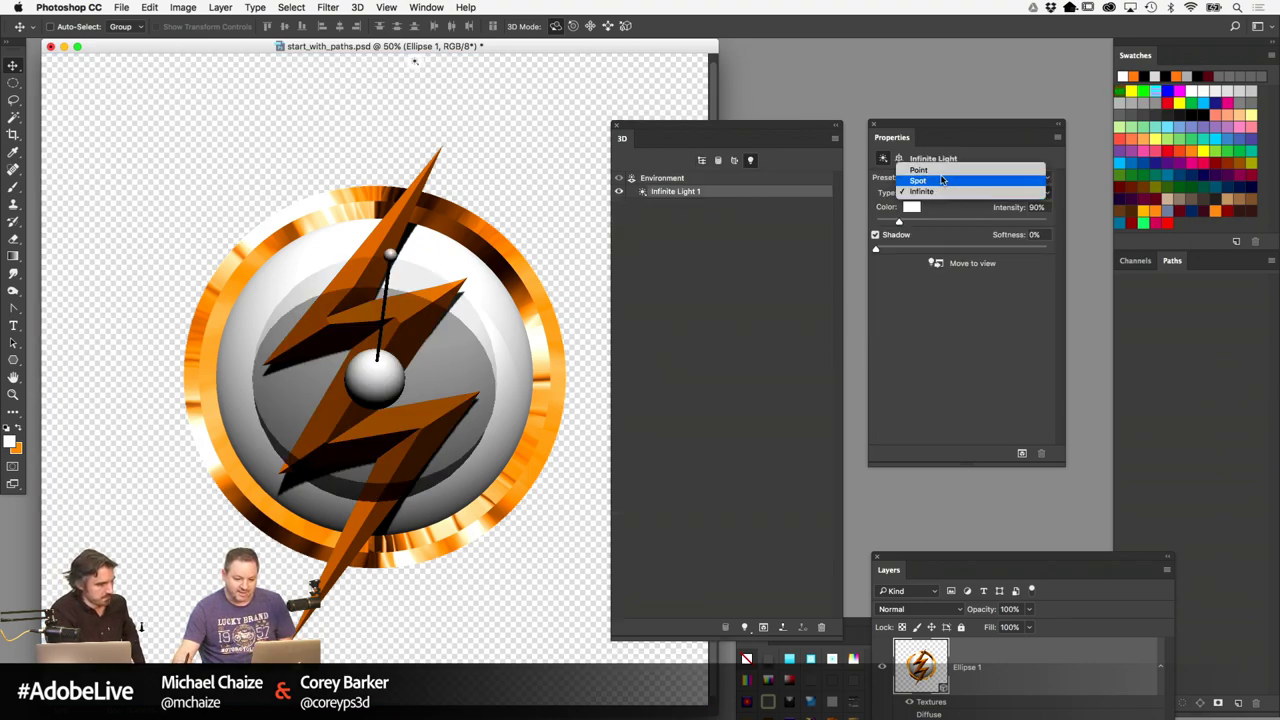
click(950, 177)
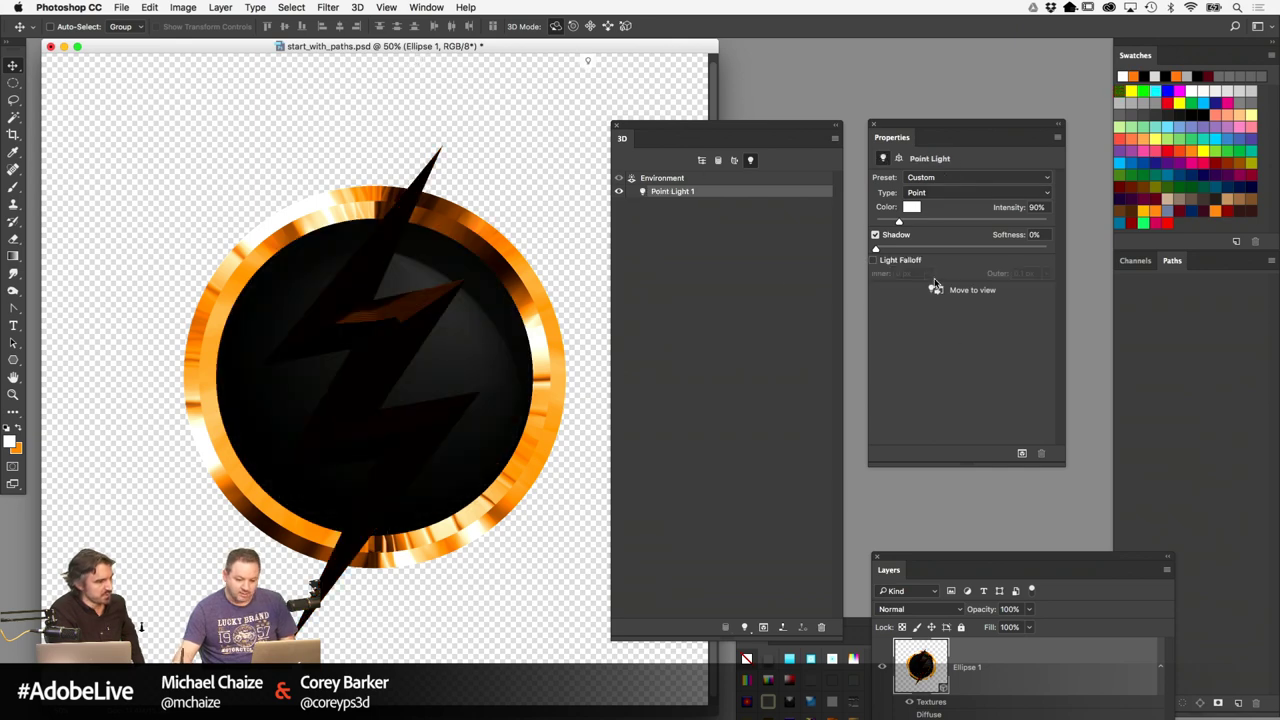
drag(955, 140, 987, 142)
drag(806, 132, 825, 131)
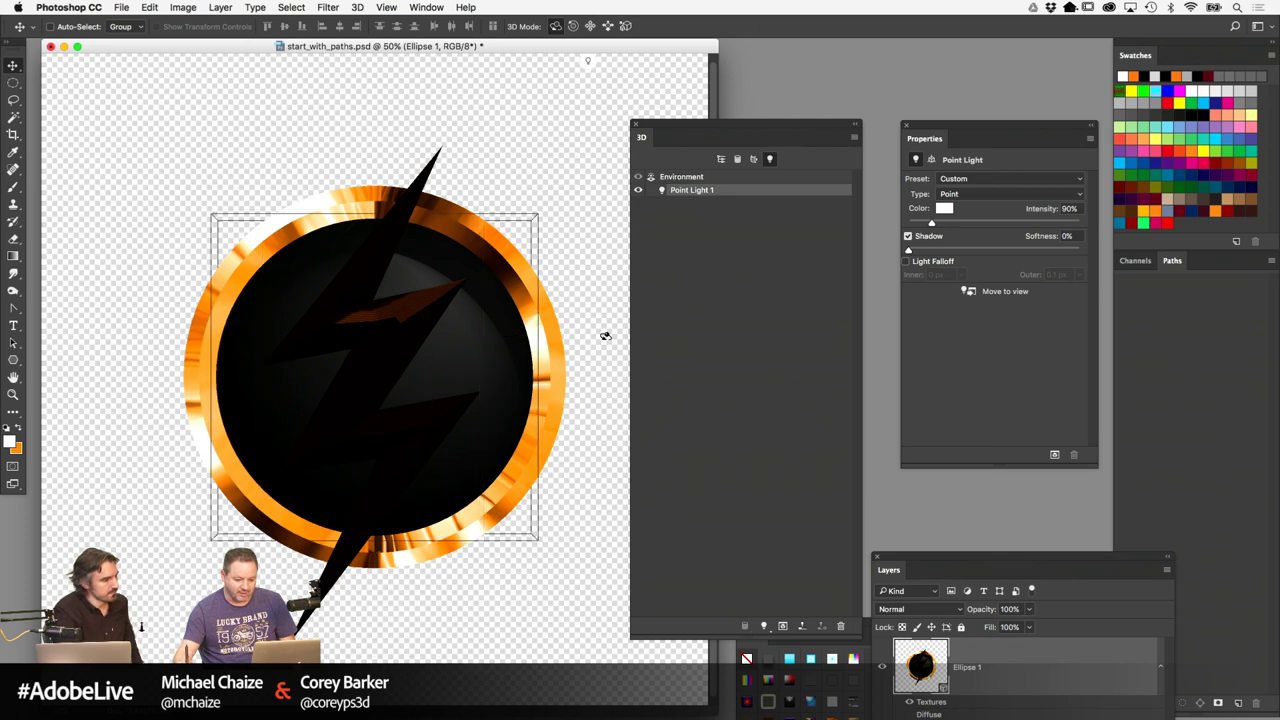
Move the point light to view and place it near the ring's upper right edge
click(970, 293)
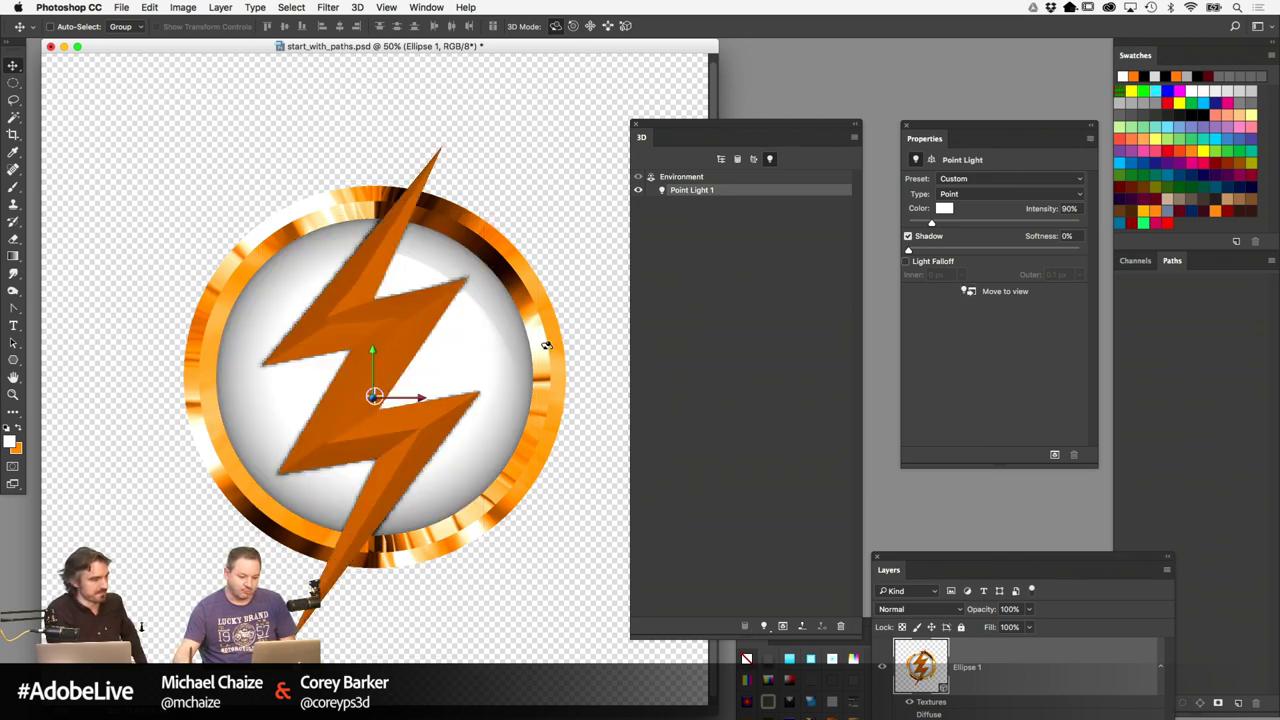
drag(740, 131, 866, 236)
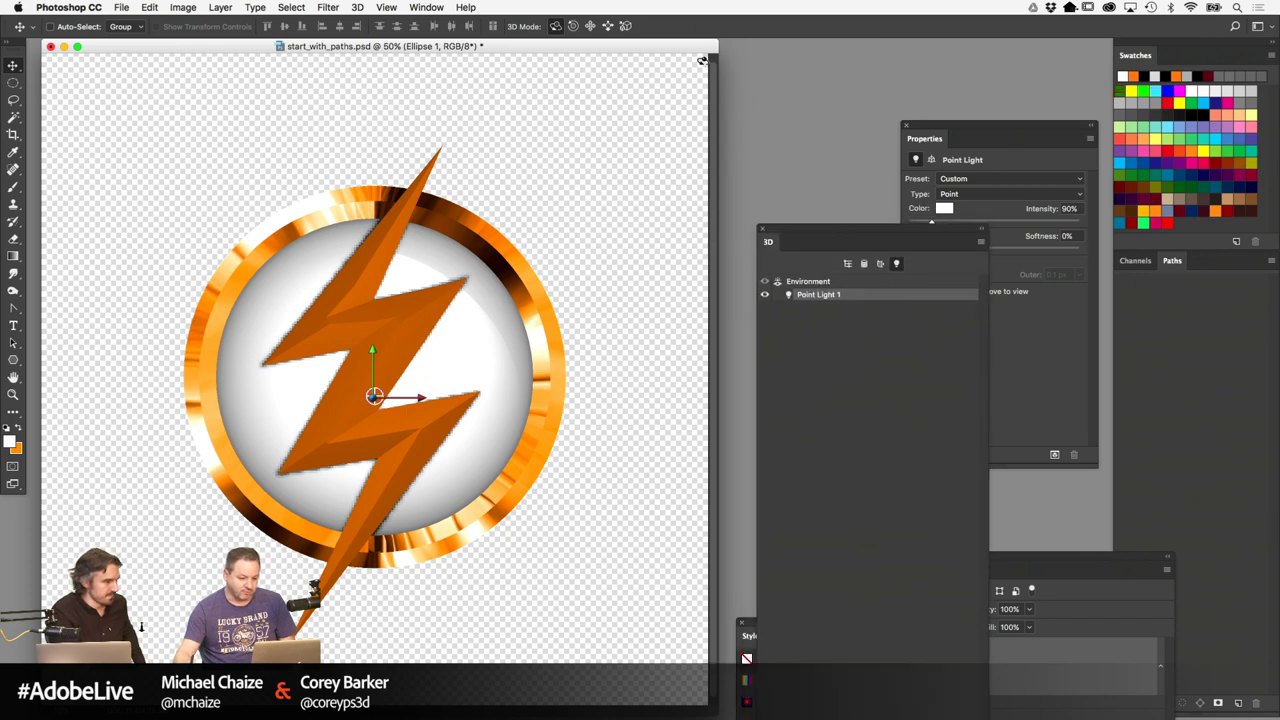
click(590, 27)
mouse_move(583, 331)
mouse_down()
mouse_move(657, 169)
mouse_move(601, 234)
mouse_up()
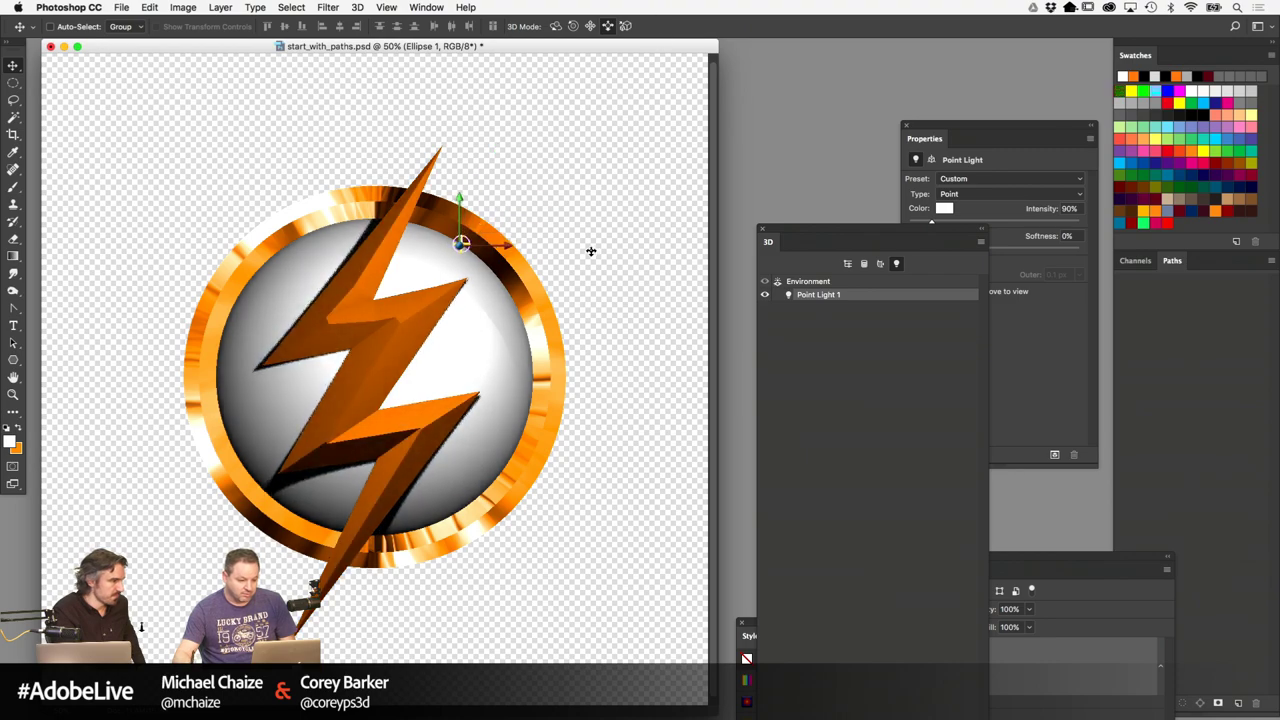
click(686, 116)
Rotate the IBL on the emblem, select Current View's FOV field, and show the black Background
click(834, 282)
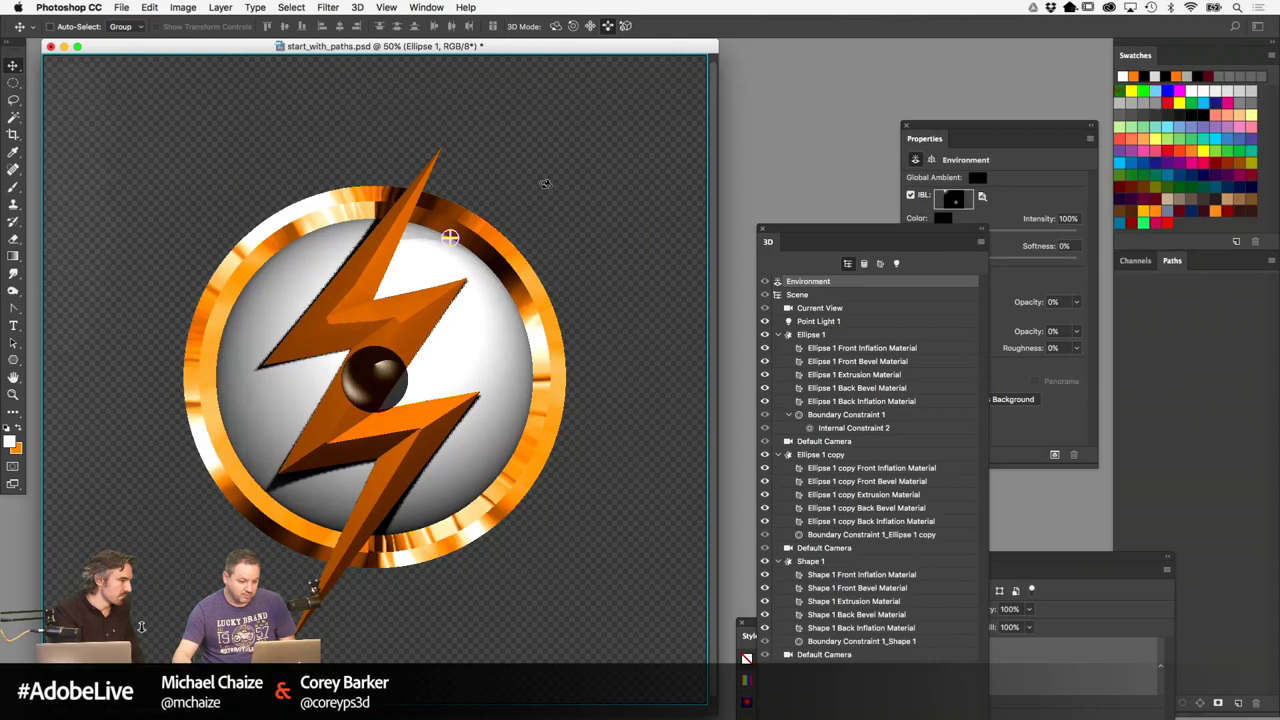
drag(545, 183, 473, 338)
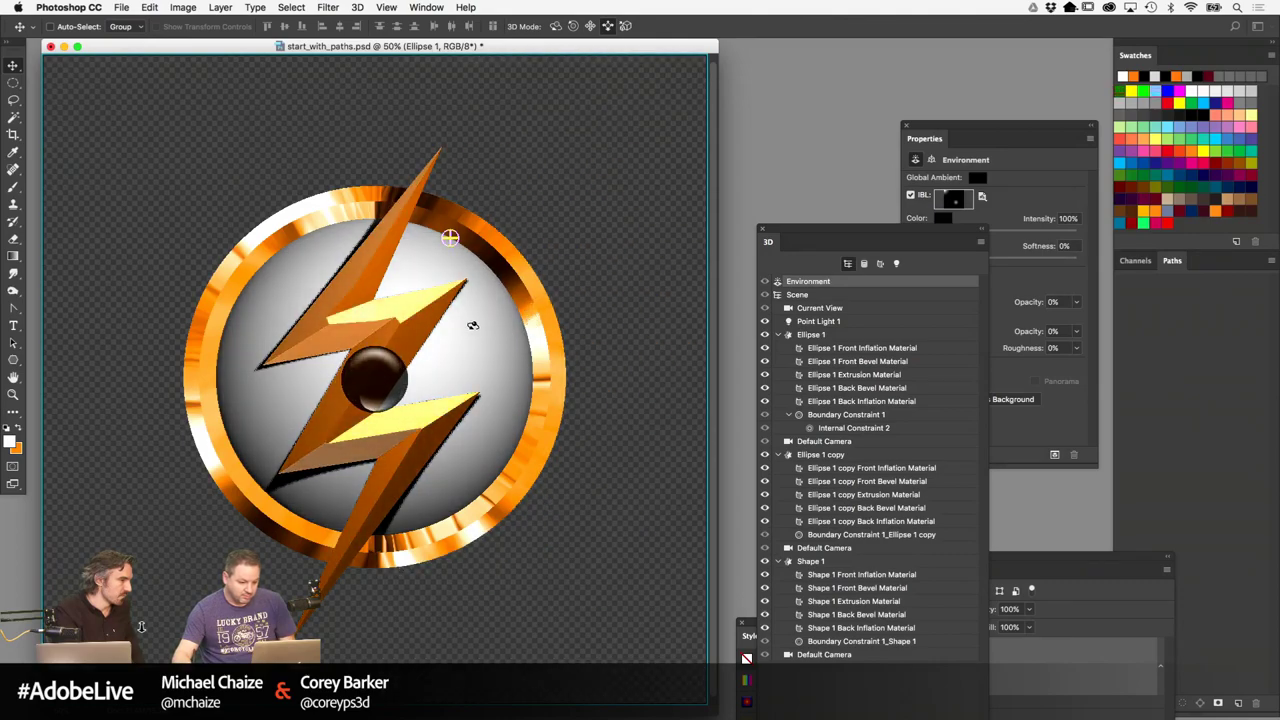
click(824, 309)
drag(843, 234, 781, 230)
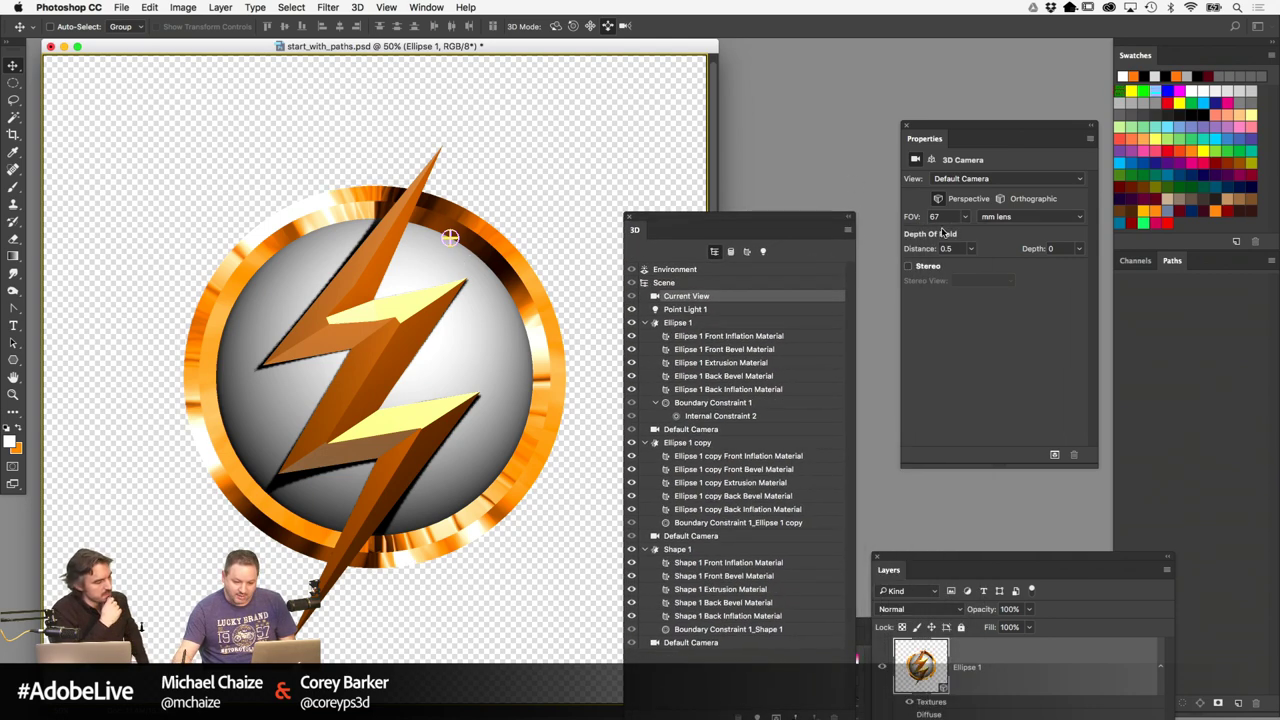
click(935, 216)
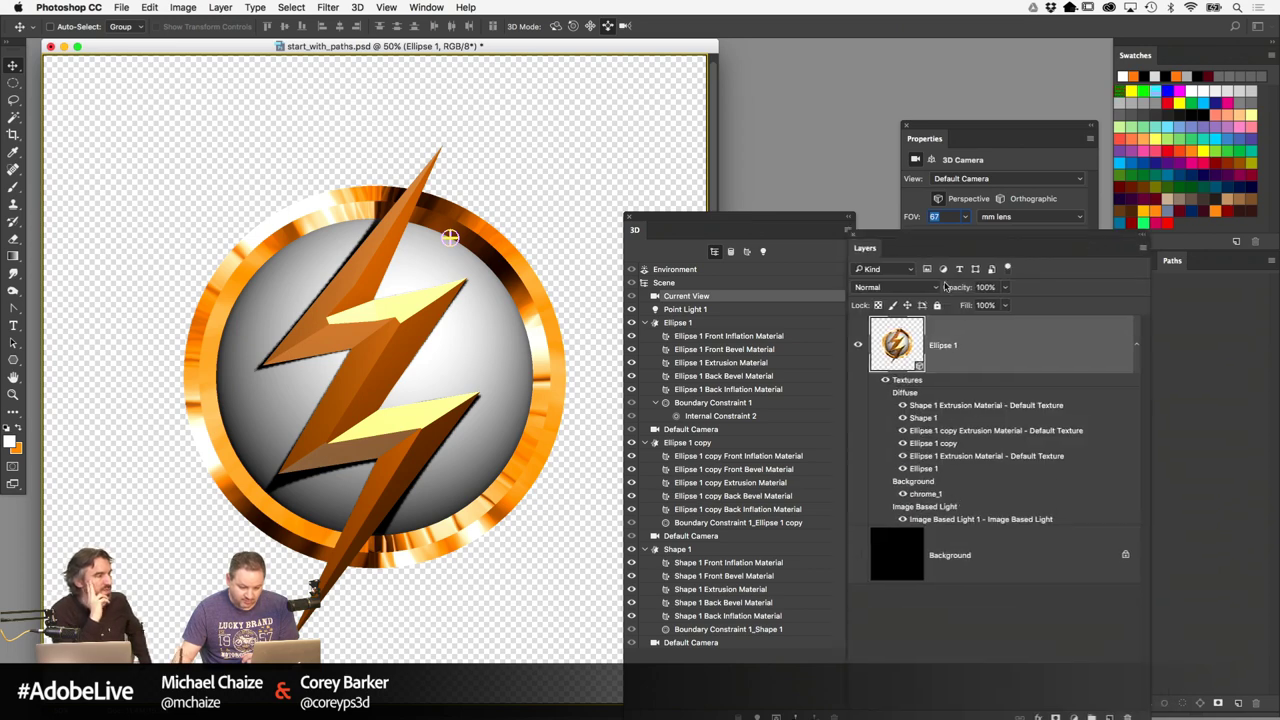
click(853, 555)
click(932, 245)
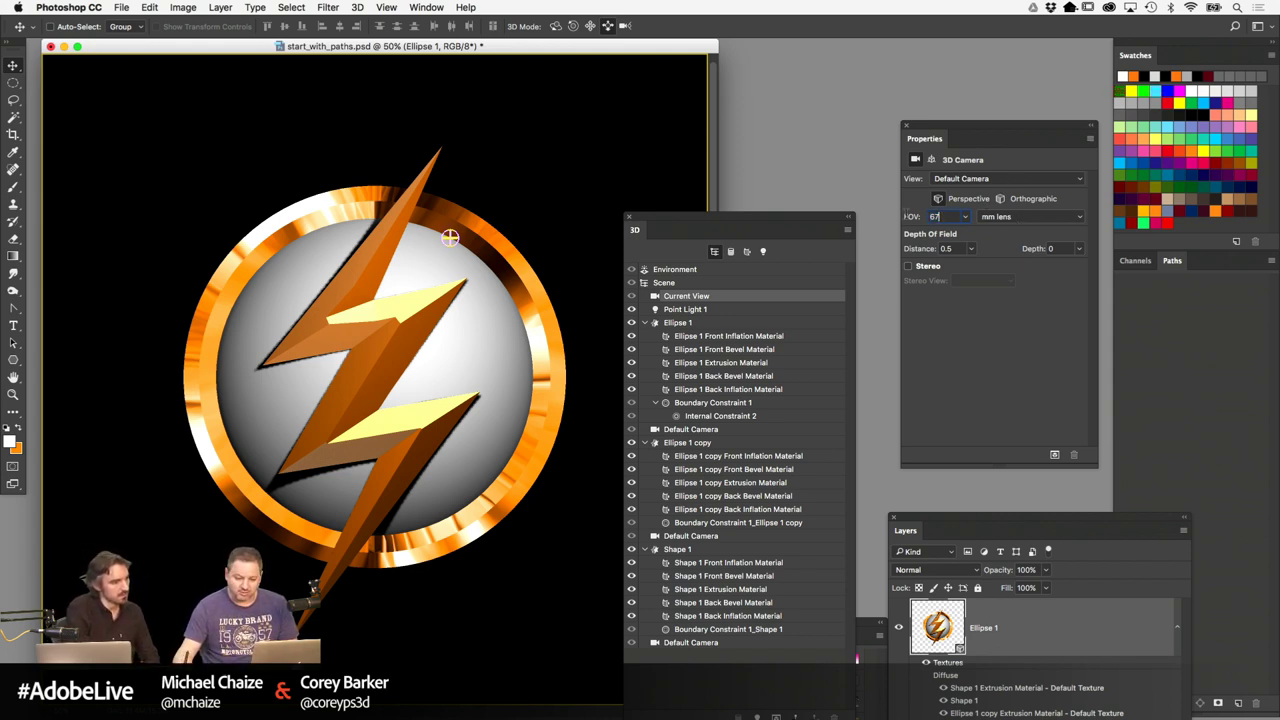
Set the camera field of view to 20 and orbit the logo to check angles
text(20)
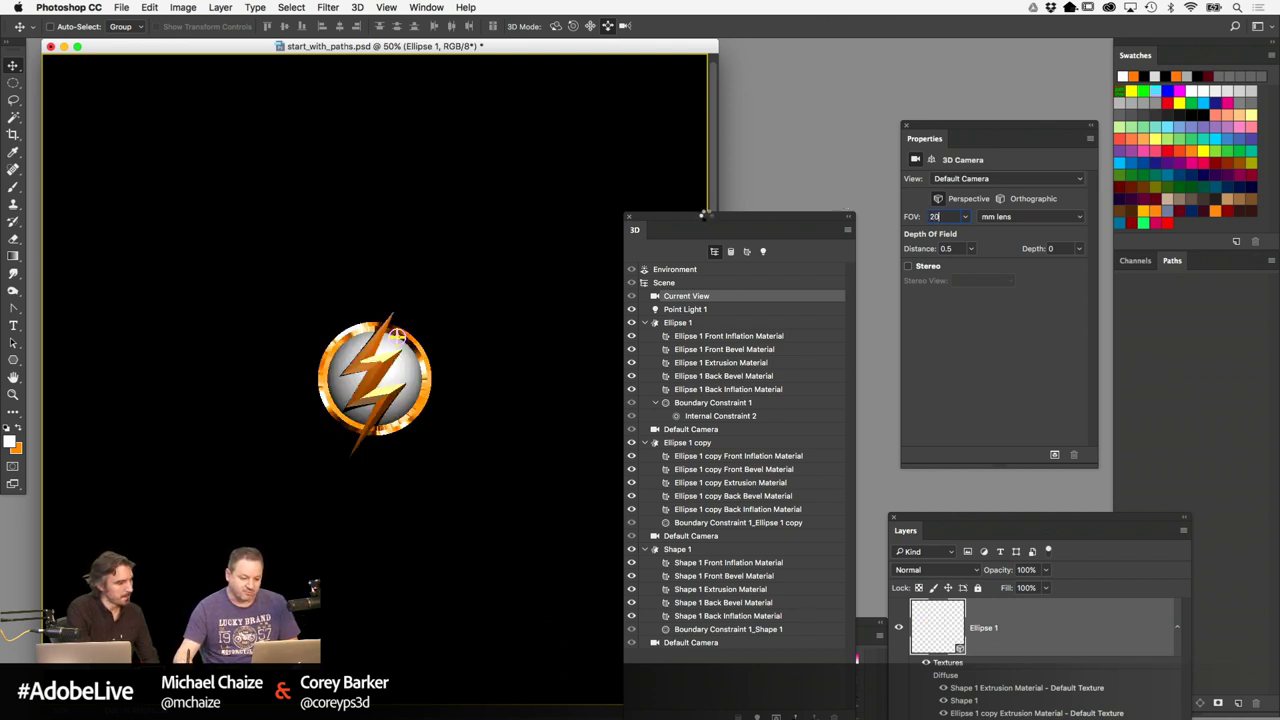
key(Return)
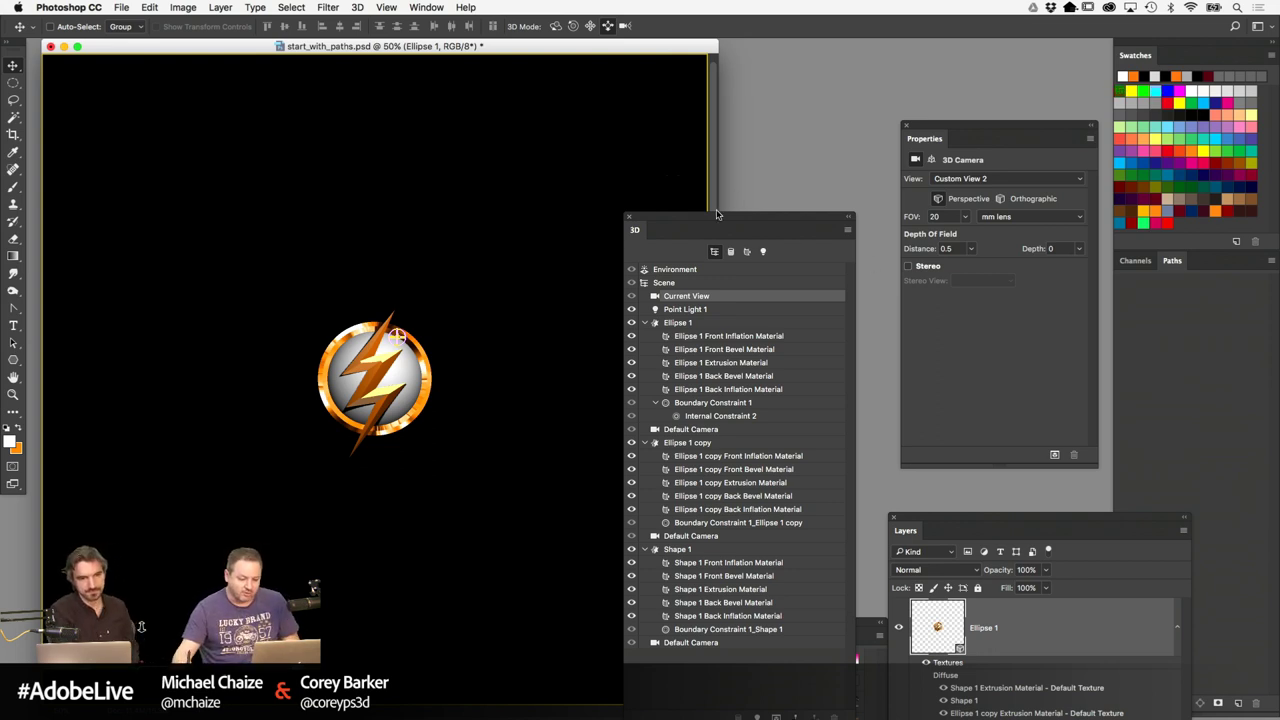
drag(716, 213, 768, 186)
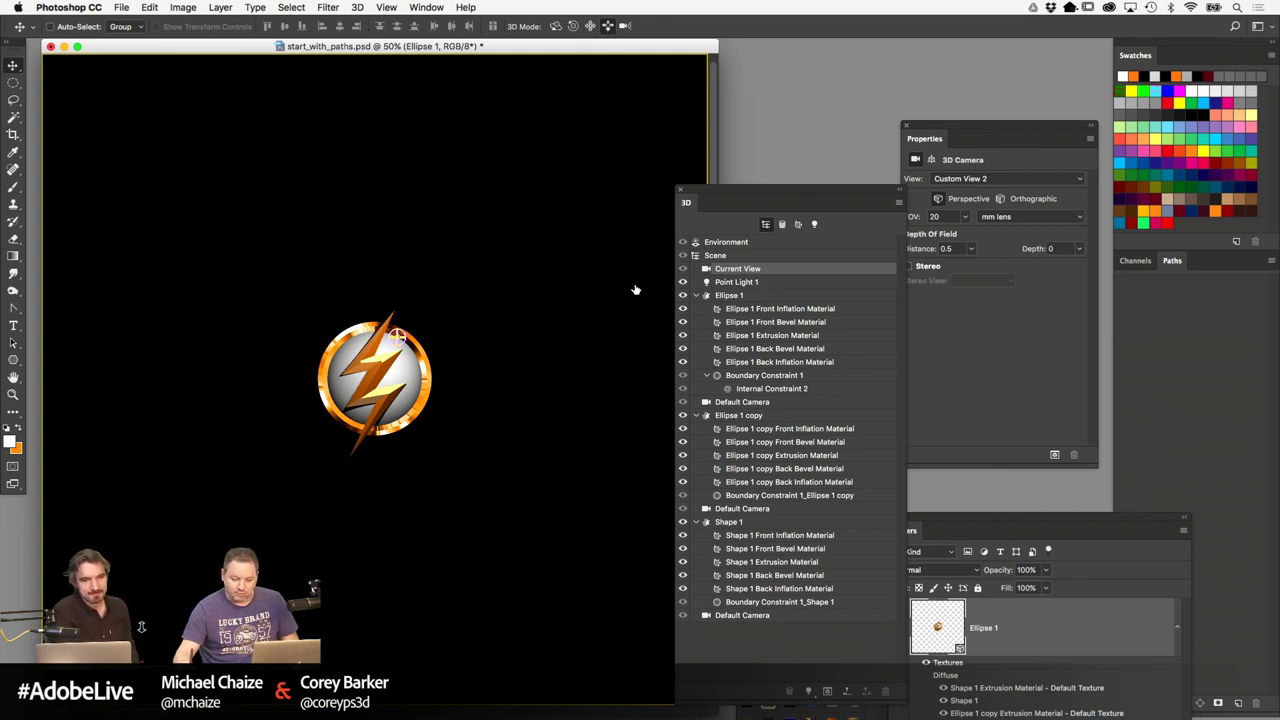
drag(490, 306, 548, 55)
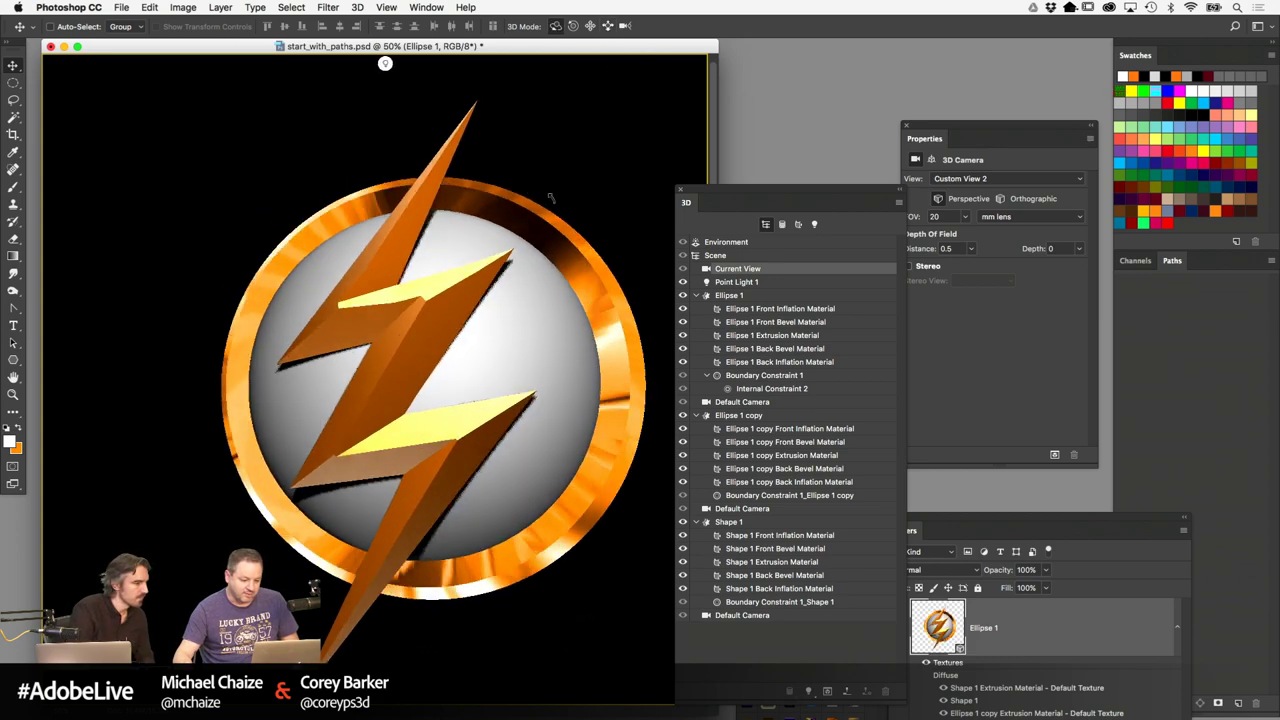
drag(595, 198, 520, 202)
drag(422, 175, 586, 194)
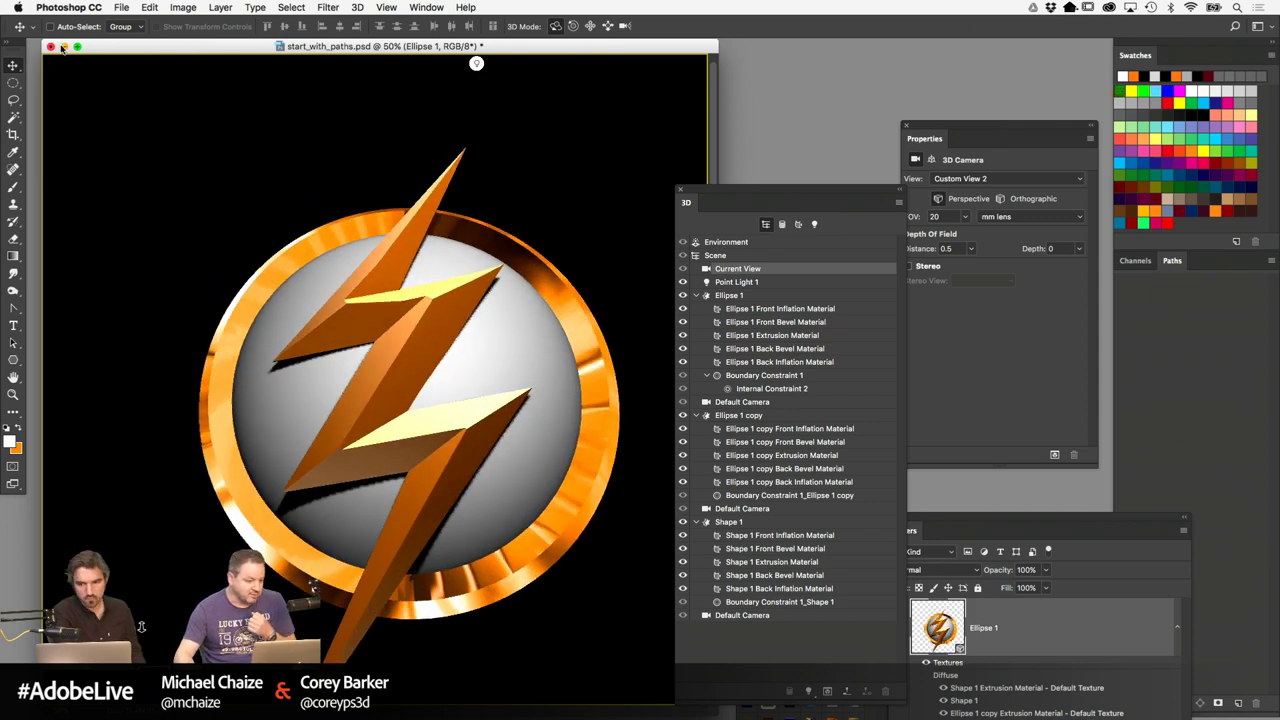
In Finder, open The Flash Master Files folder and double-click working-final_vid.psd
click(64, 46)
click(1127, 100)
double_click(1238, 84)
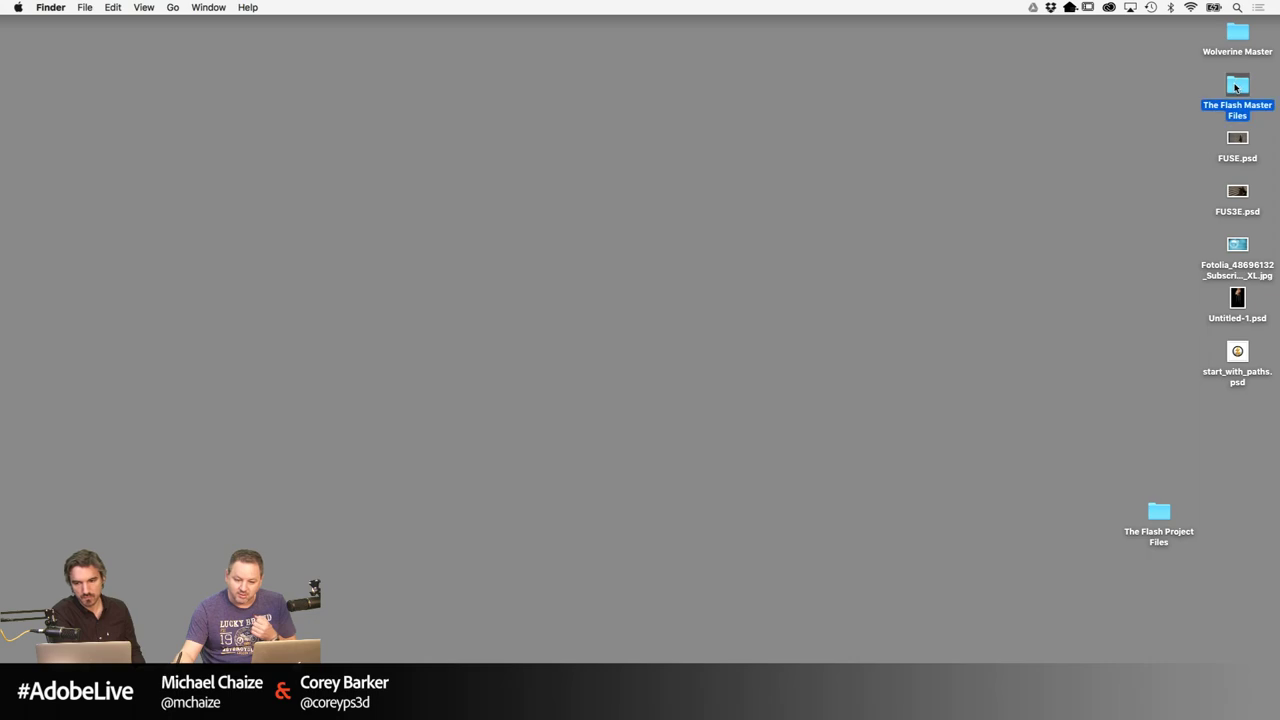
scroll(786, 420, down, 2)
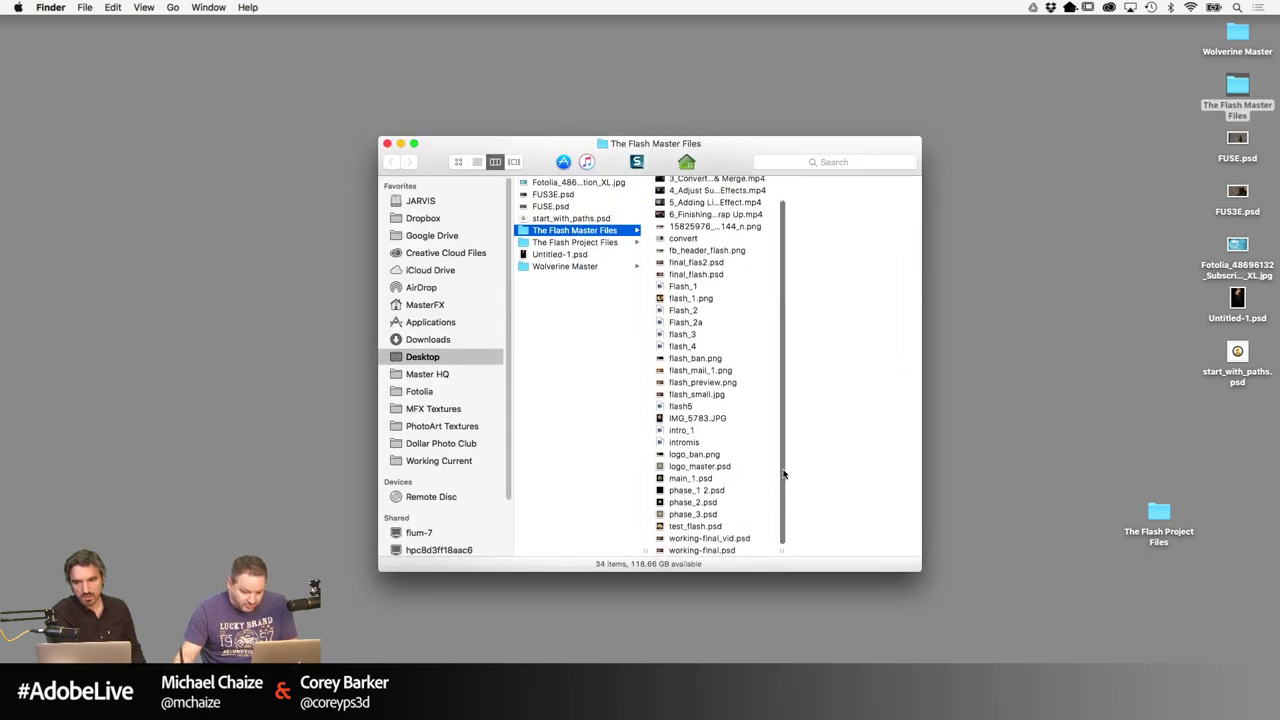
double_click(743, 540)
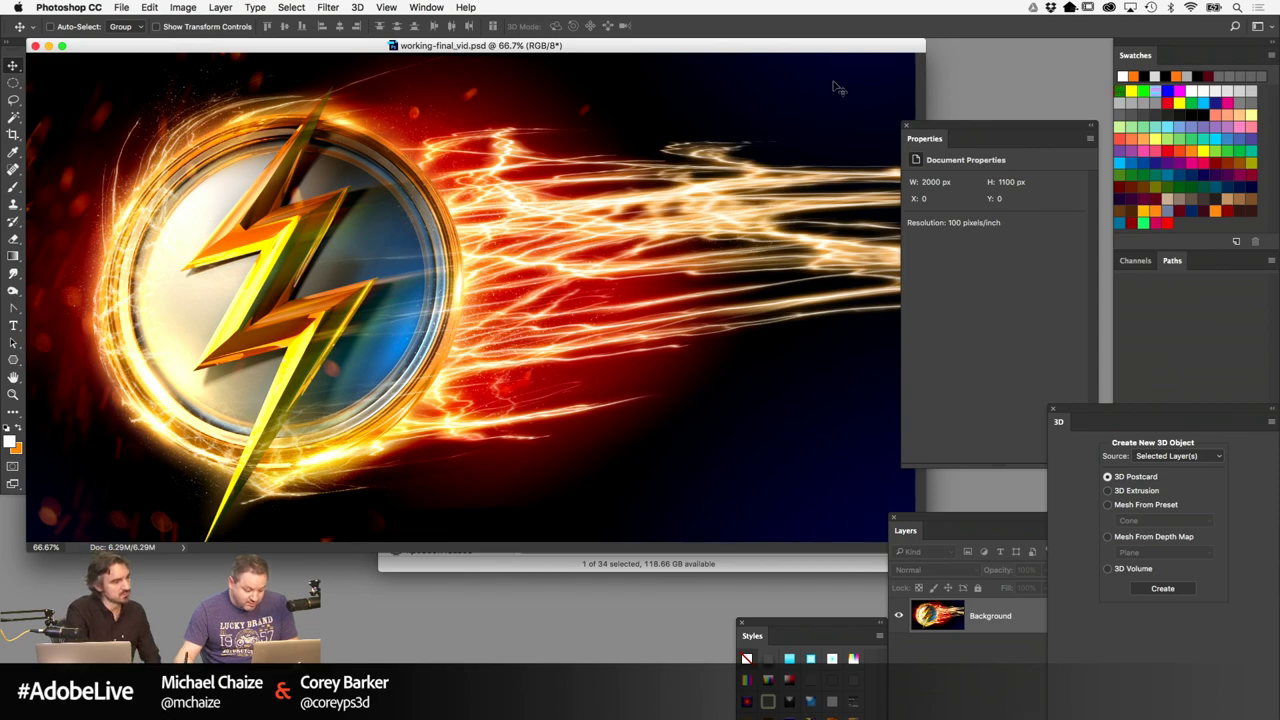
key(f)
key(f)
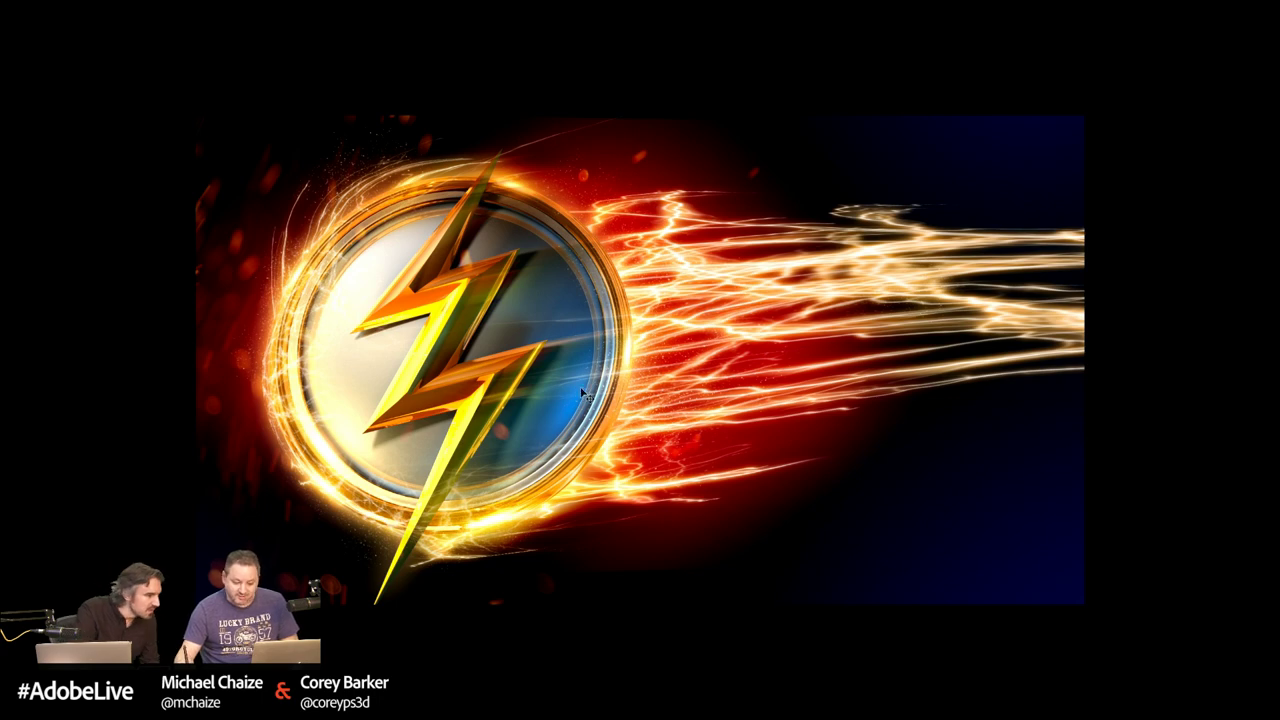
scroll(585, 317, up, 5)
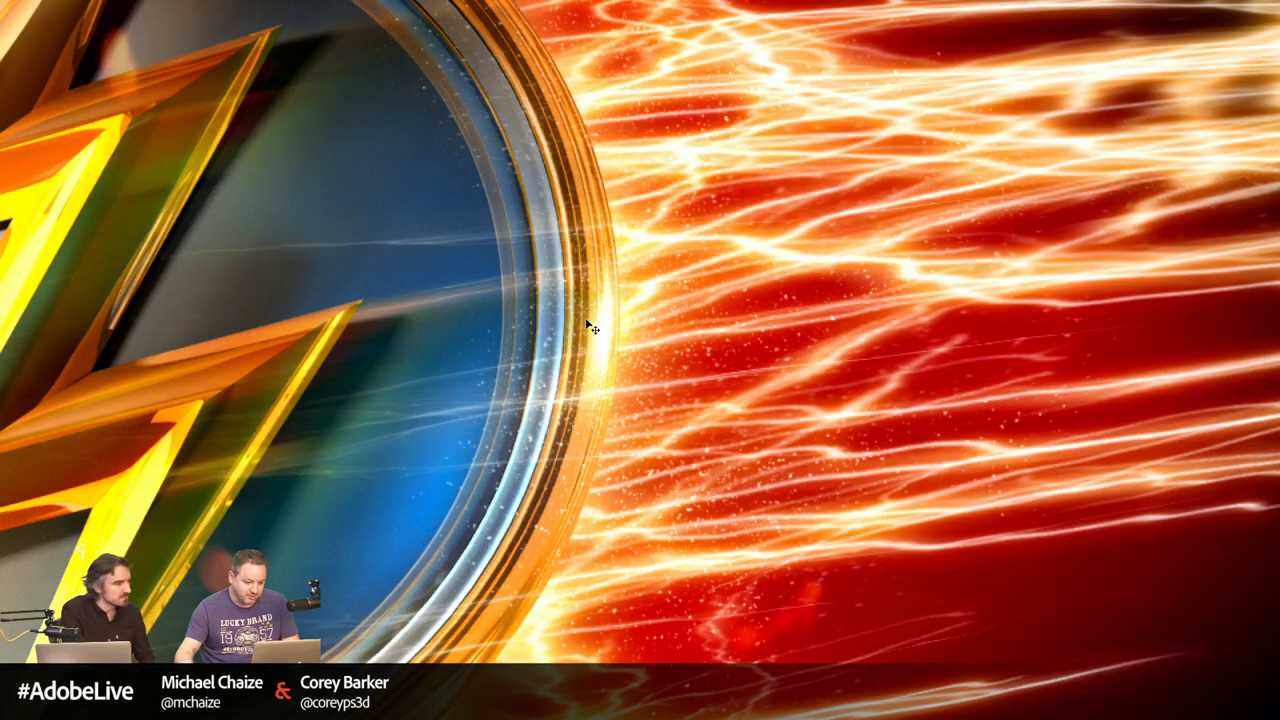
drag(476, 250, 715, 255)
key(ctrl+0)
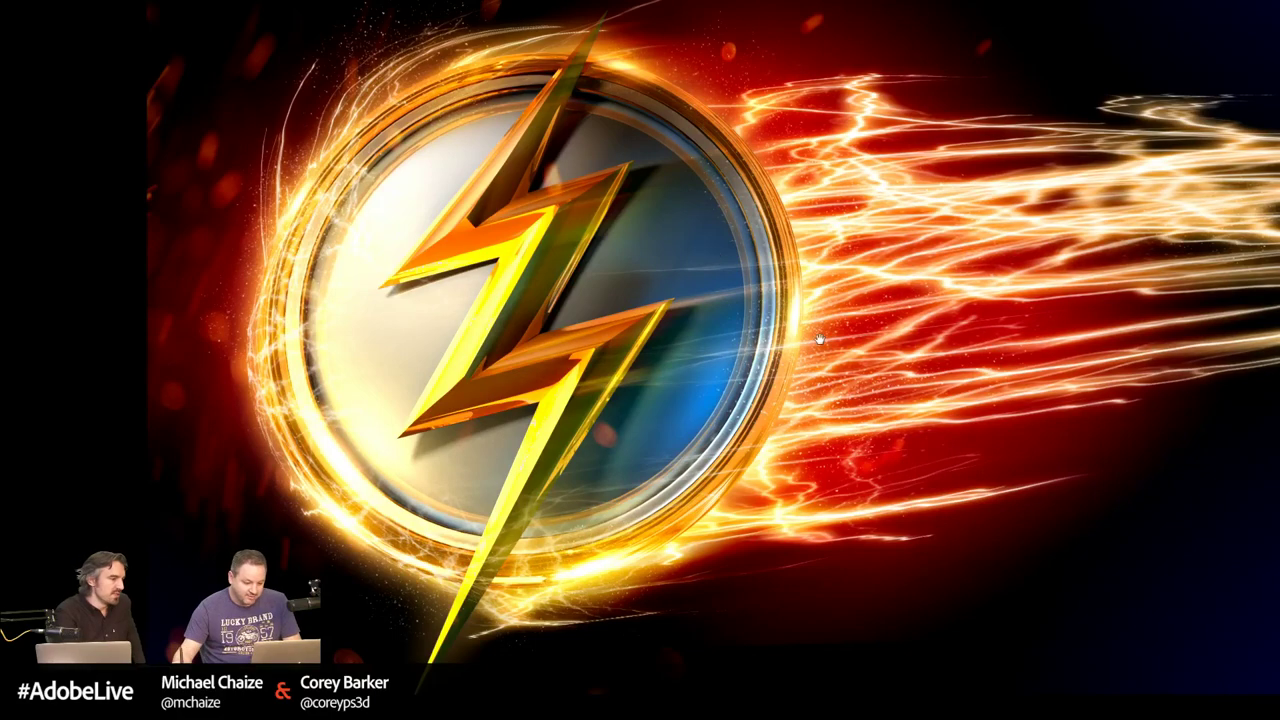
key(space)
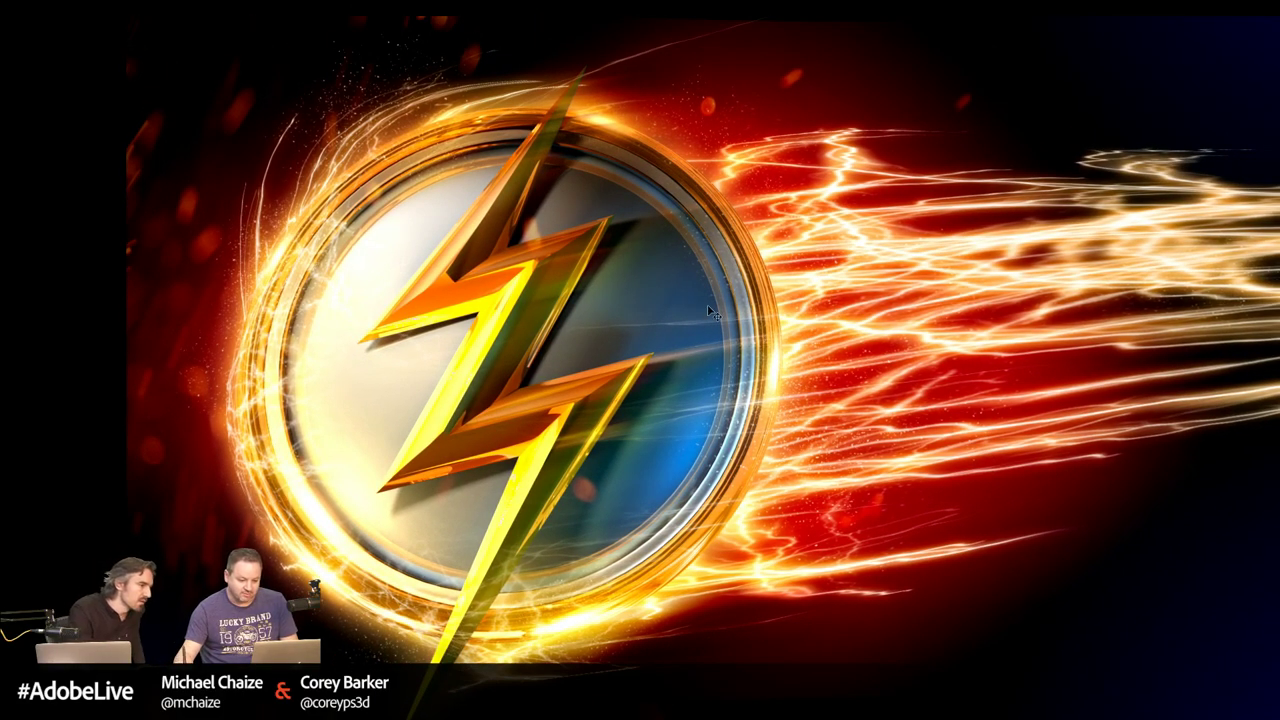
key(Escape)
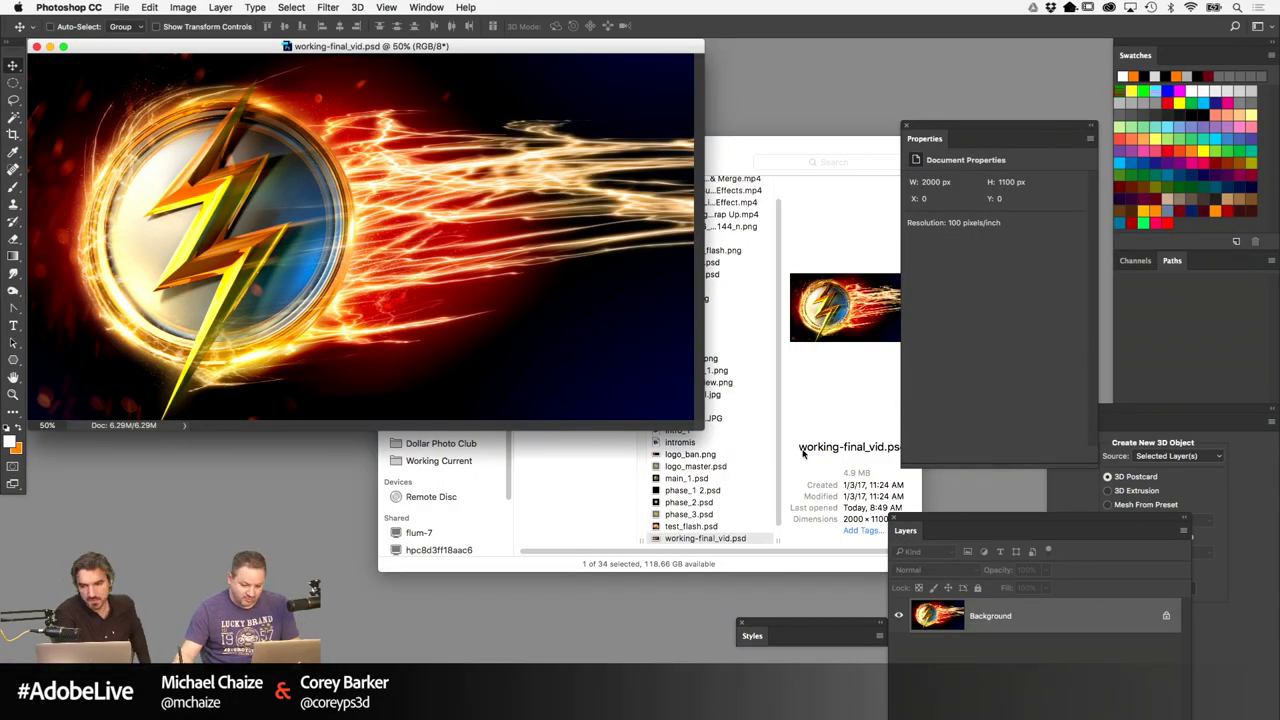
Open working-final.psd and hide fire-streak Layers 6, 8, 7, 5, 4 and 3
click(800, 161)
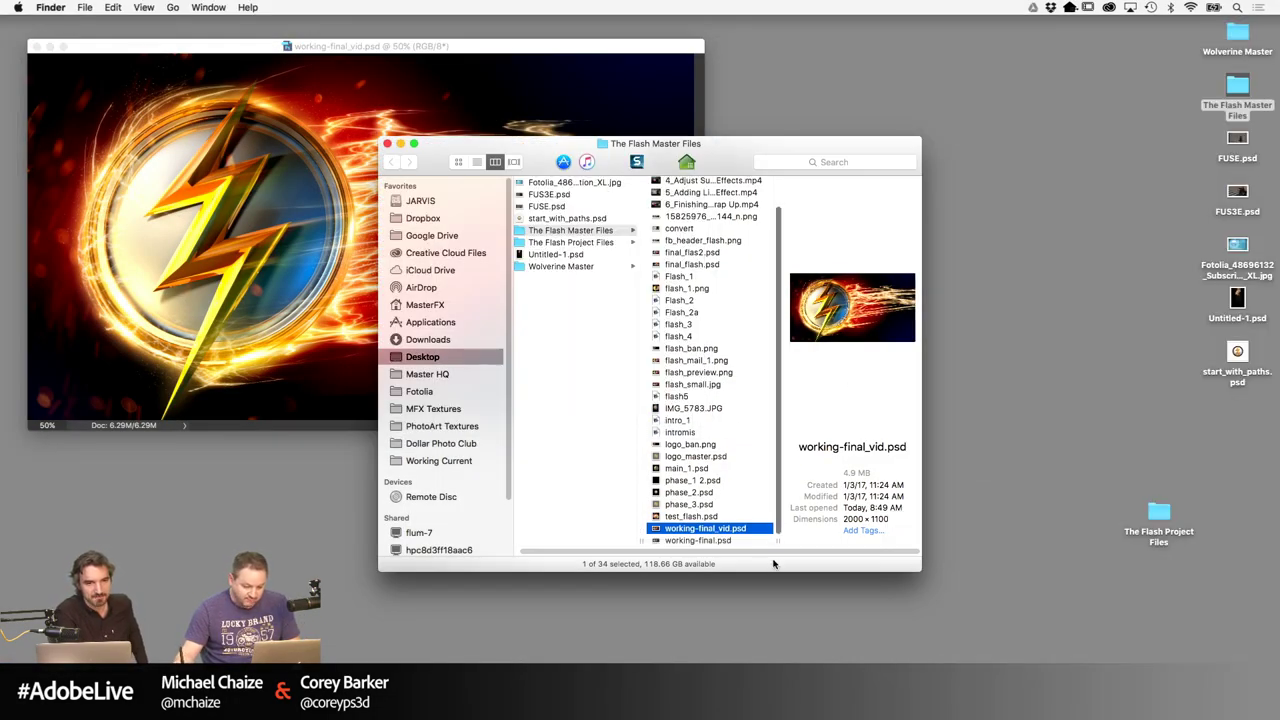
double_click(742, 543)
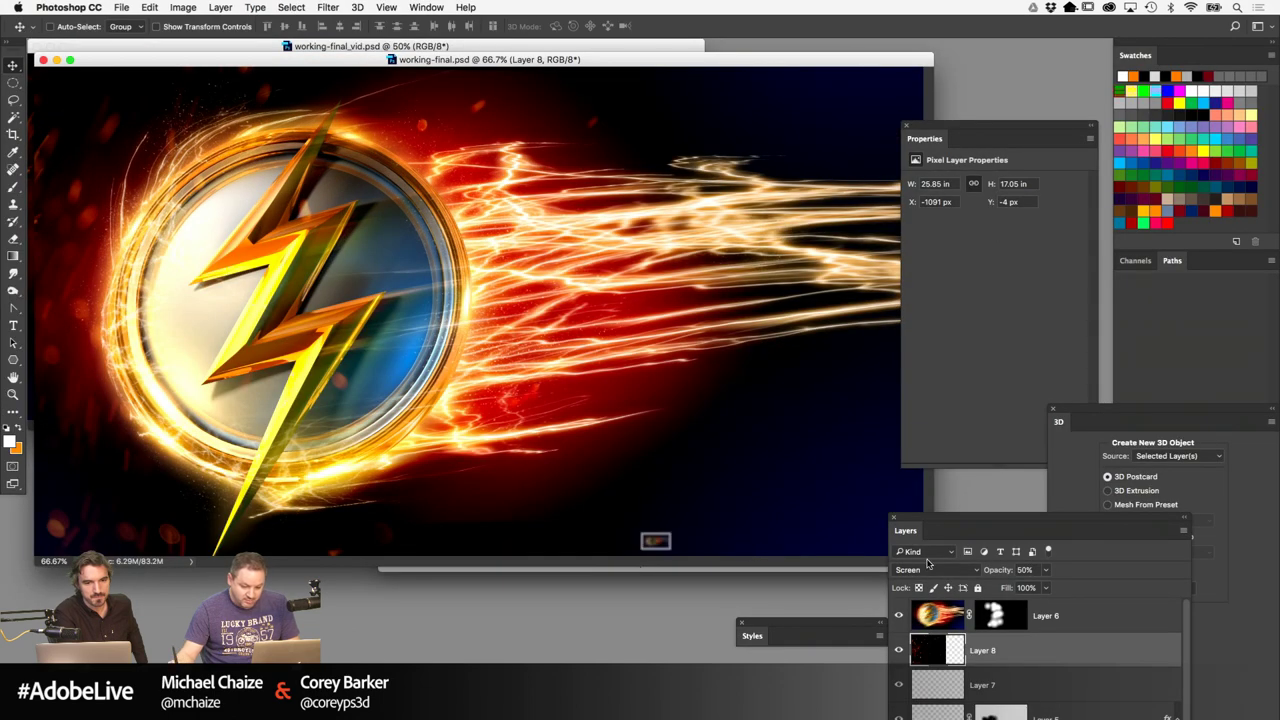
drag(985, 684, 763, 276)
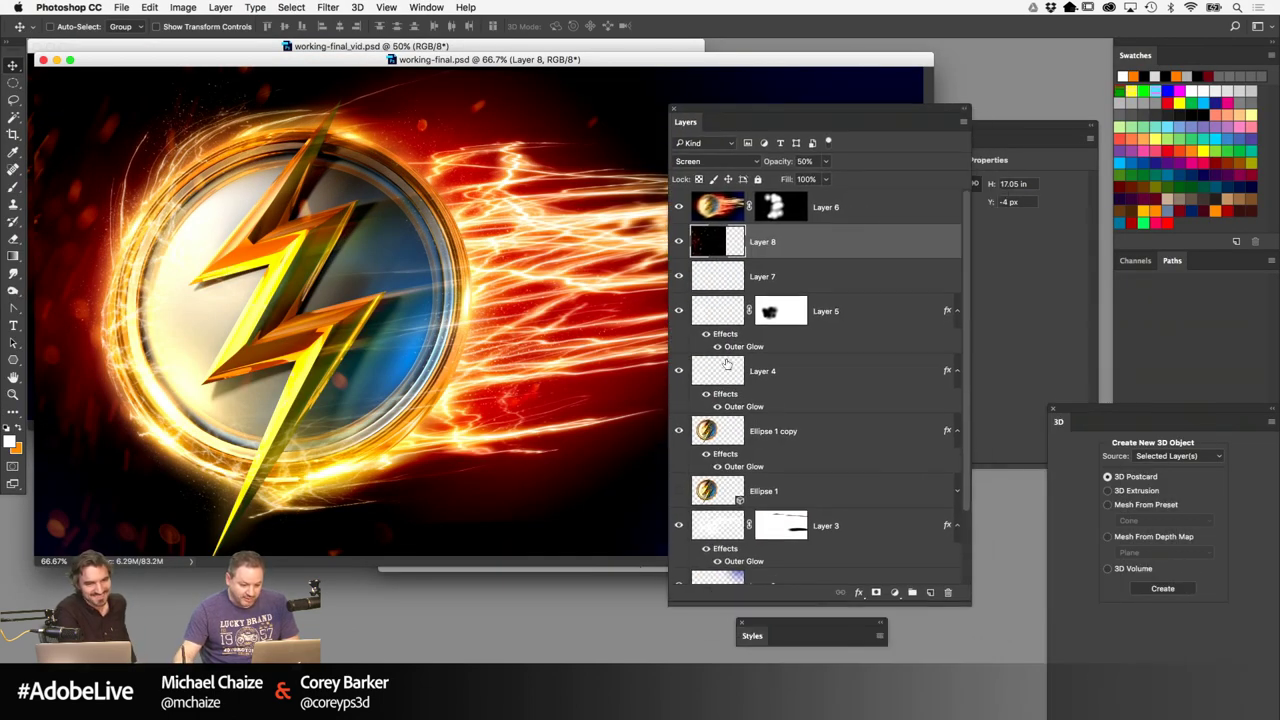
drag(677, 222, 685, 374)
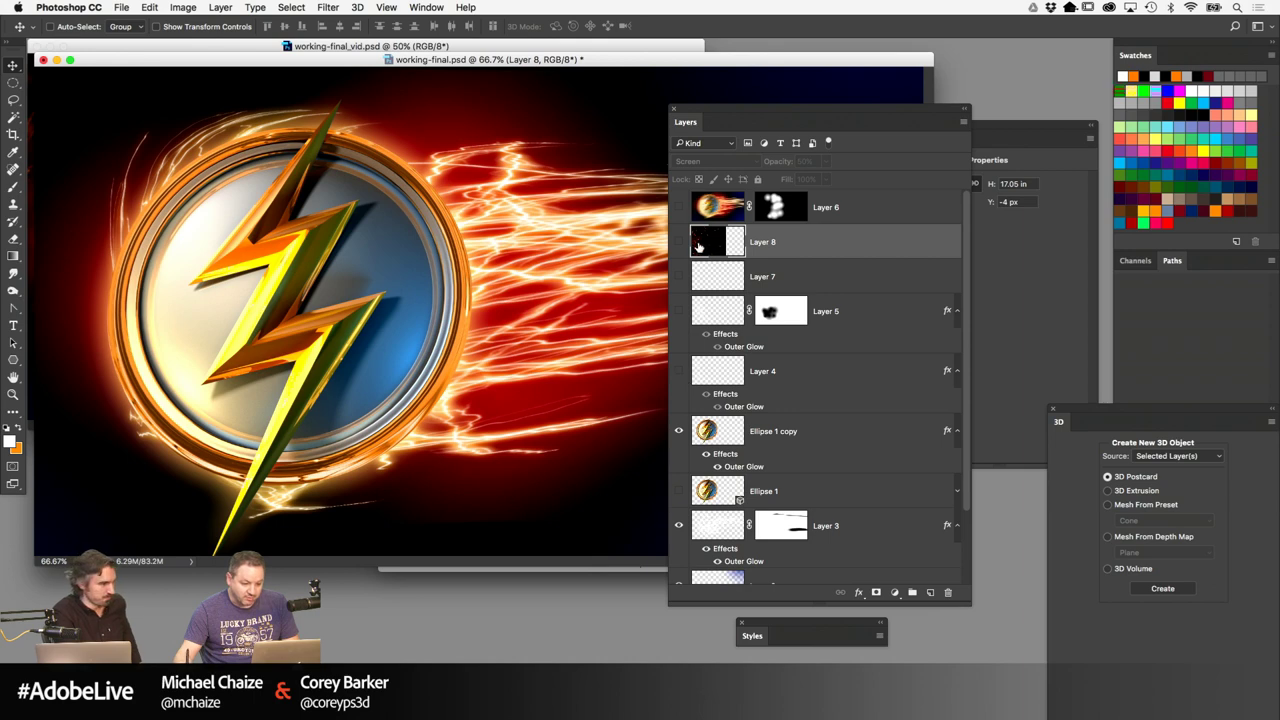
scroll(966, 407, down, 3)
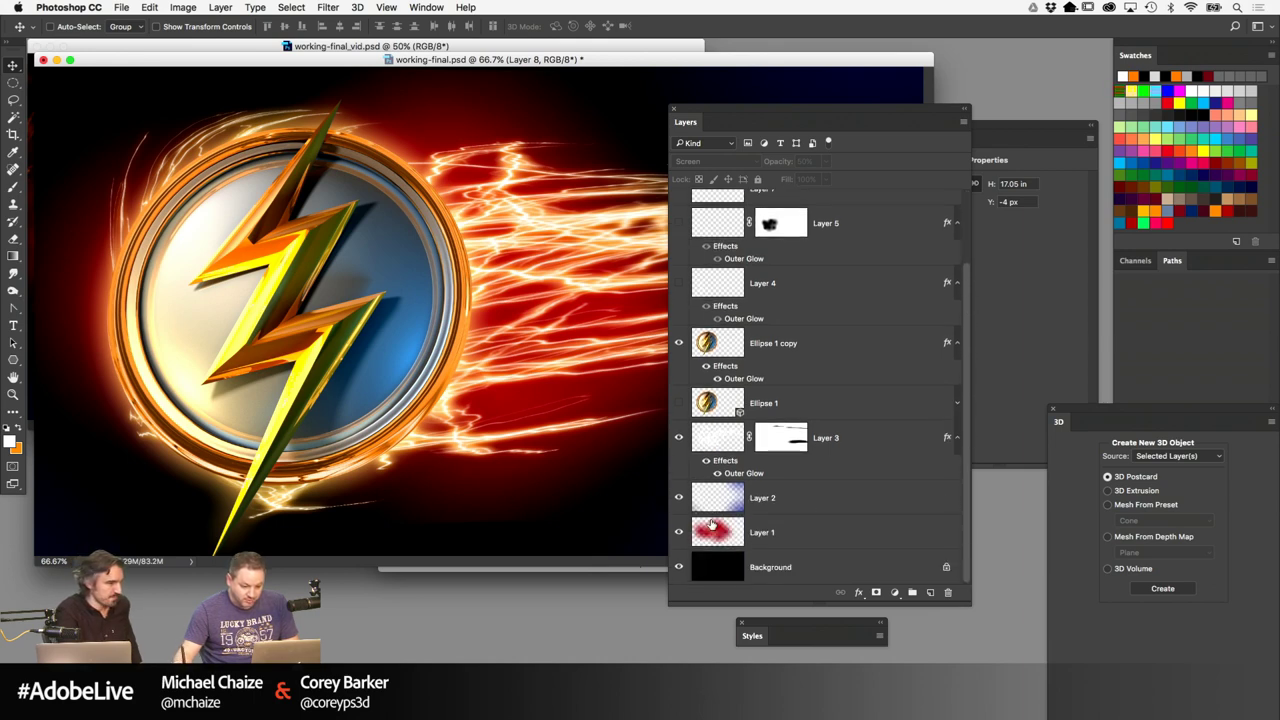
click(680, 439)
Rearrange the panels and zoom the document out to 50%
drag(736, 116, 908, 202)
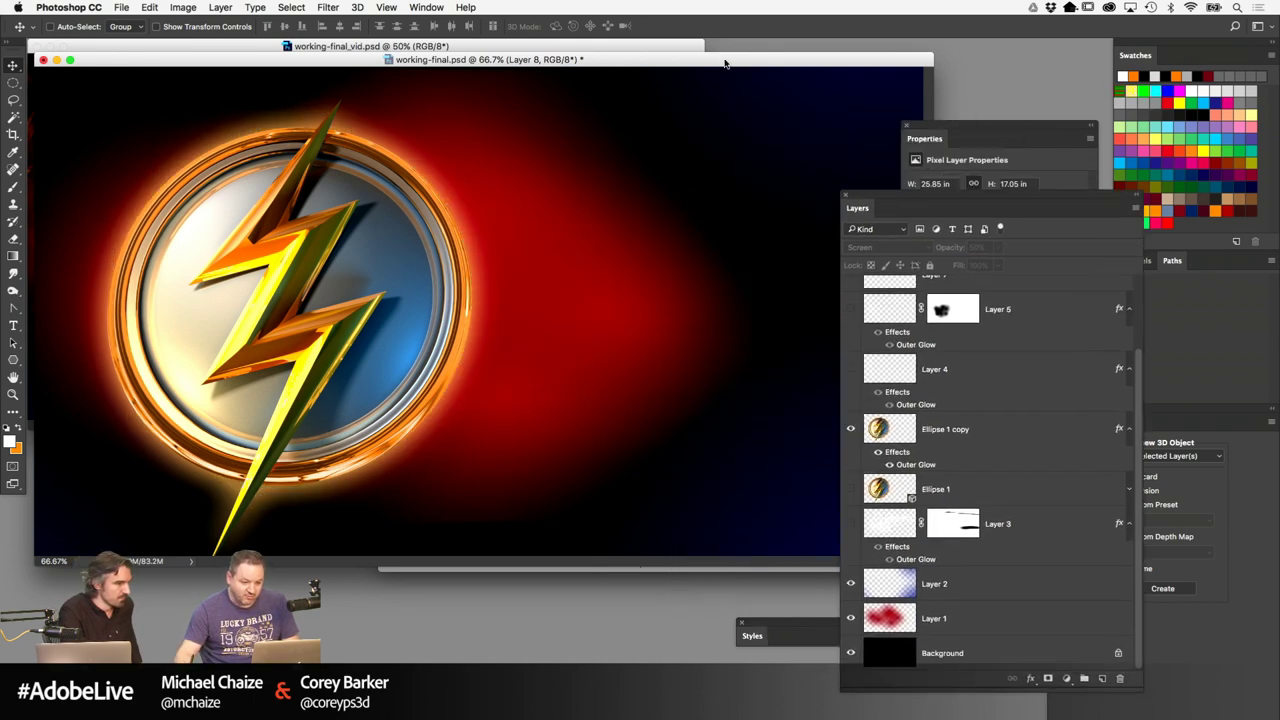
drag(750, 60, 759, 78)
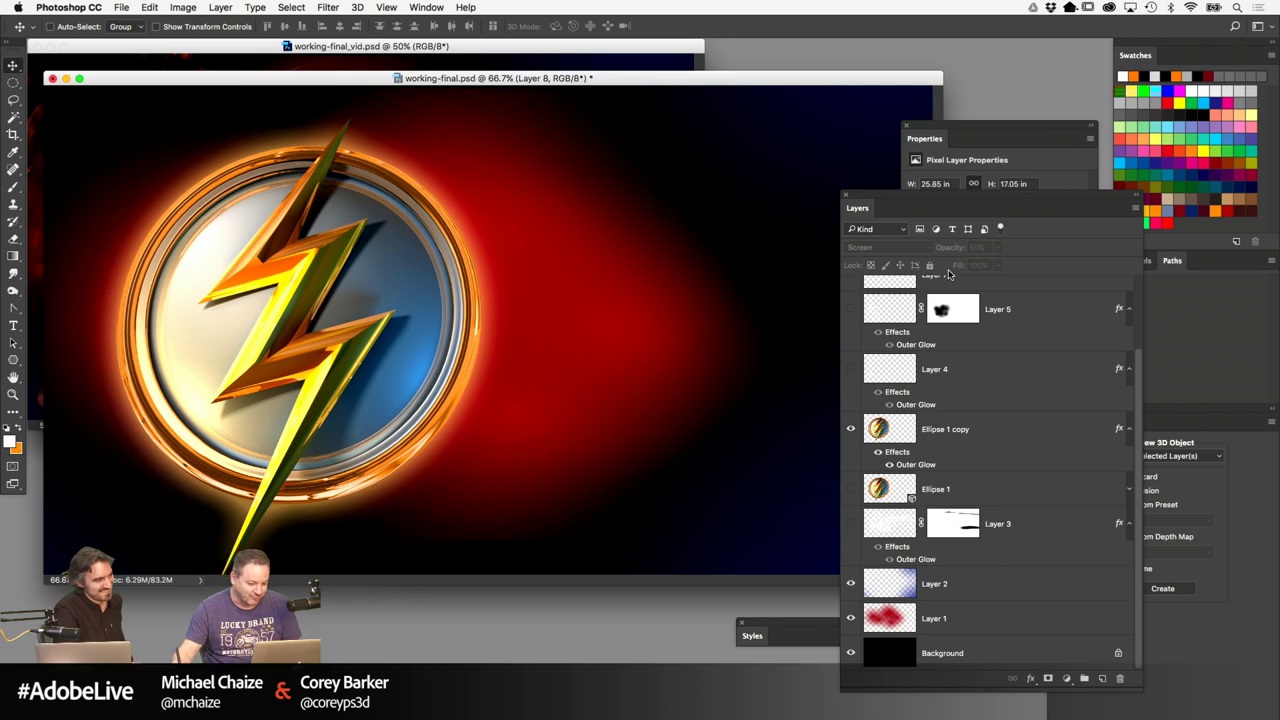
key(super+minus)
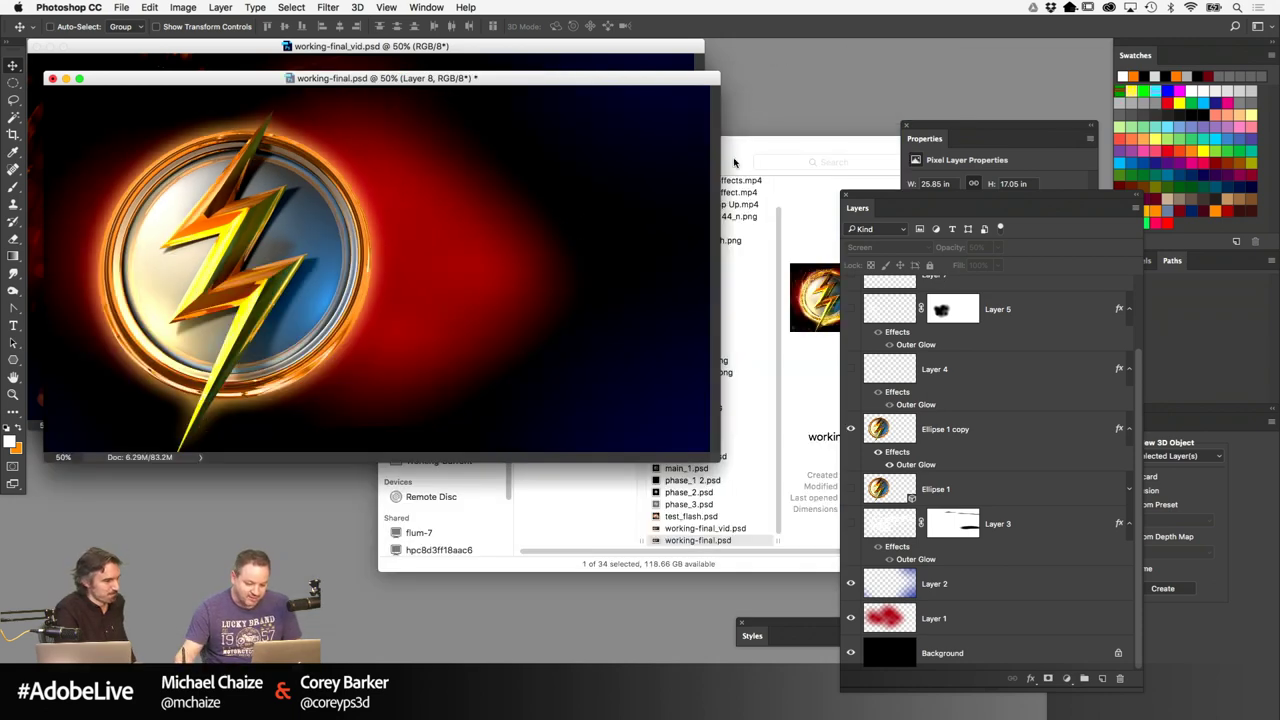
drag(478, 78, 532, 97)
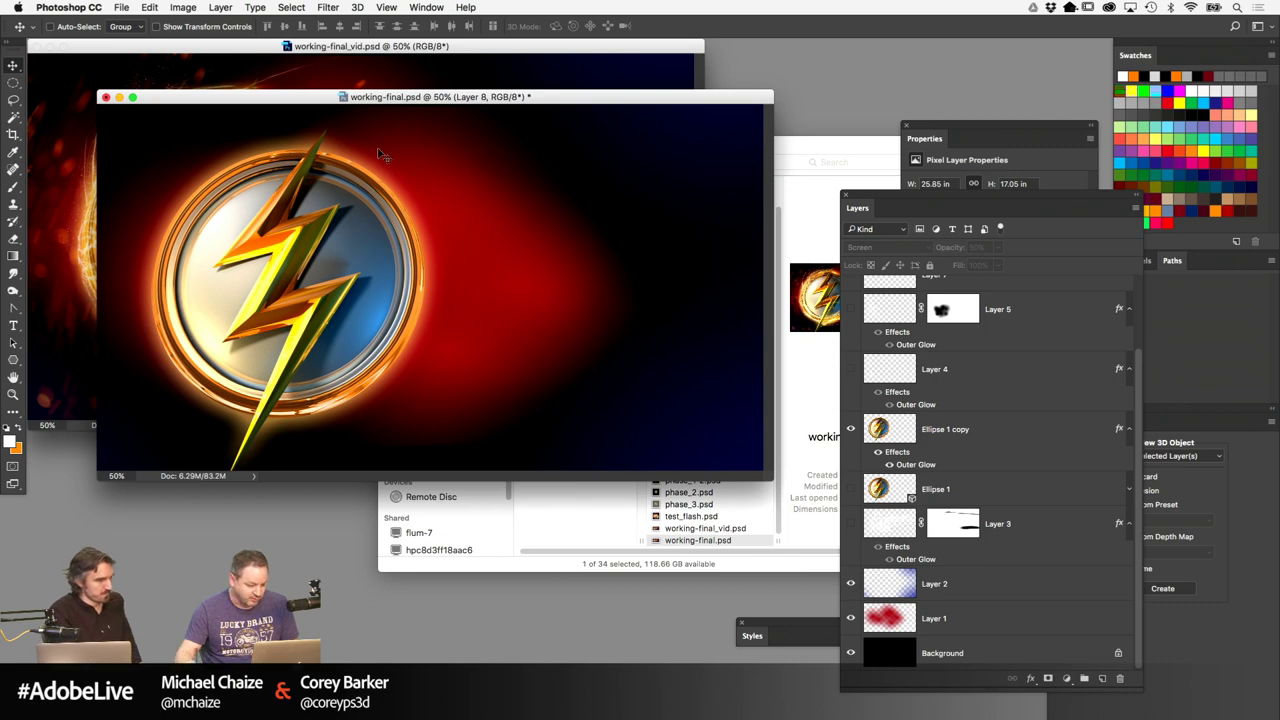
Select the Brush tool with the 740 px lightning-streak brush tip
click(13, 187)
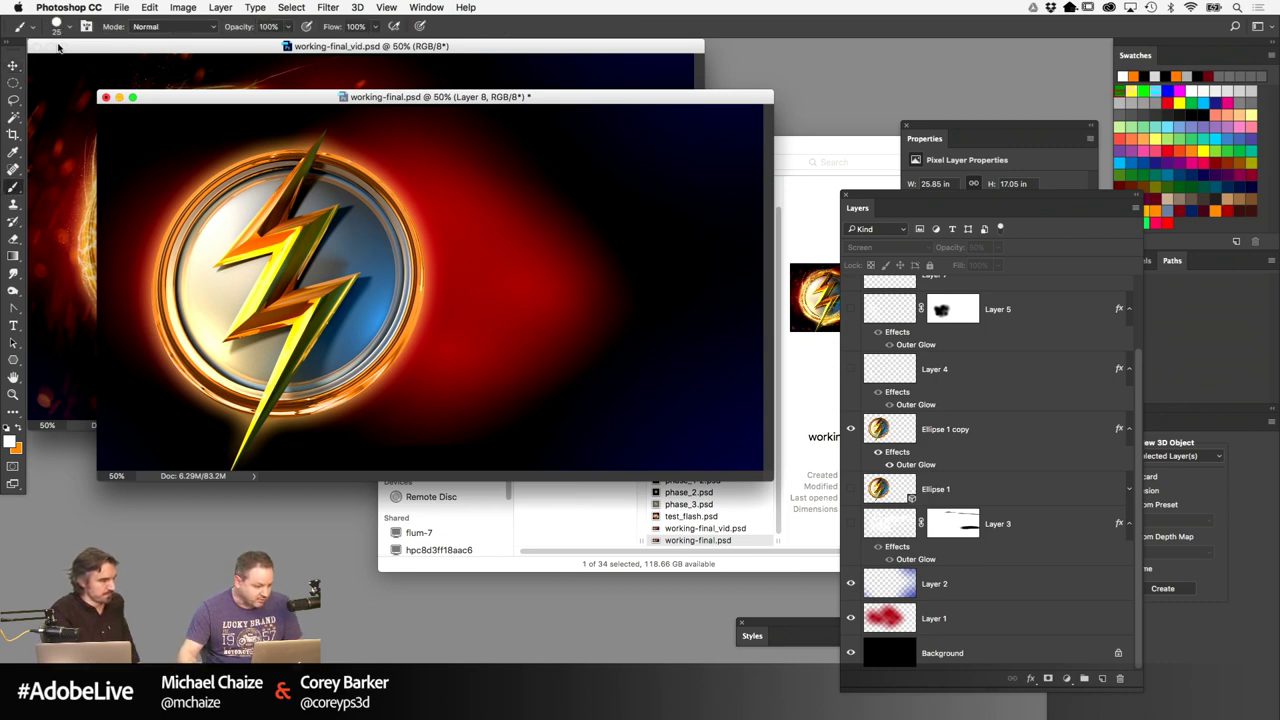
click(69, 29)
mouse_move(338, 165)
mouse_down()
mouse_move(333, 475)
mouse_move(334, 420)
mouse_move(333, 463)
mouse_up()
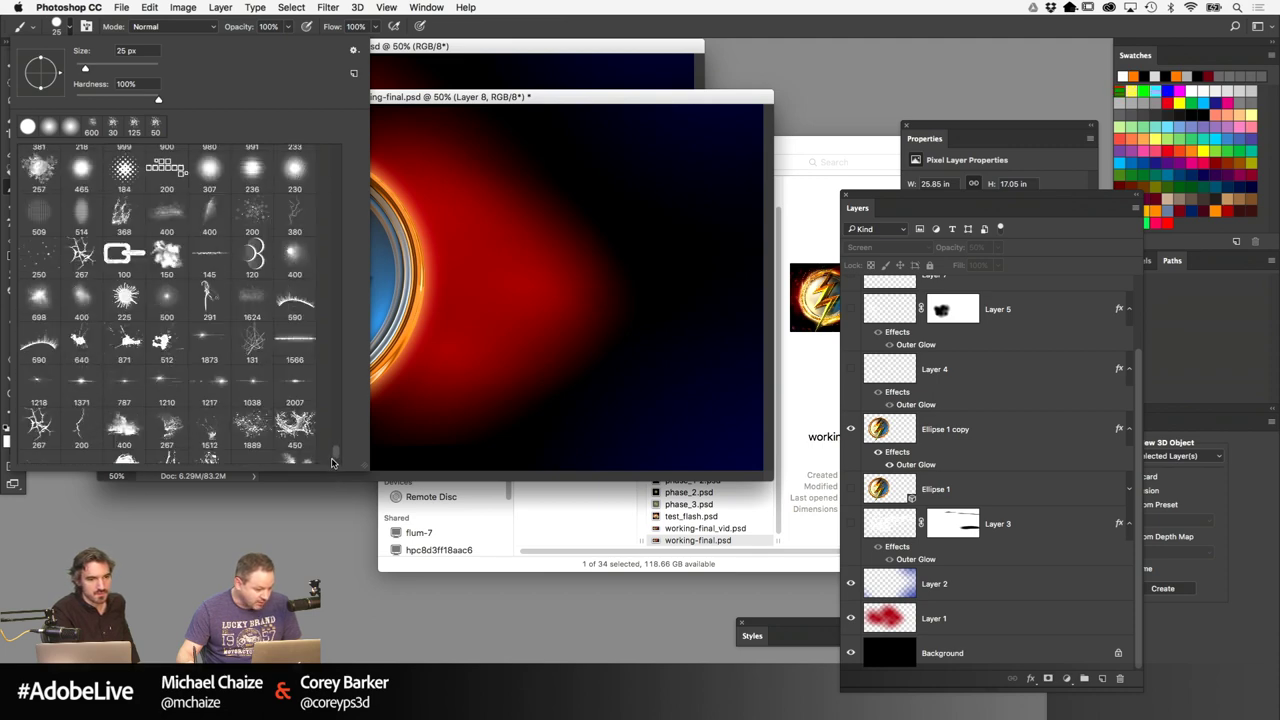
scroll(333, 461, down, 8)
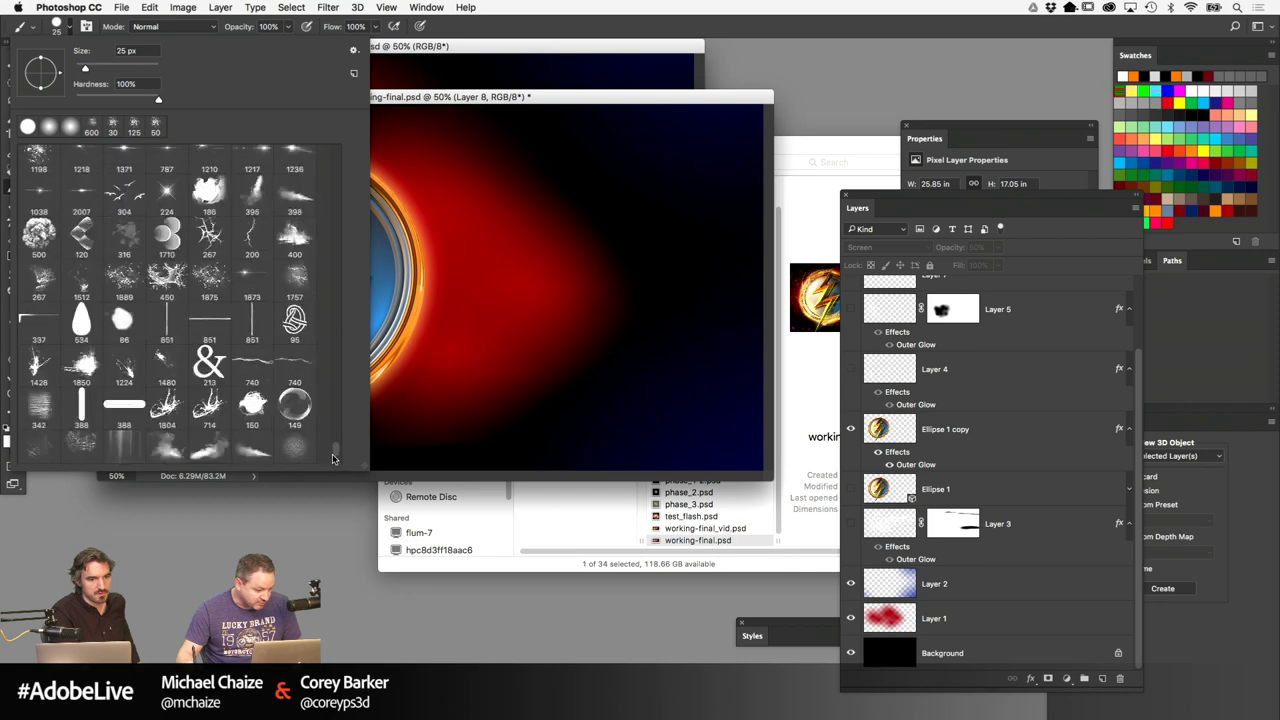
scroll(334, 459, down, 4)
scroll(336, 453, down, 10)
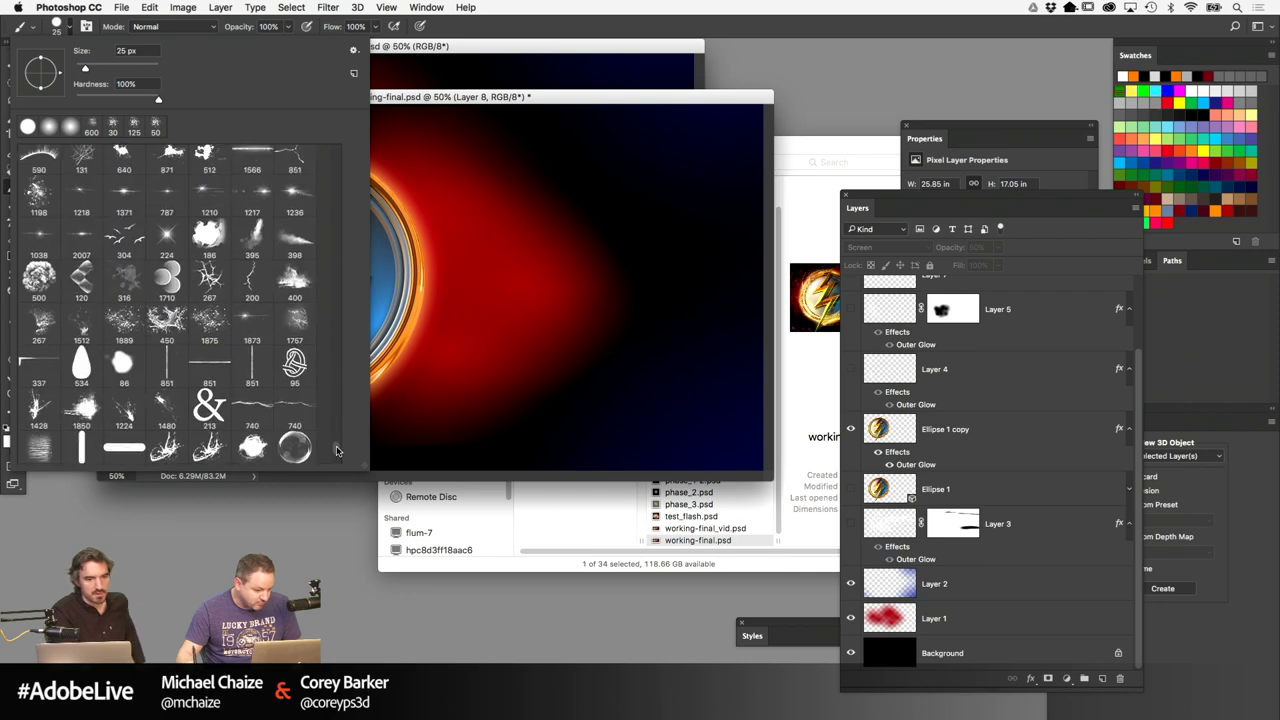
scroll(336, 453, down, 5)
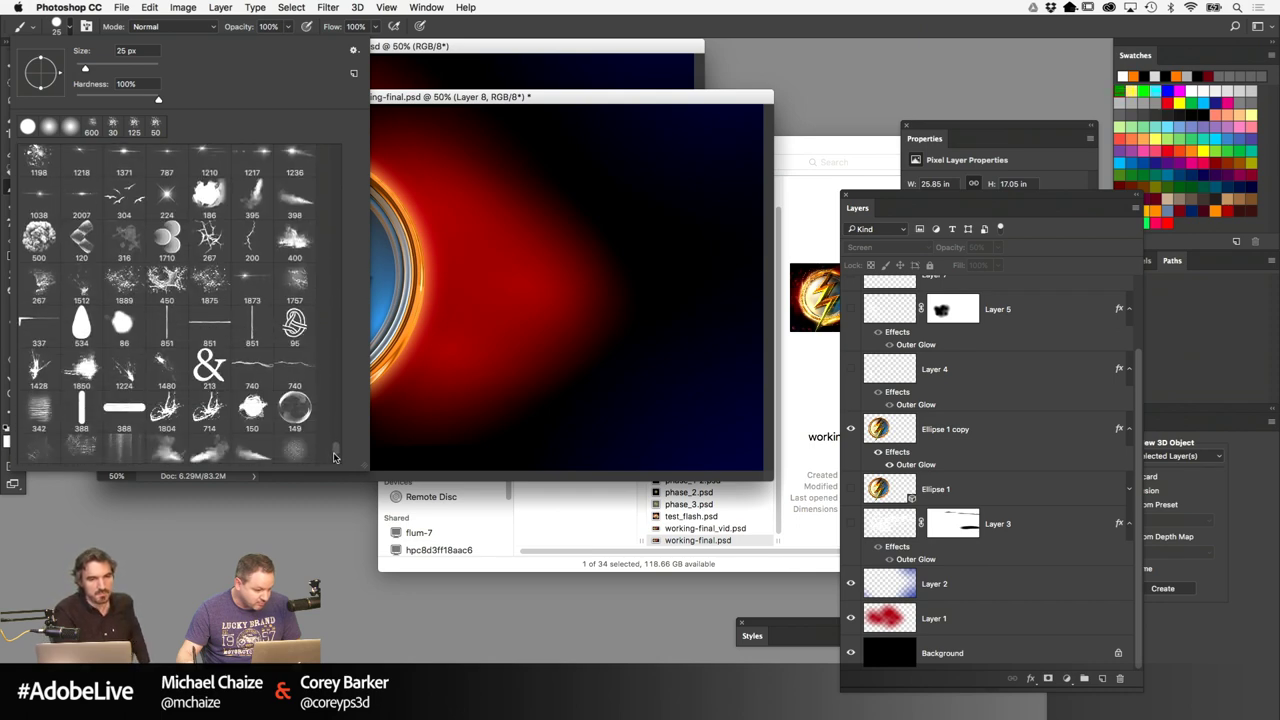
scroll(334, 457, down, 10)
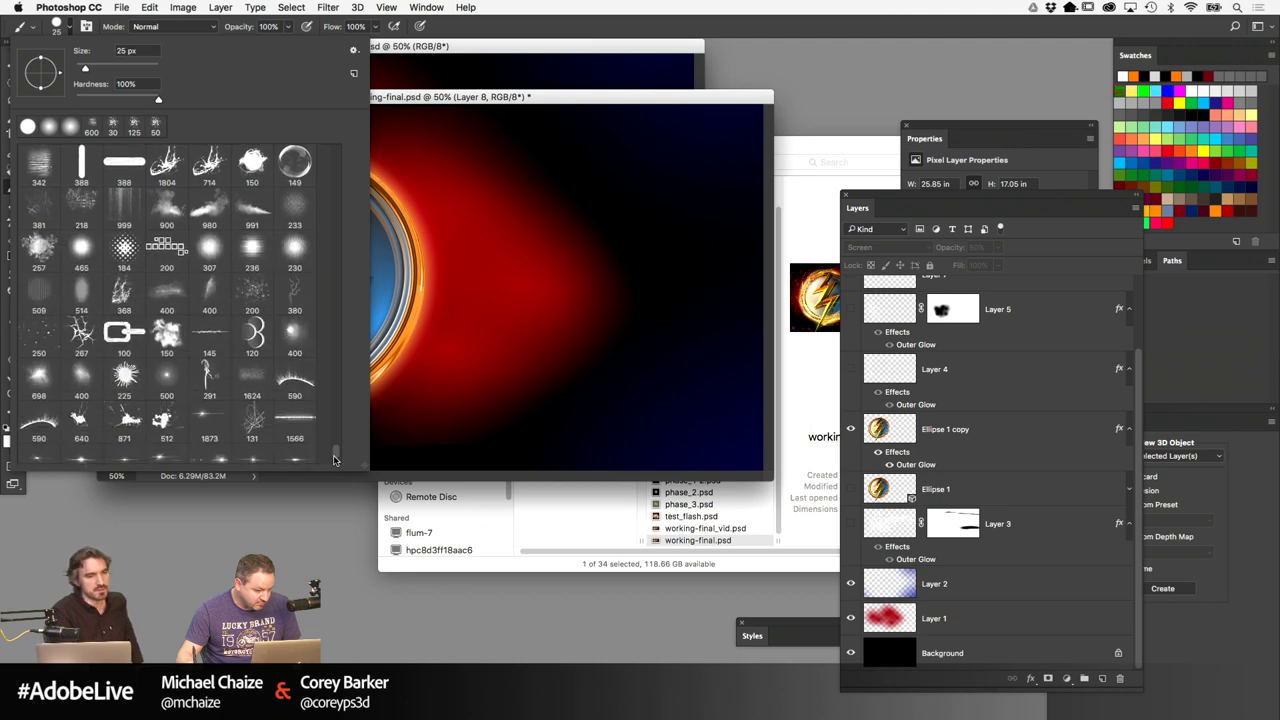
click(90, 402)
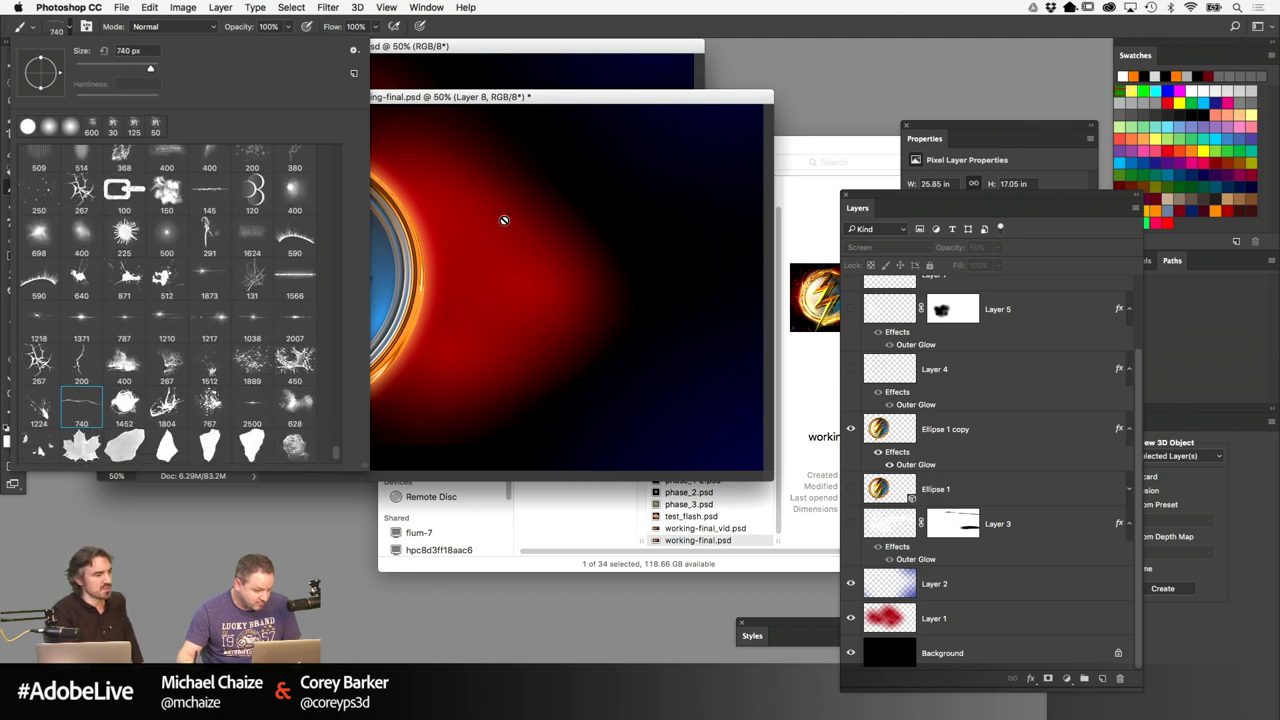
click(626, 130)
Add a new empty layer above Layer 3 after the hidden-layer warning
click(586, 134)
click(753, 251)
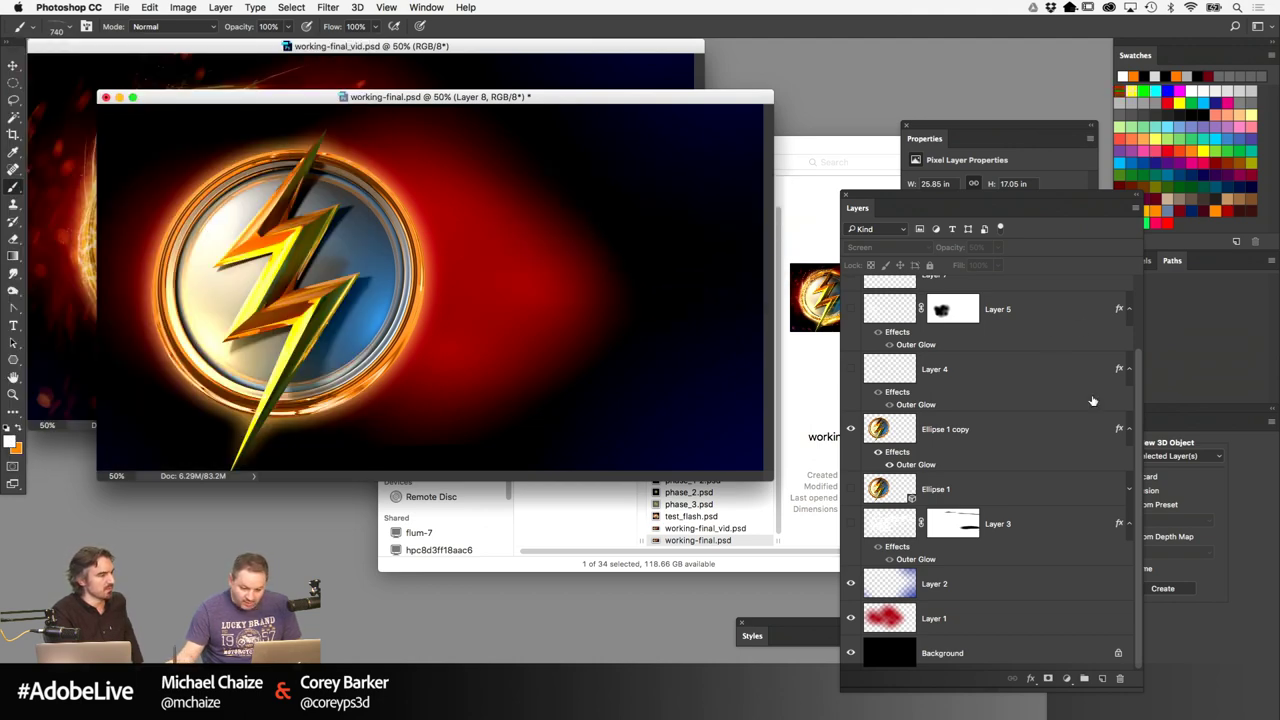
scroll(1090, 300, up, 4)
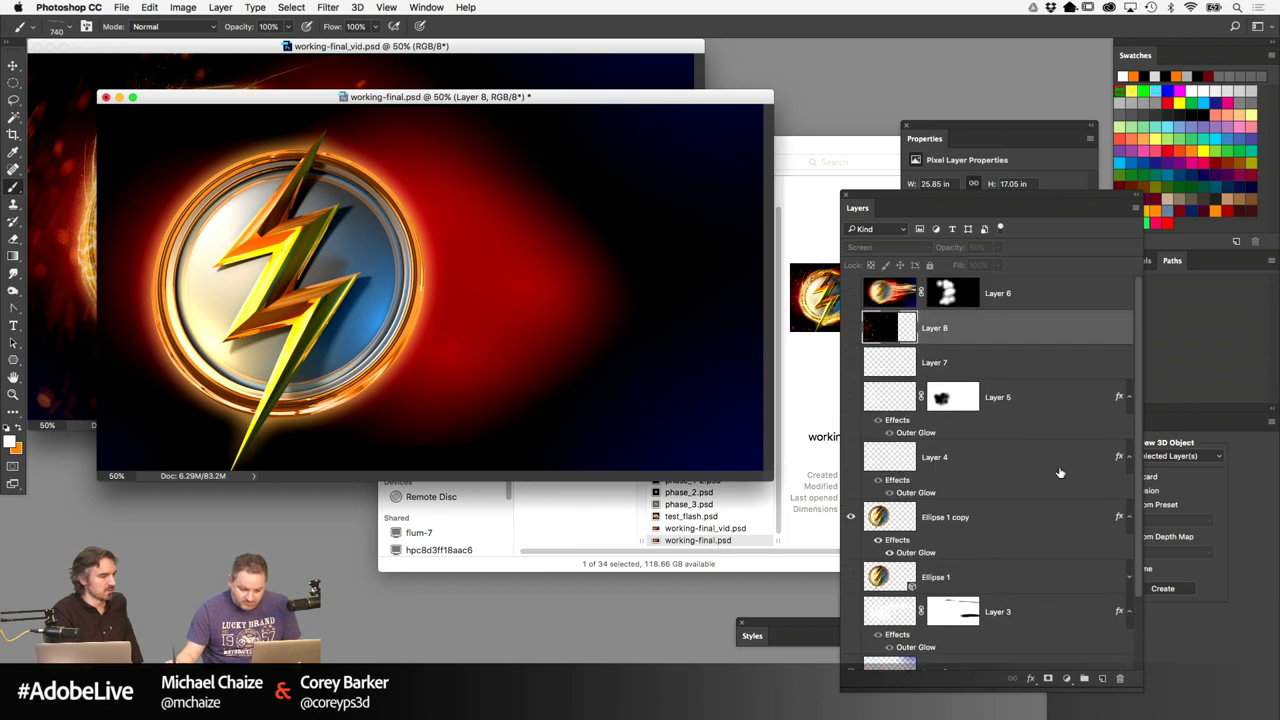
click(1050, 611)
click(1102, 678)
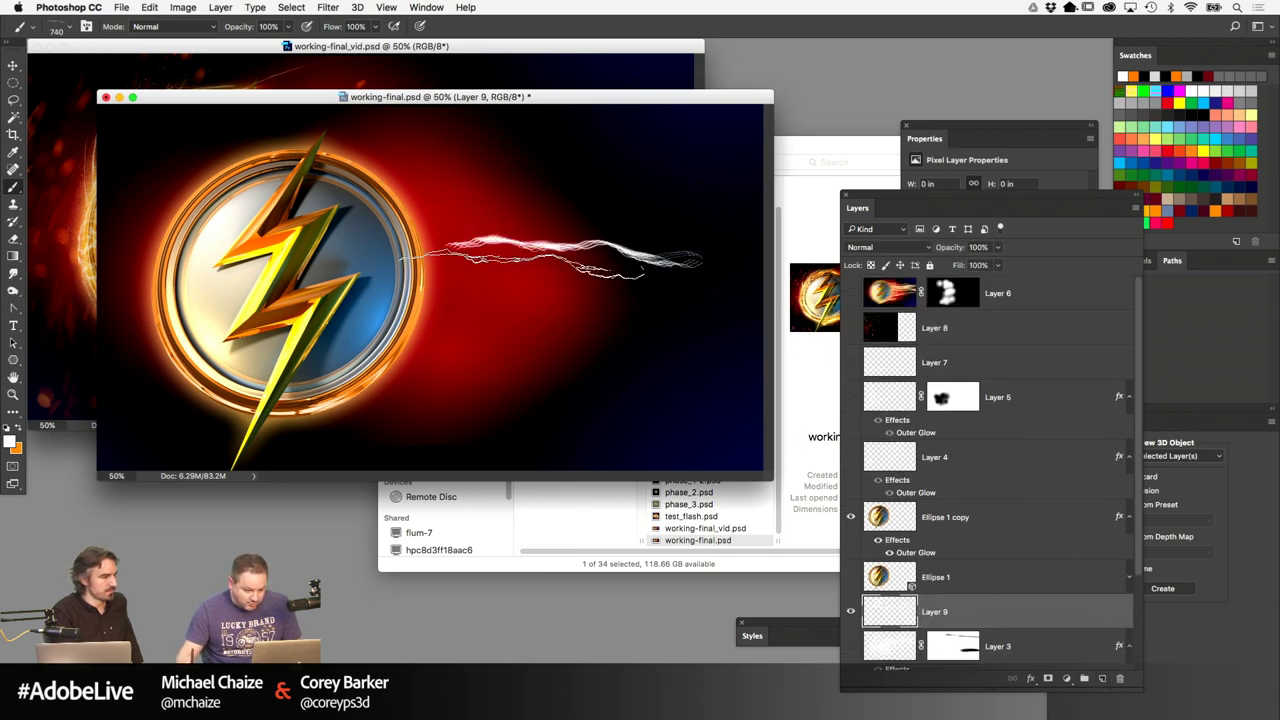
Test lightning strokes right of the ring, undo them, and return to start_with_paths.psd
drag(572, 228, 590, 320)
key(ctrl+z)
click(605, 207)
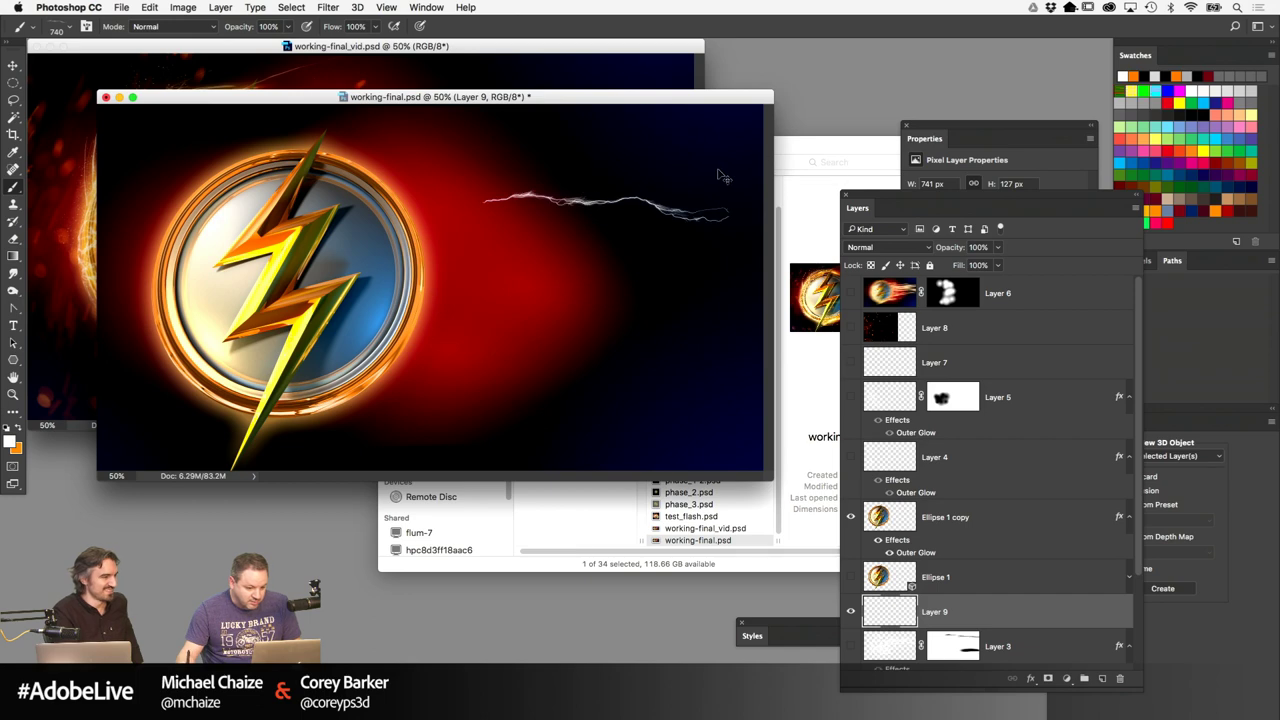
key(ctrl+z)
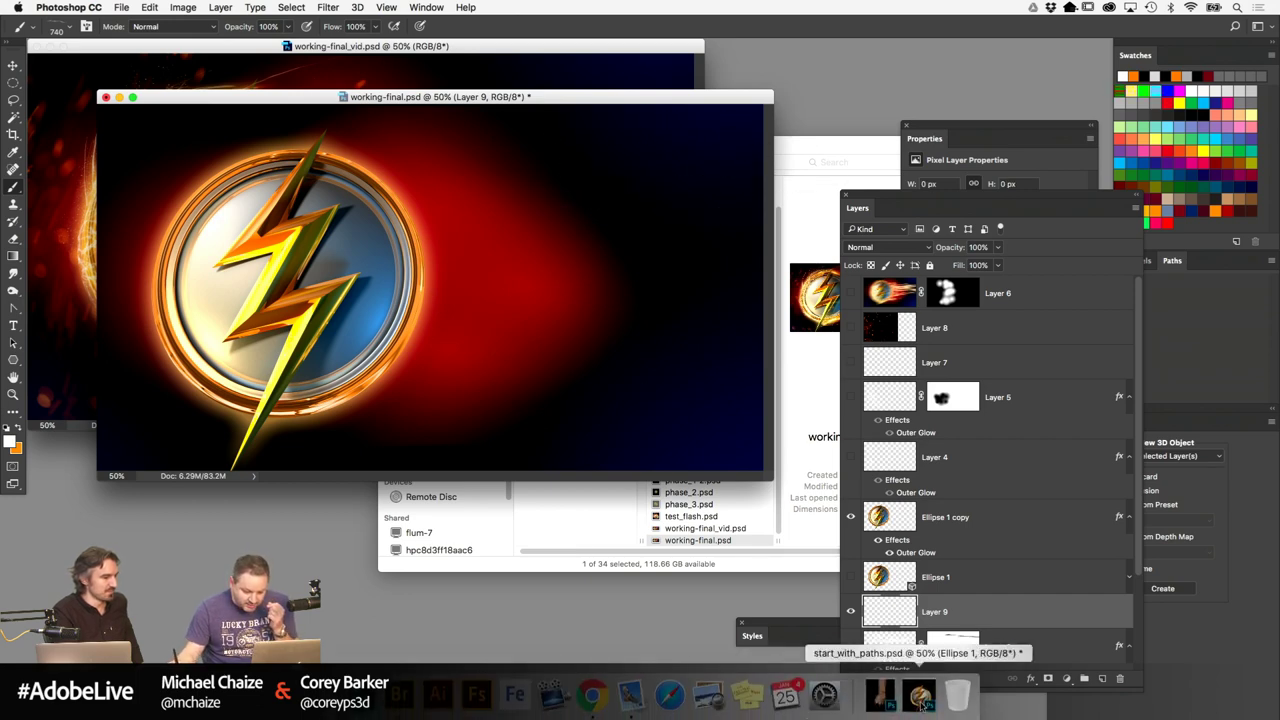
click(920, 692)
Run 3D > Render 3D Layer on the emblem, restore the window, and check Ellipse 1's layer menu
click(357, 7)
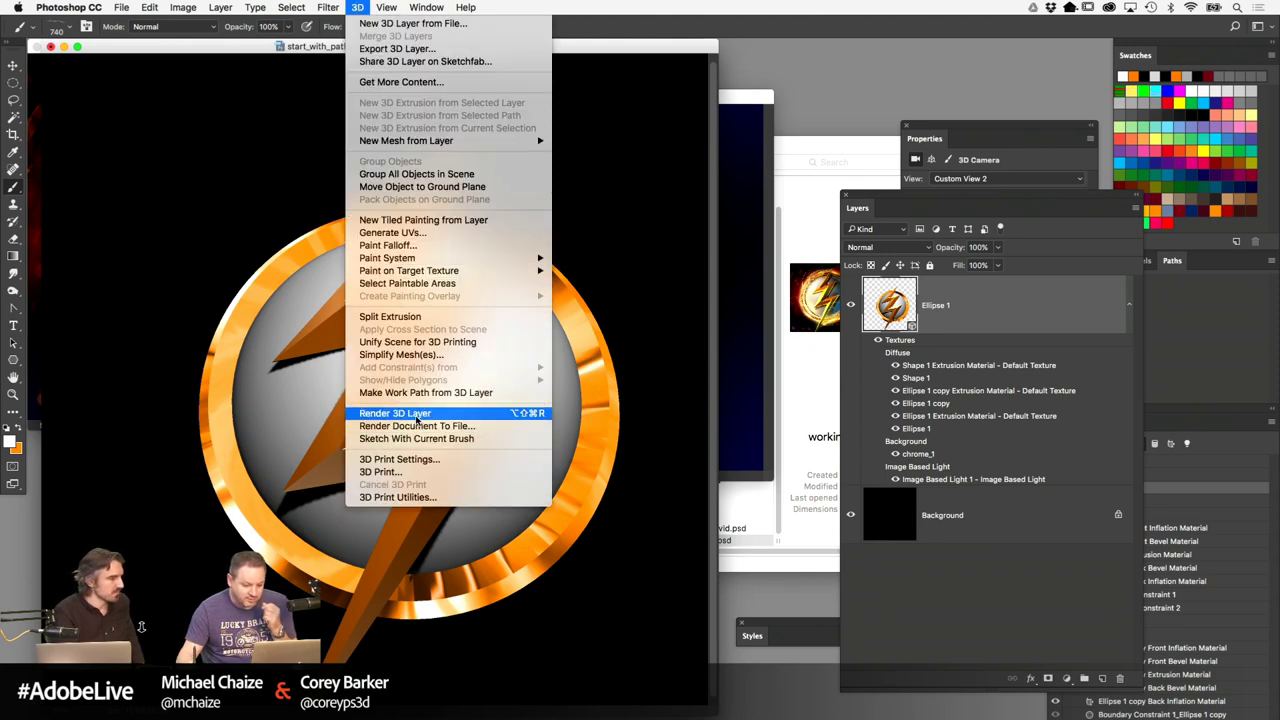
click(460, 413)
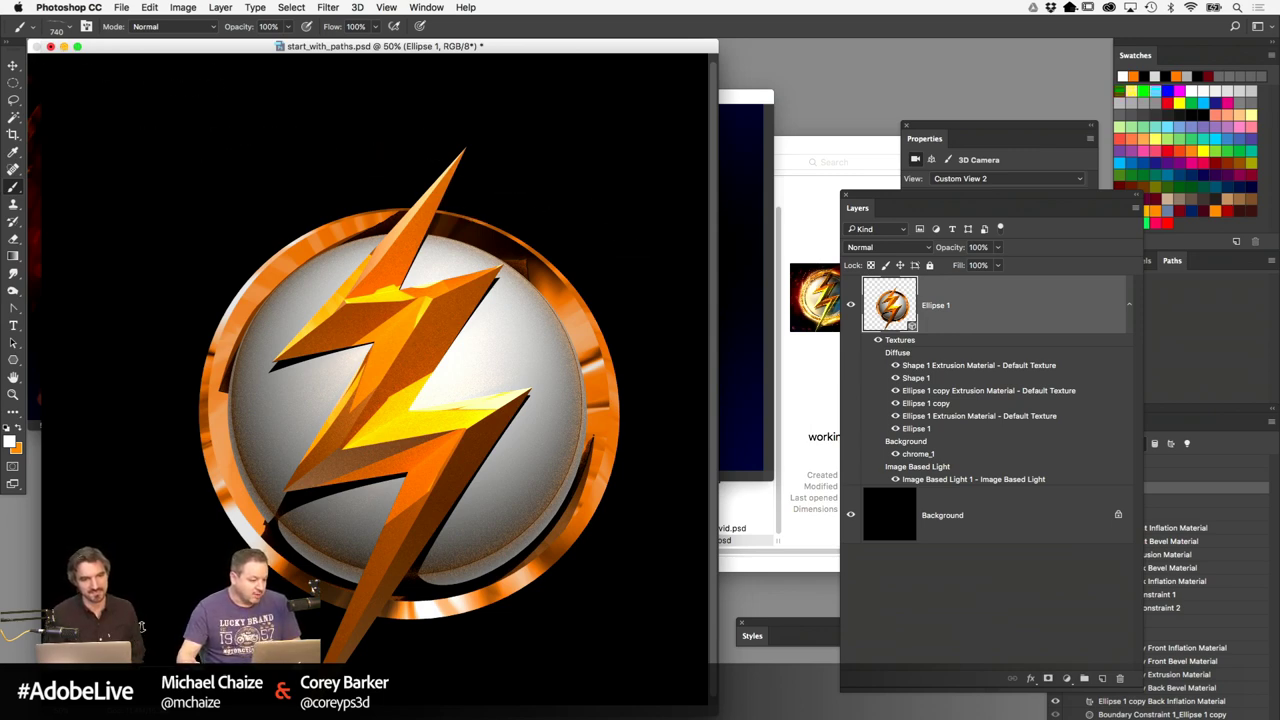
double_click(178, 47)
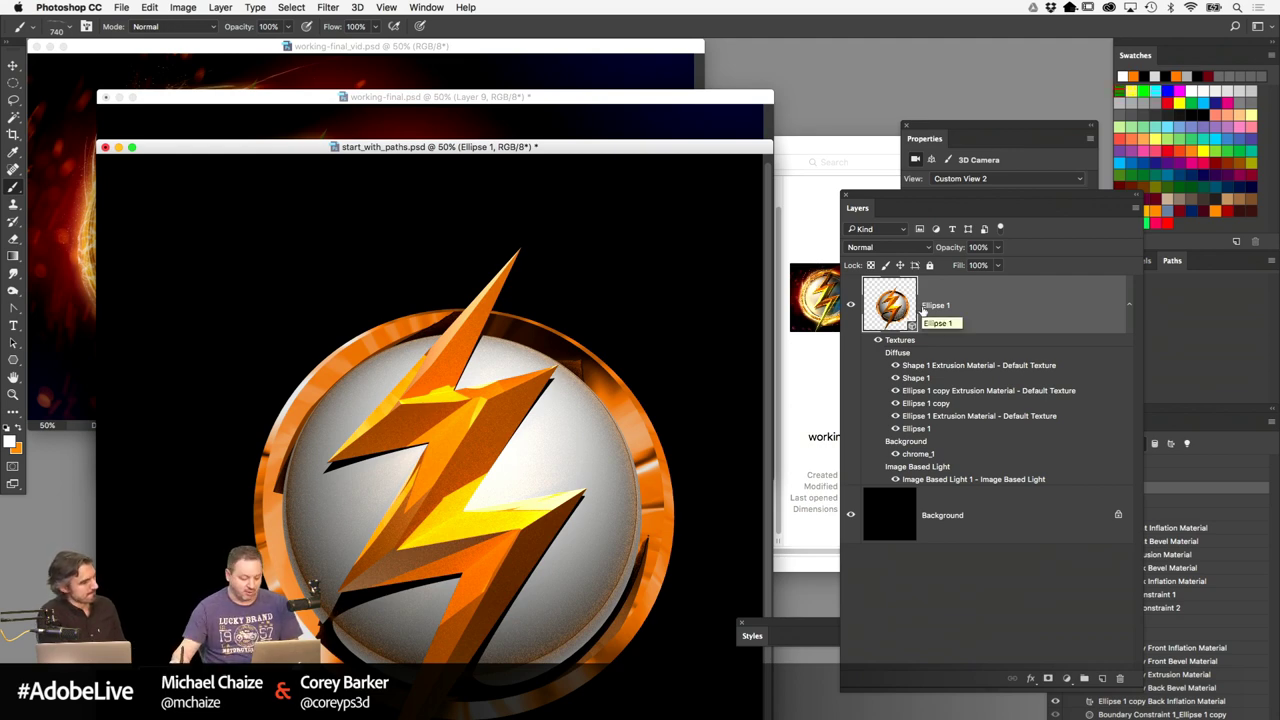
right_click(995, 308)
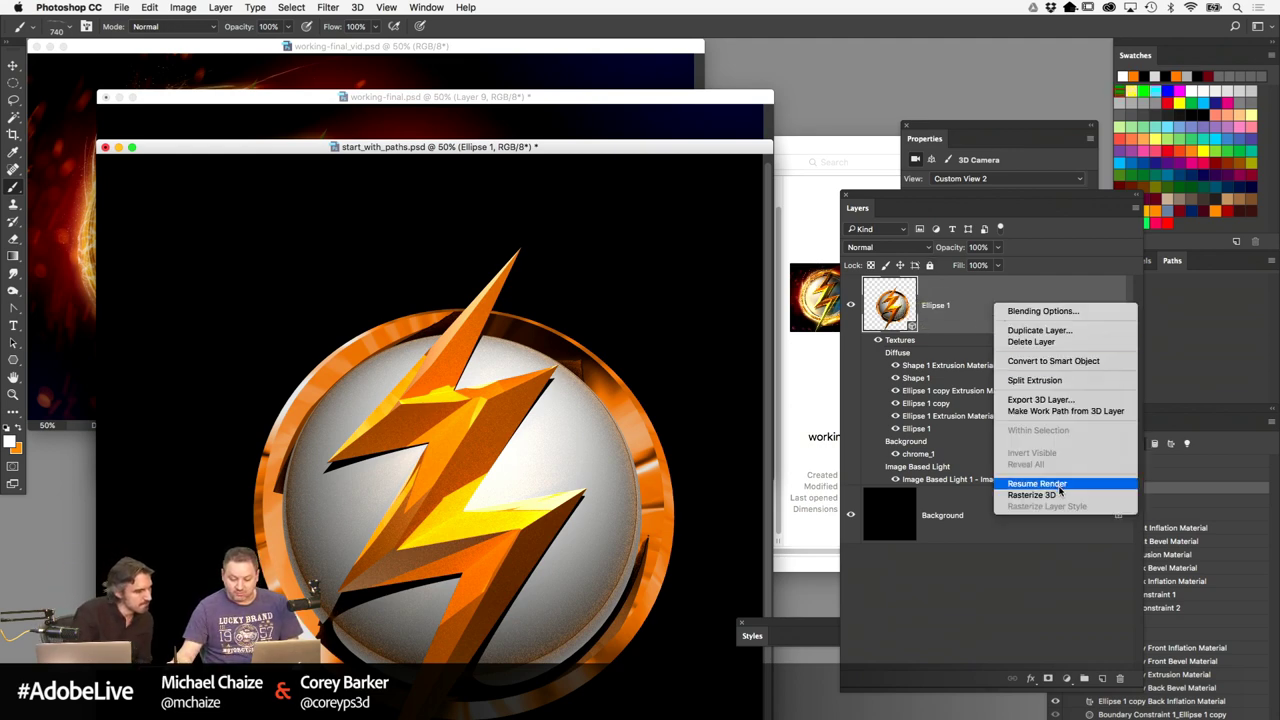
click(1062, 590)
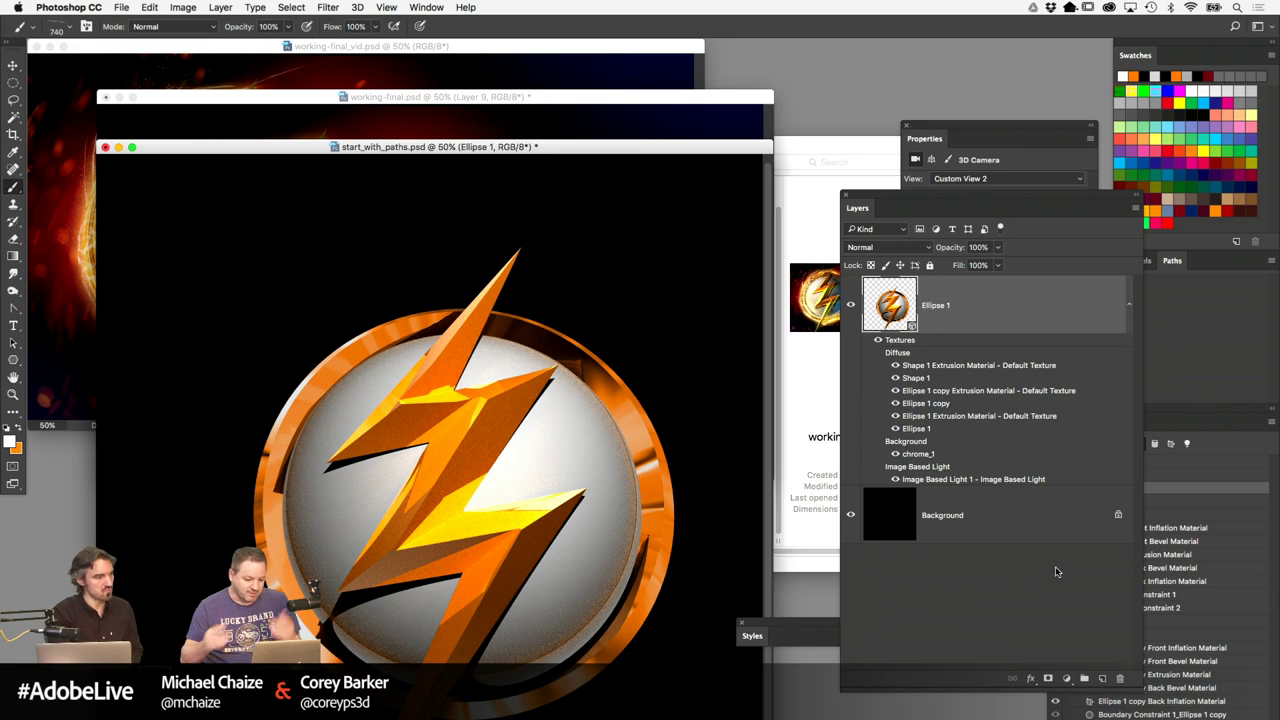
Close the start_with_paths document and try test lightning strokes on Layer 9, undoing them
click(118, 147)
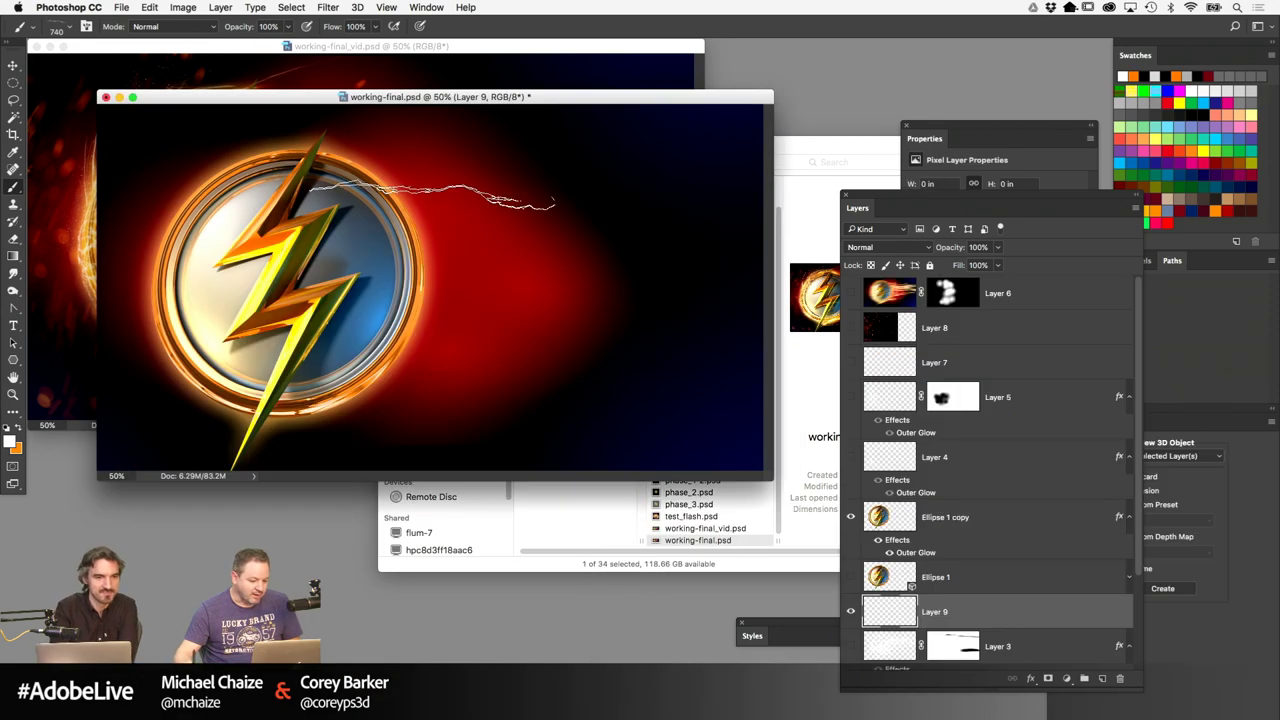
mouse_move(470, 215)
mouse_down()
mouse_move(530, 246)
mouse_move(535, 352)
mouse_up()
key(ctrl+z)
click(556, 171)
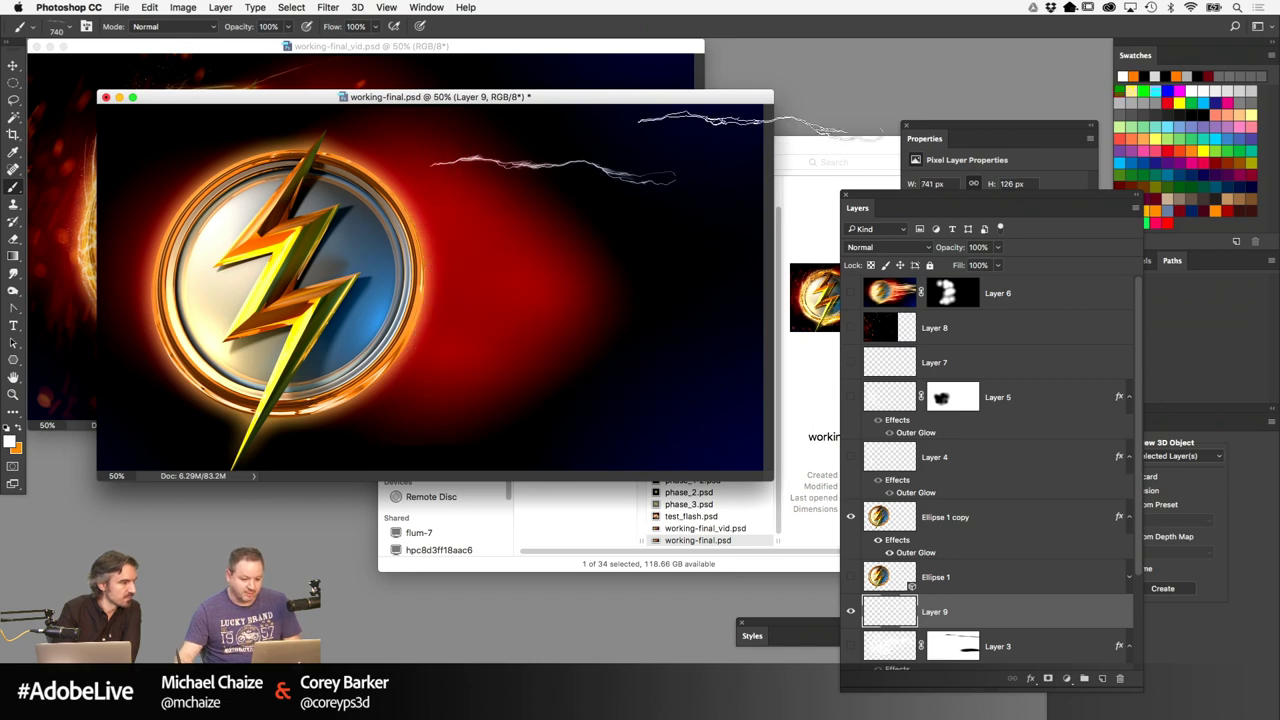
key(ctrl+z)
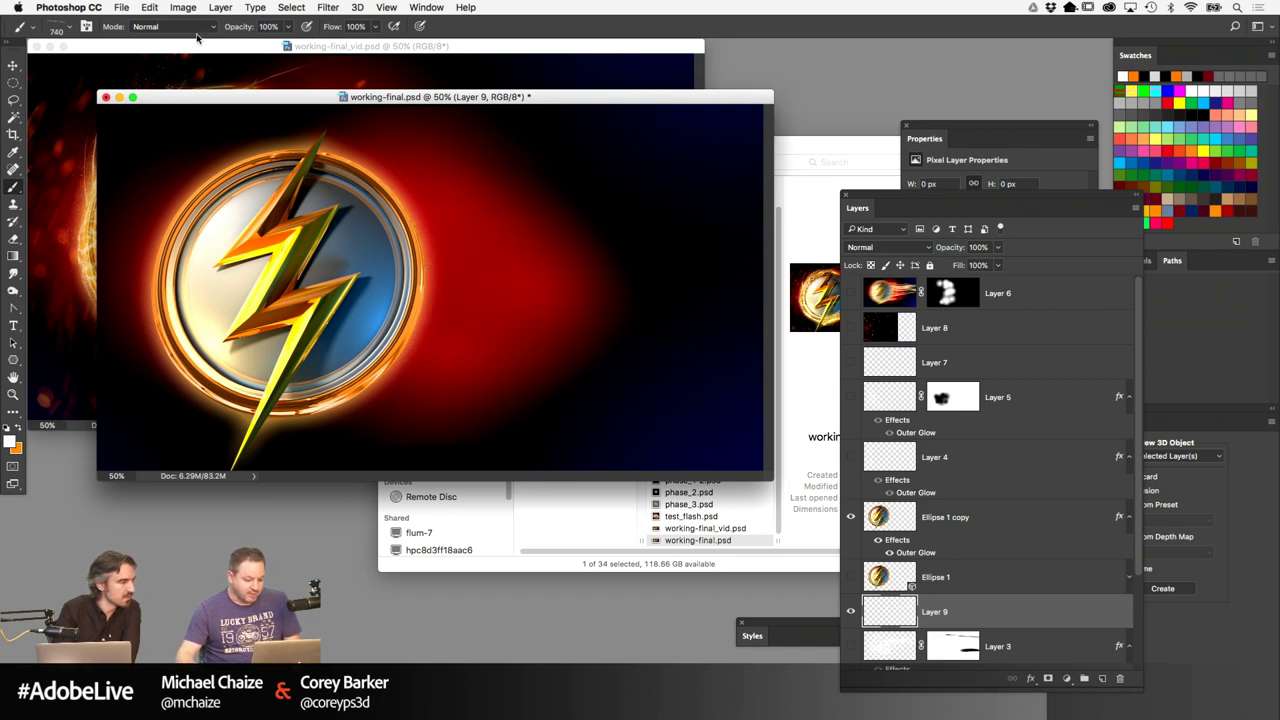
Enable Shape Dynamics with 100% Angle Jitter plus Flip X and Flip Y Jitter for the lightning brush
click(86, 26)
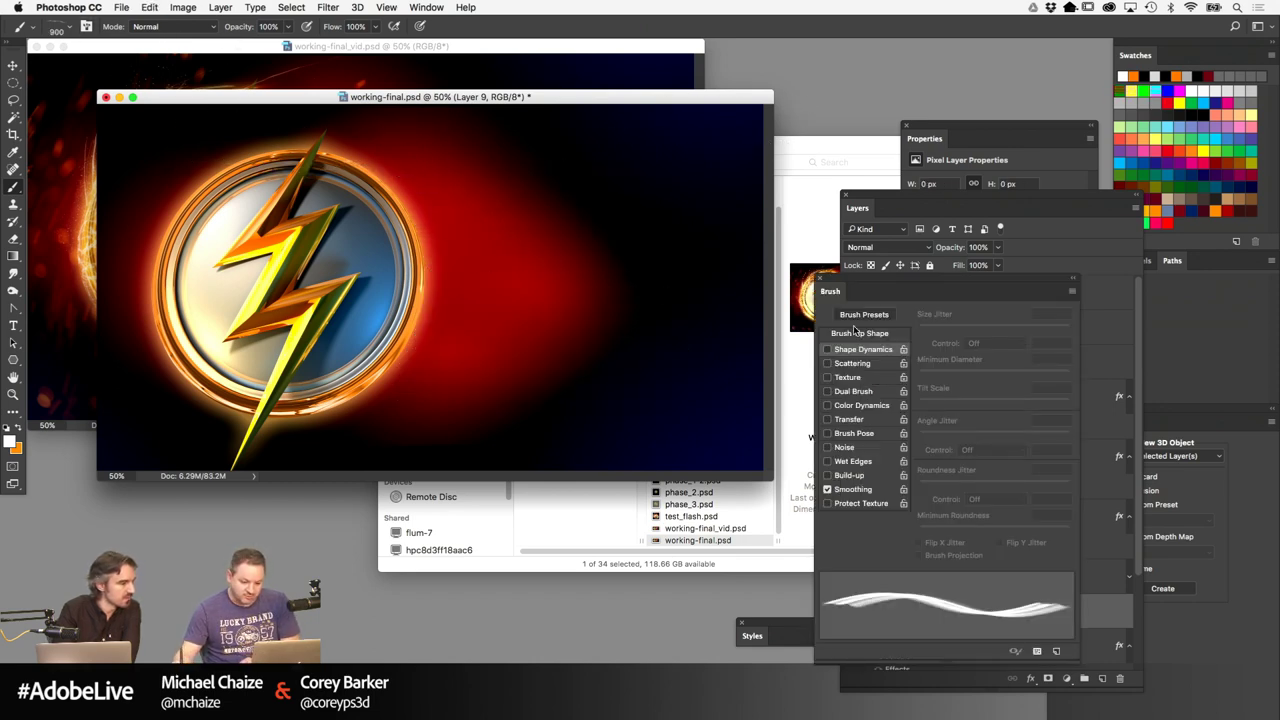
click(735, 331)
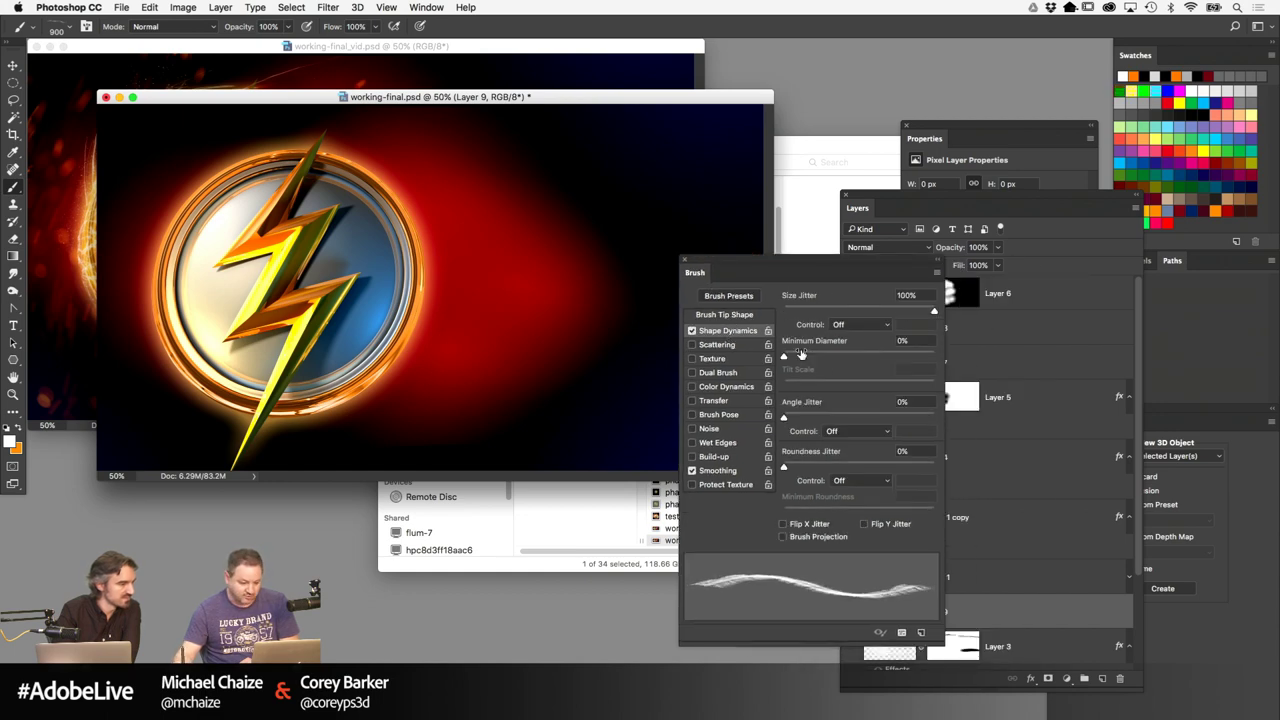
drag(784, 417, 934, 417)
click(477, 274)
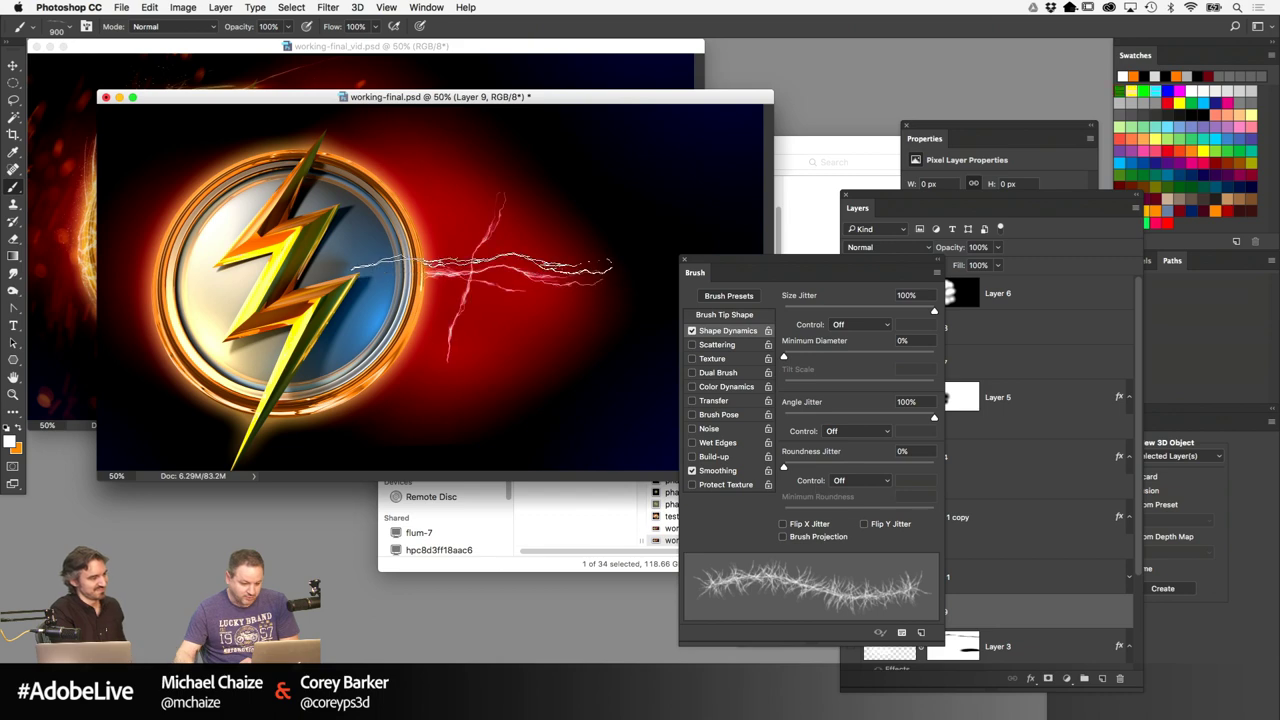
drag(477, 274, 690, 258)
key(super+z)
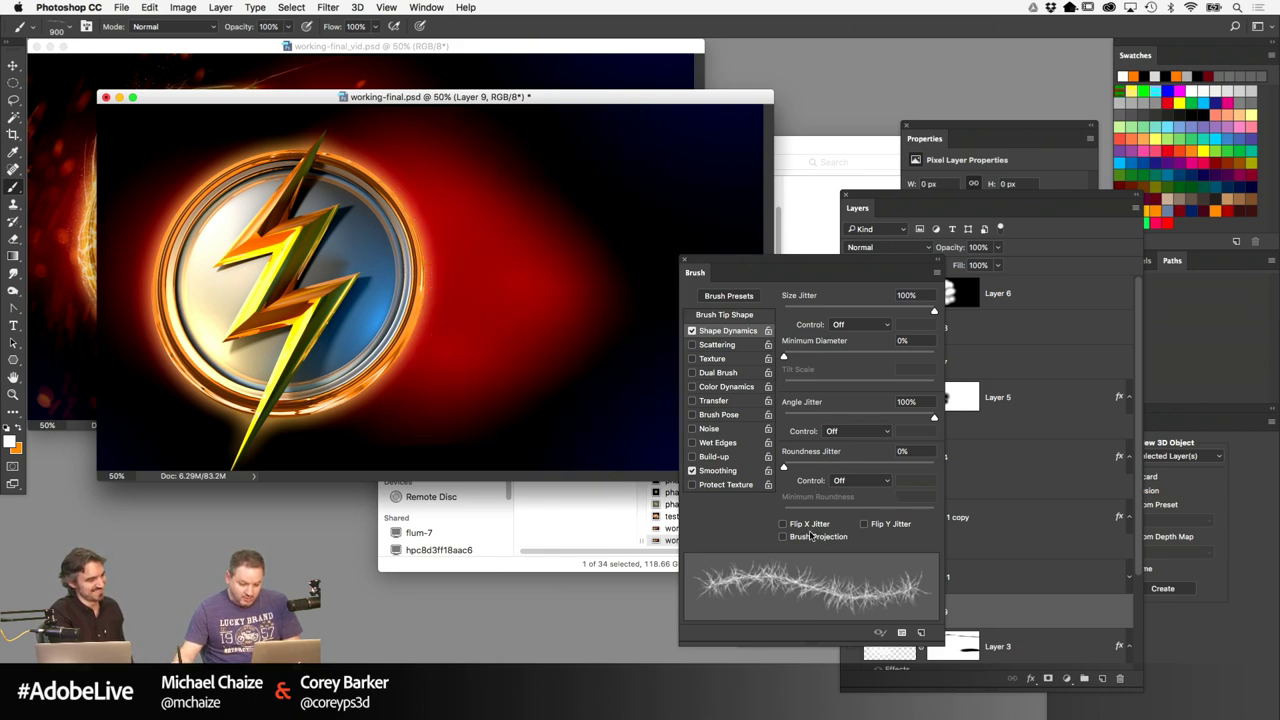
click(810, 525)
click(890, 525)
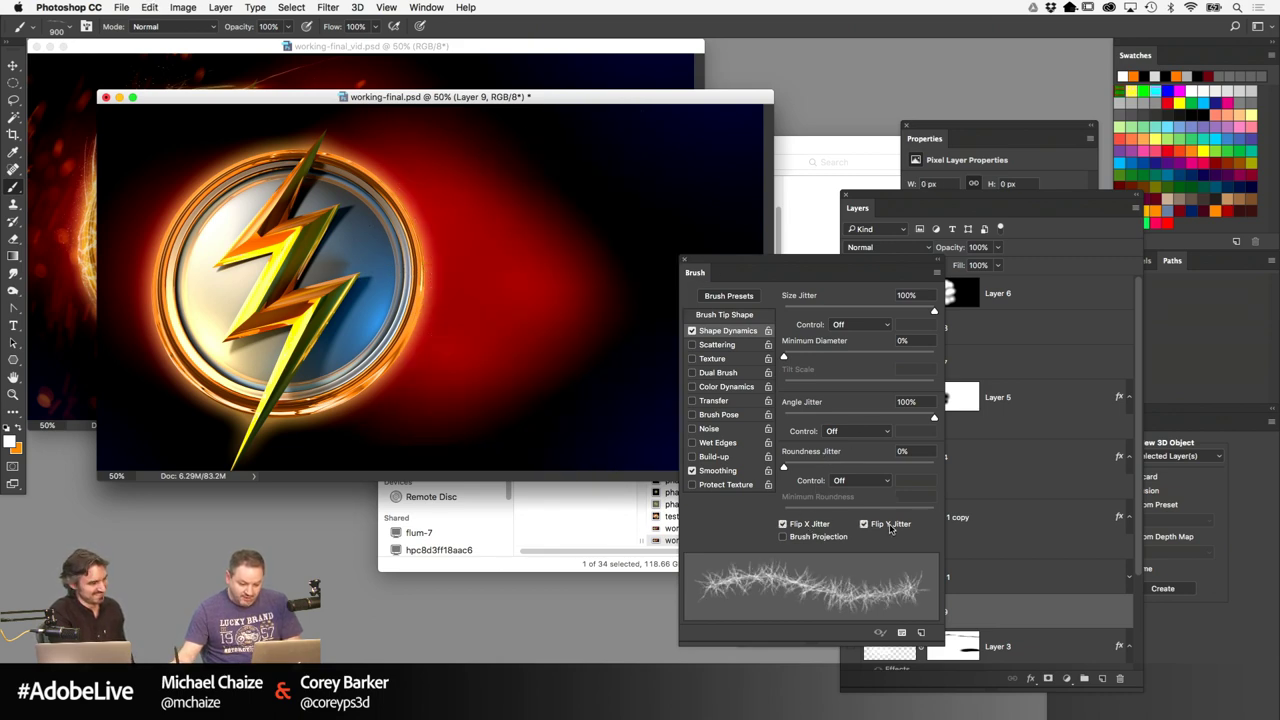
Turn on Scattering and widen the brush tip Spacing to 73%, testing a trial stroke
click(717, 345)
mouse_move(783, 311)
mouse_down()
mouse_move(809, 311)
mouse_move(795, 311)
mouse_up()
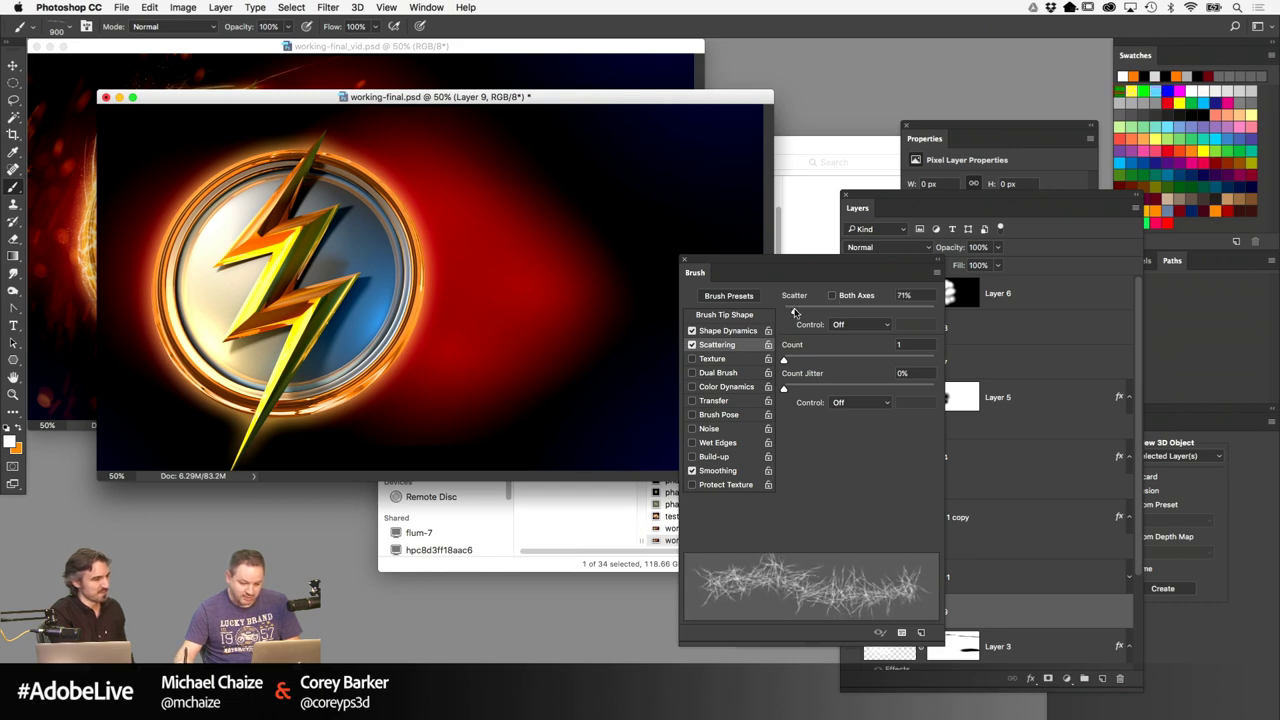
click(742, 316)
drag(797, 519, 838, 519)
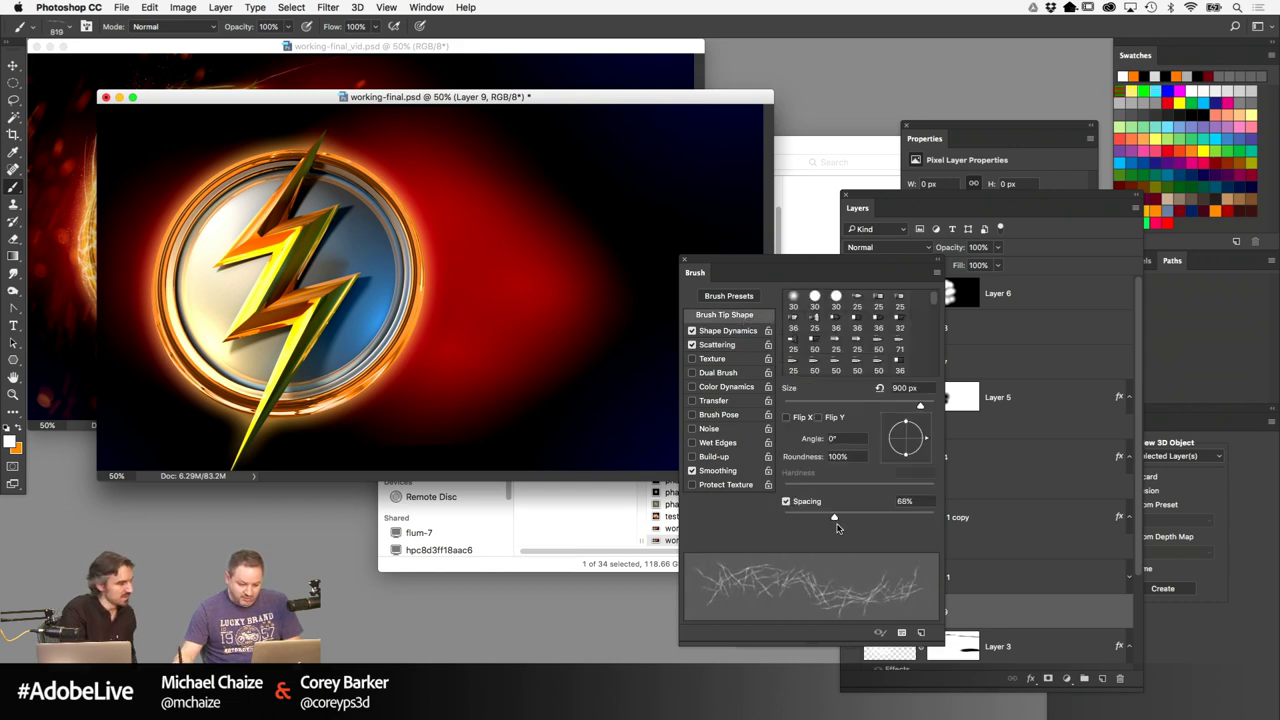
mouse_move(650, 180)
mouse_down()
mouse_move(570, 400)
mouse_move(540, 260)
mouse_up()
key(ctrl+z)
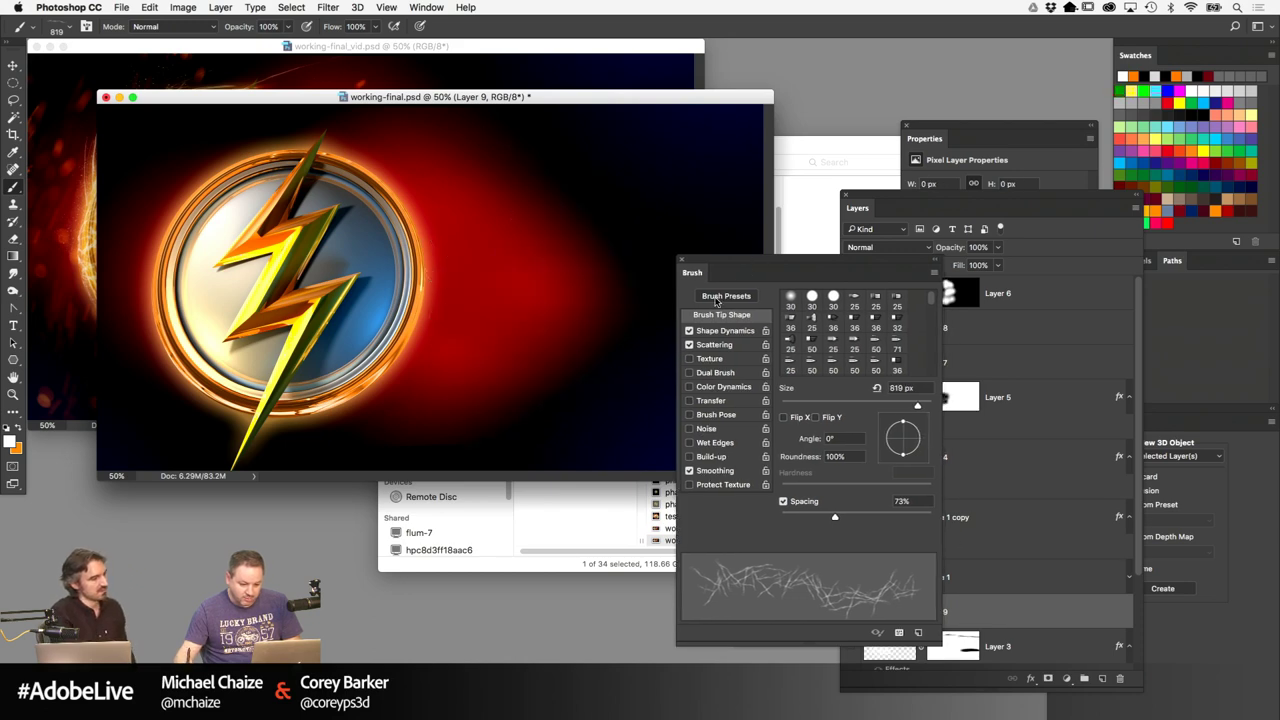
Paint white lightning streaks right of the emblem with the brush reduced to 700 px
drag(789, 255, 604, 447)
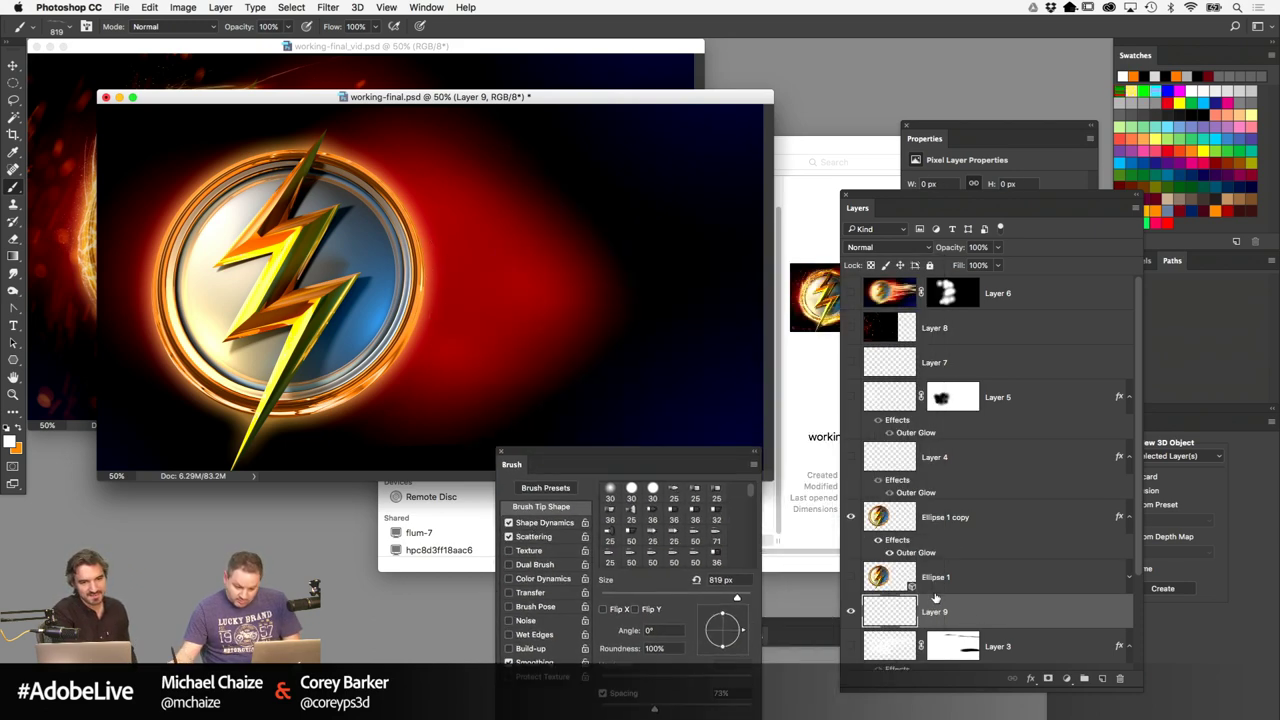
scroll(1100, 580, down, 2)
scroll(1100, 580, up, 2)
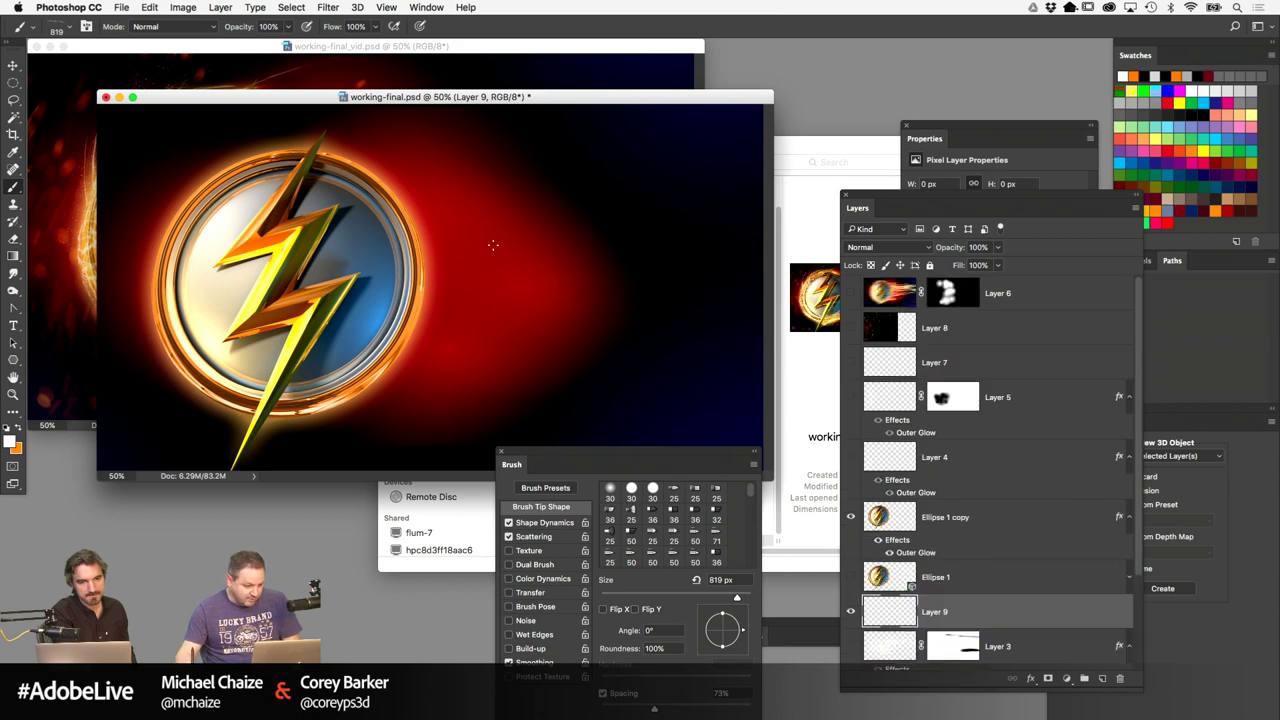
drag(553, 273, 560, 276)
key(ctrl+z)
mouse_move(590, 320)
mouse_down()
mouse_move(626, 256)
mouse_move(520, 310)
mouse_up()
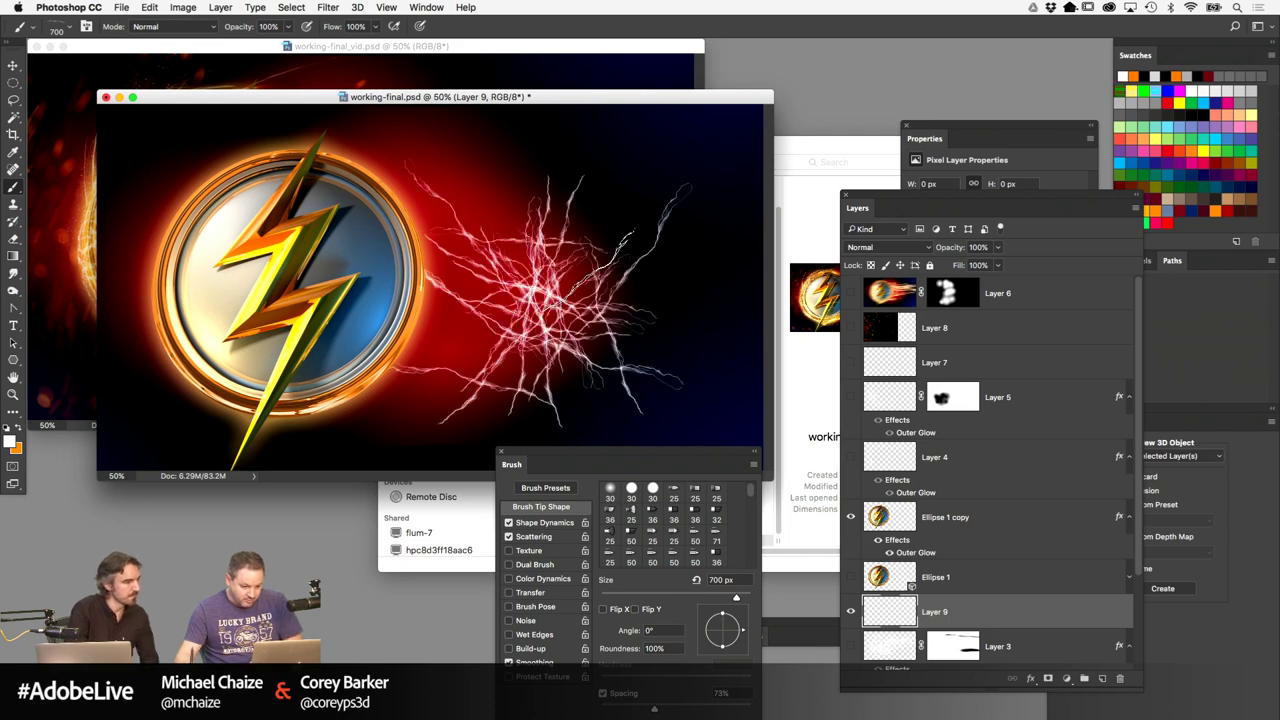
key(bracketleft)
mouse_move(600, 260)
mouse_down()
mouse_move(690, 225)
mouse_move(600, 300)
mouse_move(700, 180)
mouse_move(620, 340)
mouse_up()
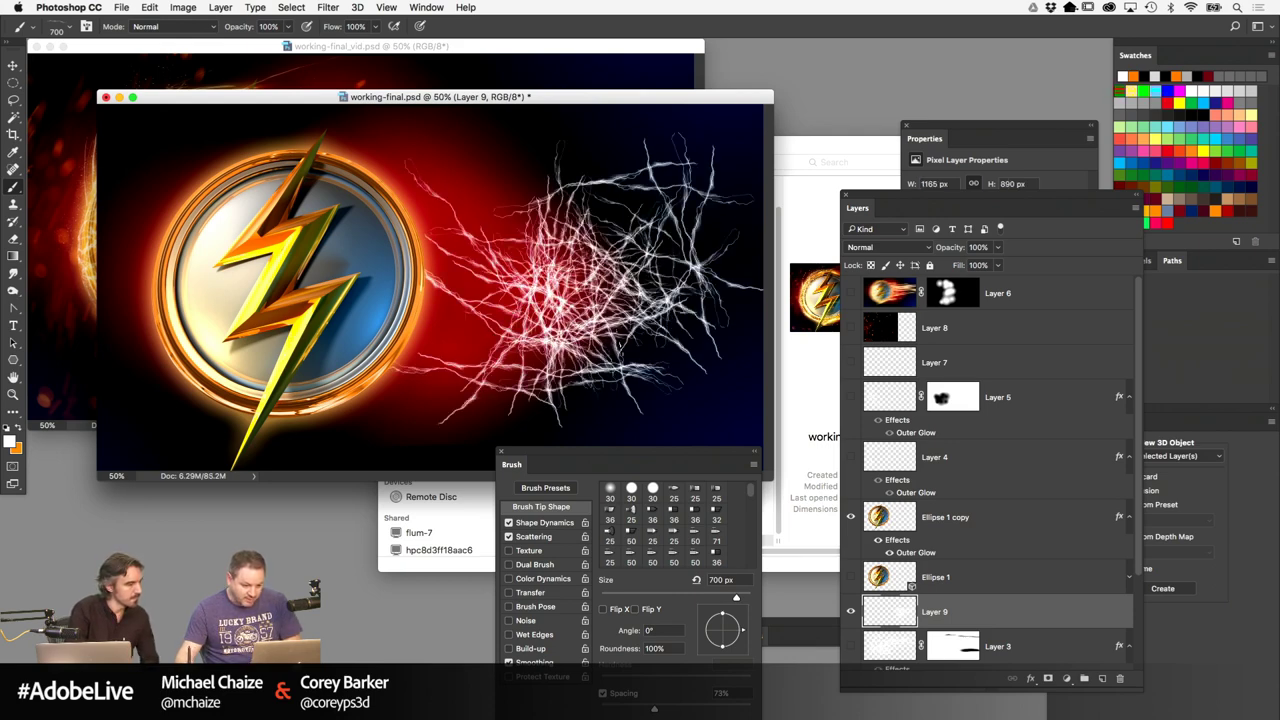
Add more lightning strokes on the right and copy Layer 3's Outer Glow onto Layer 9
mouse_move(700, 130)
mouse_down()
mouse_move(510, 330)
mouse_move(420, 250)
mouse_up()
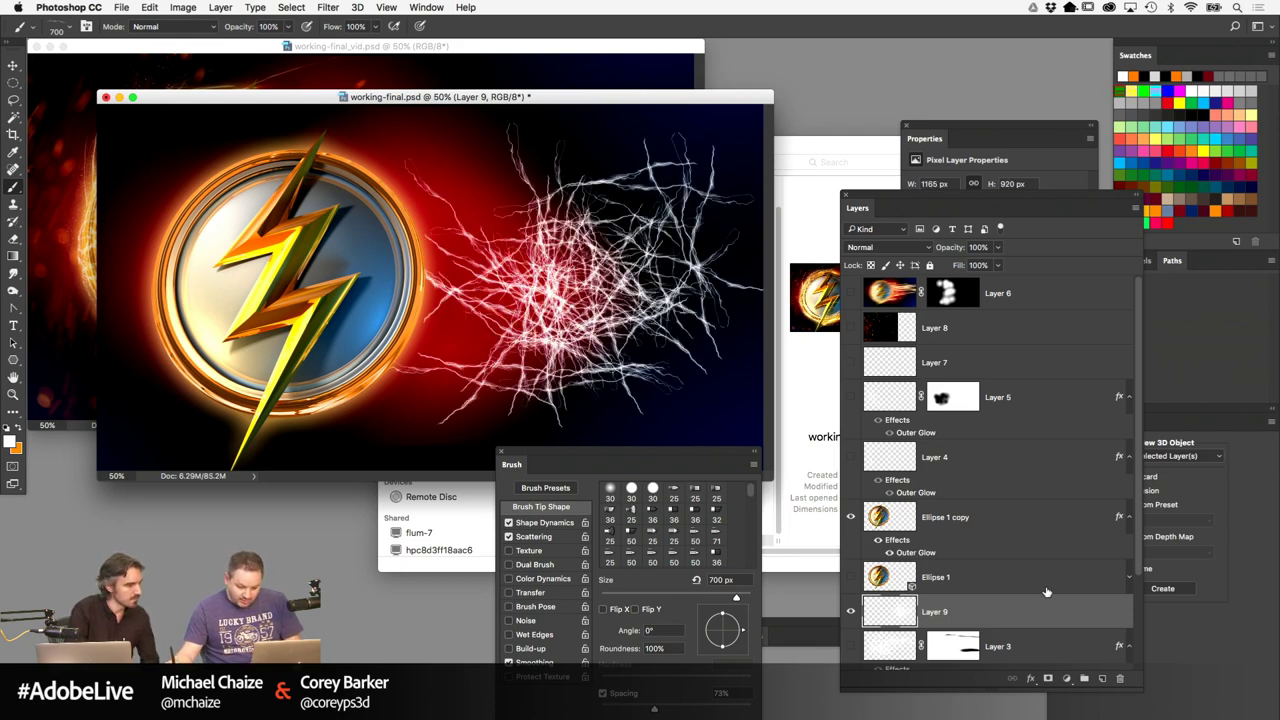
scroll(1140, 568, down, 2)
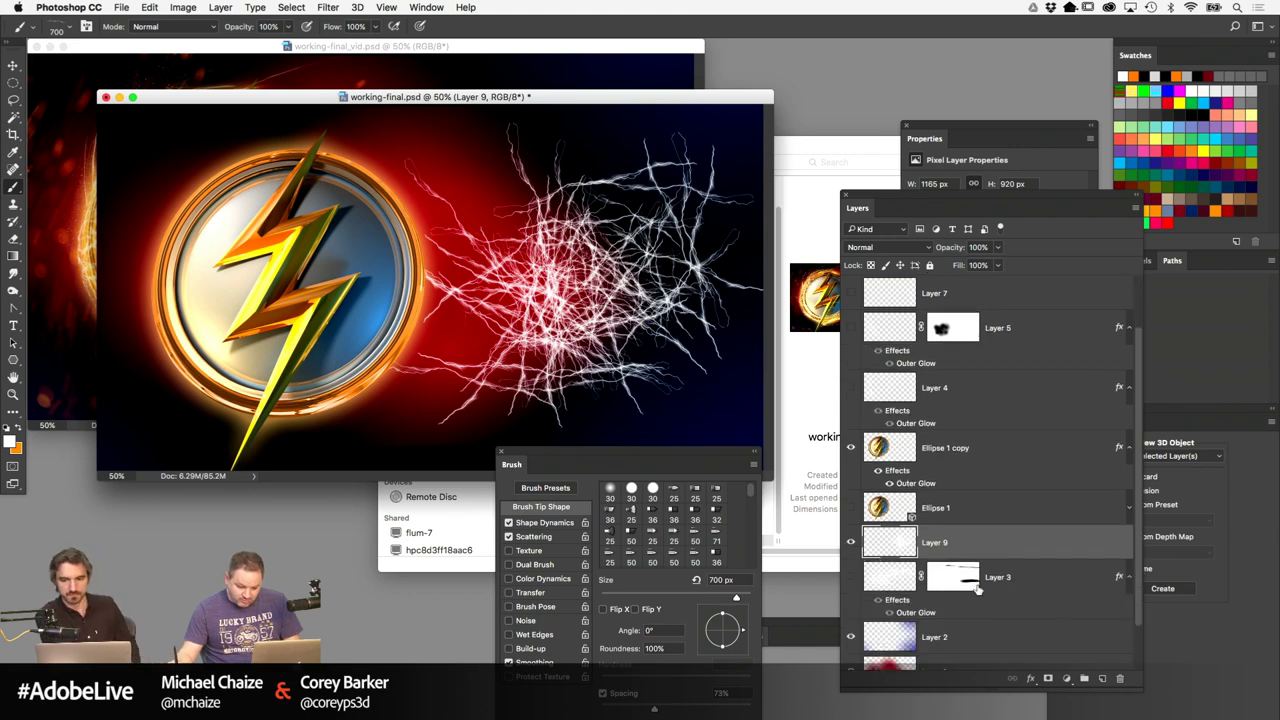
drag(1118, 577, 1088, 545)
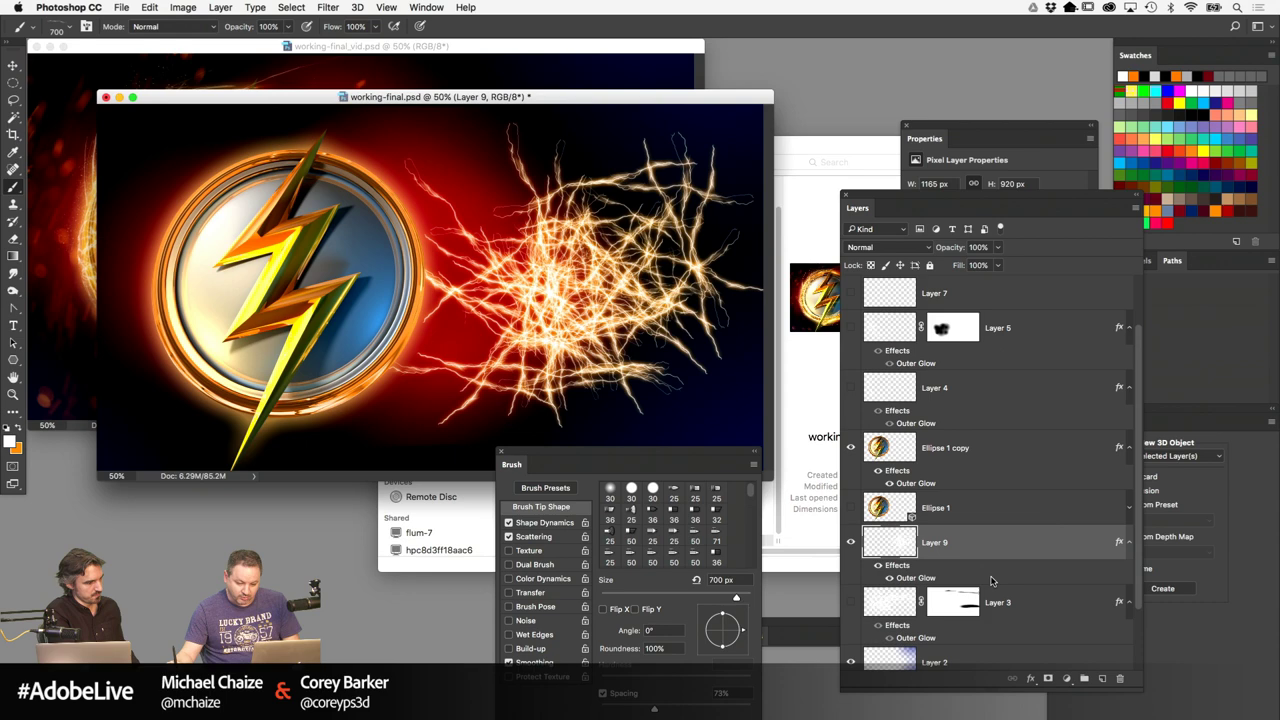
Review Layer 9's Outer Glow settings in Layer Style and accept them
double_click(1120, 545)
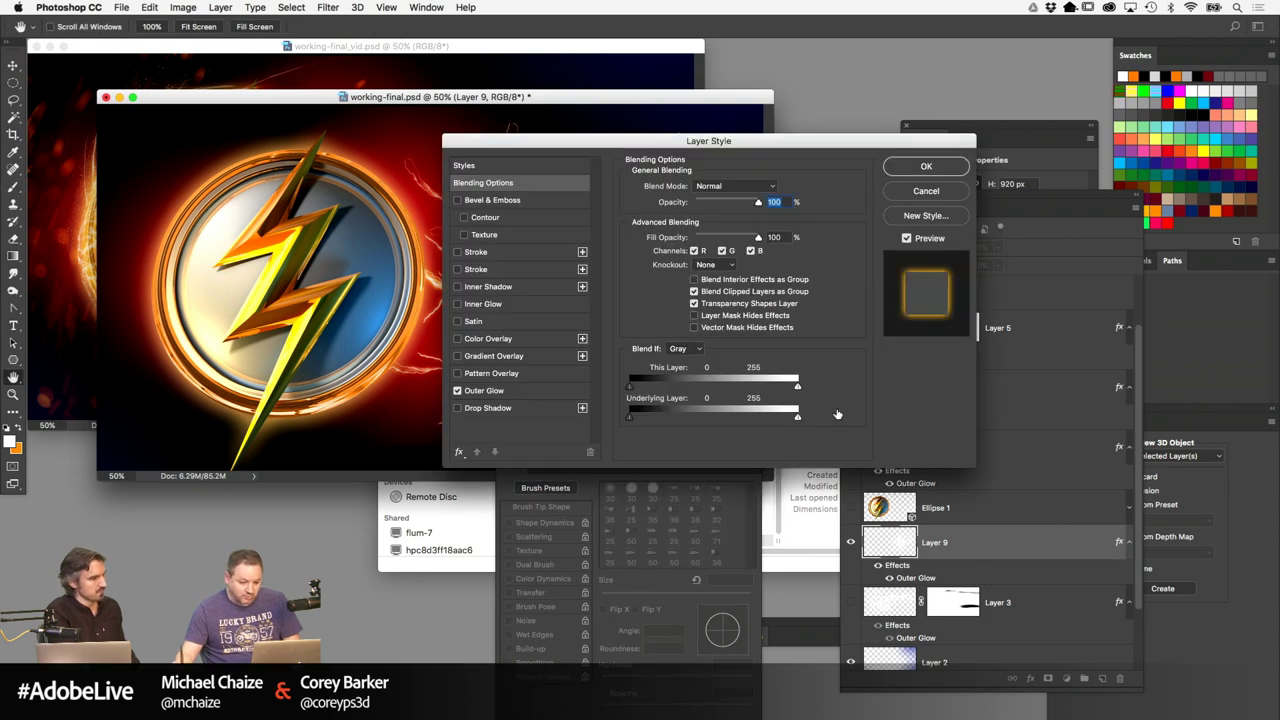
click(487, 391)
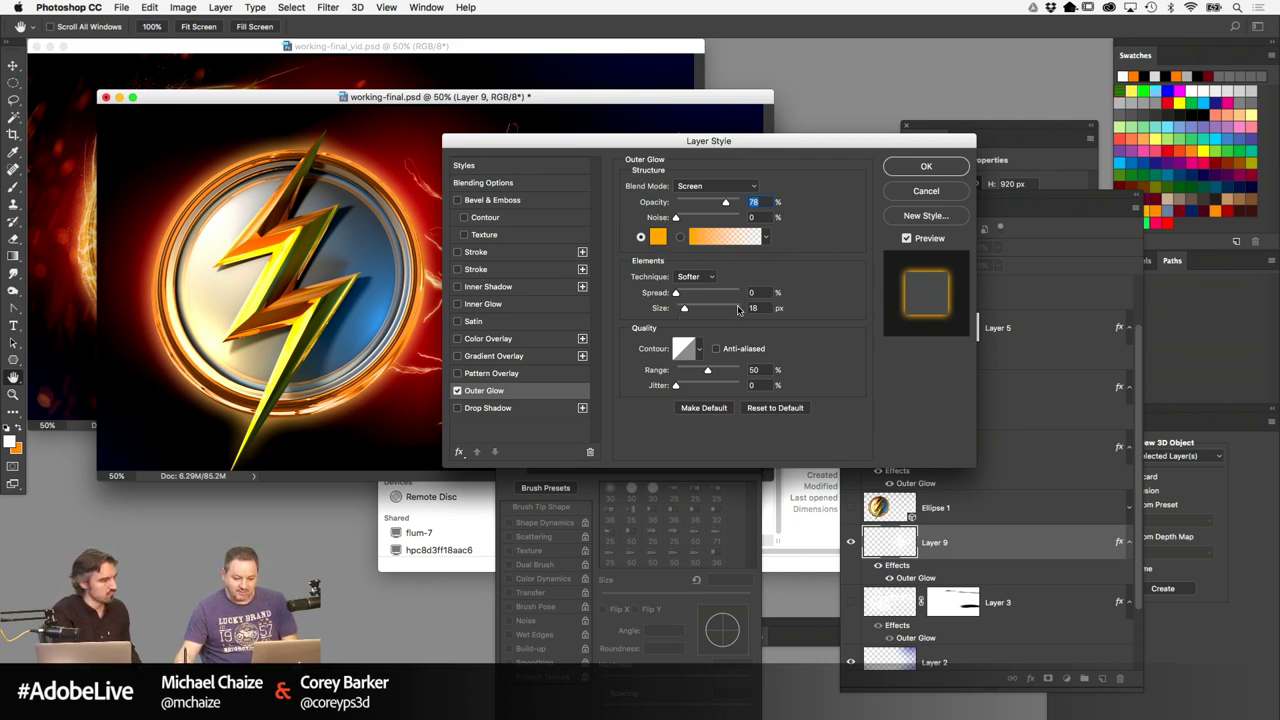
click(926, 167)
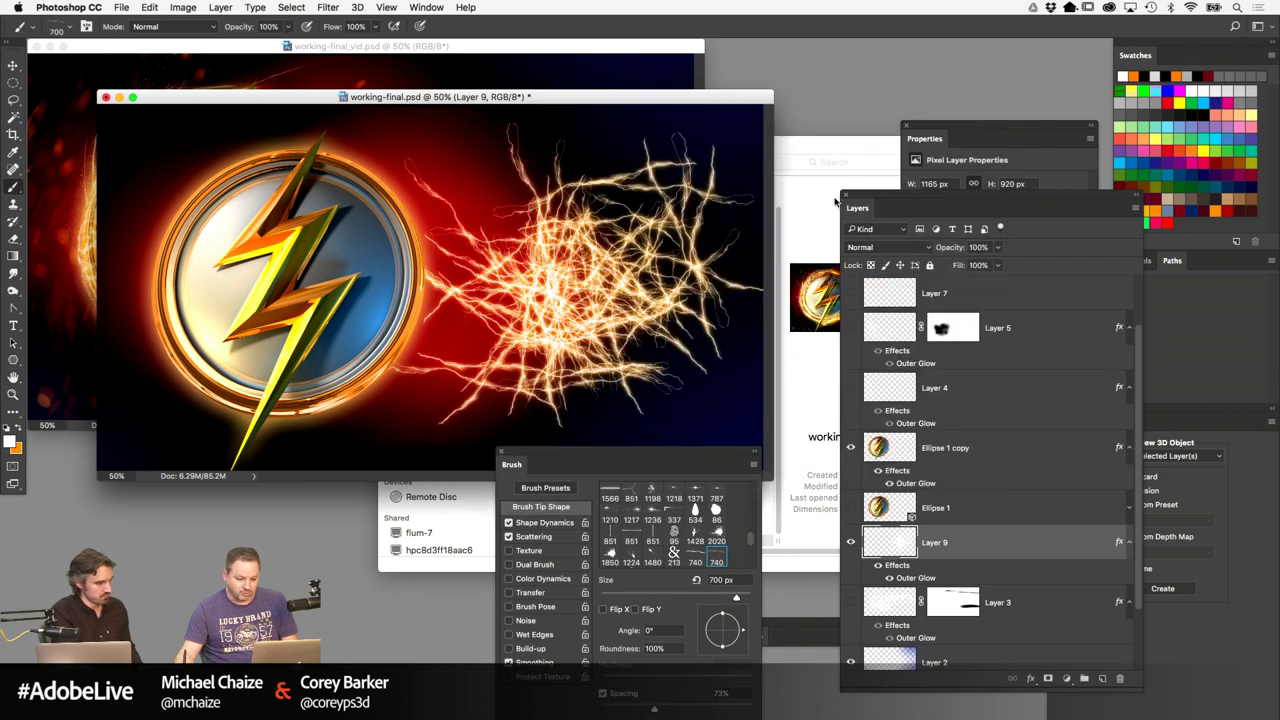
Shift the lightning burst with the Move tool and duplicate Layer 9 as Layer 9 copy
click(15, 66)
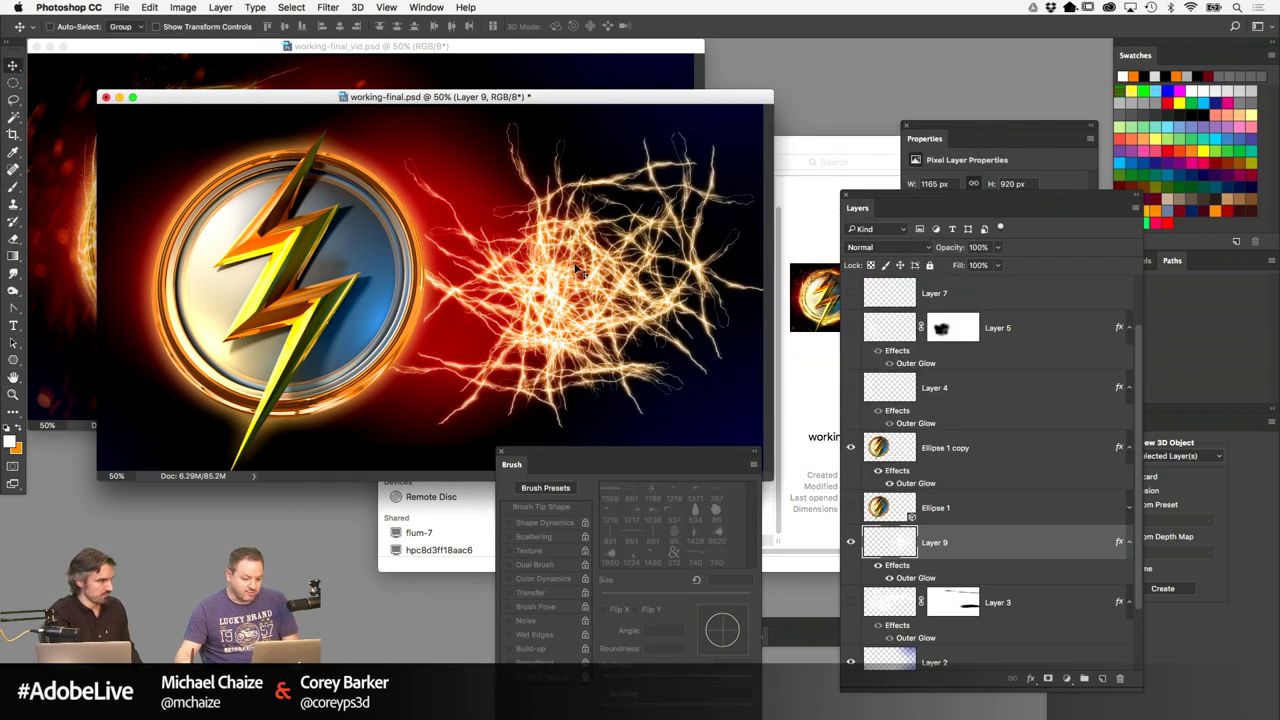
mouse_move(596, 291)
mouse_down()
mouse_move(618, 290)
mouse_move(603, 252)
mouse_up()
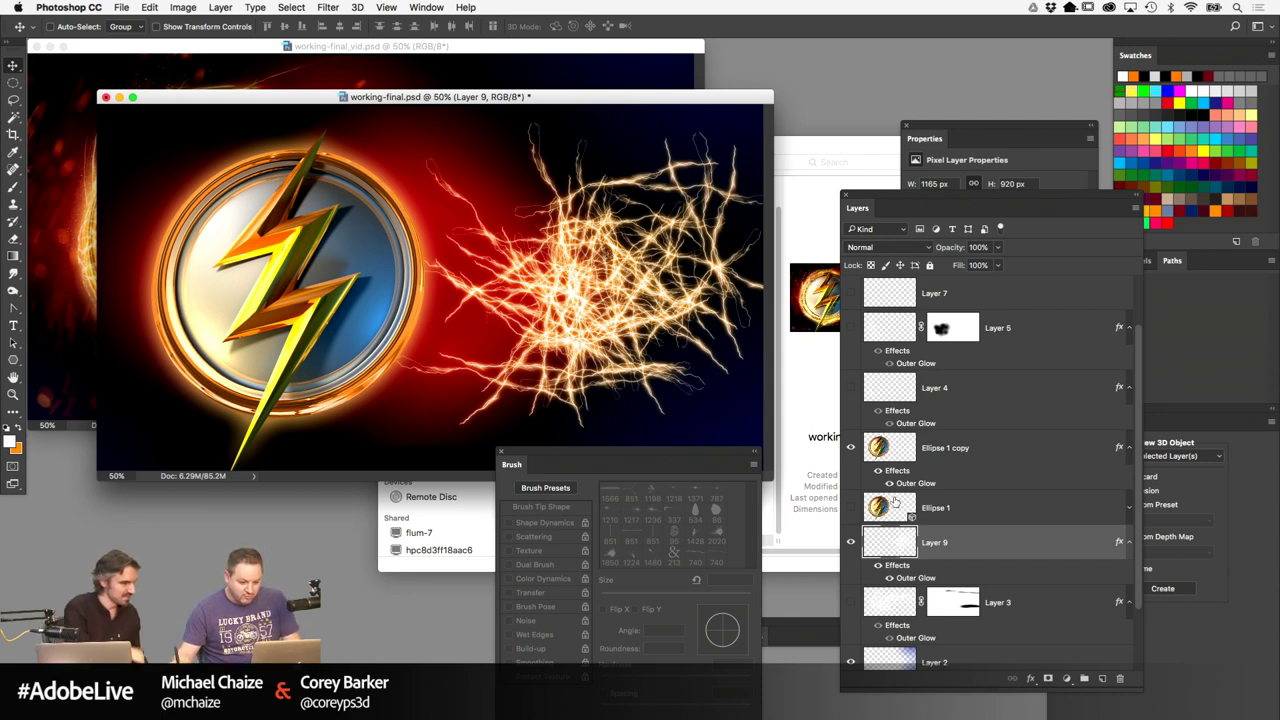
key(super+j)
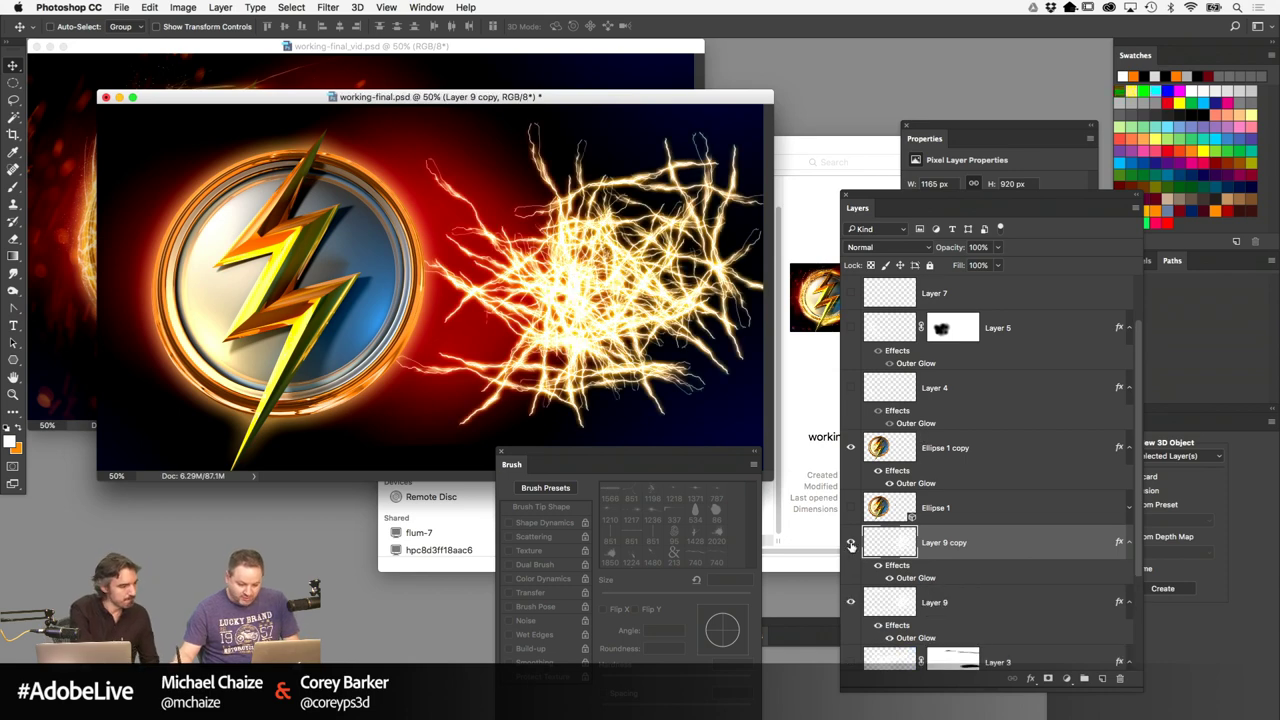
Hide Layer 9 copy and warp Layer 9, bending the streaks leftward toward the emblem
click(851, 542)
click(890, 602)
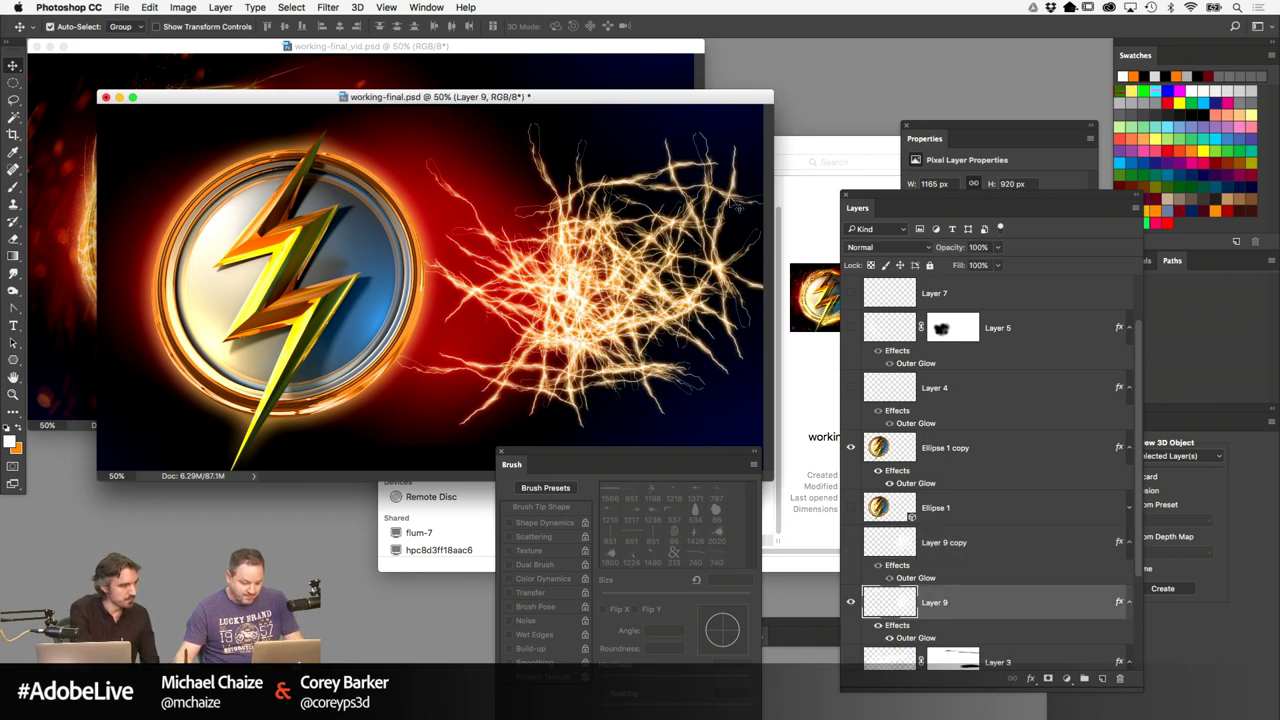
key(super+t)
right_click(648, 250)
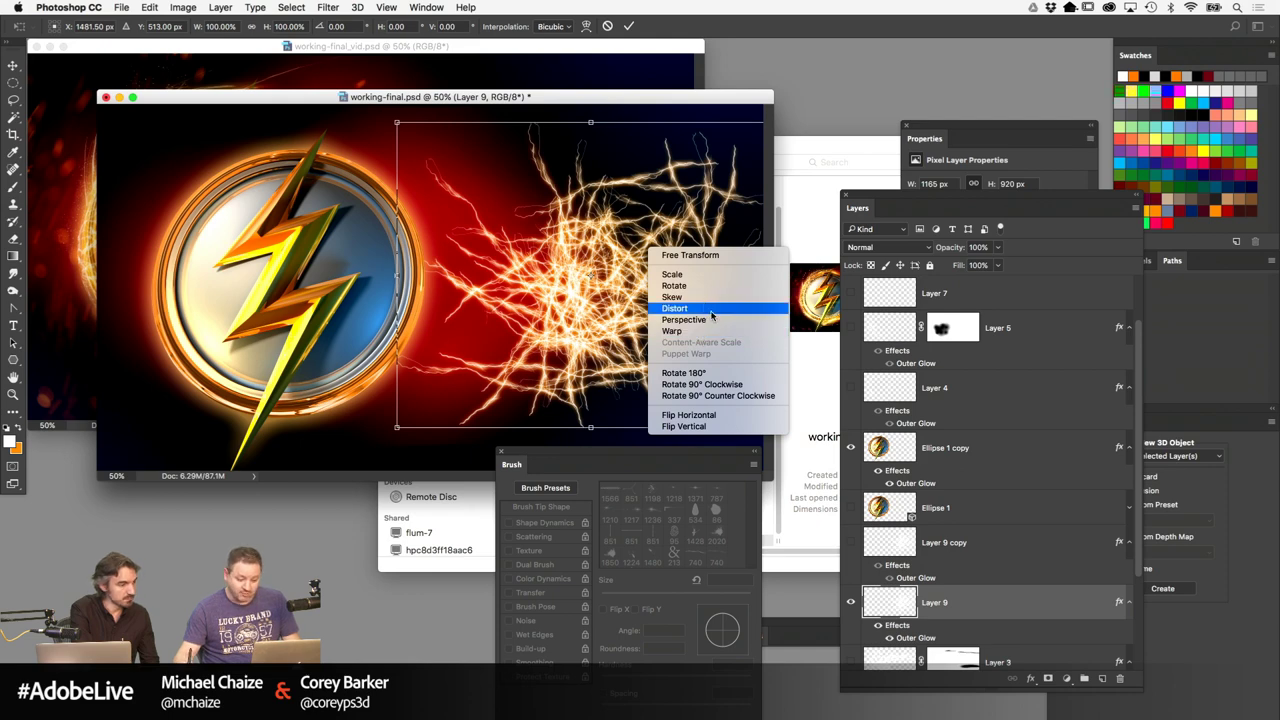
click(719, 333)
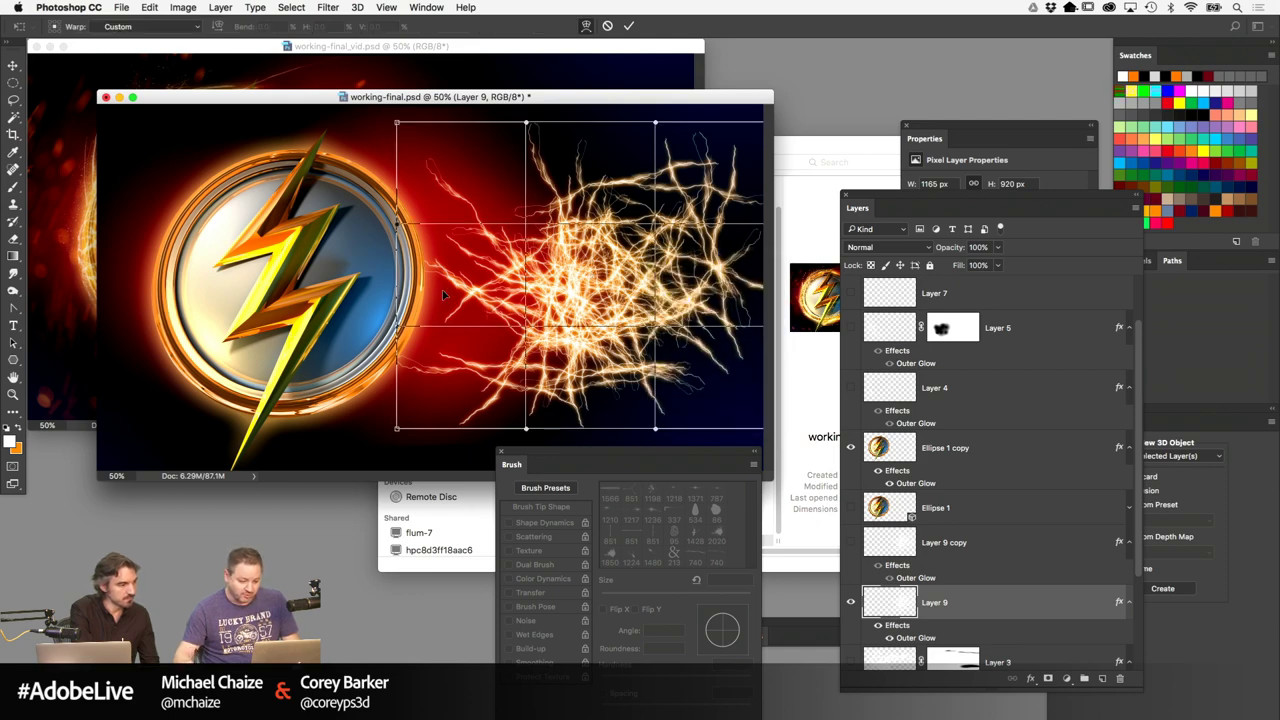
mouse_move(443, 294)
mouse_down()
mouse_move(380, 330)
mouse_move(468, 405)
mouse_move(432, 355)
mouse_move(655, 213)
mouse_move(822, 162)
mouse_move(633, 256)
mouse_move(518, 378)
mouse_up()
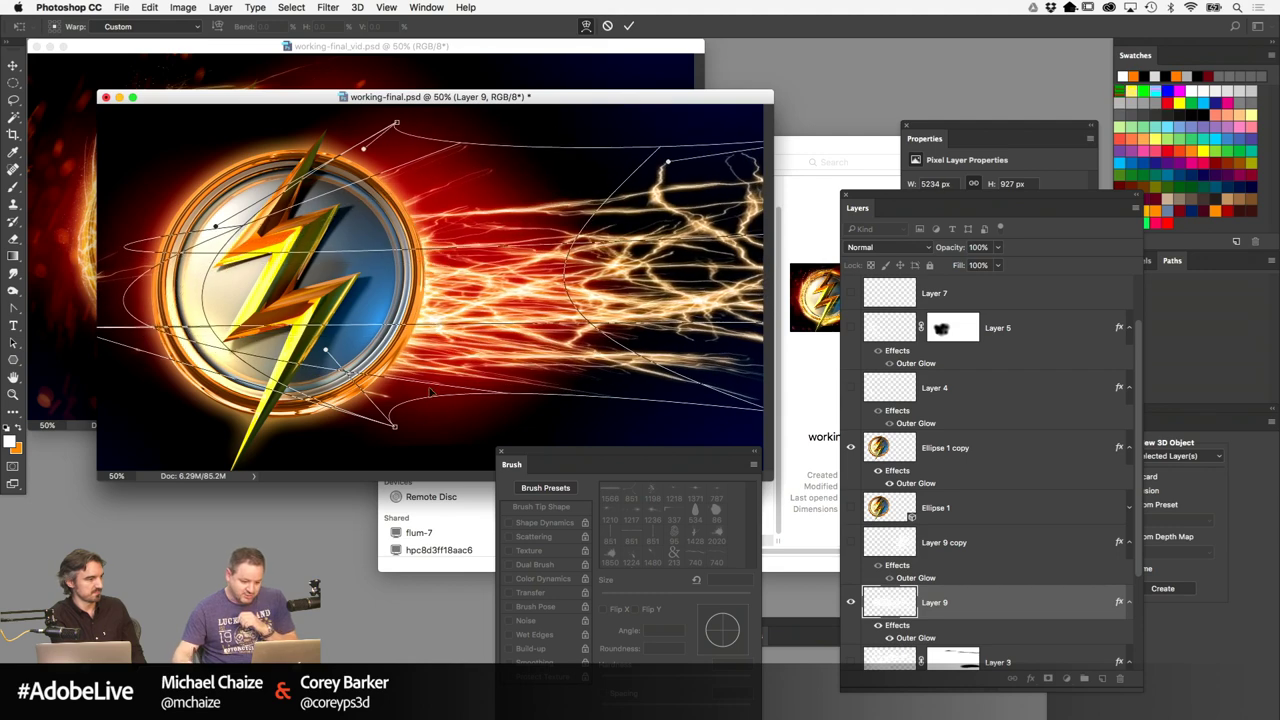
drag(430, 392, 449, 357)
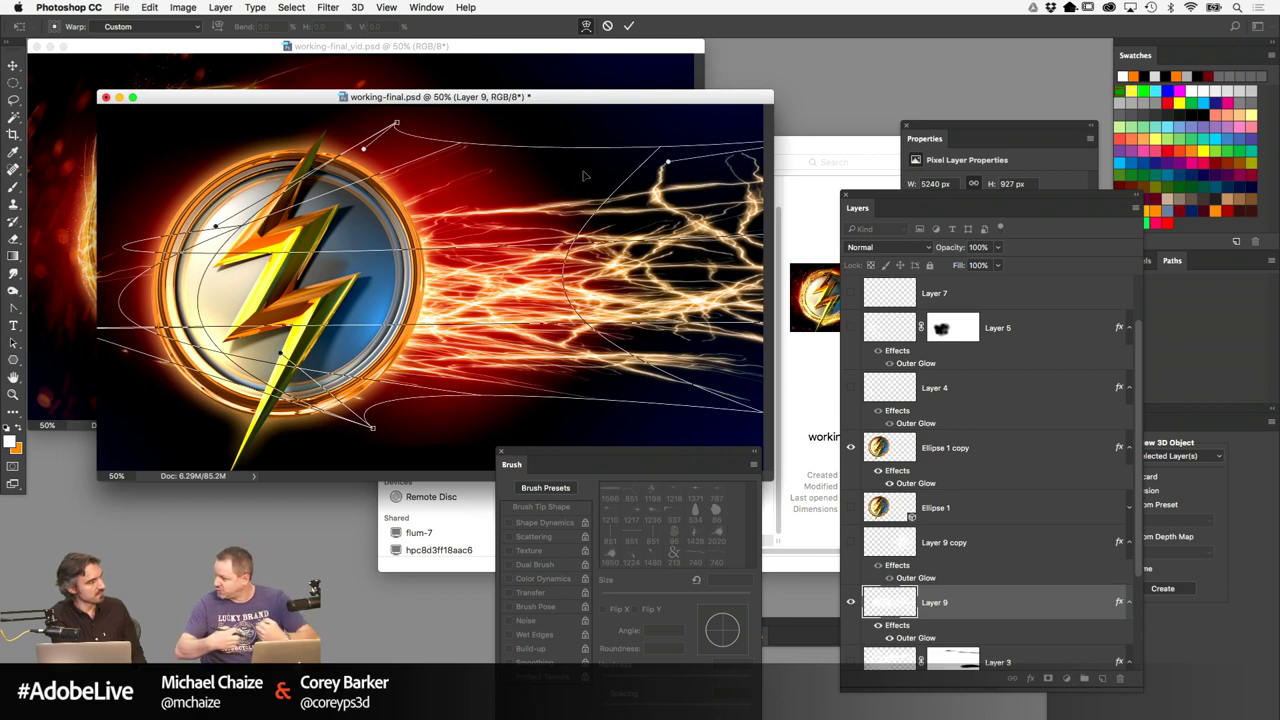
Enlarge the document window, squeeze the streaks into a tighter trail, and commit the warp
drag(728, 468, 728, 590)
mouse_move(772, 215)
mouse_down()
mouse_move(896, 218)
mouse_move(901, 270)
mouse_up()
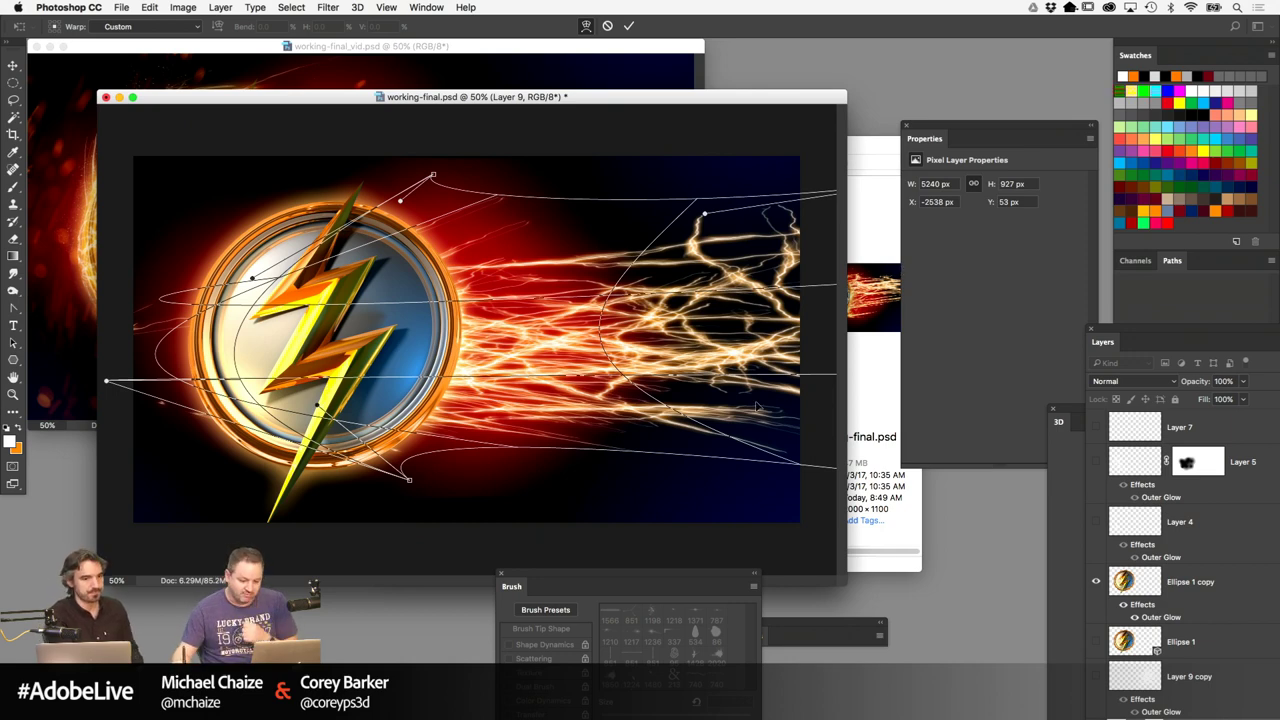
mouse_move(755, 420)
mouse_down()
mouse_move(790, 395)
mouse_move(740, 390)
mouse_move(592, 332)
mouse_move(432, 202)
mouse_up()
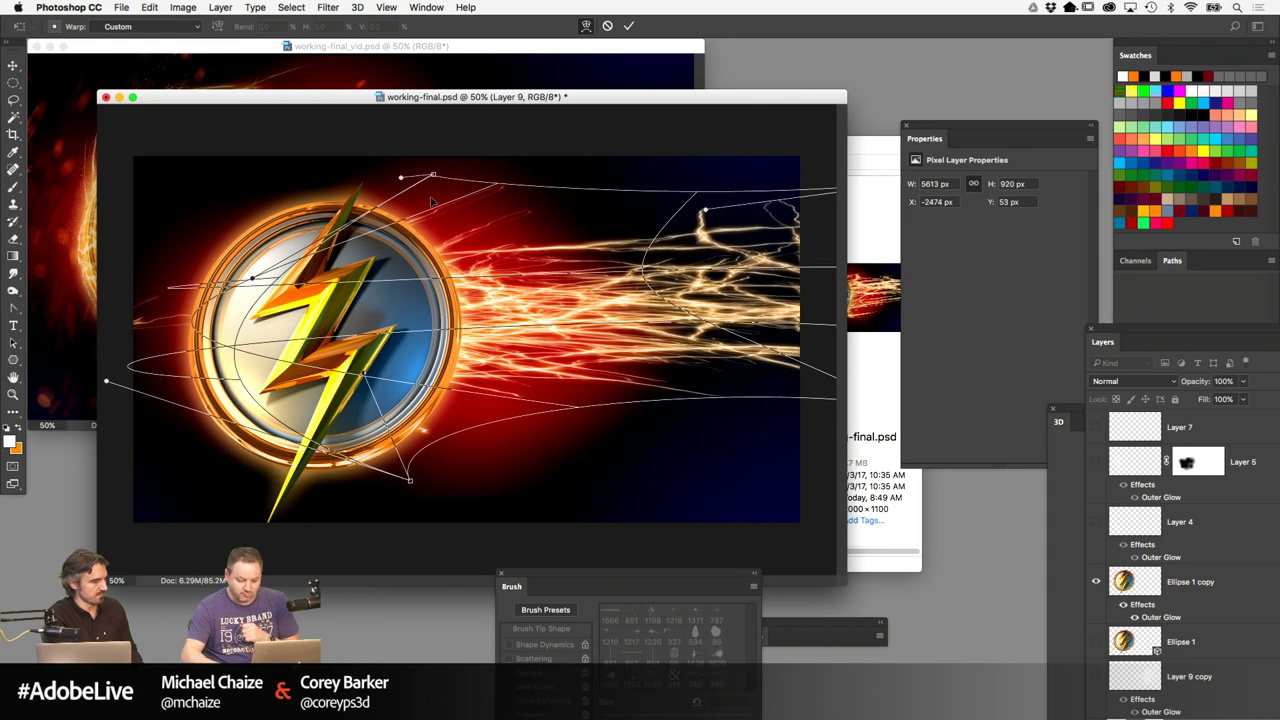
key(Return)
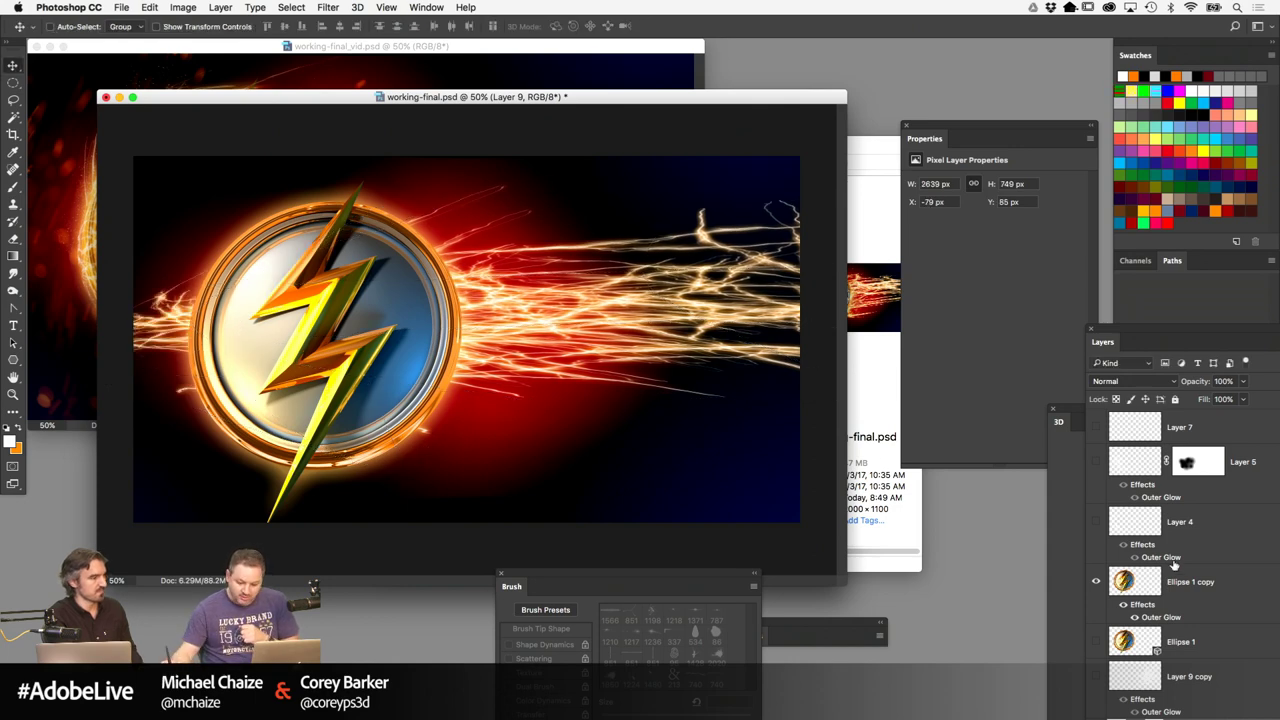
Add a layer mask to Layer 9 and fade out the streaks' left end with a gradient
drag(1136, 339, 807, 217)
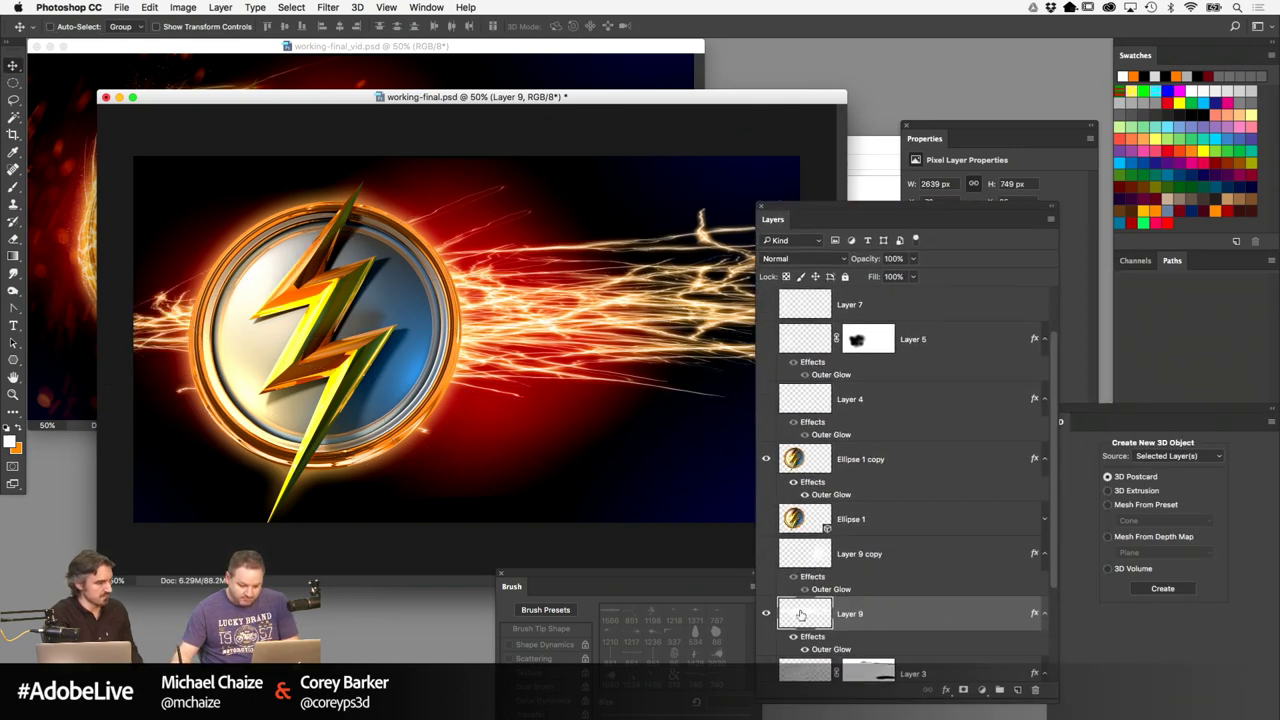
click(963, 690)
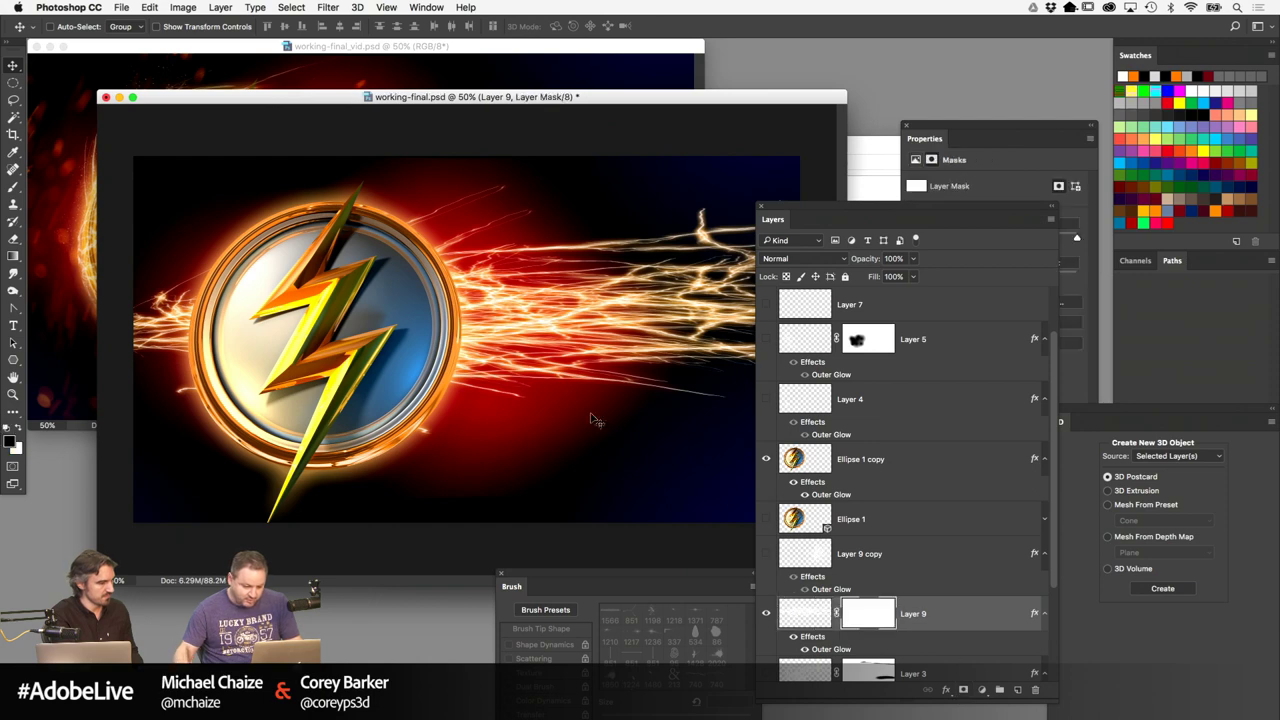
click(13, 256)
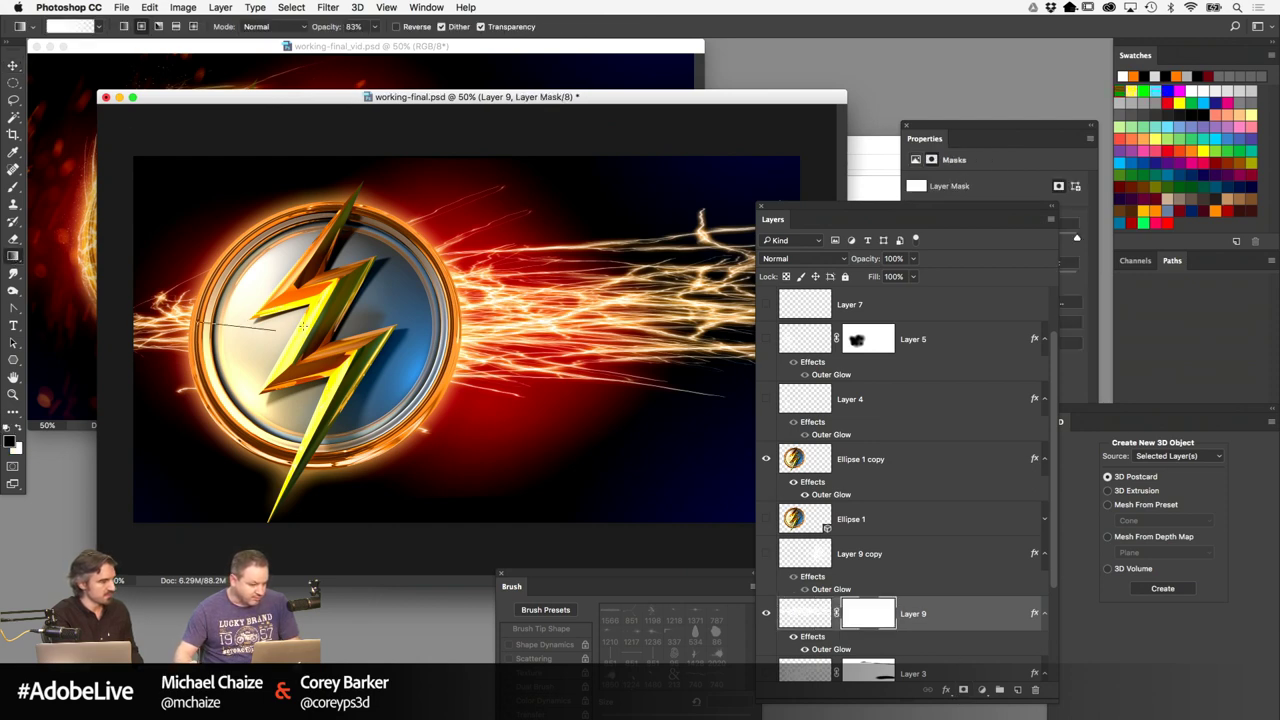
drag(185, 338, 305, 348)
drag(200, 348, 305, 372)
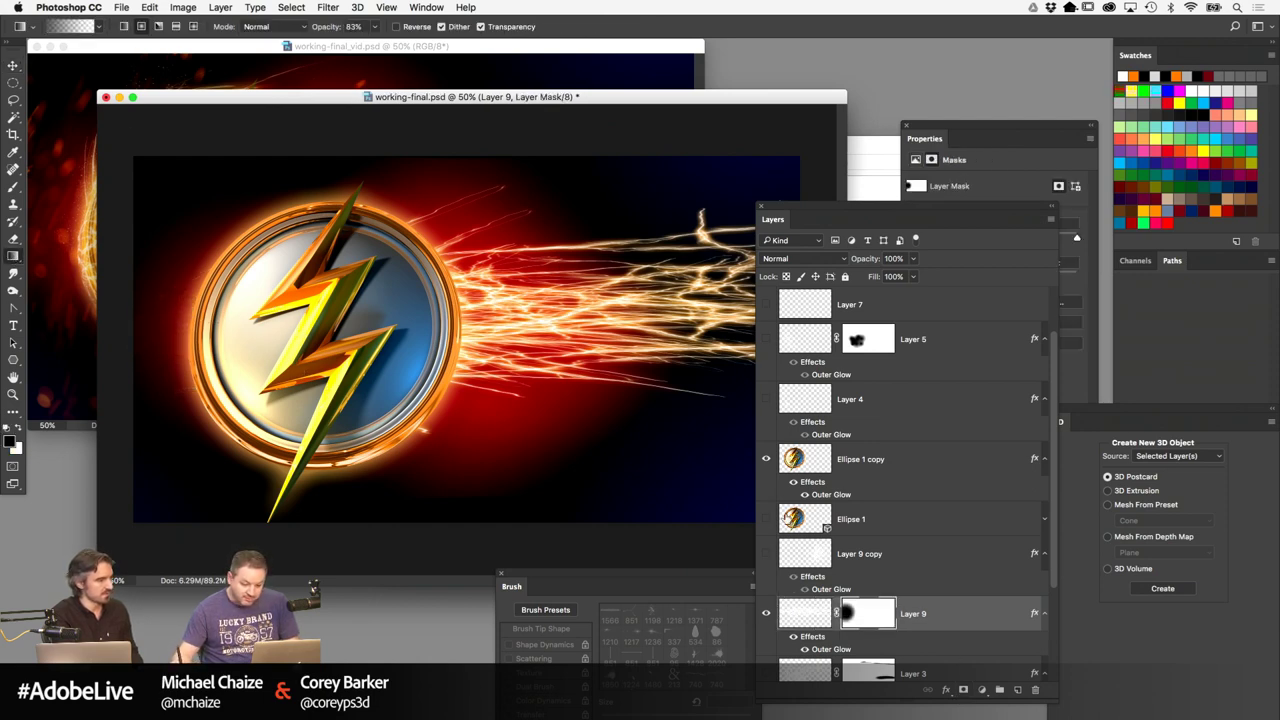
Make Layer 9 copy visible and move it above Ellipse 1 copy in the layer stack
click(766, 554)
drag(801, 212, 989, 225)
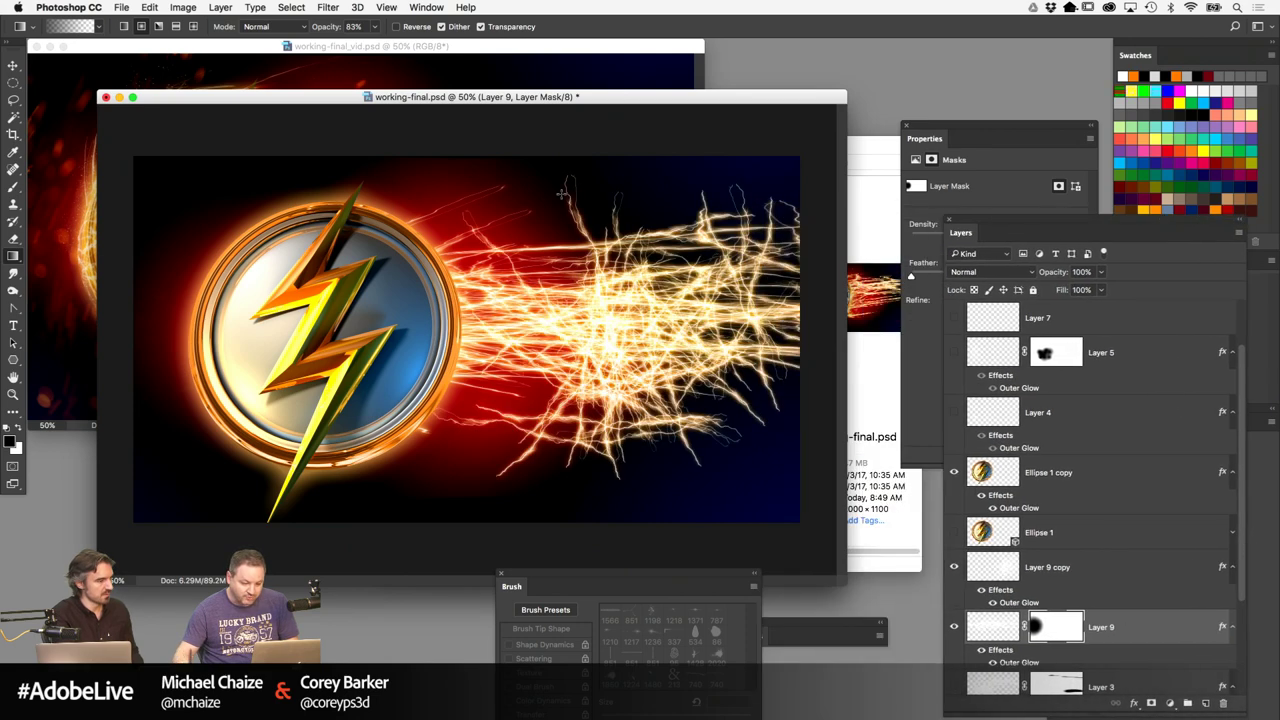
click(13, 65)
drag(1002, 630, 978, 630)
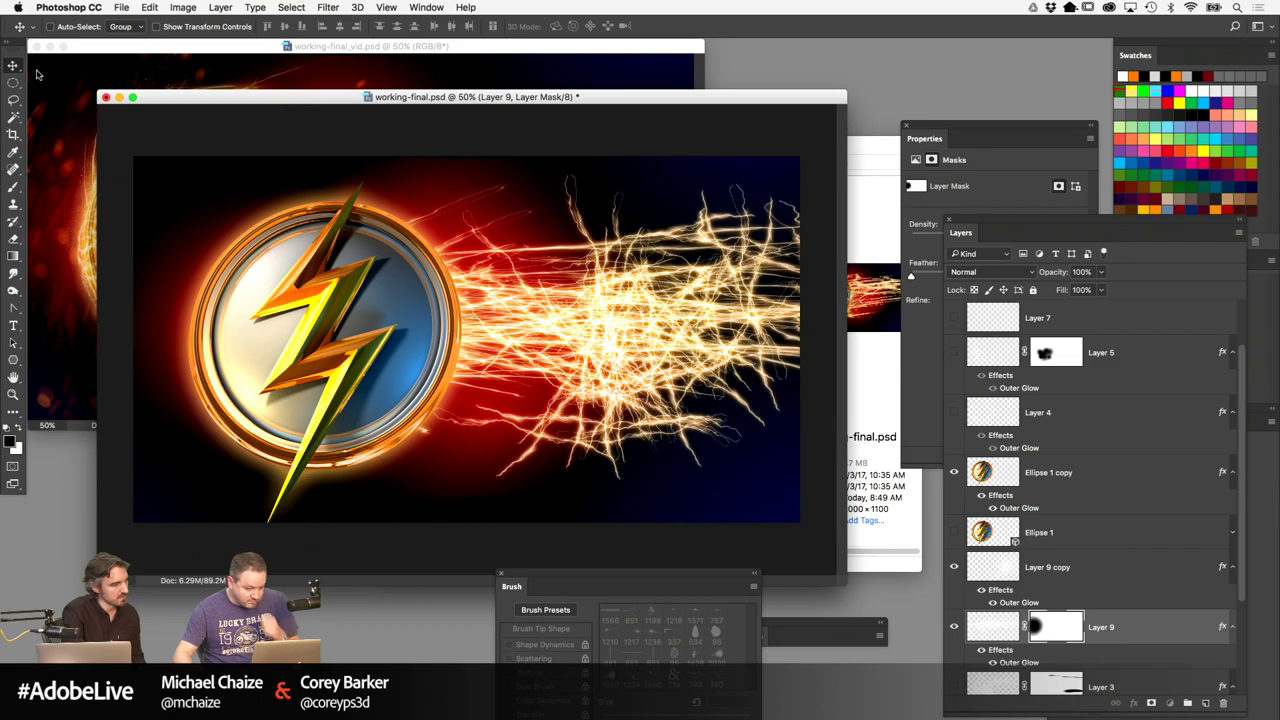
drag(1036, 568, 1036, 455)
drag(736, 344, 770, 314)
Warp Layer 9 copy's sparks left onto the emblem, curving them over the ring's top and left edge
key(super+t)
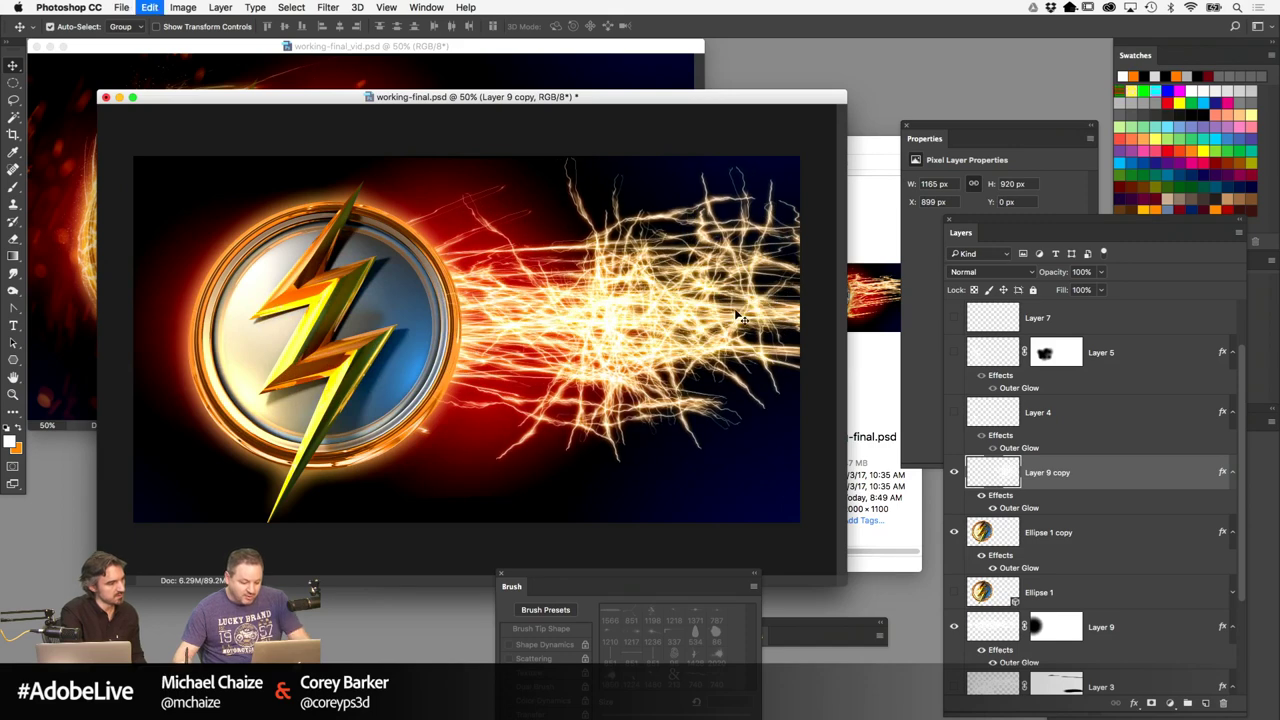
right_click(638, 306)
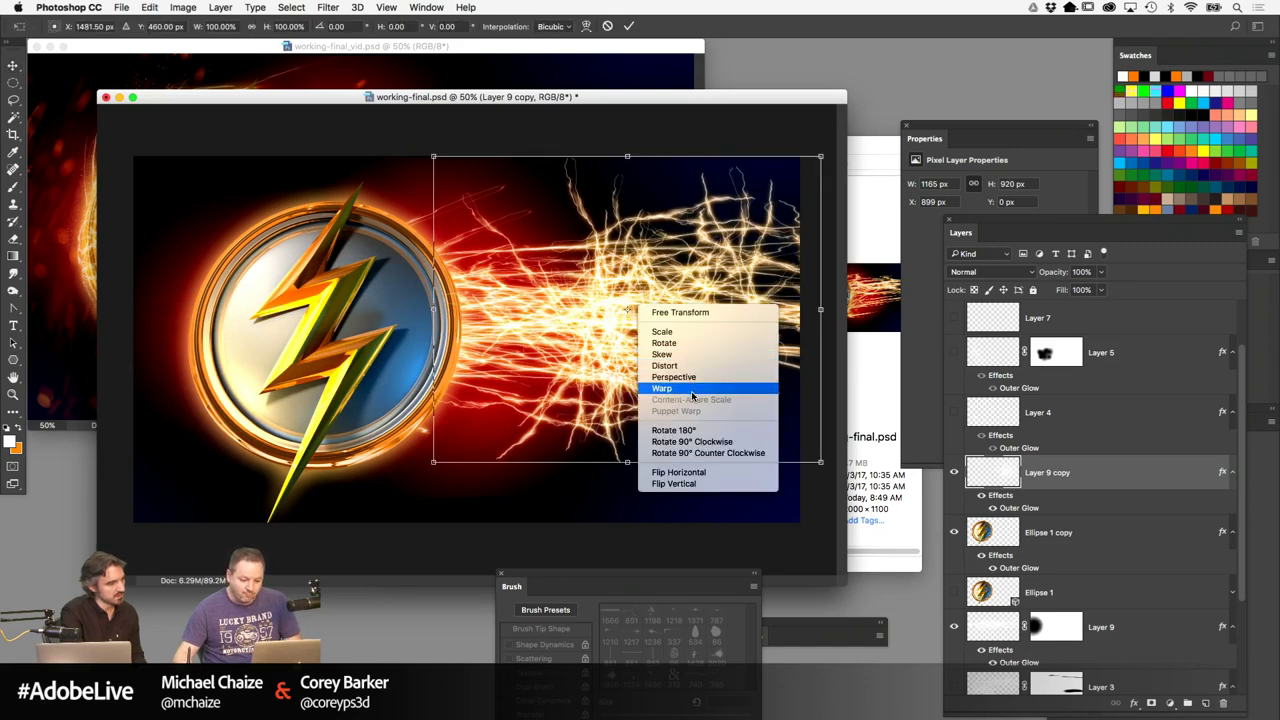
click(692, 397)
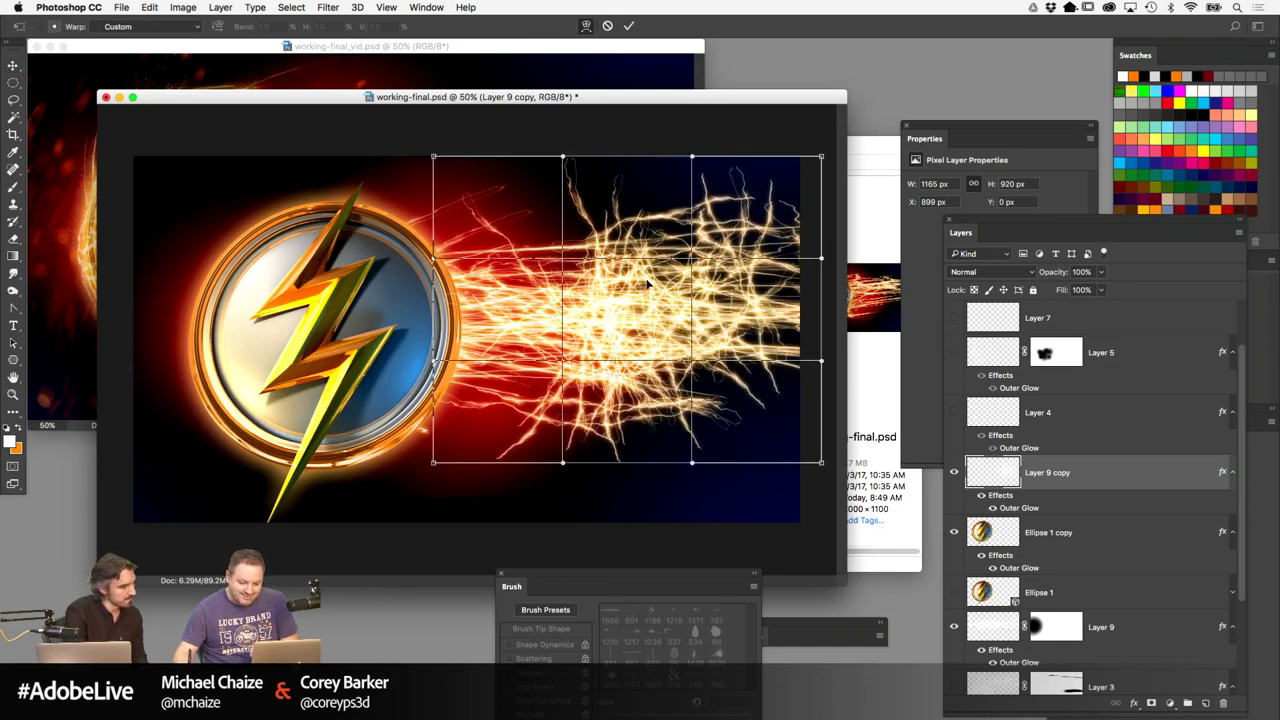
drag(690, 300, 440, 372)
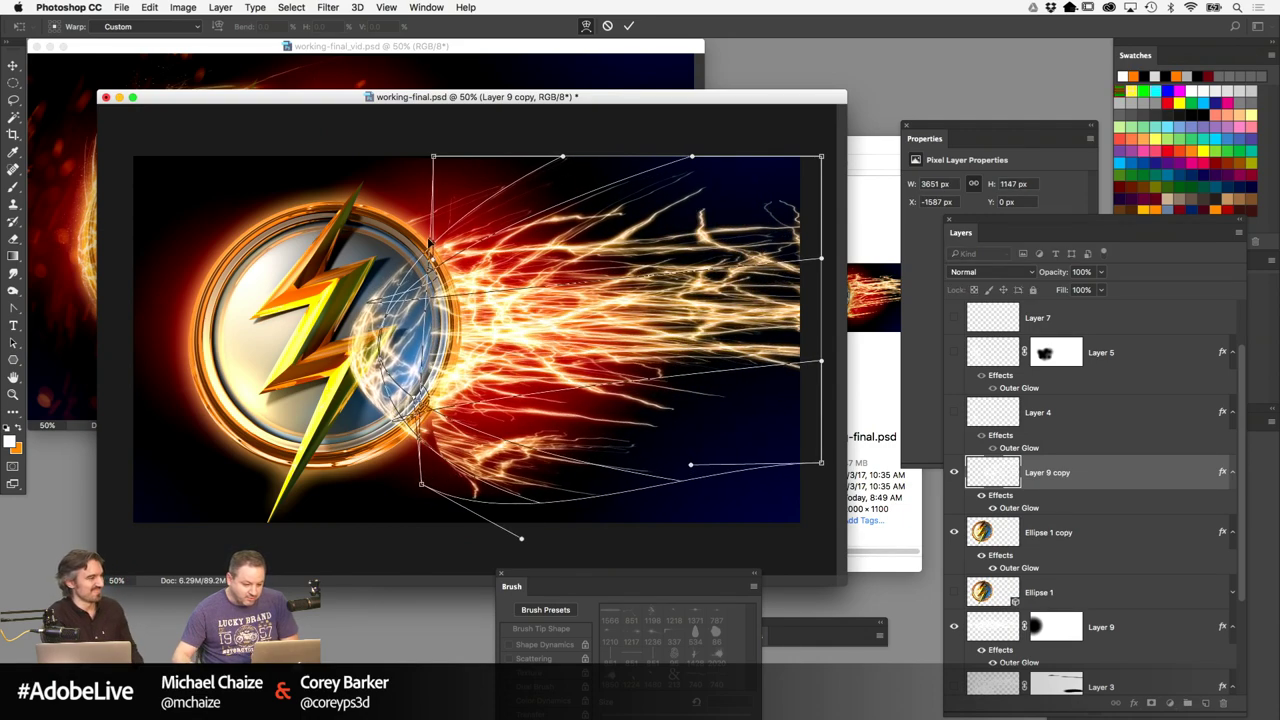
drag(431, 244, 400, 328)
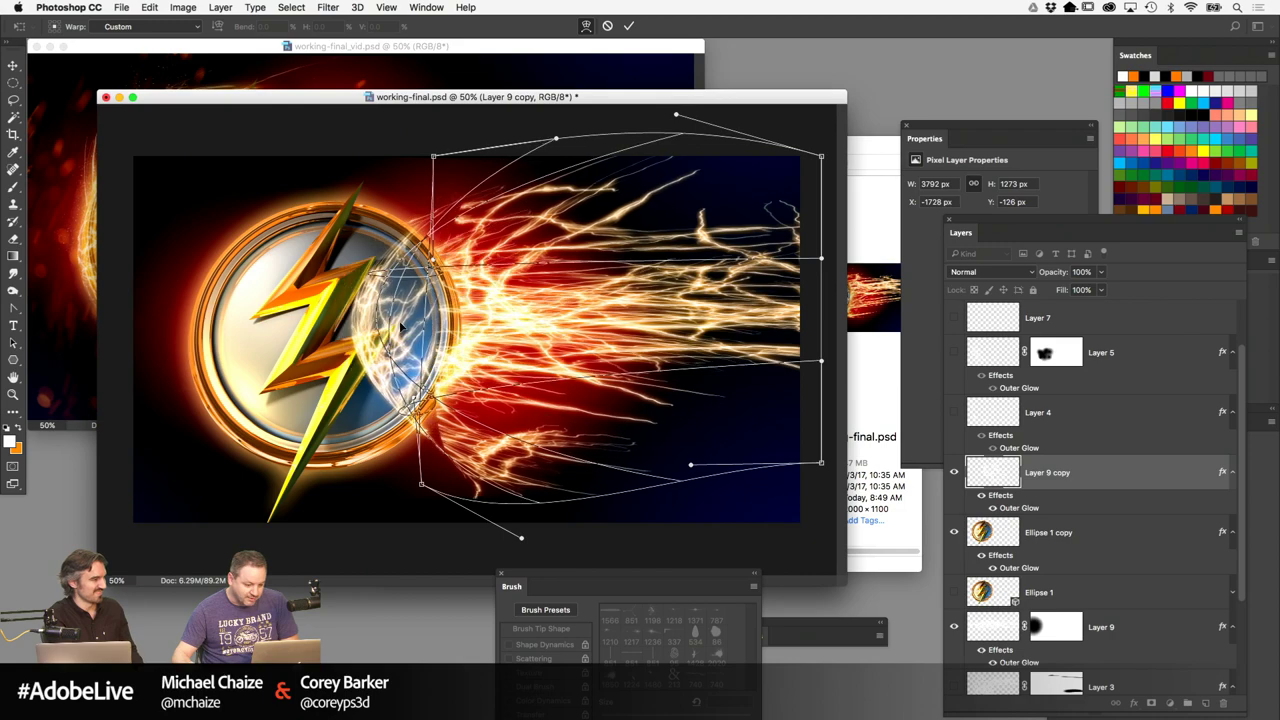
drag(641, 291, 463, 311)
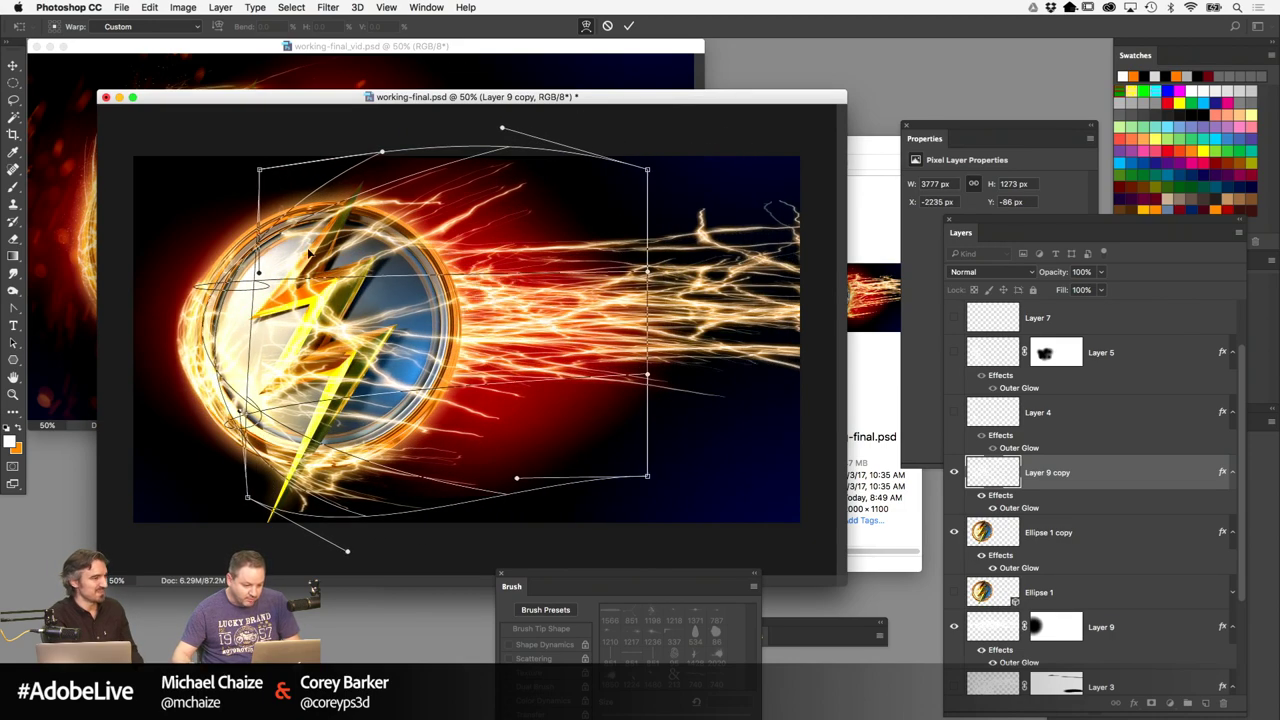
drag(270, 251, 375, 232)
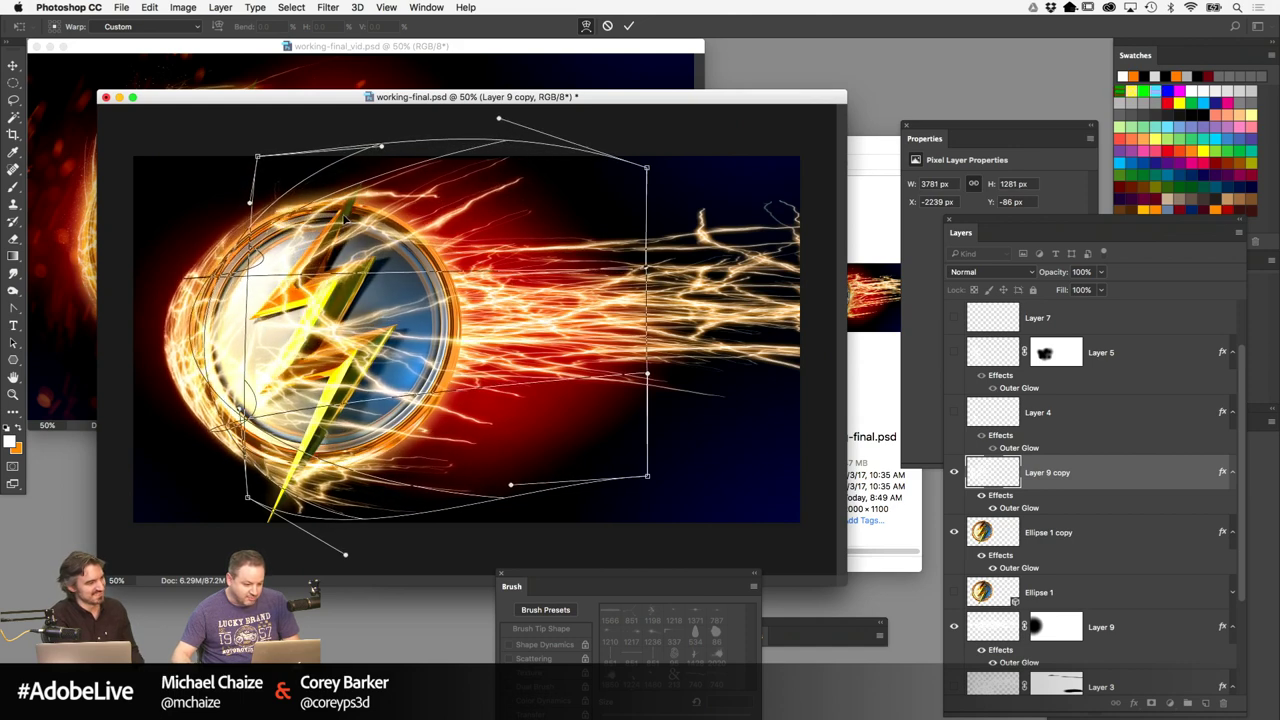
drag(527, 384, 550, 392)
drag(178, 307, 177, 284)
key(Return)
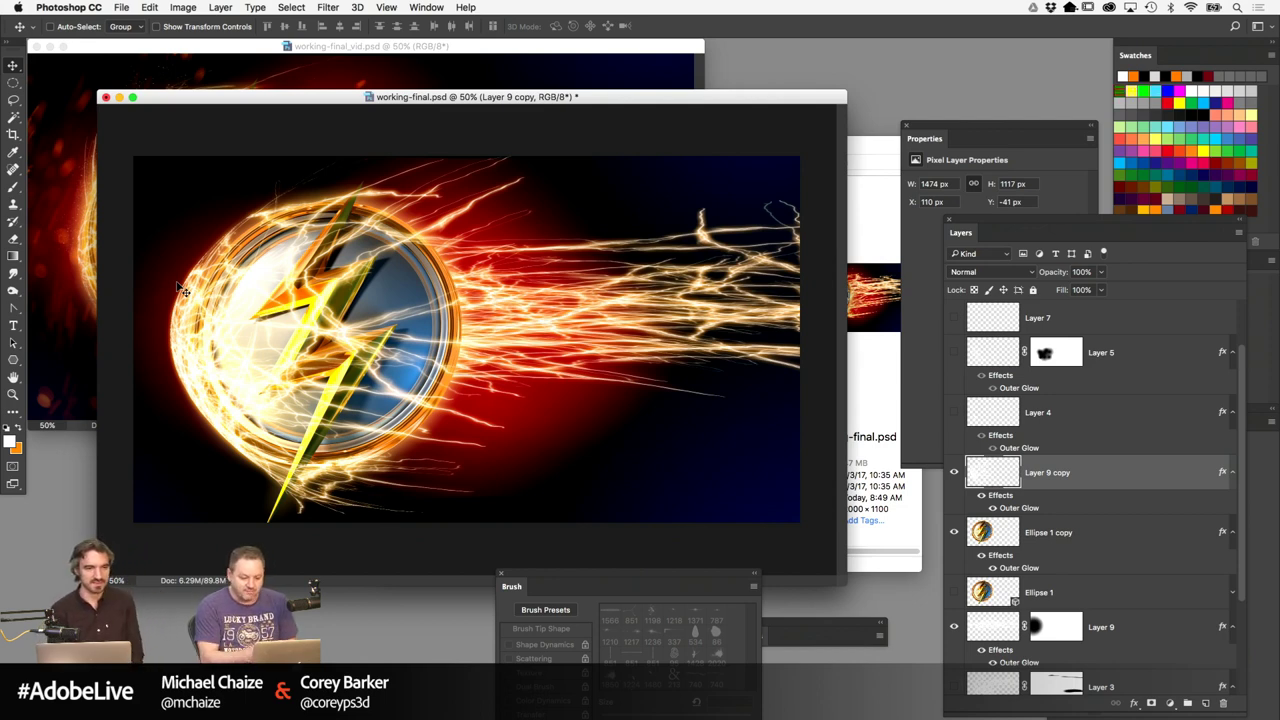
Mask Layer 9 copy and clear the sparks from the bolt's centre with radial gradients
click(1151, 703)
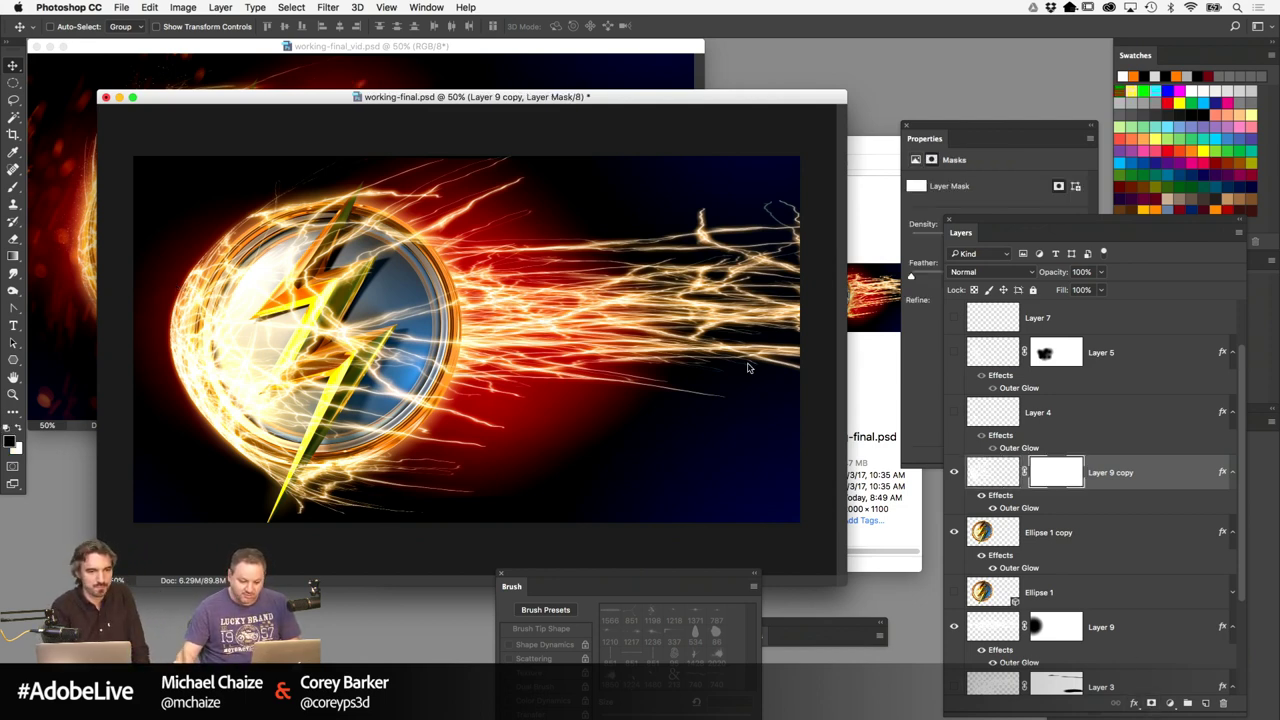
click(13, 256)
mouse_move(300, 352)
mouse_down()
mouse_move(222, 426)
mouse_move(219, 416)
mouse_up()
drag(300, 350, 215, 390)
drag(320, 339, 291, 342)
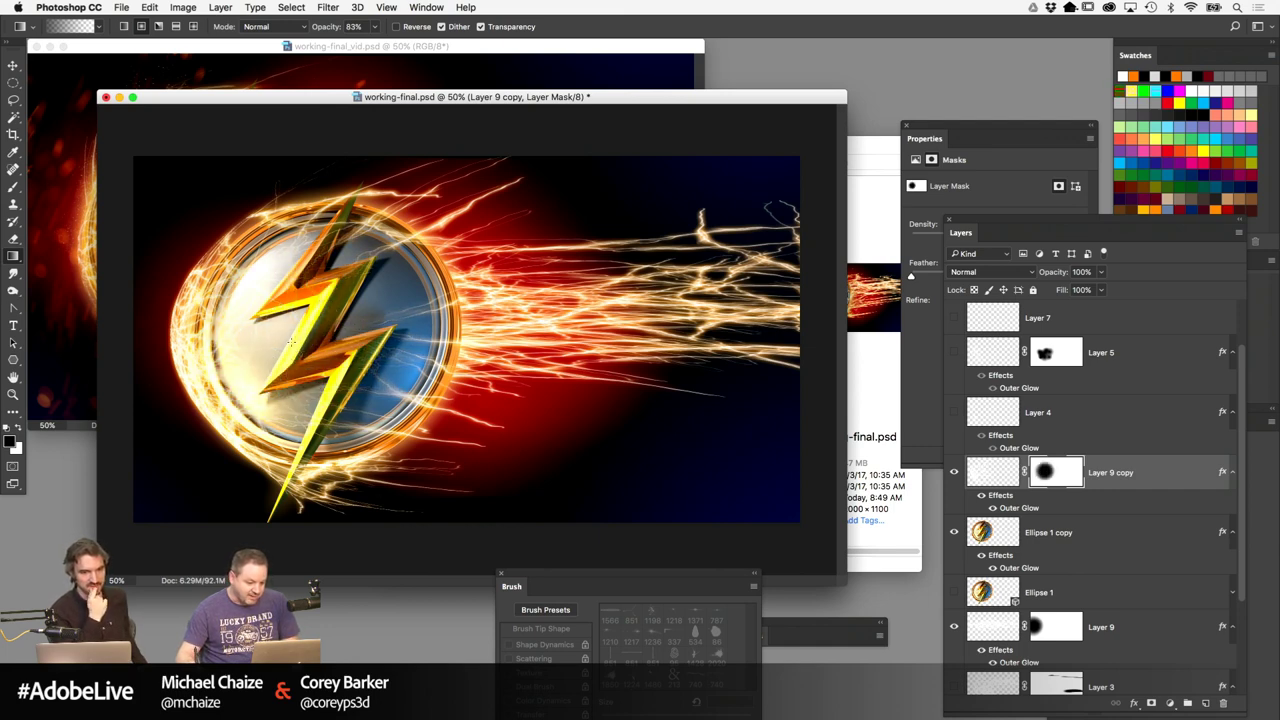
Stretch the Layer 9 copy sparks to about 106% height from the centre
click(13, 65)
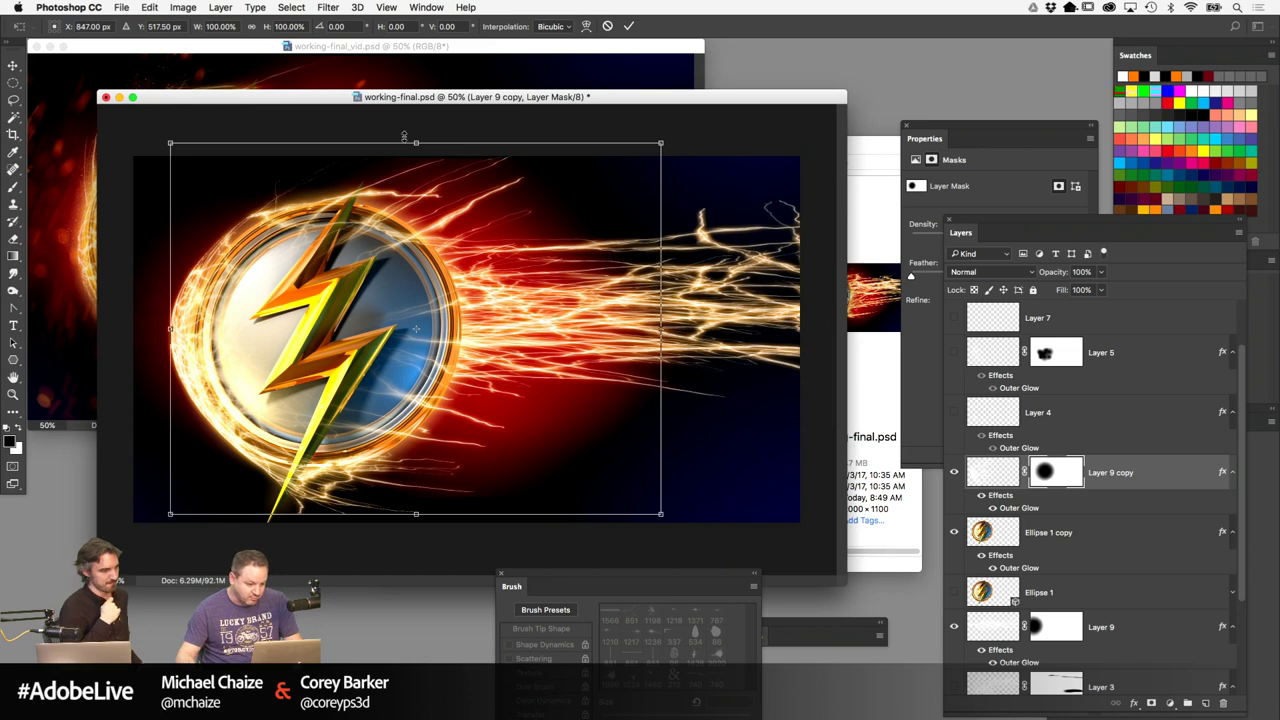
drag(416, 328, 418, 140)
key(Escape)
key(ctrl+t)
key(Return)
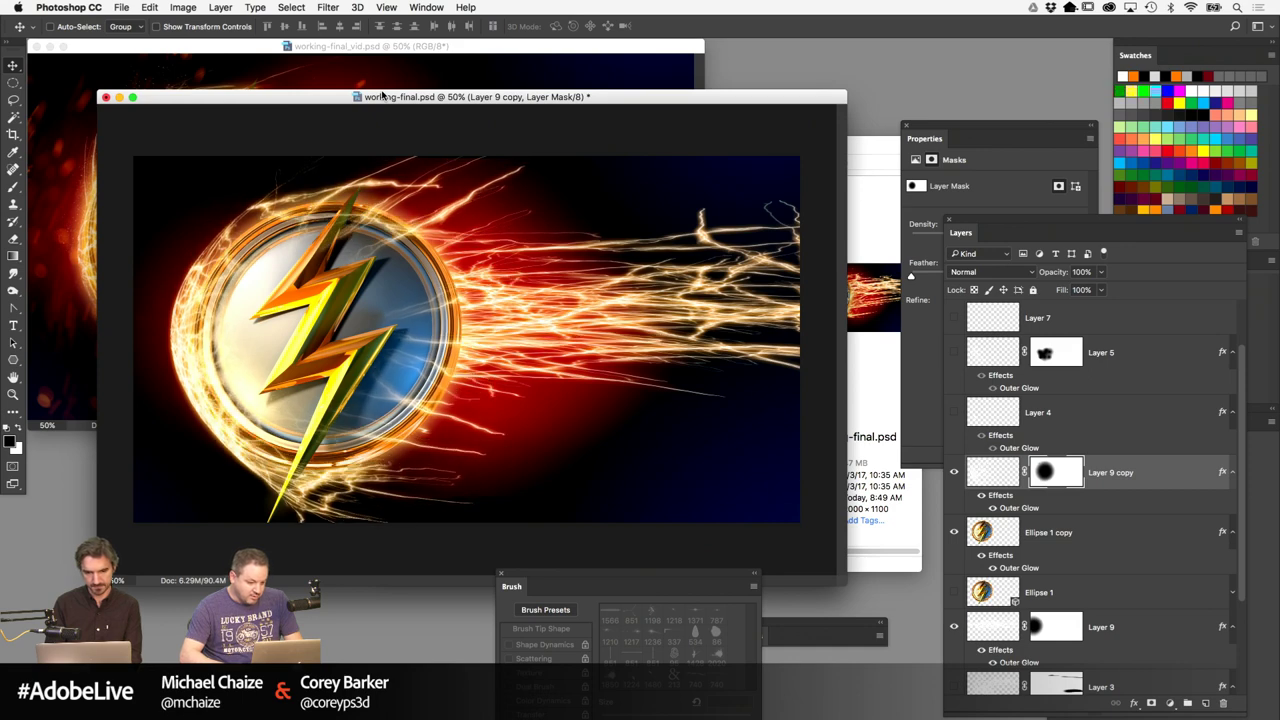
drag(534, 92, 497, 88)
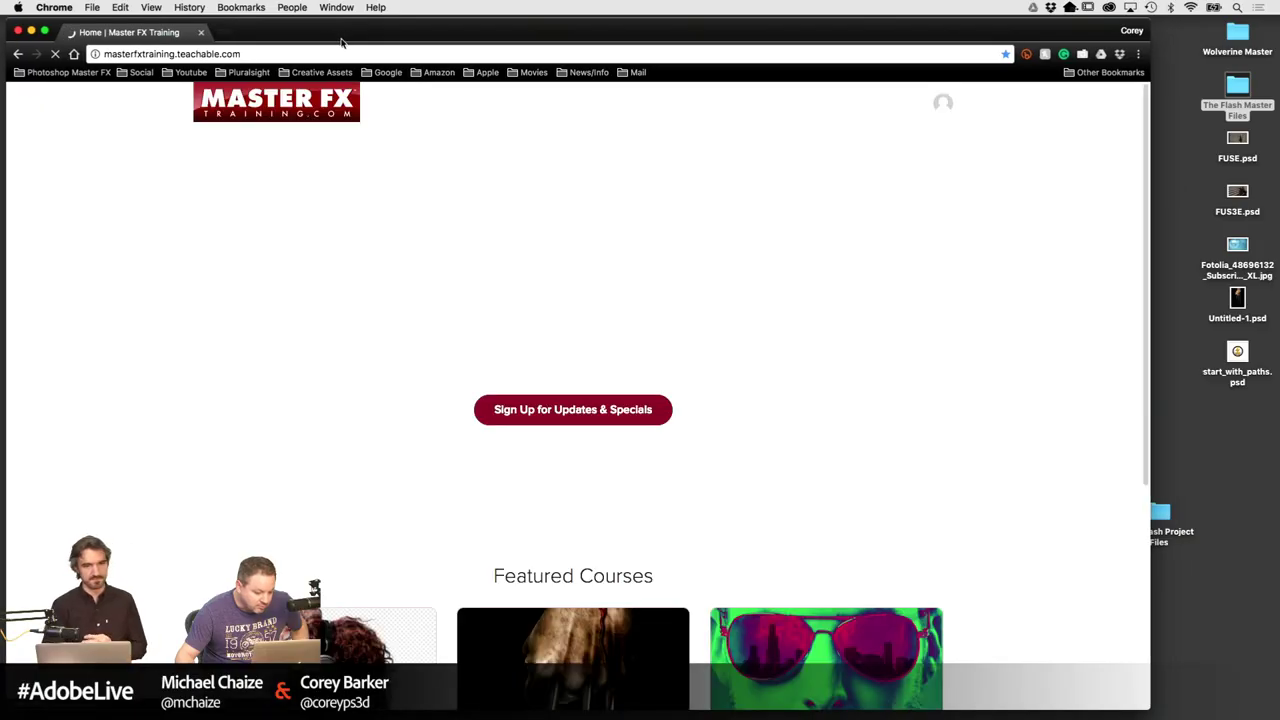
Scroll the Master FX Training home page down to Featured Courses and back to the banner
scroll(817, 285, down, 5)
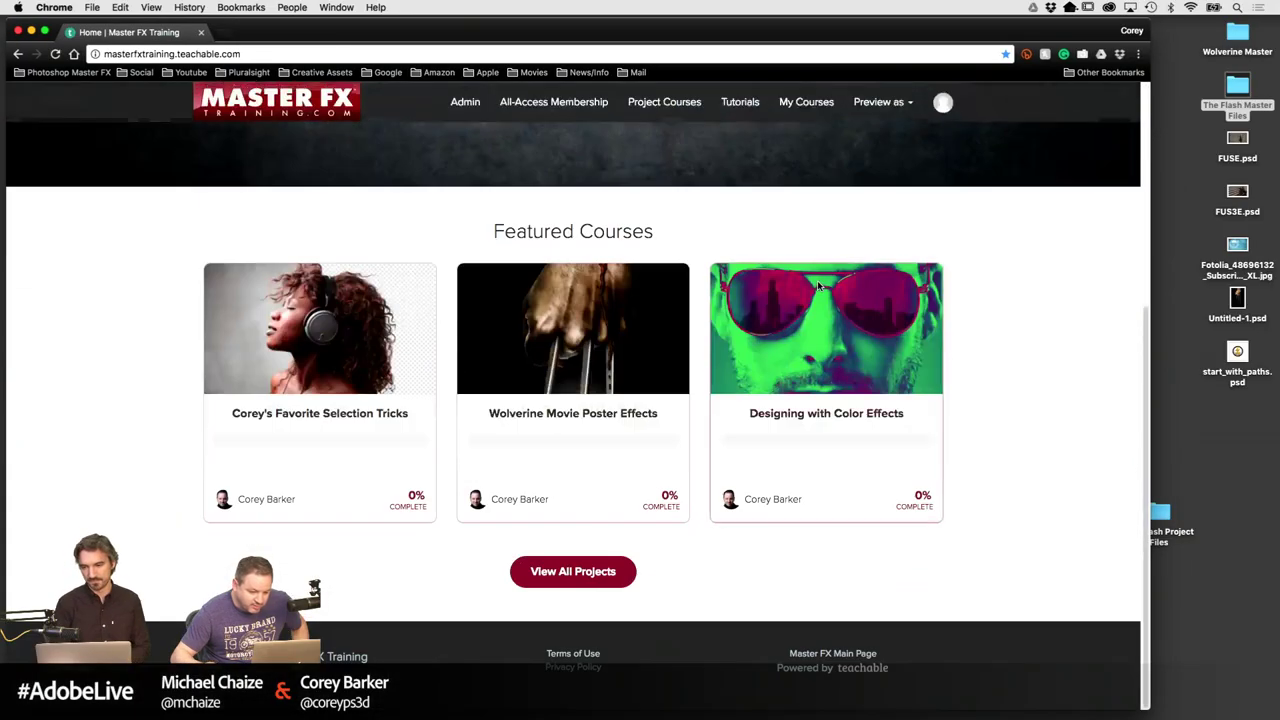
scroll(817, 285, up, 5)
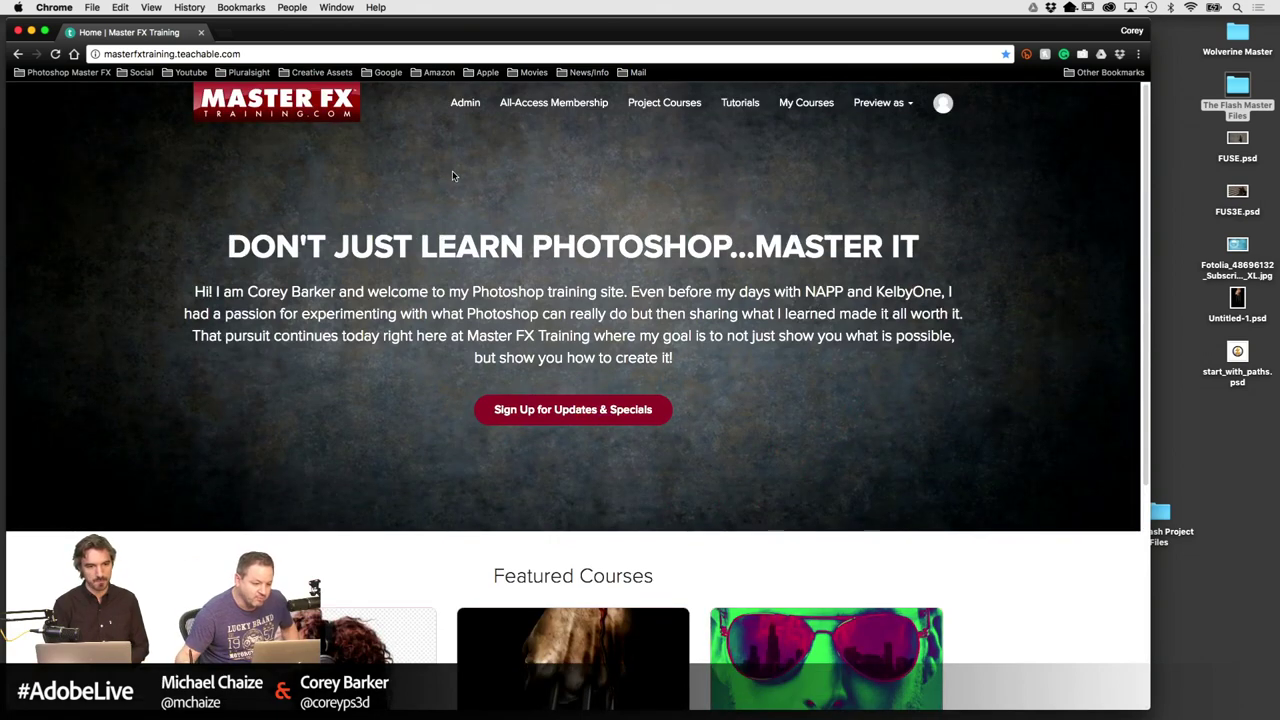